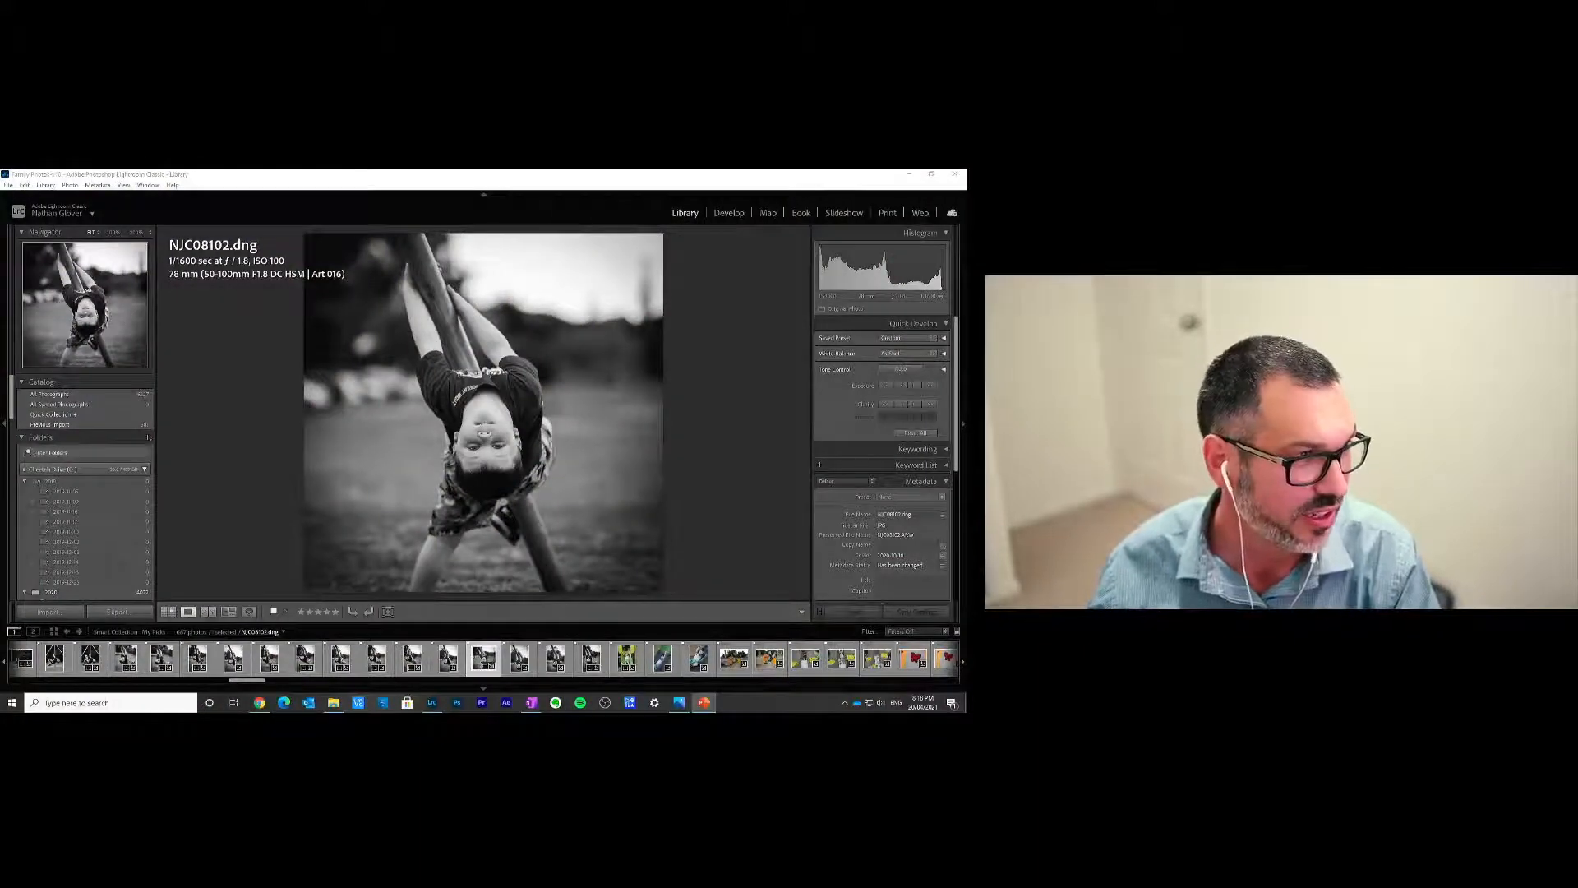
pyautogui.hotkey('alt', 'Tab')
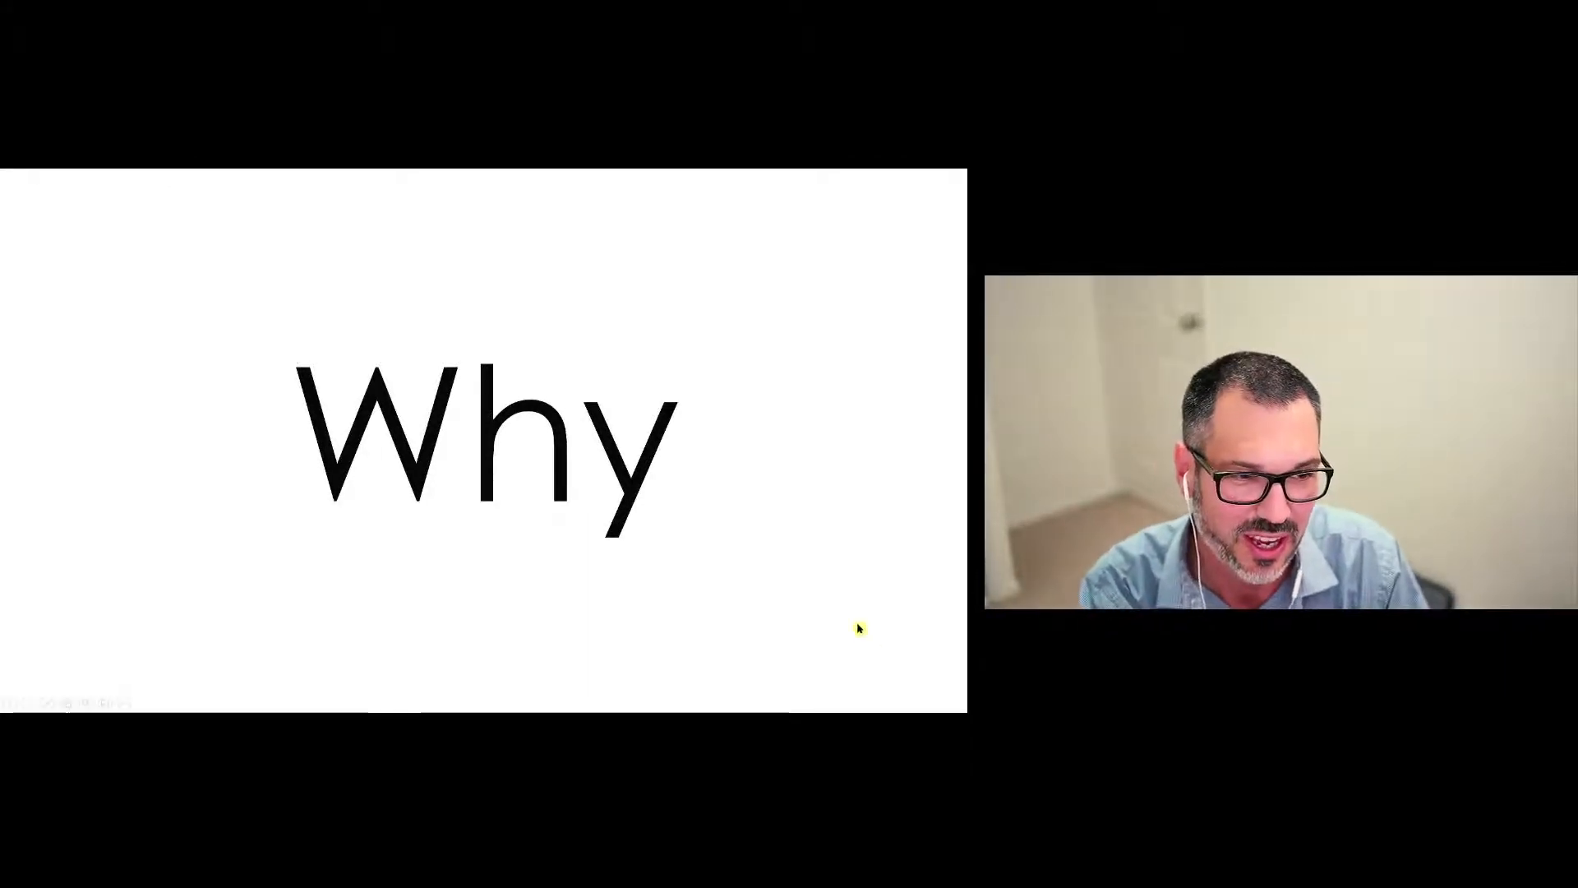
pyautogui.hotkey('alt', 'Tab')
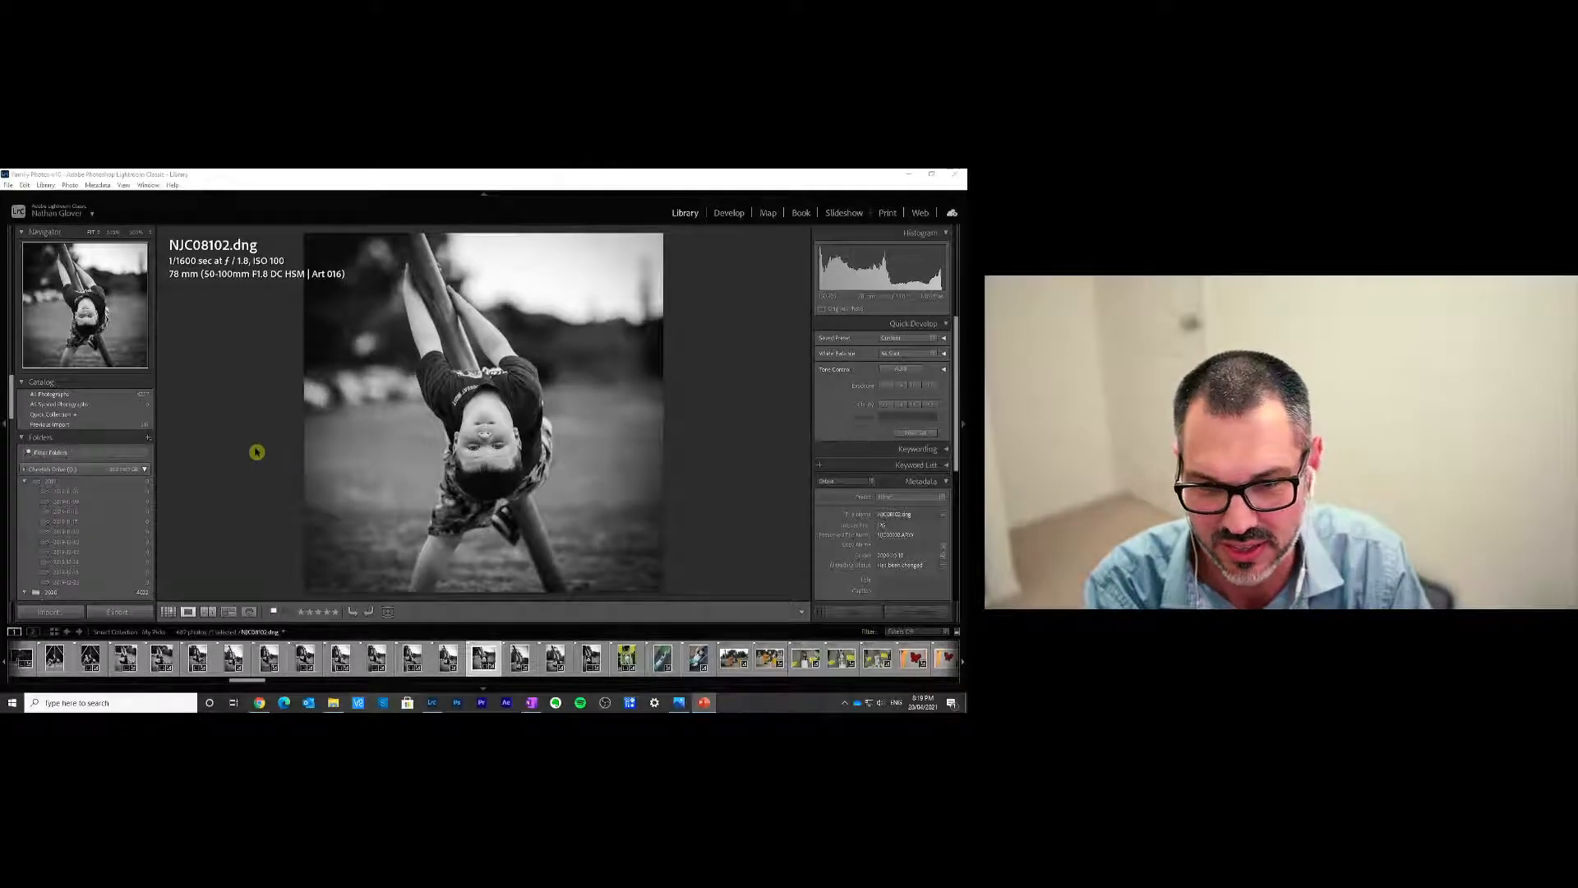
pyautogui.click(220, 566)
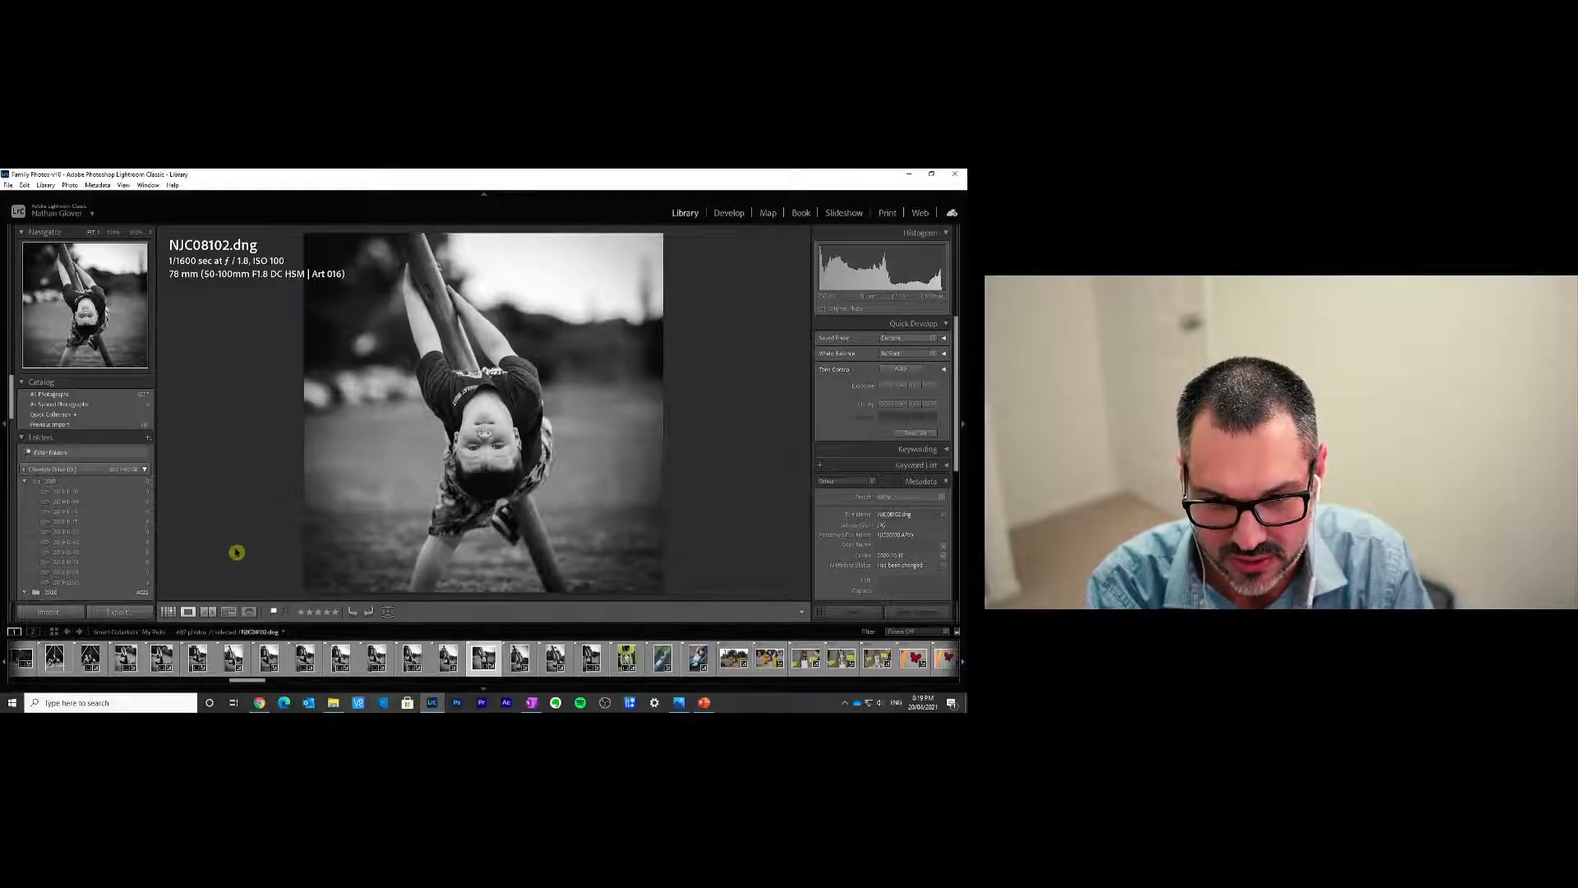
# Step: Compare NJC08102.dng and NJC08107.dng side by side, and return to the first photo in the single-photo view
pyautogui.click(209, 613)
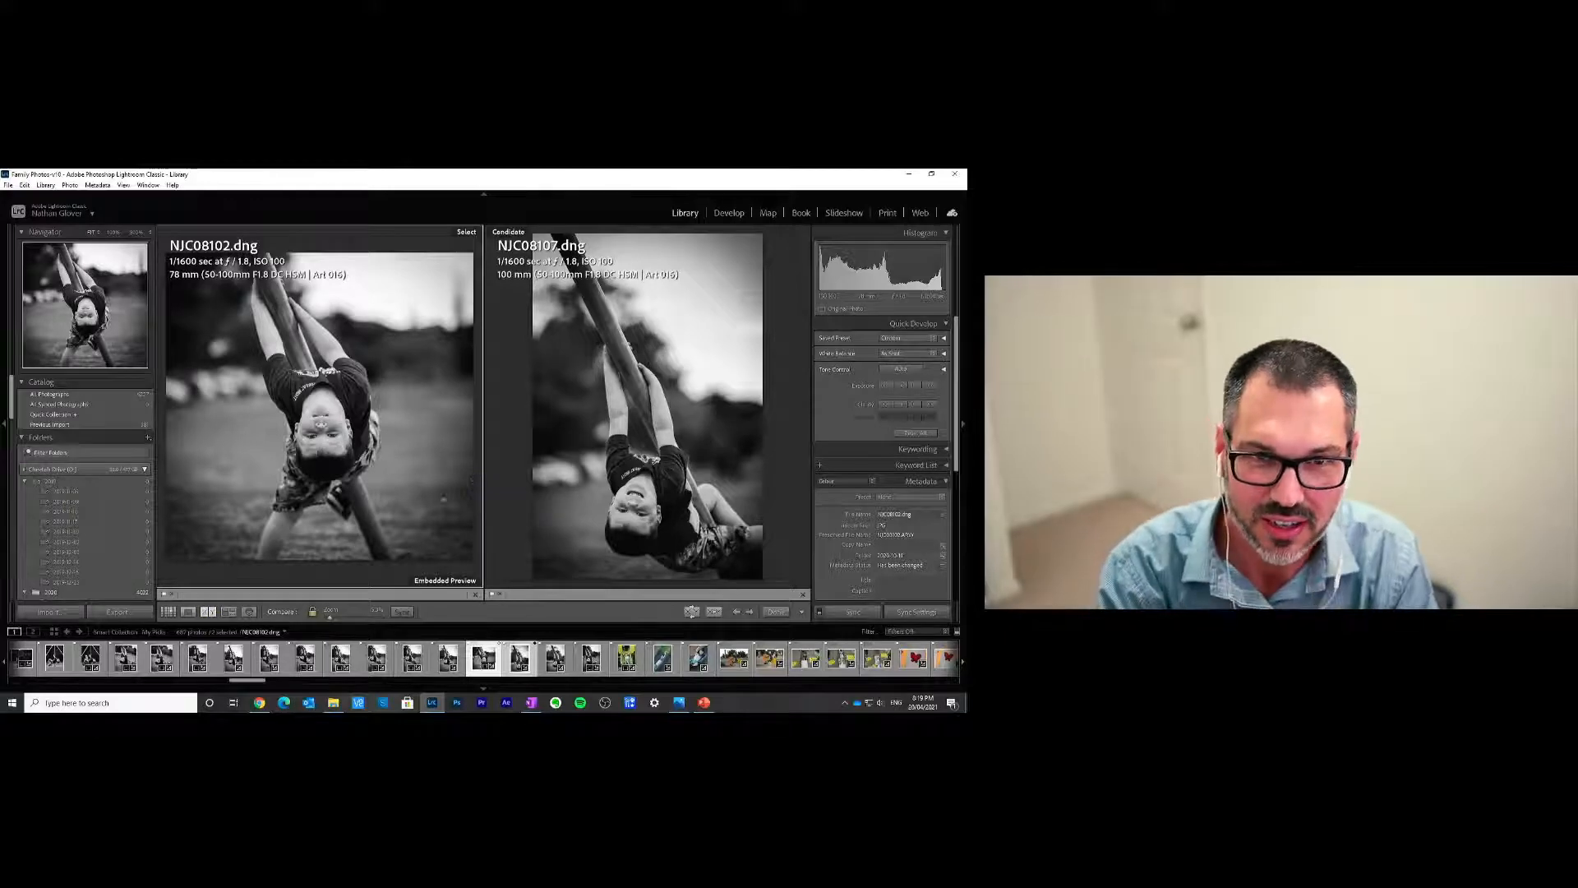
pyautogui.press('g')
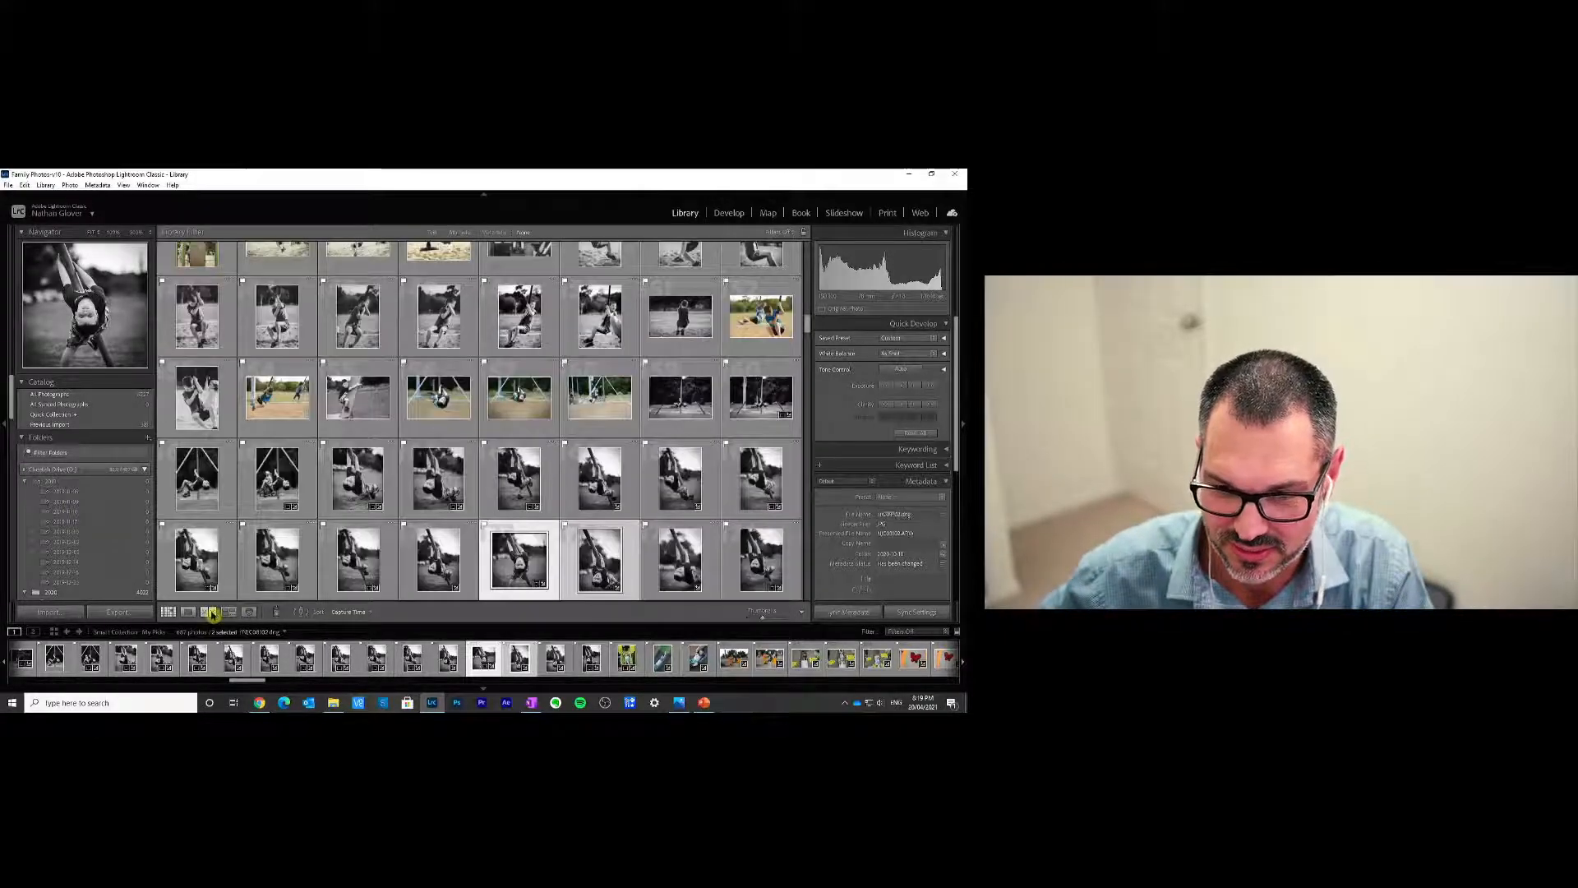
pyautogui.click(209, 613)
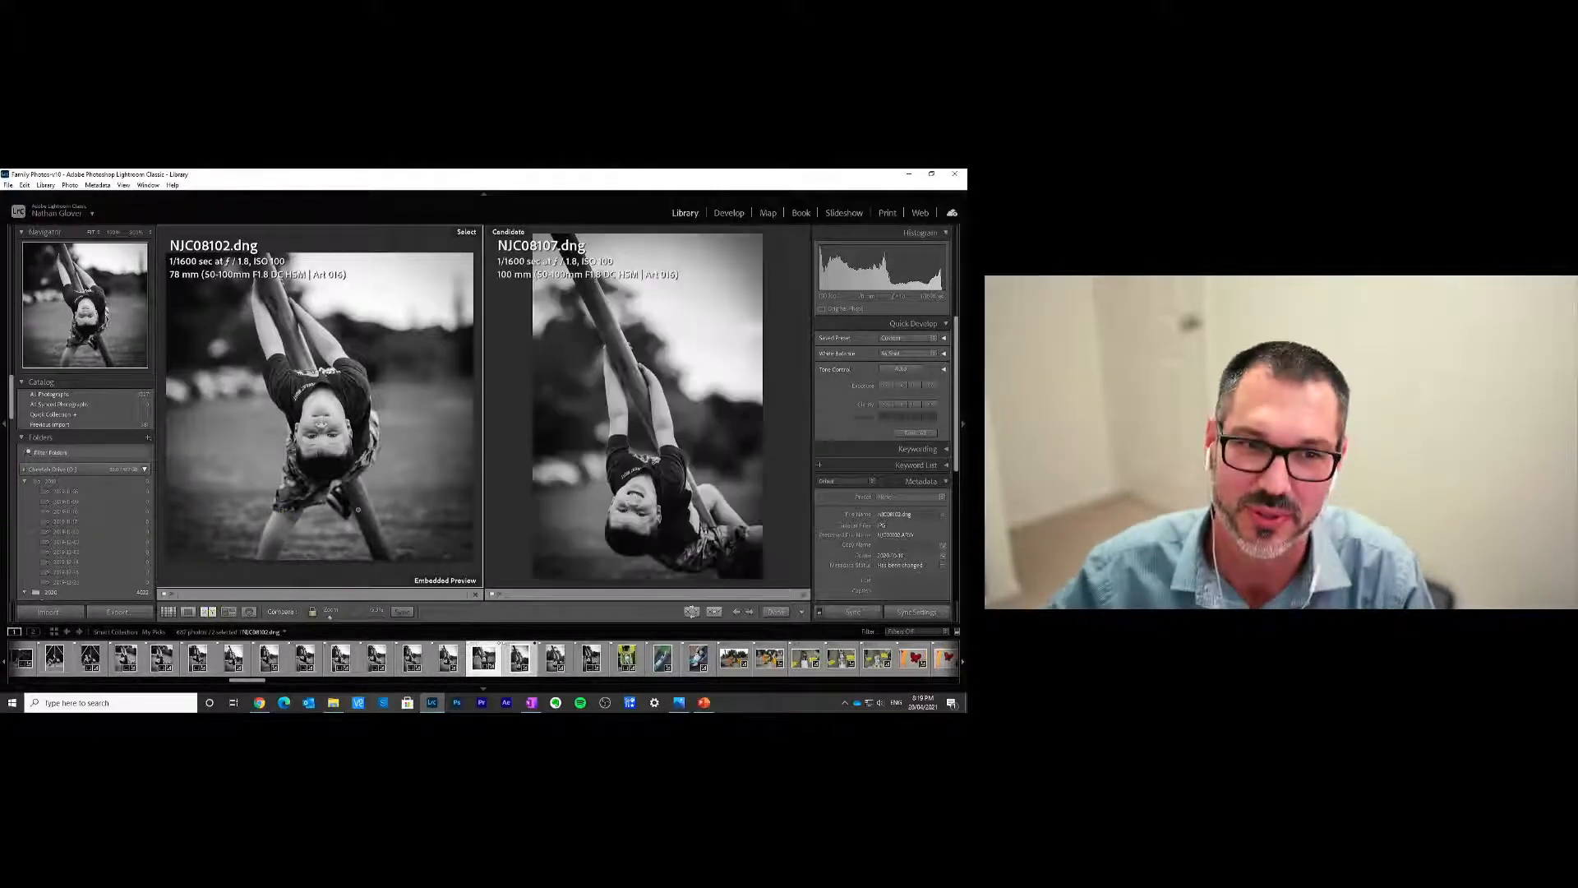
pyautogui.press('g')
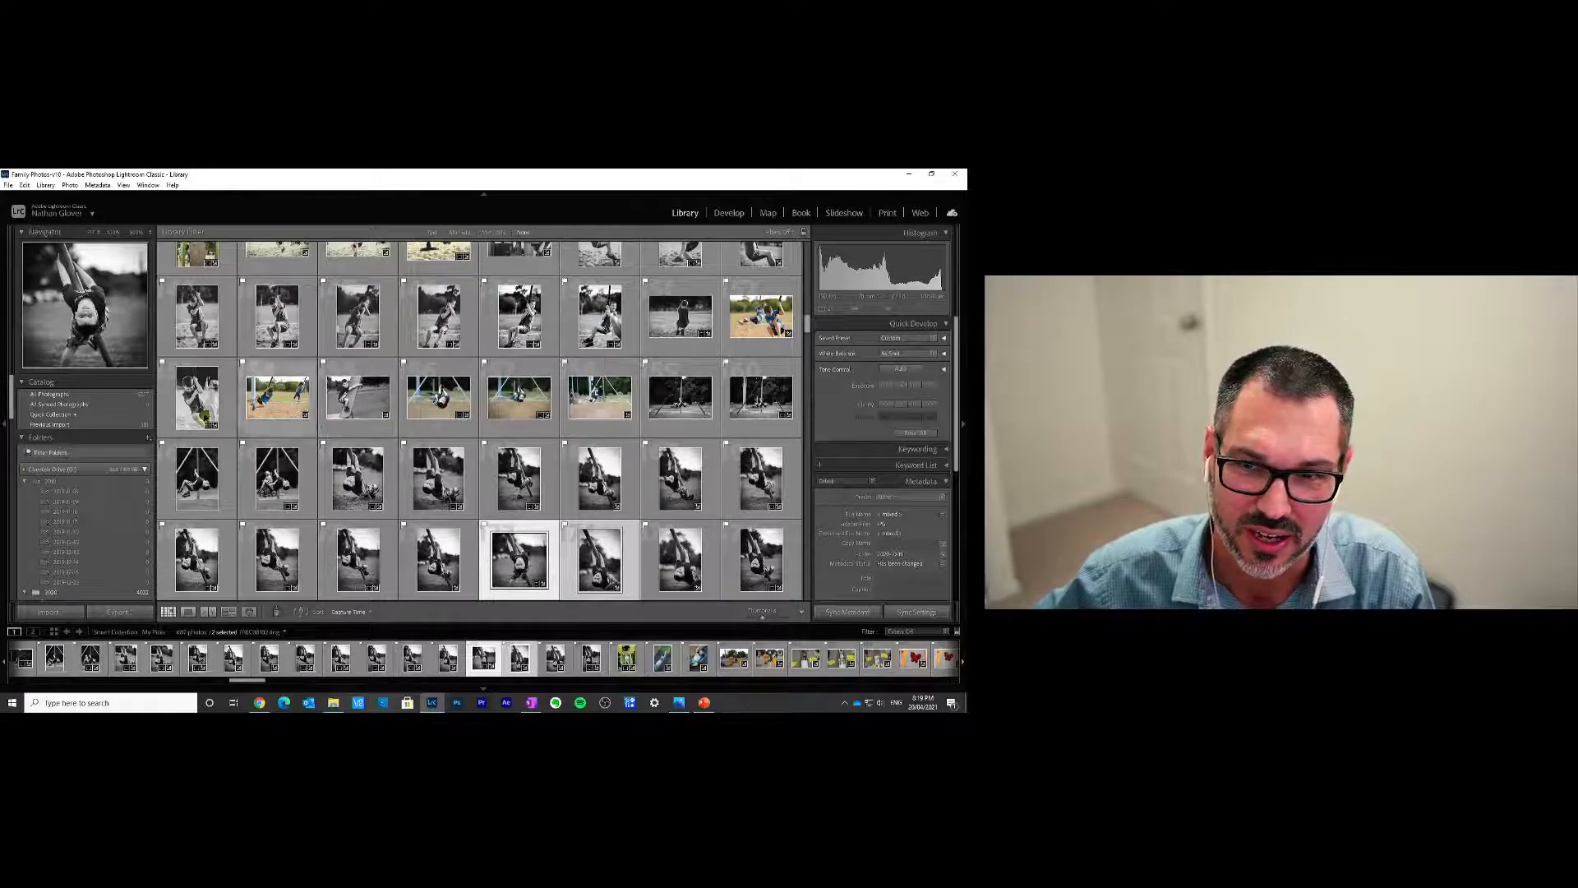
pyautogui.doubleClick(518, 559)
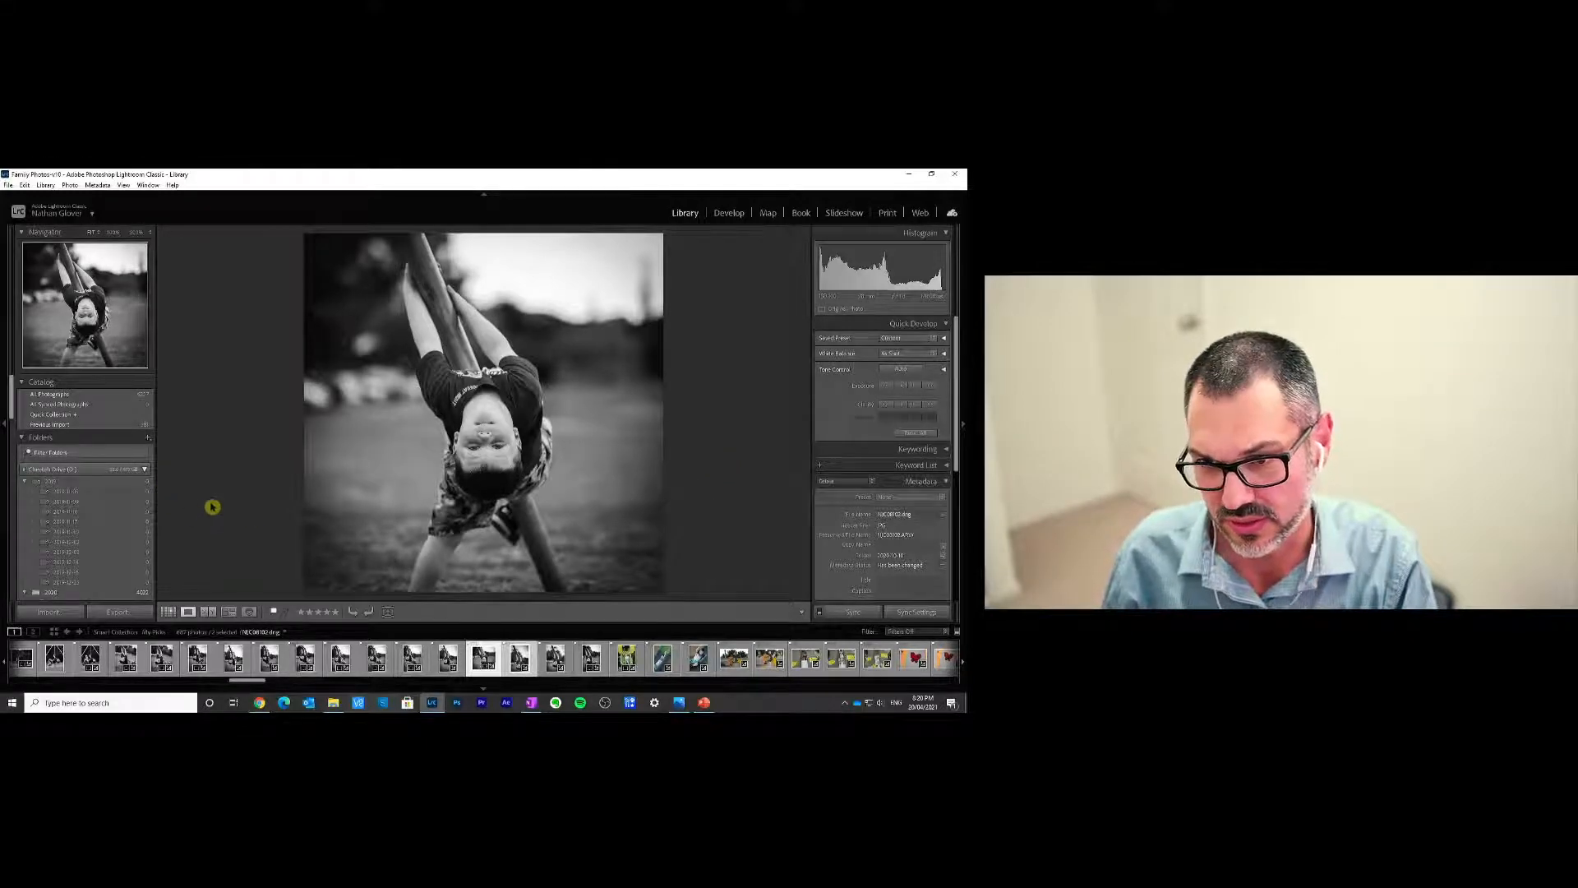
# Step: Look over the thumbnails of the My Picks collection and open NJC08107.dng in the single-photo view
pyautogui.press('Right')
pyautogui.scroll(-10, 117, 546)
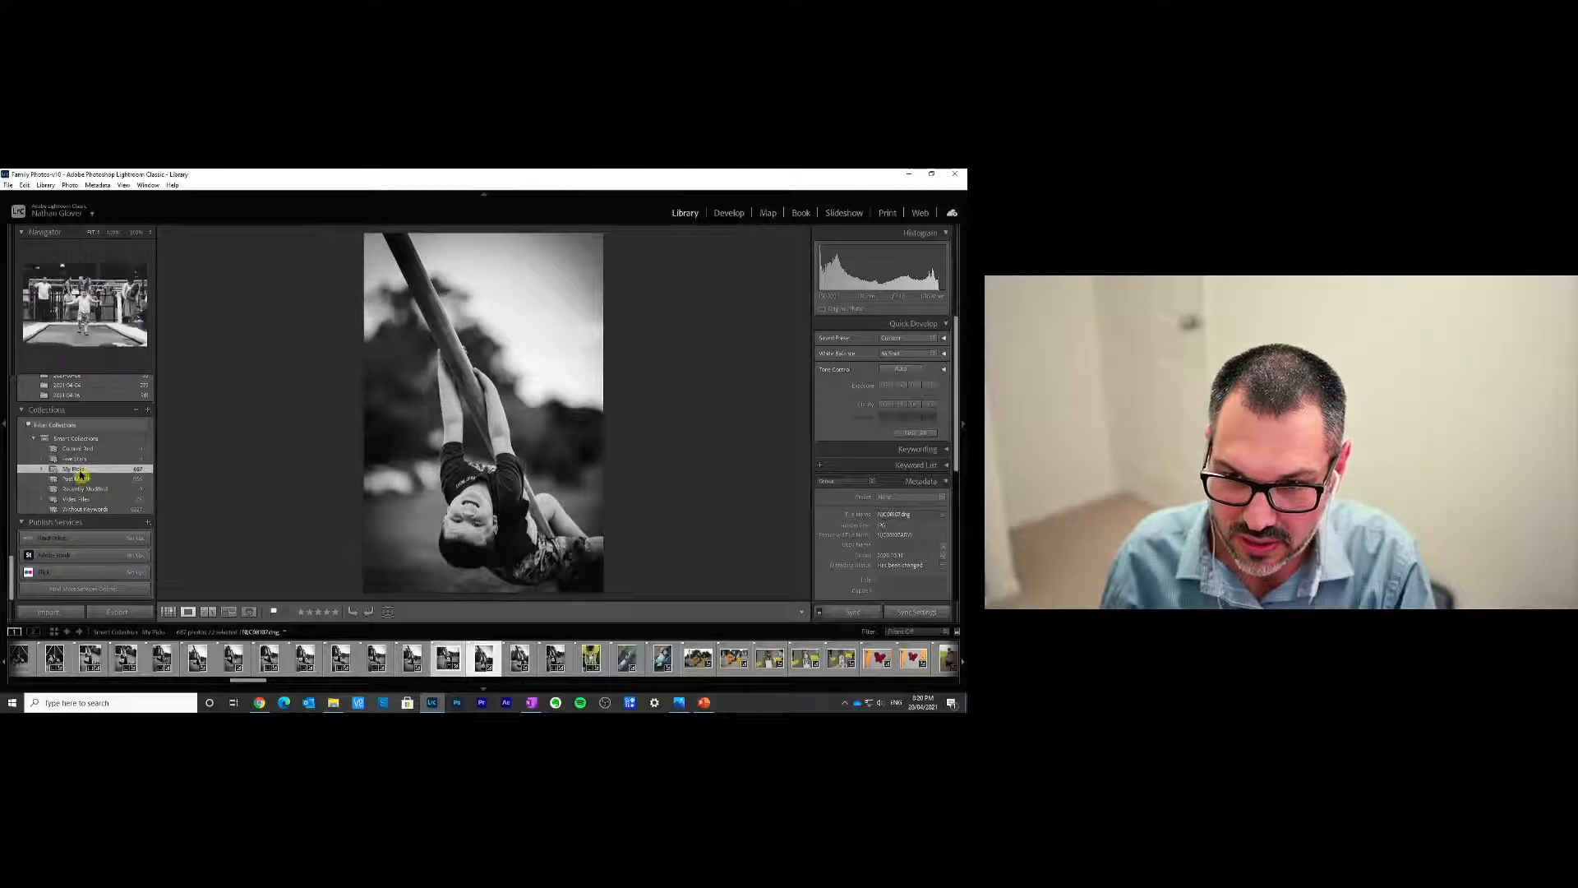
pyautogui.click(167, 611)
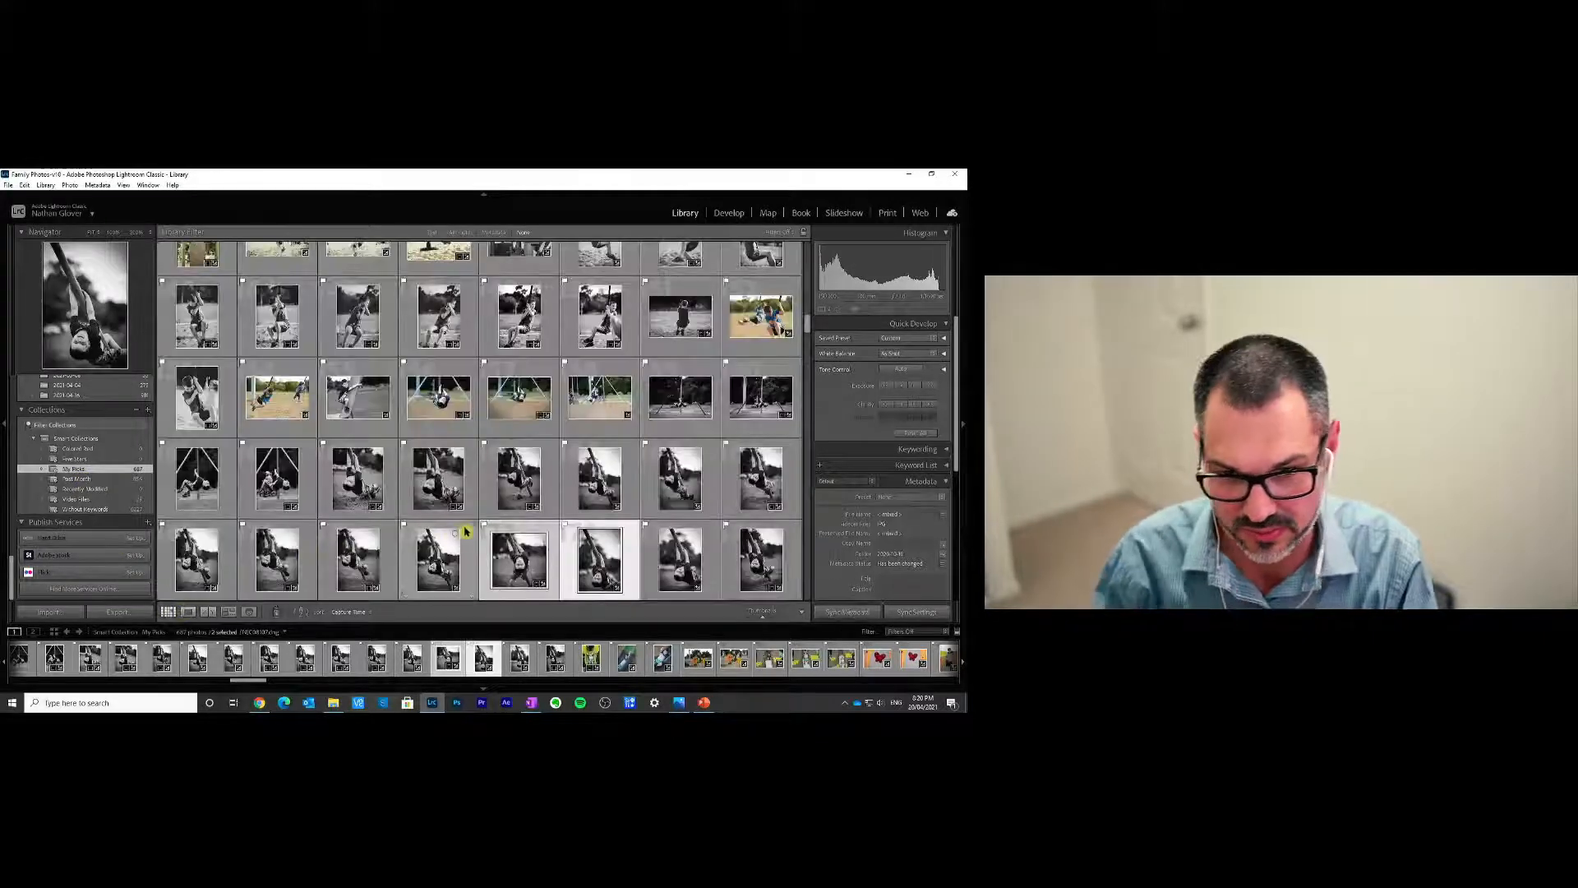
pyautogui.scroll(-3, 550, 543)
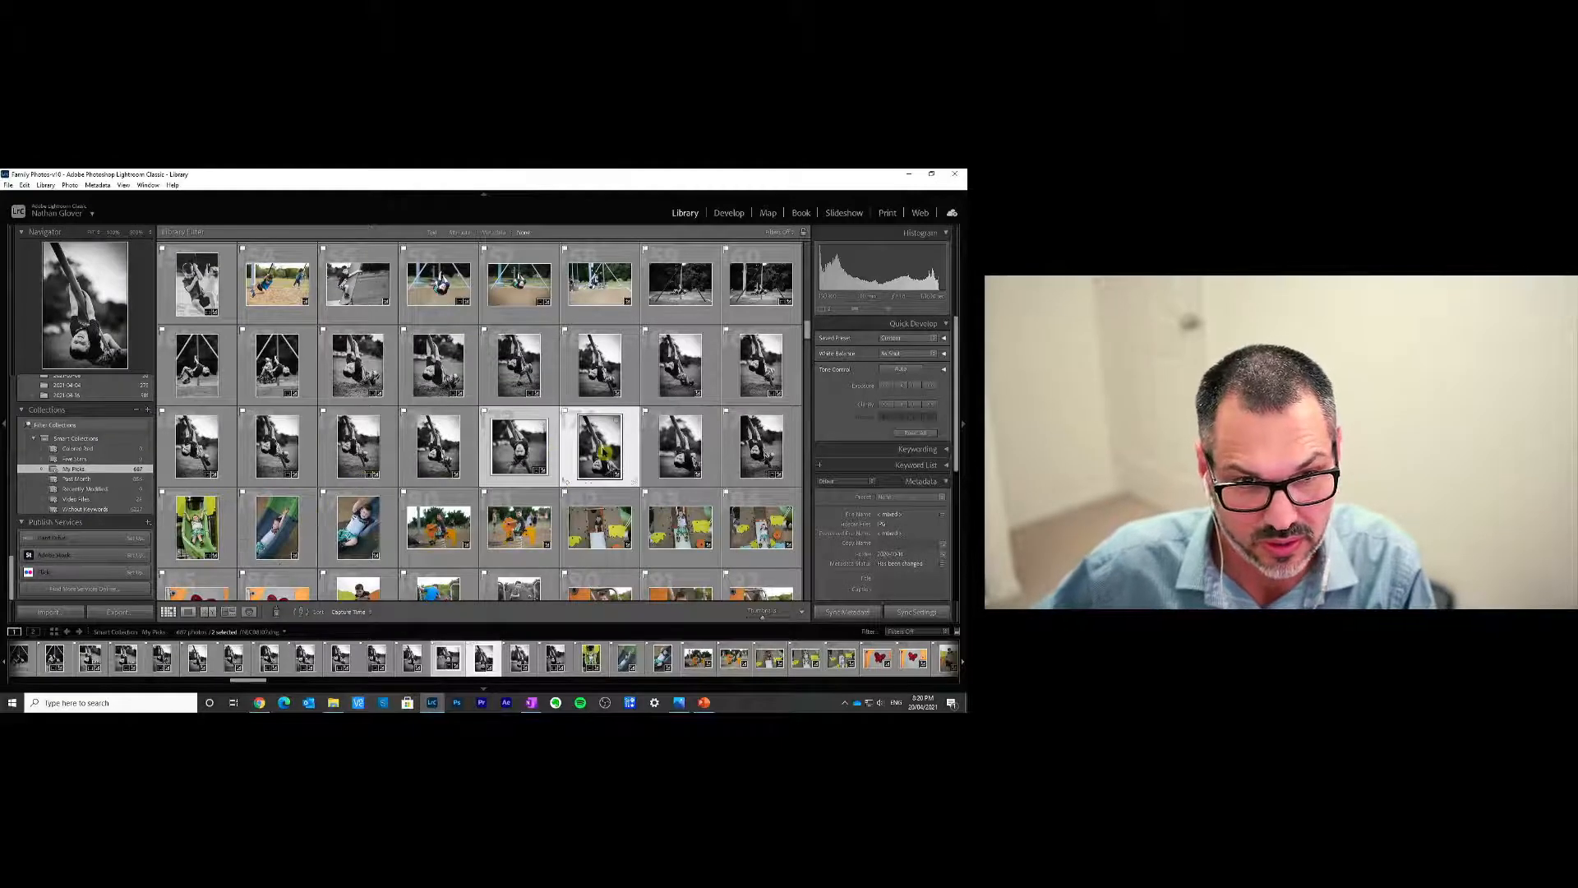
pyautogui.doubleClick(602, 451)
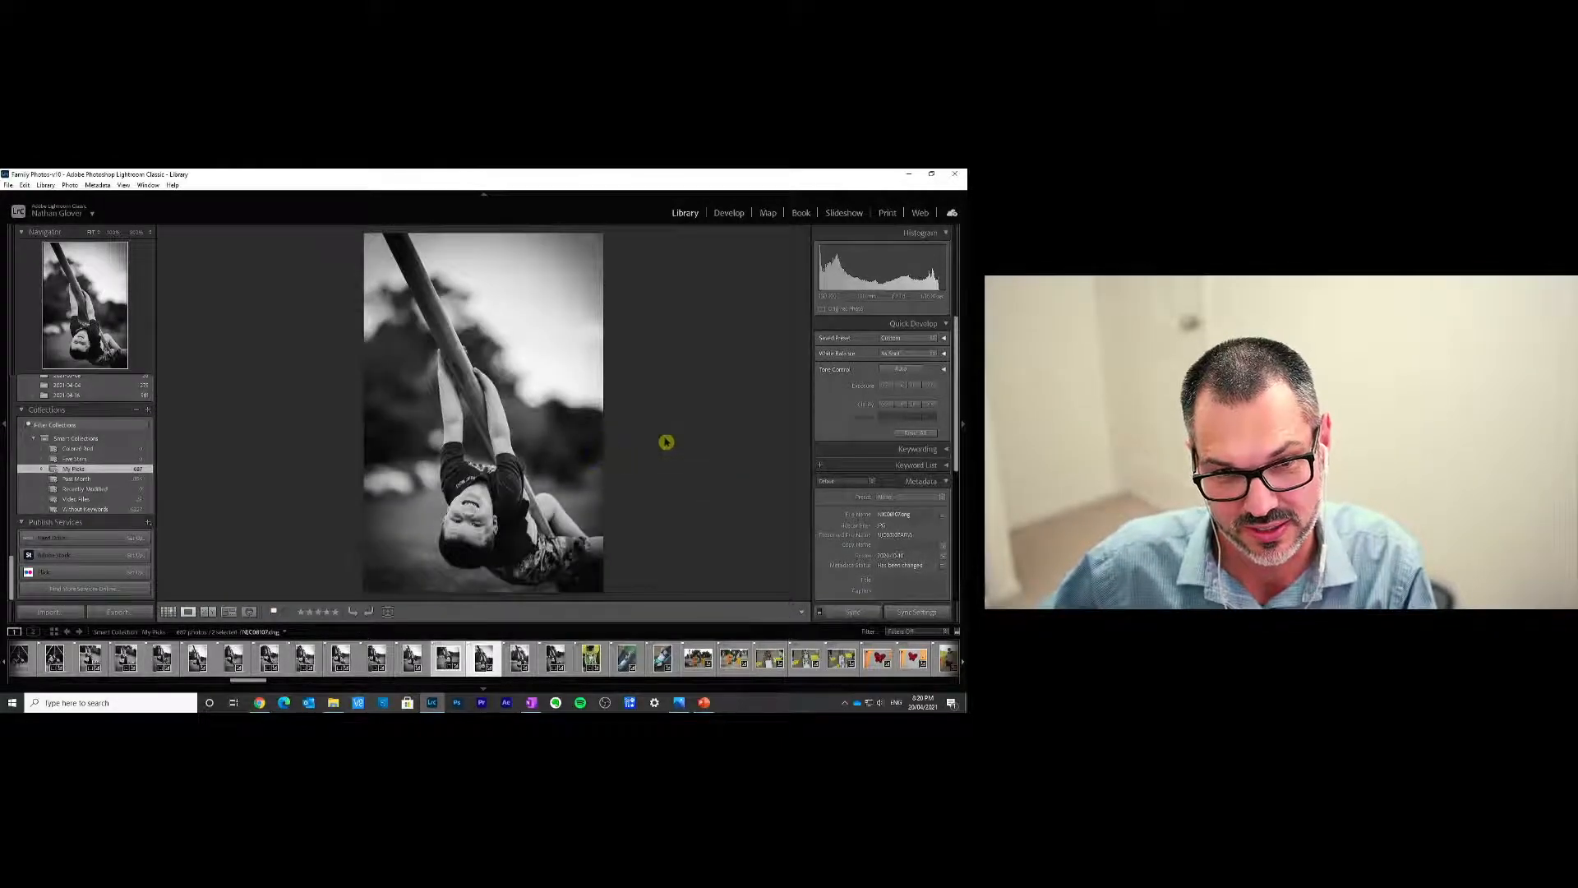
# Step: Flip back and forth between the two adjacent black-and-white shots of the boy hanging from the pole to compare them
pyautogui.press('Right')
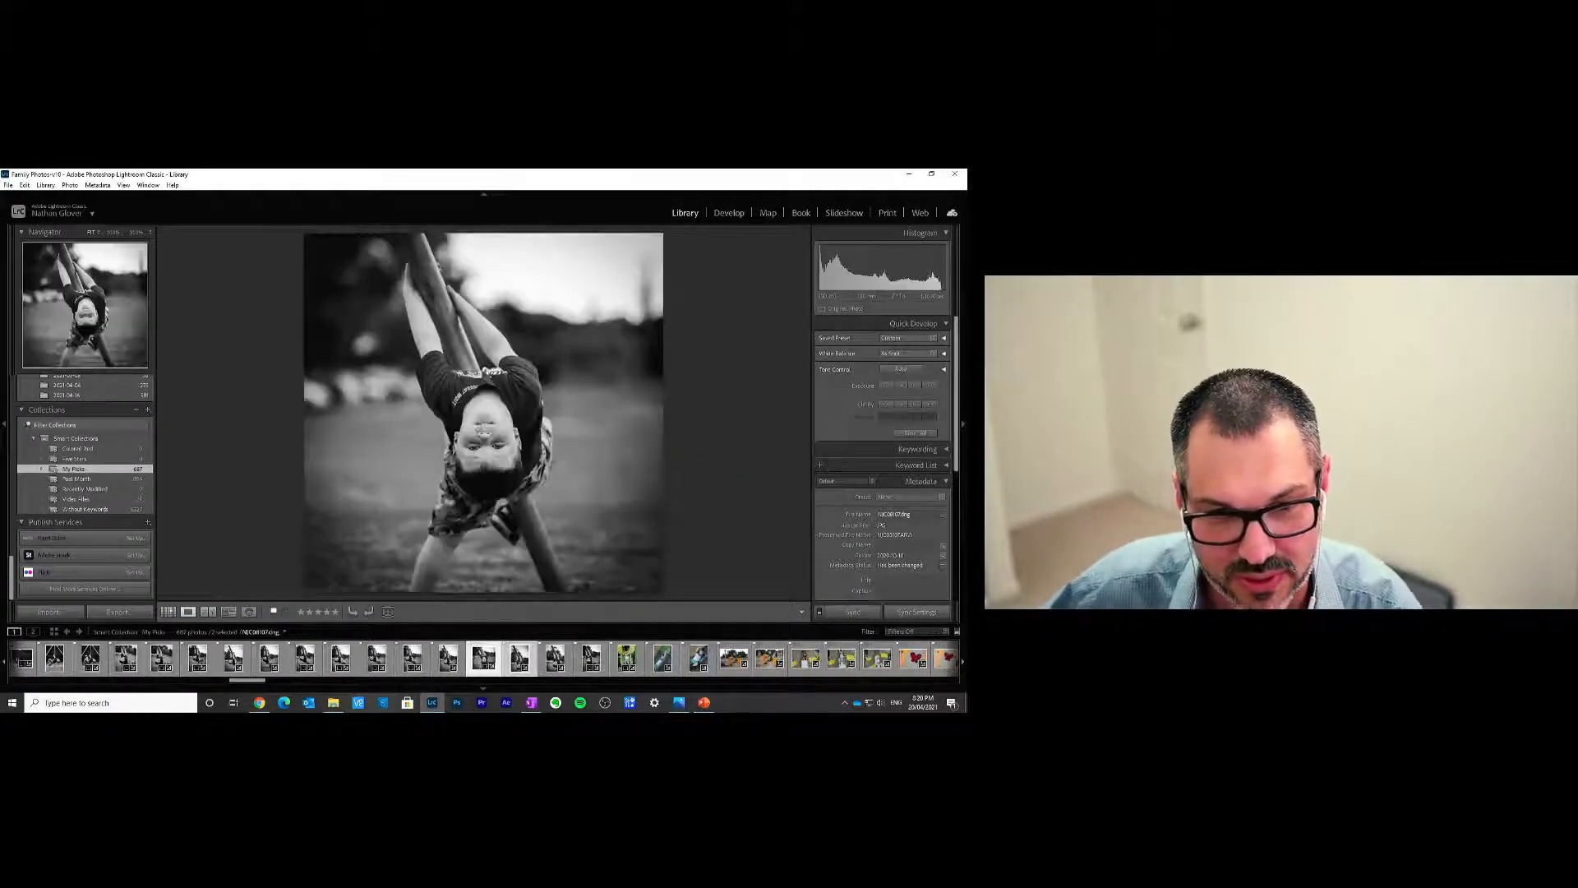
pyautogui.press('Left')
pyautogui.press('Right')
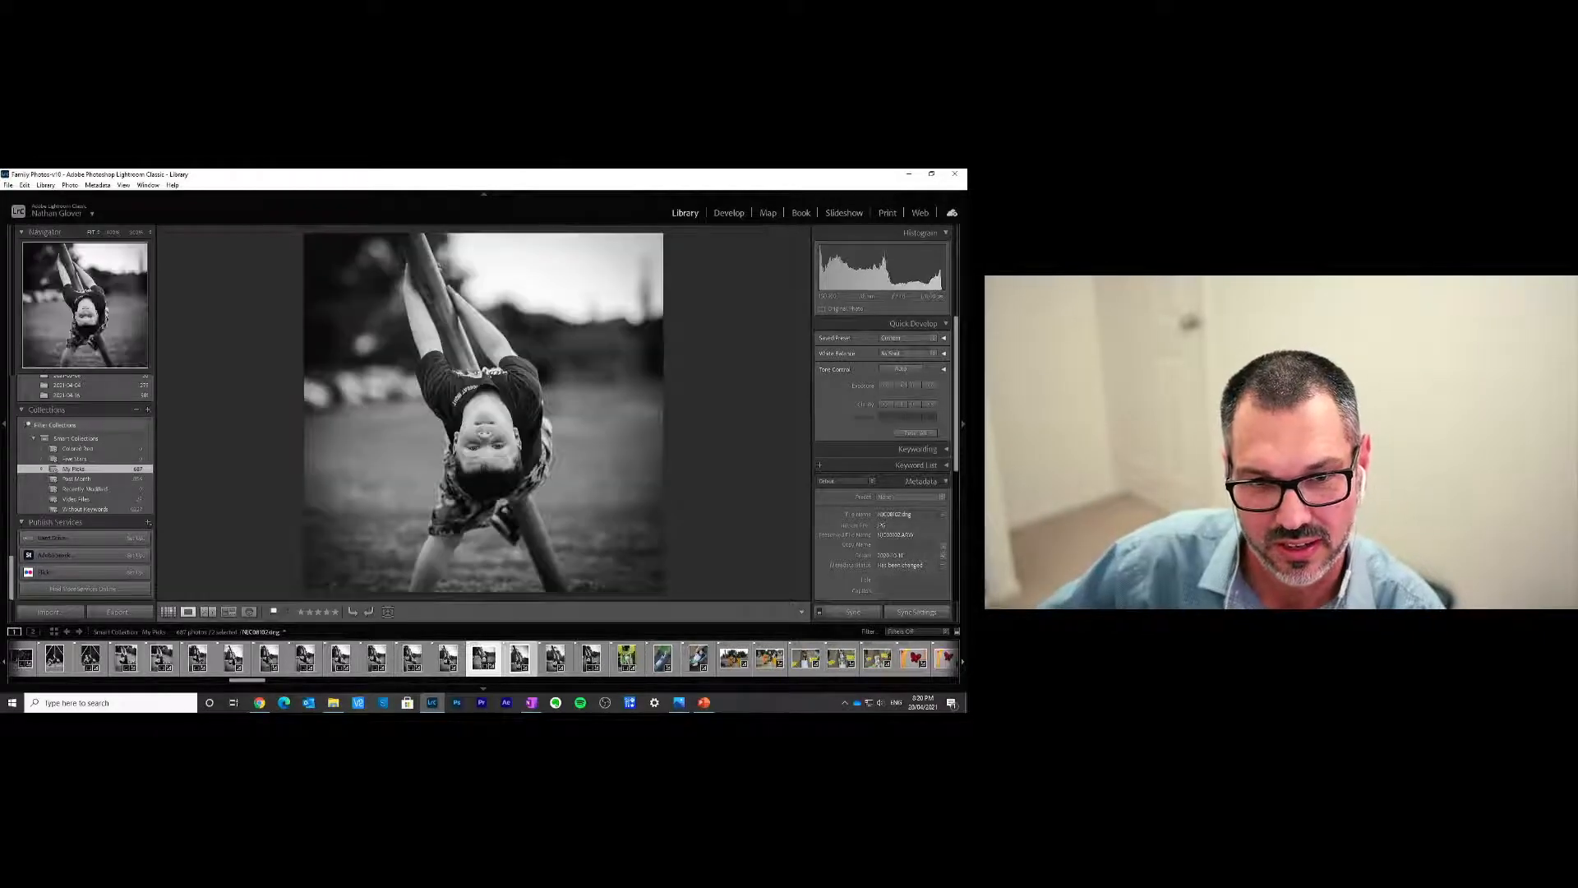
pyautogui.press('Left')
pyautogui.press('Right')
pyautogui.press('Right')
pyautogui.press('Left')
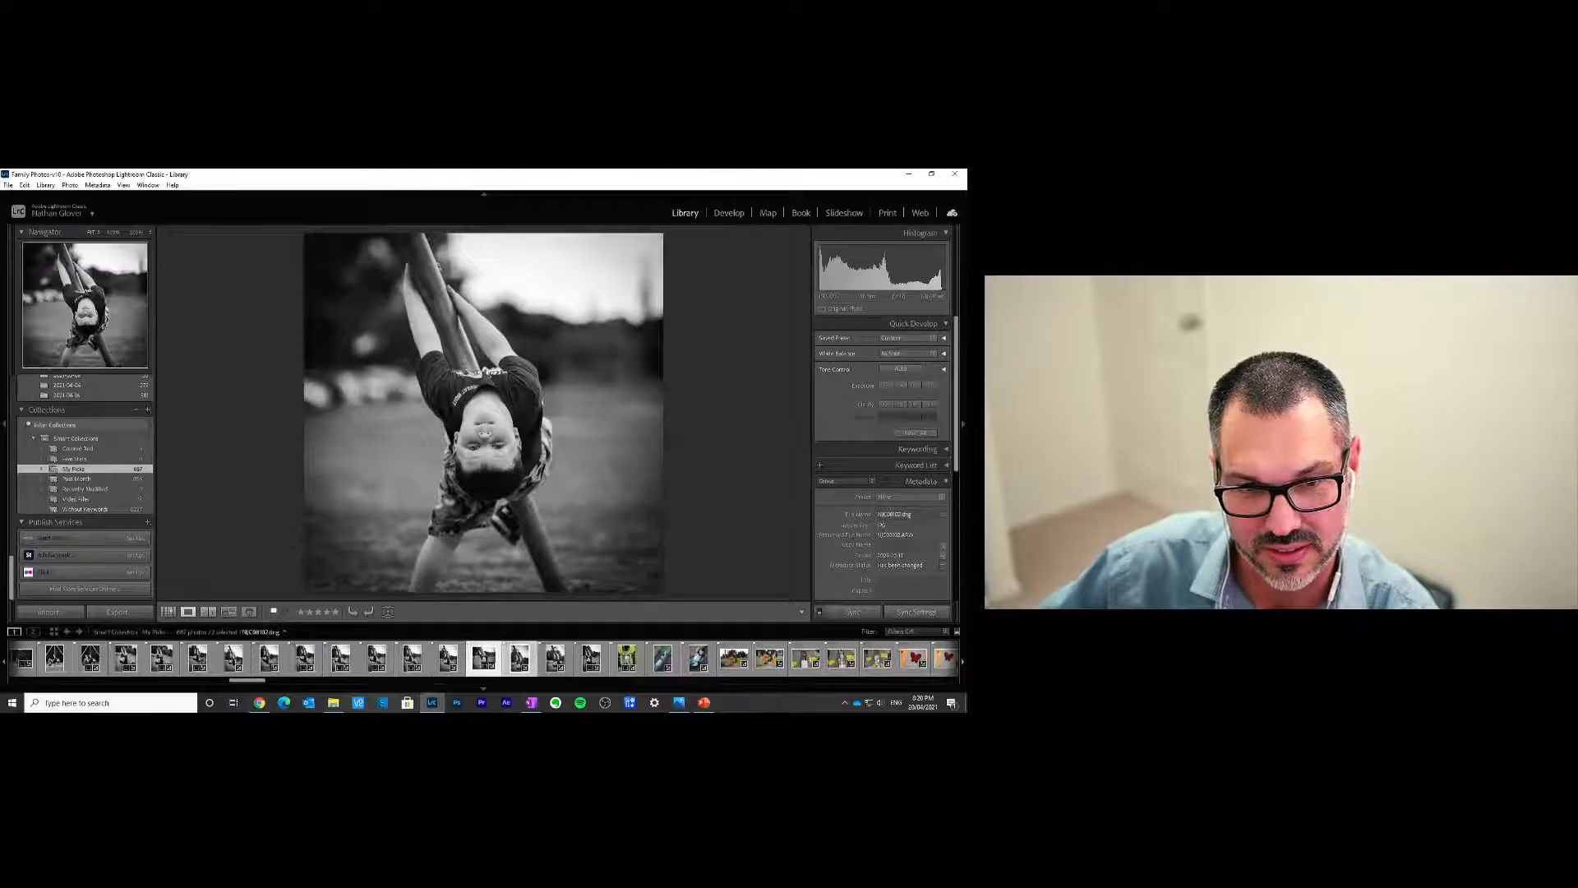
pyautogui.press('Right')
pyautogui.press('Left')
pyautogui.press('Right')
pyautogui.press('Left')
pyautogui.press('Right')
pyautogui.press('Left')
pyautogui.press('Right')
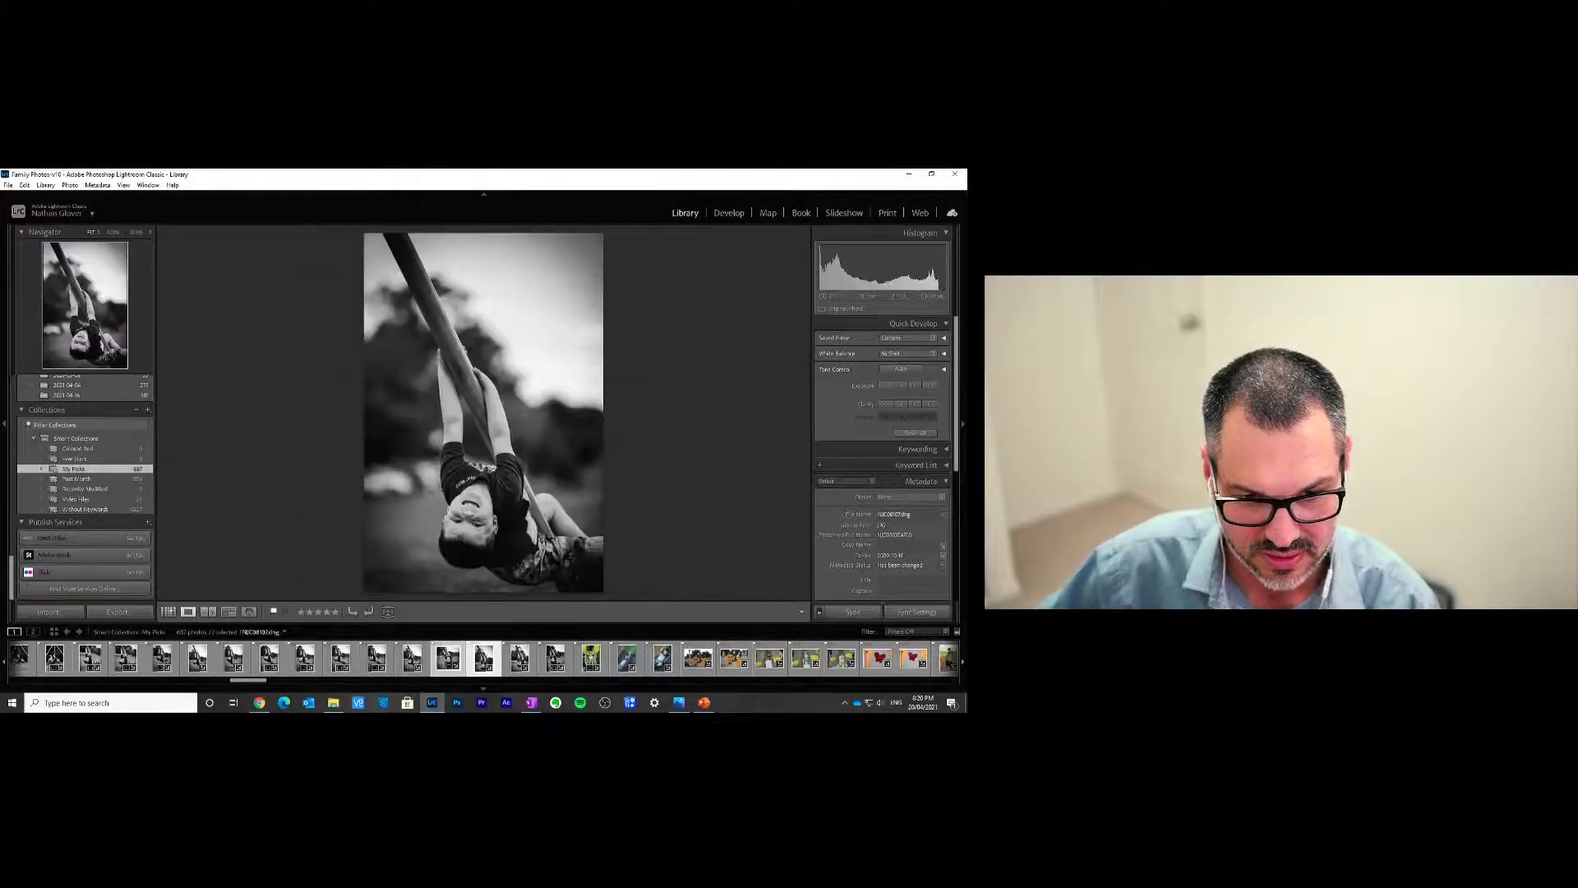
# Step: View the green slide photo enlarged and browse the following playground shots through the two lion spring-rider photos
pyautogui.click(167, 612)
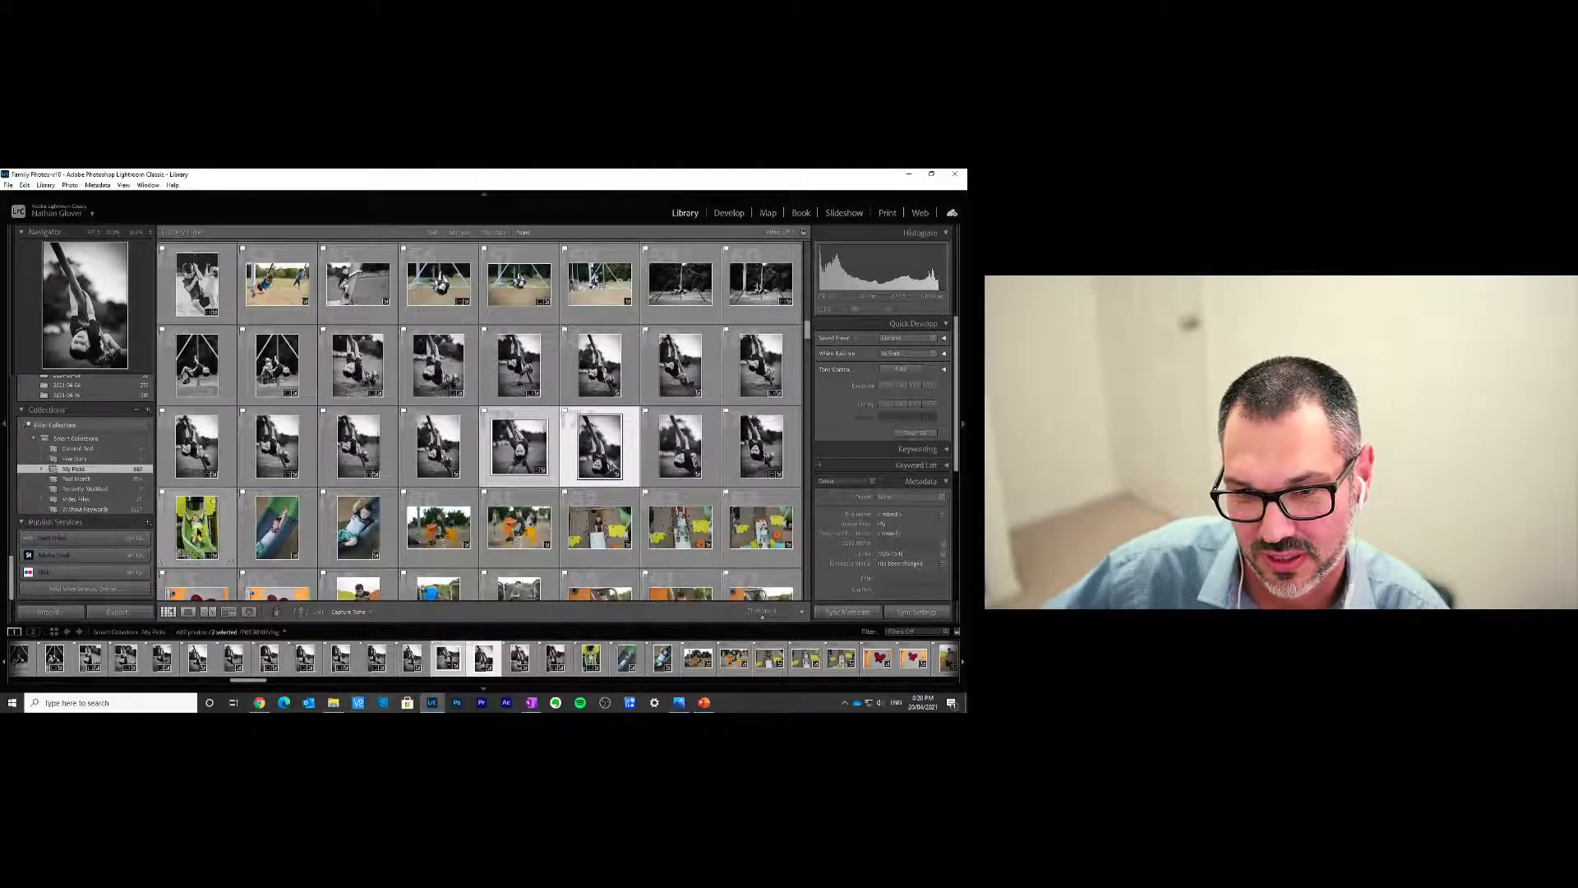
pyautogui.click(209, 530)
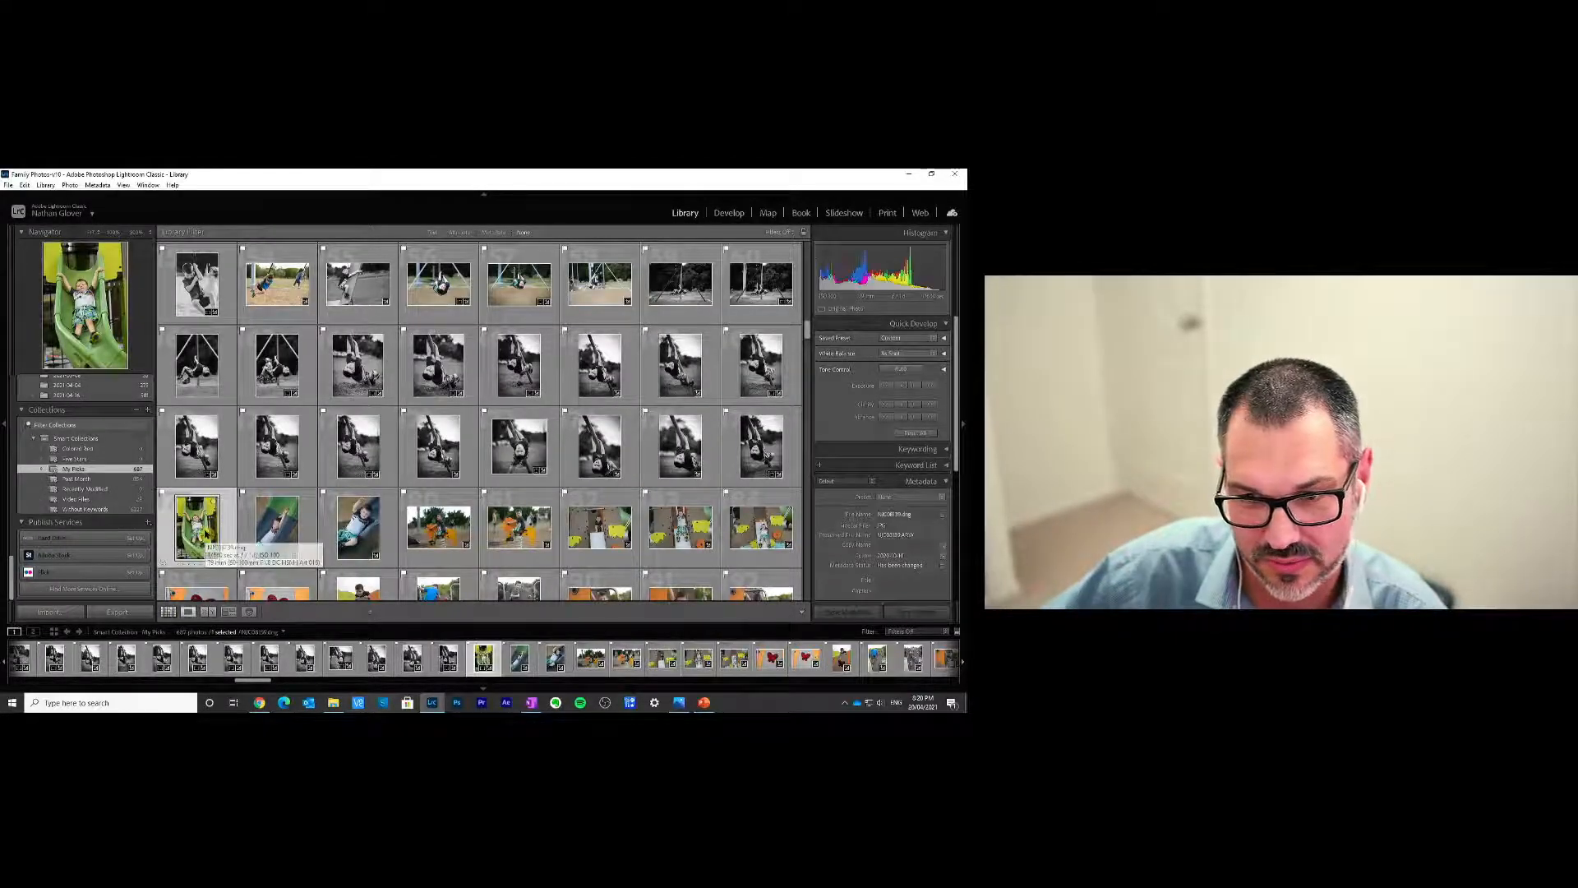
pyautogui.doubleClick(205, 534)
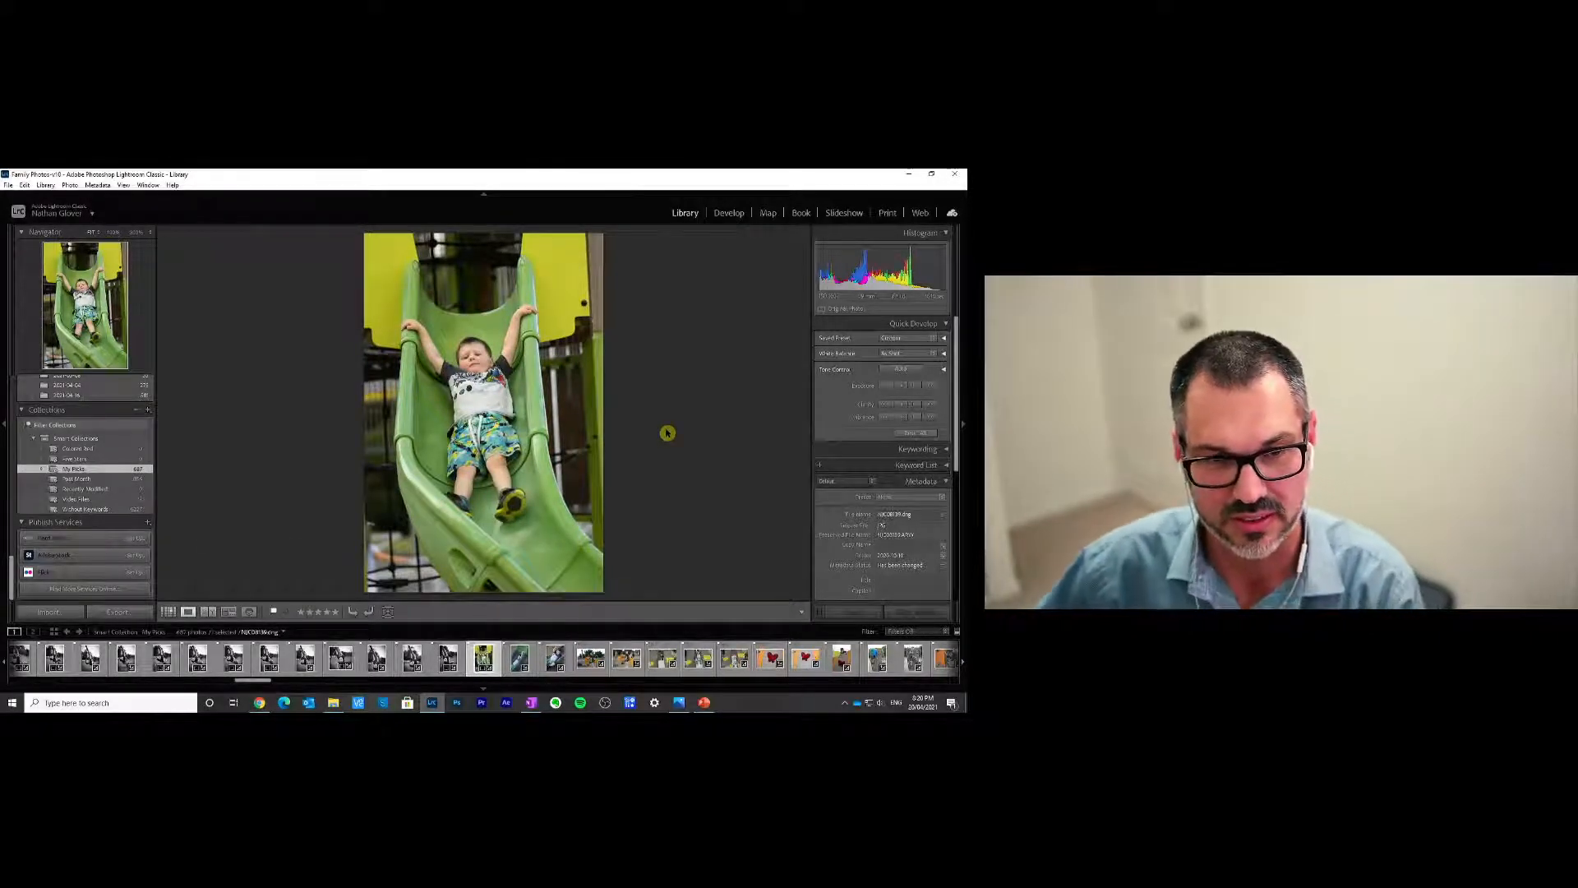
pyautogui.press('Right')
pyautogui.press('Right')
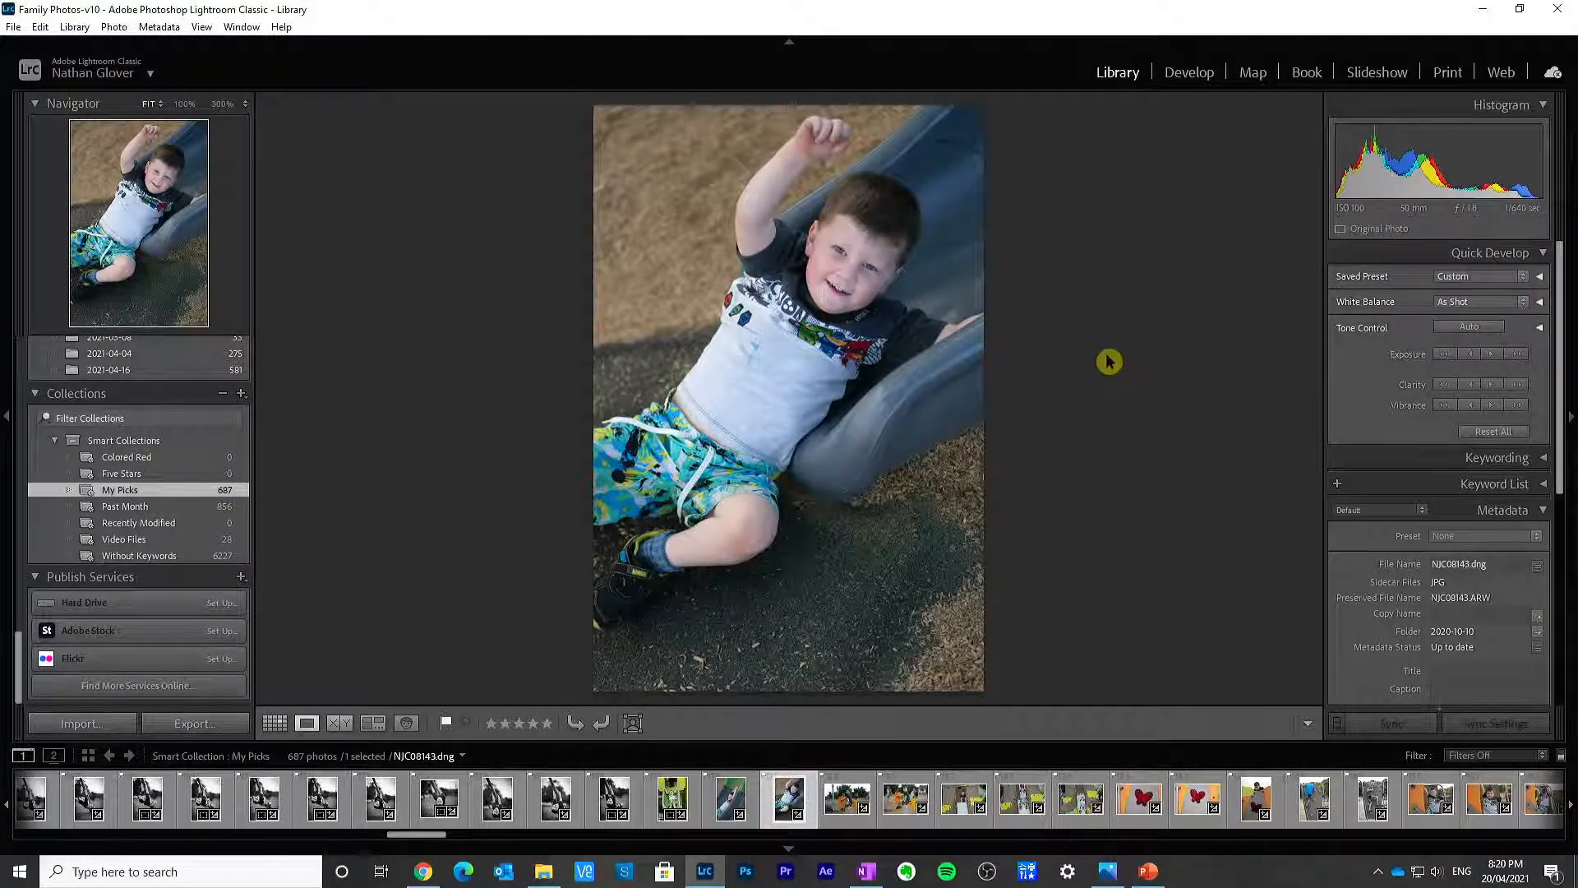
pyautogui.press('Right')
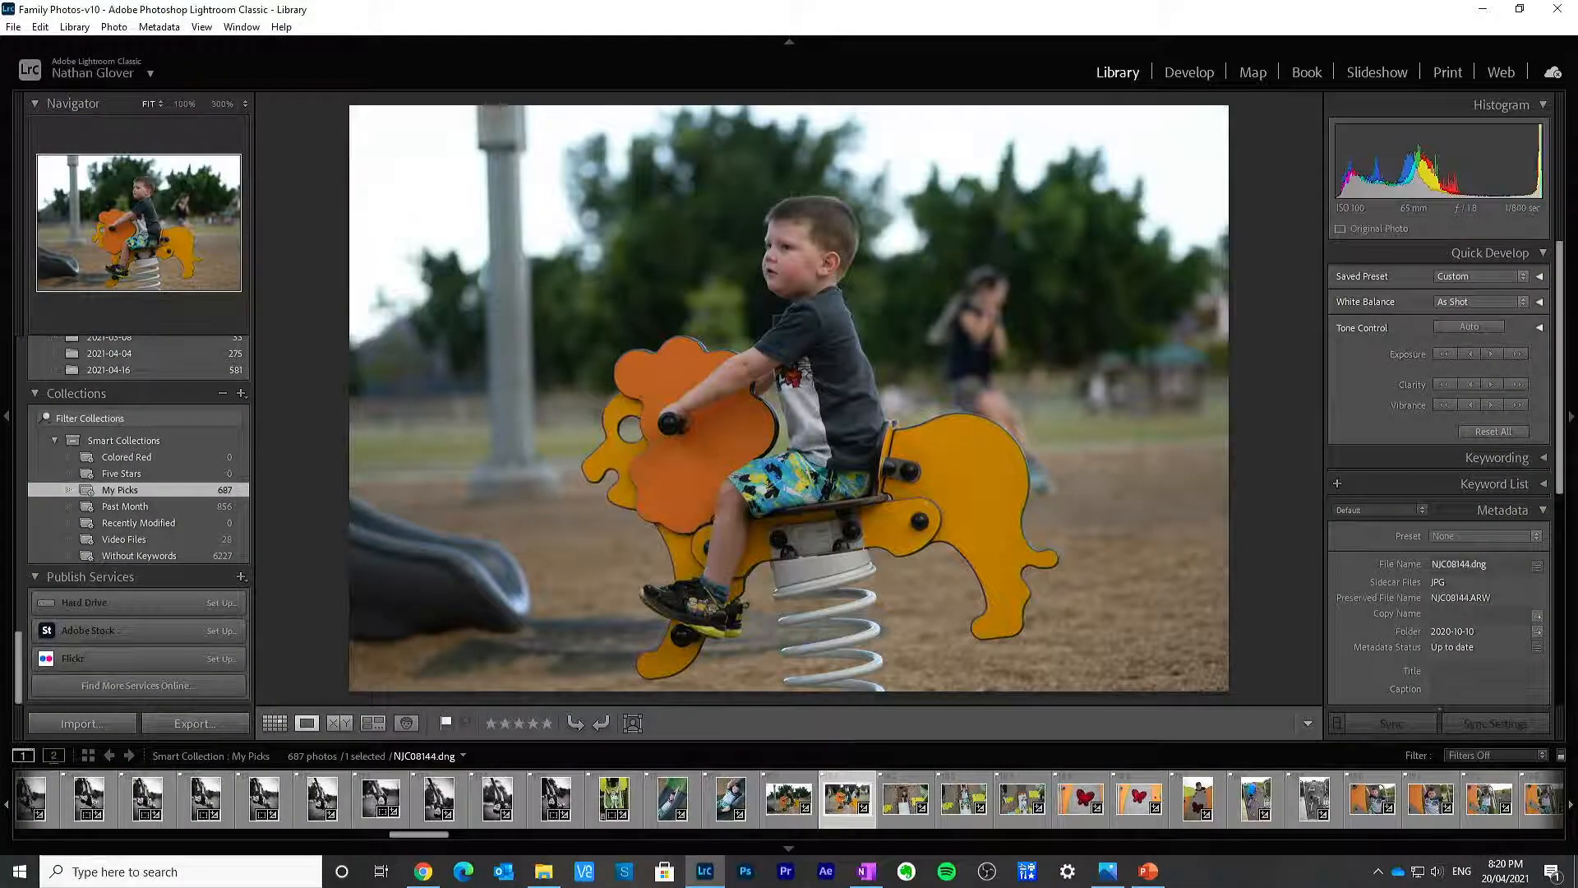
pyautogui.press('Right')
pyautogui.press('Left')
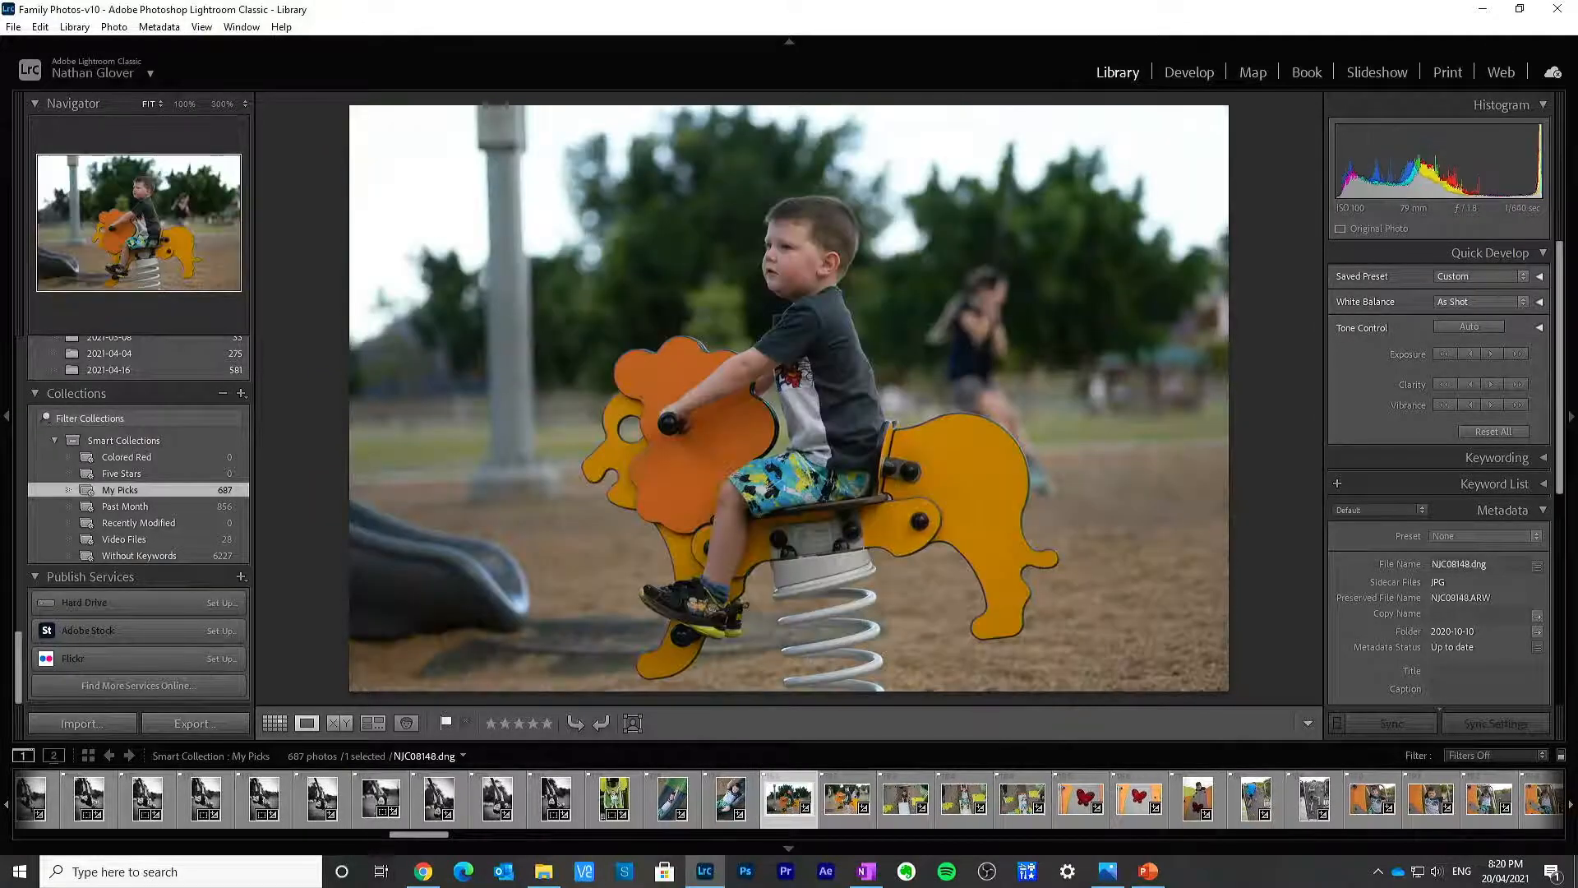
pyautogui.press('Right')
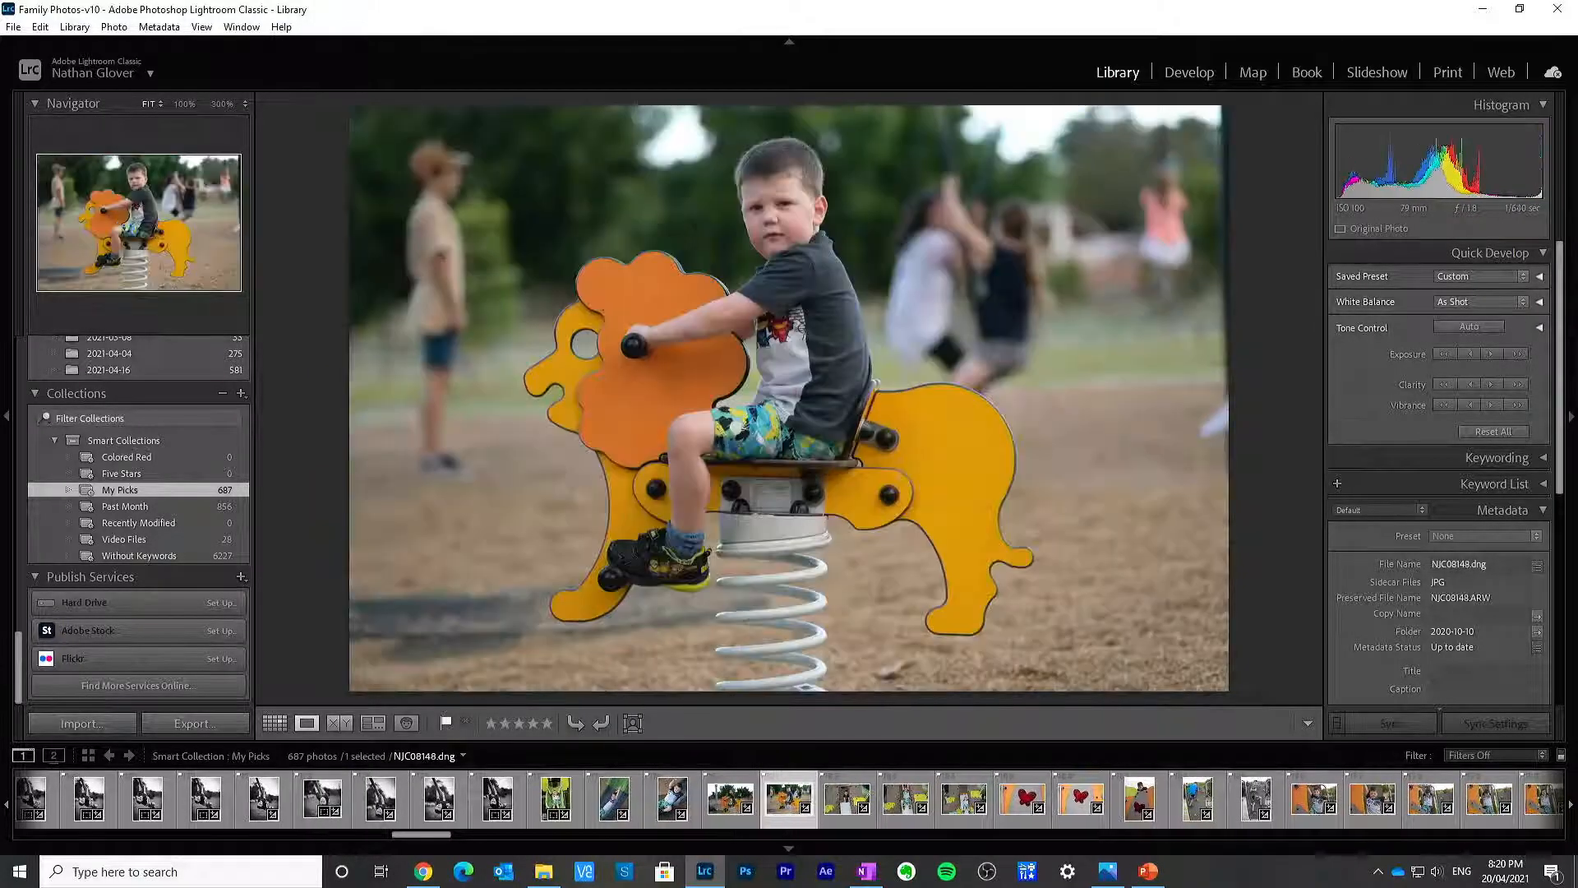
# Step: Browse the slide shots up to the red butterfly window photo NJC08159.dng and inspect the face behind it up close
pyautogui.press('Right')
pyautogui.press('Right')
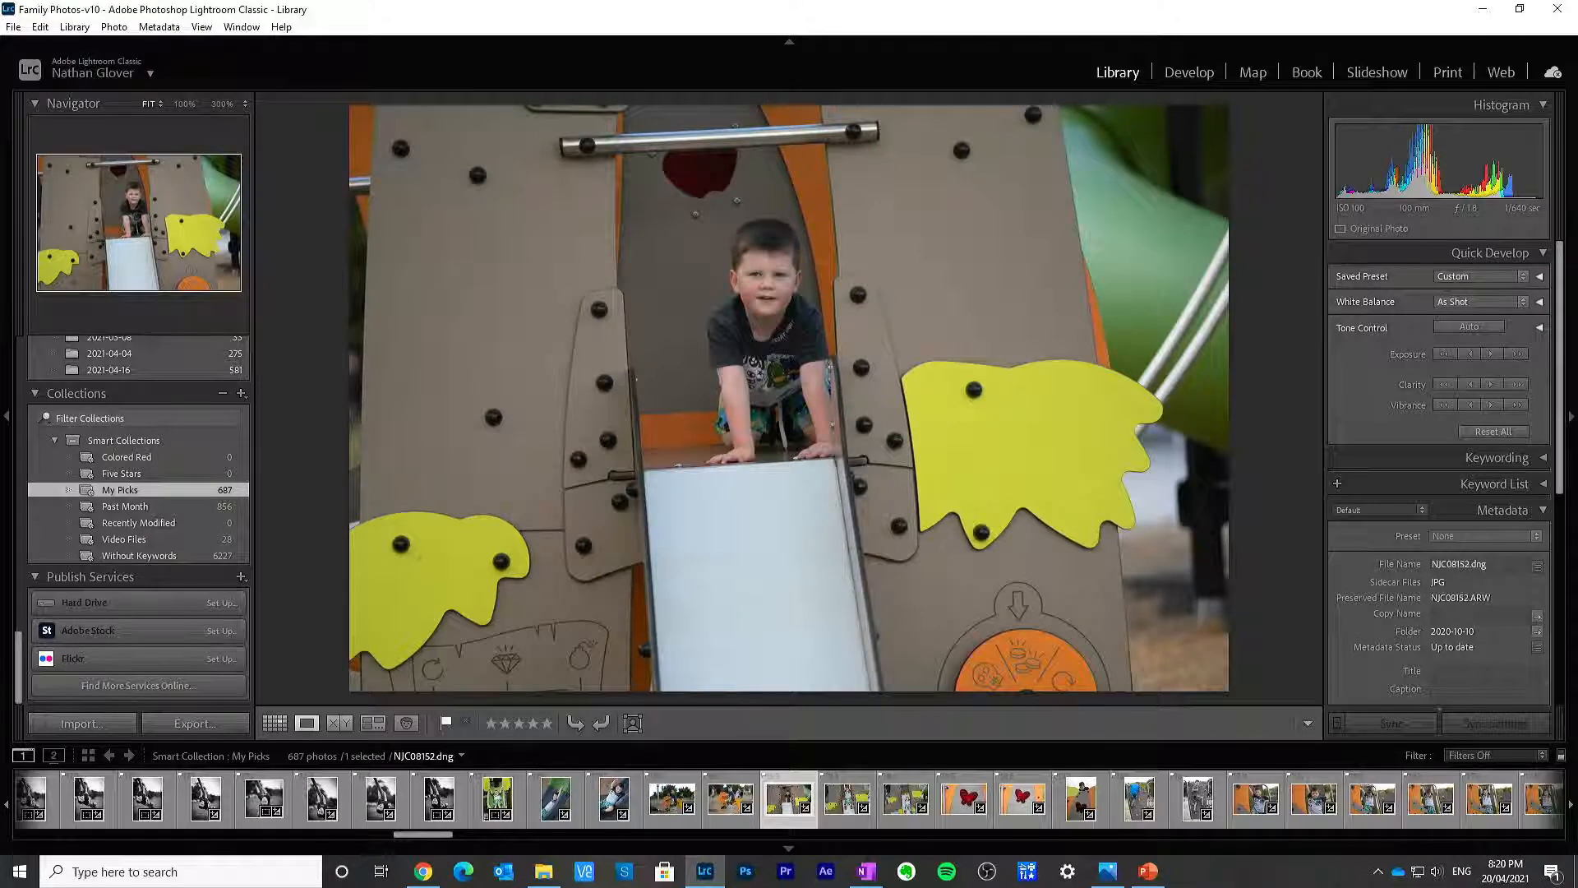
pyautogui.press('Left')
pyautogui.press('Right')
pyautogui.press('Right')
pyautogui.press('Right')
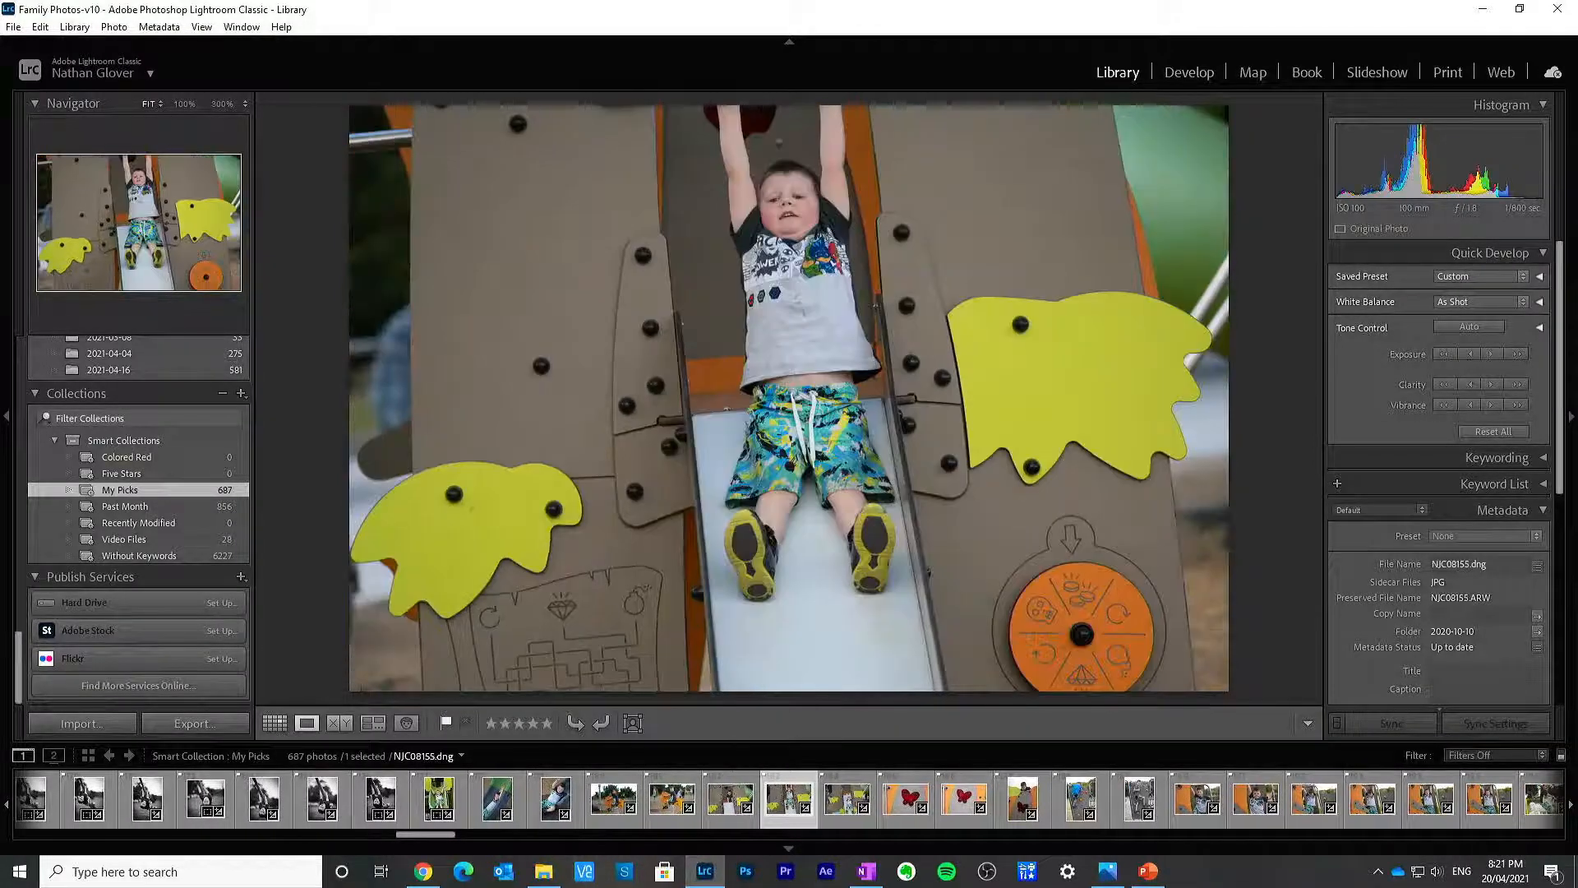
pyautogui.press('Right')
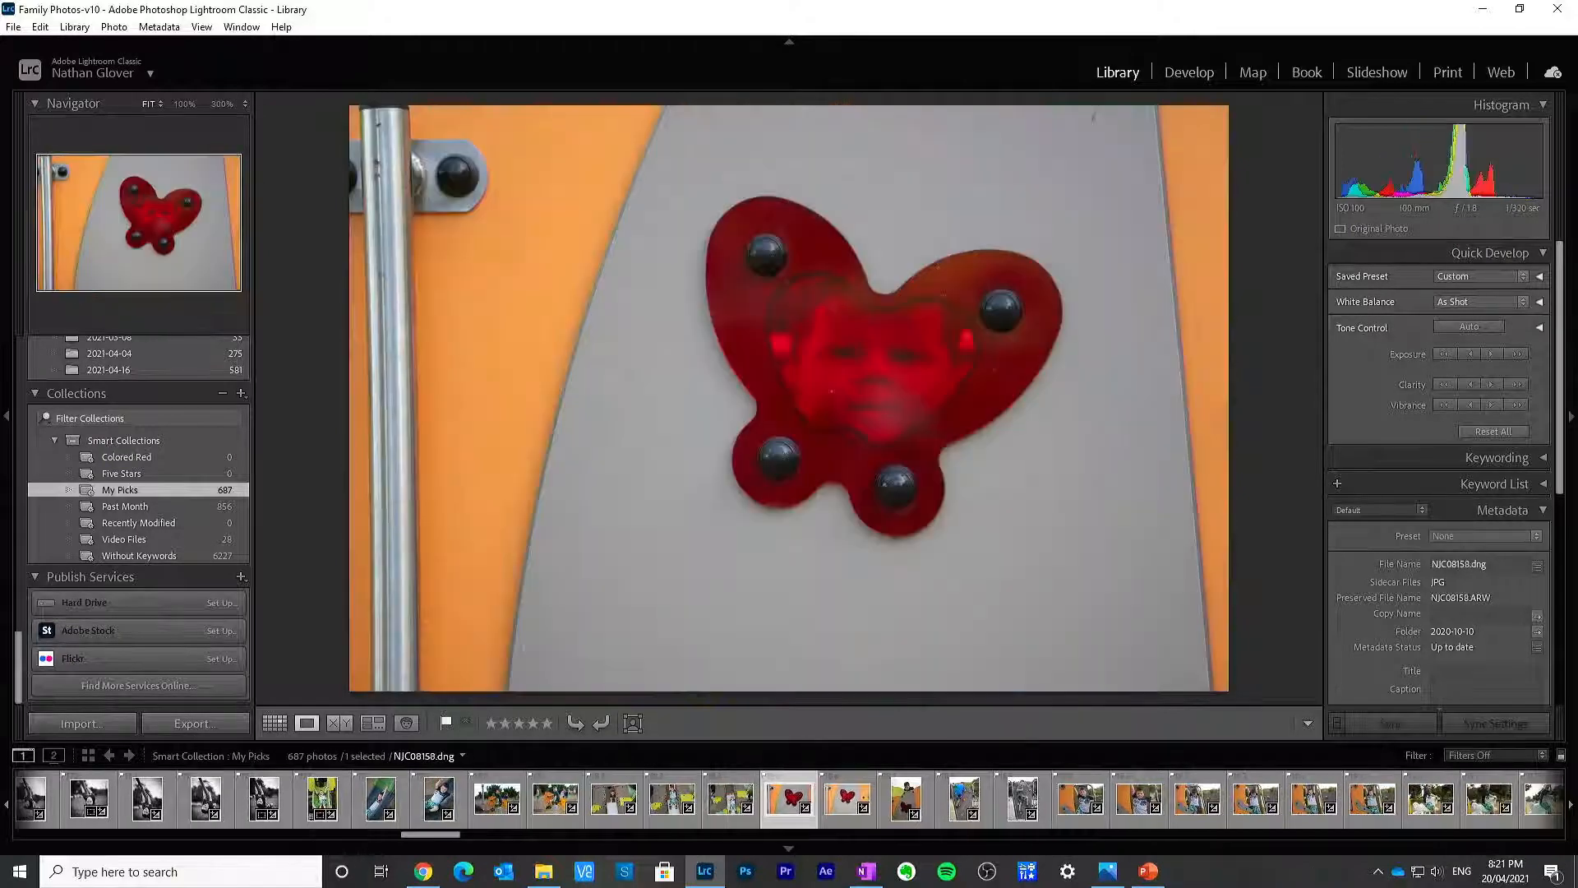
pyautogui.press('Right')
pyautogui.press('Right')
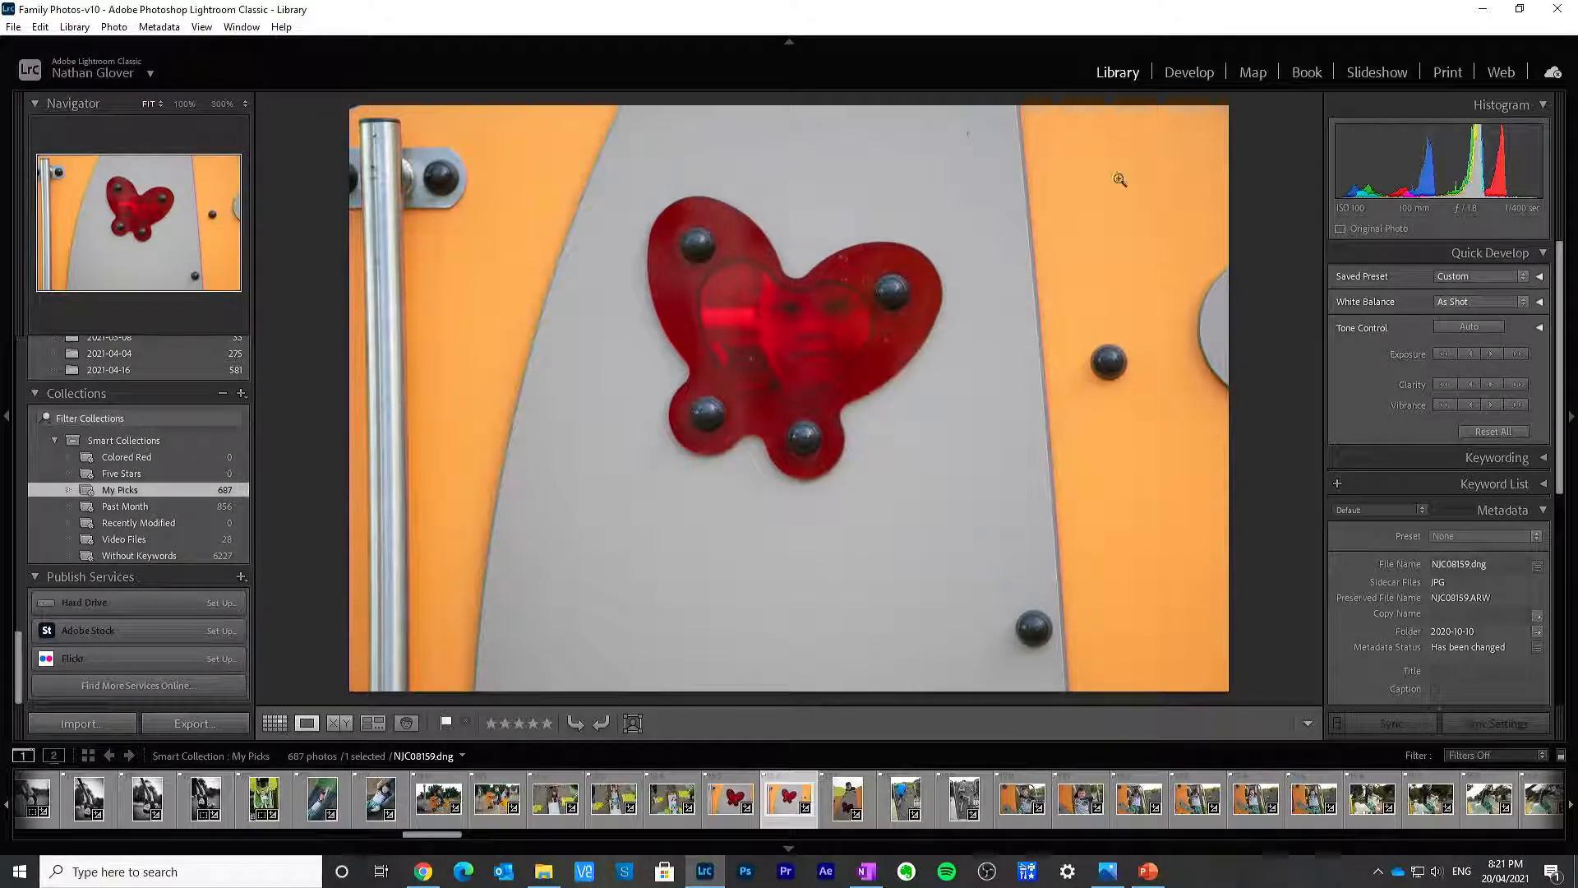
pyautogui.click(822, 316)
pyautogui.click(869, 328)
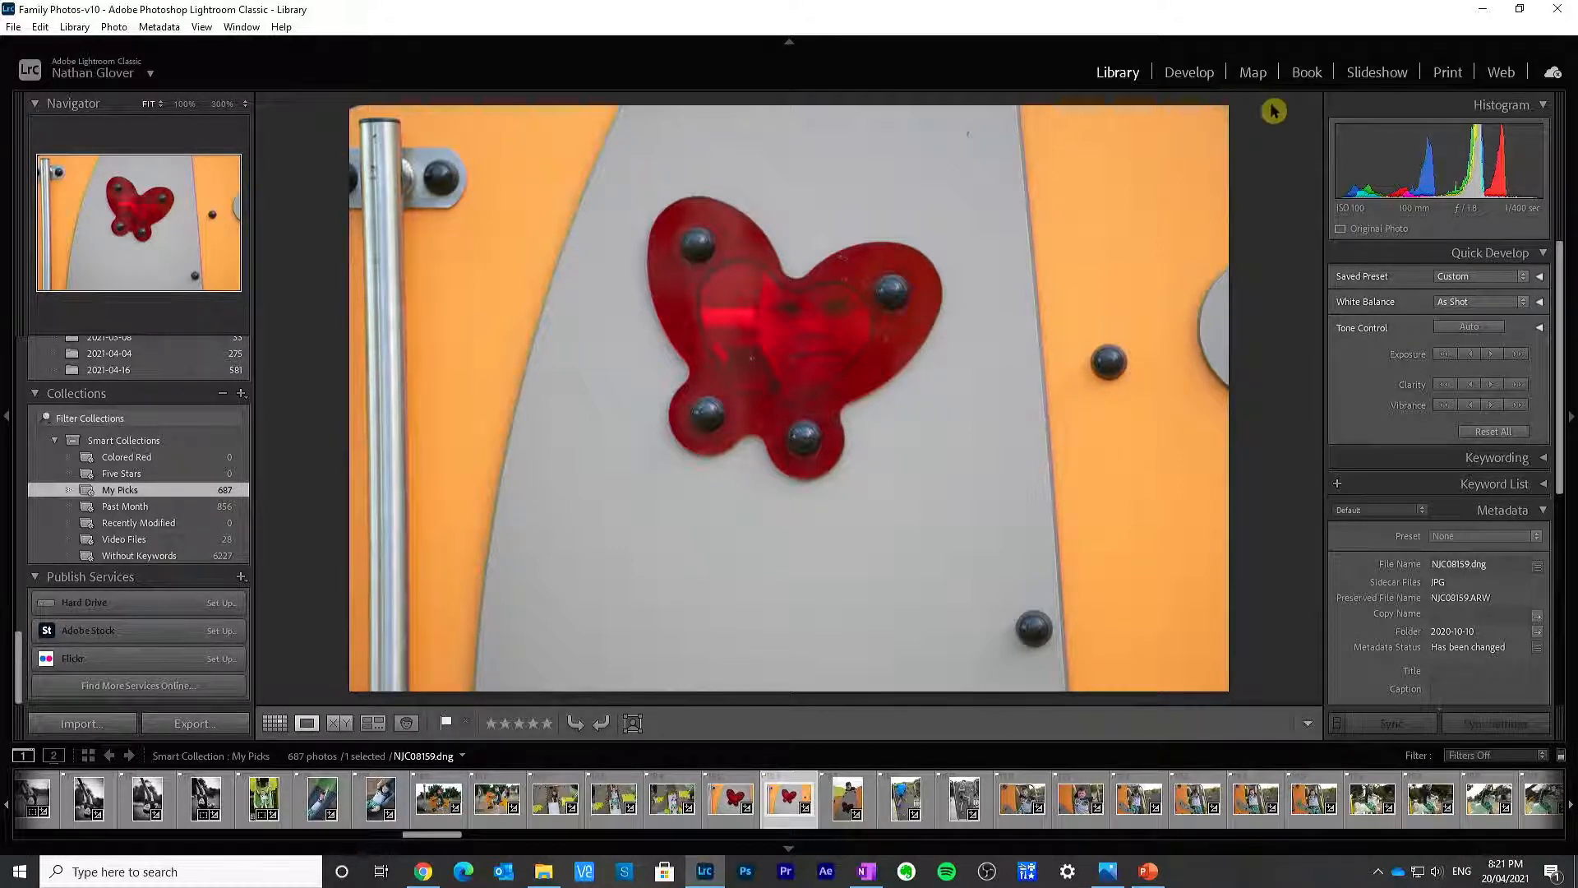
# Step: Convert NJC08159.dng to Black & White in the Develop module and reset its exposure to 0.00
pyautogui.click(1191, 74)
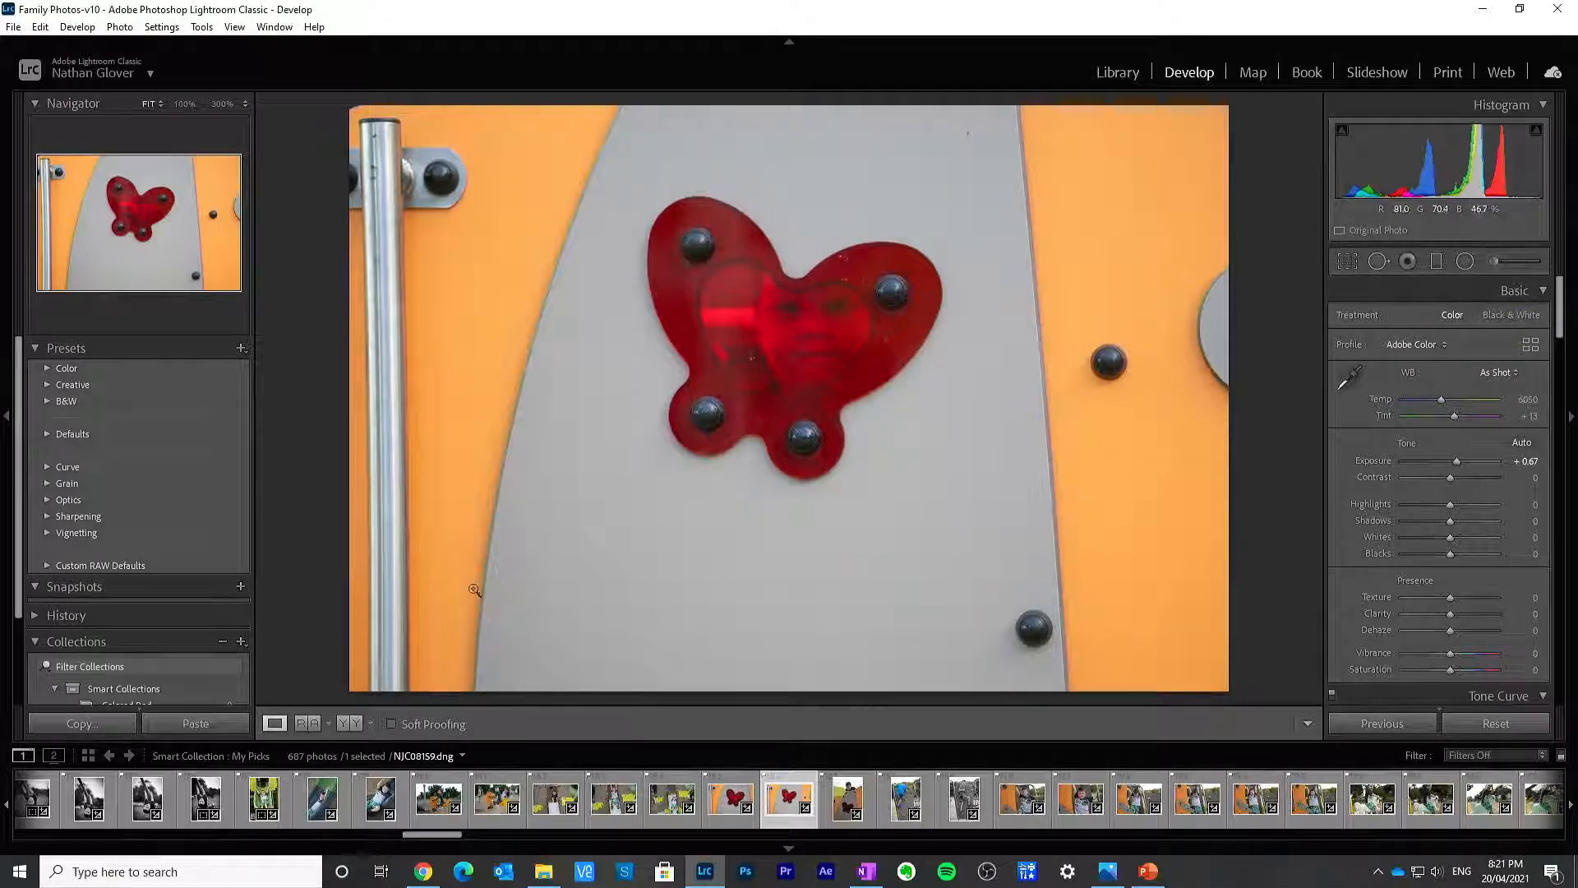
pyautogui.click(1515, 317)
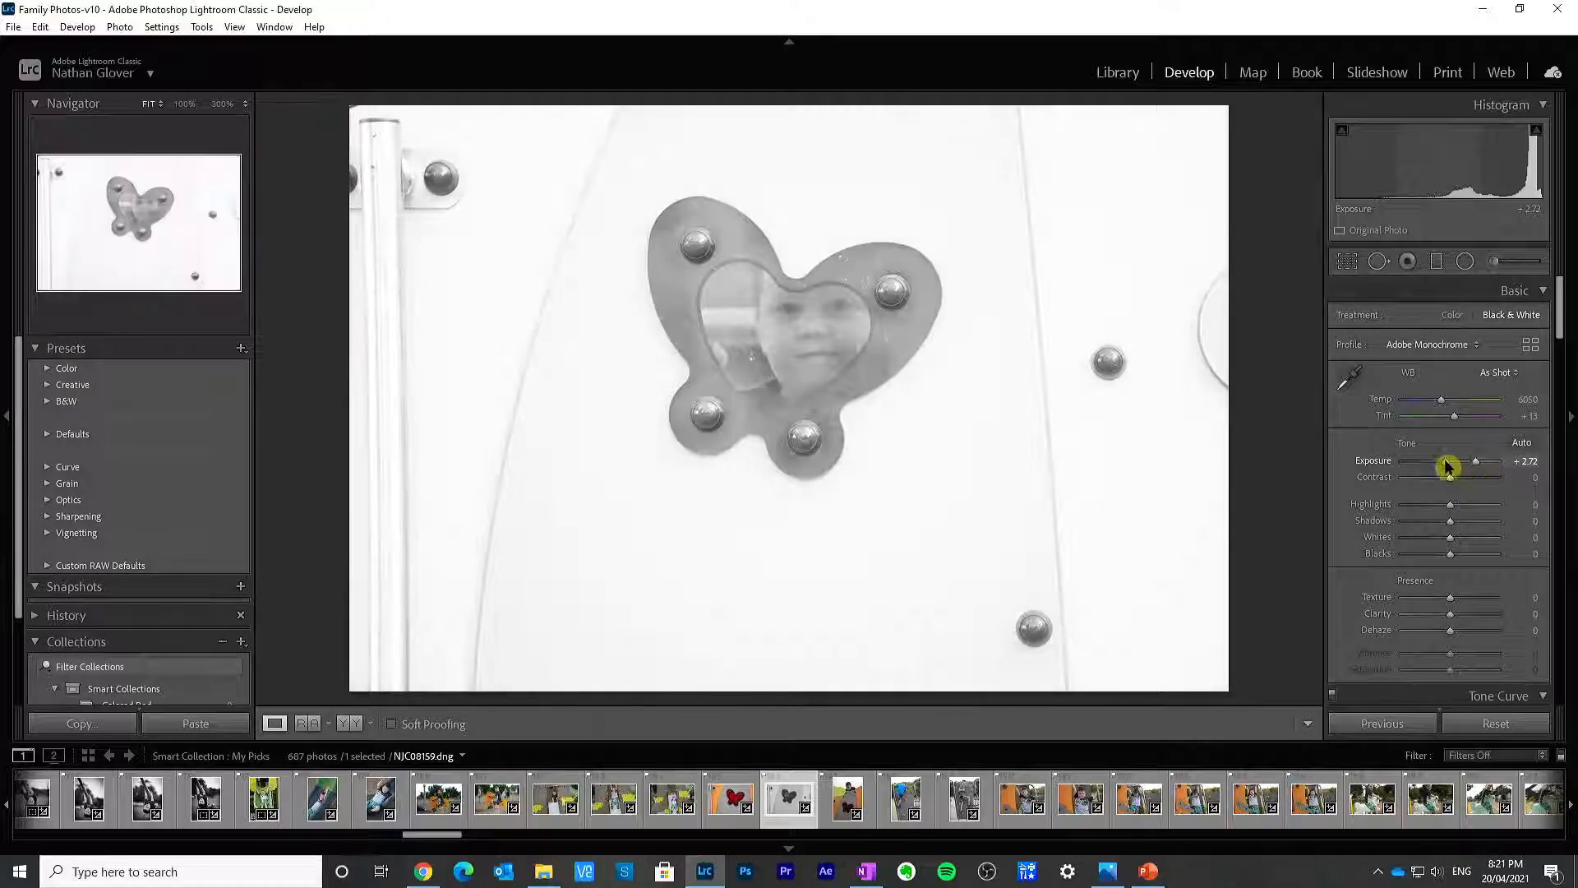
pyautogui.doubleClick(1389, 463)
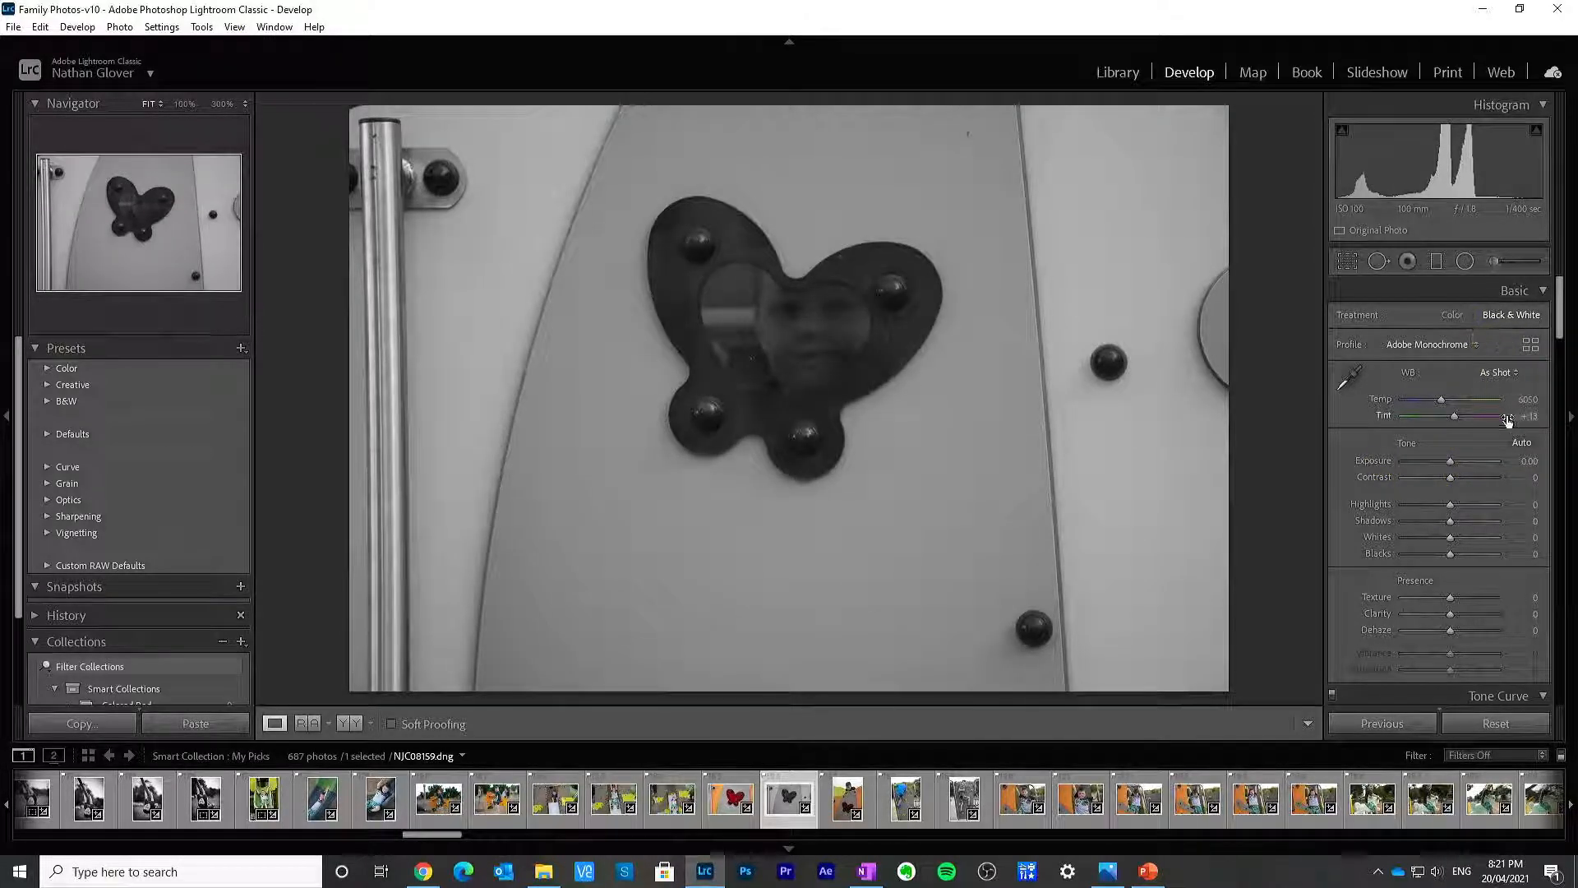
# Step: Set the photo's Exposure to +0.70, Contrast to +61, Shadows to +44, Blacks to -30, and Texture and Clarity to +23
pyautogui.moveTo(1455, 479)
pyautogui.mouseDown()
pyautogui.moveTo(1451, 532)
pyautogui.moveTo(1477, 490)
pyautogui.moveTo(1458, 461)
pyautogui.mouseUp()
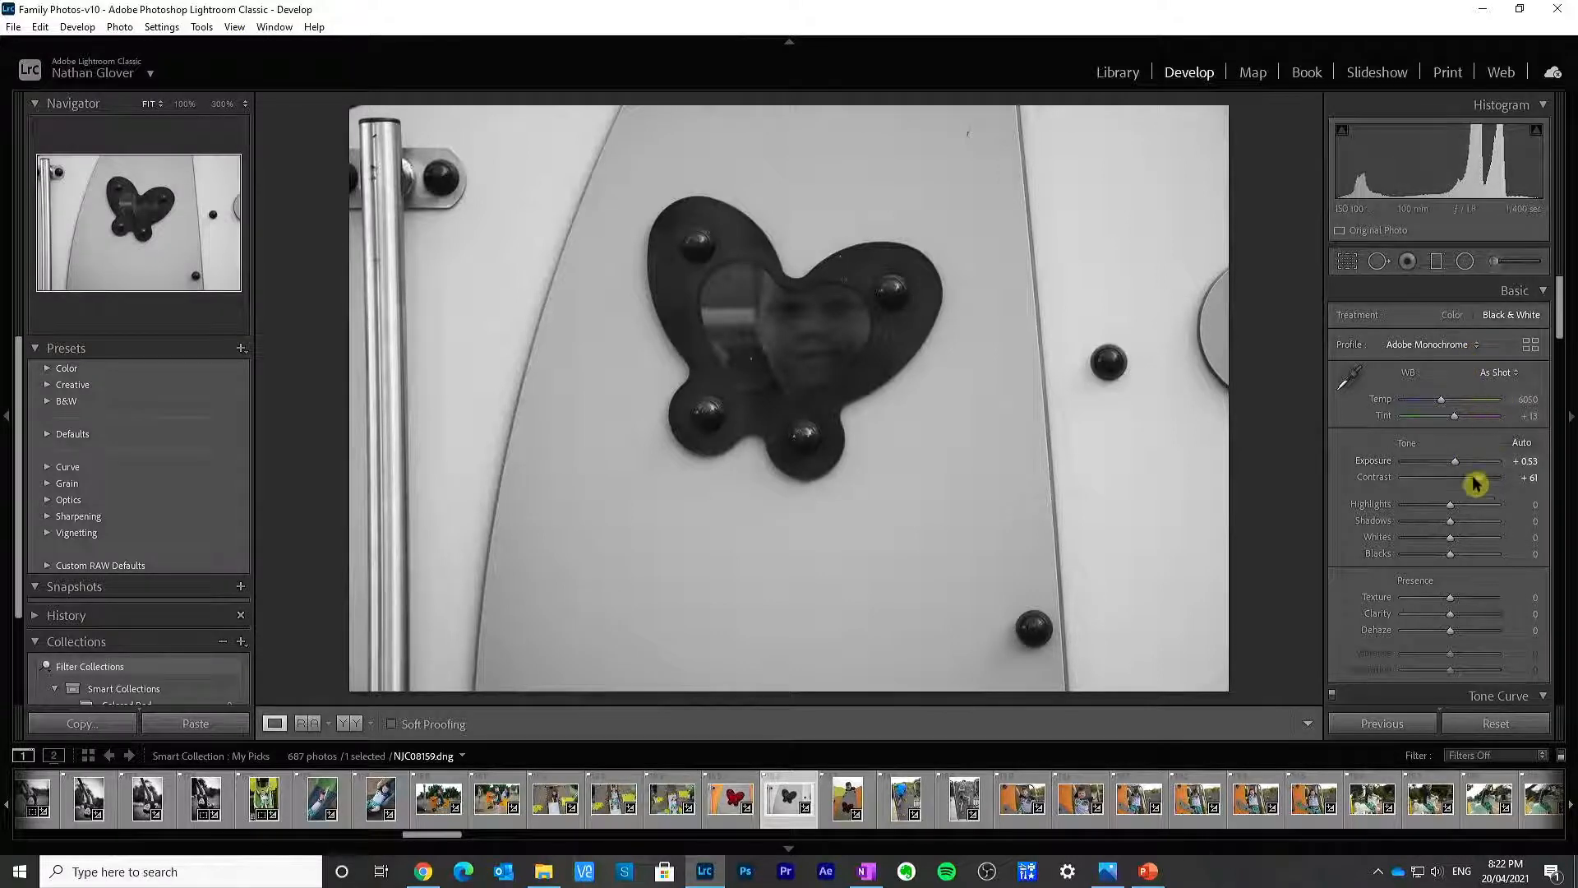
pyautogui.moveTo(1470, 523)
pyautogui.mouseDown()
pyautogui.moveTo(1434, 529)
pyautogui.moveTo(1470, 529)
pyautogui.mouseUp()
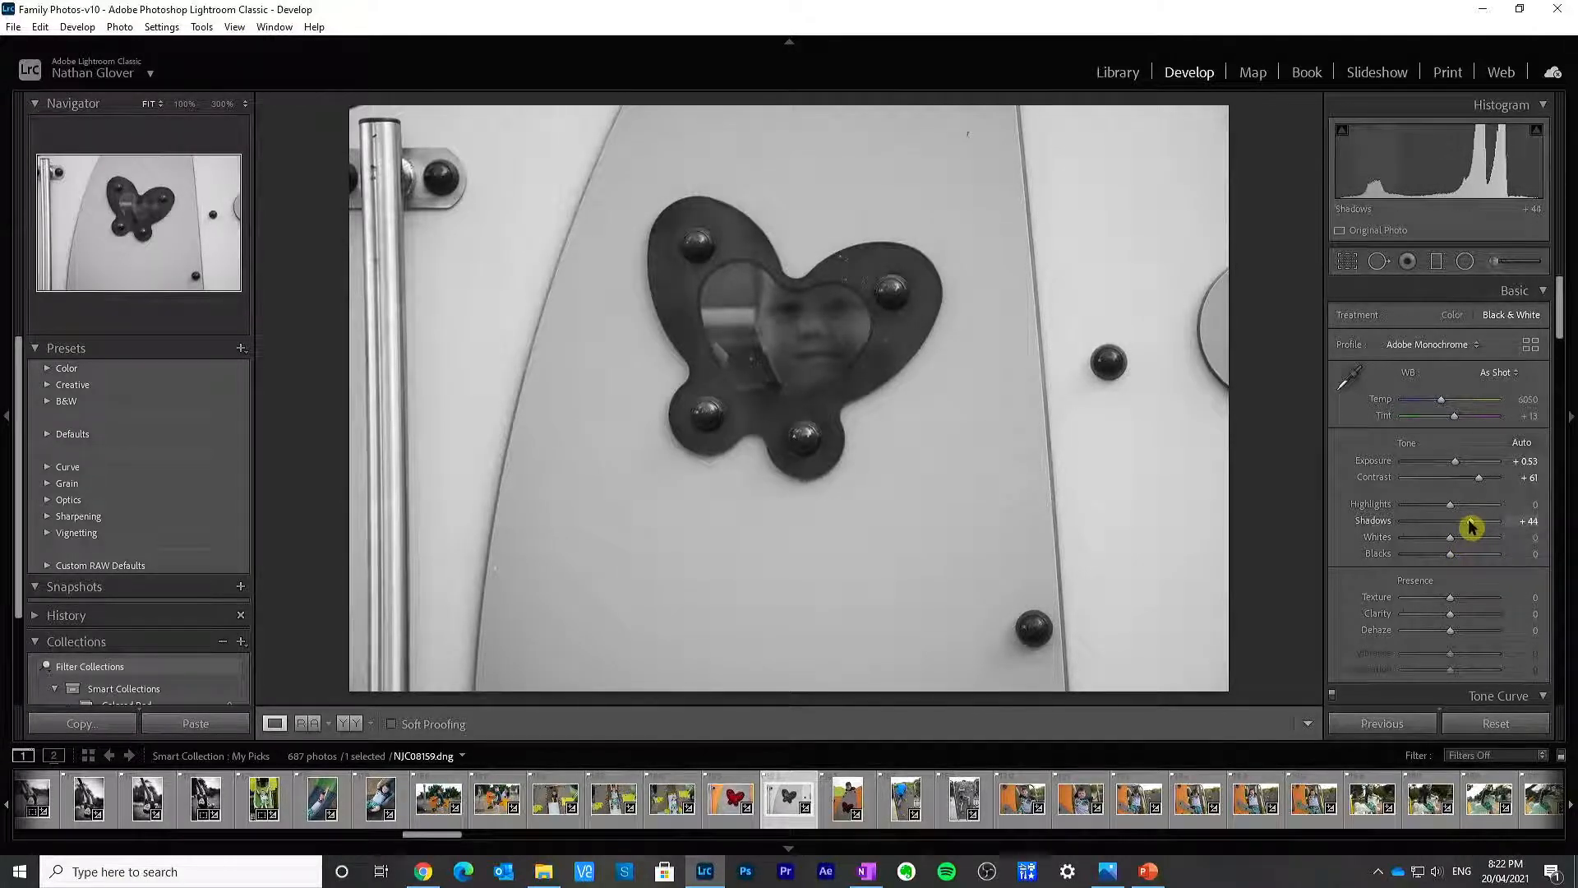
pyautogui.moveTo(1451, 554); pyautogui.dragTo(1460, 617)
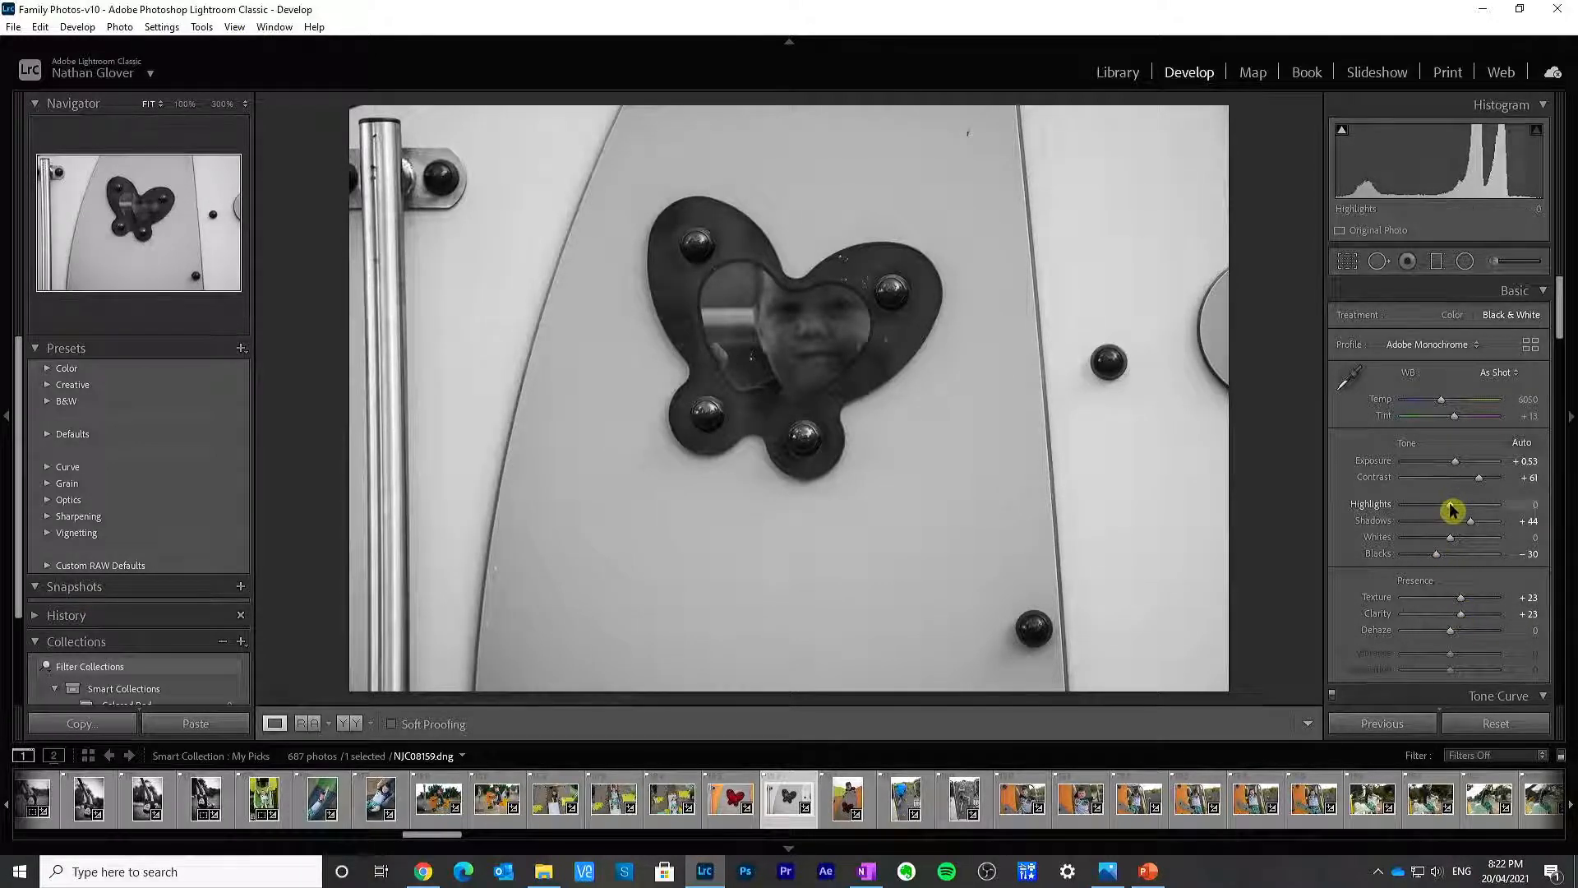
pyautogui.moveTo(1459, 468); pyautogui.dragTo(1461, 467)
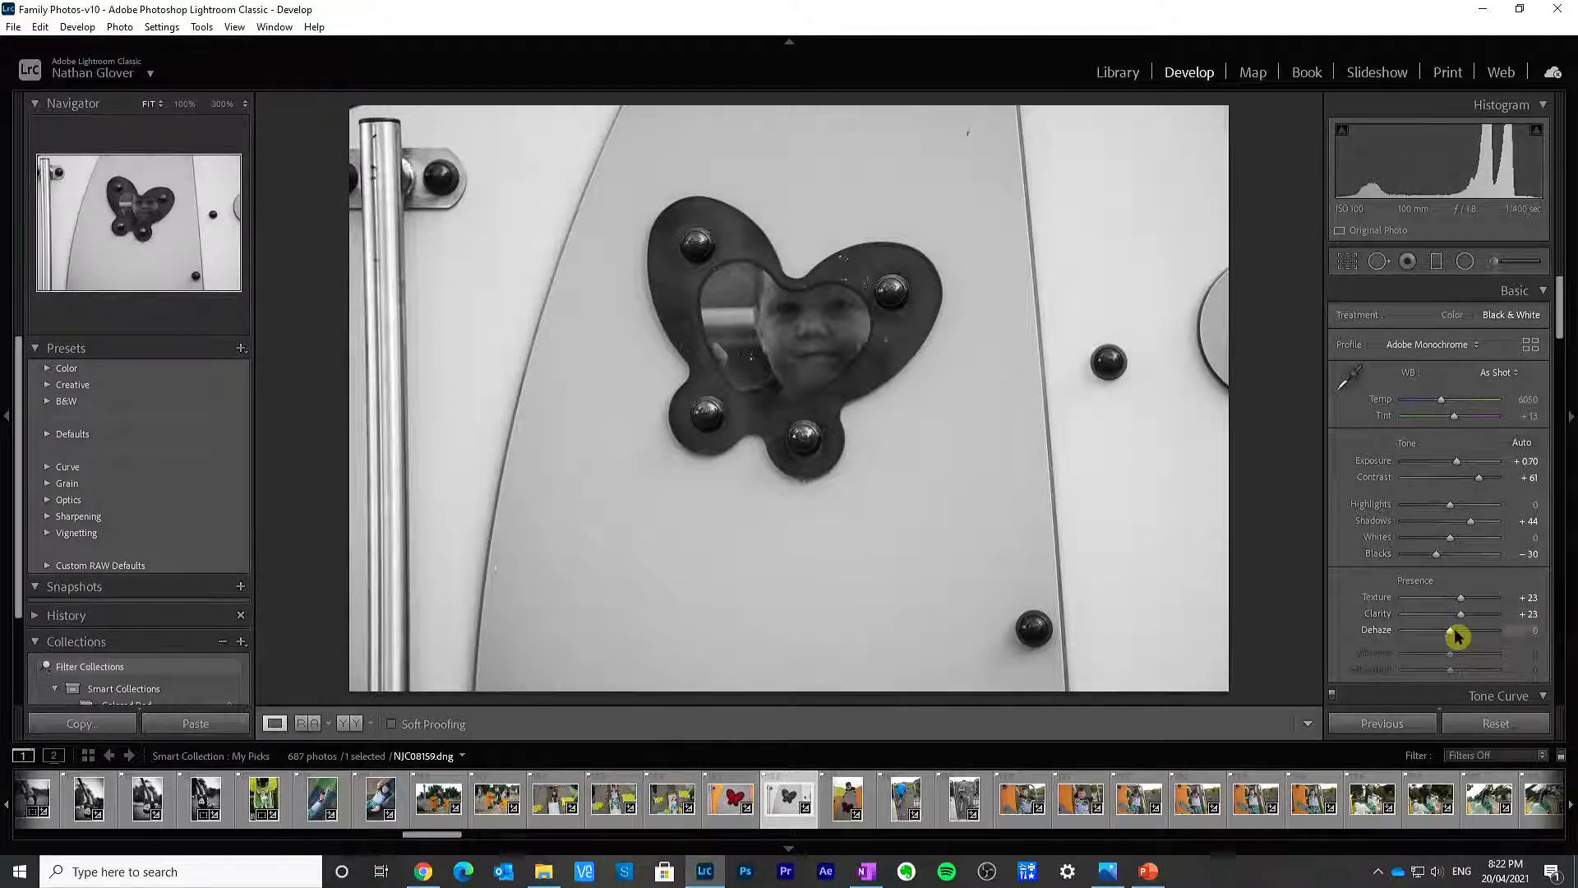
# Step: Try a Dehaze of +12 on the butterfly window photo and reset it to 0
pyautogui.moveTo(1455, 636); pyautogui.dragTo(1461, 636)
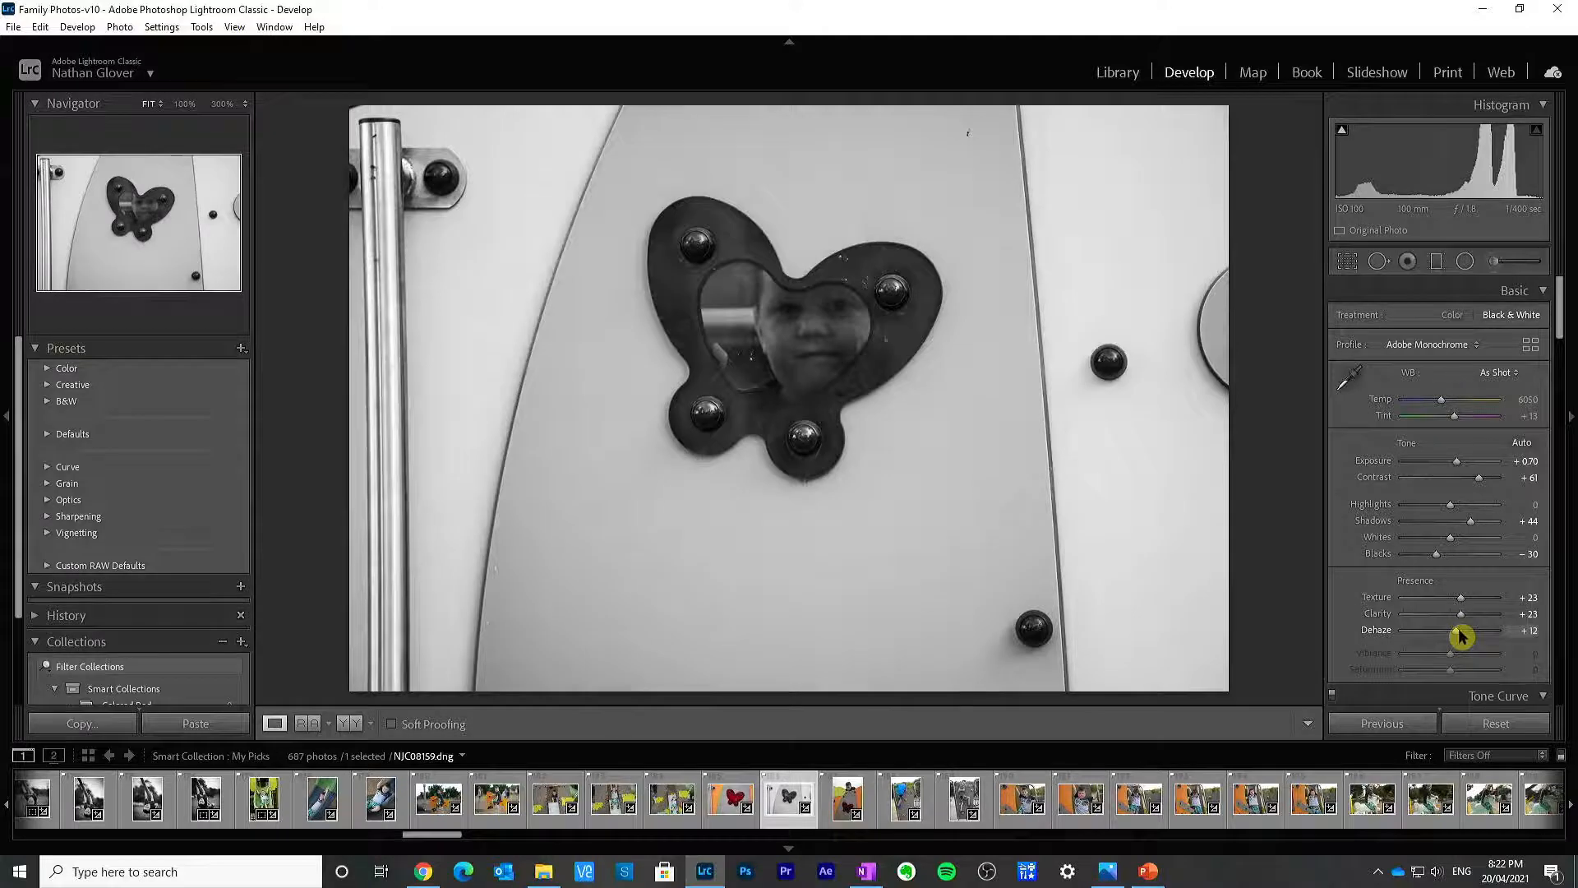
pyautogui.doubleClick(1390, 632)
pyautogui.moveTo(1450, 633); pyautogui.dragTo(1451, 634)
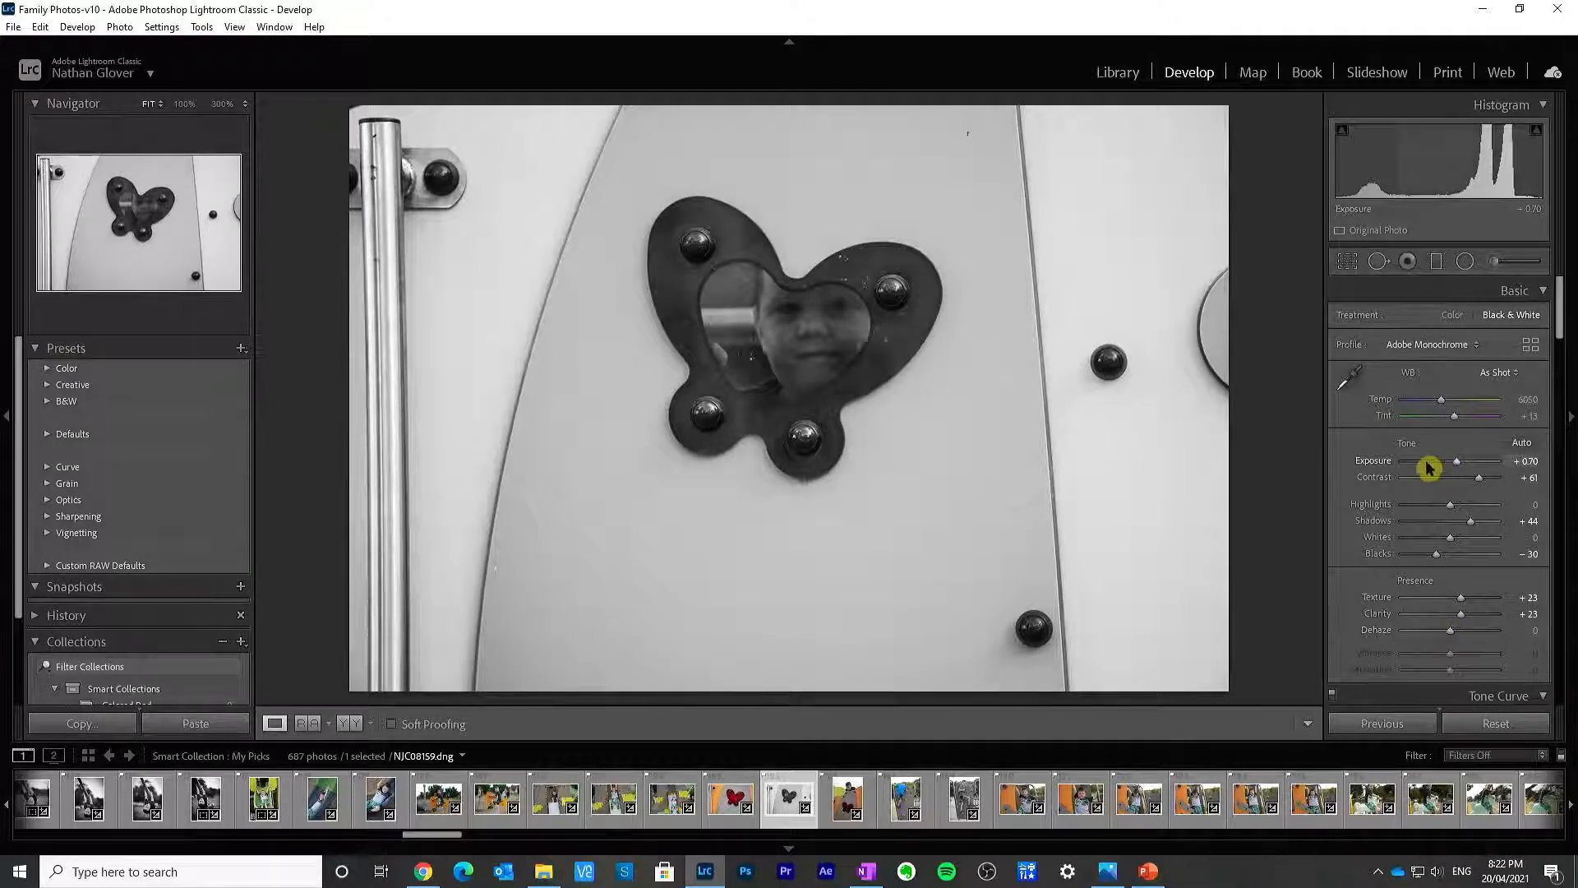
# Step: Set the photo's Exposure to +0.50 and its Shadows to +54
pyautogui.click(1526, 460)
pyautogui.write('0.5')
pyautogui.press('Return')
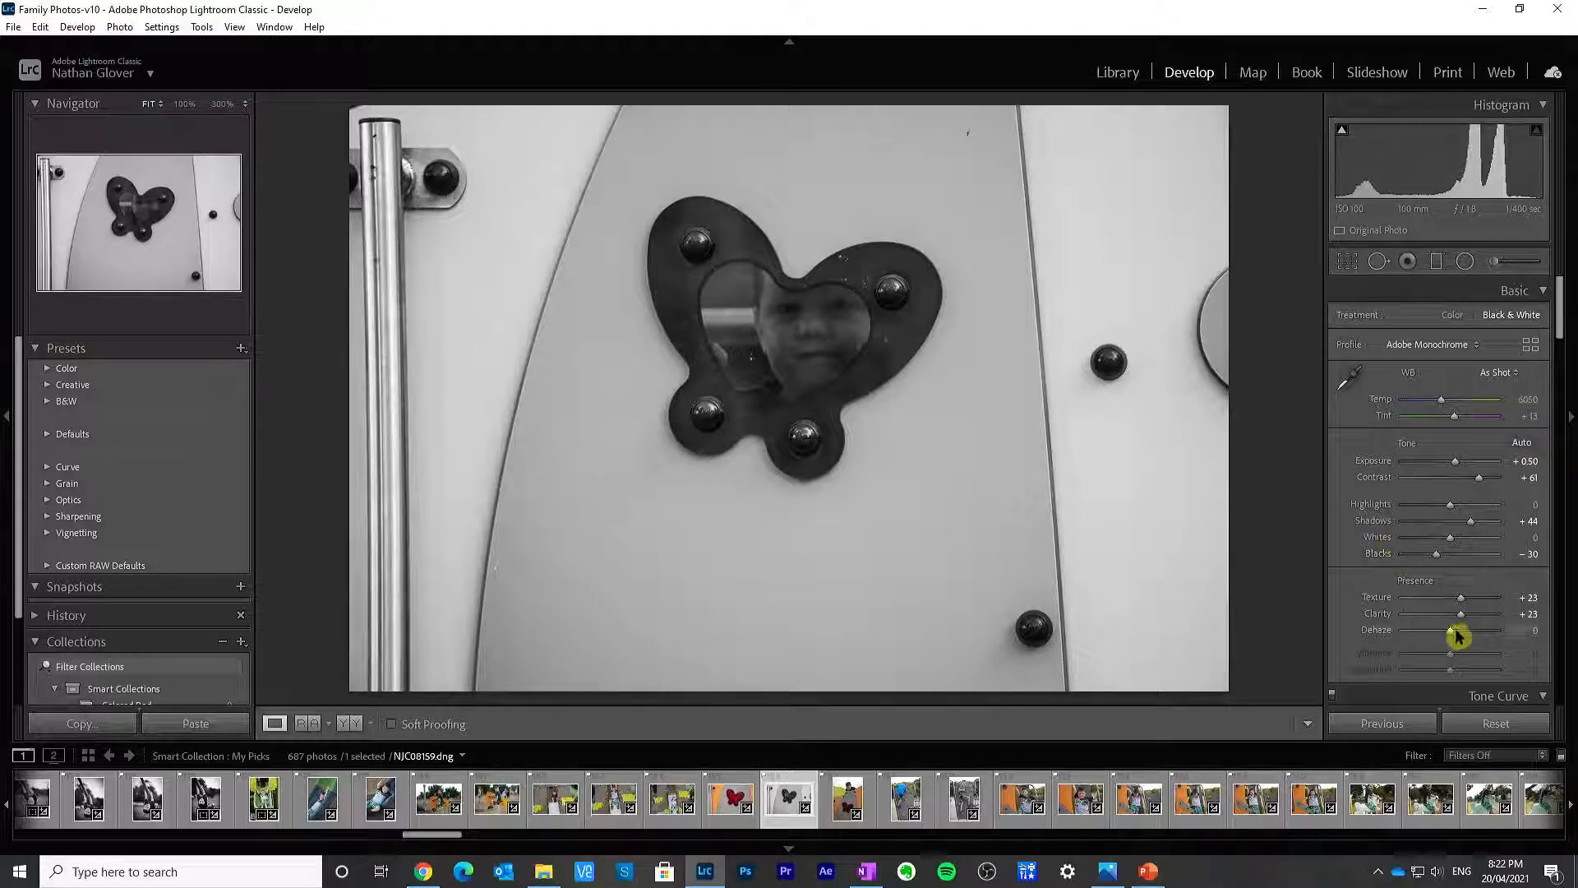
pyautogui.moveTo(1467, 525); pyautogui.dragTo(1479, 520)
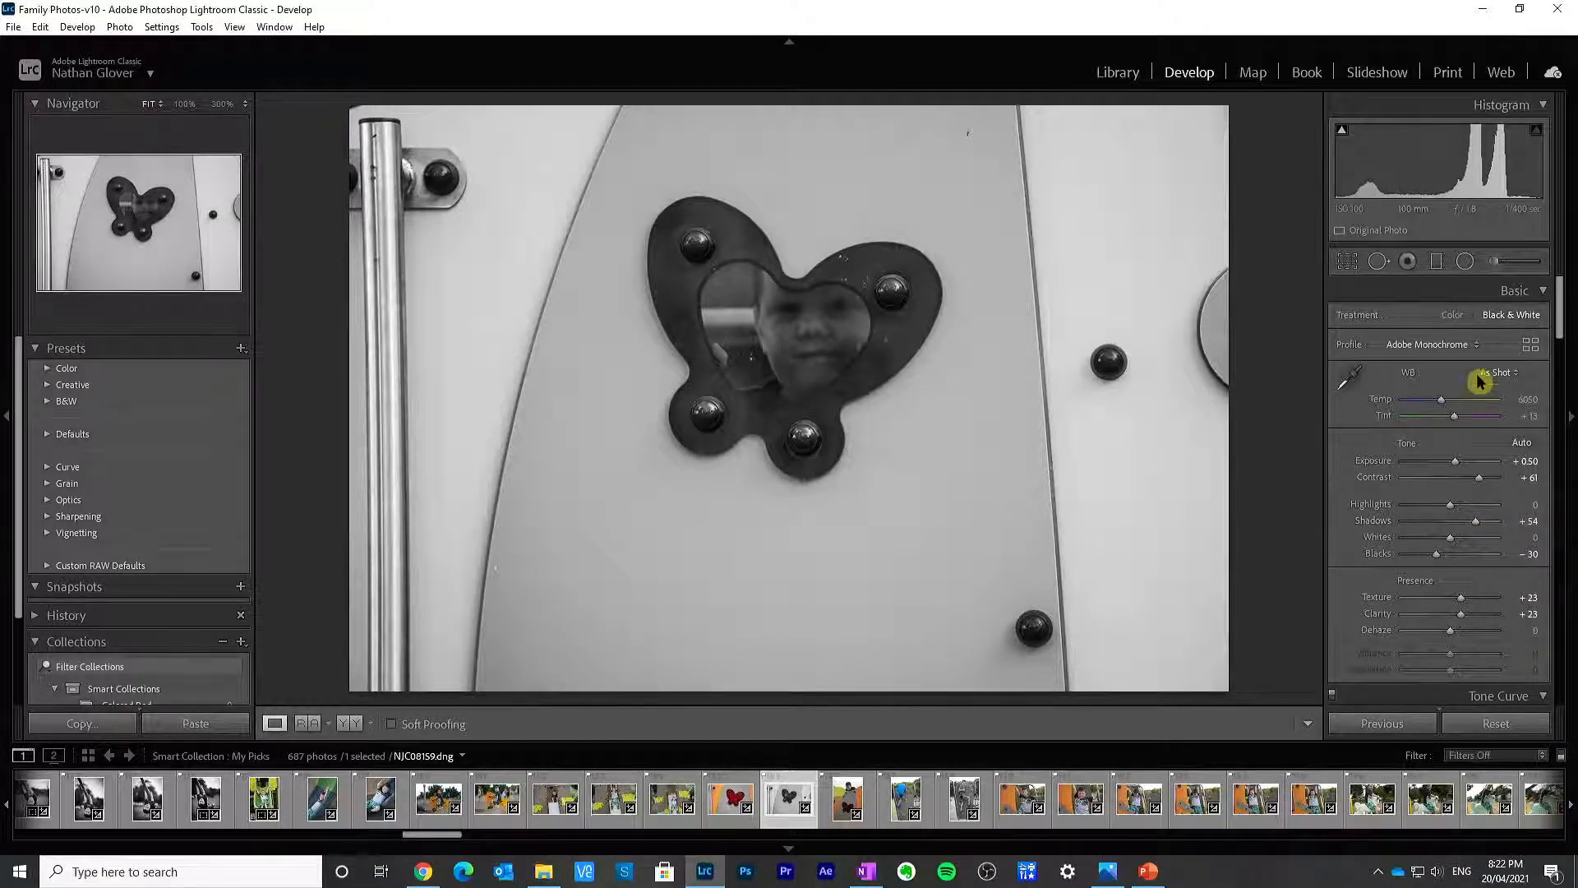
# Step: Try raising Orange and Red, with Red up to +62, in the Black & White Mix and reset both
pyautogui.moveTo(1561, 325); pyautogui.dragTo(1561, 407)
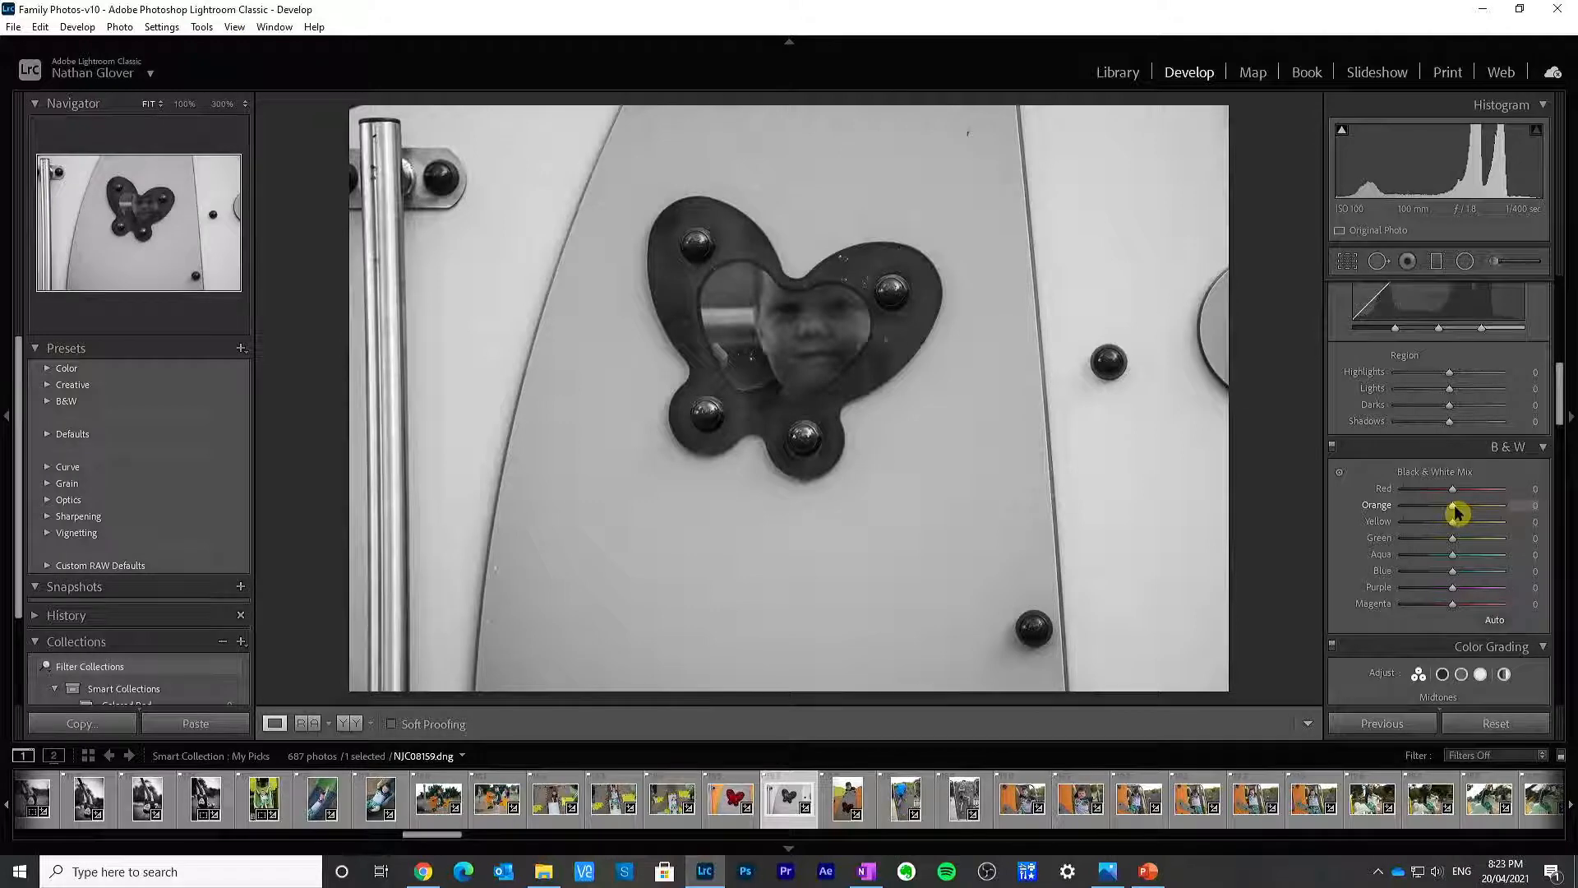
pyautogui.moveTo(1455, 513); pyautogui.dragTo(1486, 496)
pyautogui.doubleClick(1381, 506)
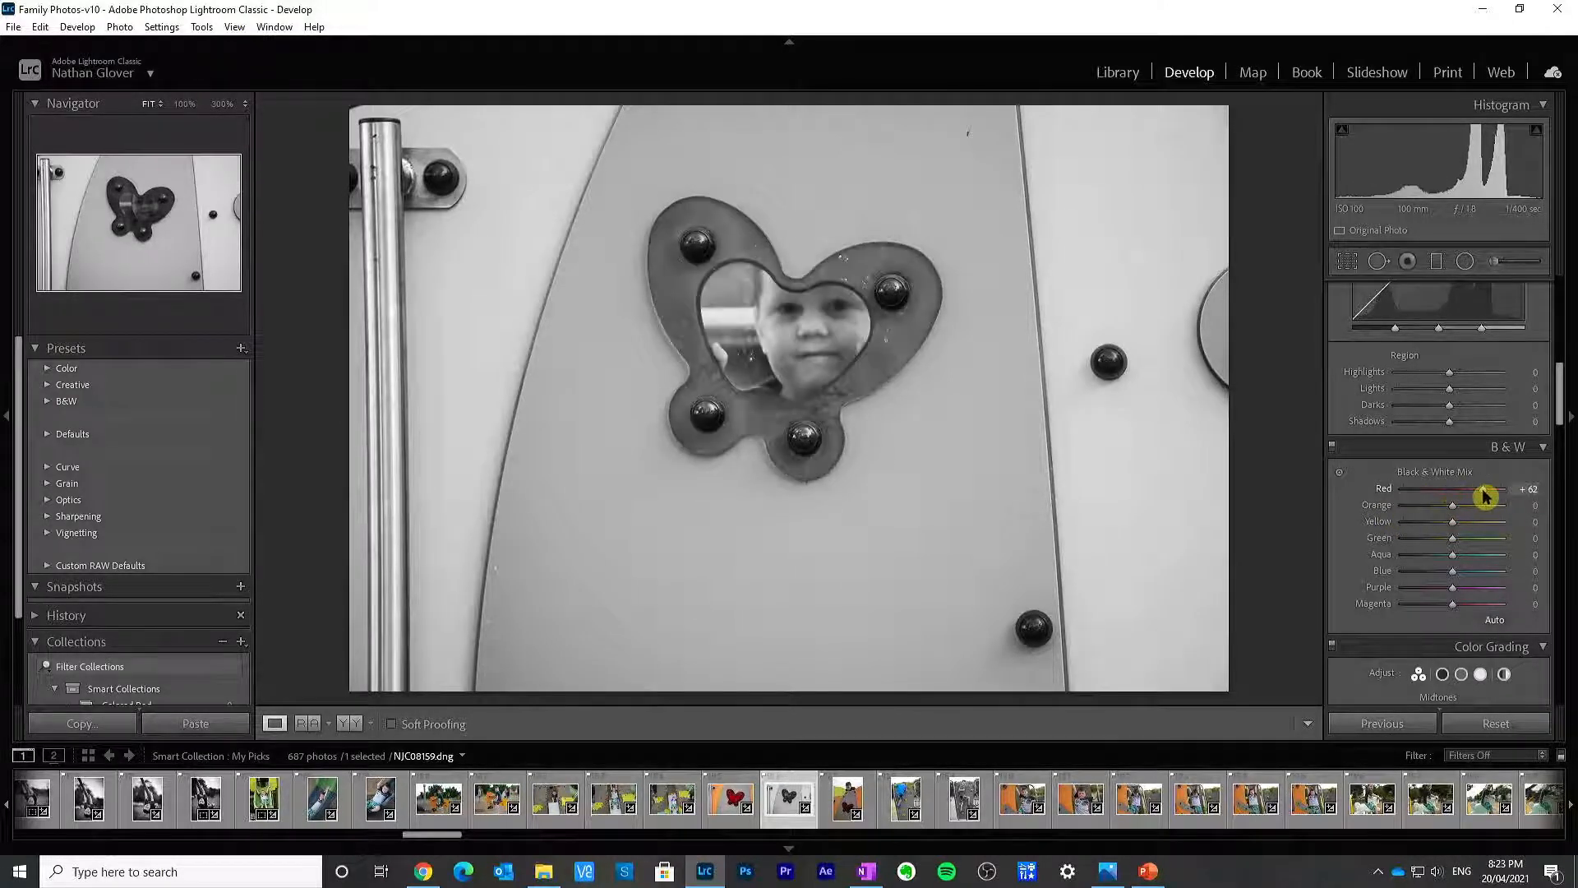
pyautogui.doubleClick(1384, 489)
# Step: Test the Black & White Mix colours, reset Red, Yellow, Green, Aqua and Purple, and leave Blue at +43 and Magenta at +83
pyautogui.moveTo(1455, 496); pyautogui.dragTo(1490, 608)
pyautogui.doubleClick(1397, 490)
pyautogui.doubleClick(1378, 521)
pyautogui.doubleClick(1384, 539)
pyautogui.doubleClick(1384, 555)
pyautogui.doubleClick(1384, 570)
pyautogui.doubleClick(1382, 589)
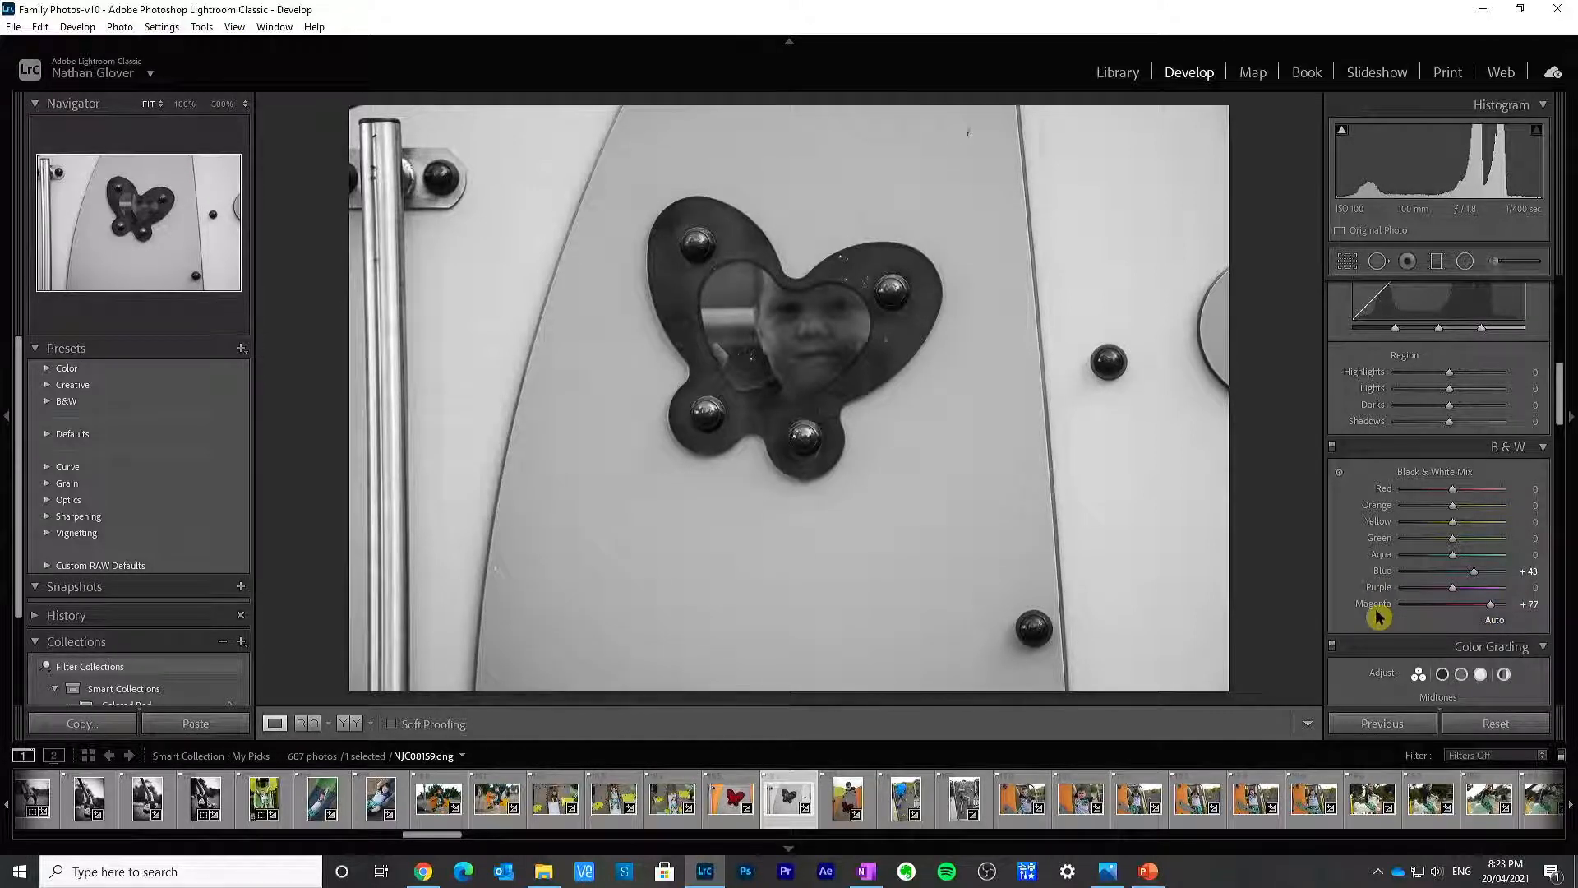
pyautogui.moveTo(1437, 613); pyautogui.dragTo(1495, 609)
# Step: Raise Red moderately in the Black & White Mix and set the photo's Shadows to +37
pyautogui.moveTo(1453, 494); pyautogui.dragTo(1466, 494)
pyautogui.moveTo(1560, 416); pyautogui.dragTo(1564, 318)
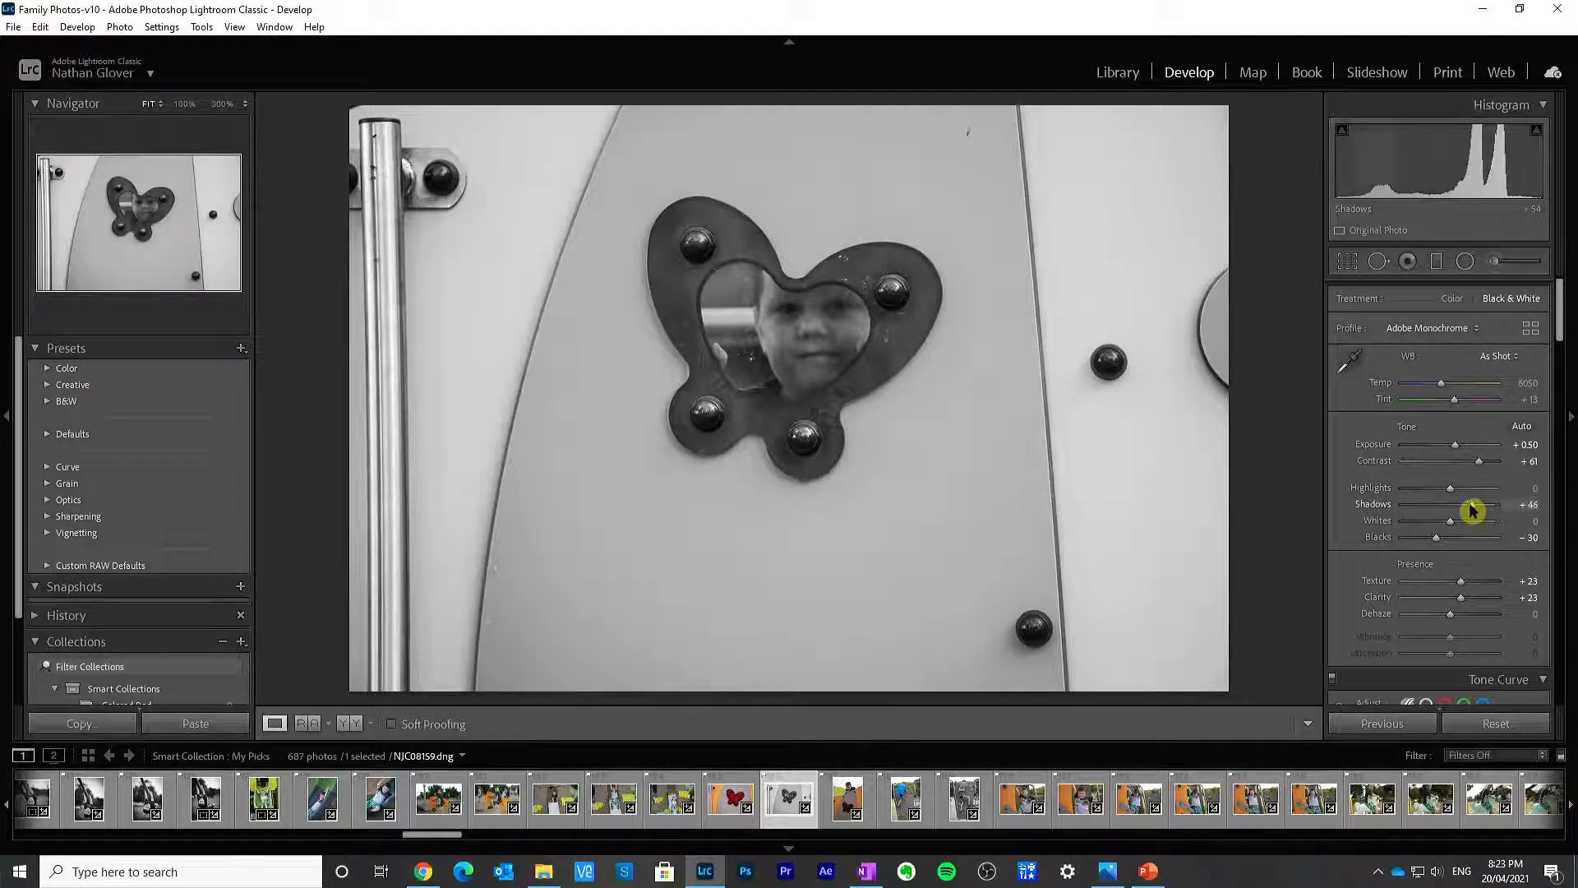
pyautogui.moveTo(1473, 511); pyautogui.dragTo(1469, 510)
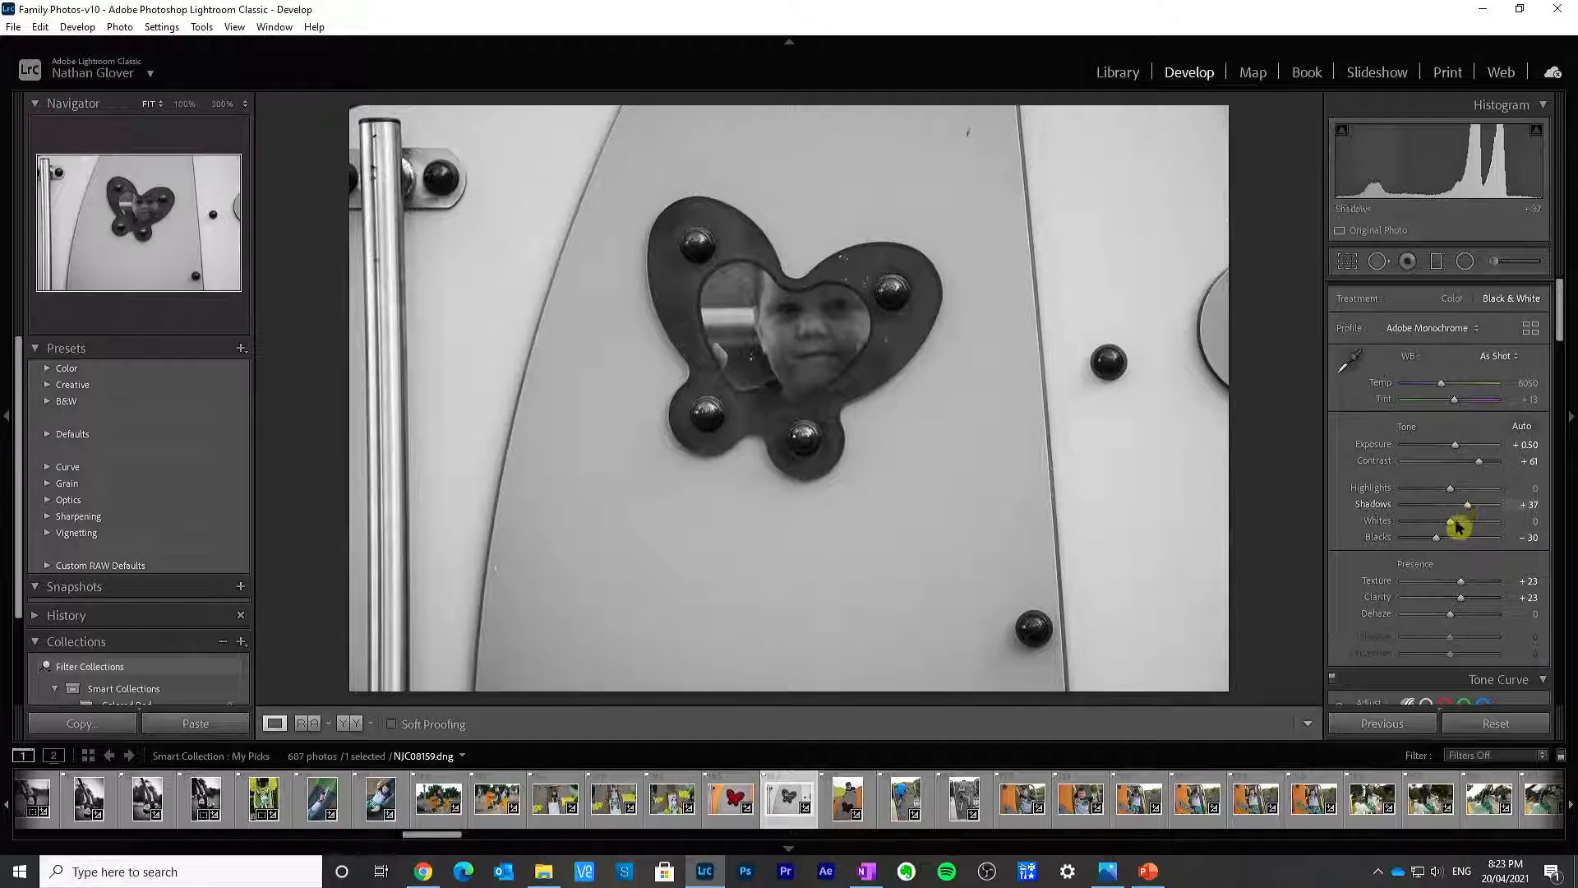
# Step: Set Red to +38 and Orange to -63 in the Black & White Mix to darken the orange panels
pyautogui.moveTo(1570, 323); pyautogui.dragTo(1560, 405)
pyautogui.moveTo(1469, 521); pyautogui.dragTo(1477, 523)
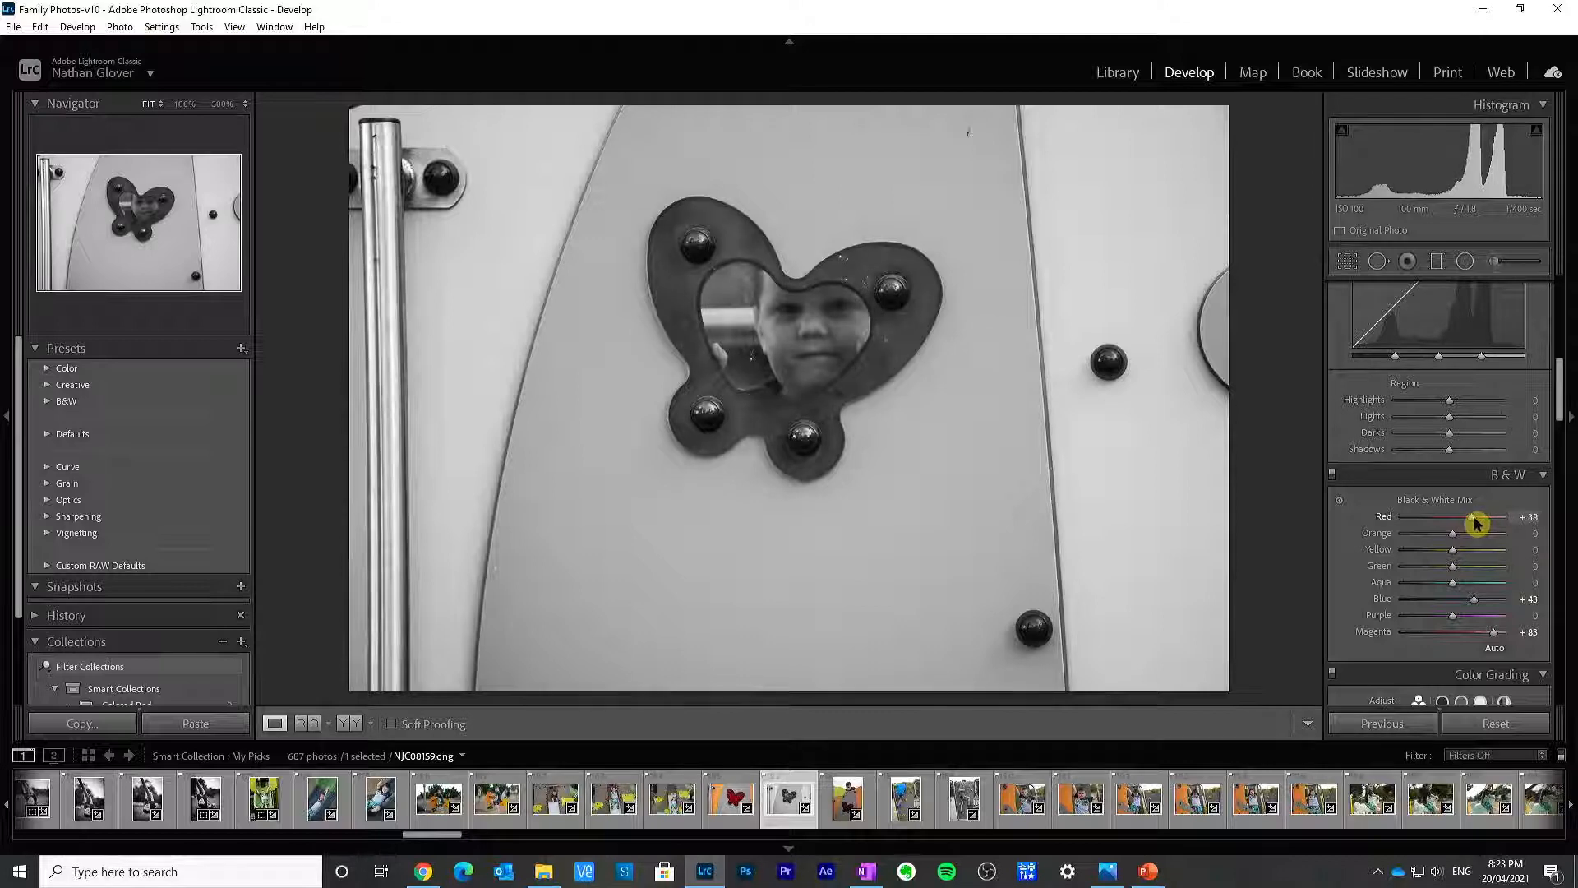
pyautogui.moveTo(1450, 534); pyautogui.dragTo(1422, 537)
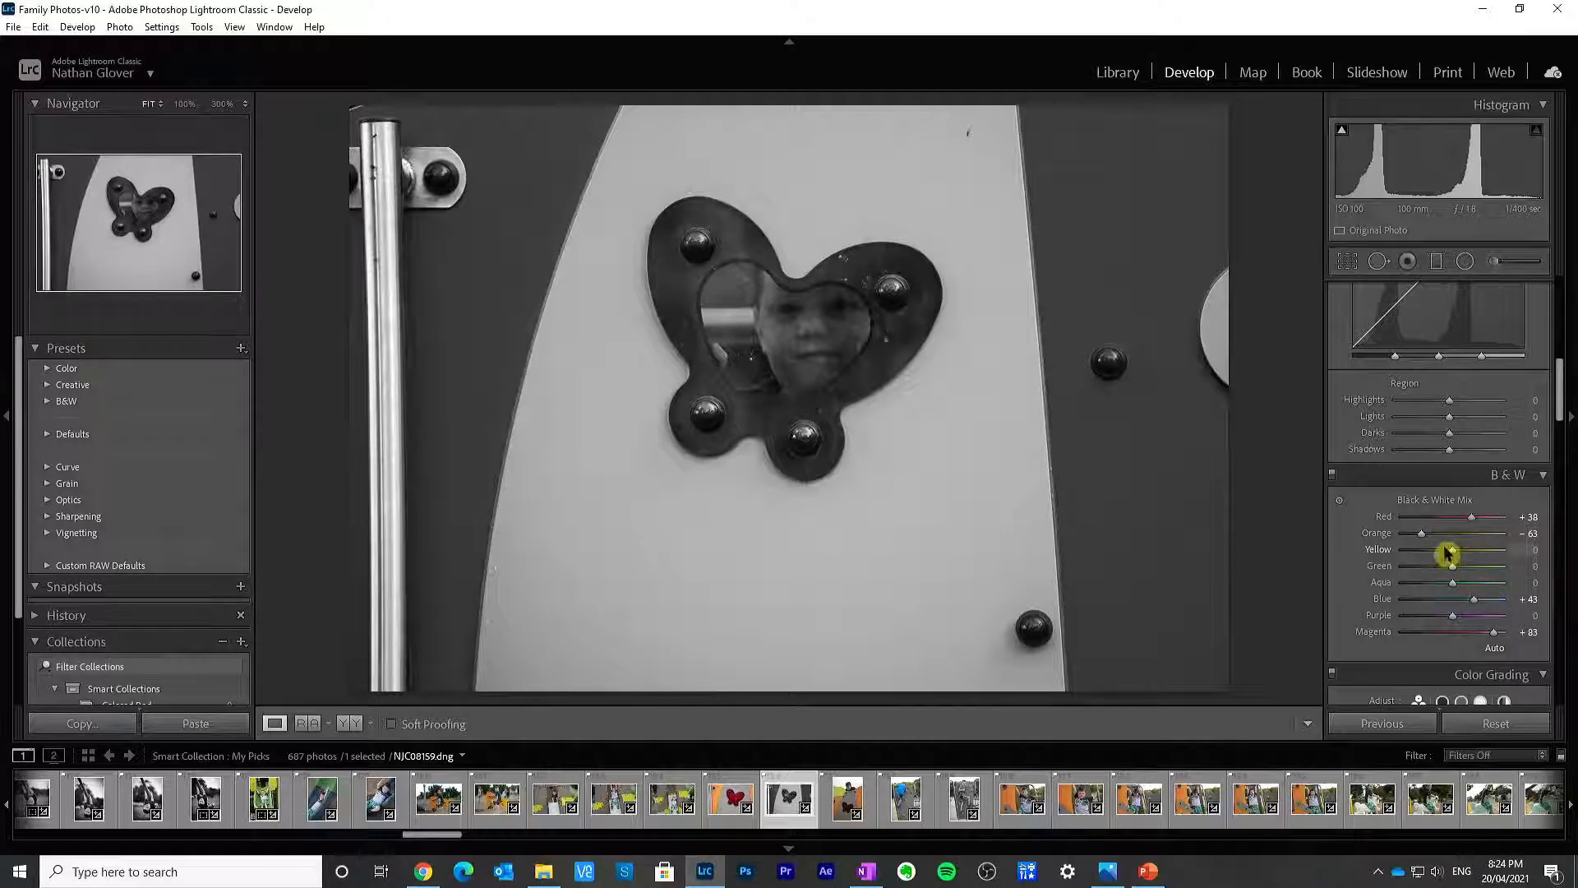
# Step: Compare the photo's Color treatment with its Black & White treatment twice, ending on Black & White
pyautogui.moveTo(1556, 411); pyautogui.dragTo(1560, 288)
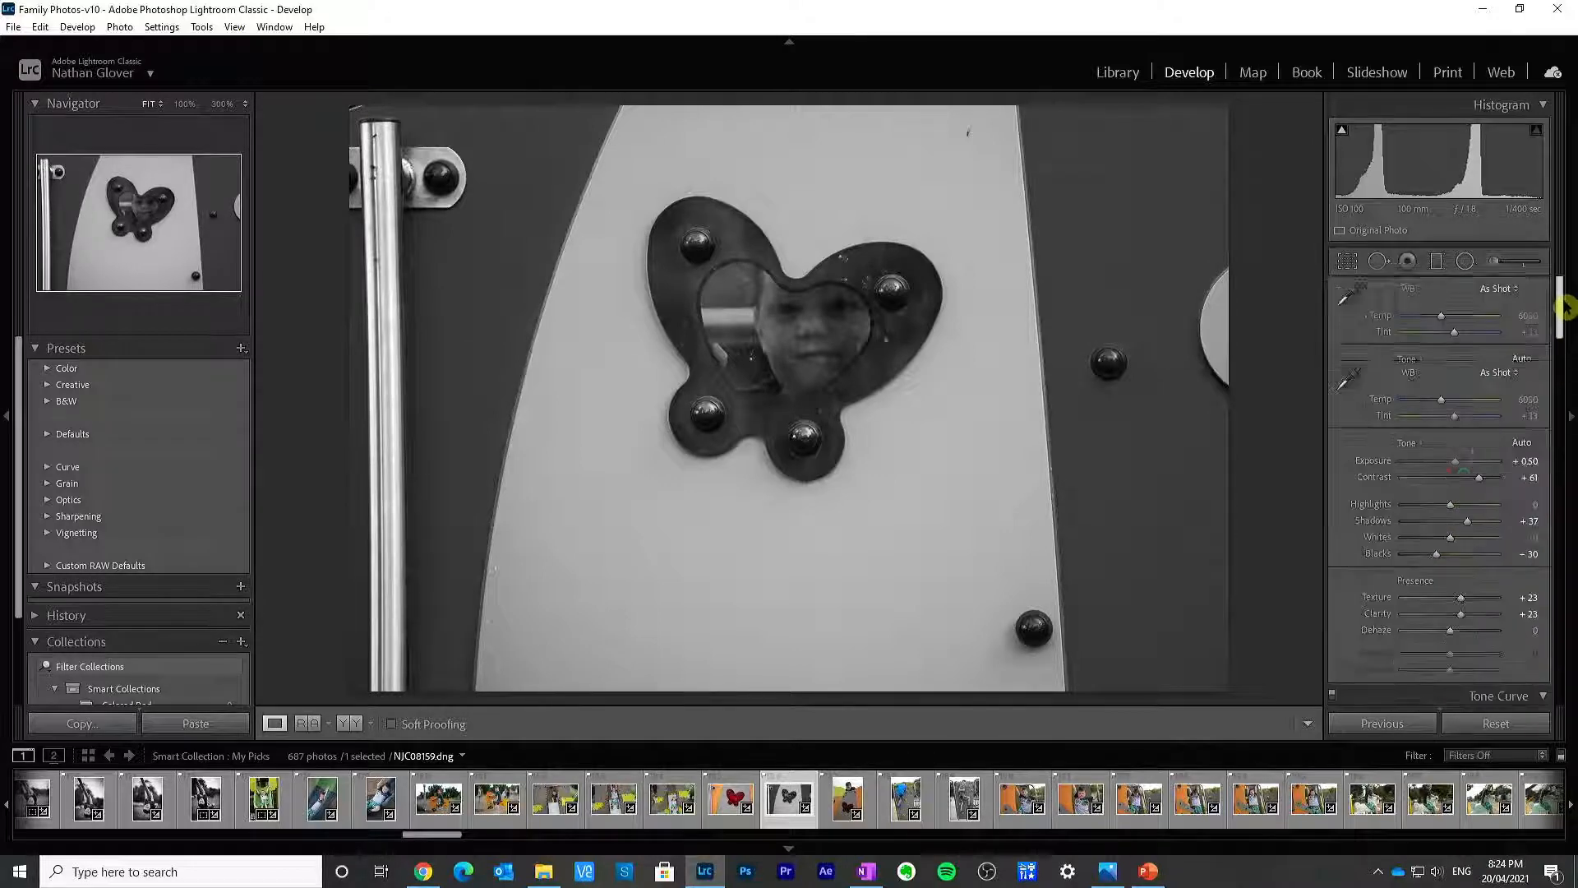
pyautogui.click(1453, 319)
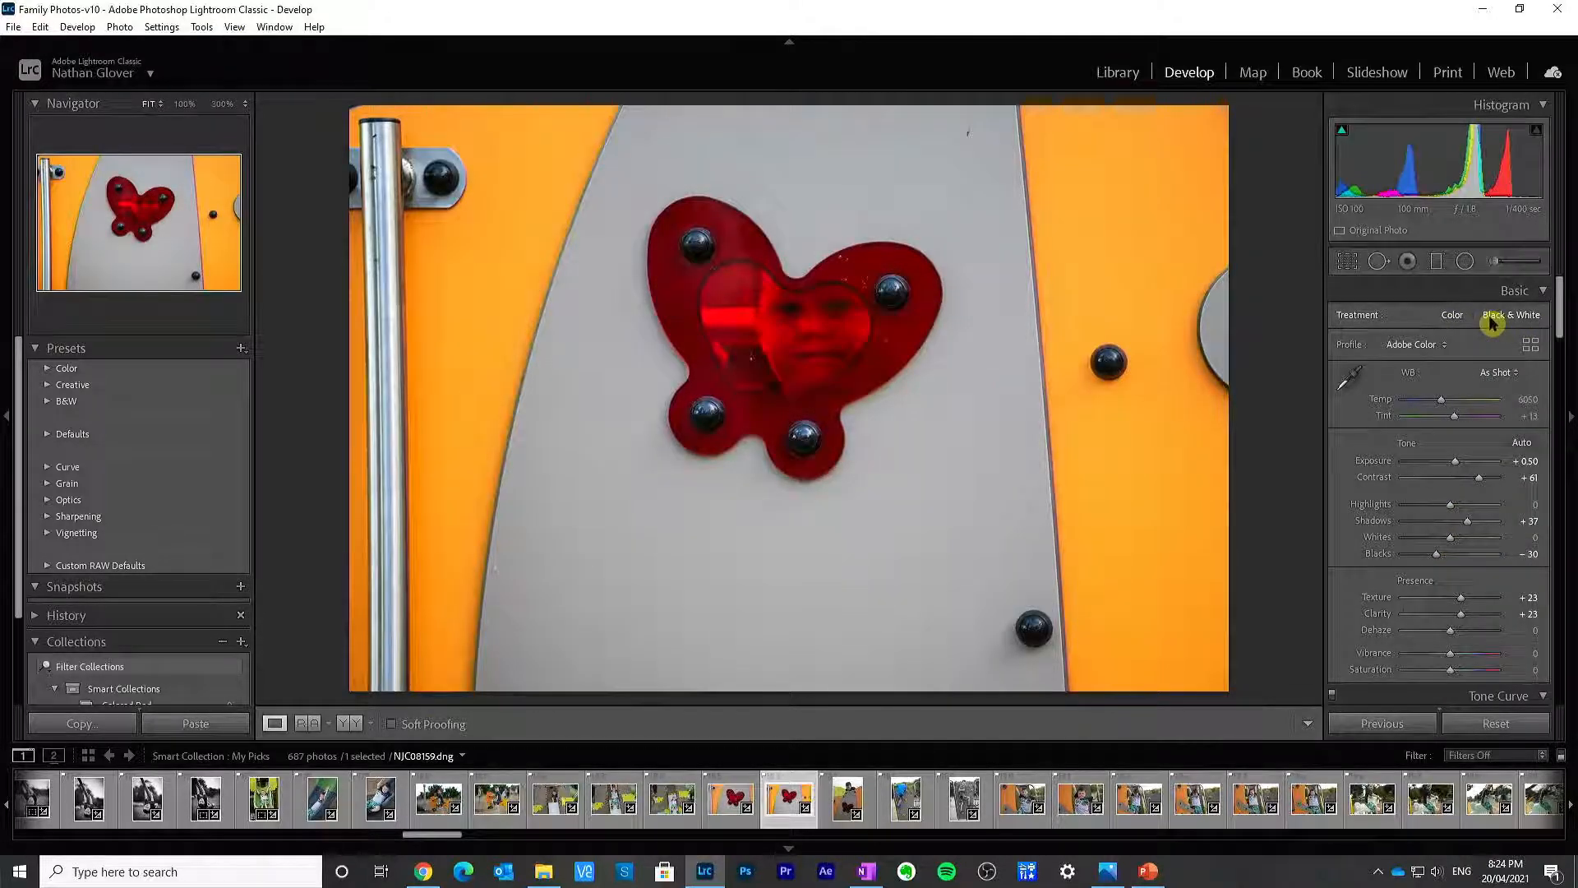
pyautogui.click(1492, 317)
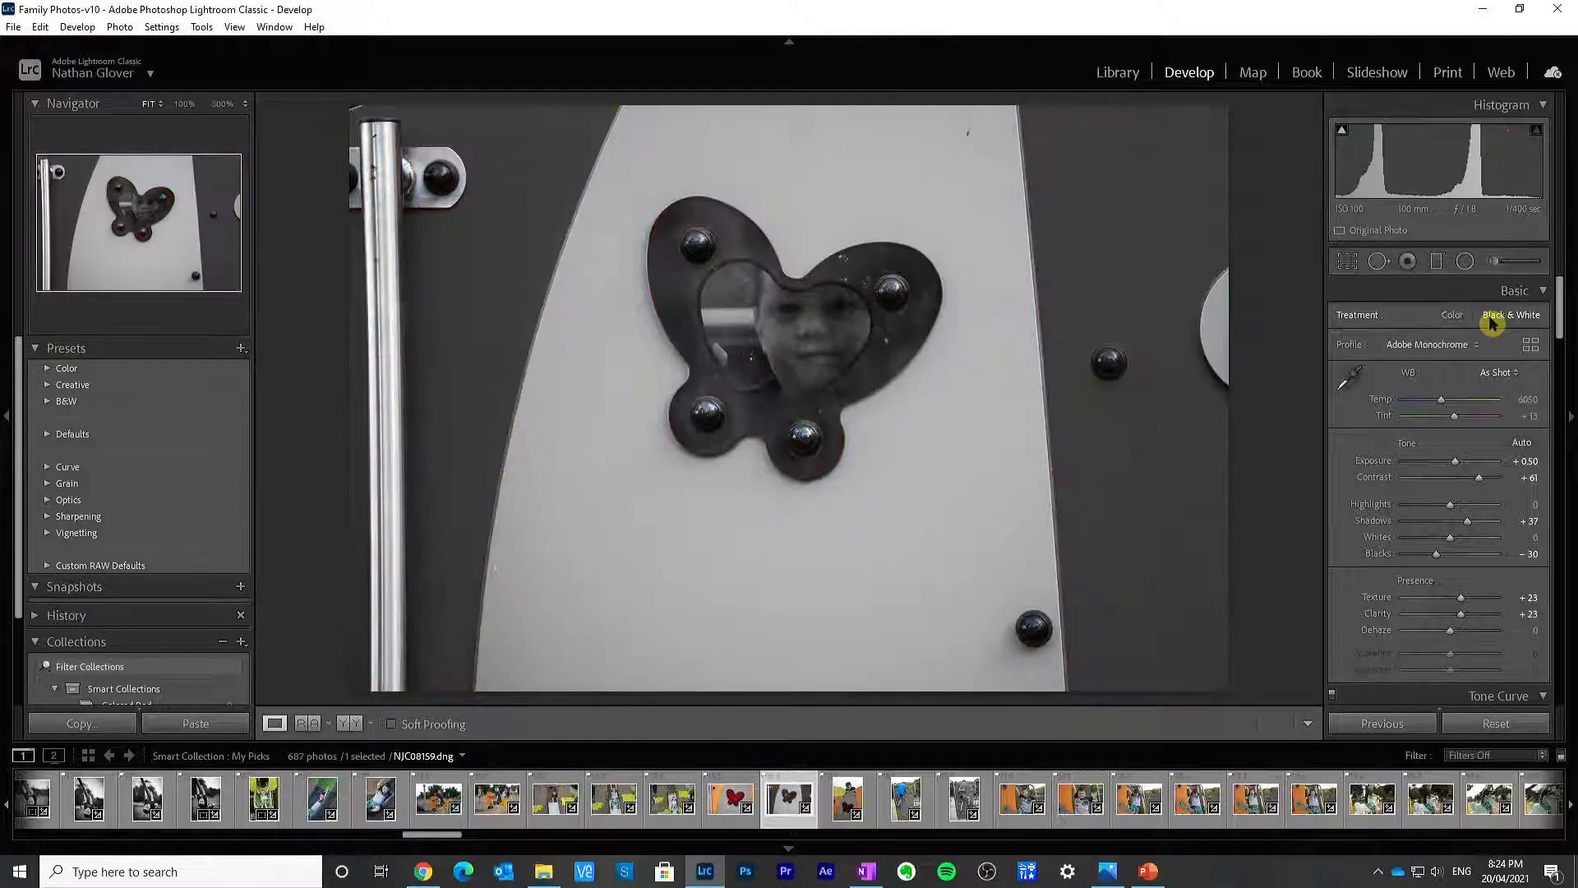
pyautogui.click(1456, 319)
pyautogui.click(1508, 319)
# Step: Set the photo's Highlights to +58 and Orange in the Black & White Mix to -67
pyautogui.moveTo(1452, 513)
pyautogui.mouseDown()
pyautogui.moveTo(1479, 510)
pyautogui.moveTo(1409, 510)
pyautogui.moveTo(1494, 516)
pyautogui.moveTo(1478, 515)
pyautogui.mouseUp()
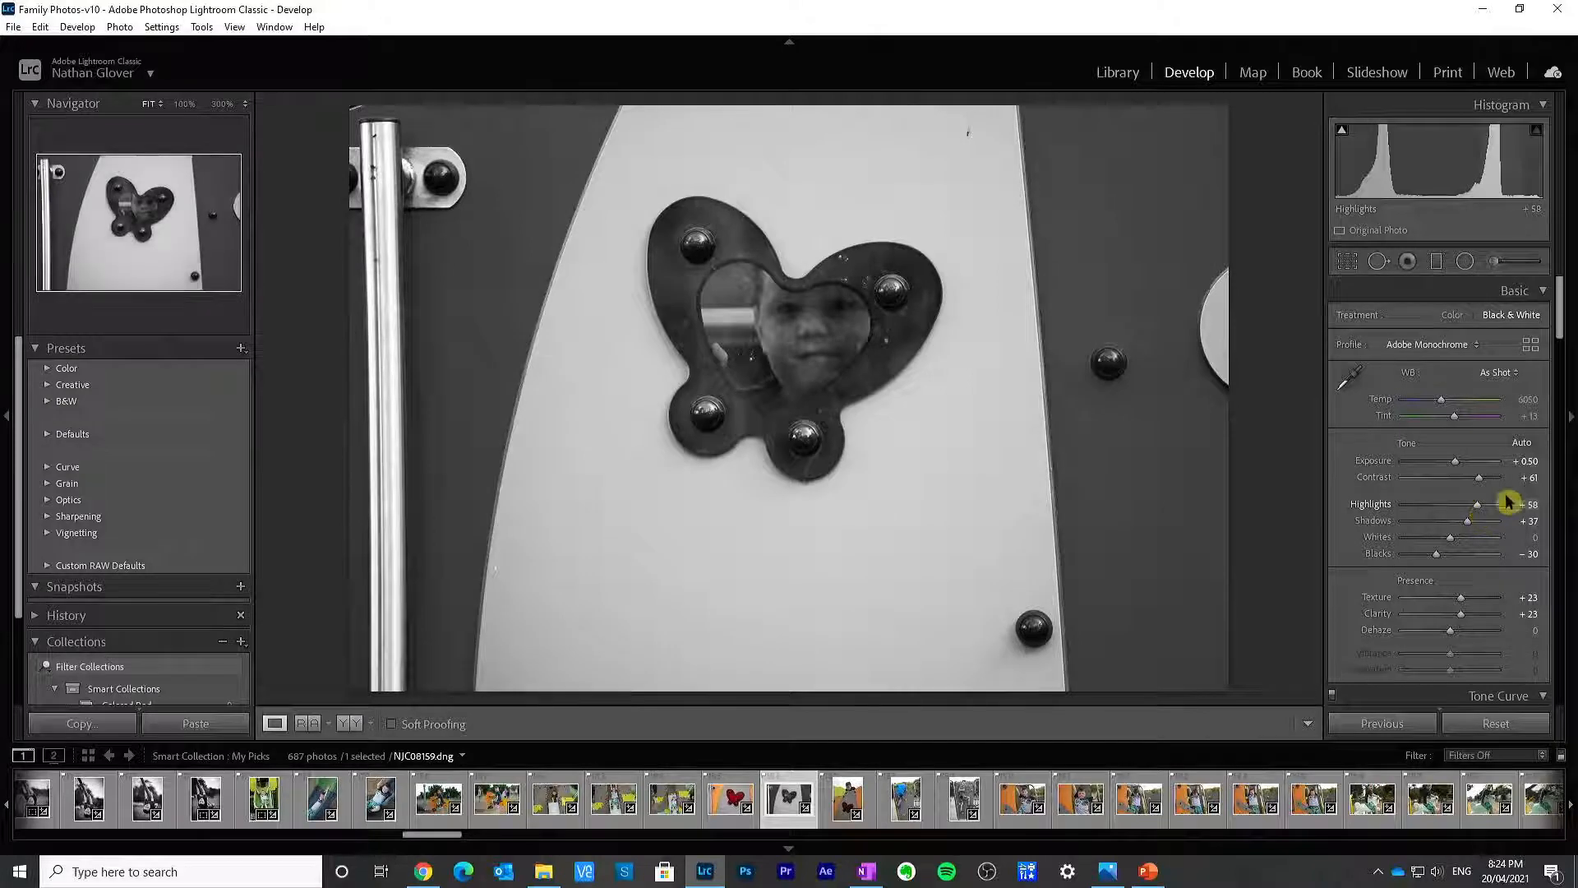
pyautogui.moveTo(1566, 335); pyautogui.dragTo(1561, 423)
pyautogui.moveTo(1421, 421); pyautogui.dragTo(1422, 427)
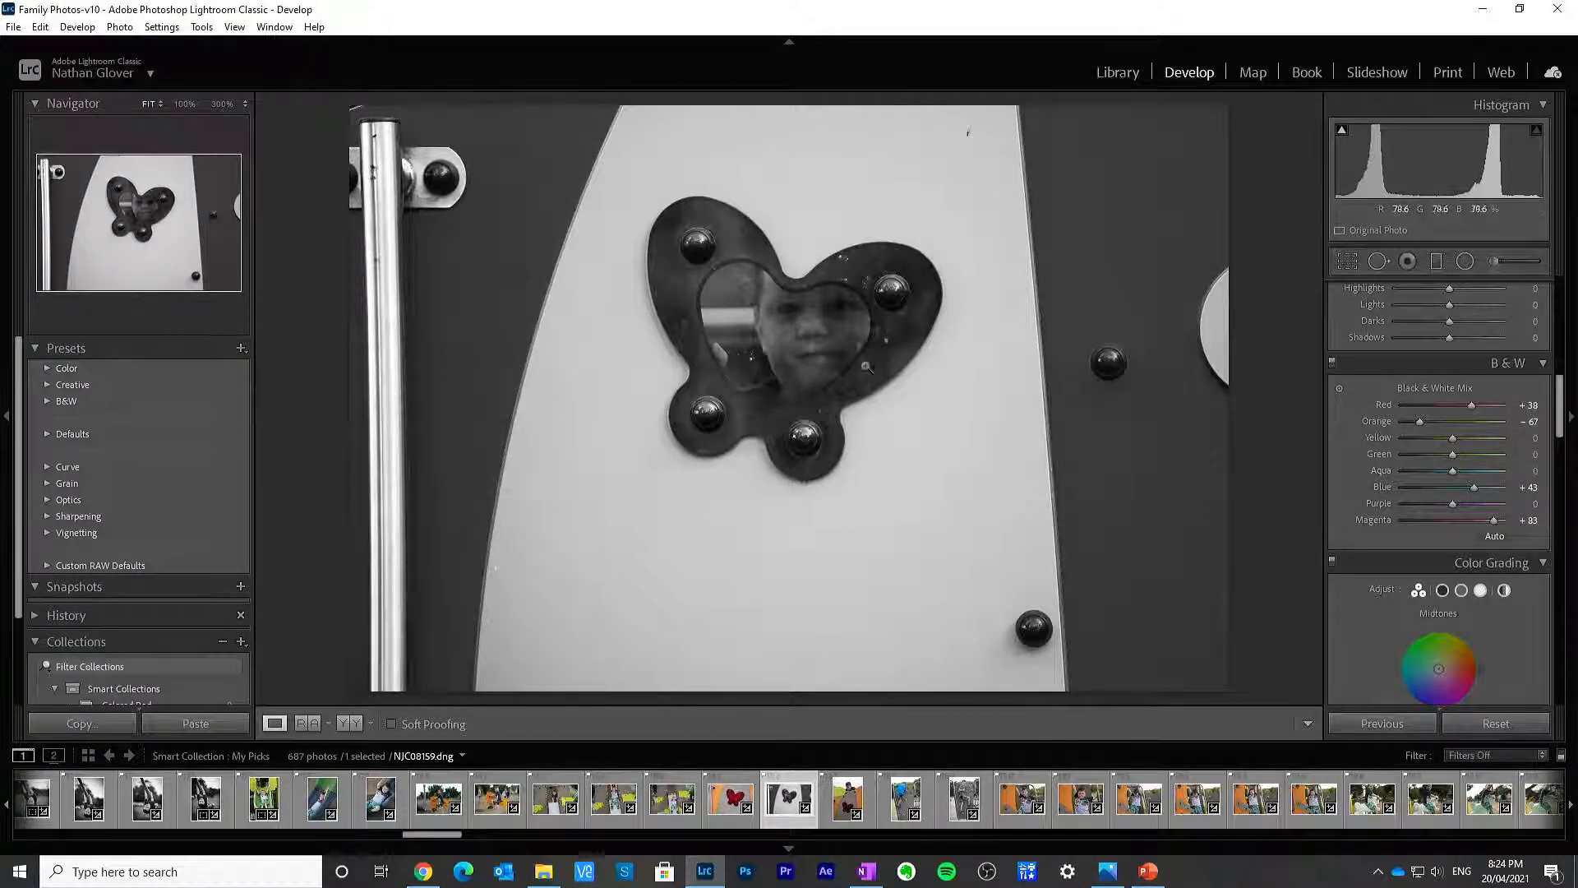
# Step: Inspect the face behind the heart-shaped window at 100% and return to the full photo view
pyautogui.click(904, 378)
pyautogui.moveTo(869, 254); pyautogui.dragTo(905, 370)
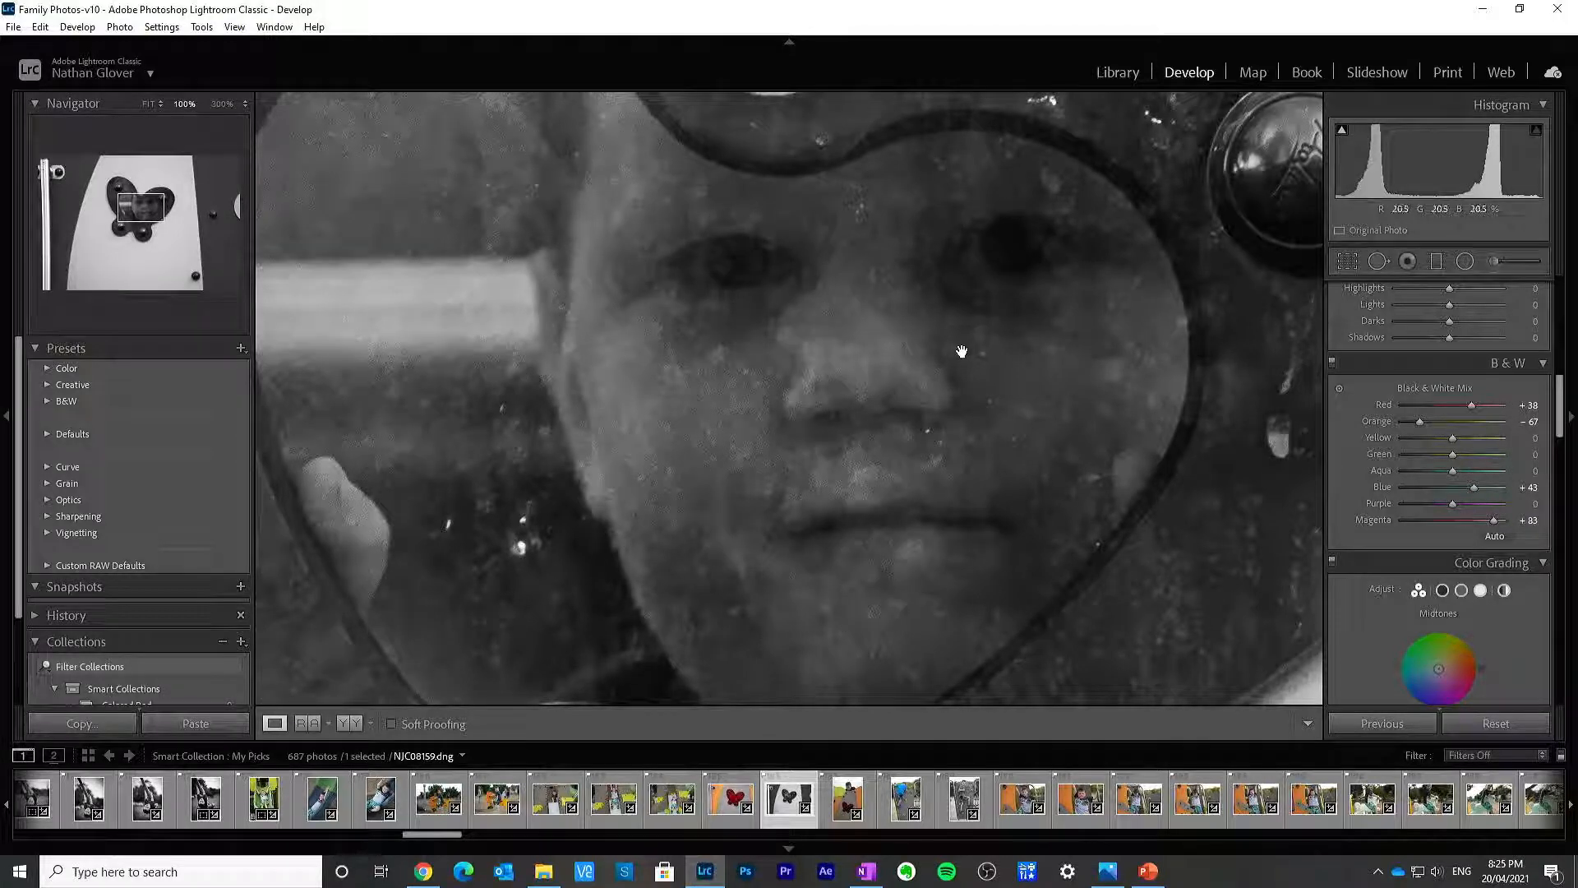
pyautogui.click(670, 421)
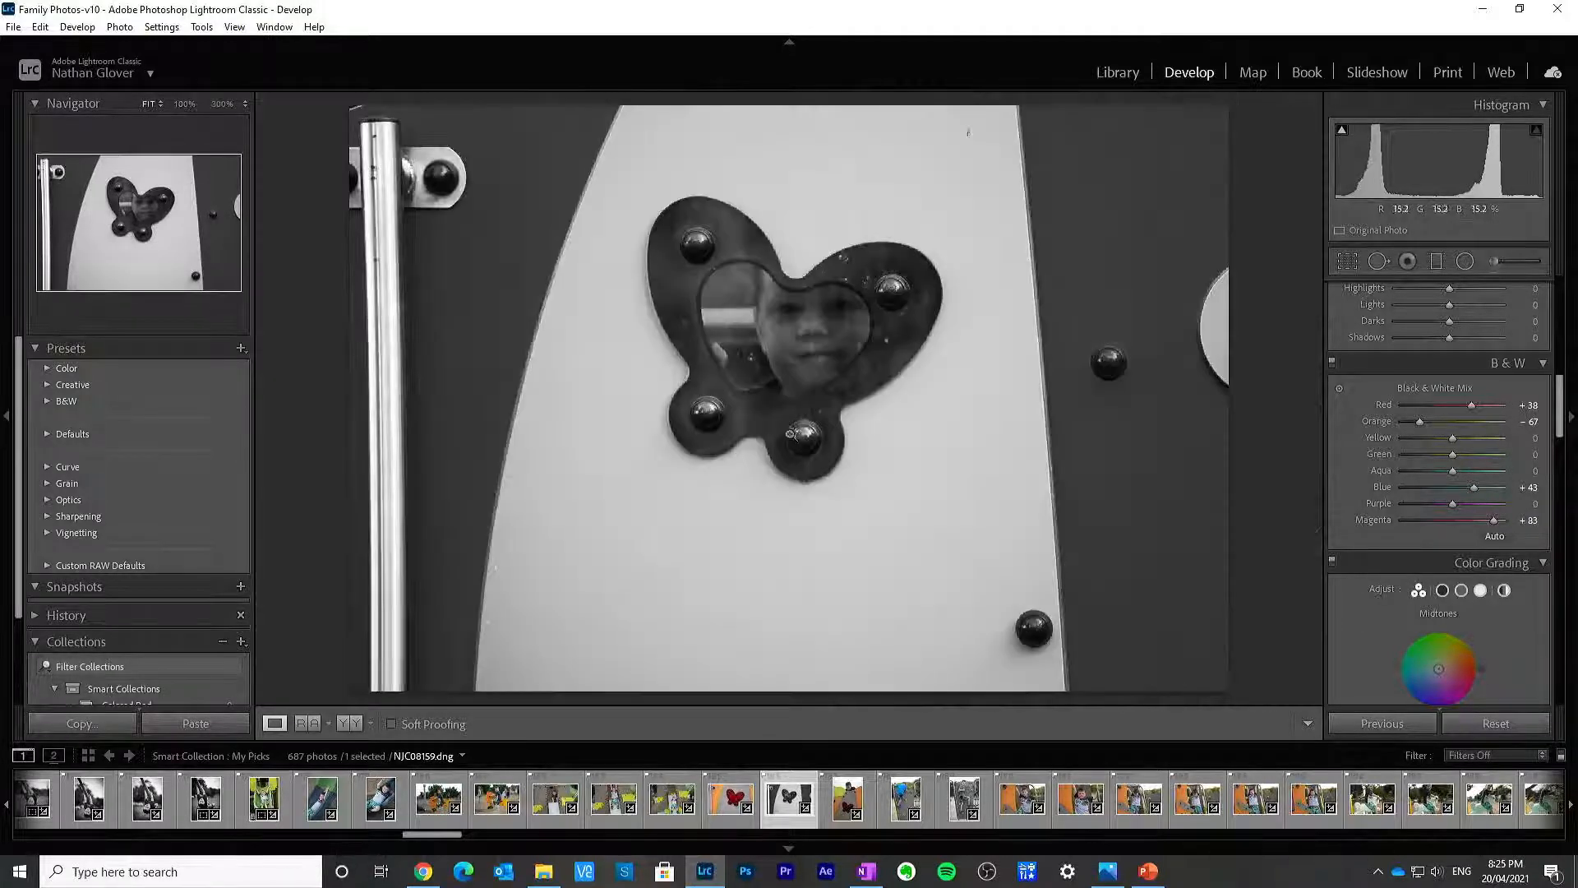
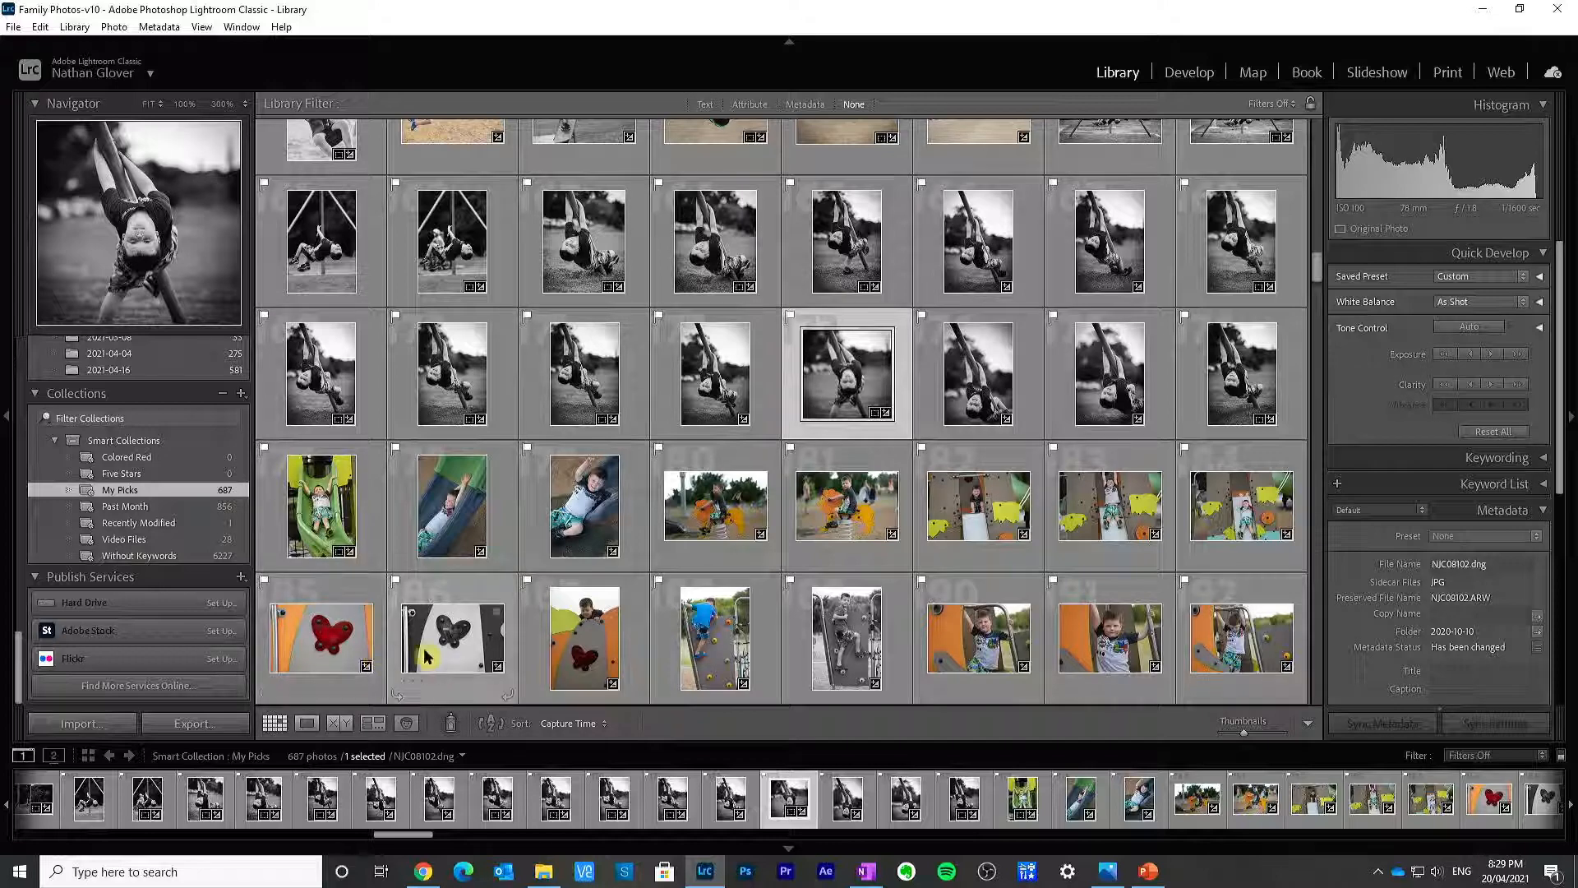
# Step: View the colour butterfly photo NJC08158.dng enlarged and move on to the black-and-white NJC08159.dng
pyautogui.click(346, 649)
pyautogui.doubleClick(347, 649)
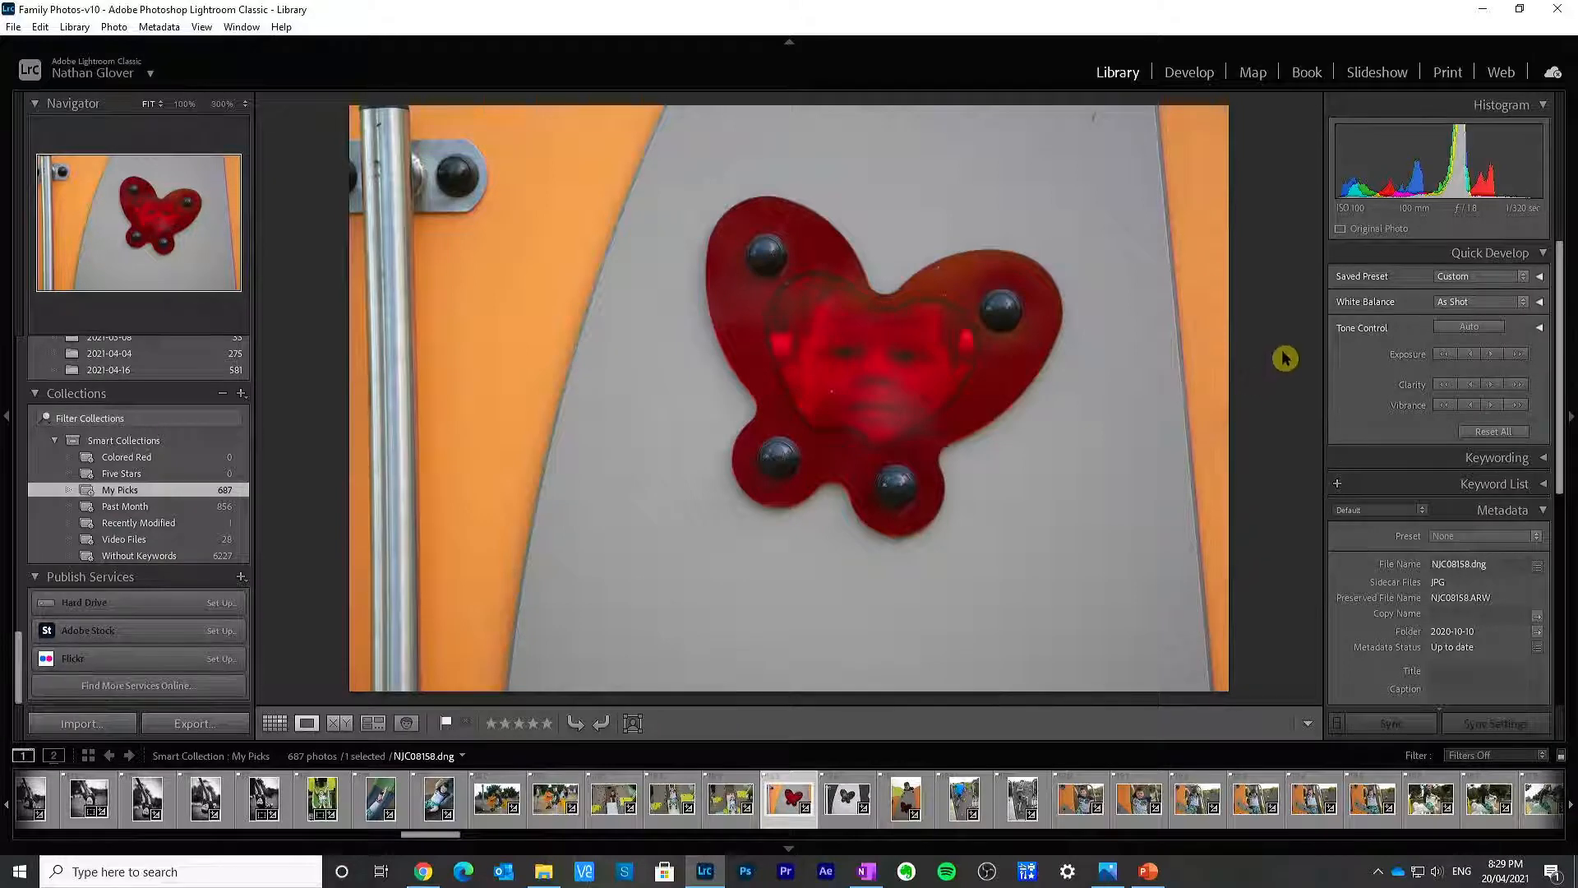
pyautogui.press('Right')
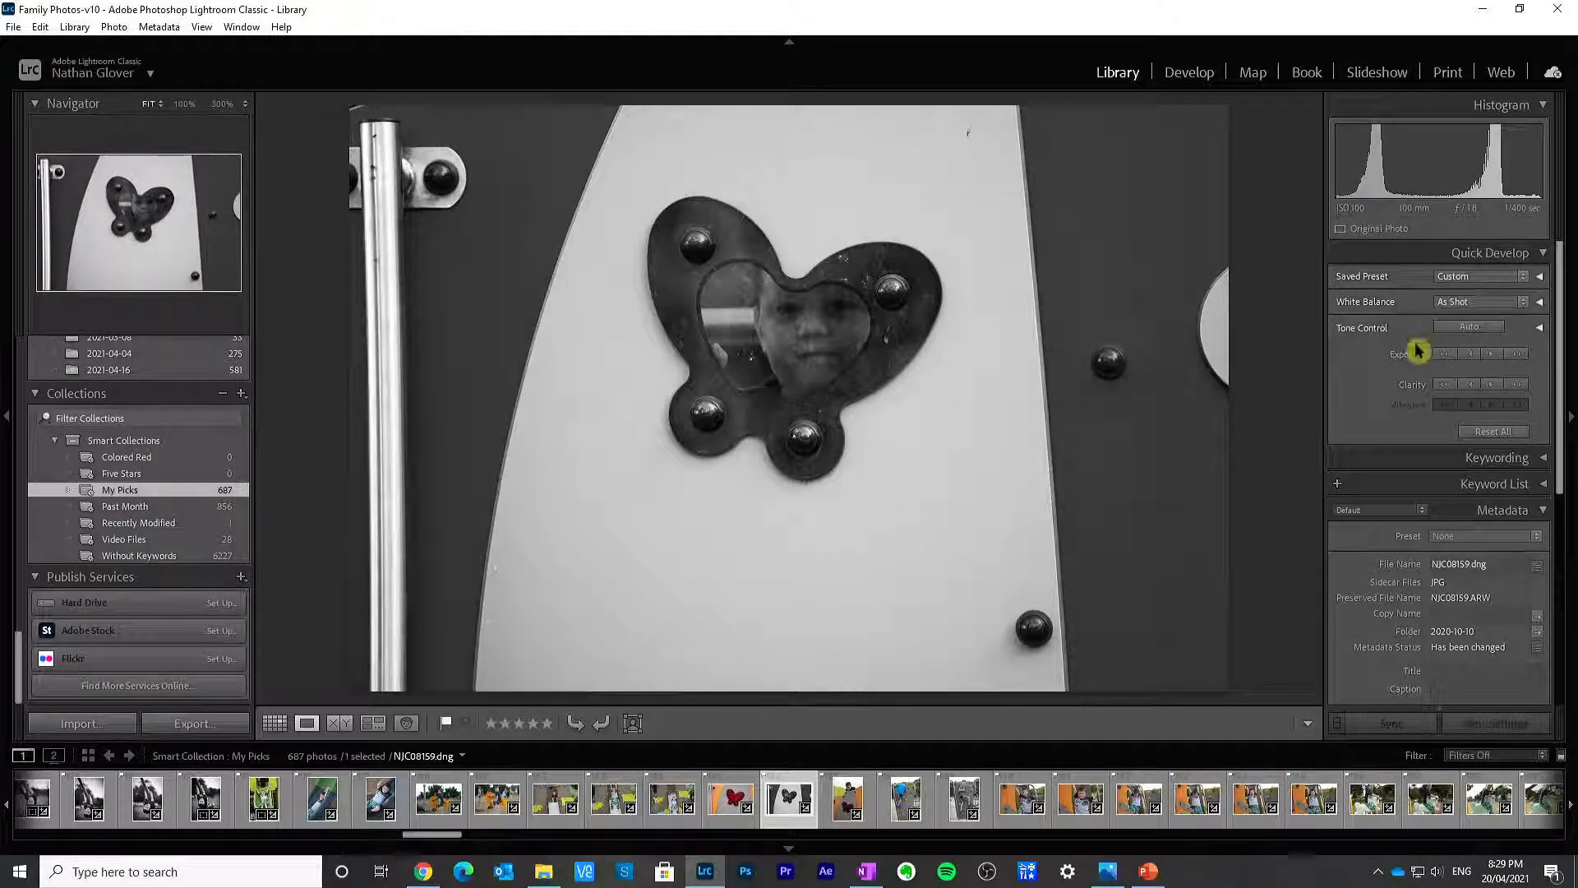
# Step: In the Develop module, set Exposure to +0.79 and Shadows to +46, and the Tone Curve's Darks to -11 and Shadows to -8
pyautogui.click(1177, 71)
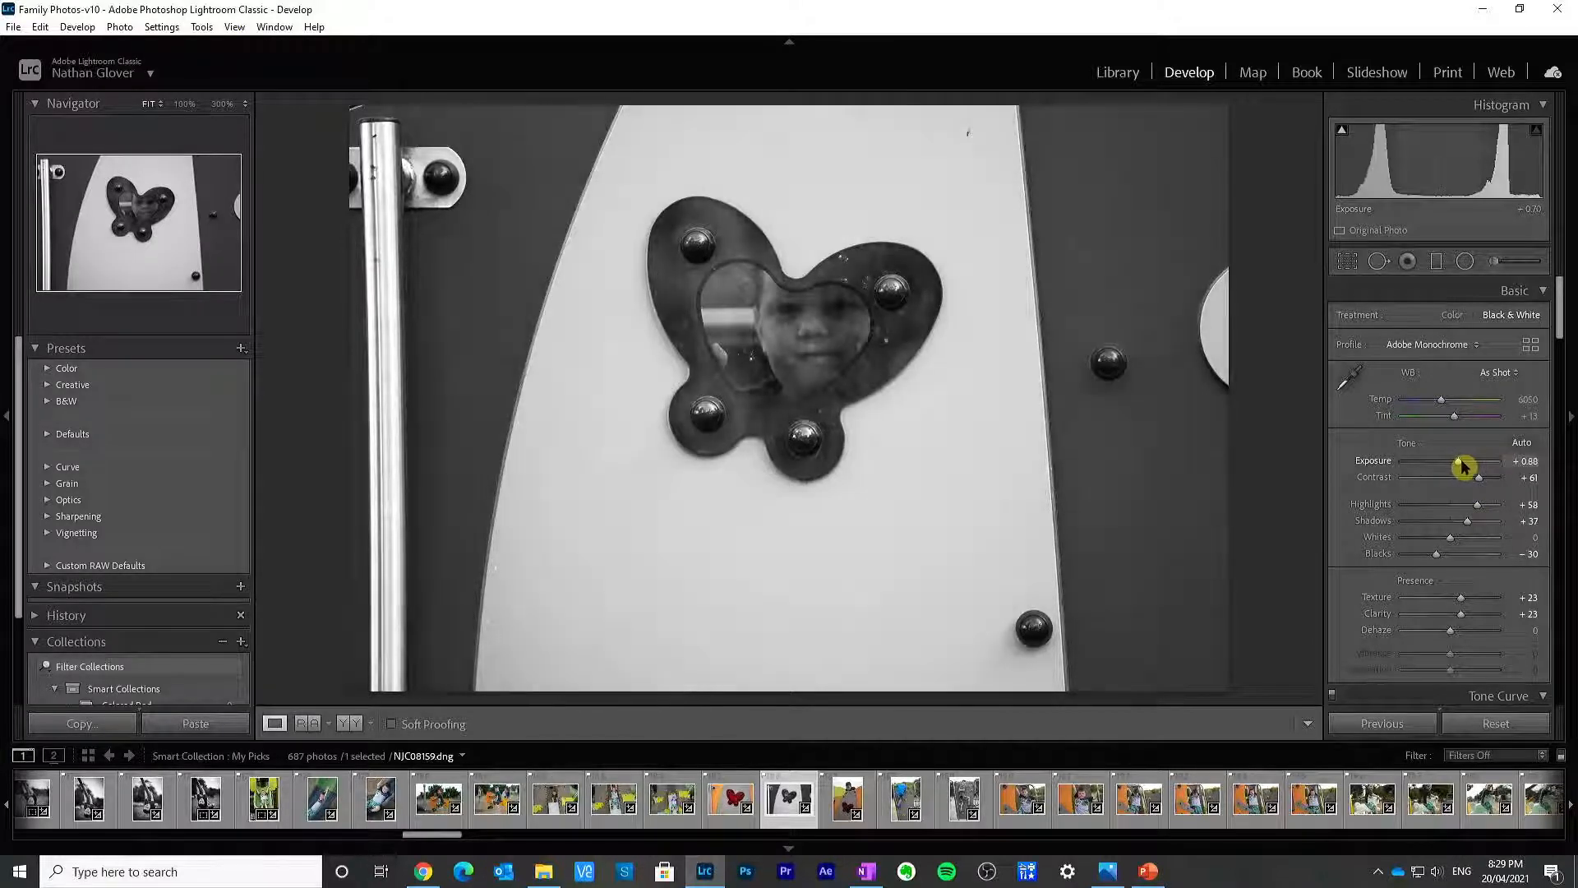
pyautogui.moveTo(1460, 466); pyautogui.dragTo(1462, 466)
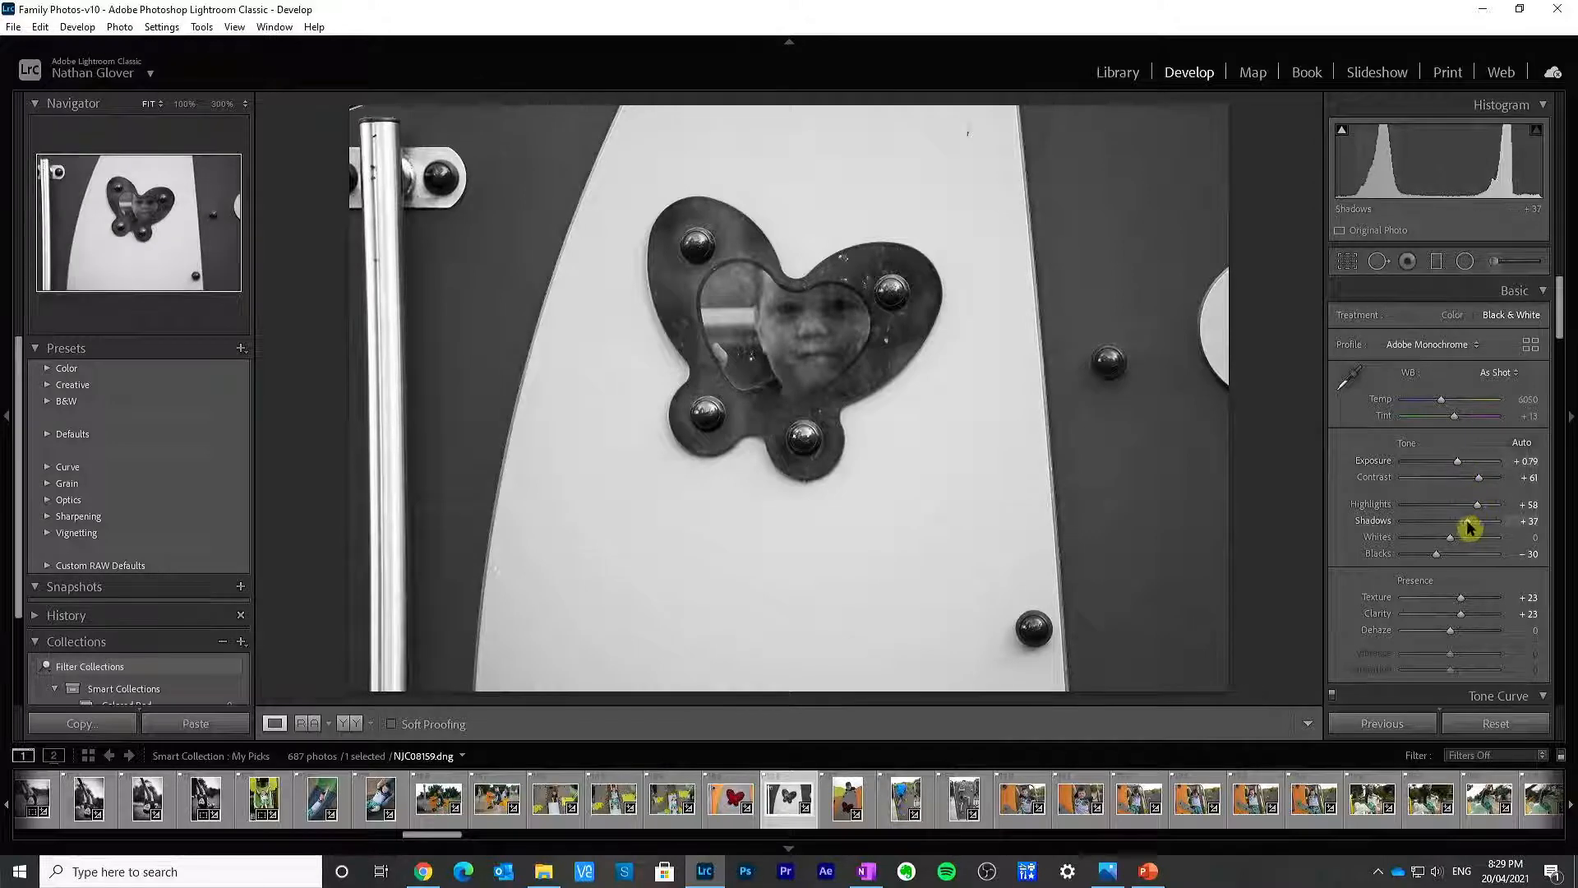
pyautogui.moveTo(1471, 526); pyautogui.dragTo(1472, 524)
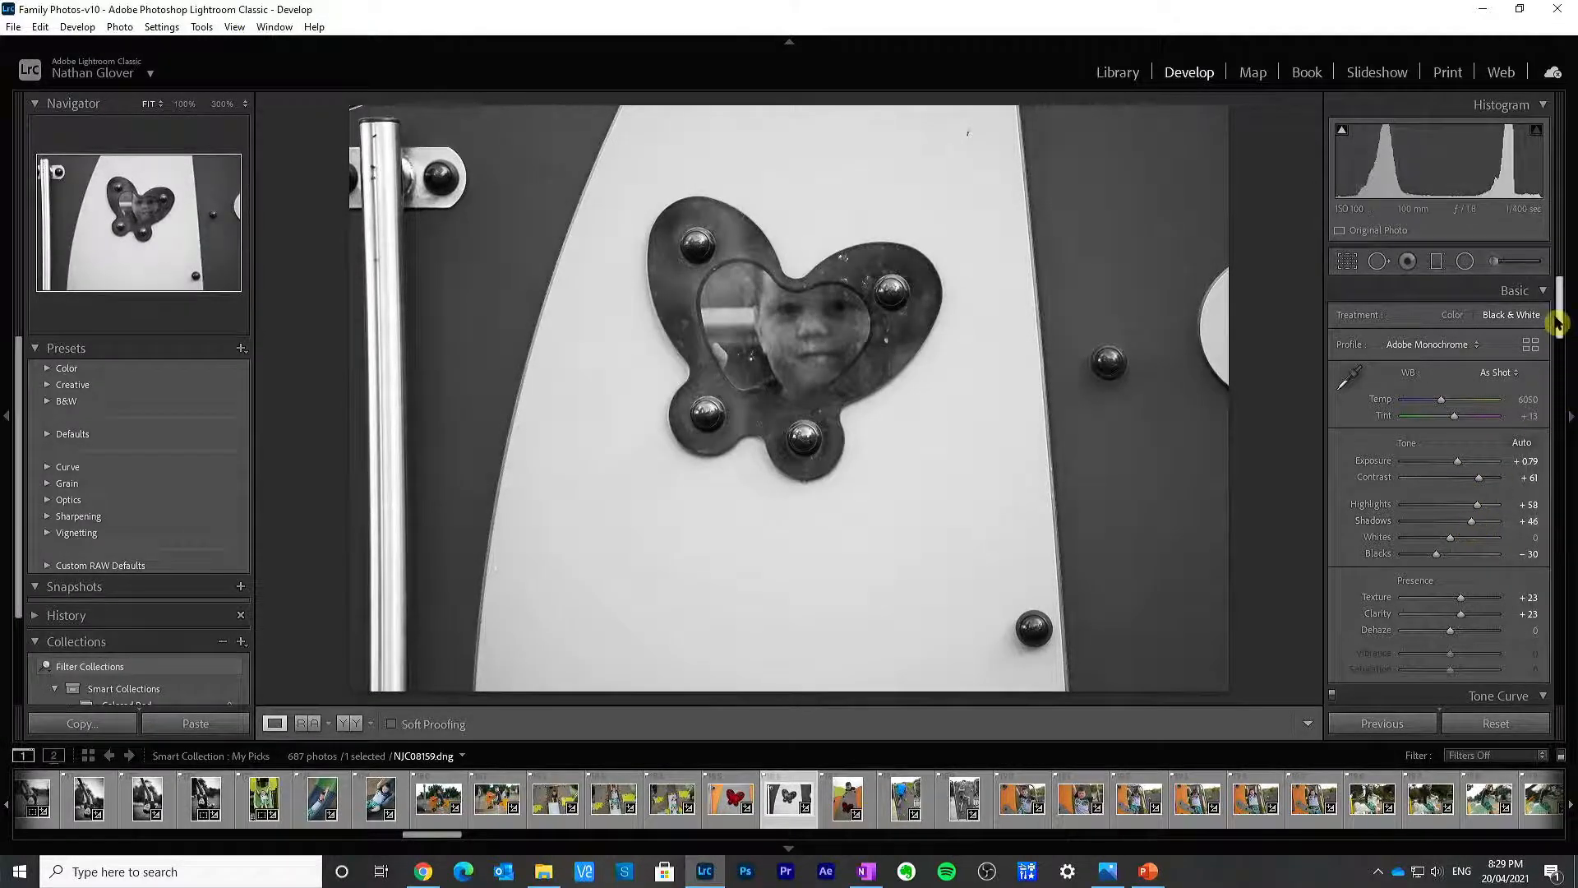
pyautogui.moveTo(1559, 323); pyautogui.dragTo(1566, 399)
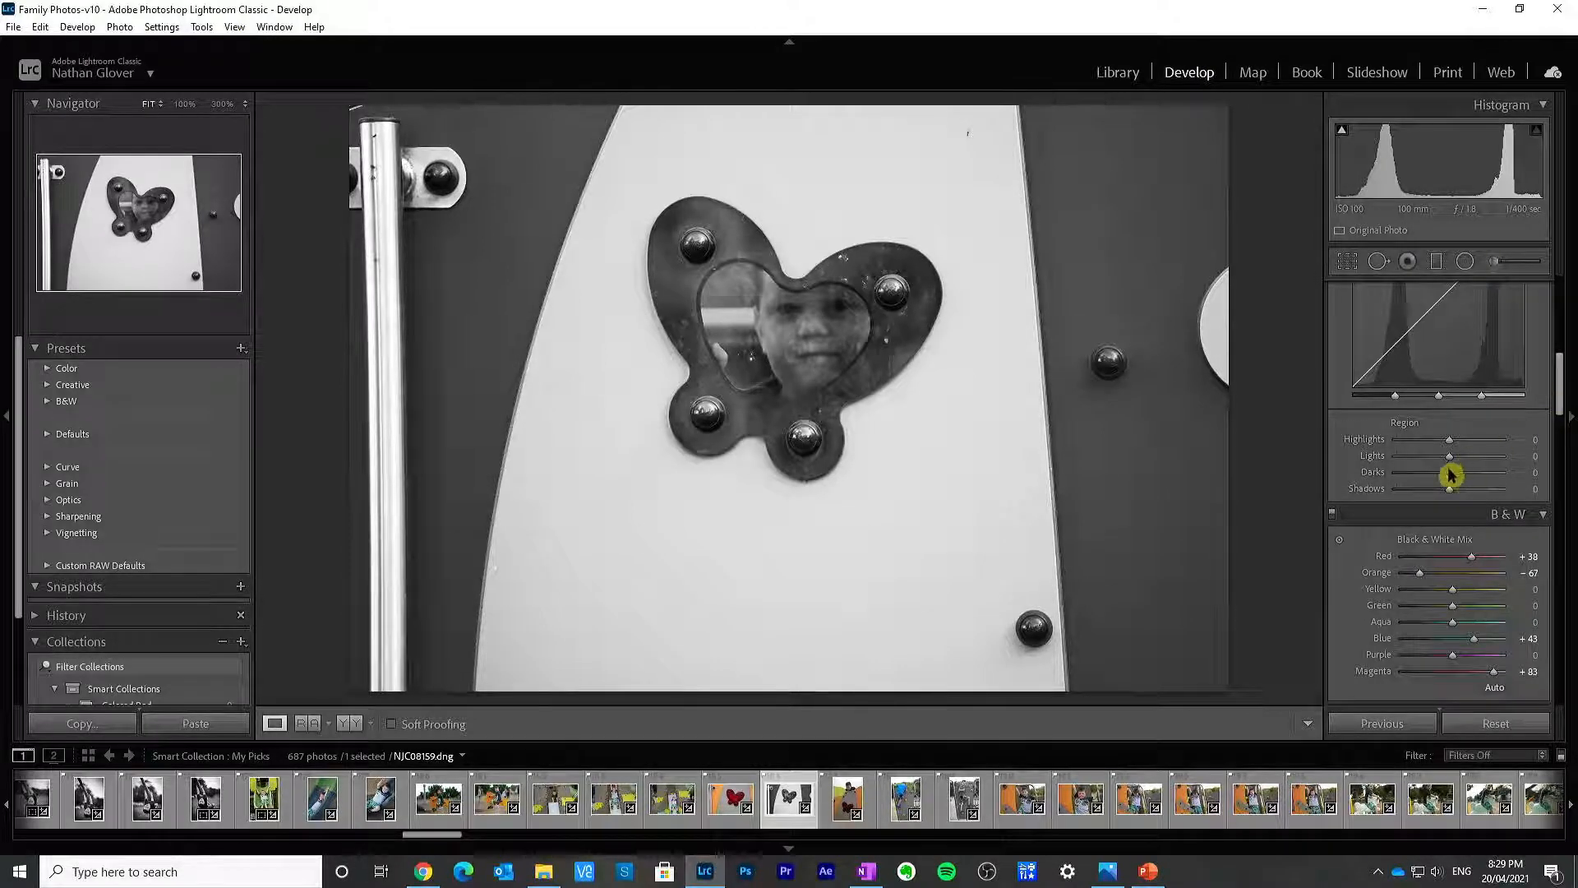
pyautogui.moveTo(1448, 481)
pyautogui.mouseDown()
pyautogui.moveTo(1472, 477)
pyautogui.moveTo(1385, 476)
pyautogui.moveTo(1460, 492)
pyautogui.moveTo(1380, 496)
pyautogui.moveTo(1449, 497)
pyautogui.mouseUp()
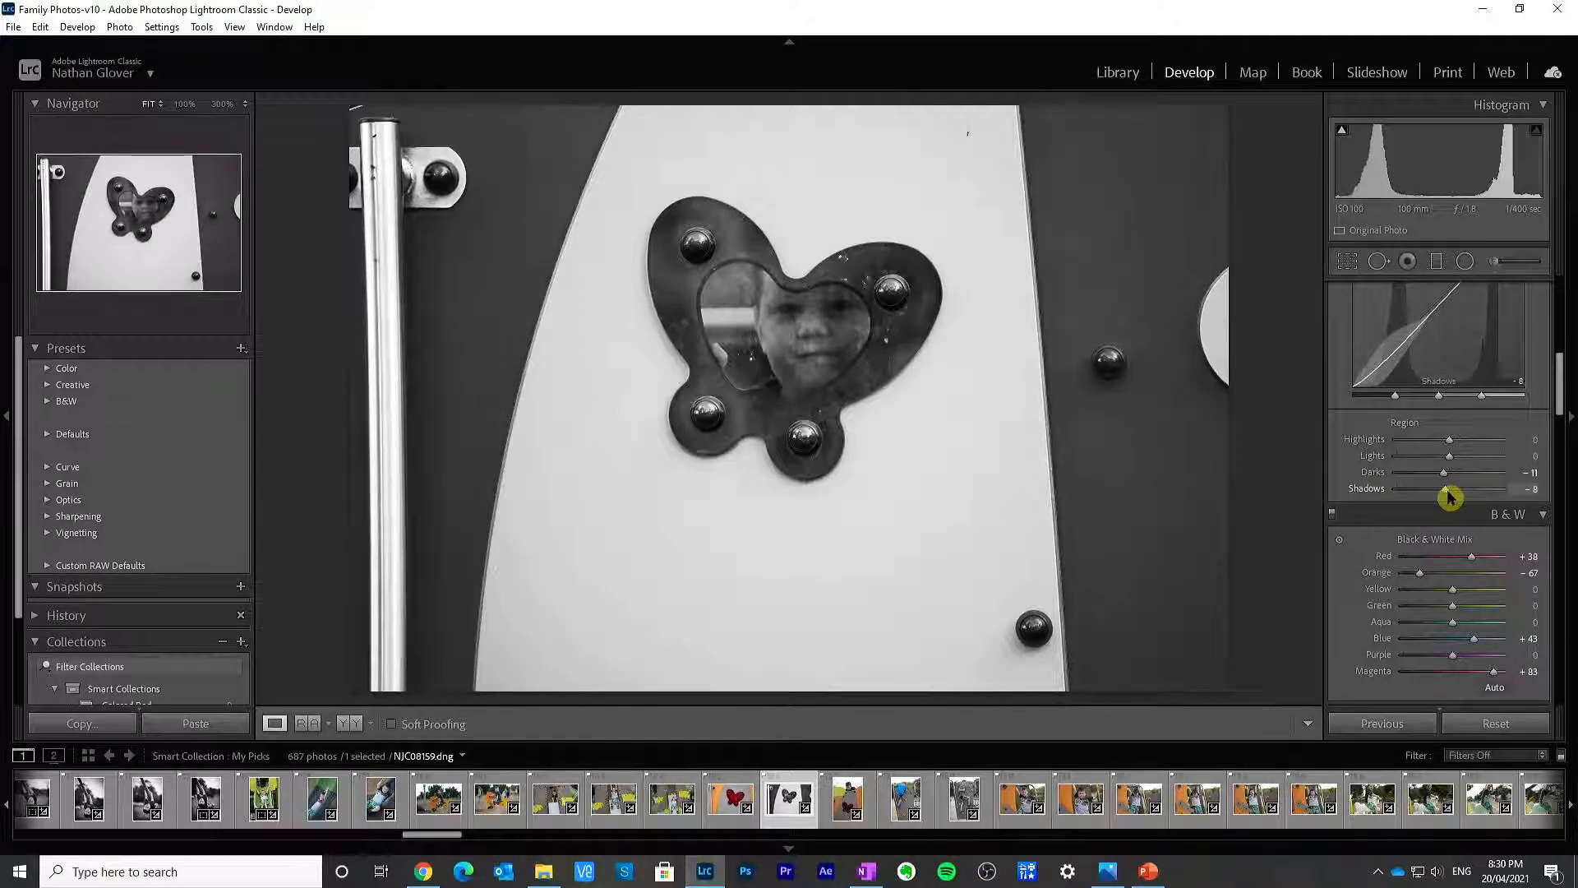
# Step: Set the photo's Clarity to +30 and Dehaze to +4
pyautogui.click(1560, 352)
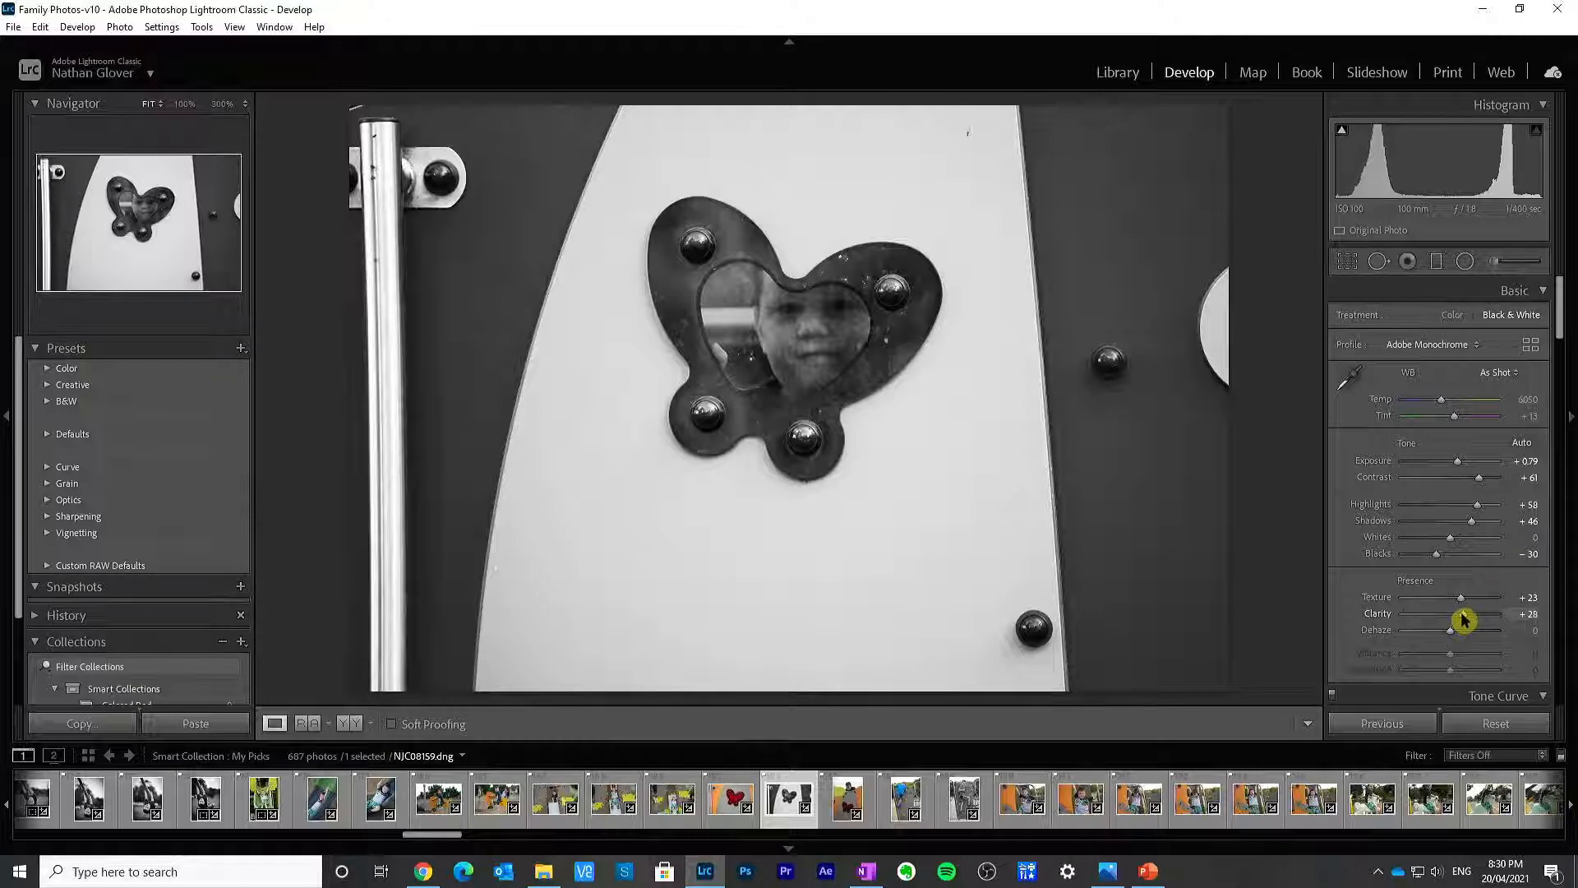
pyautogui.doubleClick(1376, 616)
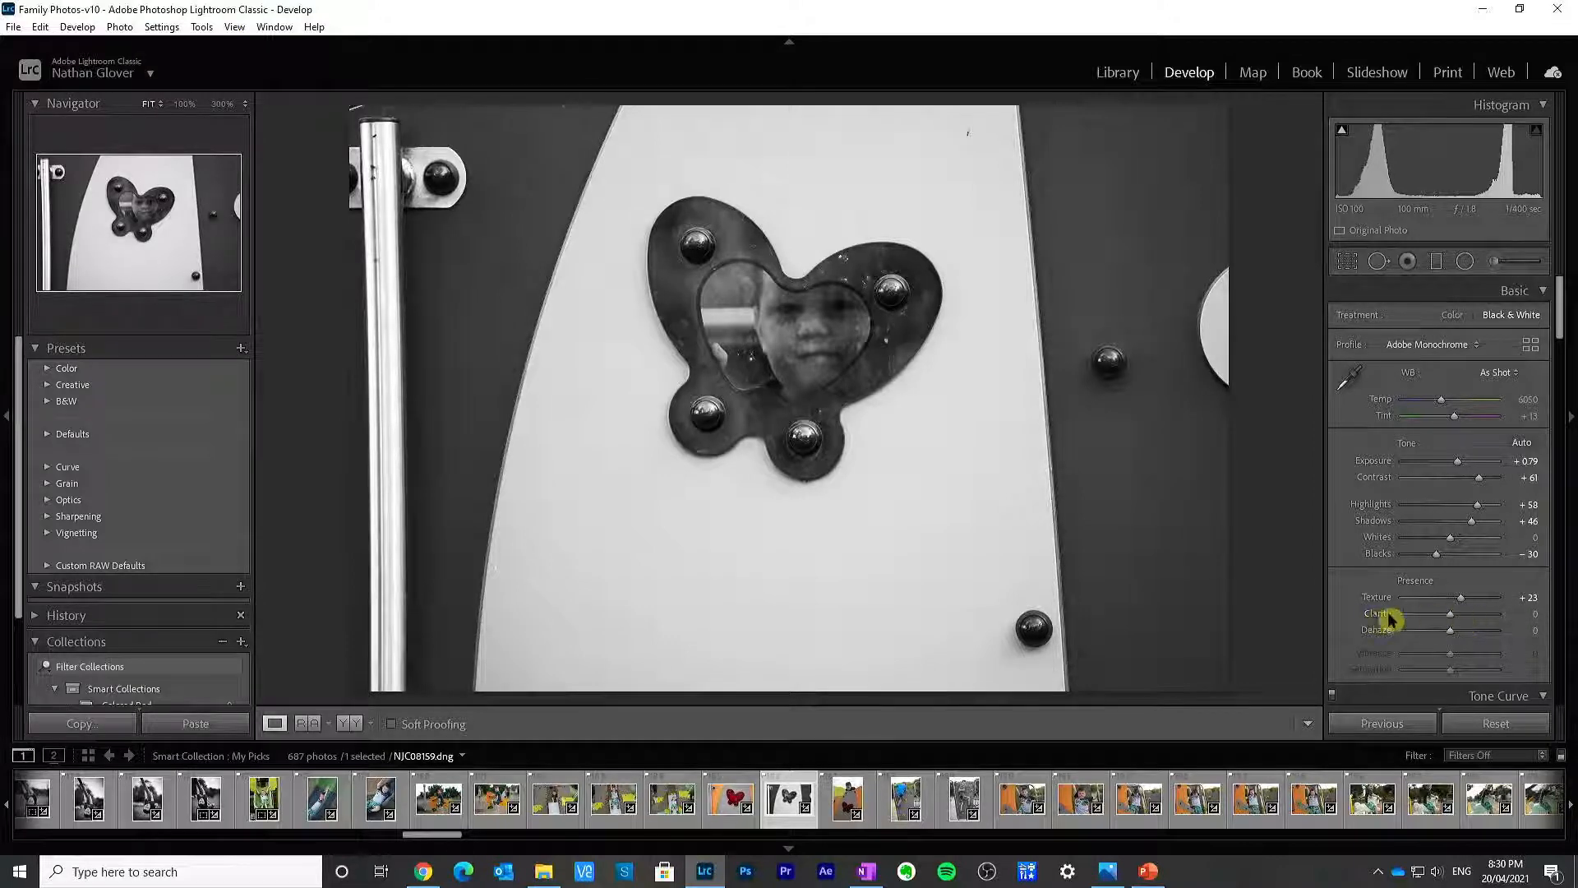
pyautogui.doubleClick(1453, 637)
pyautogui.moveTo(1393, 634); pyautogui.dragTo(1455, 634)
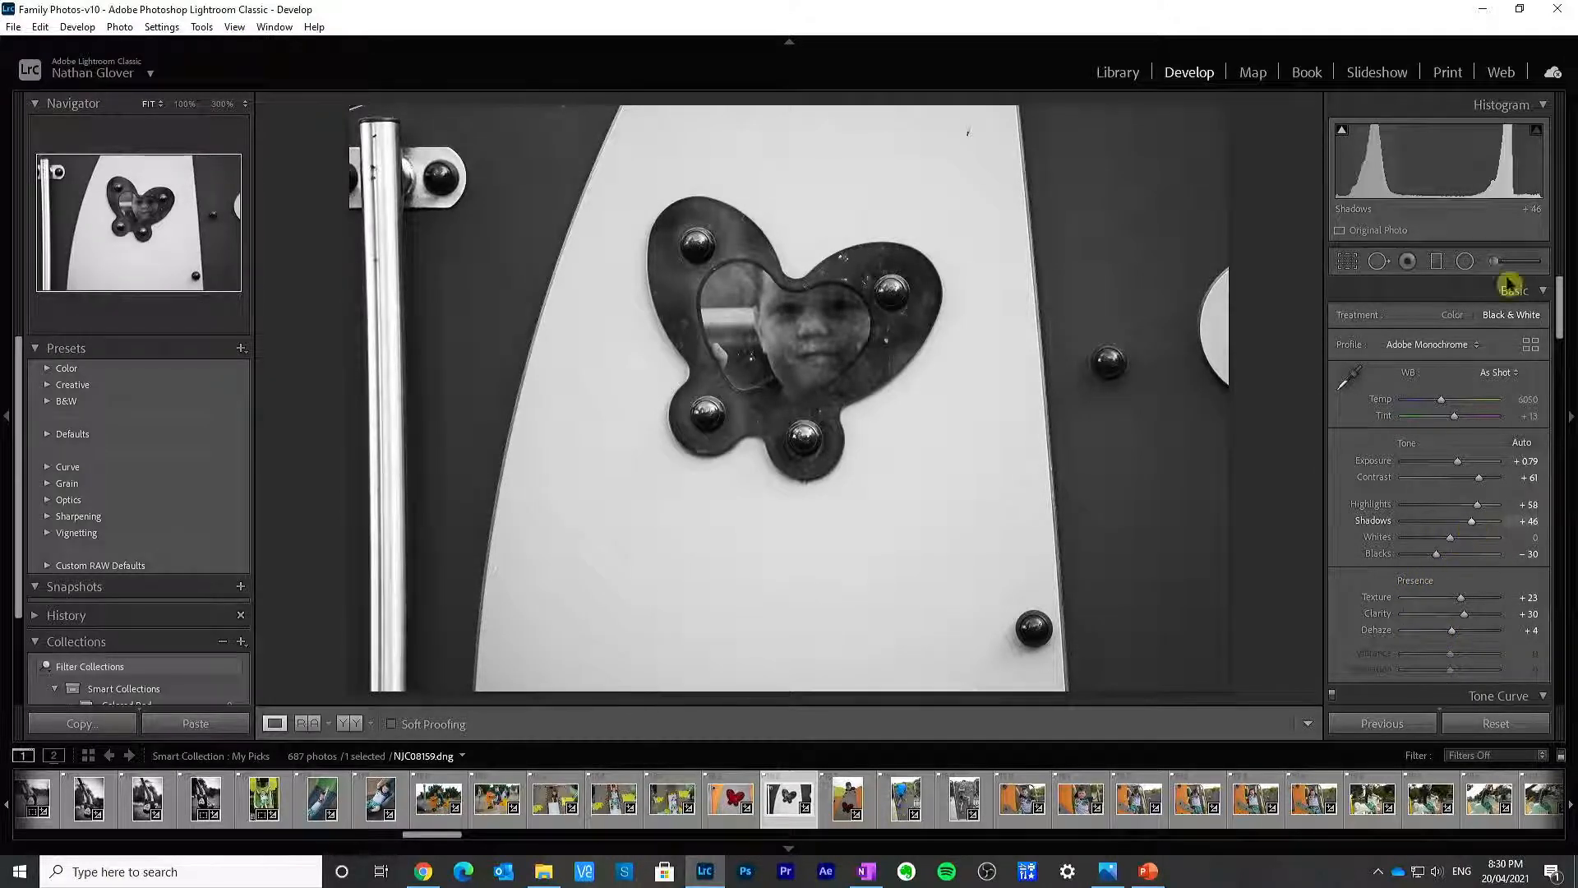
# Step: Brighten the face and the heart-shaped window with an Adjustment Brush at Exposure 0.37, and check the face at 100%
pyautogui.click(1523, 261)
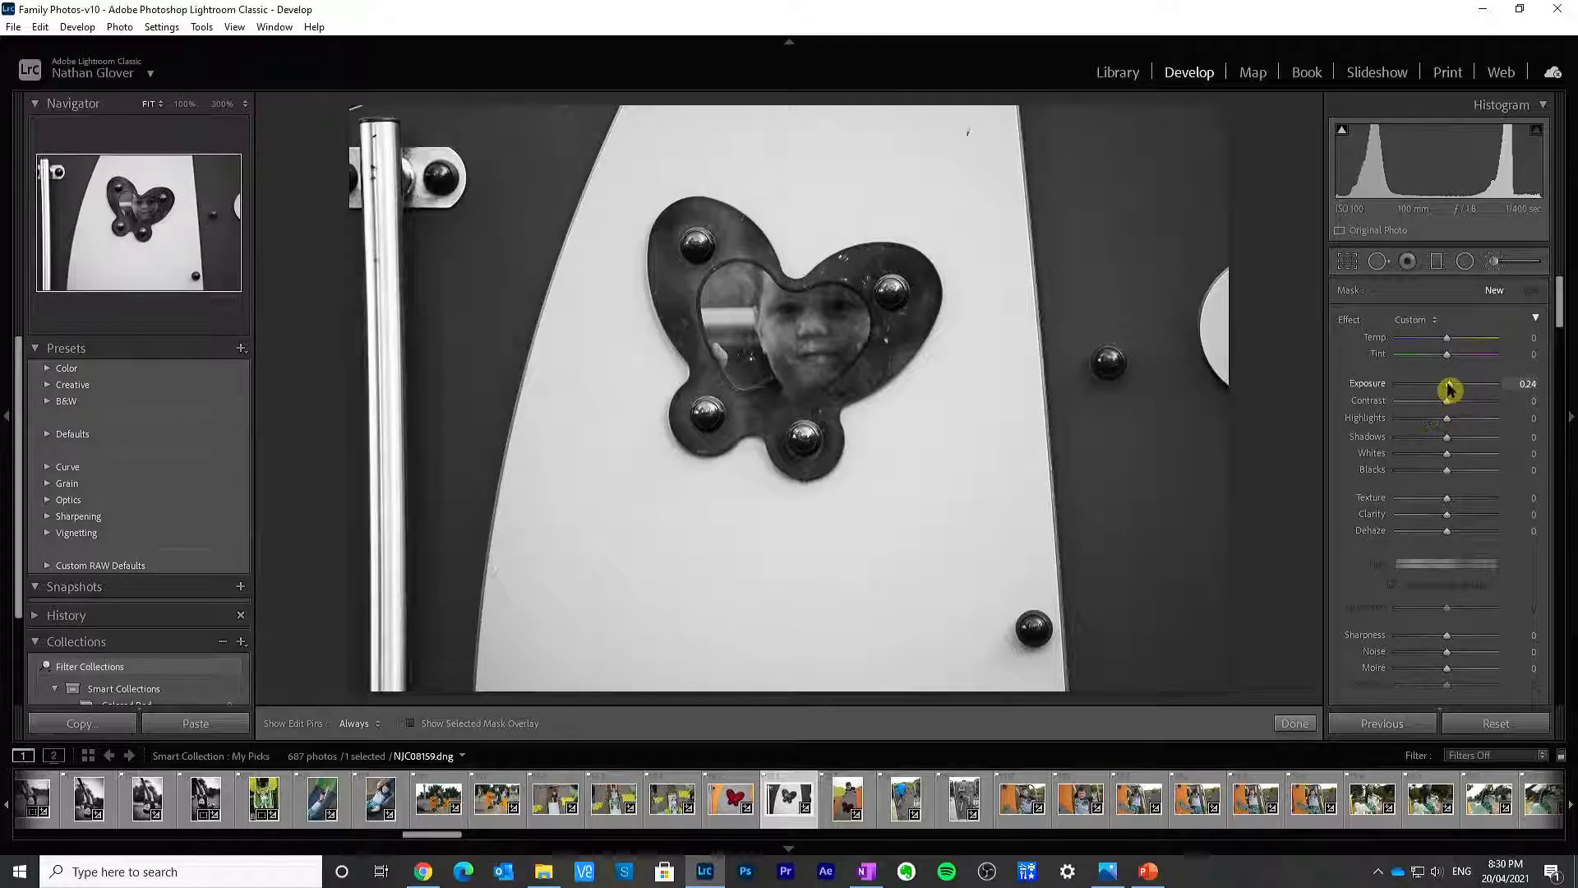
pyautogui.press('h')
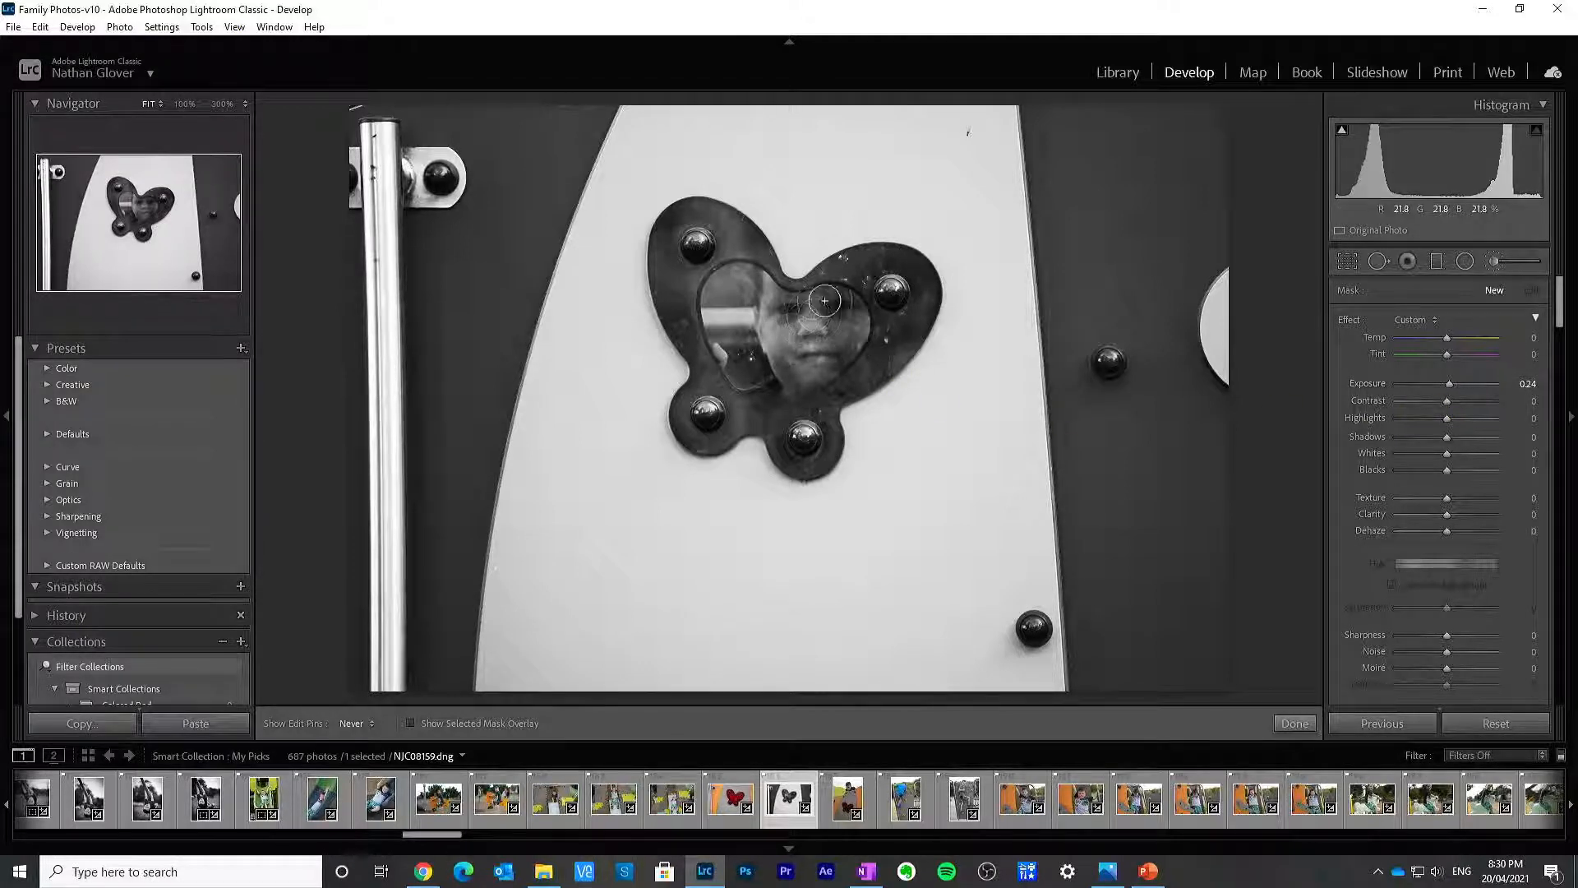
pyautogui.moveTo(825, 301)
pyautogui.mouseDown()
pyautogui.moveTo(845, 330)
pyautogui.moveTo(792, 372)
pyautogui.moveTo(741, 321)
pyautogui.moveTo(751, 300)
pyautogui.moveTo(836, 313)
pyautogui.moveTo(844, 335)
pyautogui.moveTo(796, 359)
pyautogui.moveTo(743, 349)
pyautogui.moveTo(730, 301)
pyautogui.mouseUp()
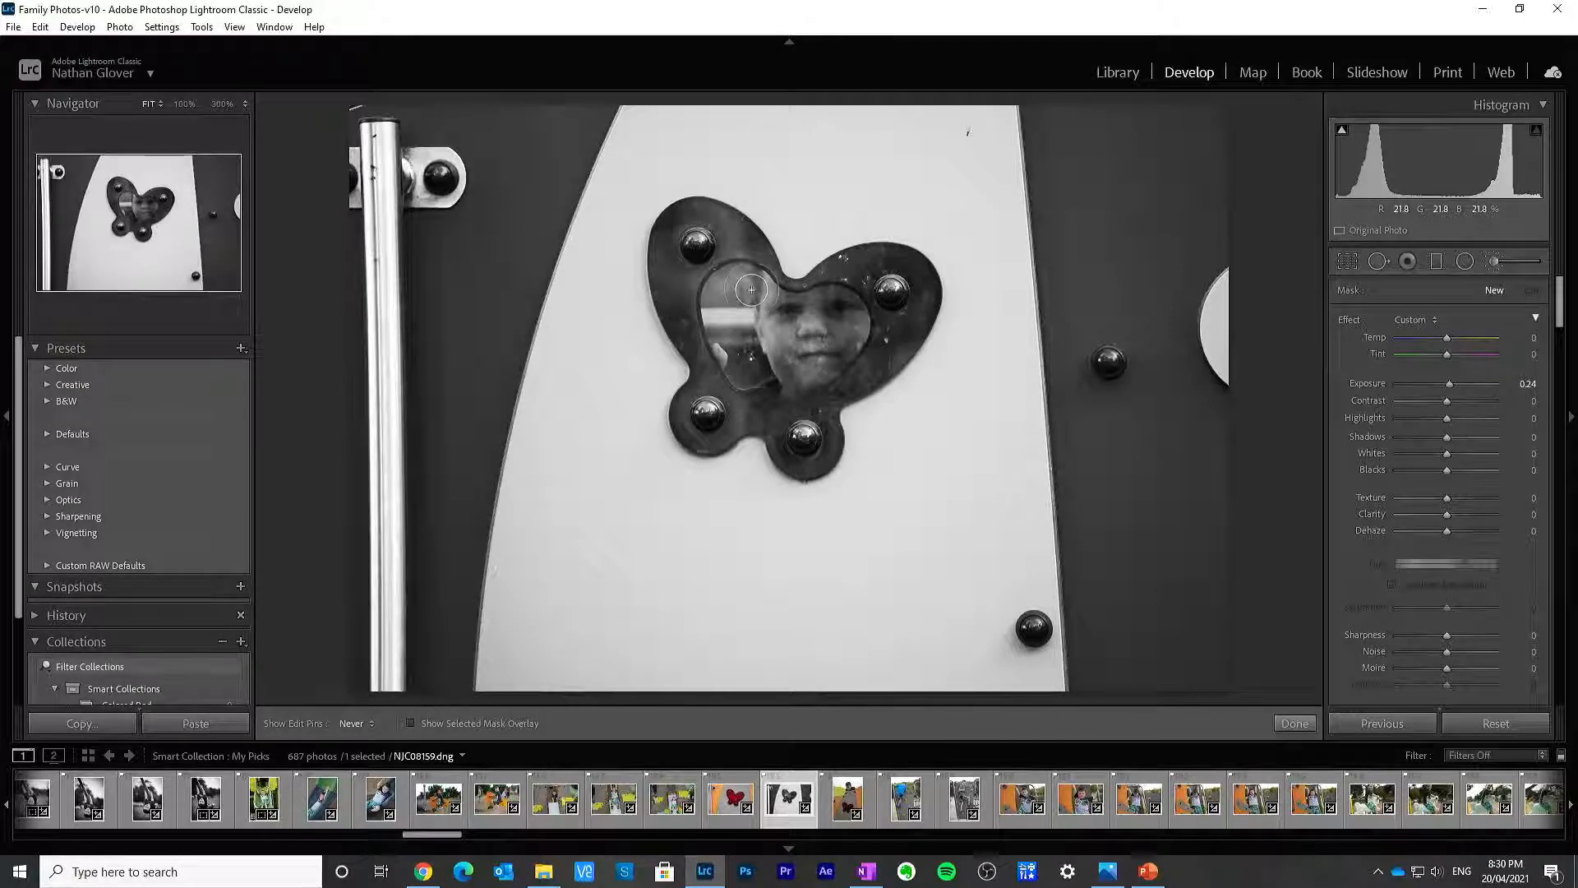
pyautogui.moveTo(751, 290); pyautogui.dragTo(752, 291)
pyautogui.moveTo(1449, 386); pyautogui.dragTo(1452, 390)
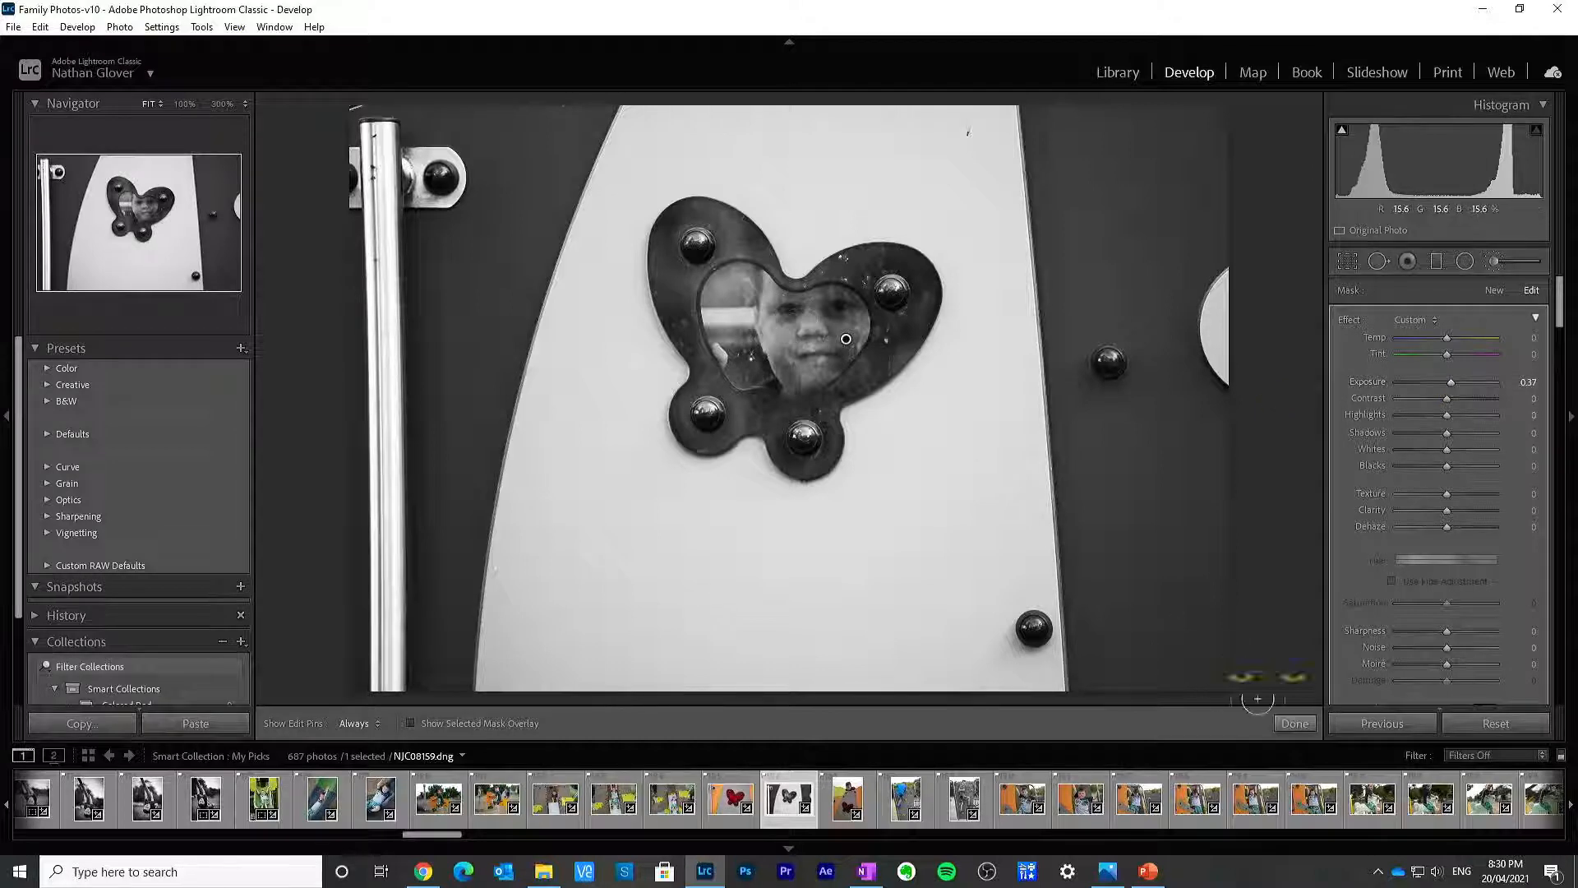
pyautogui.click(1293, 722)
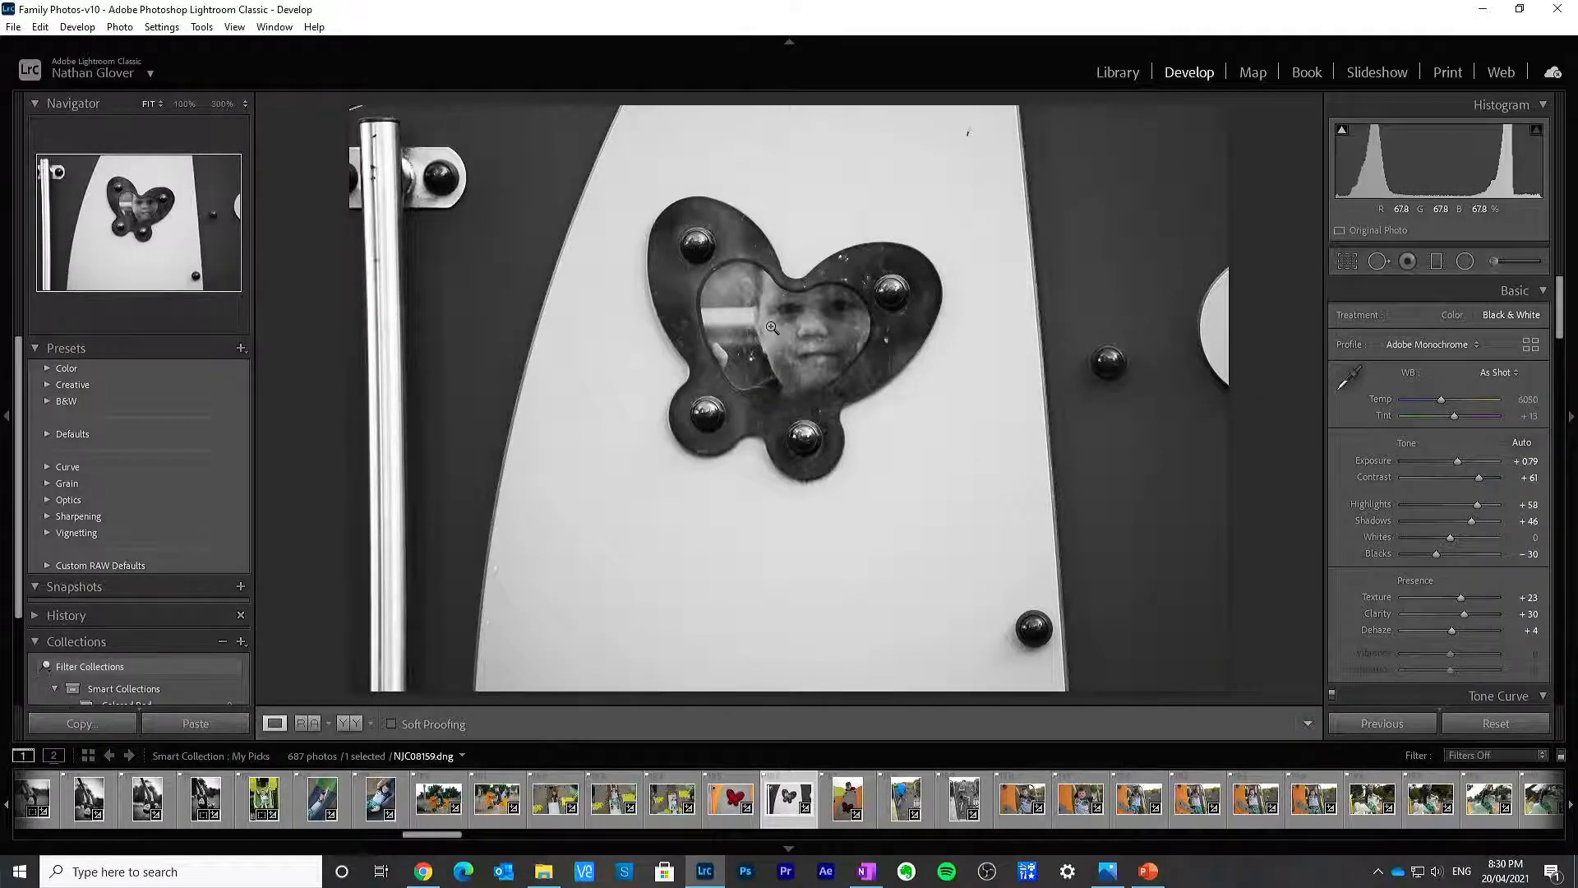
pyautogui.click(772, 328)
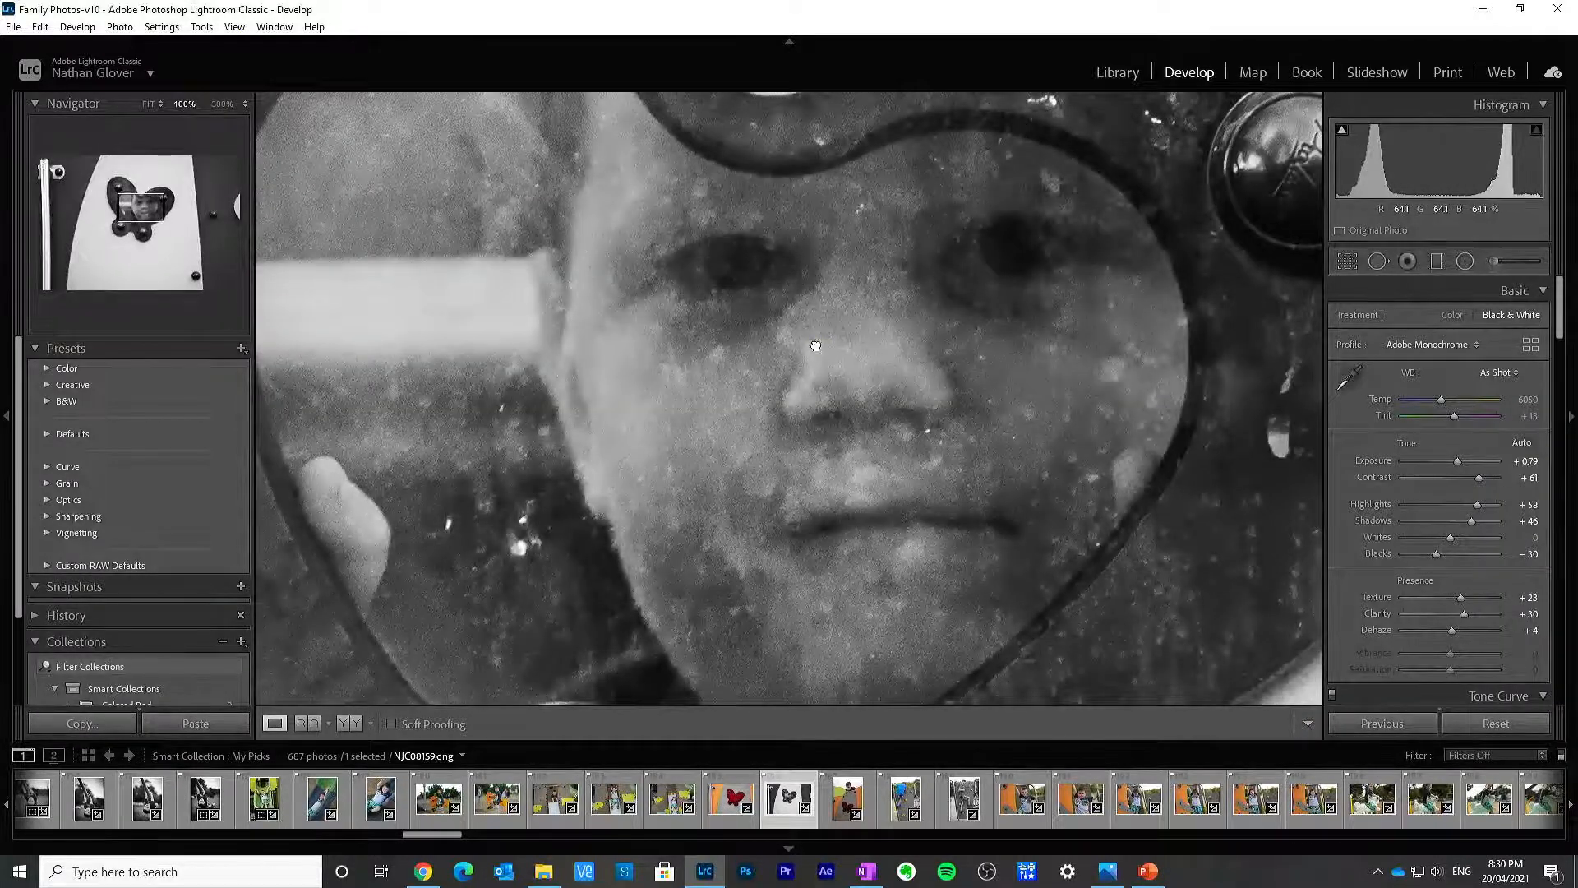
# Step: Preview the B&W profiles in the Profile Browser on the whole photo and apply B&W 09
pyautogui.click(815, 347)
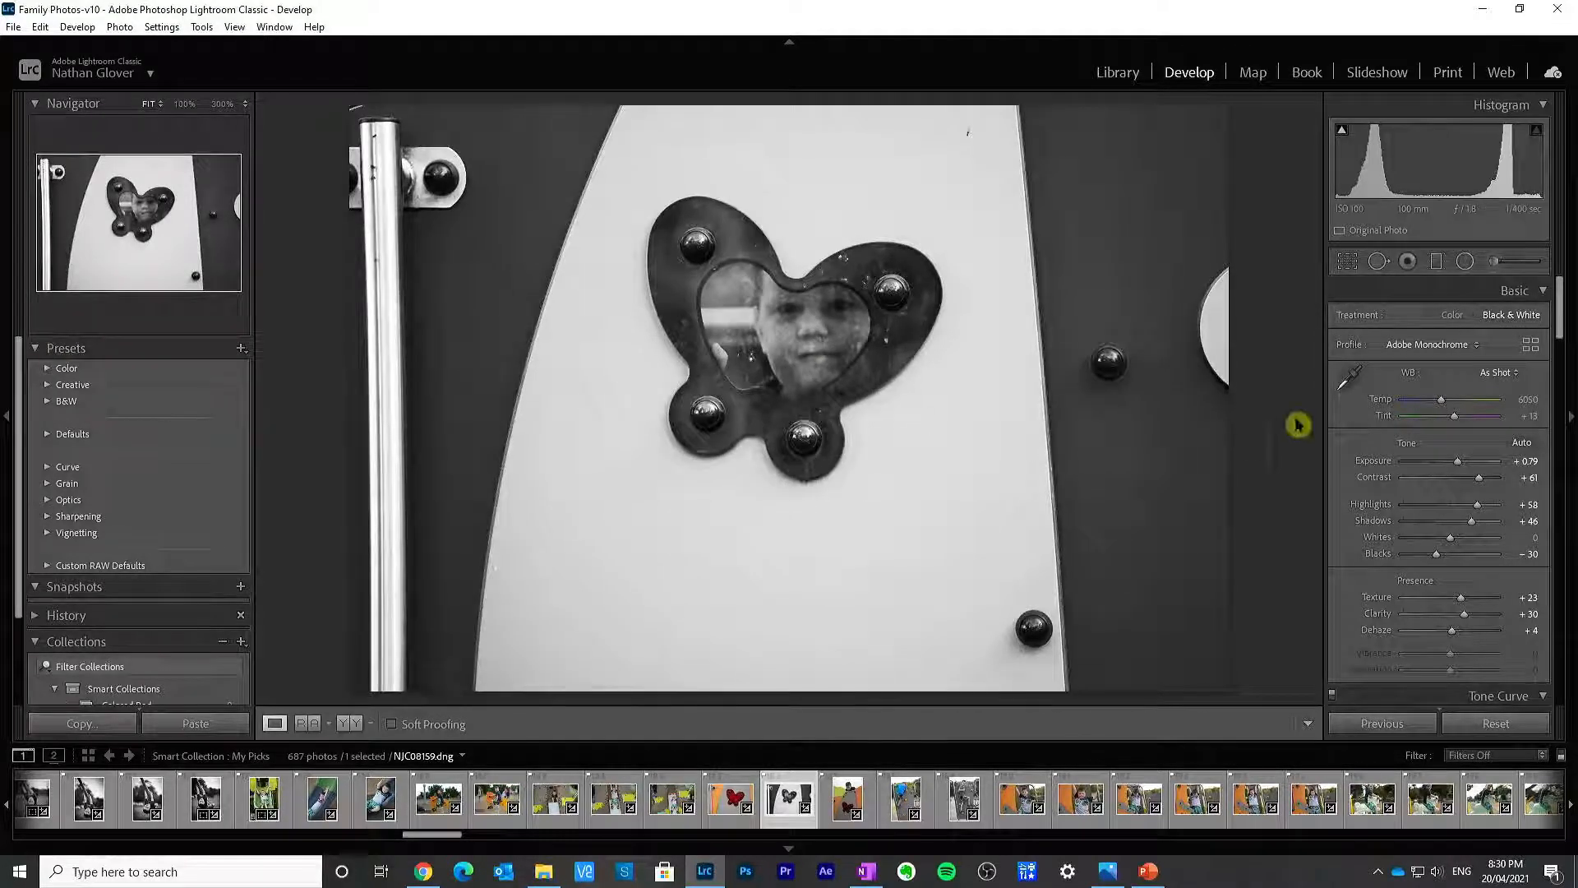
pyautogui.click(1530, 344)
pyautogui.scroll(-3, 1491, 493)
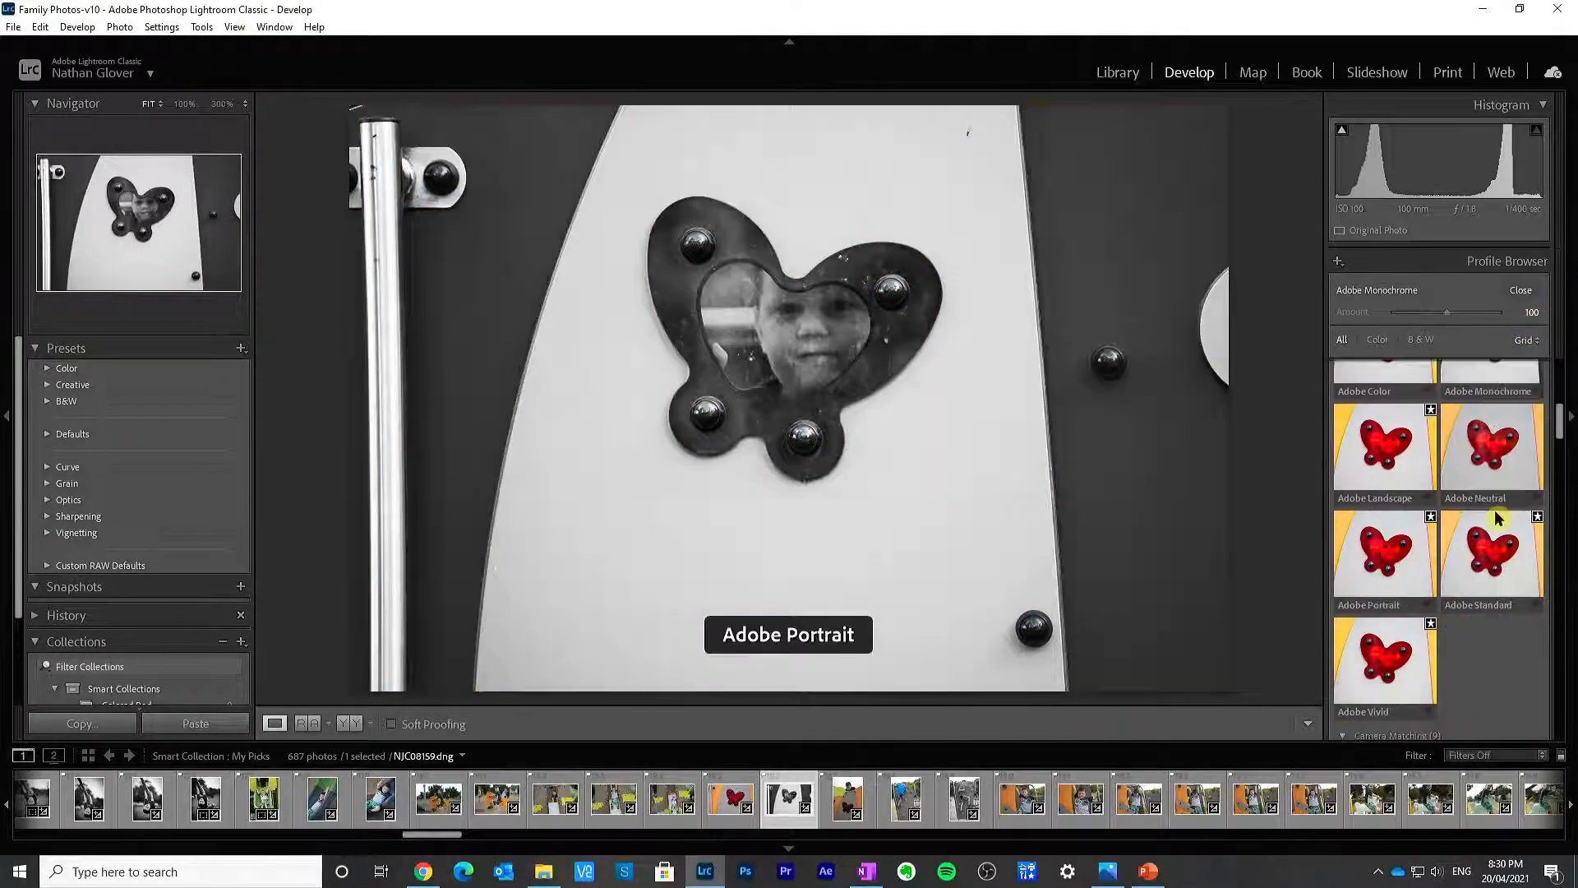
pyautogui.scroll(-15, 1496, 518)
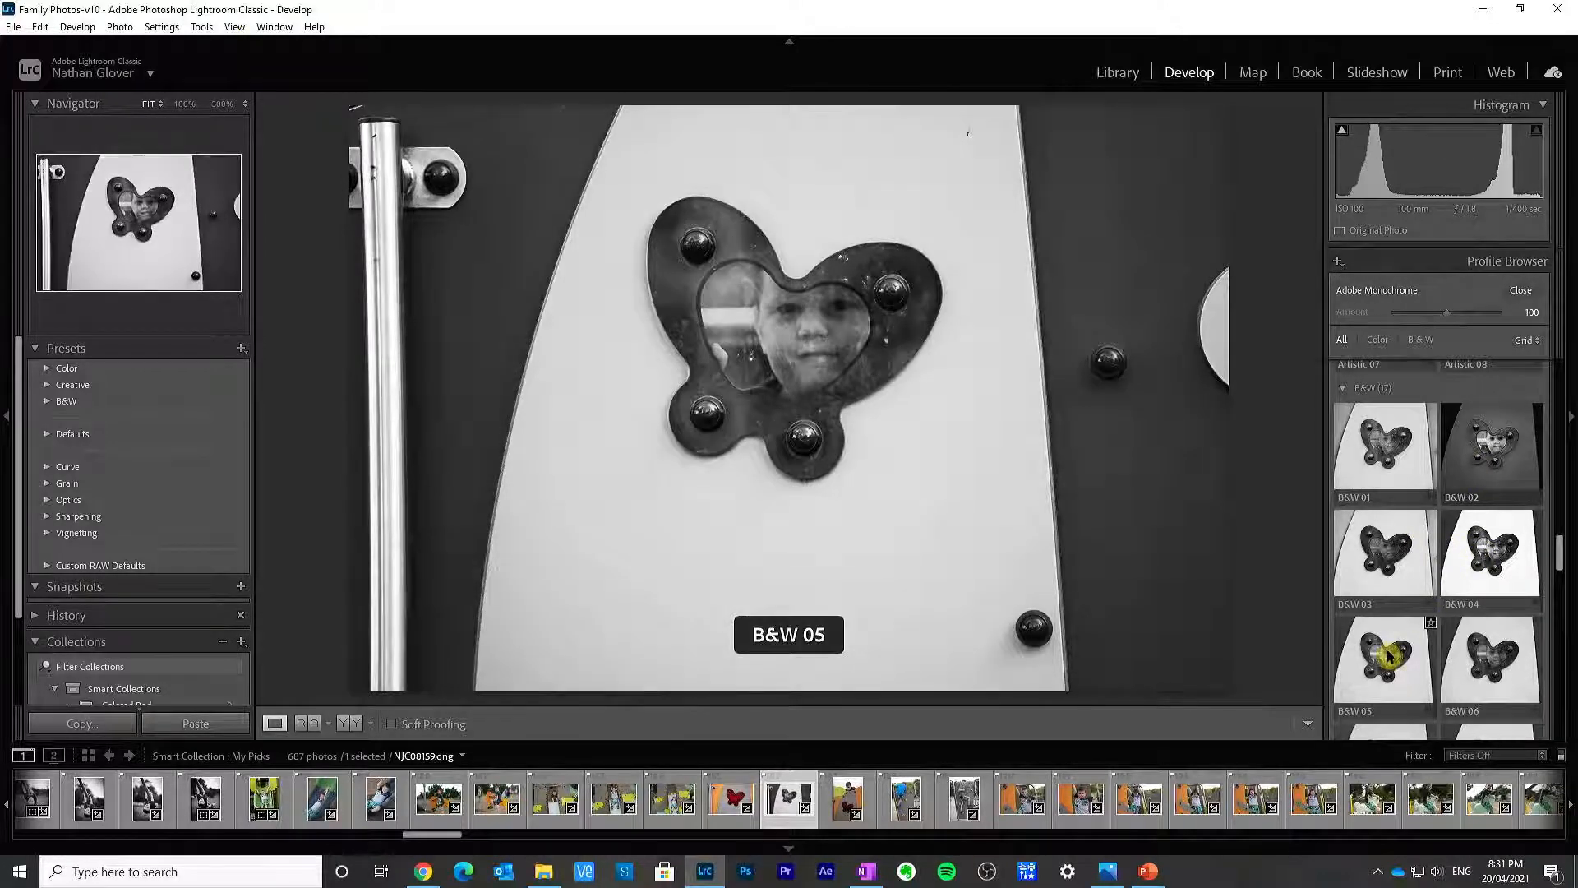
pyautogui.scroll(-2, 1492, 670)
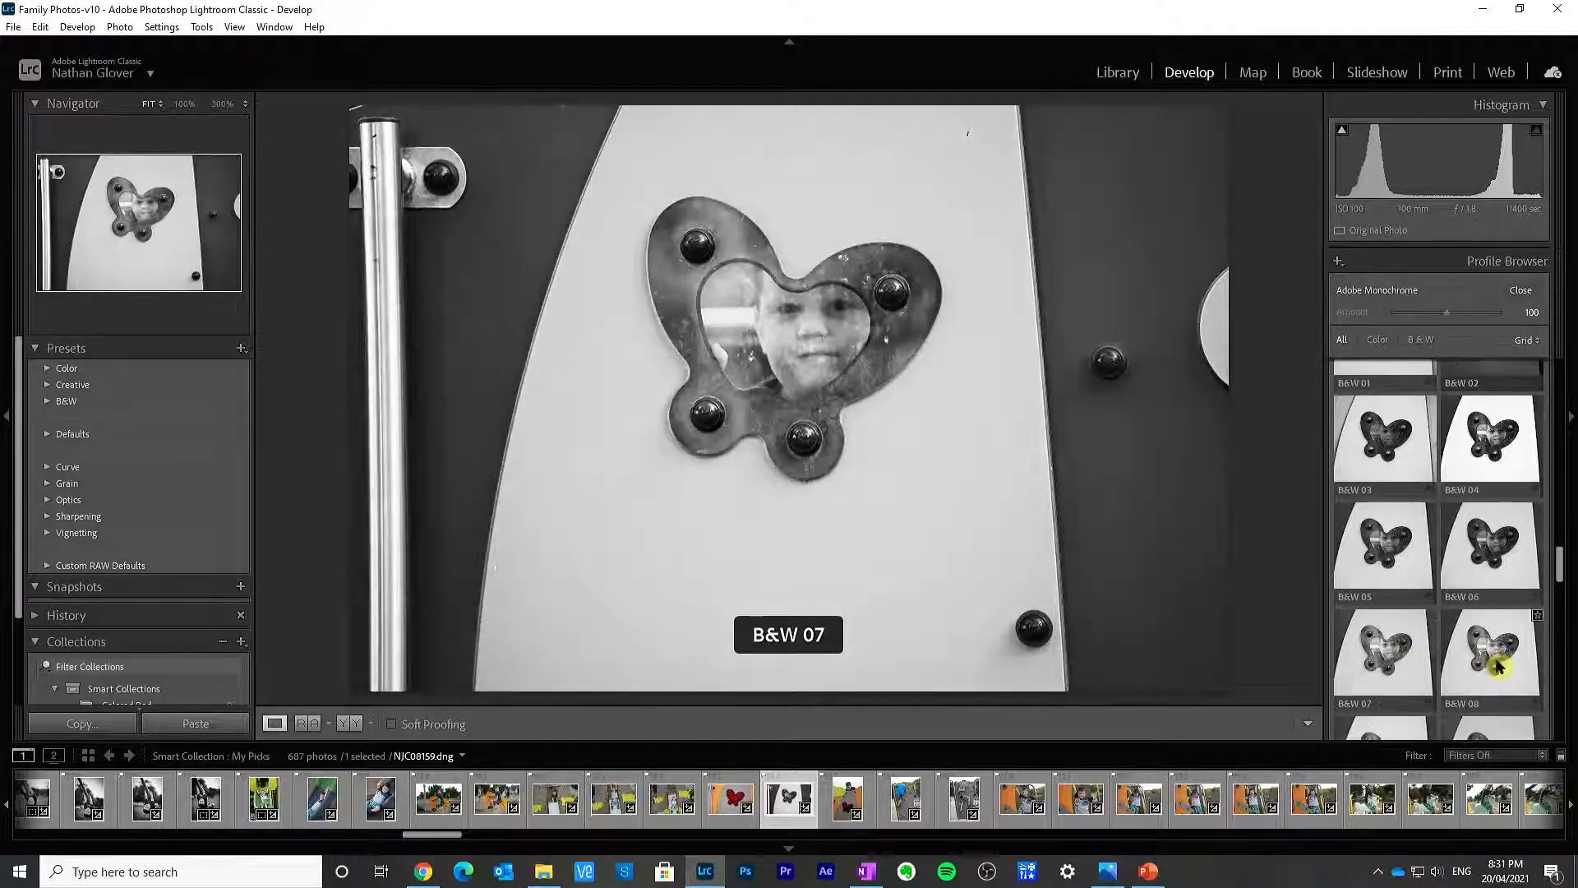
pyautogui.scroll(-2, 1498, 667)
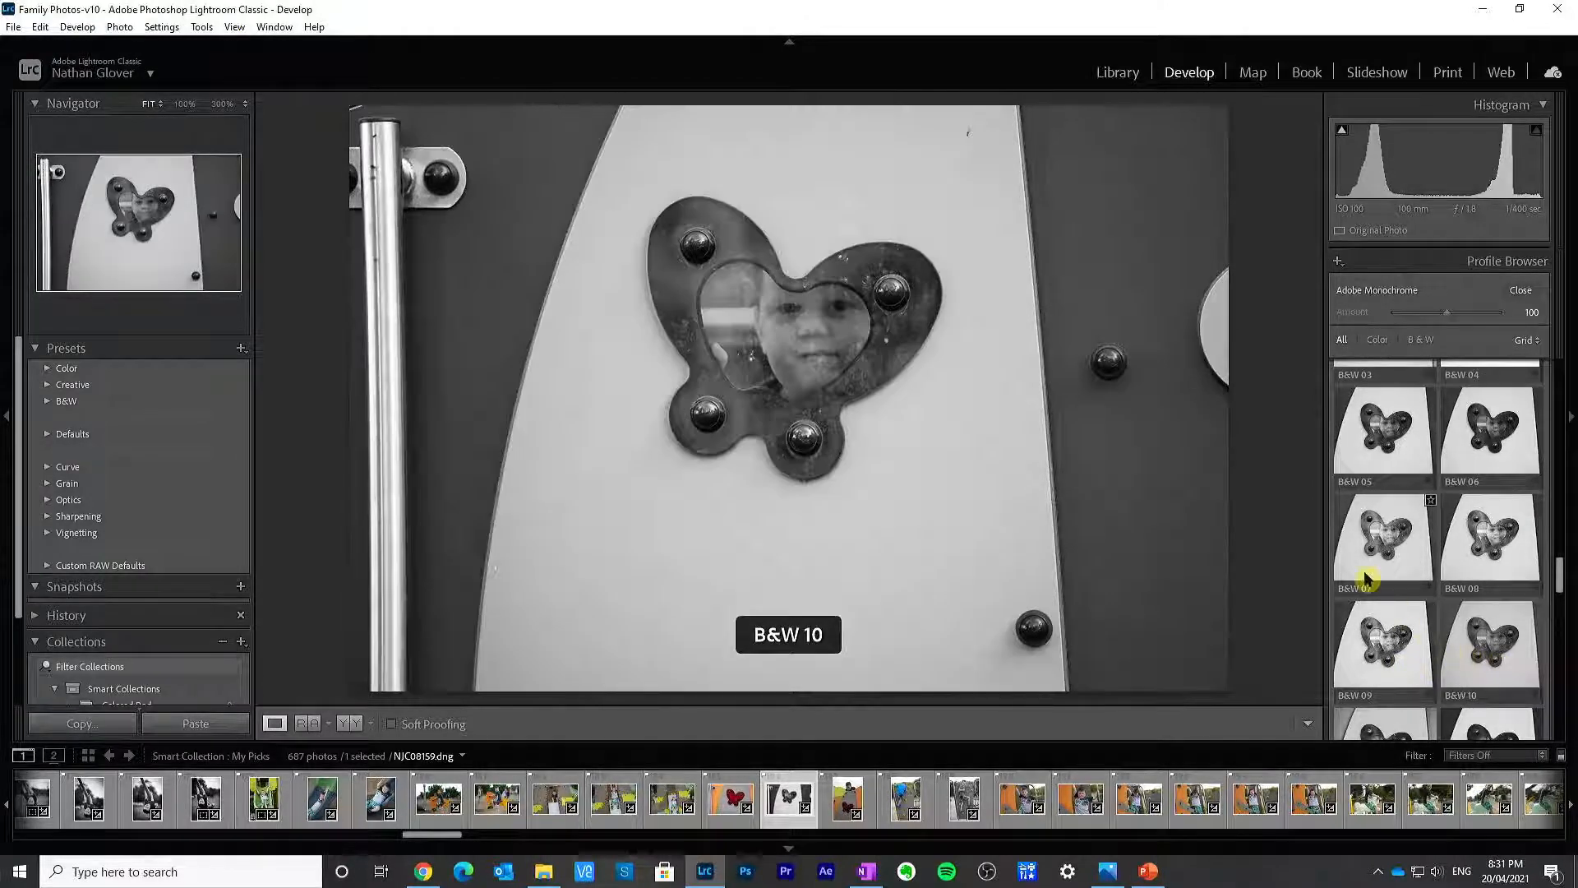
pyautogui.click(1358, 649)
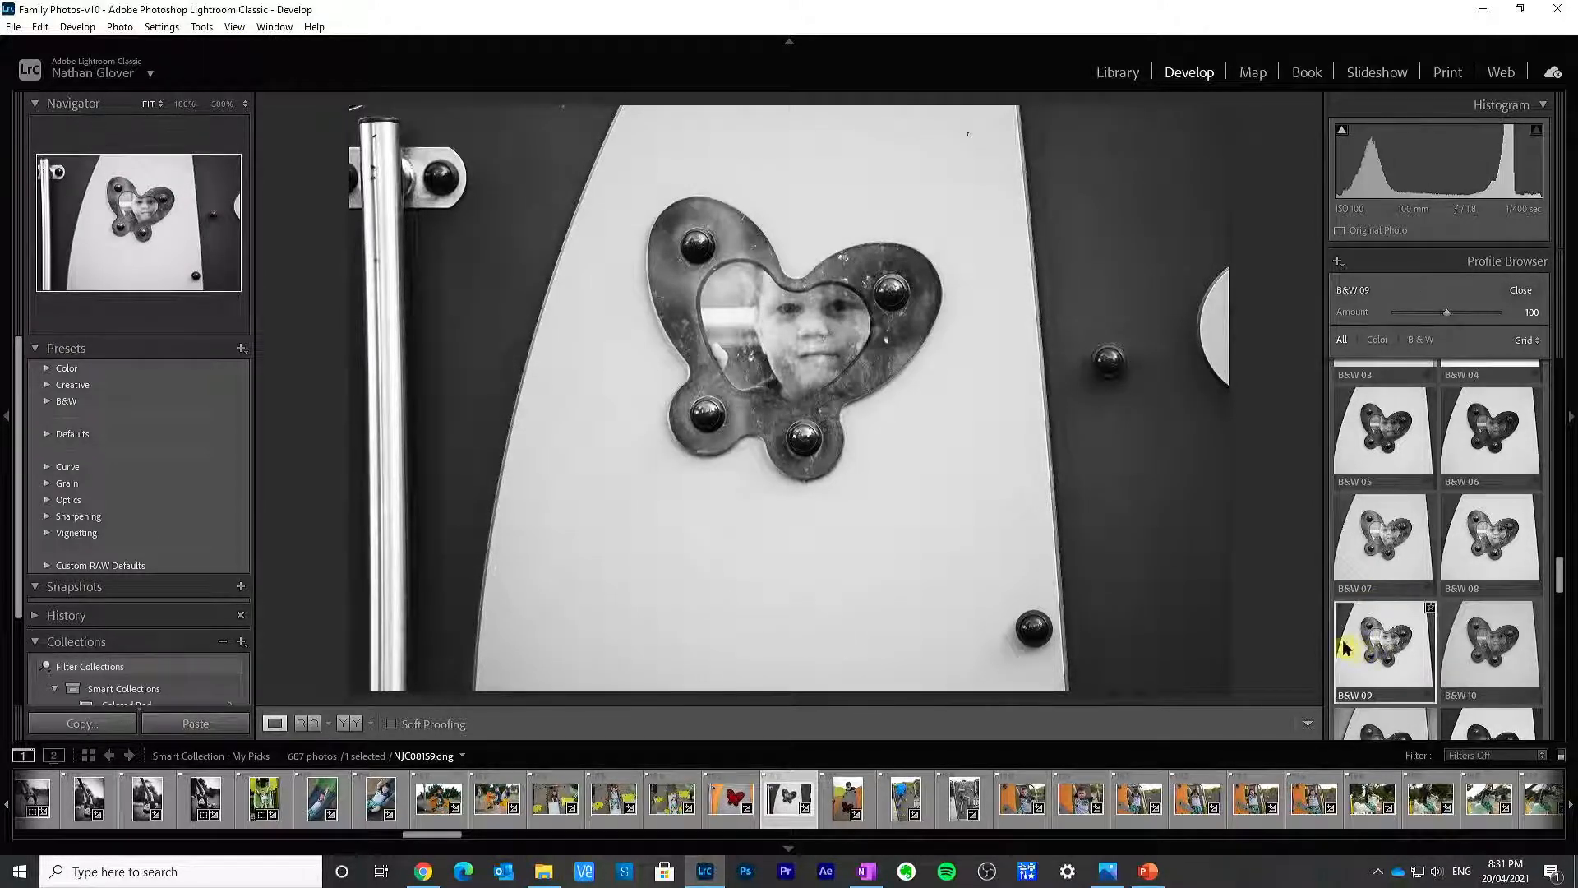
# Step: Preview the filter profiles and B&W 02, apply the B&W 01 profile, and close the Profile Browser
pyautogui.scroll(-2, 1492, 654)
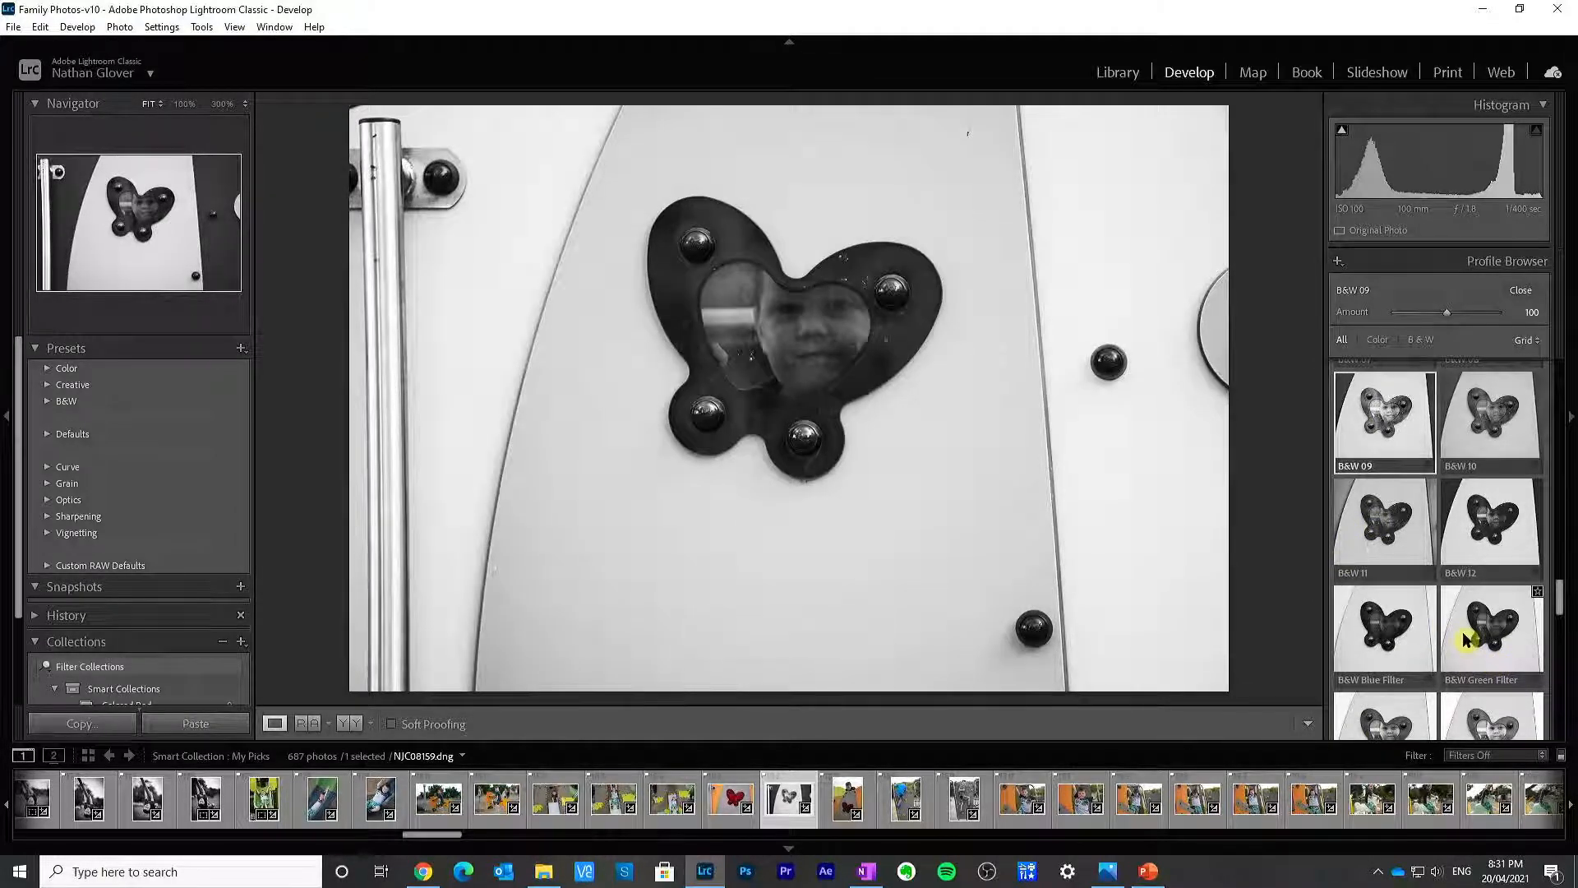
pyautogui.scroll(-3, 1462, 632)
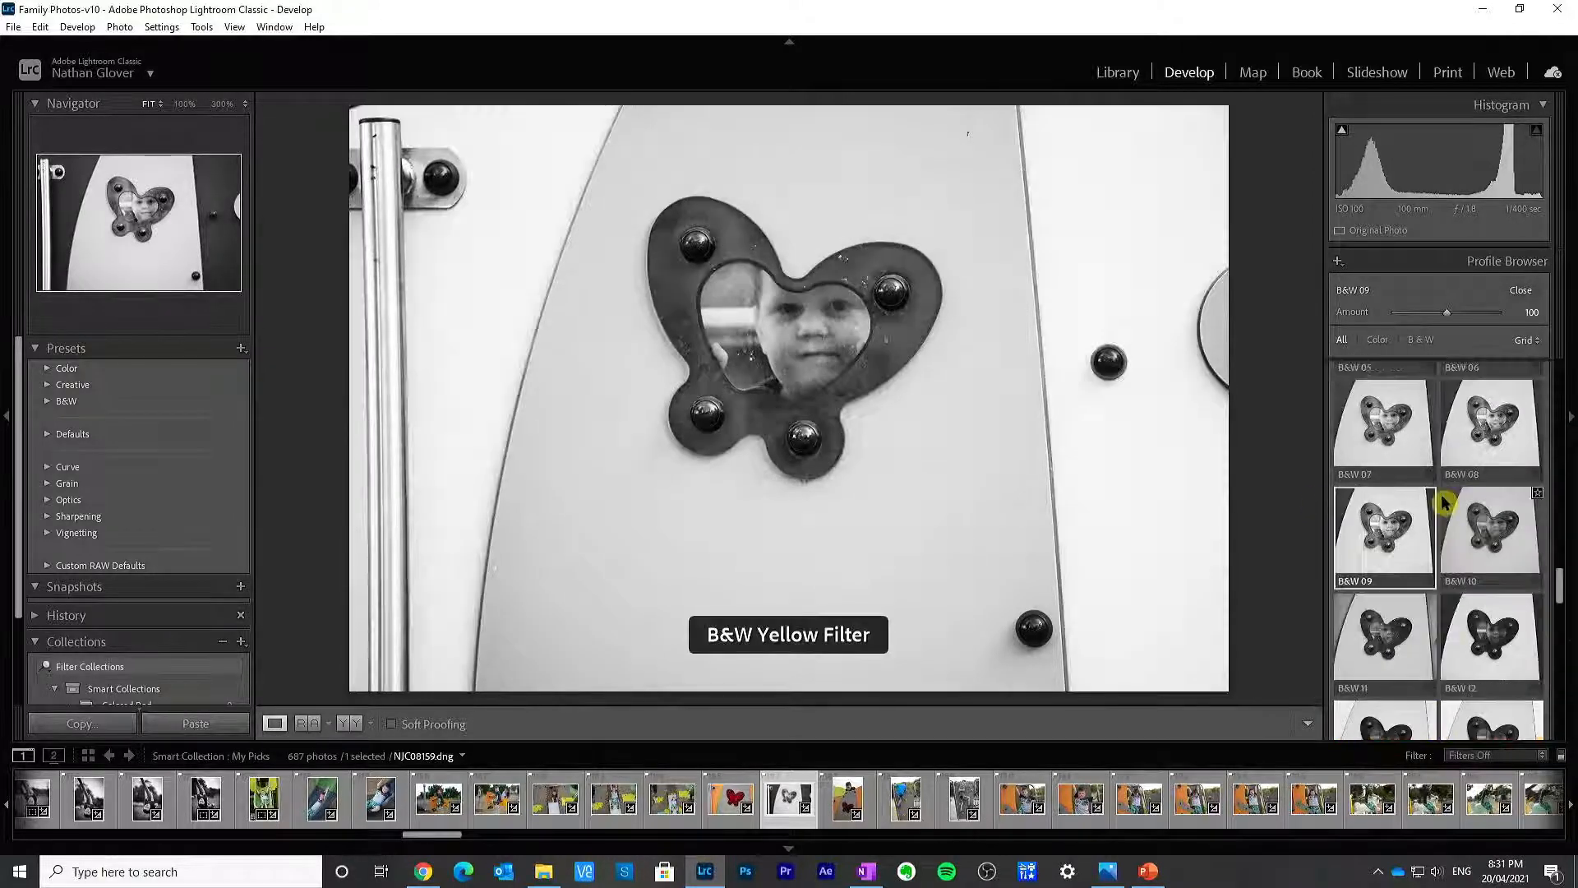
pyautogui.scroll(5, 1444, 503)
pyautogui.scroll(2, 1445, 503)
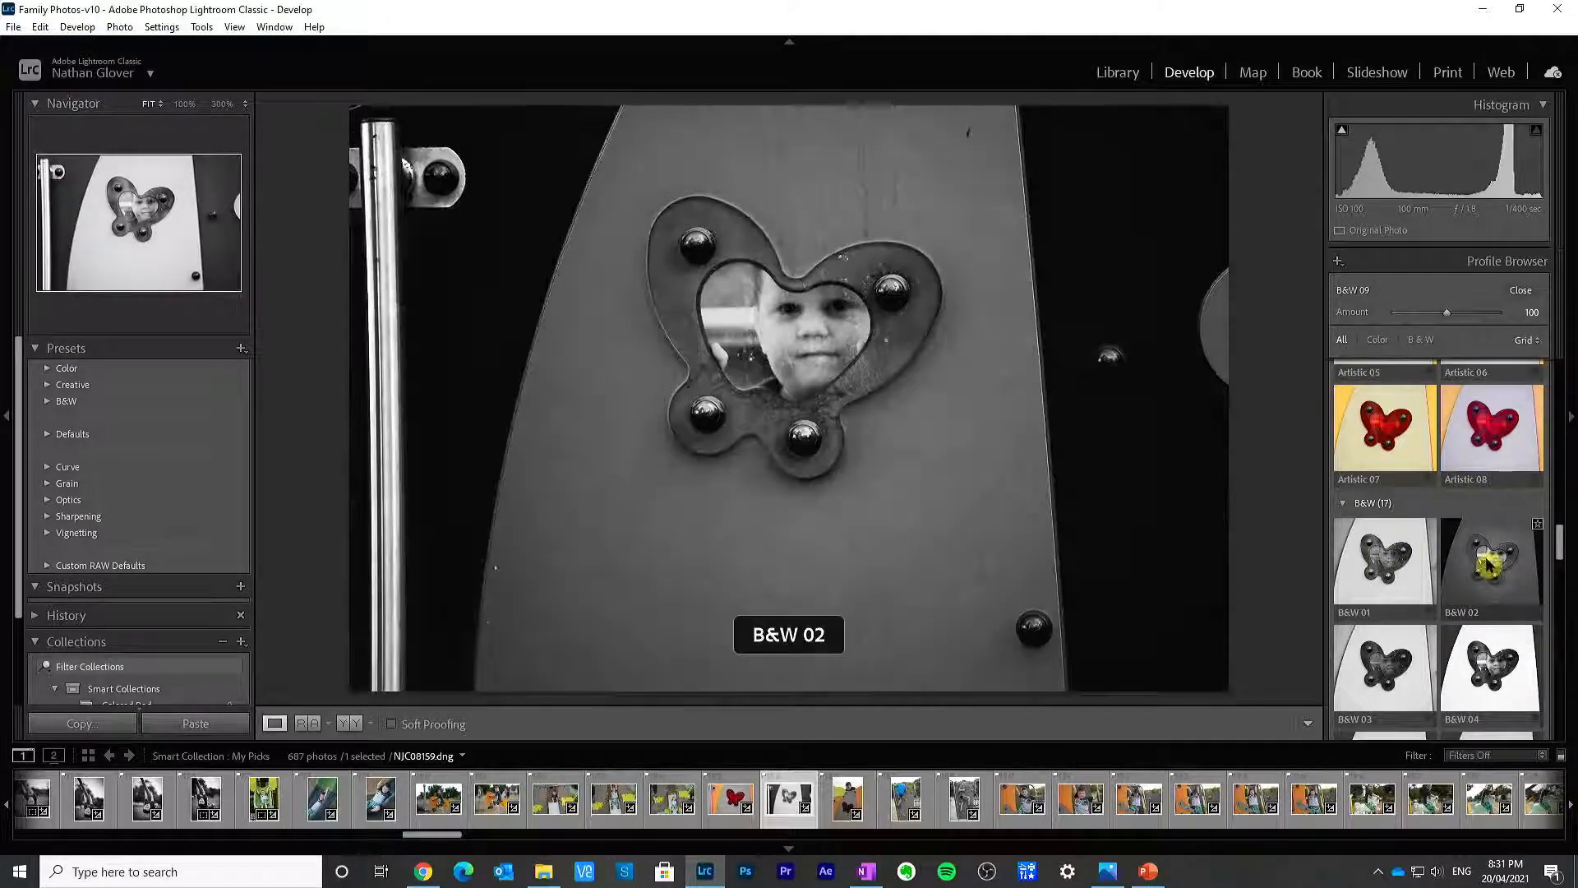
pyautogui.click(1488, 565)
pyautogui.click(1383, 569)
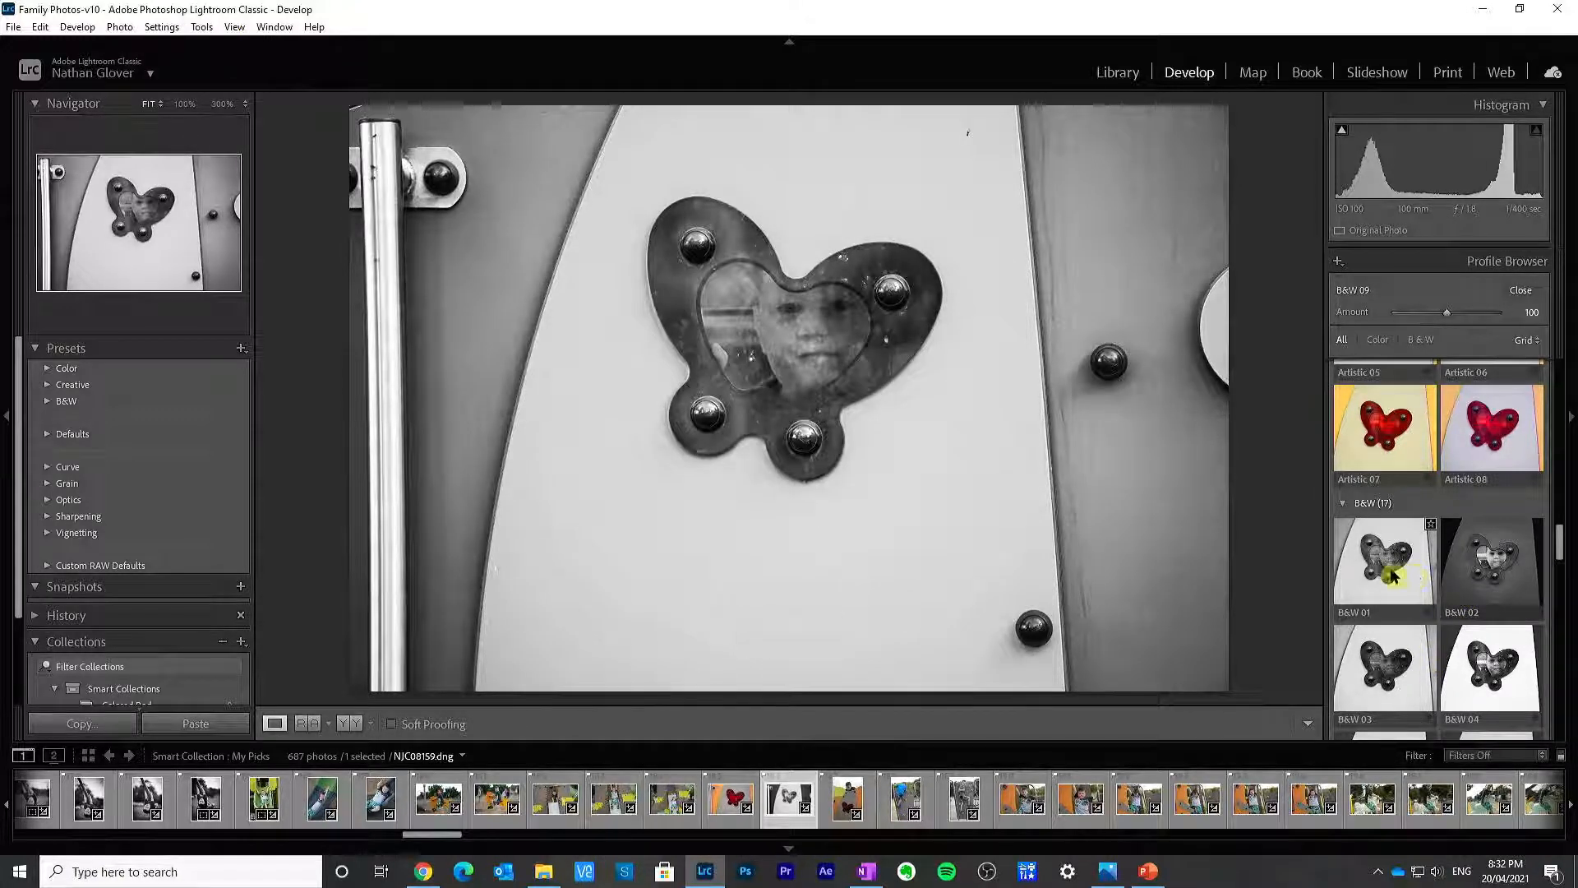
pyautogui.click(1358, 568)
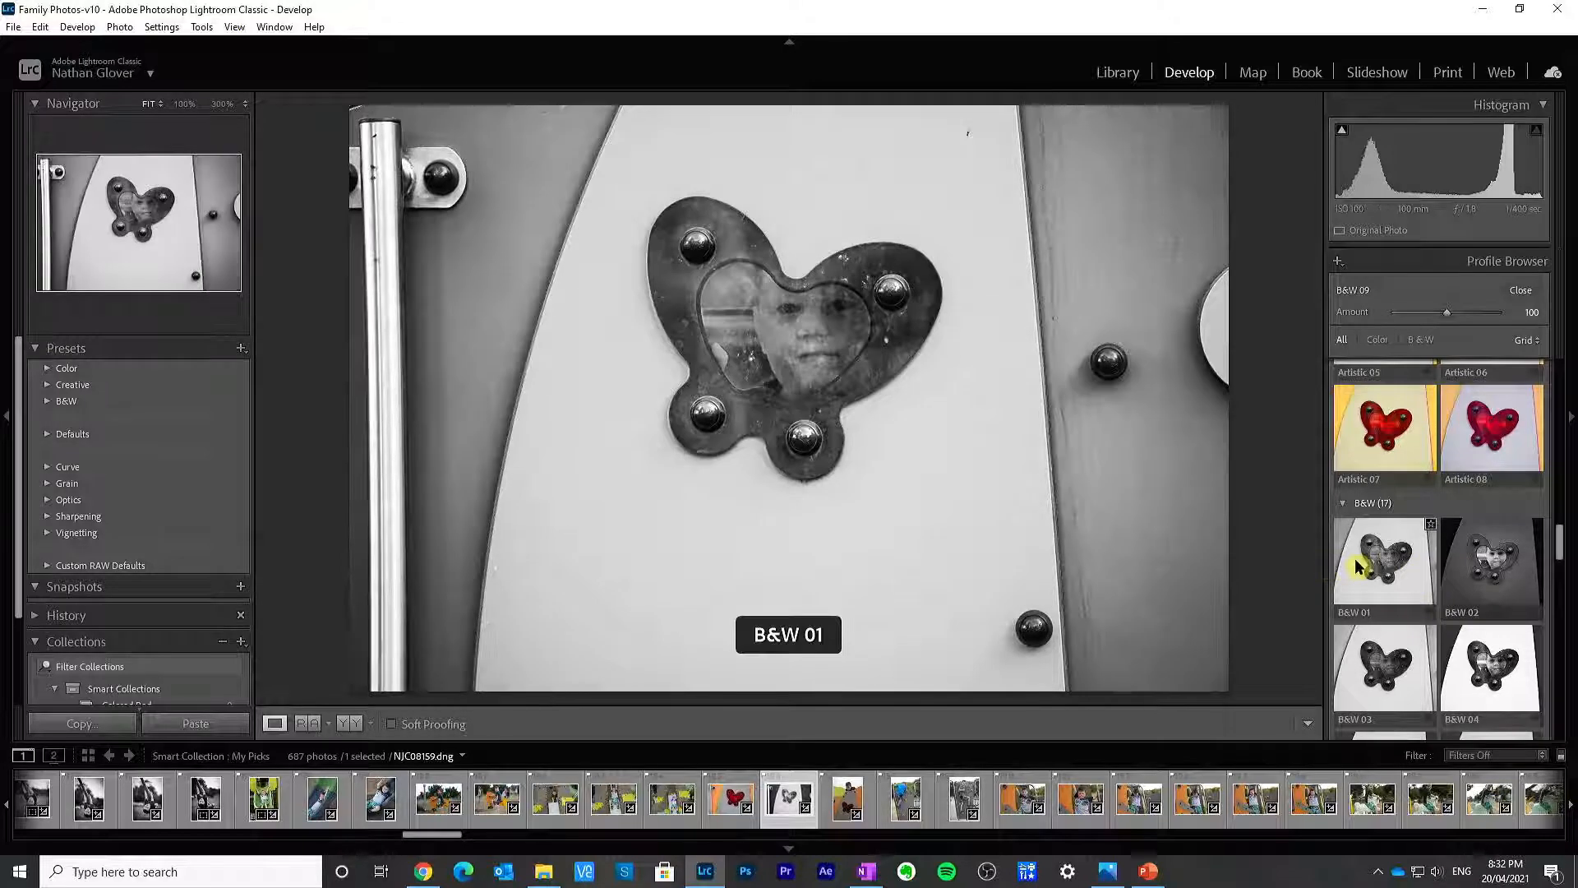
pyautogui.click(1519, 290)
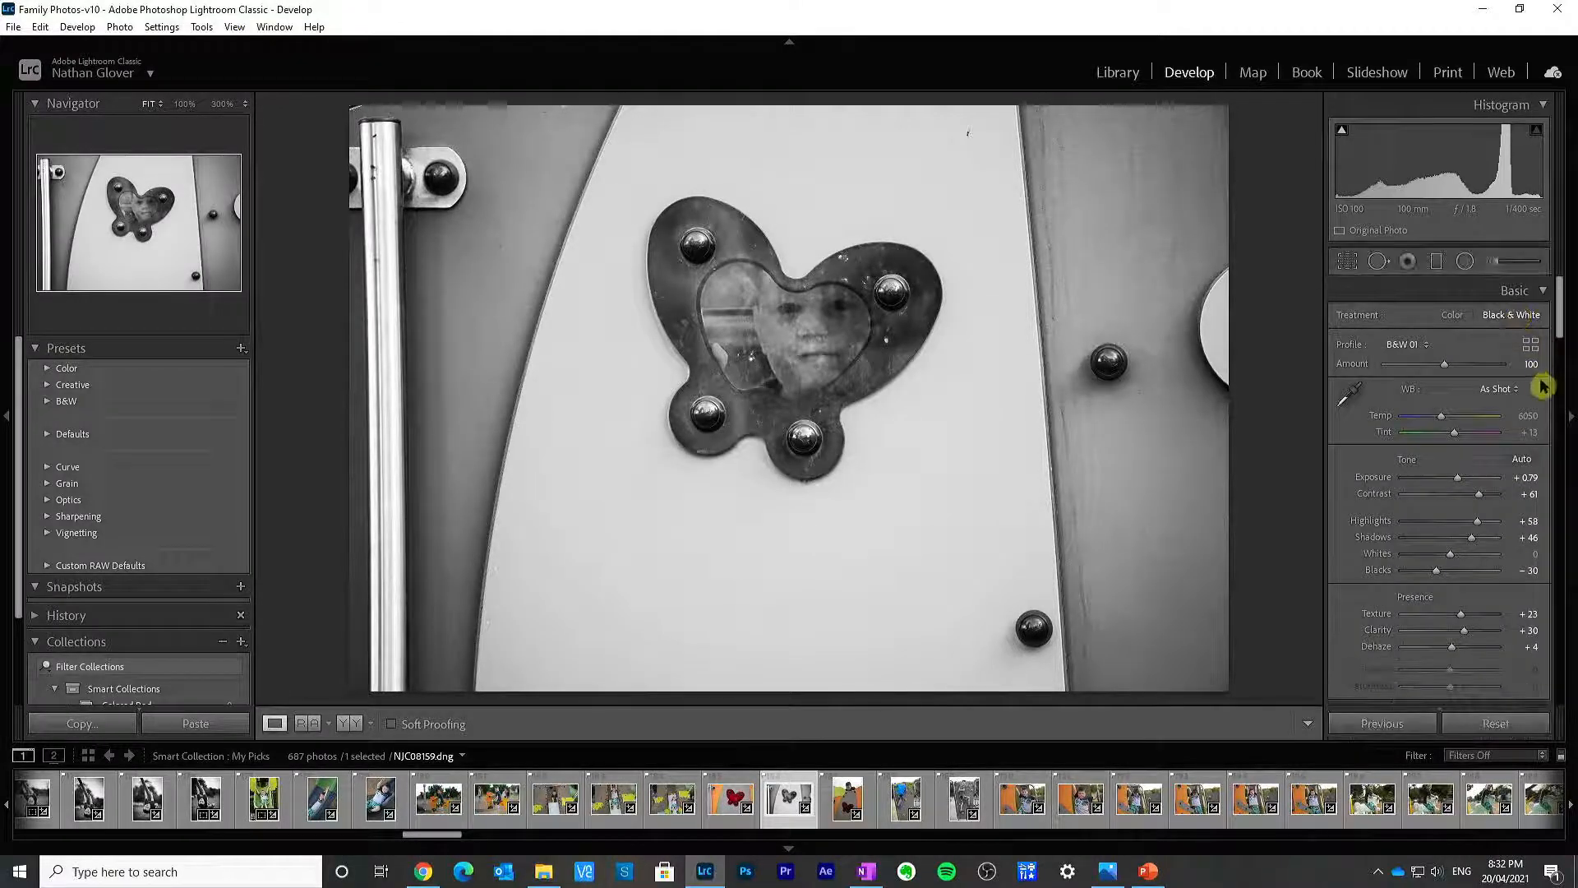
# Step: Darken the side panels by setting Yellow to -50 in the Black & White Mix, and compare the edit with the original
pyautogui.moveTo(1564, 310); pyautogui.dragTo(1552, 429)
pyautogui.moveTo(1420, 471); pyautogui.dragTo(1419, 470)
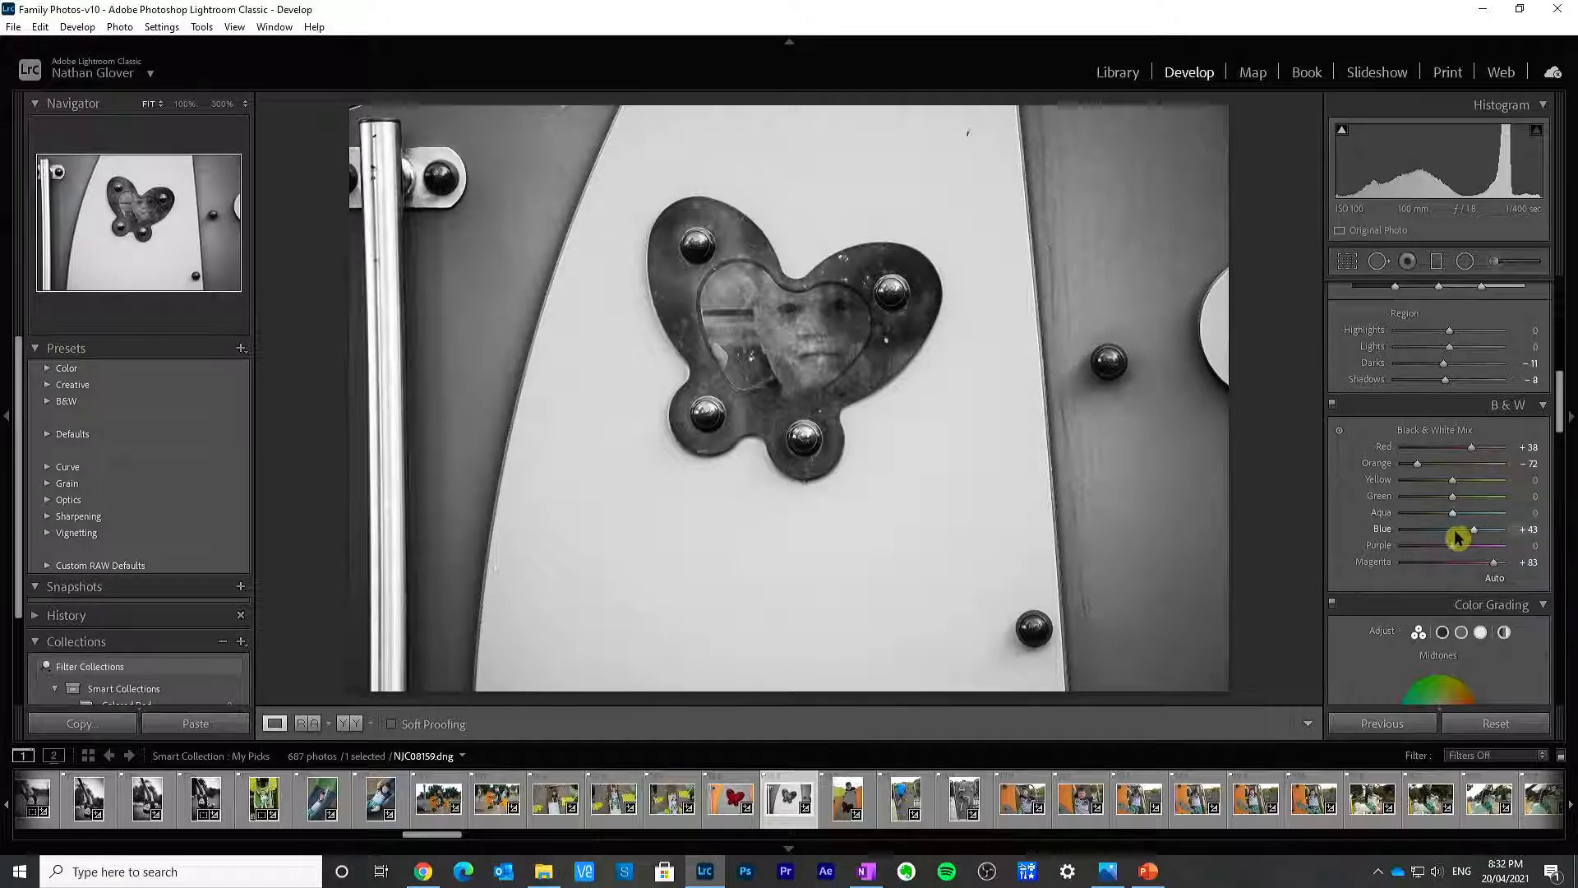
pyautogui.moveTo(1453, 489)
pyautogui.mouseDown()
pyautogui.moveTo(1493, 489)
pyautogui.moveTo(1439, 486)
pyautogui.mouseUp()
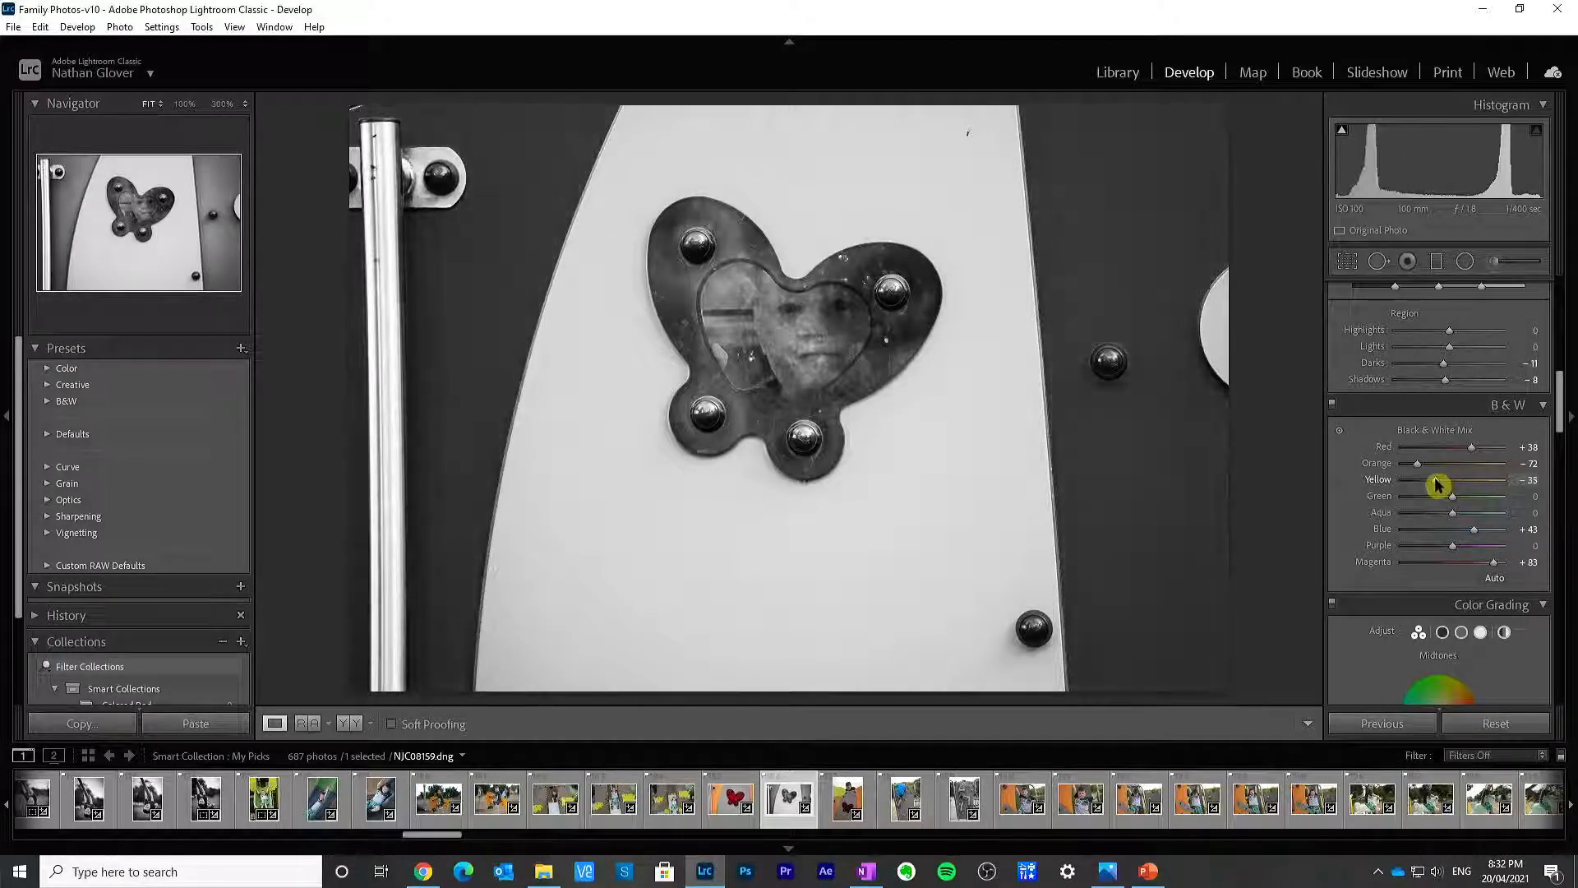
pyautogui.doubleClick(1380, 482)
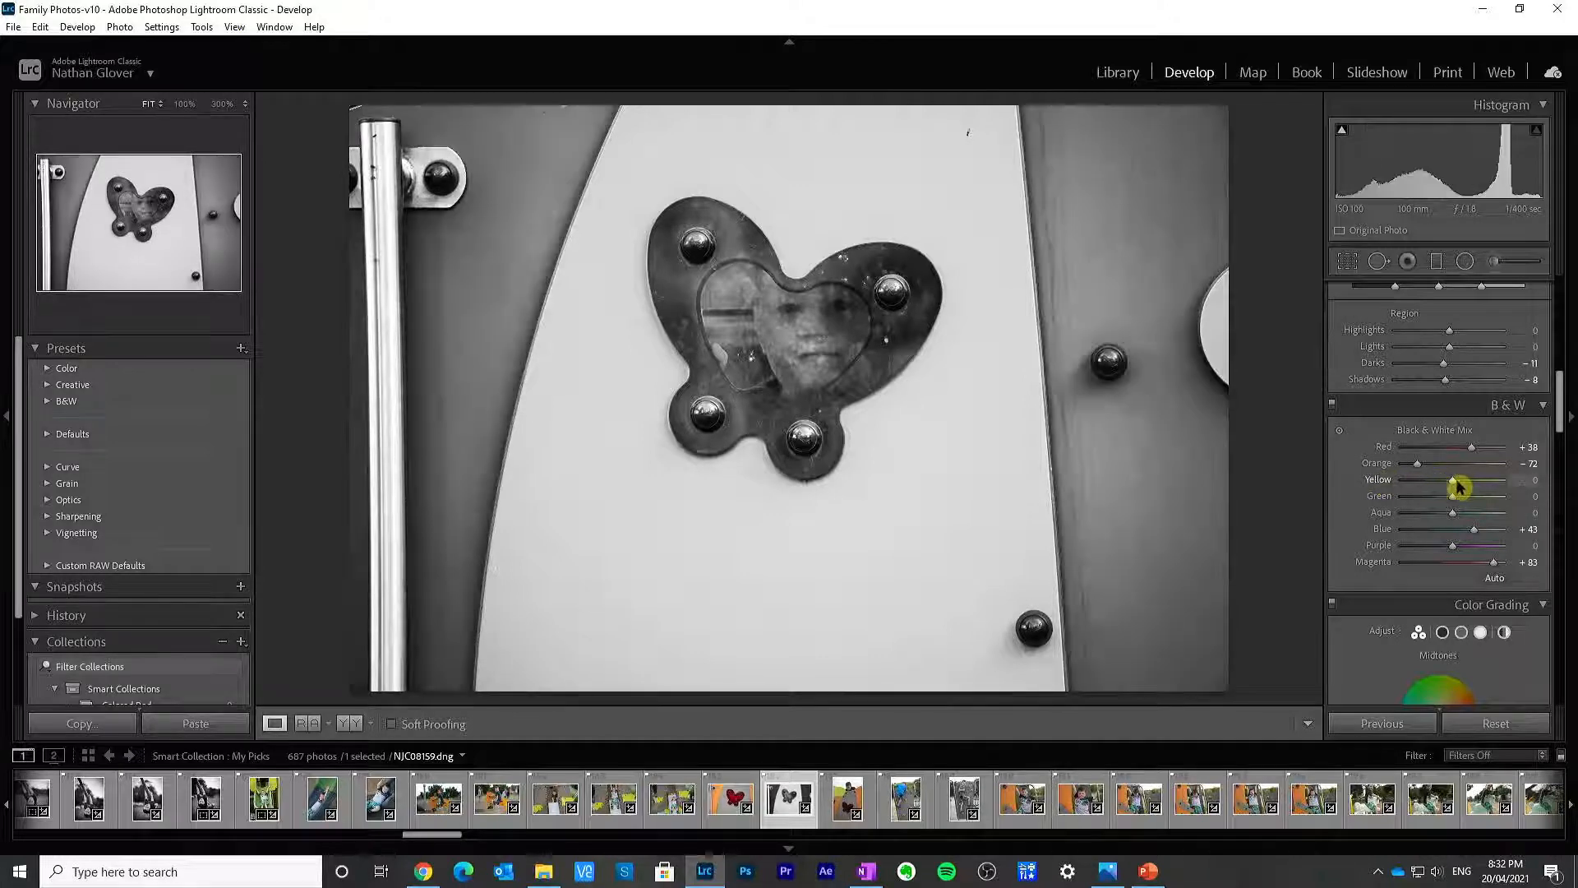
pyautogui.moveTo(1451, 486); pyautogui.dragTo(1430, 485)
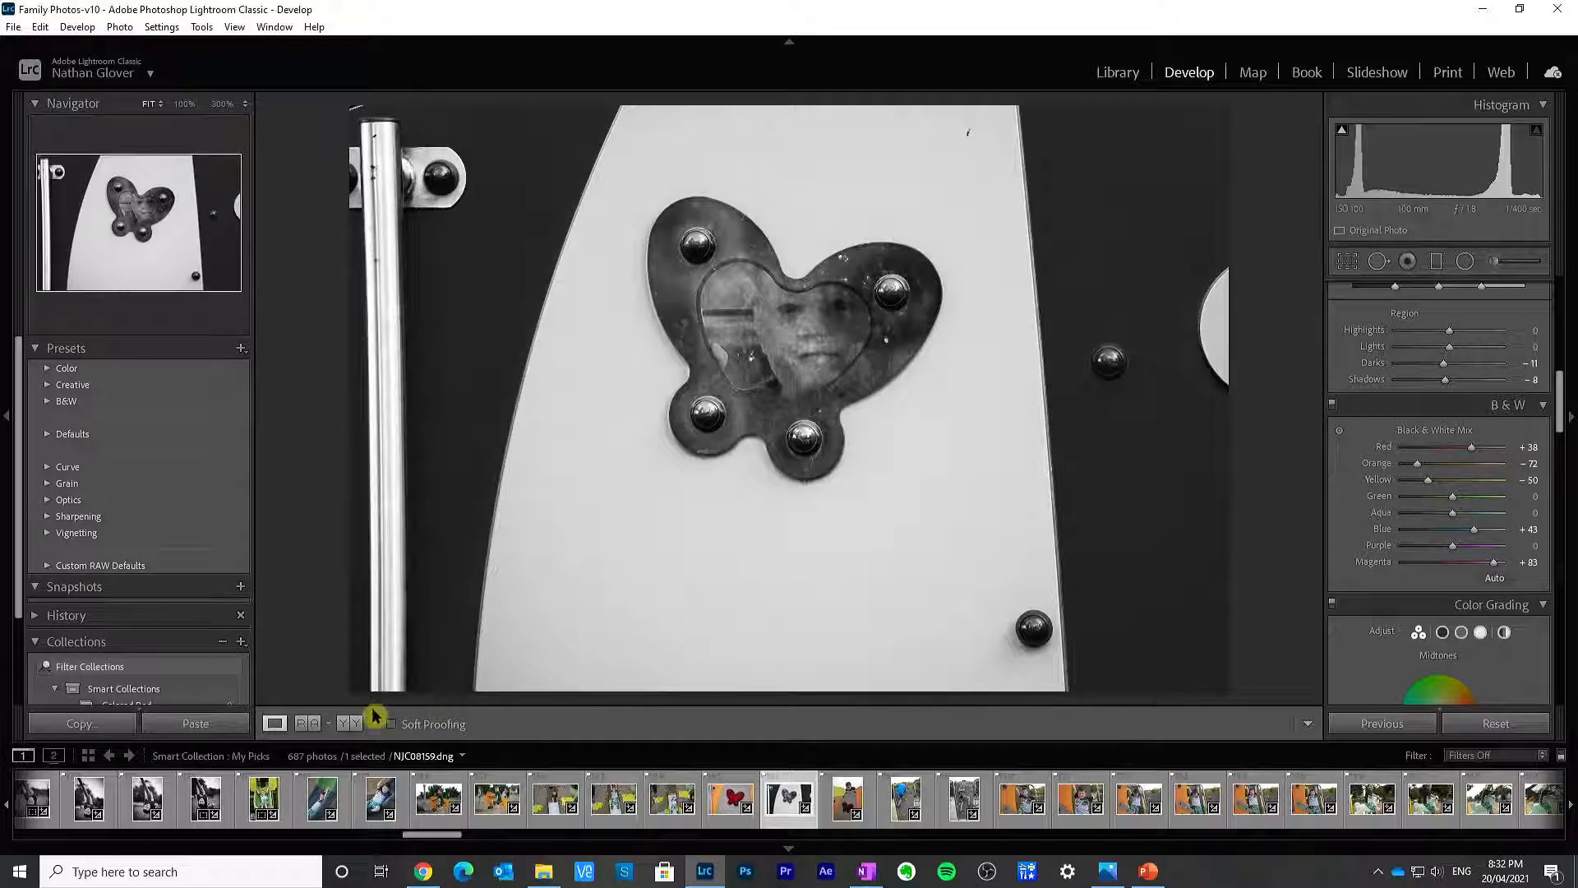
pyautogui.click(349, 722)
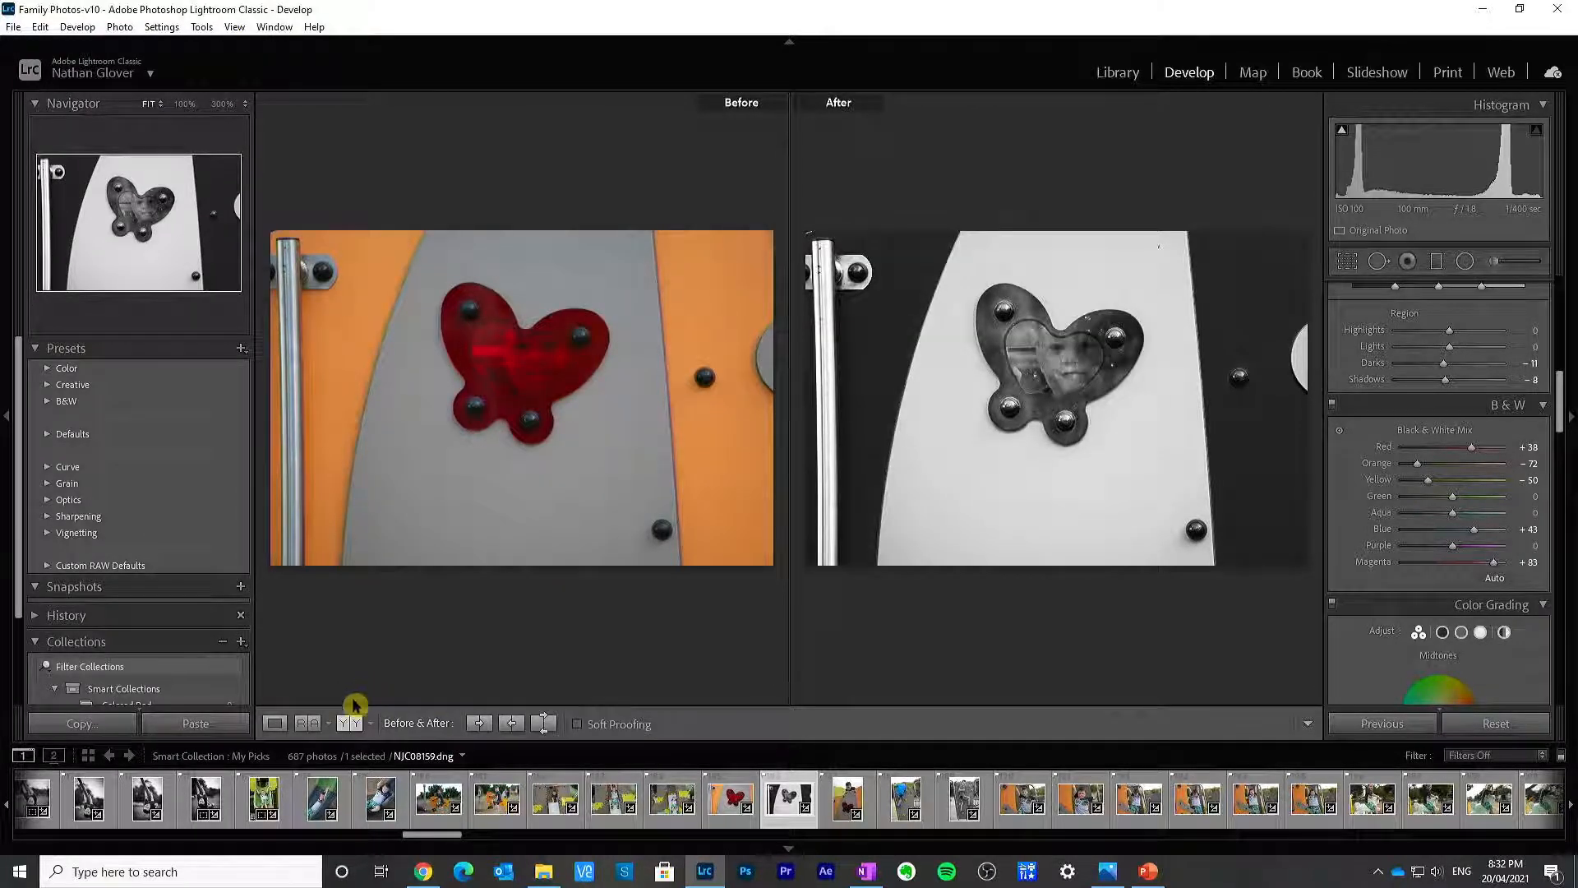
pyautogui.click(279, 722)
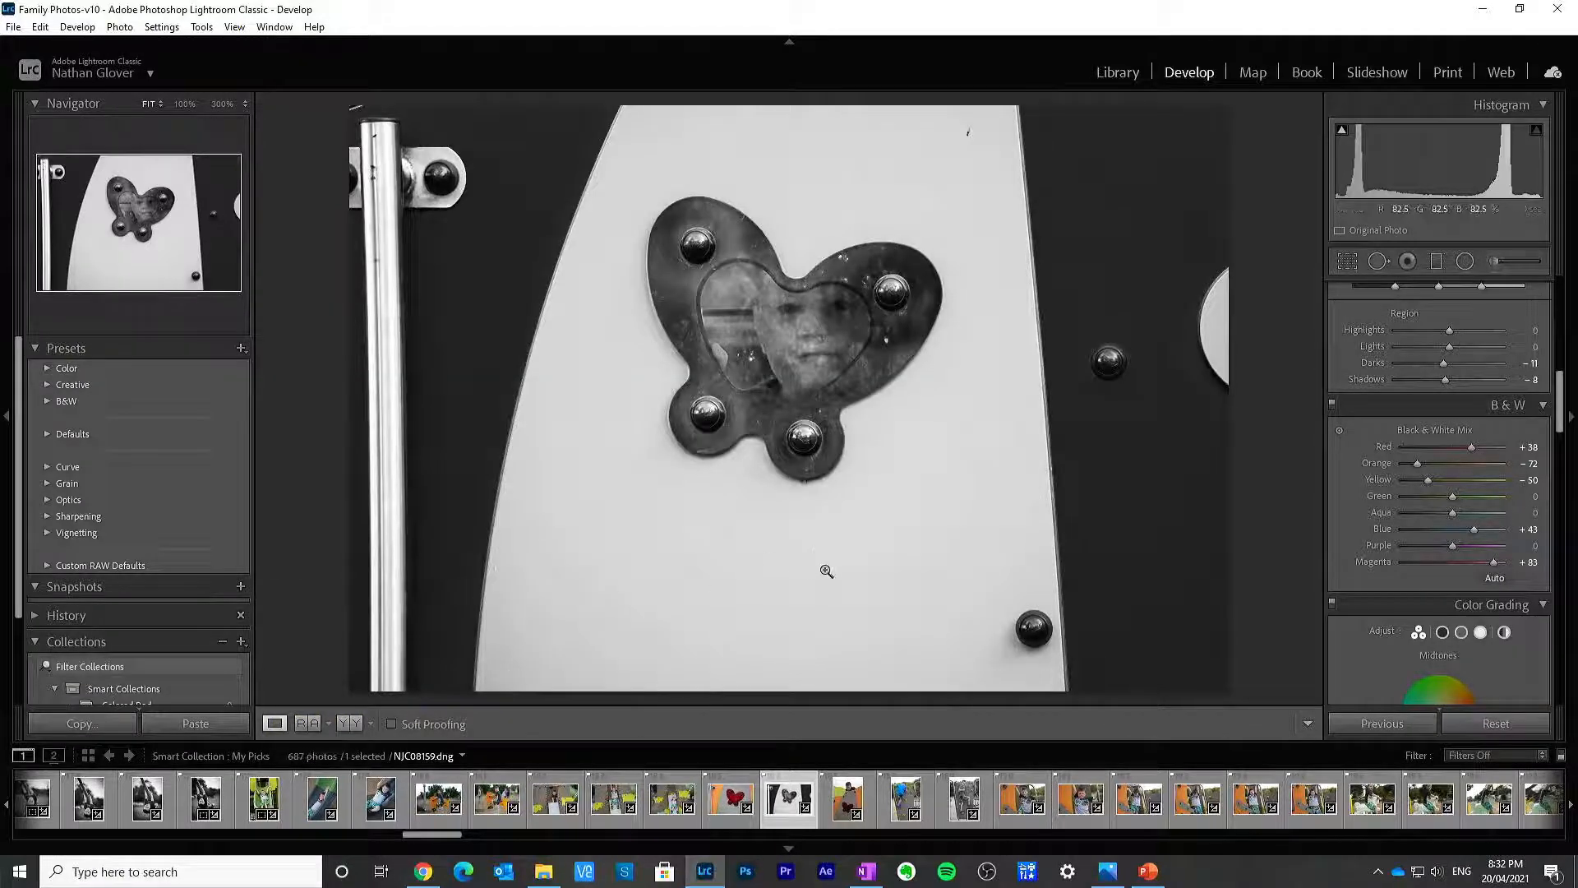
# Step: Straighten the photo along the vertical metal pole, refining the crop angle to 1.00
pyautogui.click(1348, 261)
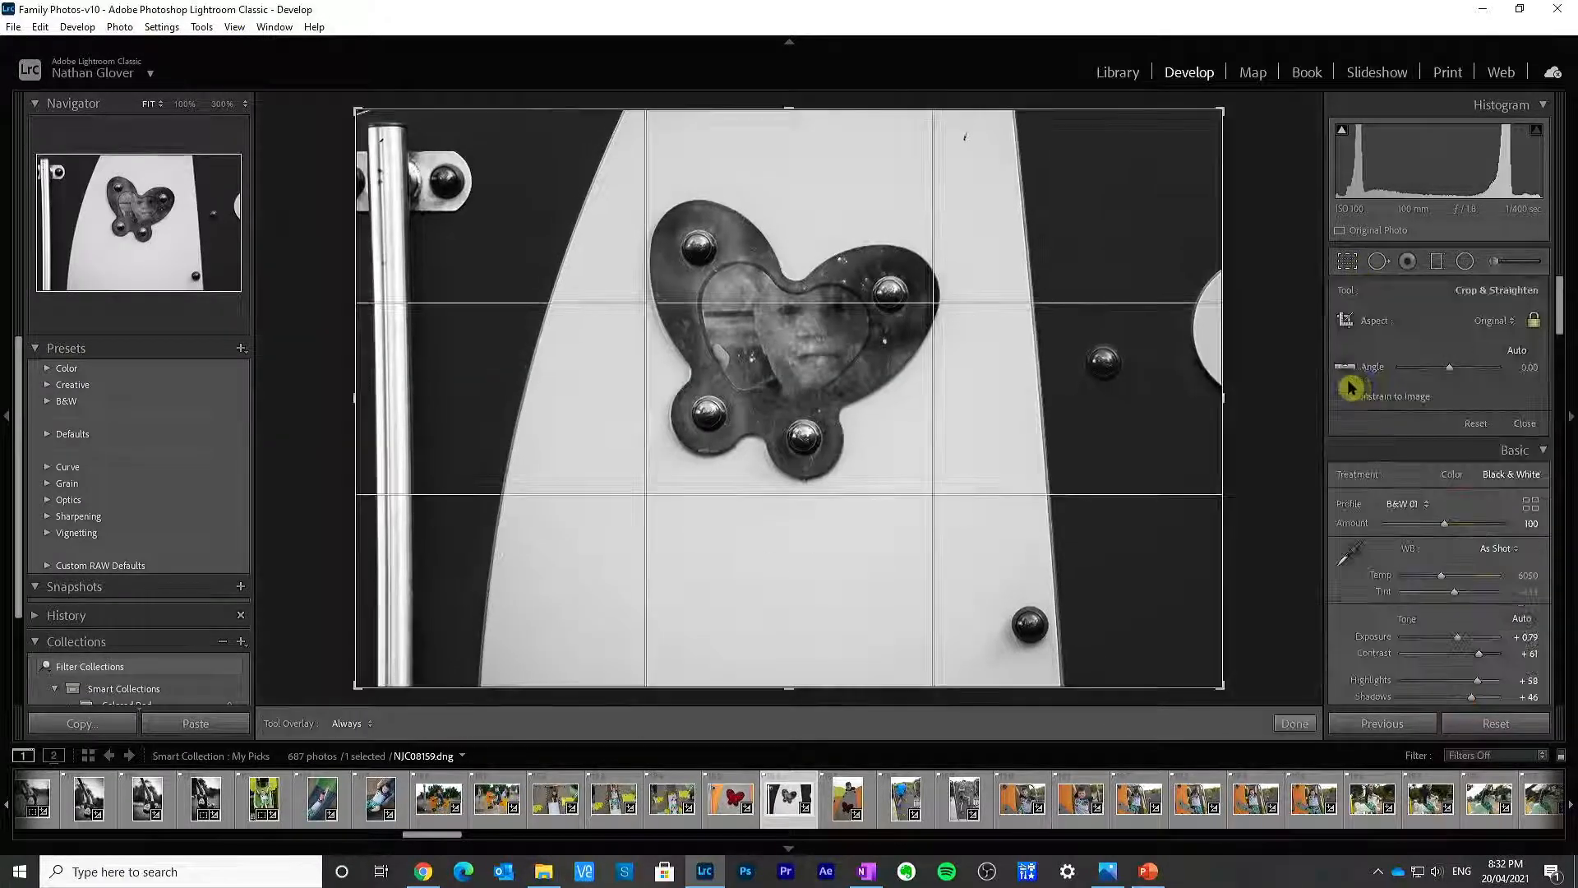
pyautogui.click(1344, 368)
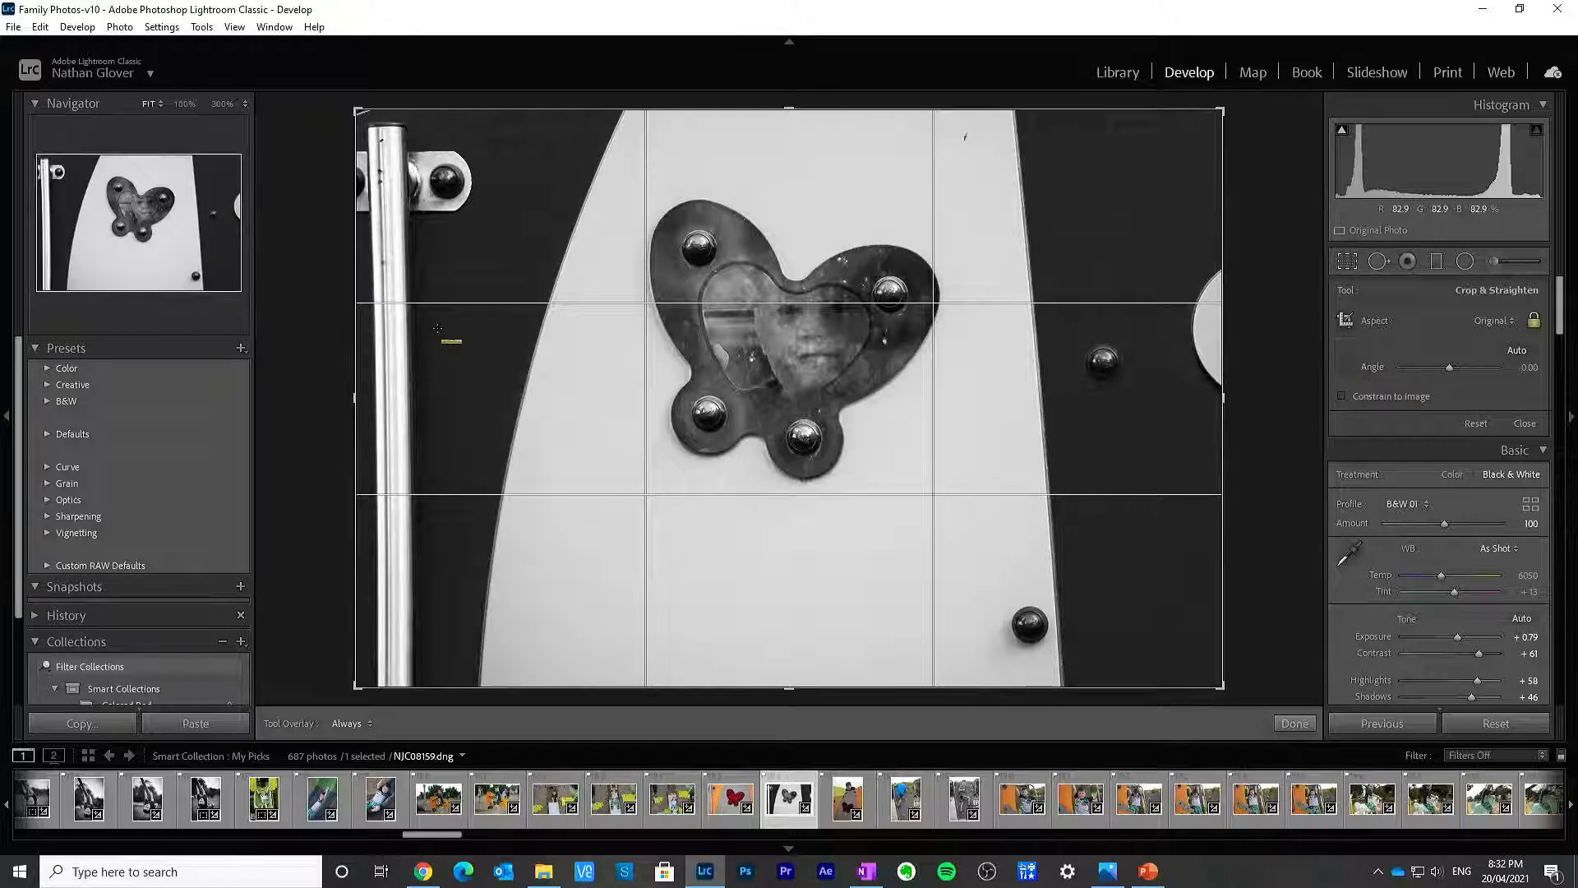
pyautogui.moveTo(407, 175); pyautogui.dragTo(417, 681)
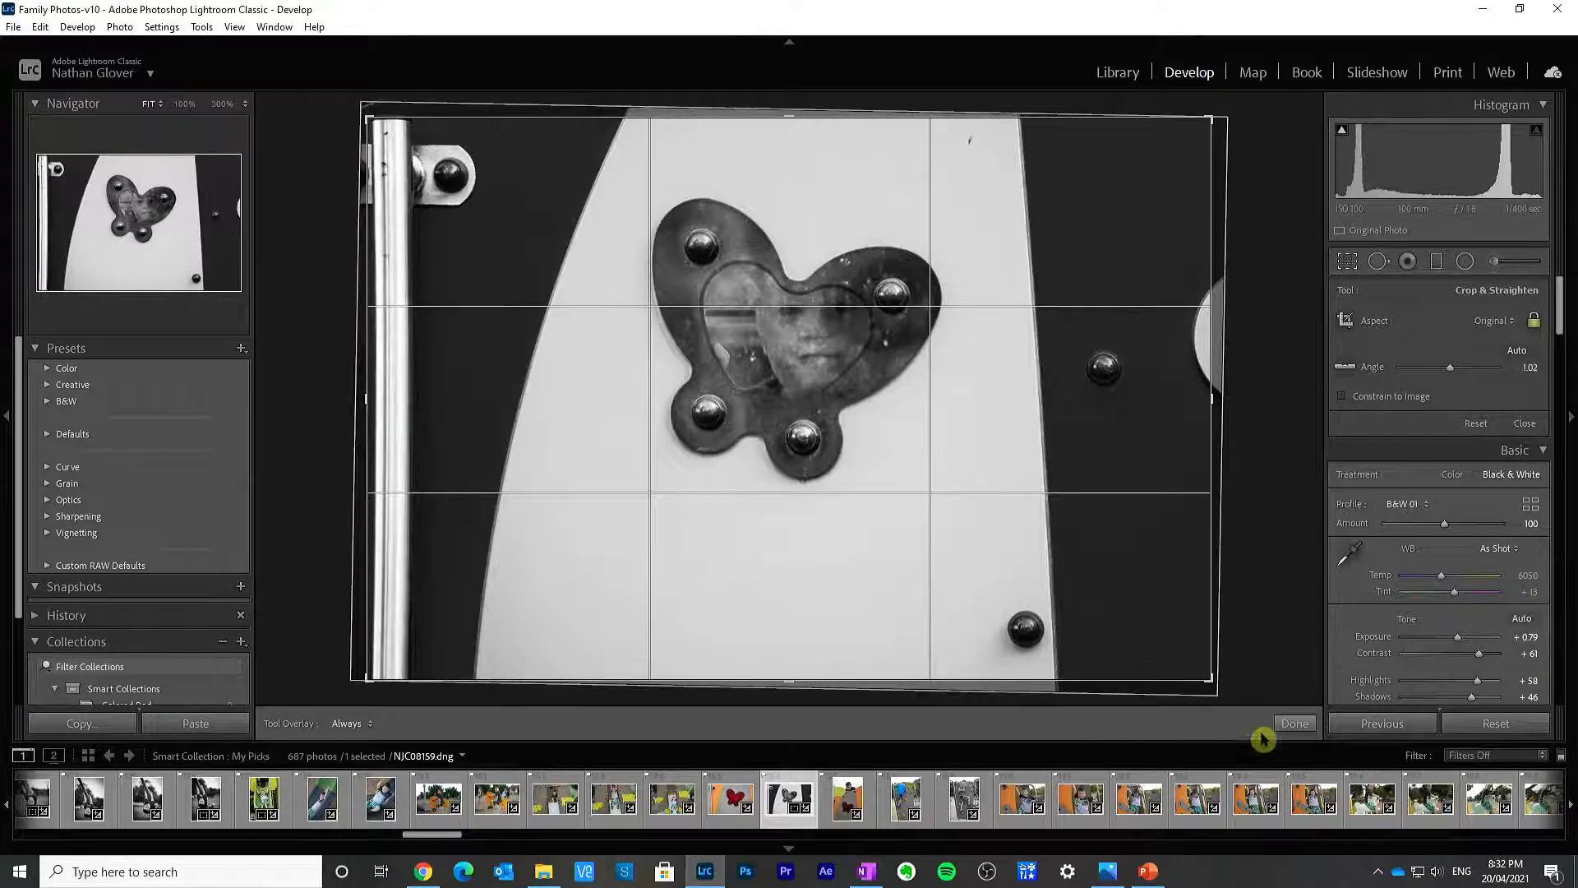
pyautogui.click(1292, 725)
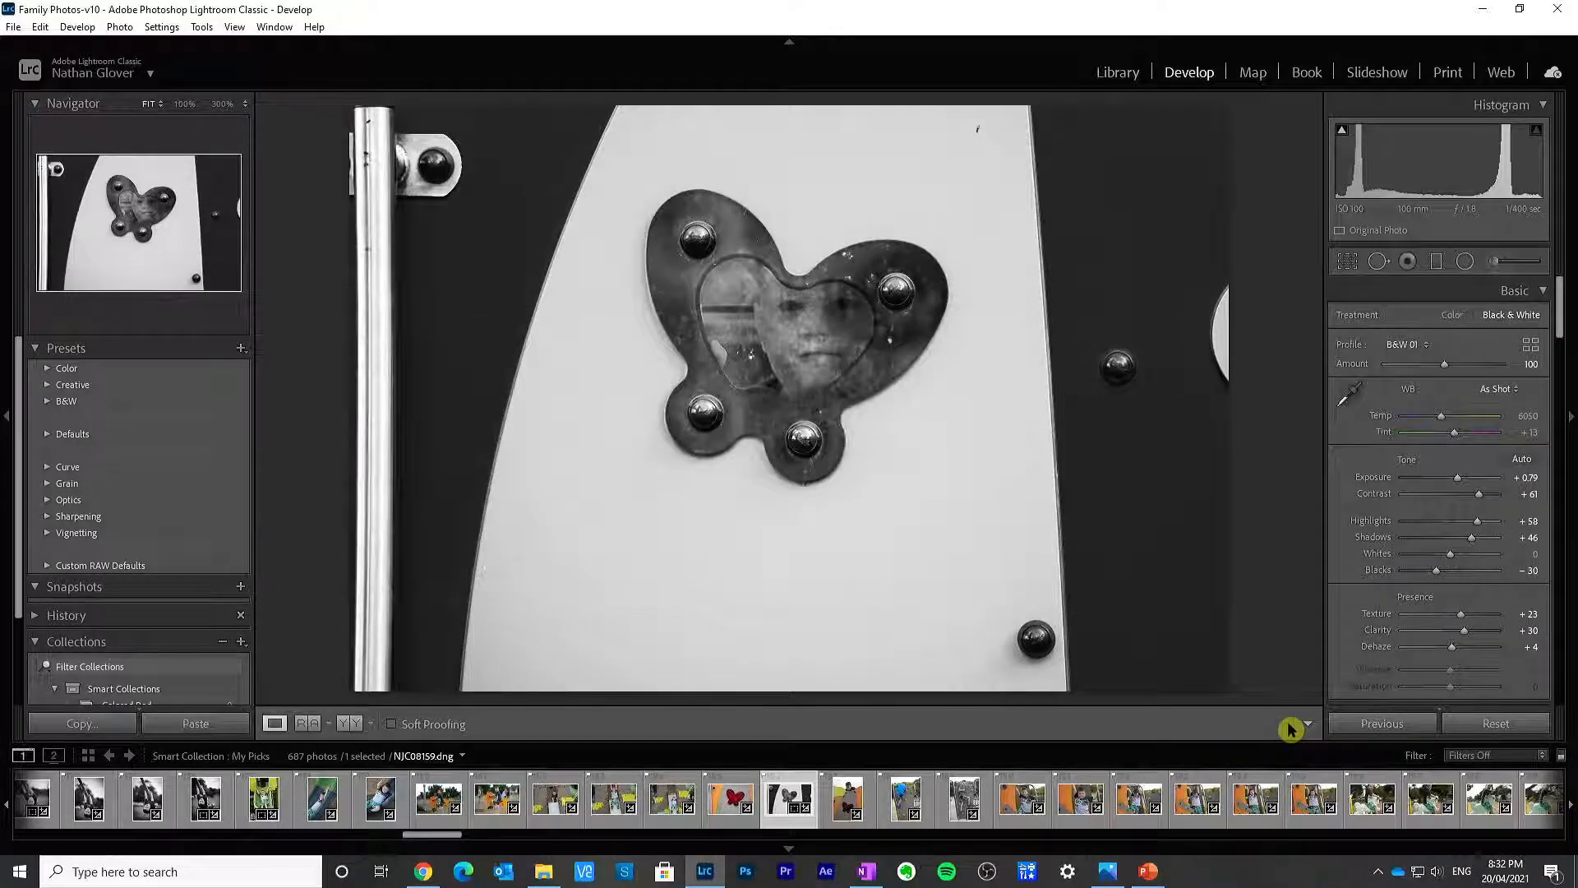
pyautogui.click(1347, 261)
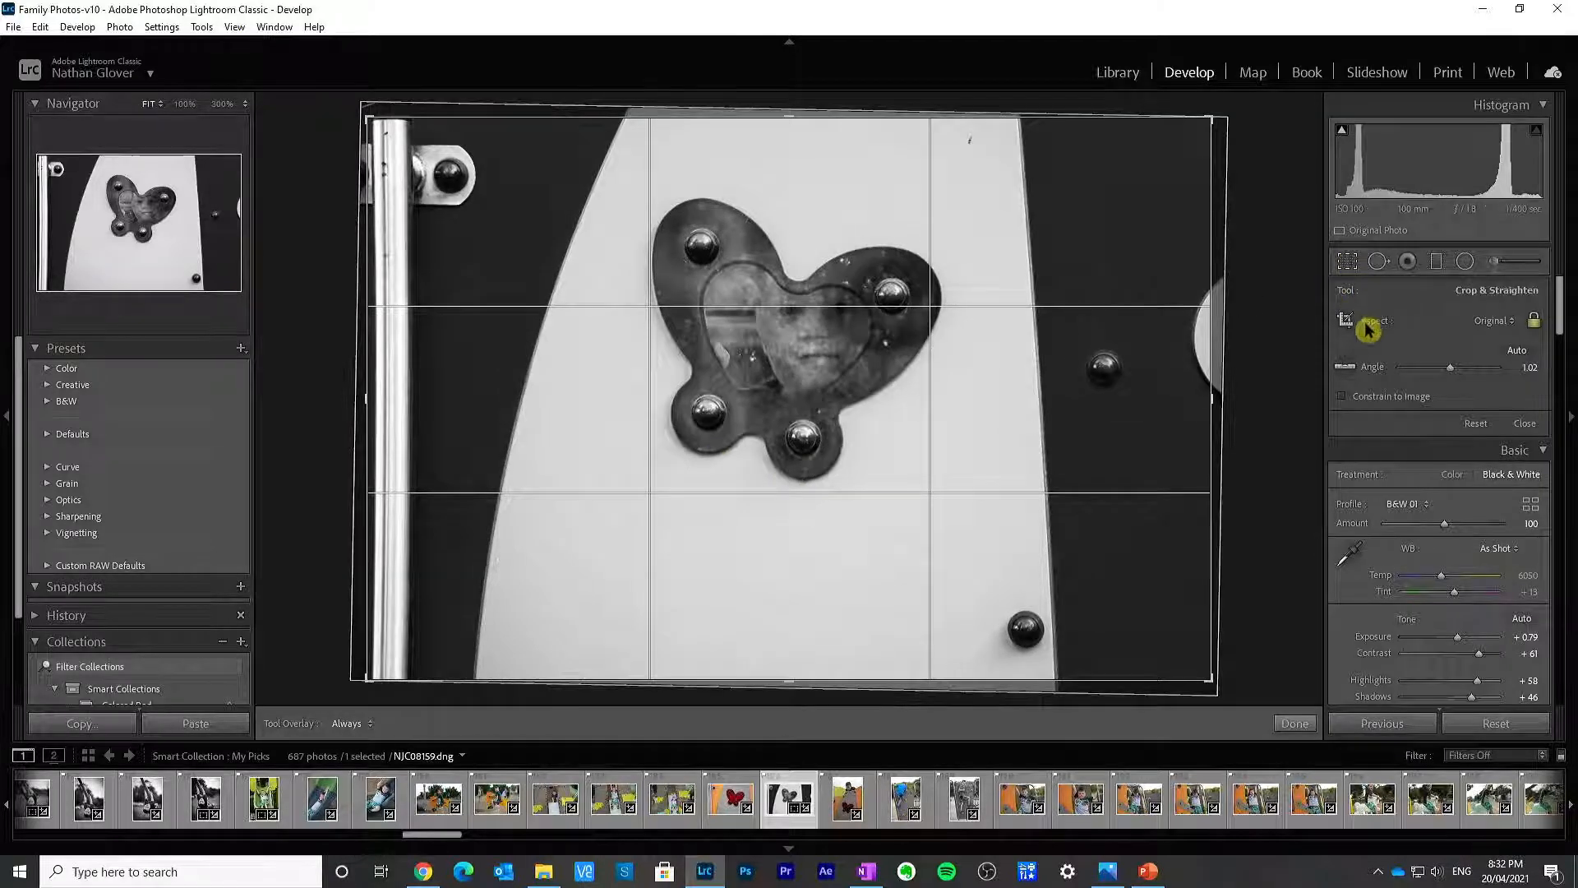
pyautogui.click(1345, 367)
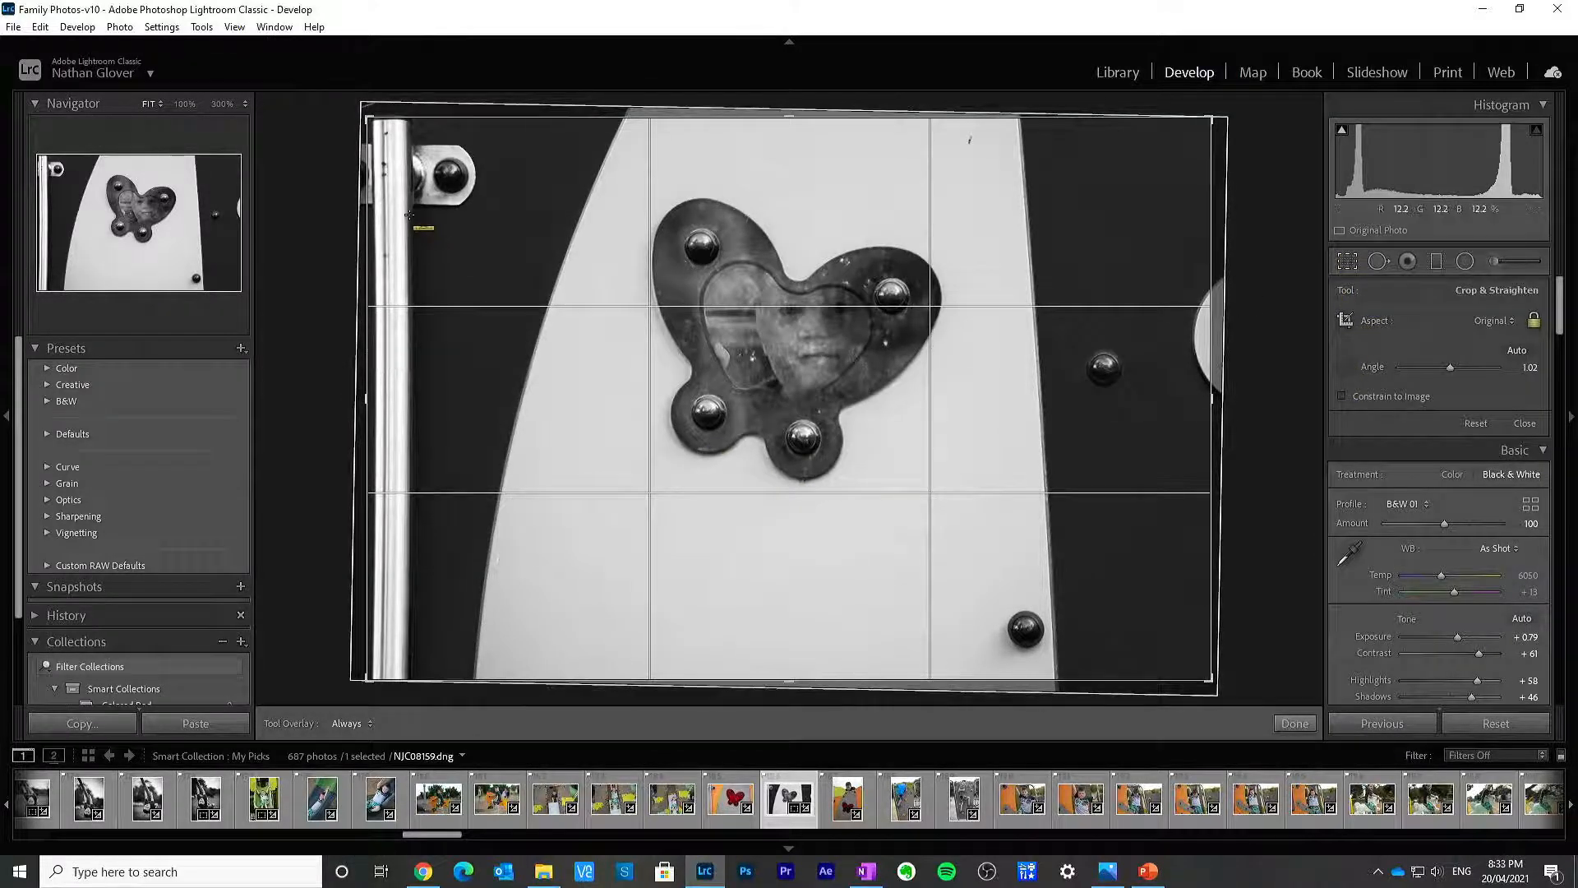
pyautogui.moveTo(409, 364); pyautogui.dragTo(367, 692)
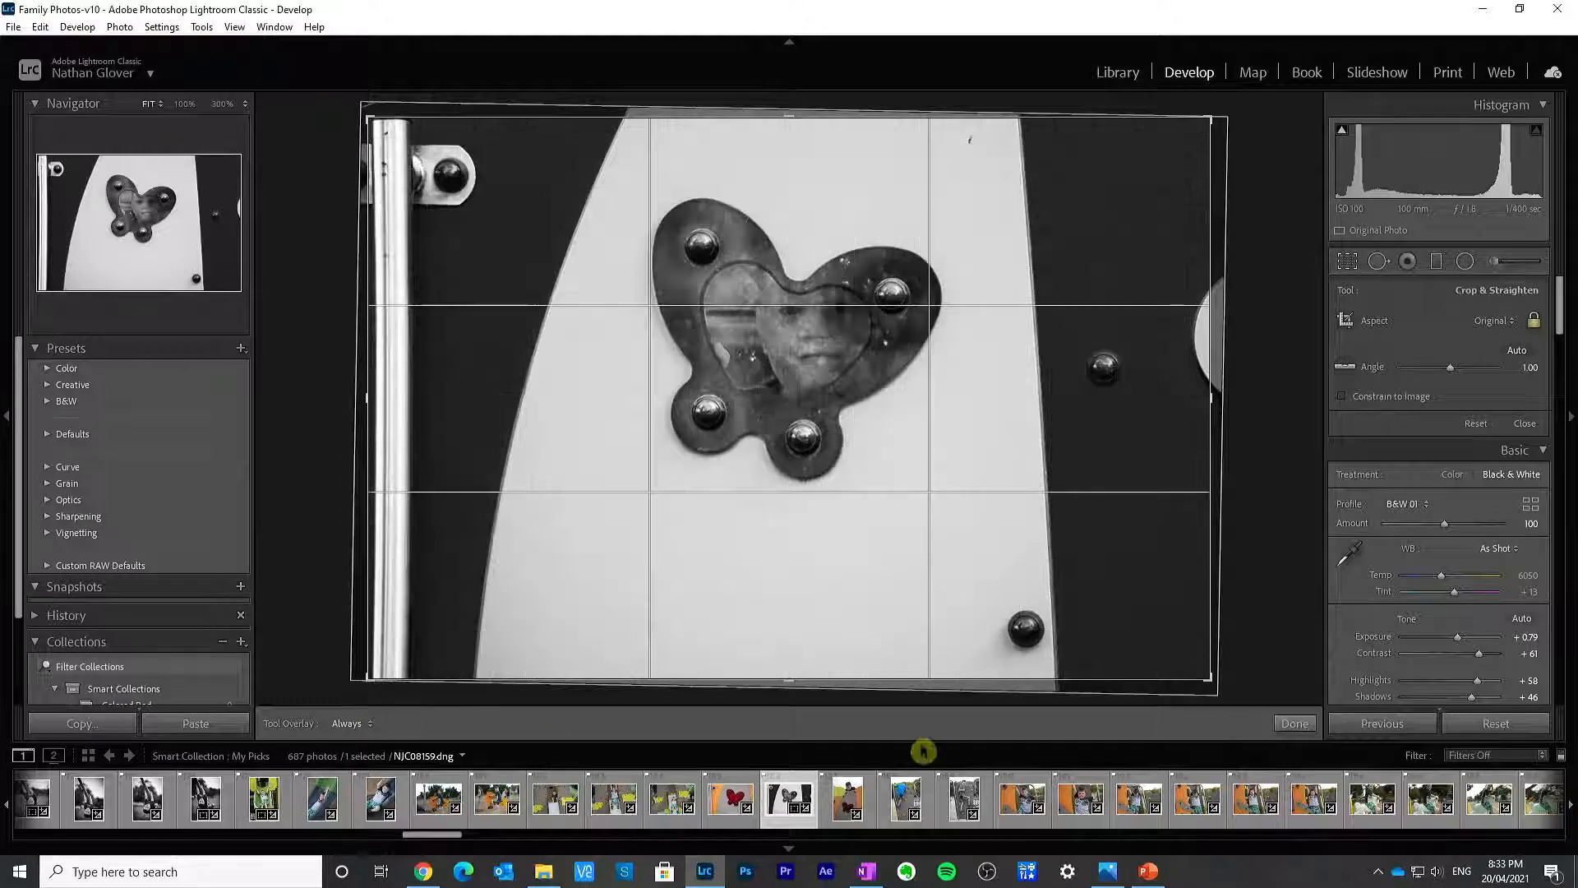
pyautogui.click(1296, 725)
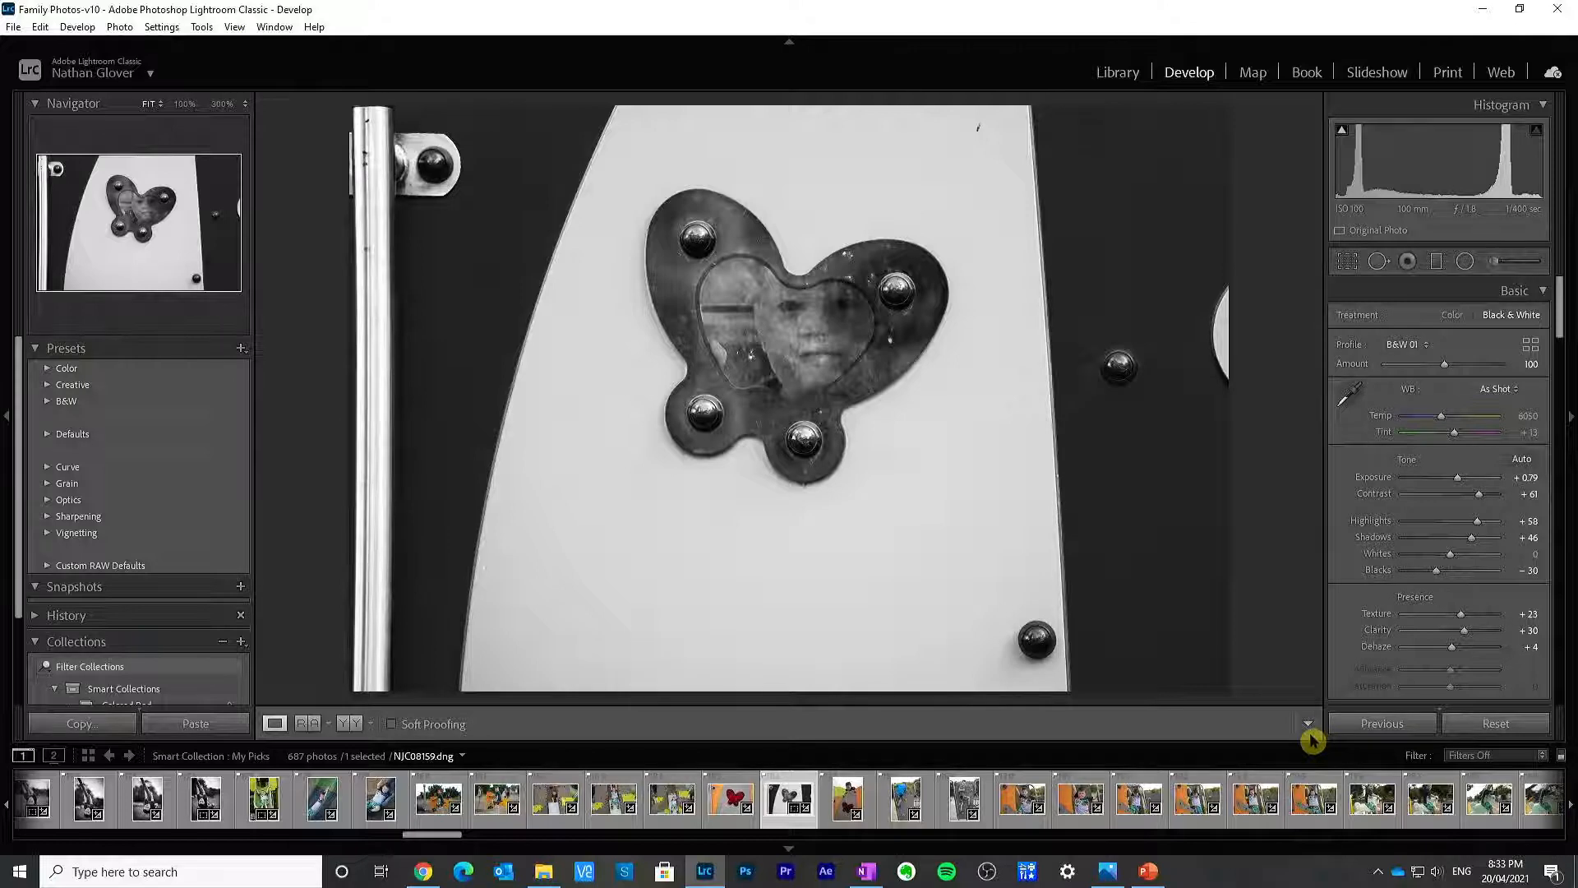
# Step: Tighten the crop at the original aspect ratio to exclude the pale round shape at the photo's right edge
pyautogui.click(1355, 261)
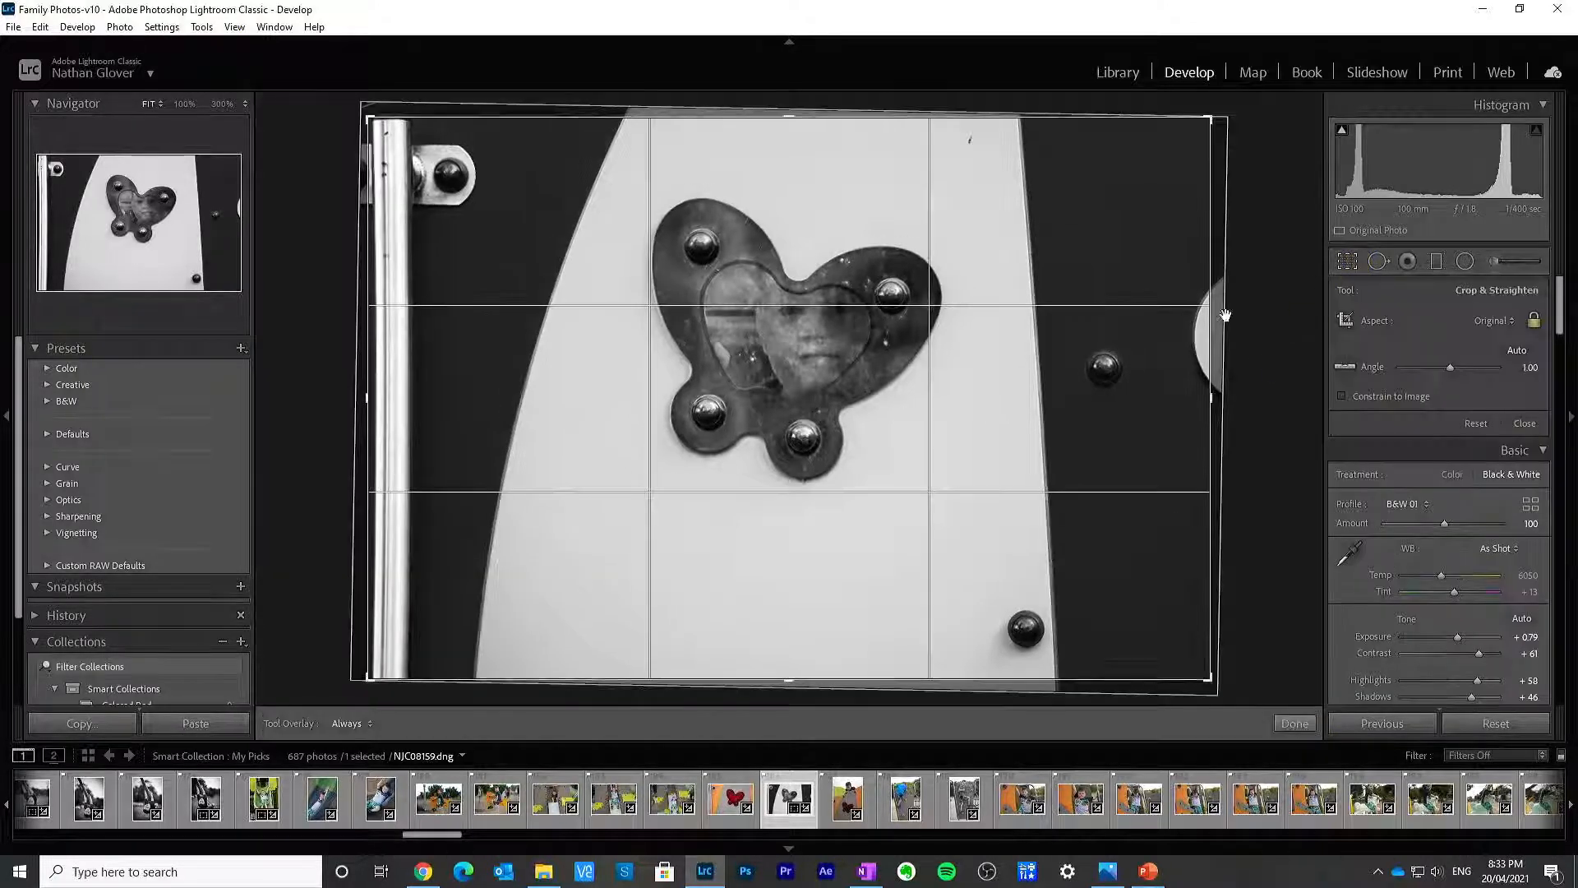
pyautogui.click(1295, 723)
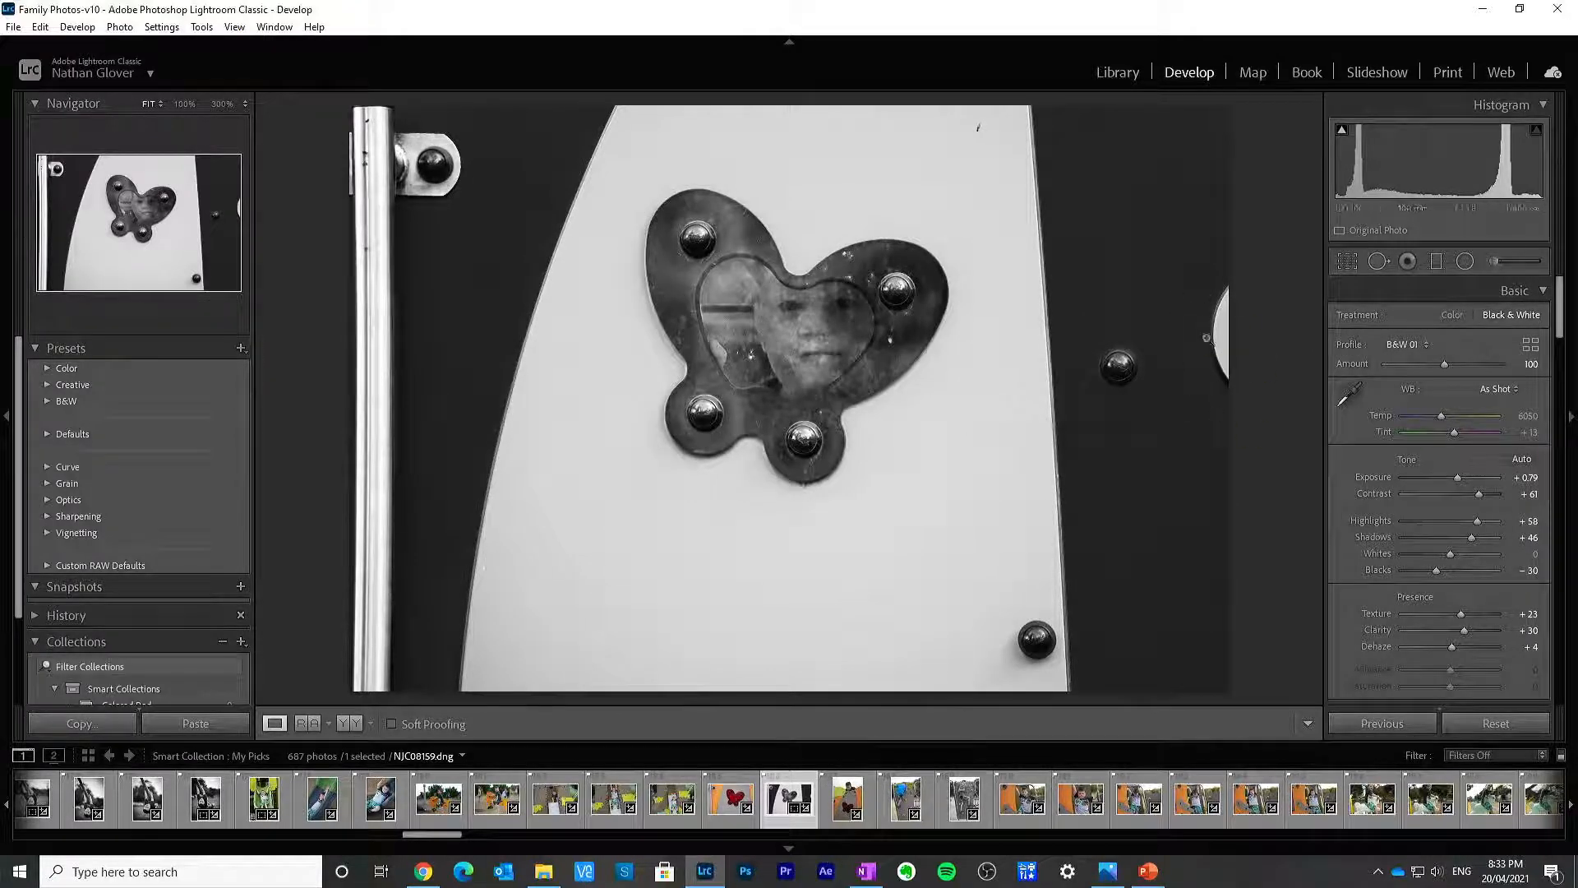
pyautogui.click(1348, 261)
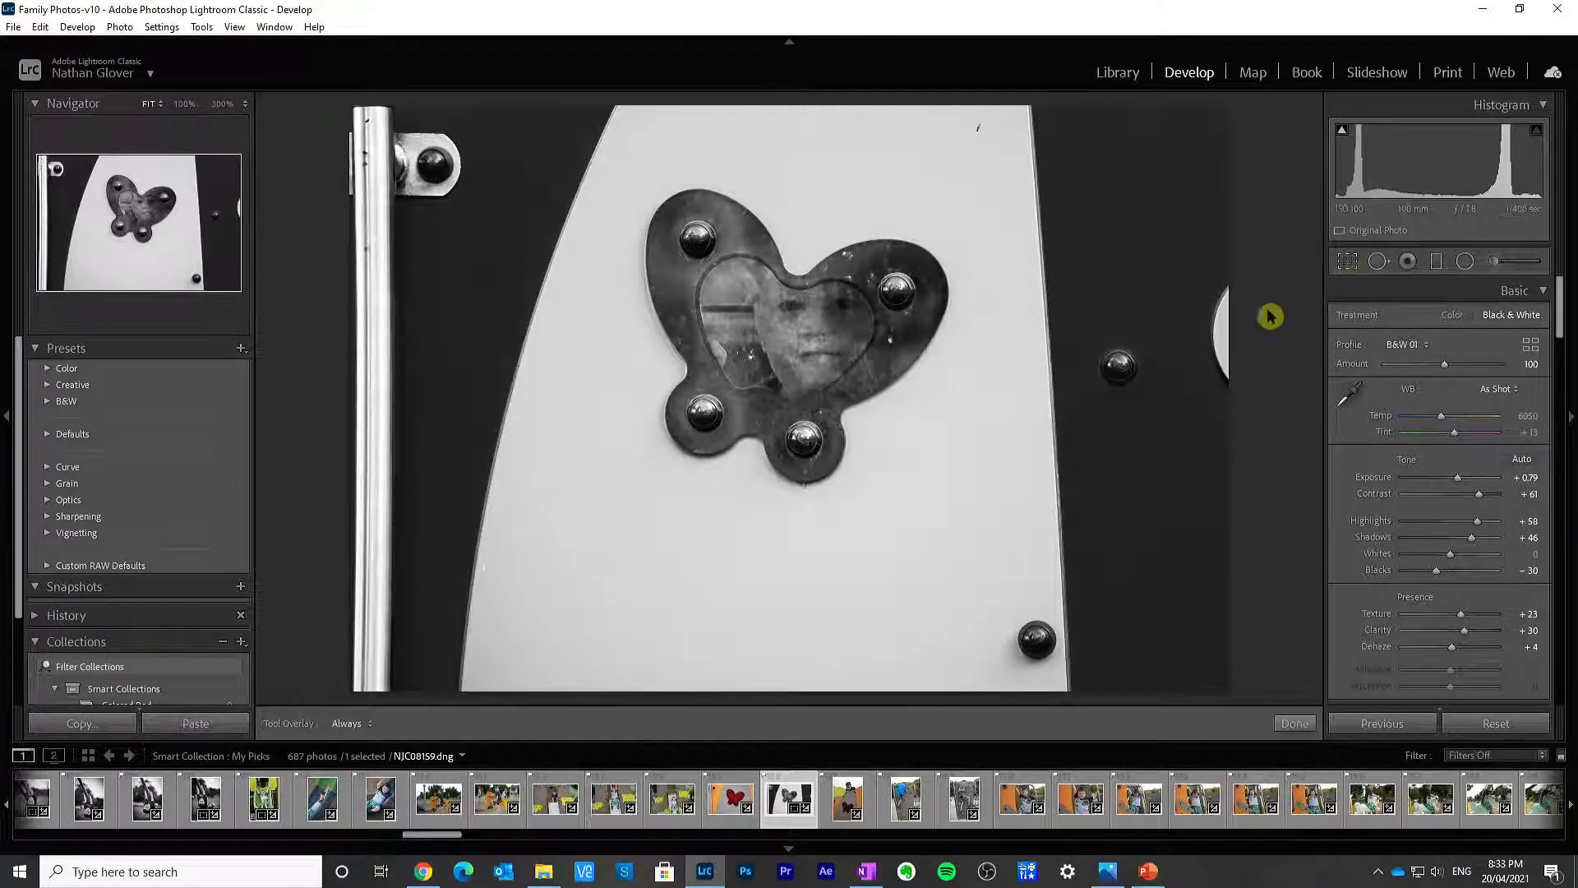
pyautogui.click(1289, 727)
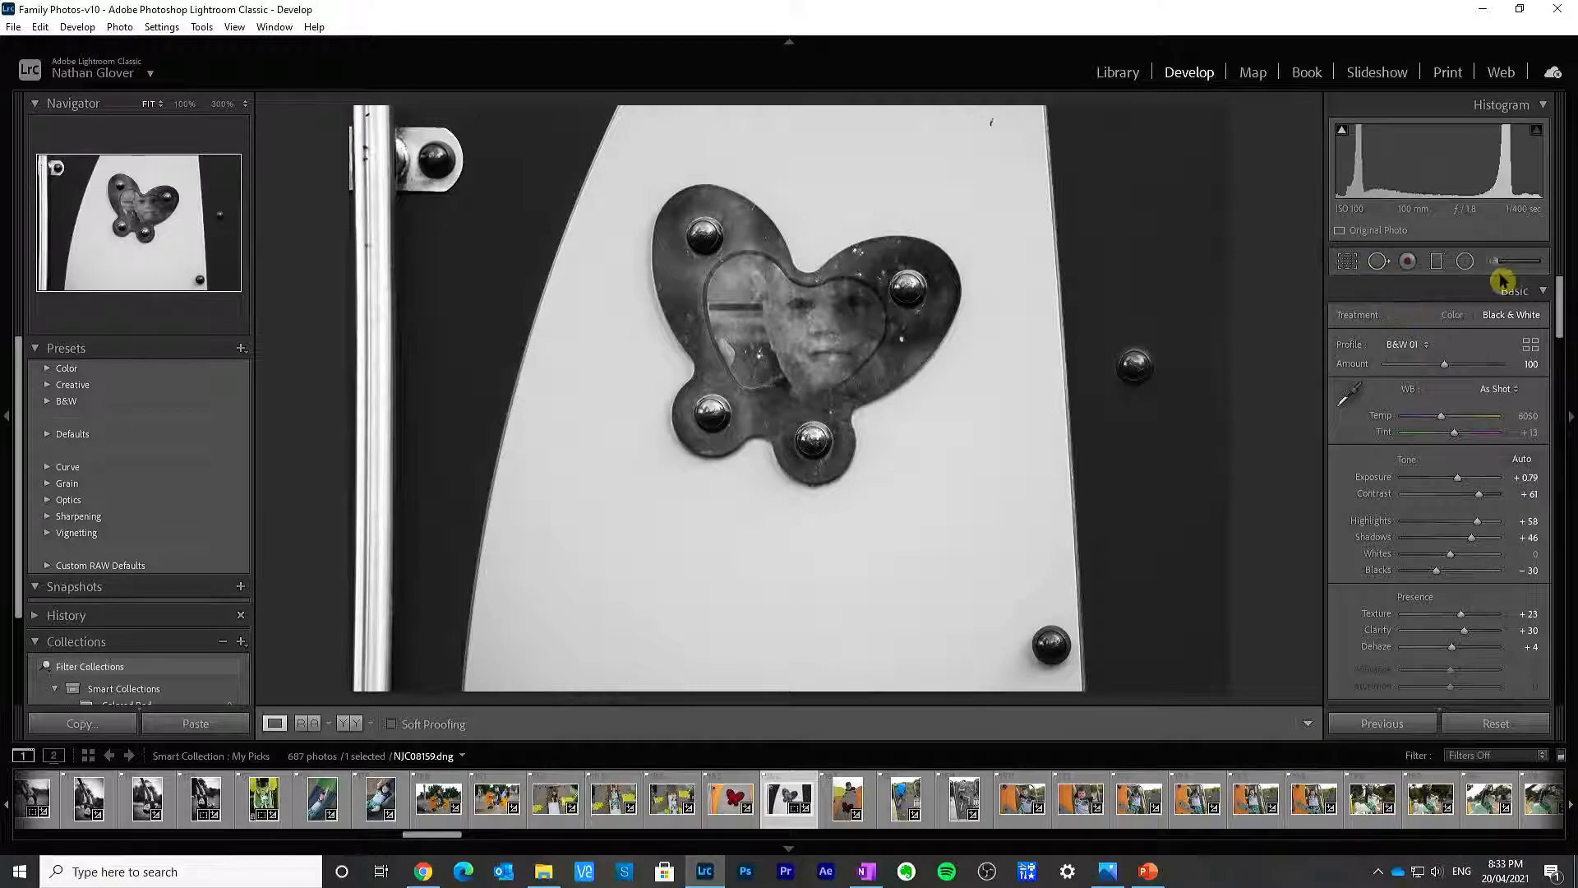
# Step: Try a 4 x 5 / 8 x 10 crop of the photo and undo it
pyautogui.click(1358, 263)
pyautogui.click(1519, 323)
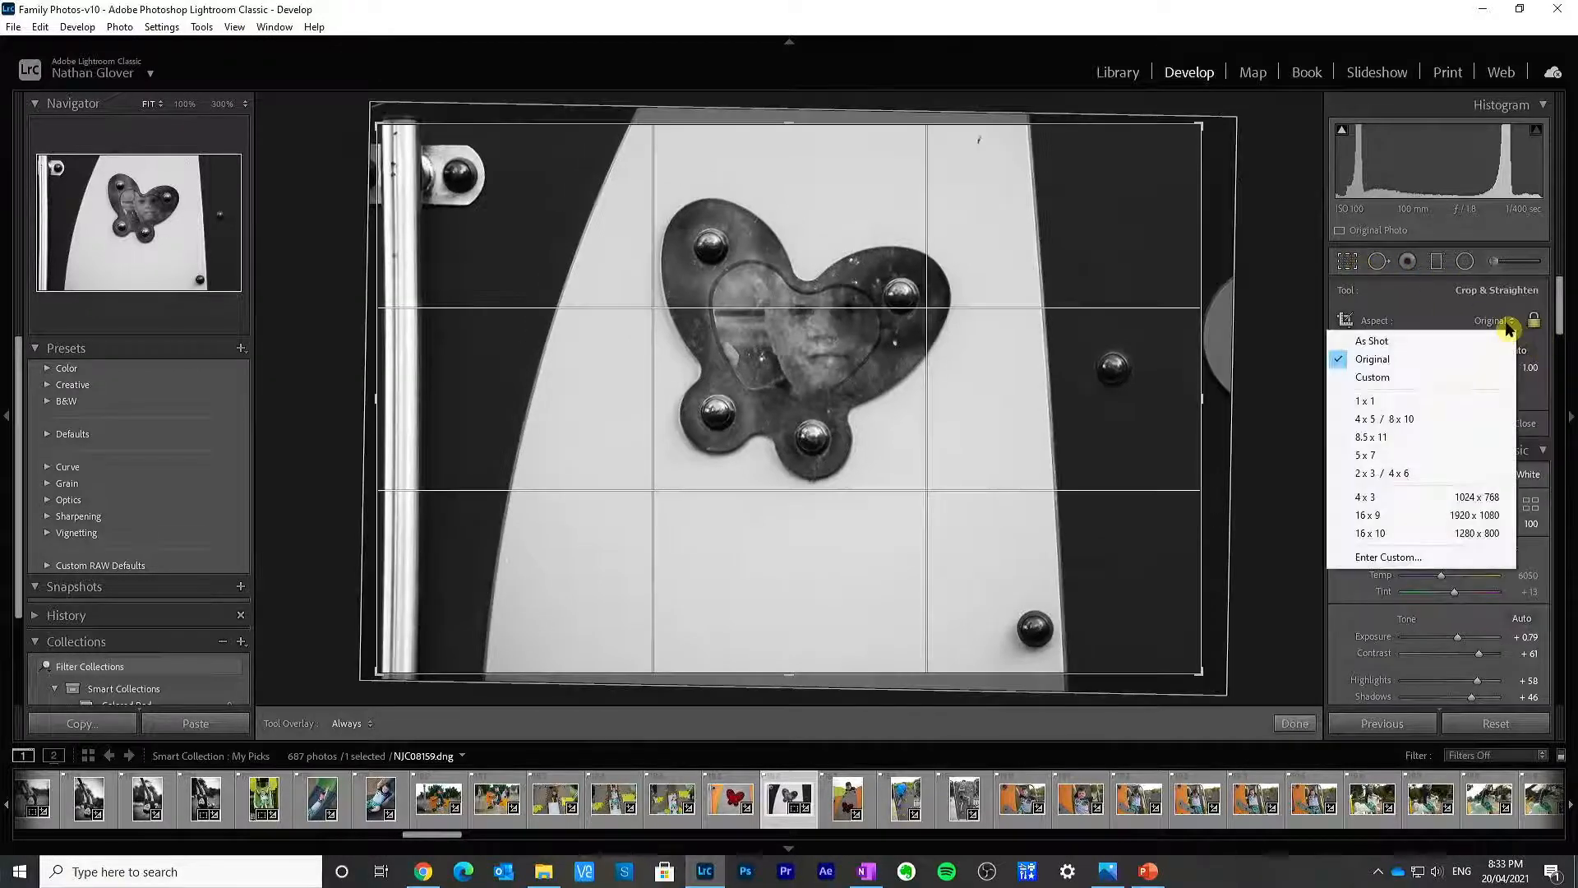
pyautogui.click(1472, 419)
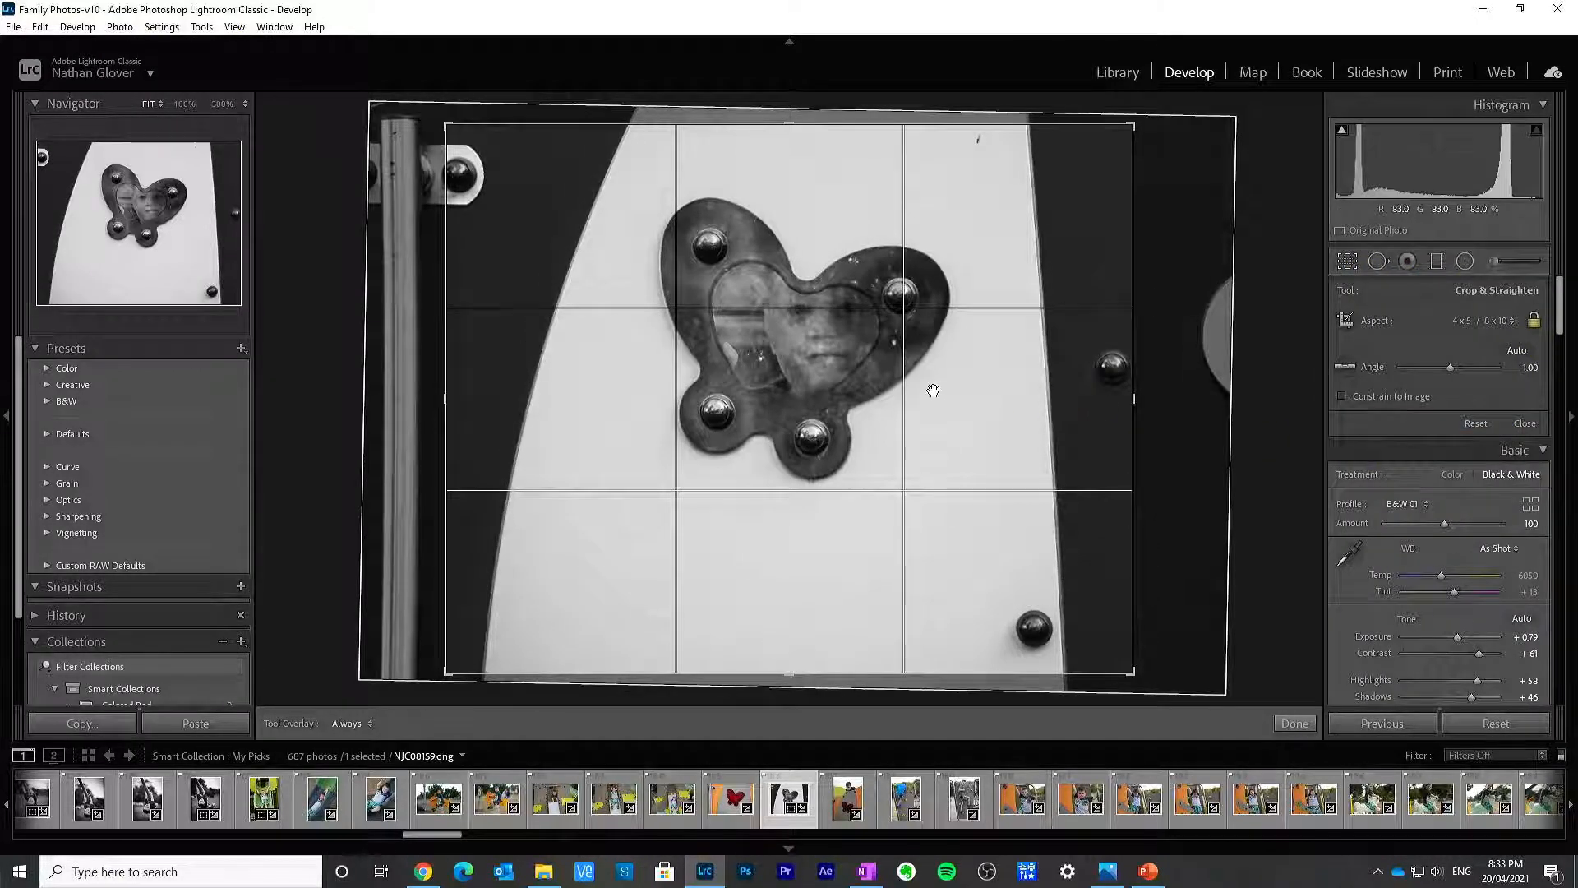
pyautogui.click(1294, 723)
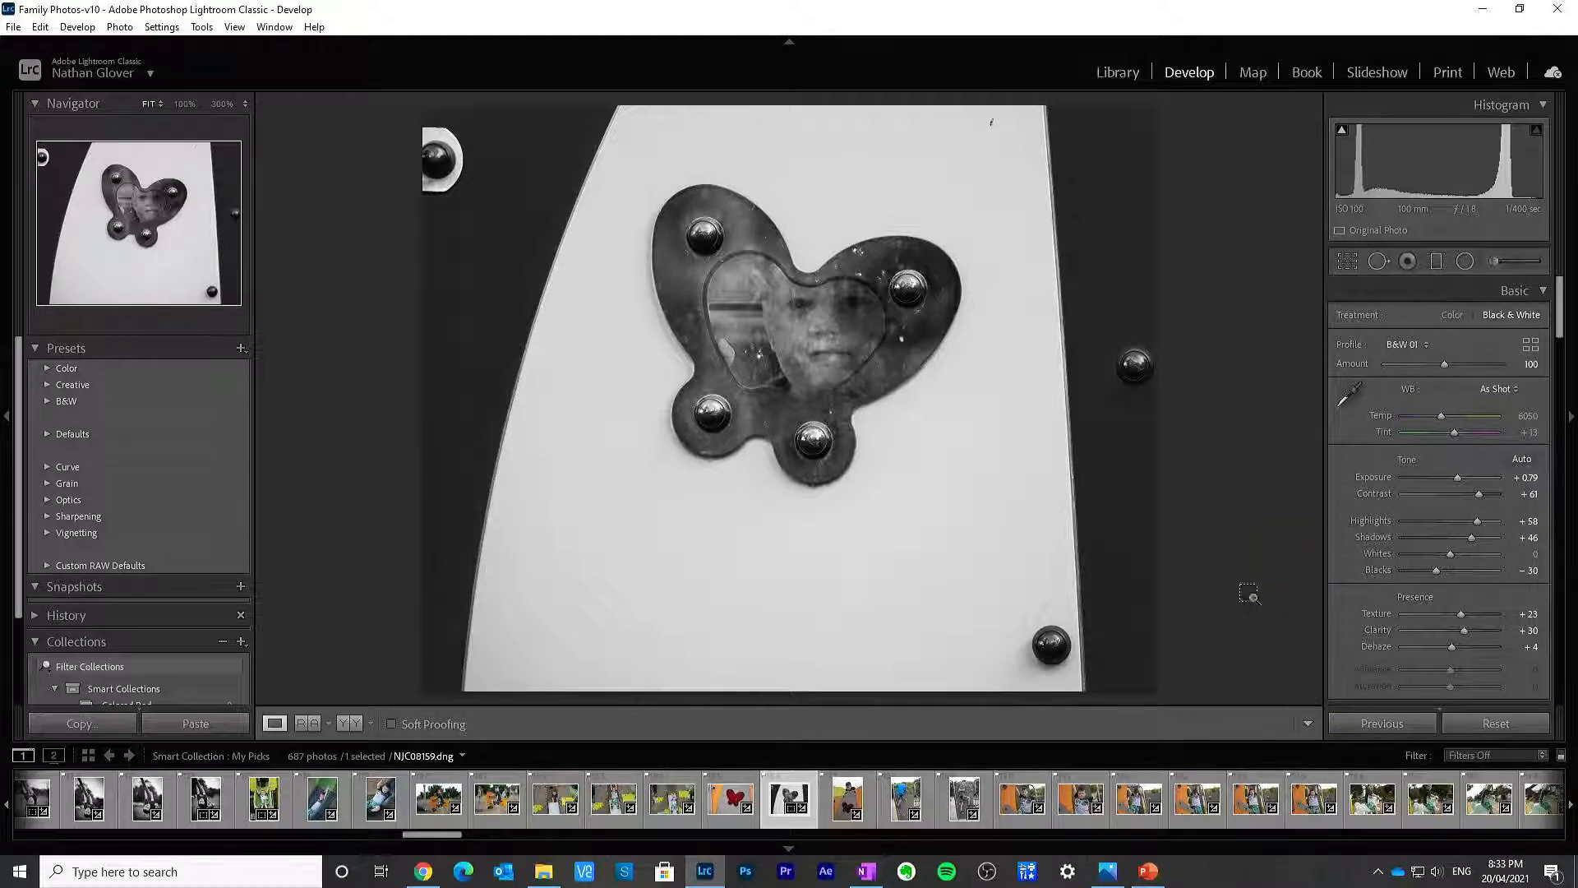
pyautogui.hotkey('ctrl', 'z')
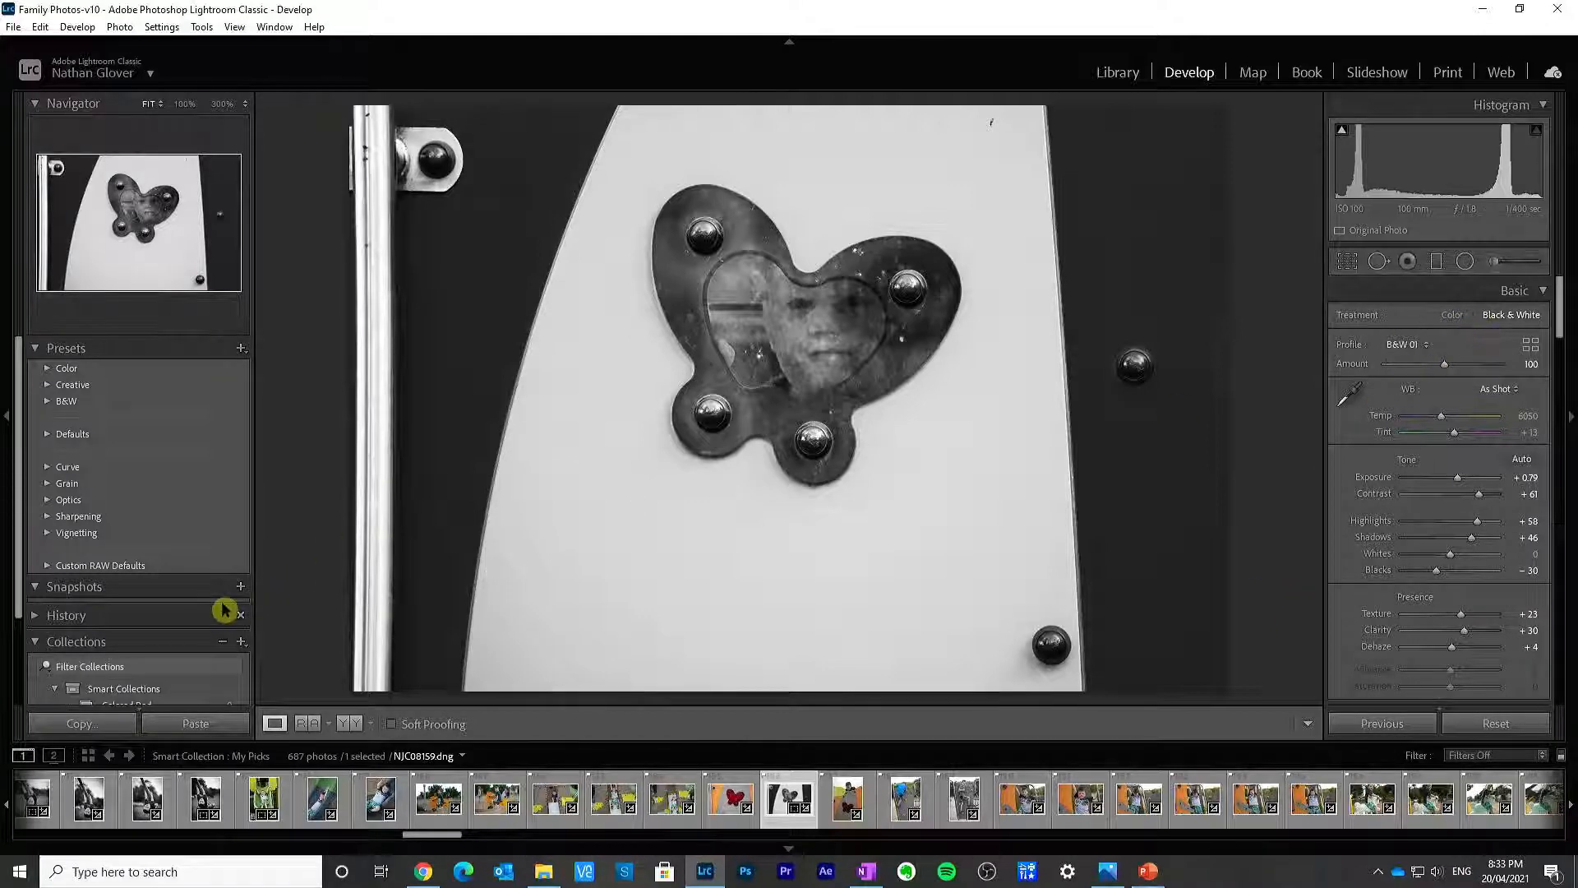
# Step: Save the current black-and-white edit as a snapshot named BW1
pyautogui.click(241, 586)
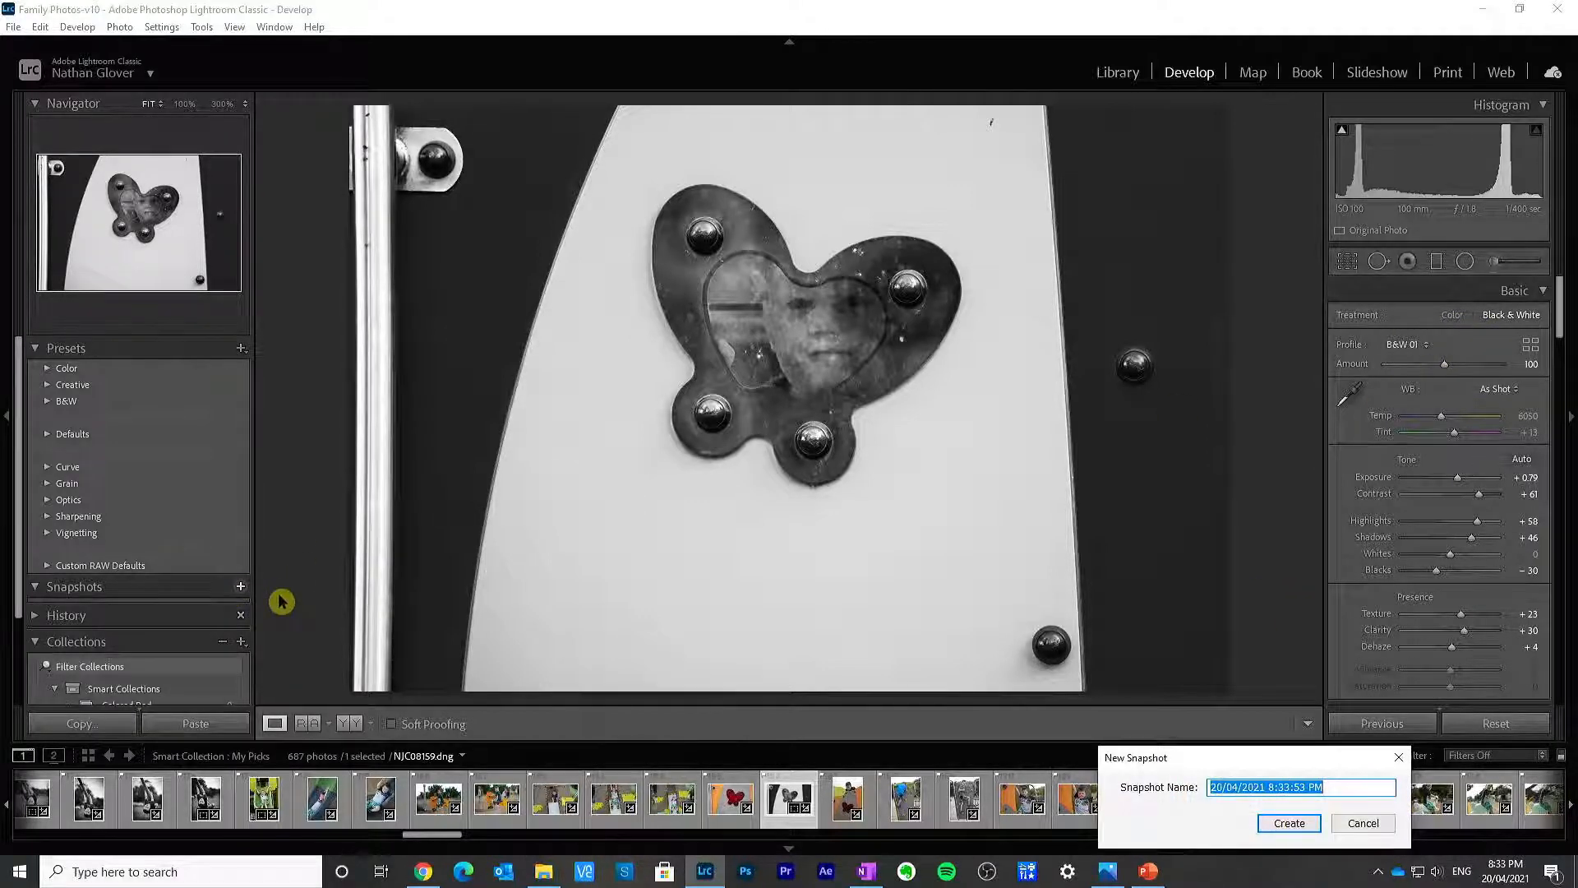
pyautogui.write('BW')
pyautogui.press('Return')
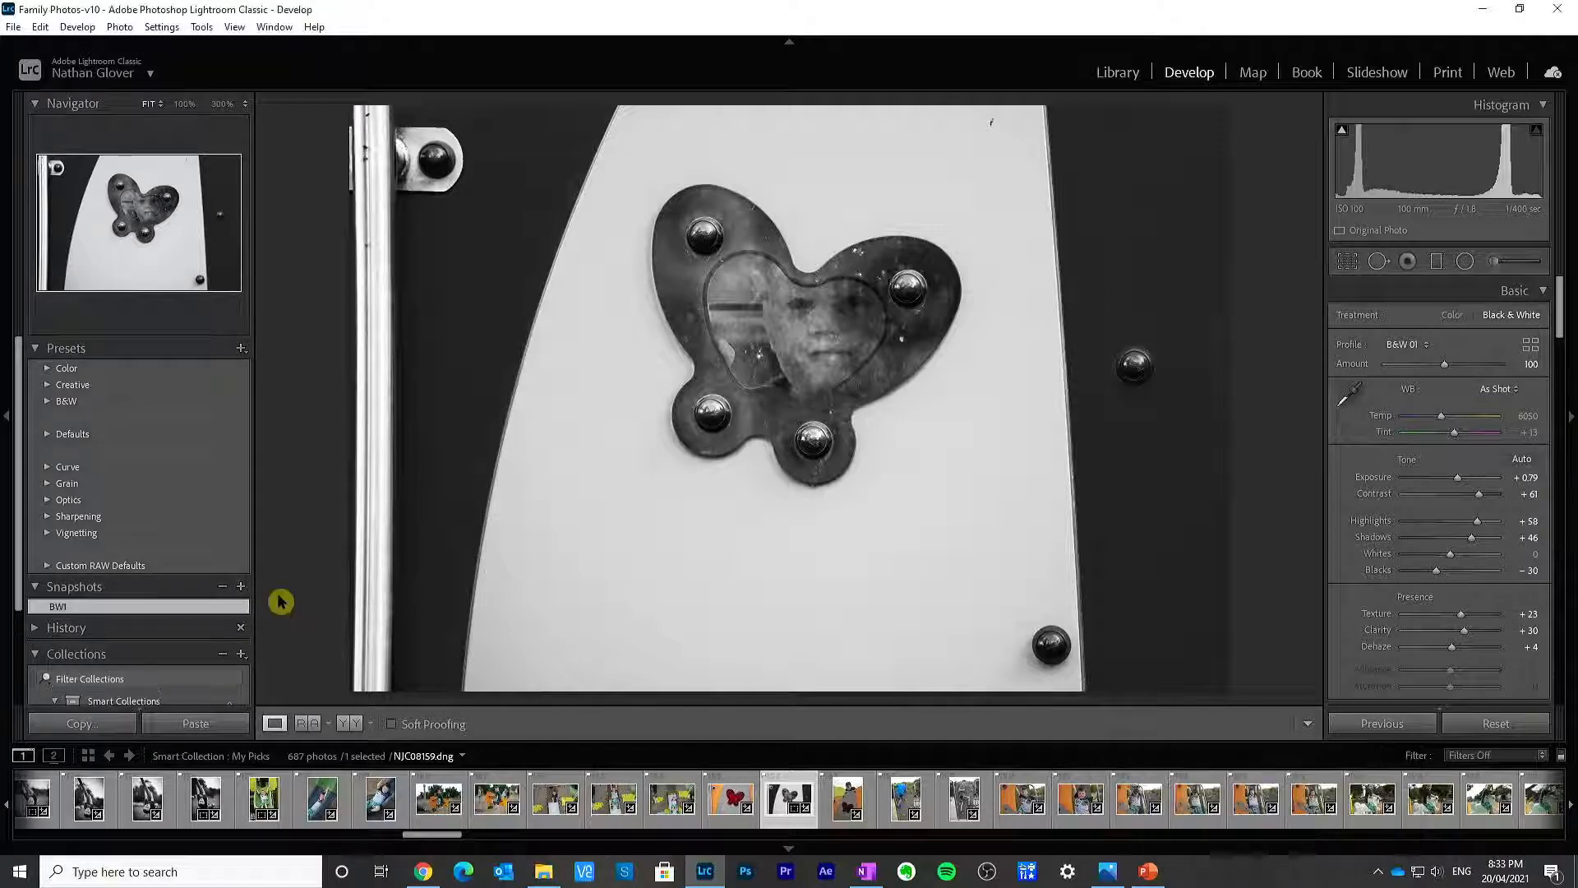
# Step: Leave the profile browser without changing the profile and reset all develop settings of the butterfly photo
pyautogui.click(1530, 344)
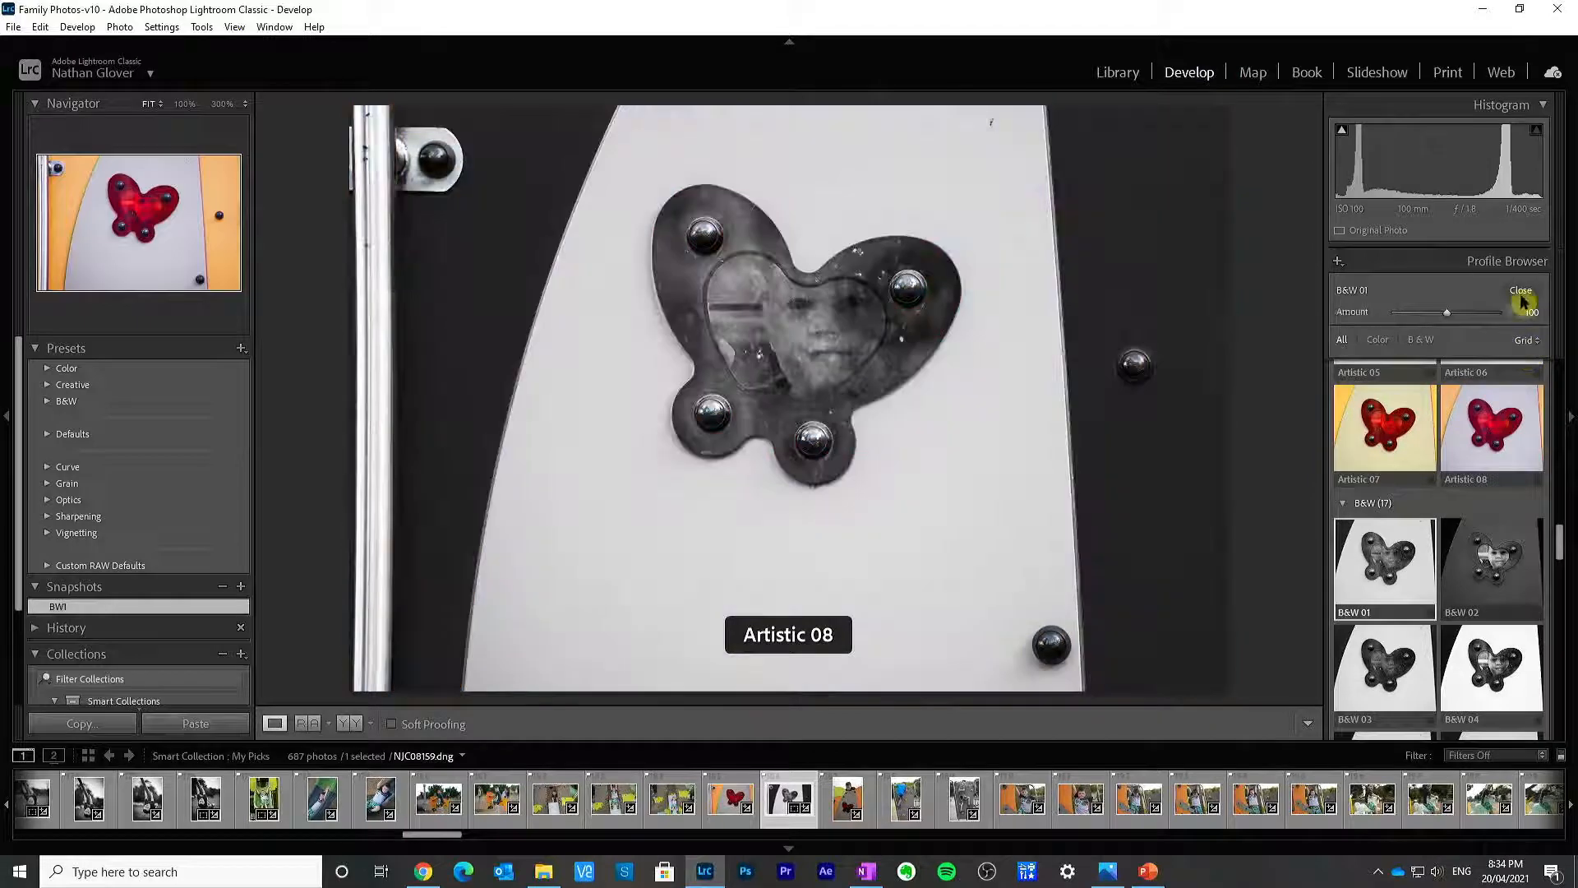
pyautogui.click(1521, 291)
pyautogui.click(1507, 727)
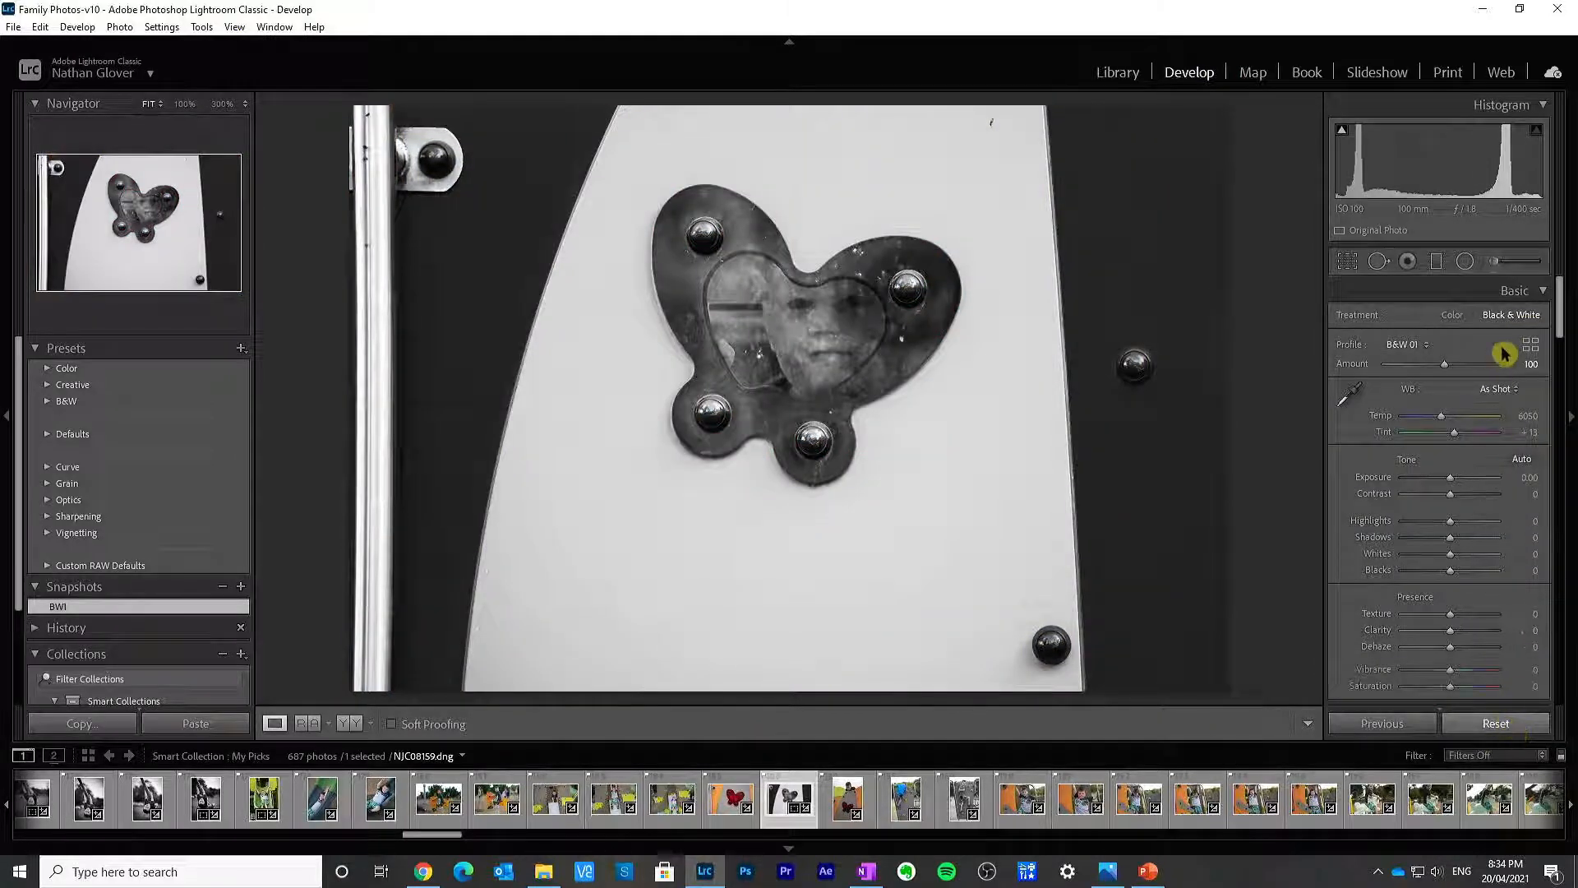
# Step: Preview the Camera Matching, Artistic, Modern and Vintage profiles on the colour photo
pyautogui.click(1530, 346)
pyautogui.scroll(8, 1445, 489)
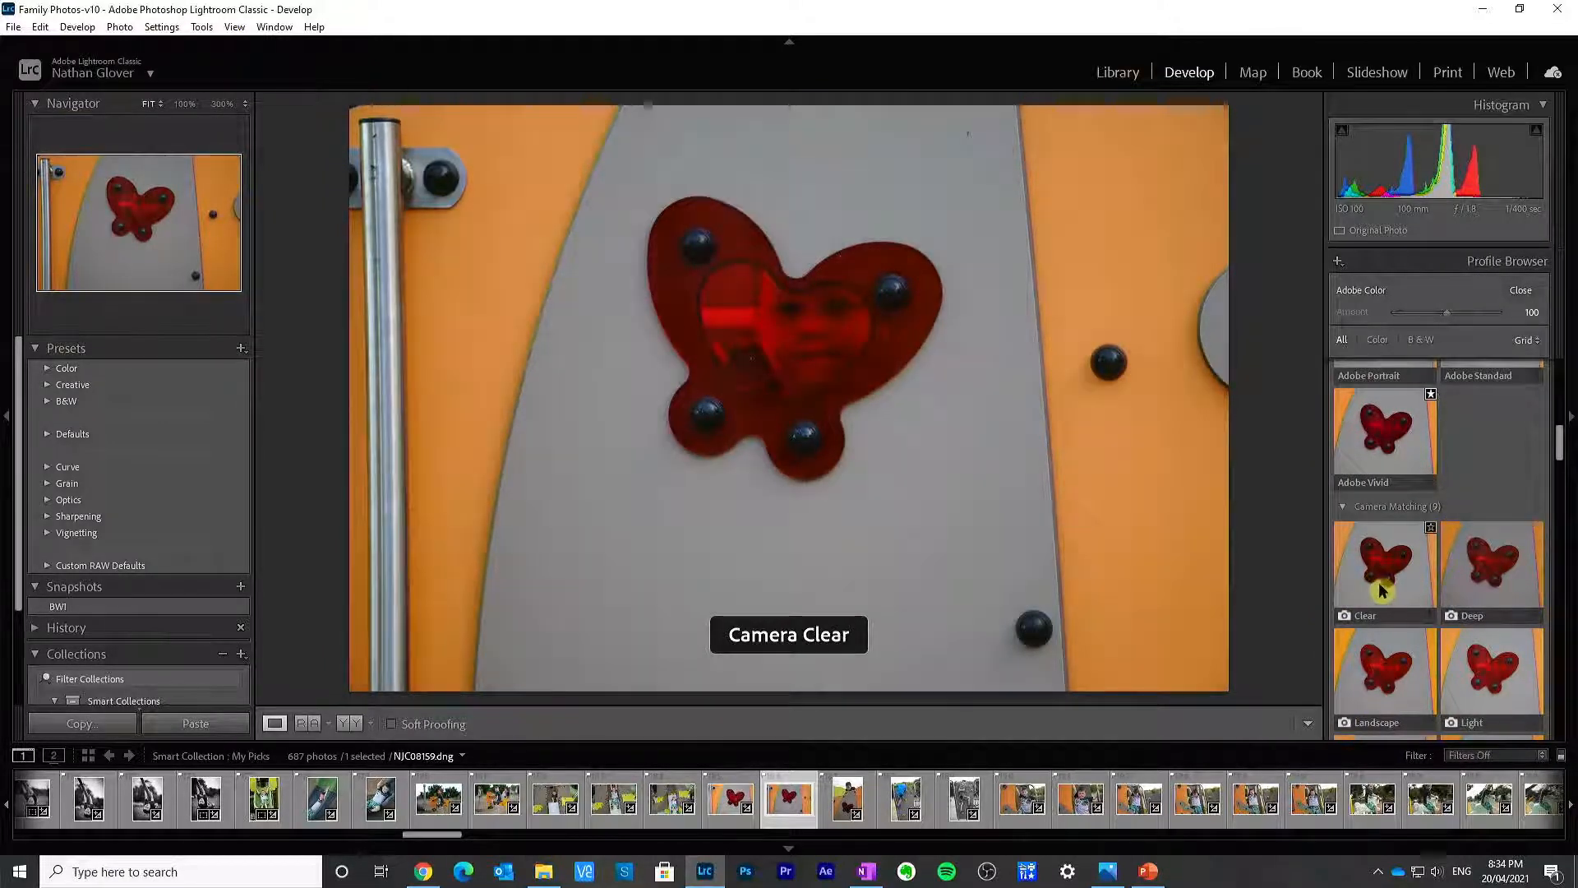
pyautogui.scroll(-3, 1381, 588)
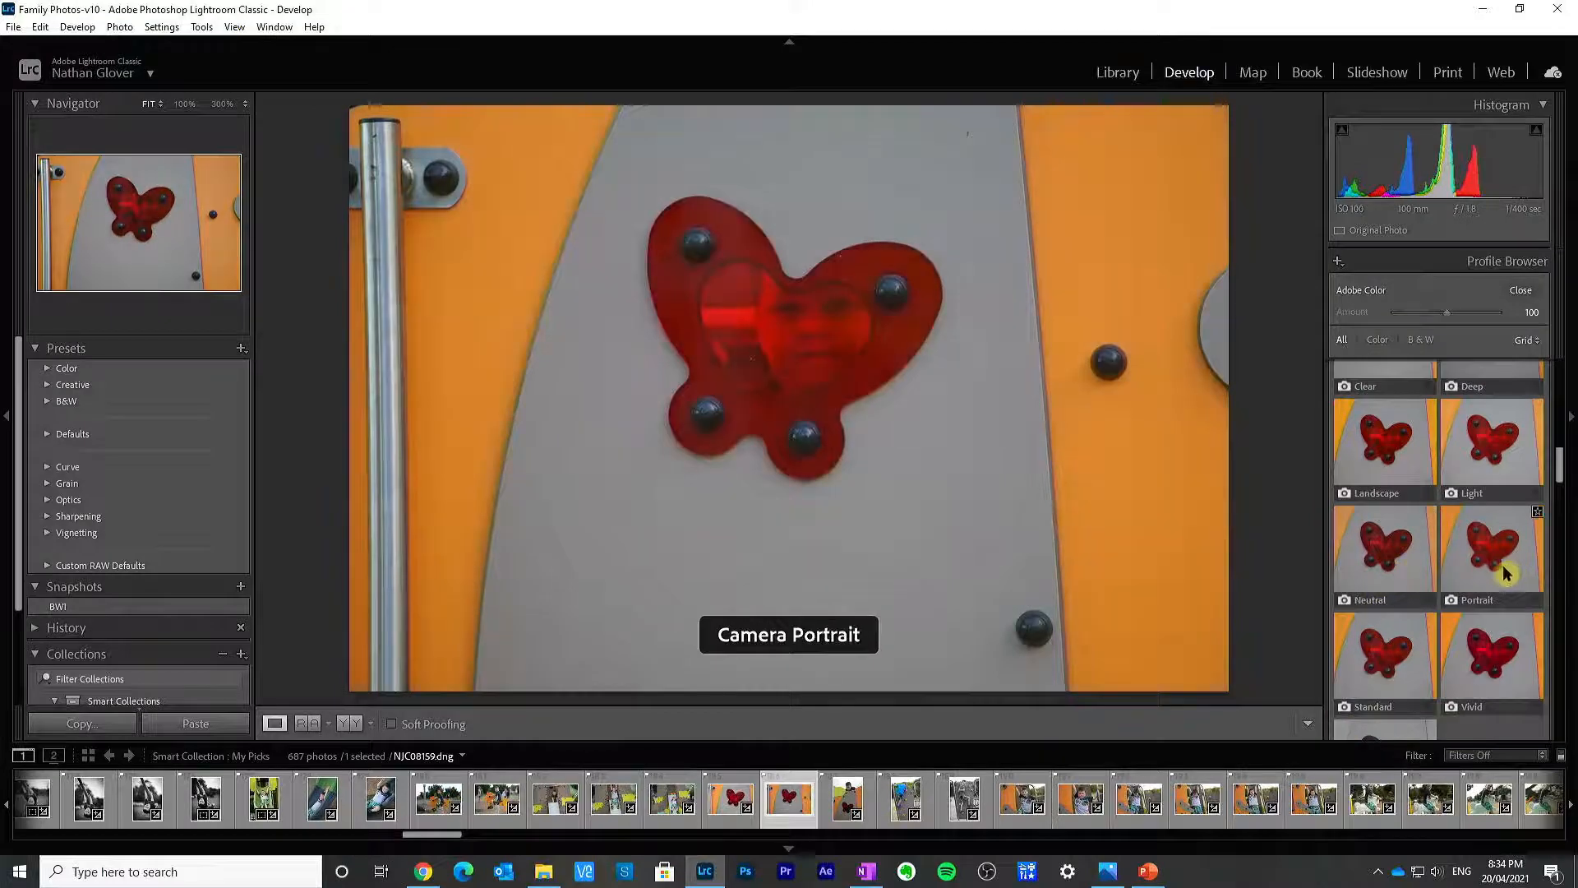
pyautogui.scroll(-2, 1505, 571)
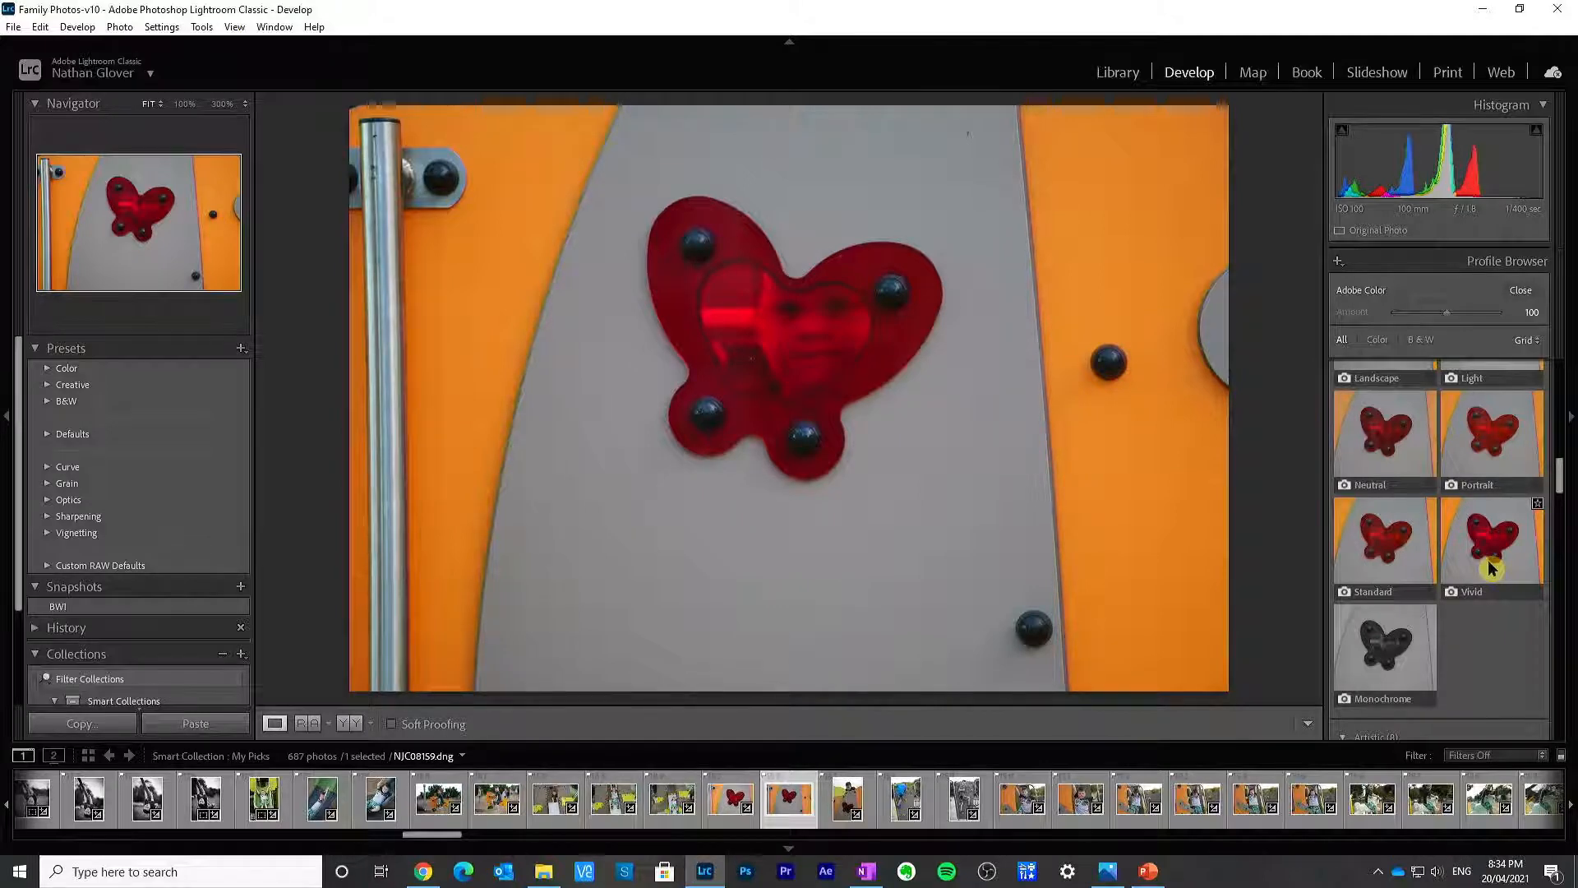
pyautogui.scroll(-3, 1488, 571)
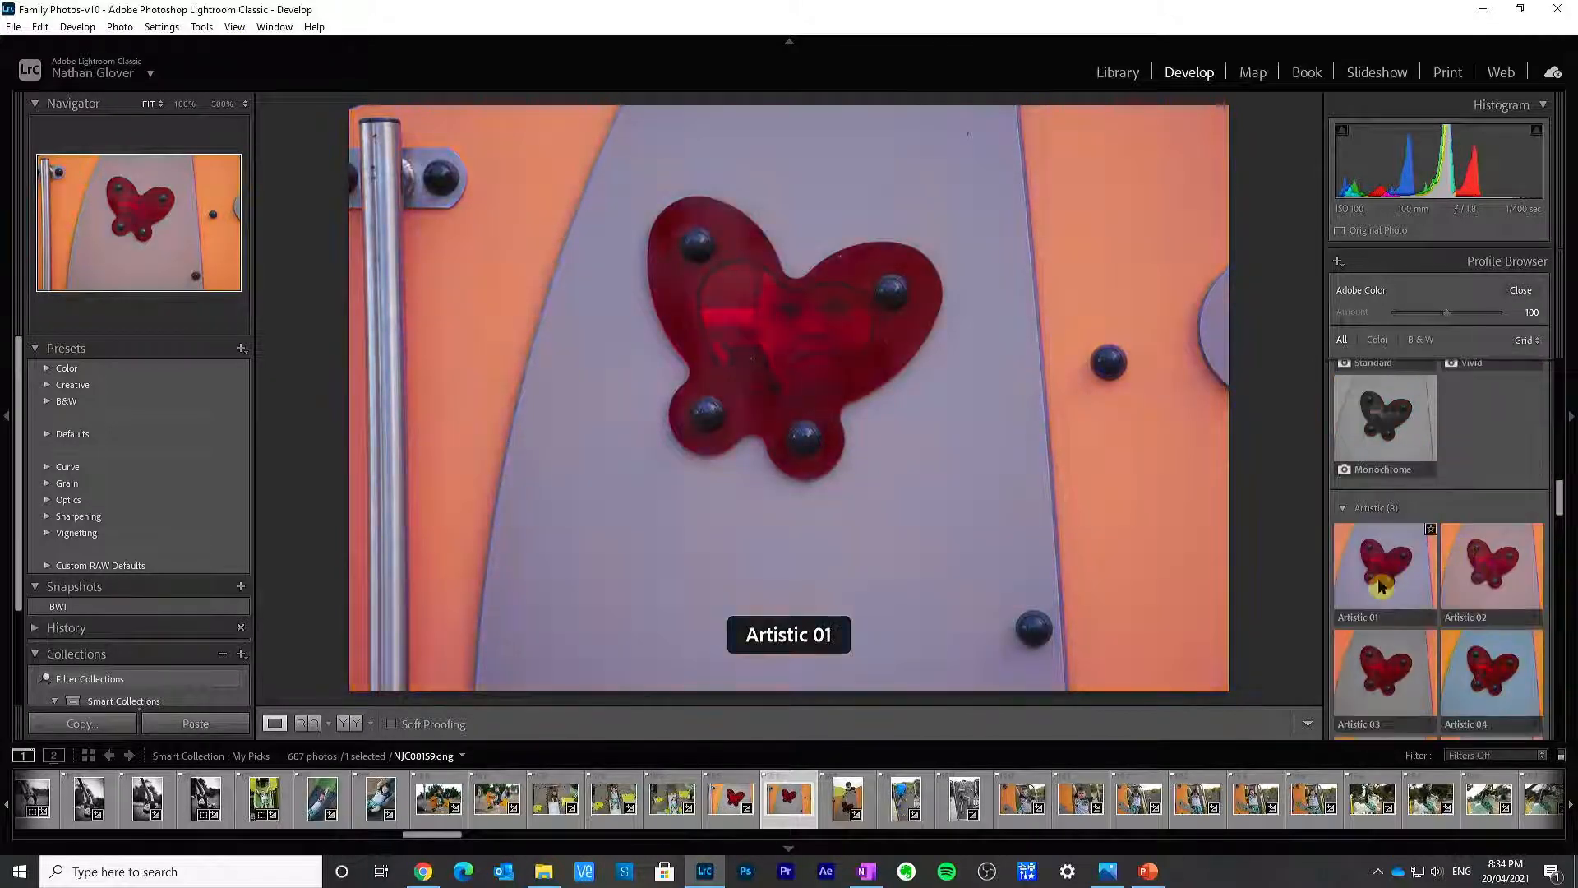
pyautogui.scroll(-2, 1469, 587)
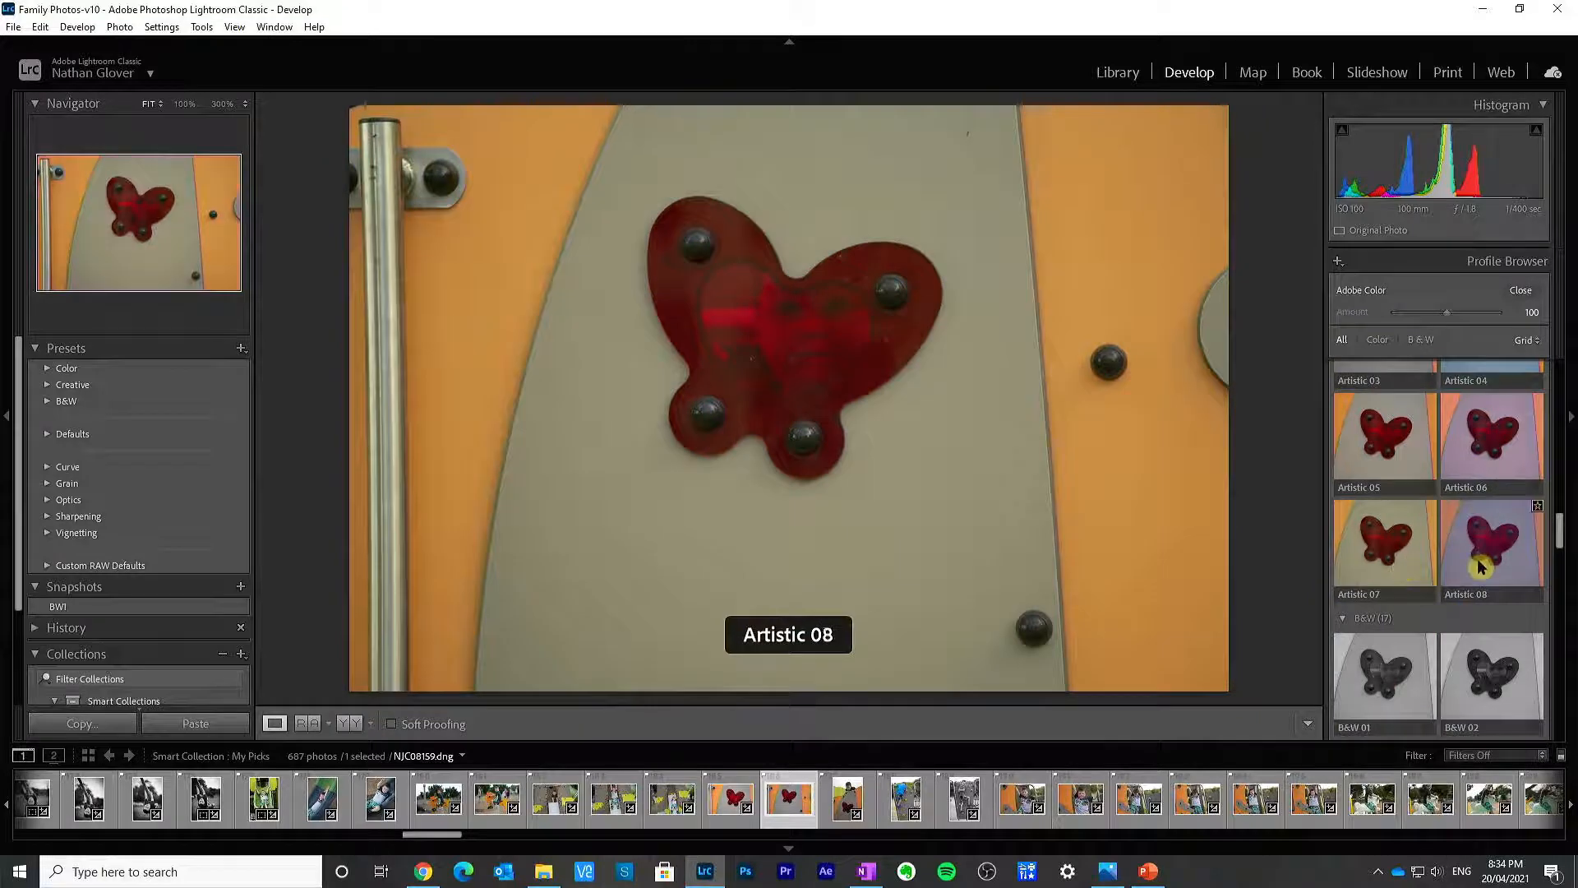
pyautogui.scroll(-3, 1478, 559)
pyautogui.scroll(-6, 1480, 566)
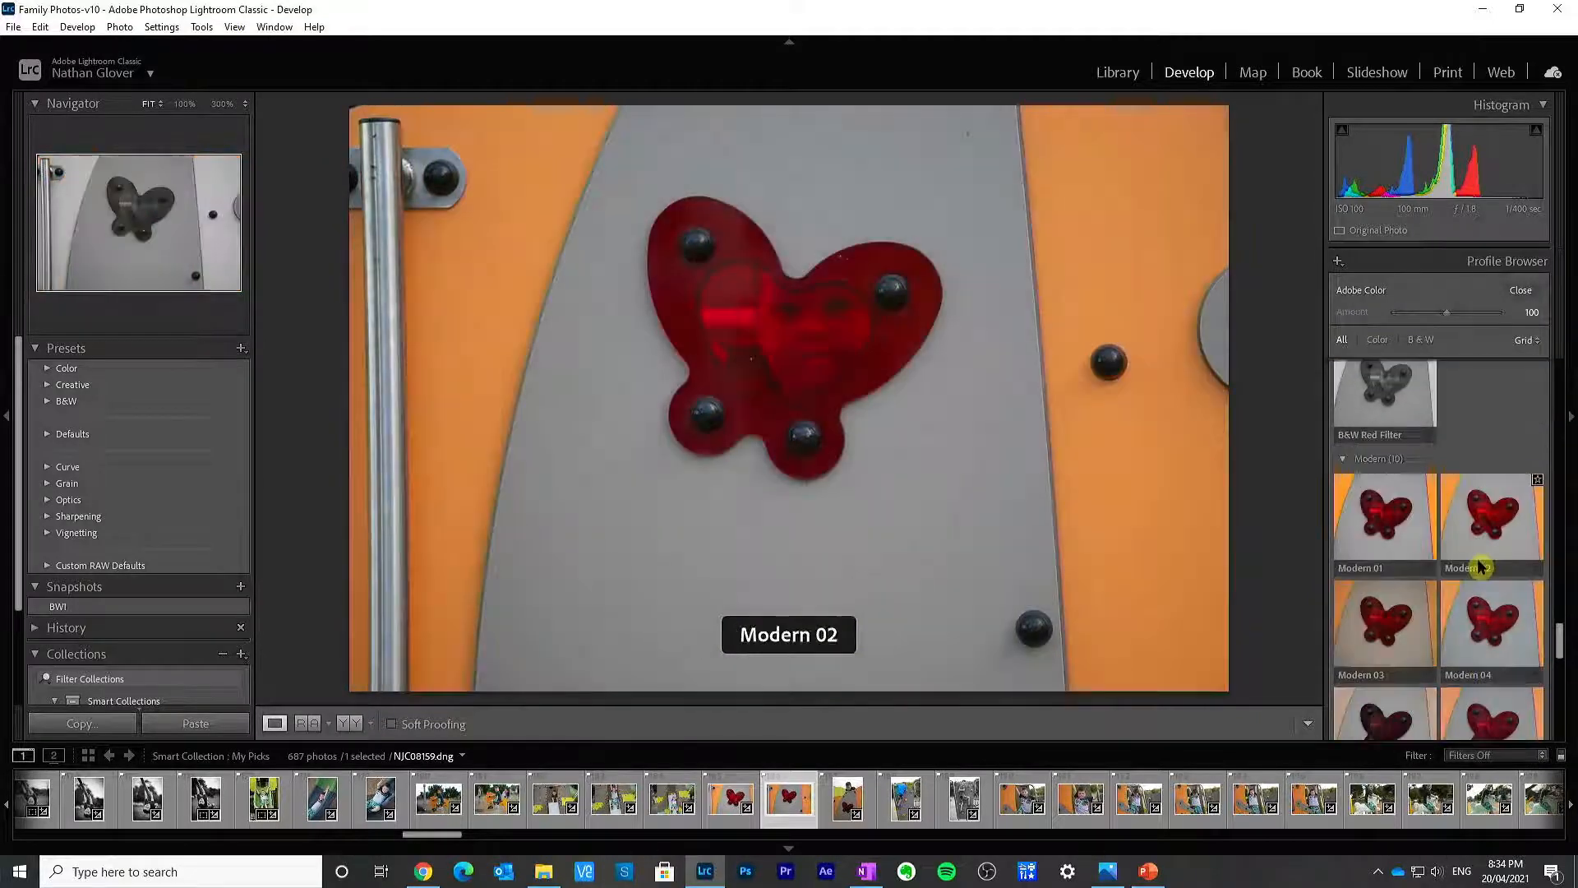
pyautogui.scroll(-2, 1488, 538)
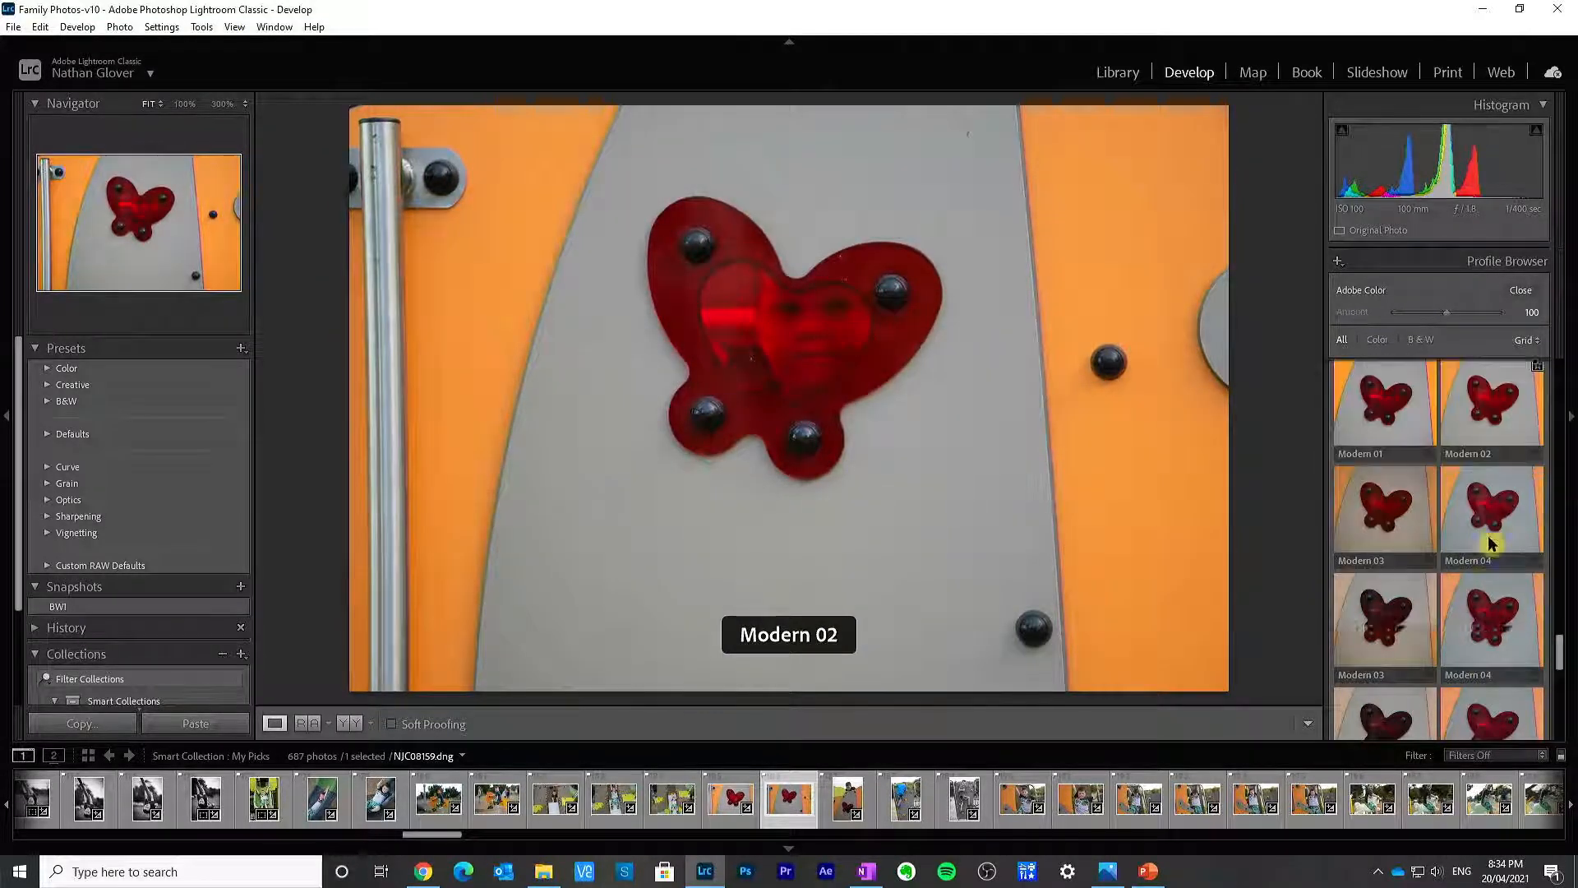
pyautogui.scroll(-3, 1481, 534)
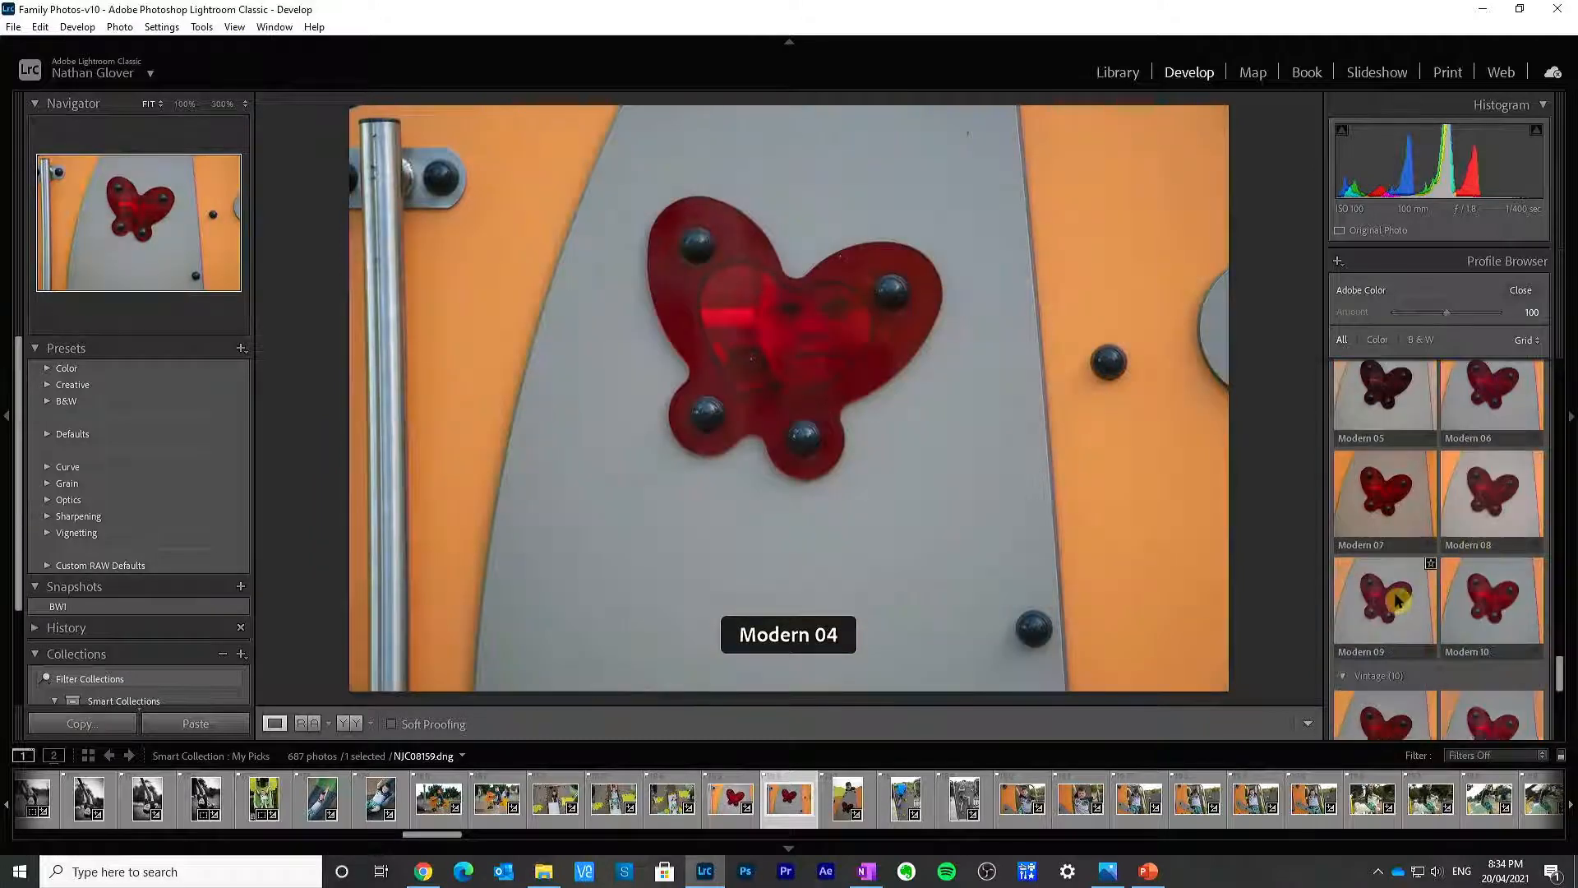
pyautogui.scroll(-3, 1484, 592)
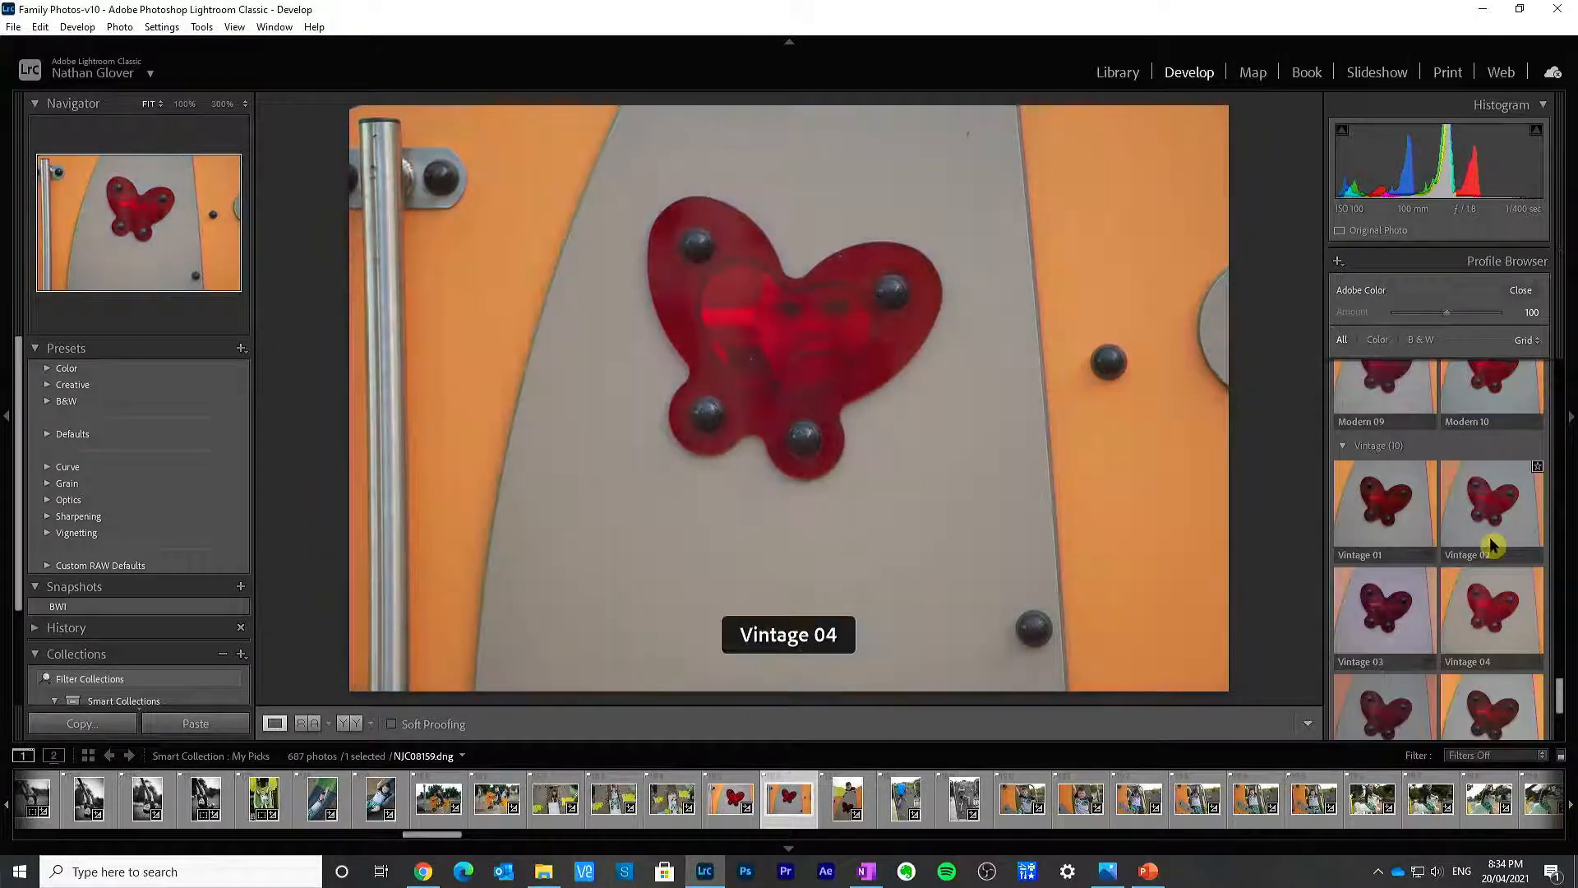
pyautogui.scroll(-3, 1395, 542)
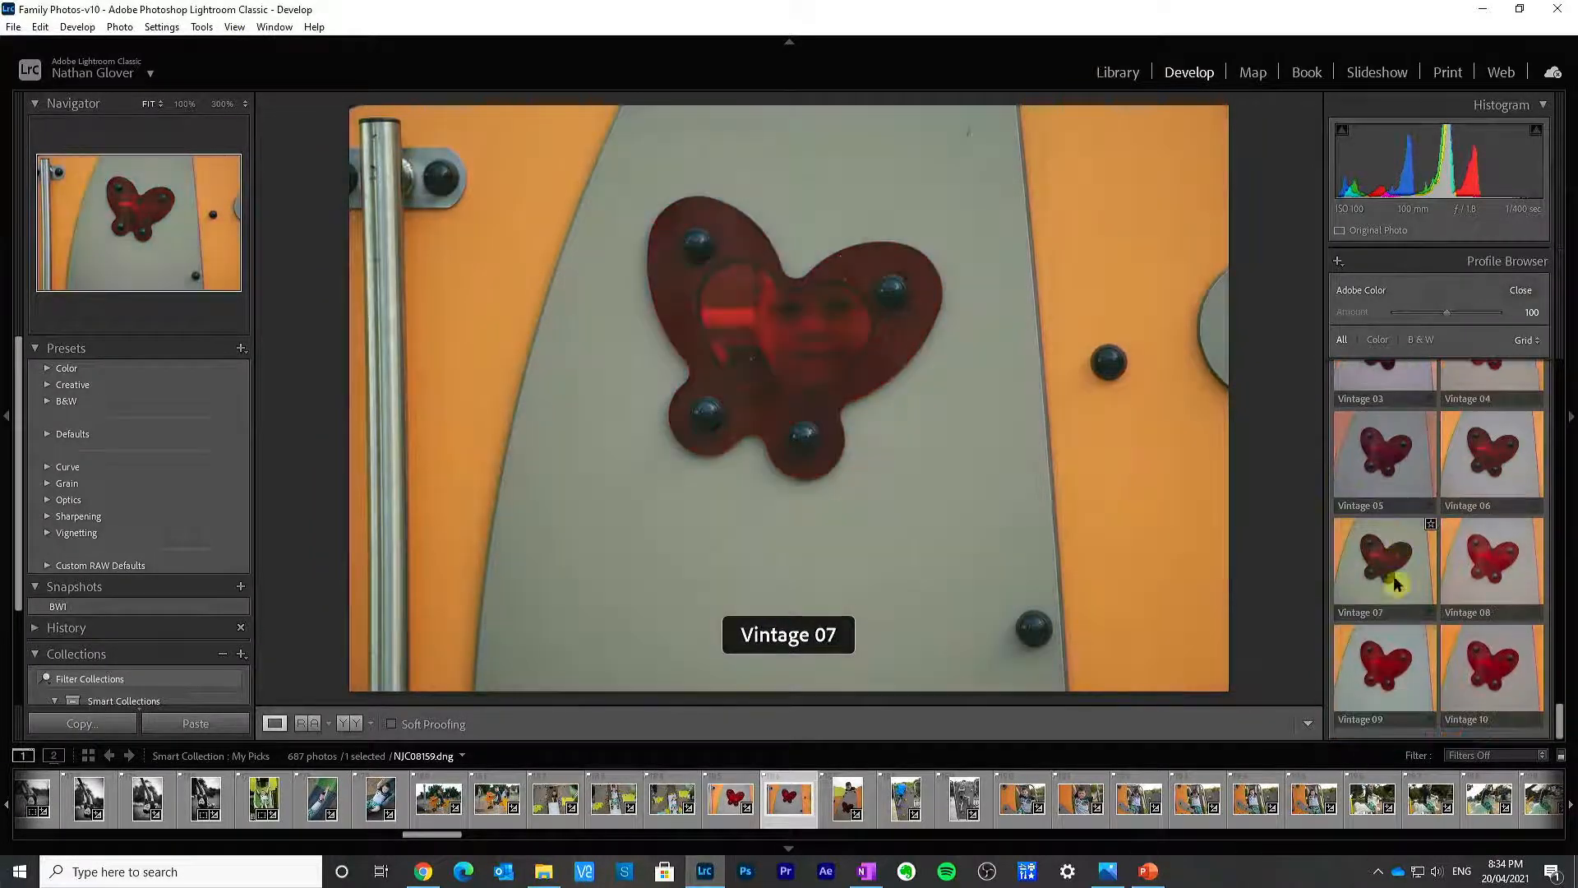
pyautogui.scroll(8, 1395, 613)
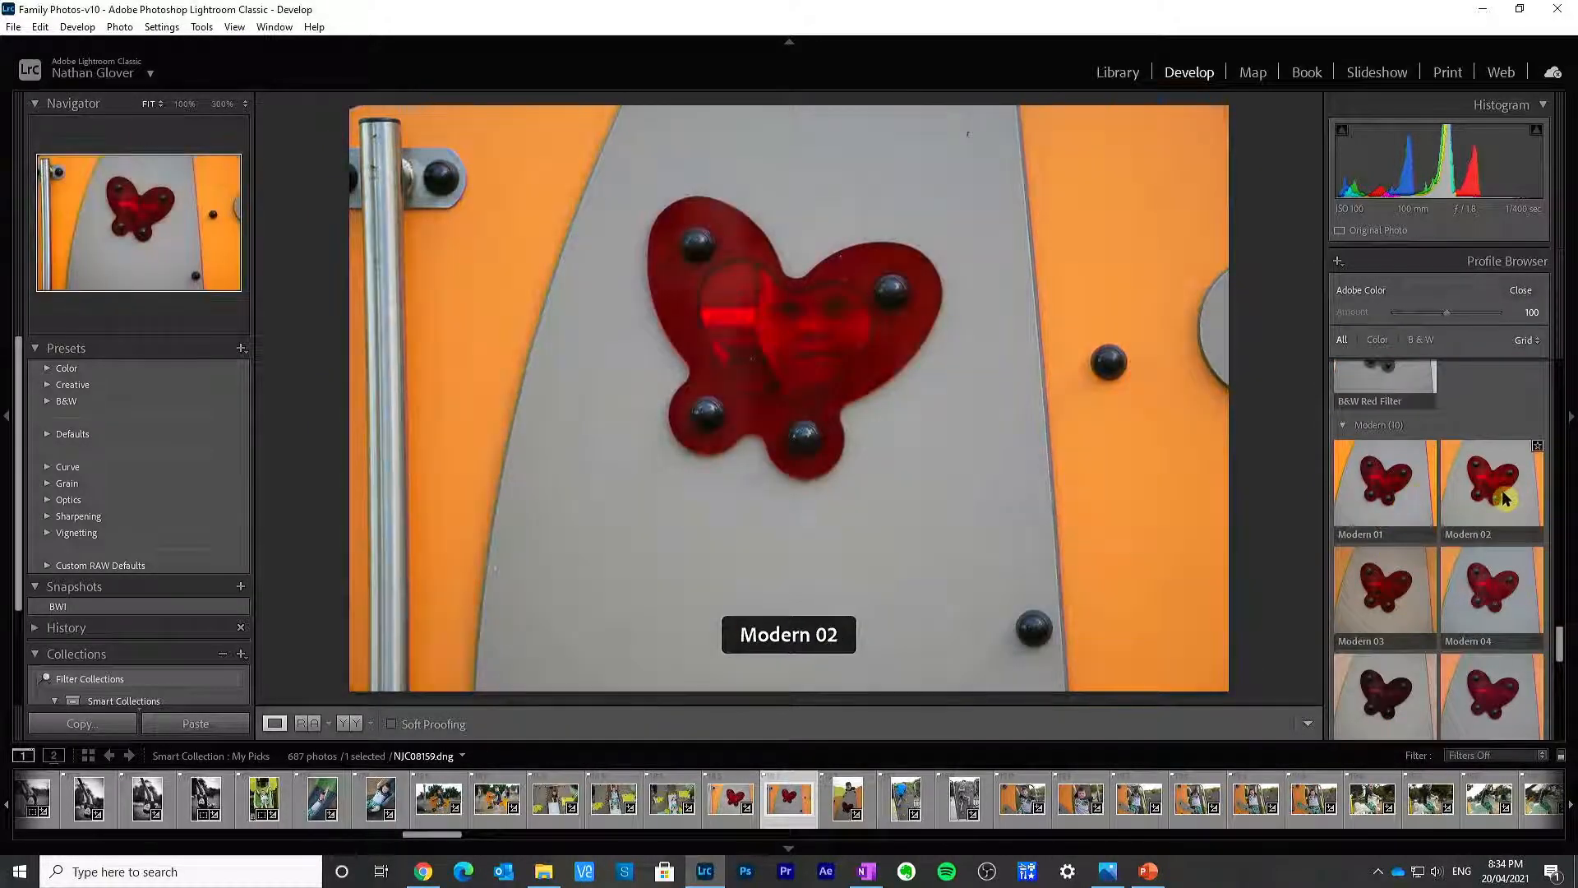
# Step: Try the Modern 01 profile, then apply the Modern 02 profile to the photo and leave the profile browser
pyautogui.click(1404, 497)
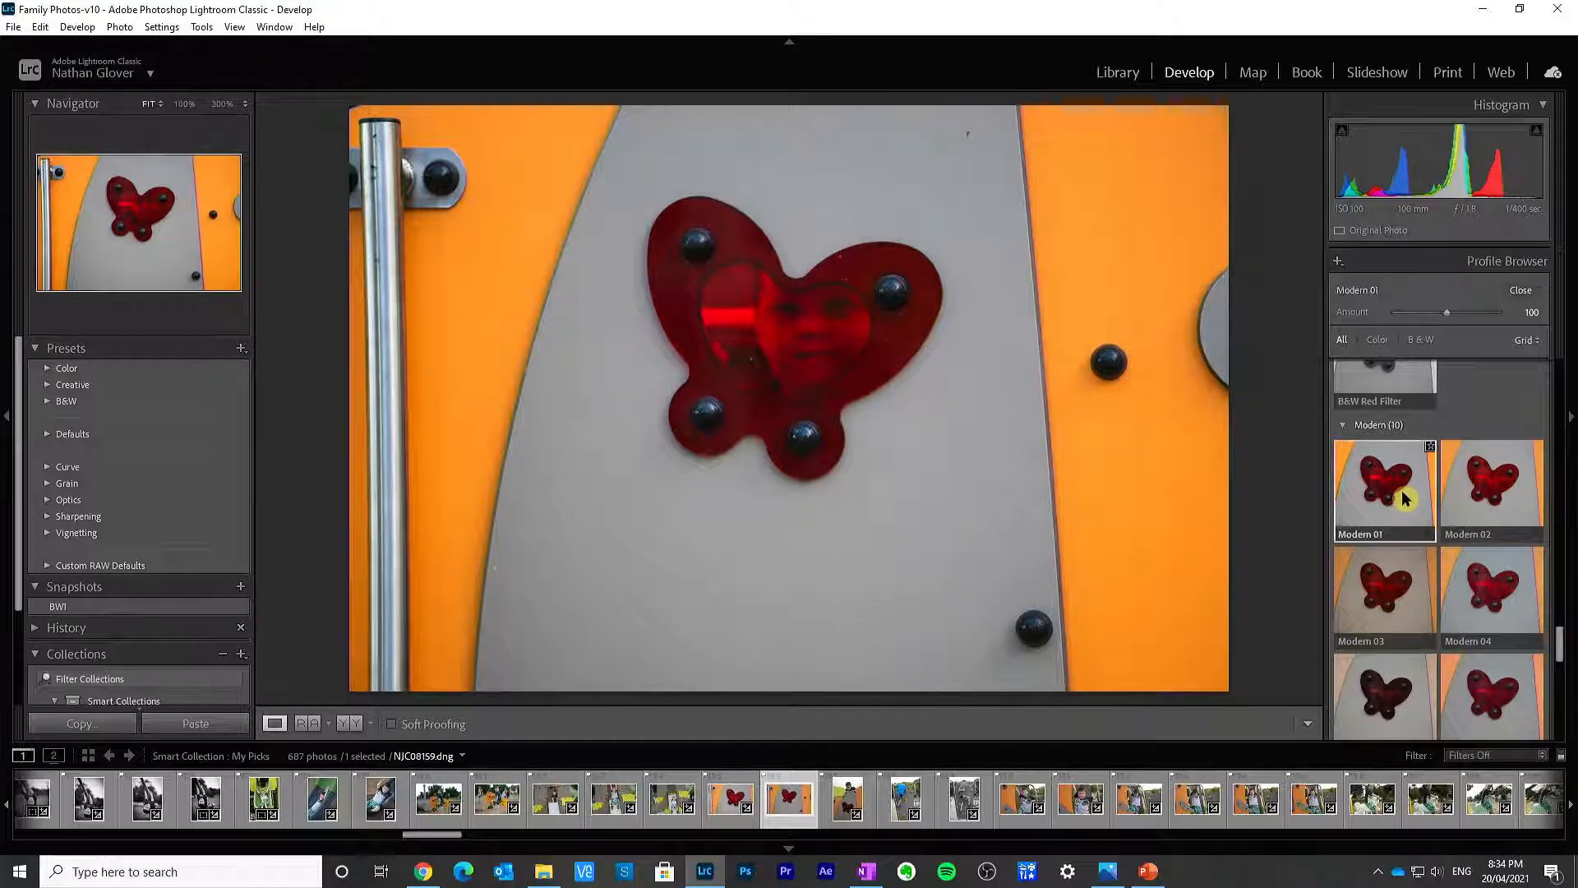
pyautogui.click(1484, 499)
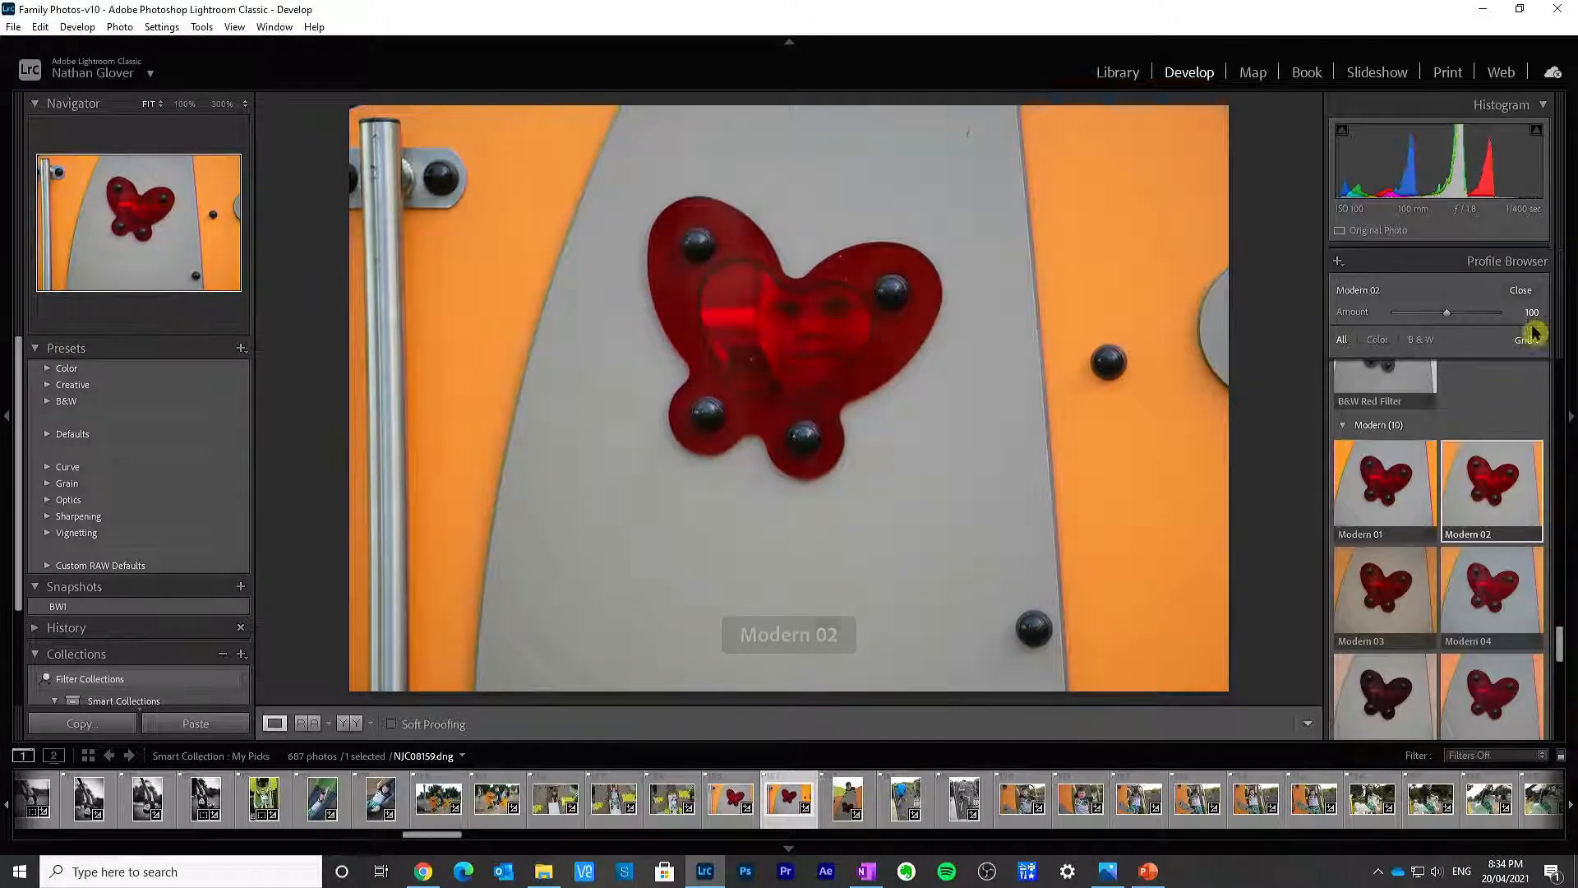
pyautogui.click(1521, 291)
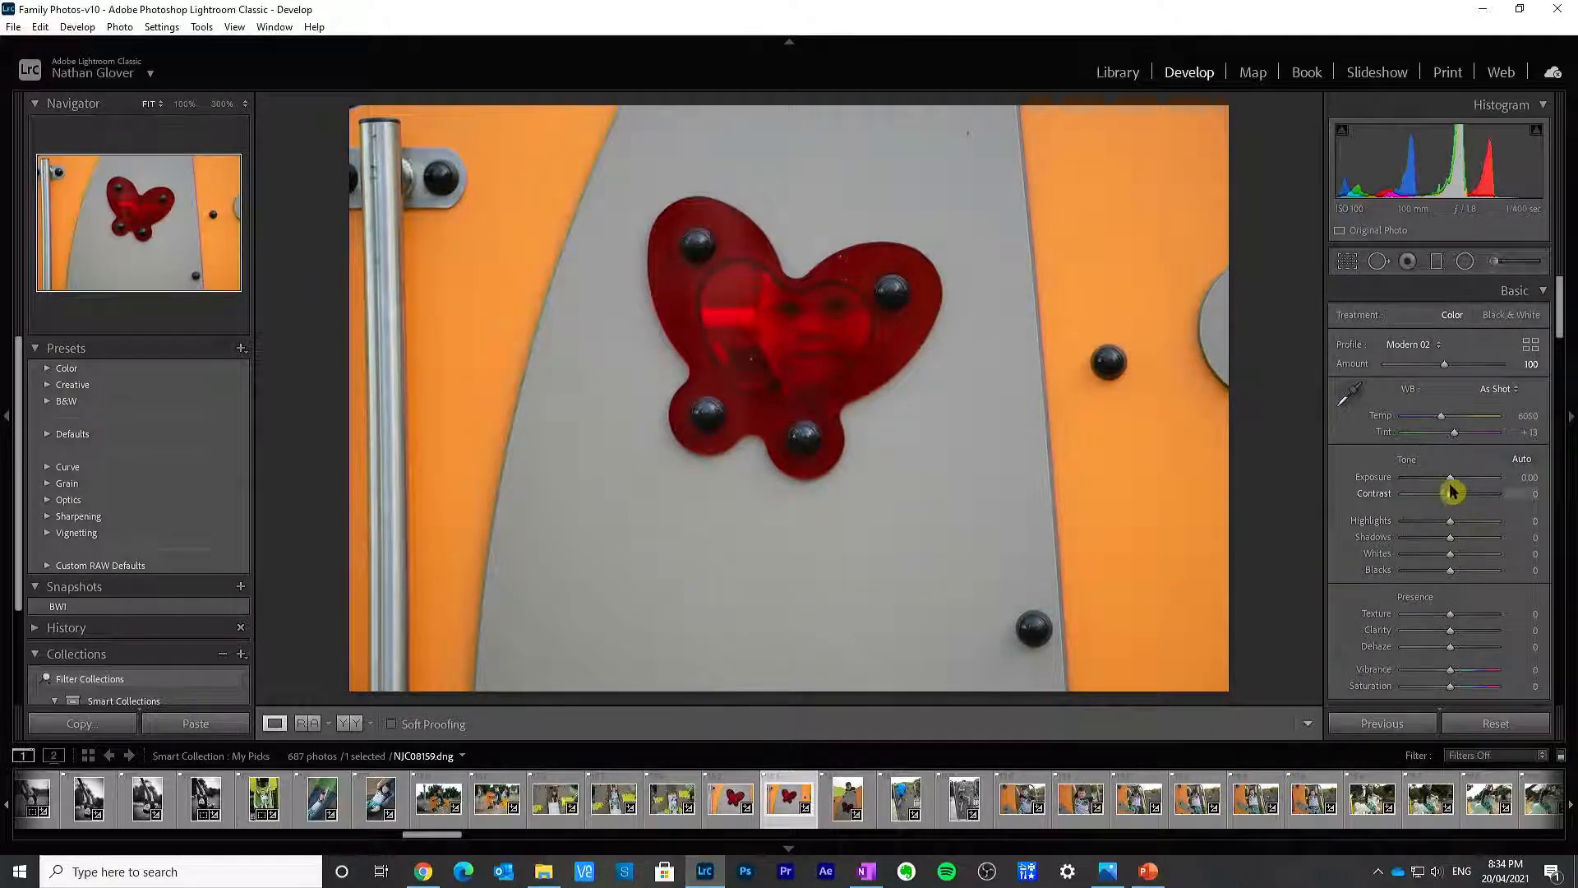
# Step: Set the photo's Exposure to +0.53, Shadows to +35 and Blacks to -25
pyautogui.moveTo(1451, 479); pyautogui.dragTo(1455, 486)
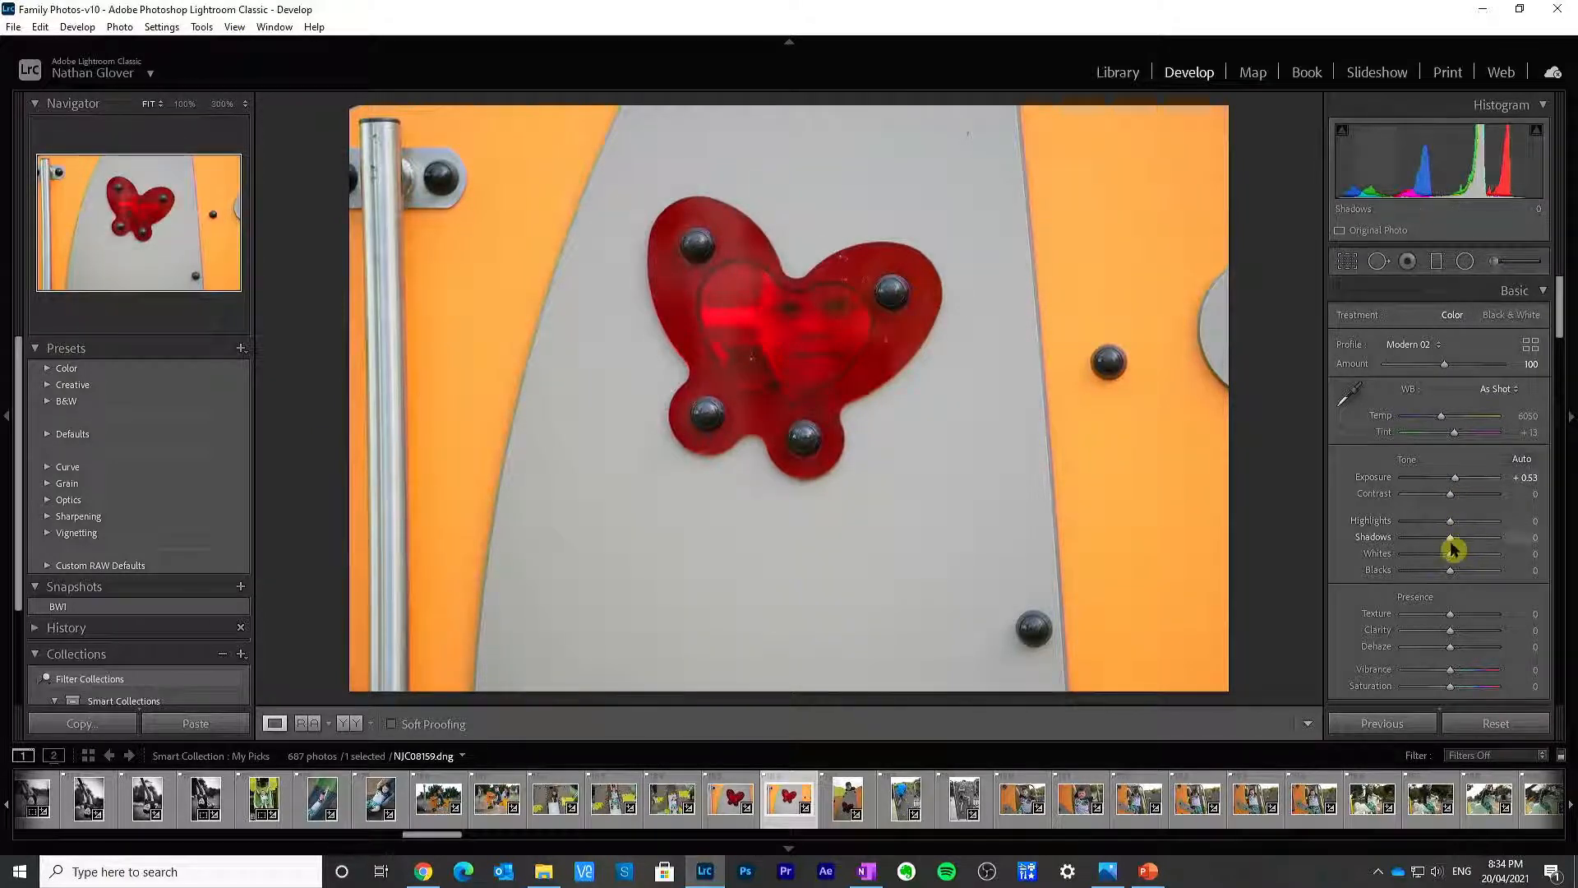
pyautogui.moveTo(1451, 542); pyautogui.dragTo(1445, 580)
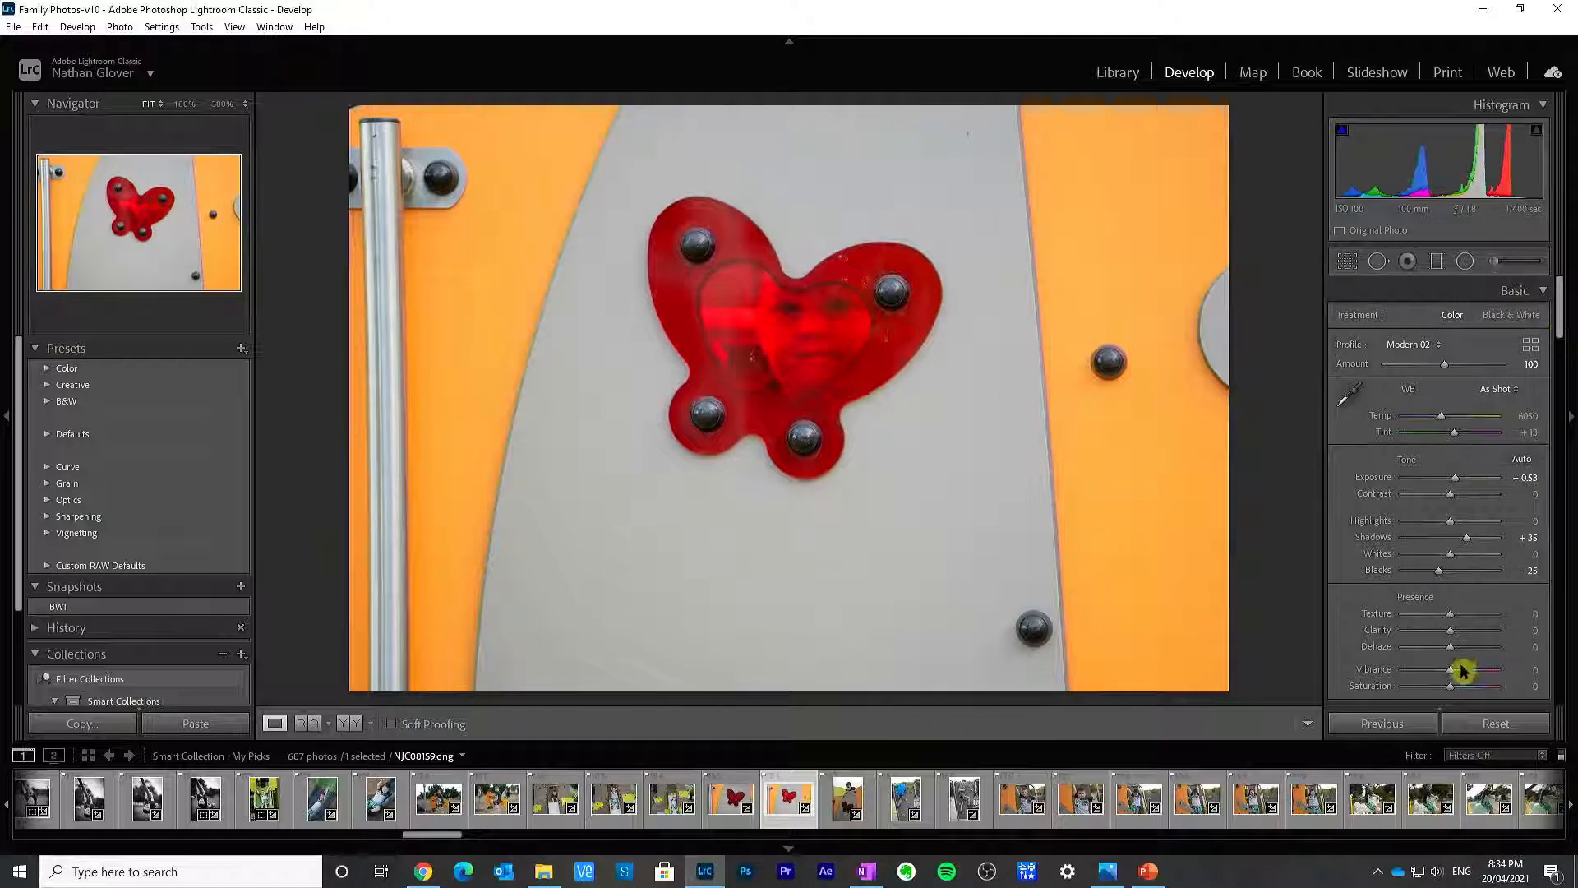
# Step: Adjust the photo's presence with Clarity at +19, Dehaze at +2 and Vibrance at +14
pyautogui.click(1468, 631)
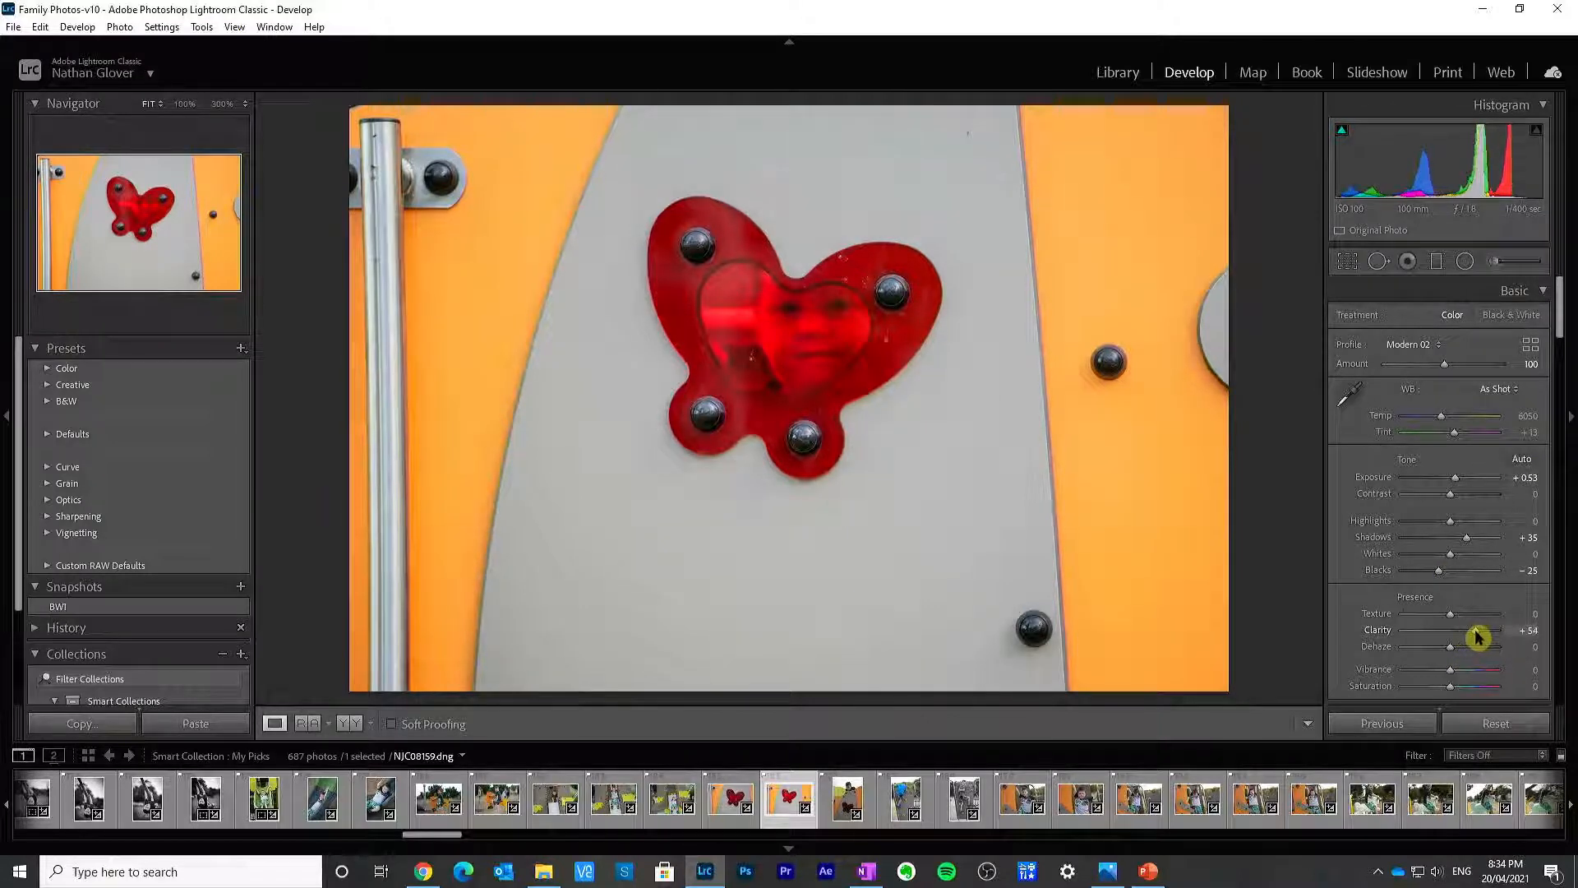
pyautogui.doubleClick(1402, 631)
pyautogui.click(1463, 631)
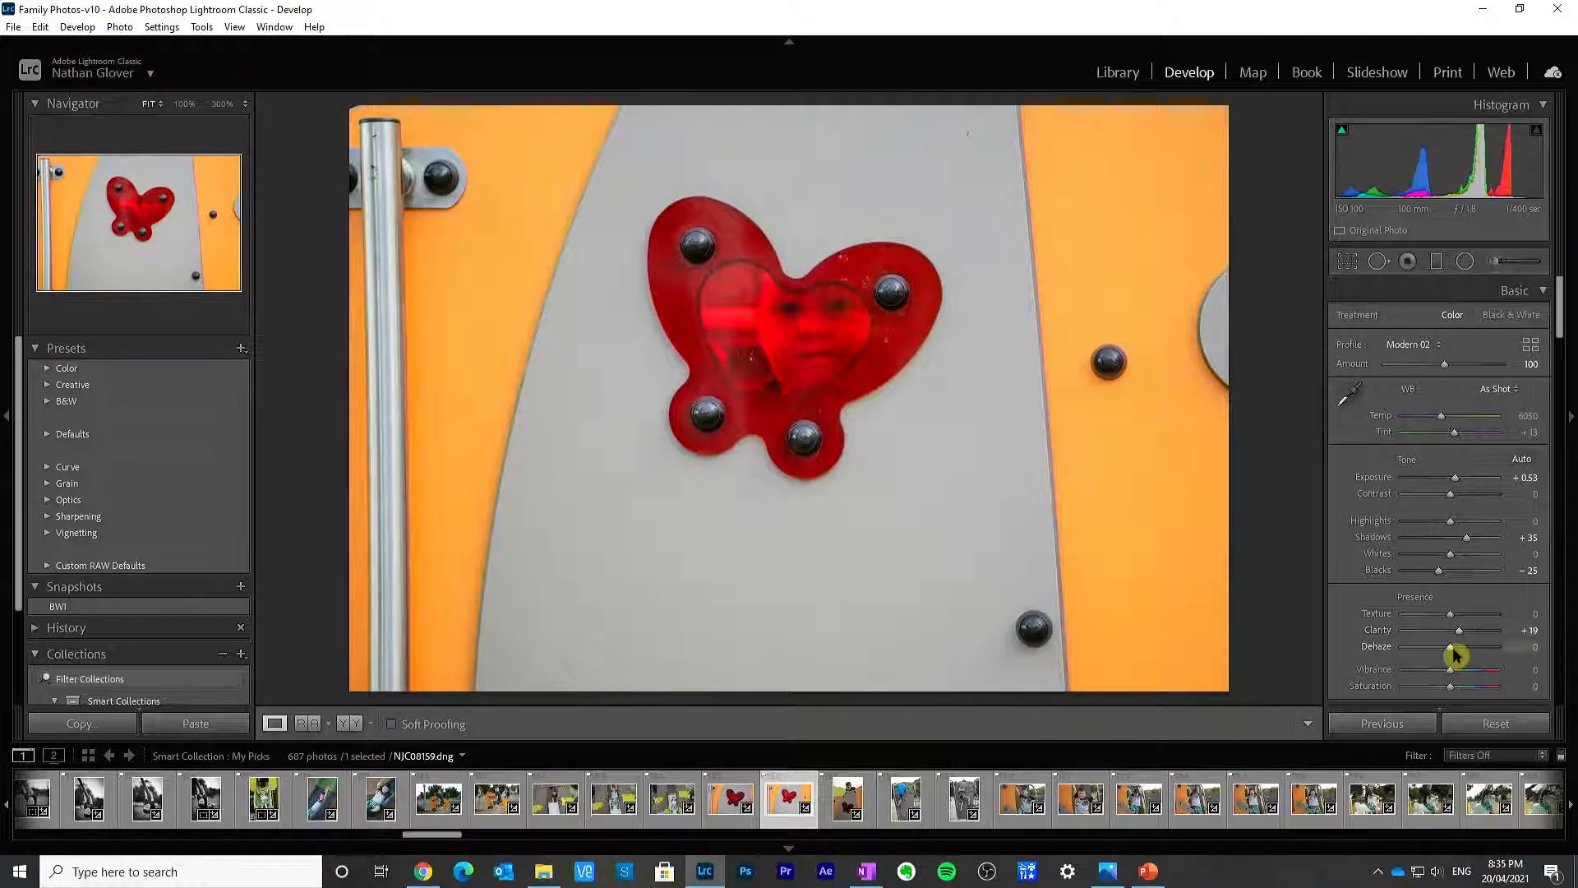
pyautogui.moveTo(1453, 652); pyautogui.dragTo(1459, 650)
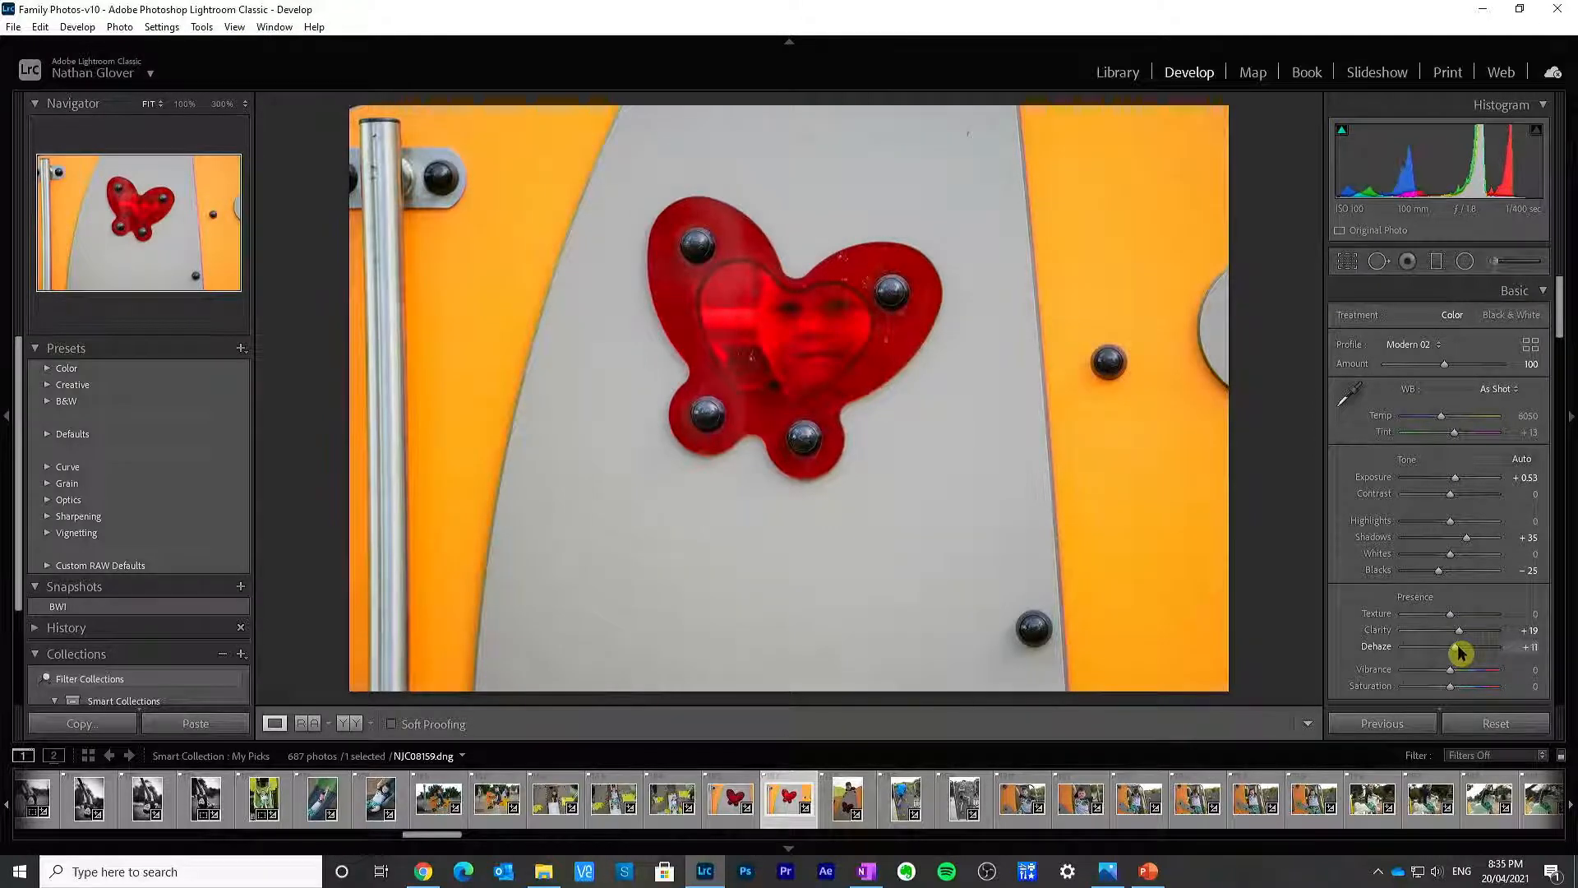
pyautogui.doubleClick(1381, 650)
pyautogui.moveTo(1453, 652); pyautogui.dragTo(1433, 678)
pyautogui.doubleClick(1388, 674)
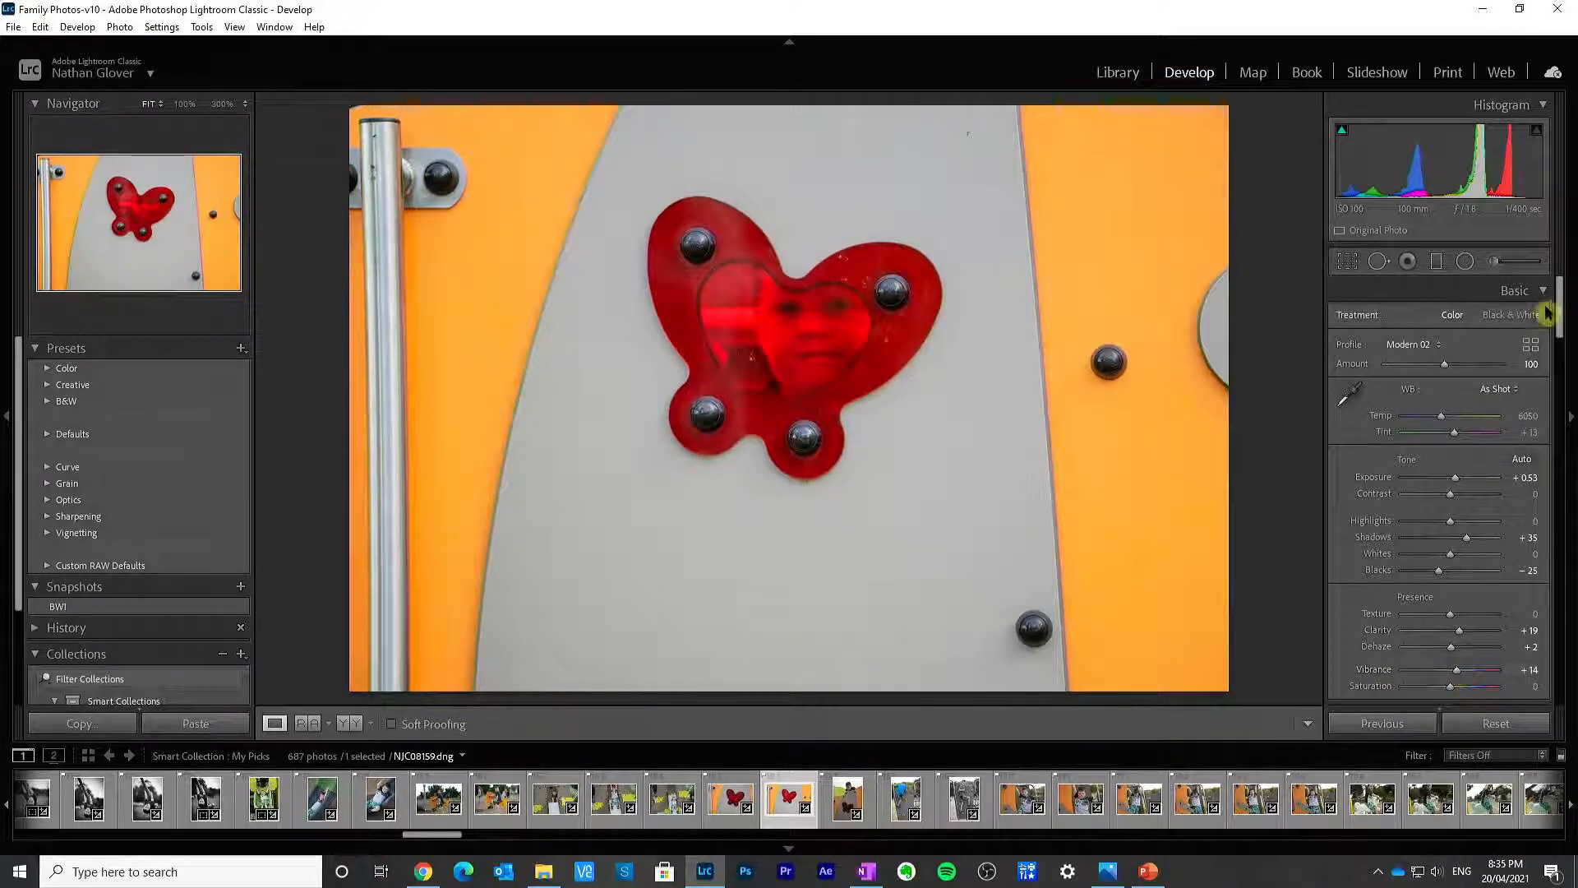
# Step: Shift the HSL hues to Red -27 and Orange +58, turning the orange side panels yellow
pyautogui.moveTo(1561, 310); pyautogui.dragTo(1564, 381)
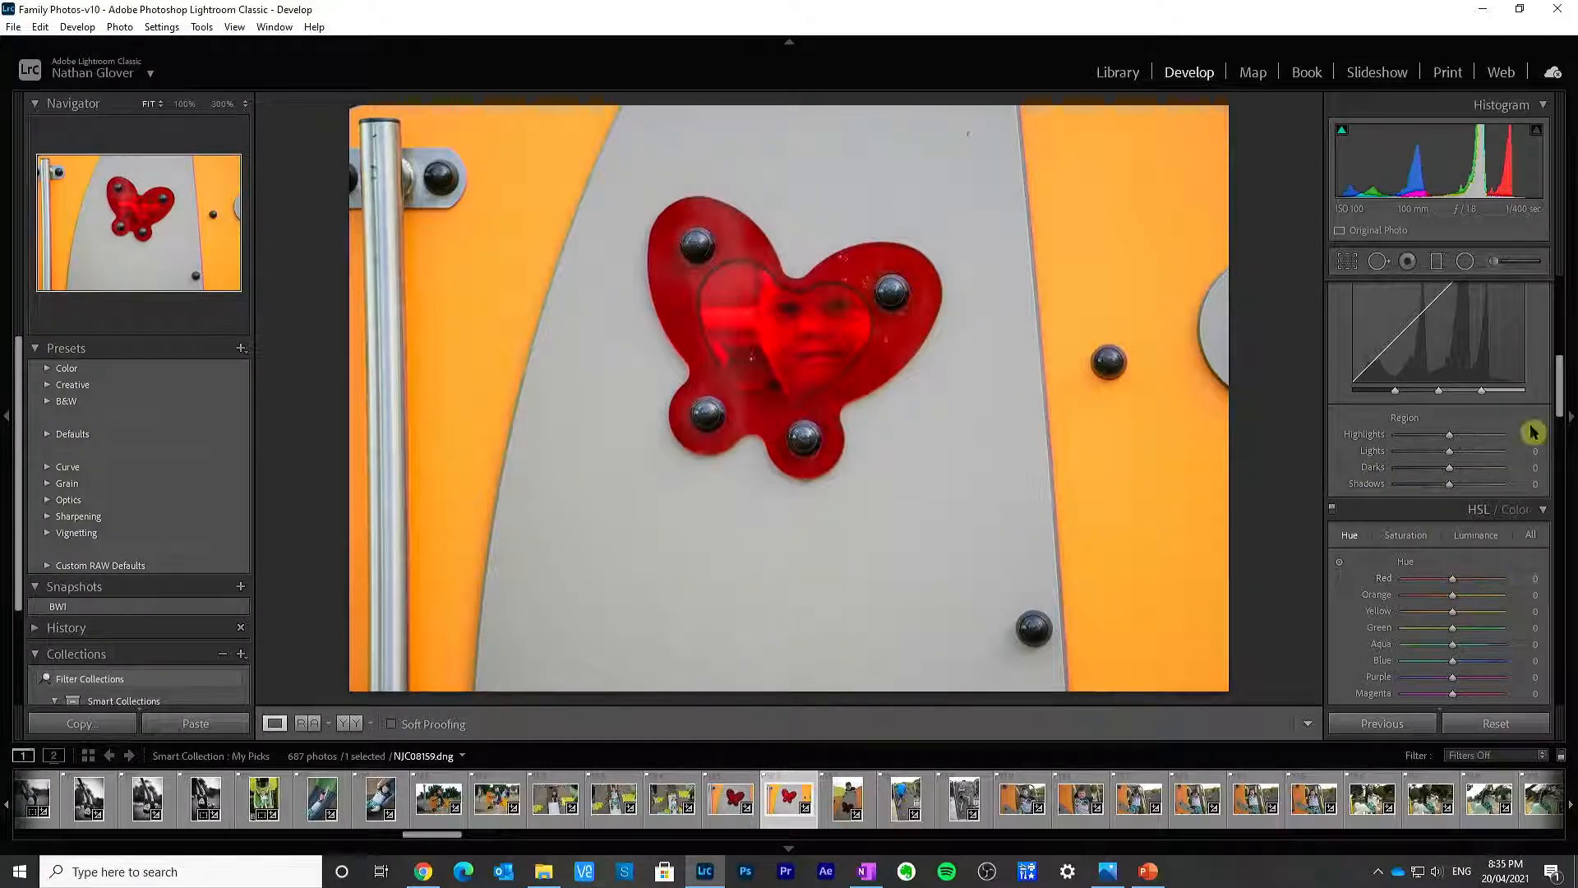
pyautogui.moveTo(1560, 395); pyautogui.dragTo(1560, 415)
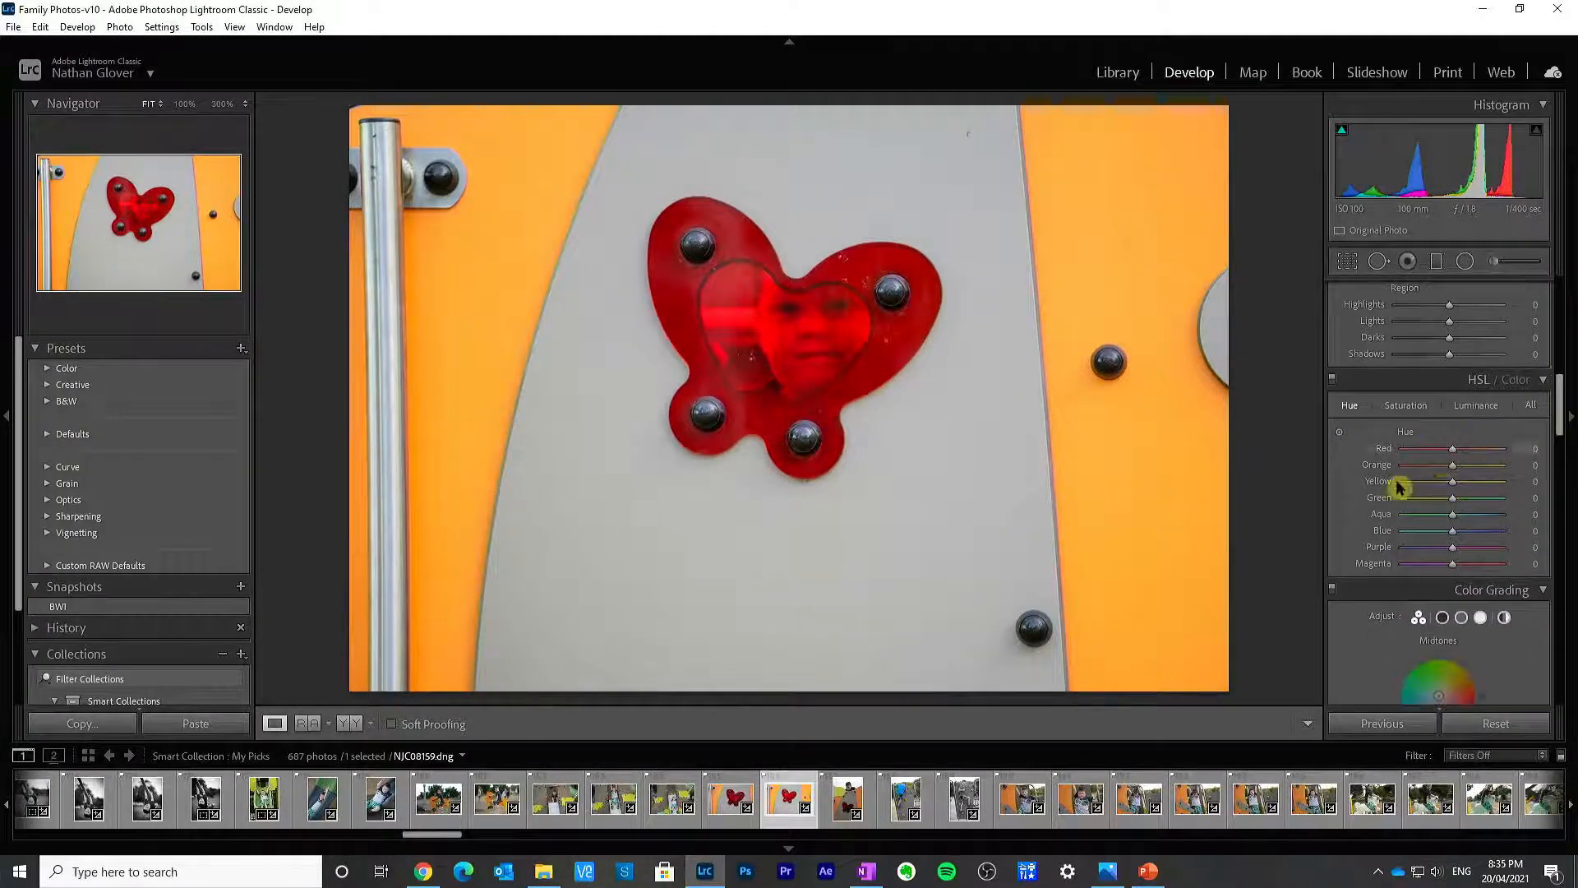
pyautogui.moveTo(1456, 453); pyautogui.dragTo(1512, 478)
pyautogui.doubleClick(1388, 450)
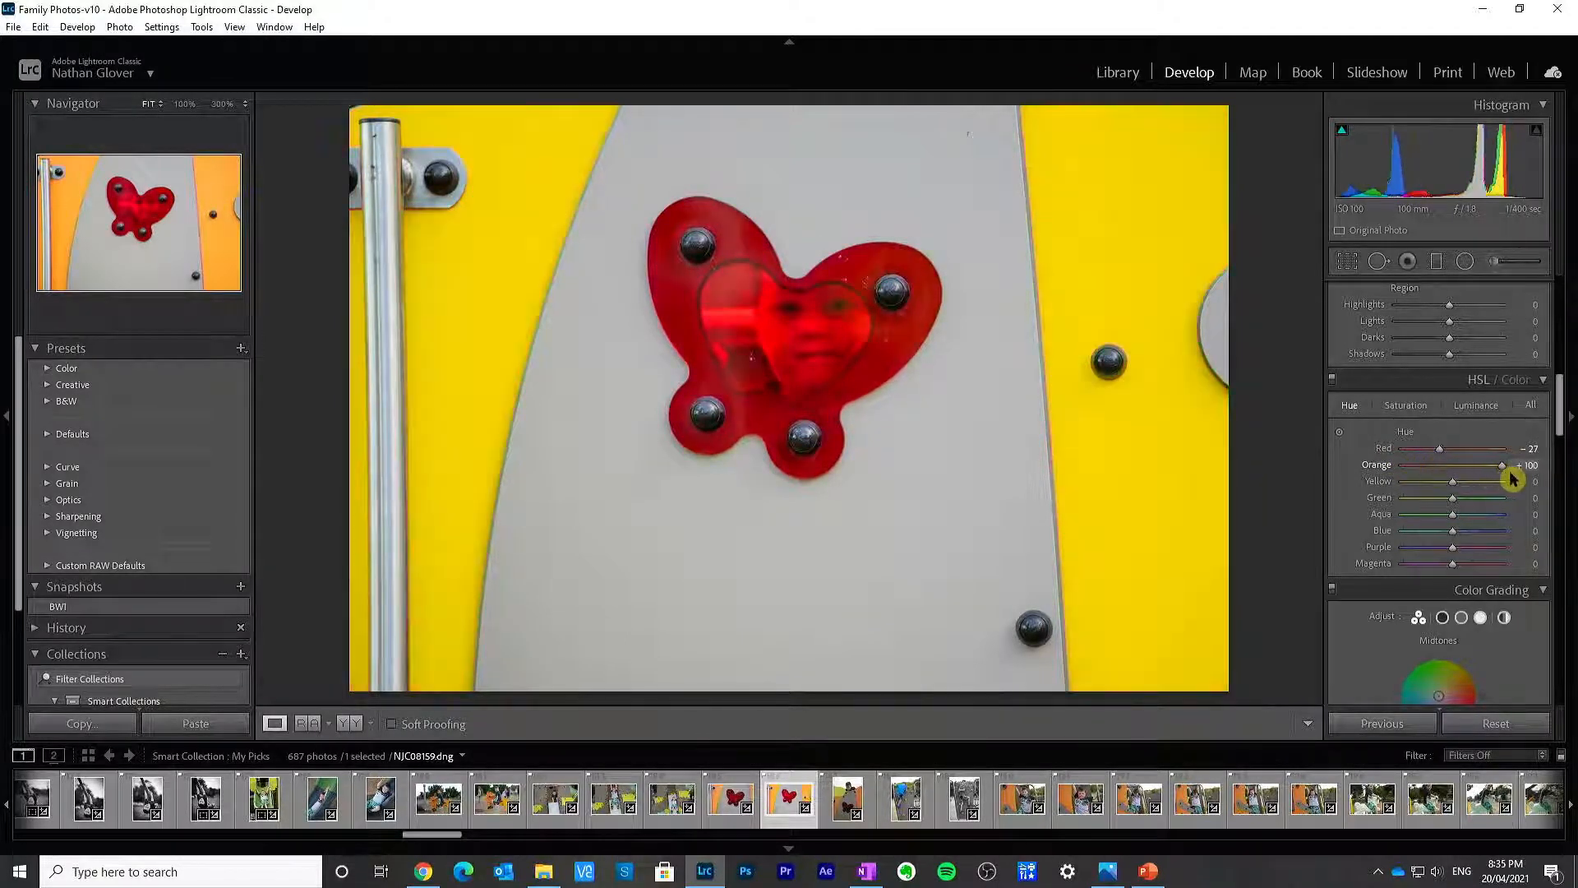
pyautogui.doubleClick(1387, 471)
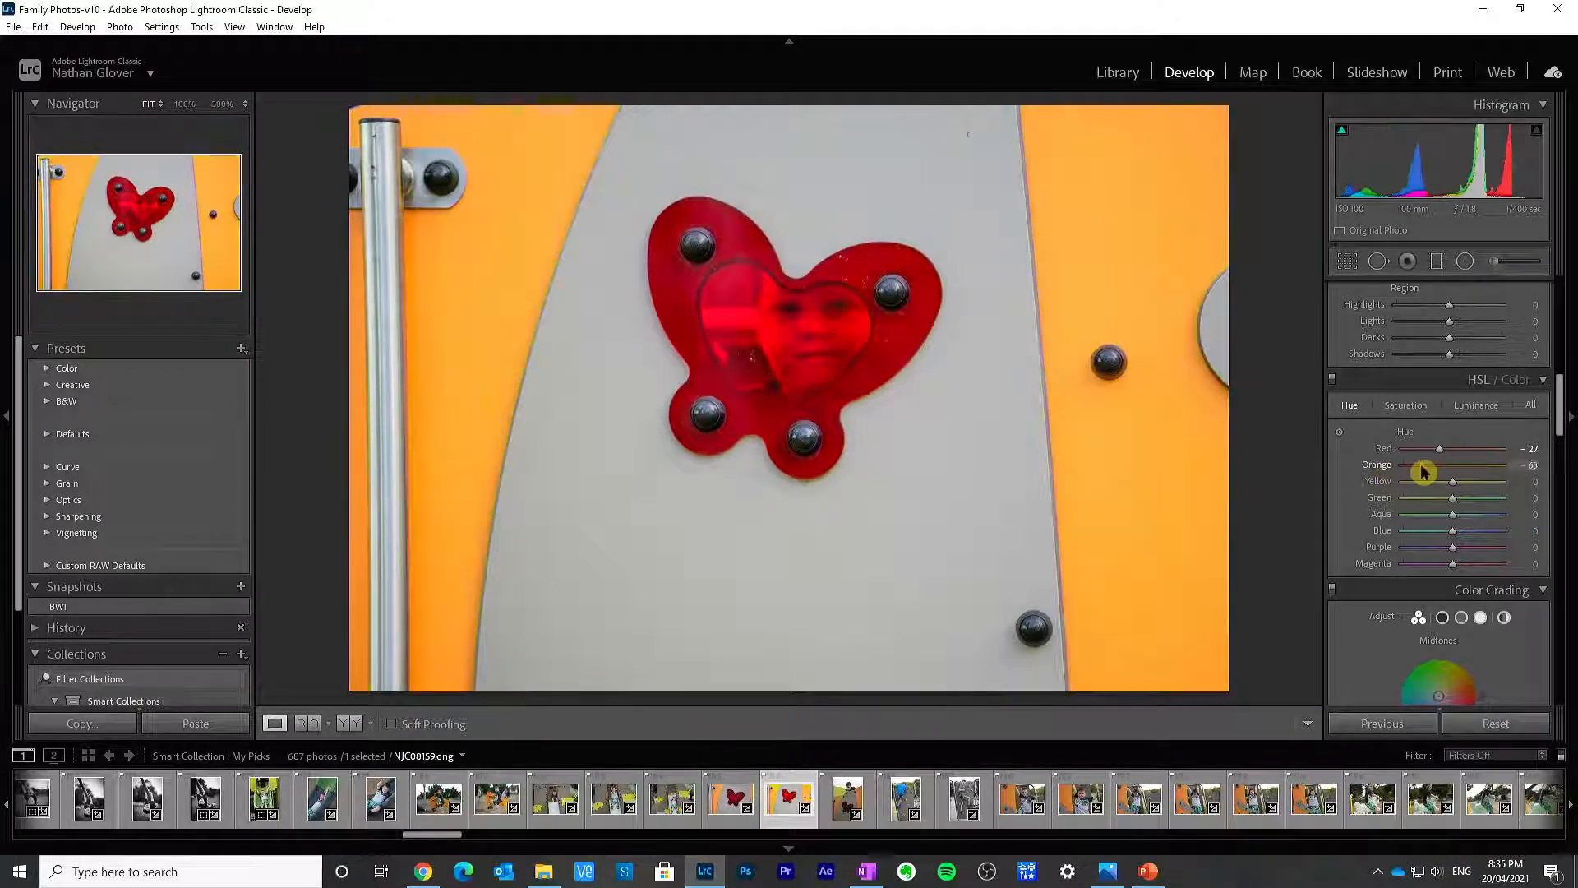
pyautogui.moveTo(1421, 469); pyautogui.dragTo(1402, 470)
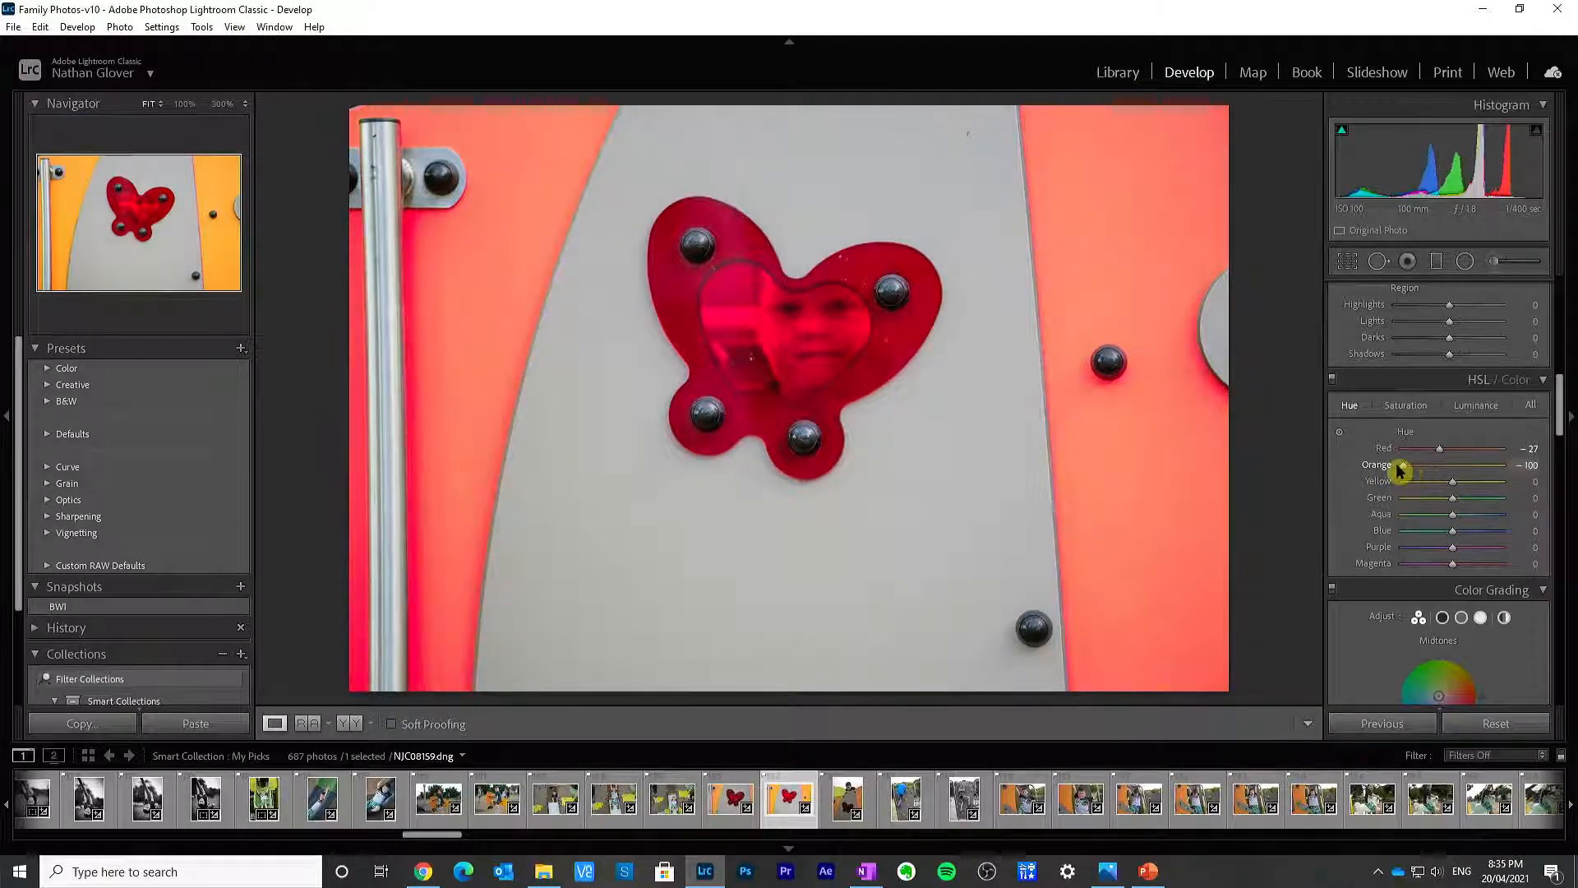
pyautogui.doubleClick(1381, 465)
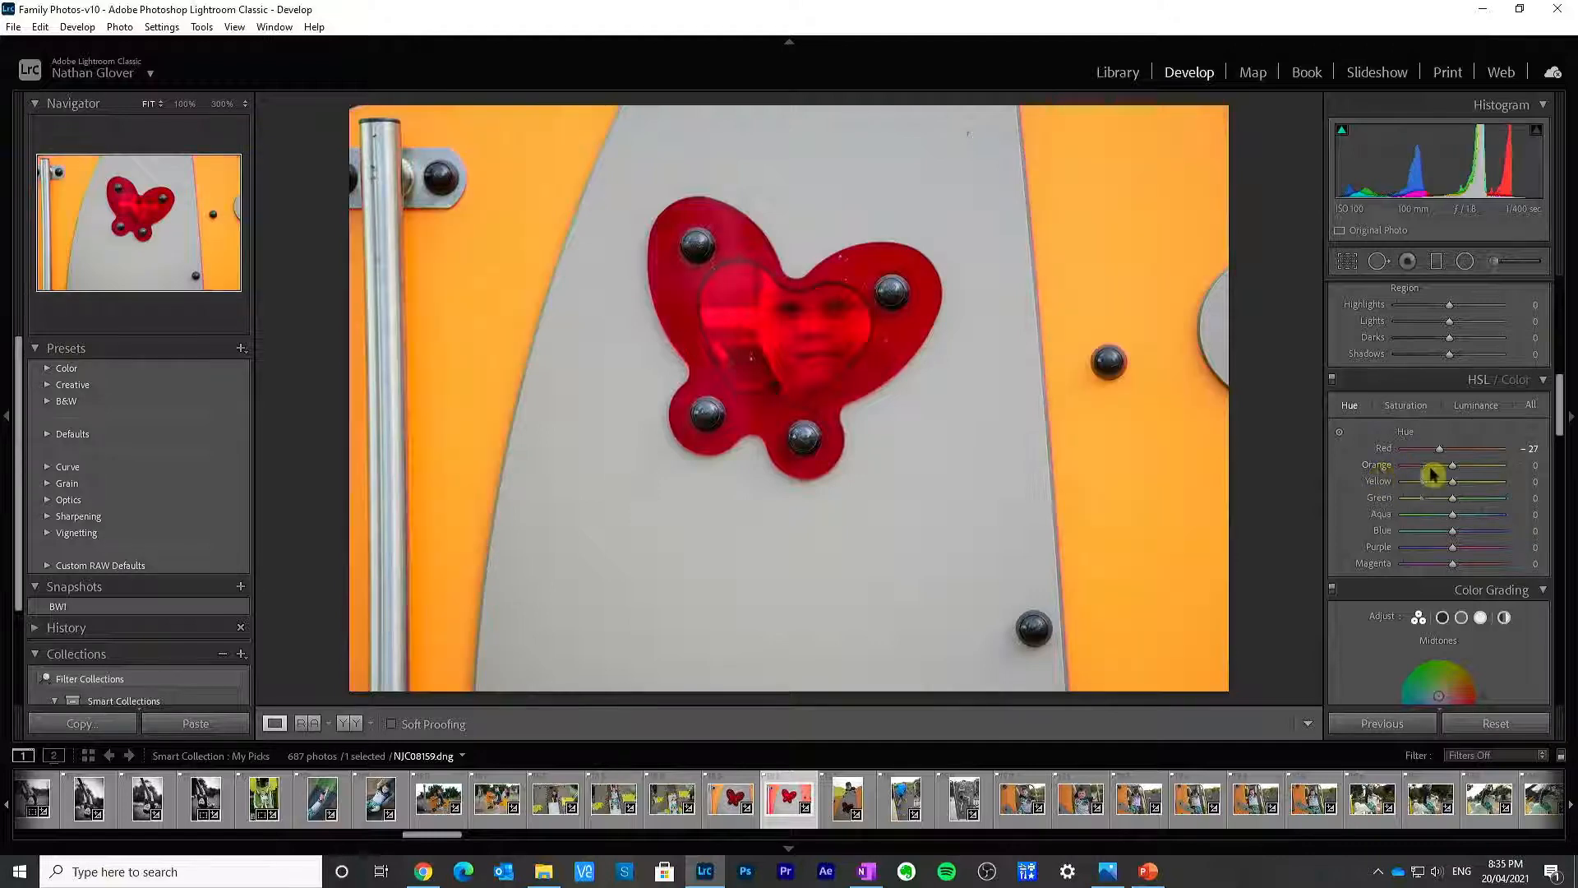
pyautogui.moveTo(1453, 470)
pyautogui.mouseDown()
pyautogui.moveTo(1484, 471)
pyautogui.moveTo(1478, 488)
pyautogui.moveTo(1388, 490)
pyautogui.moveTo(1494, 490)
pyautogui.moveTo(1433, 489)
pyautogui.moveTo(1459, 490)
pyautogui.mouseUp()
# Step: Try hue shifts for Yellow, Green, Aqua, Blue, Purple and Magenta, and reset each one to zero
pyautogui.doubleClick(1386, 483)
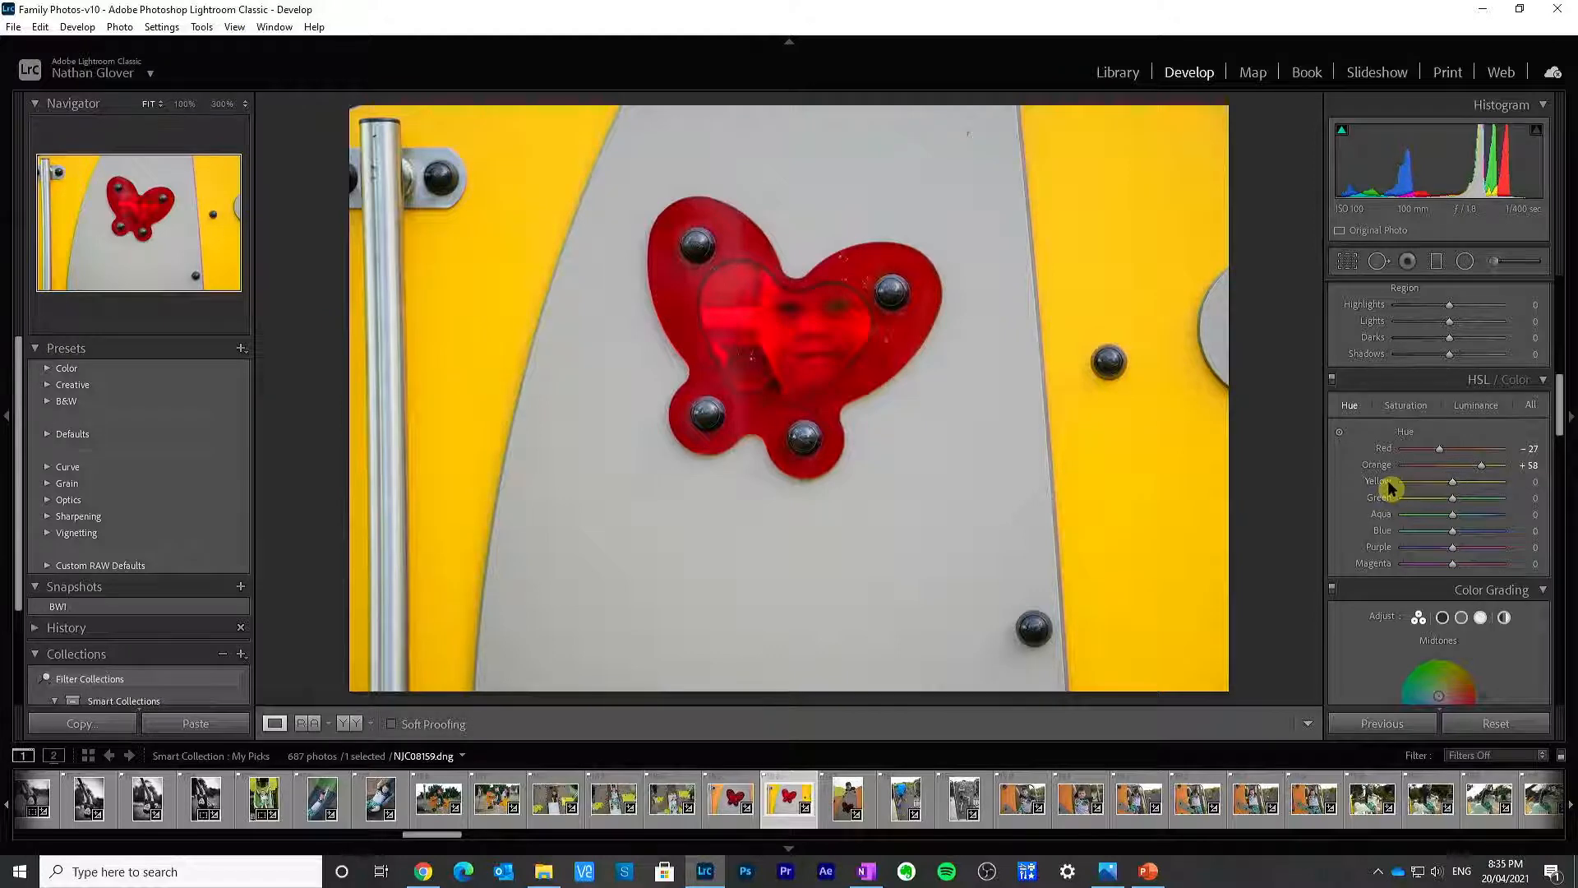
pyautogui.moveTo(1458, 505); pyautogui.dragTo(1515, 567)
pyautogui.doubleClick(1389, 499)
pyautogui.doubleClick(1385, 516)
pyautogui.doubleClick(1382, 533)
pyautogui.doubleClick(1378, 547)
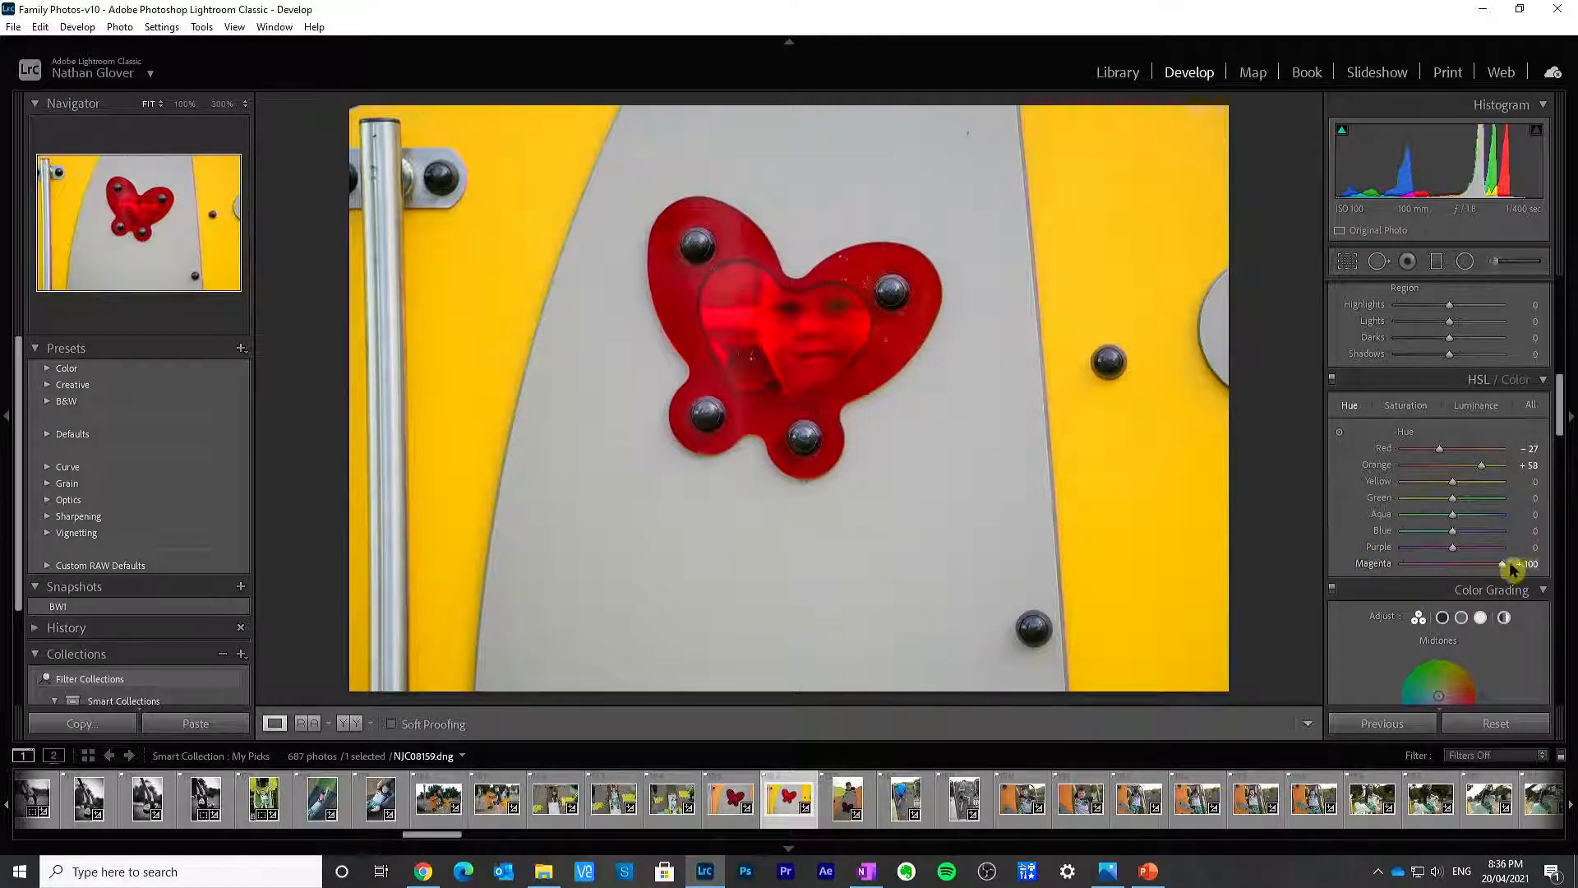
pyautogui.doubleClick(1381, 564)
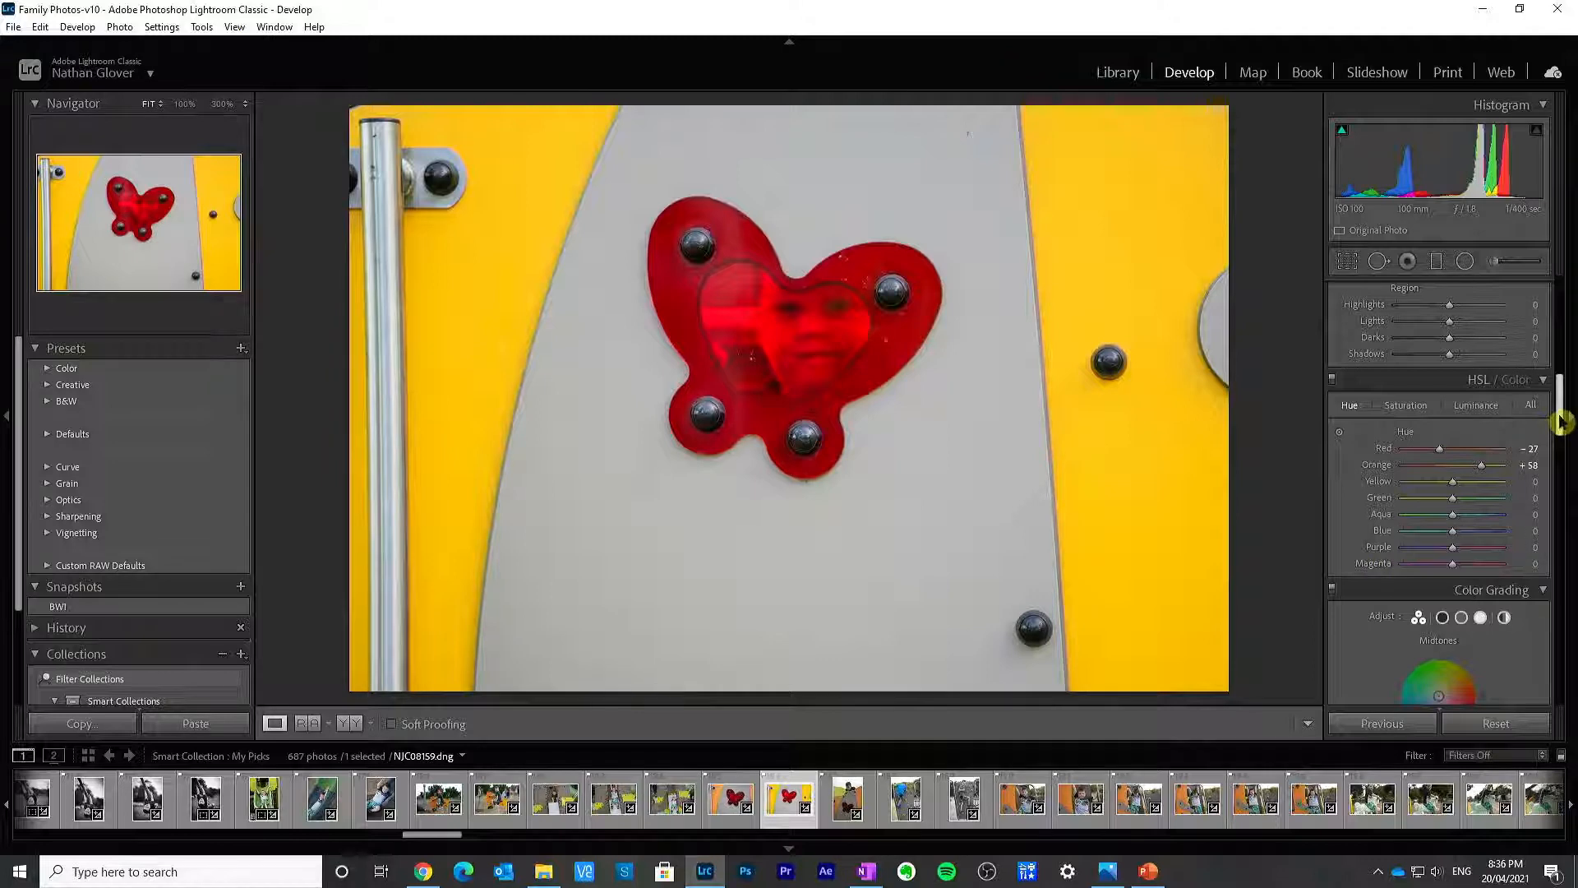
# Step: Adjust the tone curve regions by setting Darks to +23 and Shadows to -6
pyautogui.moveTo(1560, 422); pyautogui.dragTo(1560, 415)
pyautogui.moveTo(1452, 393)
pyautogui.mouseDown()
pyautogui.moveTo(1434, 391)
pyautogui.moveTo(1468, 397)
pyautogui.moveTo(1381, 409)
pyautogui.moveTo(1451, 413)
pyautogui.mouseUp()
pyautogui.doubleClick(1374, 390)
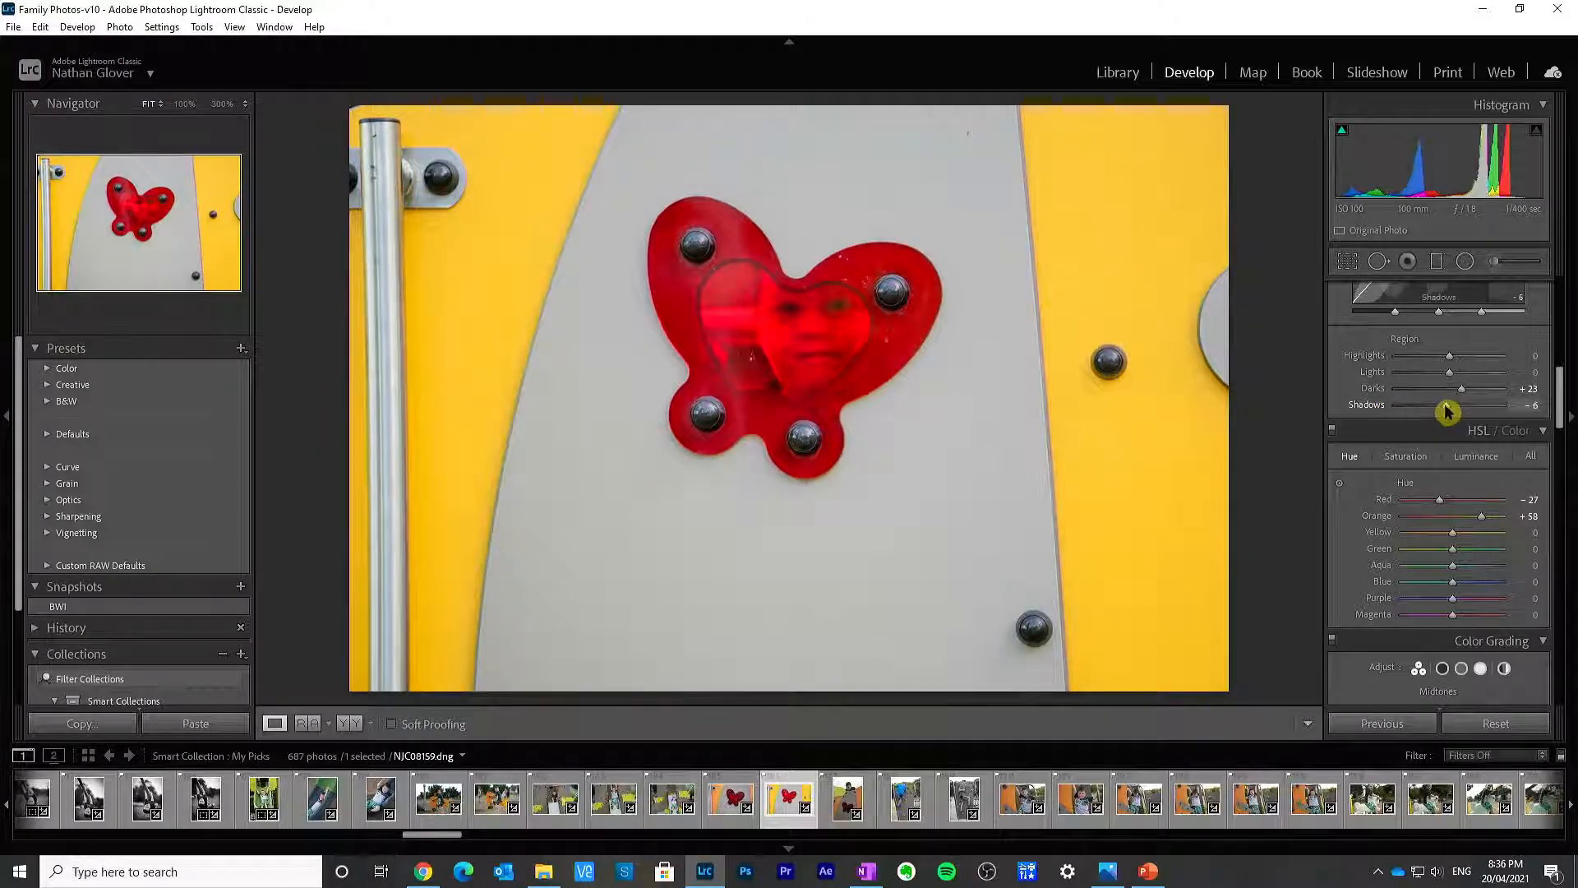
pyautogui.moveTo(1561, 397); pyautogui.dragTo(1561, 307)
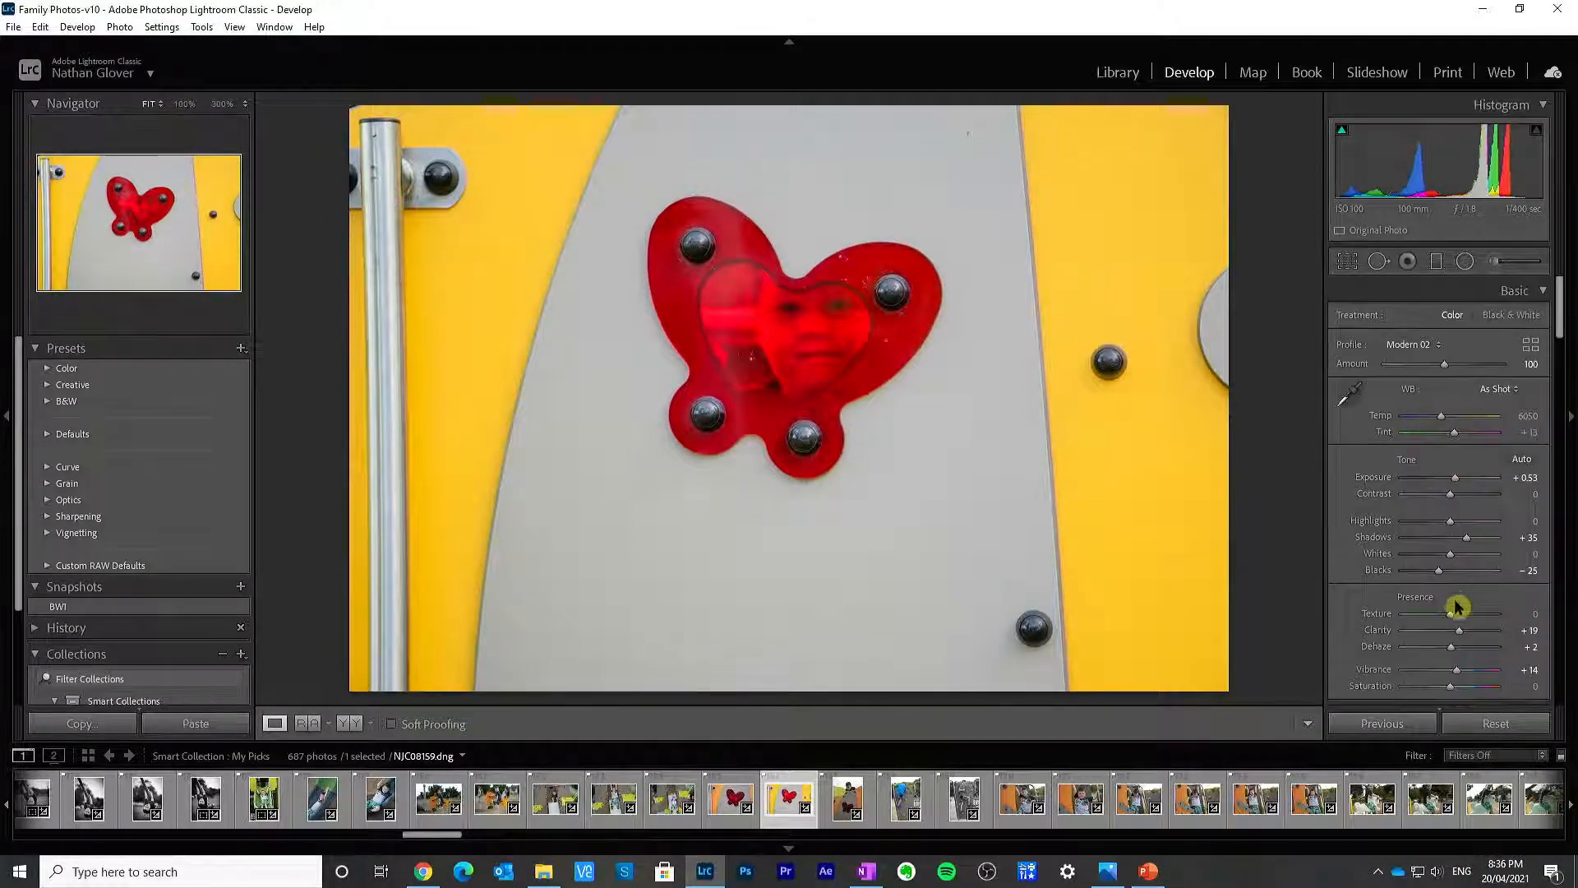
# Step: Set Texture to +23, and straighten the photo in Crop & Straighten by aligning it to the vertical metal pole
pyautogui.moveTo(1470, 619); pyautogui.dragTo(1386, 623)
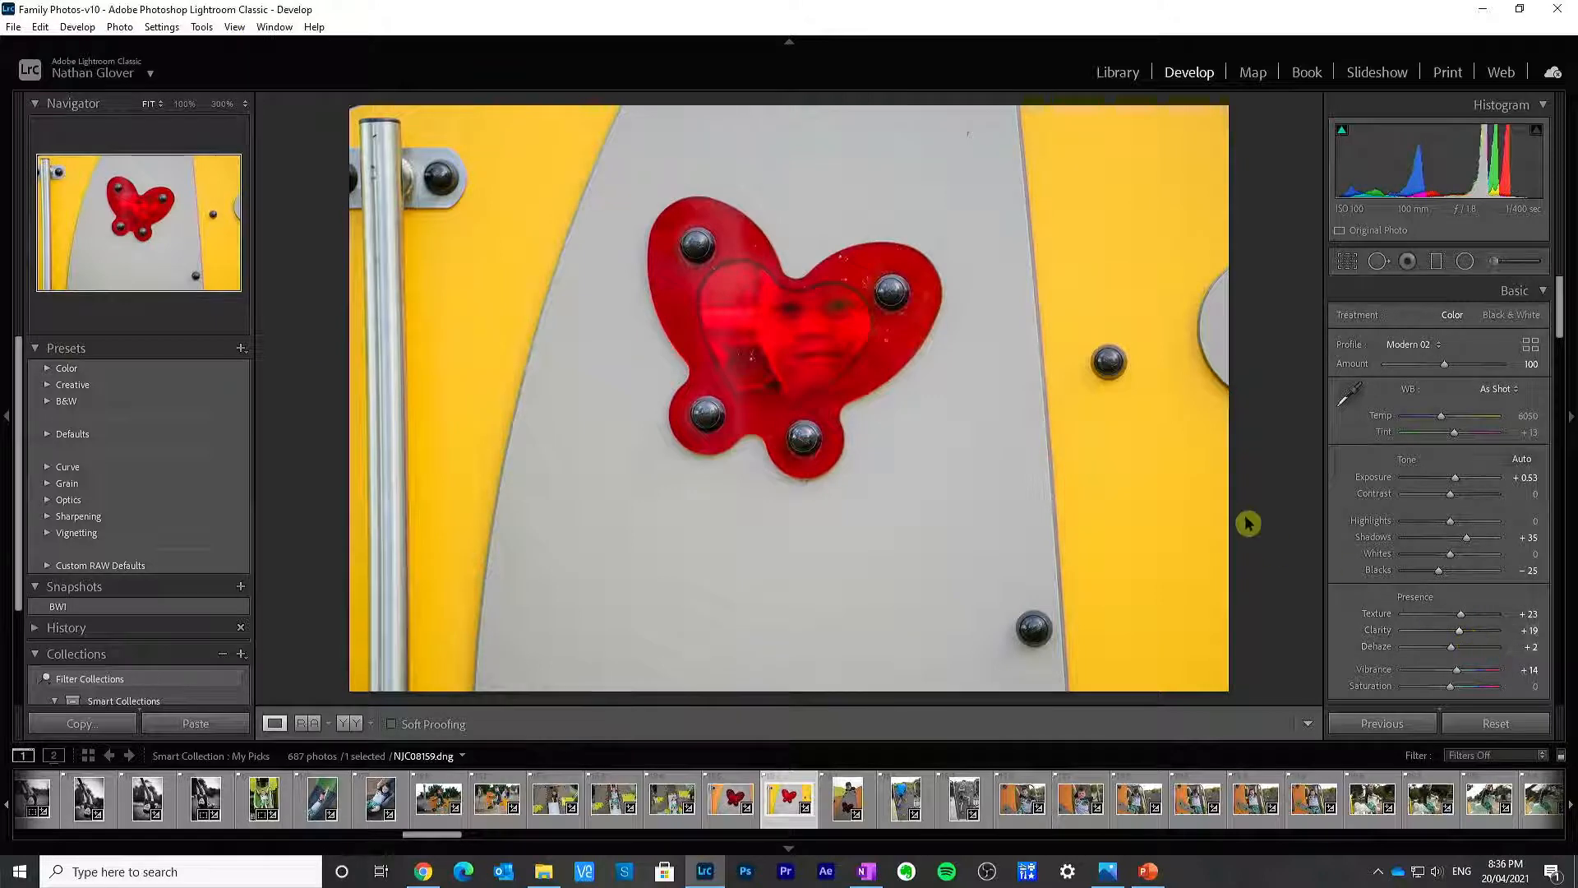
pyautogui.click(1345, 261)
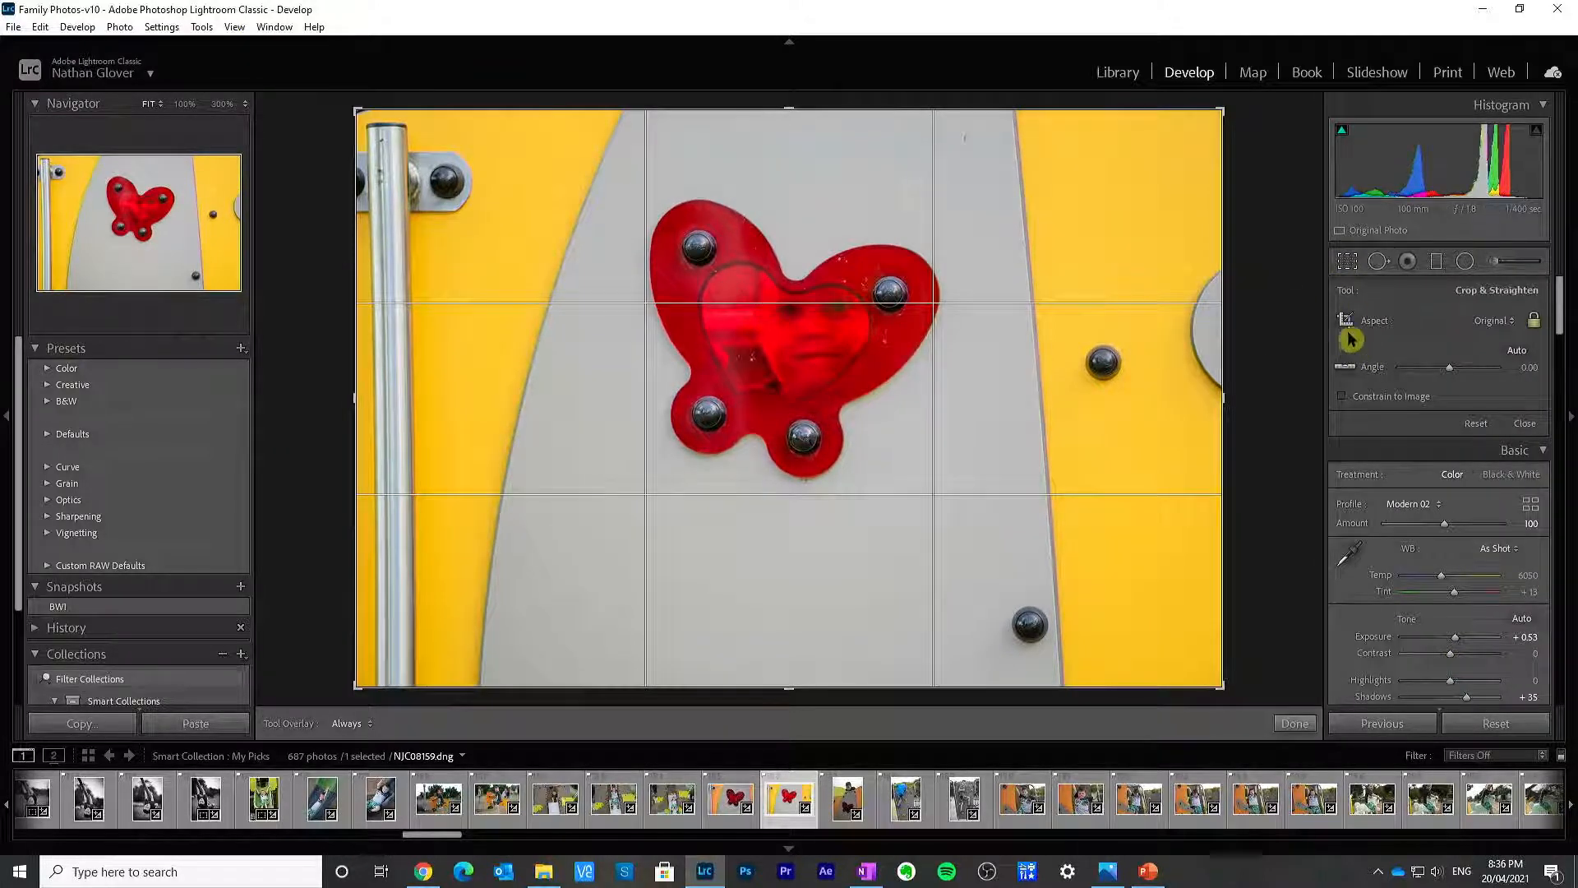
pyautogui.click(1346, 368)
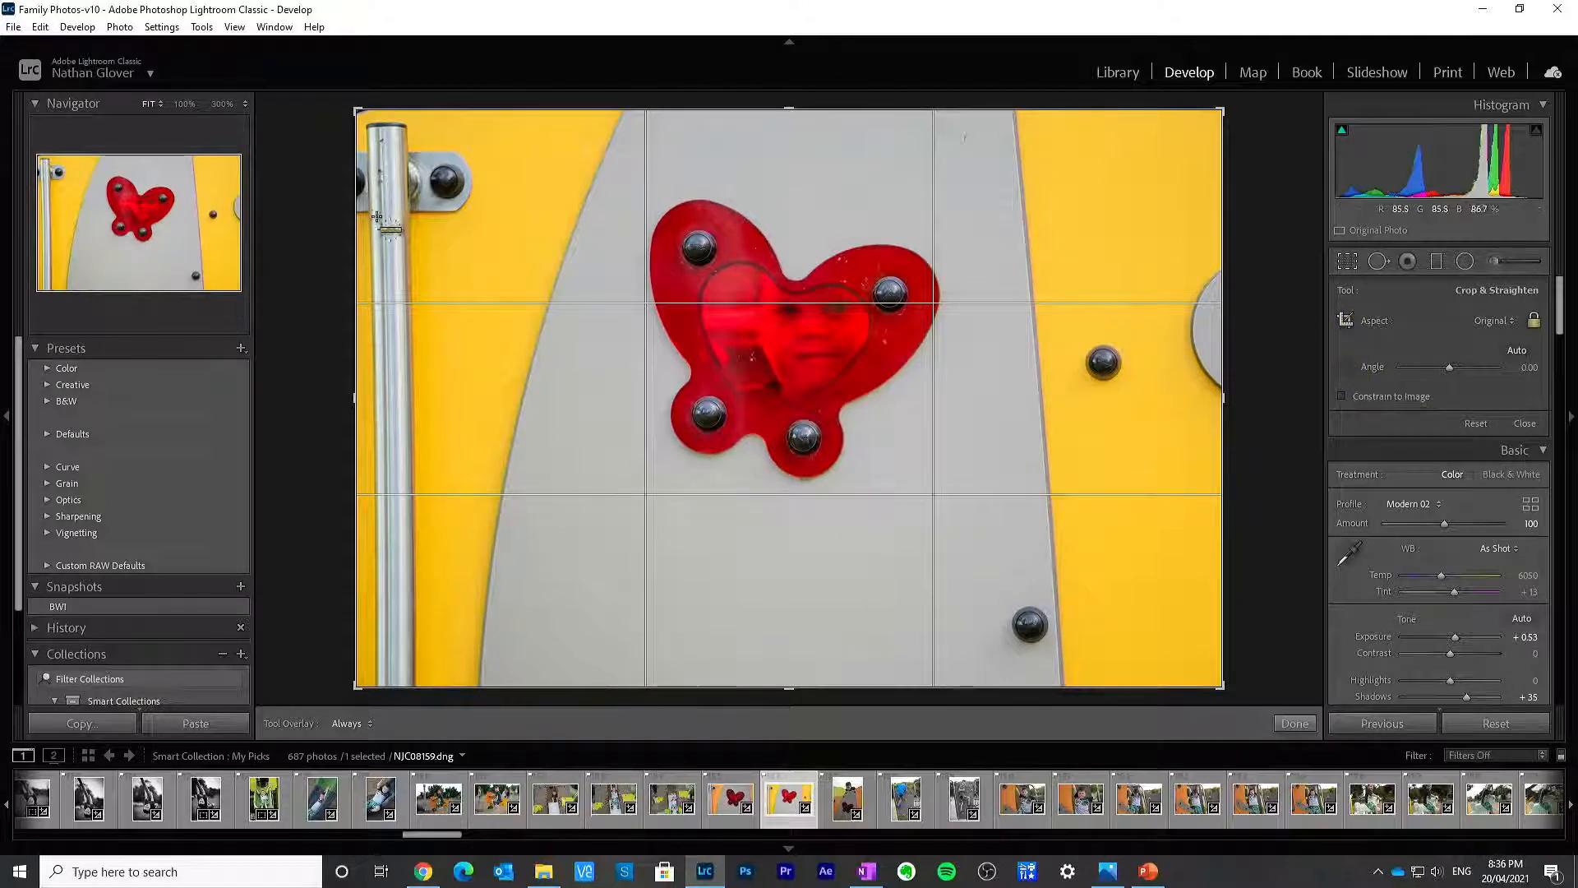
pyautogui.moveTo(368, 263); pyautogui.dragTo(378, 682)
pyautogui.click(1306, 730)
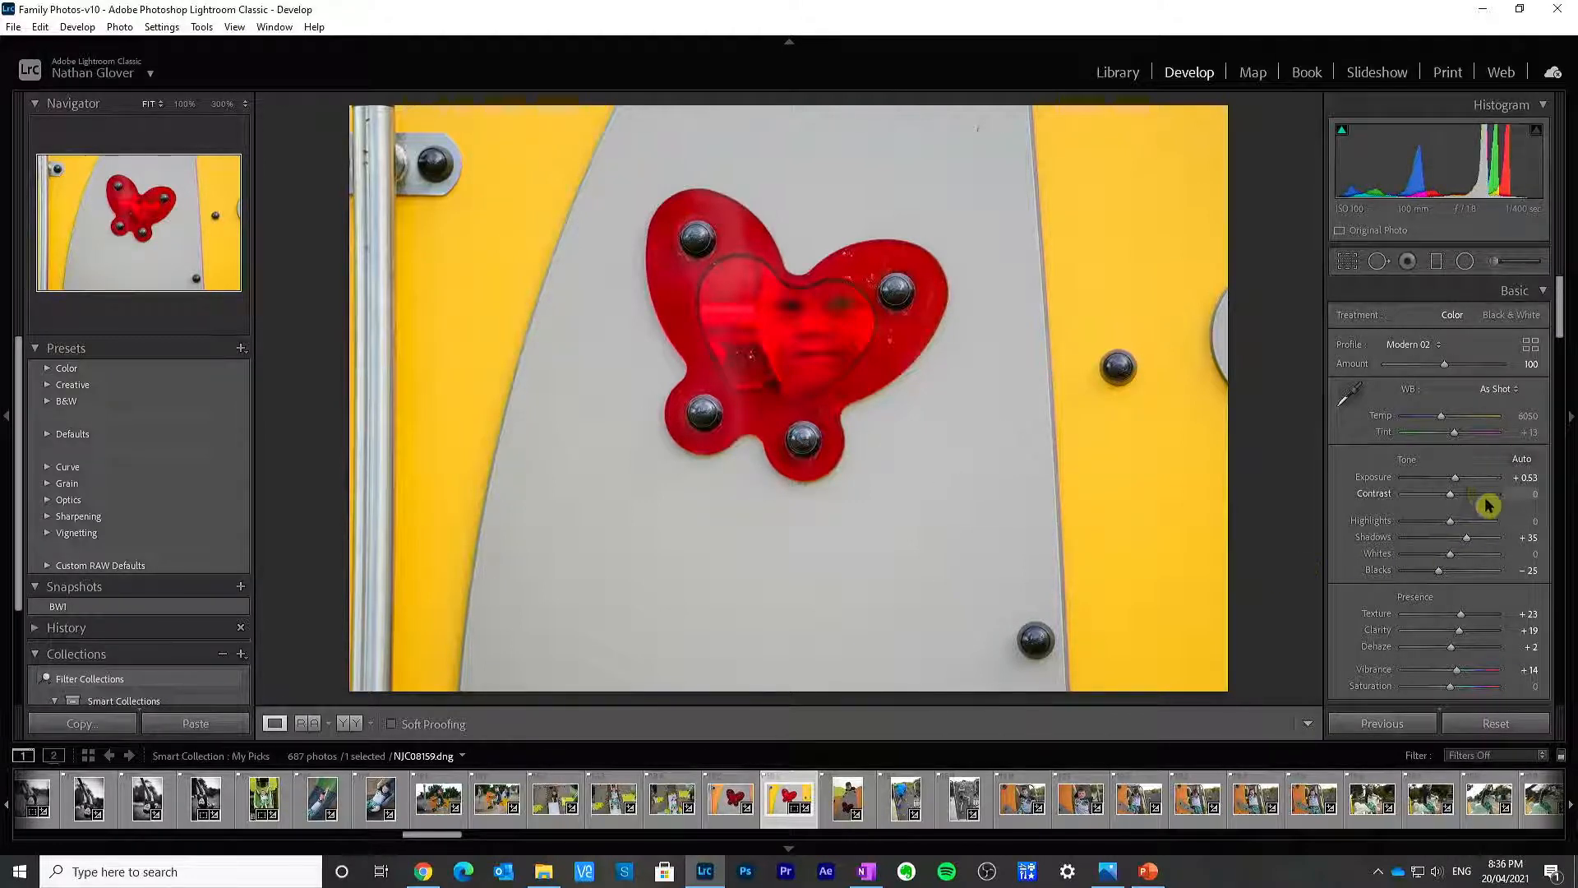
# Step: Try an Exposure of 0.45 and undo the change
pyautogui.click(1524, 477)
pyautogui.write('0.45')
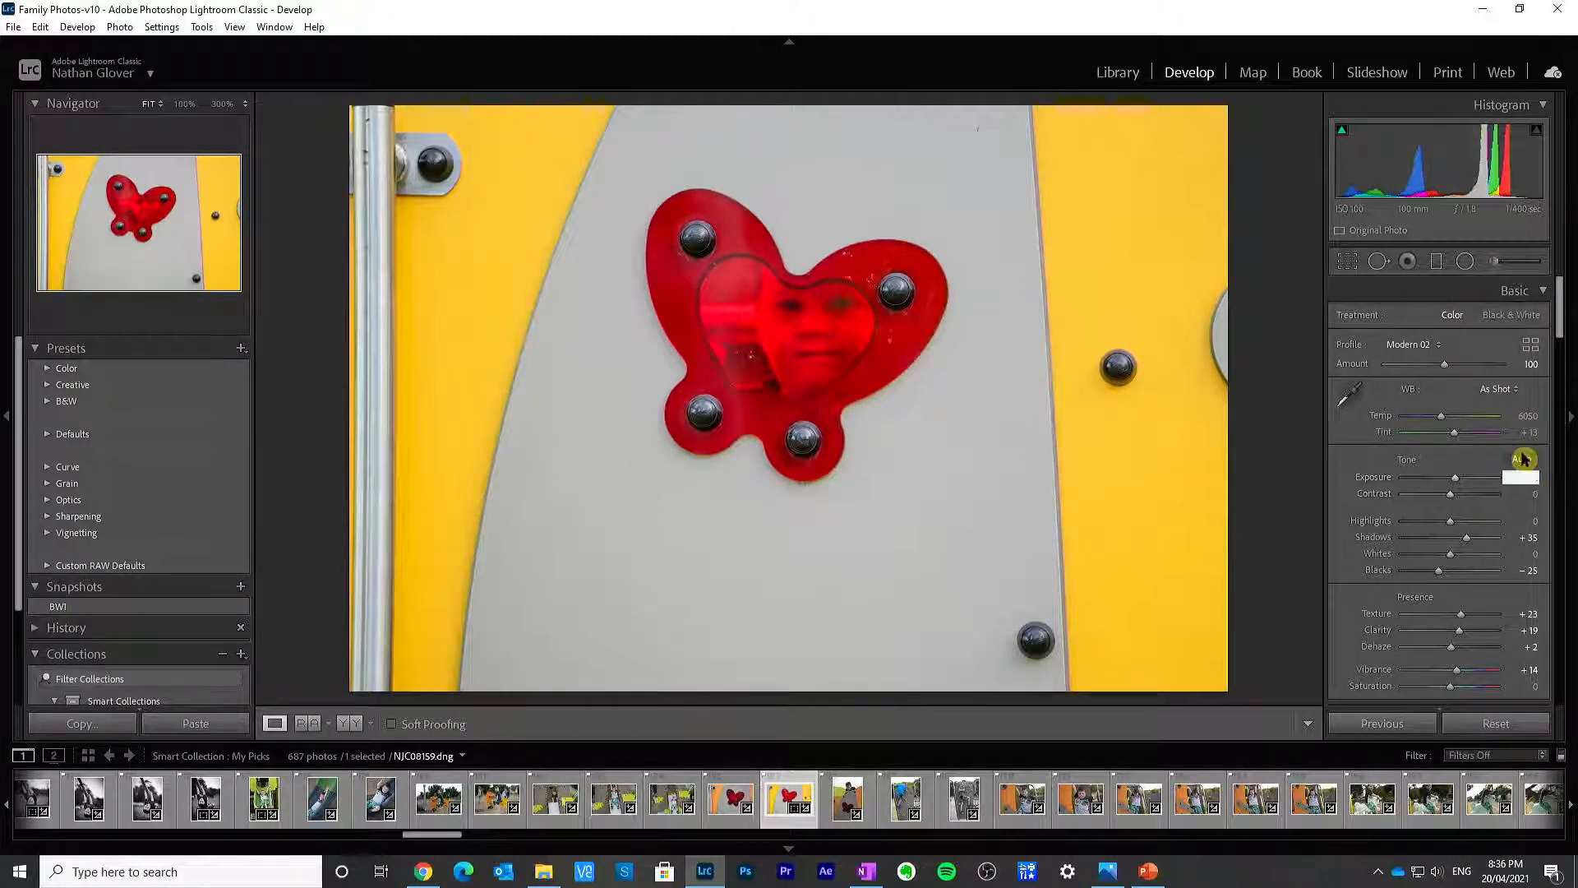
pyautogui.press('Return')
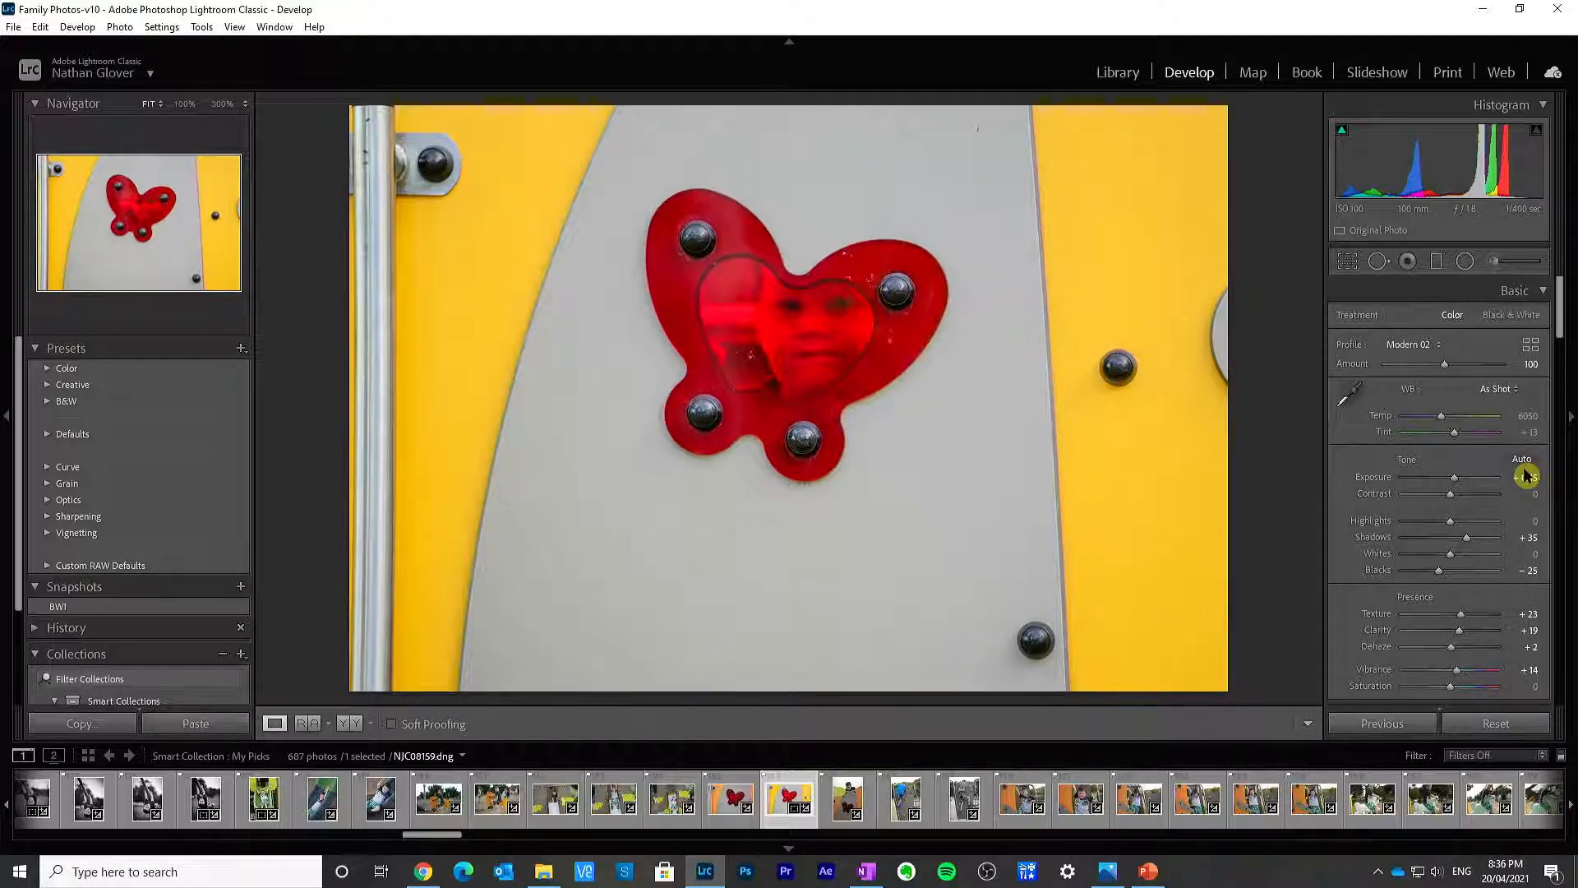
pyautogui.hotkey('ctrl', 'z')
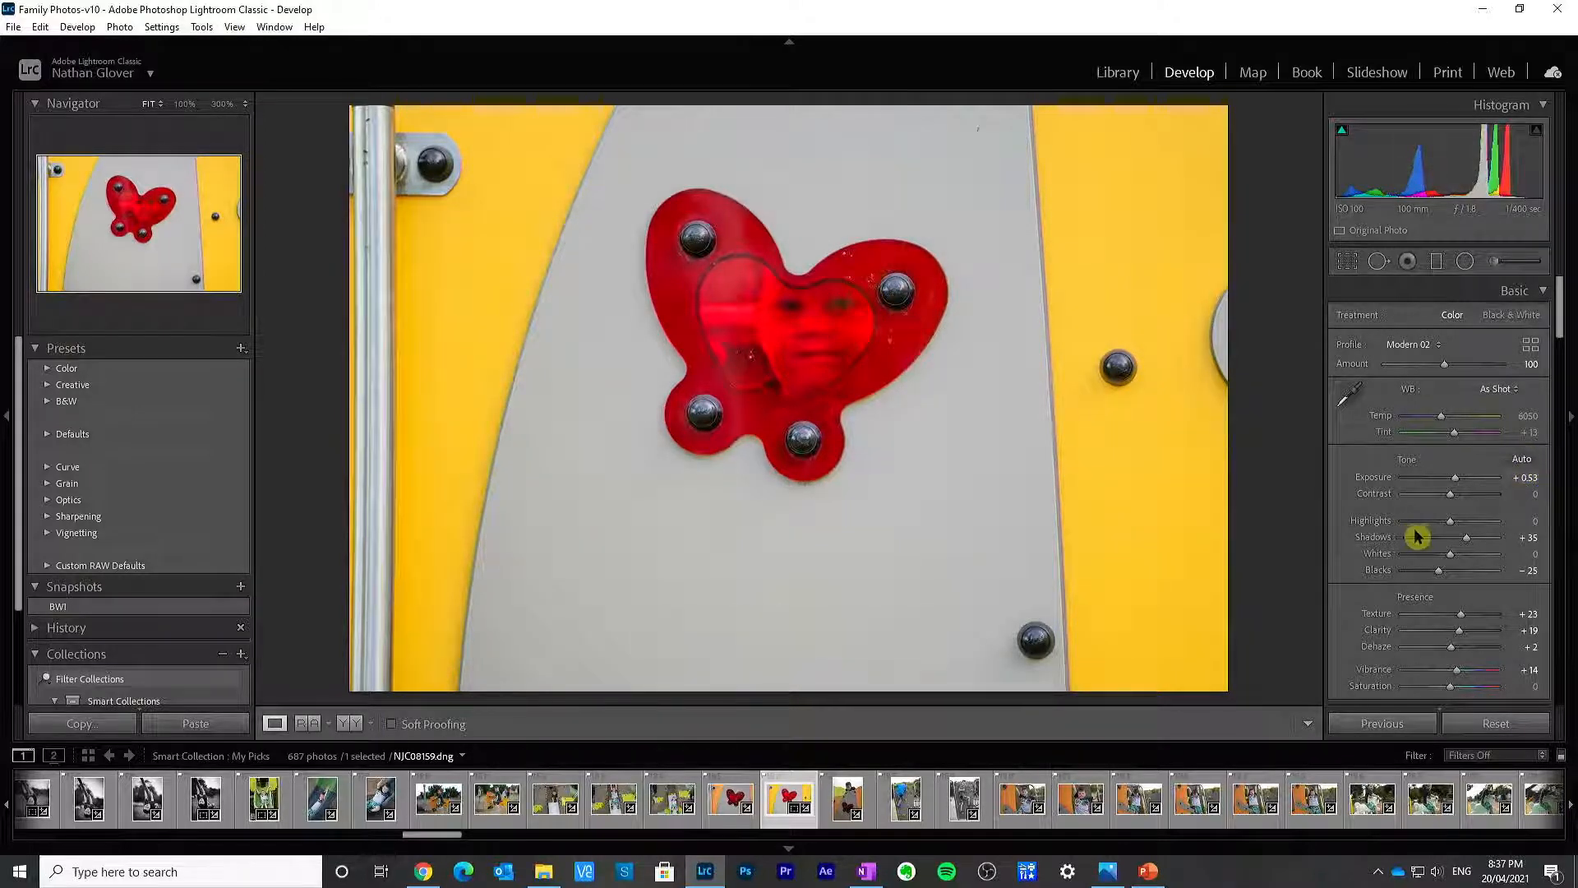
# Step: Show the before and after versions side by side, and save the colour edit as a snapshot named C01
pyautogui.click(352, 723)
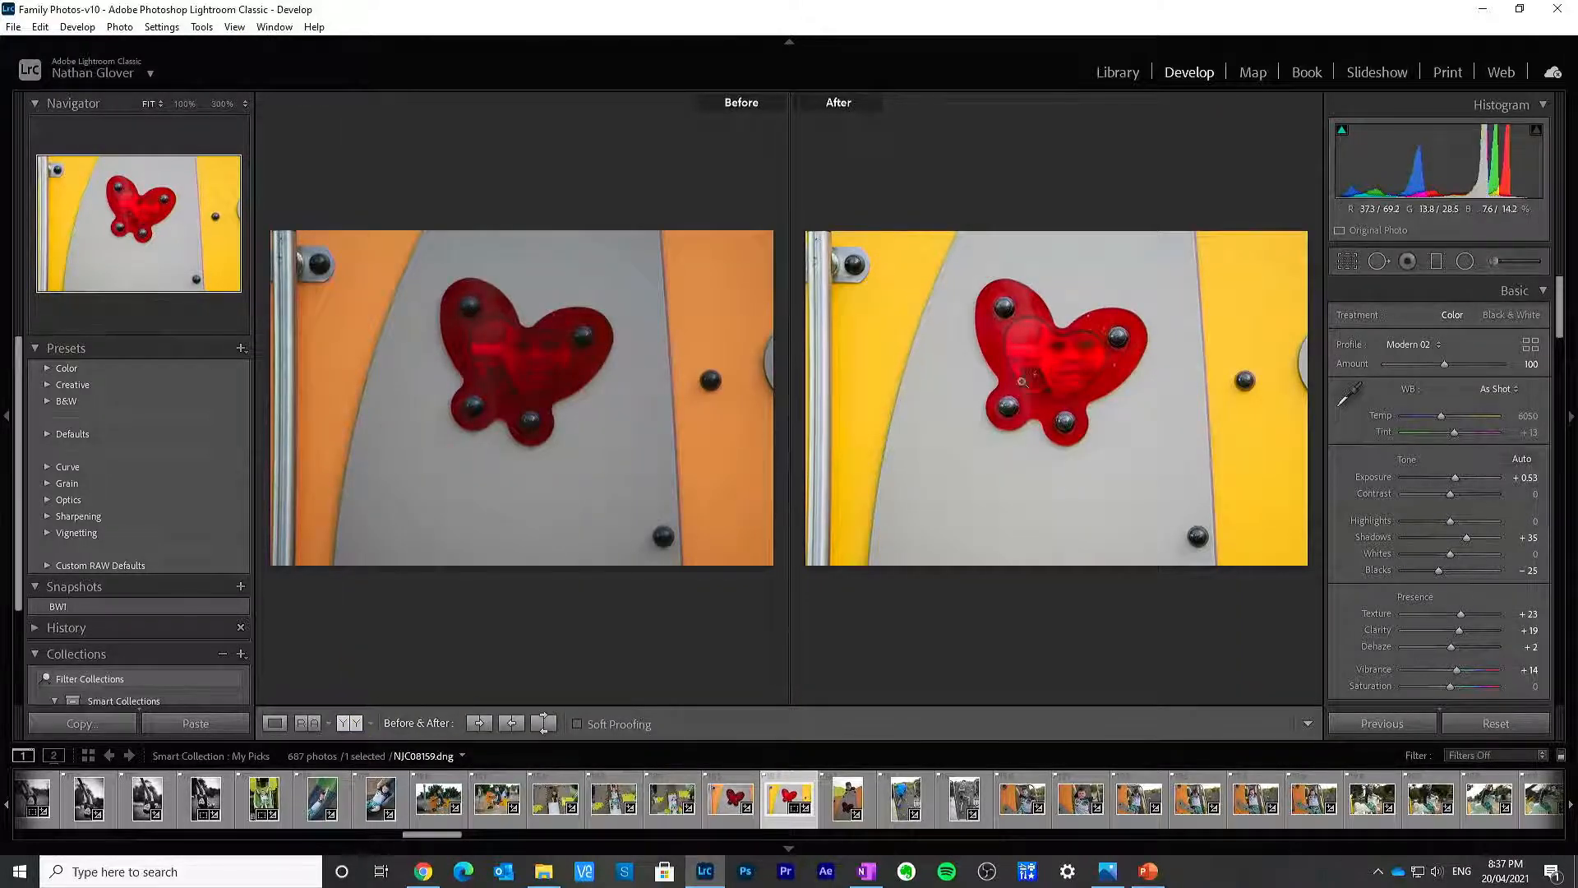
pyautogui.click(241, 588)
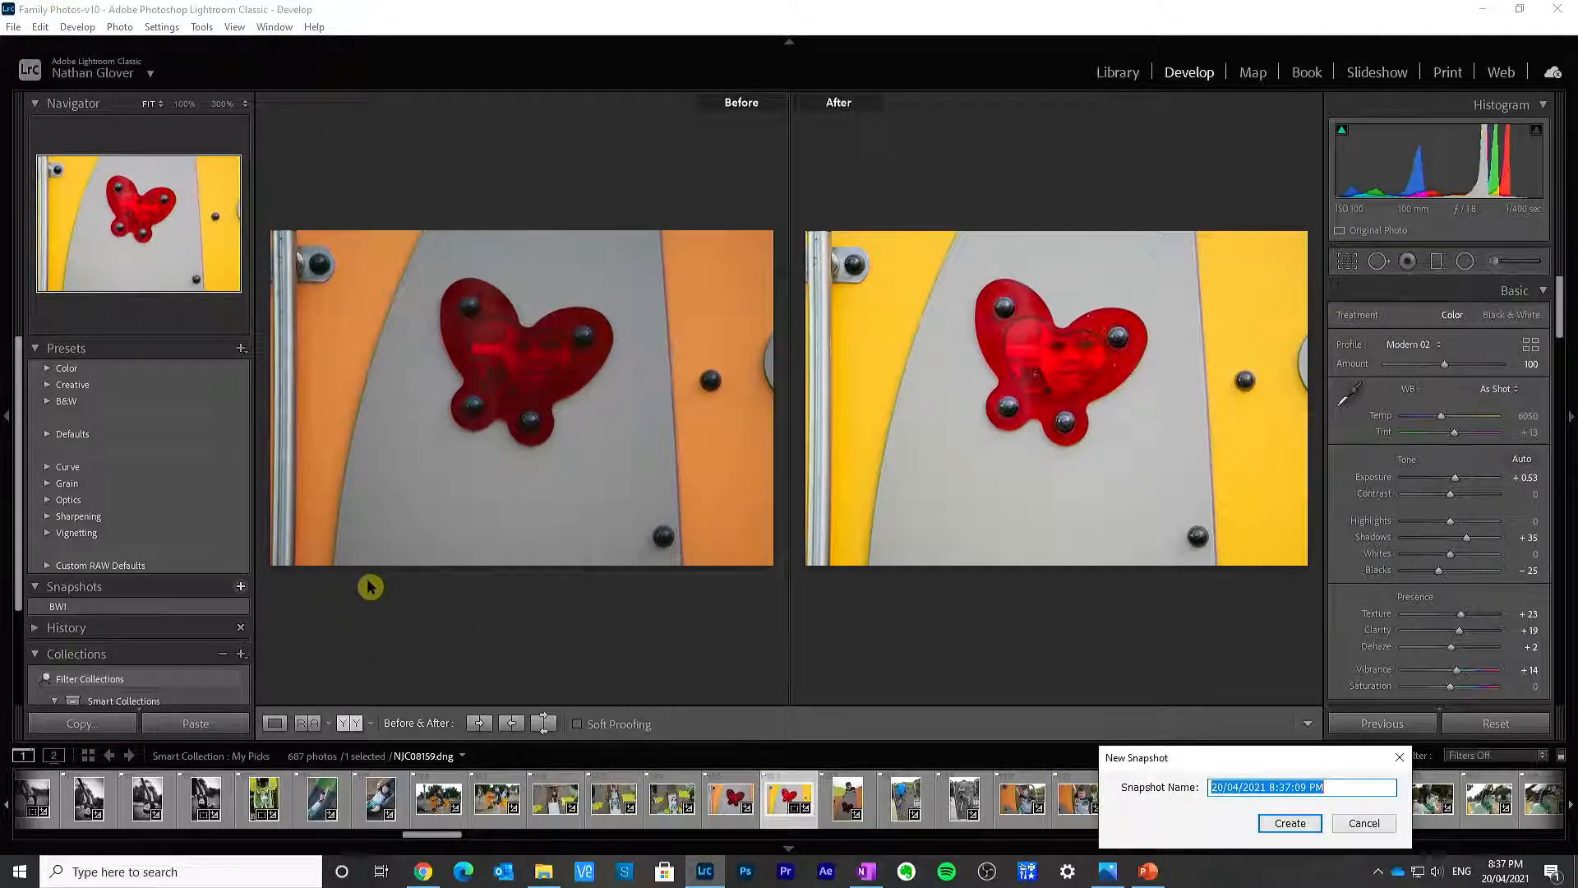
pyautogui.write('C01')
pyautogui.press('Return')
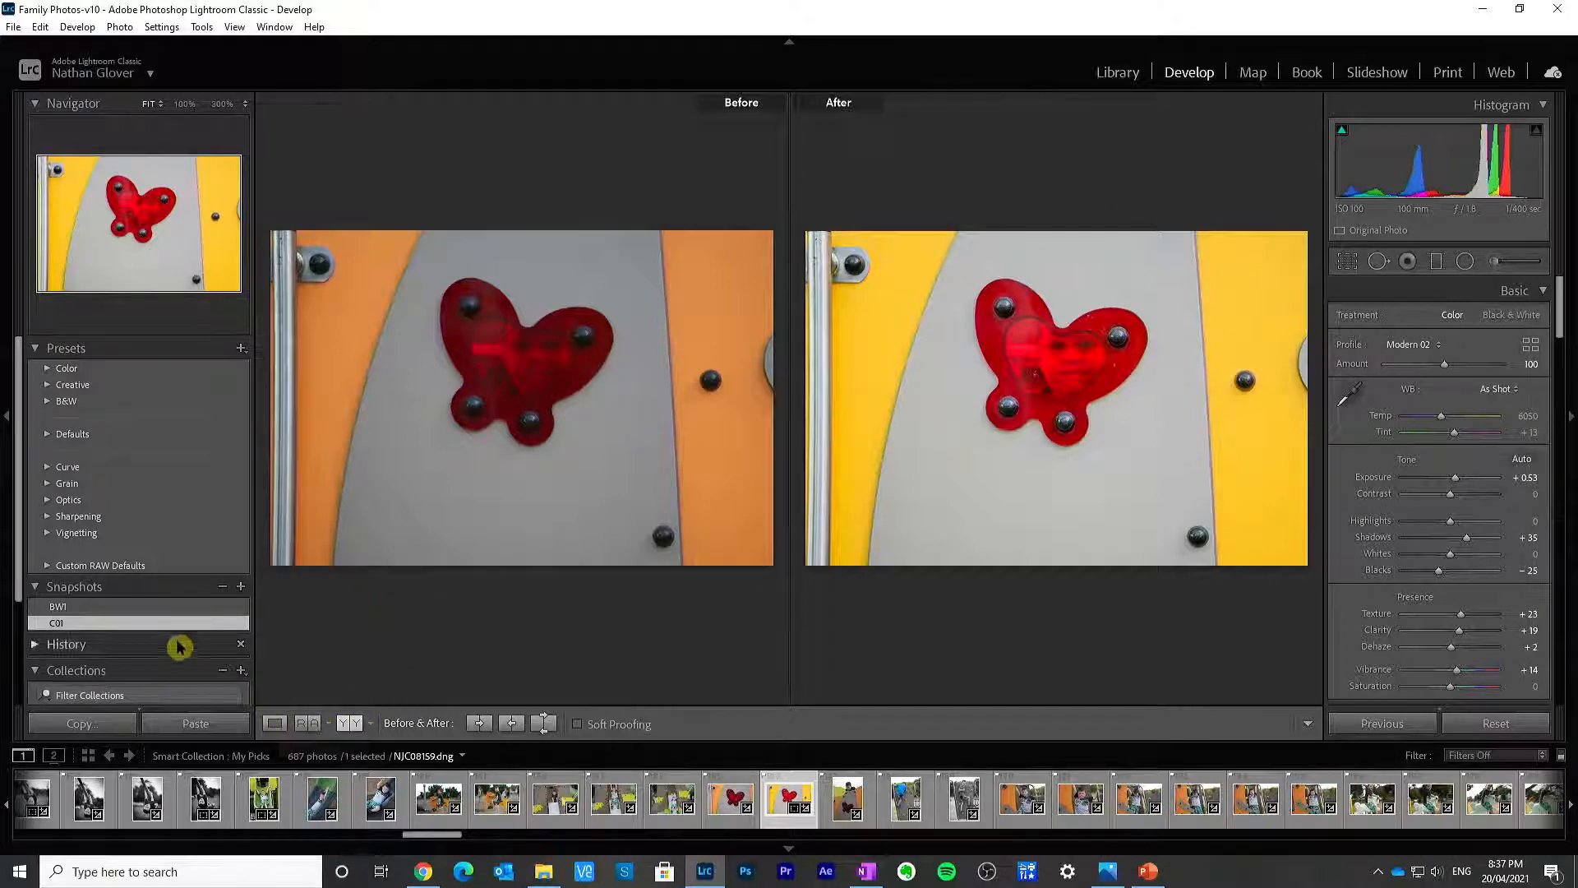
# Step: Compare snapshots by applying BW1 and returning to C01, and go back to the single-photo view
pyautogui.click(158, 608)
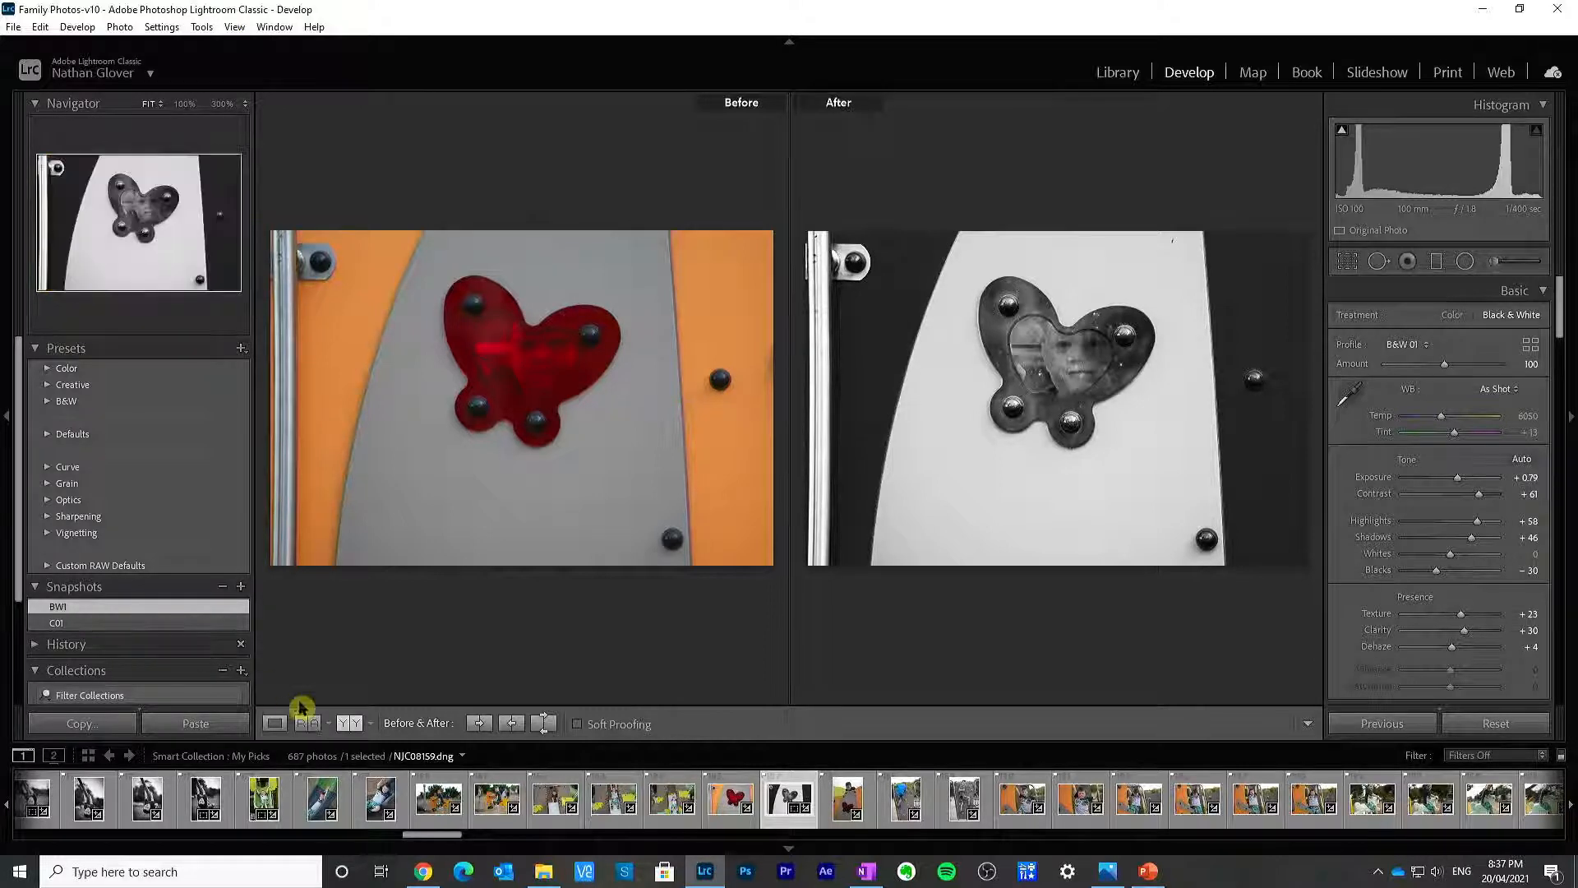
pyautogui.click(79, 625)
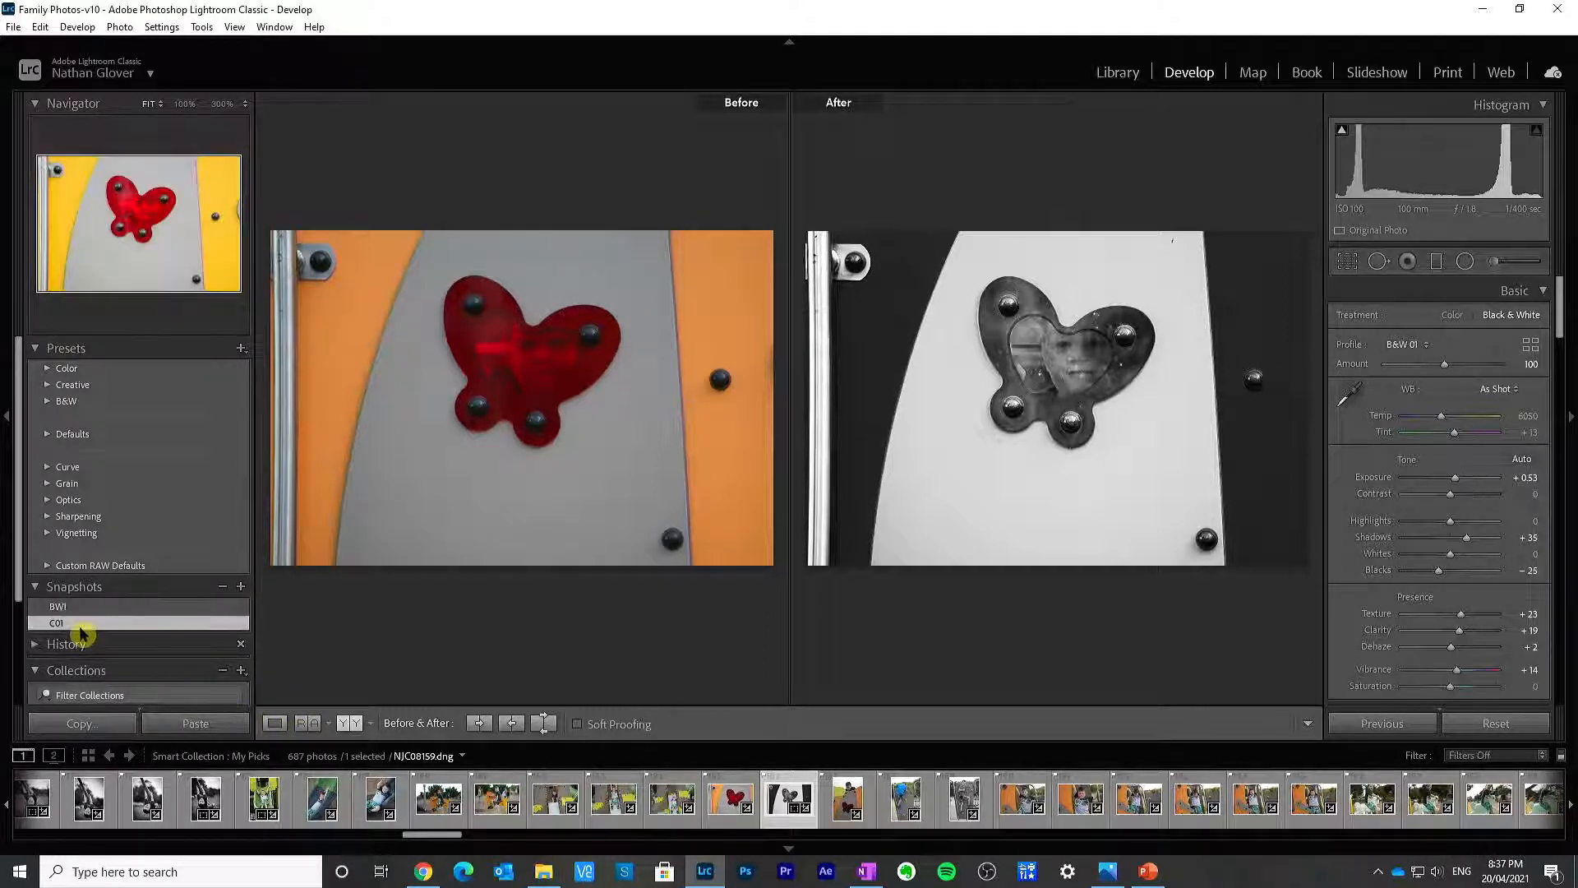
pyautogui.click(276, 723)
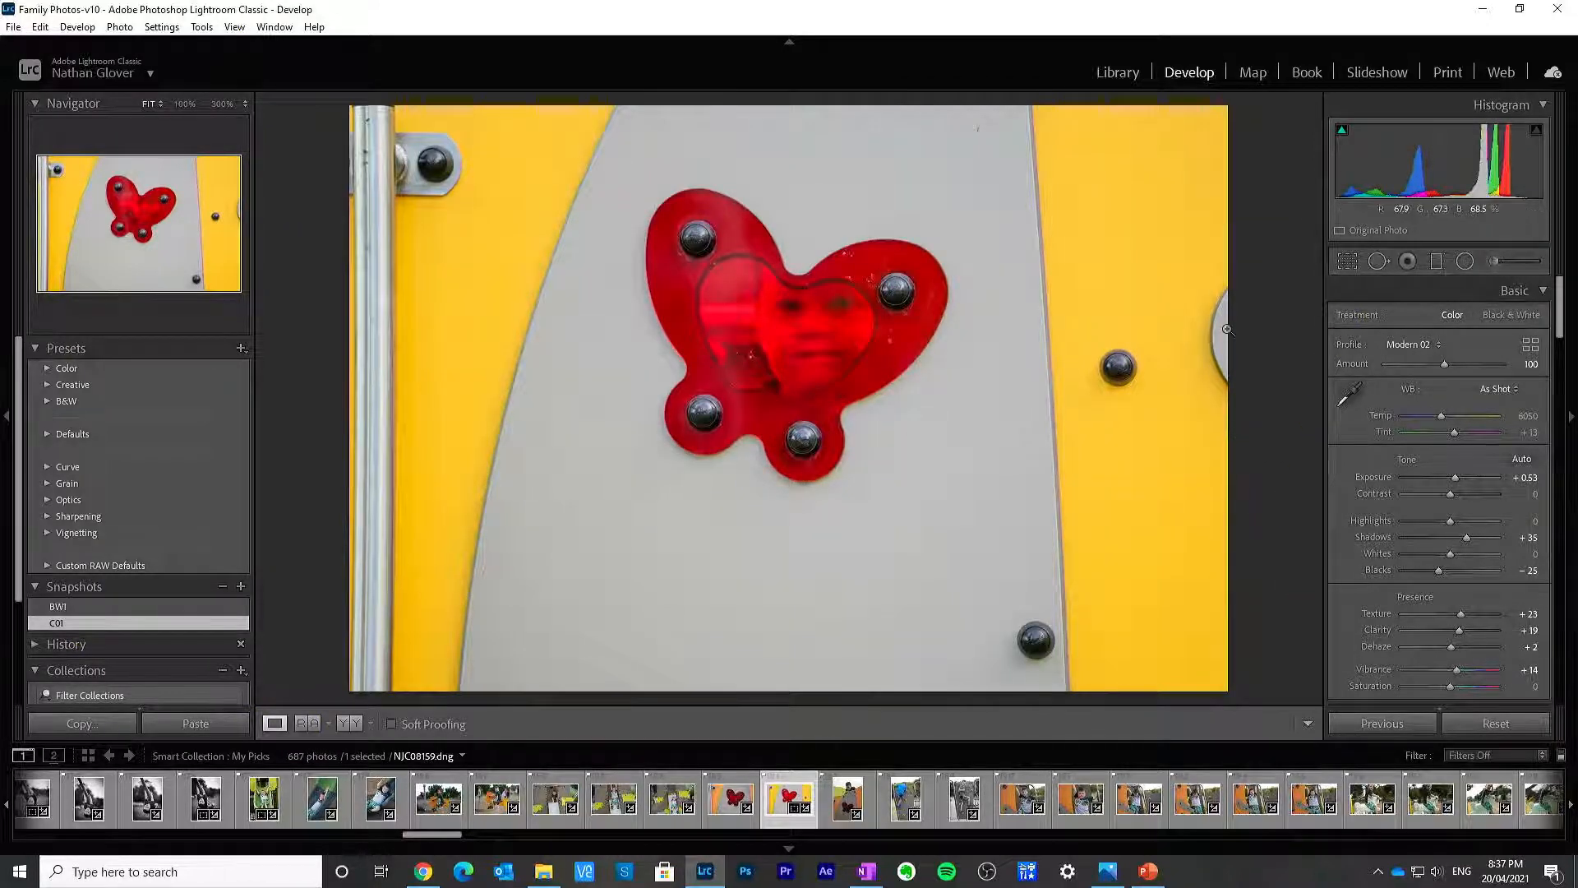
# Step: Inspect the grey disc at the photo's right edge, try to clone it out with Spot Removal, and undo the stroke
pyautogui.click(1225, 330)
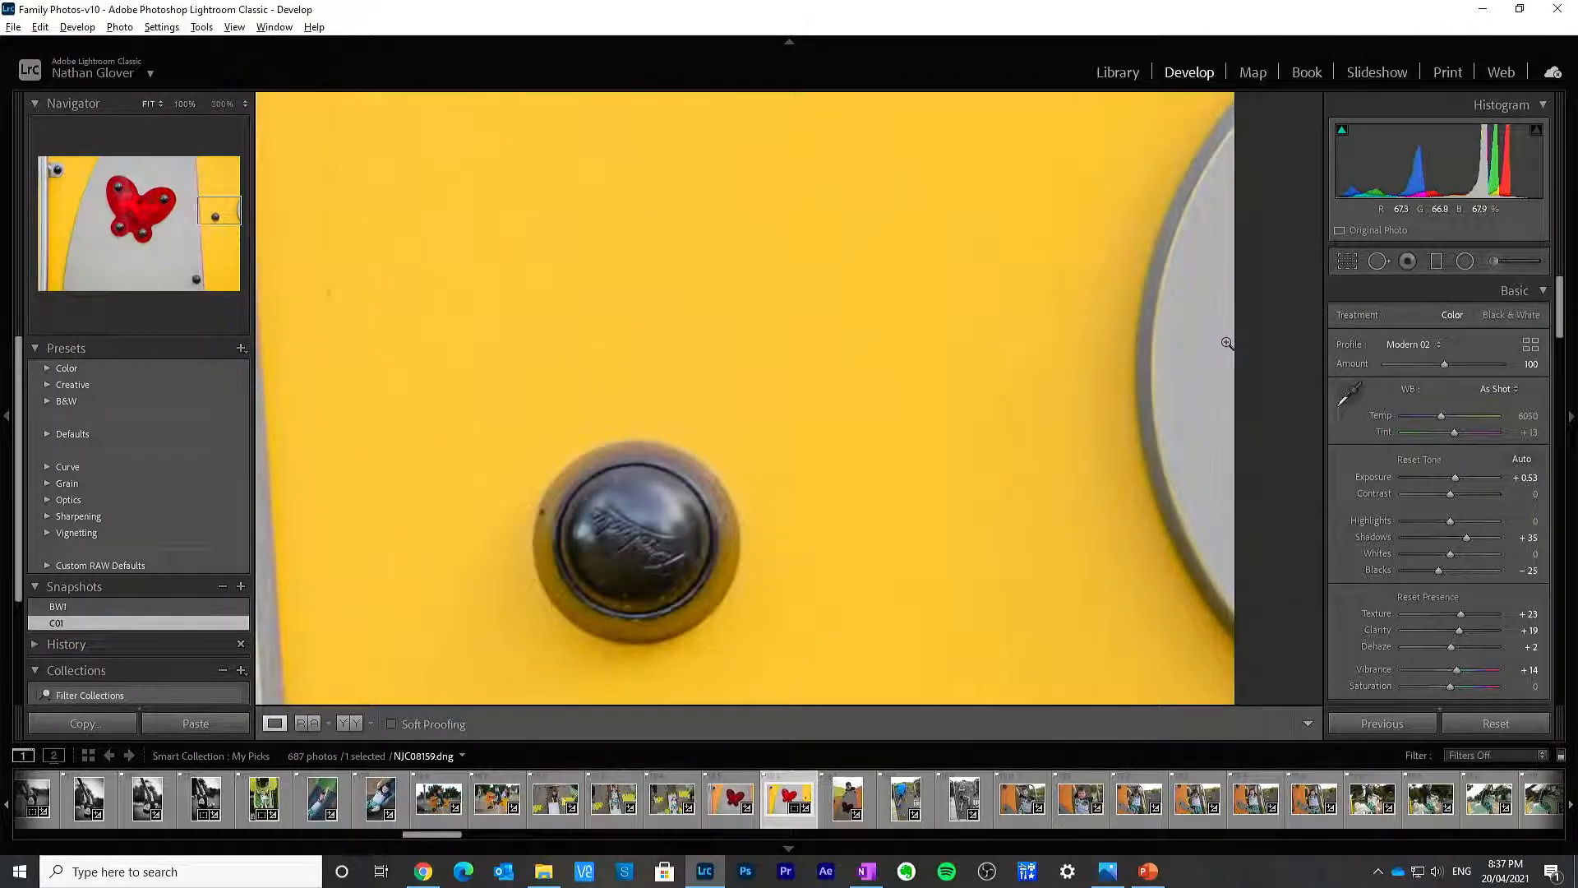
pyautogui.click(1225, 341)
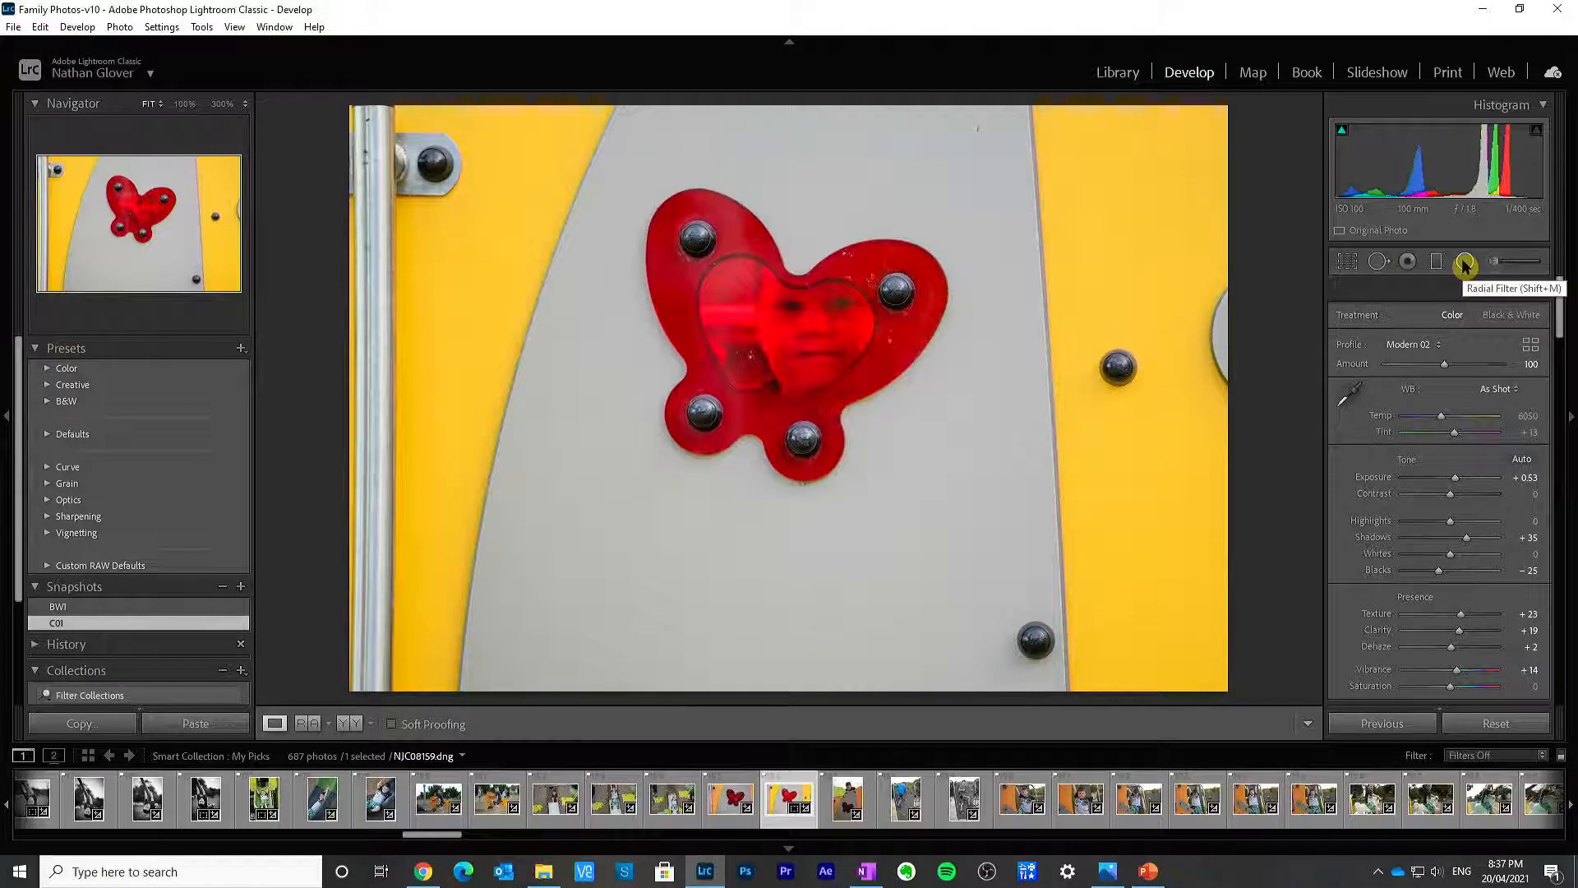
pyautogui.click(1381, 262)
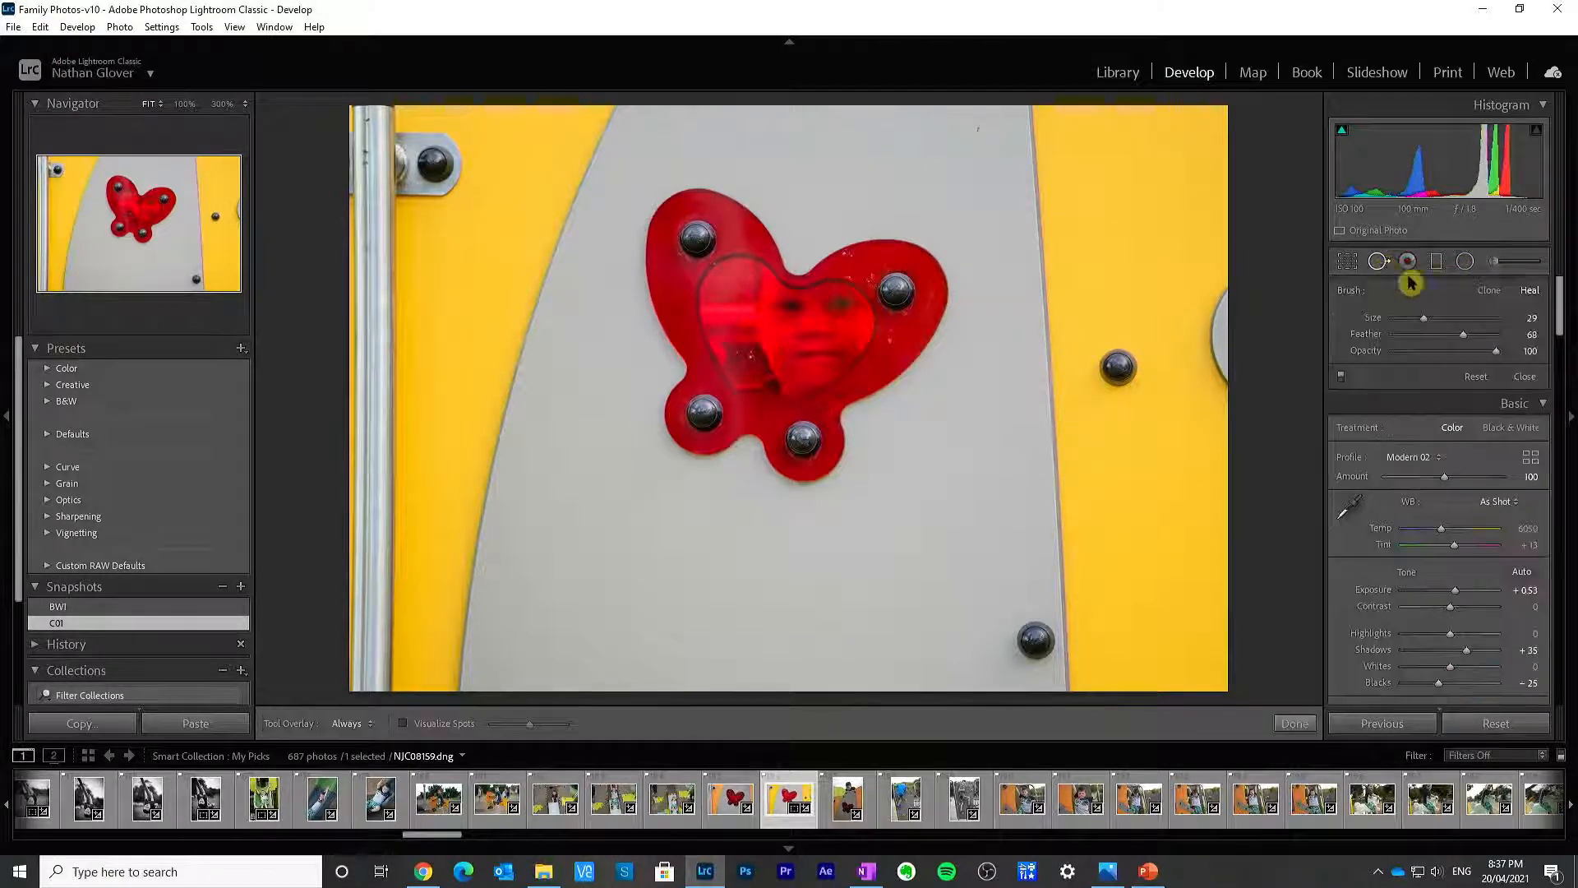
pyautogui.click(1488, 290)
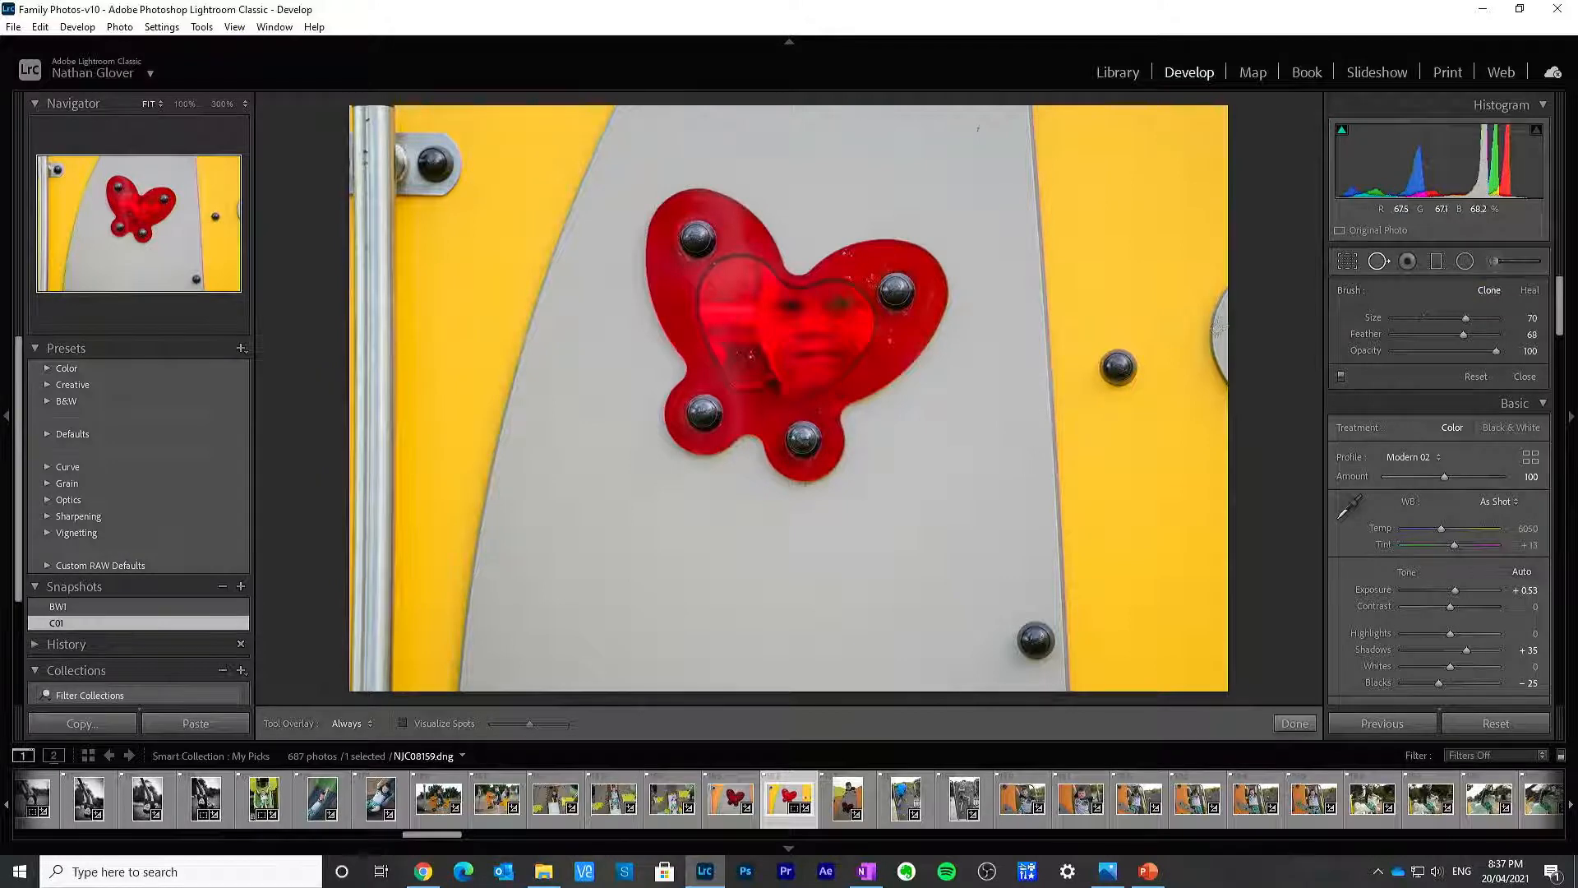
pyautogui.moveTo(1222, 300)
pyautogui.mouseDown()
pyautogui.moveTo(1243, 404)
pyautogui.moveTo(1270, 408)
pyautogui.mouseUp()
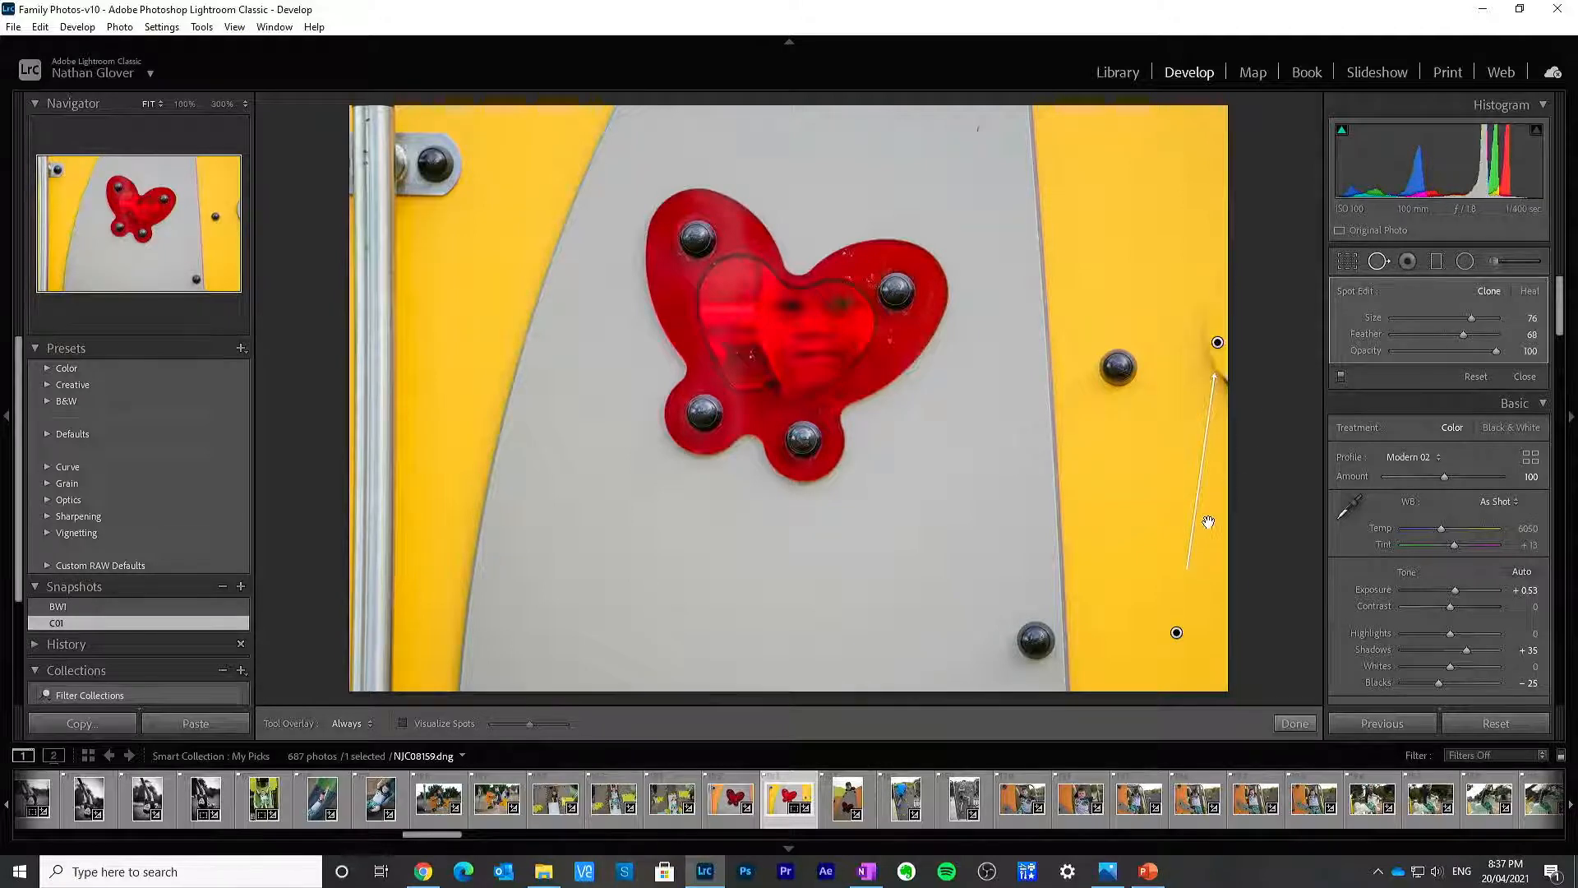
pyautogui.hotkey('ctrl', 'z')
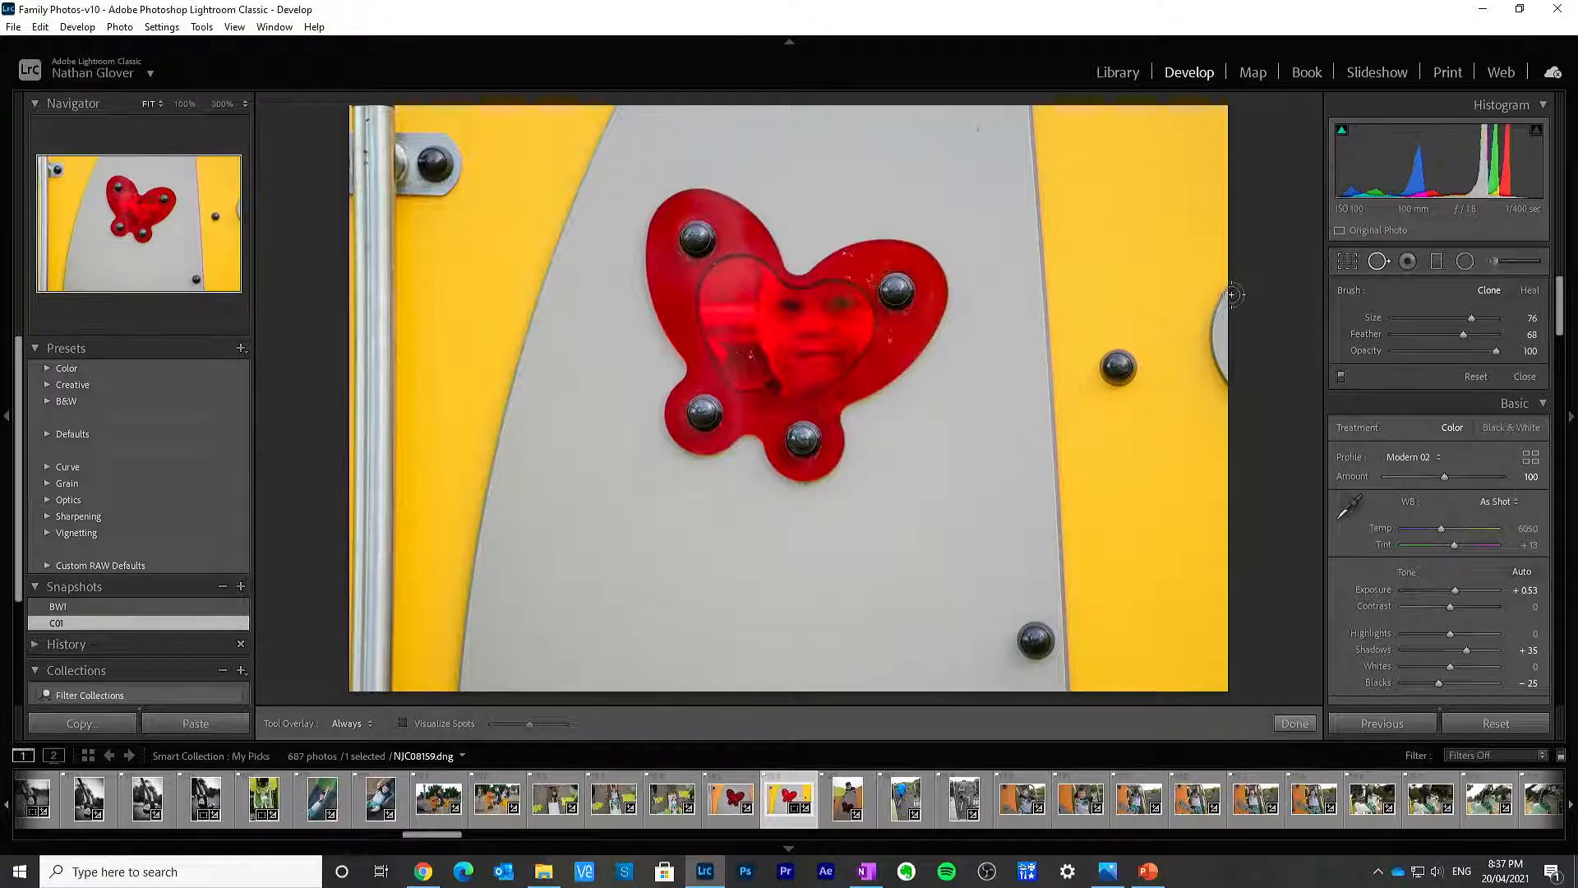
# Step: Cover the grey disc with a size 76 Clone spot removal sampled from the yellow panel below it
pyautogui.moveTo(1232, 294)
pyautogui.mouseDown()
pyautogui.moveTo(1218, 329)
pyautogui.moveTo(1231, 383)
pyautogui.mouseUp()
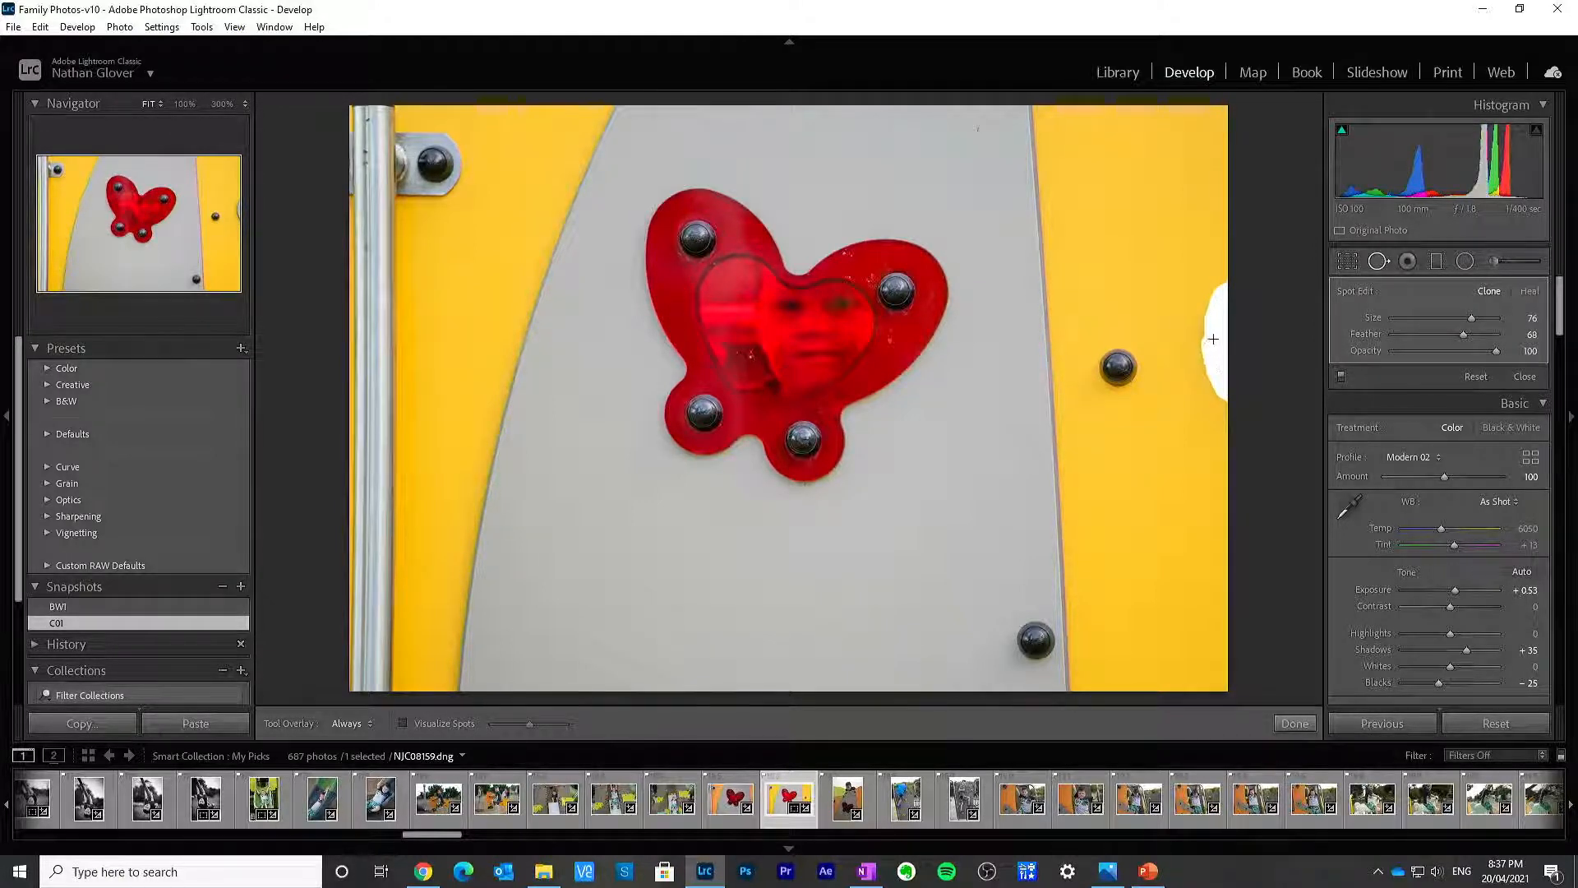
pyautogui.moveTo(1228, 296); pyautogui.dragTo(1257, 415)
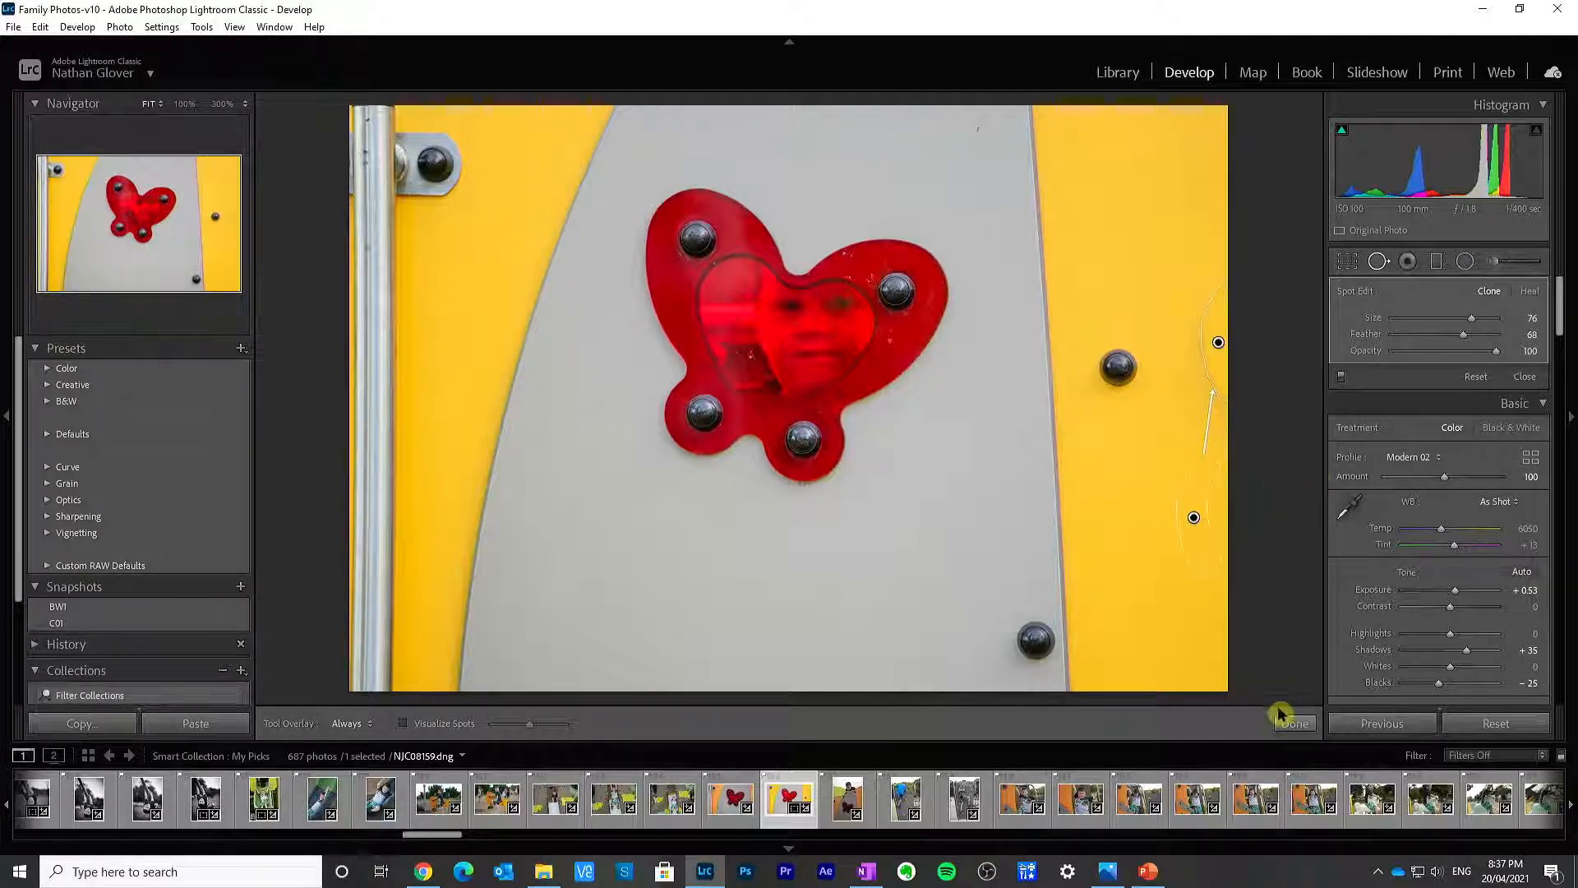
pyautogui.click(1288, 723)
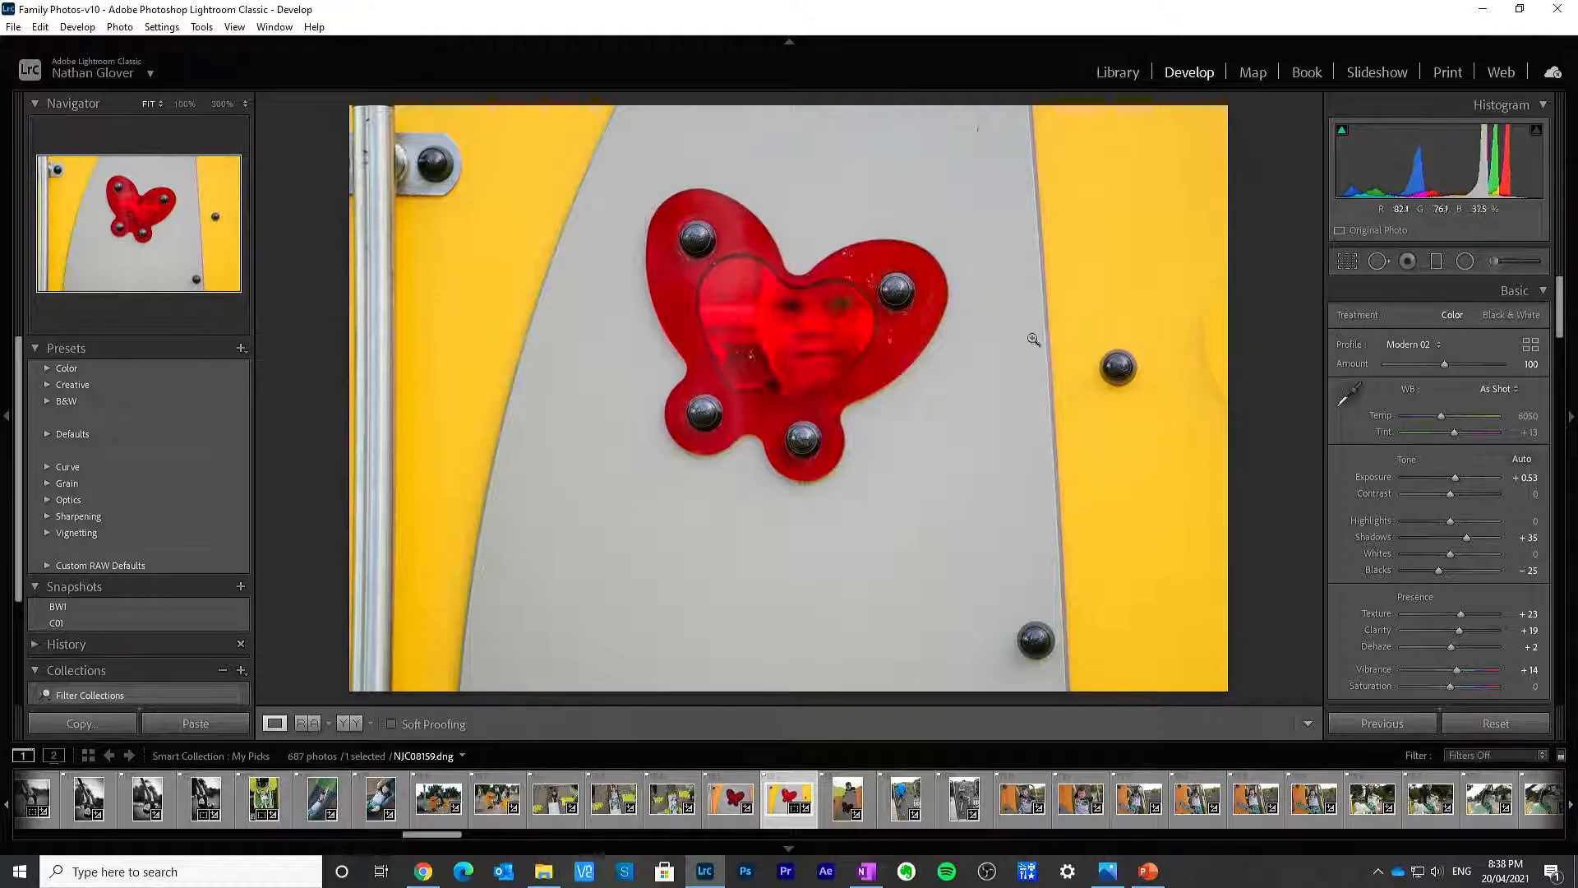
# Step: Set the spot brush to Heal at size 50, and rework the existing disc spot in Clone mode with Feather 0
pyautogui.click(1378, 261)
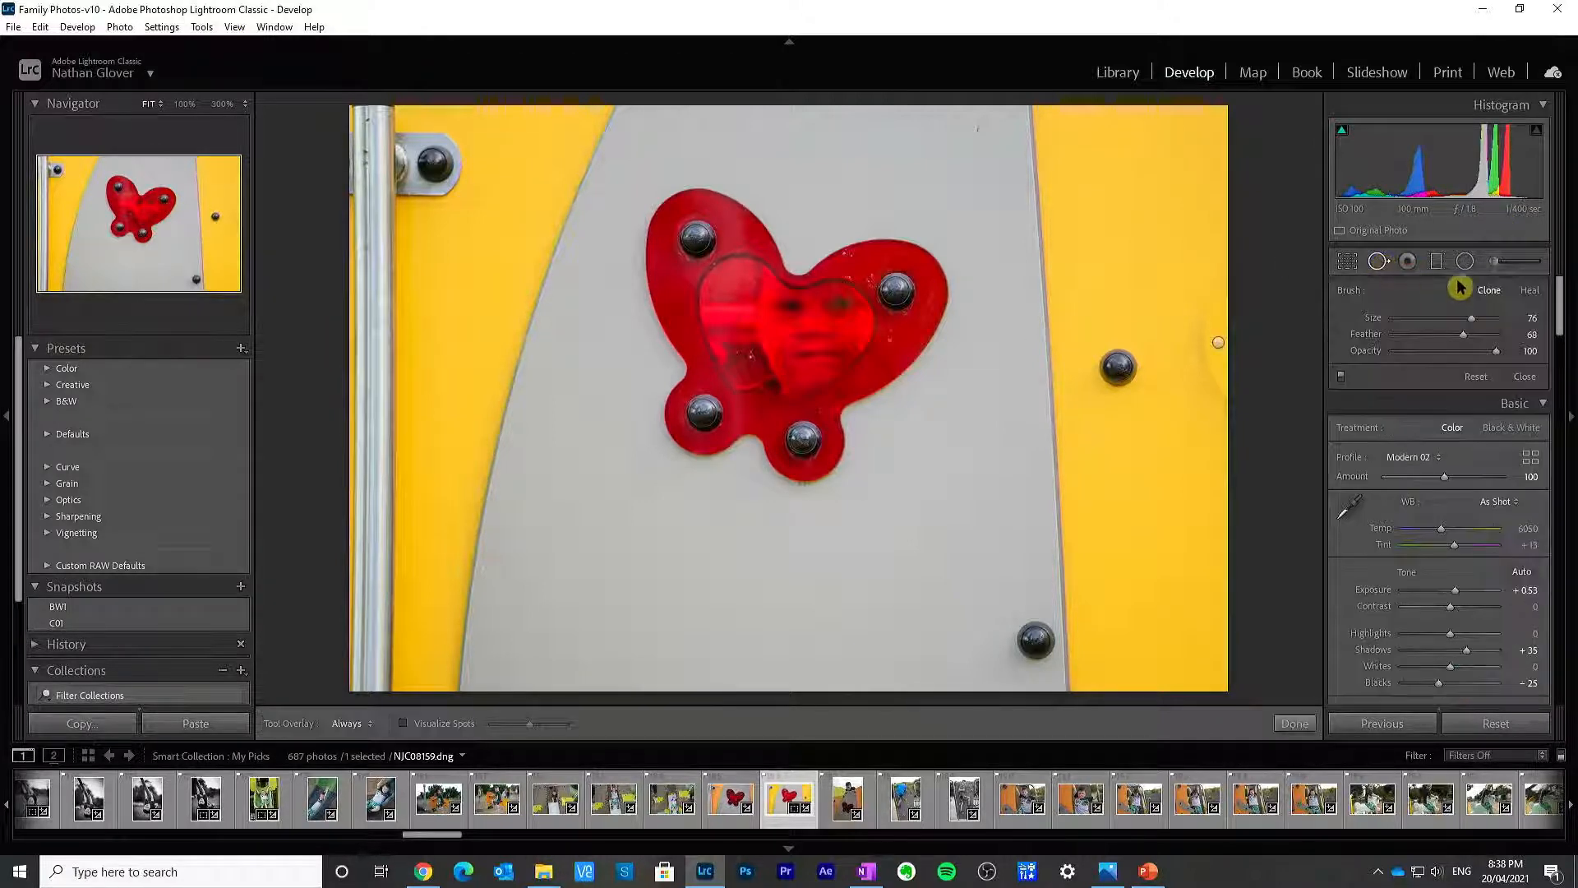
pyautogui.click(1529, 294)
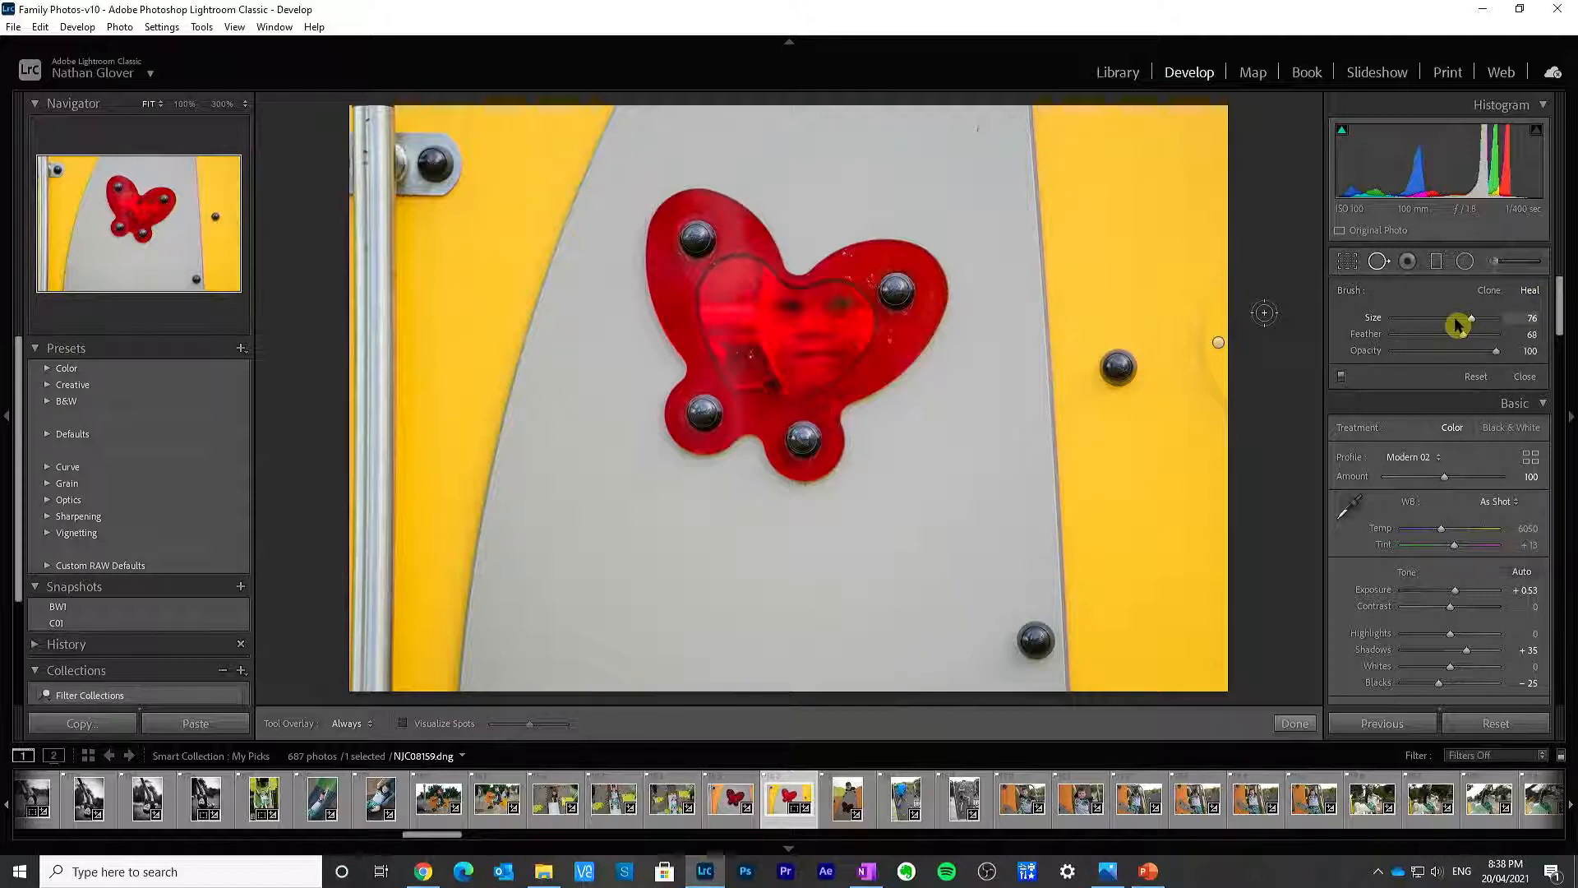
pyautogui.moveTo(1457, 324); pyautogui.dragTo(1445, 323)
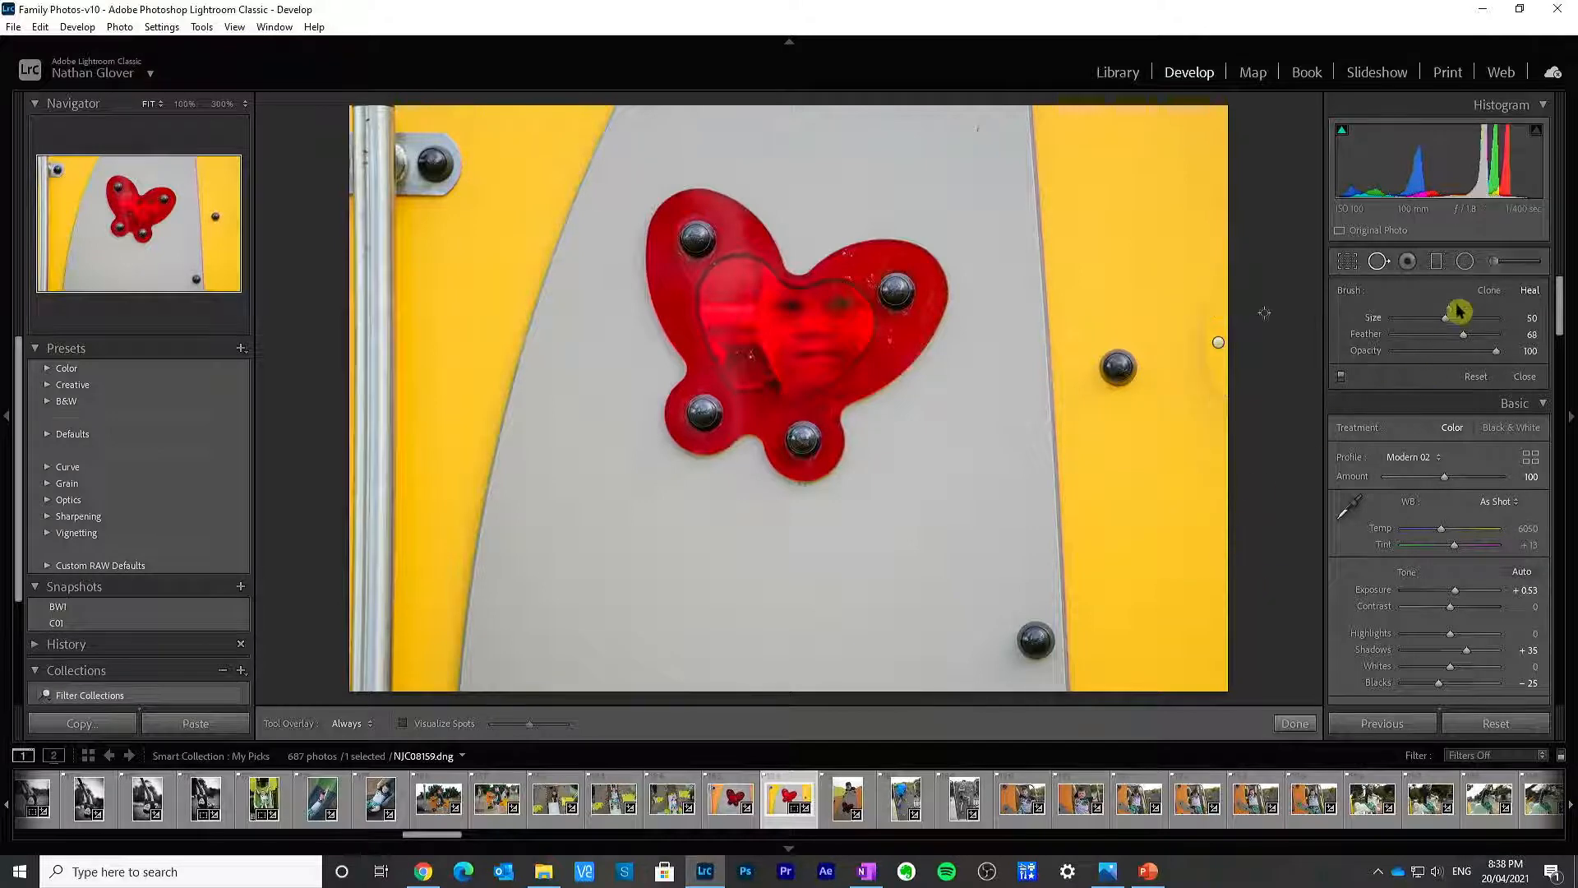
pyautogui.click(1217, 342)
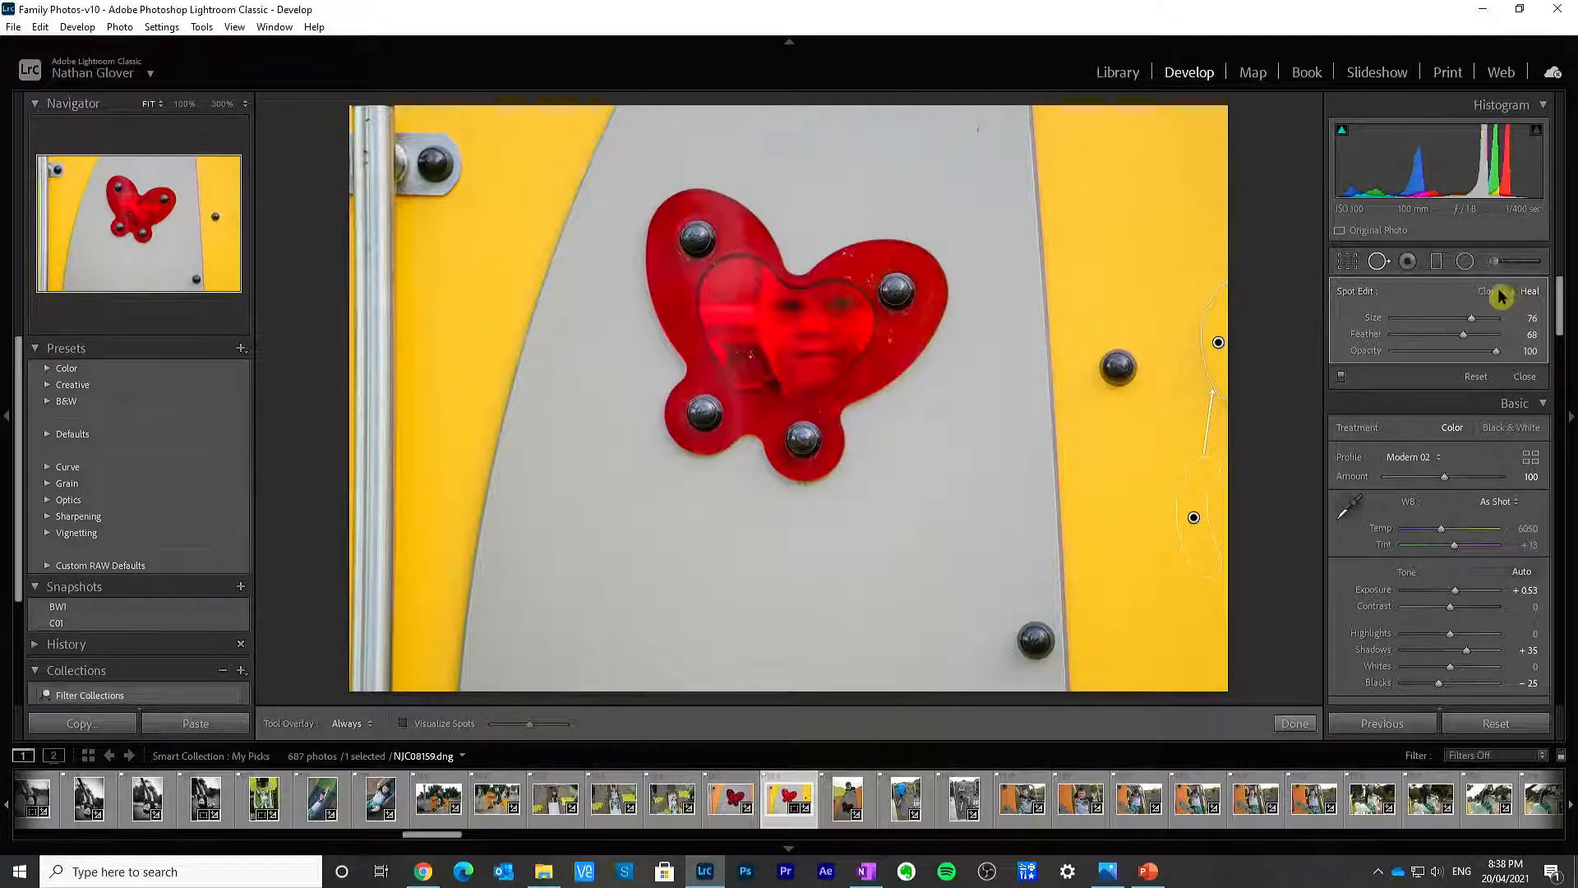
pyautogui.moveTo(1427, 337); pyautogui.dragTo(1274, 335)
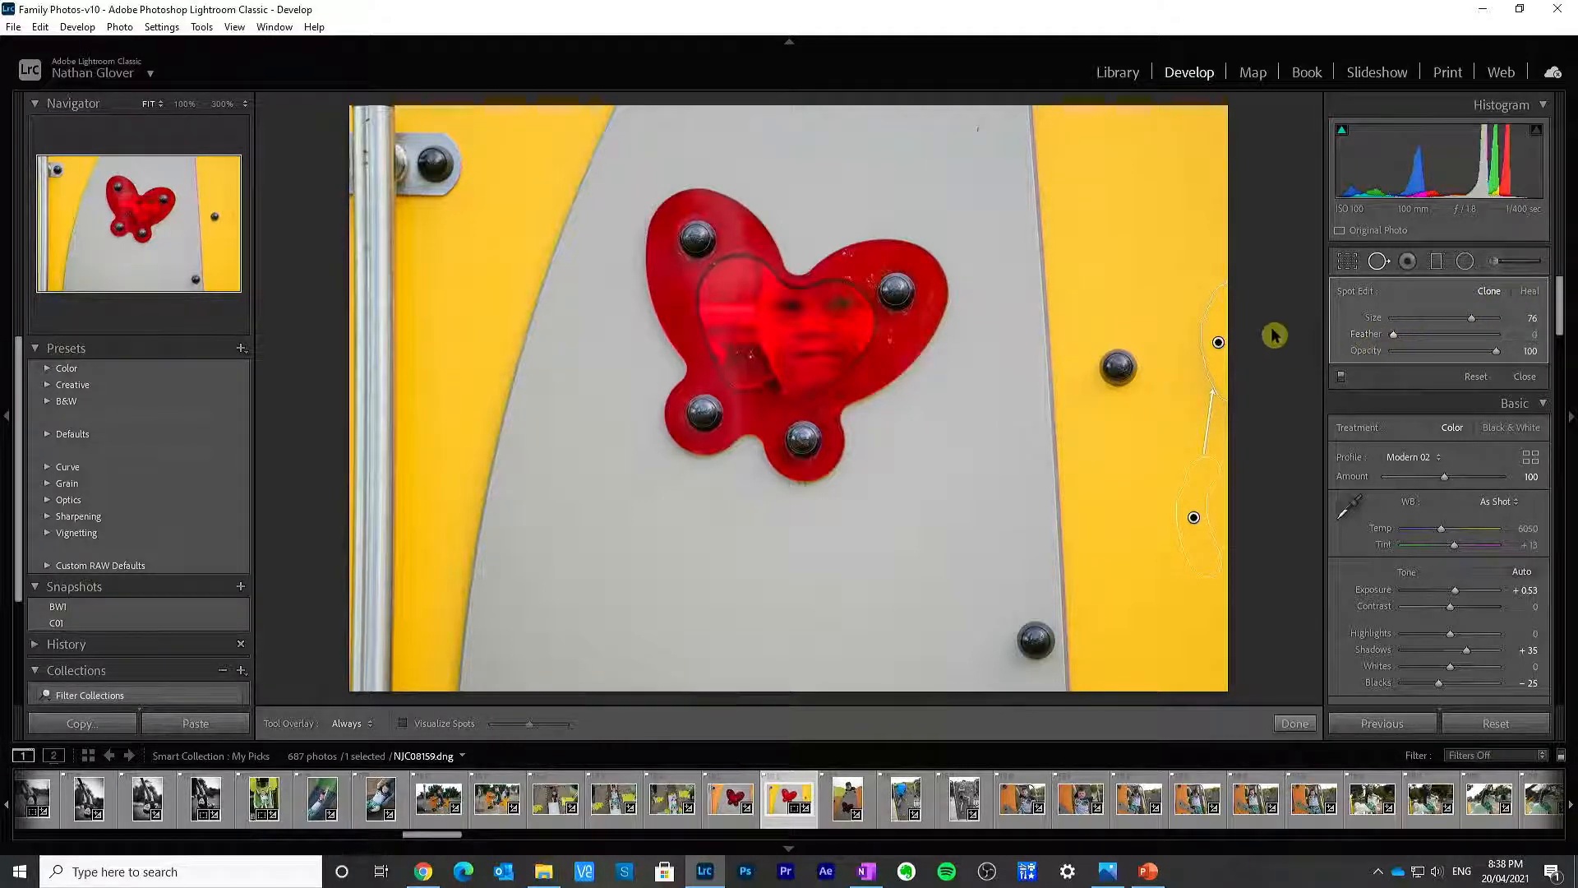
pyautogui.click(1190, 236)
pyautogui.click(1295, 724)
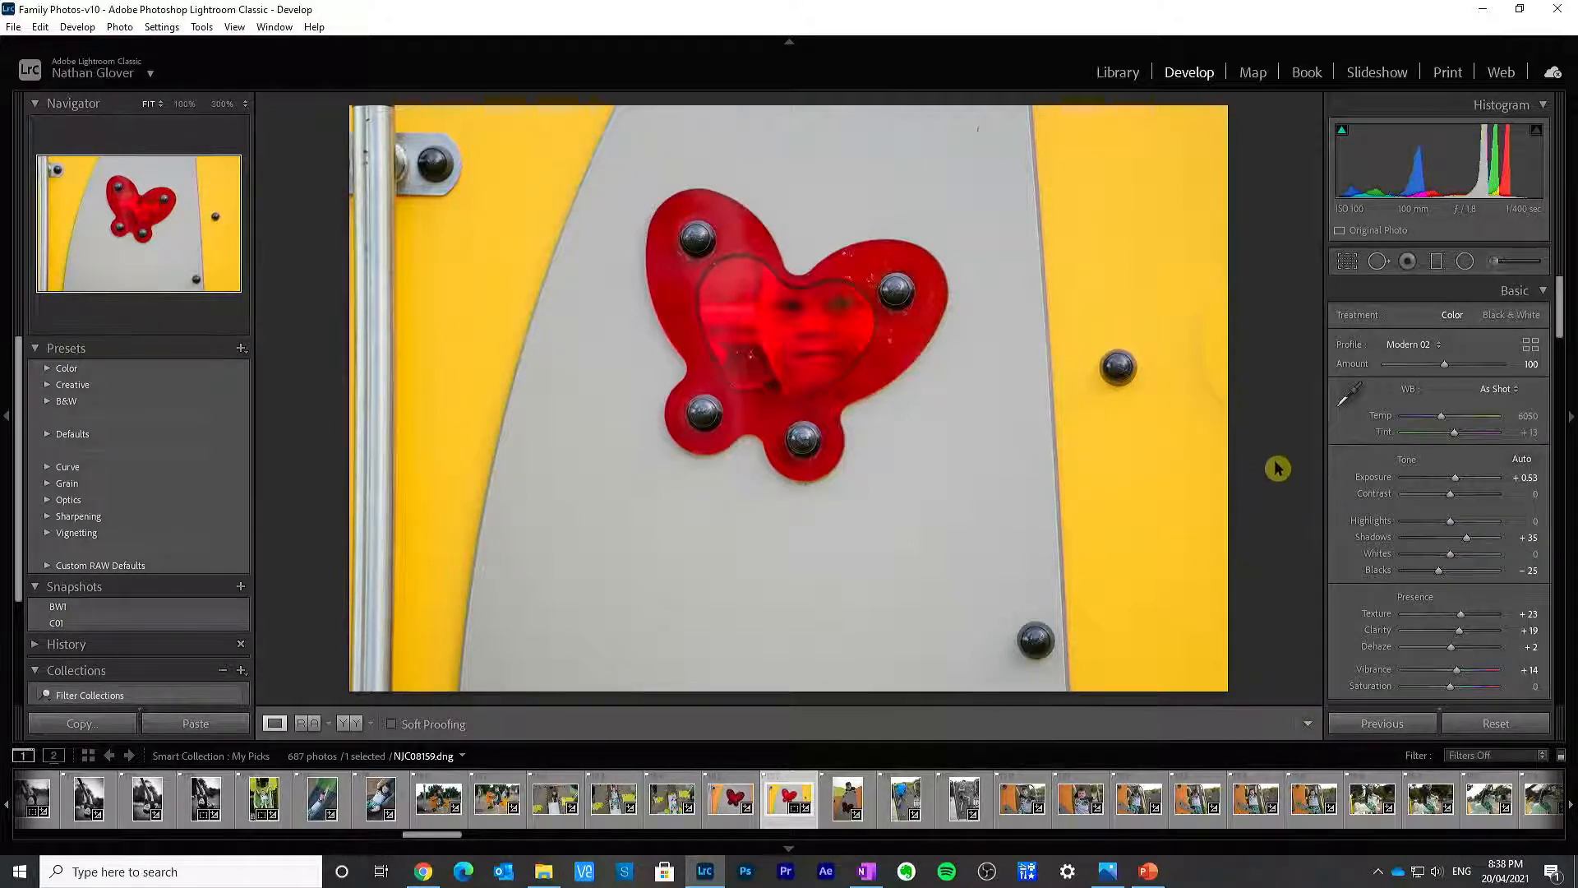
# Step: Undo all the spot removal edits made on the grey disc
pyautogui.hotkey('ctrl', 'z')
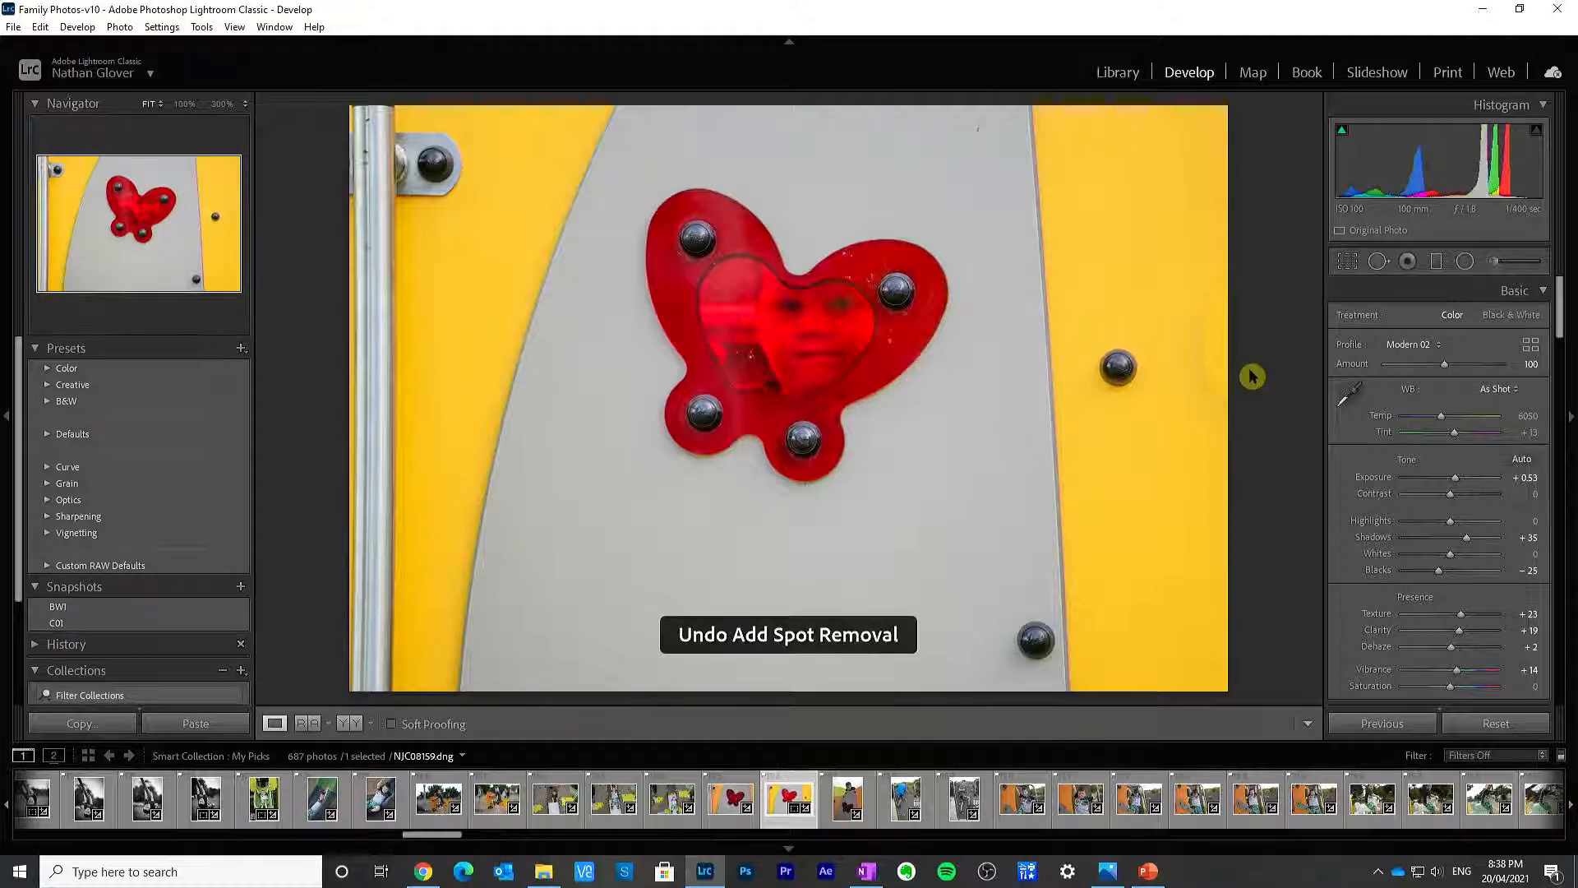
pyautogui.hotkey('ctrl', 'z')
pyautogui.hotkey('ctrl', 'z')
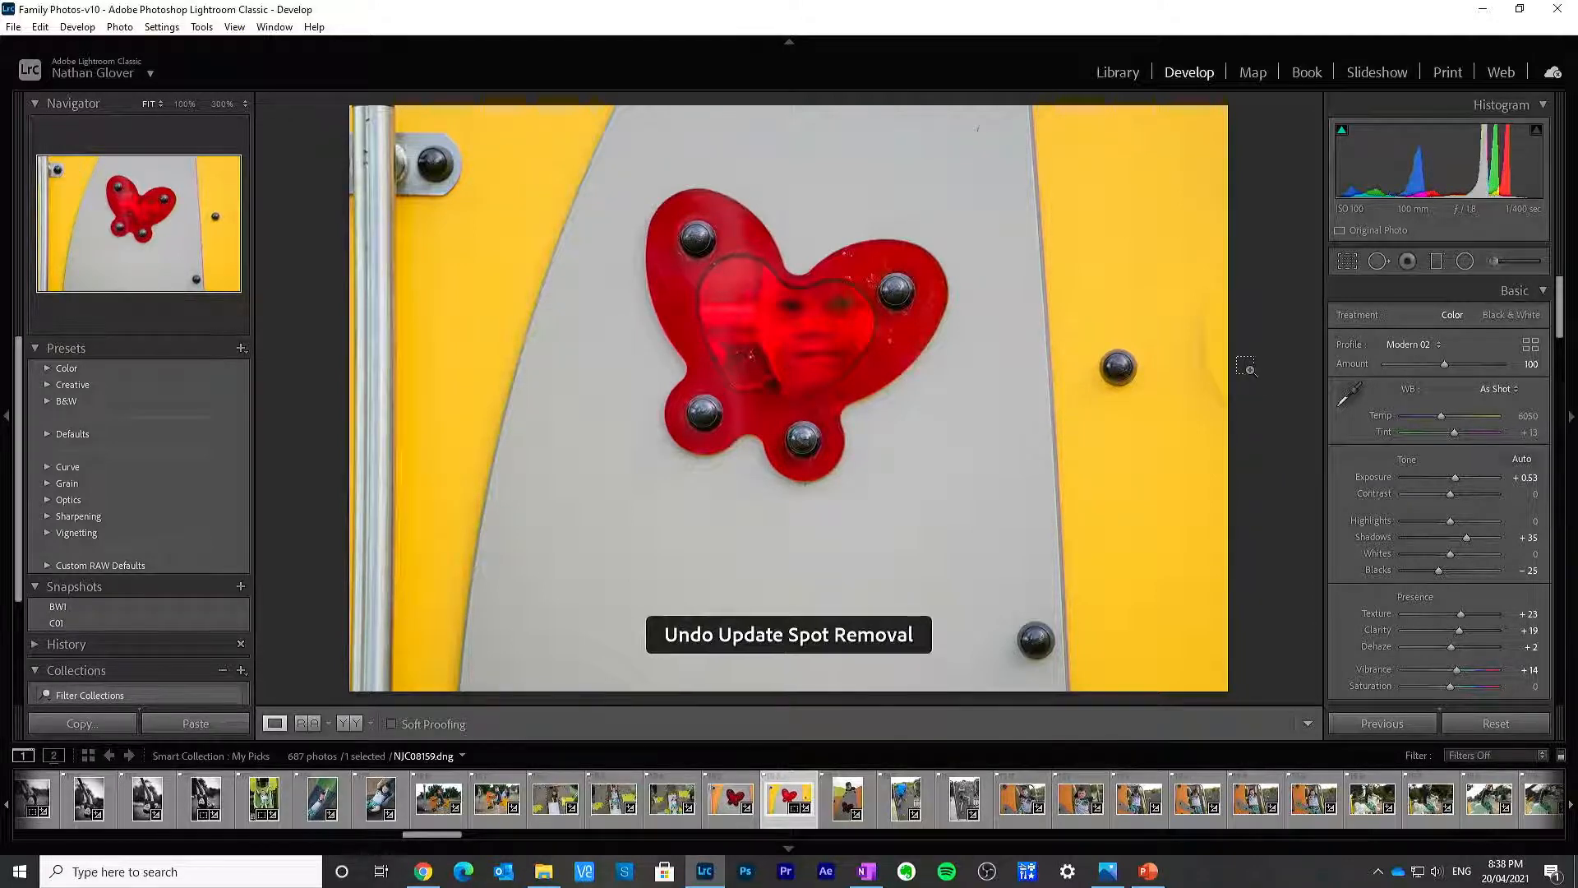
pyautogui.hotkey('ctrl', 'z')
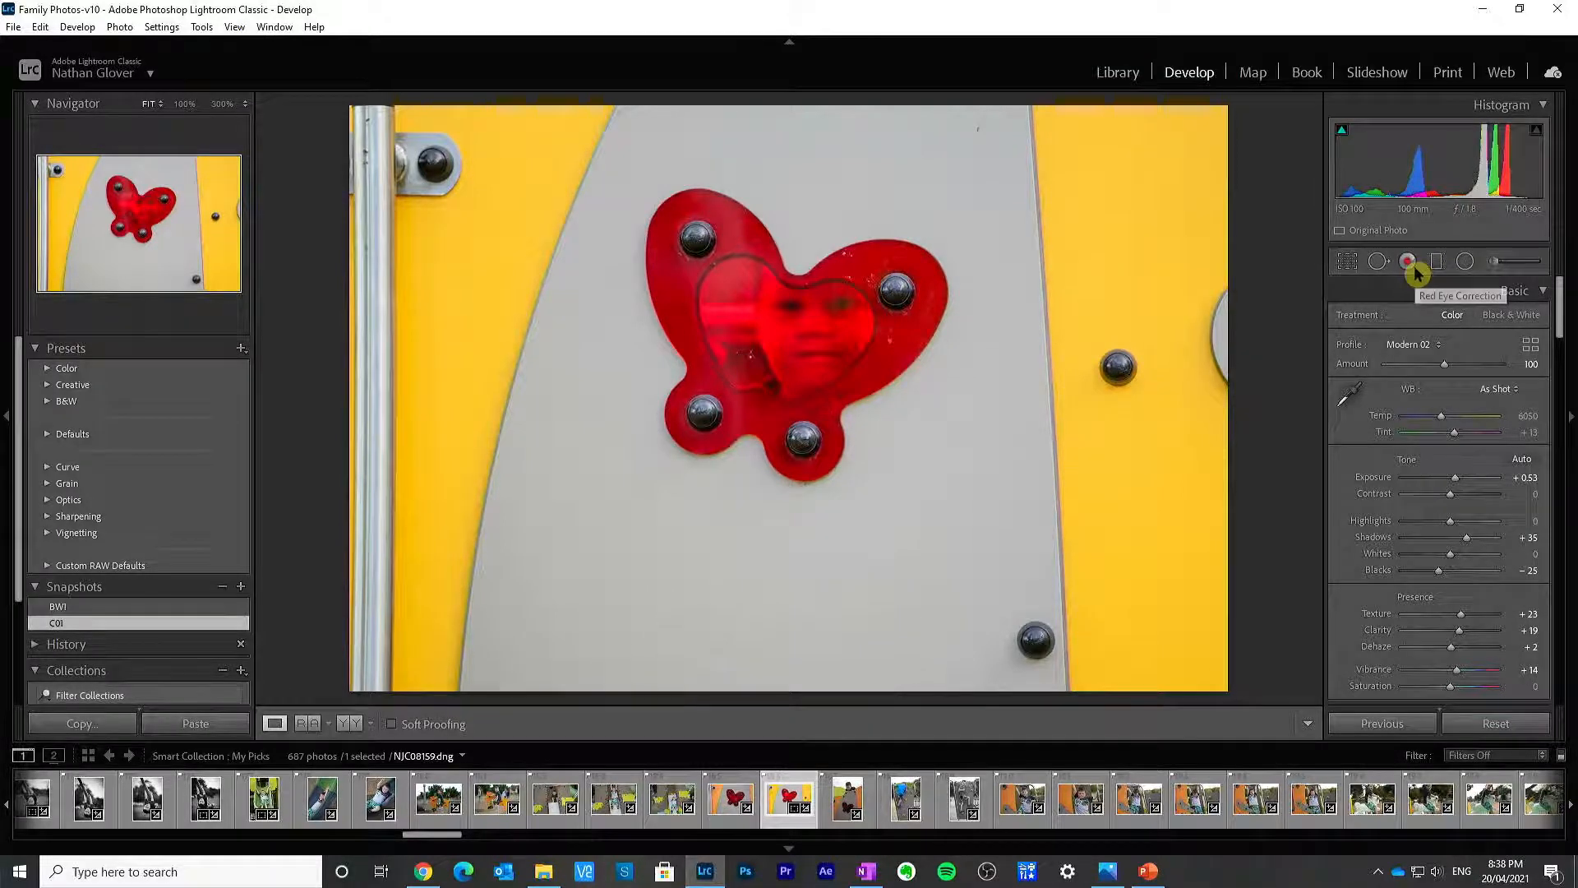
# Step: Open the colour-edited photo in Adobe Photoshop 2021 for further editing
pyautogui.rightClick(722, 271)
pyautogui.moveTo(813, 411)
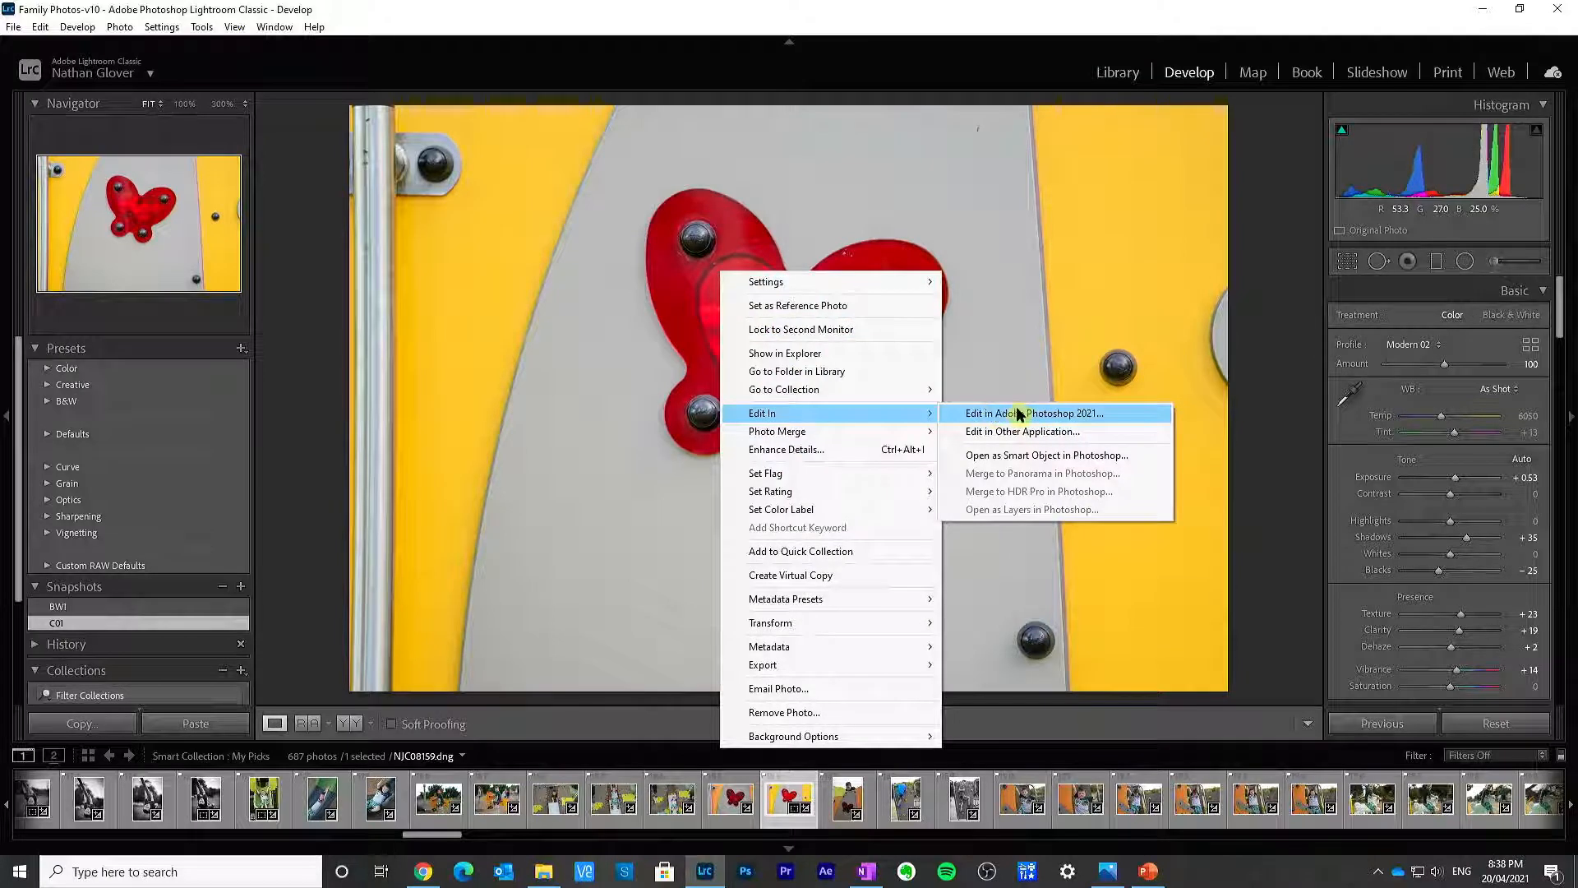
pyautogui.click(1019, 414)
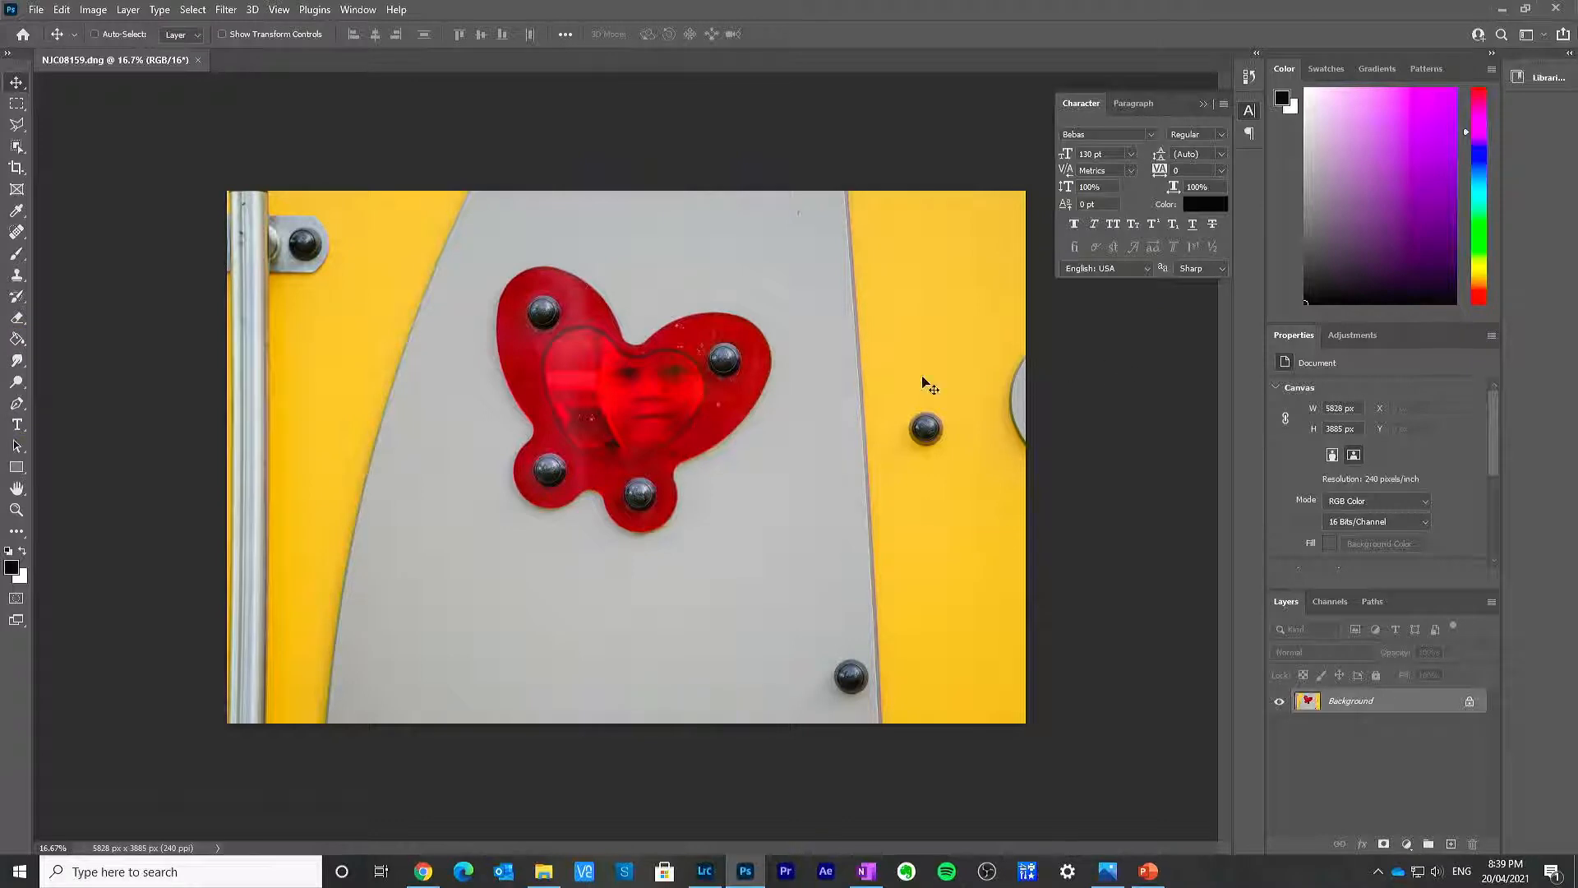
# Step: Outline the grey disc at the photo's right edge with a Polygonal Lasso selection
pyautogui.press('s')
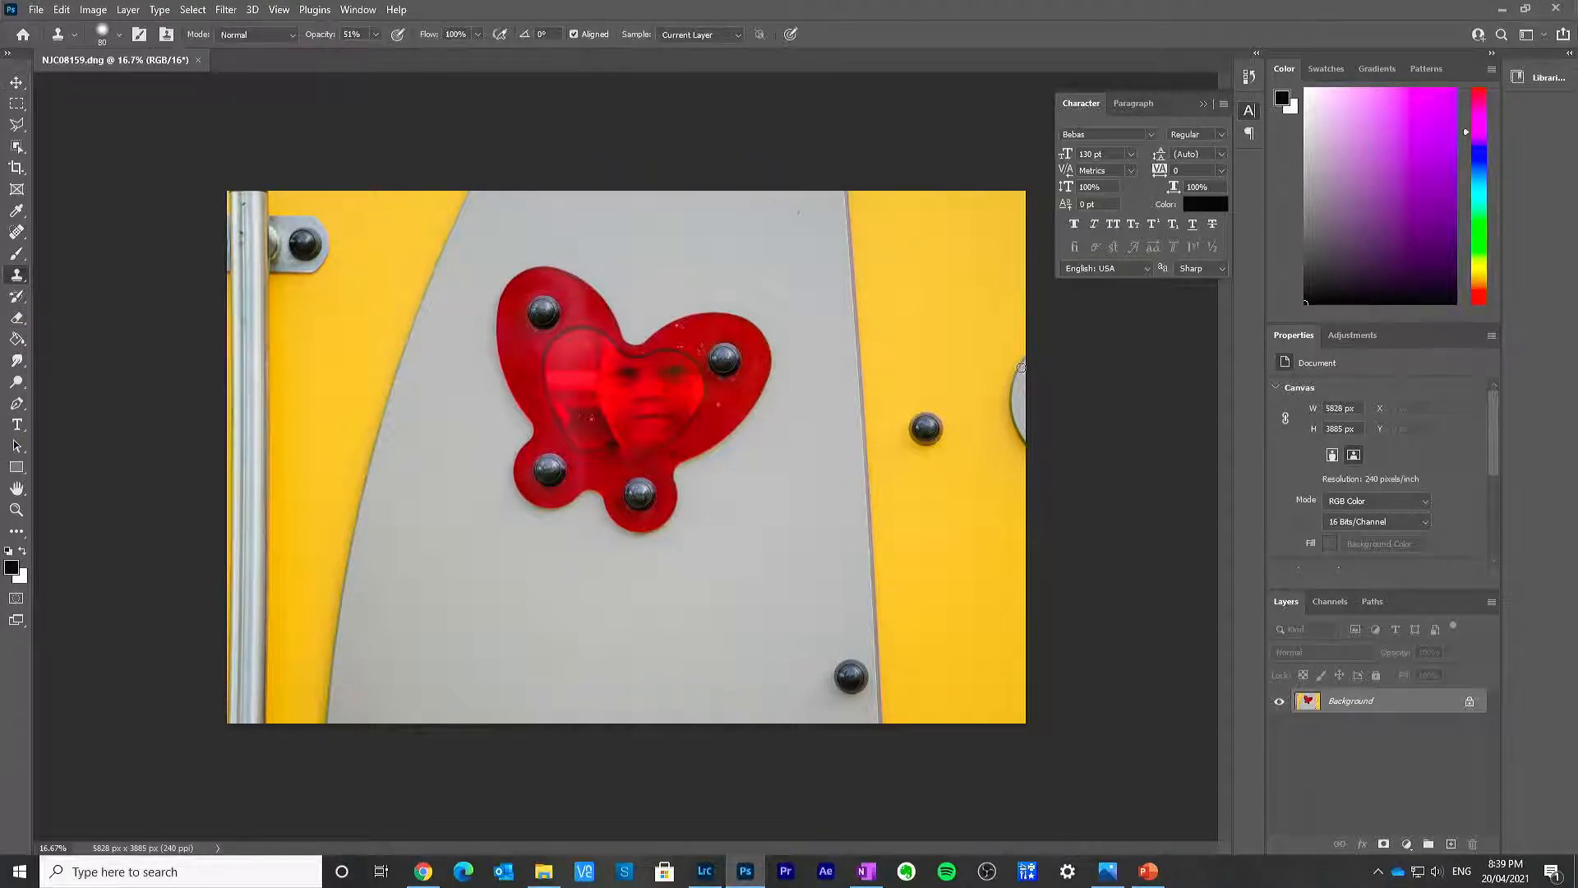
pyautogui.click(17, 103)
pyautogui.click(17, 124)
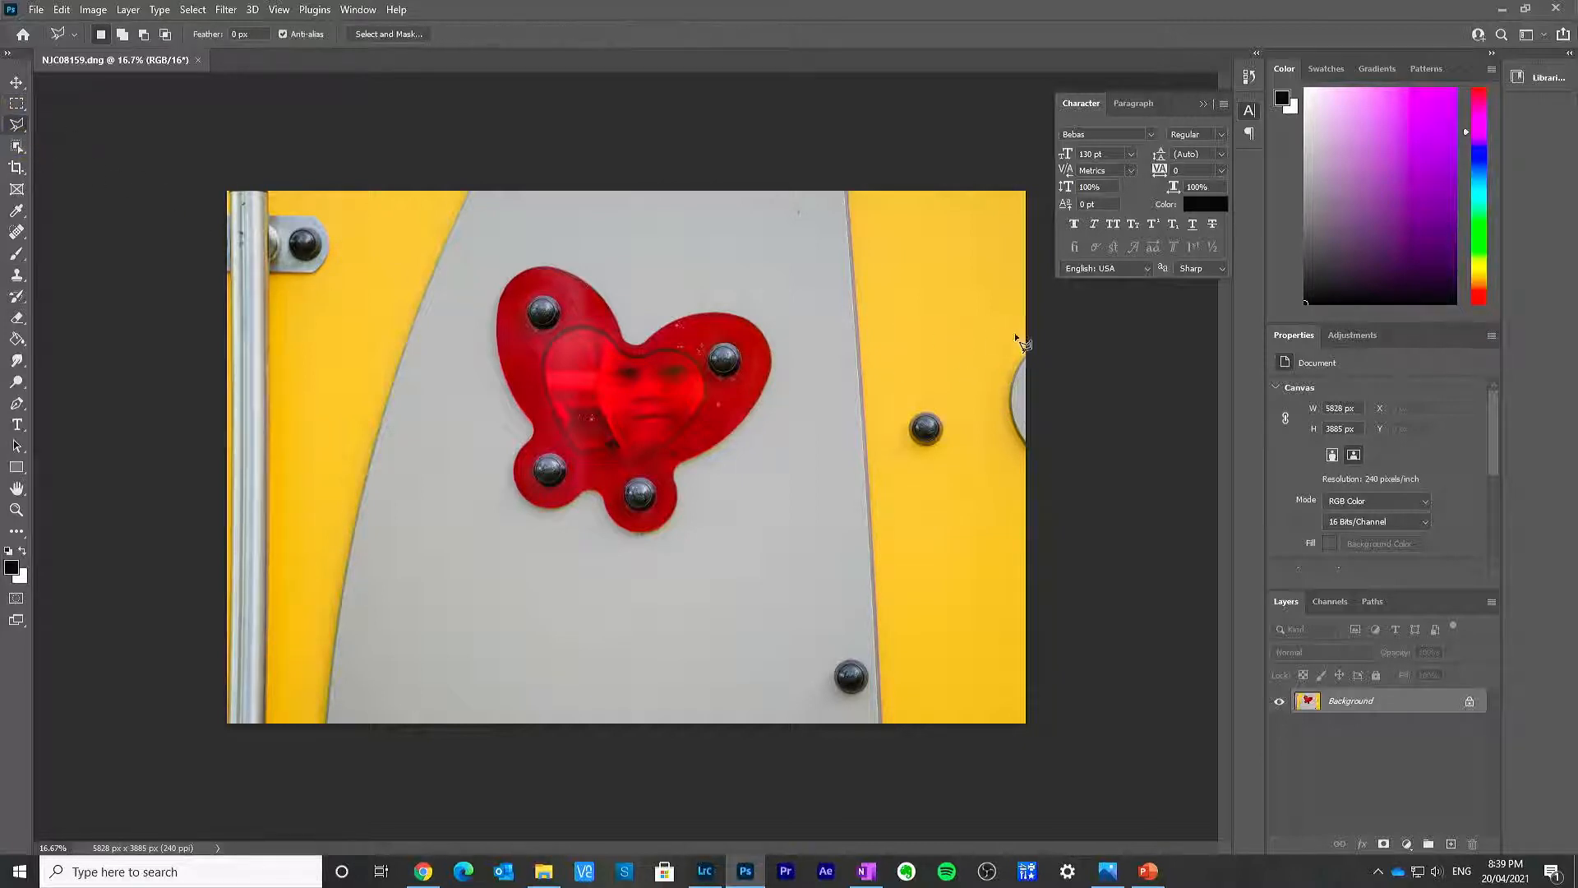
pyautogui.click(1025, 346)
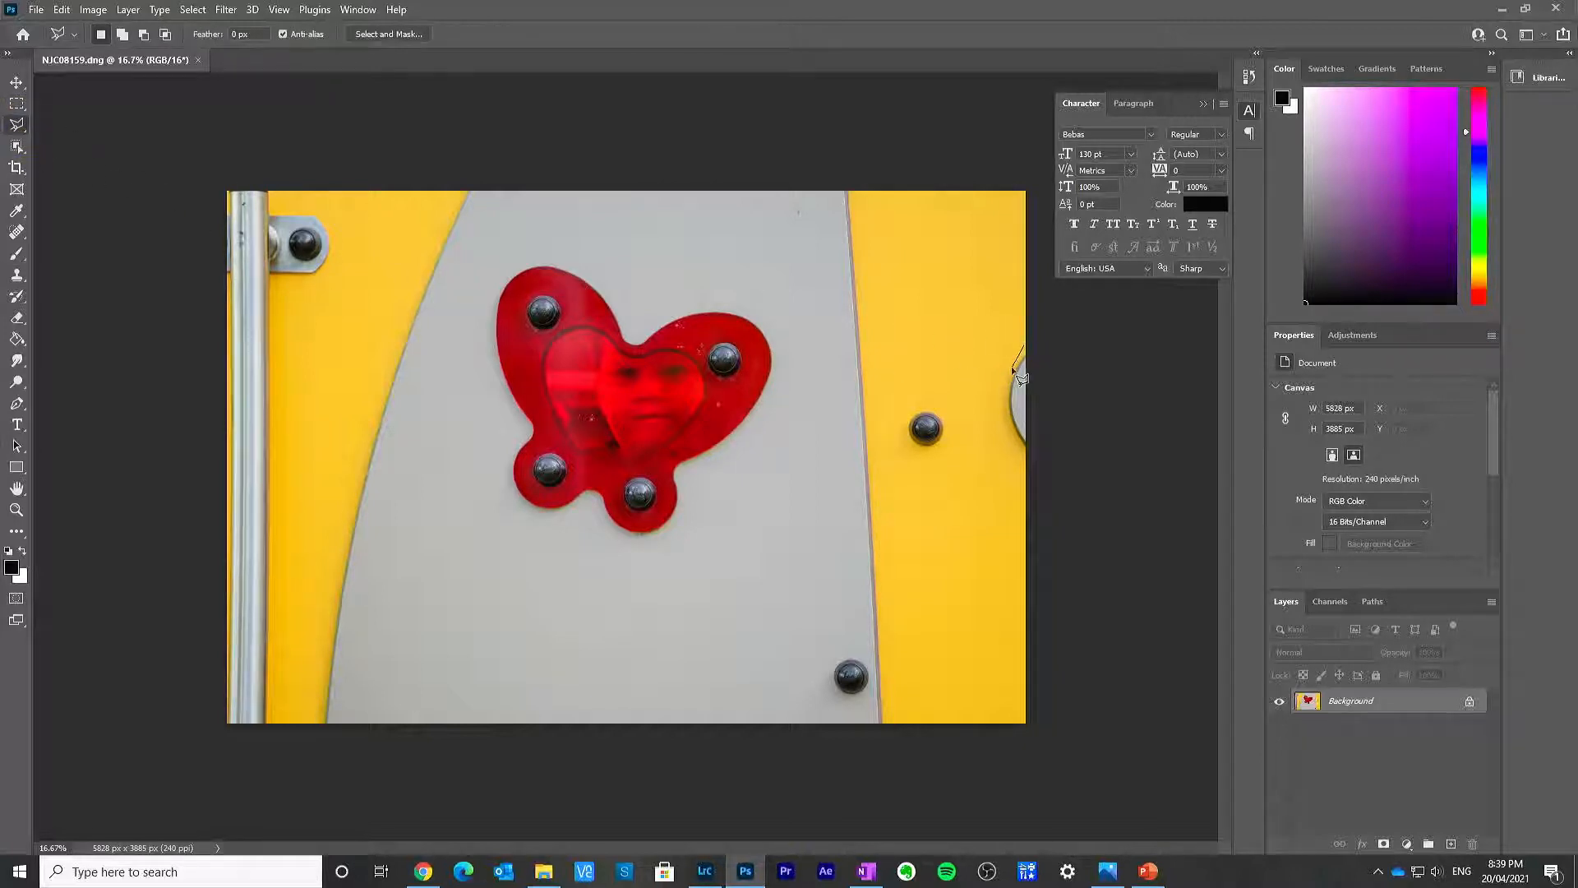
pyautogui.click(1022, 451)
pyautogui.click(1047, 415)
pyautogui.click(1027, 349)
# Step: Try to fill the disc selection with Content-Aware Fill, excluding the area around the bolt from sampling, and deselect it
pyautogui.click(61, 9)
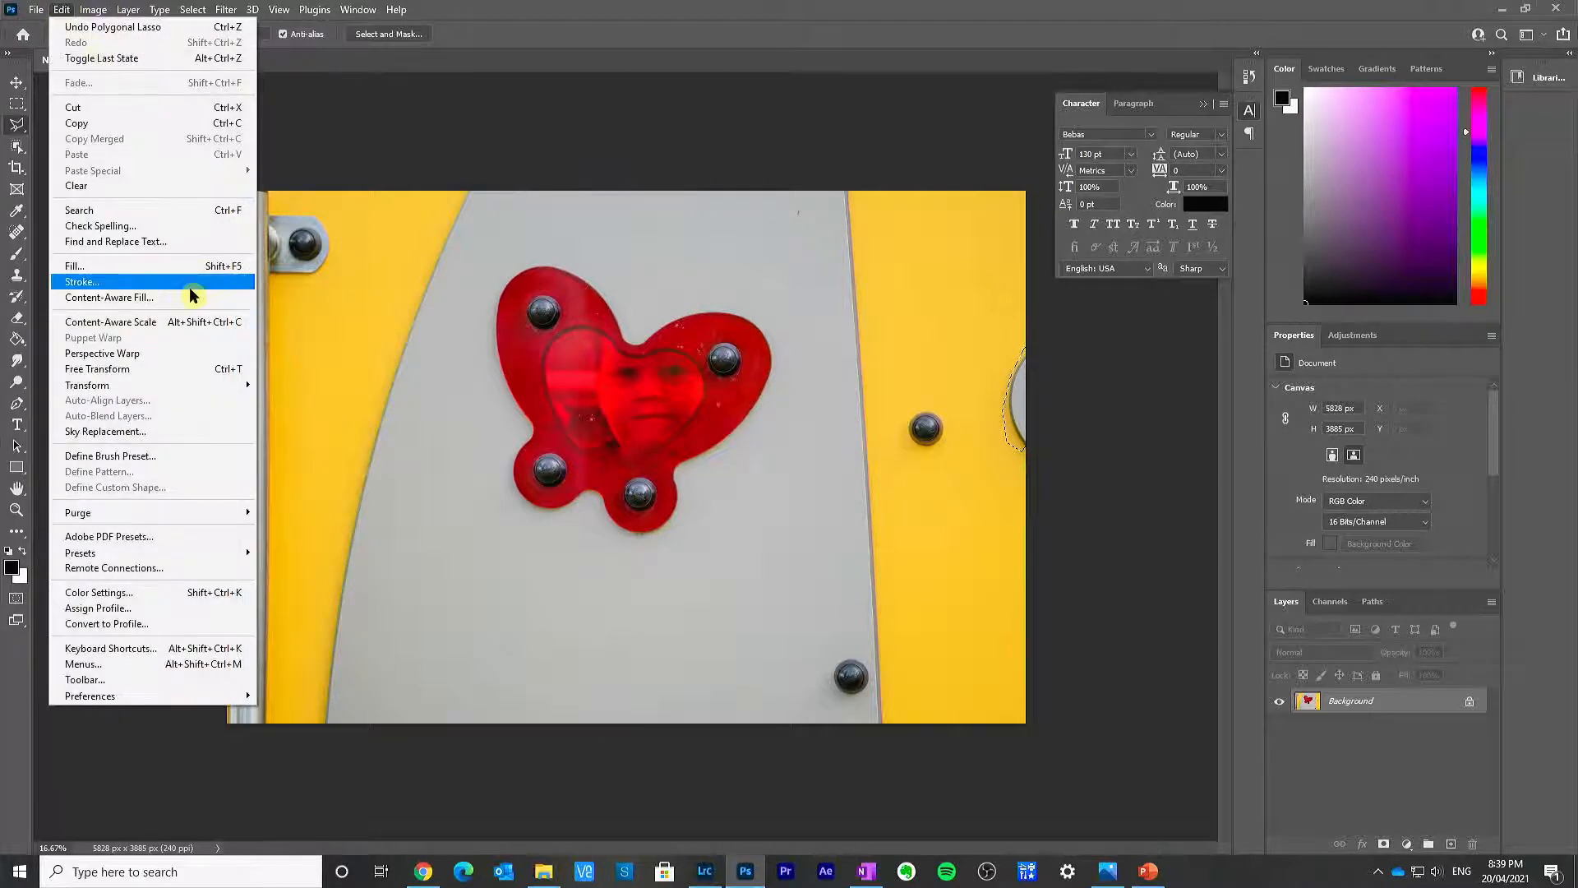
pyautogui.click(182, 298)
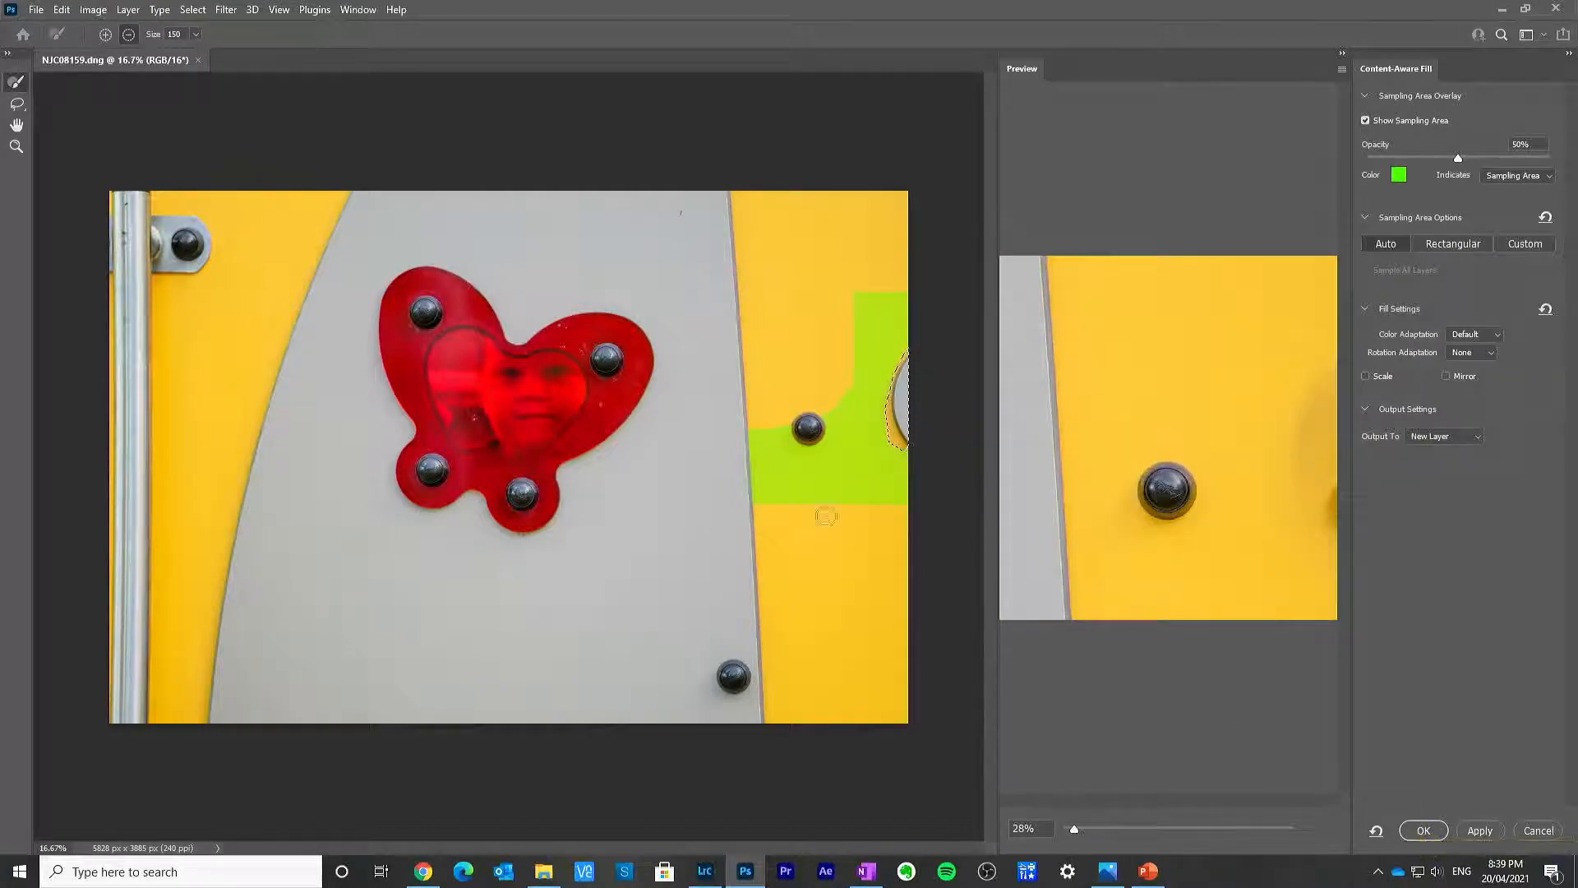
pyautogui.moveTo(809, 463)
pyautogui.mouseDown()
pyautogui.moveTo(795, 505)
pyautogui.moveTo(778, 451)
pyautogui.moveTo(757, 480)
pyautogui.mouseUp()
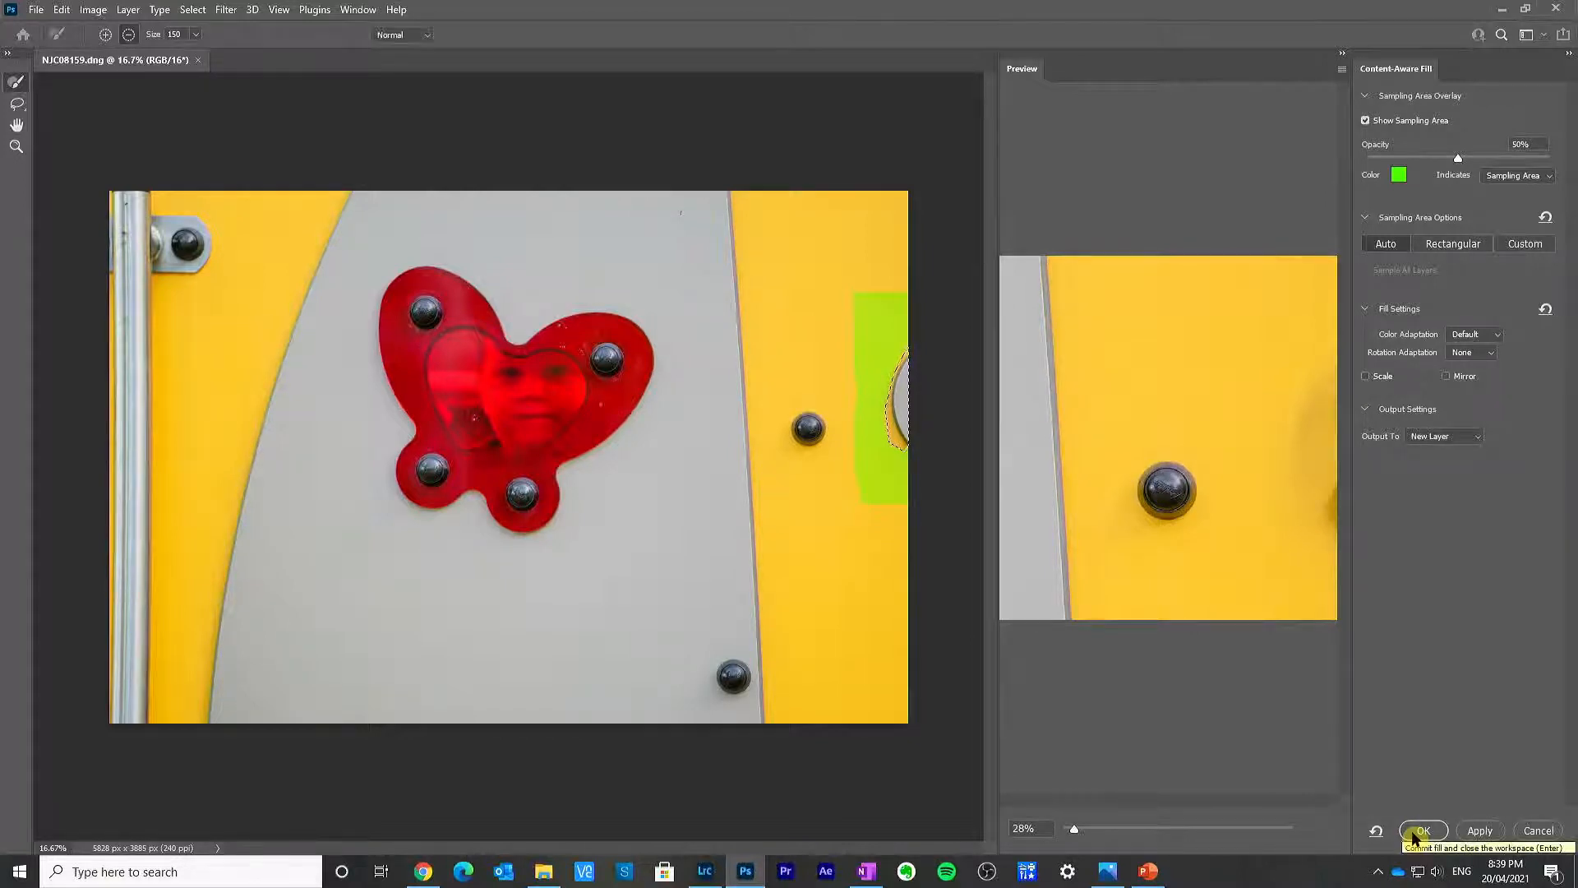
pyautogui.click(1412, 830)
pyautogui.click(16, 103)
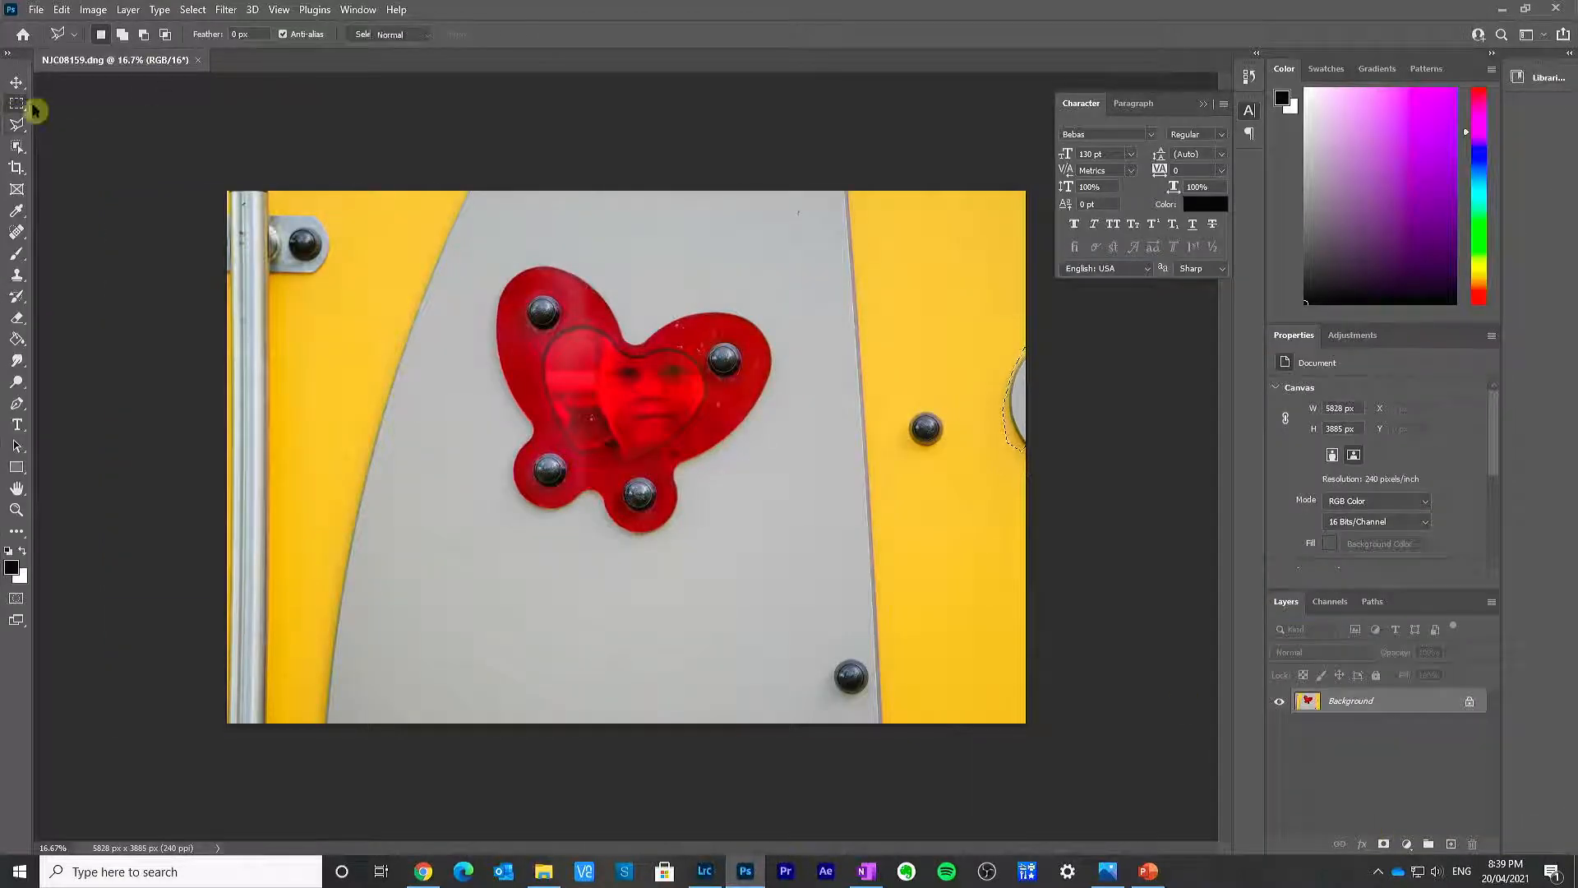
pyautogui.click(887, 287)
# Step: Try to cover the grey disc with the Clone Stamp at 51% opacity, and undo the stroke
pyautogui.press('s')
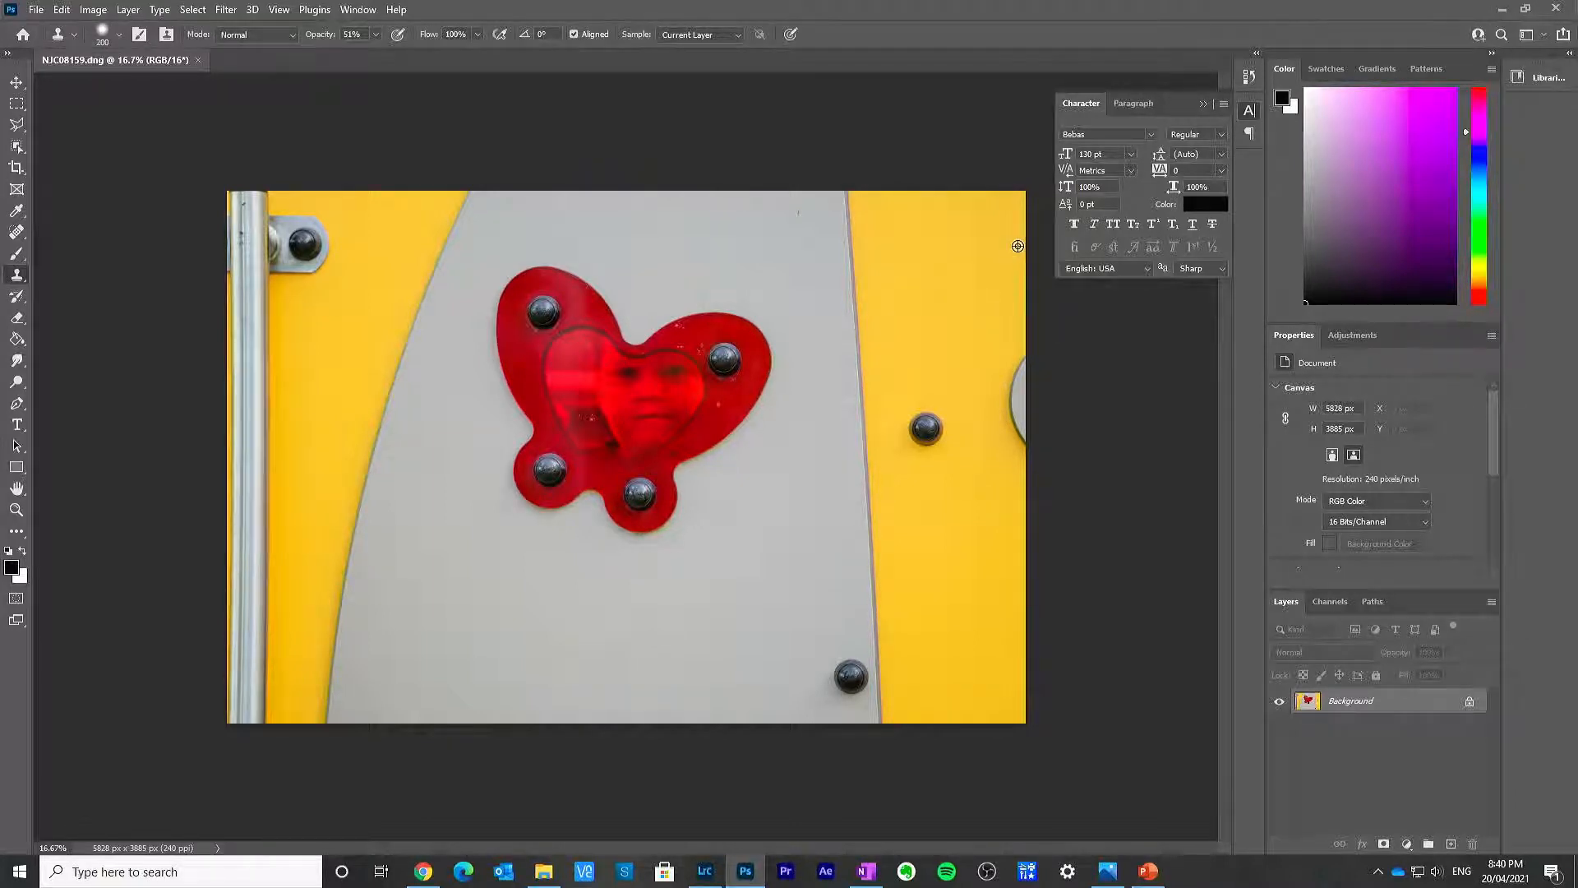
pyautogui.moveTo(1022, 355); pyautogui.dragTo(1018, 398)
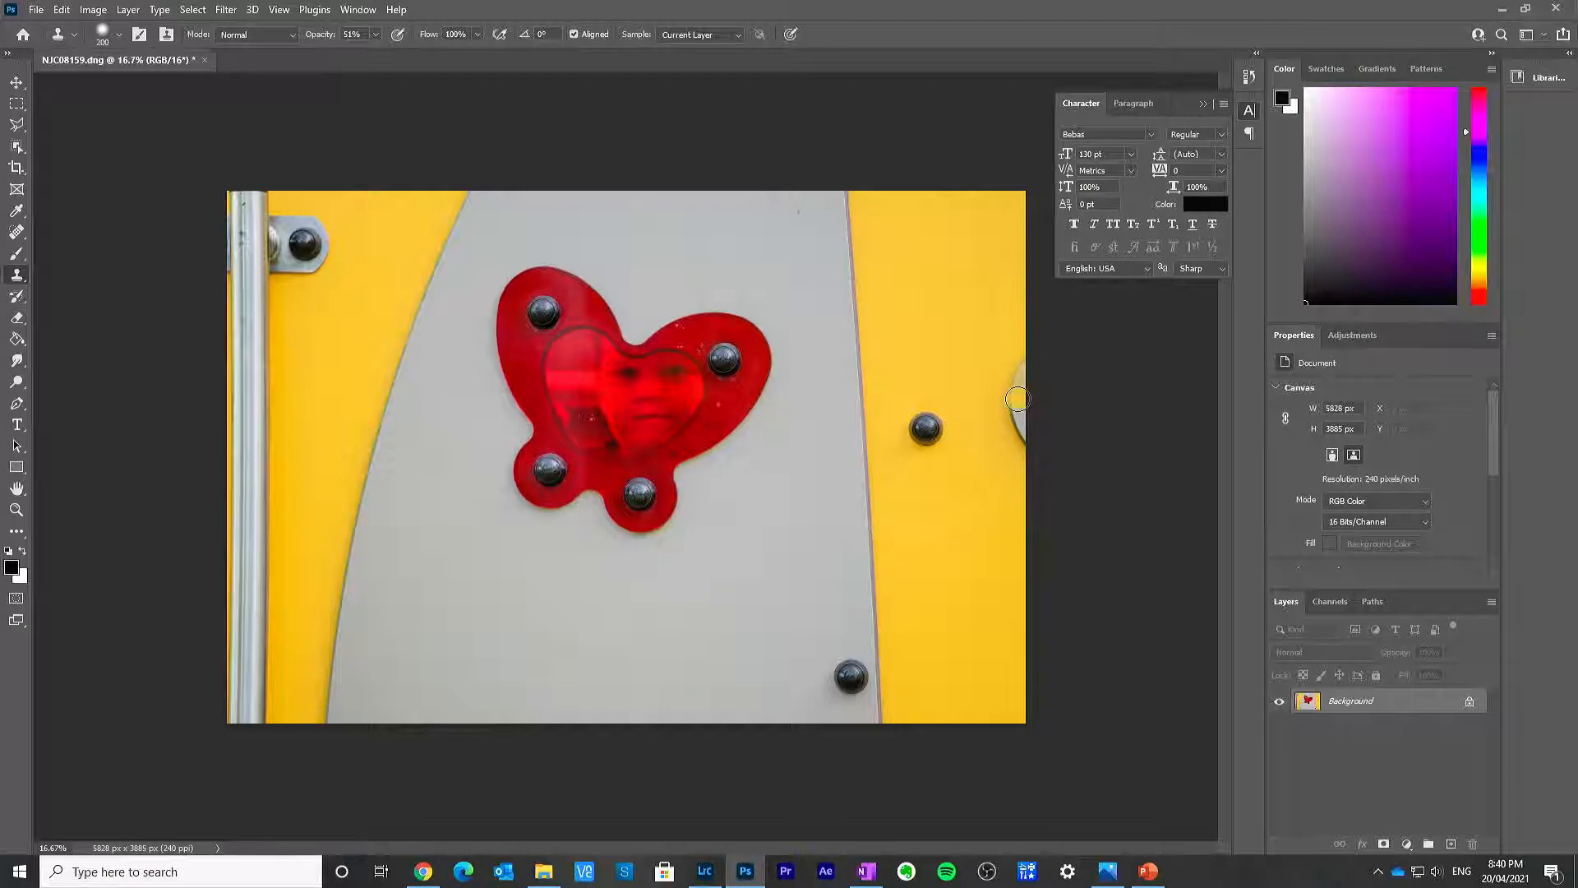
pyautogui.hotkey('ctrl', 'z')
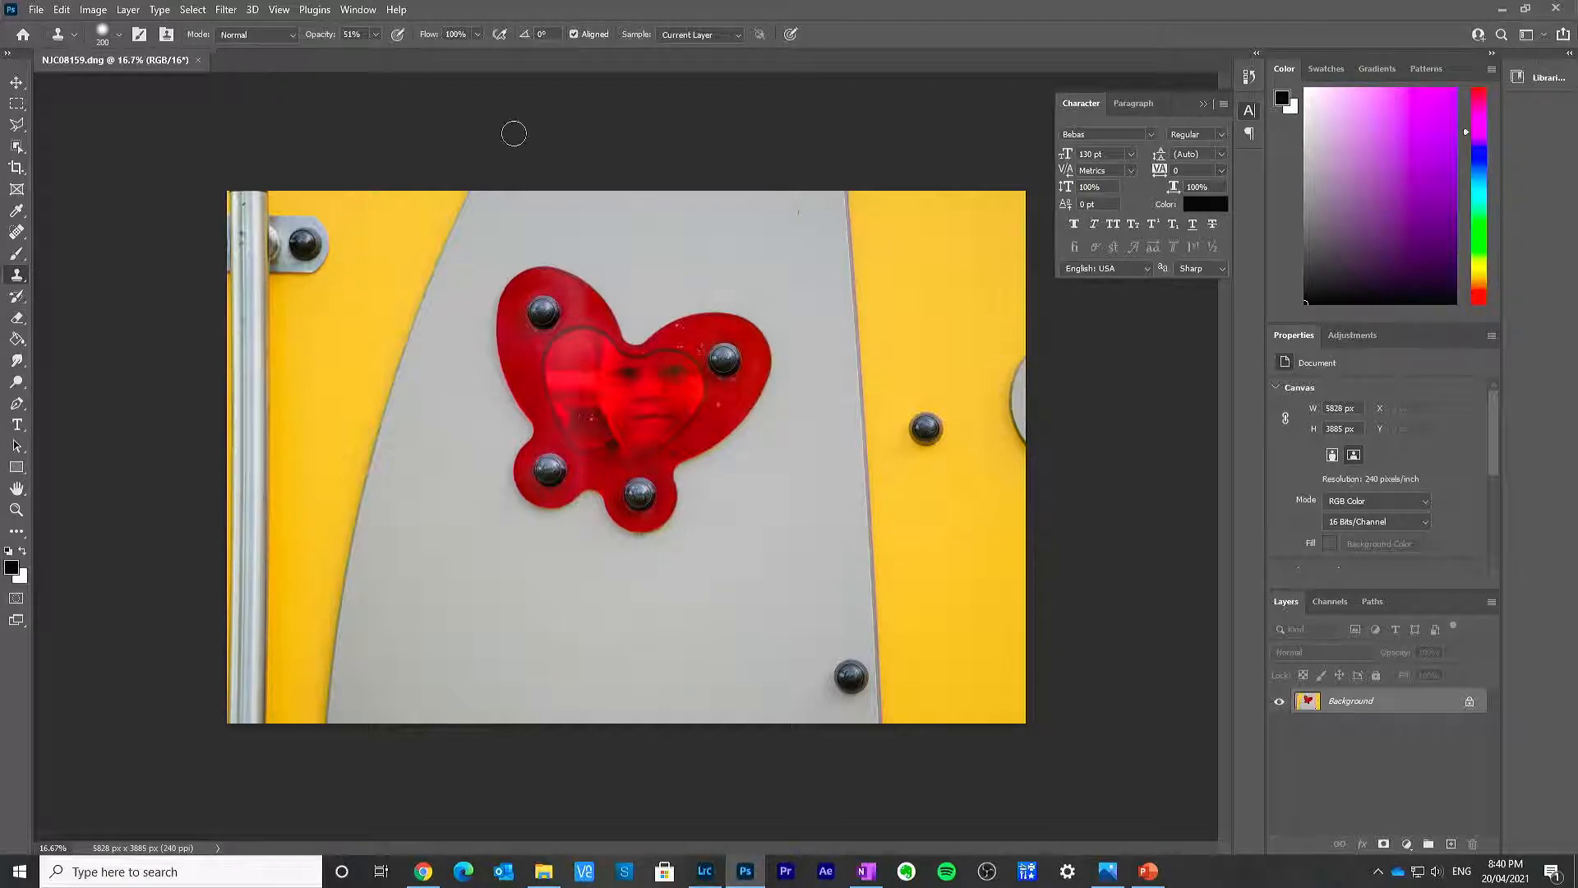
# Step: Clone the yellow panel over the grey disc at 100% opacity, and quit Photoshop with the changes saved
pyautogui.click(374, 34)
pyautogui.moveTo(374, 53); pyautogui.dragTo(441, 60)
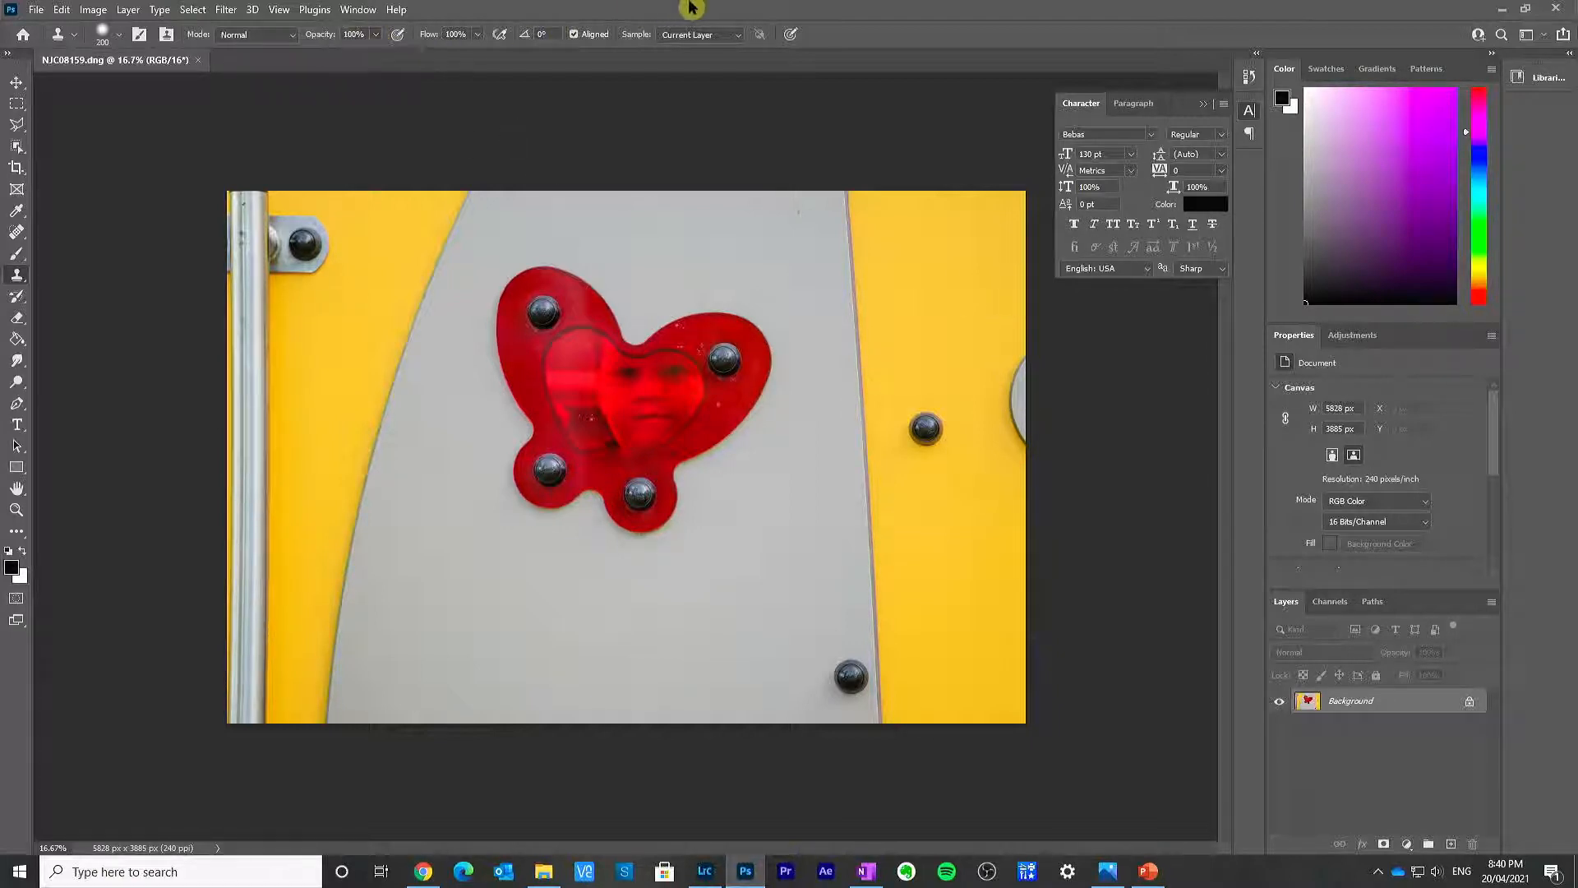
pyautogui.moveTo(1017, 354); pyautogui.dragTo(1017, 458)
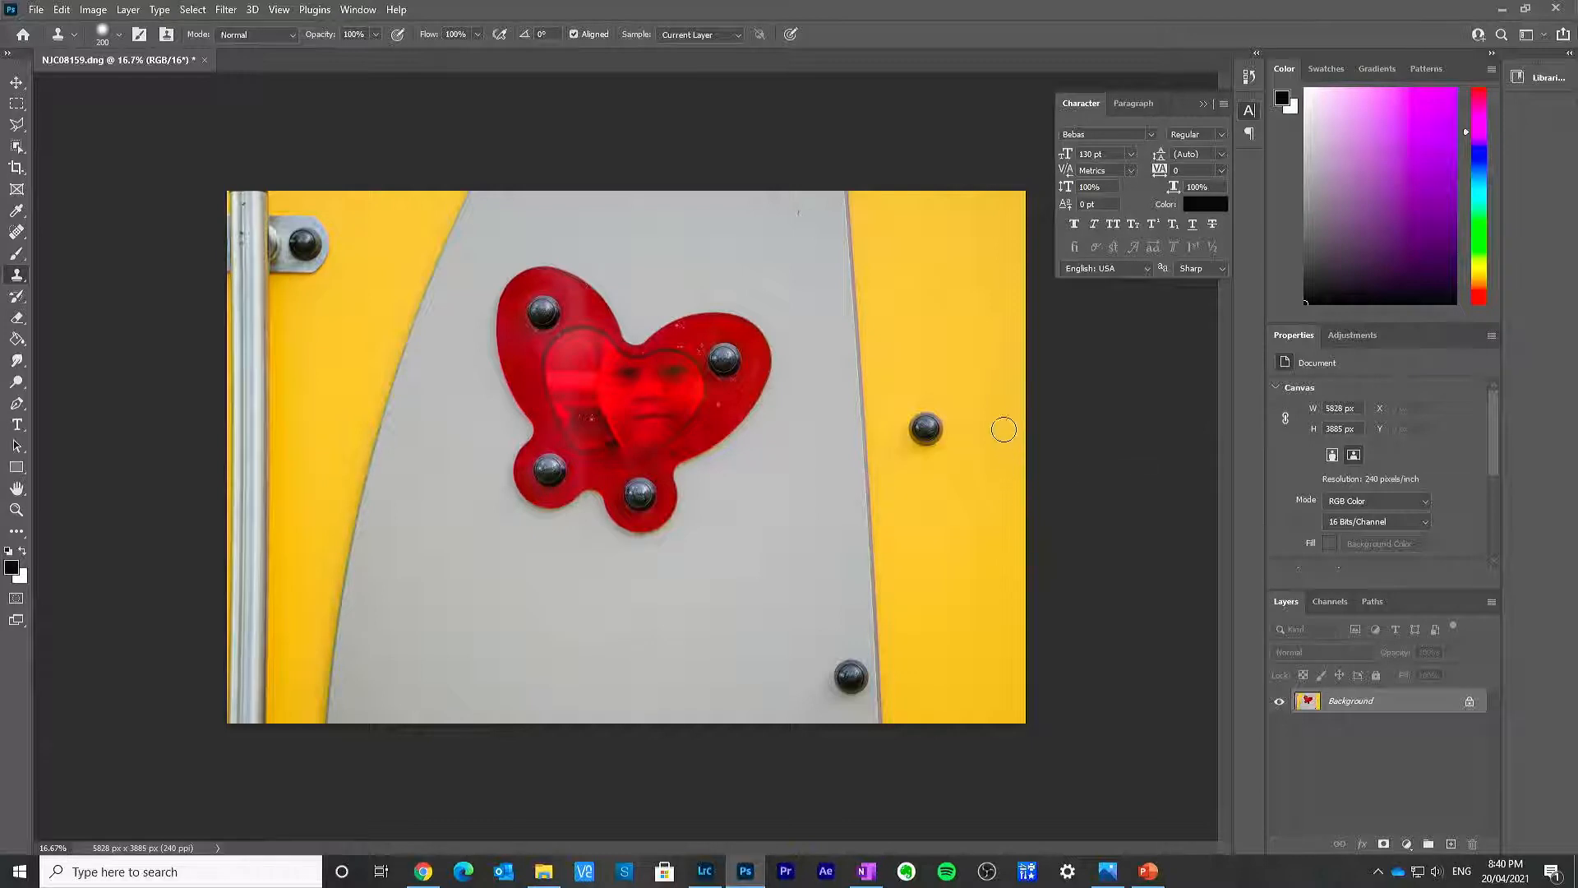
pyautogui.moveTo(1004, 429); pyautogui.dragTo(1003, 355)
pyautogui.click(1556, 8)
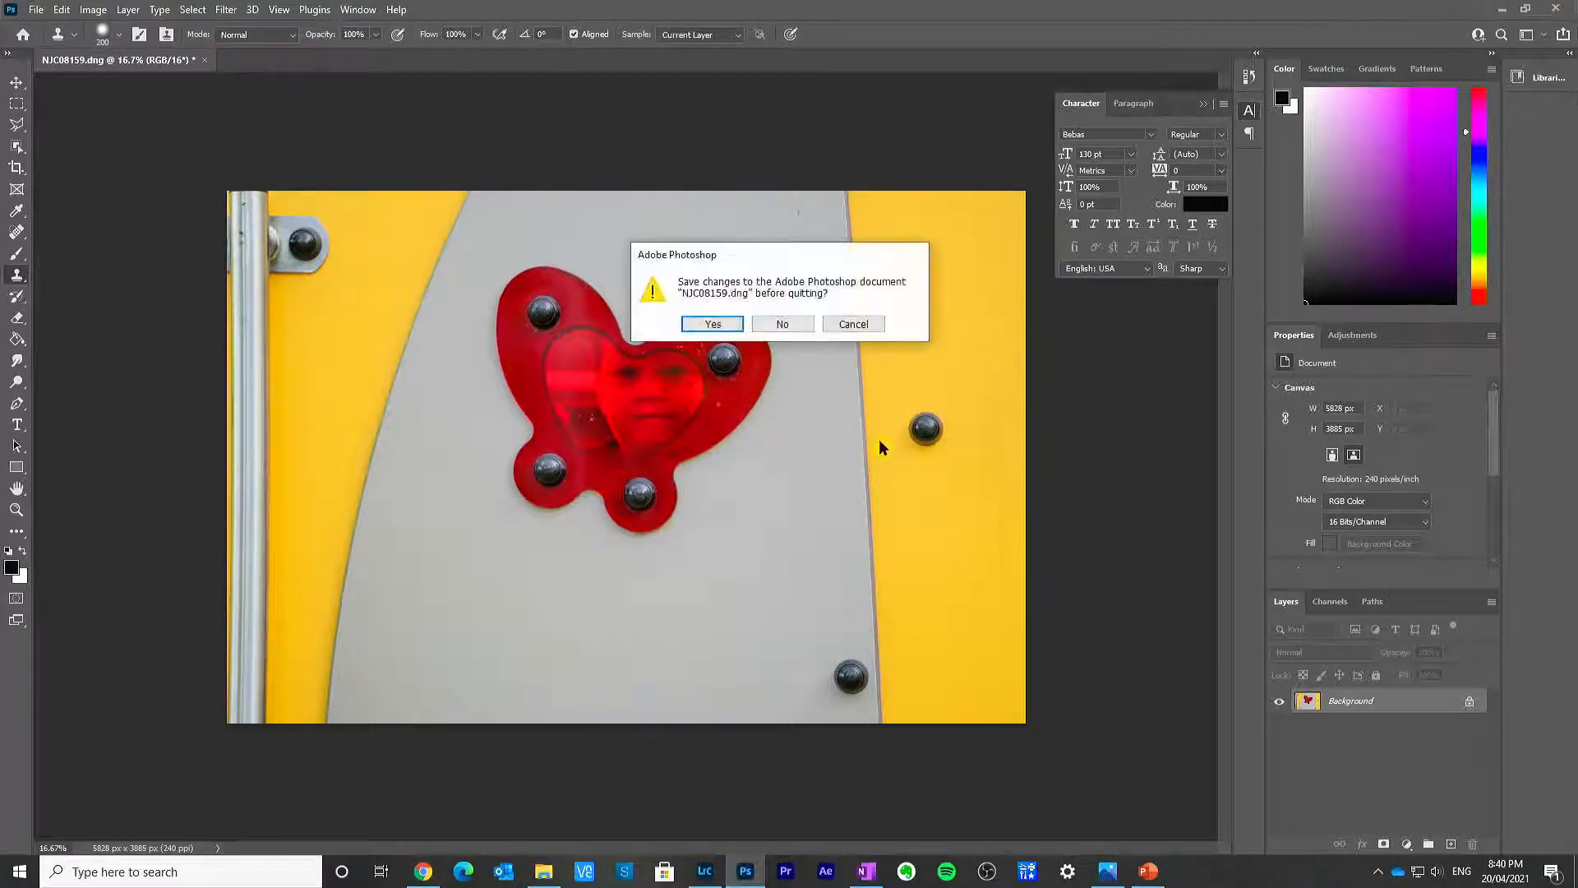
pyautogui.click(712, 324)
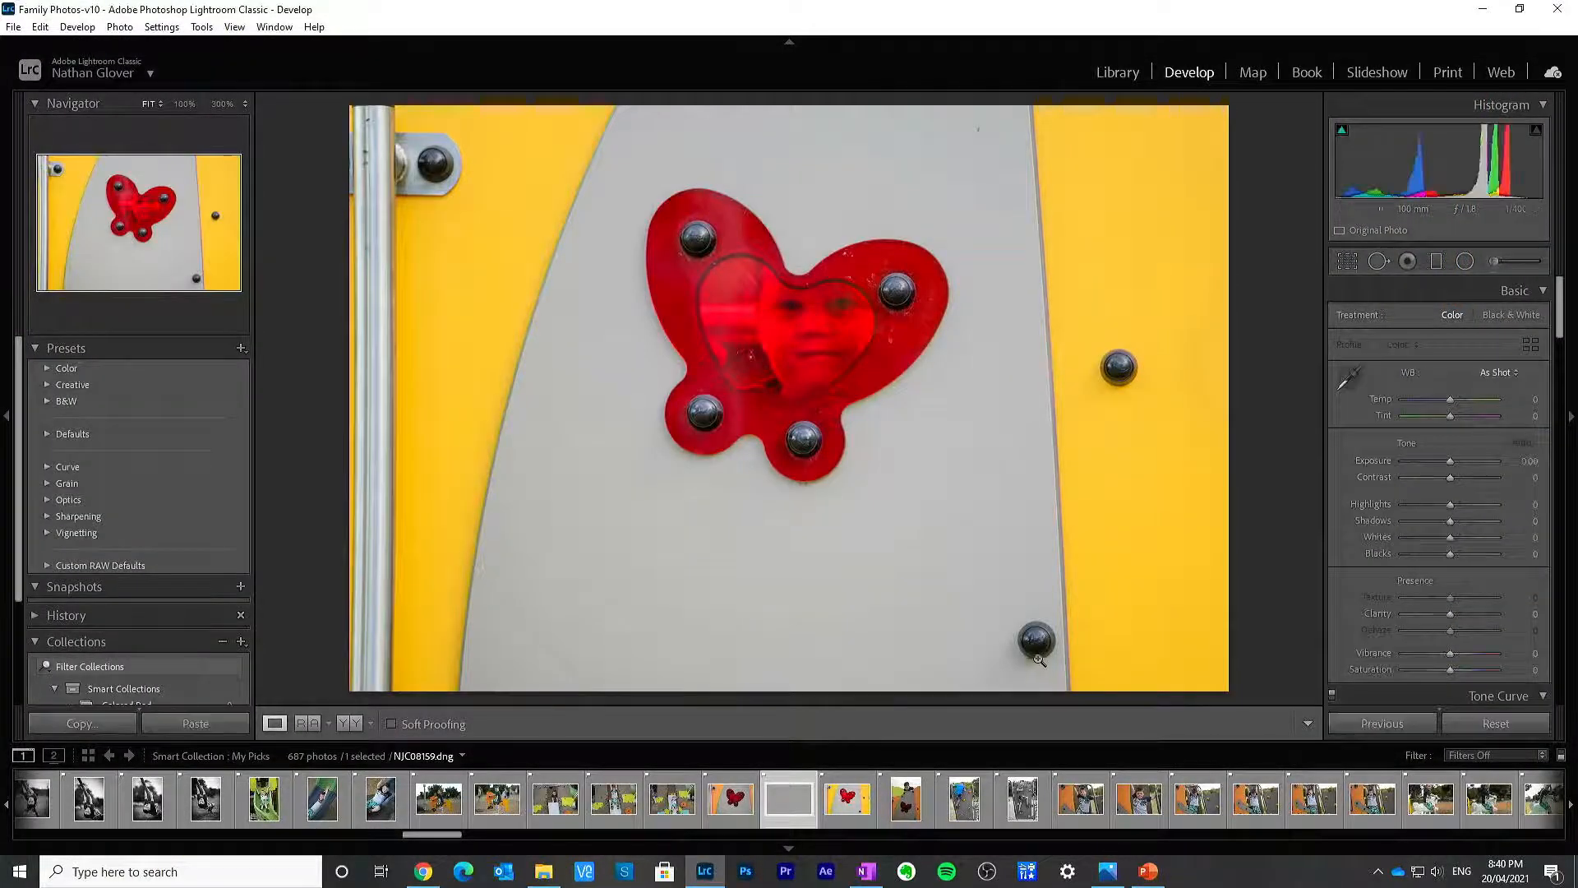
# Step: Go to photo NJC08168.dng by way of the Library, and set its treatment to Color in Develop
pyautogui.click(905, 801)
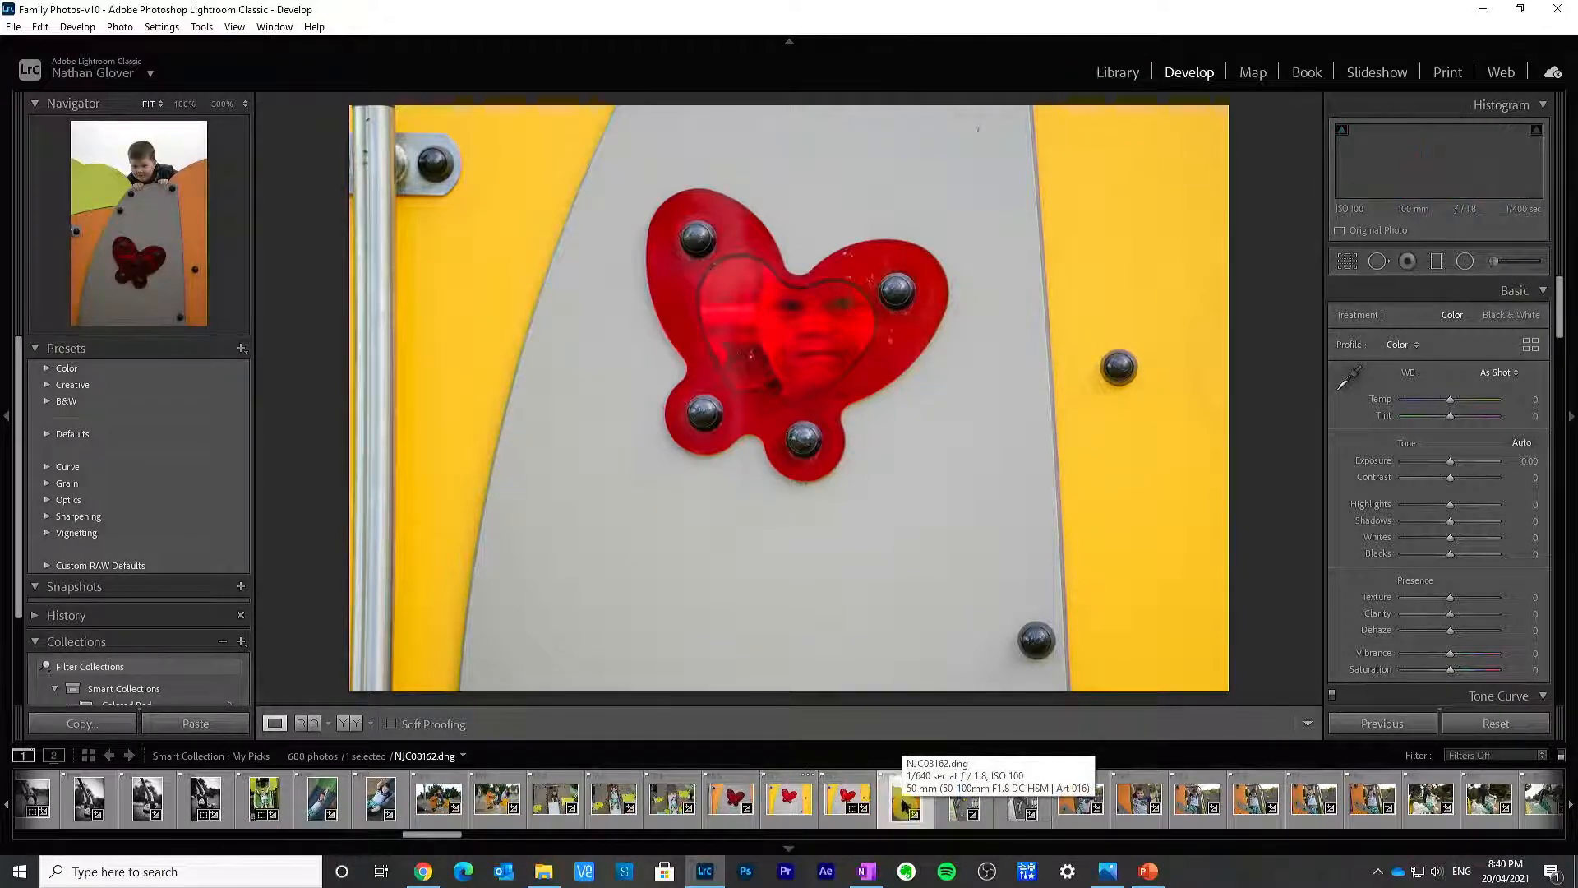
pyautogui.click(1111, 74)
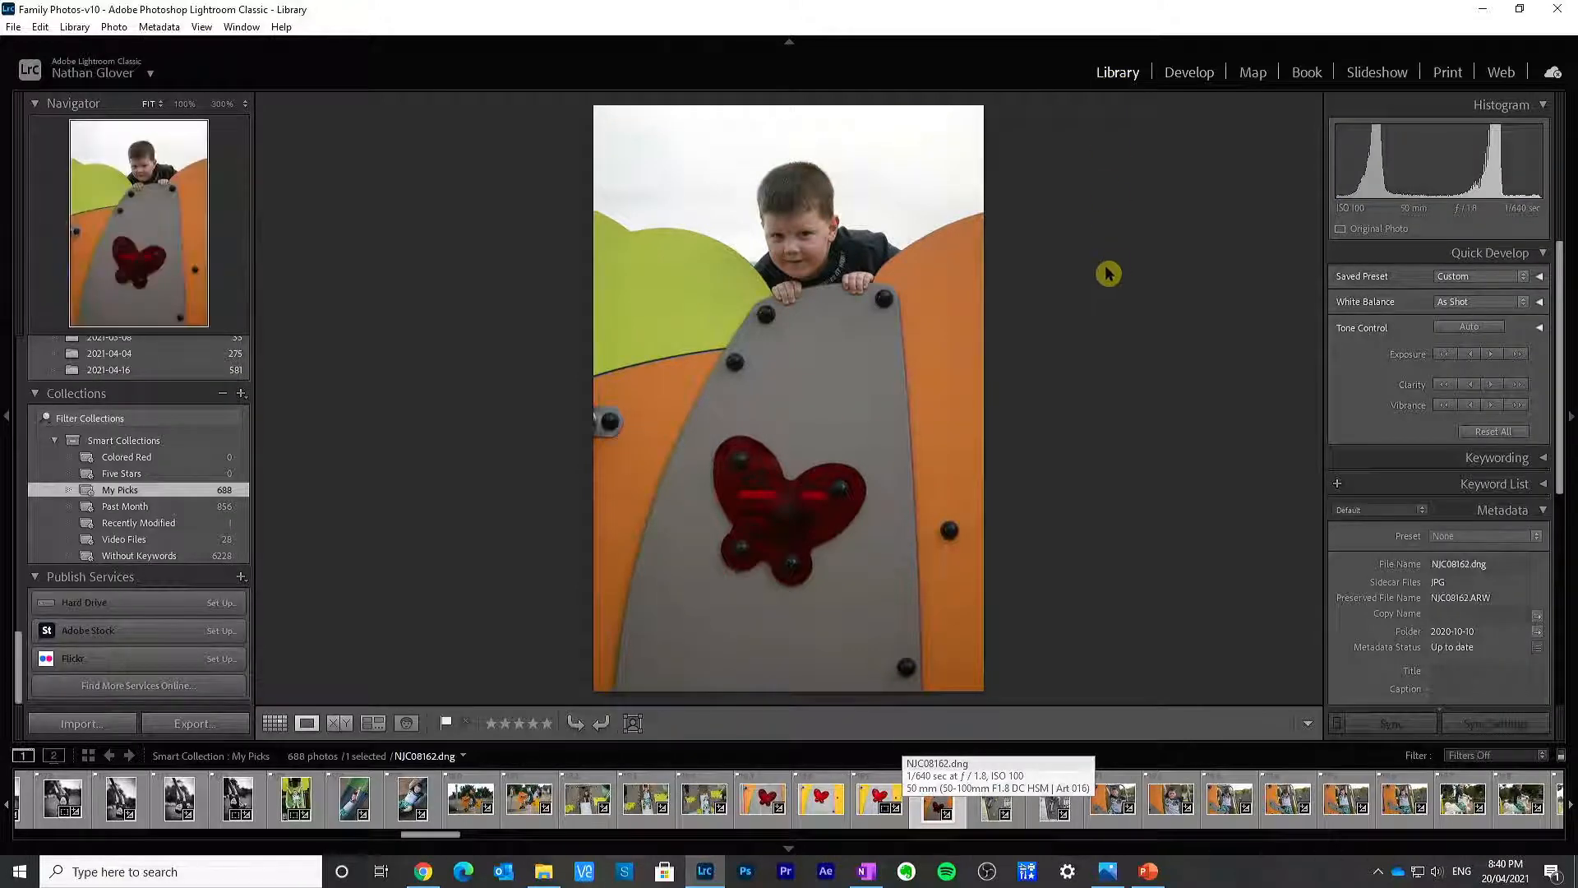
pyautogui.press('Right')
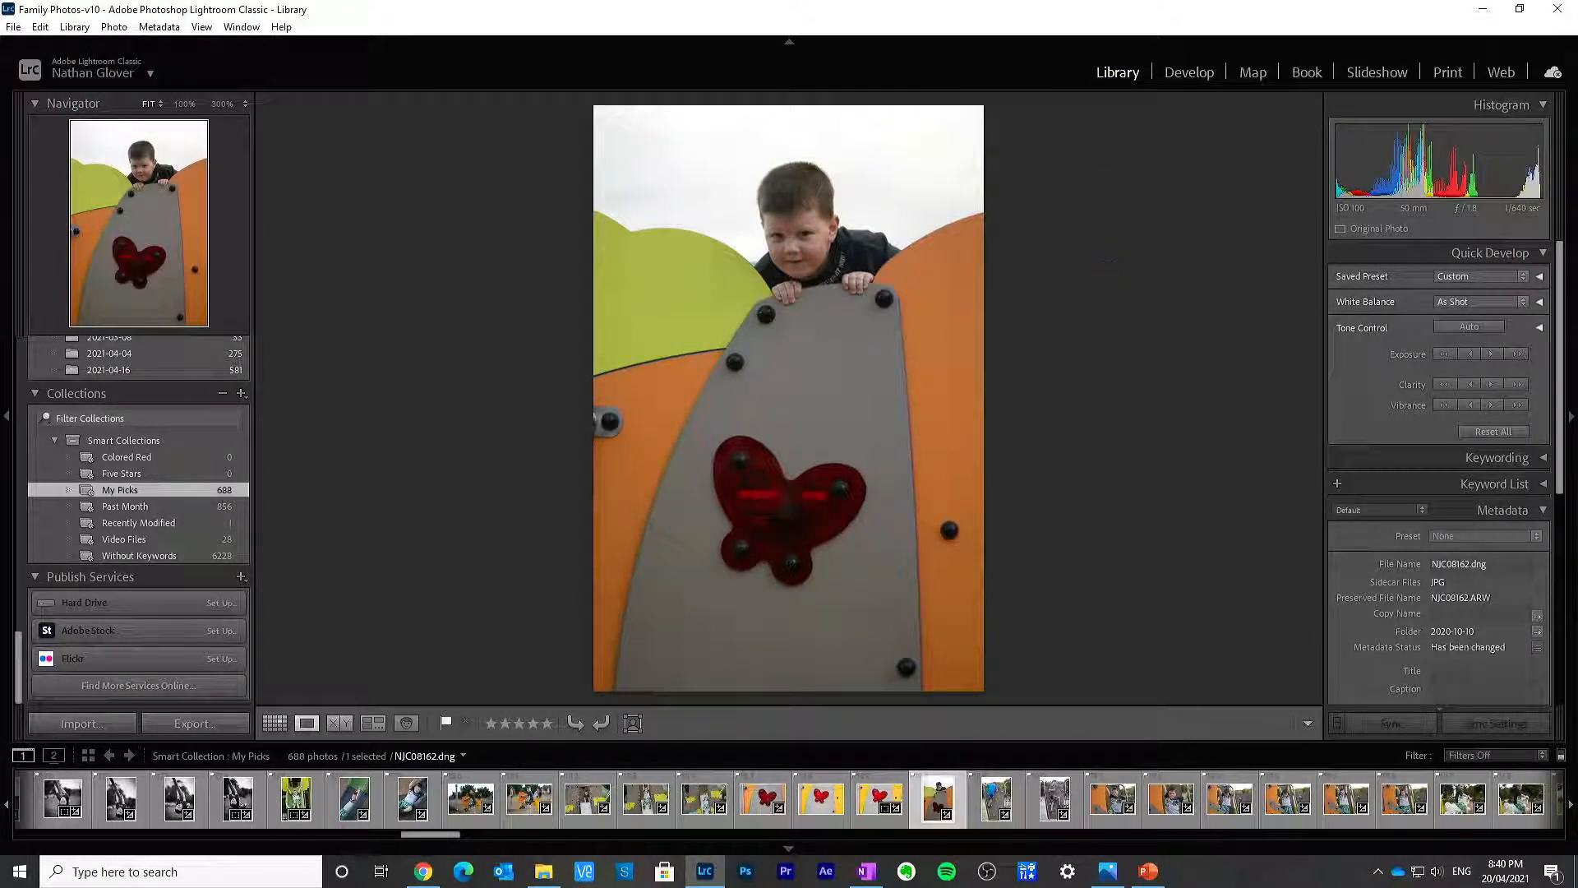
pyautogui.press('Right')
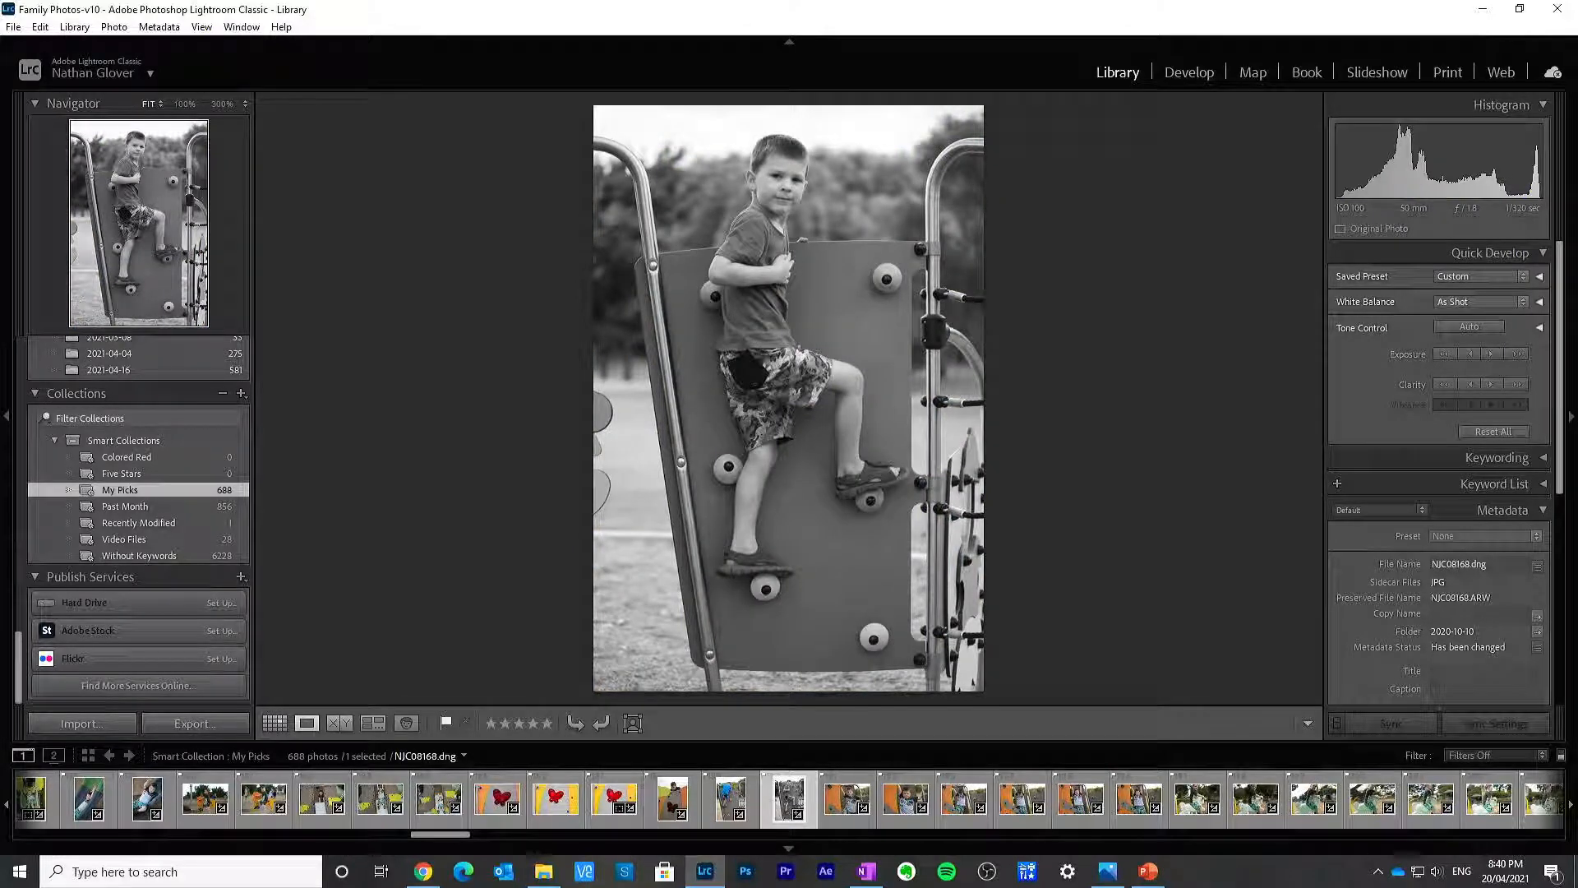
pyautogui.click(1186, 74)
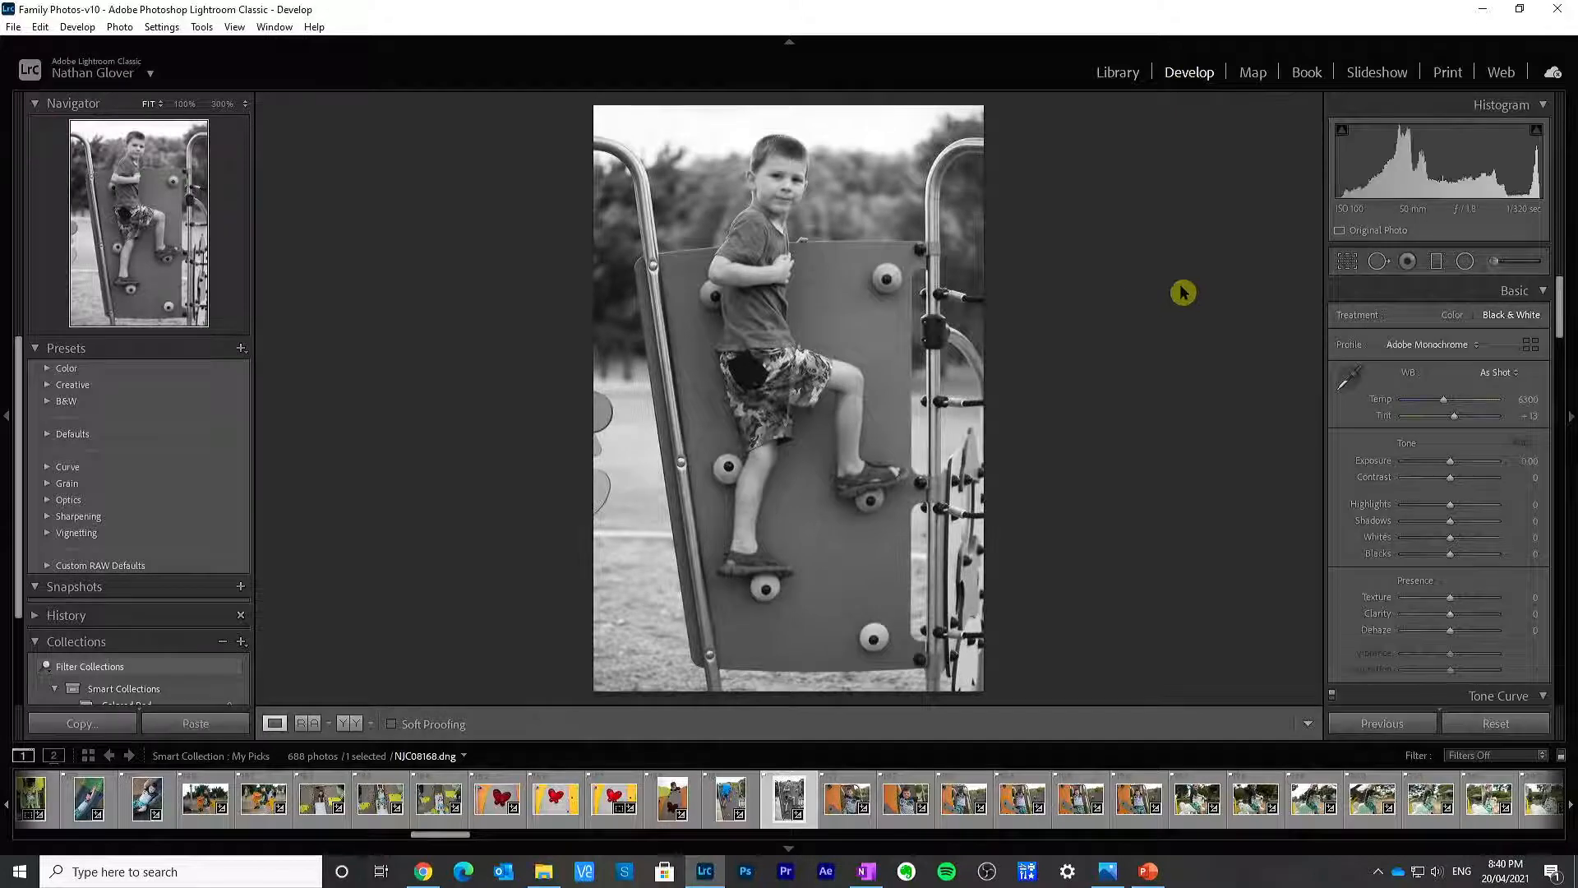
pyautogui.click(1450, 319)
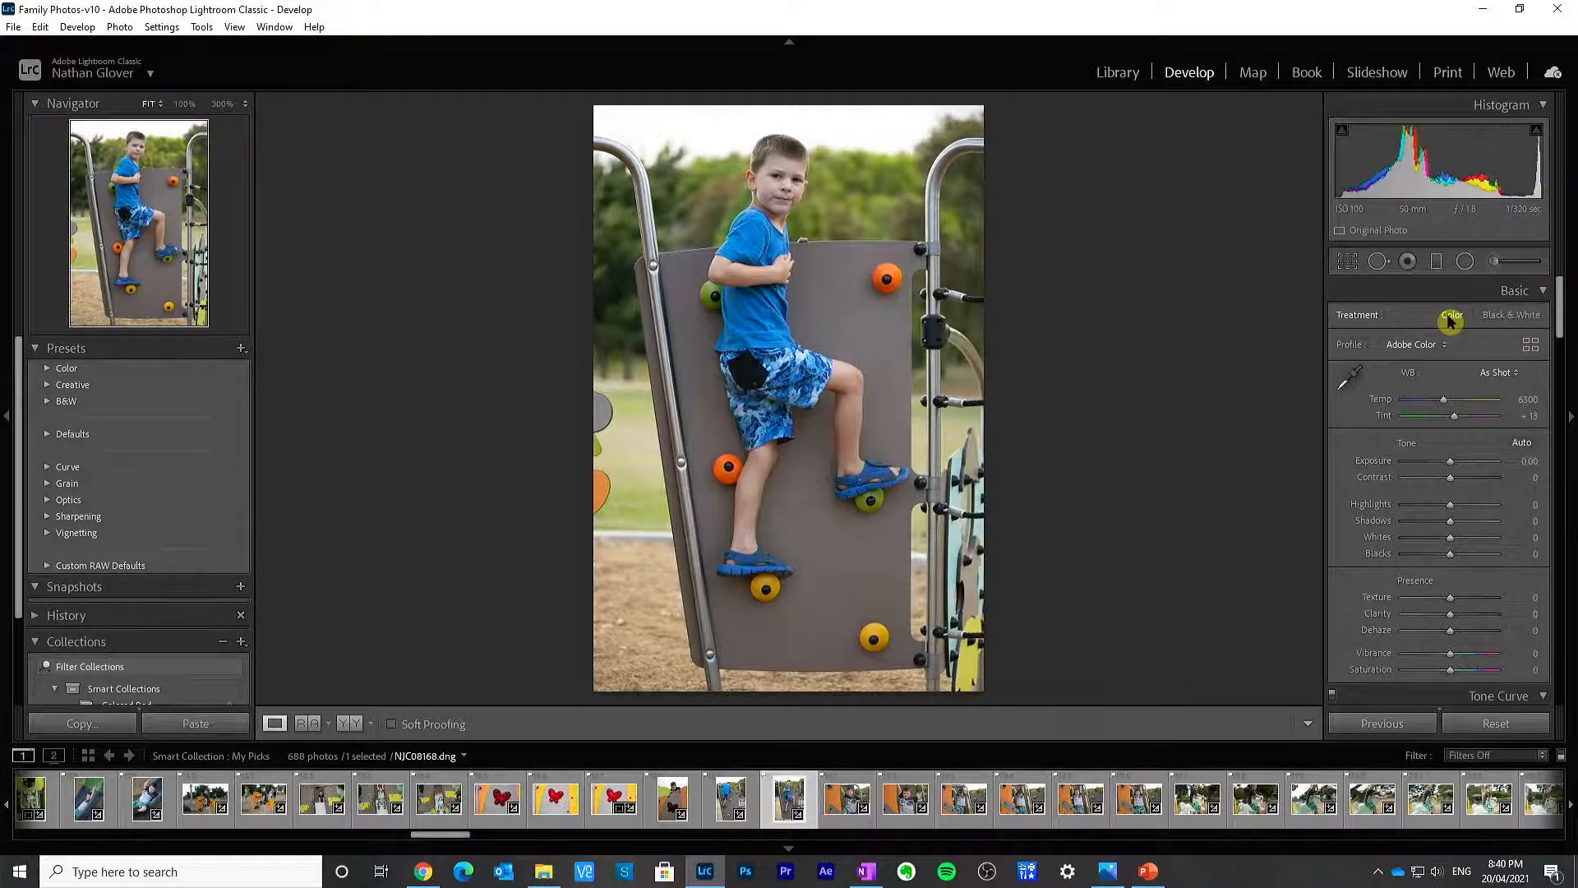
# Step: Compare the next three playground photos and return to NJC08174.dng
pyautogui.press('Right')
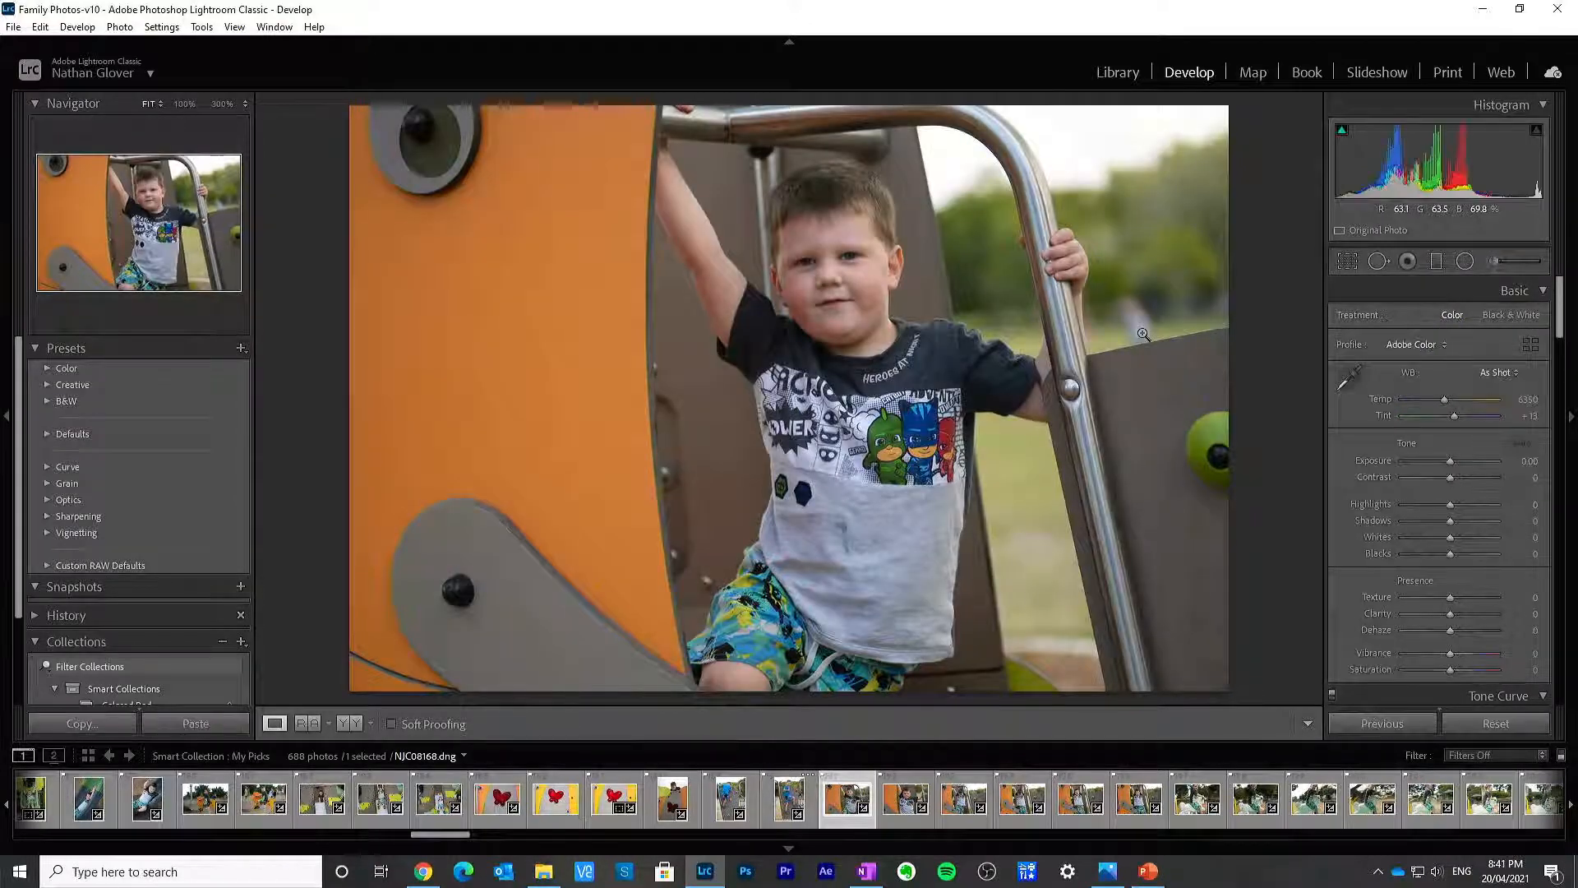
pyautogui.press('Right')
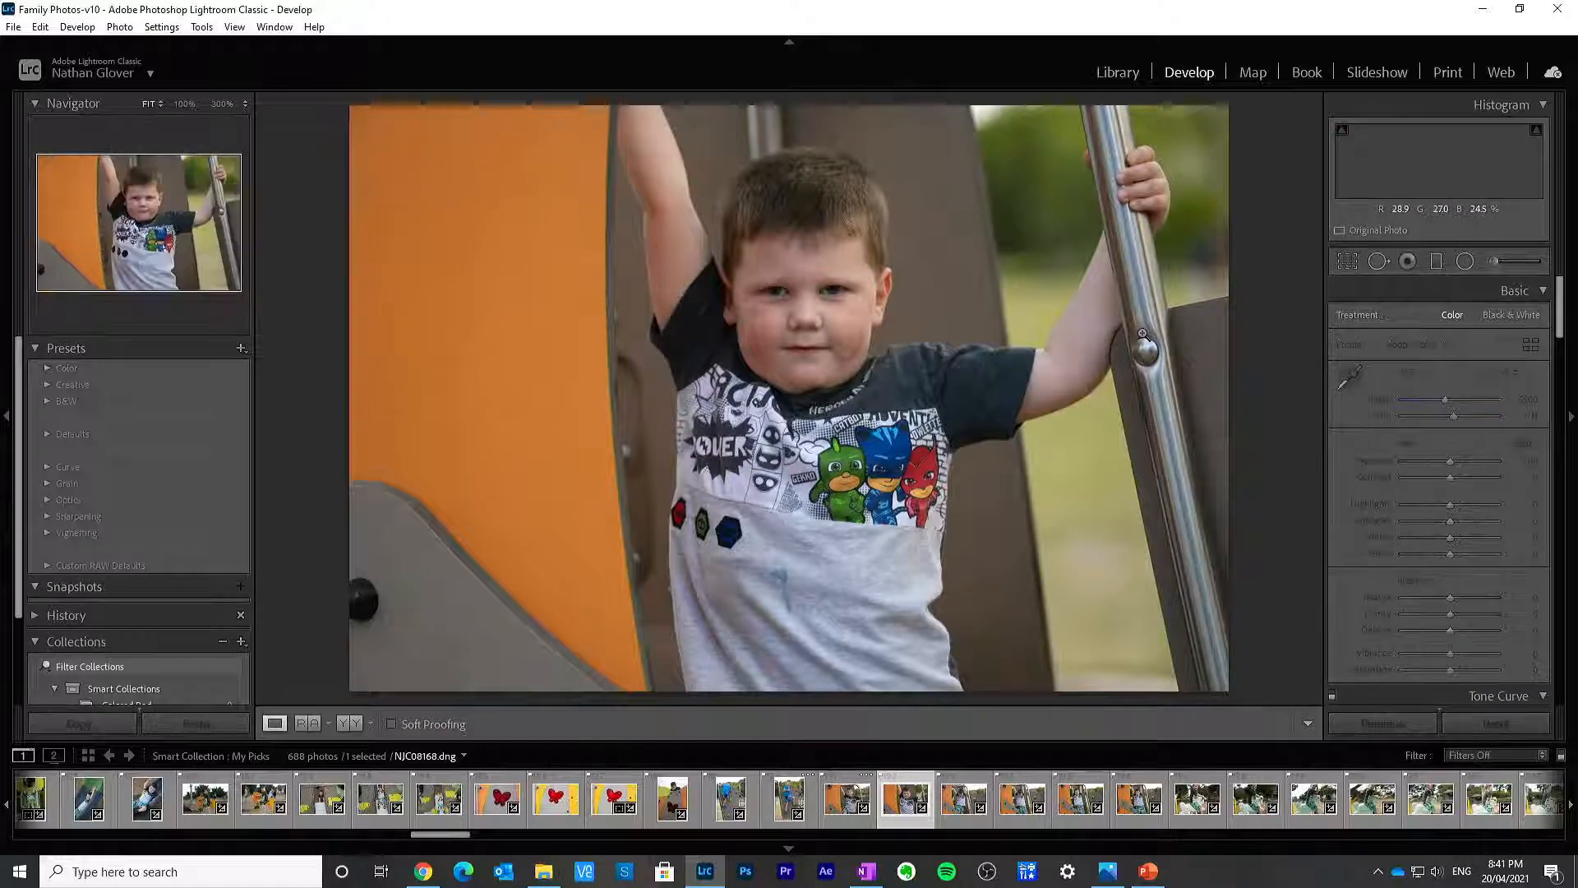
pyautogui.press('Right')
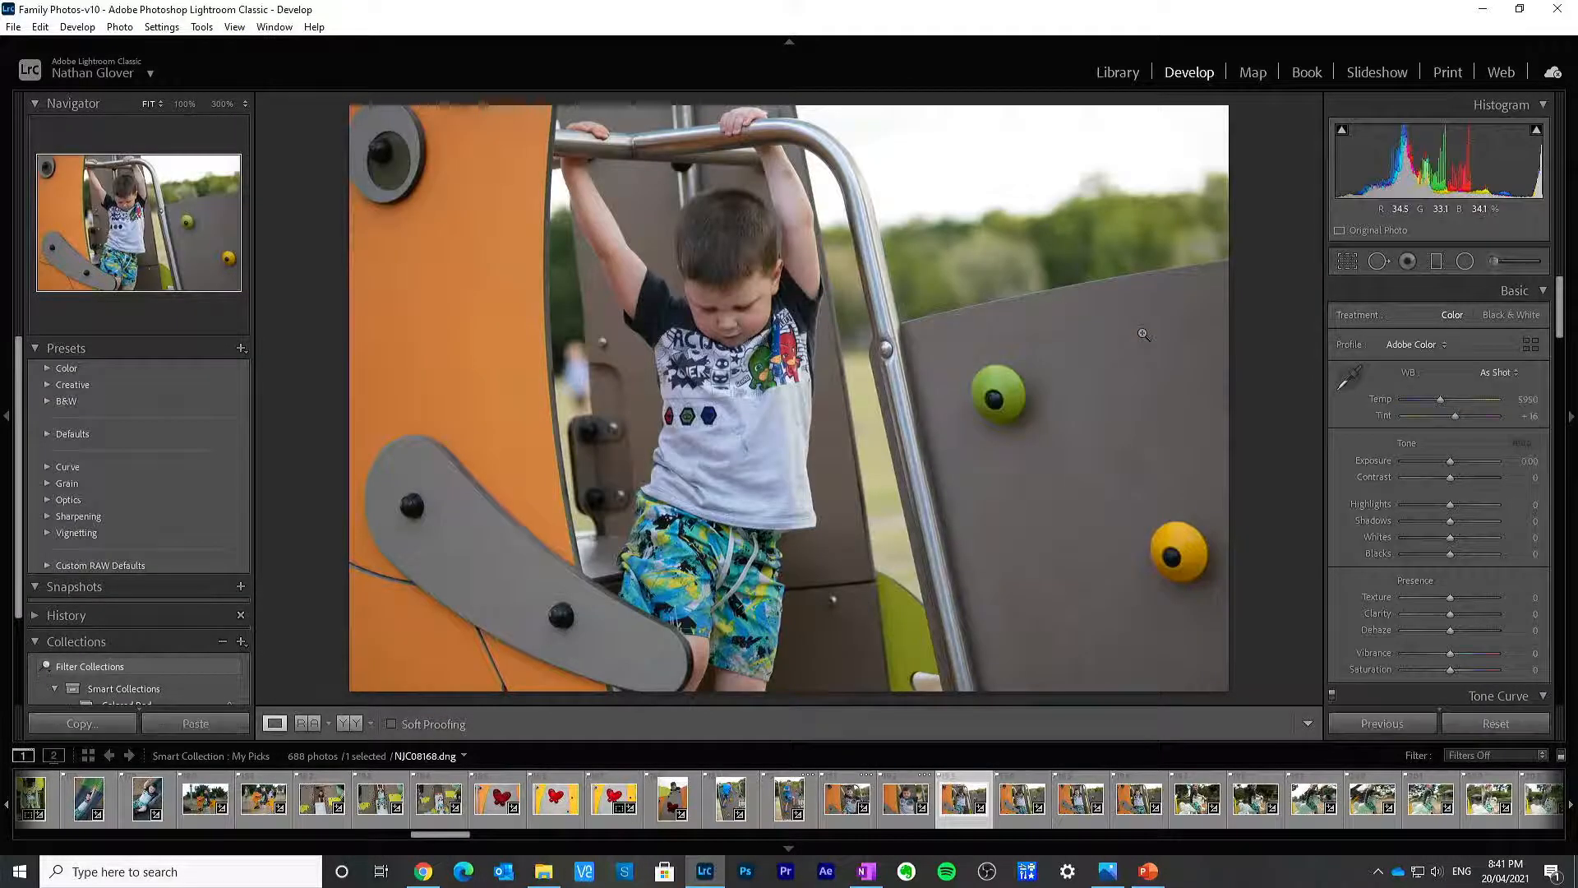
pyautogui.press('Left')
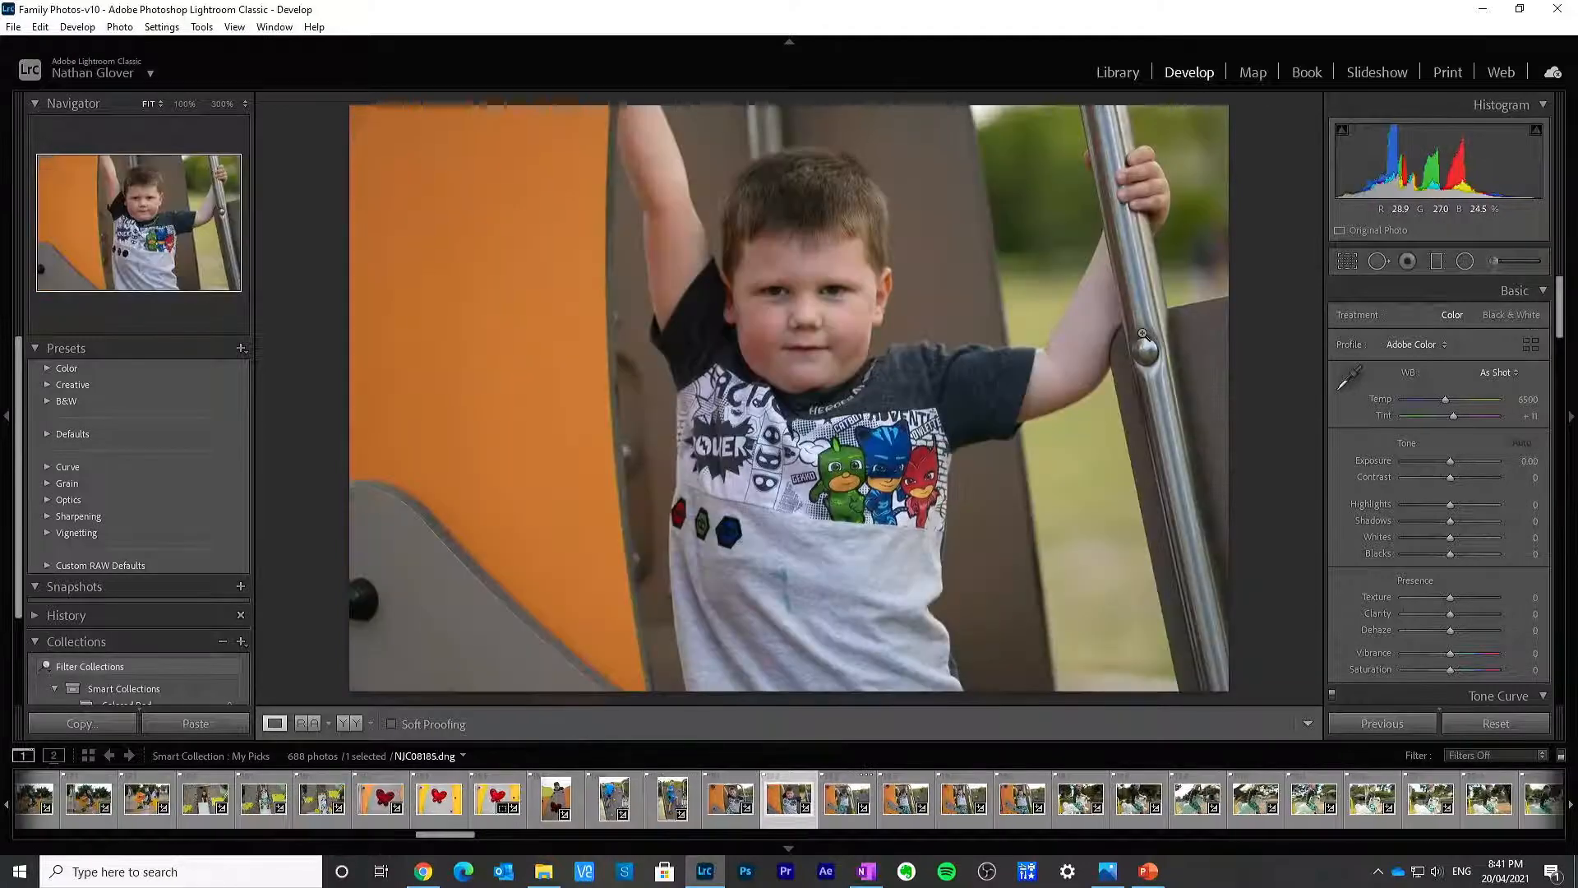
pyautogui.press('Left')
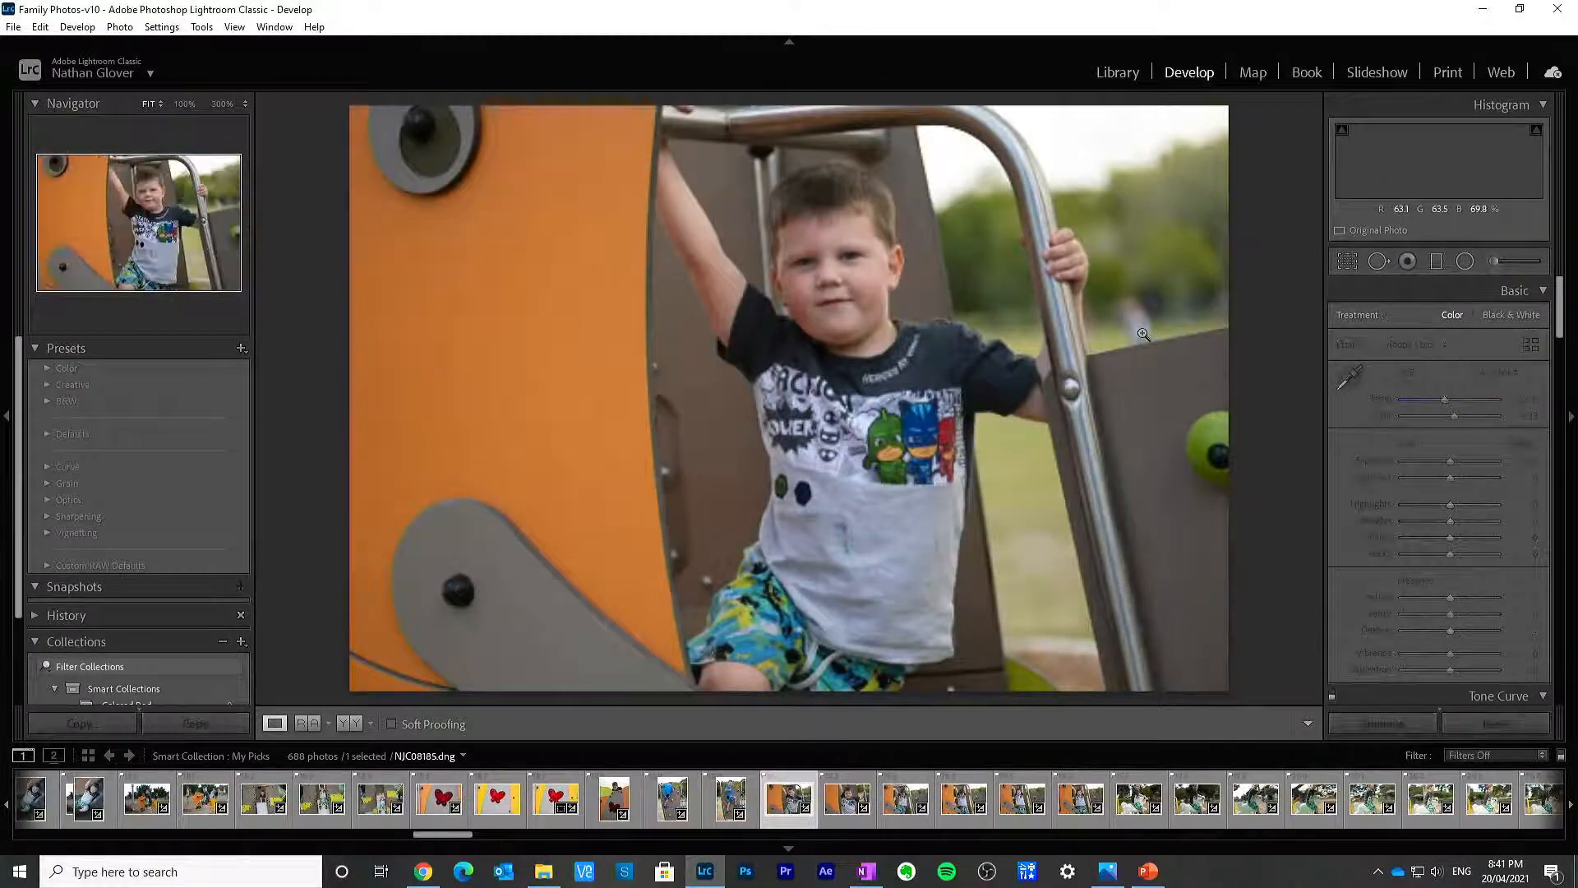
pyautogui.press('Left')
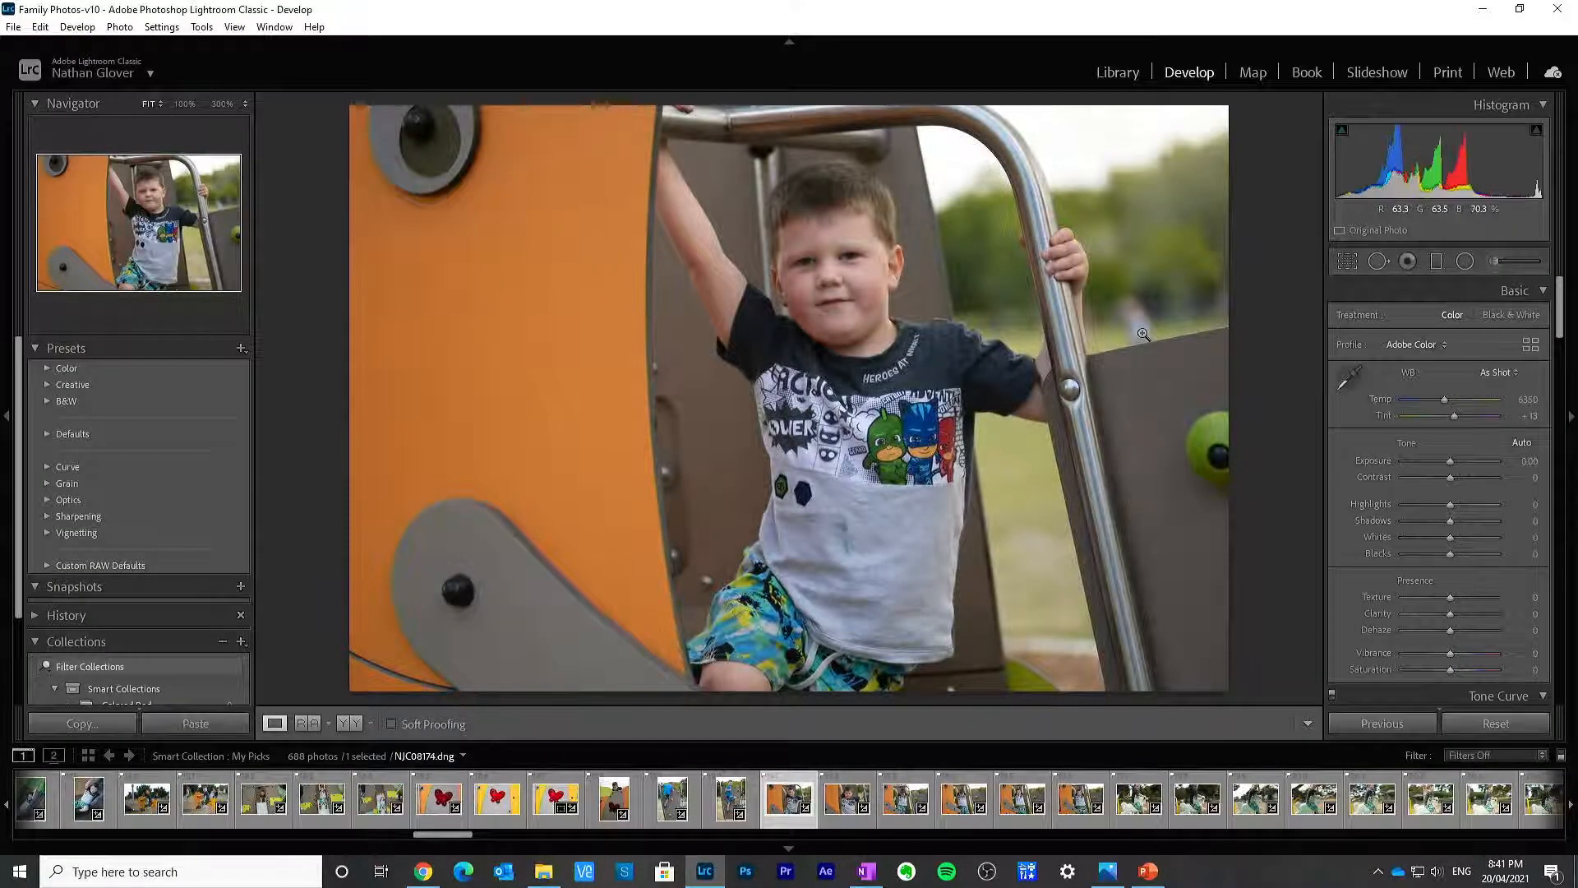
# Step: Compare the Black & White and Color treatments, and apply the Adobe Vivid profile to the colour version
pyautogui.click(1525, 321)
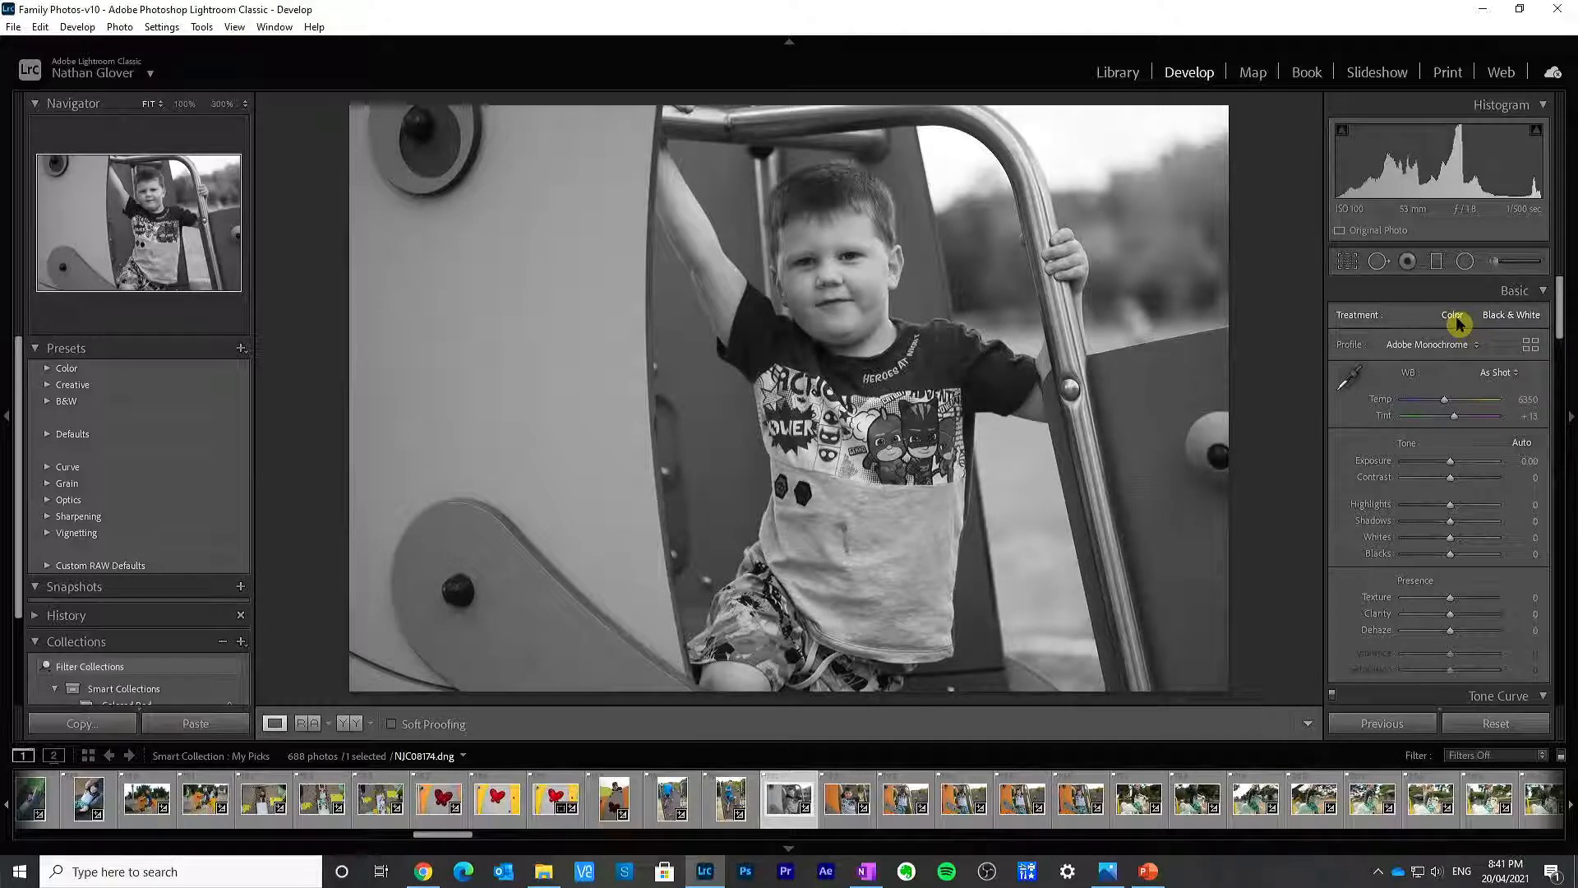
pyautogui.click(1455, 319)
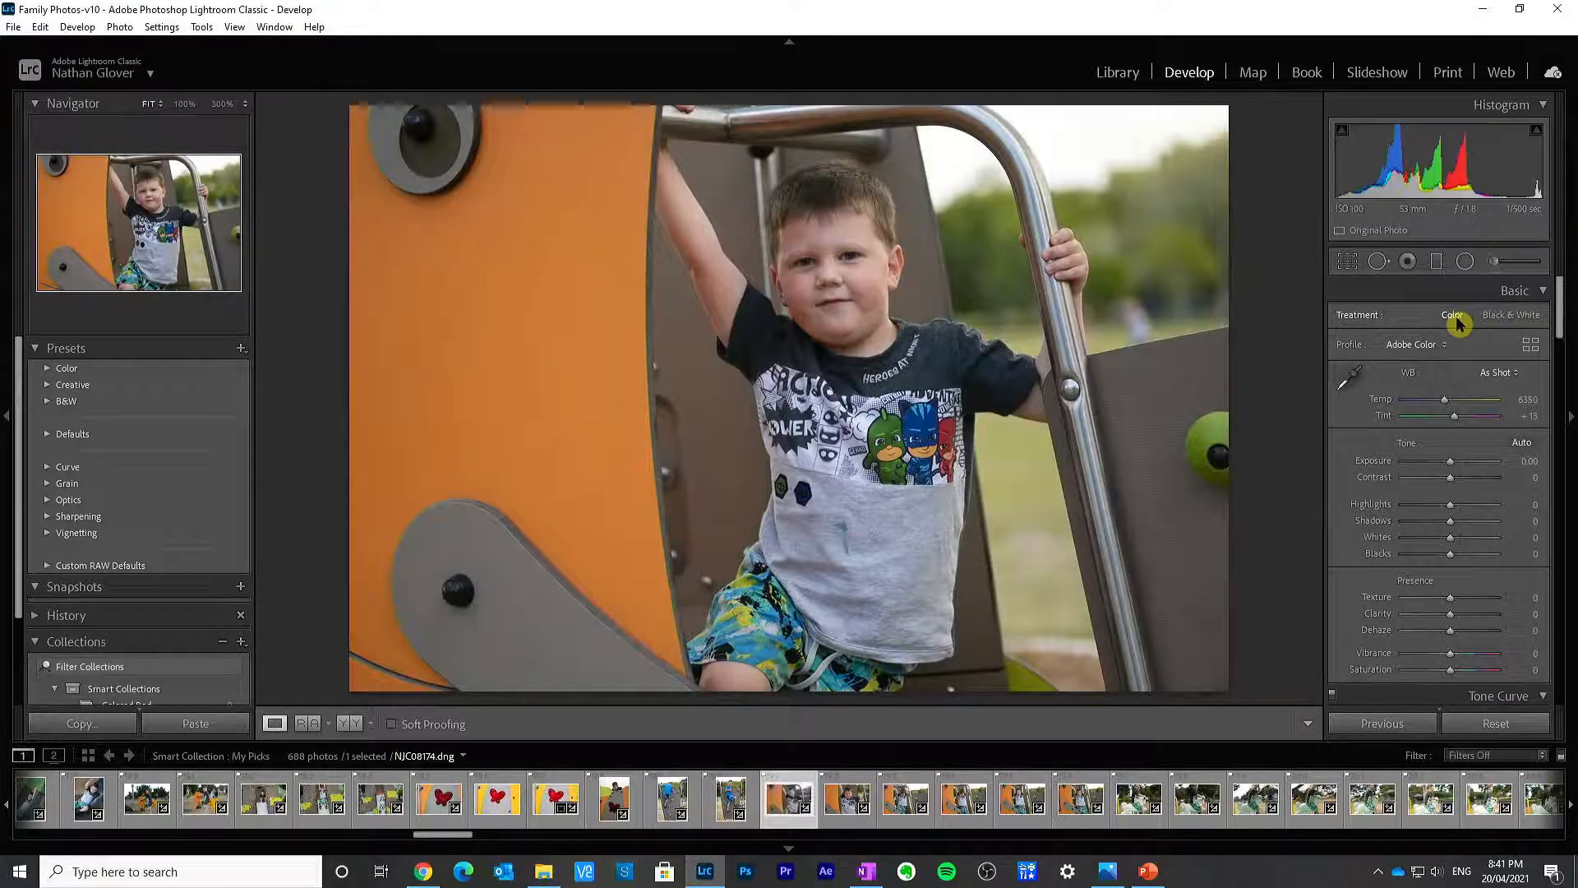
pyautogui.click(1528, 346)
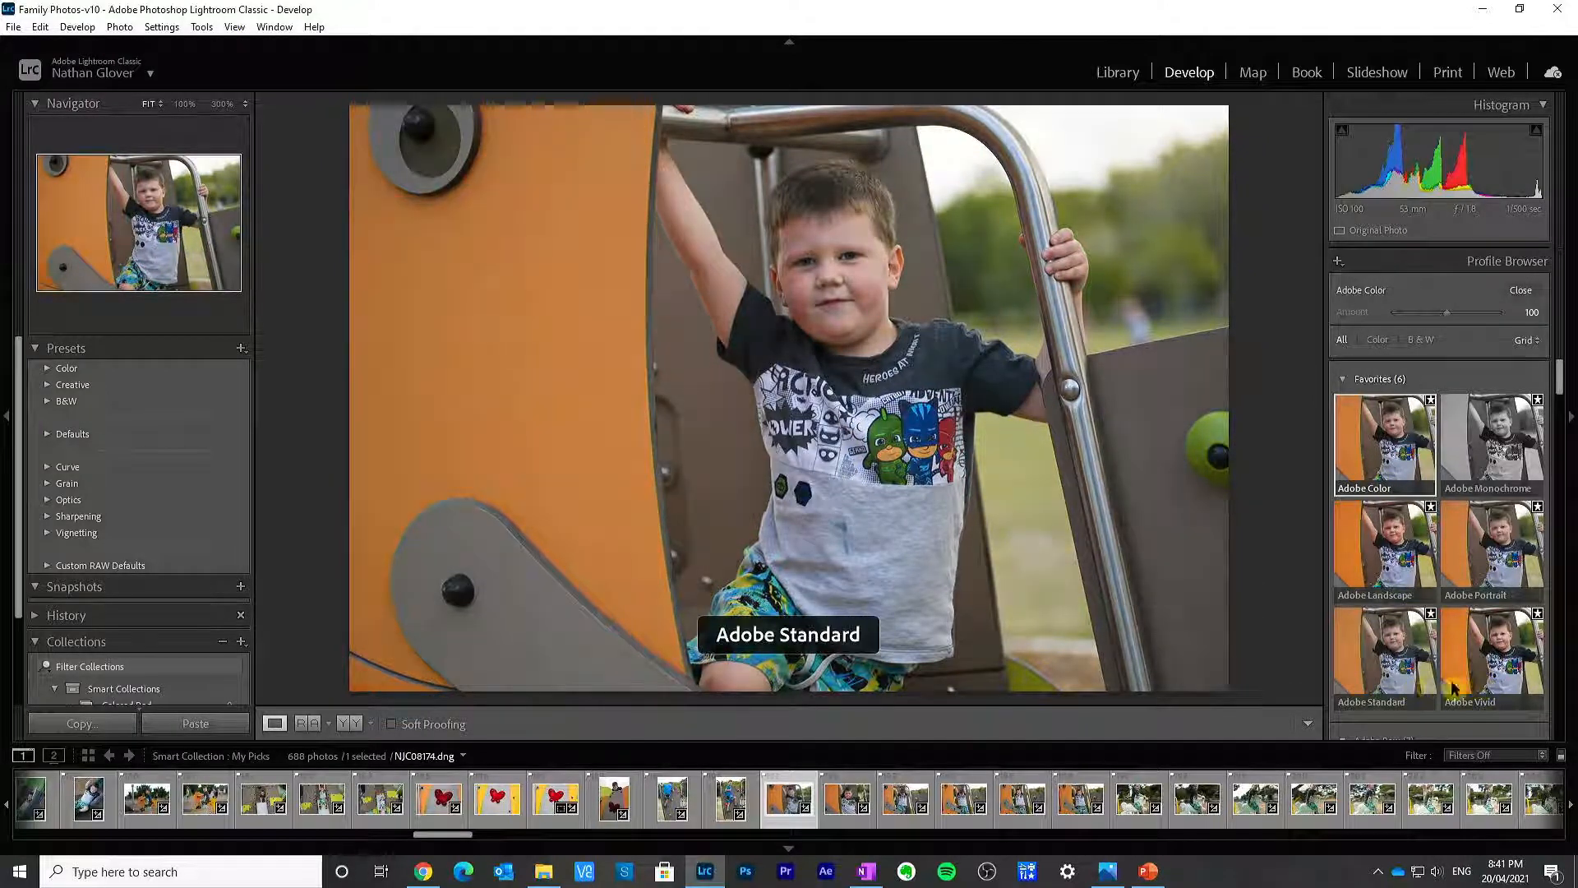
pyautogui.click(1483, 689)
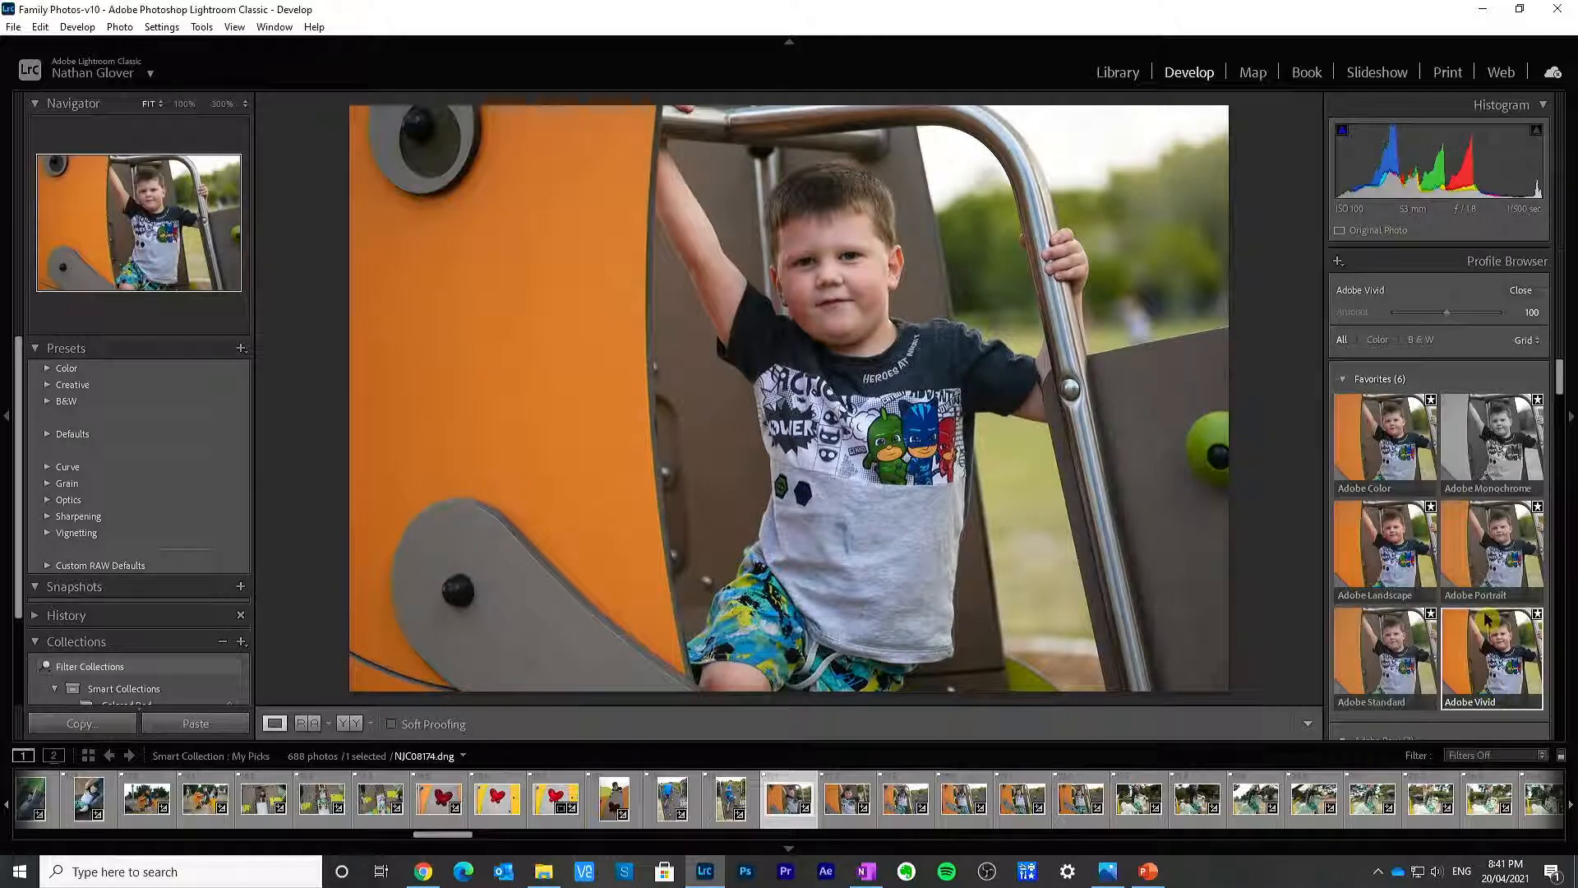
# Step: Preview the Adobe Raw, B&W and Modern profiles on the photo, and close the Profile Browser without choosing another
pyautogui.scroll(-3, 1486, 620)
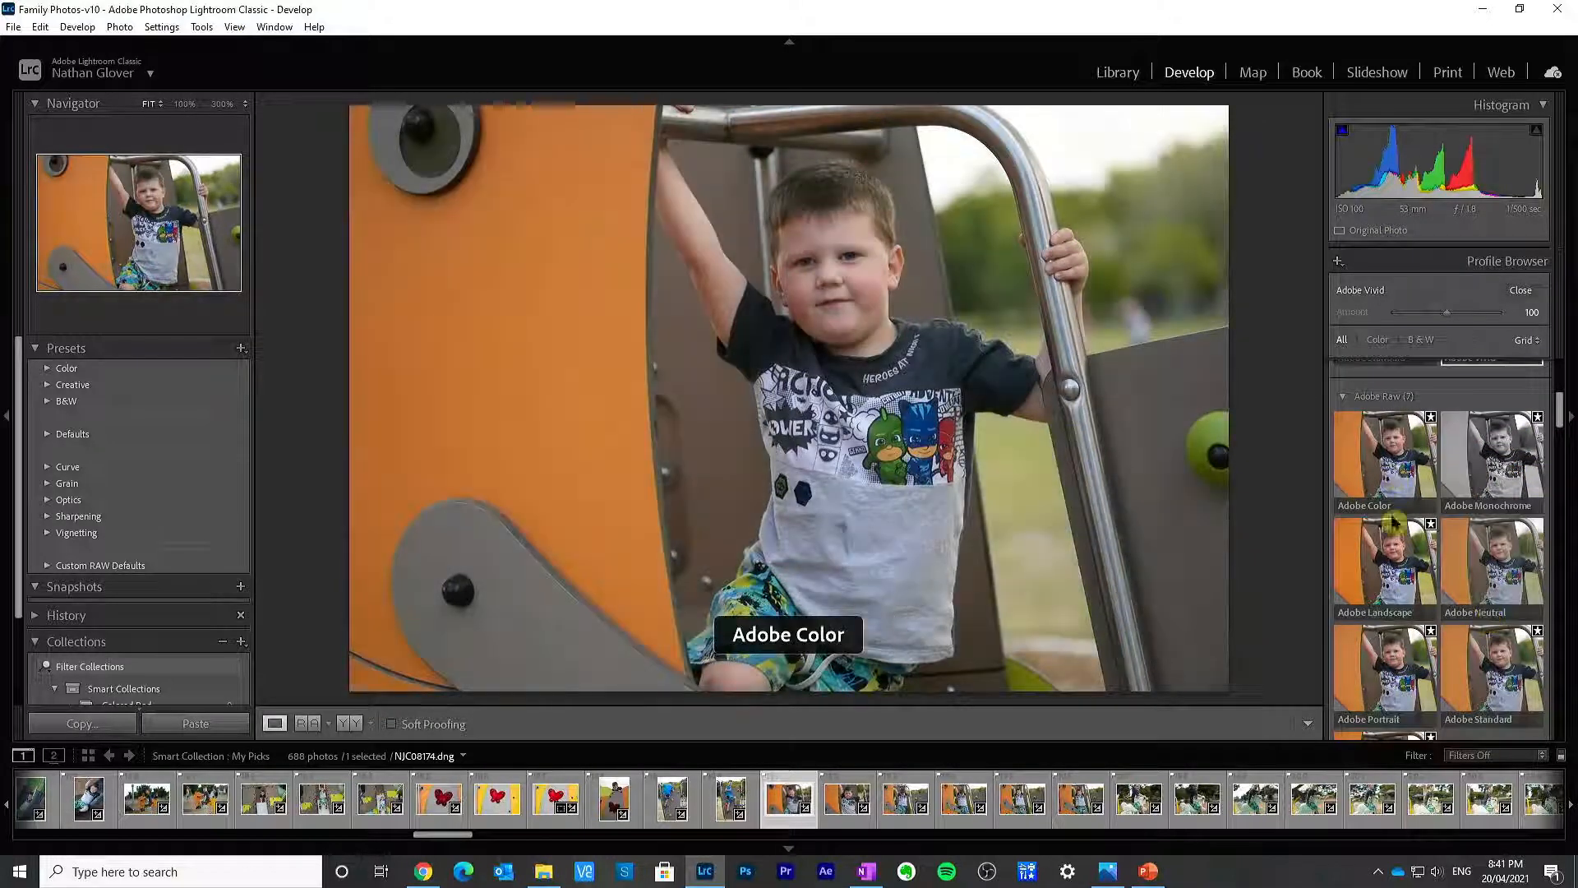
pyautogui.scroll(-5, 1484, 580)
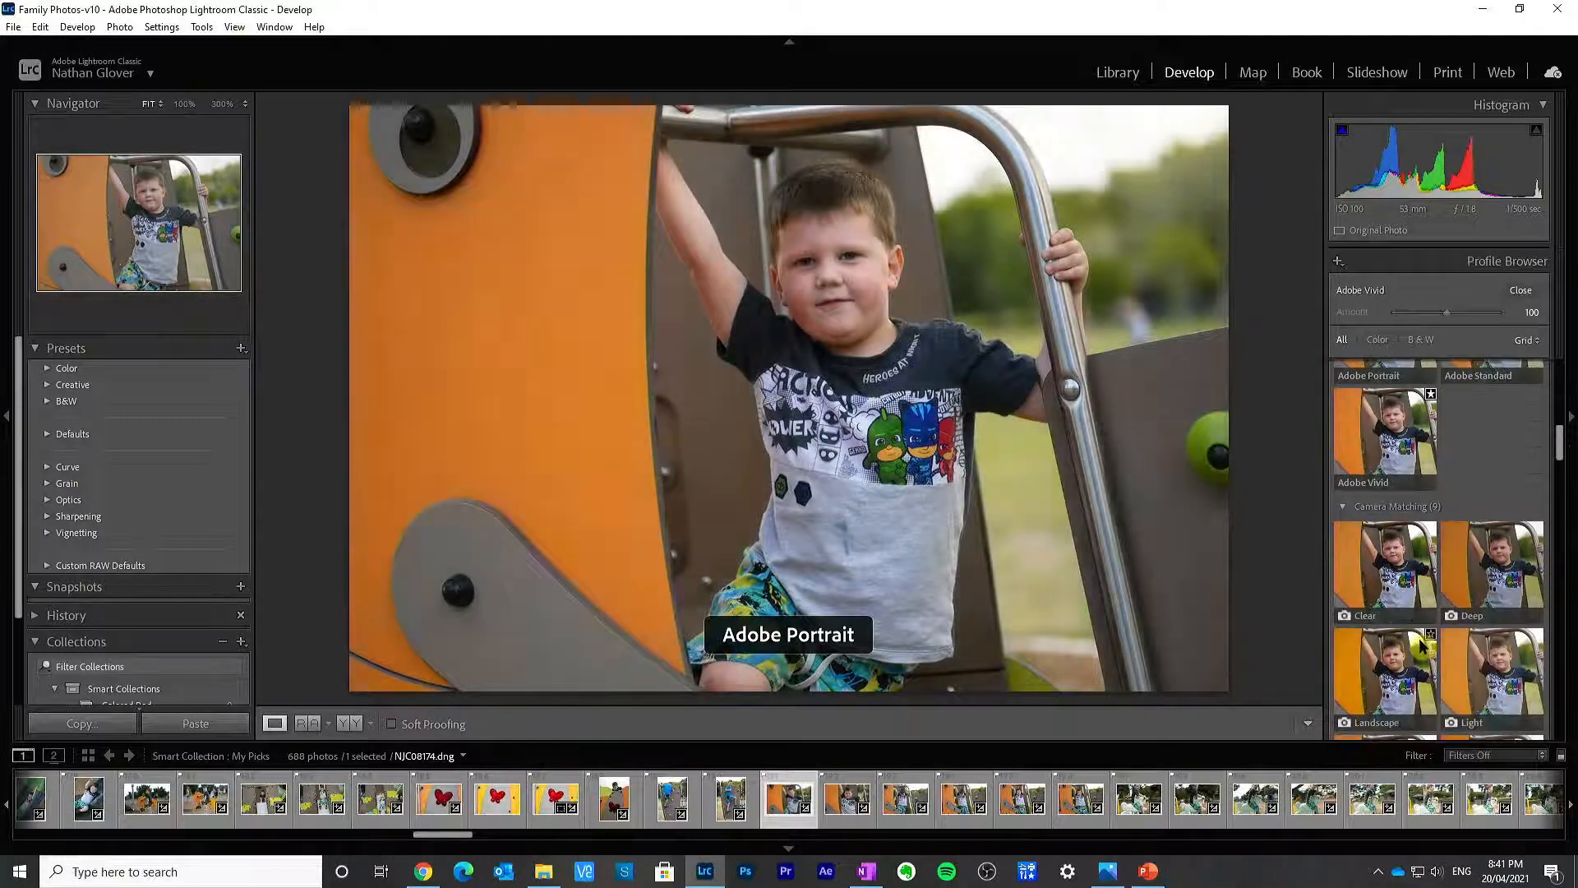
pyautogui.scroll(-15, 1423, 646)
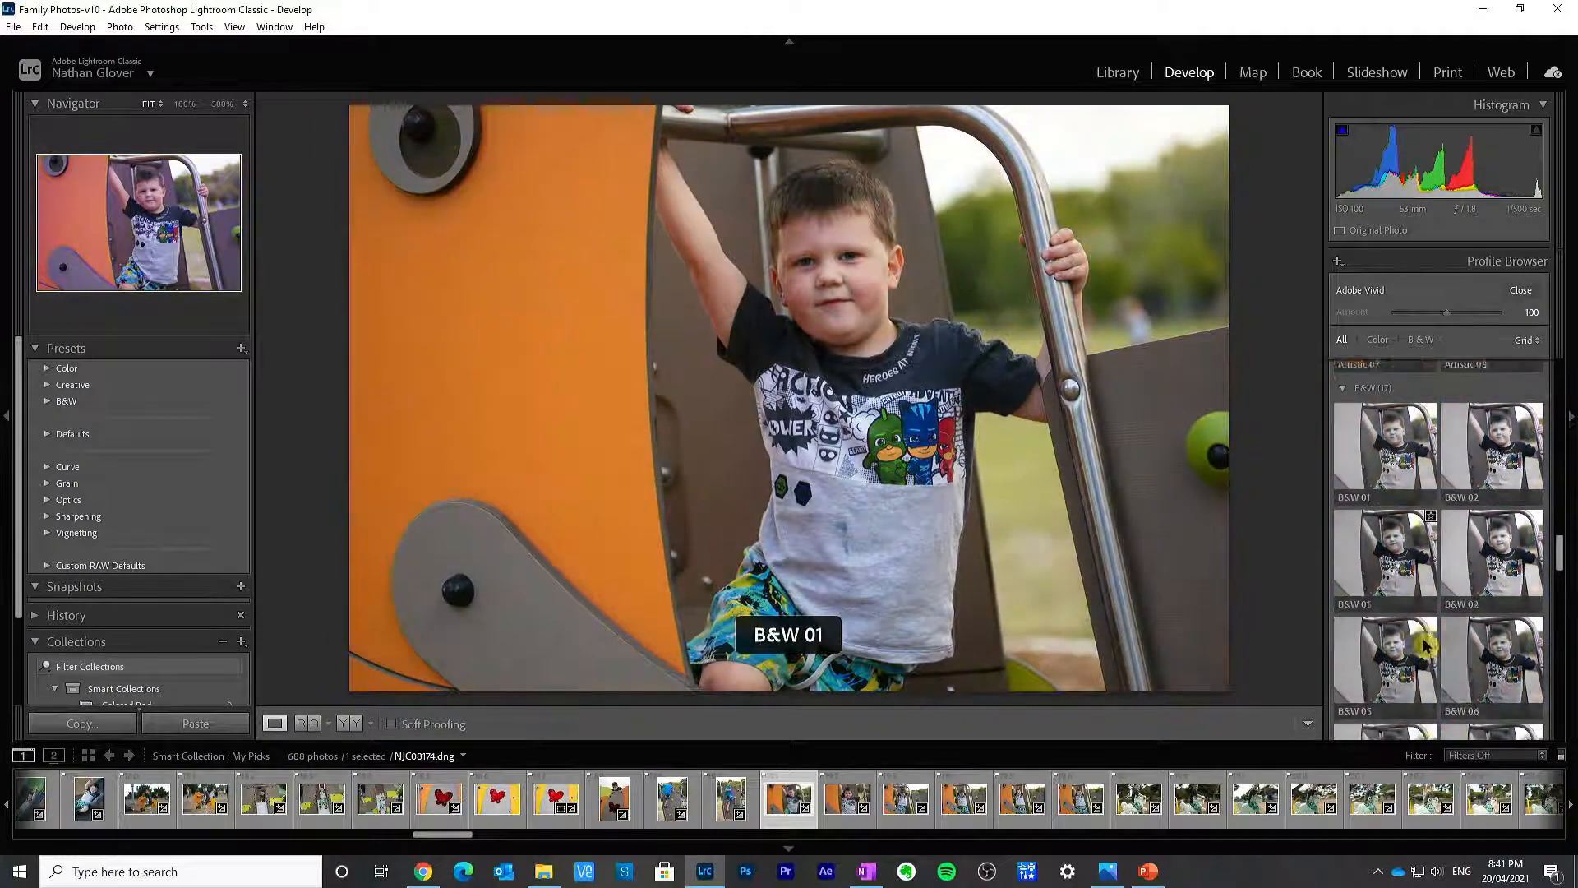
pyautogui.scroll(-4, 1423, 645)
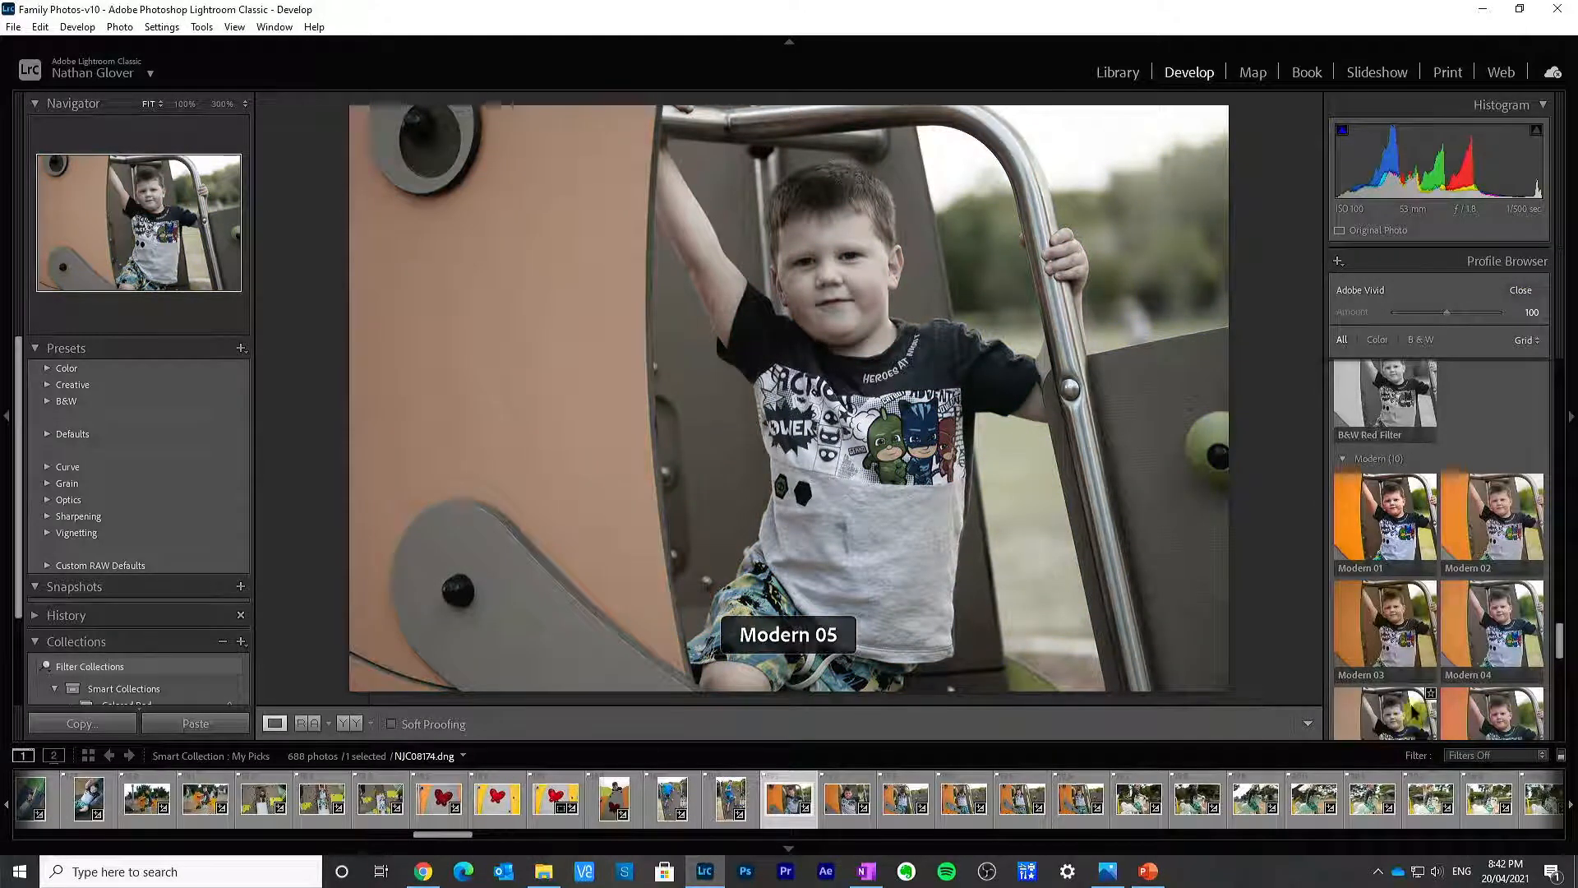
pyautogui.click(1521, 291)
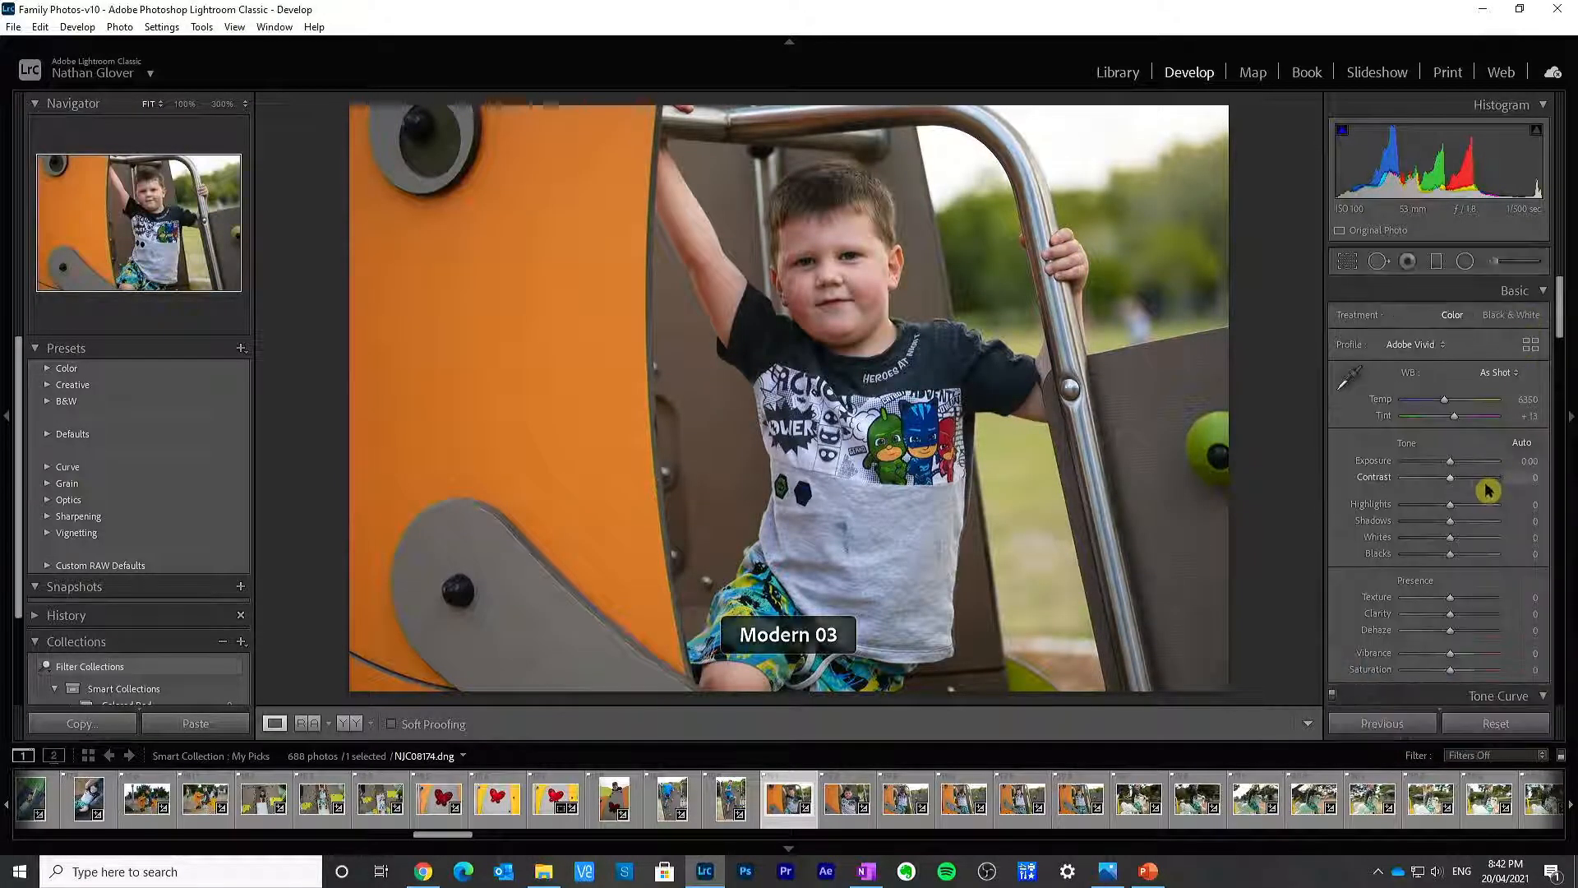
# Step: Set the photo's Exposure to +0.35, Highlights to -30 and Shadows to -19, and reset Whites after trying +26
pyautogui.moveTo(1451, 468); pyautogui.dragTo(1455, 468)
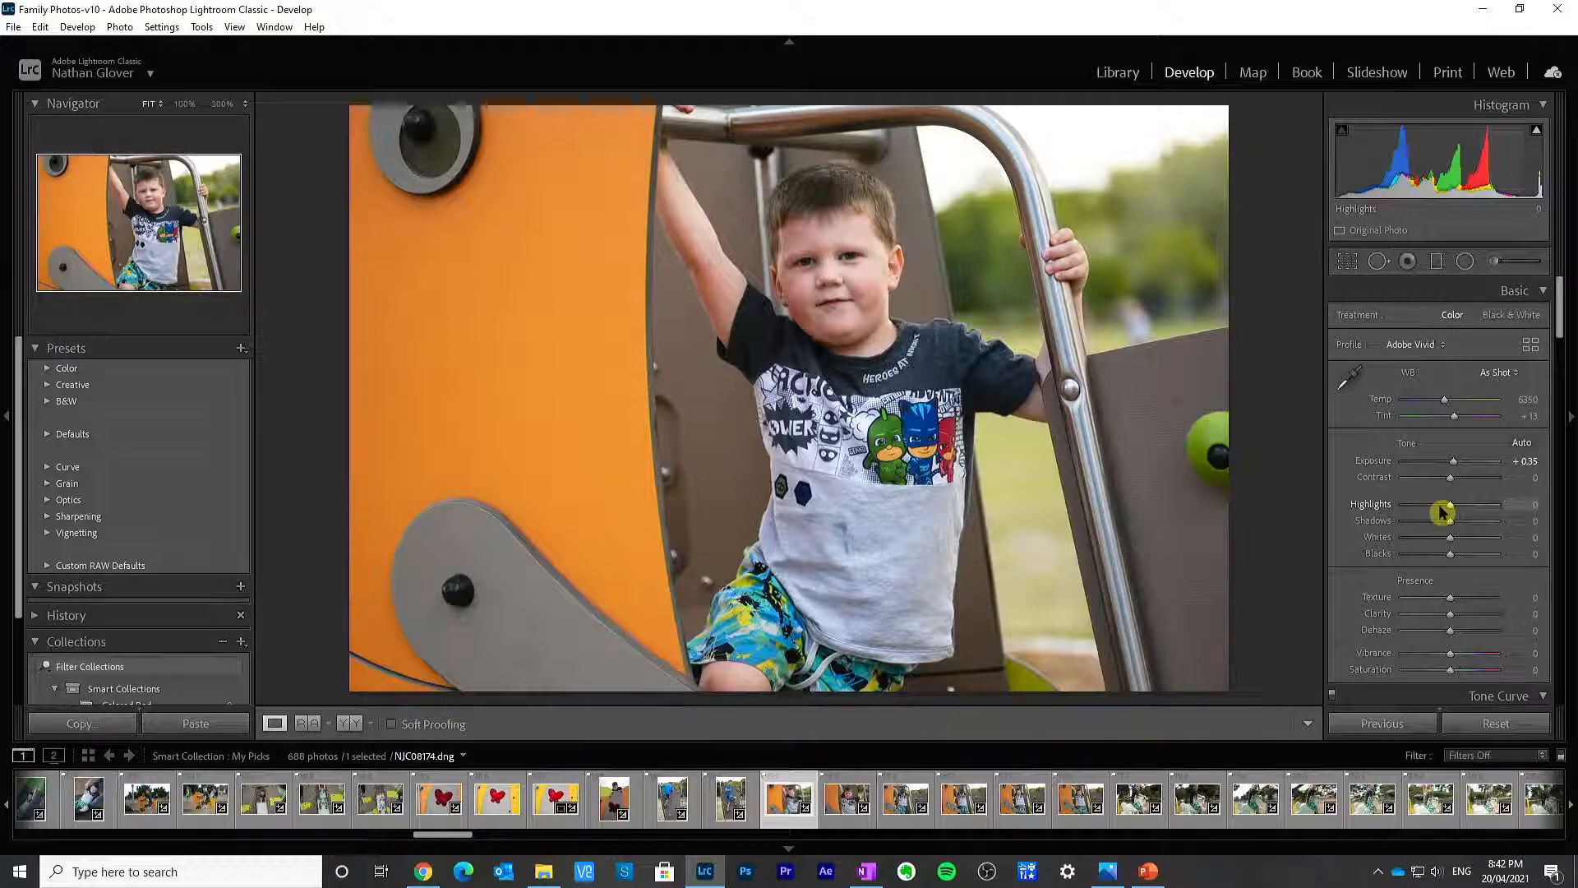
pyautogui.moveTo(1441, 508)
pyautogui.mouseDown()
pyautogui.moveTo(1445, 528)
pyautogui.moveTo(1465, 529)
pyautogui.moveTo(1442, 530)
pyautogui.mouseUp()
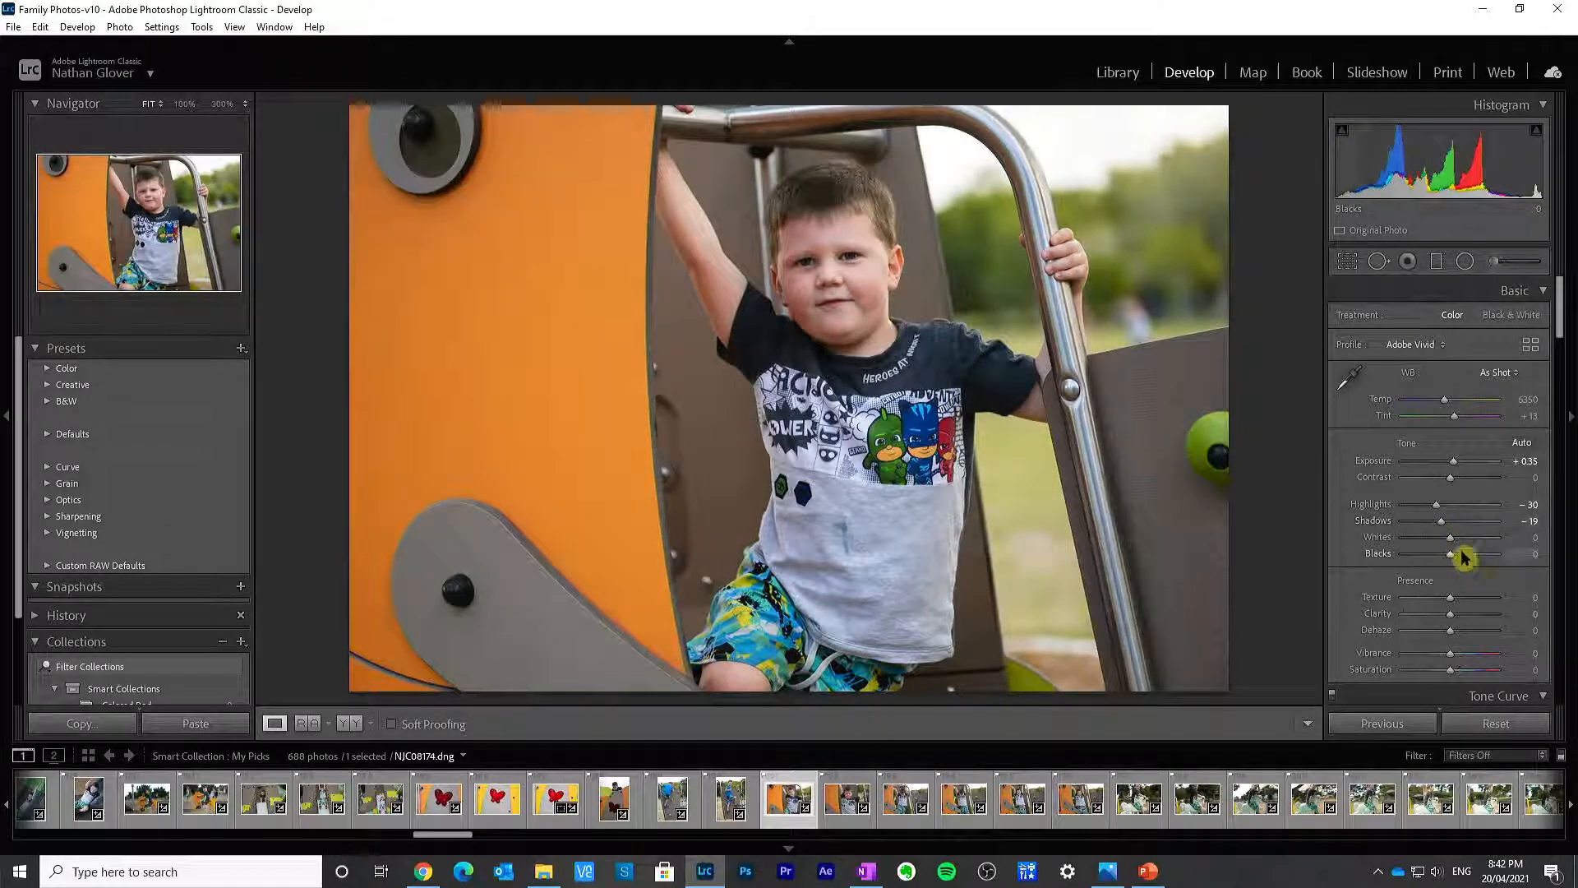
pyautogui.moveTo(1451, 539); pyautogui.dragTo(1464, 539)
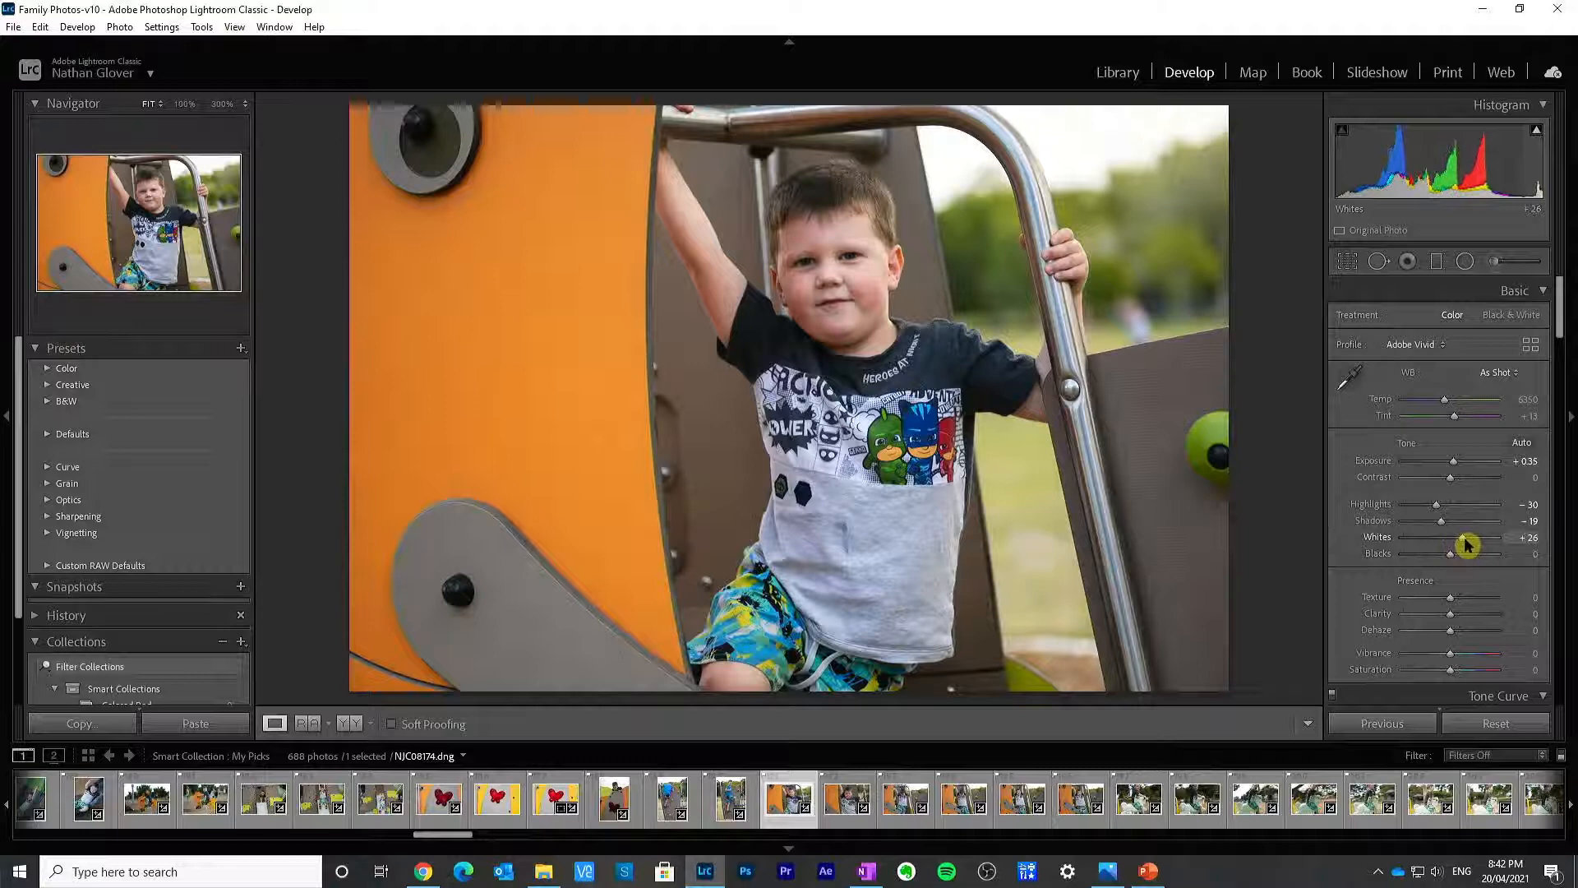
pyautogui.doubleClick(1385, 539)
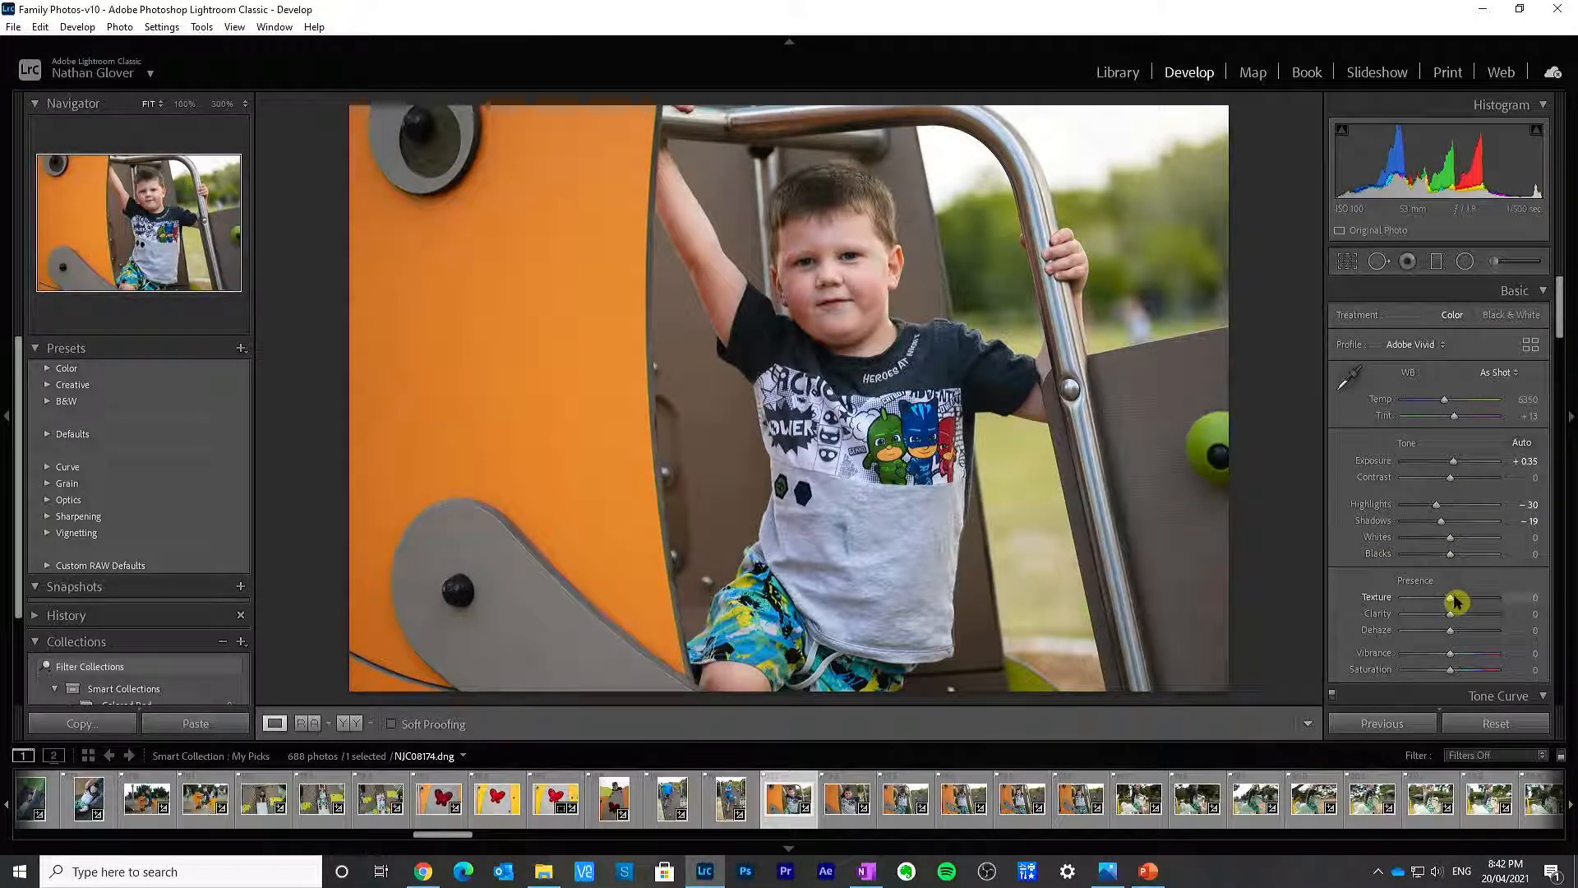
# Step: Compare positive and negative Texture amounts on the photo, and set Texture to -23
pyautogui.moveTo(1449, 600); pyautogui.dragTo(1450, 599)
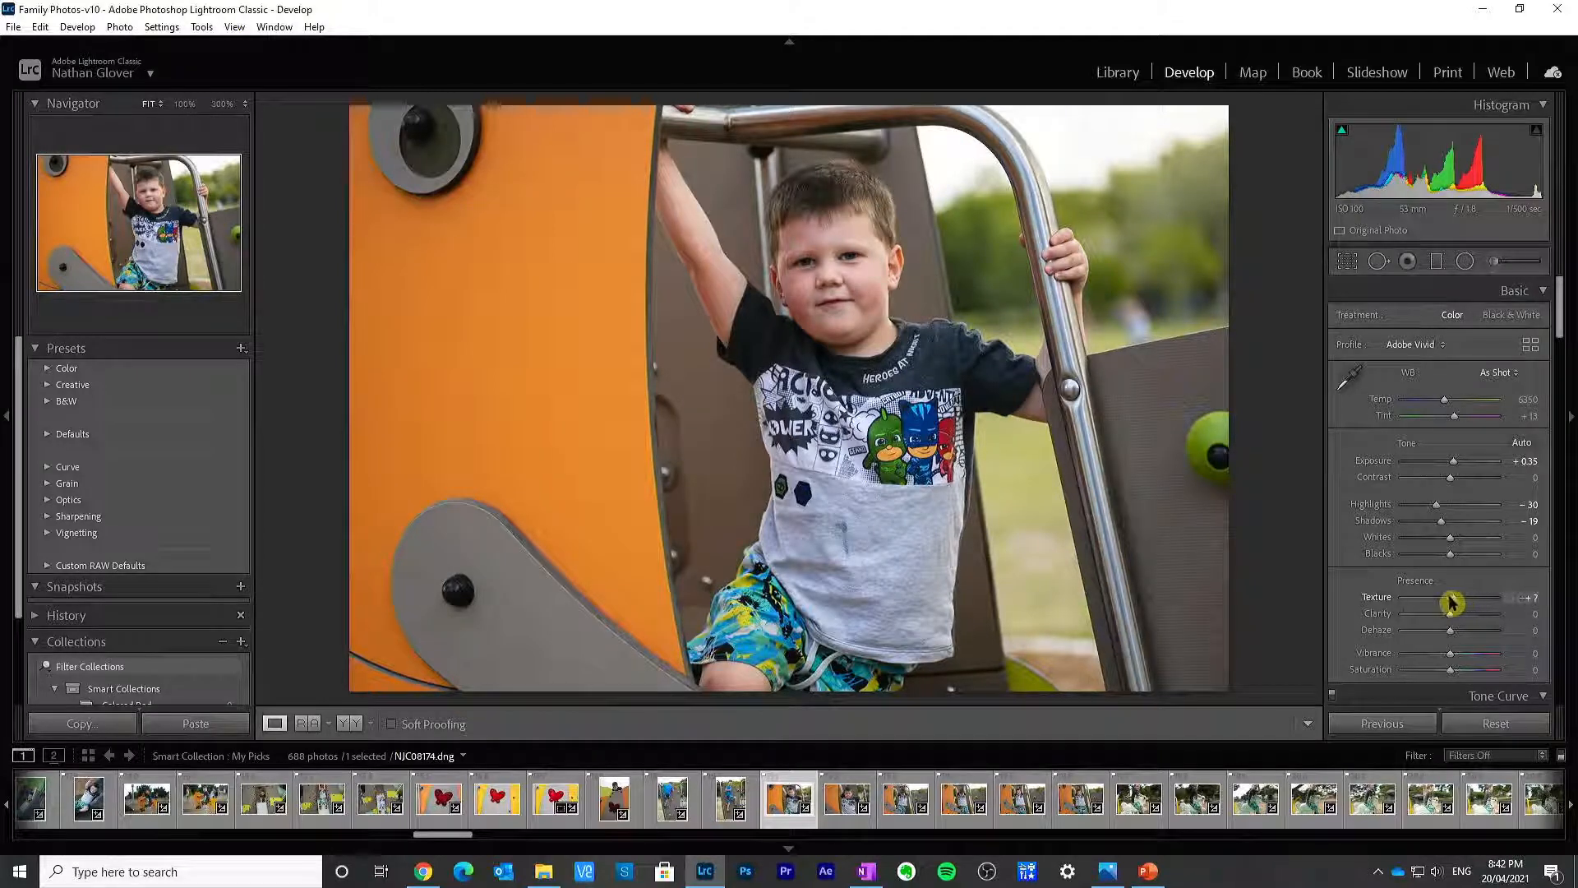
pyautogui.doubleClick(1385, 602)
pyautogui.moveTo(1451, 599); pyautogui.dragTo(1463, 599)
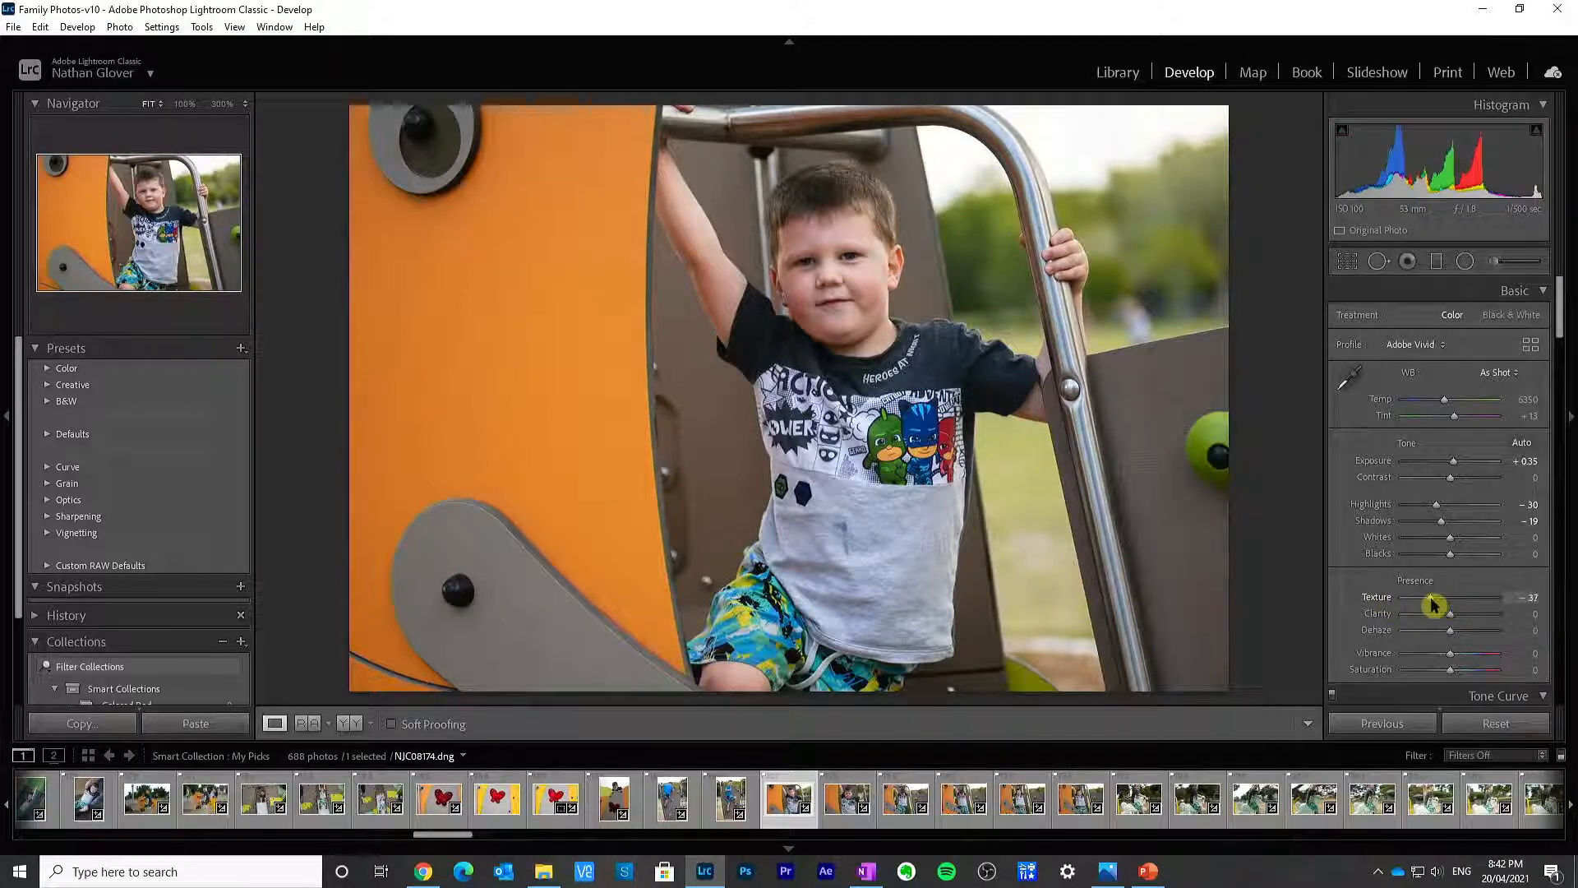
pyautogui.moveTo(1432, 606); pyautogui.dragTo(1427, 604)
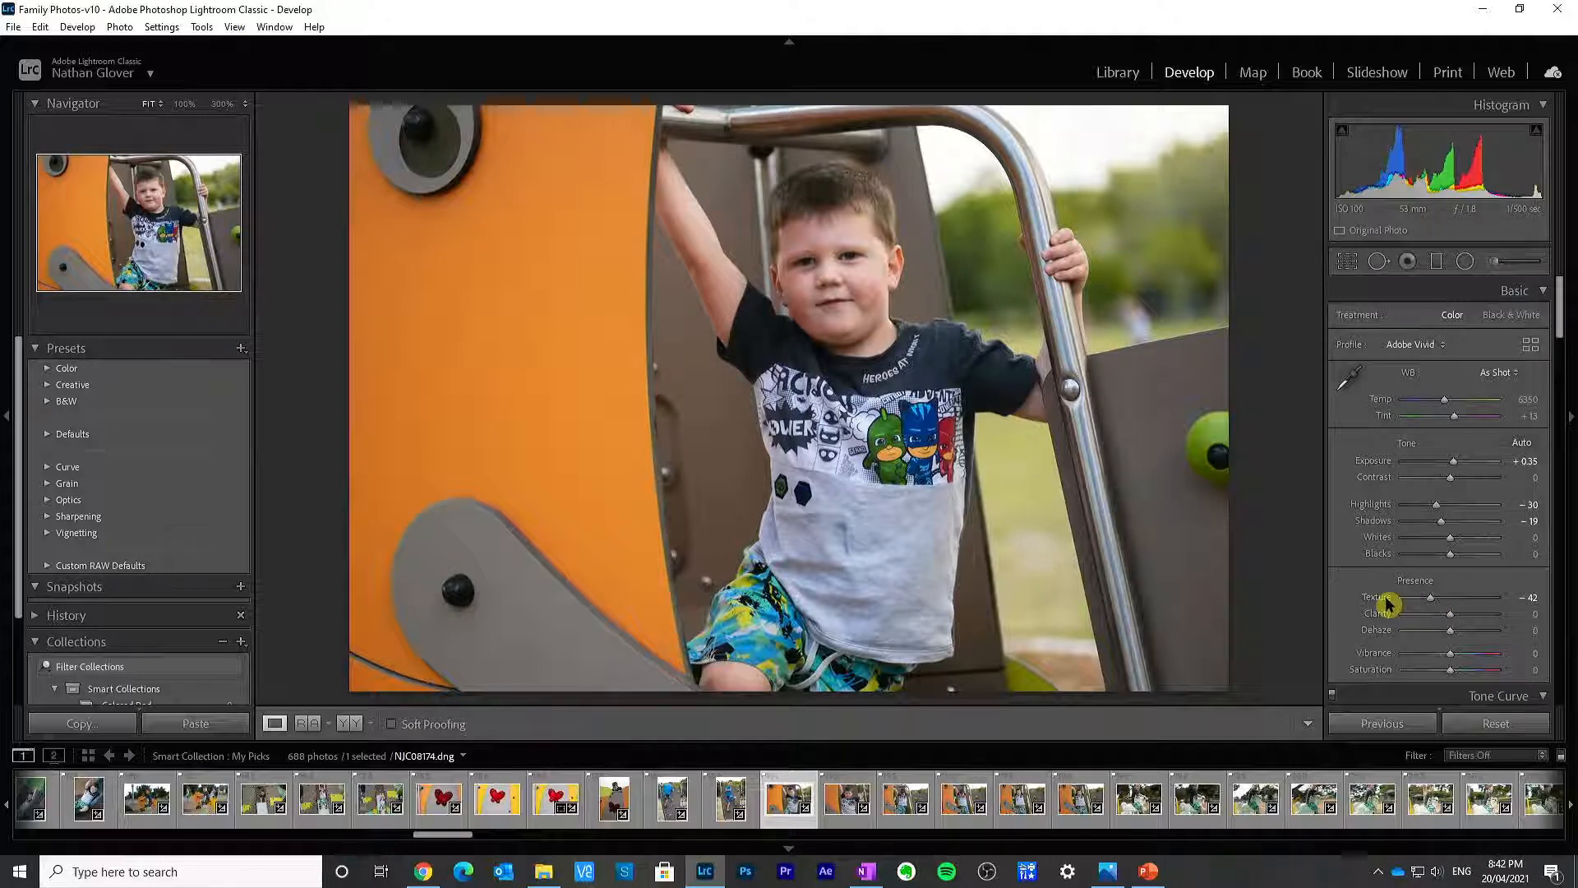
pyautogui.doubleClick(1386, 603)
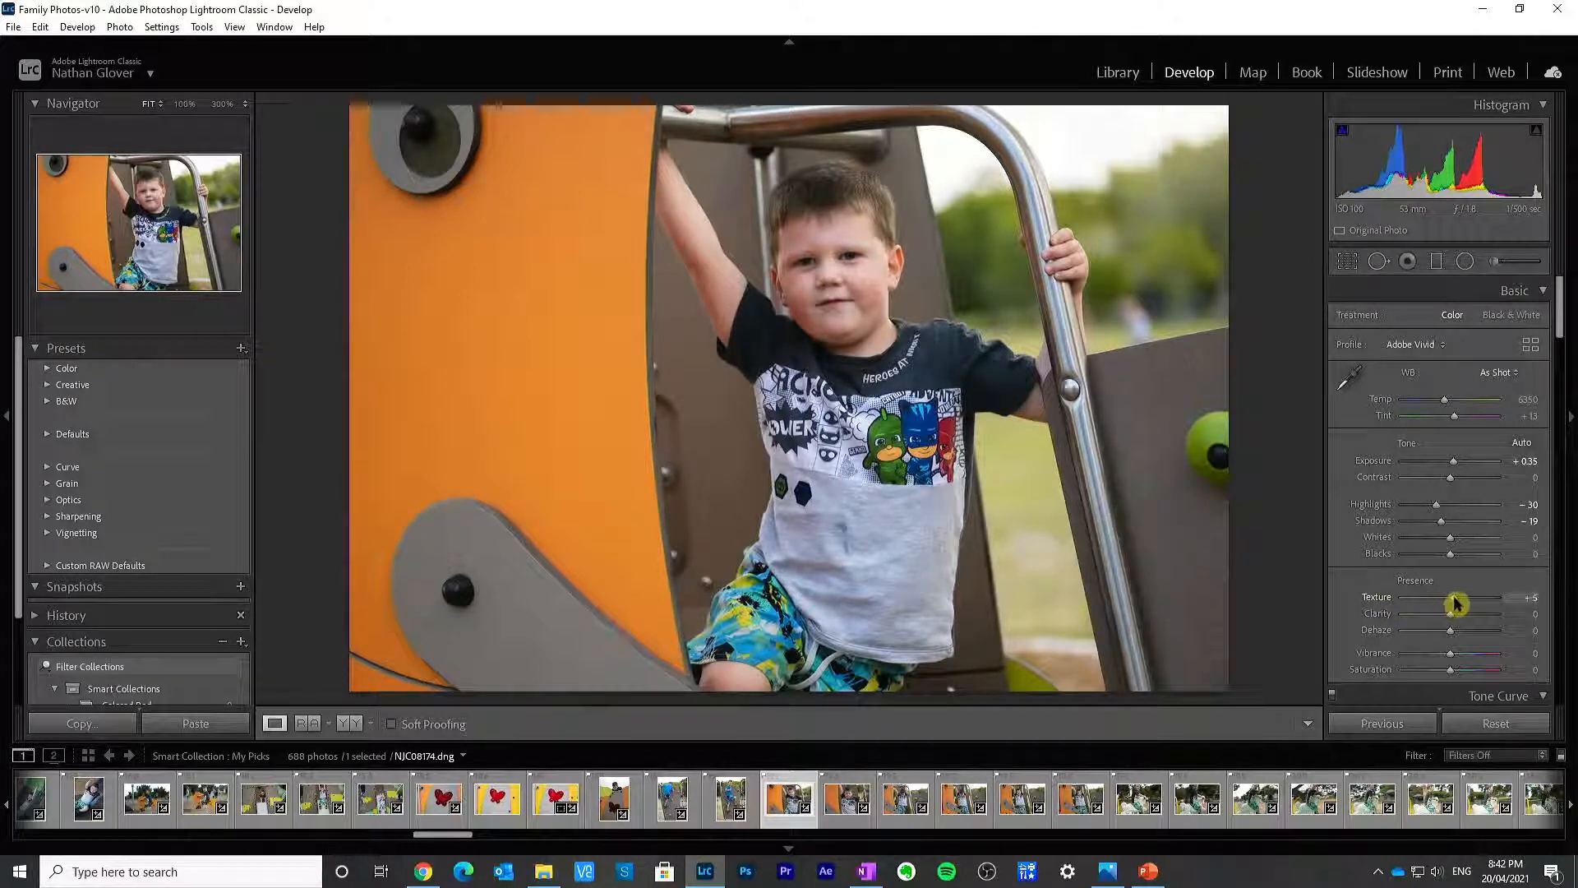
pyautogui.doubleClick(1385, 604)
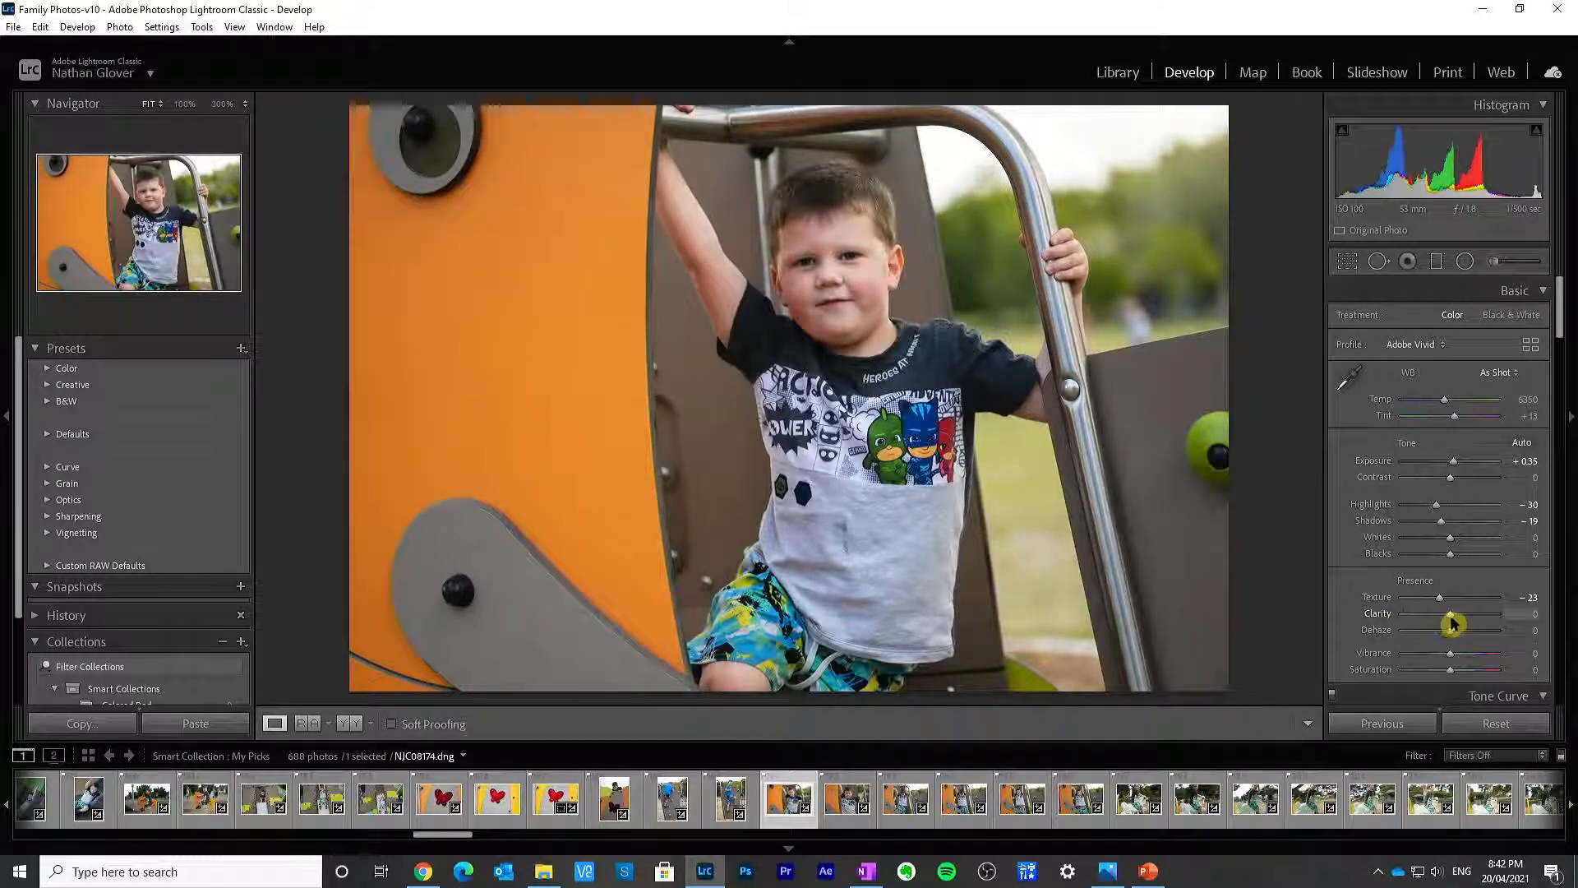
# Step: Set Clarity to +12, and try a Dehaze of -12 before resetting Dehaze to 0
pyautogui.moveTo(1451, 622)
pyautogui.mouseDown()
pyautogui.moveTo(1391, 621)
pyautogui.moveTo(1462, 622)
pyautogui.mouseUp()
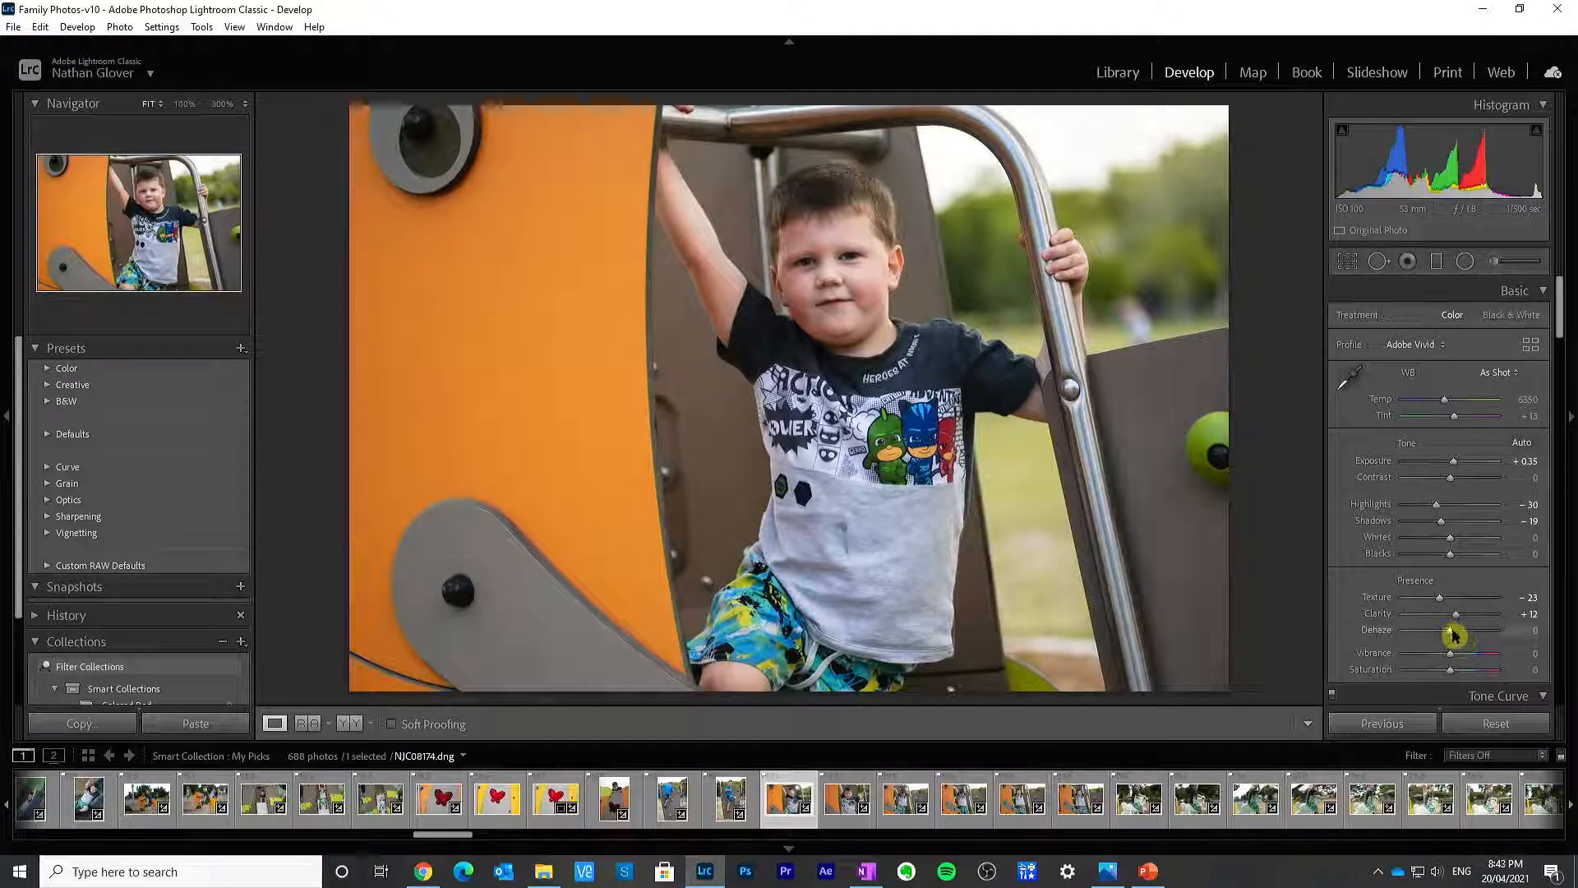
pyautogui.moveTo(1453, 634); pyautogui.dragTo(1412, 643)
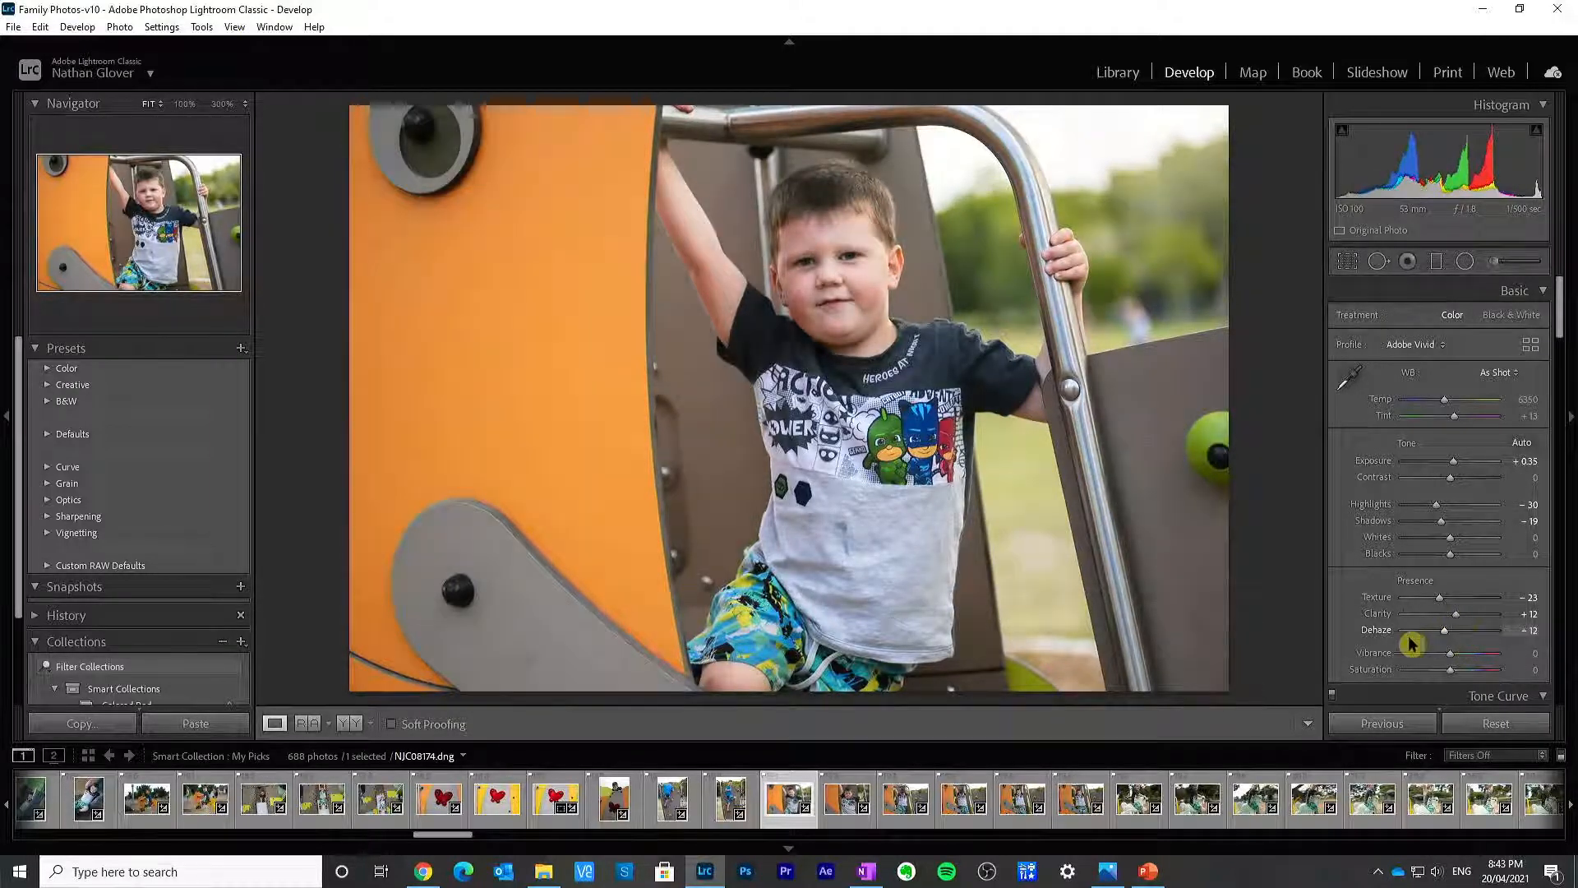
pyautogui.doubleClick(1388, 629)
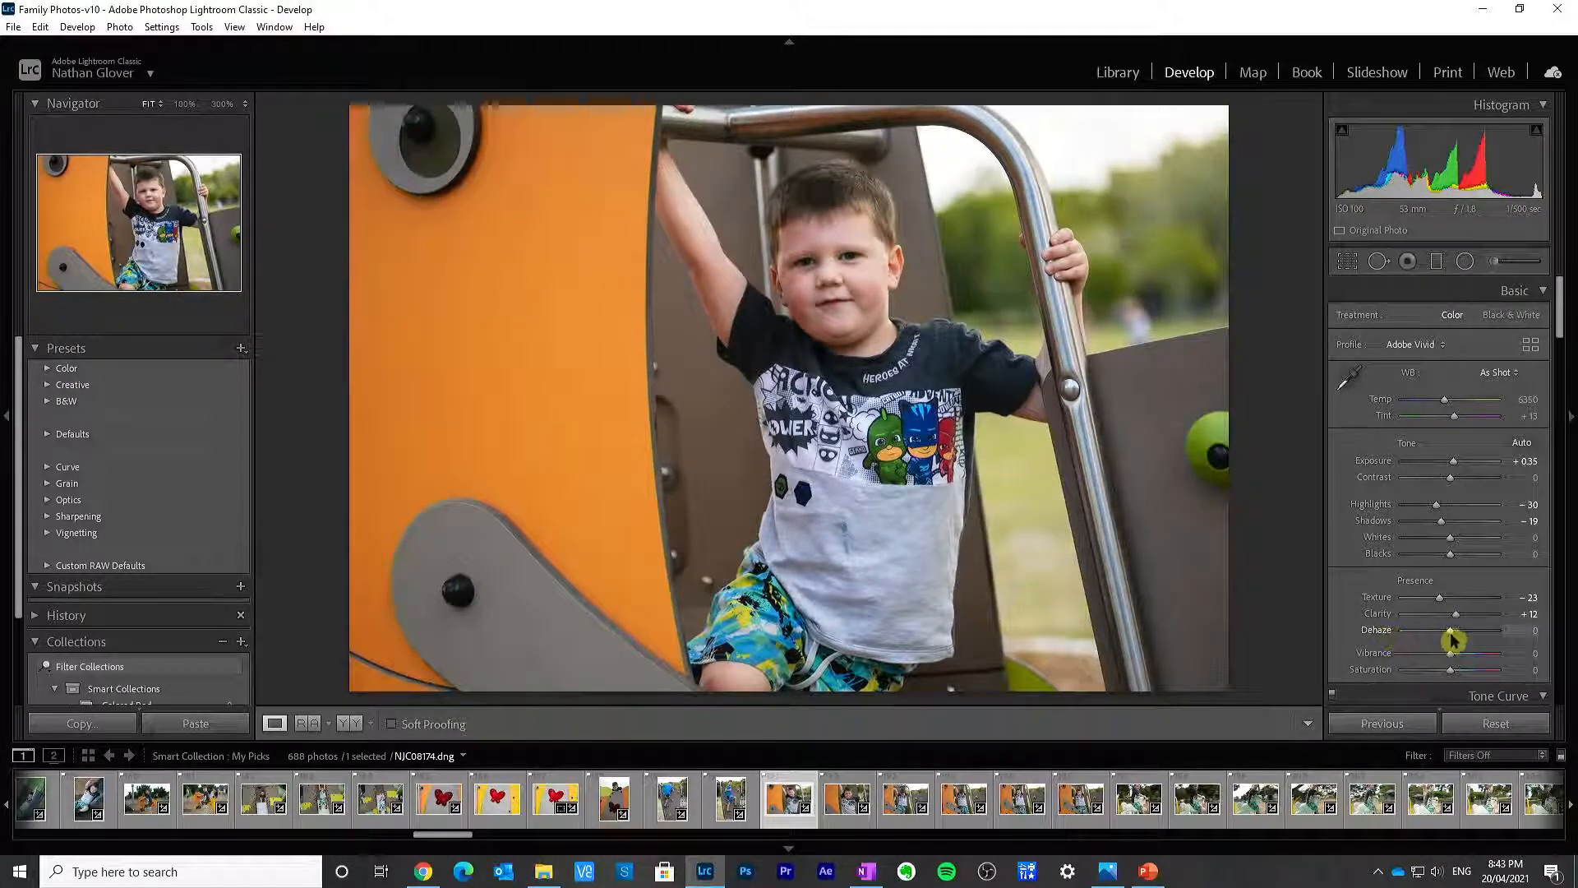
# Step: Try different Vibrance and Saturation amounts, leaving Saturation at 0 and setting Vibrance to -7
pyautogui.moveTo(1453, 655); pyautogui.dragTo(1444, 658)
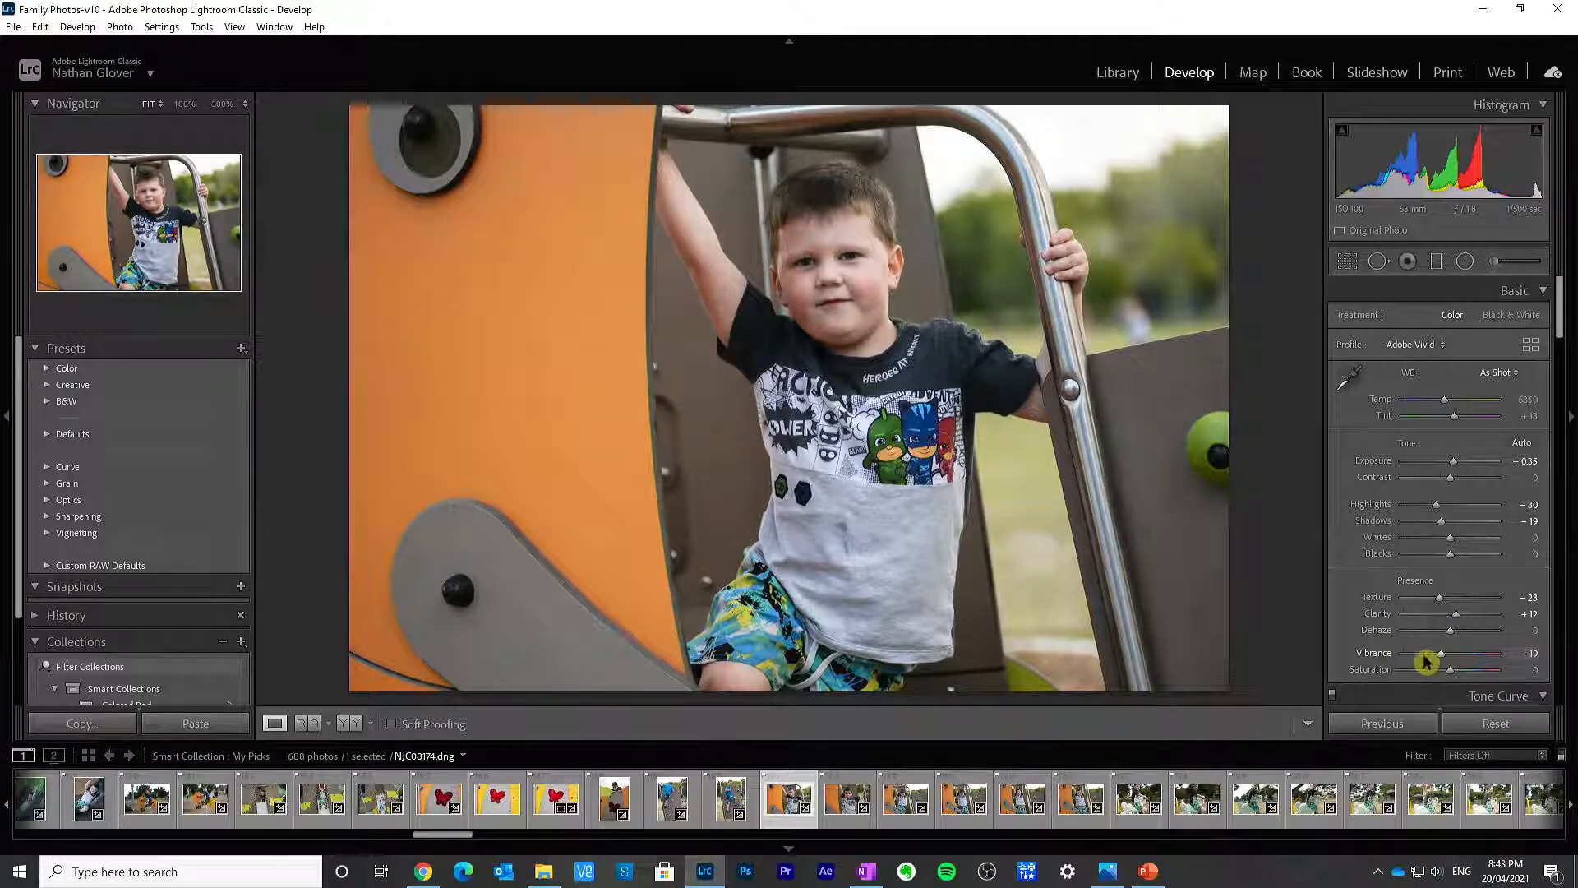
pyautogui.doubleClick(1387, 656)
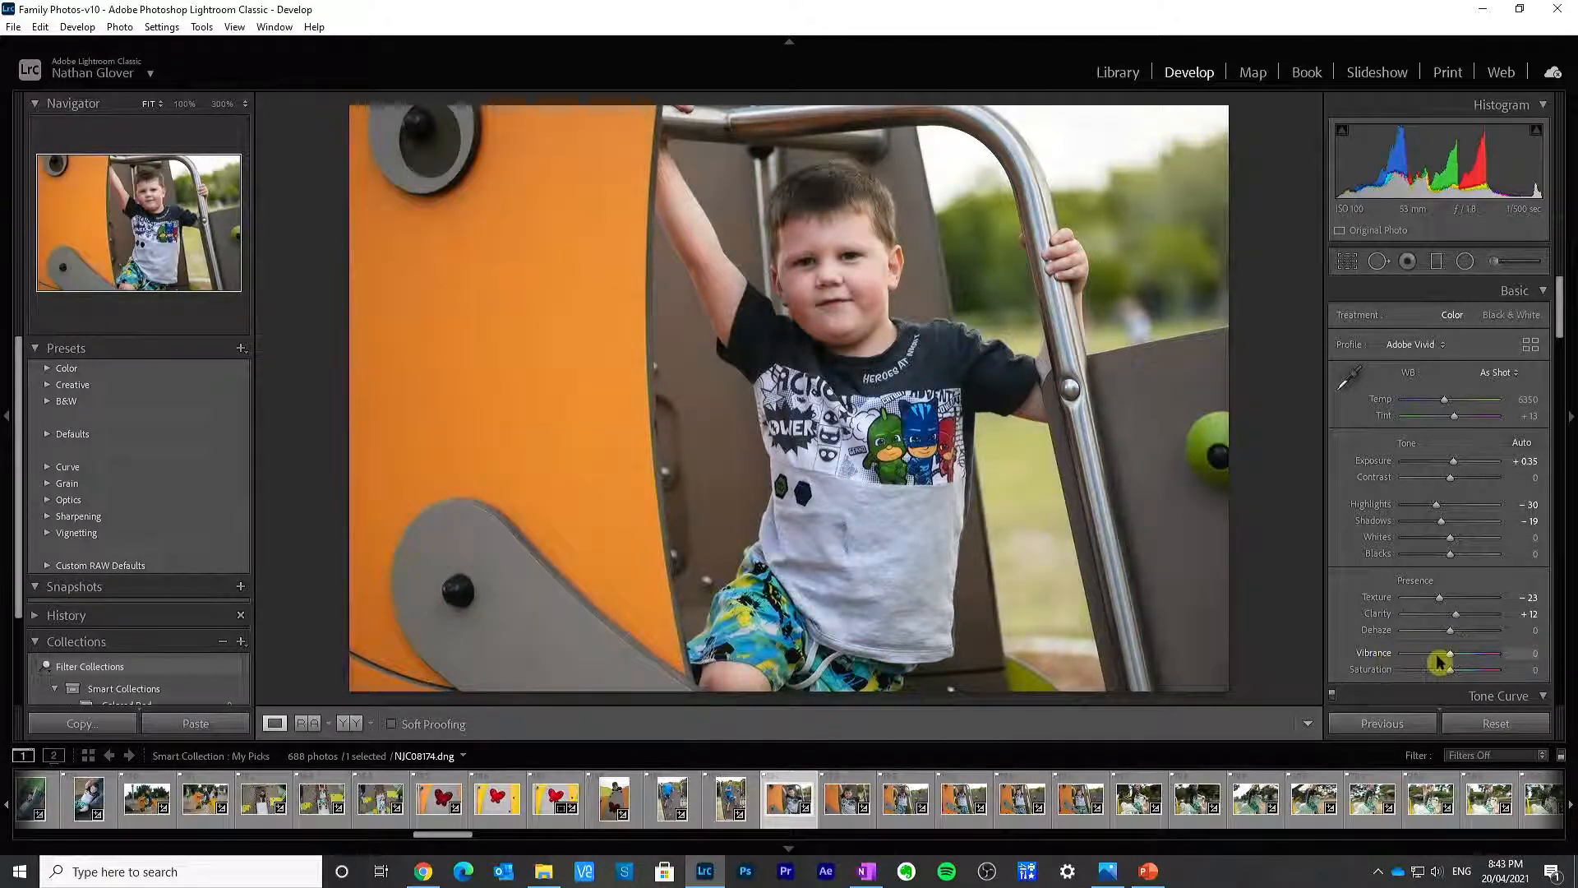
pyautogui.moveTo(1450, 655); pyautogui.dragTo(1445, 658)
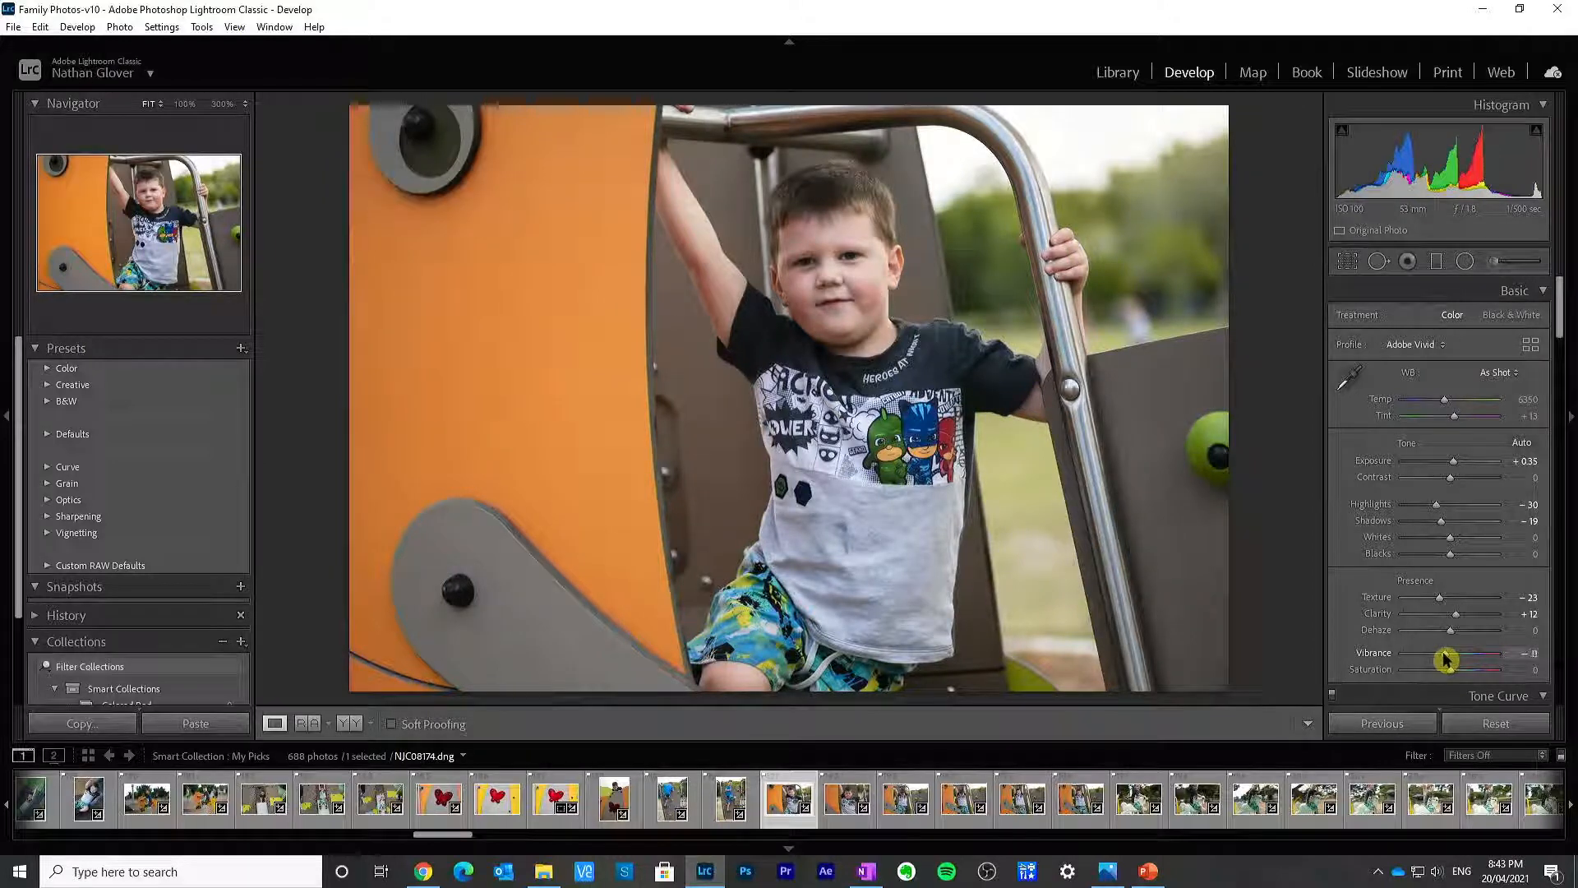
pyautogui.doubleClick(1380, 655)
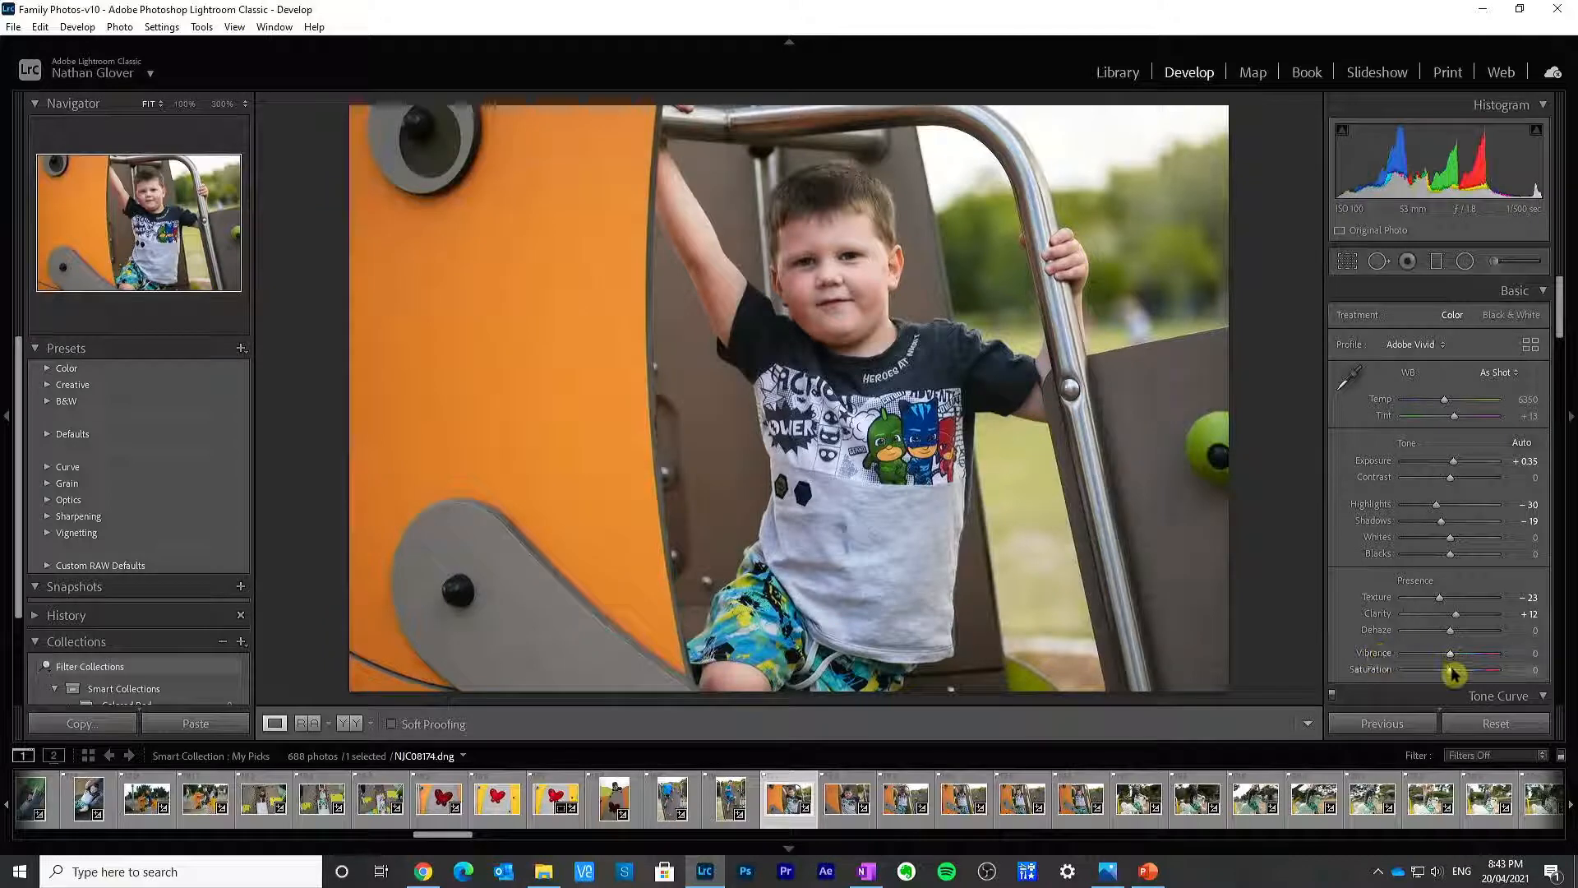
pyautogui.moveTo(1451, 669); pyautogui.dragTo(1455, 670)
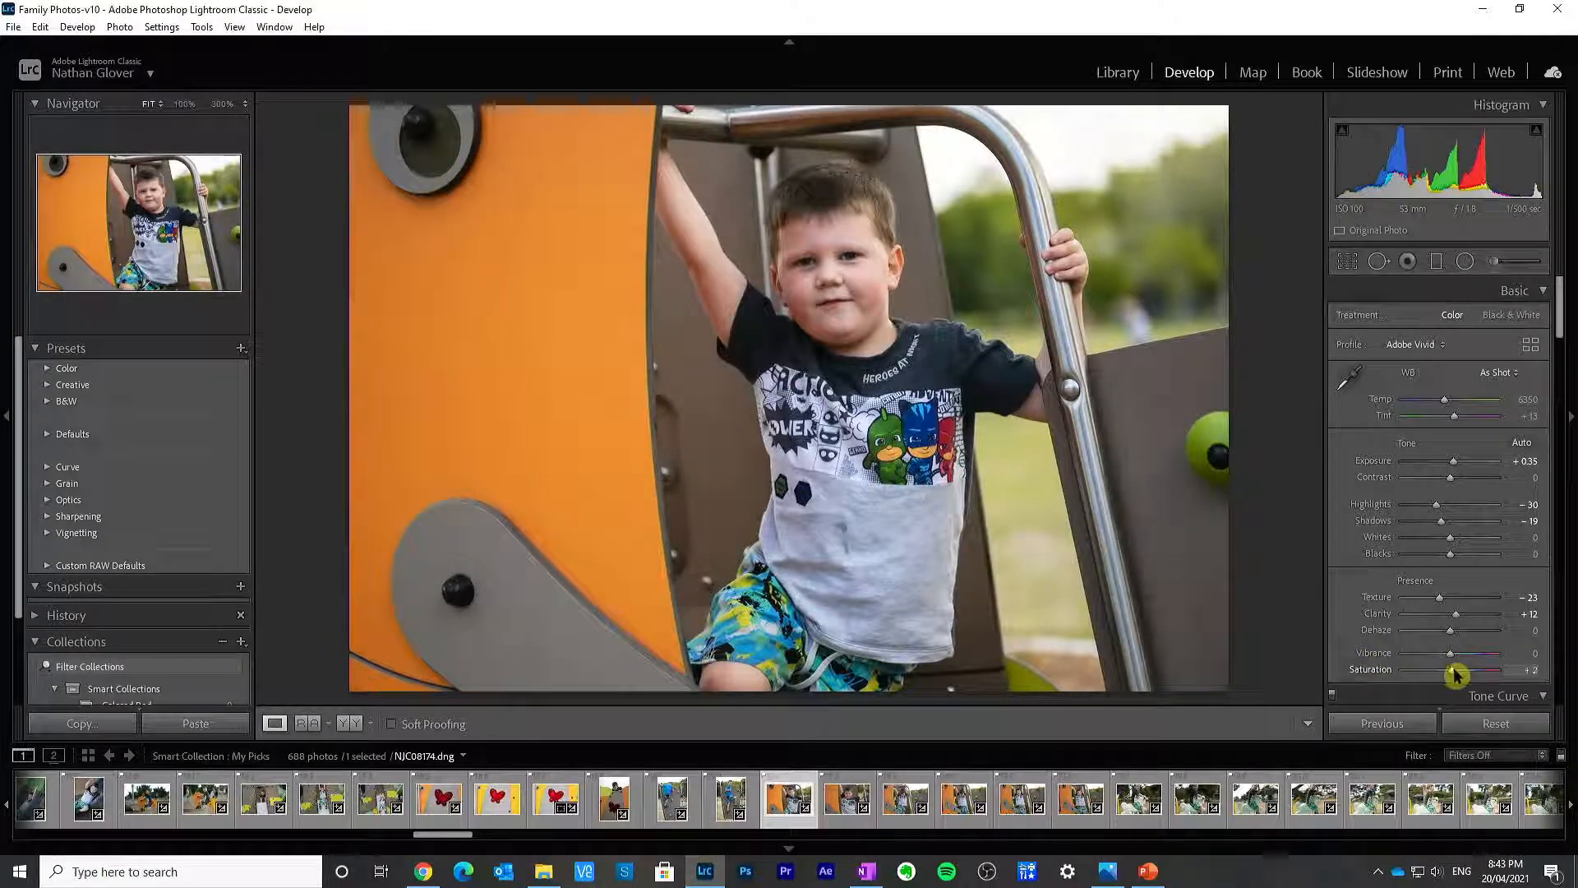
pyautogui.doubleClick(1391, 670)
pyautogui.moveTo(1451, 662); pyautogui.dragTo(1447, 661)
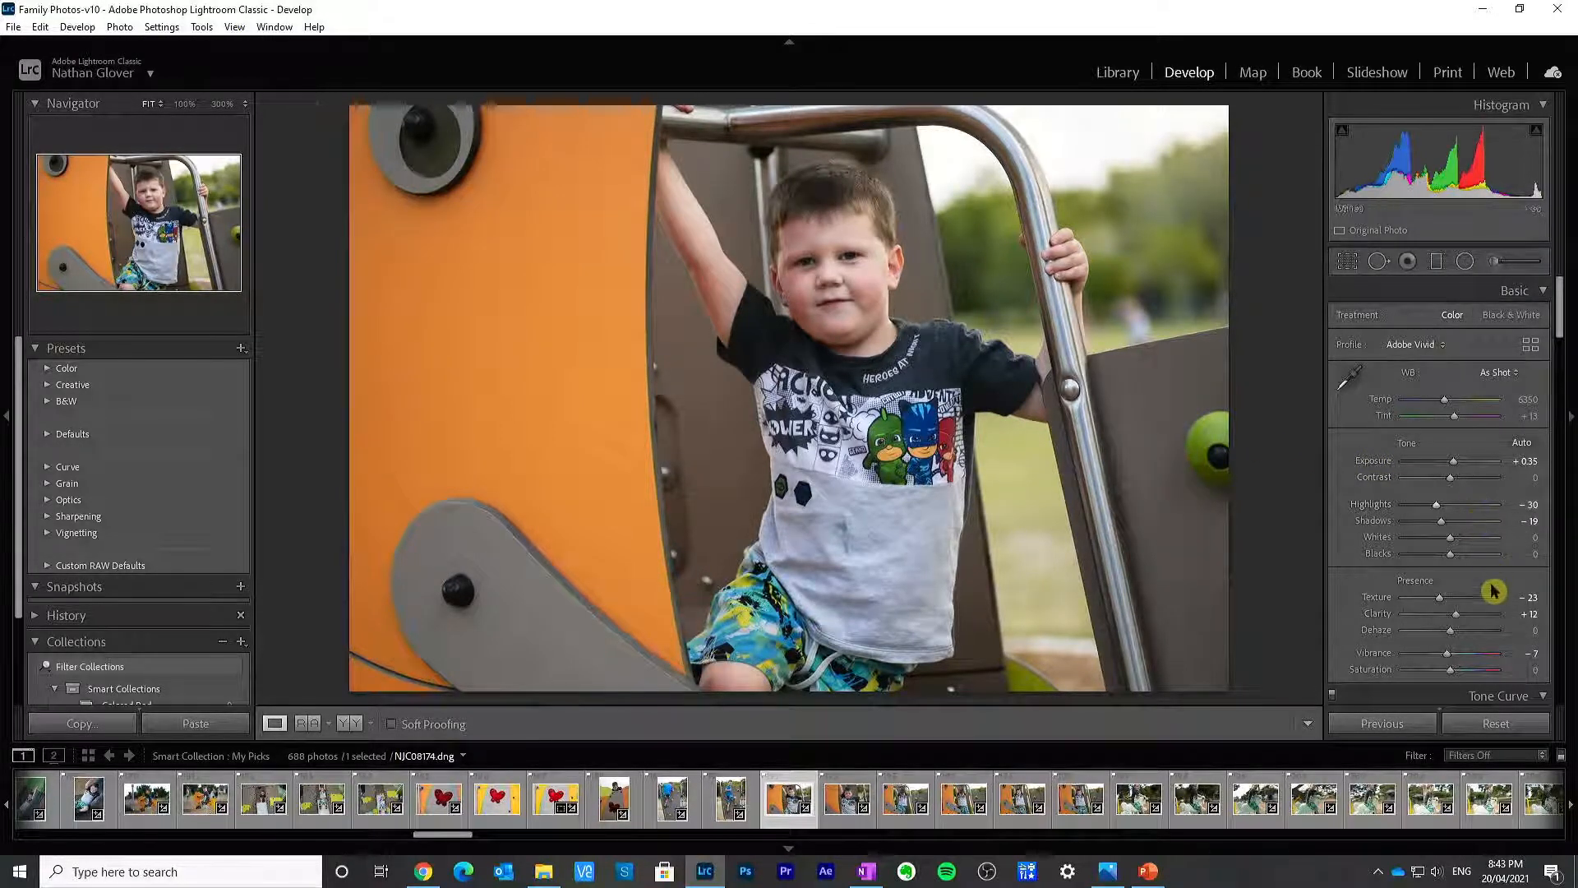
# Step: Try shifting the Red hue and reset it, and set the Orange hue to -62 to turn the playground panel red
pyautogui.moveTo(1561, 319); pyautogui.dragTo(1566, 421)
pyautogui.moveTo(1454, 471); pyautogui.dragTo(1387, 487)
pyautogui.doubleClick(1381, 466)
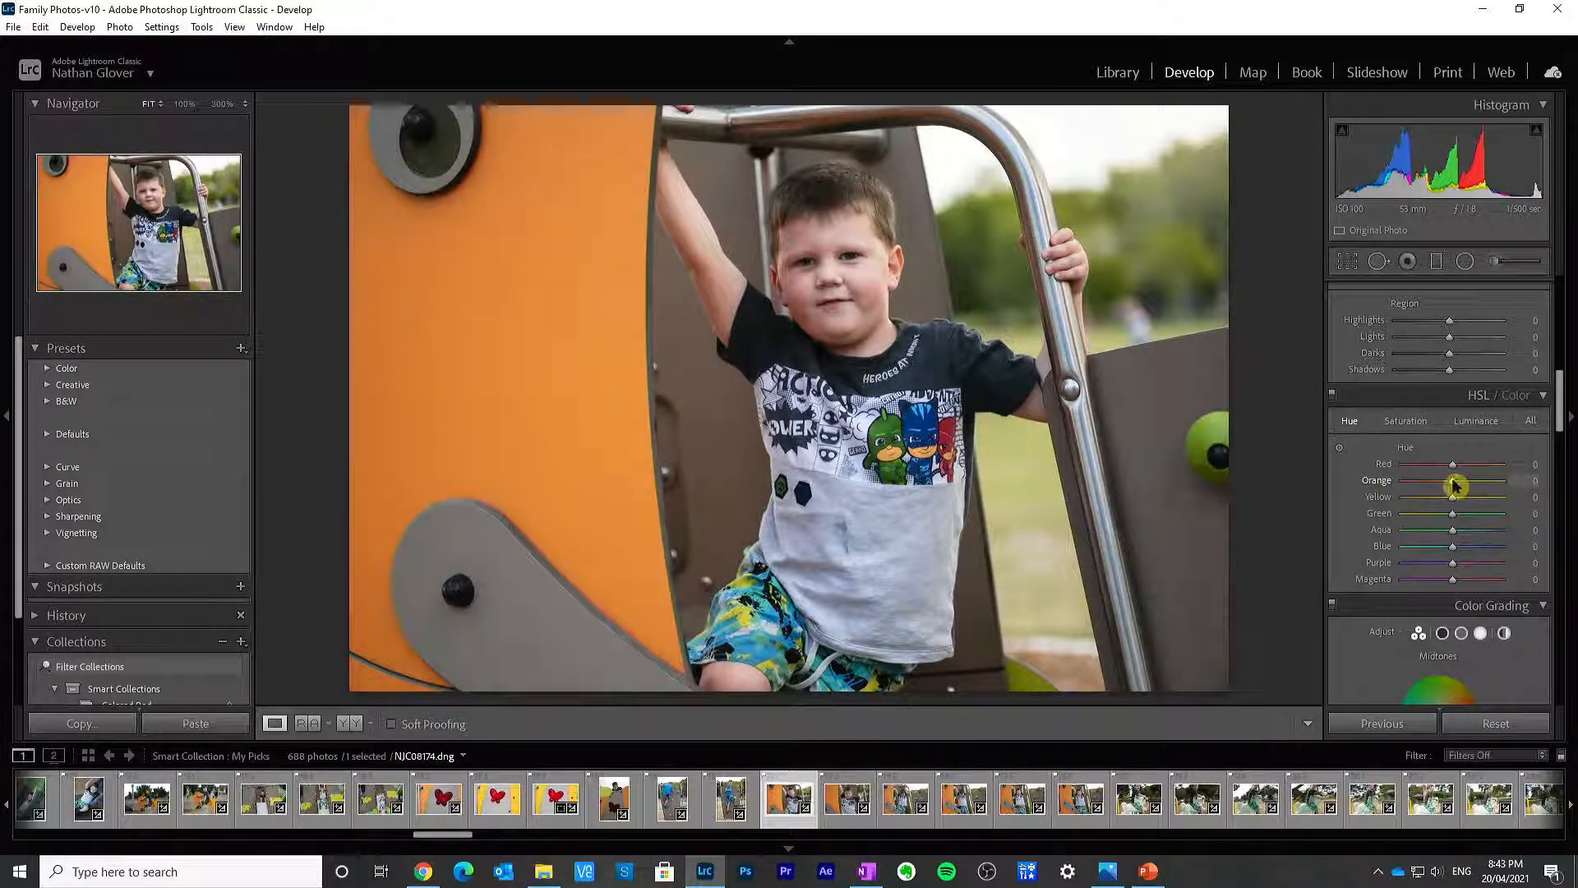
pyautogui.click(1474, 487)
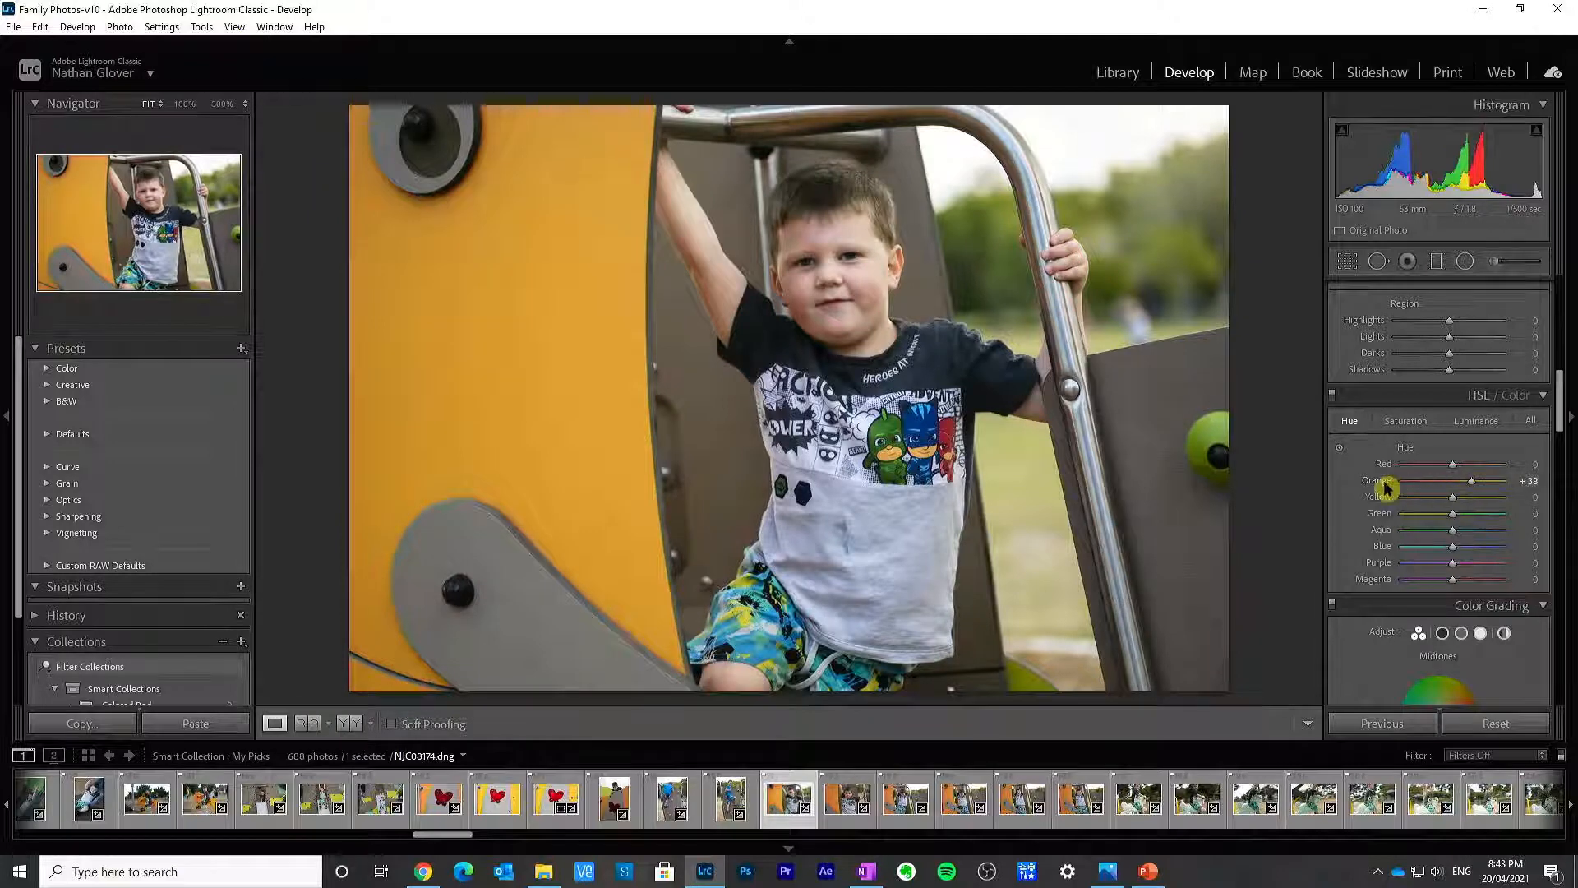
pyautogui.click(1494, 488)
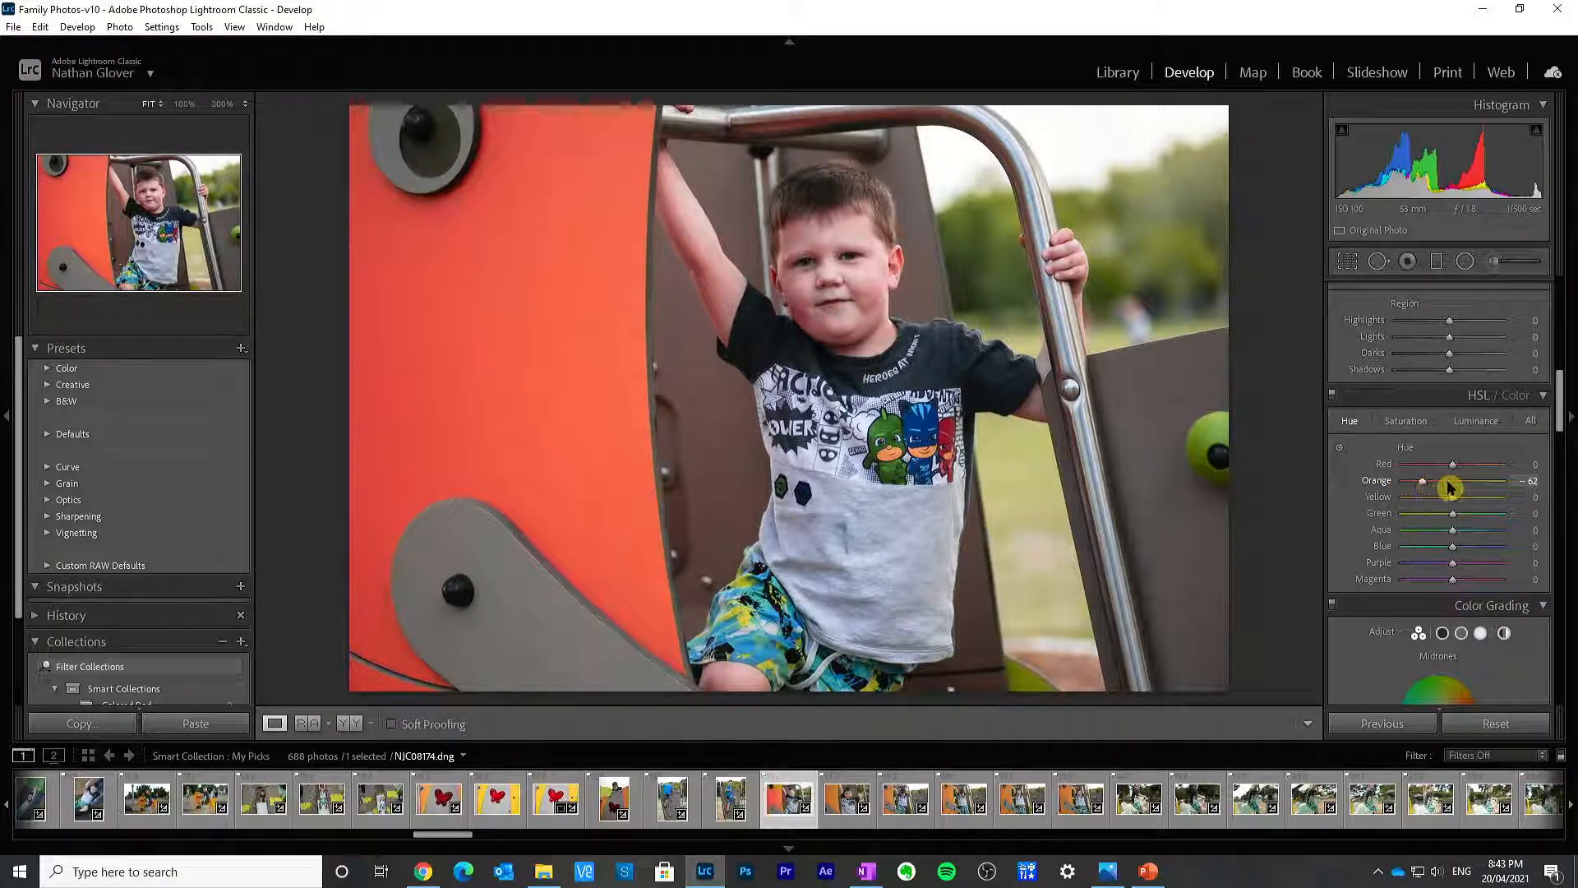
pyautogui.click(1450, 488)
pyautogui.click(1420, 485)
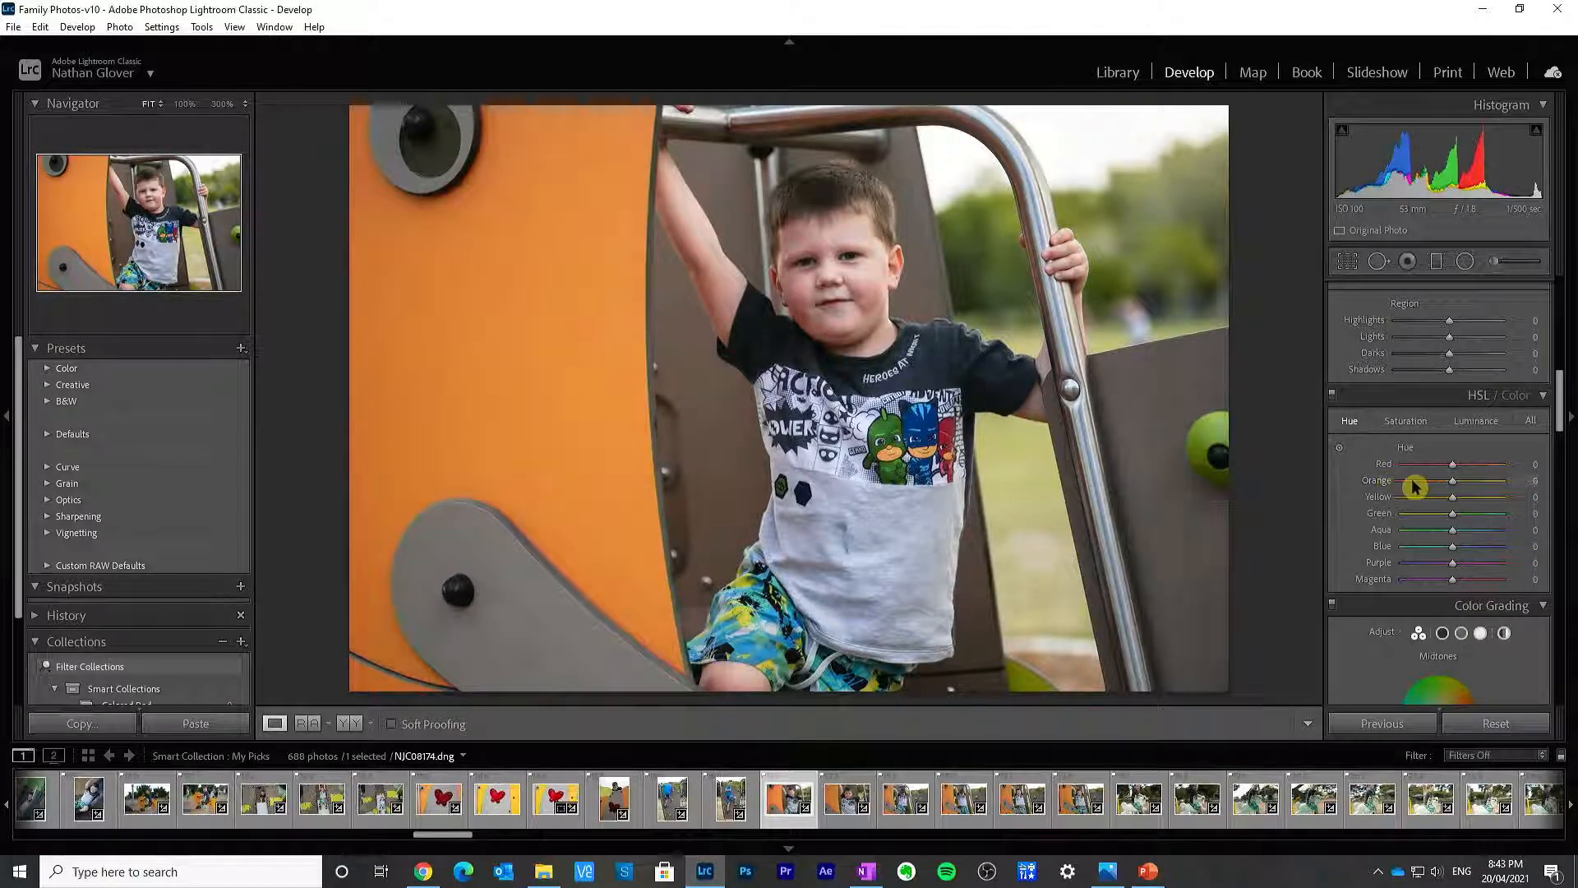
pyautogui.moveTo(1426, 486); pyautogui.dragTo(1429, 487)
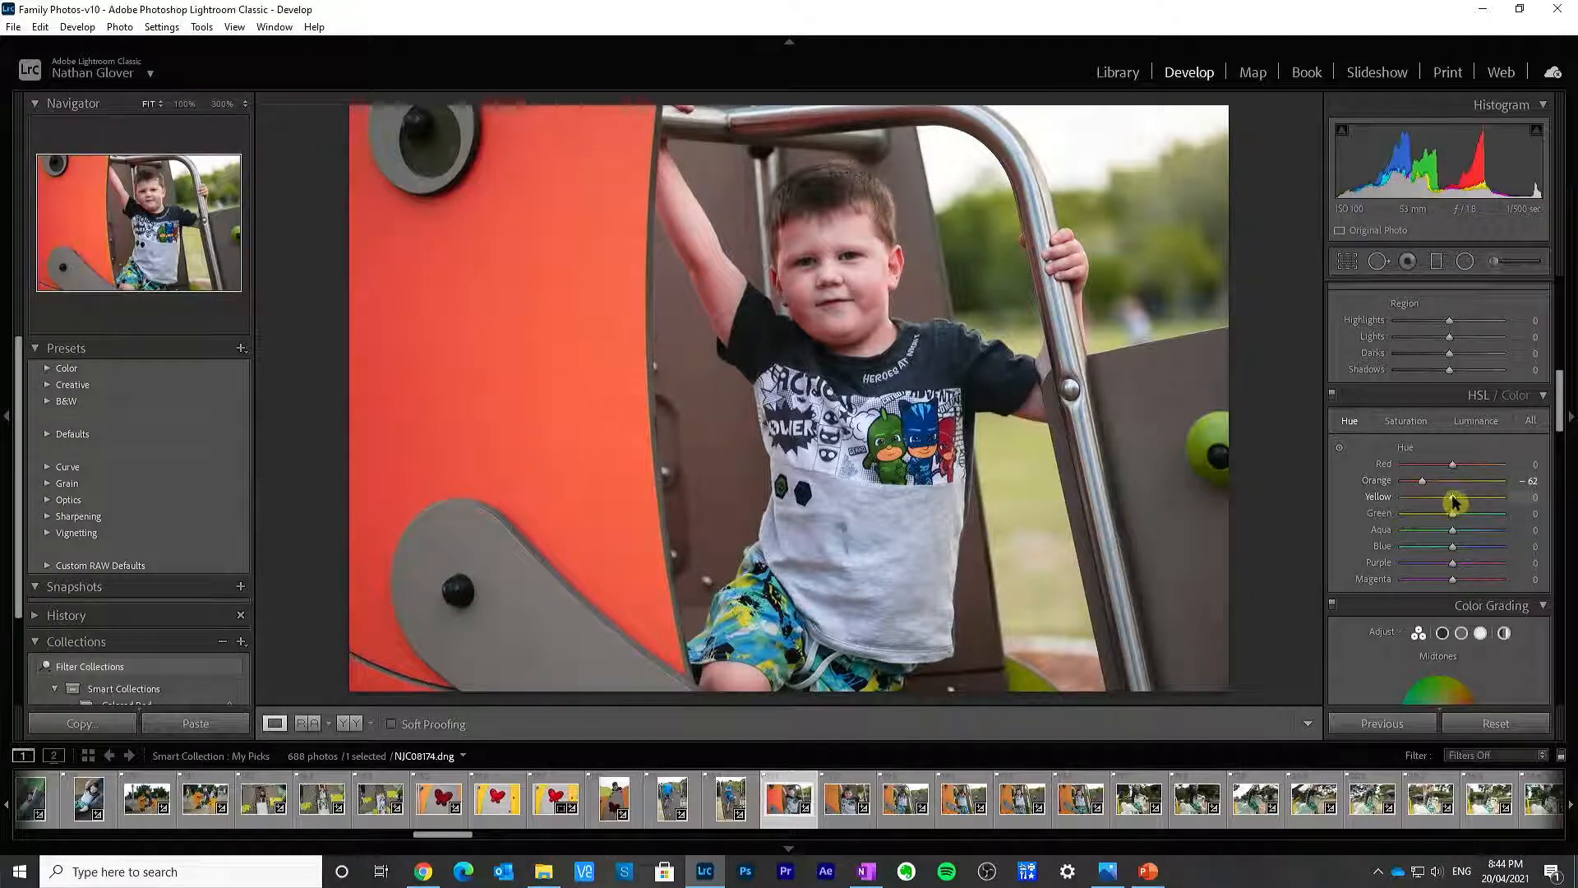
# Step: Try shifting the hues from Green through Purple, including Blue at +40, and reset them to 0
pyautogui.moveTo(1457, 516); pyautogui.dragTo(1473, 553)
pyautogui.doubleClick(1395, 520)
pyautogui.doubleClick(1384, 532)
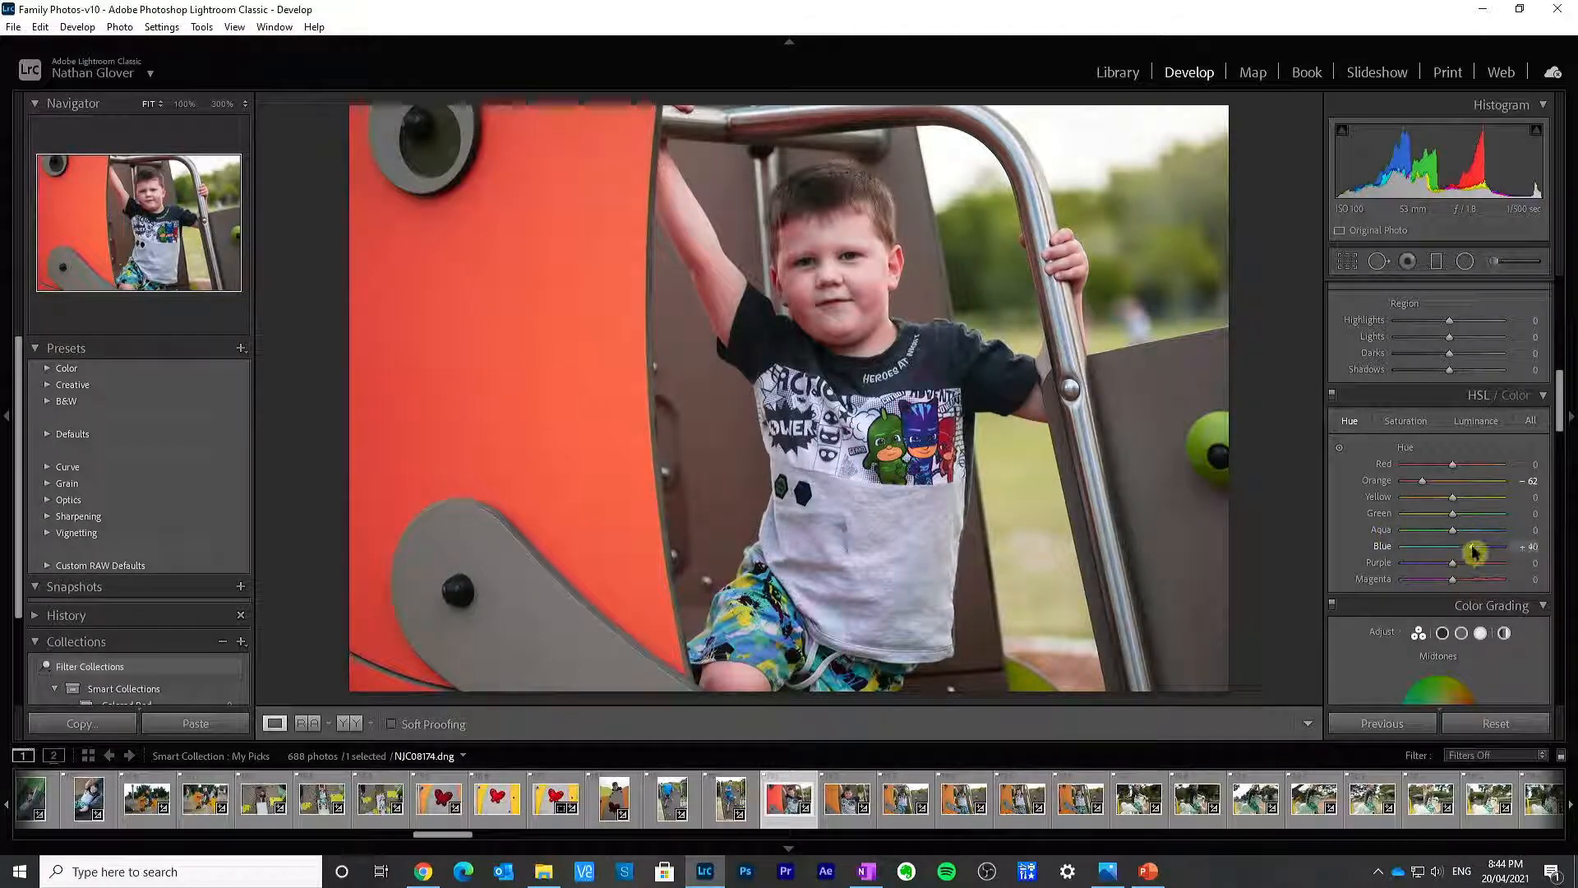
pyautogui.doubleClick(1389, 549)
pyautogui.moveTo(1442, 563); pyautogui.dragTo(1478, 582)
pyautogui.doubleClick(1431, 570)
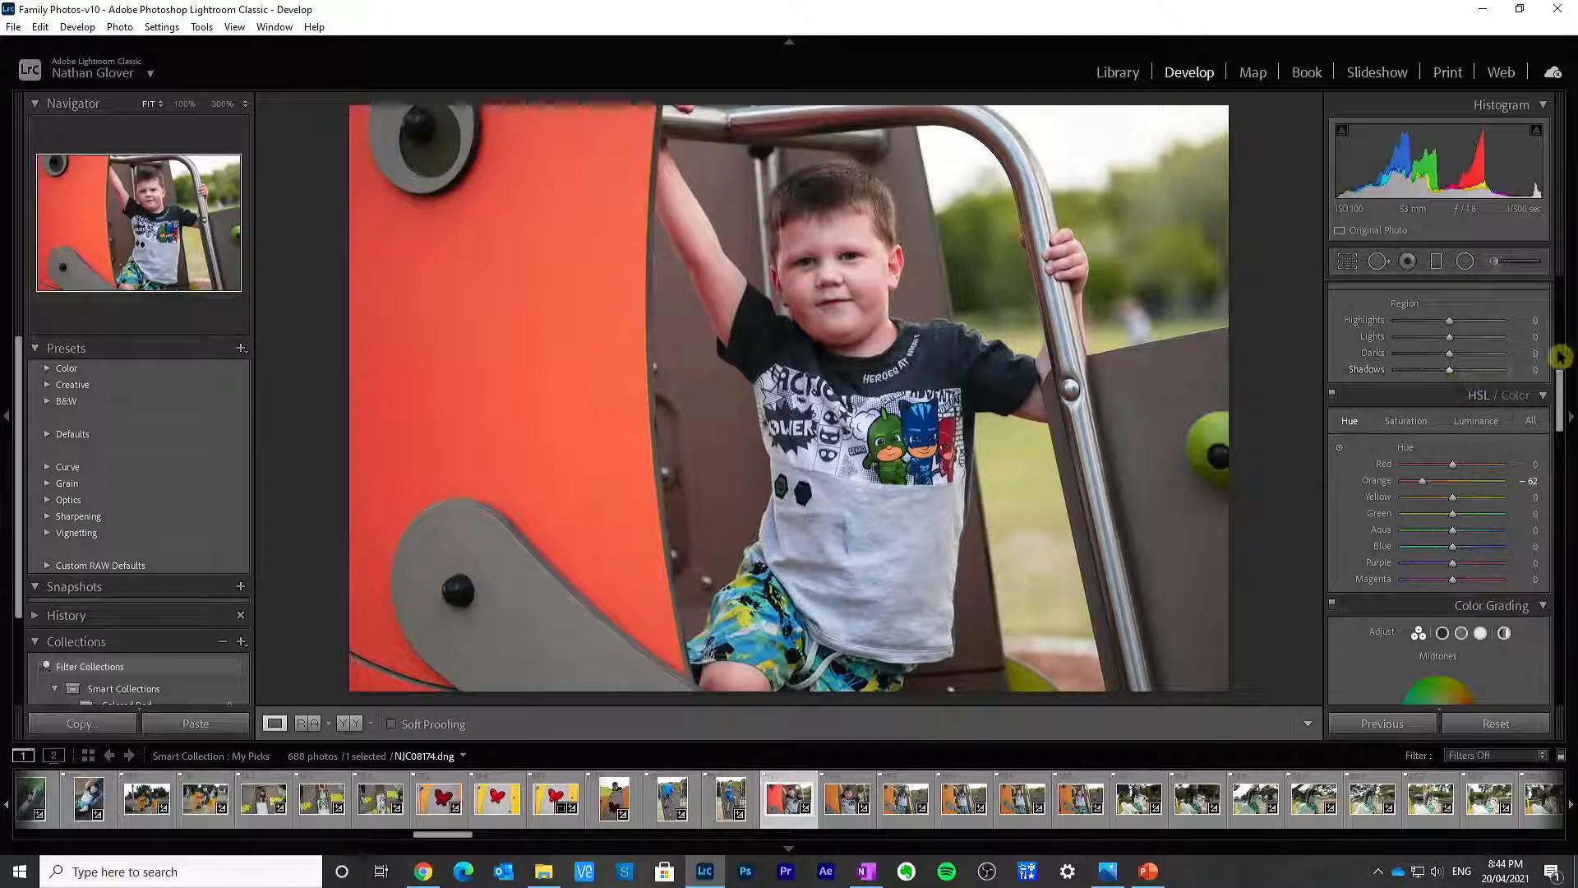
# Step: Try lightening and darkening the photo's edges with post-crop vignetting at +11, -18 and -19, and reset the amount to 0
pyautogui.moveTo(1560, 394); pyautogui.dragTo(1559, 660)
pyautogui.moveTo(1451, 408); pyautogui.dragTo(1447, 415)
pyautogui.doubleClick(1446, 416)
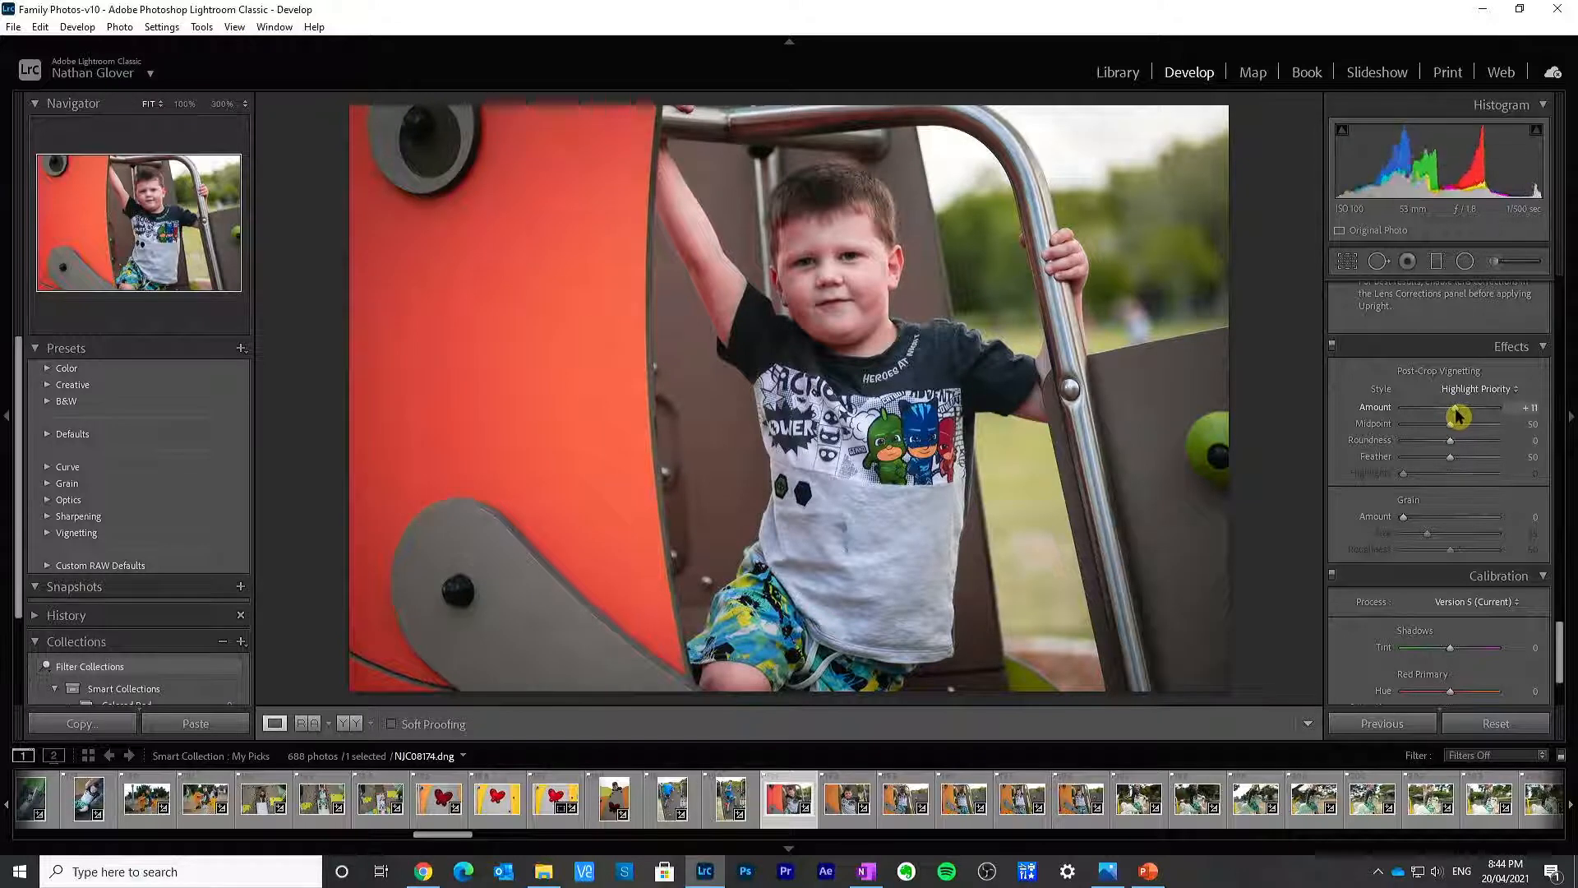
pyautogui.moveTo(1451, 409); pyautogui.dragTo(1443, 415)
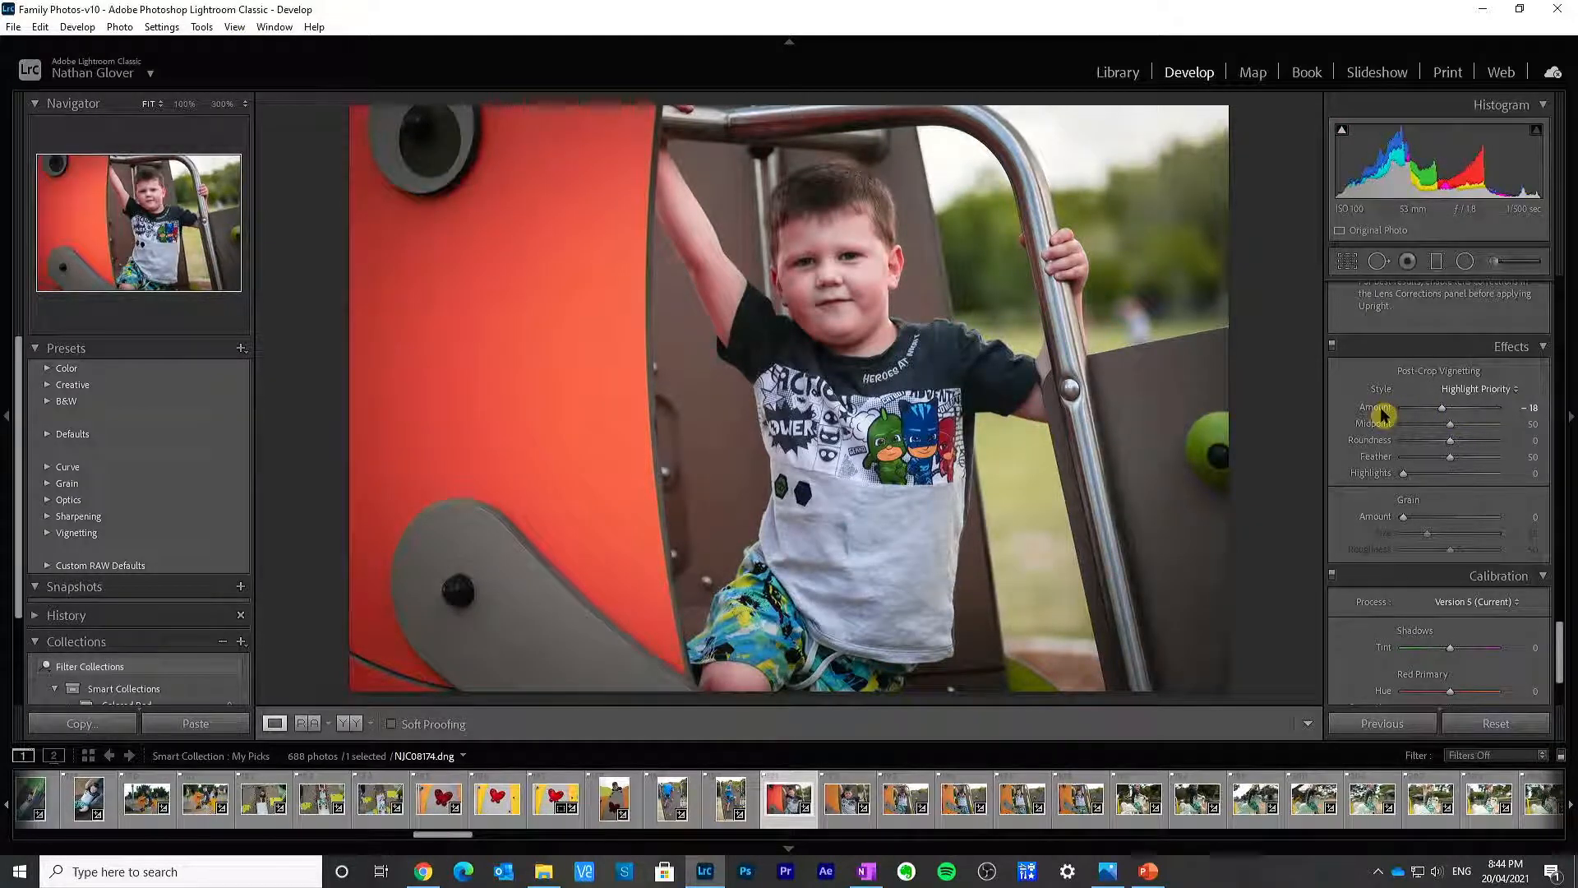
pyautogui.doubleClick(1383, 417)
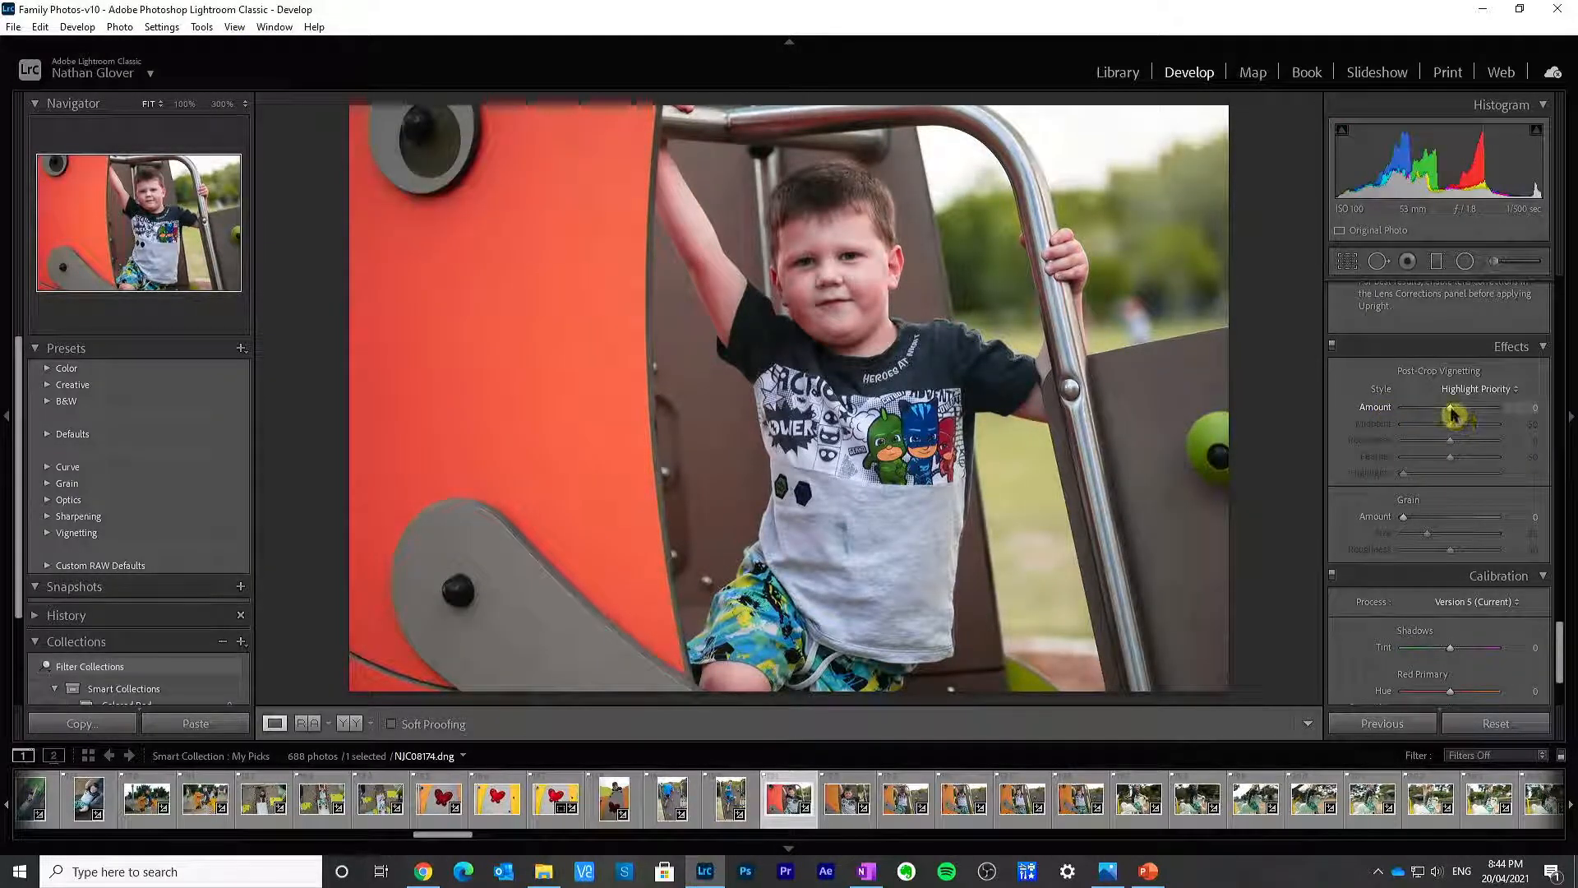
pyautogui.moveTo(1453, 417); pyautogui.dragTo(1445, 414)
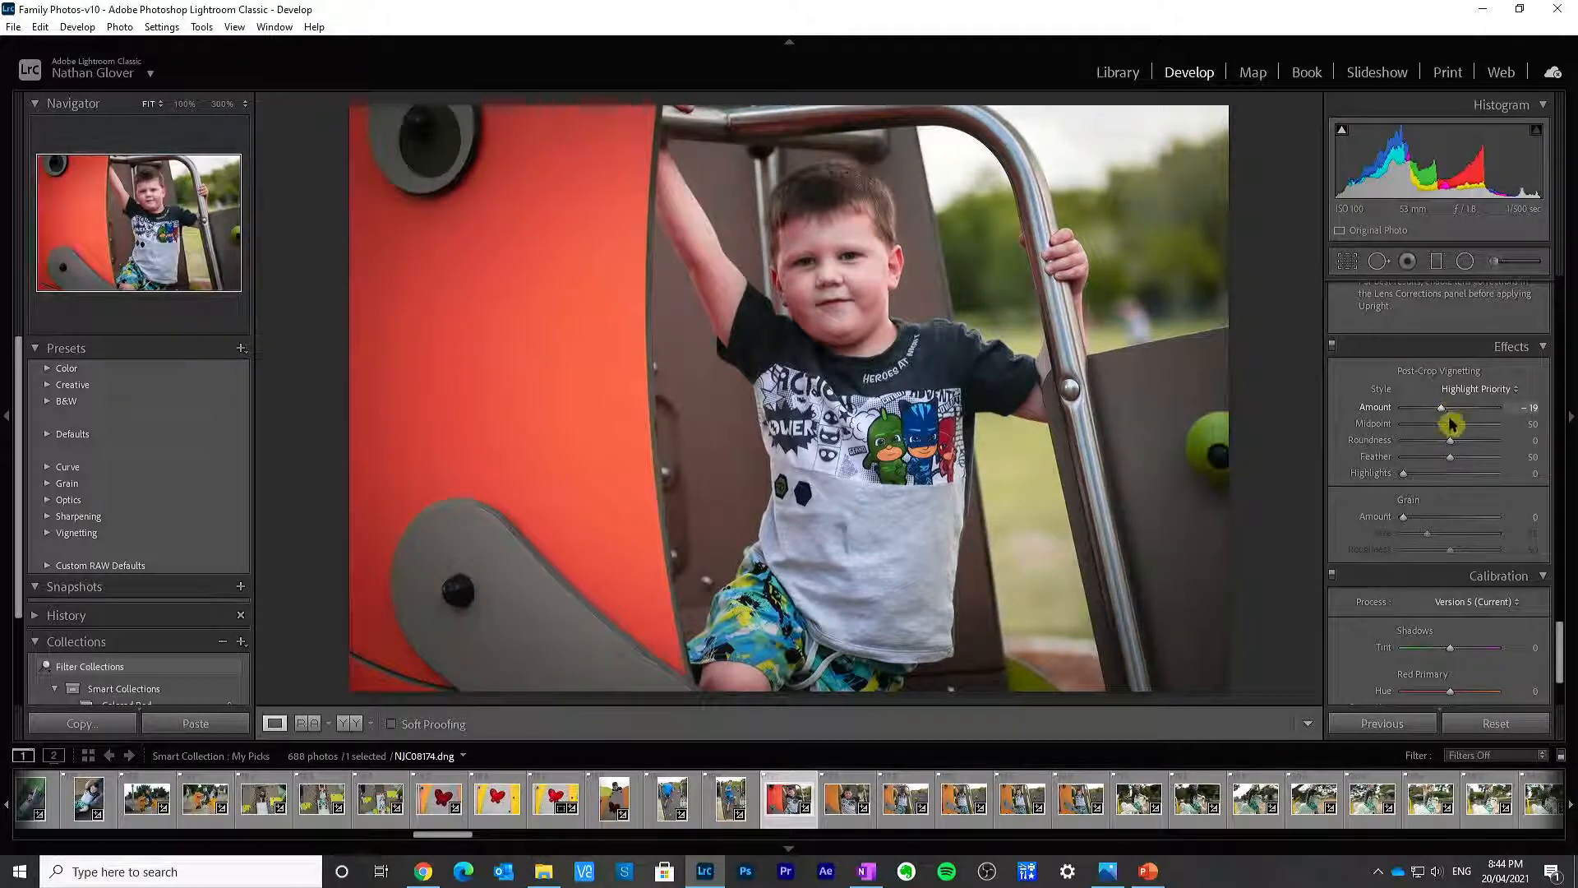
pyautogui.doubleClick(1388, 410)
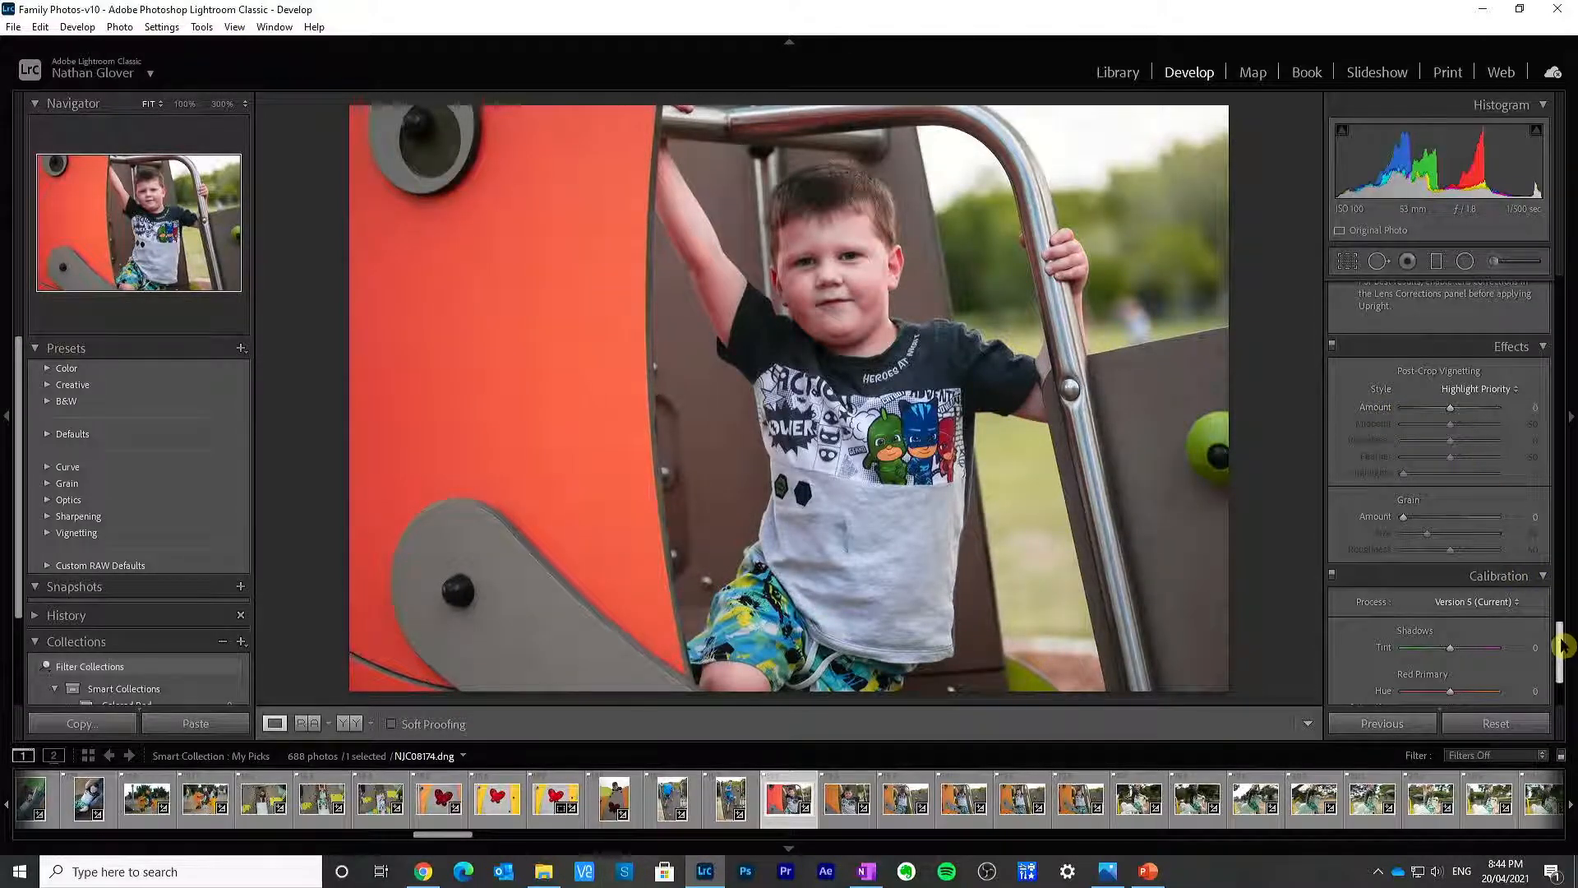
# Step: Try a Contrast of about +11 on the photo, and reset Contrast to 0
pyautogui.moveTo(1561, 647); pyautogui.dragTo(1566, 282)
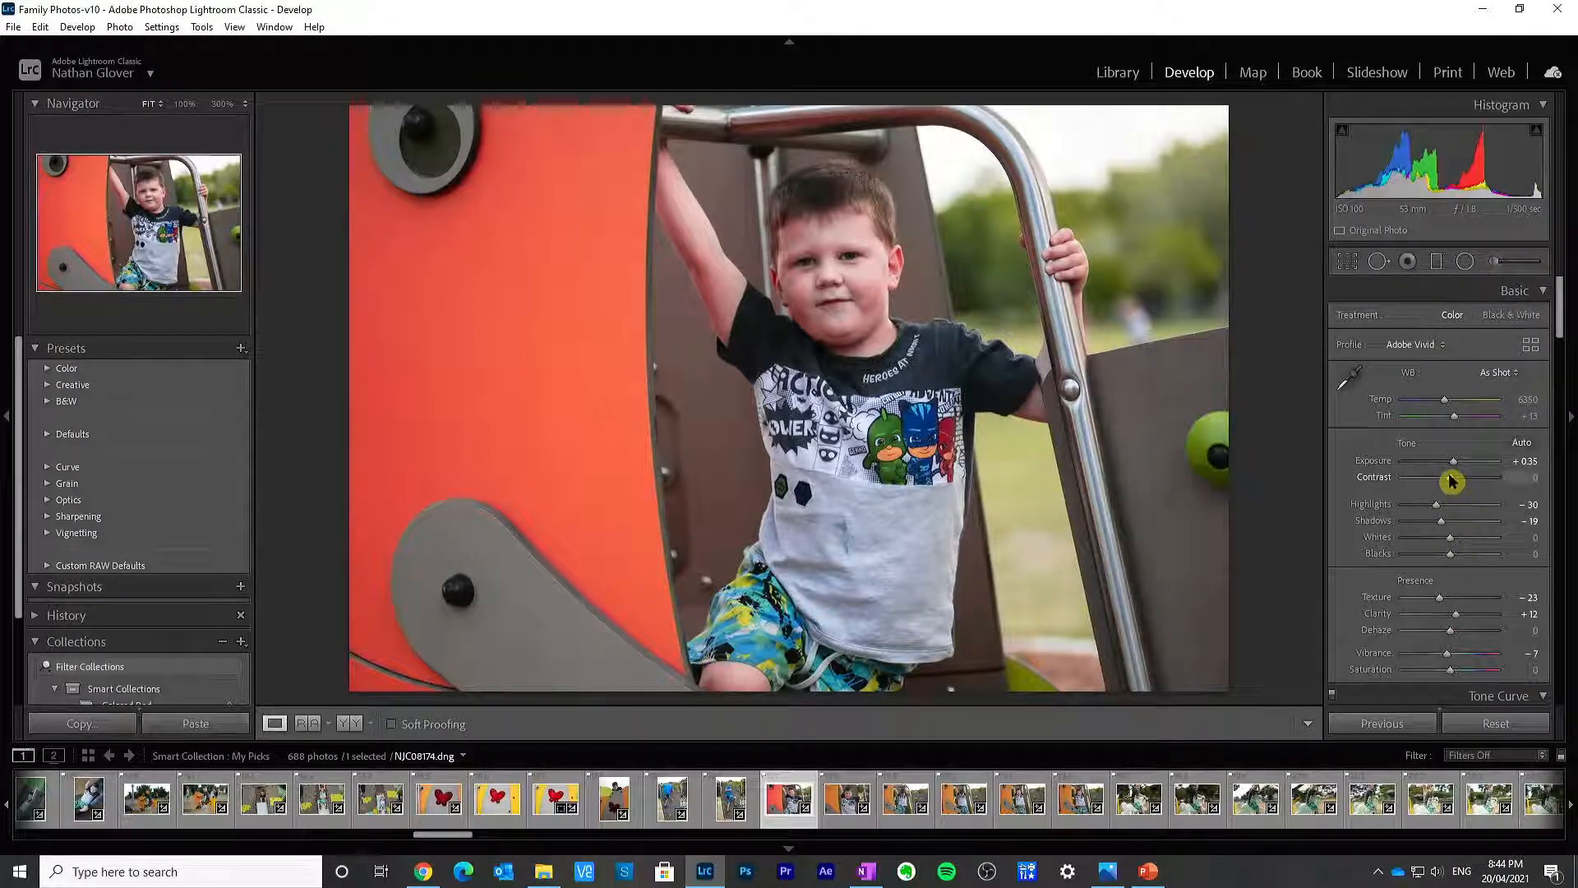
pyautogui.moveTo(1452, 481); pyautogui.dragTo(1460, 480)
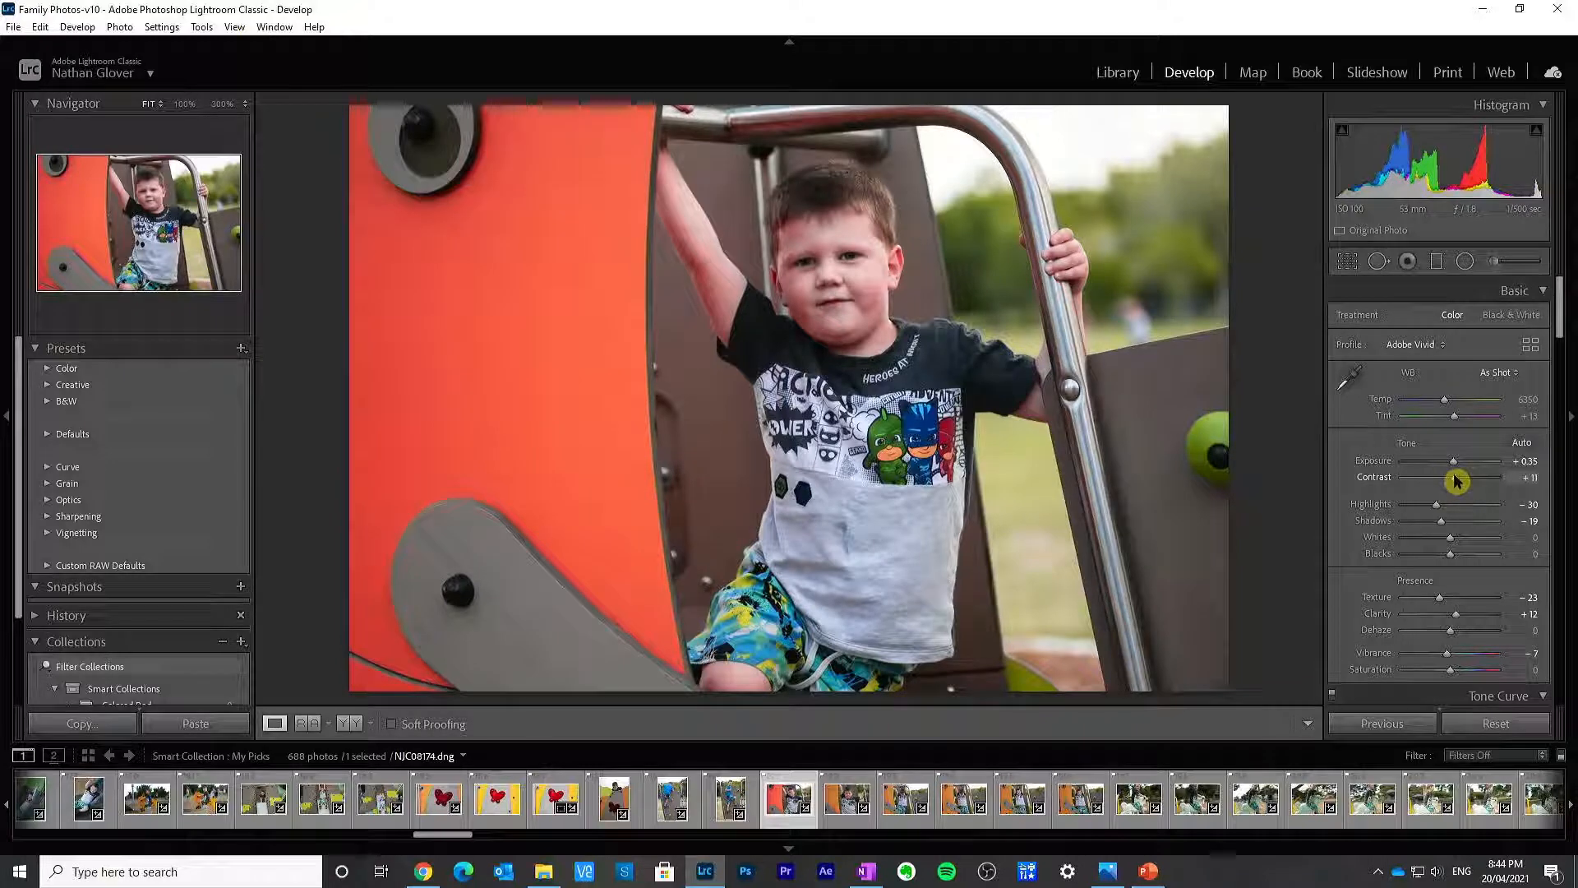
pyautogui.doubleClick(1375, 476)
# Step: Try the Auto white balance on the photo, and return it to As Shot
pyautogui.click(1501, 374)
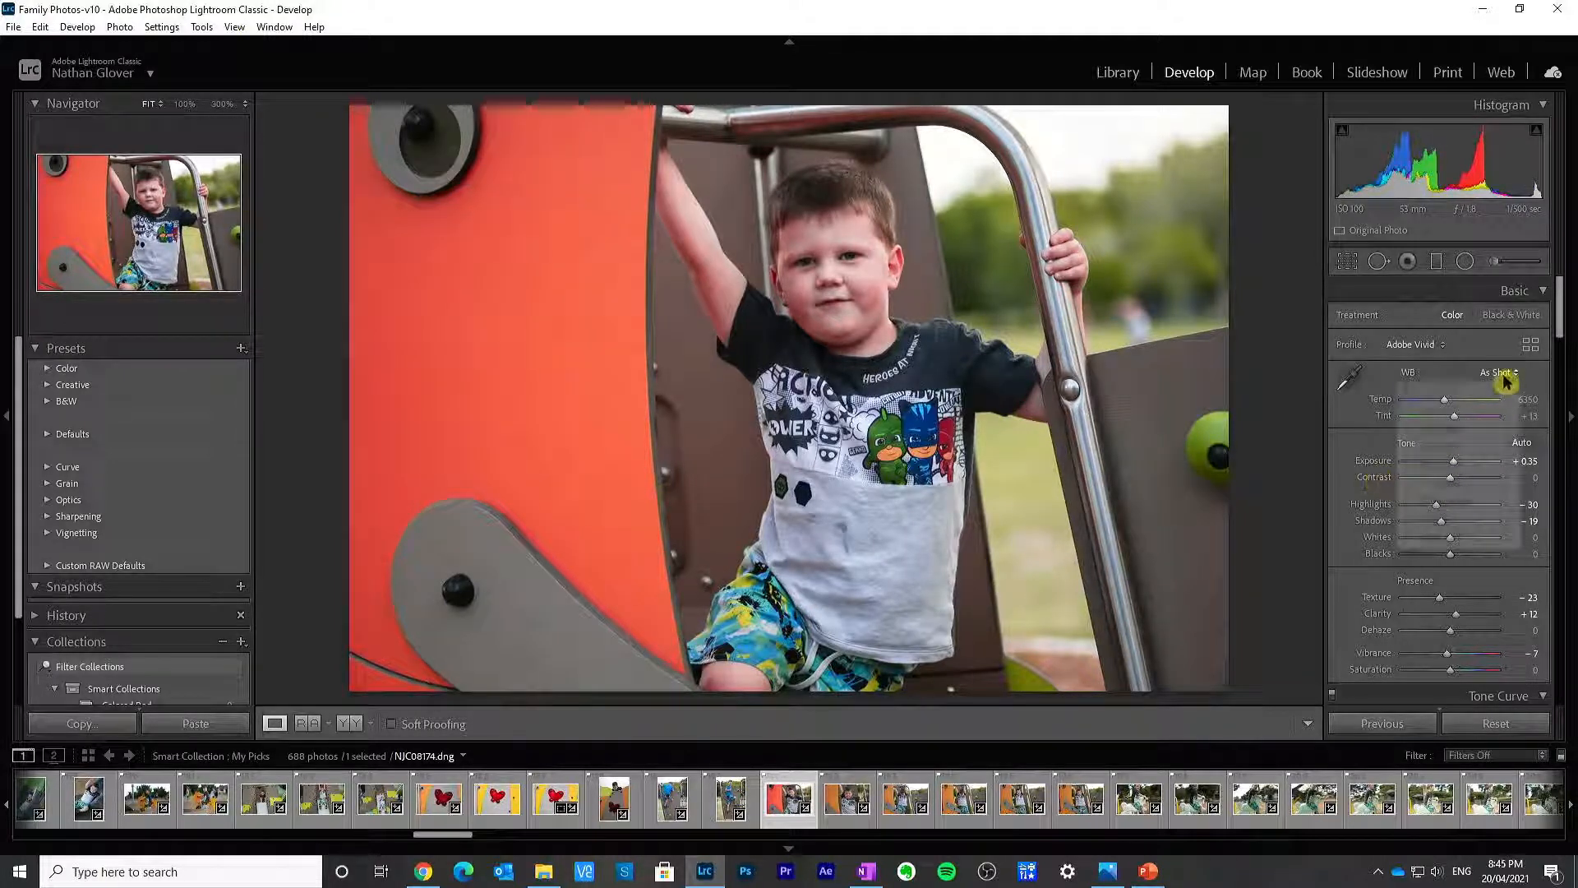
pyautogui.click(1484, 409)
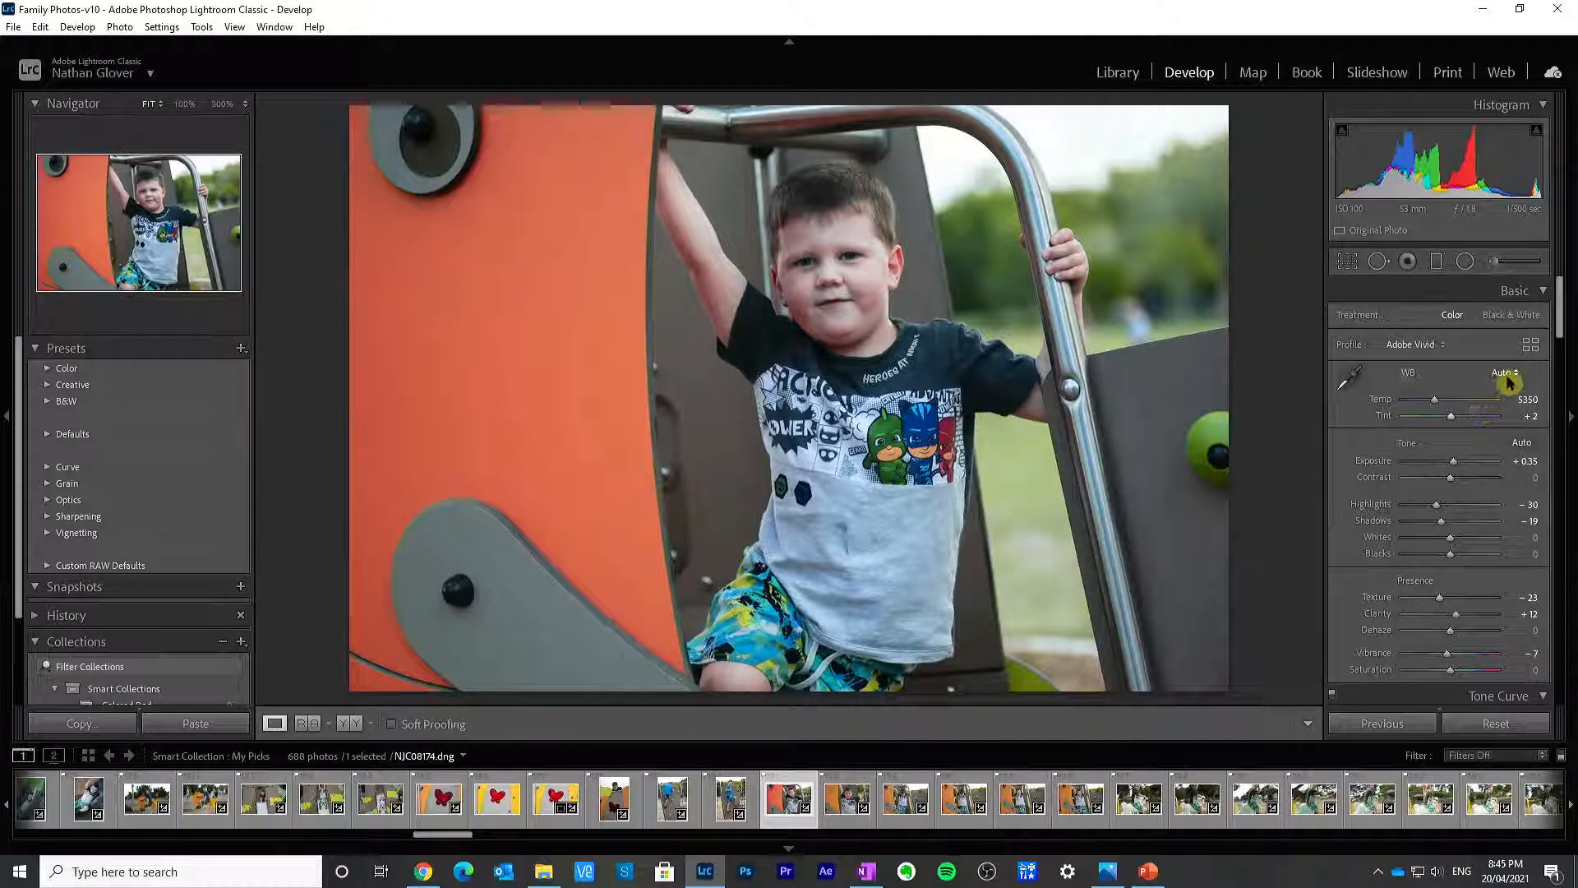
pyautogui.click(1504, 374)
pyautogui.click(1495, 393)
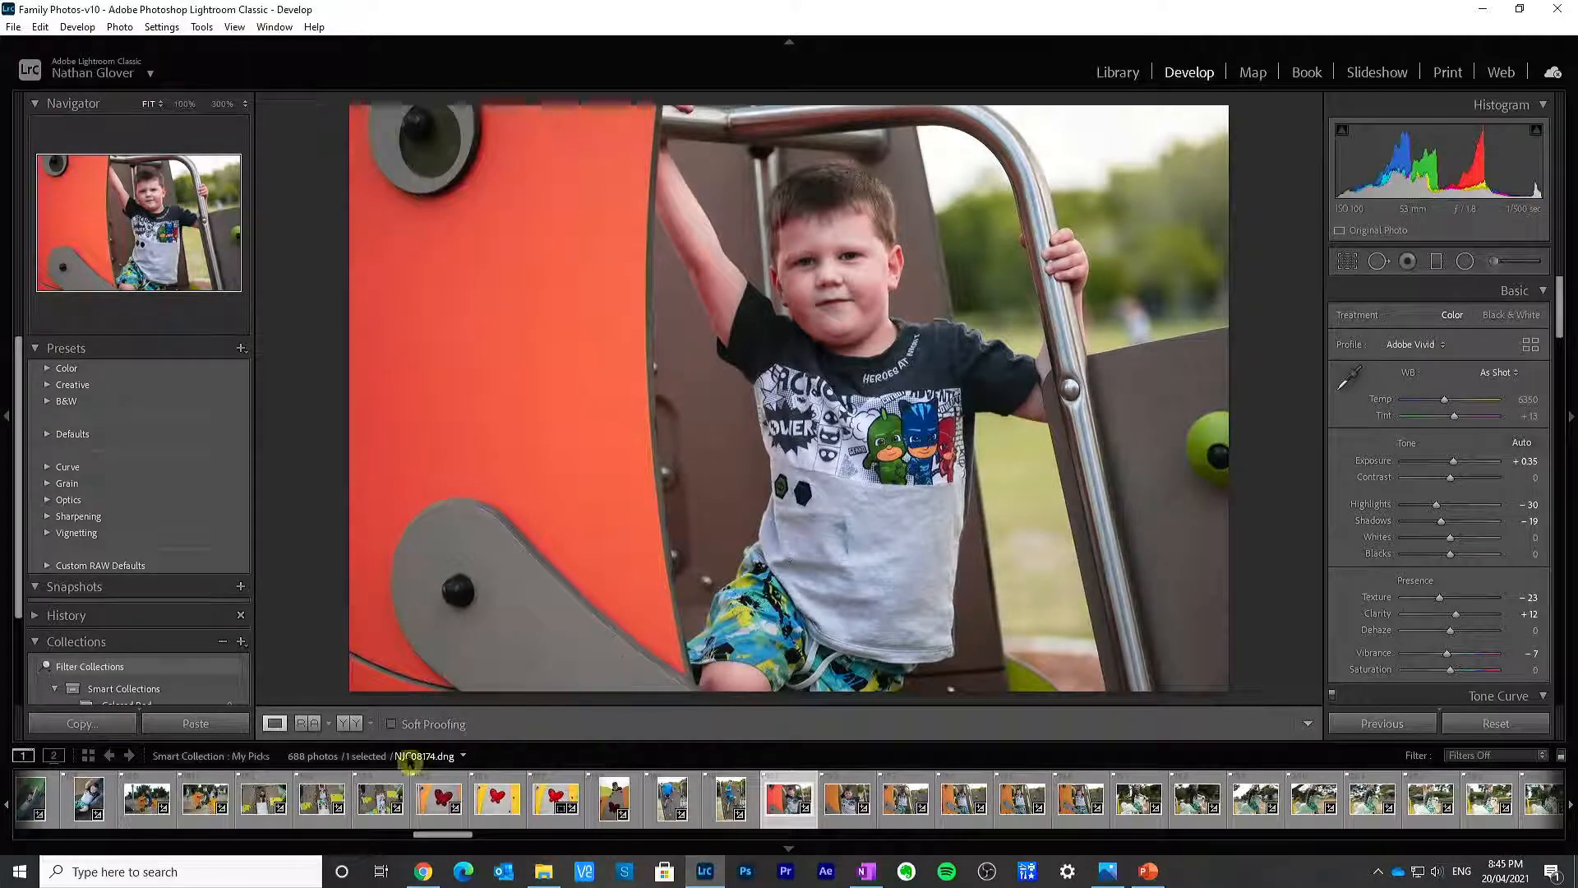
# Step: Compare the photo before and after the edits side by side, and return to the single-photo view
pyautogui.click(350, 723)
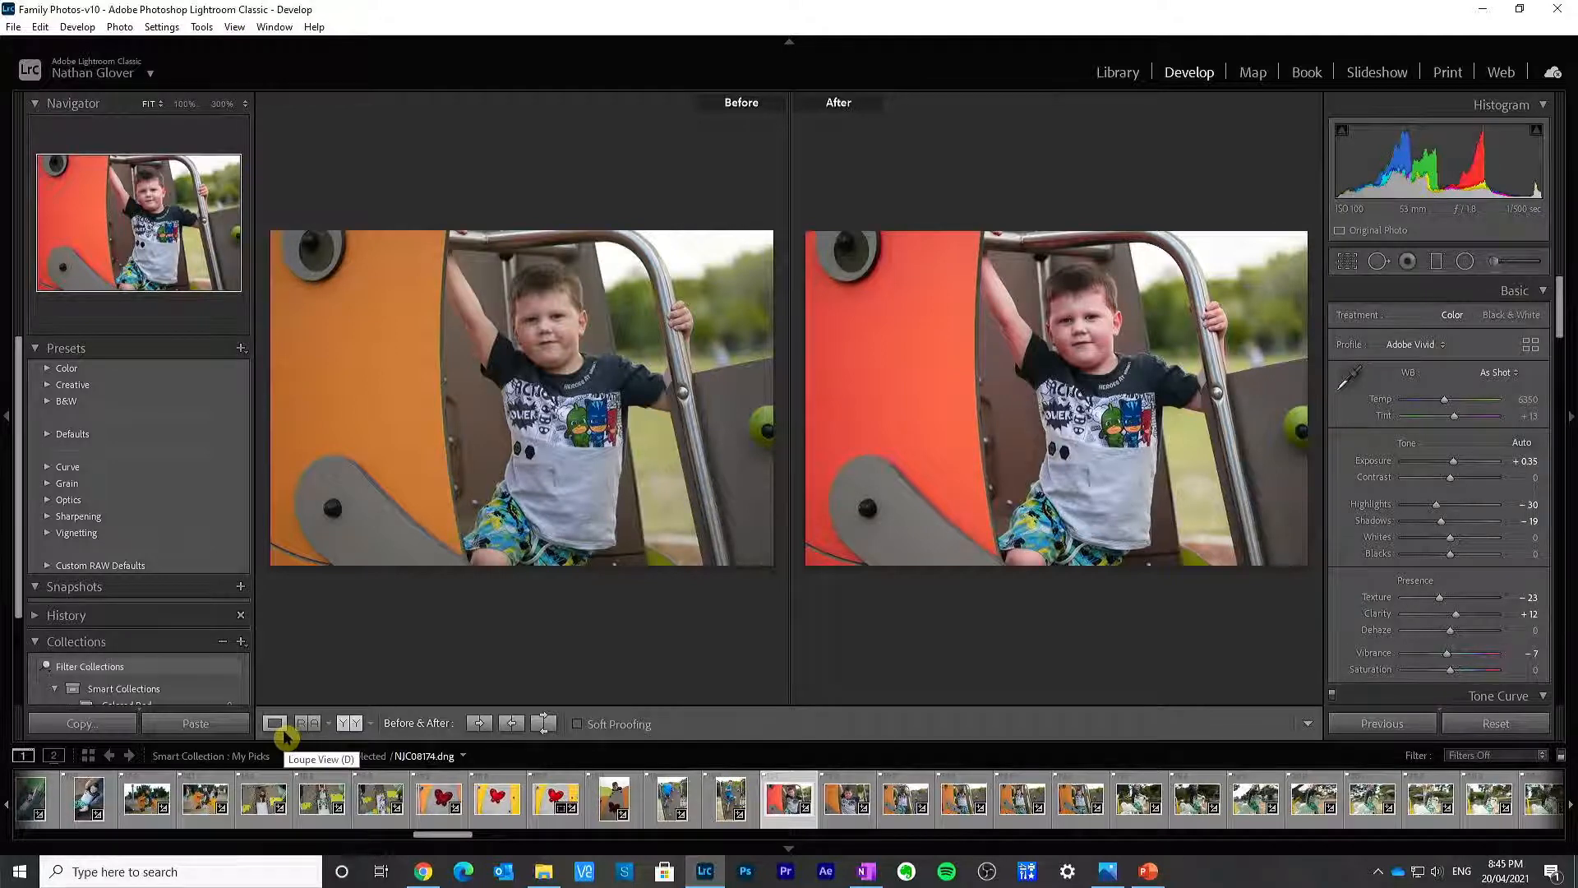
pyautogui.click(276, 724)
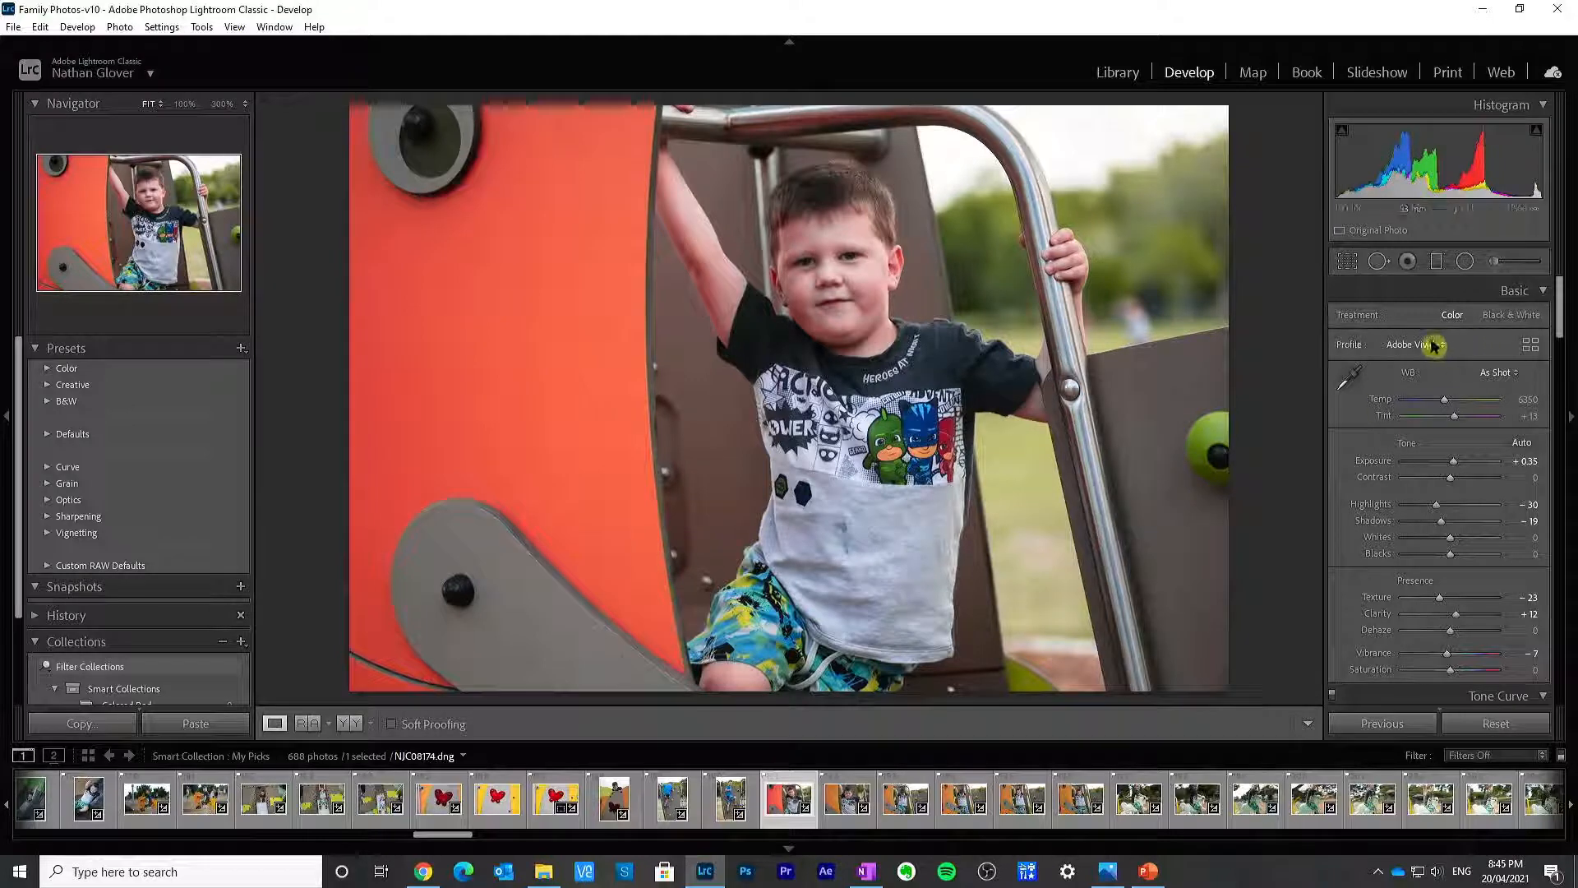
# Step: Try a 4 x 5 / 8 x 10 crop framed closer around the boy, and undo the crop changes
pyautogui.click(1345, 262)
pyautogui.click(1492, 322)
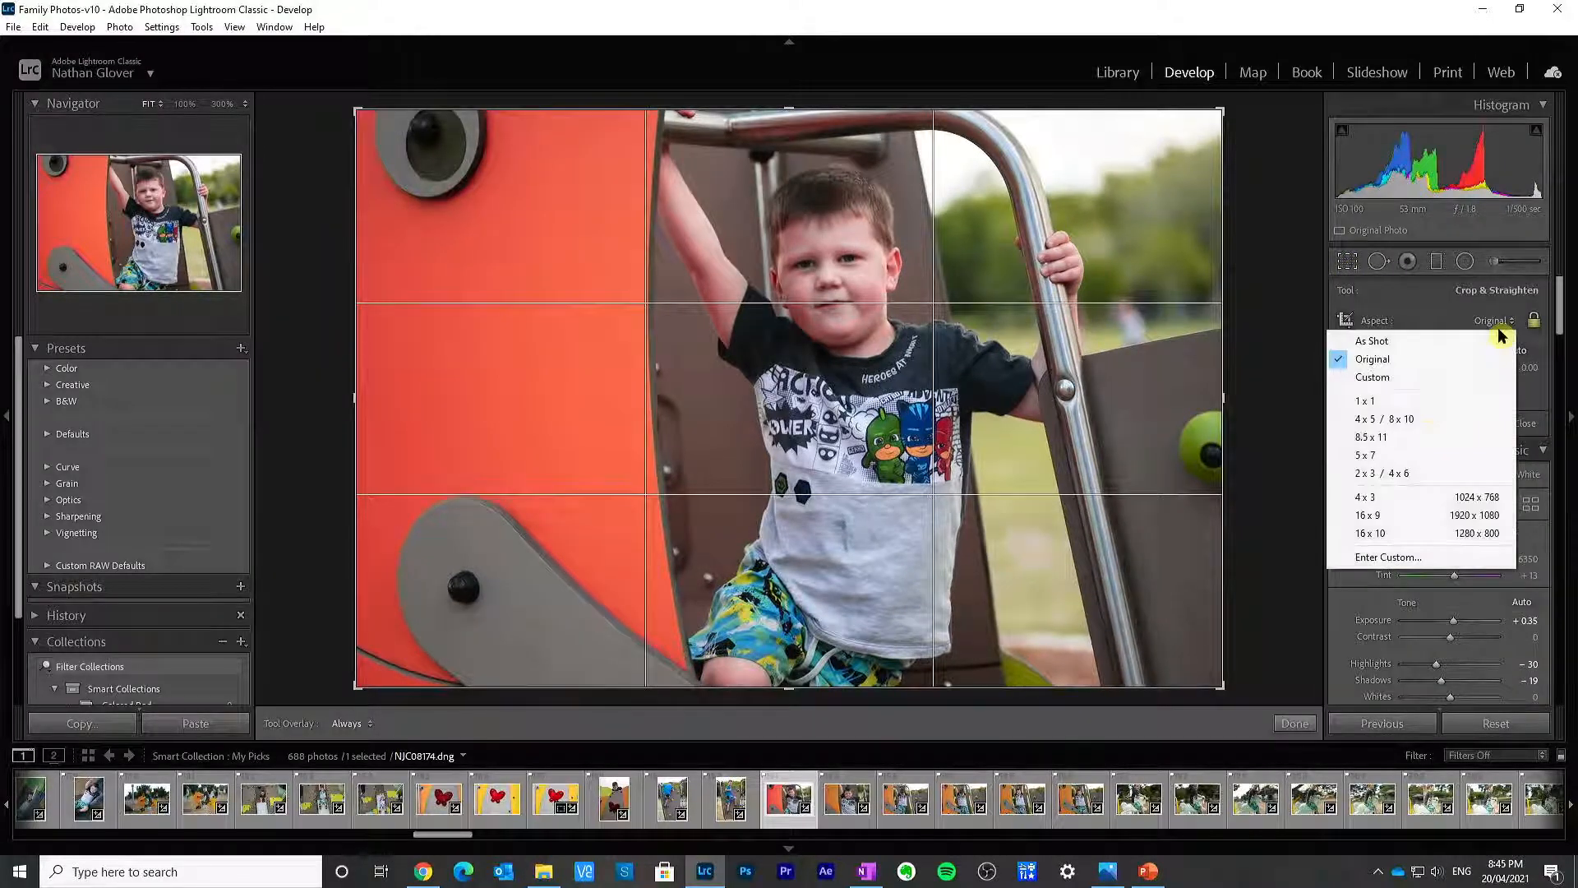
pyautogui.click(1428, 422)
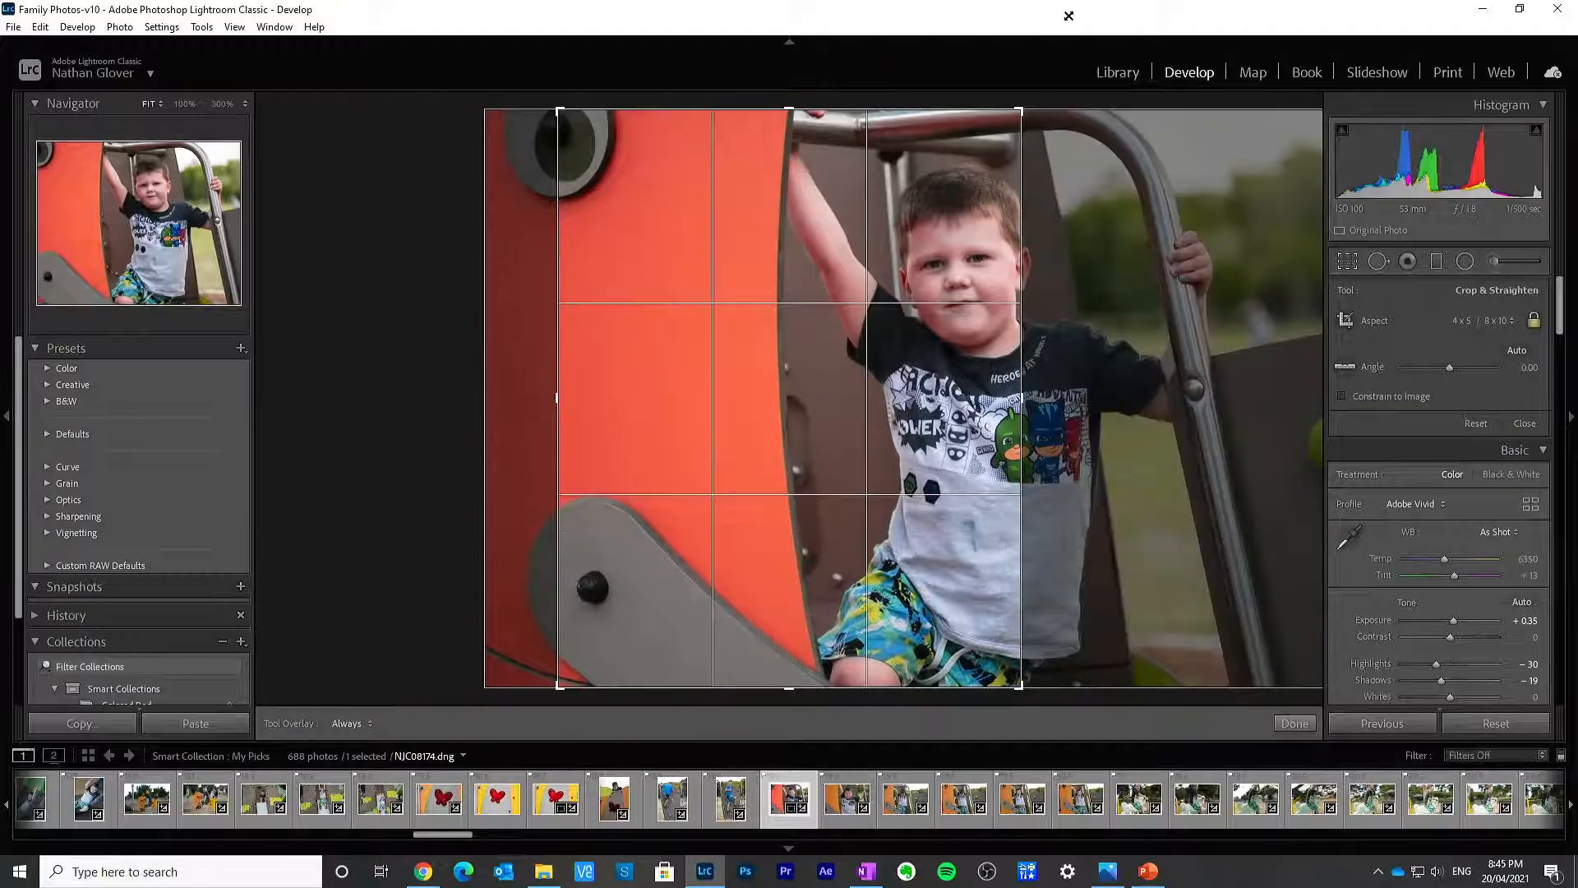
pyautogui.moveTo(1049, 371); pyautogui.dragTo(852, 372)
pyautogui.click(1294, 723)
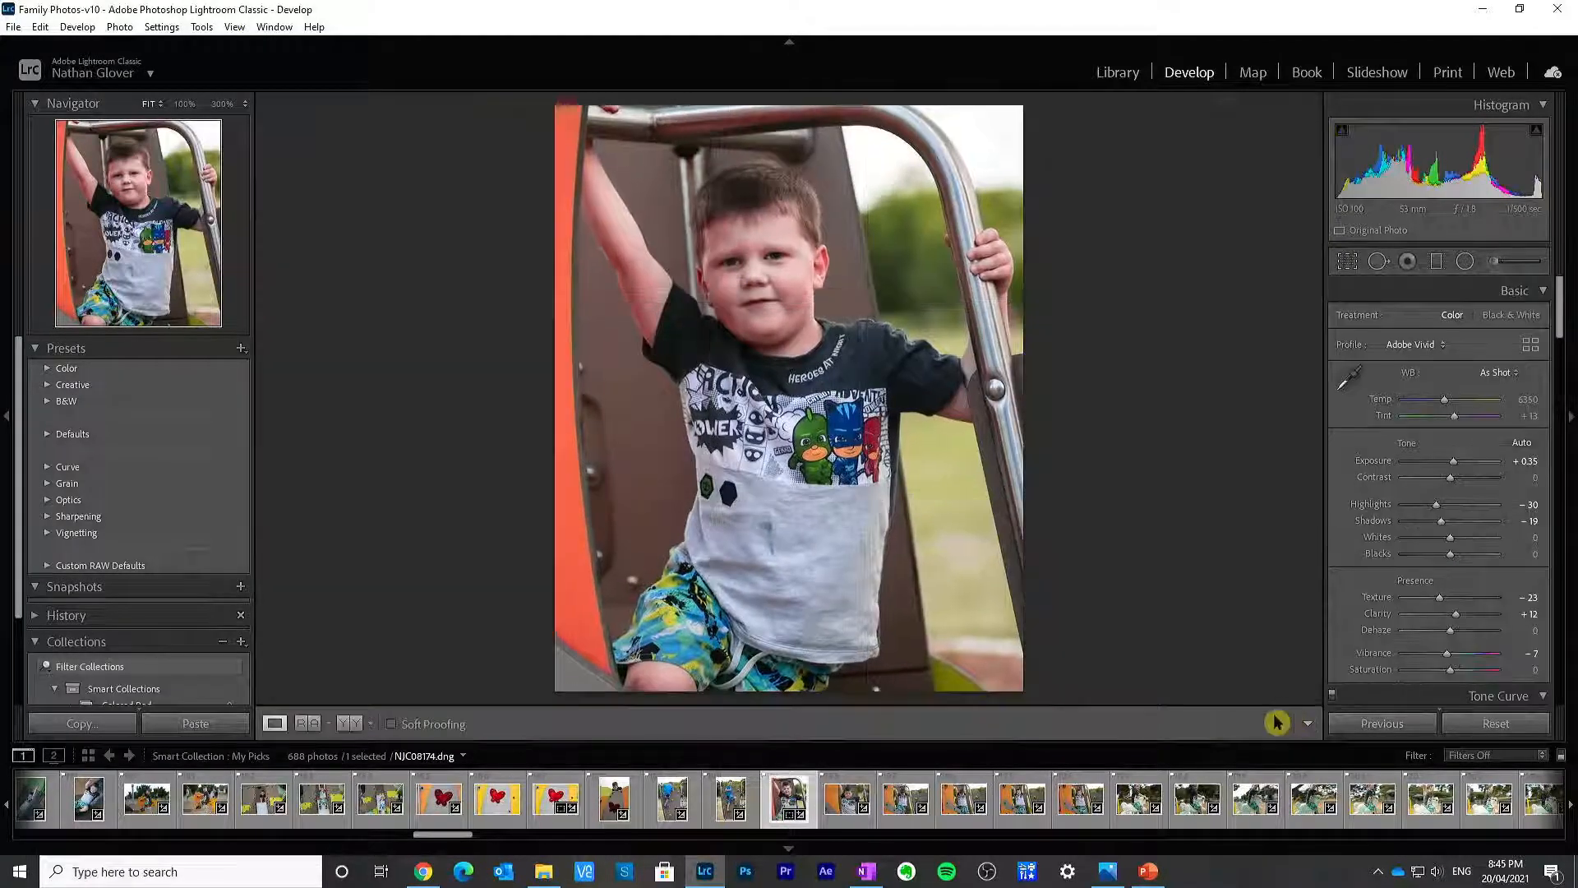
pyautogui.hotkey('ctrl', 'z')
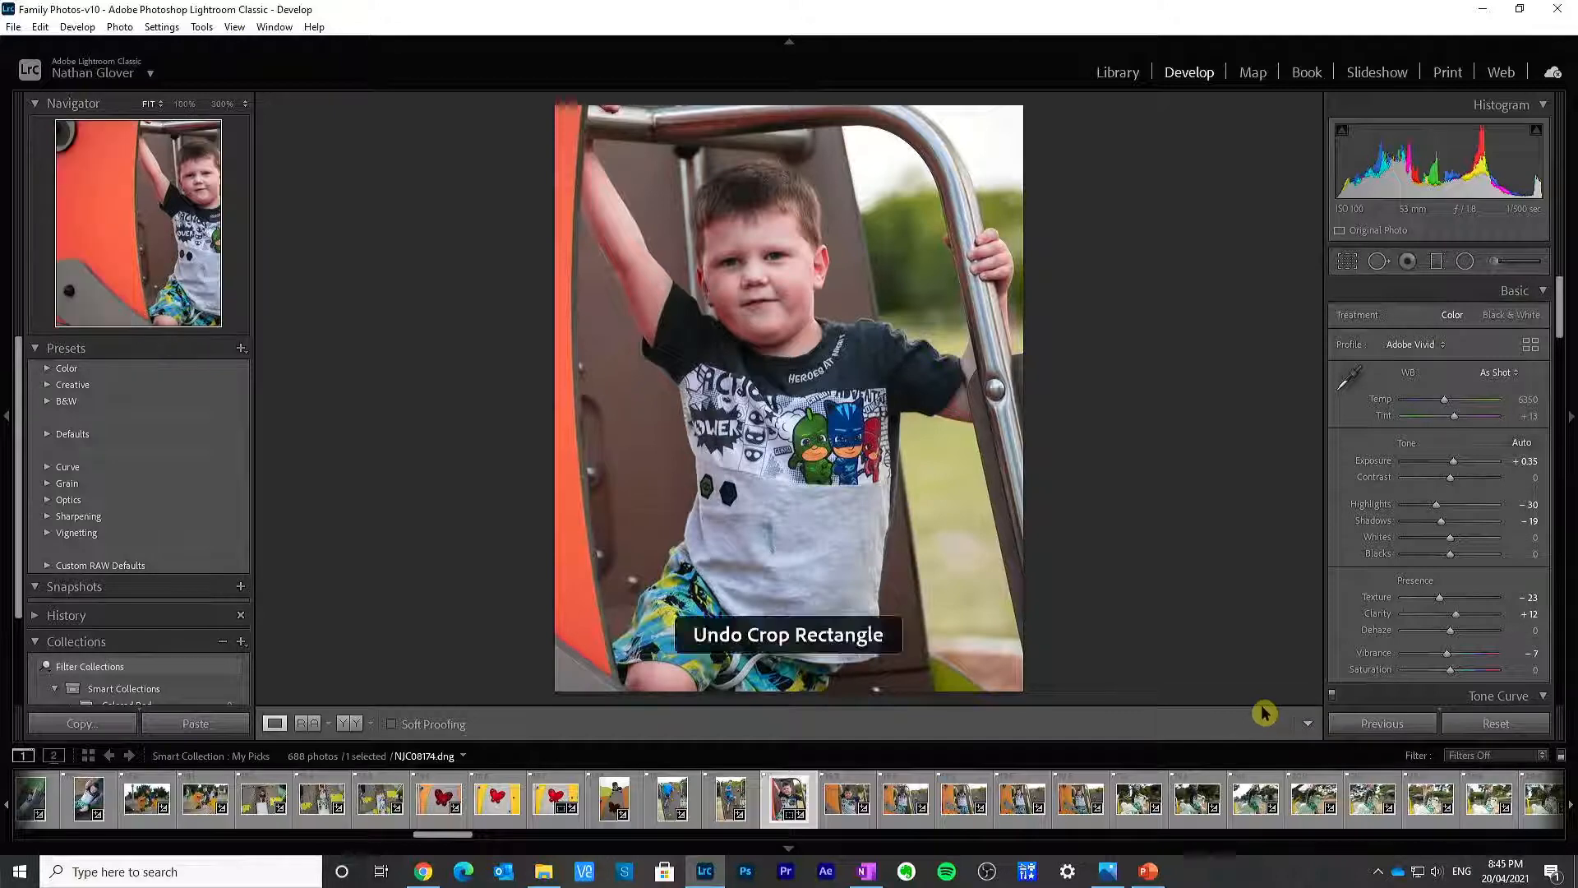
pyautogui.hotkey('ctrl', 'z')
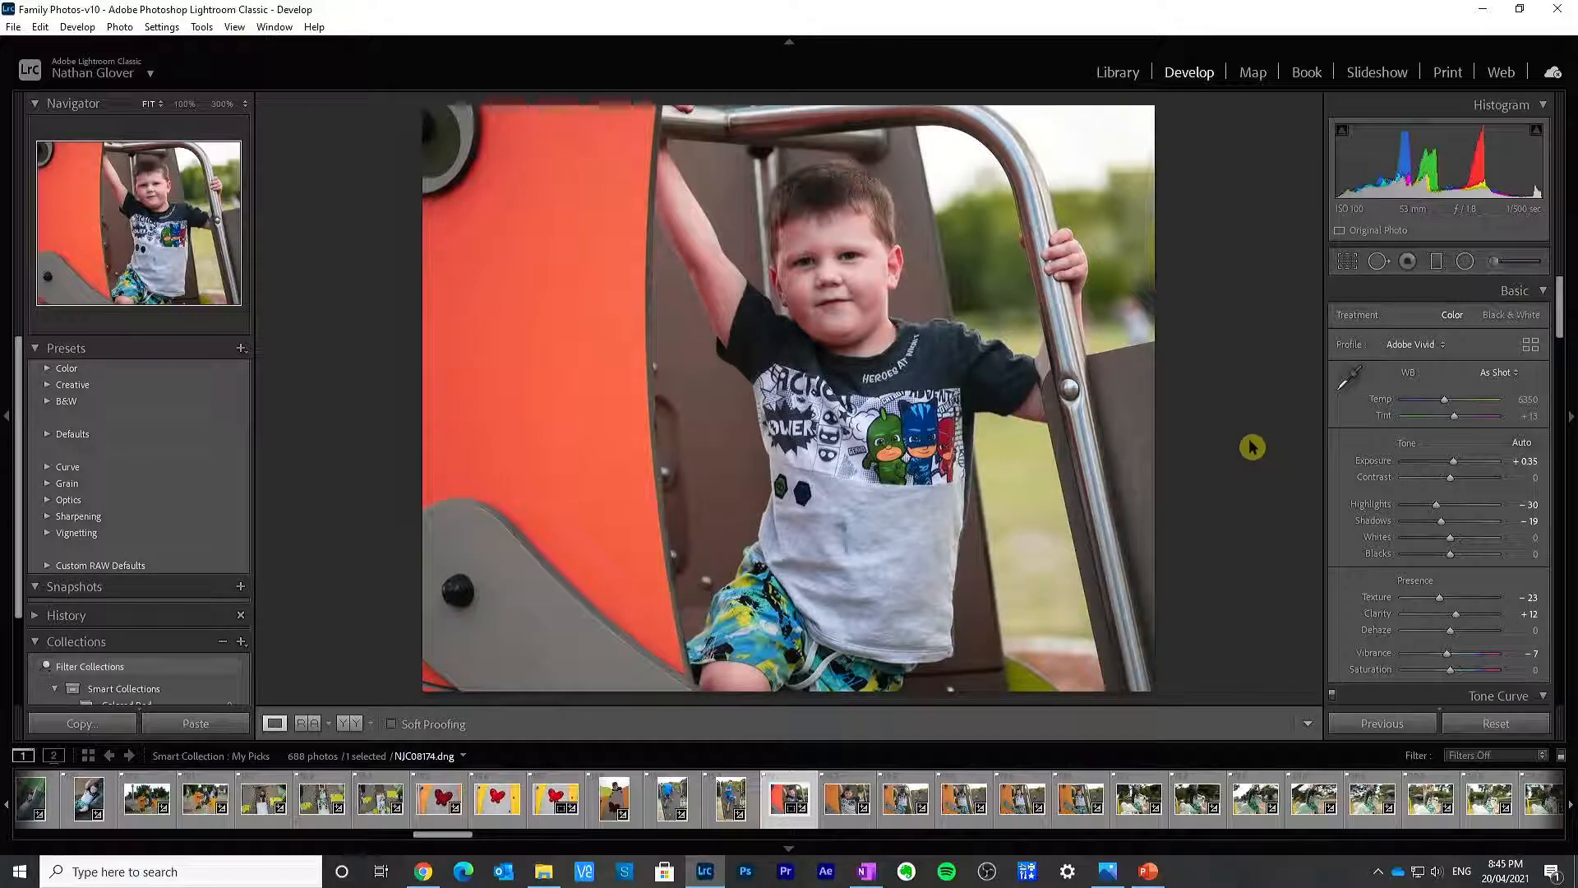
# Step: Return the crop to the As Shot aspect ratio so that it covers the whole photo
pyautogui.click(1348, 261)
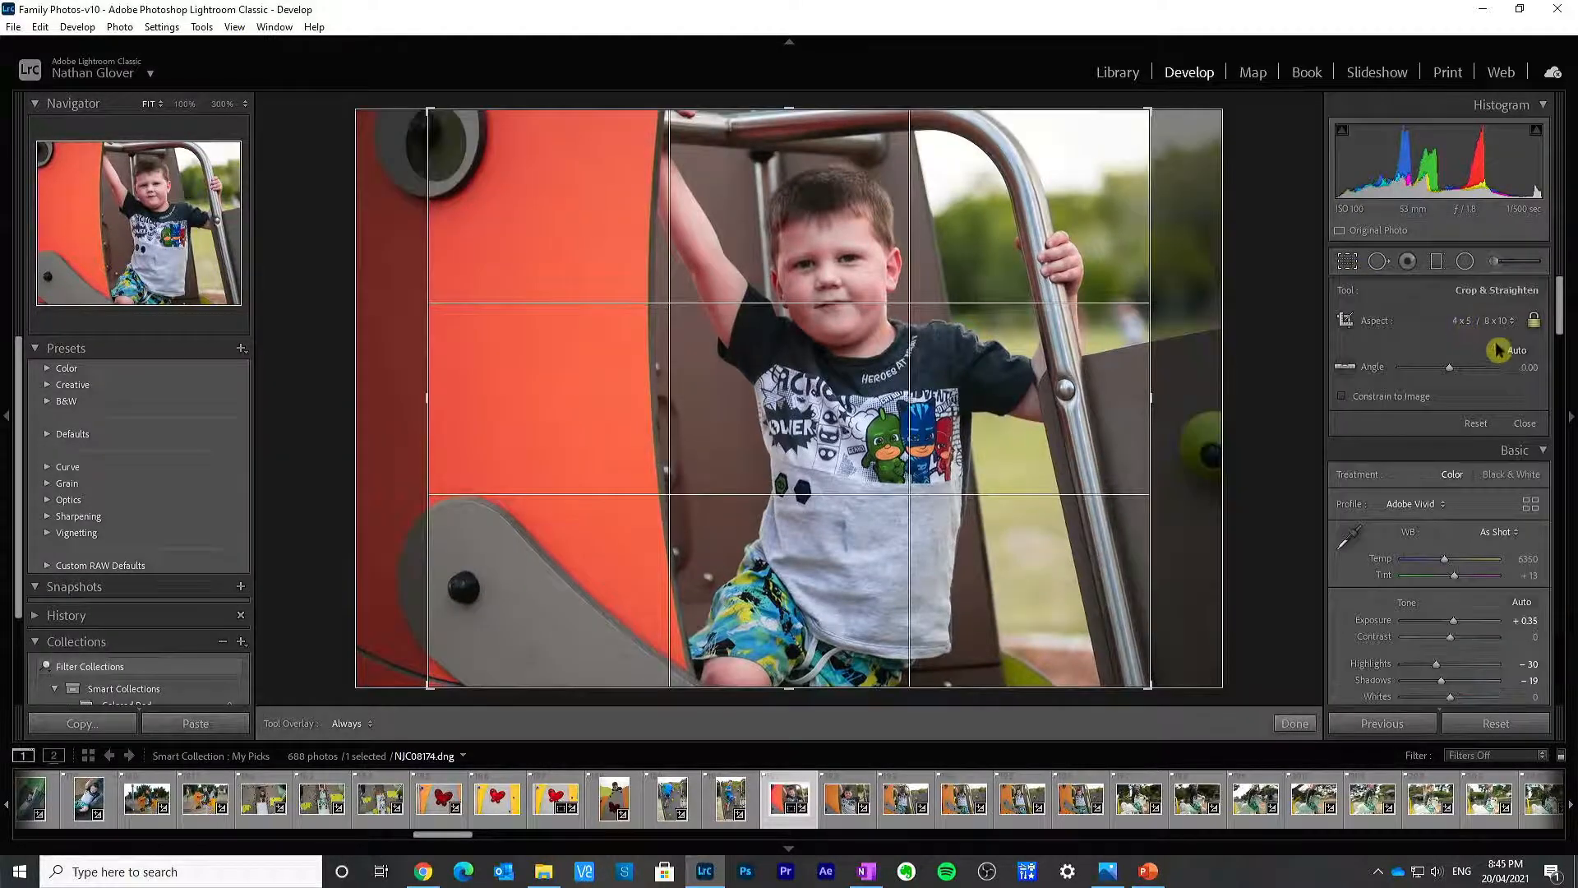
pyautogui.click(1490, 320)
pyautogui.click(1381, 341)
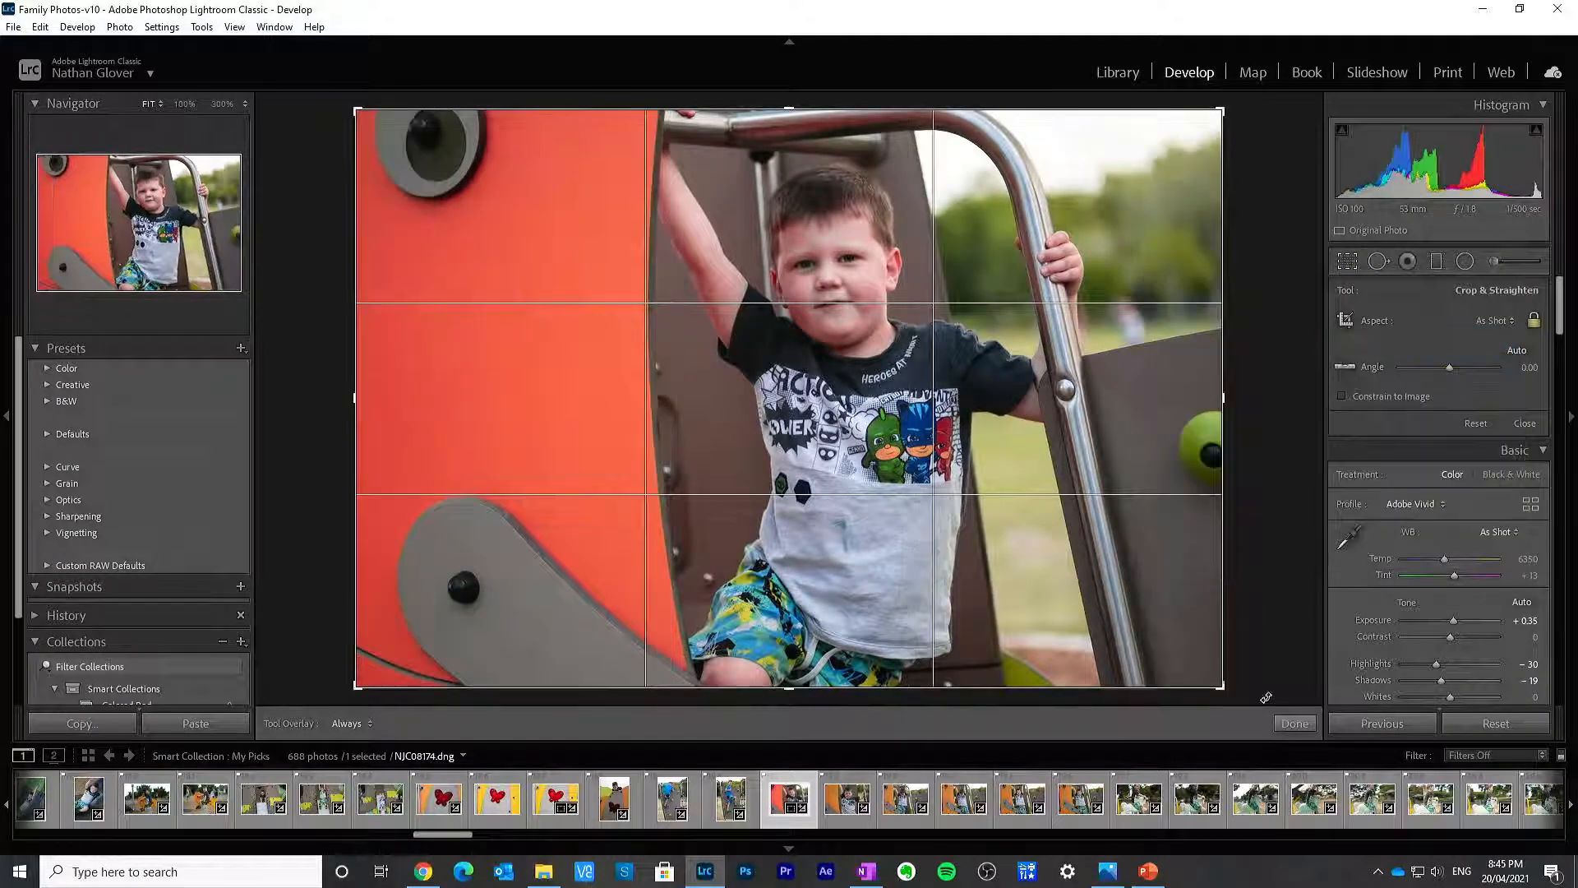
pyautogui.click(1293, 723)
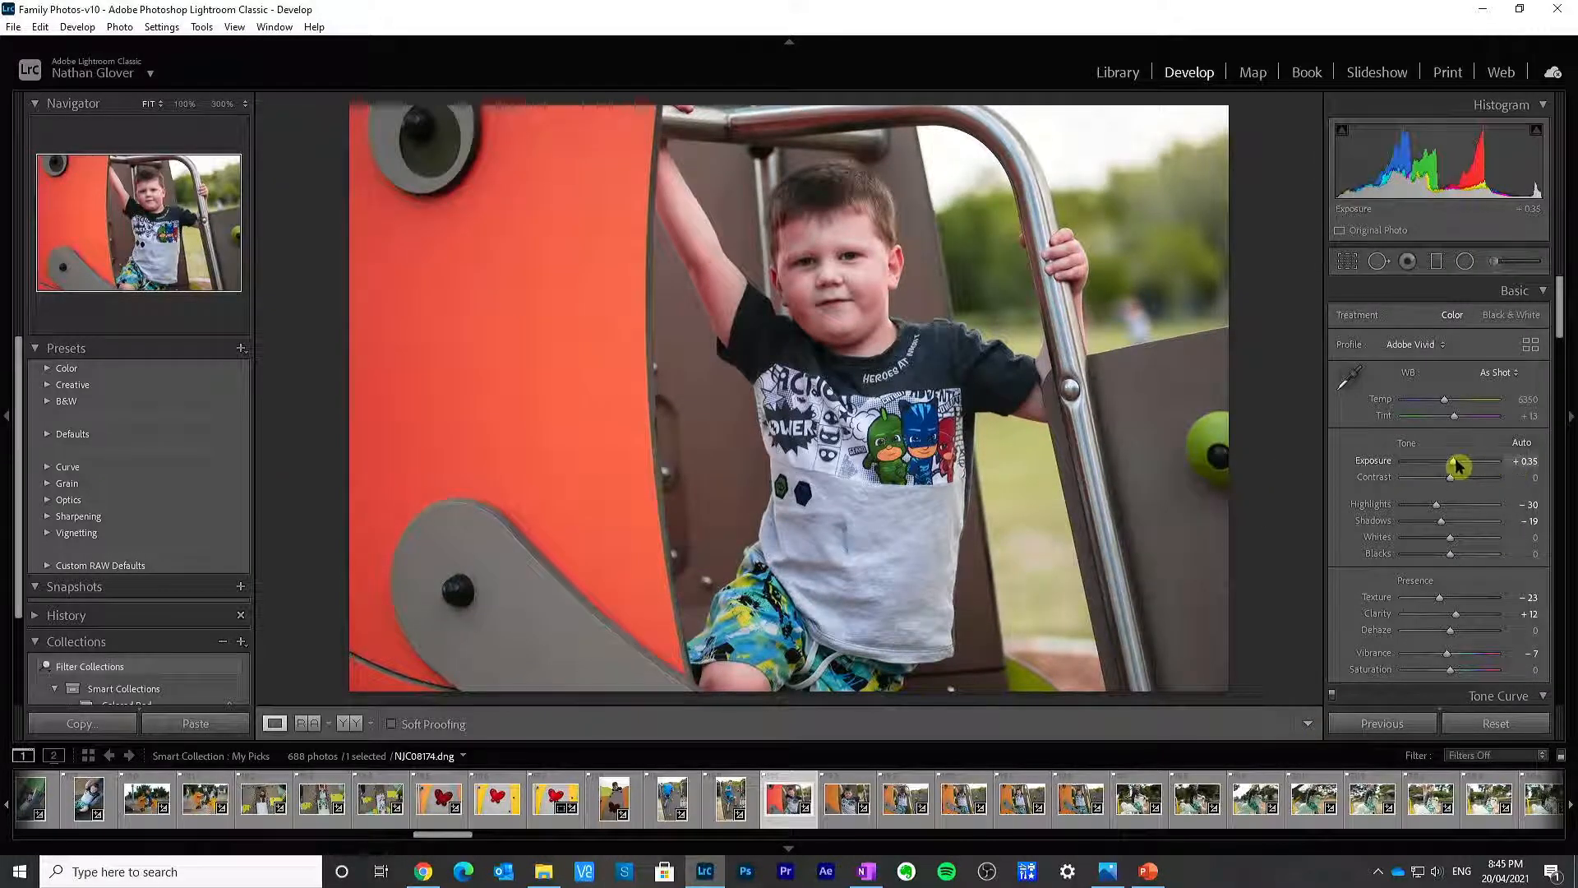
# Step: Set the photo's Exposure to +0.40
pyautogui.moveTo(1456, 466); pyautogui.dragTo(1459, 466)
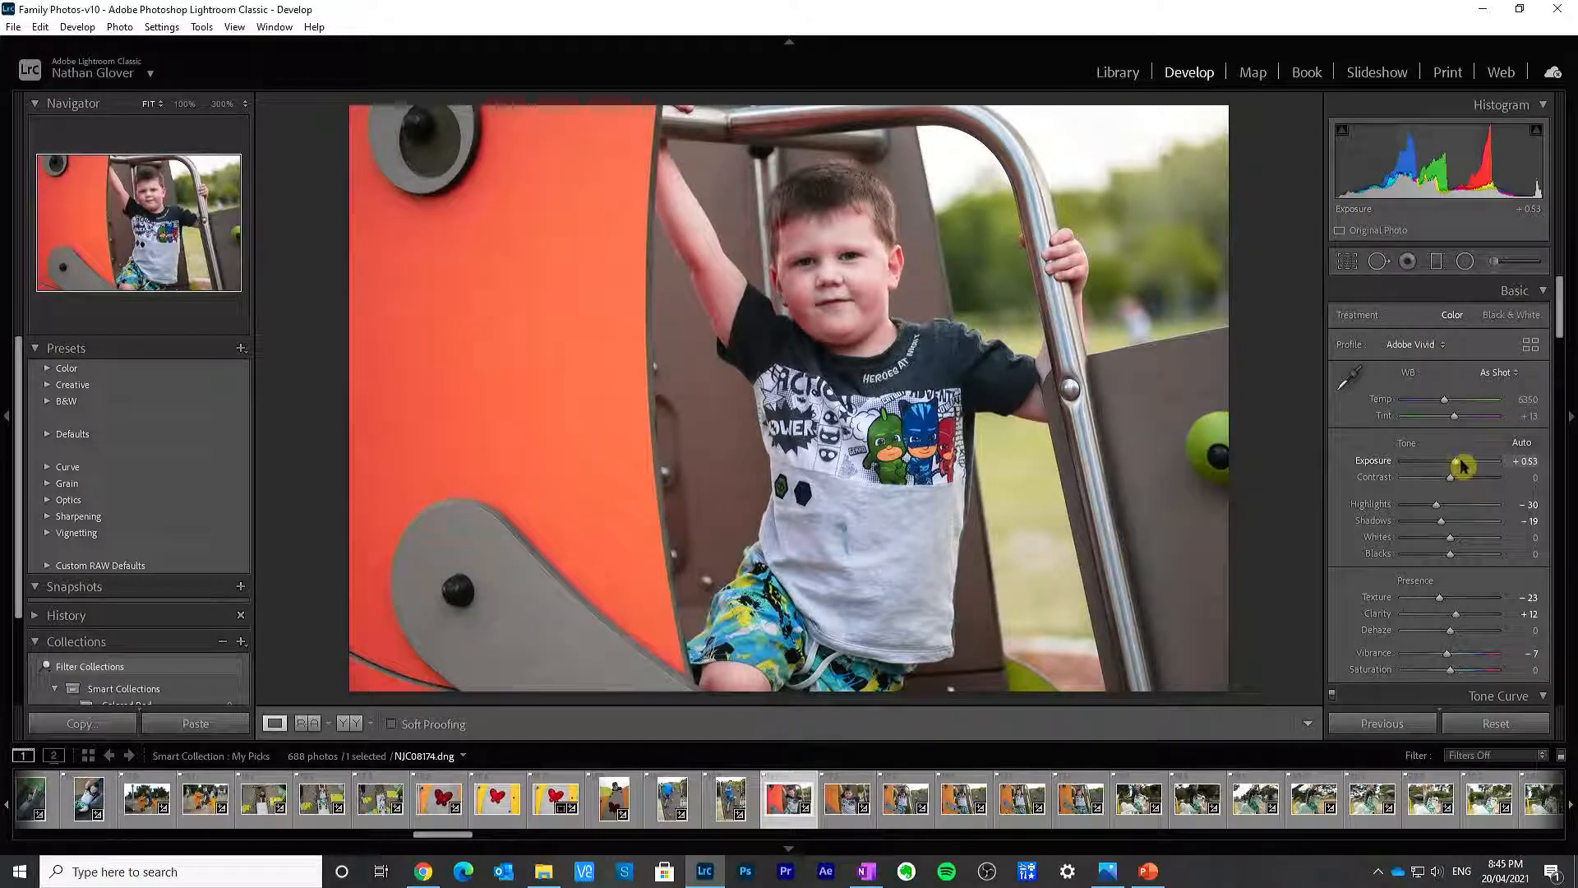
pyautogui.press('4')
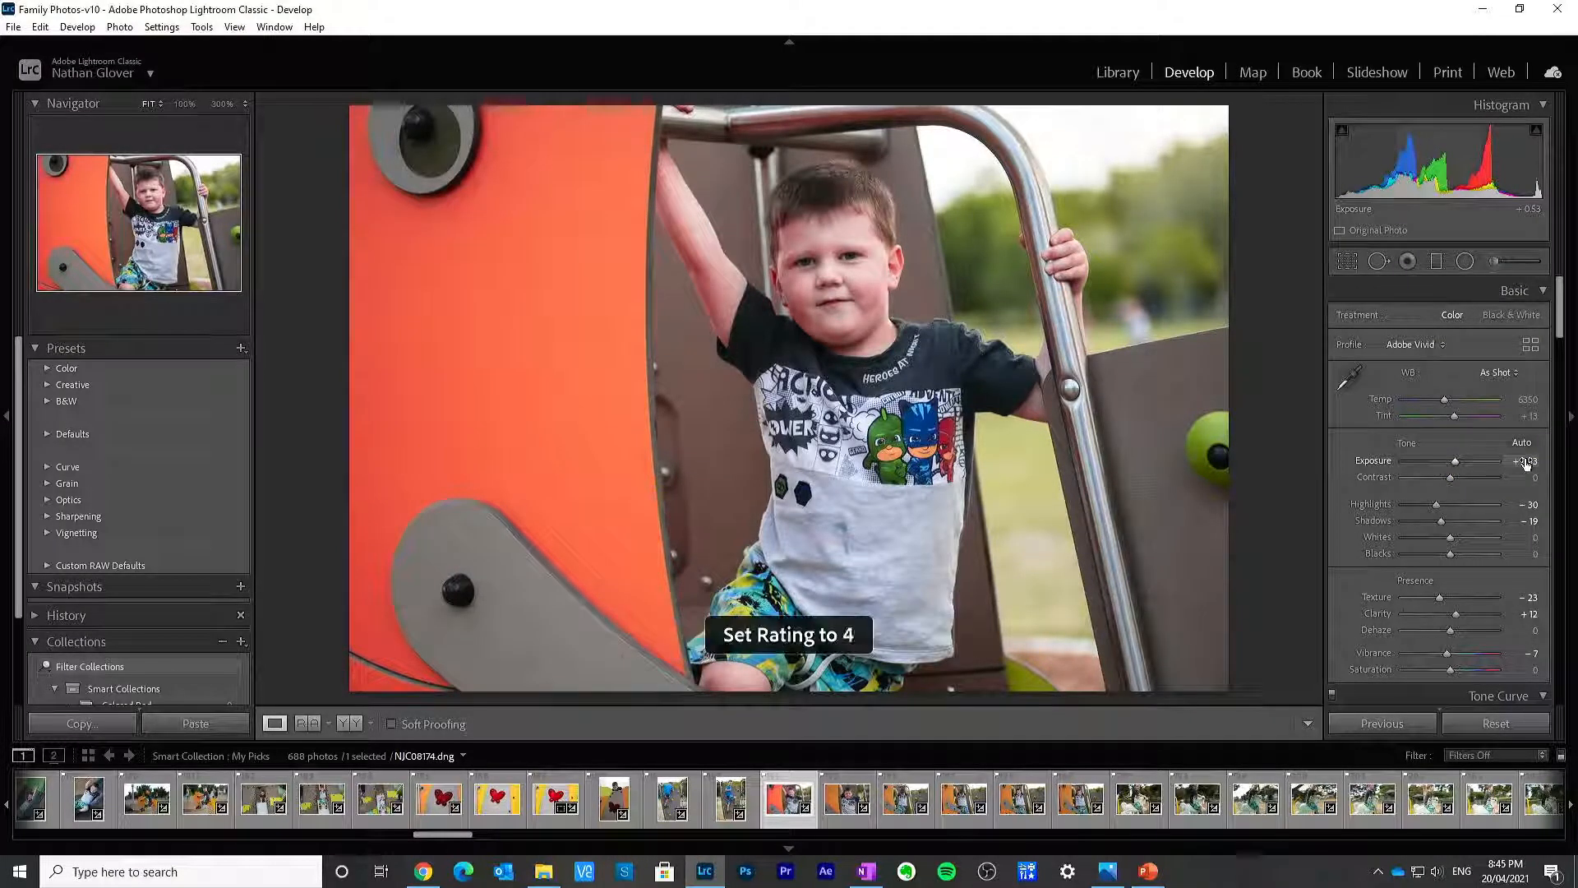
pyautogui.click(1529, 461)
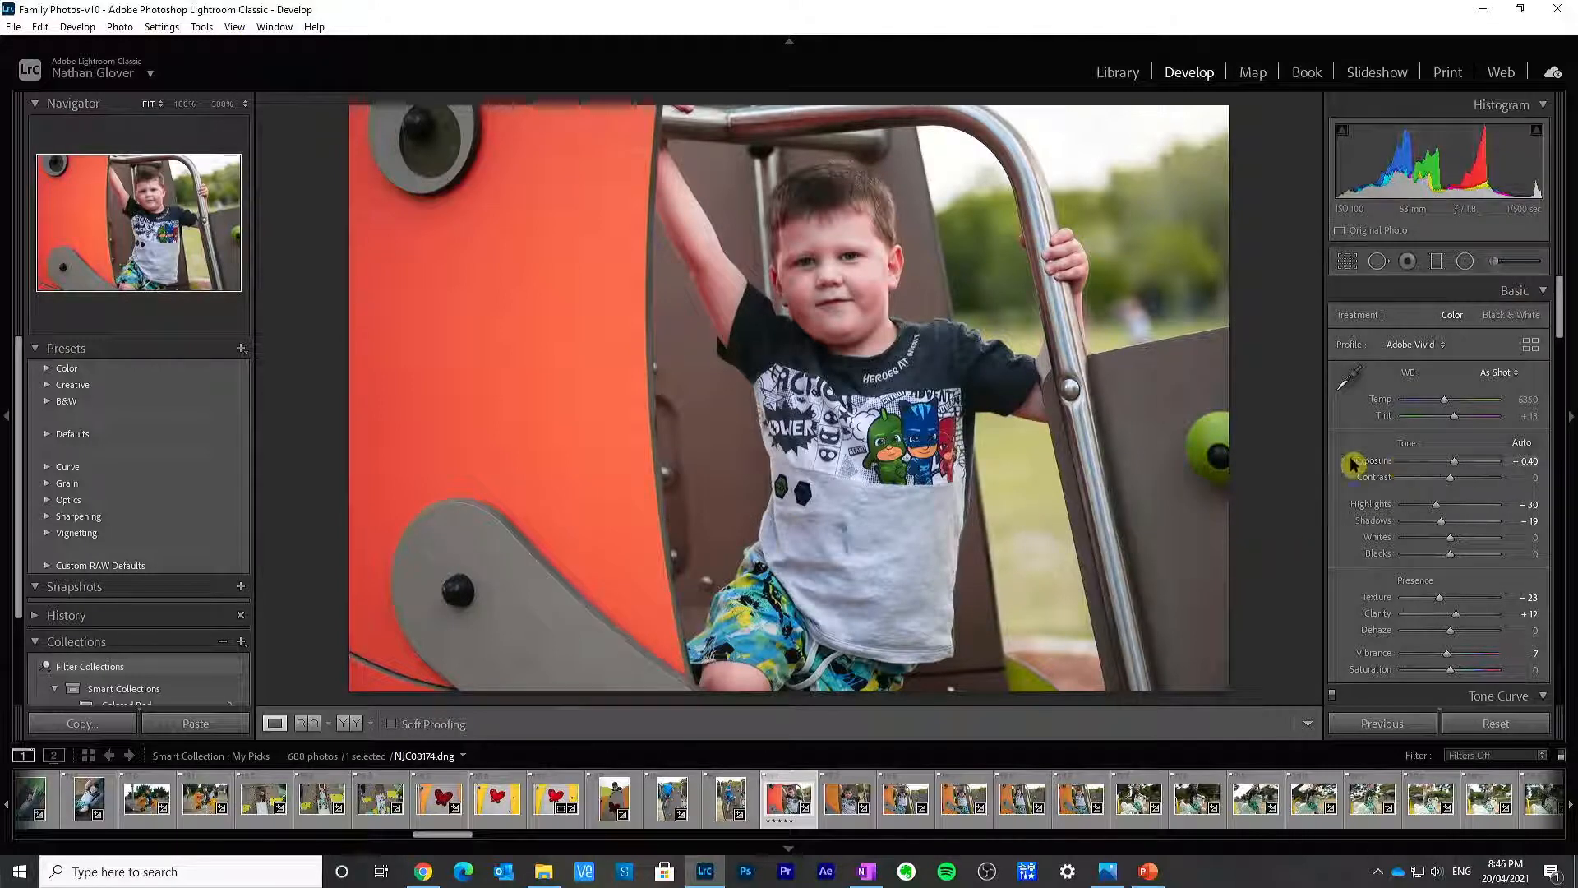
# Step: Clone out the small mark on the shirt just below the two dark hexagons, using spot size 75
pyautogui.click(1380, 263)
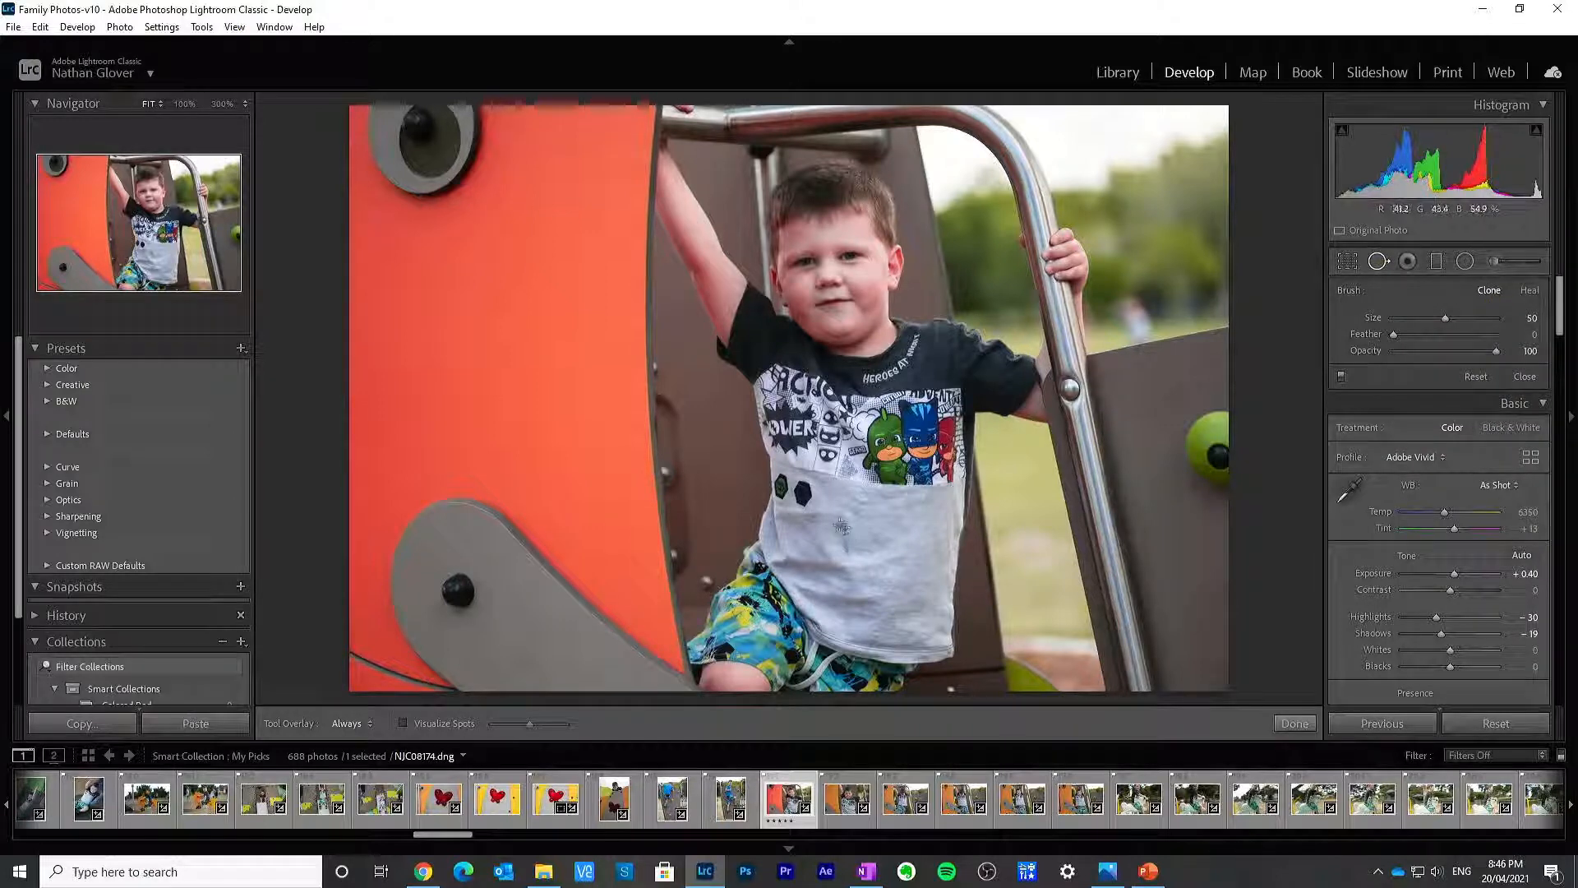
pyautogui.scroll(5, 842, 528)
pyautogui.scroll(-5, 838, 526)
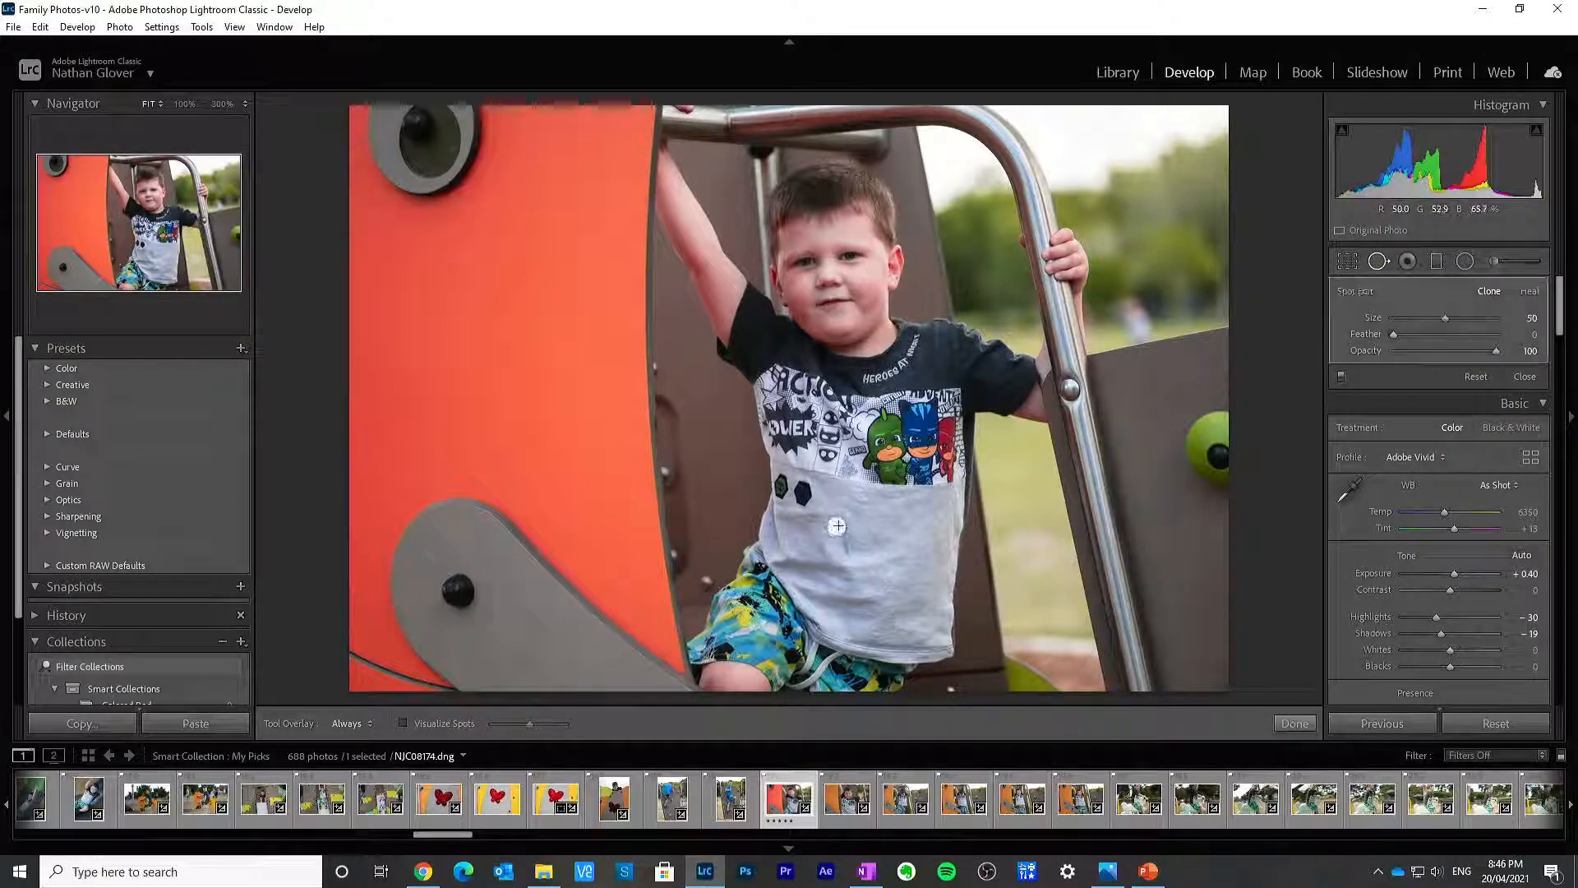
pyautogui.moveTo(843, 527); pyautogui.dragTo(845, 548)
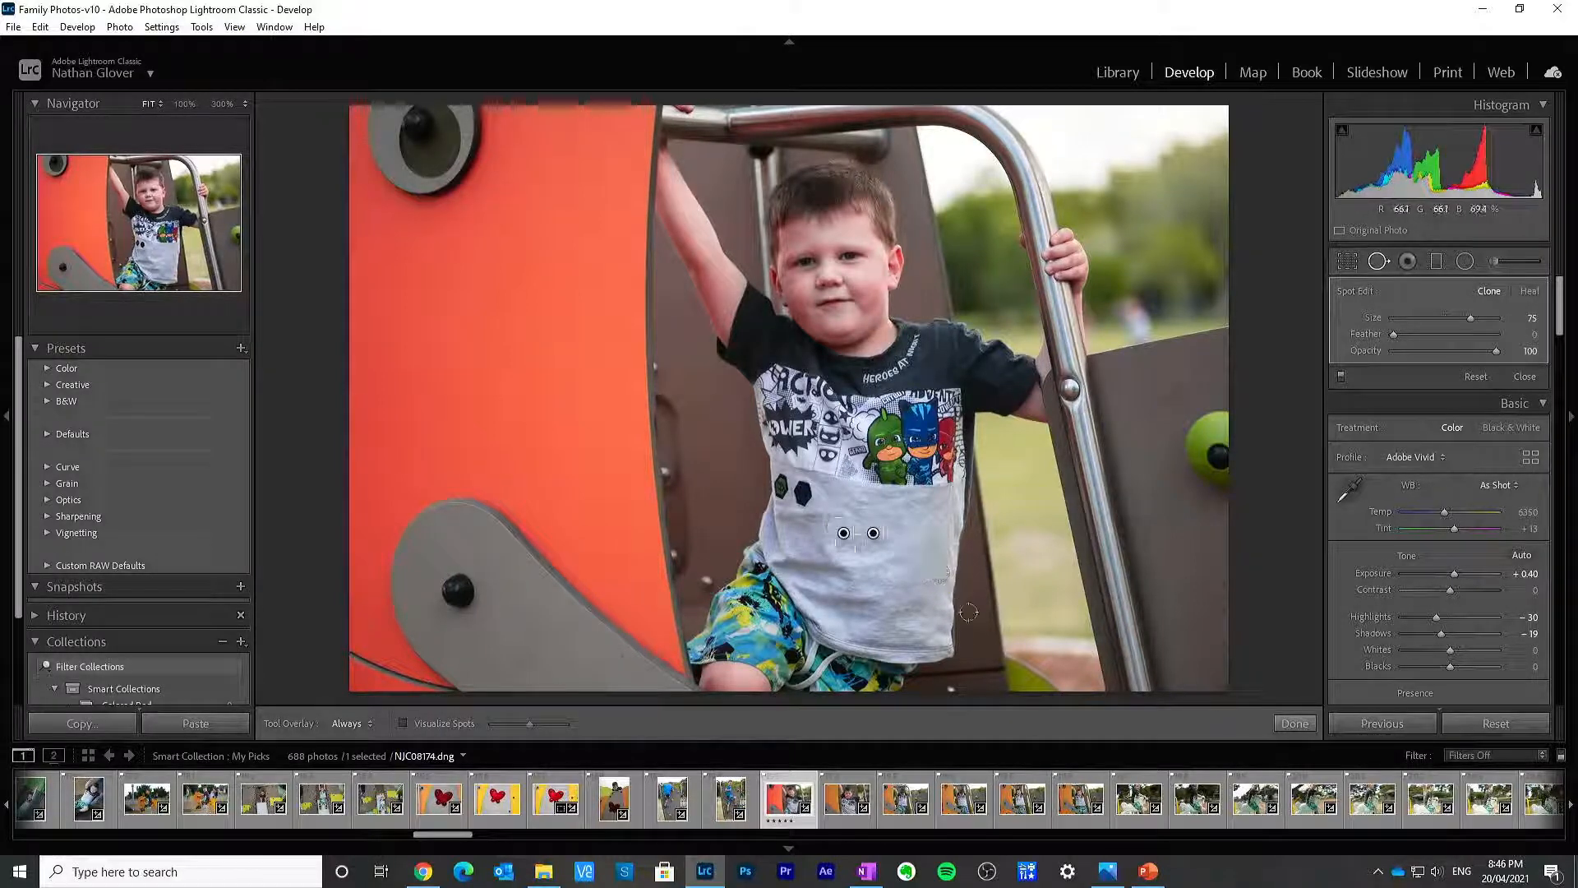
pyautogui.click(1295, 723)
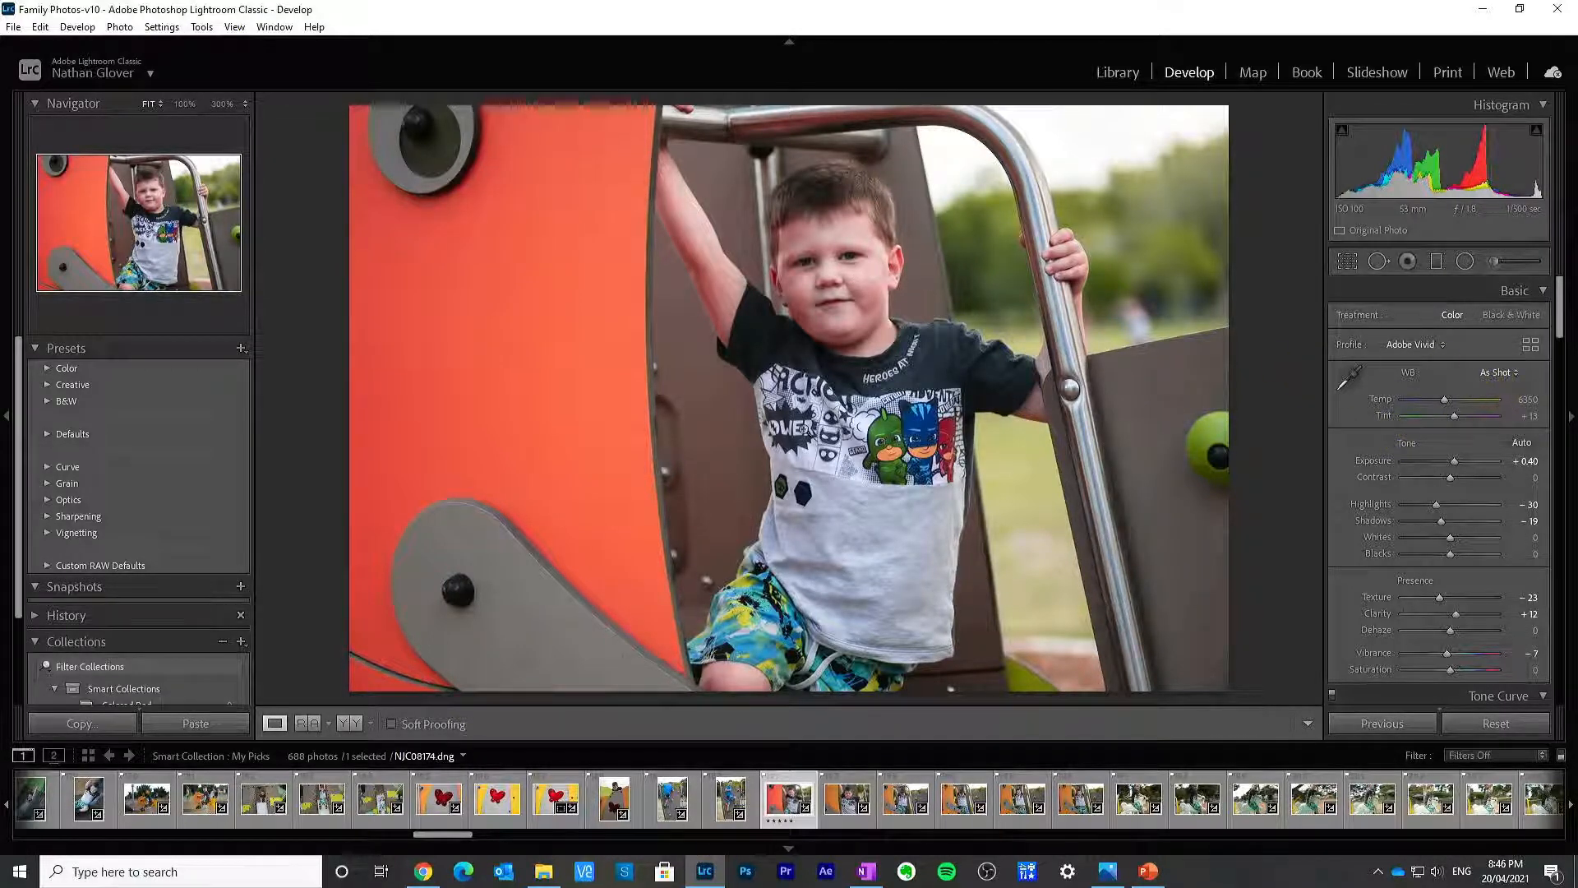
# Step: Save the current edit as a snapshot named C01
pyautogui.click(240, 586)
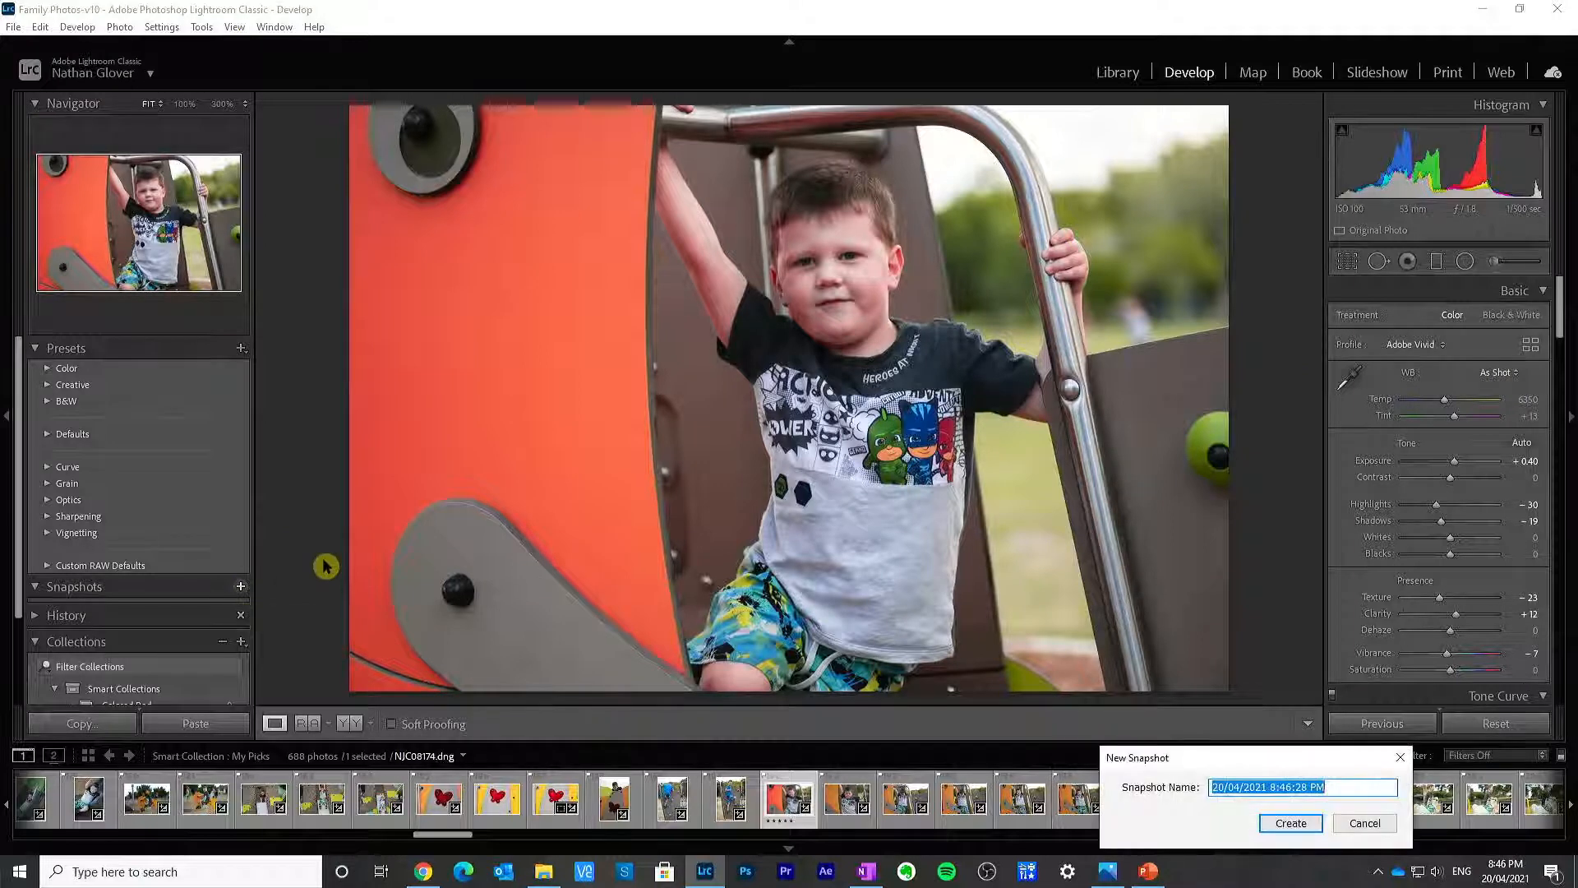
pyautogui.write('C01')
pyautogui.press('Return')
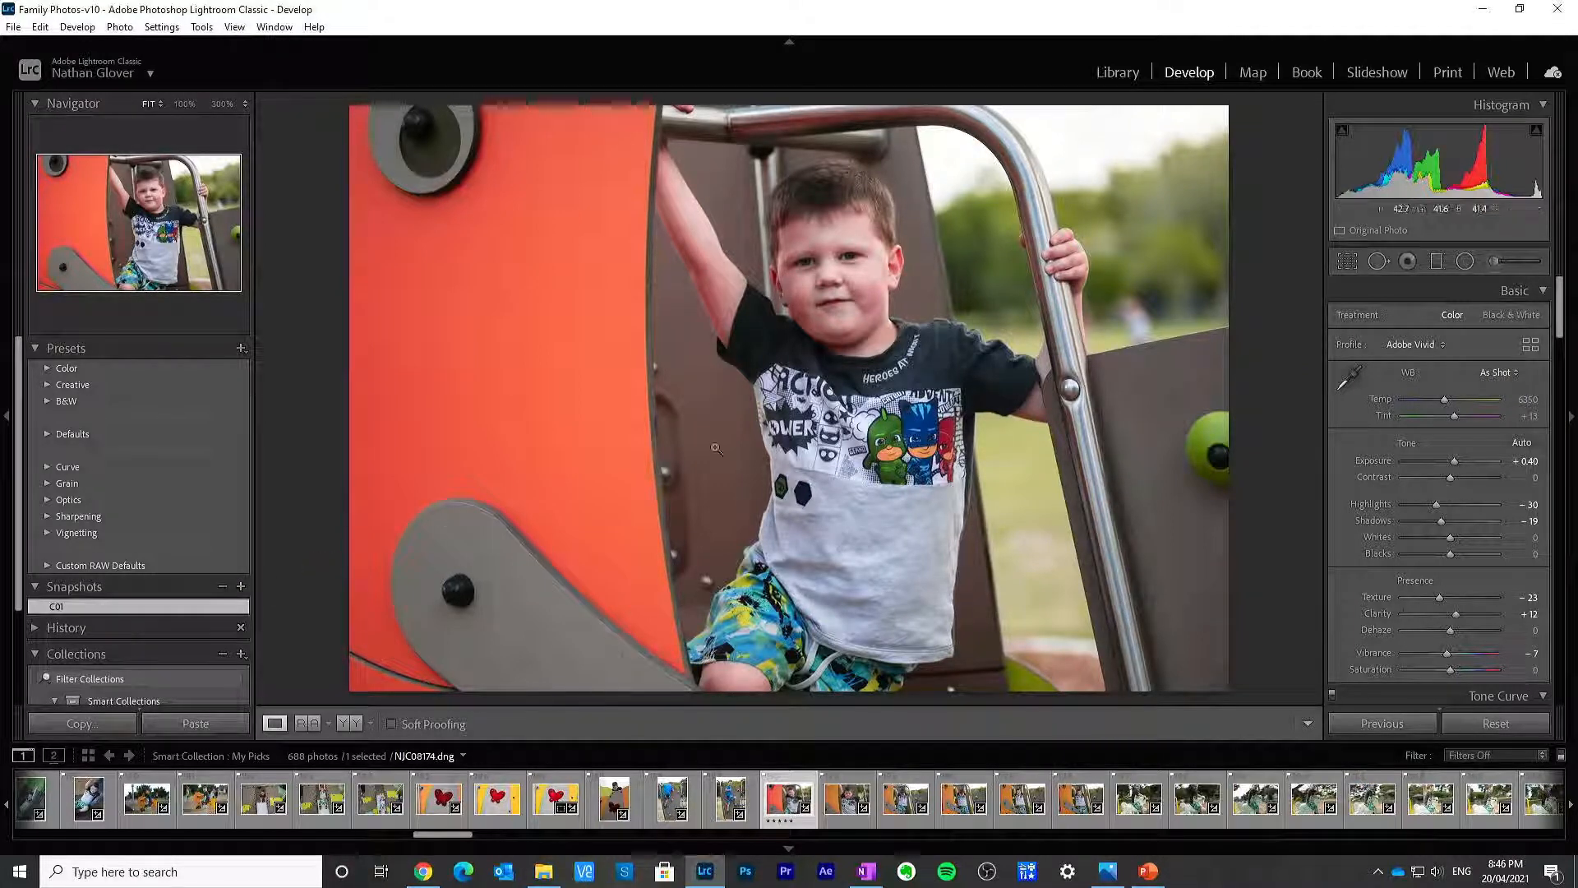
# Step: Try the Modern 03 profile on the edited photo with the Exposure raised to about +0.79
pyautogui.click(1530, 345)
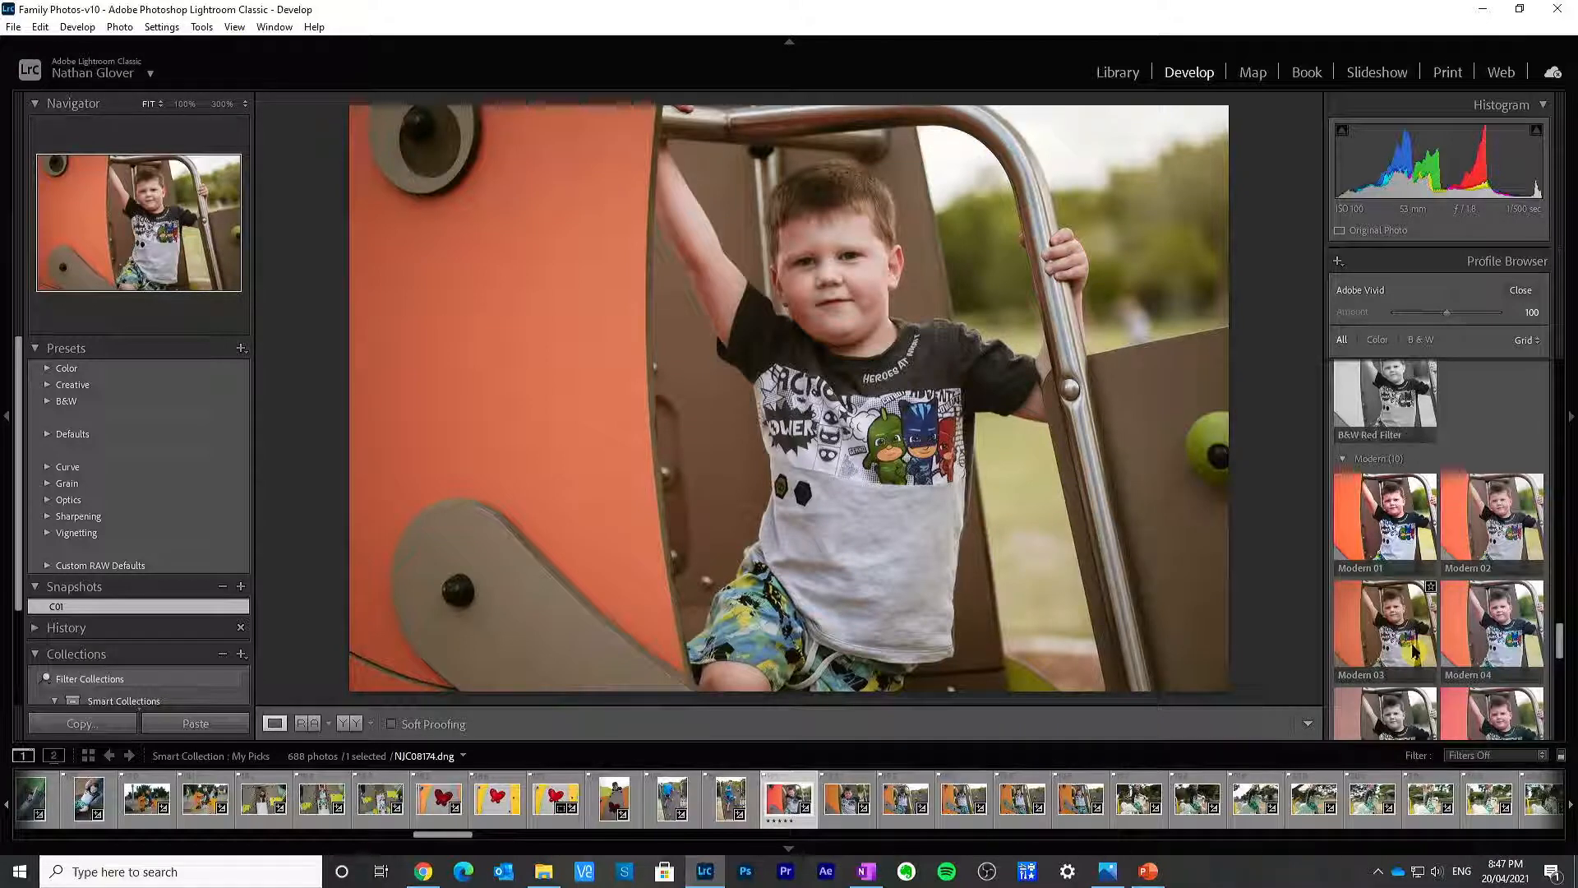
pyautogui.click(1412, 653)
pyautogui.click(1521, 291)
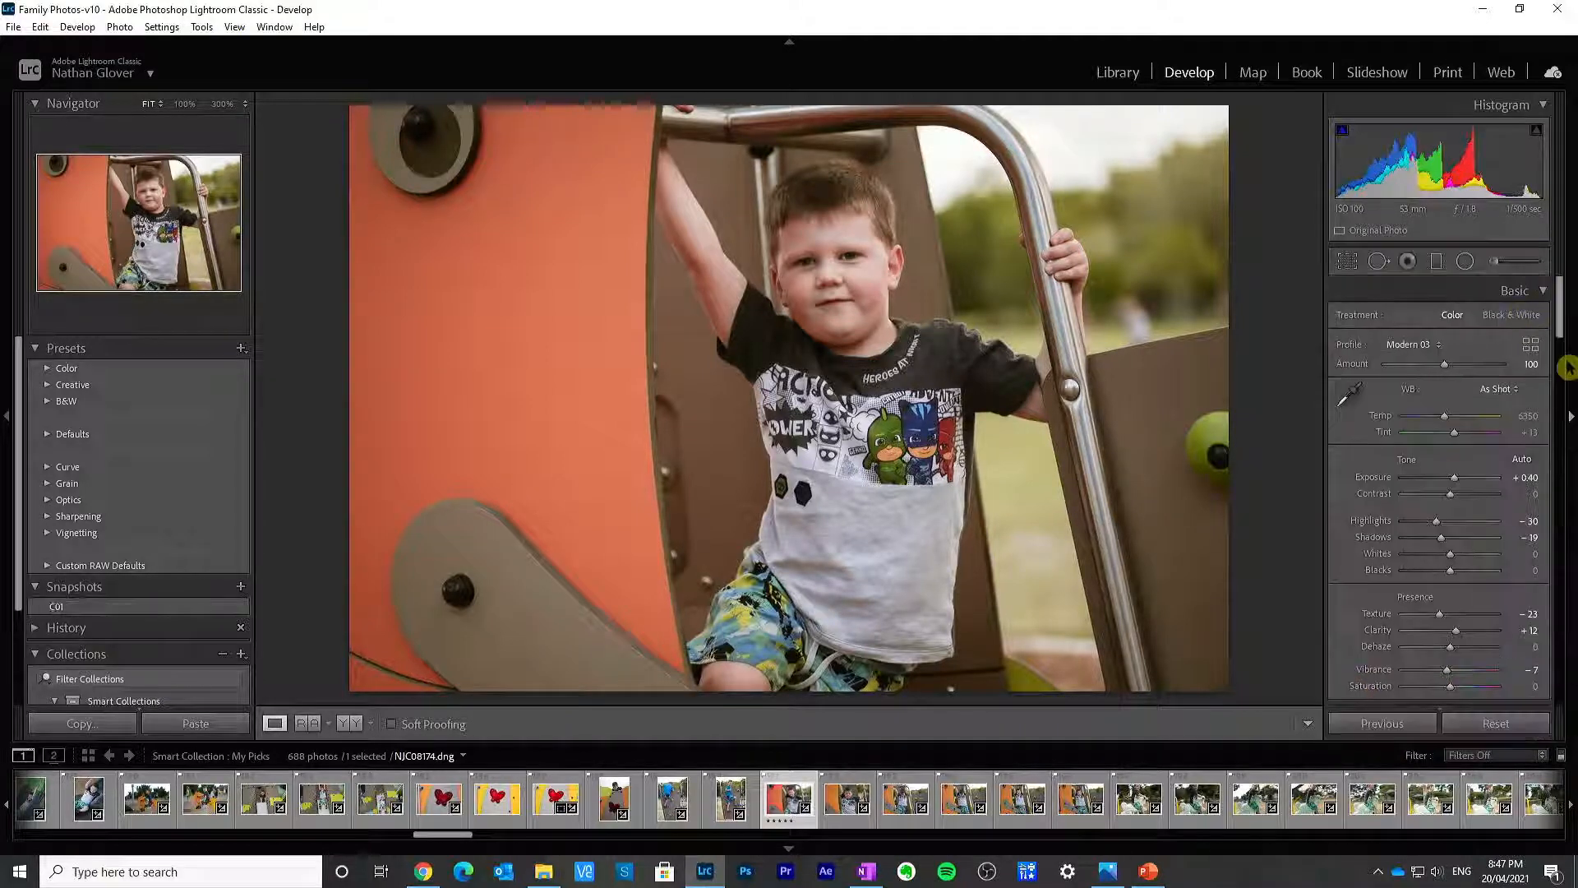
pyautogui.moveTo(1453, 485); pyautogui.dragTo(1459, 485)
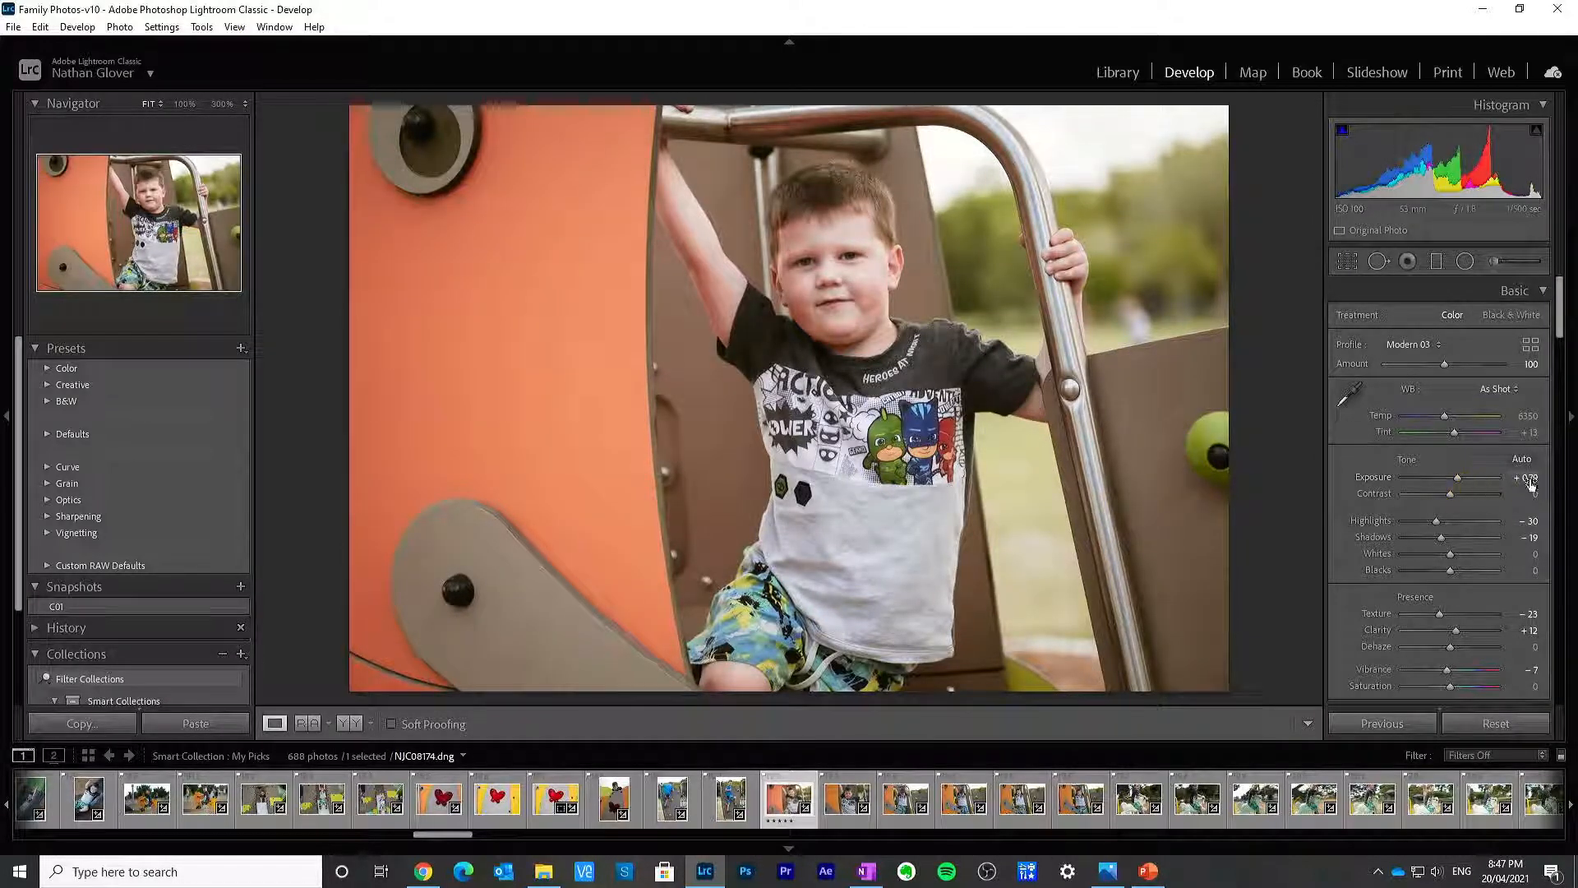
# Step: Reset all Develop settings of the photo, including the orange hue shift
pyautogui.moveTo(1560, 319); pyautogui.dragTo(1560, 383)
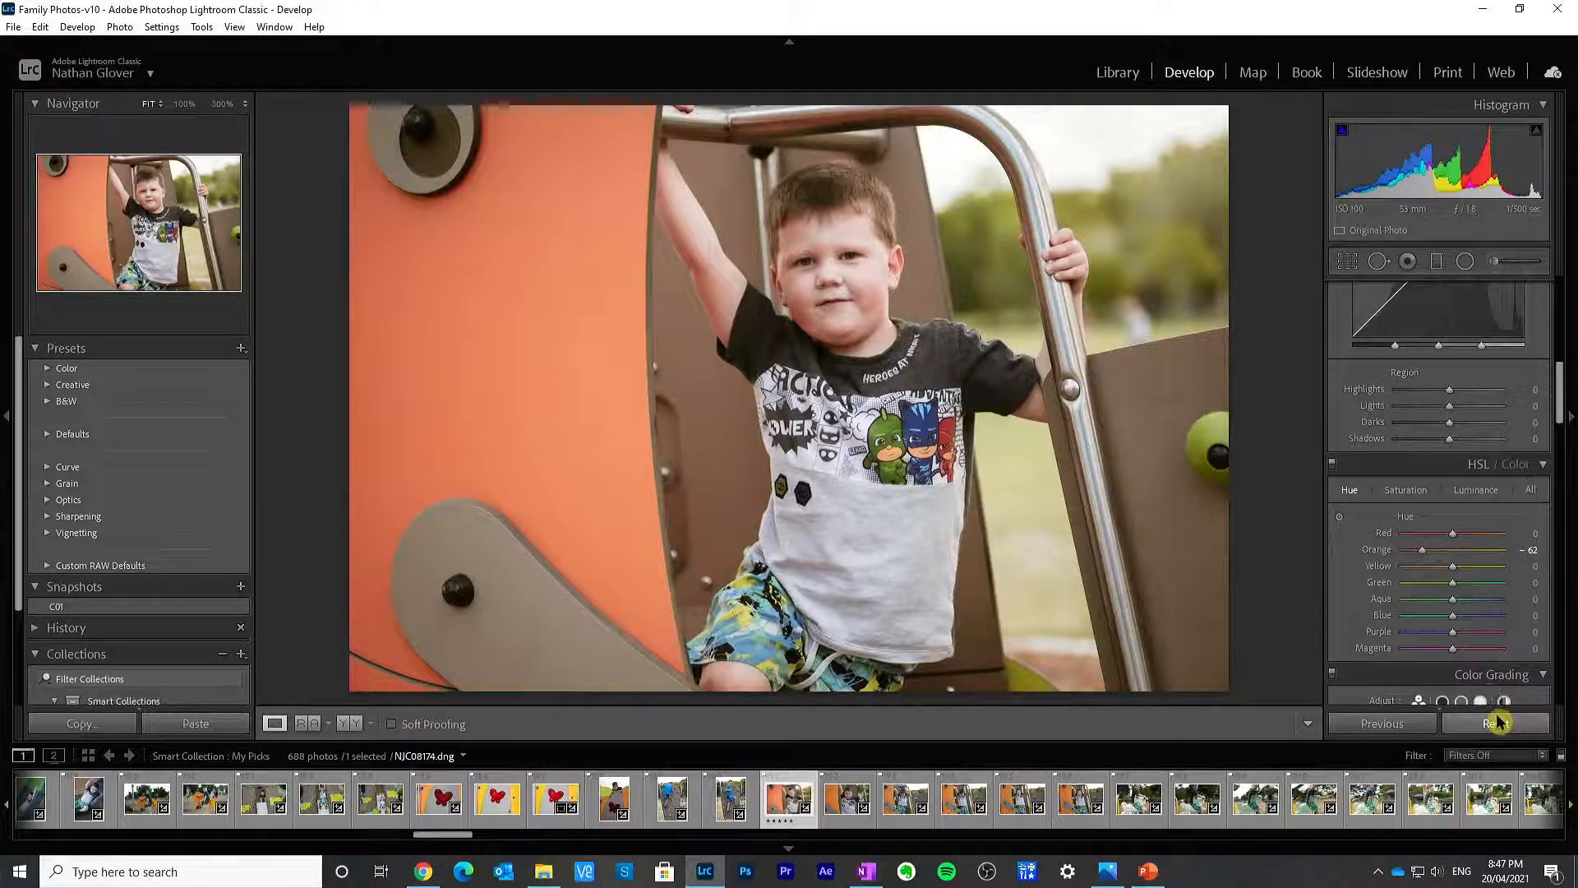
pyautogui.click(1497, 719)
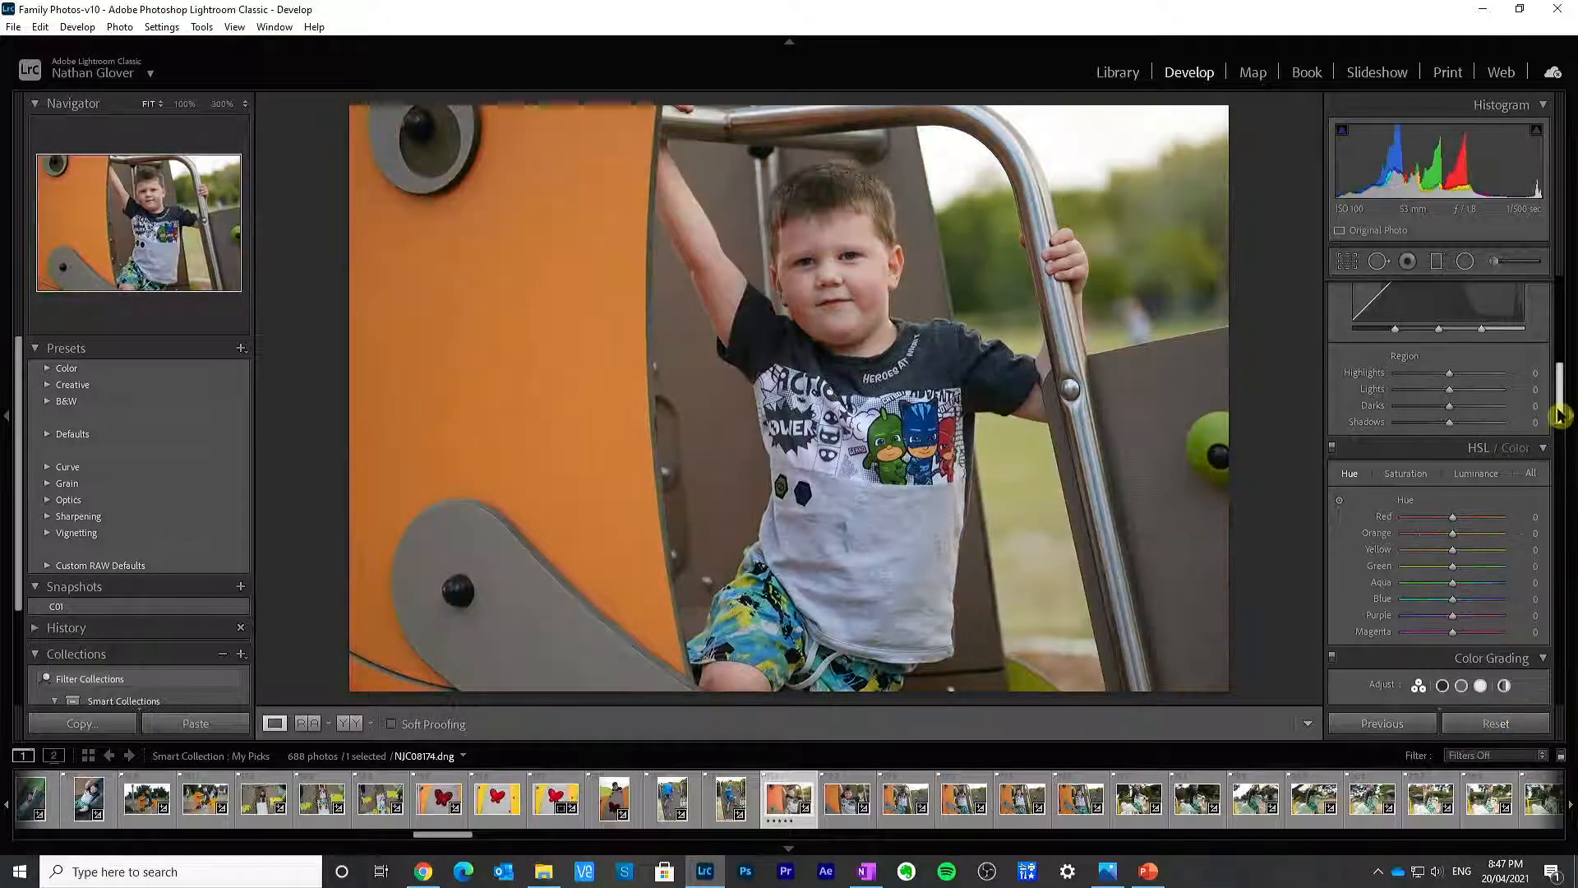
# Step: Compare the Modern profiles on the reset photo, trying Modern 05, and apply Modern 03
pyautogui.moveTo(1561, 413); pyautogui.dragTo(1561, 319)
pyautogui.click(1532, 346)
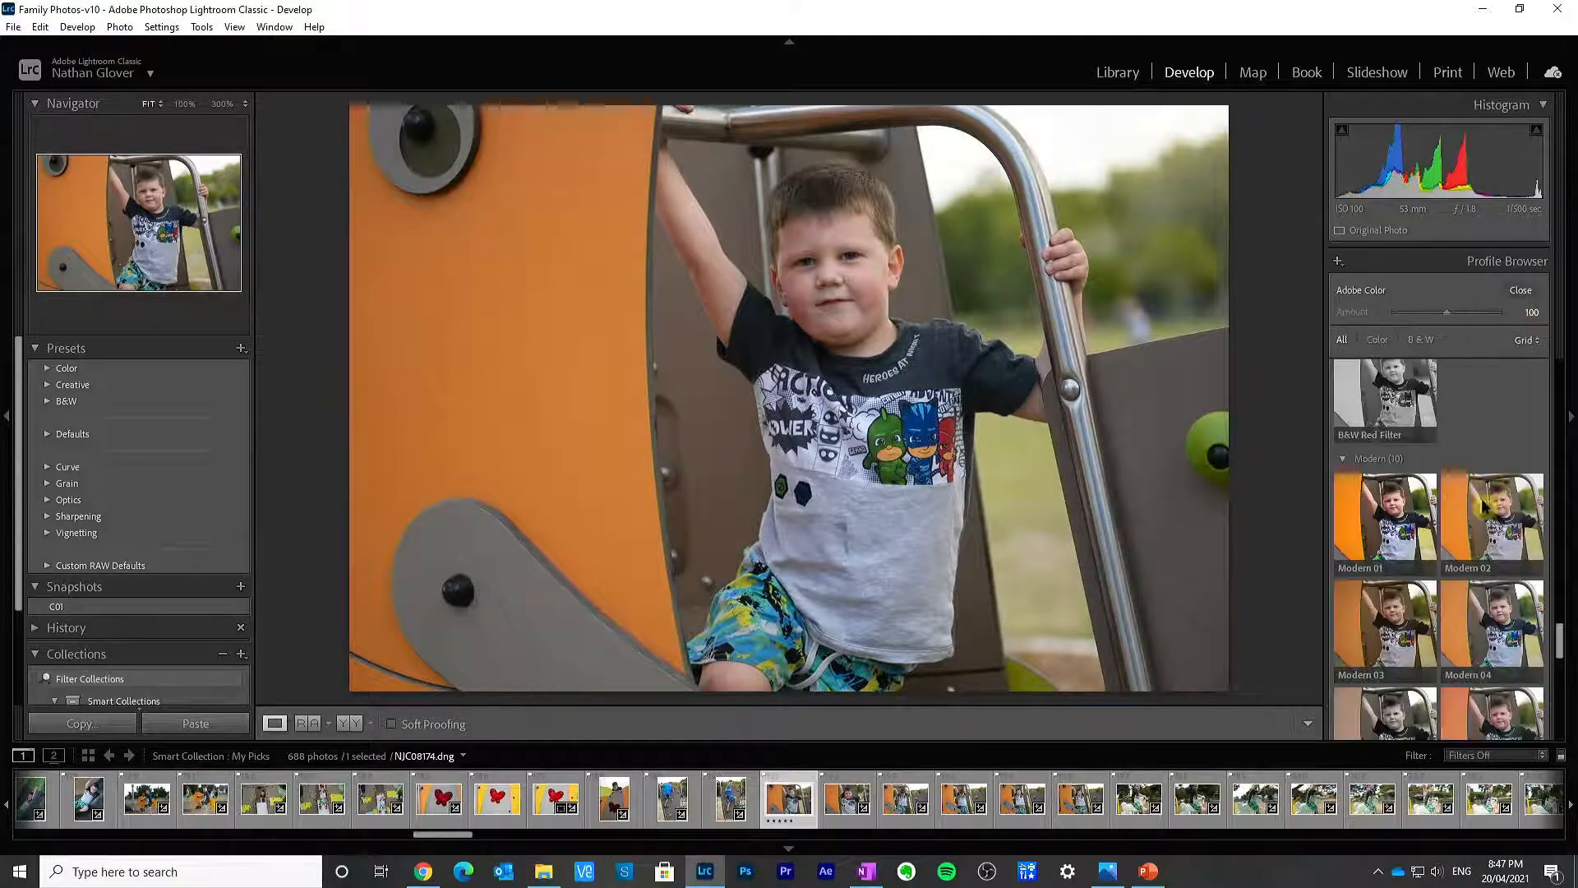
pyautogui.scroll(-2, 1465, 606)
pyautogui.scroll(1, 1466, 606)
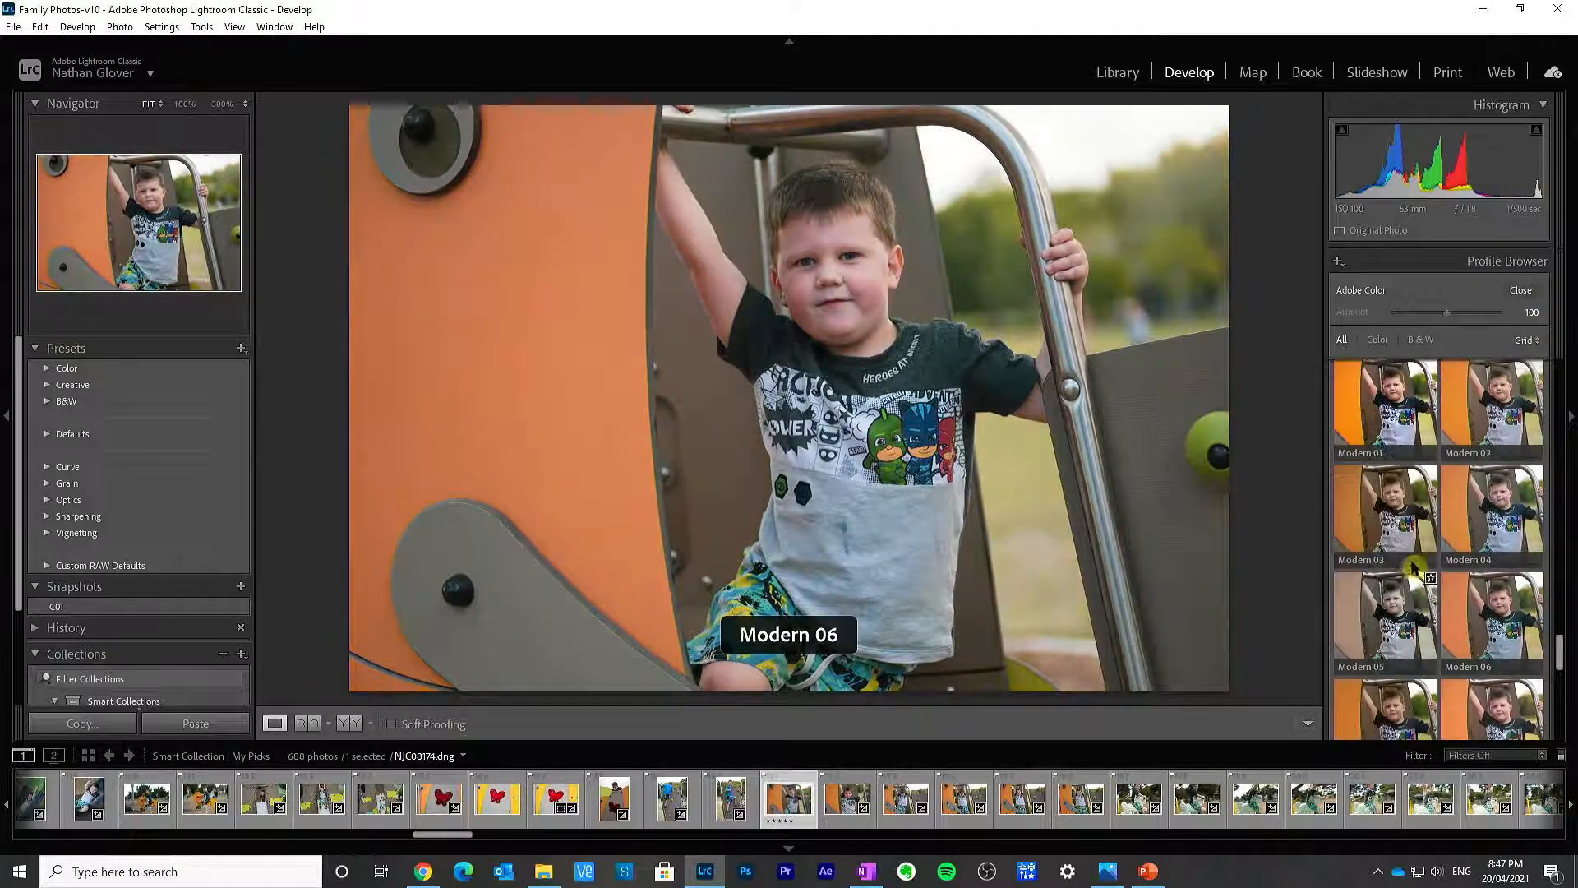
pyautogui.click(1388, 616)
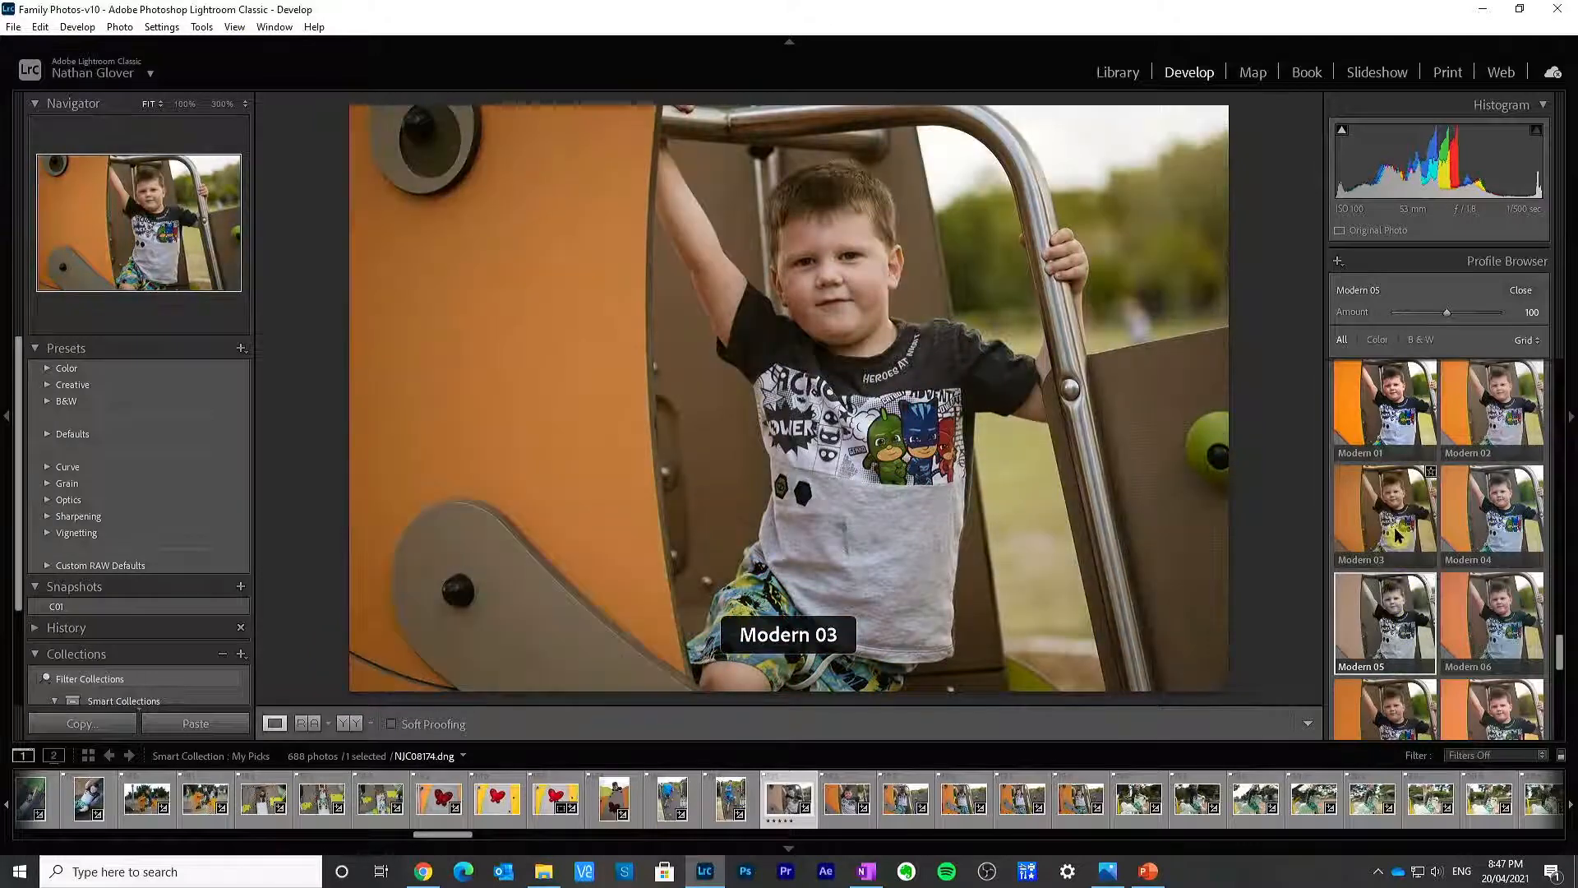
pyautogui.click(1394, 526)
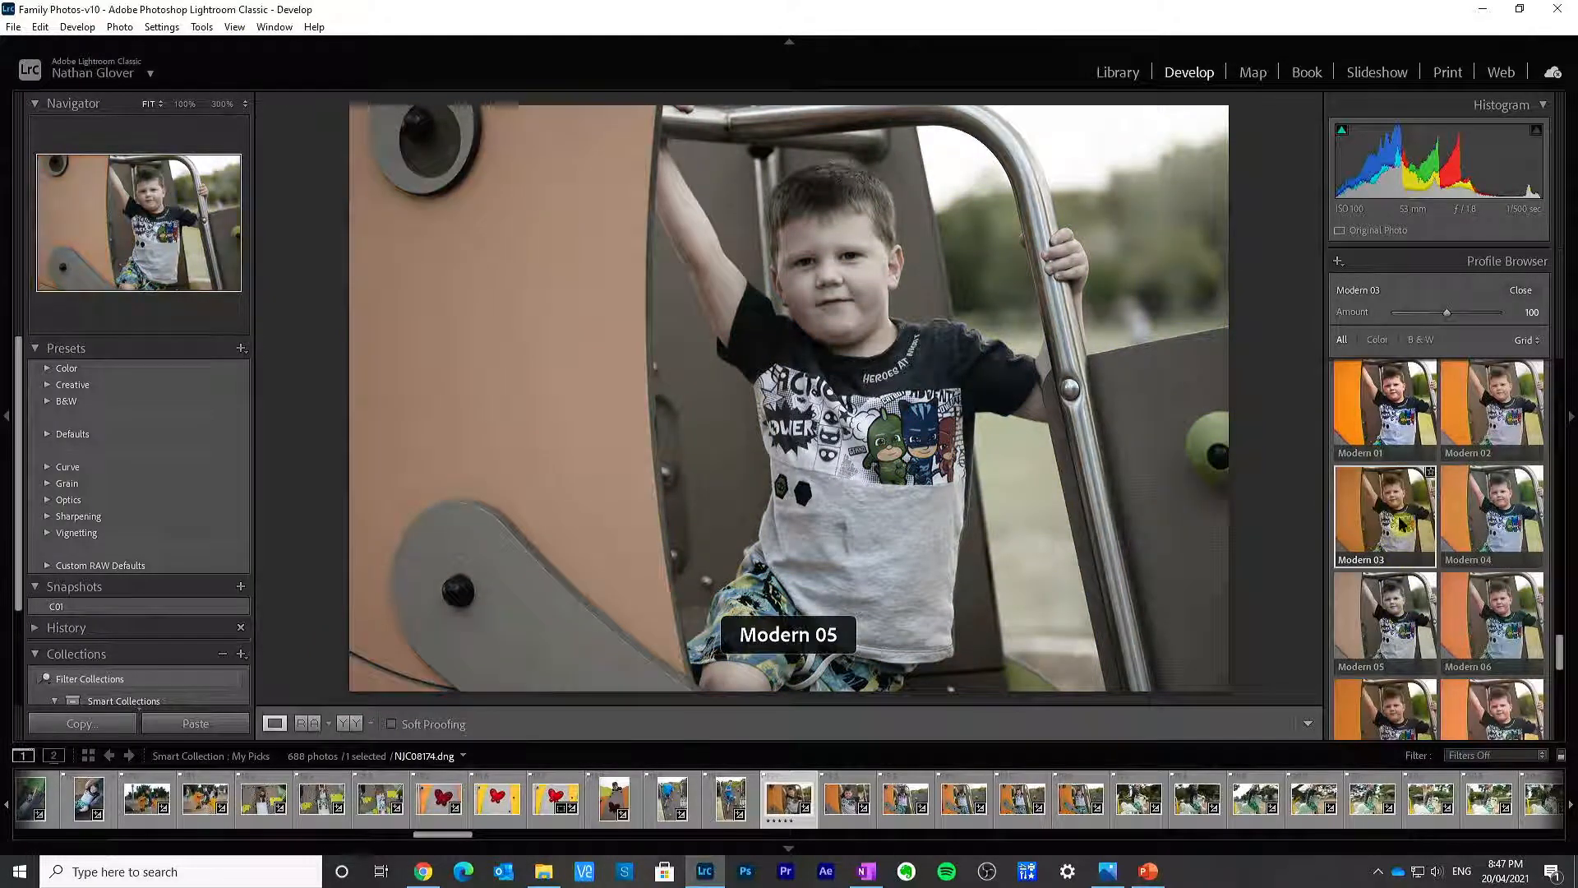
pyautogui.scroll(4, 1402, 523)
pyautogui.click(1522, 292)
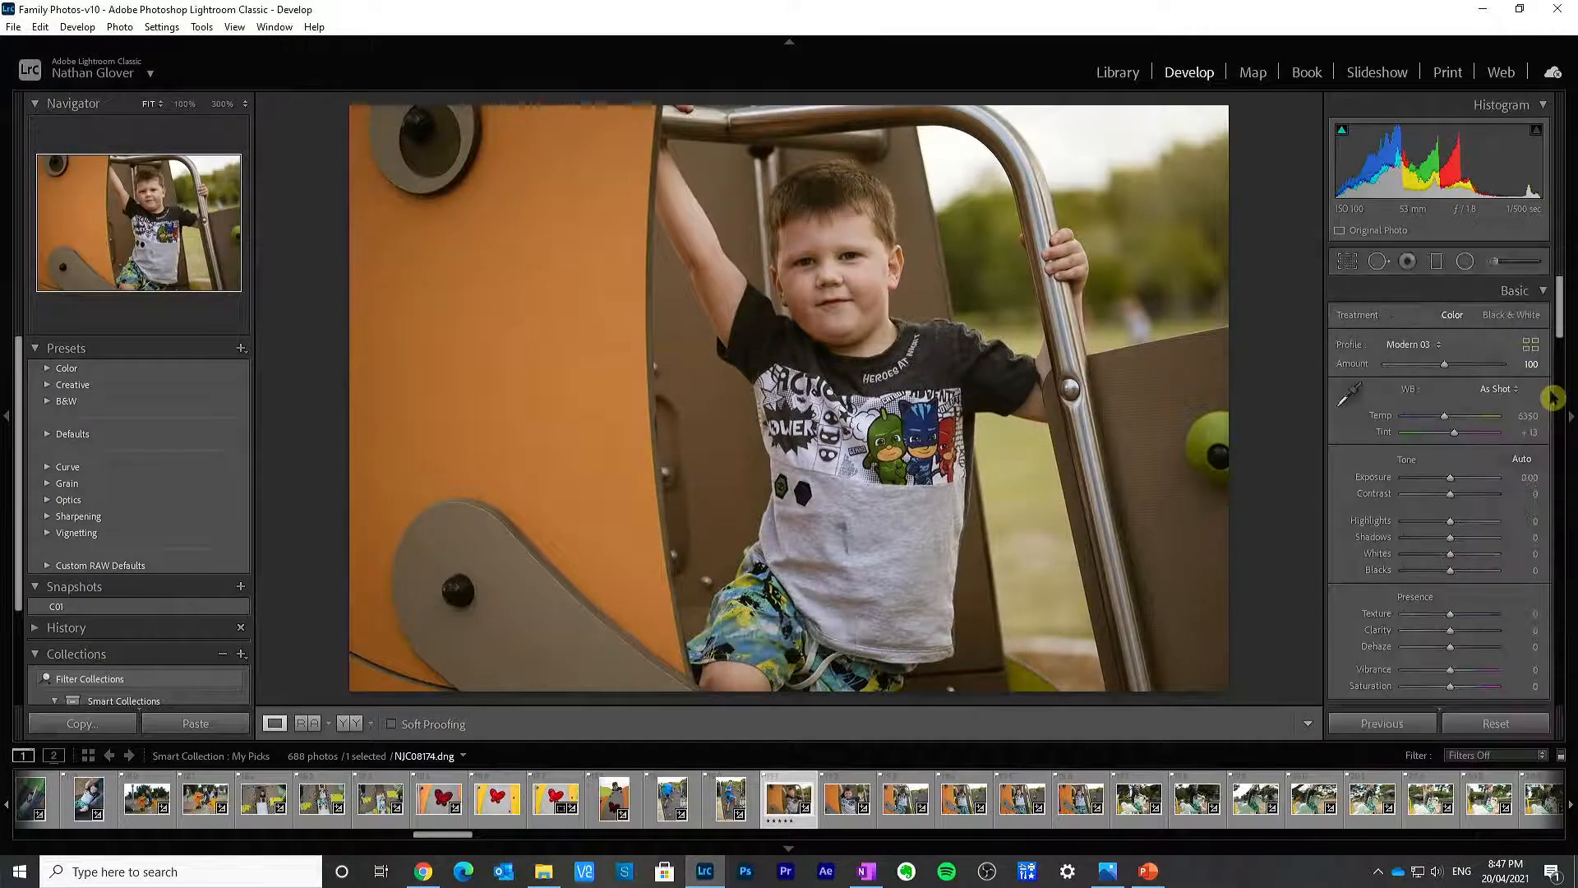
# Step: Set the Exposure to +0.50 and increase the photo's Clarity
pyautogui.moveTo(1455, 487); pyautogui.dragTo(1459, 486)
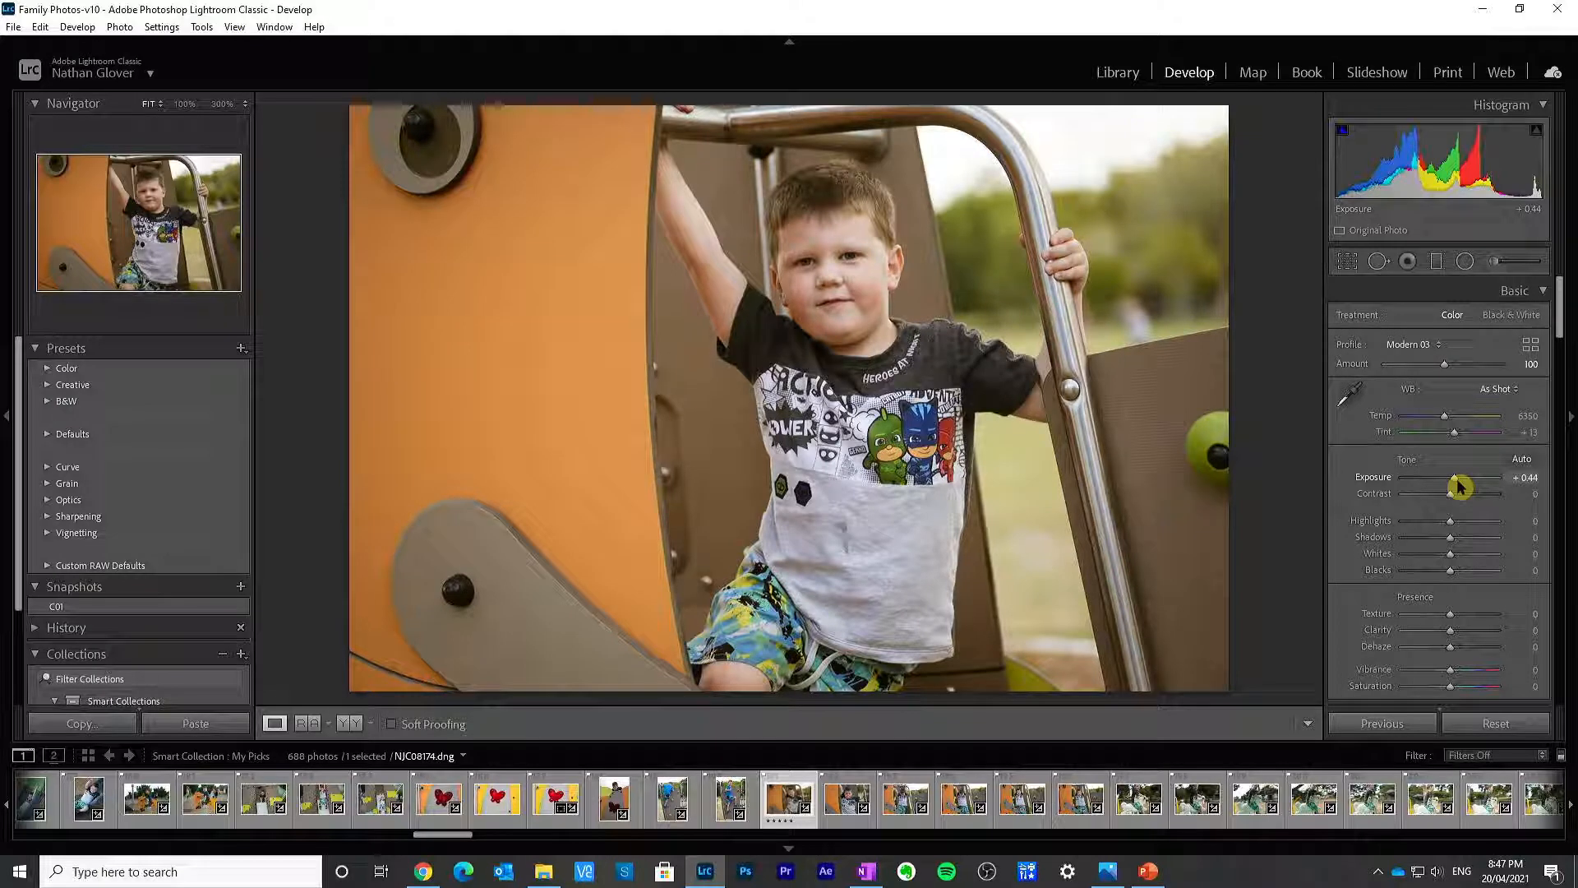
pyautogui.click(1527, 479)
pyautogui.press('BackSpace')
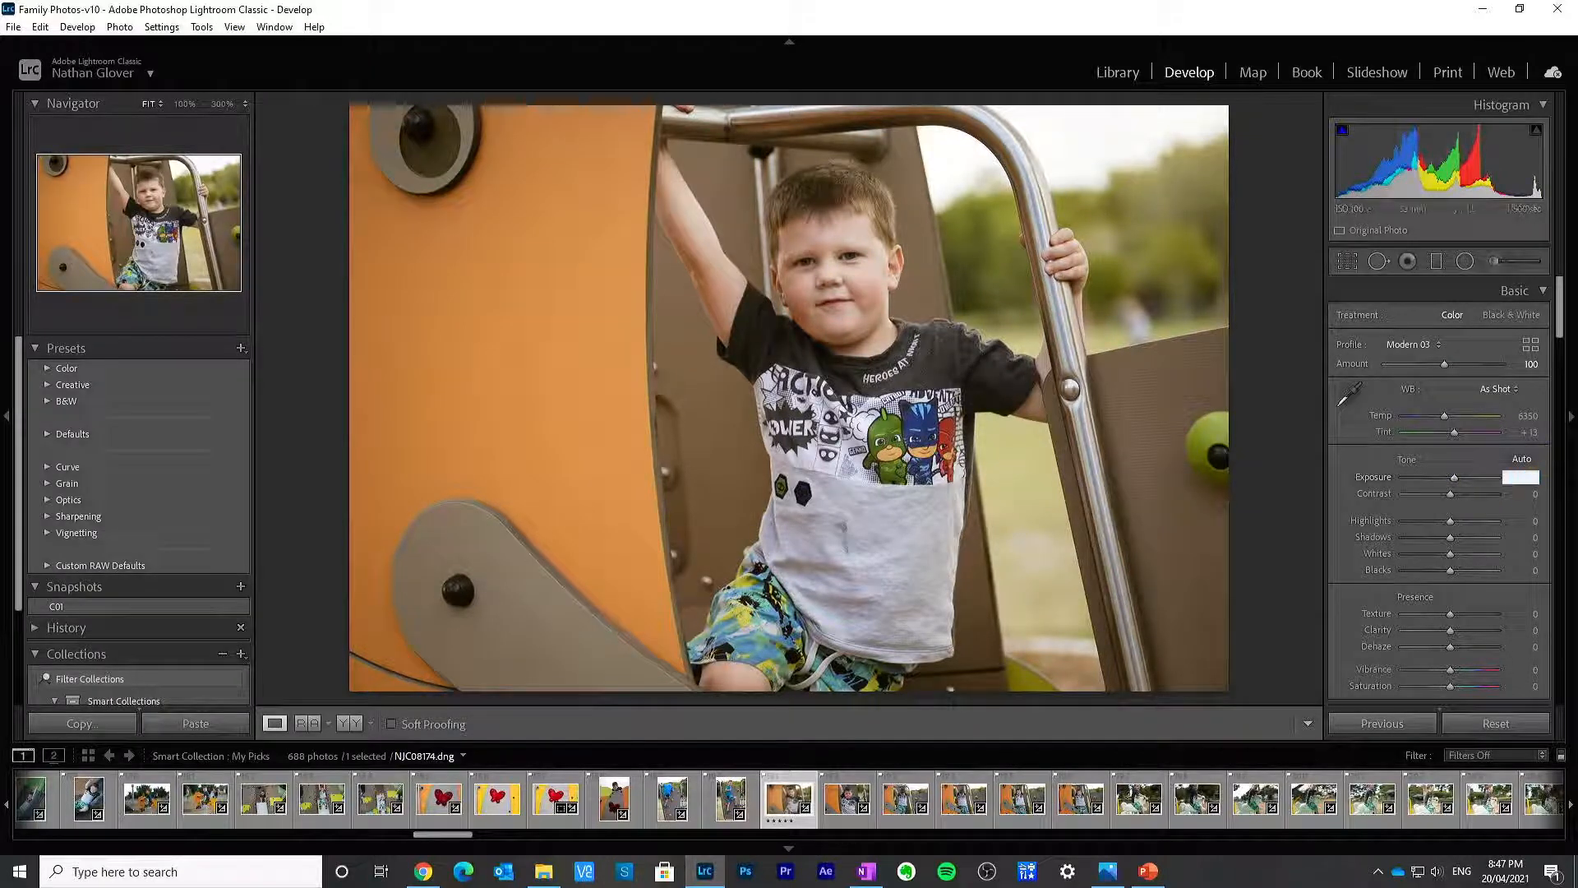
pyautogui.write('0.5')
pyautogui.press('Return')
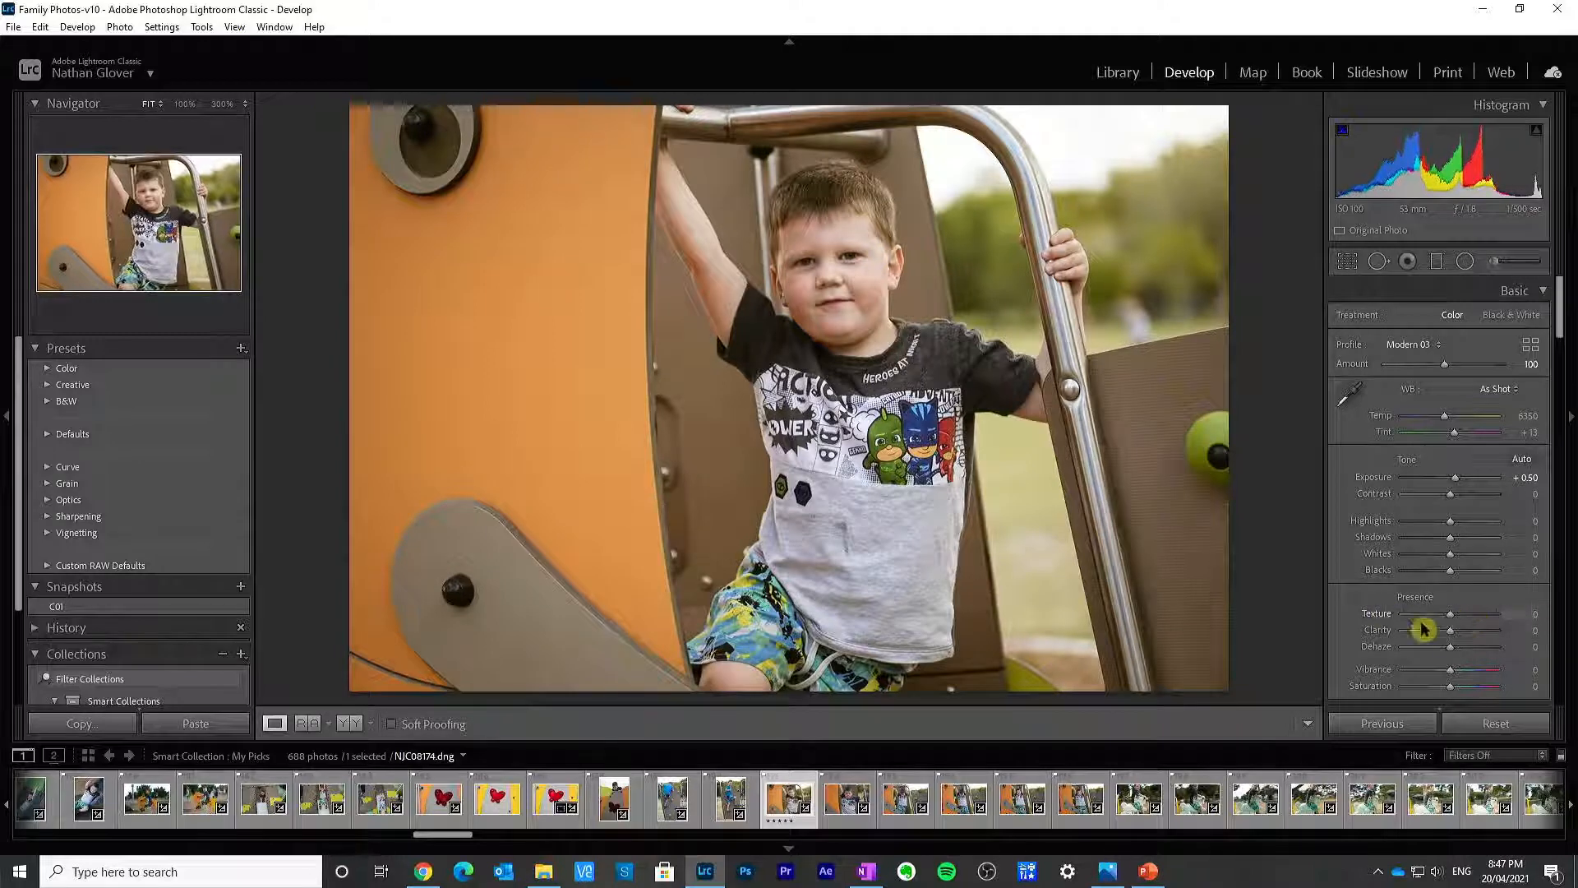
pyautogui.moveTo(1425, 629); pyautogui.dragTo(1461, 631)
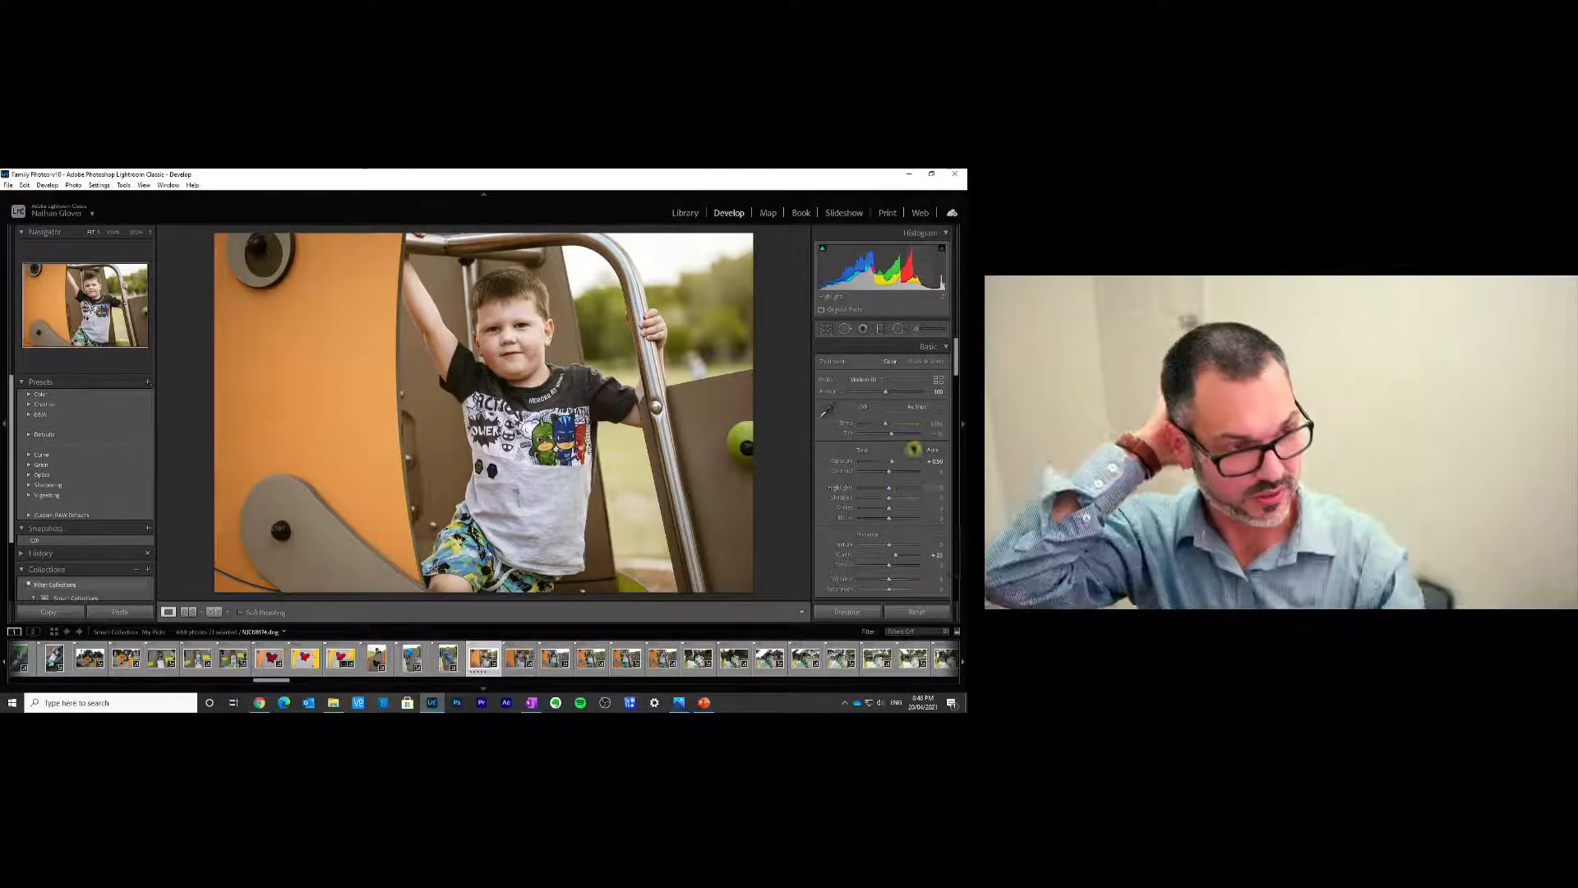
# Step: Switch to PowerPoint and start the slide show from the current slide
pyautogui.hotkey('alt', 'Tab')
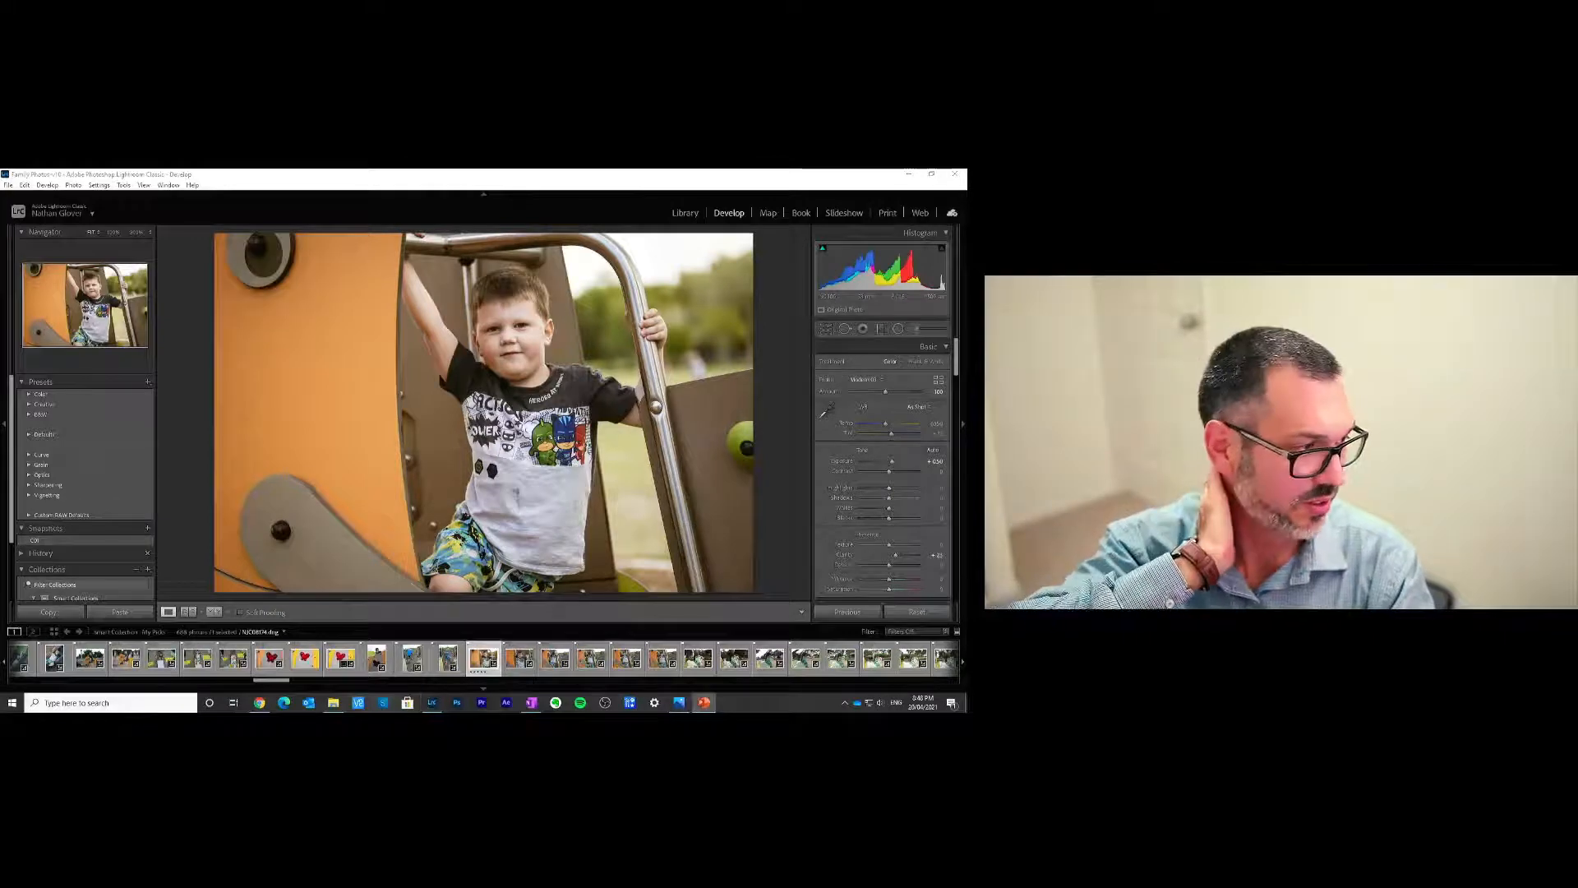
pyautogui.hotkey('shift', 'F5')
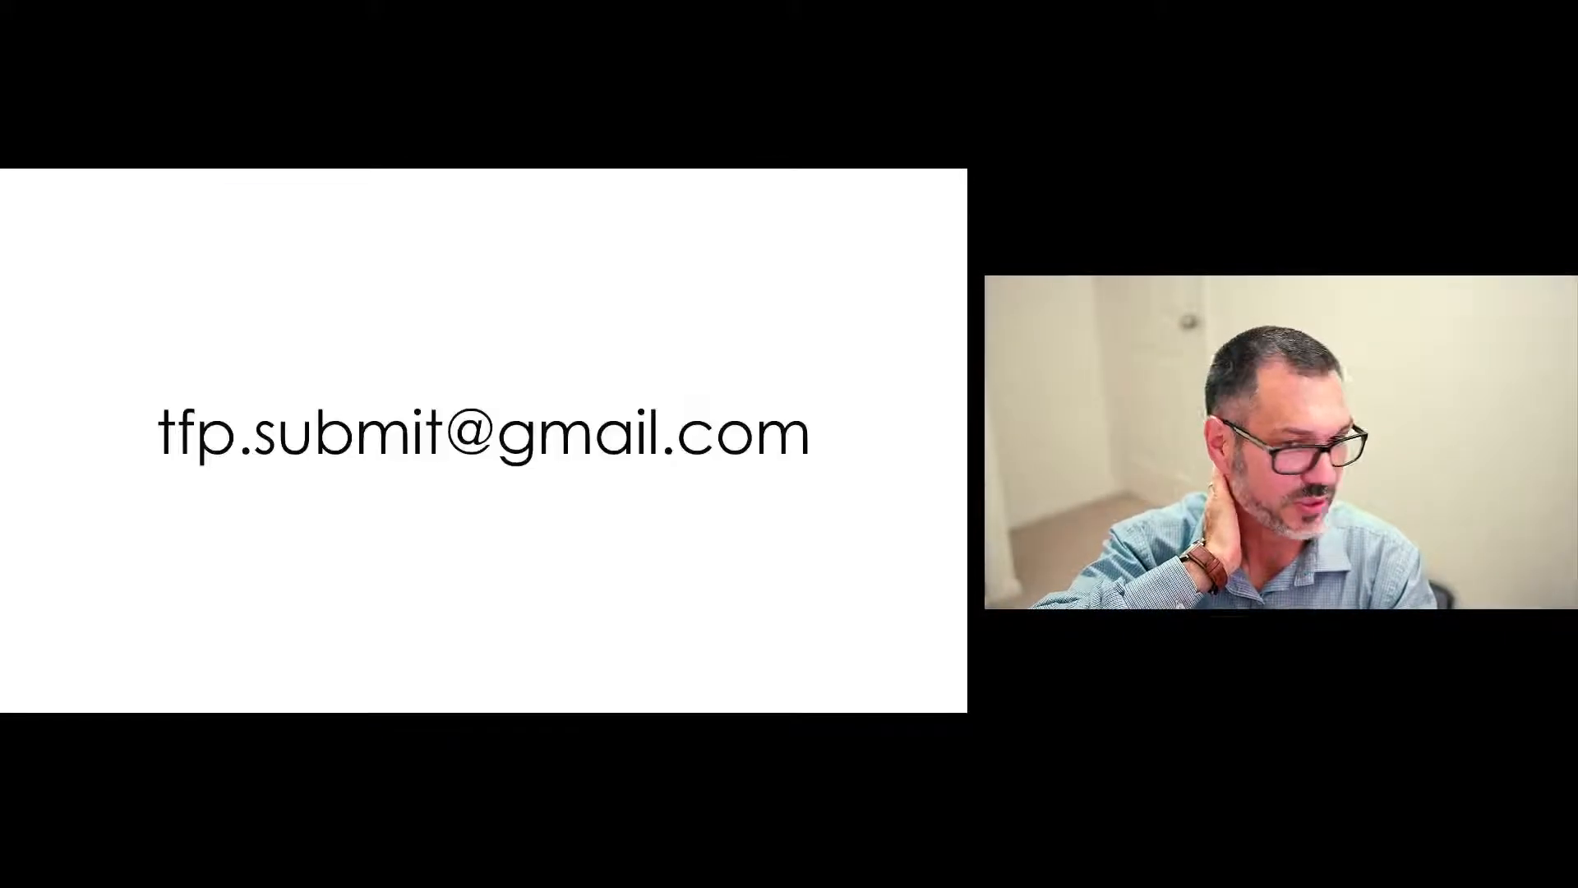
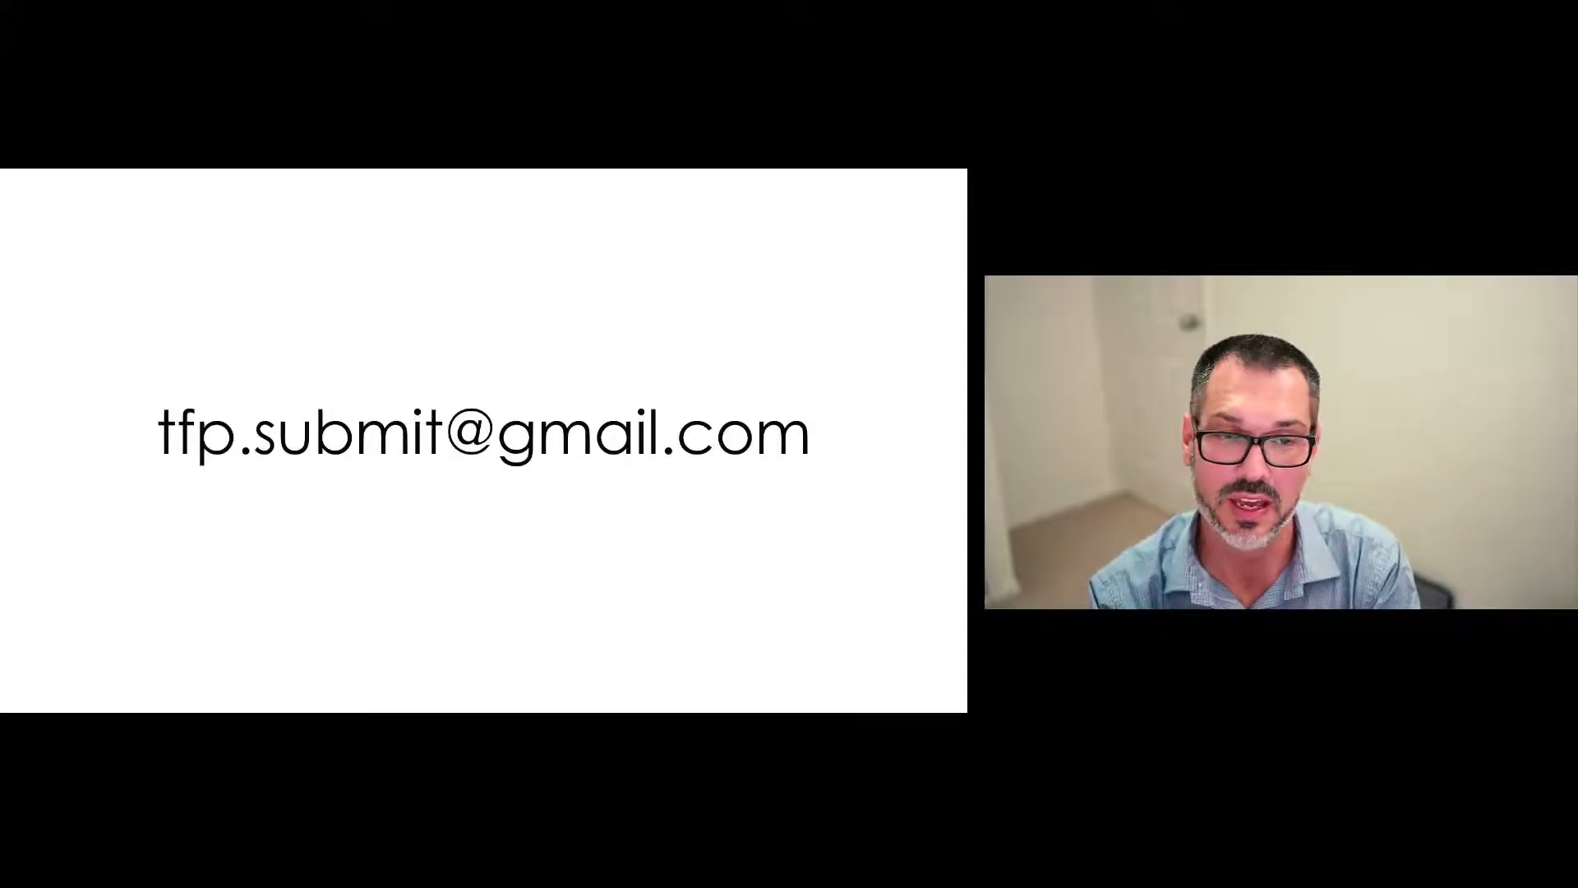
# Step: End the slide show and return to the photo in Lightroom Classic, trying a small Contrast increase
pyautogui.press('Escape')
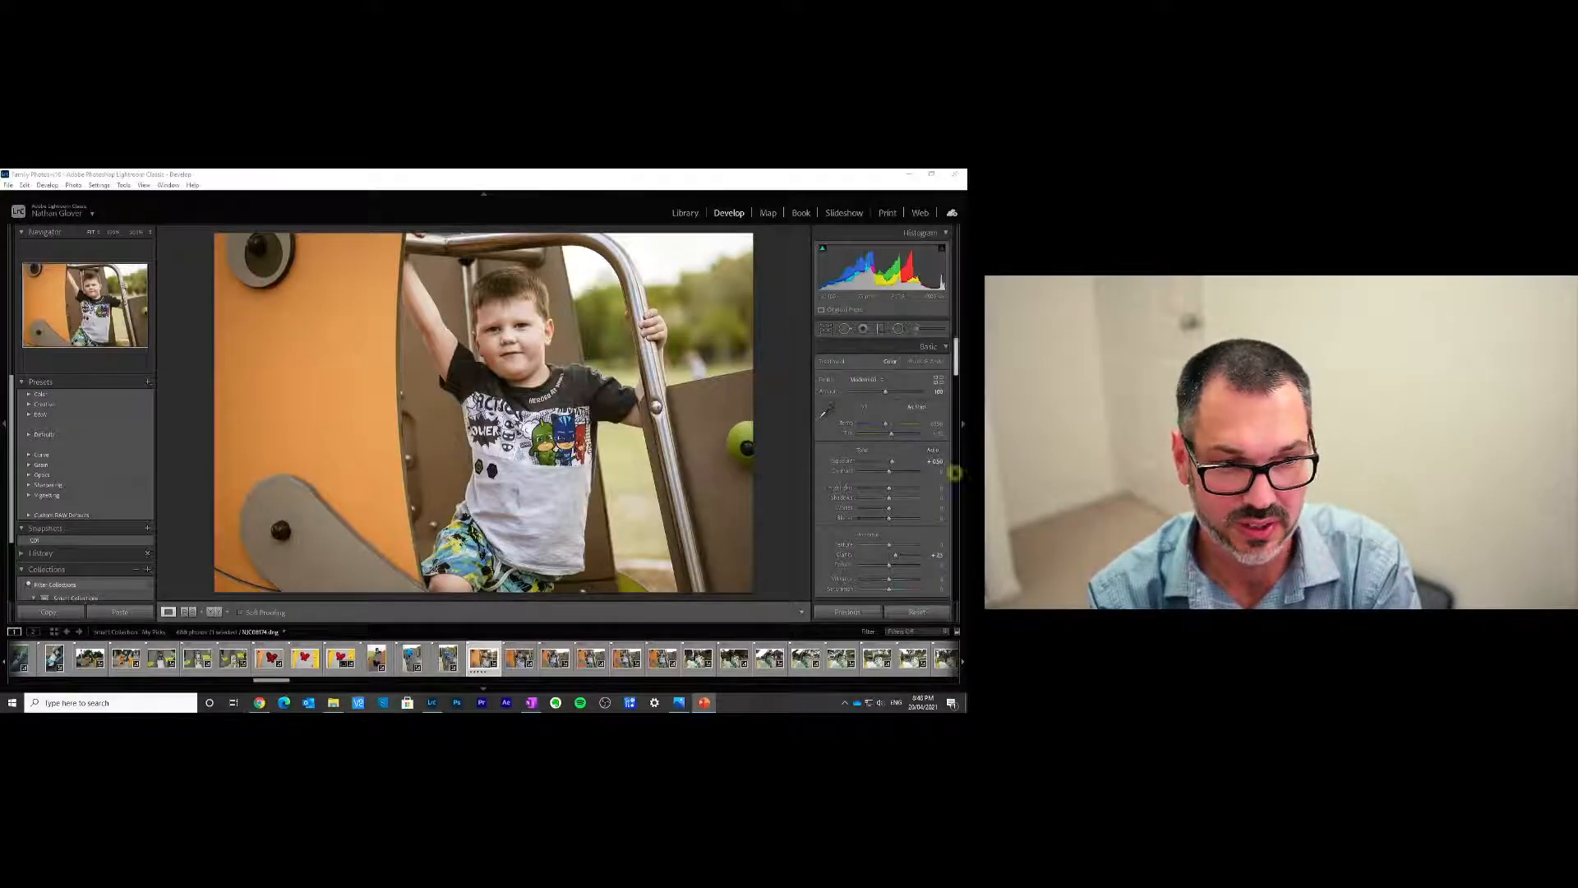
pyautogui.moveTo(889, 475); pyautogui.dragTo(893, 476)
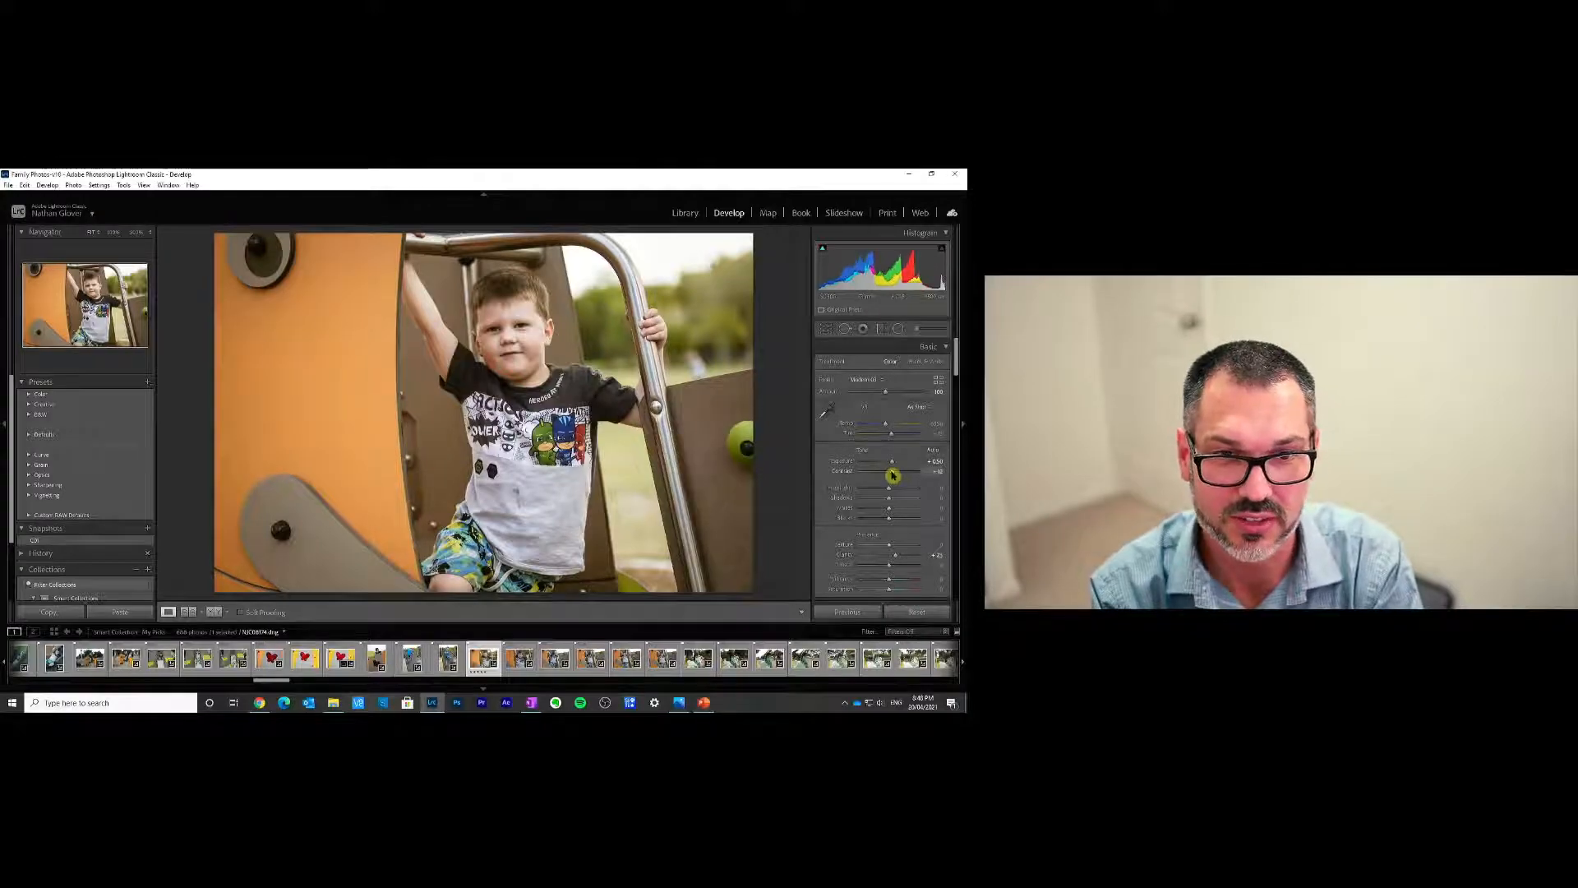
pyautogui.press('.')
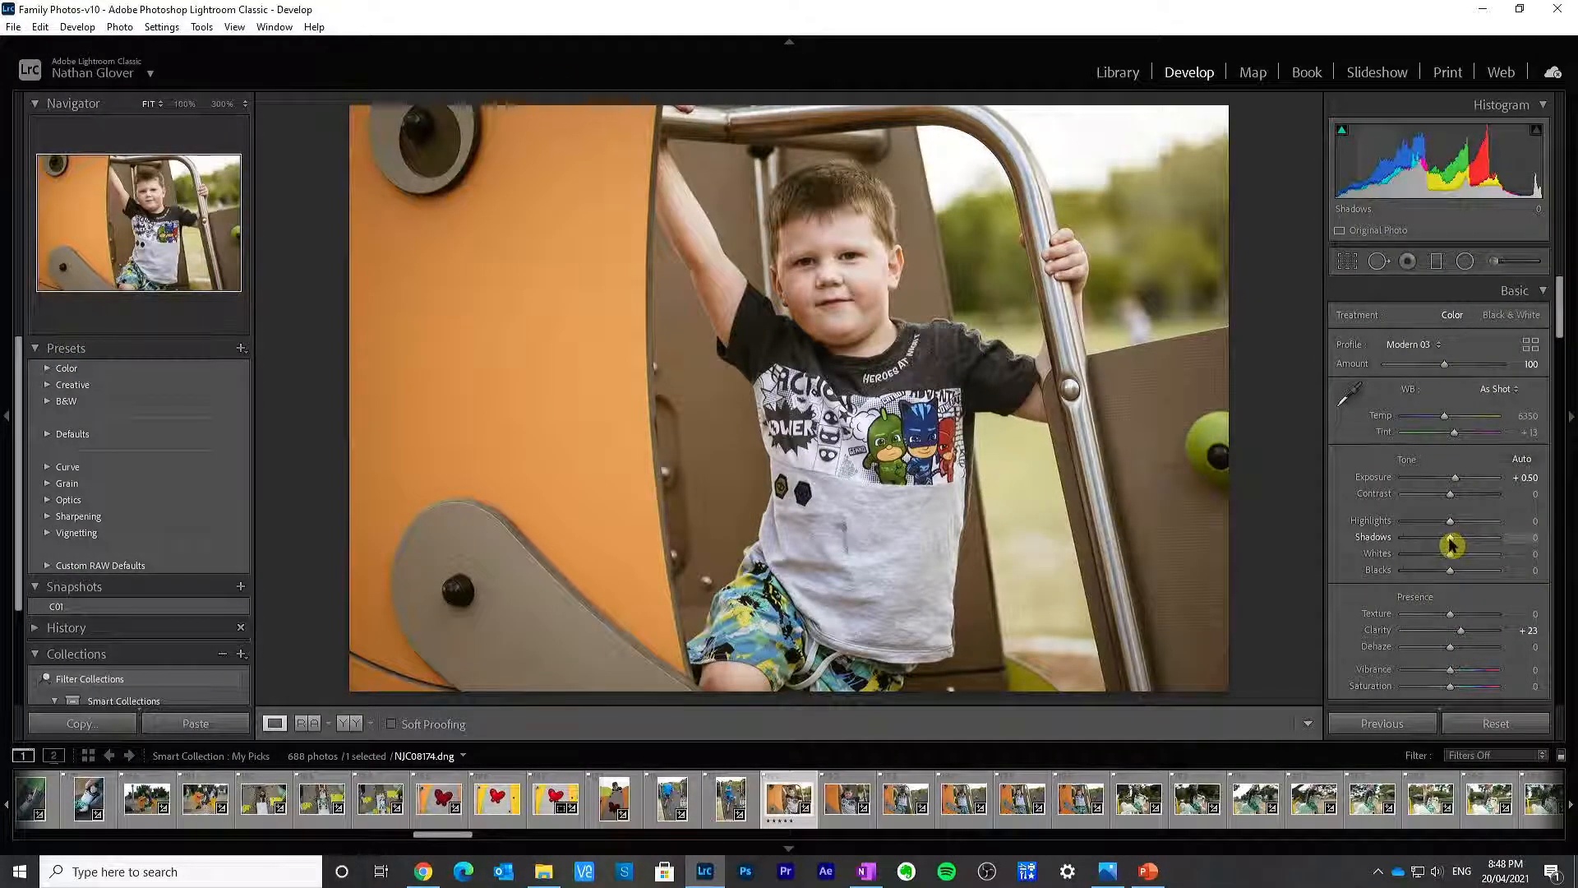
# Step: Try Highlights at +25, then Shadows and Blacks at -19, resetting each tone setting to its default
pyautogui.moveTo(1451, 539)
pyautogui.mouseDown()
pyautogui.moveTo(1389, 546)
pyautogui.moveTo(1465, 525)
pyautogui.mouseUp()
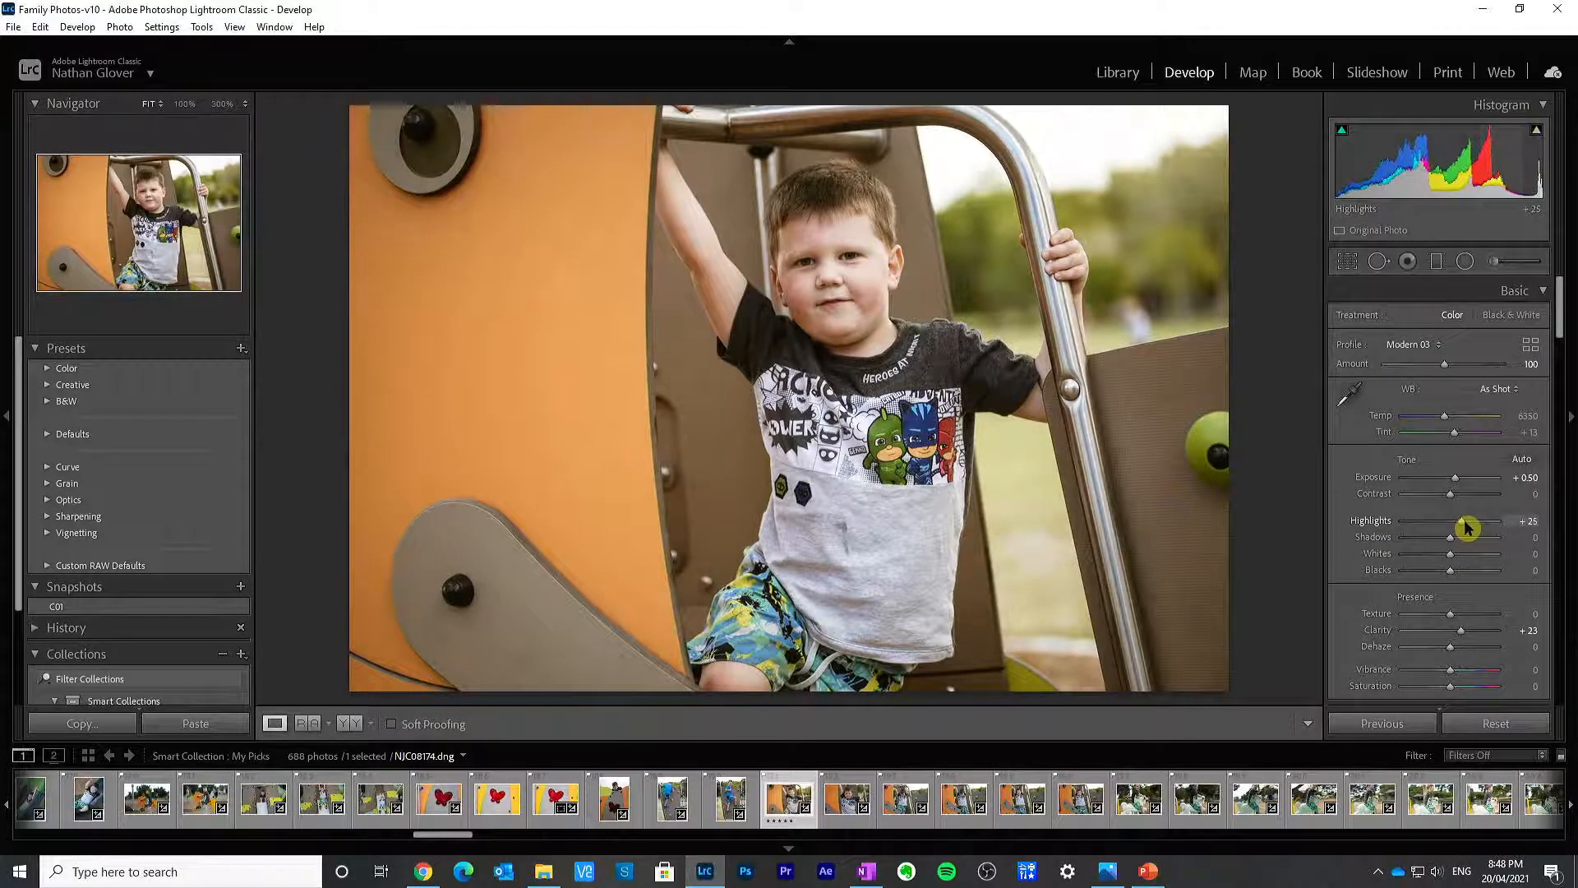
pyautogui.doubleClick(1367, 523)
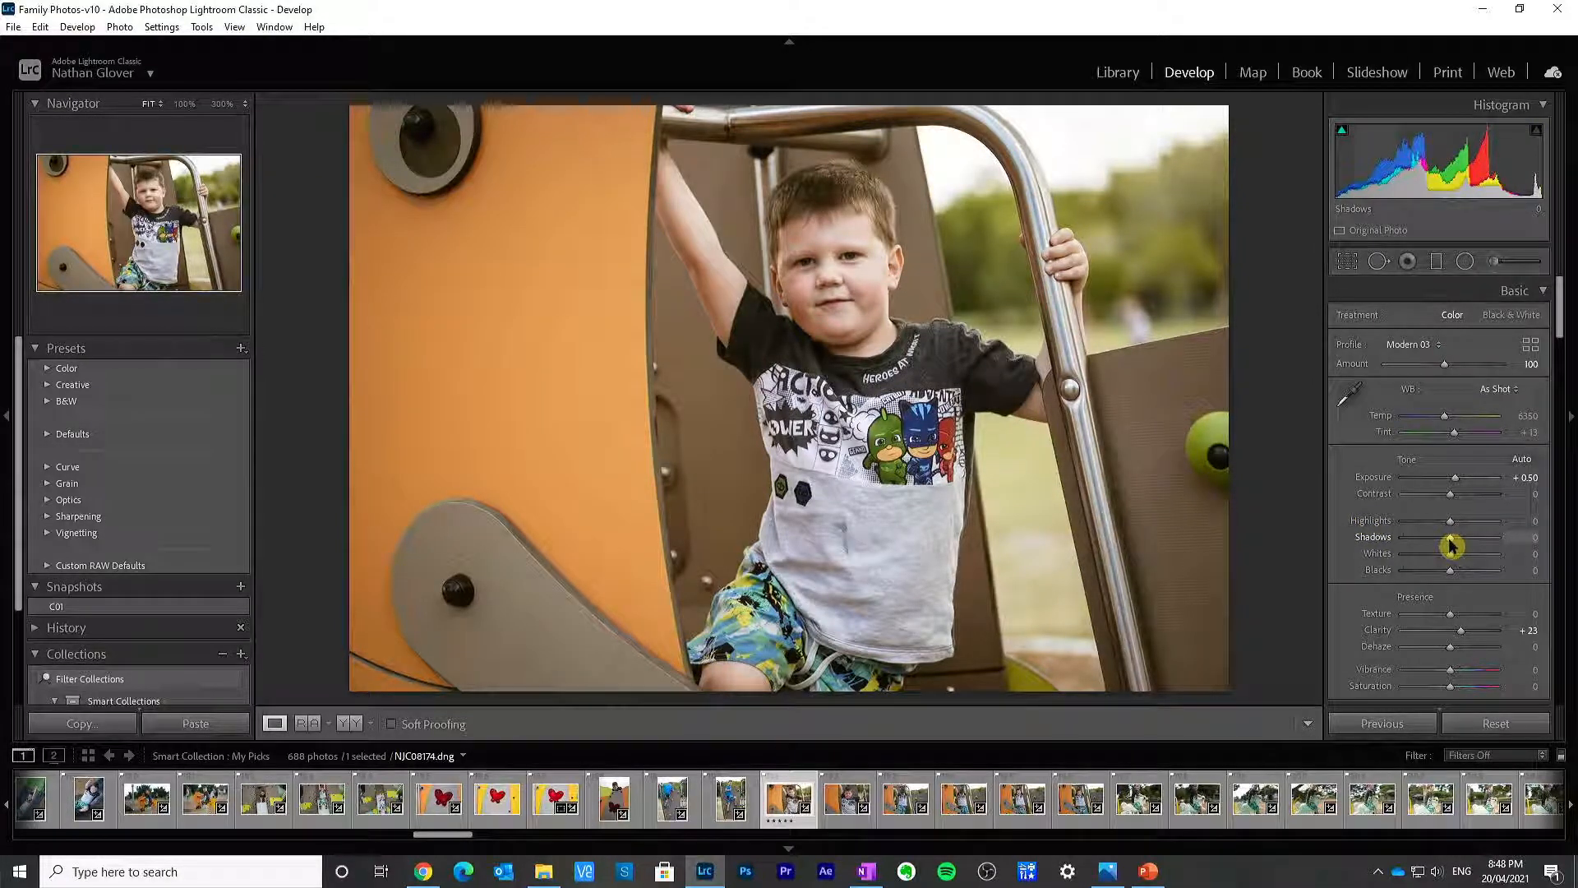
pyautogui.moveTo(1448, 544); pyautogui.dragTo(1444, 577)
pyautogui.doubleClick(1385, 543)
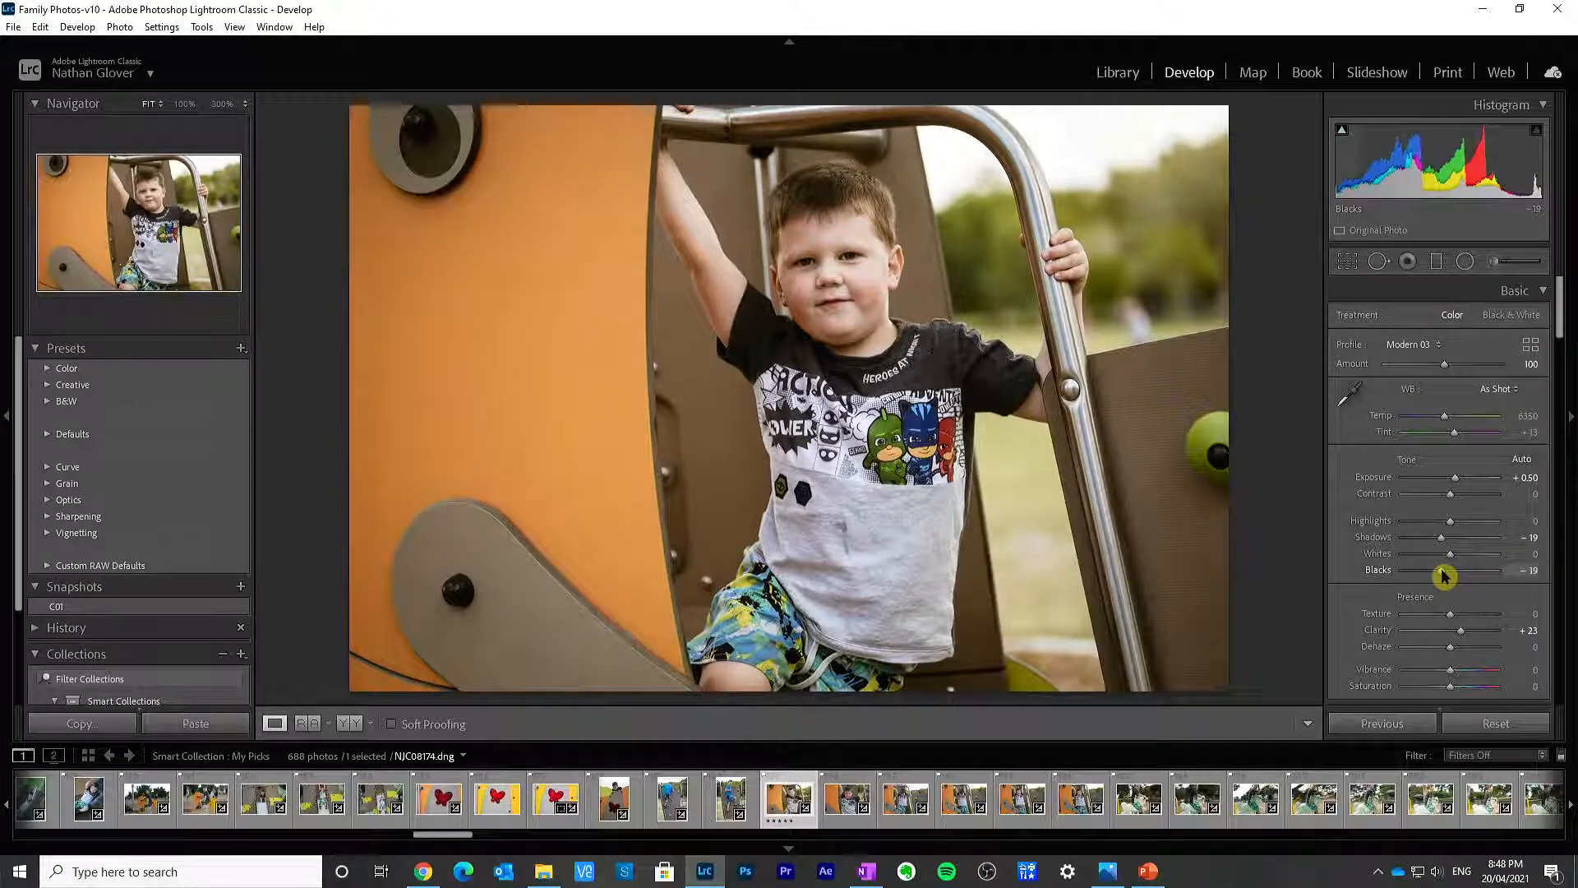
pyautogui.doubleClick(1386, 539)
pyautogui.doubleClick(1381, 568)
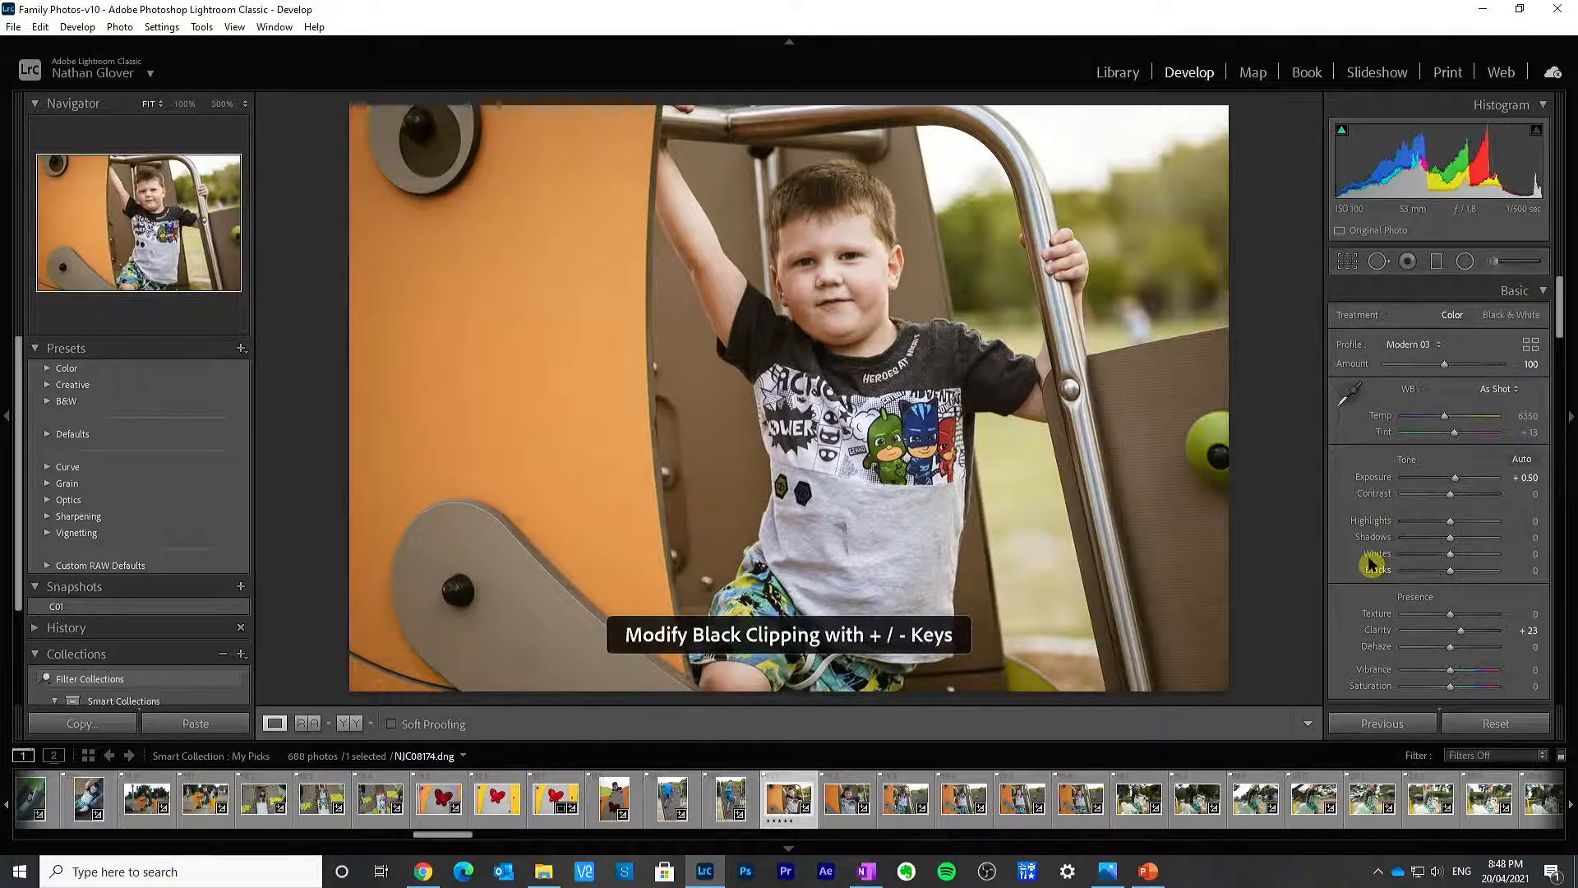
# Step: Try Highlights at +32 and Contrast at +23 on the photo, resetting each one
pyautogui.moveTo(1458, 525); pyautogui.dragTo(1468, 528)
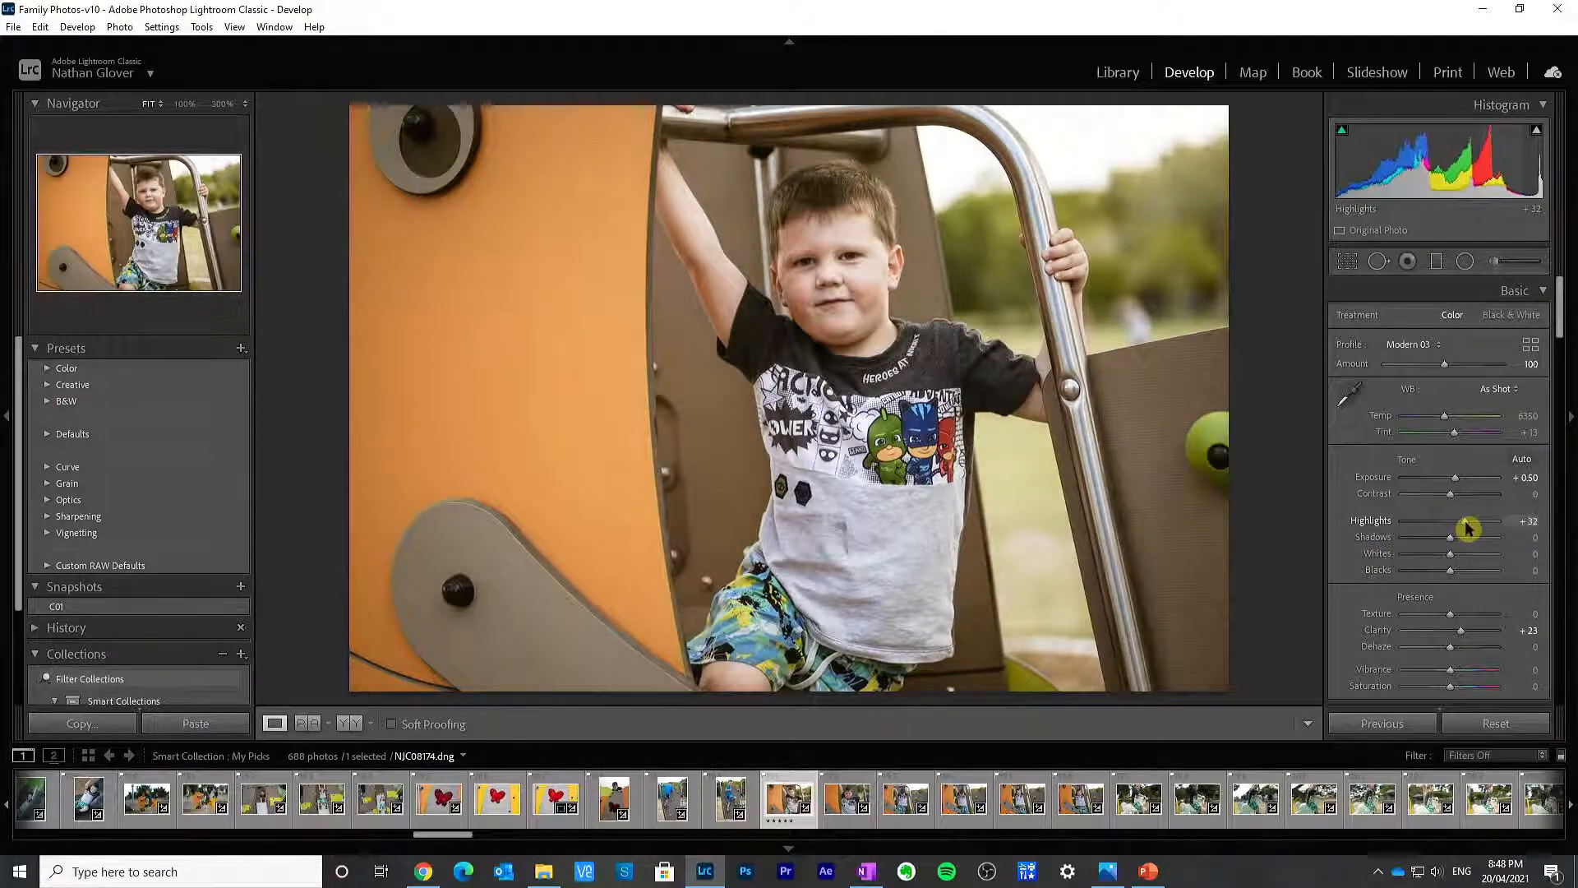
pyautogui.doubleClick(1381, 524)
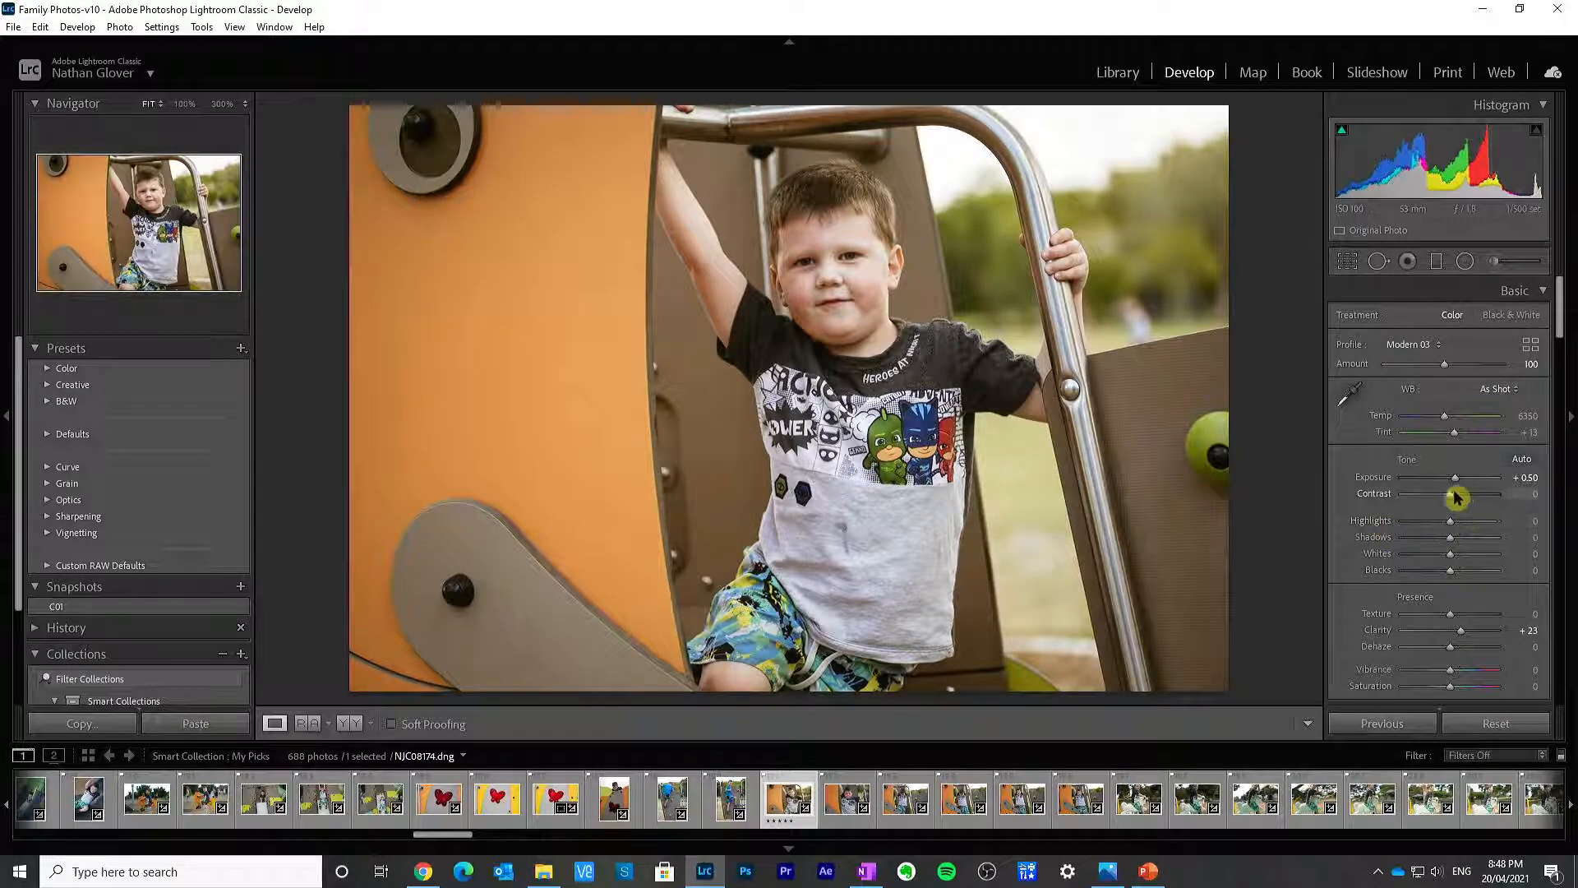
pyautogui.moveTo(1452, 501); pyautogui.dragTo(1463, 501)
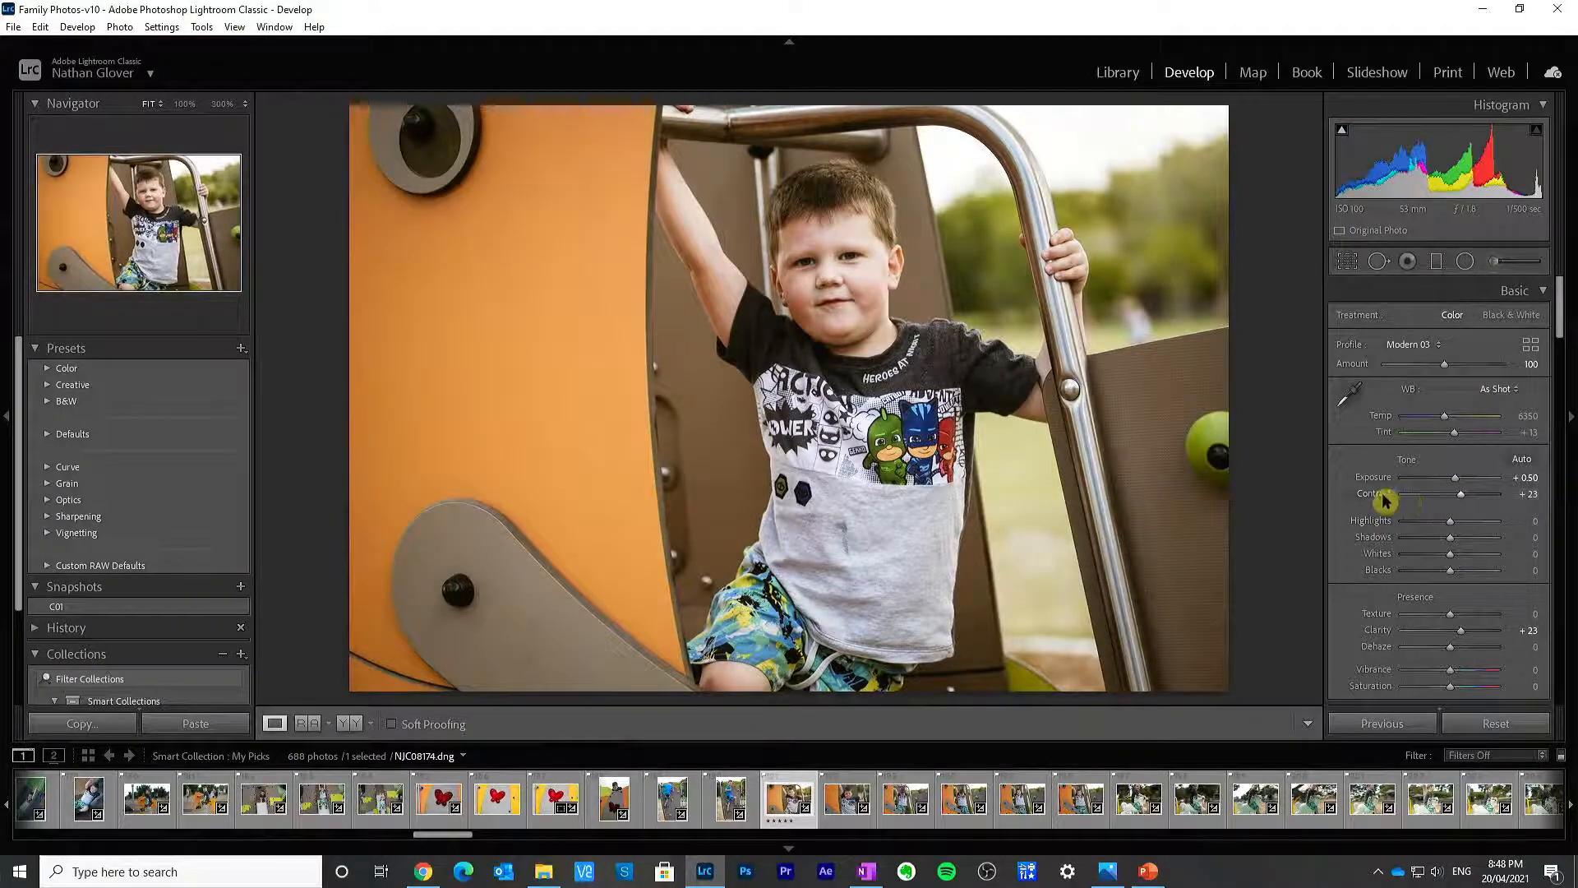
pyautogui.doubleClick(1388, 500)
# Step: Reset the photo's Clarity, raise it to +16, and lower the Texture to -19
pyautogui.doubleClick(1382, 633)
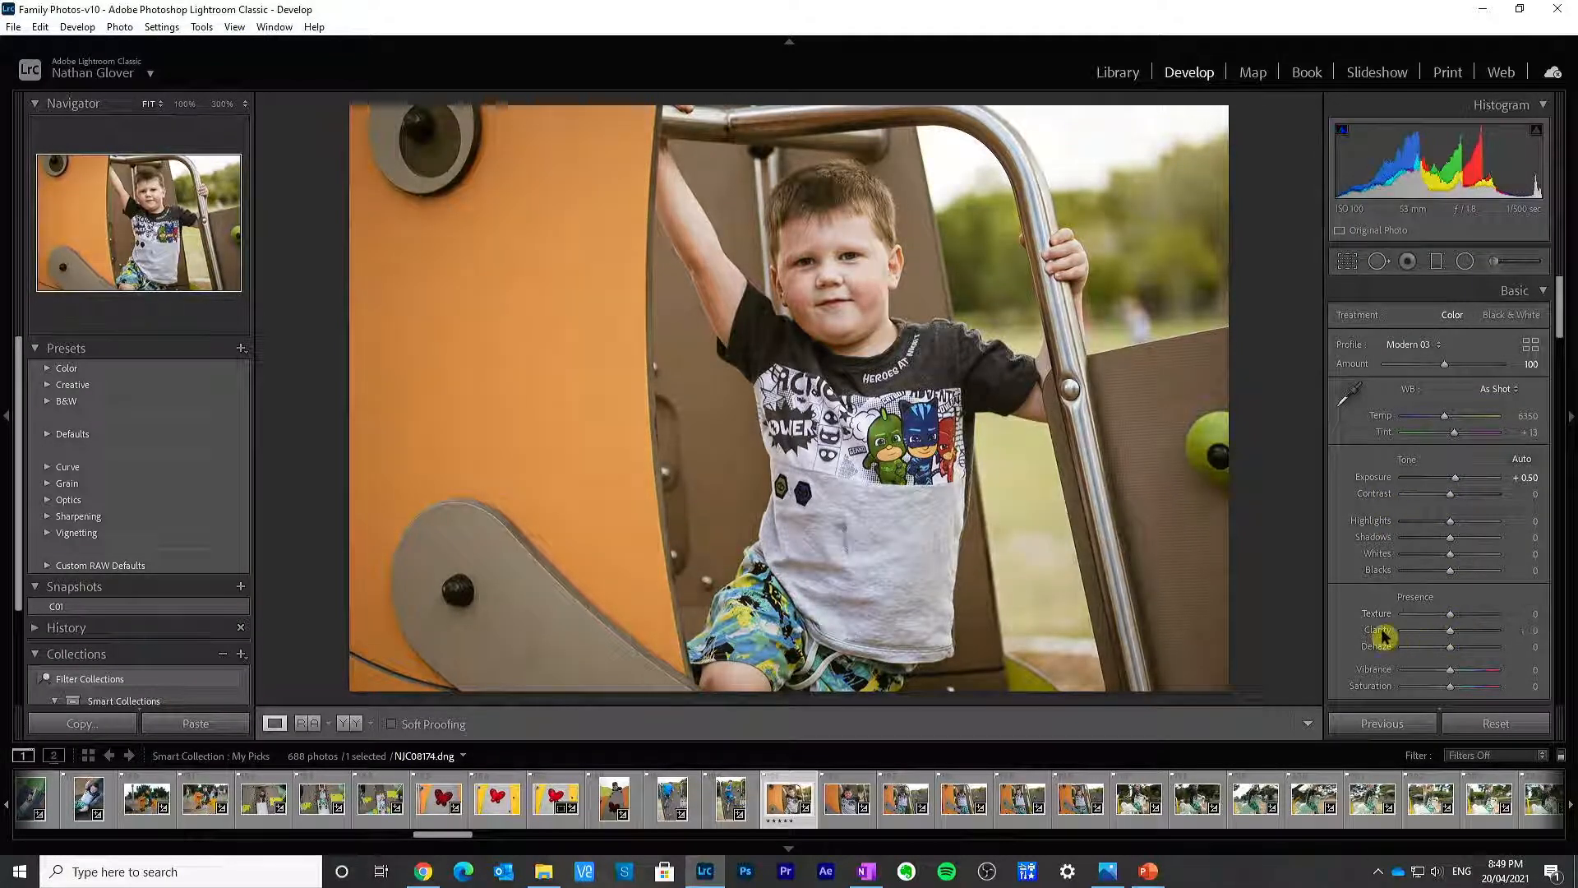
pyautogui.click(1459, 633)
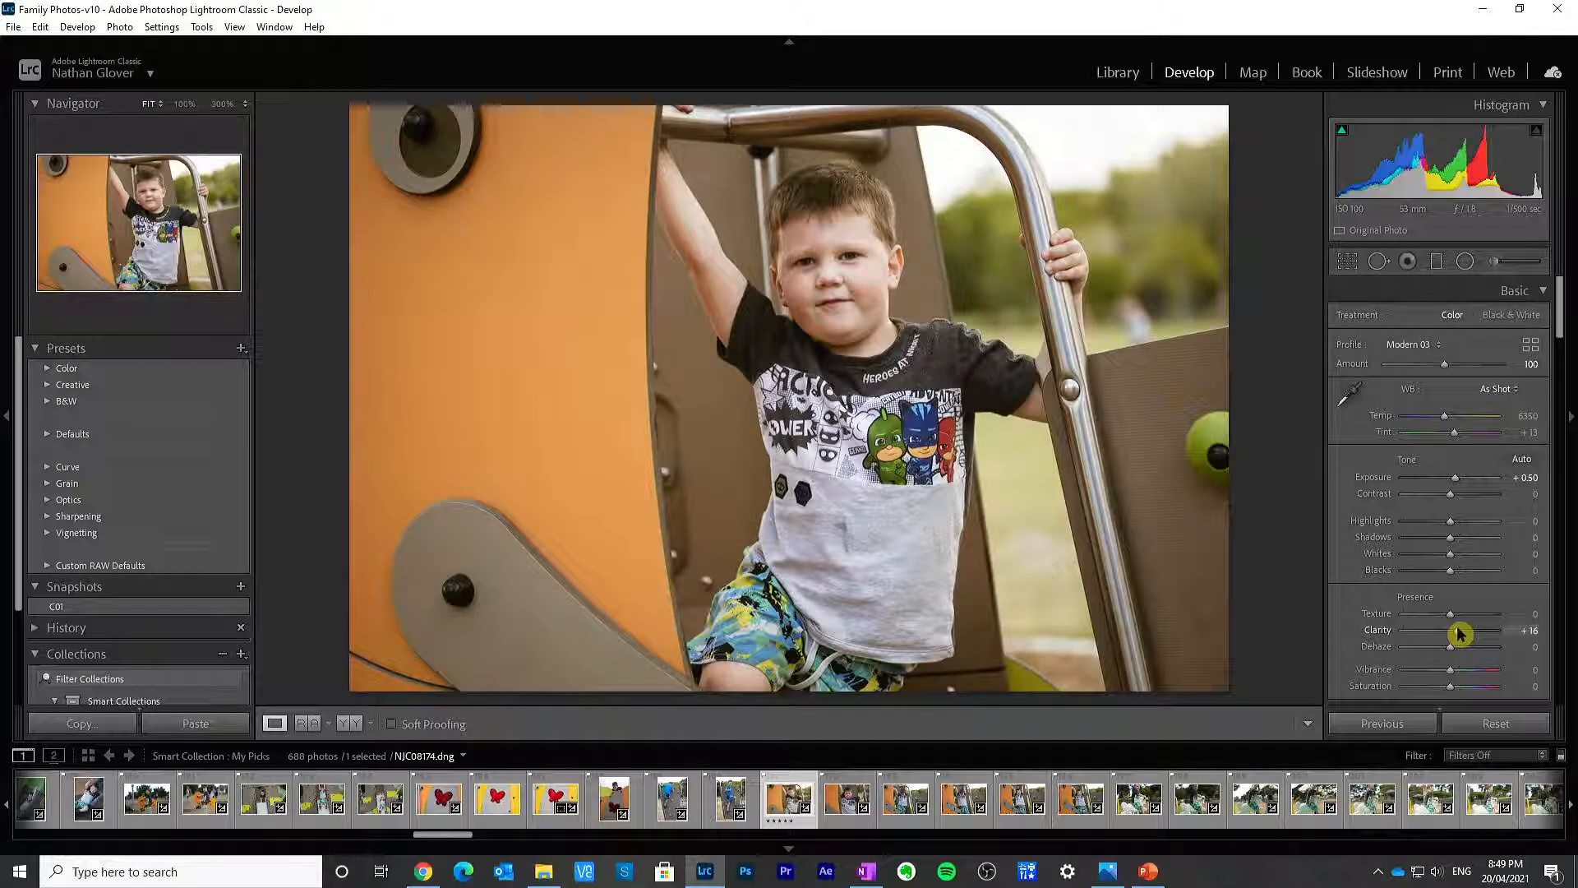
pyautogui.moveTo(1452, 618); pyautogui.dragTo(1446, 621)
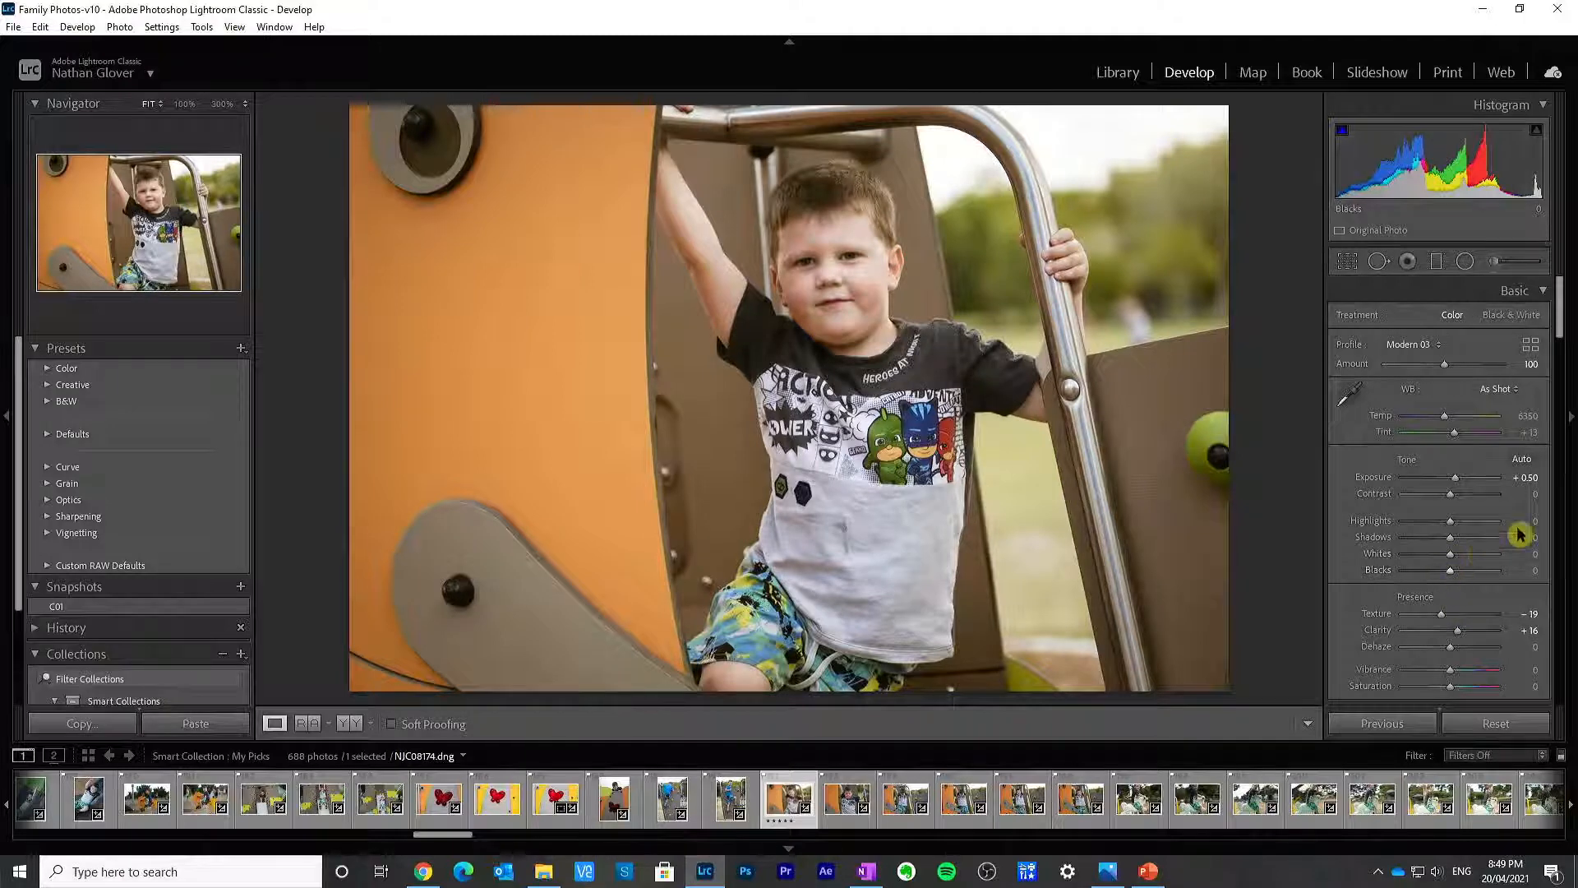
# Step: Deepen the dark tones in the Tone Curve regions, with Shadows at -23 and Darks at -3
pyautogui.moveTo(1562, 333); pyautogui.dragTo(1560, 412)
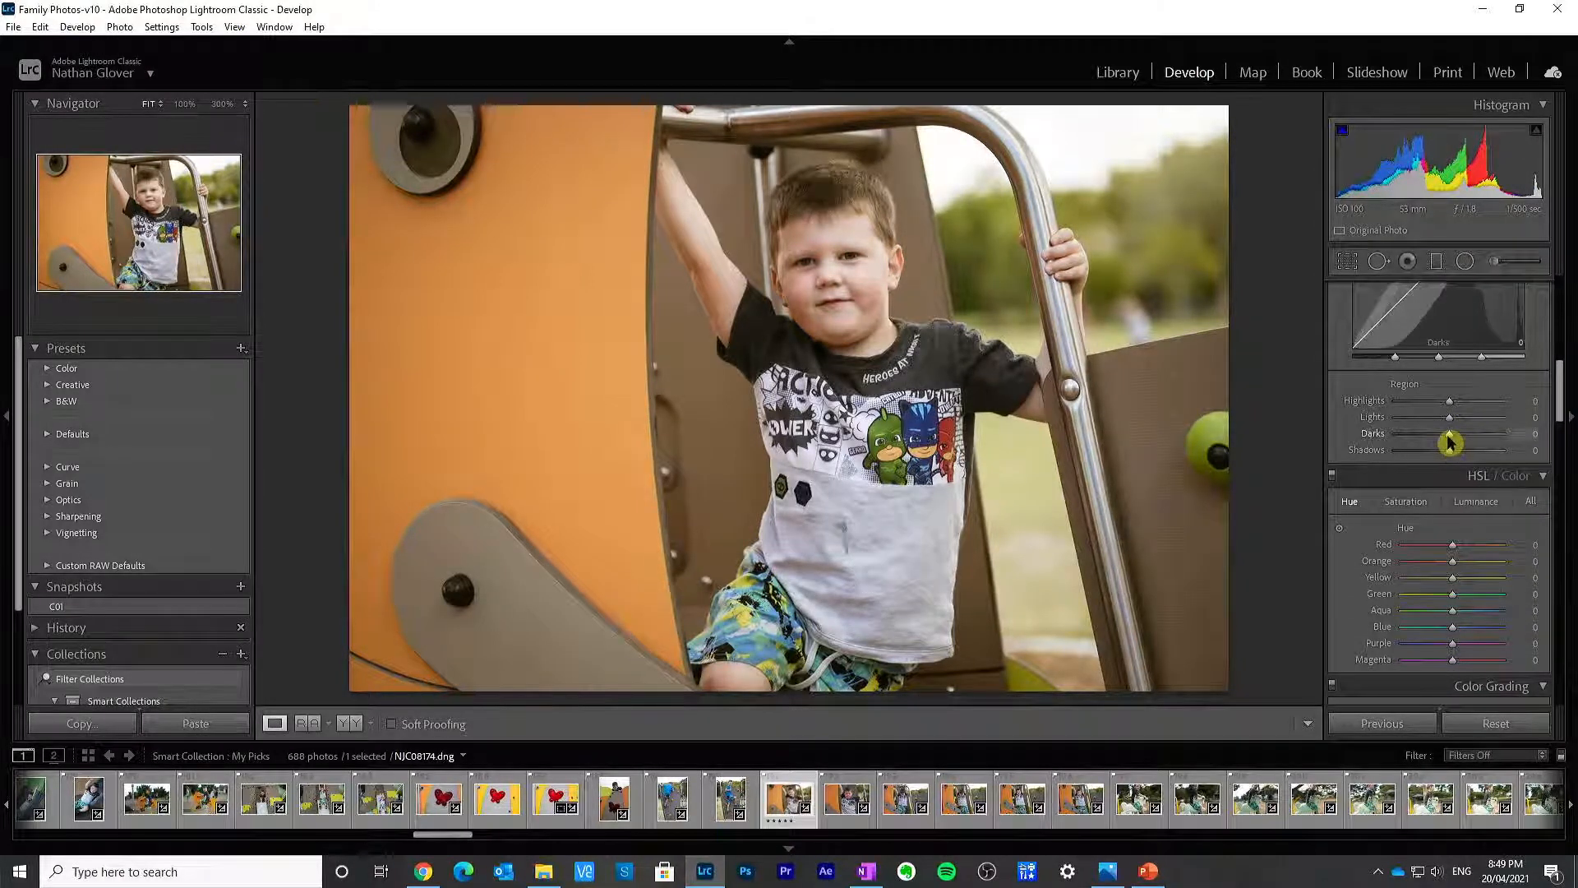
pyautogui.moveTo(1449, 443); pyautogui.dragTo(1439, 458)
pyautogui.doubleClick(1381, 433)
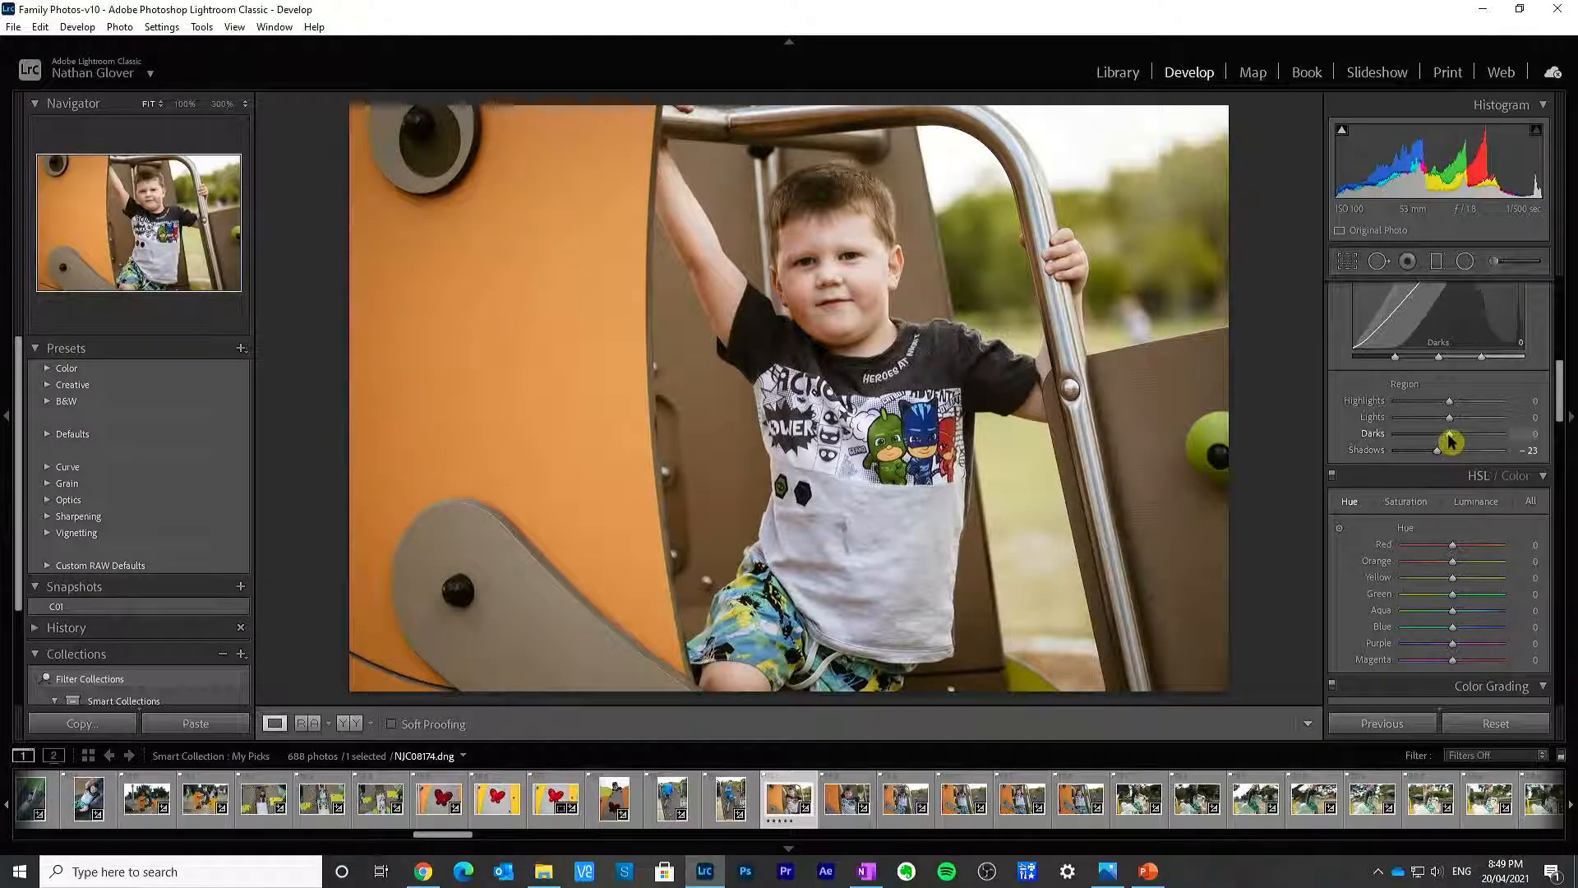
pyautogui.moveTo(1450, 441); pyautogui.dragTo(1449, 441)
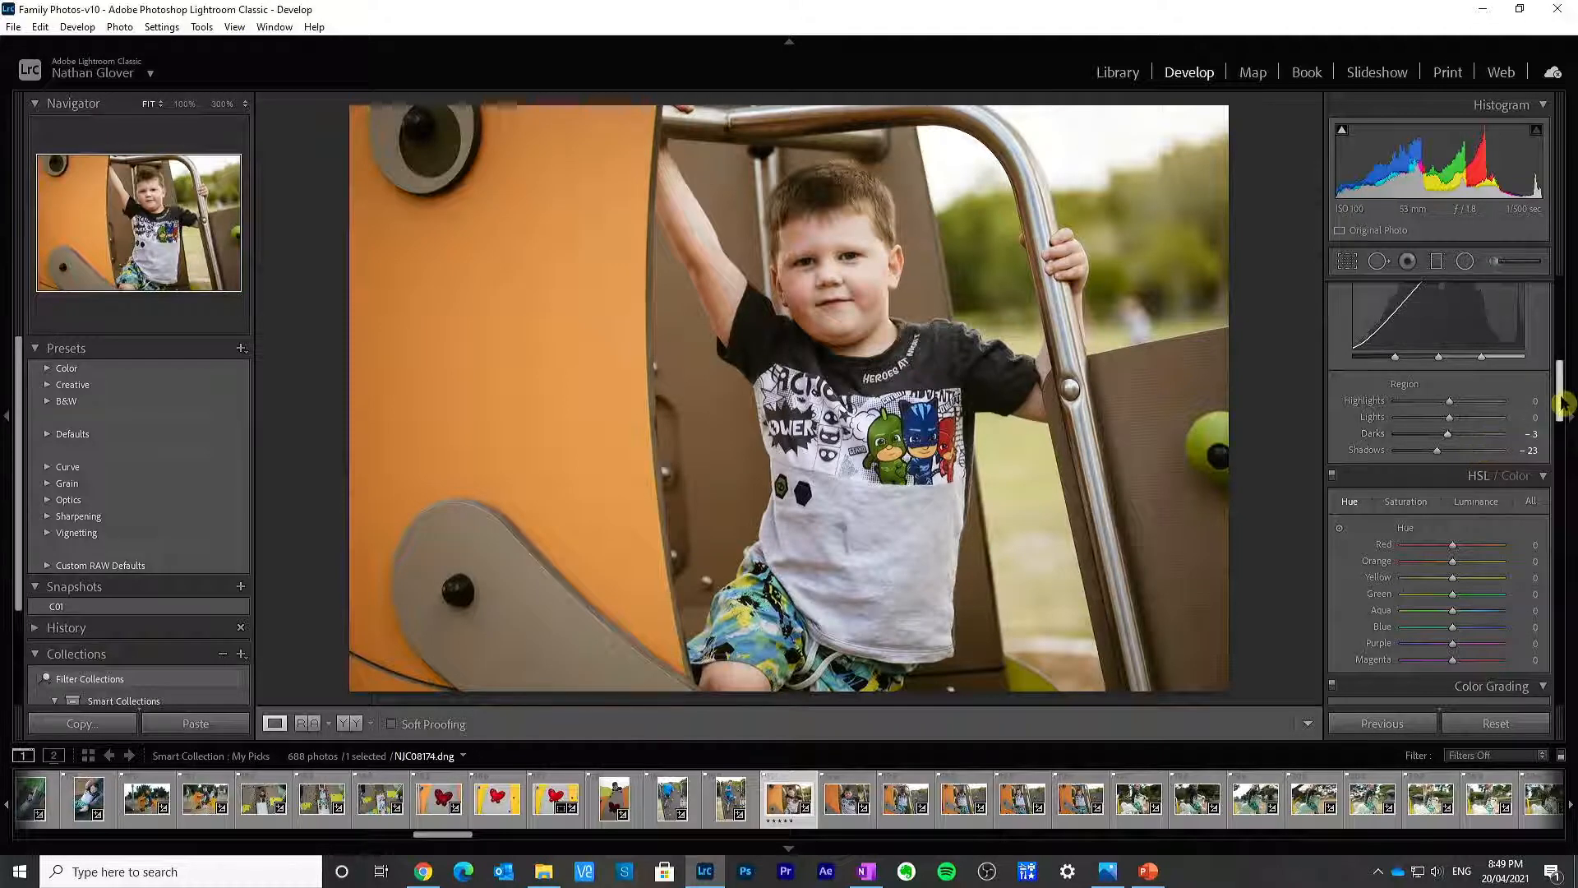
# Step: Shift the photo's Orange hue toward red, to -65
pyautogui.moveTo(1562, 406); pyautogui.dragTo(1562, 418)
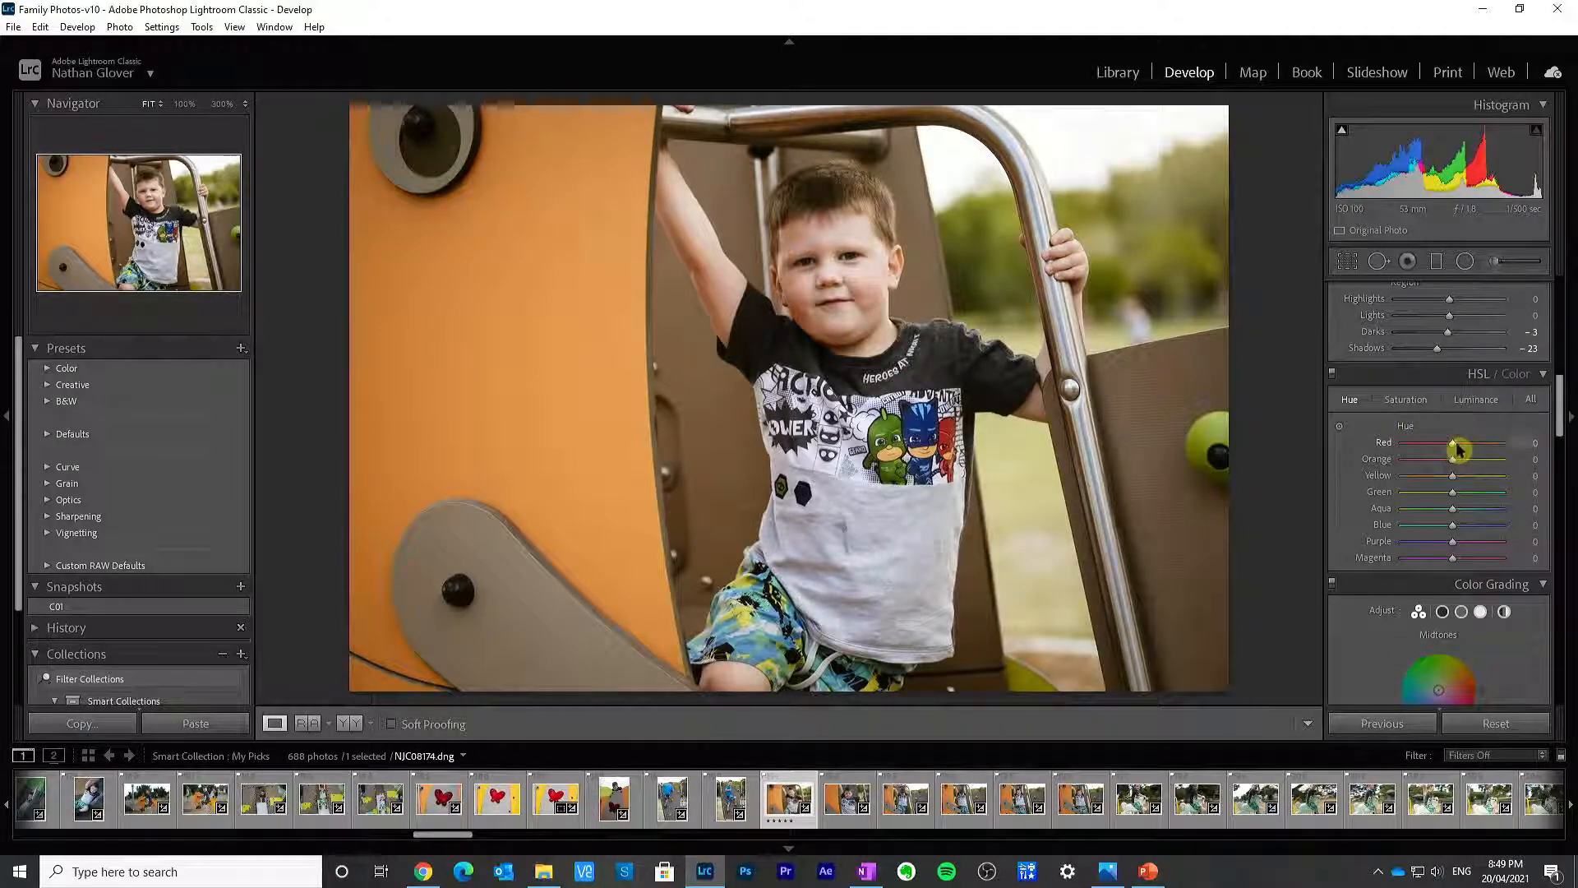
pyautogui.moveTo(1418, 448)
pyautogui.mouseDown()
pyautogui.moveTo(1515, 450)
pyautogui.moveTo(1384, 450)
pyautogui.moveTo(1451, 471)
pyautogui.moveTo(1415, 462)
pyautogui.moveTo(1476, 461)
pyautogui.moveTo(1381, 461)
pyautogui.moveTo(1425, 466)
pyautogui.mouseUp()
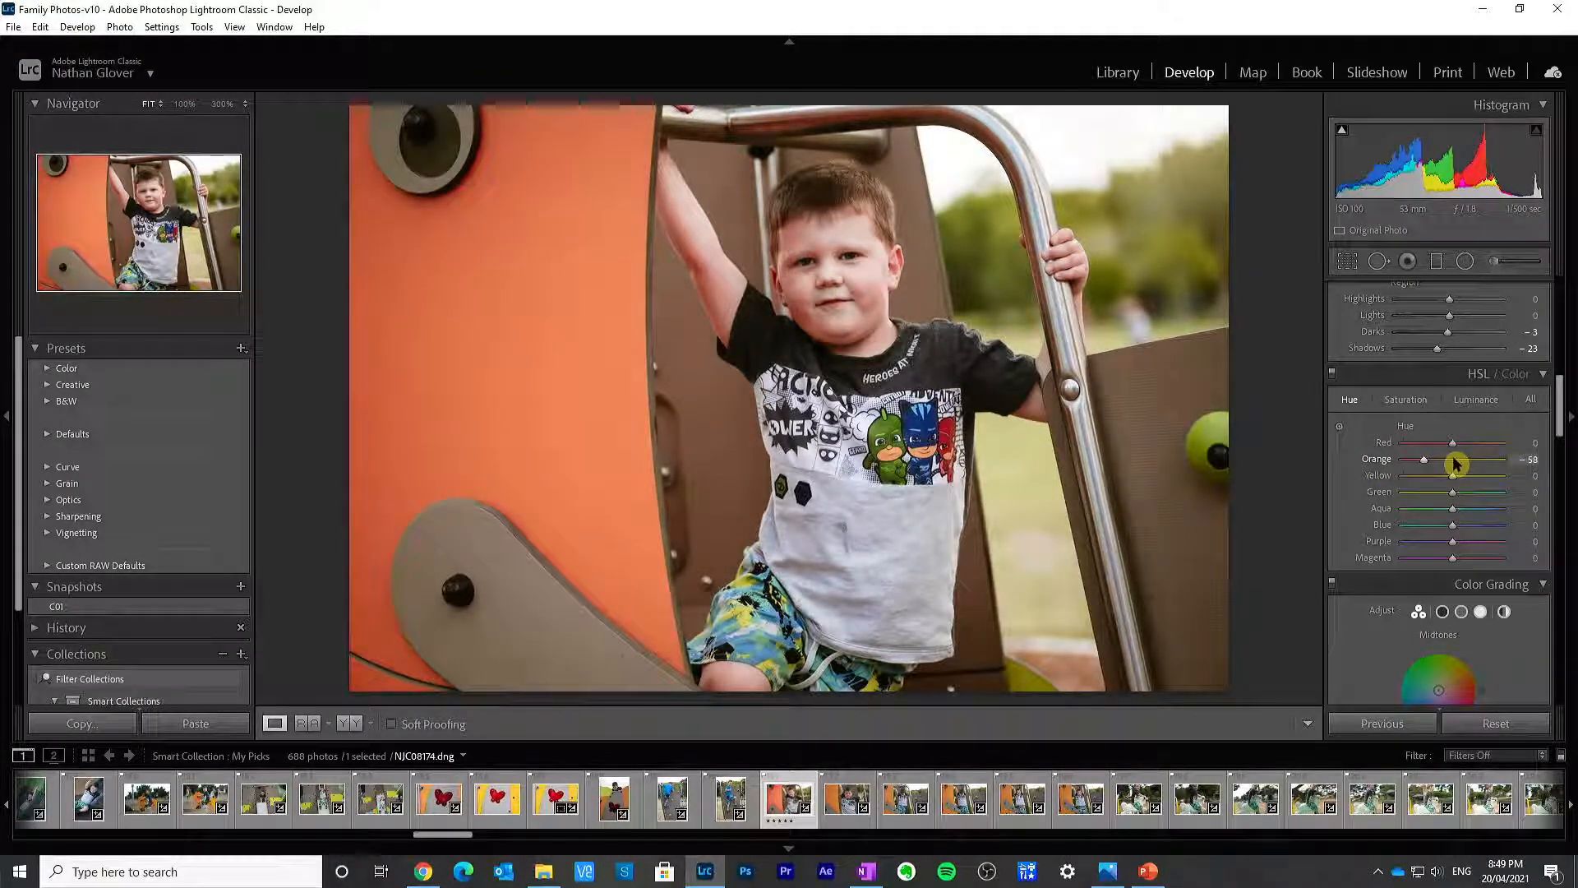
pyautogui.click(1454, 465)
pyautogui.click(1422, 466)
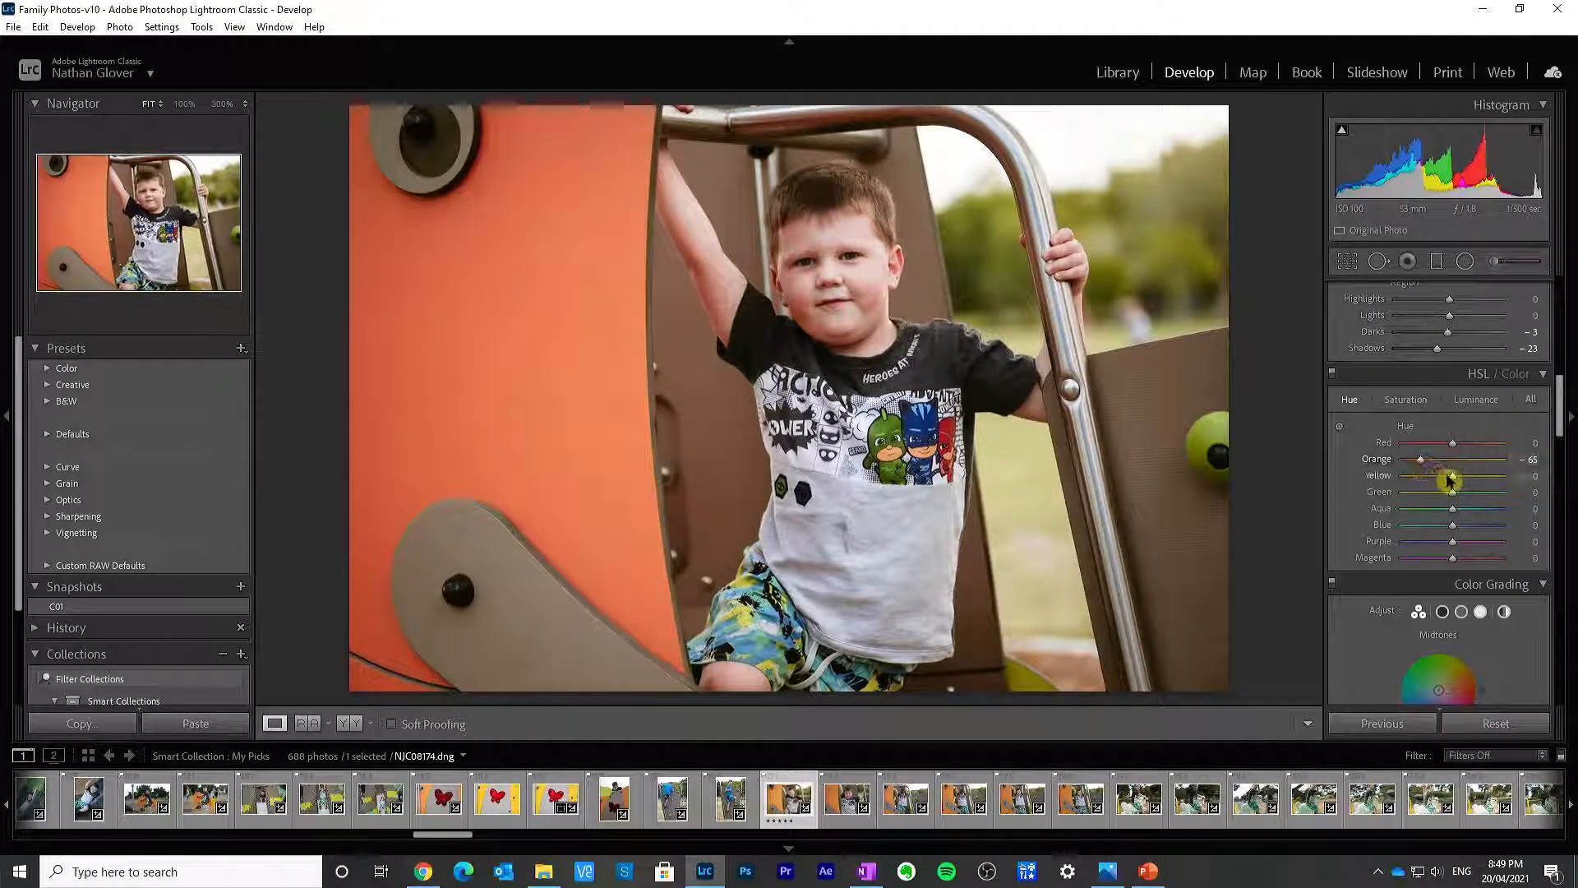
# Step: Try Yellow hue shifts in both directions, settle it at -33, and set the Green hue to +32
pyautogui.moveTo(1453, 479)
pyautogui.mouseDown()
pyautogui.moveTo(1434, 475)
pyautogui.moveTo(1489, 483)
pyautogui.moveTo(1392, 483)
pyautogui.moveTo(1479, 483)
pyautogui.moveTo(1396, 483)
pyautogui.moveTo(1477, 485)
pyautogui.moveTo(1431, 486)
pyautogui.mouseUp()
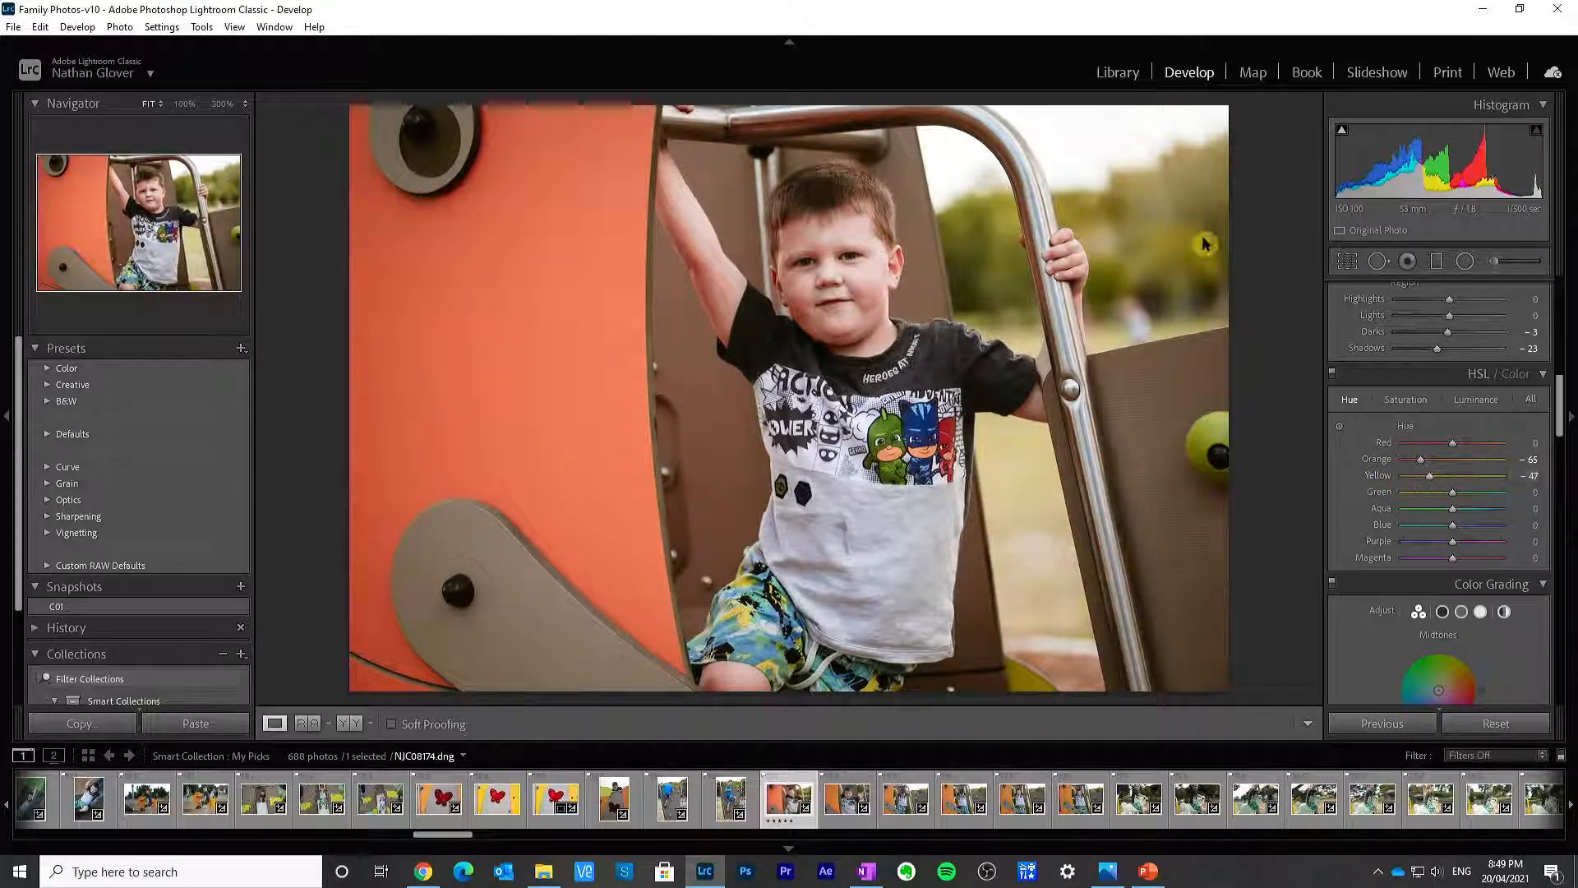
pyautogui.moveTo(1431, 479); pyautogui.dragTo(1475, 478)
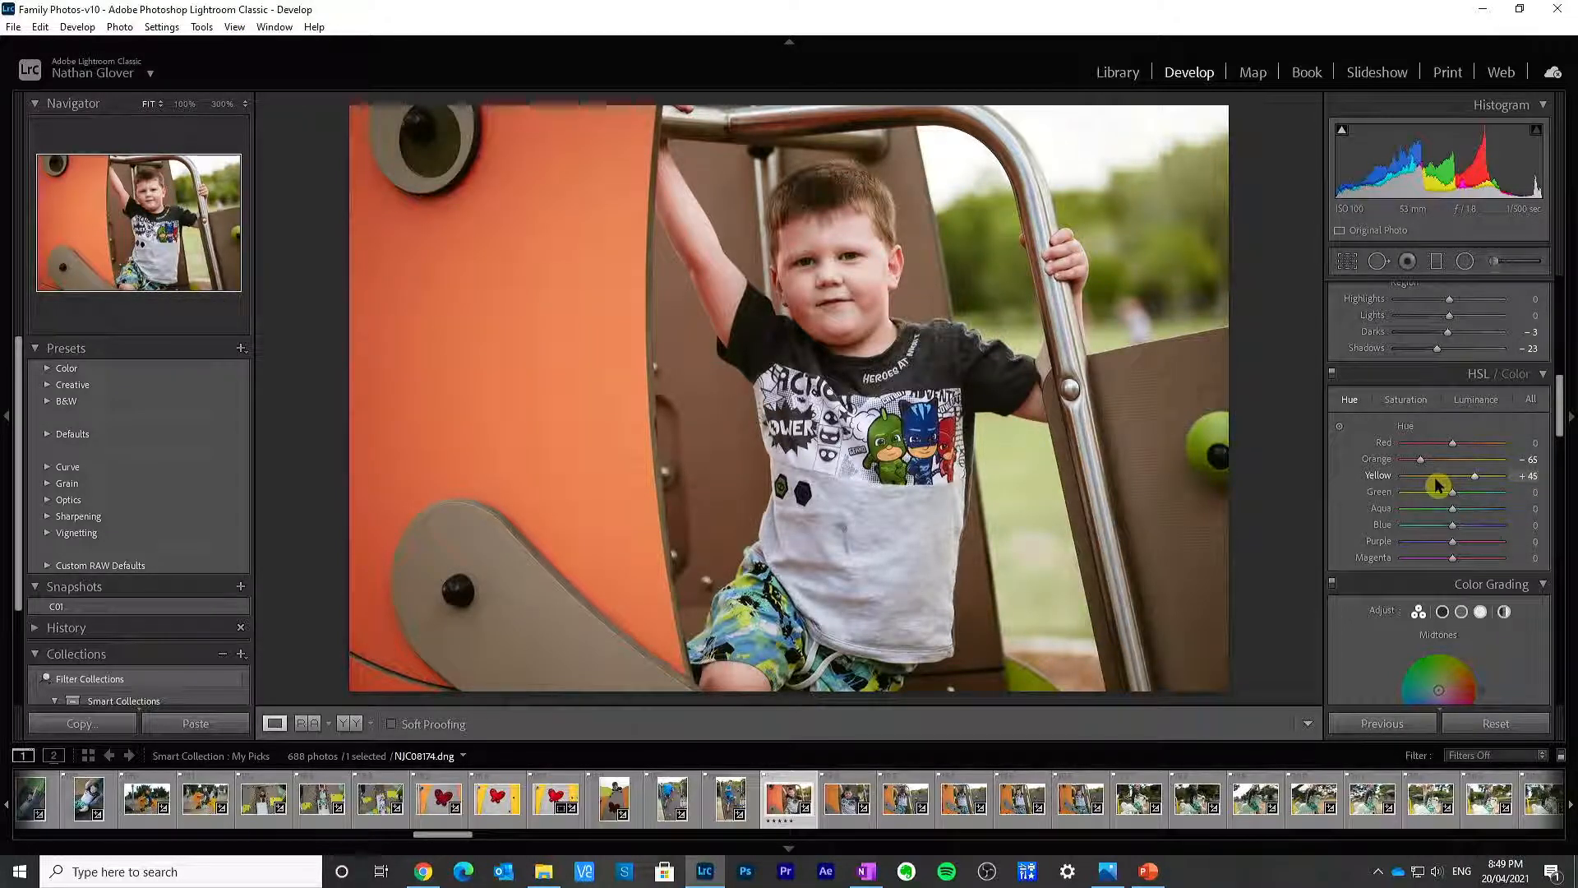
pyautogui.click(1438, 483)
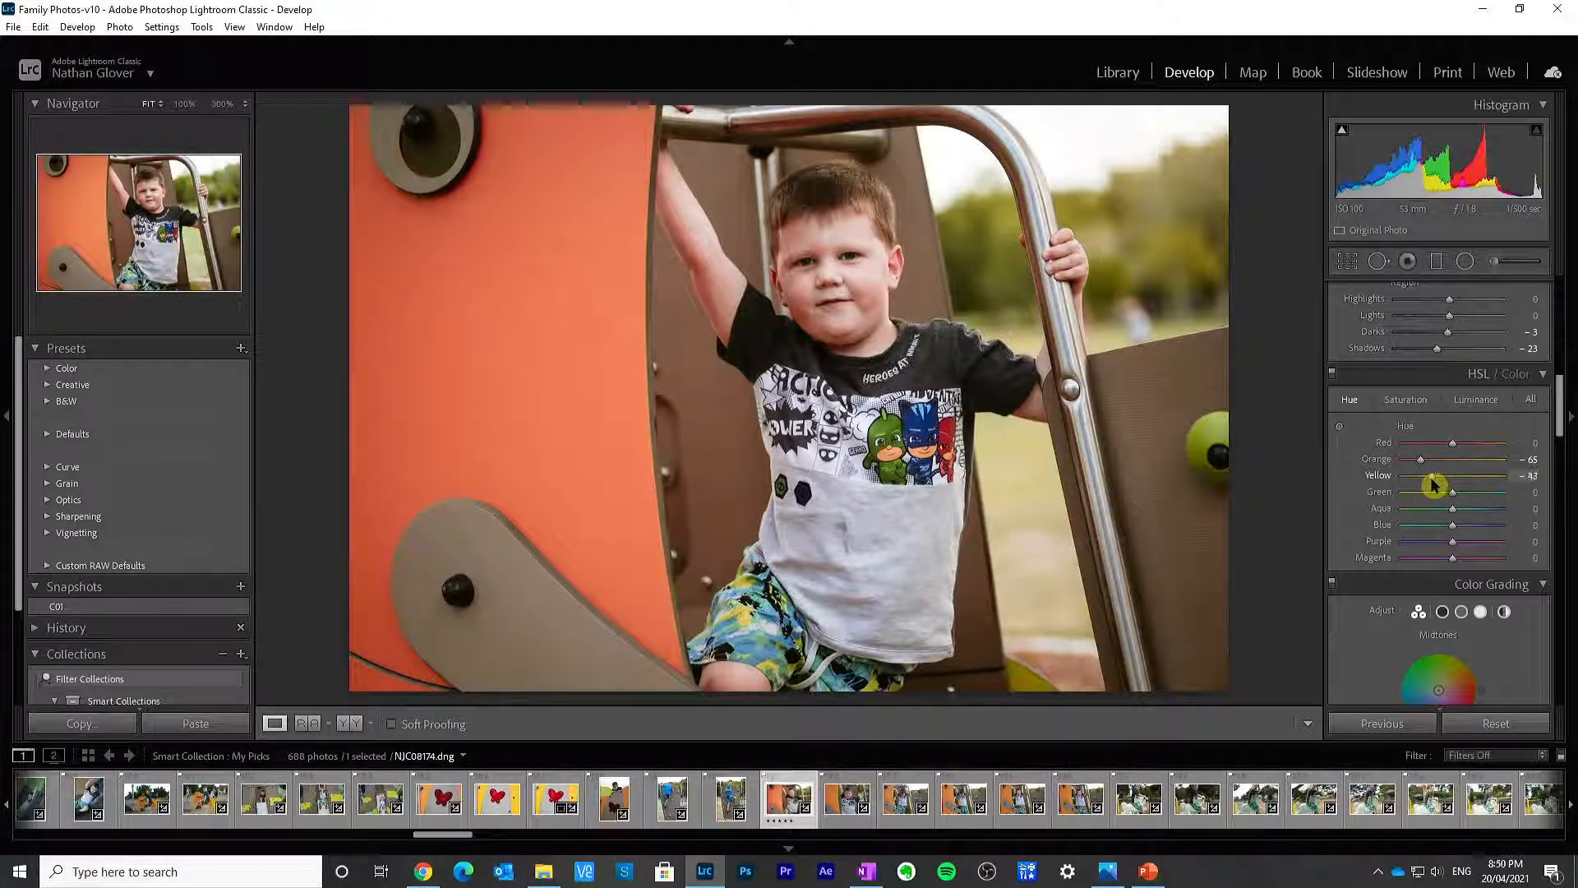
pyautogui.doubleClick(1382, 478)
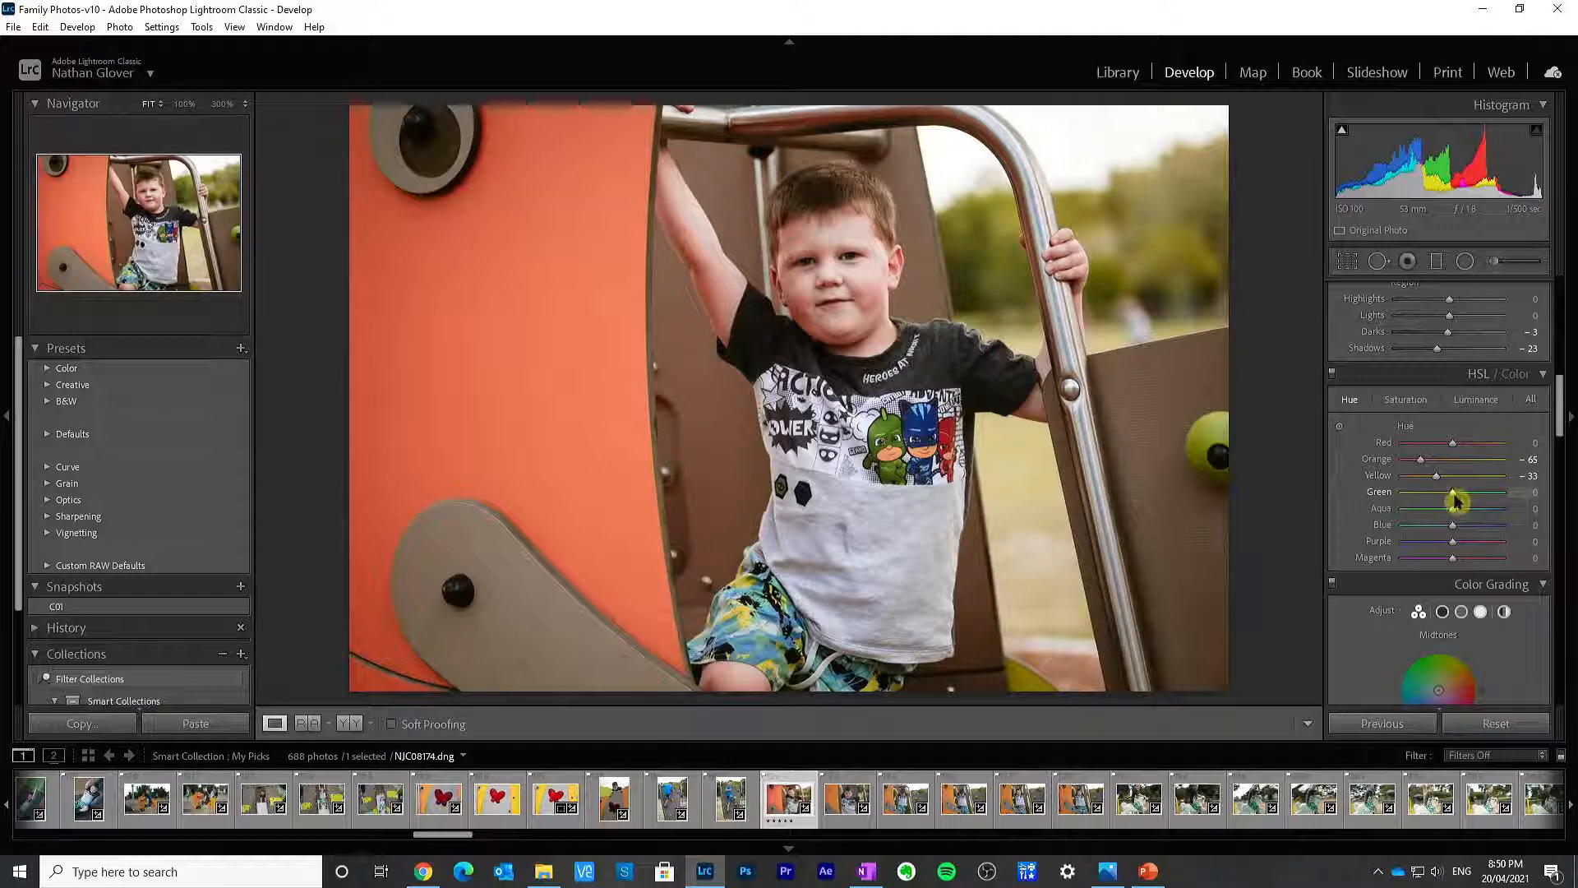
pyautogui.moveTo(1455, 499); pyautogui.dragTo(1472, 499)
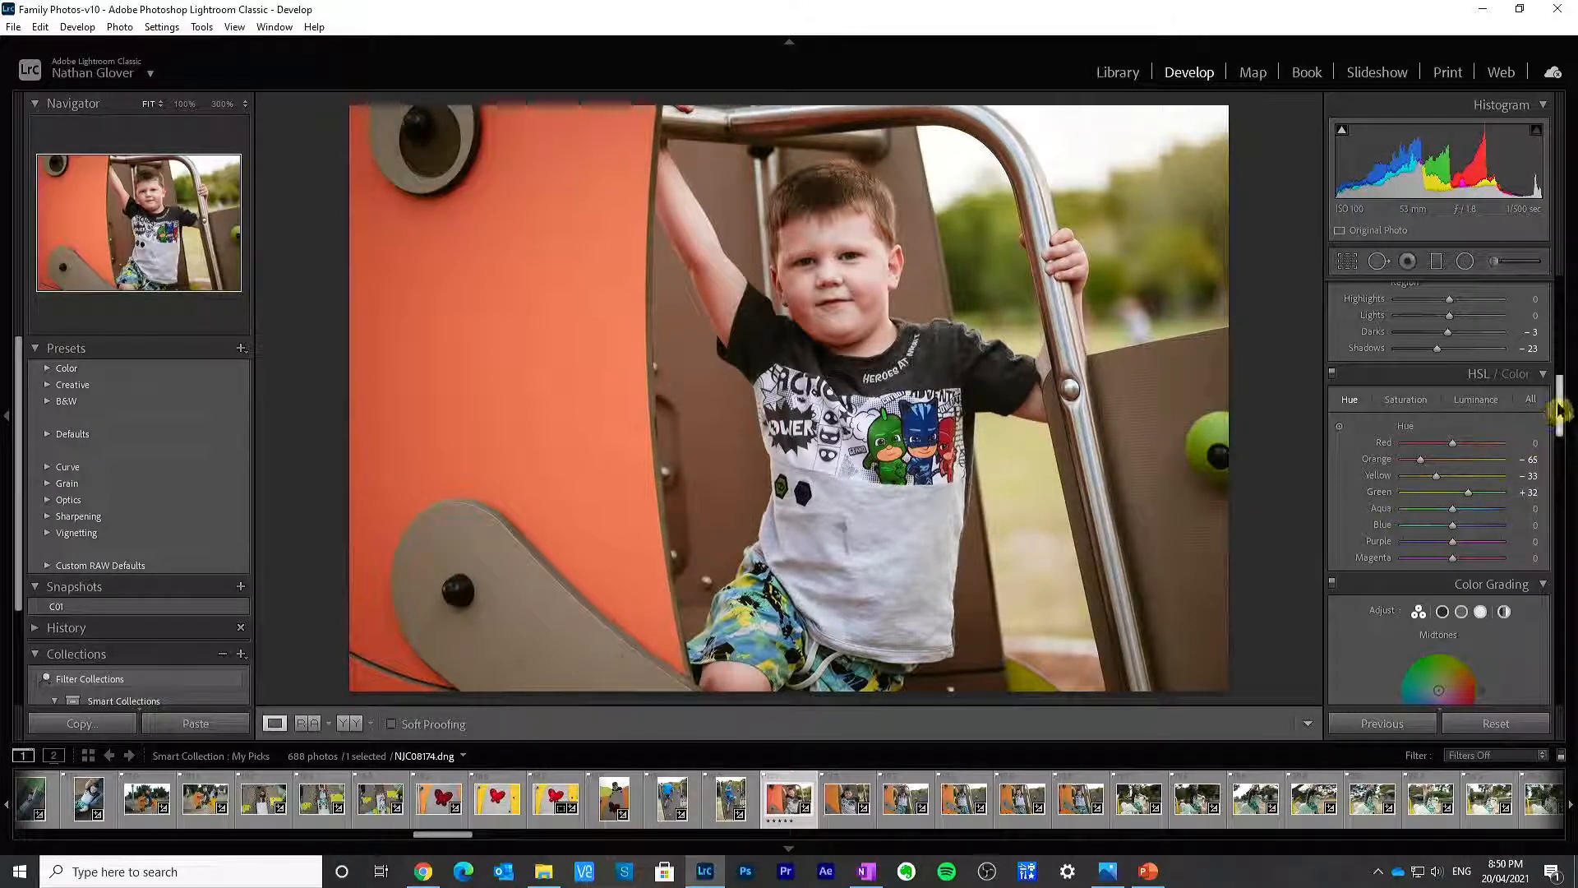
# Step: Set the photo's Exposure to +0.60
pyautogui.scroll(6, 1545, 419)
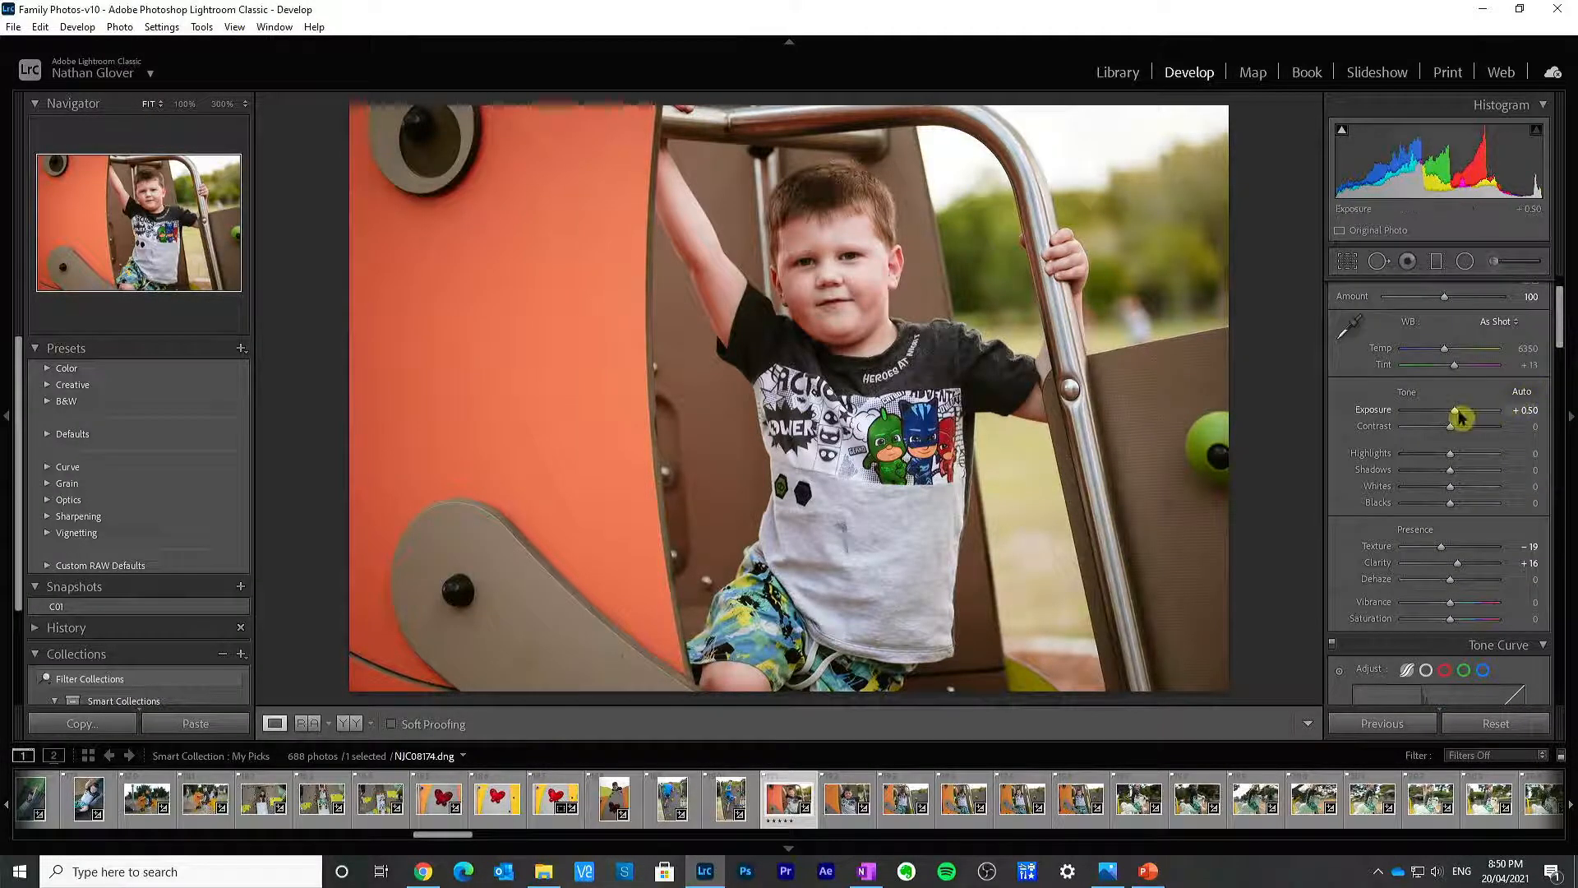
pyautogui.click(1527, 410)
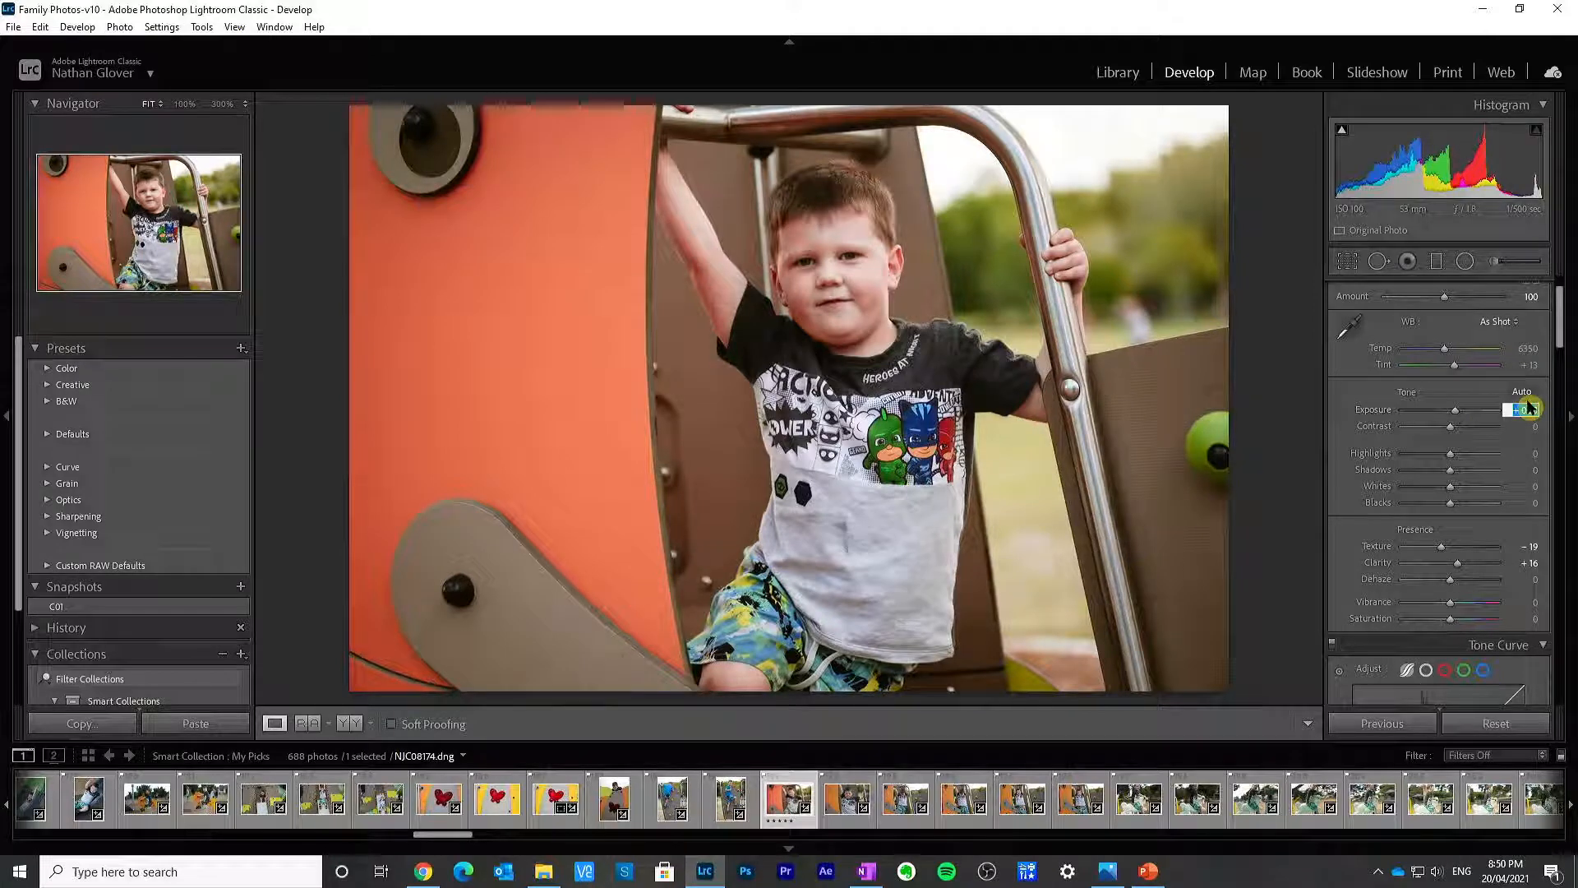
pyautogui.write('0.6')
pyautogui.press('Return')
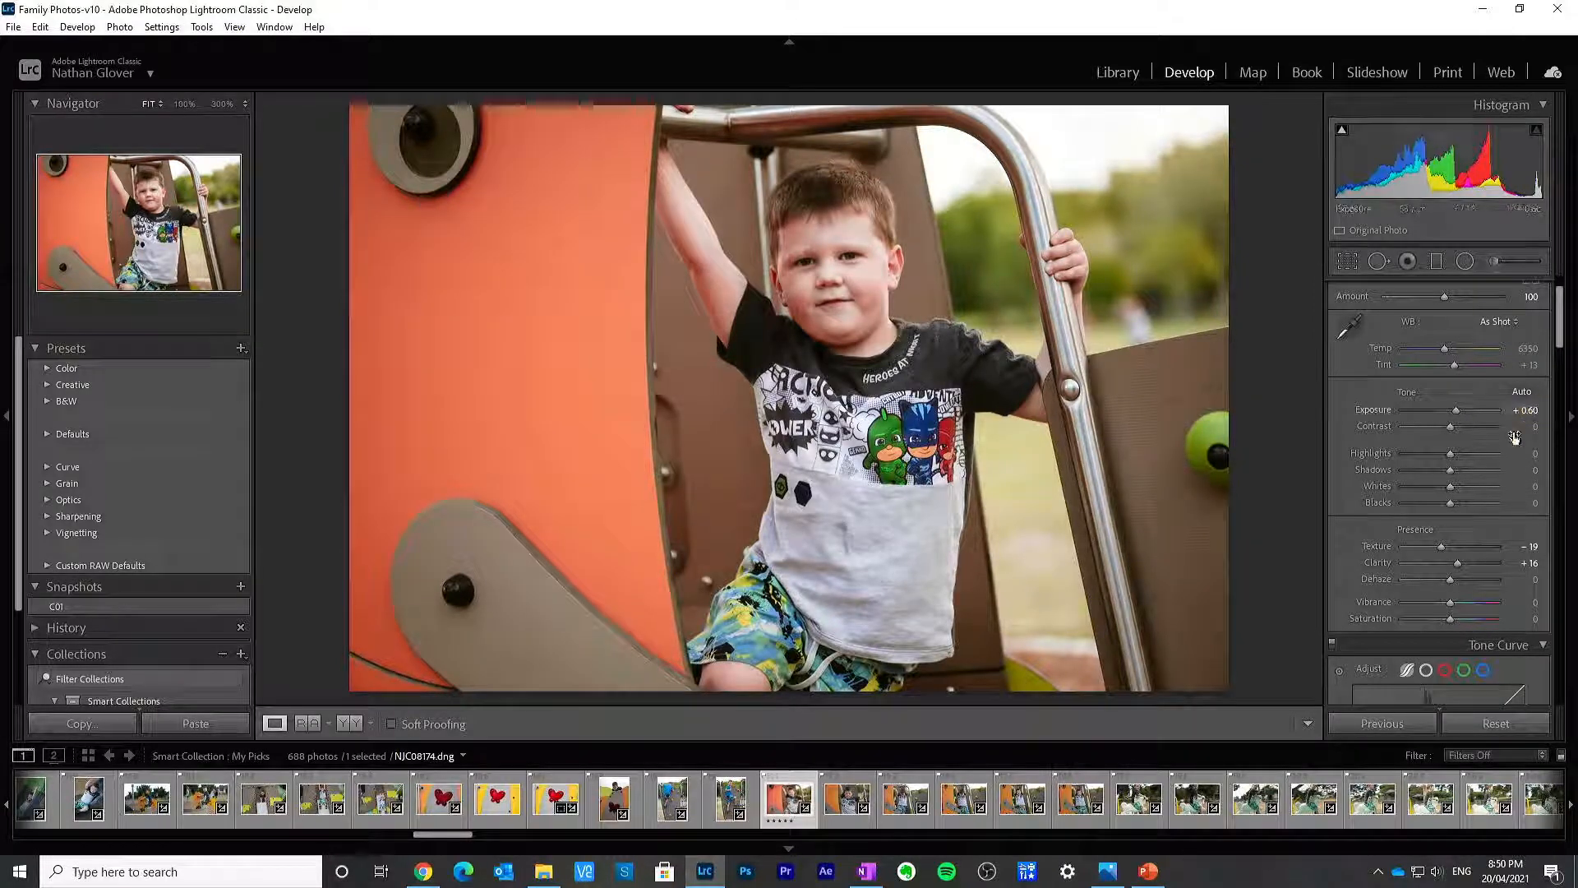
# Step: Set the photo's Highlights to −25 and check its framing with the Crop tool
pyautogui.moveTo(1449, 453); pyautogui.dragTo(1441, 459)
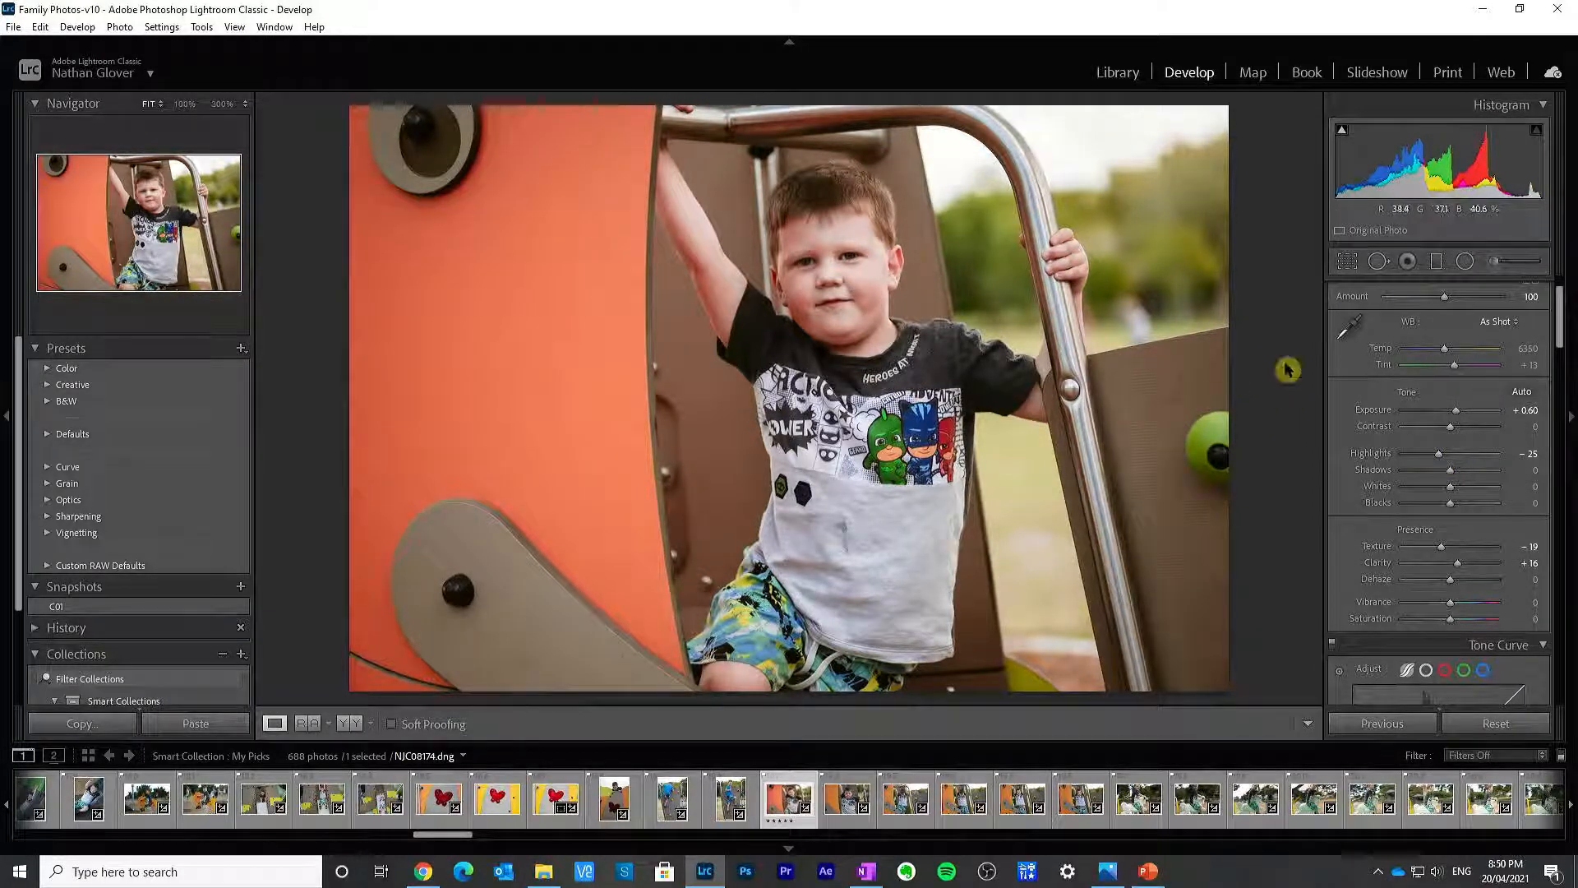
pyautogui.click(1347, 261)
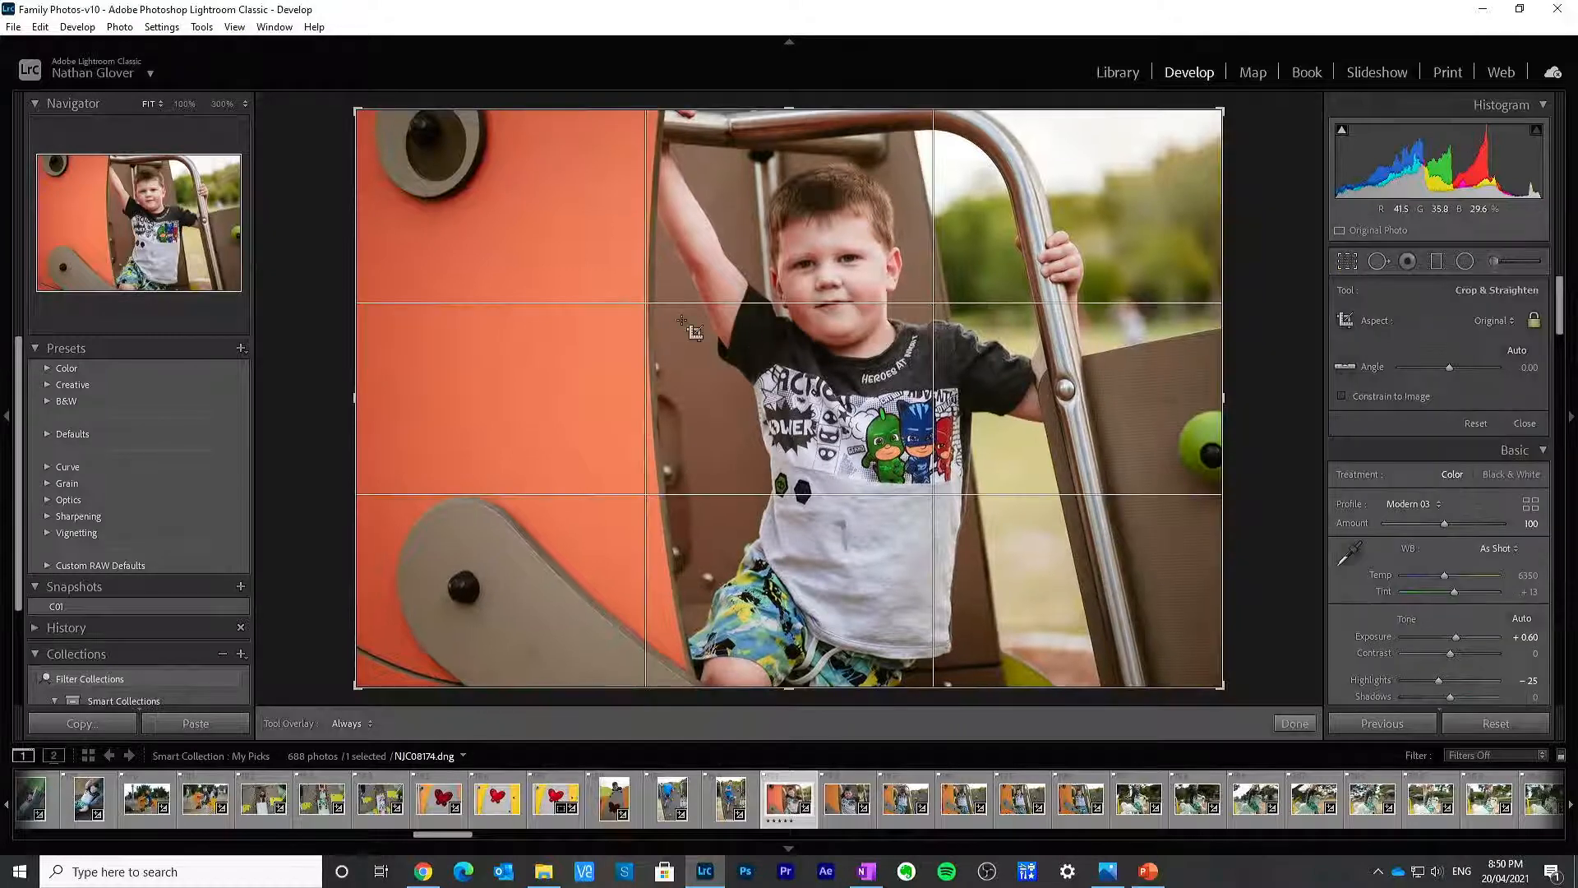
pyautogui.moveTo(358, 345); pyautogui.dragTo(399, 370)
pyautogui.click(1295, 723)
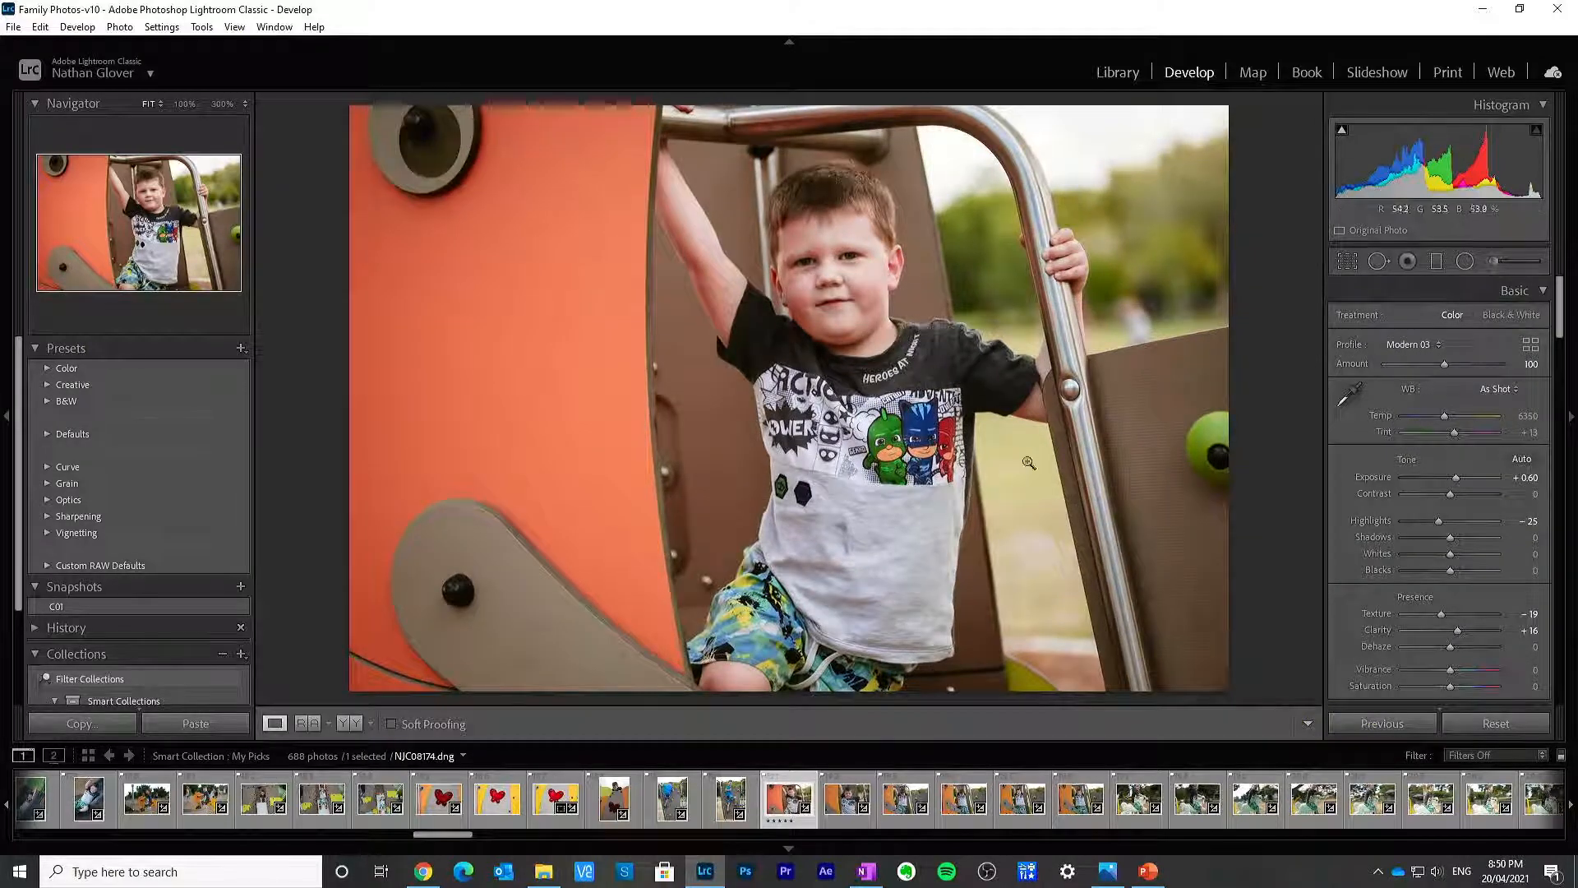
# Step: Compare the photo before and after editing, save its current state as snapshot C02, and return to the single-photo view
pyautogui.click(345, 722)
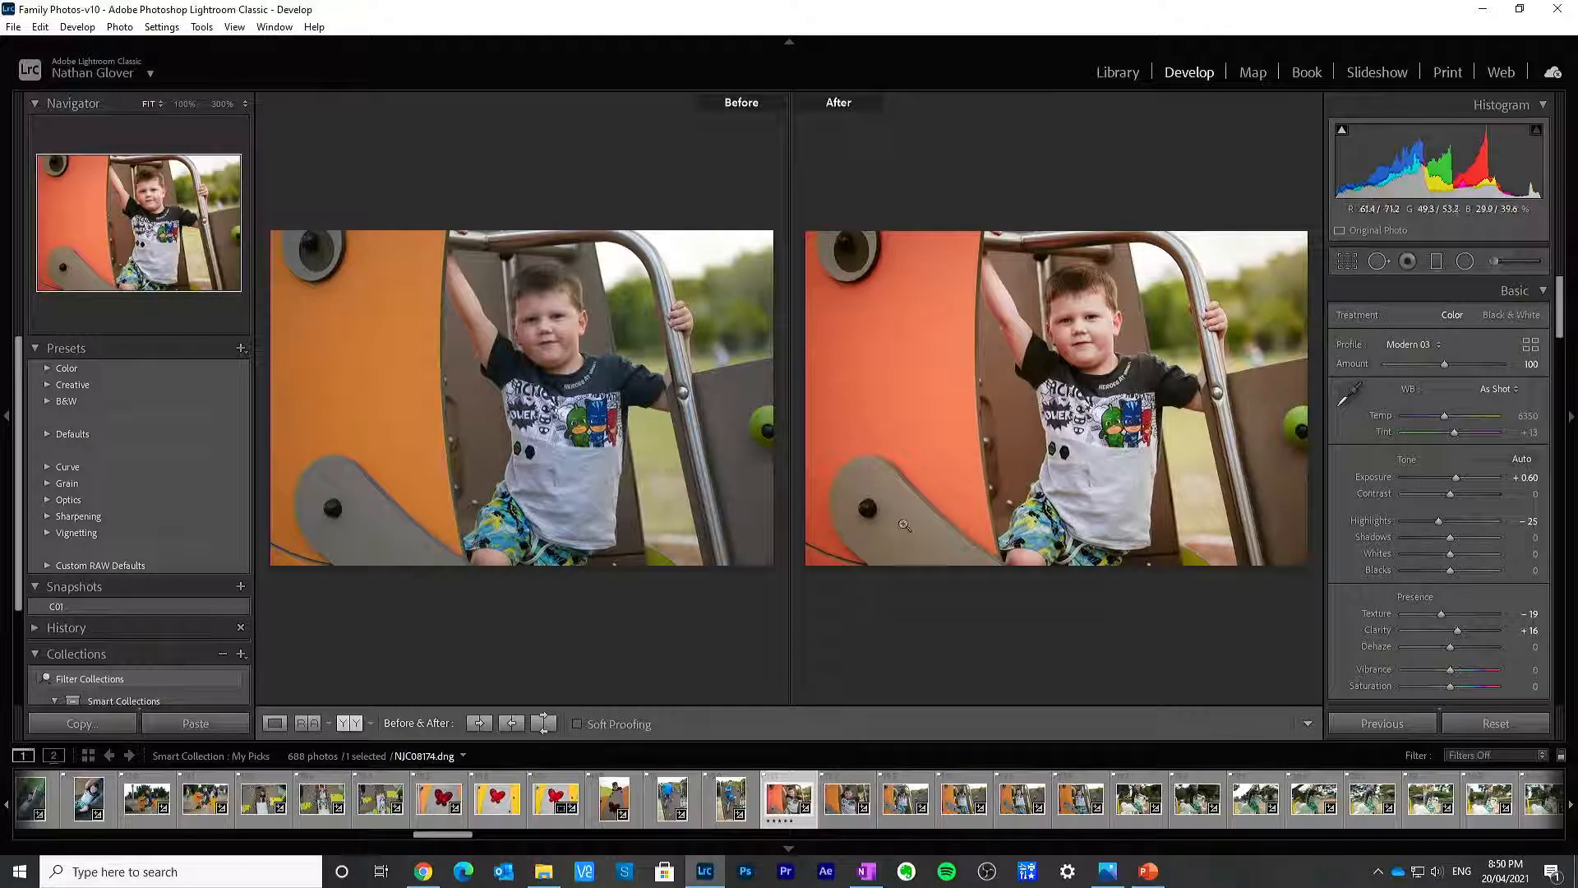
pyautogui.click(241, 586)
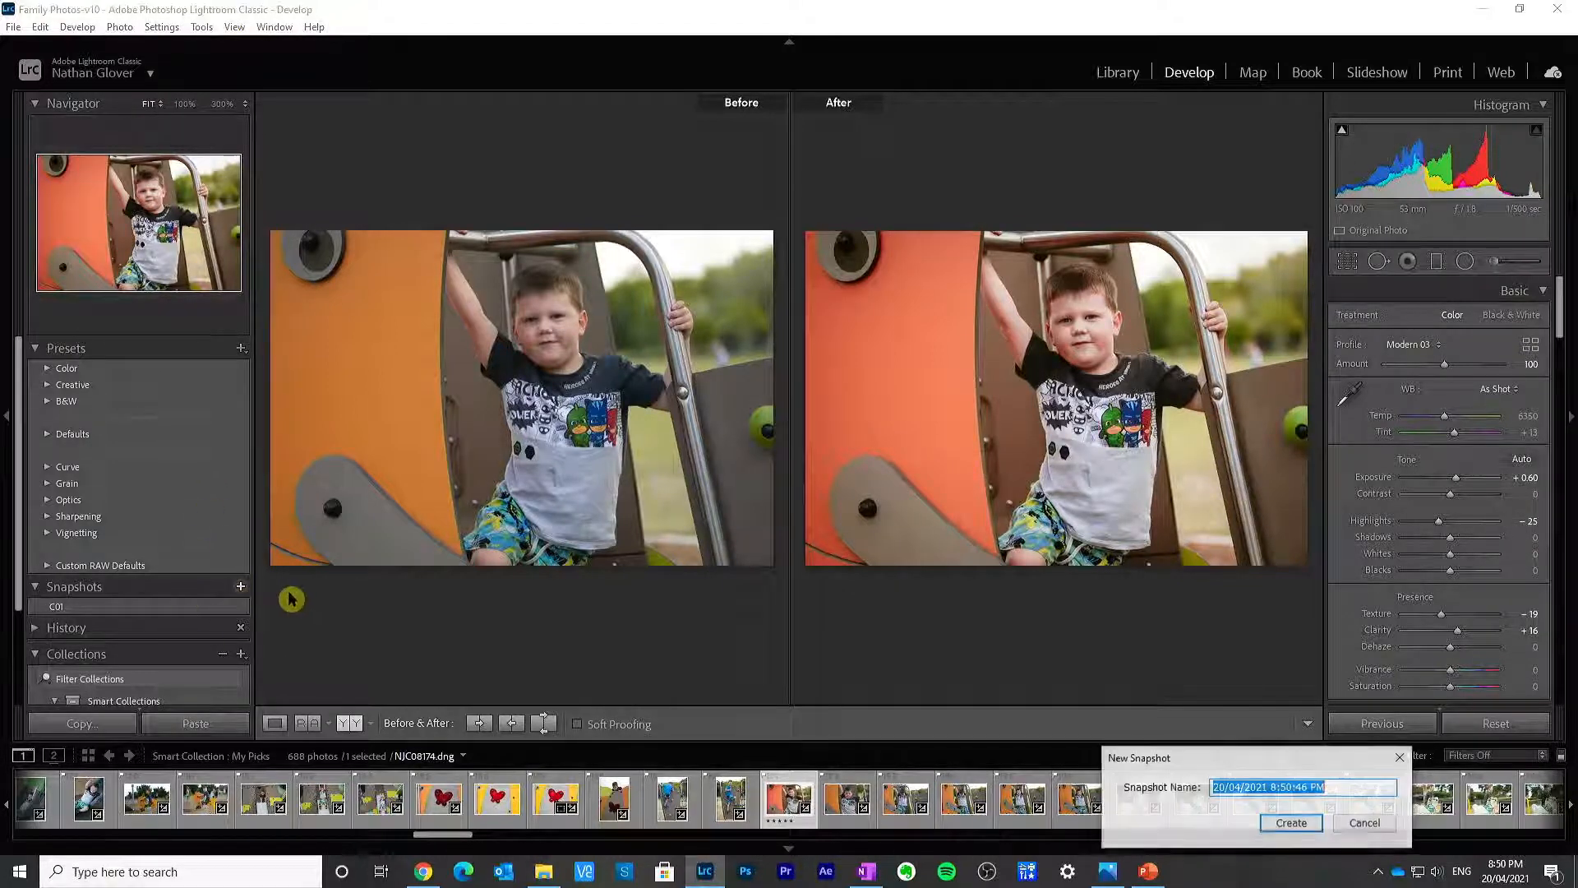
pyautogui.write('C02')
pyautogui.press('Return')
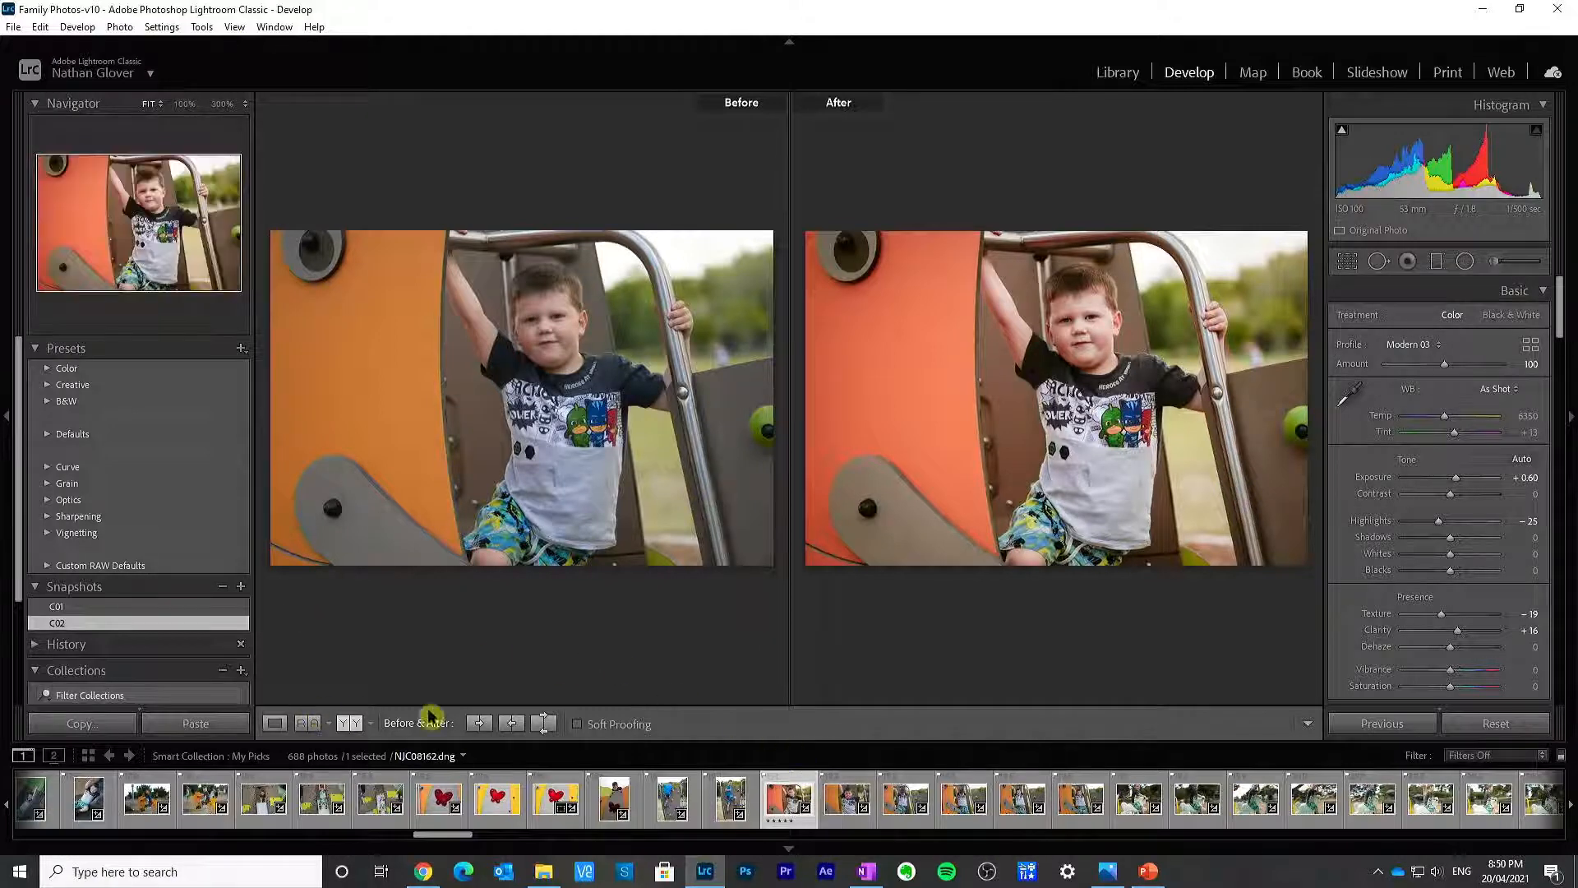
pyautogui.click(275, 723)
# Step: Synchronize the develop settings from NJC08174.dng to NJC08176.dng, leaving out local adjustments and crop
pyautogui.click(1127, 75)
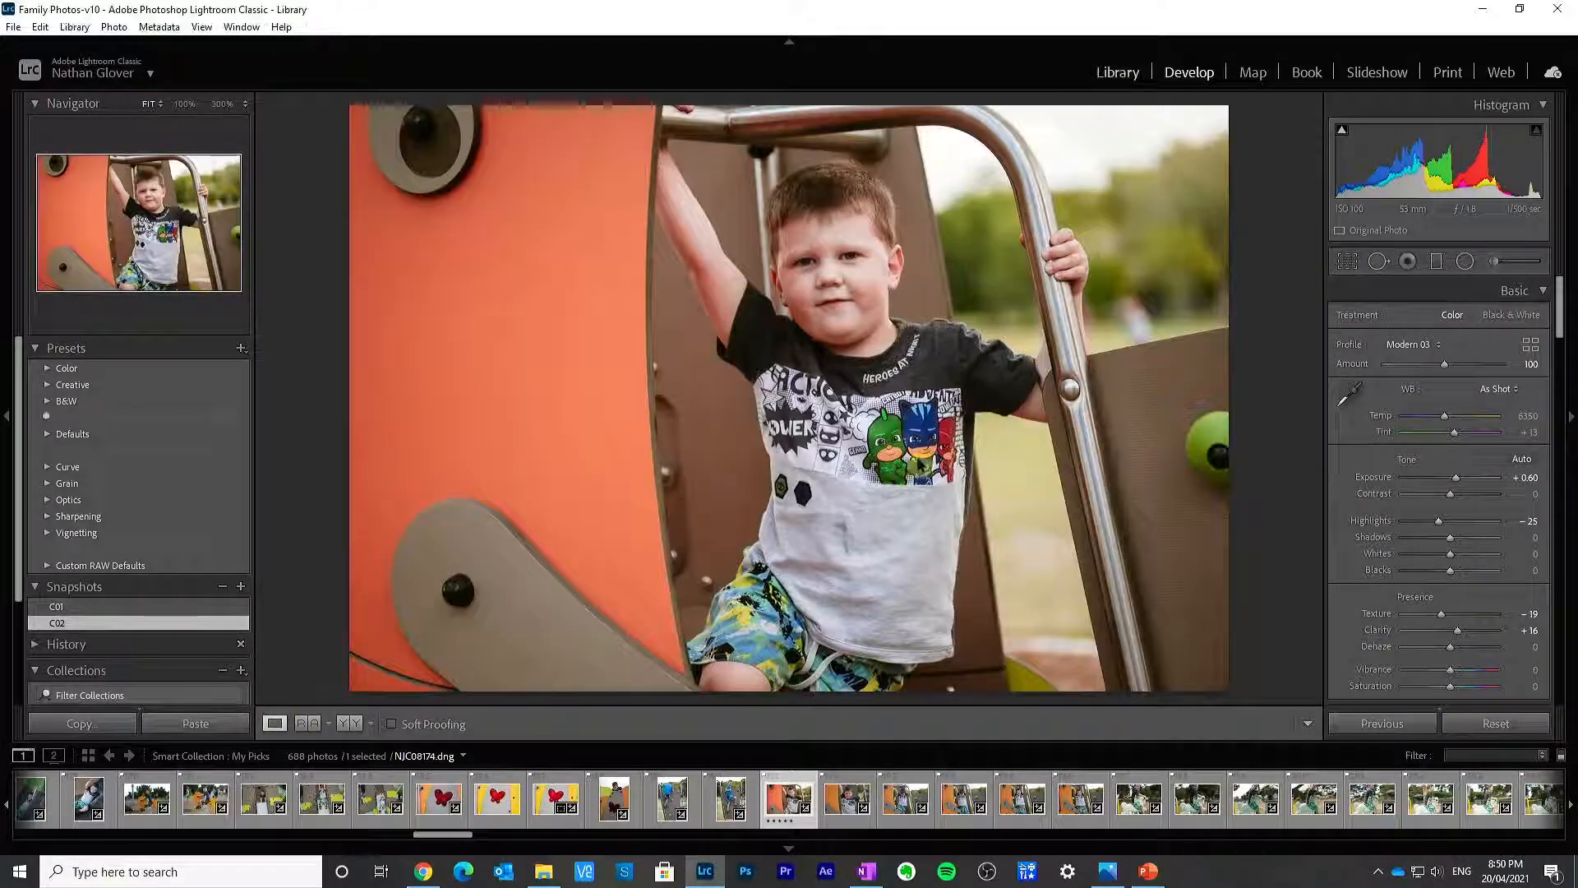
pyautogui.click(834, 809)
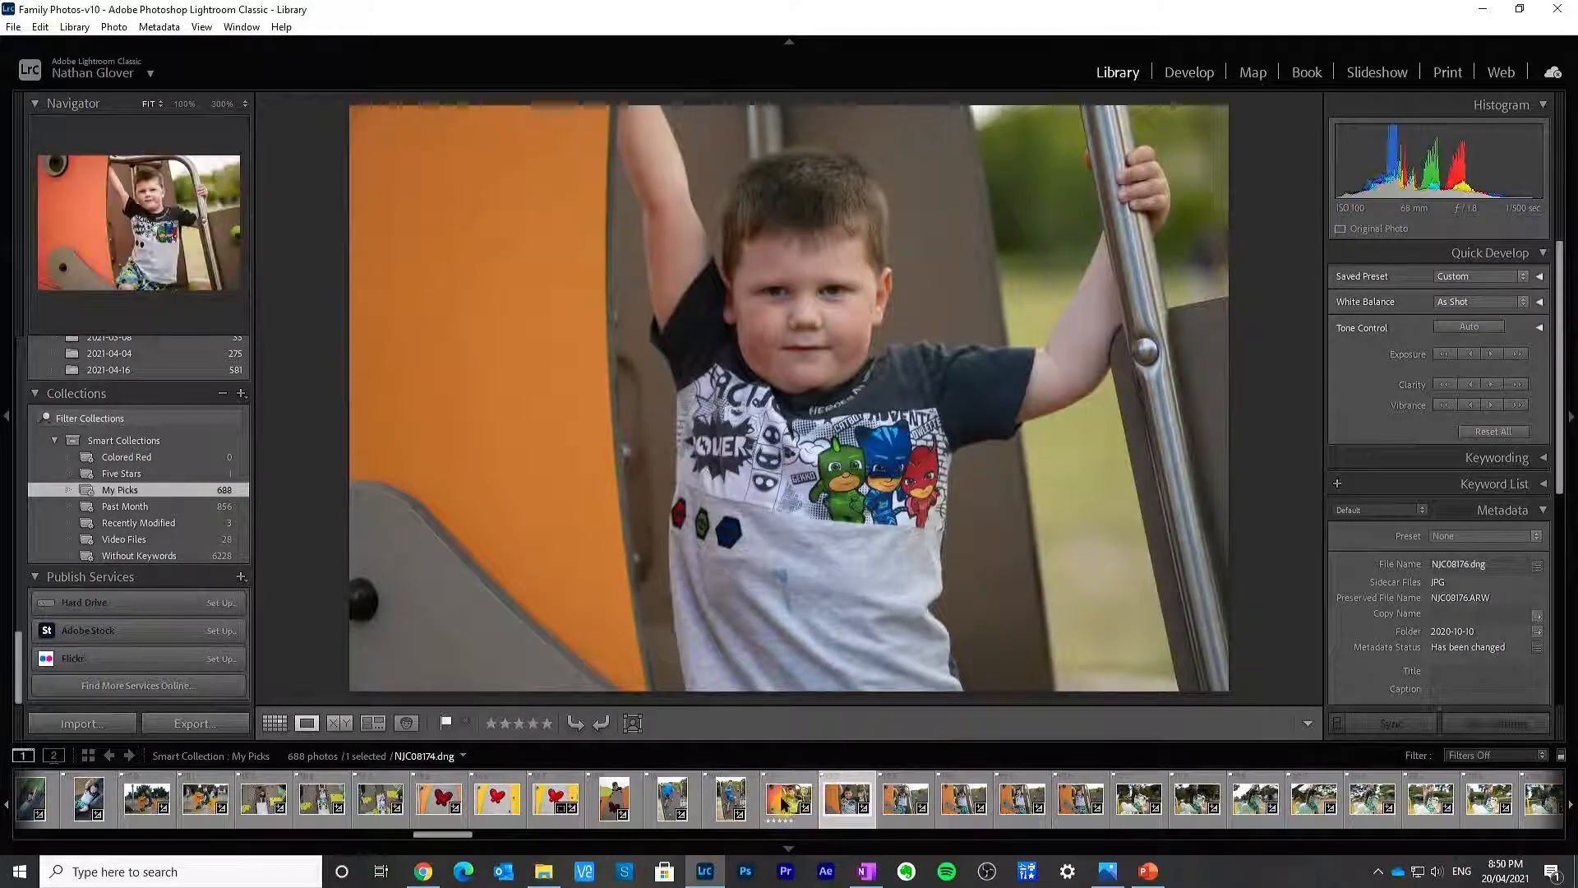
pyautogui.click(787, 811)
pyautogui.keyDown('ctrl'); pyautogui.click(840, 801); pyautogui.keyUp('ctrl')
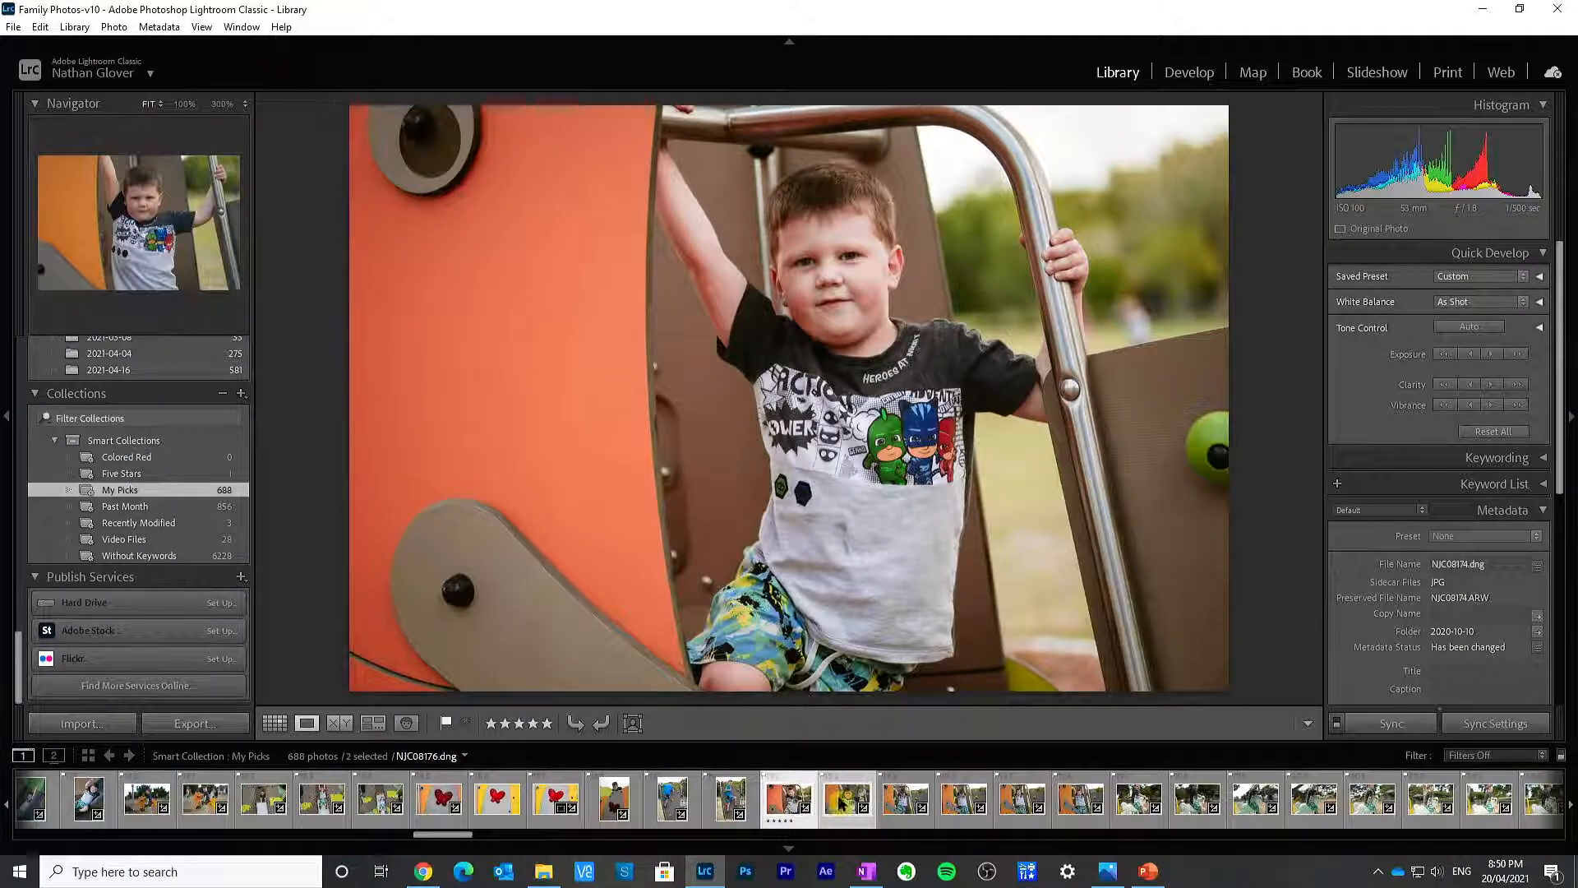
pyautogui.click(1189, 70)
pyautogui.click(1415, 722)
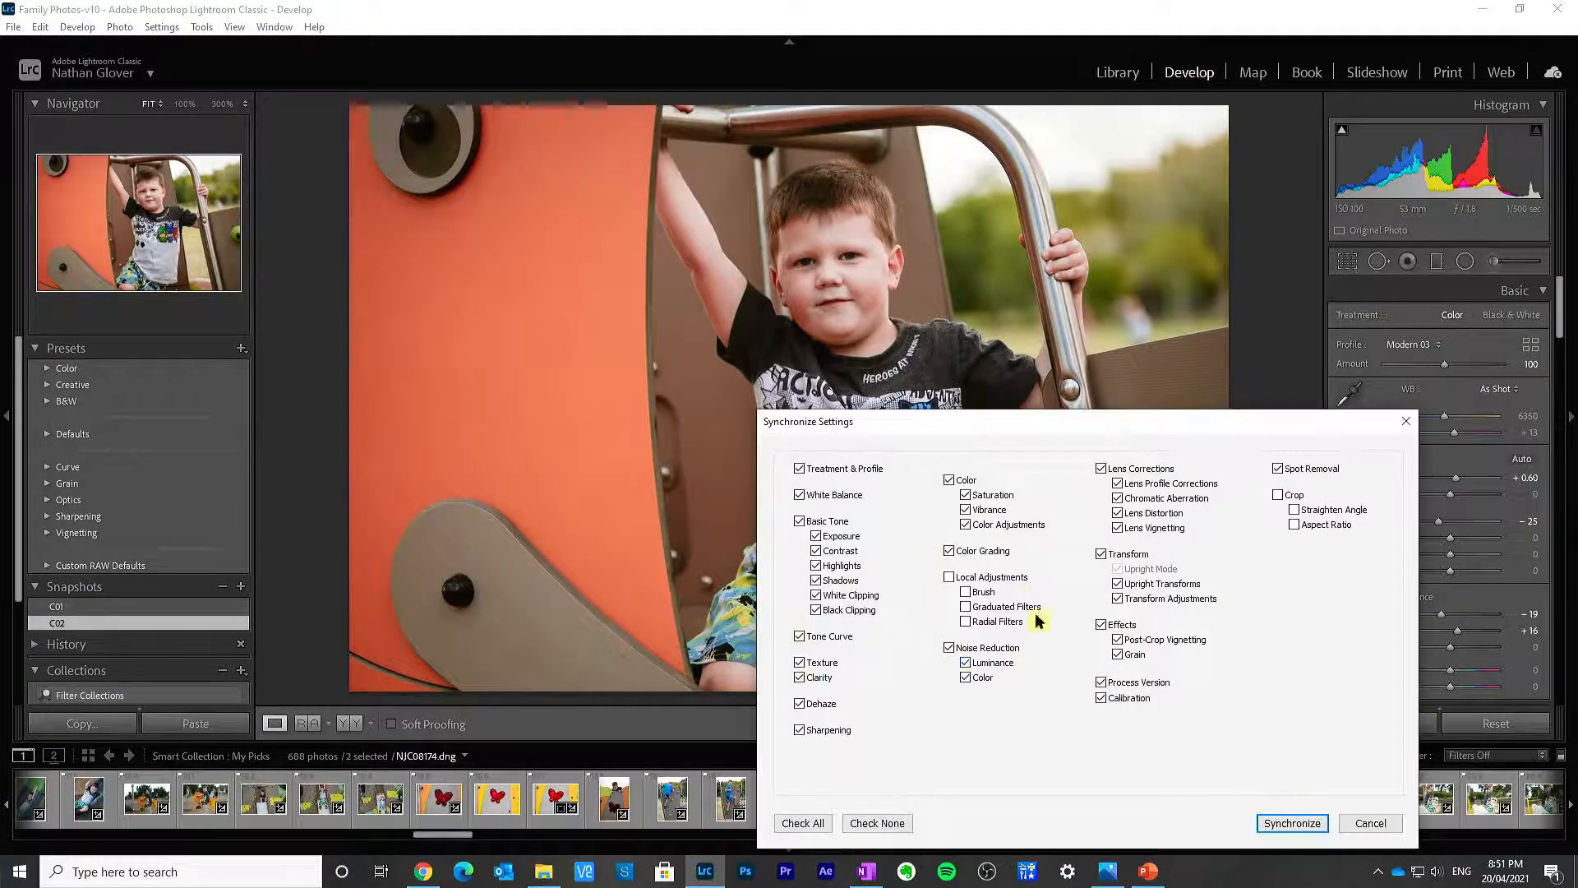
pyautogui.click(1288, 822)
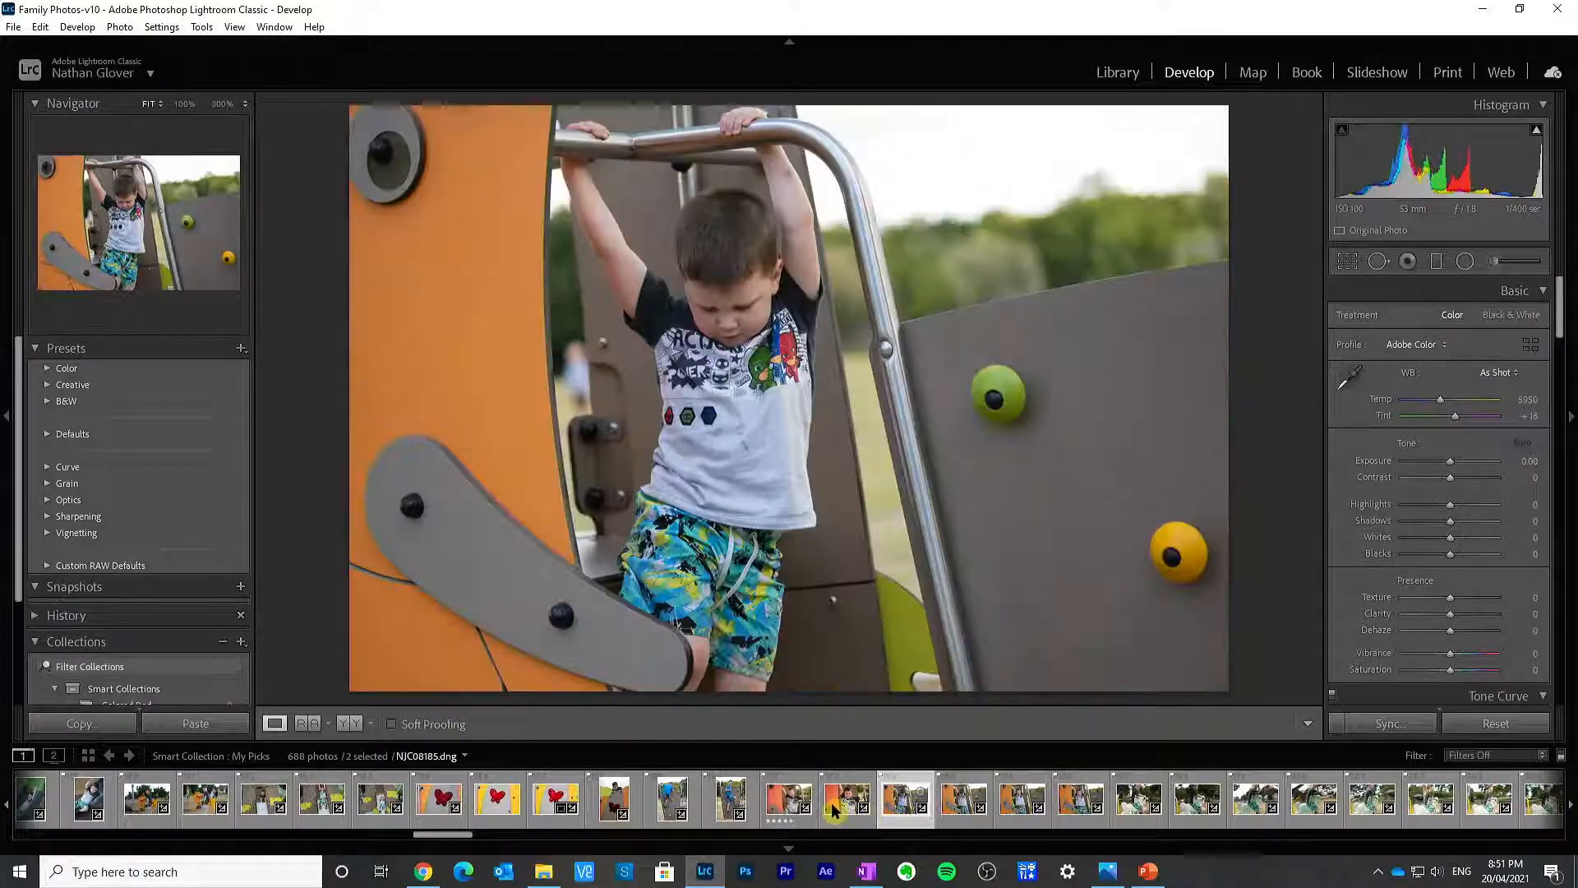
# Step: Set the Exposure of NJC08176.dng to +0.70
pyautogui.click(856, 807)
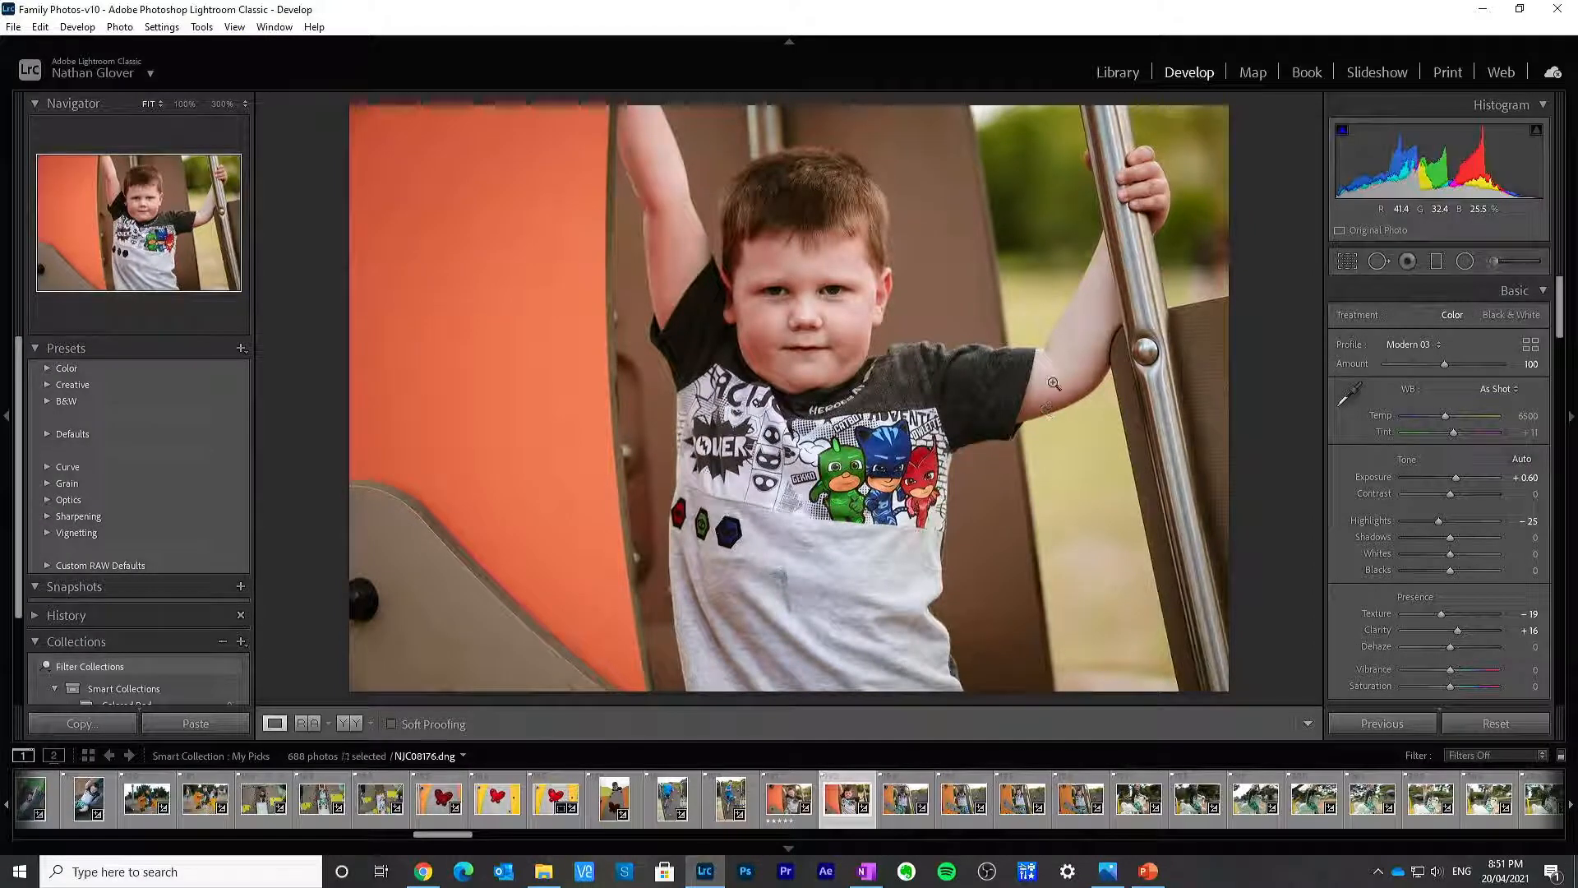
pyautogui.click(1525, 478)
pyautogui.write('0.7')
pyautogui.press('Return')
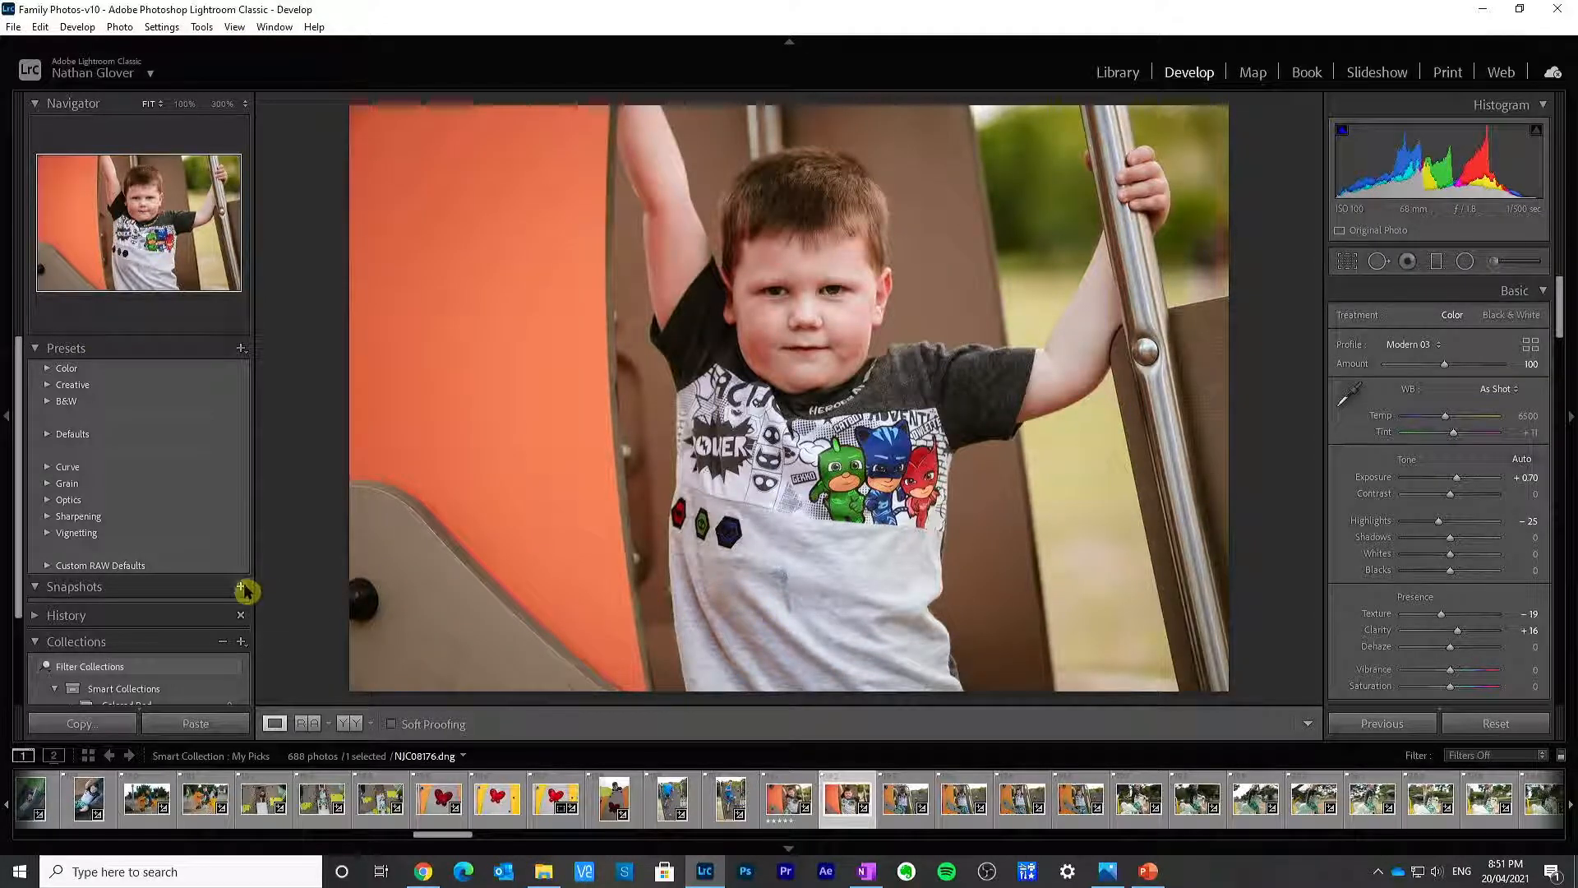
# Step: Paint an Adjustment Brush mask over the iris on the left side of the boy's face, with the selected mask overlay shown
pyautogui.click(790, 280)
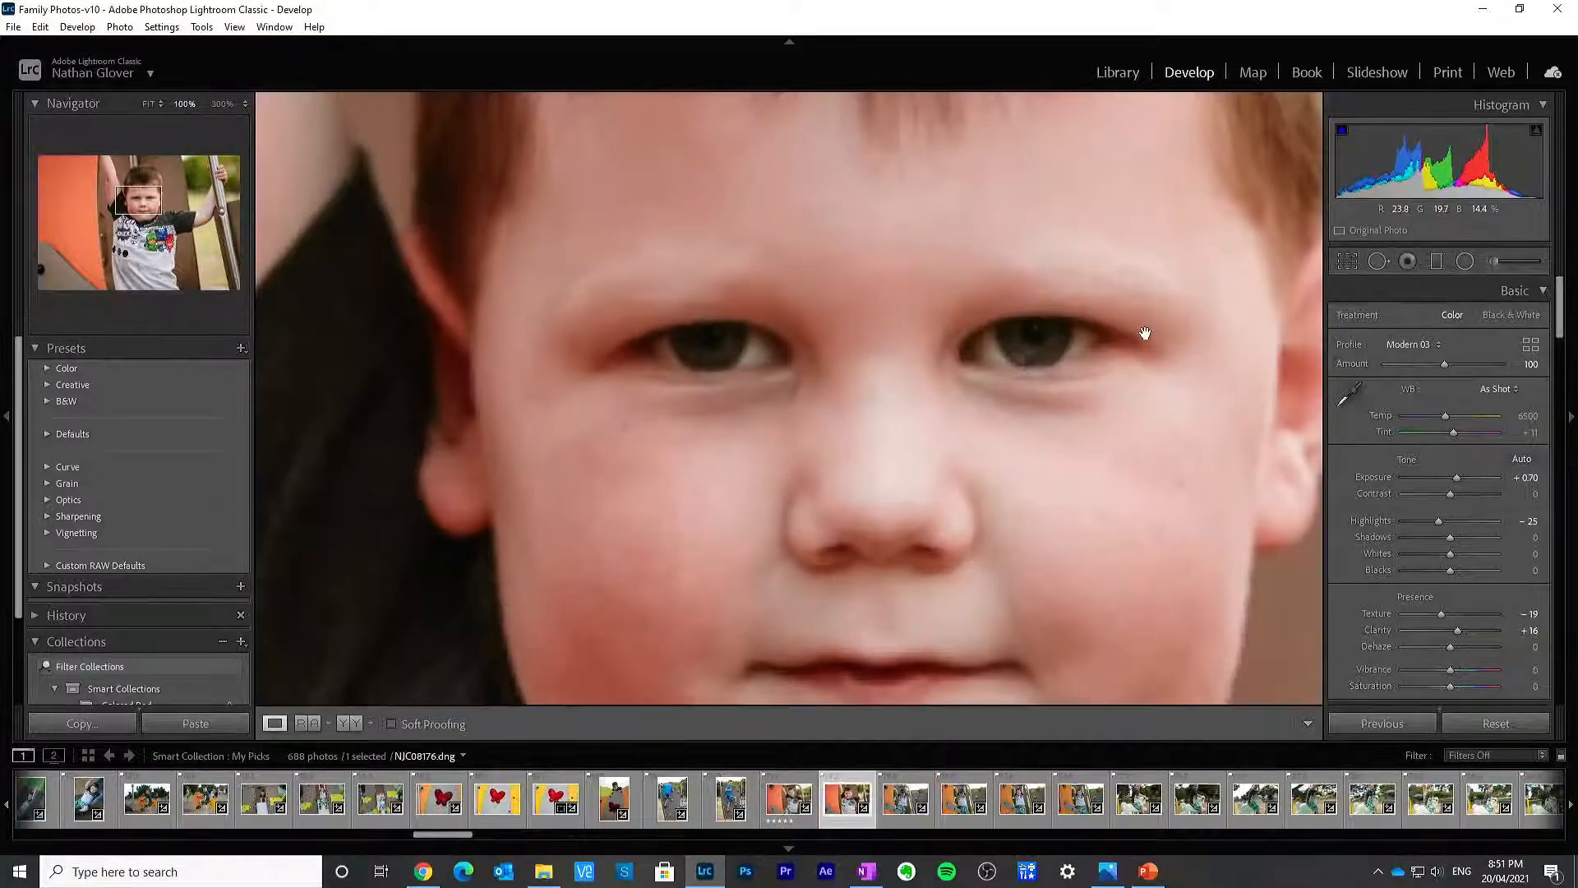
pyautogui.click(1520, 268)
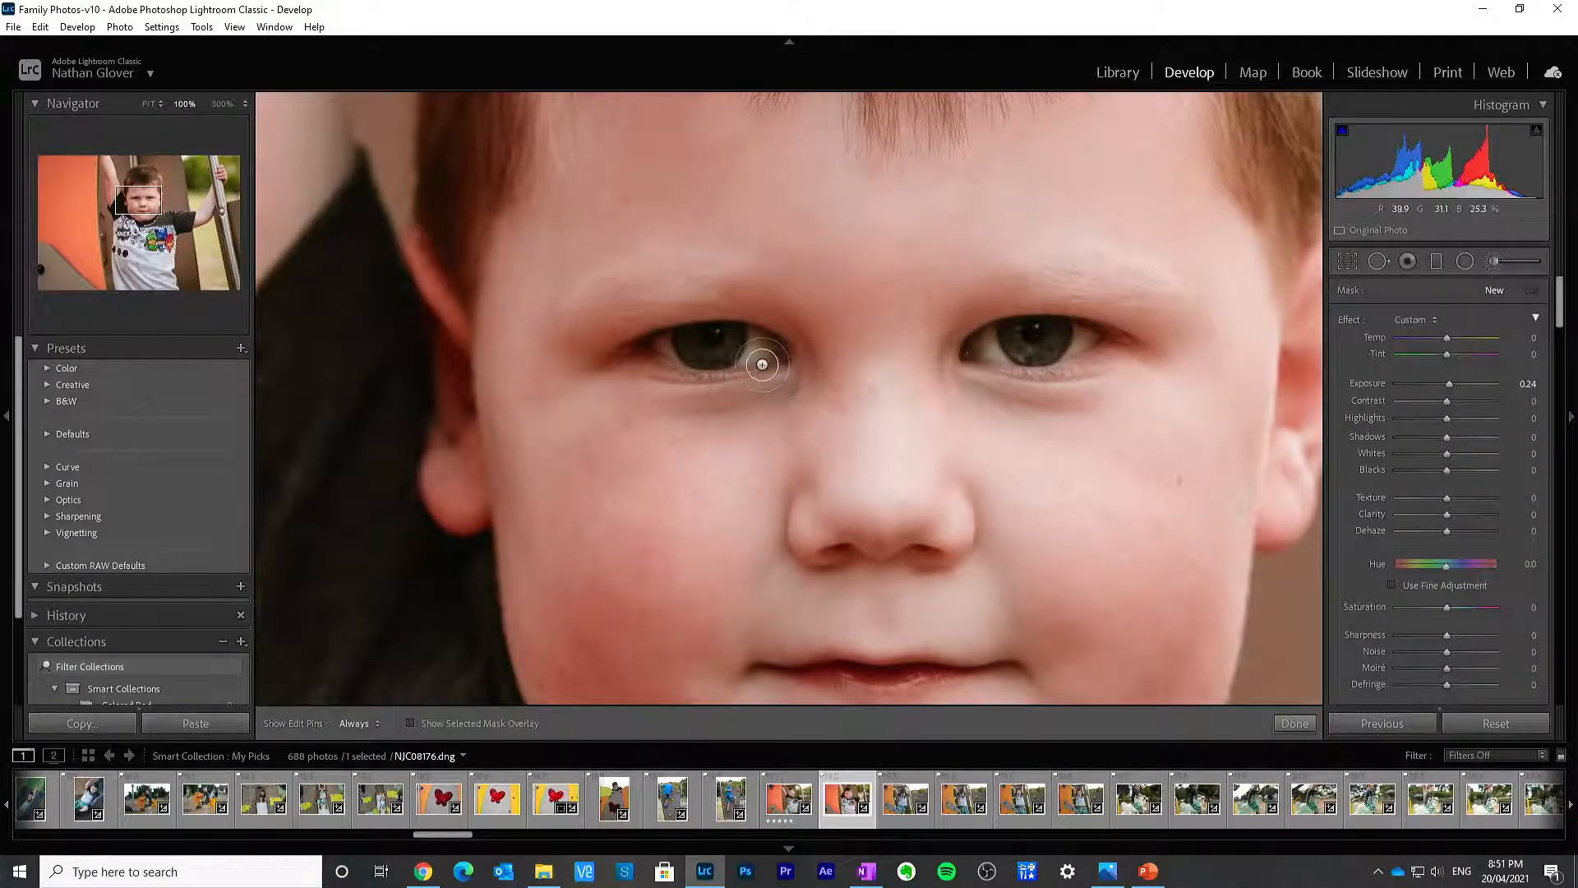
pyautogui.scroll(-3, 711, 351)
pyautogui.press('h')
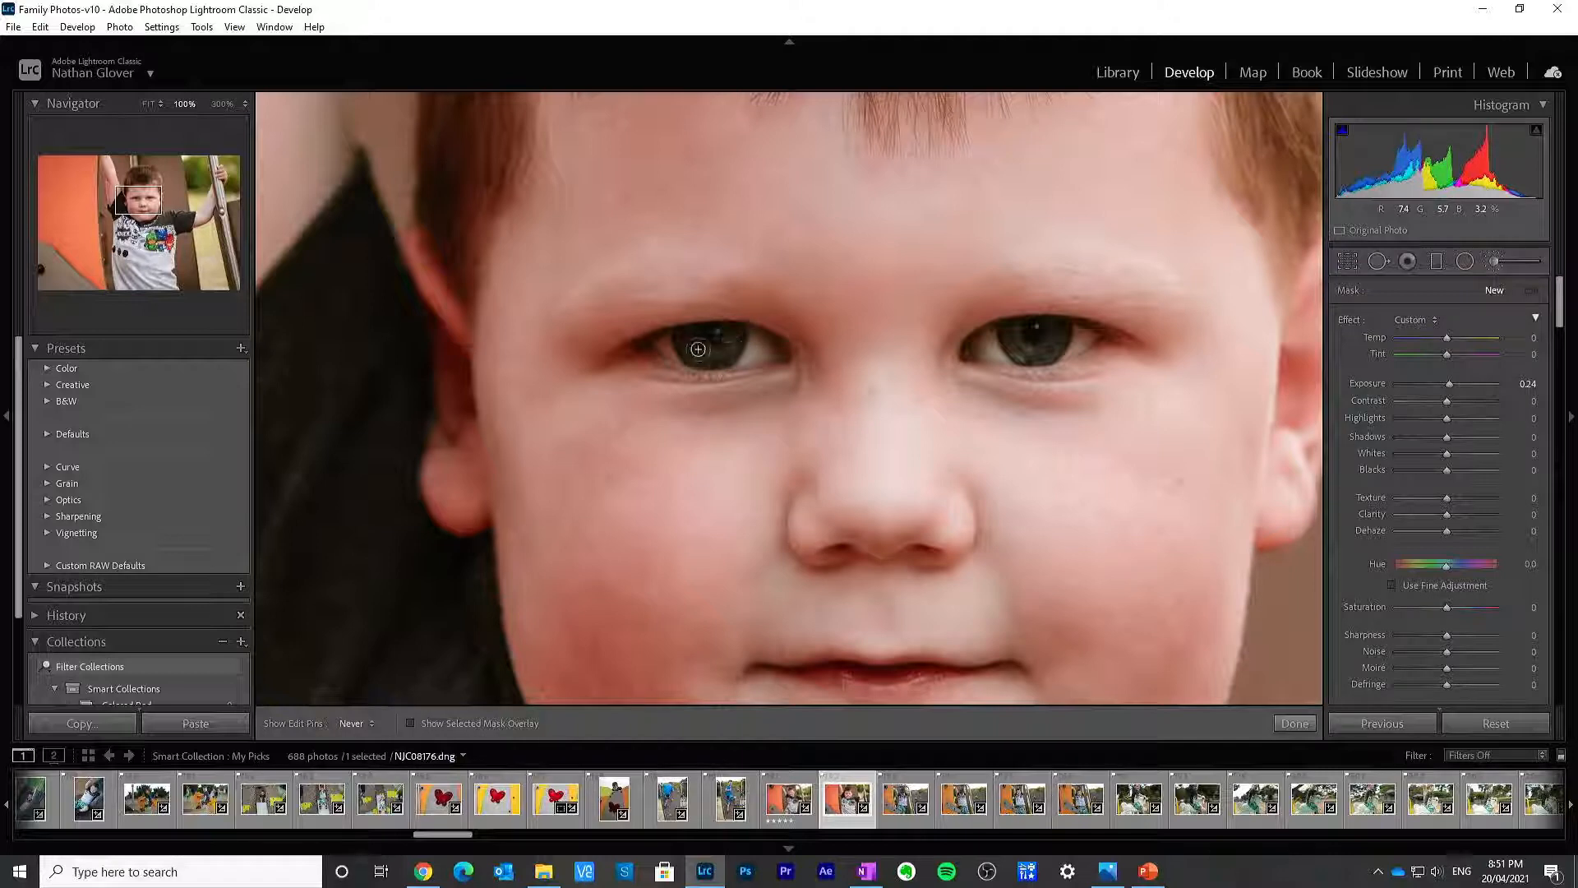
pyautogui.moveTo(698, 349); pyautogui.dragTo(696, 338)
pyautogui.click(411, 724)
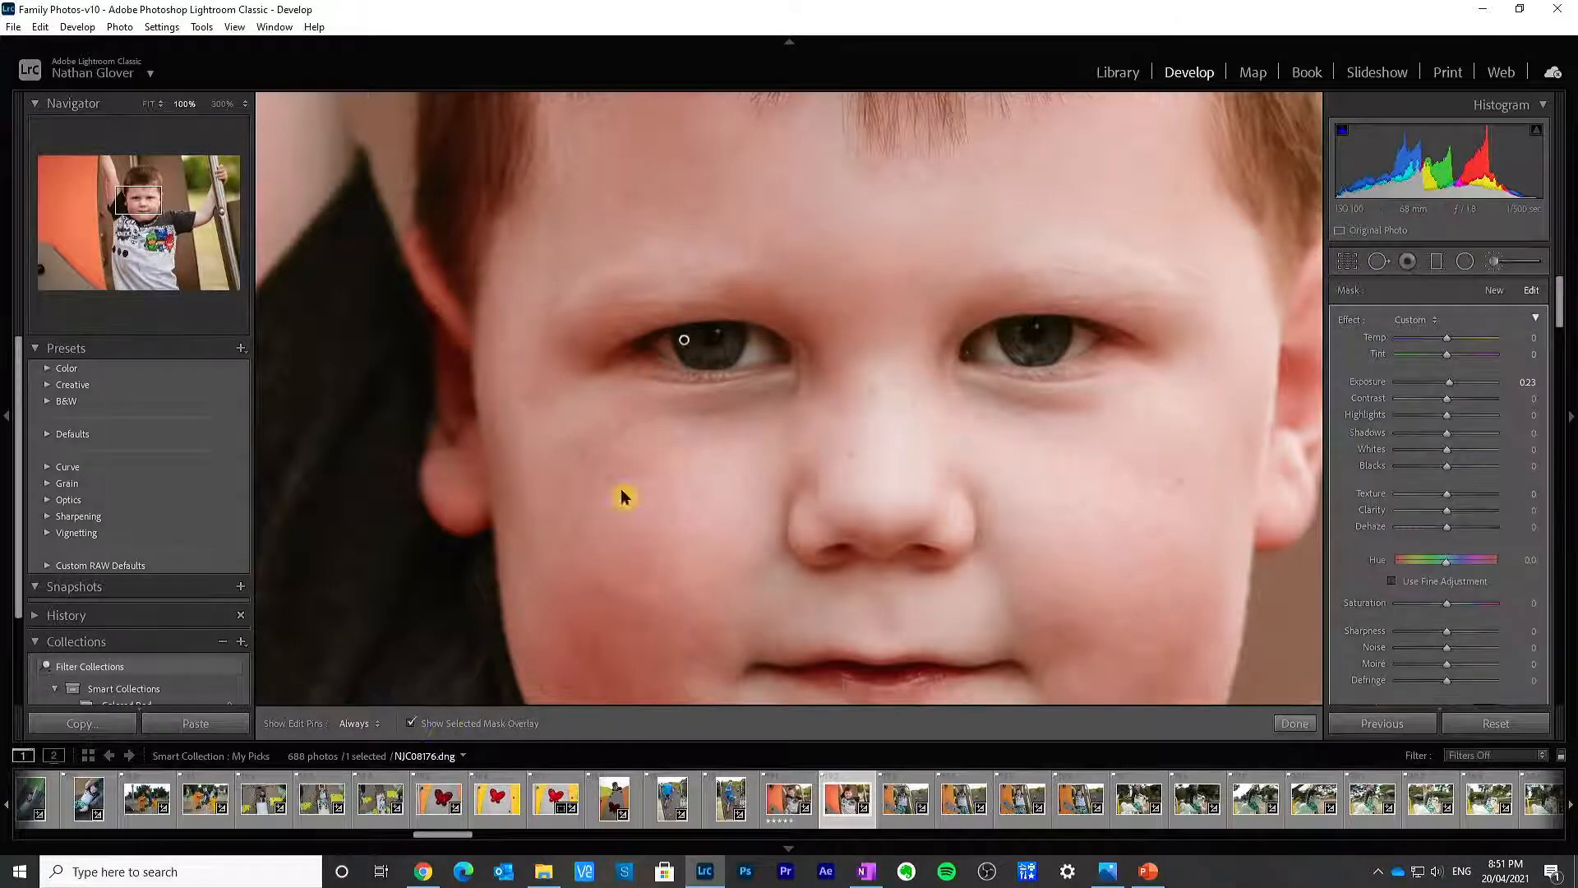
pyautogui.press('h')
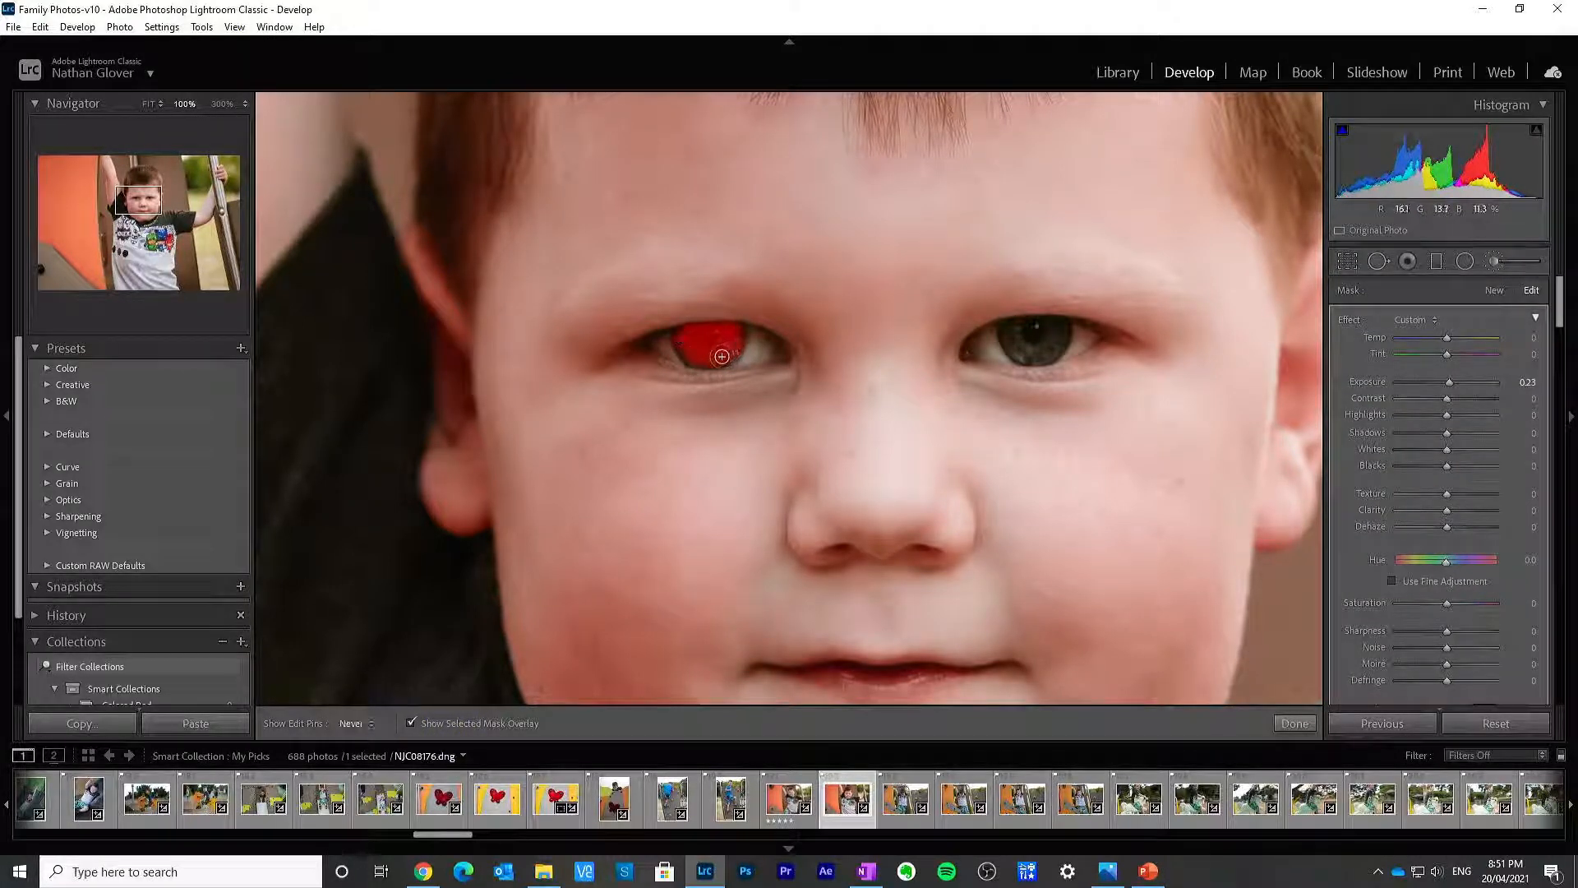
pyautogui.moveTo(703, 359); pyautogui.dragTo(690, 352)
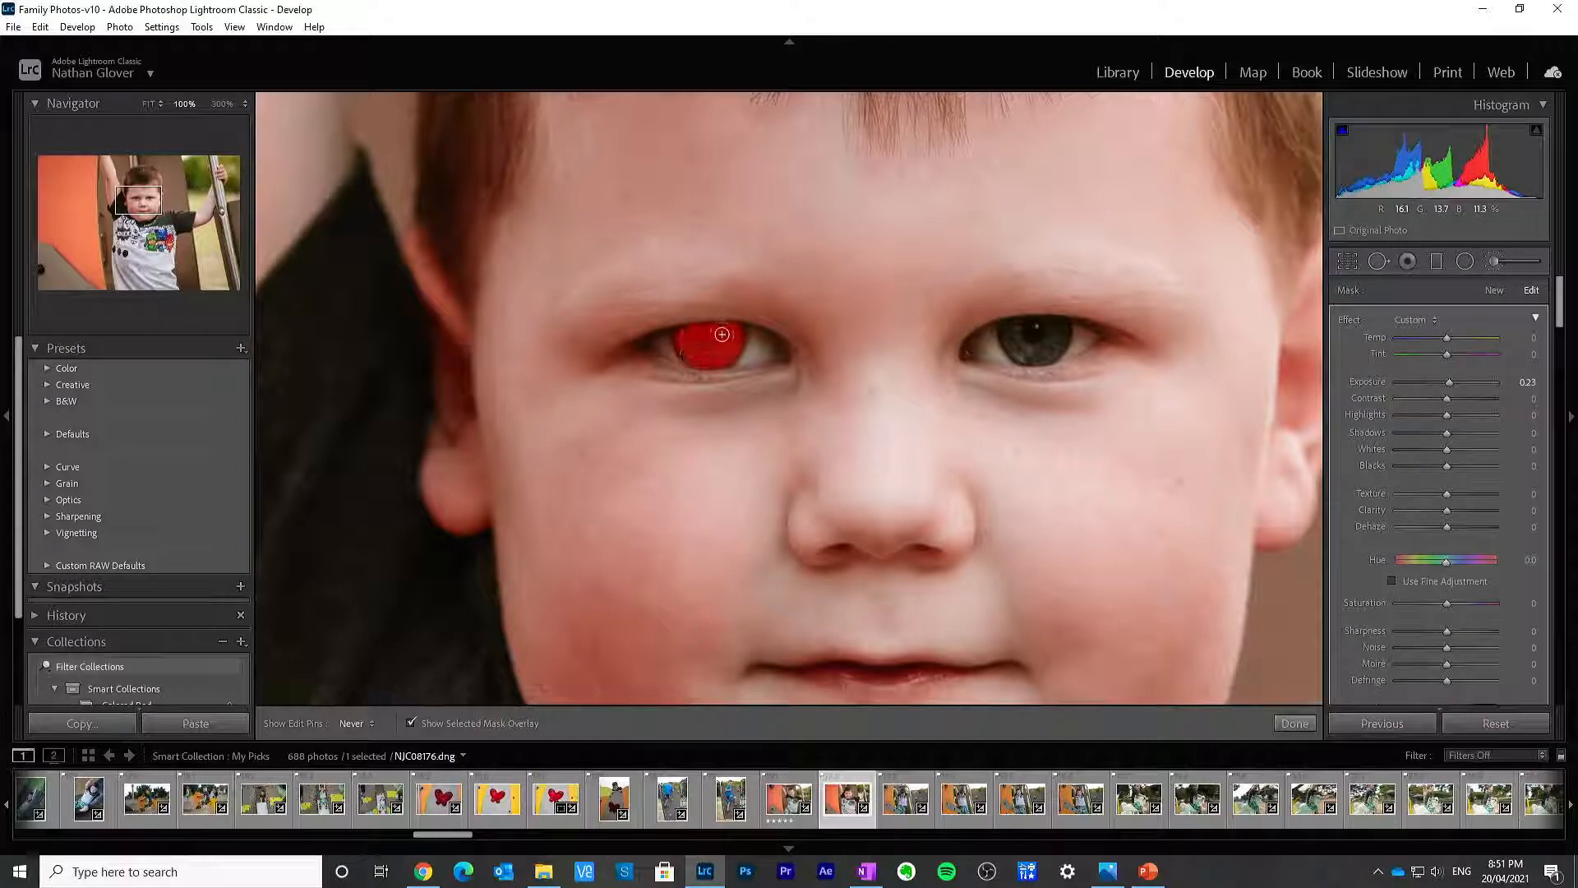
# Step: Extend the brush mask over the boy's other iris and hide the mask overlay
pyautogui.press('h')
pyautogui.moveTo(996, 335)
pyautogui.mouseDown()
pyautogui.moveTo(1054, 325)
pyautogui.moveTo(1041, 354)
pyautogui.moveTo(1027, 341)
pyautogui.mouseUp()
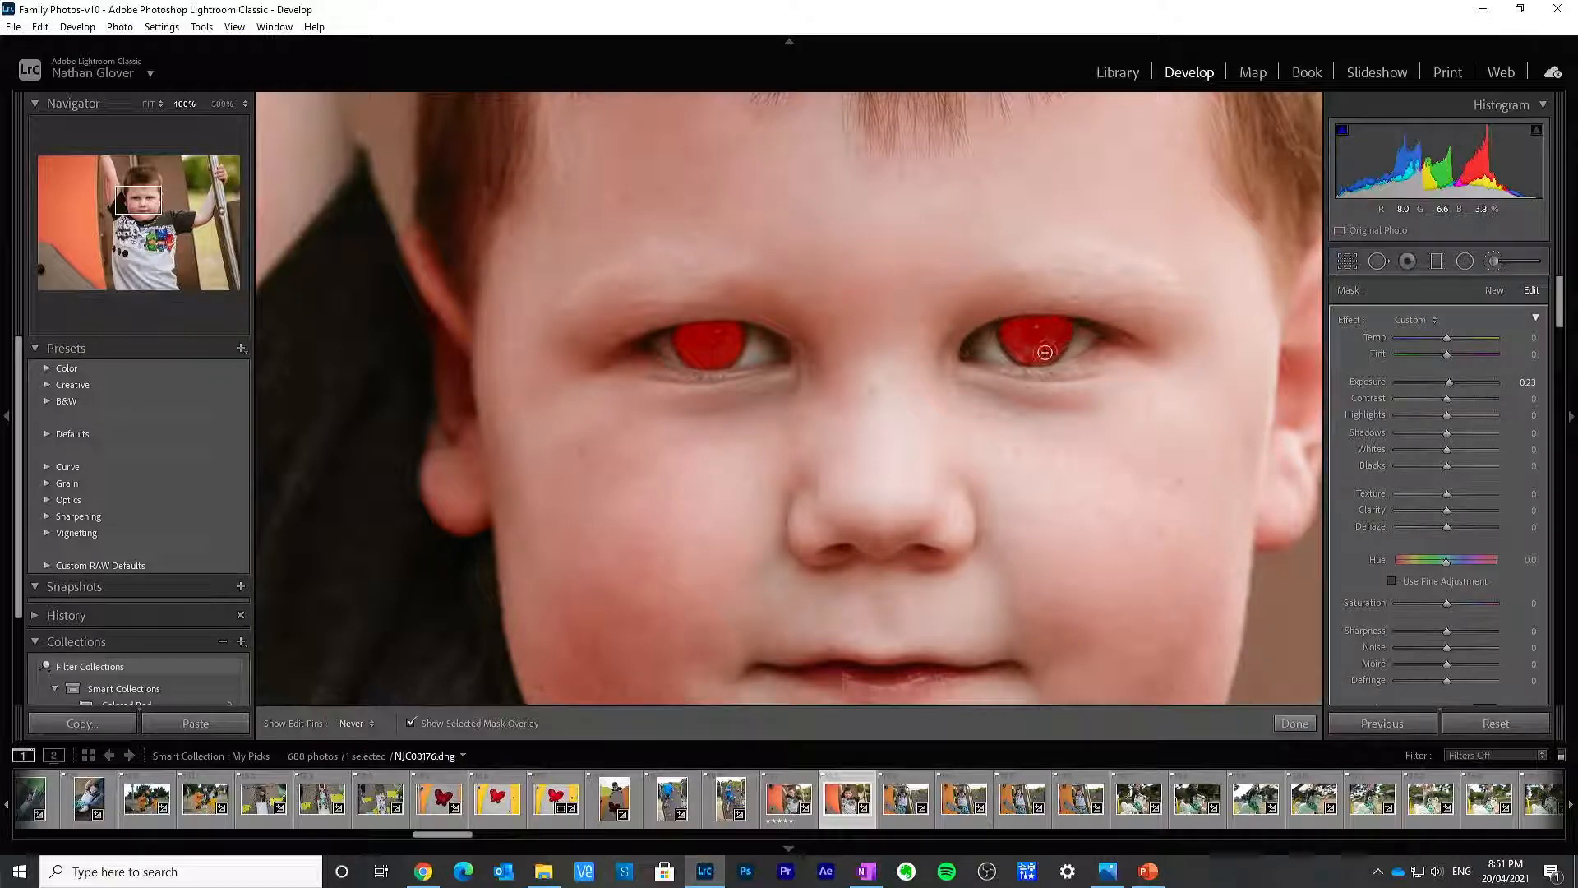
pyautogui.press('h')
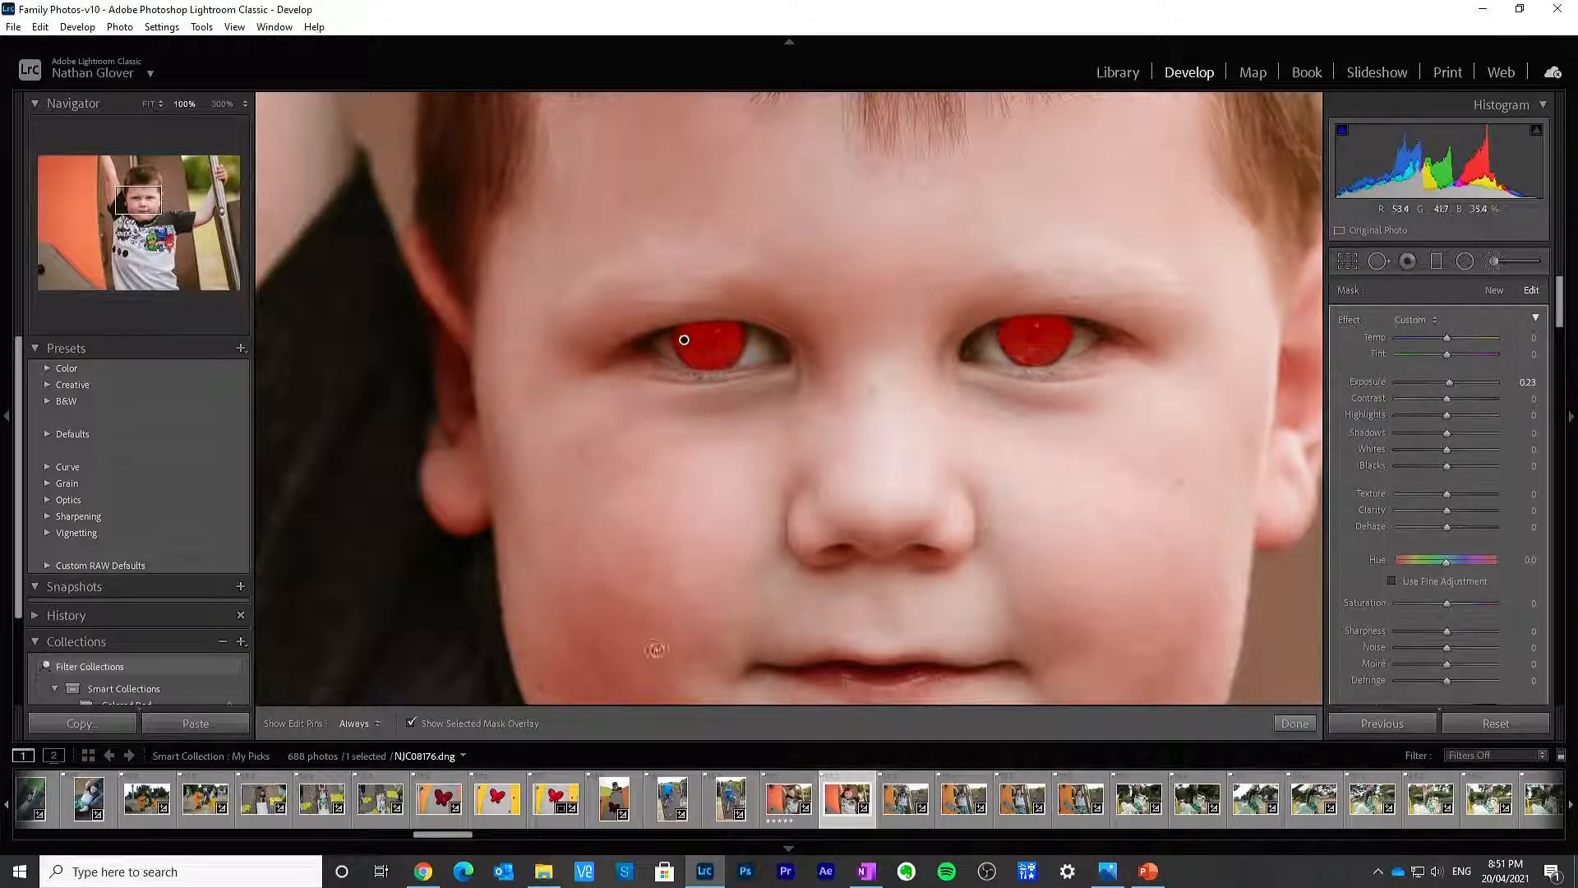
pyautogui.click(412, 723)
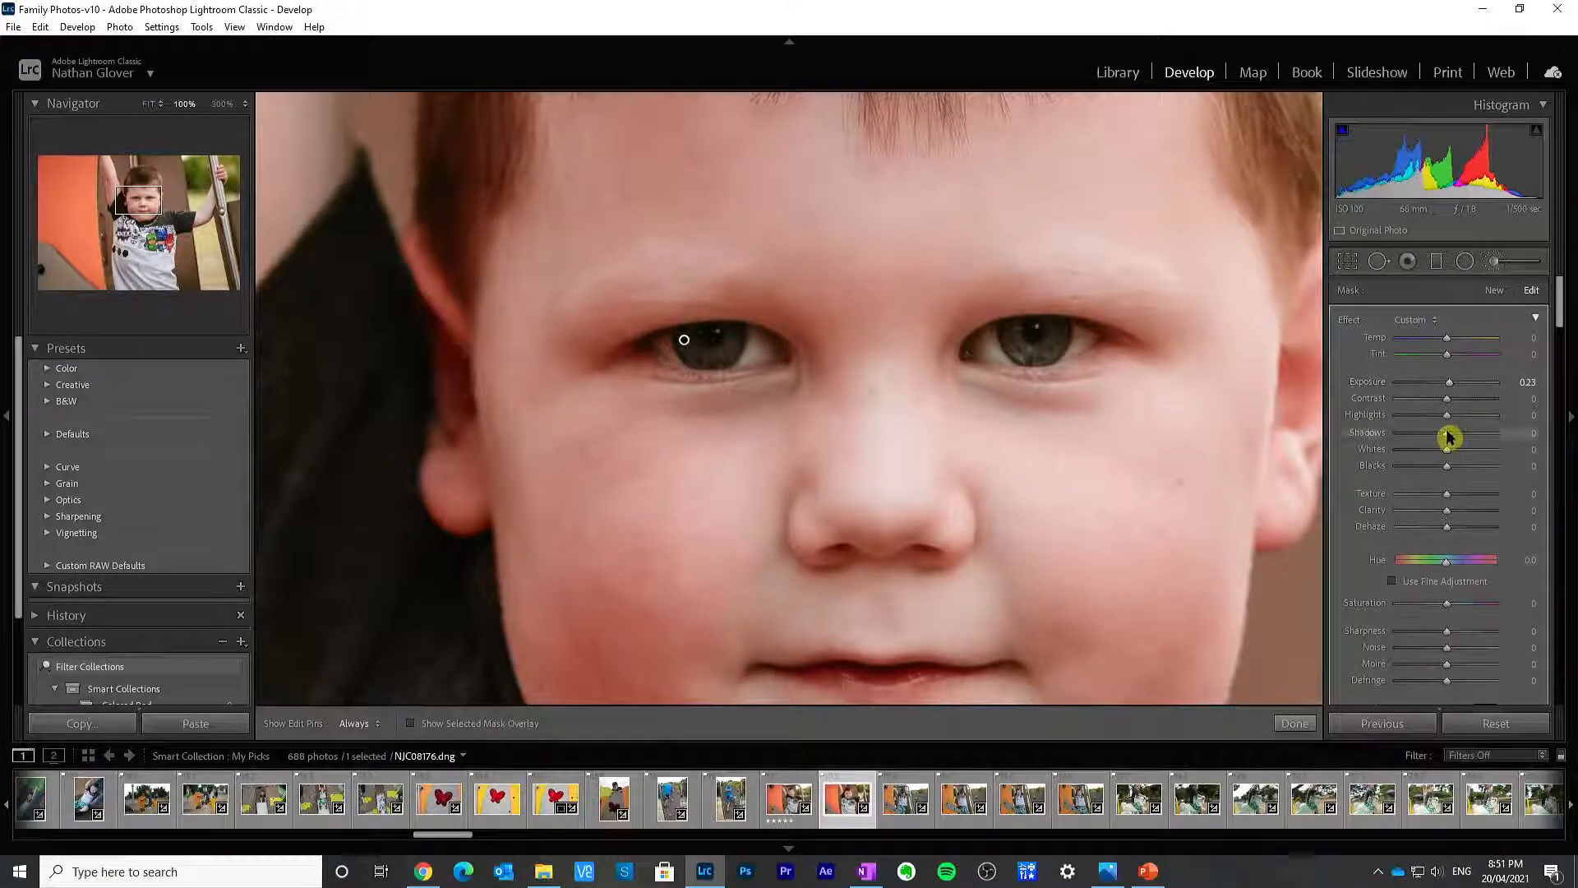
# Step: Set the eye mask's Shadows to 29, Exposure to 0.30 and Clarity to 18, and compare the whole photo before and after
pyautogui.moveTo(1448, 437); pyautogui.dragTo(1459, 438)
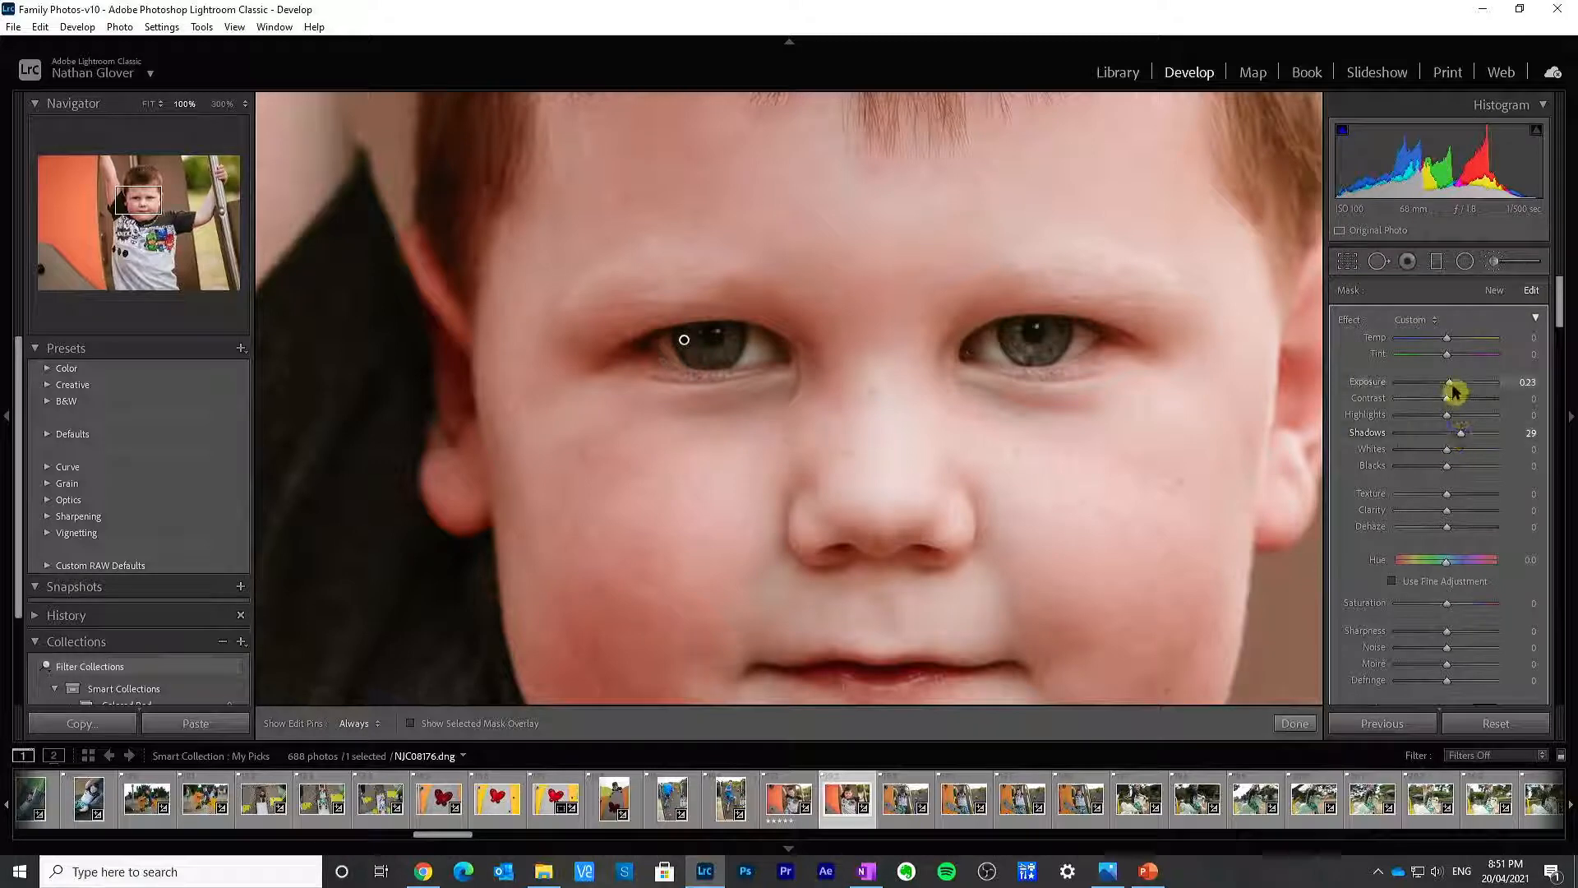
pyautogui.moveTo(1451, 392); pyautogui.dragTo(1456, 392)
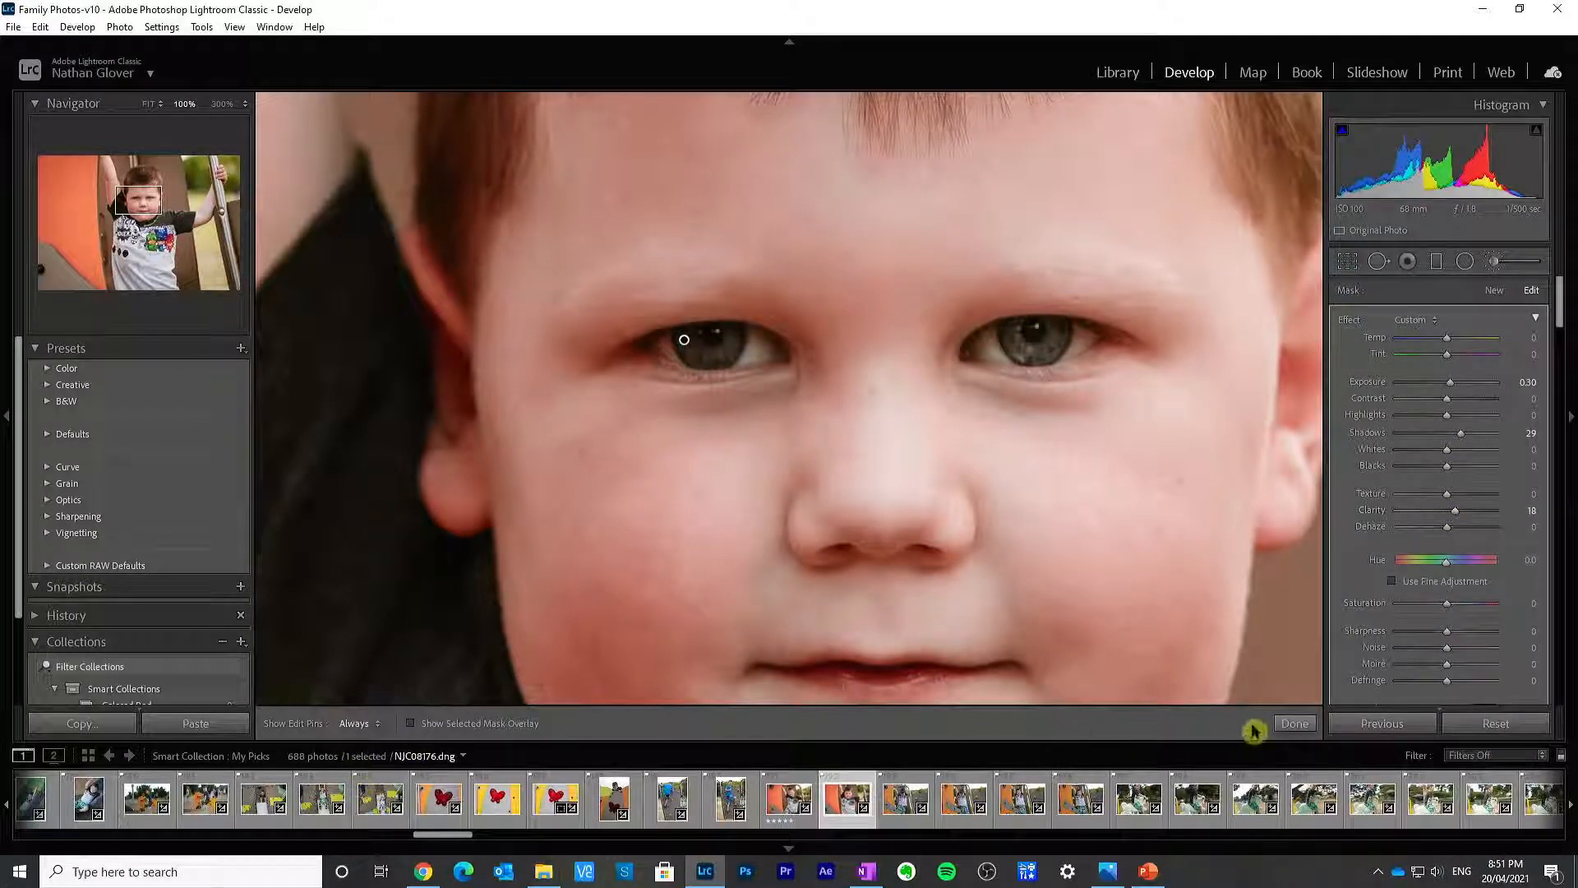
pyautogui.click(1288, 724)
pyautogui.click(515, 585)
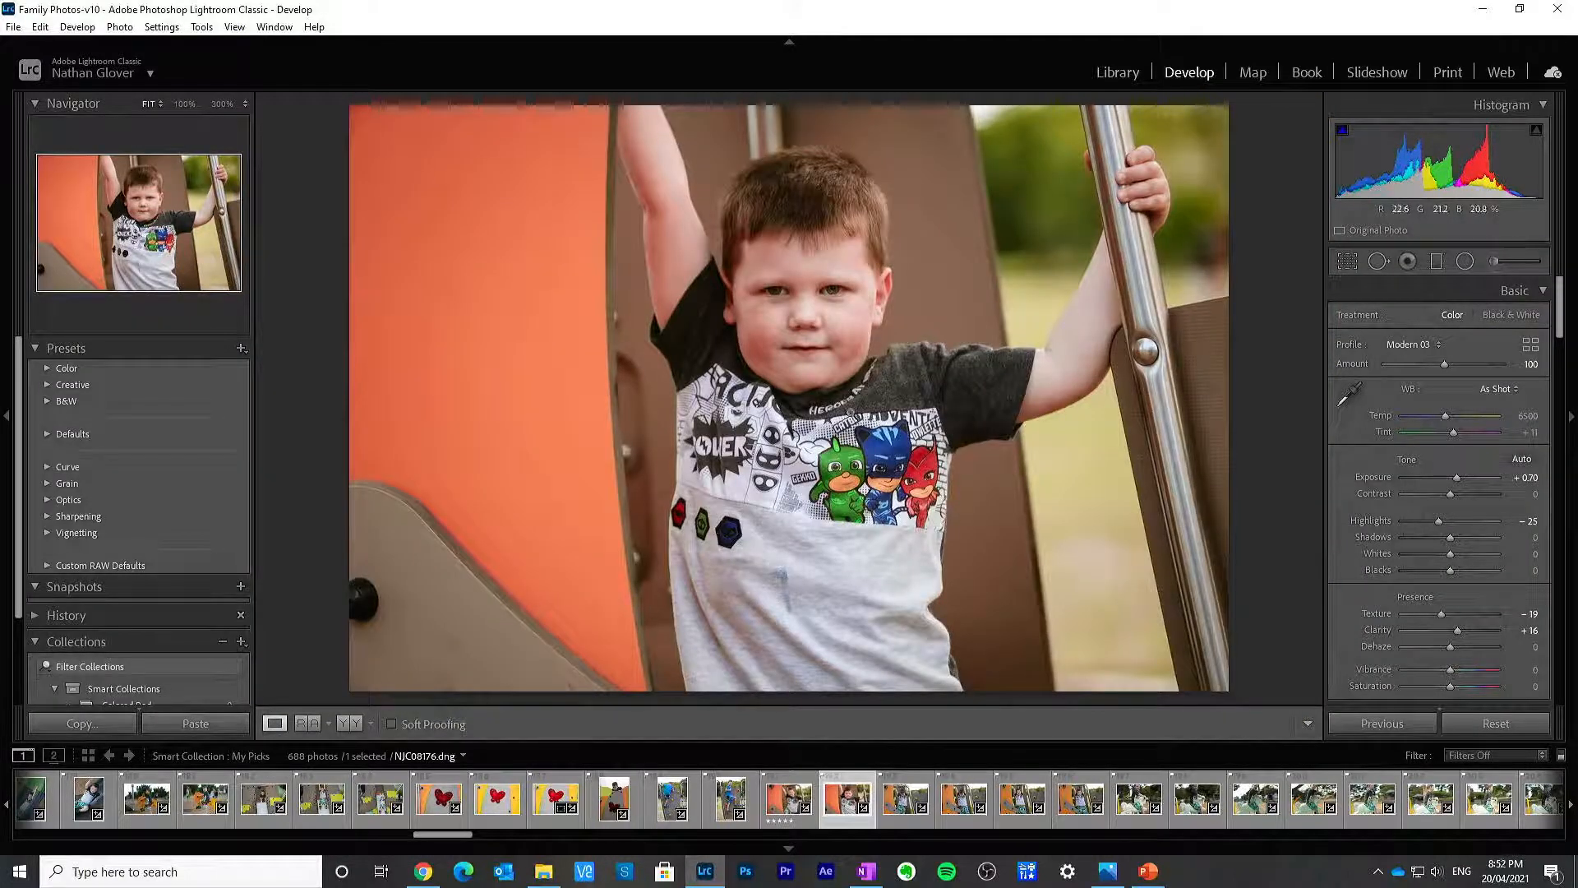
pyautogui.click(346, 725)
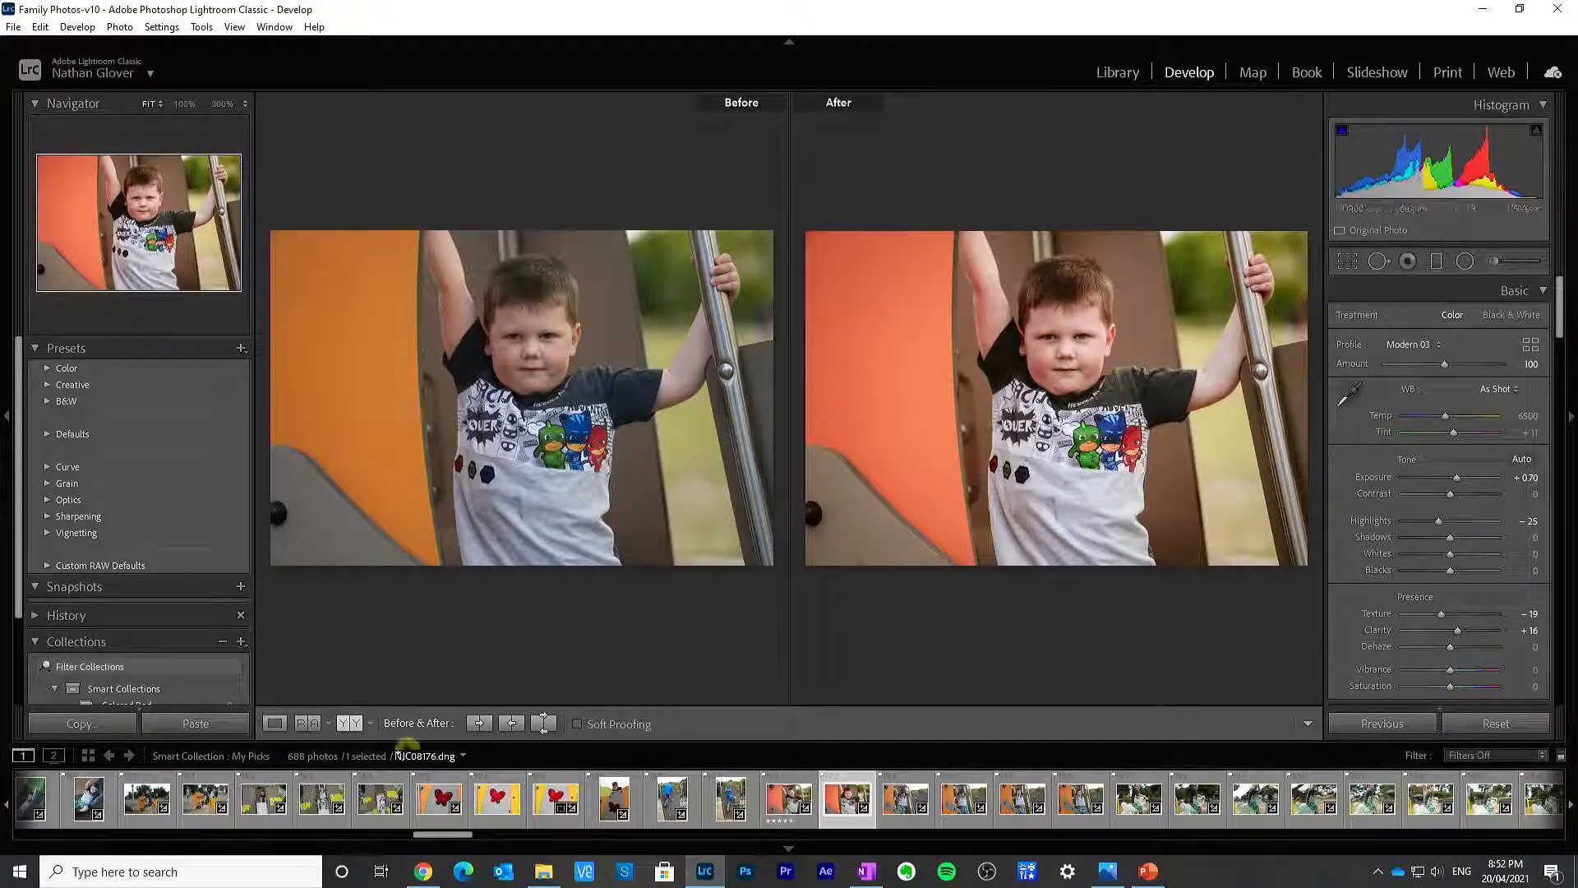
pyautogui.click(283, 723)
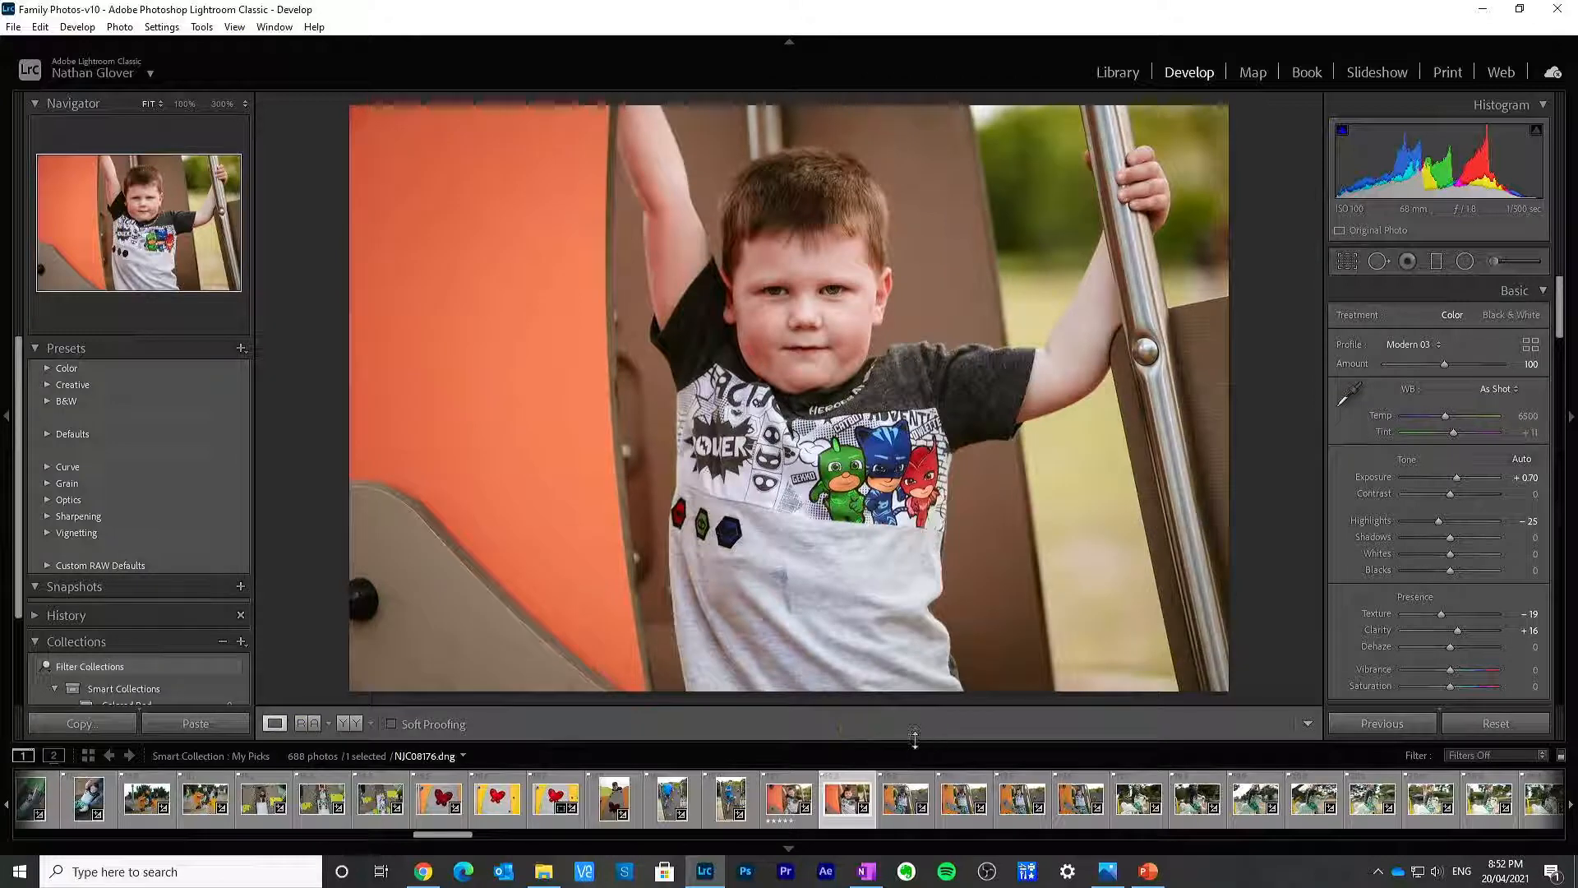
# Step: Browse the photos from NJC08176.dng to NJC08190.dng in the Library and compare the shots of the boy hanging from the bar
pyautogui.click(1123, 79)
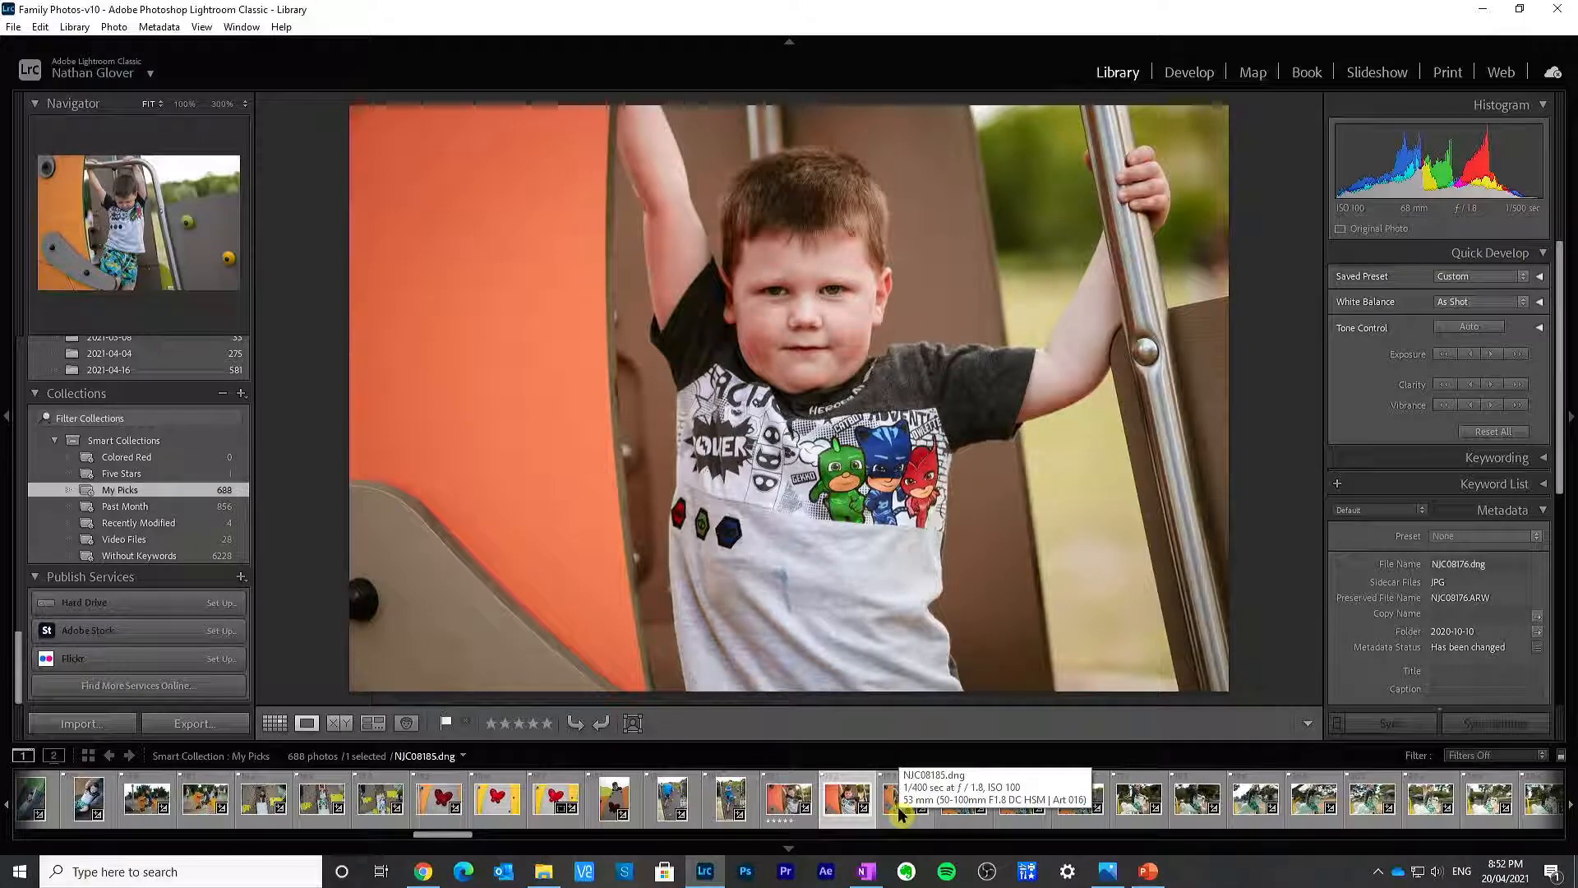
pyautogui.click(901, 812)
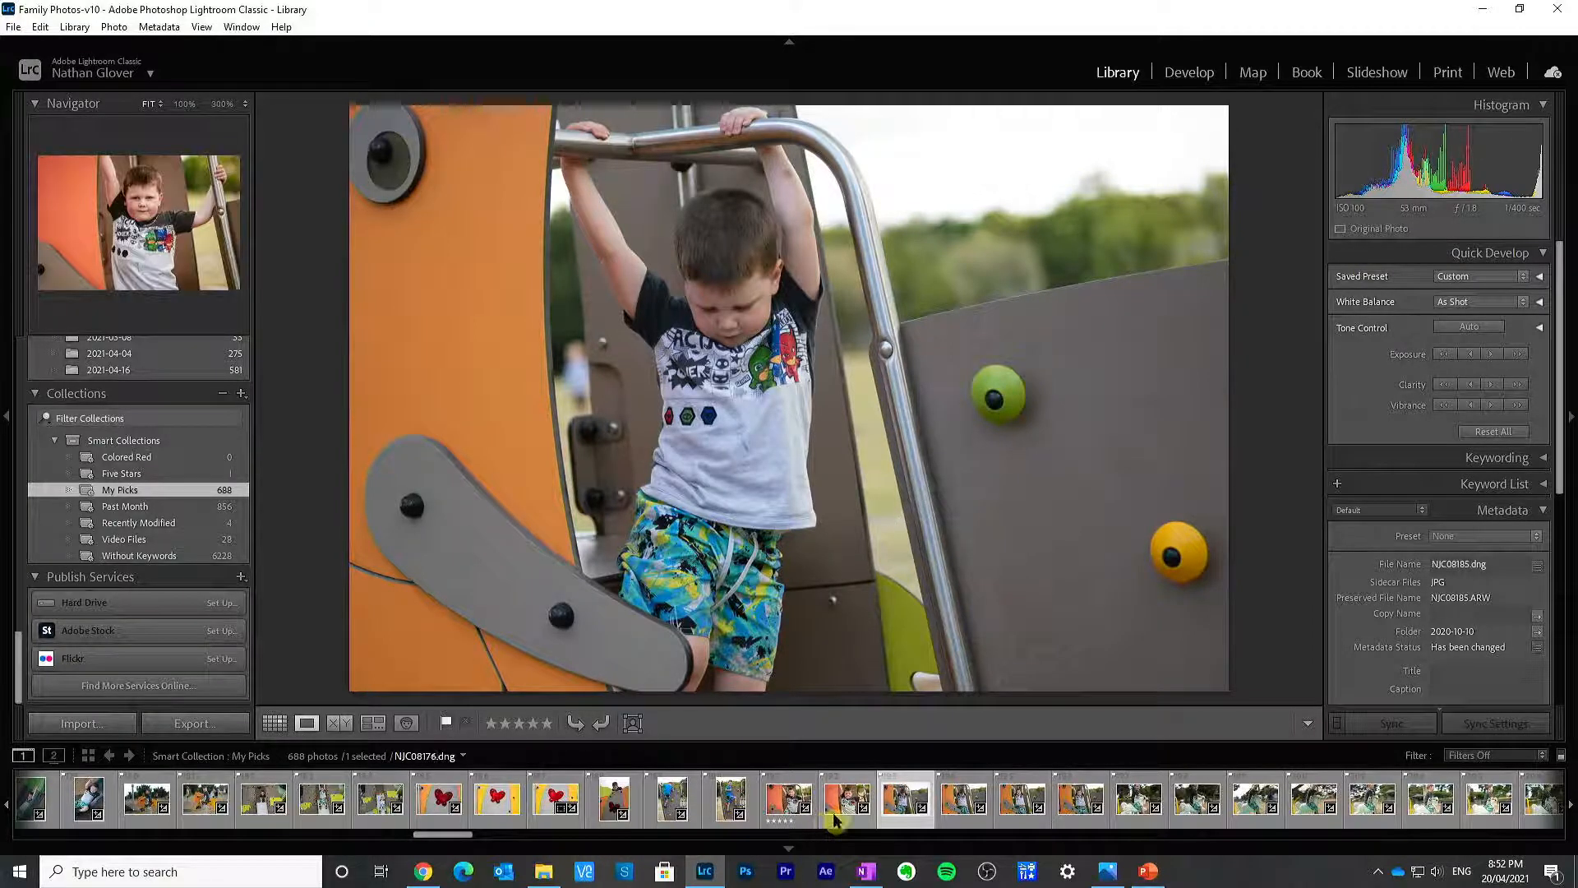
pyautogui.click(963, 812)
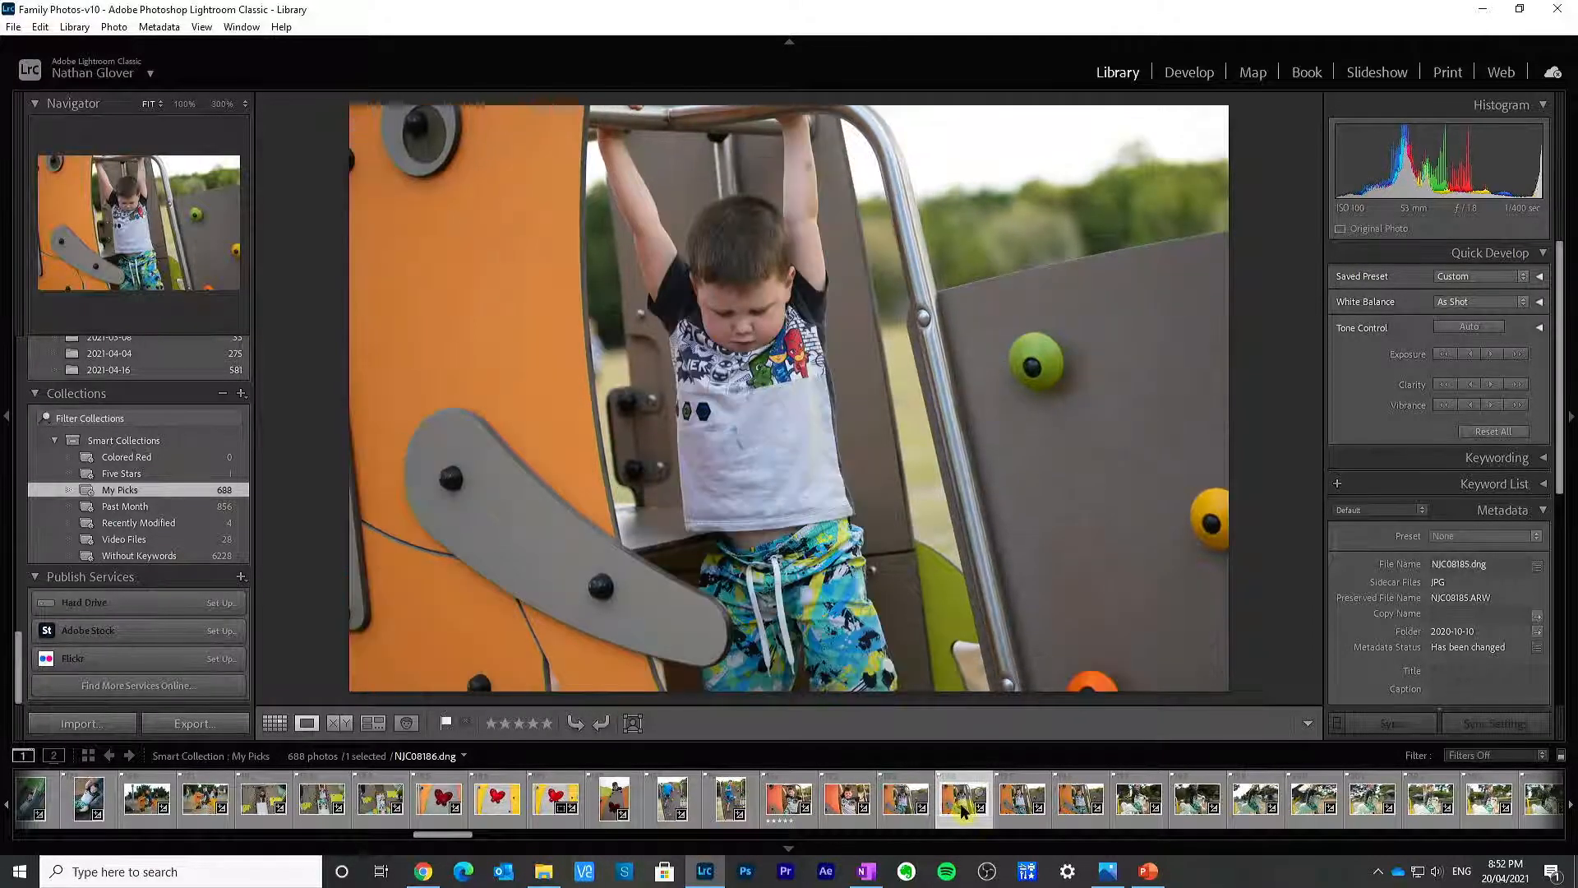
pyautogui.click(906, 811)
pyautogui.click(960, 810)
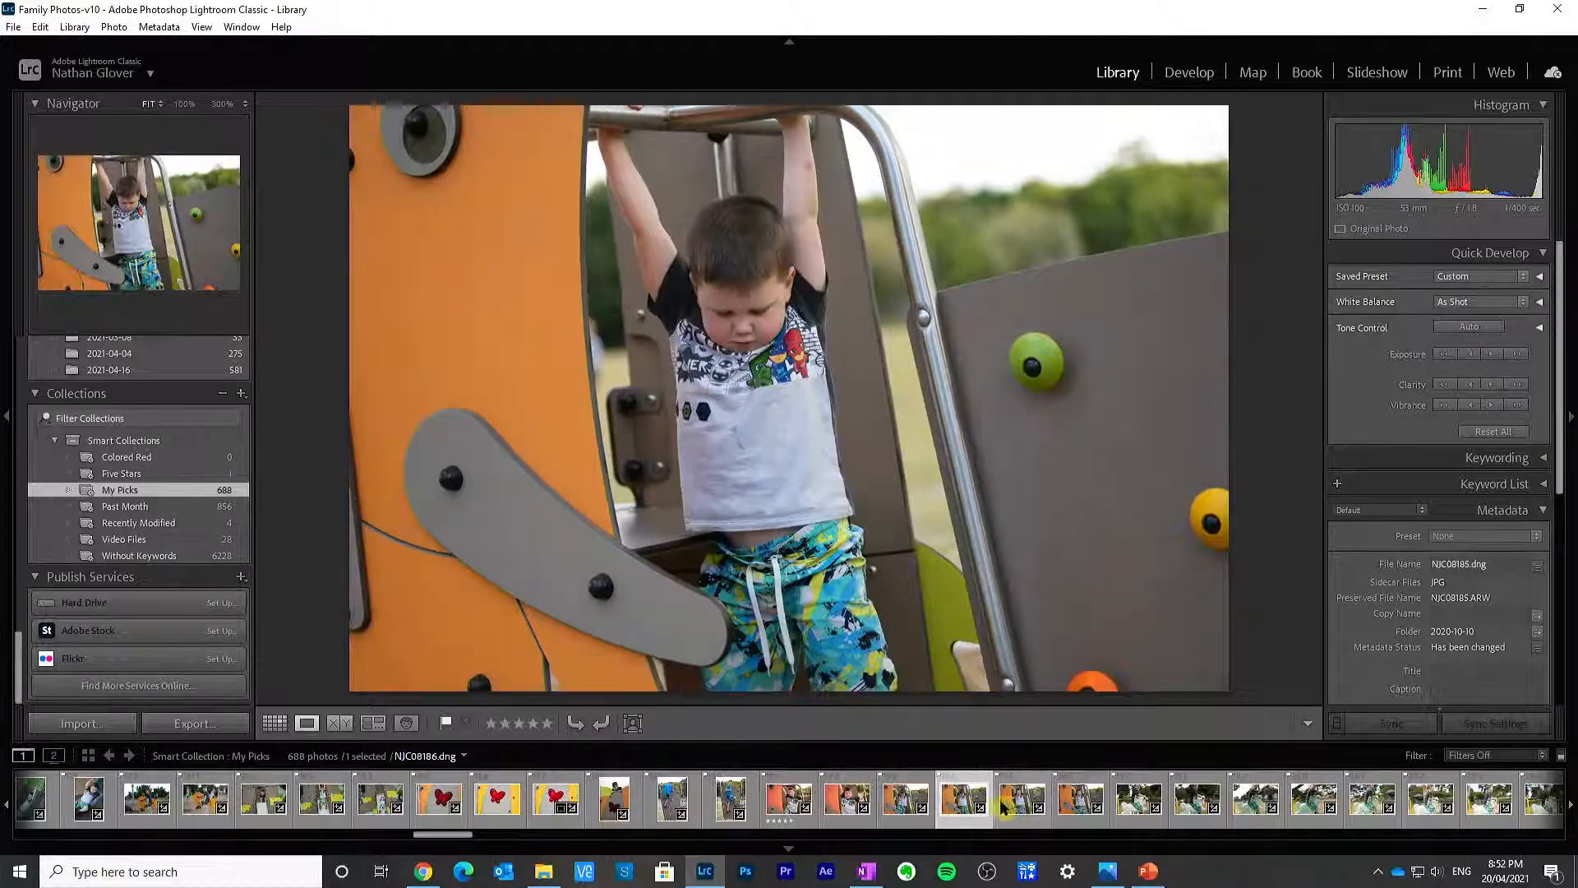
pyautogui.click(1019, 811)
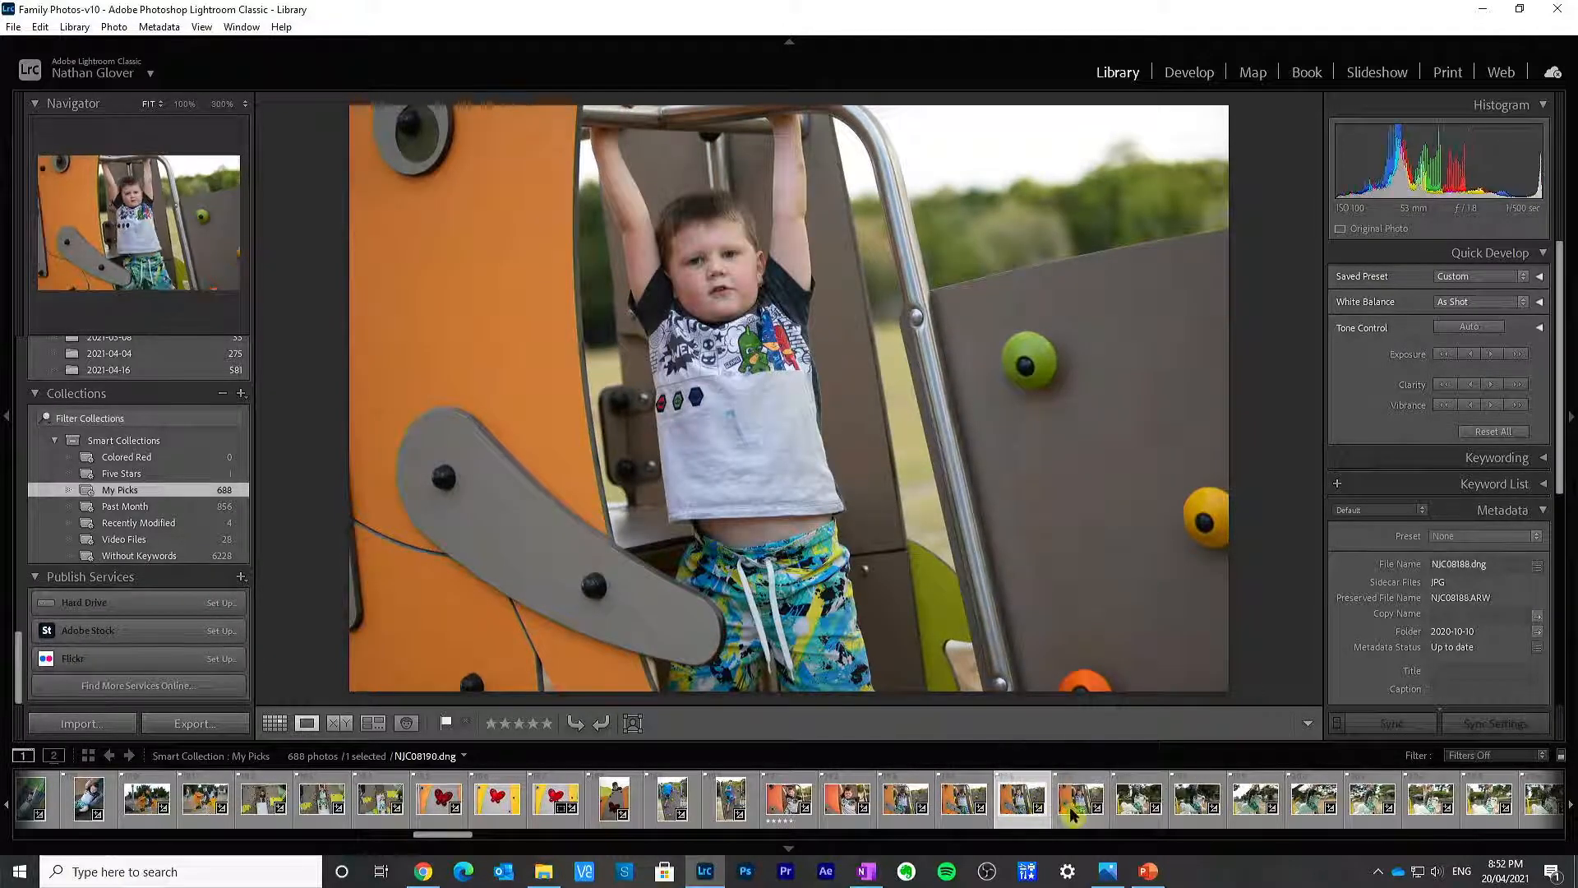
pyautogui.click(1072, 814)
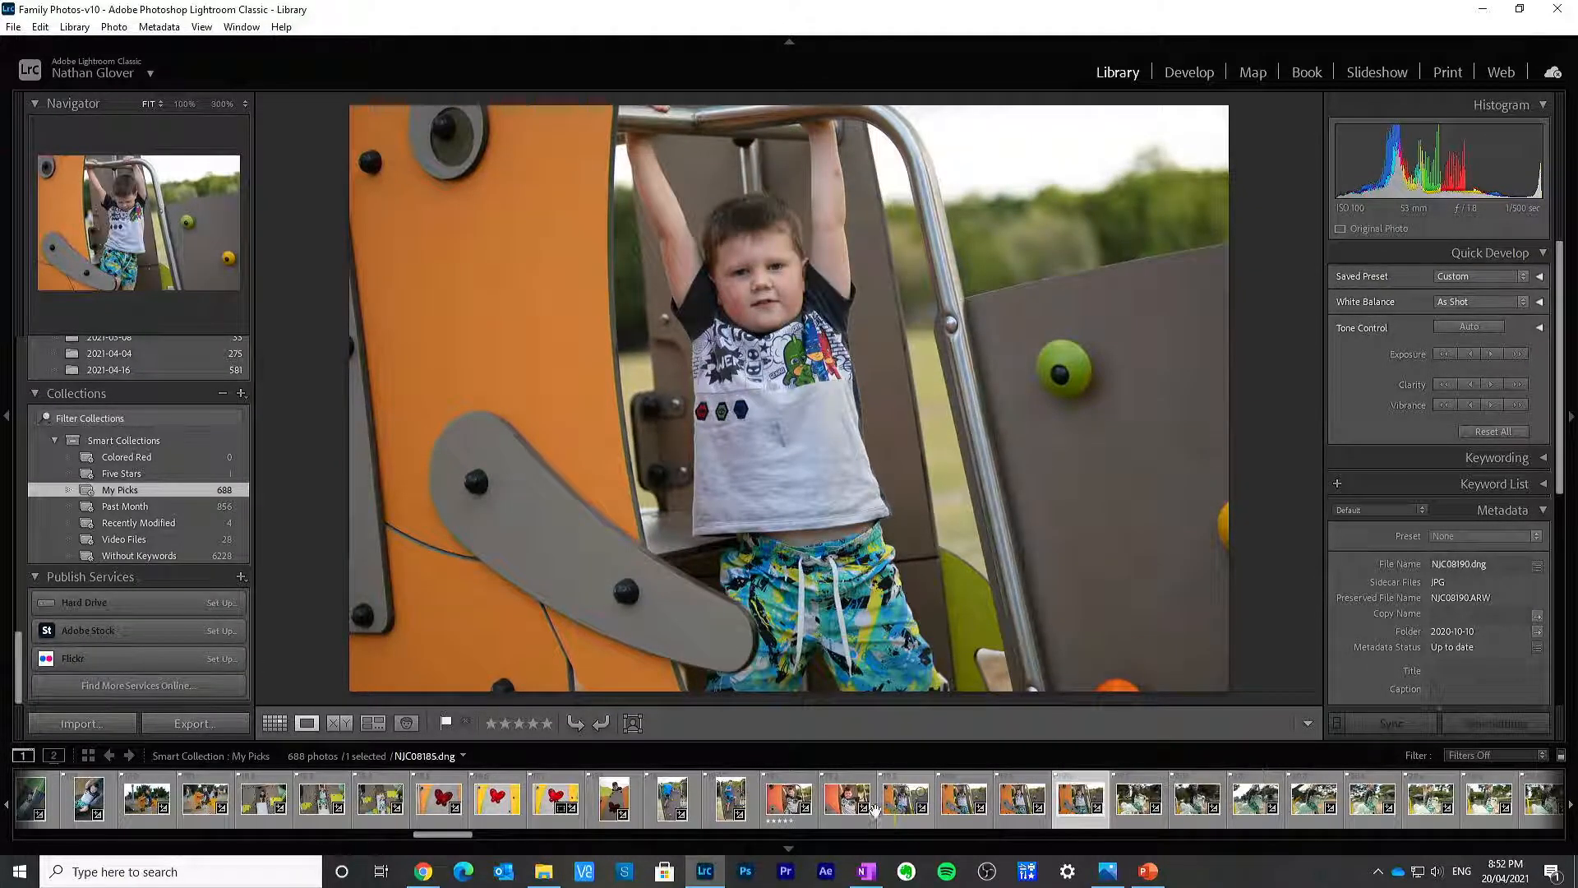
pyautogui.click(843, 811)
pyautogui.click(905, 813)
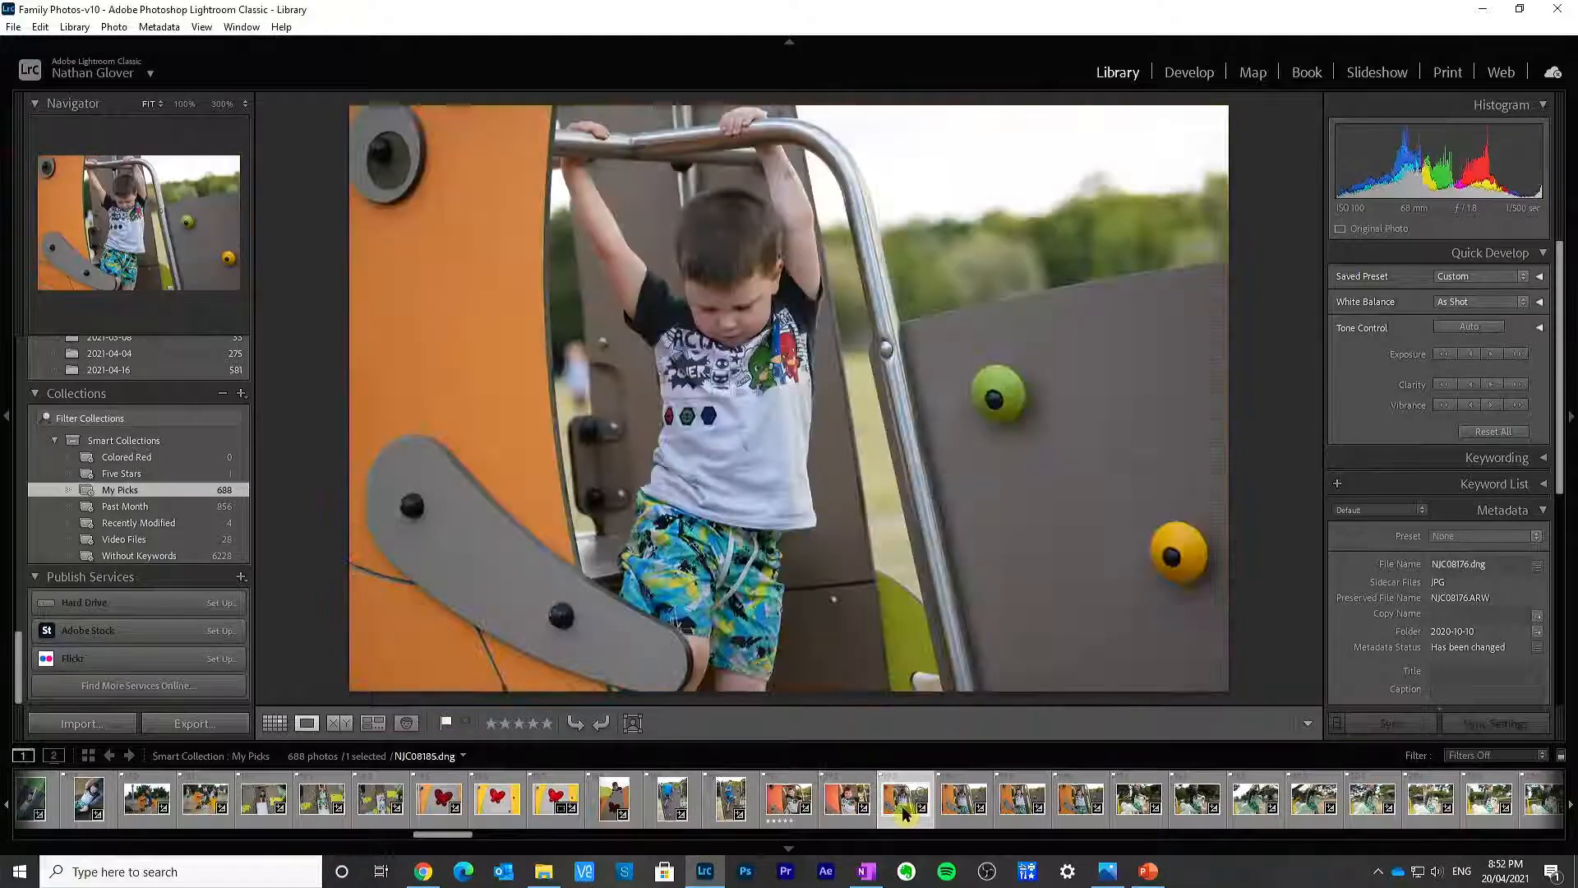
pyautogui.click(948, 811)
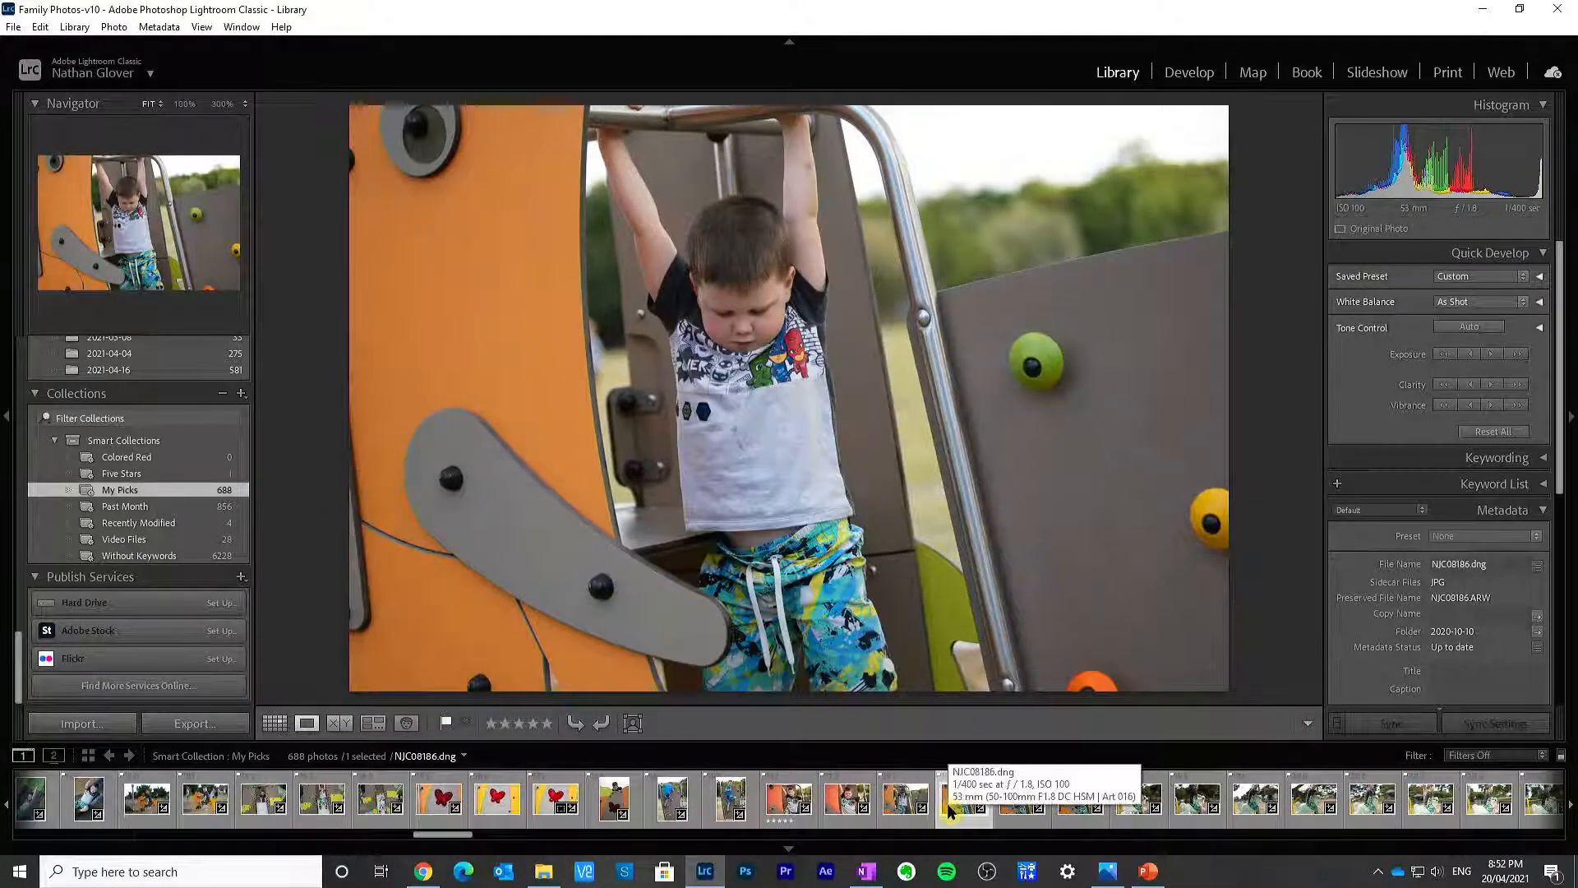
# Step: Synchronize the develop settings of NJC08176.dng to NJC08186.dng, excluding local adjustments and crop, and view the synchronized photo
pyautogui.click(895, 806)
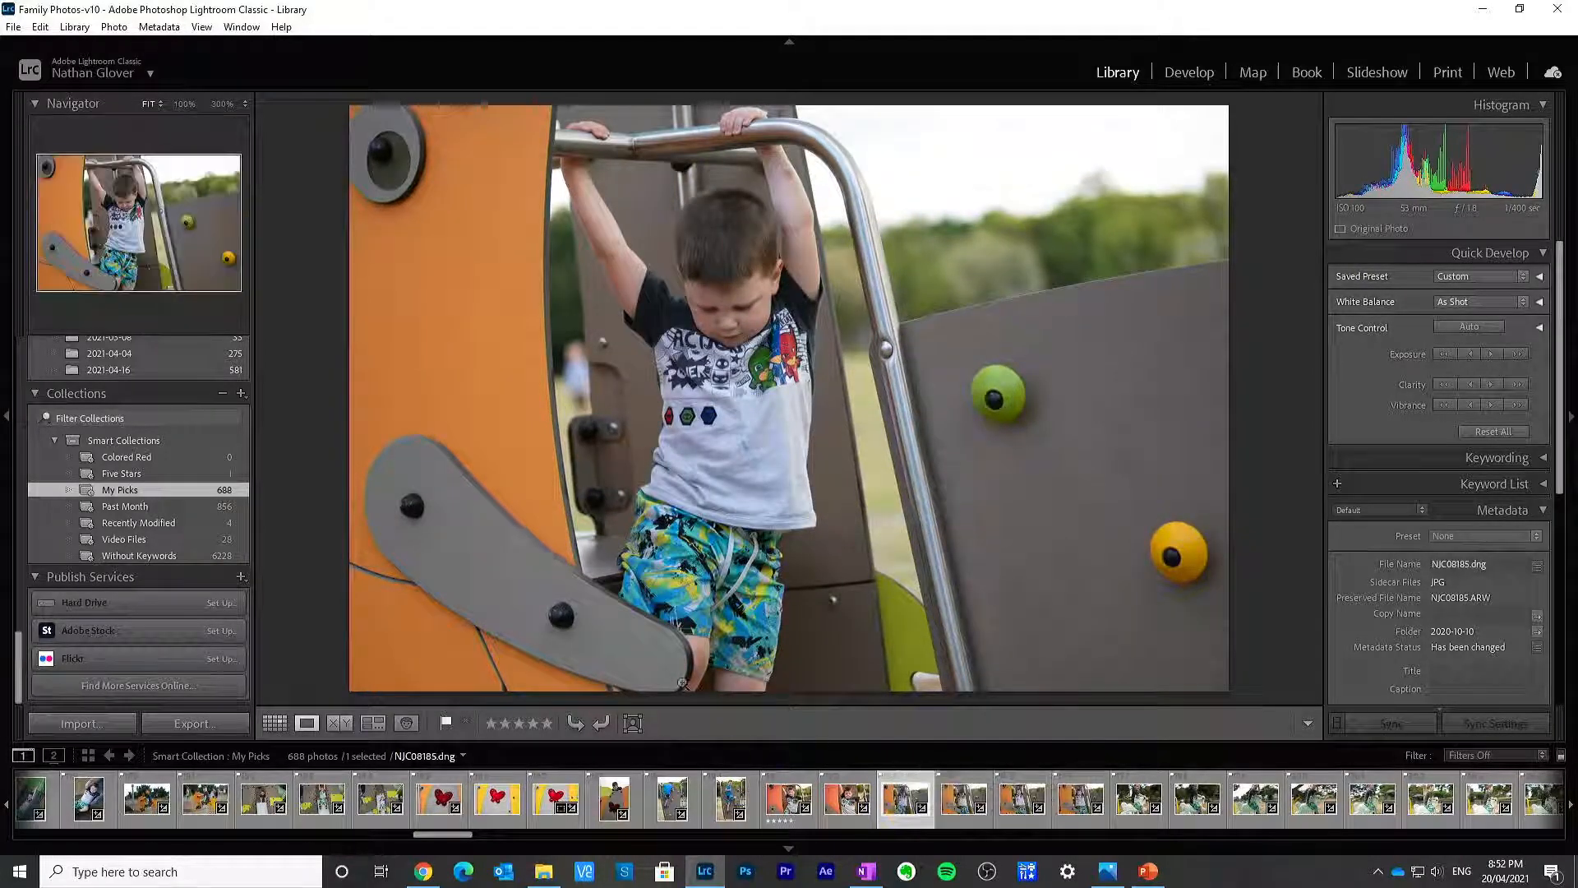
pyautogui.click(951, 789)
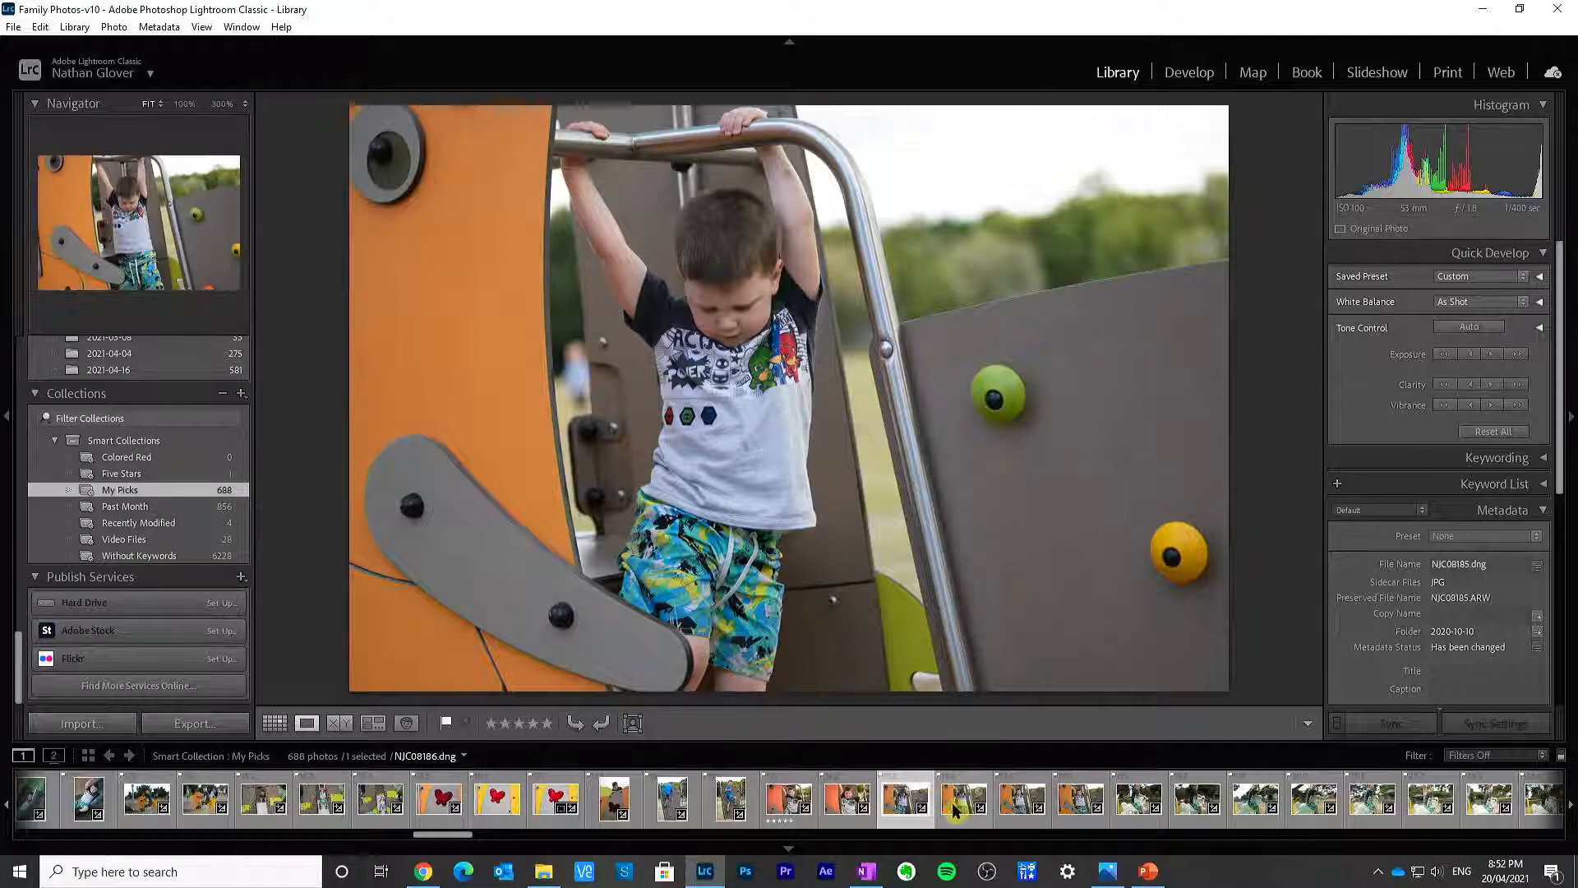
pyautogui.click(841, 802)
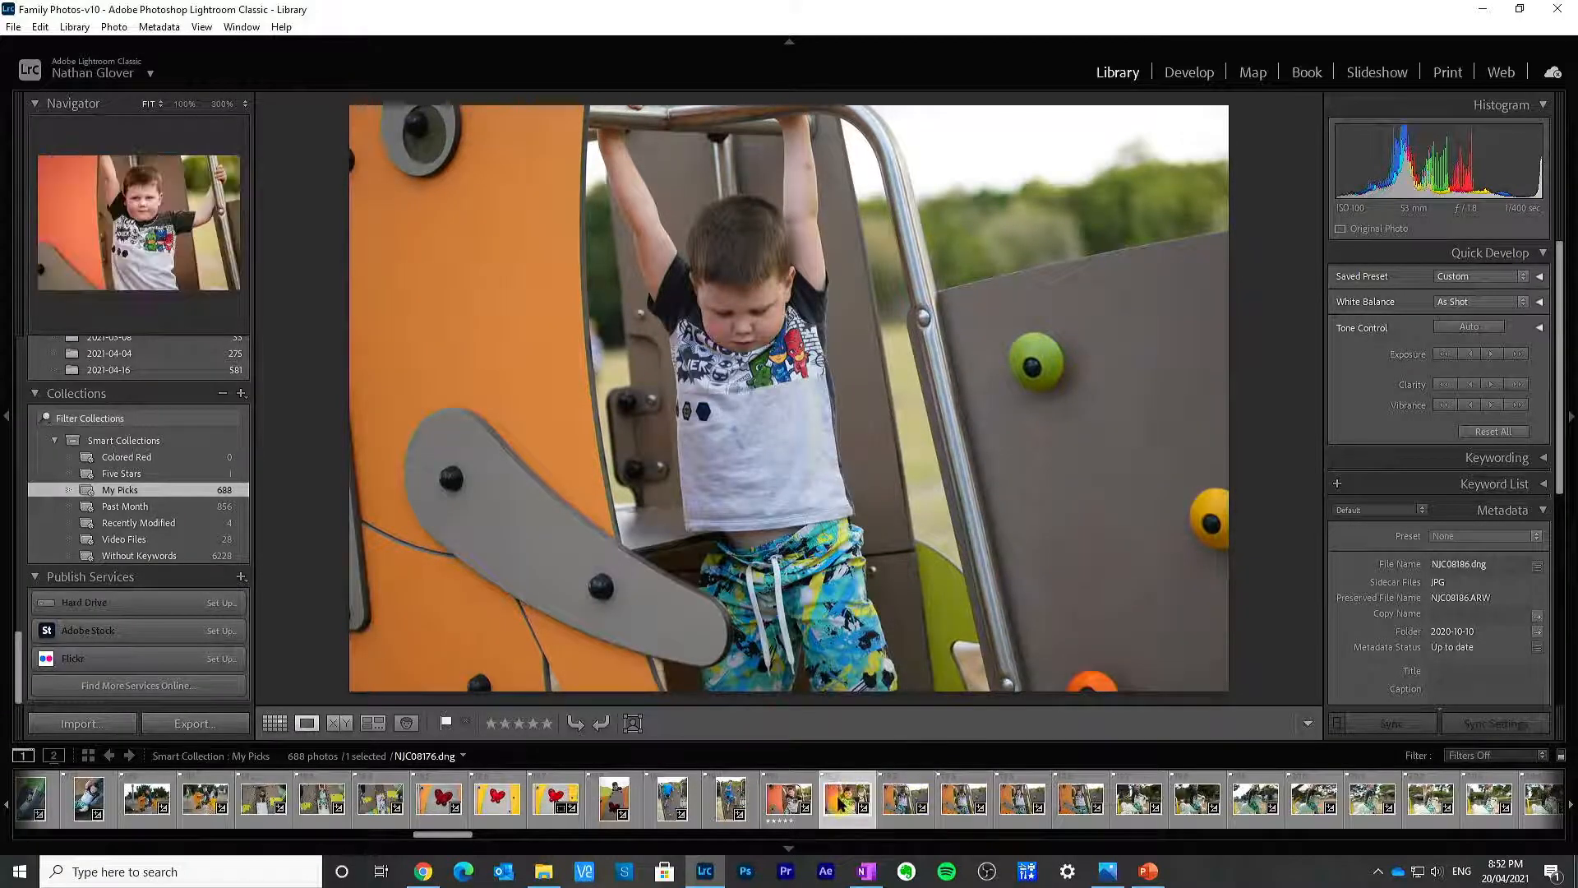
pyautogui.keyDown('ctrl'); pyautogui.click(953, 814); pyautogui.keyUp('ctrl')
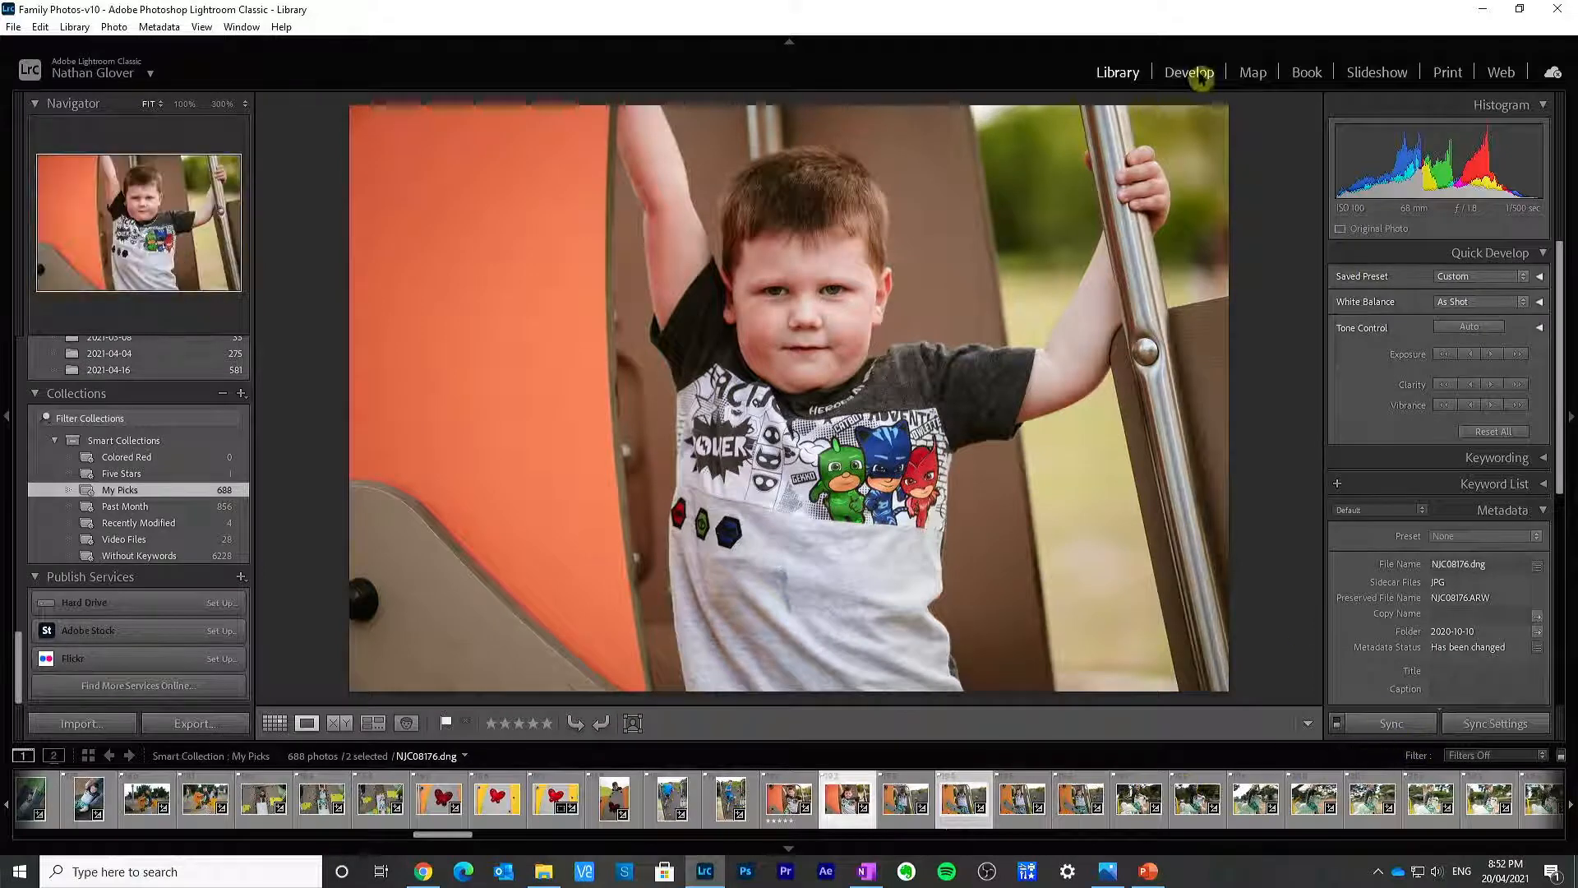
pyautogui.click(1191, 74)
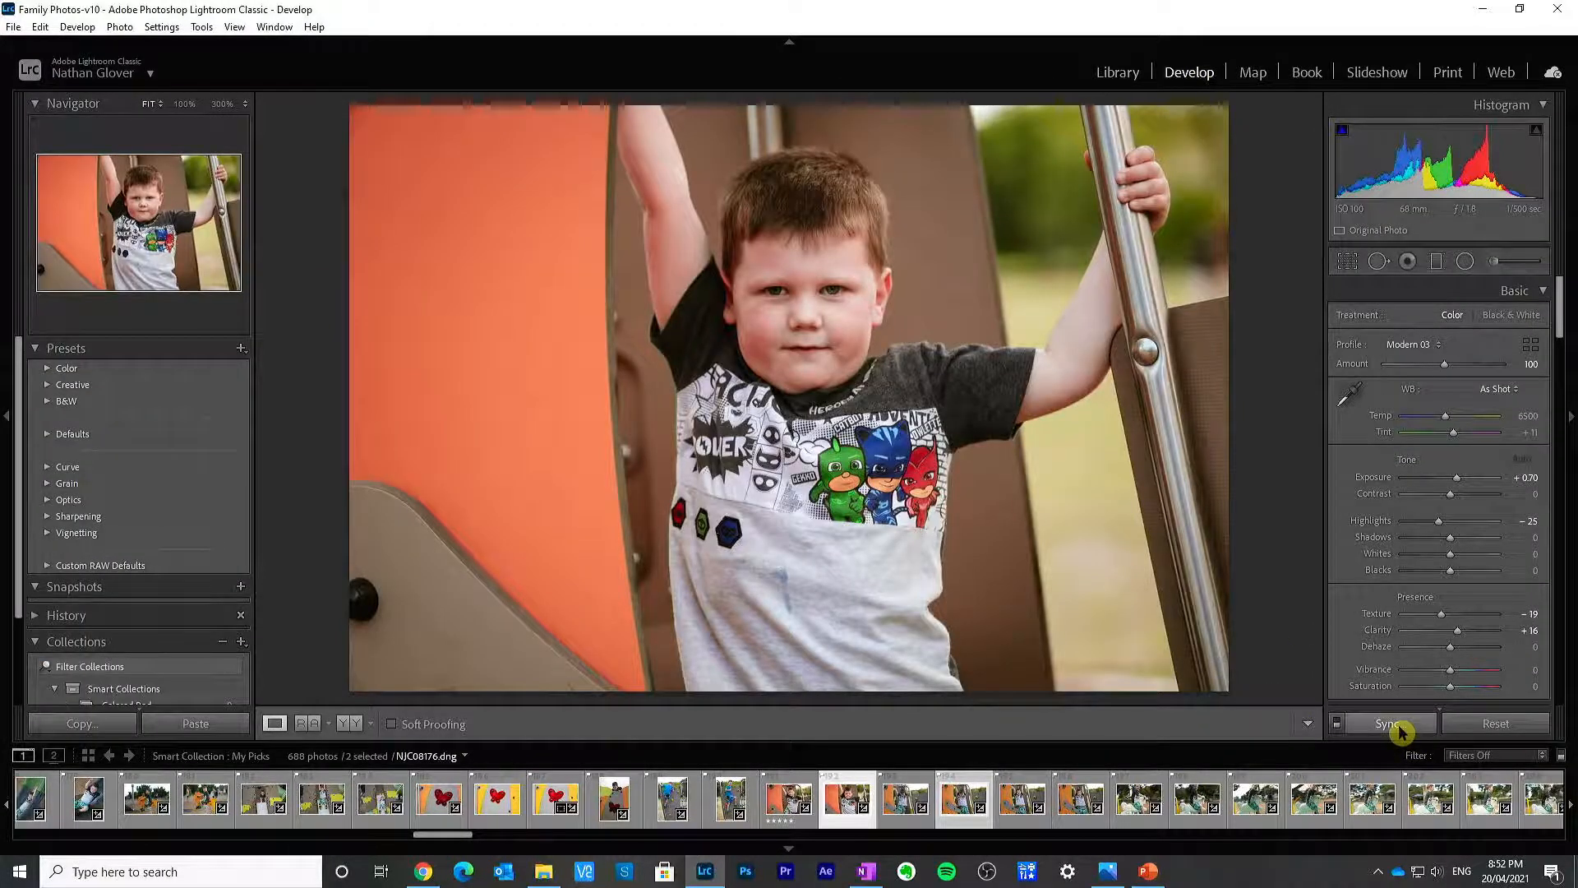
pyautogui.click(1400, 729)
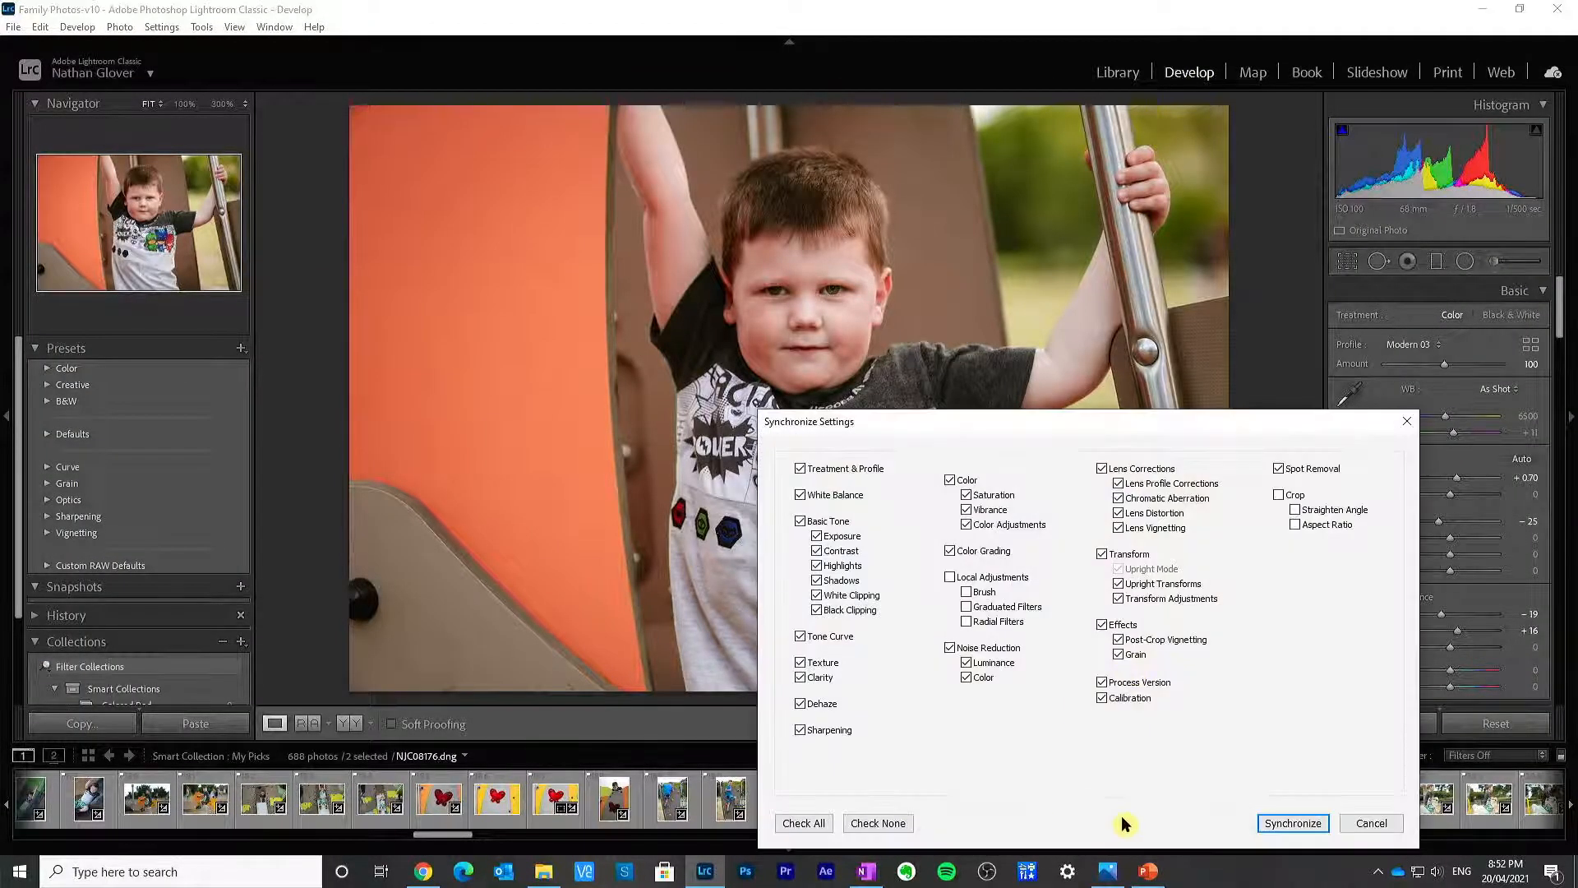
pyautogui.click(1292, 823)
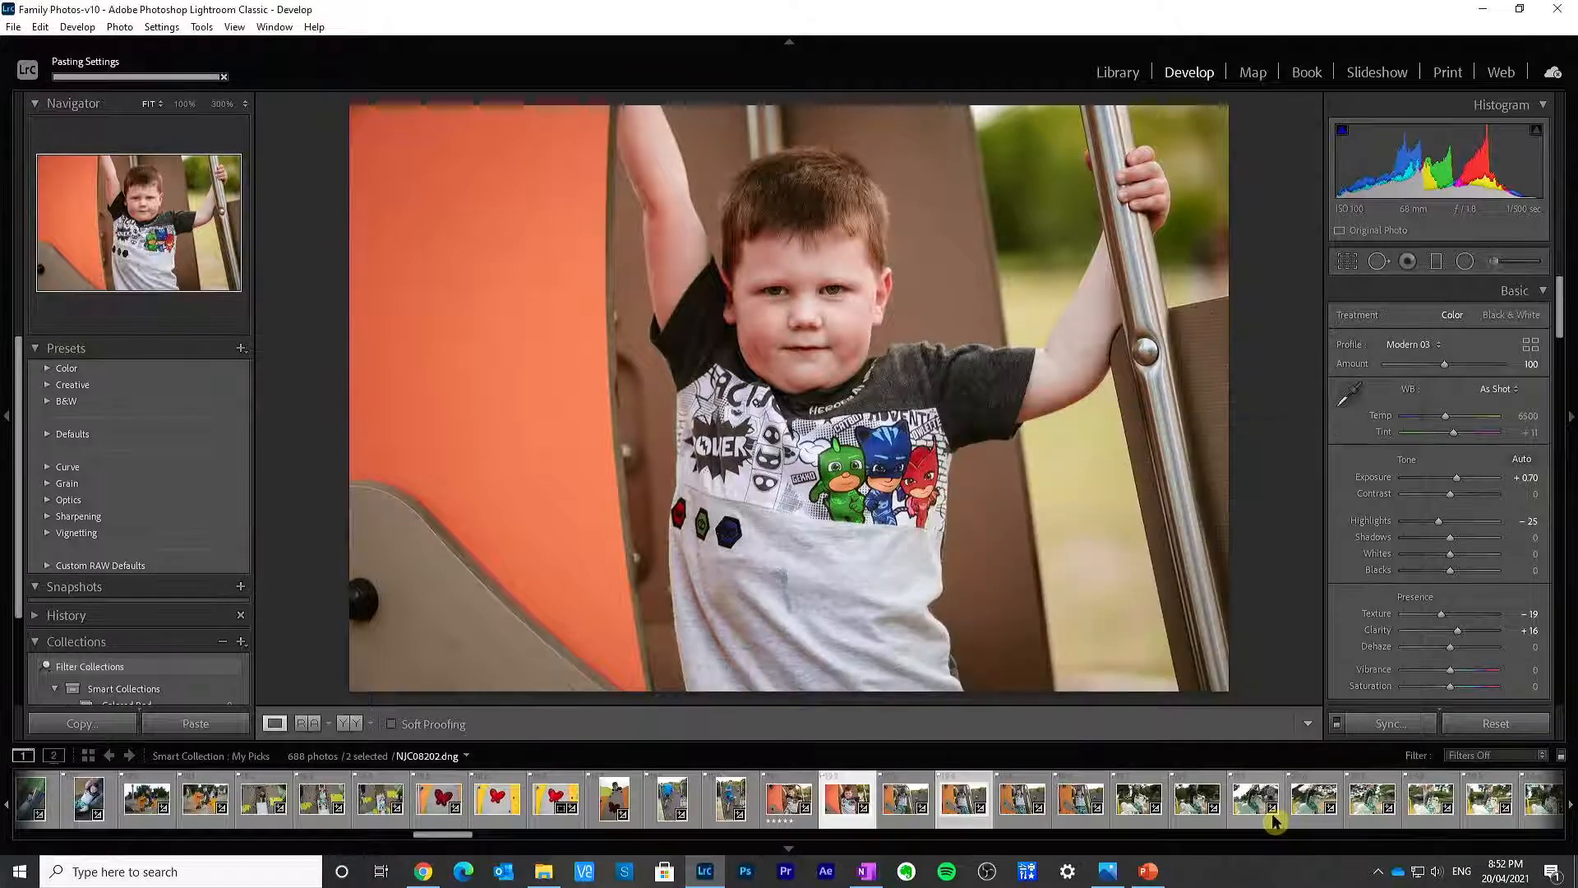
pyautogui.click(1019, 802)
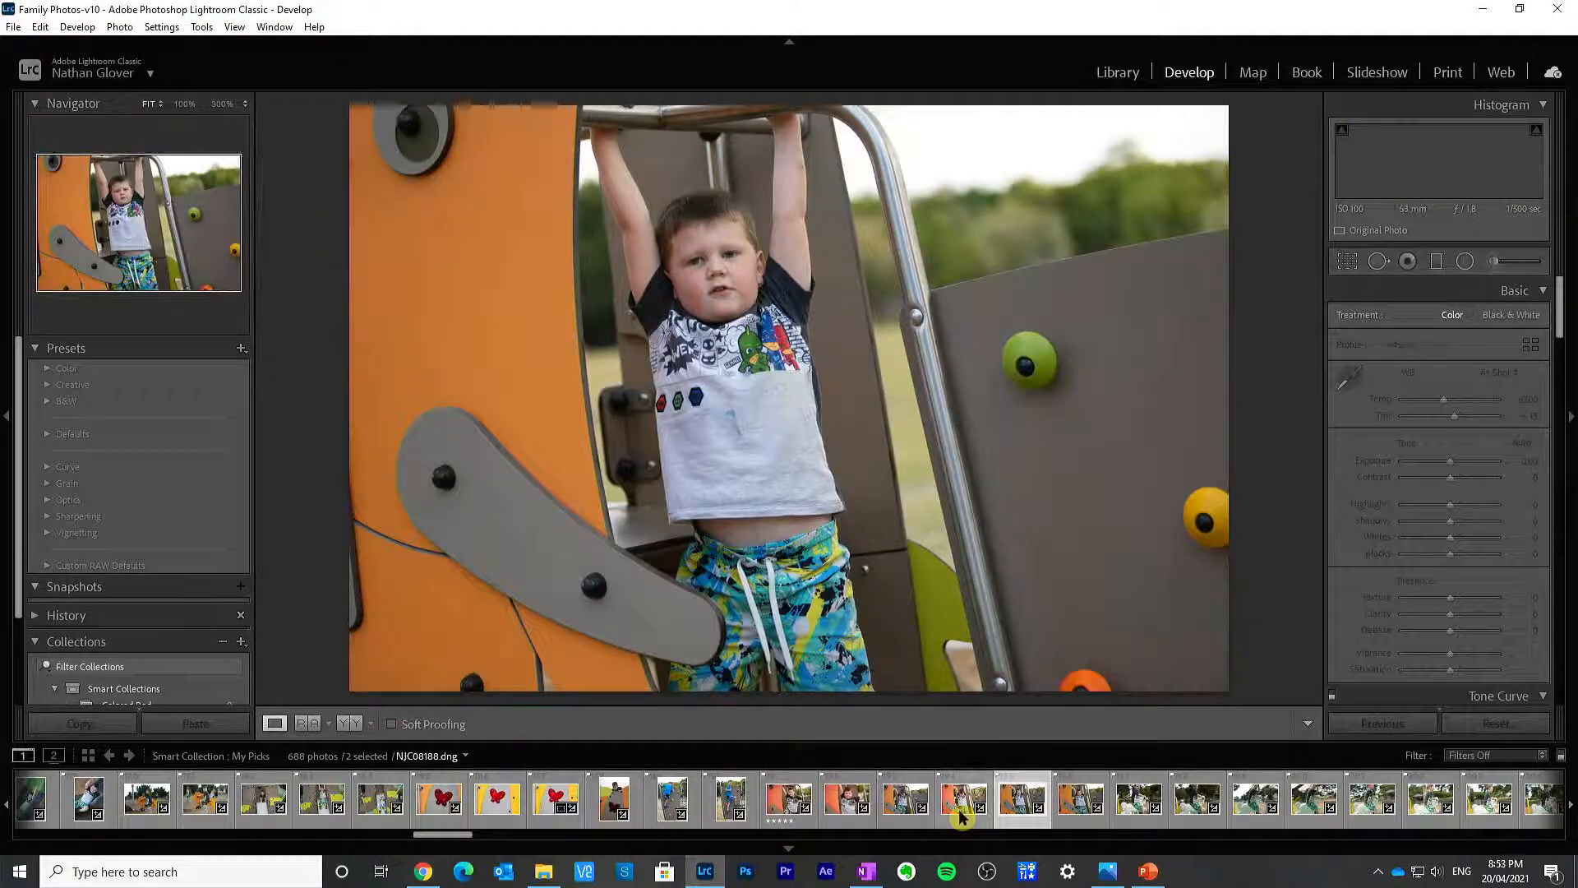
pyautogui.click(962, 810)
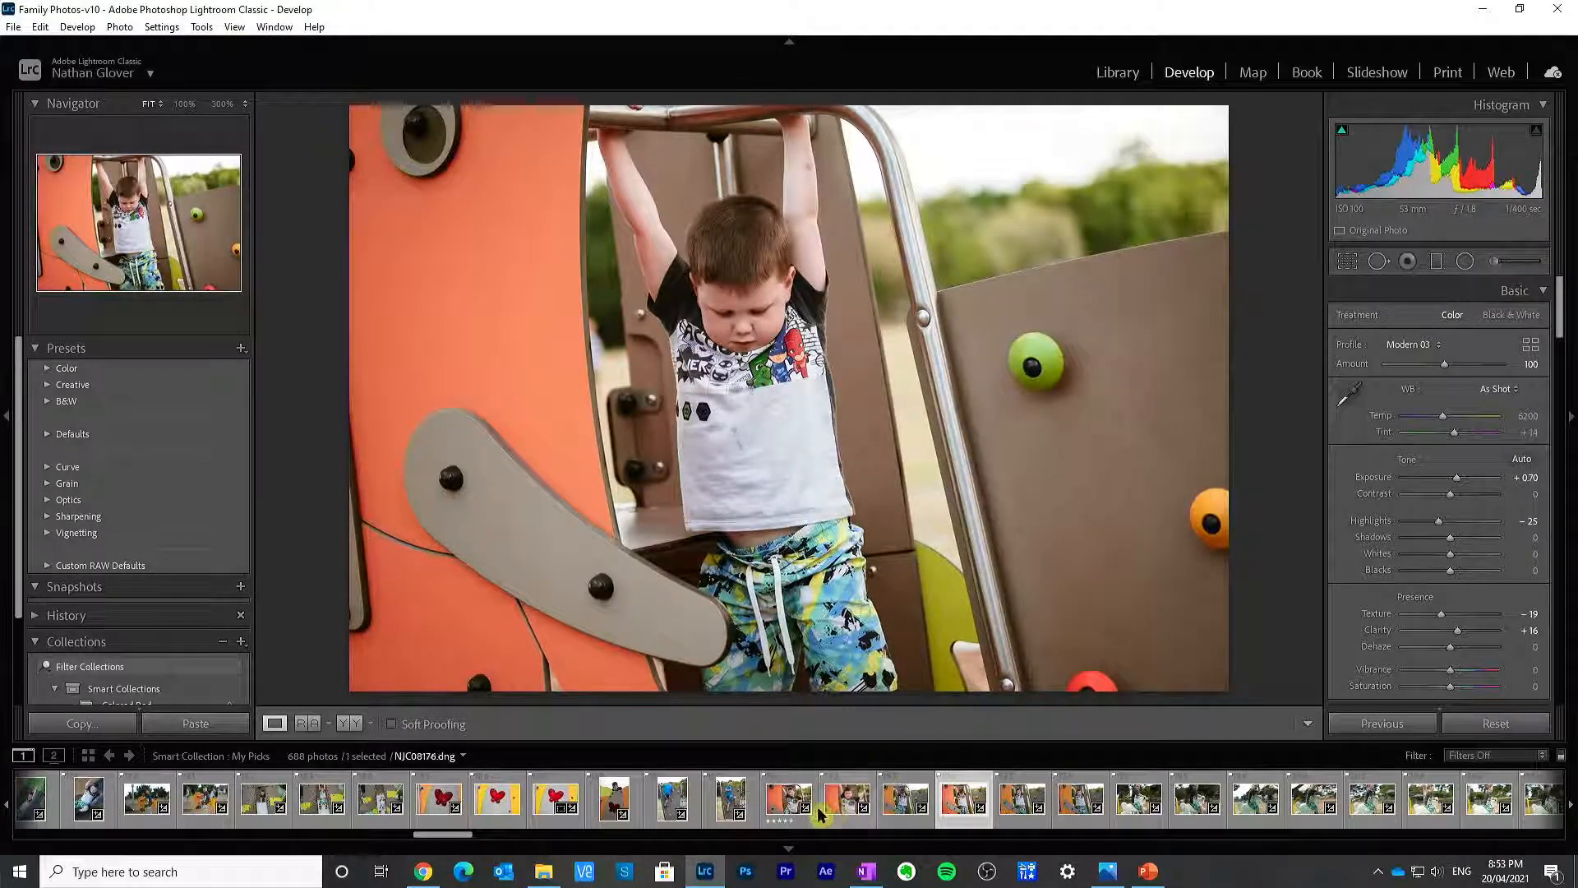
# Step: Clone out the mark on the boy's white shirt in NJC08174.dng with Spot Removal at size 75 and feather 55
pyautogui.click(789, 810)
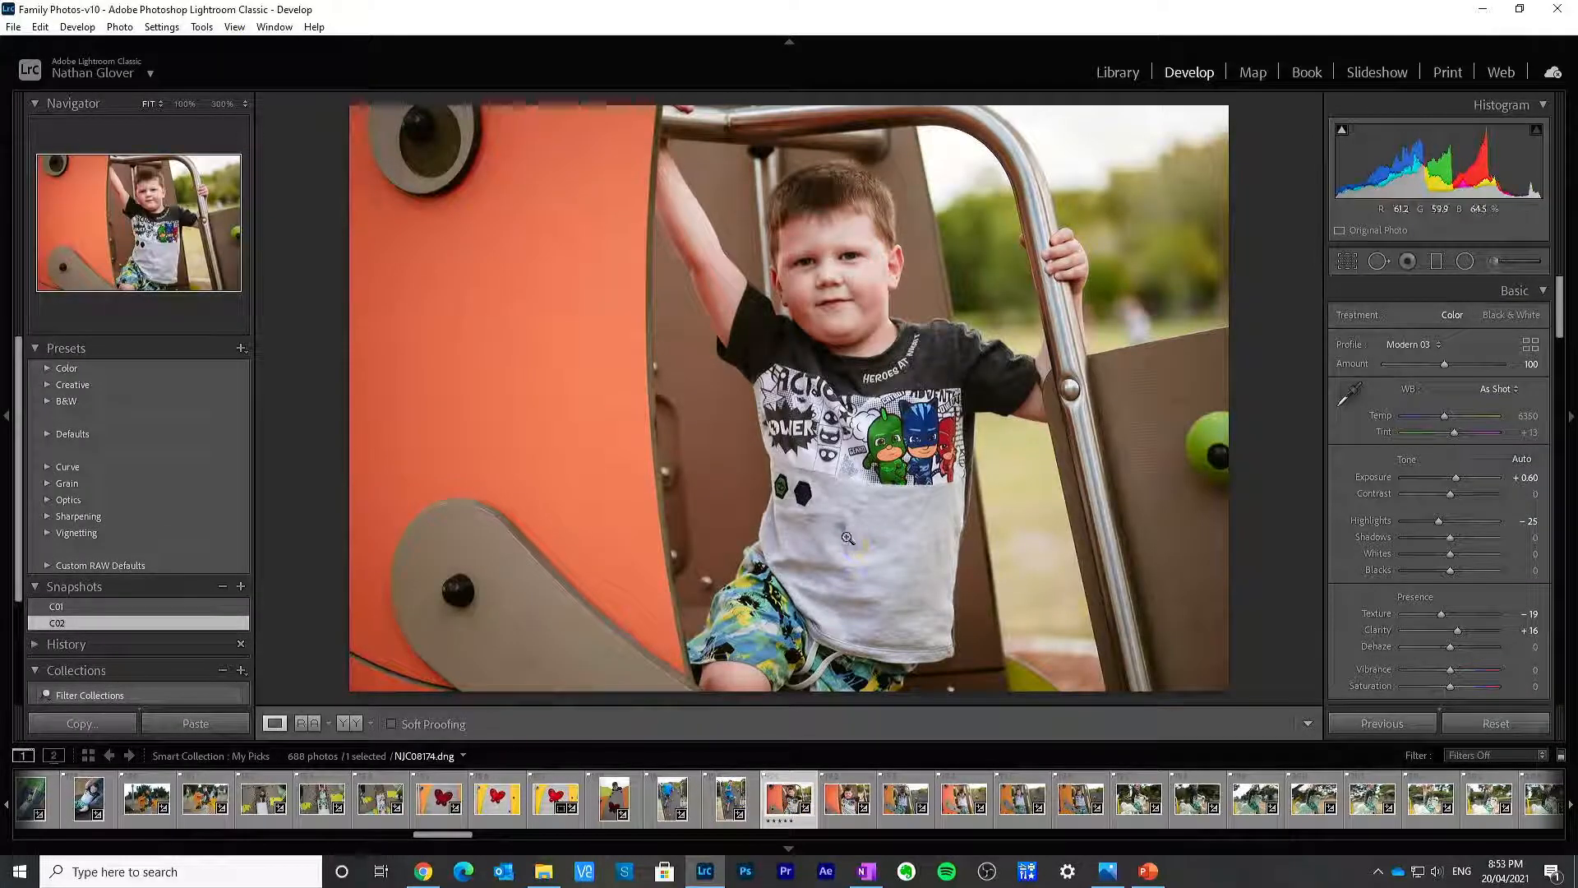
pyautogui.click(1384, 267)
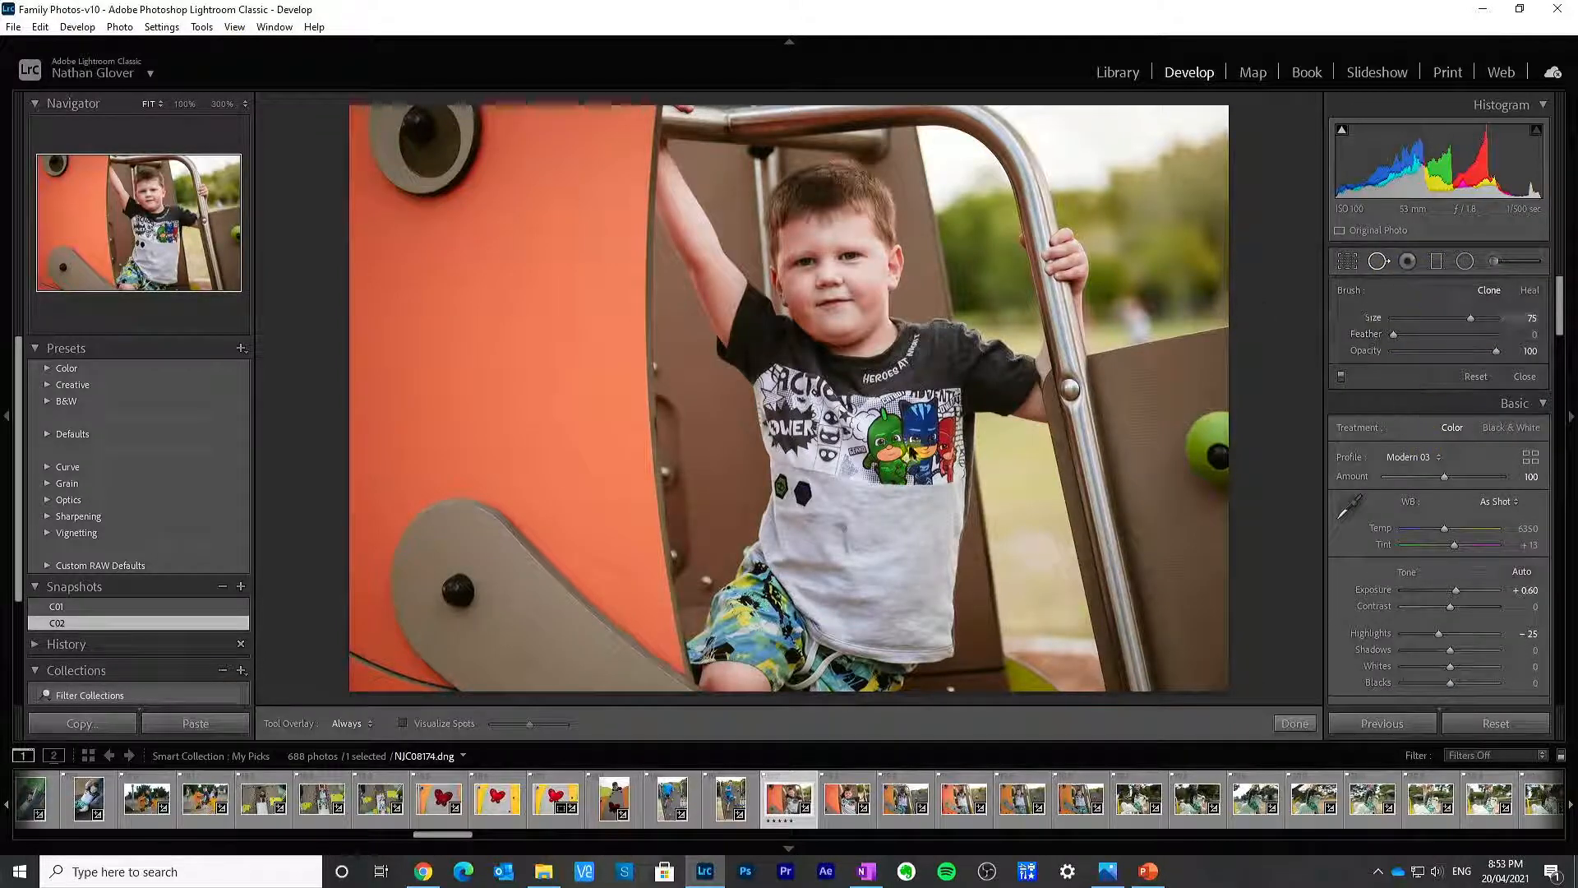
pyautogui.click(839, 526)
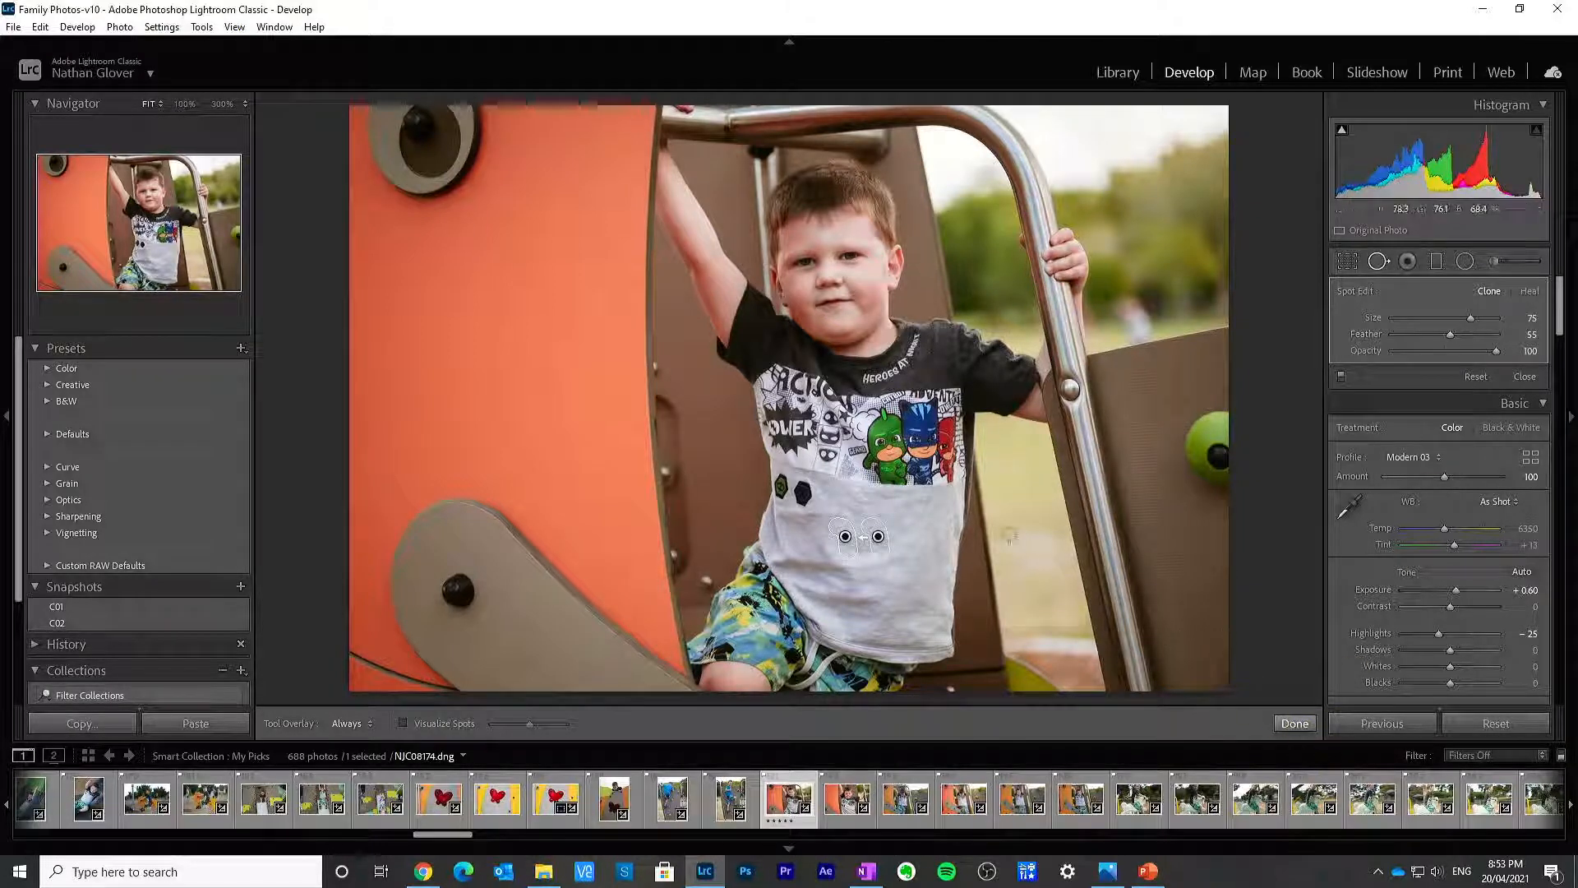
pyautogui.click(1295, 725)
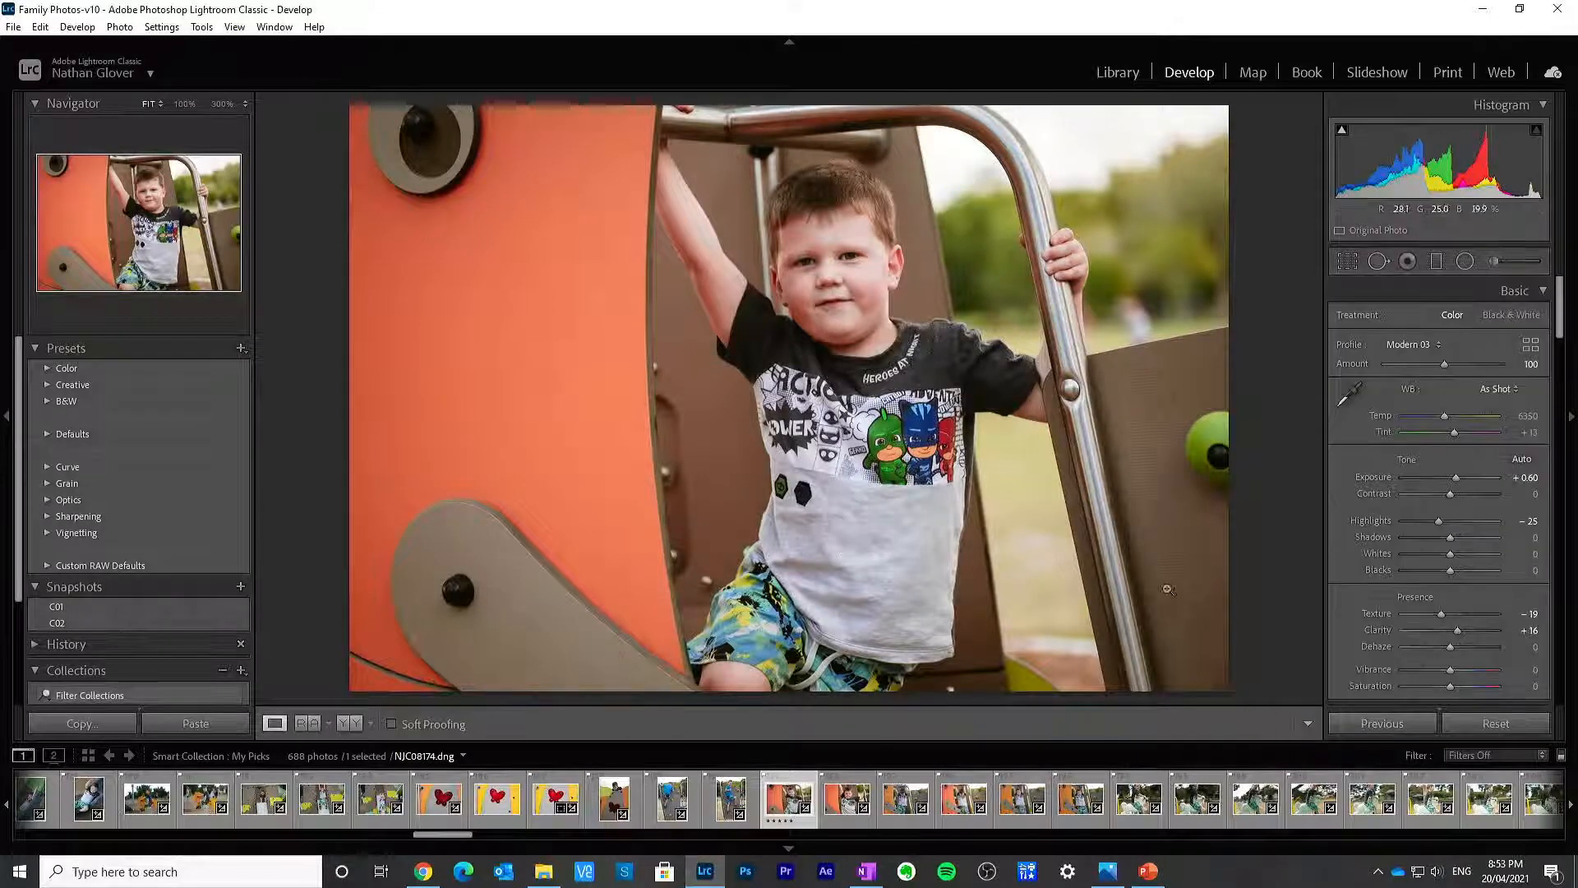
# Step: Remove the mark on the lower front of the shirt in NJC08176.dng with a short Spot Removal clone stroke
pyautogui.click(847, 798)
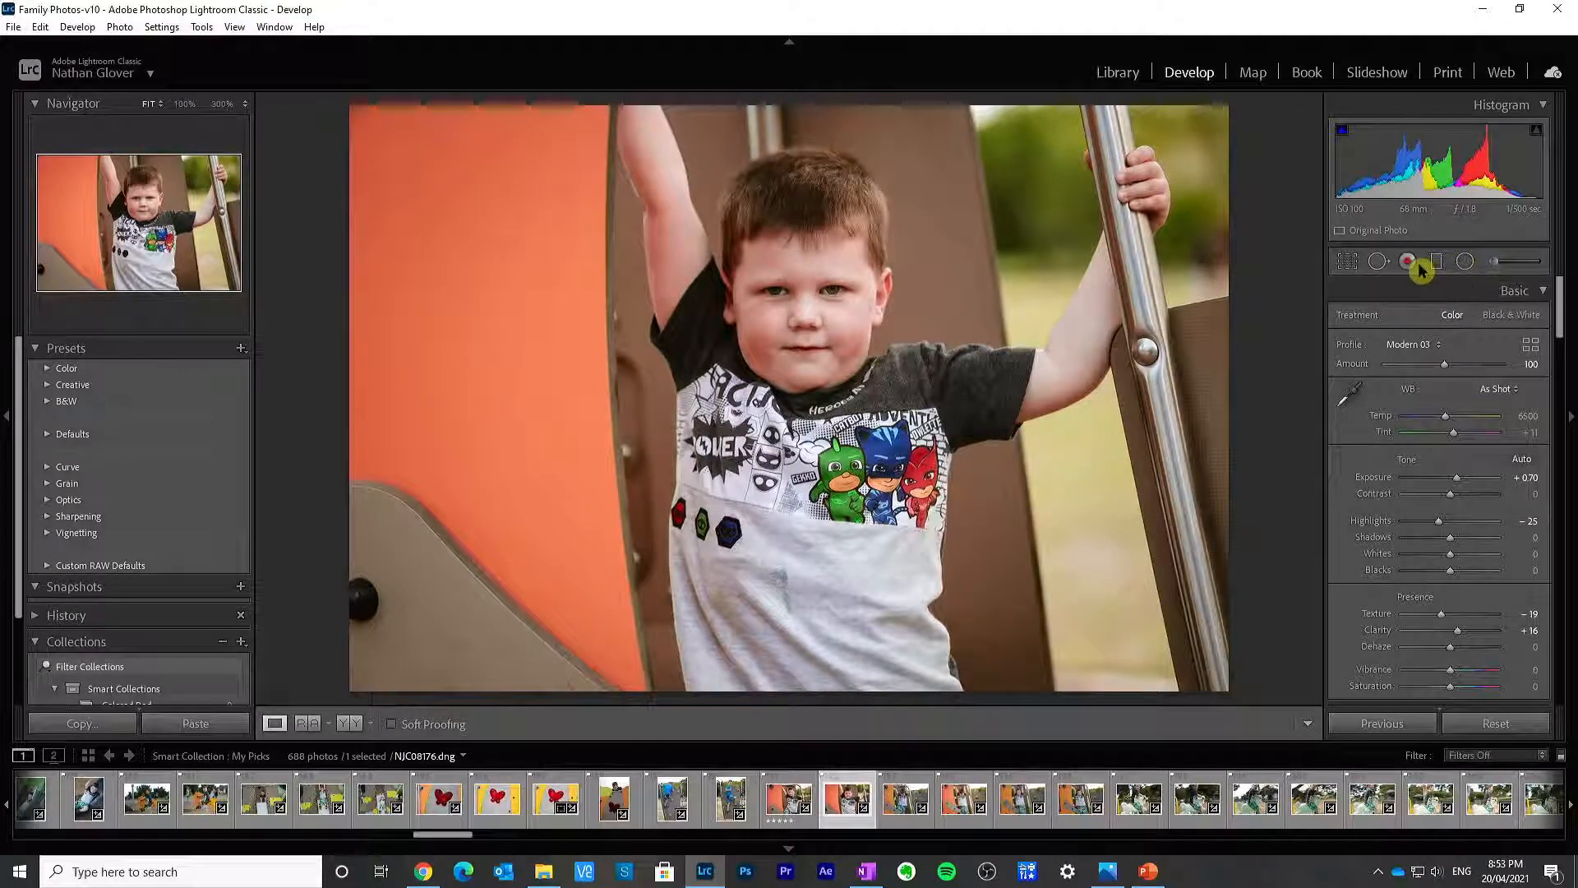
pyautogui.click(1379, 263)
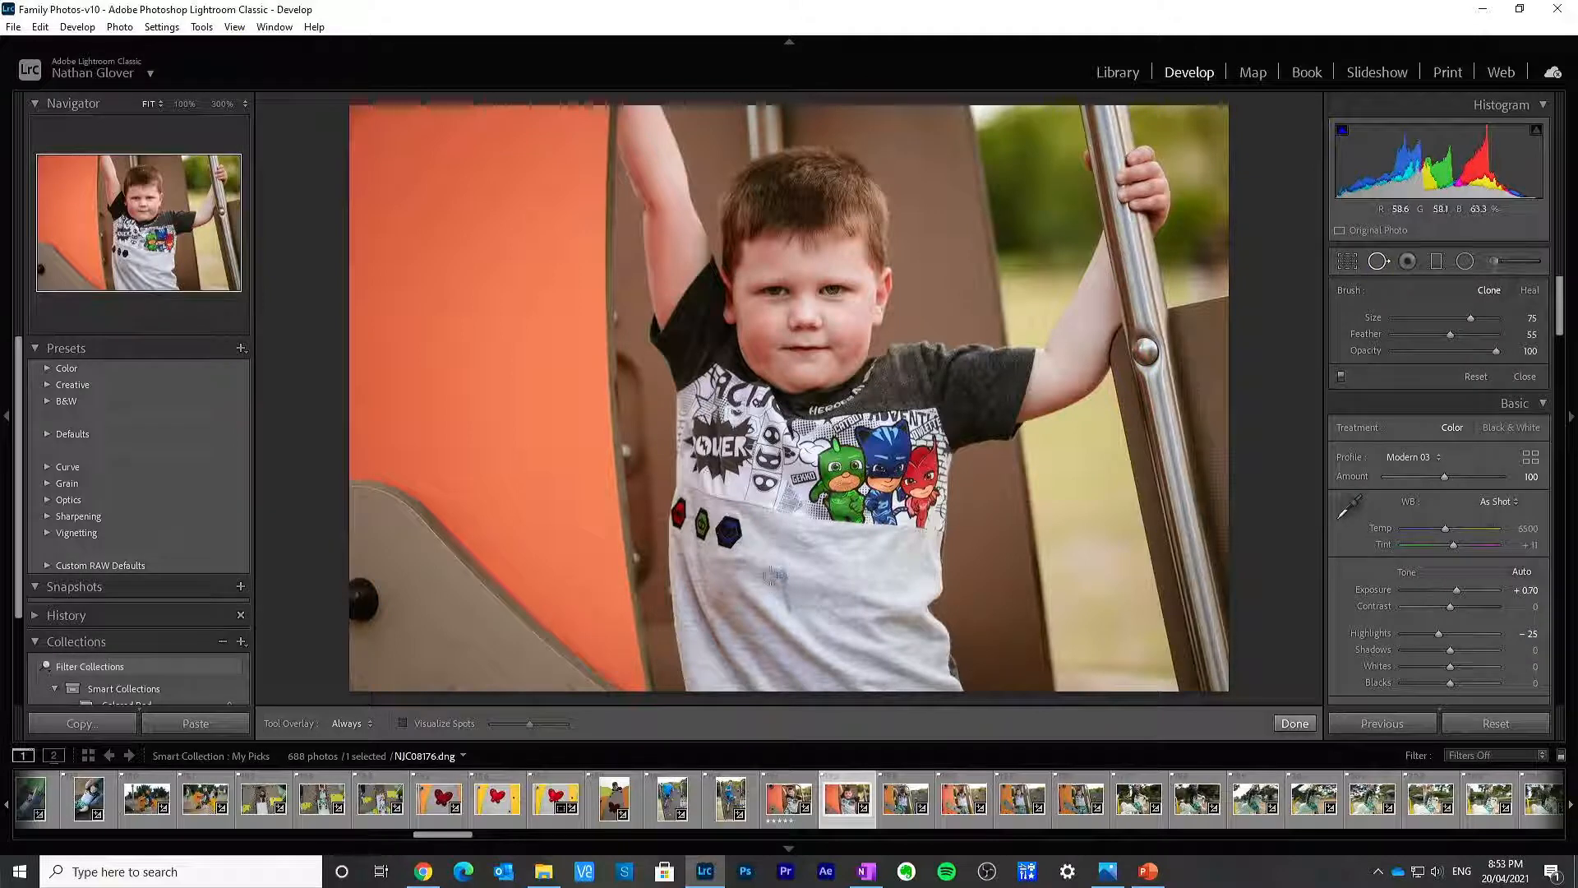
pyautogui.moveTo(773, 577); pyautogui.dragTo(799, 607)
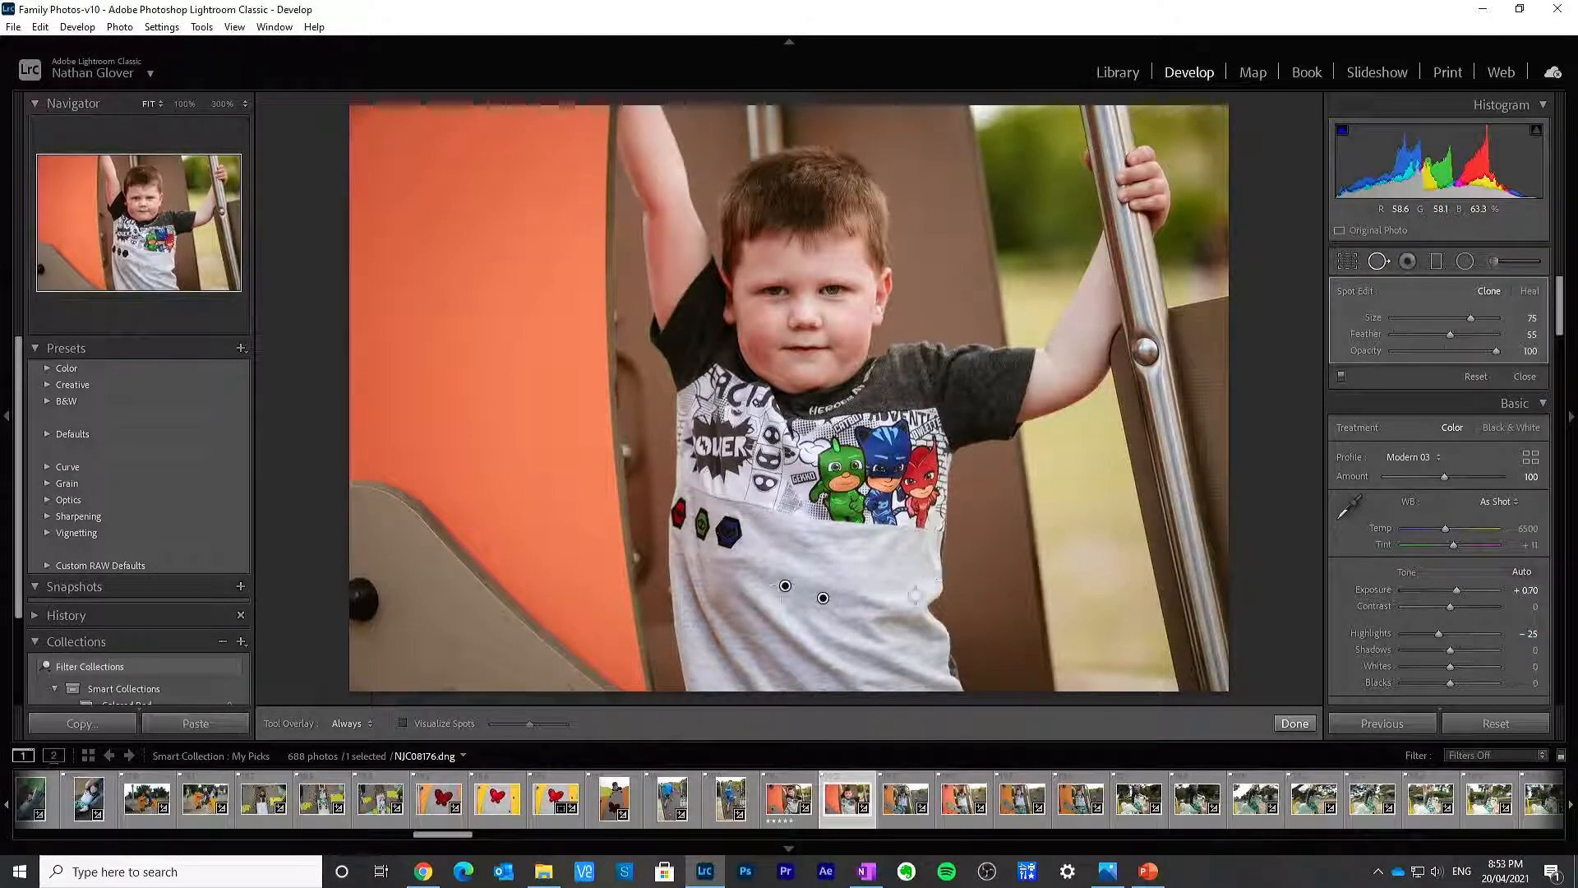
pyautogui.click(1295, 723)
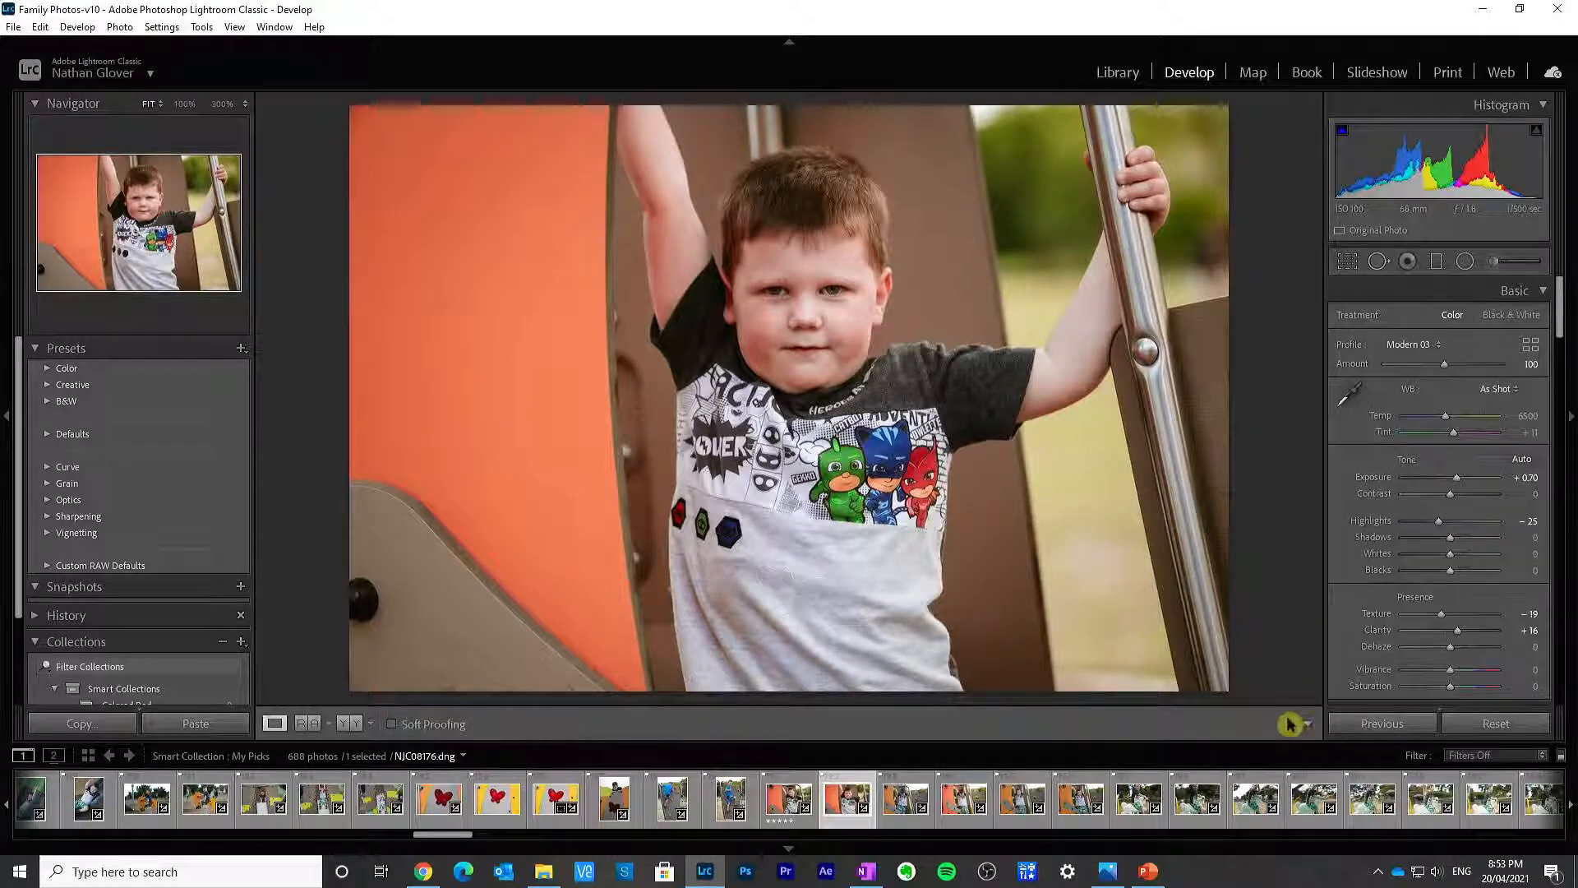
# Step: Clone out the small mark on the white part of the shirt in NJC08186.dng with Spot Removal
pyautogui.click(958, 810)
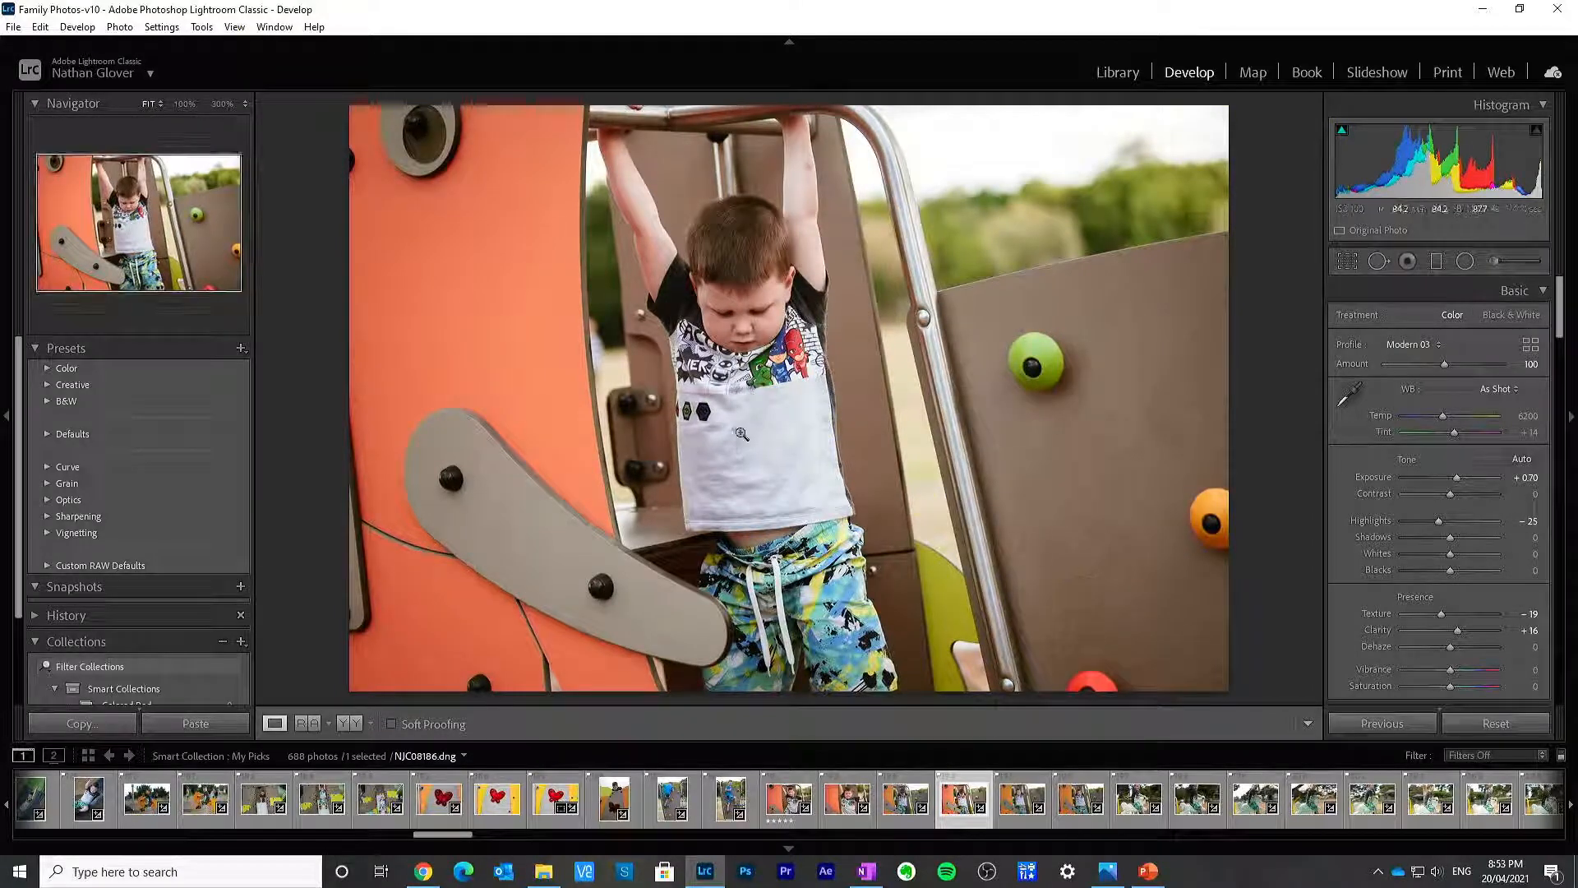
pyautogui.click(1381, 263)
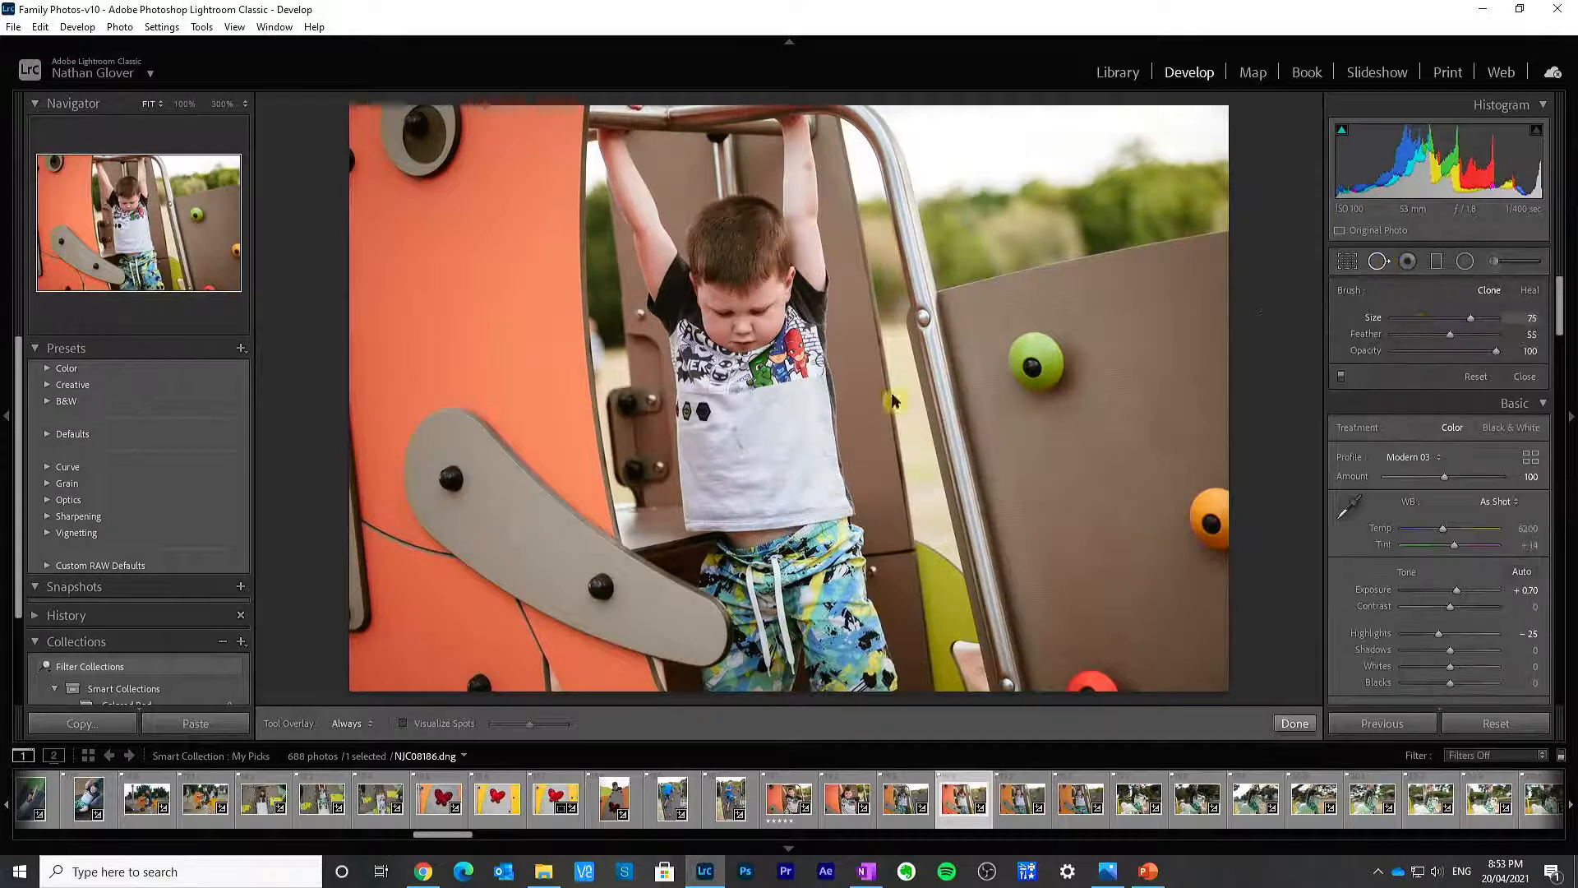
pyautogui.click(732, 428)
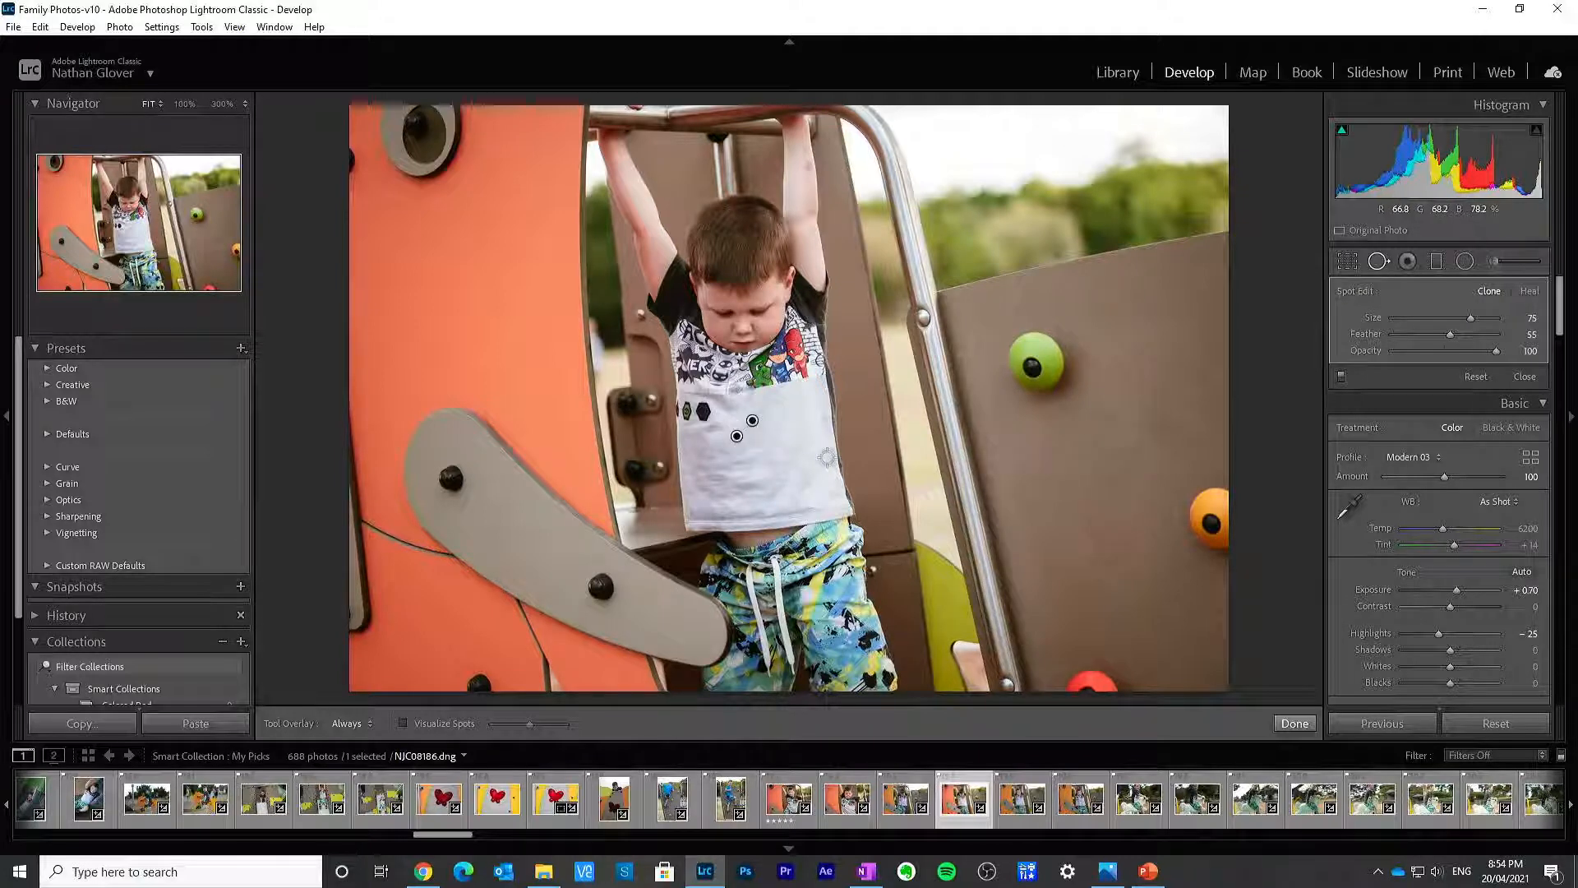
pyautogui.click(1295, 724)
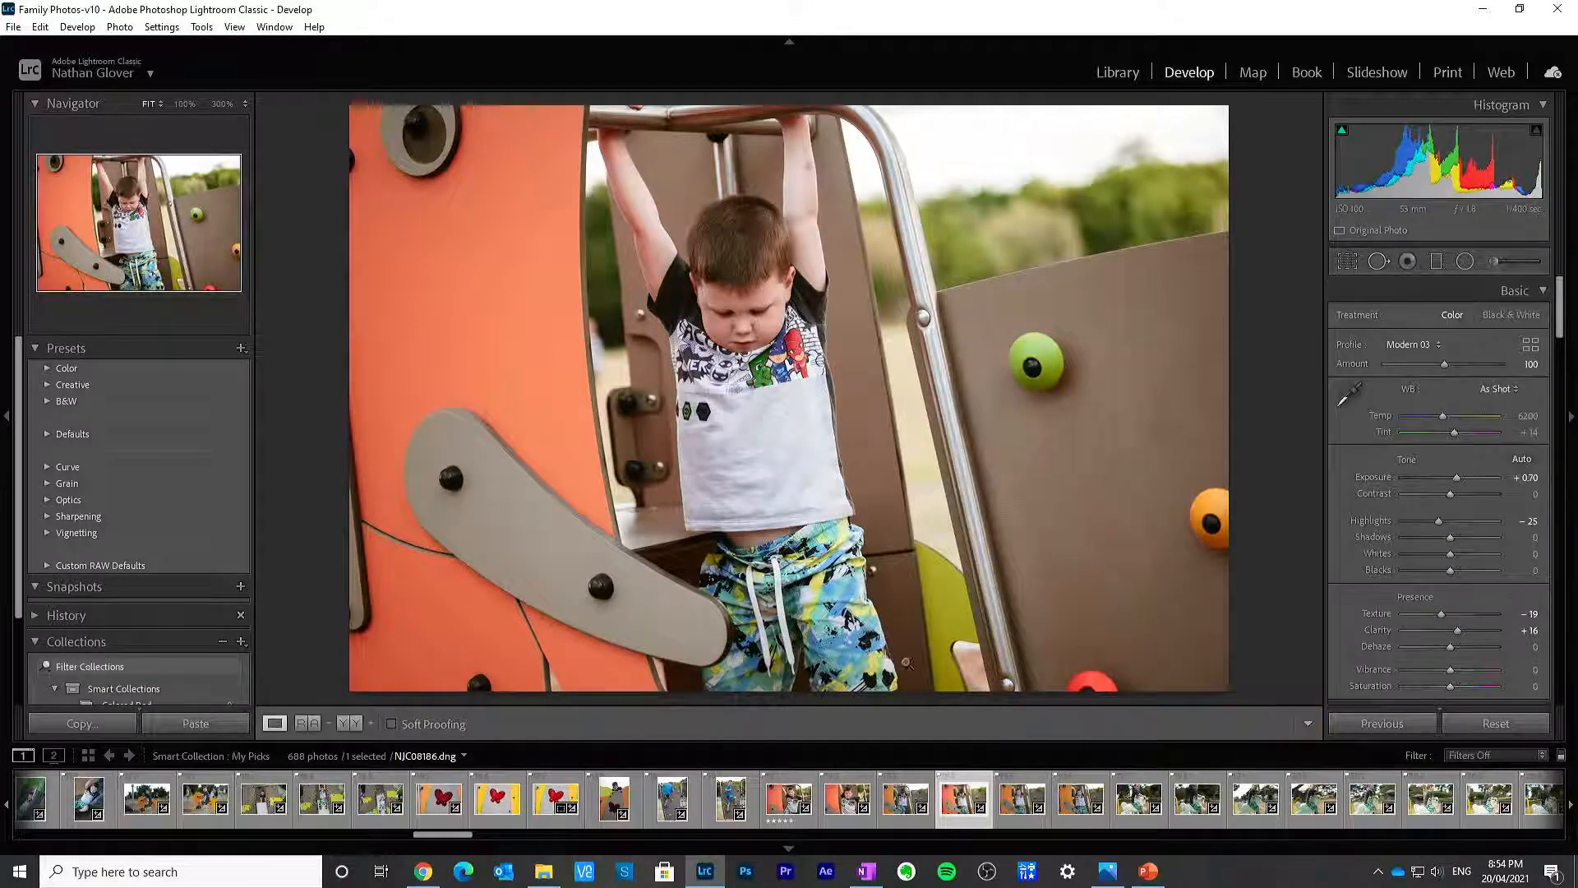
# Step: Synchronize the develop settings of NJC08186.dng to NJC08188.dng, including spot removal but excluding local adjustments and crop
pyautogui.click(1022, 797)
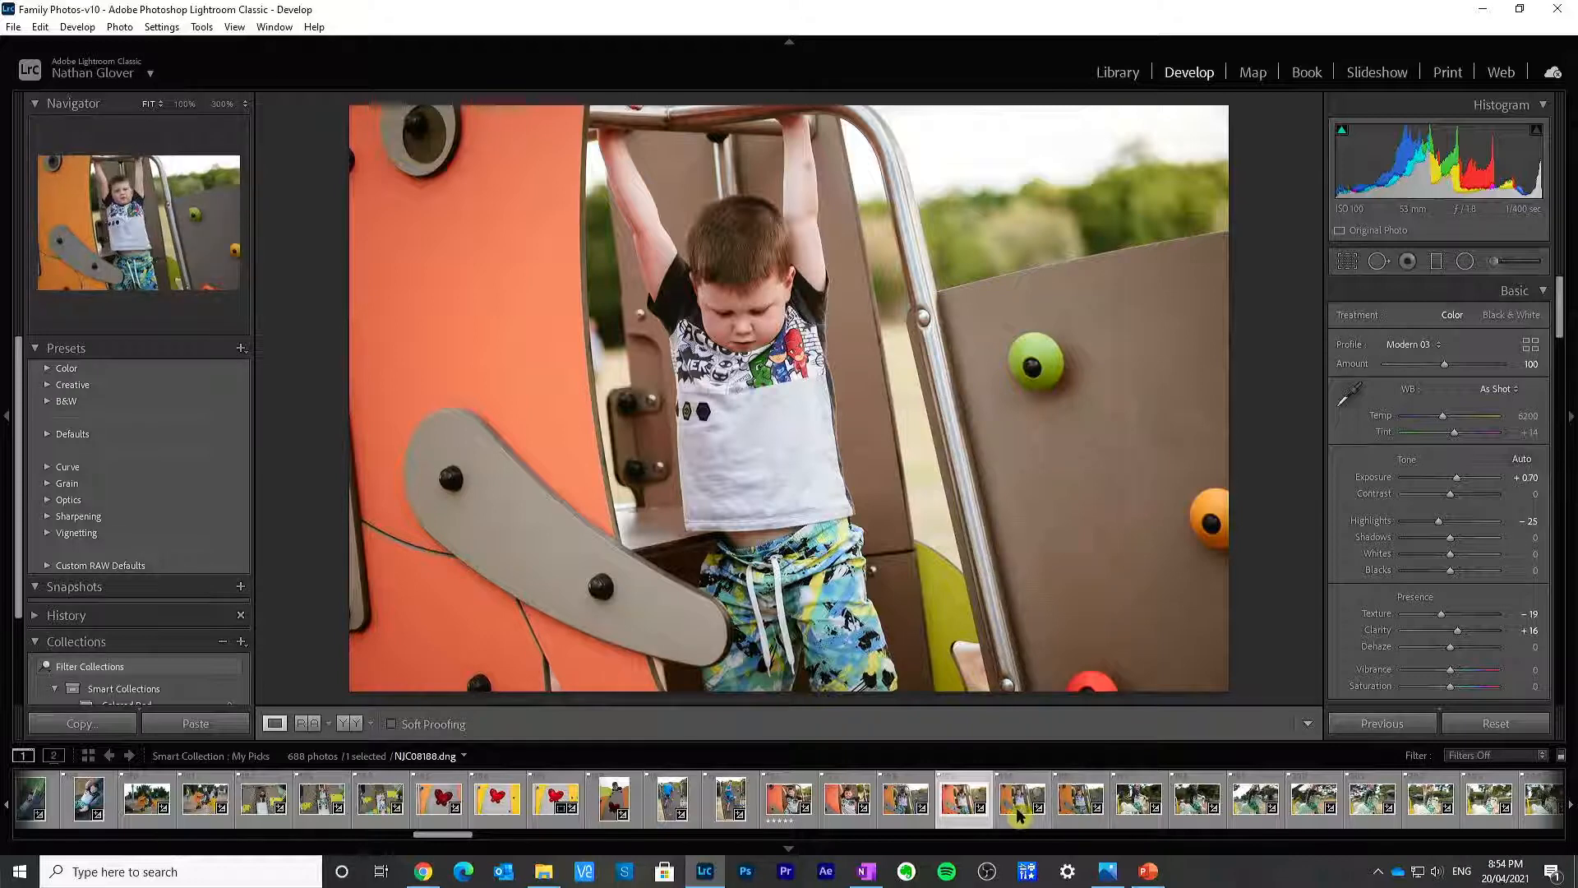
pyautogui.click(1071, 811)
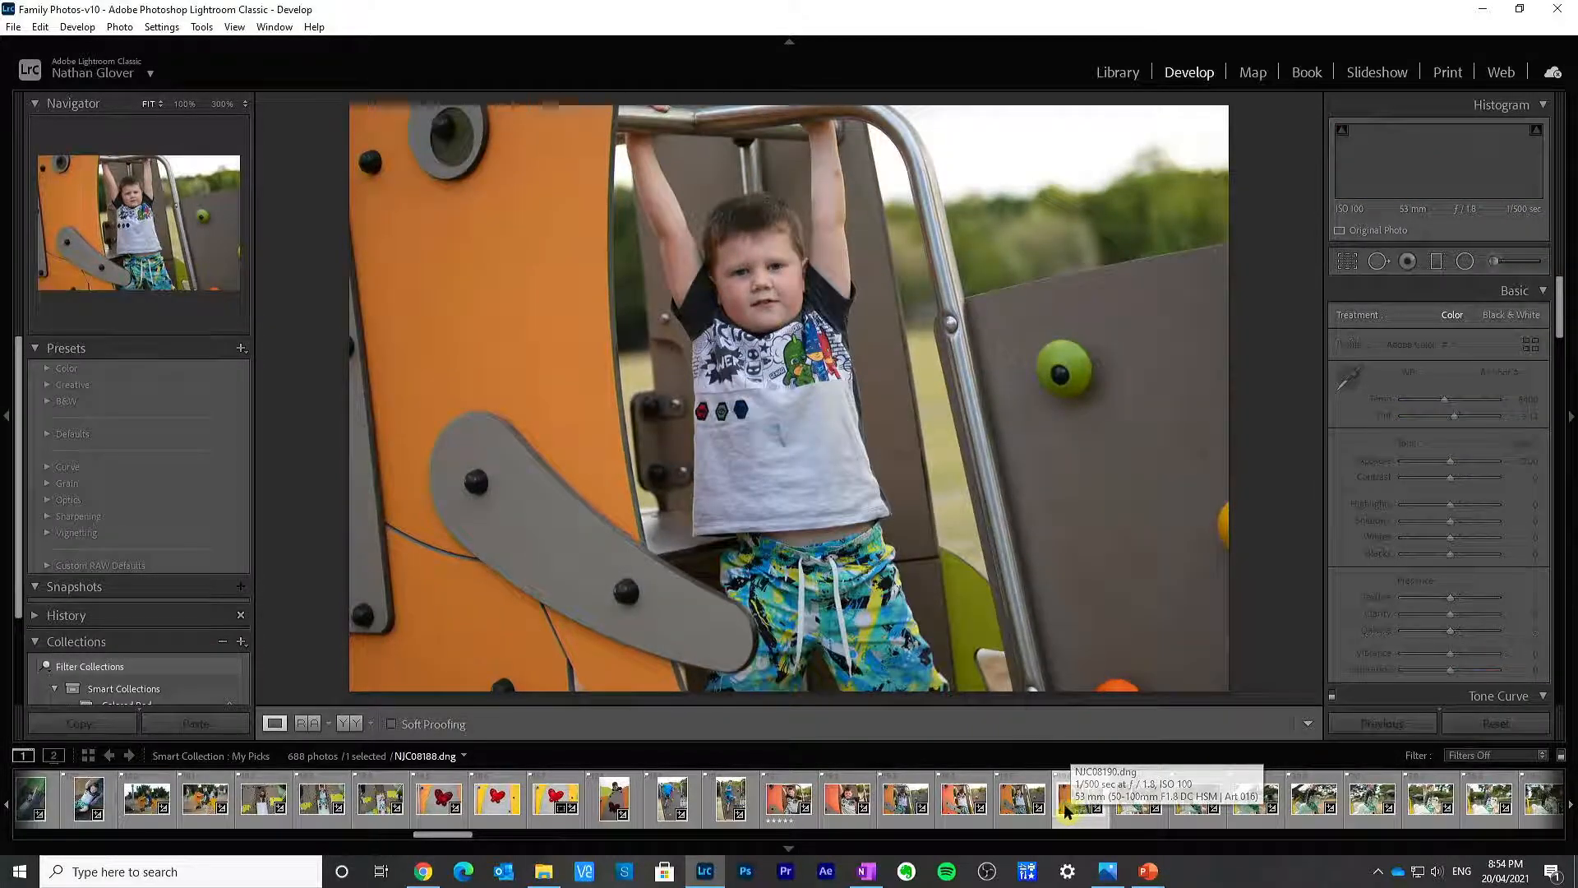
pyautogui.click(960, 802)
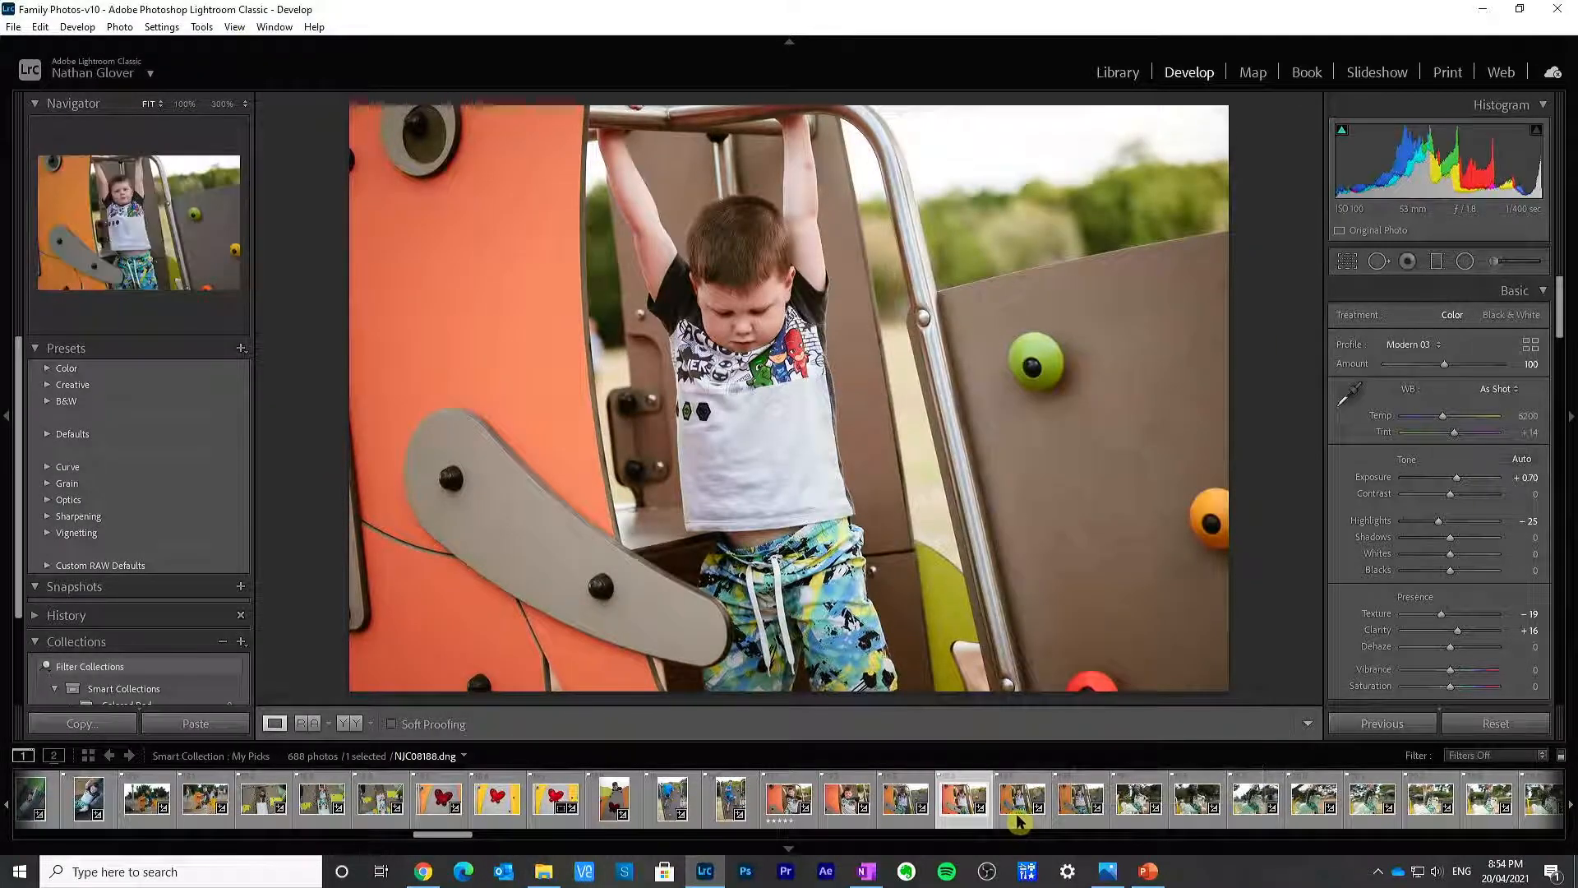
pyautogui.keyDown('ctrl'); pyautogui.click(1020, 809); pyautogui.keyUp('ctrl')
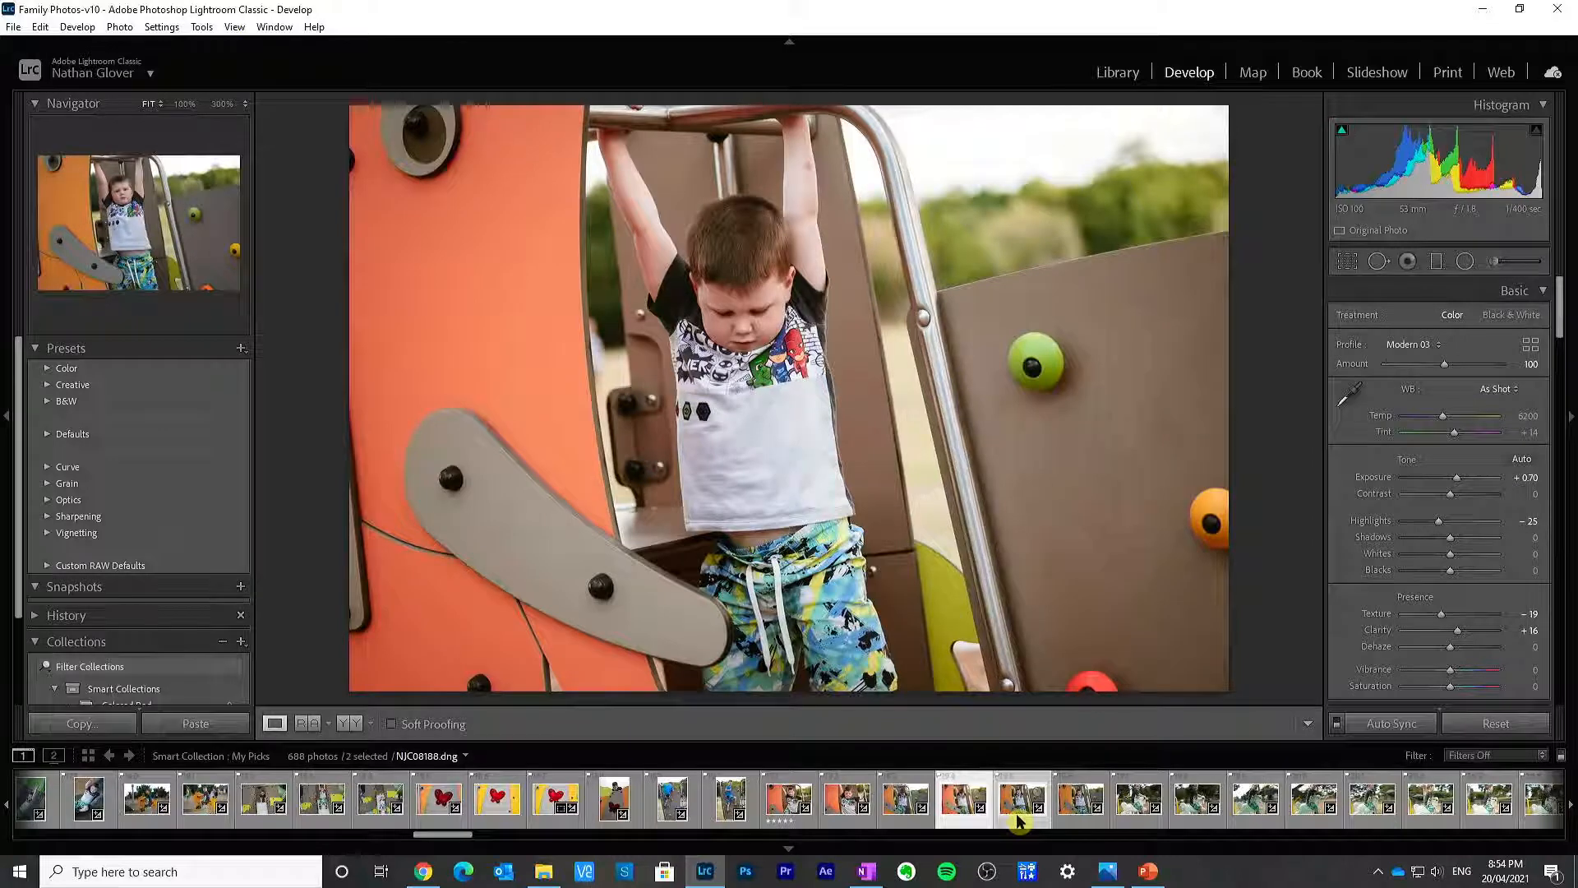
pyautogui.click(1389, 723)
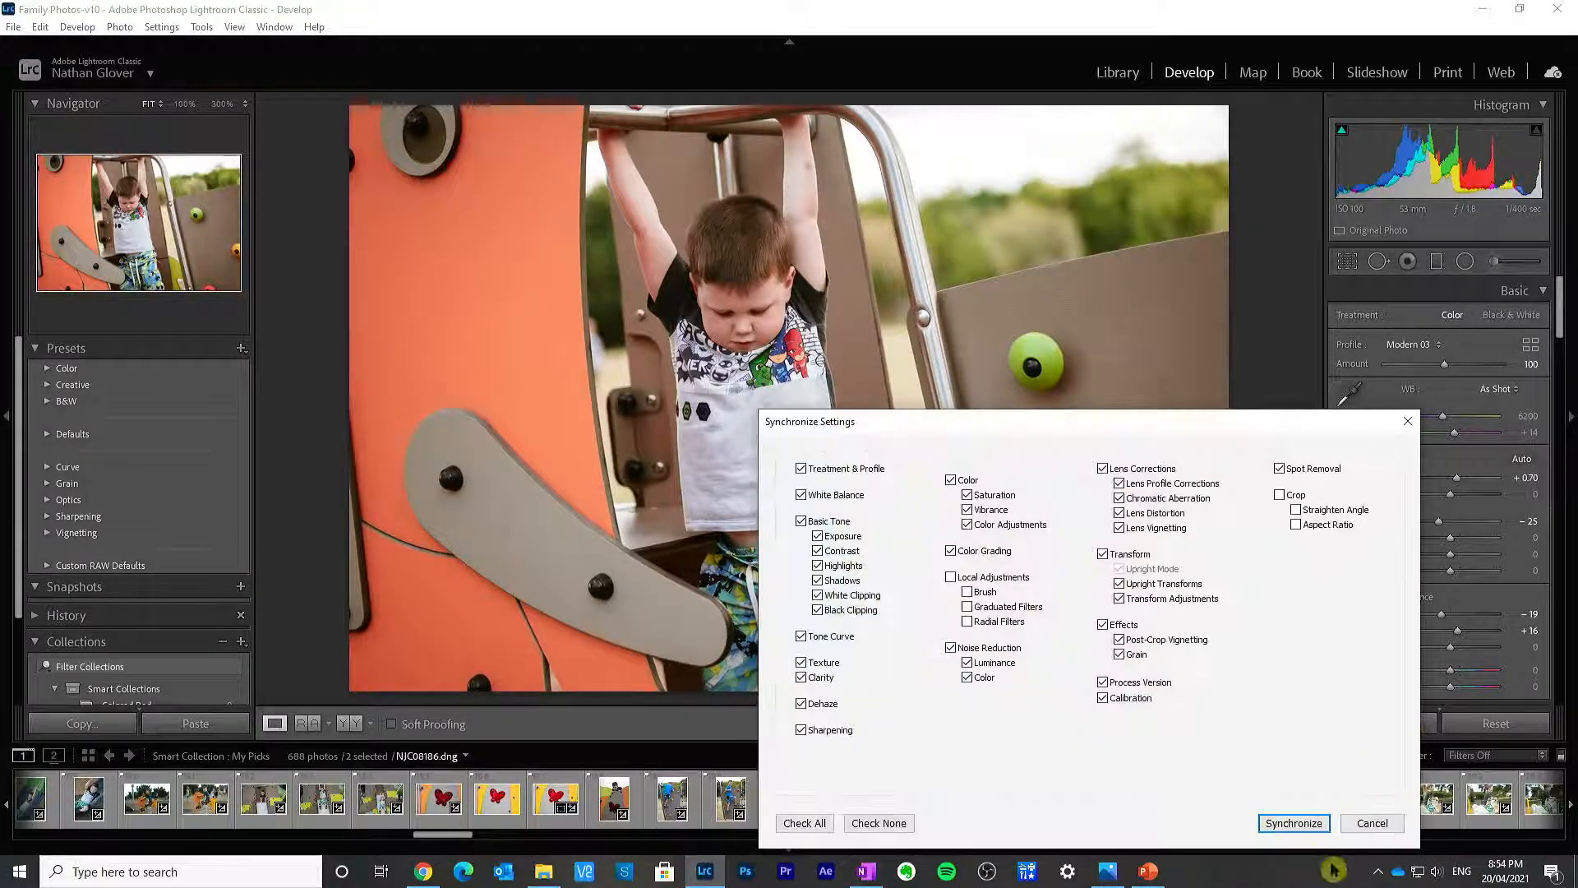
pyautogui.click(1294, 823)
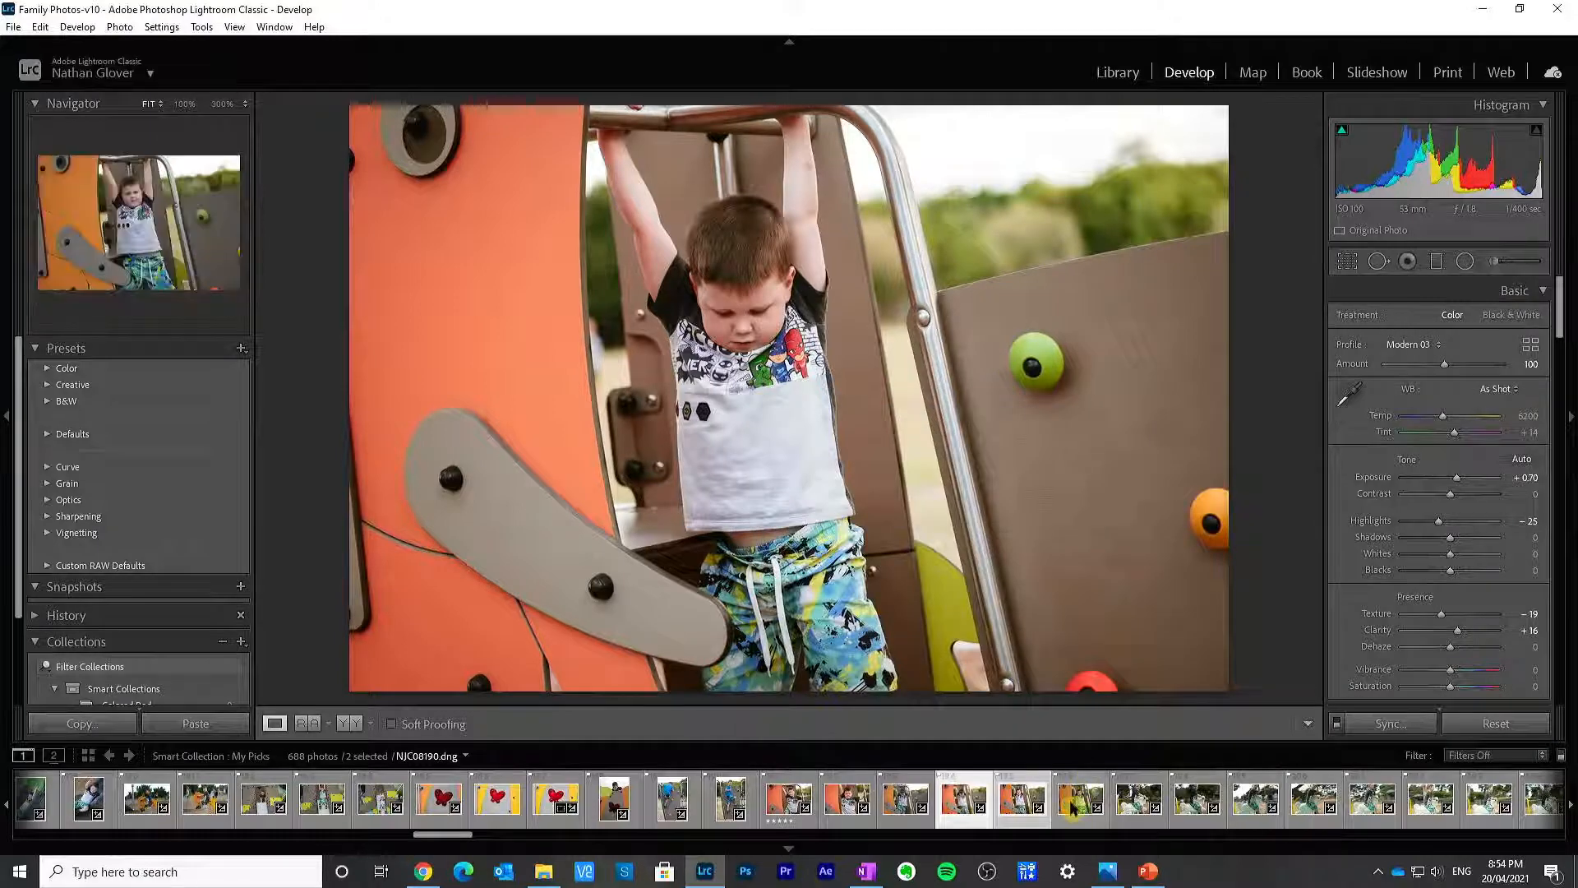
# Step: Clone out the shirt mark in NJC08188.dng with Spot Removal, deleting the first spot and placing a new one slightly higher
pyautogui.click(1019, 802)
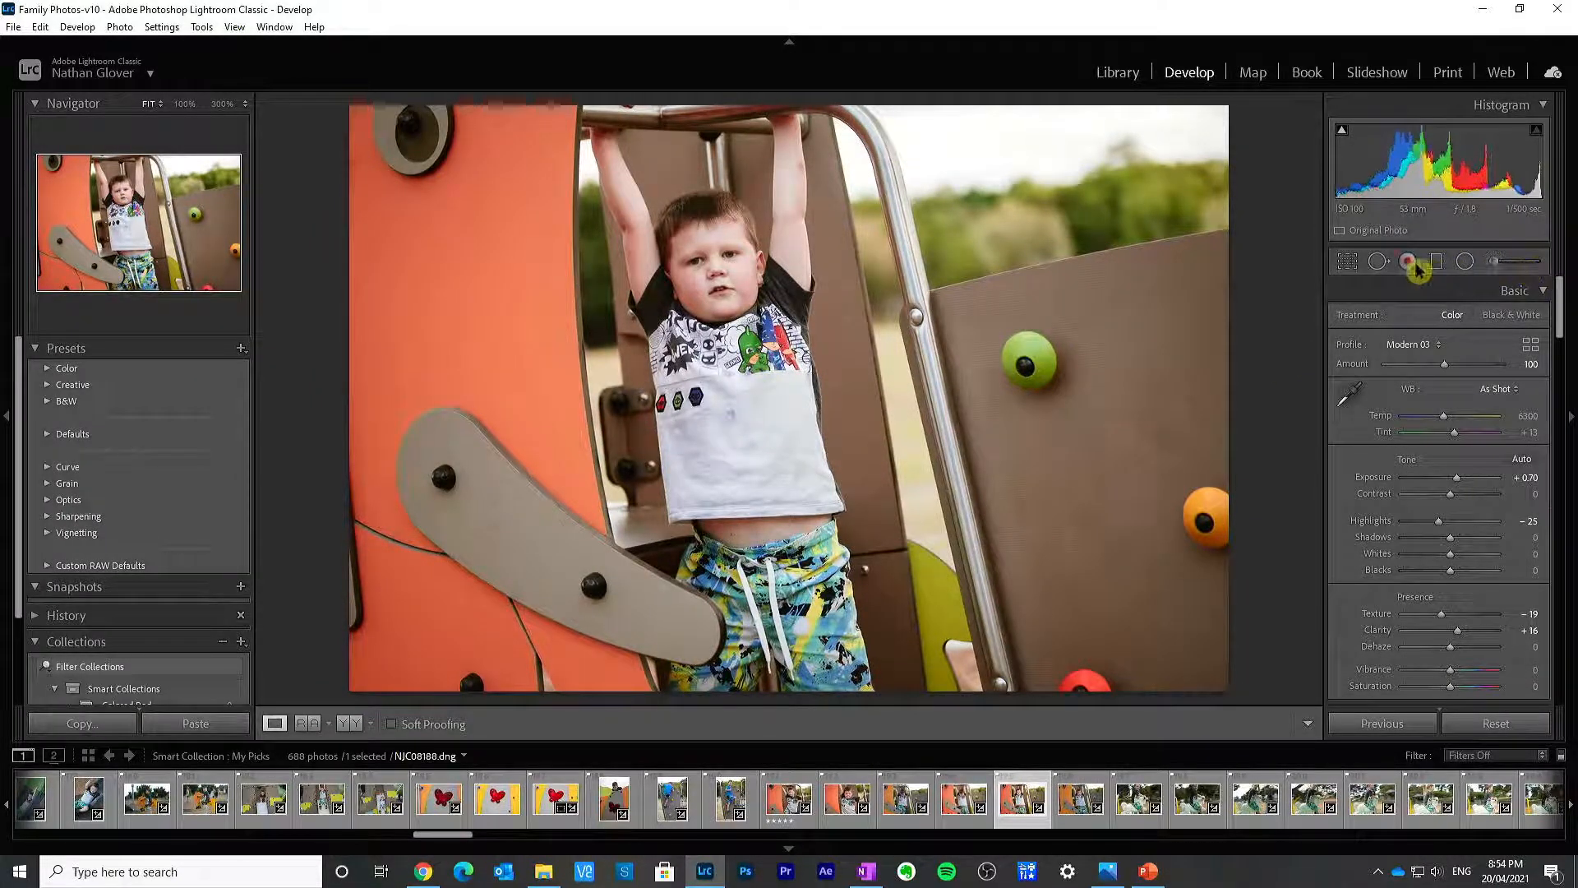
pyautogui.click(1380, 263)
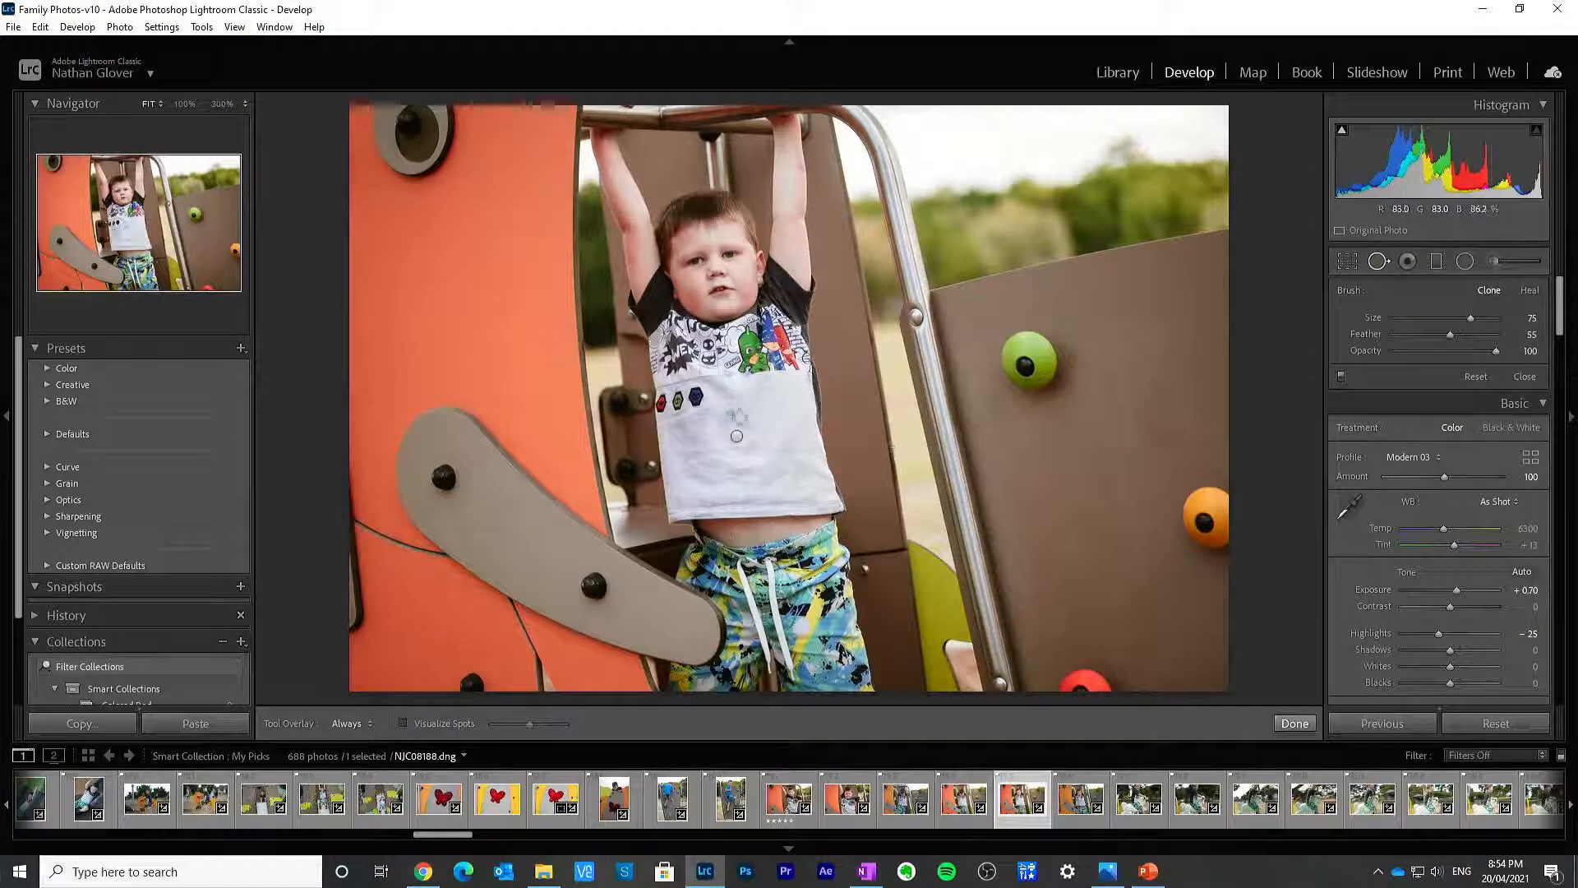
pyautogui.click(737, 436)
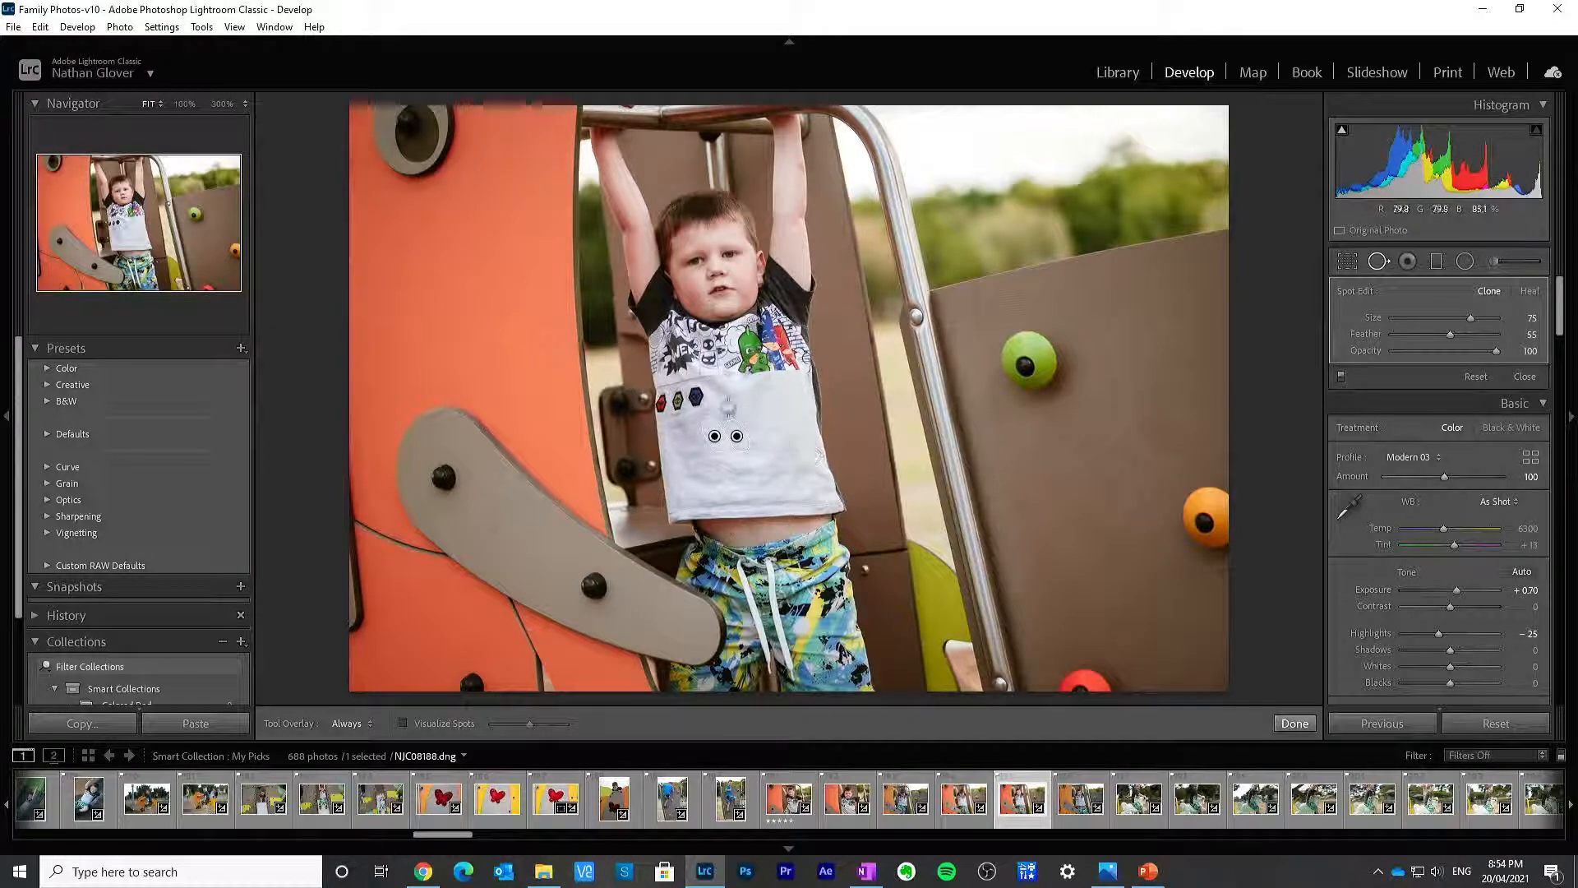
pyautogui.press('Delete')
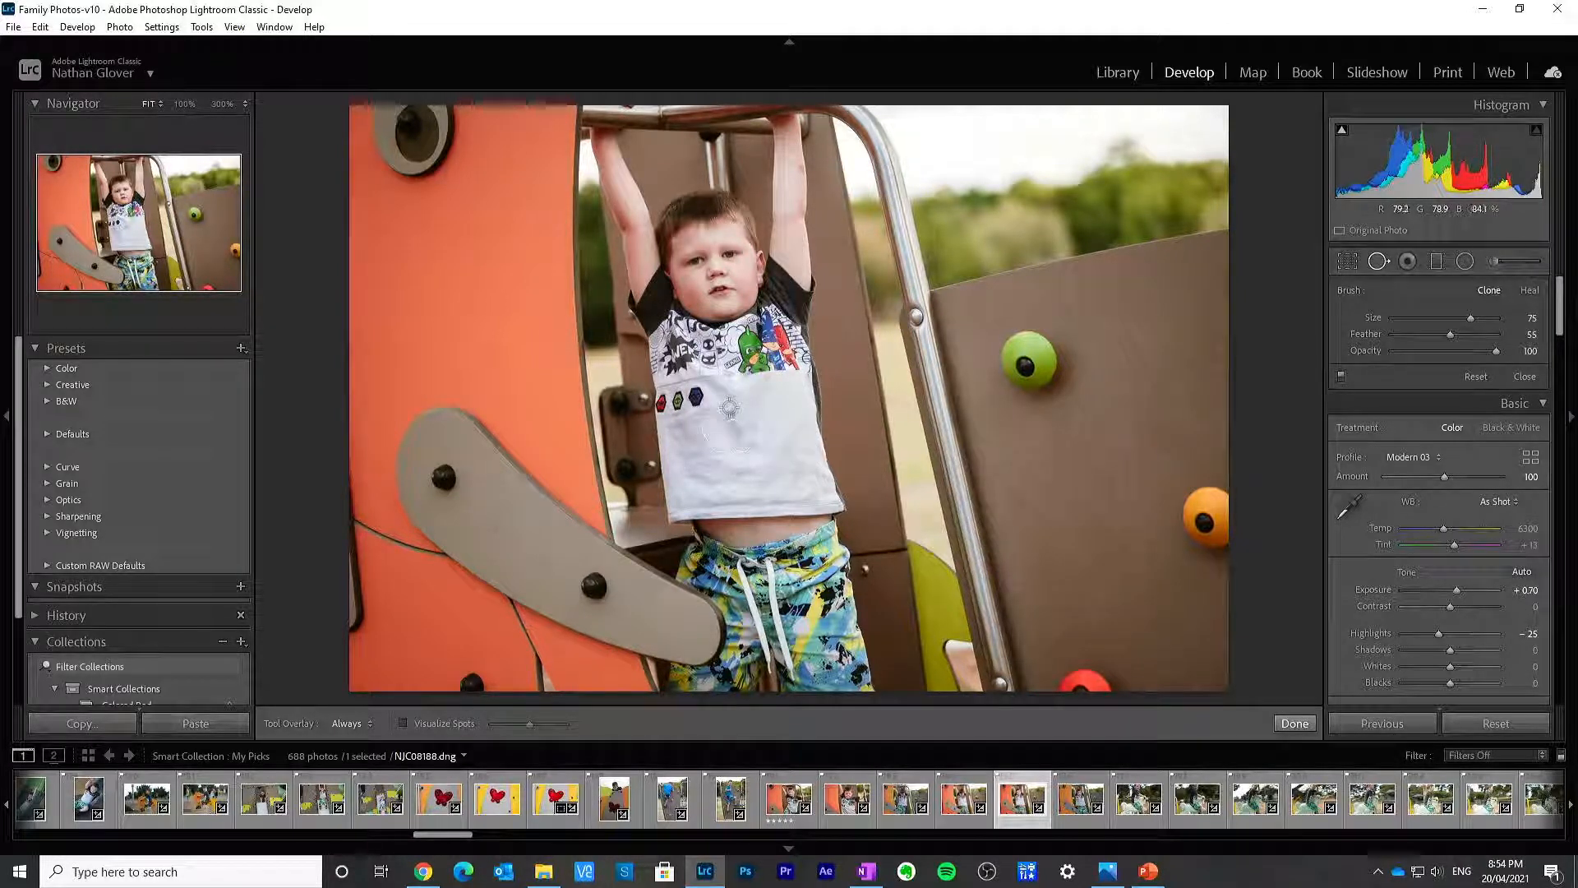
pyautogui.click(729, 411)
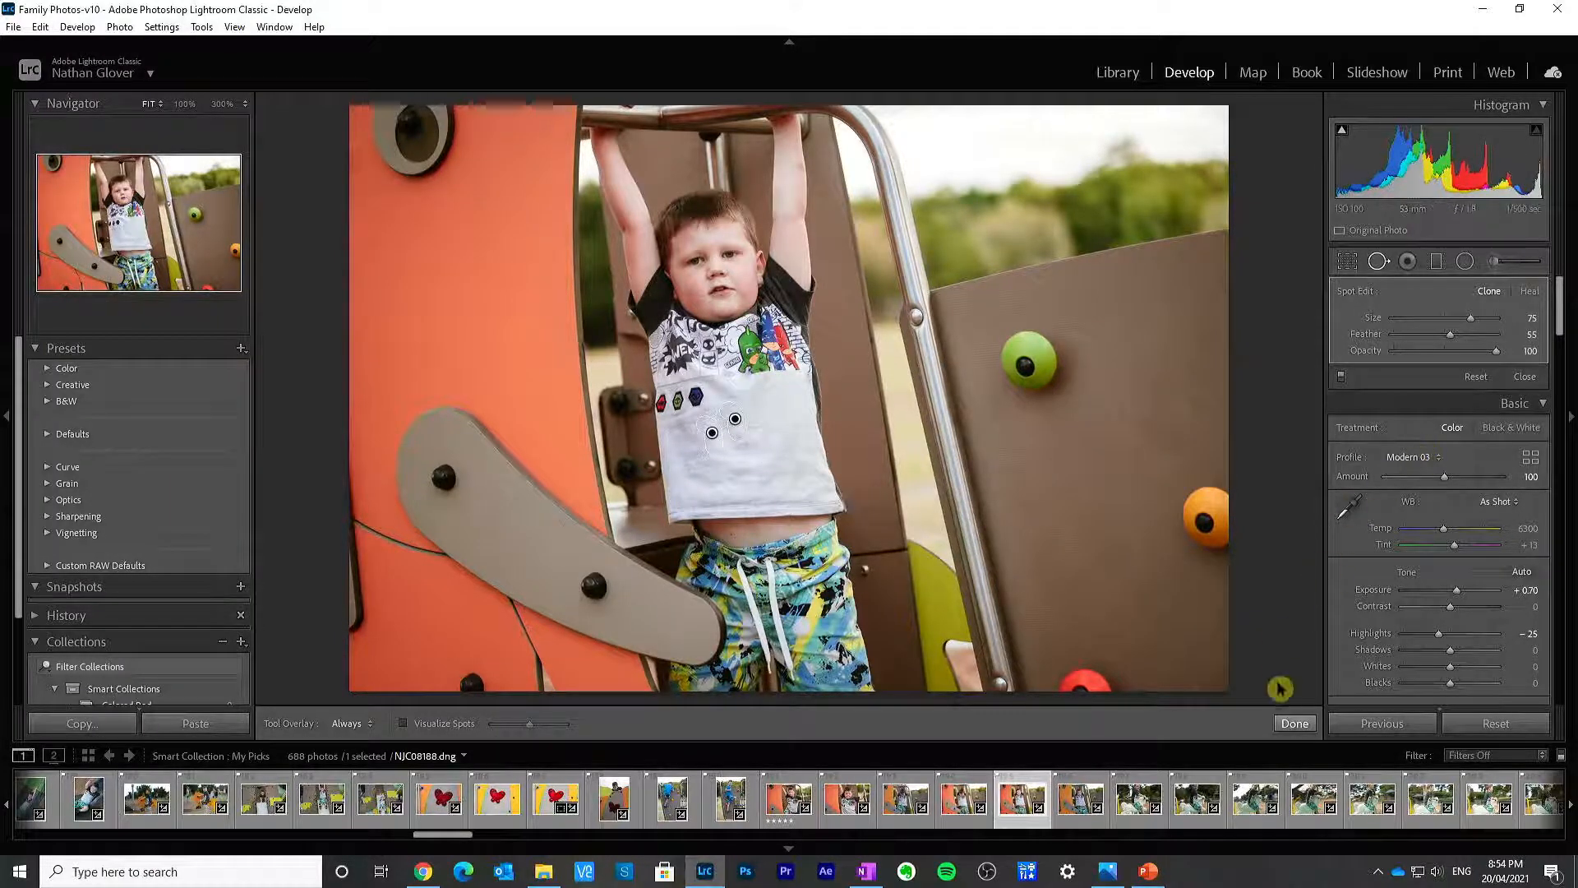
pyautogui.click(1291, 724)
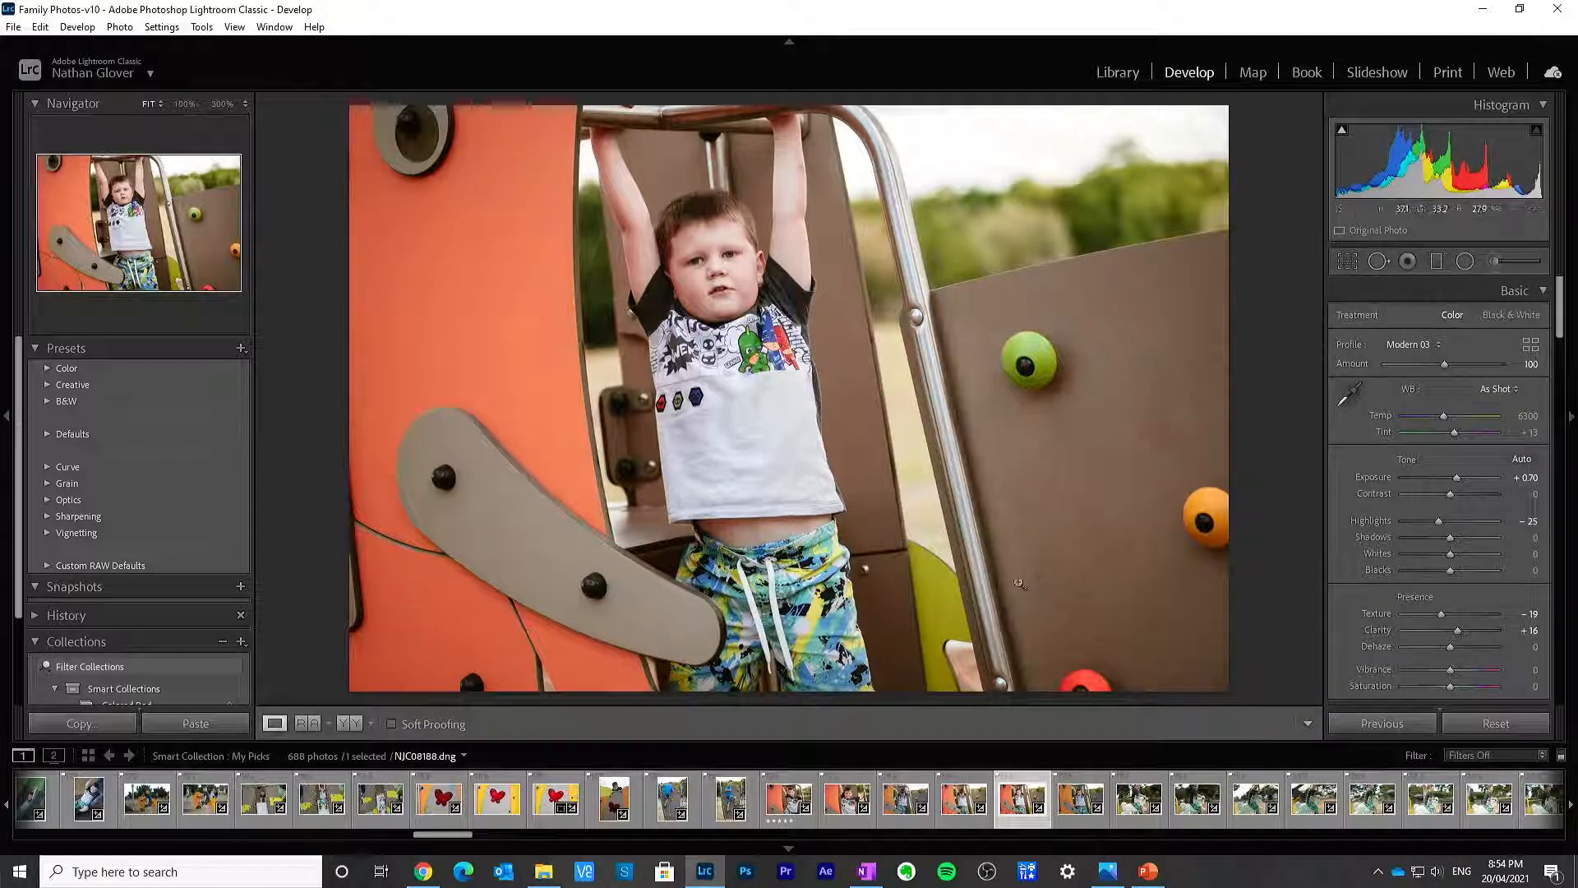
# Step: Crop NJC08186.dng to a vertical portrait frame around the boy in the original aspect ratio, and refine the photo's position within the frame
pyautogui.click(962, 801)
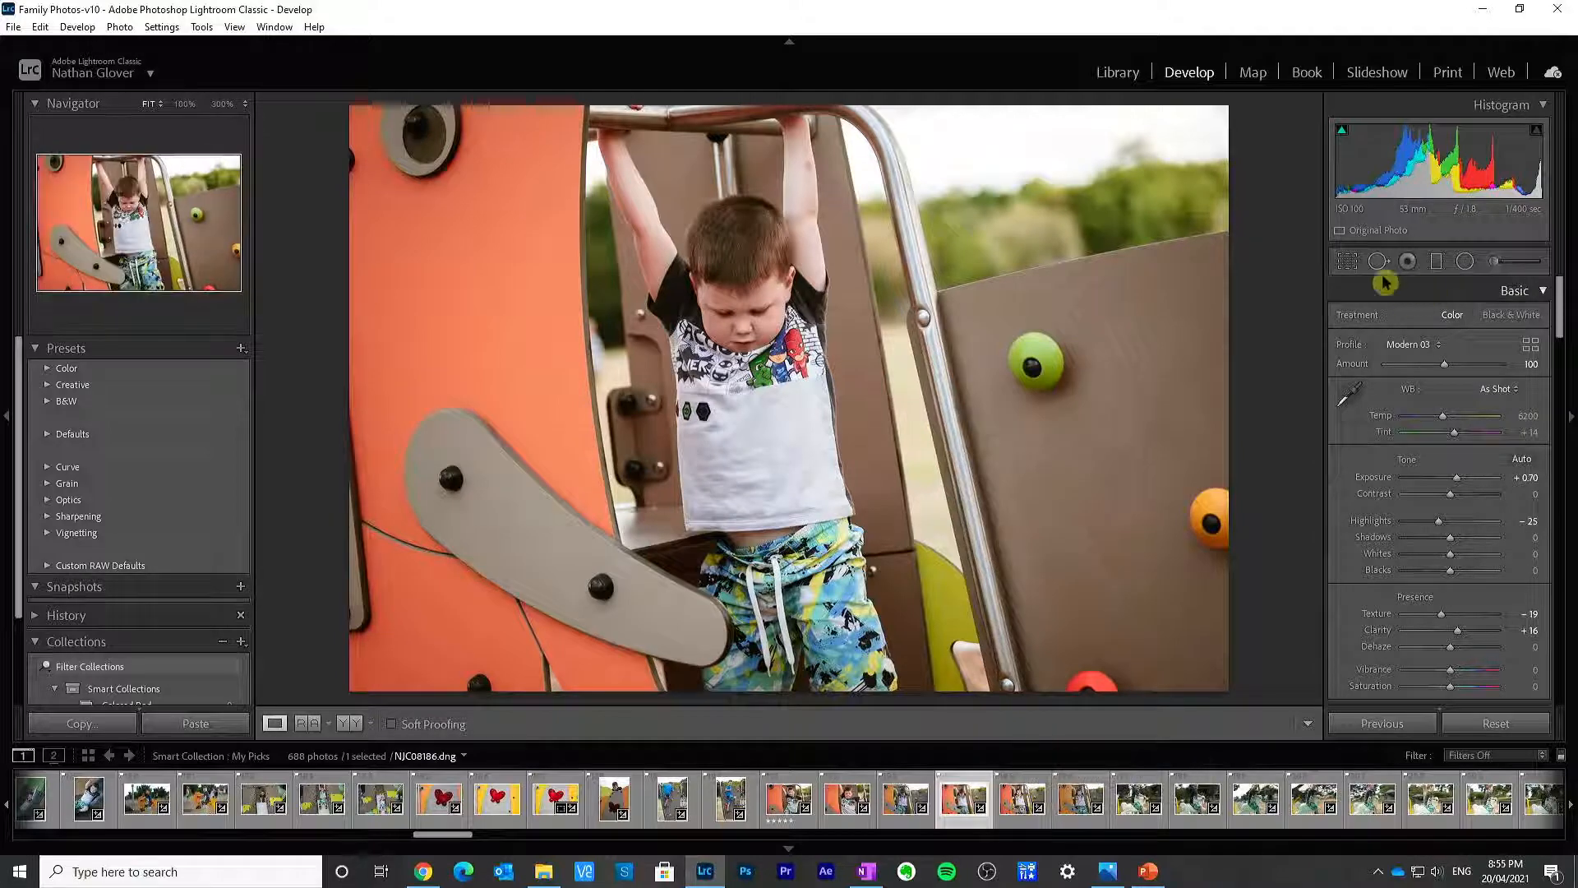
pyautogui.click(1349, 262)
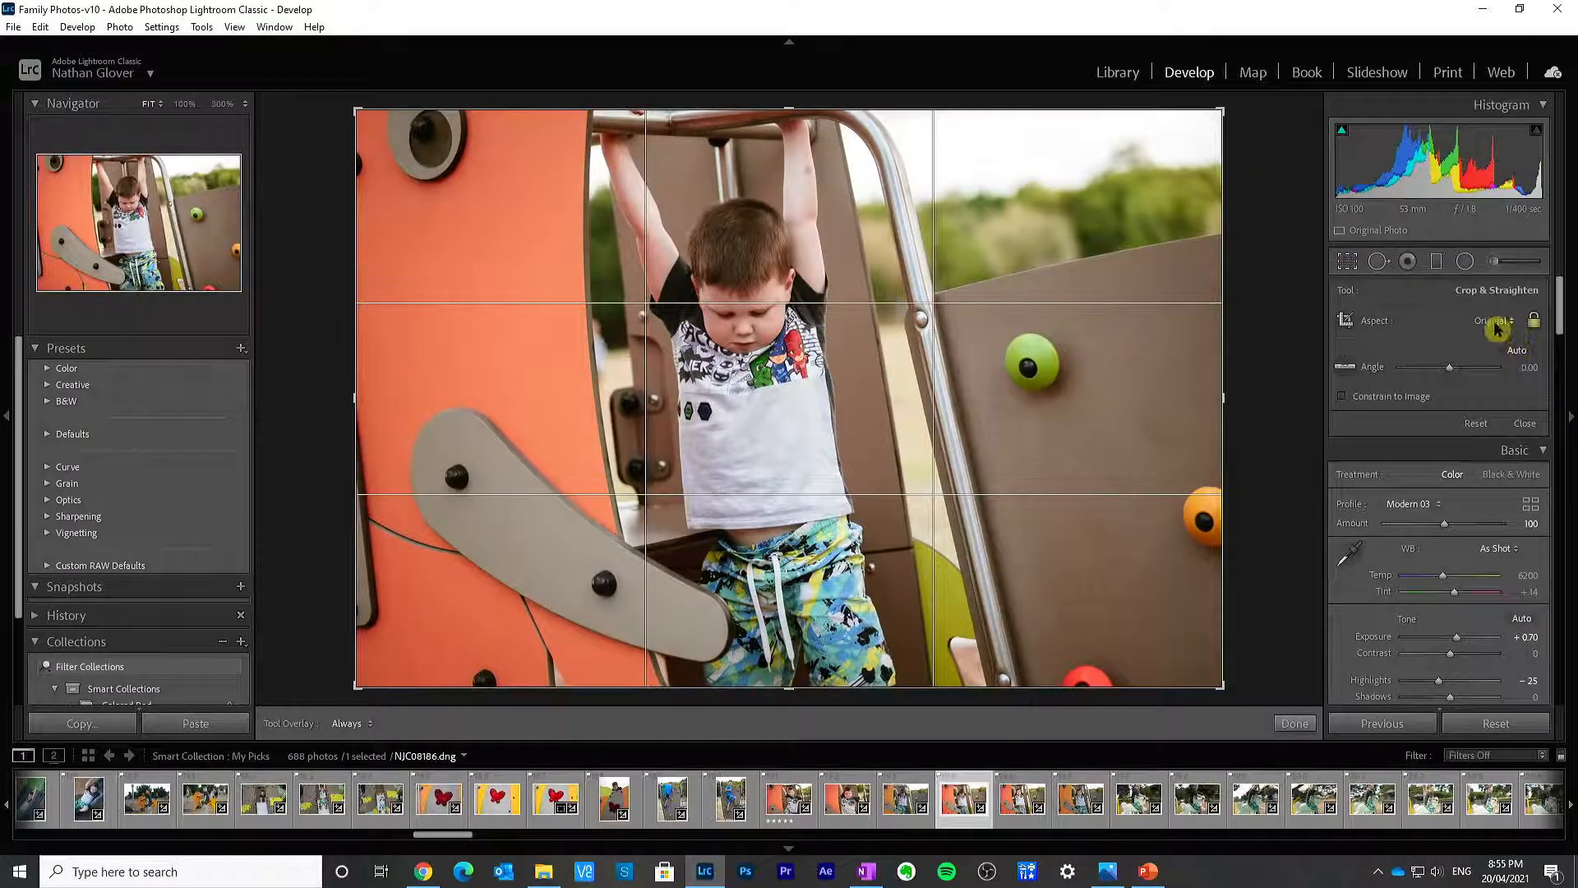
pyautogui.moveTo(1225, 112); pyautogui.dragTo(900, 6)
pyautogui.moveTo(834, 304); pyautogui.dragTo(622, 303)
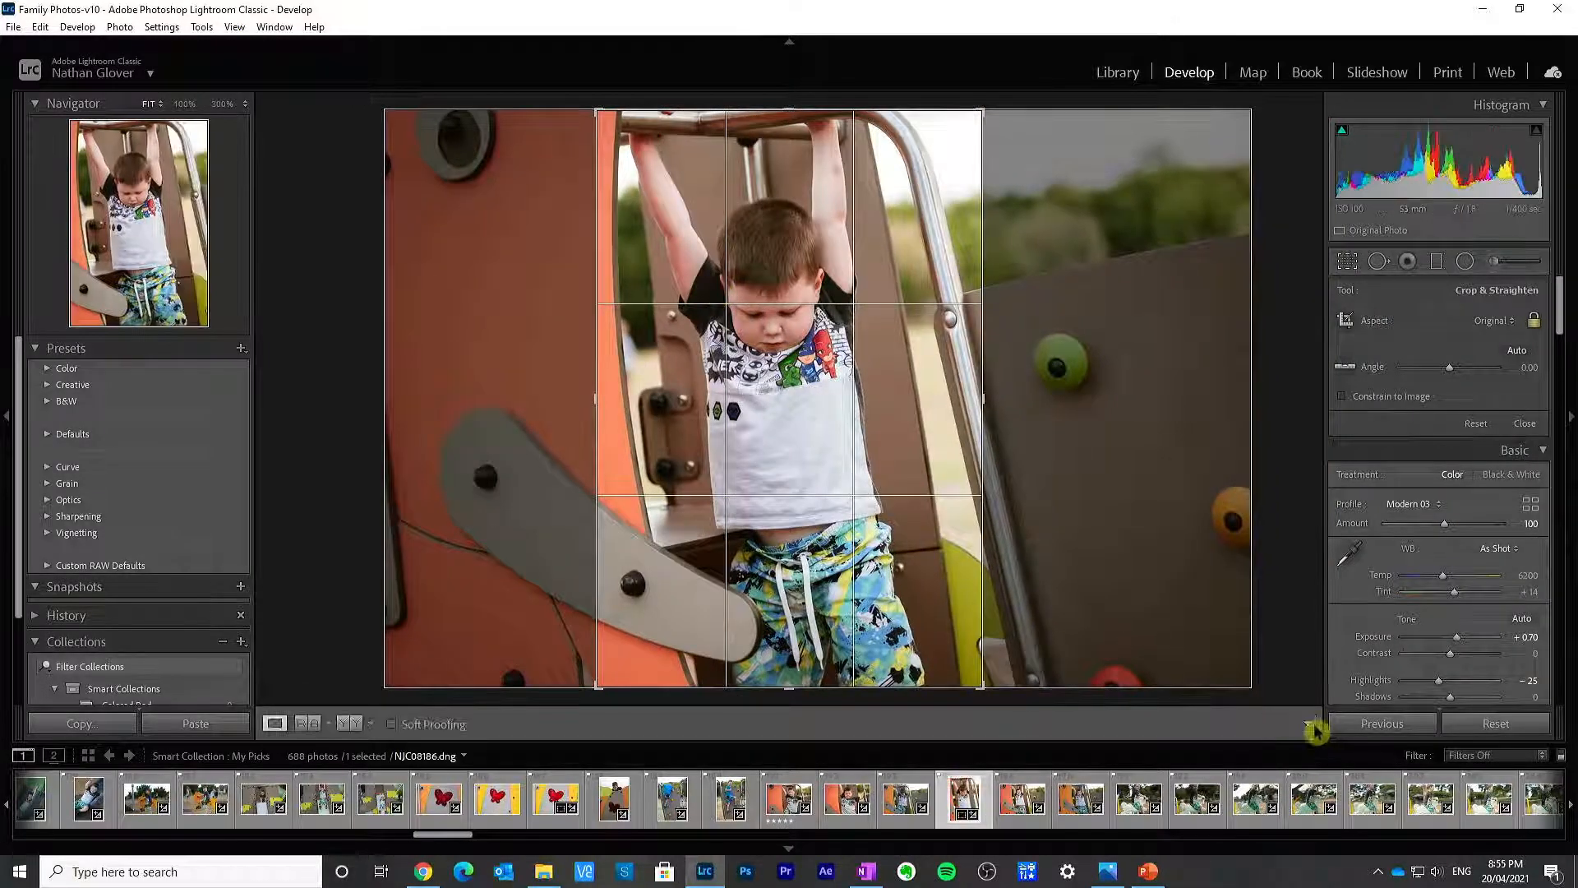
pyautogui.click(1310, 727)
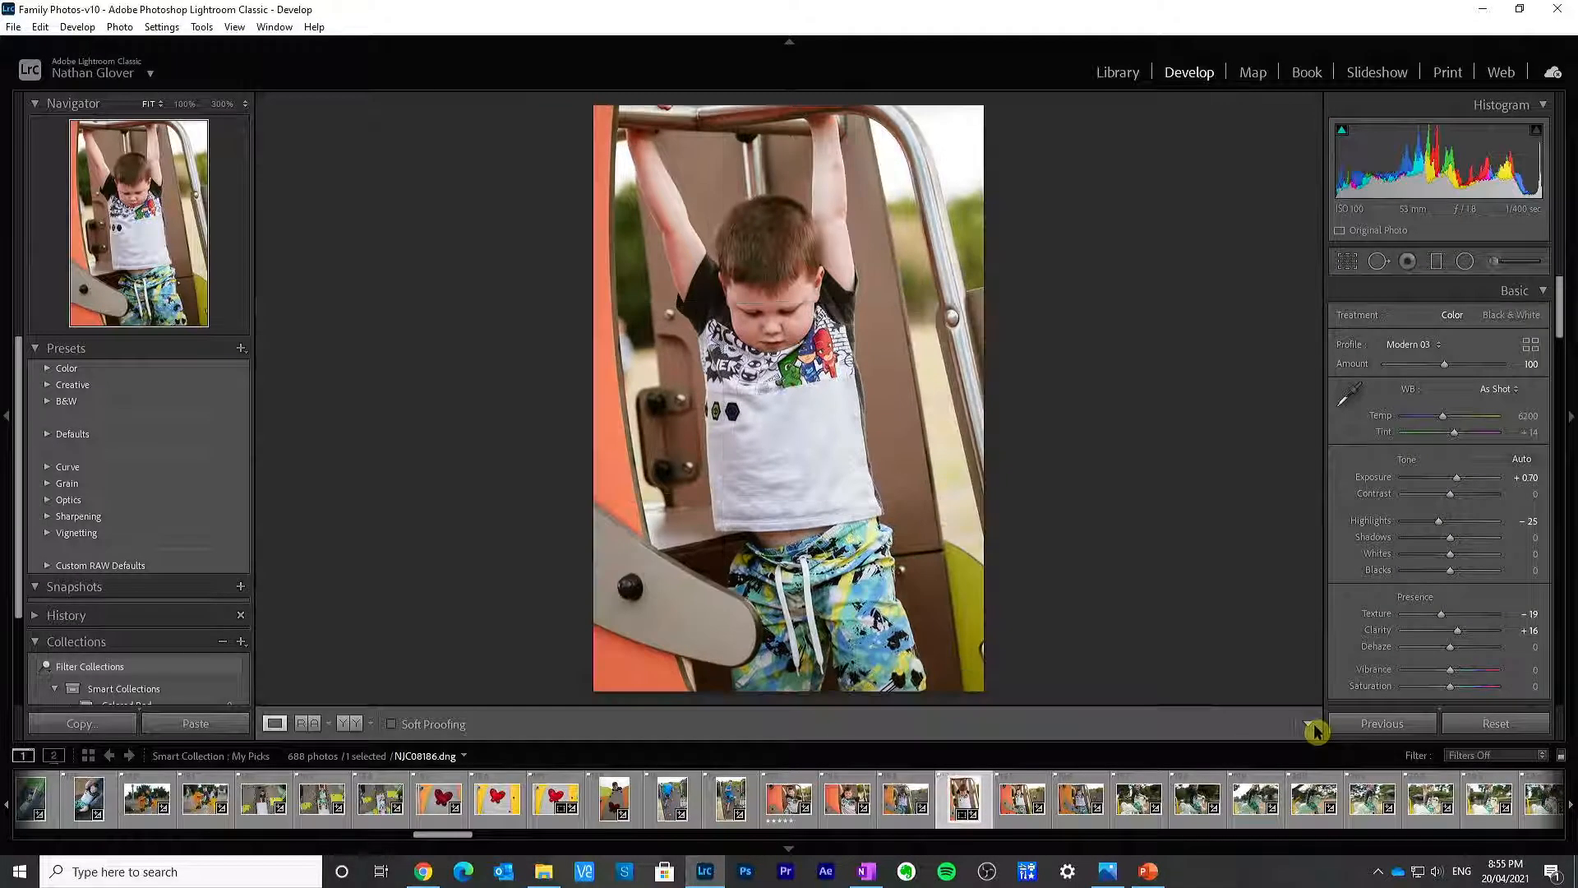
pyautogui.click(1347, 261)
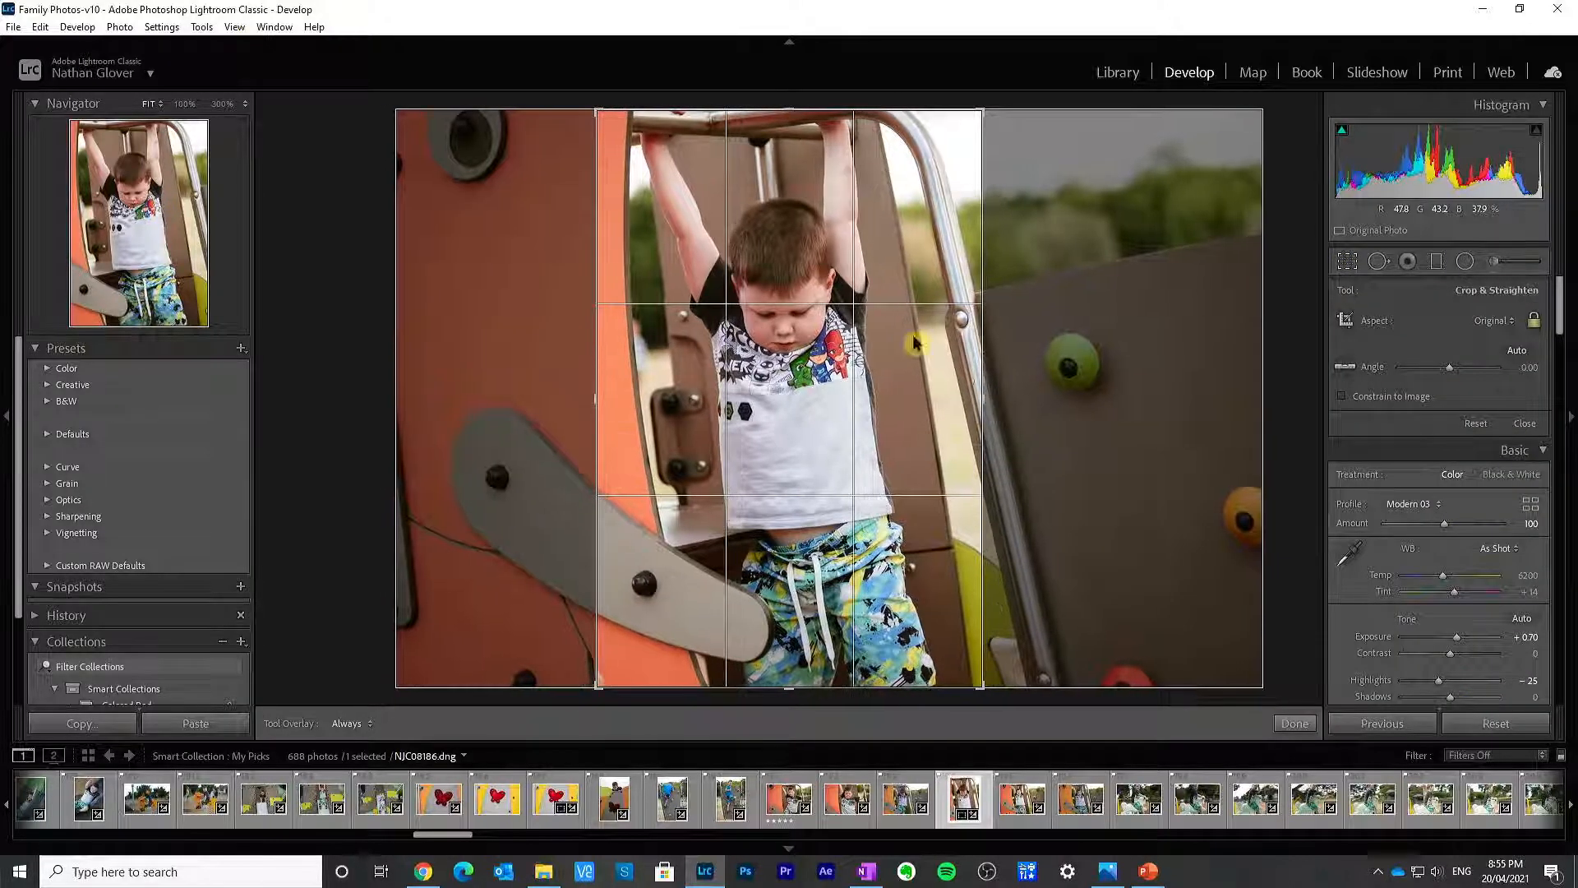
pyautogui.click(1311, 725)
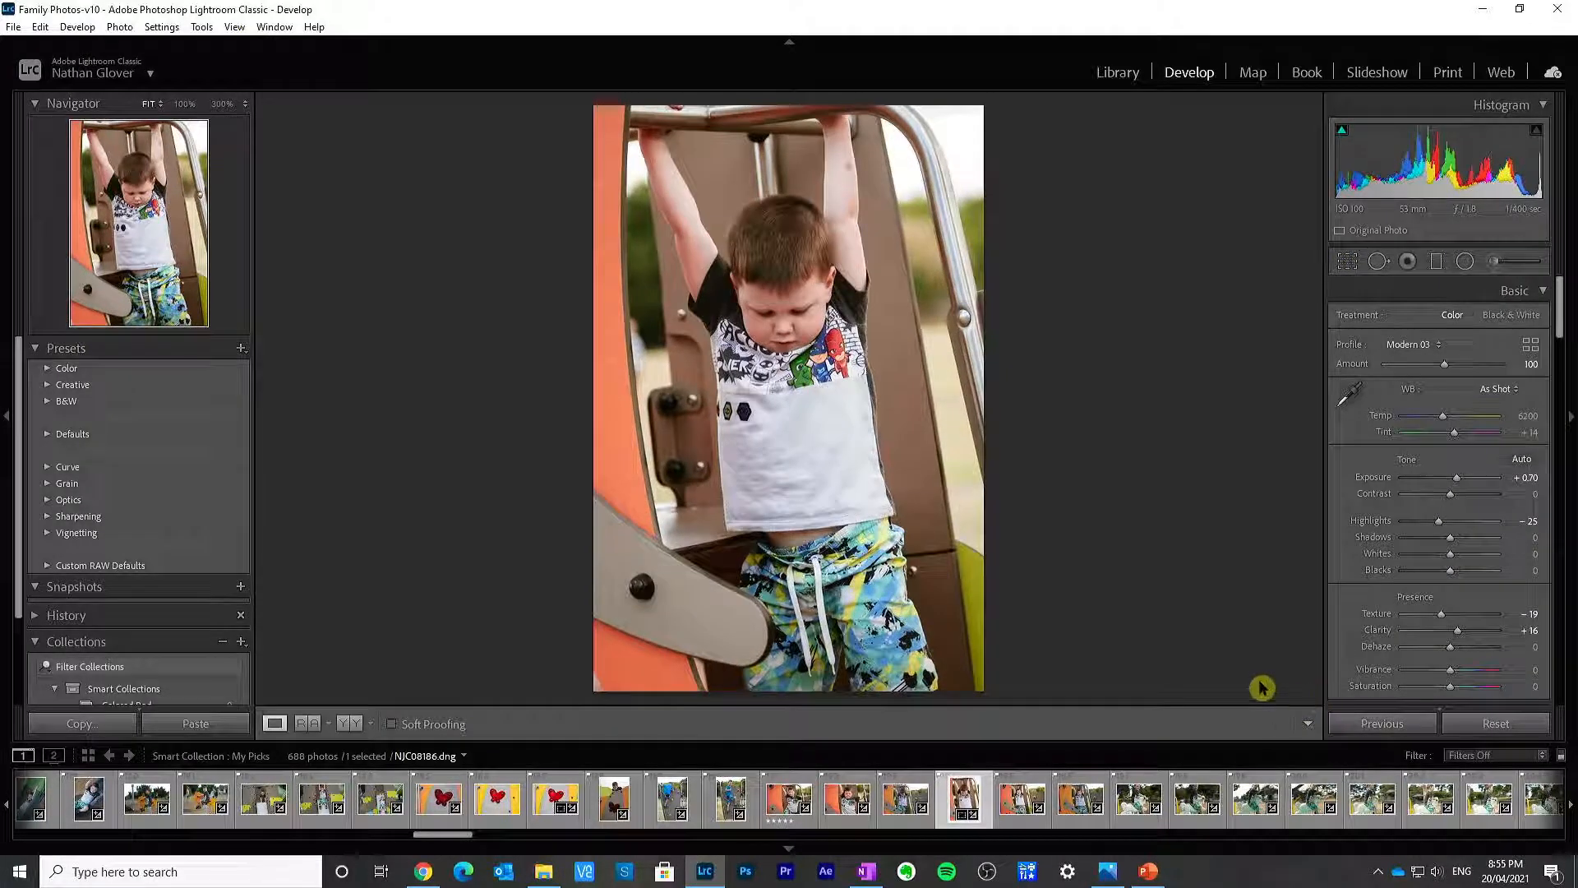
# Step: Try the Black & White treatment on NJC08186.dng, and undo both the conversion and the vertical crop
pyautogui.click(1503, 320)
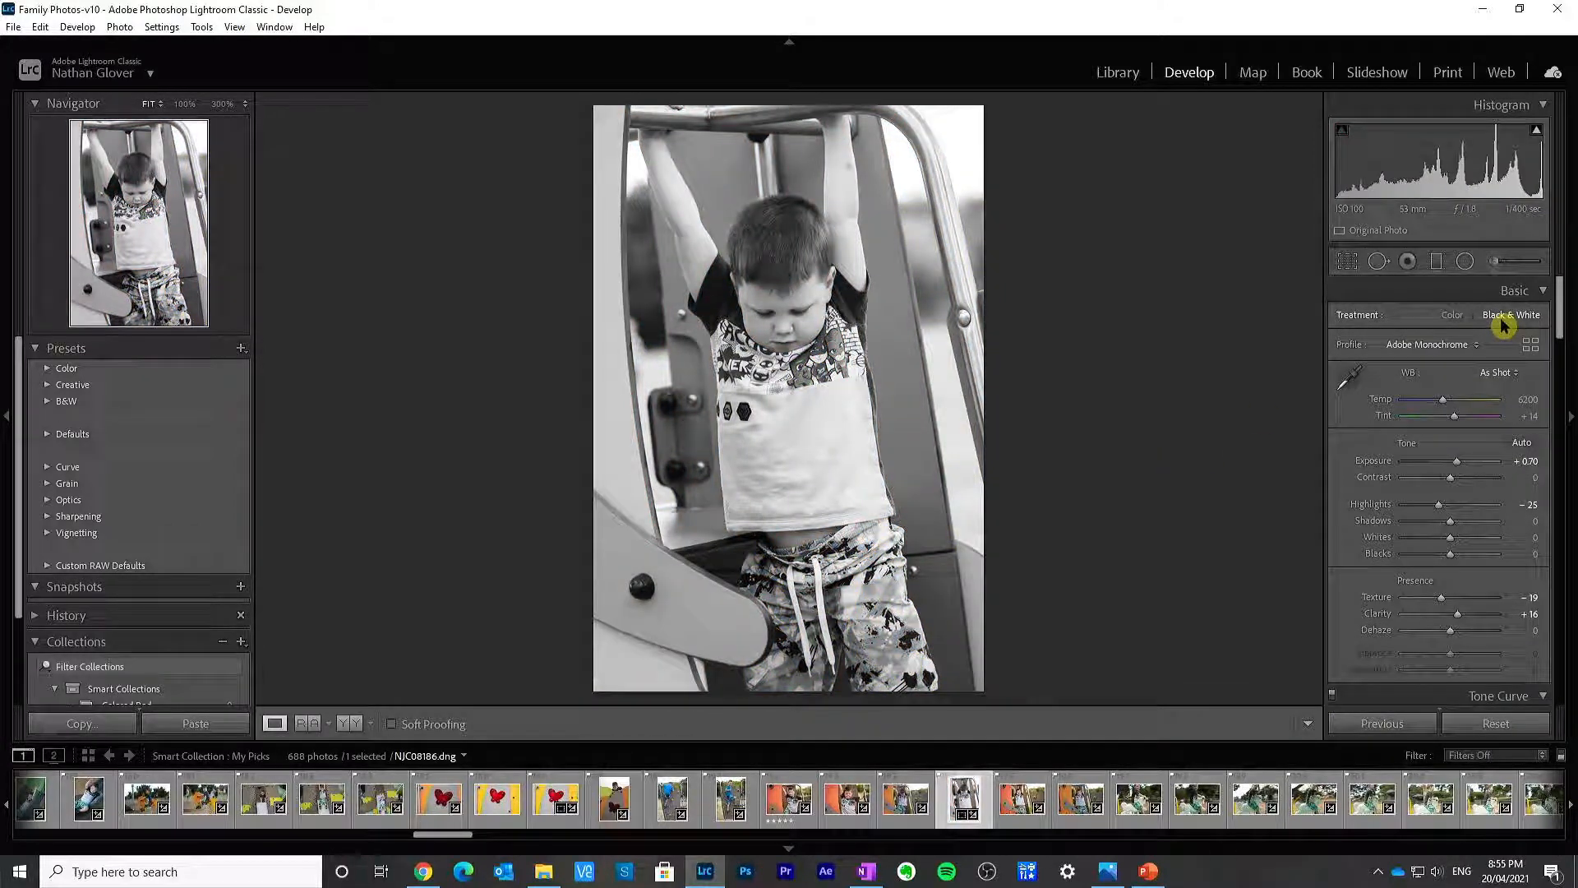
pyautogui.click(1453, 318)
pyautogui.hotkey('ctrl', 'z')
pyautogui.hotkey('ctrl', 'z')
pyautogui.hotkey('ctrl', 'z')
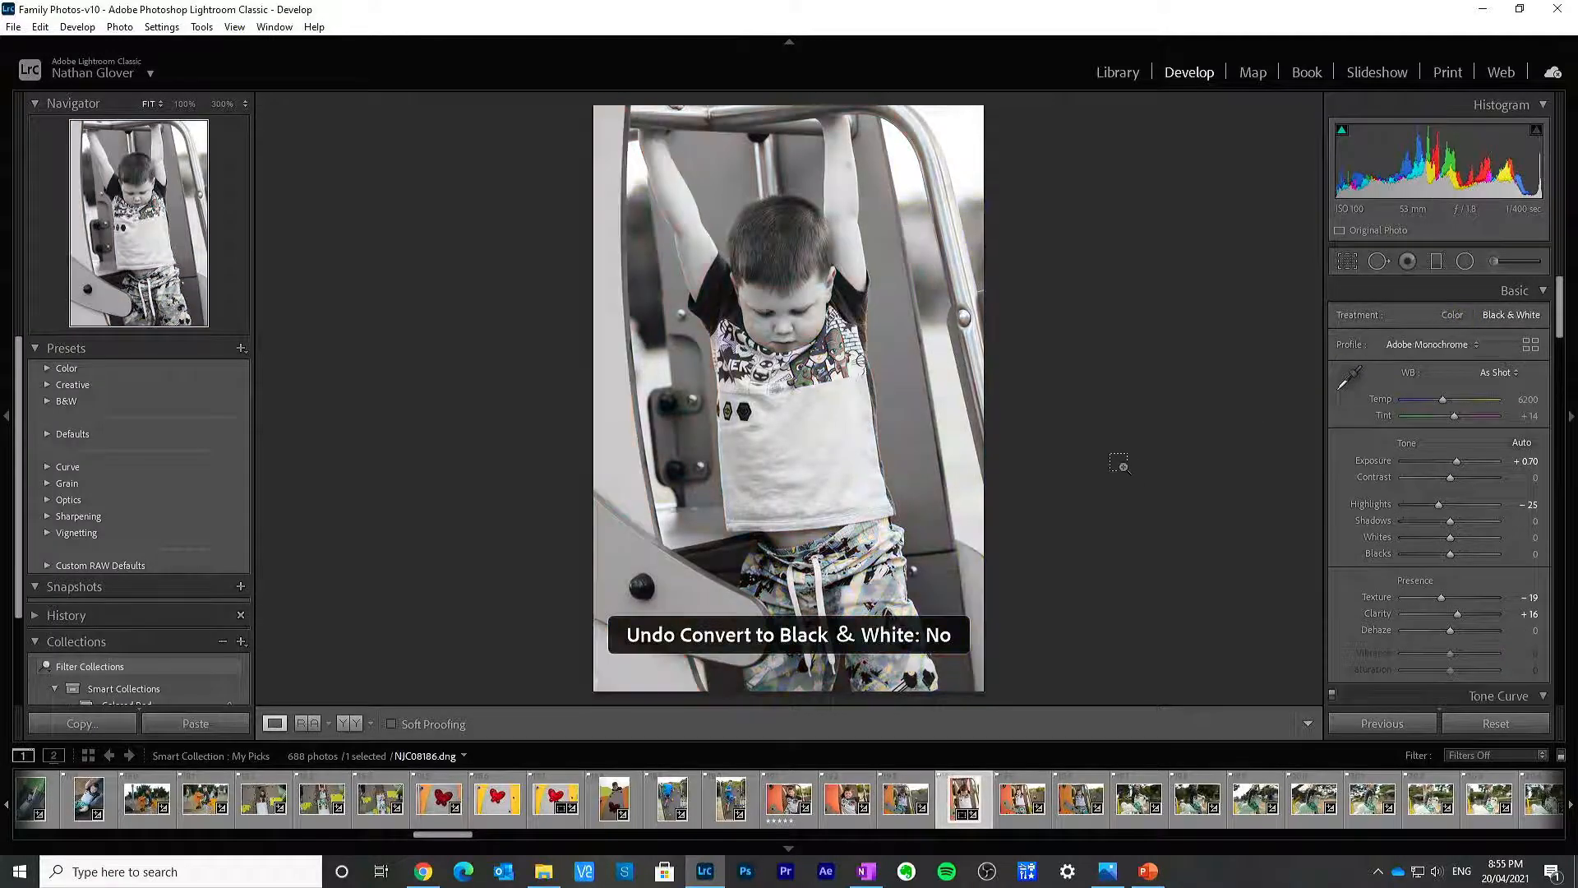
pyautogui.hotkey('ctrl', 'z')
pyautogui.hotkey('ctrl', 'z')
pyautogui.hotkey('ctrl', 'z')
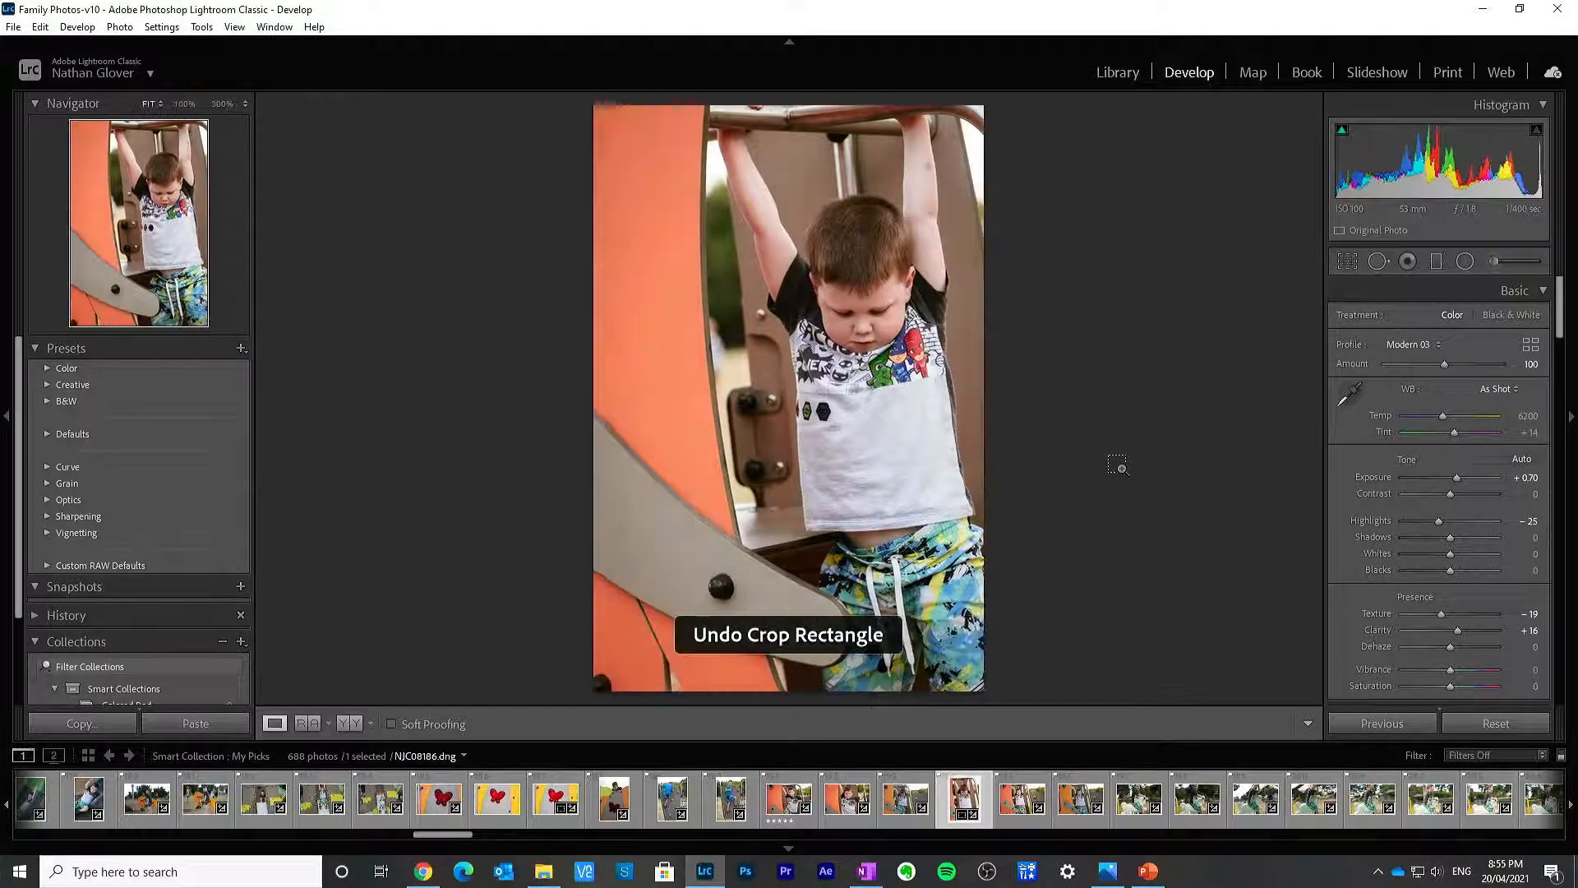
pyautogui.hotkey('ctrl', 'z')
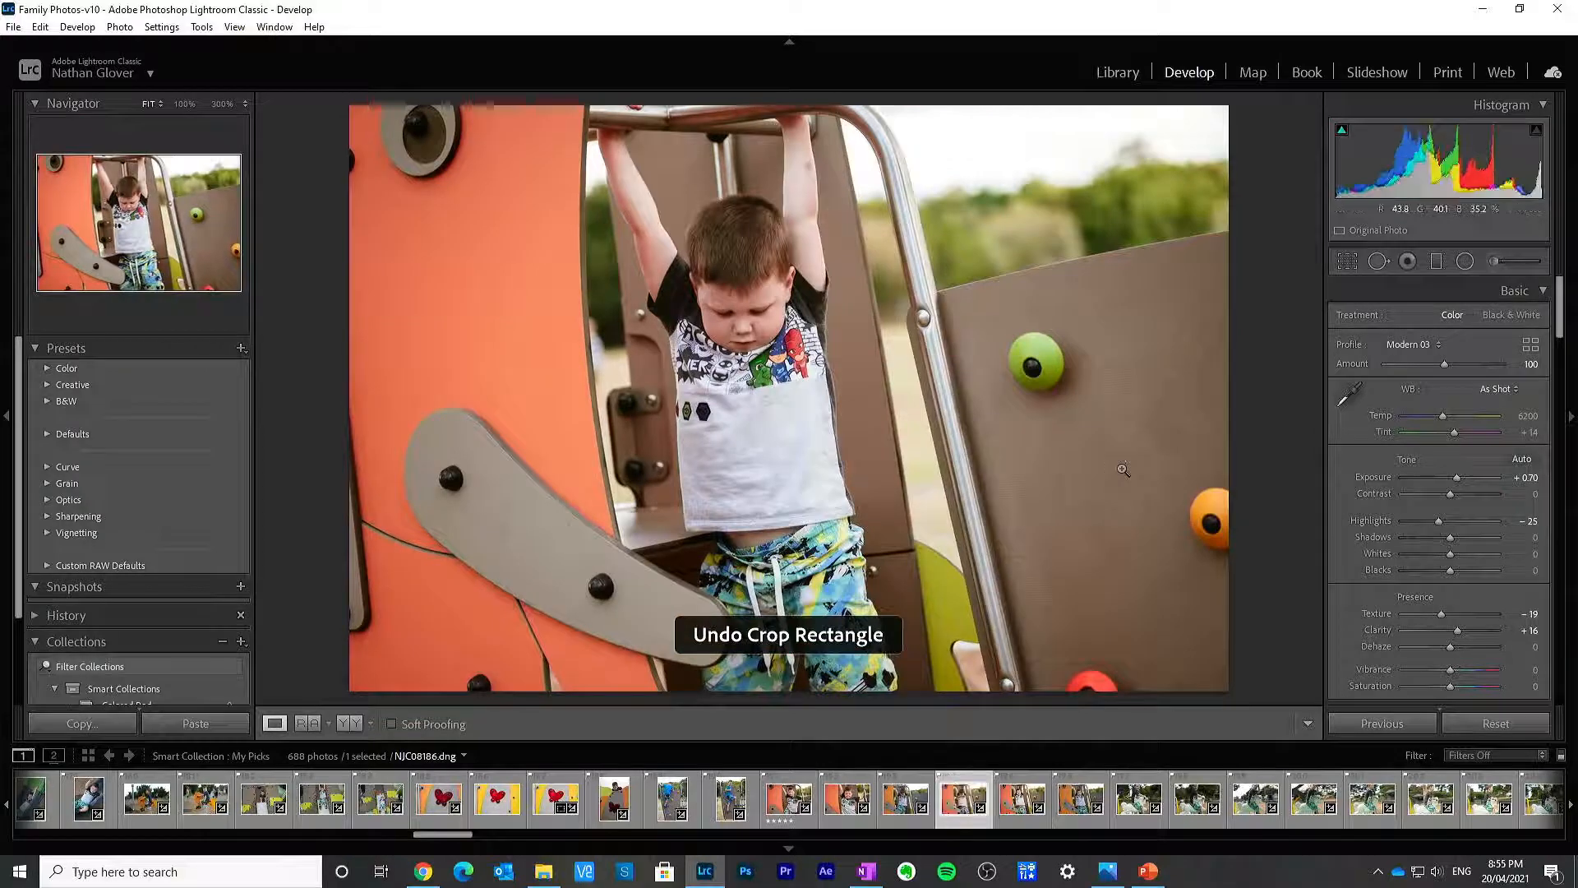
# Step: Paint an Adjustment Brush mask over both of the boy's irises in NJC08188.dng, with the selected mask overlay shown
pyautogui.click(1019, 813)
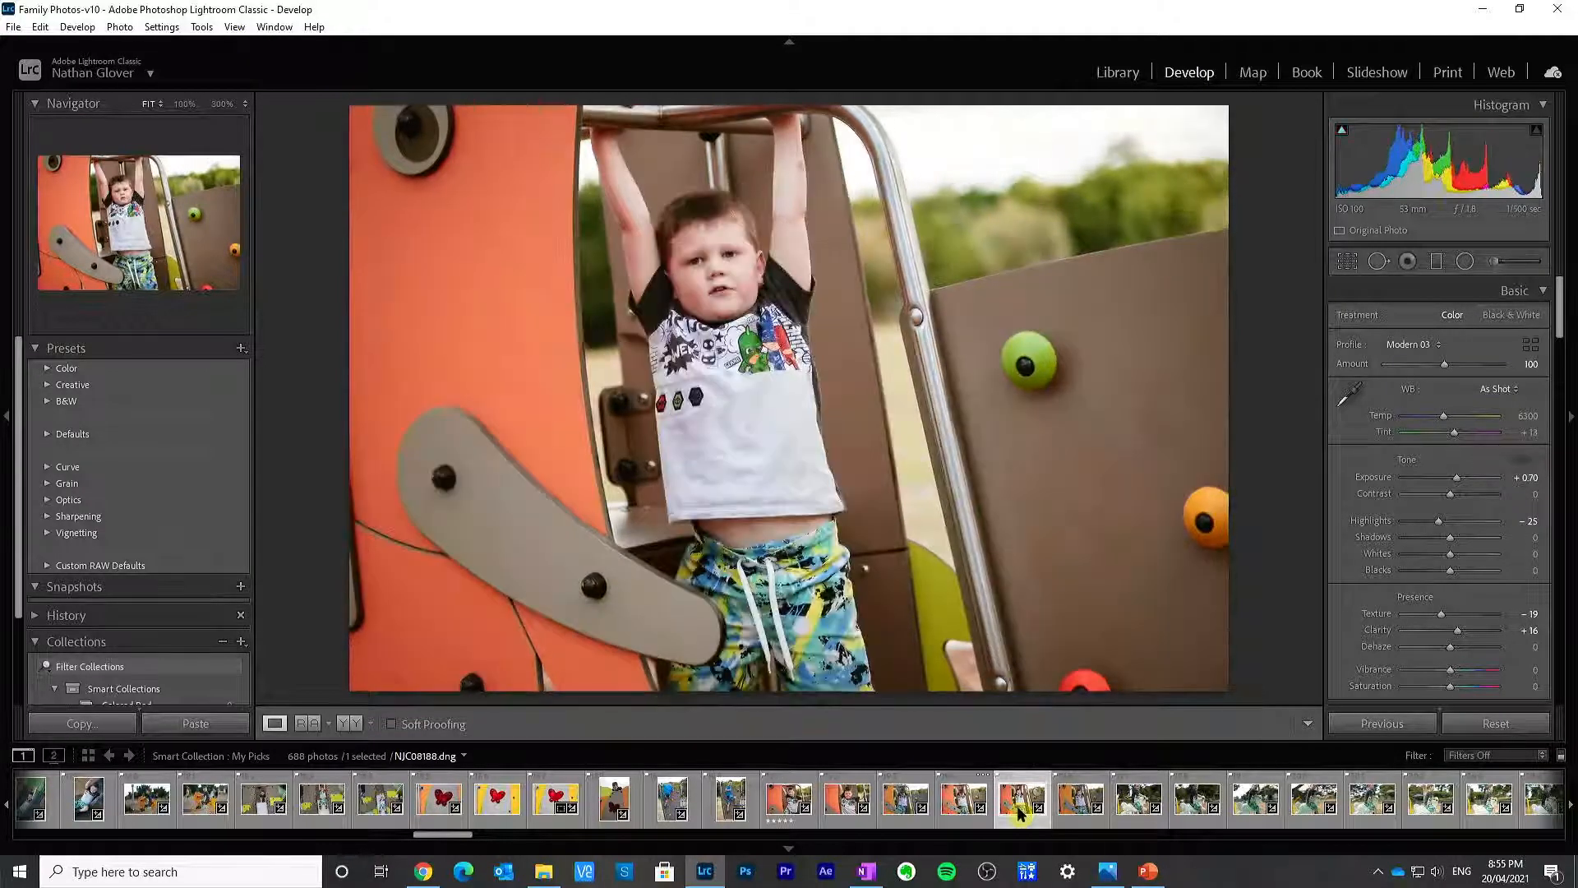
pyautogui.click(1078, 814)
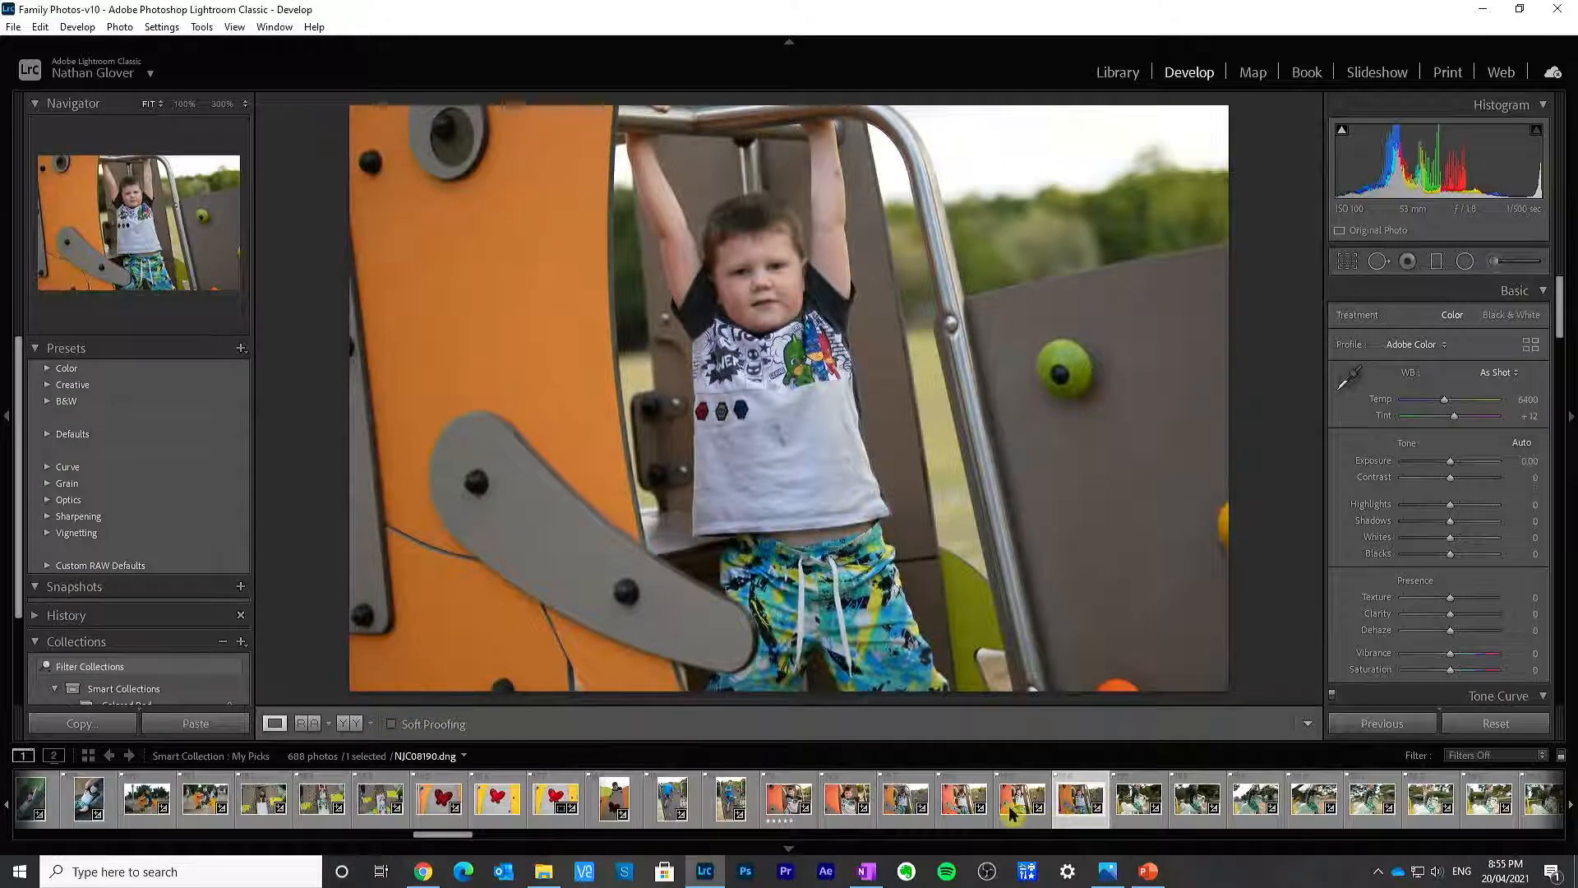
pyautogui.click(1022, 809)
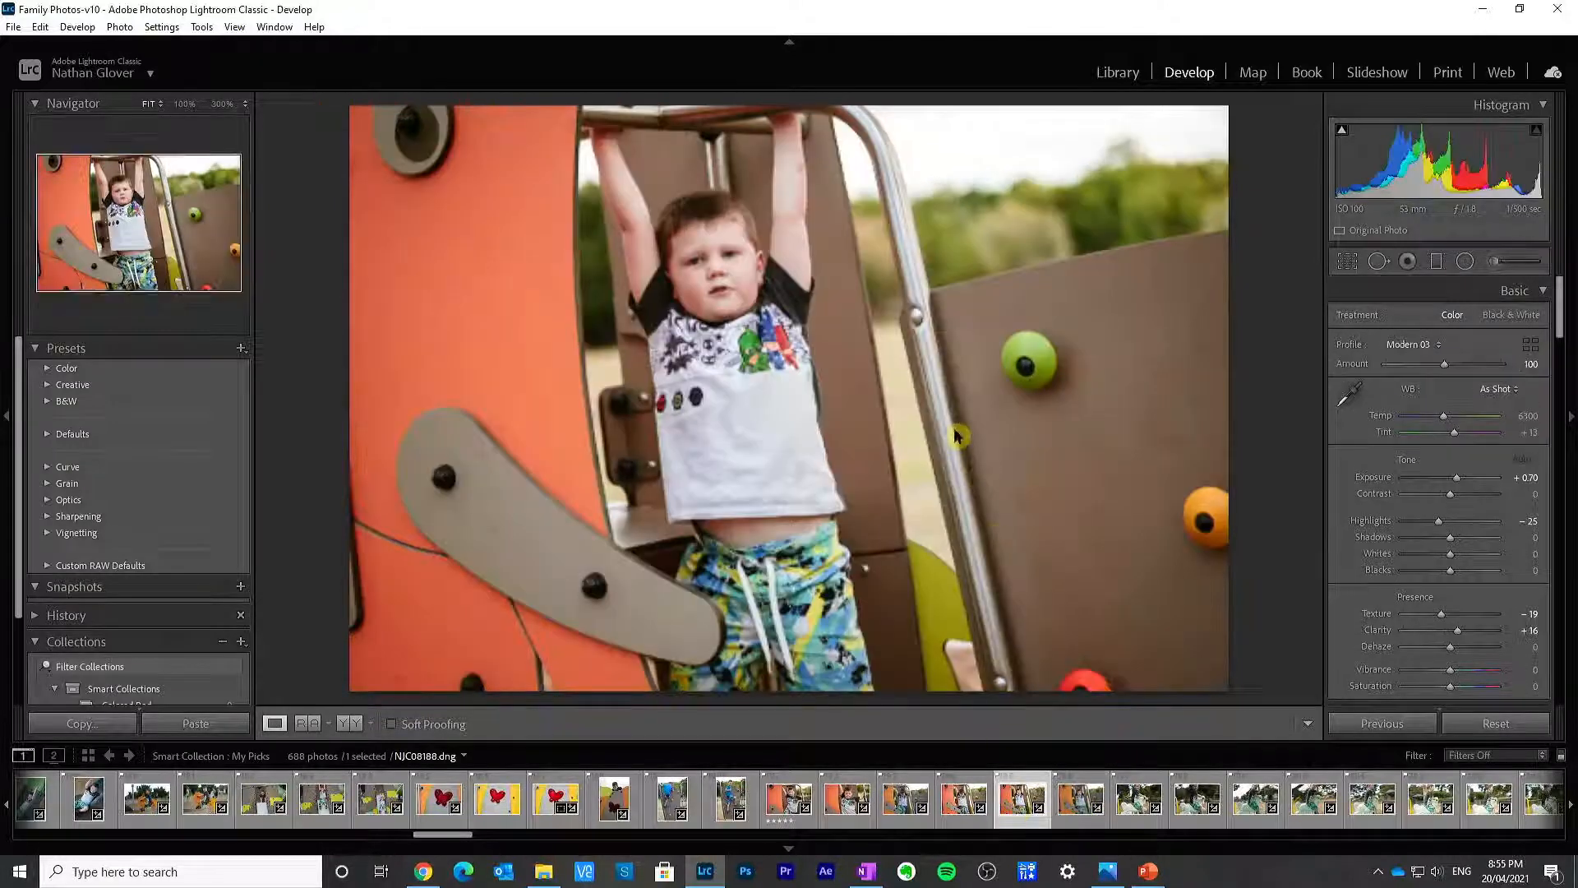
pyautogui.click(706, 249)
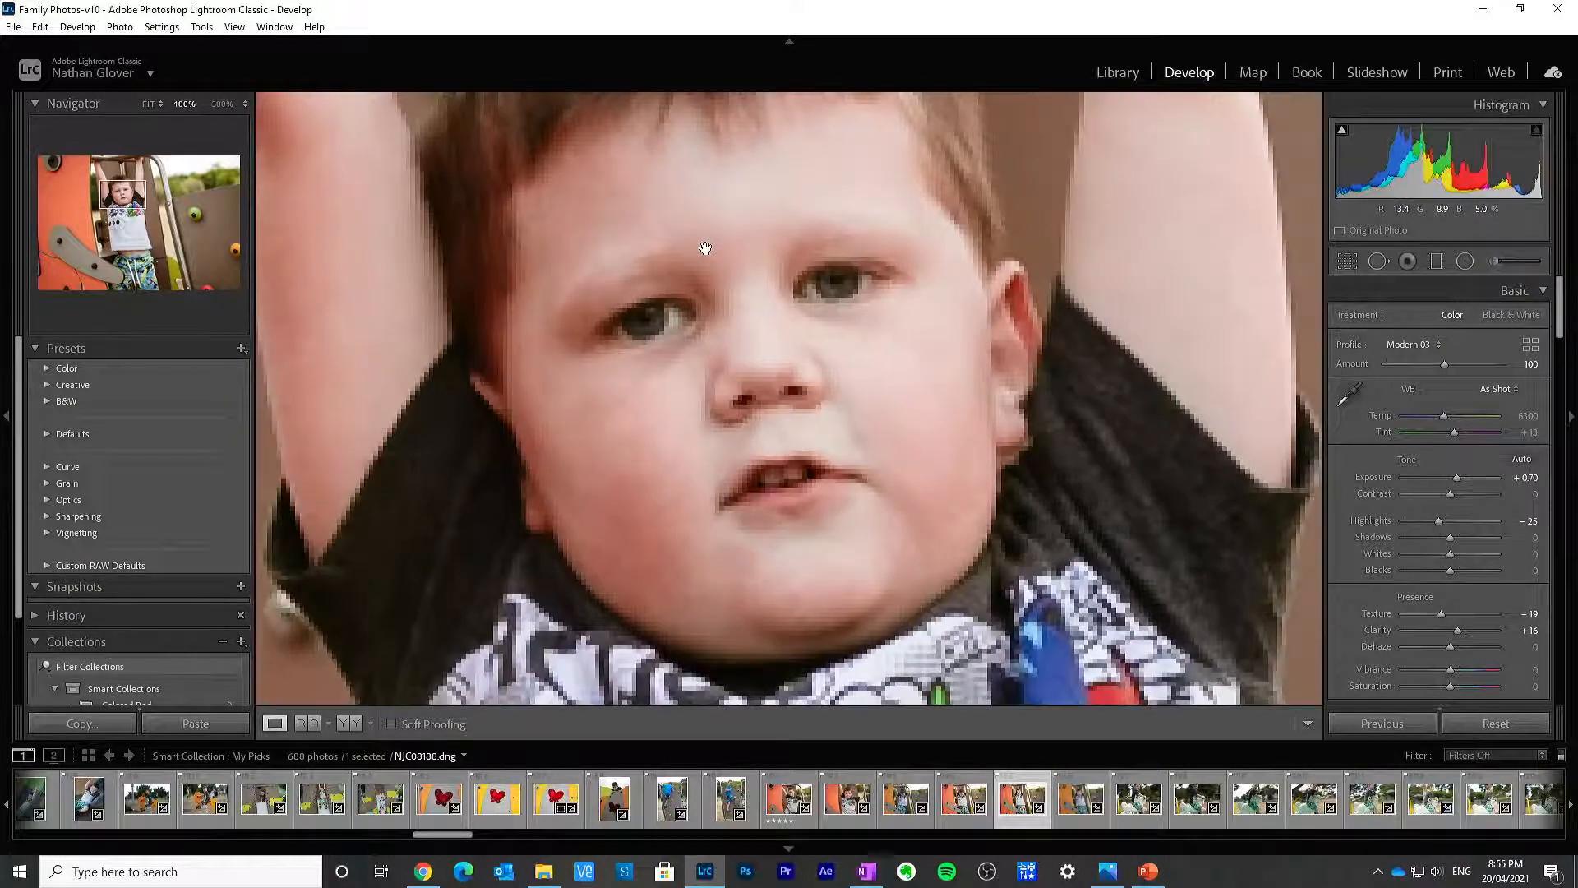
pyautogui.click(705, 248)
pyautogui.moveTo(754, 264); pyautogui.dragTo(914, 263)
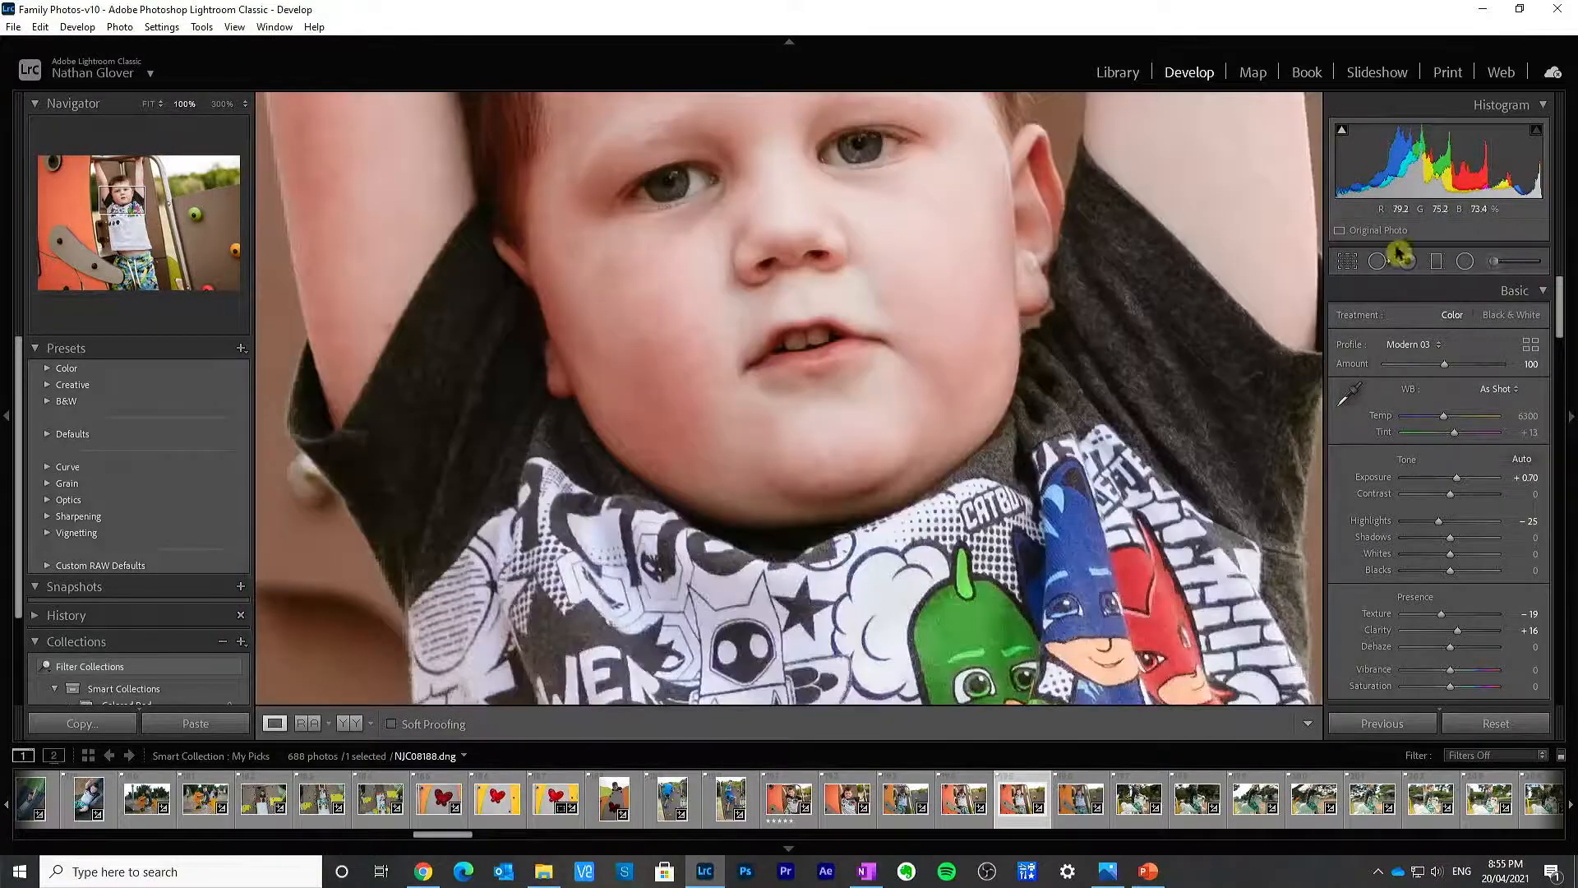
pyautogui.click(1519, 260)
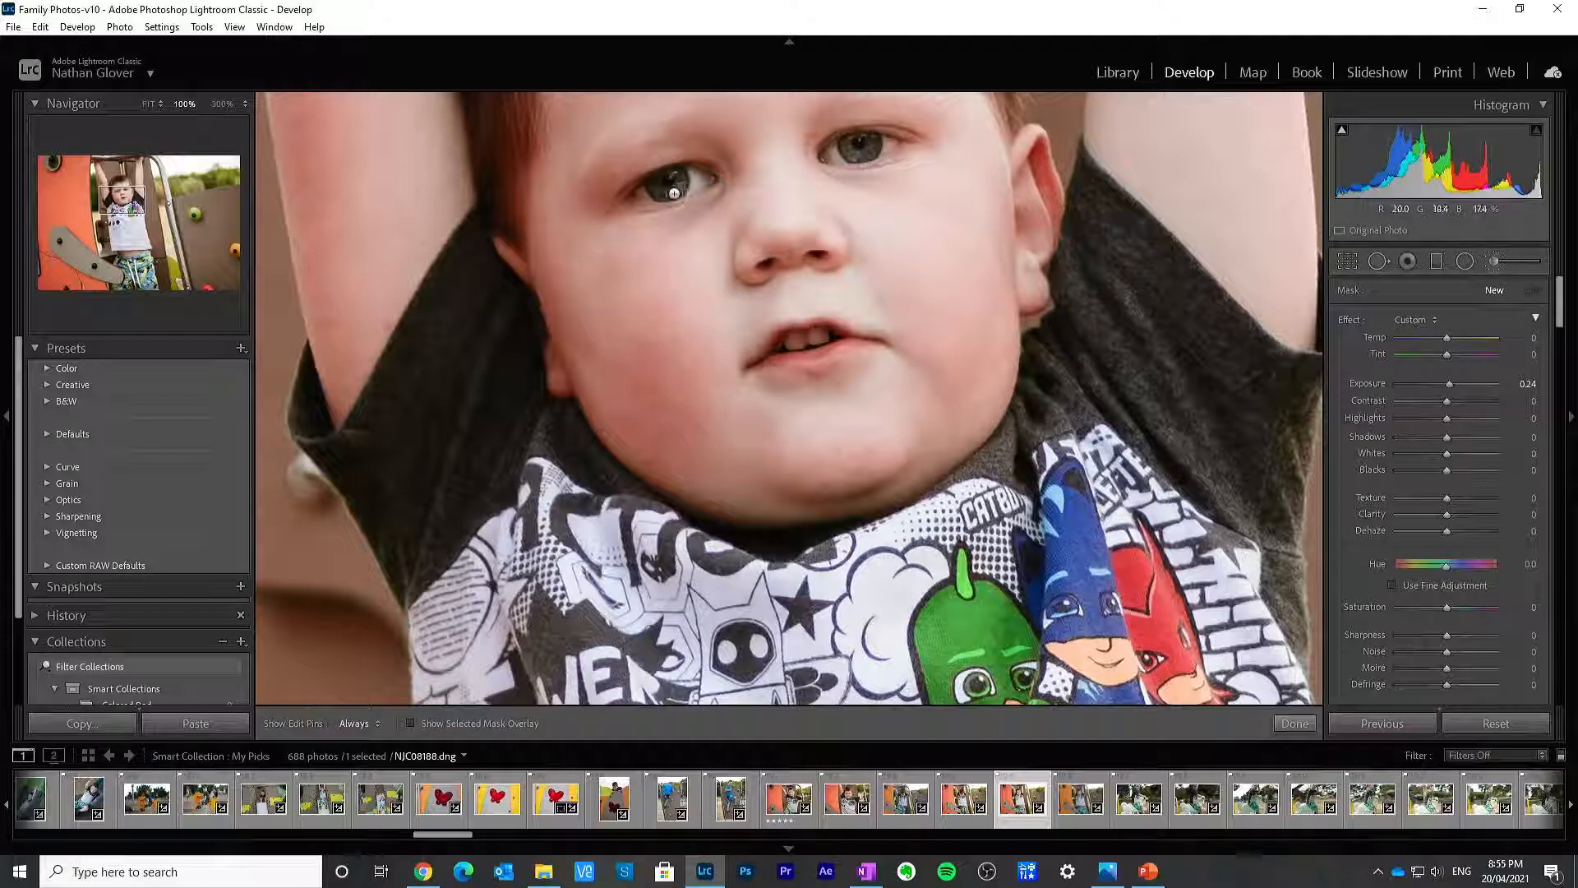
pyautogui.click(411, 723)
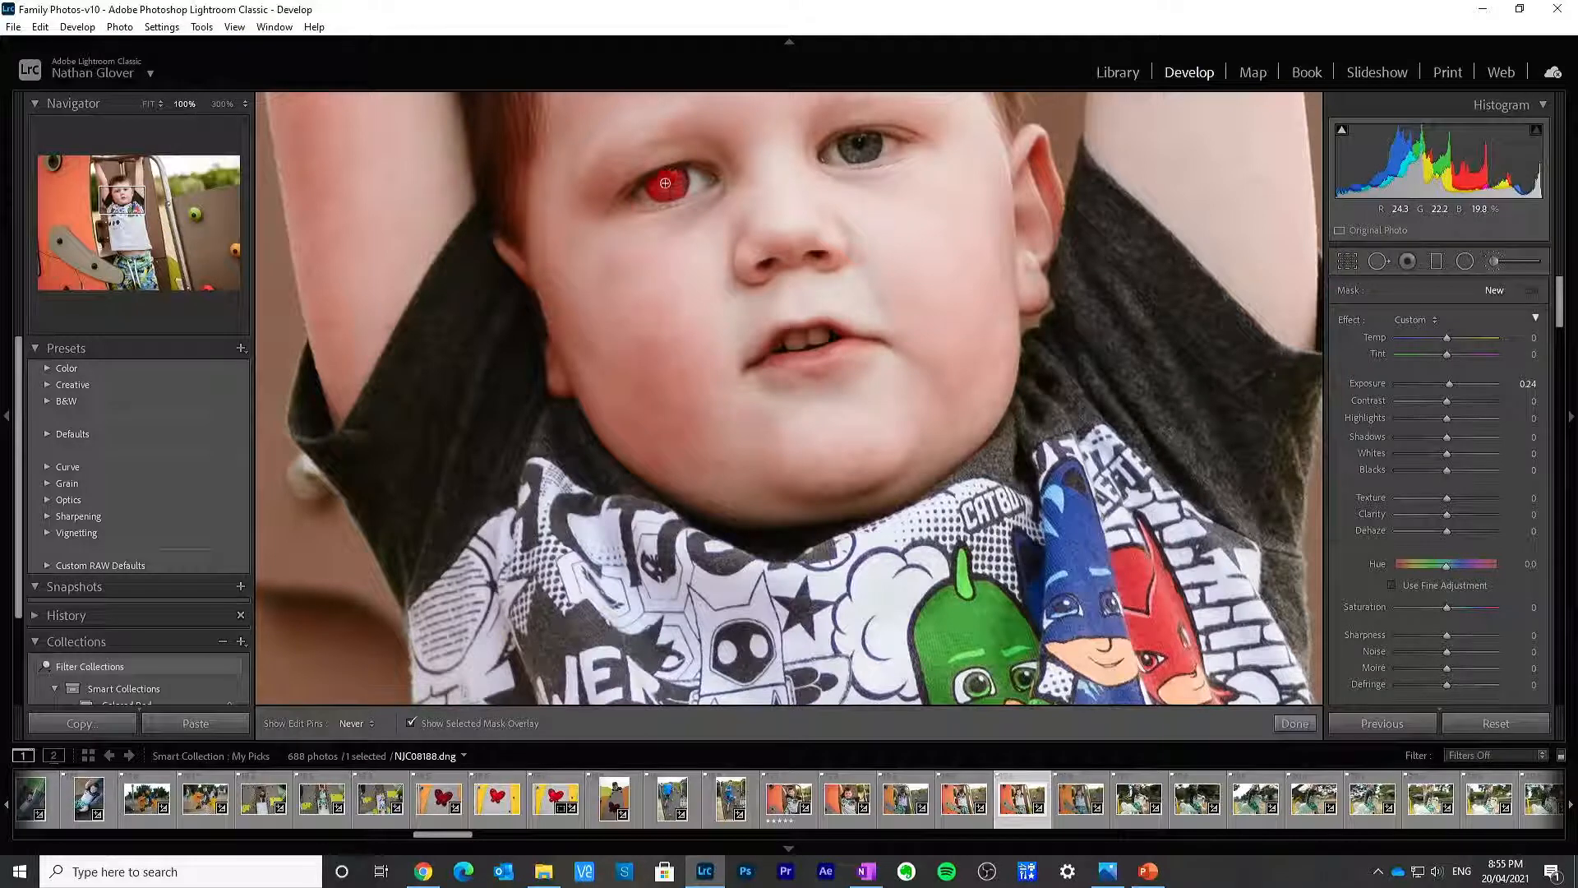
pyautogui.moveTo(665, 183)
pyautogui.mouseDown()
pyautogui.moveTo(653, 187)
pyautogui.moveTo(681, 183)
pyautogui.mouseUp()
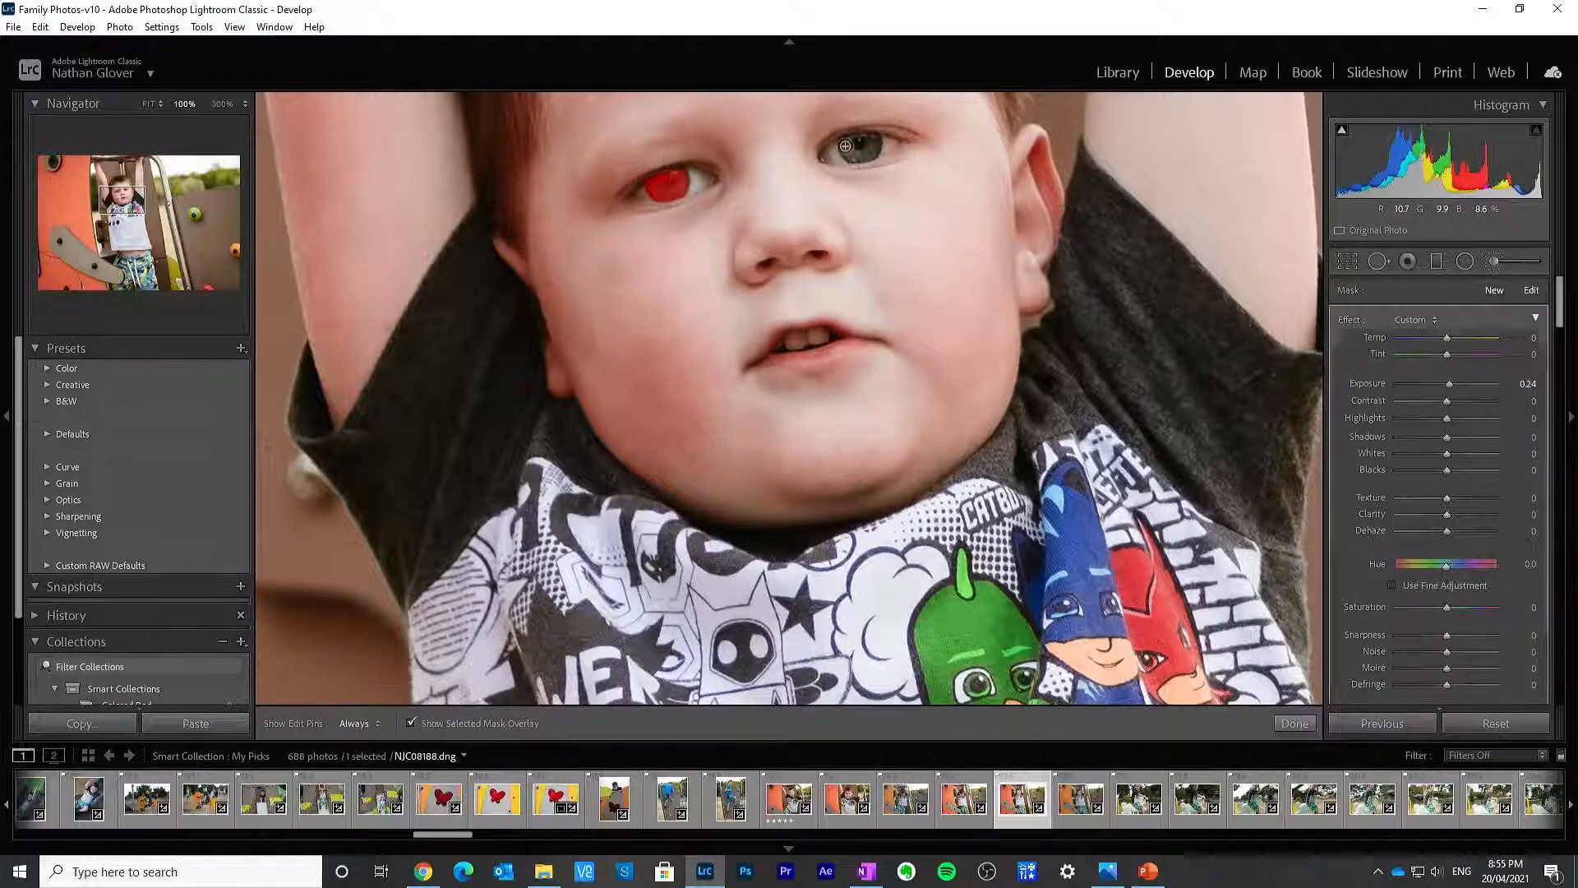
pyautogui.moveTo(846, 145); pyautogui.dragTo(855, 140)
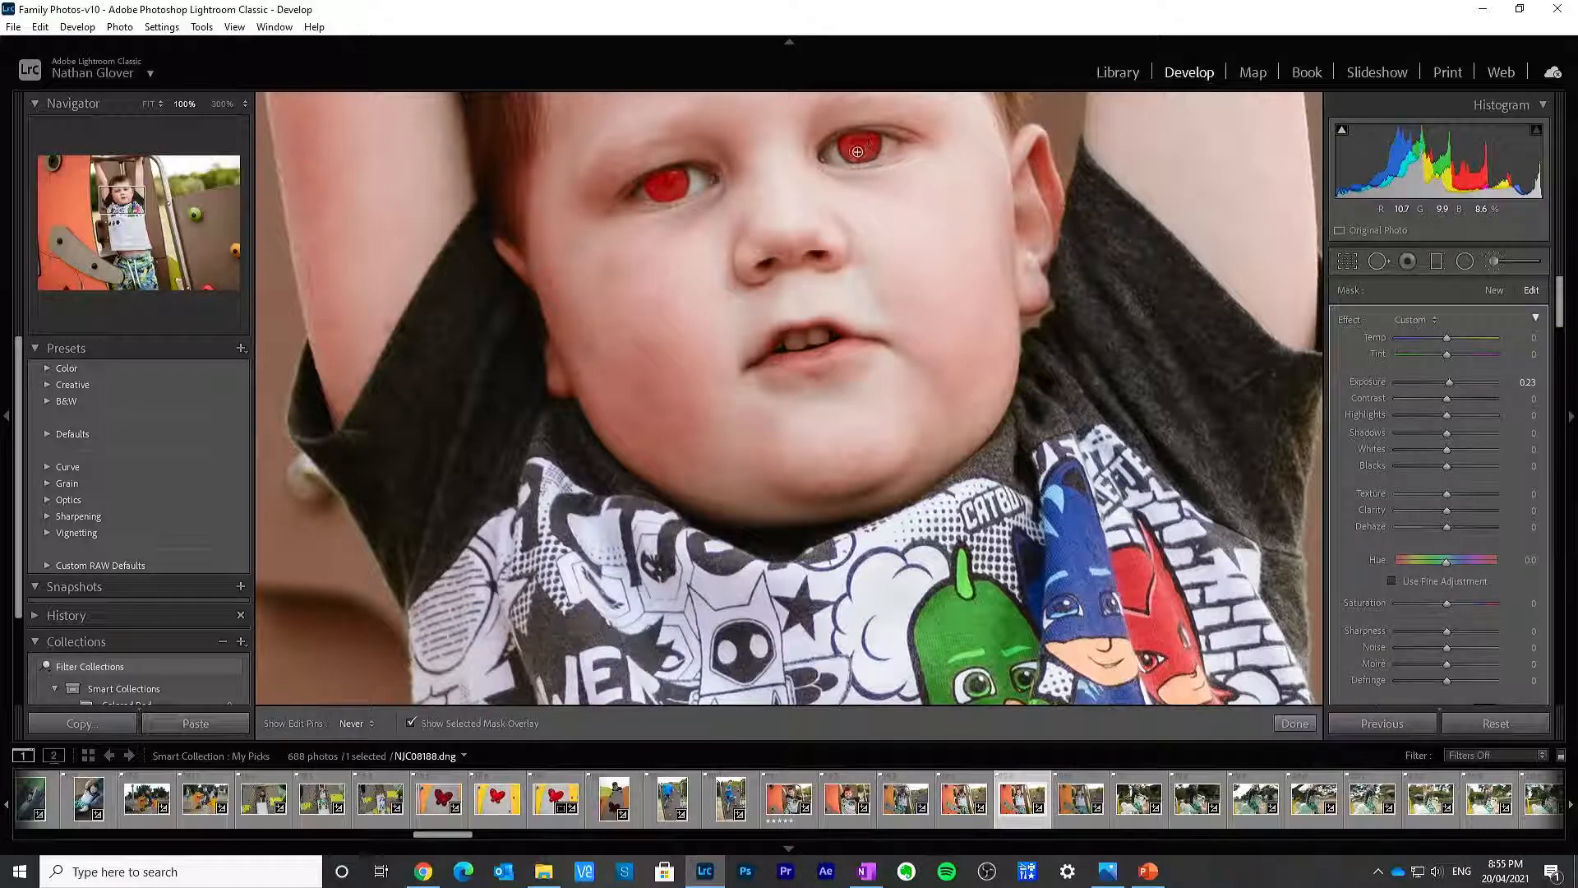
pyautogui.moveTo(848, 146); pyautogui.dragTo(867, 140)
pyautogui.press('h')
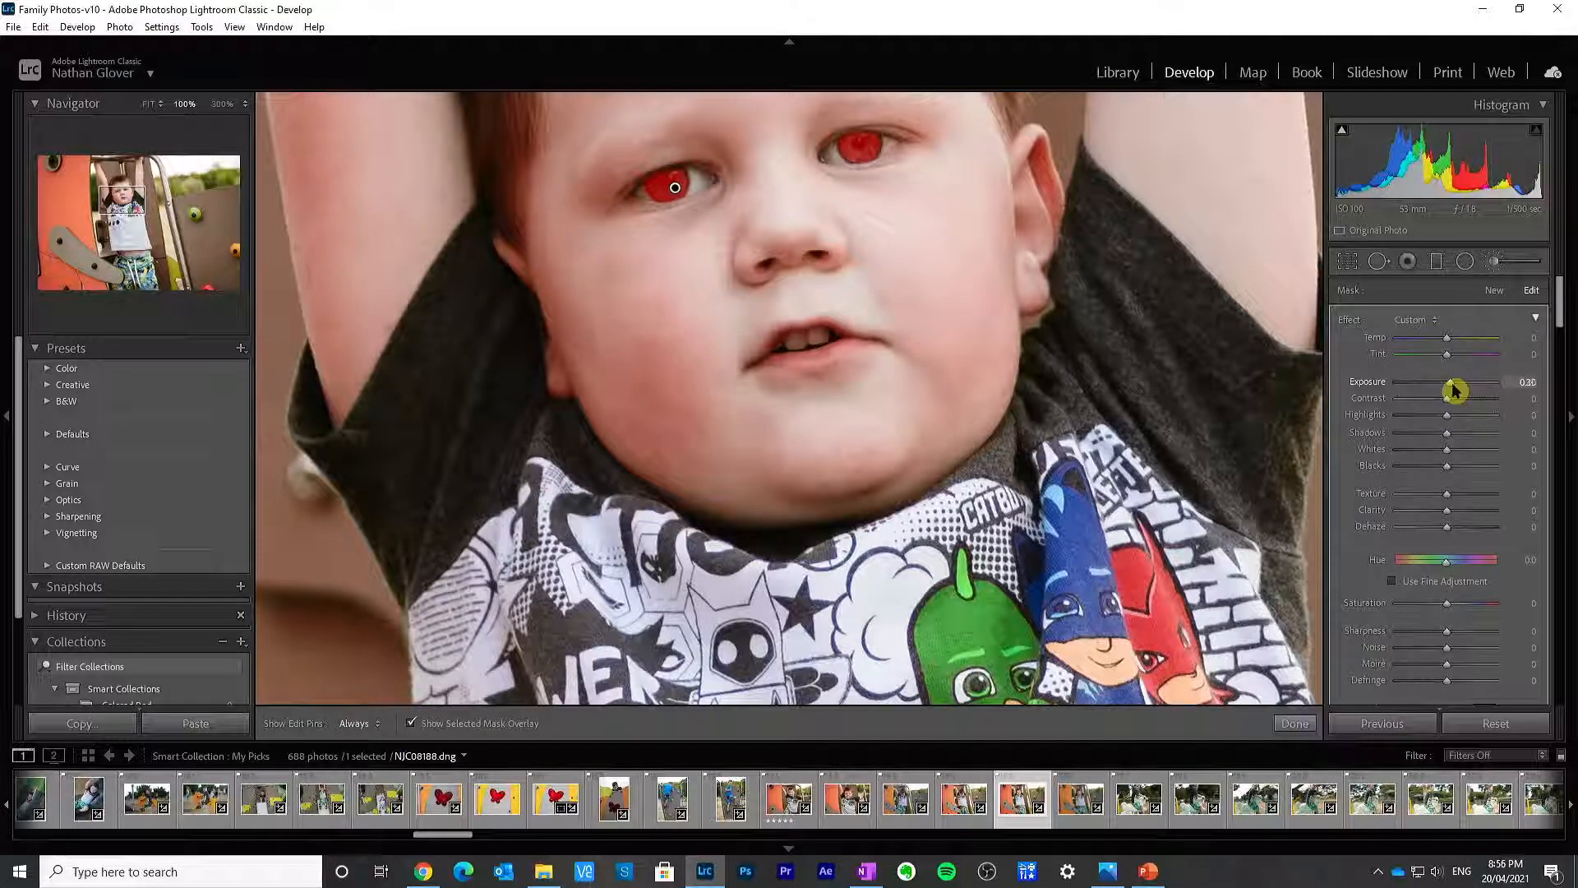
# Step: Brighten the masked eyes with Exposure 0.37, Shadows 23 and Clarity 18, hiding the mask overlay
pyautogui.moveTo(1455, 391); pyautogui.dragTo(1457, 391)
pyautogui.moveTo(1450, 434); pyautogui.dragTo(1459, 443)
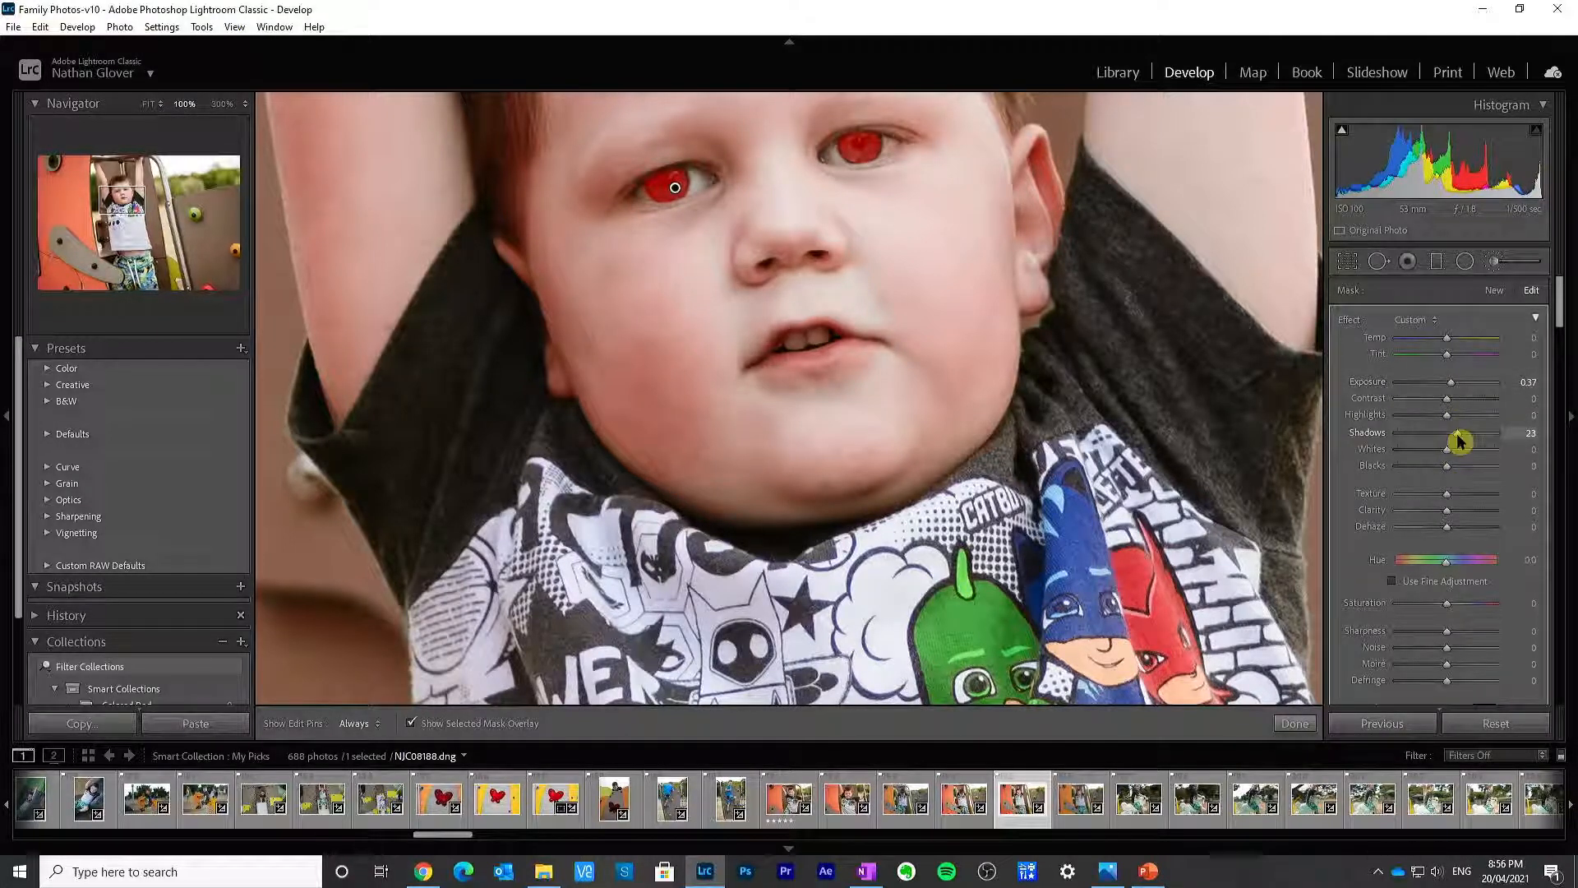
pyautogui.click(410, 725)
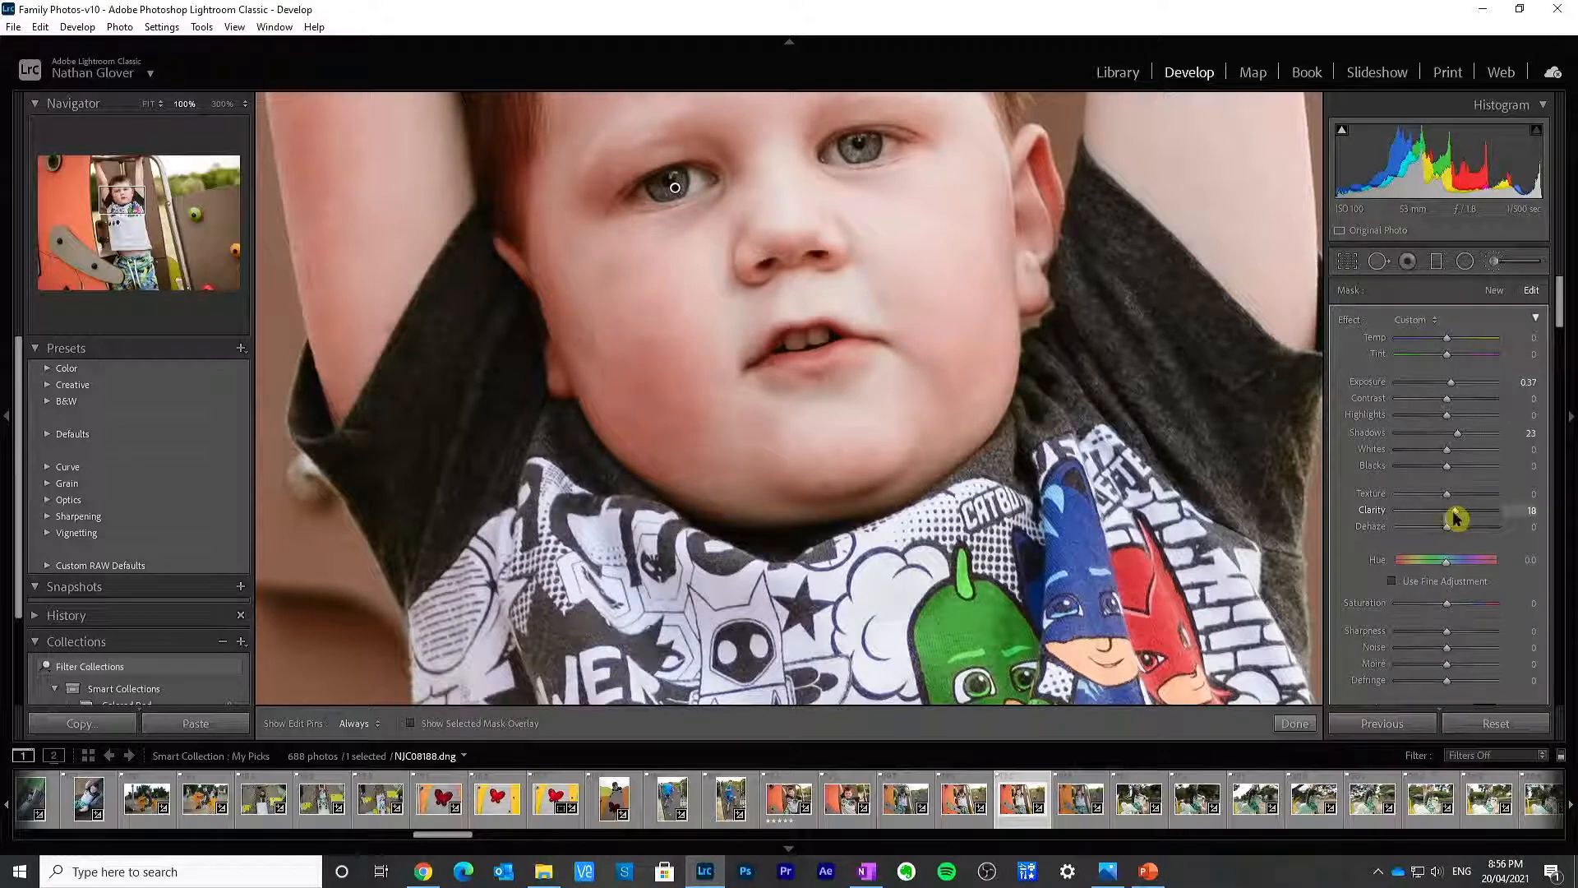
pyautogui.click(1302, 730)
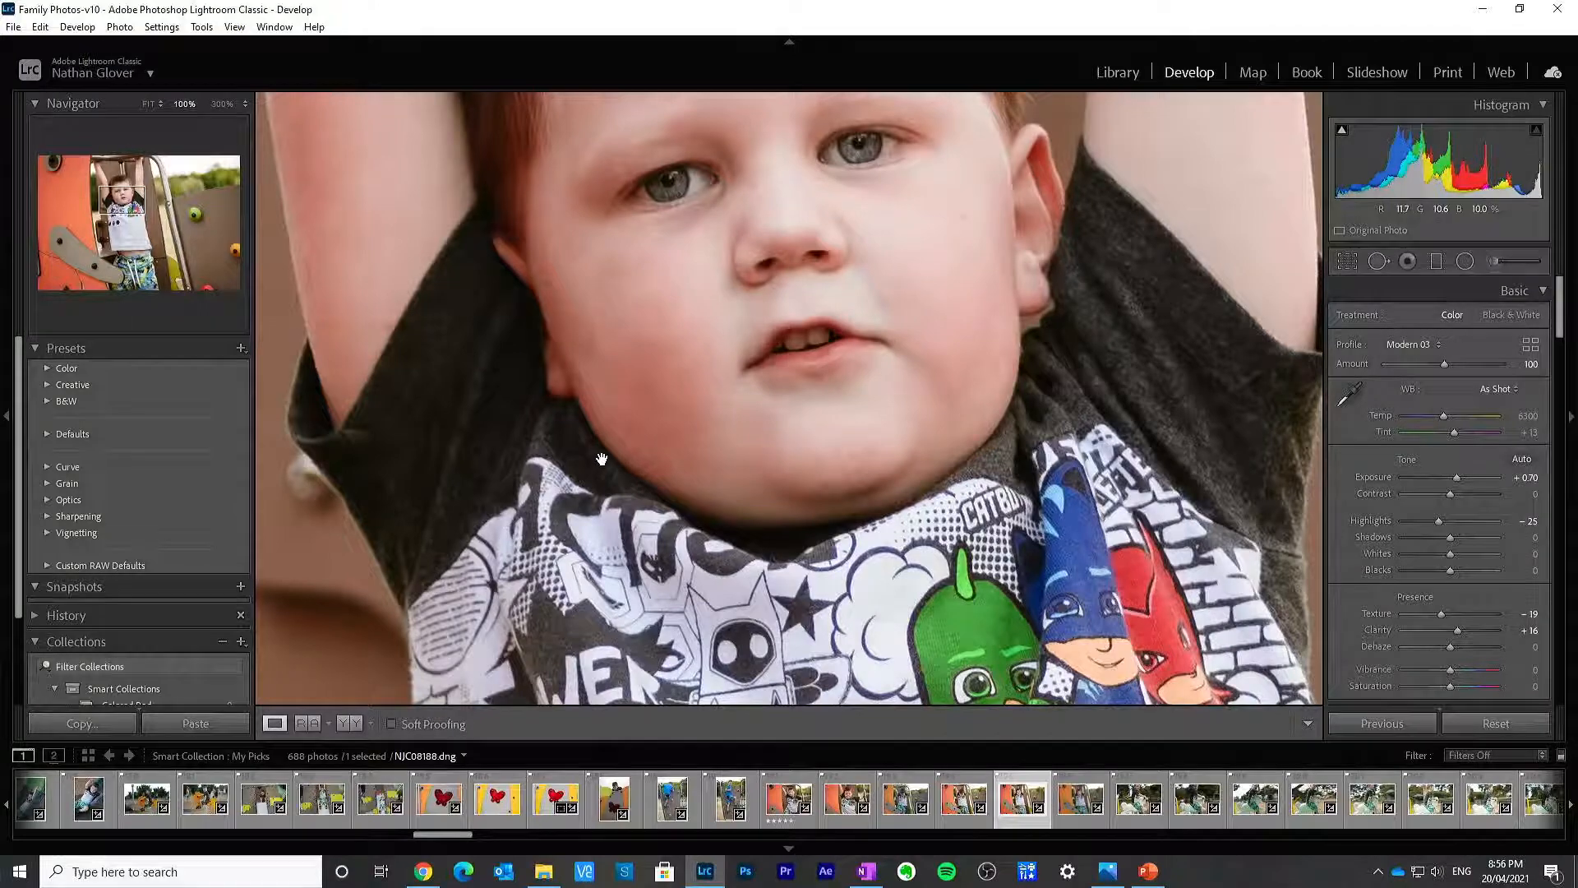
# Step: Set the eye mask's Exposure to 0.25 and increase its Clarity, and compare NJC08188.dng before and after editing
pyautogui.click(727, 378)
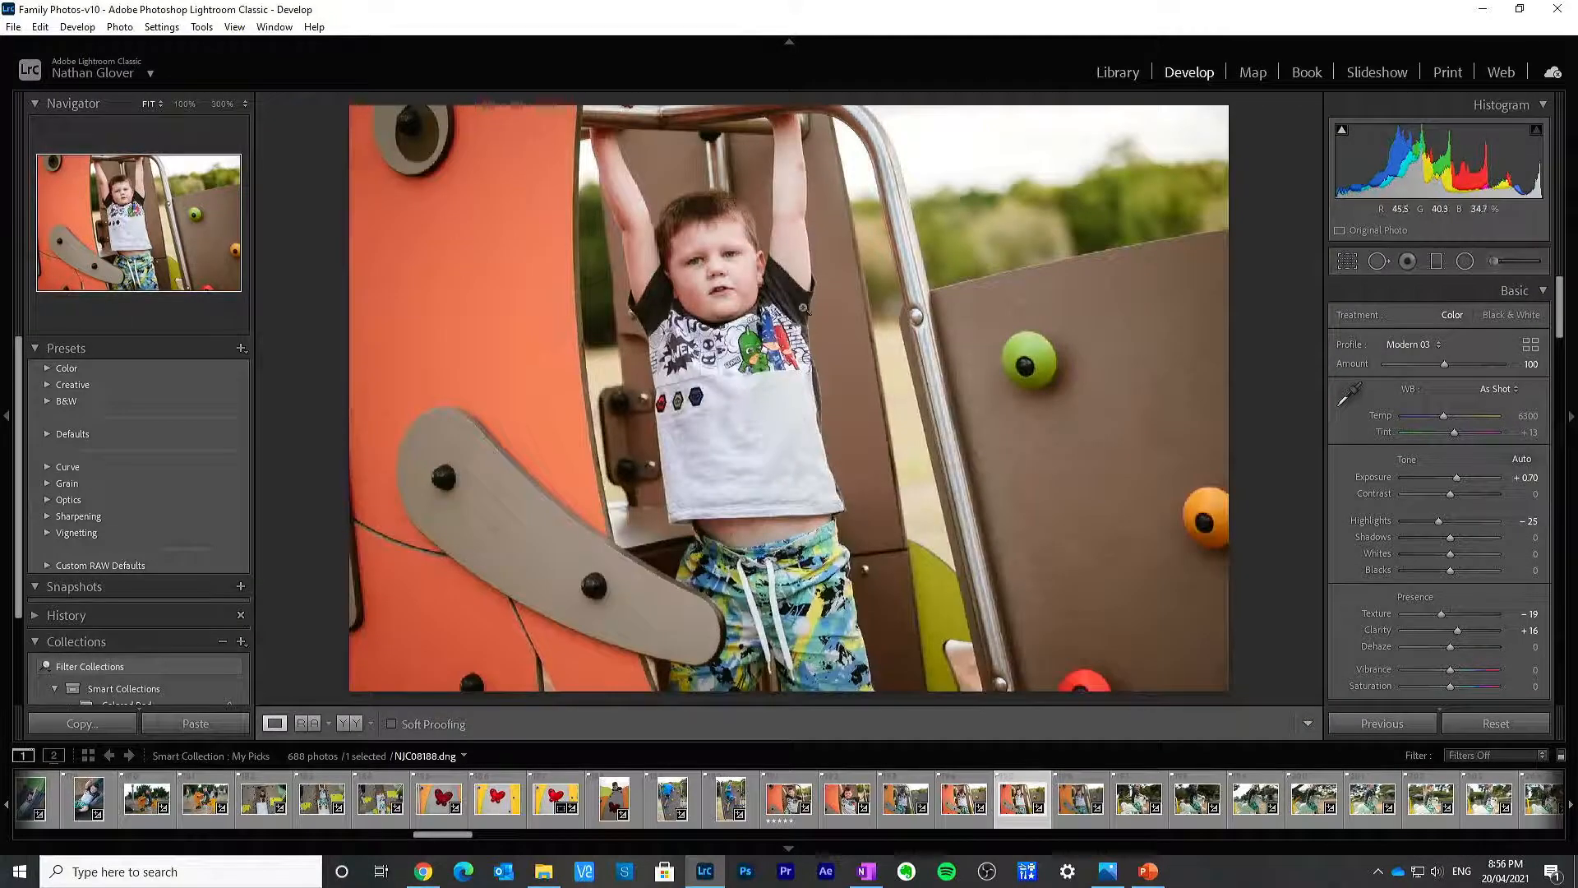
pyautogui.click(1518, 265)
pyautogui.click(695, 263)
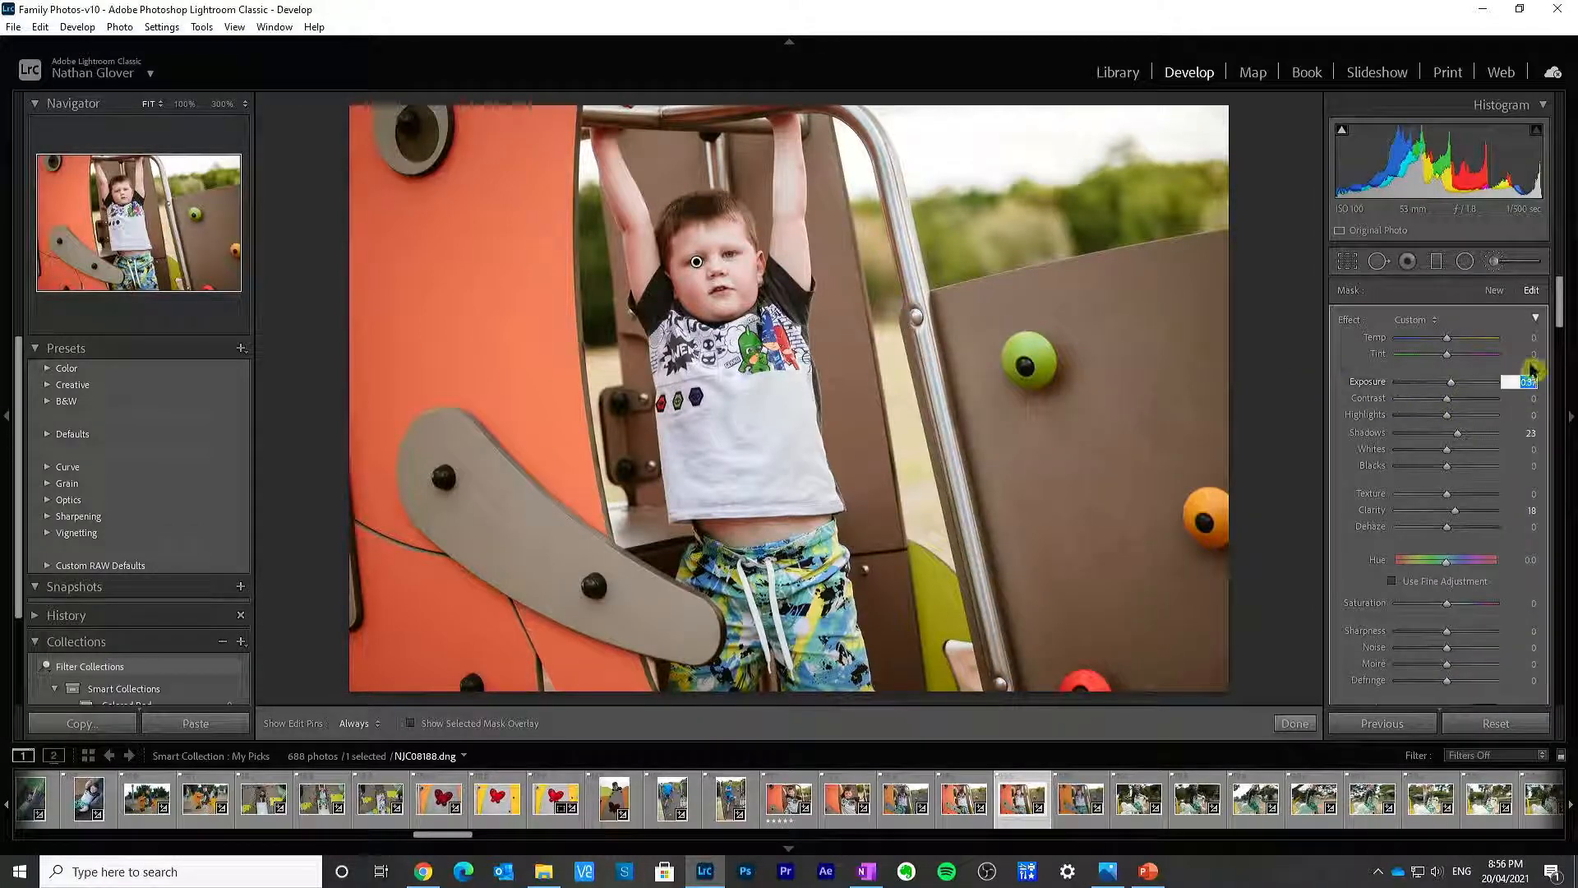
pyautogui.write('25')
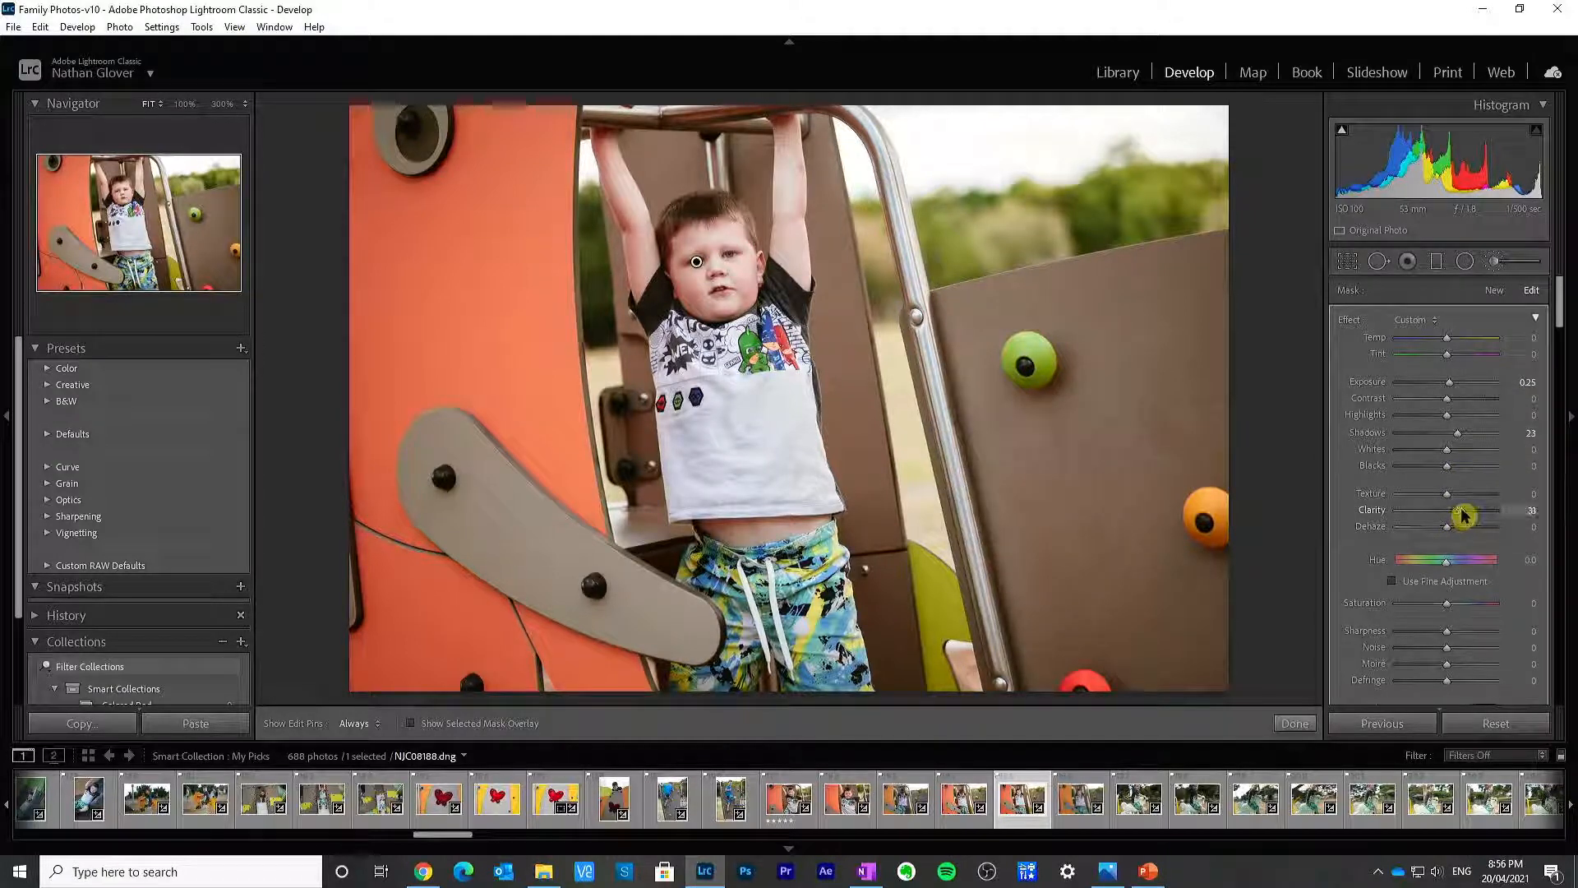
pyautogui.moveTo(1464, 516); pyautogui.dragTo(1460, 515)
pyautogui.click(1295, 724)
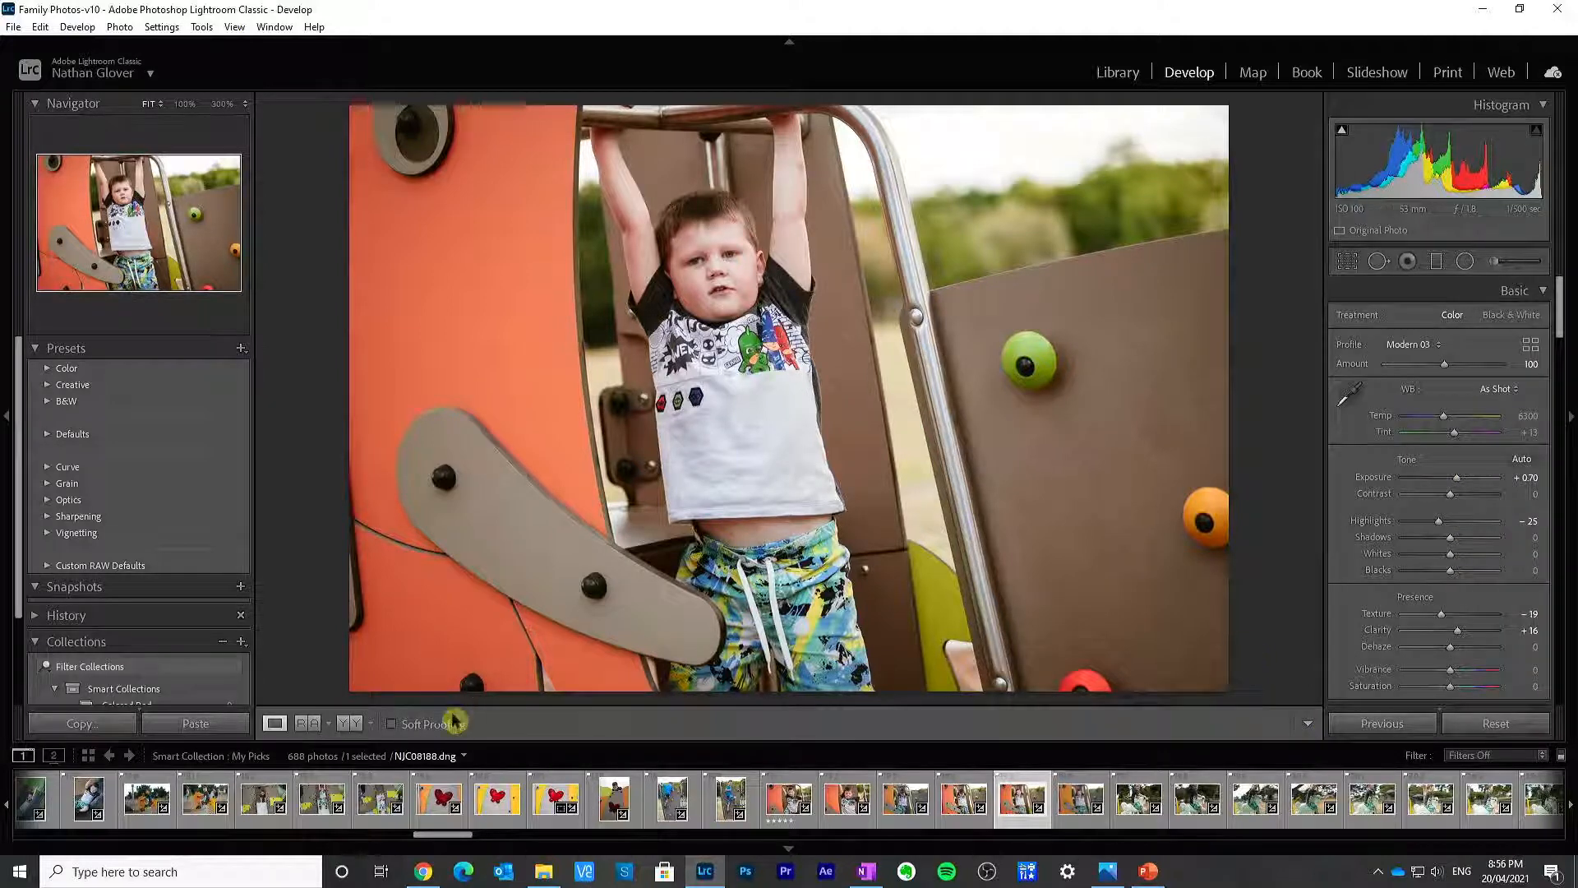
pyautogui.click(350, 722)
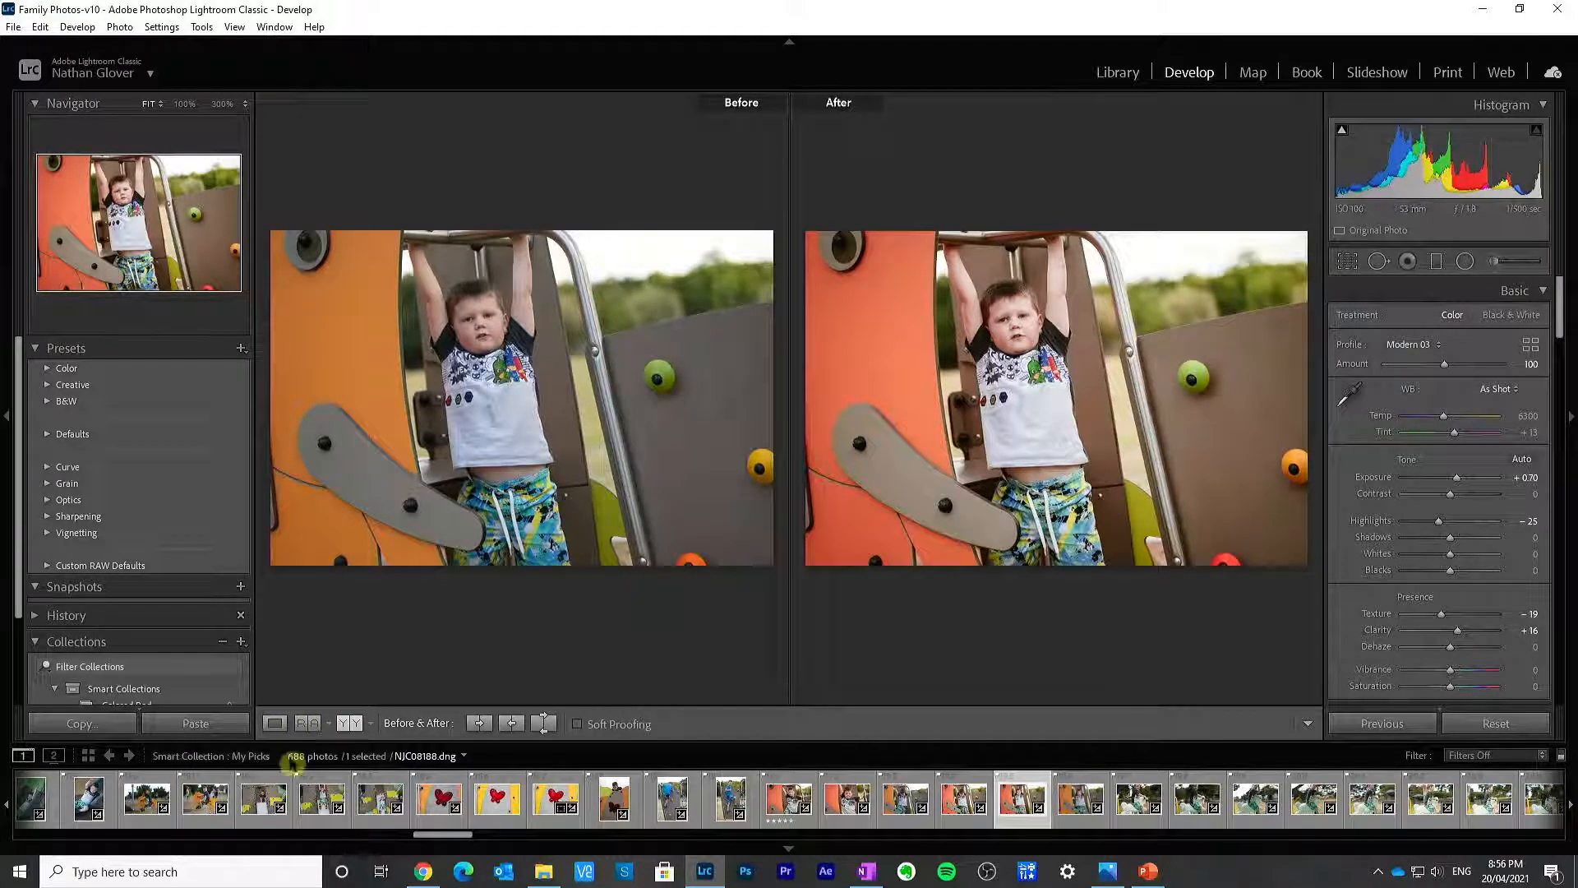
pyautogui.click(274, 723)
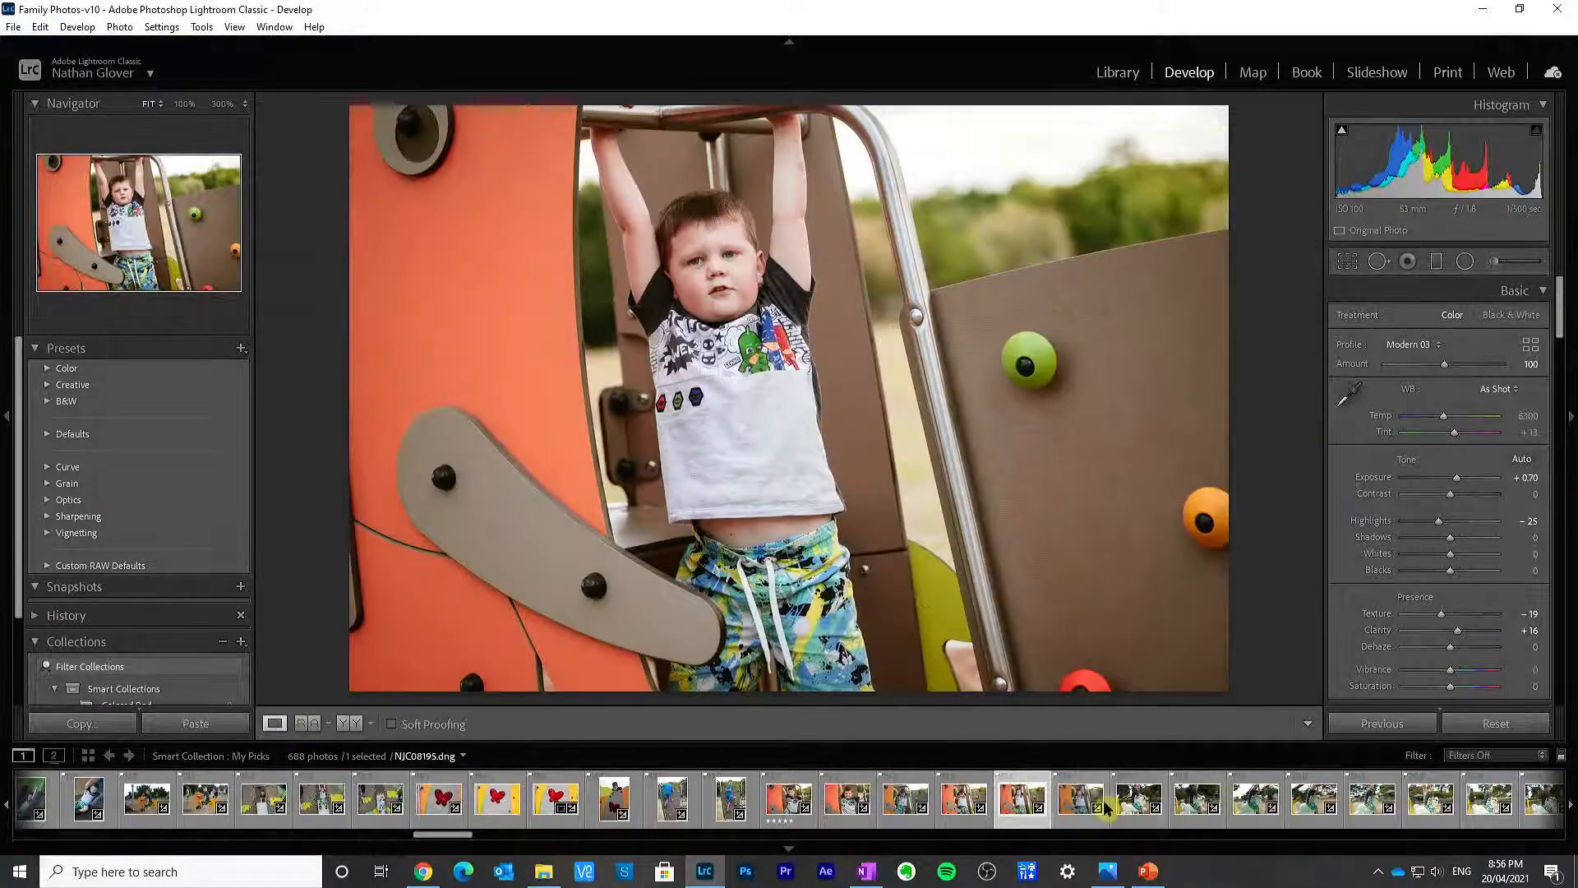
# Step: Browse the rocking-horse photos one by one in the Library's Loupe view, from NJC08195.dng through NJC08228.dng
pyautogui.click(1139, 797)
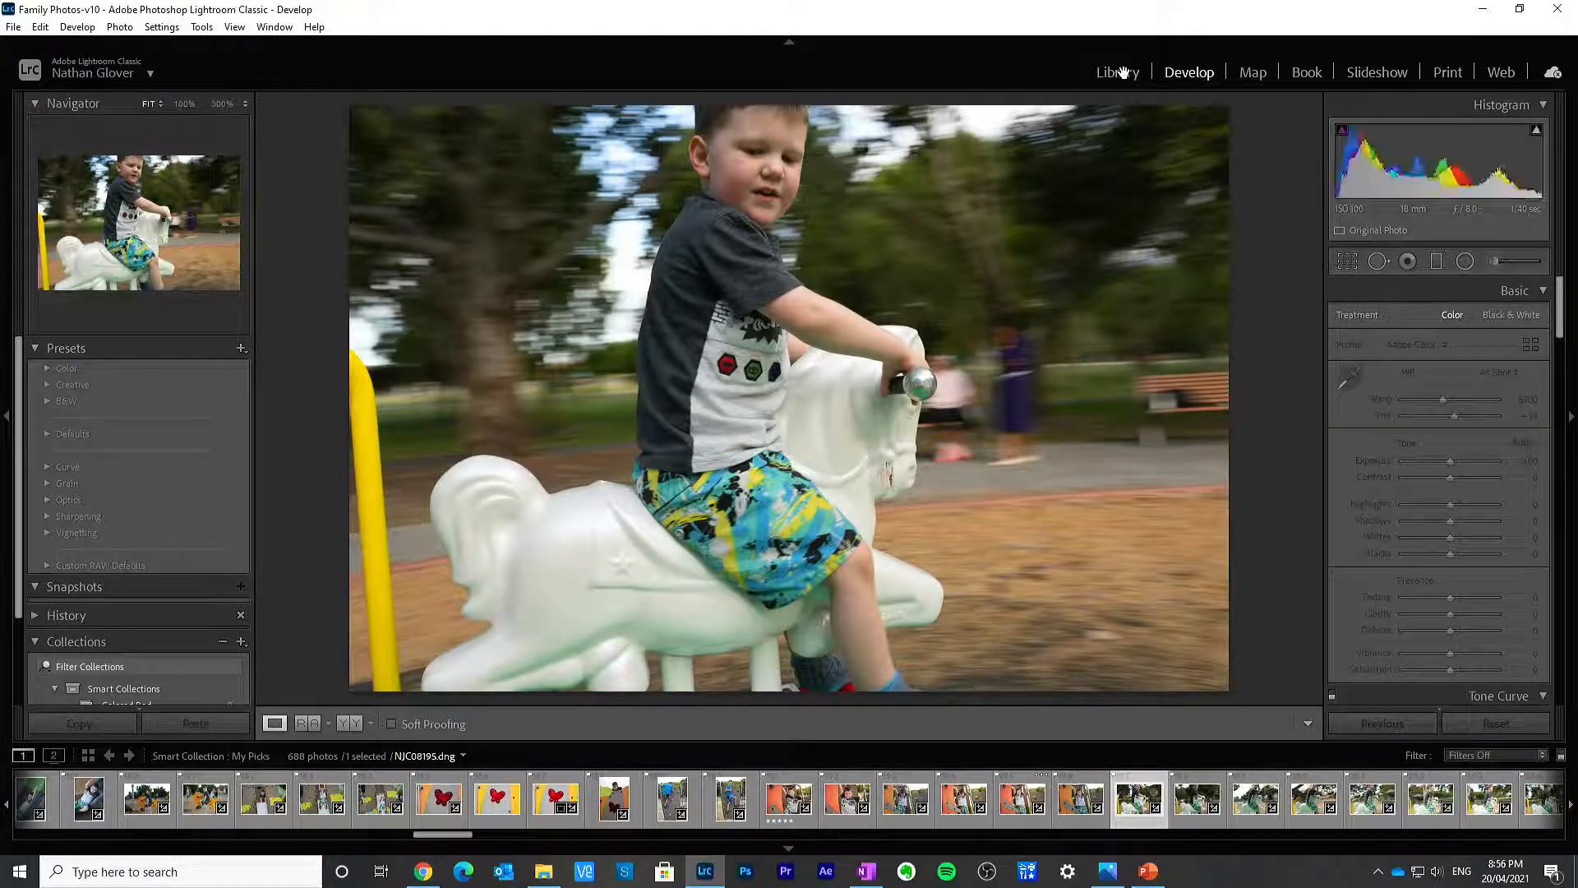
pyautogui.press('e')
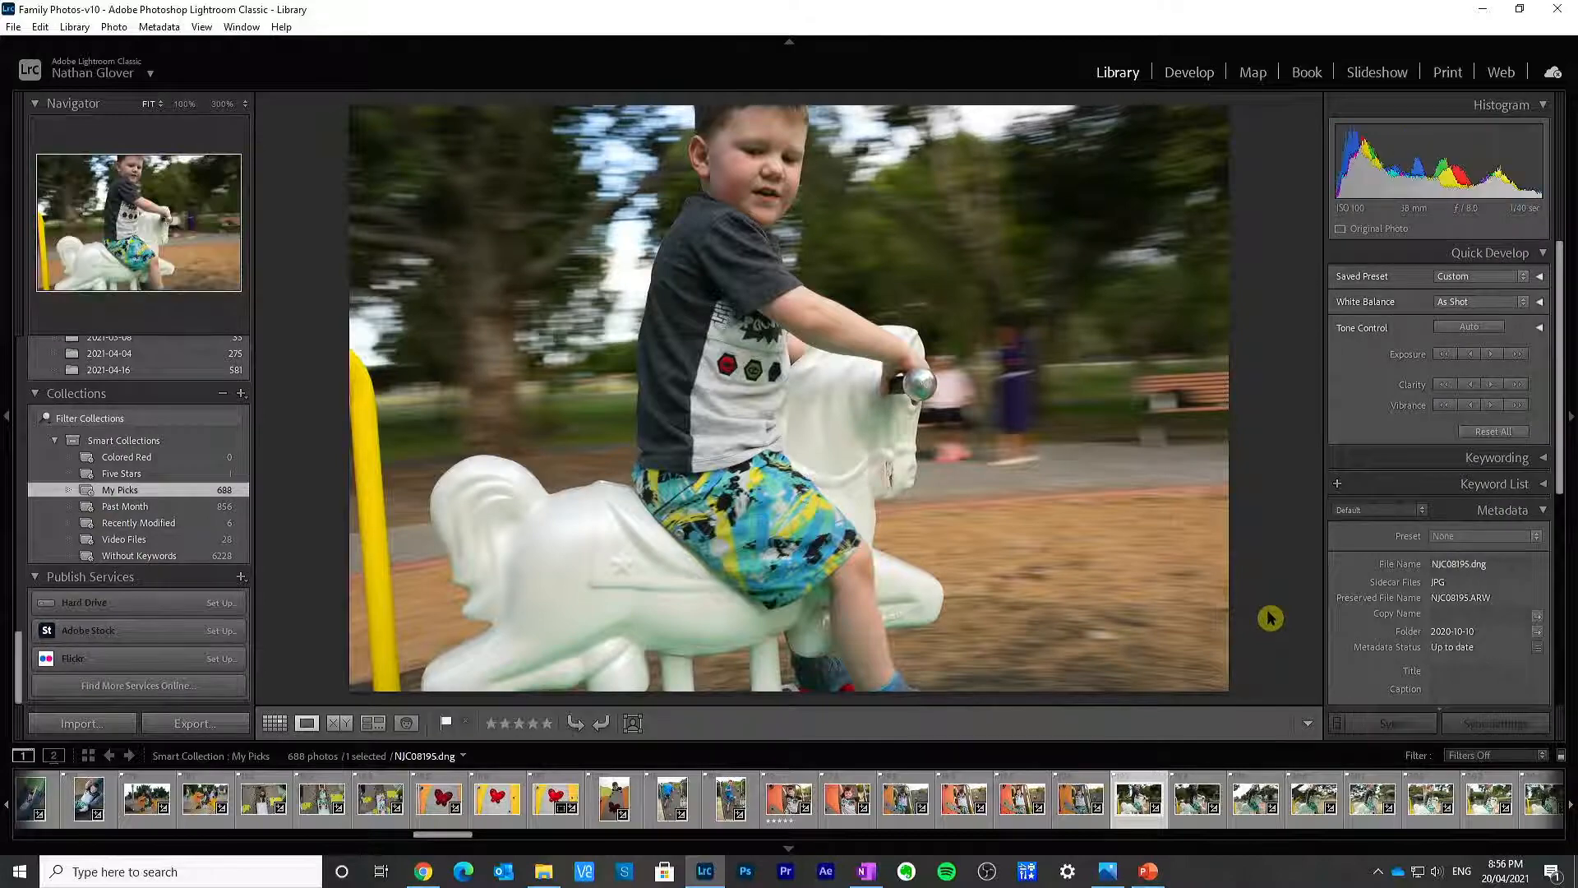
pyautogui.press('Right')
pyautogui.press('Right')
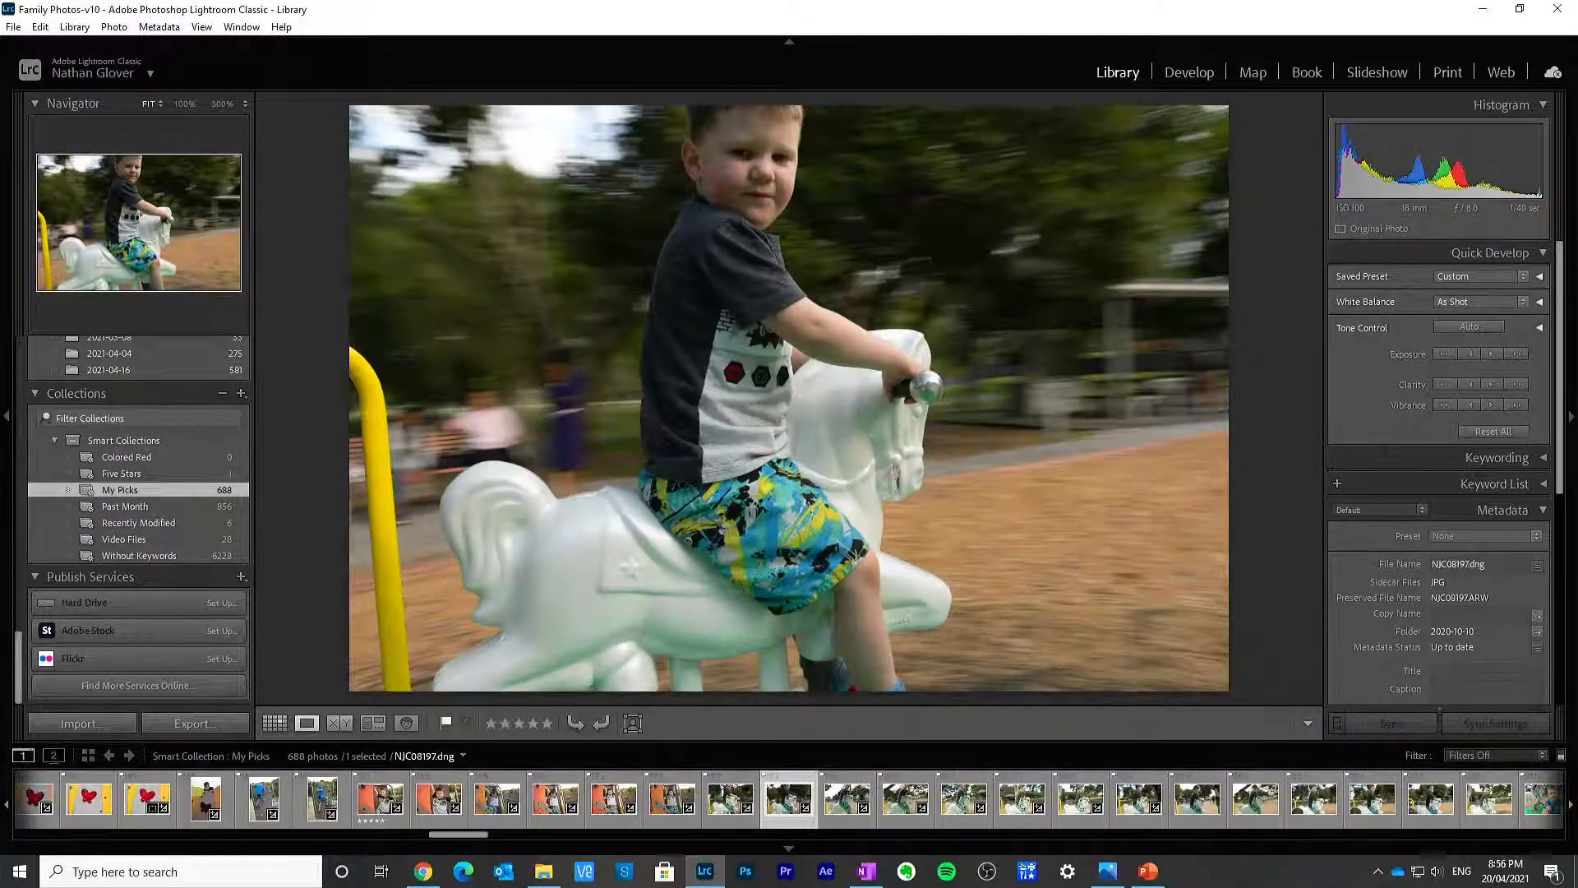
pyautogui.press('Right')
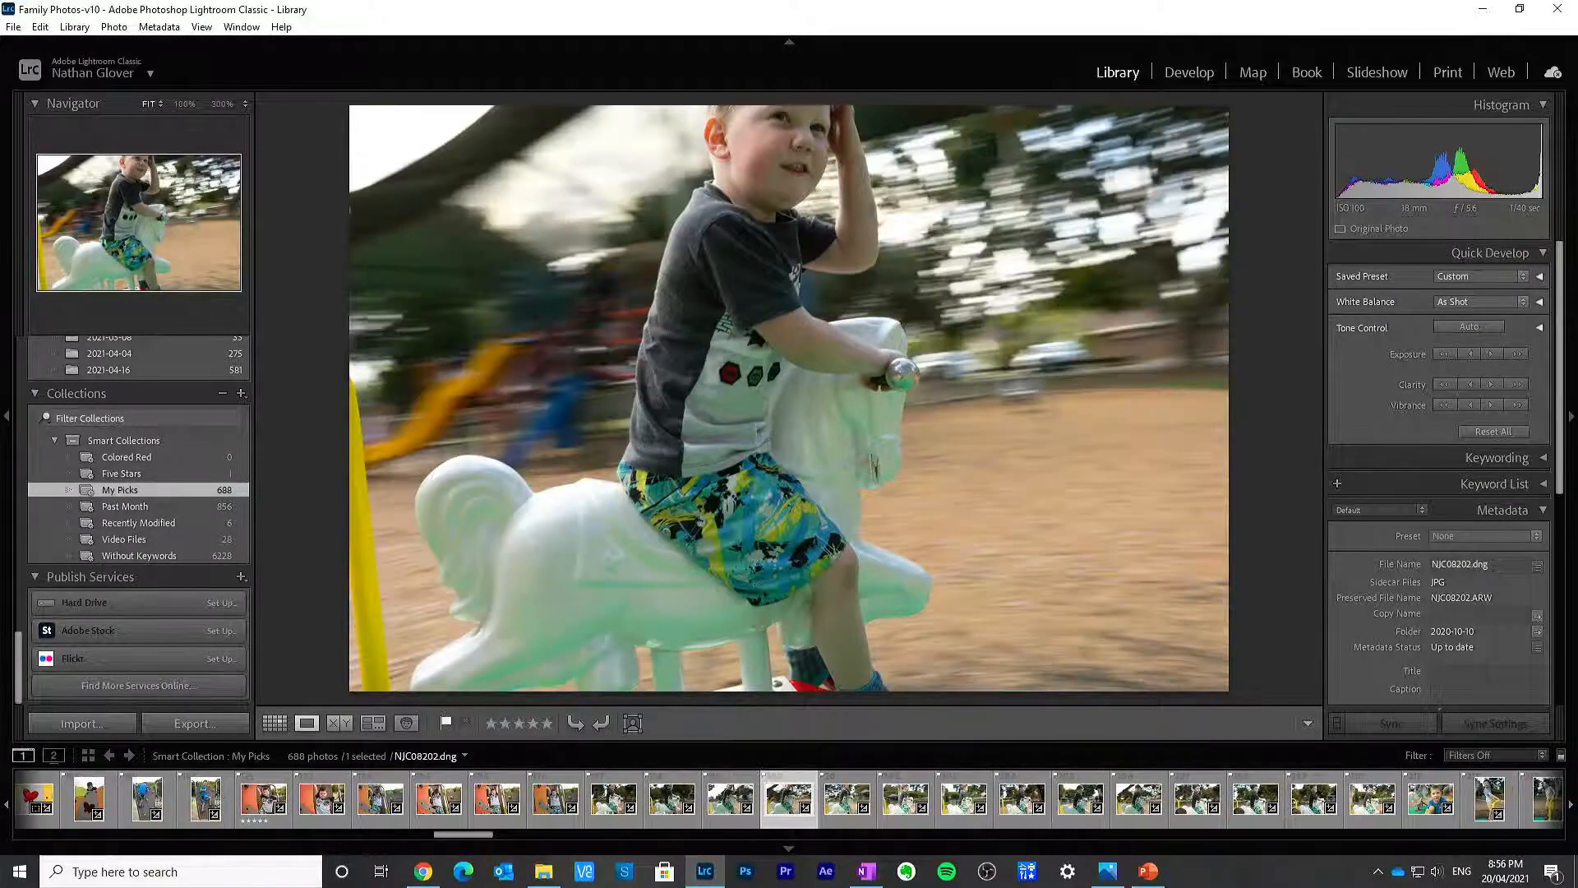
pyautogui.press('Right')
pyautogui.press('Right')
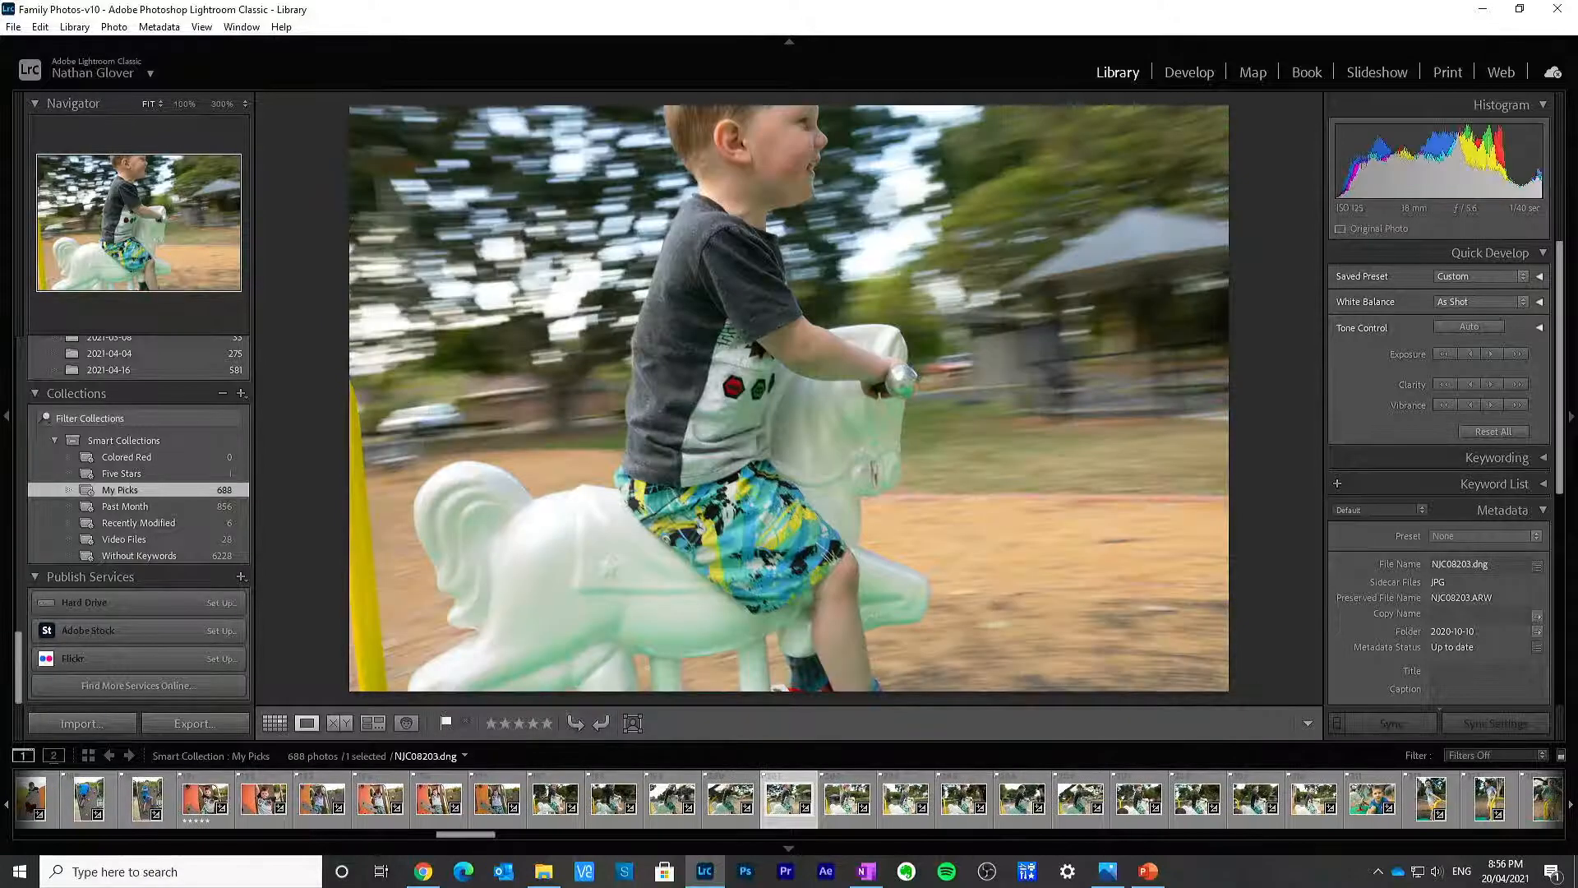
pyautogui.press('Right')
pyautogui.press('Right')
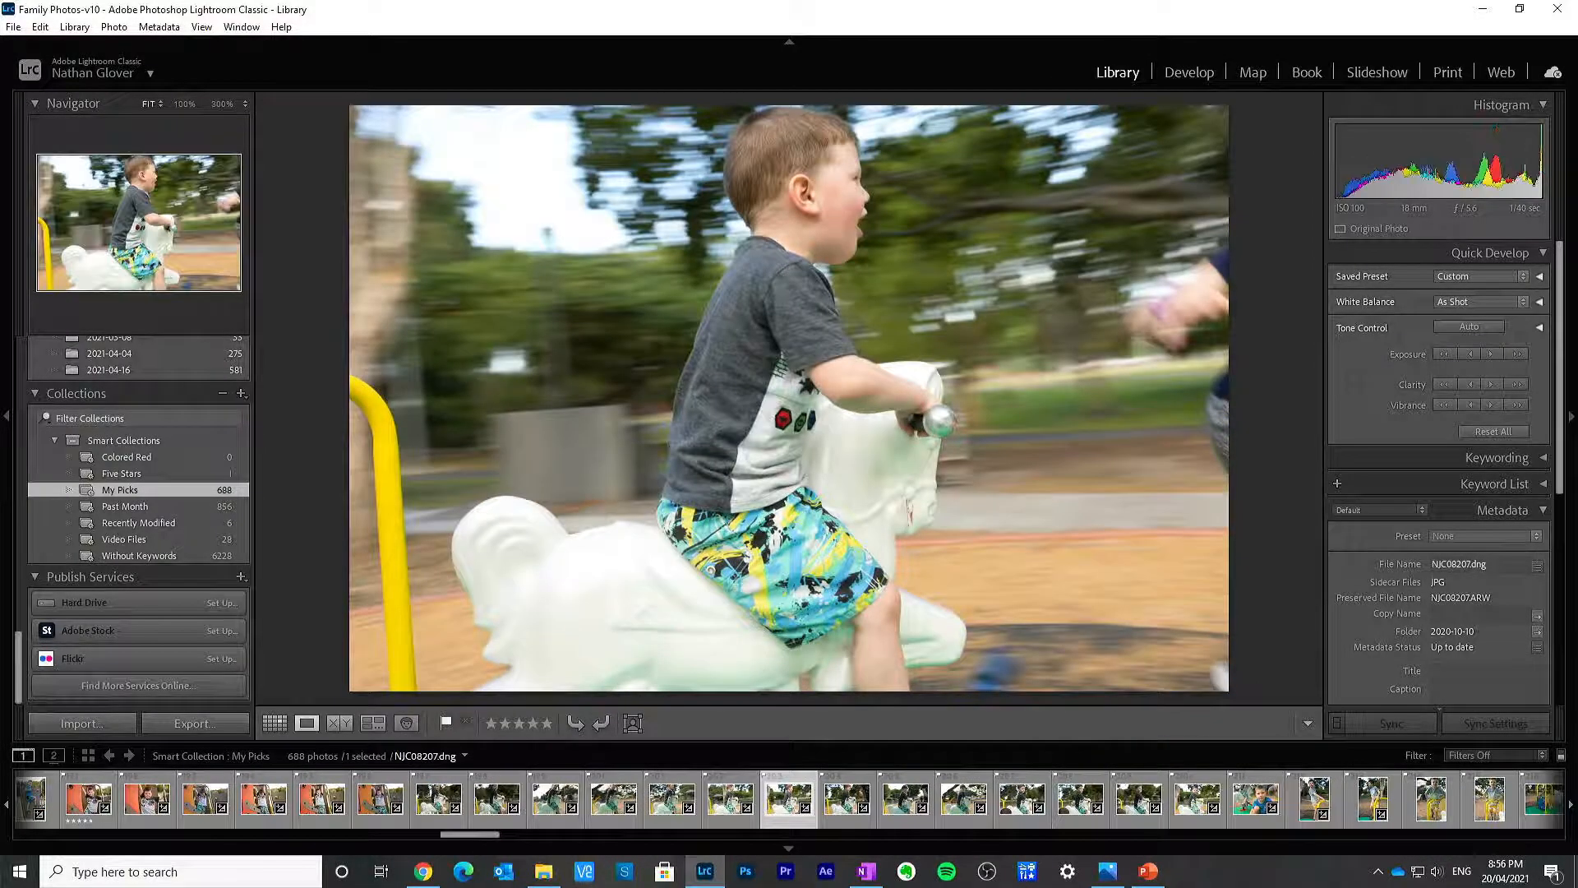
pyautogui.press('Right')
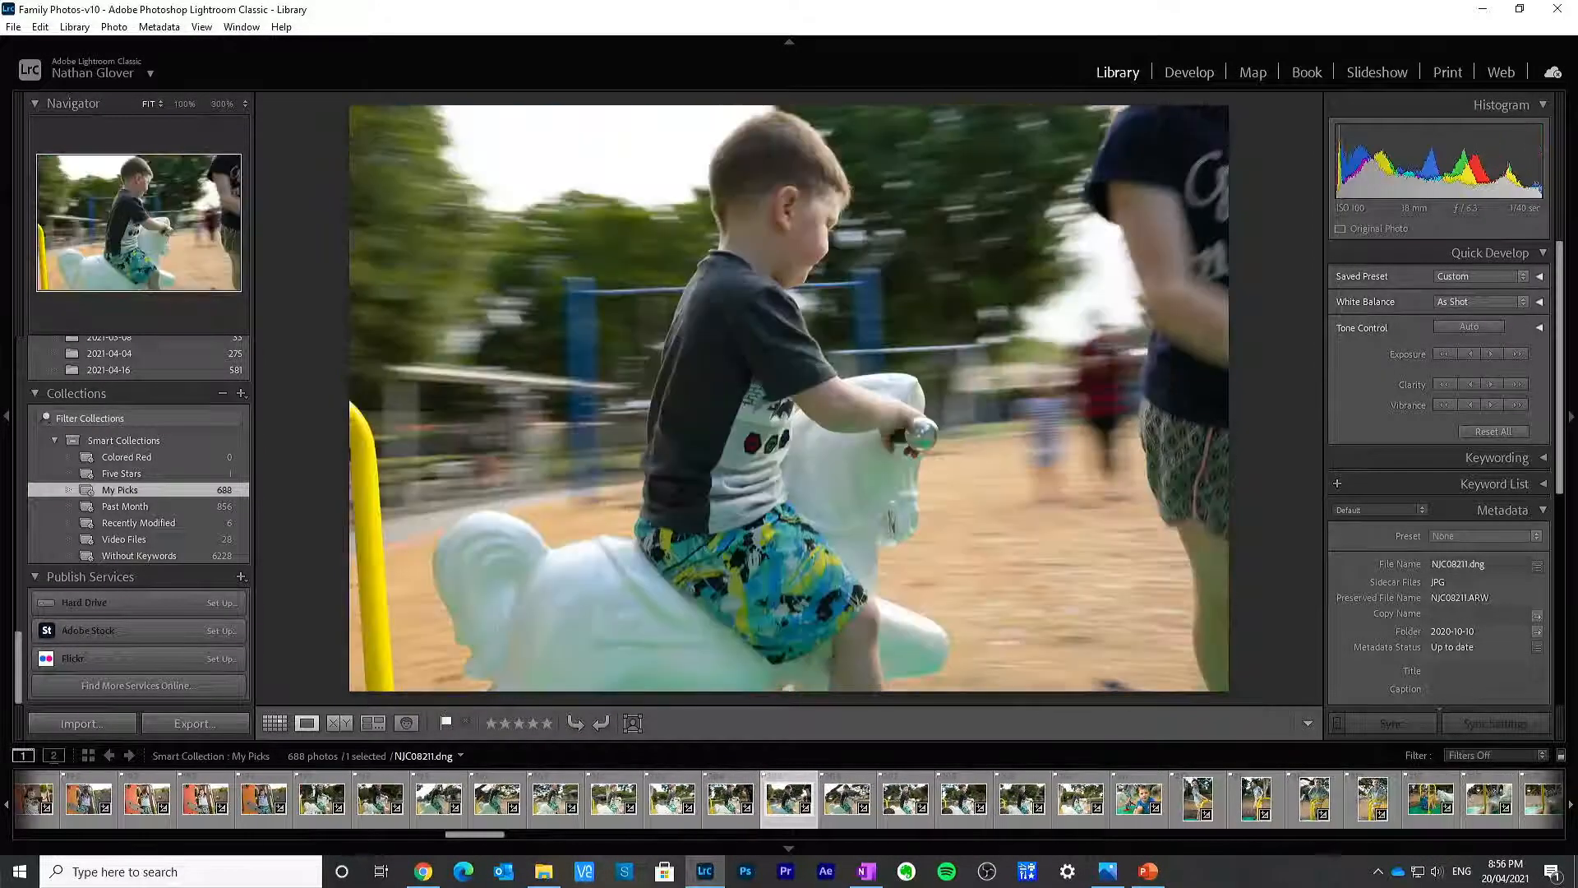
pyautogui.press('Right')
pyautogui.press('Right')
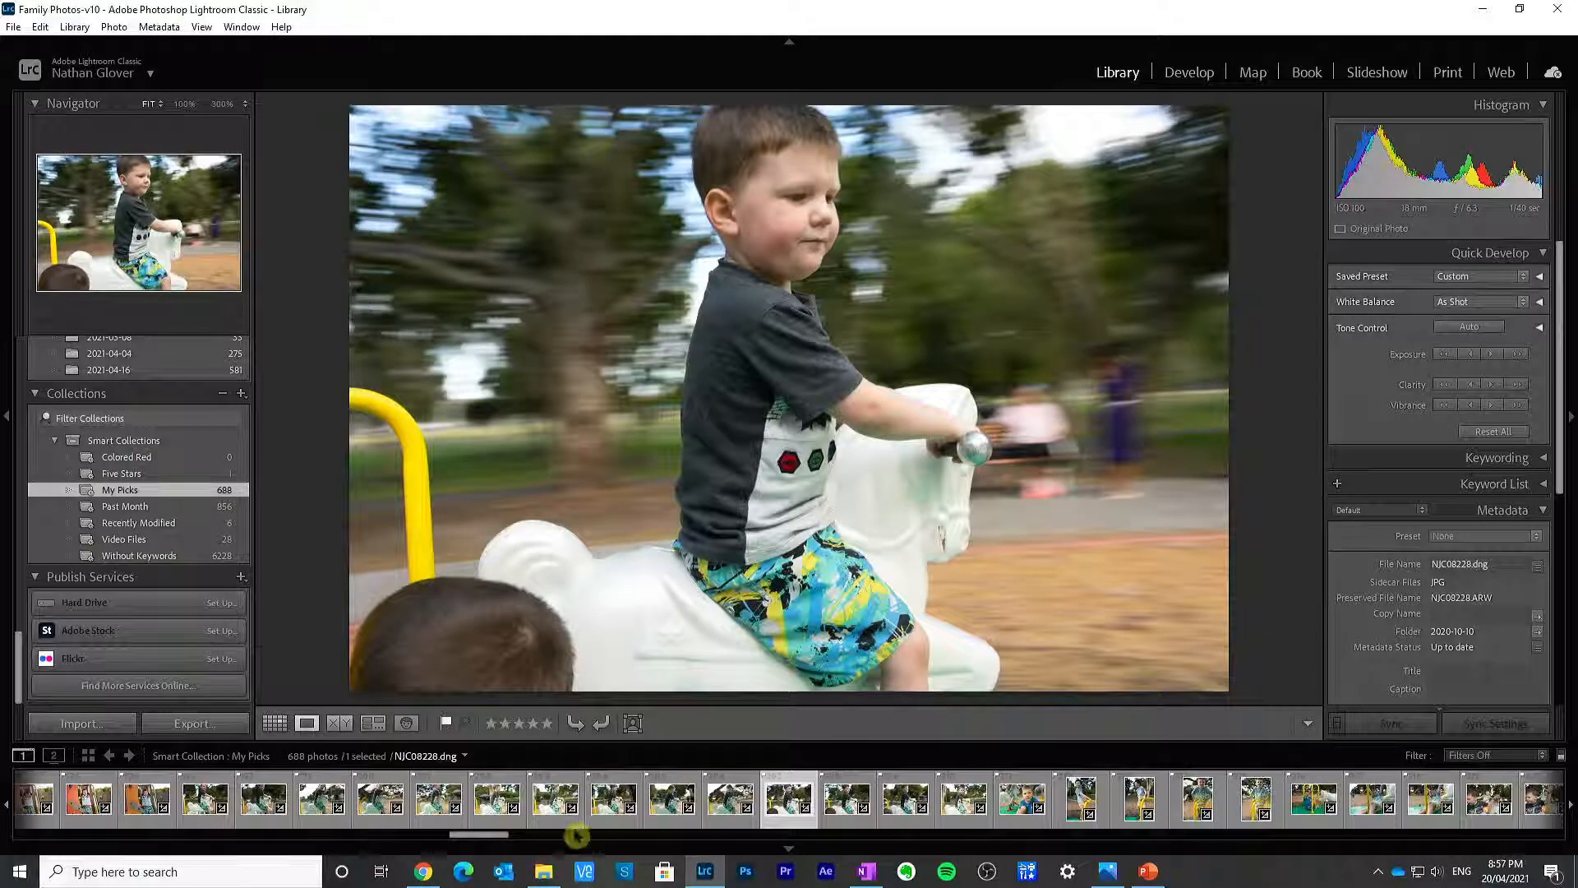
# Step: Go back through the rocking-horse shots to NJC08205.dng and open it in the Develop module
pyautogui.click(560, 804)
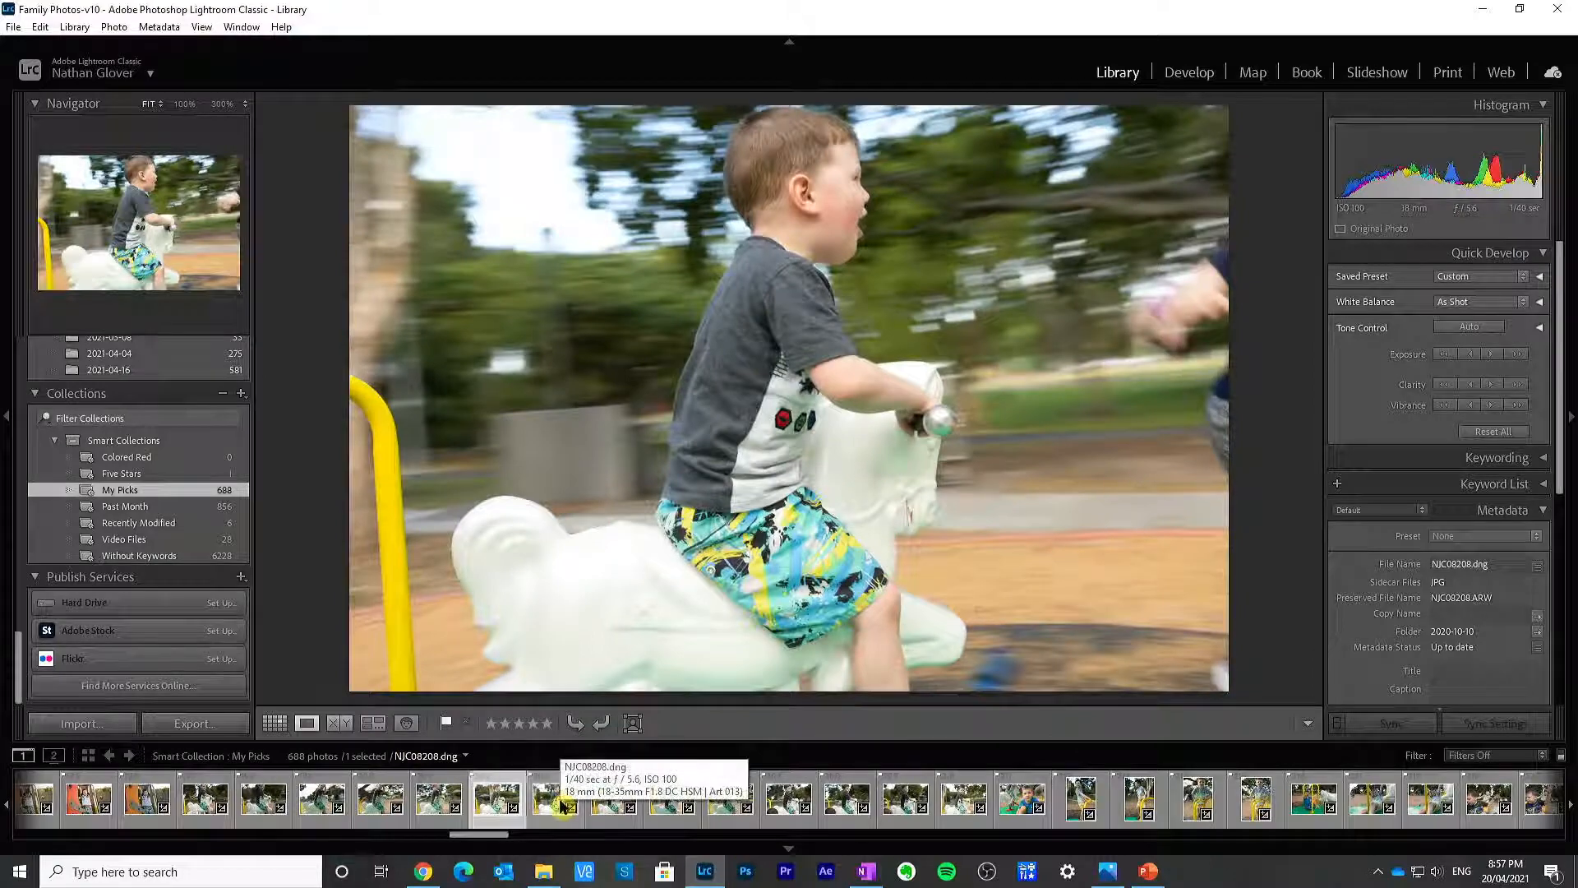
pyautogui.press('Left')
pyautogui.press('Left')
pyautogui.press('Left')
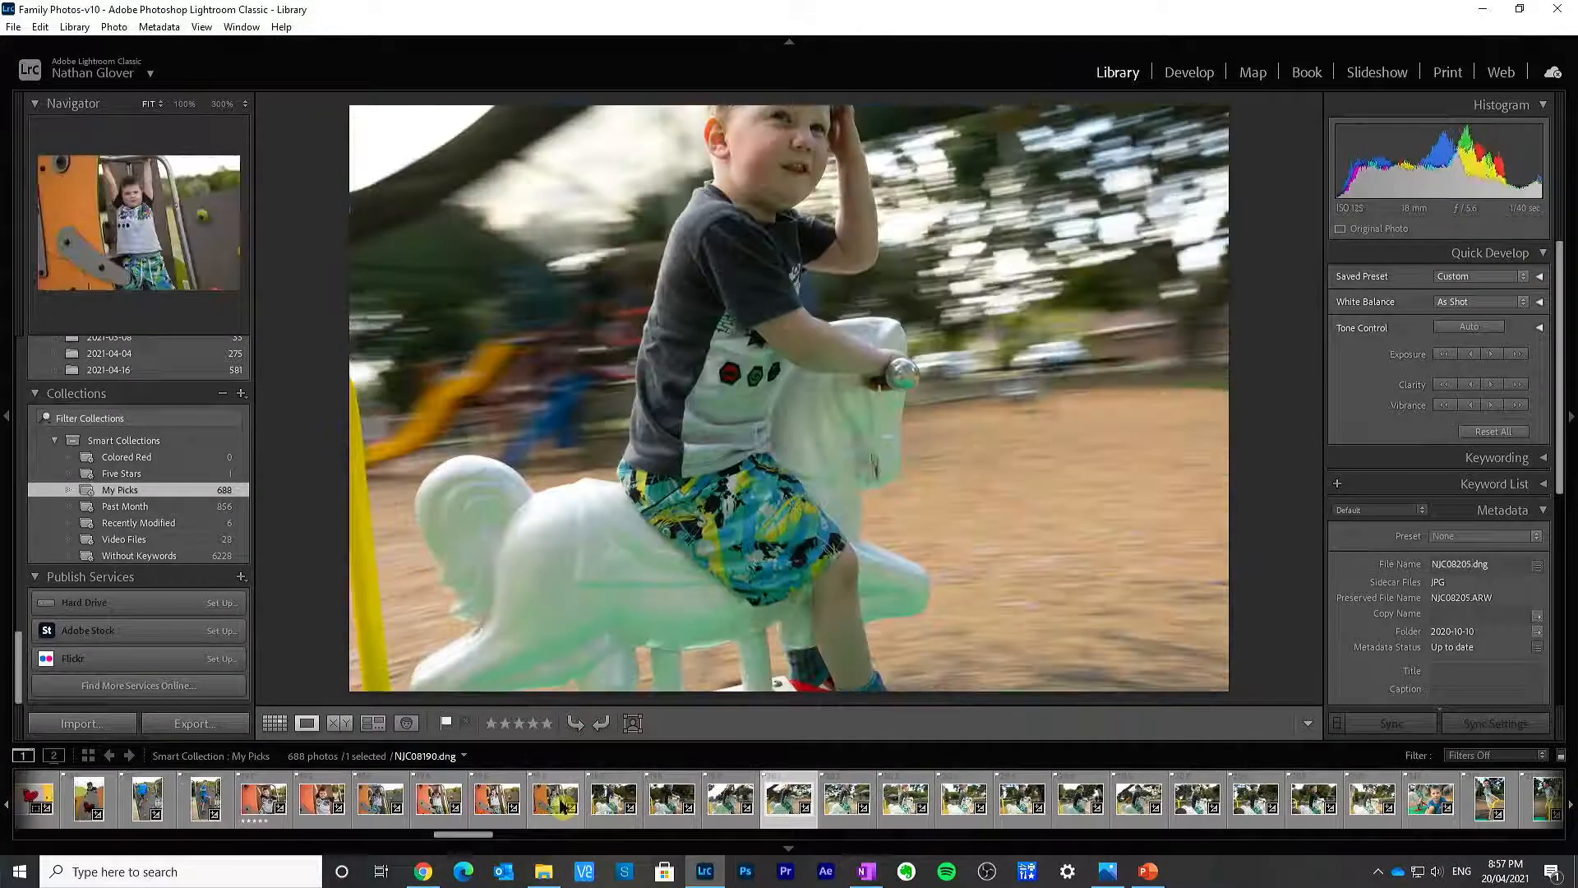
pyautogui.press('Right')
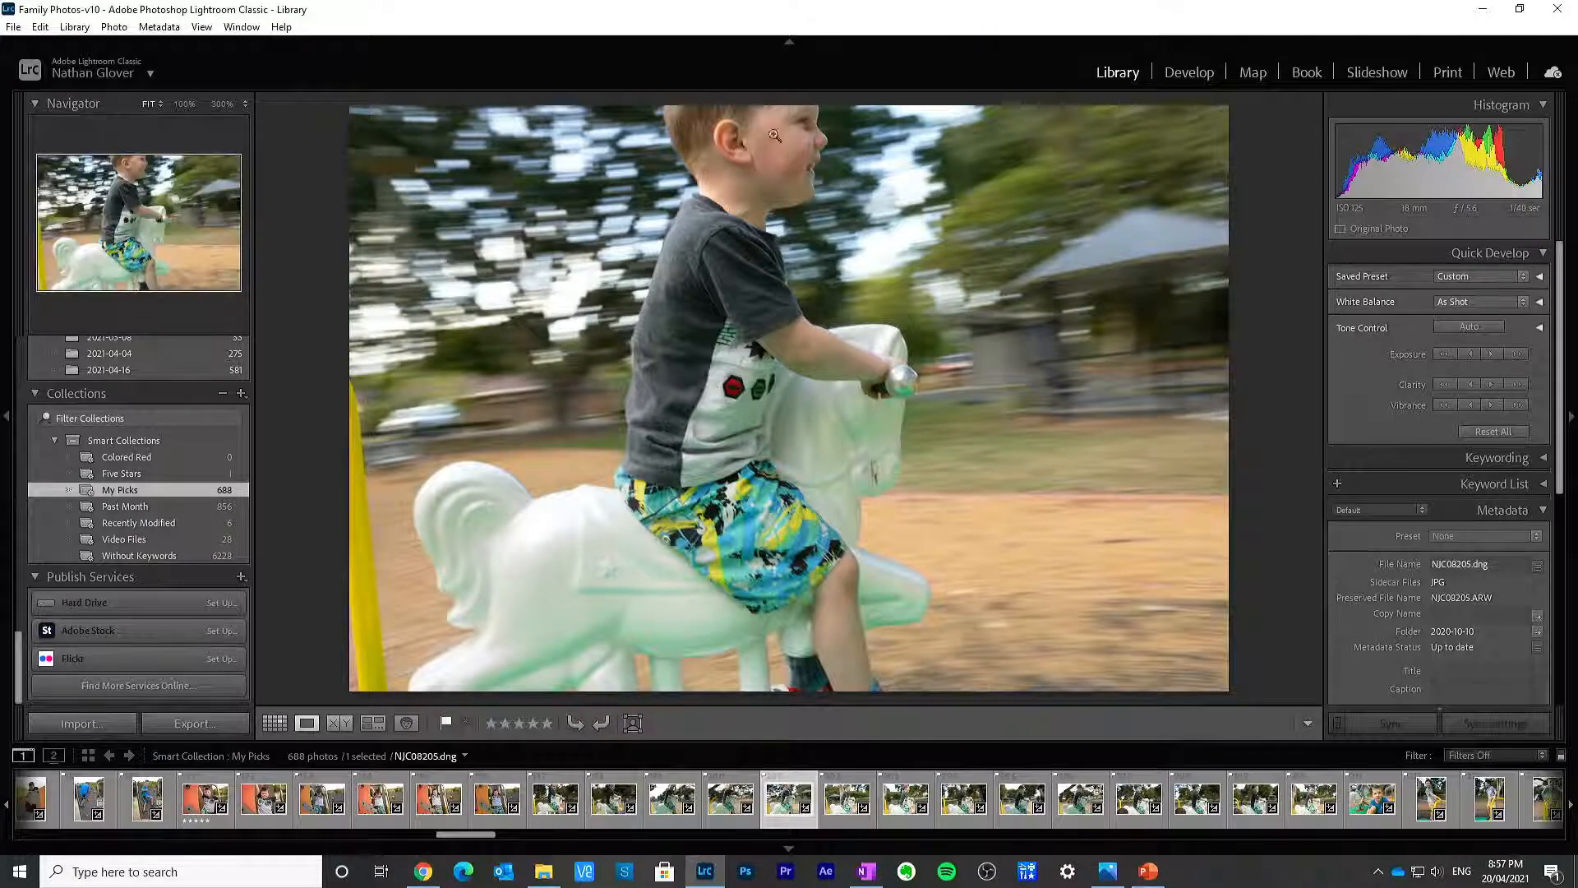
pyautogui.click(1192, 74)
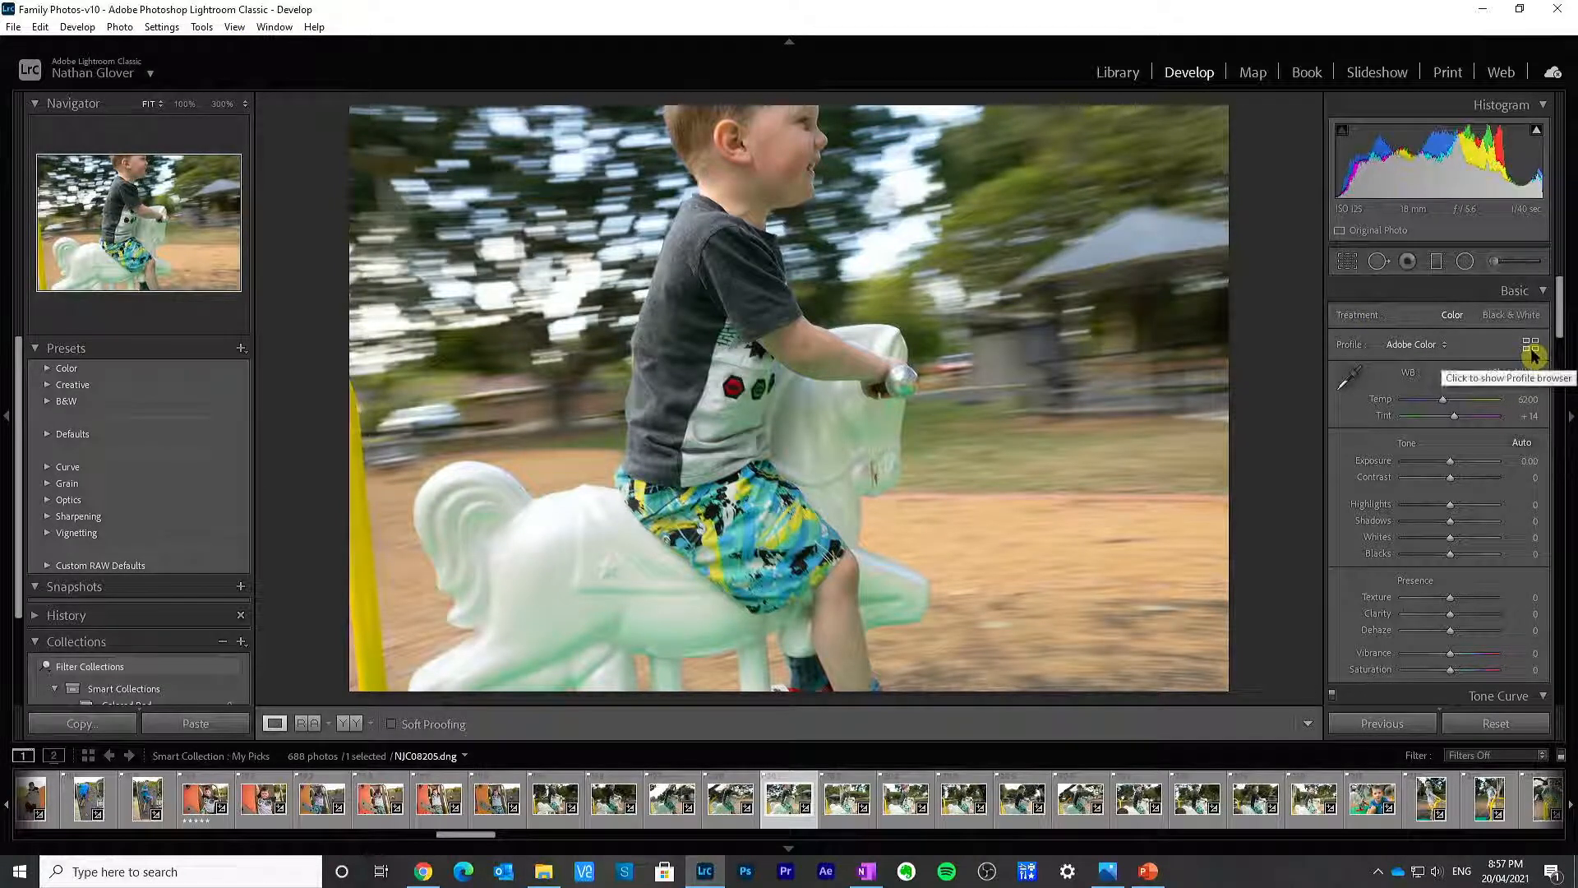
# Step: Preview the Modern profiles on NJC08205.dng in the Profile Browser
pyautogui.click(1533, 353)
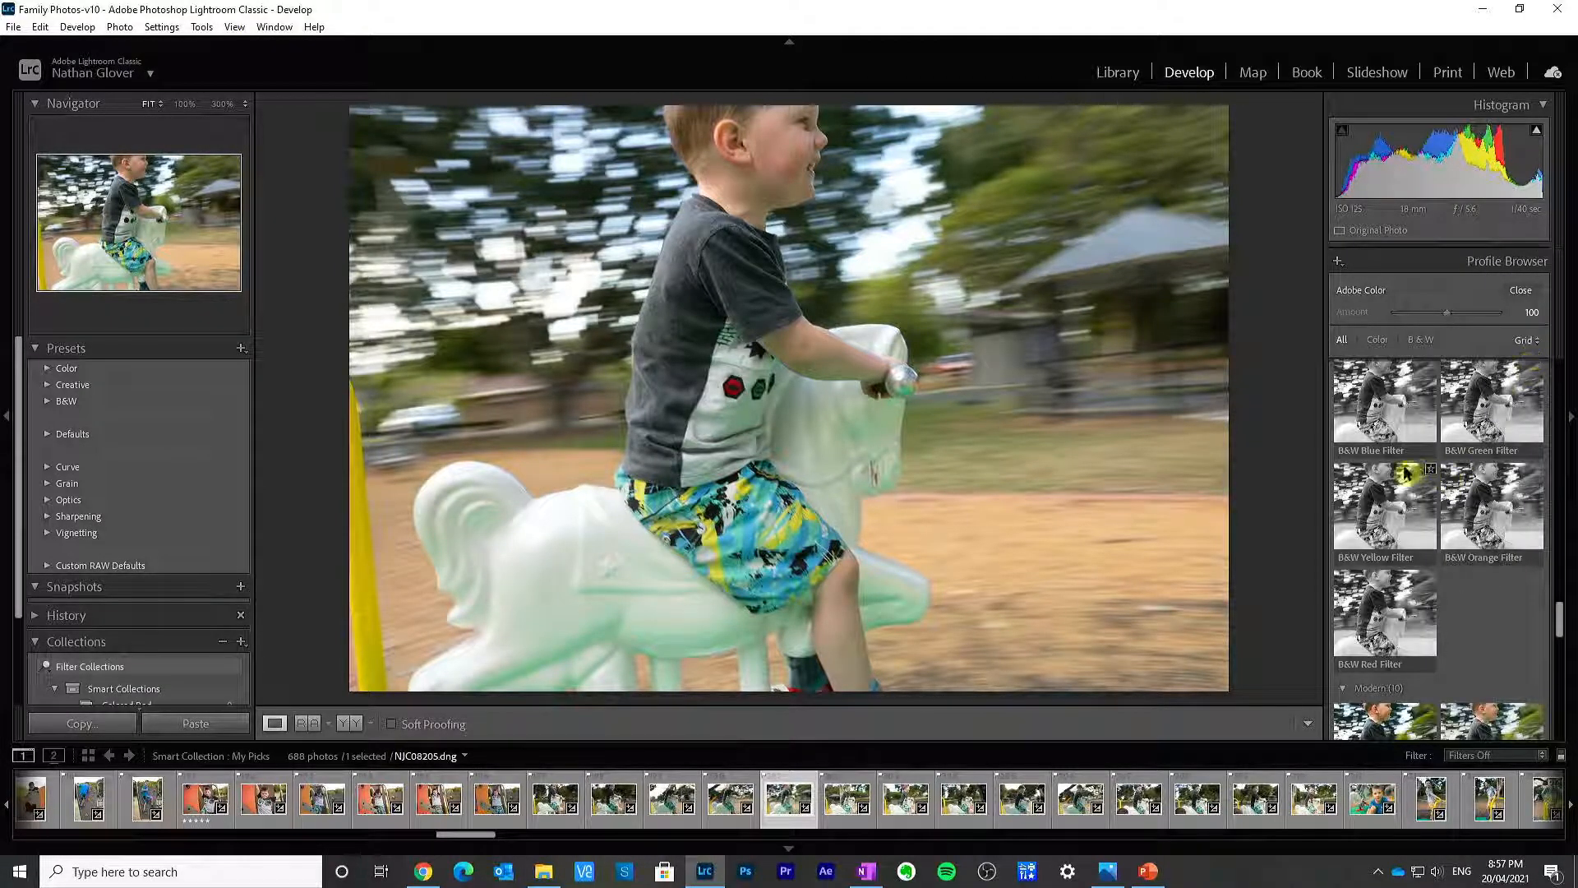
pyautogui.scroll(-3, 1406, 493)
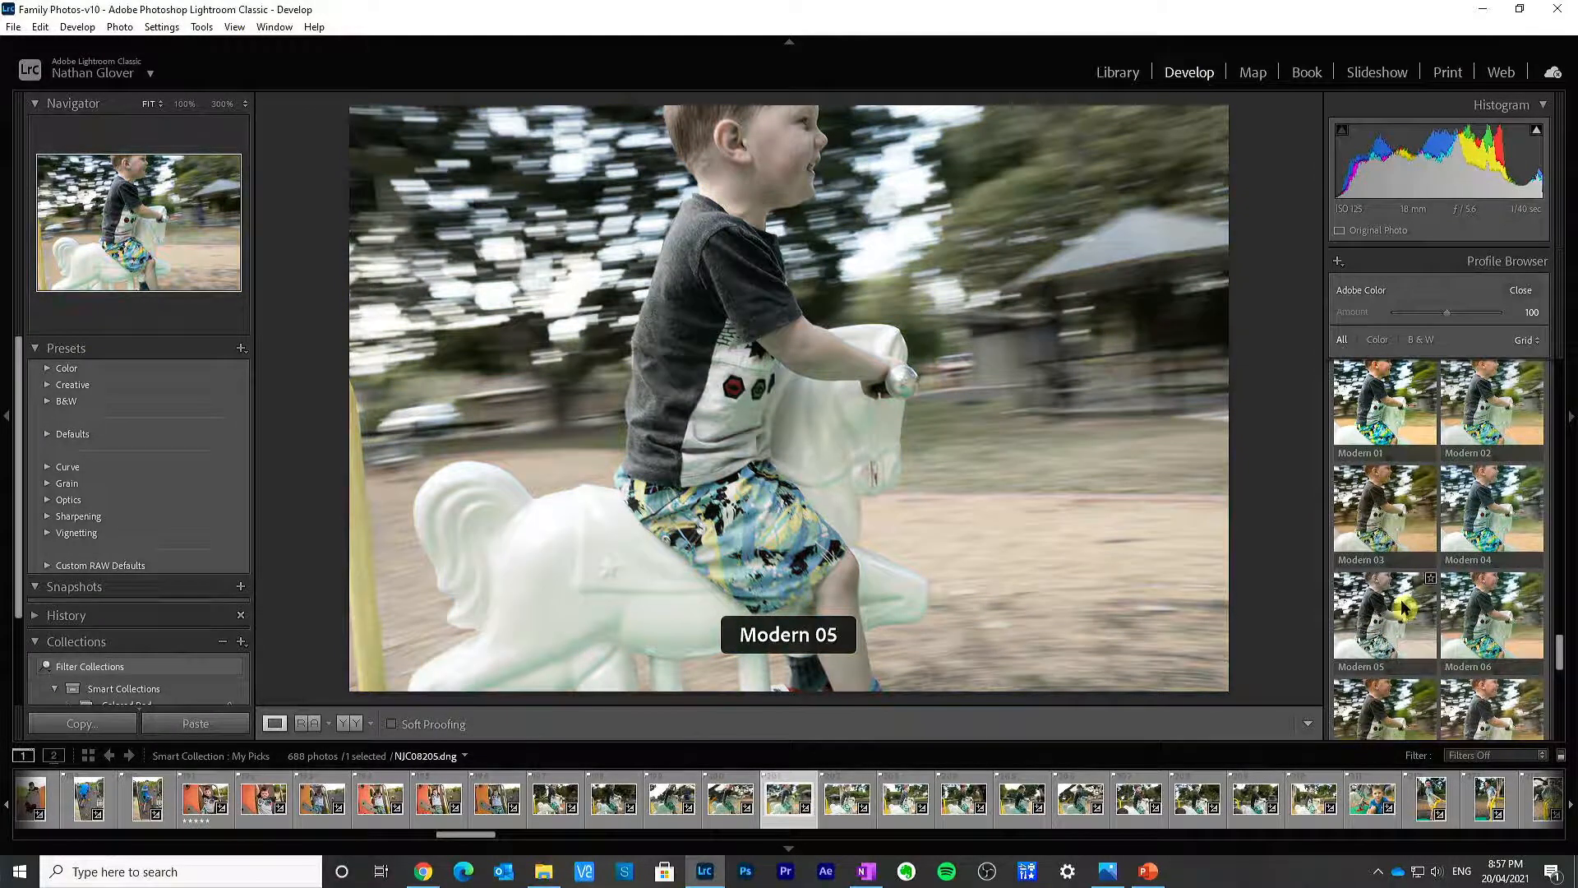
pyautogui.scroll(-1, 1477, 623)
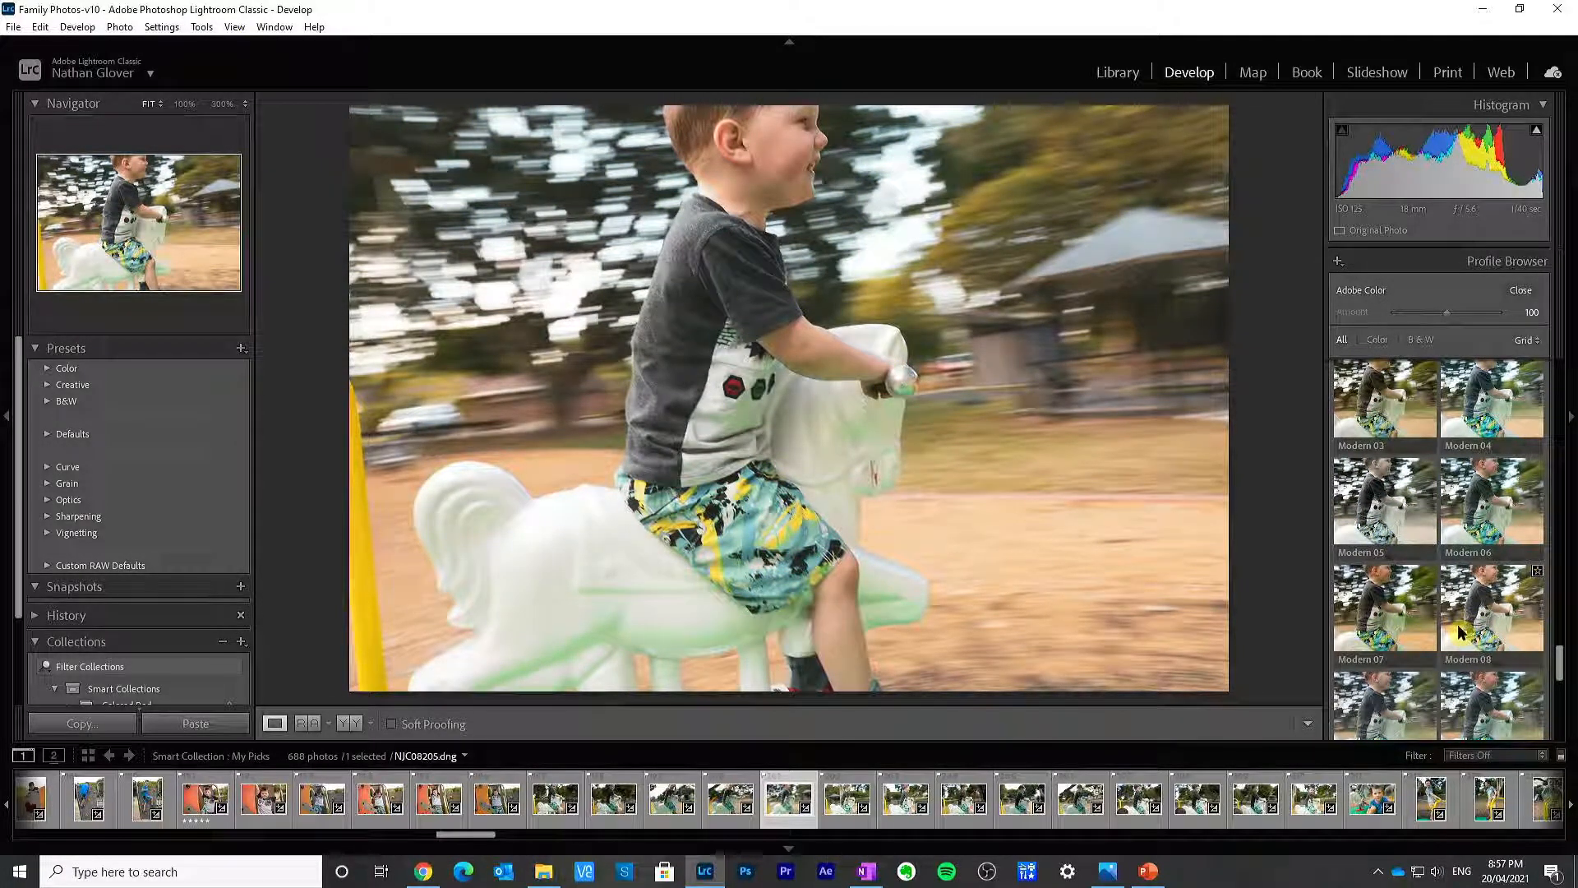
pyautogui.scroll(-1, 1460, 631)
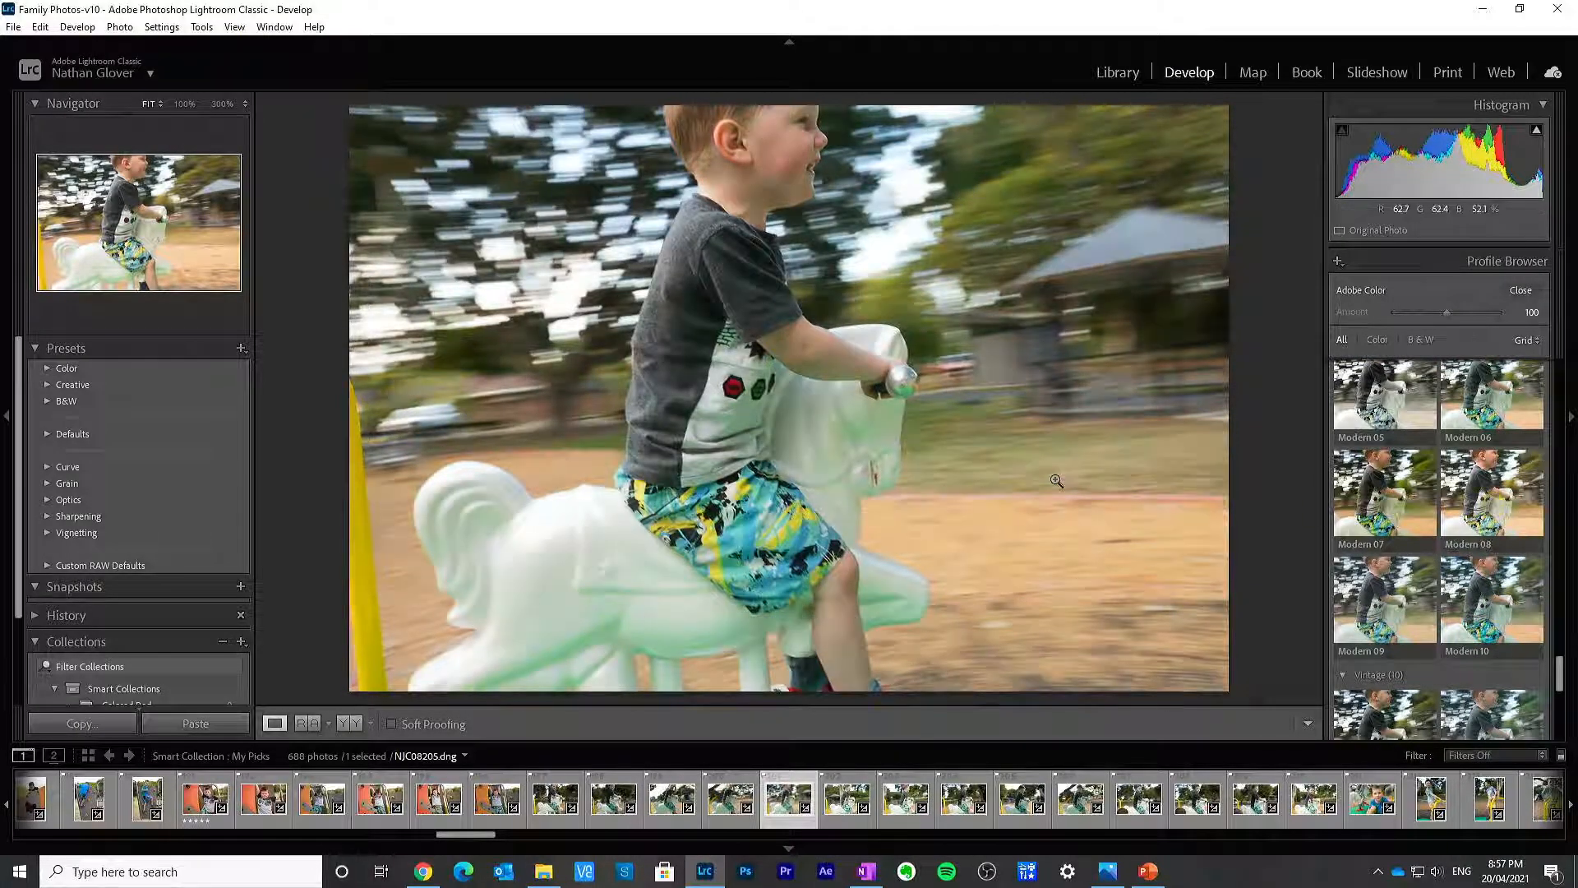
pyautogui.scroll(3, 1471, 501)
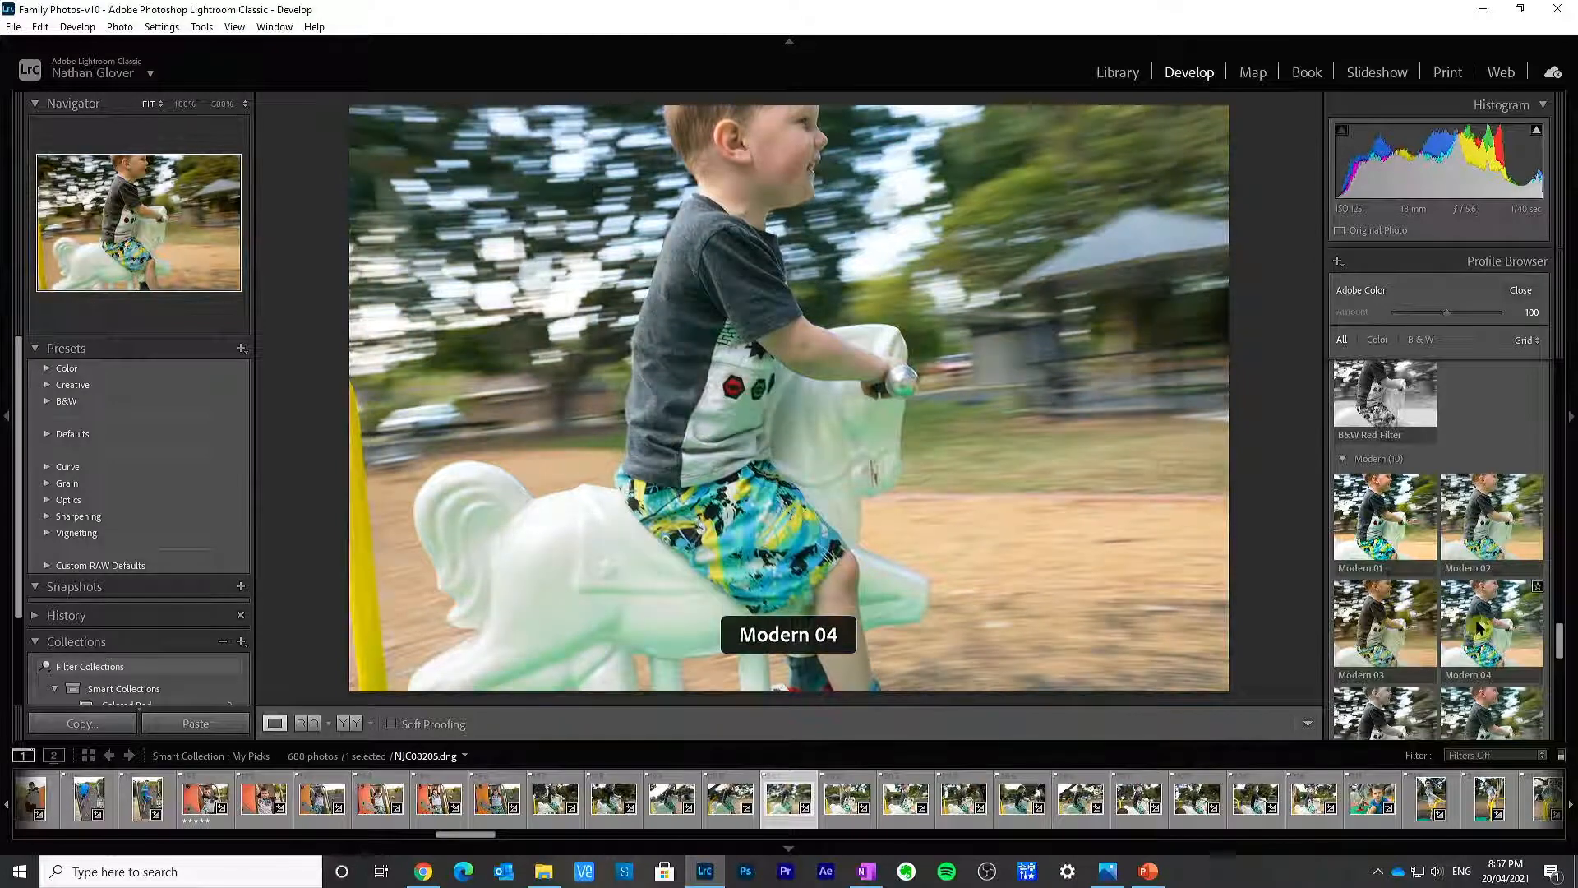
pyautogui.scroll(-1, 1478, 627)
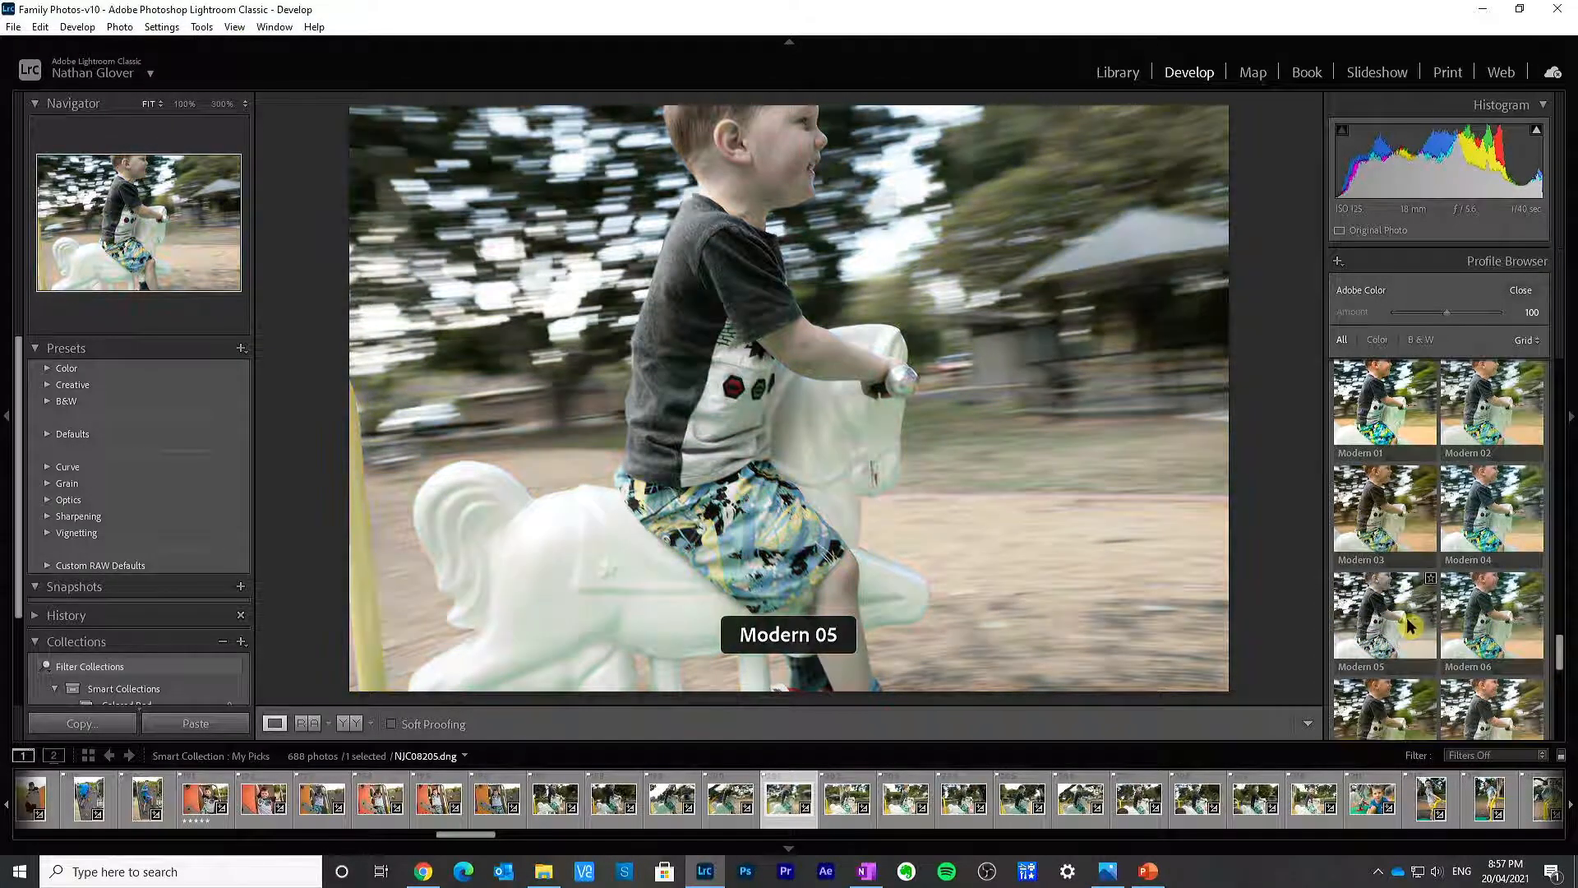
pyautogui.scroll(-1, 1476, 631)
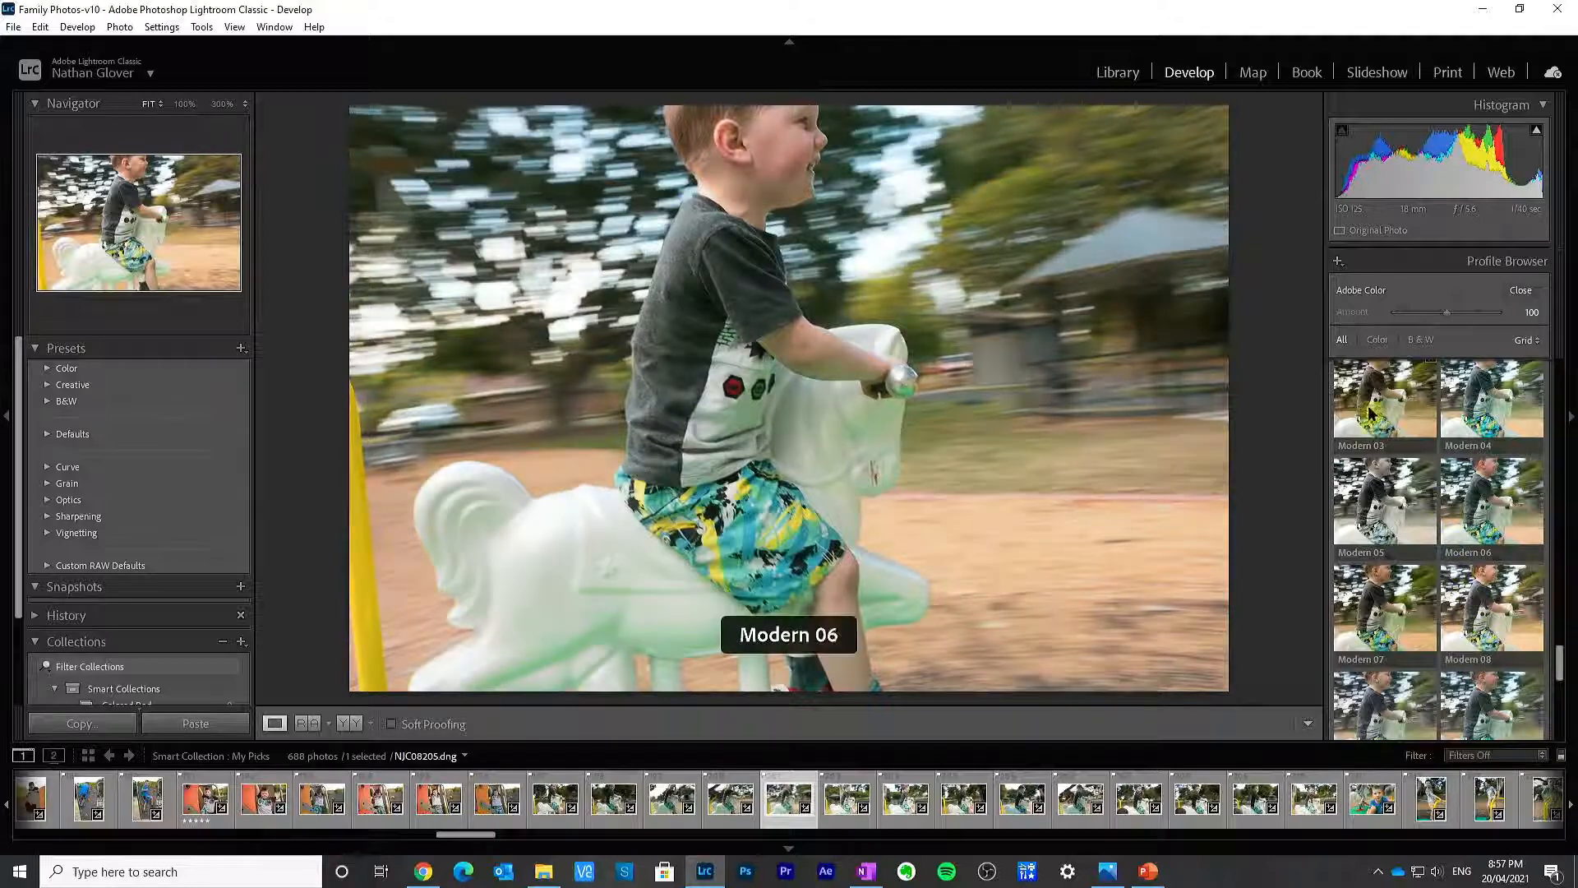
pyautogui.scroll(2, 1377, 408)
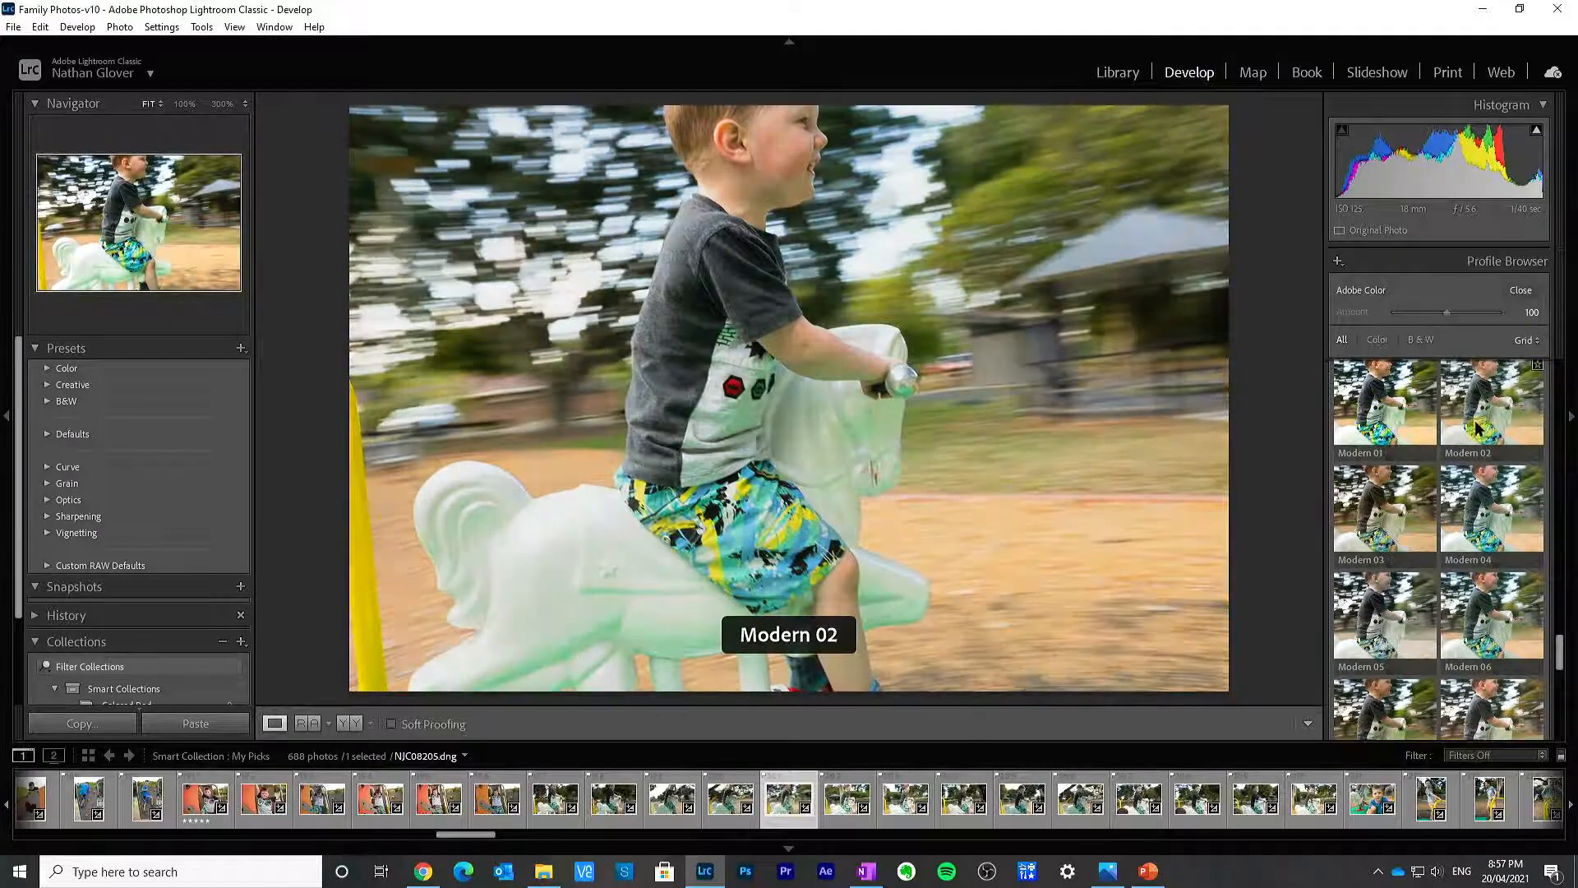
pyautogui.scroll(2, 1411, 434)
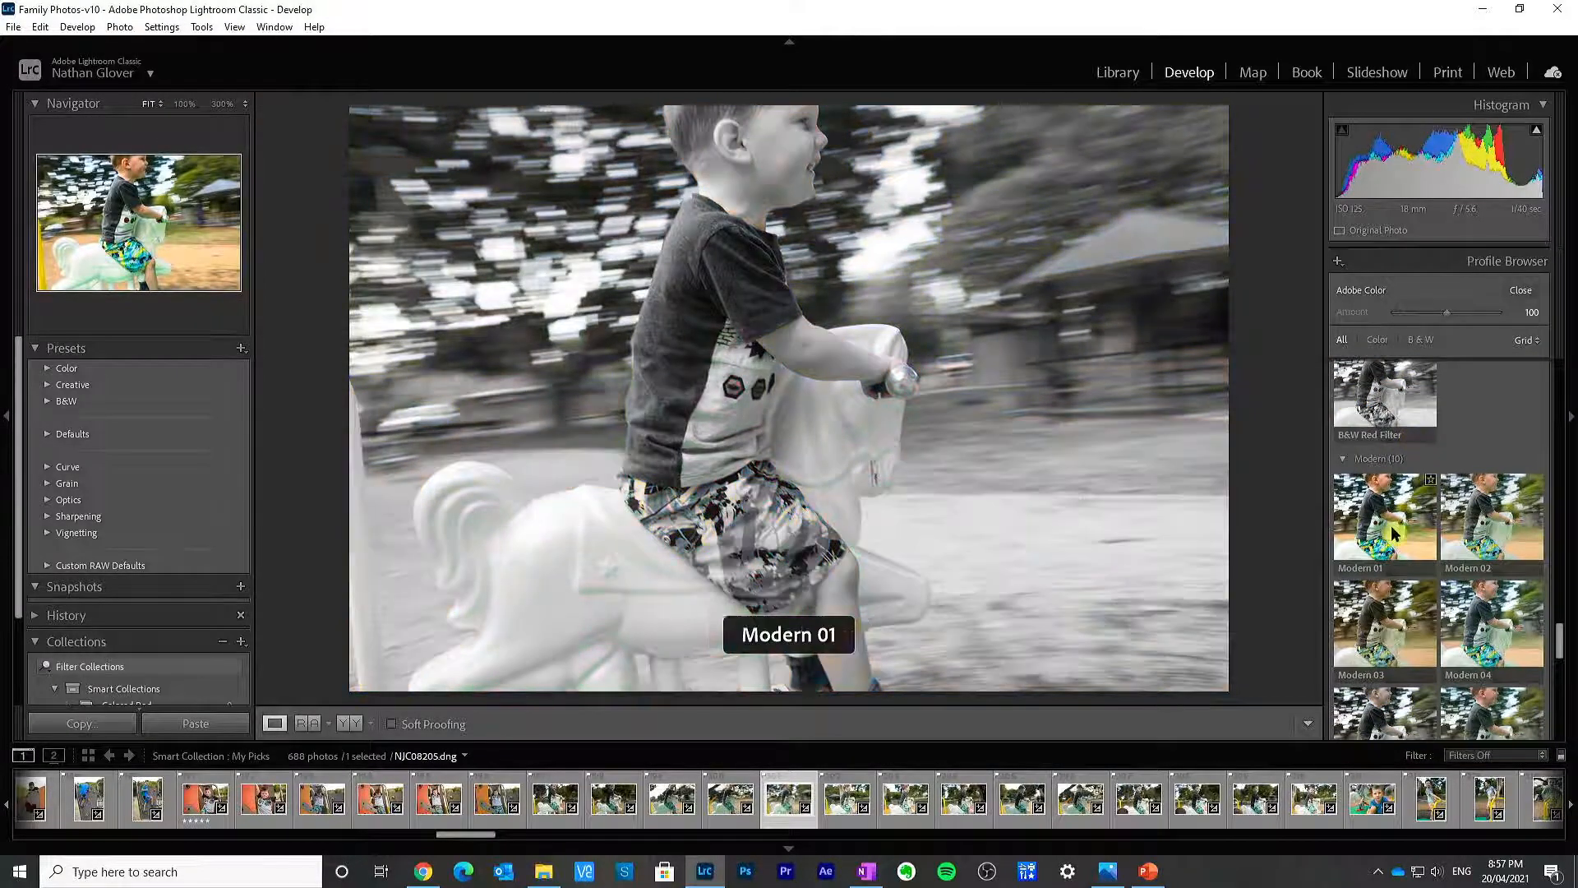
# Step: Preview the B&W, Artistic and Camera Matching profiles, and apply Camera Landscape to NJC08205.dng
pyautogui.scroll(5, 1393, 532)
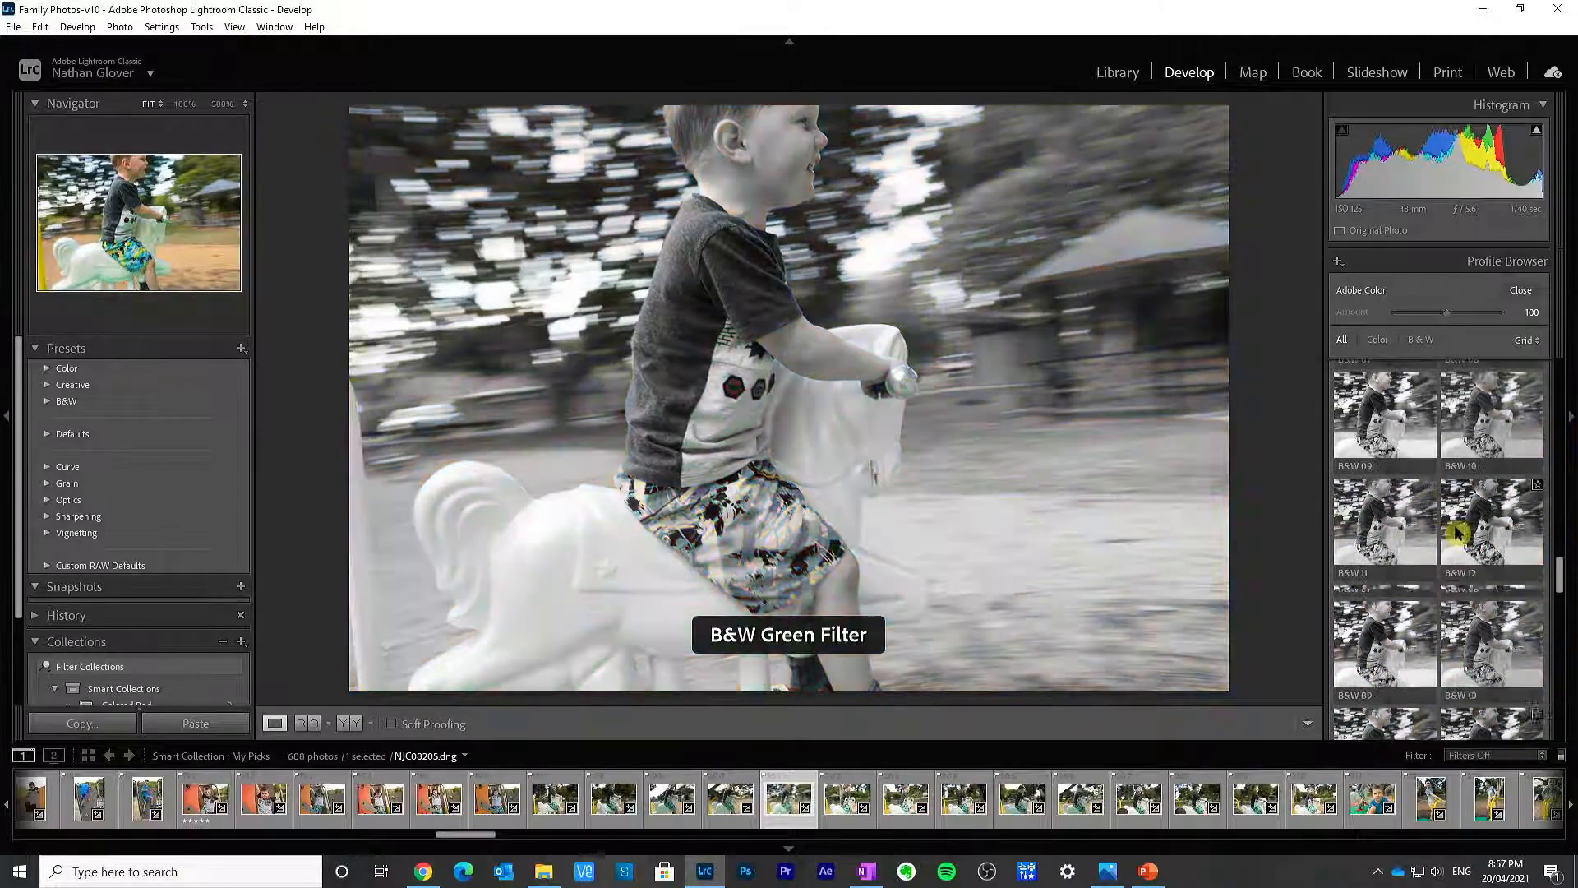
pyautogui.scroll(2, 1456, 532)
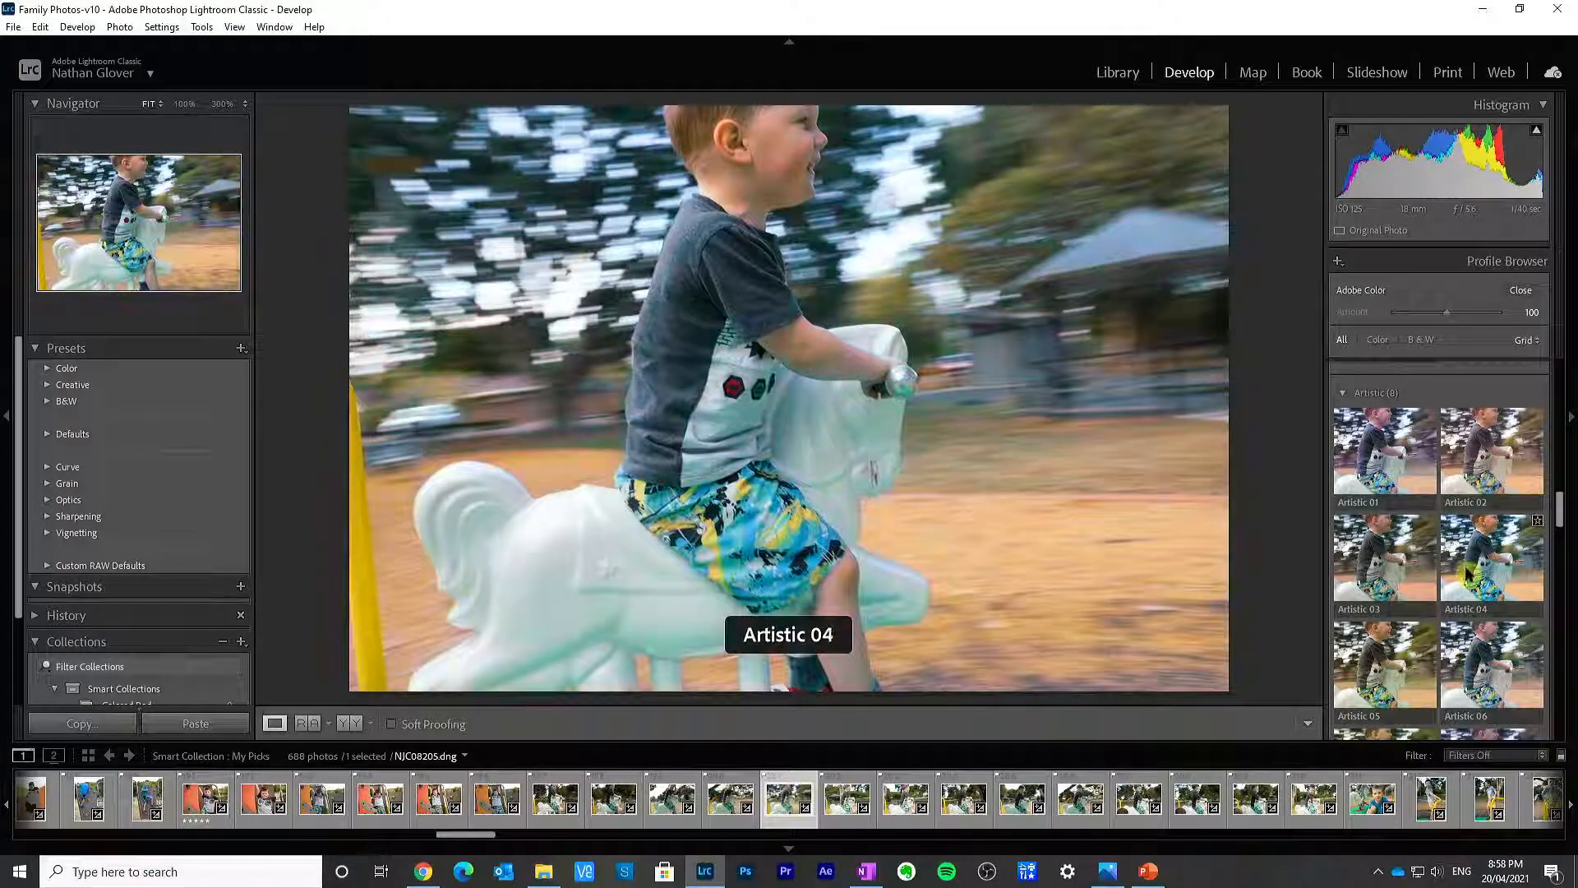
pyautogui.scroll(-3, 1469, 573)
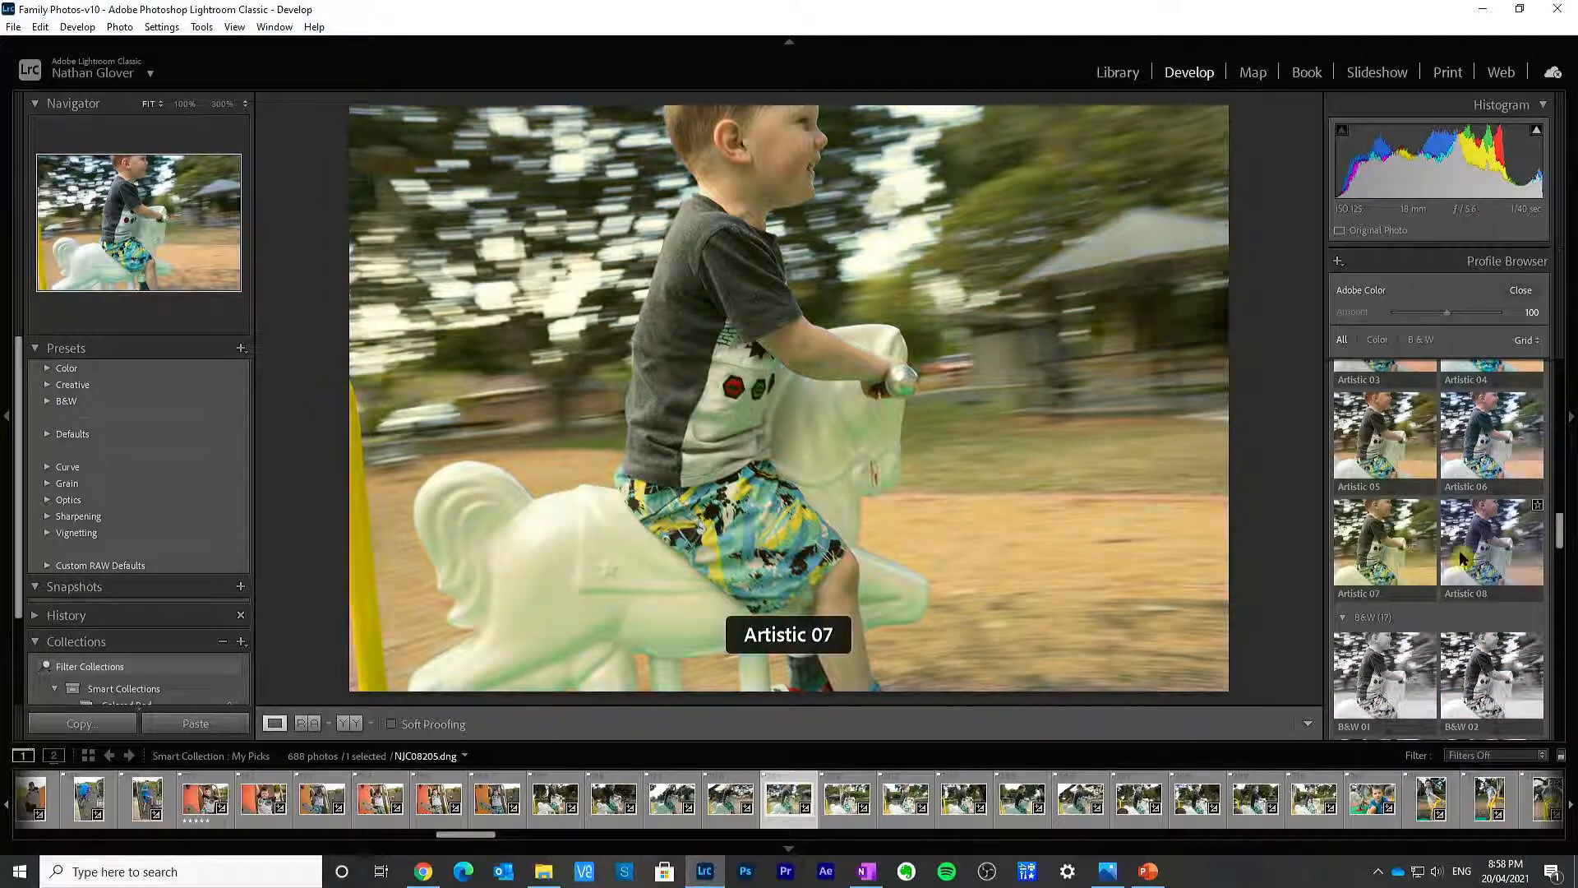
pyautogui.scroll(8, 1446, 526)
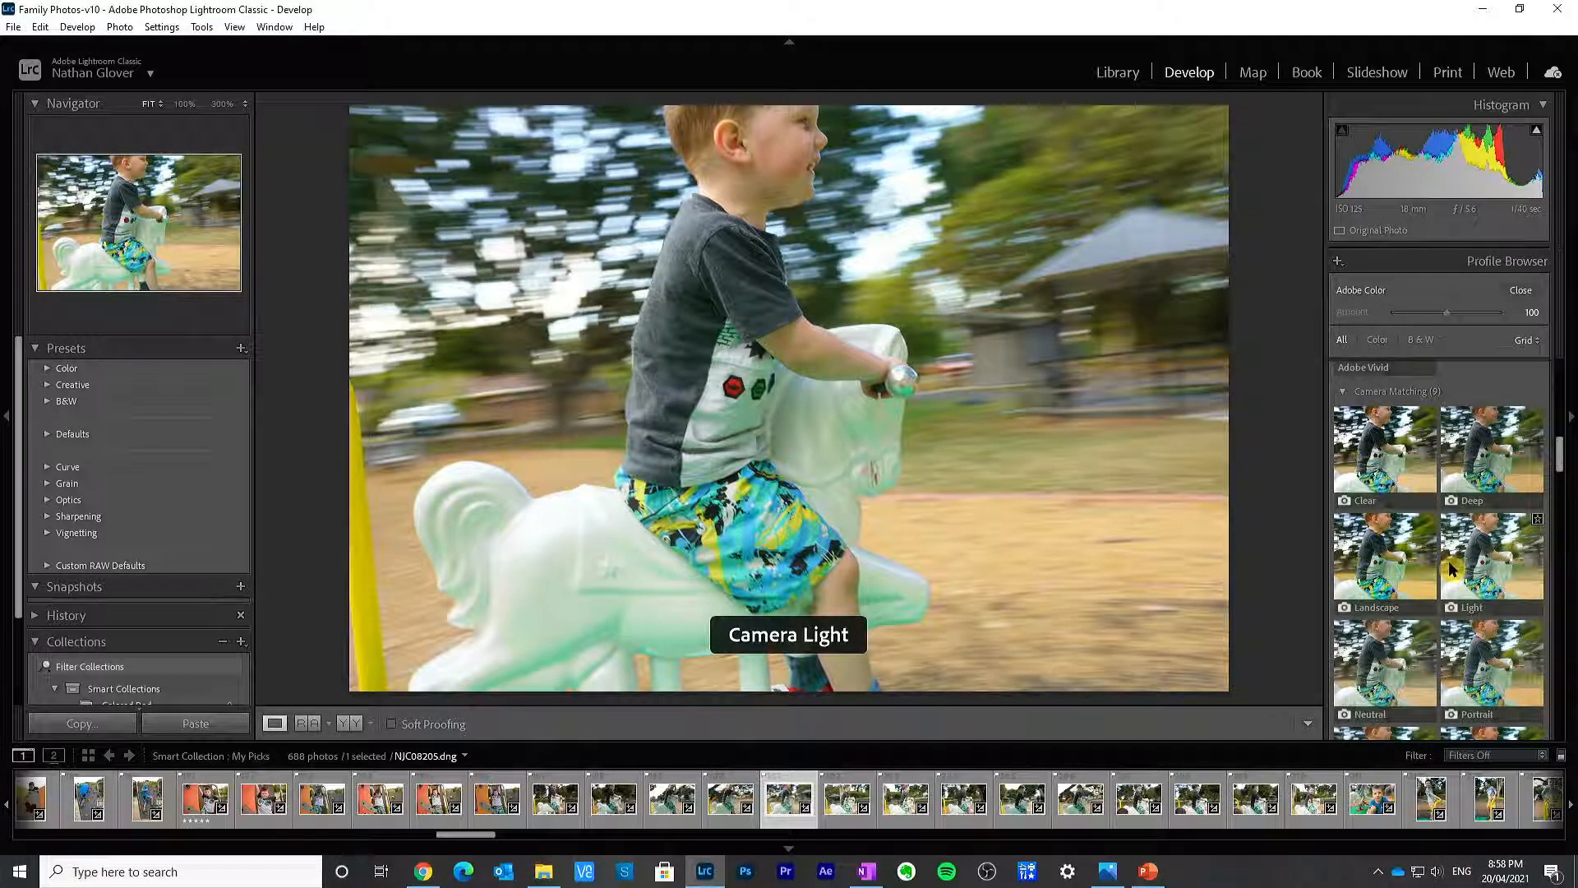
pyautogui.scroll(1, 1449, 567)
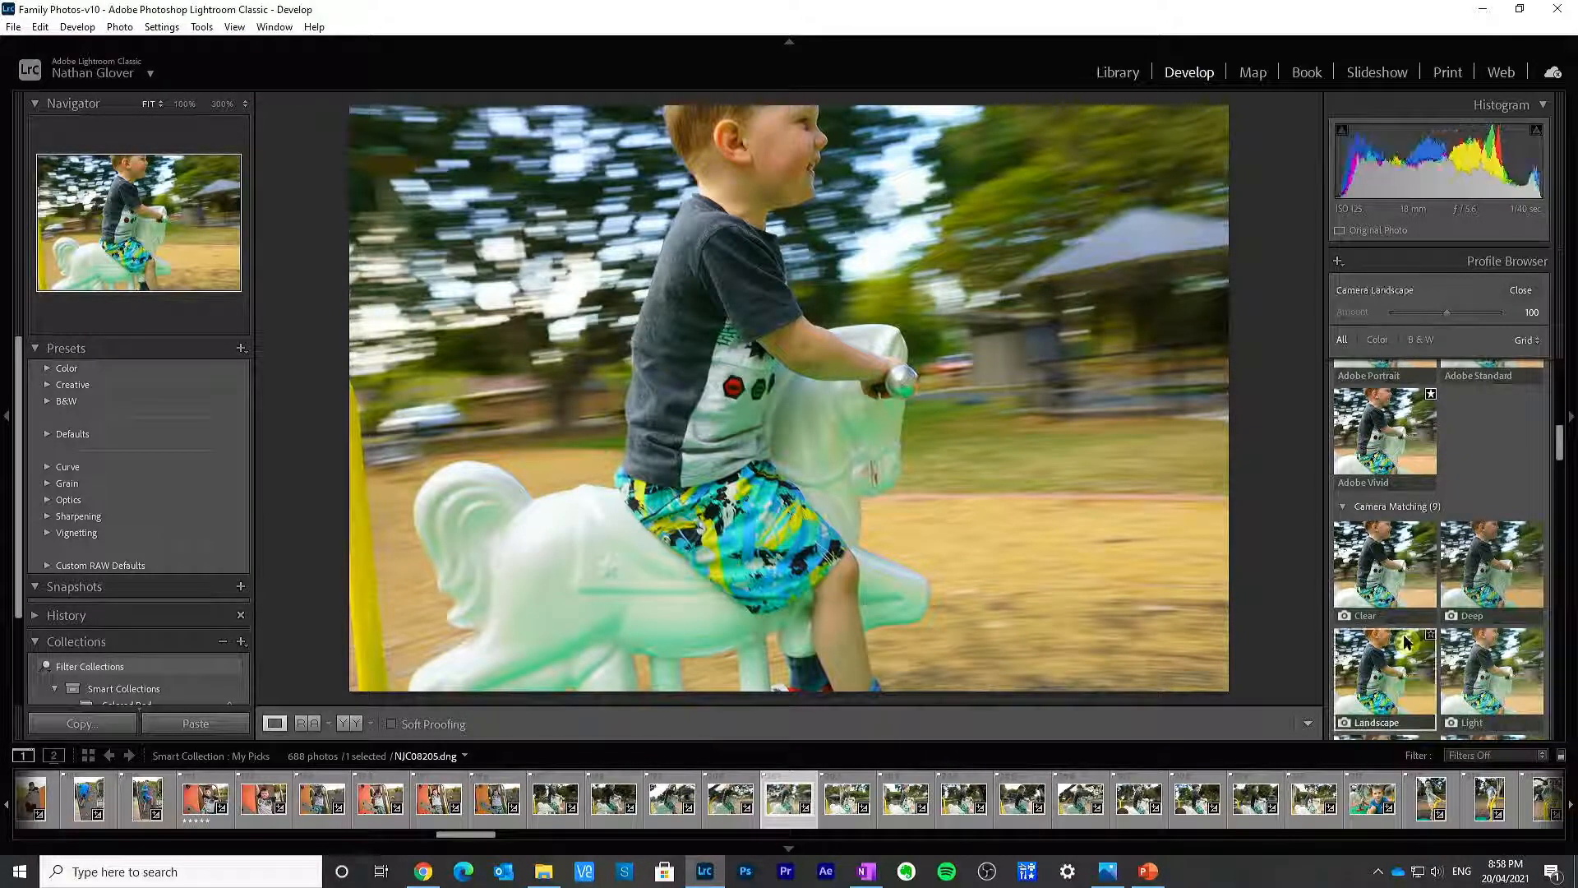
pyautogui.click(1520, 292)
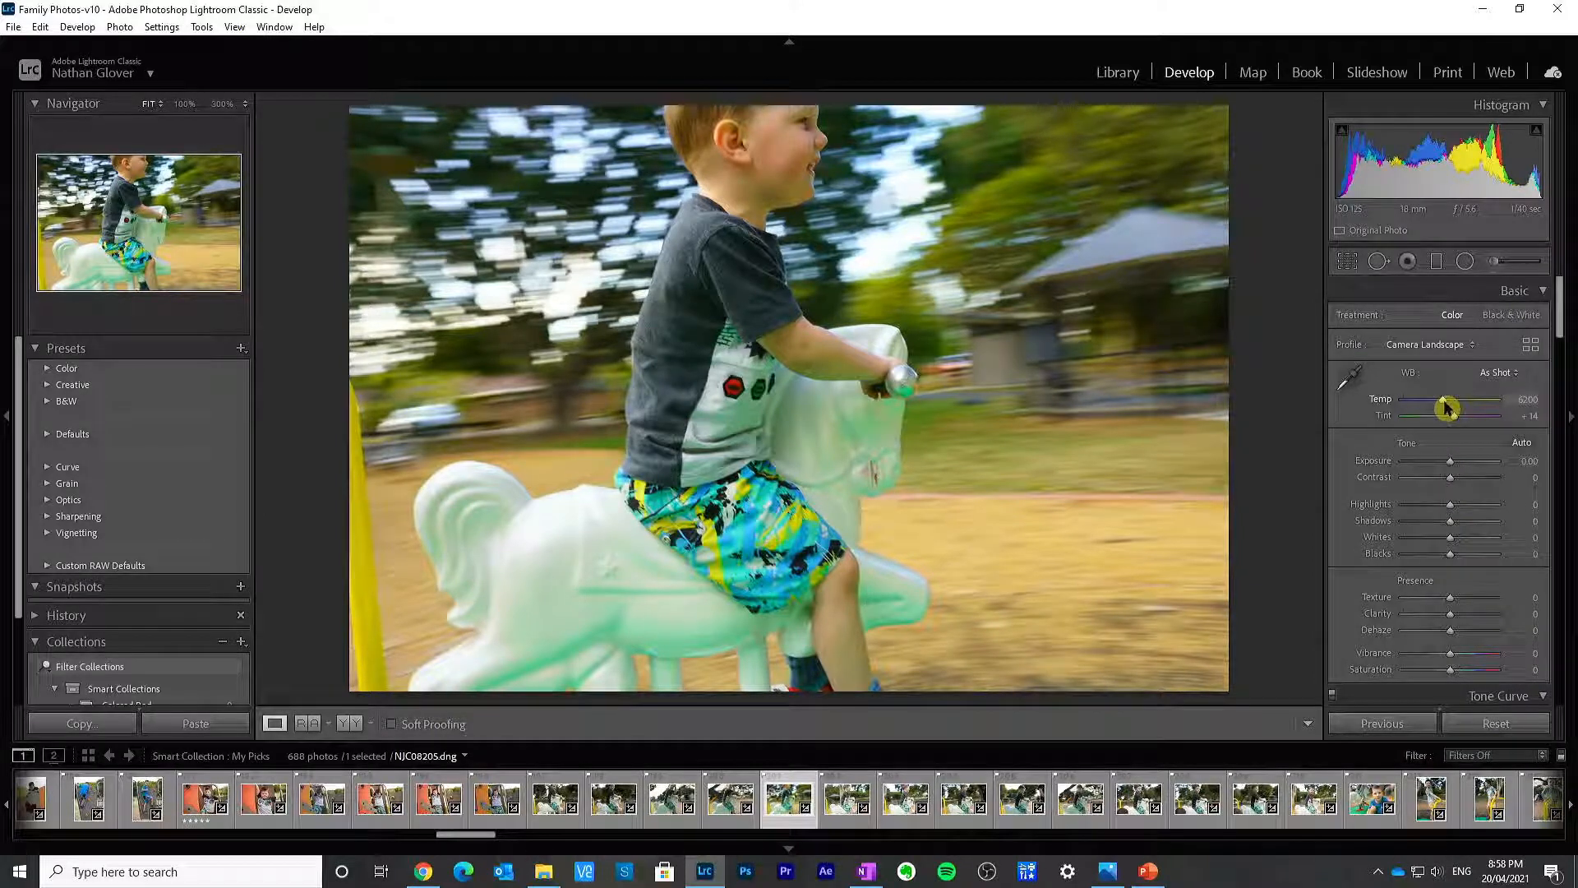
# Step: Warm the photo's white balance by setting Temp to 6912 and Tint to +29
pyautogui.moveTo(1445, 403); pyautogui.dragTo(1453, 404)
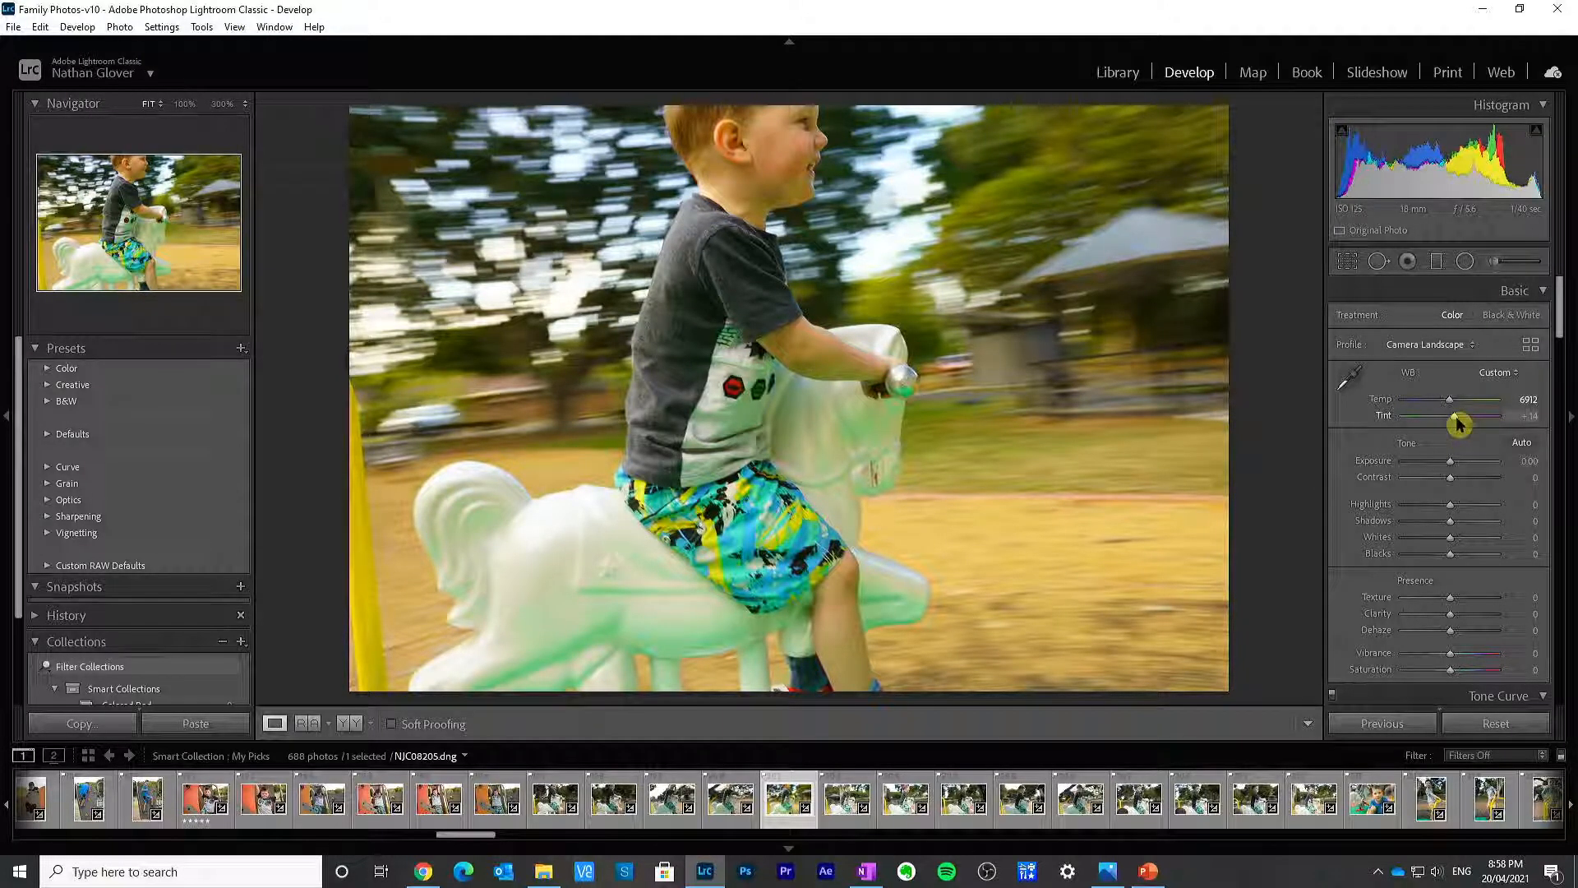
pyautogui.moveTo(1459, 424); pyautogui.dragTo(1462, 423)
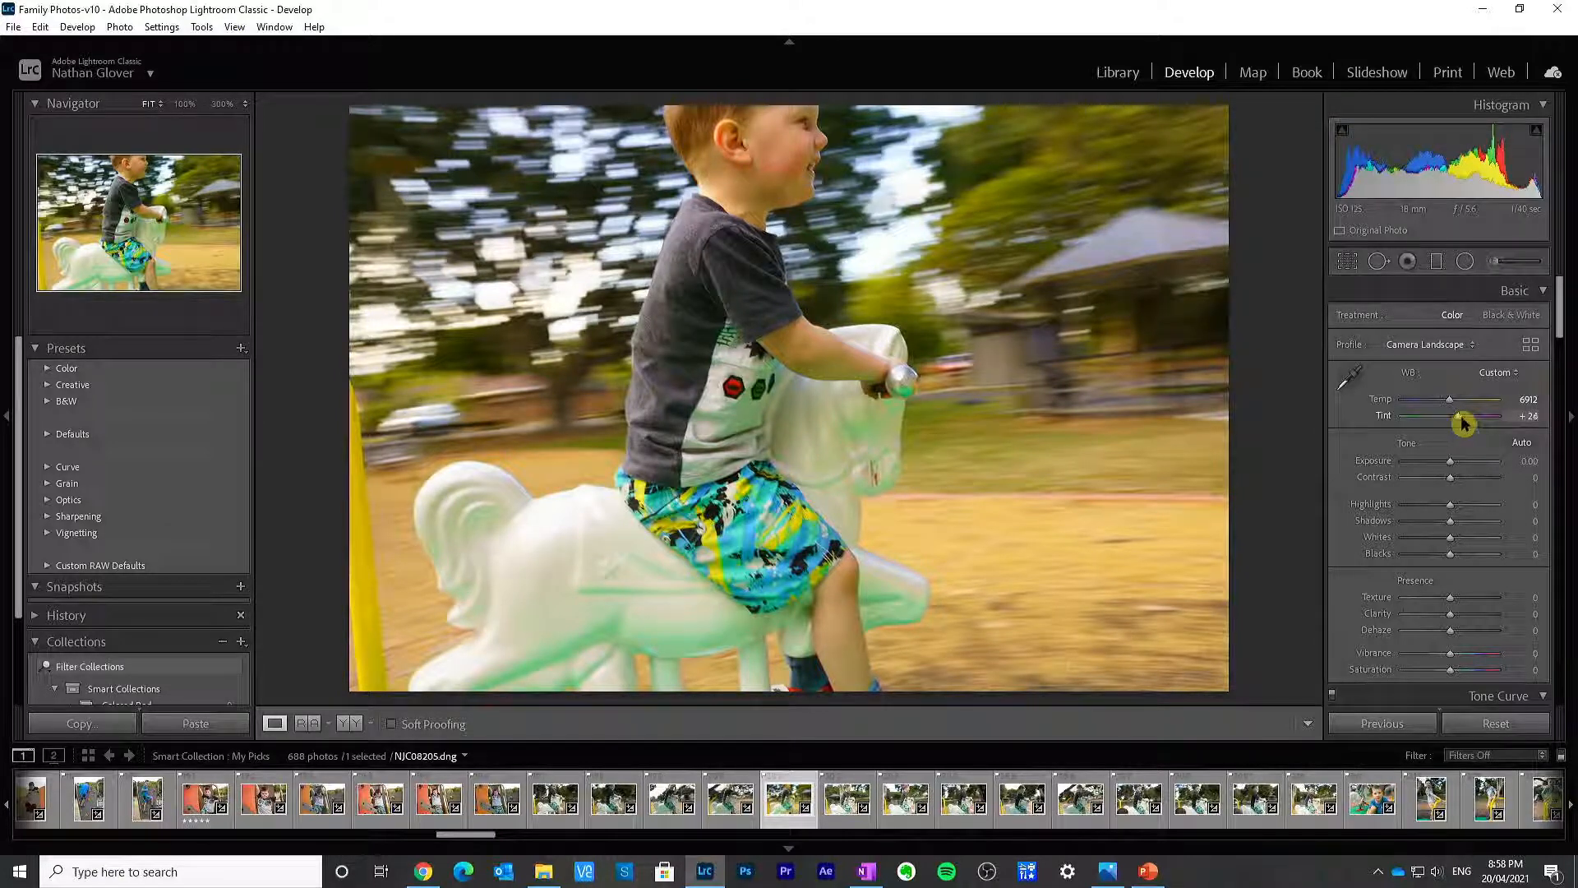
pyautogui.moveTo(1464, 423); pyautogui.dragTo(1465, 423)
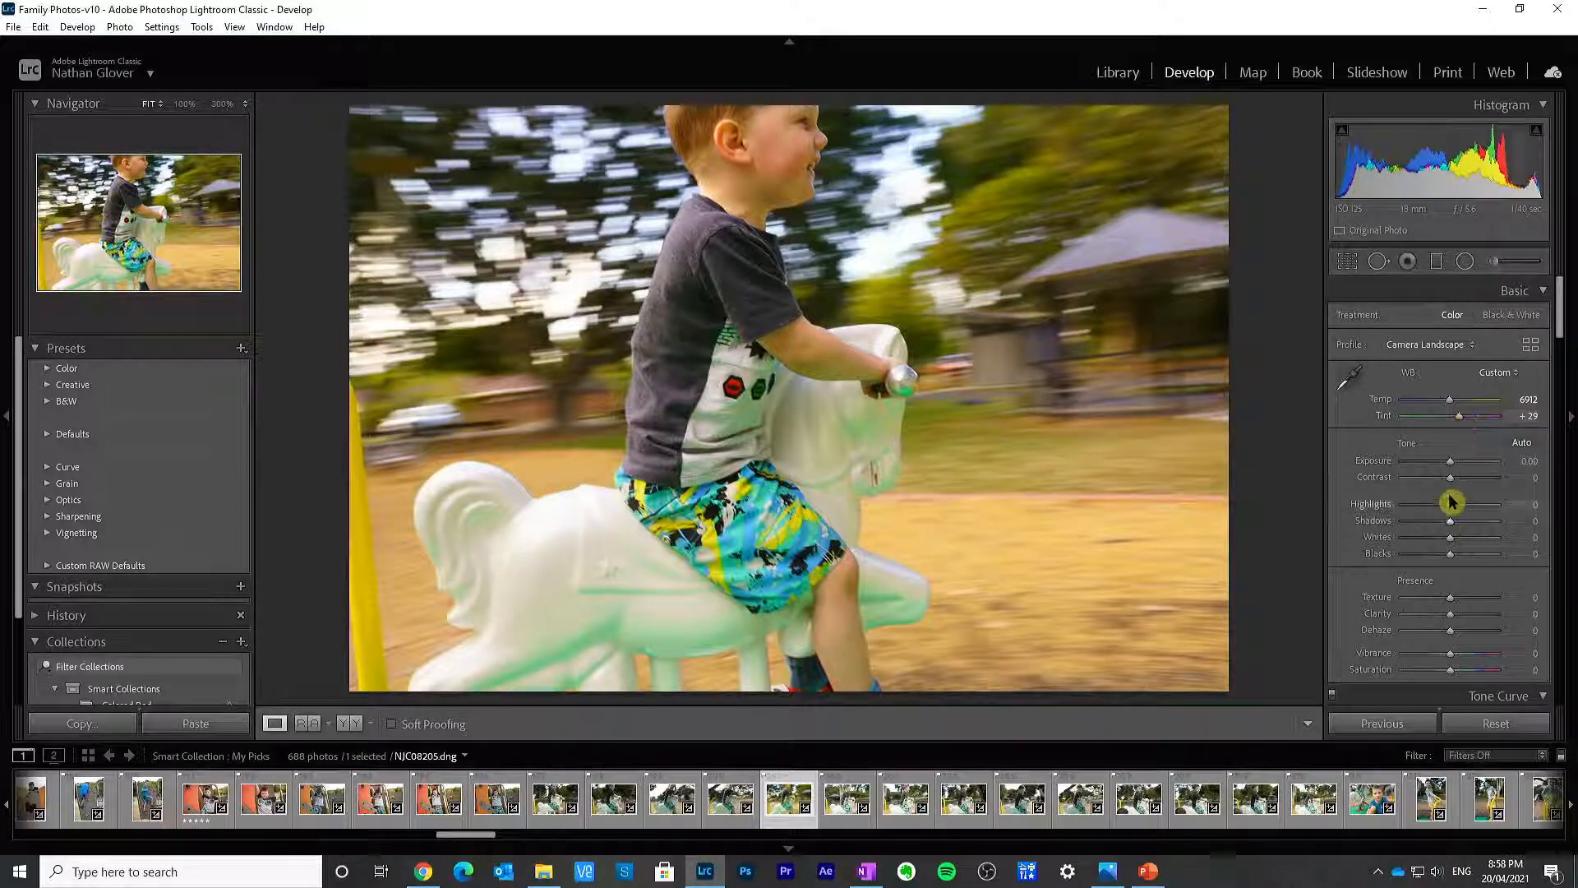
# Step: Adjust the basic tone and color with Exposure +0.09, Shadows −53, Whites +26, Blacks −25 and Saturation −32
pyautogui.moveTo(1453, 527); pyautogui.dragTo(1427, 526)
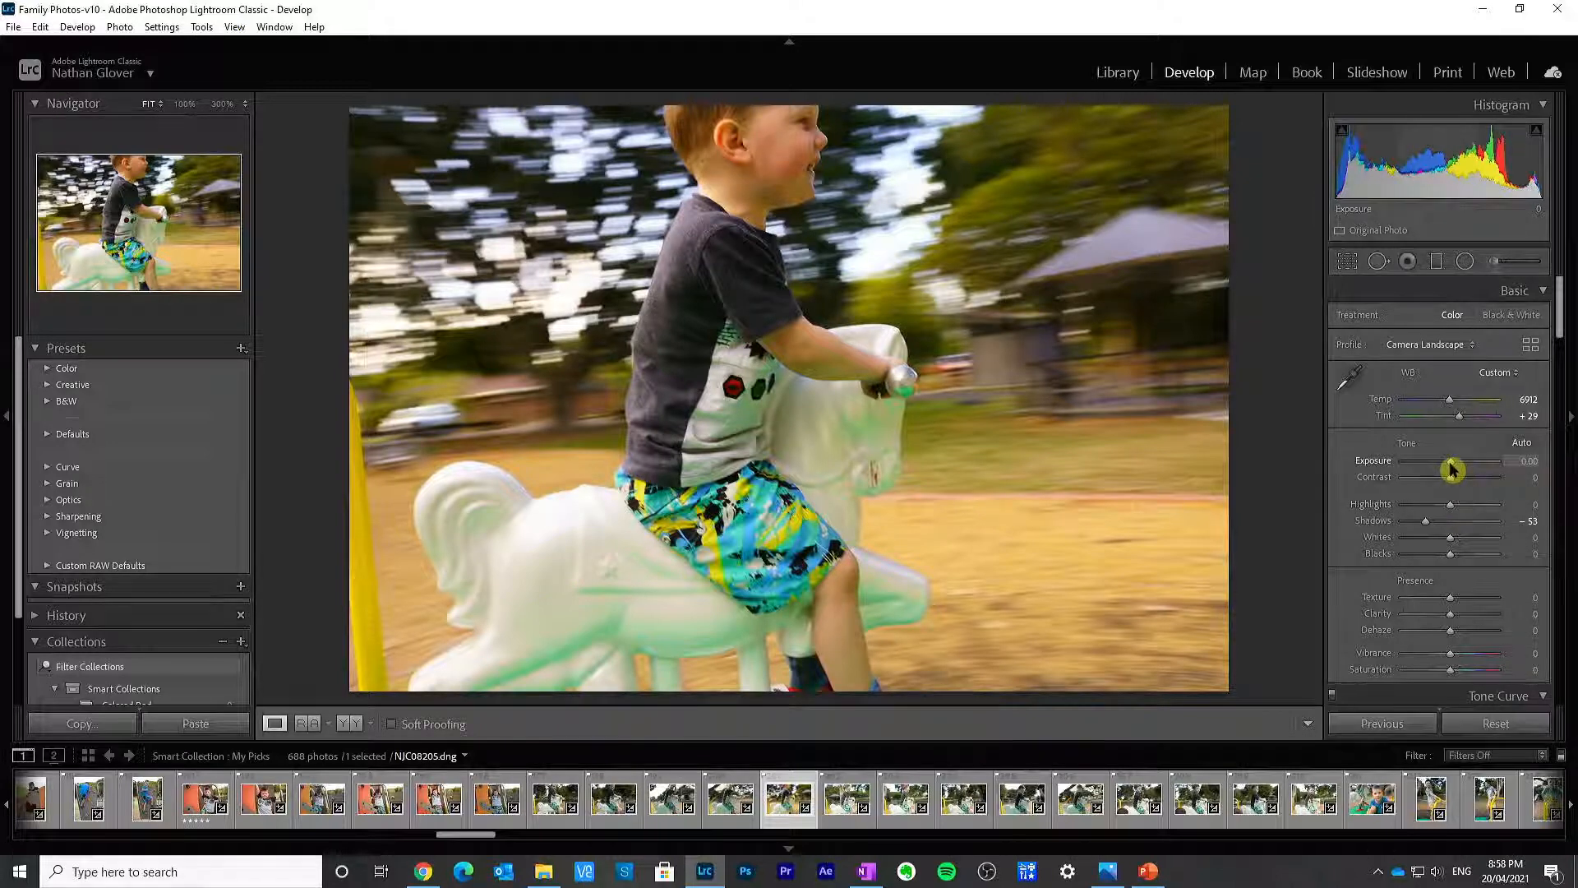
pyautogui.moveTo(1452, 469); pyautogui.dragTo(1453, 470)
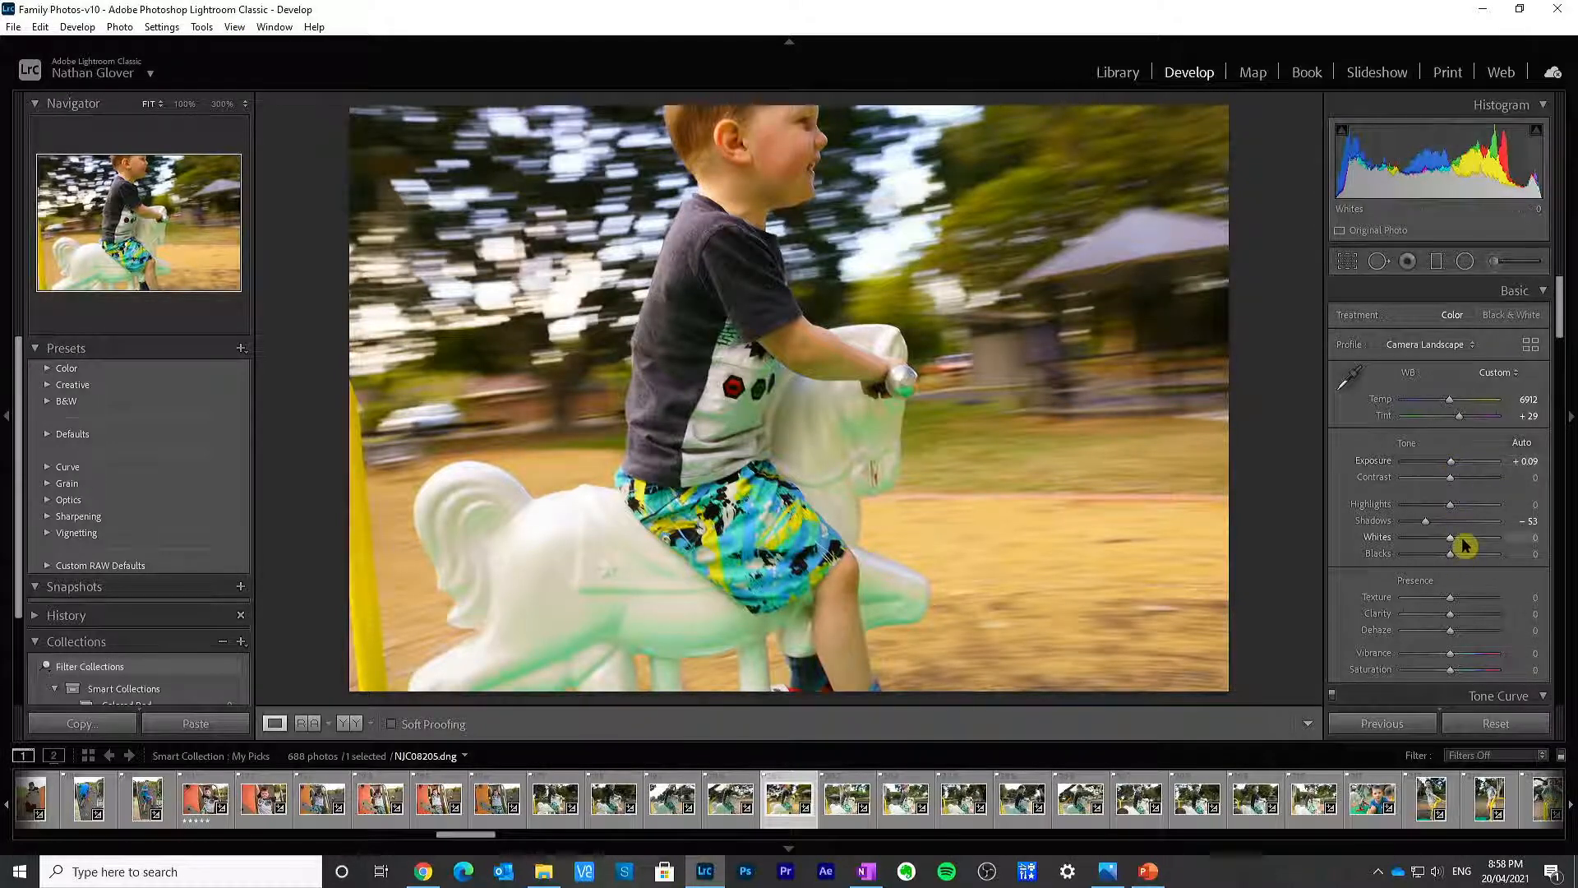
pyautogui.moveTo(1459, 542); pyautogui.dragTo(1440, 559)
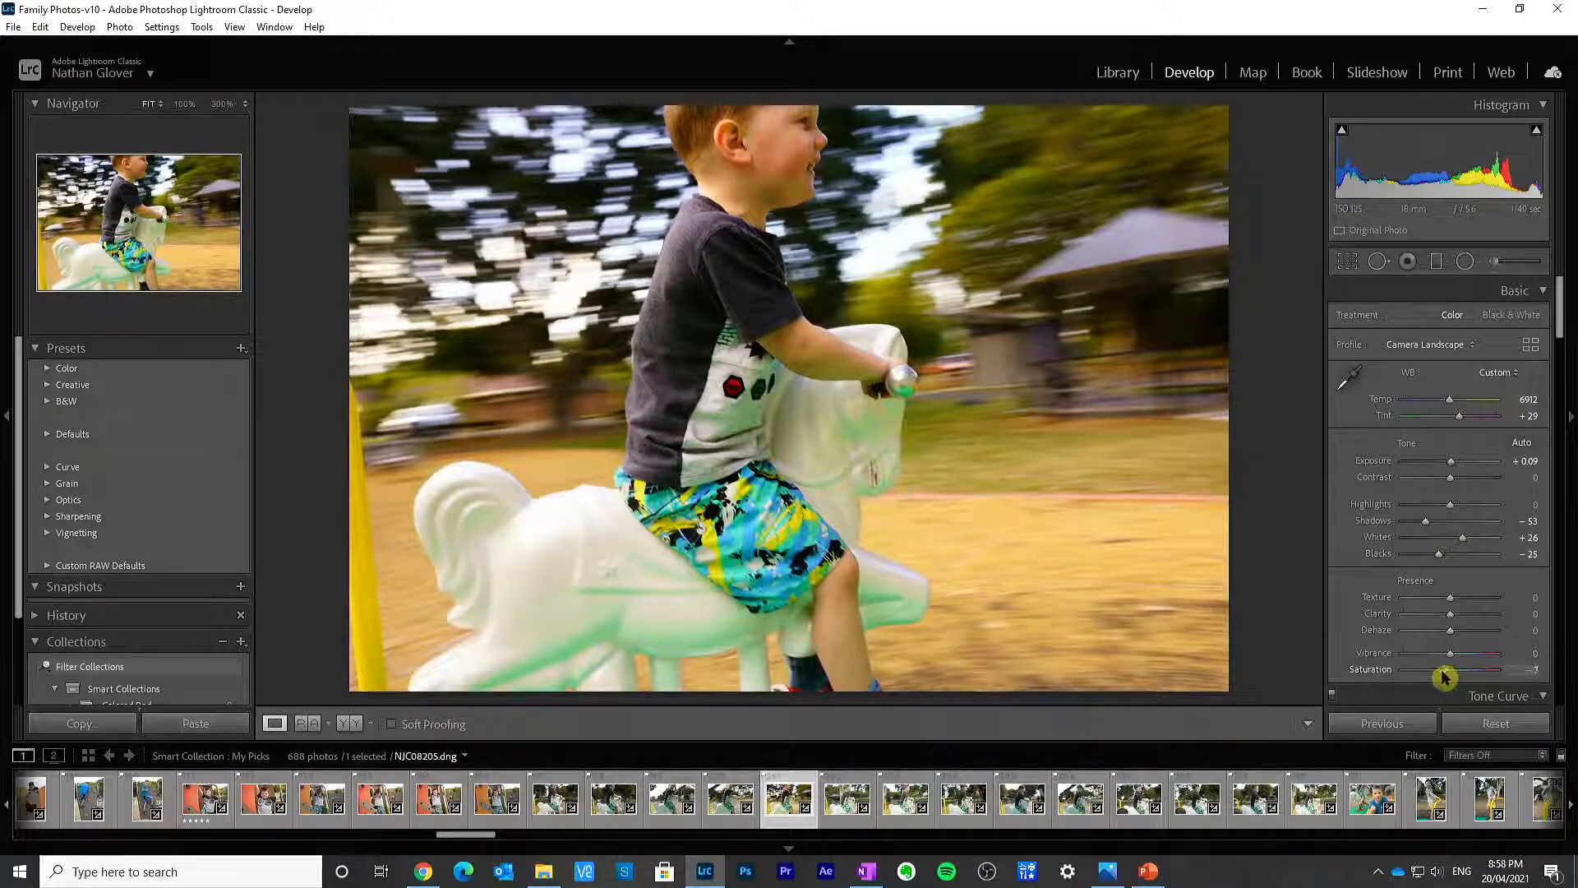
pyautogui.moveTo(1445, 676); pyautogui.dragTo(1437, 676)
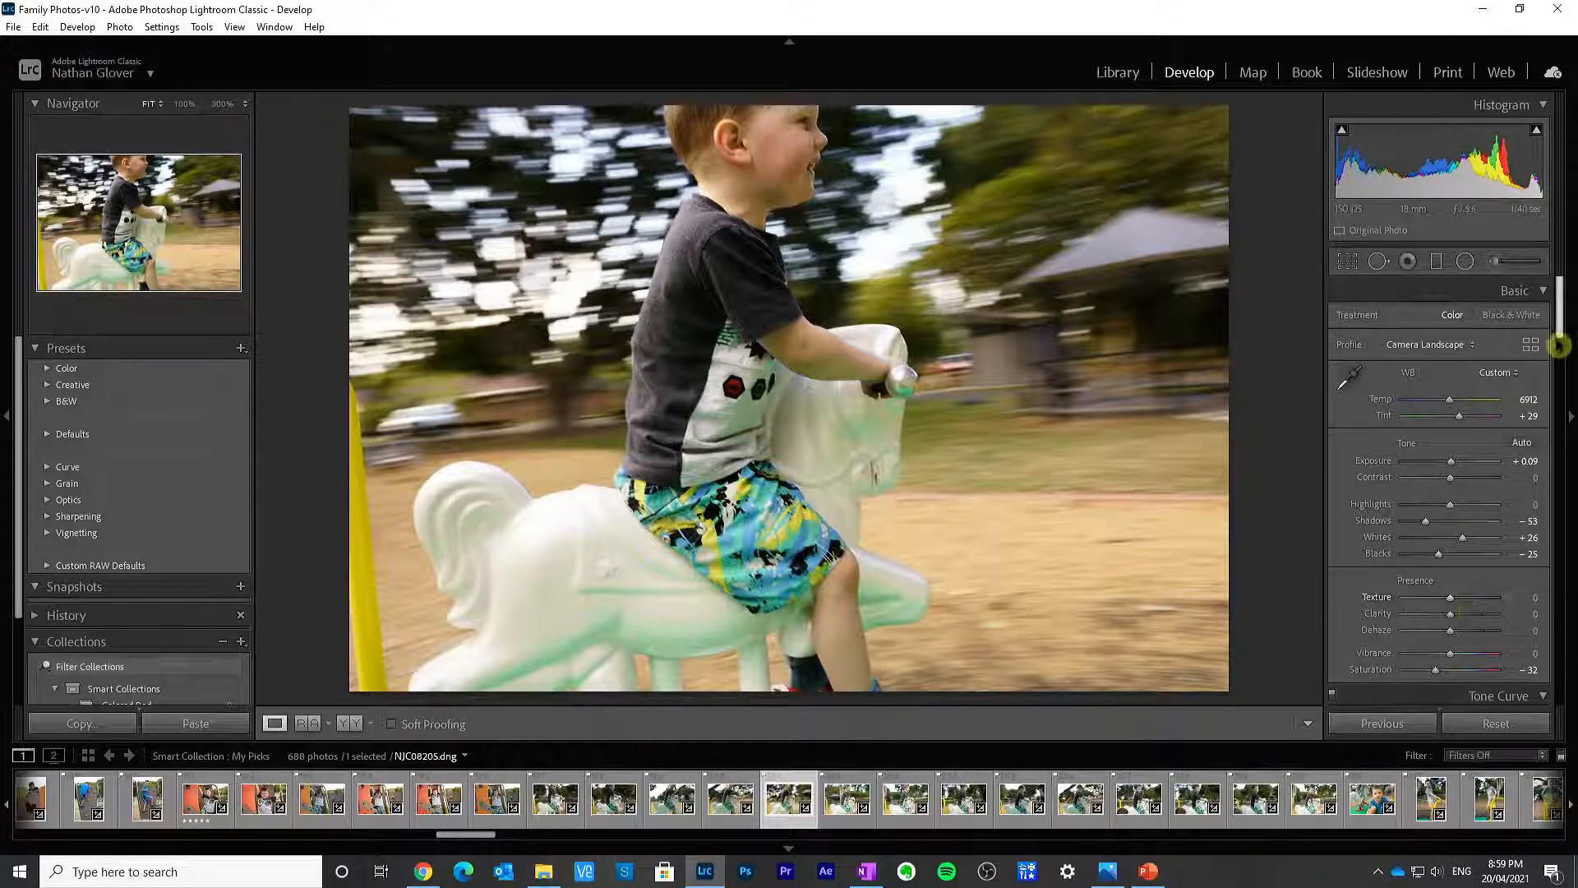
# Step: Try shifting the Red hue to −33 and +77 in the HSL adjustments, and reset it
pyautogui.moveTo(1560, 333); pyautogui.dragTo(1560, 380)
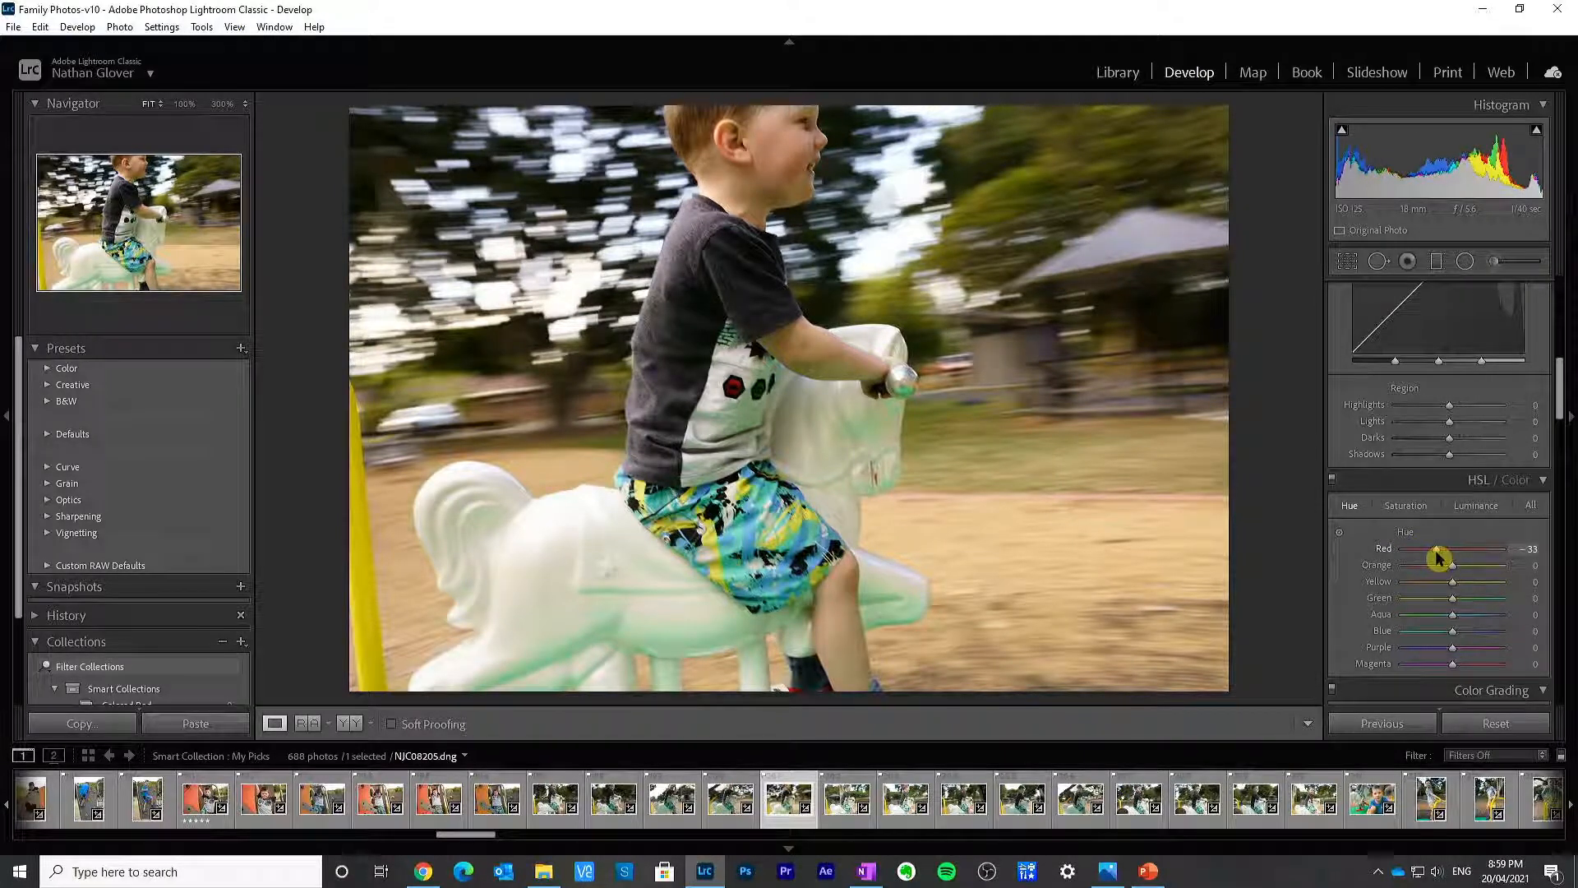
pyautogui.moveTo(1438, 558); pyautogui.dragTo(1492, 560)
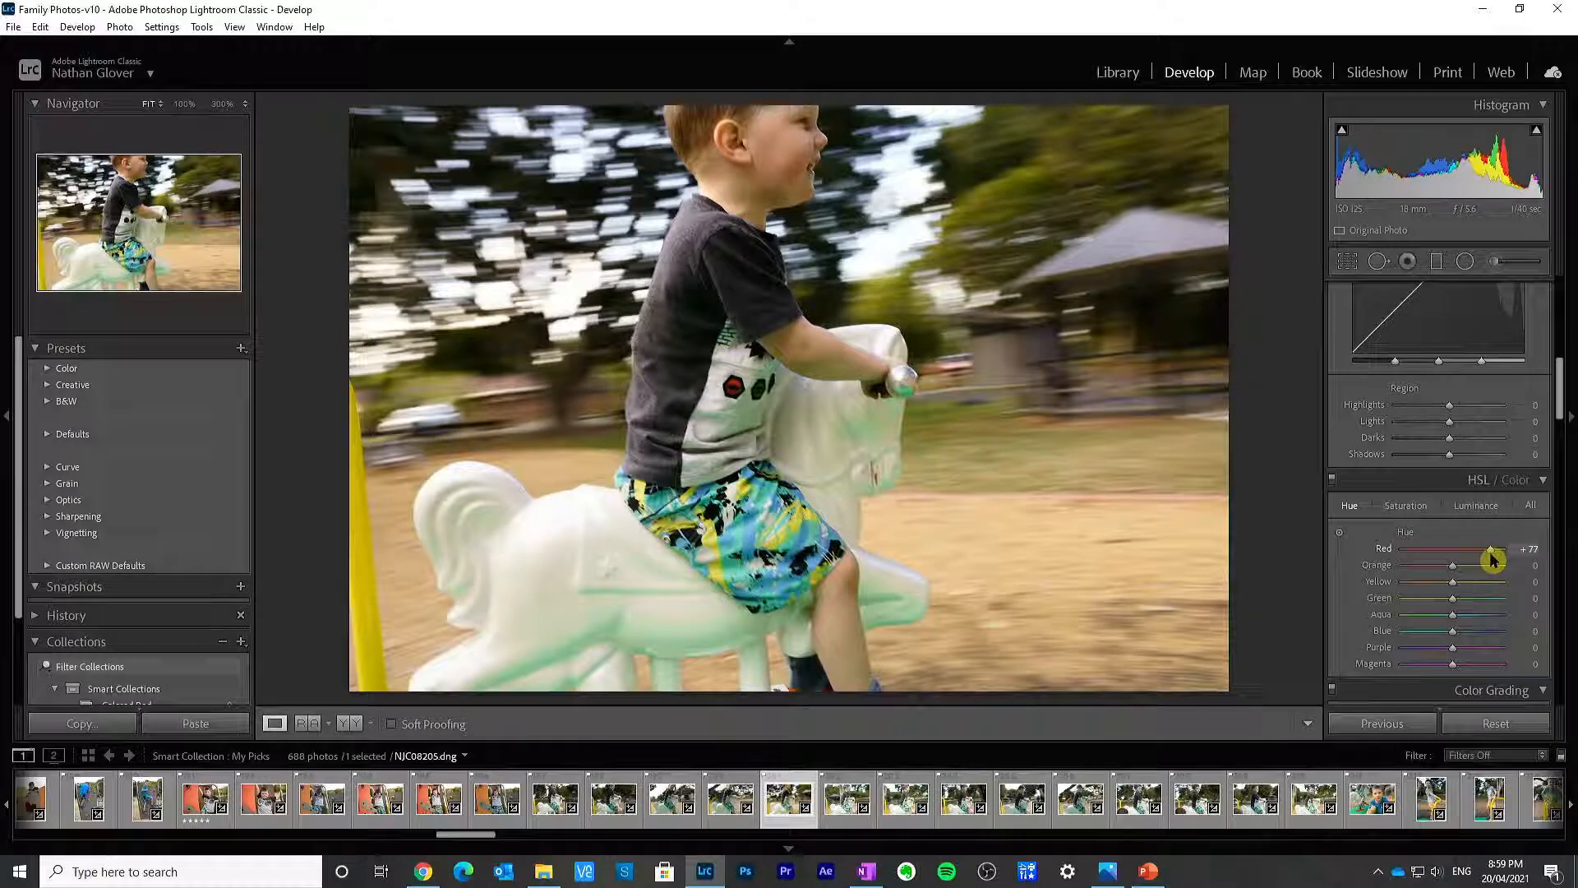
pyautogui.doubleClick(1385, 549)
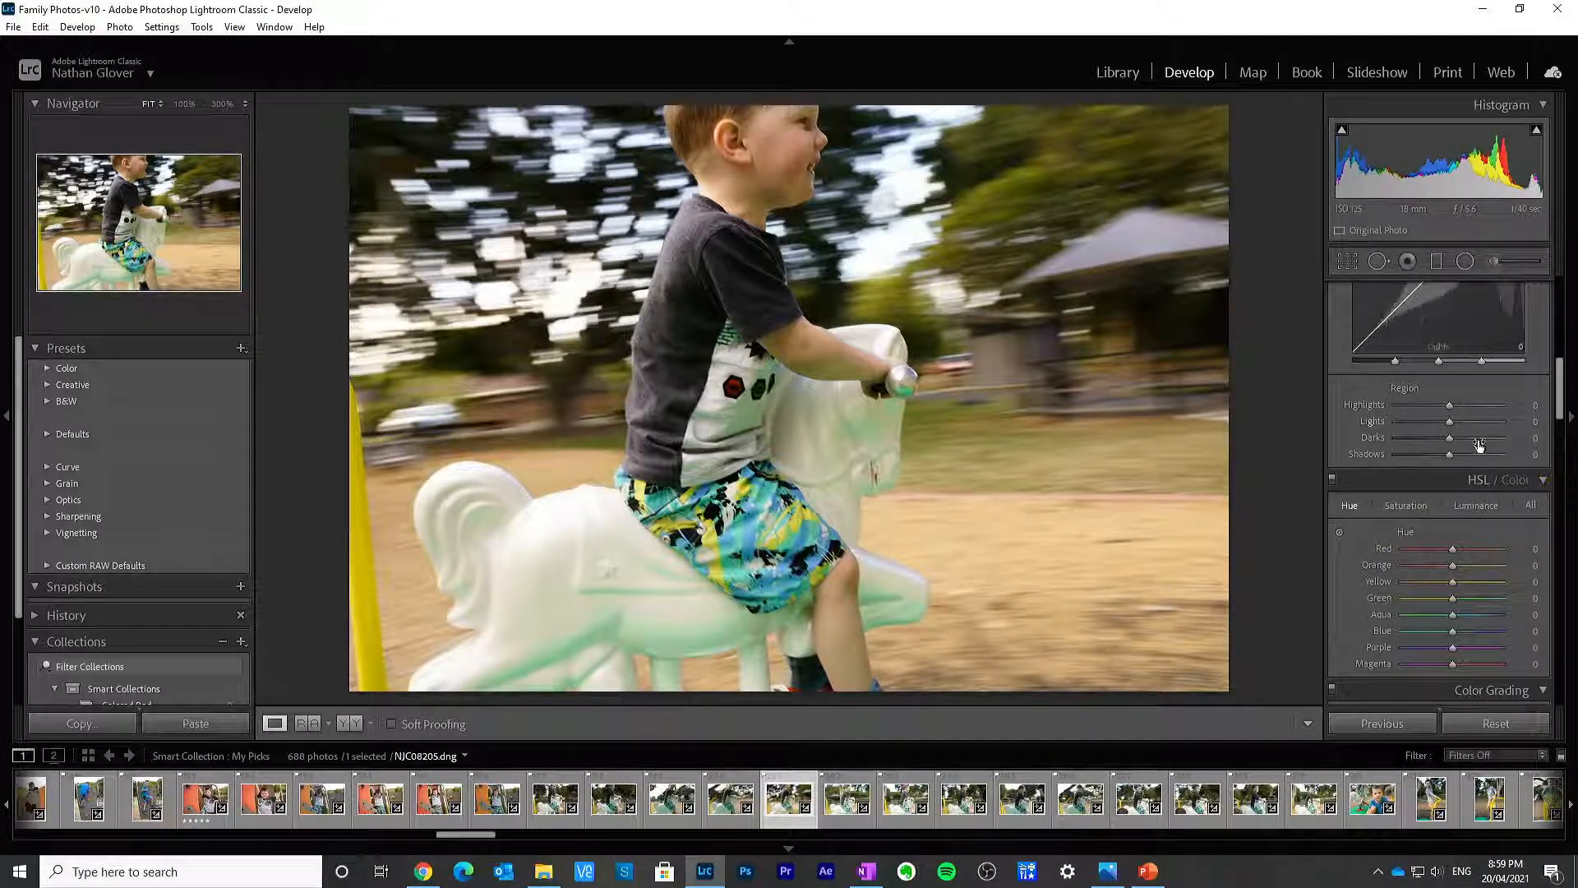
# Step: Set the tone curve's Shadows region to −28 and compare the photo before and after
pyautogui.moveTo(1449, 455); pyautogui.dragTo(1428, 461)
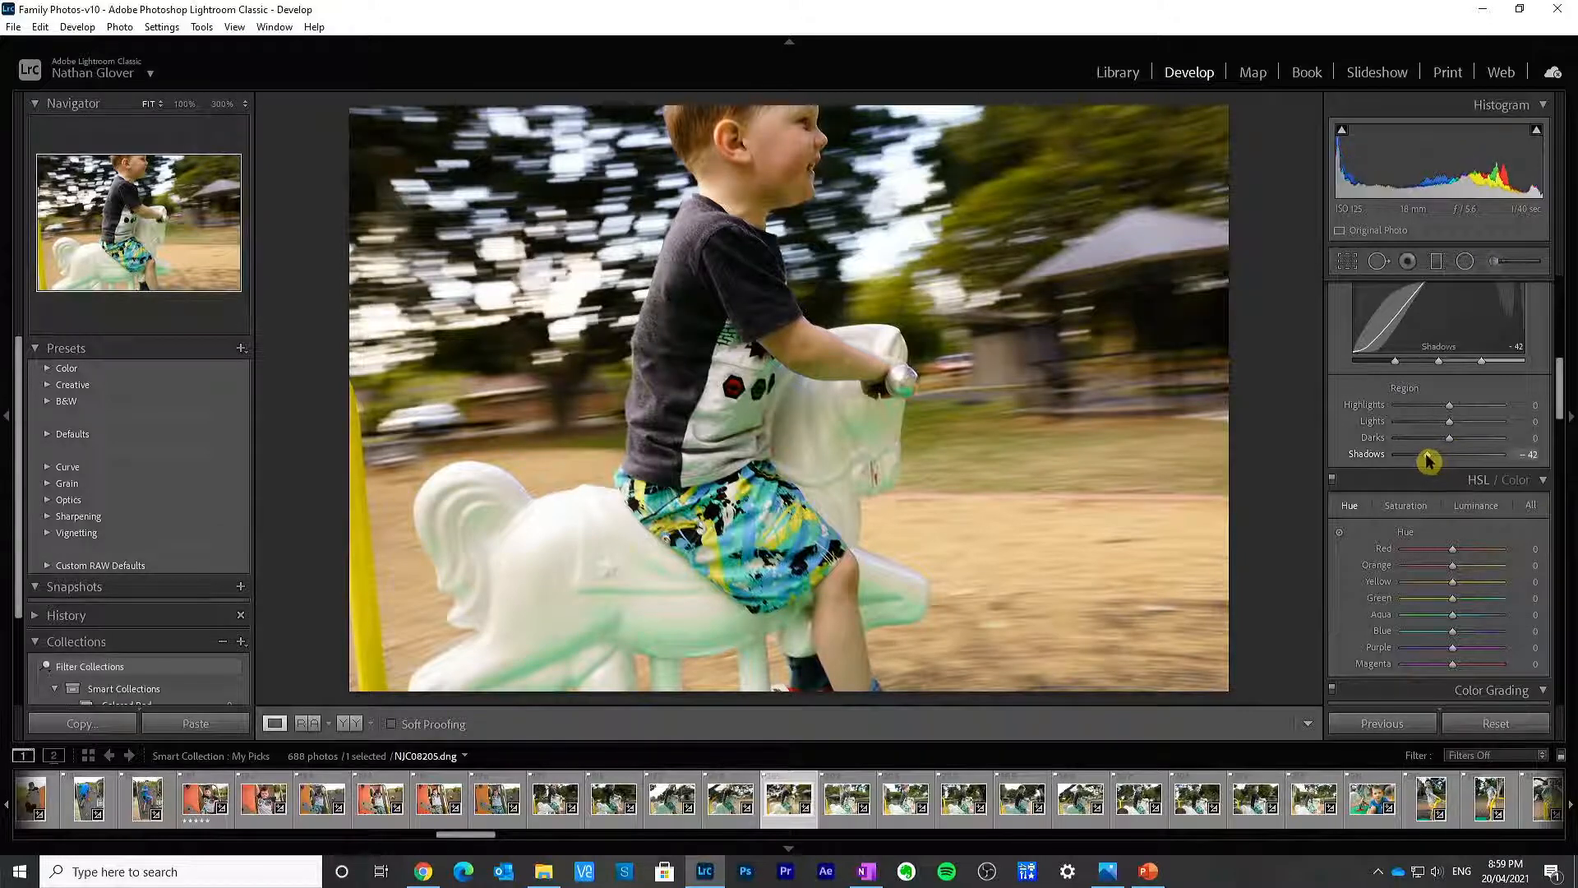
pyautogui.moveTo(1448, 439); pyautogui.dragTo(1437, 461)
pyautogui.doubleClick(1366, 442)
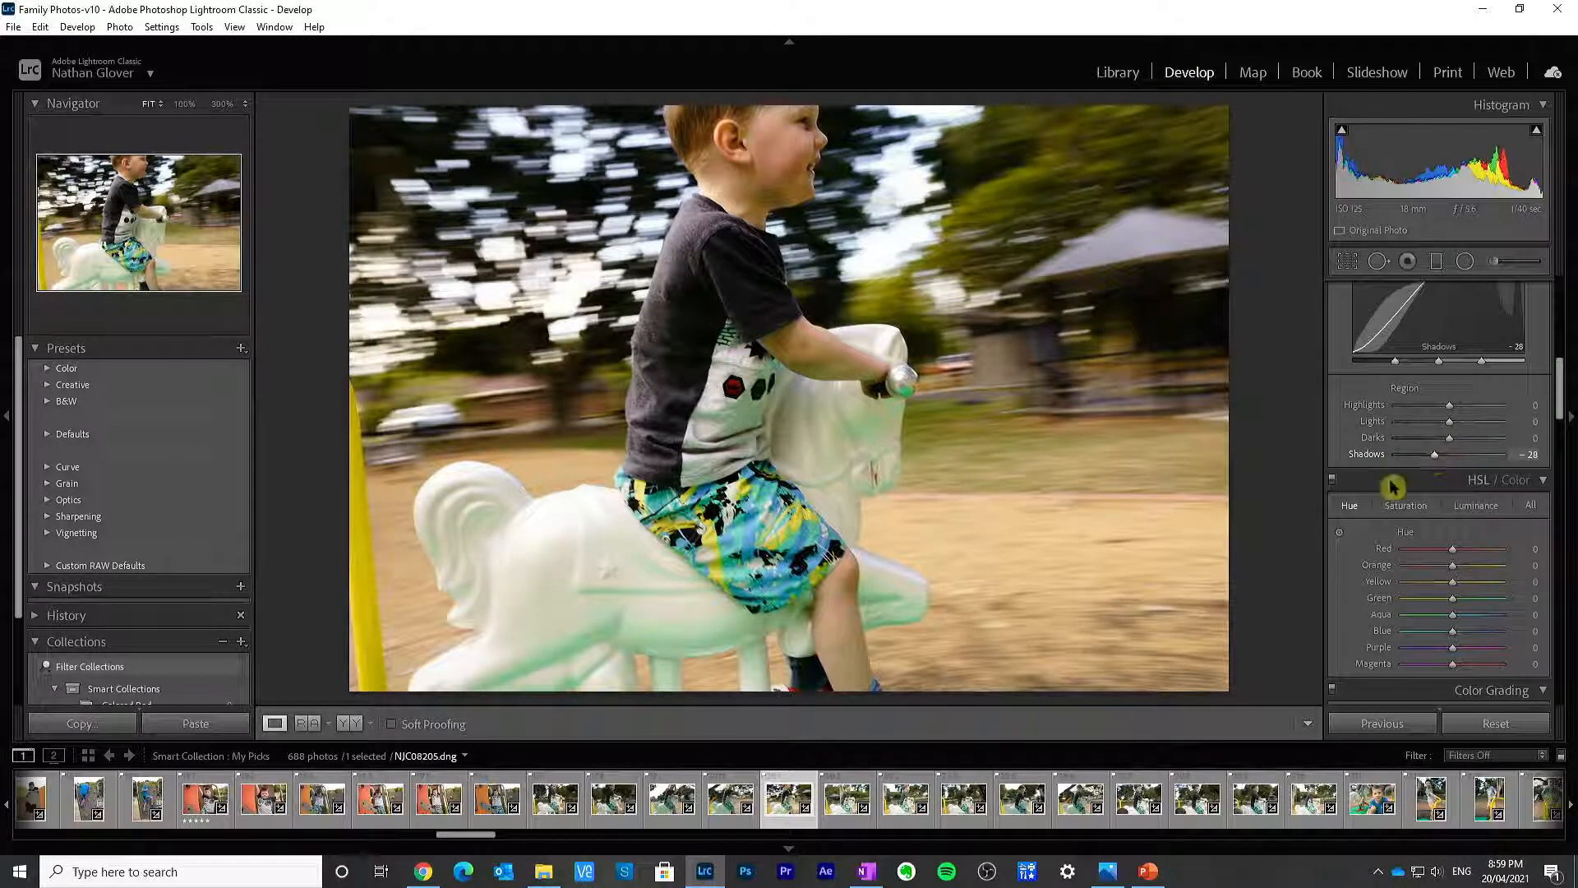
pyautogui.click(346, 722)
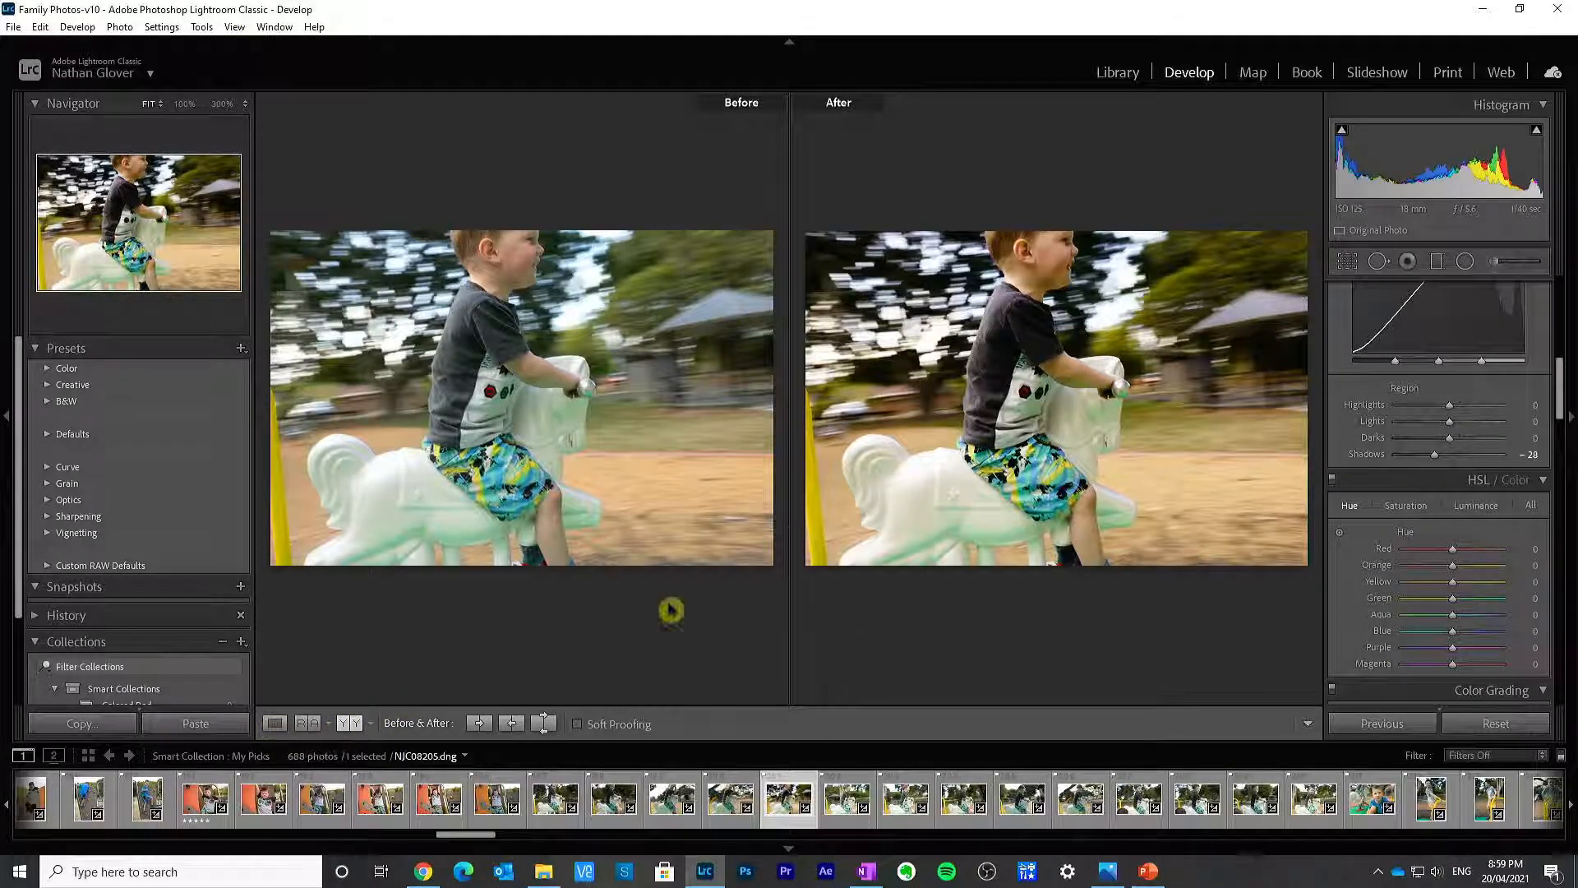
pyautogui.click(296, 721)
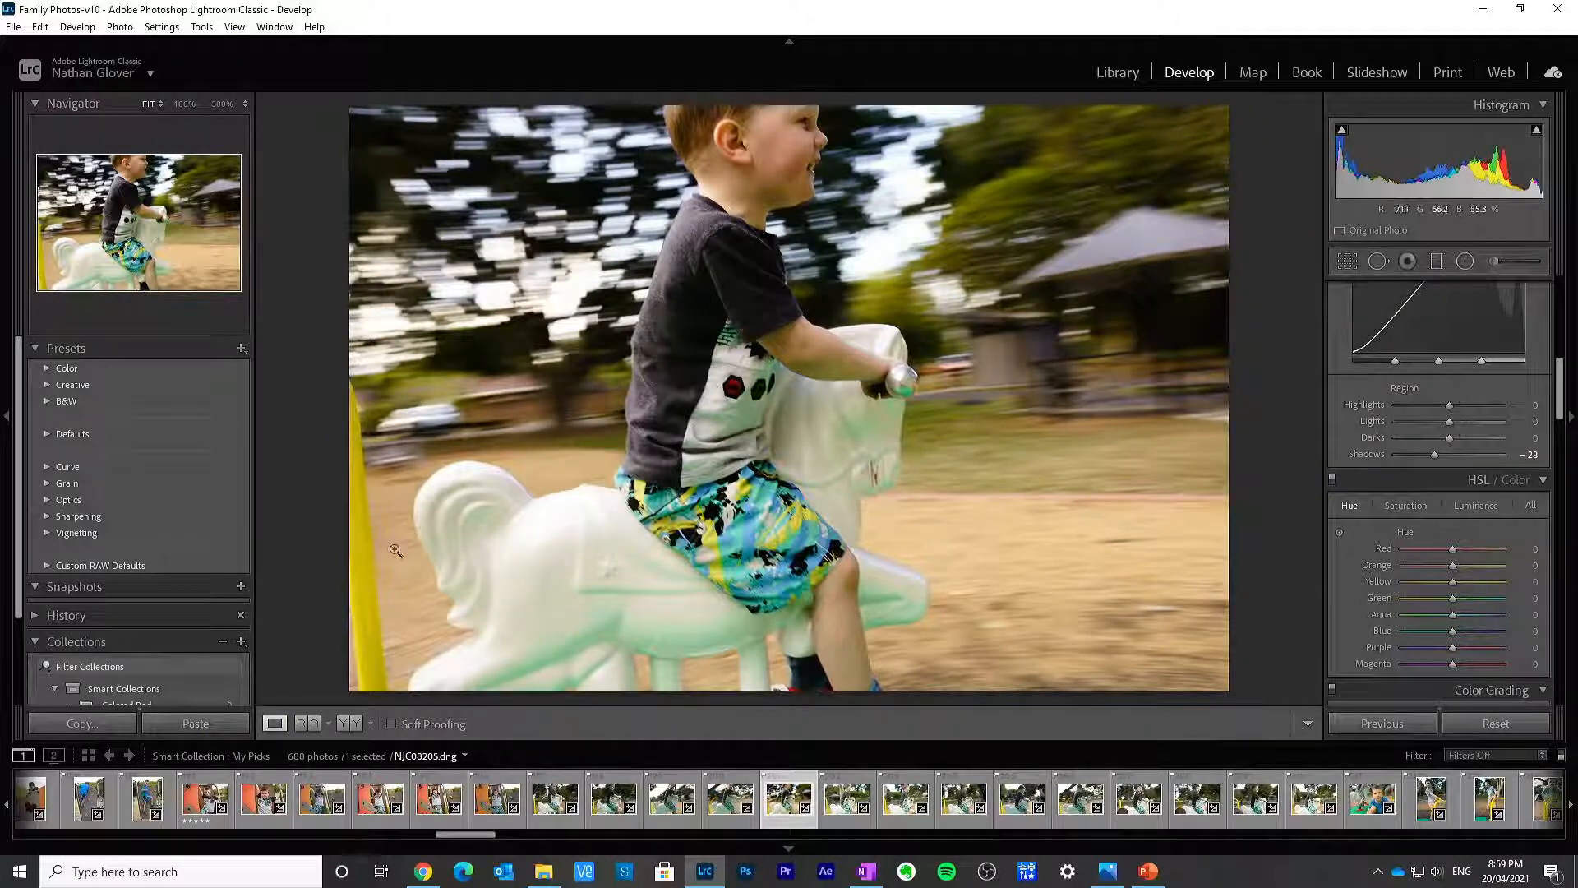
# Step: Try a vertical 5 x 7 crop centred on the child, and undo the crop changes back to the horizontal frame
pyautogui.click(1347, 261)
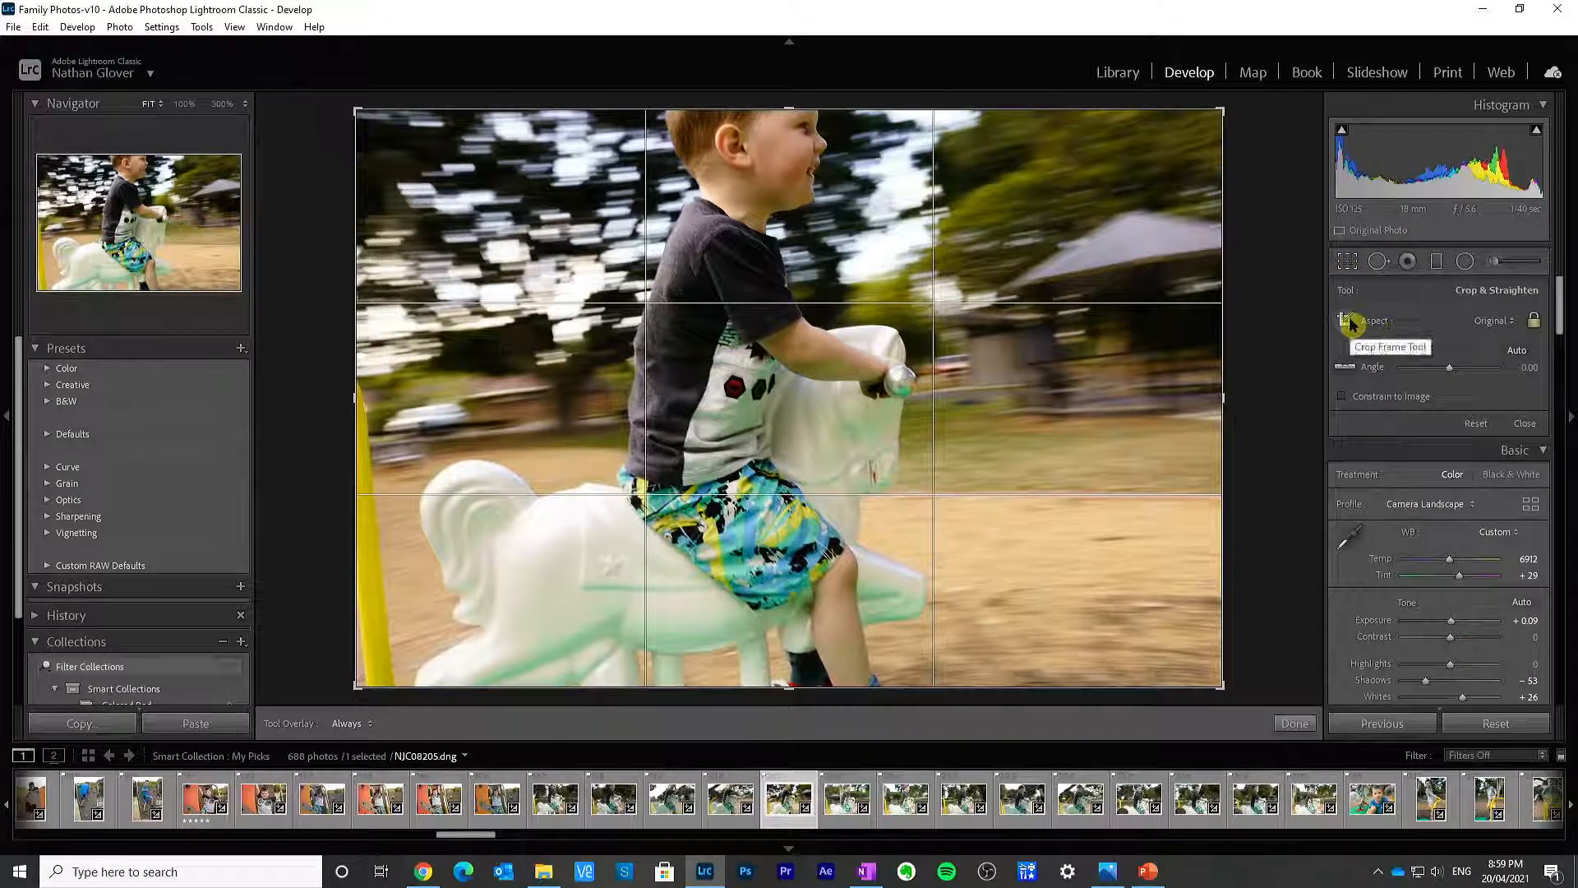
pyautogui.click(1504, 322)
pyautogui.click(1438, 452)
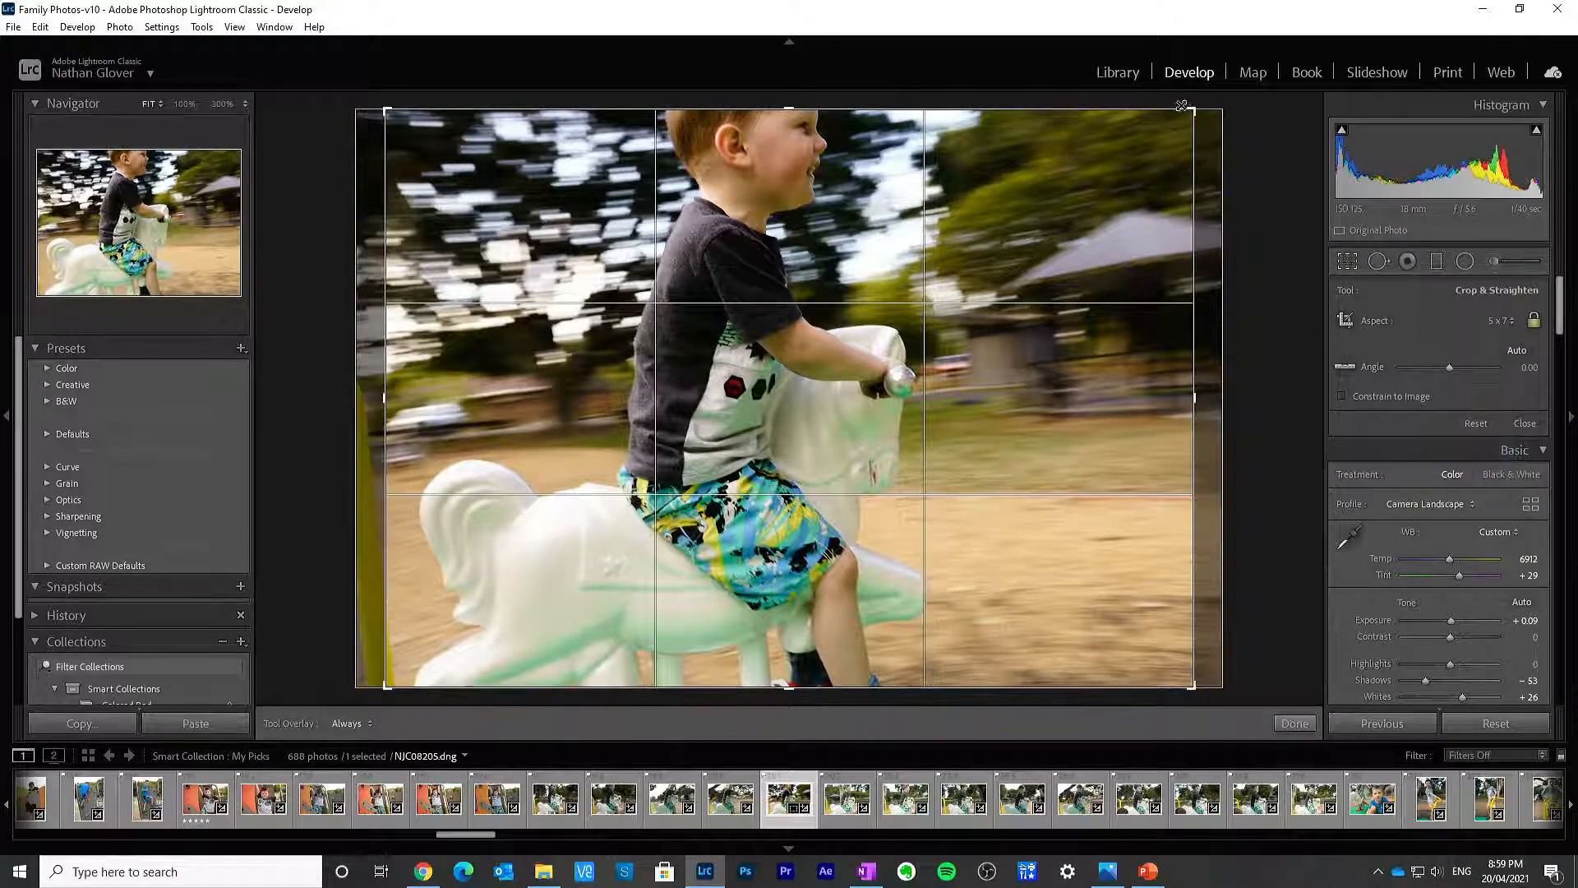
pyautogui.moveTo(1099, 24); pyautogui.dragTo(1033, 30)
pyautogui.moveTo(952, 298); pyautogui.dragTo(777, 300)
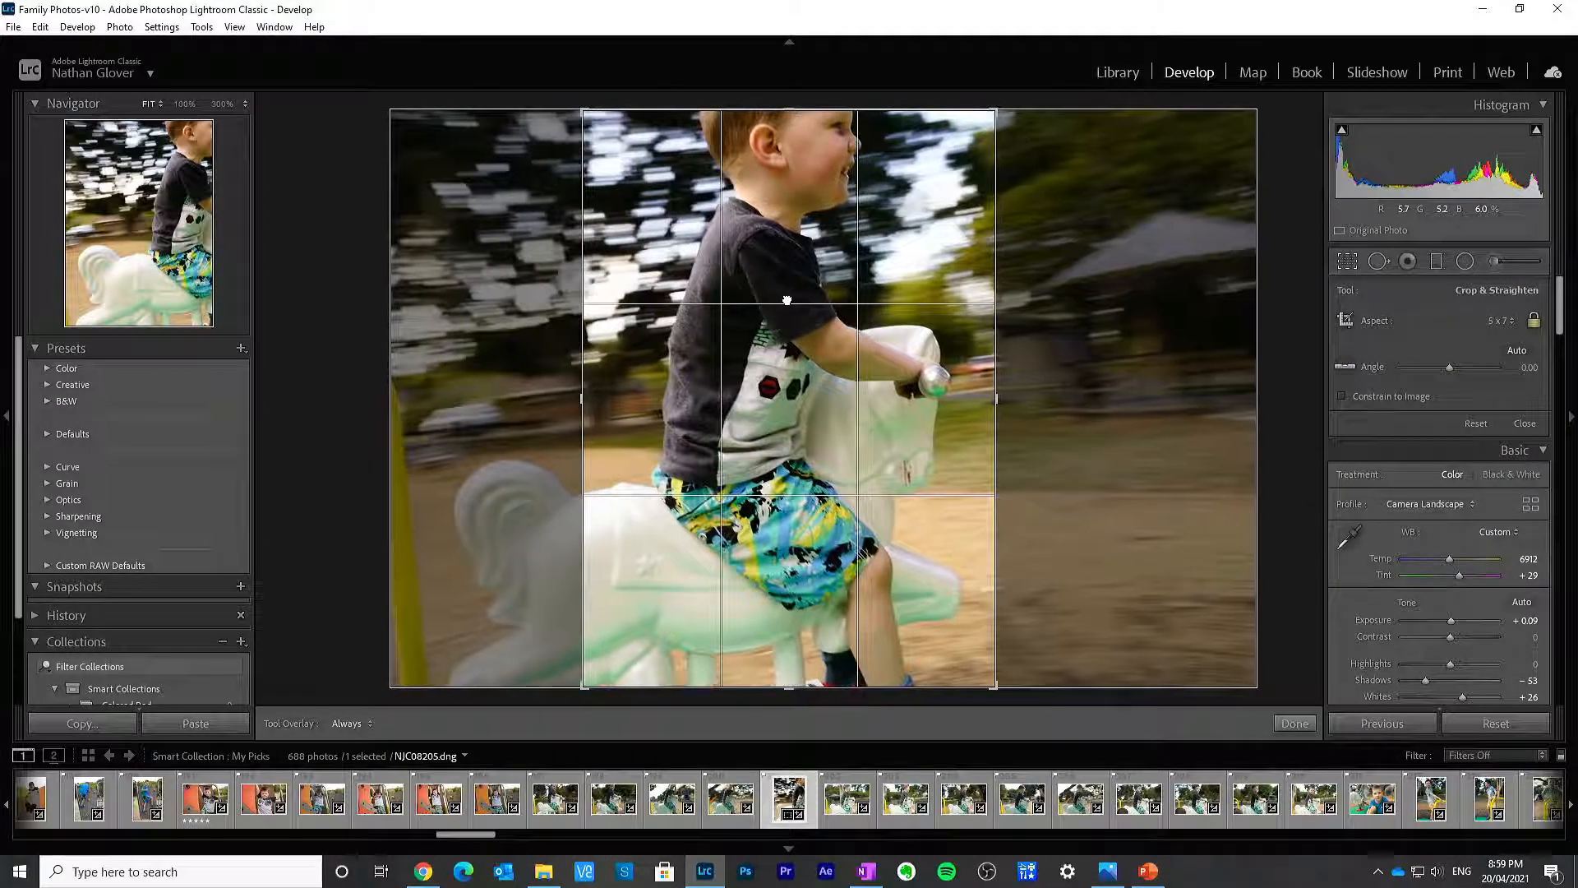
pyautogui.click(1297, 723)
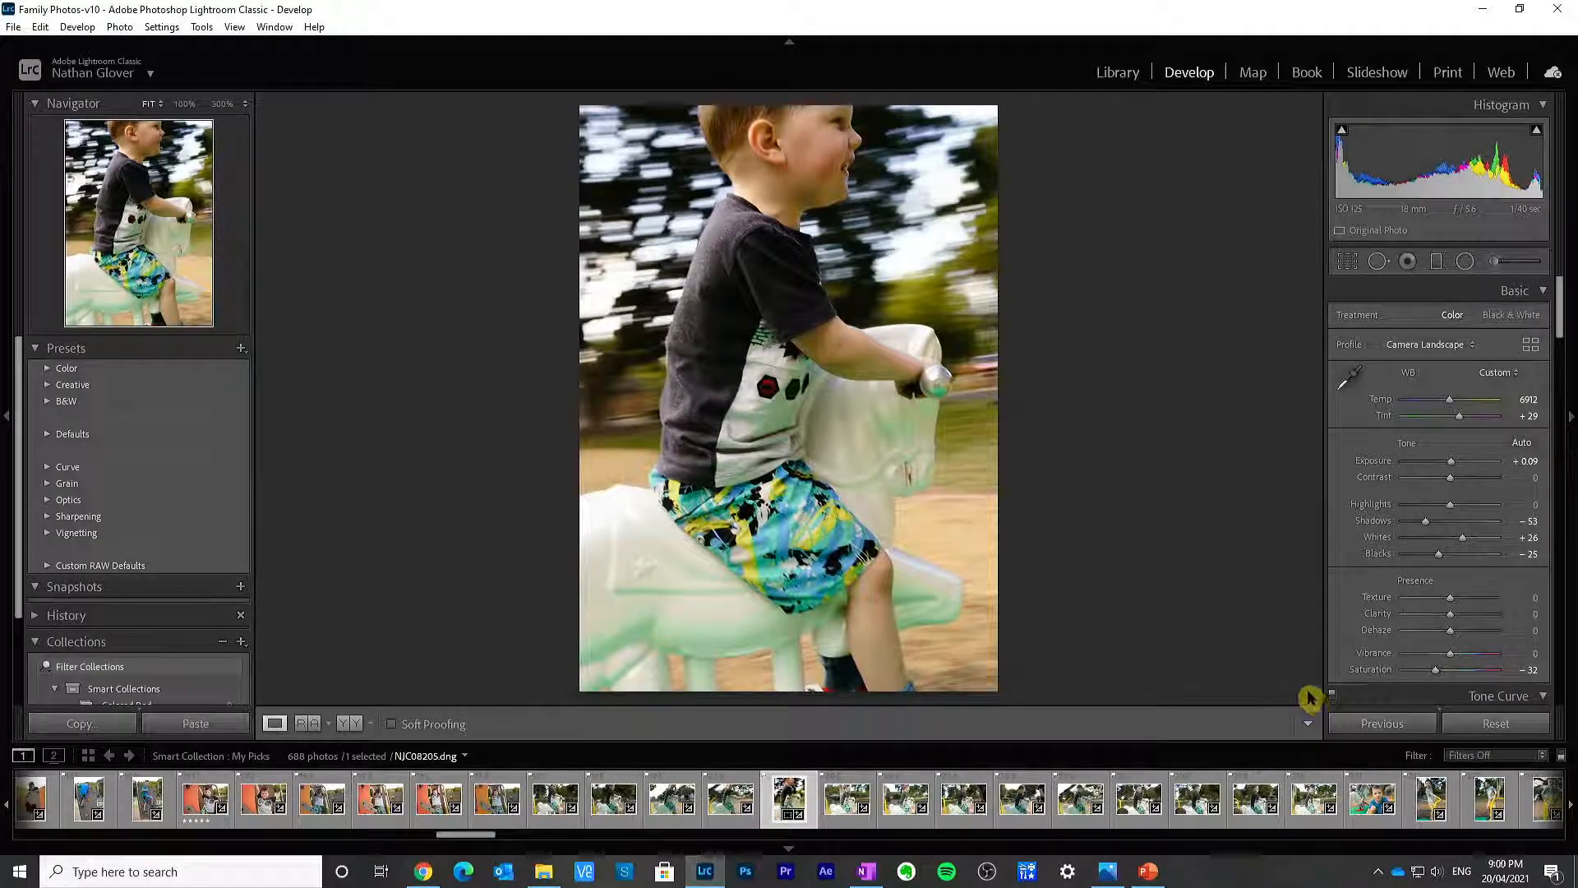
pyautogui.hotkey('ctrl', 'z')
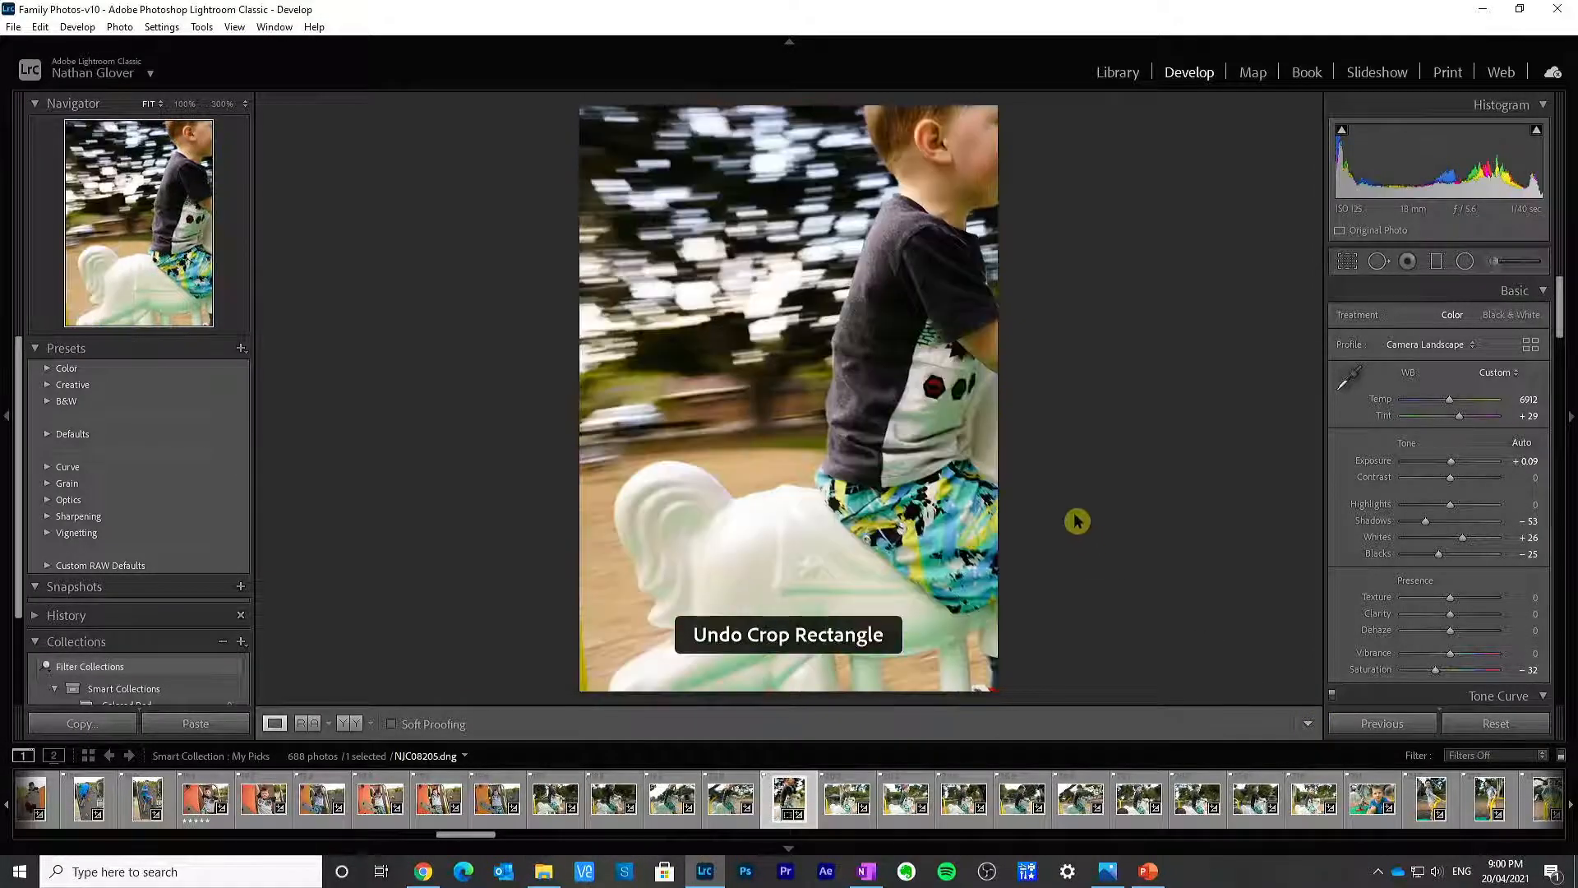
pyautogui.hotkey('ctrl', 'z')
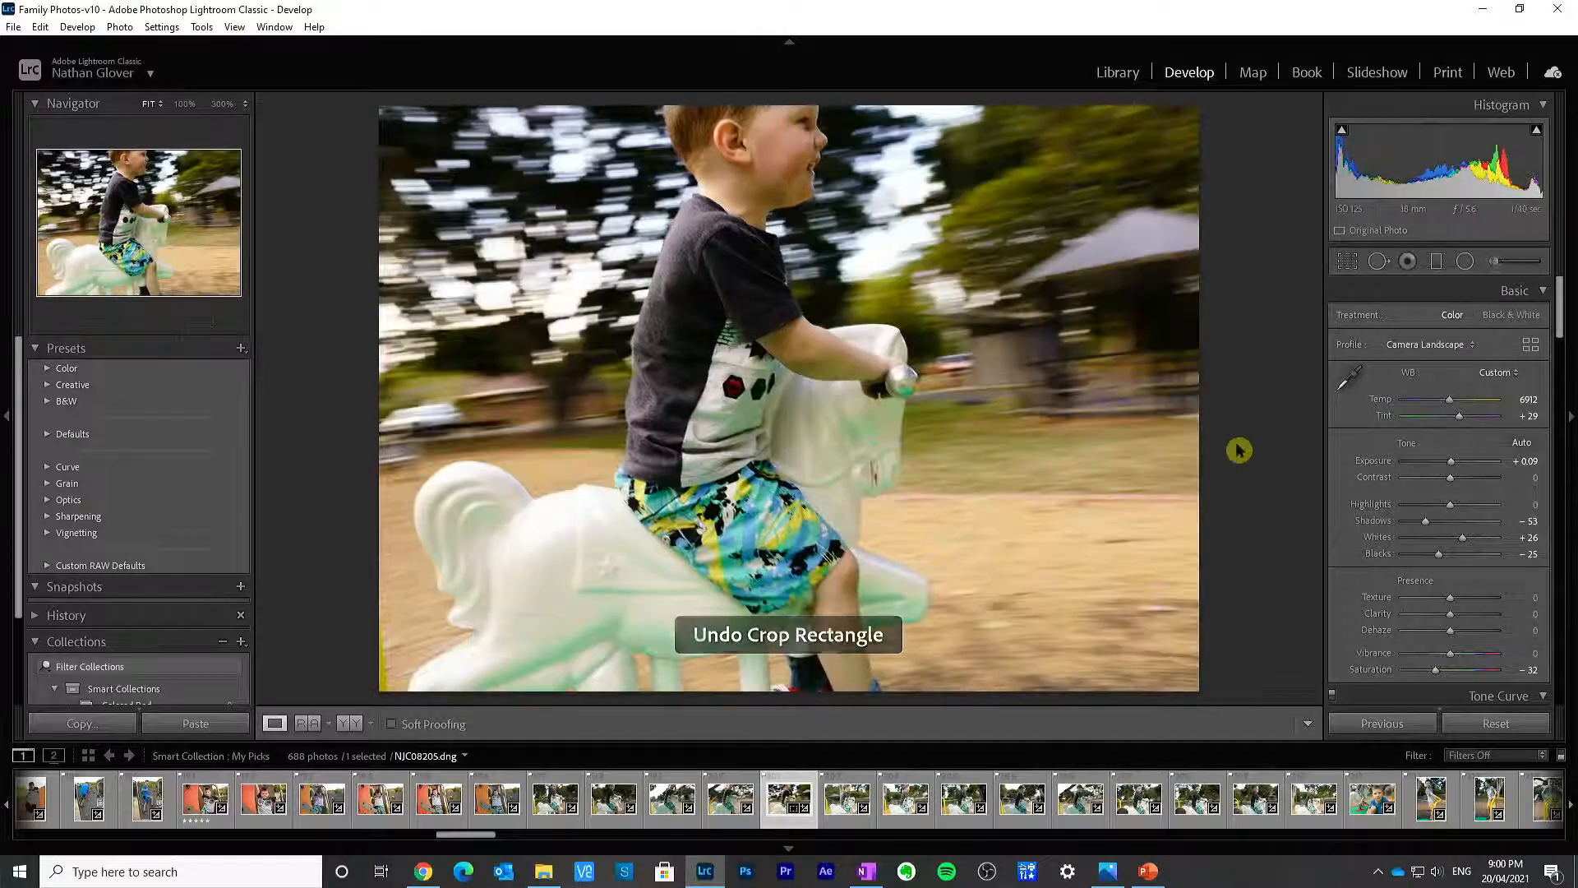
# Step: Try shifting the photo within the horizontal 5 x 7 crop to include the yellow pole, and undo the shift
pyautogui.click(1348, 262)
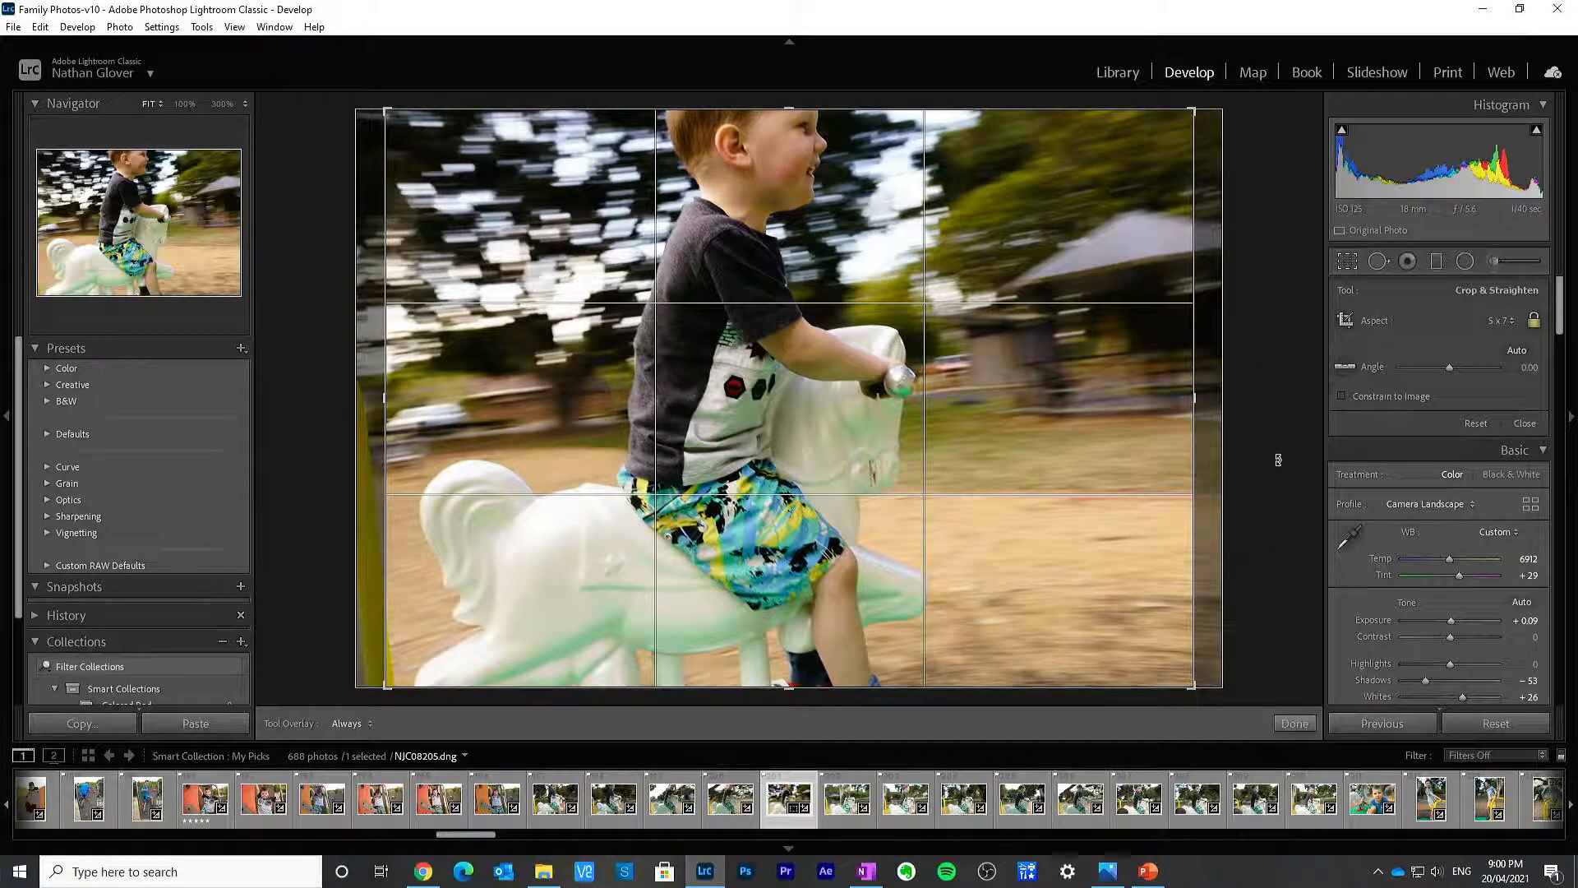
pyautogui.click(1475, 332)
pyautogui.click(1274, 300)
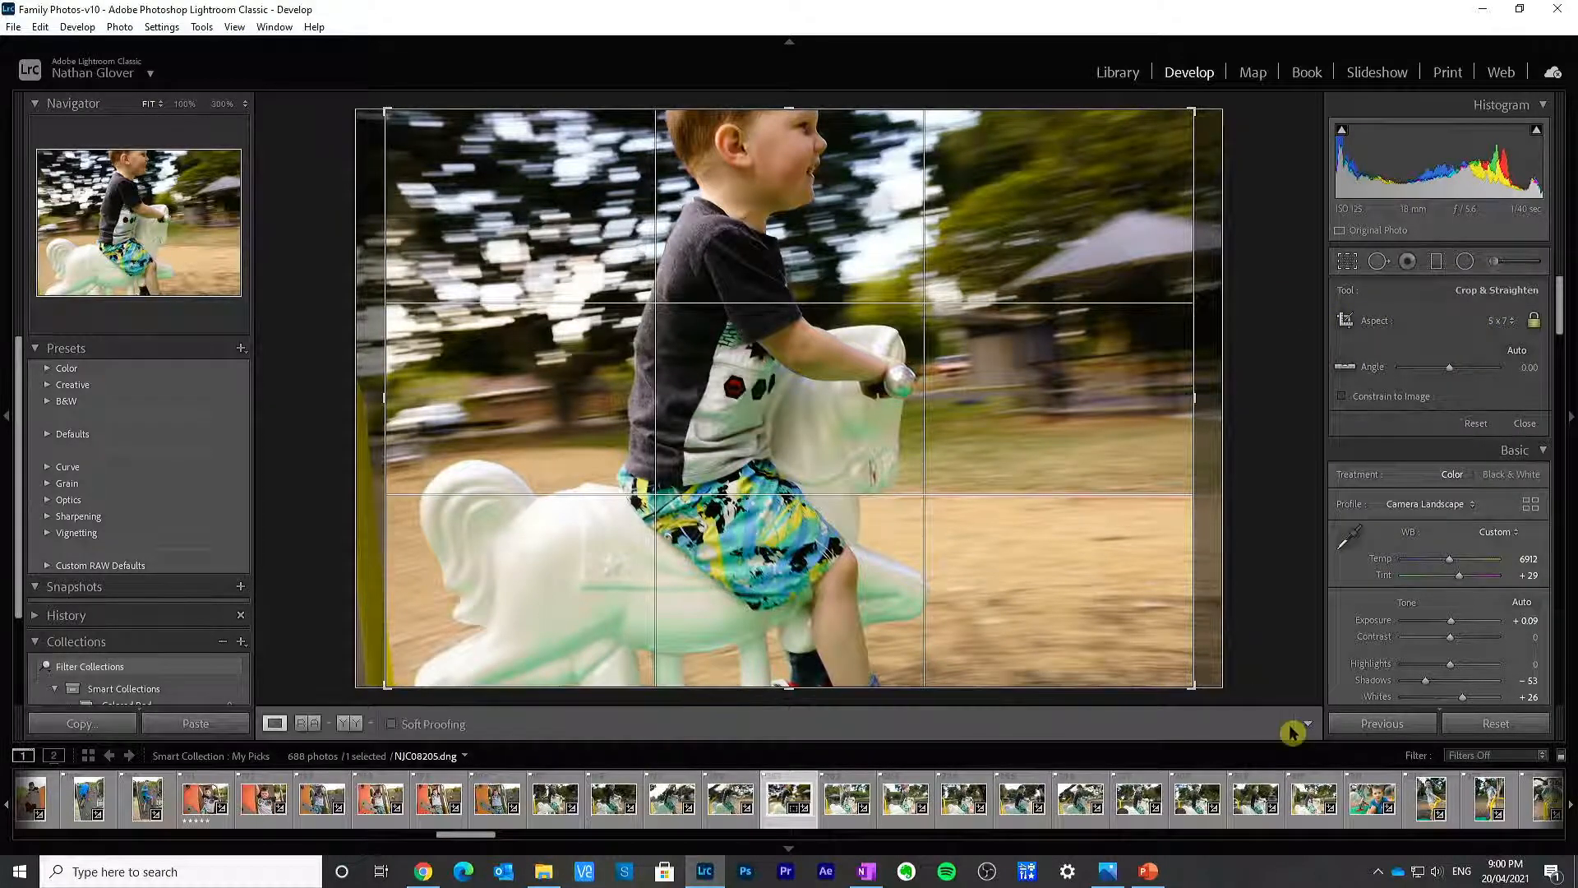
pyautogui.click(1294, 723)
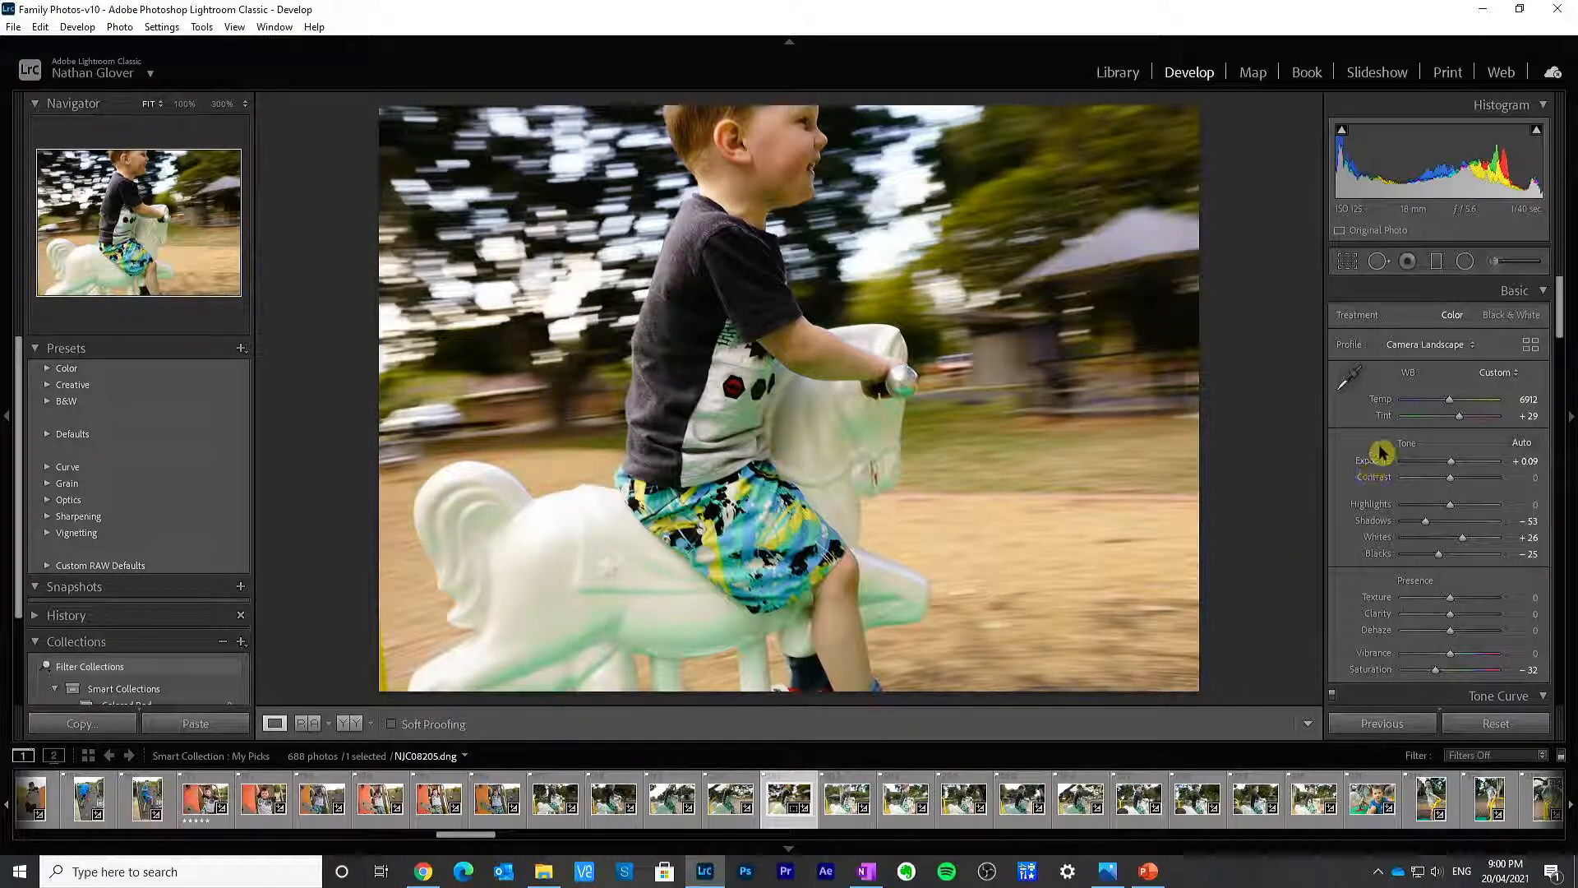
pyautogui.click(1348, 261)
pyautogui.moveTo(1061, 409); pyautogui.dragTo(1125, 419)
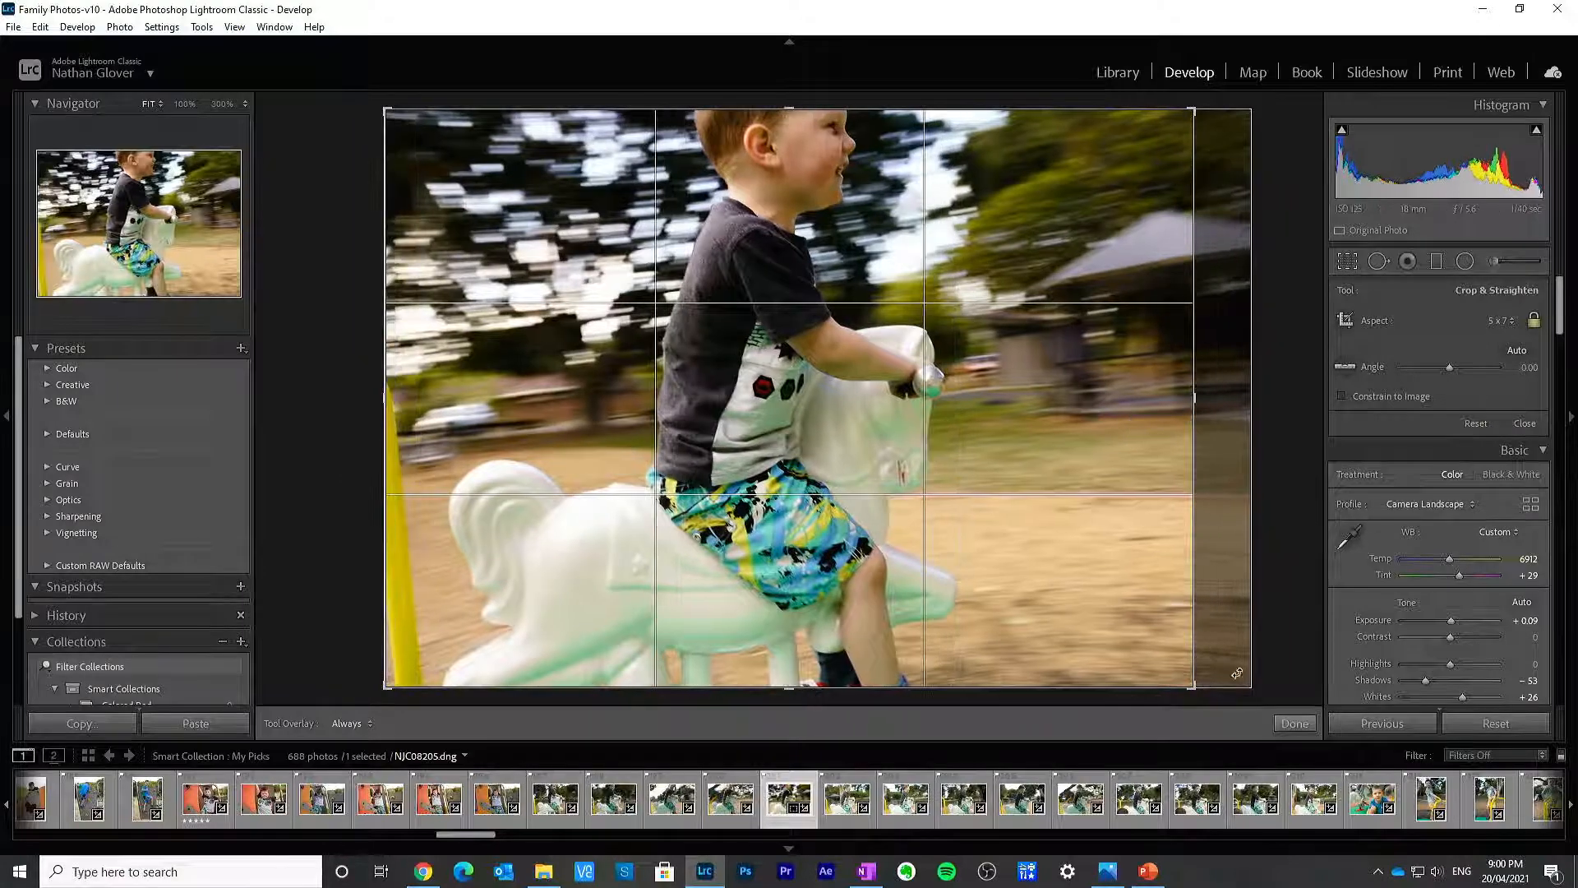
pyautogui.click(1295, 724)
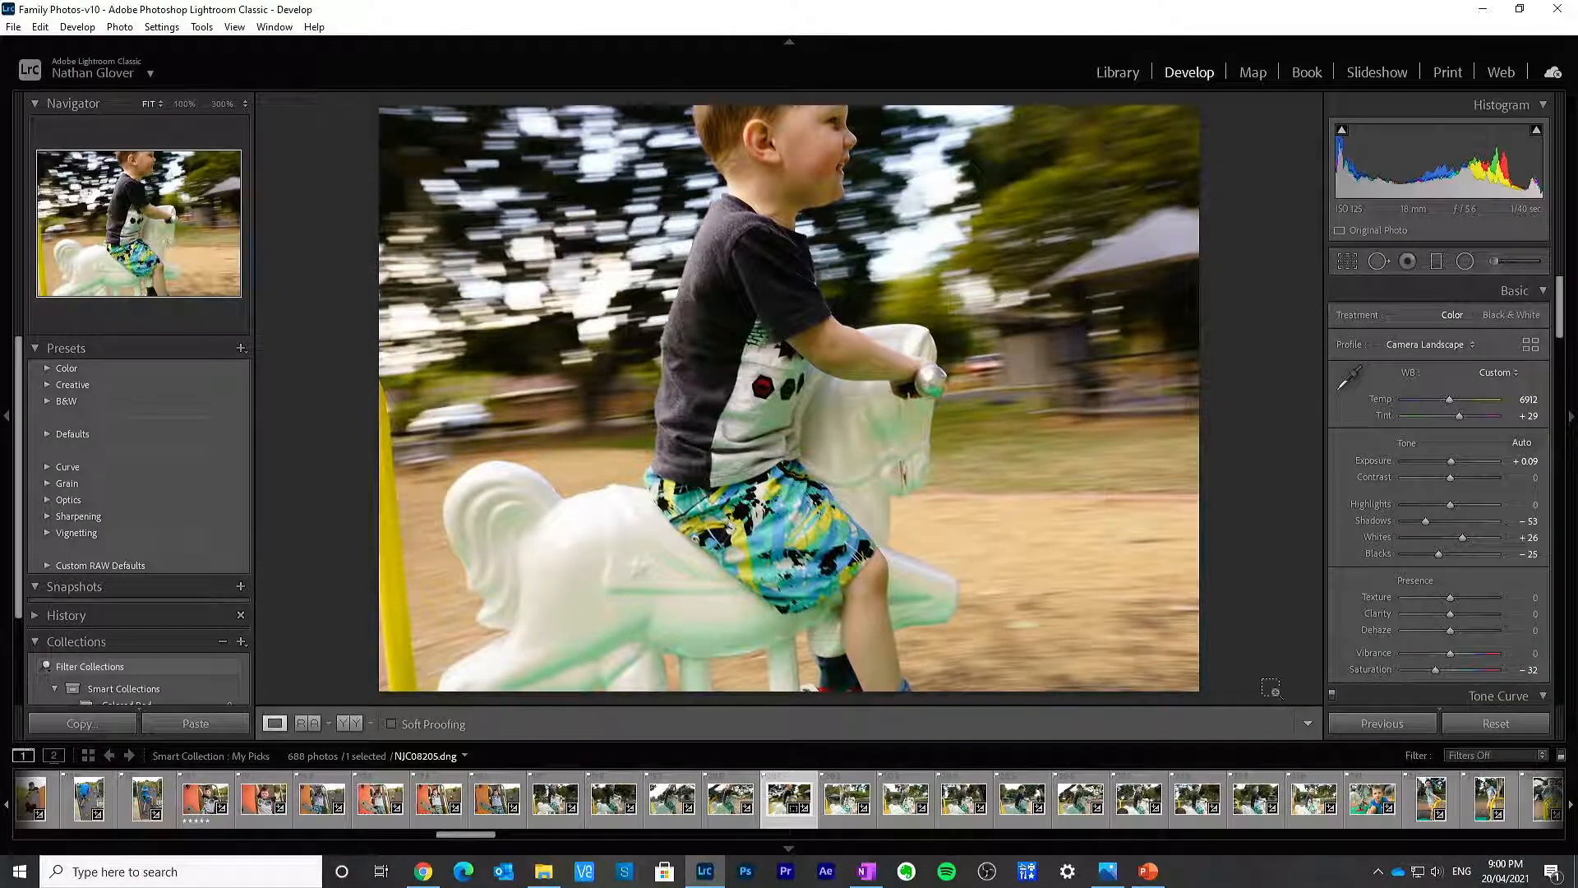
pyautogui.hotkey('ctrl', 'z')
# Step: Return the crop to the As Shot aspect ratio and apply it
pyautogui.click(1357, 263)
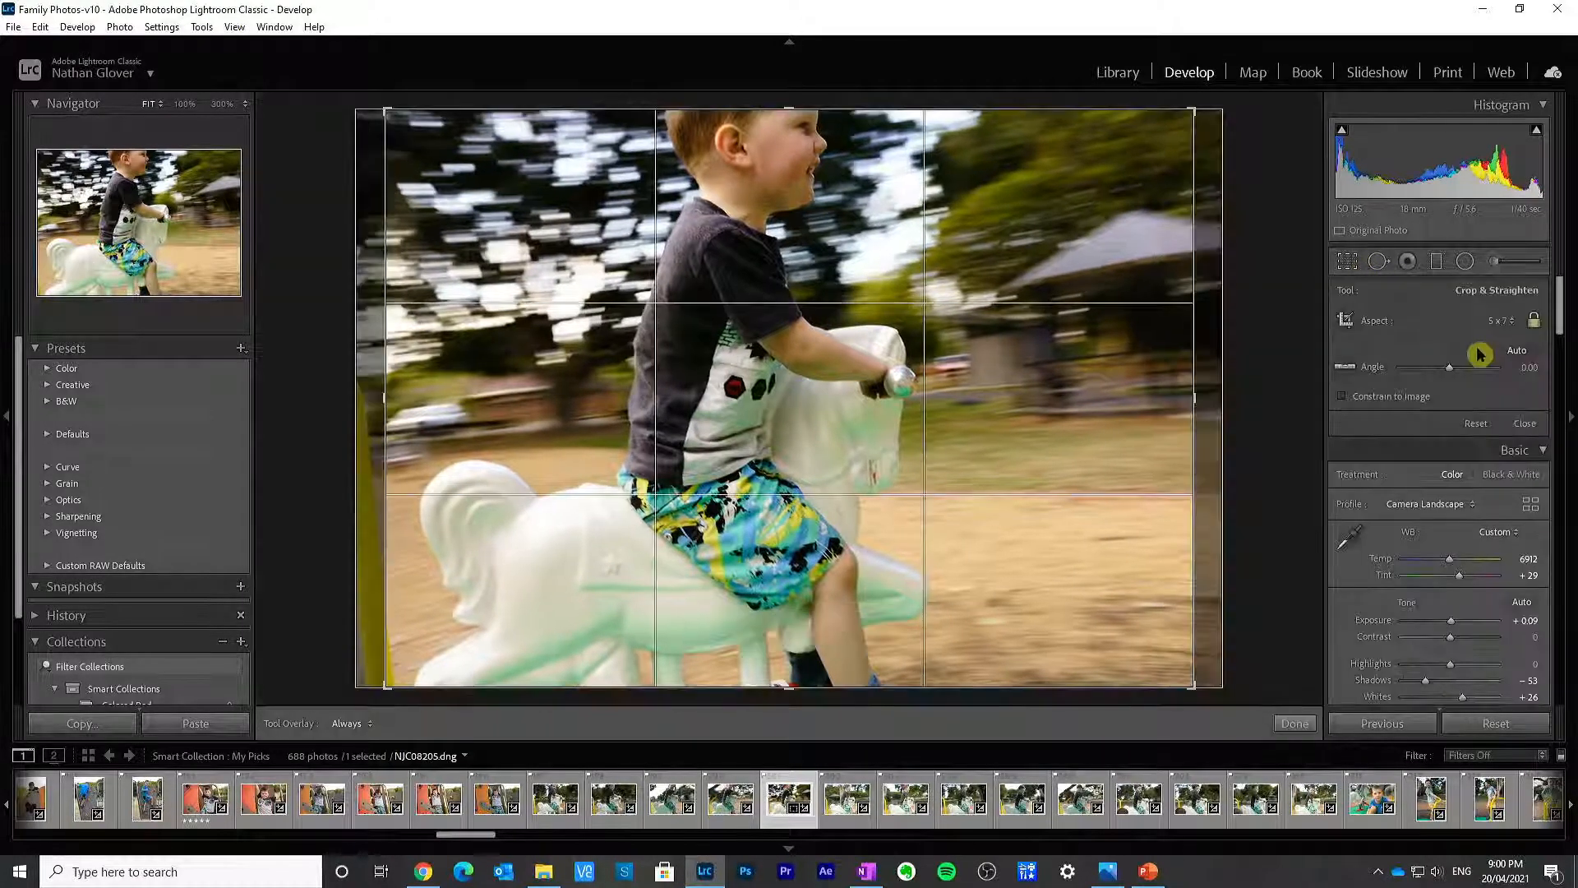
pyautogui.click(1492, 320)
pyautogui.click(1449, 336)
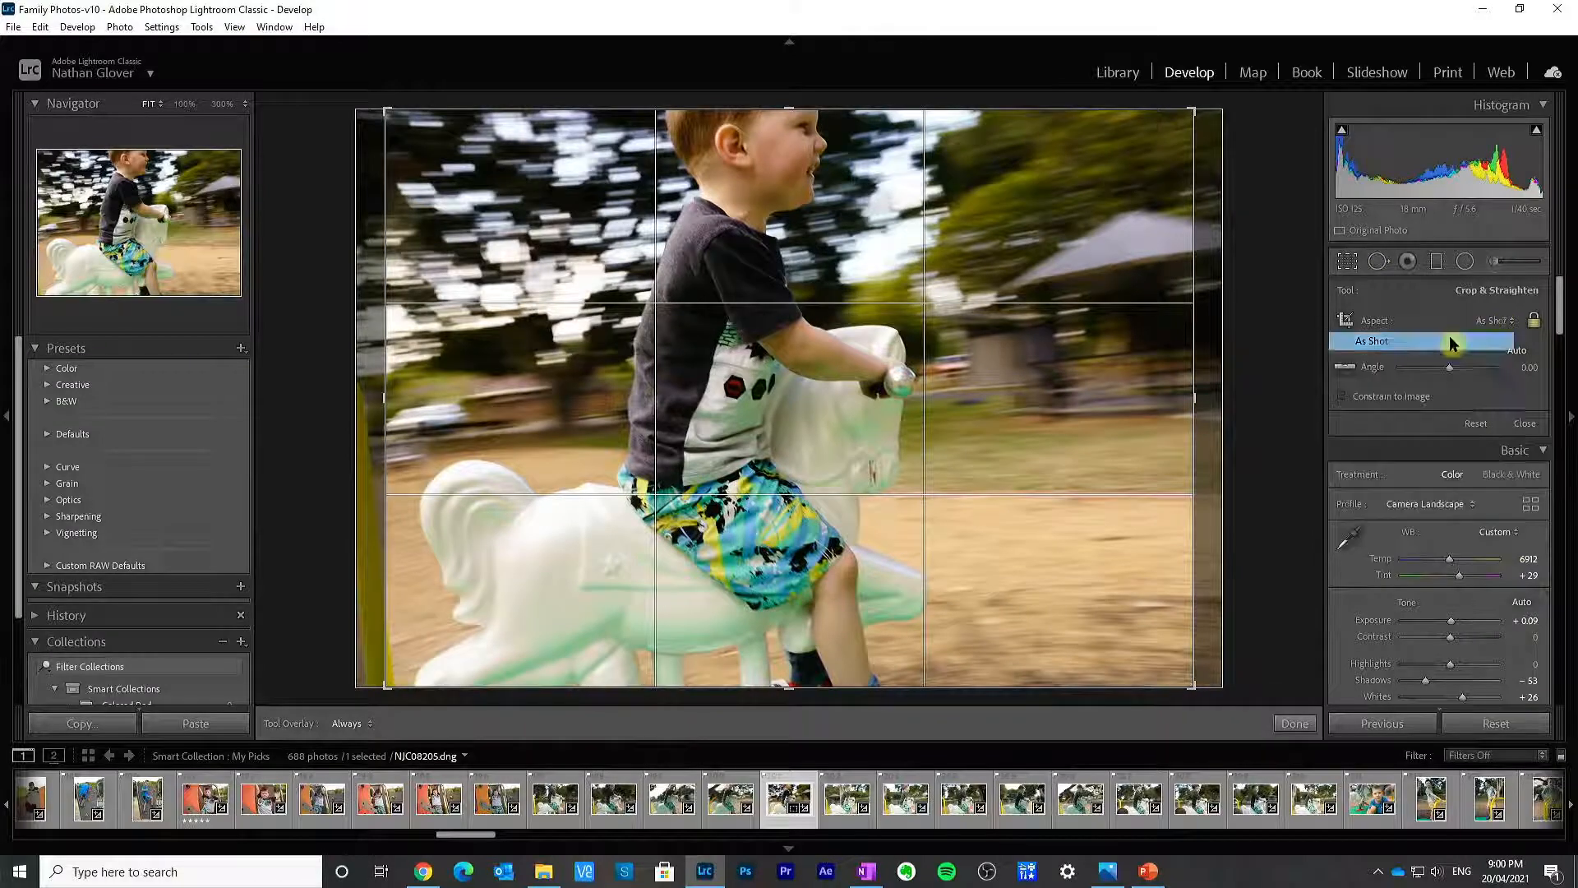
pyautogui.click(1295, 723)
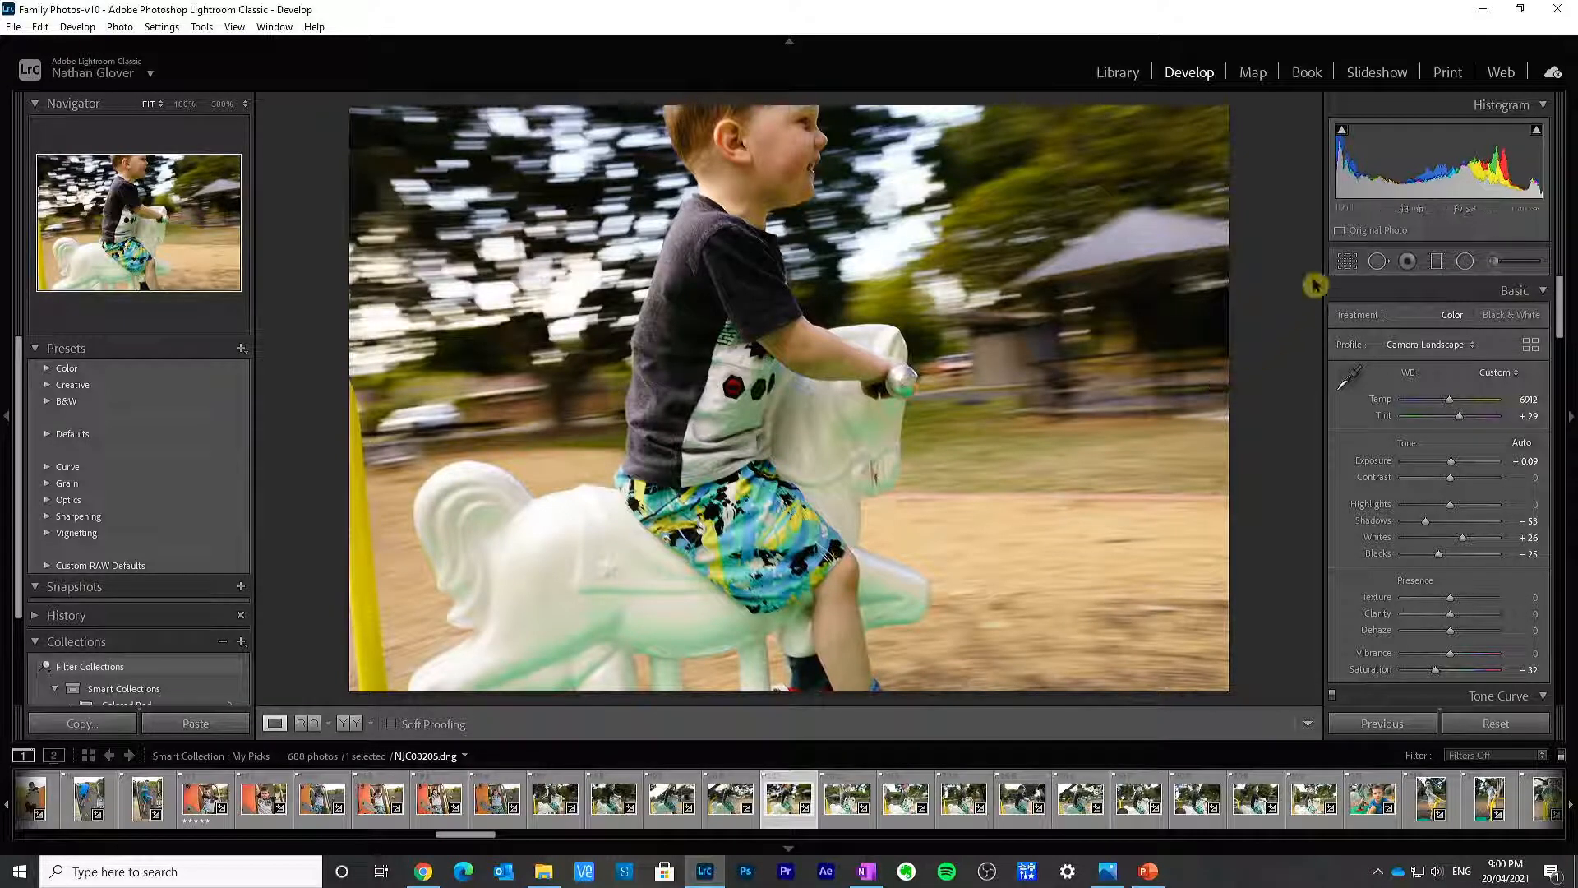
# Step: Crop the photo to a horizontal 5 x 7 frame that cuts out the yellow pole, trying different sizes and positions
pyautogui.click(1345, 261)
pyautogui.click(1492, 323)
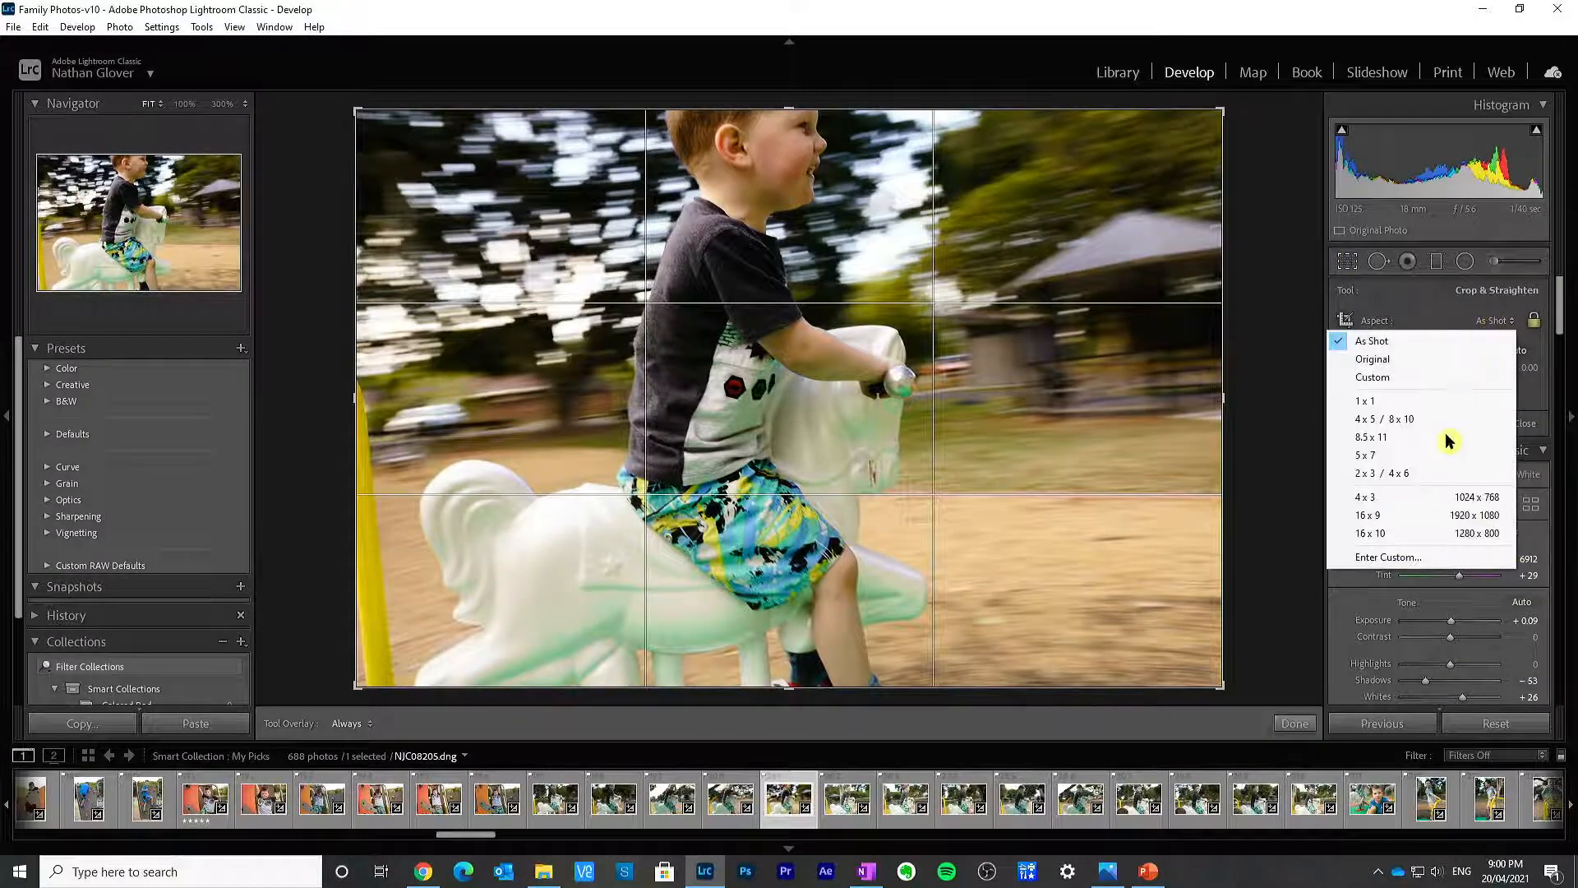
pyautogui.click(1397, 457)
pyautogui.moveTo(958, 376); pyautogui.dragTo(941, 376)
pyautogui.moveTo(1211, 333); pyautogui.dragTo(1162, 329)
pyautogui.moveTo(1053, 407); pyautogui.dragTo(1071, 483)
pyautogui.moveTo(1166, 479); pyautogui.dragTo(1162, 483)
pyautogui.moveTo(1039, 508)
pyautogui.mouseDown()
pyautogui.moveTo(1064, 521)
pyautogui.moveTo(1040, 523)
pyautogui.mouseUp()
pyautogui.moveTo(1156, 523); pyautogui.dragTo(893, 544)
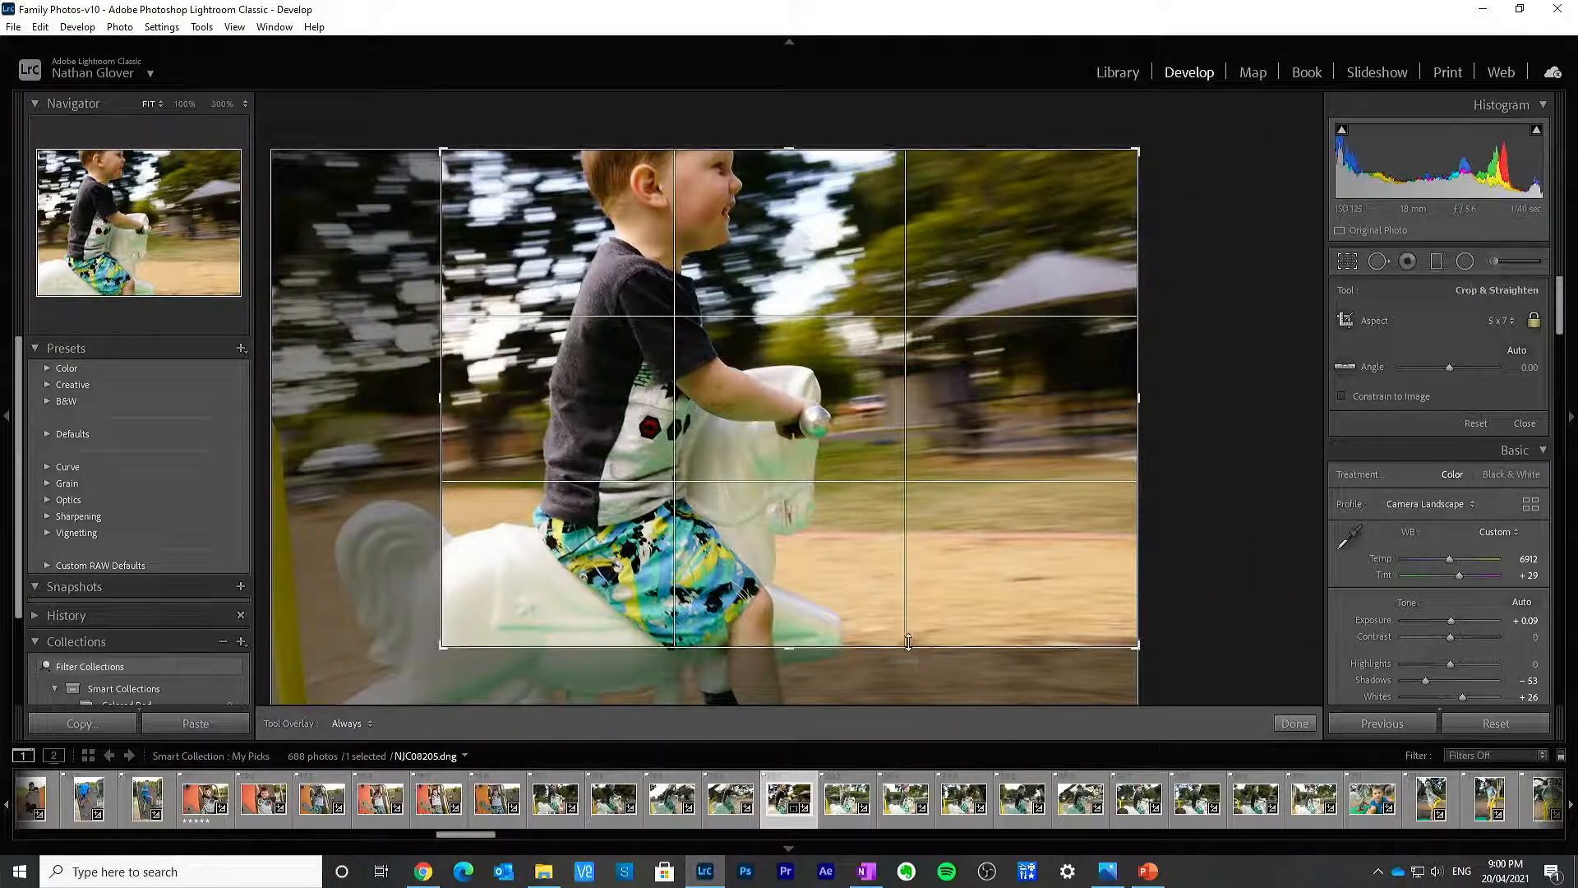
pyautogui.moveTo(672, 647); pyautogui.dragTo(668, 677)
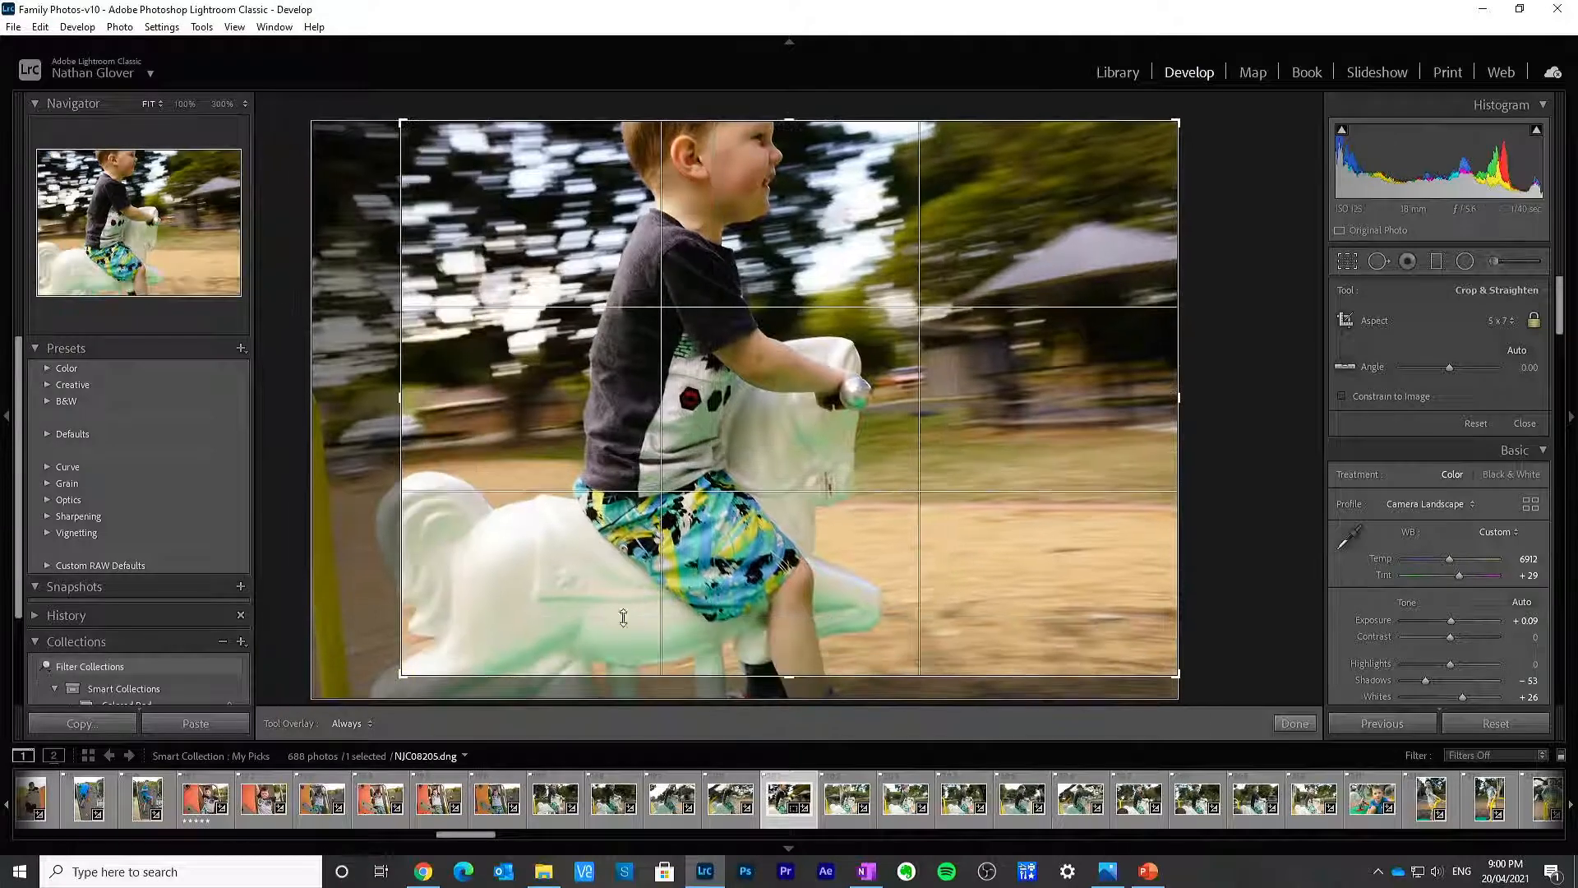
pyautogui.click(1291, 723)
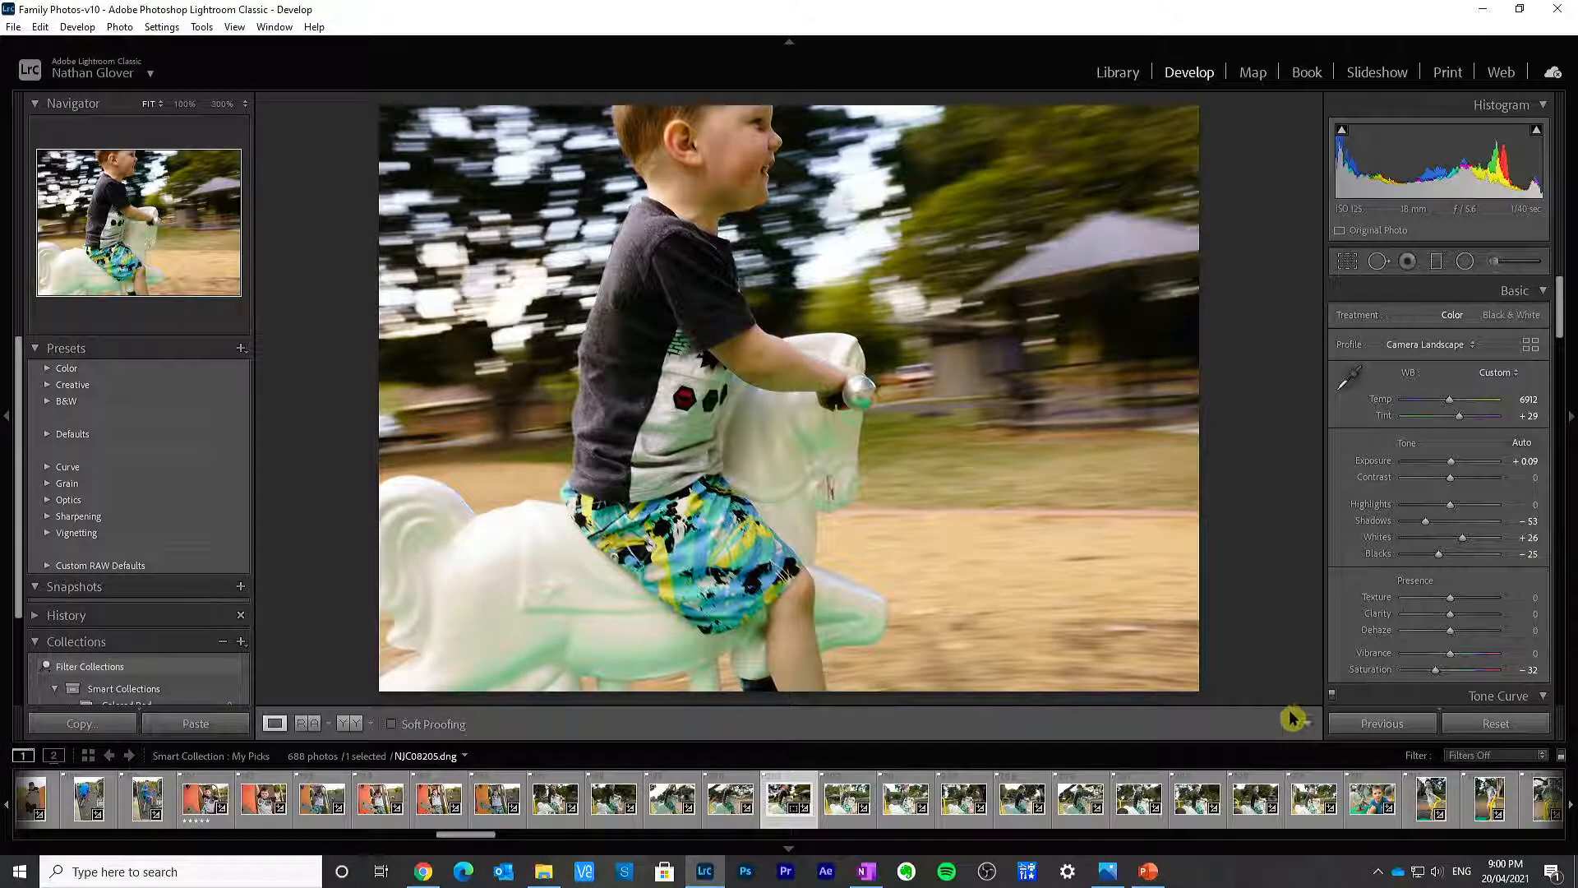
# Step: Undo the last crop resize and restore the full frame with the As Shot aspect ratio
pyautogui.hotkey('ctrl', 'z')
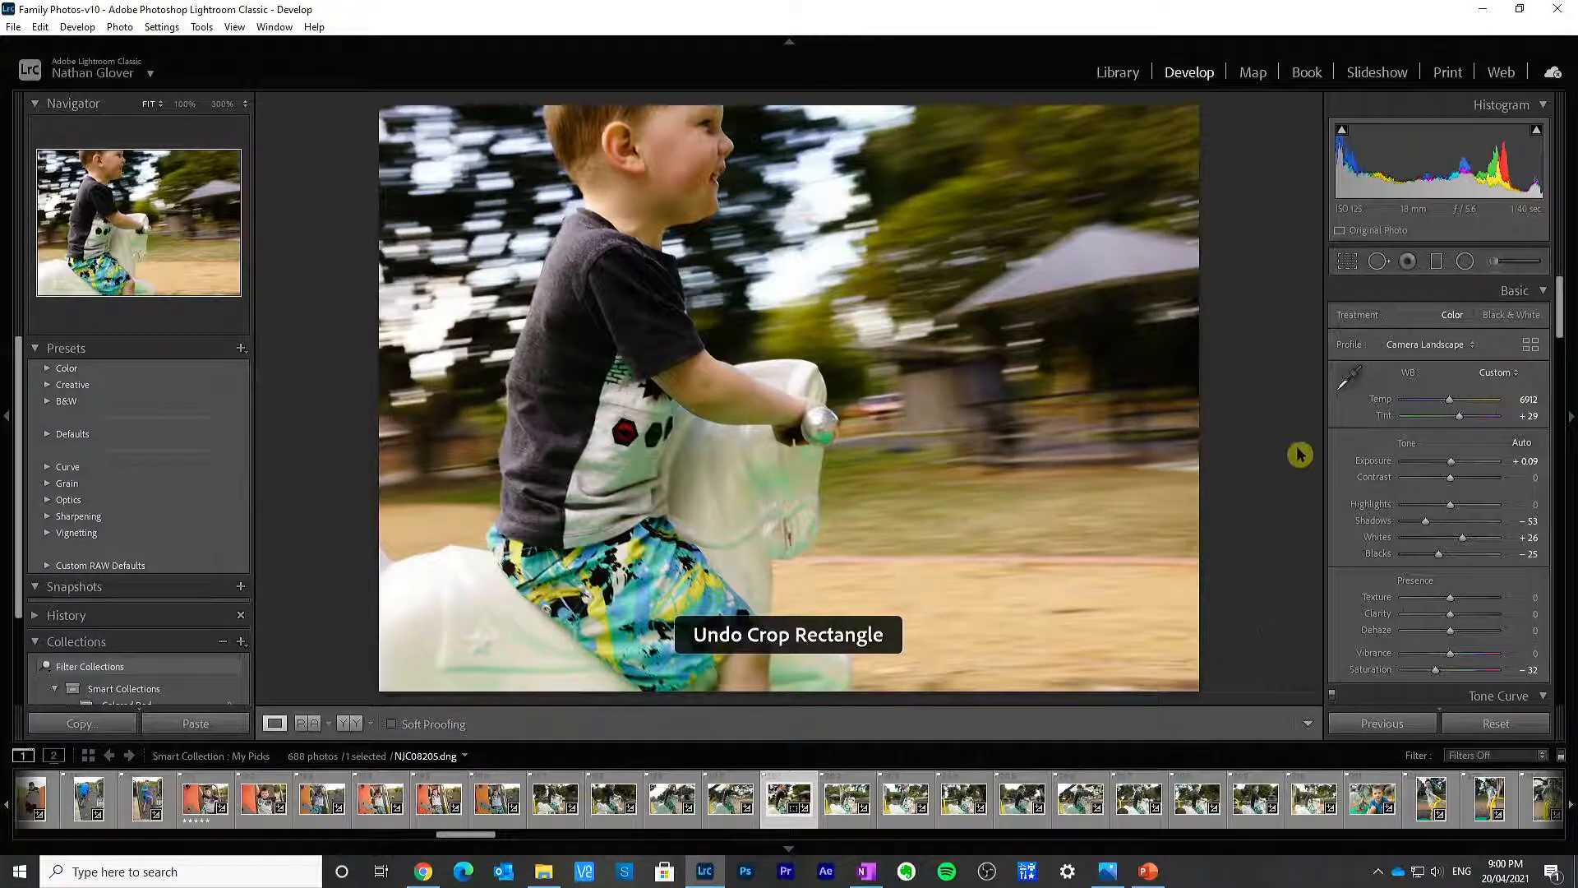
pyautogui.click(1348, 261)
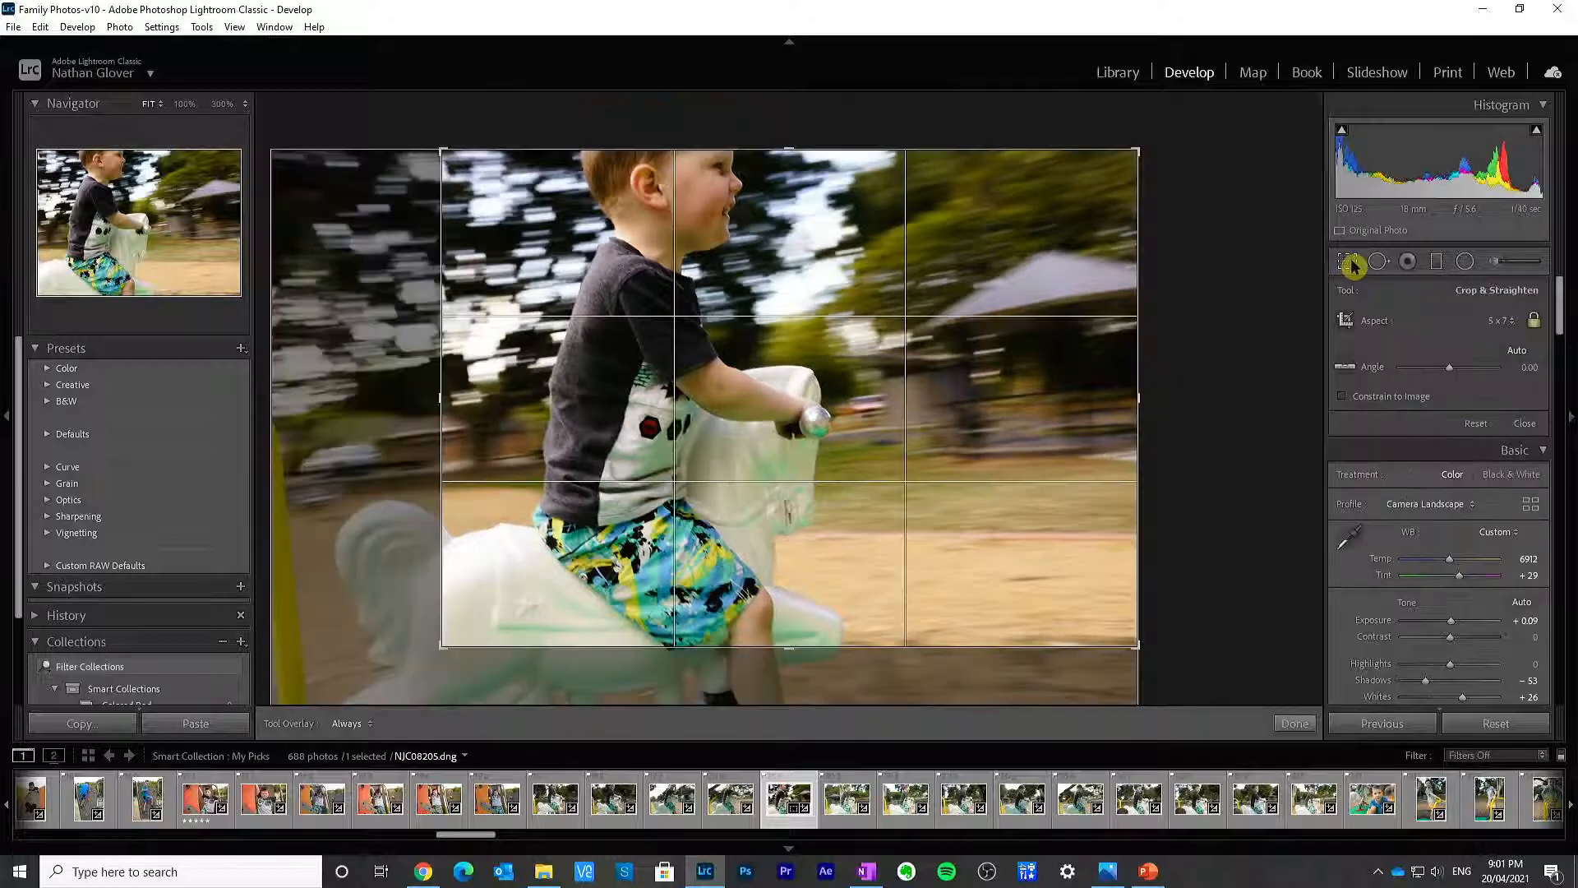
pyautogui.click(1498, 325)
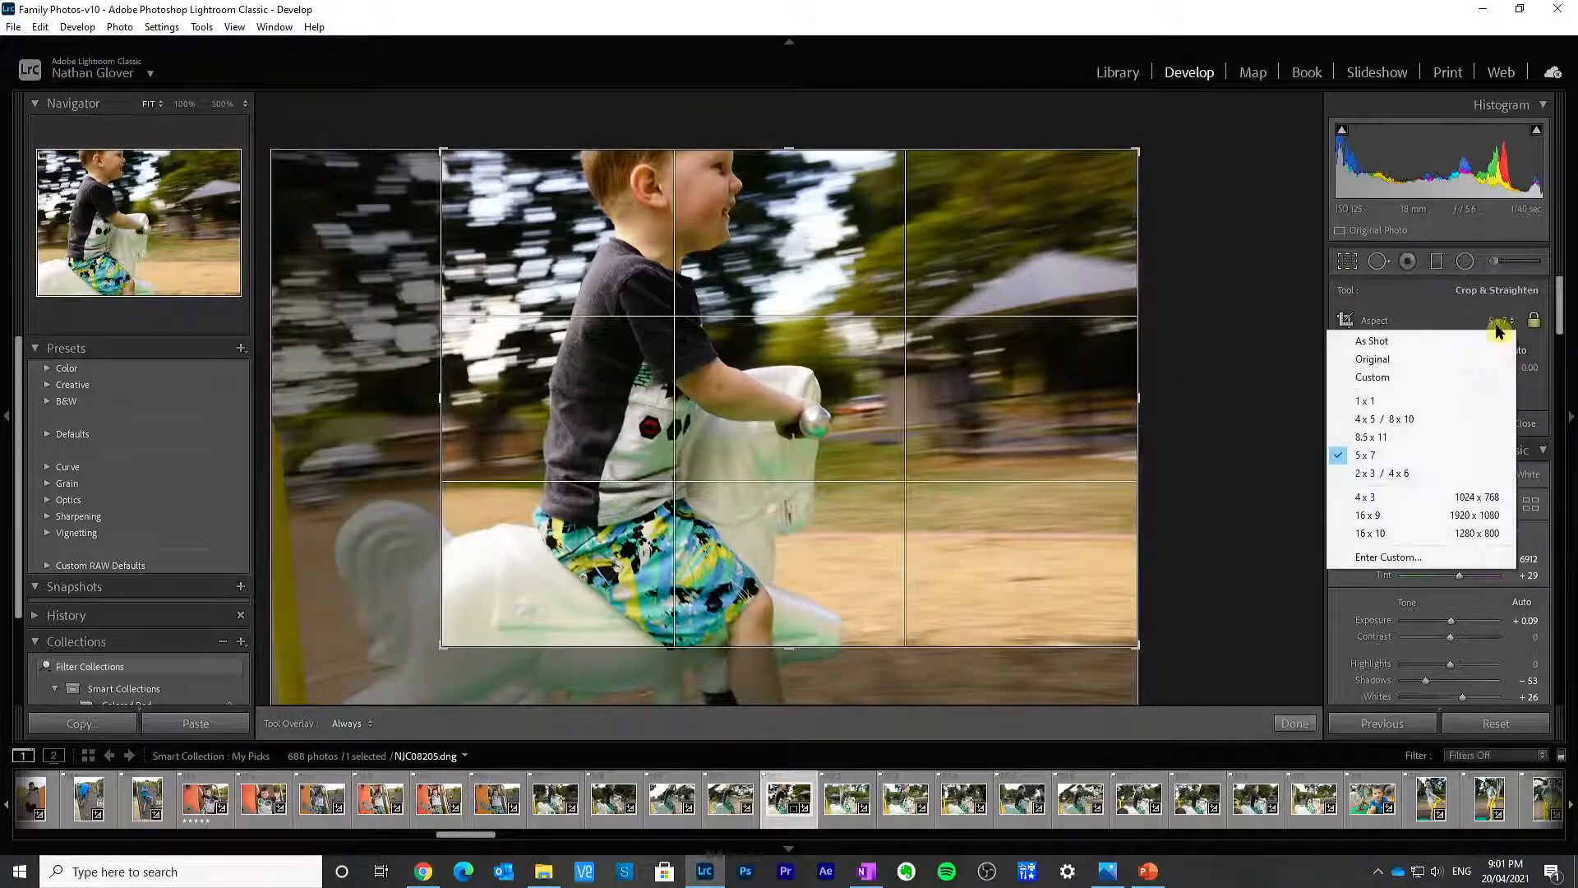
pyautogui.click(1462, 338)
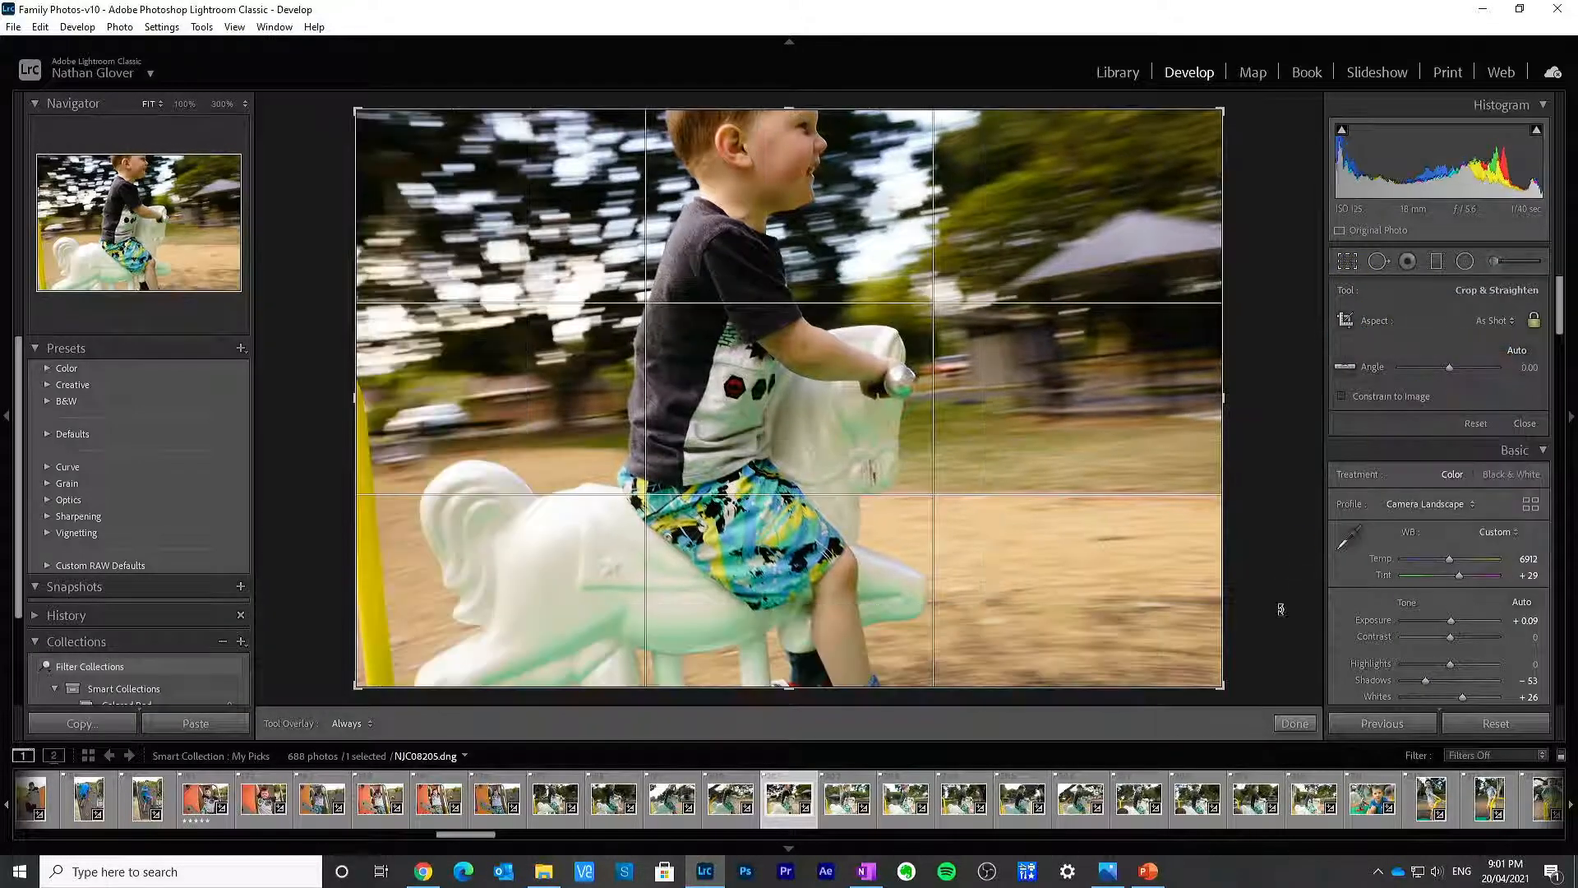
pyautogui.click(1295, 723)
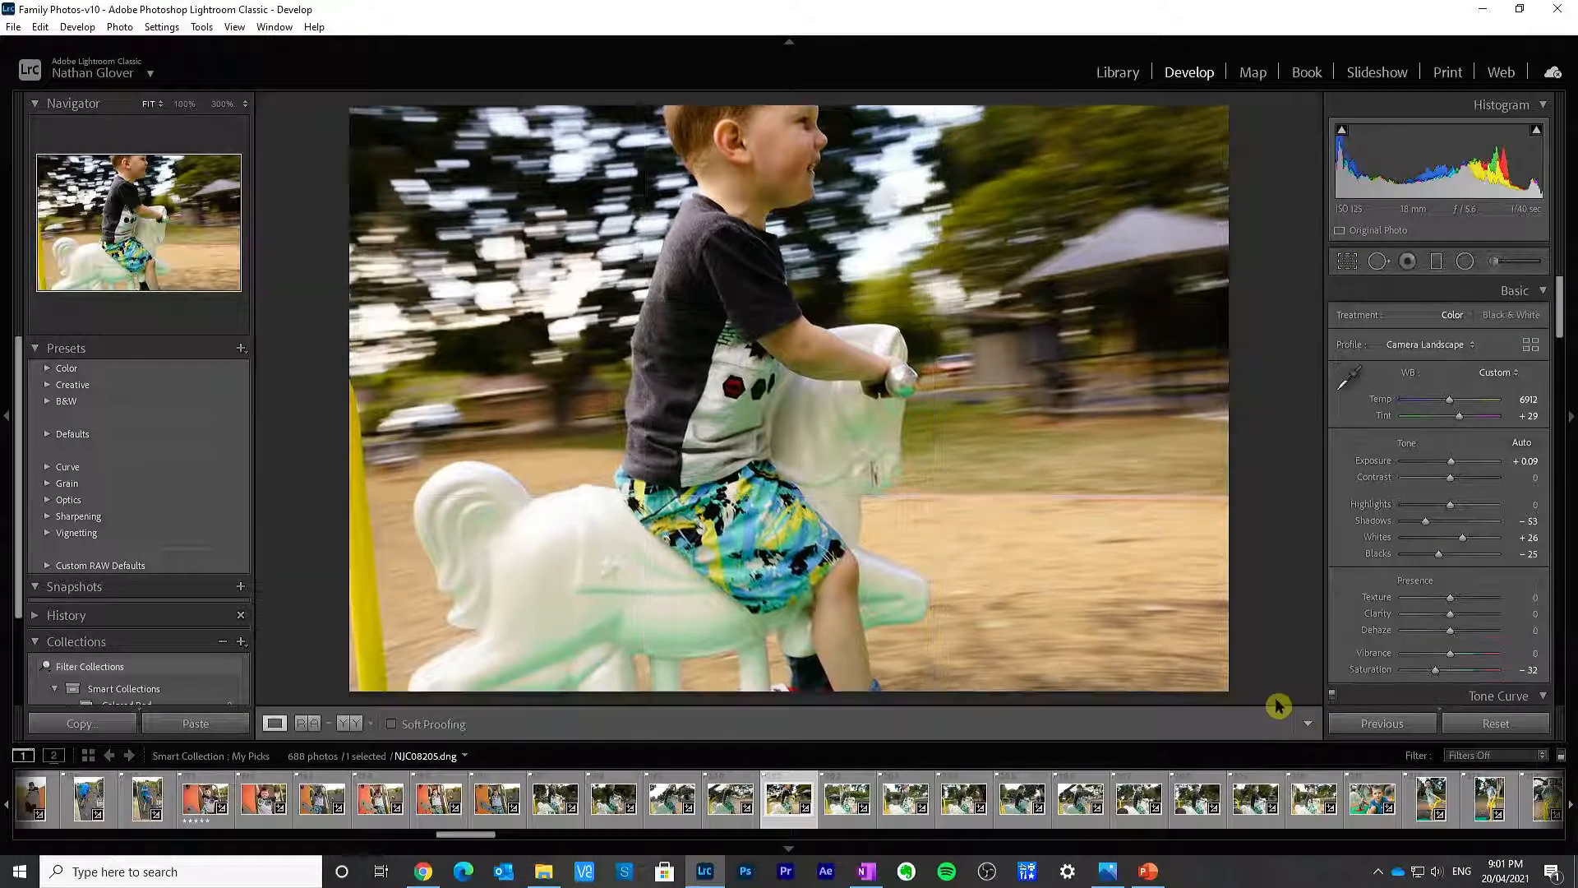
# Step: Send the graded NJC08205.dng to Adobe Photoshop 2021 for editing
pyautogui.rightClick(886, 355)
pyautogui.moveTo(1006, 494)
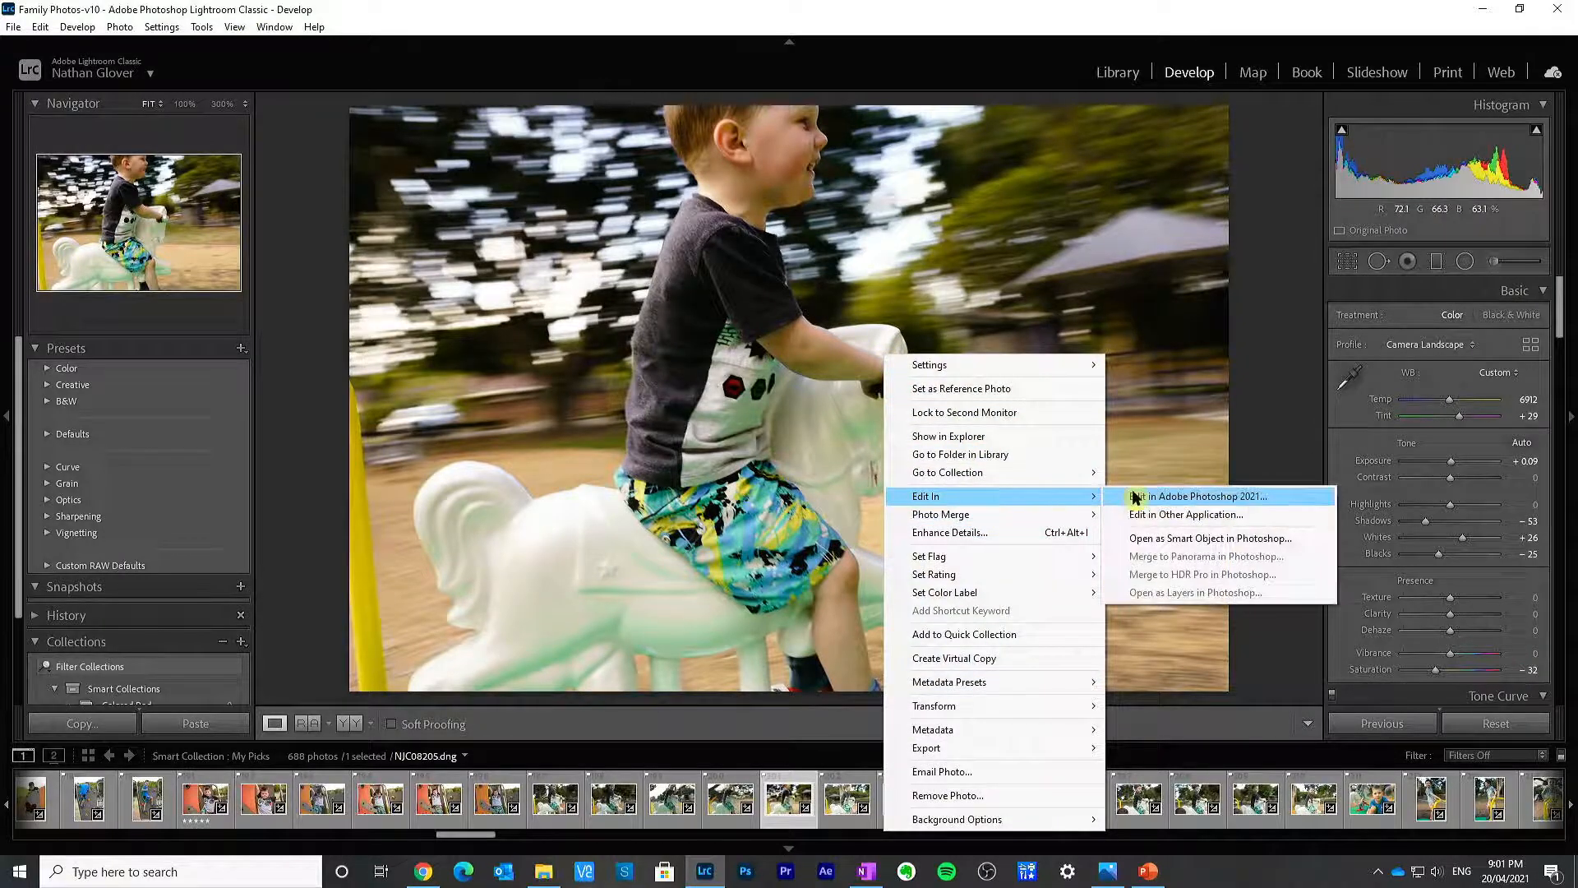
pyautogui.click(1135, 497)
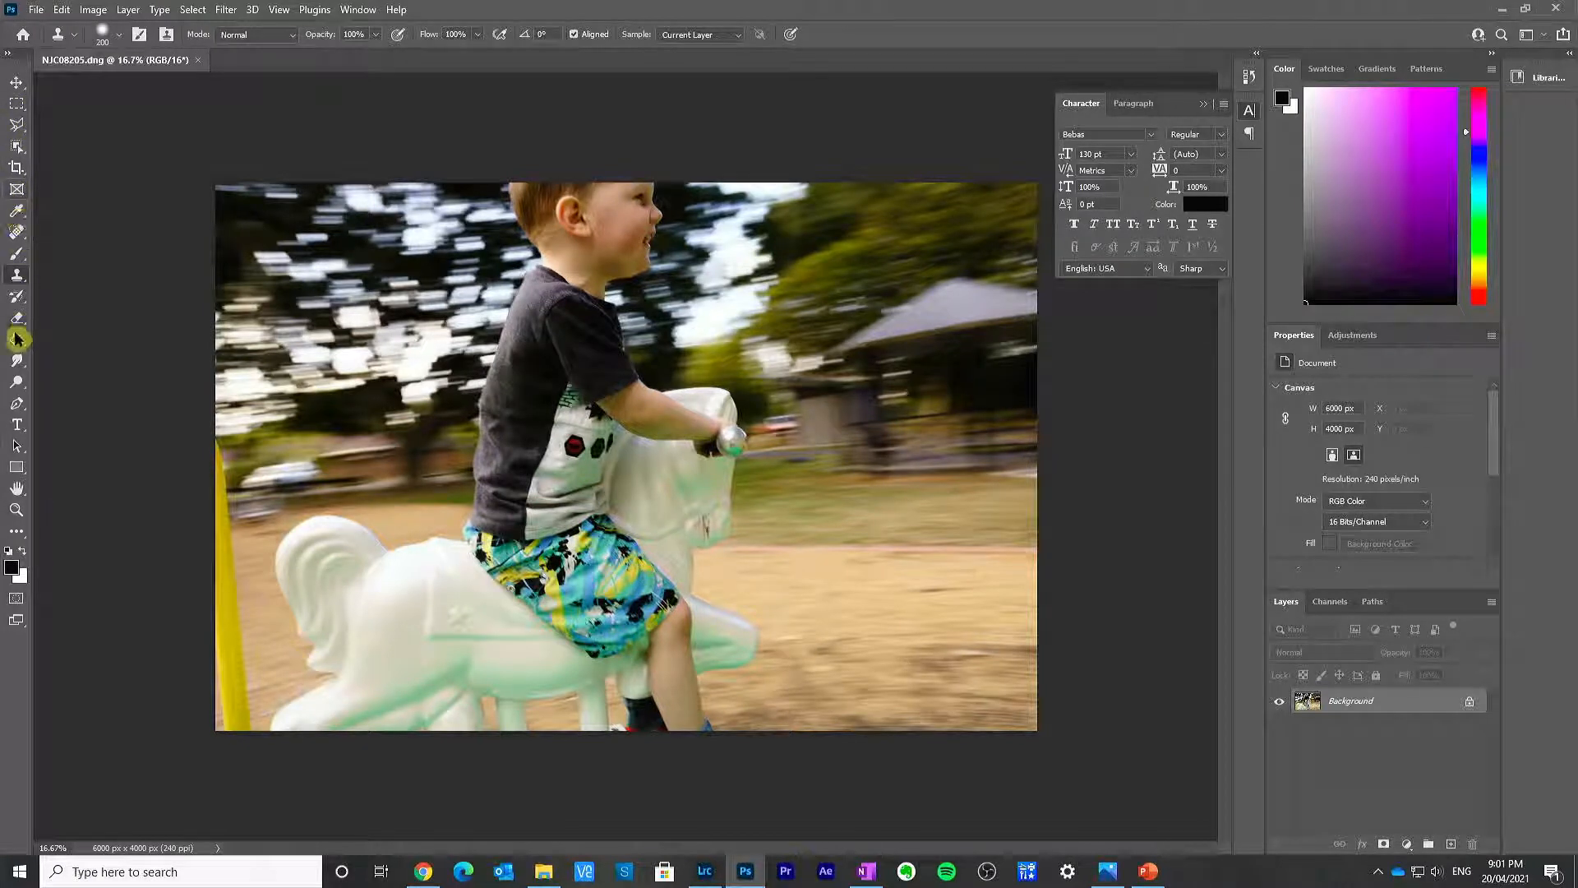
# Step: Outline the yellow pole at the photo's edge with a closed Polygonal Lasso selection
pyautogui.click(17, 128)
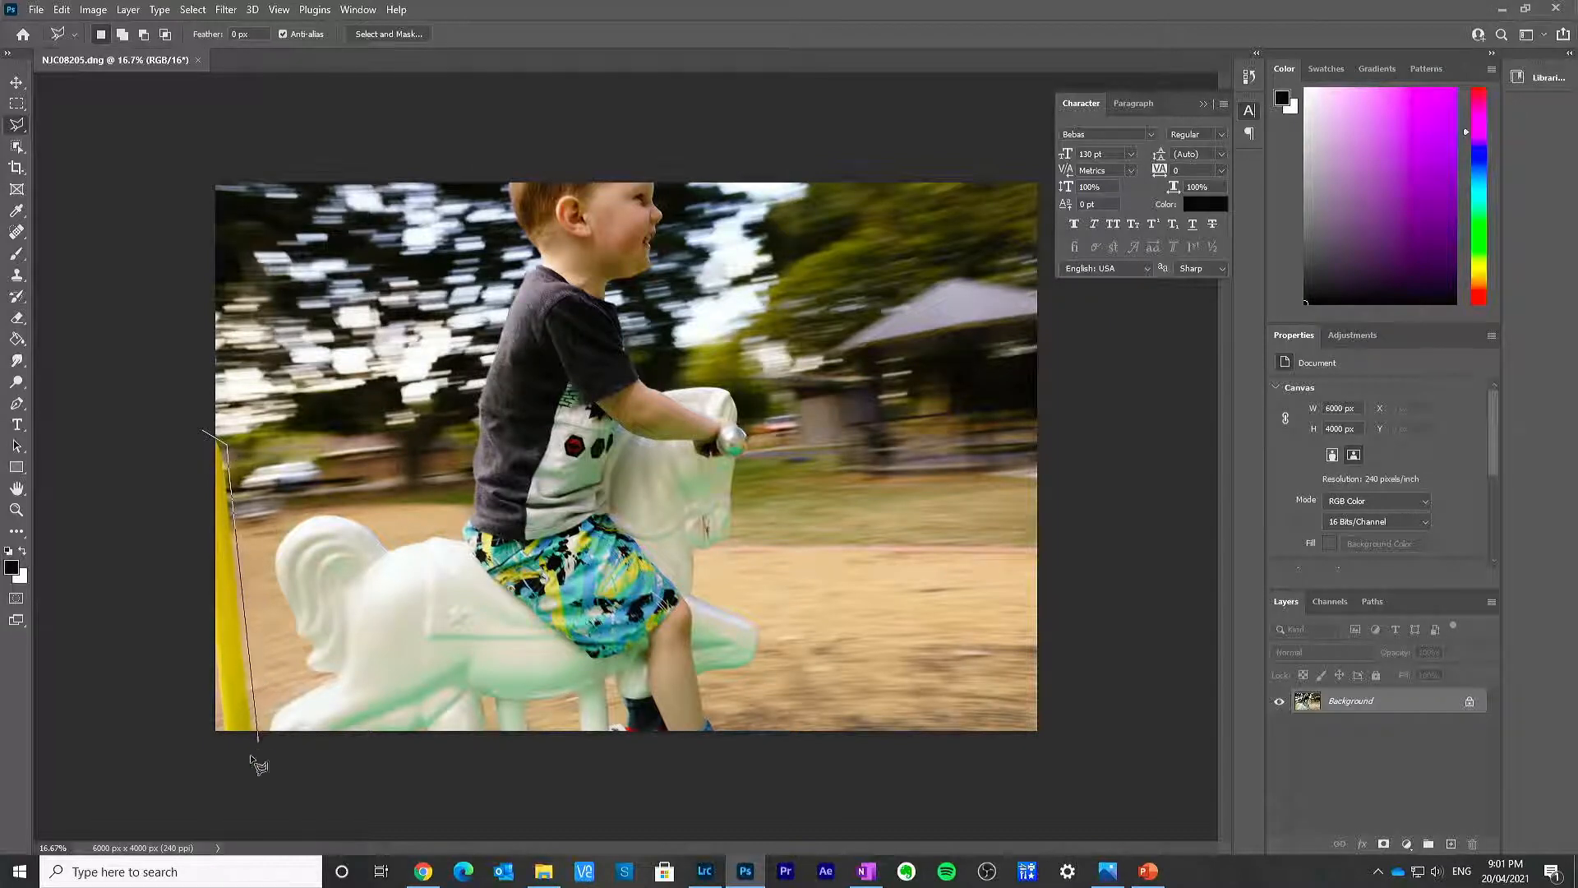
pyautogui.click(187, 721)
pyautogui.click(190, 518)
pyautogui.click(208, 442)
# Step: Replace the selected yellow pole using Content-Aware Fill, with automatic sampling and output to a new layer
pyautogui.click(62, 9)
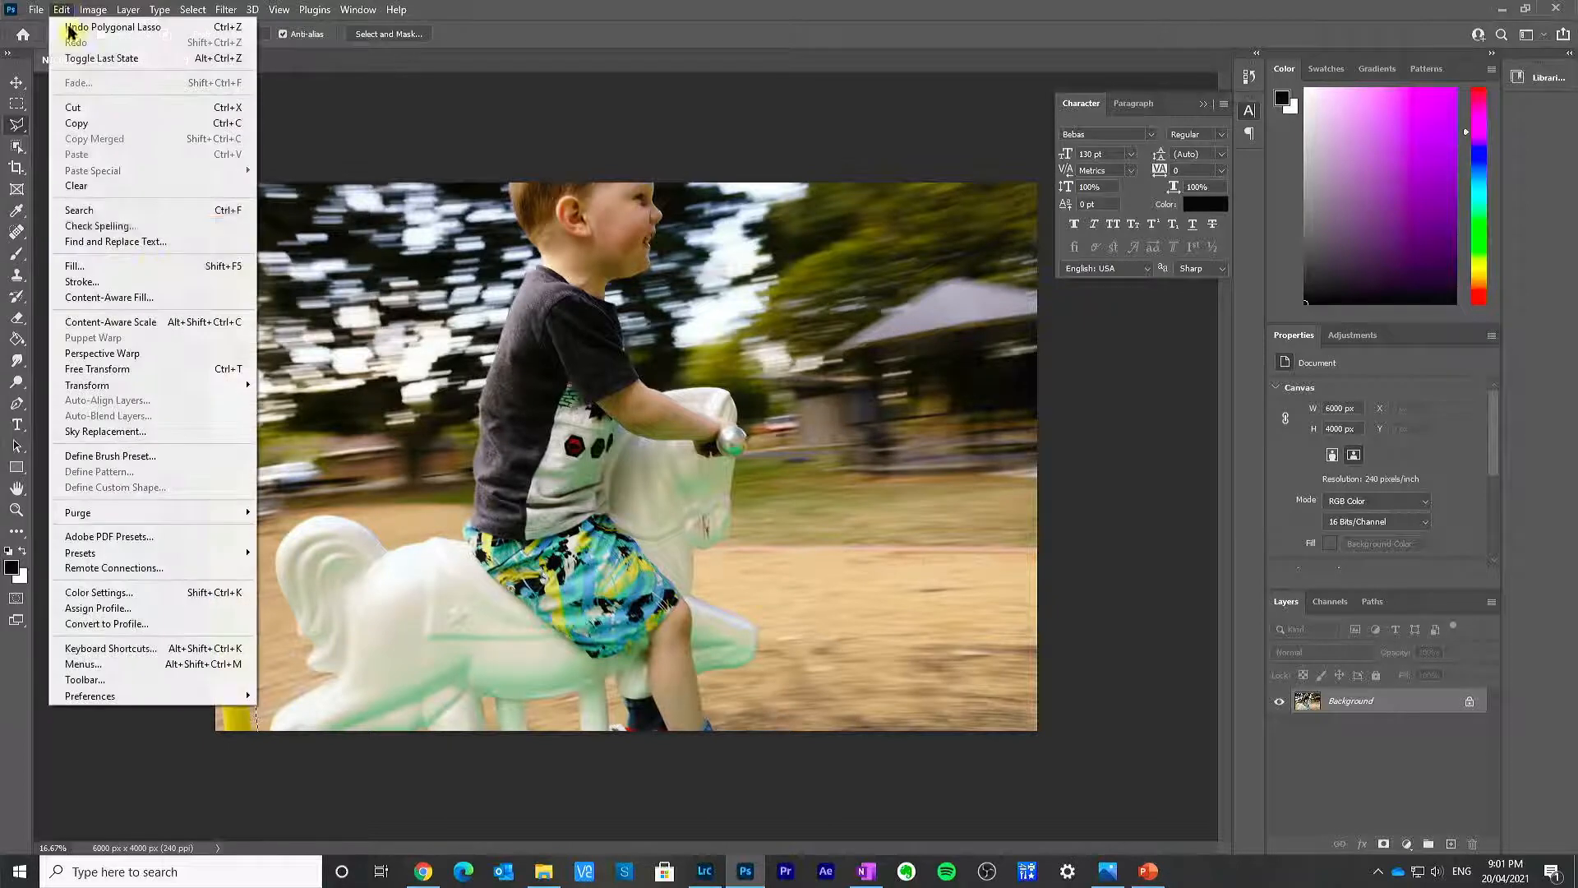
pyautogui.click(156, 297)
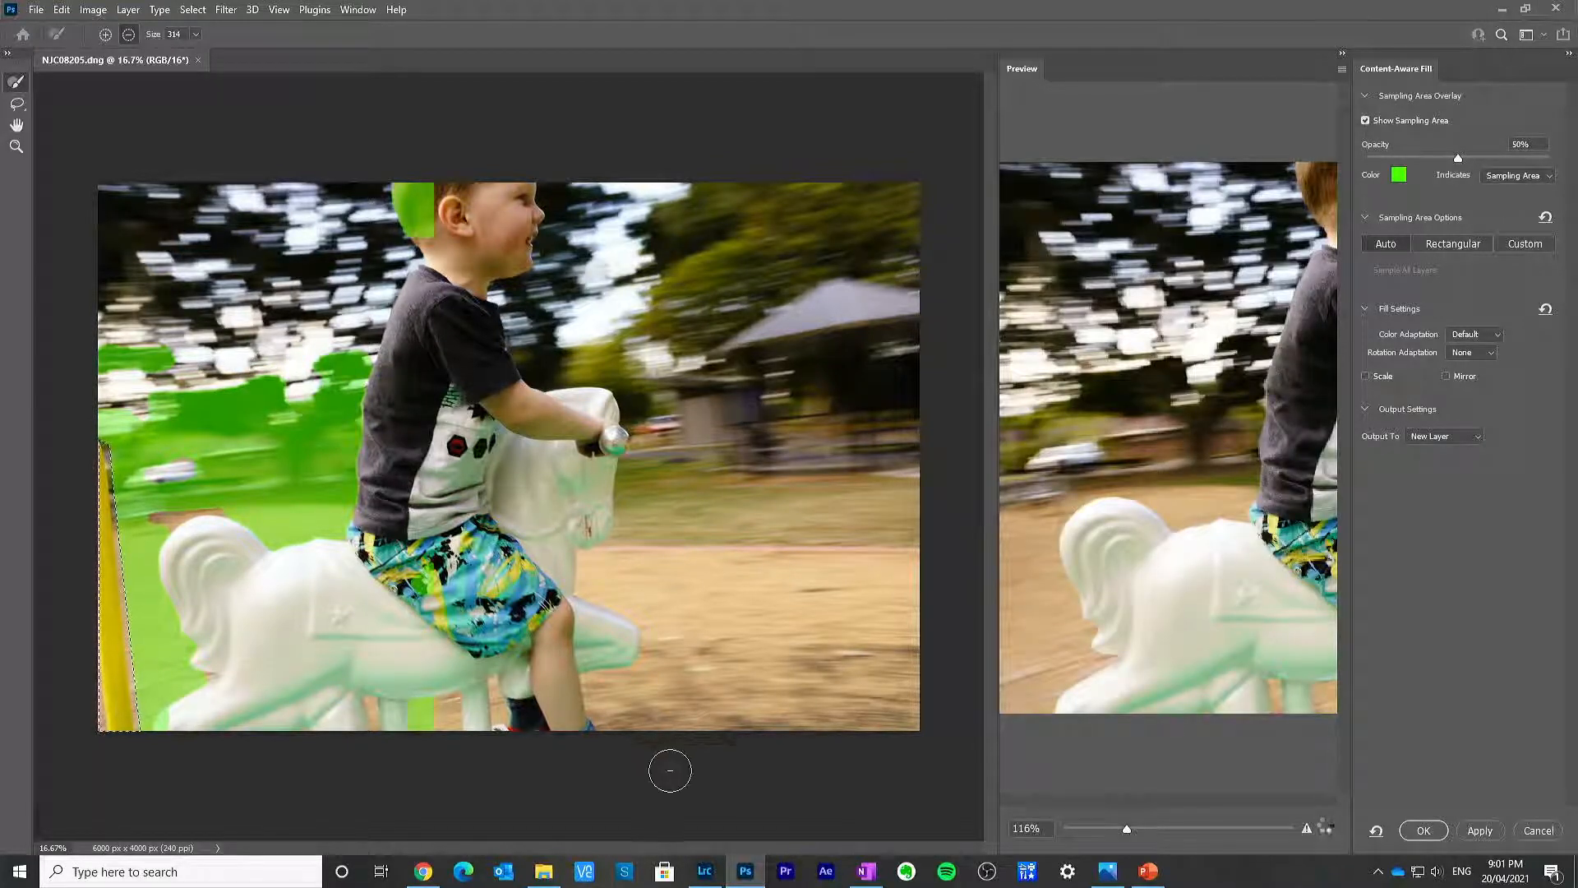
pyautogui.click(1423, 831)
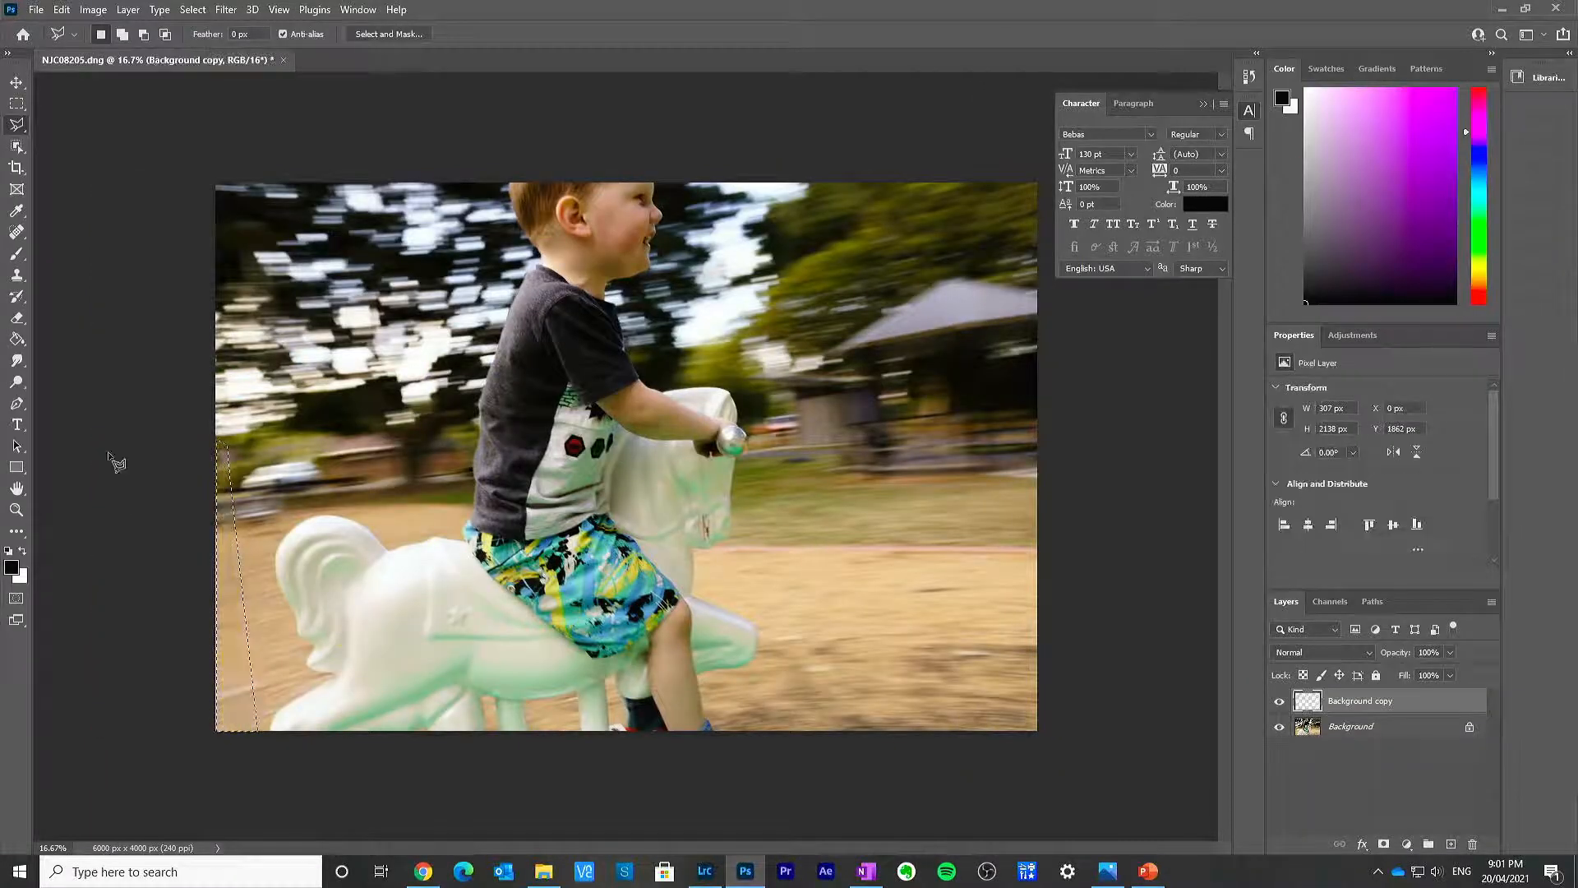
# Step: Deselect the filled area and quit Photoshop, saving the changes to NJC08205.dng
pyautogui.click(17, 103)
pyautogui.hotkey('ctrl', 'd')
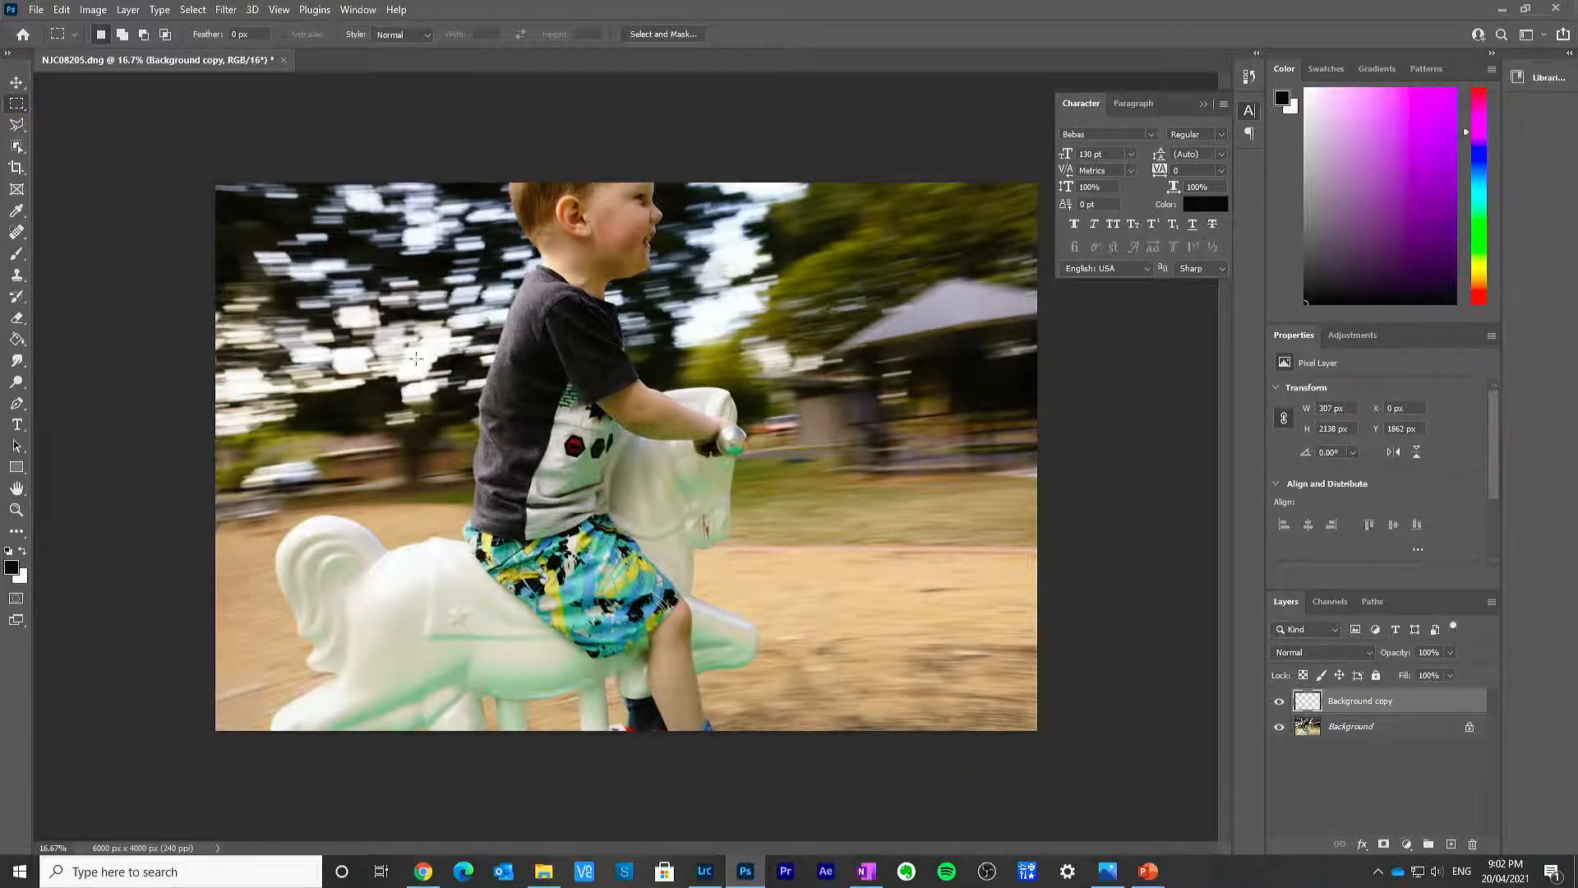
pyautogui.click(1556, 9)
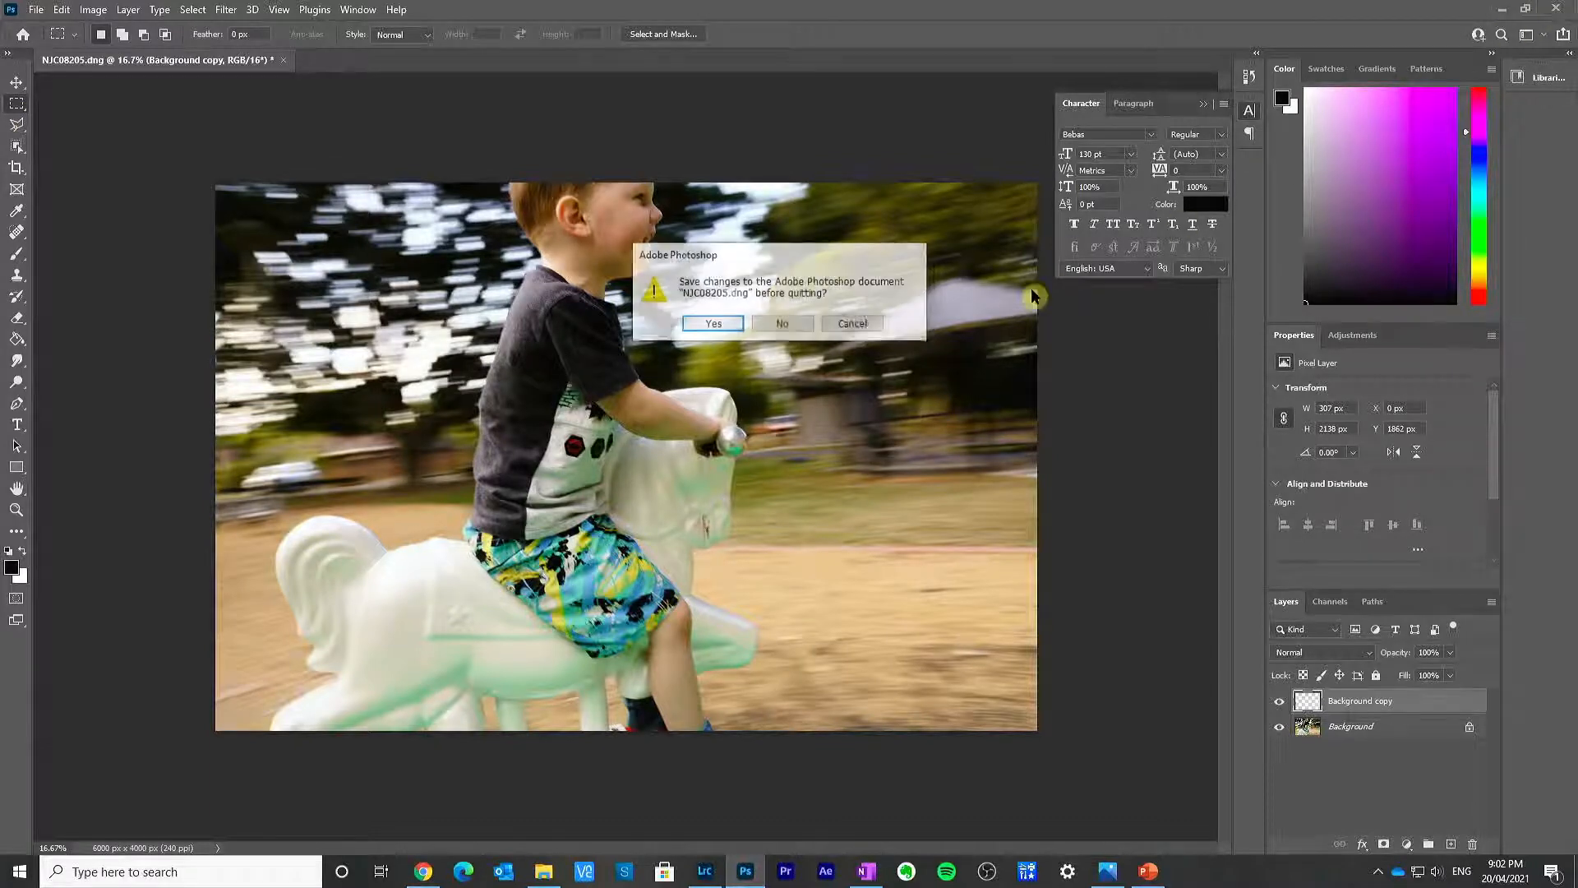
pyautogui.press('Return')
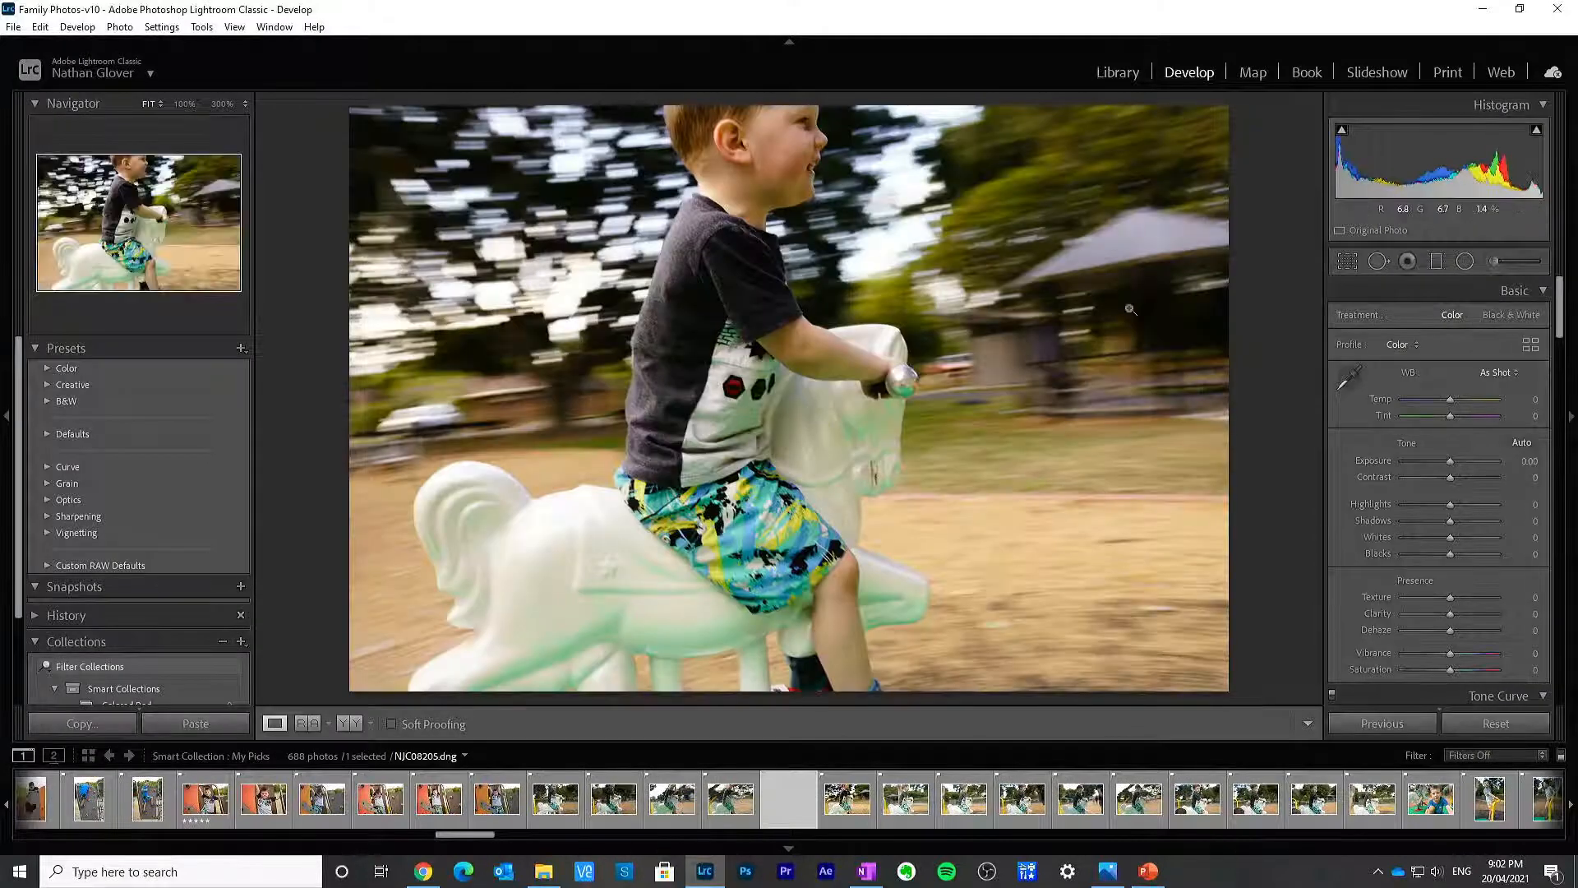
# Step: Add a graduated filter from behind the boy towards the horse's head in NJC08205-Edit.tif, with exposure 0.98 and highlights -53
pyautogui.click(1436, 261)
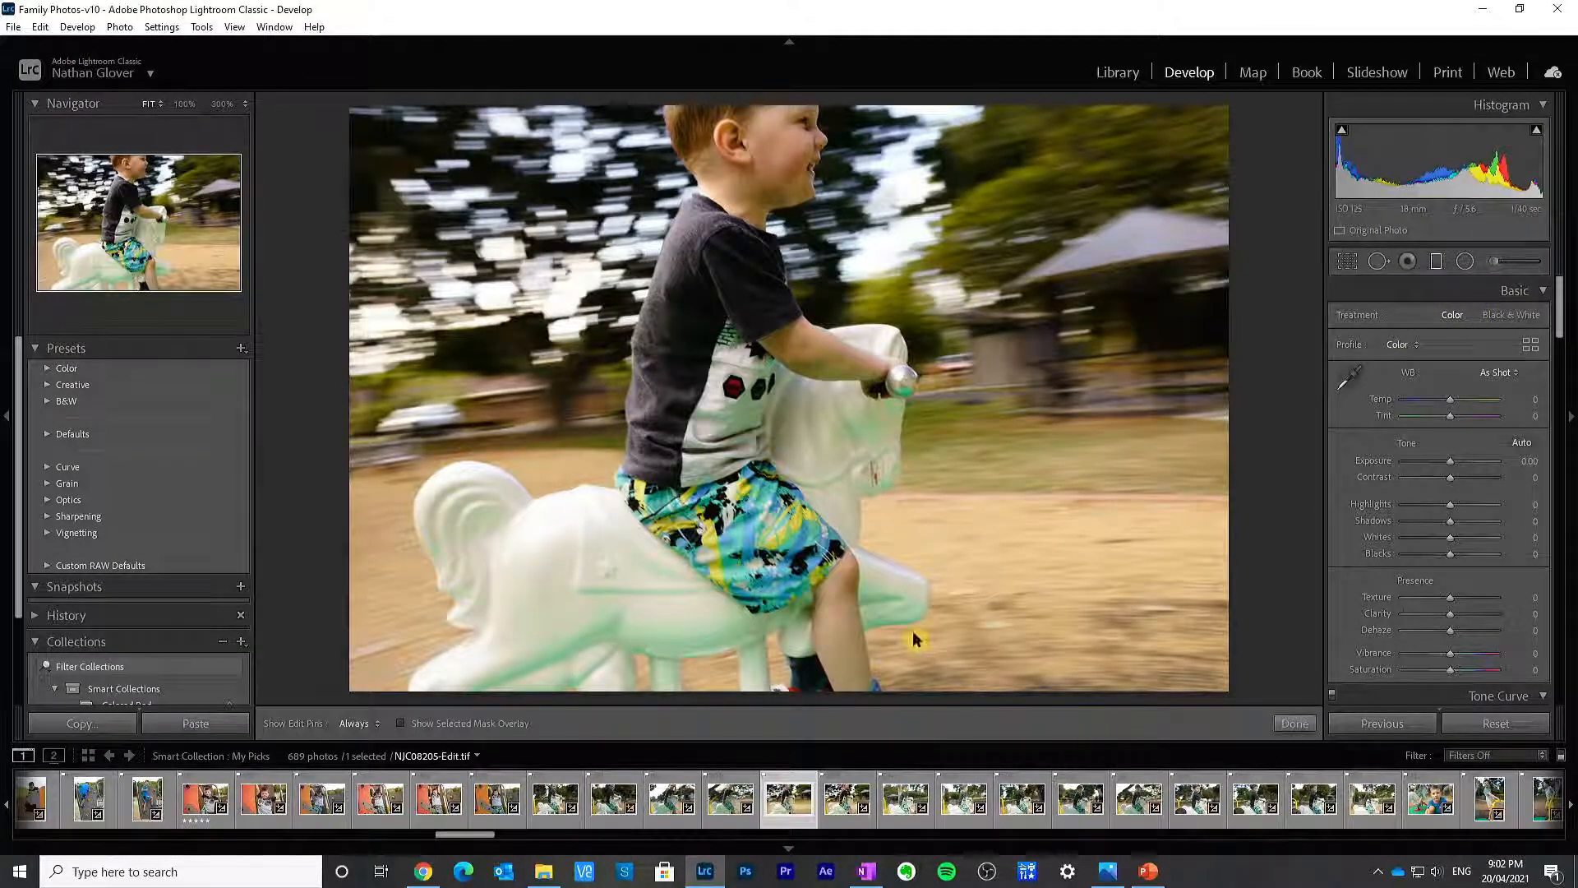
pyautogui.moveTo(345, 292); pyautogui.dragTo(946, 395)
pyautogui.moveTo(1458, 384)
pyautogui.mouseDown()
pyautogui.moveTo(1430, 388)
pyautogui.moveTo(1472, 388)
pyautogui.mouseUp()
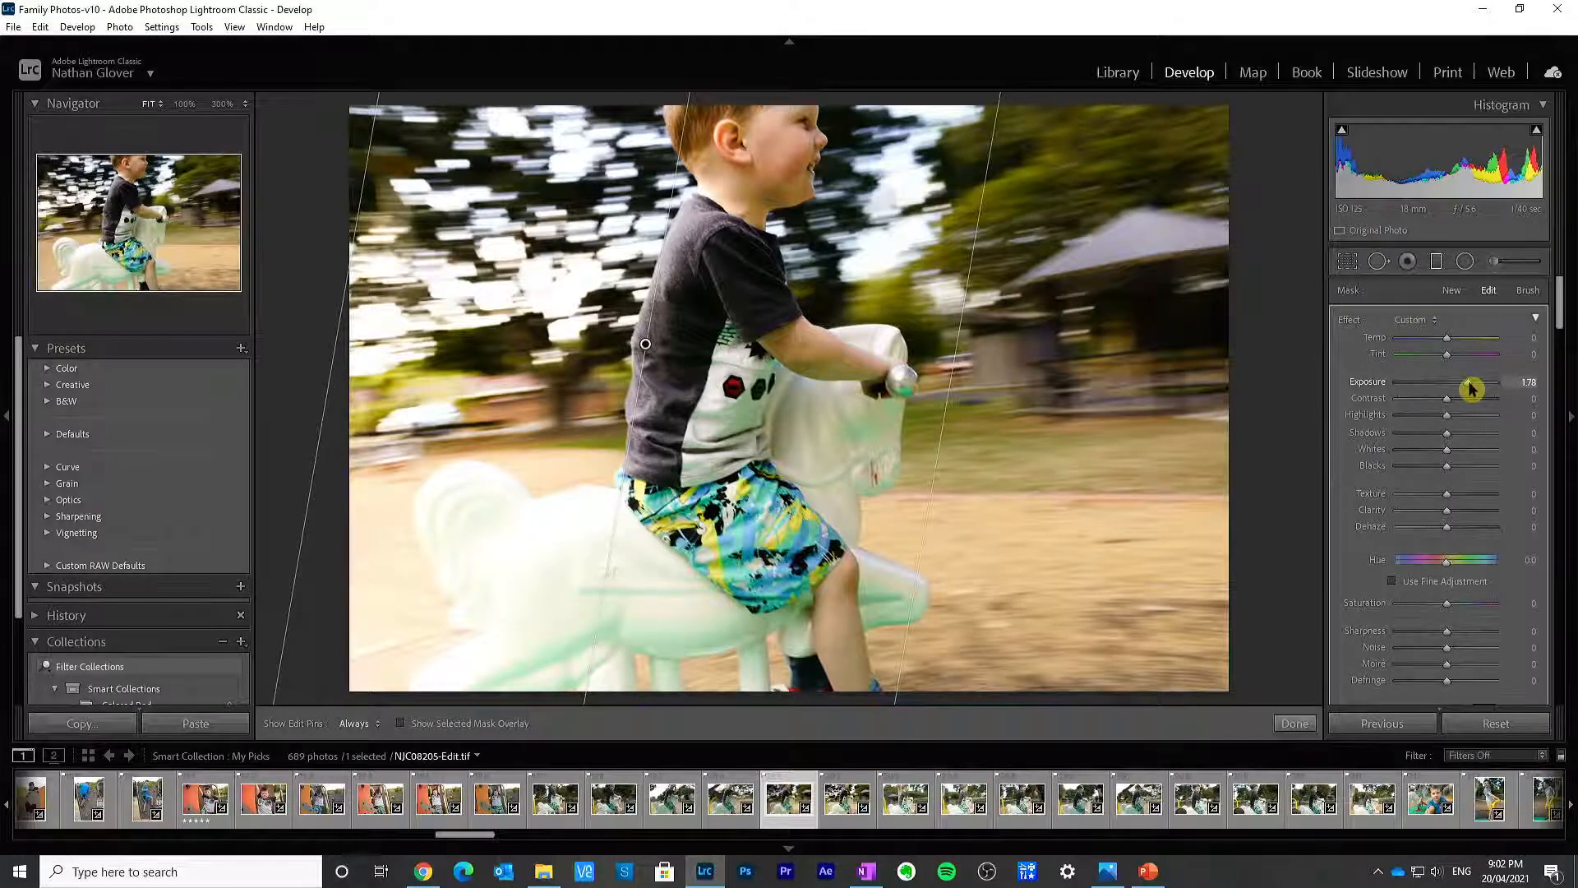
pyautogui.moveTo(1471, 388)
pyautogui.mouseDown()
pyautogui.moveTo(1429, 385)
pyautogui.moveTo(1462, 384)
pyautogui.mouseUp()
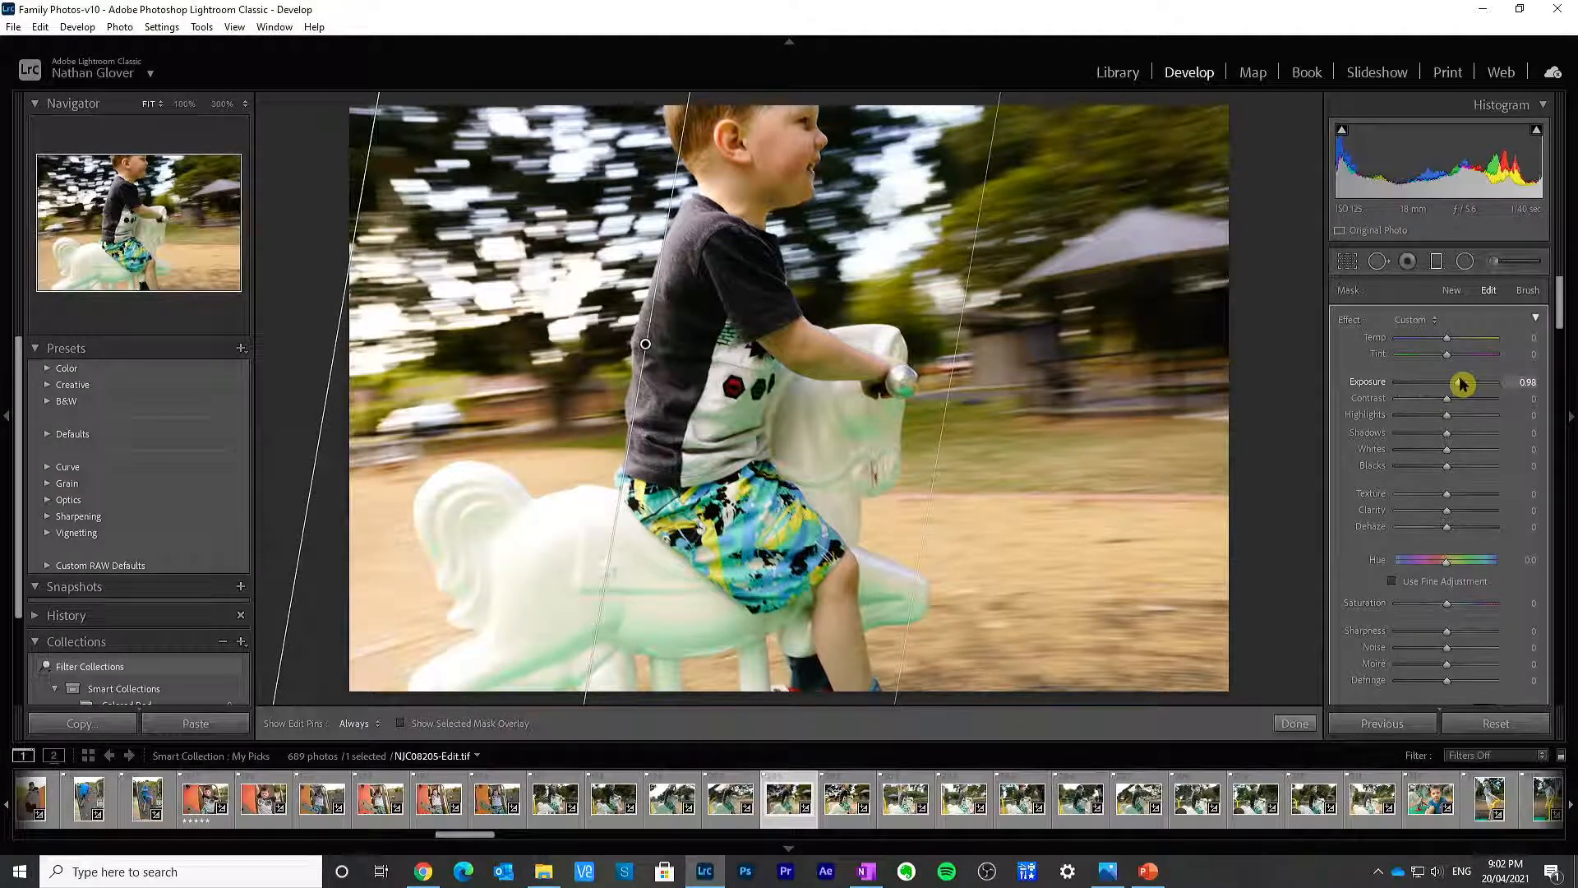
pyautogui.moveTo(1447, 419); pyautogui.dragTo(1424, 421)
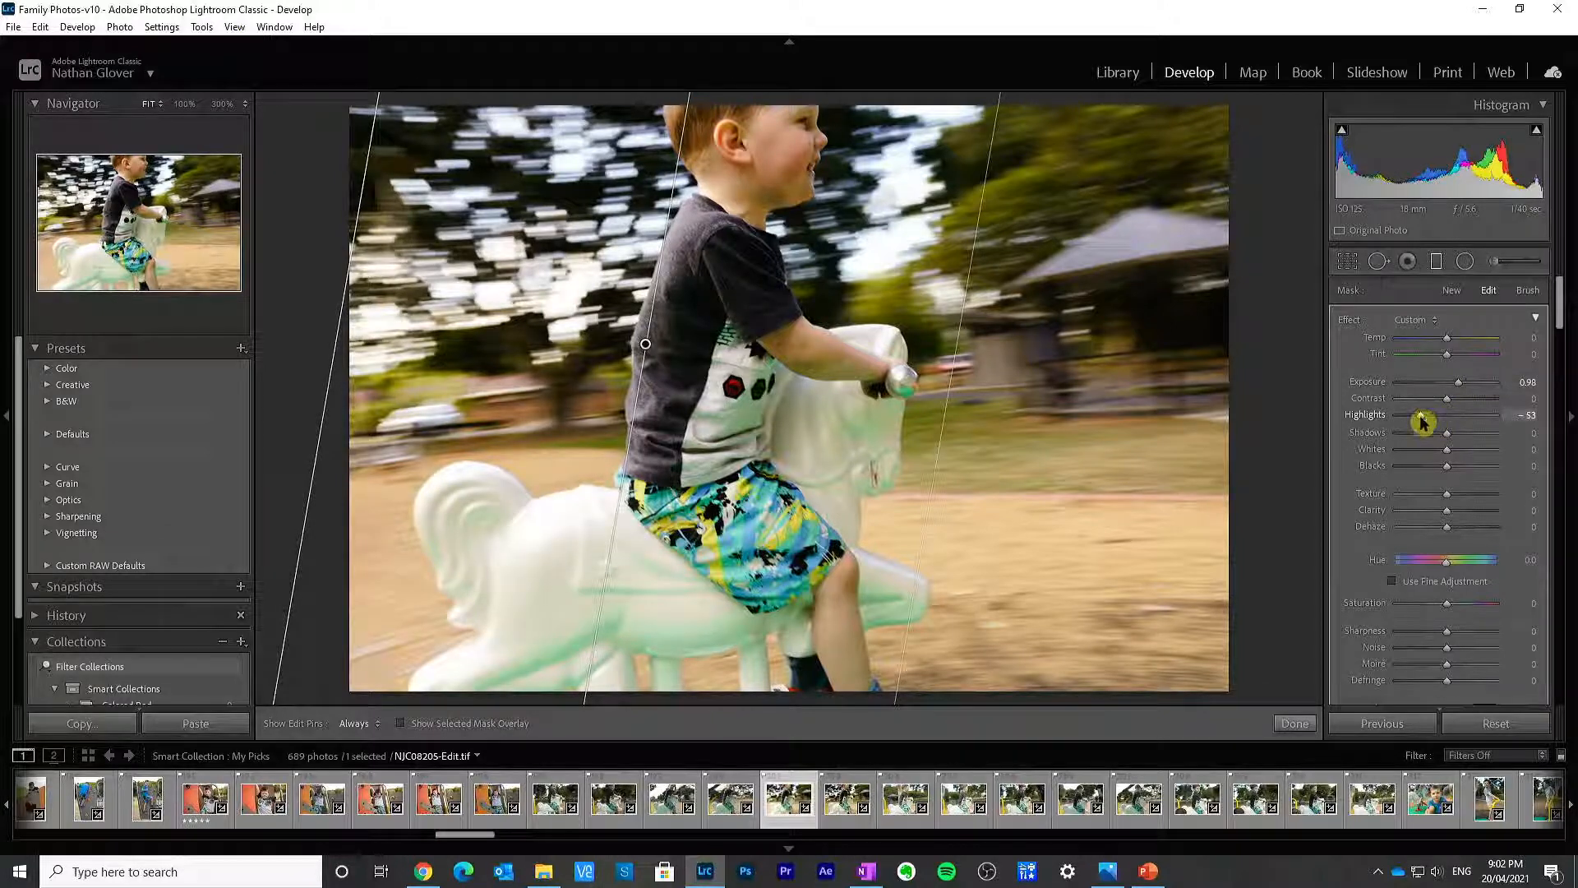
pyautogui.click(1299, 725)
# Step: Add a second graduated filter running in from the pavilion side, with exposure 2.45, contrast 29 and highlights -24
pyautogui.click(1437, 262)
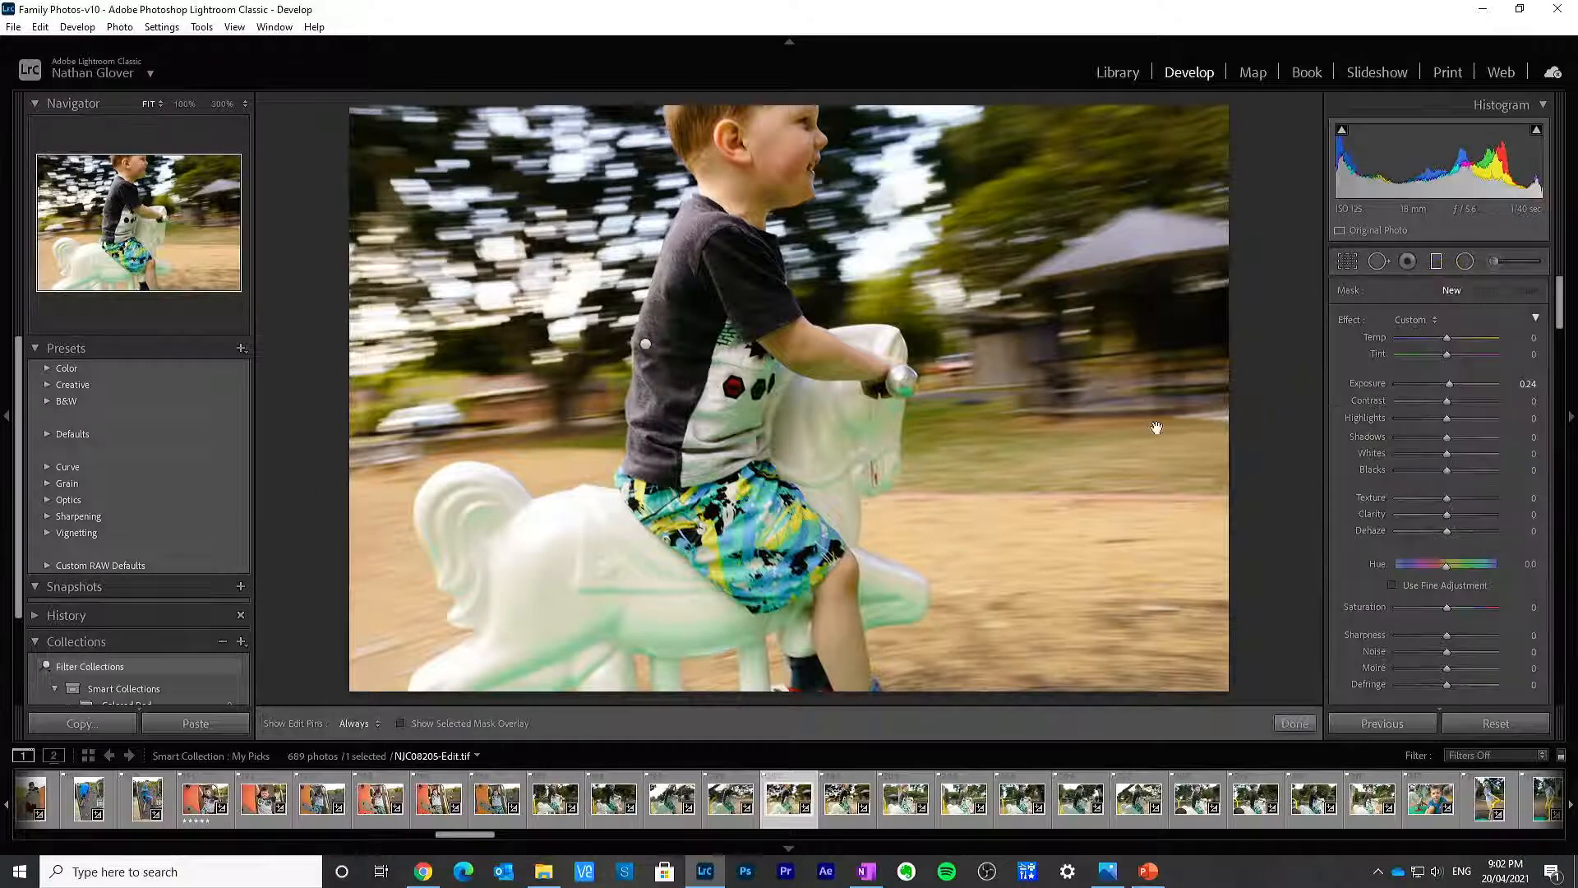
pyautogui.moveTo(1290, 409); pyautogui.dragTo(664, 385)
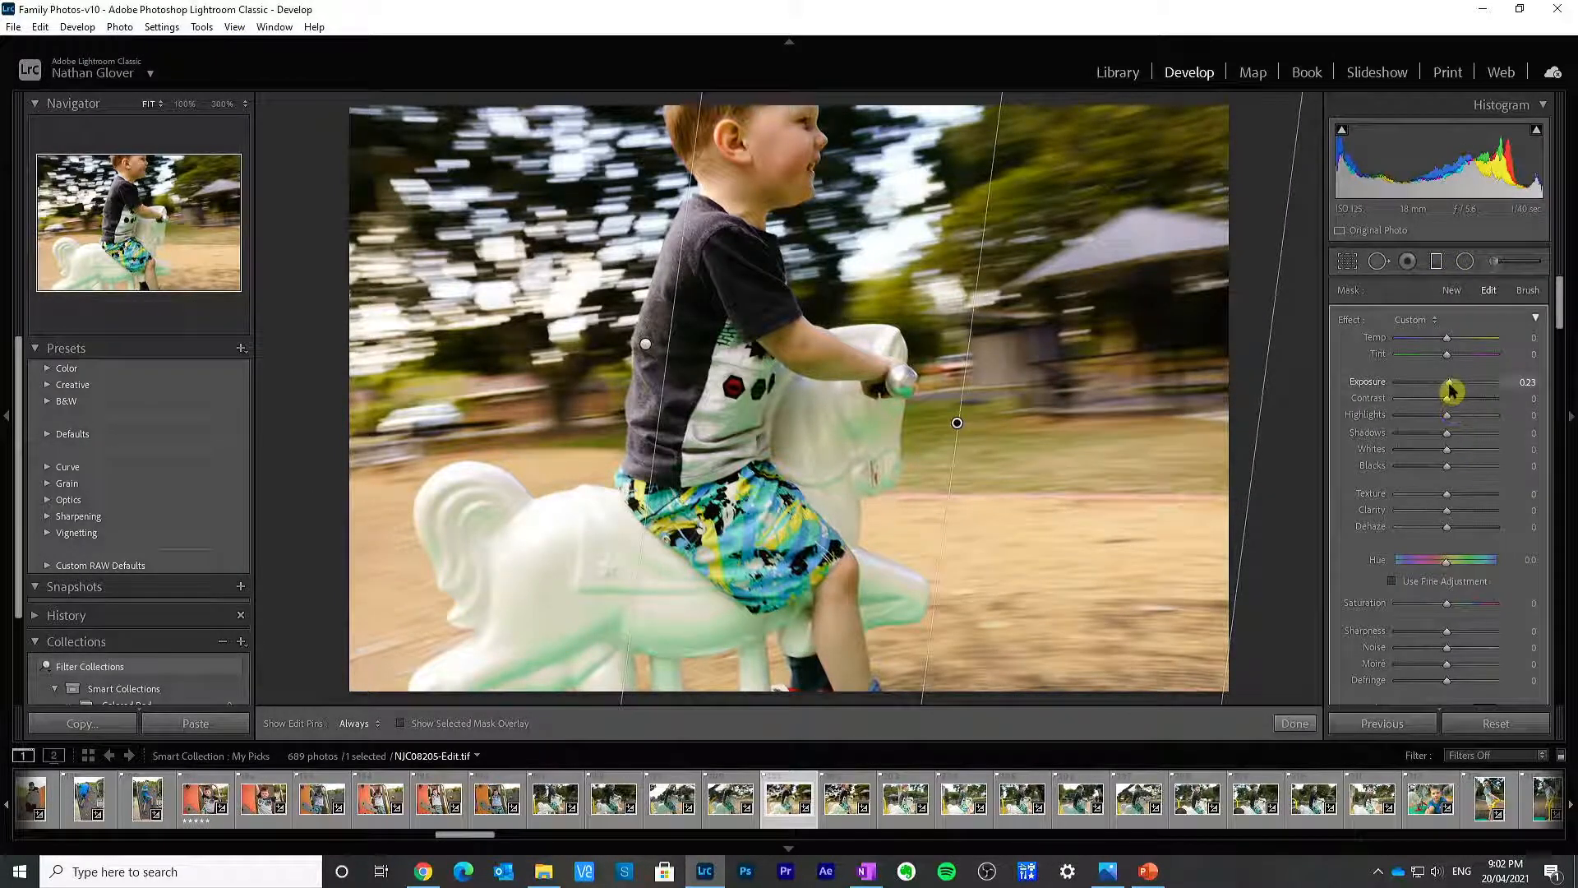
pyautogui.moveTo(1451, 392)
pyautogui.mouseDown()
pyautogui.moveTo(1468, 391)
pyautogui.moveTo(1430, 384)
pyautogui.moveTo(1472, 385)
pyautogui.moveTo(1437, 419)
pyautogui.moveTo(1477, 385)
pyautogui.mouseUp()
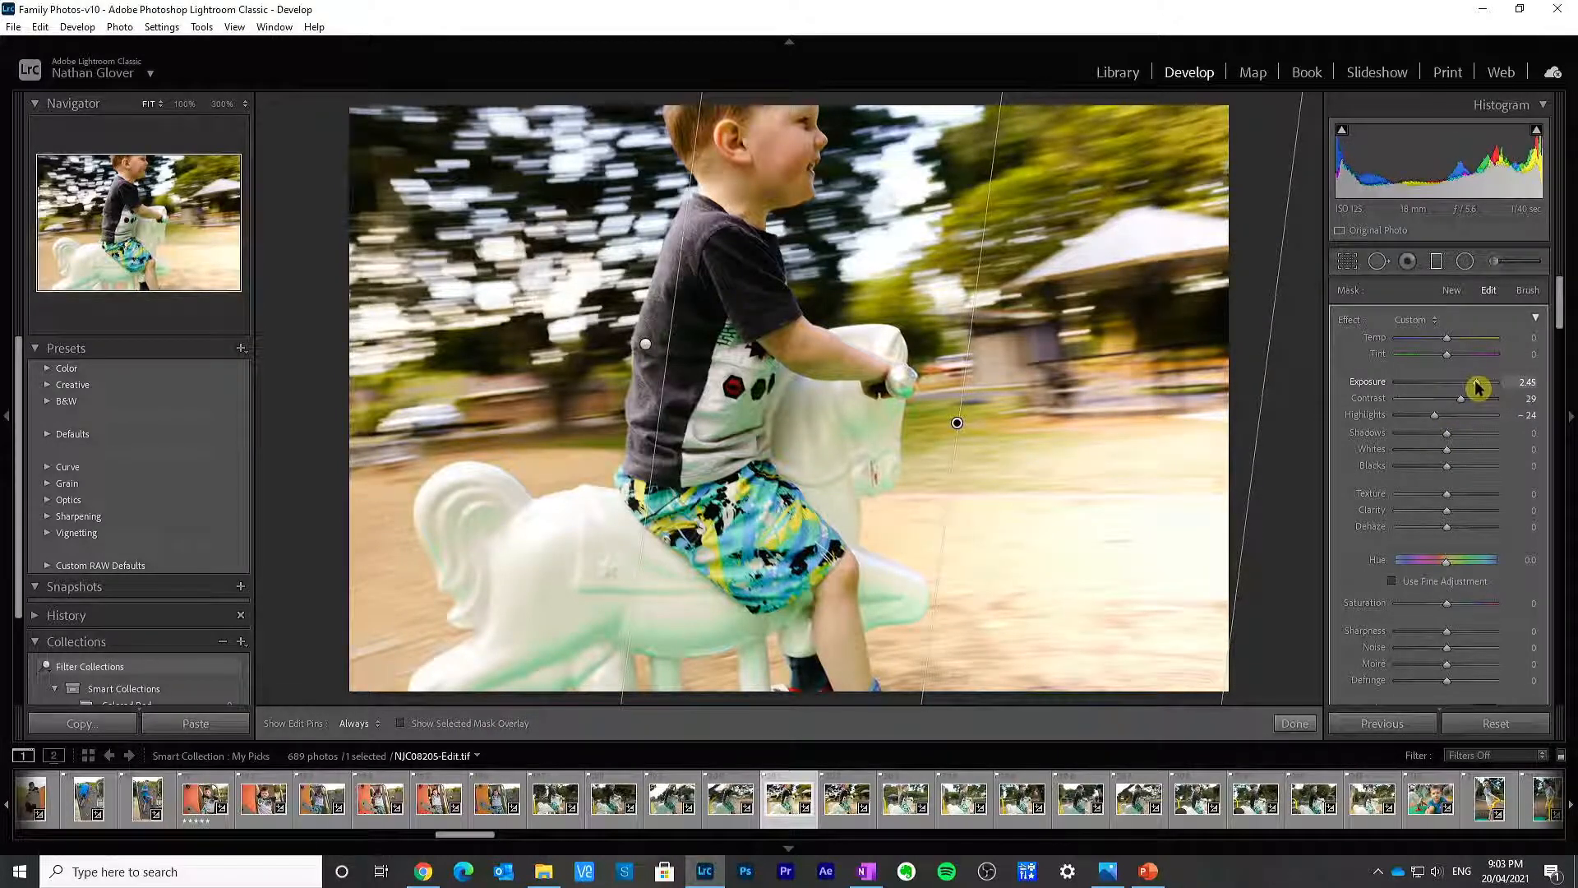
pyautogui.click(1299, 724)
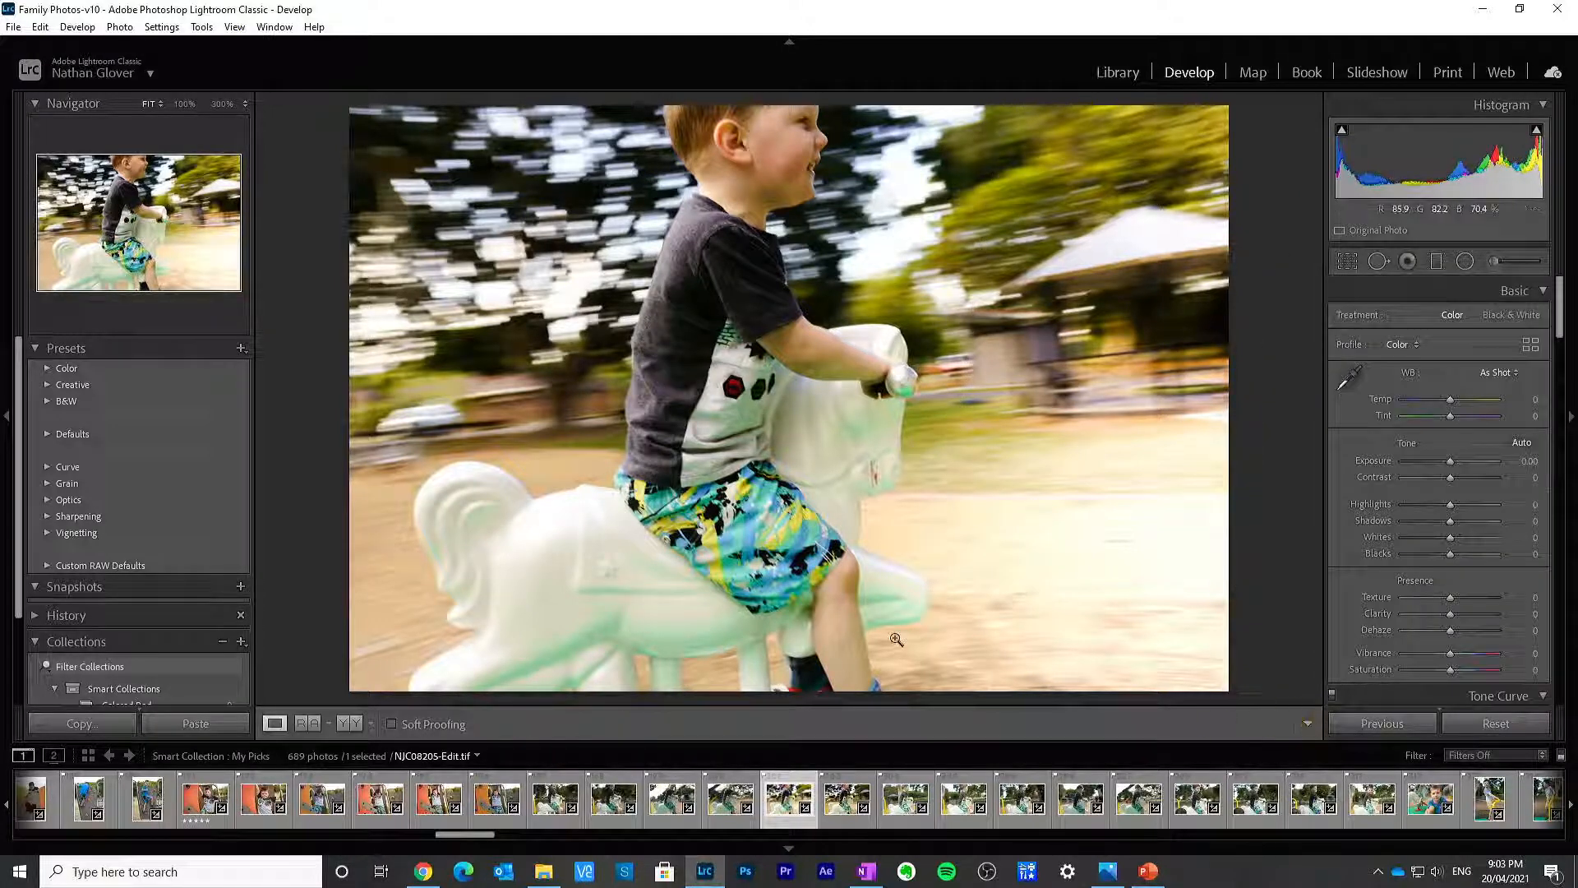
# Step: Compare the rocking-horse photo before and after the edits, side by side and stacked, and return to the single-photo view
pyautogui.click(1504, 273)
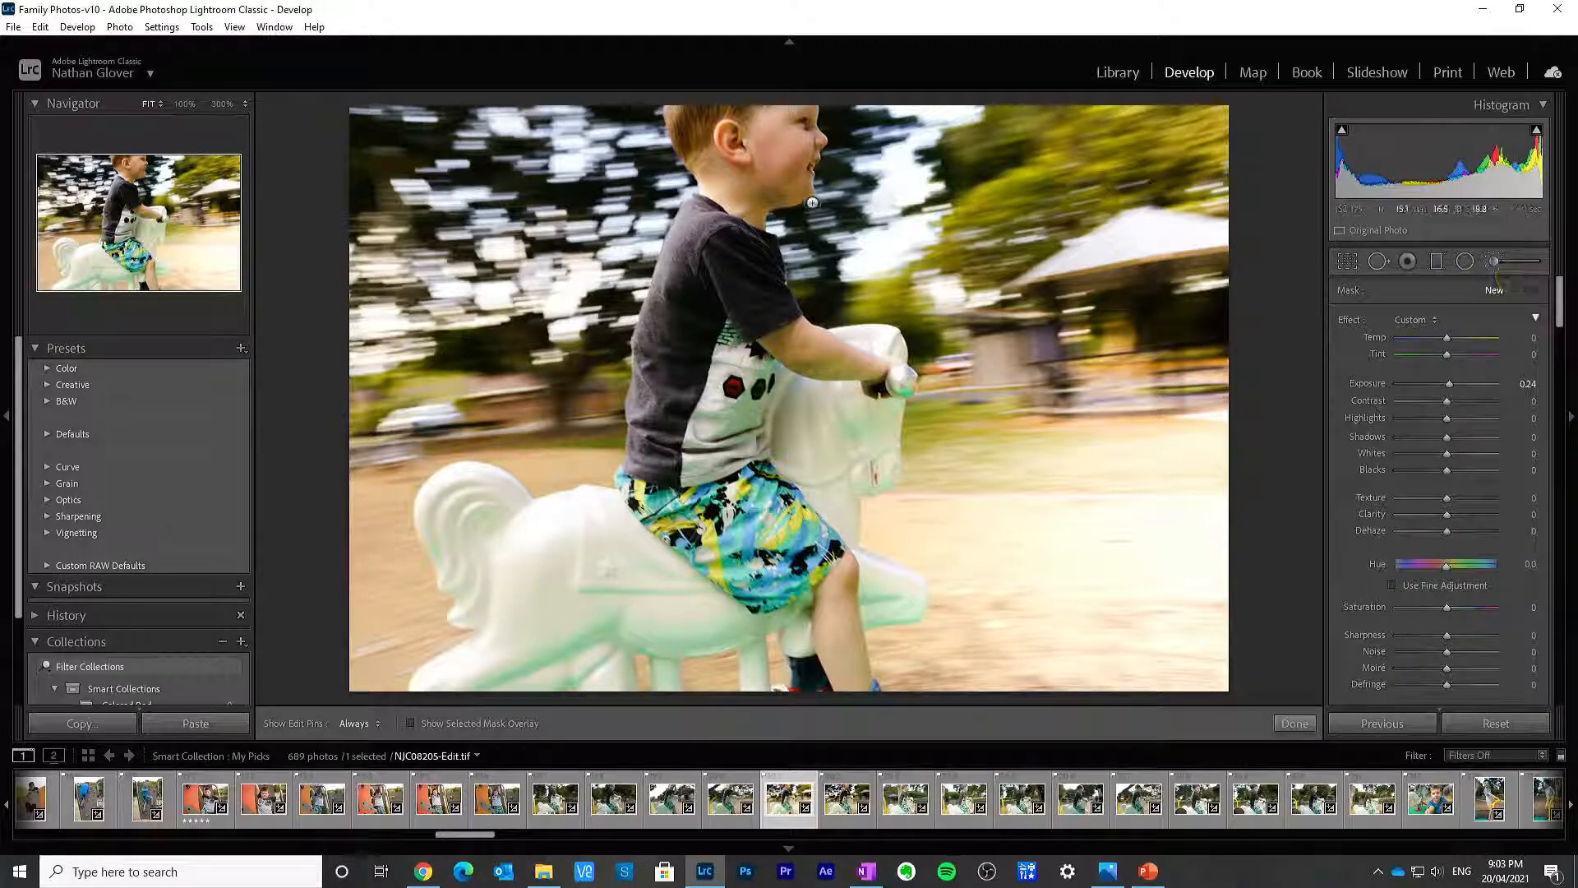
pyautogui.press('\\')
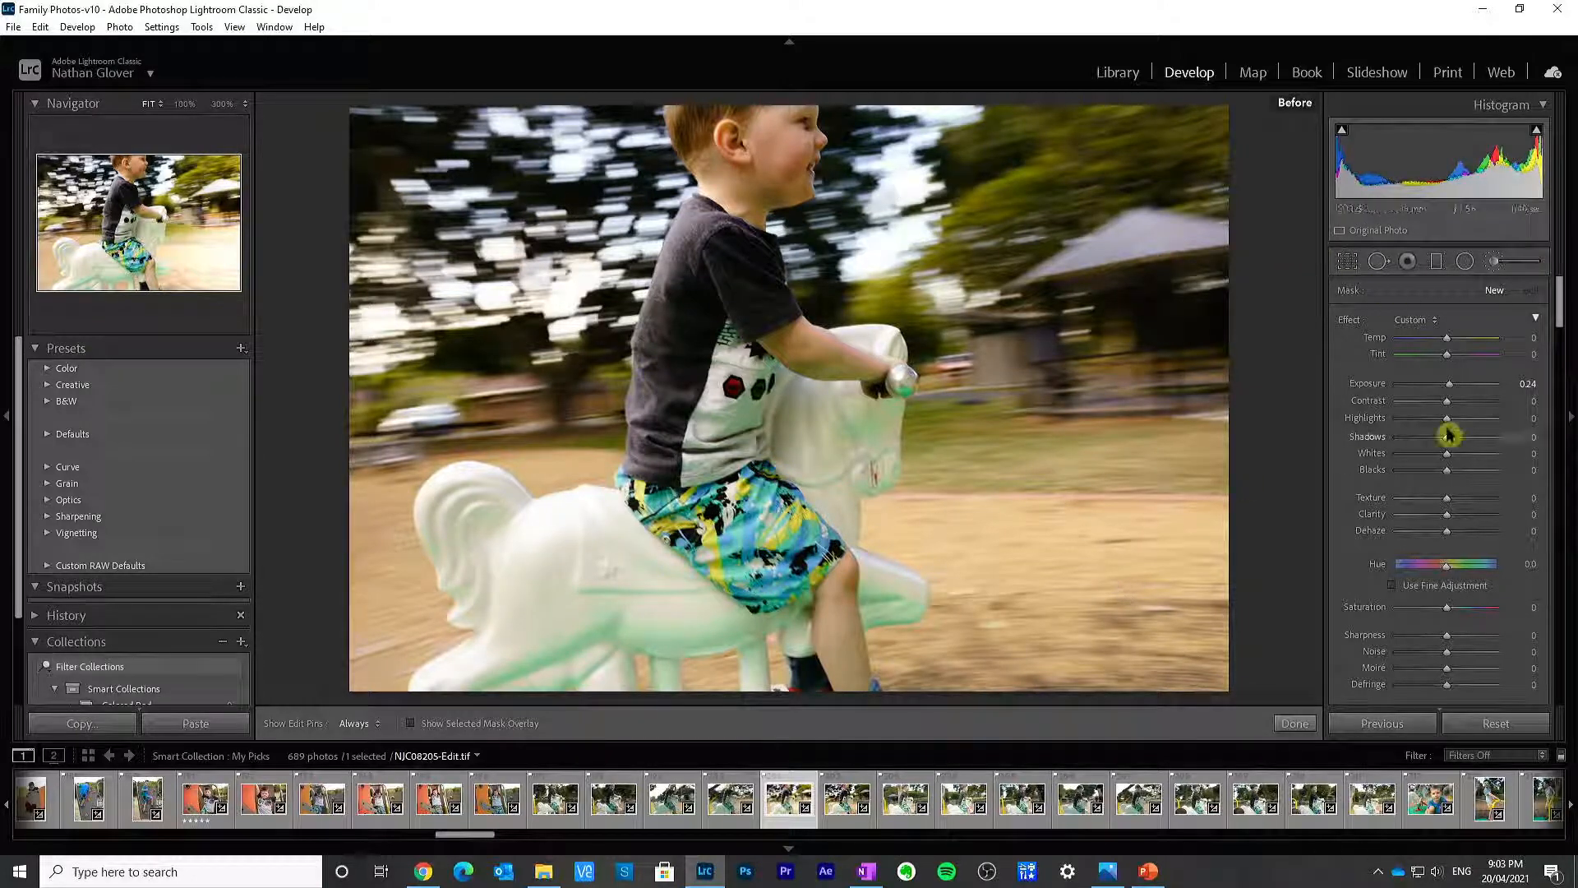
pyautogui.click(1504, 264)
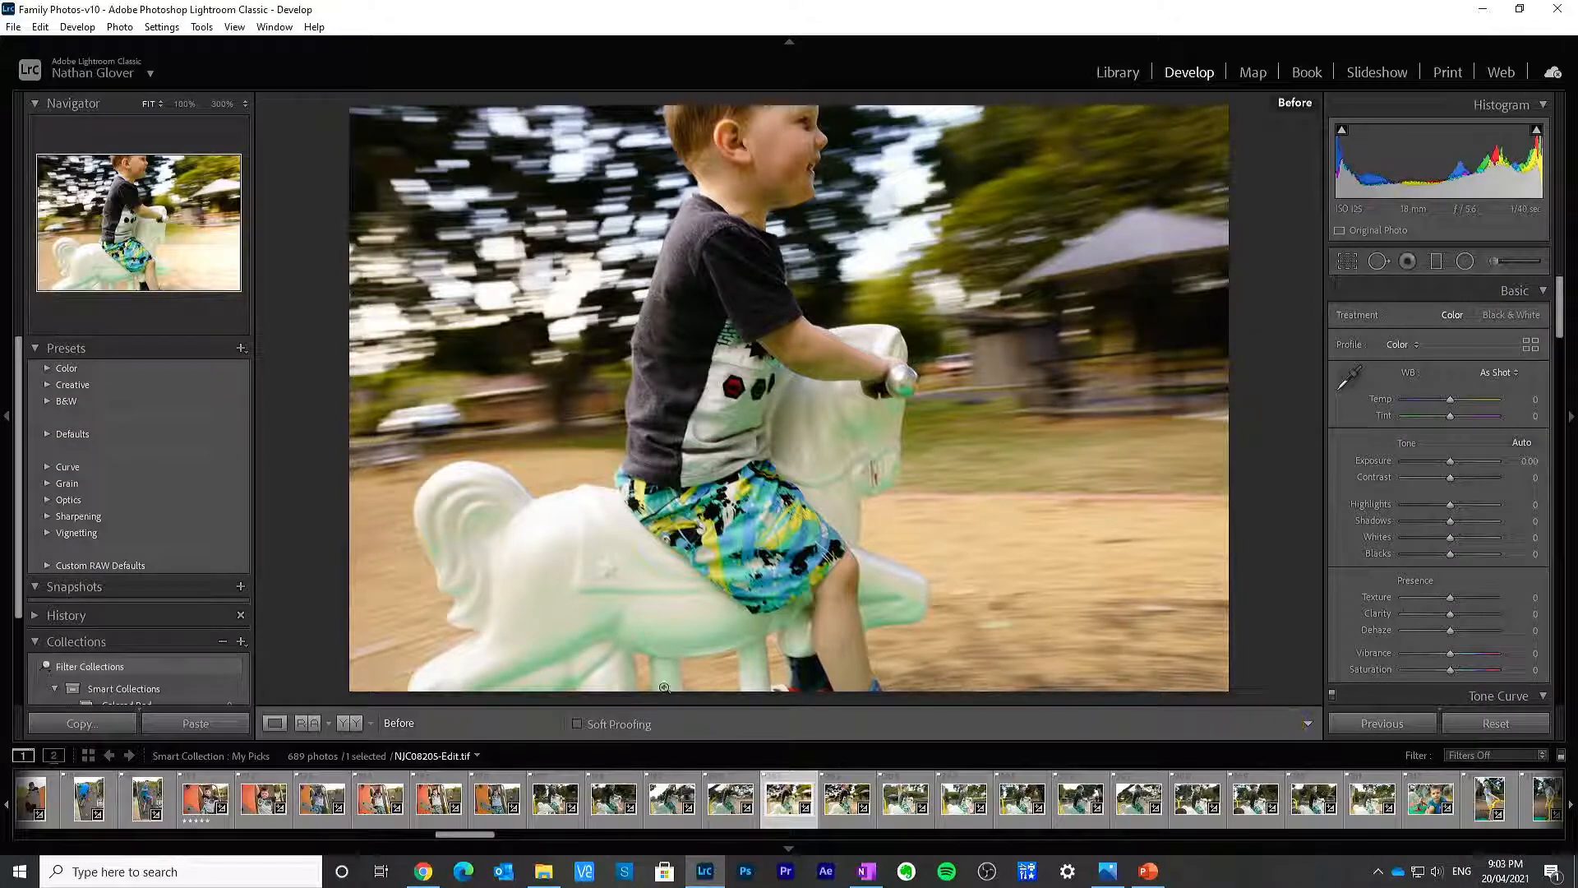
pyautogui.click(350, 725)
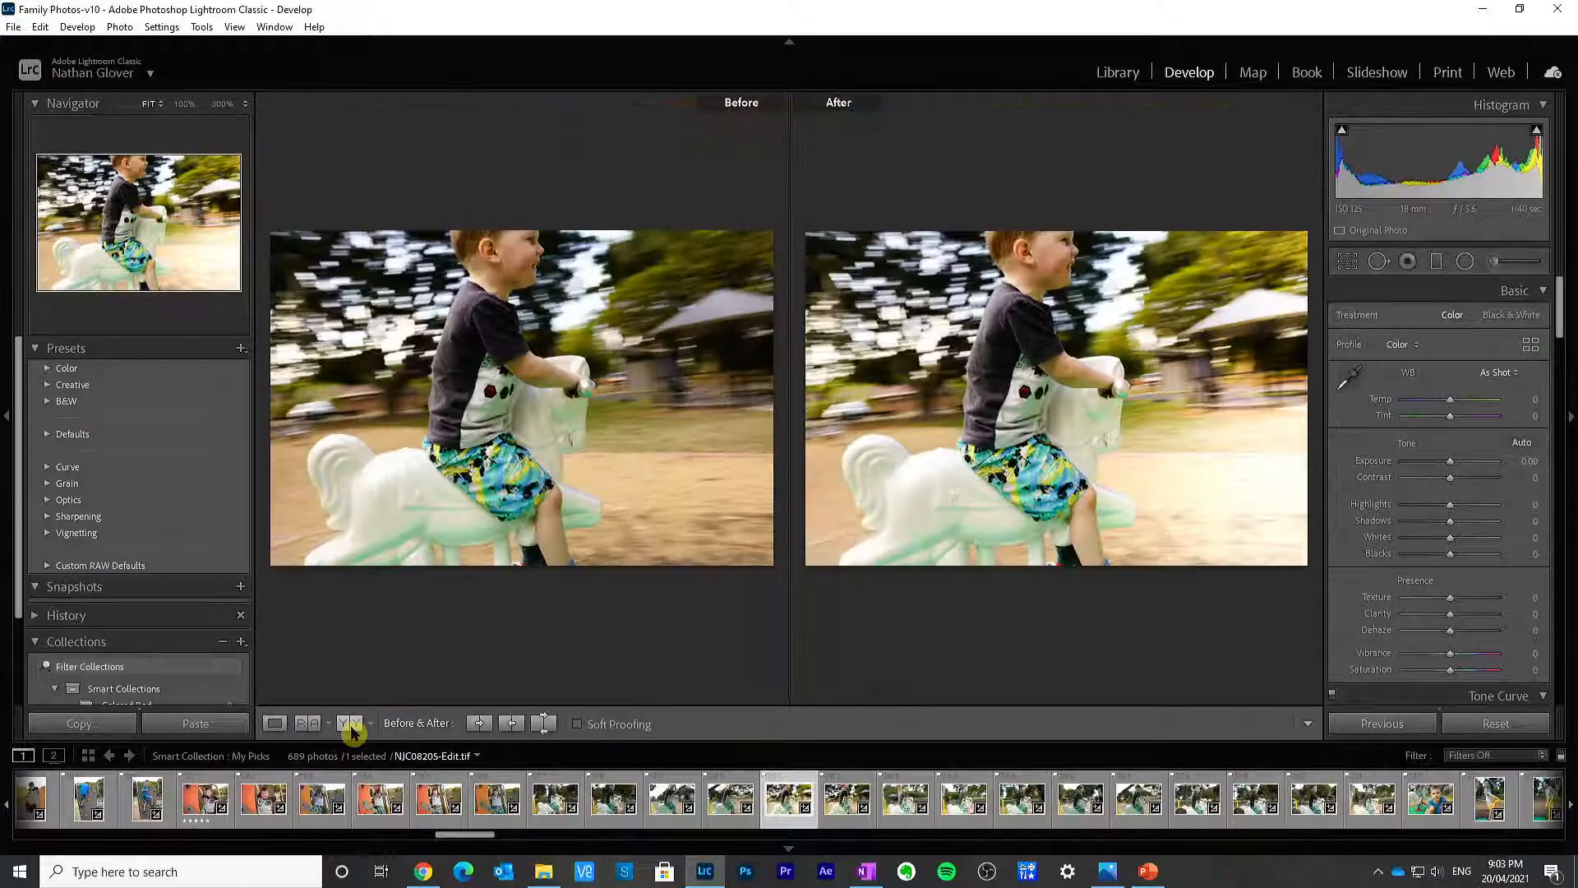
pyautogui.click(350, 725)
pyautogui.click(347, 725)
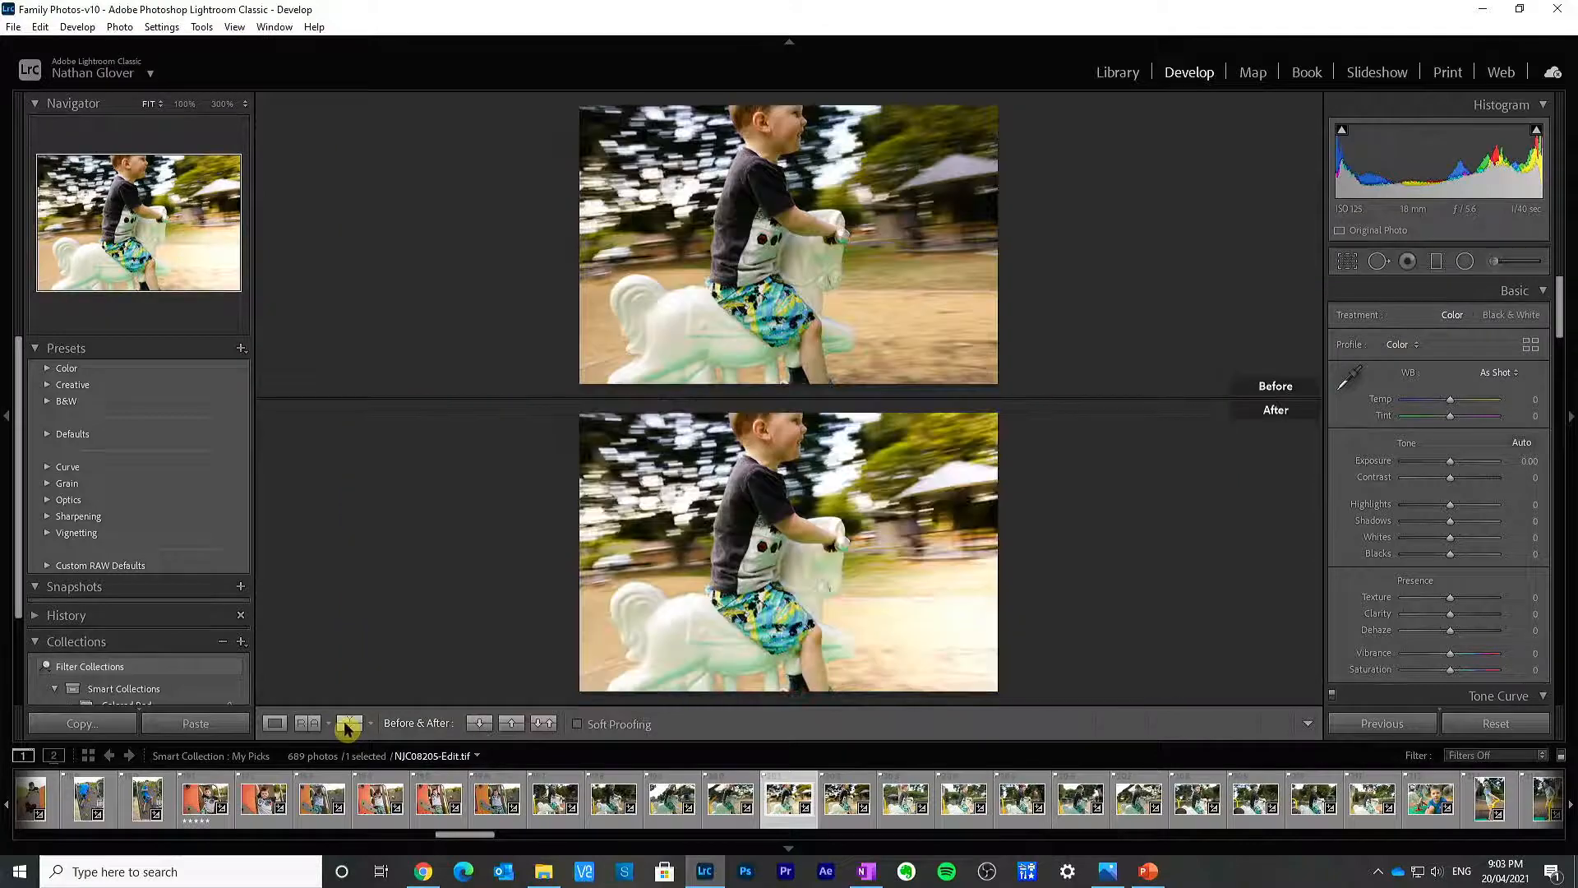
pyautogui.click(347, 725)
pyautogui.click(347, 724)
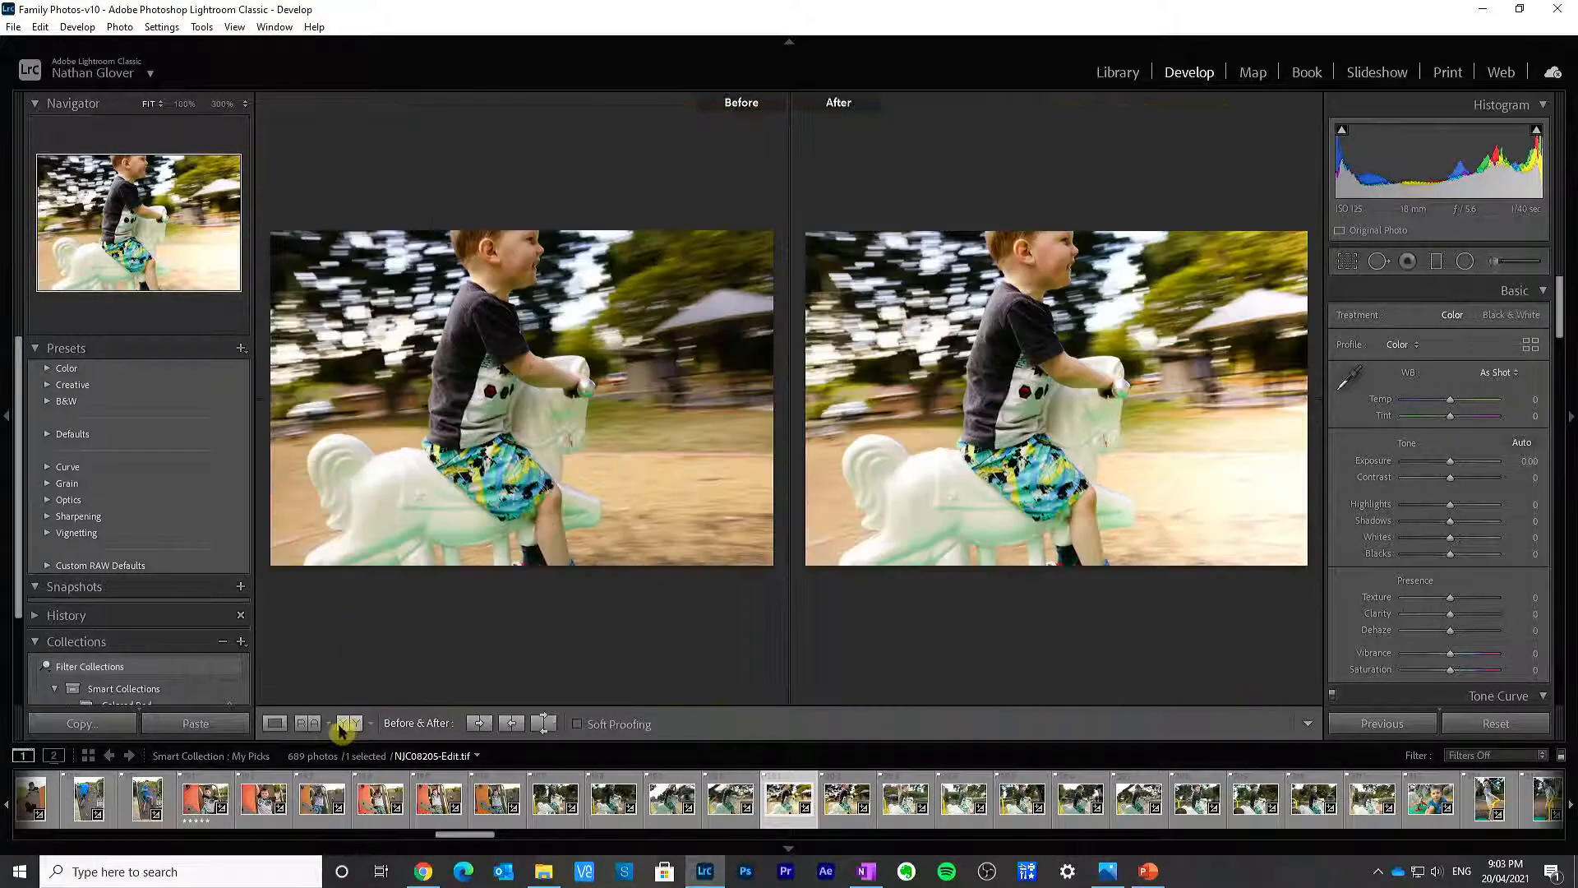
pyautogui.click(271, 725)
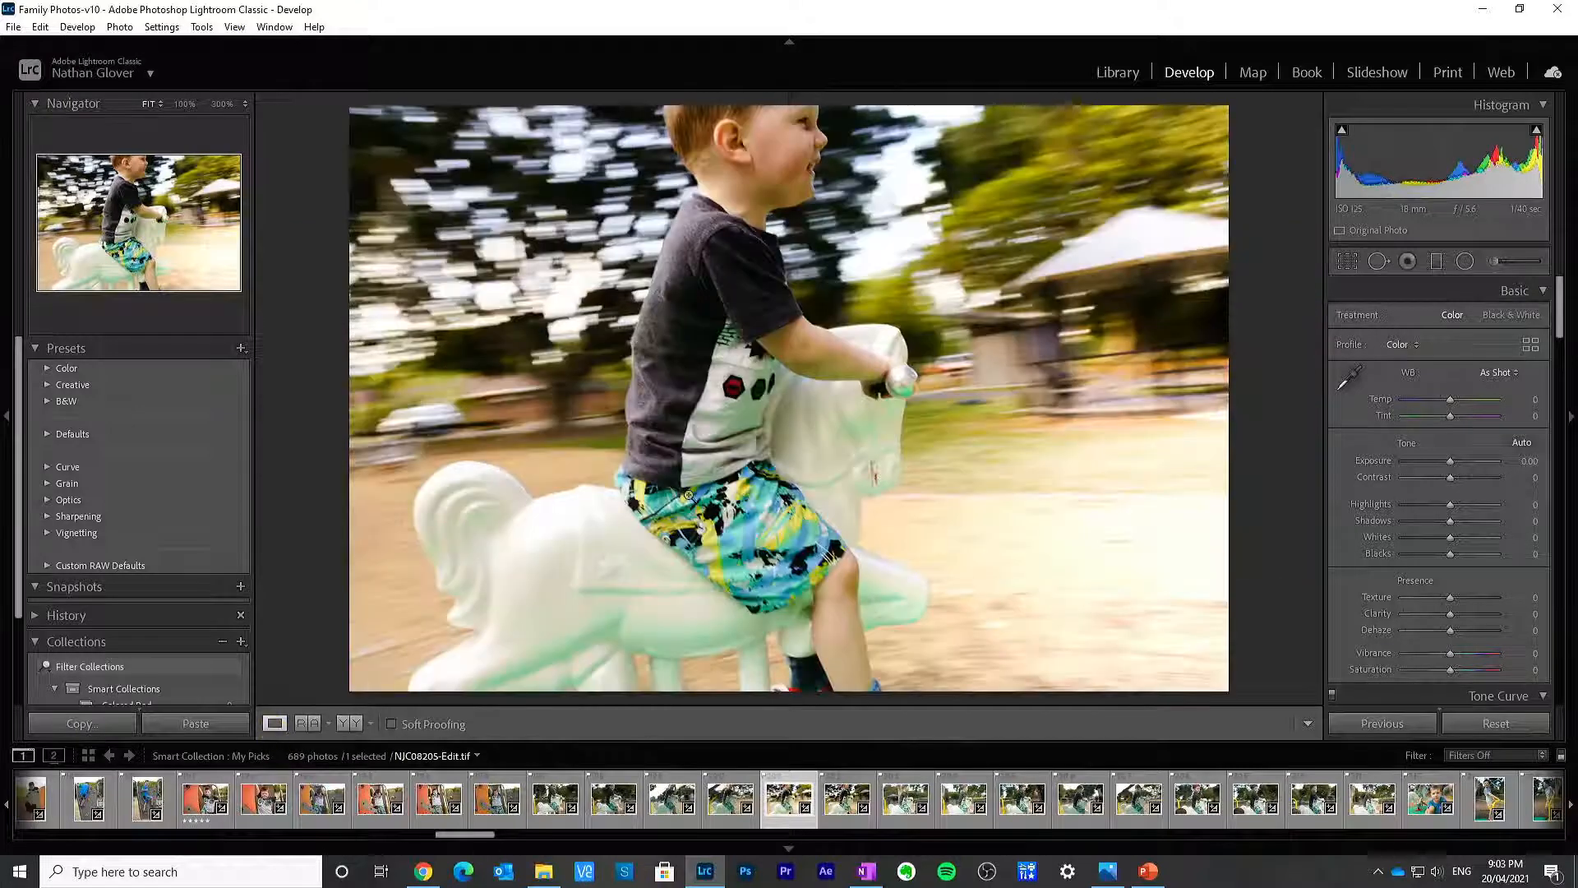
# Step: Paint an Adjustment Brush mask over the boy's face and set its exposure to 0.57
pyautogui.click(1520, 262)
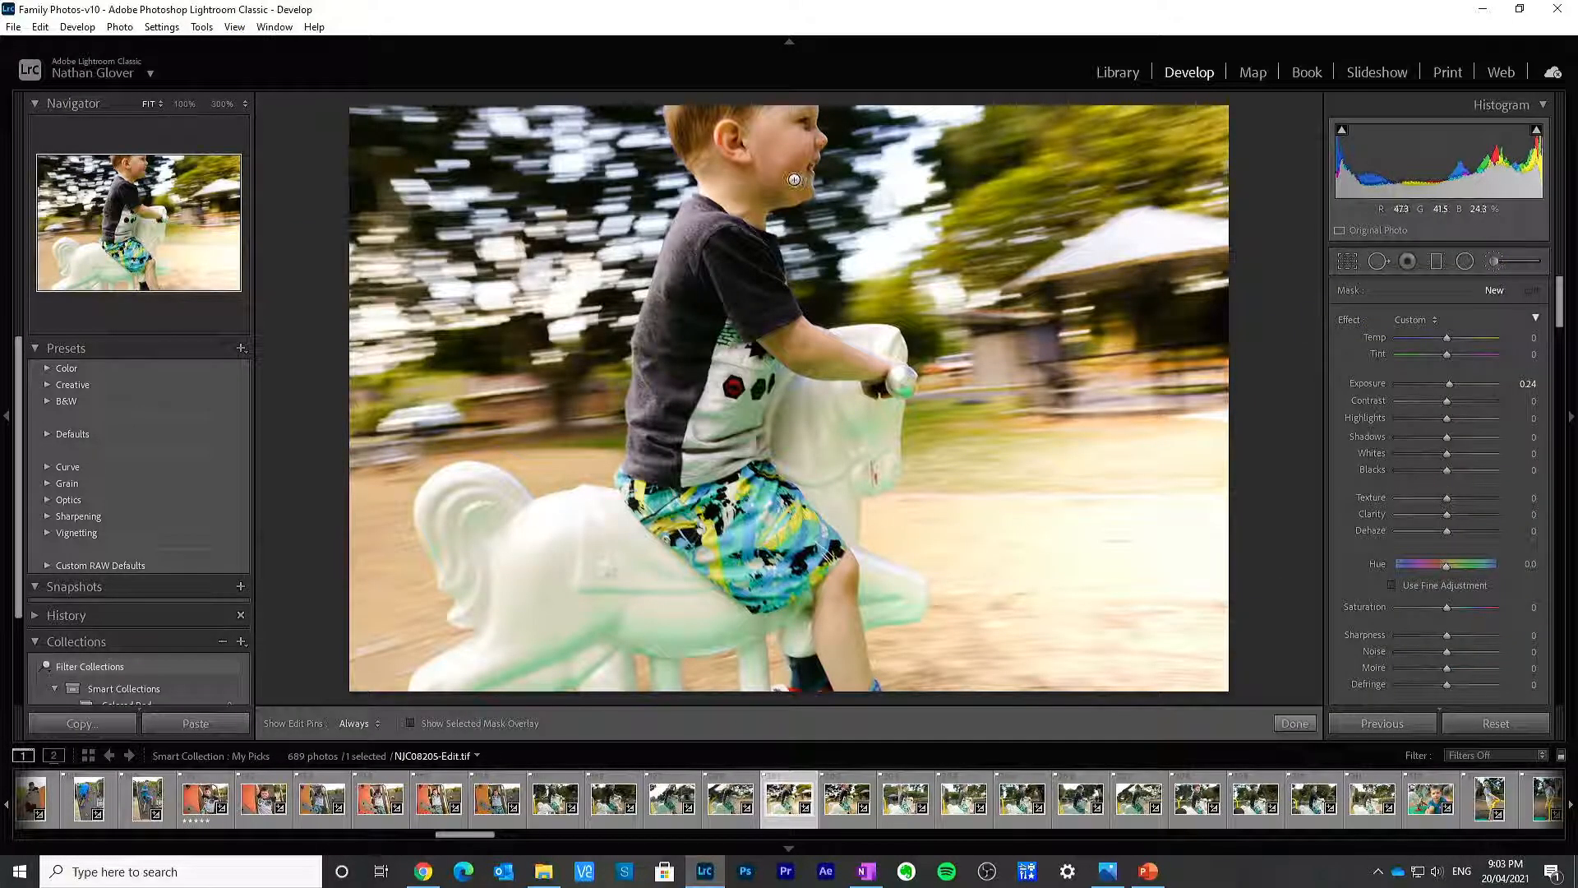
pyautogui.click(412, 722)
pyautogui.moveTo(756, 156)
pyautogui.mouseDown()
pyautogui.moveTo(797, 131)
pyautogui.moveTo(781, 177)
pyautogui.moveTo(720, 185)
pyautogui.moveTo(754, 175)
pyautogui.moveTo(755, 202)
pyautogui.moveTo(709, 162)
pyautogui.moveTo(772, 131)
pyautogui.mouseUp()
pyautogui.click(412, 722)
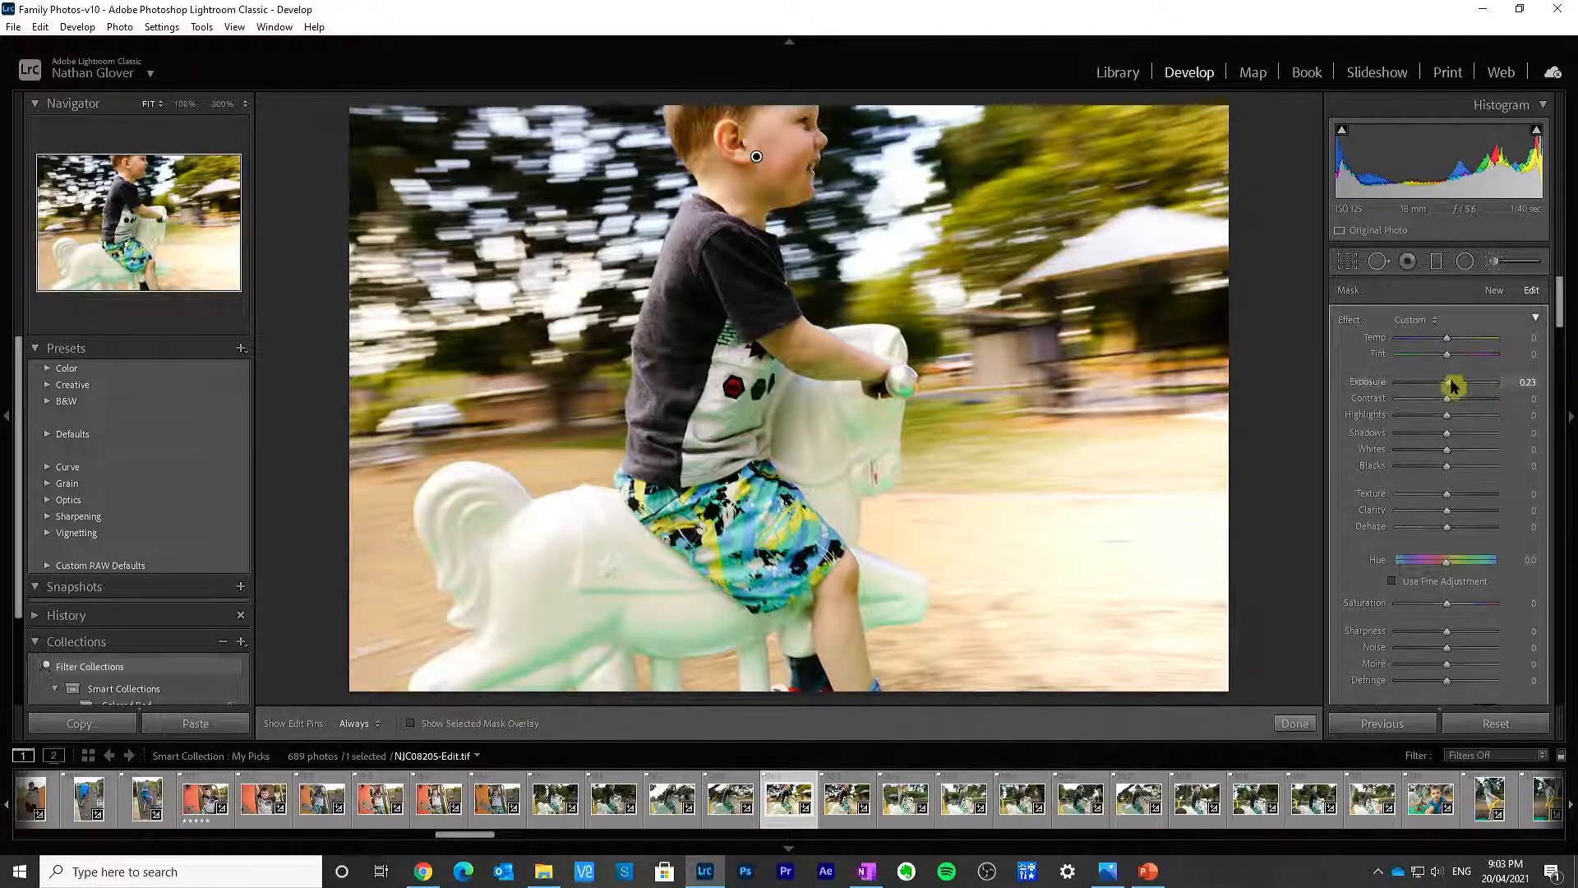
pyautogui.moveTo(1456, 386); pyautogui.dragTo(1457, 387)
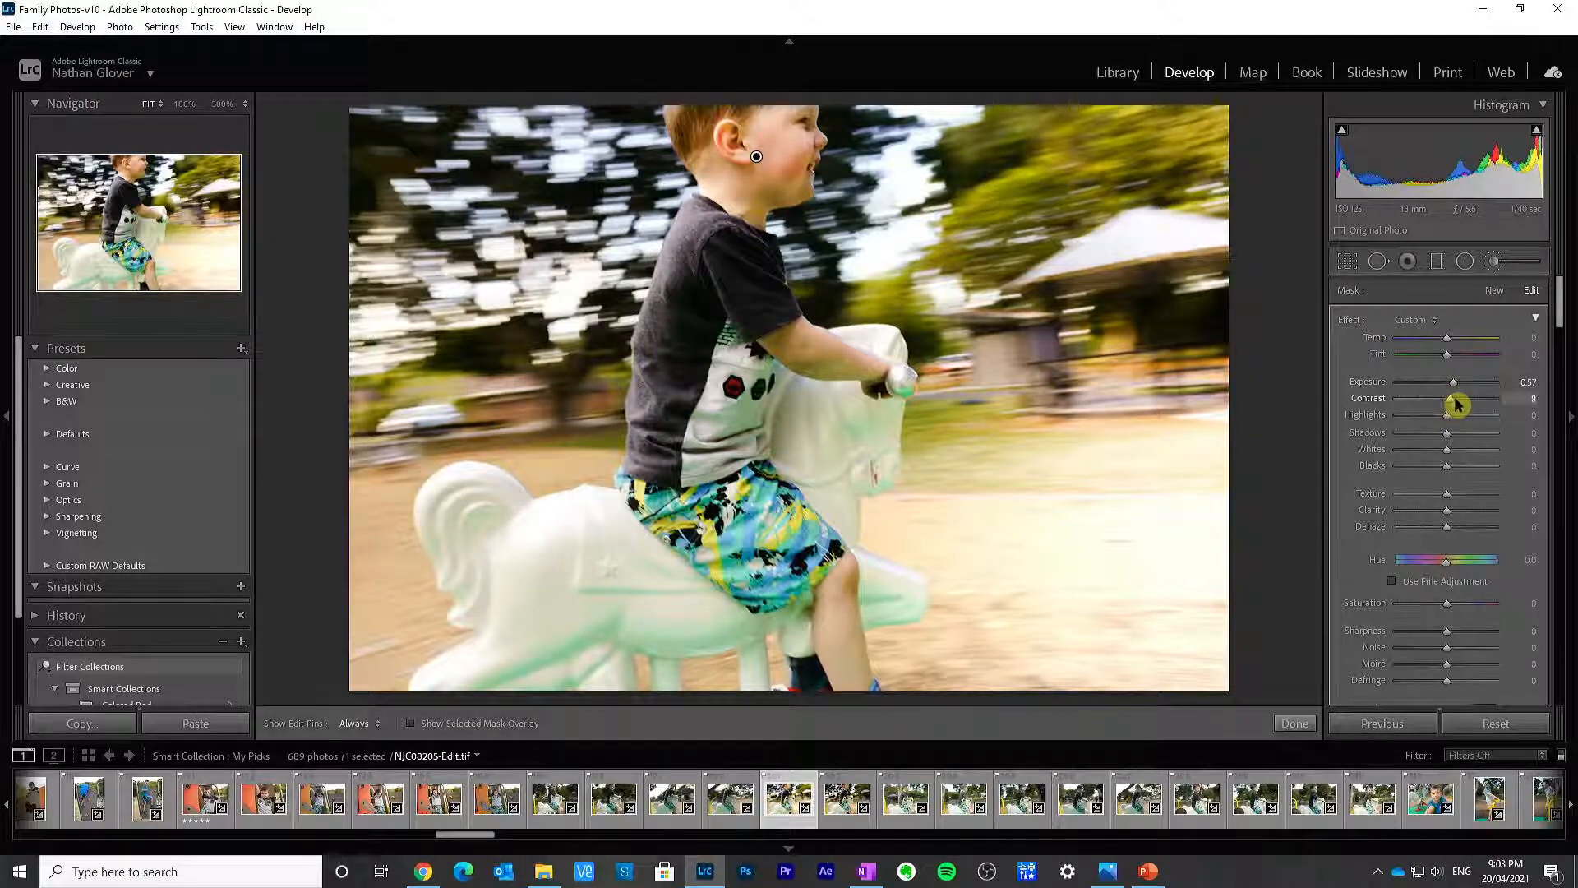
# Step: Try a contrast of 19 on the face mask and reset it to zero
pyautogui.doubleClick(1377, 398)
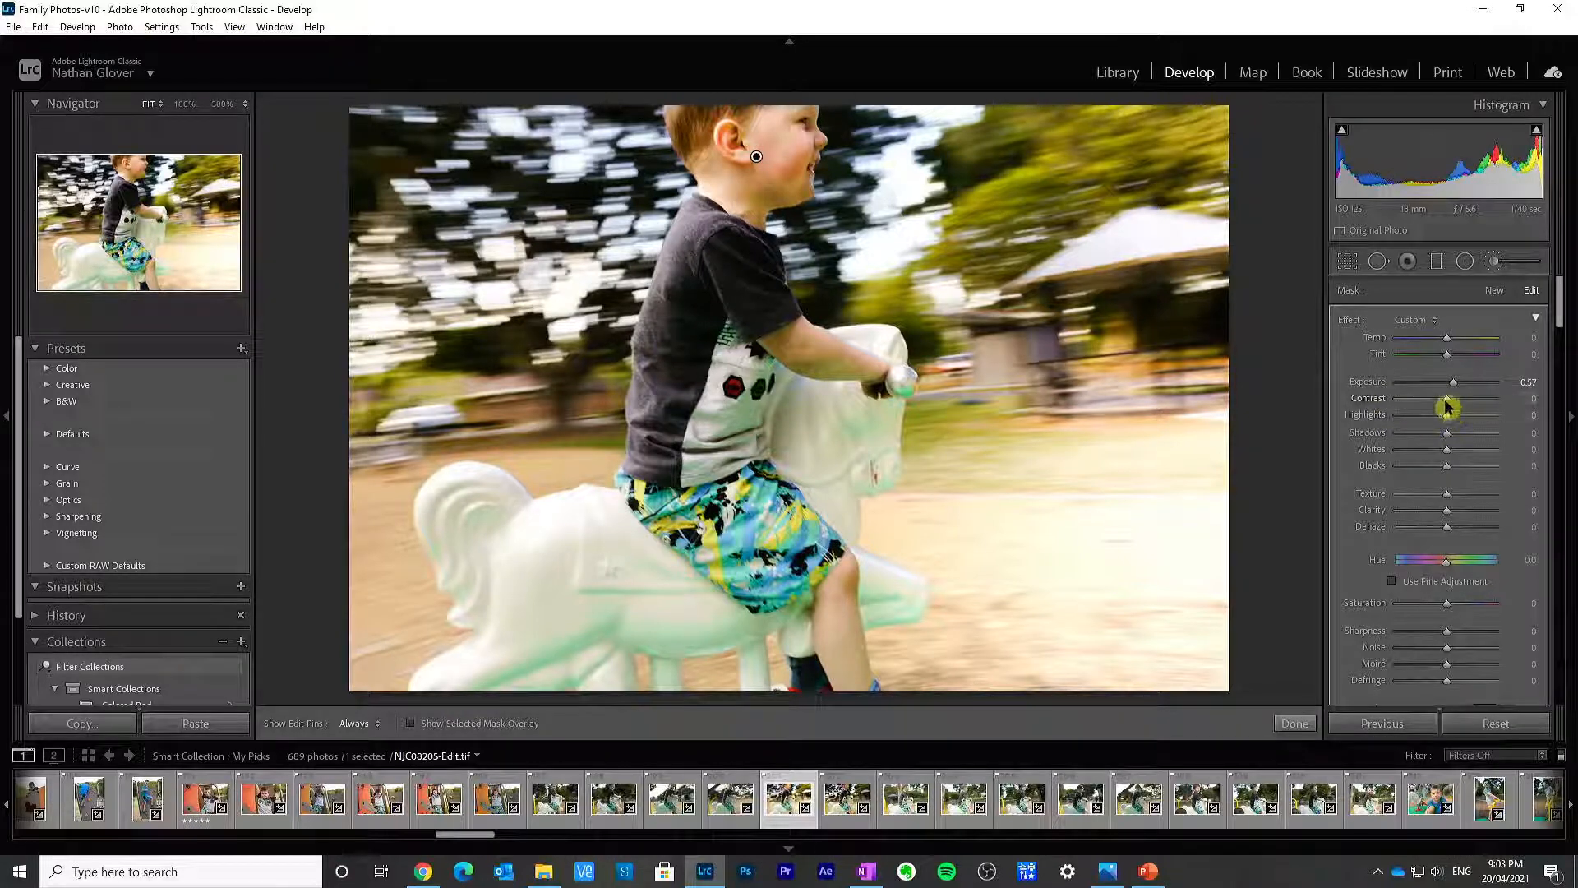
pyautogui.moveTo(1447, 405); pyautogui.dragTo(1452, 403)
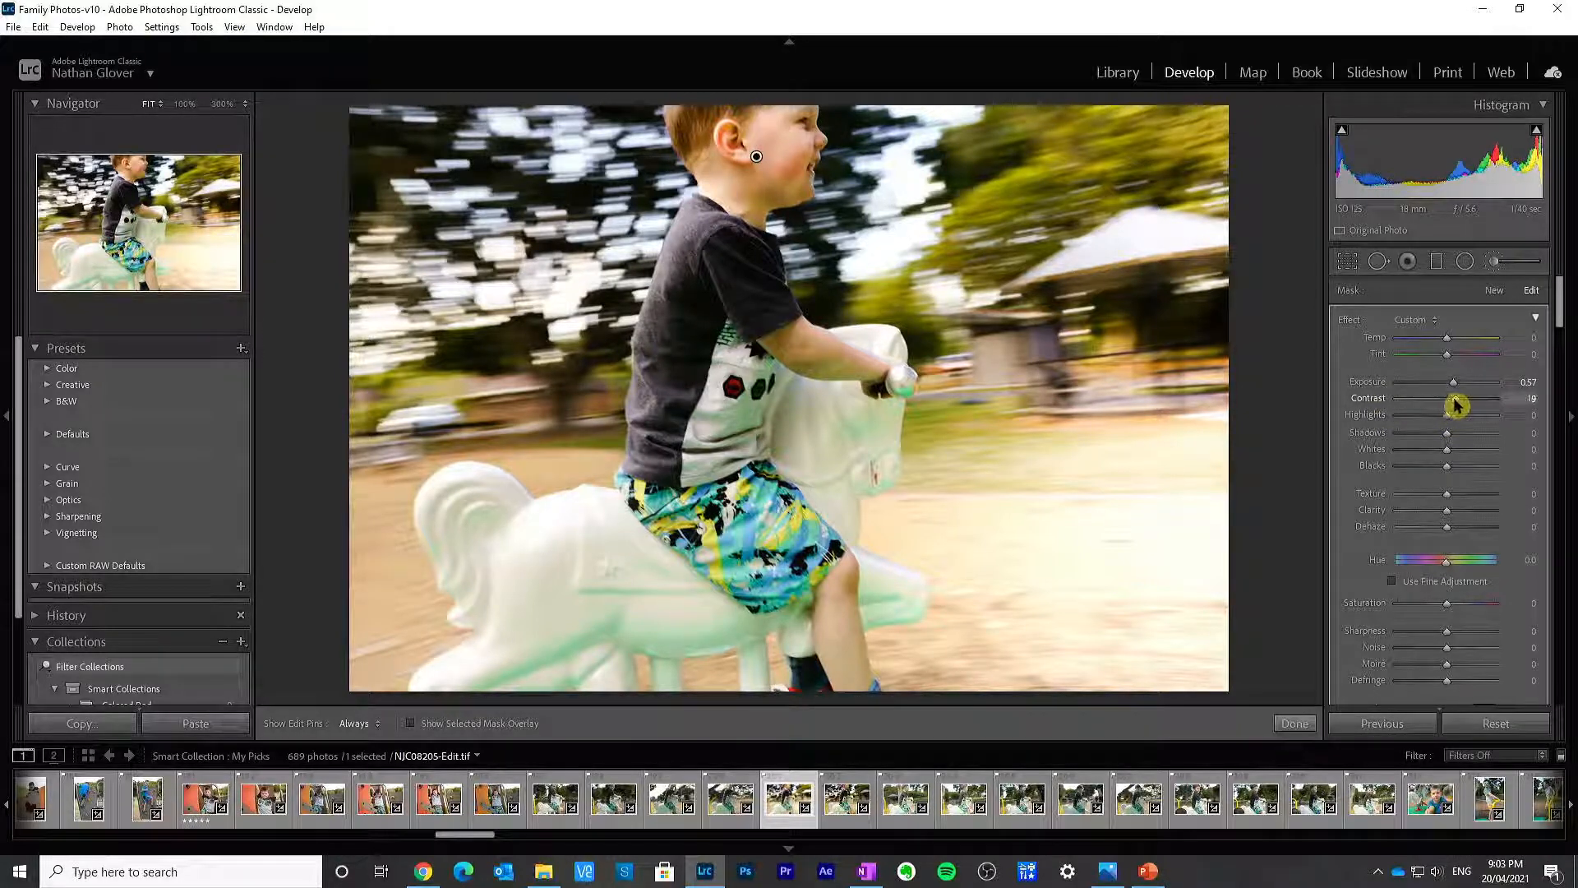
pyautogui.doubleClick(1373, 402)
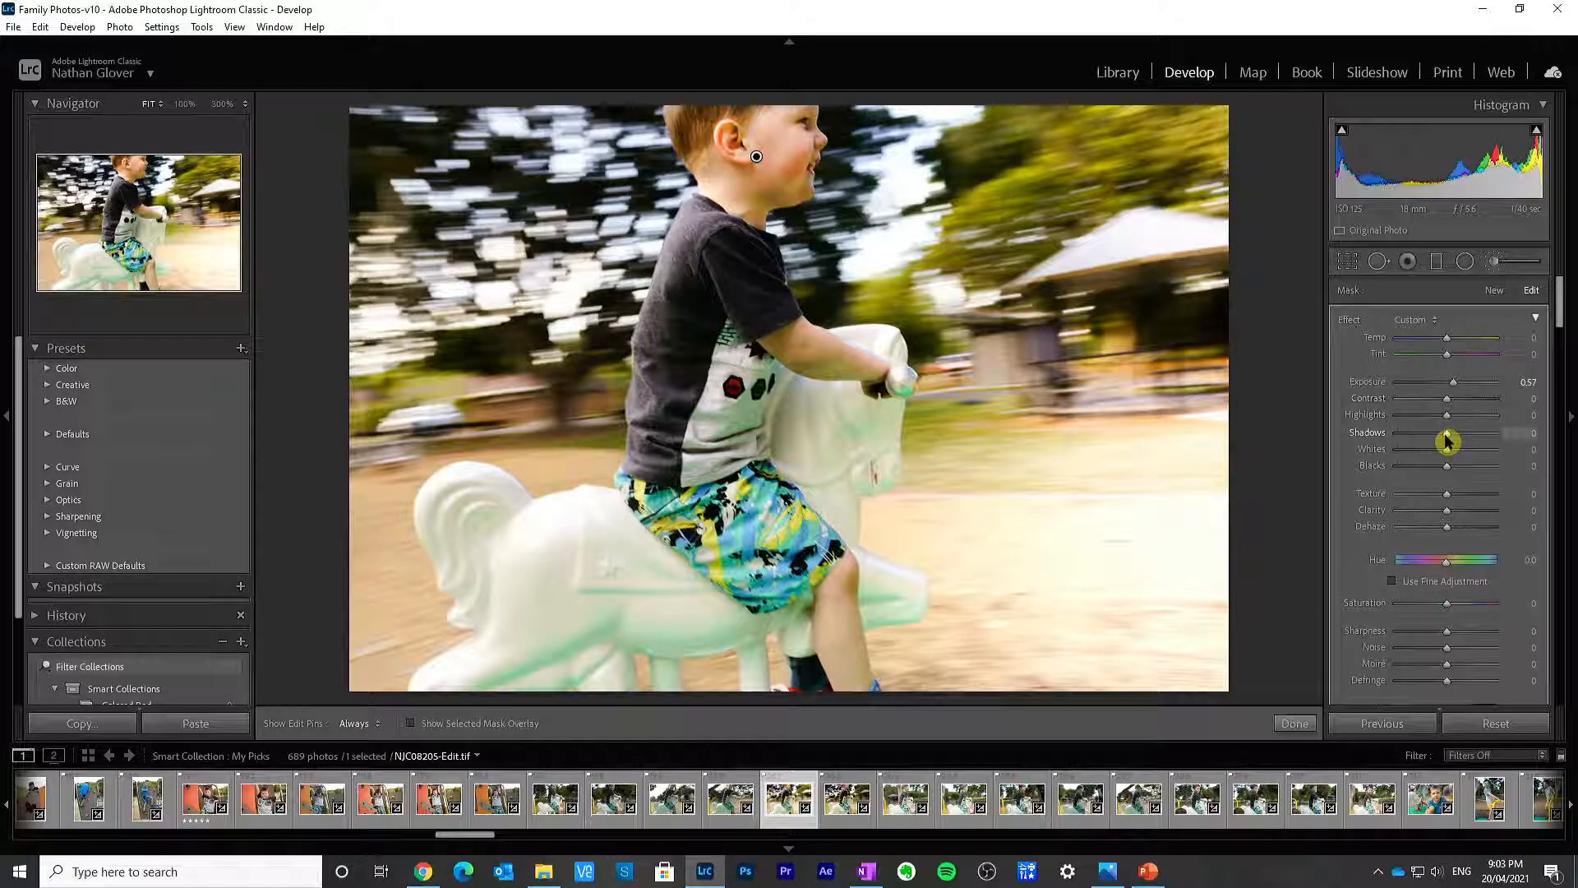
# Step: Set the face mask's shadows to 14, finish the brush adjustment and compare the photo before and after
pyautogui.moveTo(1447, 438); pyautogui.dragTo(1452, 442)
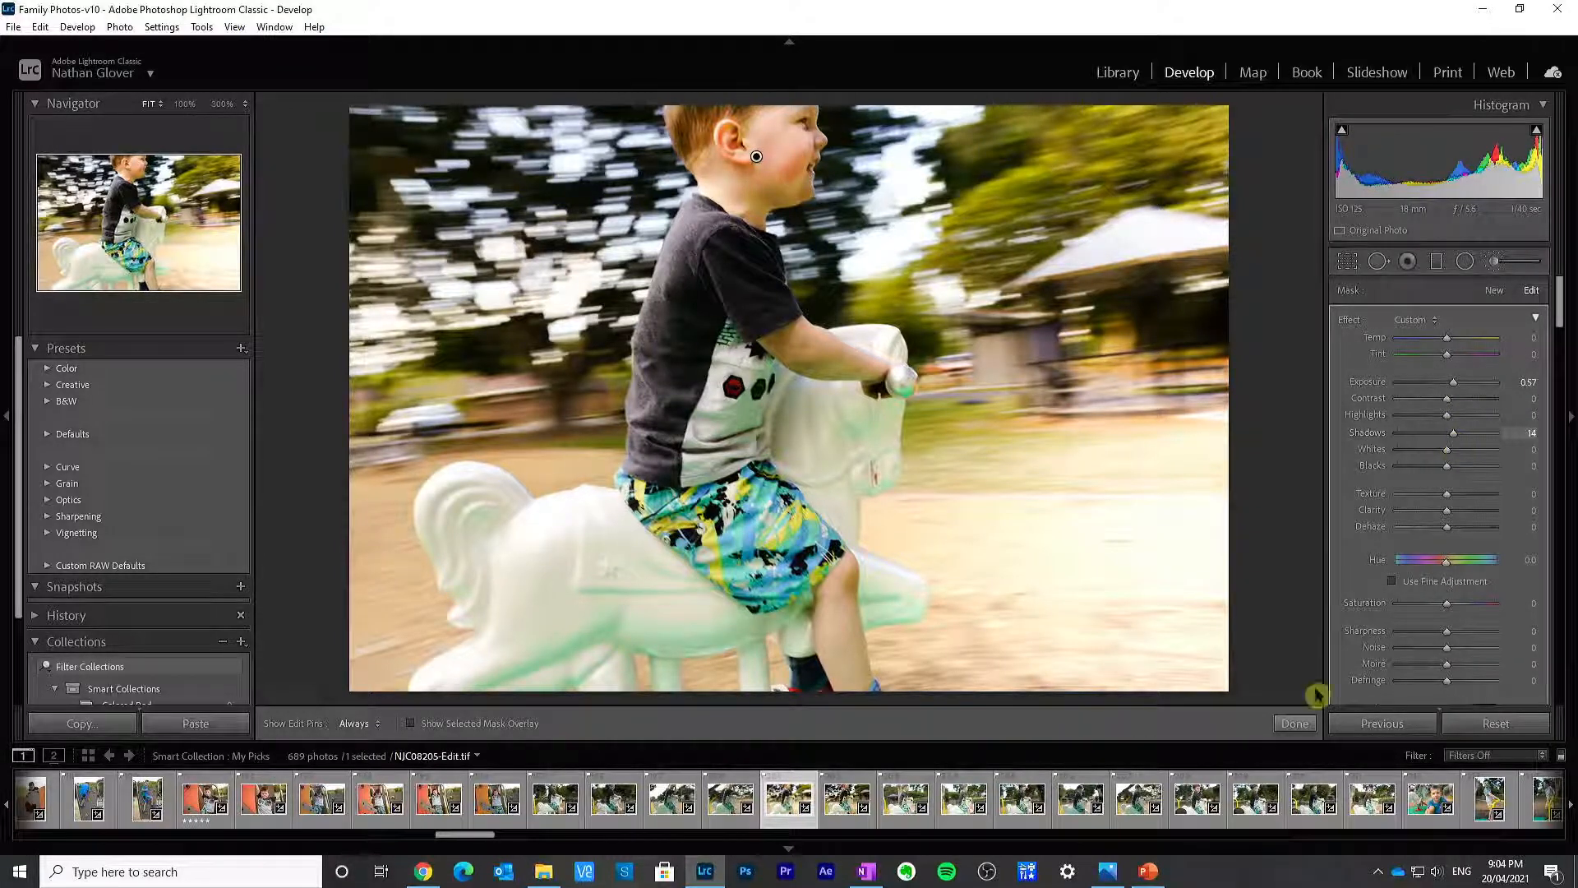
pyautogui.click(1295, 723)
pyautogui.click(351, 725)
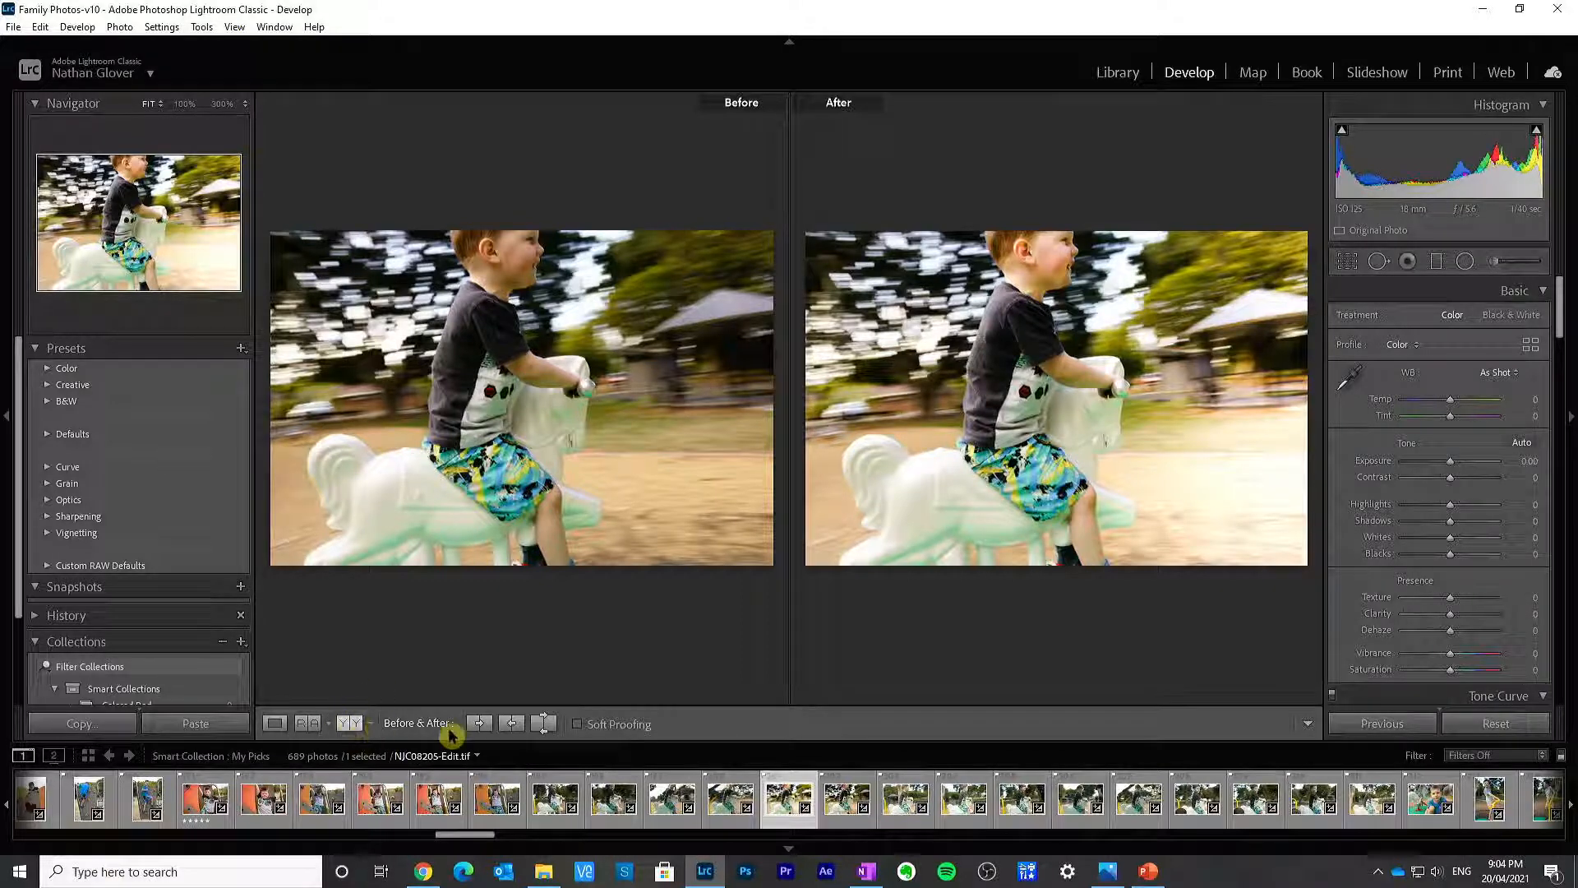
pyautogui.click(275, 724)
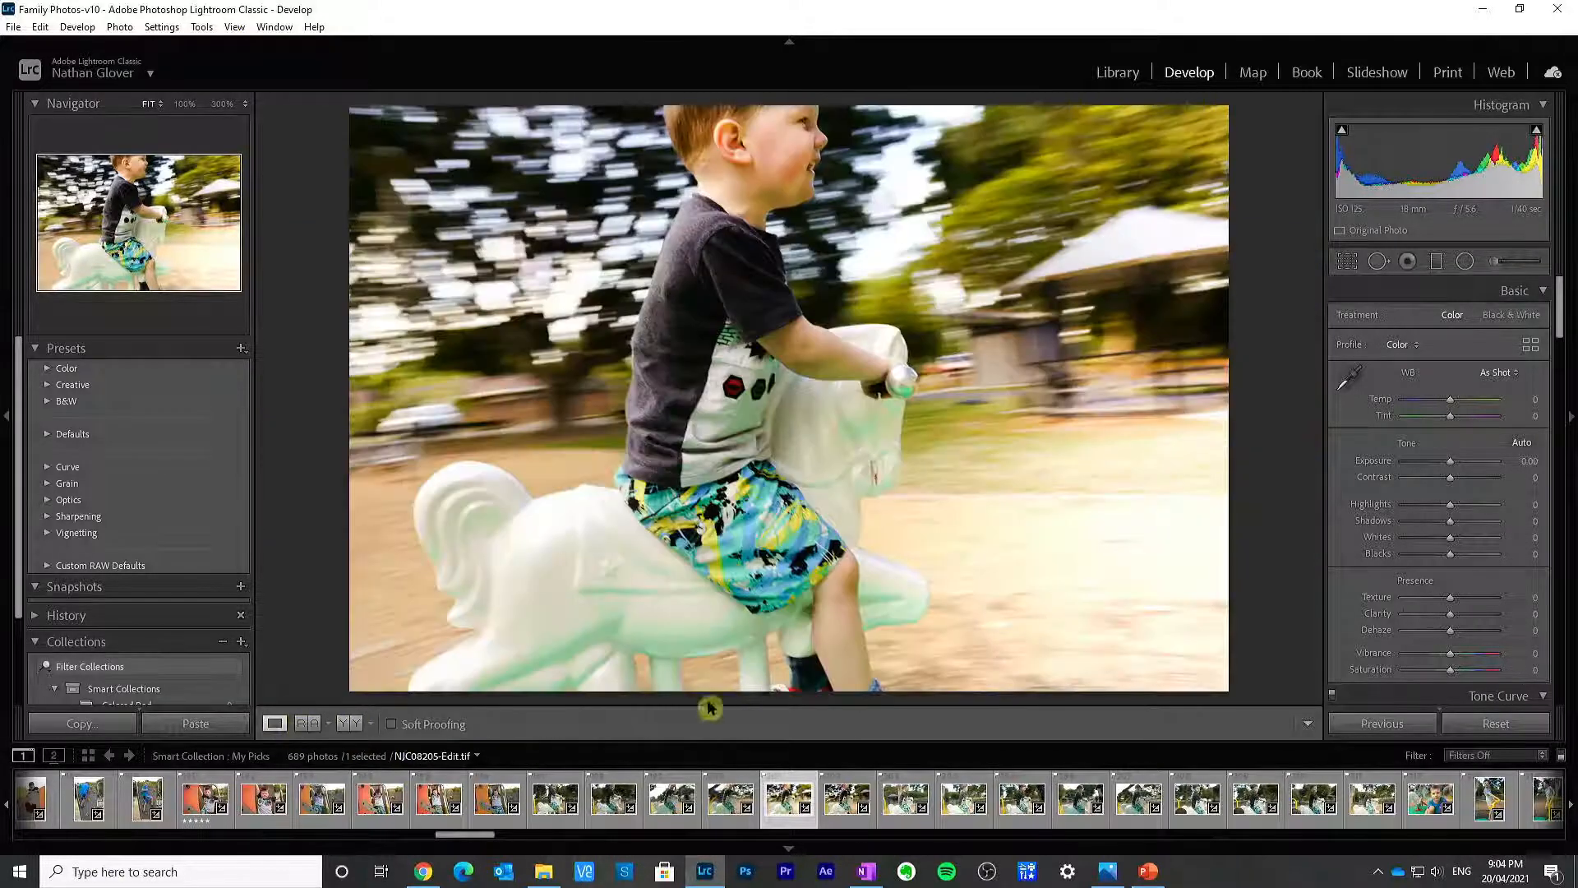
# Step: View the neighbouring rocking-horse shots and show the original NJC08205.dng in the Library's Loupe view
pyautogui.click(720, 801)
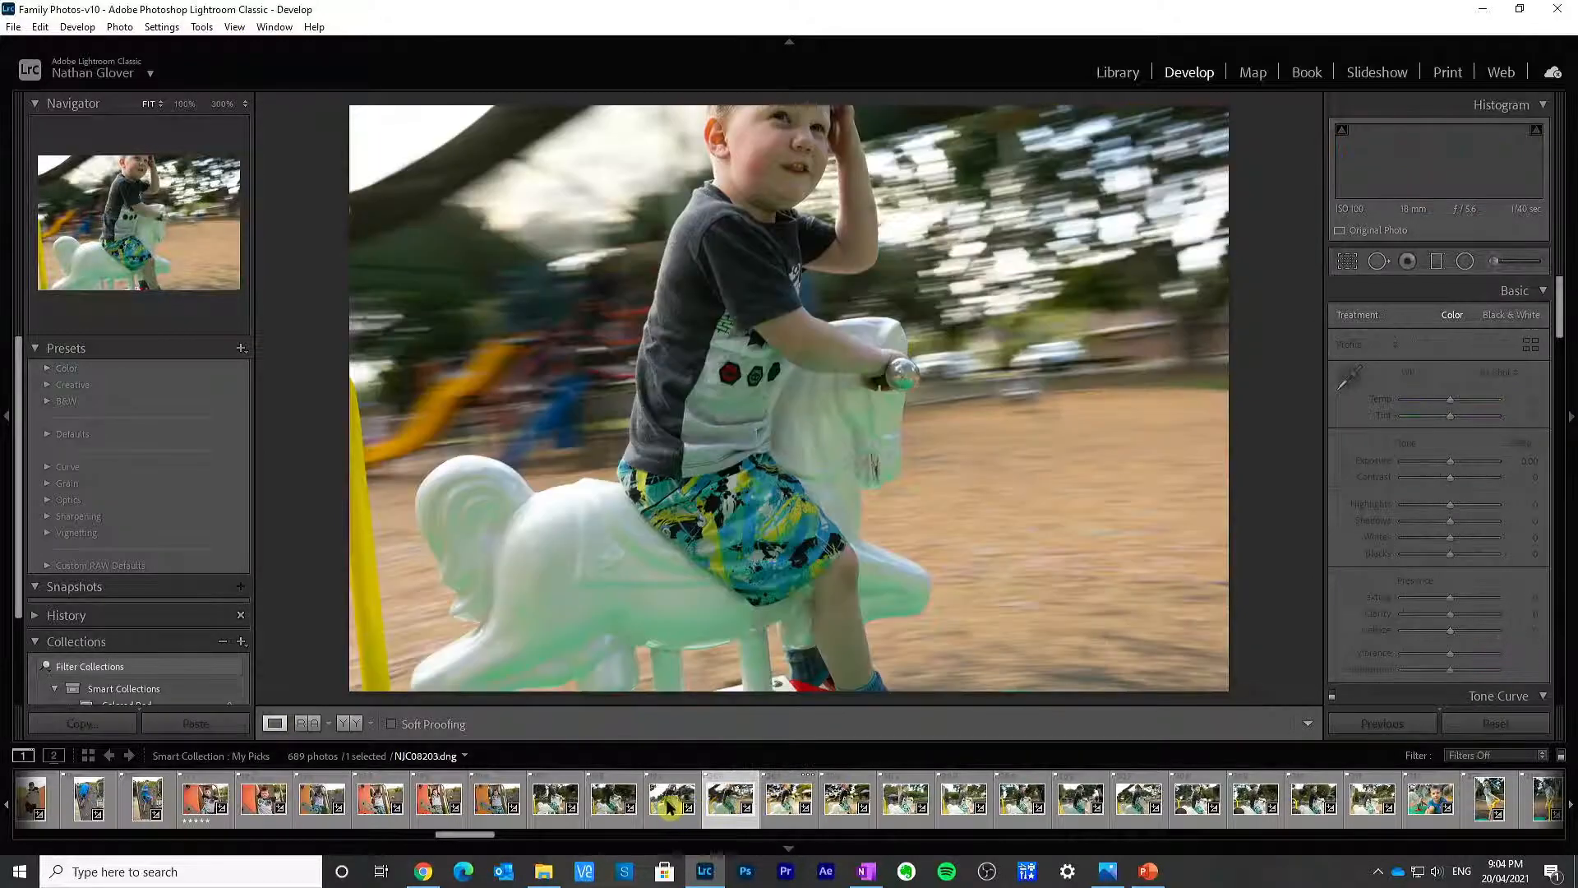
pyautogui.click(670, 802)
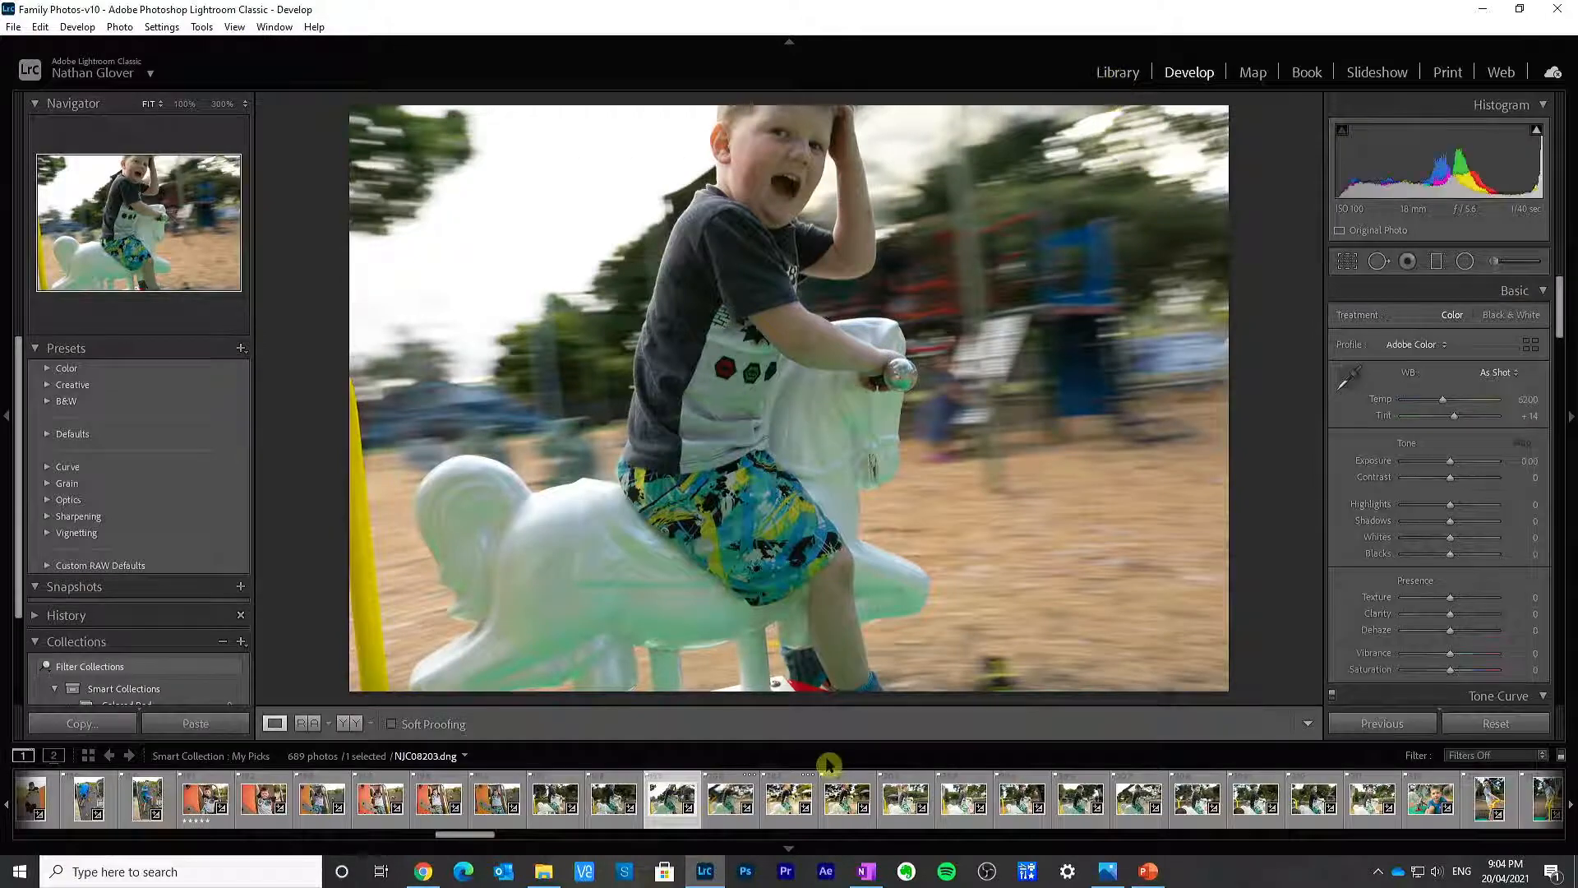
pyautogui.press('e')
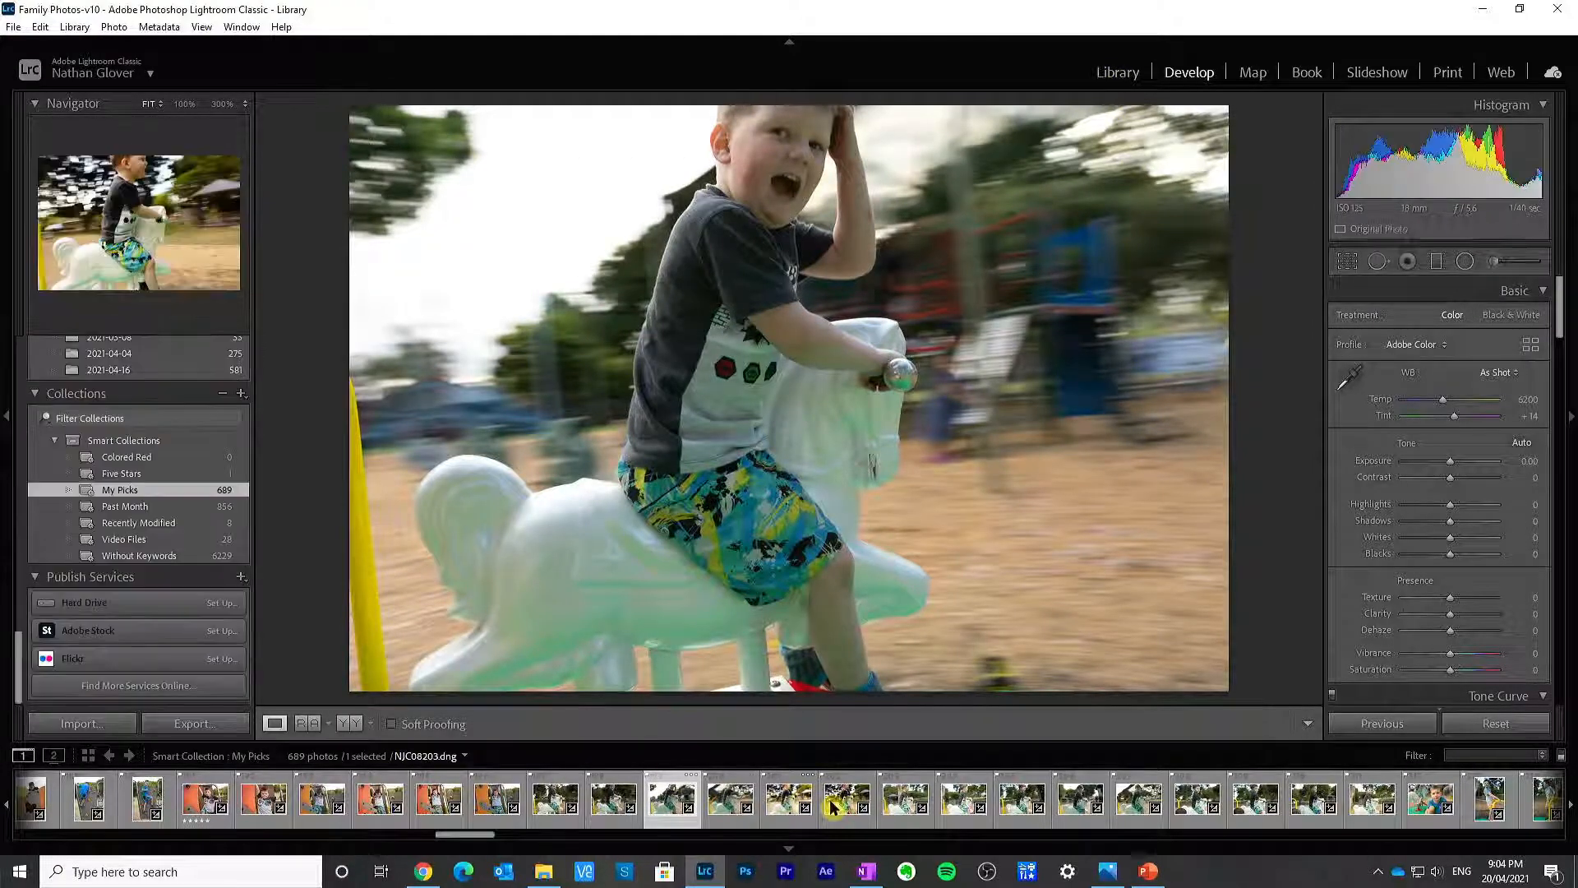
pyautogui.click(832, 807)
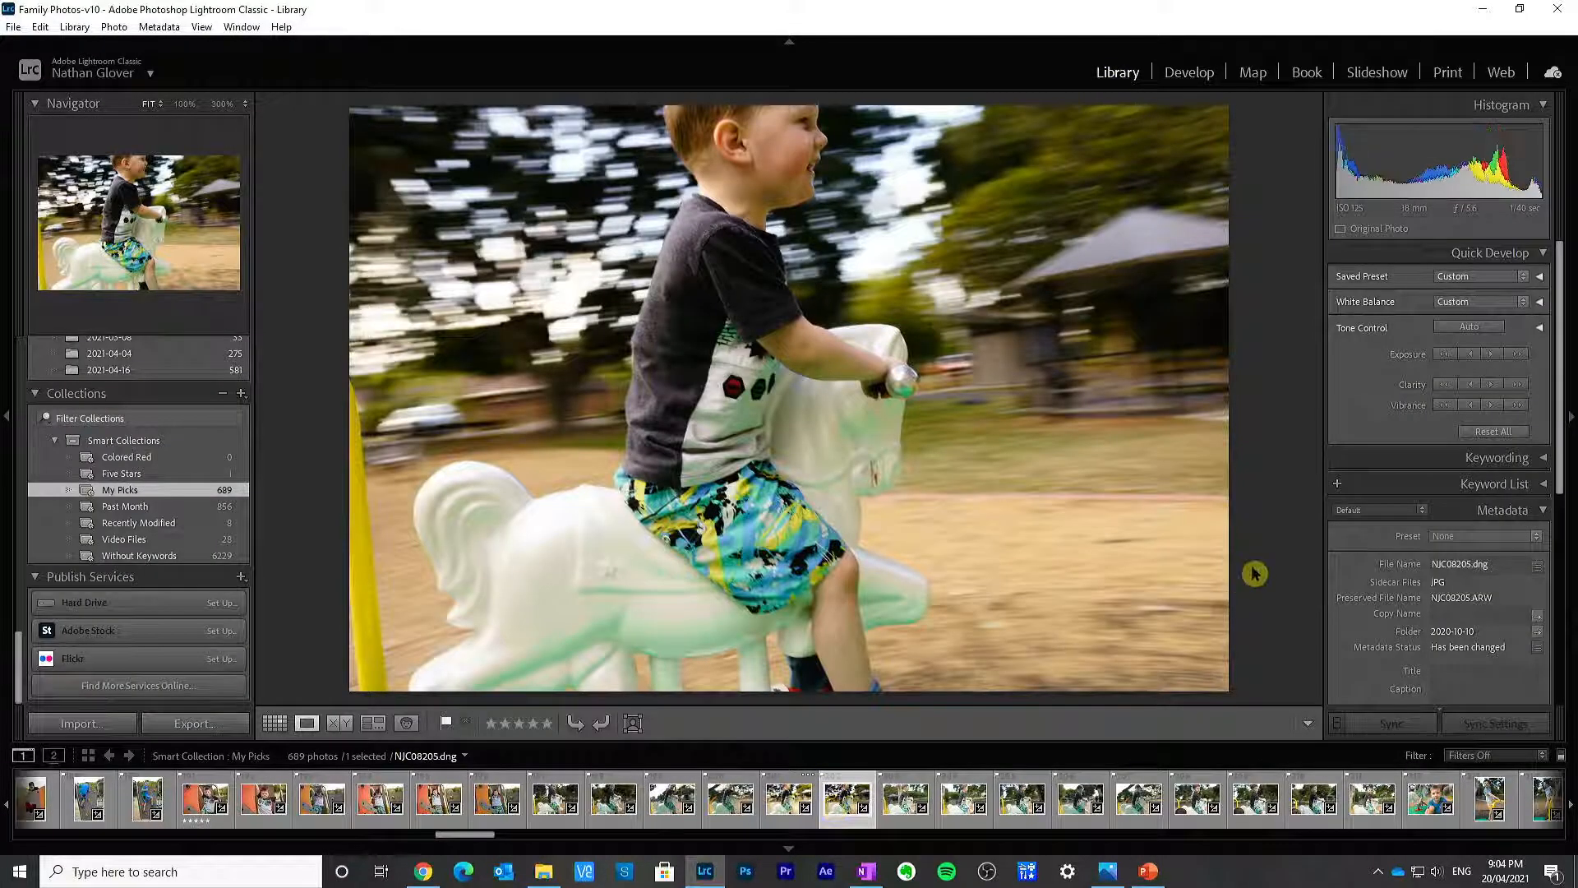
# Step: Browse ahead to the rocking-horse shot NJC08211.dng and open it in the Develop module
pyautogui.press('Right')
pyautogui.press('Right')
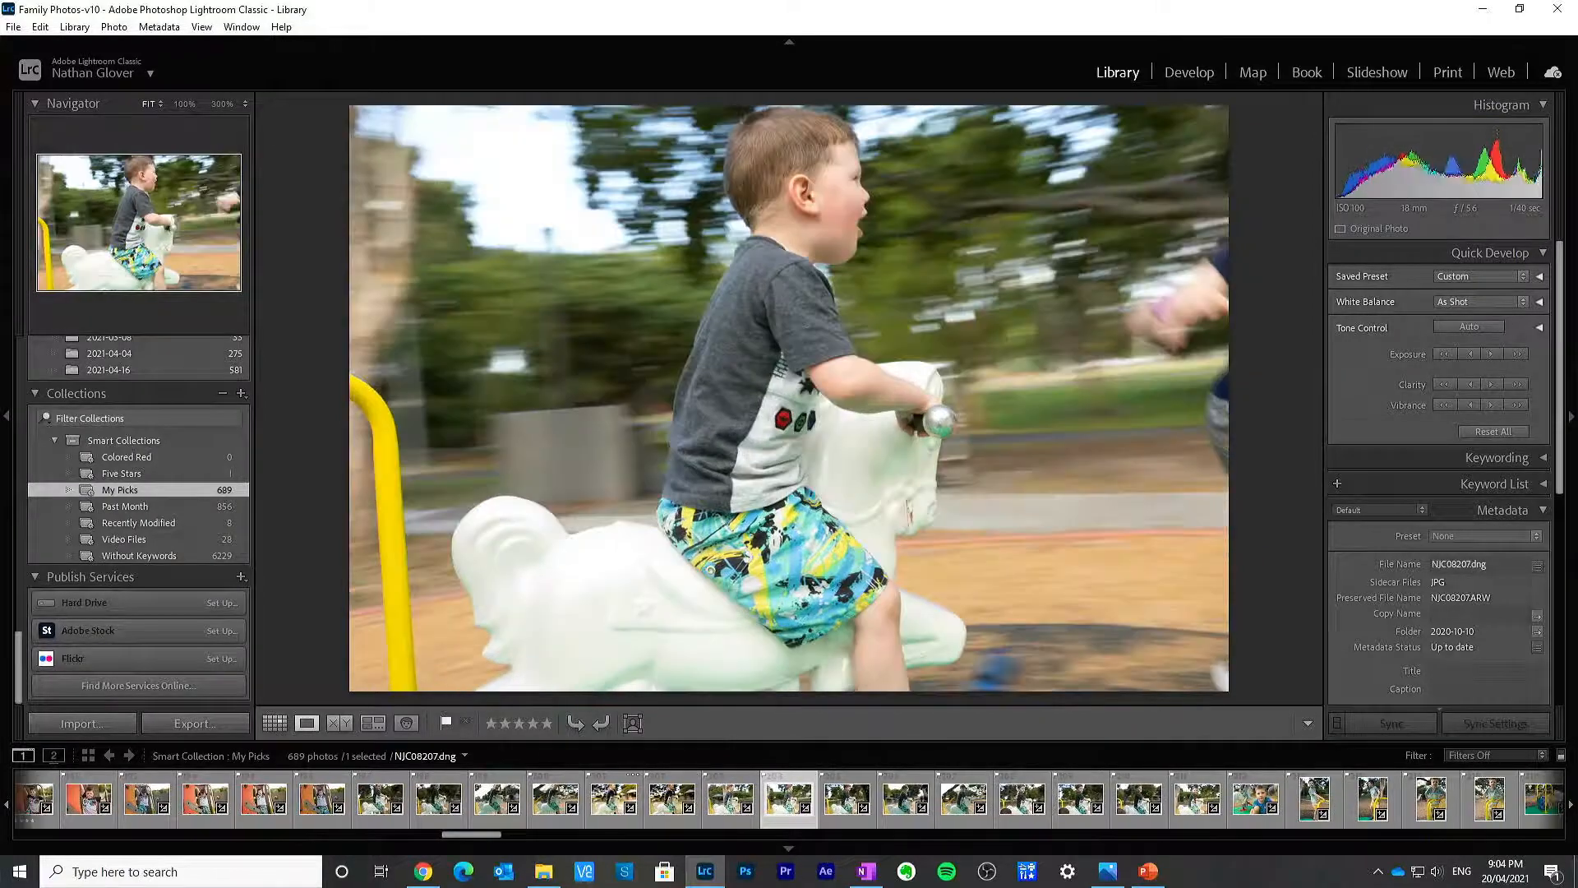
pyautogui.press('Right')
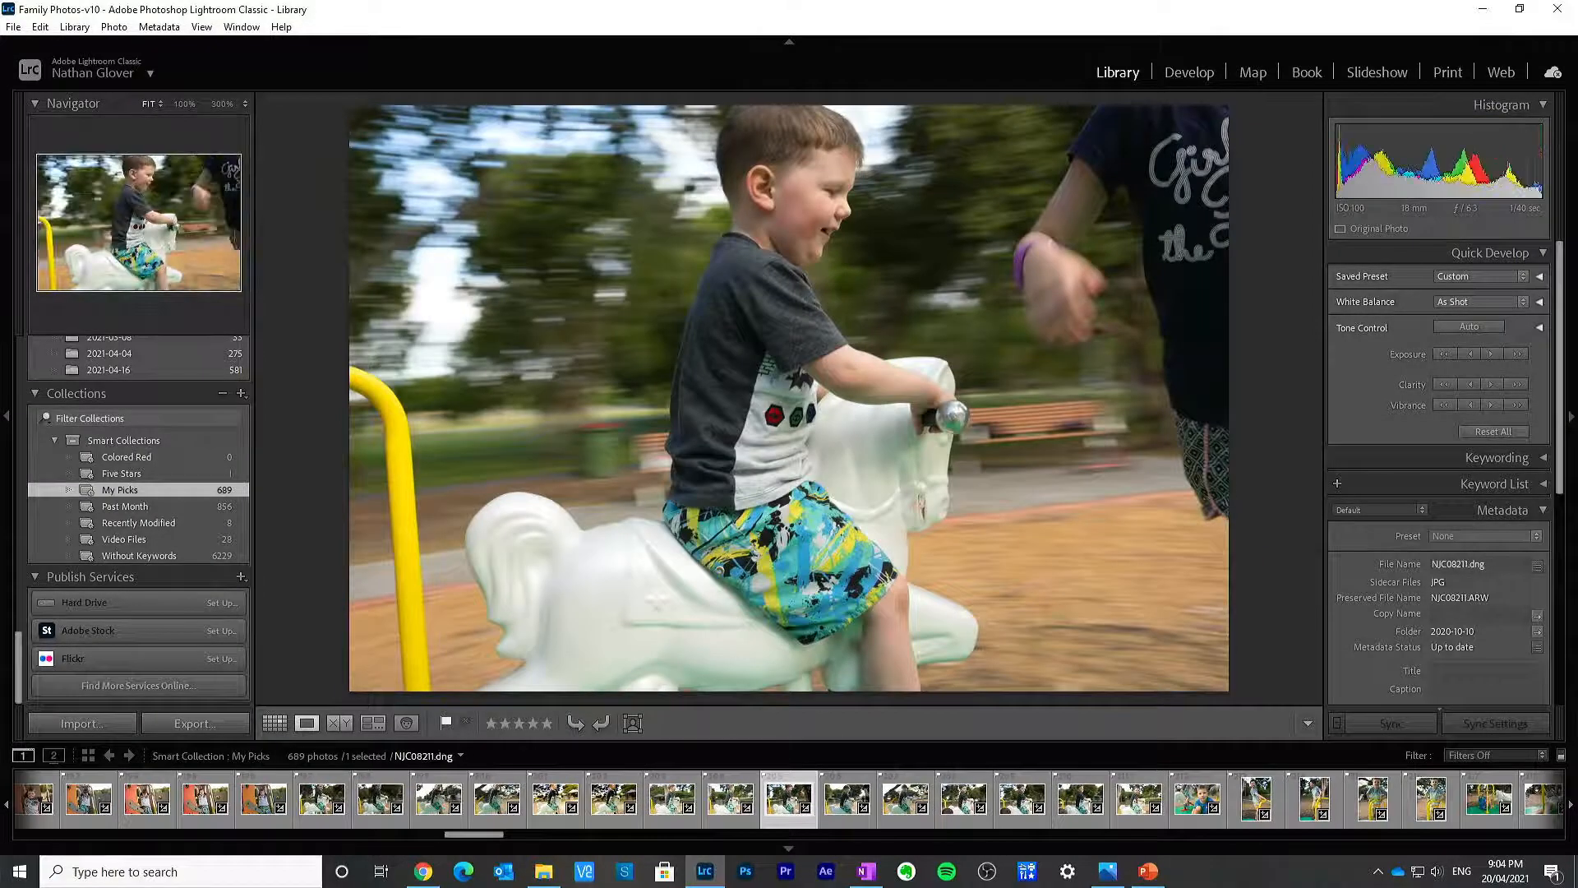
pyautogui.press('Right')
pyautogui.press('Right')
pyautogui.click(1188, 72)
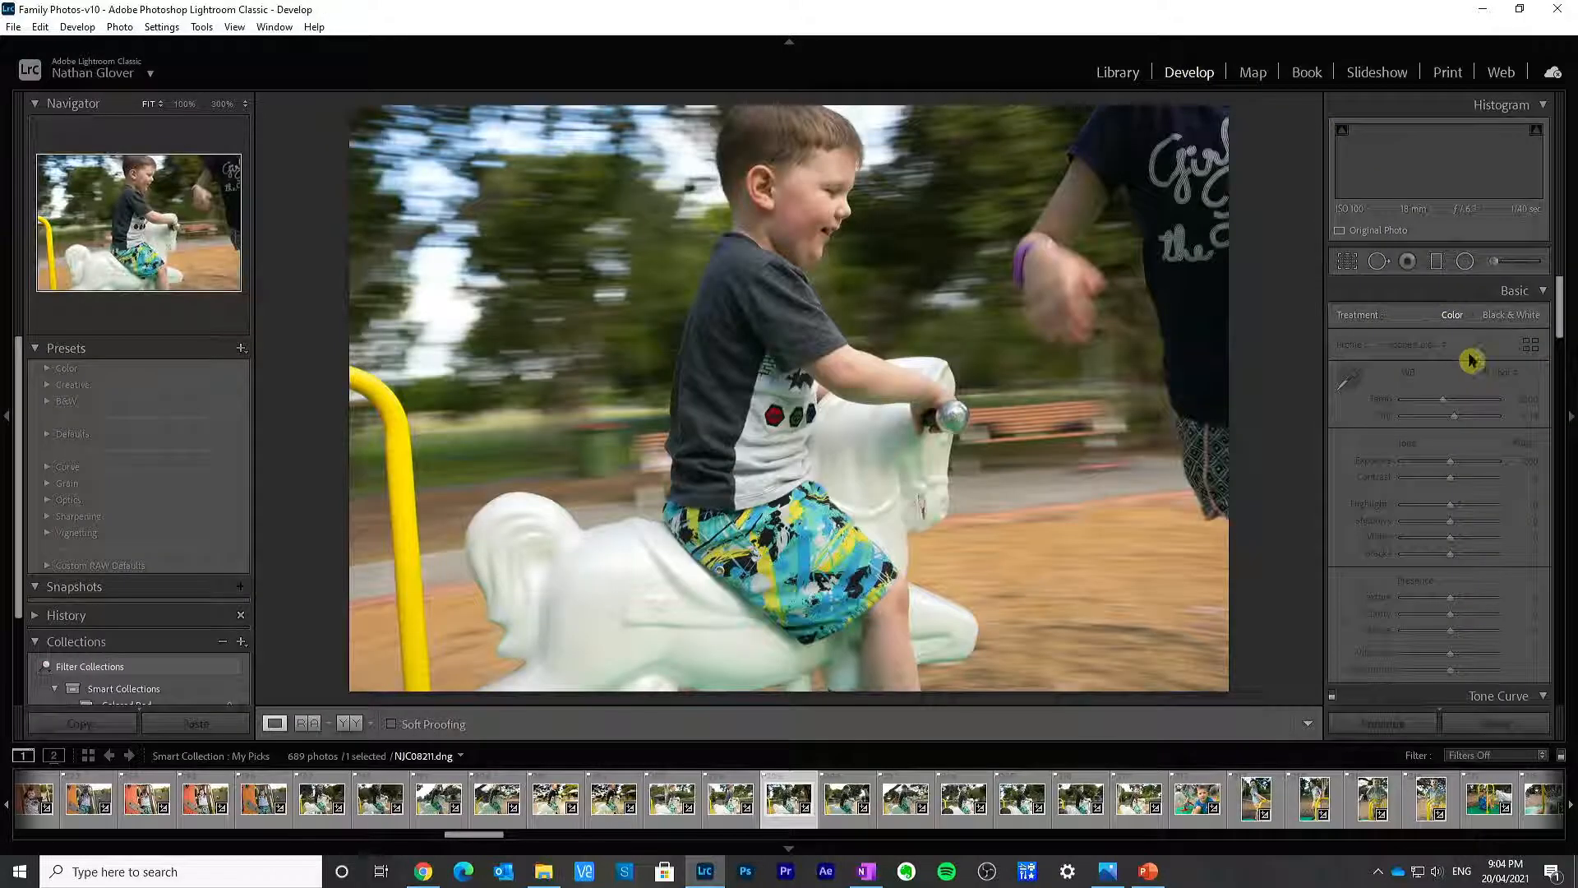
# Step: Try post-crop vignetting amounts of 33 and -18 and reset the amount to zero
pyautogui.moveTo(1564, 315); pyautogui.dragTo(1550, 638)
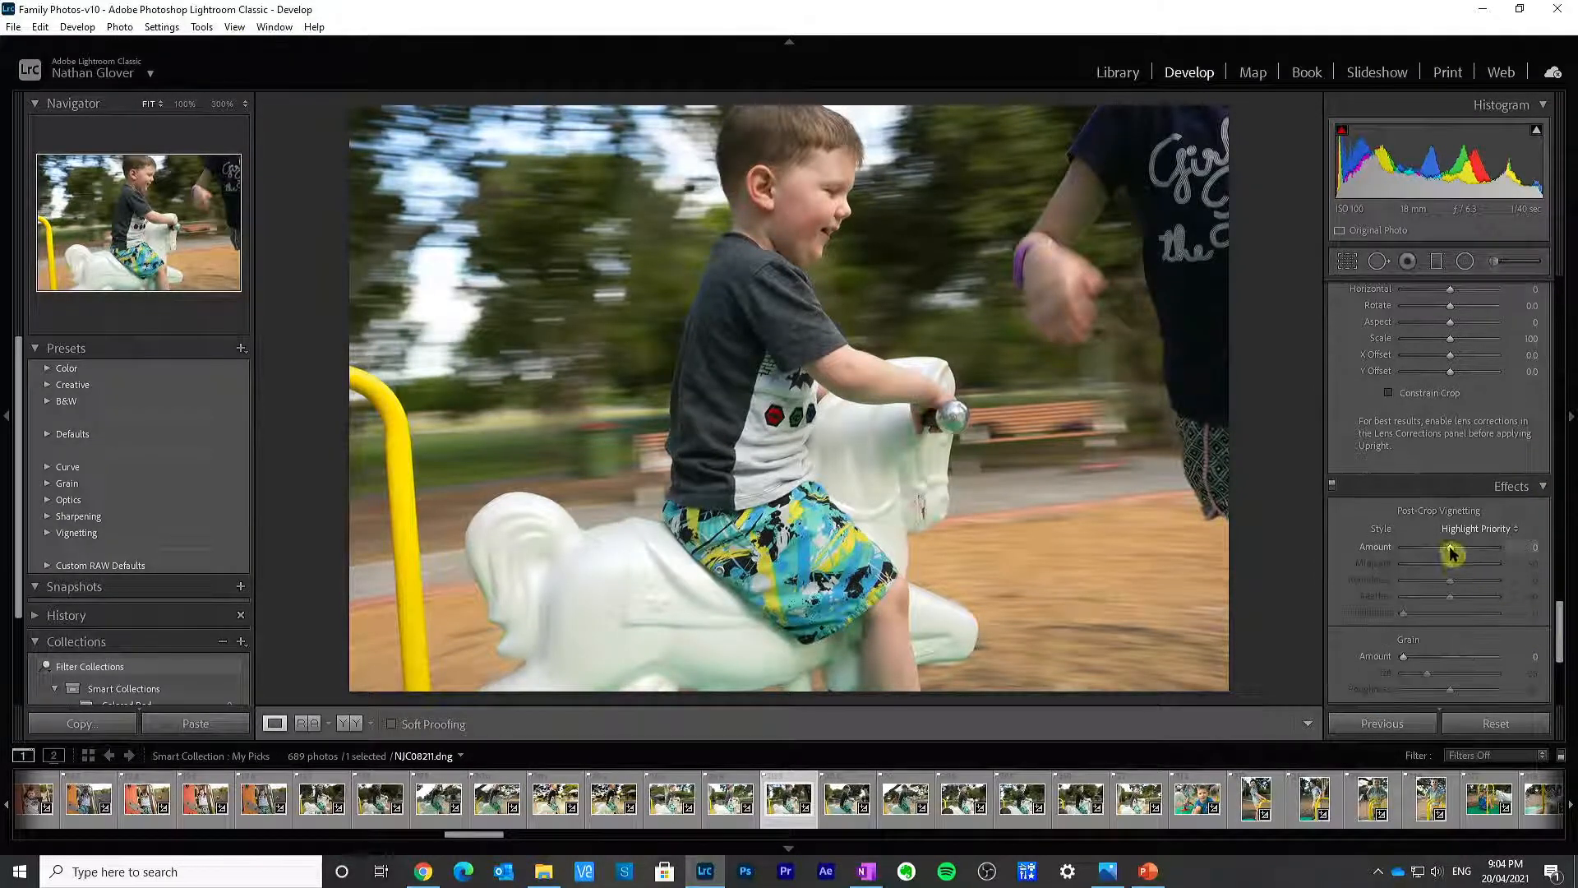
pyautogui.moveTo(1451, 552)
pyautogui.mouseDown()
pyautogui.moveTo(1427, 553)
pyautogui.moveTo(1468, 554)
pyautogui.mouseUp()
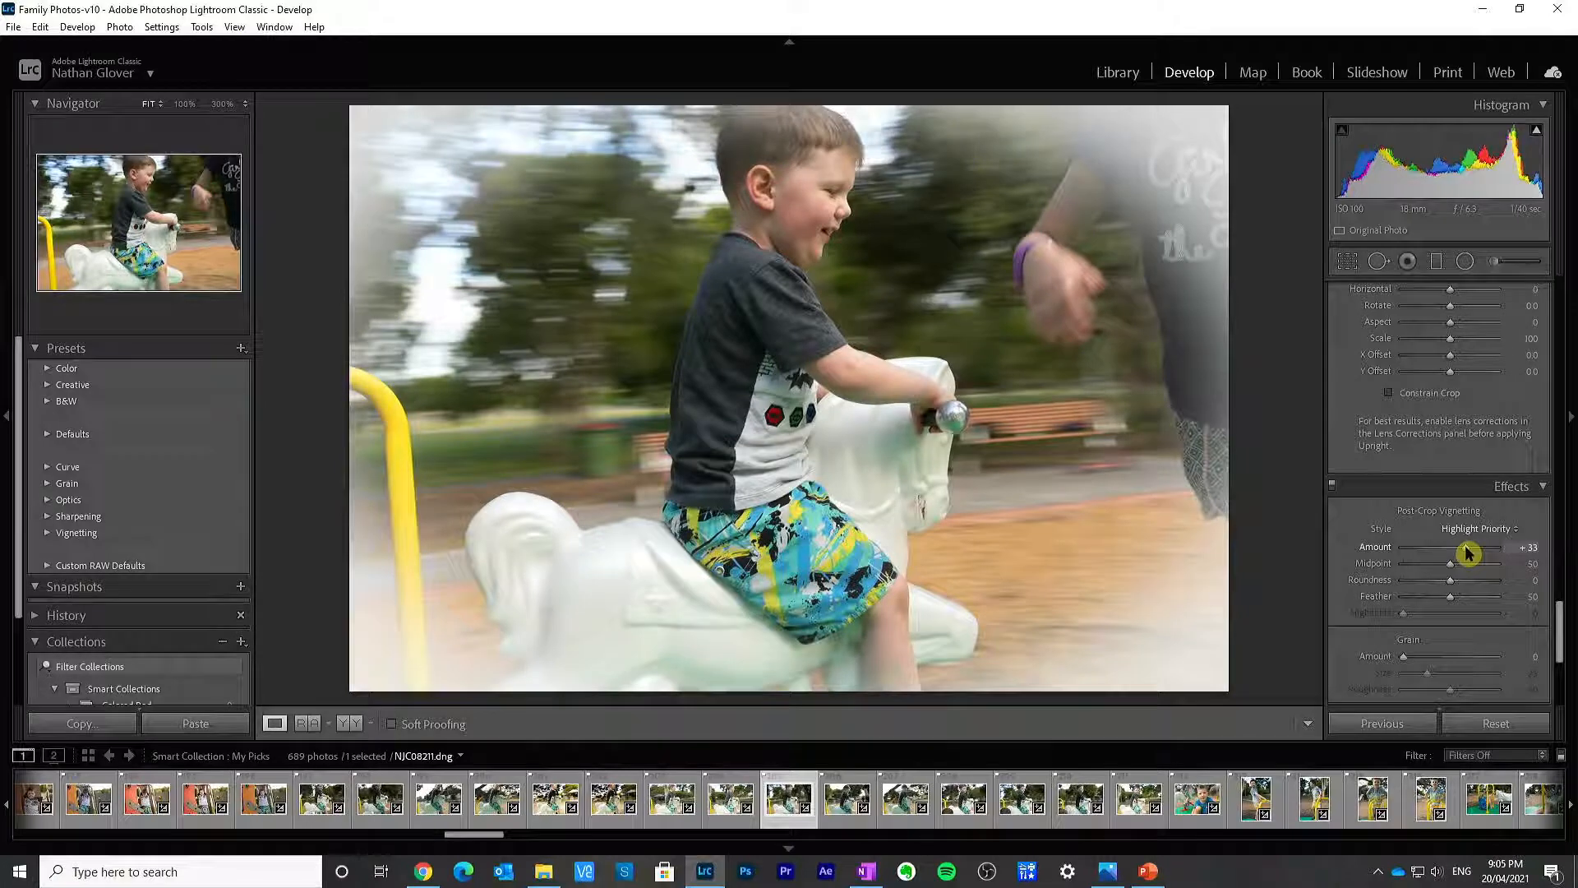
pyautogui.doubleClick(1383, 546)
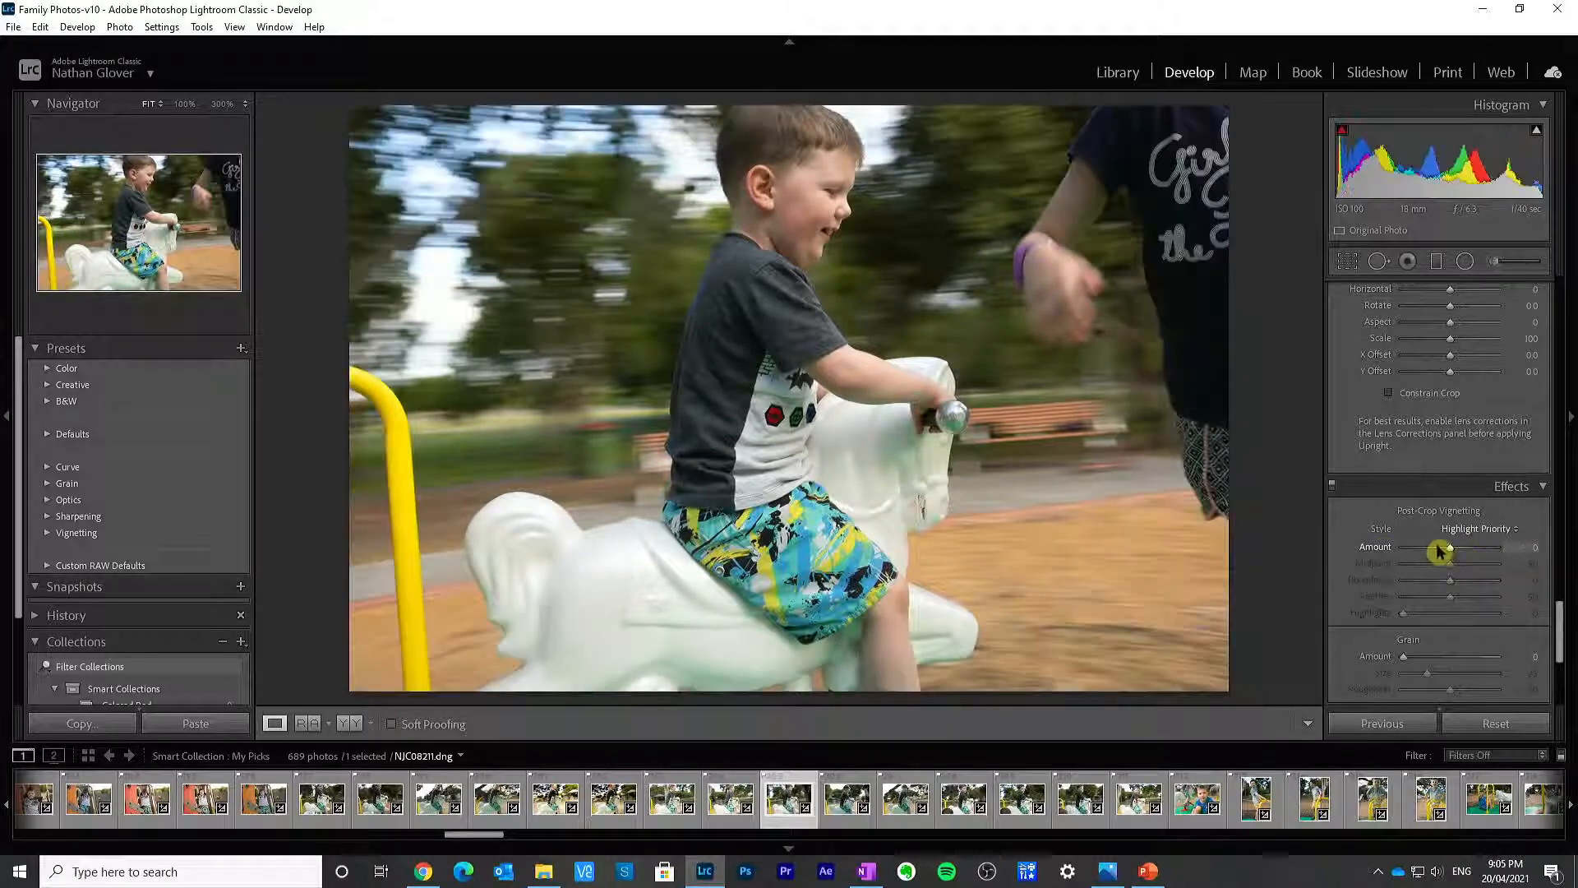
pyautogui.moveTo(1451, 555); pyautogui.dragTo(1445, 557)
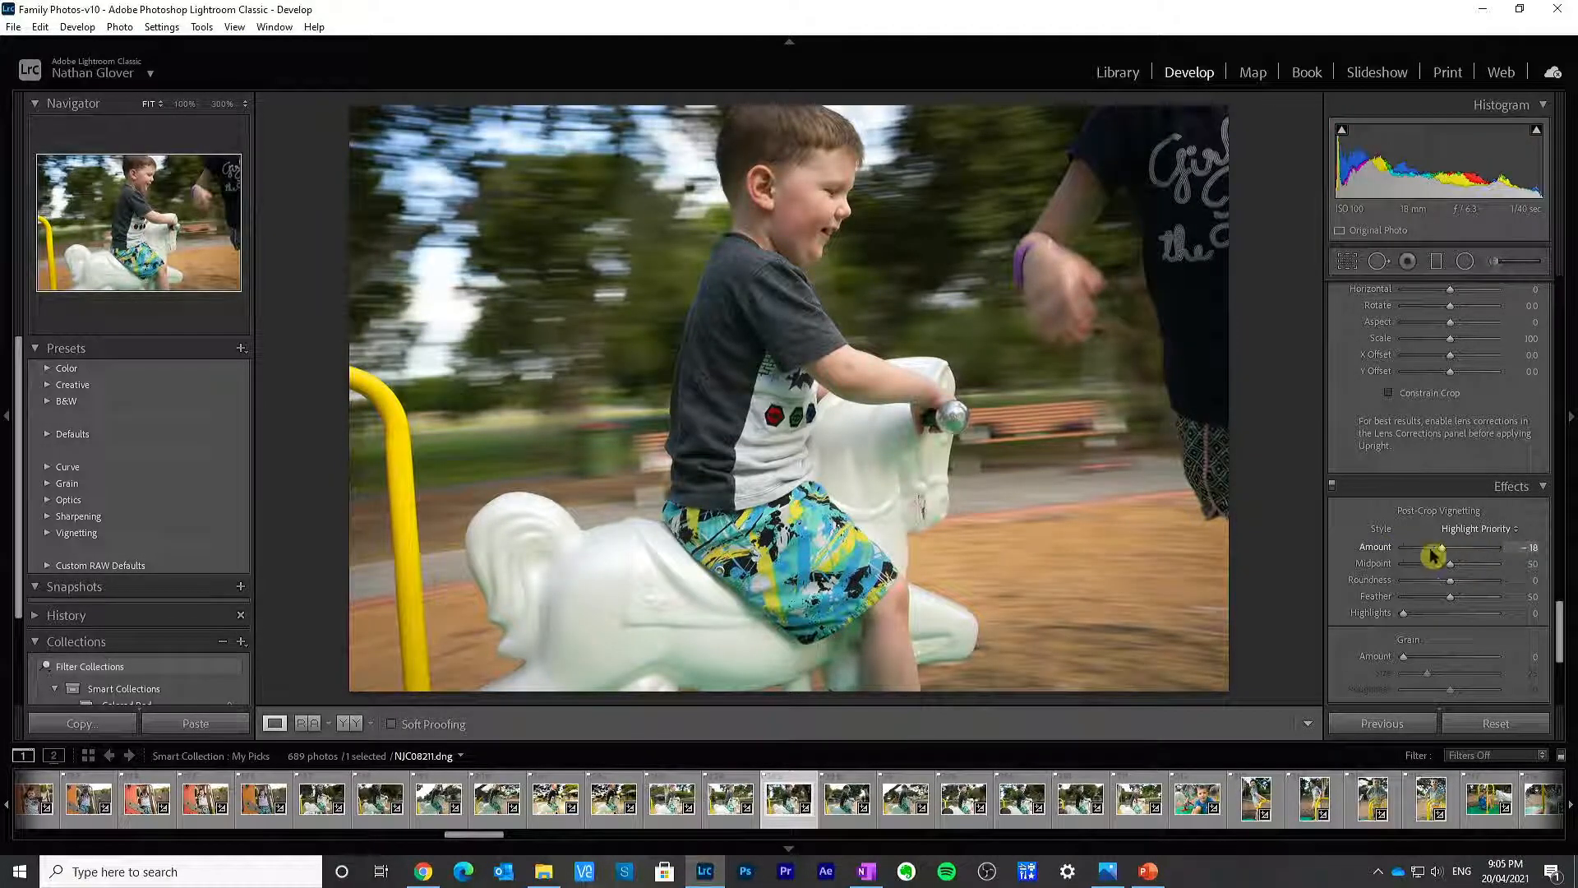
pyautogui.doubleClick(1378, 548)
# Step: Set the photo's exposure to 0.26, shadows to -51, whites to 21, blacks to -12, texture to -21 and clarity to 19
pyautogui.moveTo(1557, 628); pyautogui.dragTo(1559, 306)
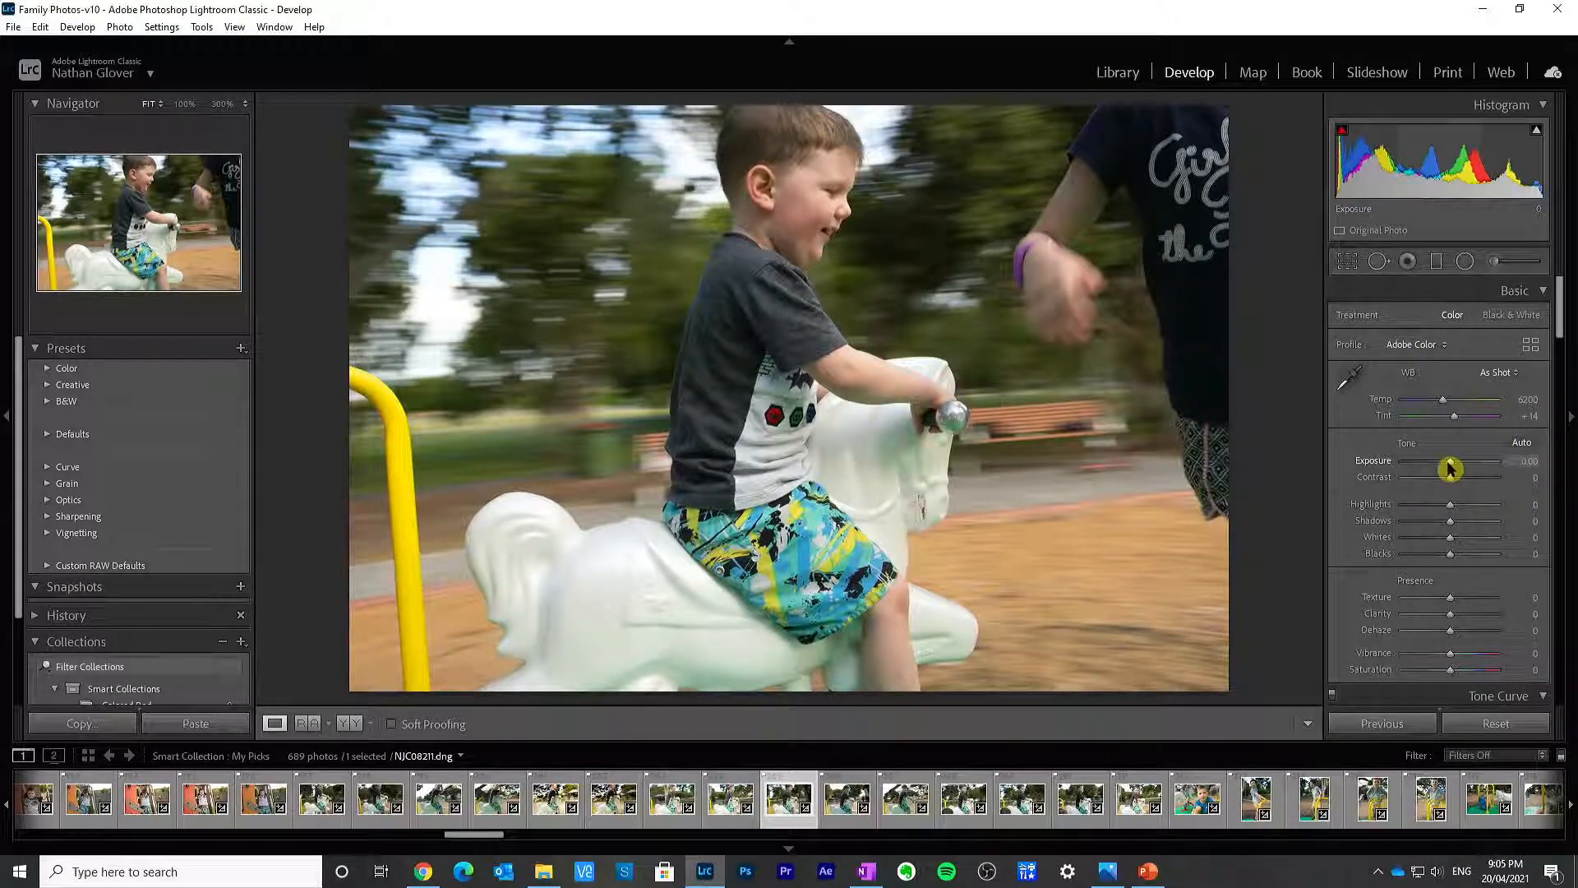
pyautogui.moveTo(1450, 469); pyautogui.dragTo(1454, 469)
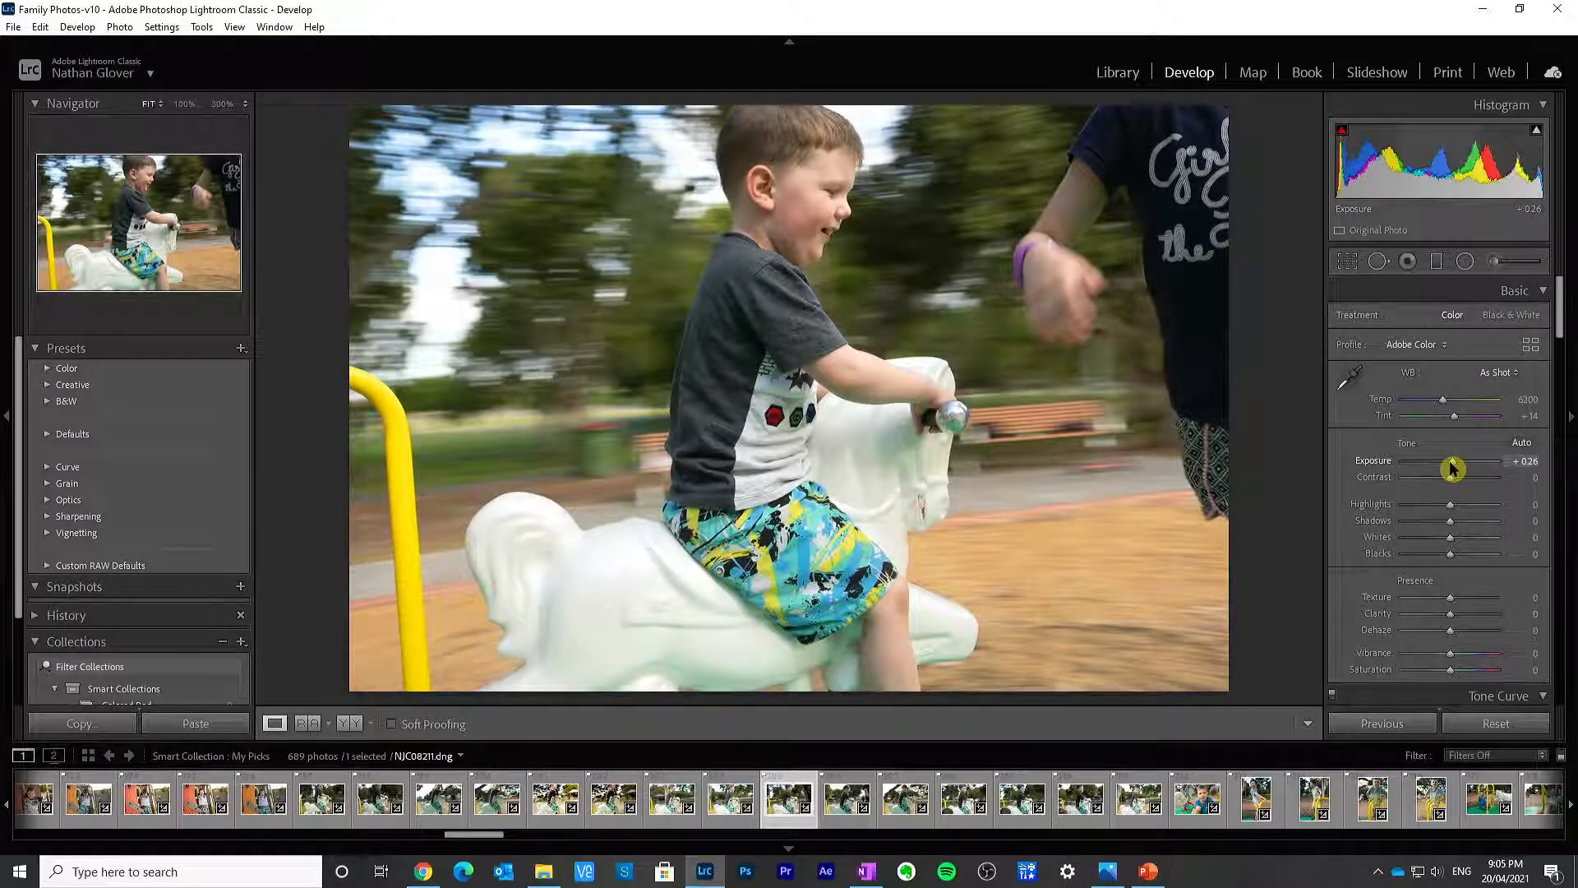
pyautogui.moveTo(1455, 524); pyautogui.dragTo(1387, 604)
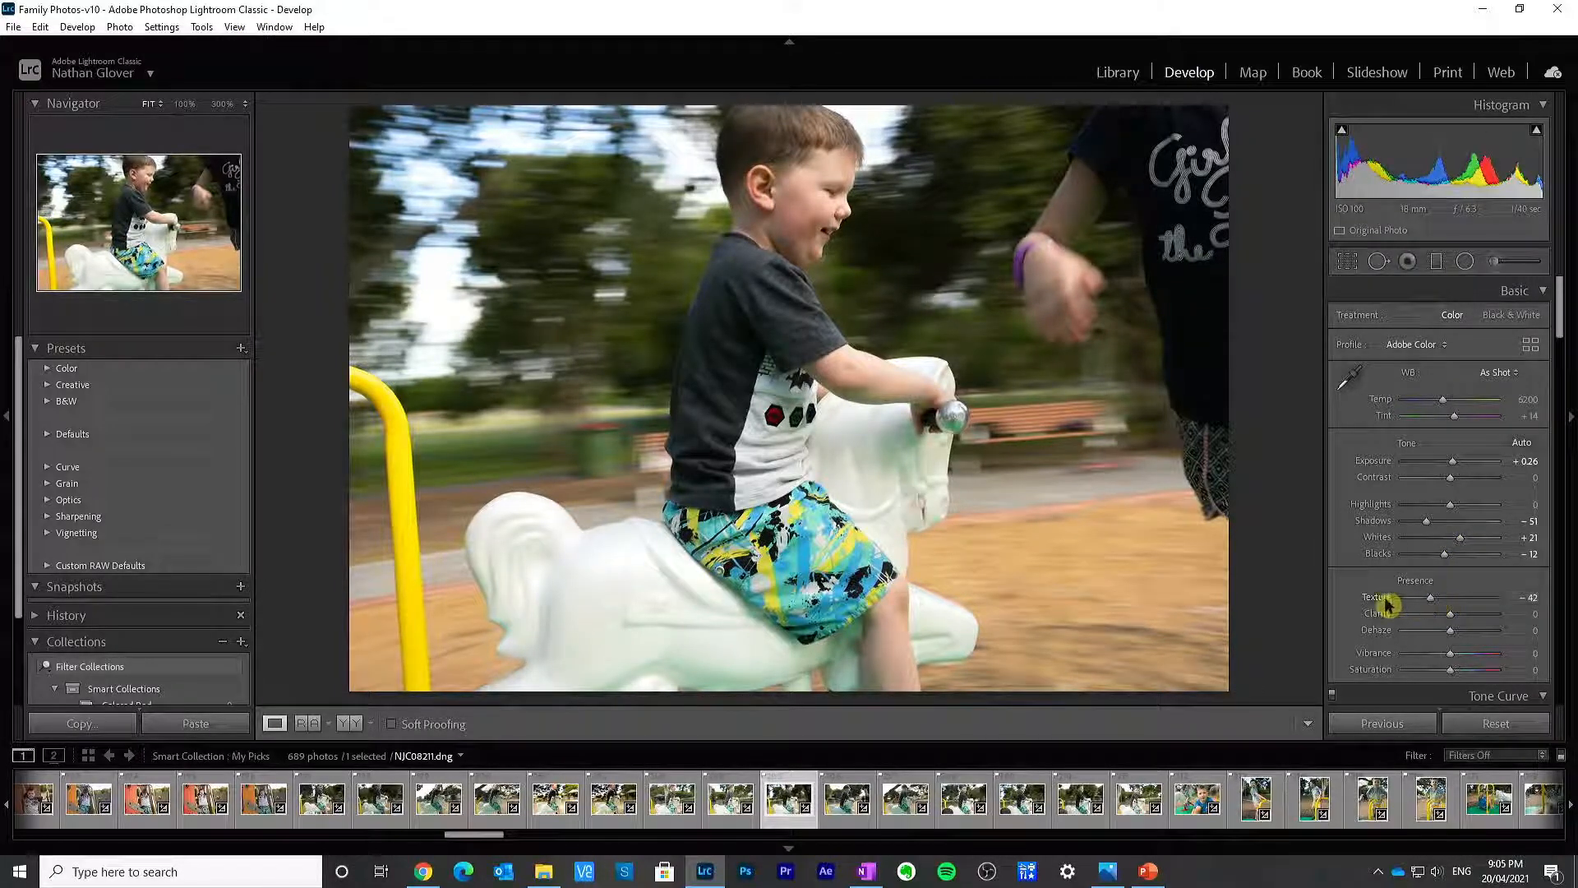
pyautogui.doubleClick(1386, 604)
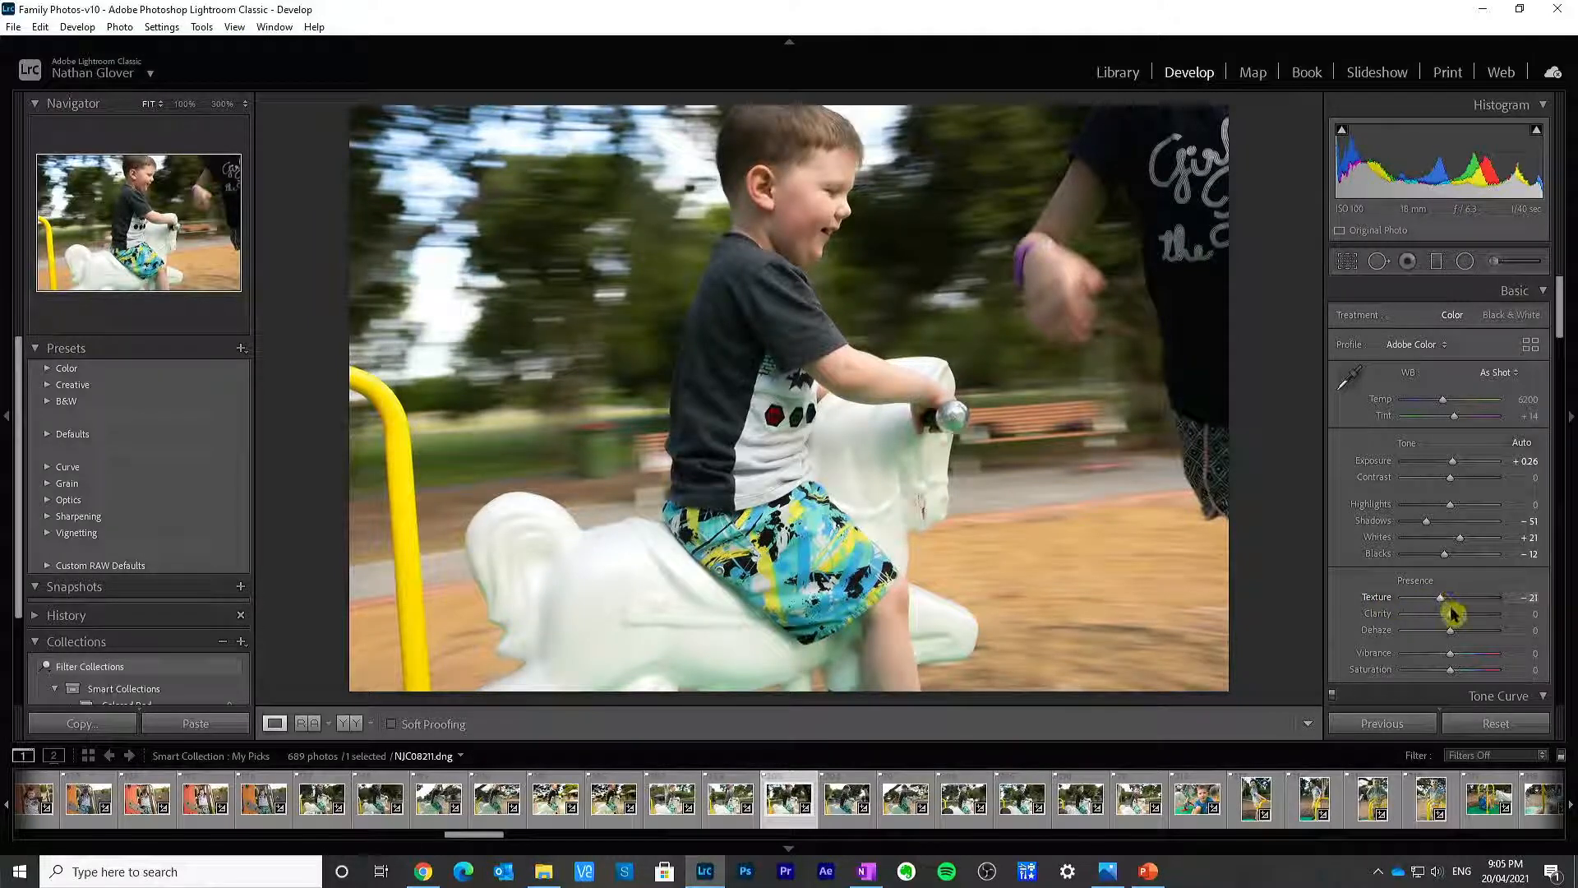
pyautogui.moveTo(1450, 615); pyautogui.dragTo(1462, 618)
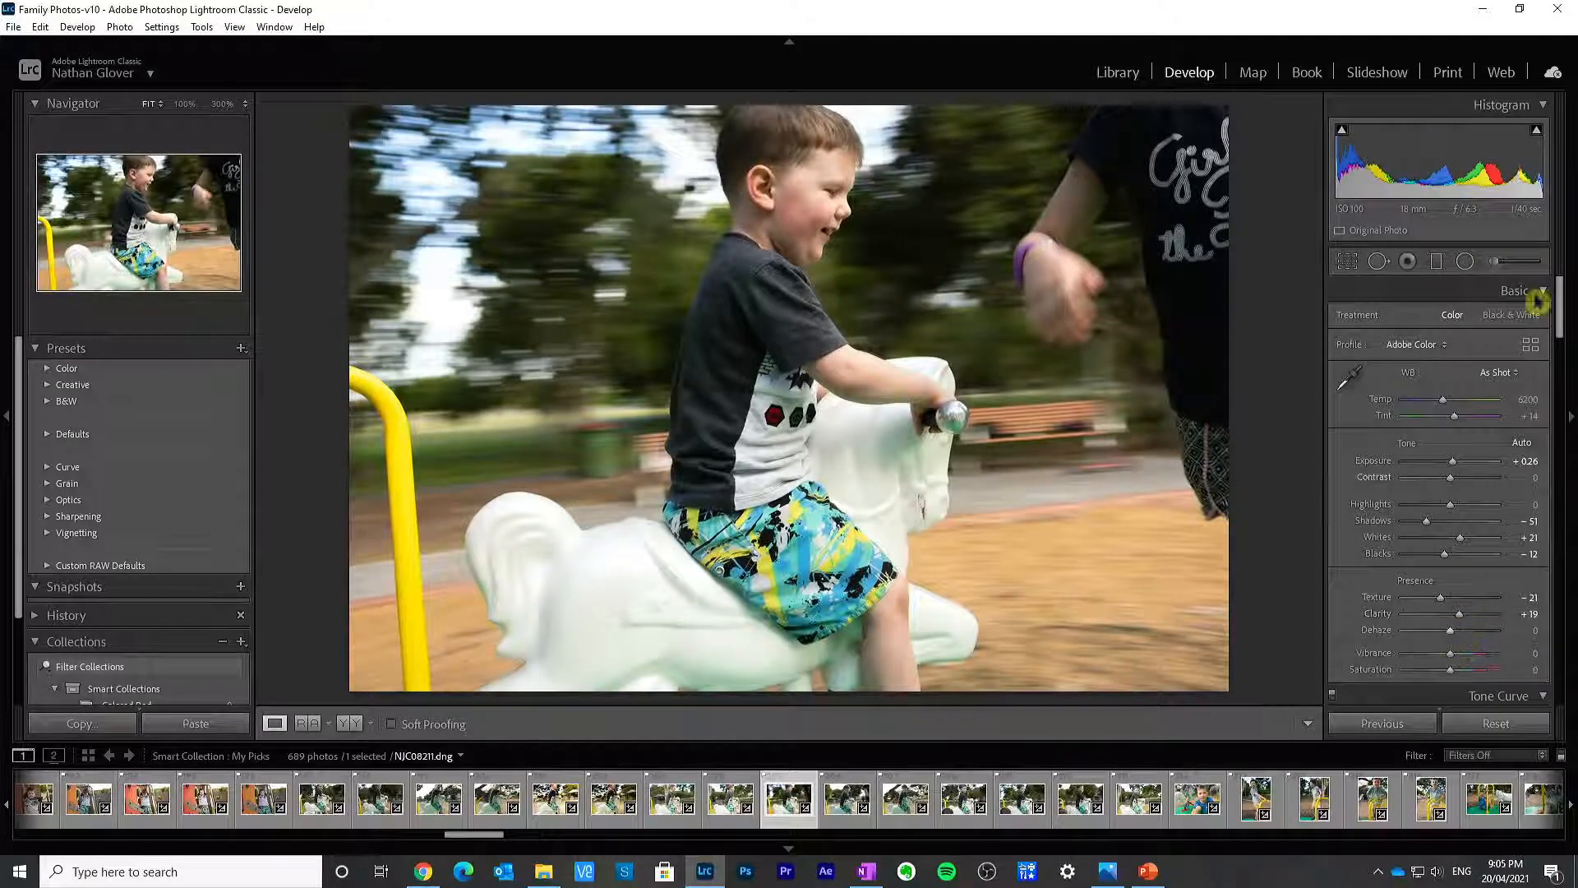
# Step: Apply the Adobe Vivid profile to the photo and preview the Camera Matching and Artistic profiles without applying them
pyautogui.click(1529, 346)
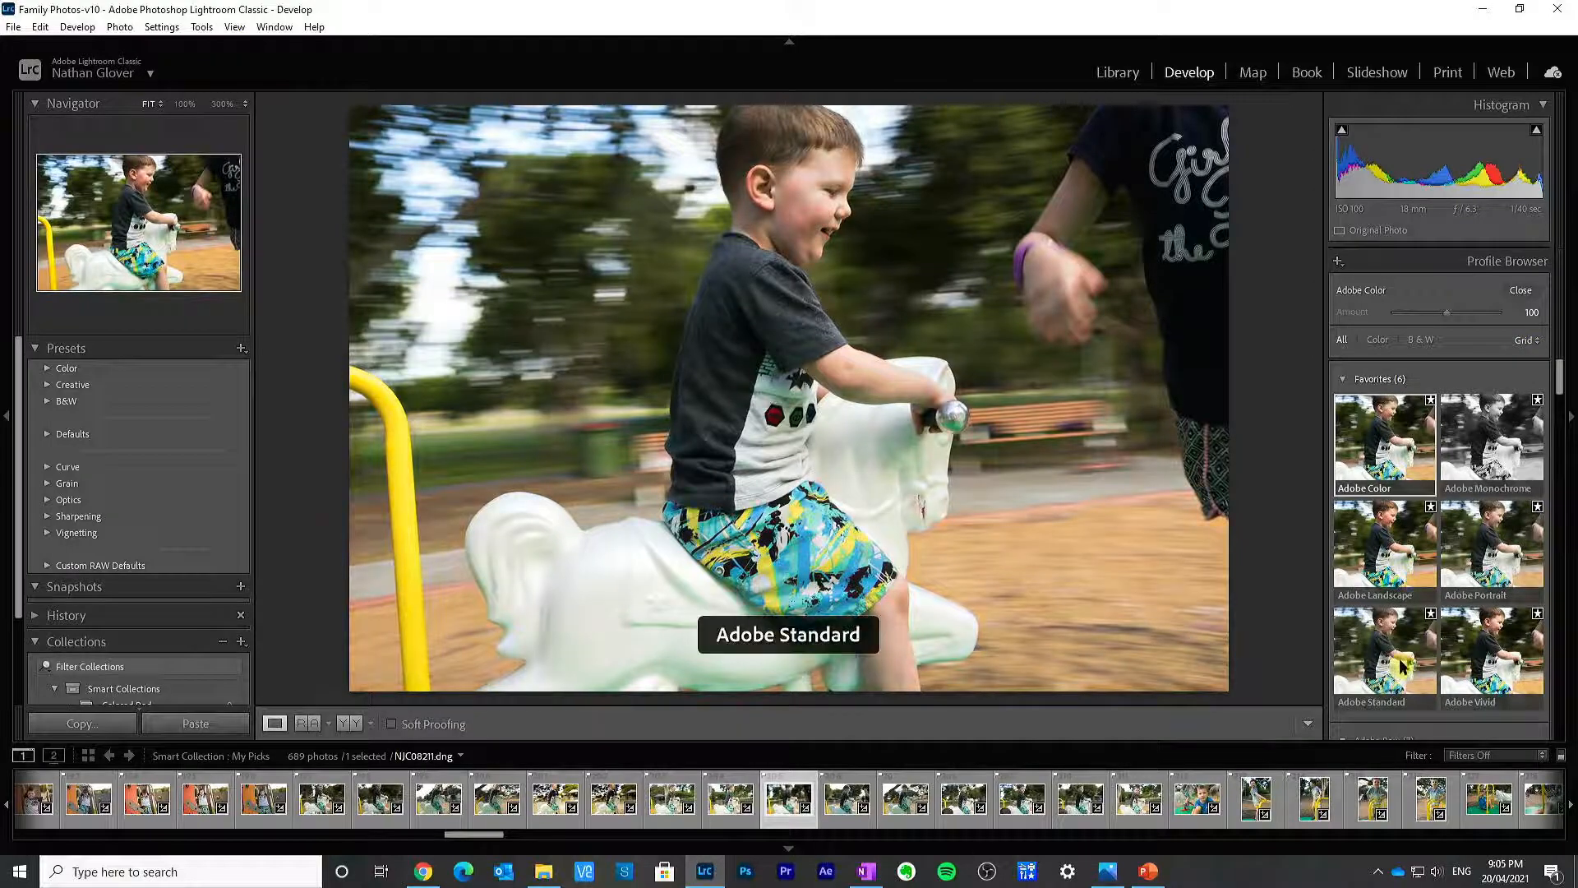
pyautogui.click(1468, 676)
pyautogui.scroll(-4, 1467, 596)
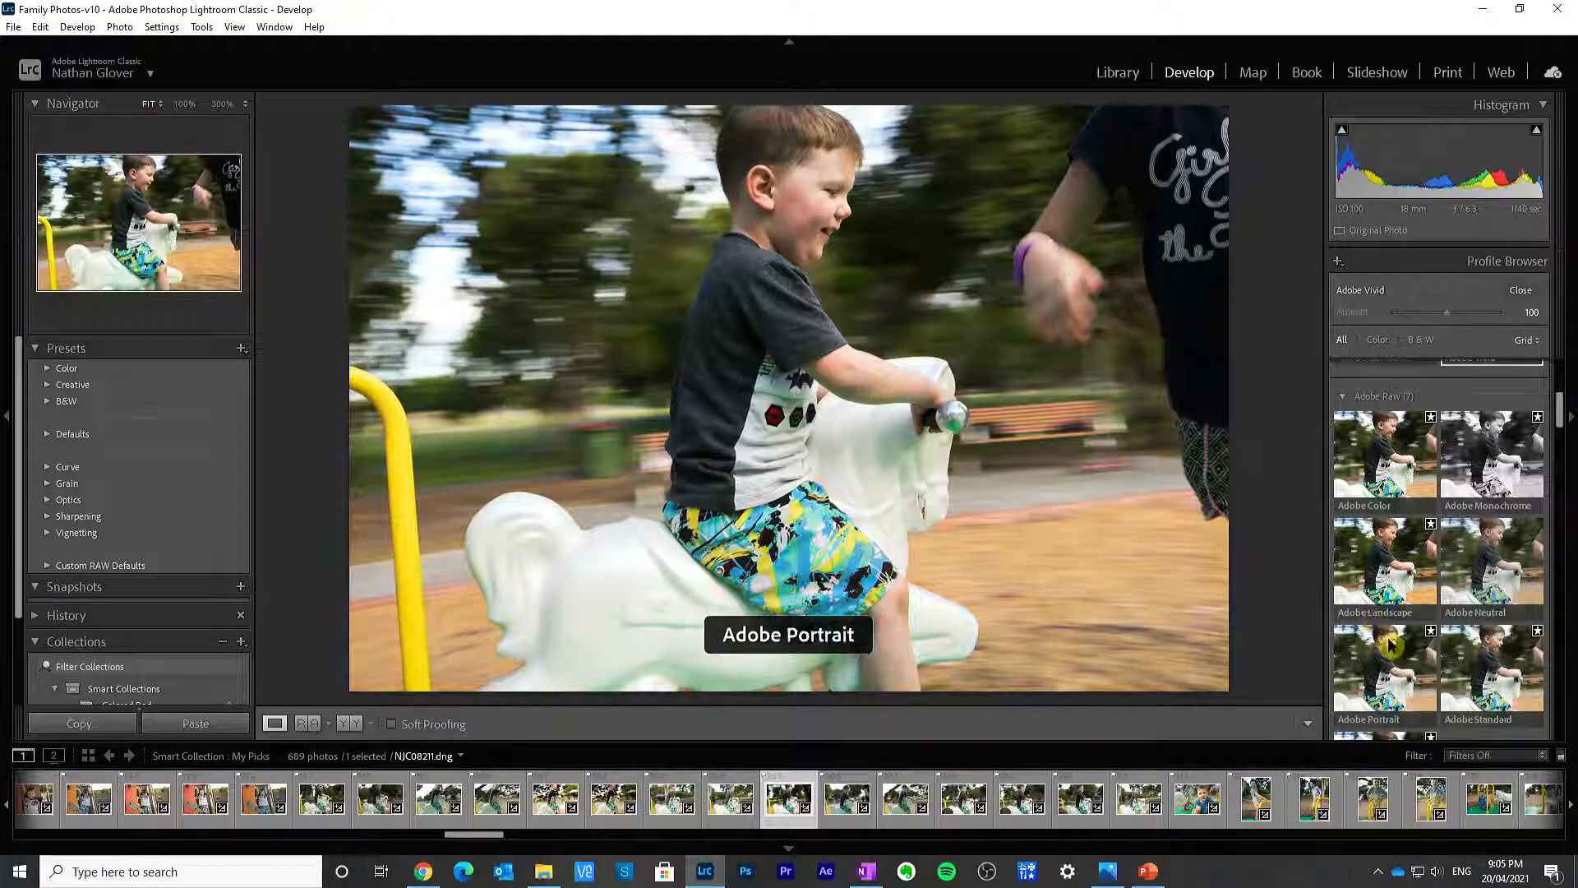
pyautogui.scroll(-1, 1395, 647)
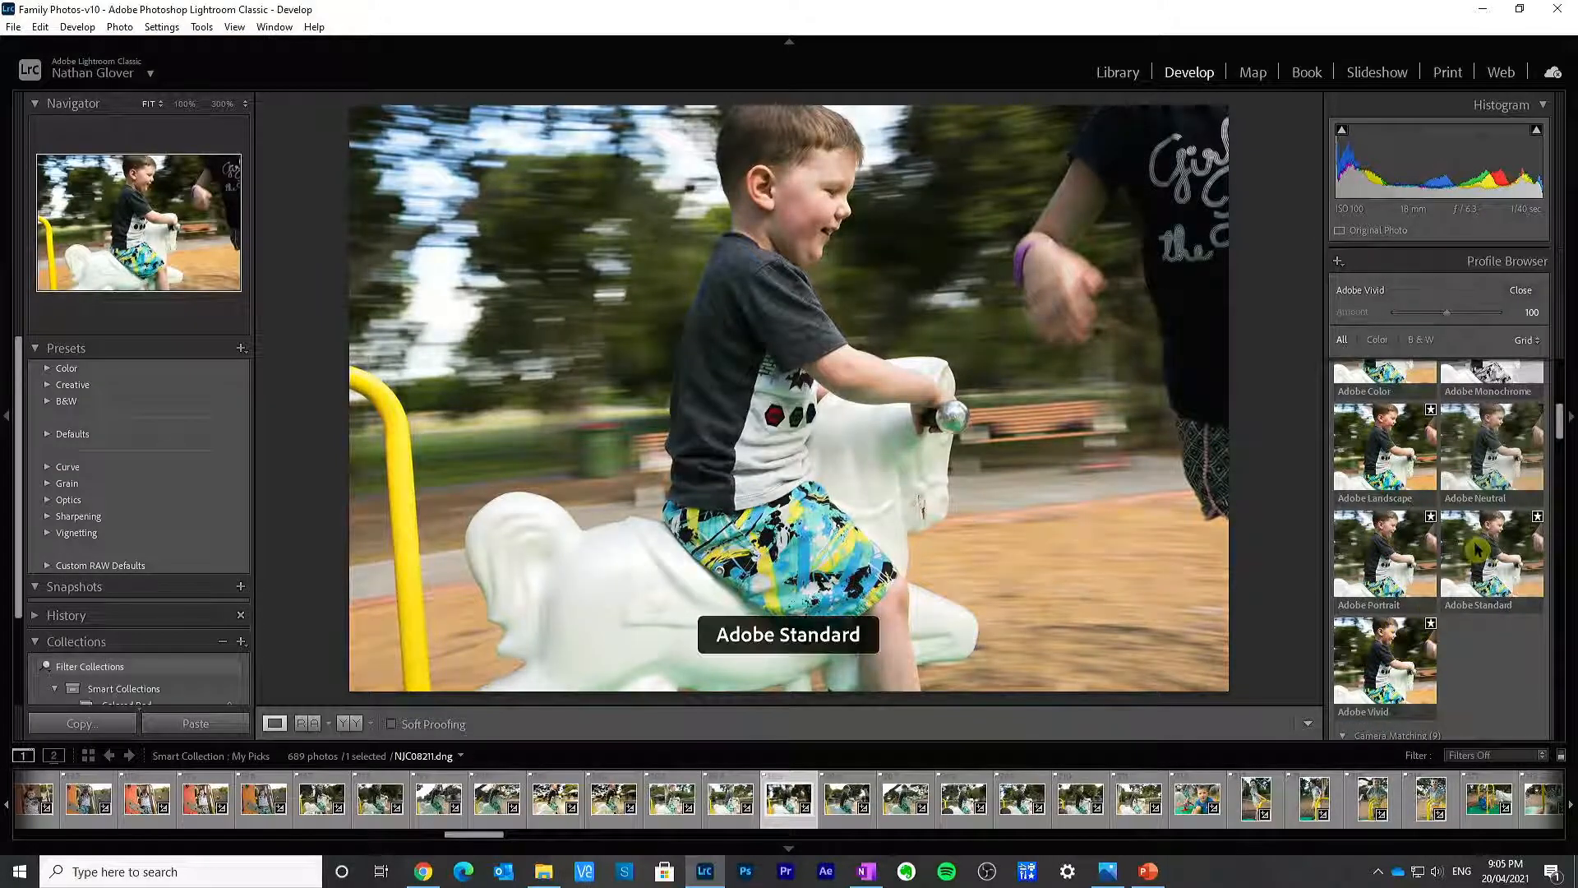
pyautogui.scroll(-2, 1471, 555)
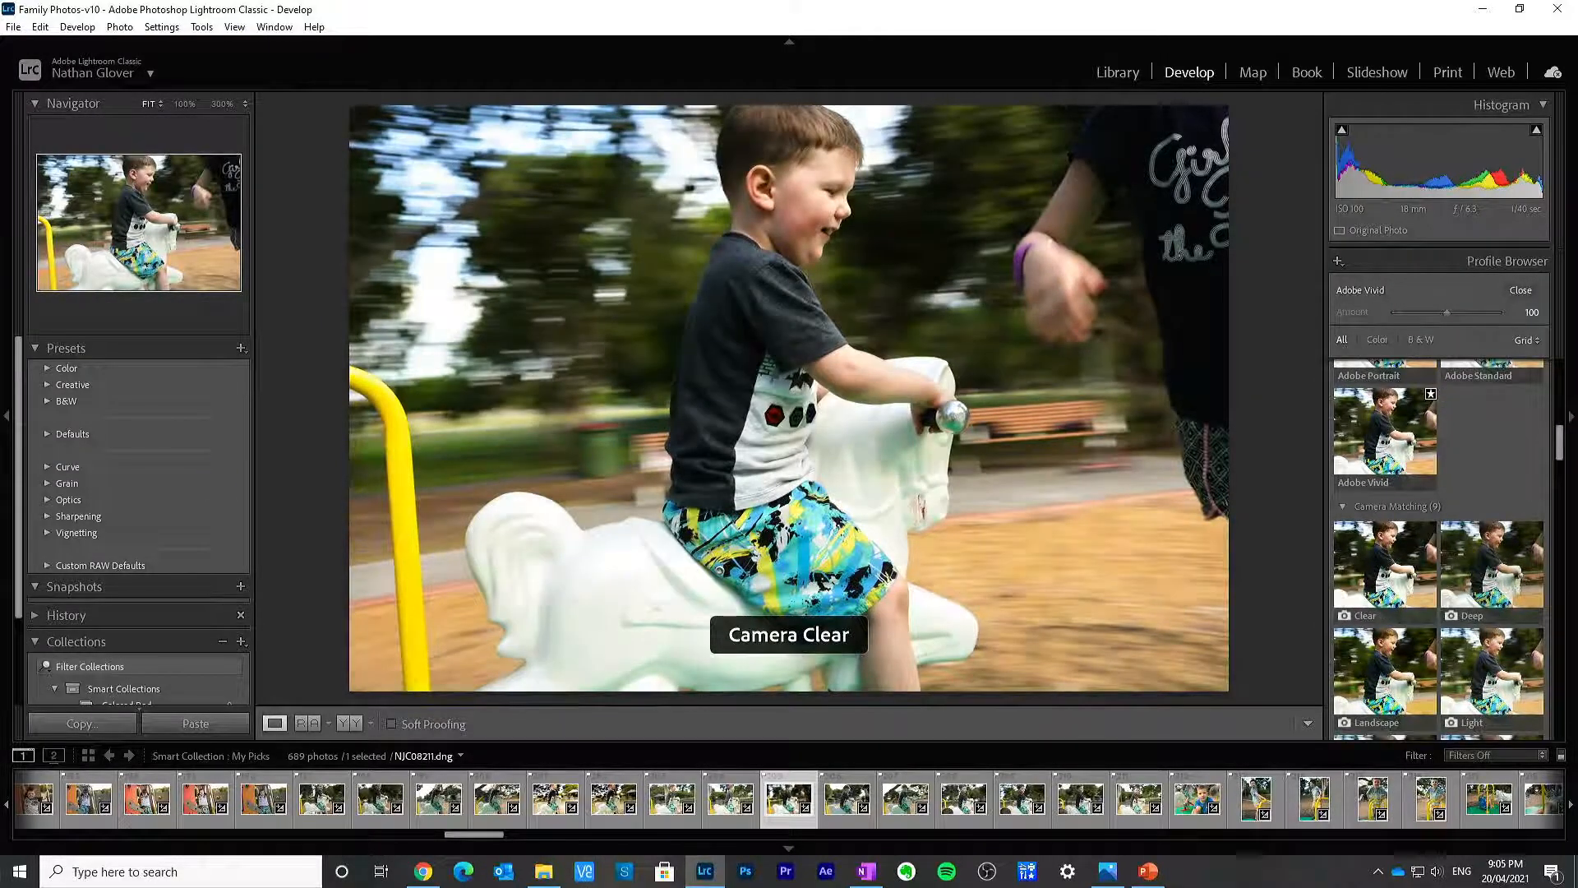
pyautogui.click(423, 871)
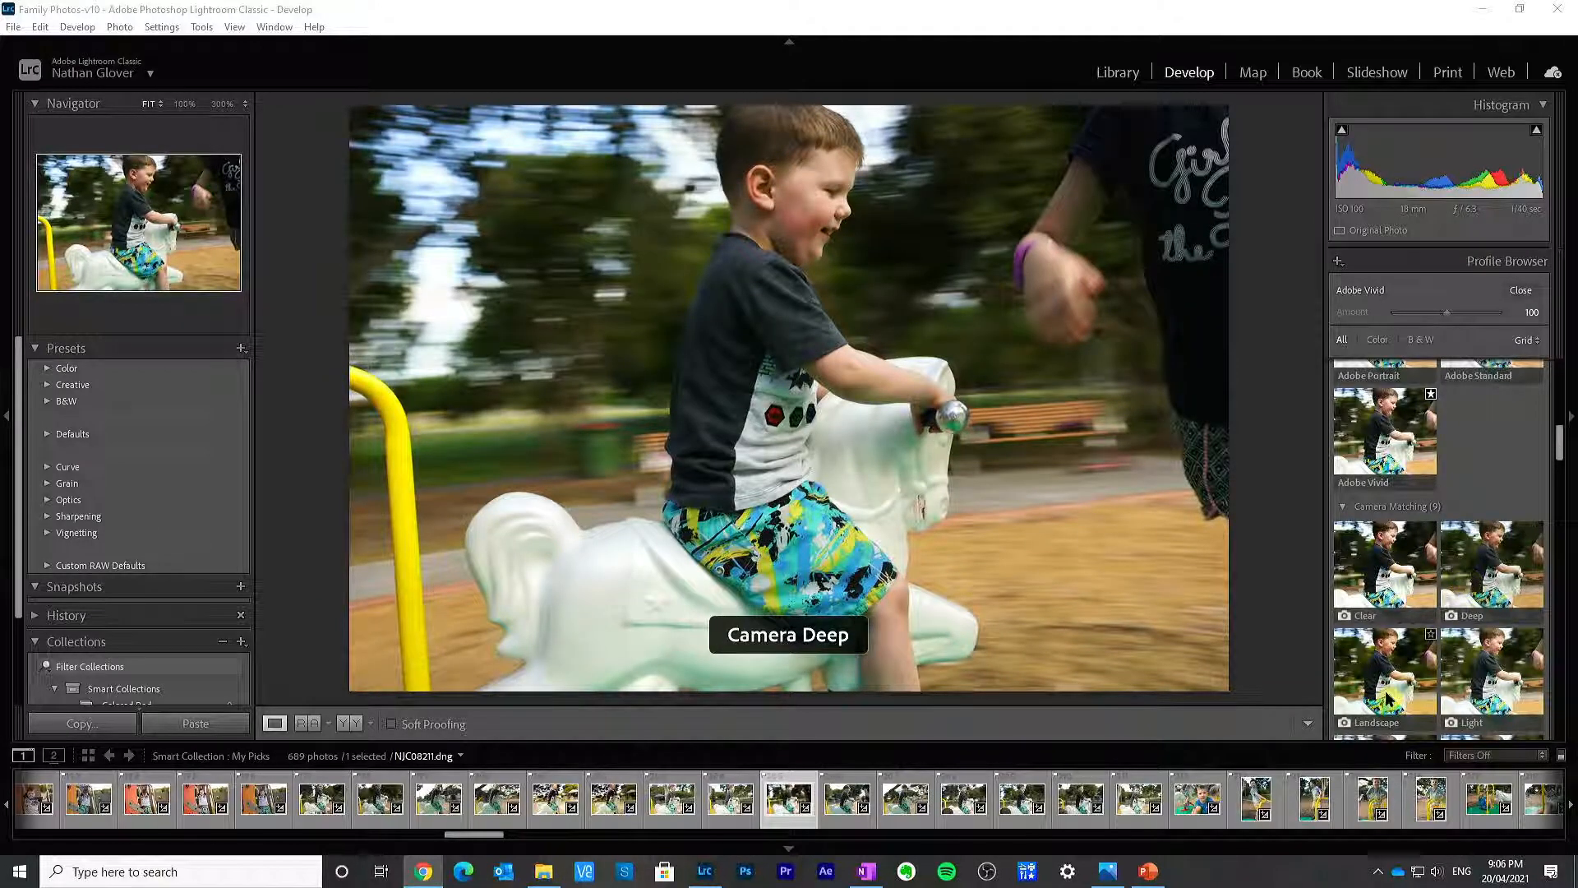
pyautogui.scroll(-3, 1488, 682)
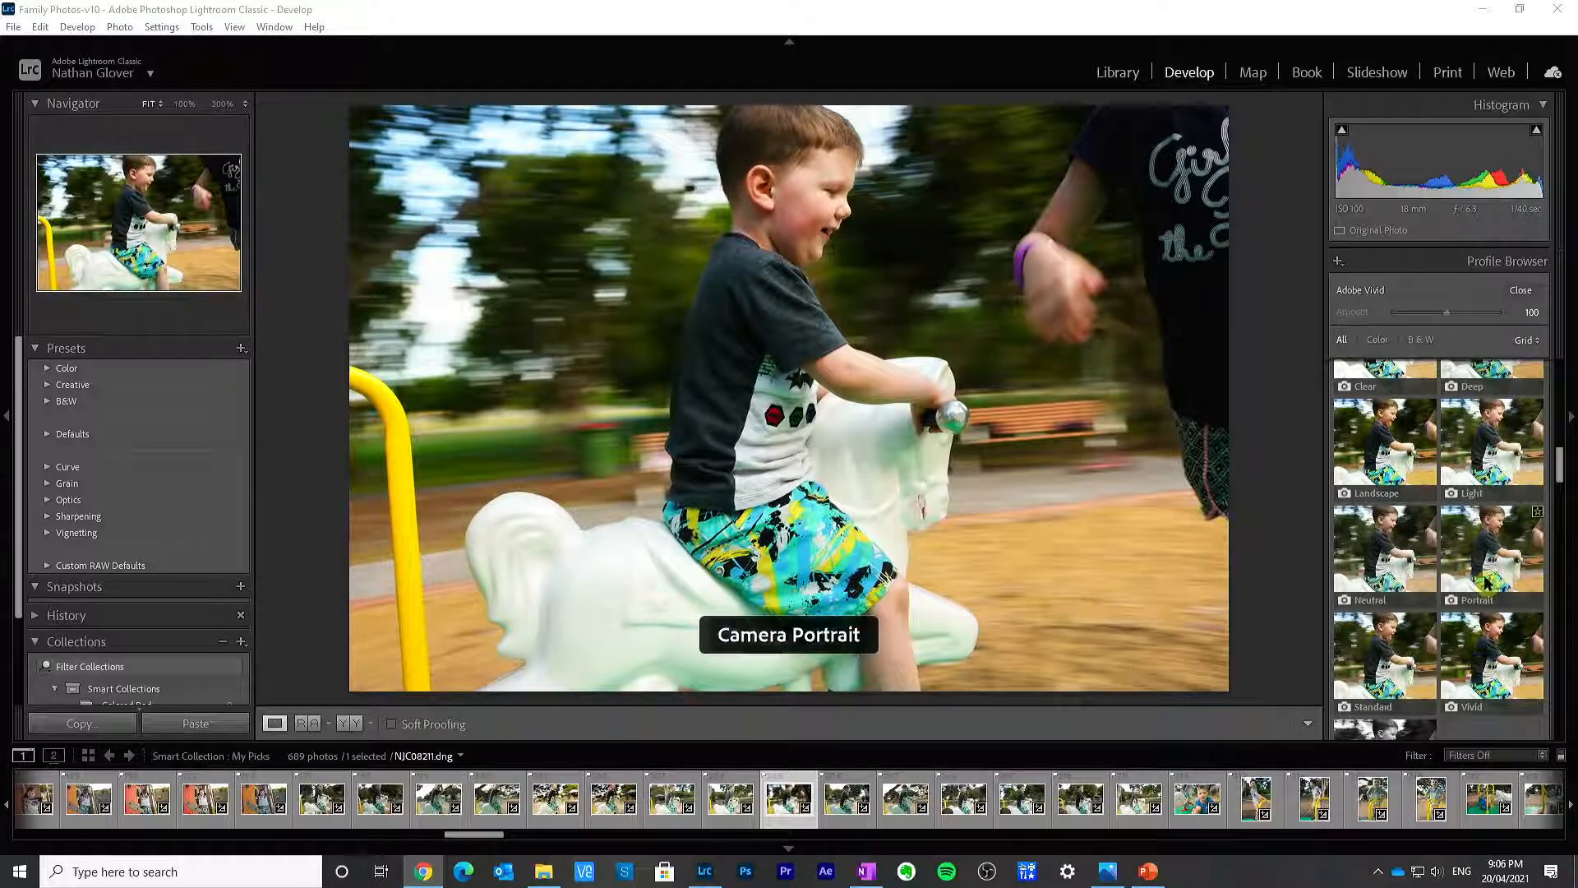
pyautogui.scroll(-3, 1445, 637)
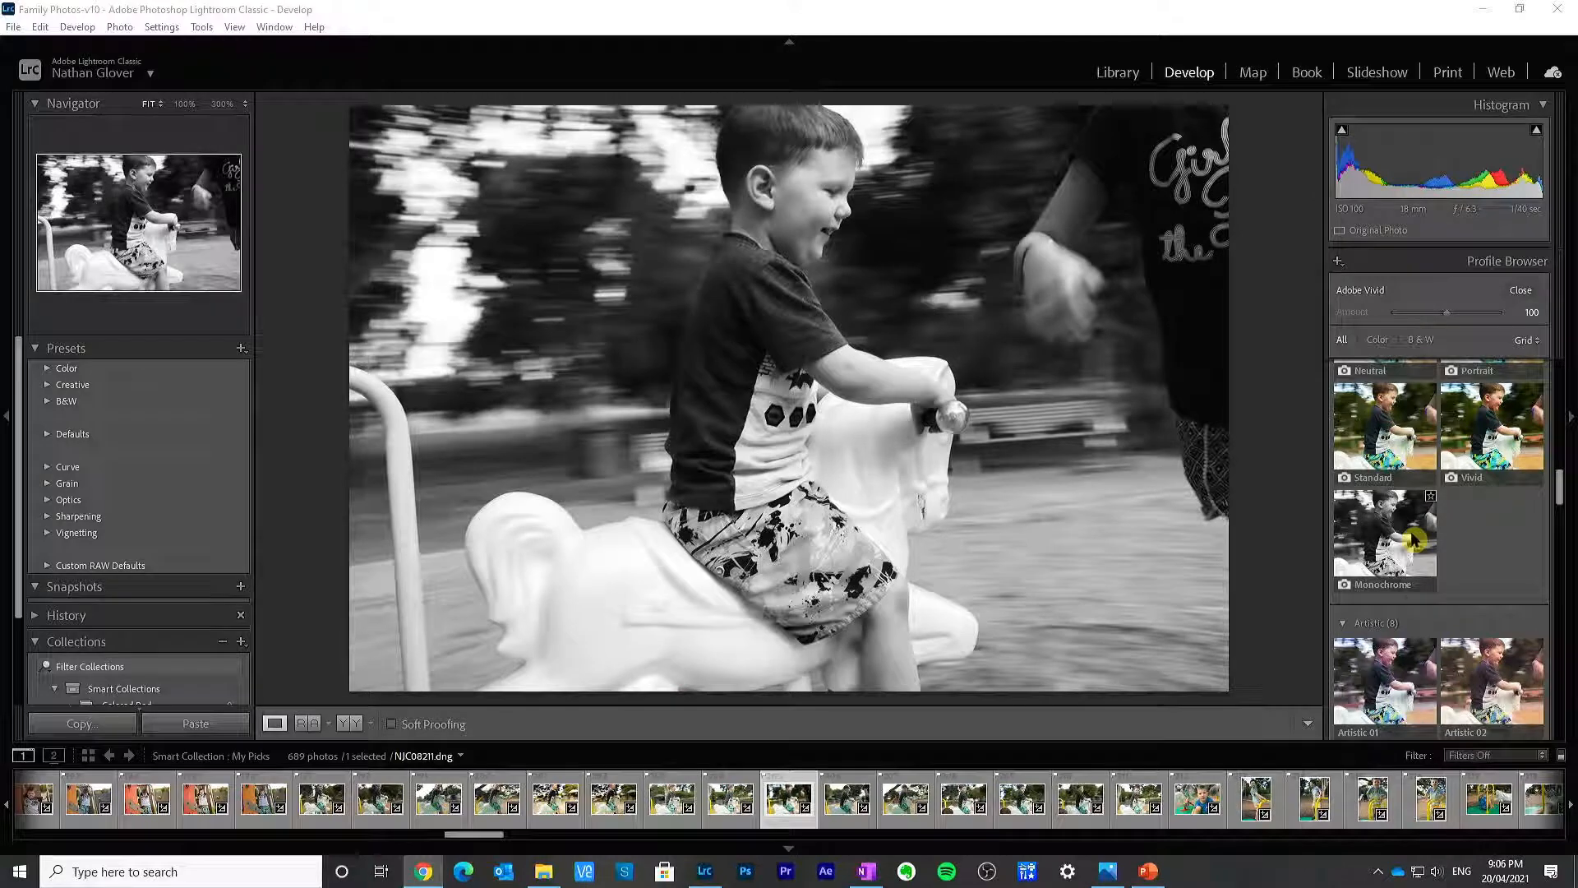
pyautogui.scroll(-2, 1414, 540)
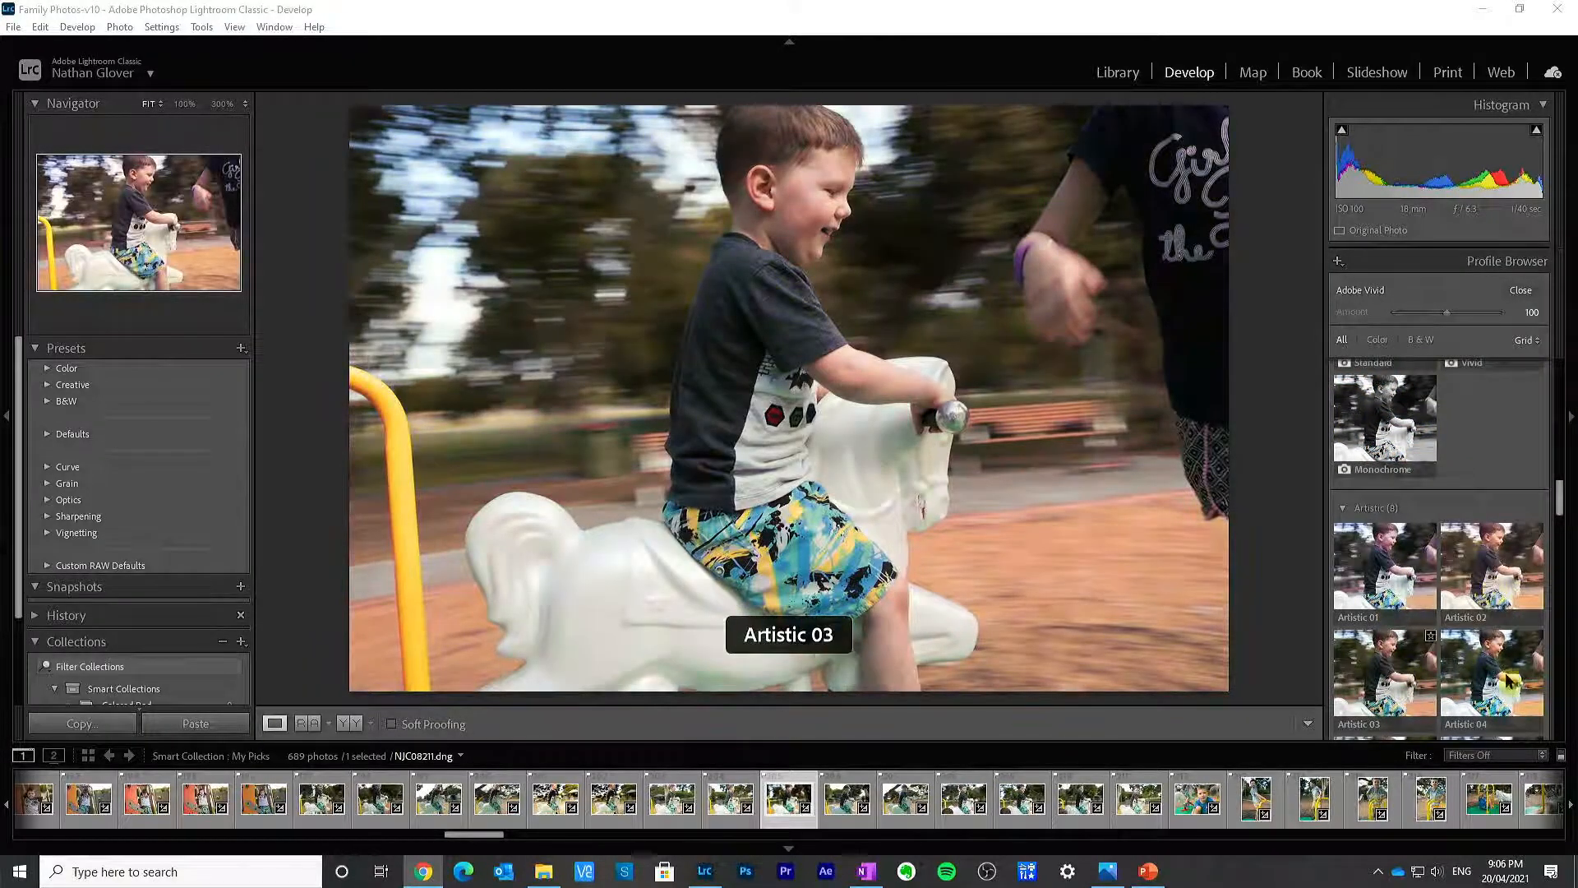
pyautogui.scroll(-2, 1511, 680)
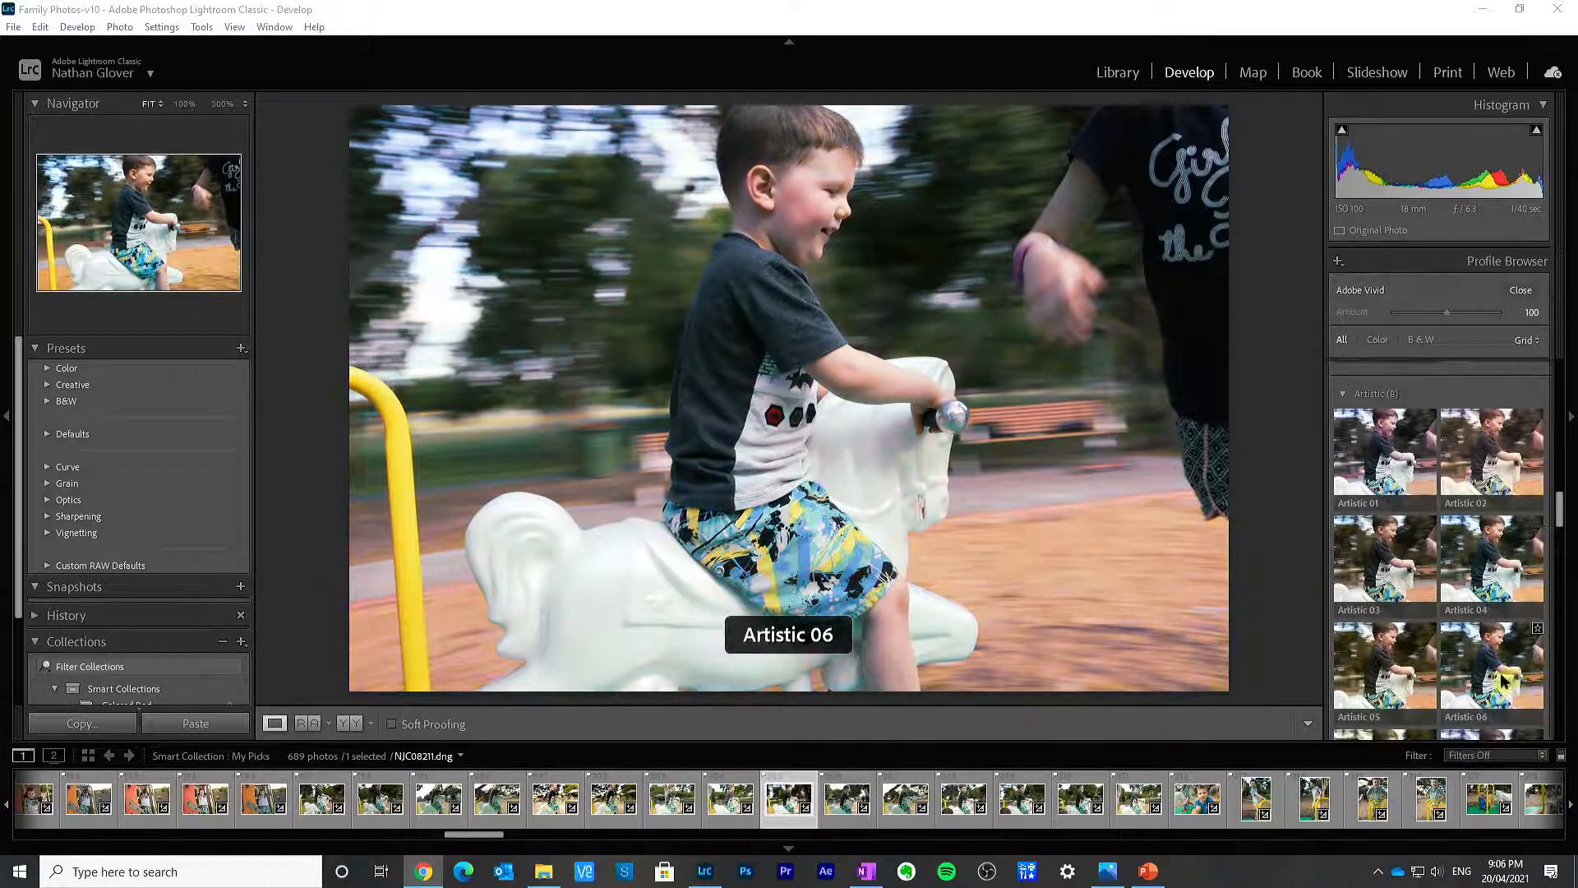
pyautogui.click(1520, 290)
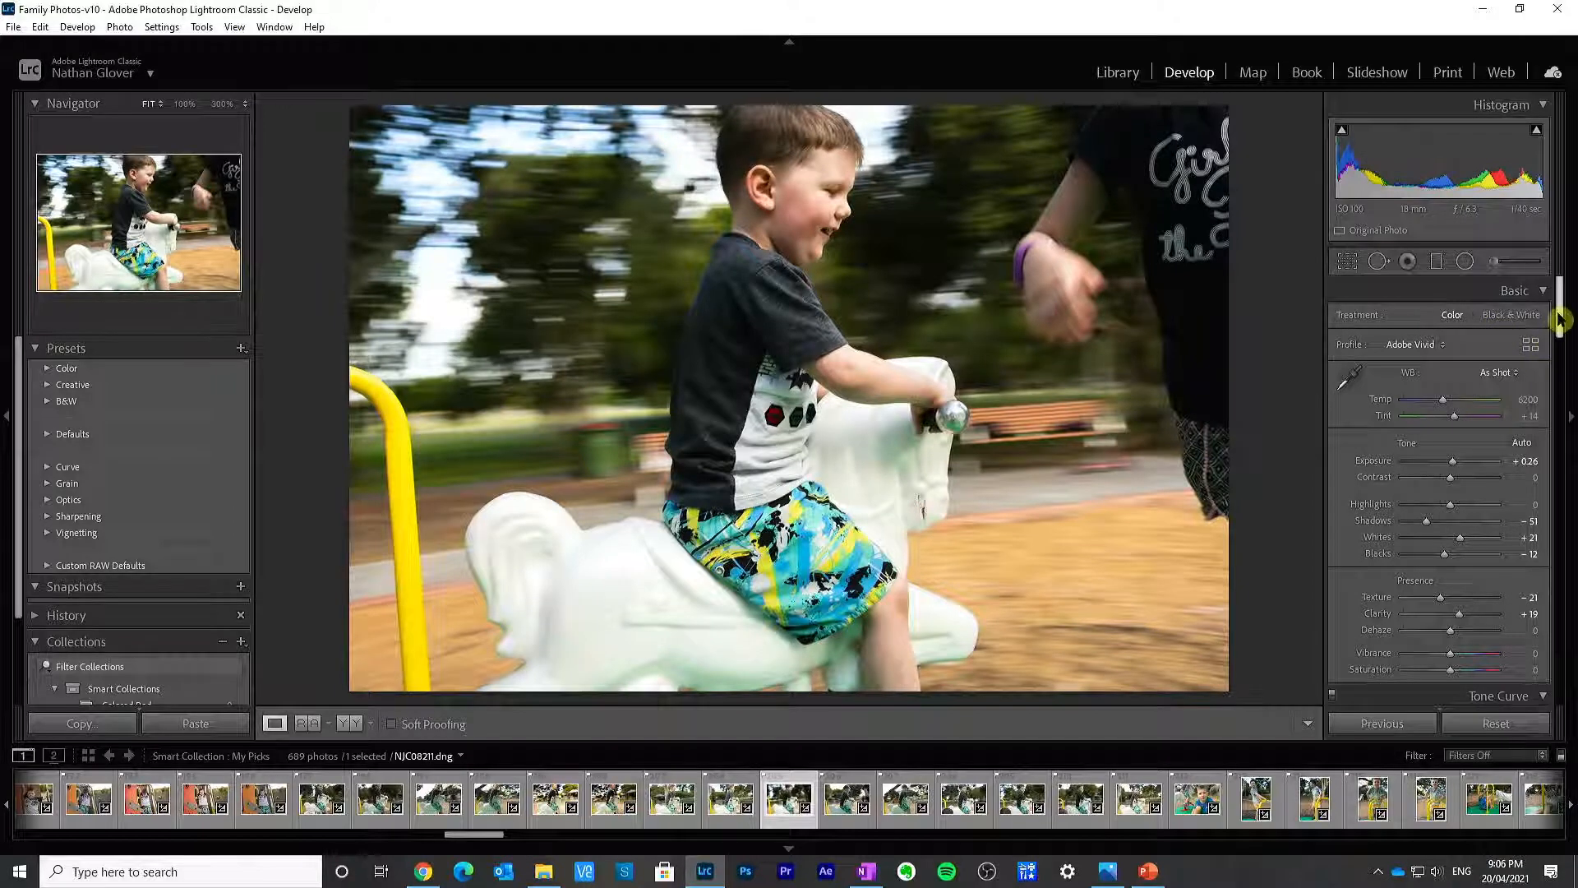
# Step: Shift the HSL hue of the yellows to -100 and of the greens to -88
pyautogui.moveTo(1559, 308); pyautogui.dragTo(1559, 407)
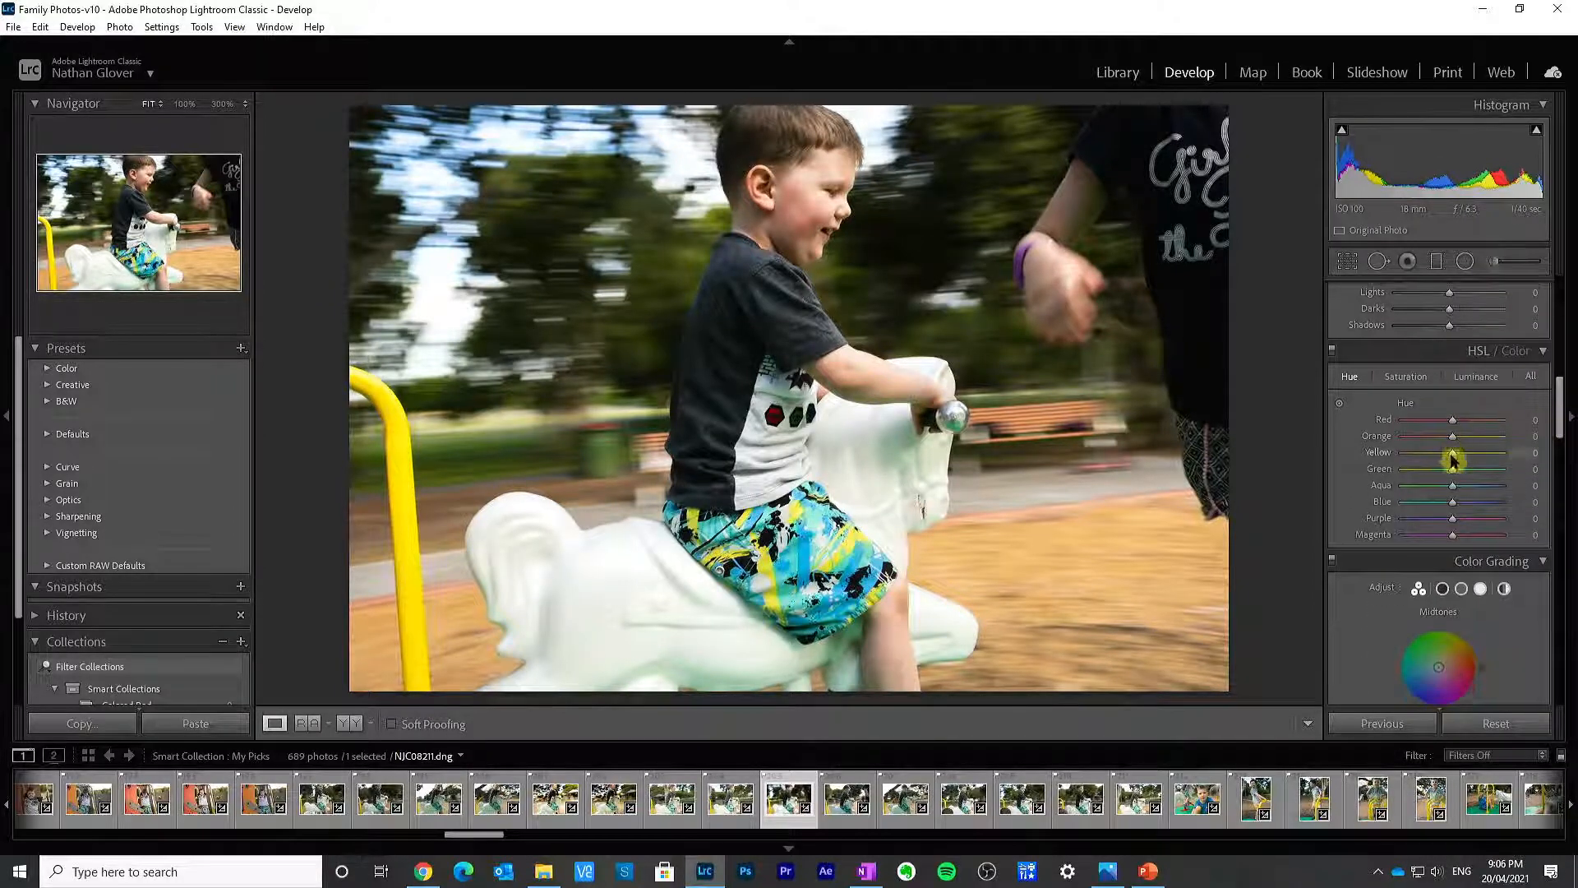
pyautogui.moveTo(1453, 461); pyautogui.dragTo(1343, 465)
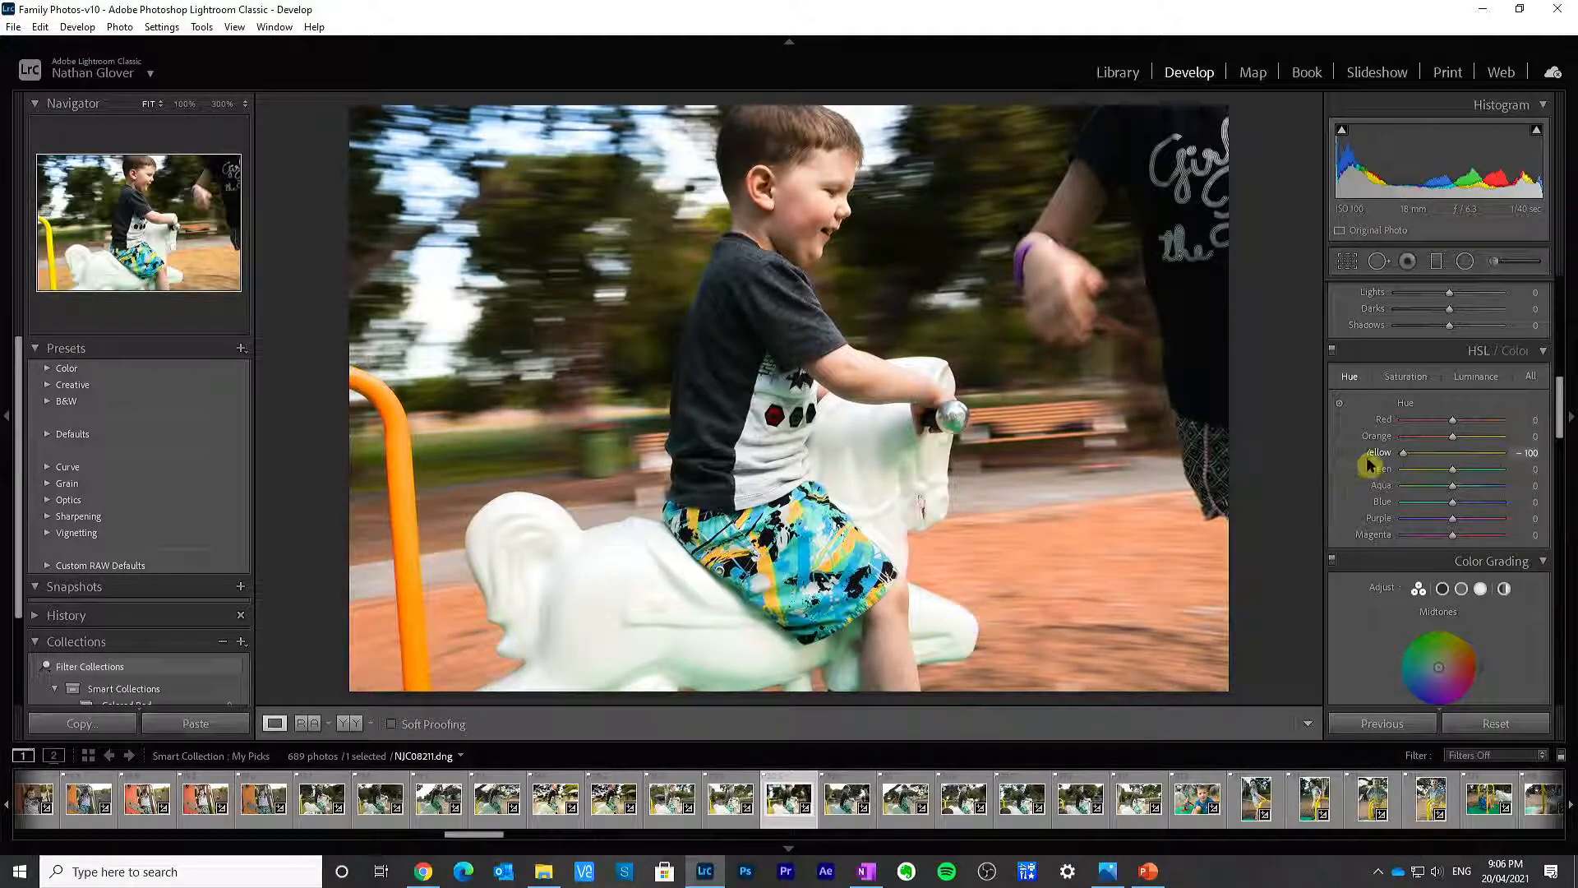
pyautogui.moveTo(1453, 475); pyautogui.dragTo(1408, 481)
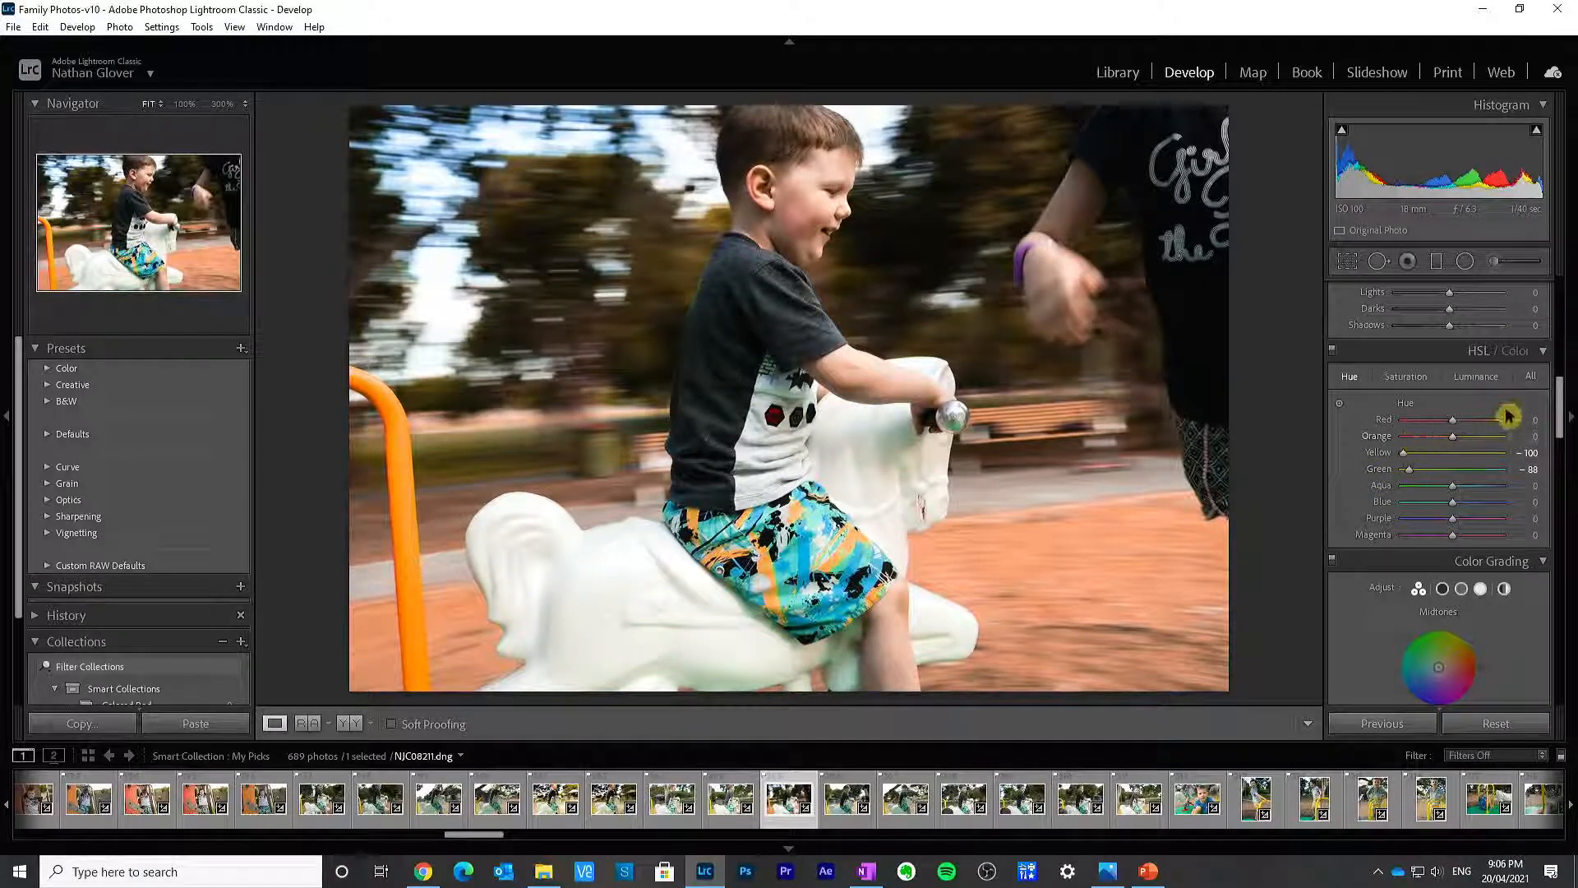
# Step: Set the photo's overall exposure to 0.30
pyautogui.moveTo(1559, 423); pyautogui.dragTo(1539, 335)
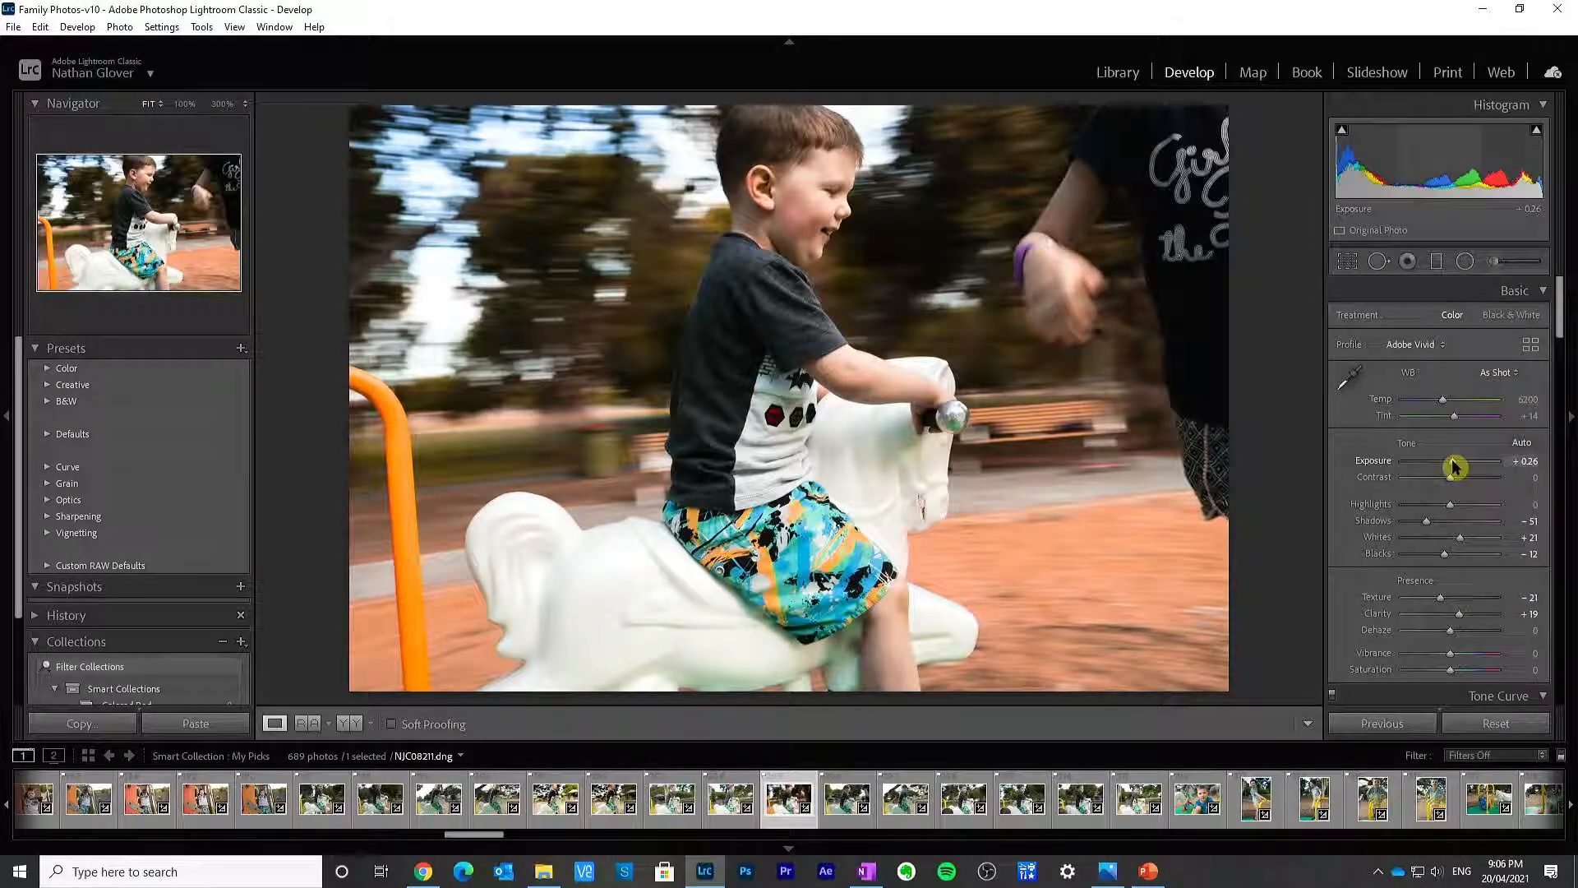
pyautogui.moveTo(1453, 467); pyautogui.dragTo(1454, 466)
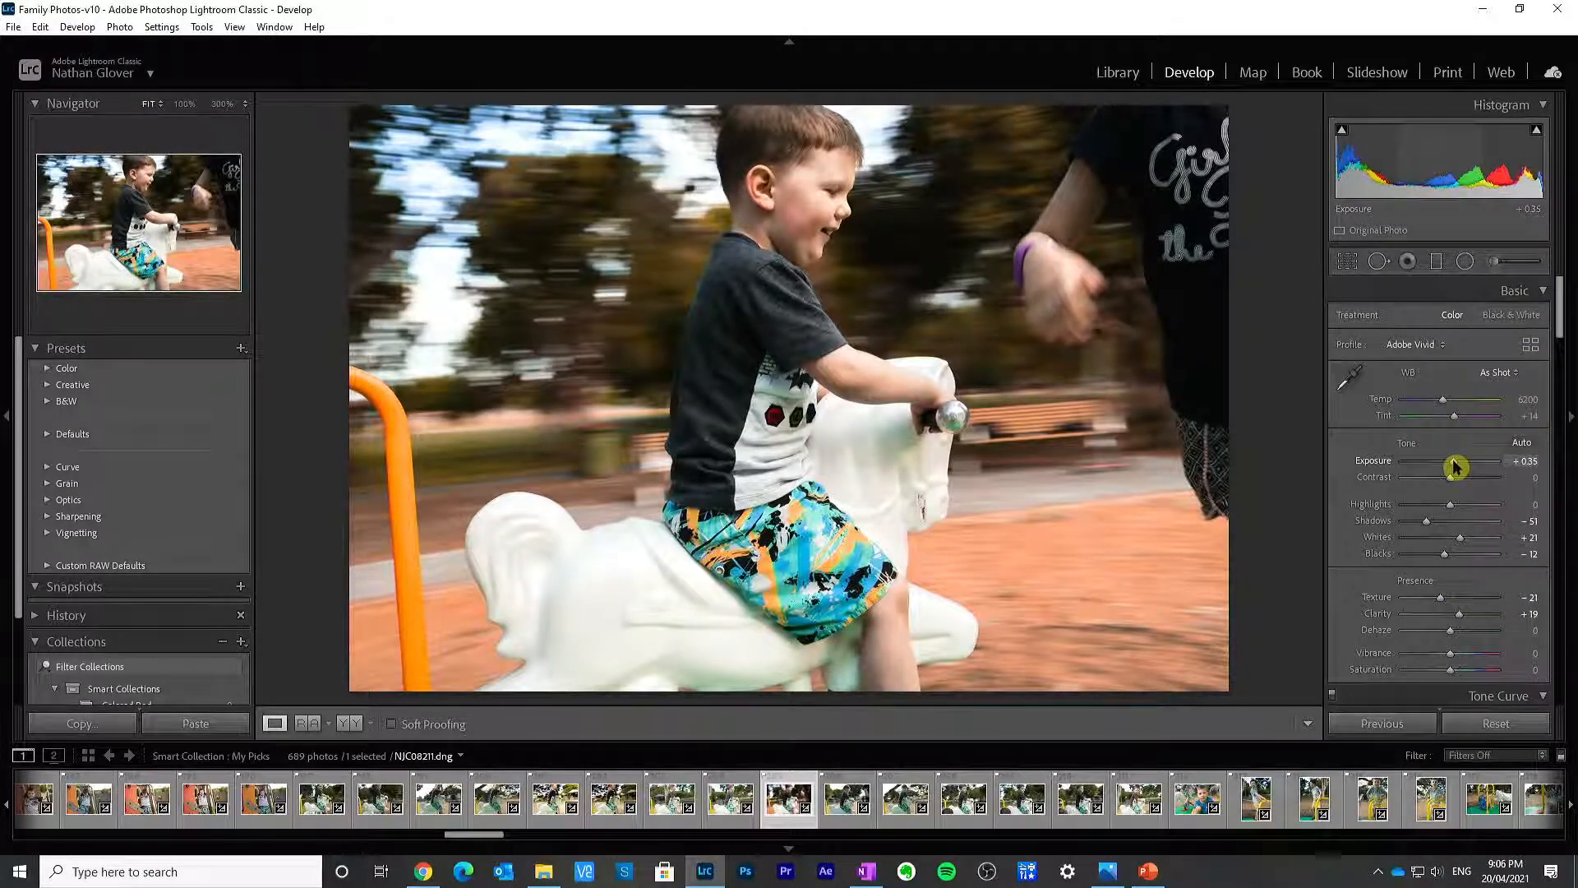
pyautogui.click(1525, 461)
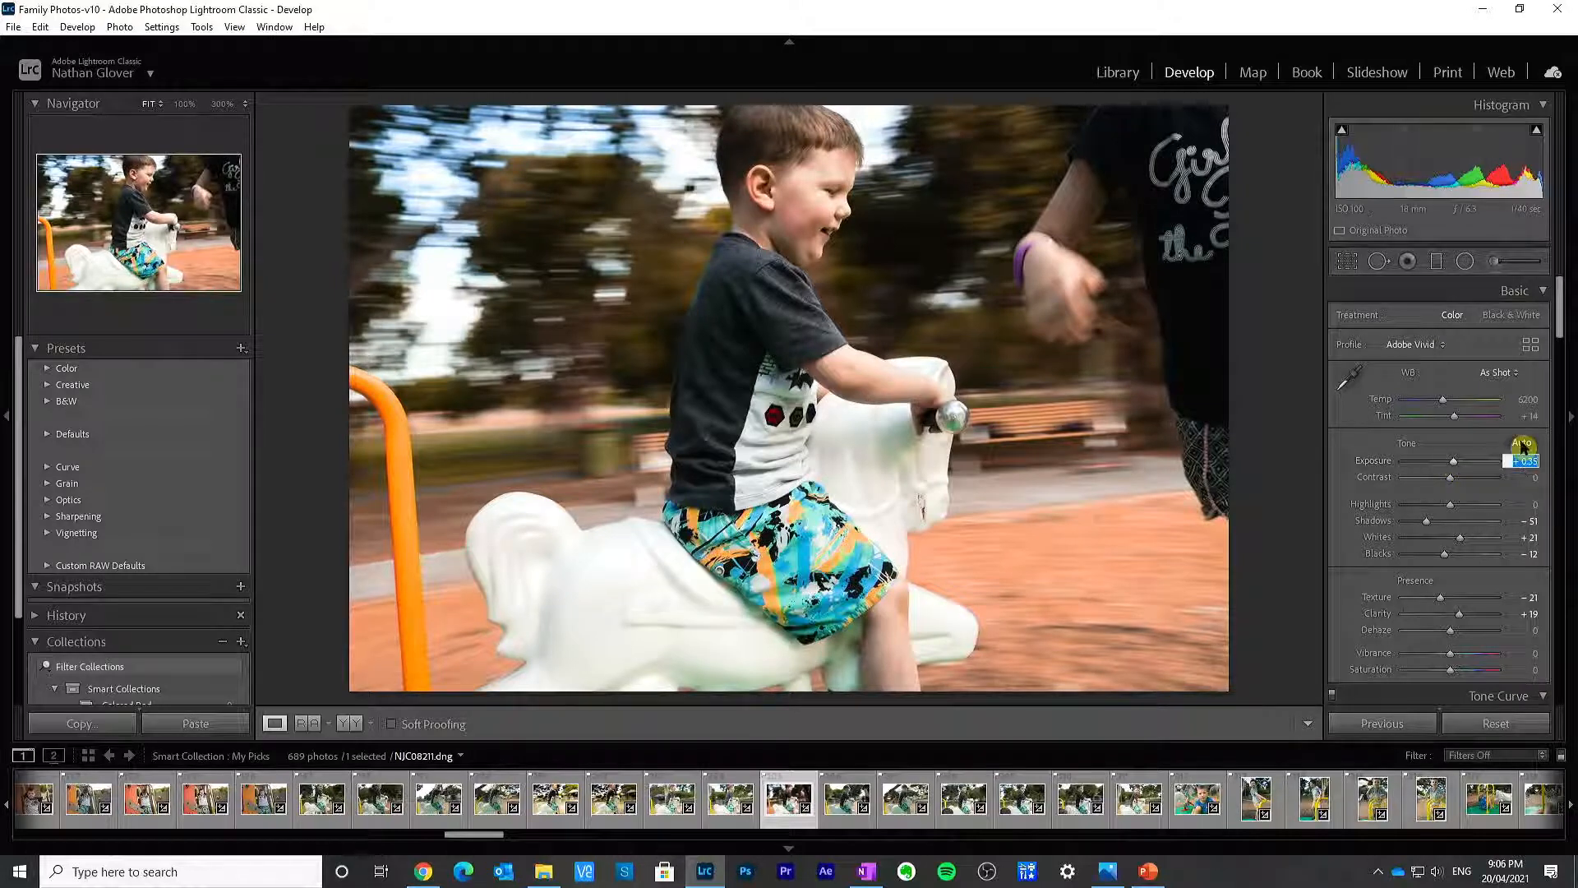
pyautogui.write('0.3')
pyautogui.press('Return')
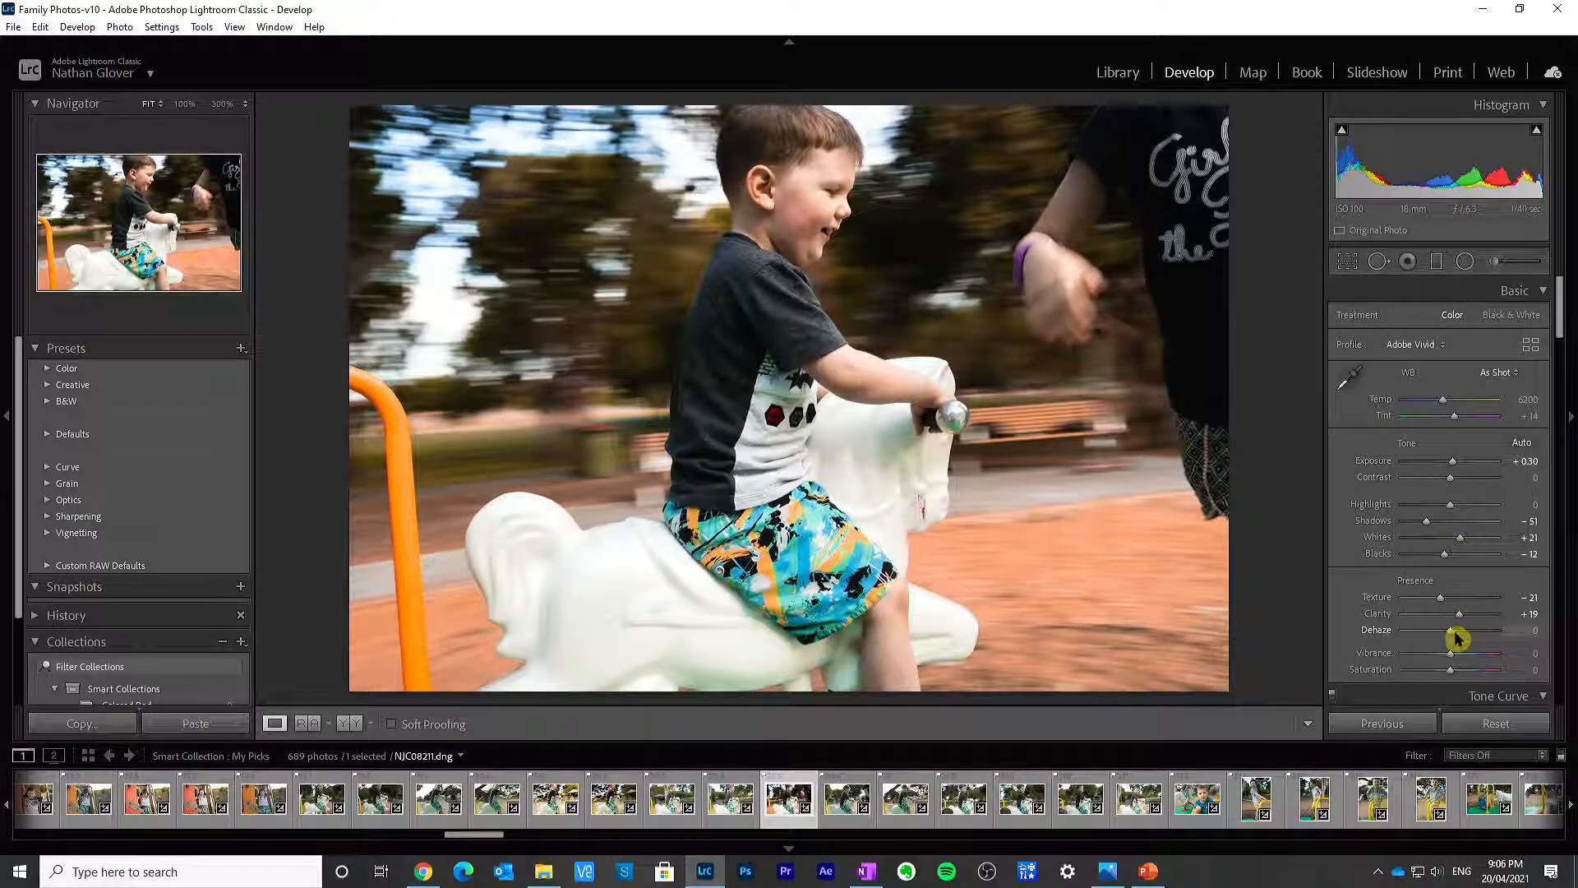
# Step: Try a dehaze of -23 on the photo, reset it and set dehaze to -9
pyautogui.moveTo(1457, 637); pyautogui.dragTo(1445, 637)
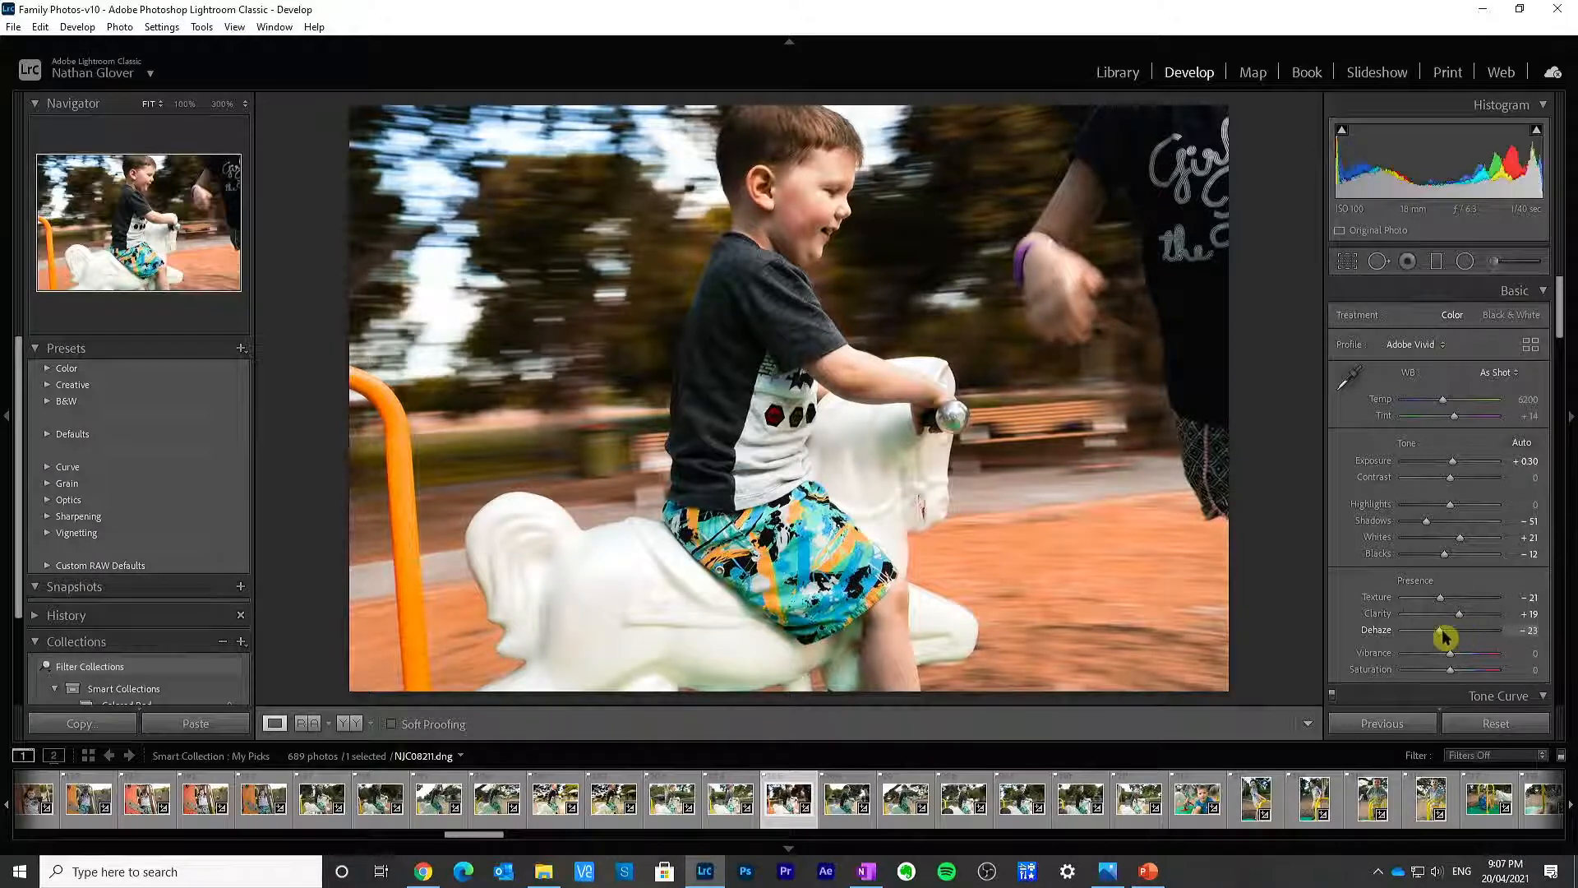
pyautogui.doubleClick(1376, 630)
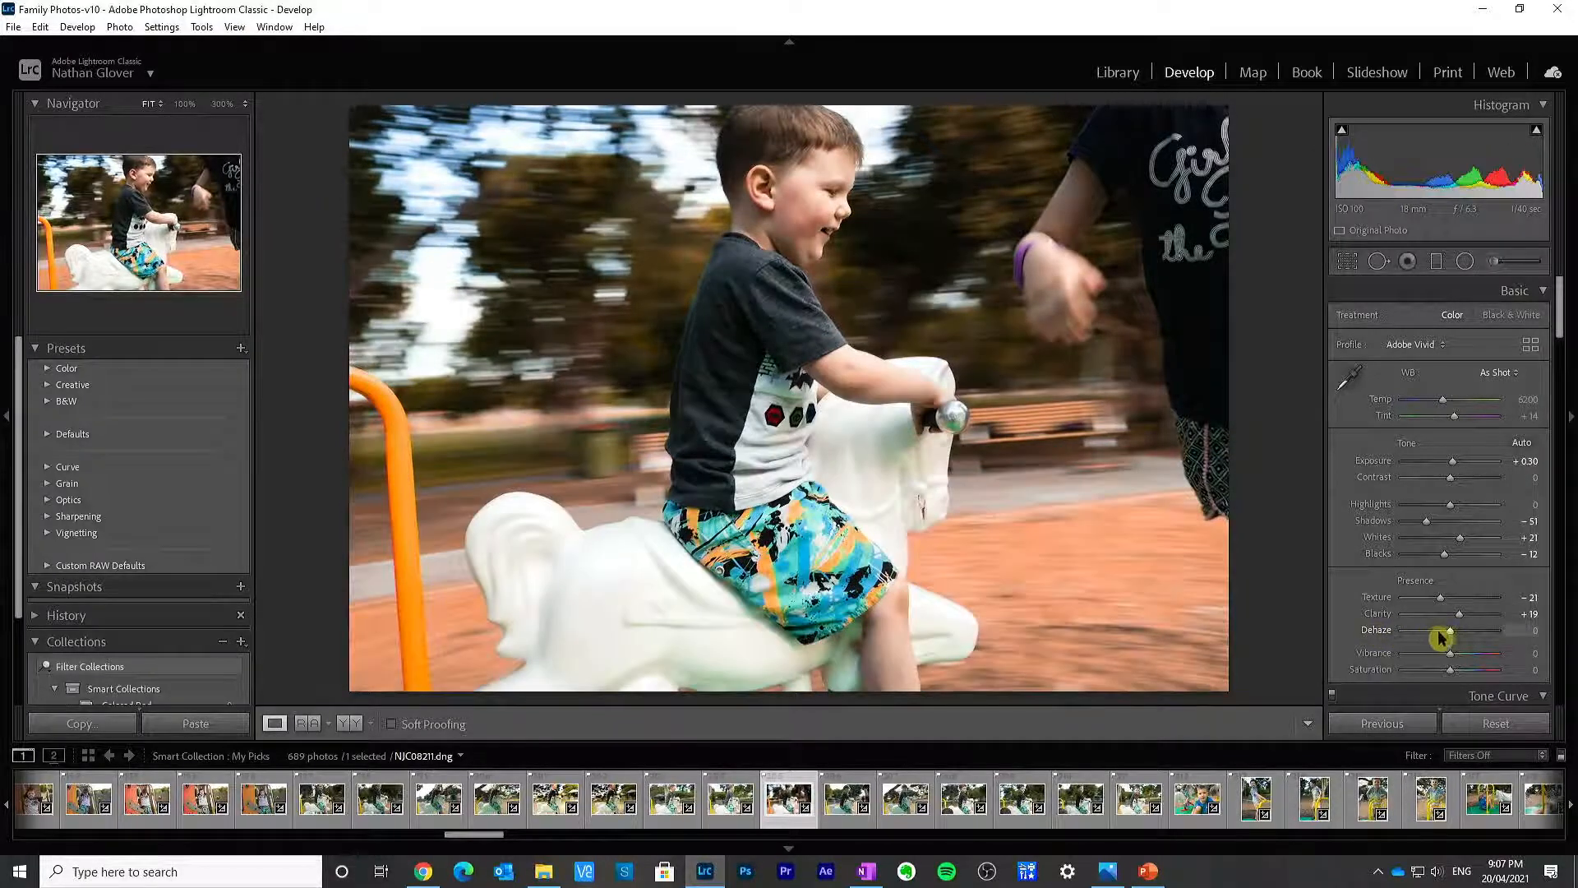
pyautogui.moveTo(1451, 638); pyautogui.dragTo(1447, 635)
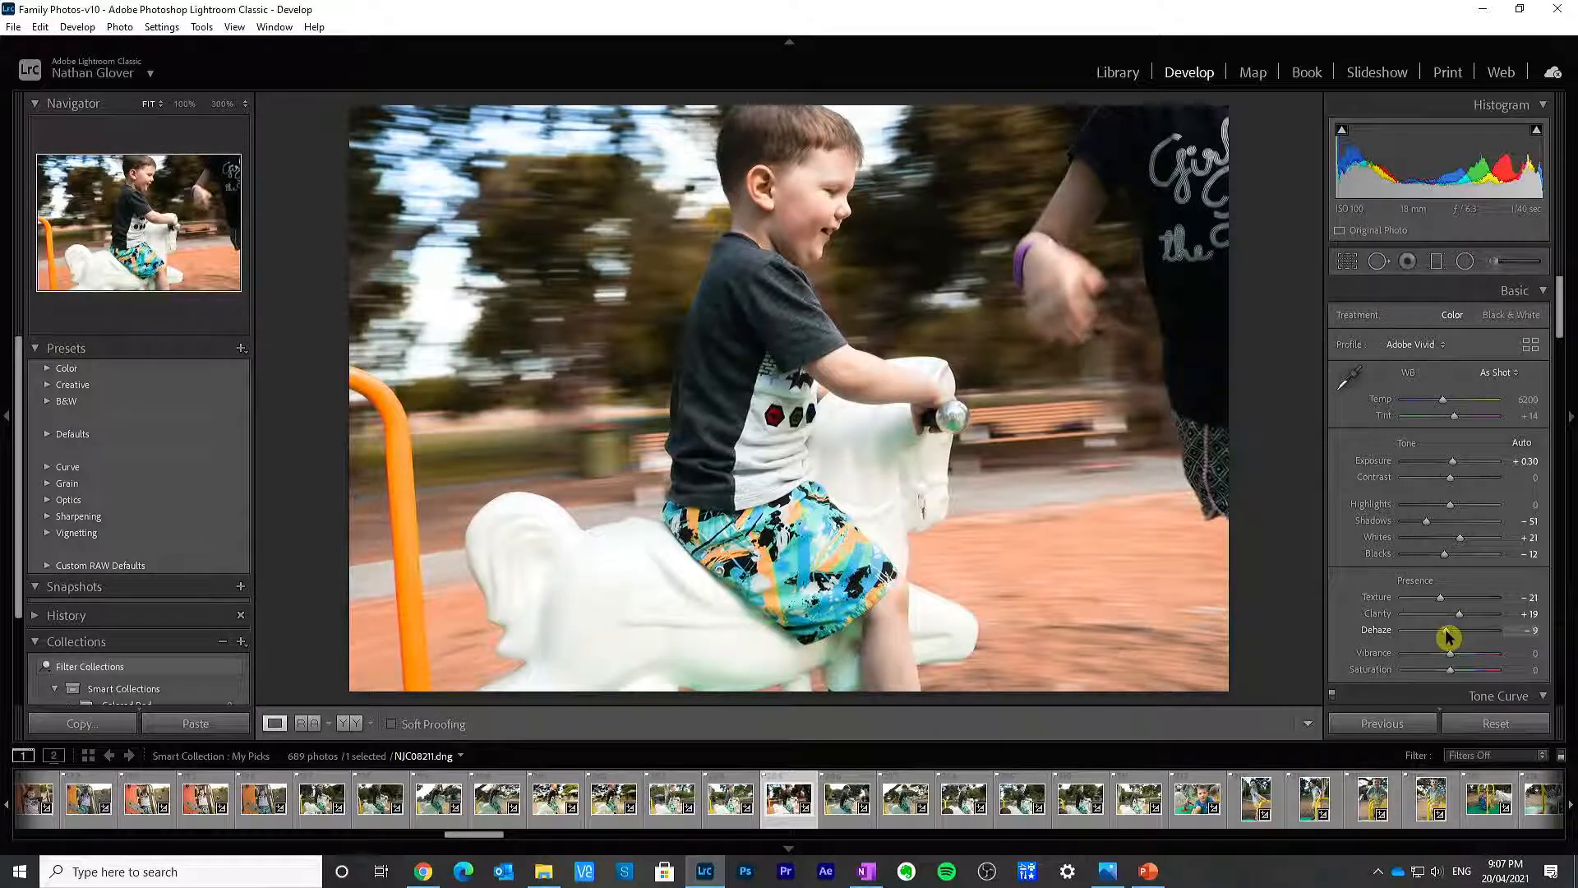
pyautogui.rightClick(788, 322)
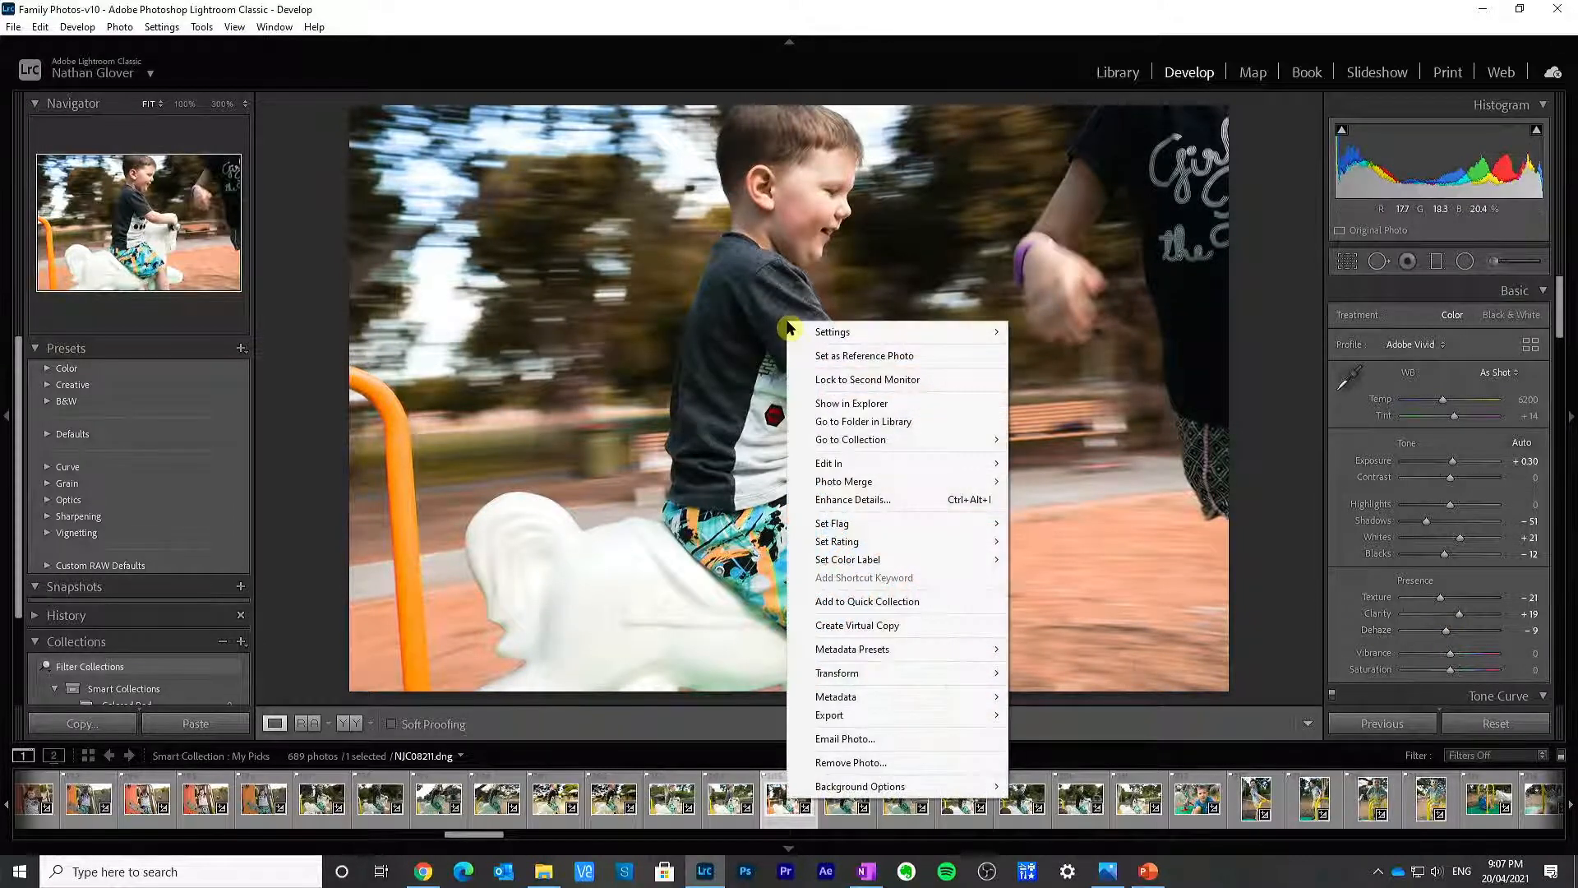
pyautogui.click(1008, 55)
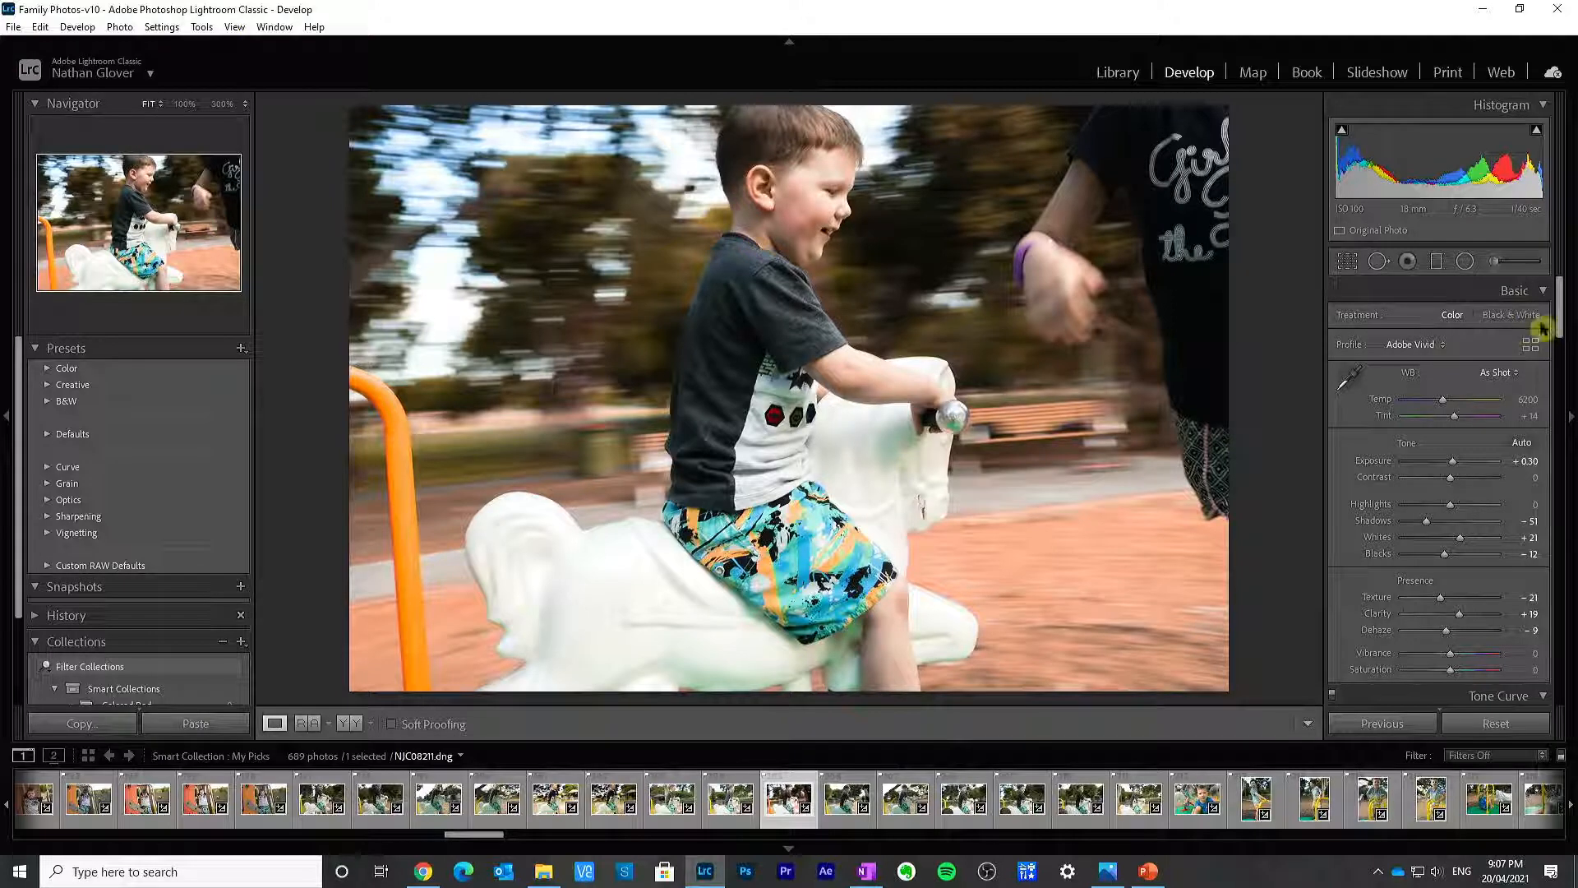
# Step: Lower the tone curve's shadows region to -19
pyautogui.moveTo(1558, 316); pyautogui.dragTo(1558, 410)
pyautogui.moveTo(1449, 465); pyautogui.dragTo(1441, 474)
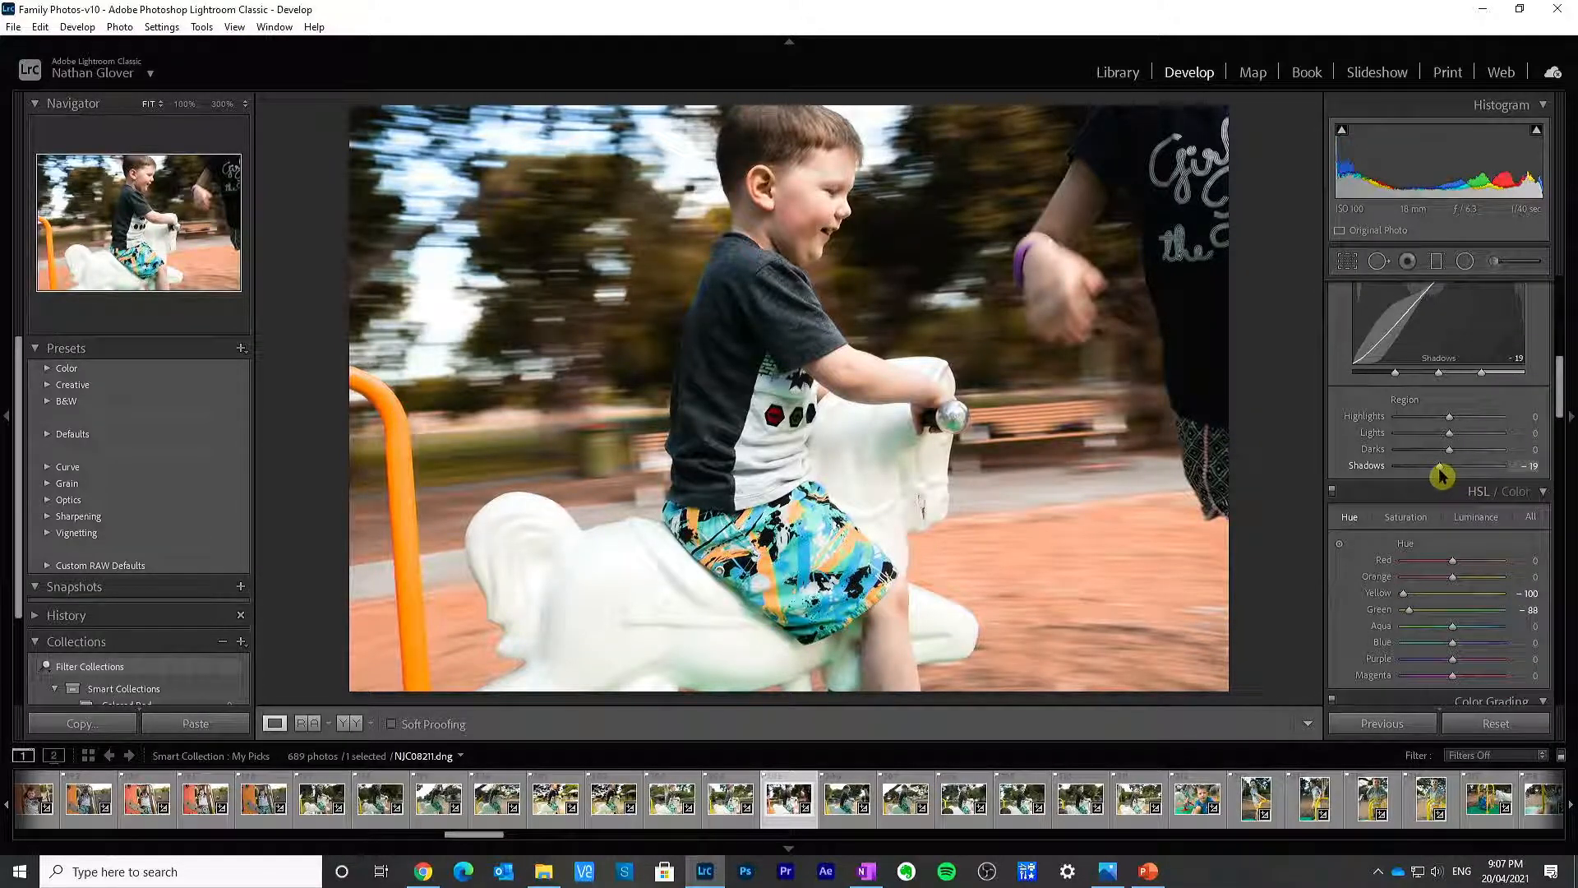
# Step: Try several values for the tone curve's darks region and set it to -8
pyautogui.click(1441, 451)
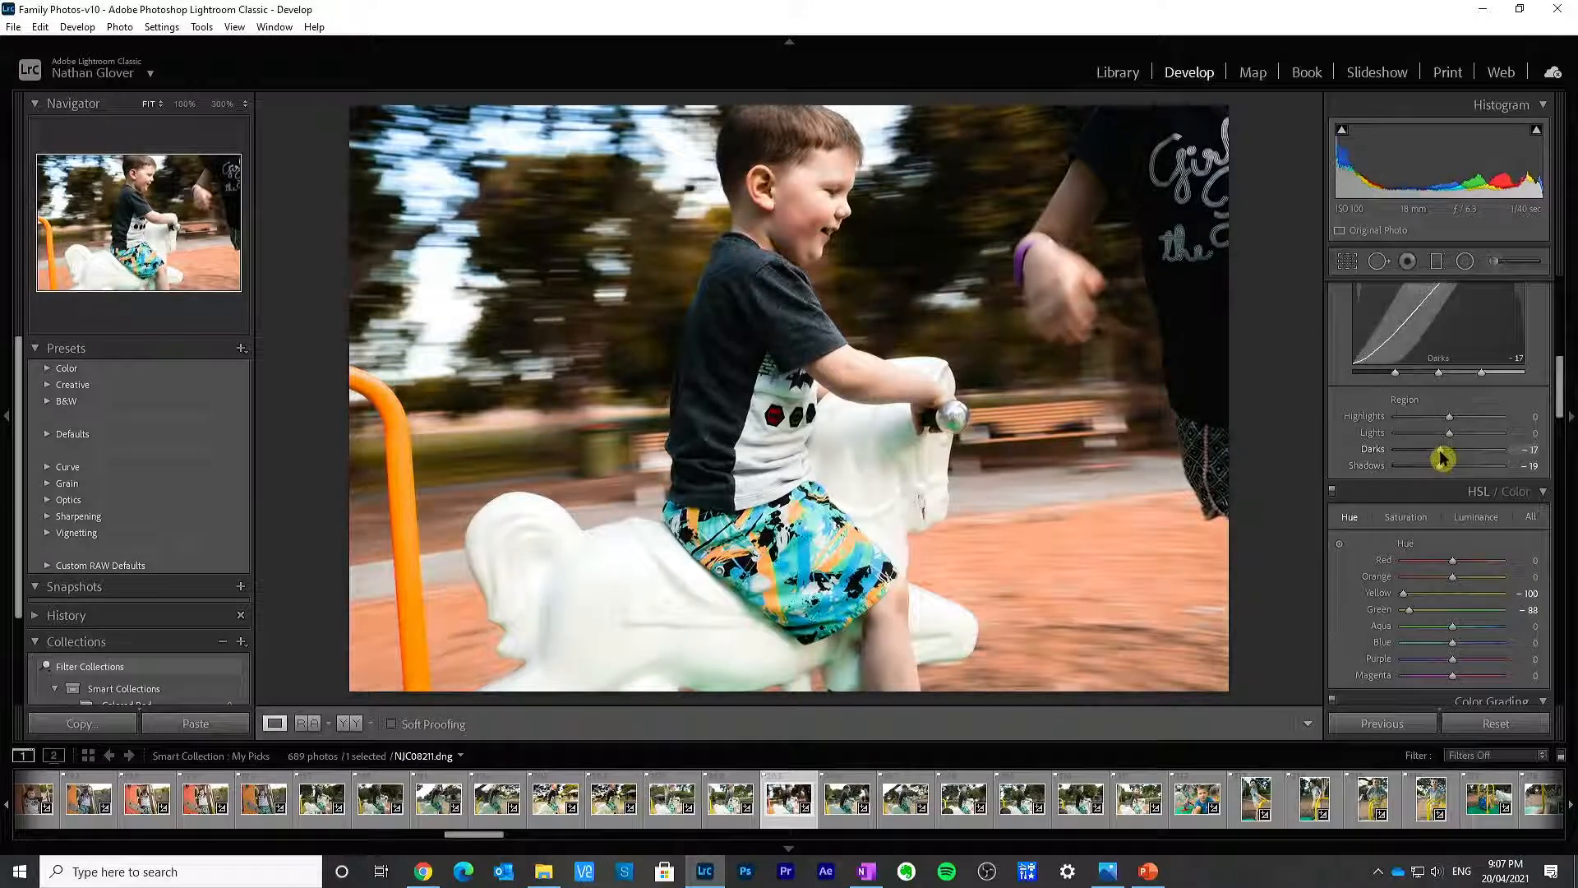
pyautogui.moveTo(1453, 457); pyautogui.dragTo(1449, 457)
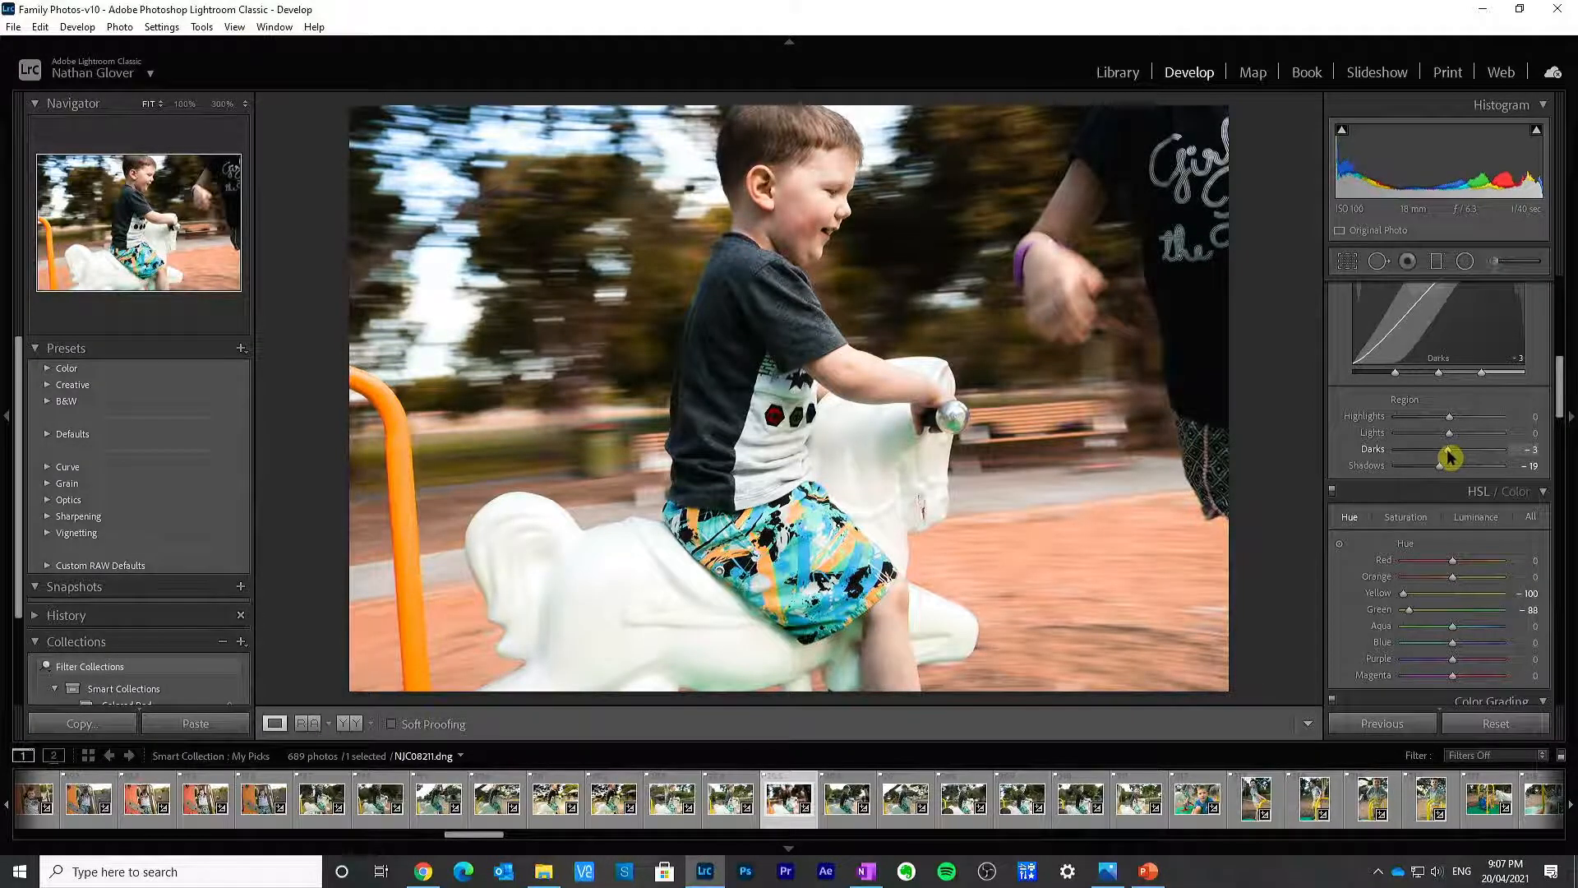
pyautogui.doubleClick(1388, 452)
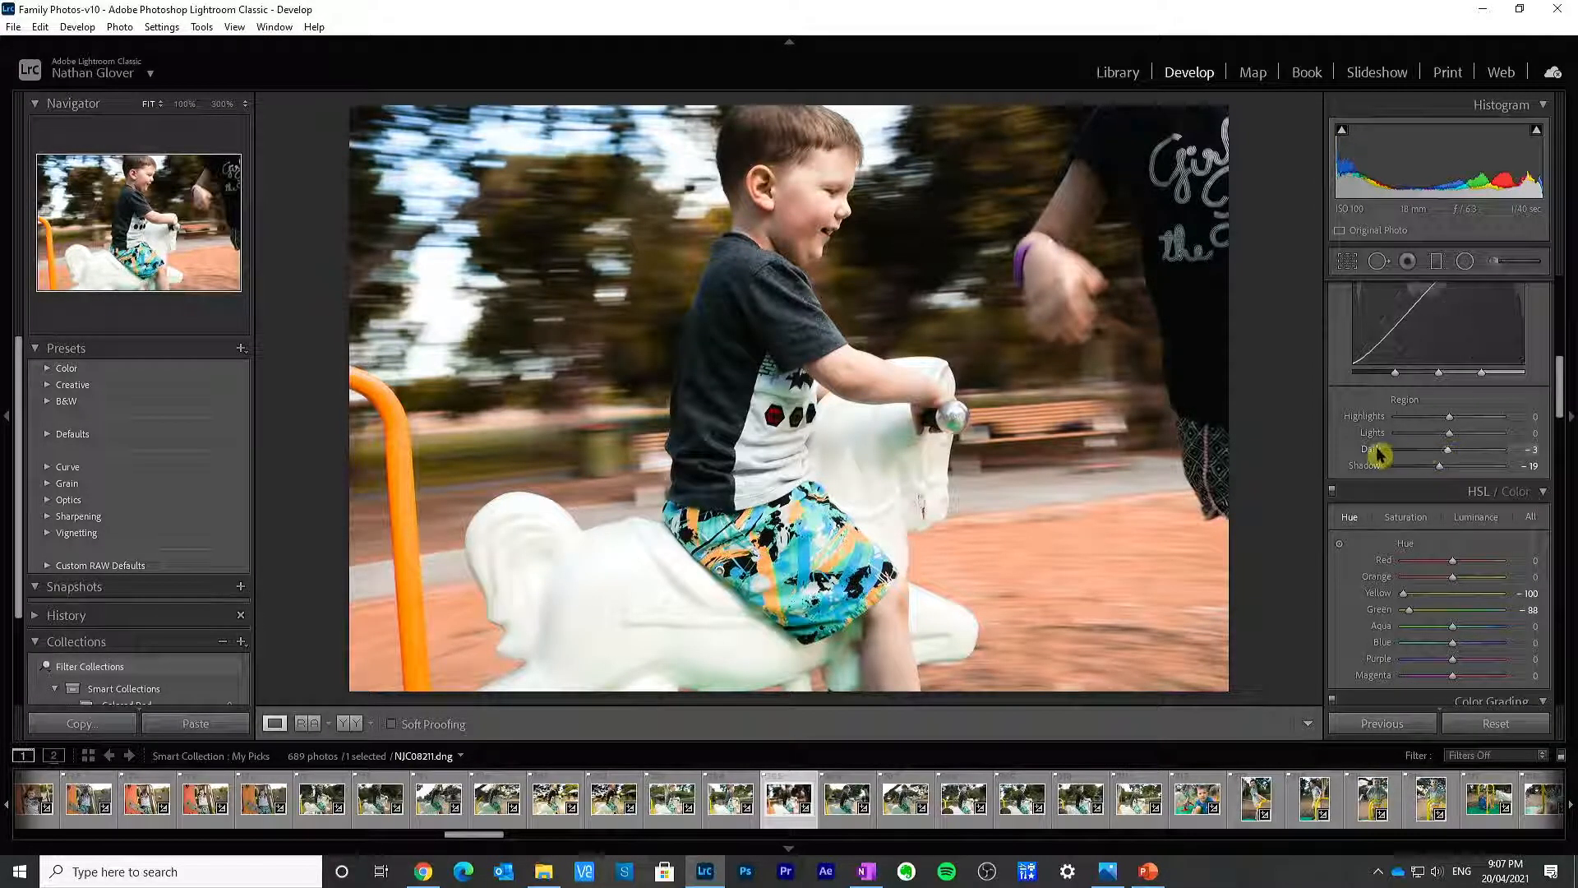
pyautogui.moveTo(1452, 452); pyautogui.dragTo(1459, 455)
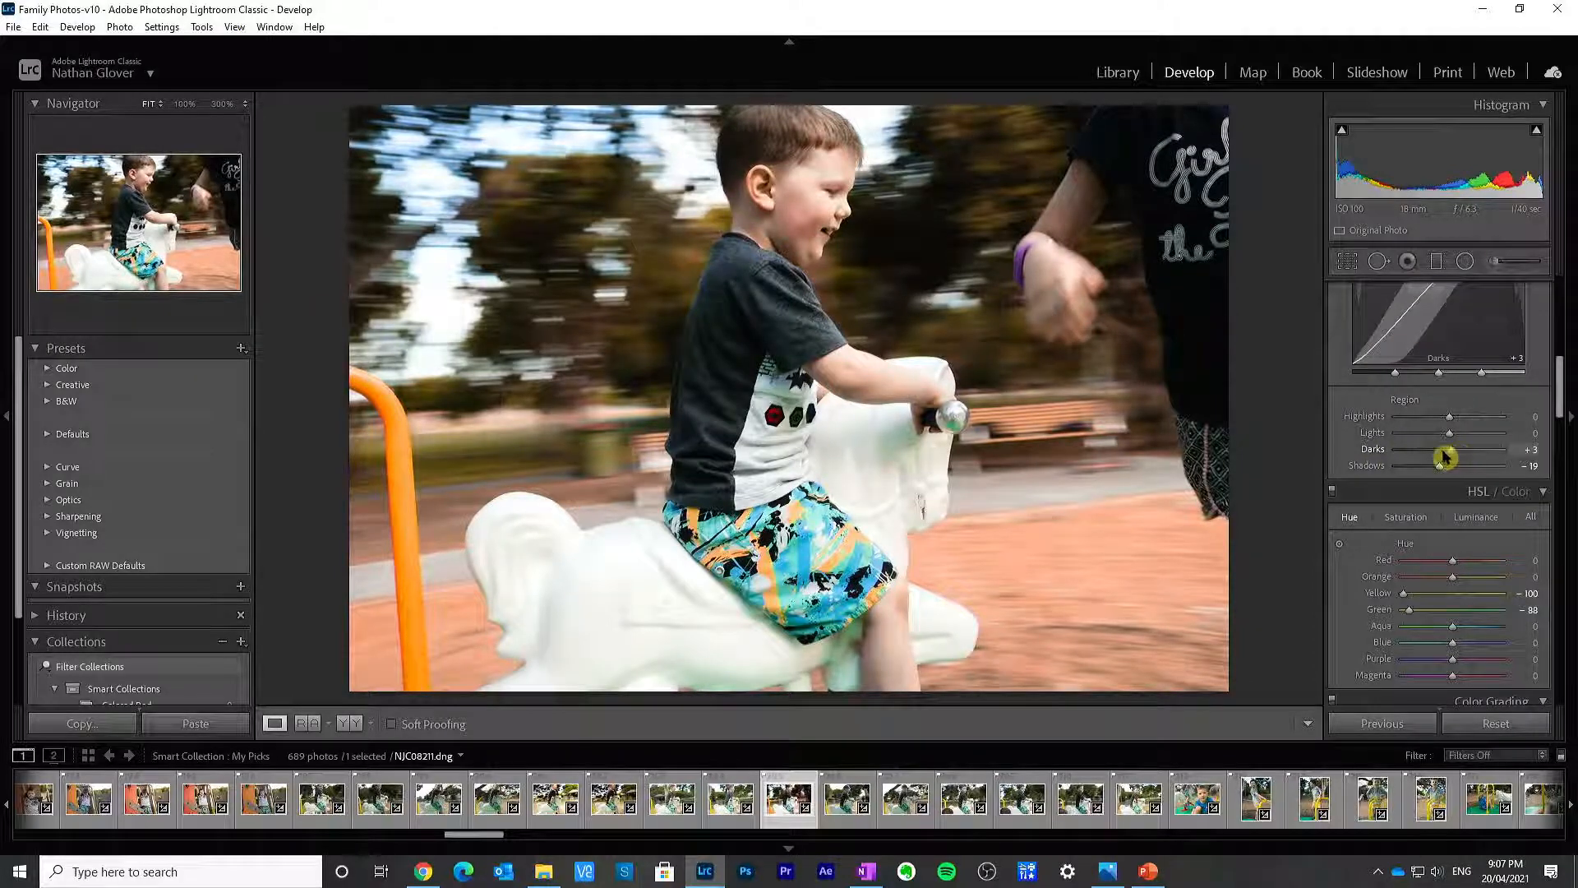
pyautogui.doubleClick(1380, 452)
pyautogui.moveTo(1449, 457); pyautogui.dragTo(1446, 457)
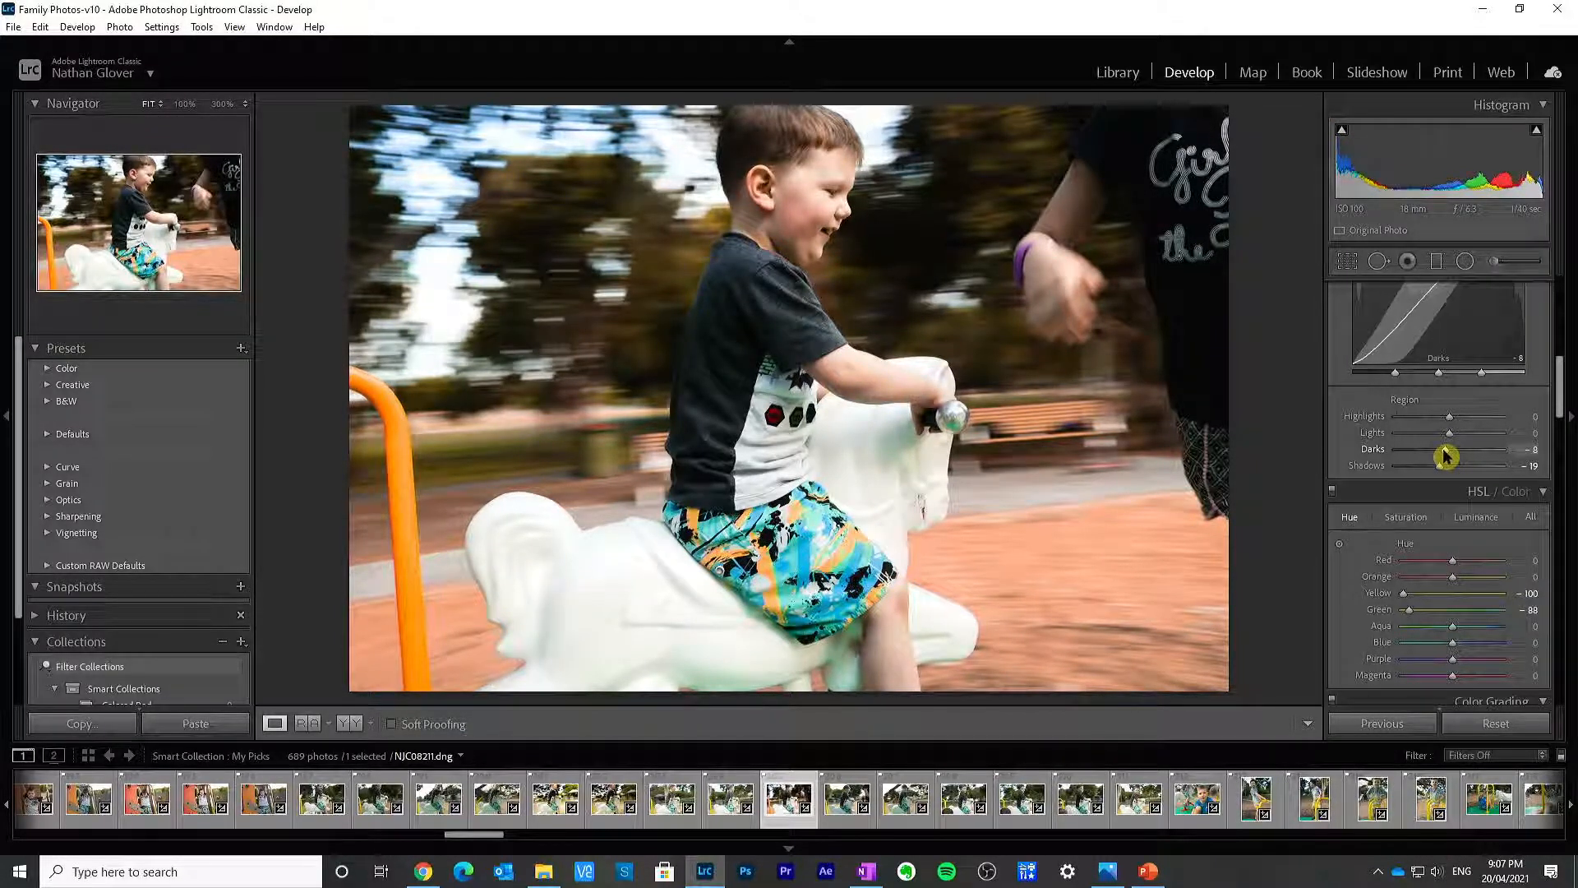
# Step: Send the rocking-horse photo to Adobe Photoshop 2021 for editing
pyautogui.rightClick(914, 261)
pyautogui.moveTo(1058, 401)
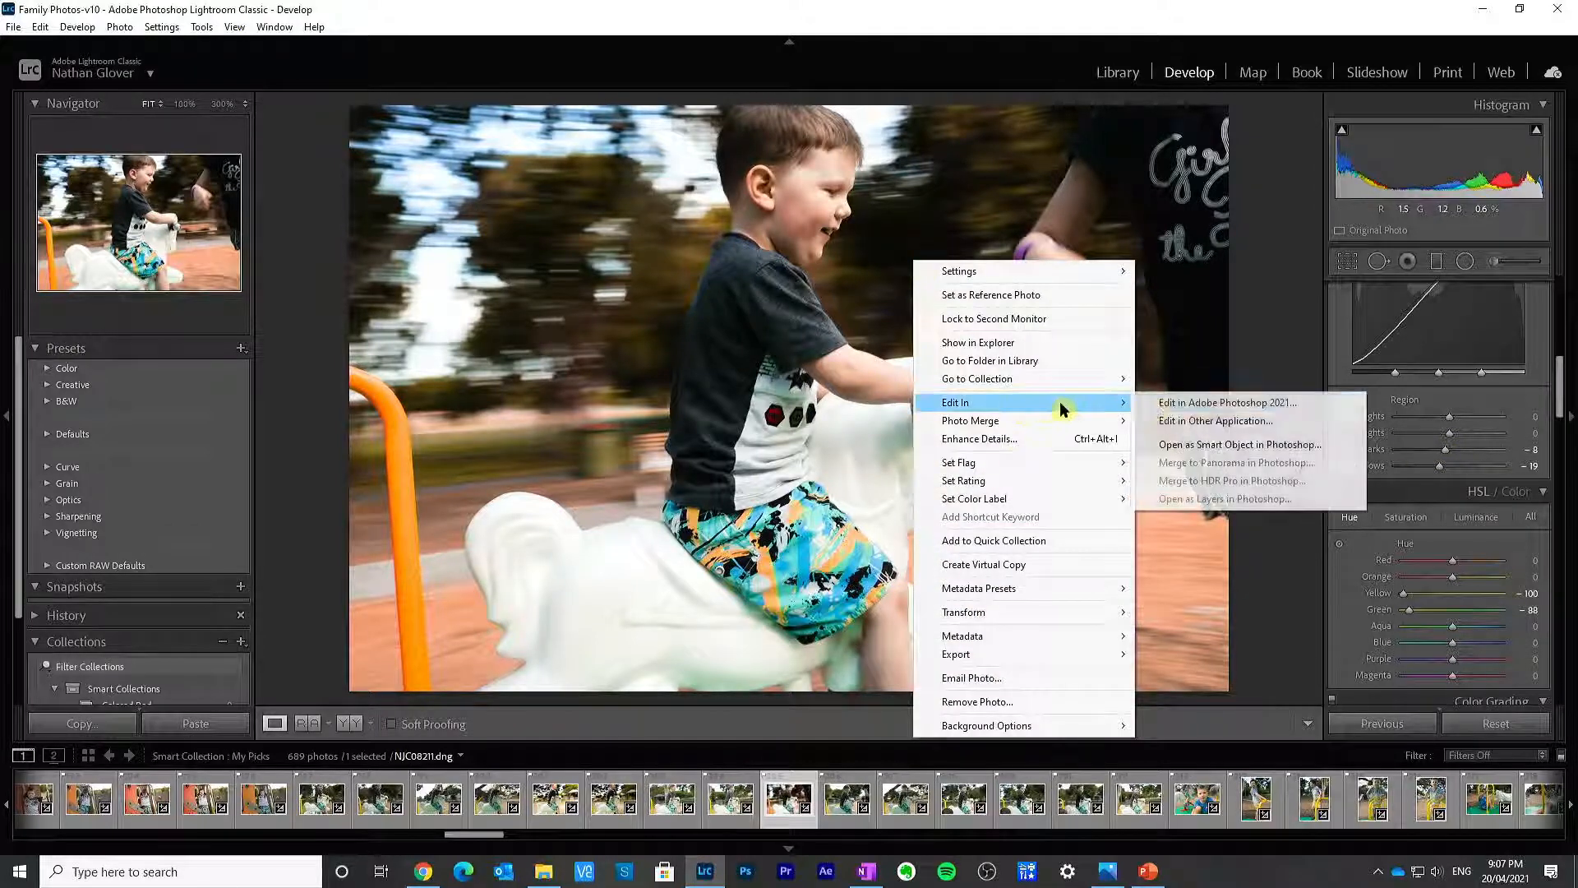
pyautogui.click(1168, 405)
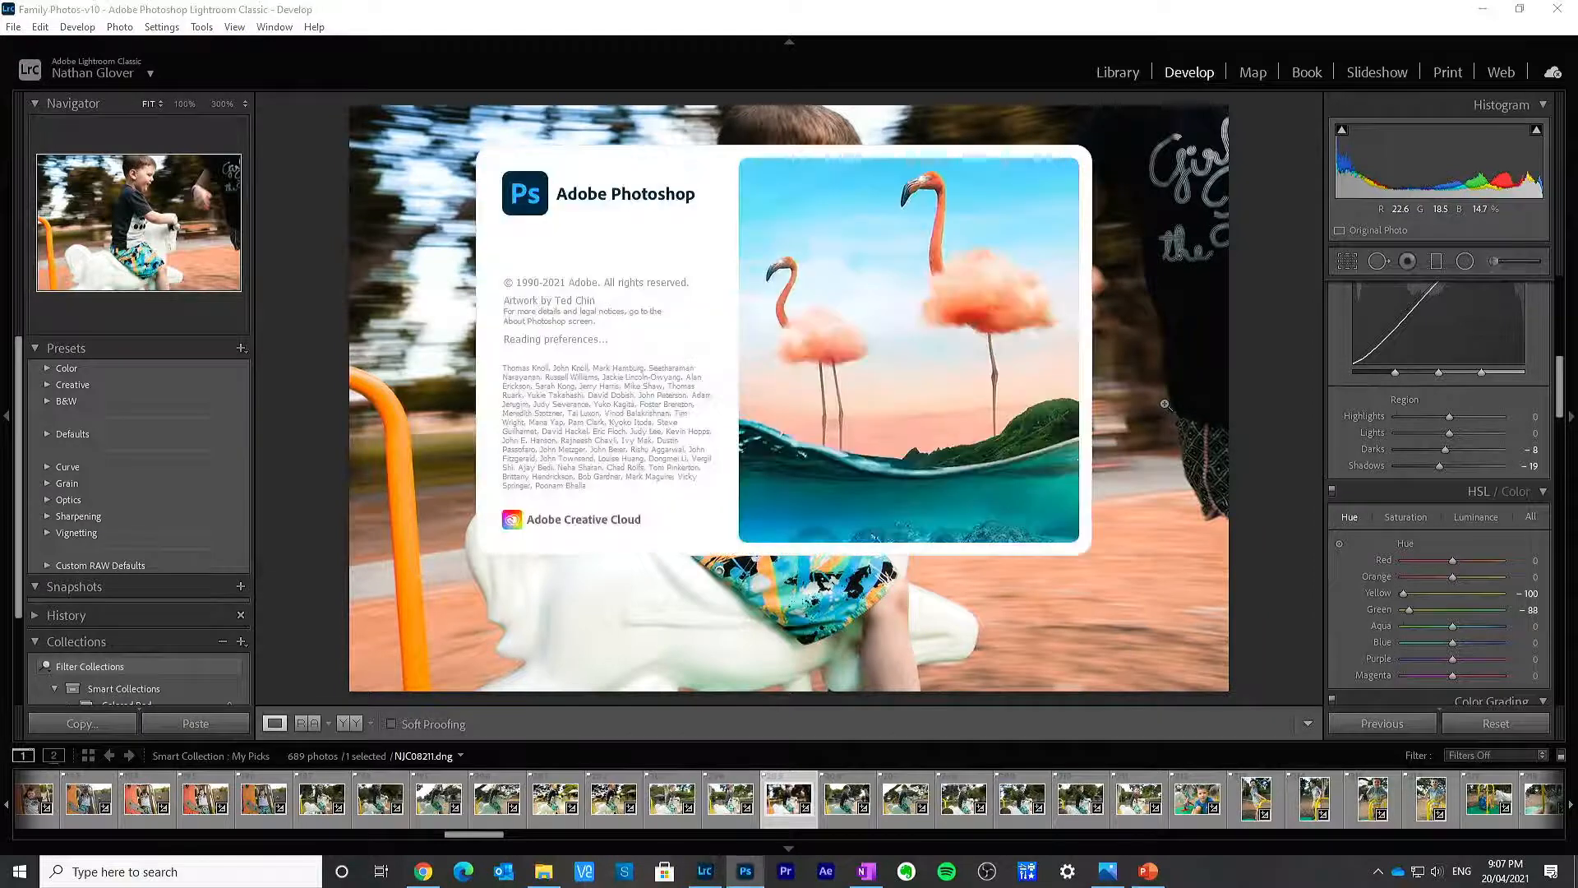
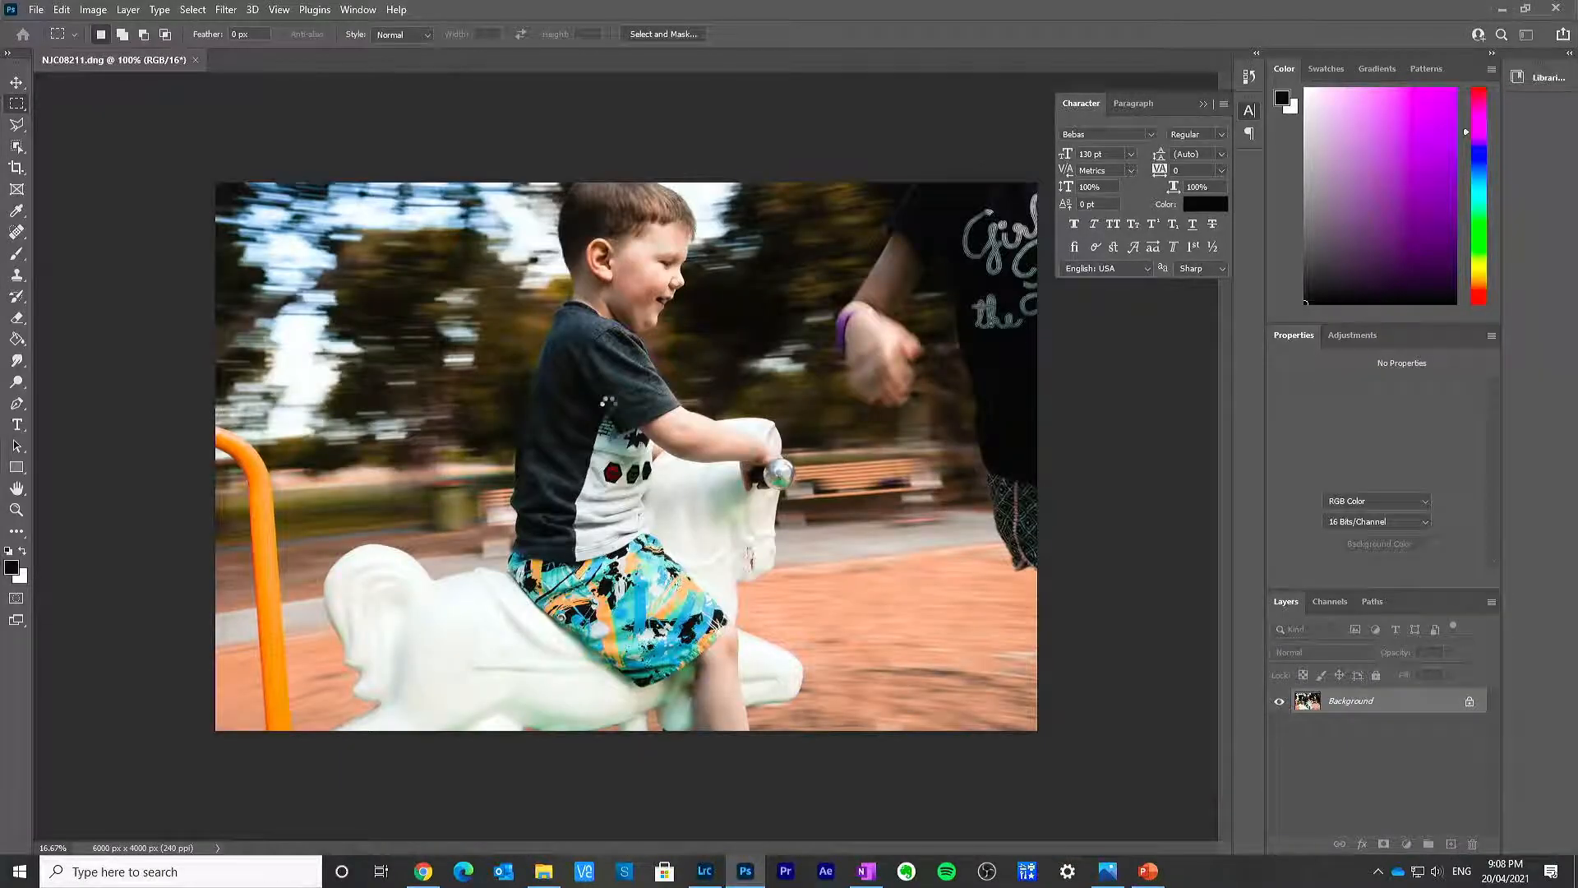
# Step: Outline the orange pole beside the rocking horse with the Polygonal Lasso
pyautogui.click(17, 124)
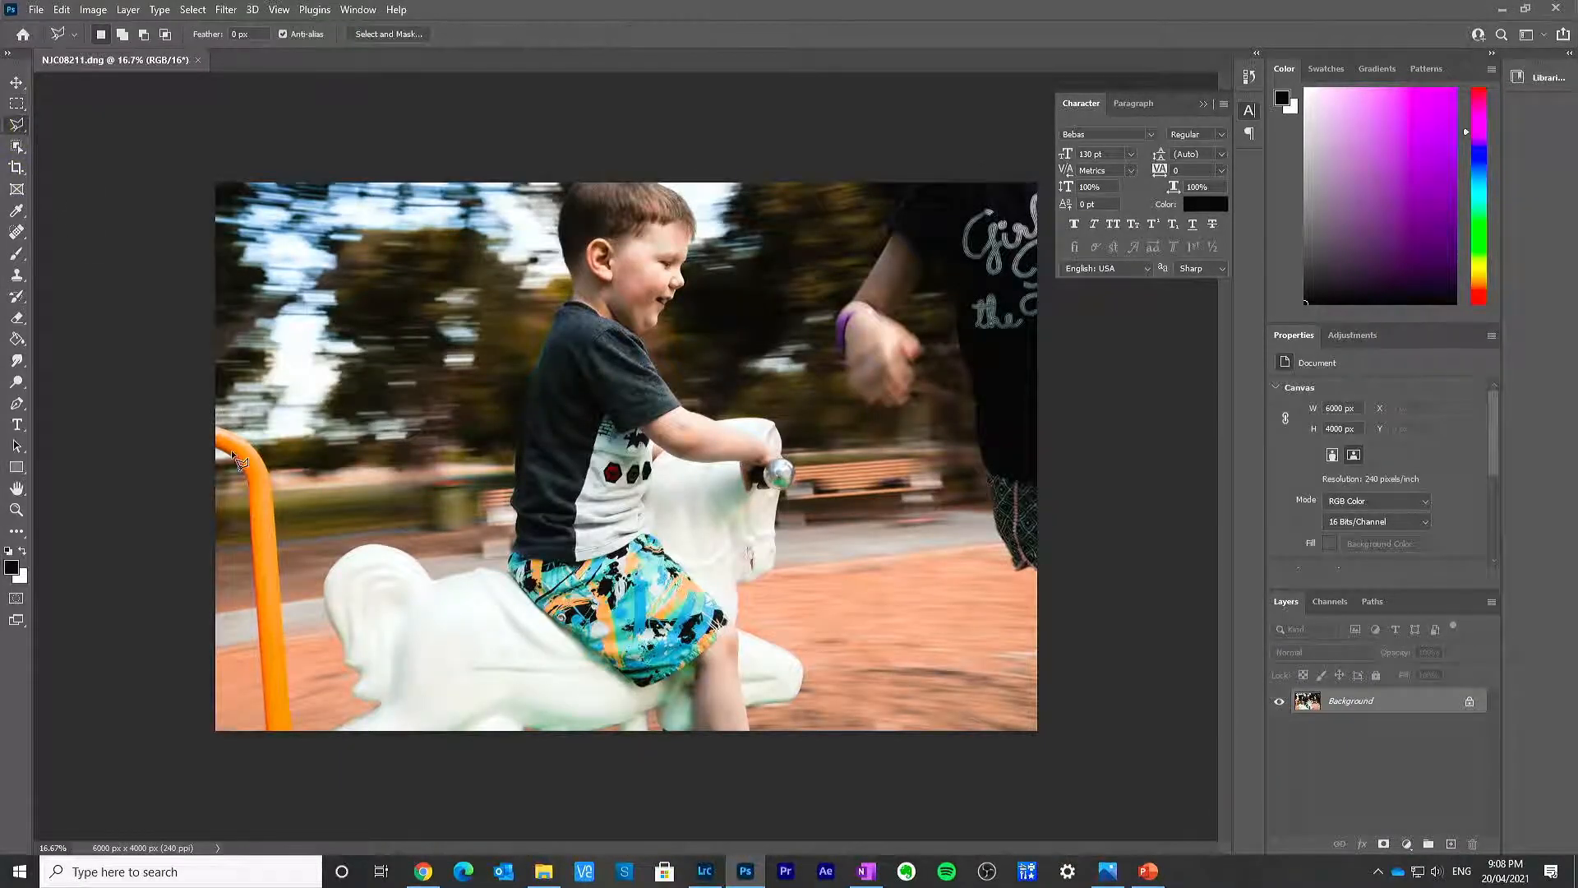
pyautogui.click(244, 432)
pyautogui.click(267, 453)
pyautogui.click(280, 477)
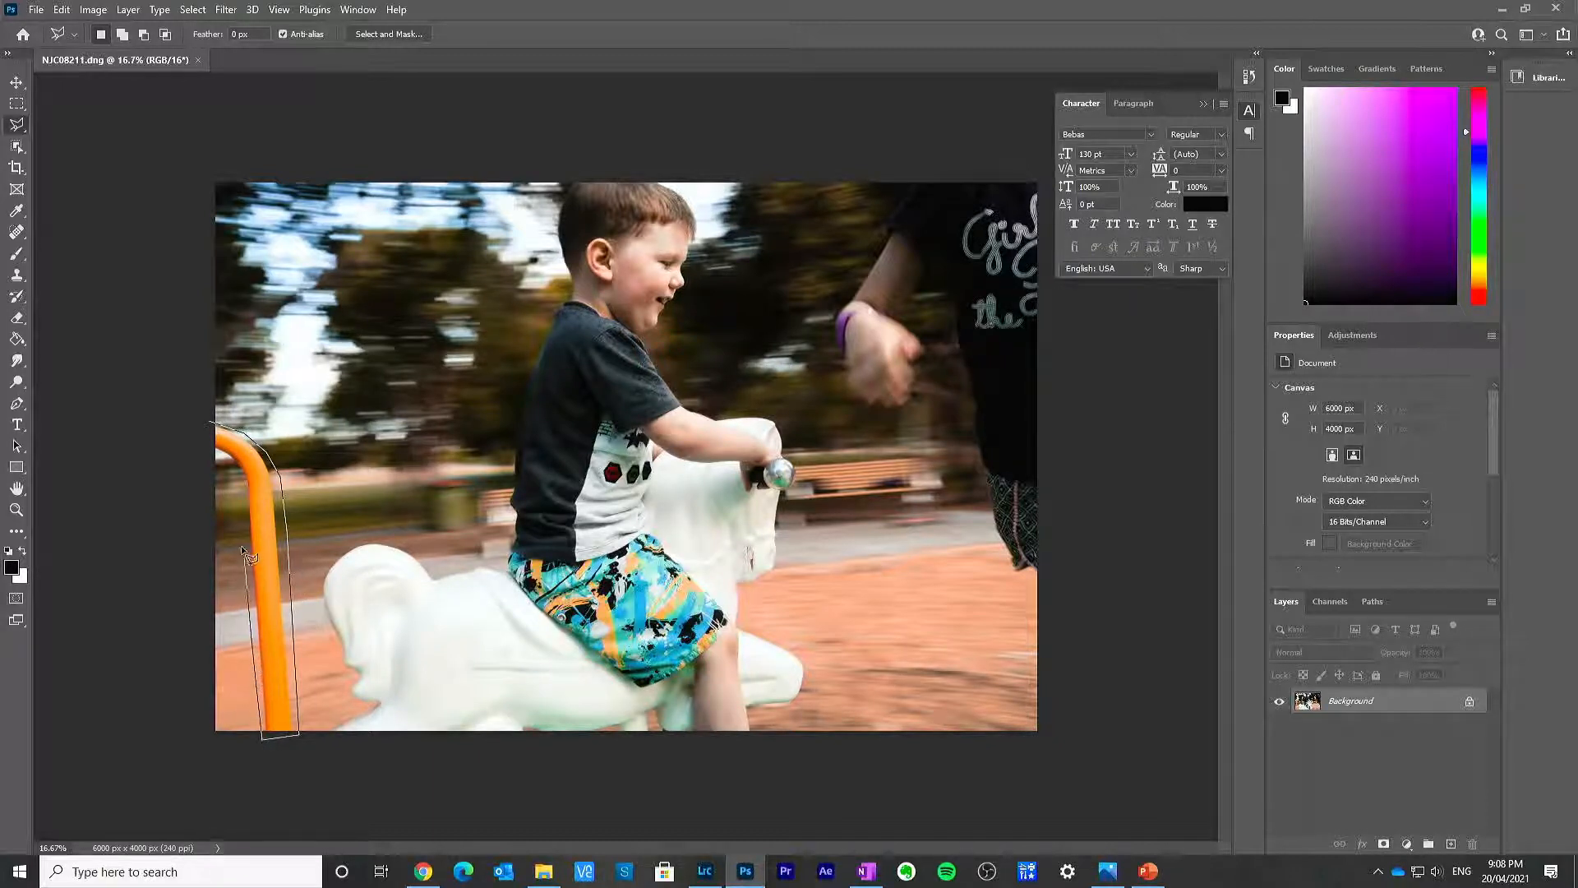
pyautogui.click(216, 429)
# Step: Remove the selected pole with Content-Aware Fill to a new layer, excluding the boy, bench and horse's front from the sampling area
pyautogui.click(61, 9)
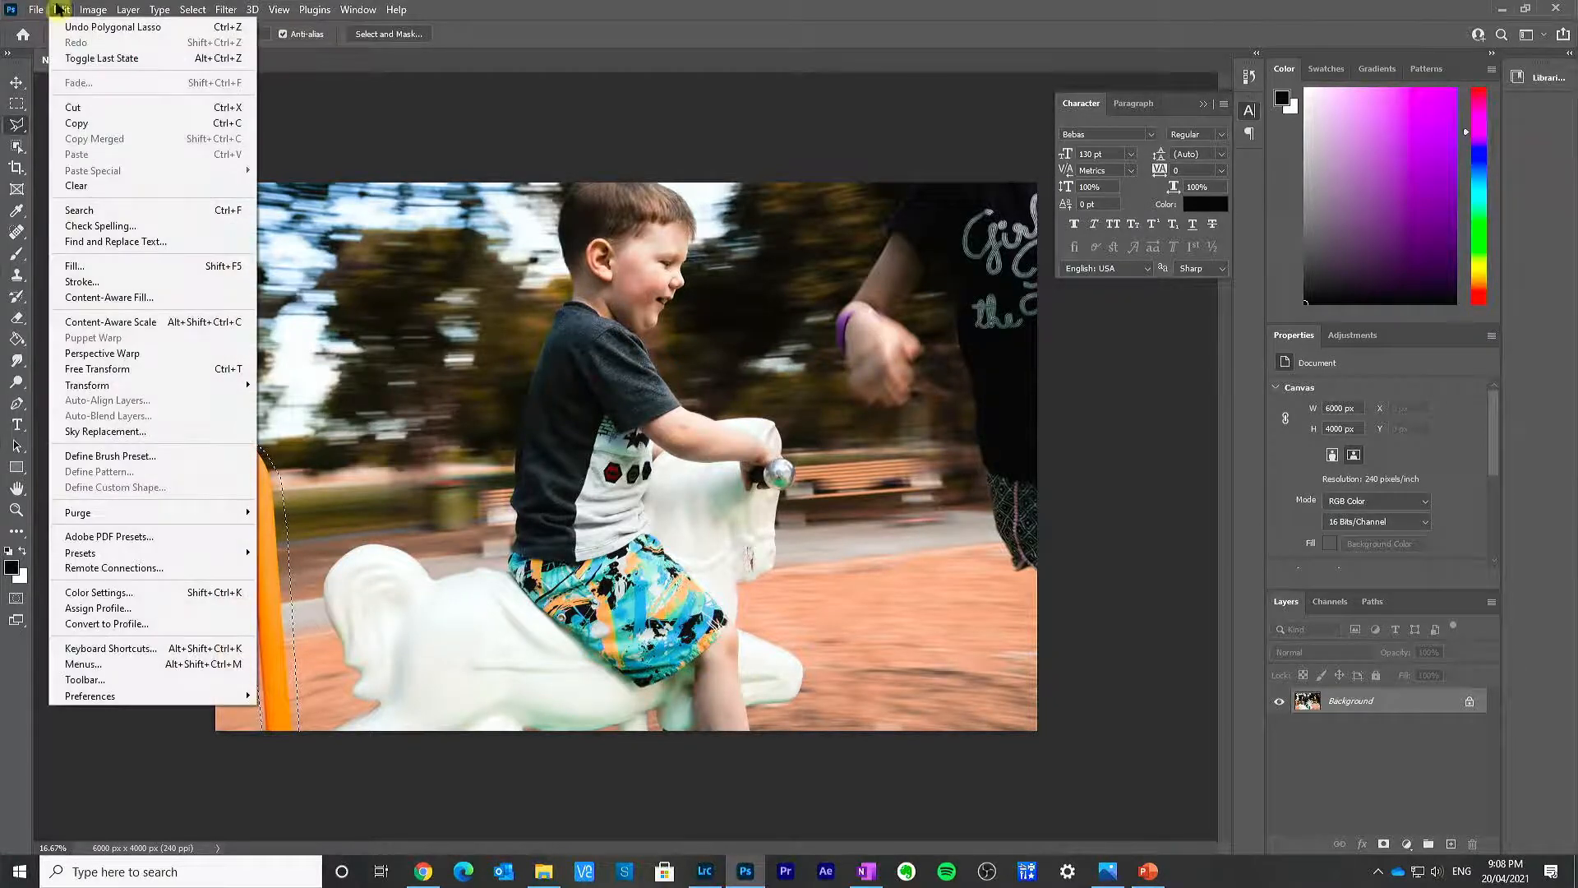
pyautogui.click(145, 299)
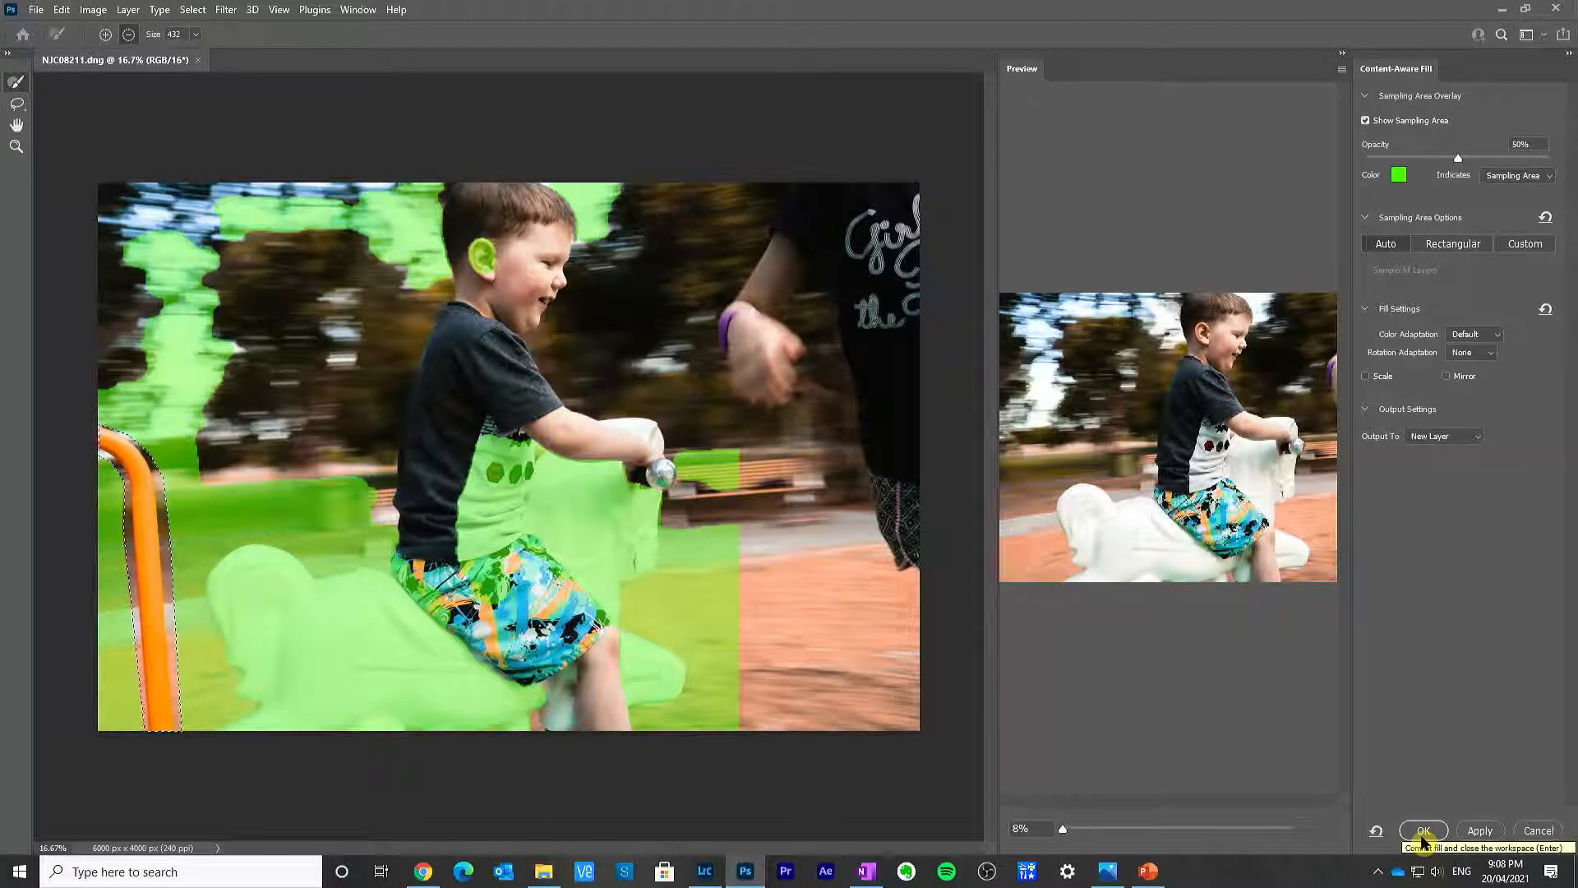
pyautogui.moveTo(365, 493); pyautogui.dragTo(718, 474)
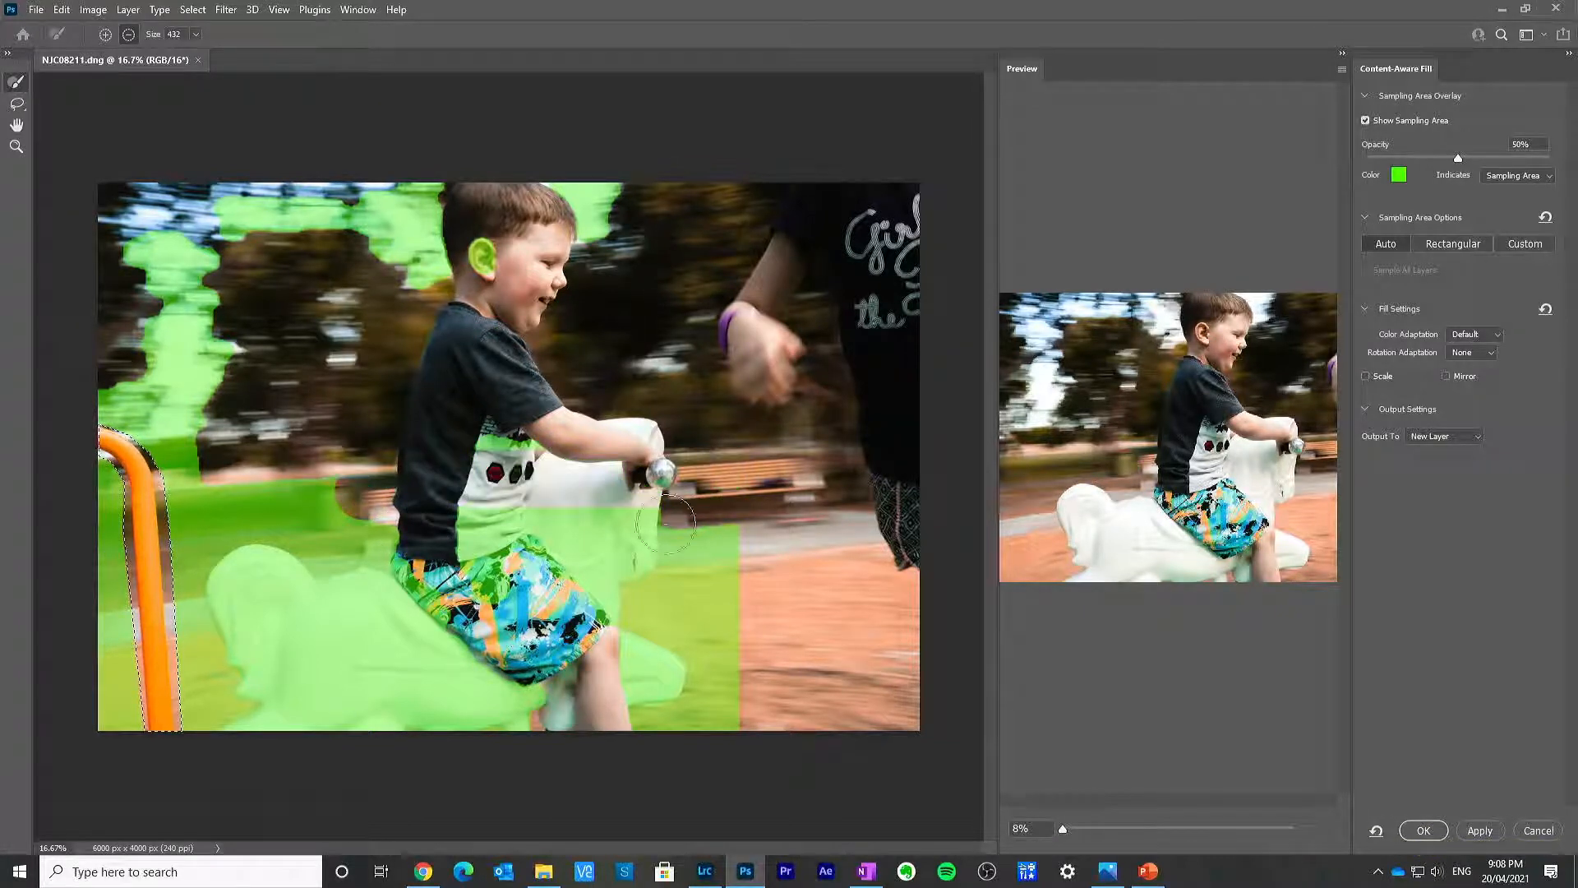
pyautogui.moveTo(665, 522)
pyautogui.mouseDown()
pyautogui.moveTo(643, 651)
pyautogui.moveTo(717, 669)
pyautogui.moveTo(665, 589)
pyautogui.moveTo(563, 520)
pyautogui.moveTo(677, 664)
pyautogui.moveTo(650, 592)
pyautogui.moveTo(459, 578)
pyautogui.moveTo(481, 630)
pyautogui.moveTo(513, 653)
pyautogui.moveTo(494, 538)
pyautogui.moveTo(542, 618)
pyautogui.moveTo(439, 690)
pyautogui.moveTo(457, 715)
pyautogui.moveTo(440, 676)
pyautogui.moveTo(380, 643)
pyautogui.moveTo(367, 534)
pyautogui.moveTo(381, 675)
pyautogui.moveTo(426, 734)
pyautogui.moveTo(406, 309)
pyautogui.moveTo(565, 211)
pyautogui.moveTo(415, 163)
pyautogui.moveTo(701, 215)
pyautogui.moveTo(357, 239)
pyautogui.moveTo(531, 252)
pyautogui.moveTo(261, 195)
pyautogui.moveTo(227, 210)
pyautogui.moveTo(345, 218)
pyautogui.mouseUp()
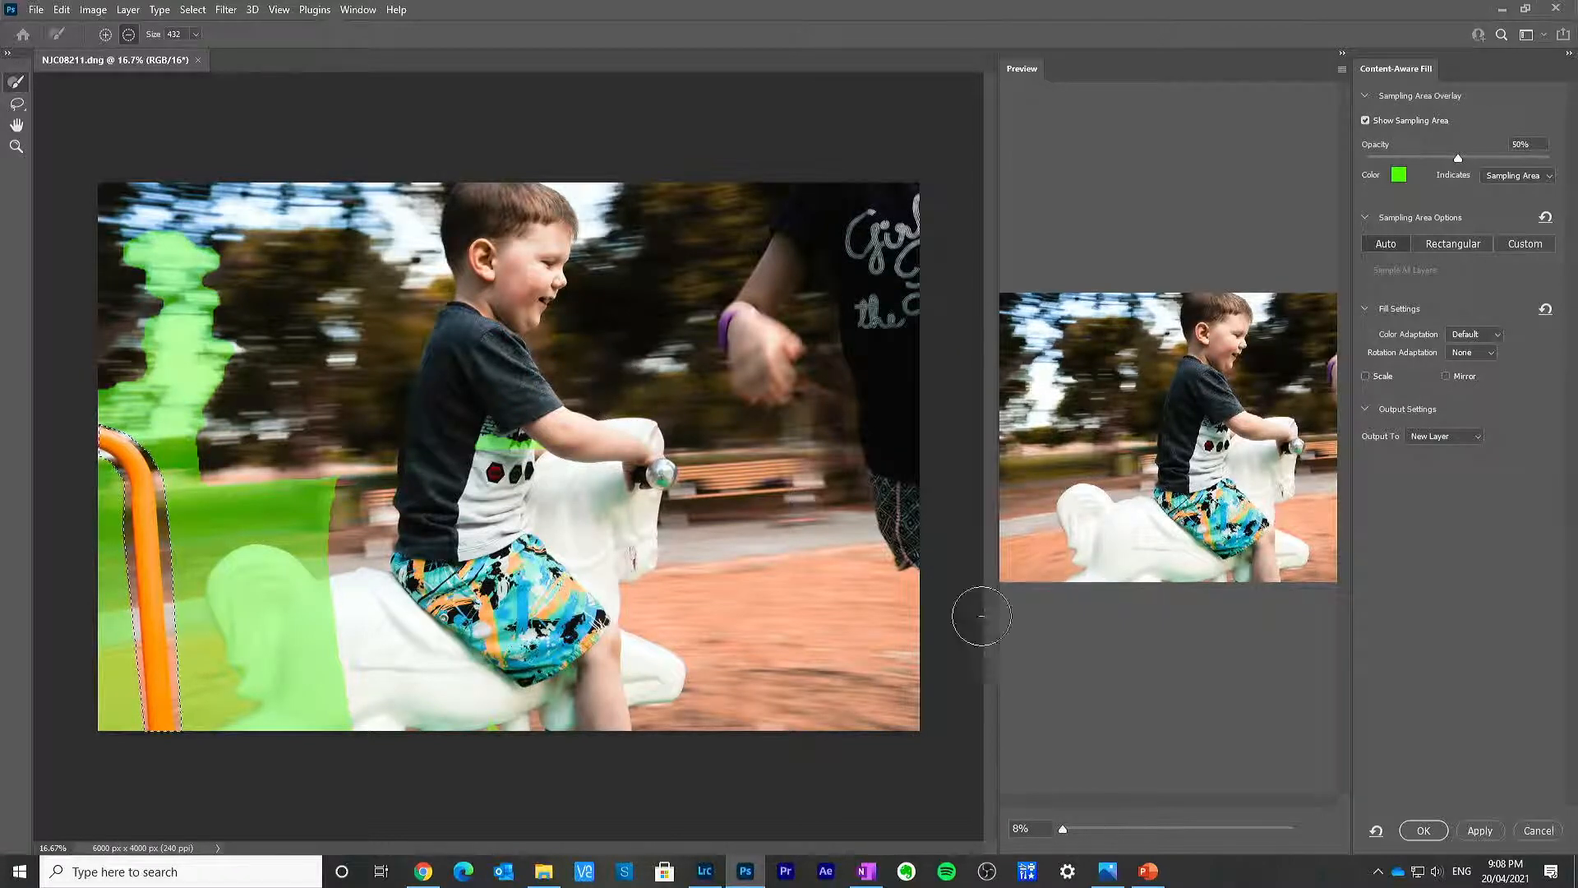
pyautogui.click(1424, 830)
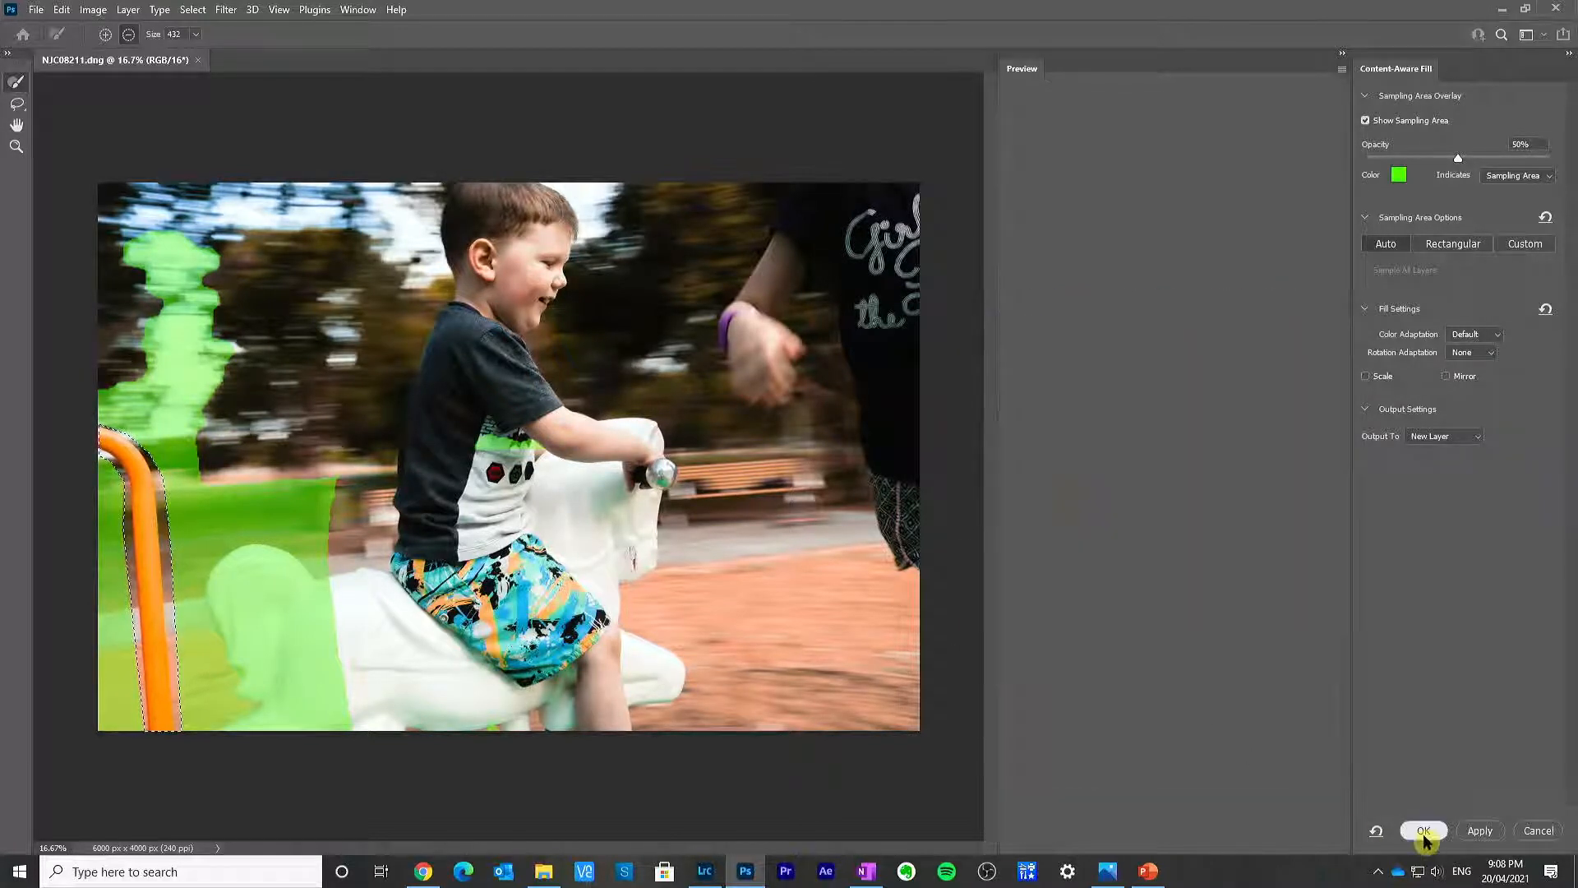
# Step: Clear the selection around the removed pole and merge the fill layer into the background
pyautogui.click(16, 103)
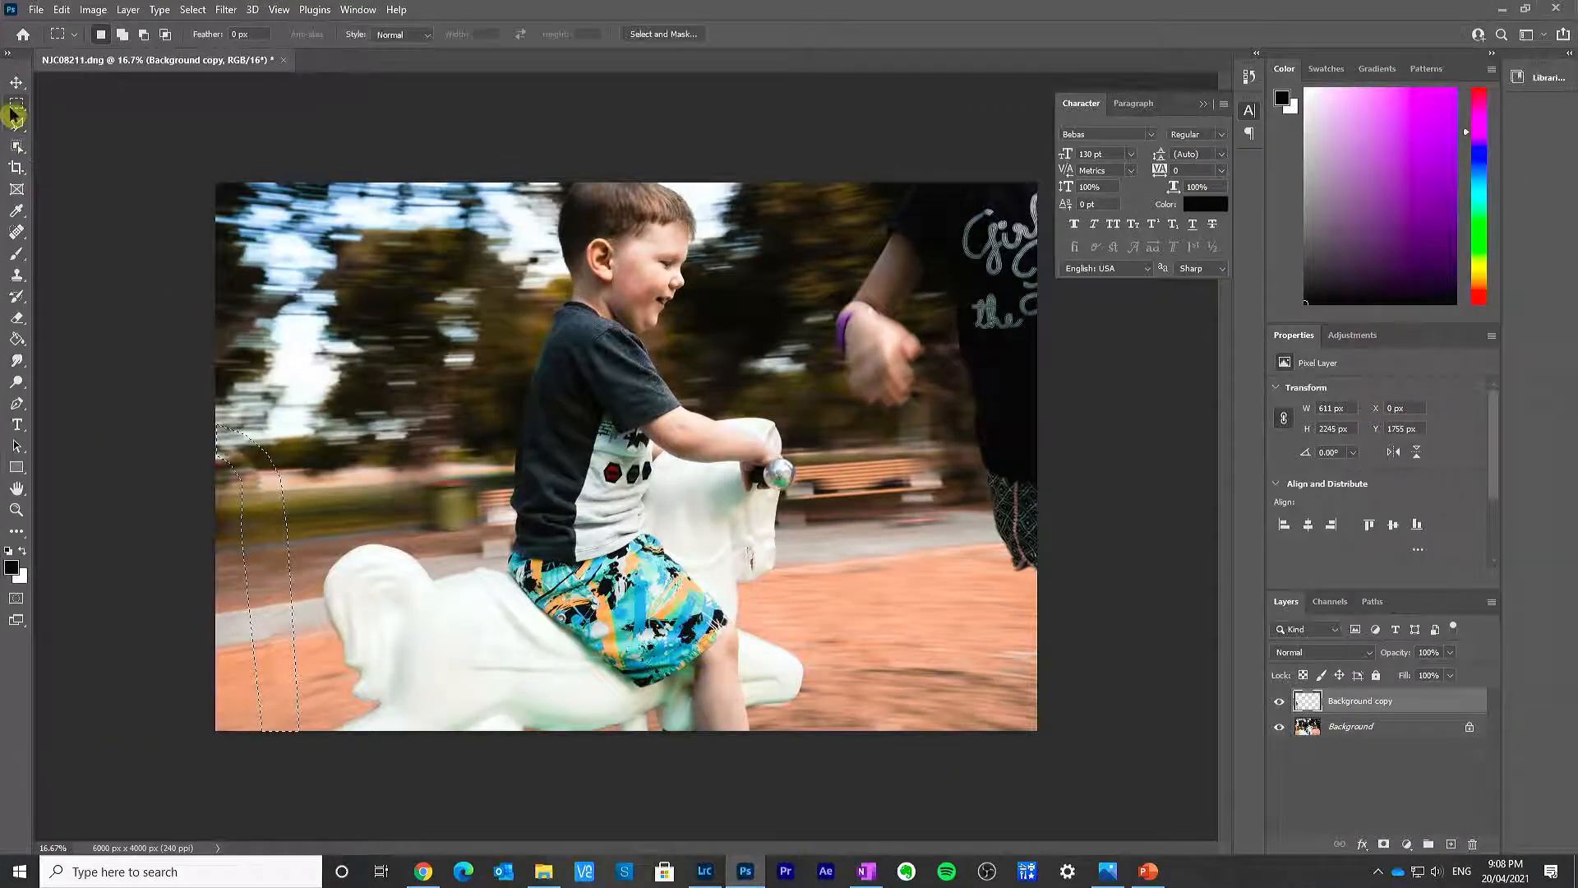
pyautogui.click(163, 290)
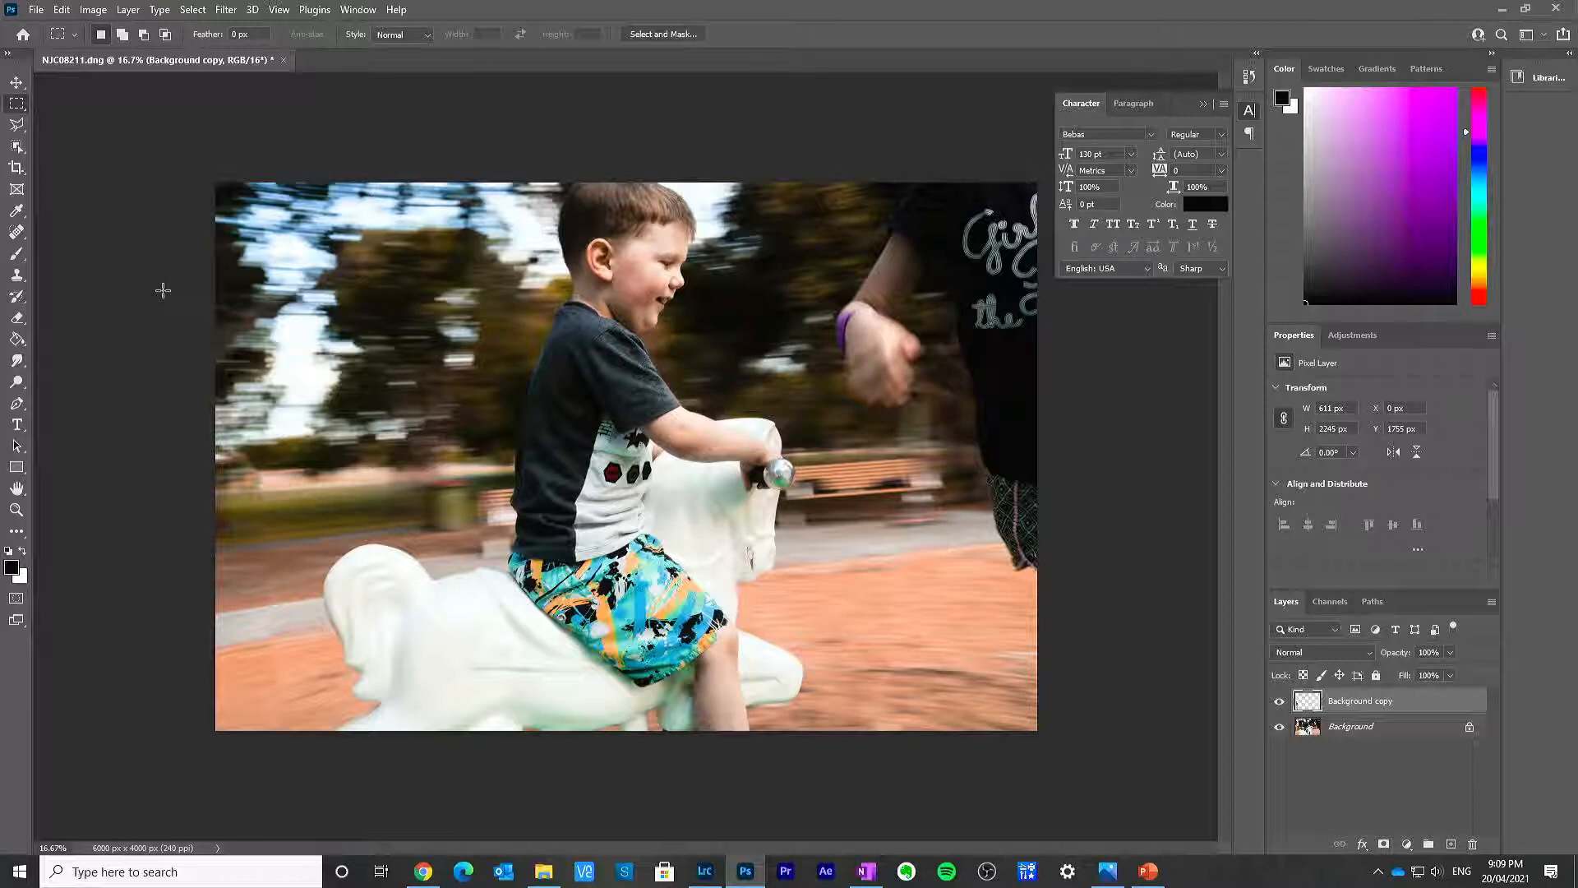
pyautogui.press('s')
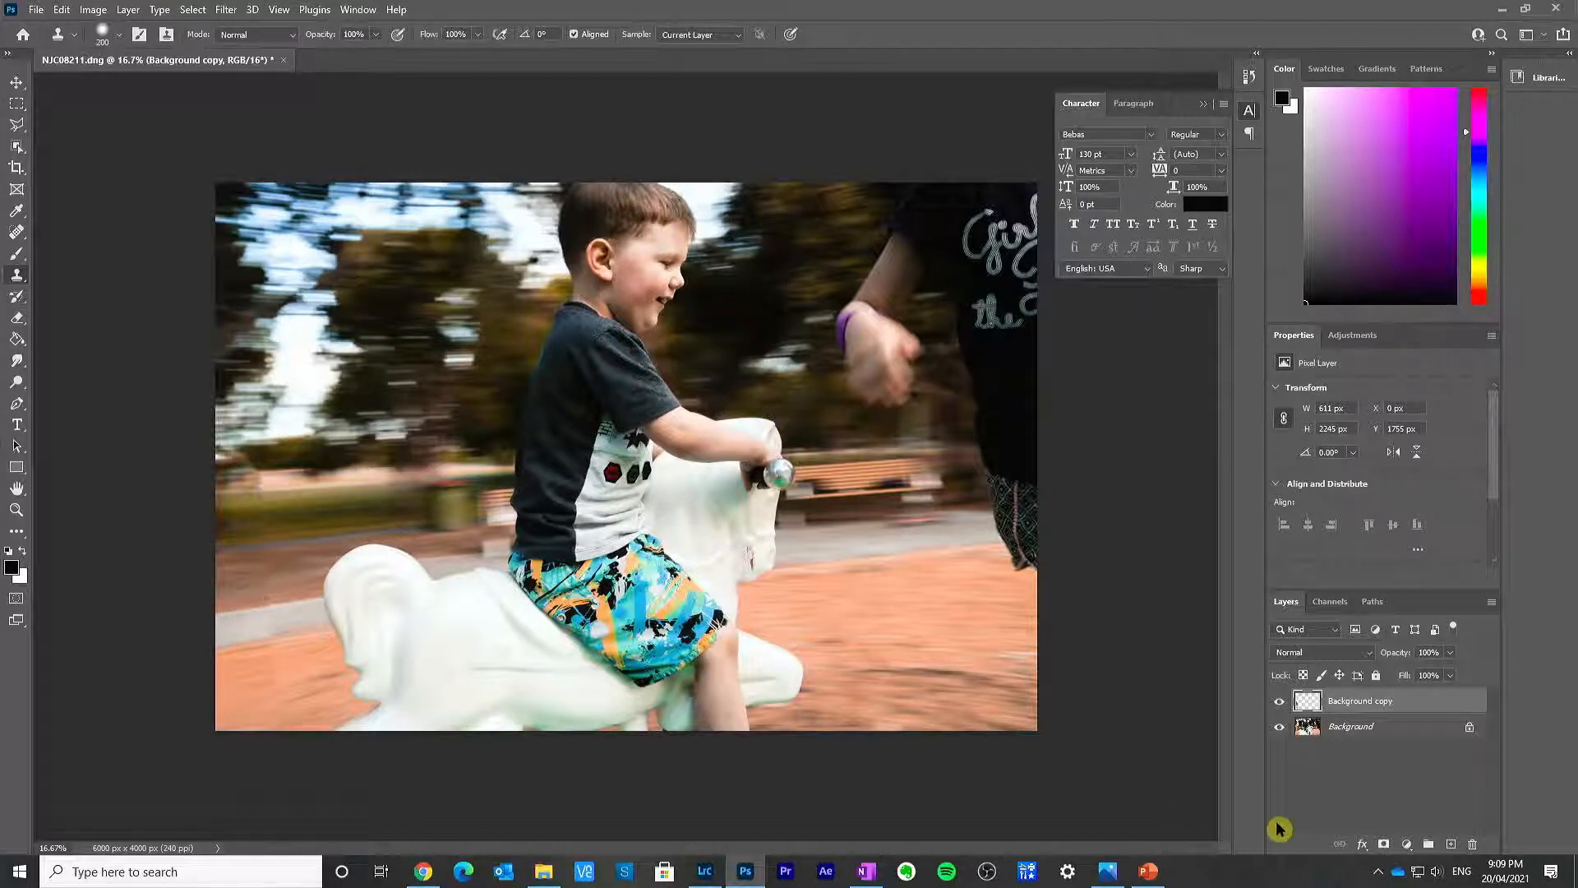
pyautogui.keyDown('shift'); pyautogui.click(1379, 729); pyautogui.keyUp('shift')
pyautogui.rightClick(1378, 728)
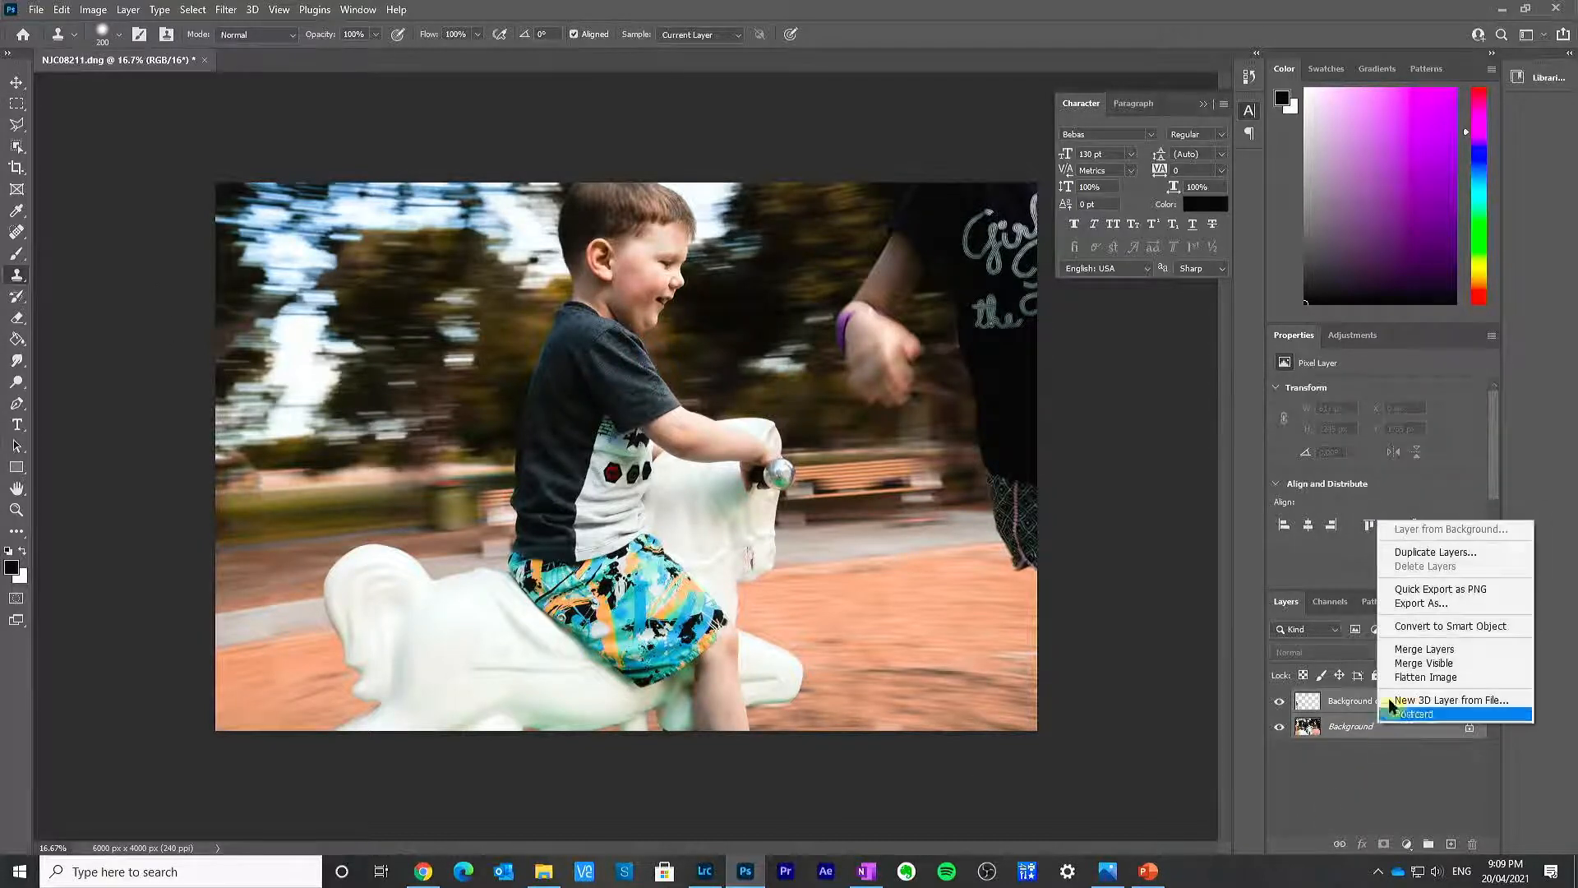
pyautogui.click(1442, 662)
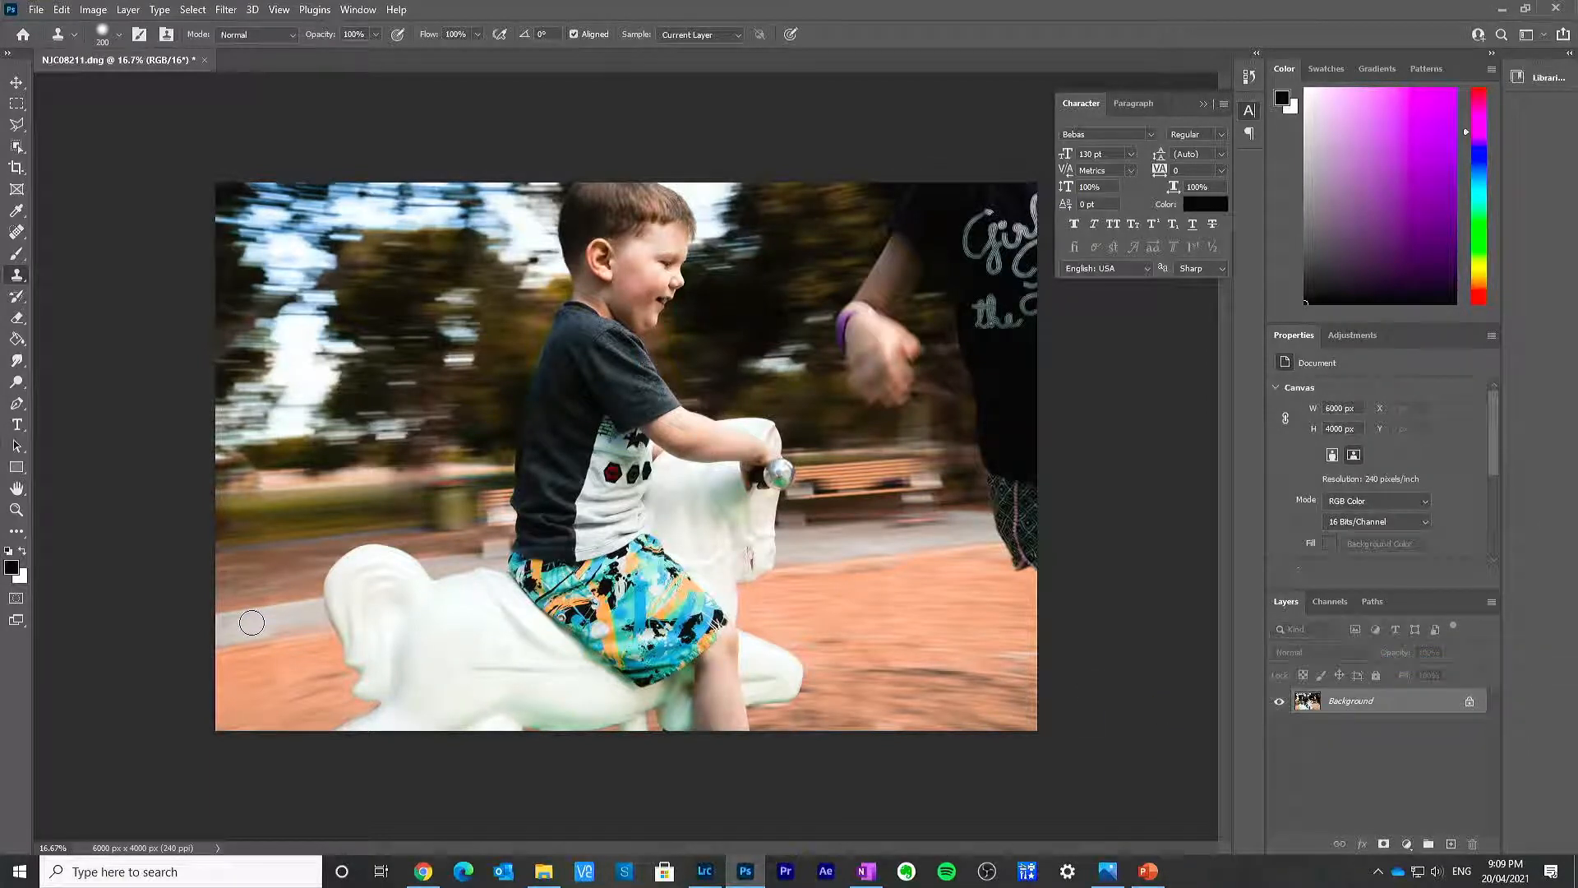
# Step: Clean up the ground and path where the pole stood using the Clone Stamp with a 250 px brush
pyautogui.press(']')
pyautogui.press(']')
pyautogui.press(']')
pyautogui.press('[')
pyautogui.press('super')
pyautogui.write('\\')
pyautogui.click(819, 12)
pyautogui.keyDown('alt'); pyautogui.click(274, 681); pyautogui.keyUp('alt')
pyautogui.press('[')
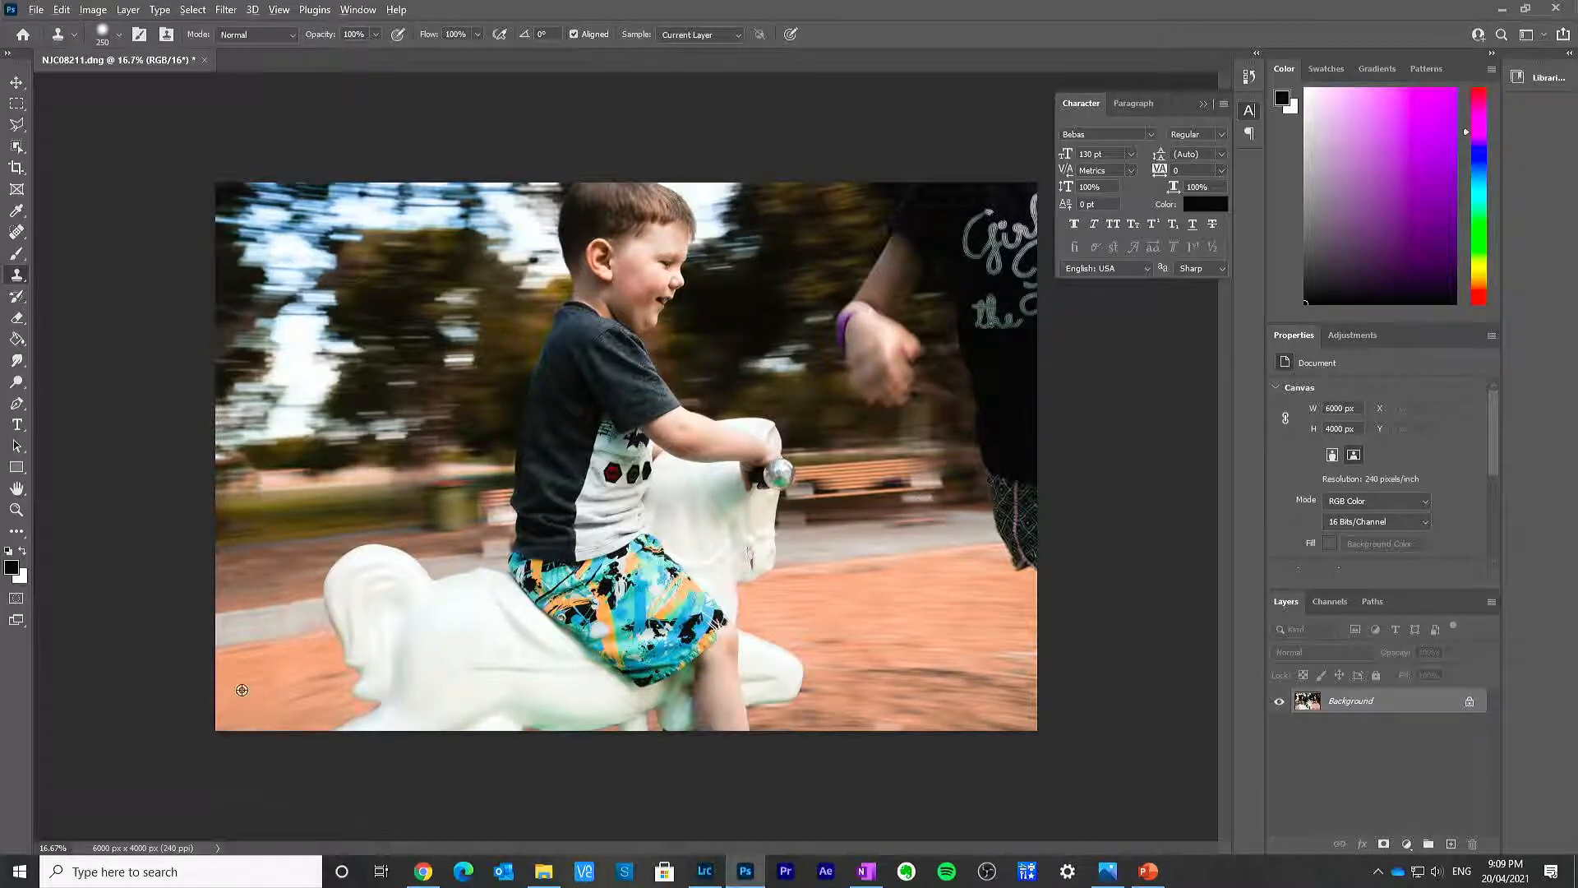
pyautogui.moveTo(282, 680); pyautogui.dragTo(282, 654)
pyautogui.moveTo(305, 620)
pyautogui.mouseDown()
pyautogui.moveTo(260, 627)
pyautogui.moveTo(309, 620)
pyautogui.moveTo(333, 667)
pyautogui.moveTo(312, 681)
pyautogui.mouseUp()
# Step: Outline the adult's arm, hand and body at the photo's edge with the Polygonal Lasso
pyautogui.click(17, 124)
pyautogui.click(919, 176)
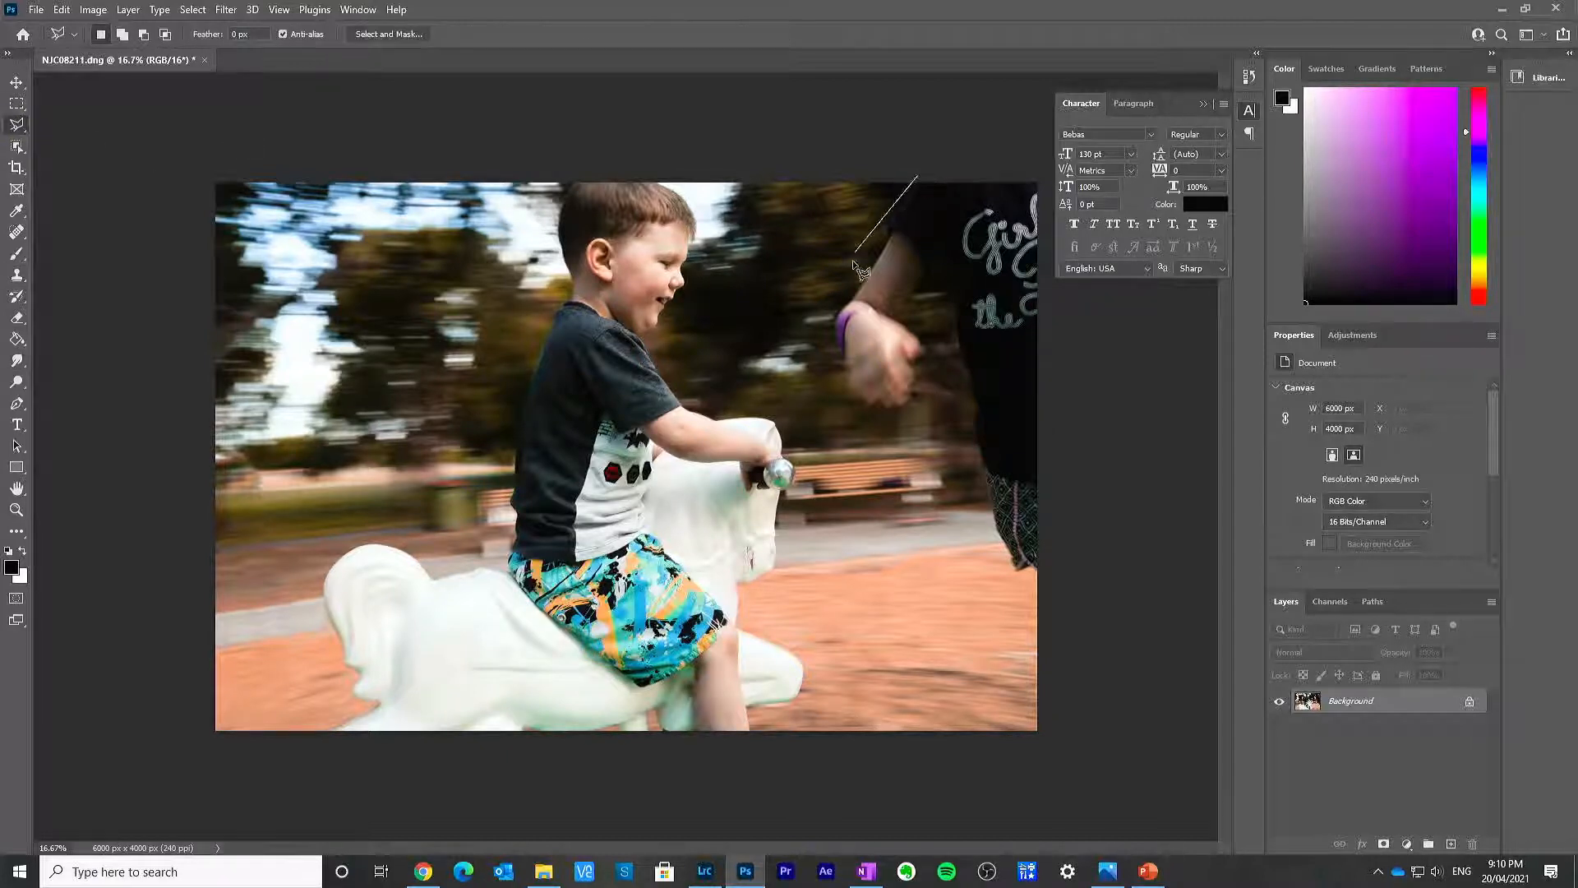
pyautogui.click(829, 311)
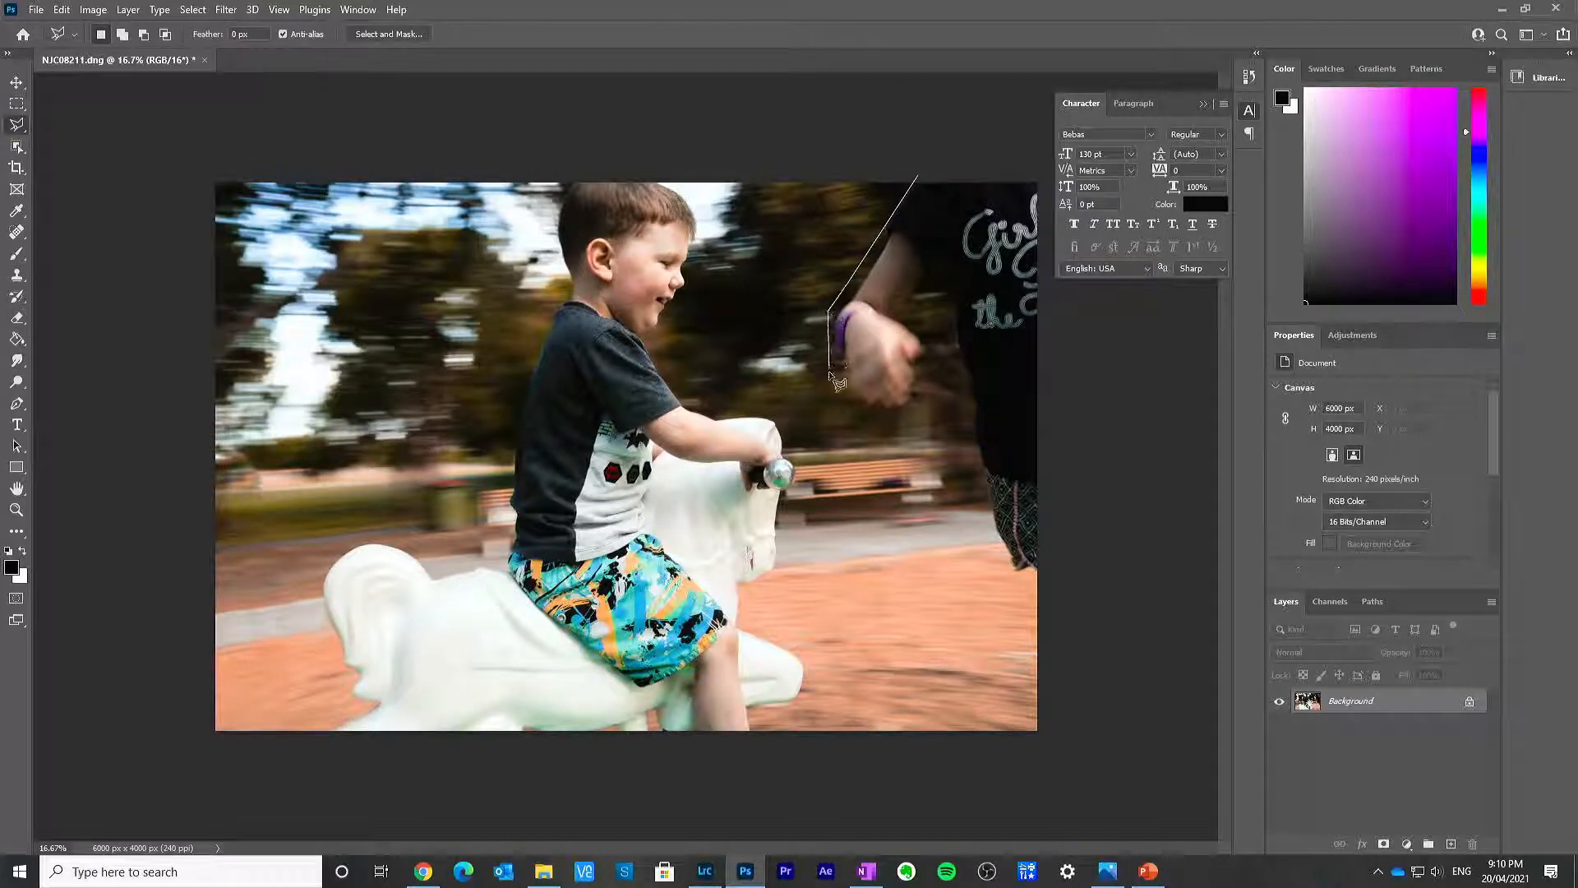
pyautogui.click(855, 410)
pyautogui.click(929, 356)
pyautogui.click(933, 276)
pyautogui.click(947, 300)
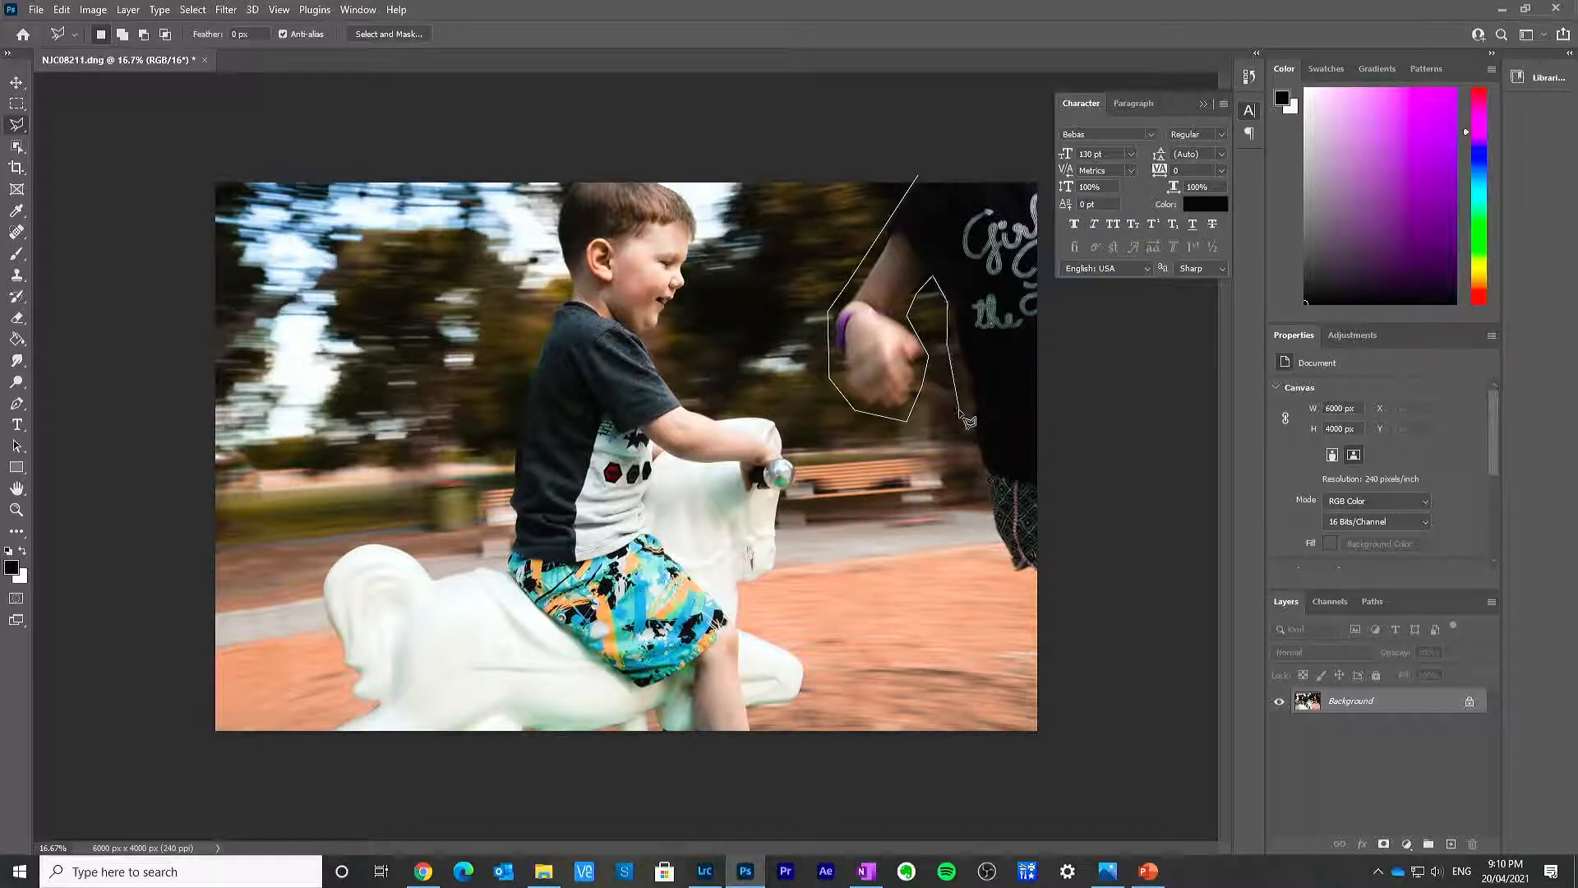
pyautogui.click(965, 474)
pyautogui.click(1055, 587)
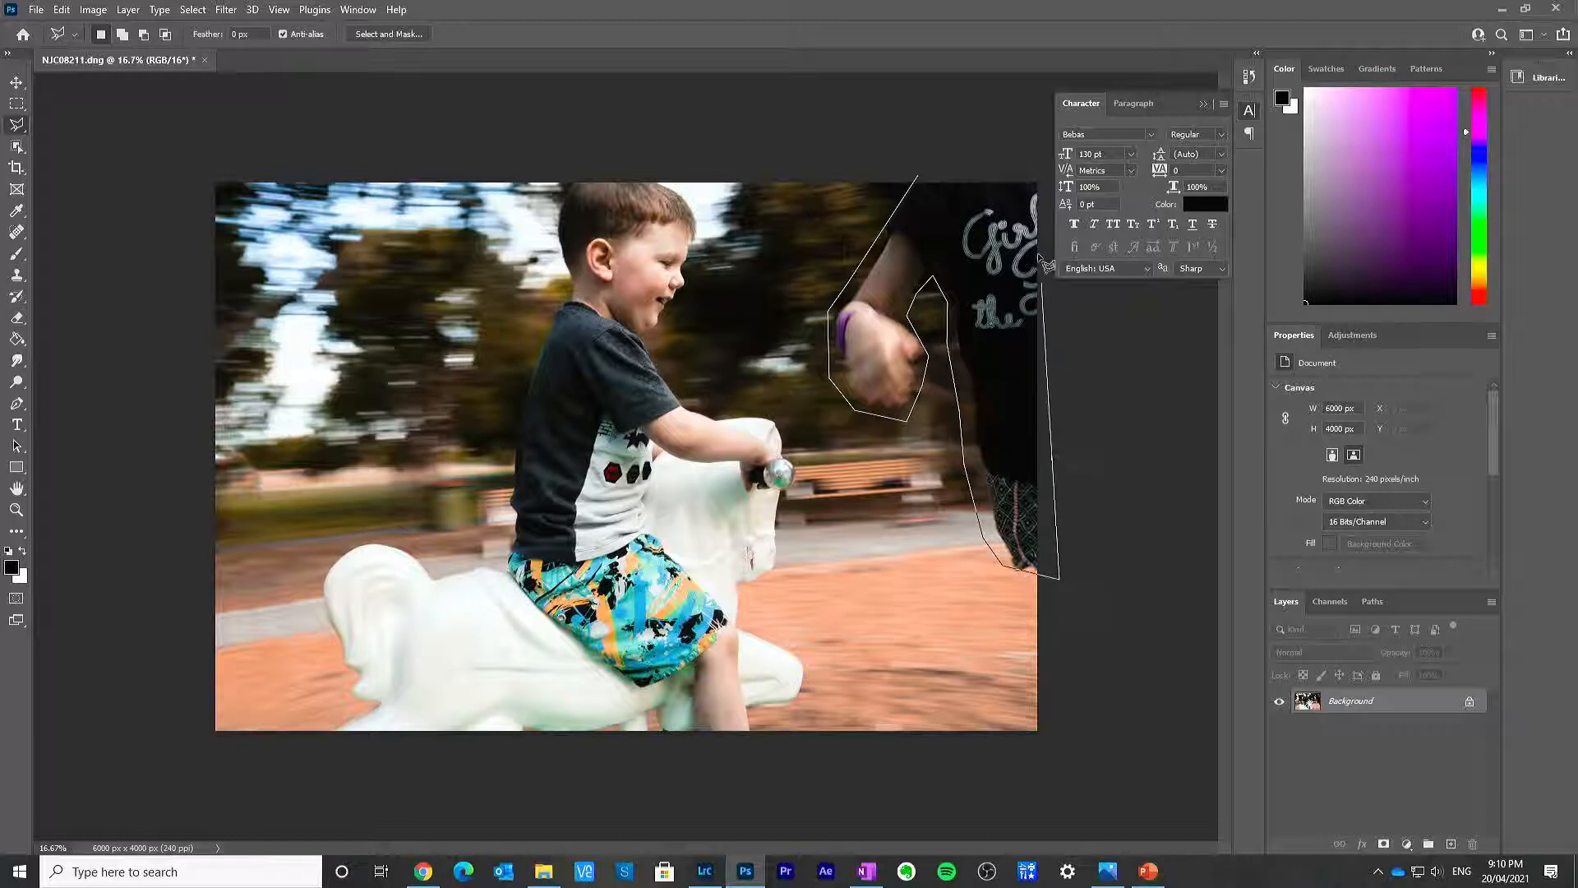
pyautogui.click(1056, 174)
pyautogui.click(914, 179)
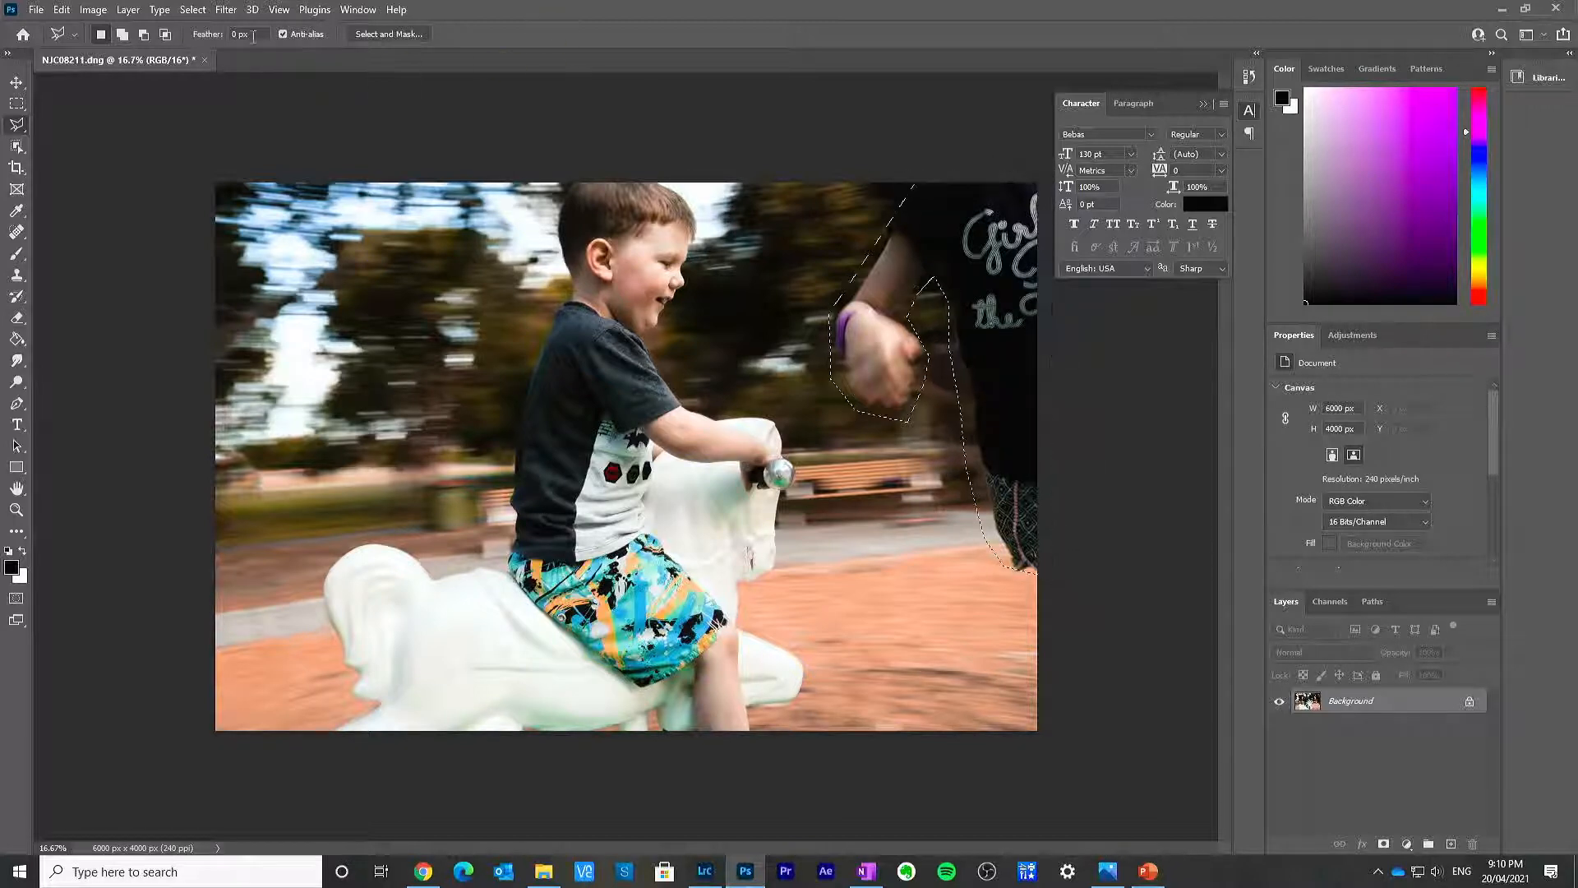
# Step: Remove the selected adult with Content-Aware Fill, keeping the automatic sampling area and outputting to a new layer
pyautogui.click(62, 10)
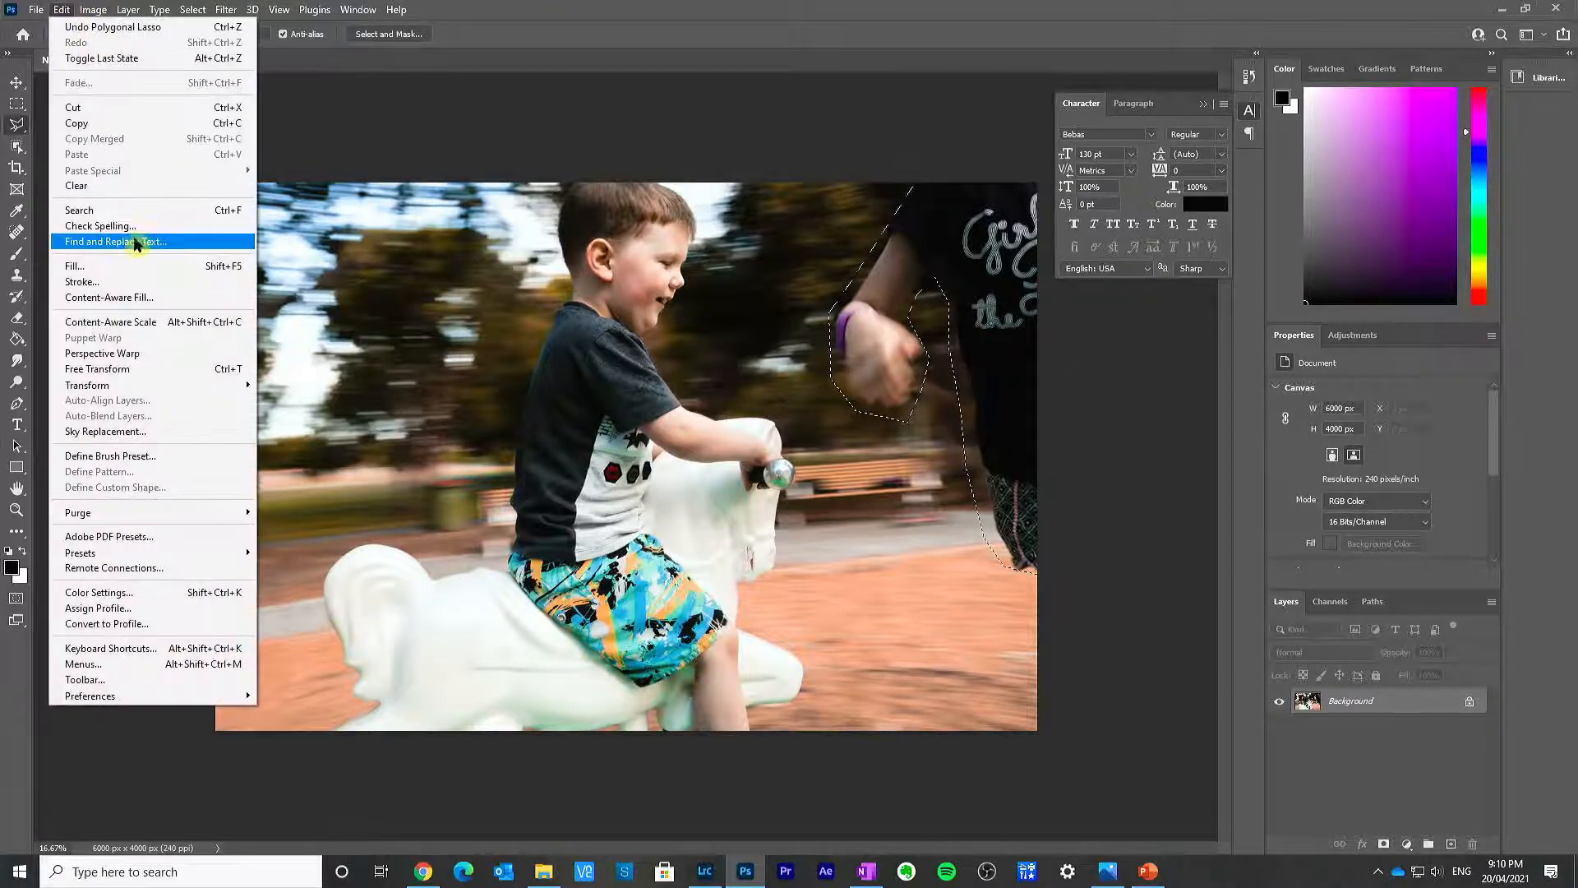
pyautogui.click(164, 301)
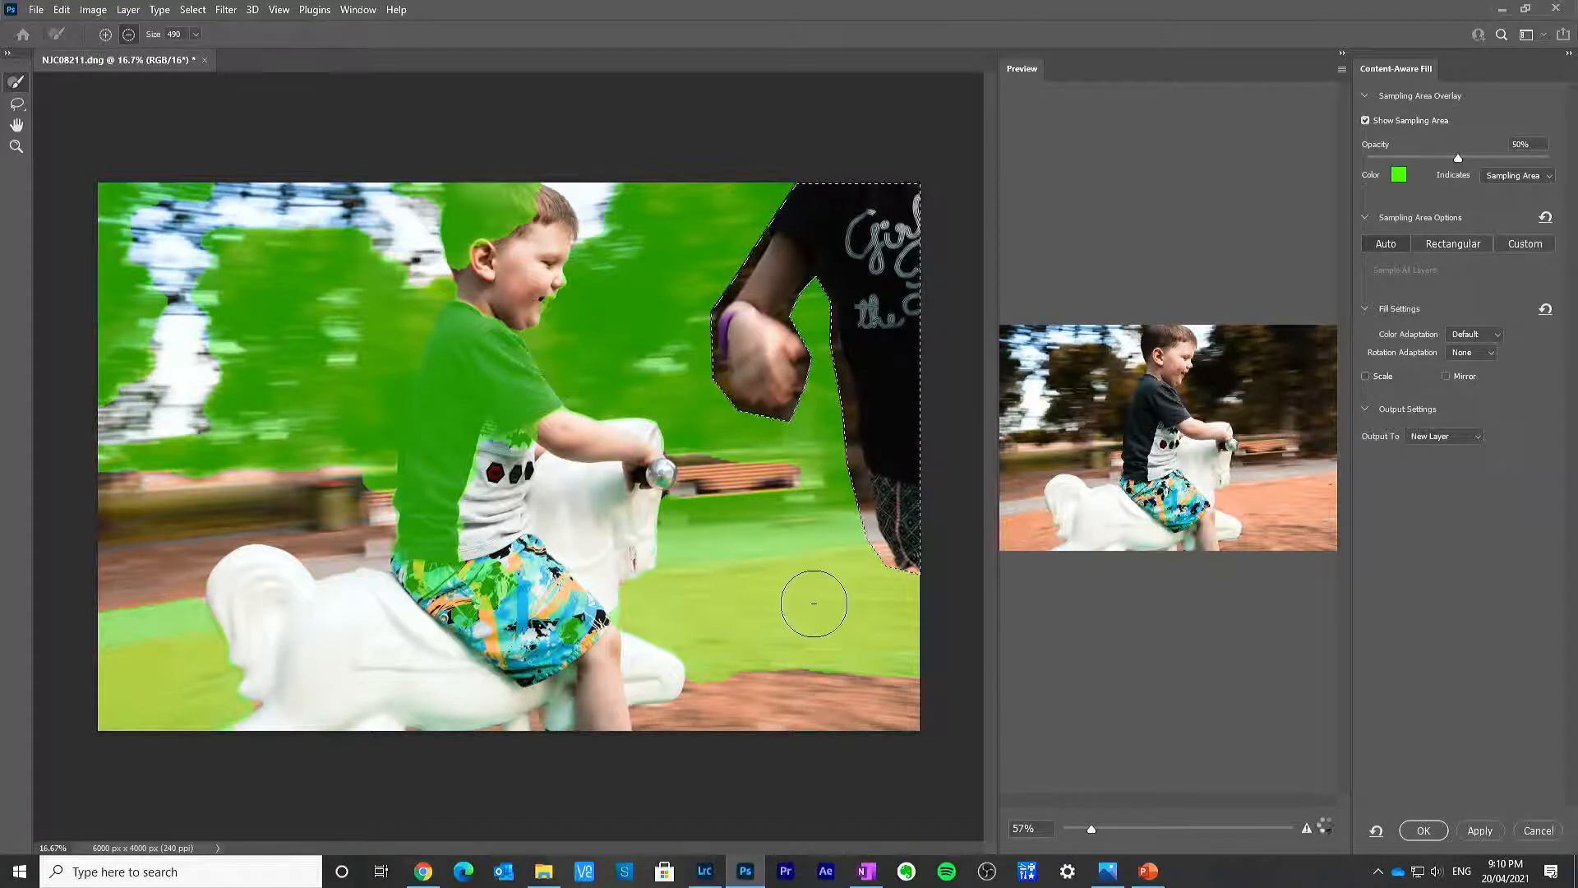
pyautogui.click(1423, 830)
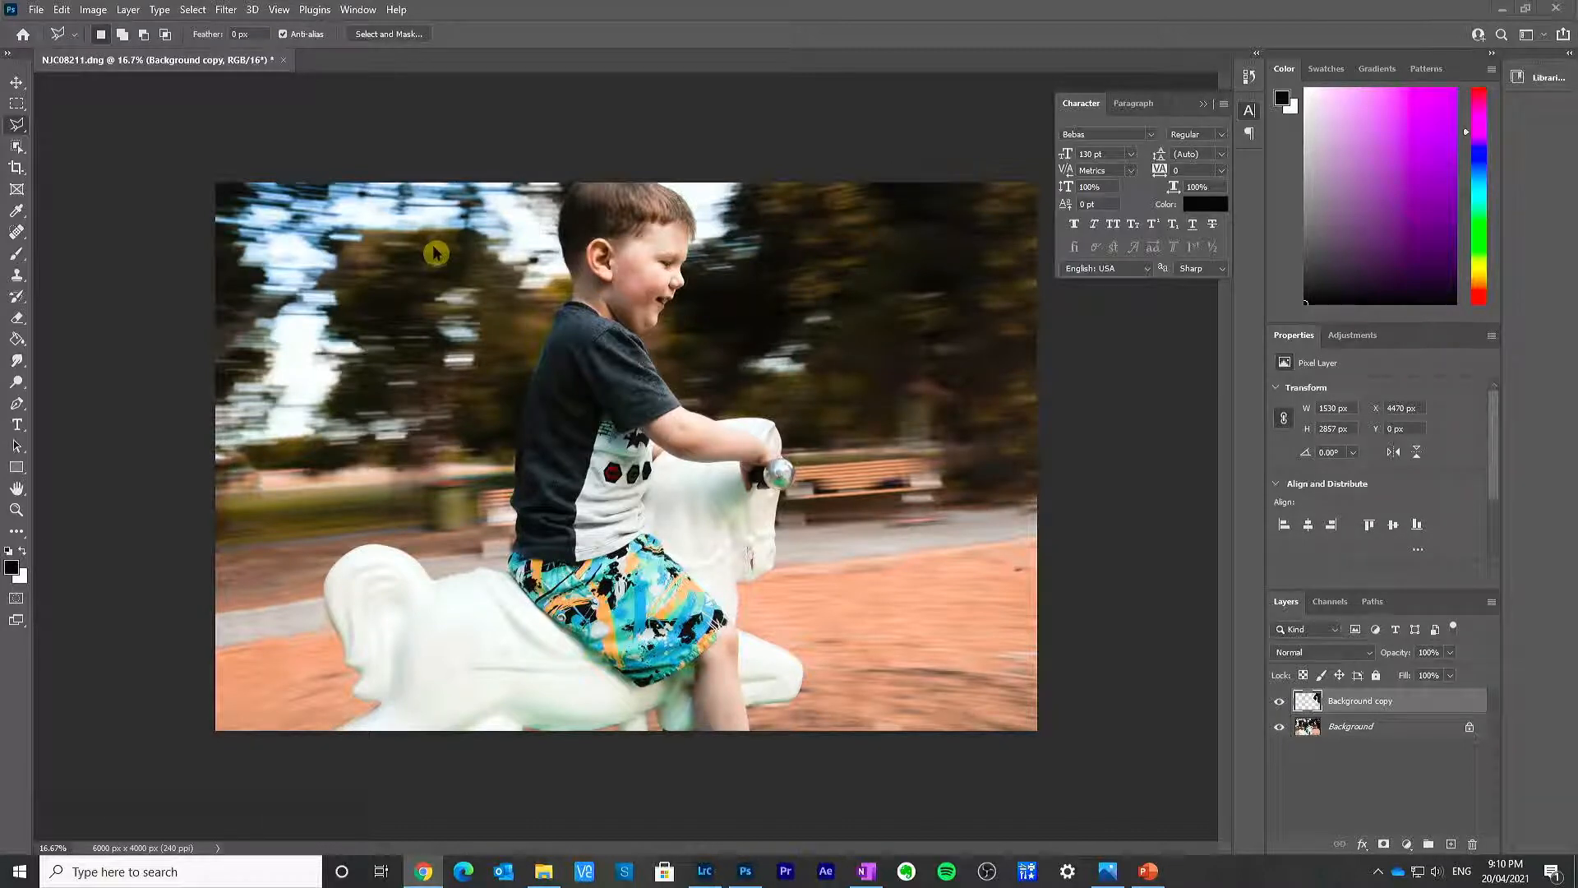
# Step: Combine the adult's fill layer with the background and clear the selection
pyautogui.click(20, 123)
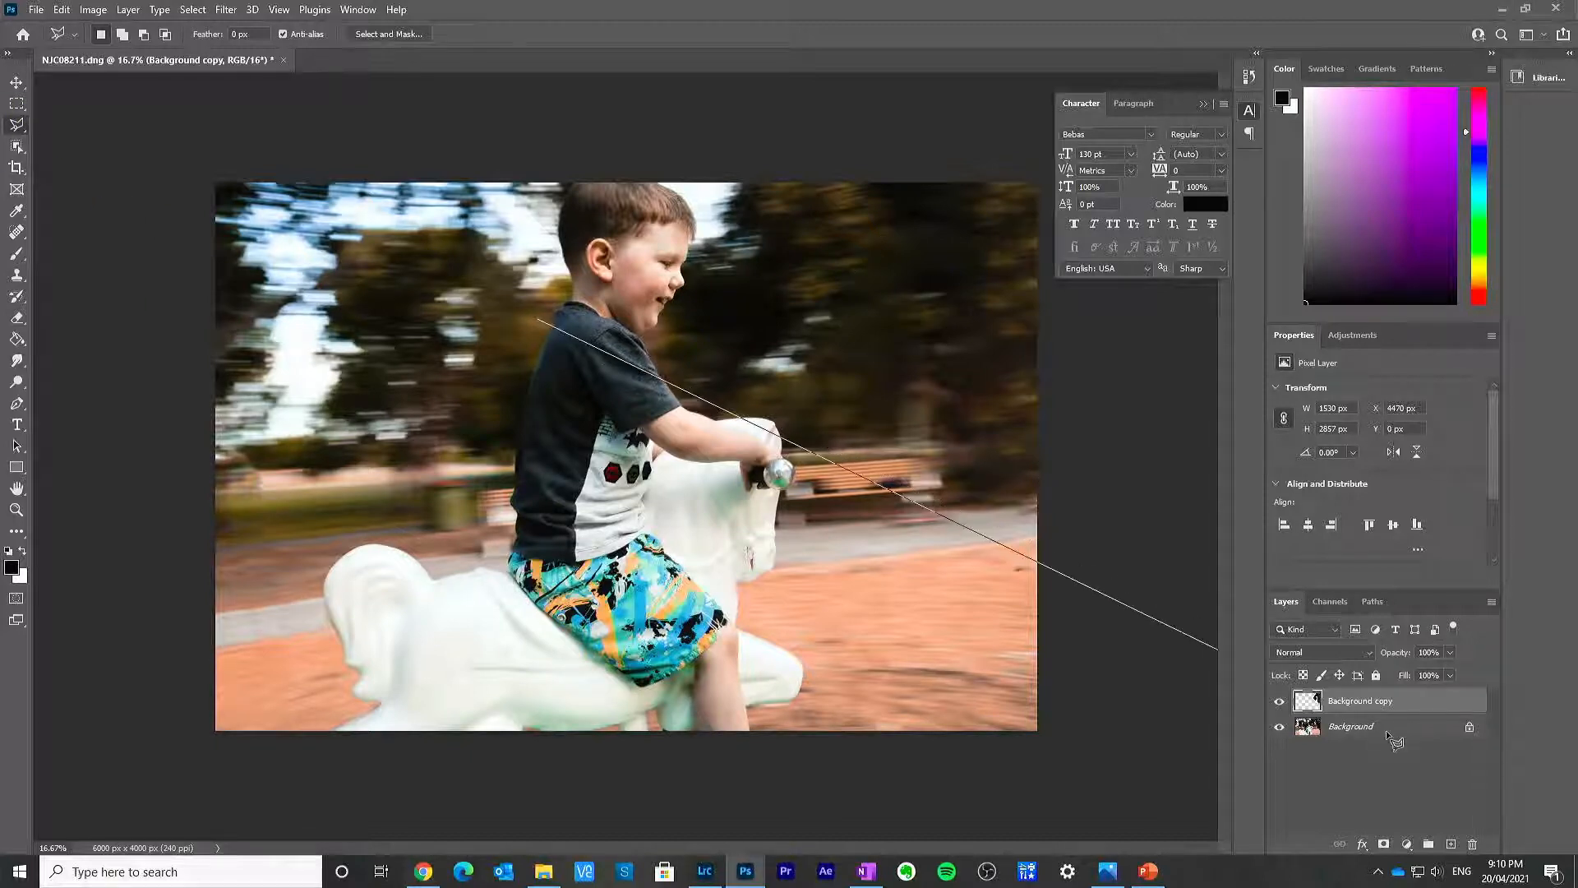
pyautogui.press('Escape')
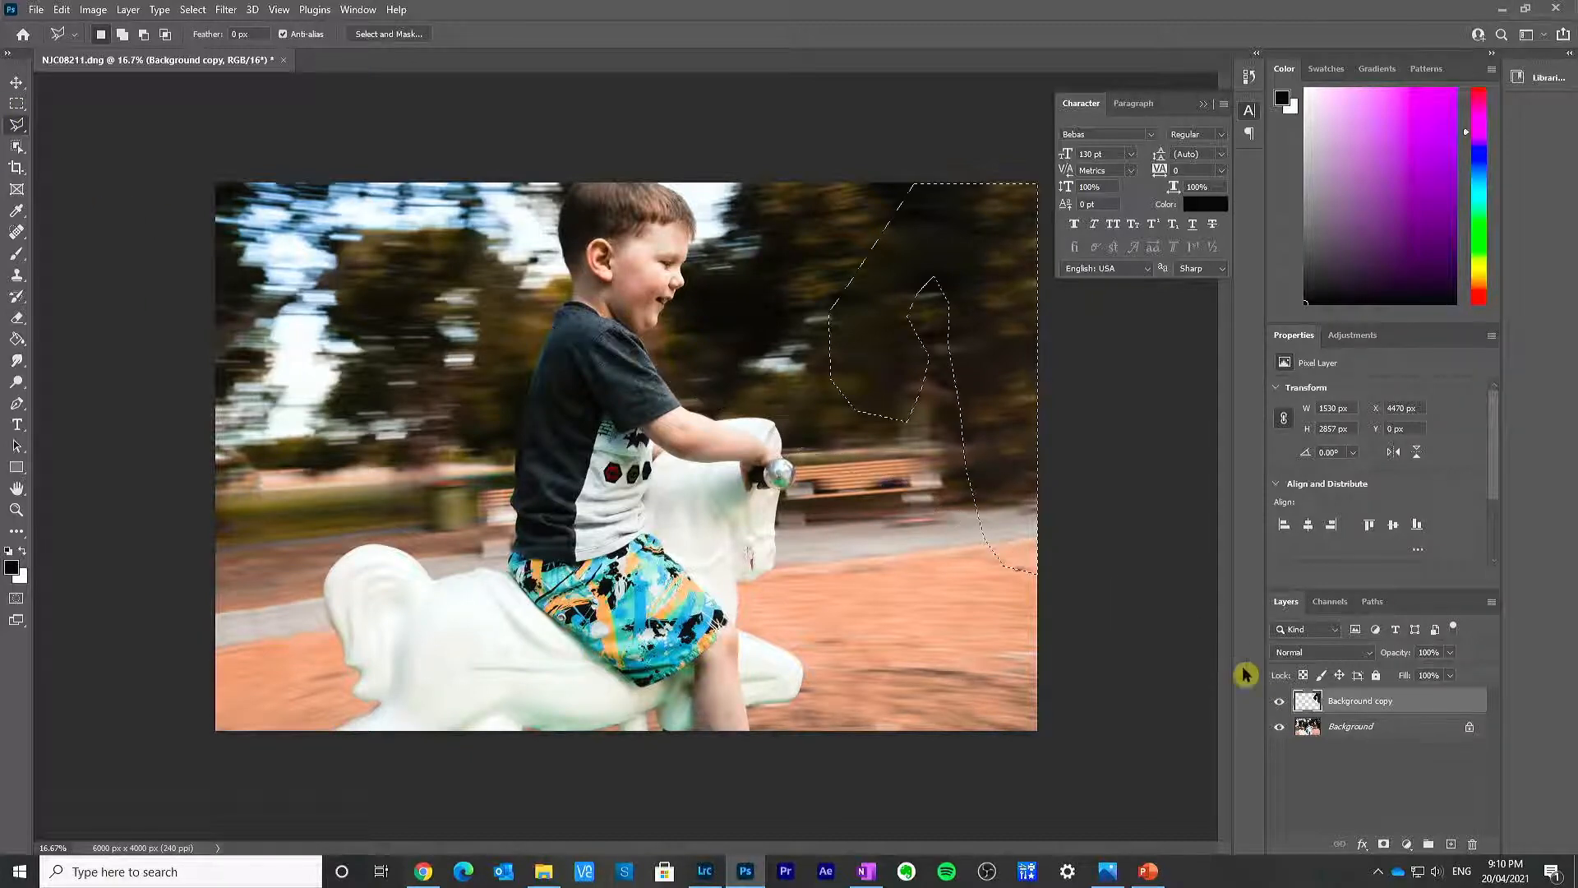
pyautogui.keyDown('shift'); pyautogui.click(1366, 727); pyautogui.keyUp('shift')
pyautogui.rightClick(1369, 727)
pyautogui.click(1412, 679)
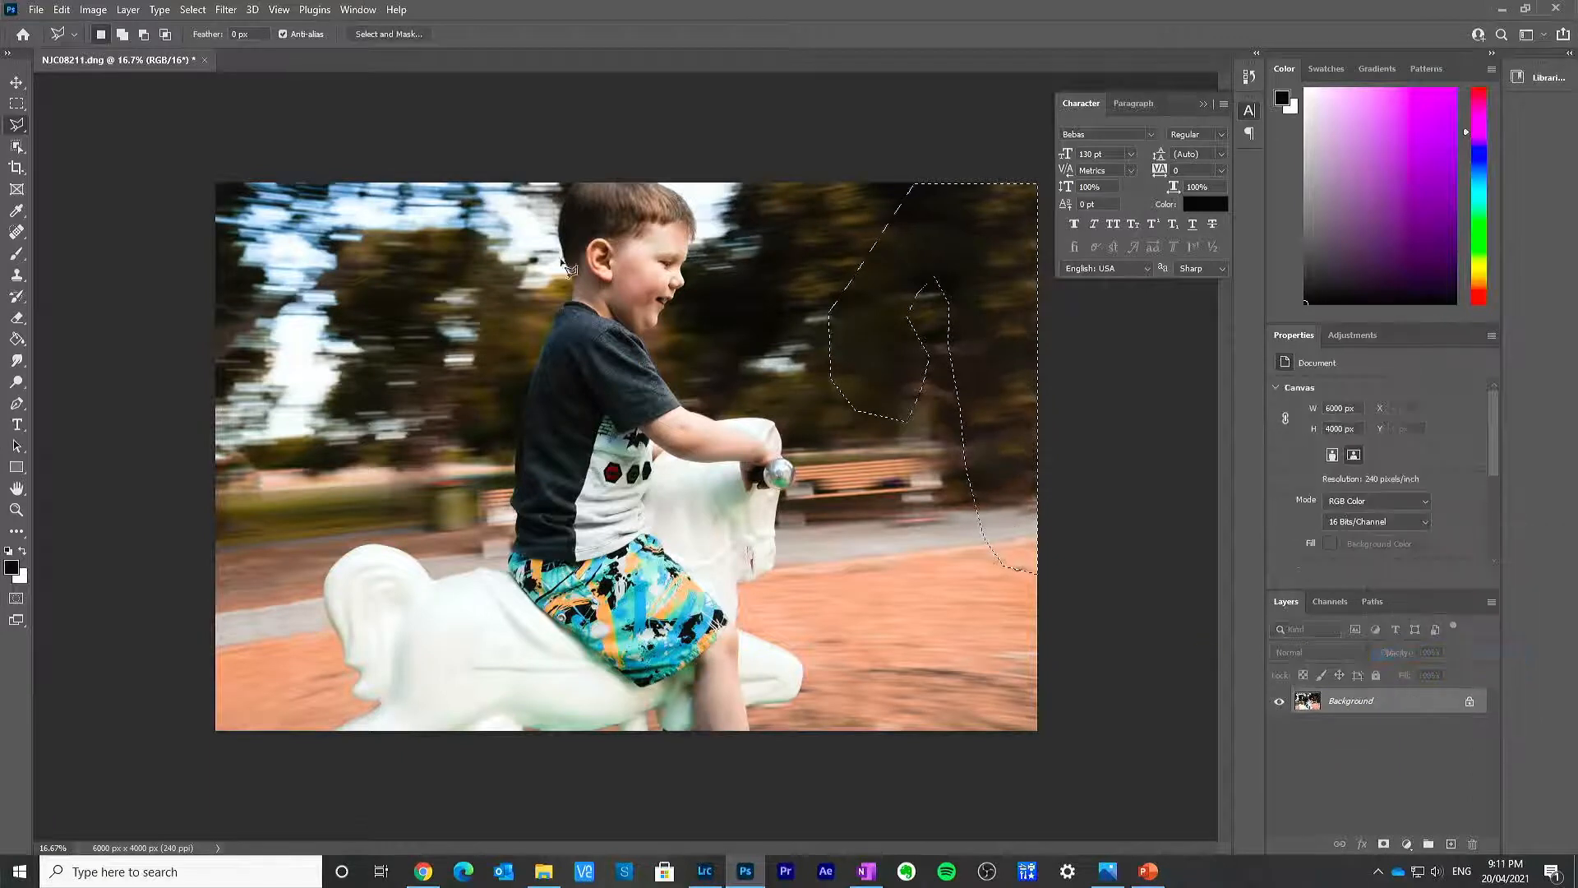
pyautogui.click(16, 104)
pyautogui.click(422, 111)
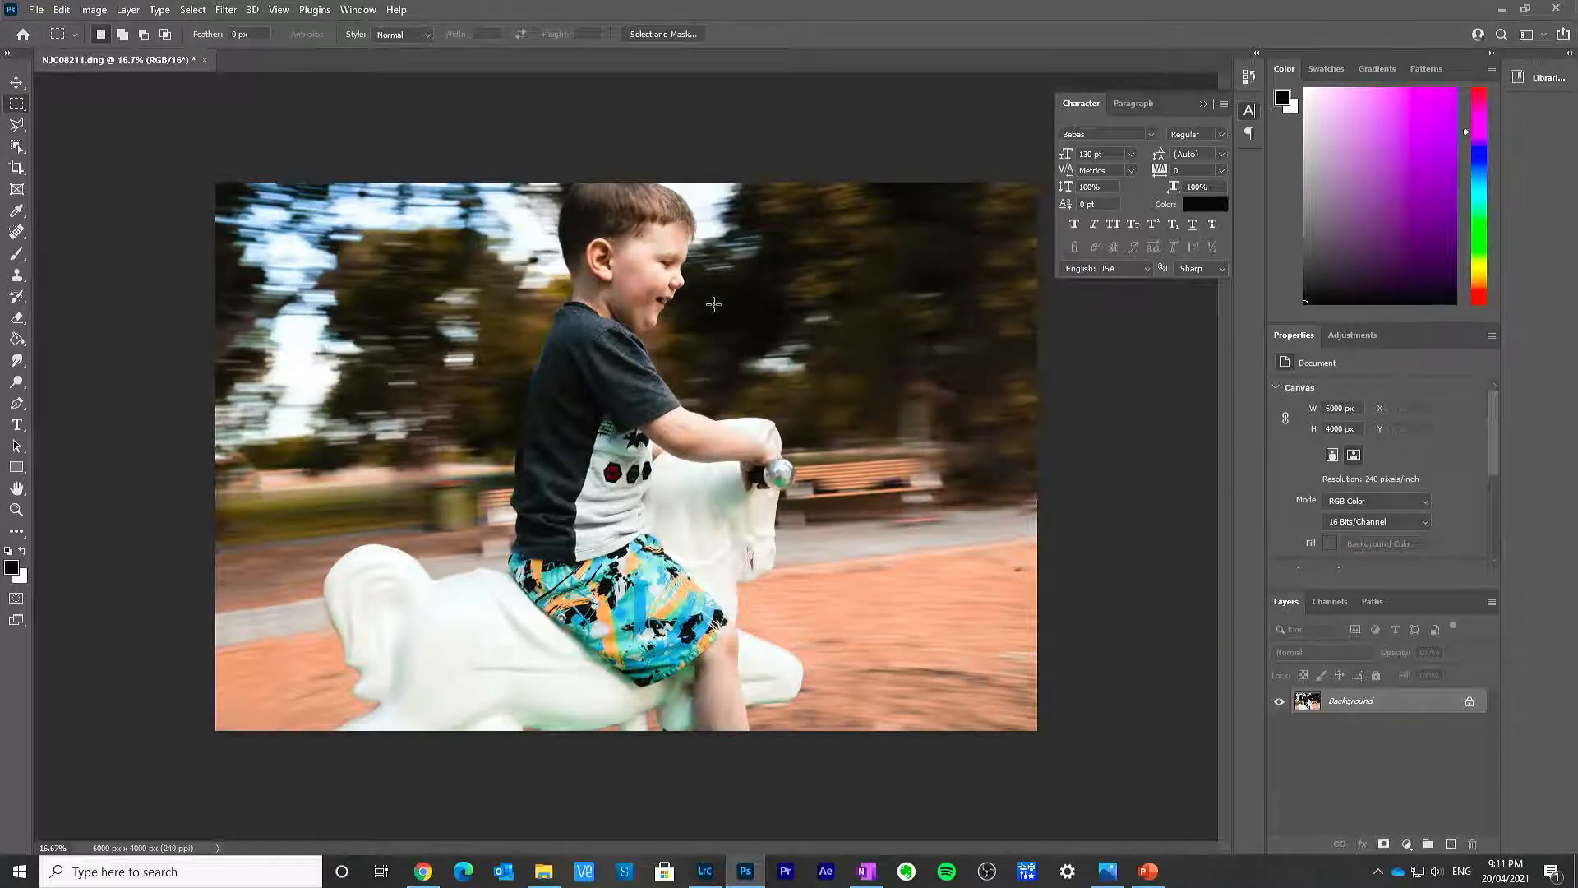
# Step: Clean up the ground at the photo's right edge with the Clone Stamp, using nearby dirt as the source
pyautogui.press('s')
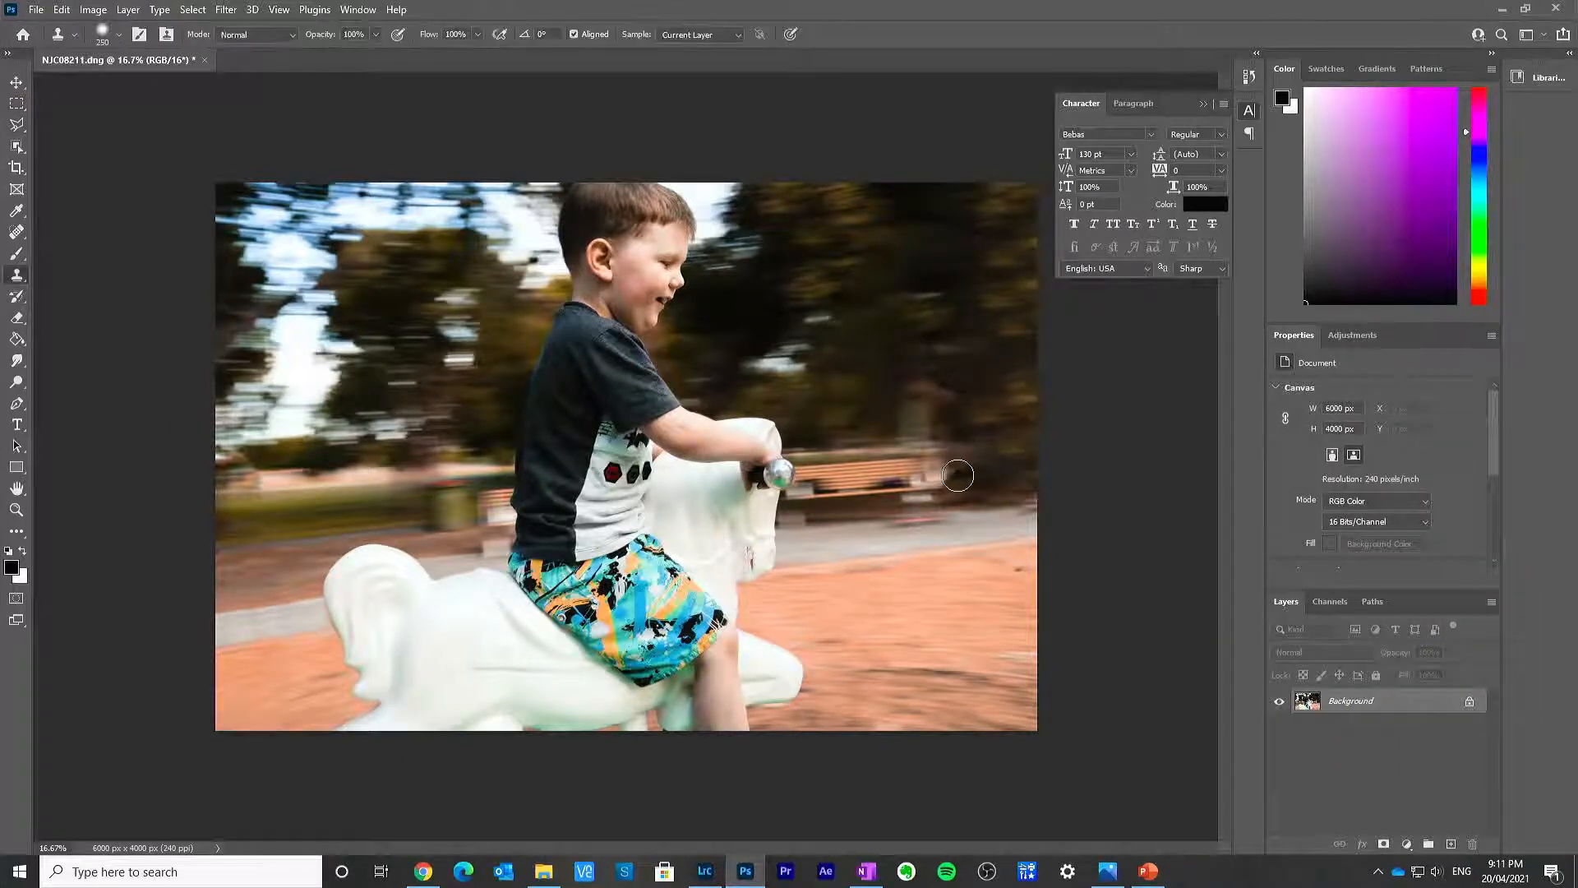
pyautogui.keyDown('alt'); pyautogui.click(971, 580); pyautogui.keyUp('alt')
pyautogui.moveTo(1012, 568); pyautogui.dragTo(1039, 569)
# Step: Clone clean foliage over the patchy dark trees behind the bench with a 400 px Clone Stamp brush
pyautogui.press(']')
pyautogui.press(']')
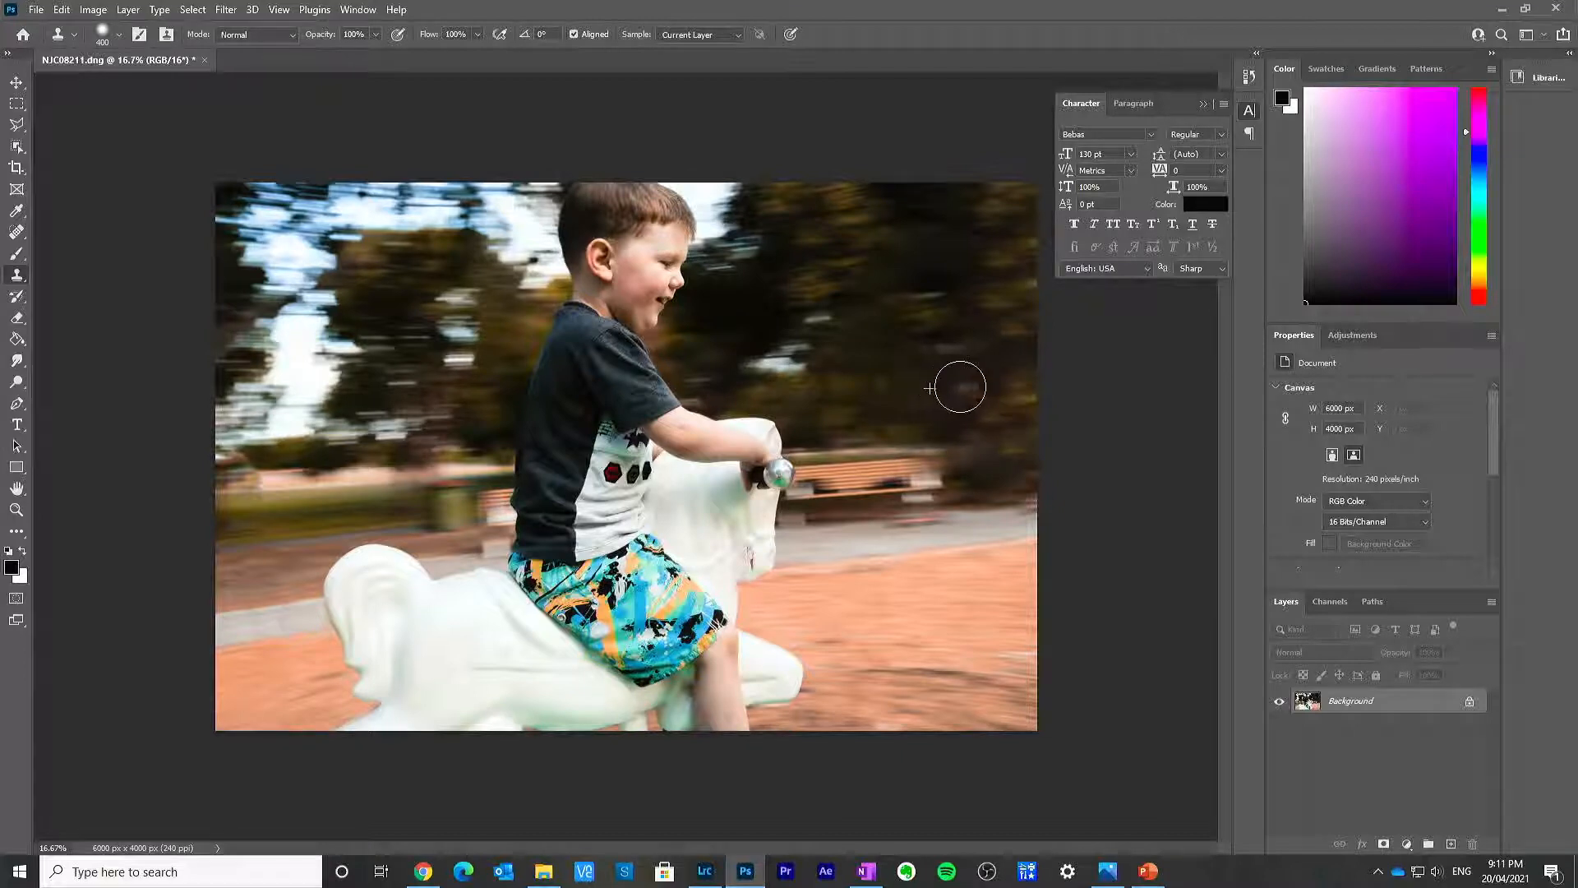
pyautogui.keyDown('alt'); pyautogui.click(907, 341); pyautogui.keyUp('alt')
pyautogui.moveTo(942, 343); pyautogui.dragTo(964, 343)
pyautogui.moveTo(1004, 469)
pyautogui.mouseDown()
pyautogui.moveTo(1004, 494)
pyautogui.moveTo(932, 472)
pyautogui.mouseUp()
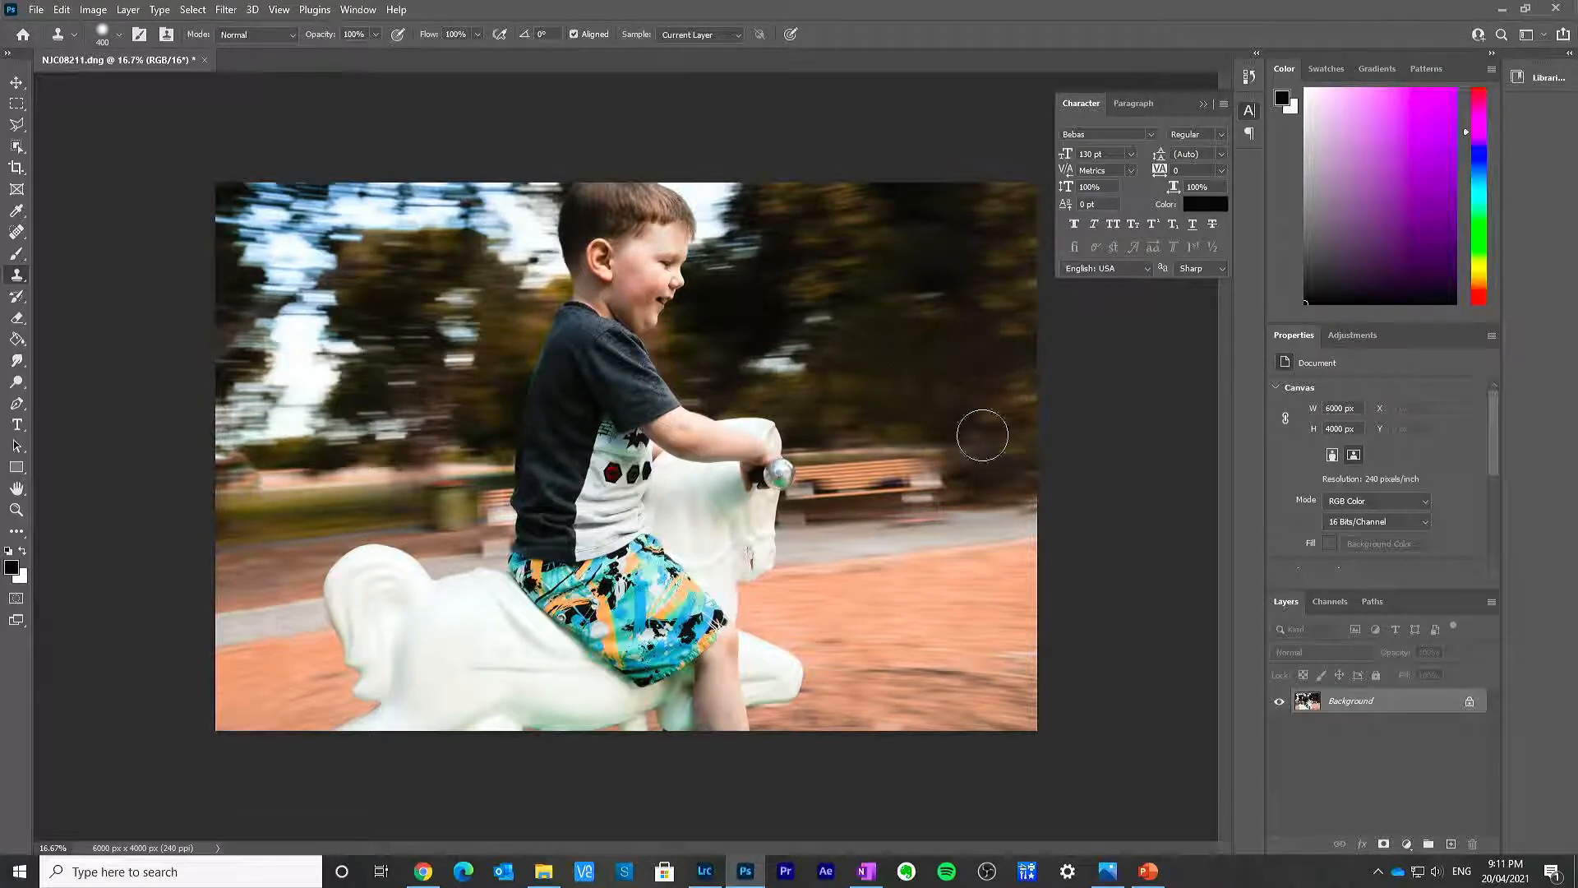
pyautogui.keyDown('alt'); pyautogui.click(921, 349); pyautogui.keyUp('alt')
pyautogui.moveTo(947, 390); pyautogui.dragTo(892, 382)
pyautogui.press('[')
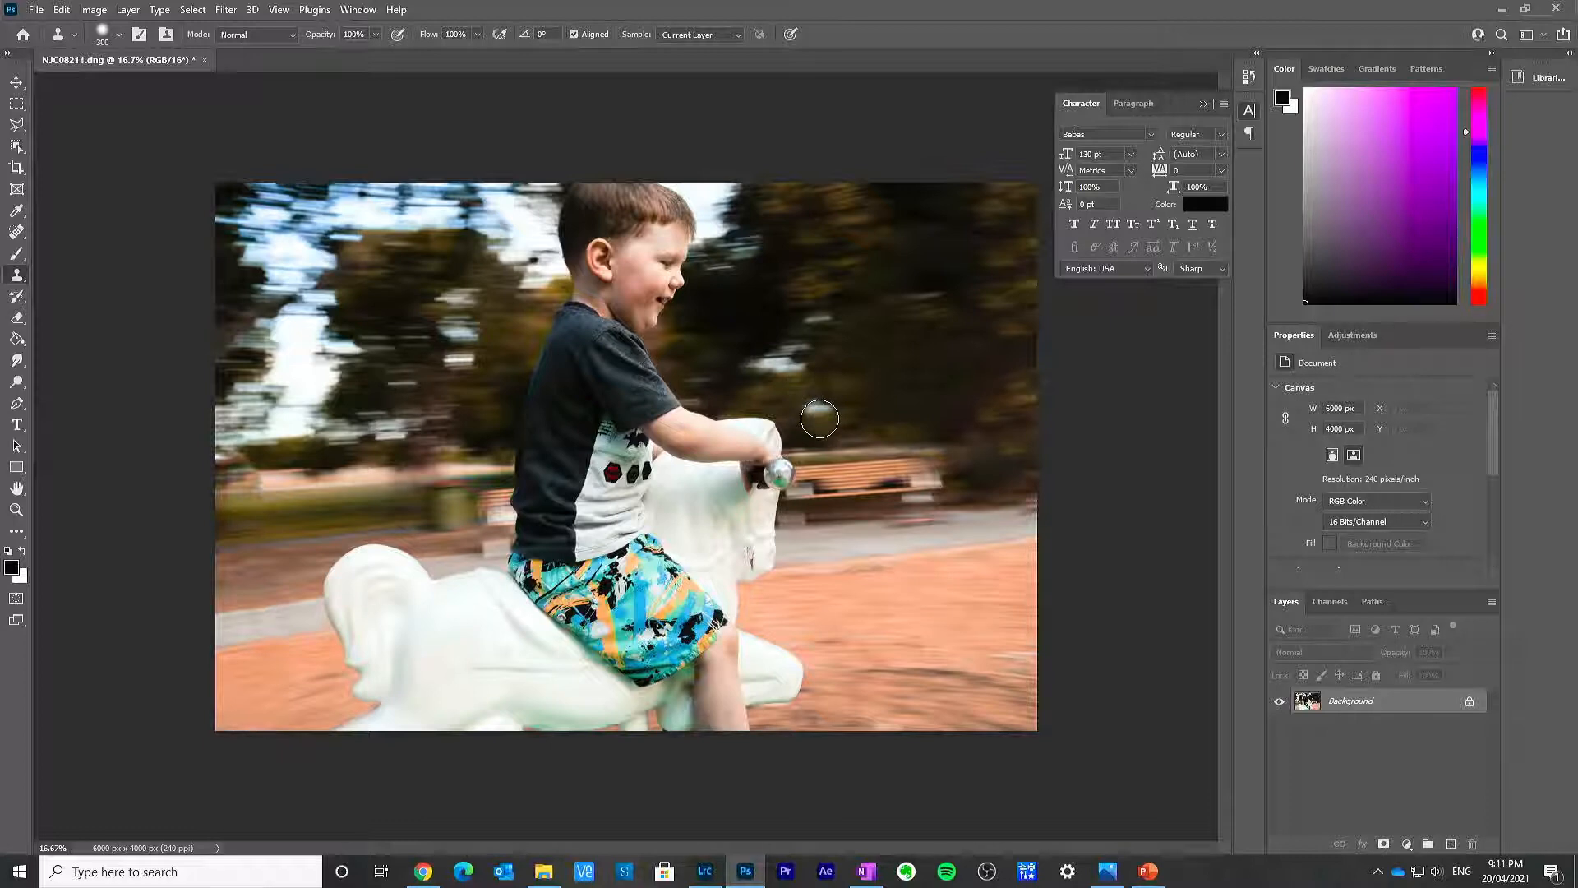
# Step: Blend the cloned trees above the bench with the Clone Stamp at 52% opacity, reducing the brush to 300 px
pyautogui.press(']')
pyautogui.press(']')
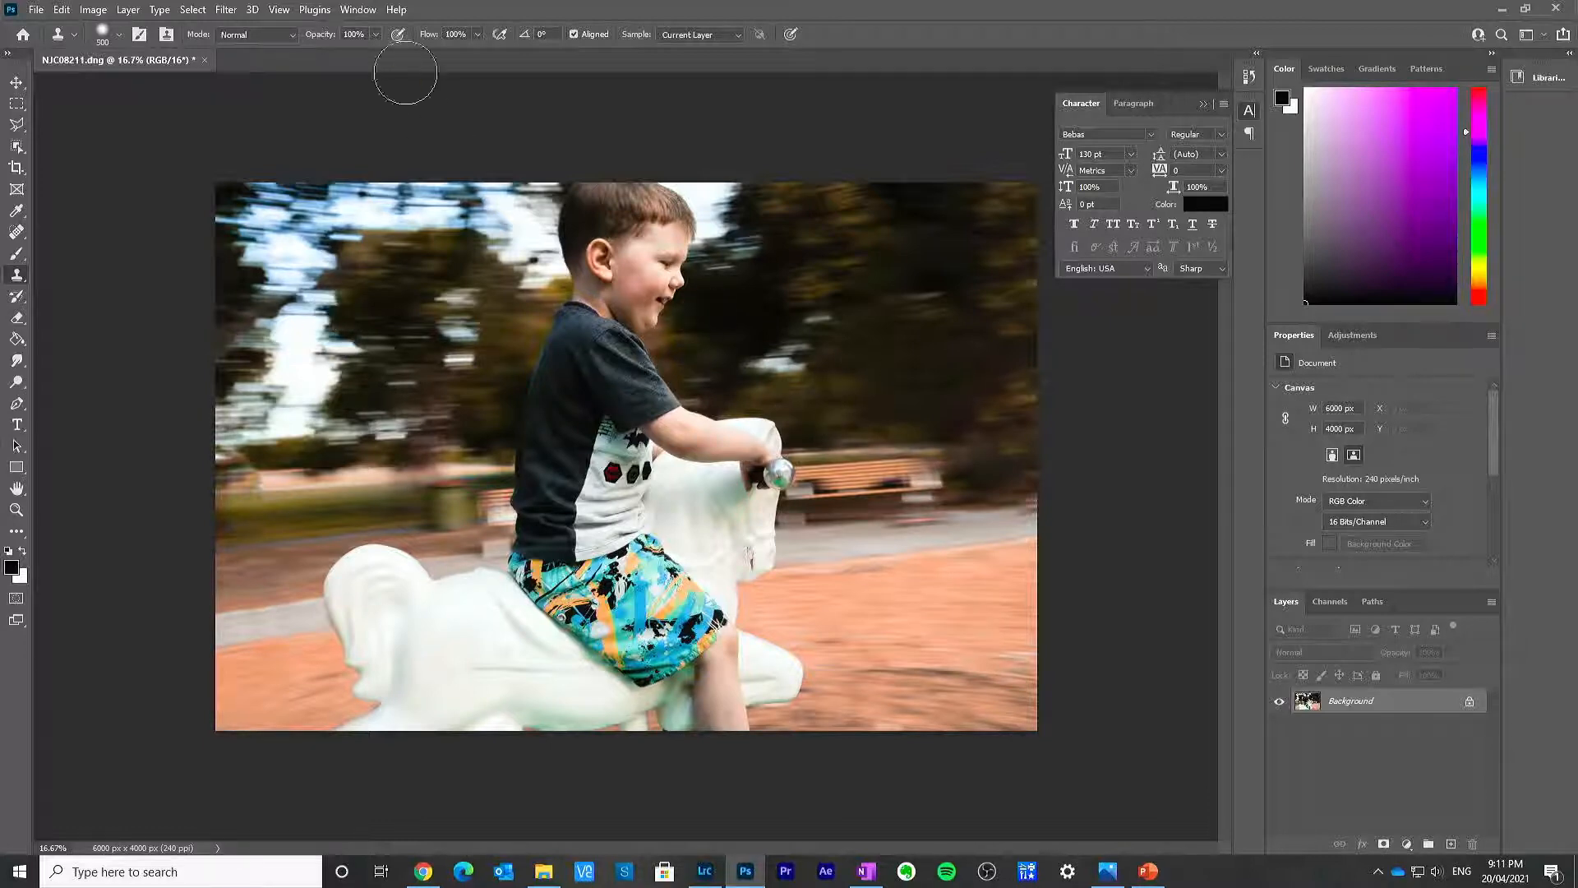
pyautogui.moveTo(374, 34); pyautogui.dragTo(342, 52)
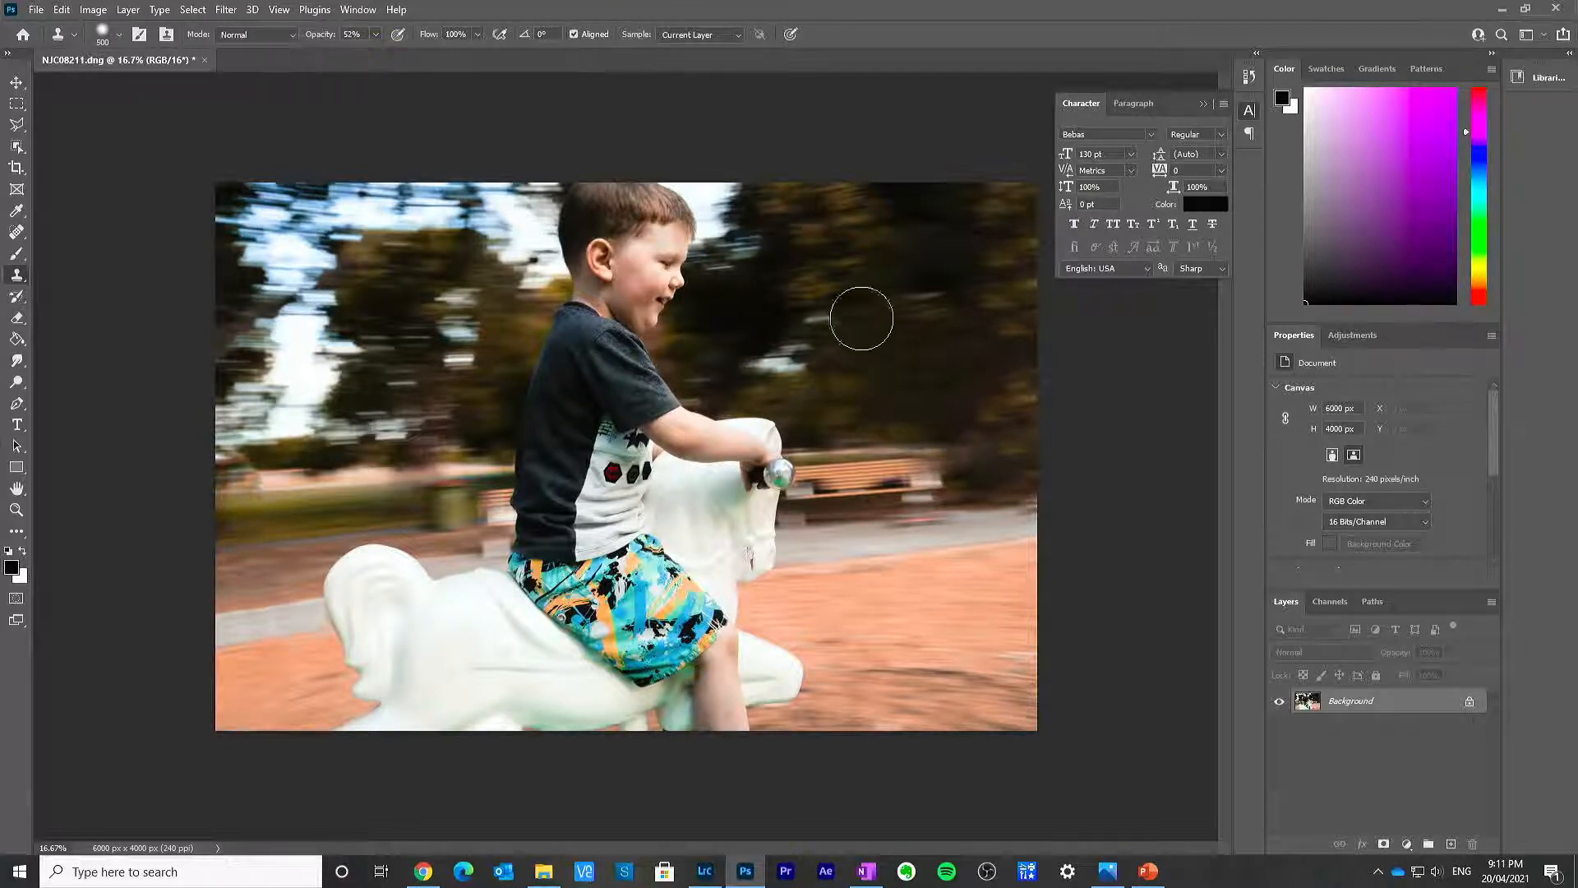
pyautogui.press('[')
pyautogui.press('[')
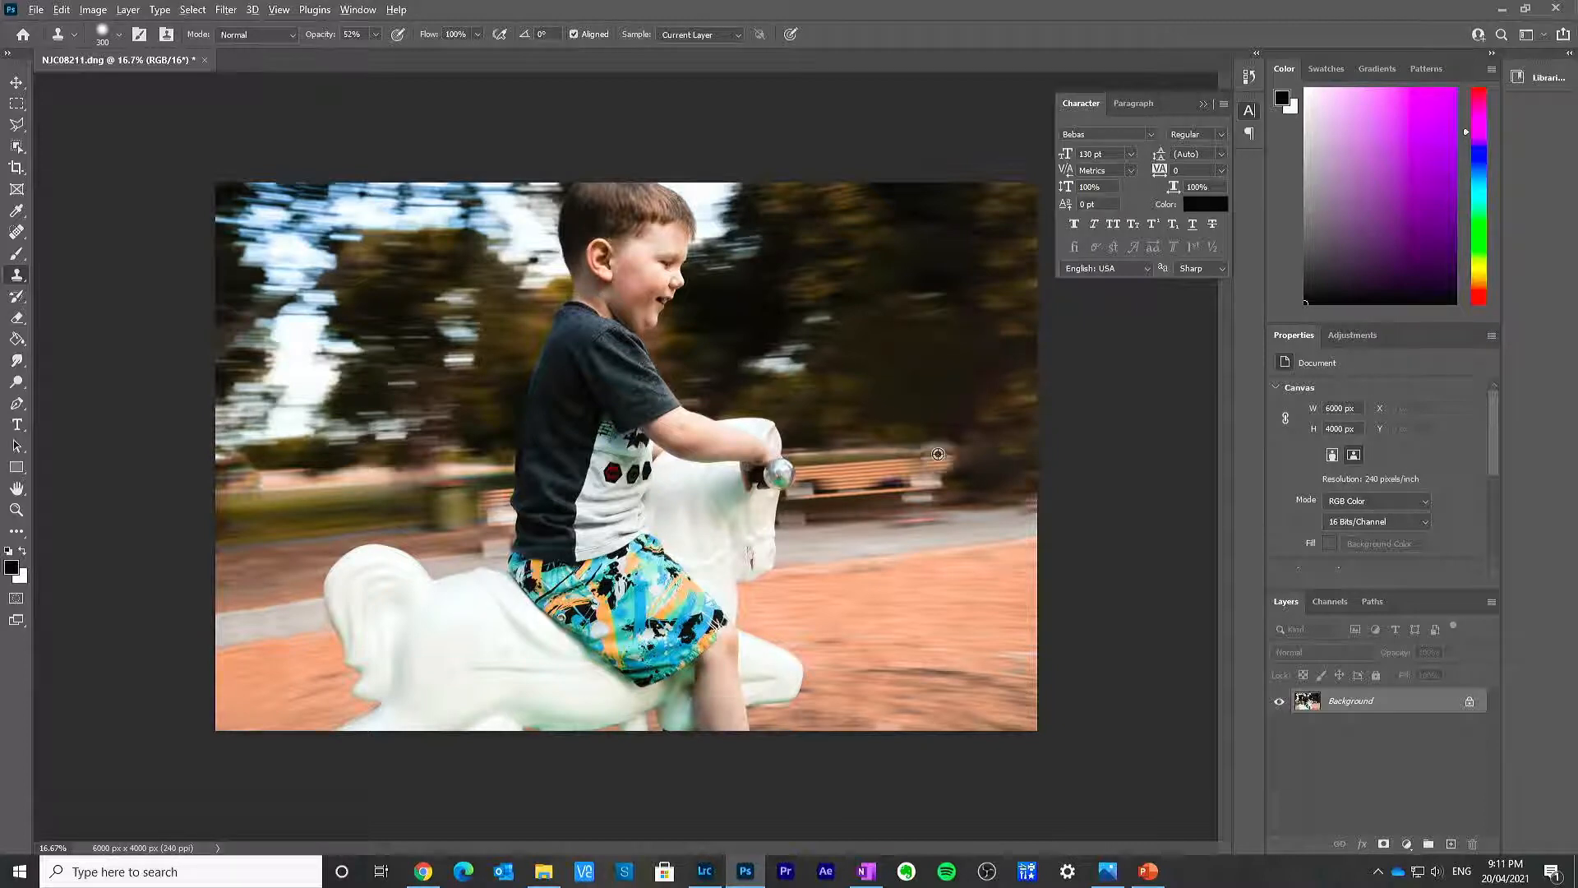
pyautogui.keyDown('alt'); pyautogui.click(892, 394); pyautogui.keyUp('alt')
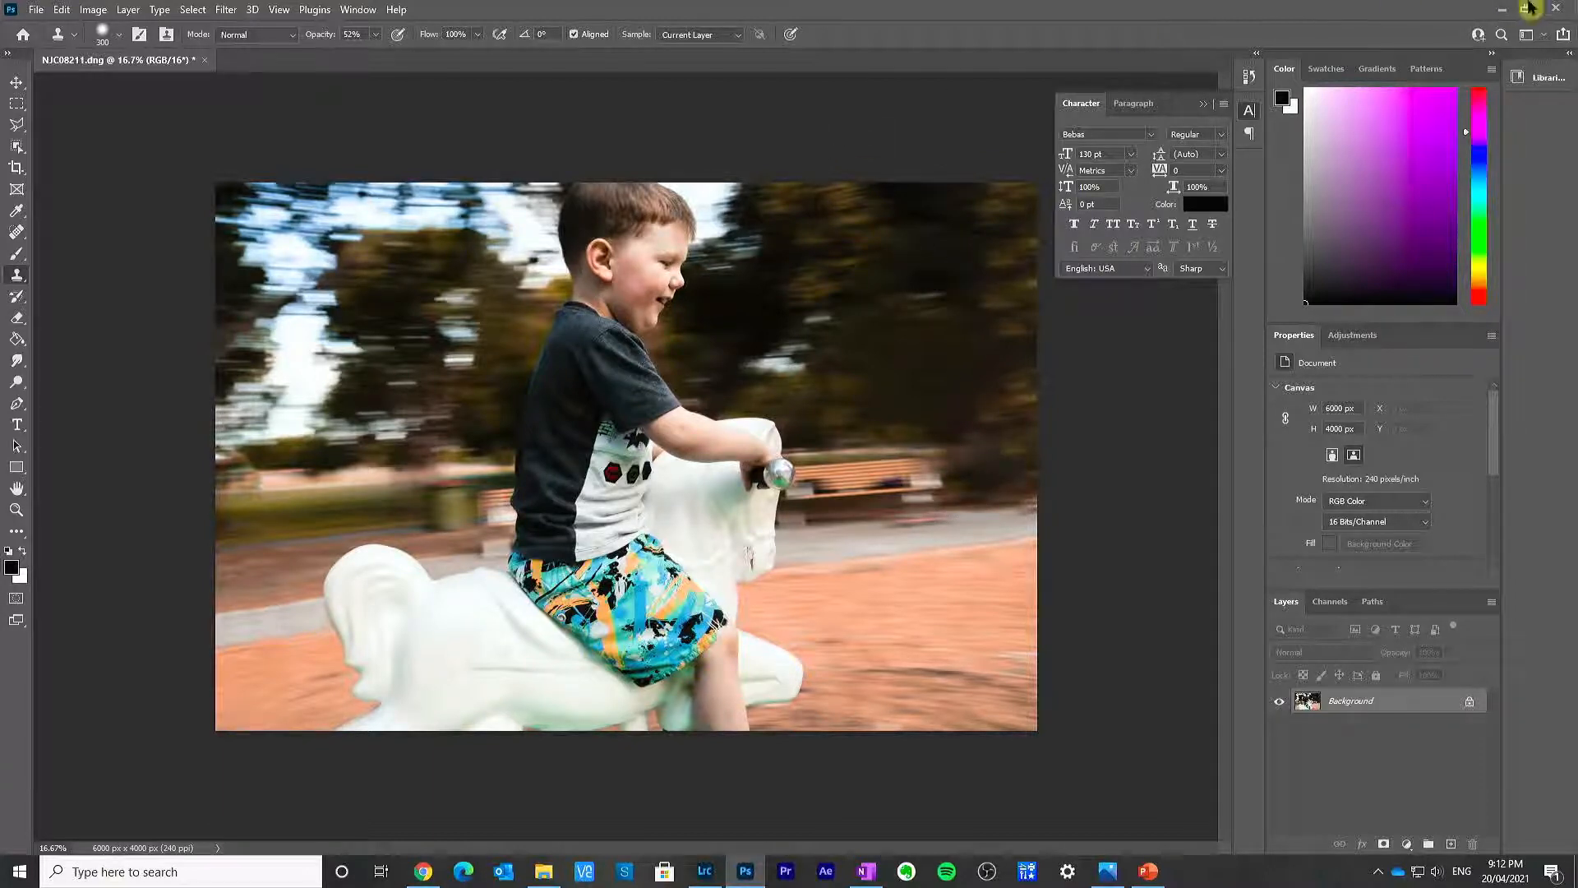
# Step: Quit Photoshop and save the changes to NJC08211.dng, returning to the edited photo in Lightroom Classic
pyautogui.click(1552, 11)
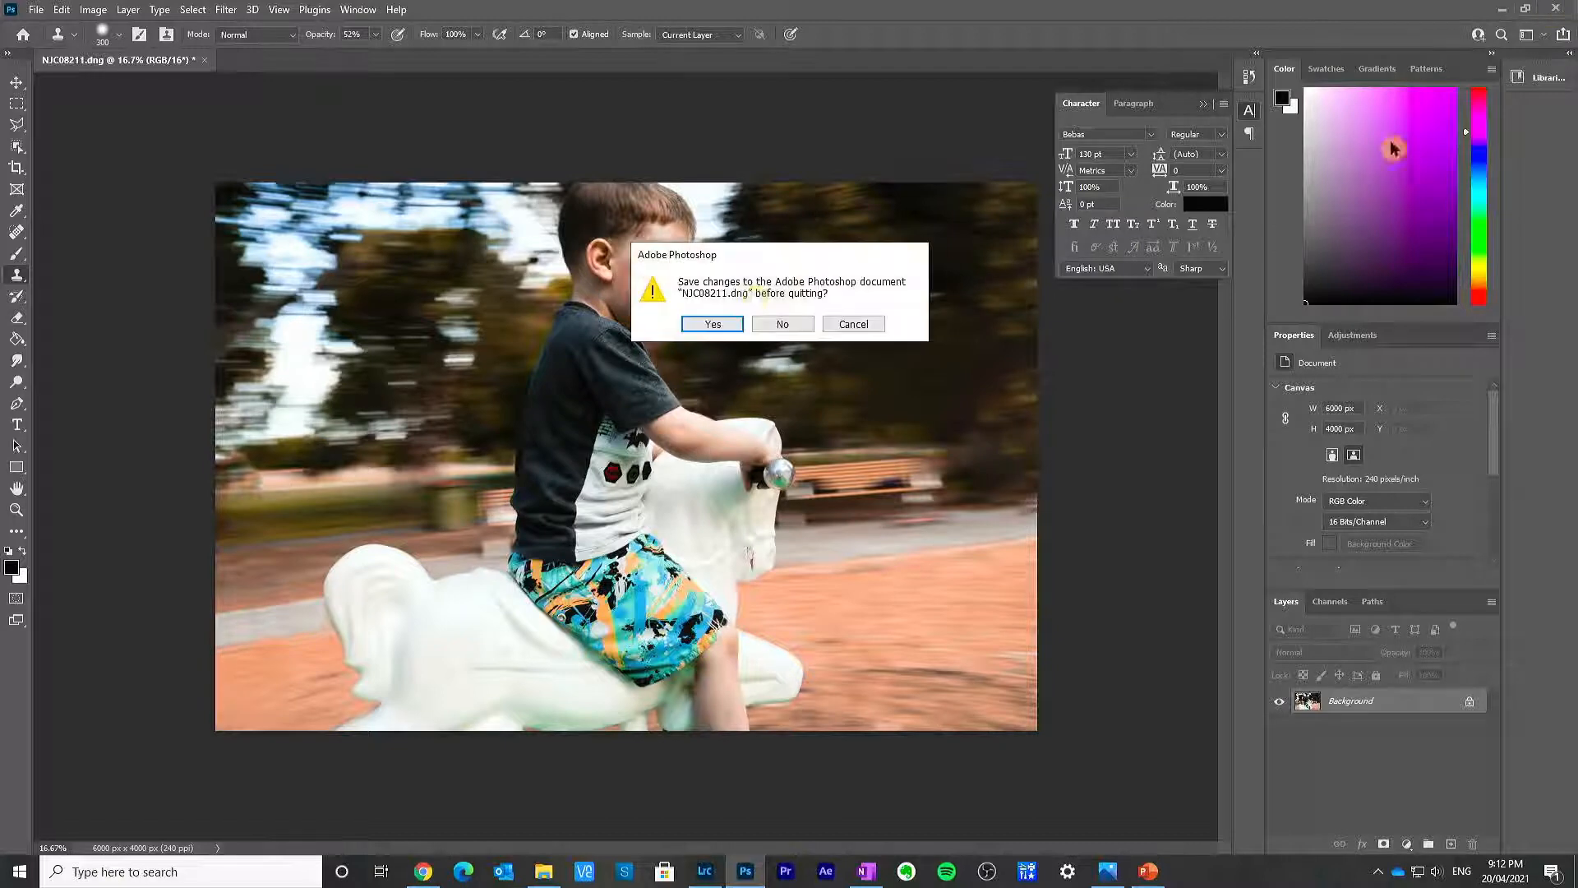
pyautogui.click(734, 330)
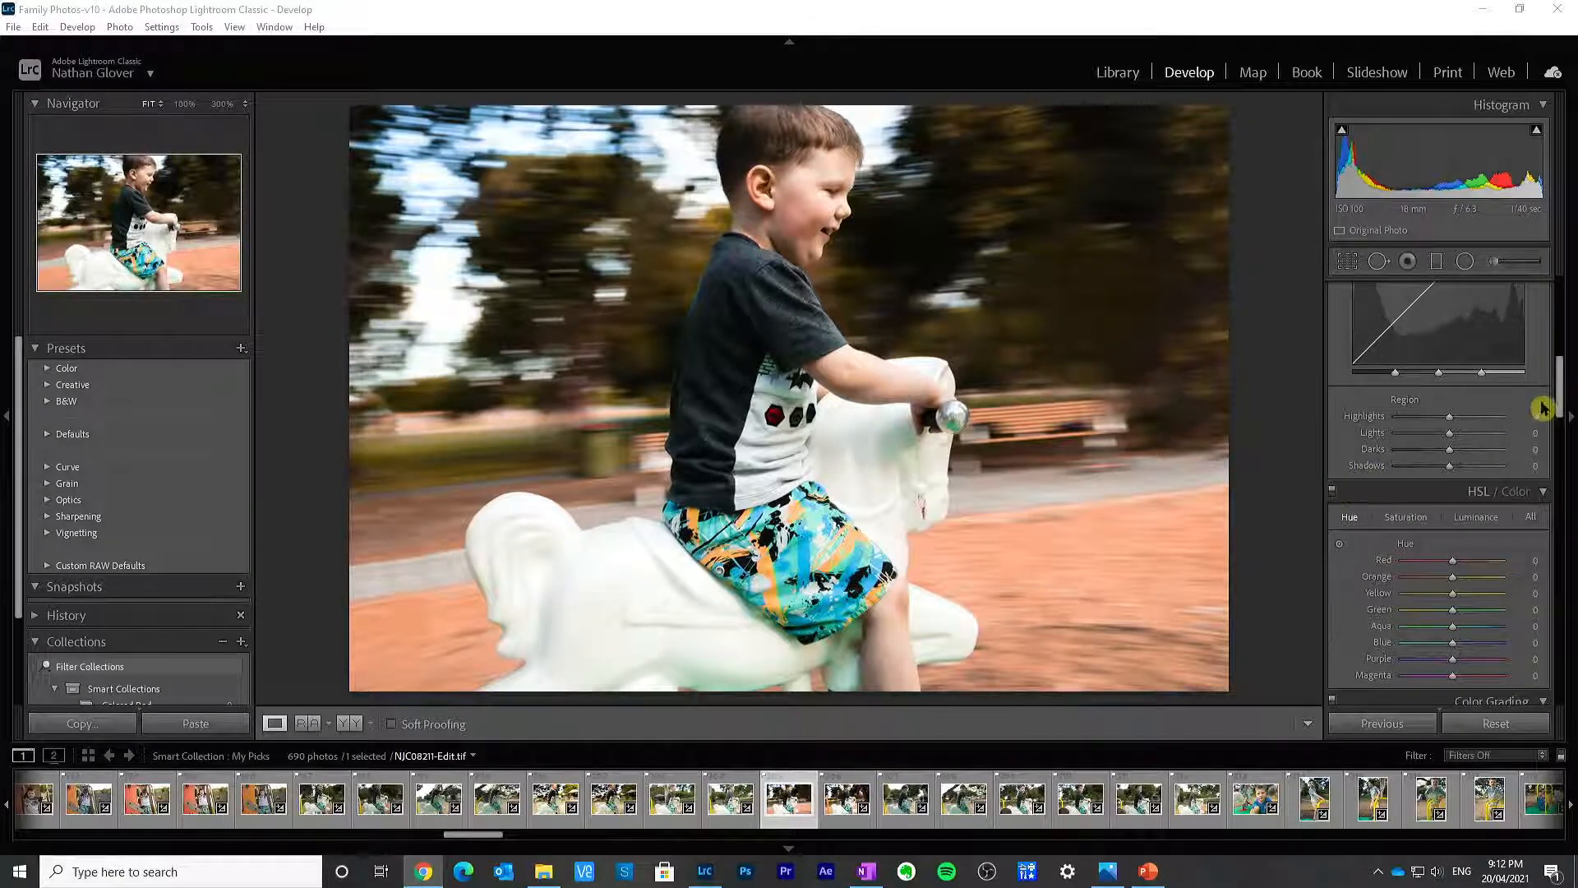
# Step: Try post-crop vignetting and grain on the rocking-horse photo, resetting both amounts to 0
pyautogui.moveTo(1560, 387); pyautogui.dragTo(1565, 645)
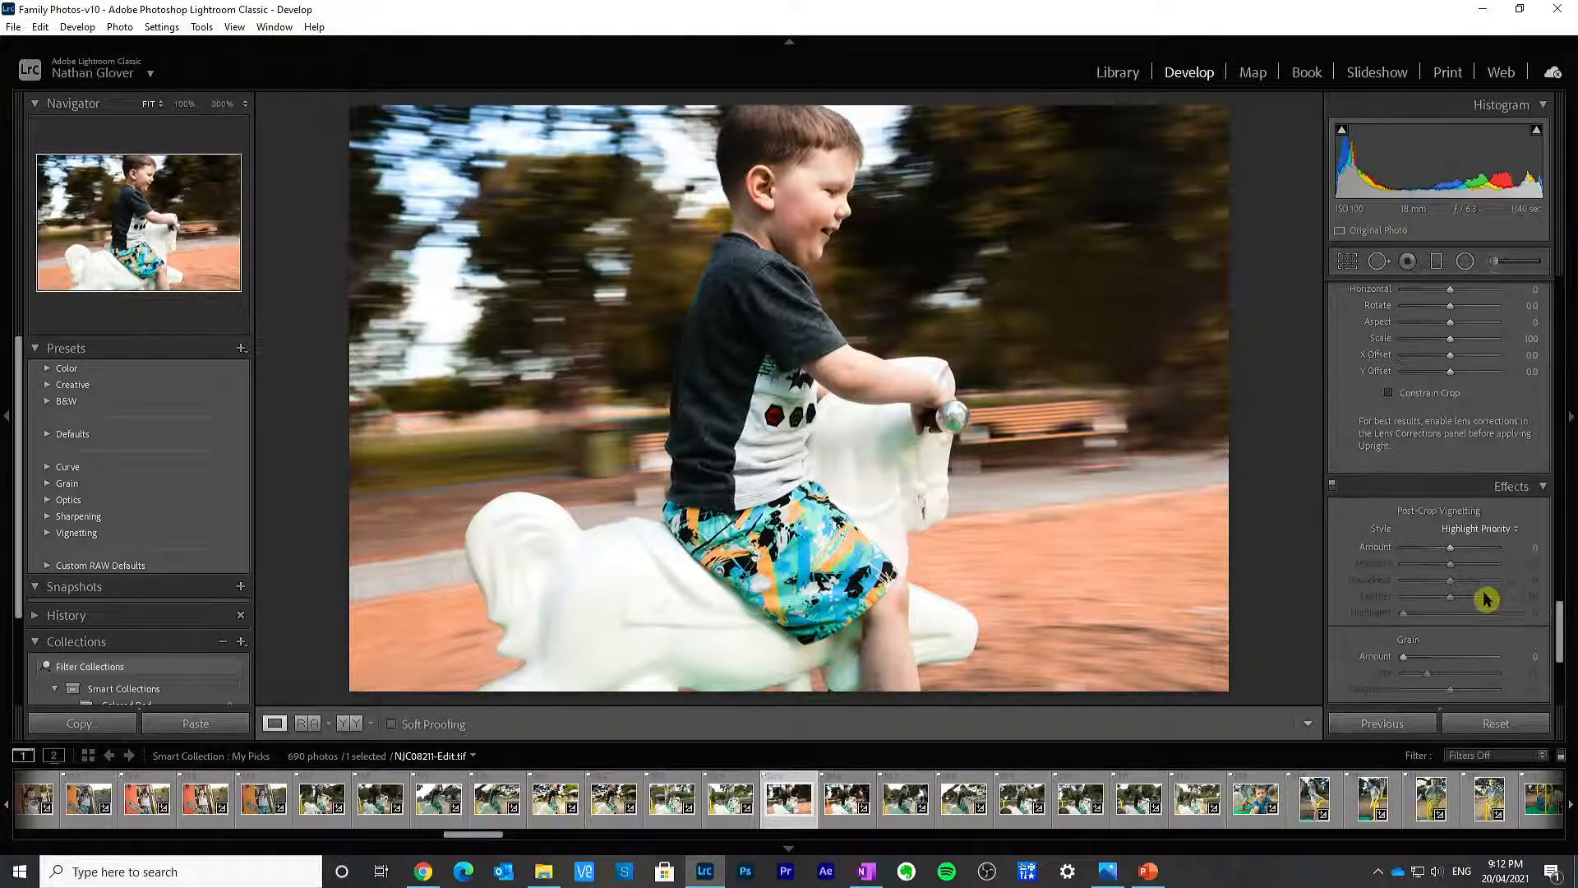
pyautogui.moveTo(1450, 552)
pyautogui.mouseDown()
pyautogui.moveTo(1431, 555)
pyautogui.moveTo(1465, 558)
pyautogui.mouseUp()
pyautogui.moveTo(1454, 557); pyautogui.dragTo(1439, 558)
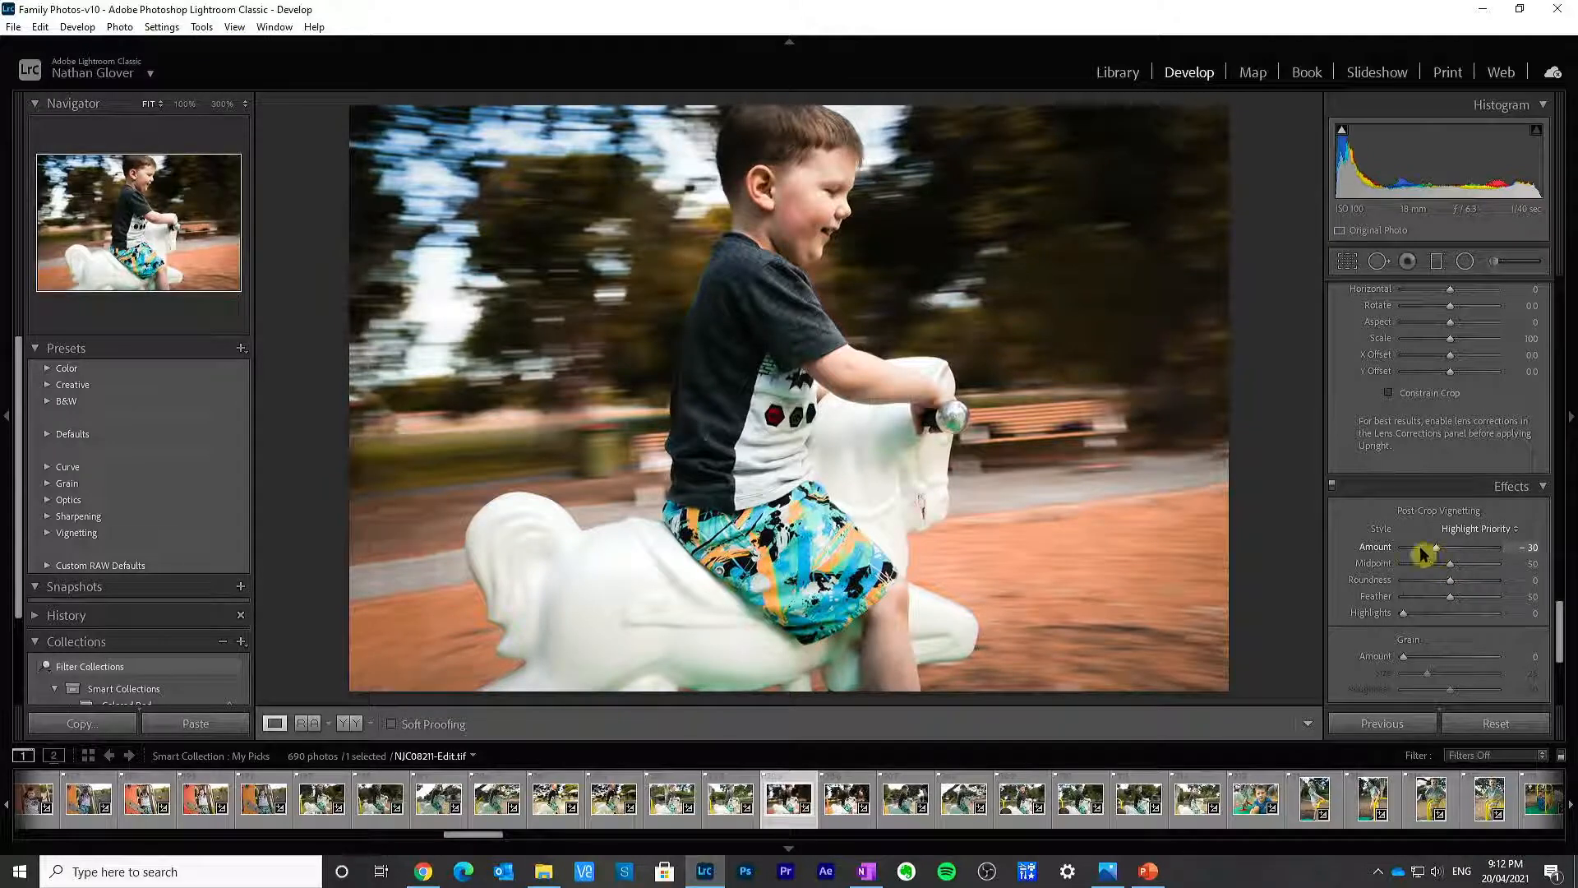
pyautogui.doubleClick(1383, 558)
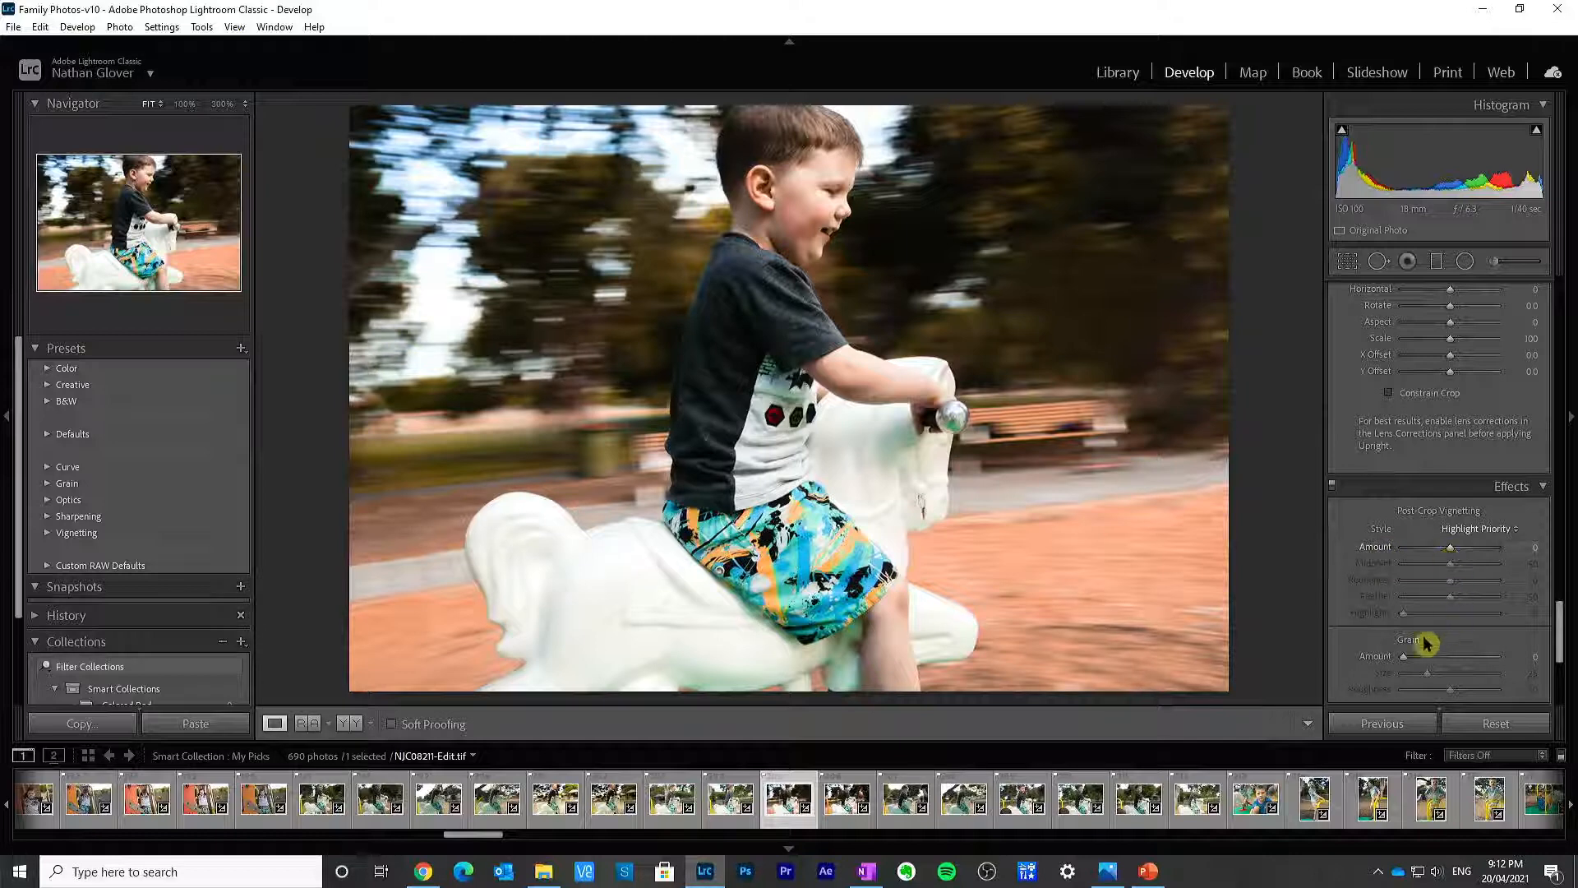
pyautogui.moveTo(1403, 657); pyautogui.dragTo(1513, 672)
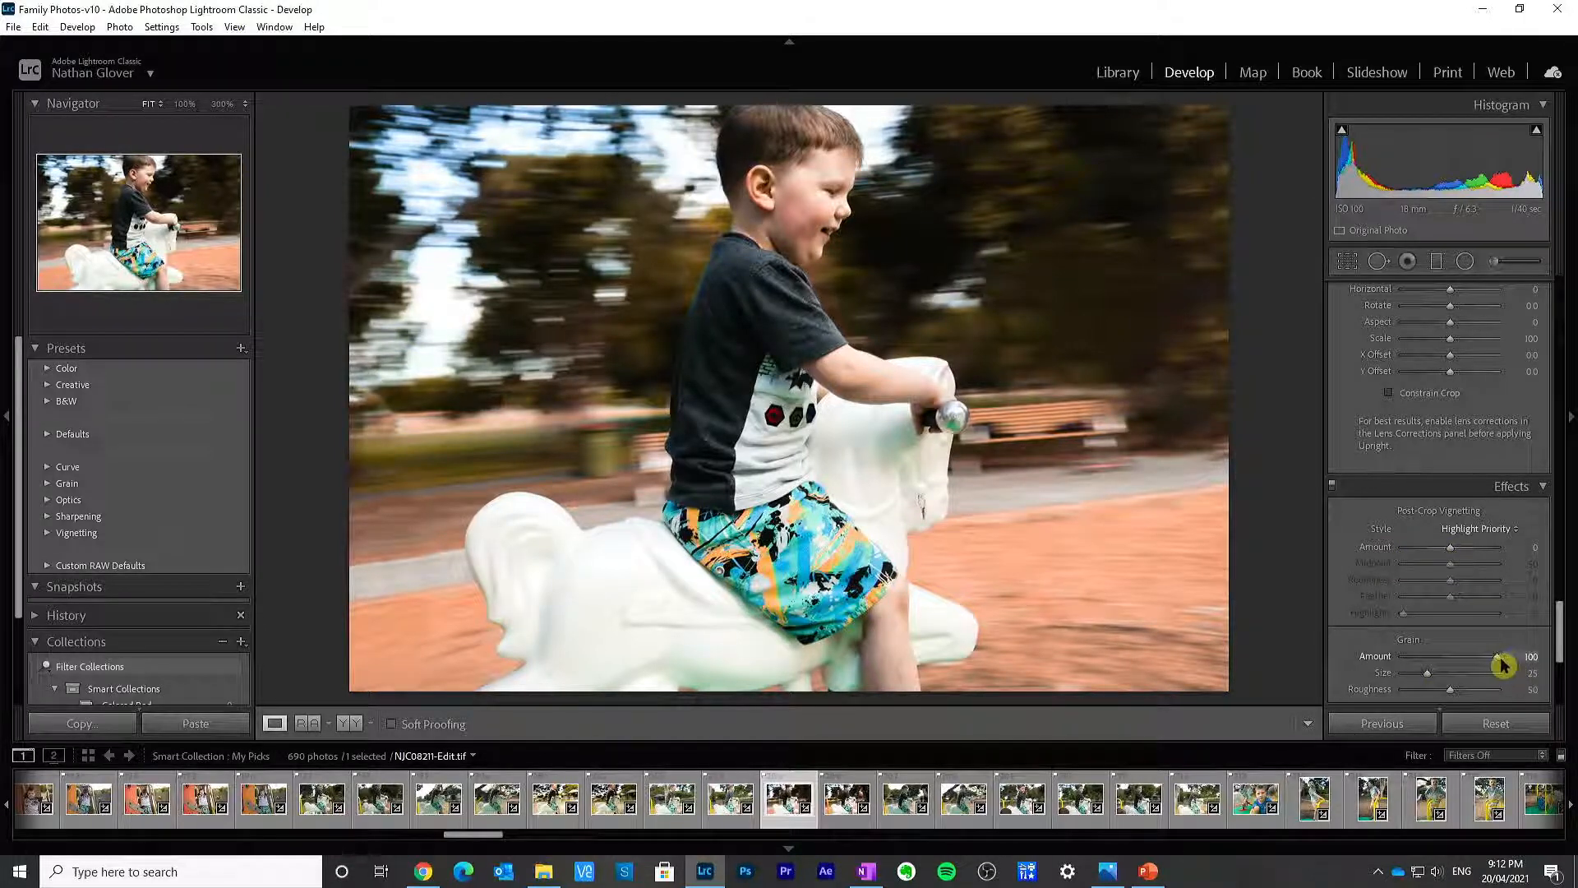
pyautogui.moveTo(1486, 665); pyautogui.dragTo(1367, 655)
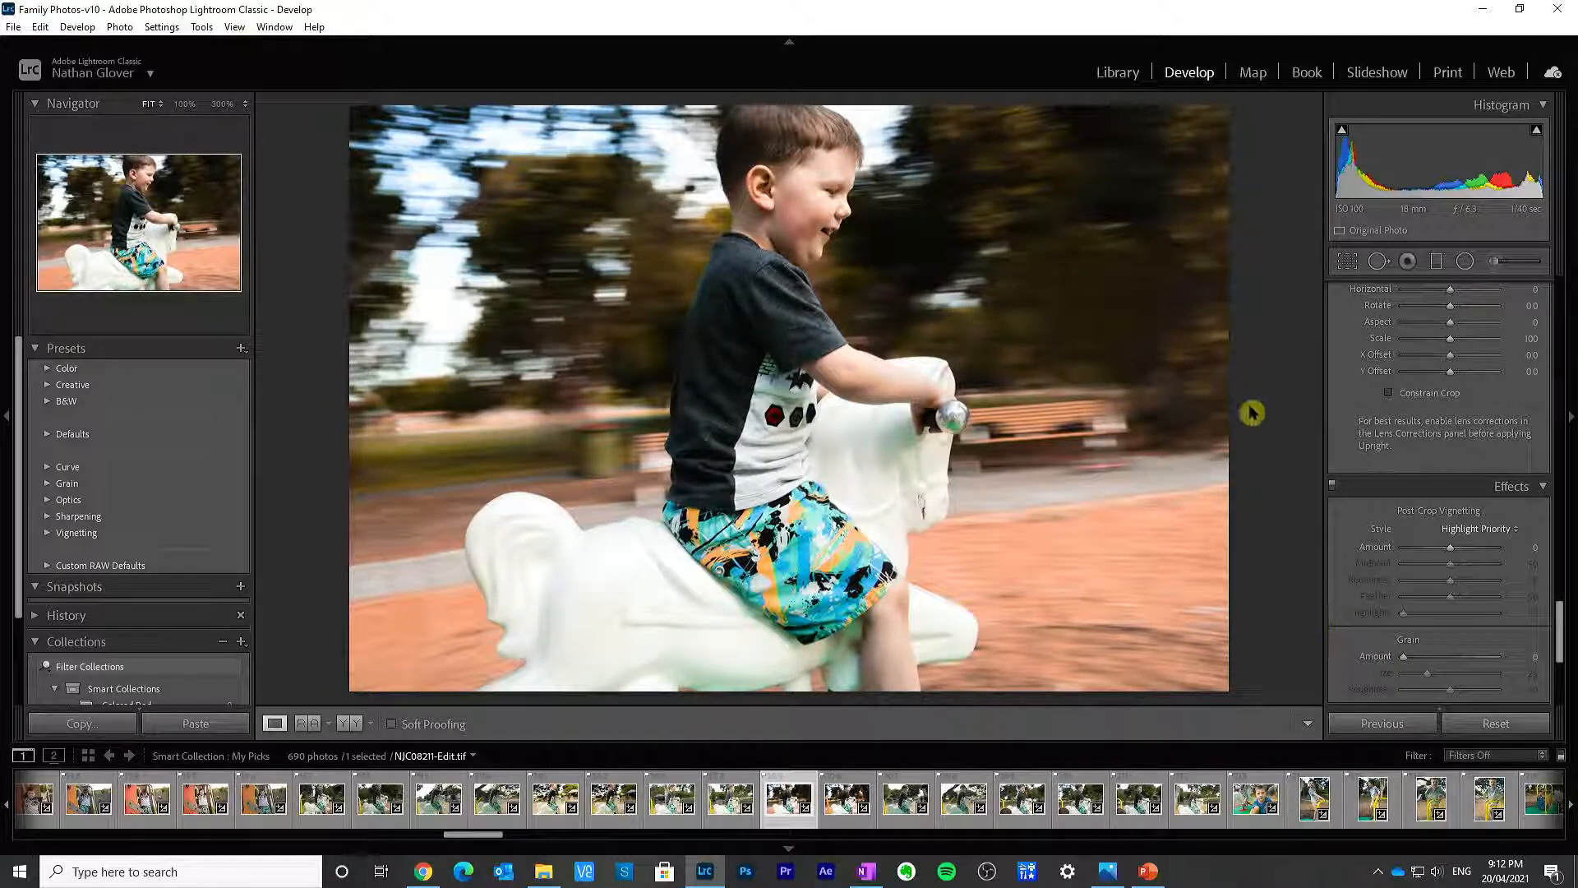
# Step: Crop the photo in slightly to trim its edges, keeping the original aspect ratio
pyautogui.moveTo(1558, 625); pyautogui.dragTo(1560, 275)
pyautogui.click(1346, 263)
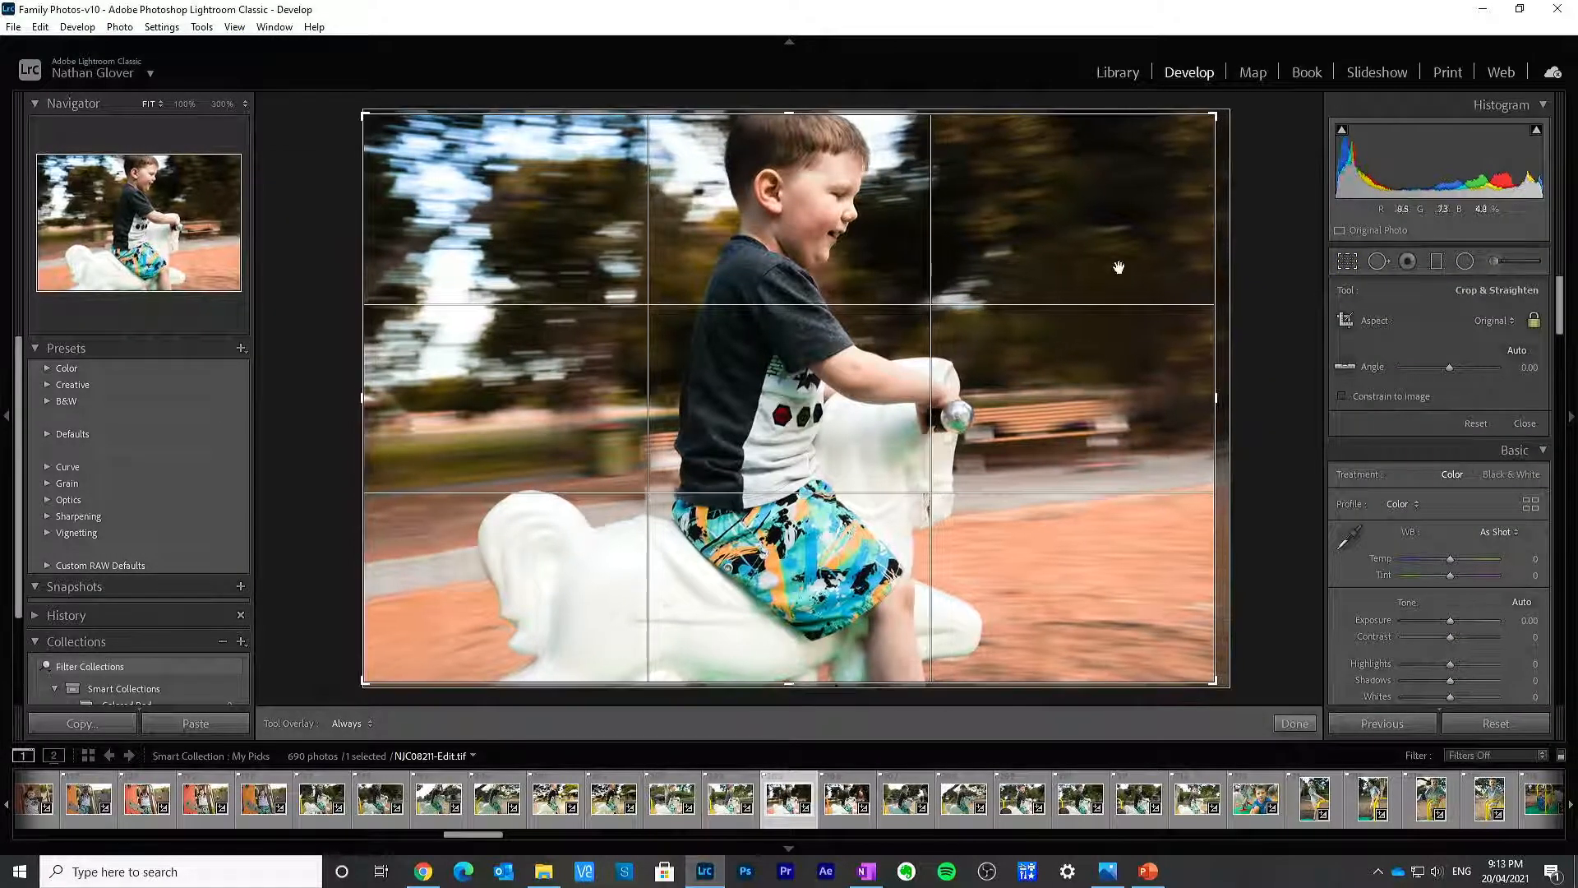
pyautogui.click(1295, 723)
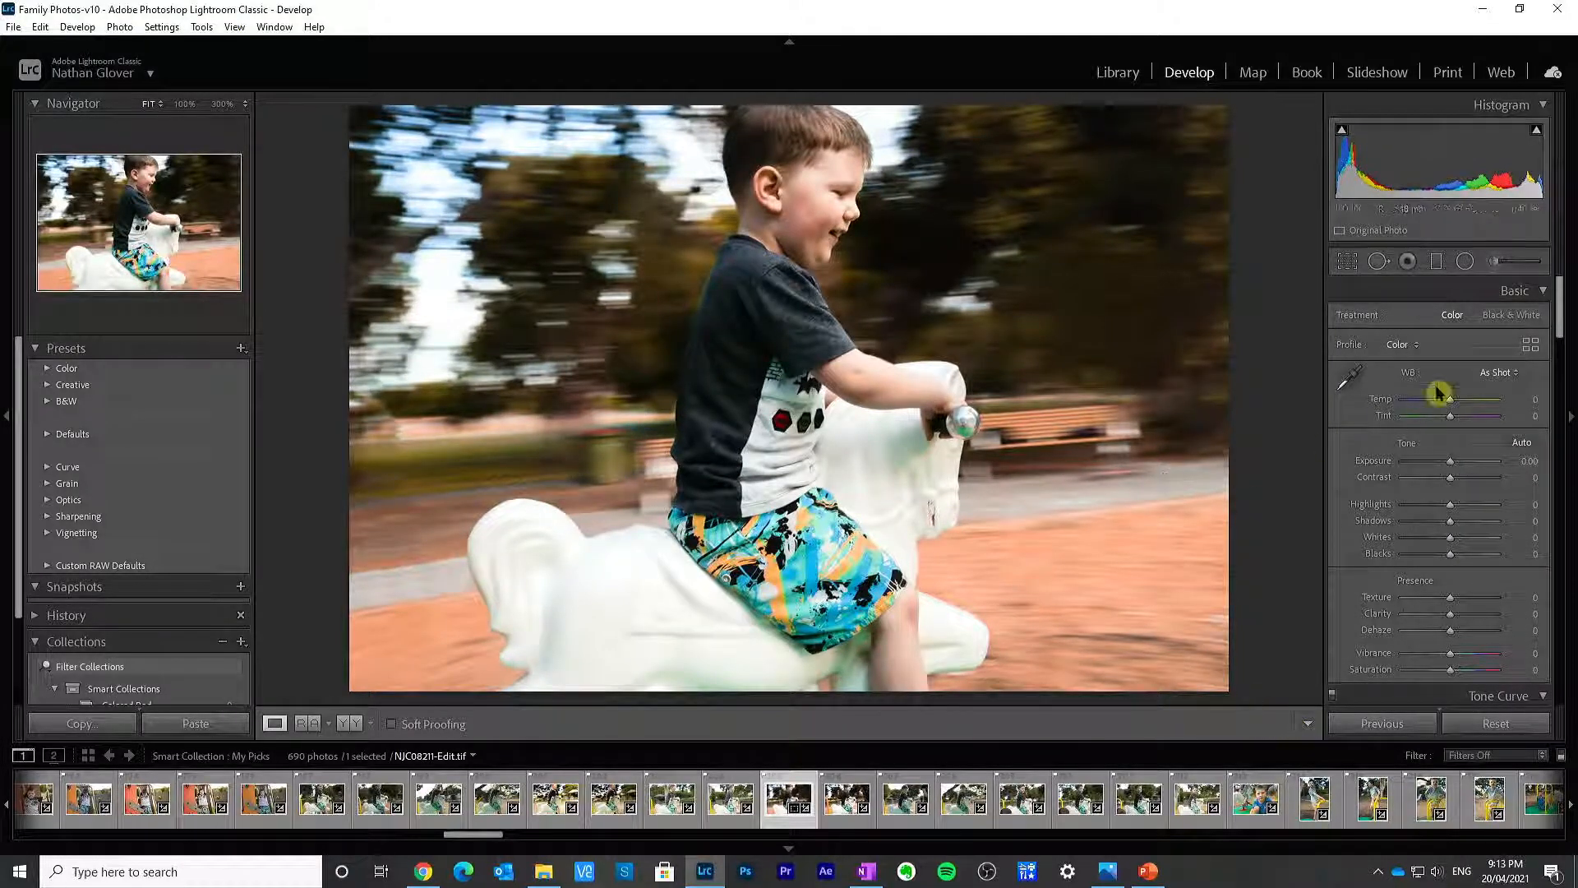
# Step: Preview the photo with the Black & White treatment and switch it back to Color
pyautogui.click(1495, 317)
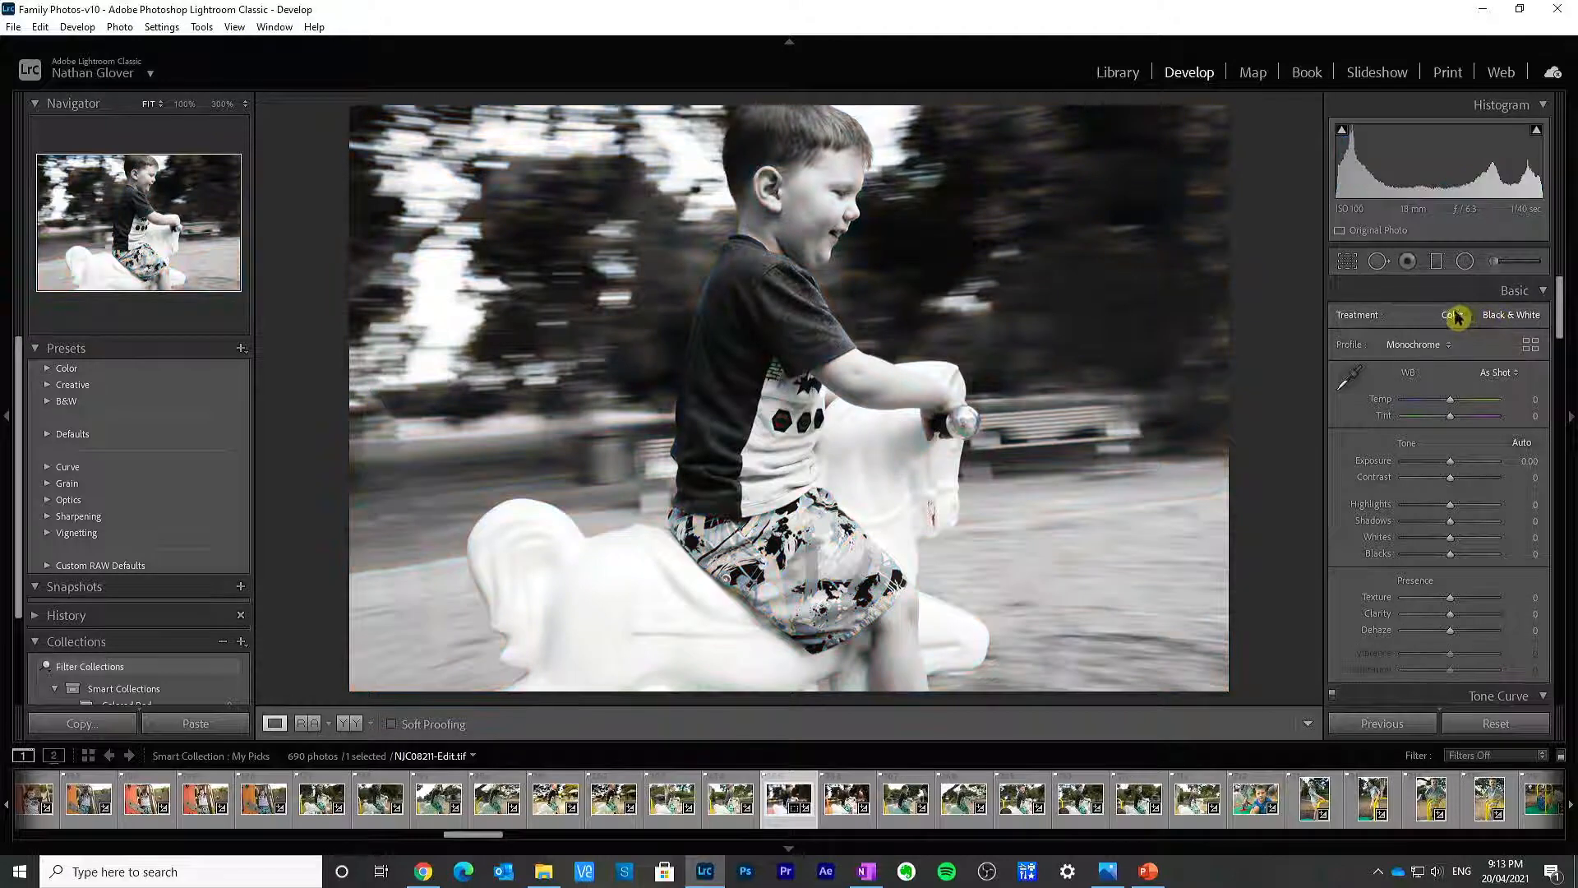
pyautogui.click(1456, 317)
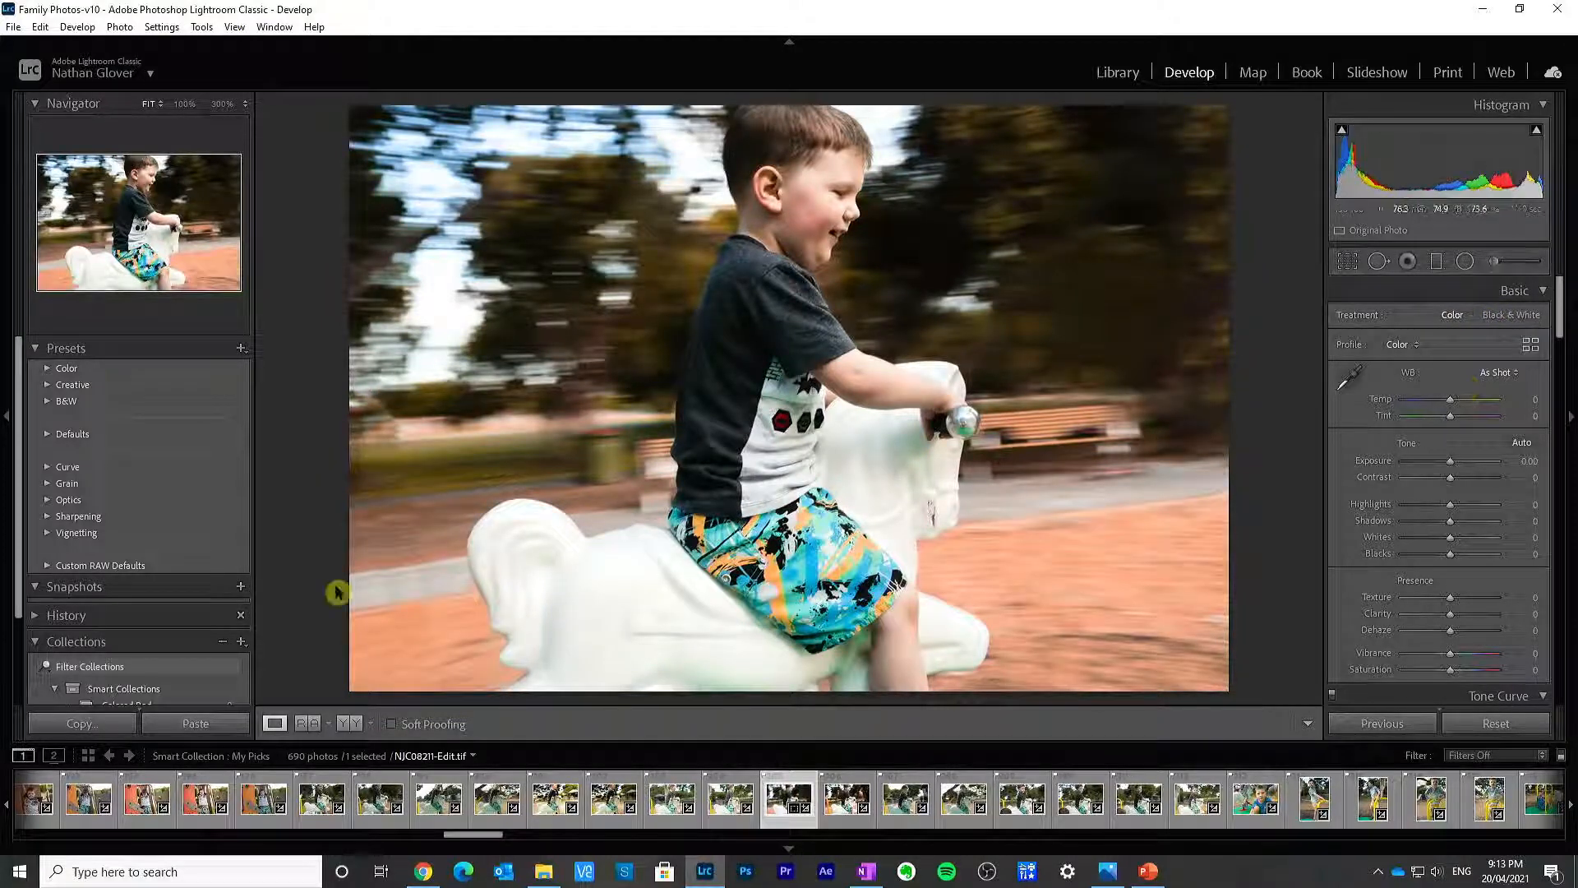
# Step: Save the color version of the edit as a snapshot named C01
pyautogui.click(240, 588)
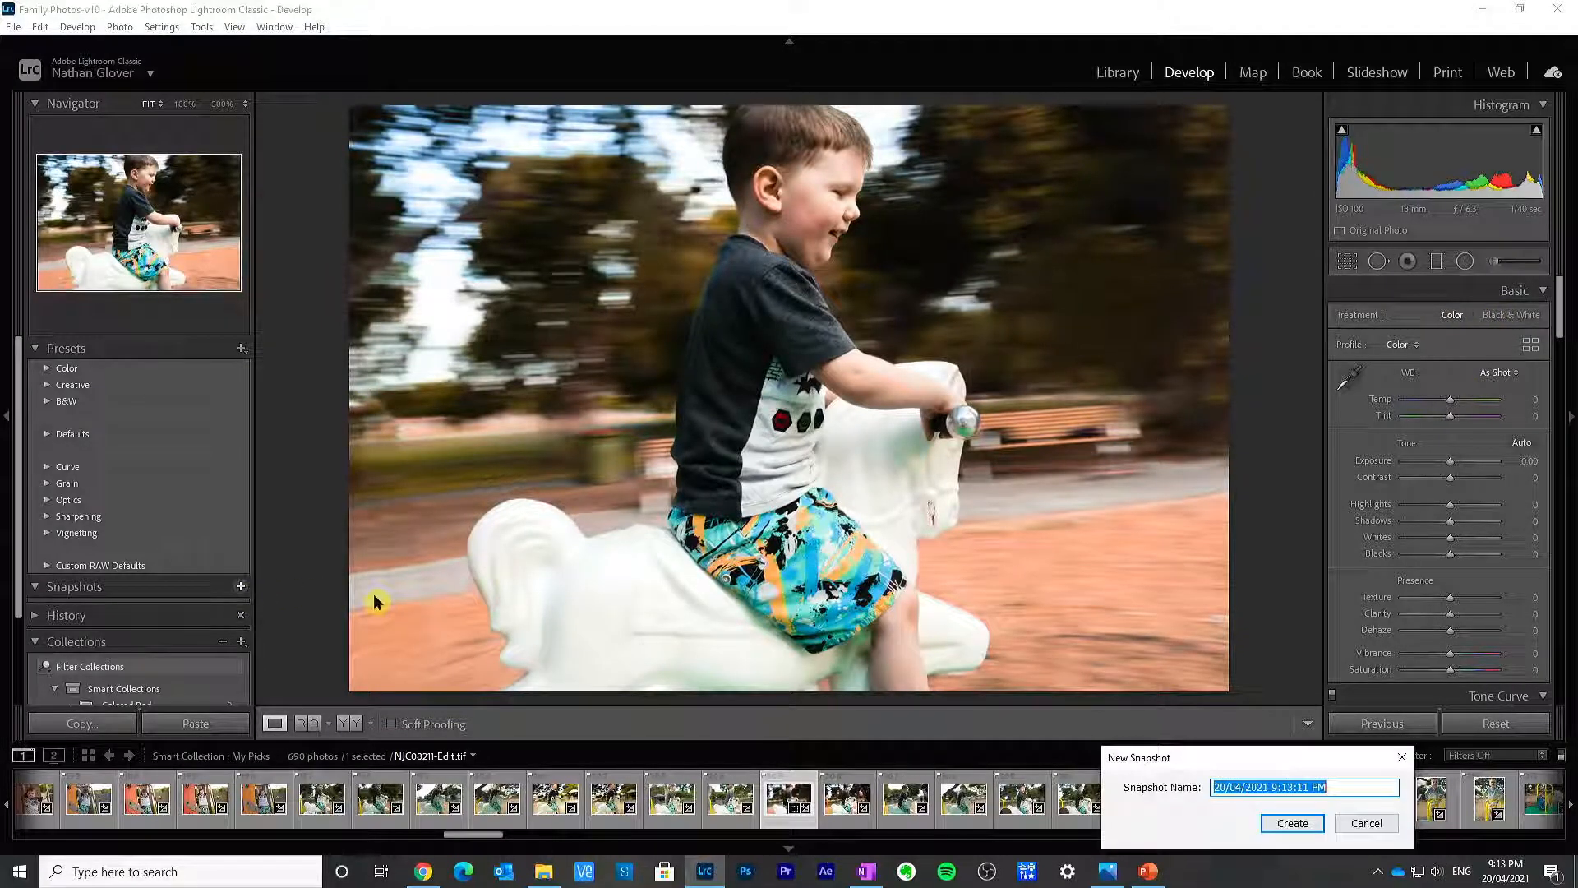
pyautogui.write('c')
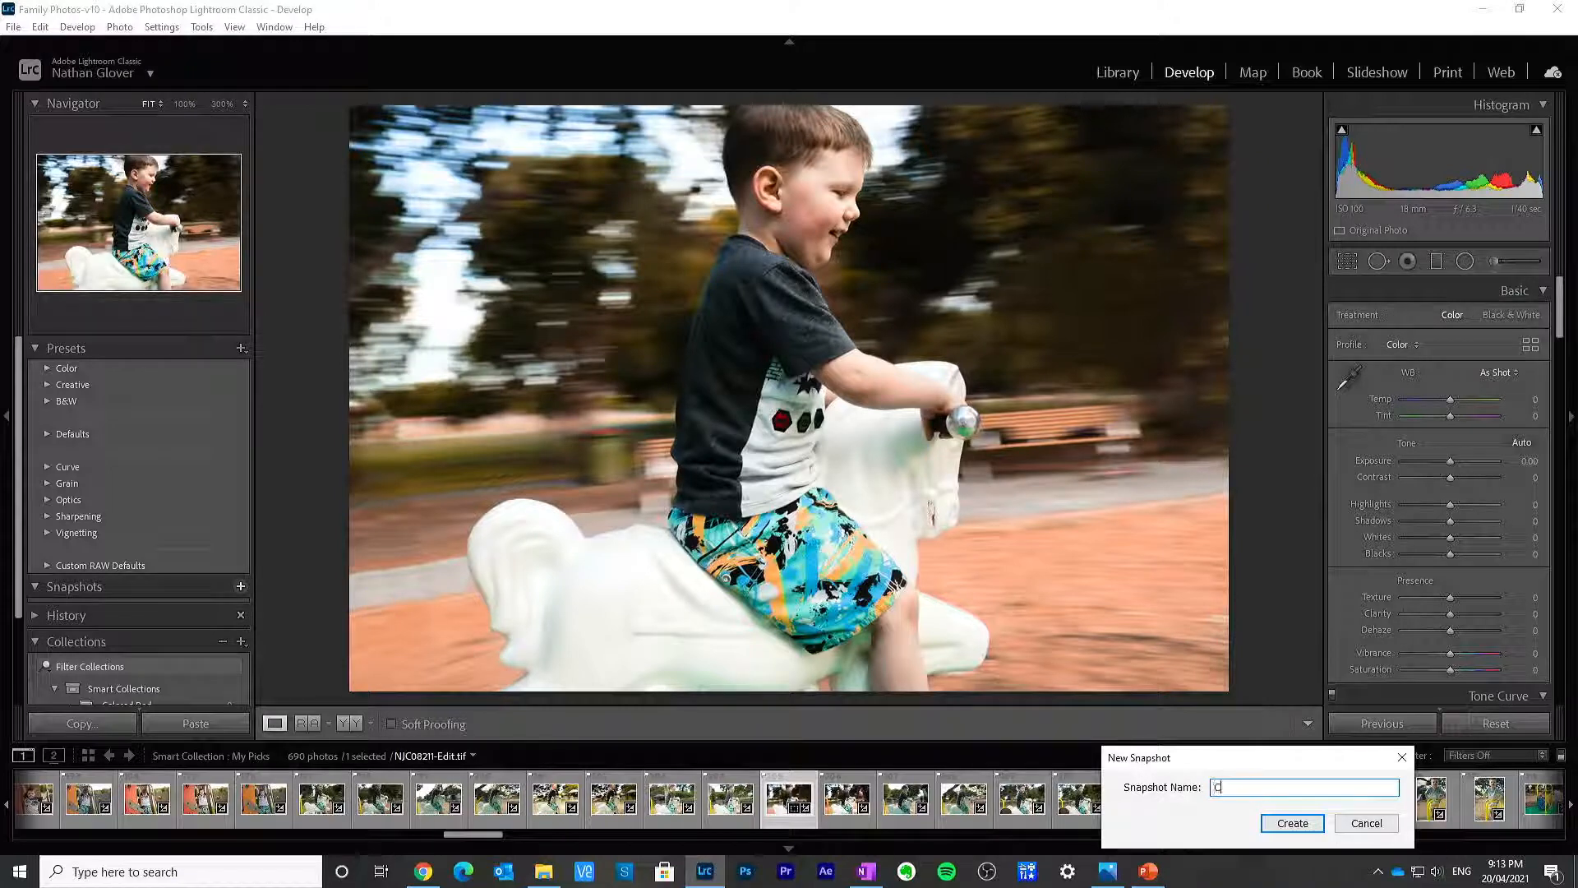
pyautogui.write('01')
pyautogui.press('Return')
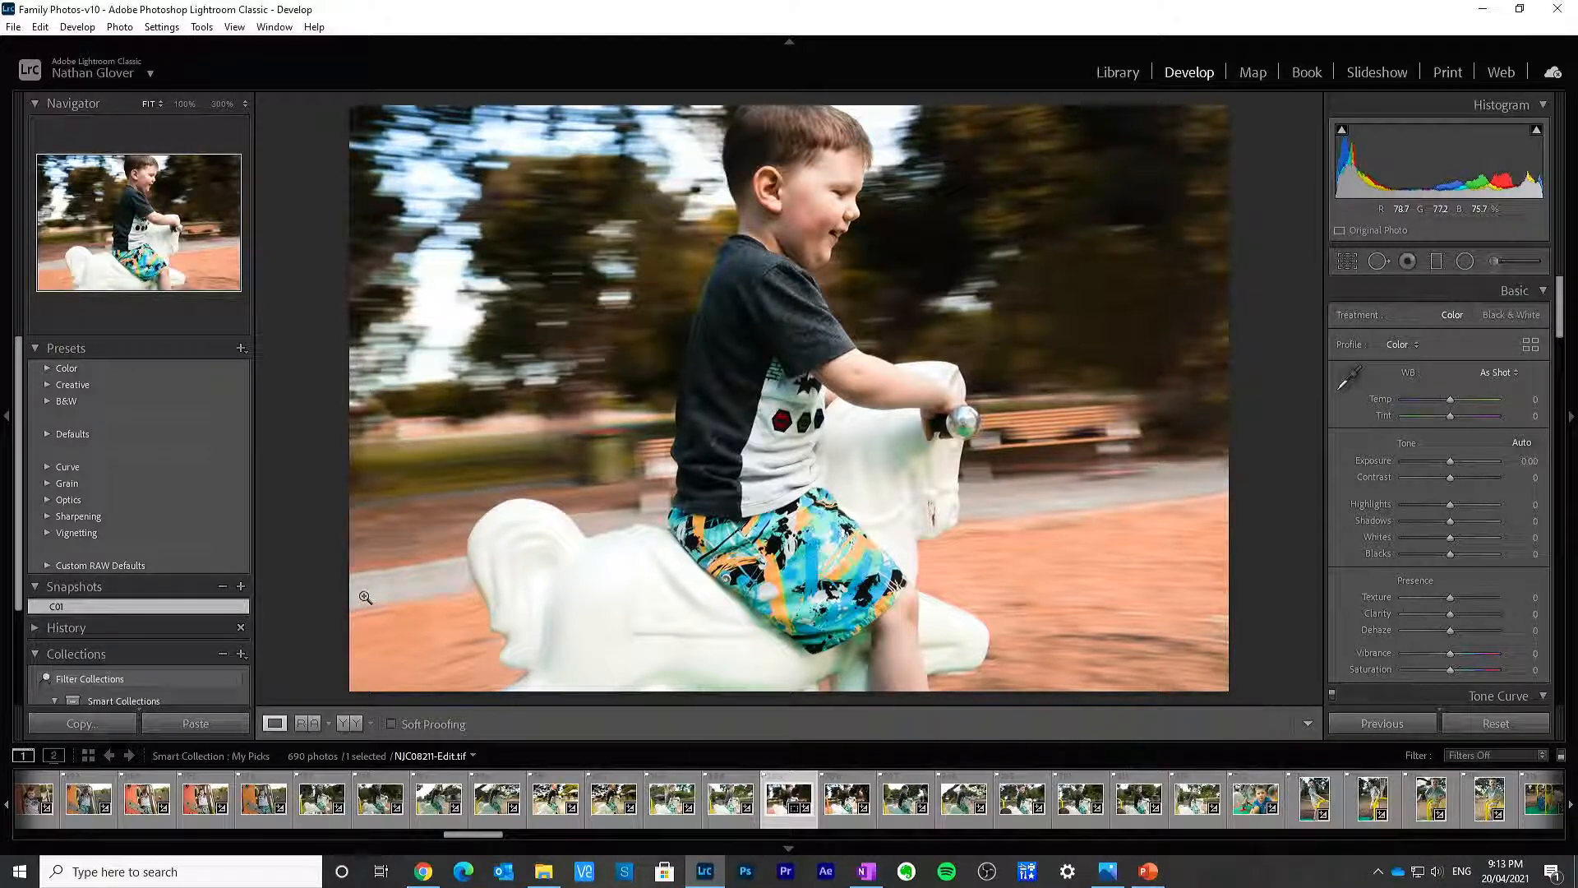
# Step: Compare the black-and-white profiles in the Profile Browser and apply B&W 08 to the photo
pyautogui.click(1530, 345)
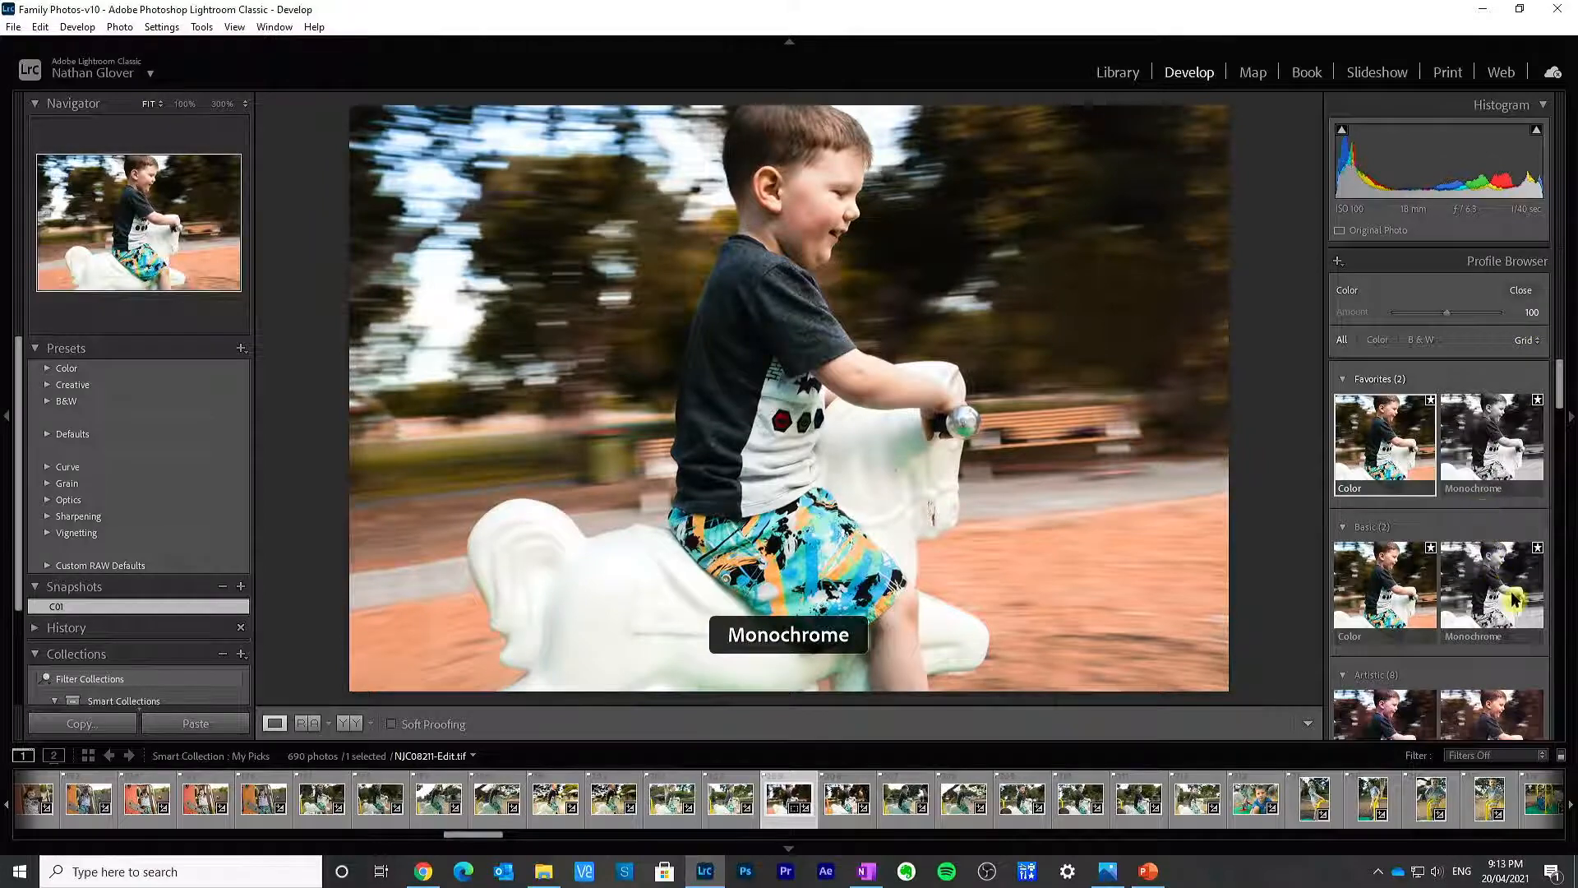
pyautogui.scroll(-8, 1488, 604)
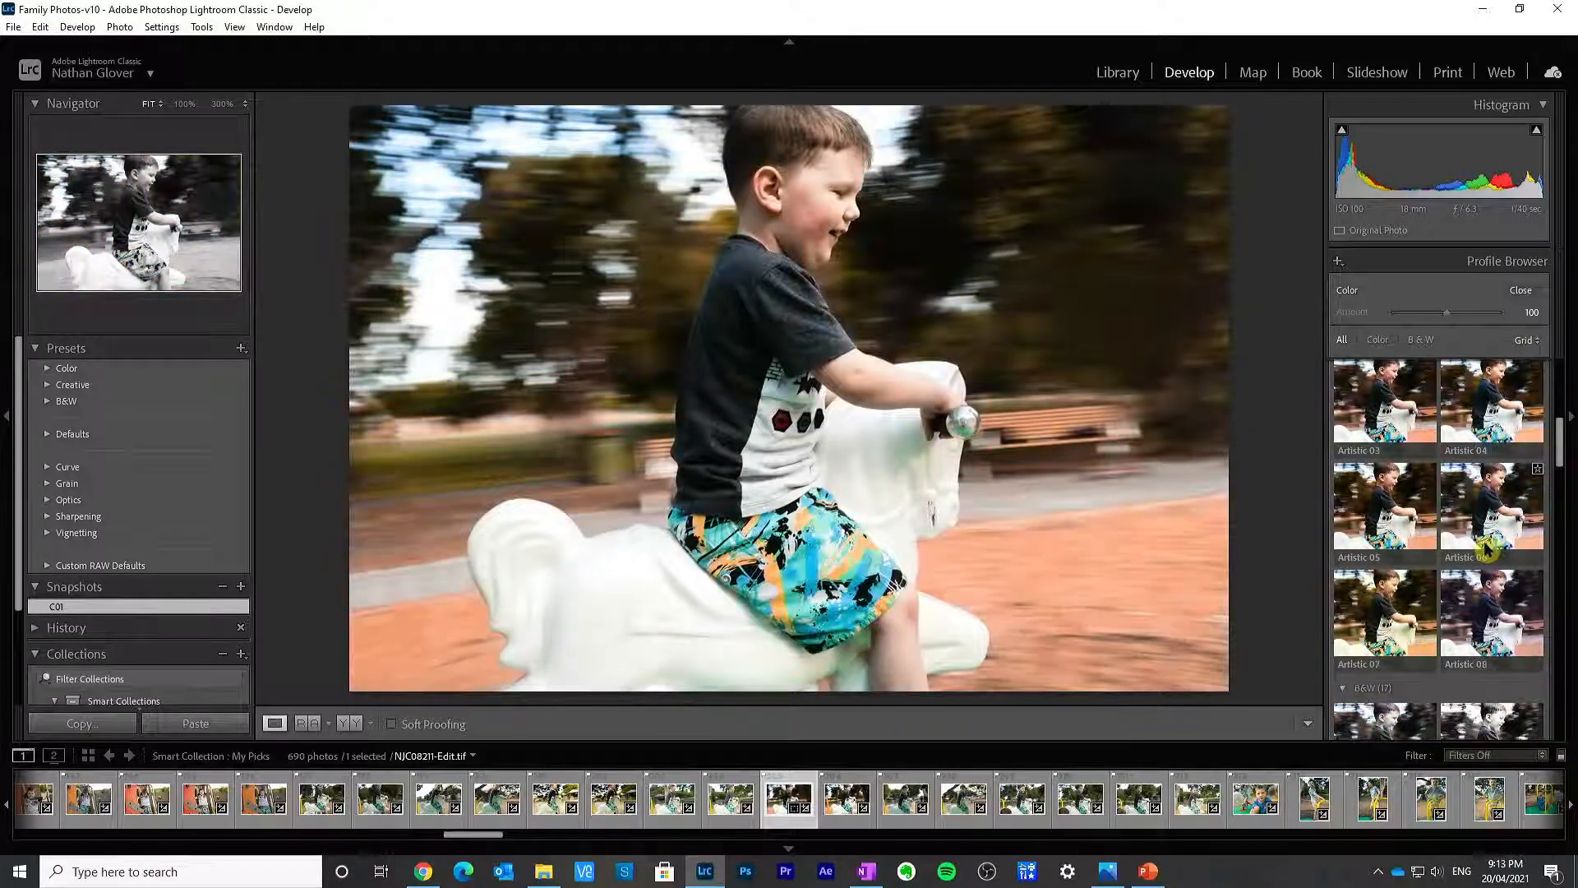
pyautogui.scroll(2, 1423, 485)
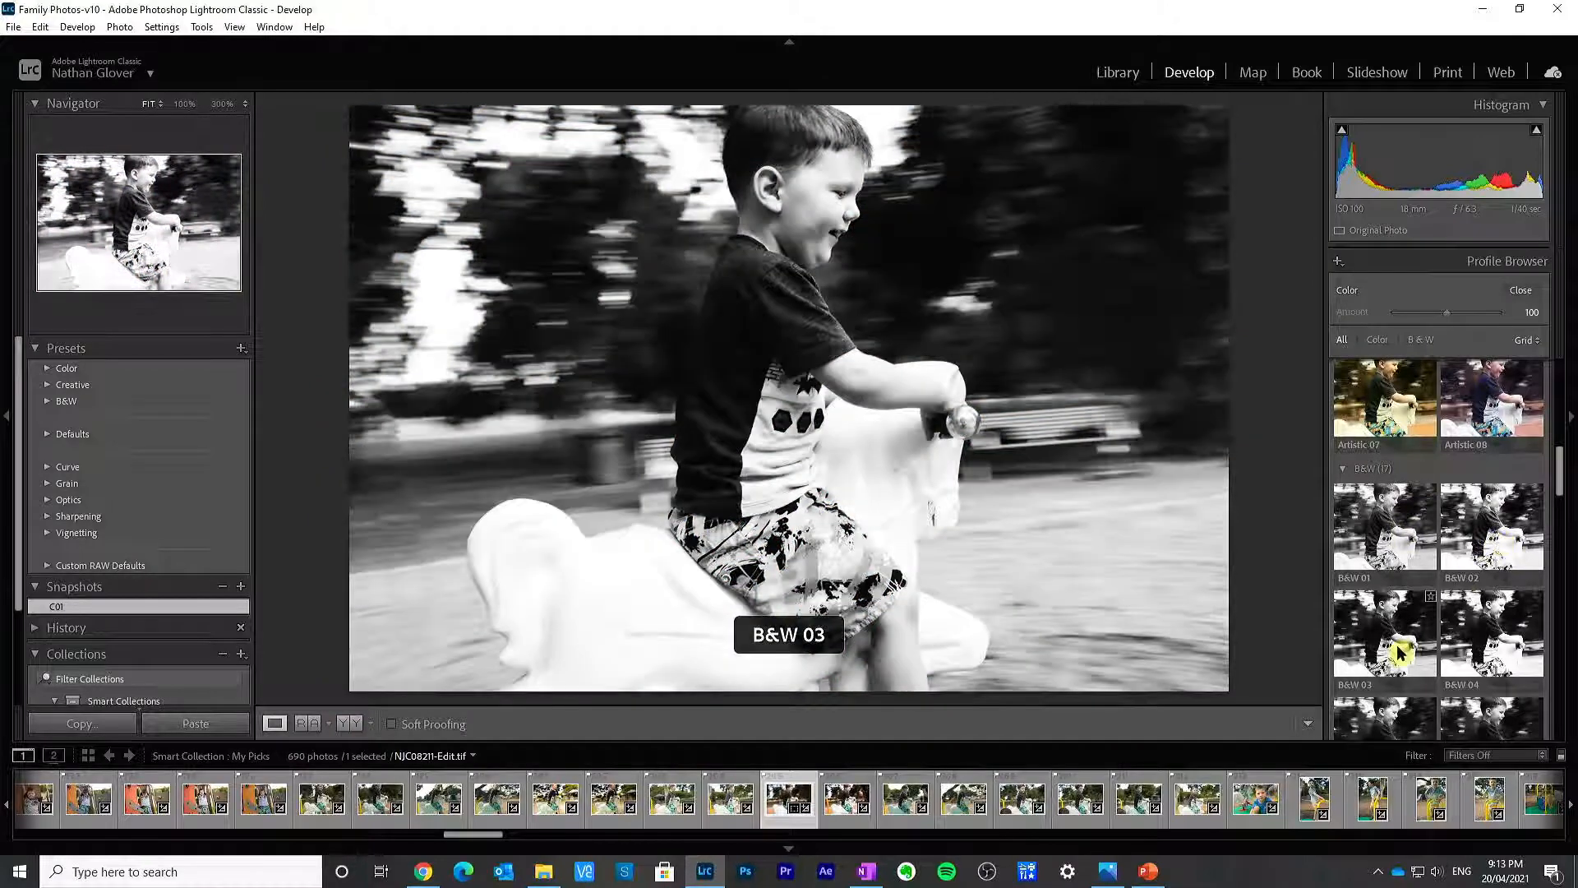
pyautogui.scroll(-1, 1484, 653)
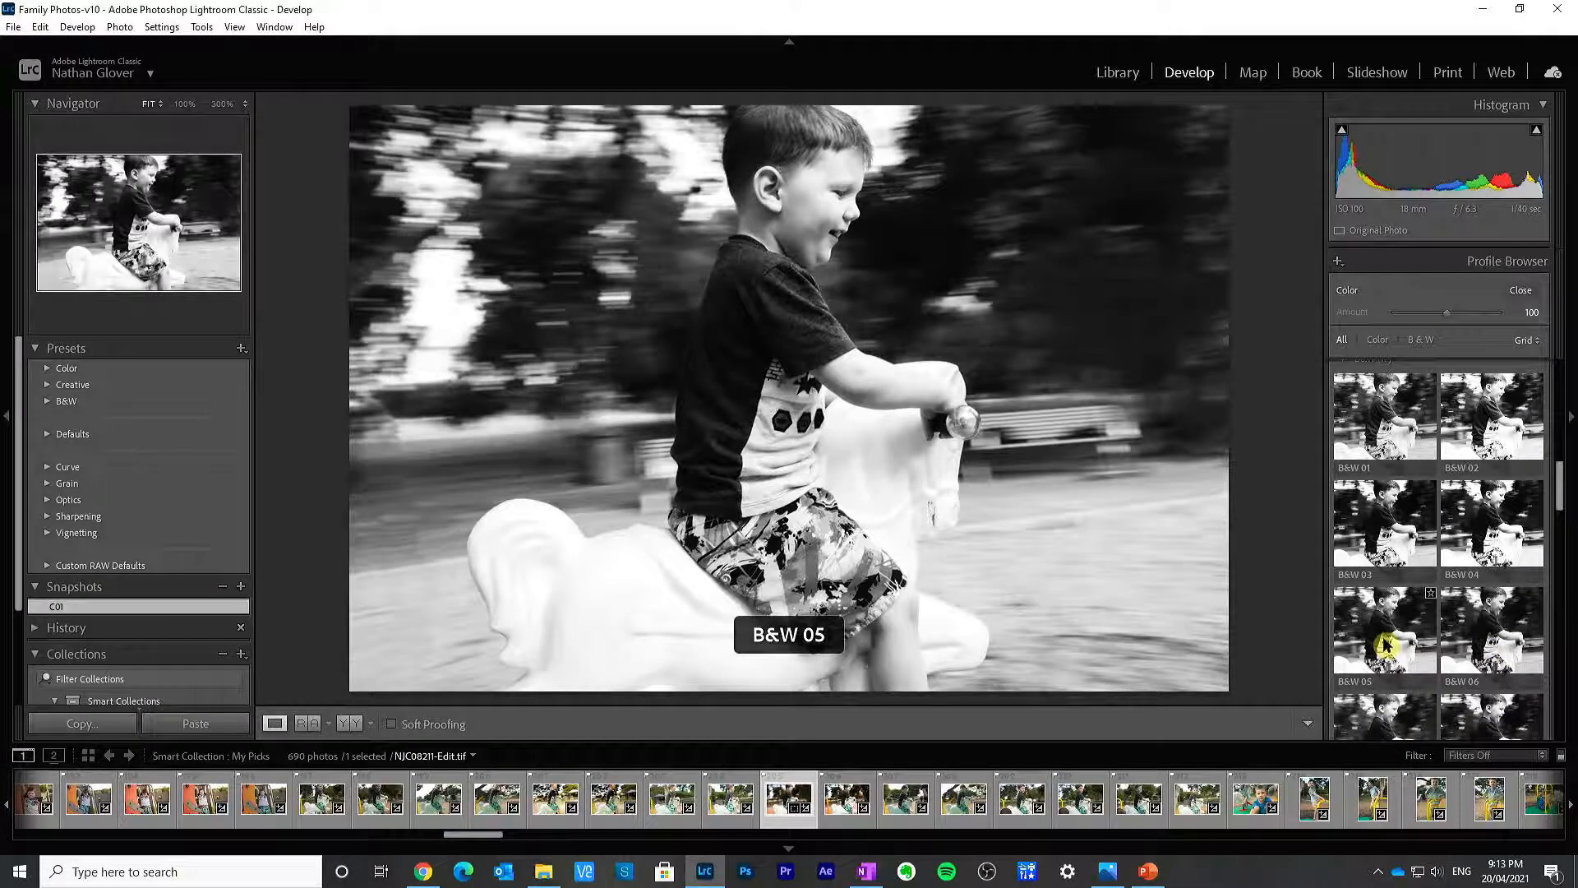
pyautogui.click(1492, 709)
pyautogui.click(1521, 291)
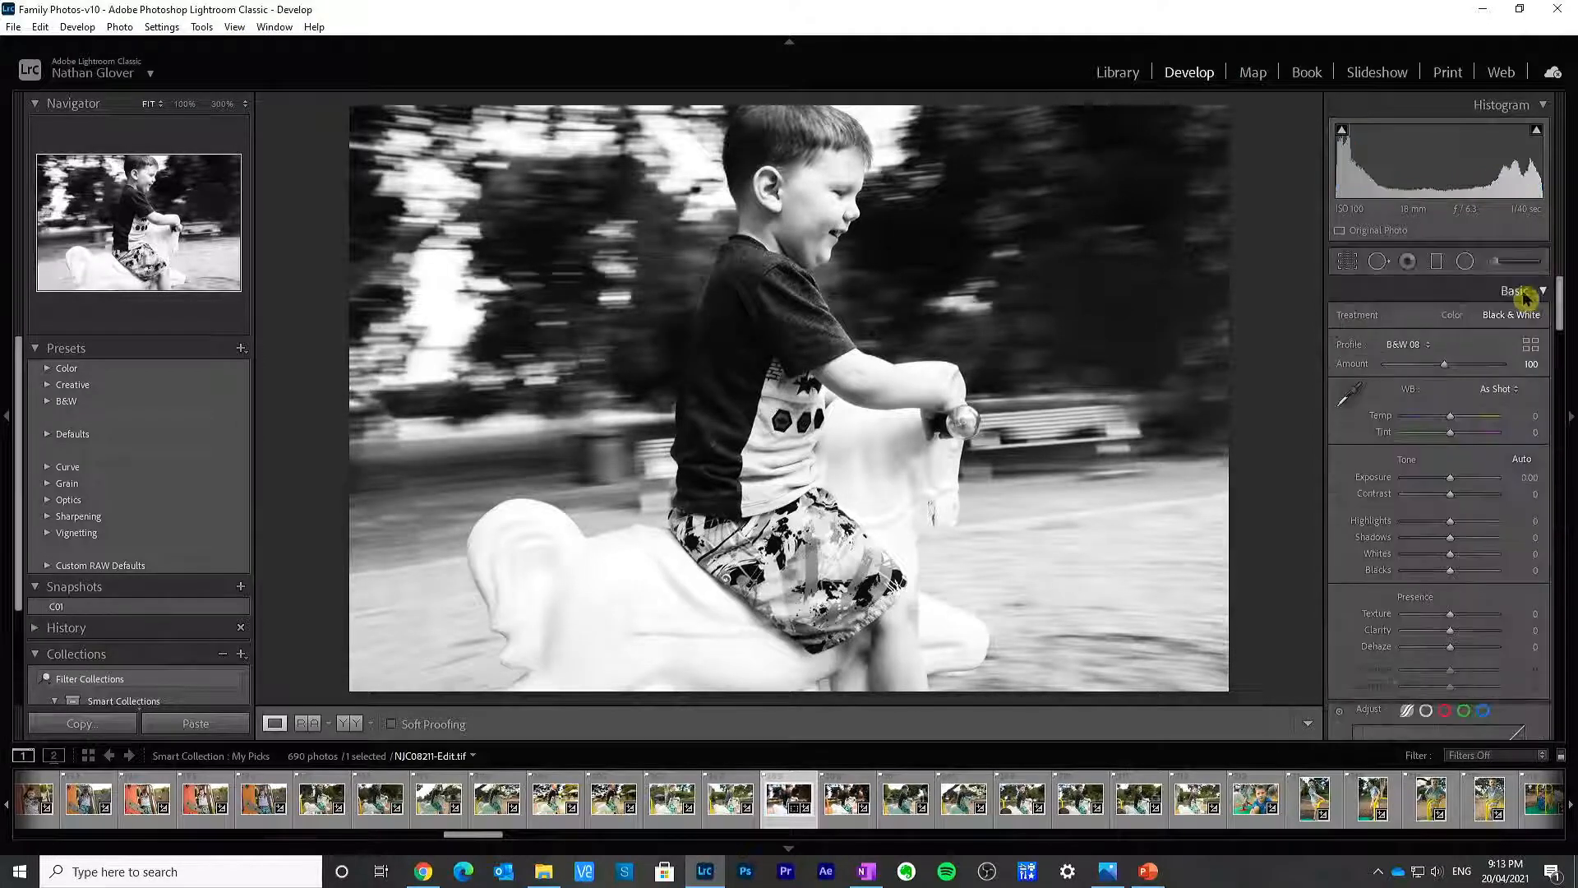
# Step: Deepen the dark tones by setting Shadows to -30 and Blacks to -21, with Highlights reset to 0
pyautogui.moveTo(1448, 540); pyautogui.dragTo(1436, 541)
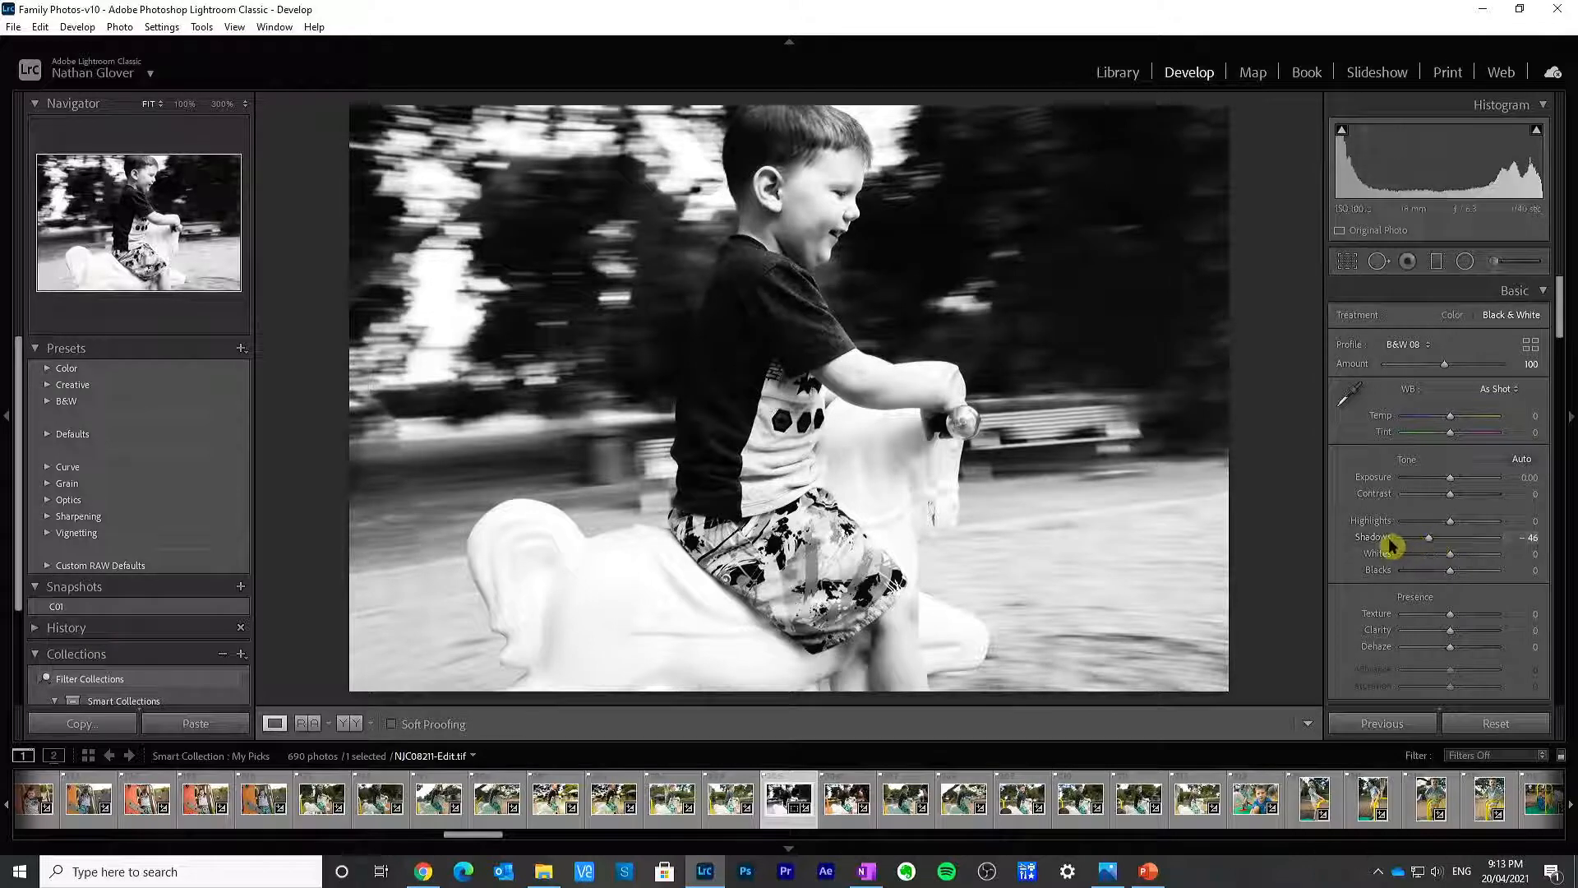
pyautogui.click(1468, 541)
pyautogui.moveTo(1469, 548); pyautogui.dragTo(1444, 547)
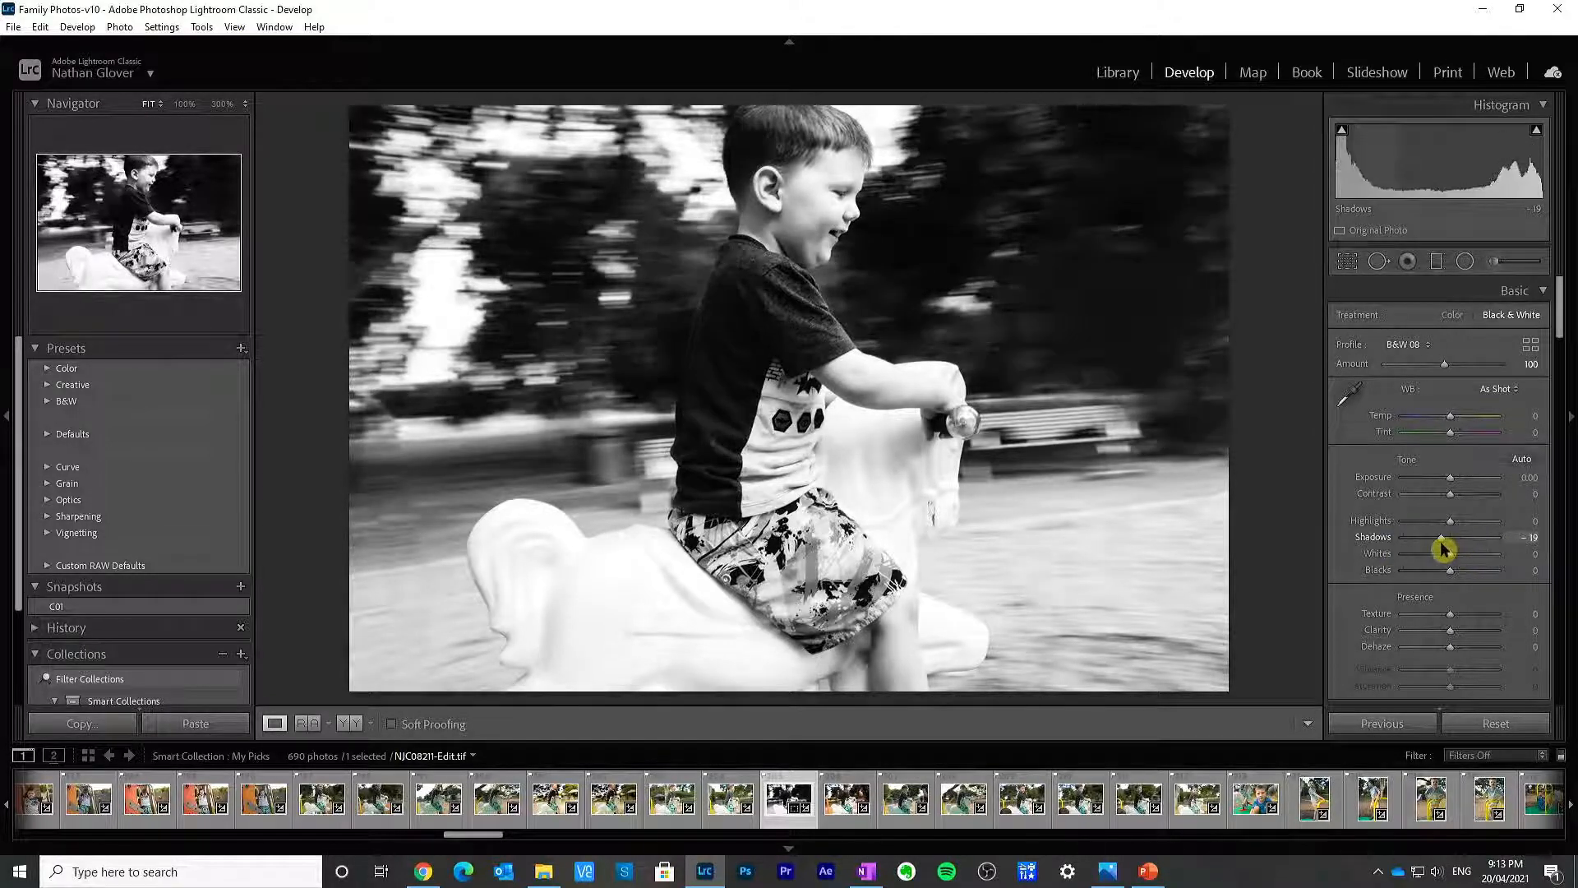
pyautogui.click(1439, 528)
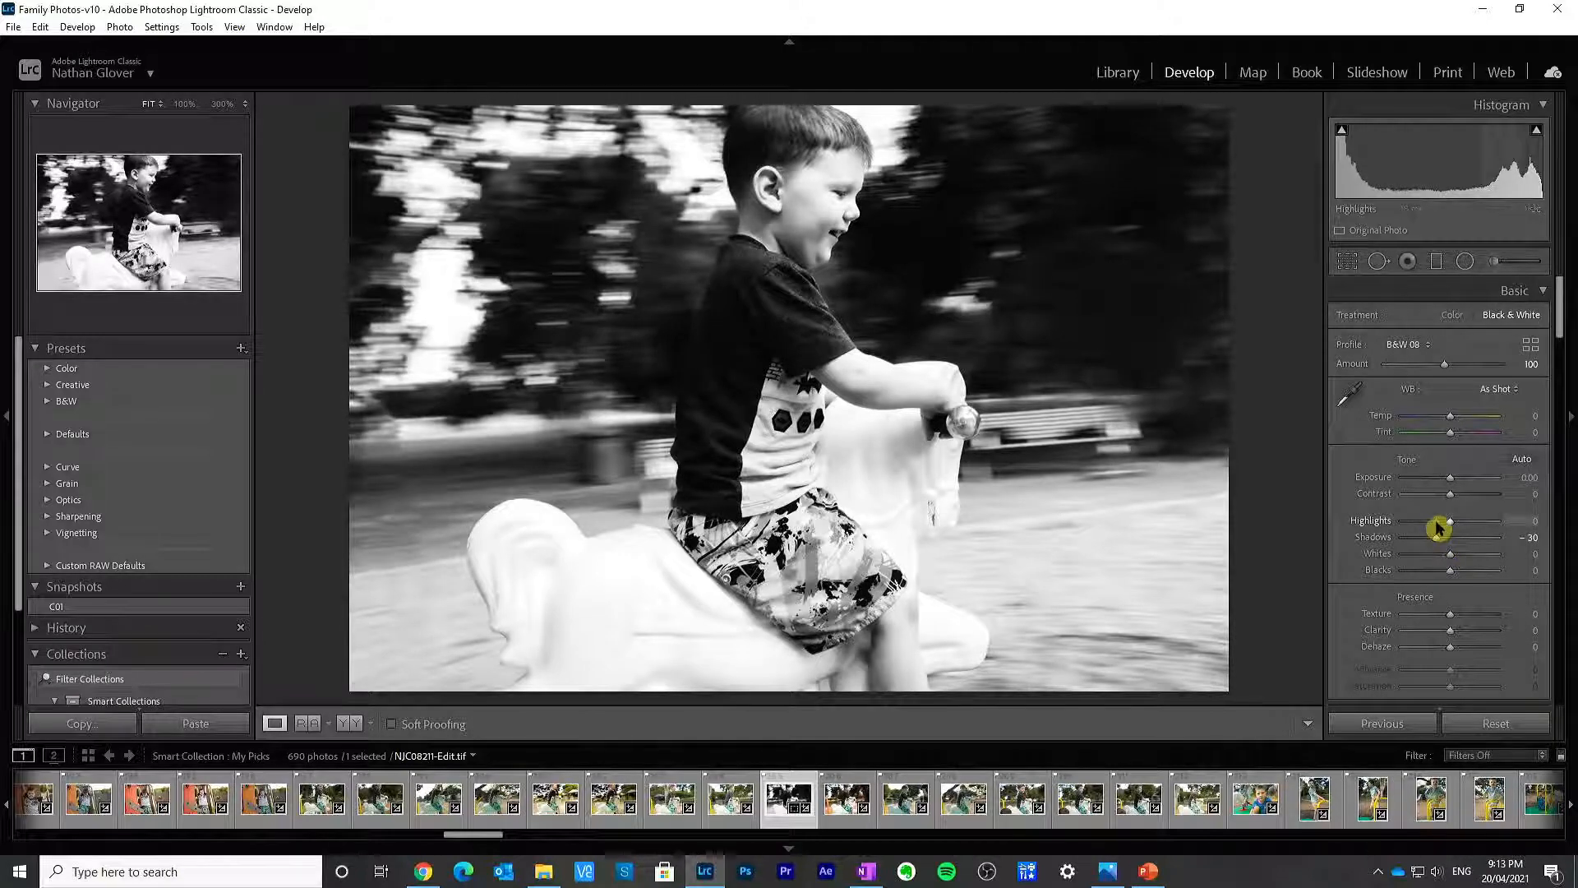
pyautogui.doubleClick(1387, 525)
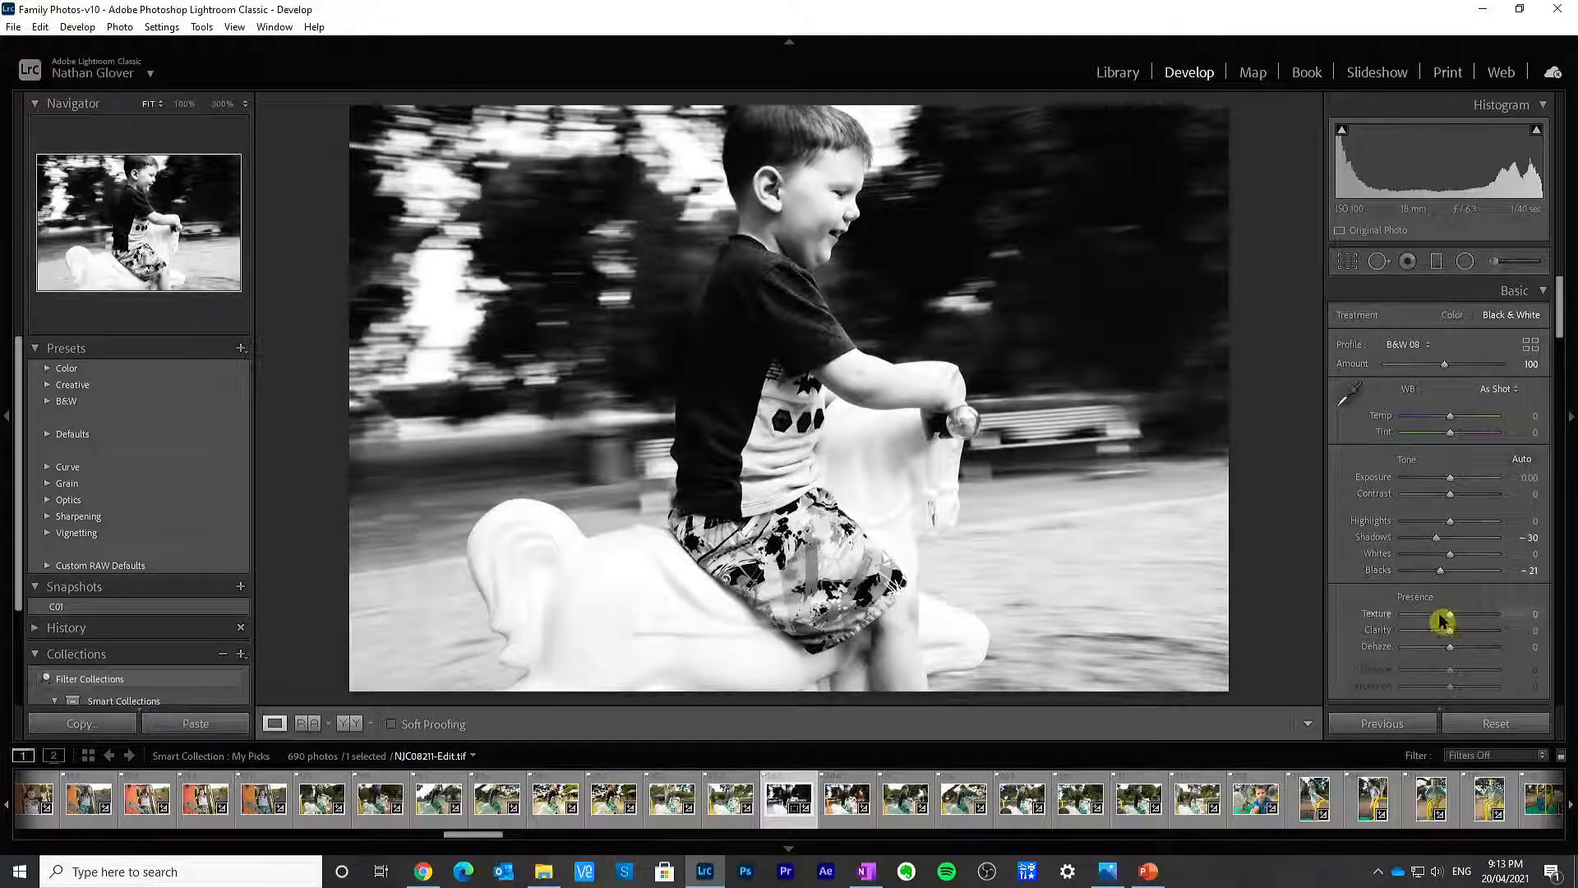
# Step: Try adjusting Texture, Dehaze and Highlights on the black-and-white photo, resetting each to 0
pyautogui.moveTo(1444, 623); pyautogui.dragTo(1404, 622)
pyautogui.doubleClick(1389, 623)
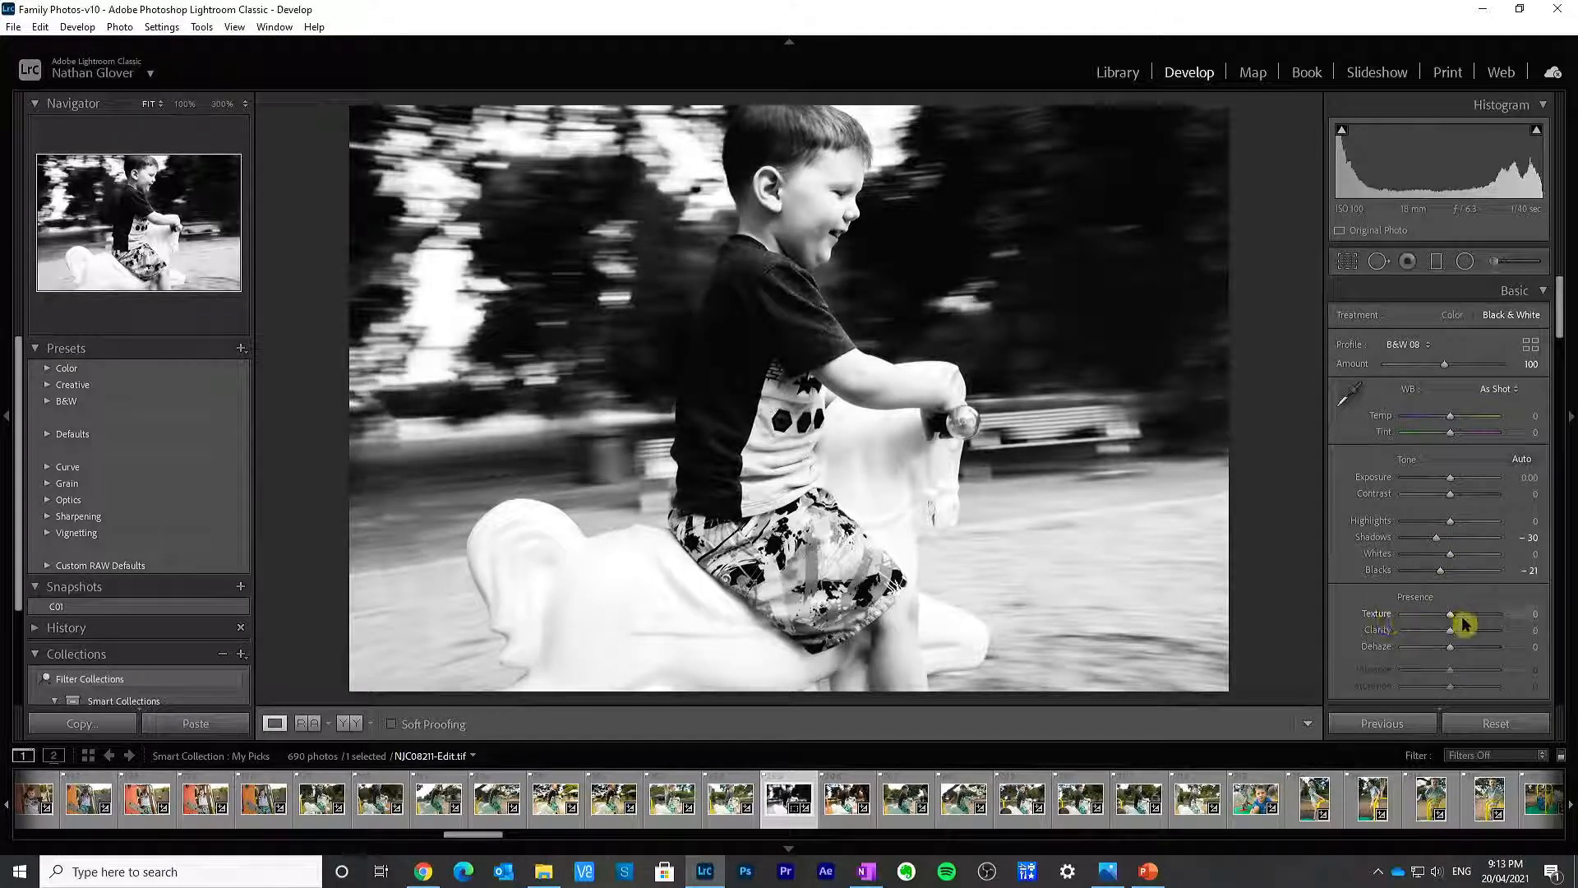
pyautogui.doubleClick(1384, 621)
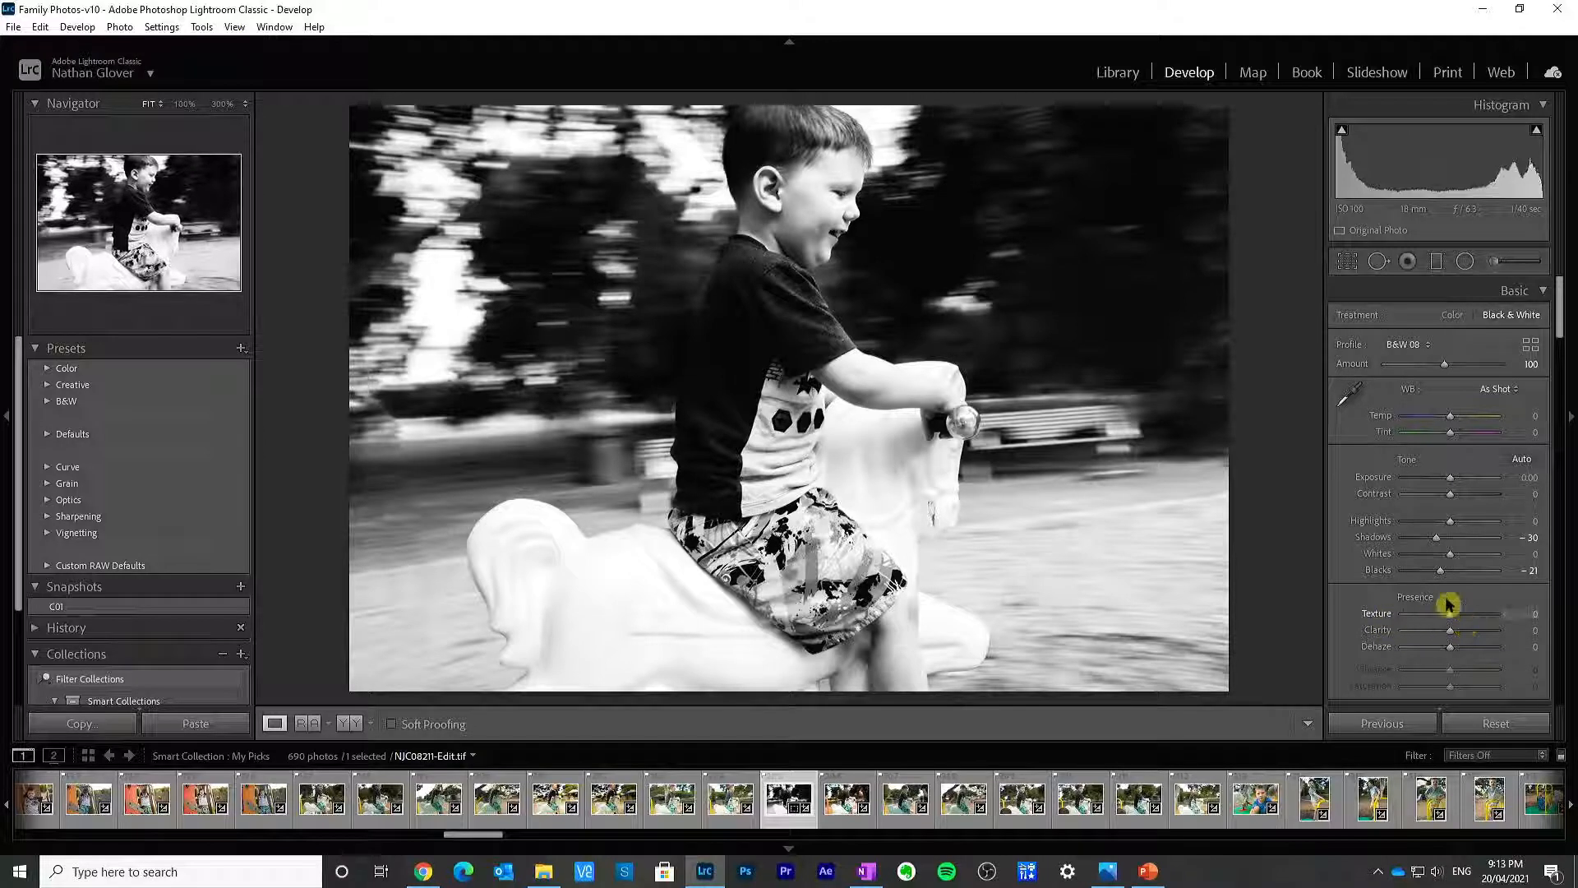
pyautogui.moveTo(1446, 653); pyautogui.dragTo(1442, 652)
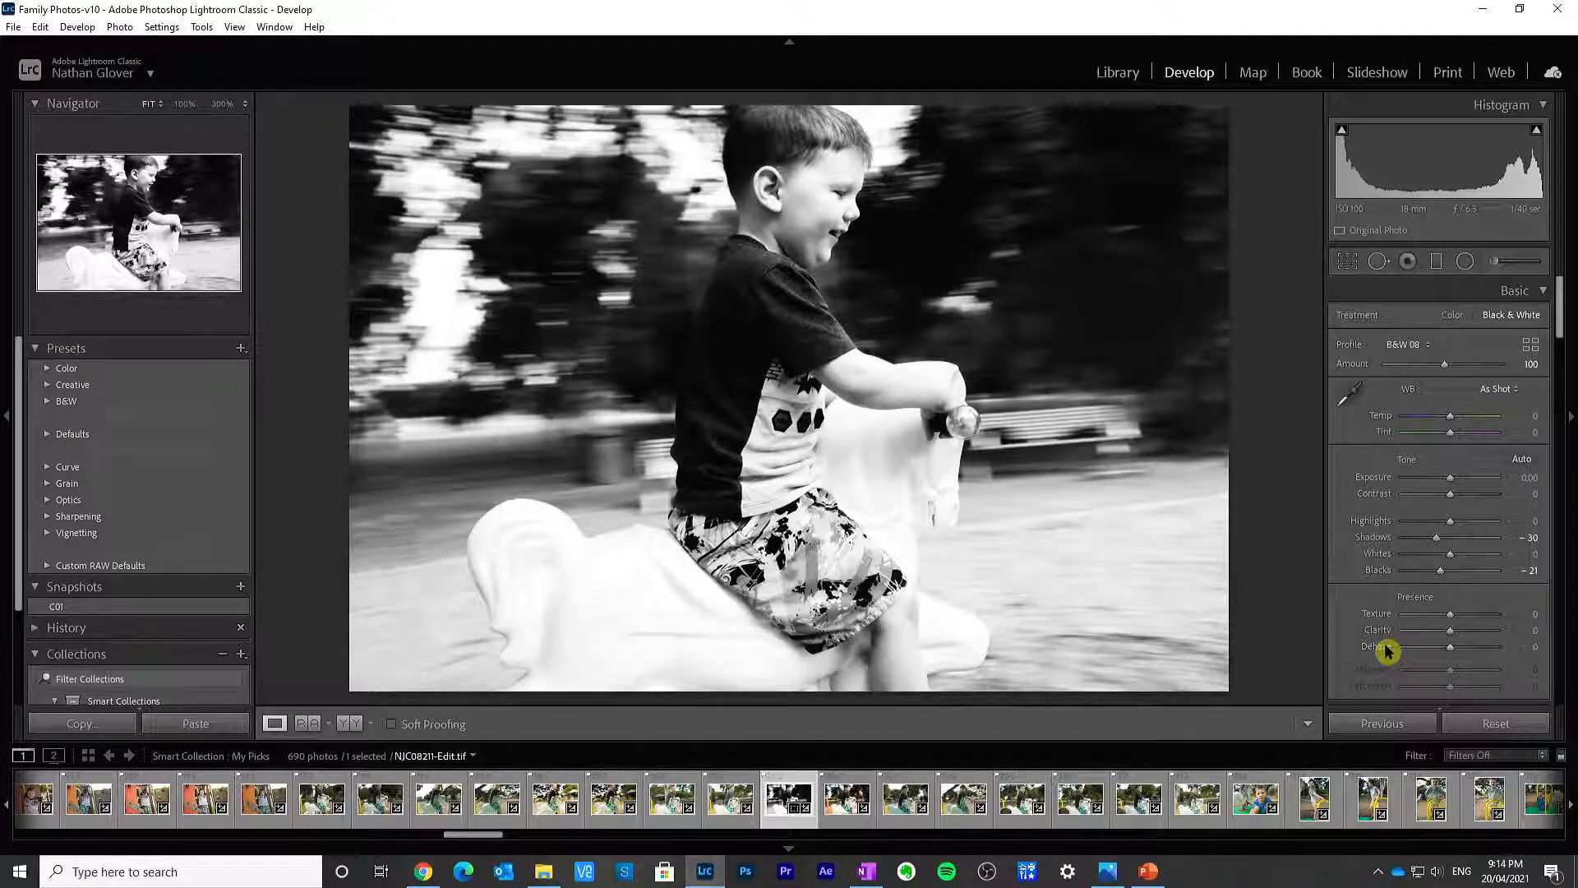
pyautogui.click(1436, 523)
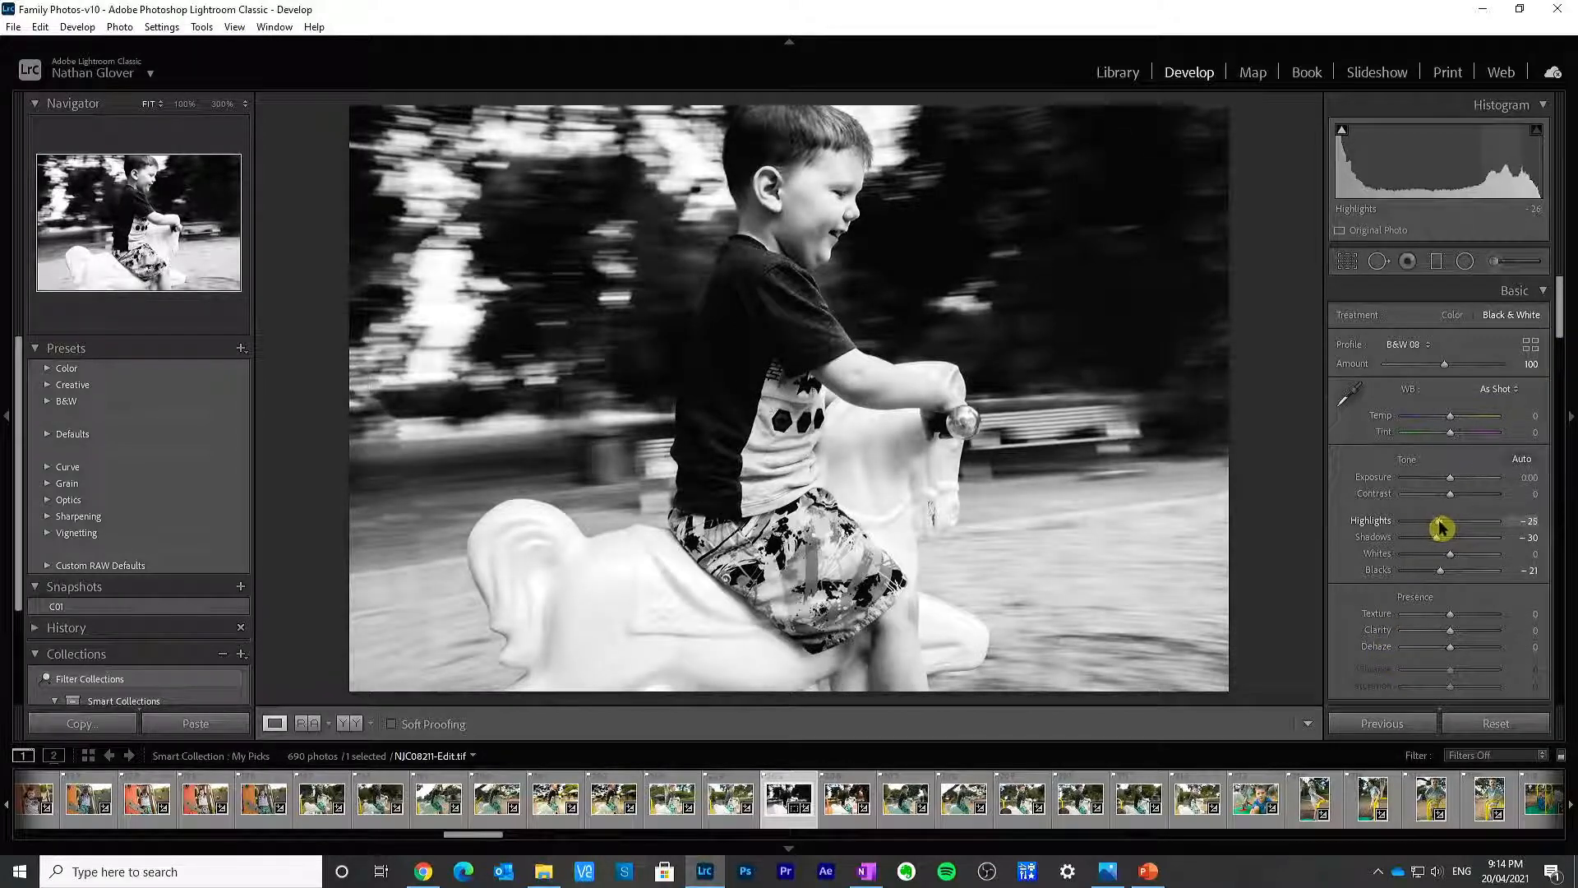
pyautogui.moveTo(1440, 527); pyautogui.dragTo(1444, 527)
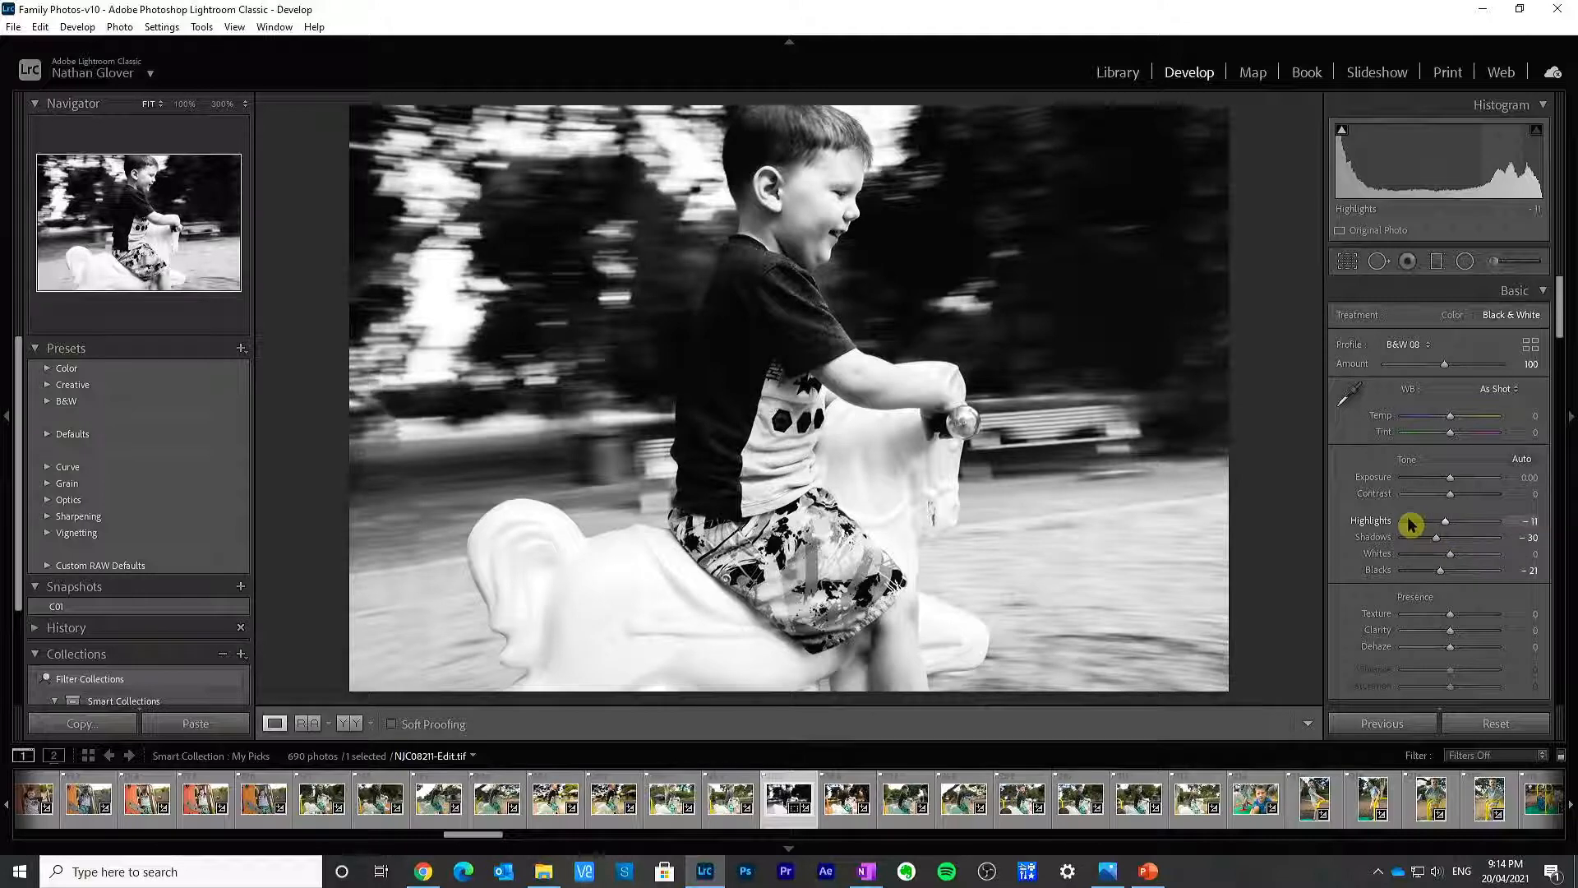
pyautogui.doubleClick(1371, 526)
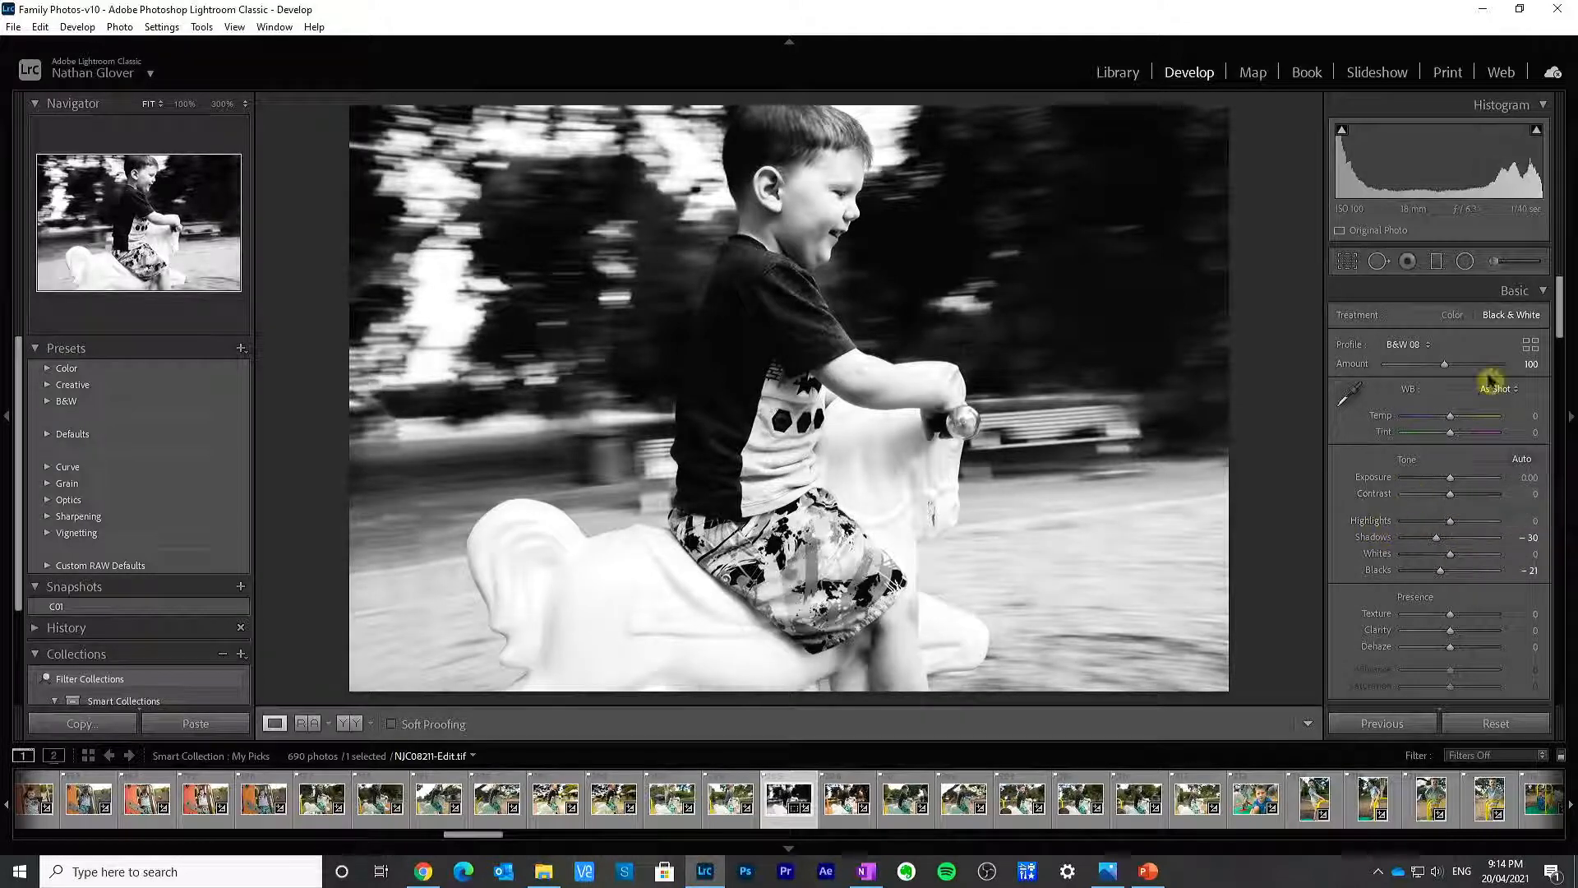
# Step: Set the Black & White Mix to Red -25, Orange -17, Yellow +37, Blue -50, Purple -42 and Magenta -47, with Aqua at 0
pyautogui.moveTo(1564, 312); pyautogui.dragTo(1564, 403)
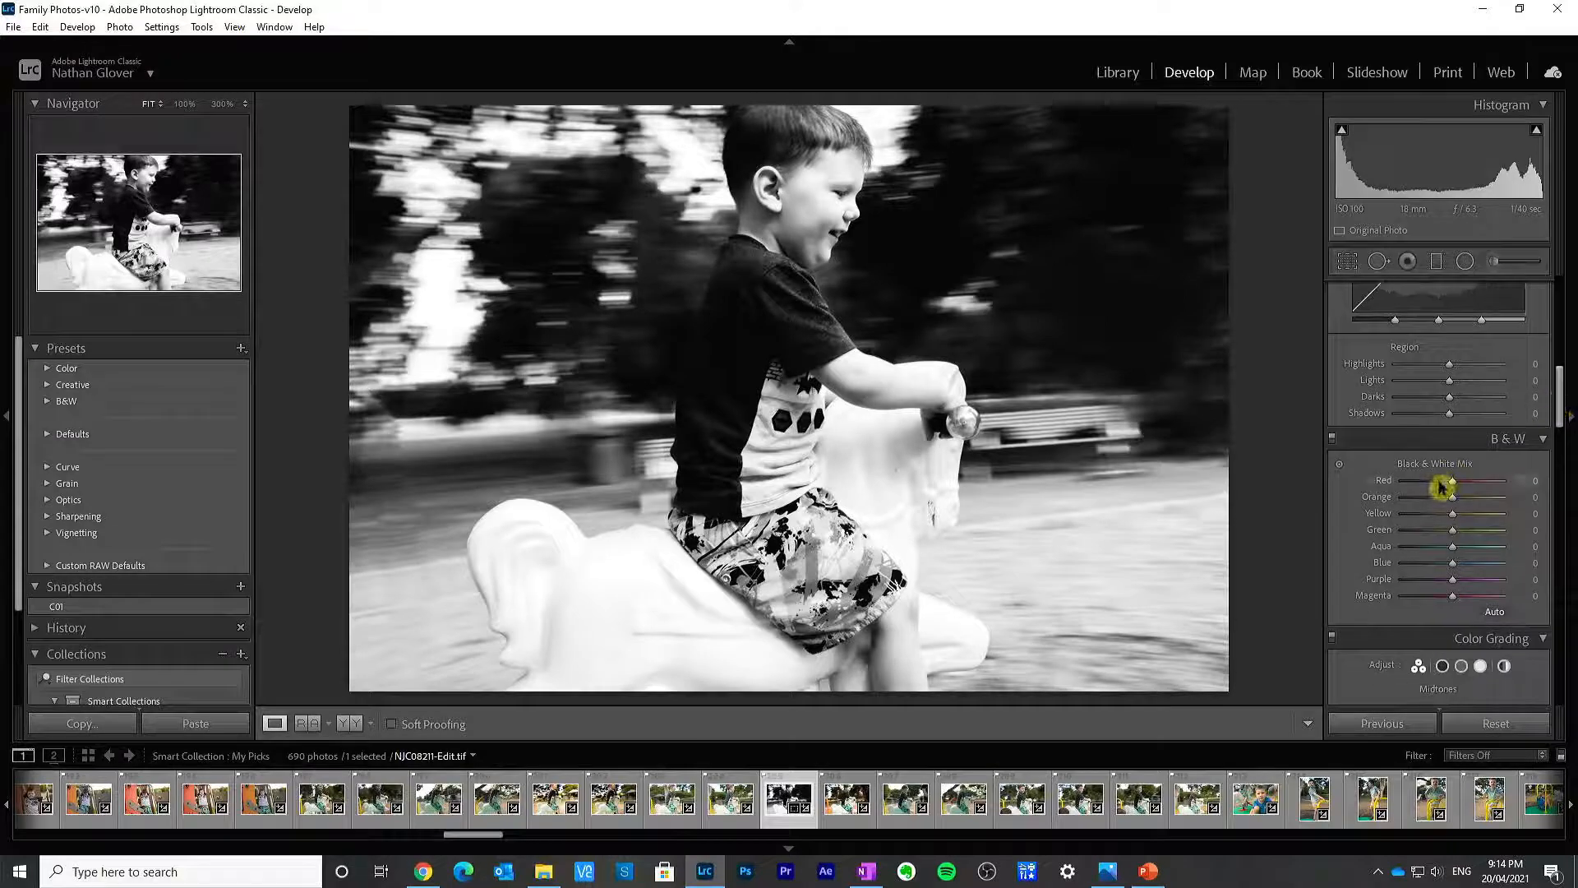
pyautogui.moveTo(1440, 487); pyautogui.dragTo(1432, 585)
pyautogui.doubleClick(1389, 551)
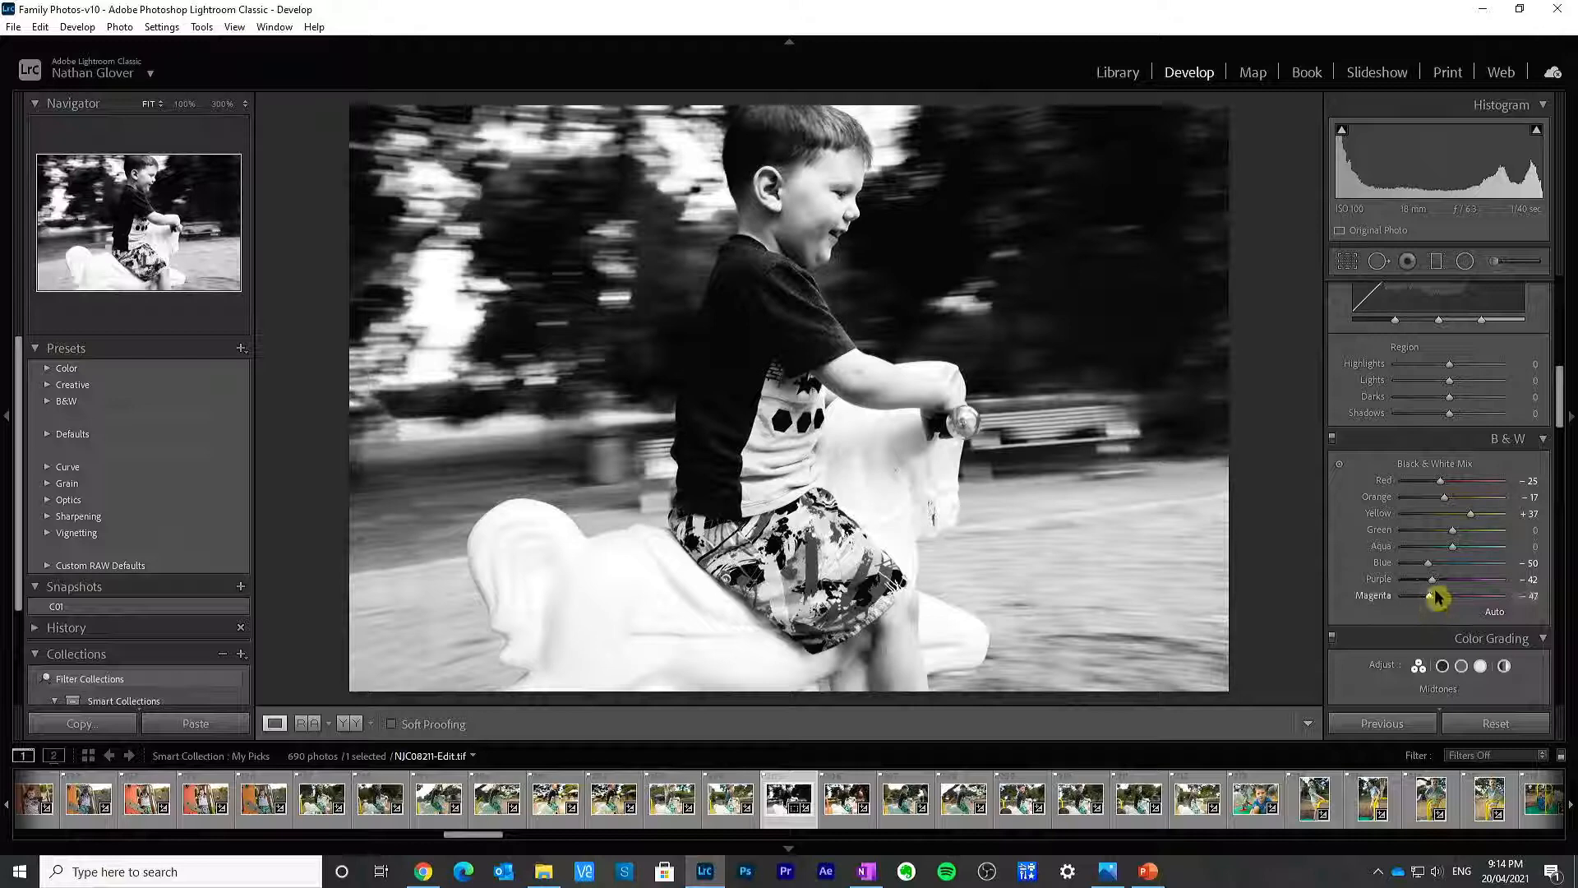
# Step: Reset Magenta to 0 in the black and white mix and check the photo in a side-by-side before/after comparison
pyautogui.doubleClick(1371, 596)
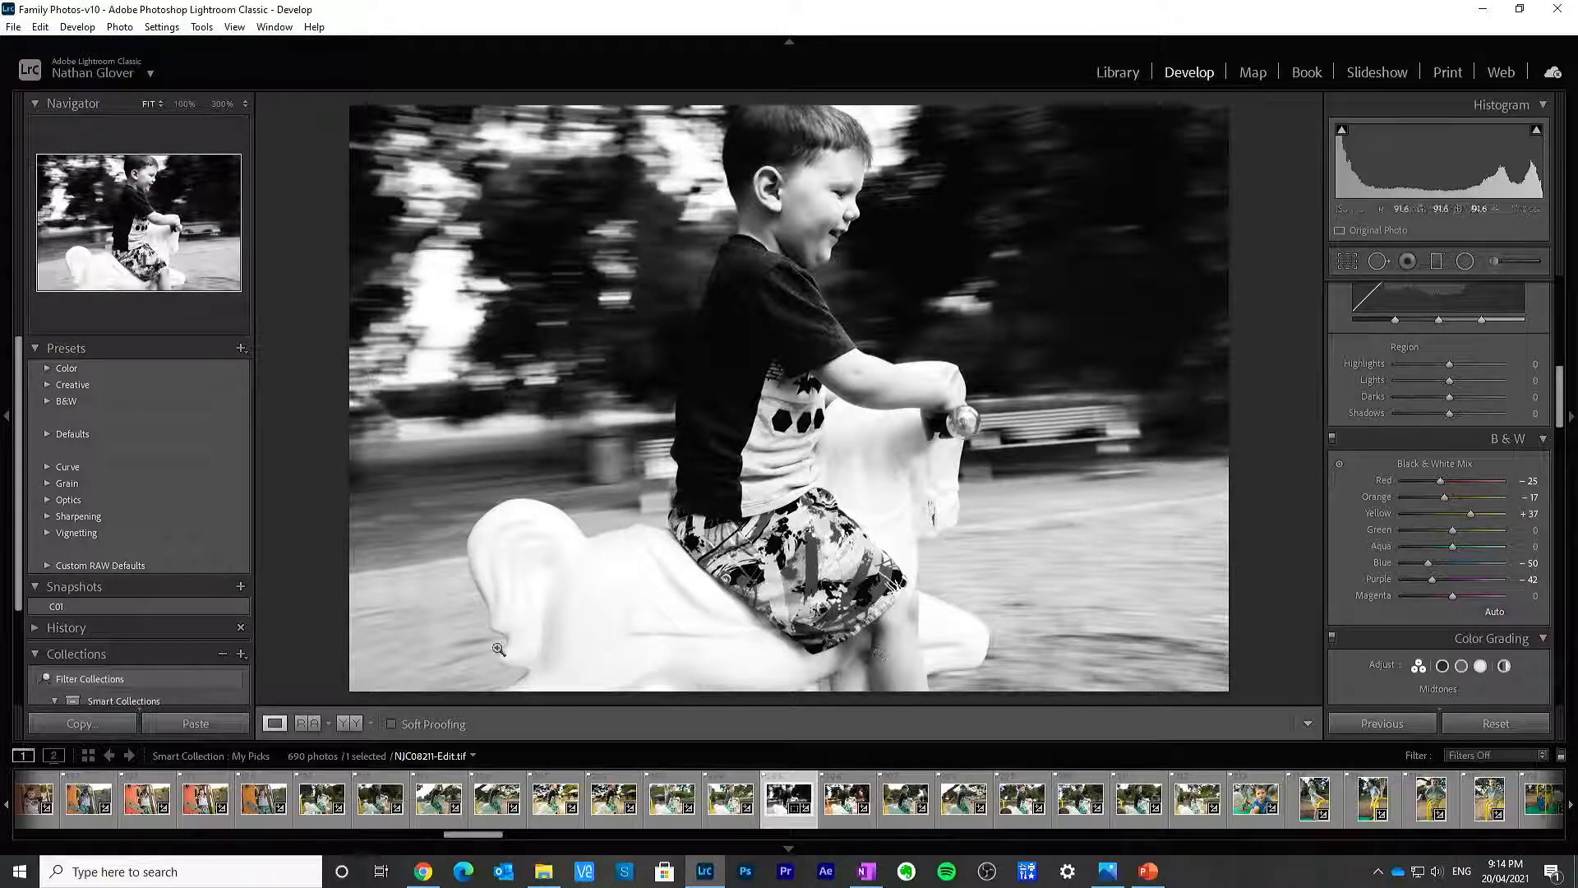
pyautogui.click(351, 723)
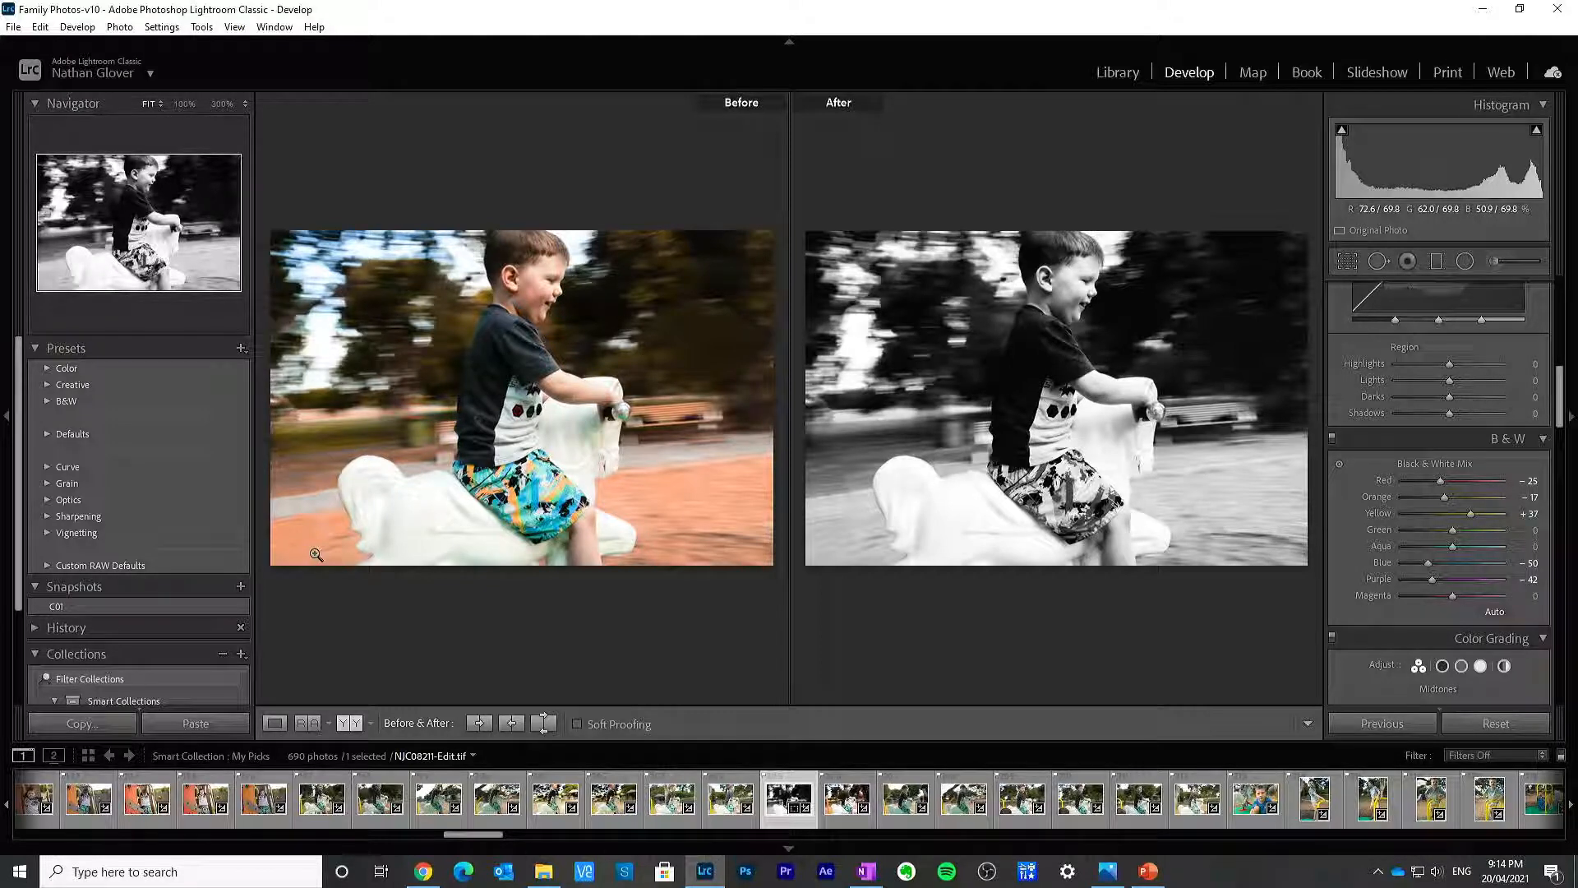
pyautogui.click(275, 722)
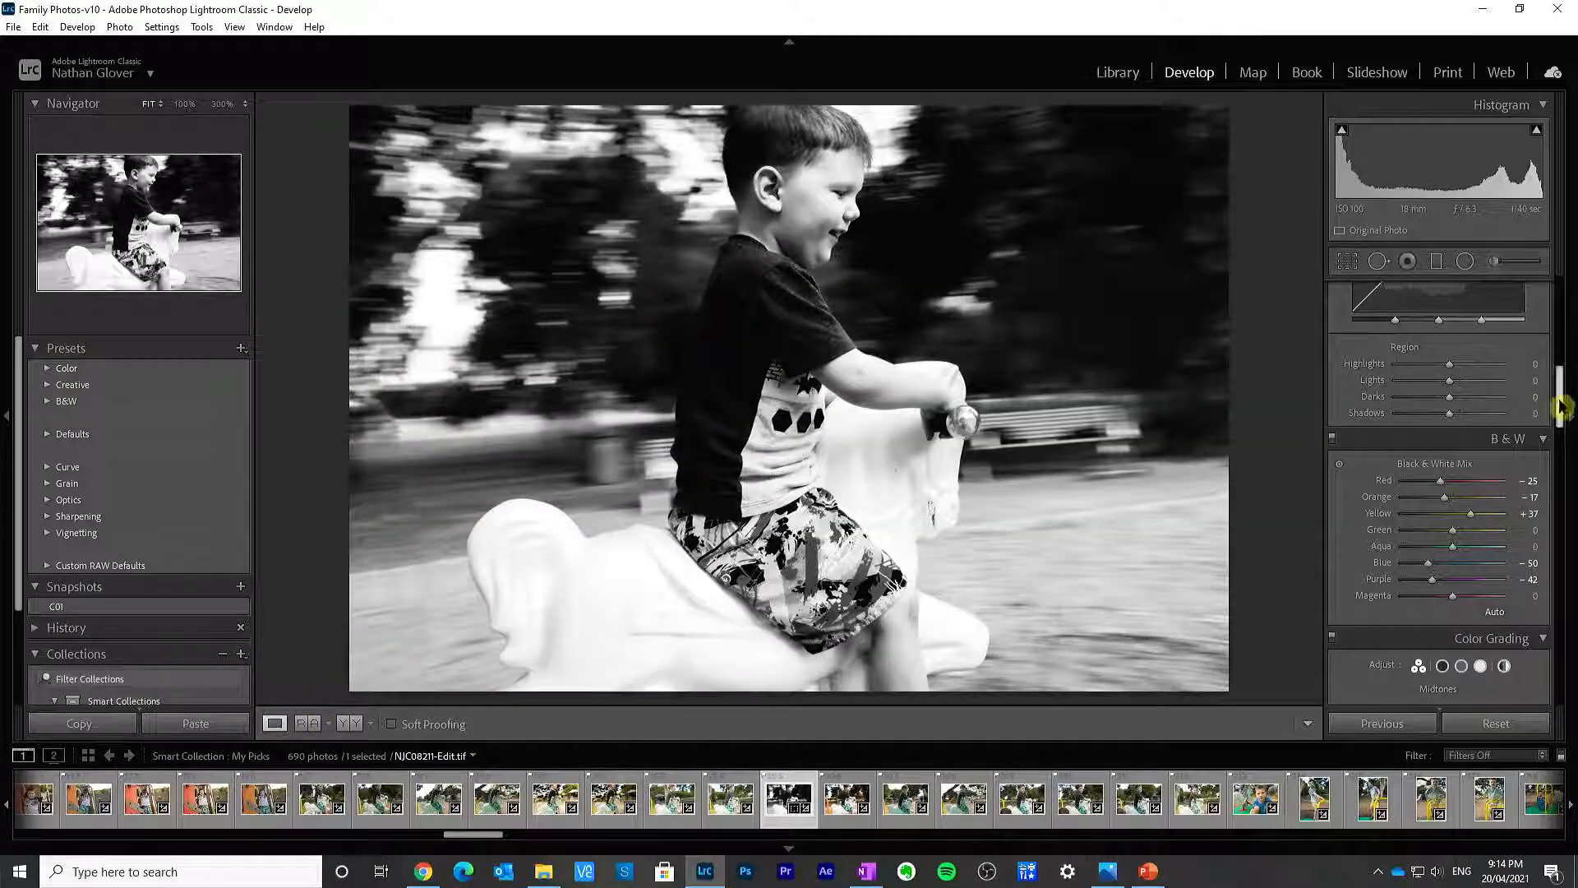
# Step: Add a post-crop vignette with amount -28, midpoint 61 and roundness +44, and compare the photo with and without it
pyautogui.moveTo(1562, 412); pyautogui.dragTo(1554, 650)
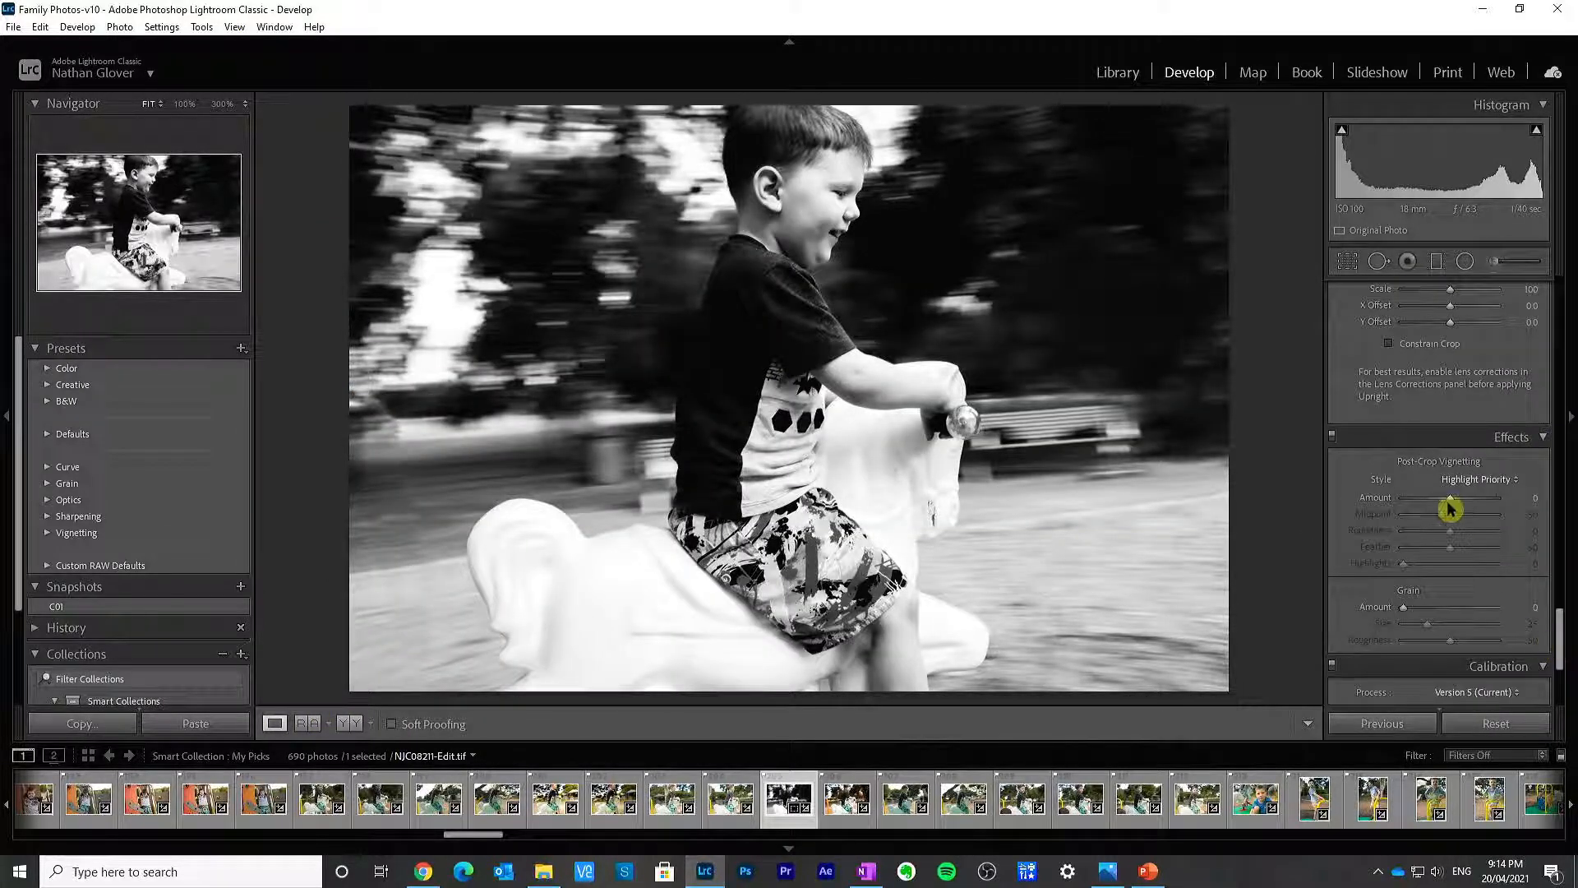
pyautogui.moveTo(1450, 505); pyautogui.dragTo(1470, 540)
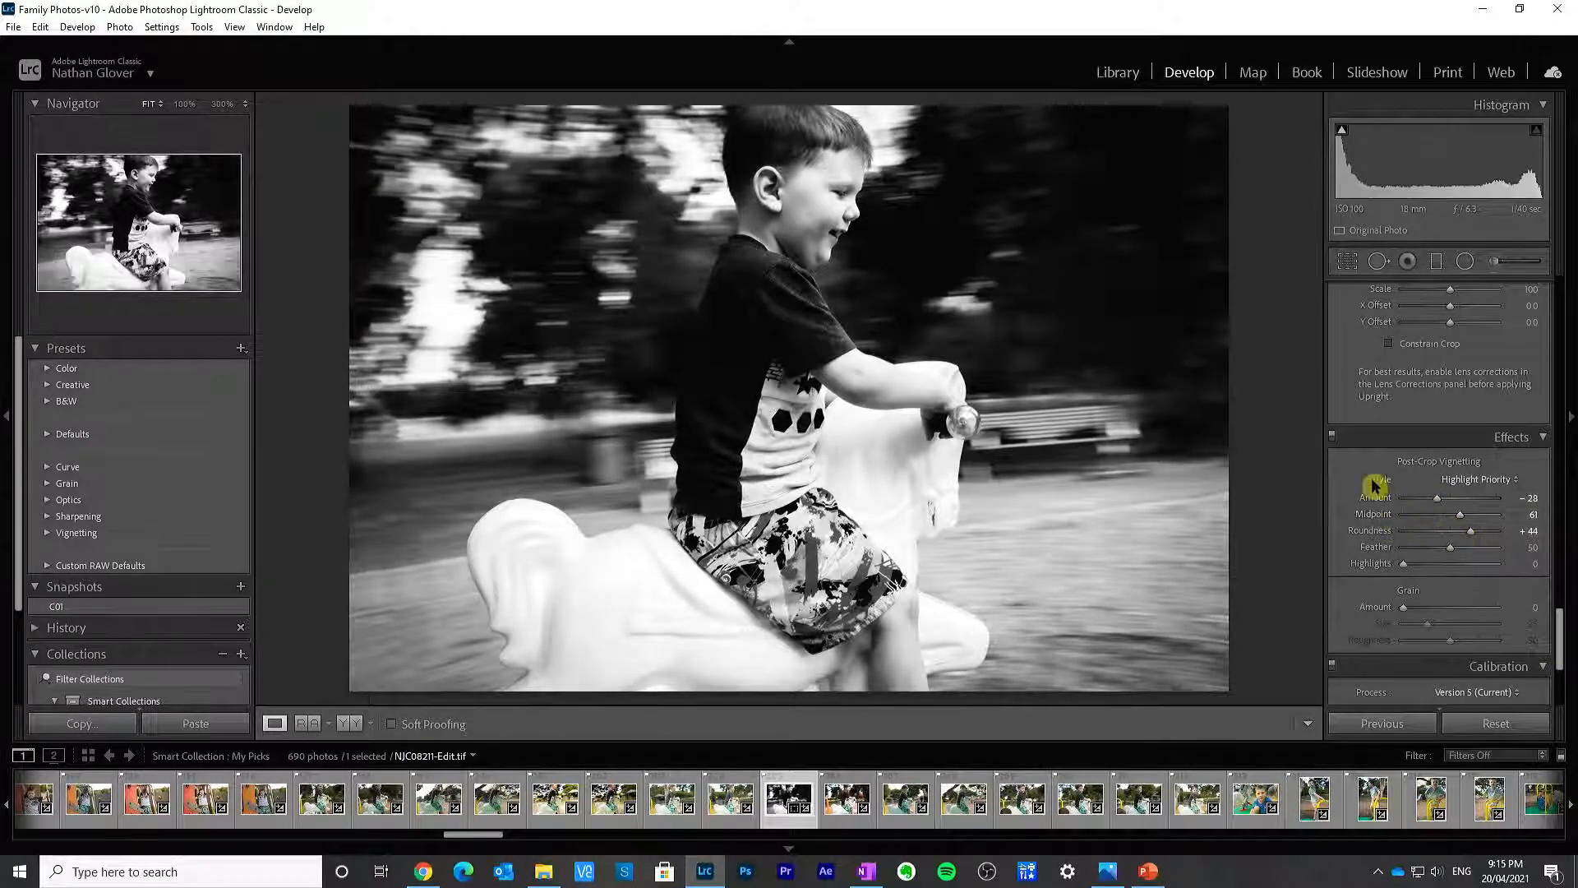
pyautogui.click(1332, 437)
pyautogui.click(1333, 437)
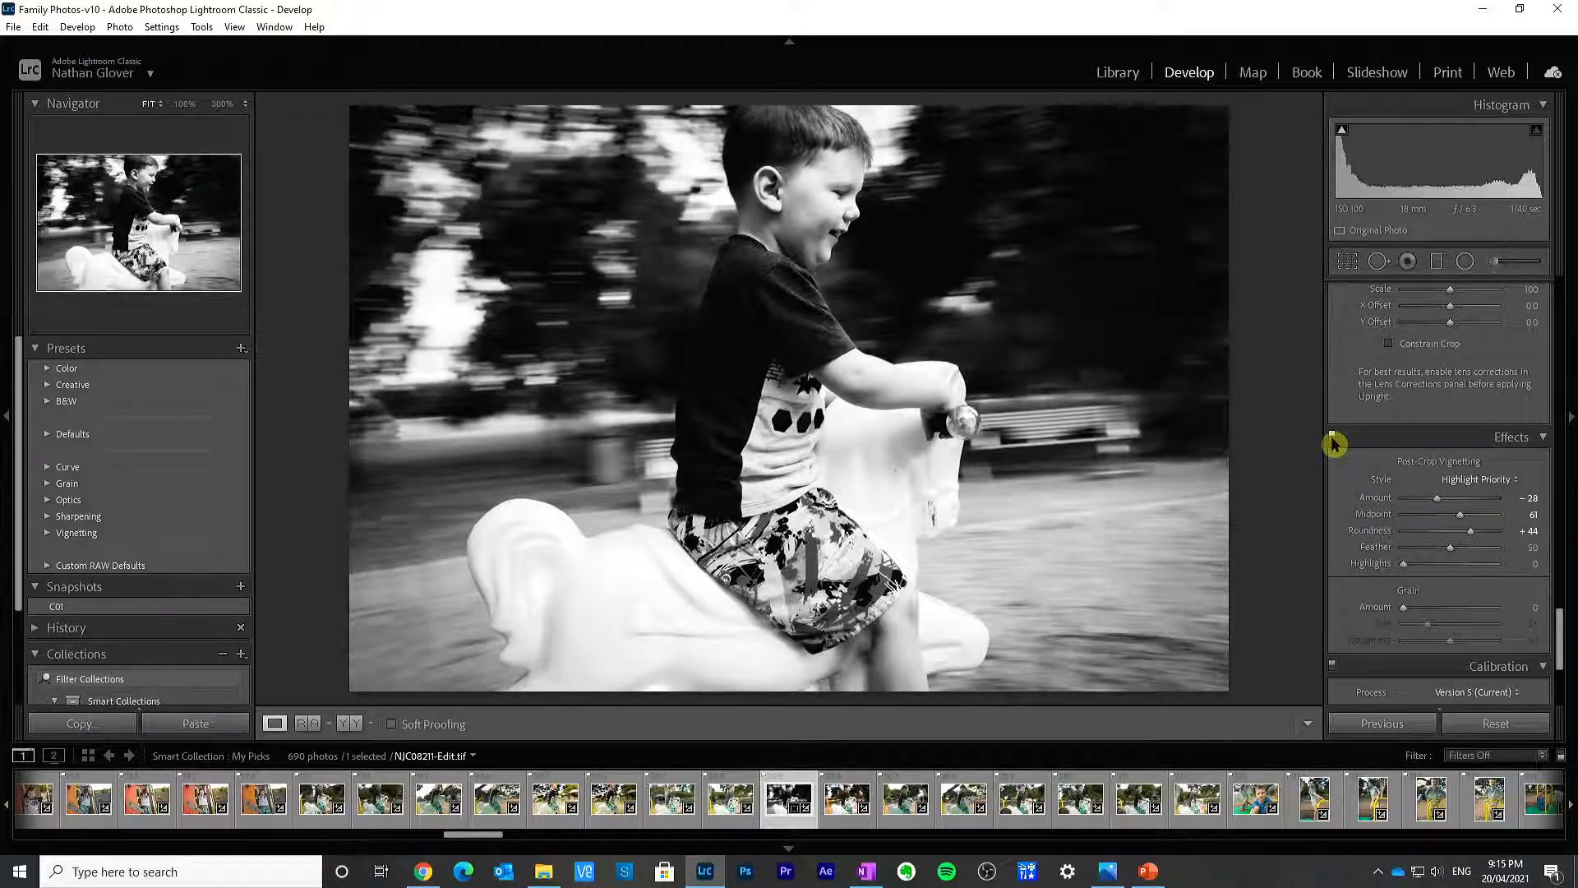
pyautogui.click(1333, 438)
pyautogui.click(1332, 438)
pyautogui.click(1332, 437)
pyautogui.click(1333, 437)
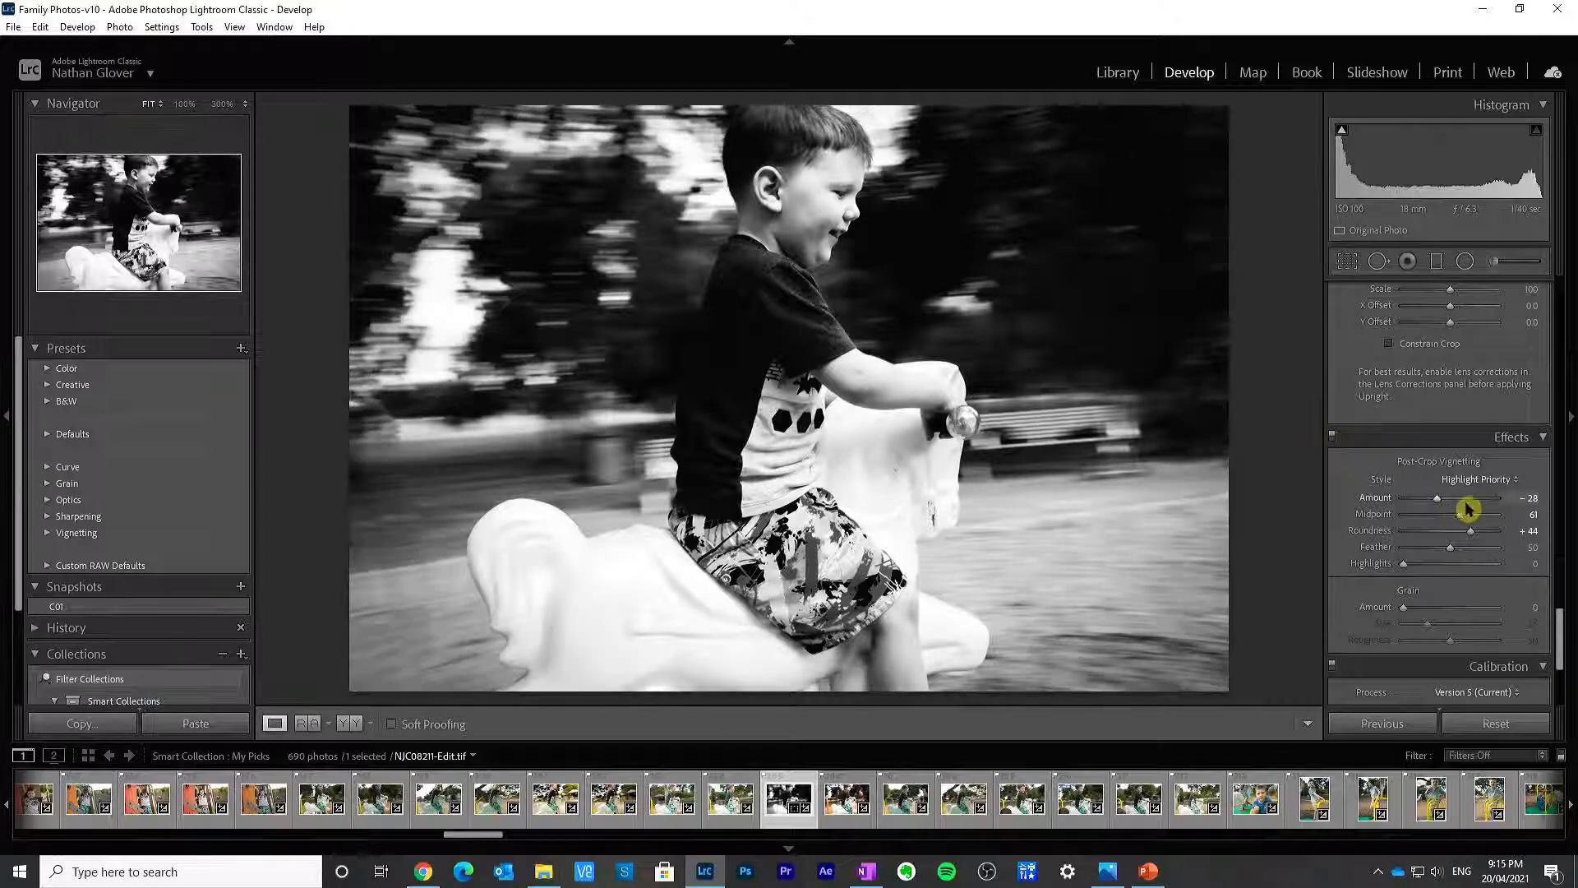
# Step: Set the vignette amount to -46, compare the photo with and without the effects, and leave the effects switched off
pyautogui.moveTo(1445, 504); pyautogui.dragTo(1429, 503)
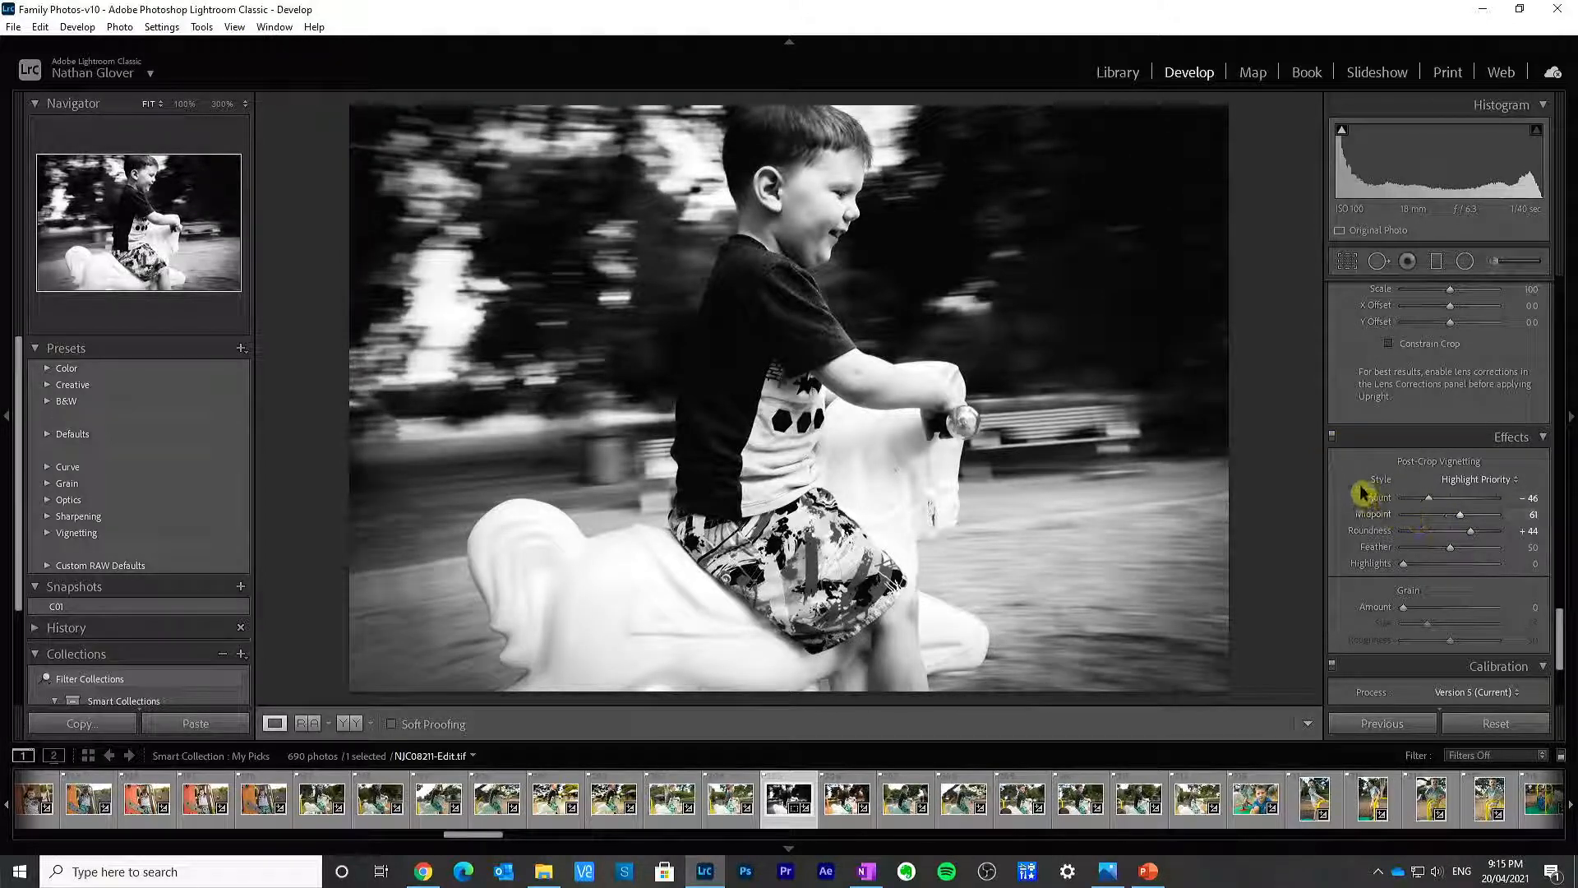
pyautogui.click(1333, 438)
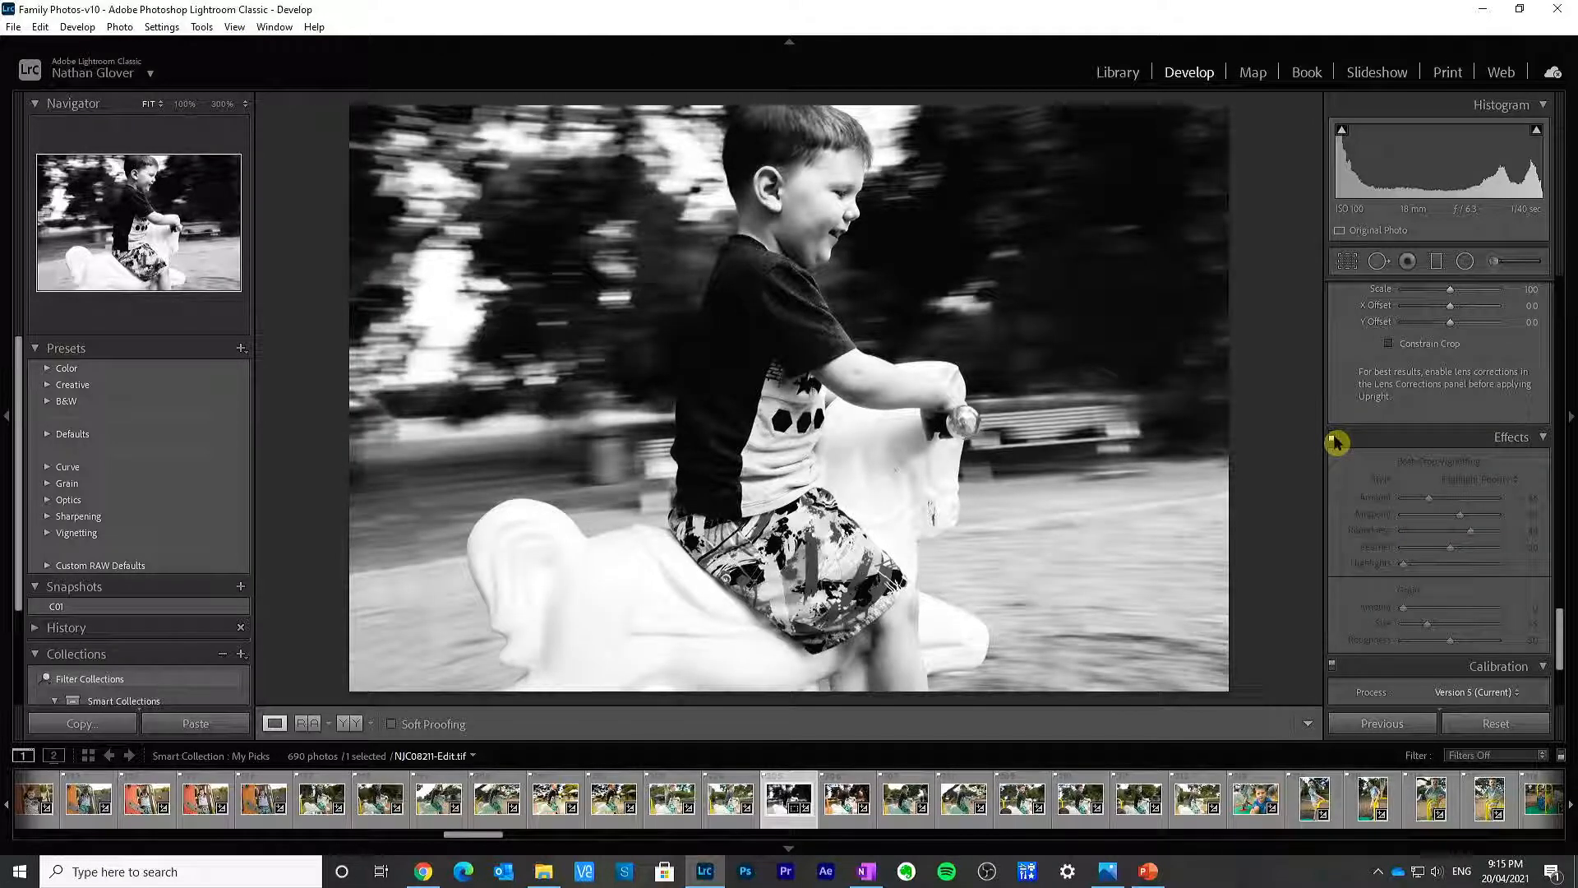
pyautogui.click(1333, 438)
pyautogui.click(1333, 438)
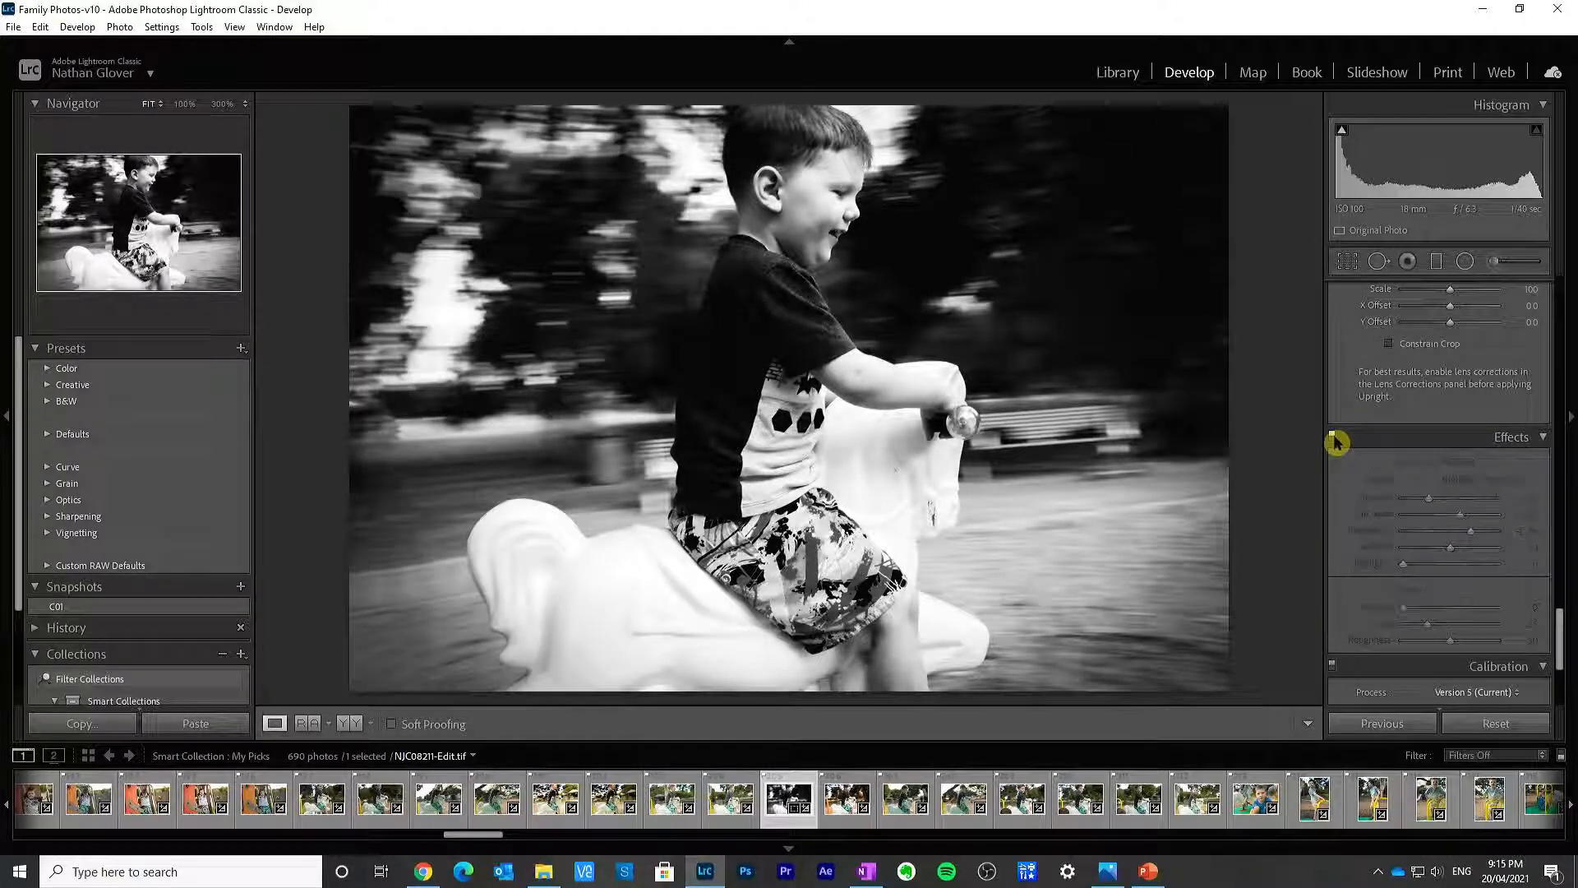
pyautogui.click(1334, 438)
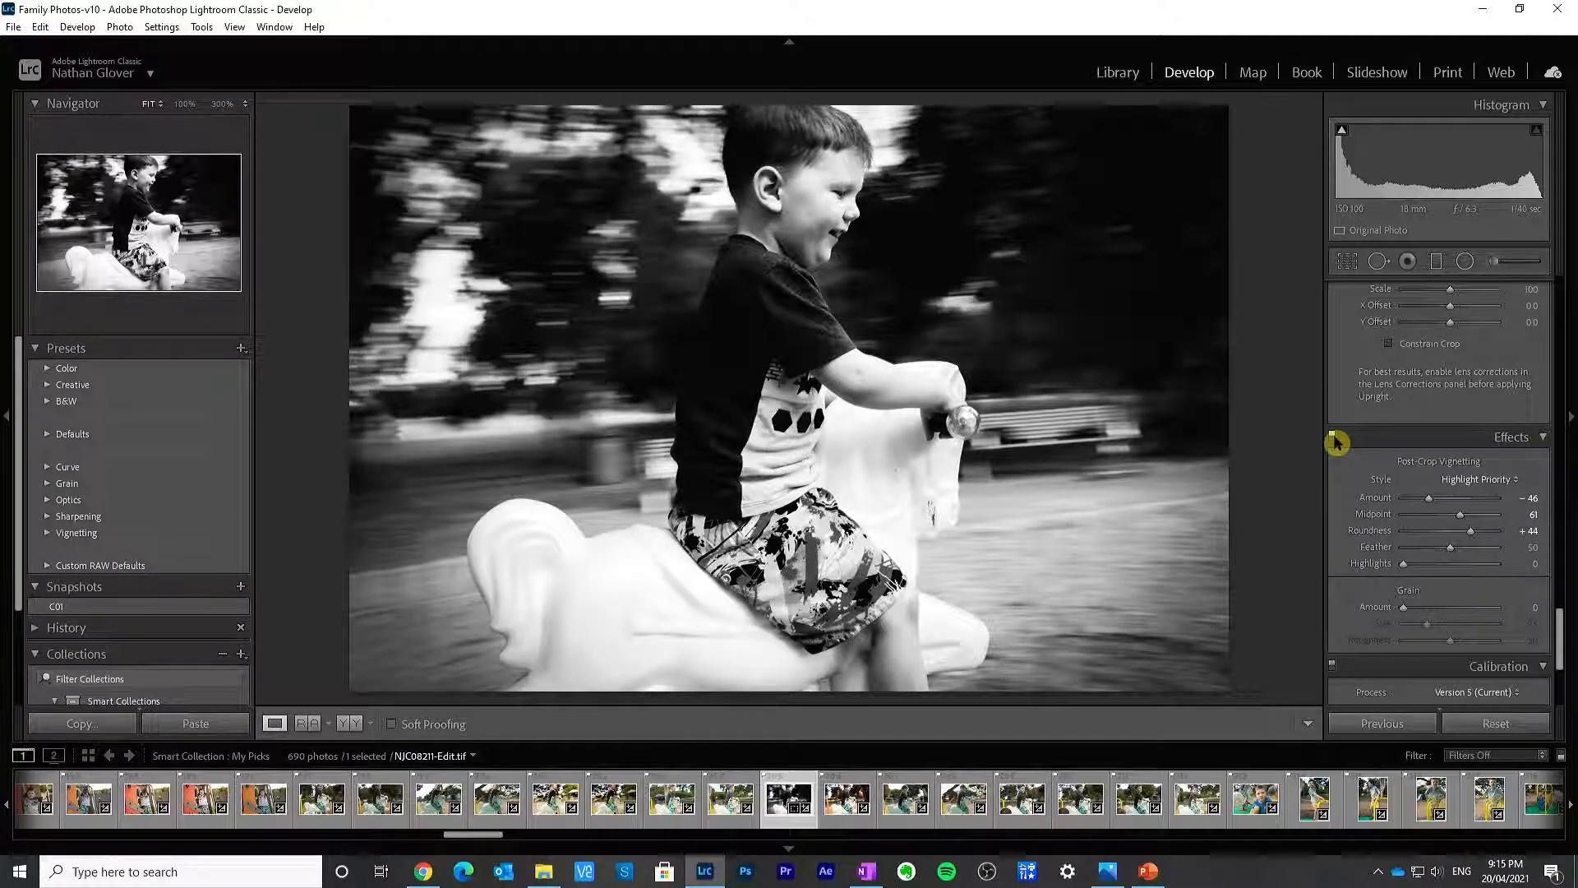
pyautogui.click(1333, 438)
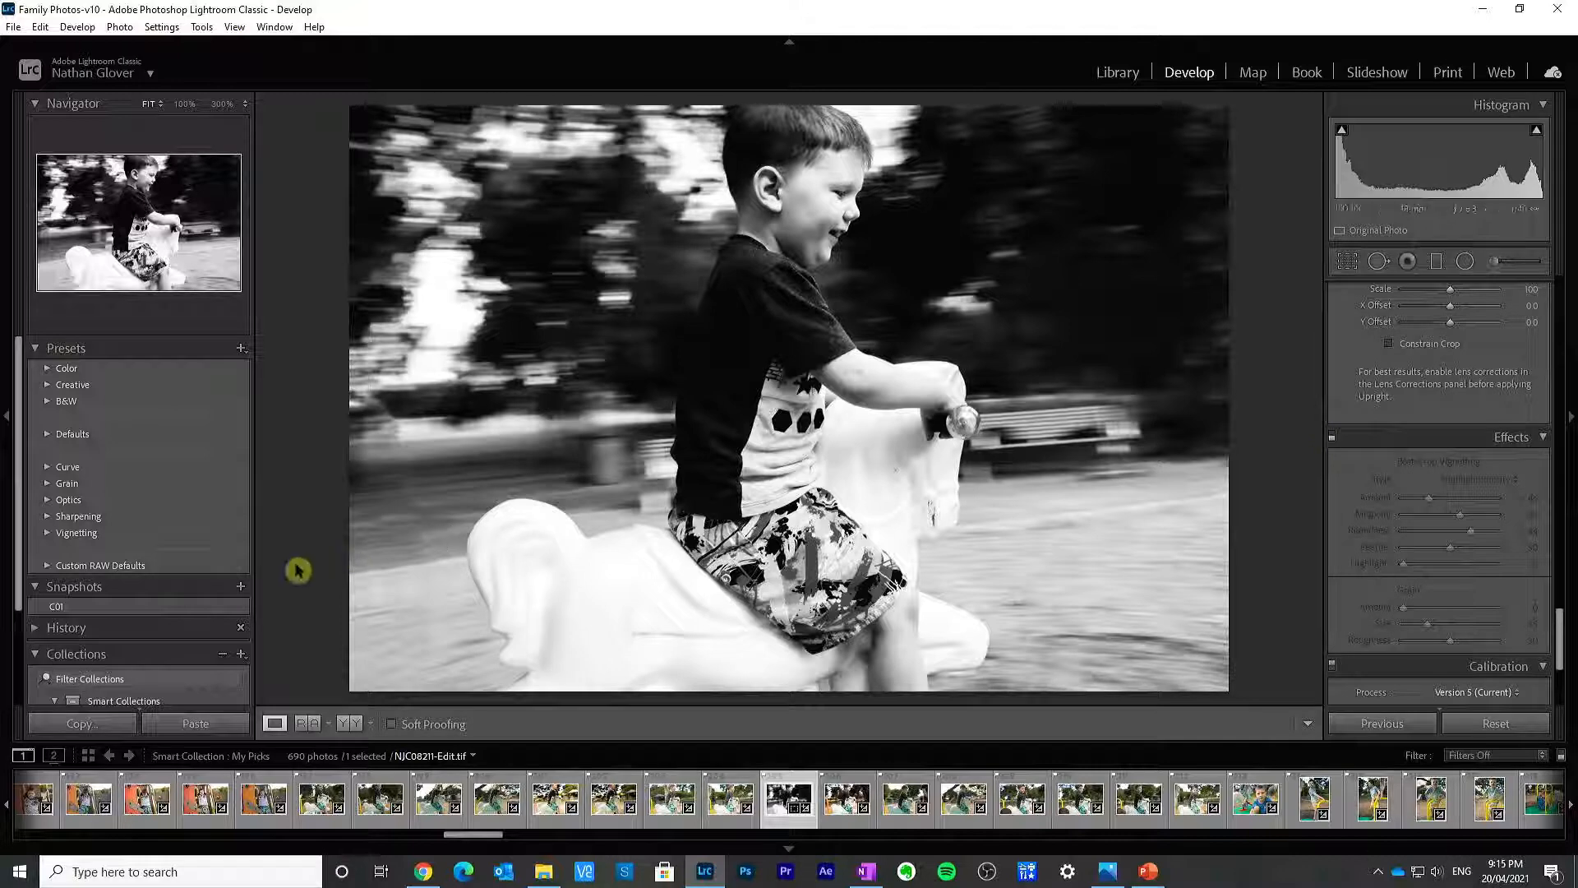
# Step: Save the current black and white edit as a snapshot named BW01
pyautogui.click(241, 586)
pyautogui.write('BW0')
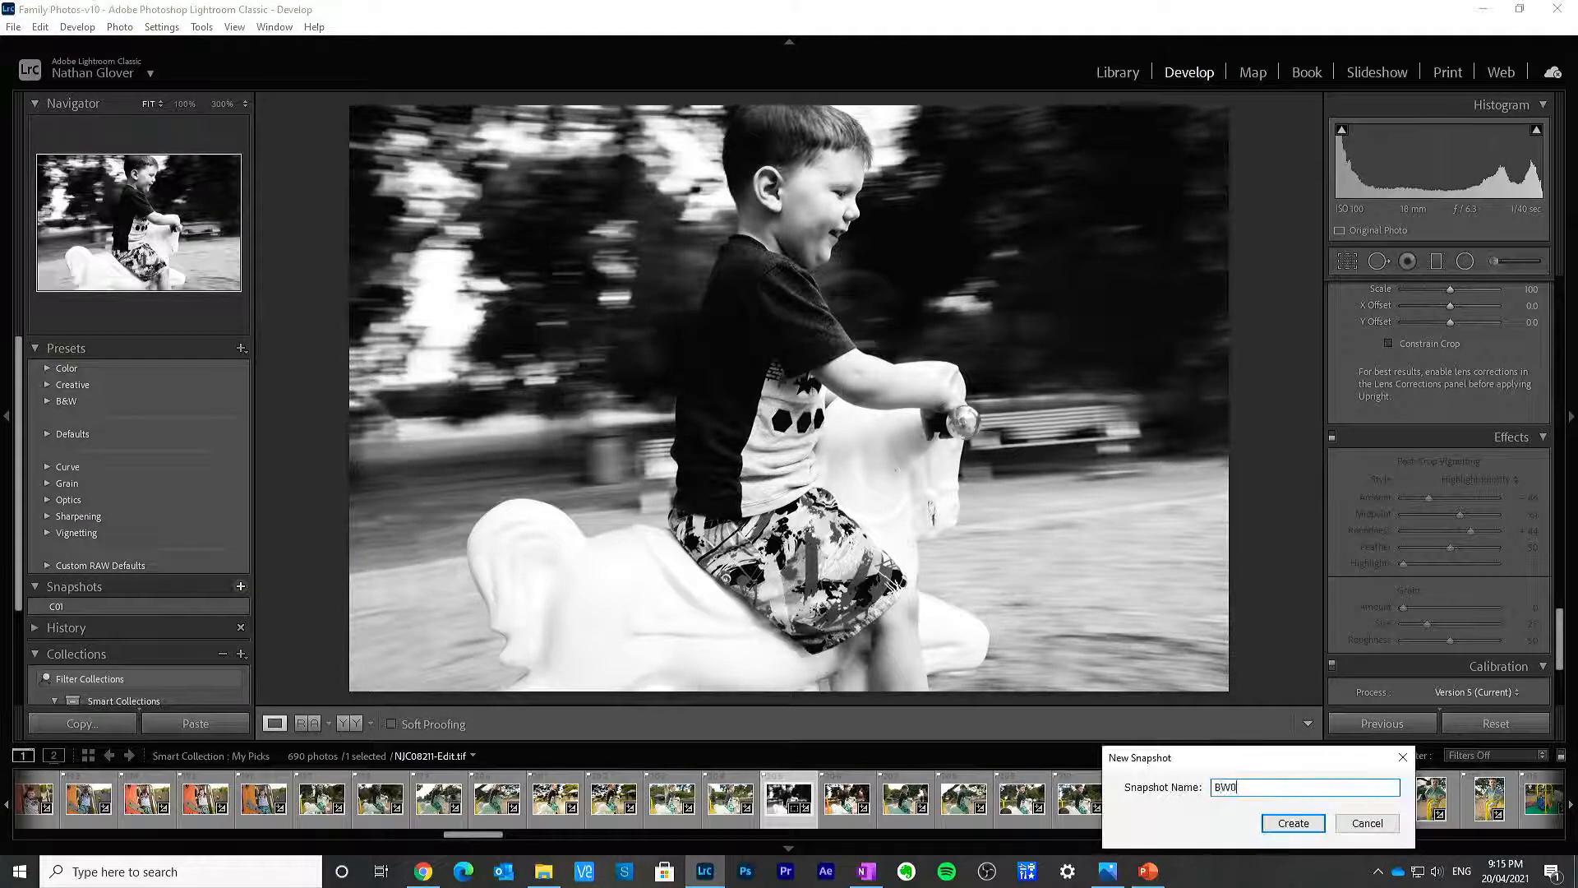
pyautogui.write('1')
pyautogui.press('Return')
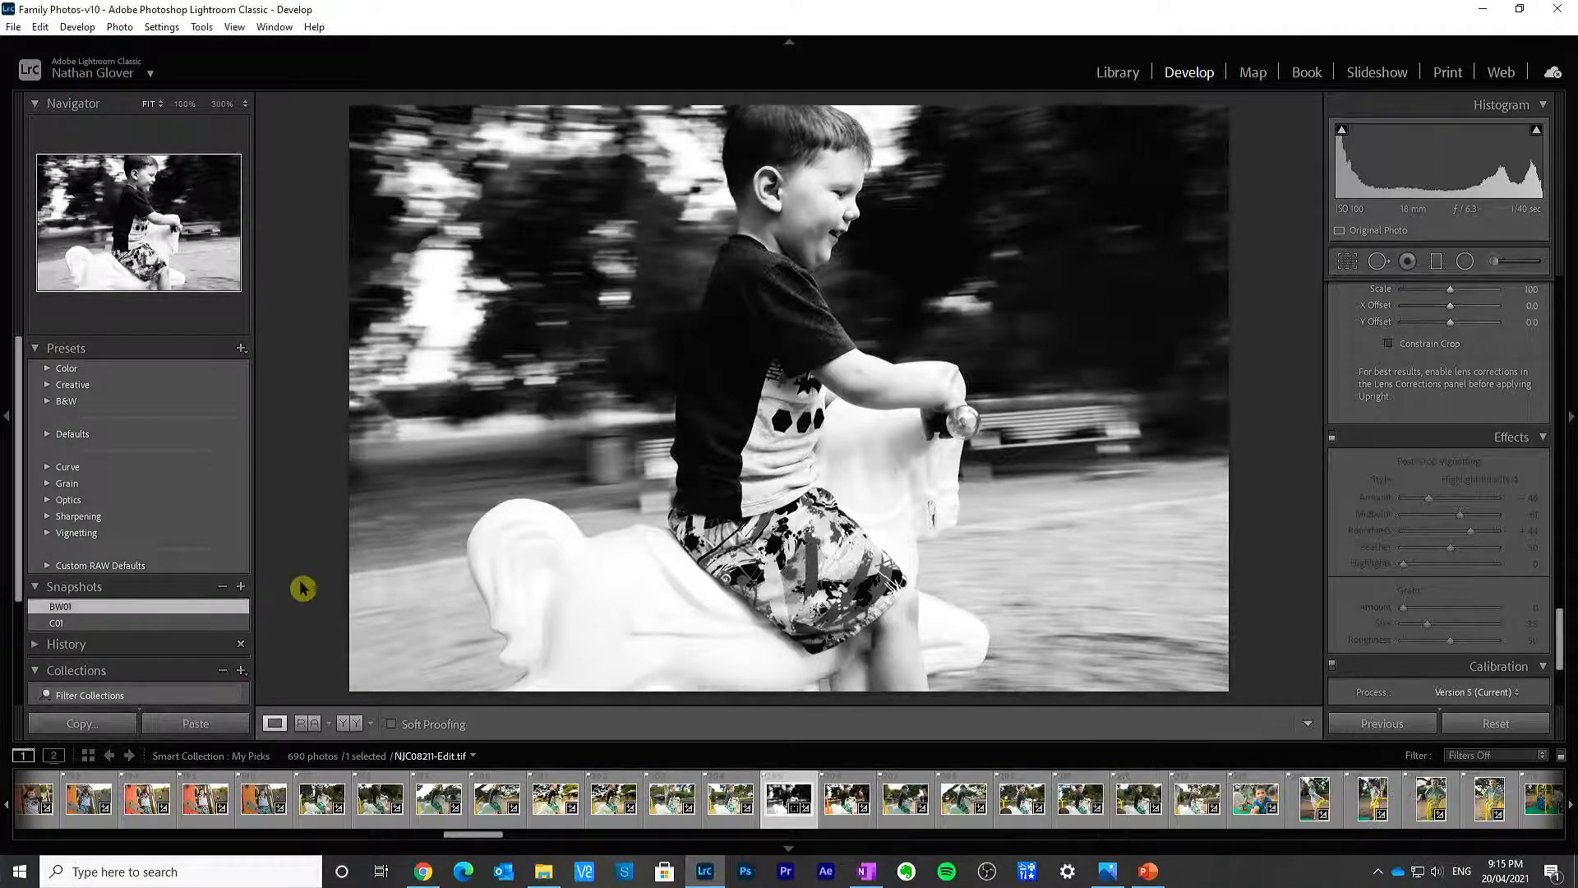
# Step: Browse the My Picks photos in the Library for another playground shot to edit, ending on the one with the raised hand in the foreground
pyautogui.click(845, 799)
pyautogui.click(1123, 72)
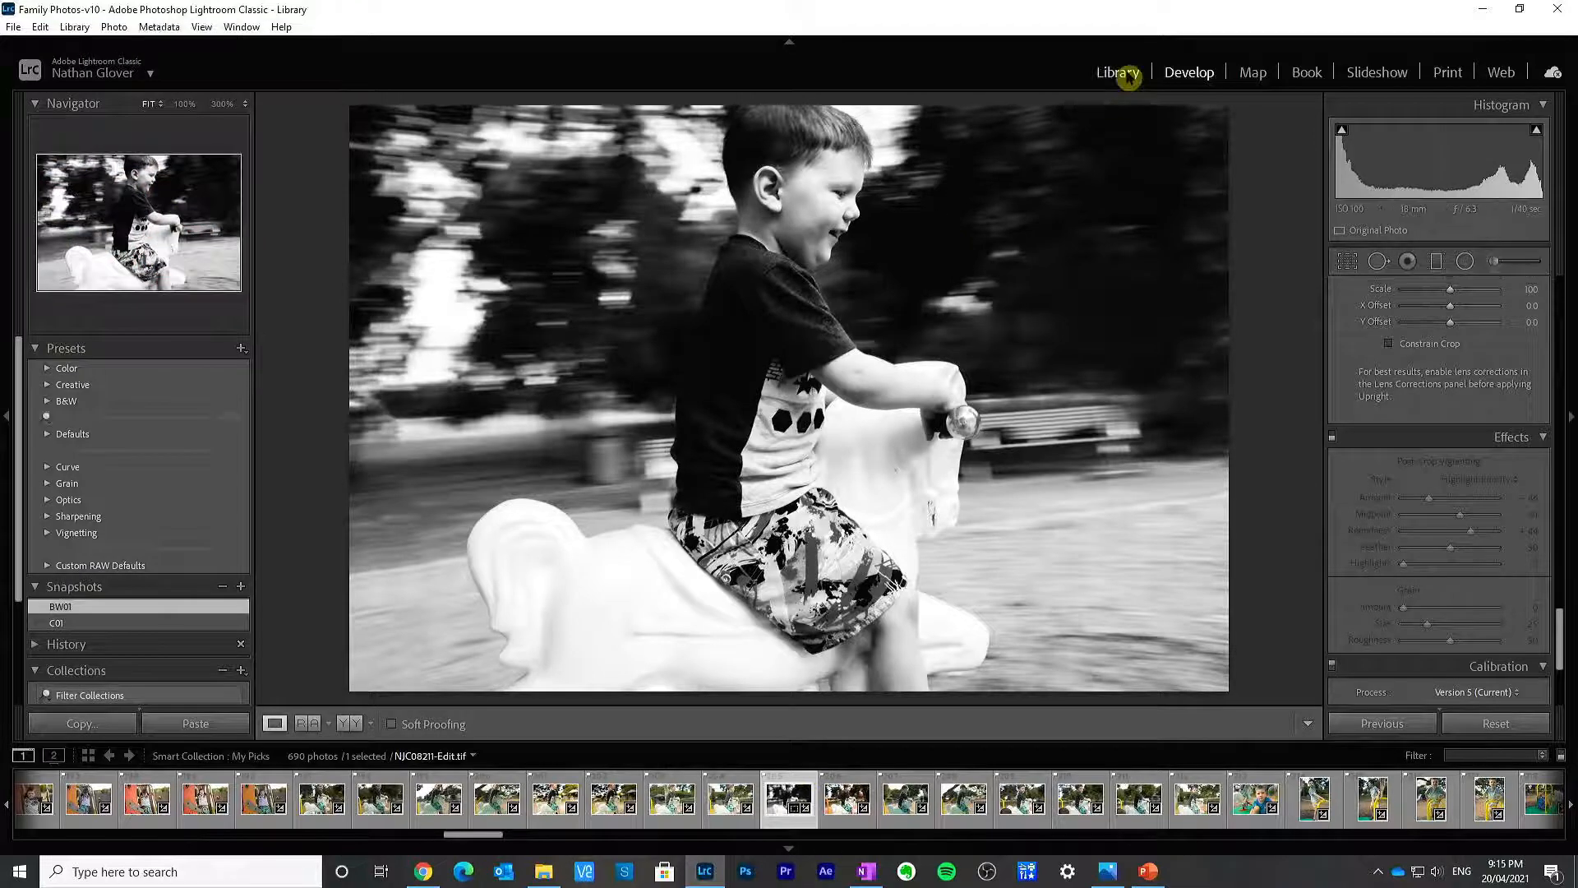
pyautogui.click(862, 792)
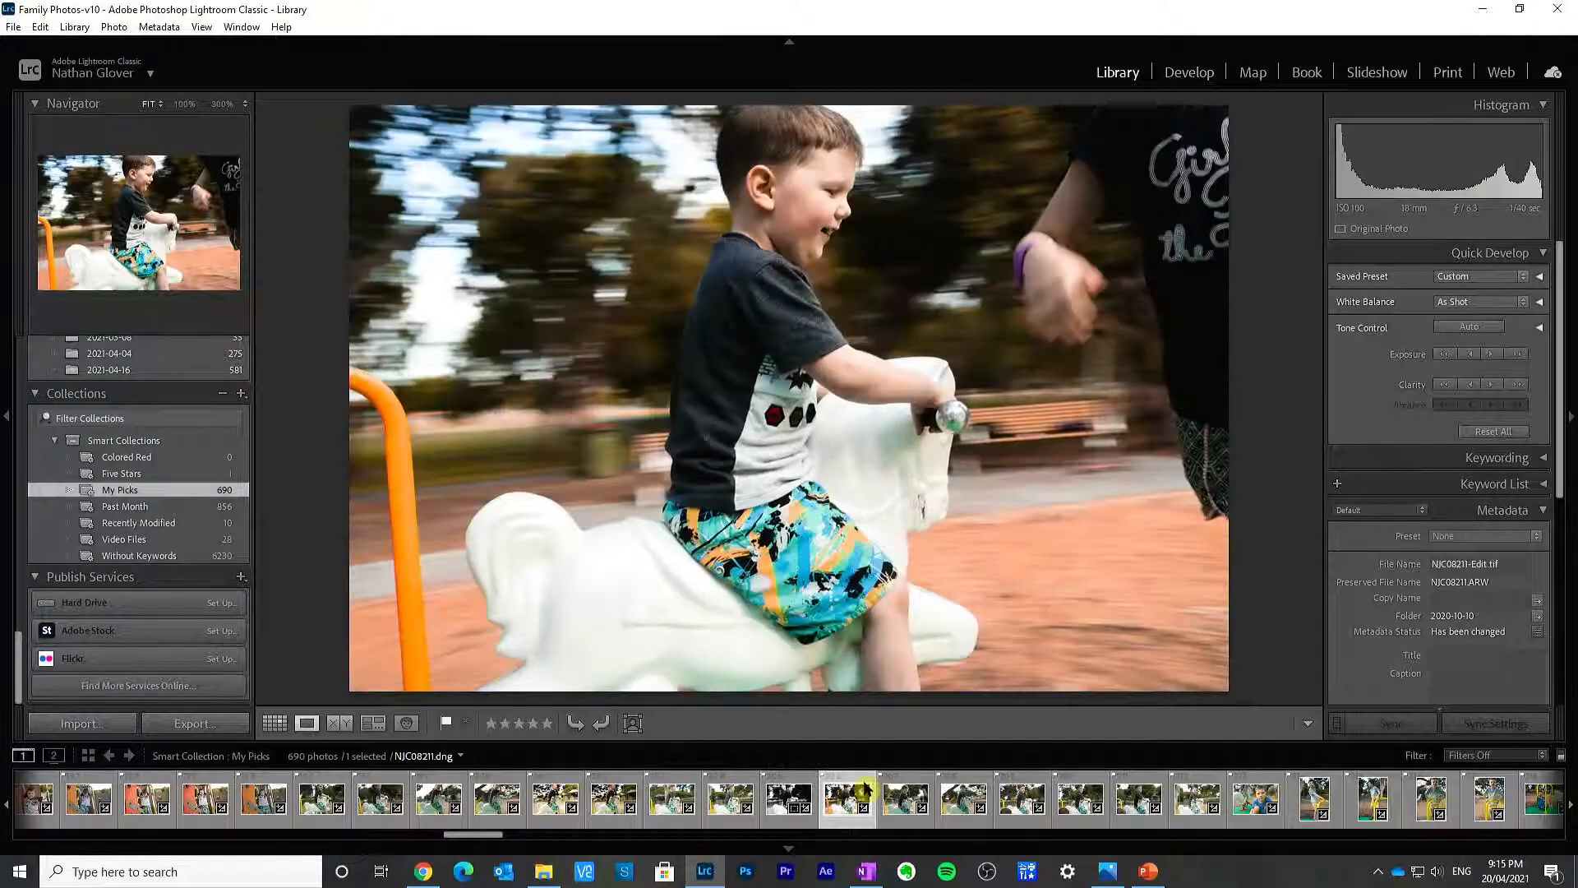
pyautogui.click(909, 797)
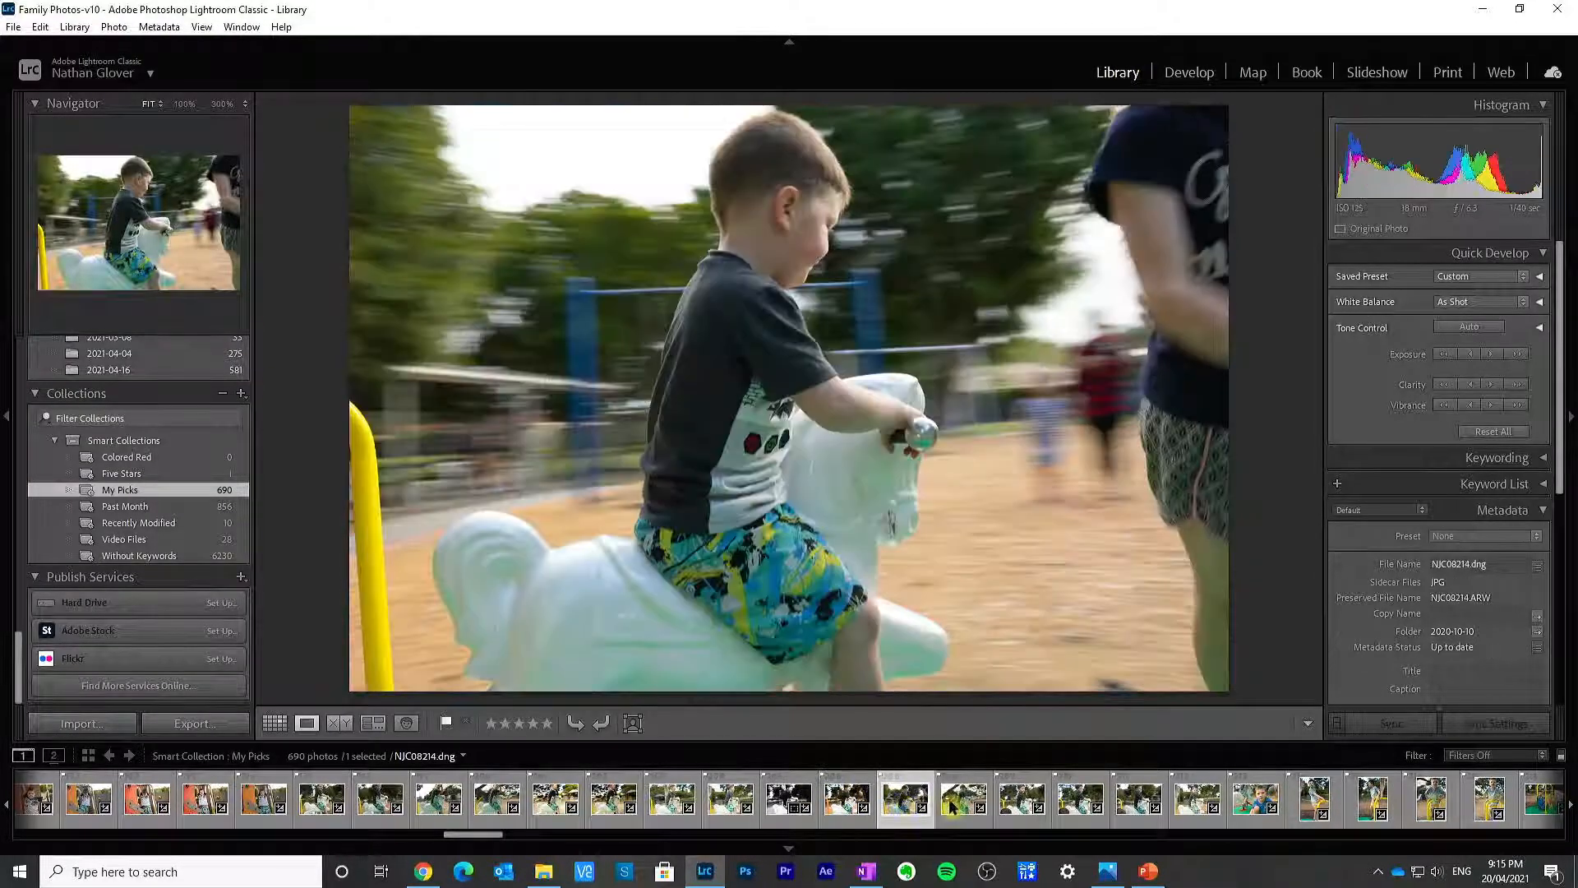
pyautogui.press('Right')
pyautogui.press('Right')
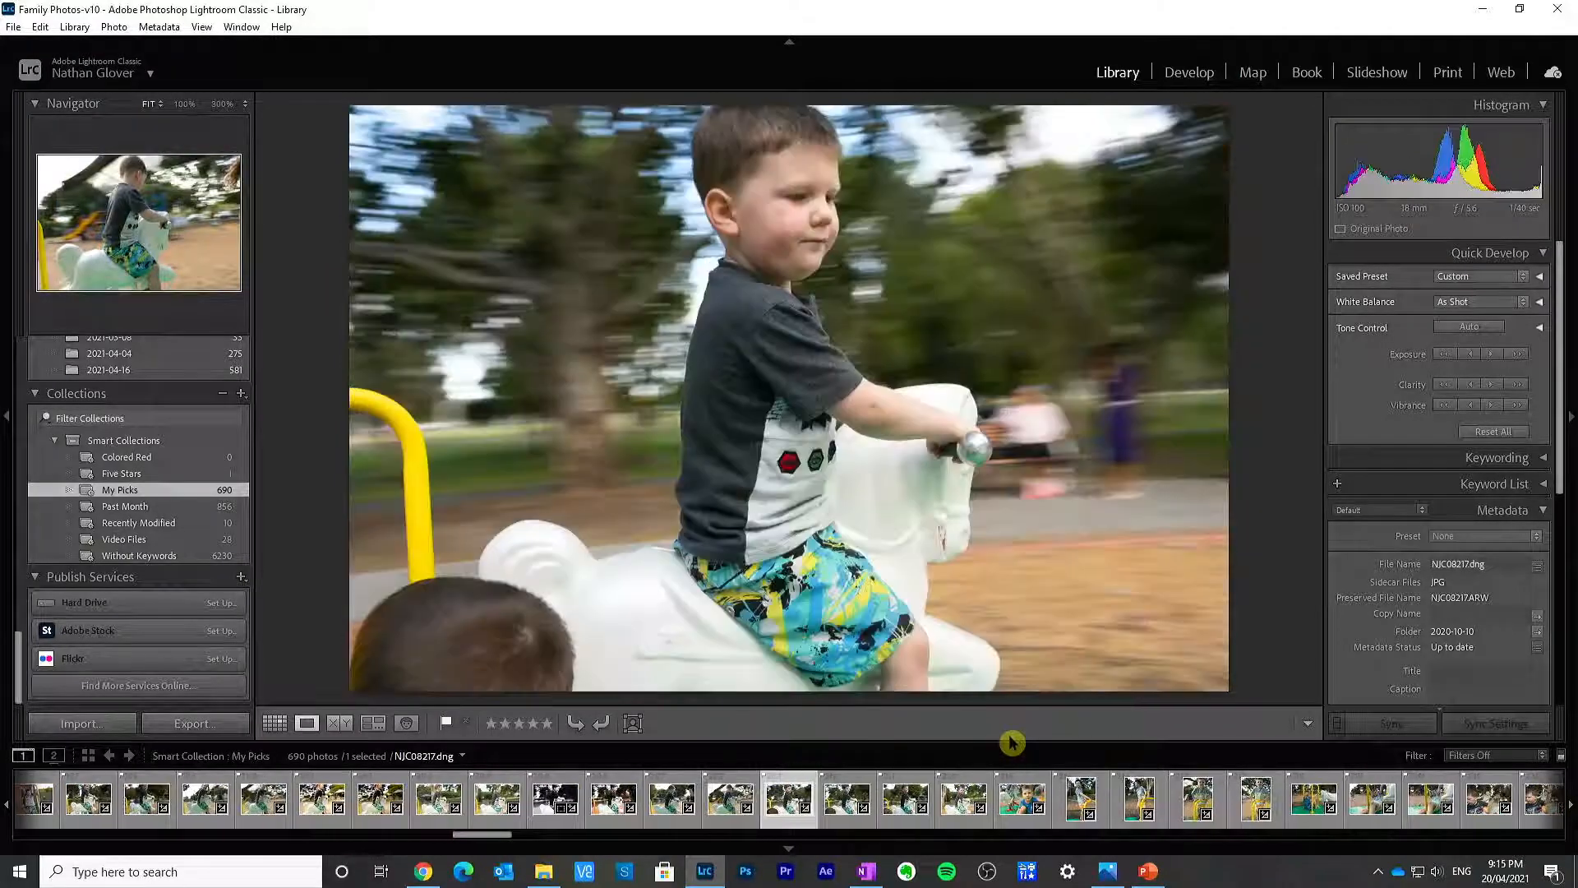
pyautogui.press('Right')
pyautogui.press('Right')
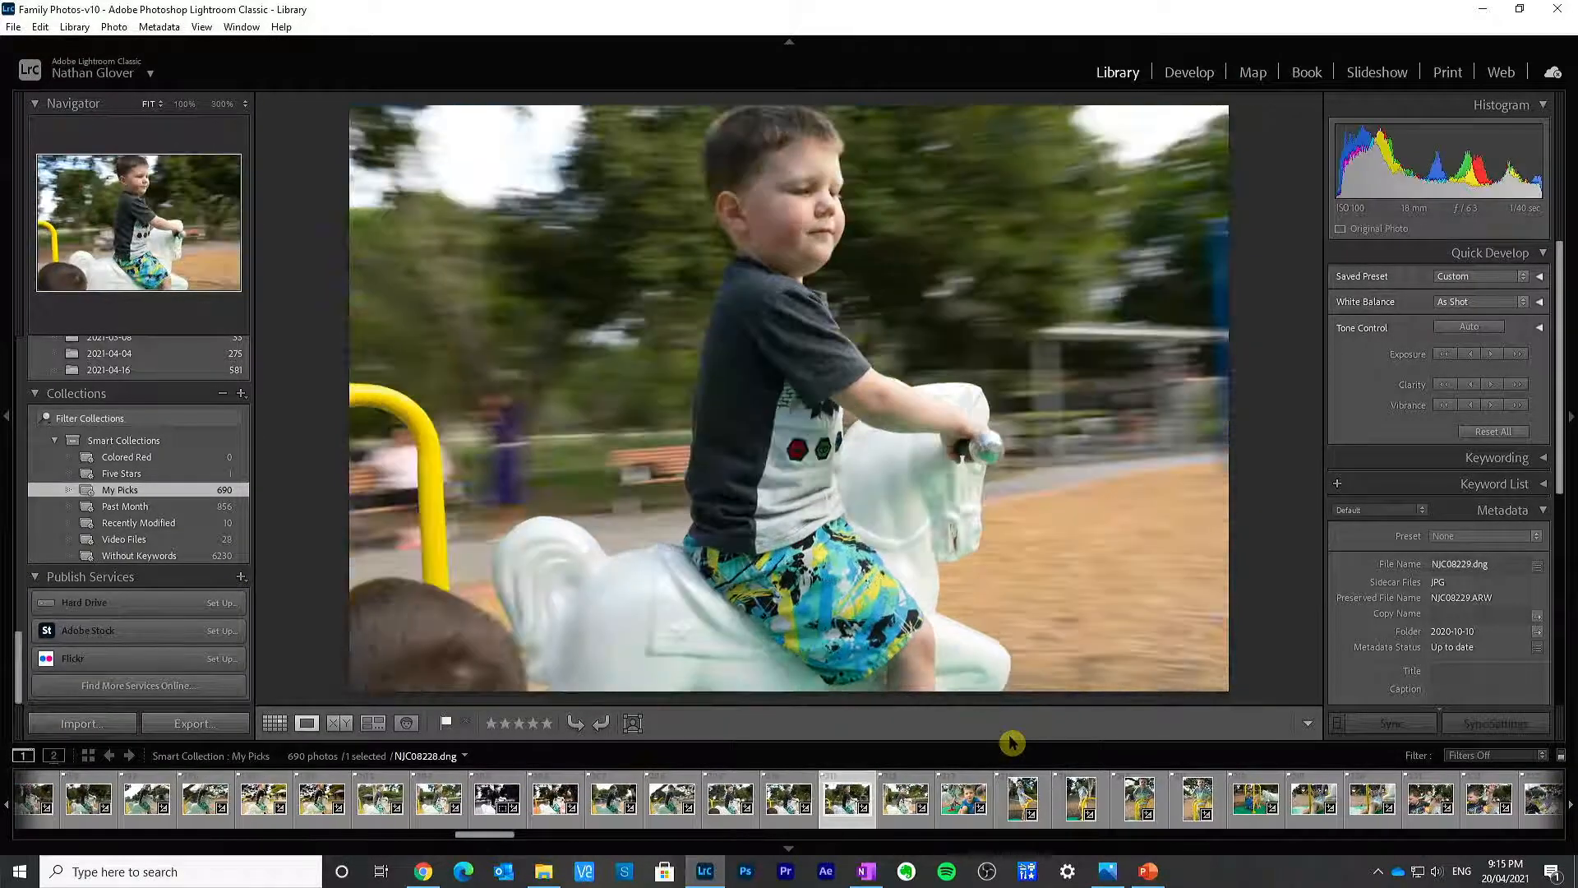
pyautogui.press('Right')
pyautogui.press('Right')
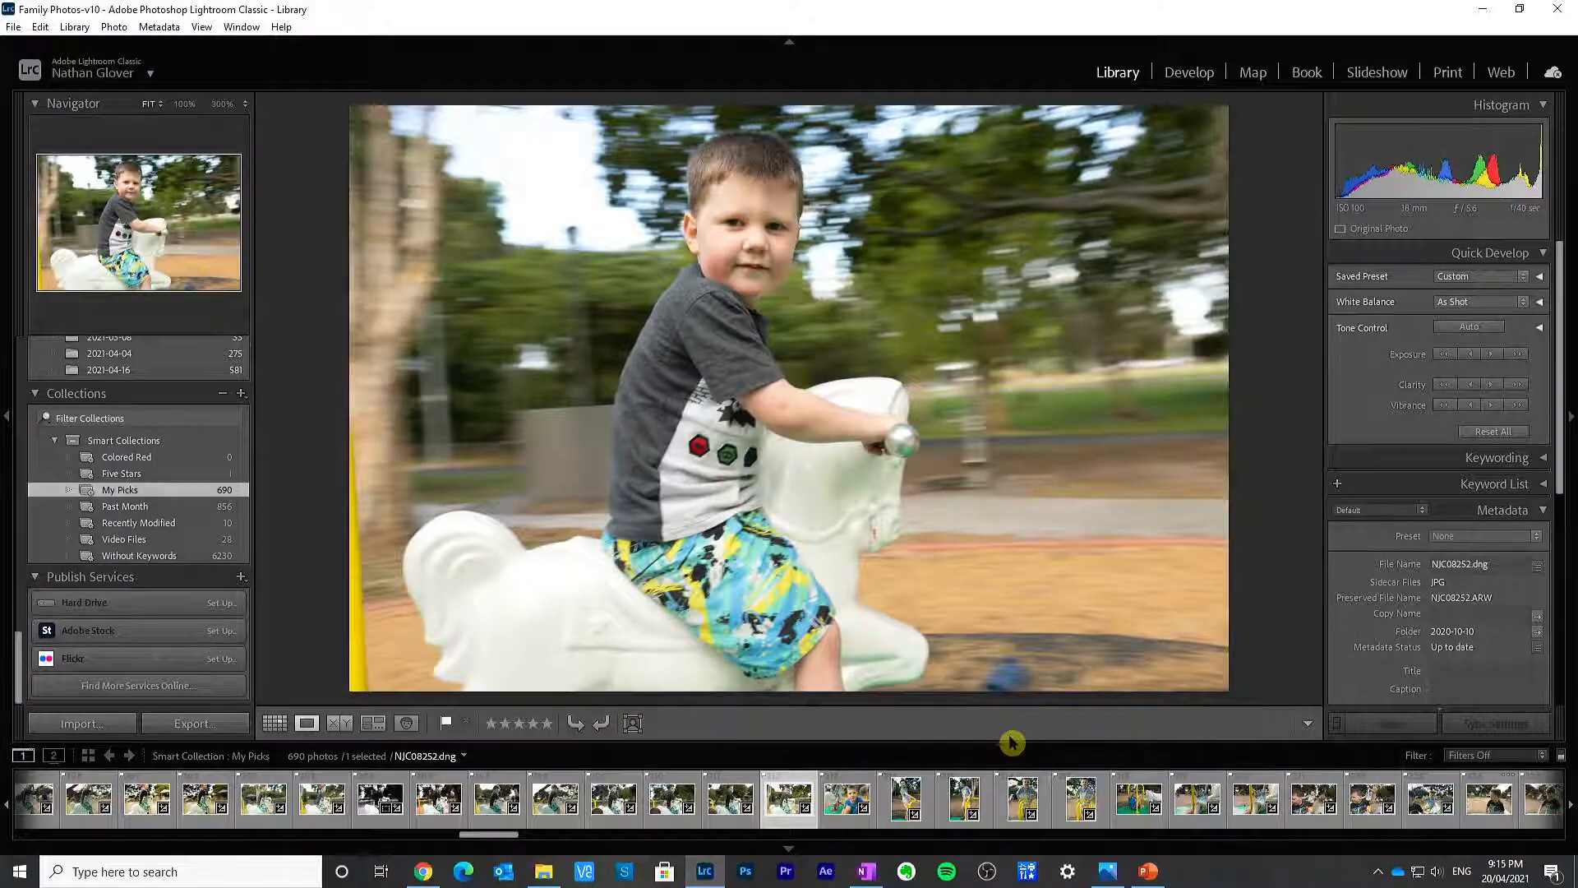
pyautogui.press('Right')
pyautogui.press('Right')
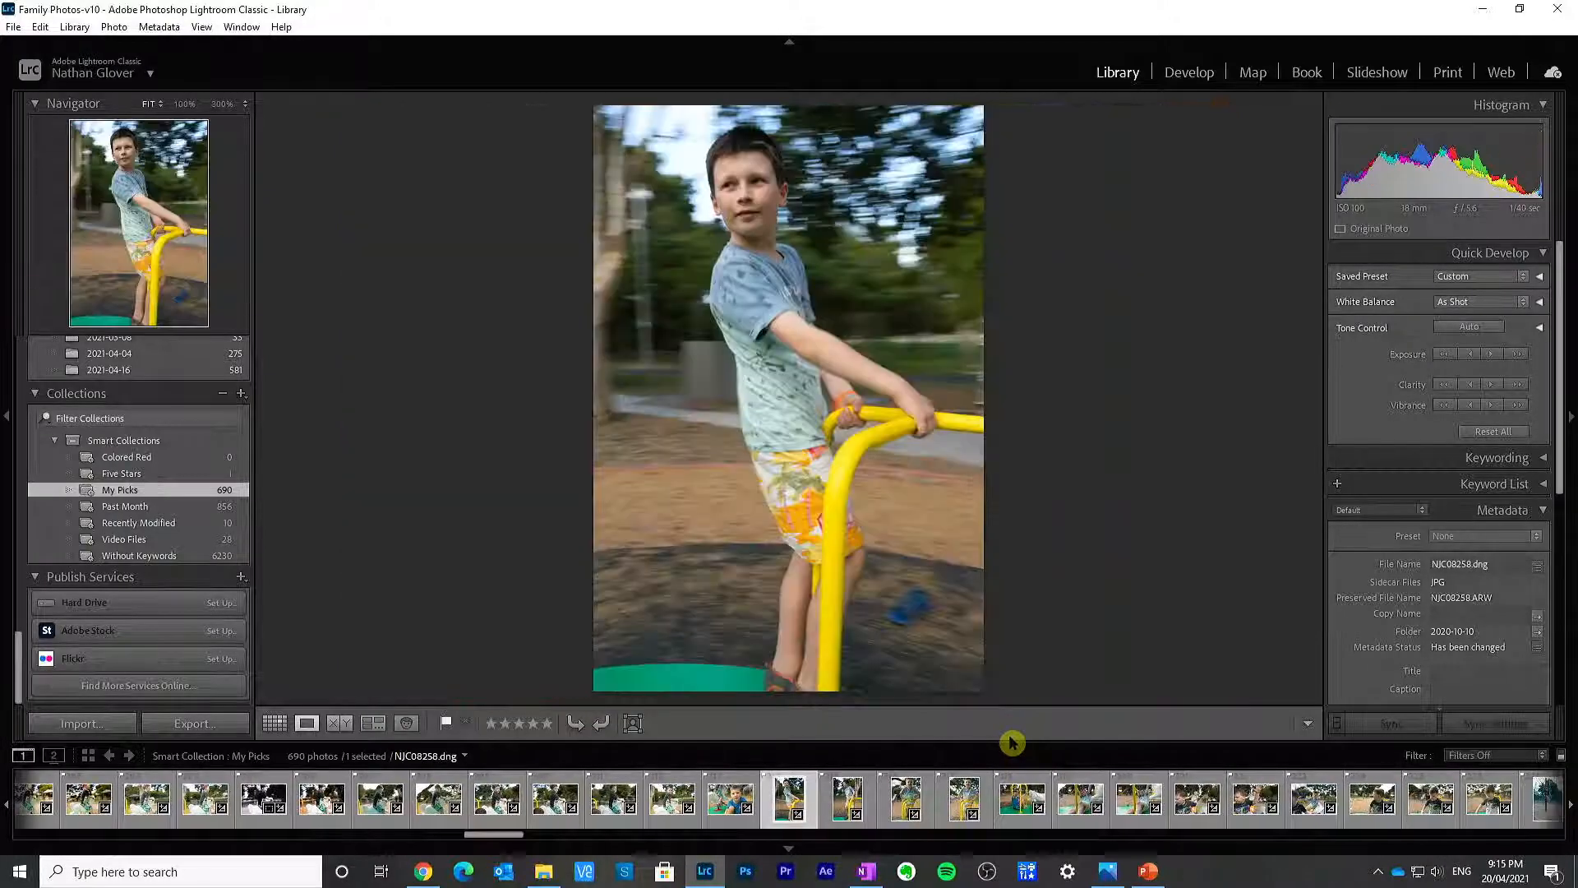
pyautogui.press('Right')
pyautogui.press('Right')
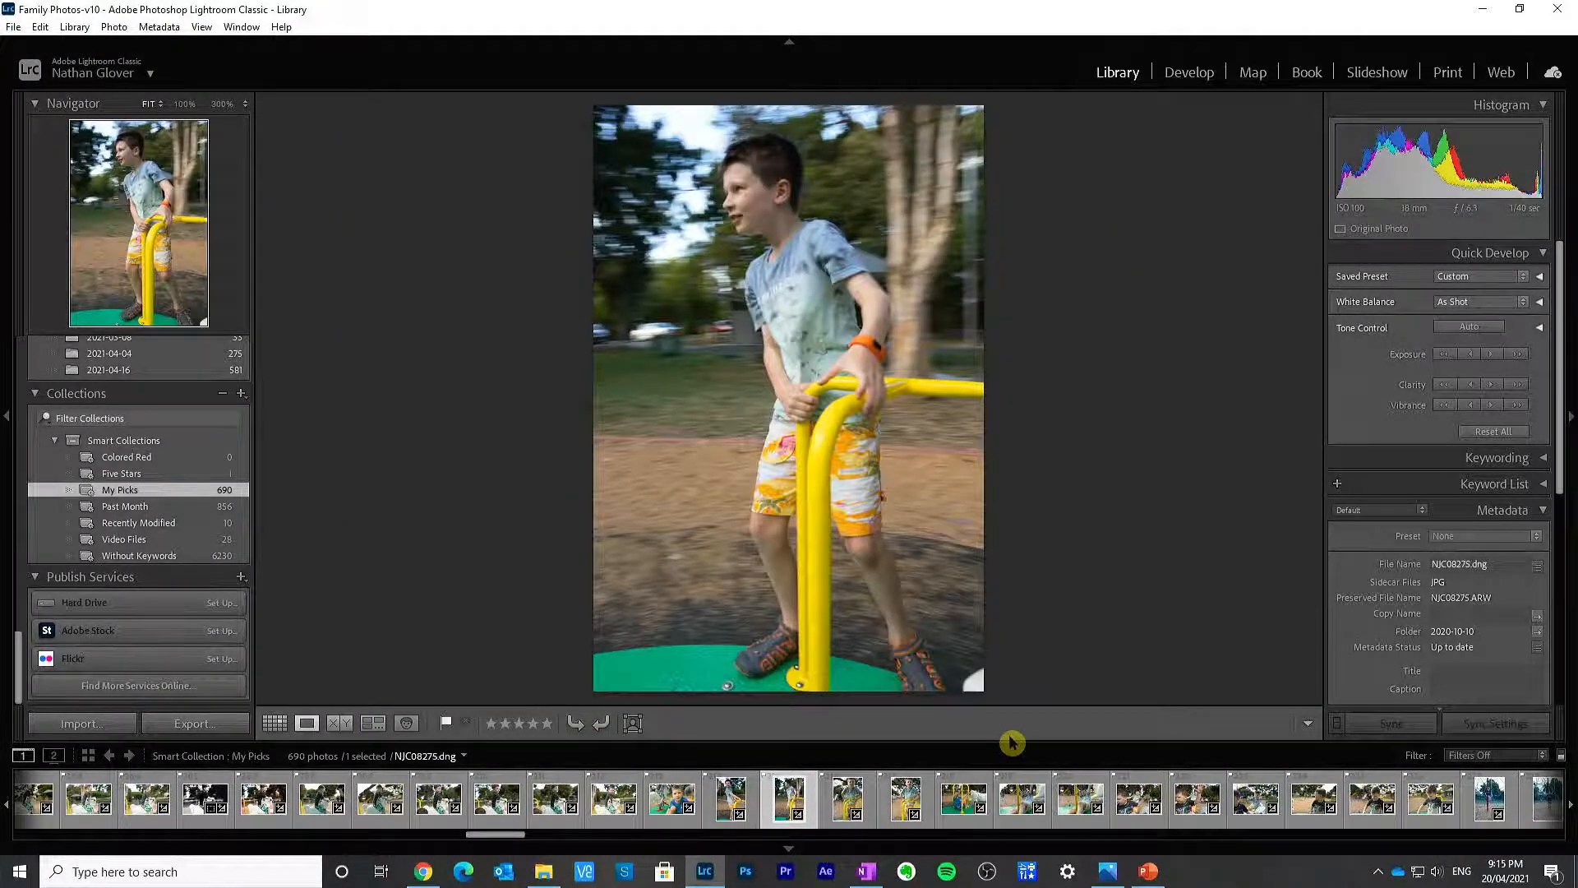
pyautogui.press('Right')
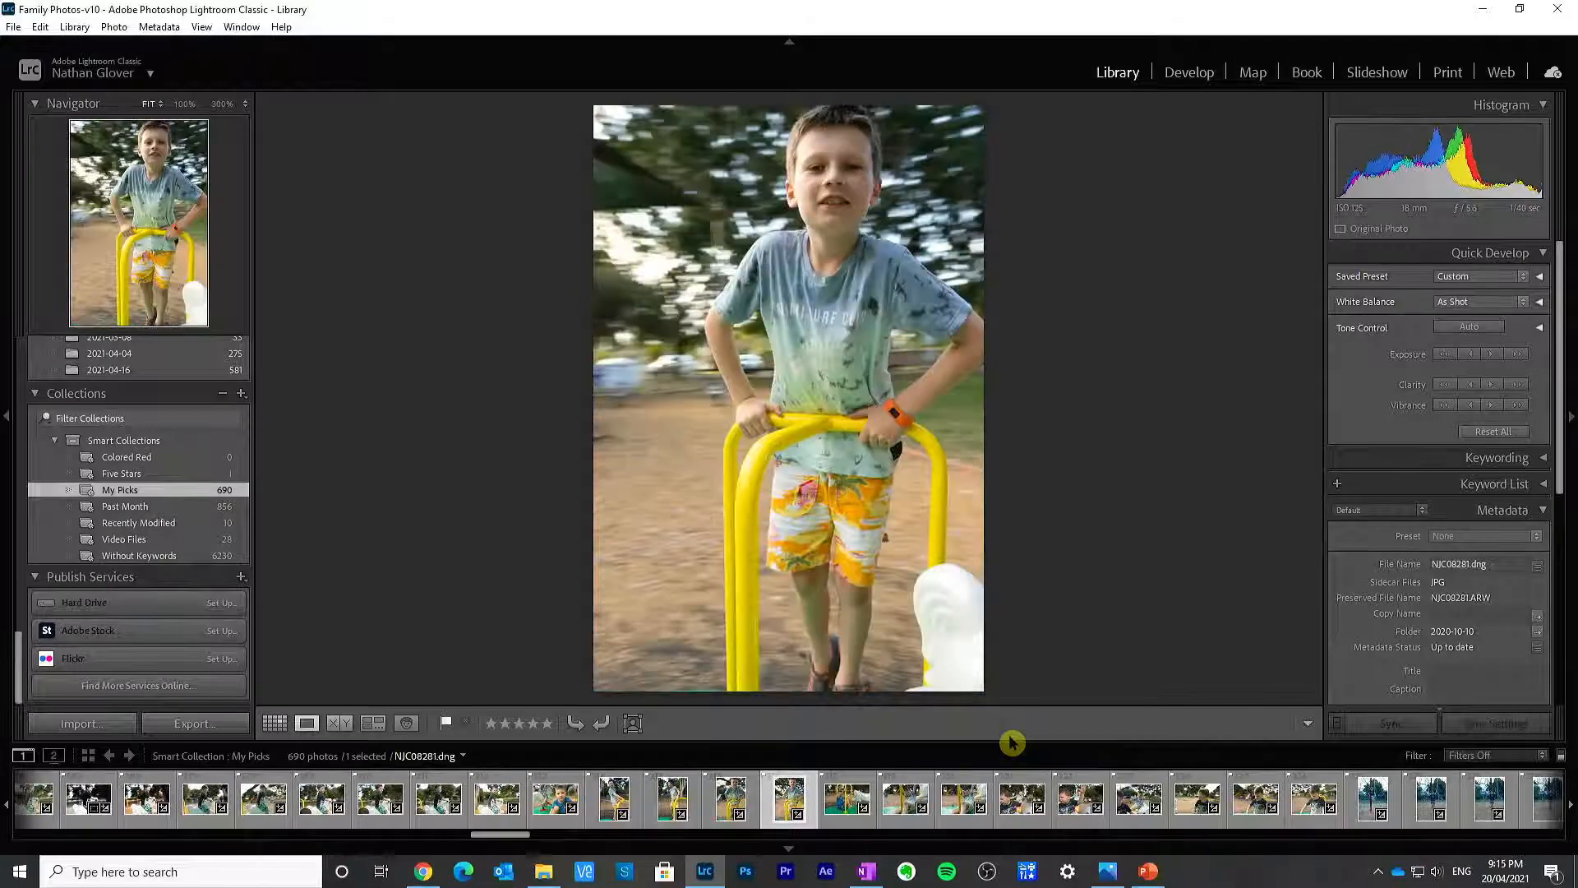
pyautogui.press('Right')
pyautogui.press('Right')
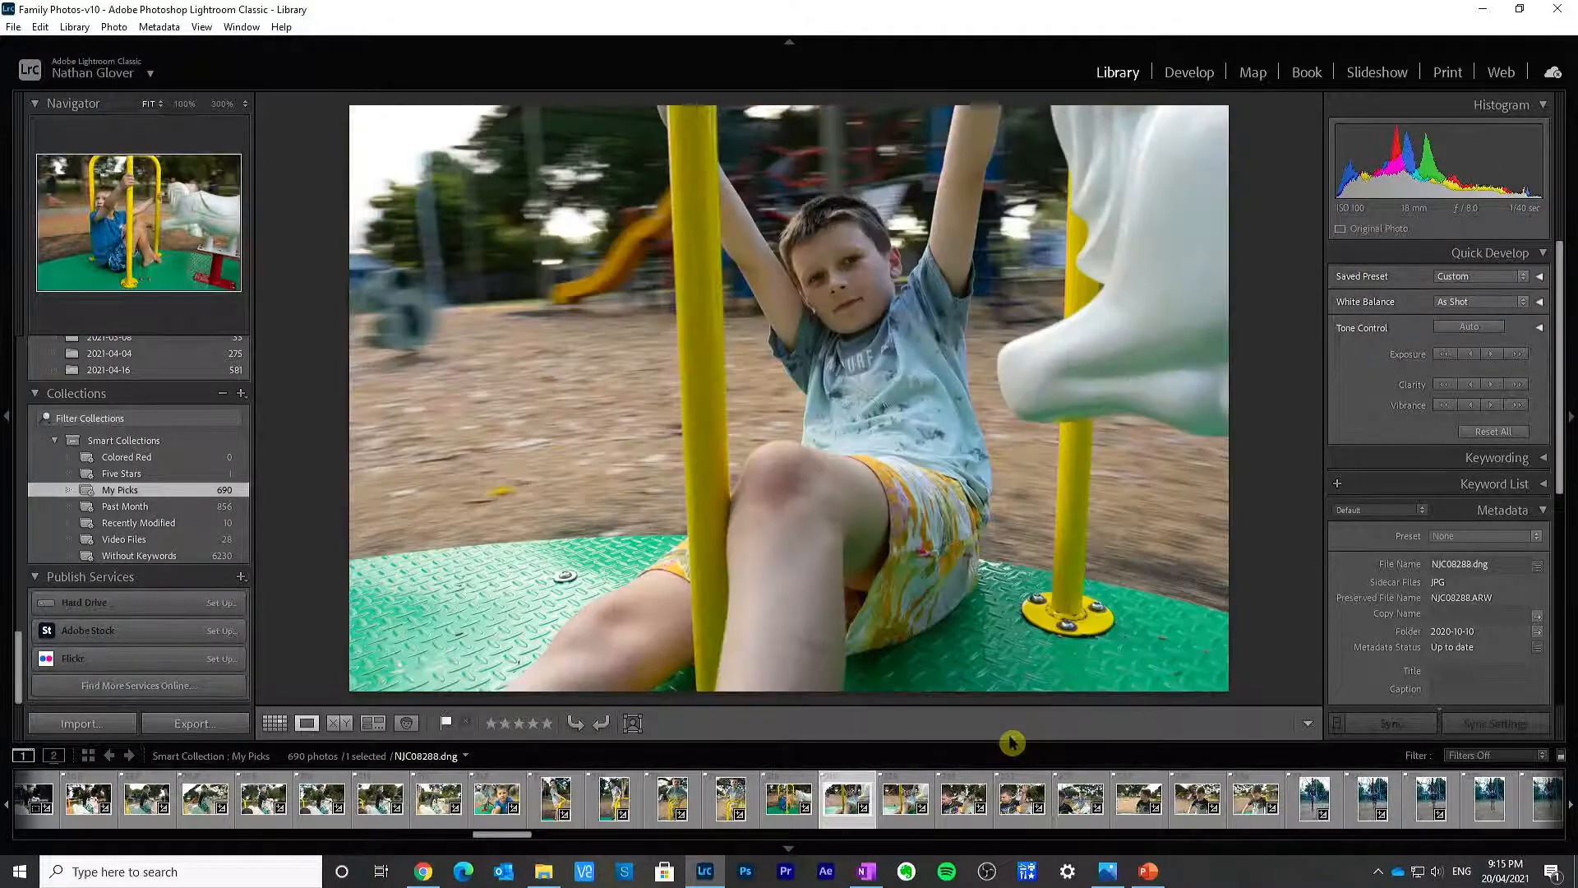
pyautogui.press('Right')
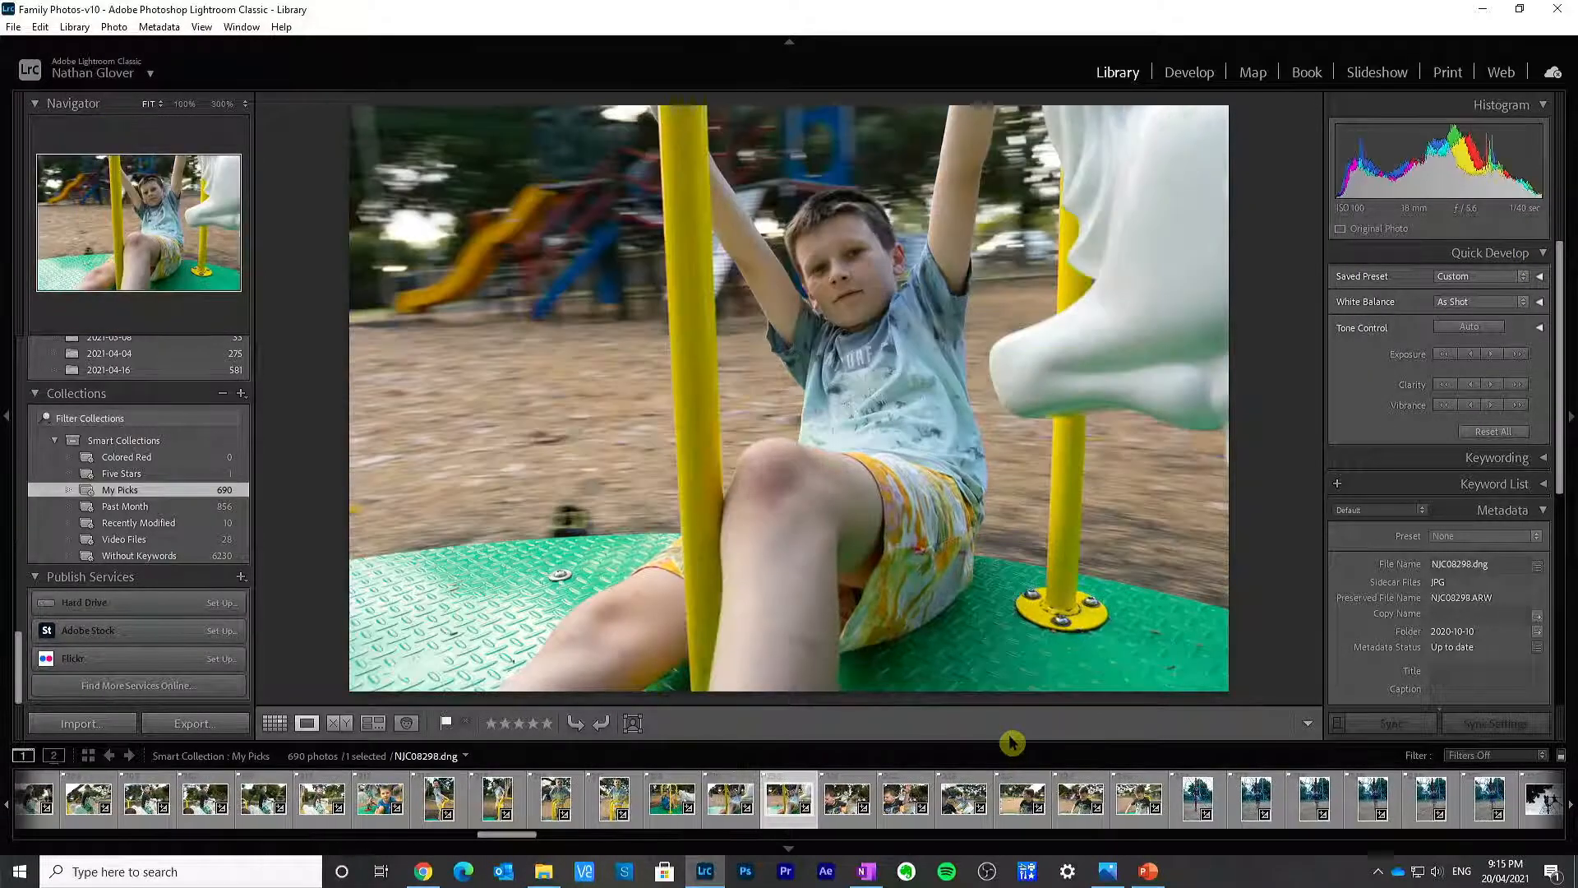
pyautogui.press('Right')
pyautogui.press('Left')
pyautogui.press('Left')
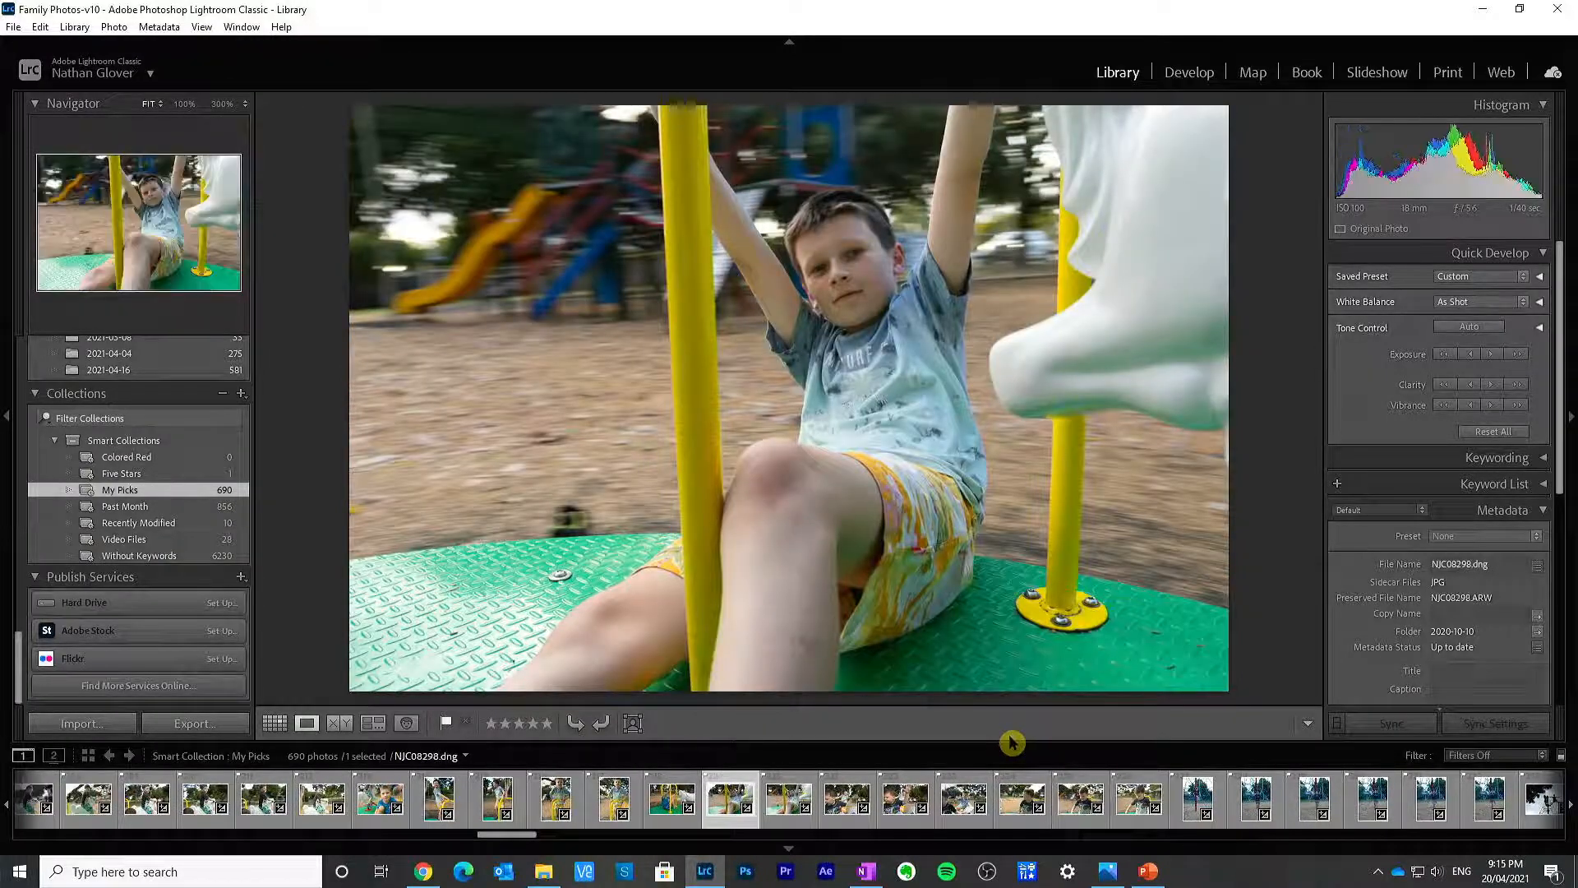
pyautogui.press('Right')
pyautogui.press('Right')
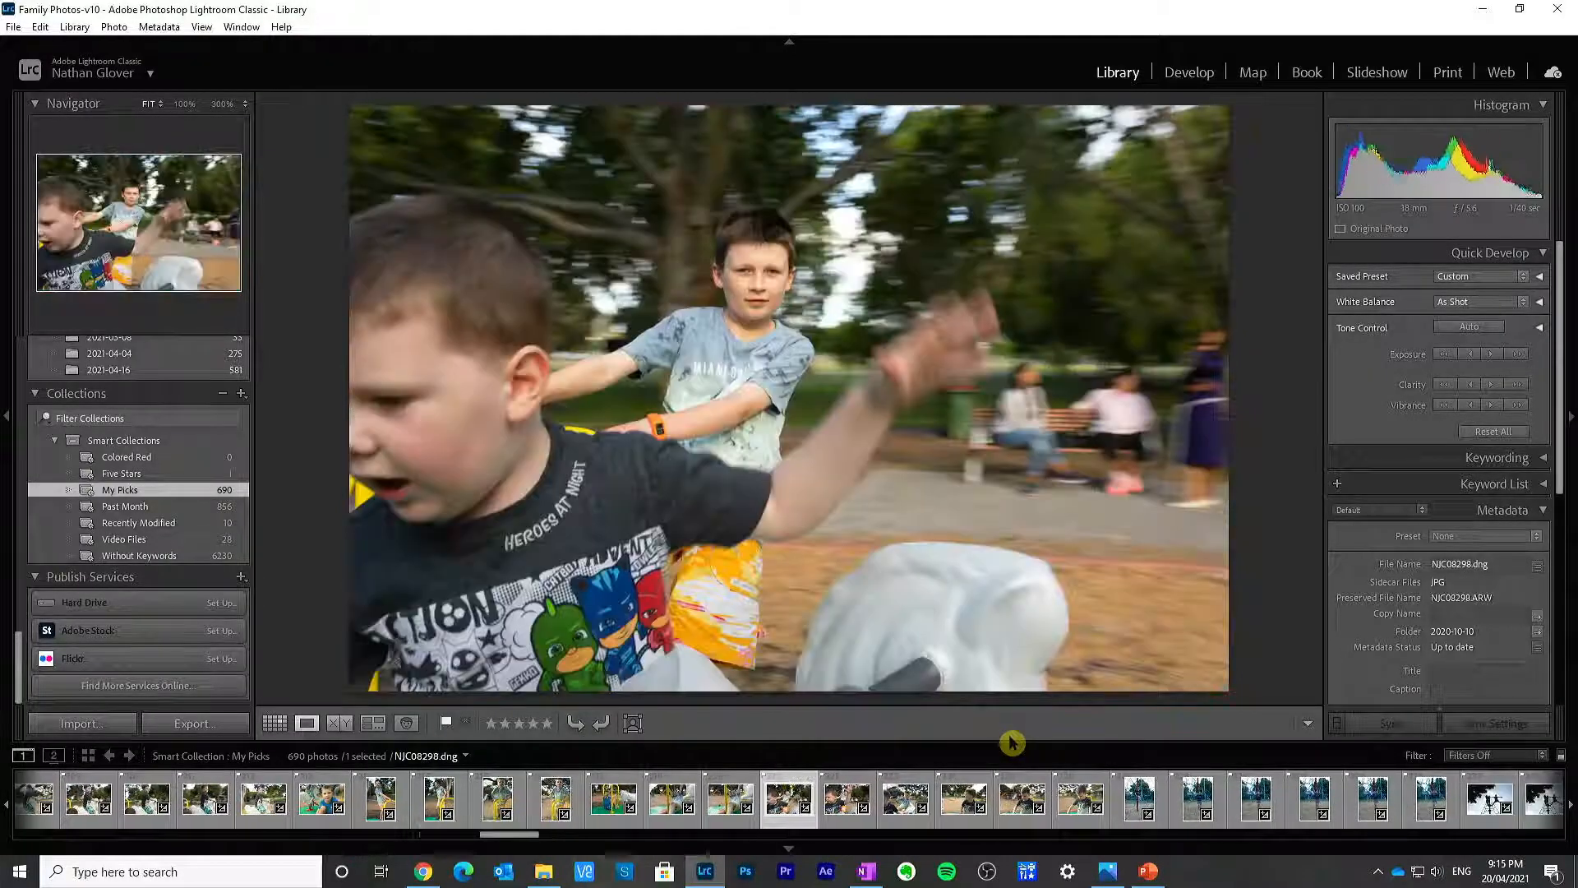
pyautogui.press('Right')
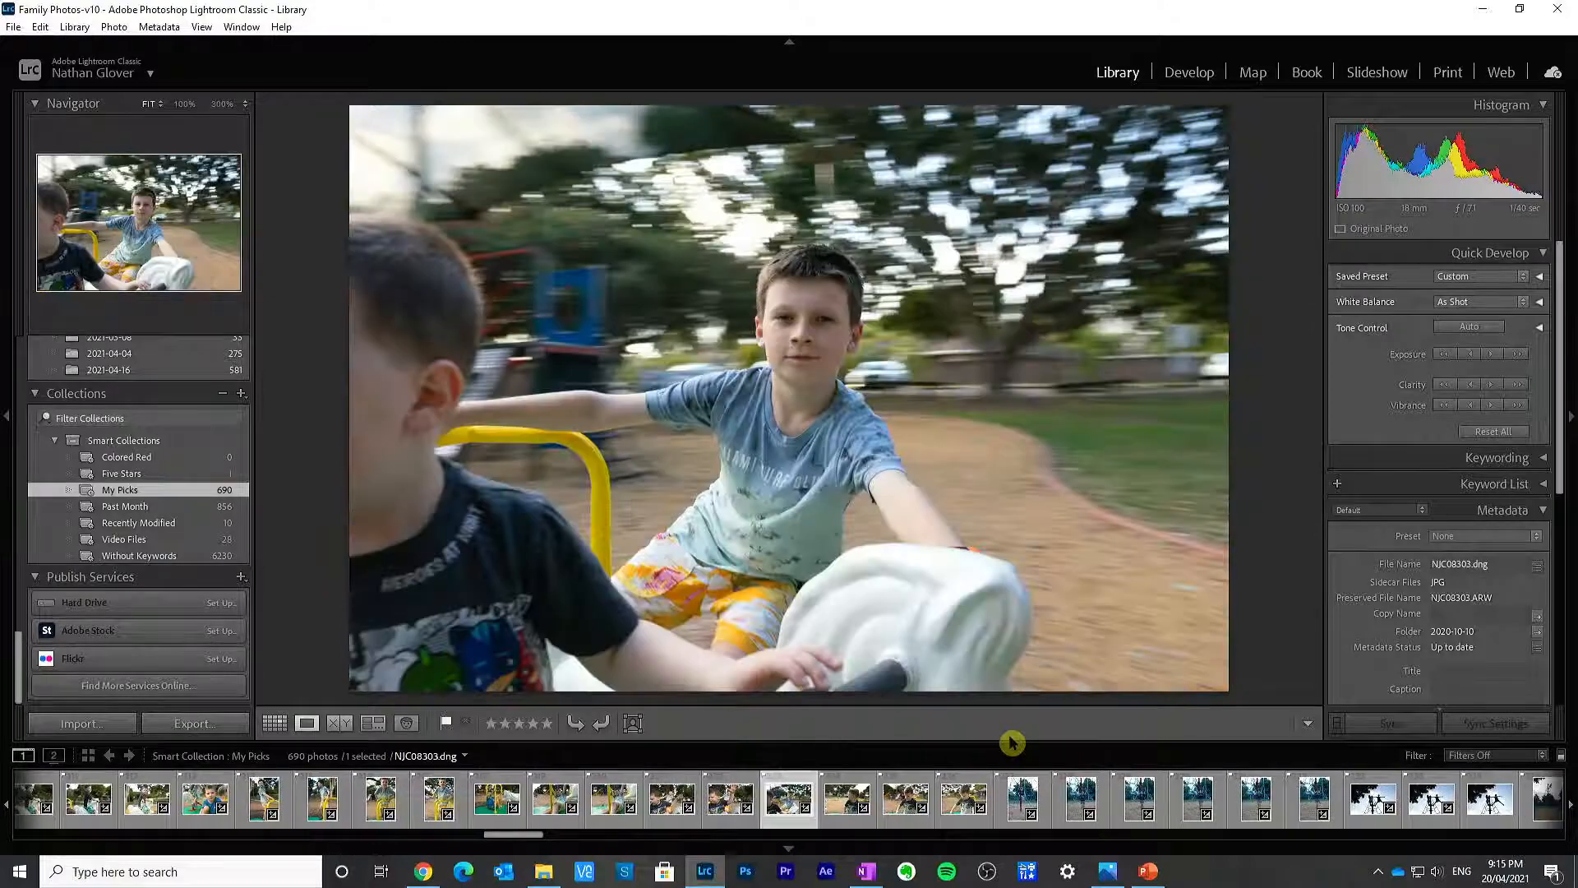
pyautogui.press('Left')
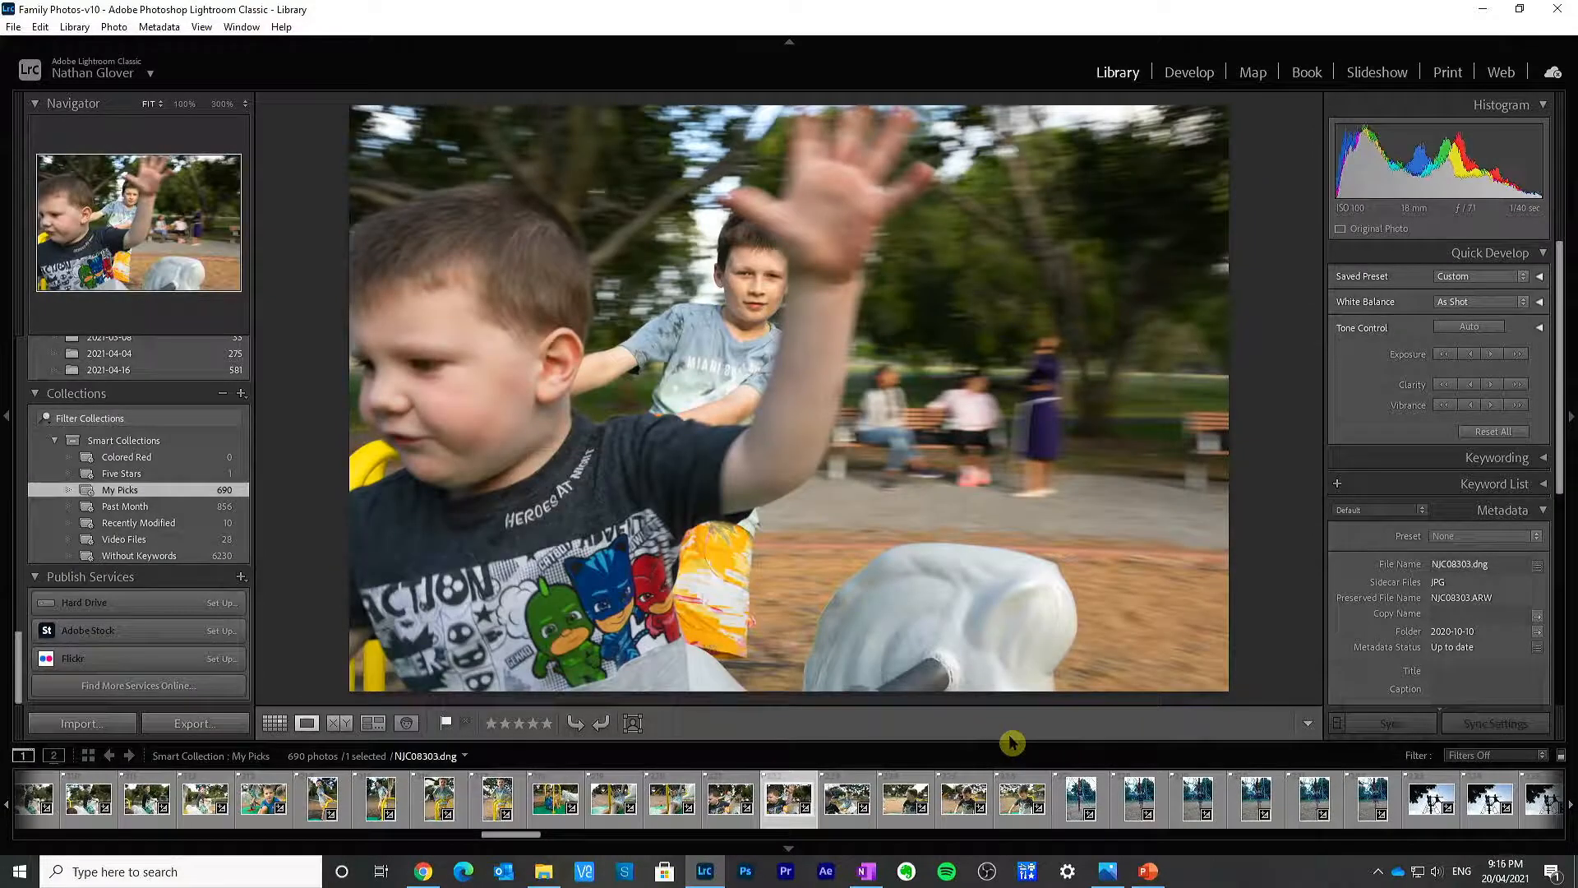
# Step: Bring the raised-hand photo into Develop and convert it to black and white, comparing against the colour treatment
pyautogui.click(1186, 75)
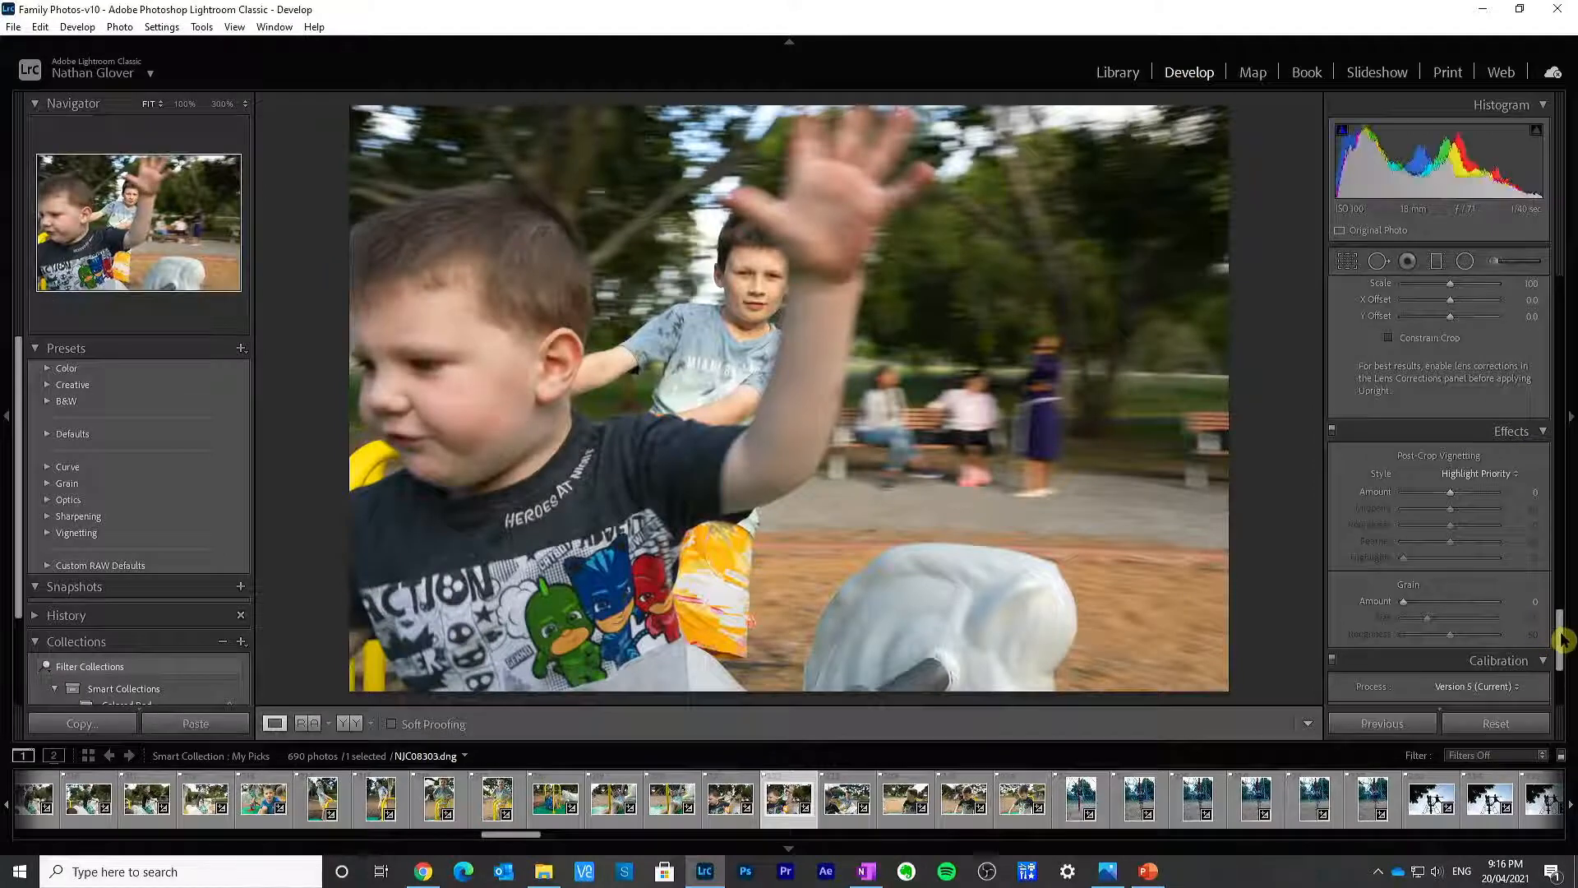
pyautogui.moveTo(1562, 639); pyautogui.dragTo(1571, 244)
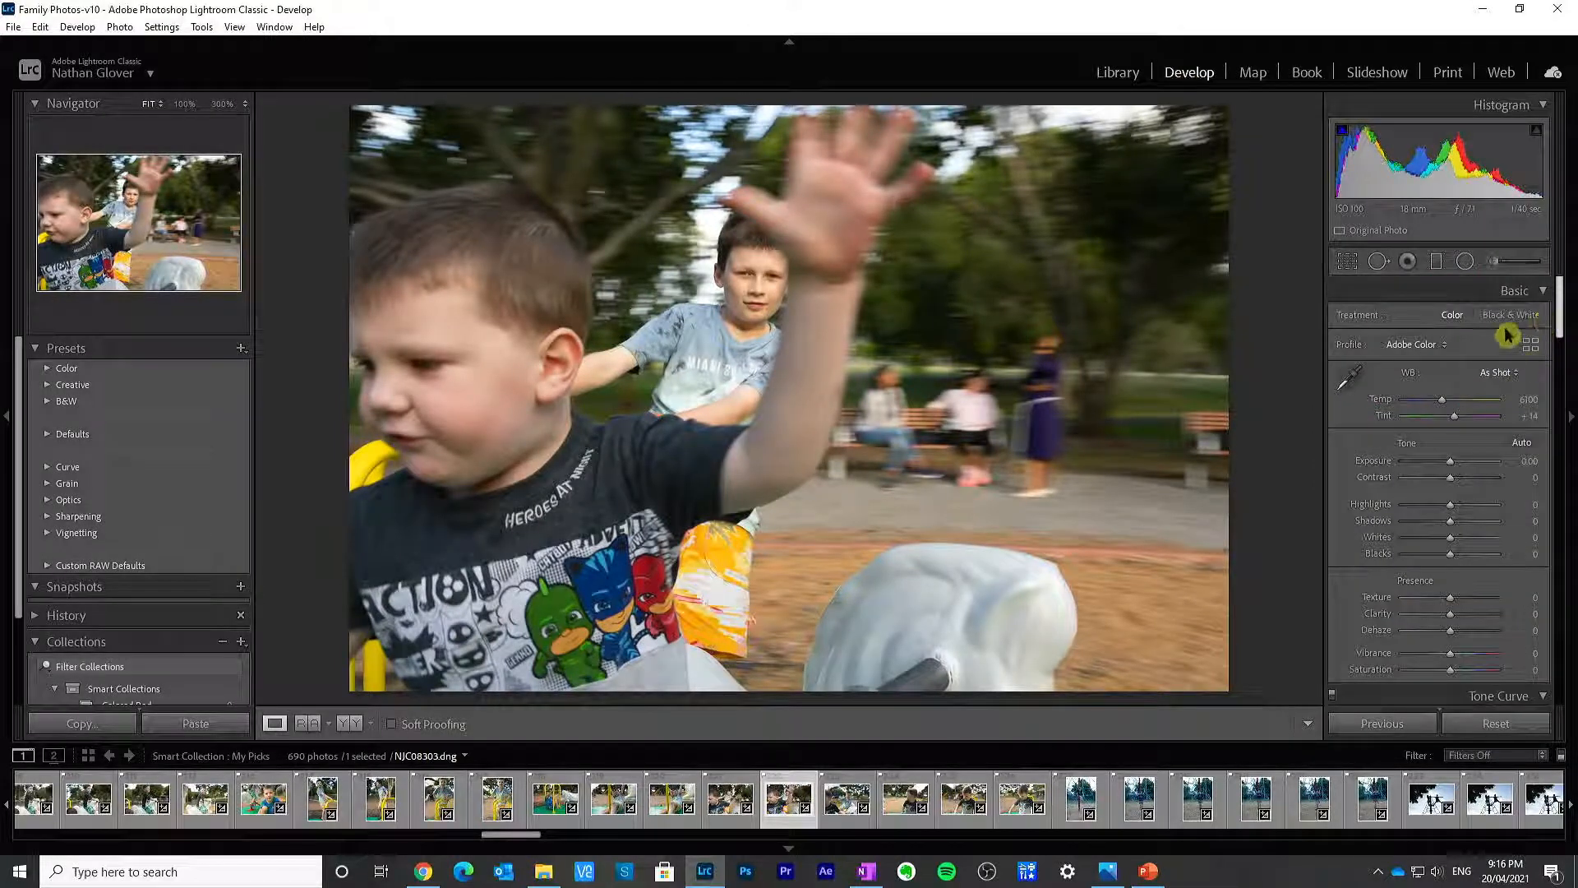
pyautogui.click(1490, 319)
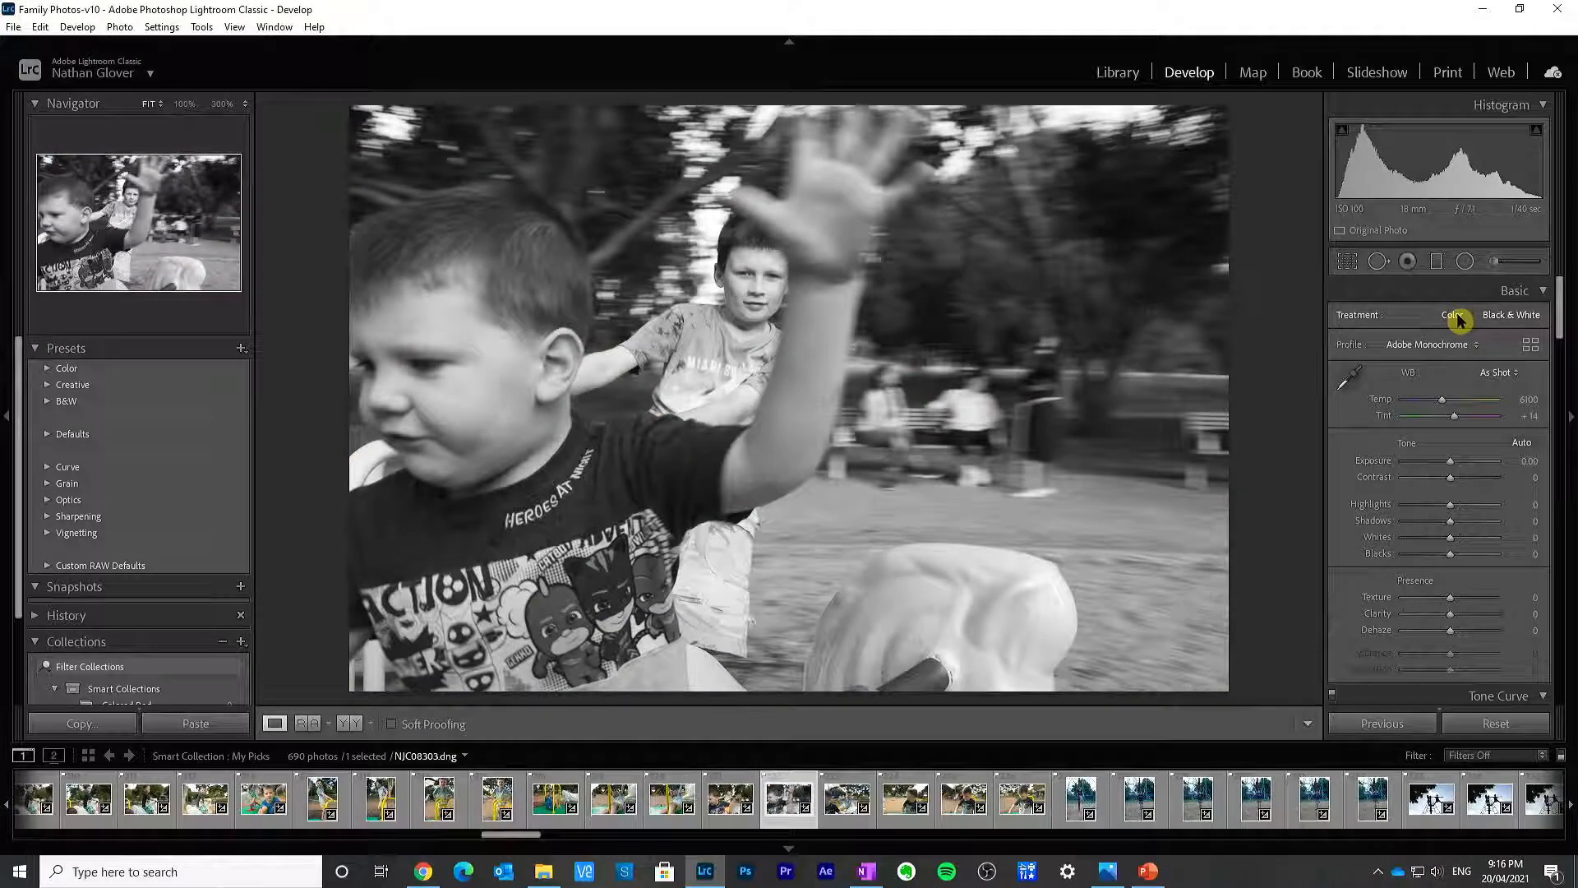
pyautogui.click(1454, 317)
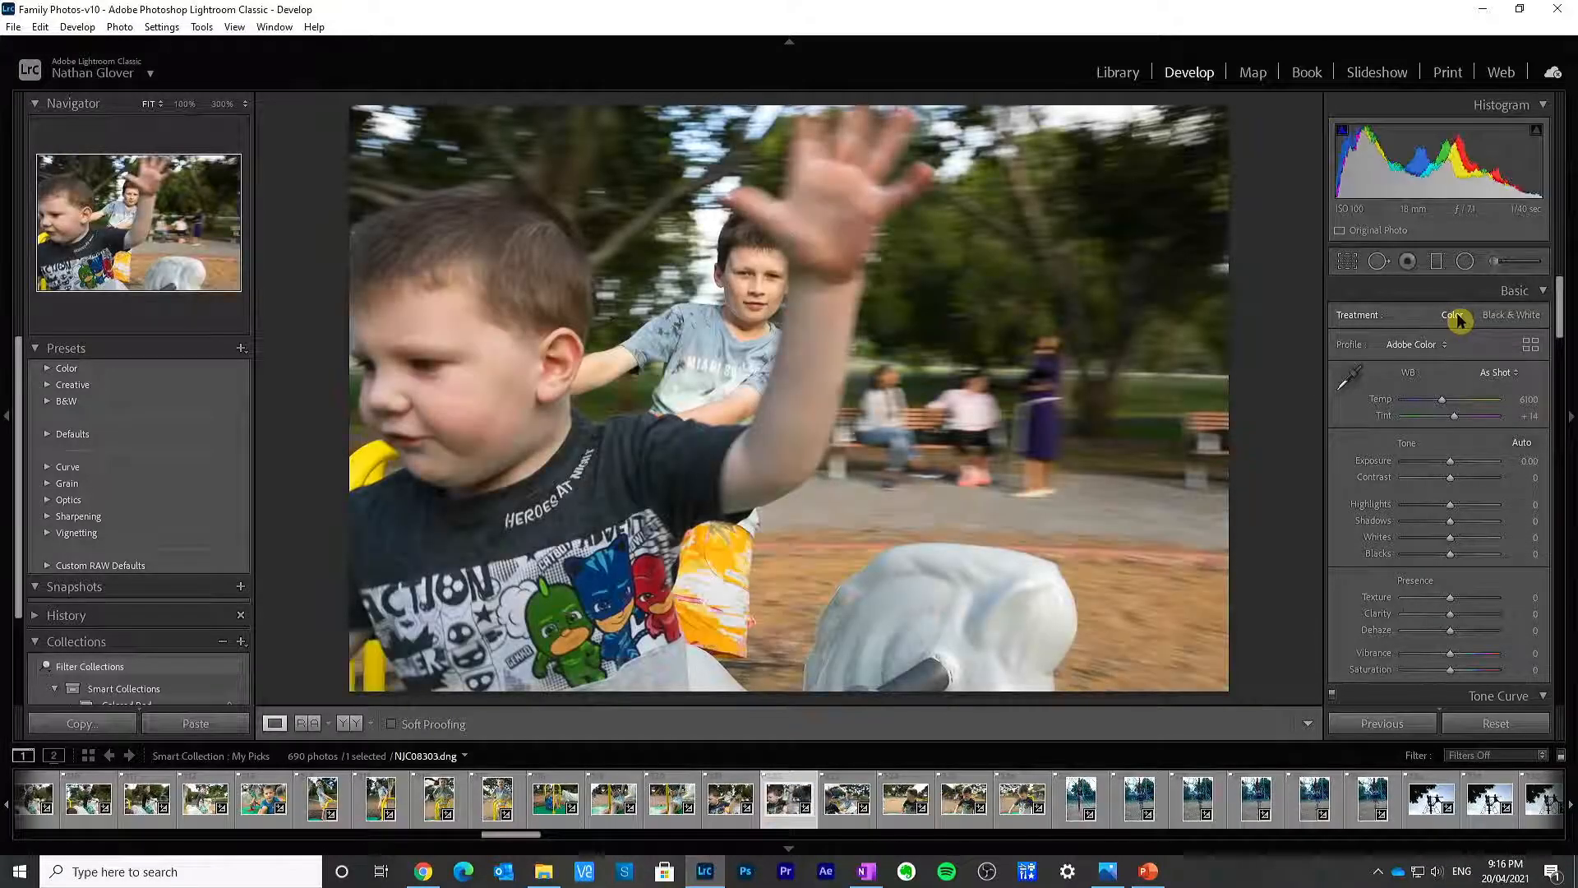
pyautogui.click(1507, 317)
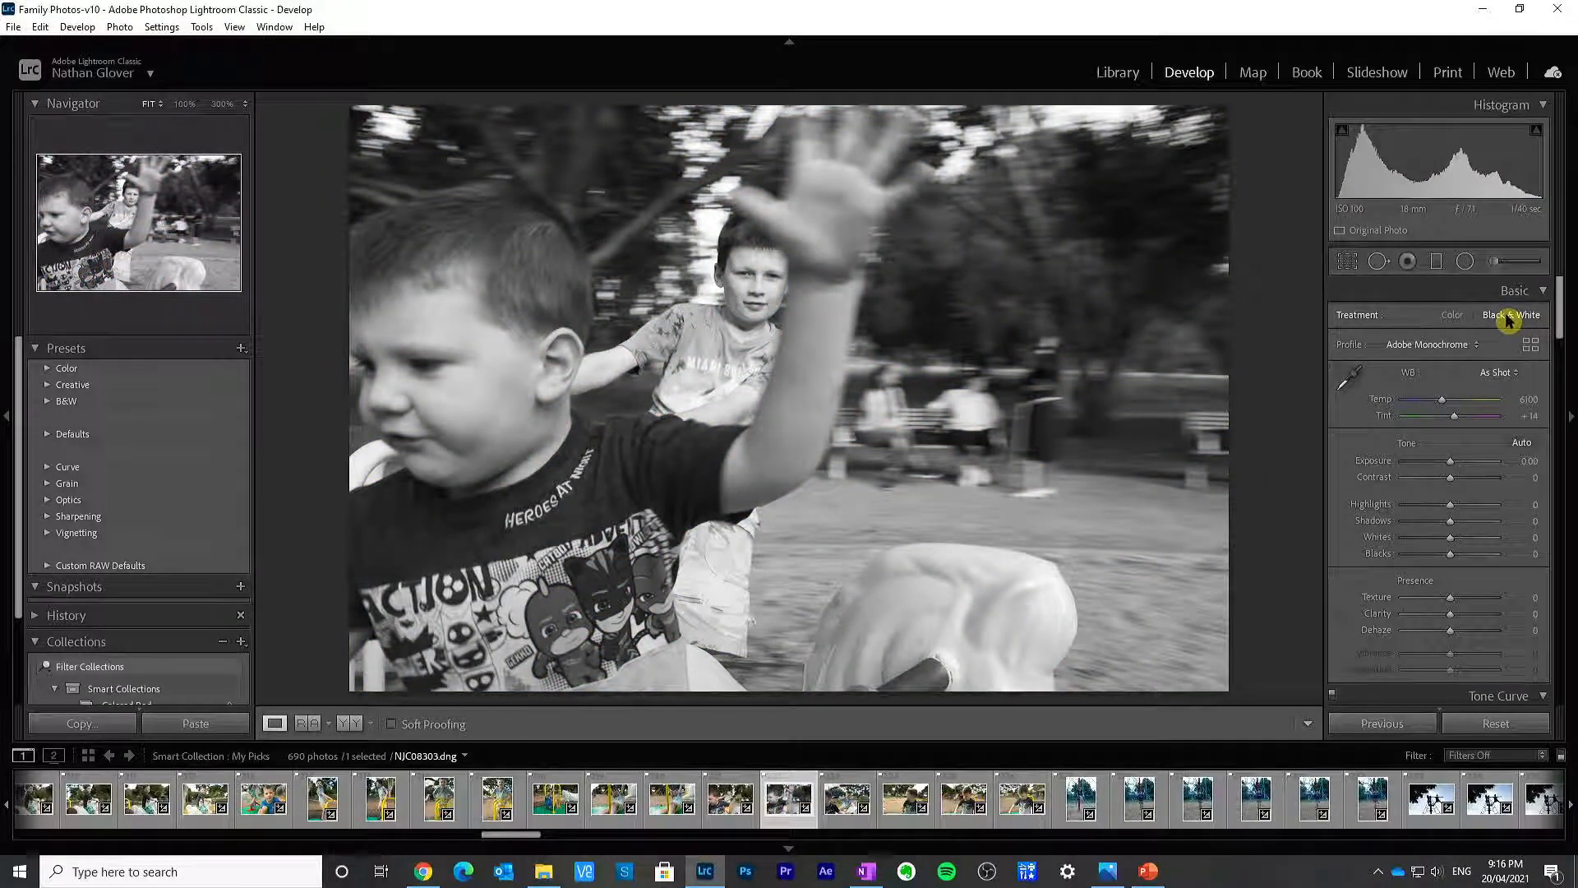
# Step: Crop the raised-hand photo to the 4 x 5 / 8 x 10 aspect, trimming the background beside the hand, and apply the crop
pyautogui.click(1349, 262)
pyautogui.click(1494, 321)
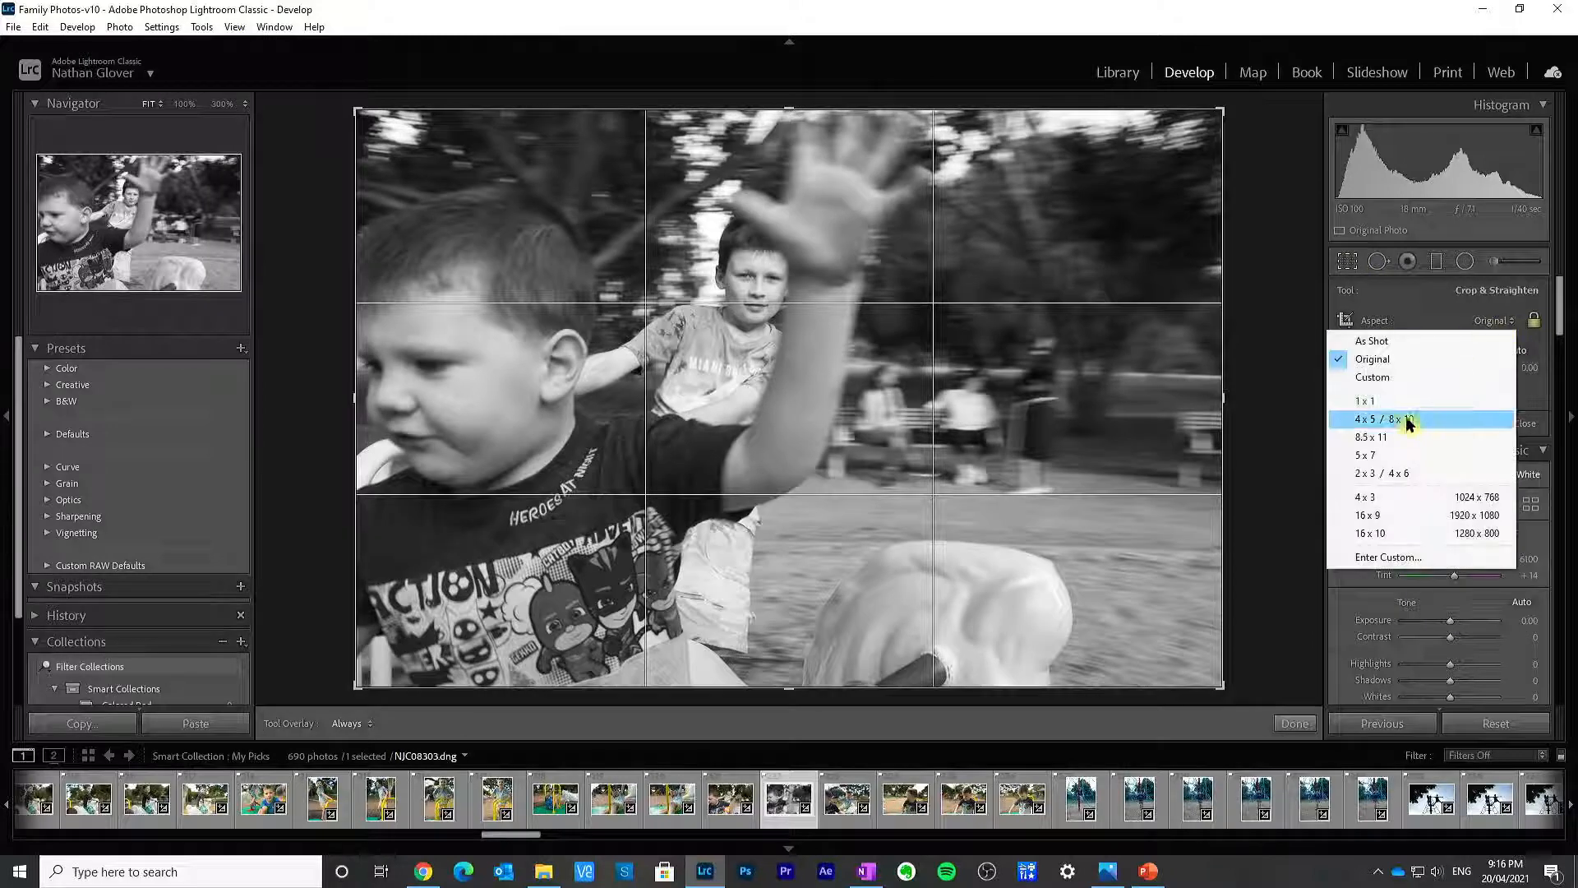
pyautogui.click(1409, 420)
pyautogui.moveTo(1121, 338); pyautogui.dragTo(1193, 339)
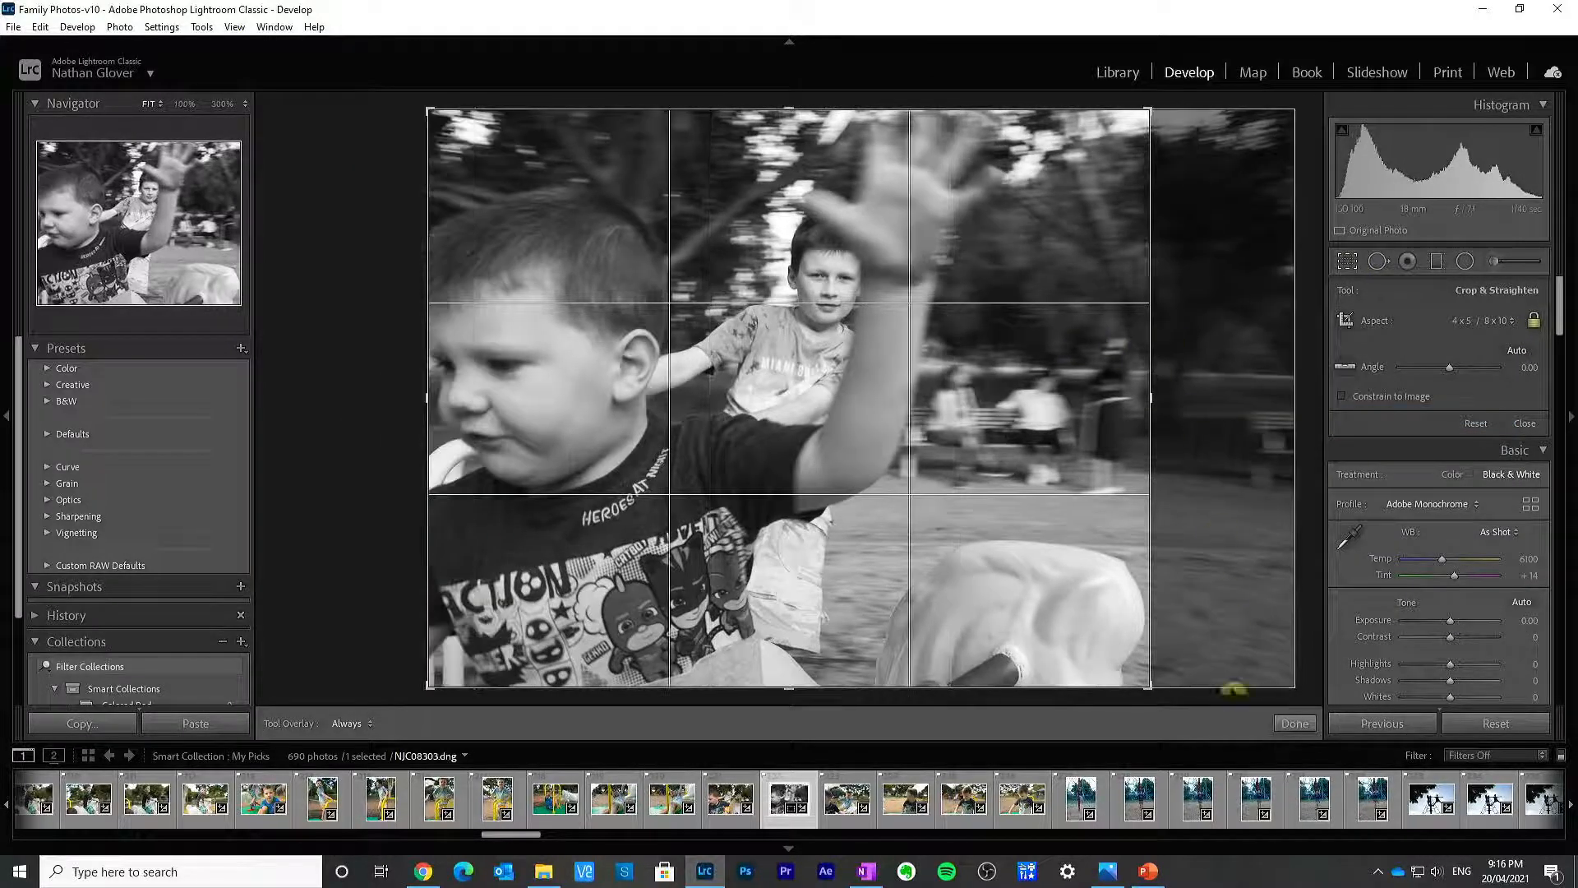
pyautogui.click(1282, 723)
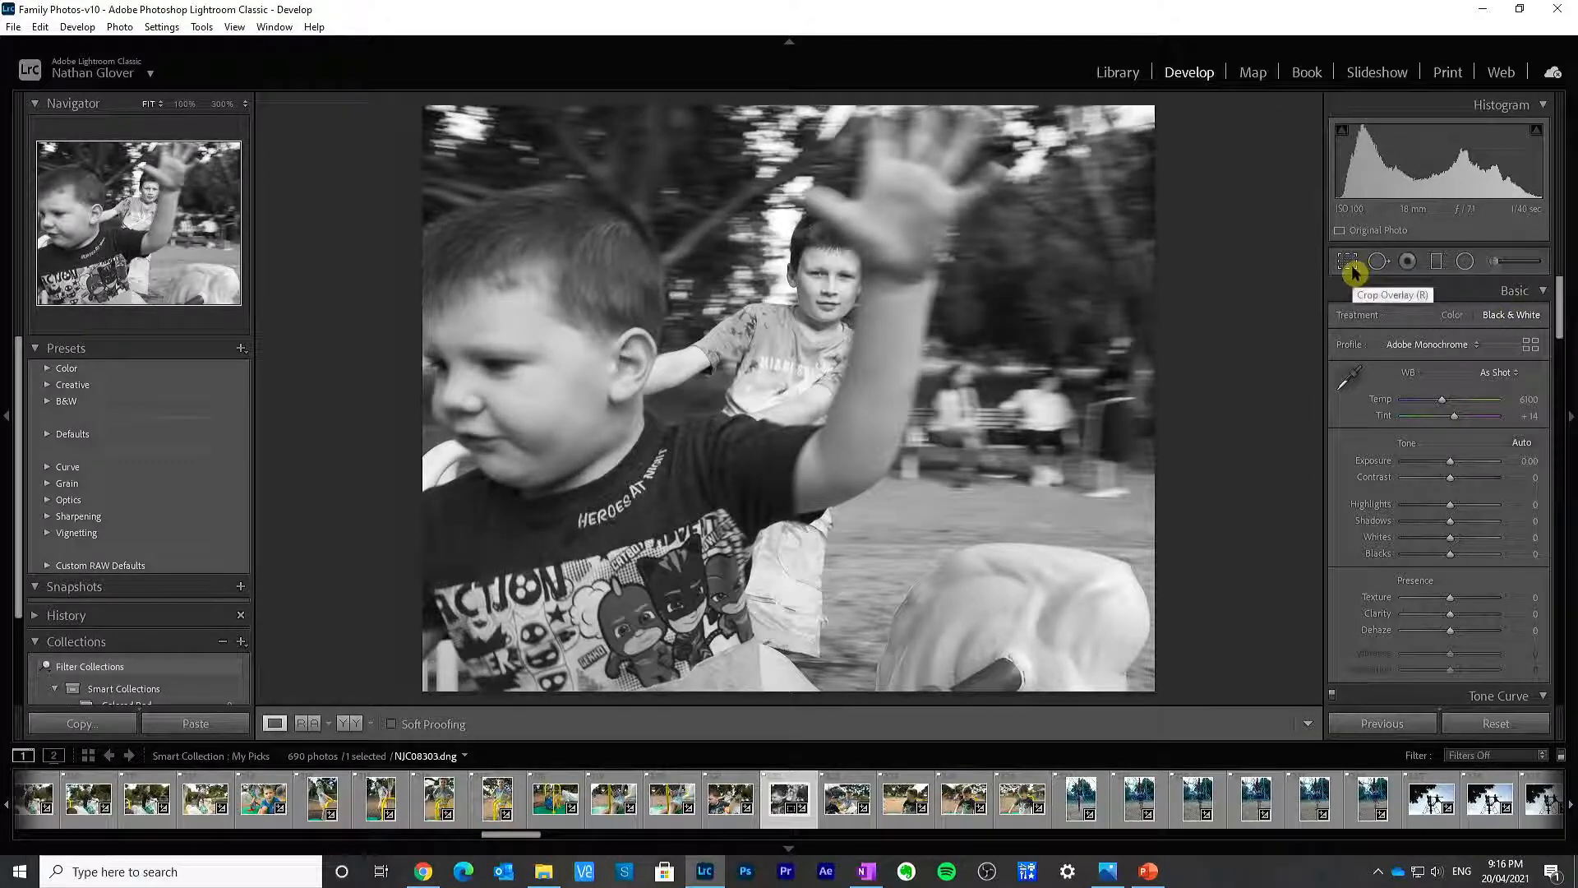
# Step: Change the 4 x 5 crop to portrait orientation around the boy behind and the raised hand, and apply it
pyautogui.click(1350, 264)
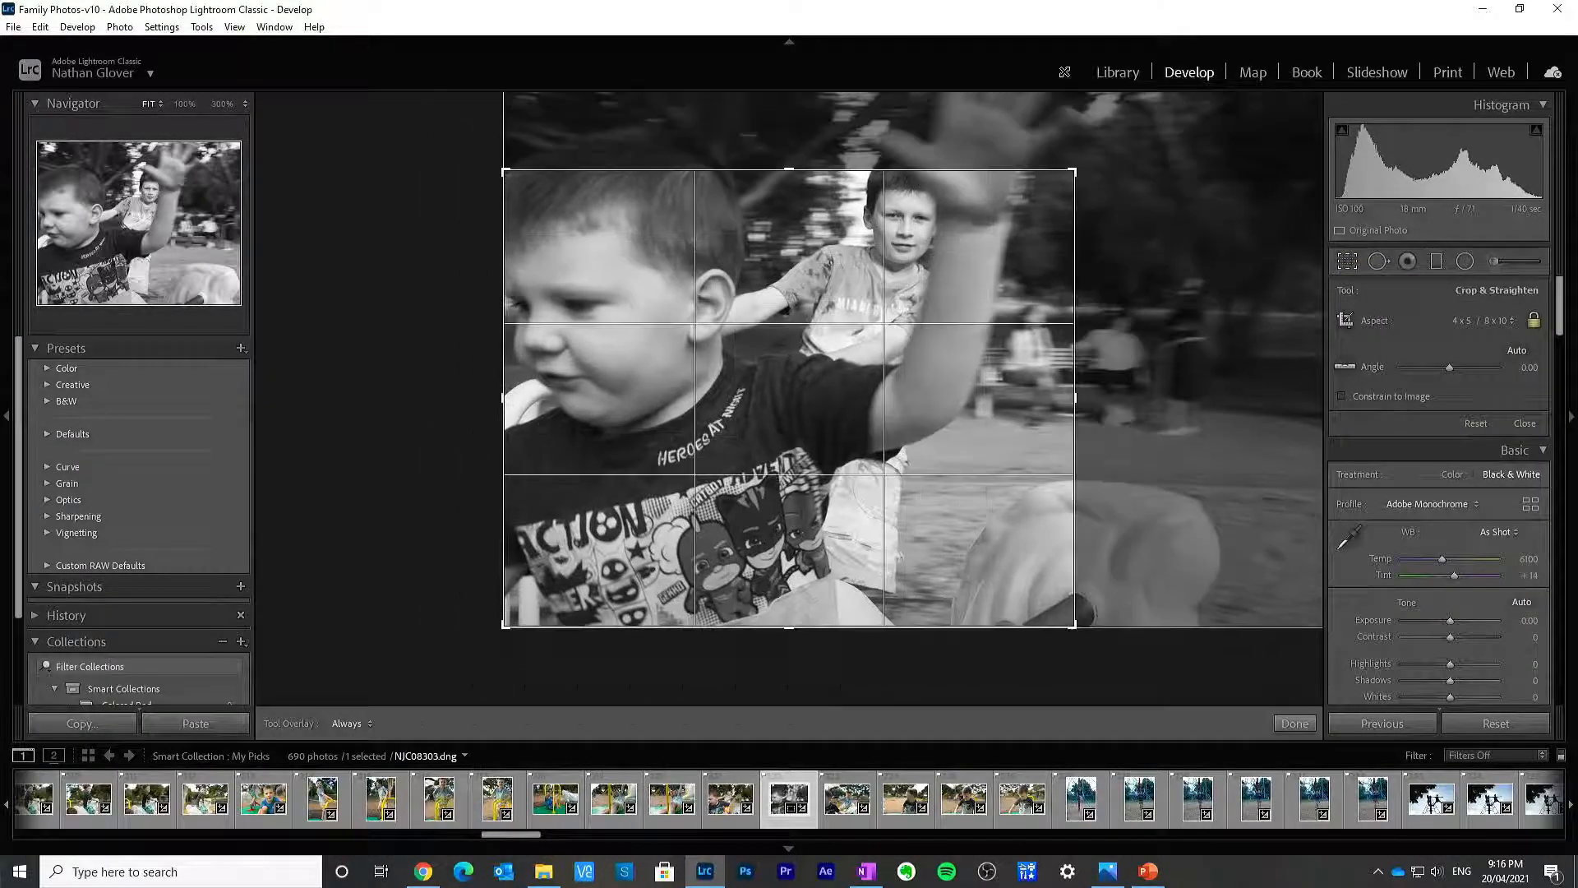
pyautogui.moveTo(1064, 72); pyautogui.dragTo(1019, 92)
pyautogui.moveTo(907, 319); pyautogui.dragTo(743, 358)
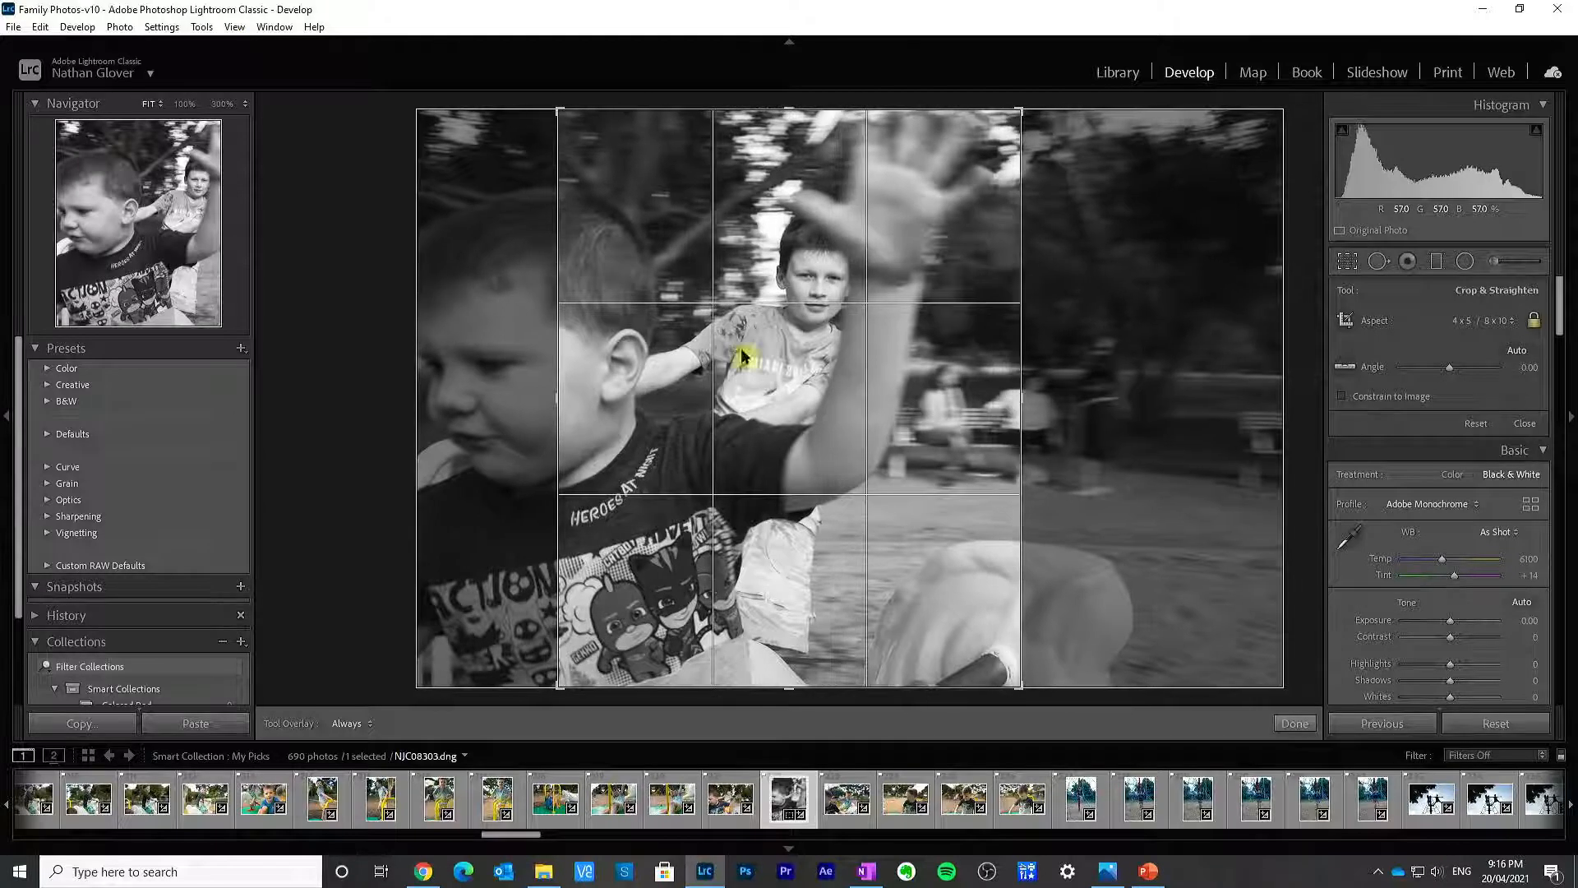
pyautogui.click(1295, 725)
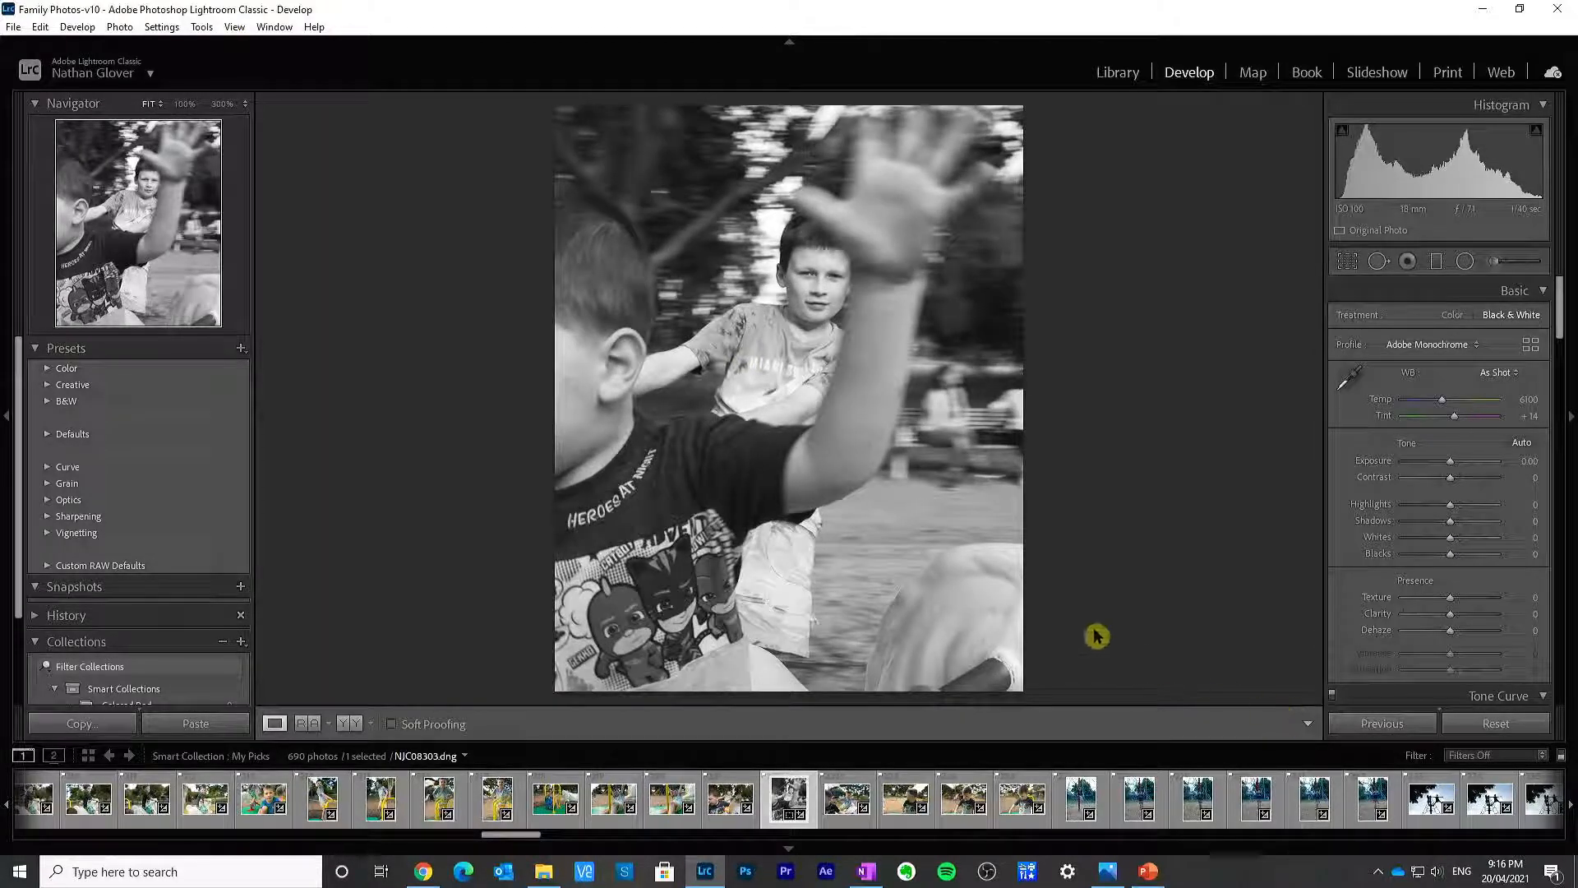
# Step: Tighten the portrait crop to cut away most of the pale play structure, reposition the photo inside it, and apply it
pyautogui.click(1347, 261)
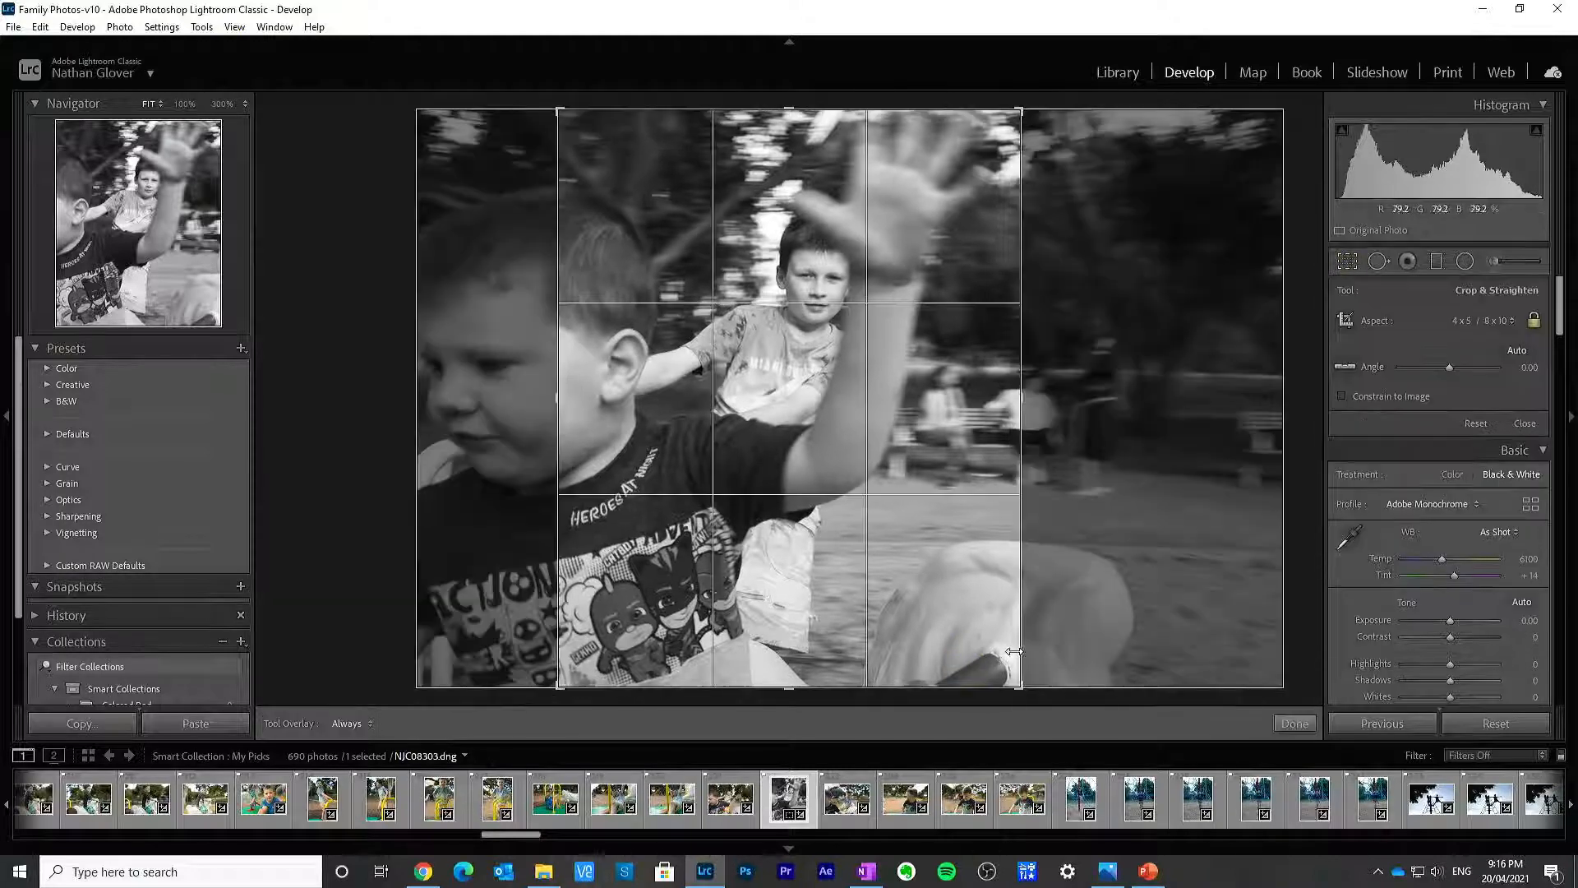
pyautogui.moveTo(1021, 658); pyautogui.dragTo(1002, 663)
pyautogui.moveTo(905, 638); pyautogui.dragTo(910, 701)
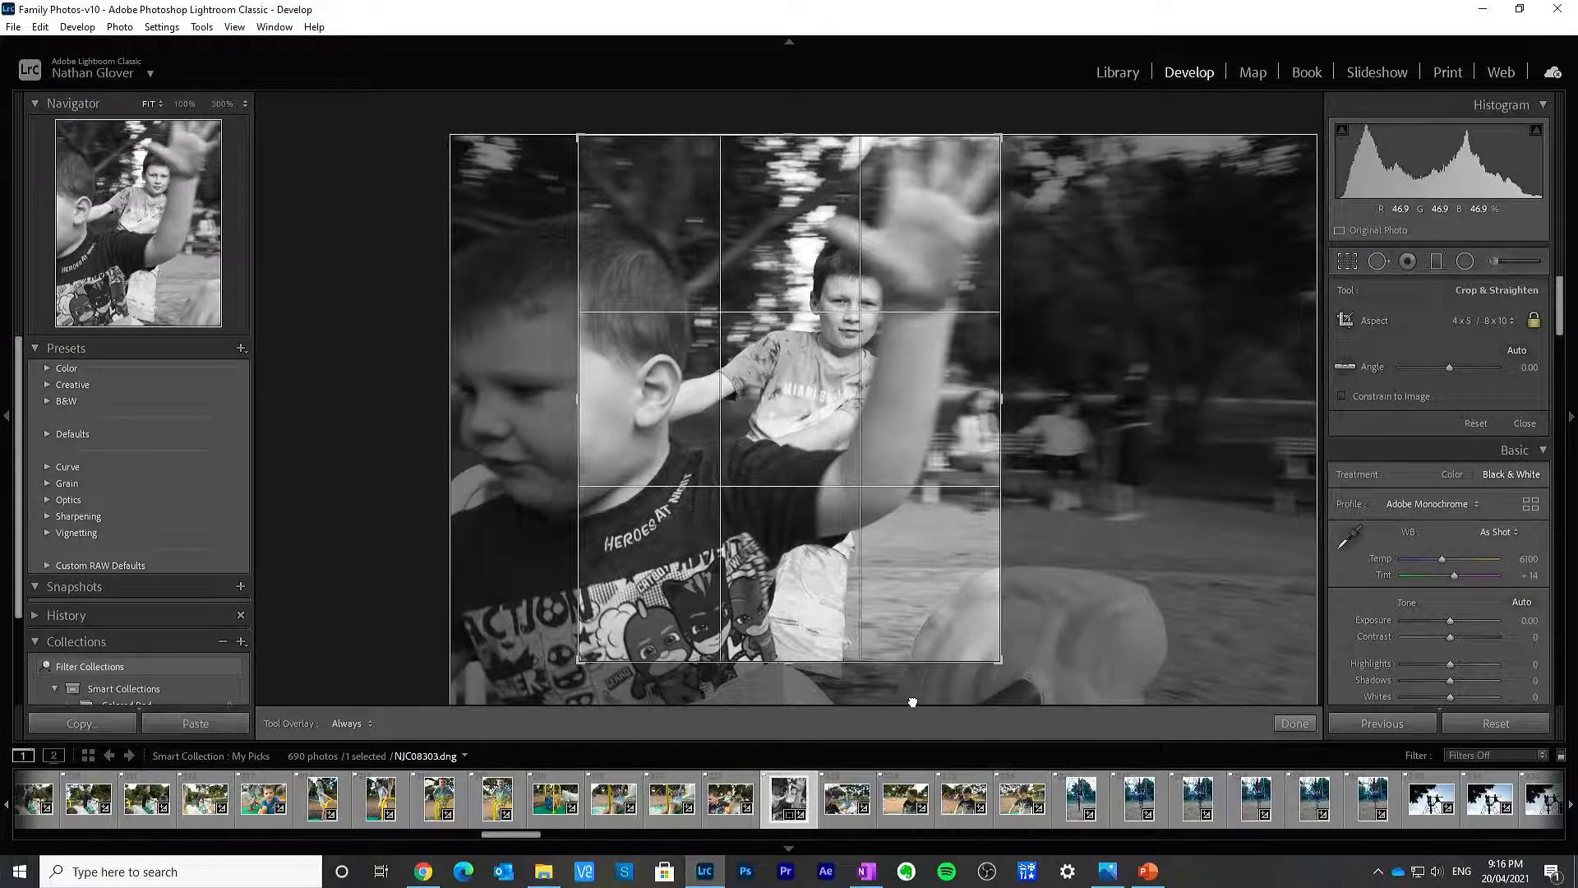
pyautogui.click(1294, 724)
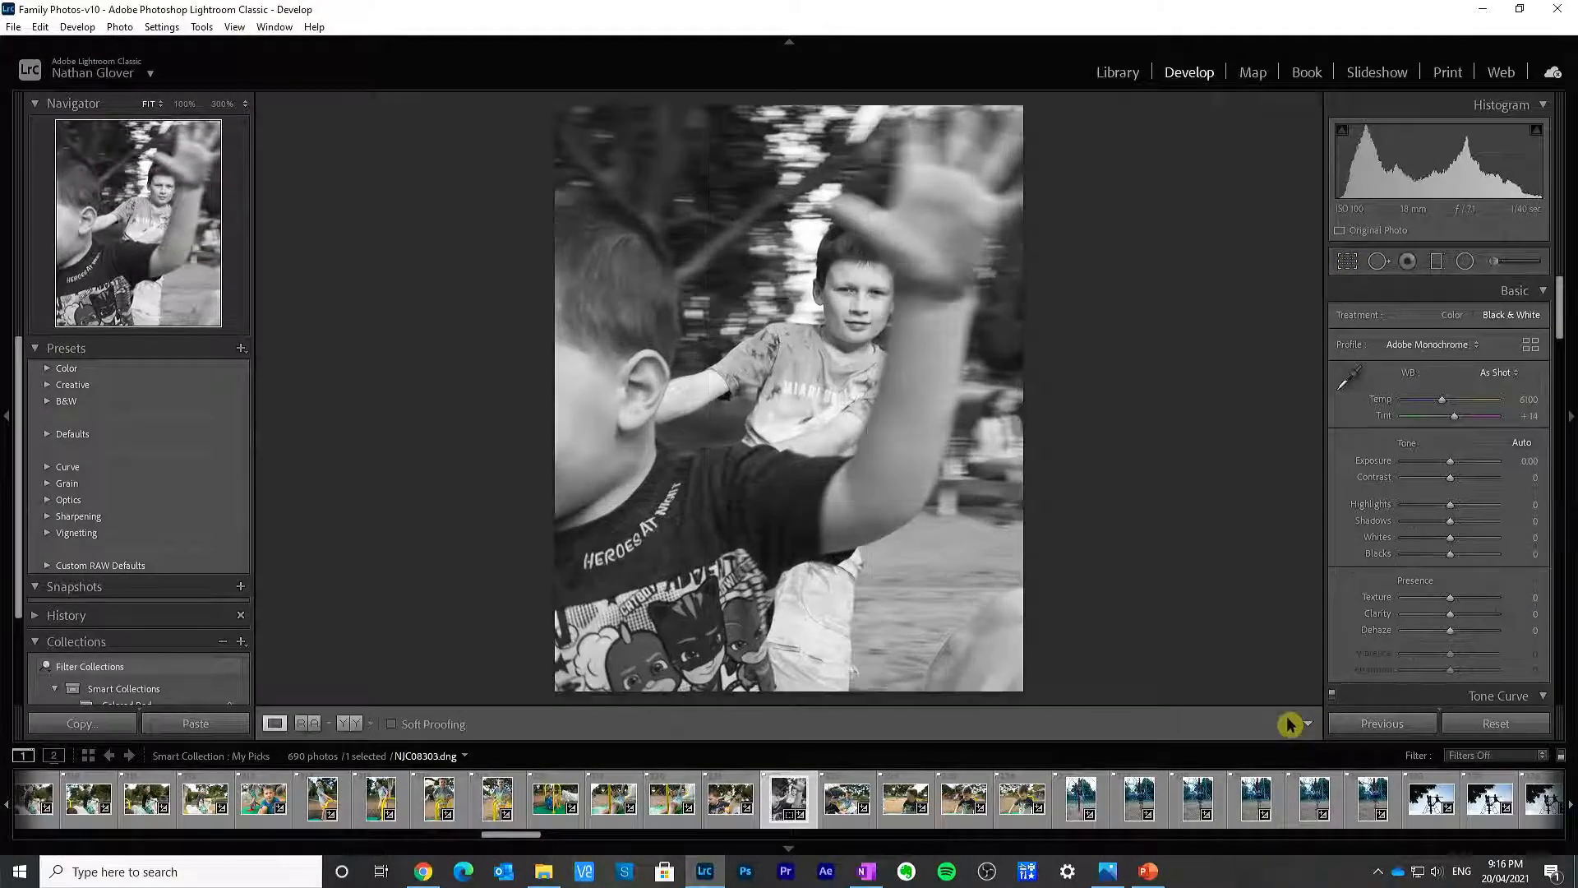
pyautogui.click(1348, 260)
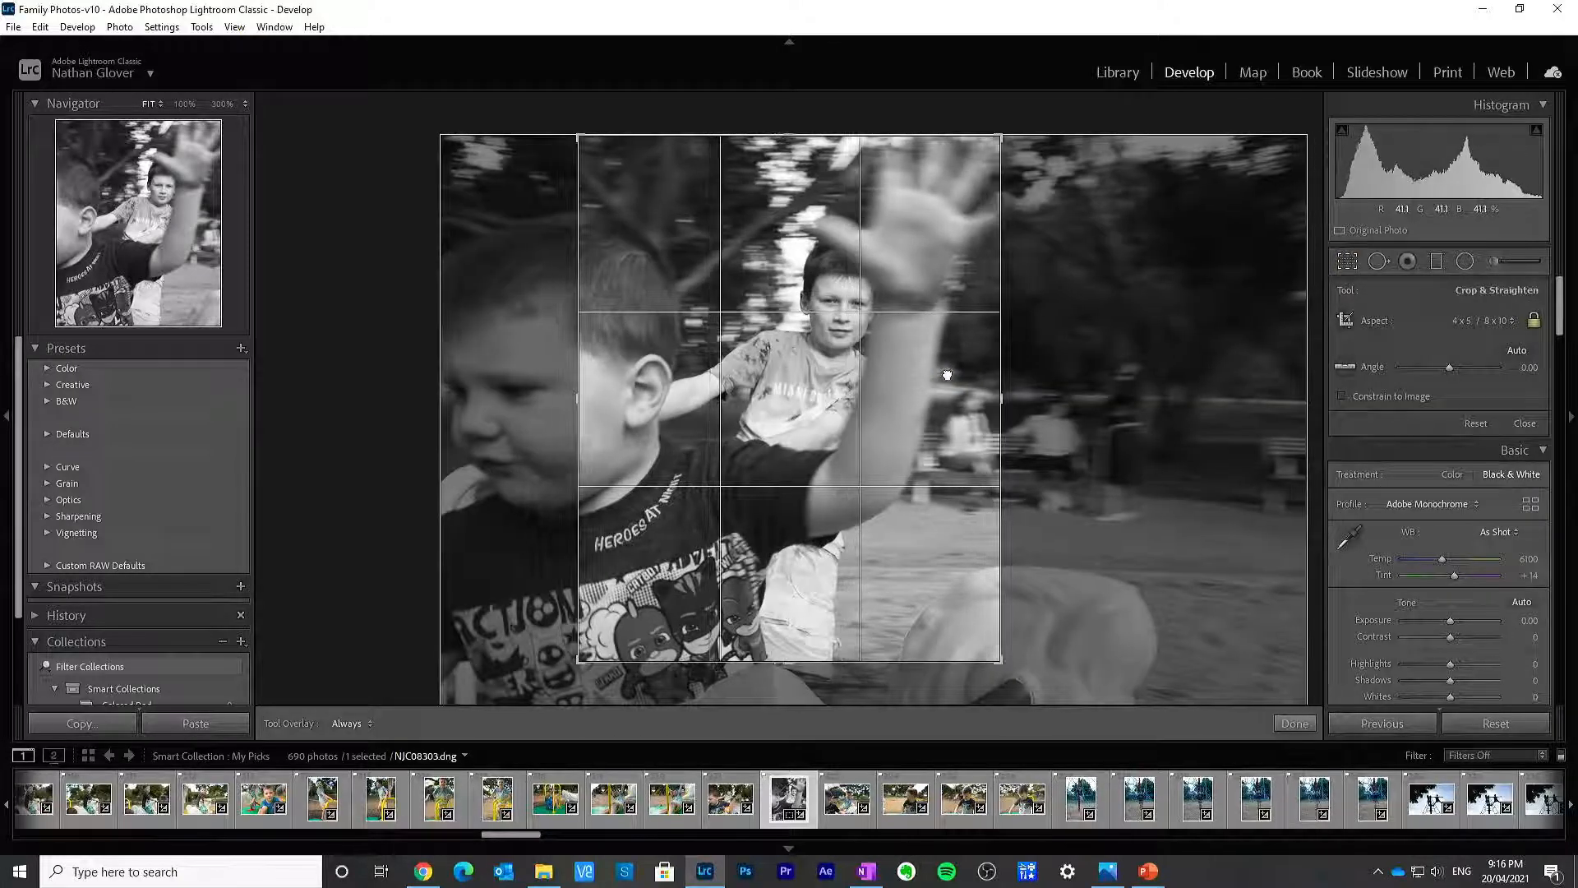
pyautogui.click(1292, 724)
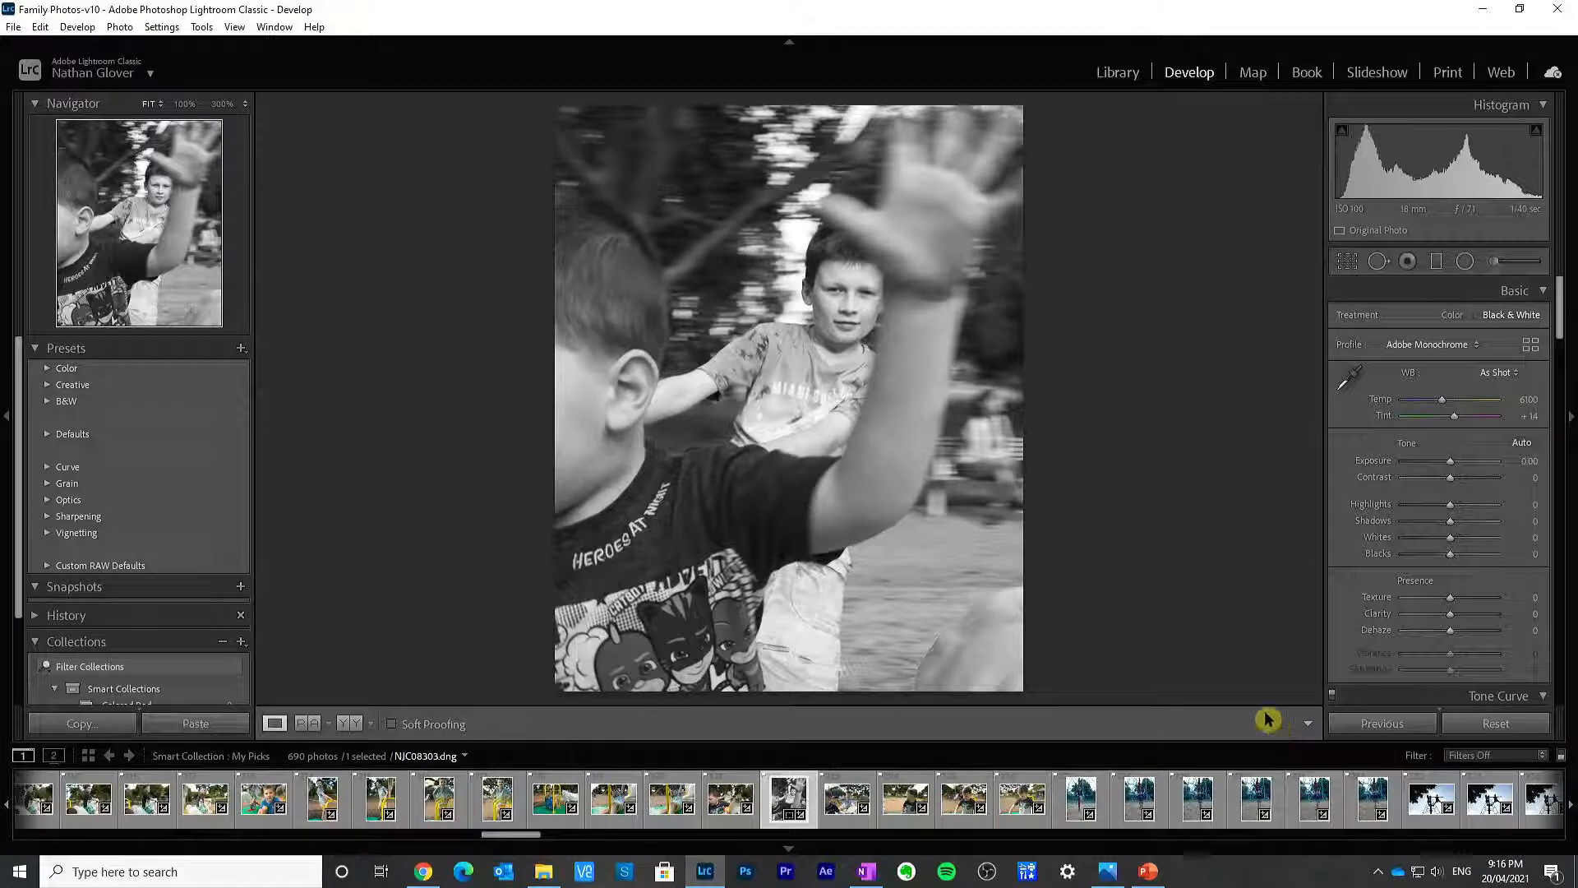
# Step: Change the portrait crop's aspect to 8.5 x 11, shift the photo slightly within the frame, and apply the crop
pyautogui.click(1348, 261)
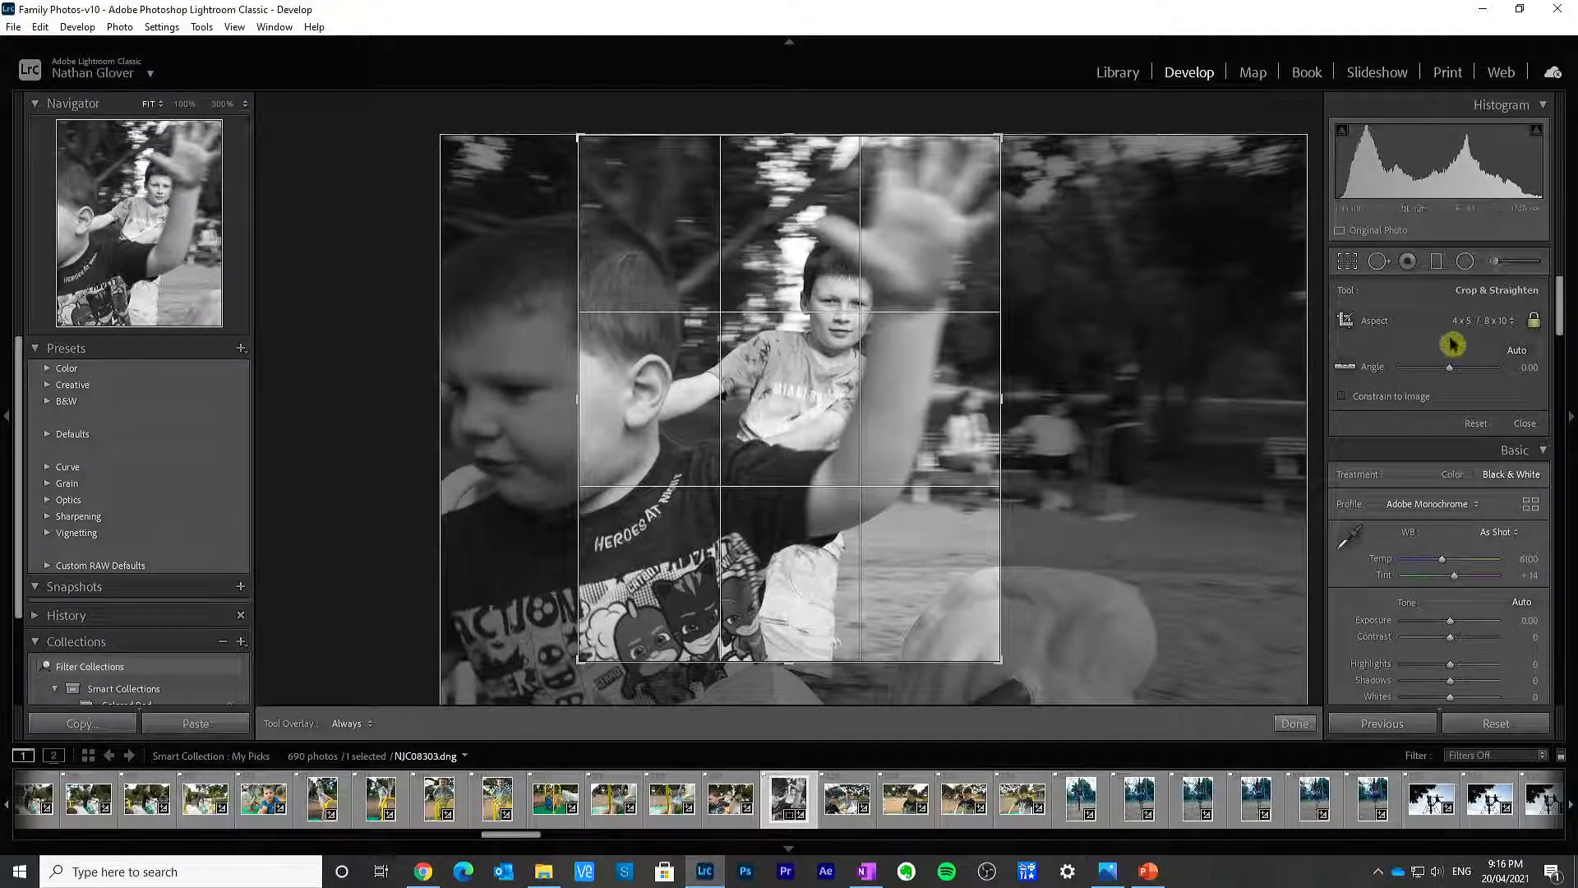
pyautogui.click(1485, 324)
pyautogui.click(1409, 433)
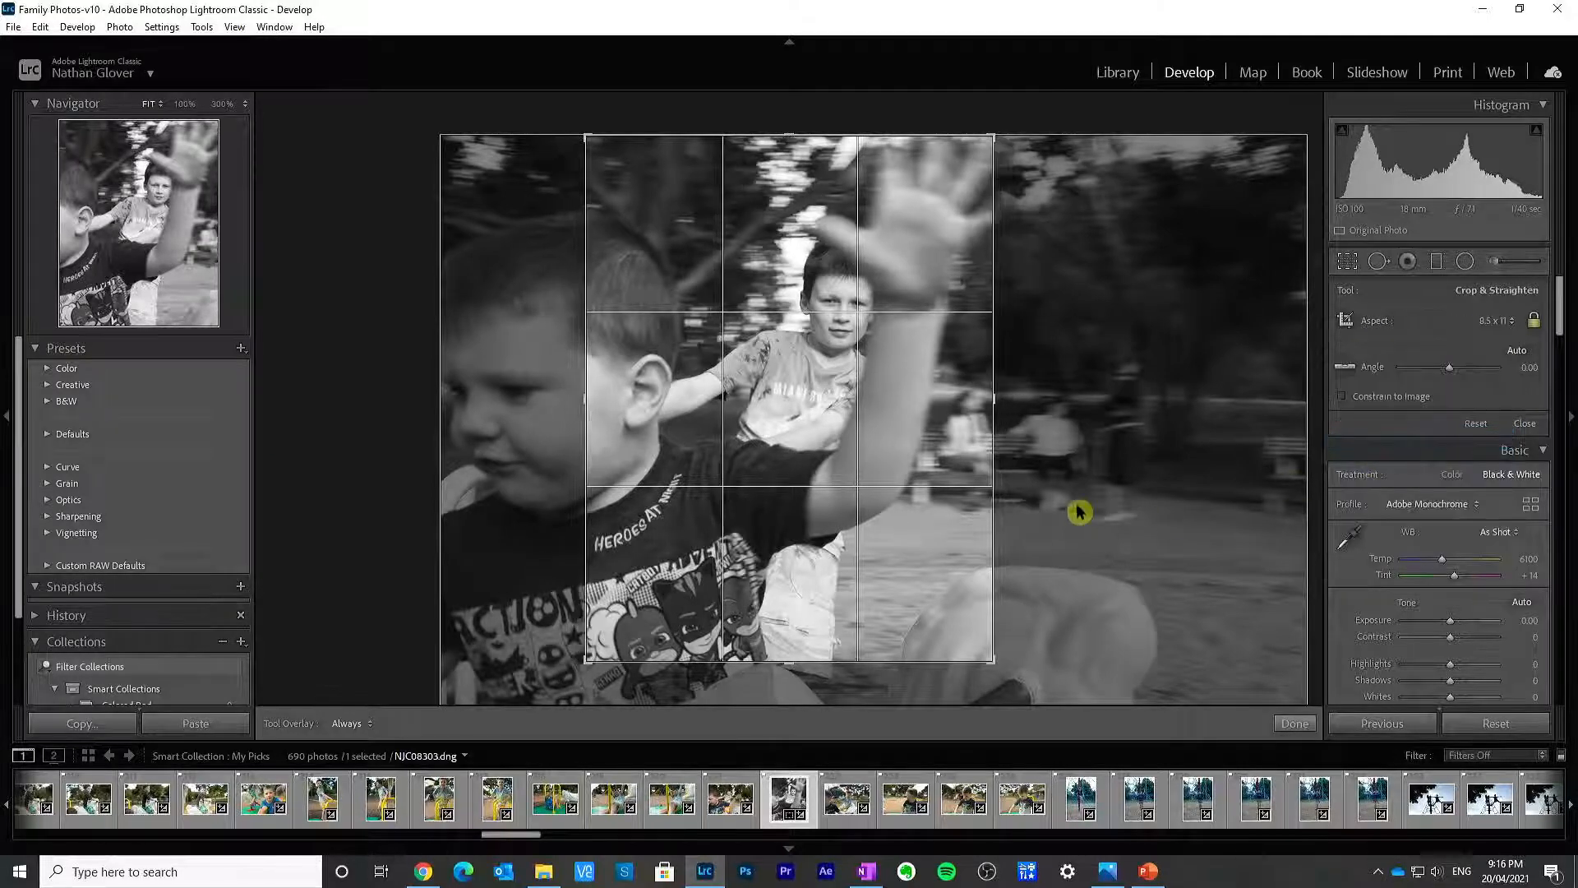
pyautogui.moveTo(894, 526); pyautogui.dragTo(868, 528)
pyautogui.click(1295, 723)
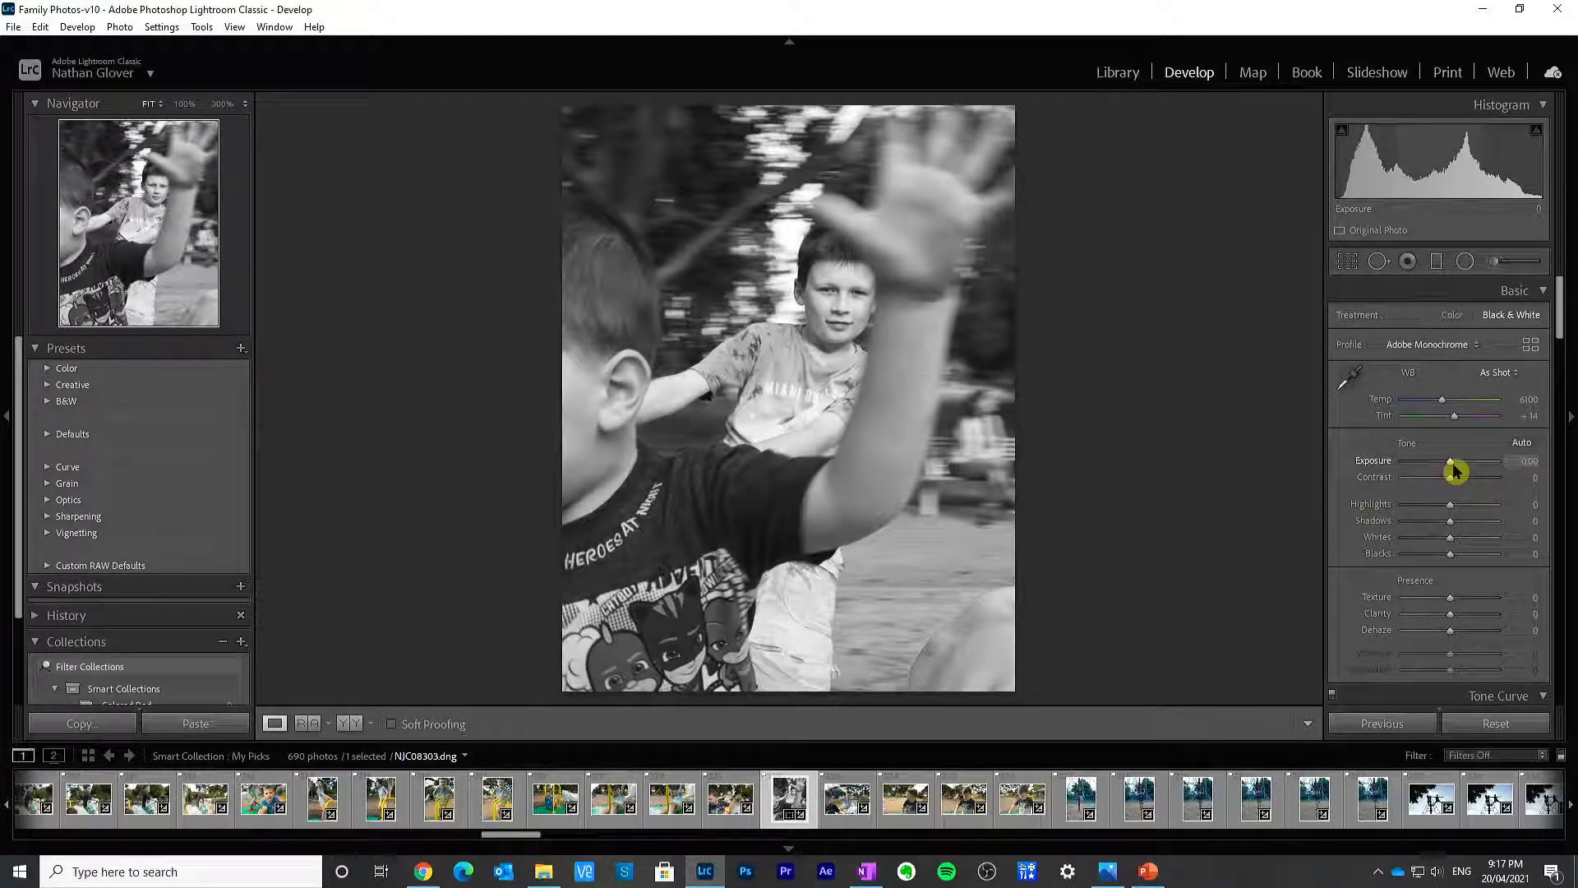
# Step: Raise the exposure to +0.09, then preview the colour, artistic and black and white profiles and apply B&W 03
pyautogui.moveTo(1455, 470); pyautogui.dragTo(1456, 469)
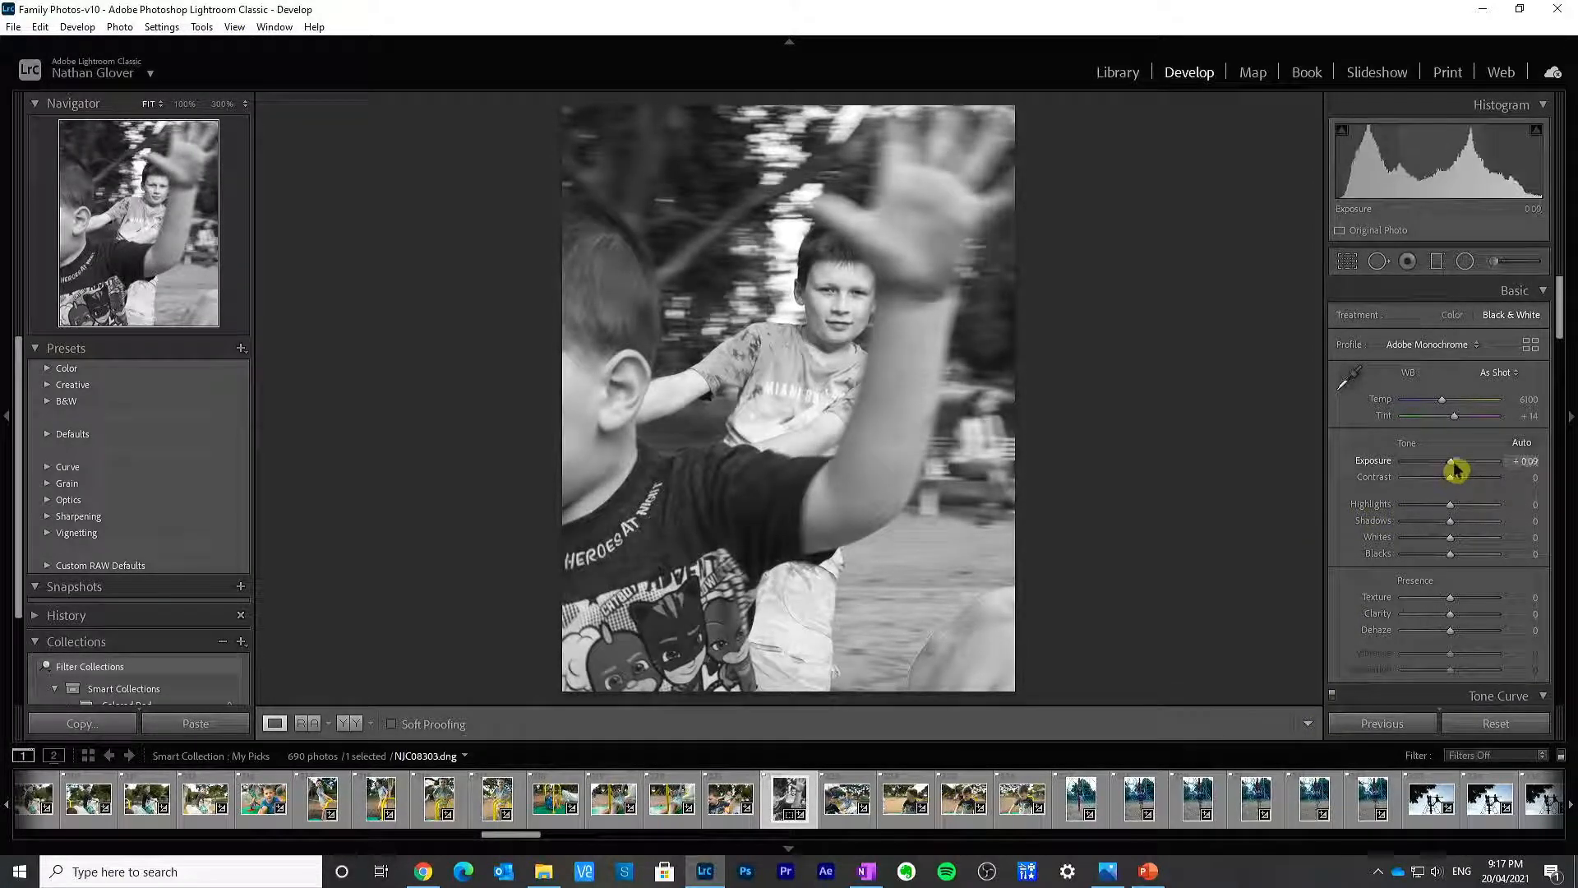
pyautogui.click(1531, 344)
pyautogui.scroll(-10, 1488, 507)
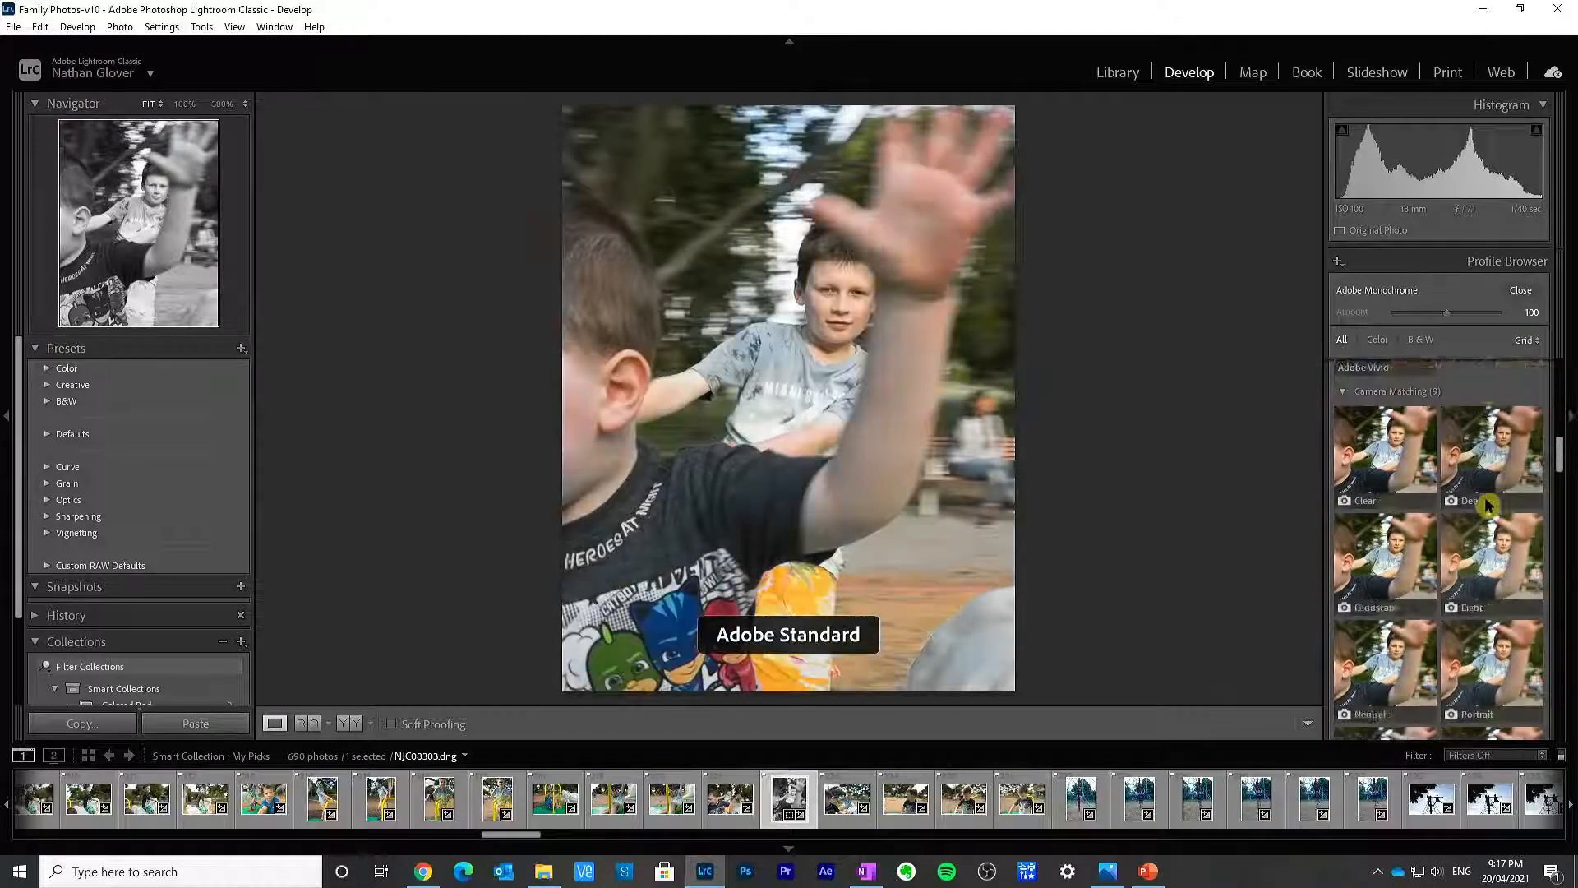
pyautogui.scroll(-1, 1489, 507)
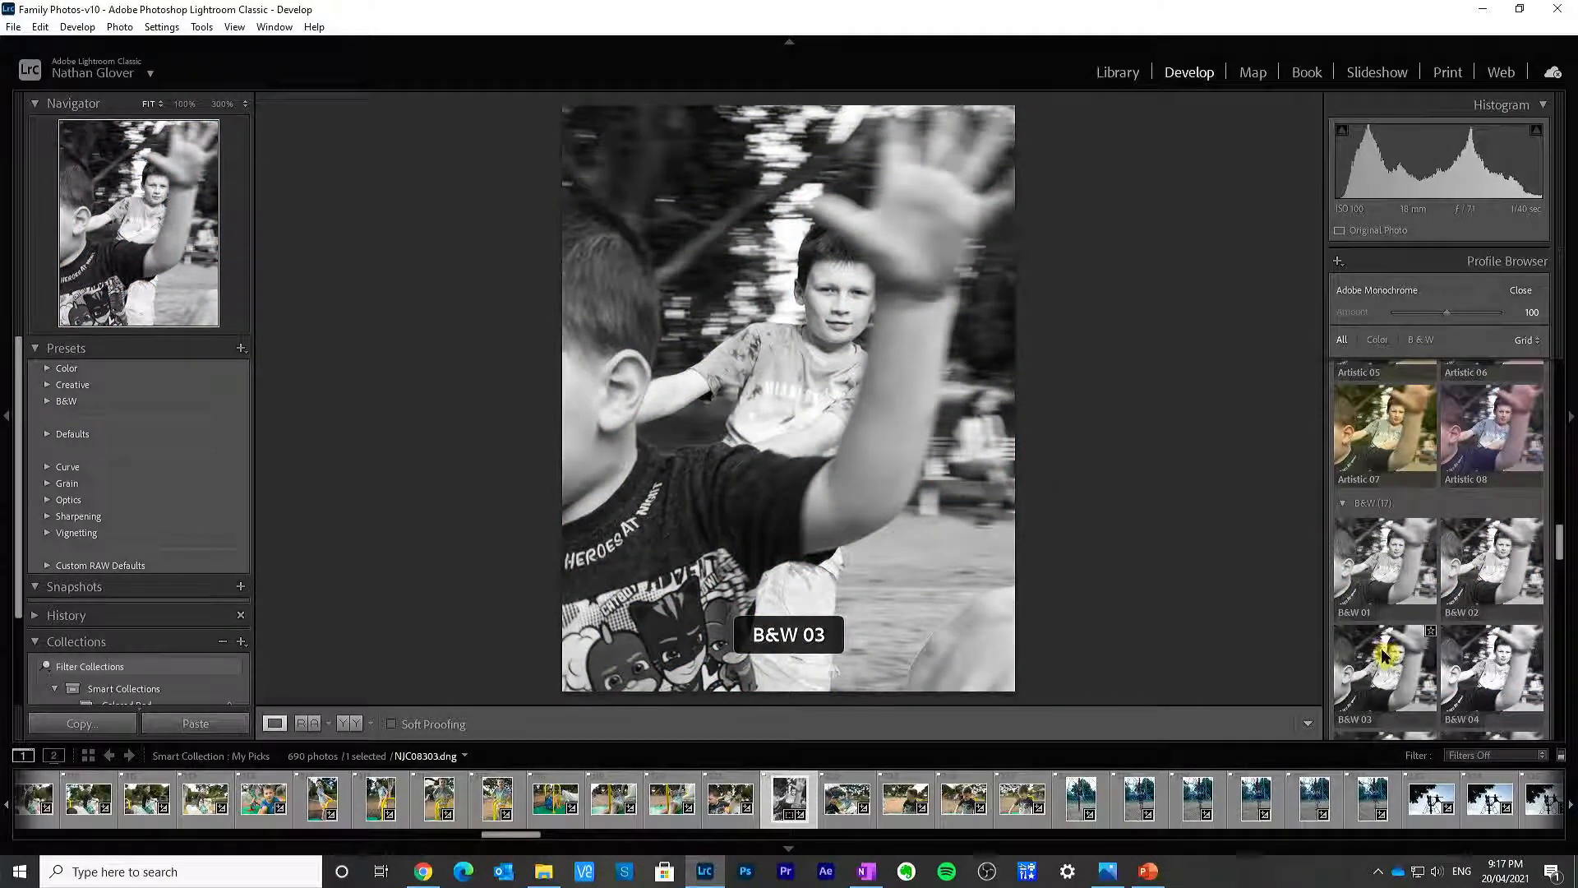
pyautogui.scroll(-1, 1492, 662)
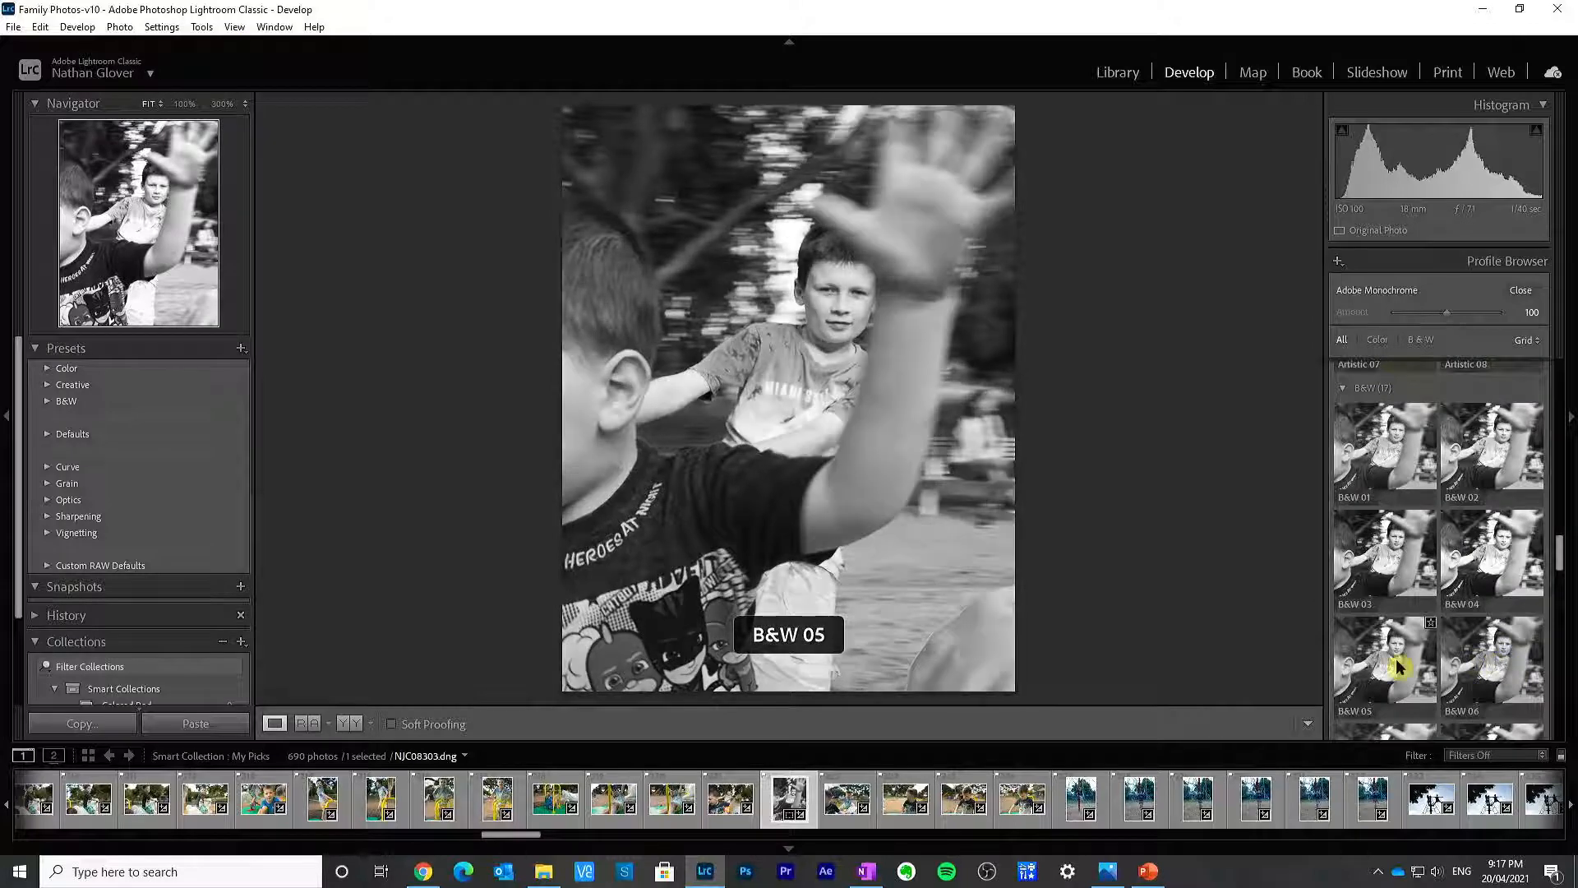
pyautogui.scroll(4, 1475, 668)
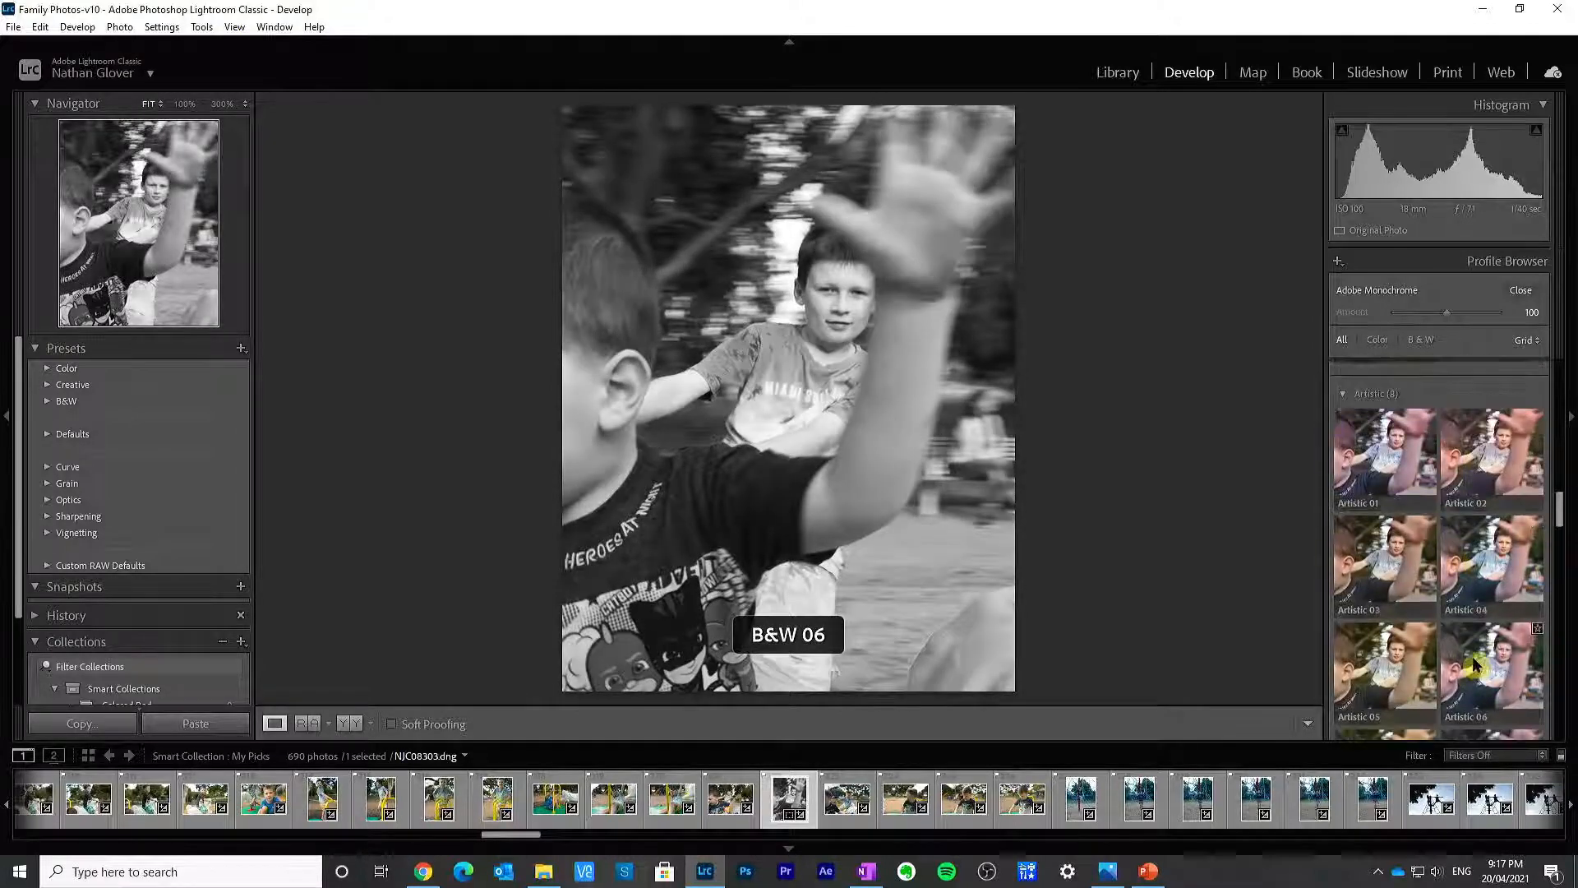
pyautogui.scroll(6, 1475, 668)
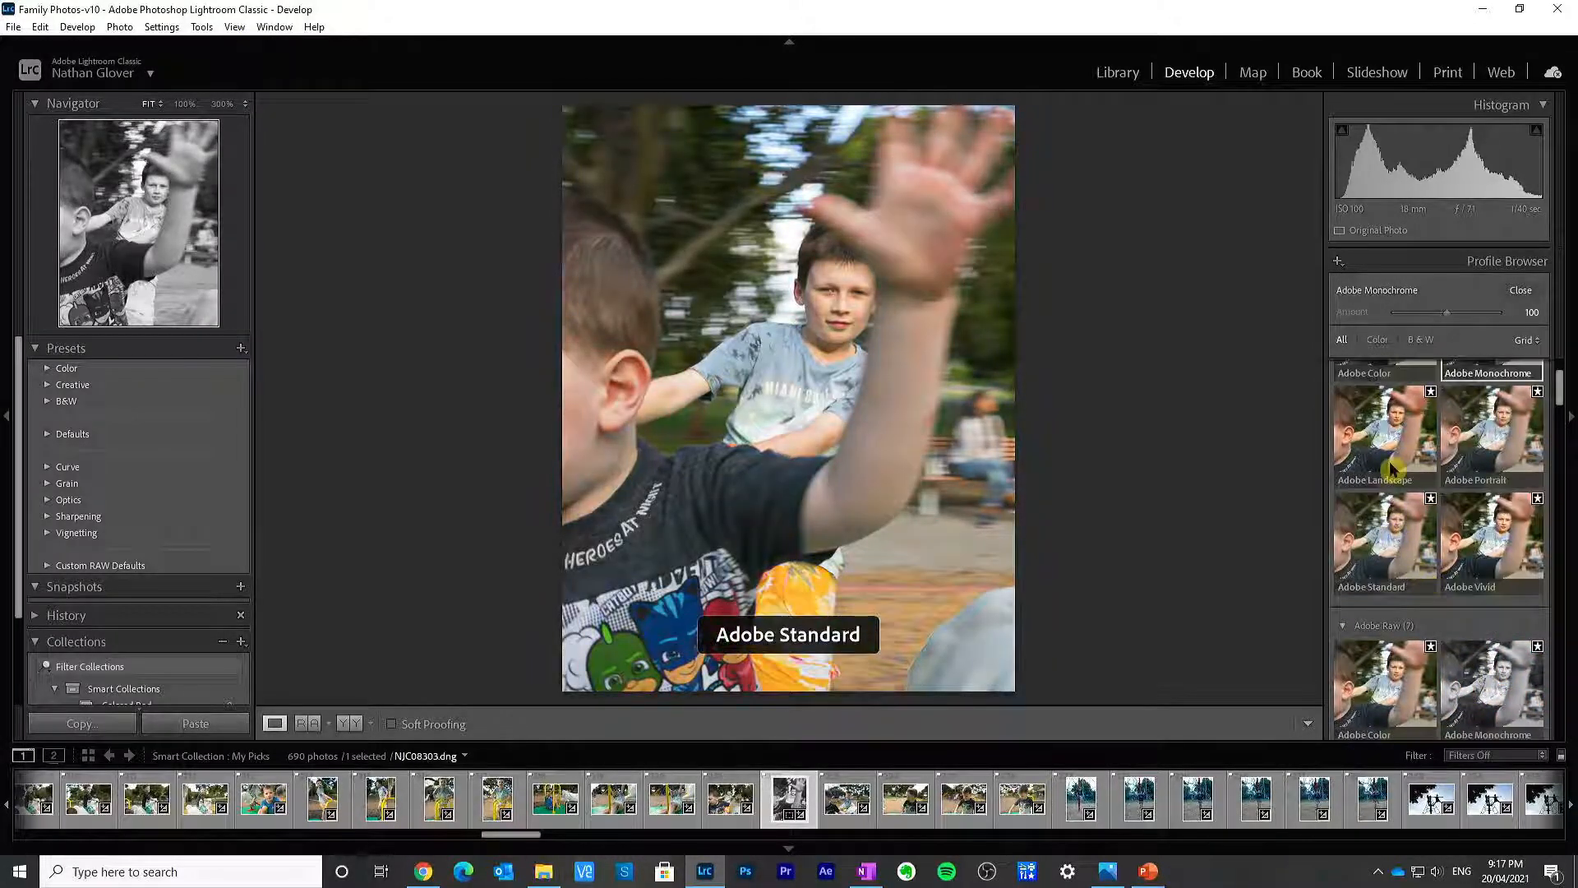
pyautogui.scroll(1, 1391, 468)
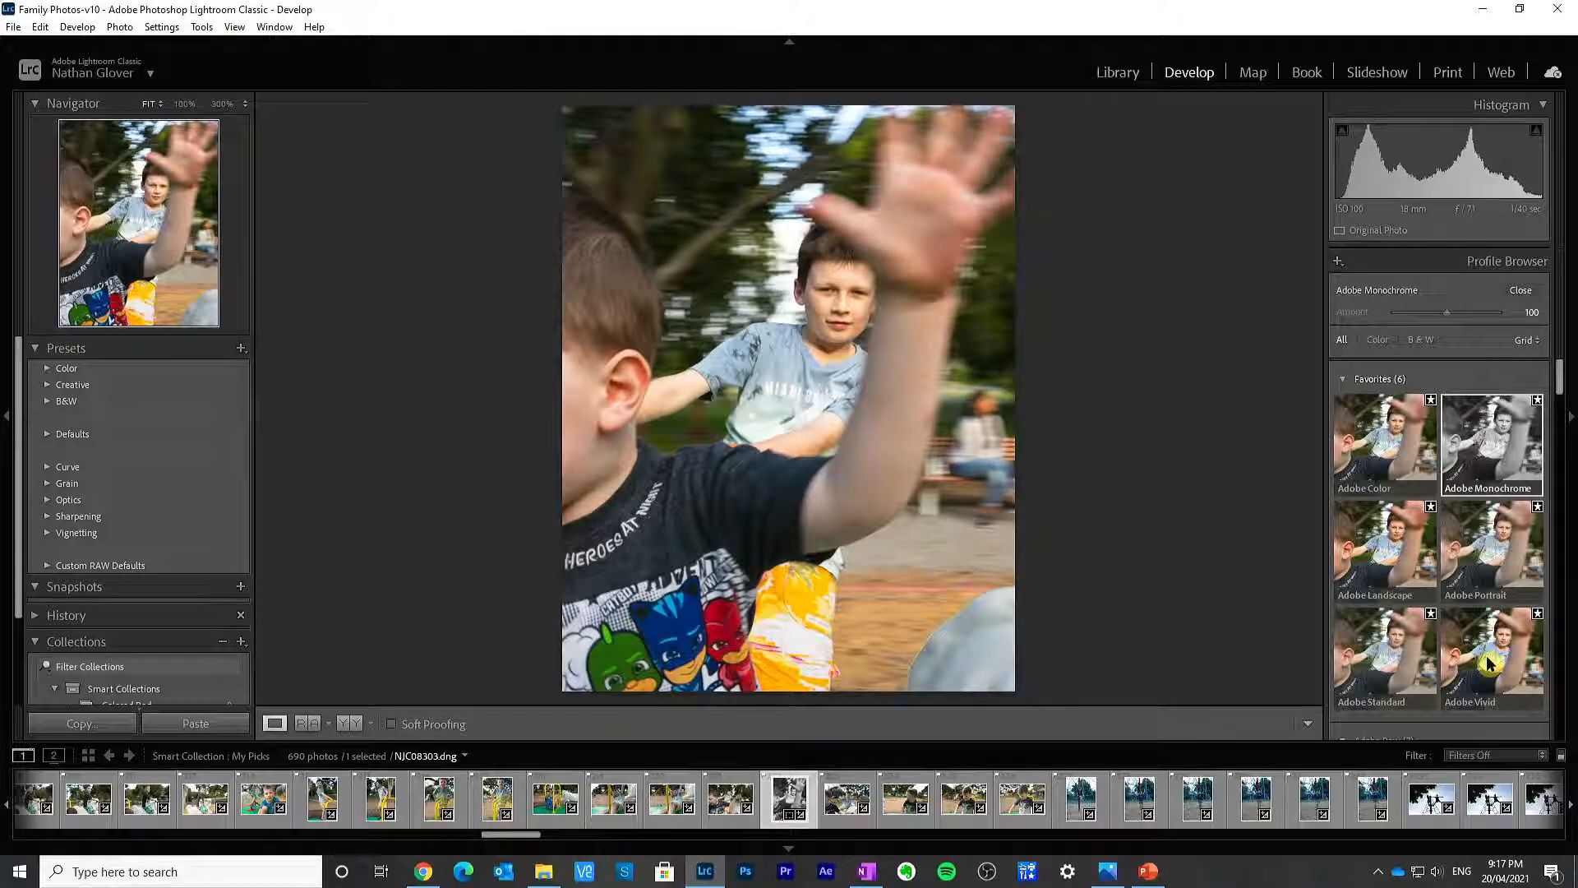
pyautogui.scroll(-3, 1490, 662)
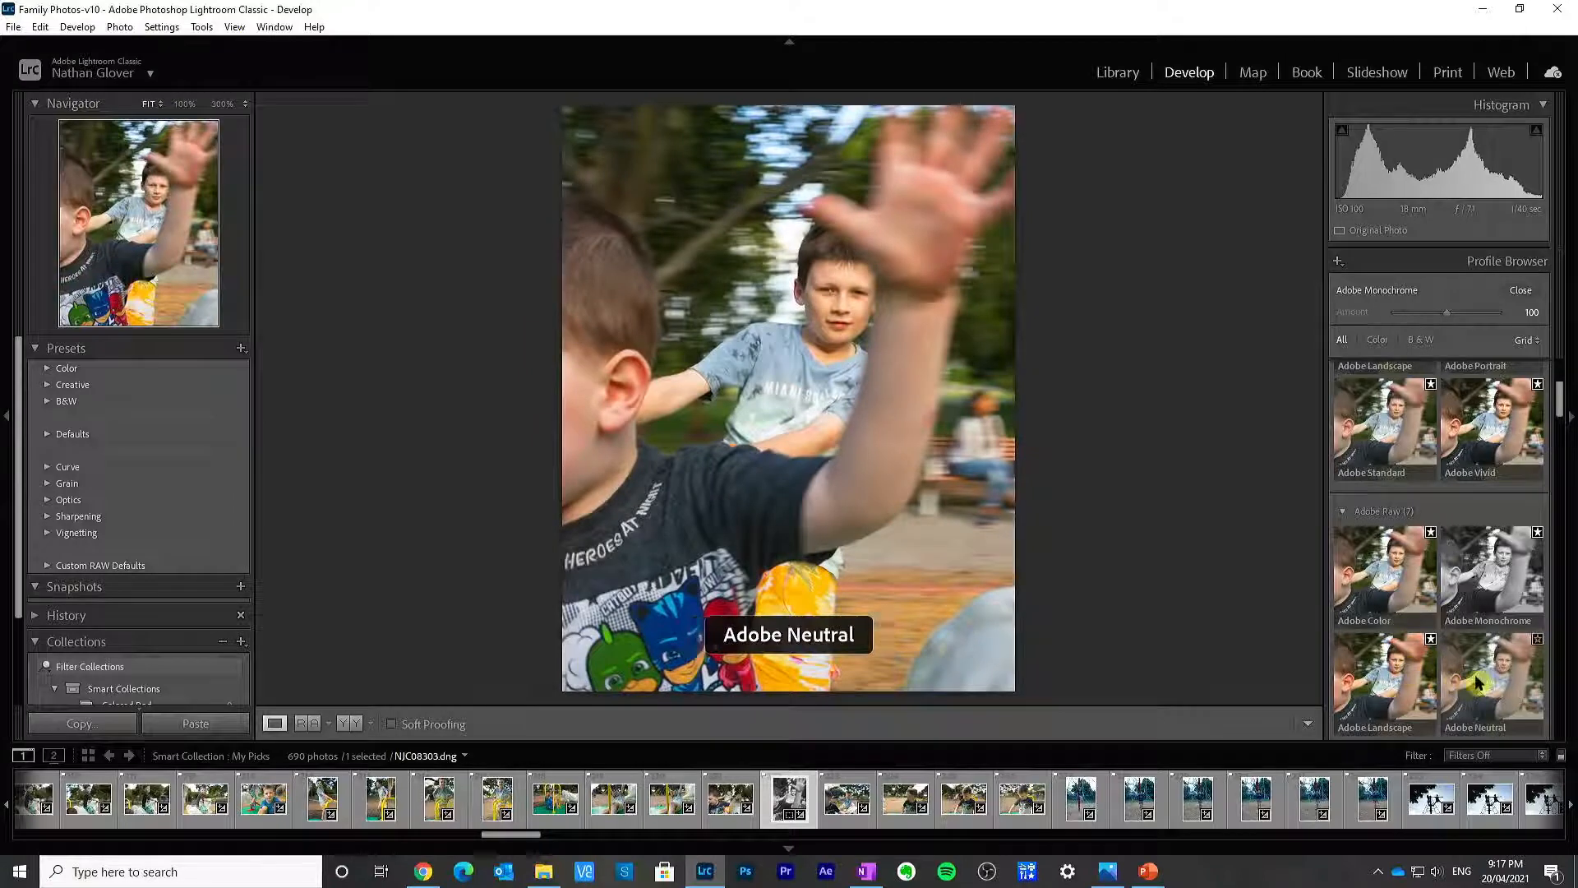
pyautogui.scroll(-3, 1406, 666)
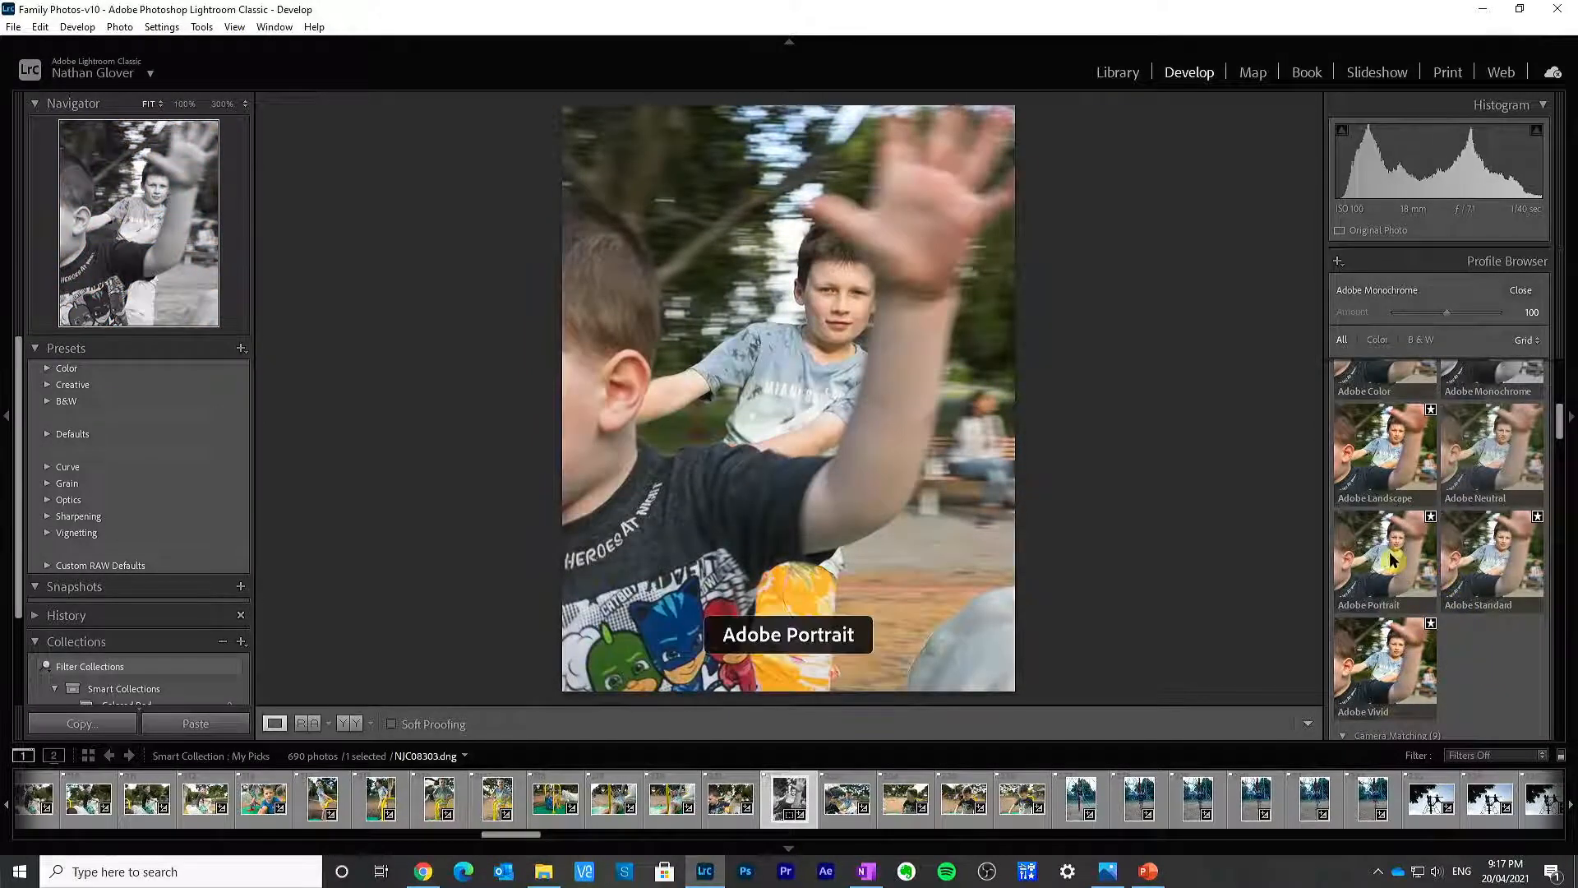
pyautogui.scroll(3, 1389, 551)
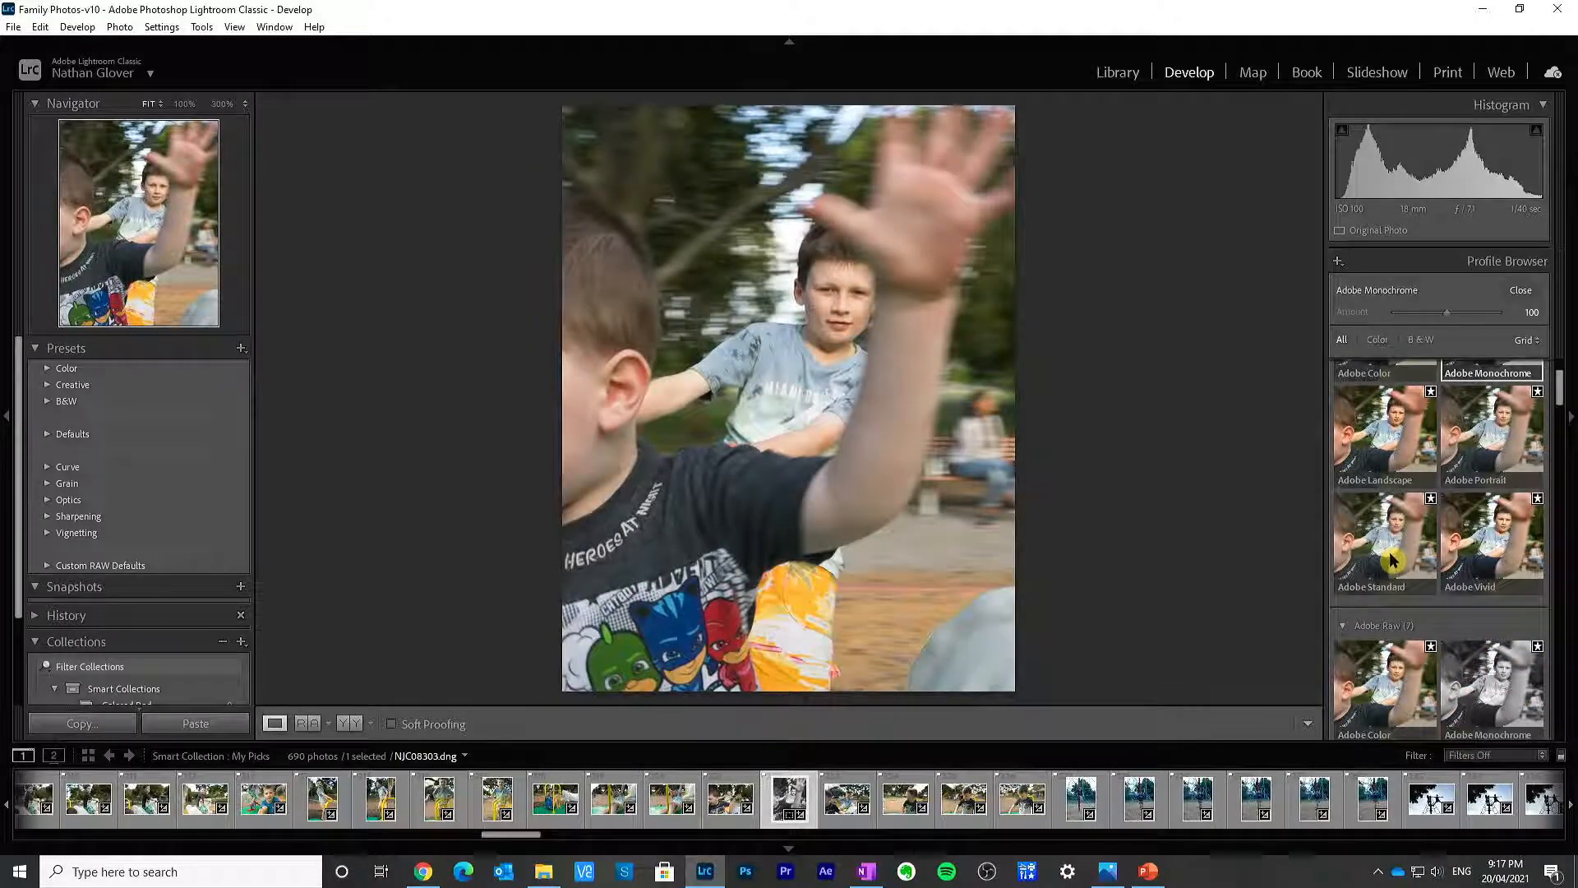
pyautogui.scroll(-5, 1392, 561)
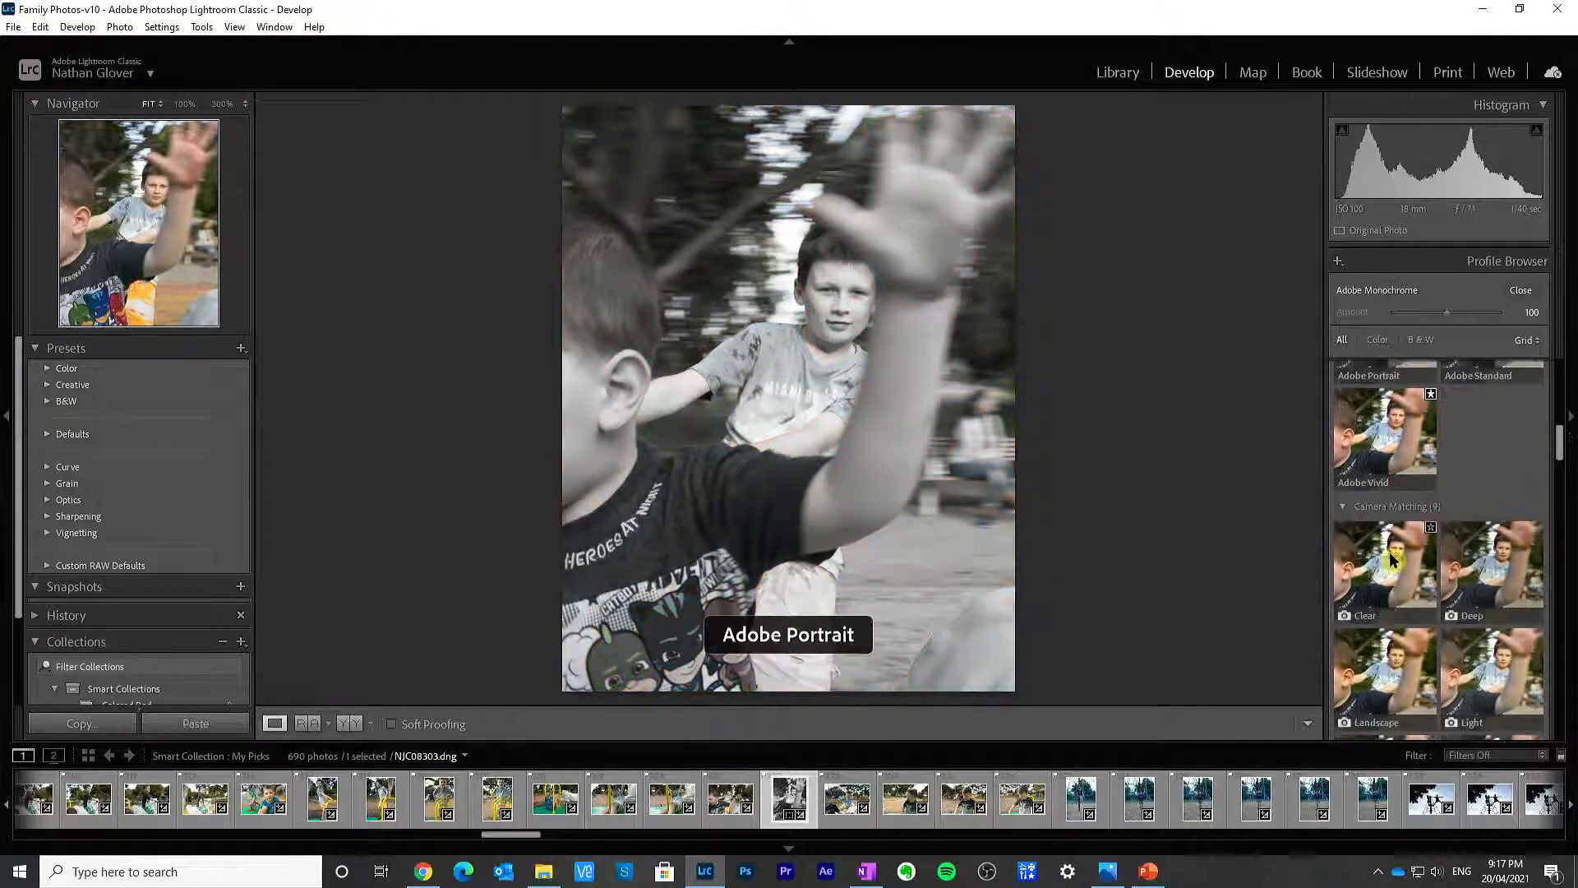
pyautogui.scroll(-6, 1392, 560)
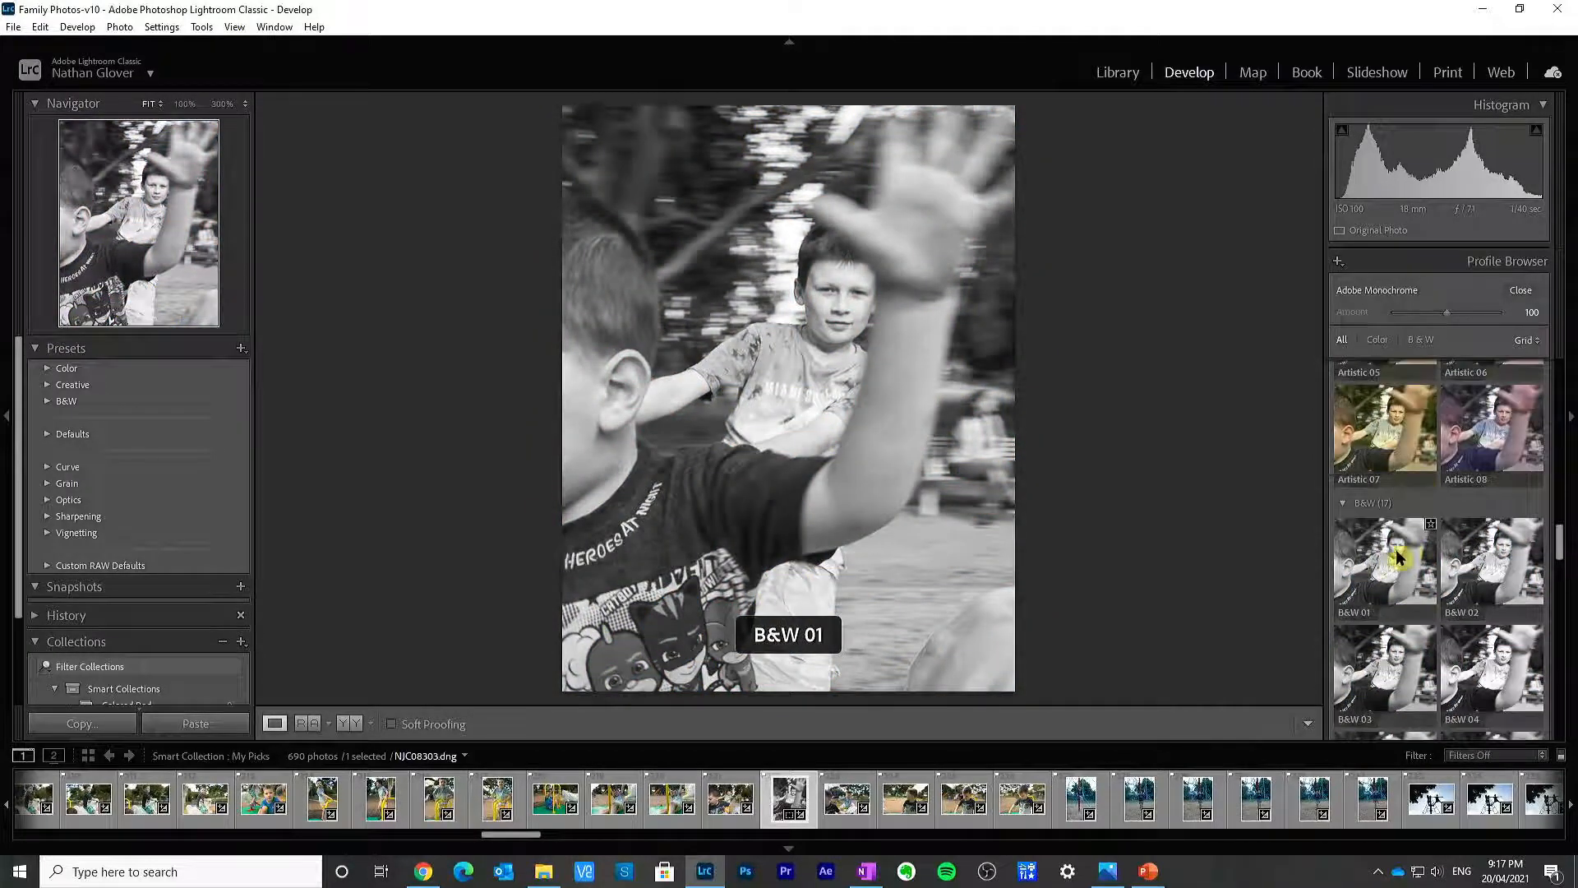
pyautogui.click(1386, 658)
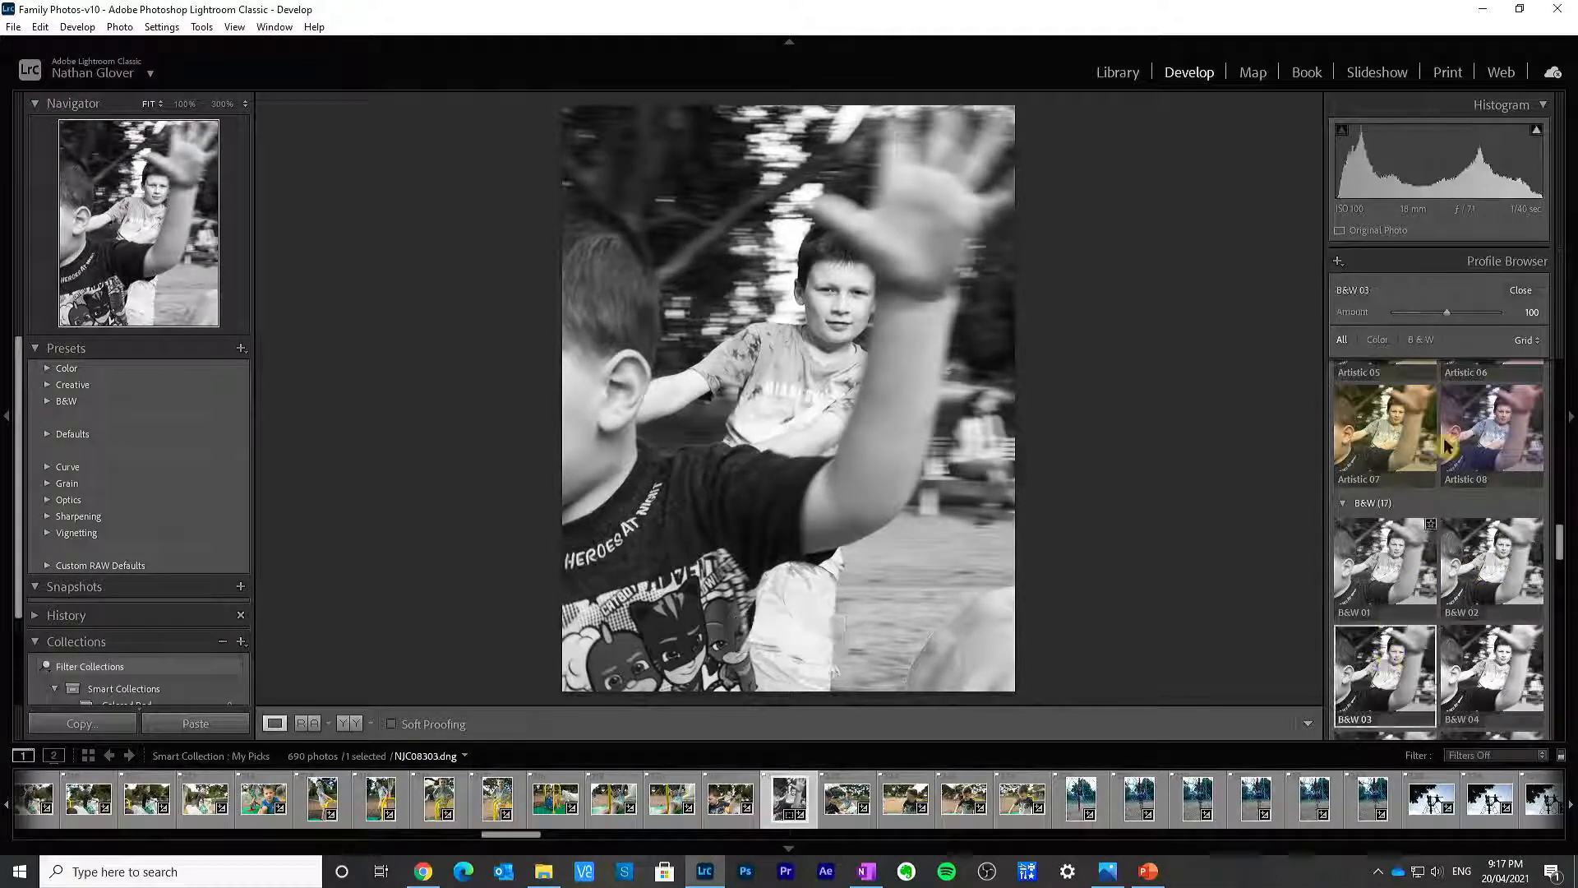
pyautogui.click(1519, 291)
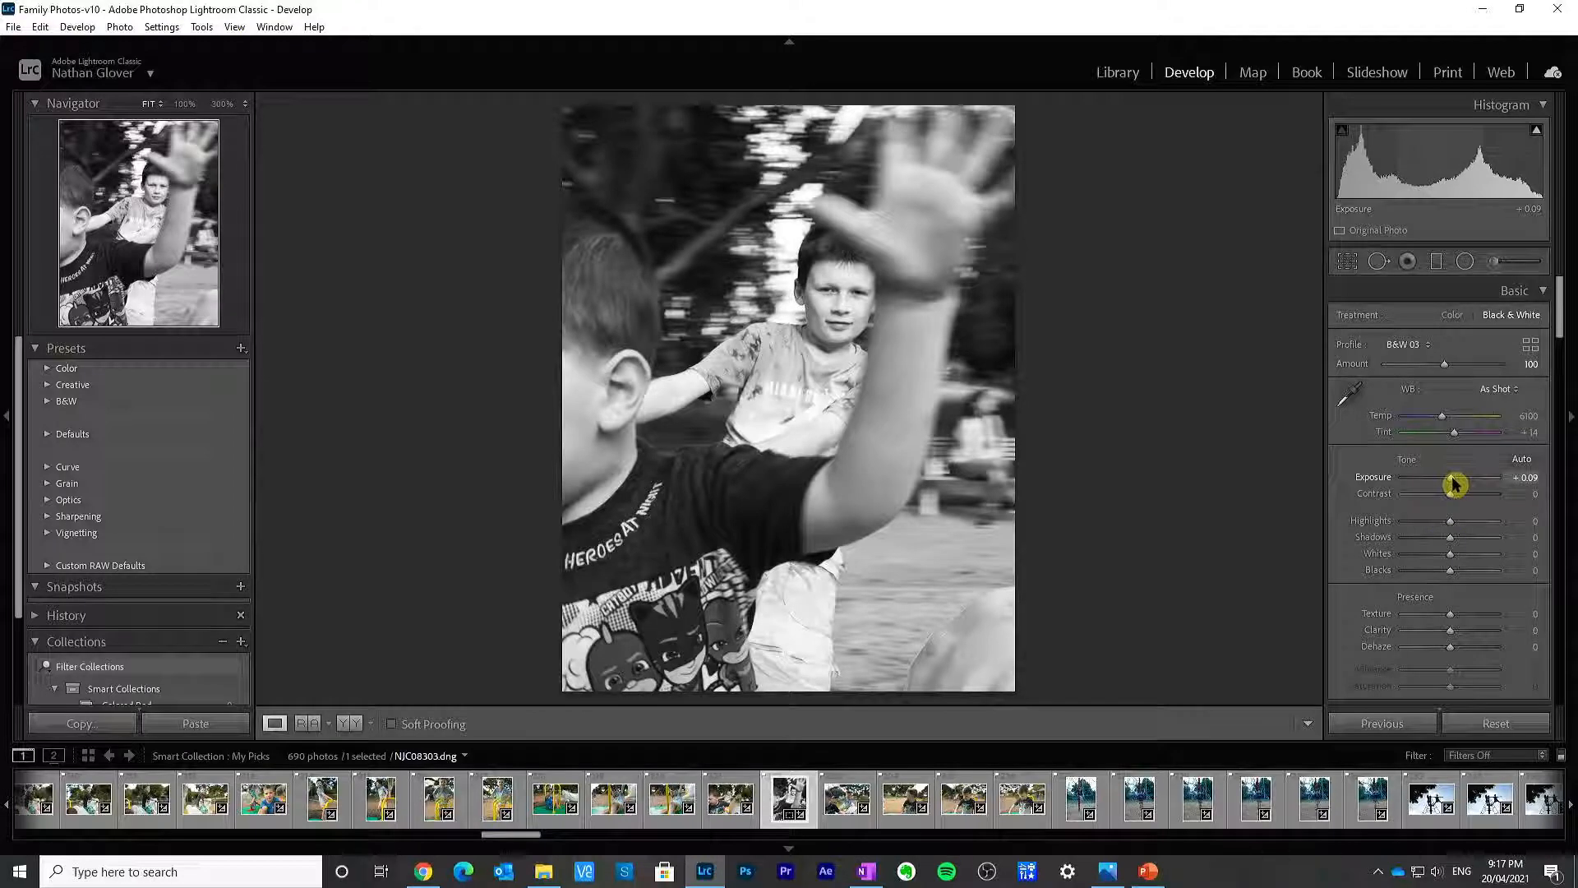
# Step: Adjust the photo's tone: exposure +0.26, shadows -60, whites -18 and blacks -21
pyautogui.moveTo(1454, 484); pyautogui.dragTo(1456, 485)
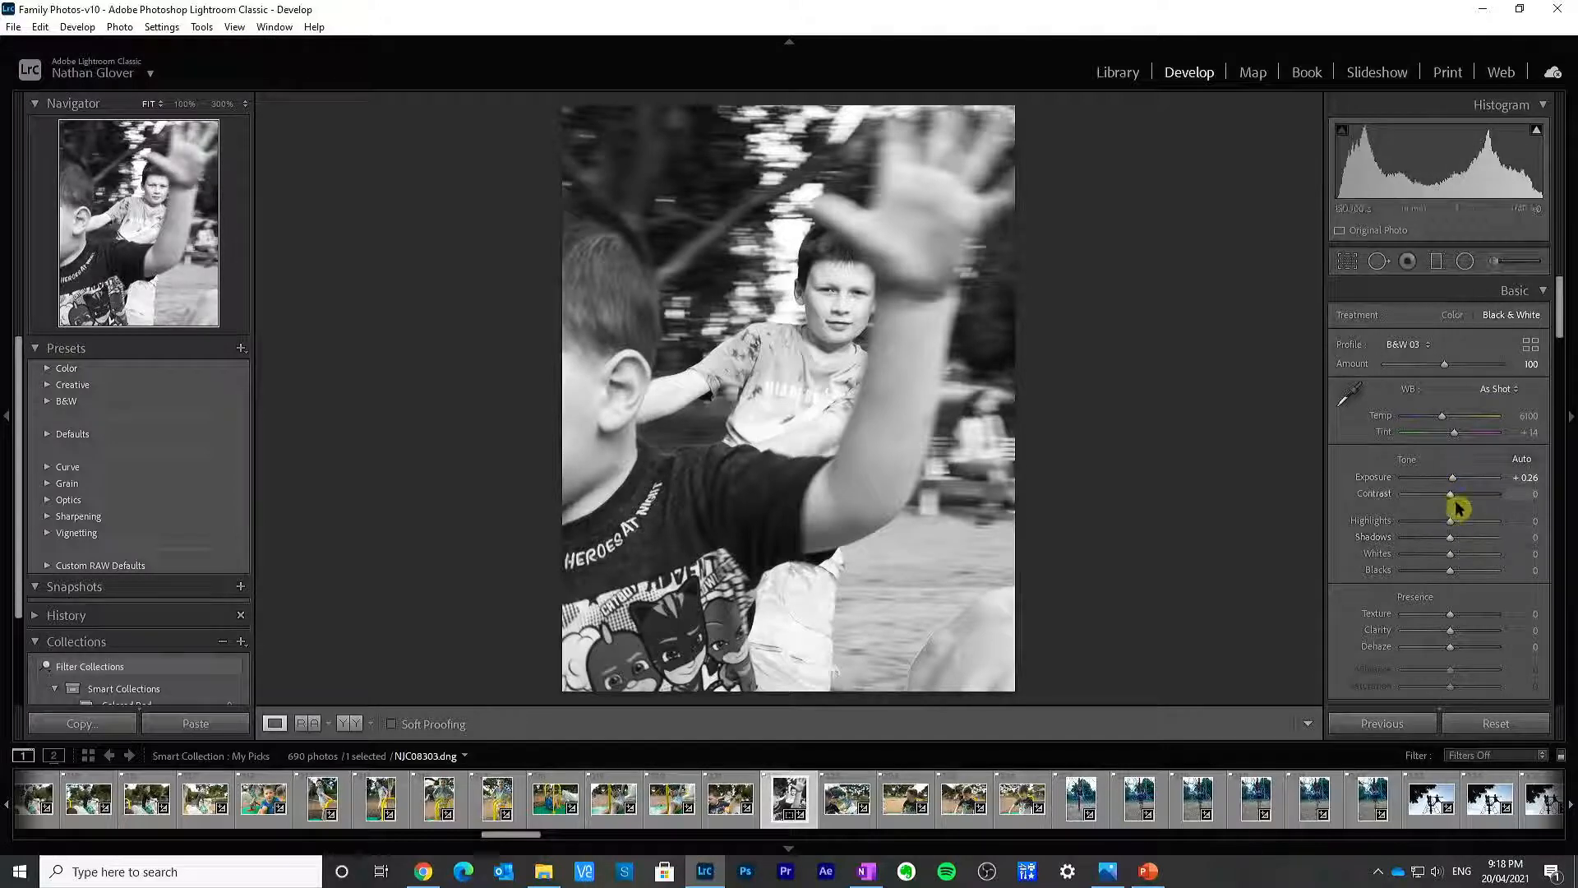
pyautogui.moveTo(1451, 538)
pyautogui.mouseDown()
pyautogui.moveTo(1377, 546)
pyautogui.moveTo(1438, 545)
pyautogui.moveTo(1423, 539)
pyautogui.moveTo(1464, 562)
pyautogui.mouseUp()
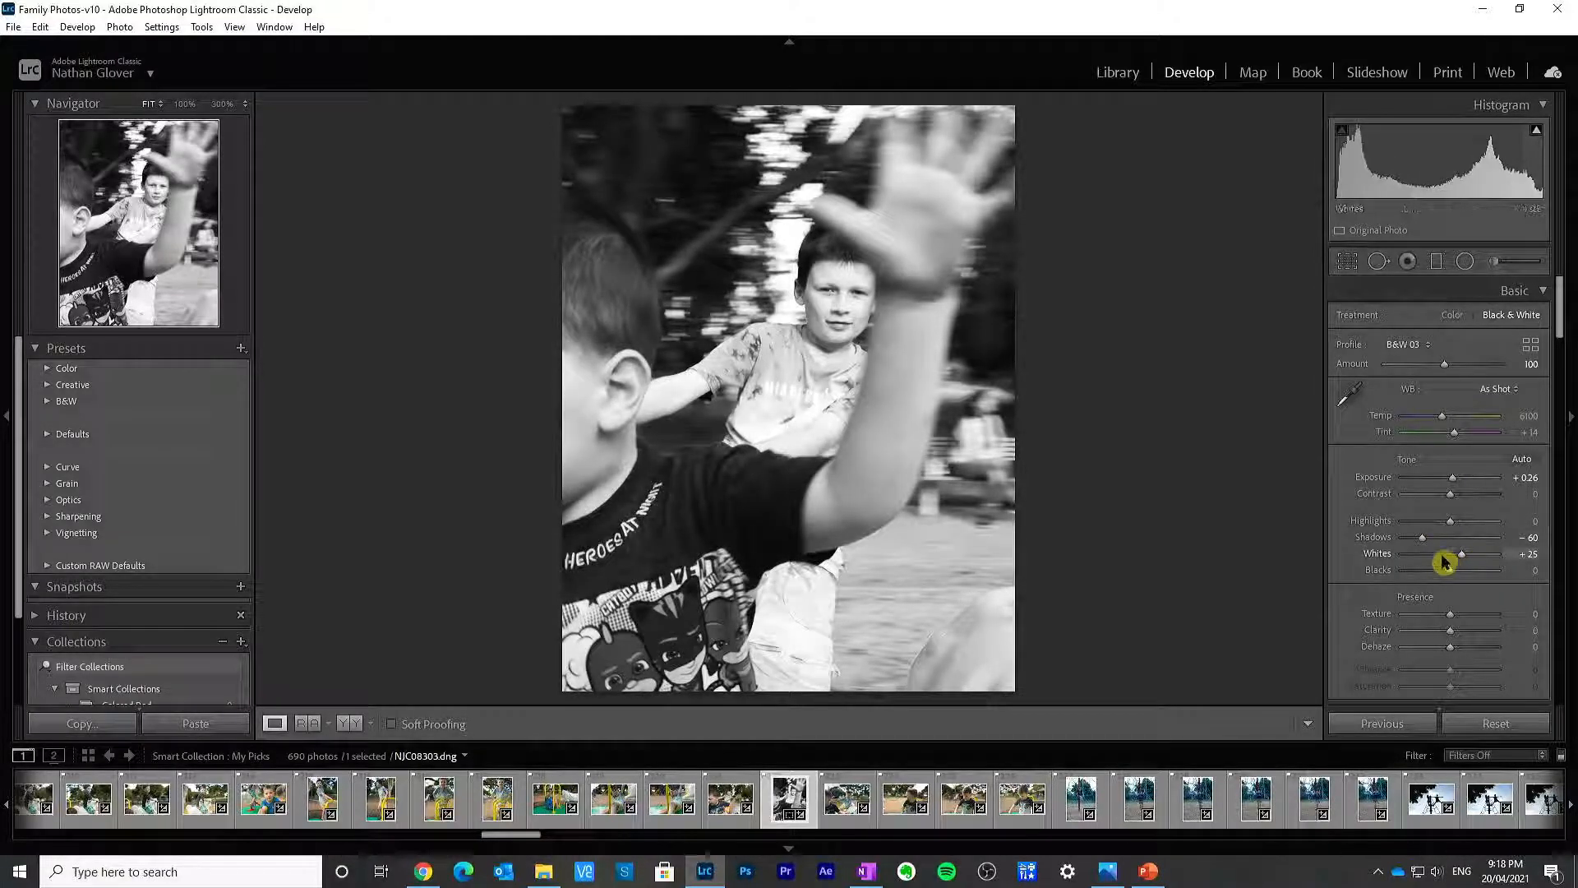
pyautogui.click(1445, 560)
pyautogui.click(1444, 573)
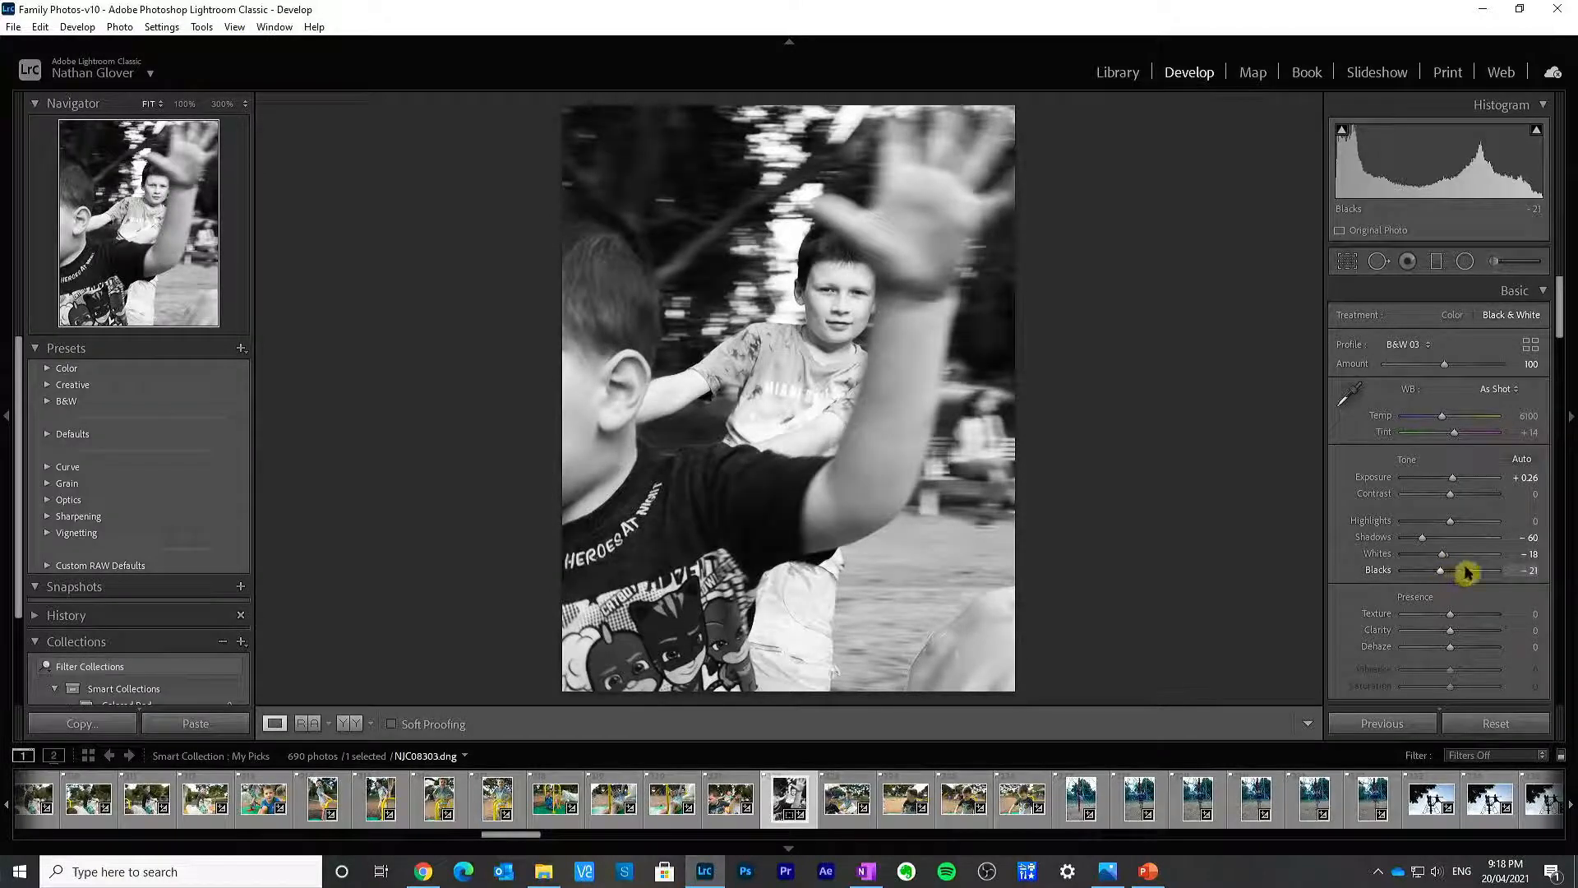
# Step: Set the photo's texture to +23 and clarity to +7
pyautogui.click(1461, 615)
pyautogui.moveTo(1462, 617)
pyautogui.mouseDown()
pyautogui.moveTo(1389, 618)
pyautogui.moveTo(1465, 621)
pyautogui.moveTo(1459, 636)
pyautogui.mouseUp()
pyautogui.doubleClick(1382, 636)
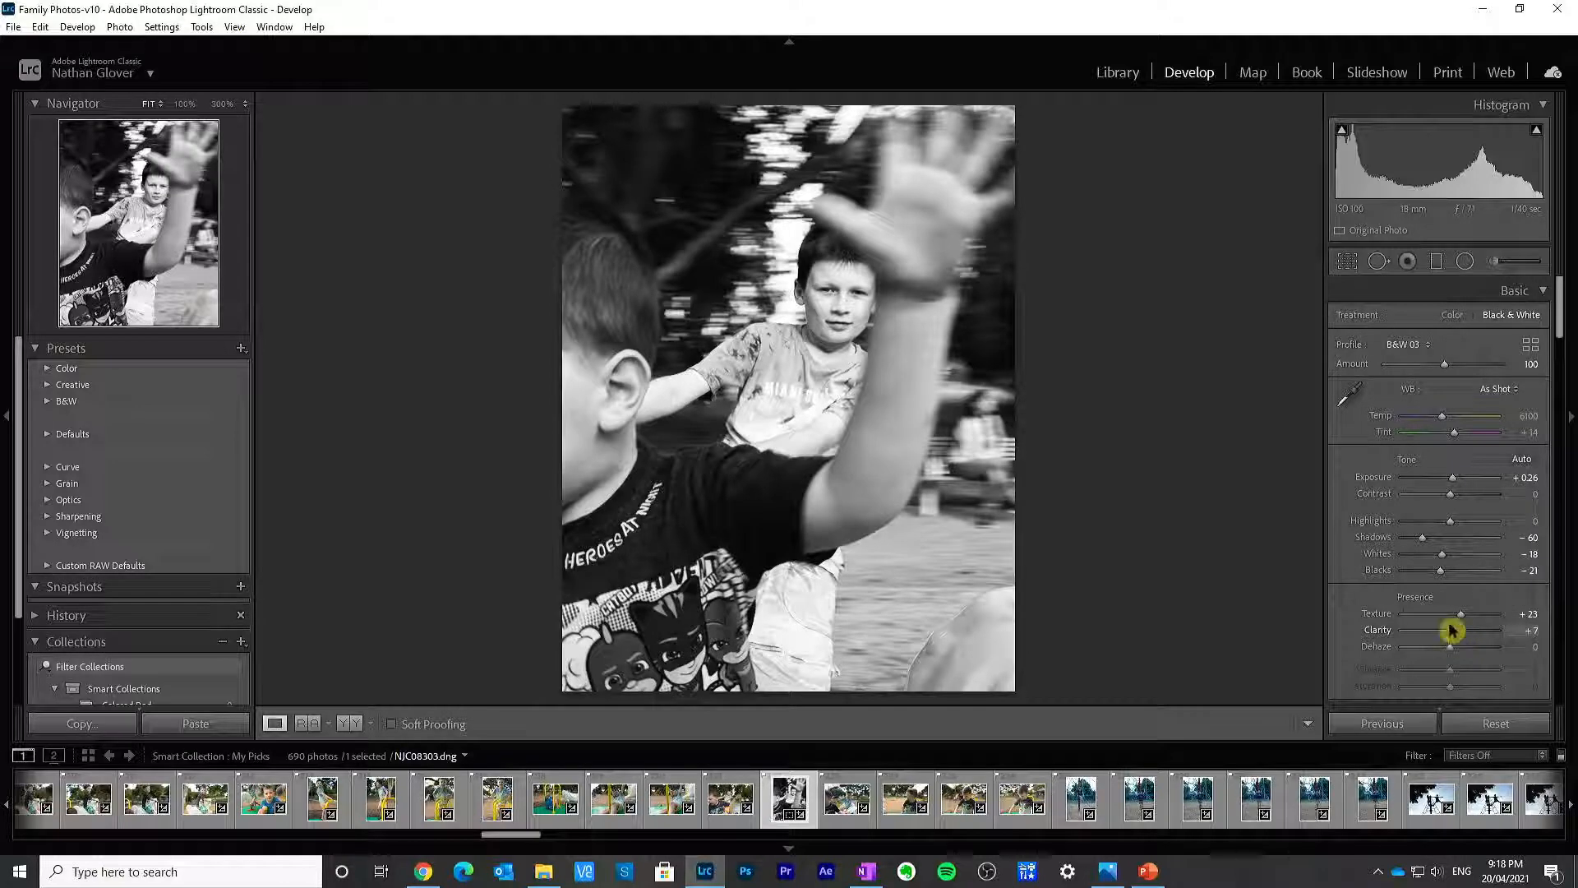
# Step: Try lowering the tone curve's Shadows region, reset it, and set the Darks region to -19
pyautogui.moveTo(1562, 311); pyautogui.dragTo(1560, 397)
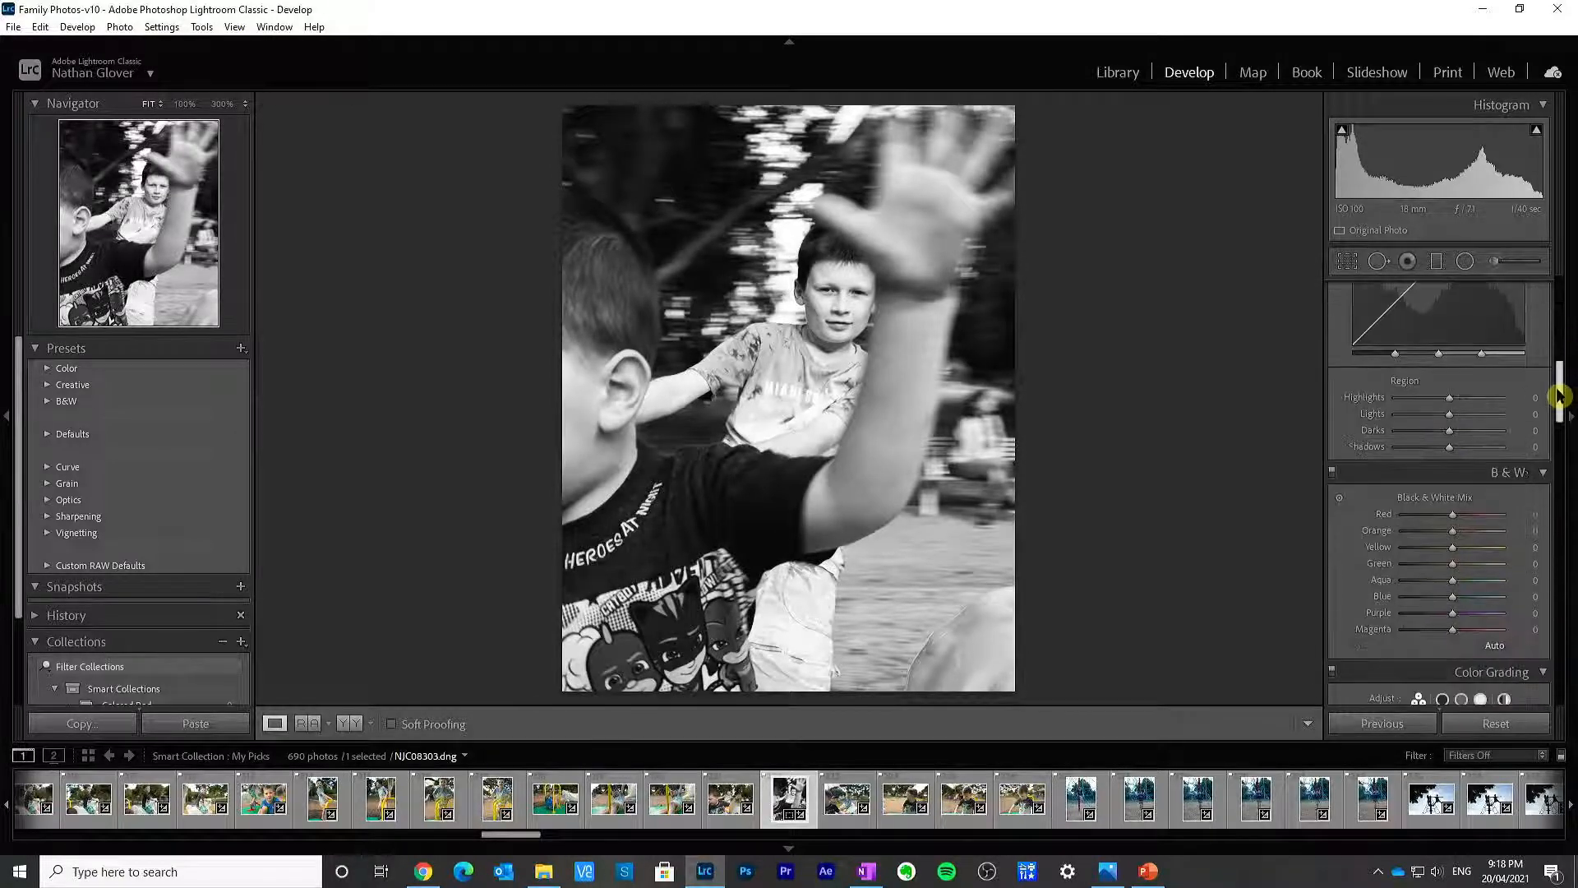
pyautogui.moveTo(1449, 448); pyautogui.dragTo(1432, 453)
pyautogui.doubleClick(1379, 450)
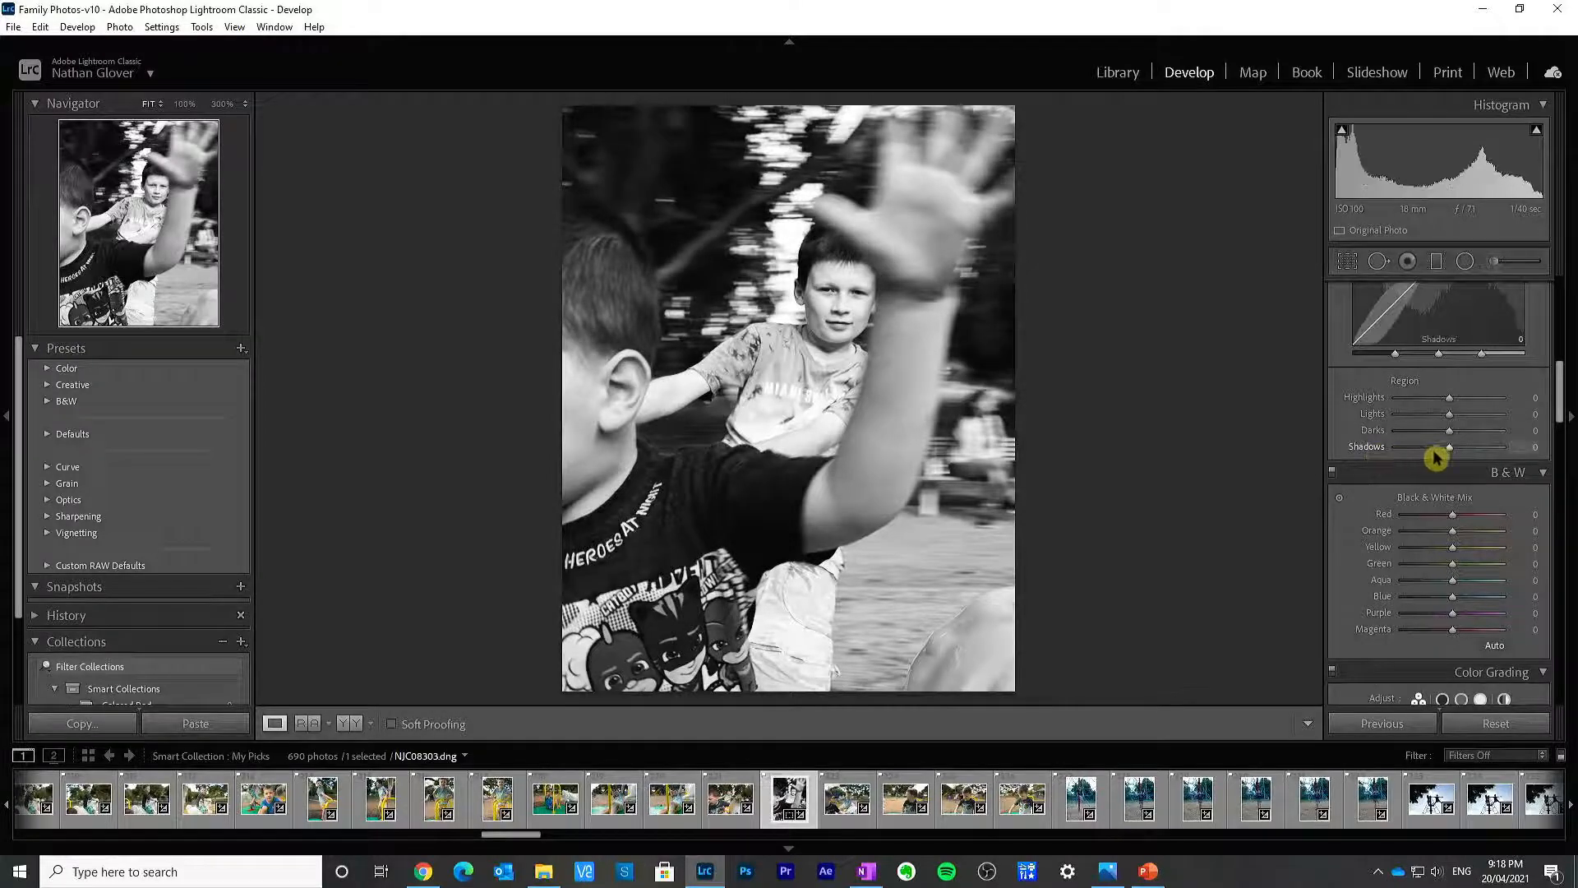
pyautogui.moveTo(1443, 434); pyautogui.dragTo(1440, 431)
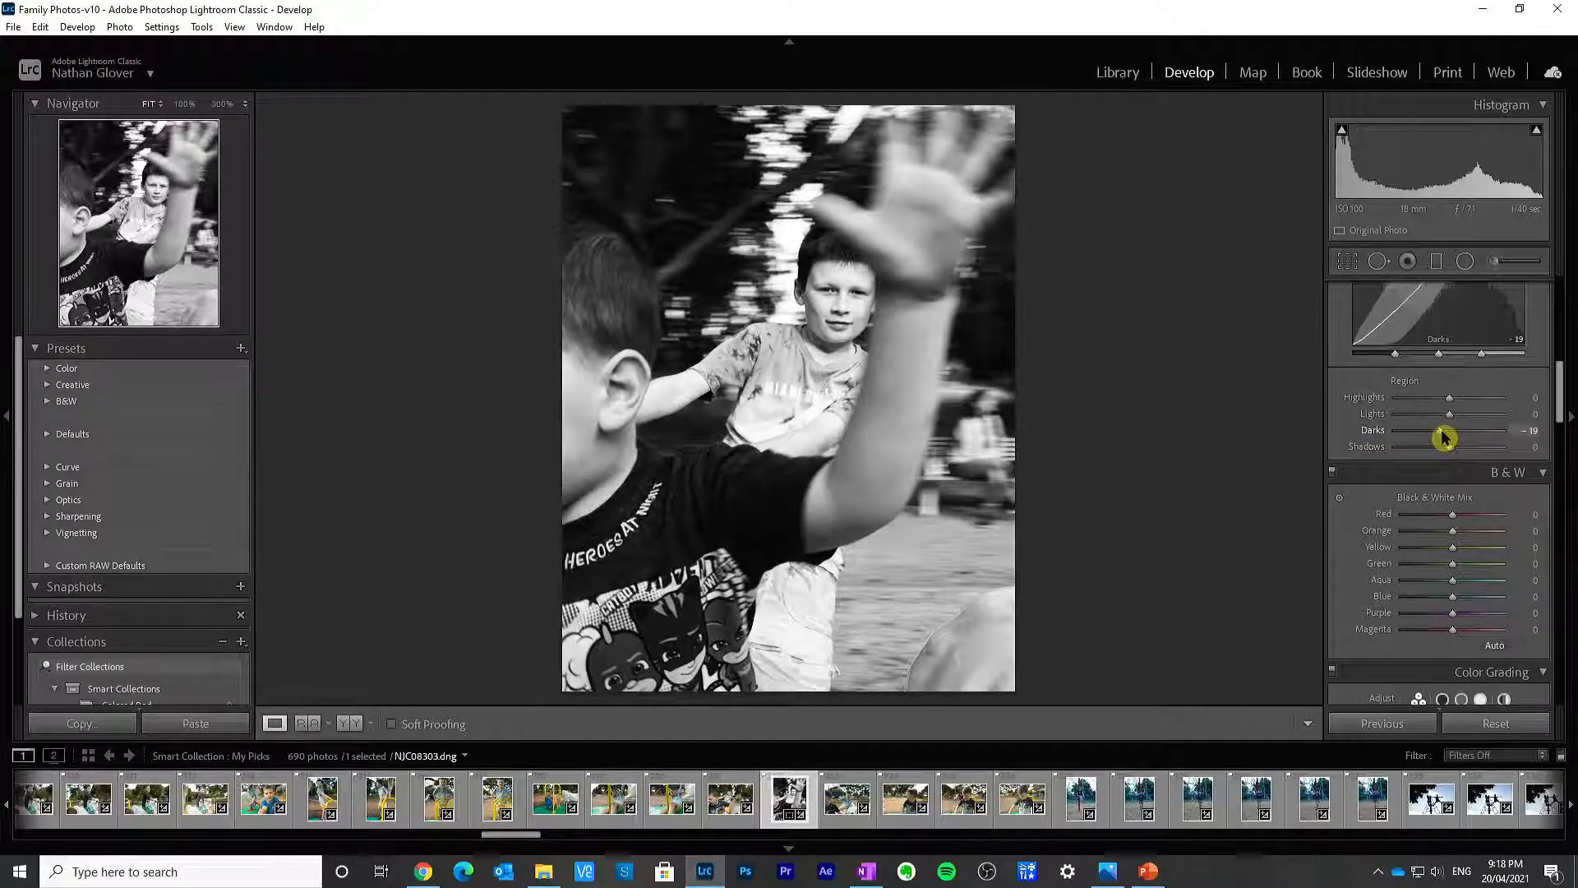
# Step: Reset the tone curve's Darks region, set the Lights region to -13, and leave the Highlights region at 0
pyautogui.doubleClick(1374, 429)
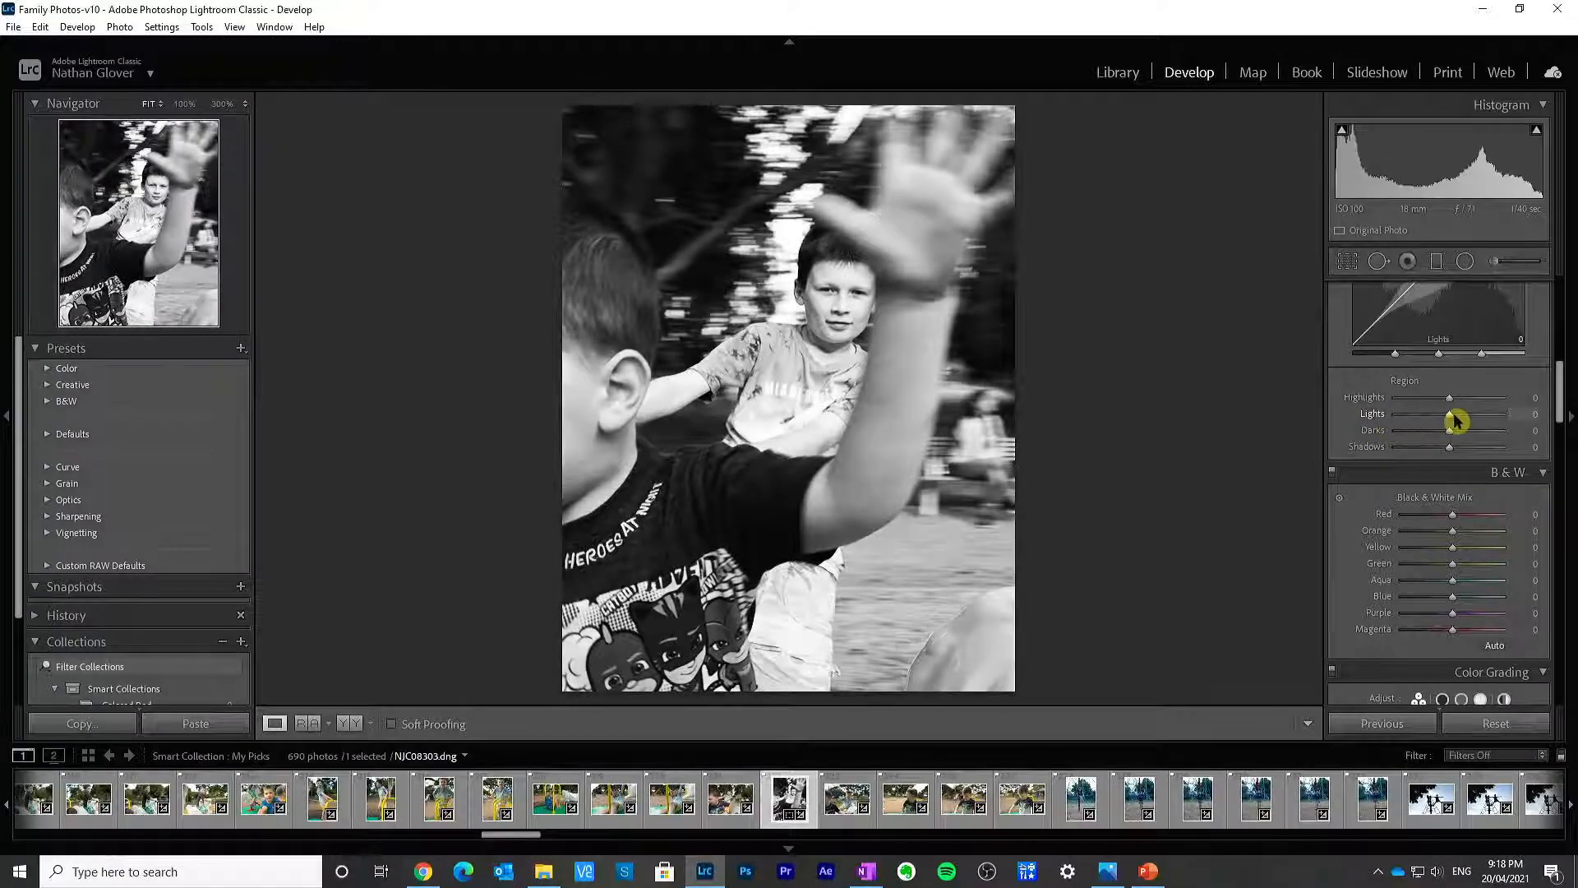
pyautogui.moveTo(1451, 415); pyautogui.dragTo(1446, 420)
pyautogui.doubleClick(1357, 413)
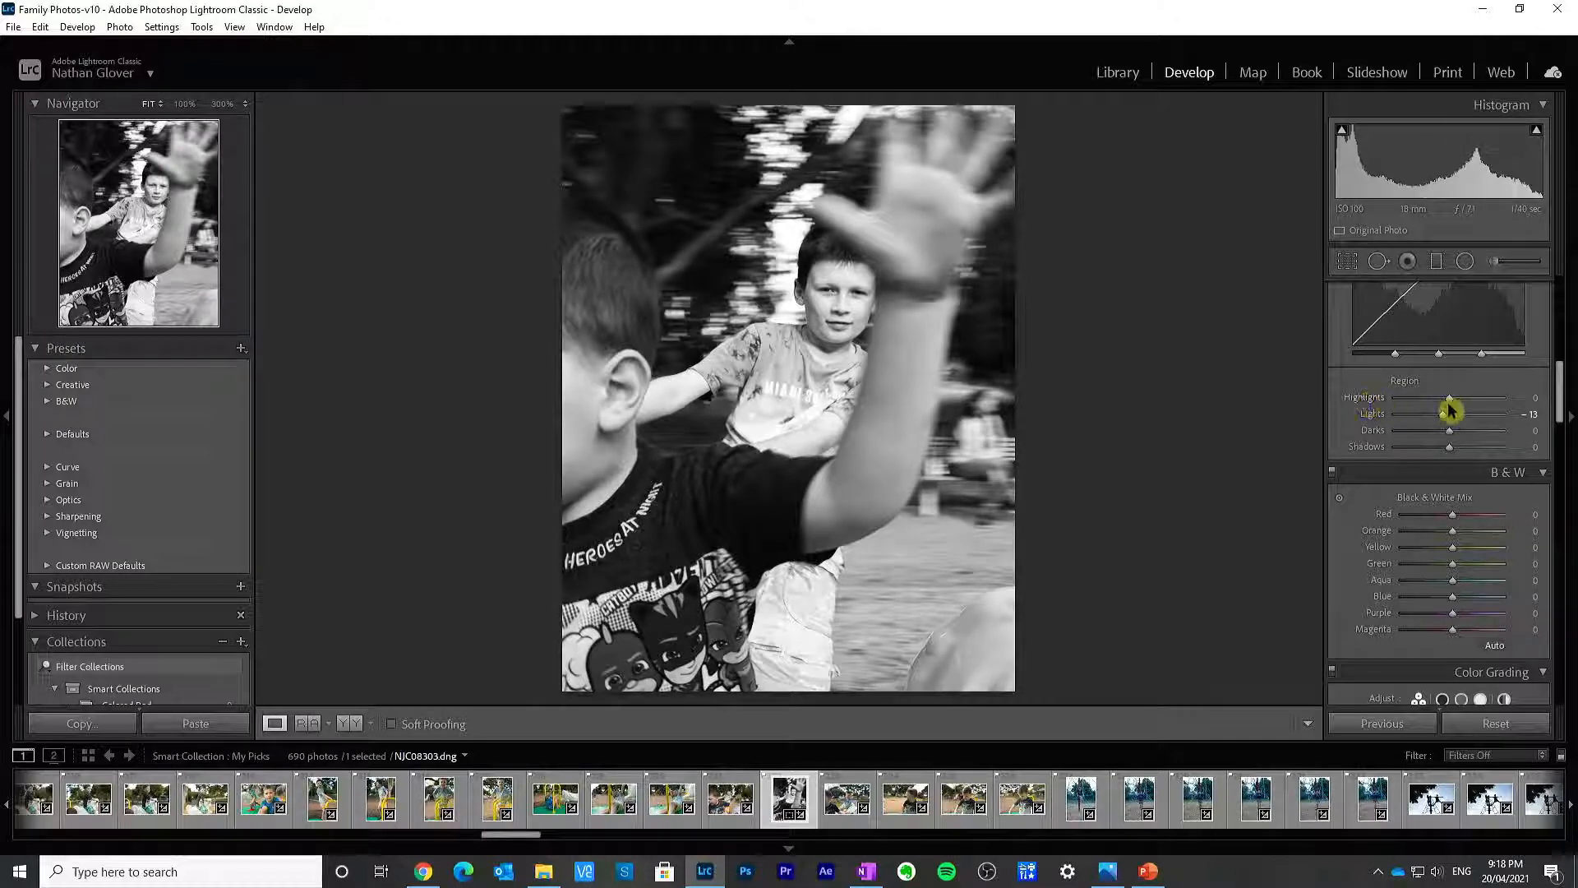
pyautogui.moveTo(1450, 400); pyautogui.dragTo(1446, 399)
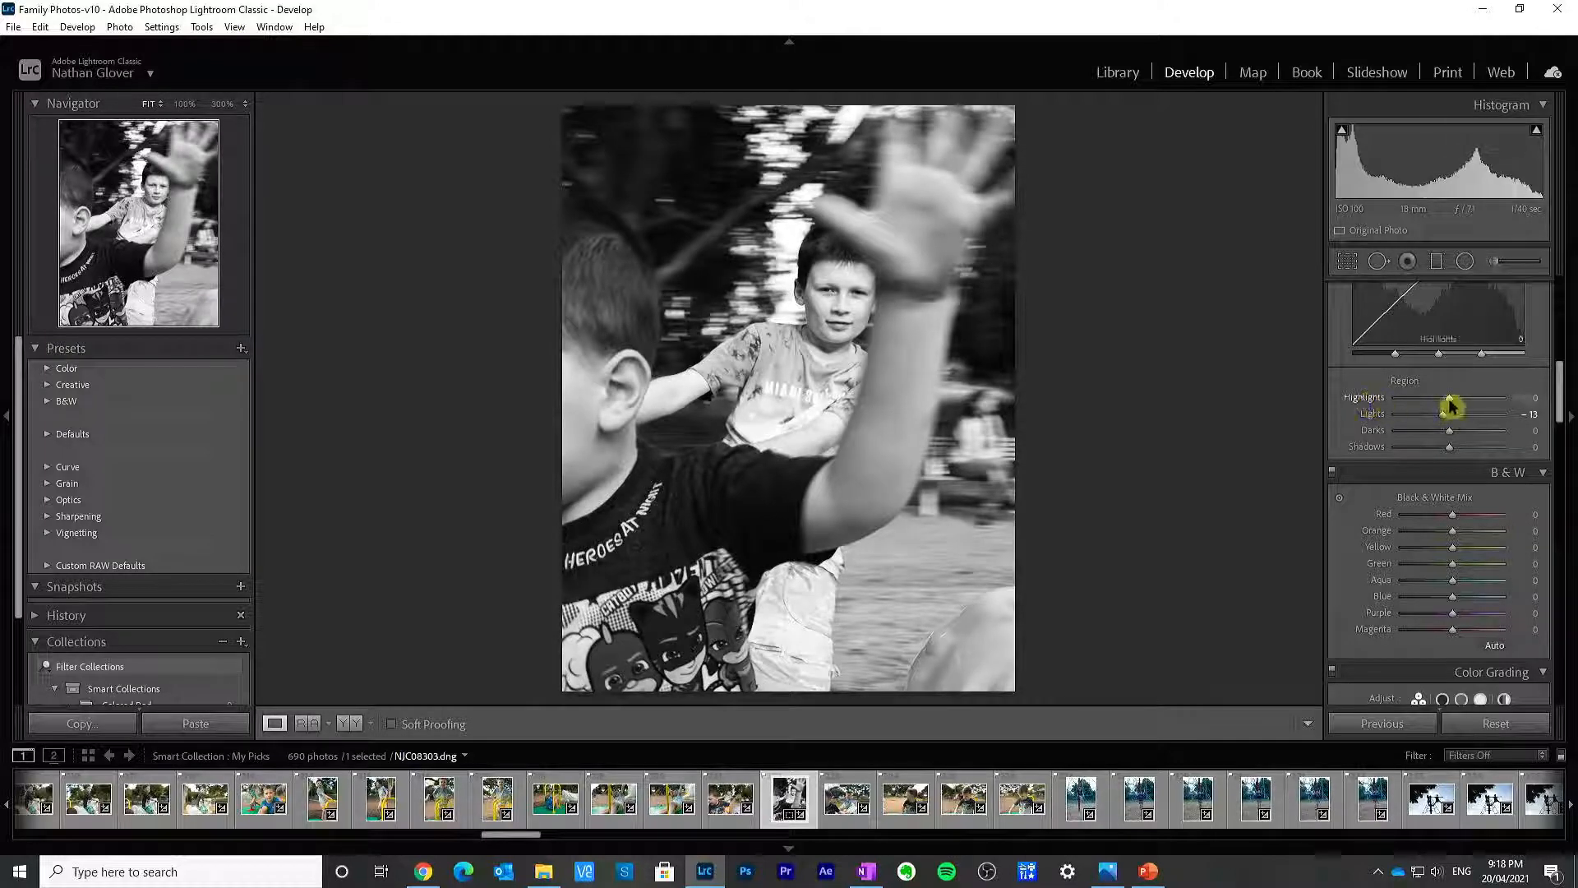
pyautogui.doubleClick(1371, 398)
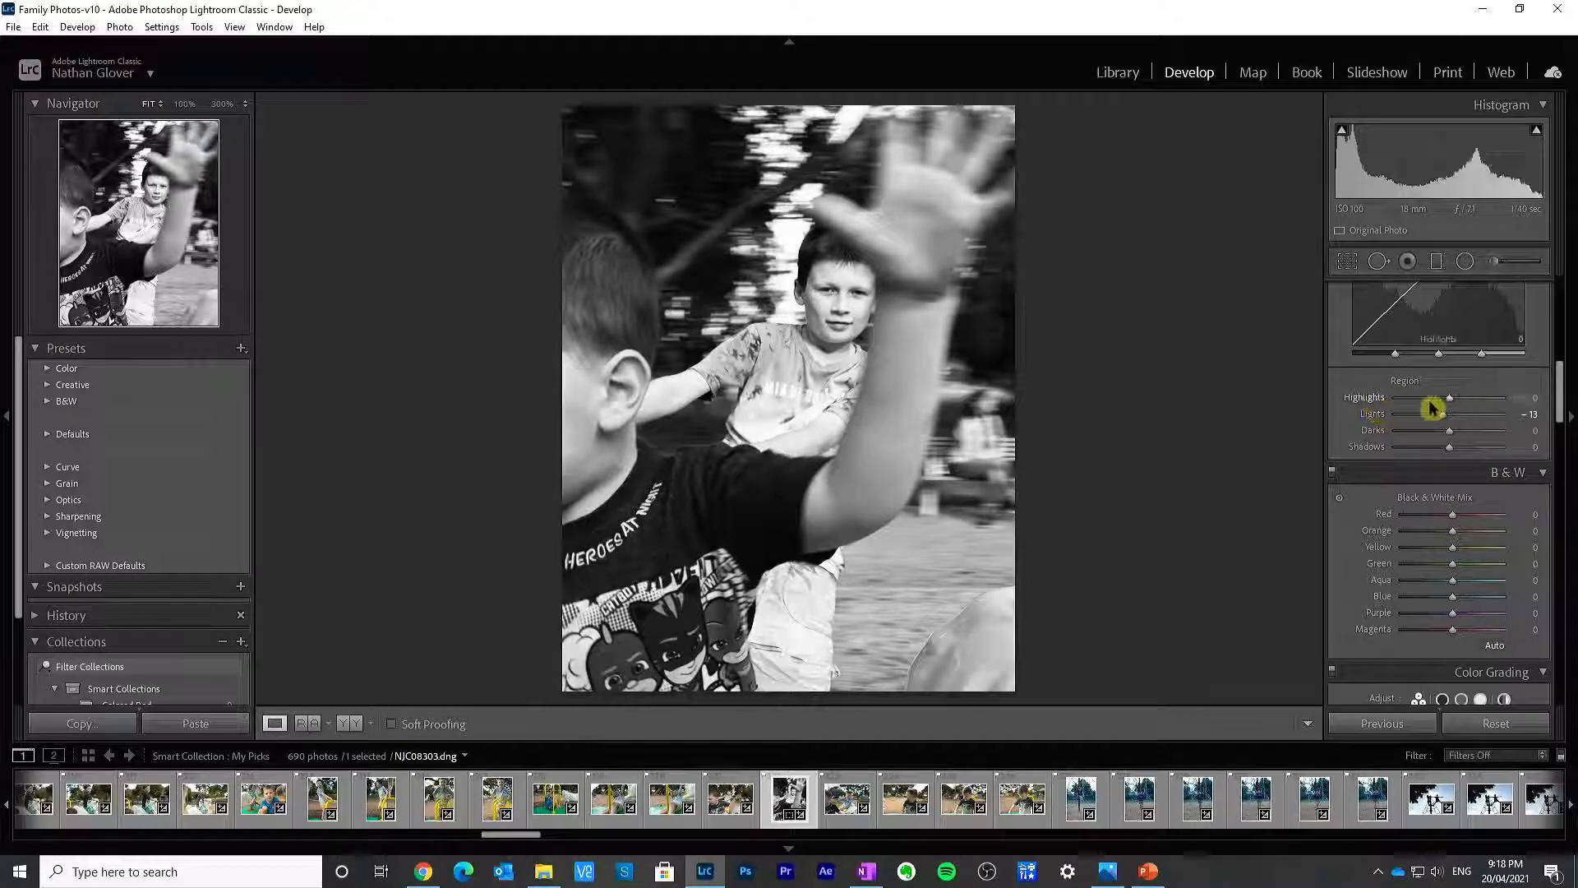
pyautogui.doubleClick(1371, 398)
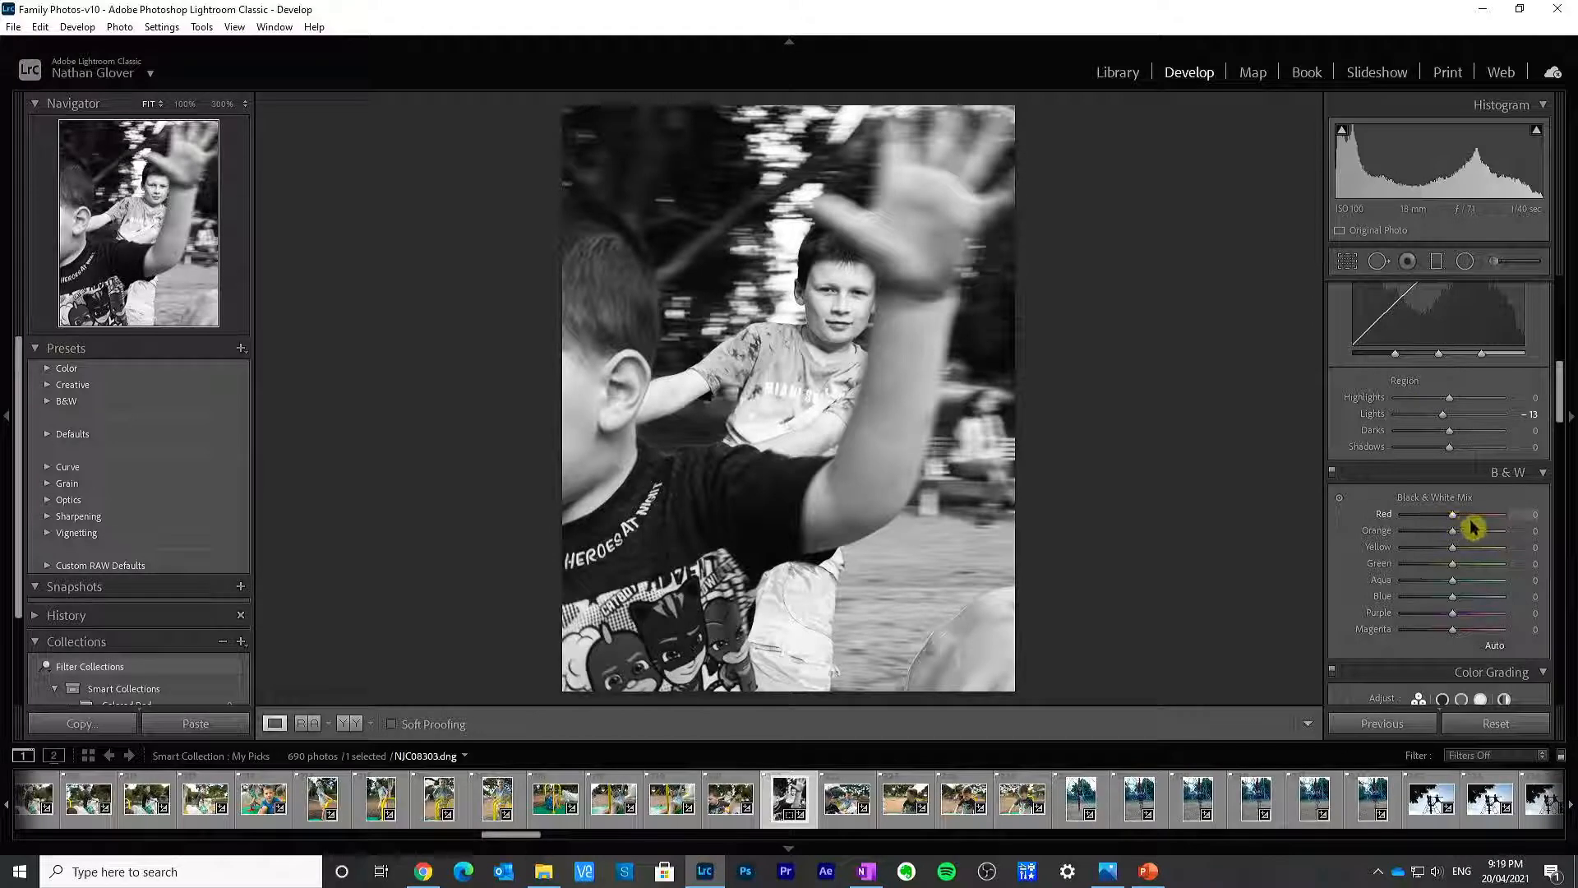
# Step: Darken the skin tones in the black and white mix with Red at -25 and Orange at -45
pyautogui.moveTo(1474, 528)
pyautogui.mouseDown()
pyautogui.moveTo(1435, 518)
pyautogui.moveTo(1498, 524)
pyautogui.mouseUp()
pyautogui.moveTo(1392, 521); pyautogui.dragTo(1438, 536)
pyautogui.doubleClick(1384, 536)
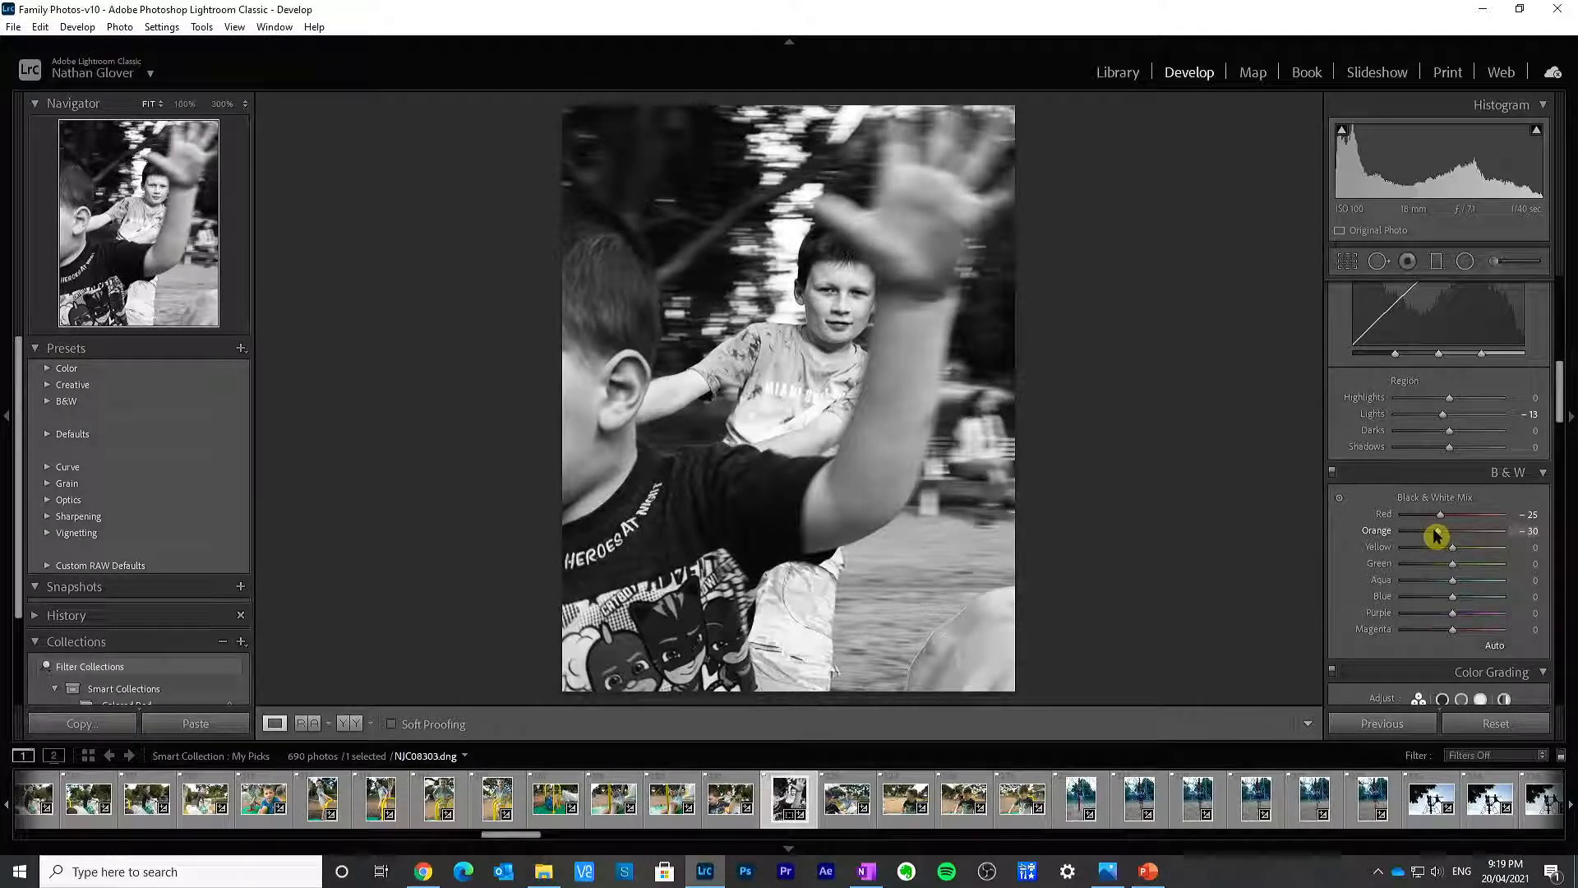
pyautogui.moveTo(1433, 536); pyautogui.dragTo(1428, 536)
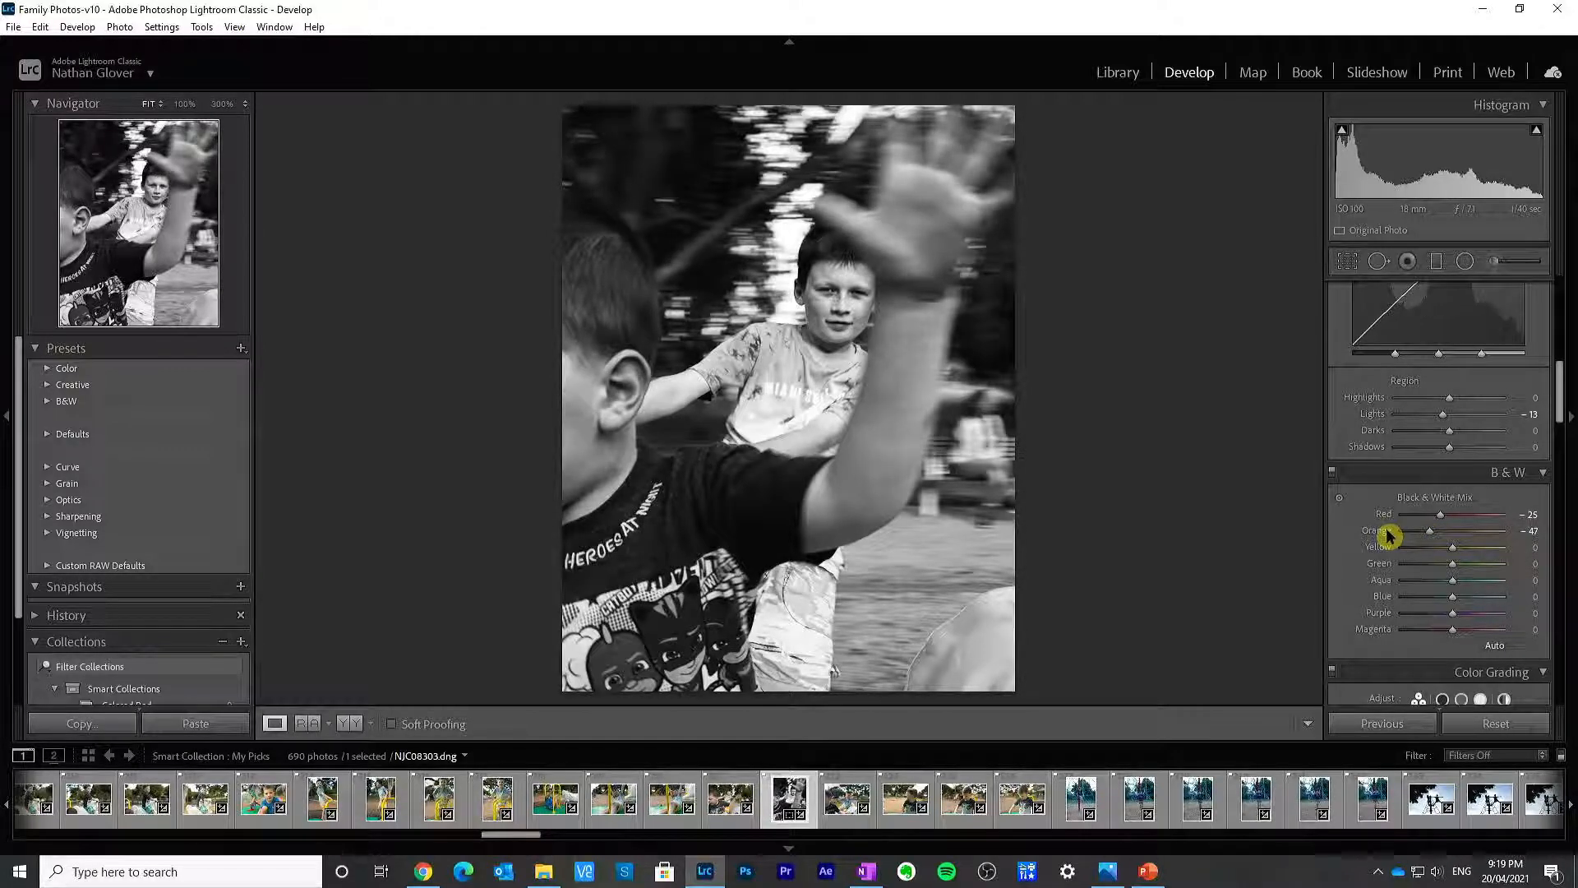
pyautogui.doubleClick(1388, 533)
pyautogui.click(1435, 534)
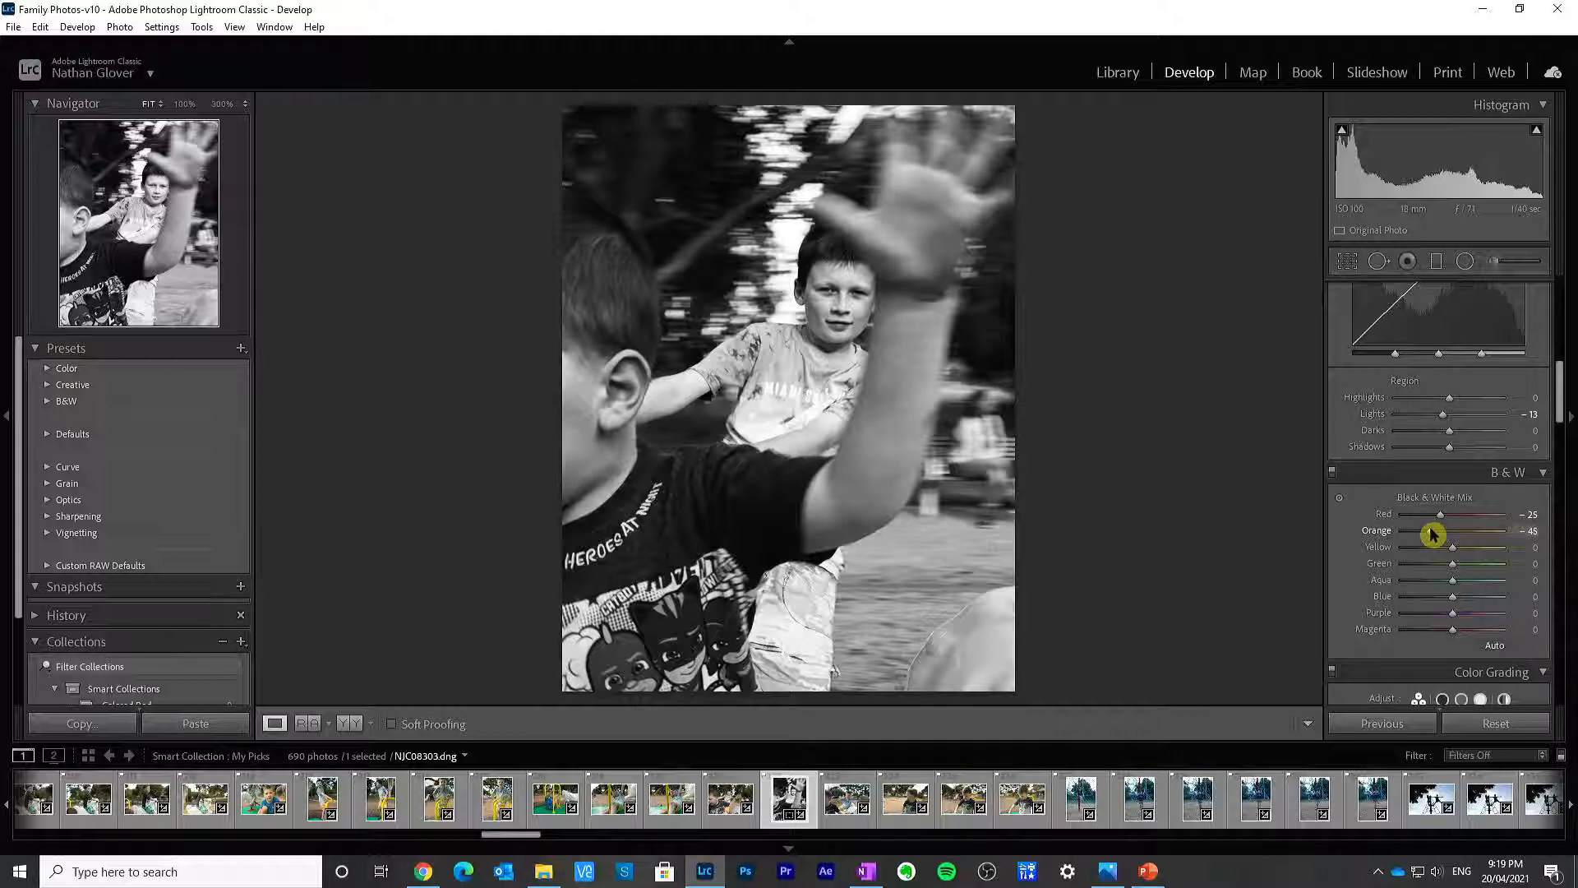
# Step: Set Yellow to -13 in the black and white mix, and try the Green through Magenta values, resetting each to 0
pyautogui.moveTo(1453, 548); pyautogui.dragTo(1482, 566)
pyautogui.doubleClick(1391, 551)
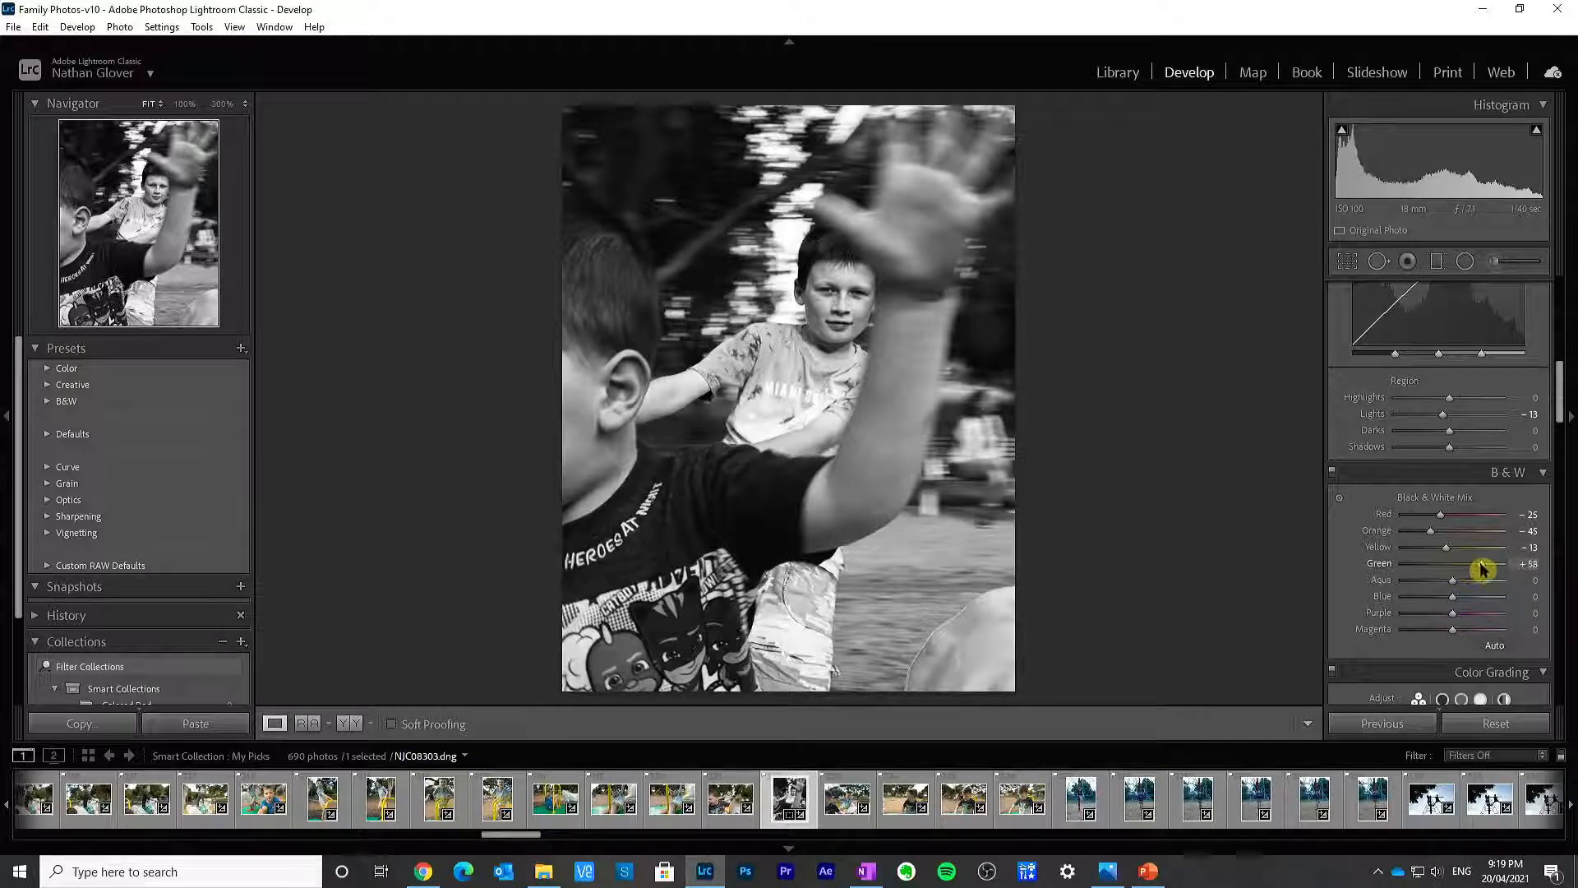
pyautogui.doubleClick(1389, 564)
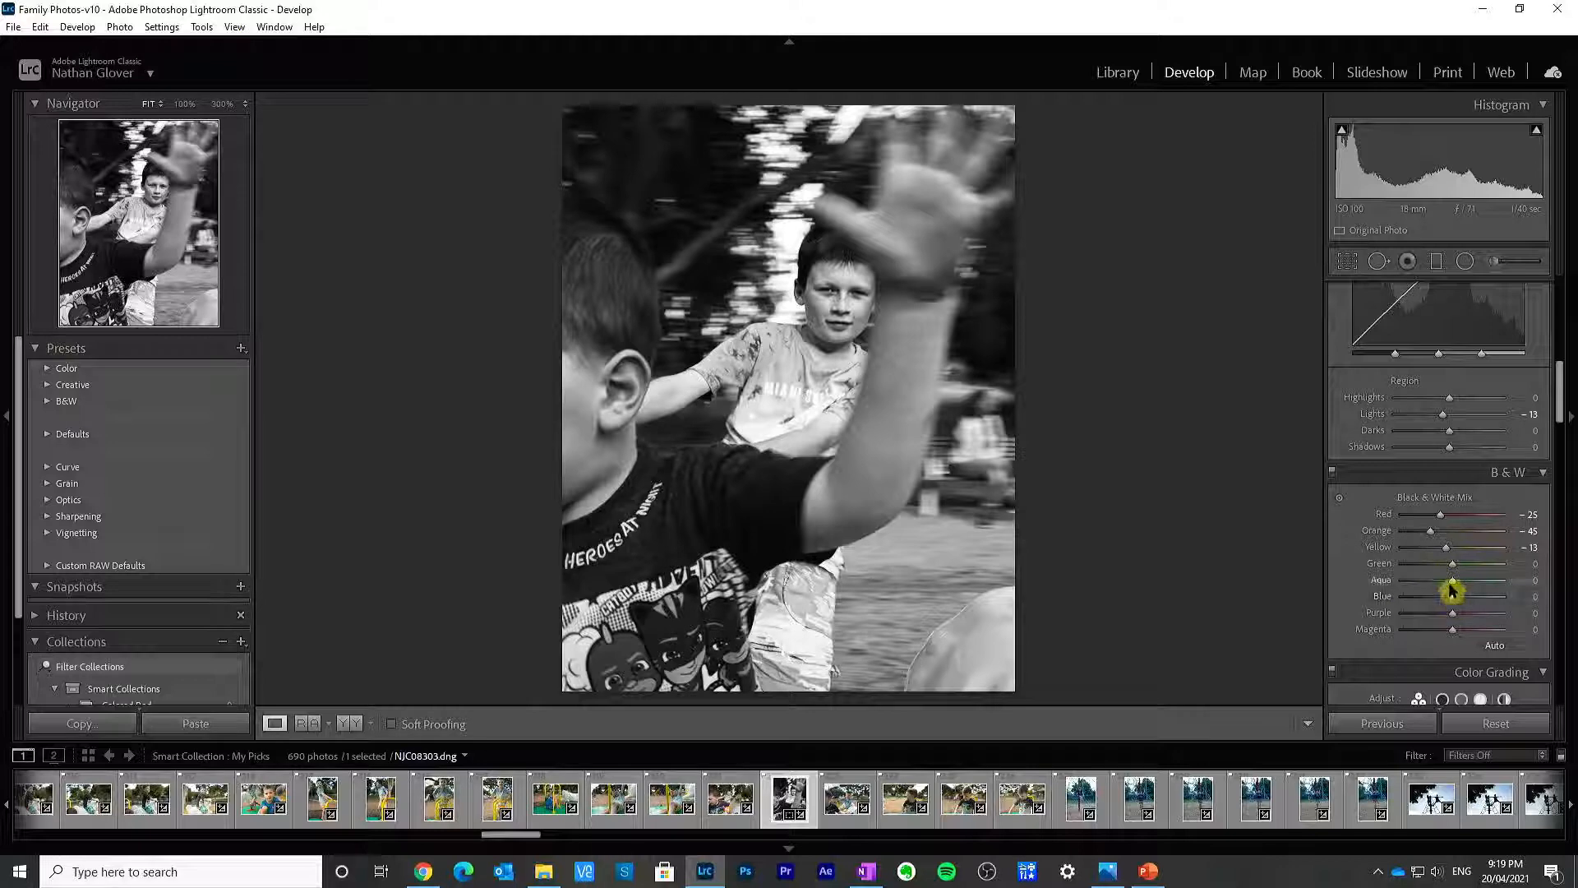
pyautogui.moveTo(1451, 583); pyautogui.dragTo(1477, 620)
pyautogui.doubleClick(1395, 583)
pyautogui.doubleClick(1387, 602)
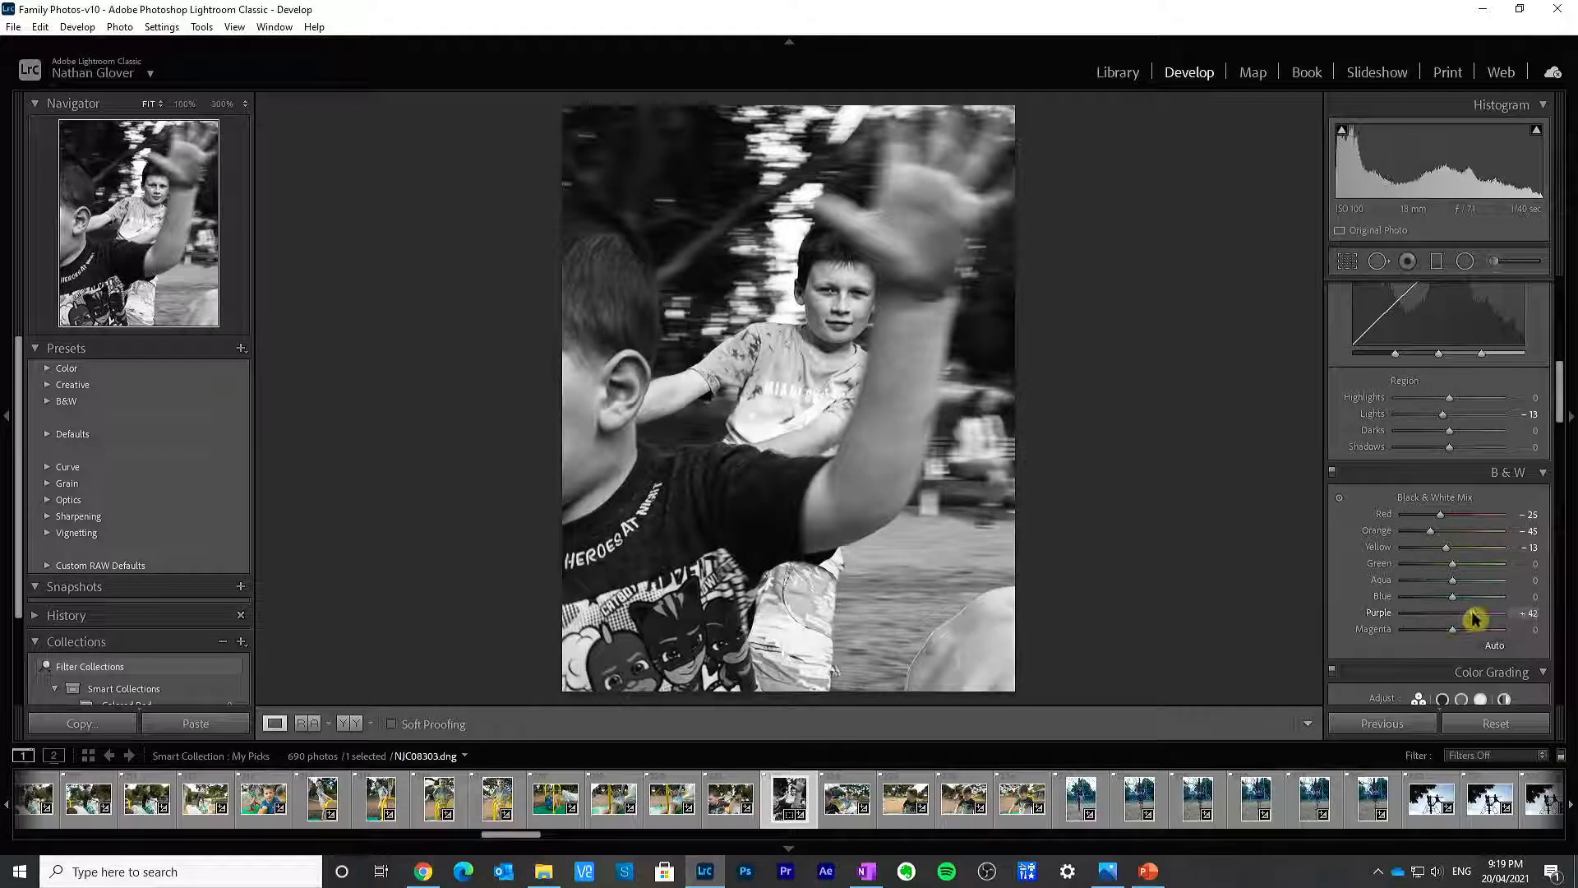
pyautogui.doubleClick(1389, 613)
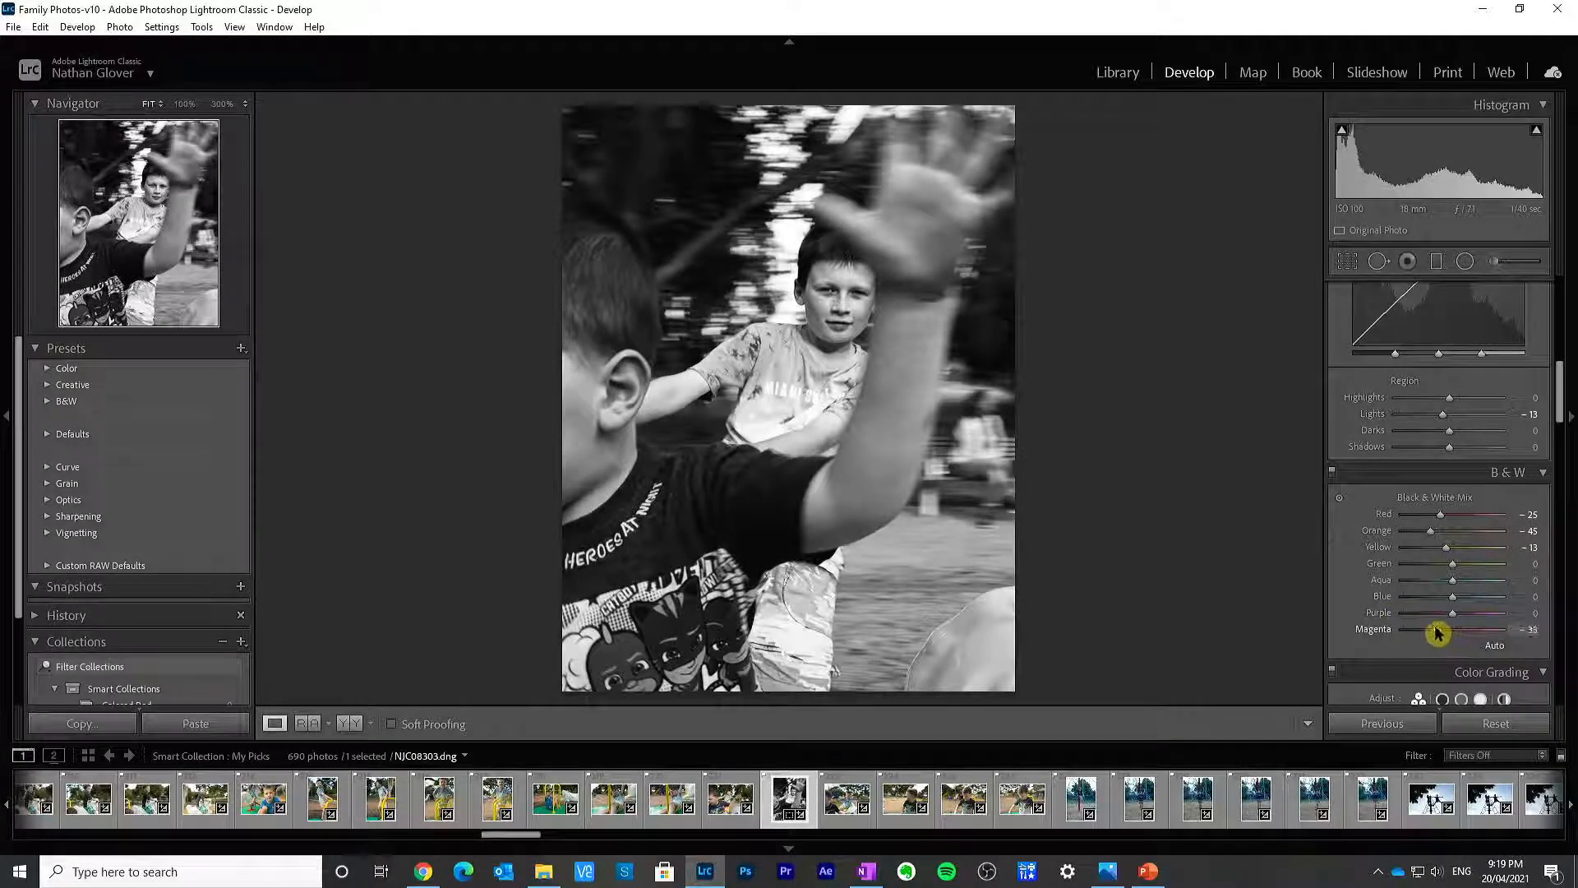
pyautogui.doubleClick(1374, 630)
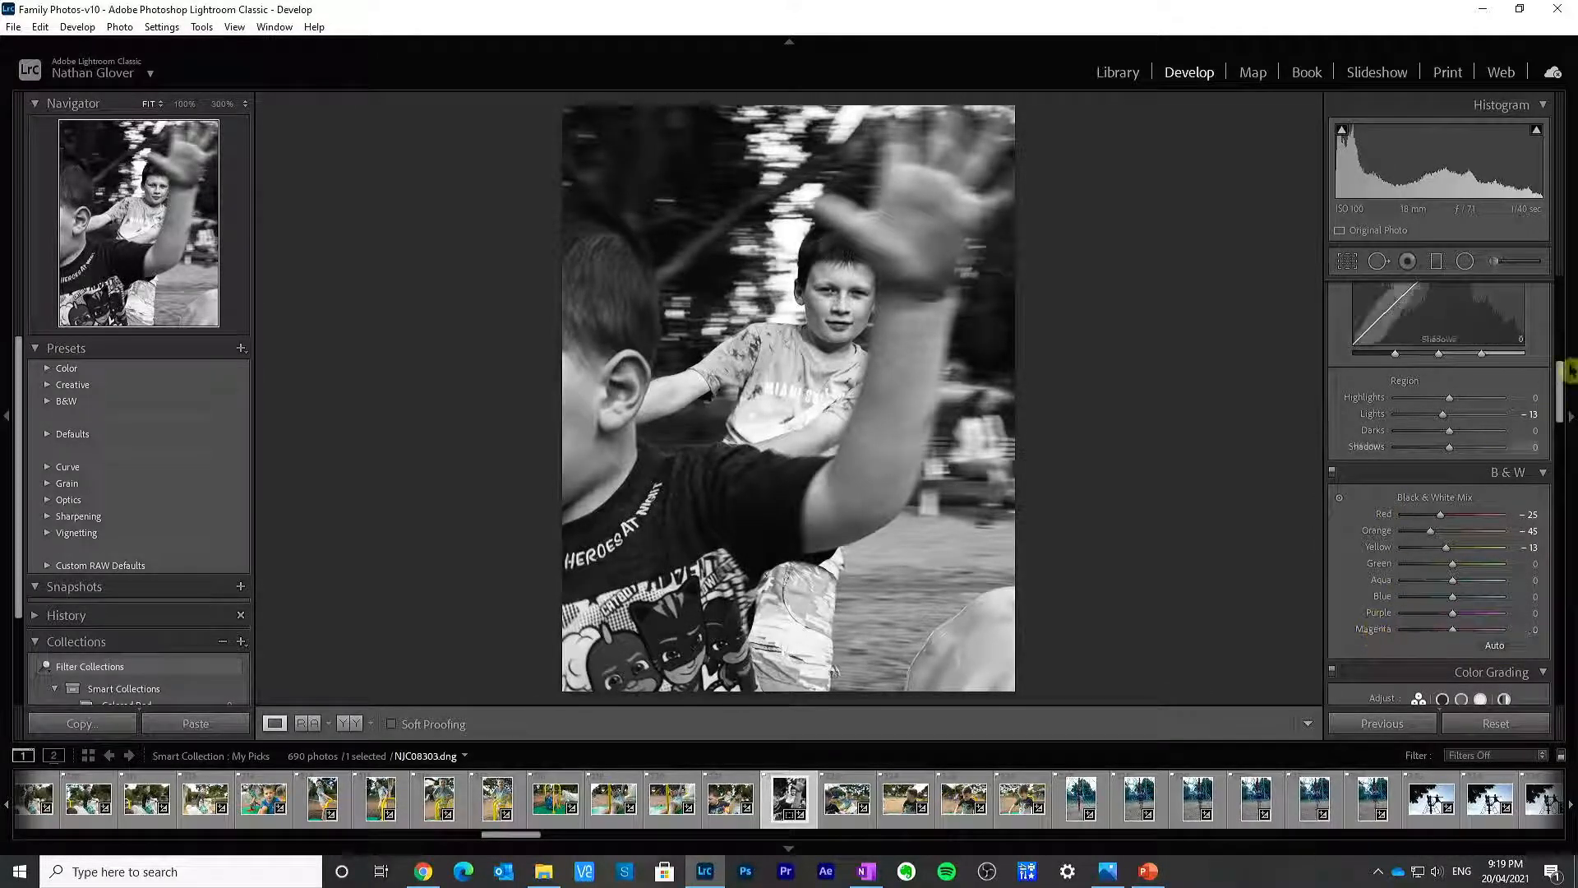
# Step: Raise the photo's exposure to +0.30 and then to +0.35
pyautogui.moveTo(1567, 387); pyautogui.dragTo(1566, 292)
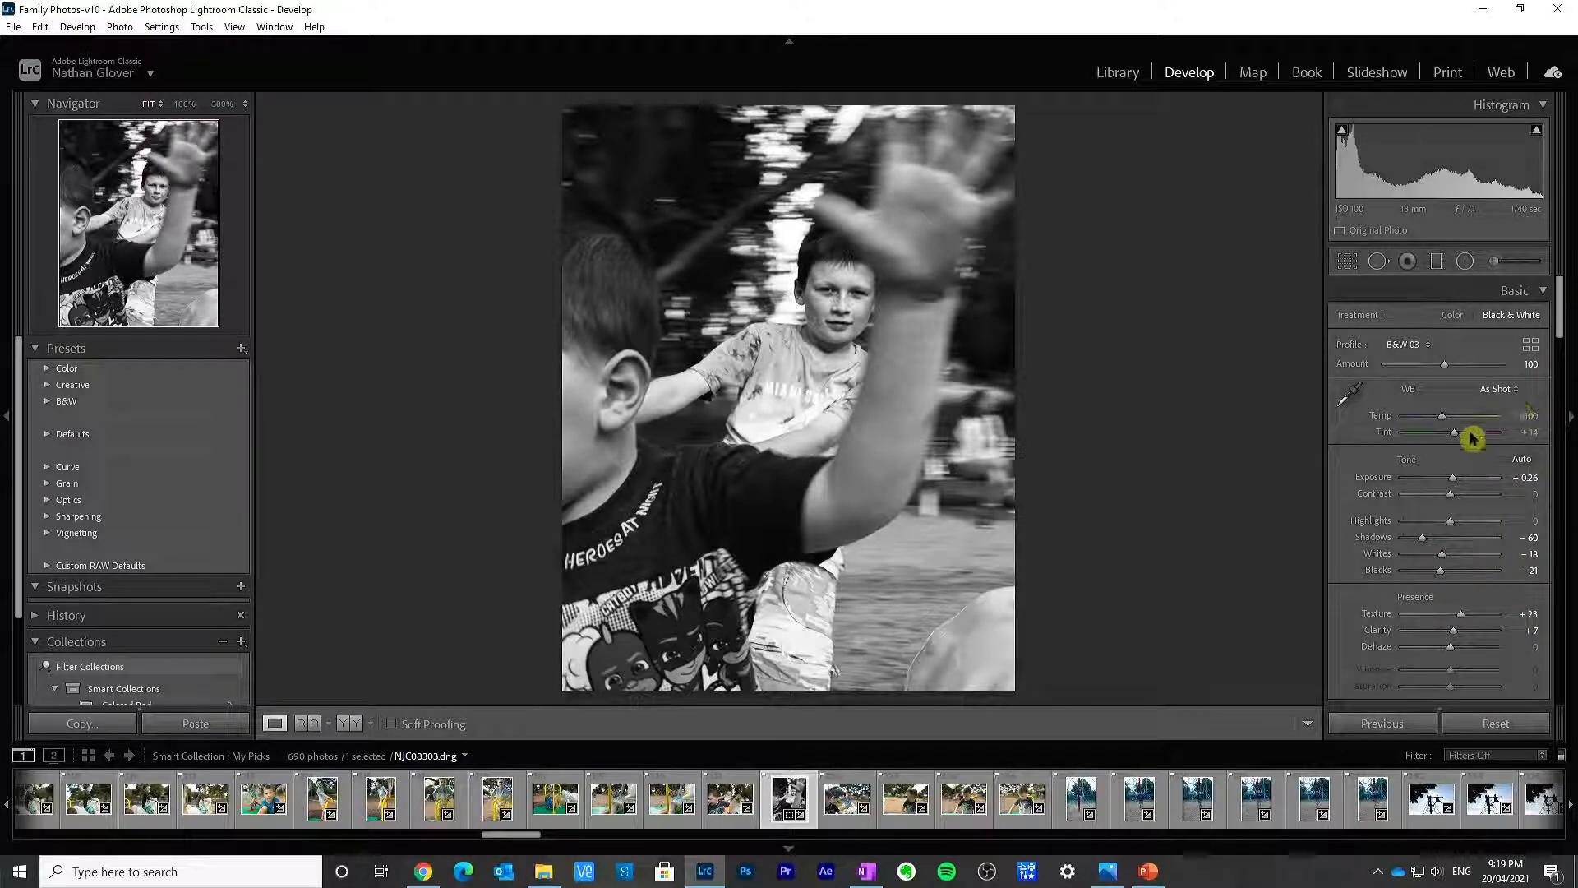
pyautogui.click(1522, 476)
pyautogui.write('0.3')
pyautogui.press('Return')
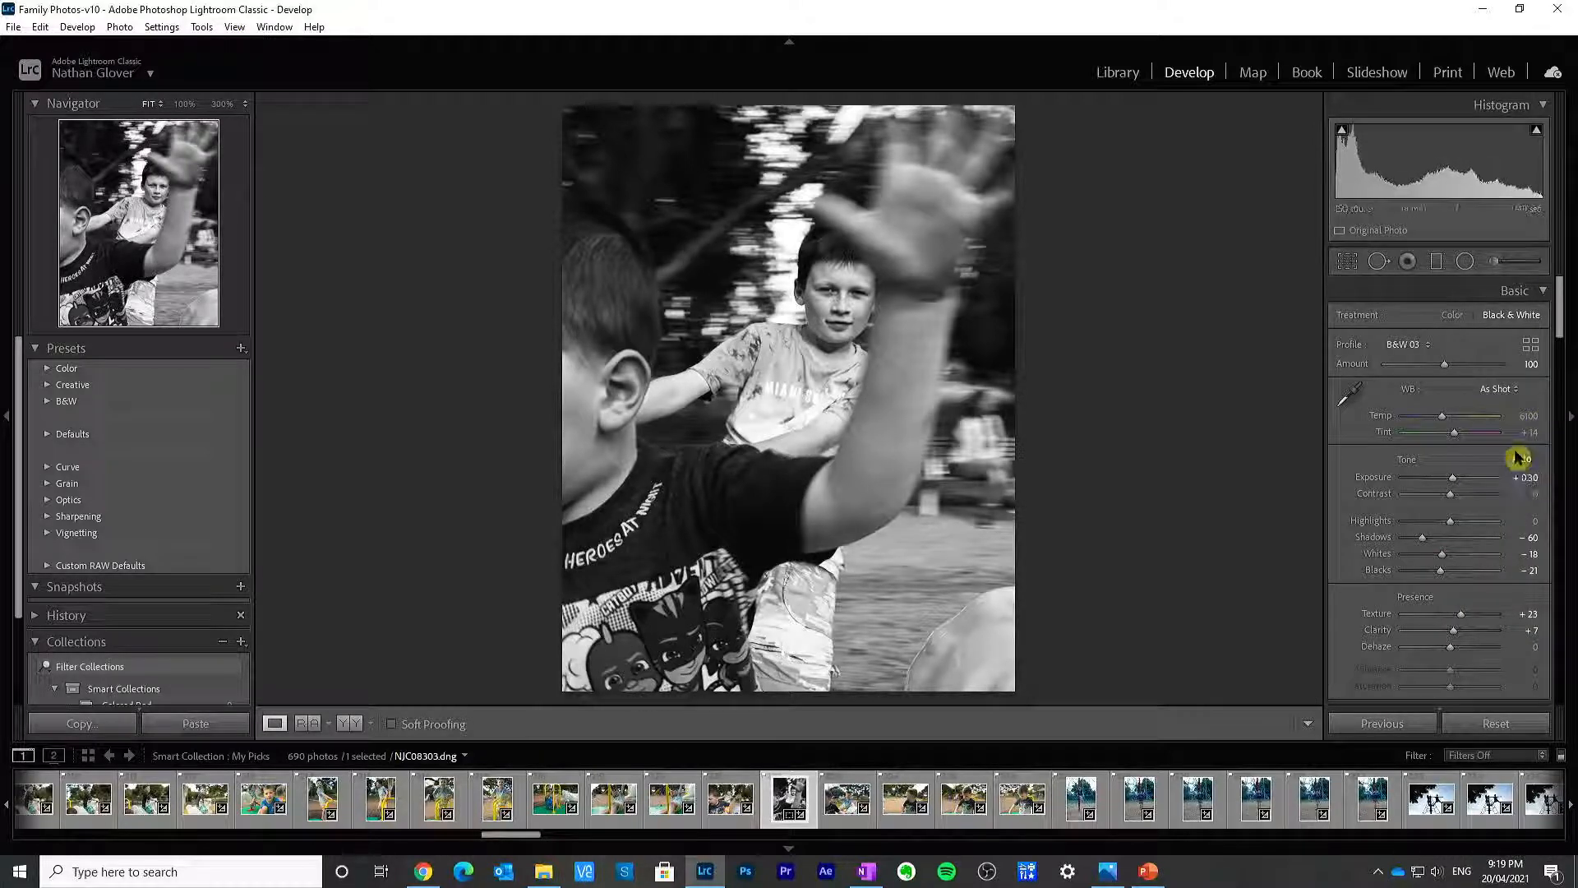
pyautogui.click(1522, 477)
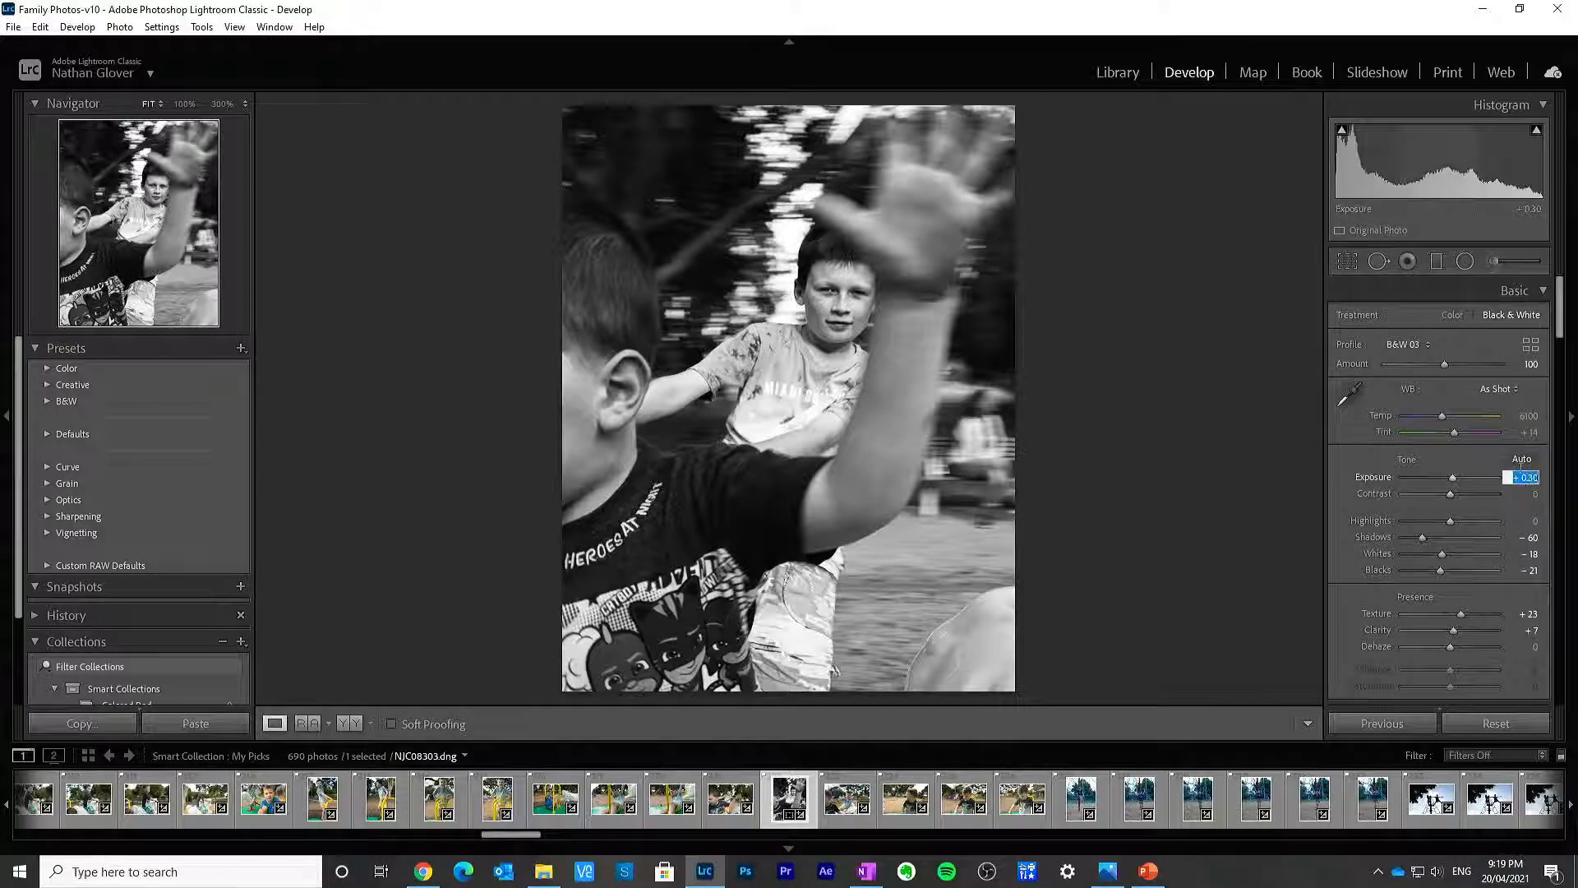
pyautogui.write('0.35')
pyautogui.press('Return')
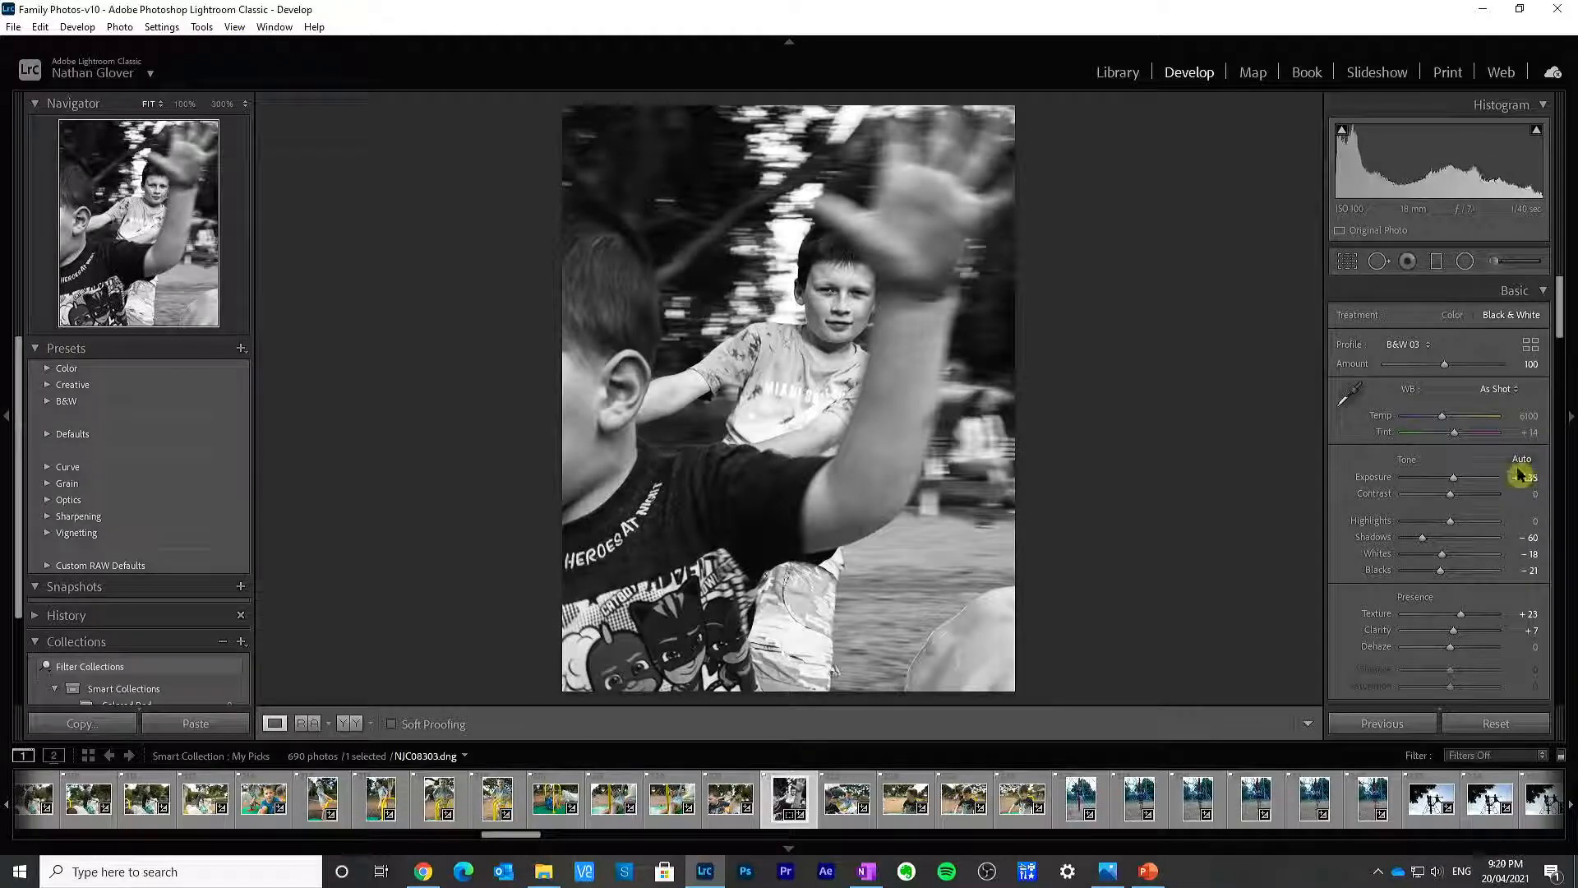
# Step: Add a post-crop vignette with amount -21, midpoint 62 and roundness +25
pyautogui.moveTo(1560, 340); pyautogui.dragTo(1549, 657)
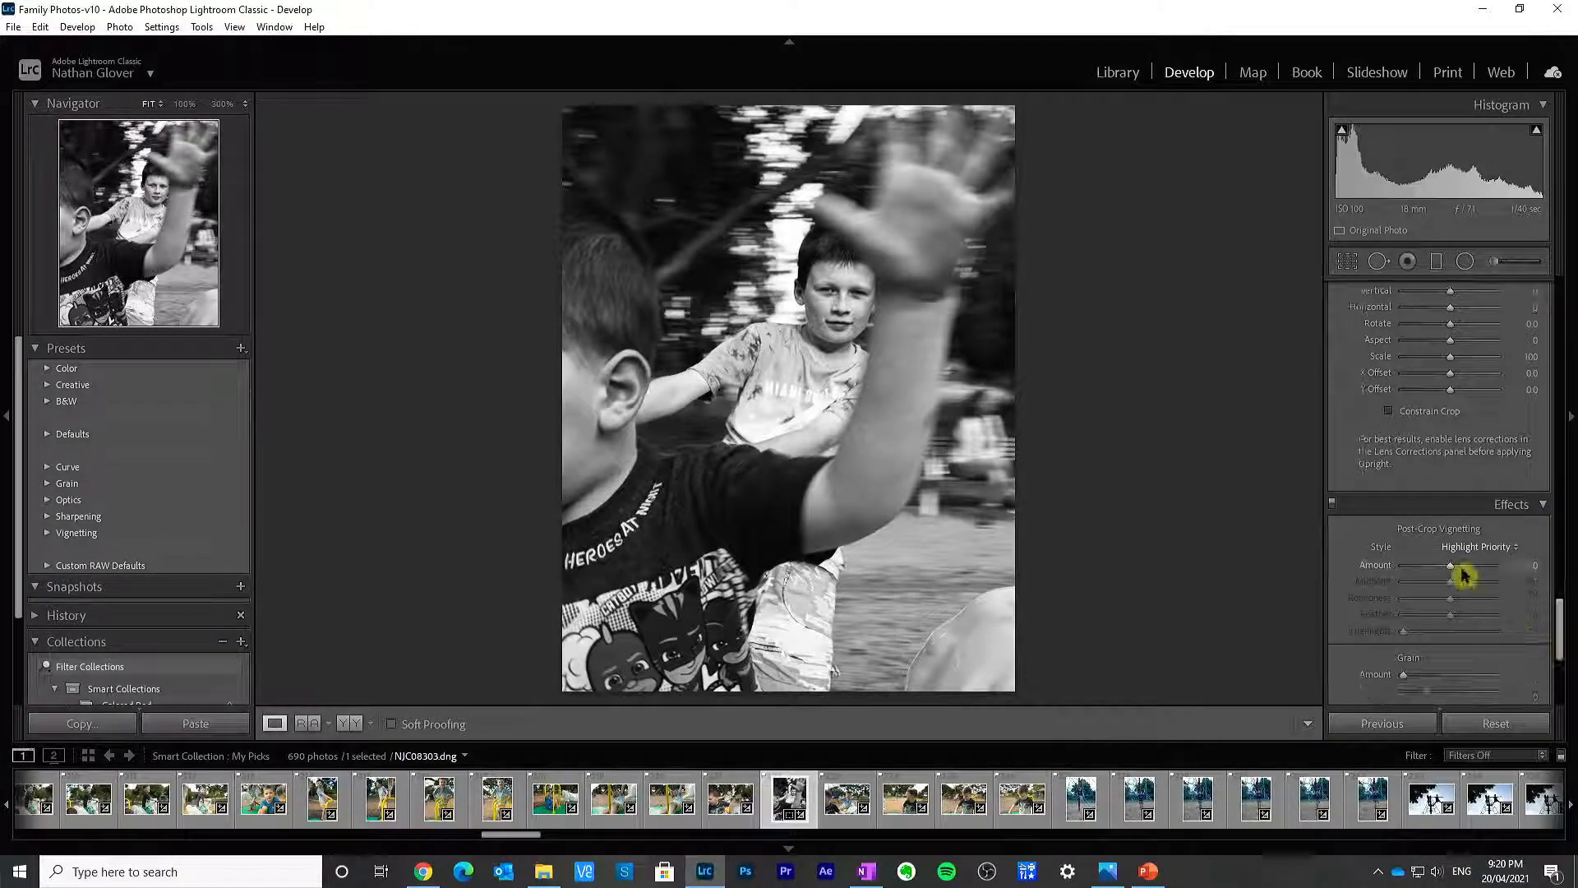
pyautogui.moveTo(1452, 567)
pyautogui.mouseDown()
pyautogui.moveTo(1468, 573)
pyautogui.moveTo(1440, 567)
pyautogui.mouseUp()
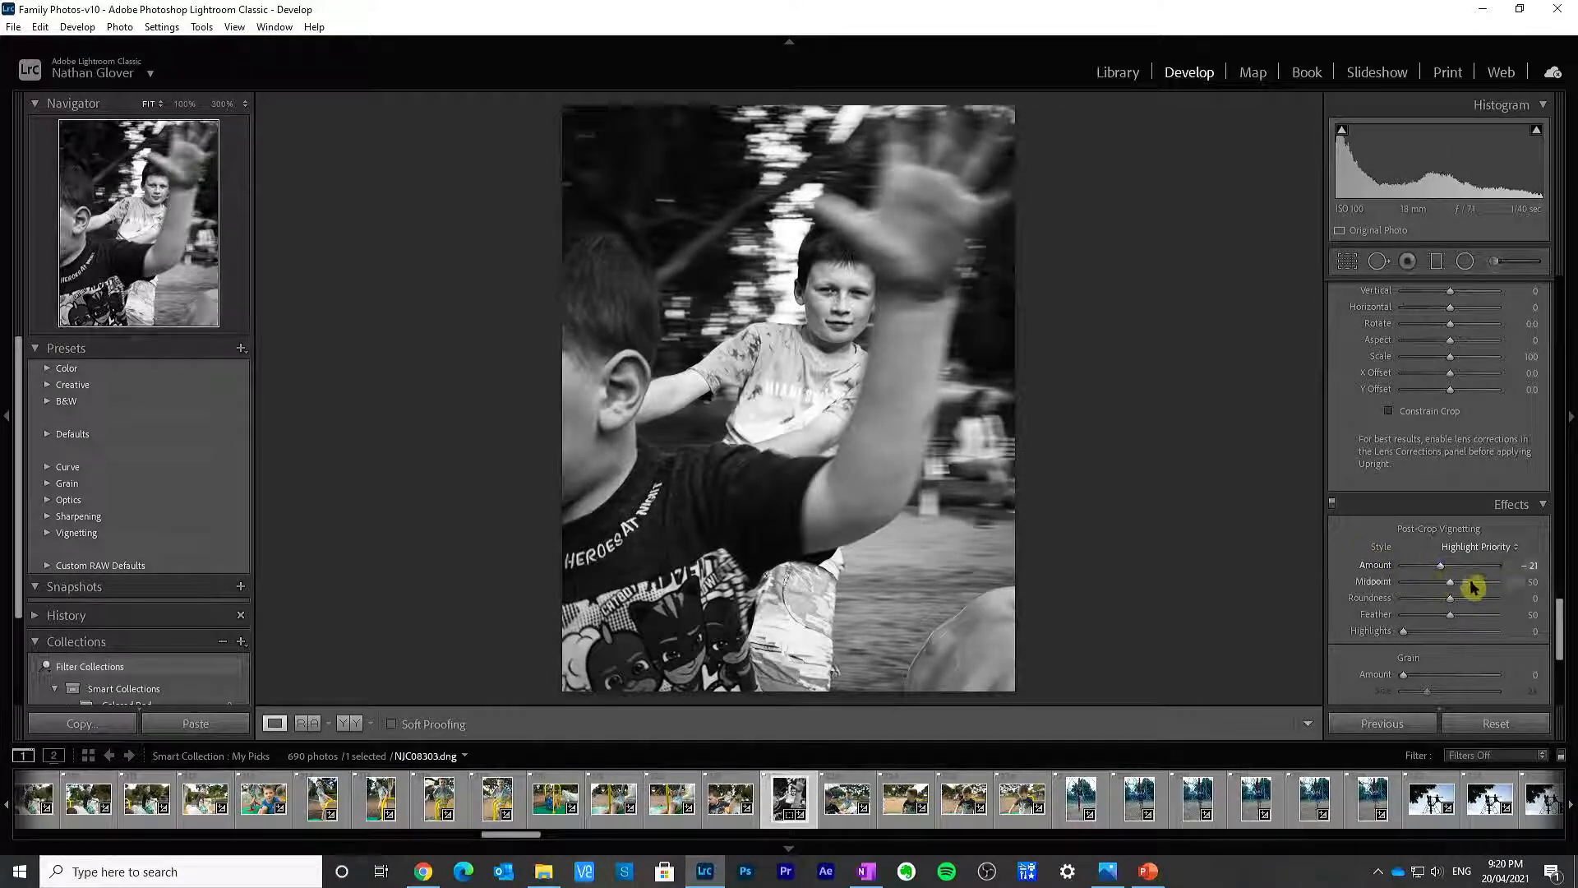
pyautogui.click(1332, 507)
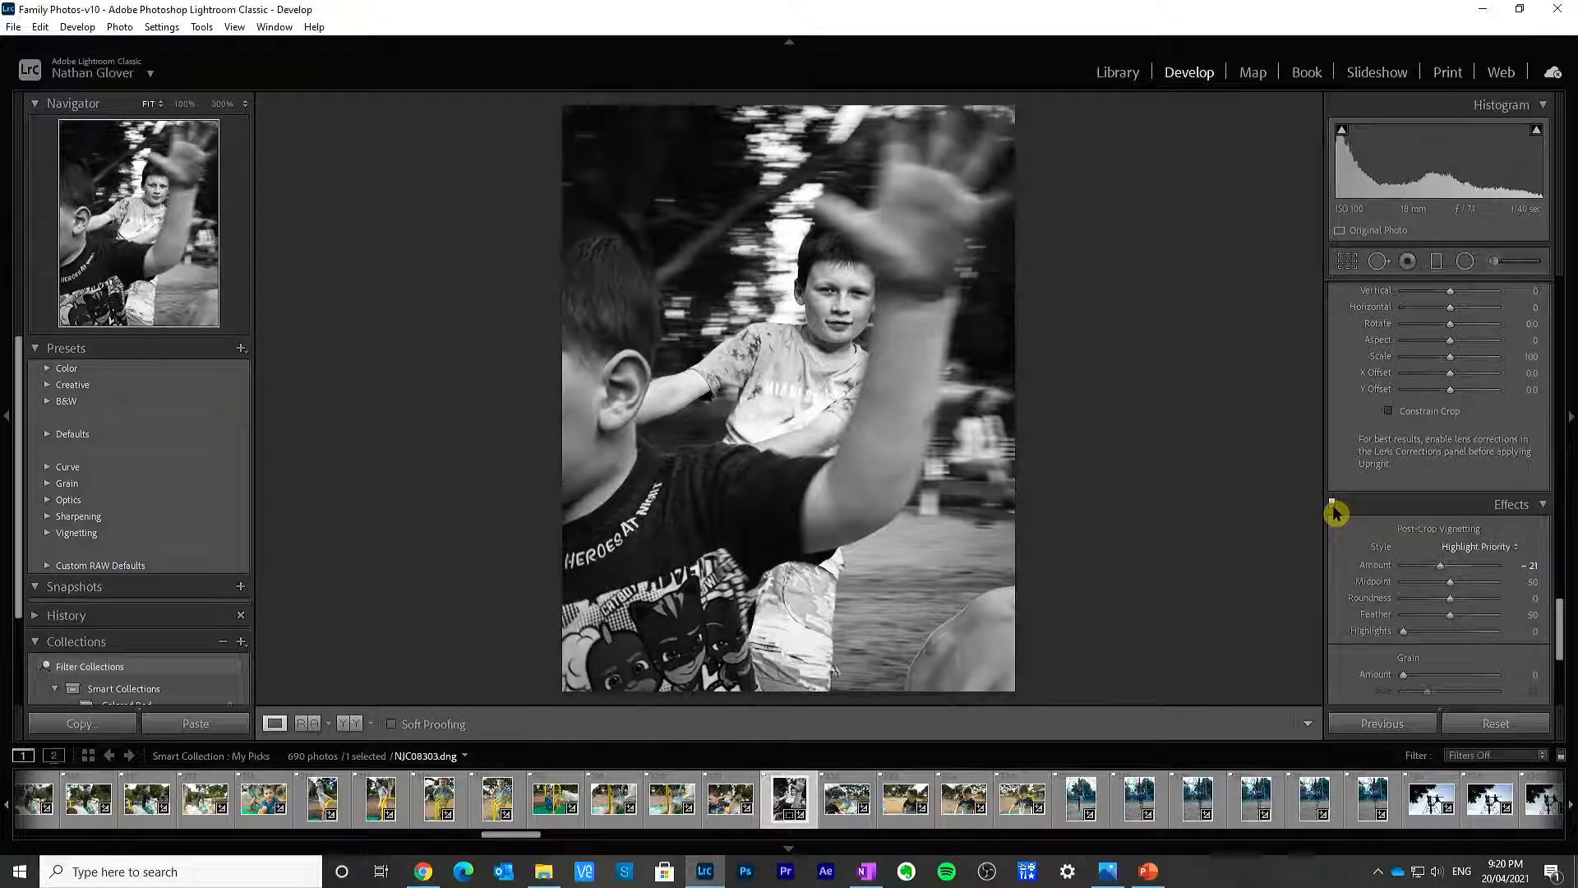
pyautogui.click(1462, 582)
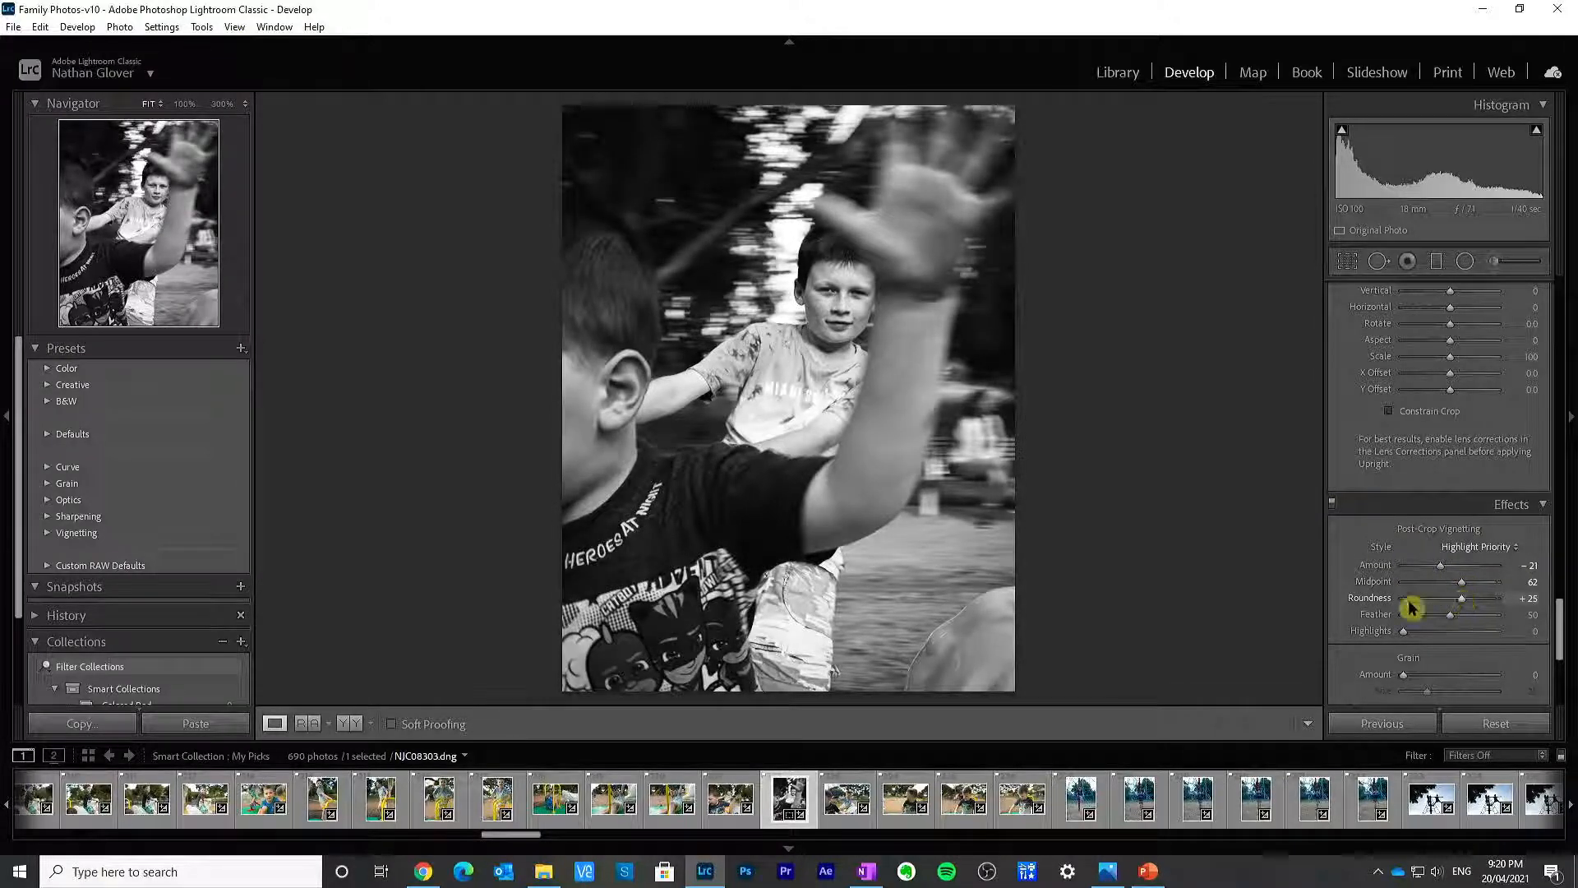
# Step: Reset the Whites, try them at +23, and return them to 0
pyautogui.moveTo(1559, 615); pyautogui.dragTo(1570, 280)
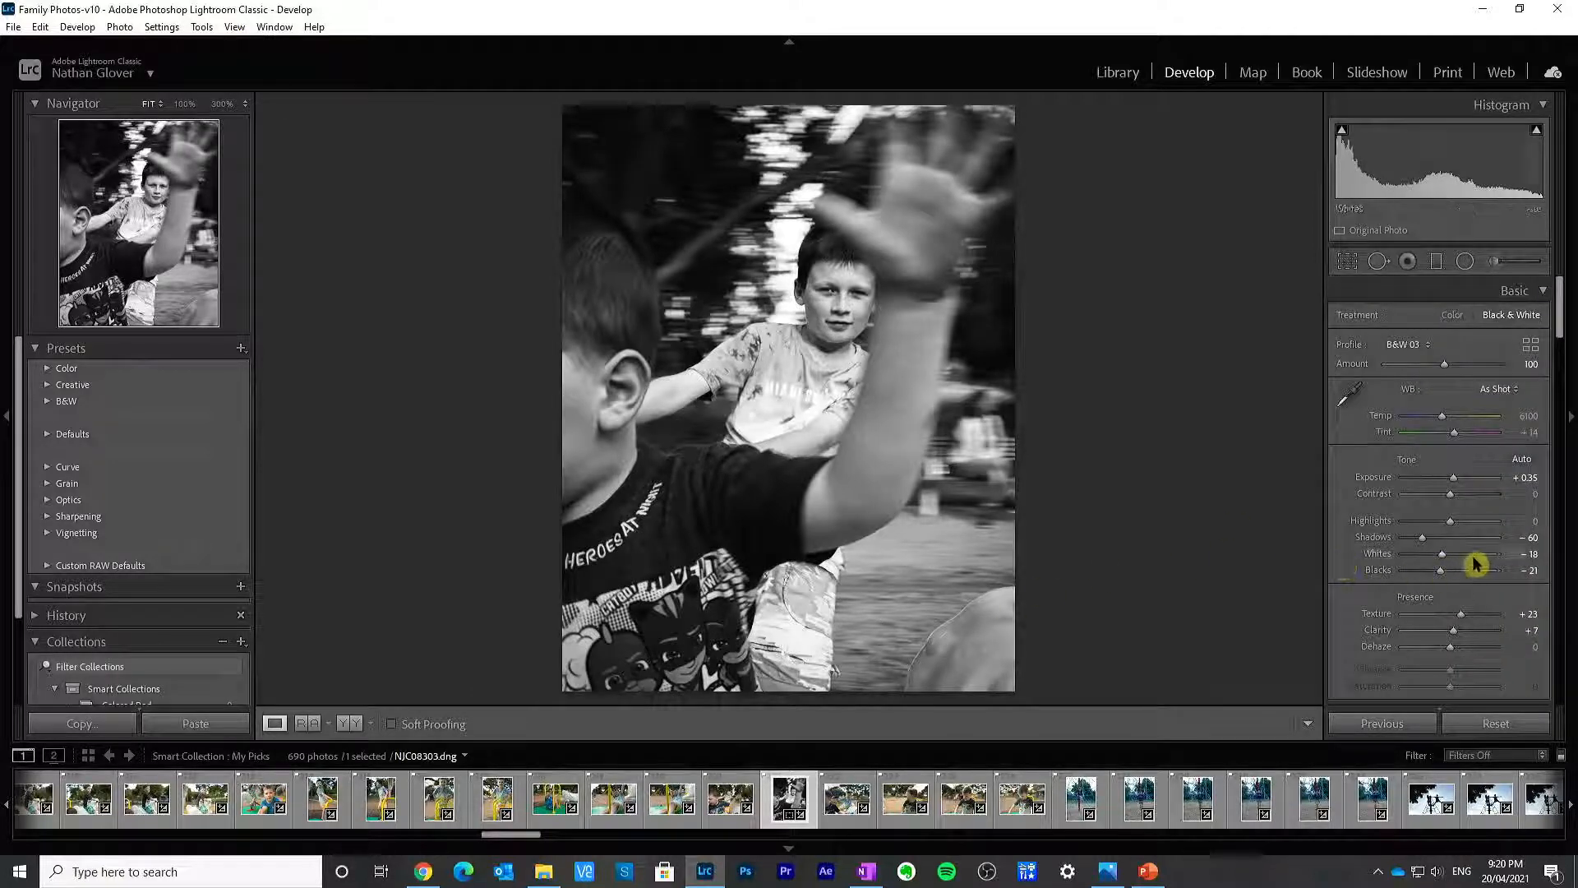
pyautogui.doubleClick(1376, 557)
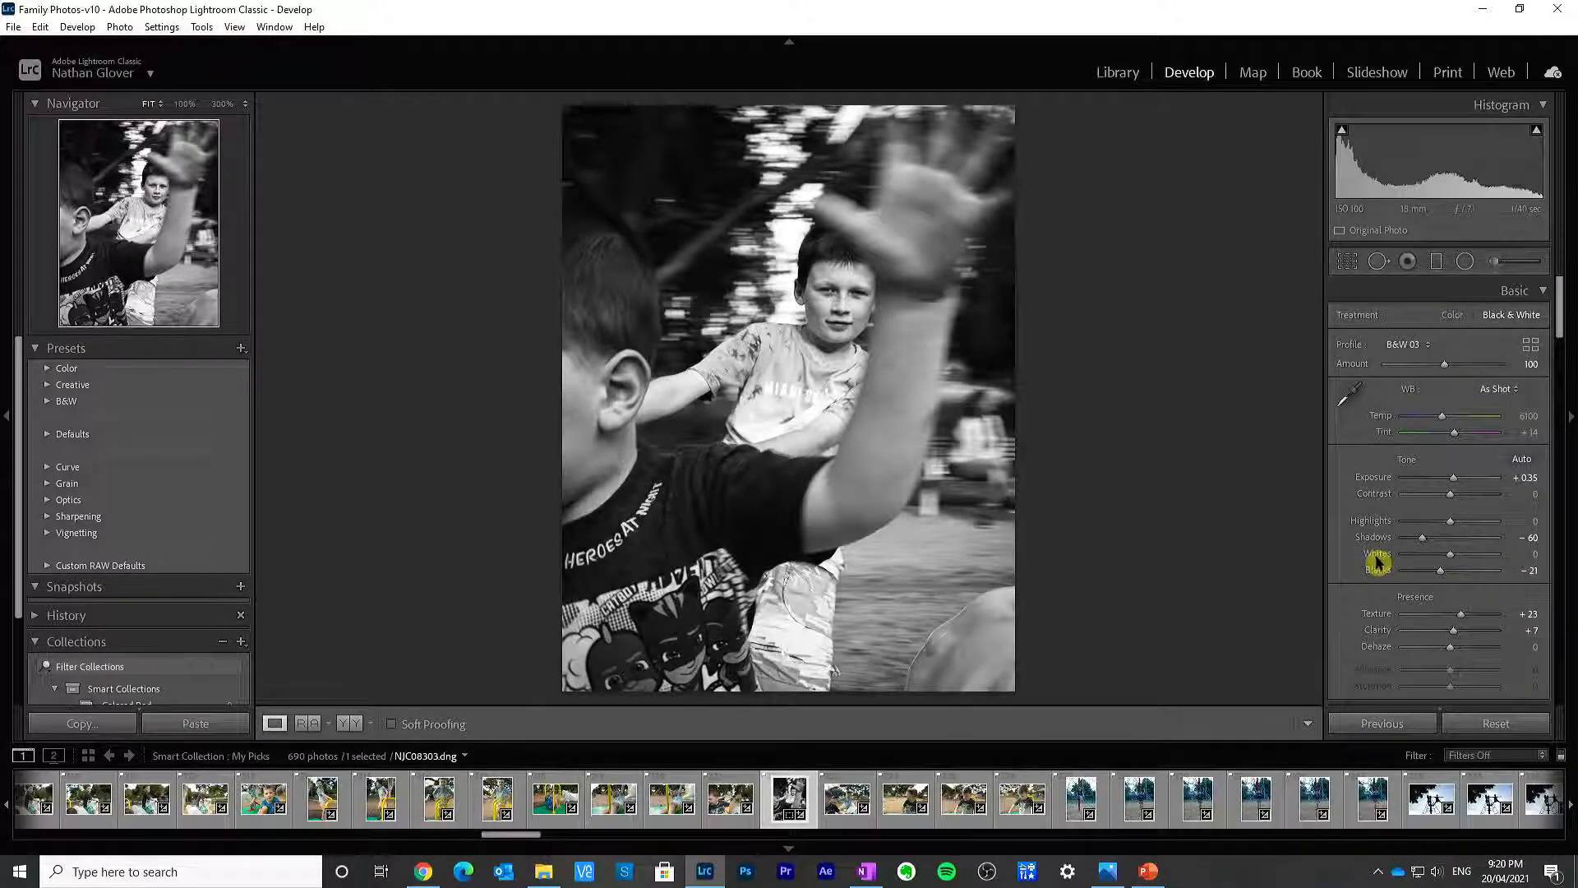
pyautogui.click(1462, 557)
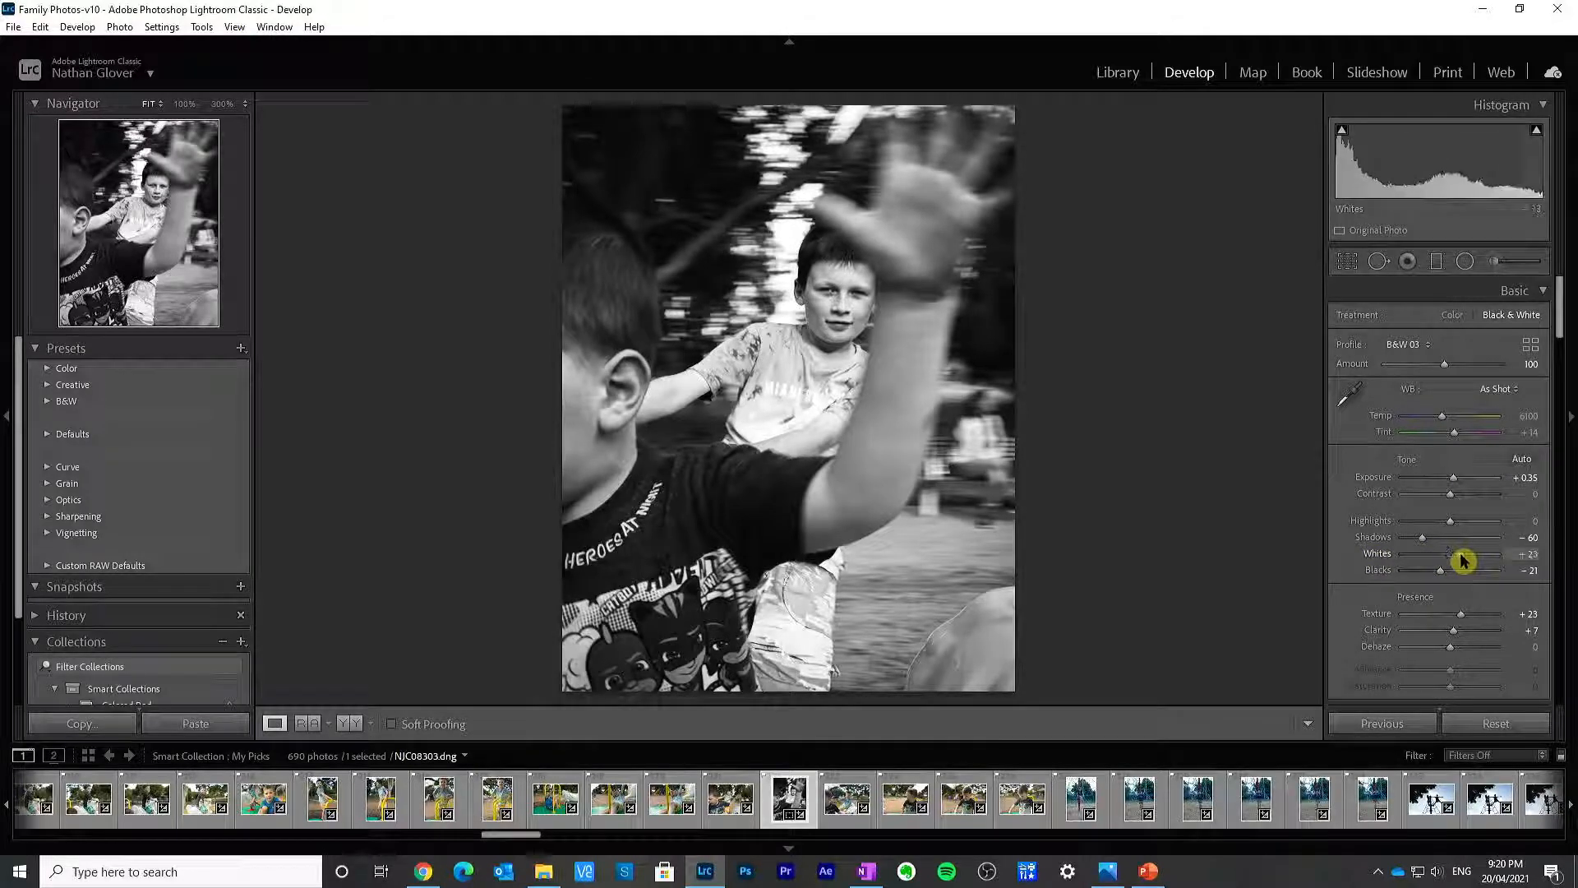
pyautogui.doubleClick(1377, 556)
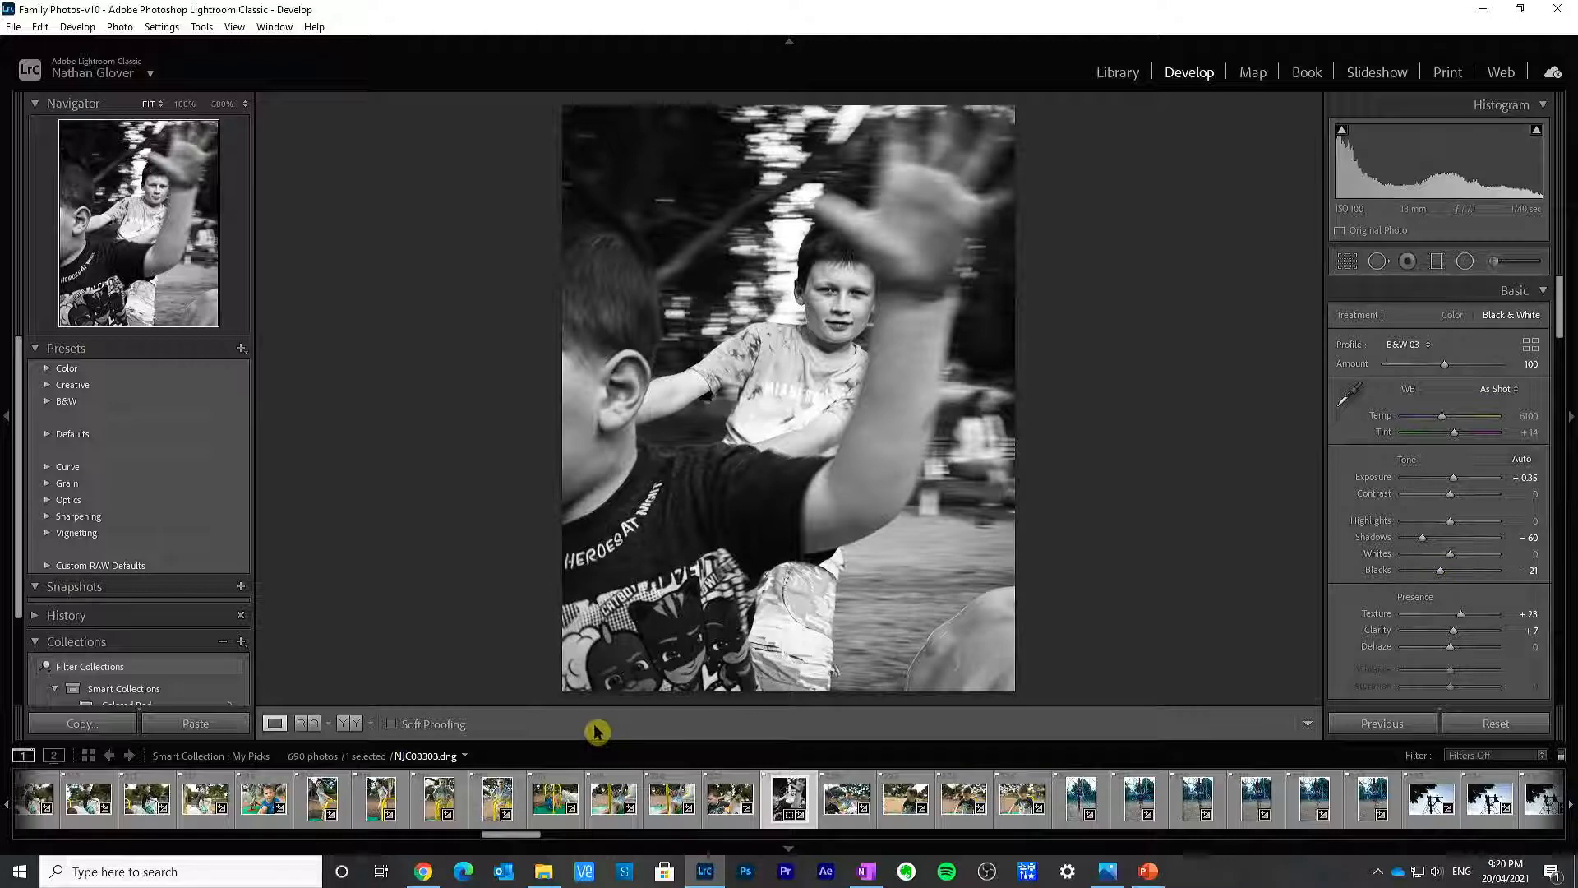
# Step: Compare the photo before and after side by side, return to the single view, and save a snapshot named BW01
pyautogui.click(349, 724)
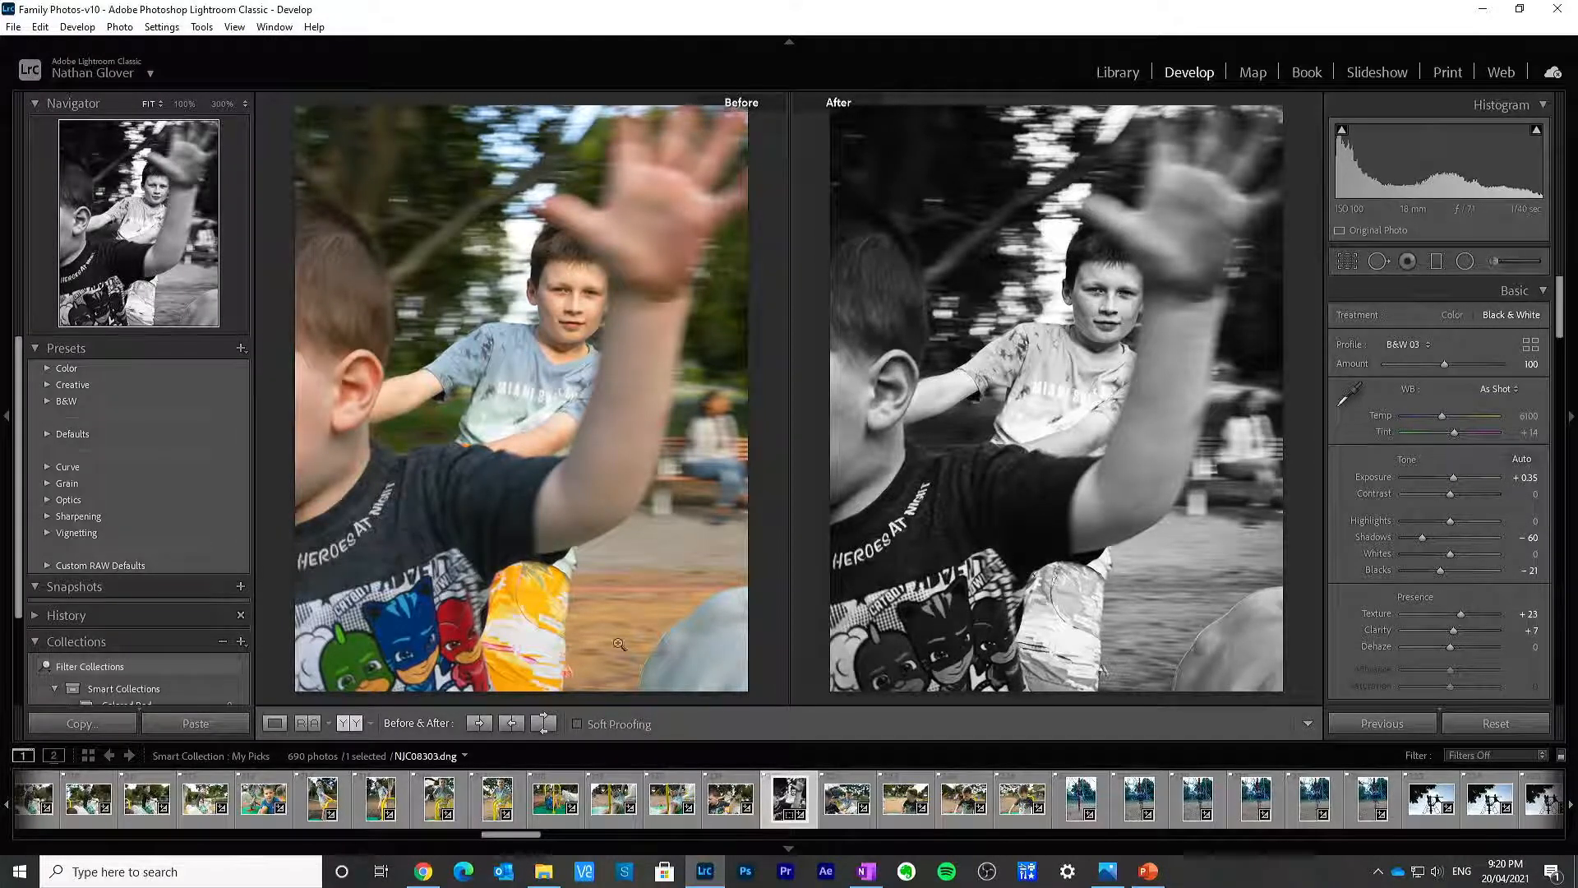
pyautogui.click(274, 724)
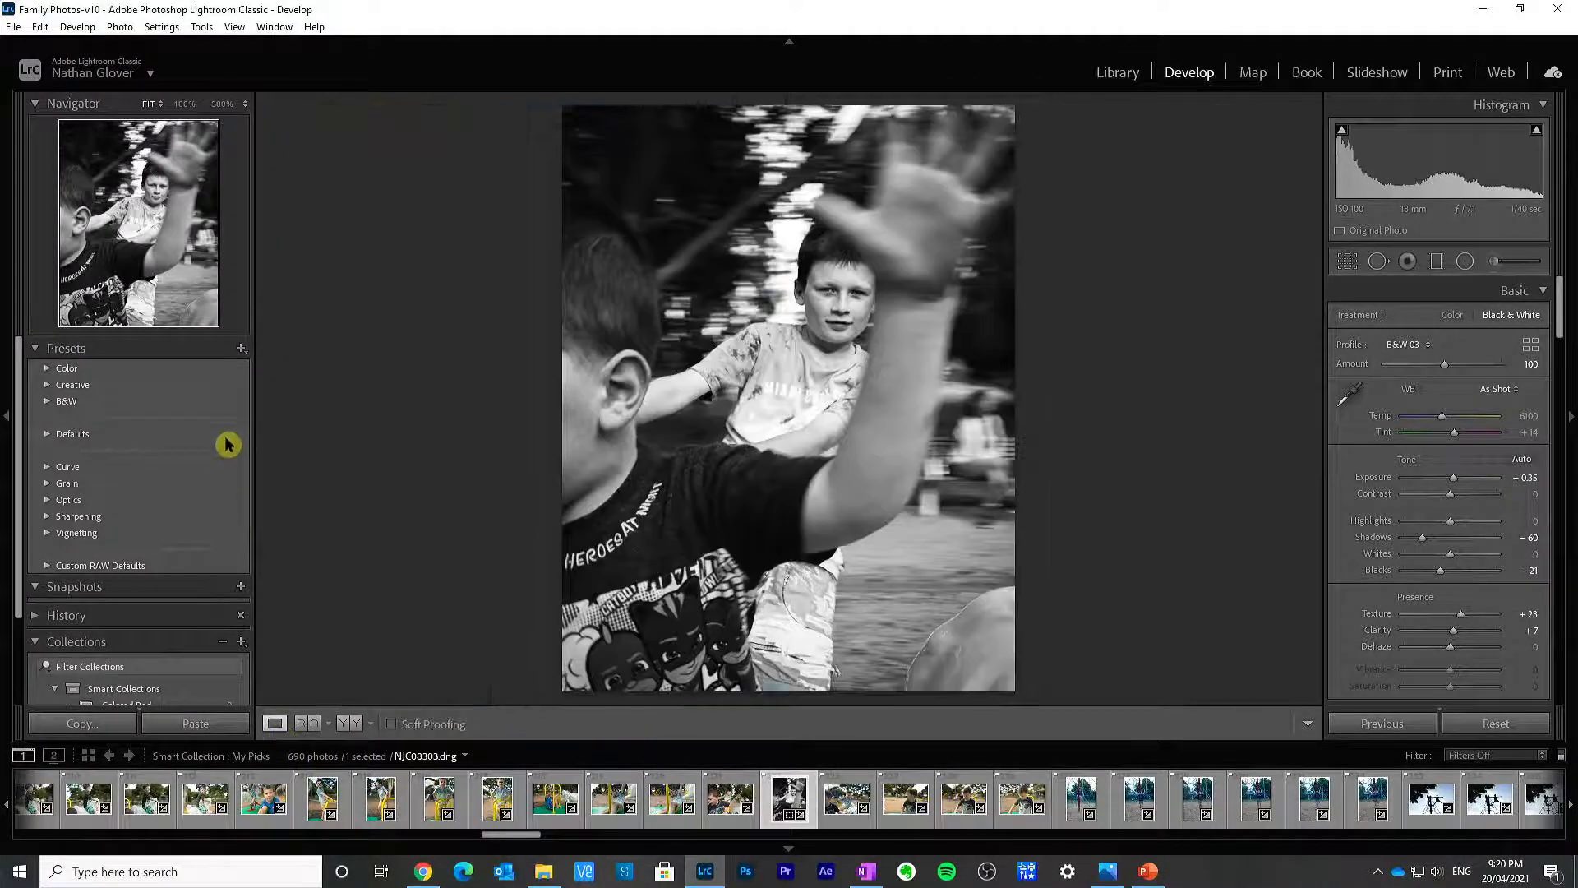
pyautogui.click(241, 586)
pyautogui.write('BW01')
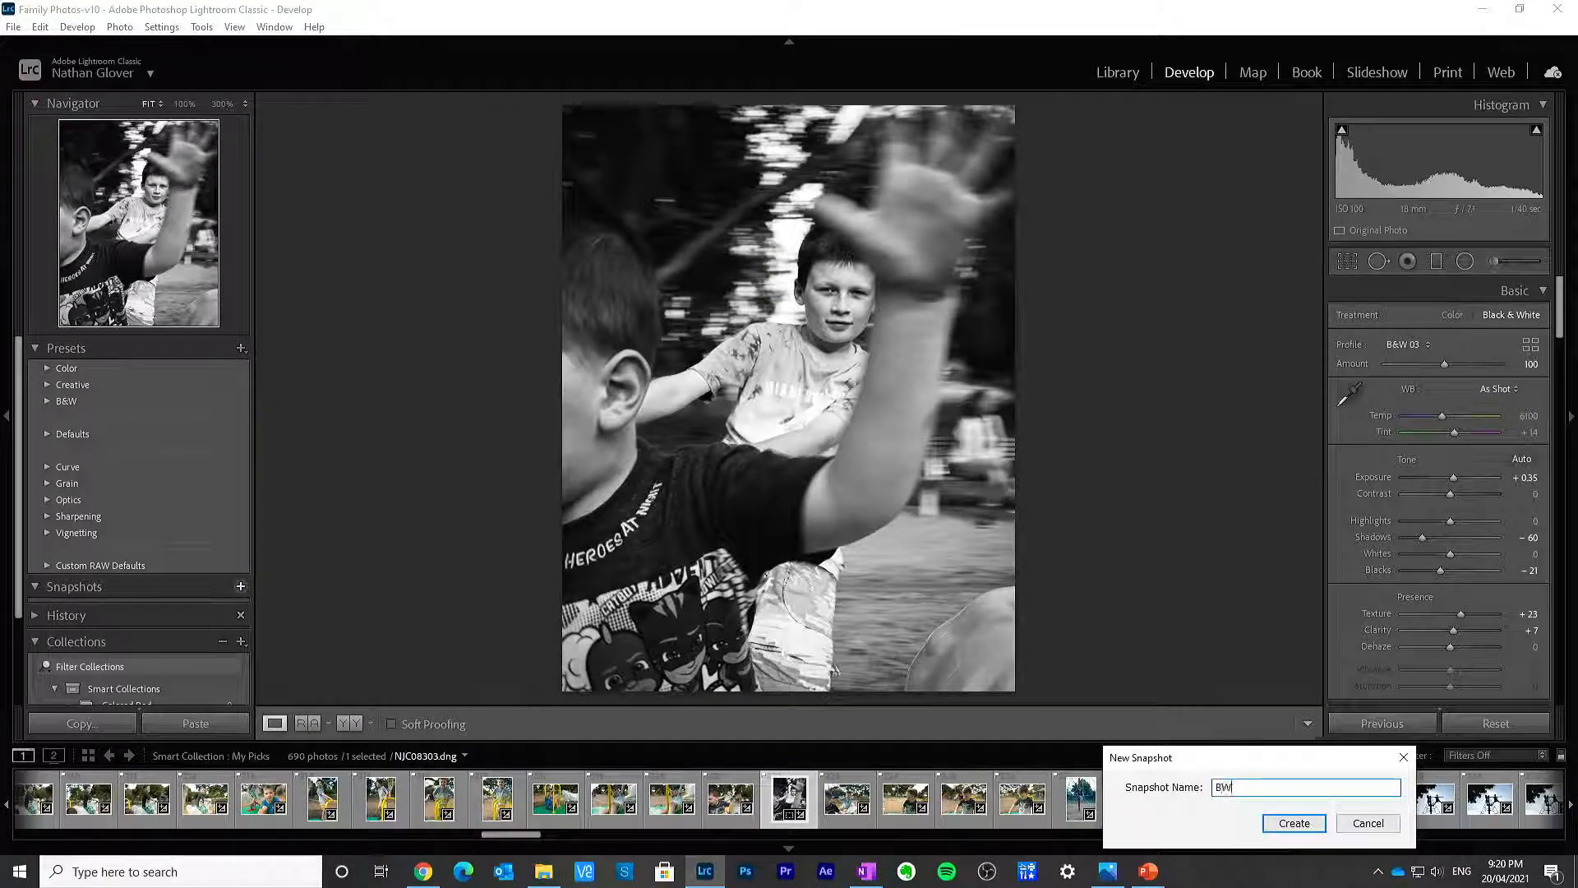
pyautogui.press('Return')
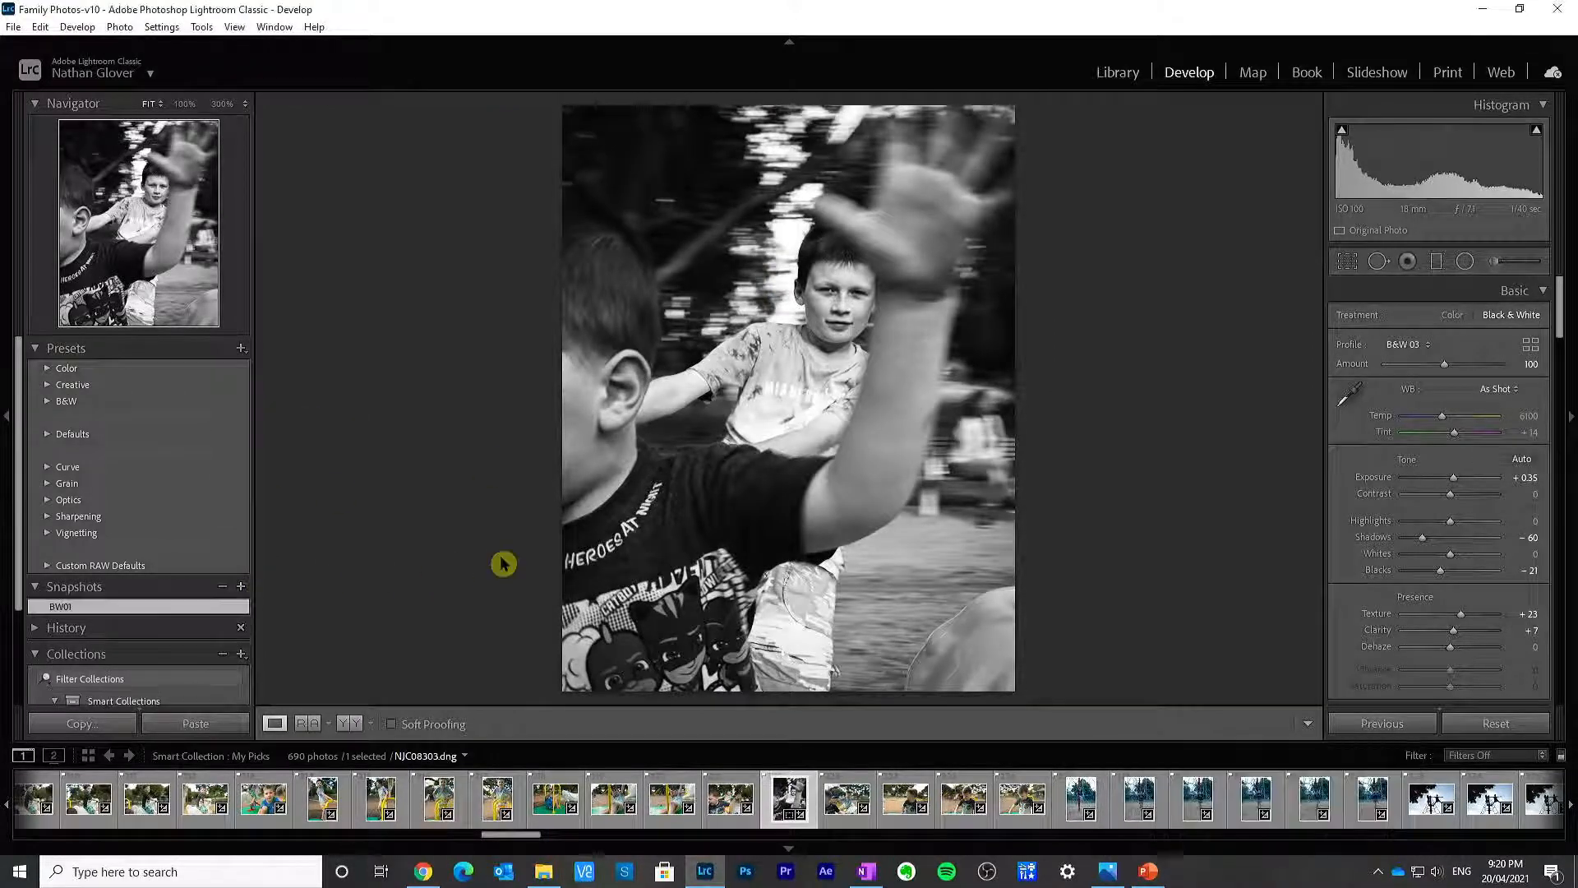
# Step: Crop the photo to a 1 x 1 aspect ratio, framing both boys and the raised hand
pyautogui.click(1348, 260)
pyautogui.click(1505, 324)
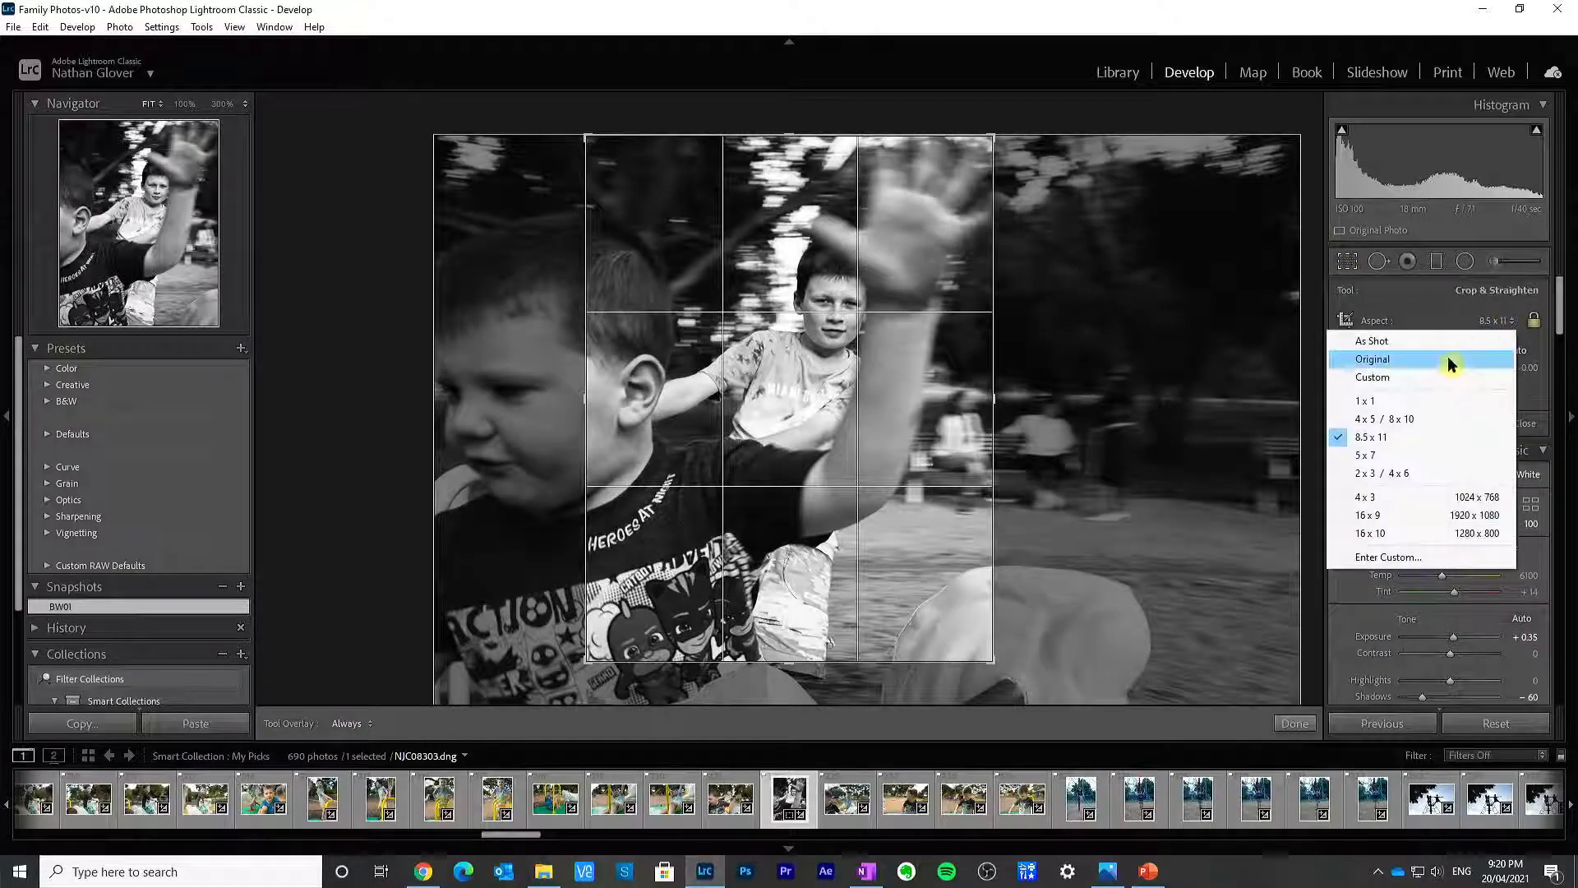
pyautogui.click(1435, 396)
pyautogui.moveTo(890, 397); pyautogui.dragTo(888, 419)
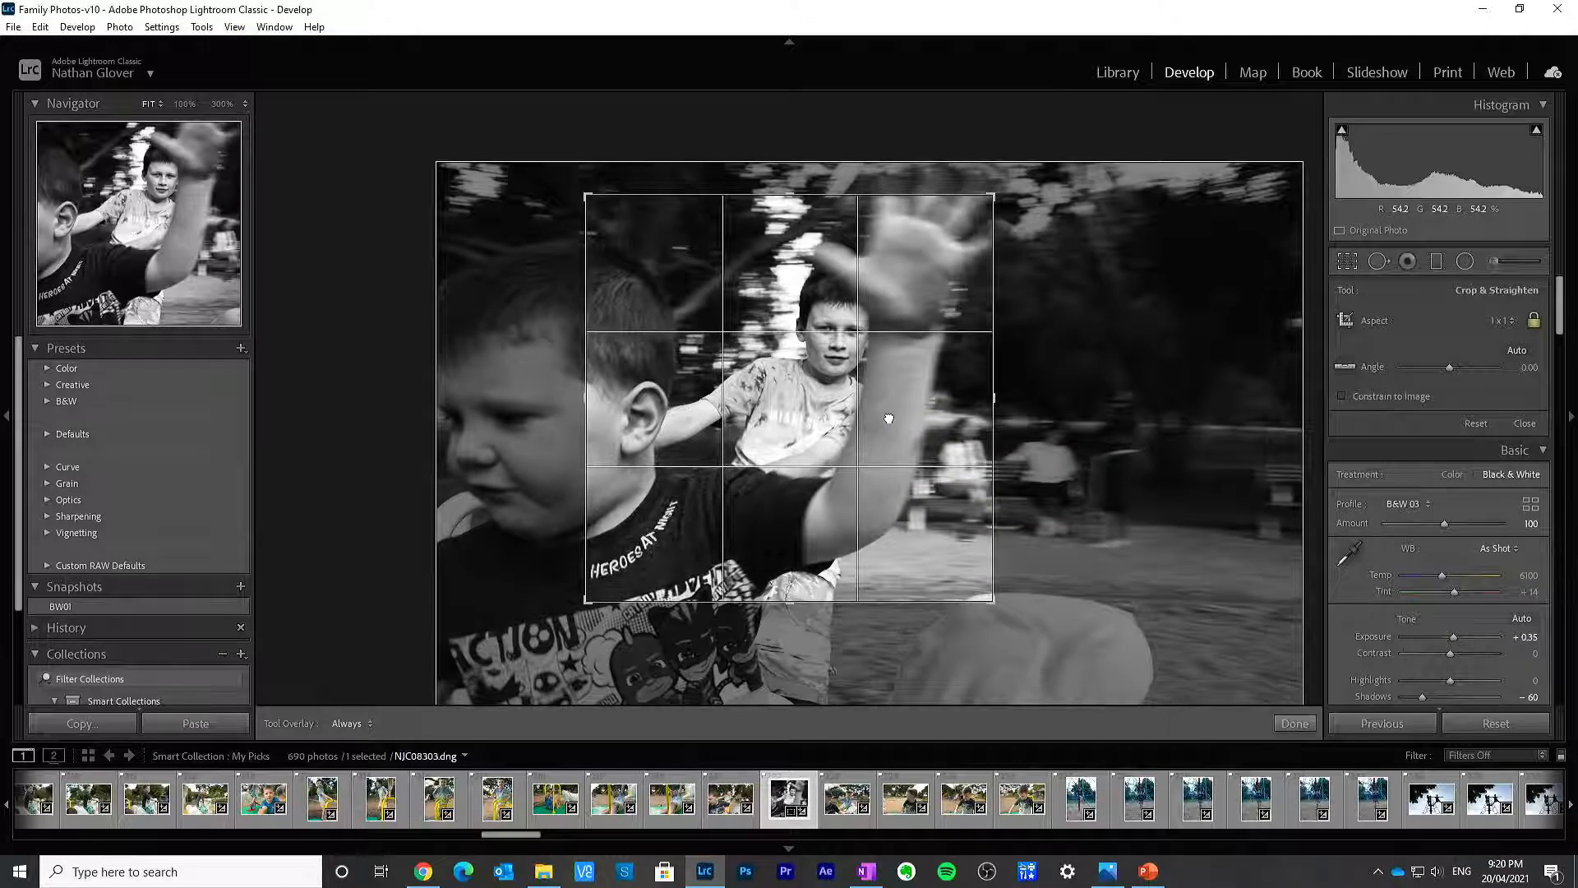
pyautogui.click(1292, 724)
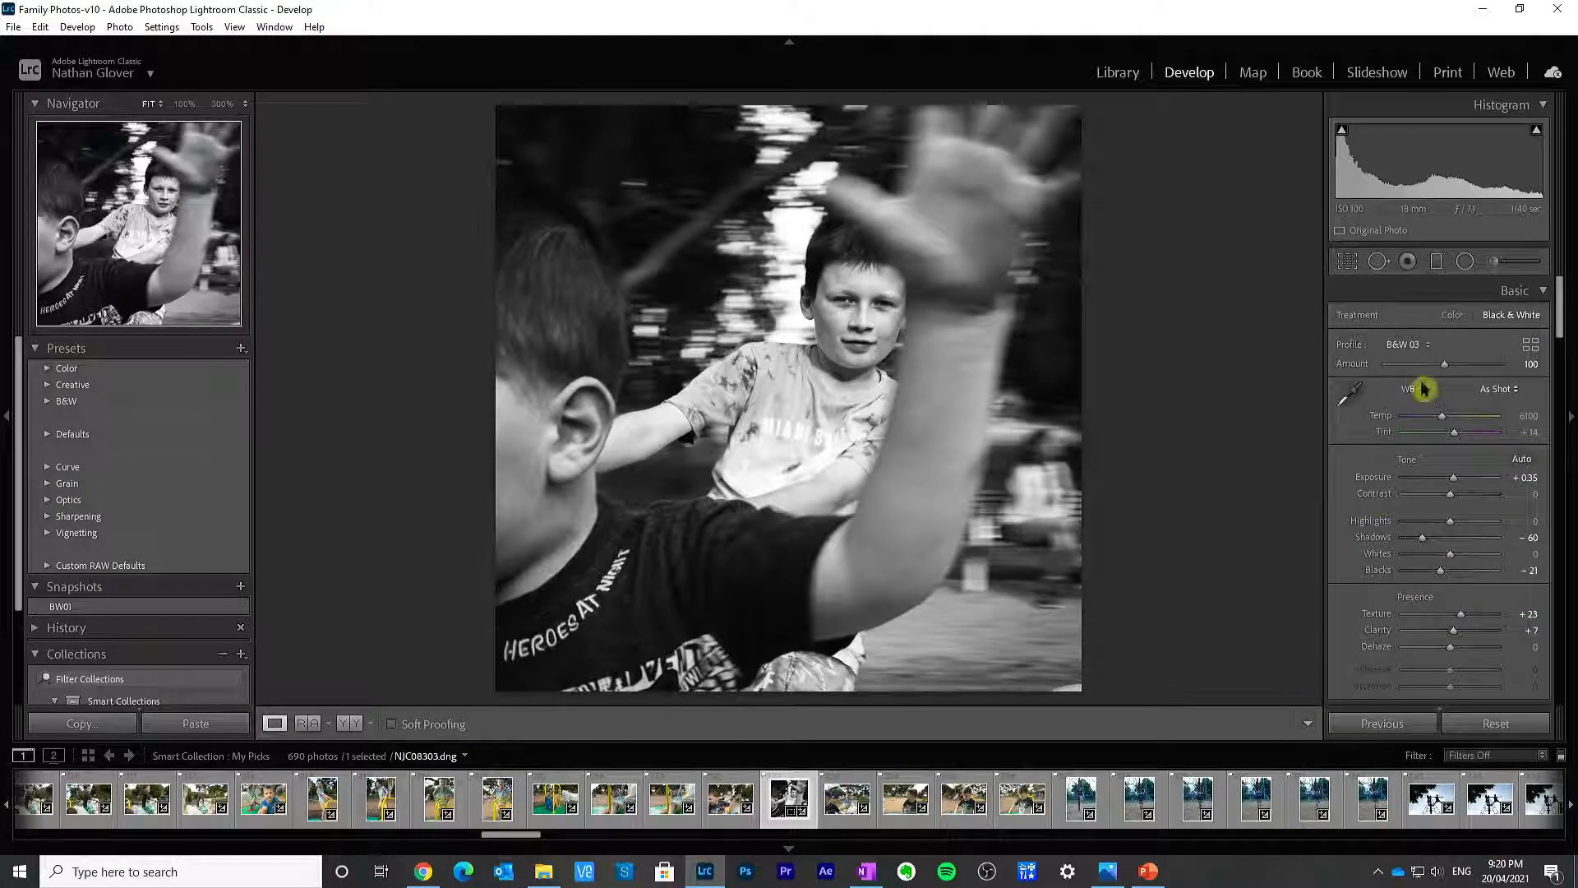
# Step: Reposition the square crop so the boy in the background sits near the middle of the frame and apply it
pyautogui.click(1347, 261)
pyautogui.moveTo(950, 386); pyautogui.dragTo(882, 423)
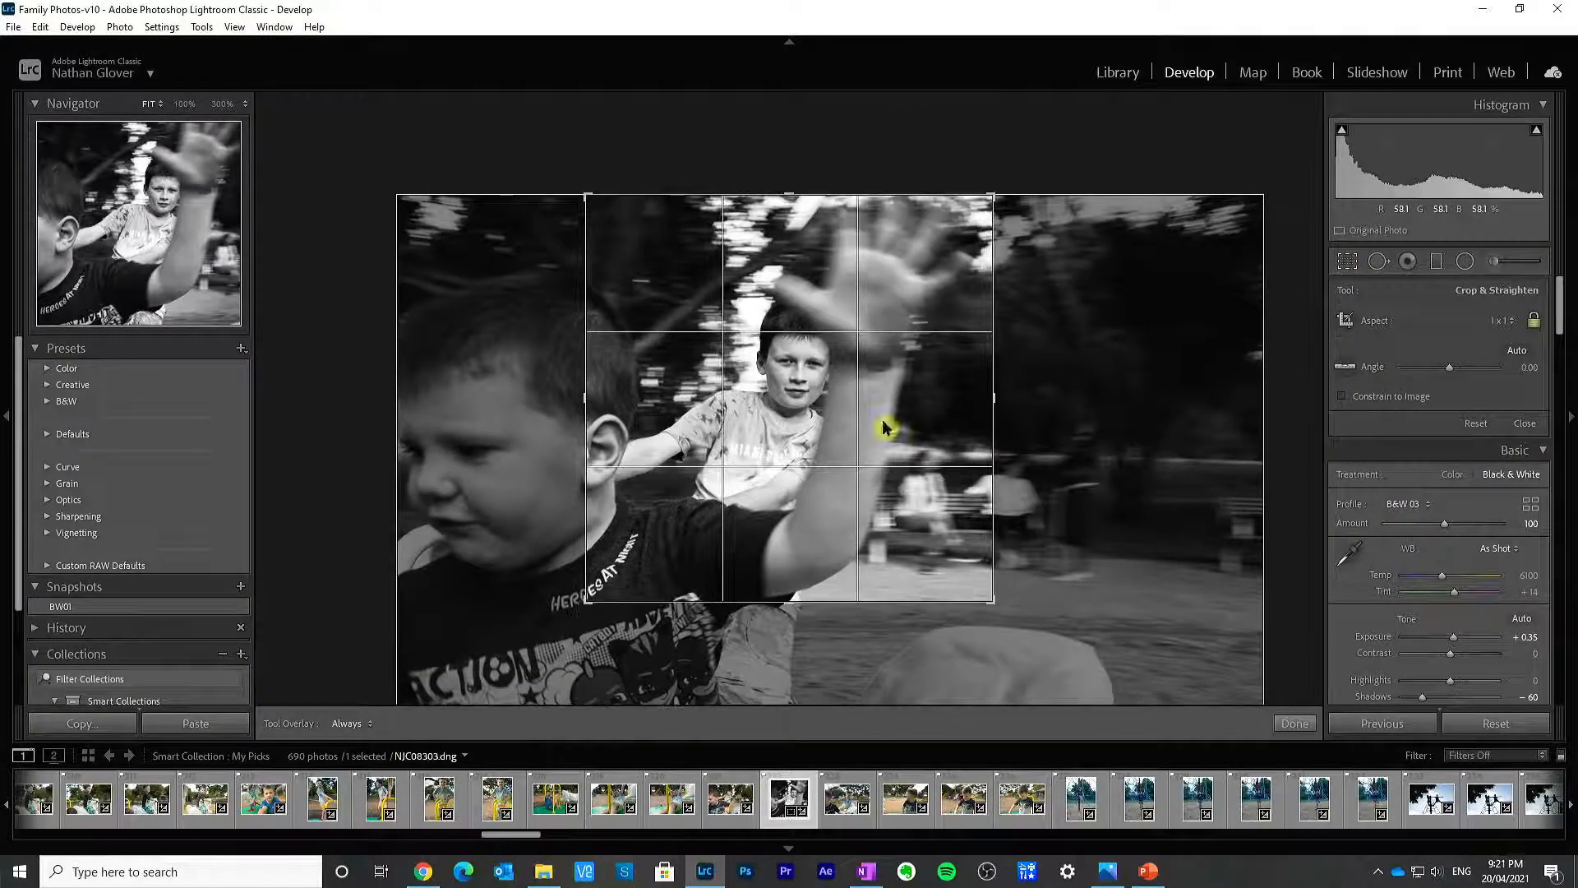
pyautogui.click(1295, 724)
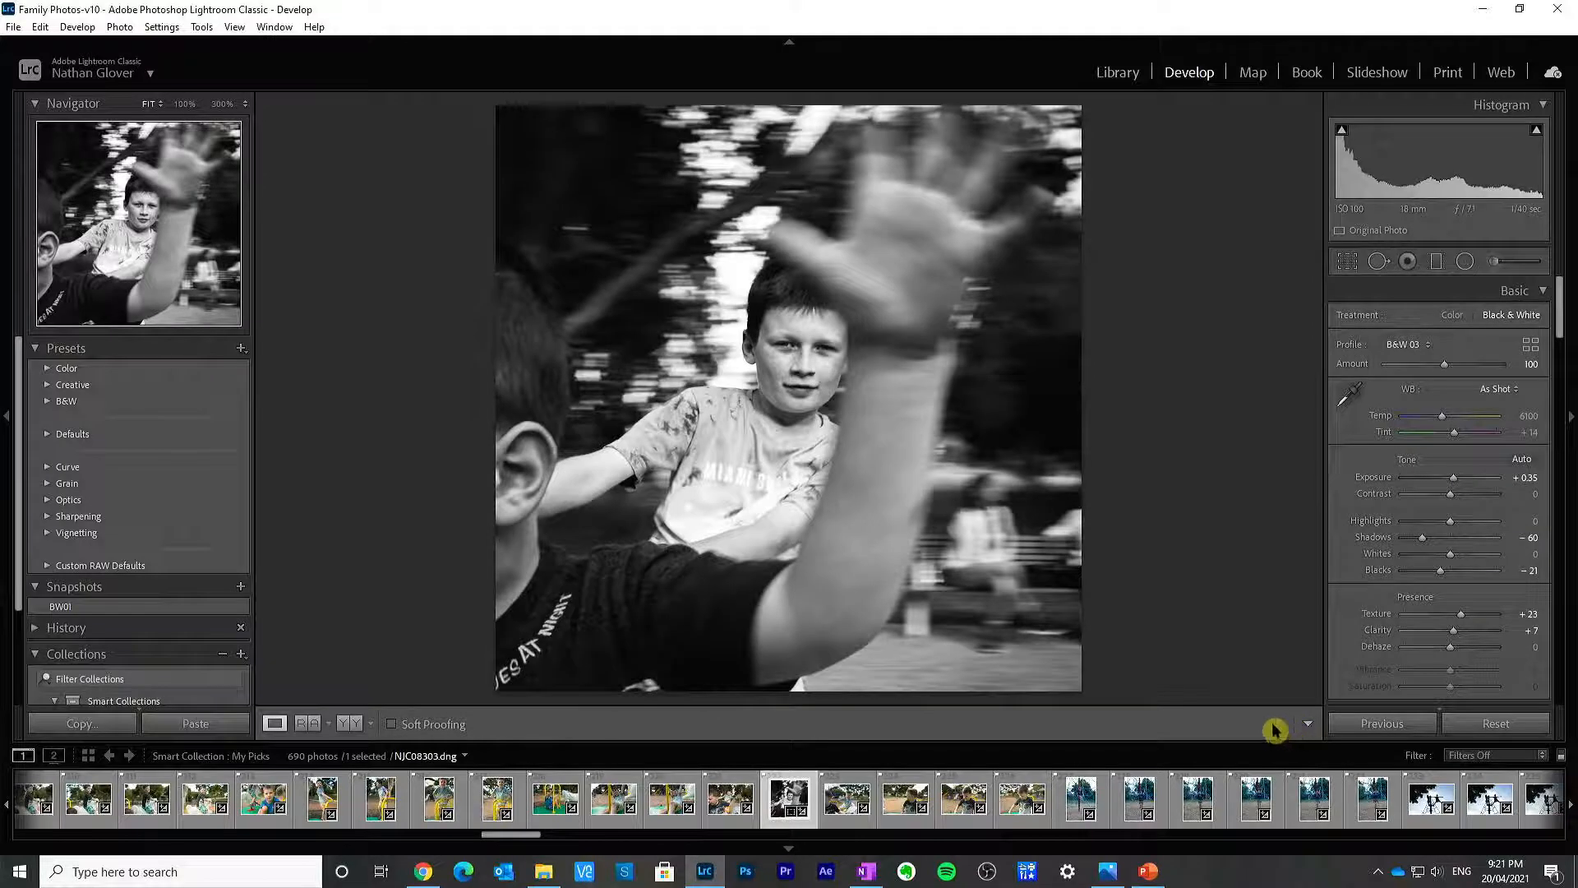
# Step: Shift the square crop slightly towards the boy in the foreground, including a little more of his head, and apply it
pyautogui.click(1348, 261)
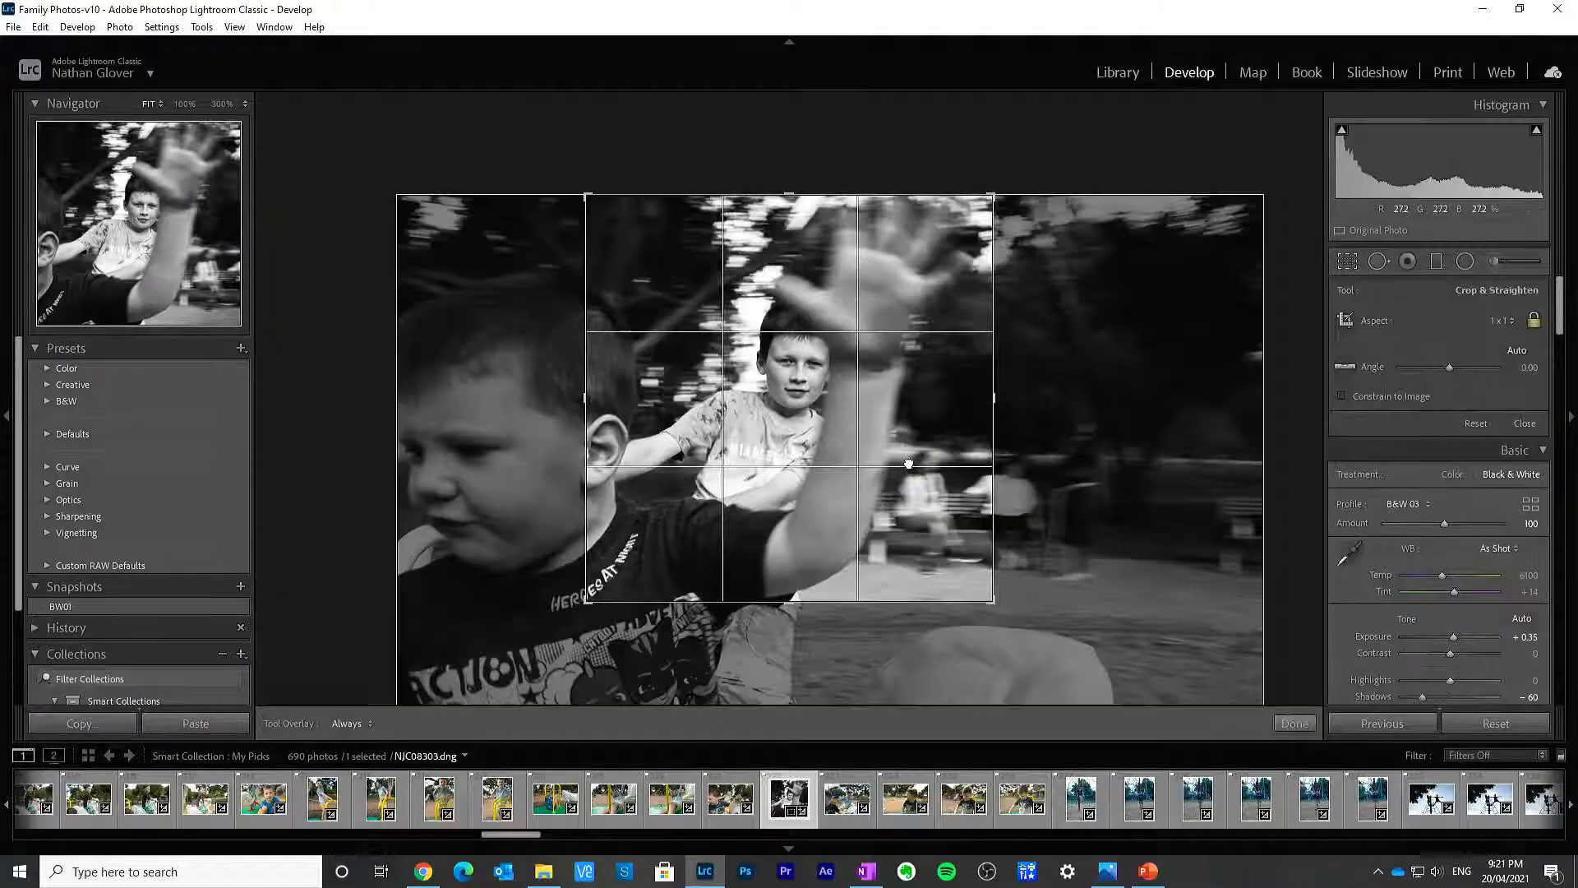
pyautogui.click(1289, 726)
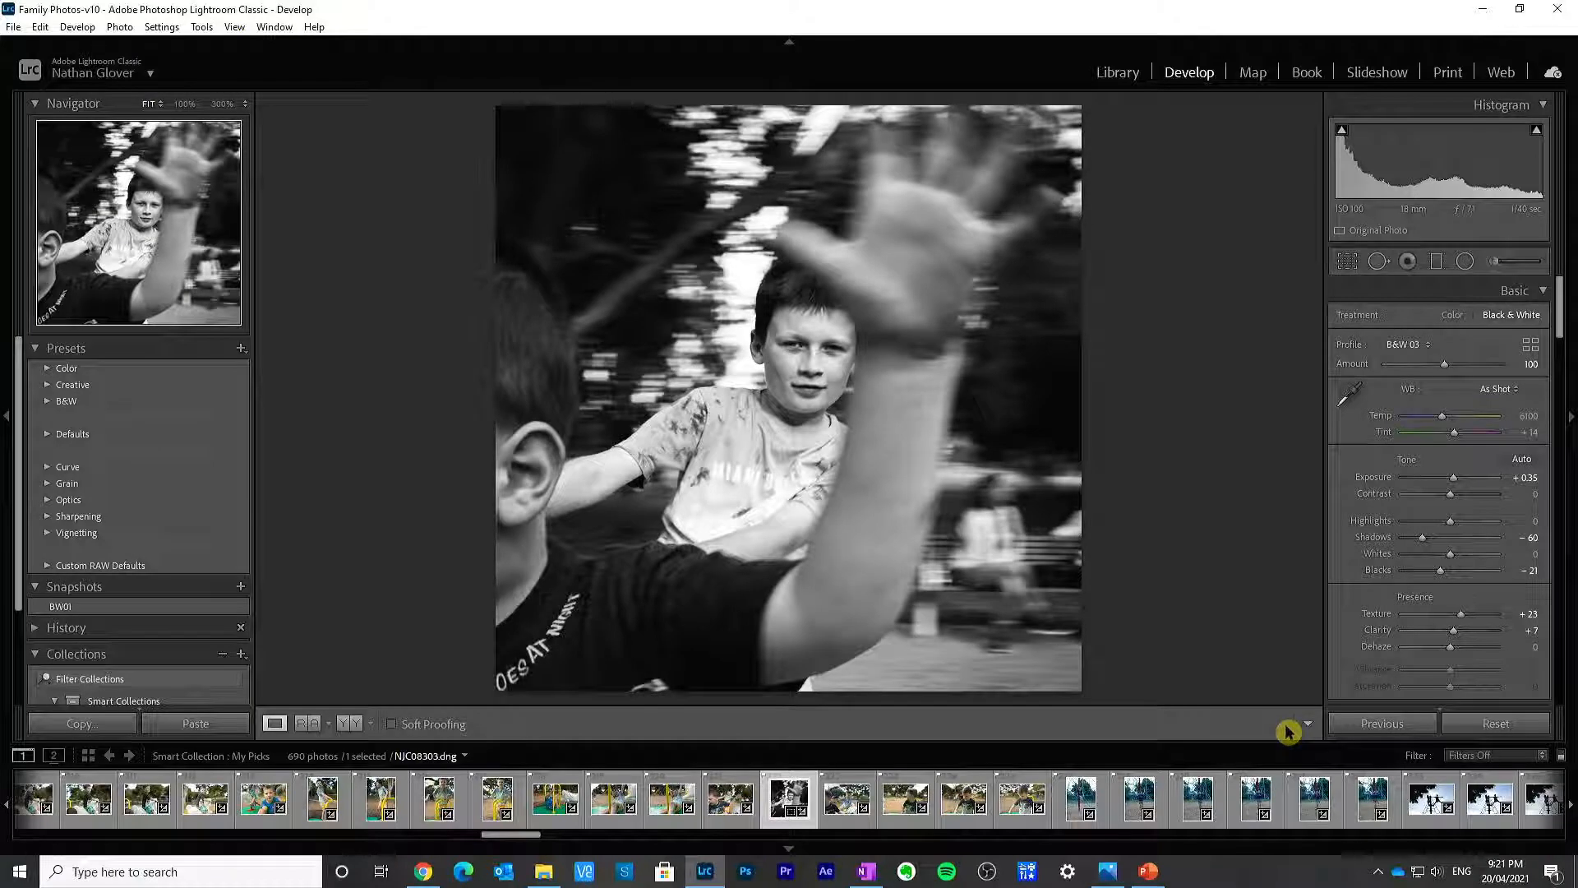
pyautogui.click(1355, 263)
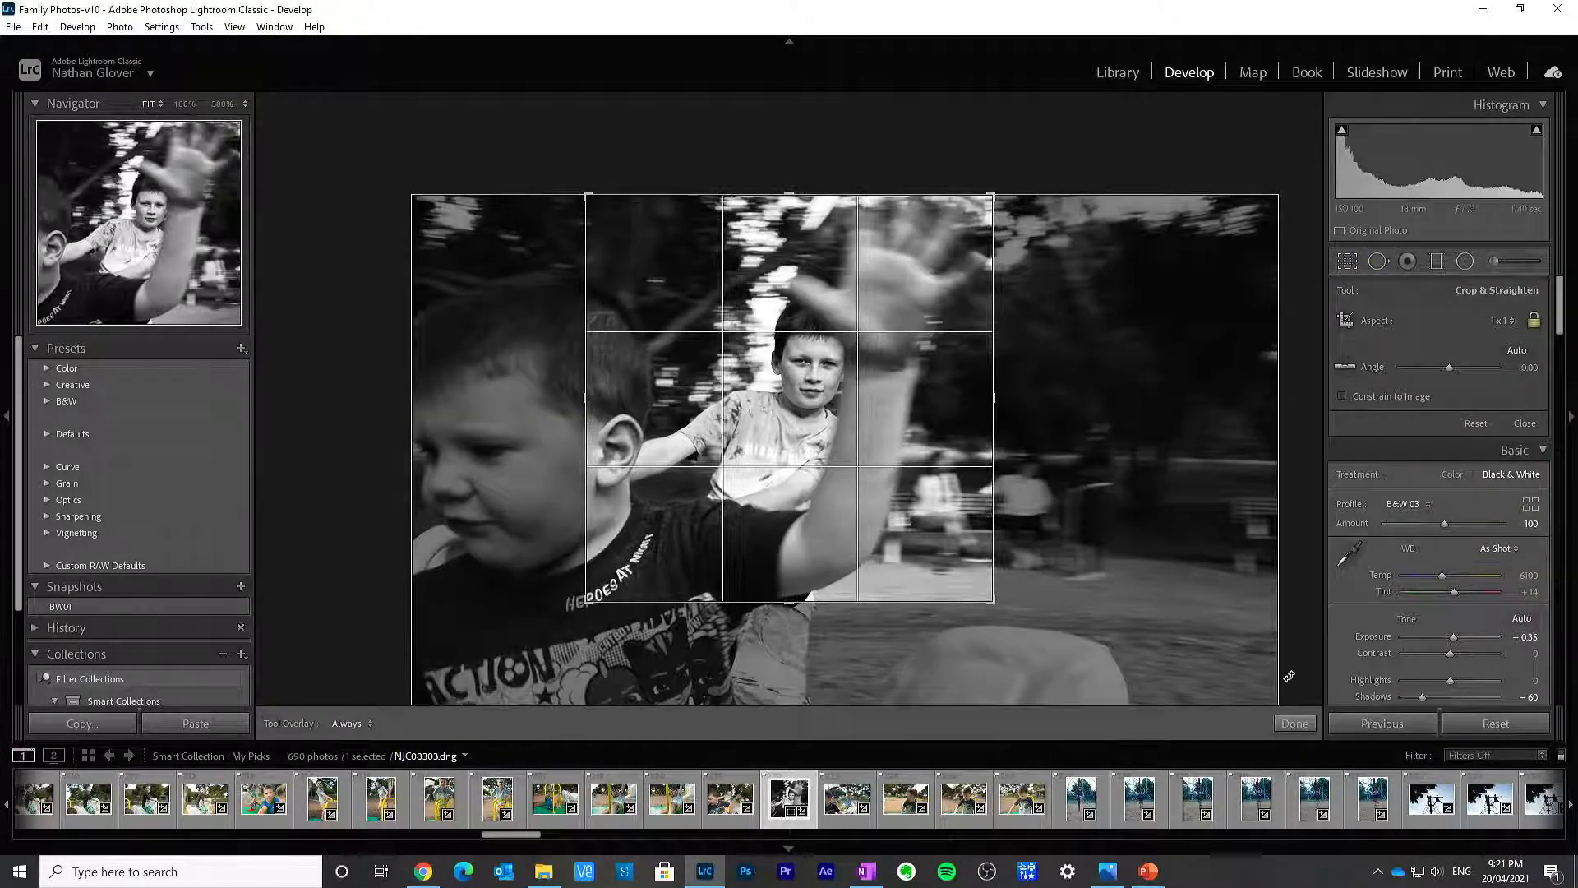
pyautogui.click(1293, 723)
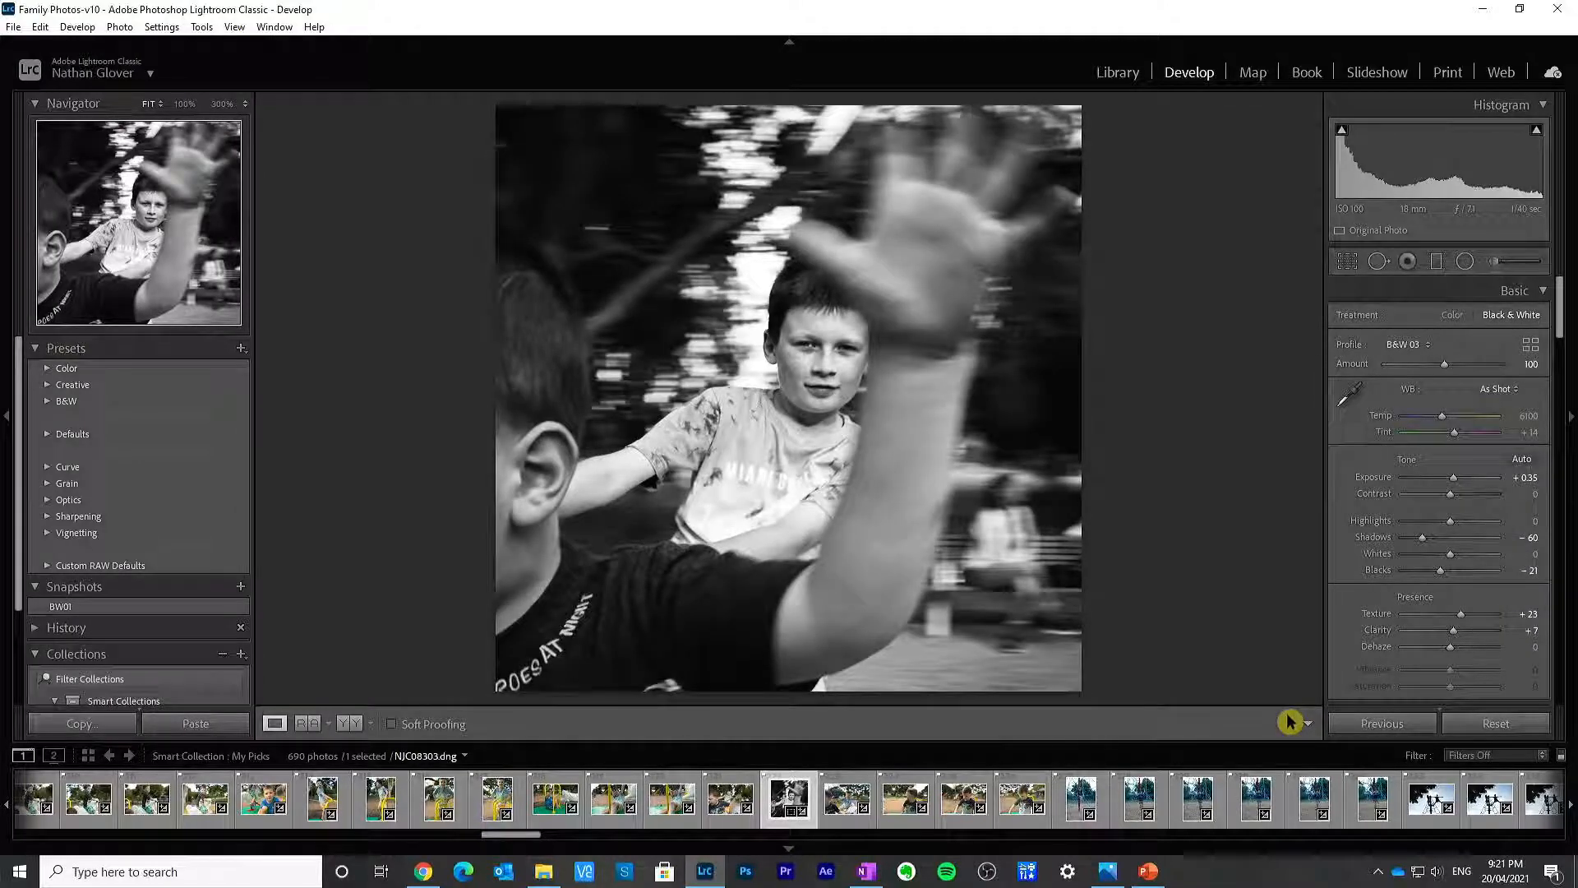
pyautogui.click(1347, 260)
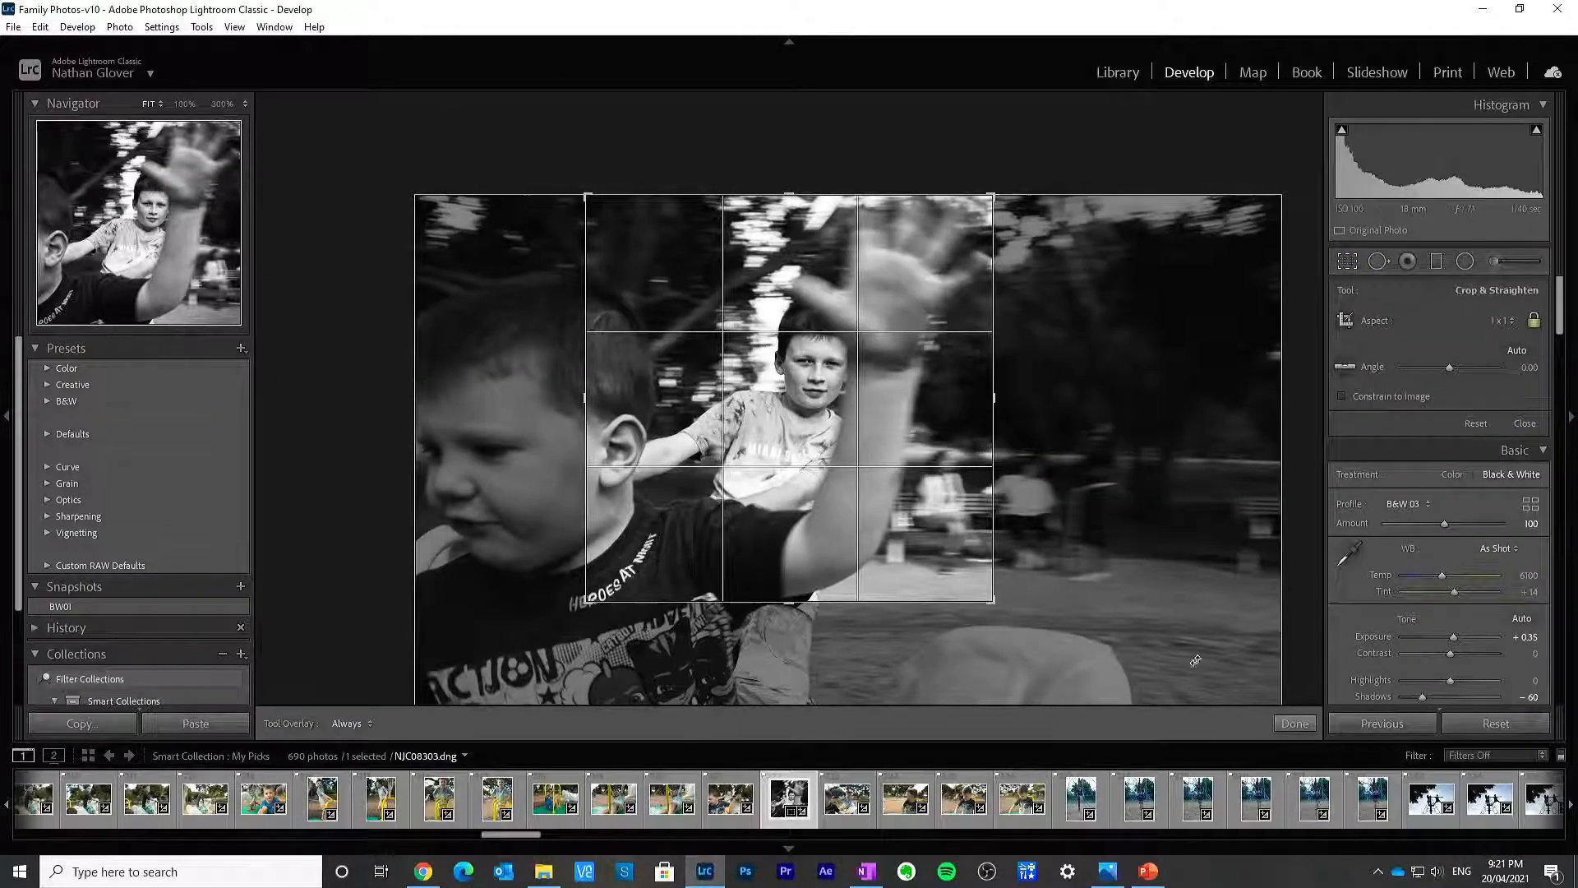
pyautogui.moveTo(888, 540); pyautogui.dragTo(885, 541)
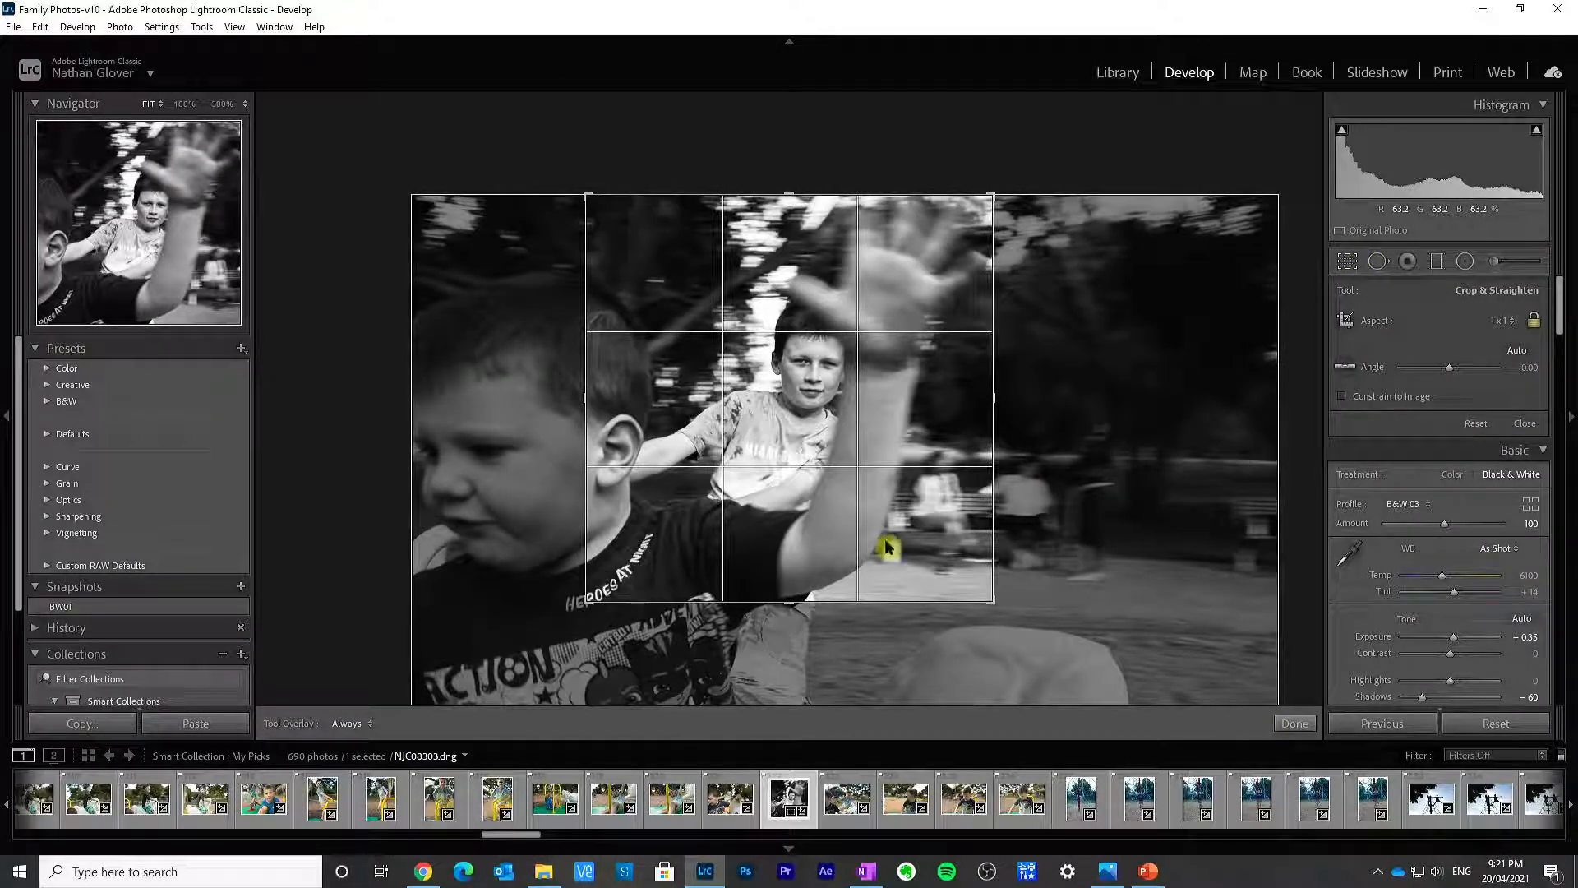
pyautogui.click(1281, 723)
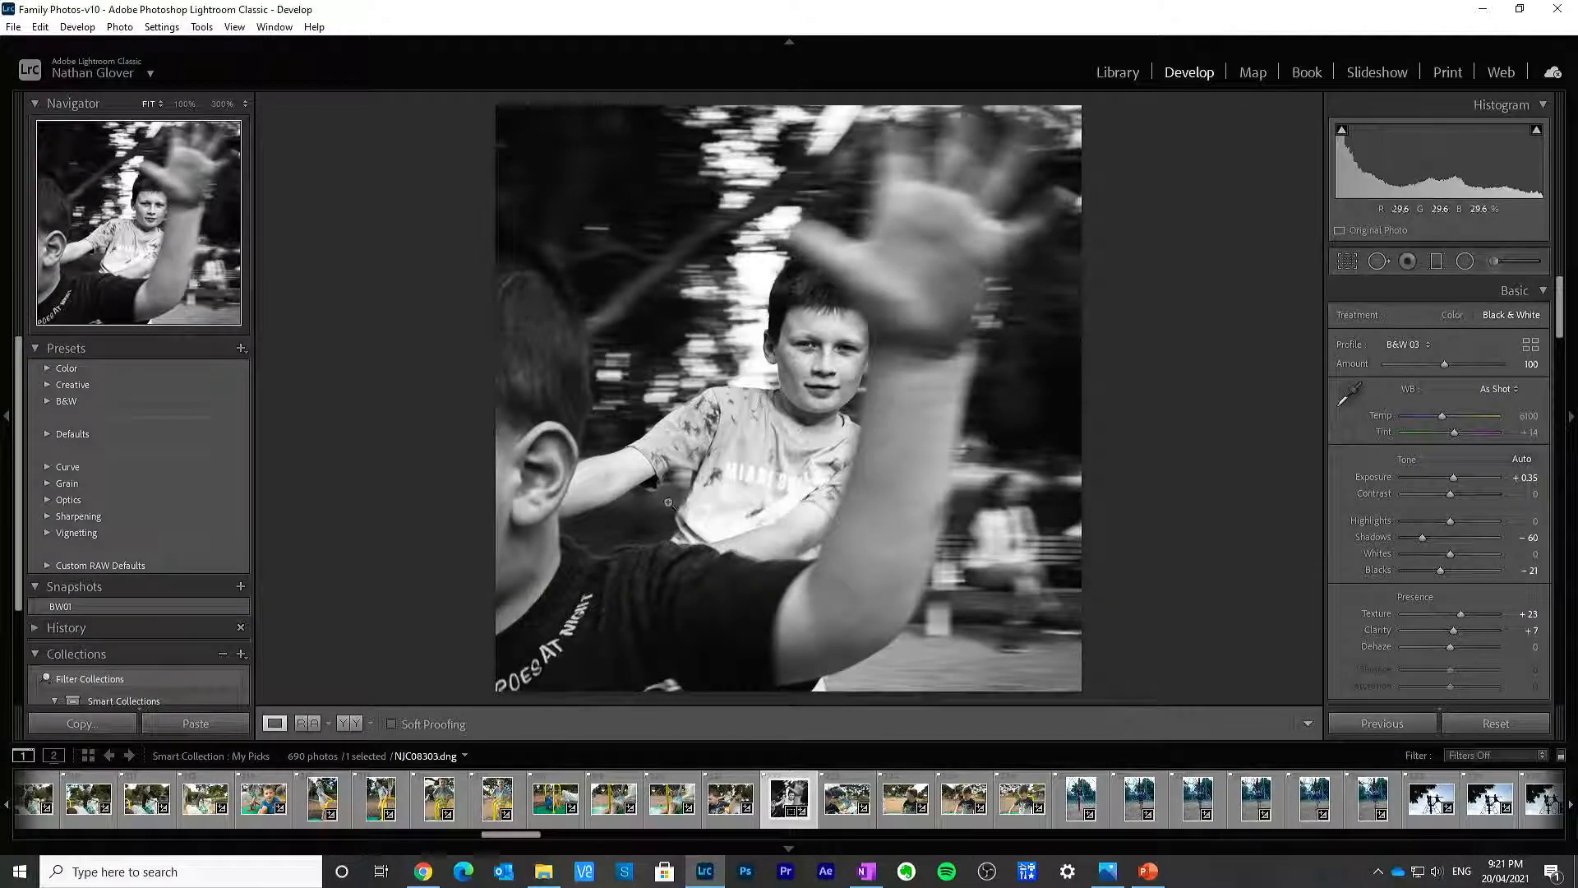
# Step: Zoom in on the background boy's face and paint an adjustment brush mask over both eyes, using the mask overlay to check coverage
pyautogui.click(824, 343)
pyautogui.click(1494, 262)
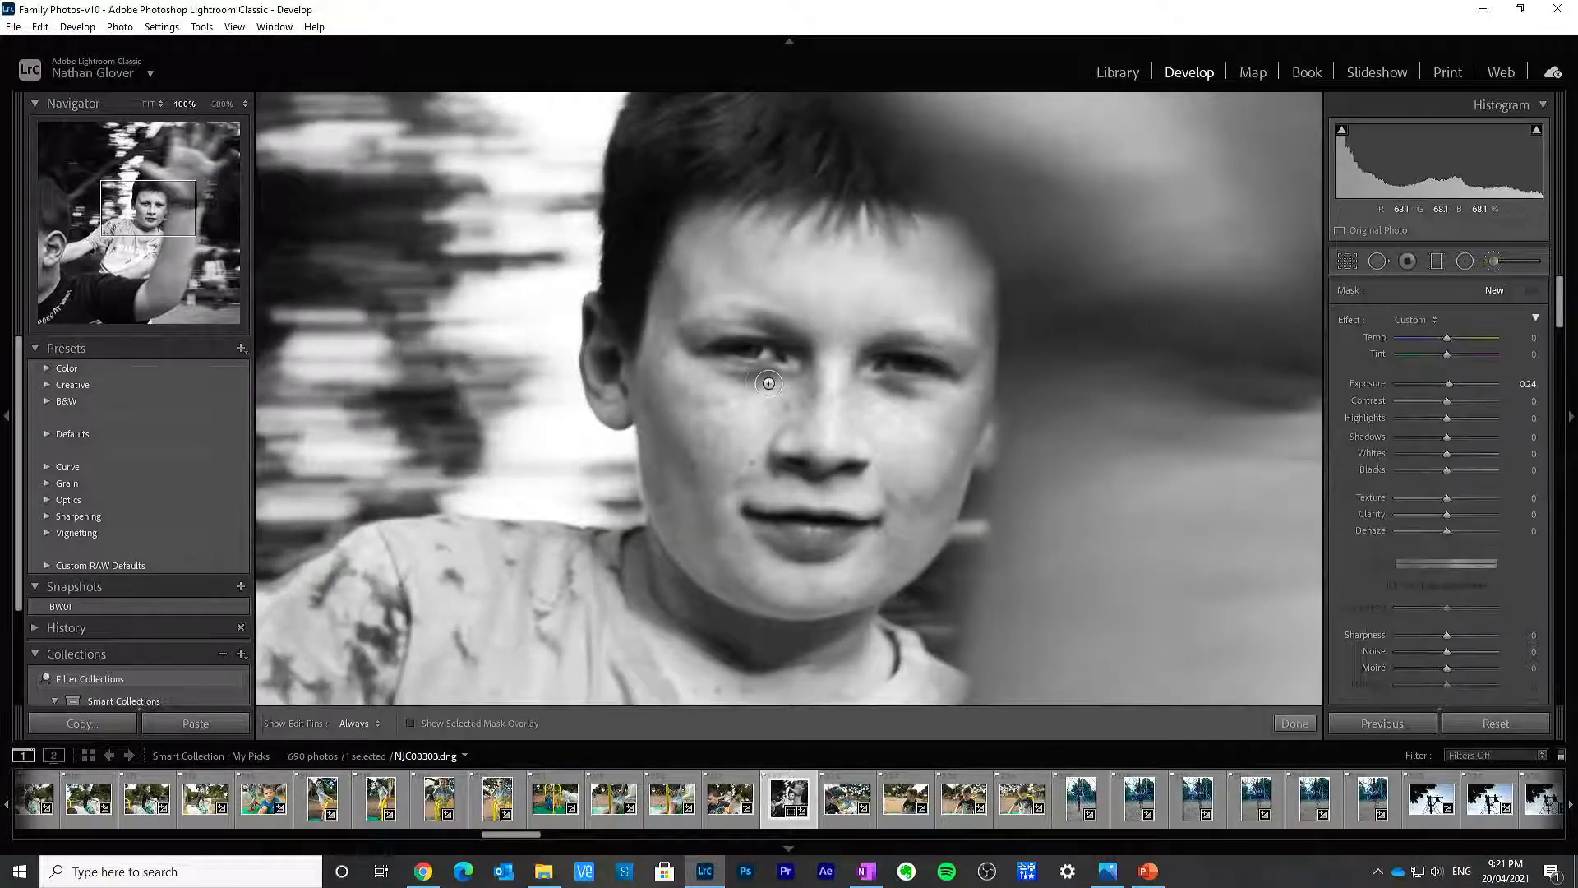
pyautogui.click(411, 724)
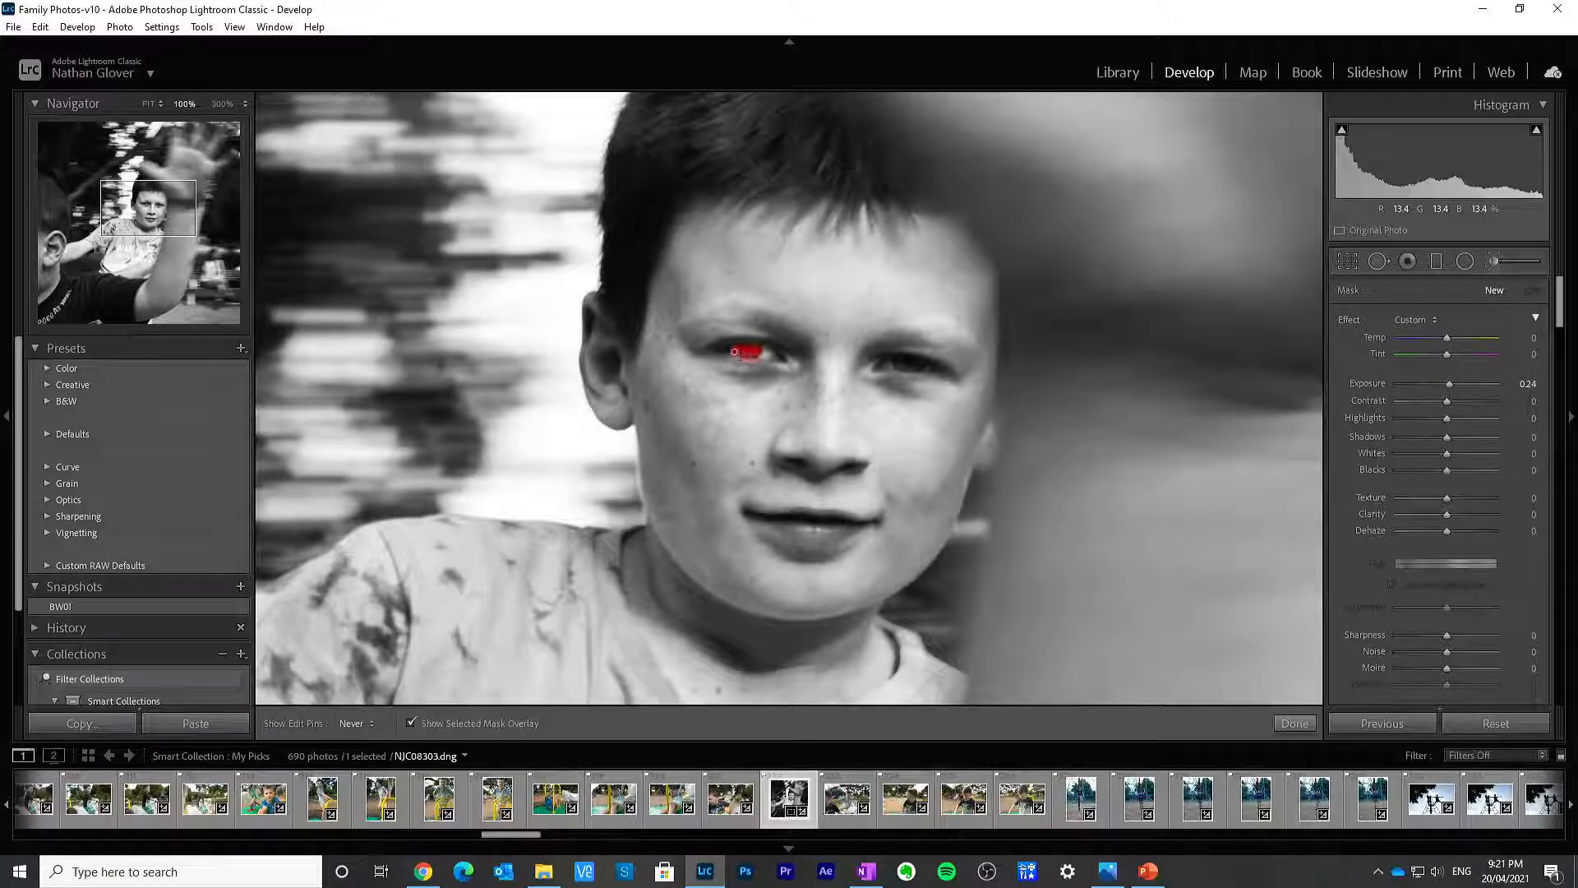
pyautogui.moveTo(735, 352); pyautogui.dragTo(750, 354)
pyautogui.moveTo(897, 364); pyautogui.dragTo(901, 361)
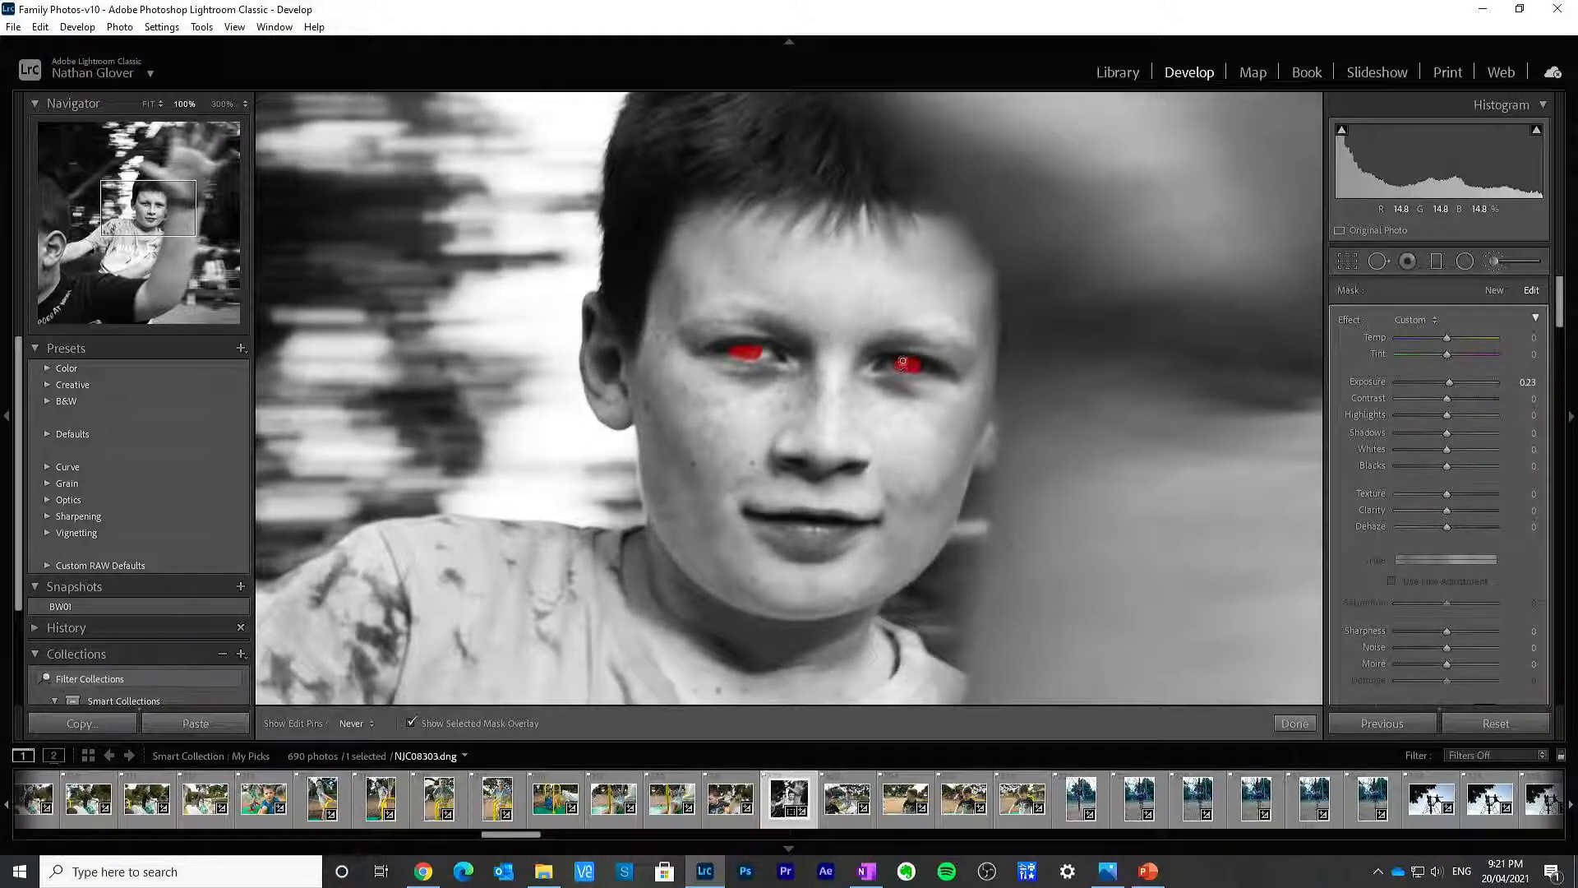
pyautogui.moveTo(902, 361); pyautogui.dragTo(917, 364)
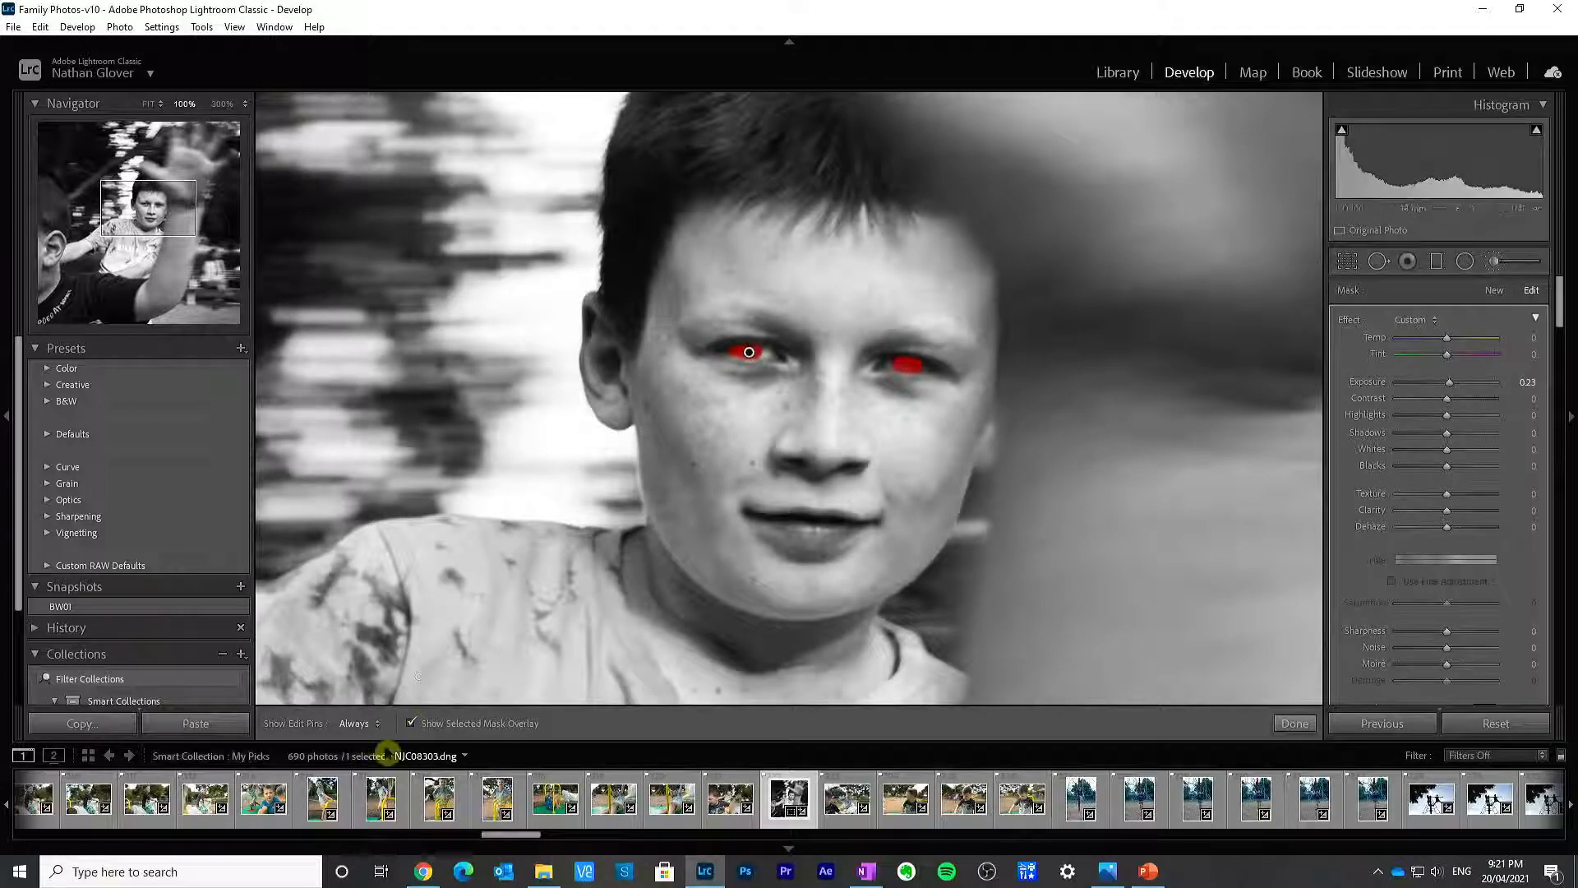
pyautogui.click(411, 723)
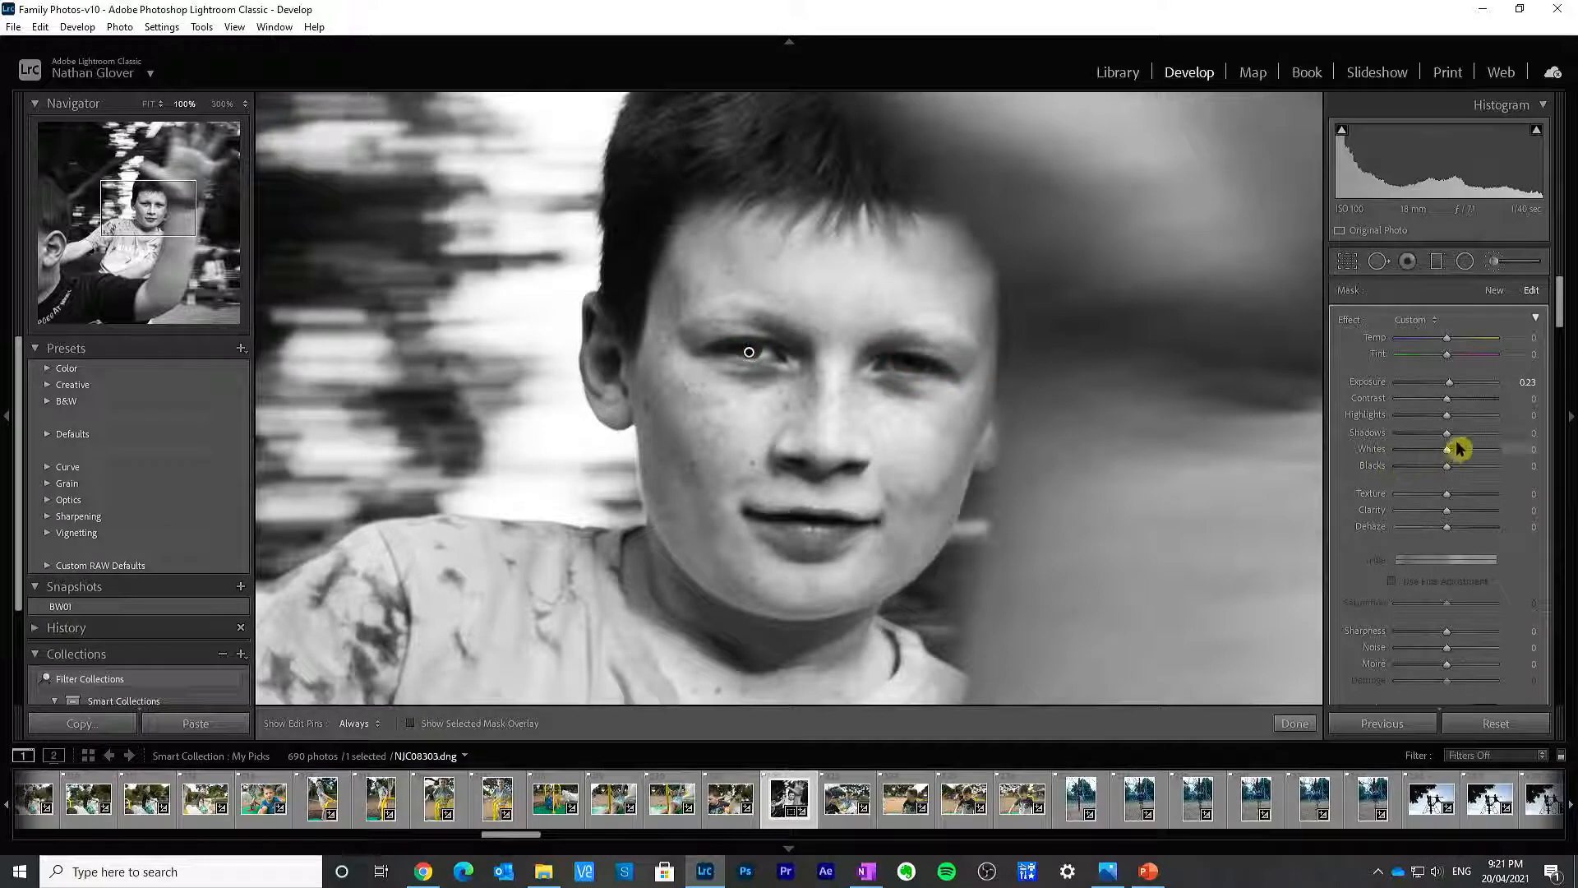
# Step: Set the eye mask's Shadows to 26, Clarity to 18 and Exposure to 0.91, and return to the full view
pyautogui.moveTo(1447, 433); pyautogui.dragTo(1455, 385)
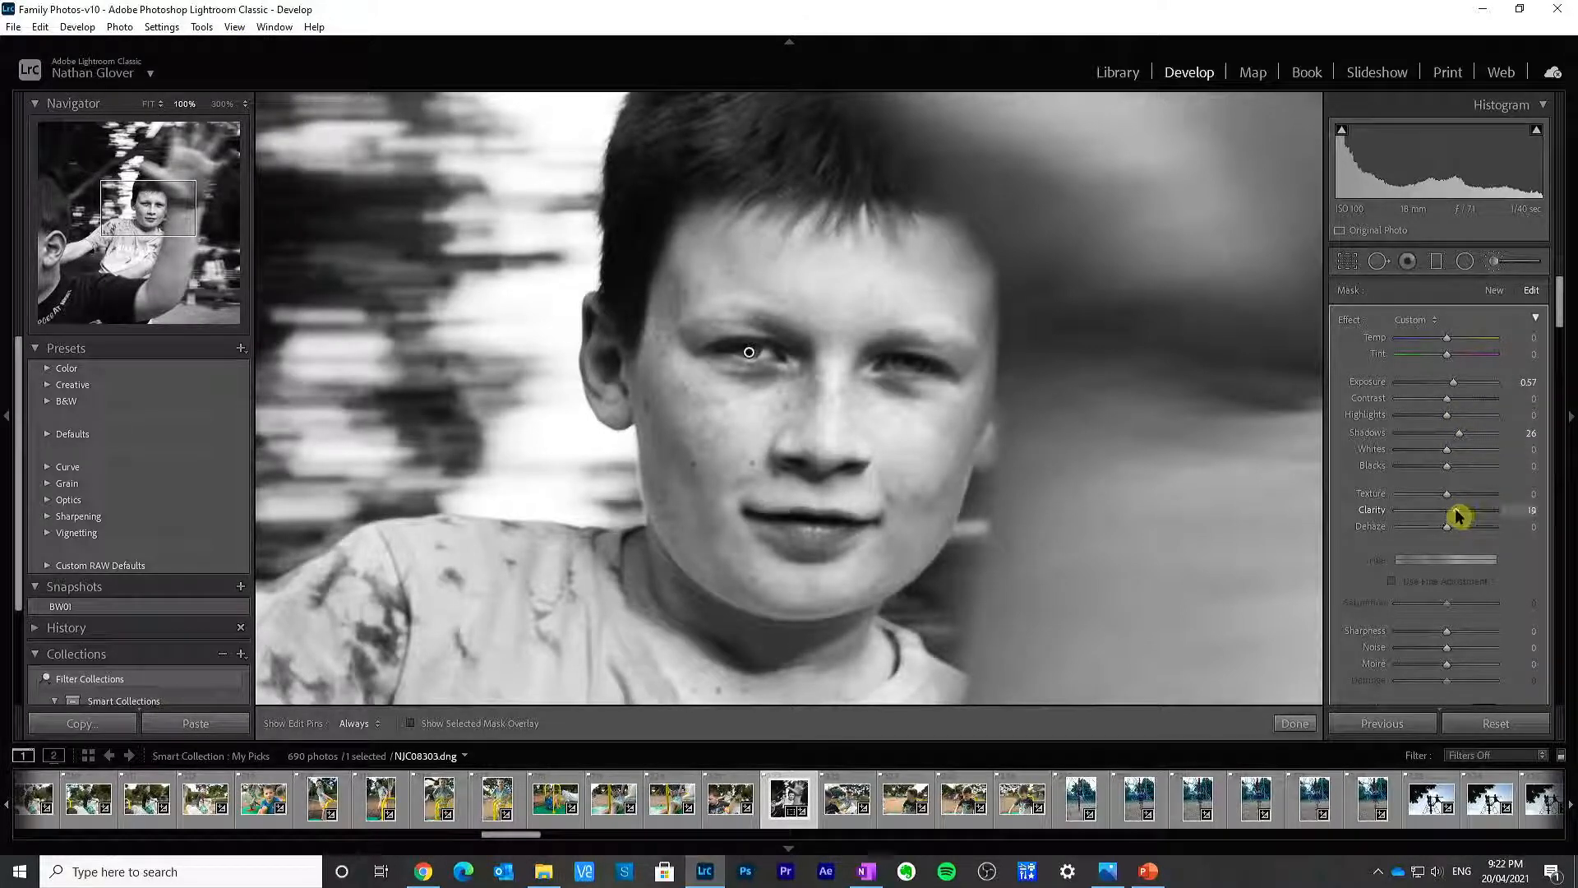
pyautogui.moveTo(1456, 509); pyautogui.dragTo(1455, 511)
pyautogui.moveTo(1454, 385); pyautogui.dragTo(1460, 386)
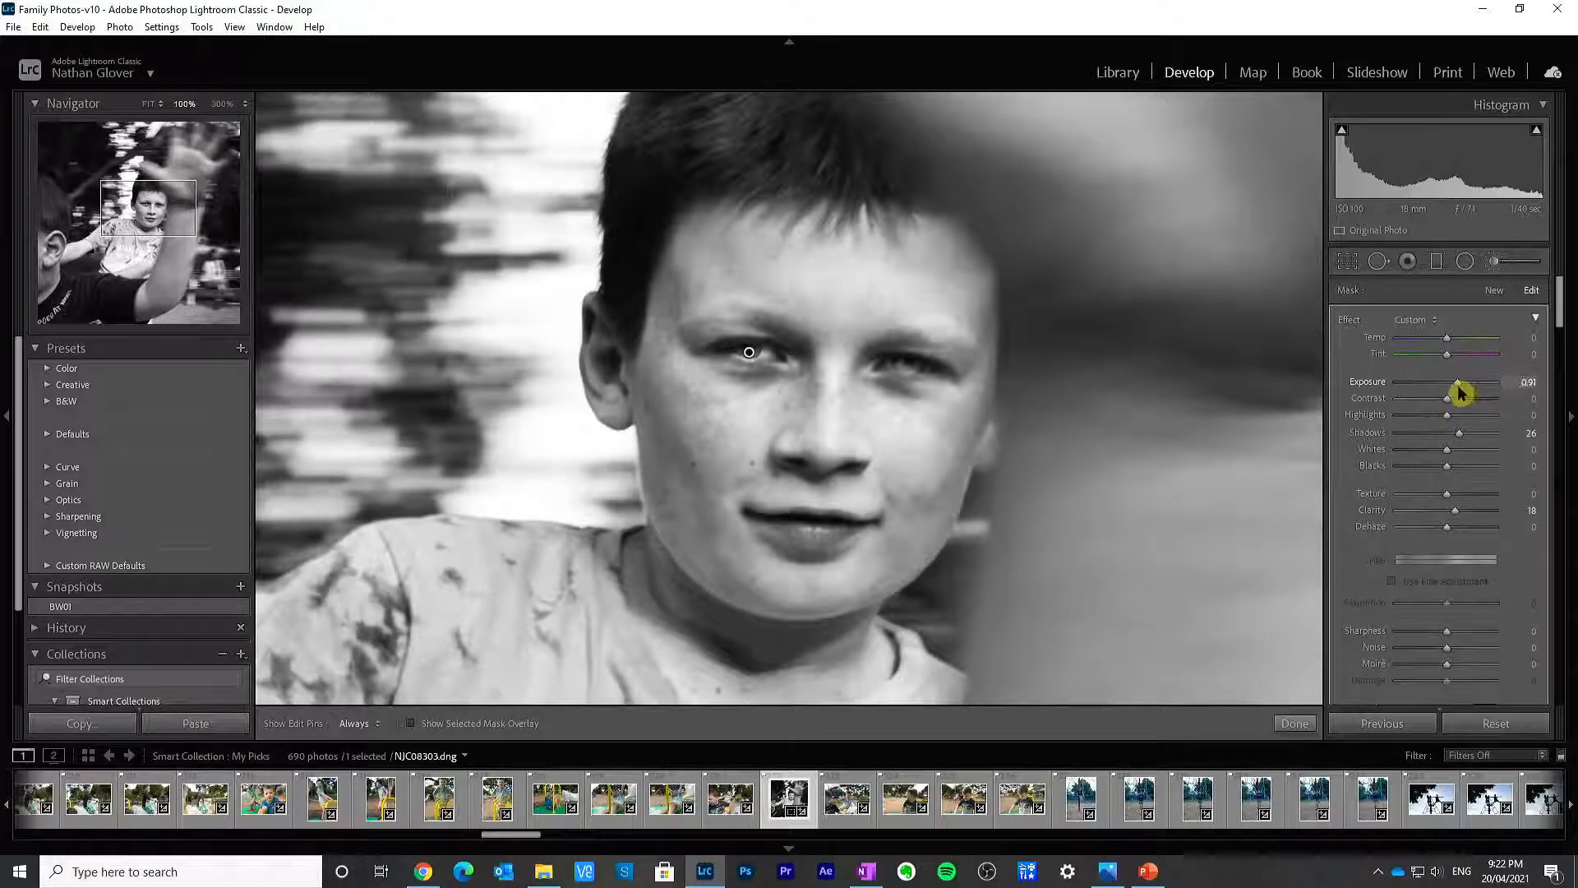
pyautogui.click(1294, 724)
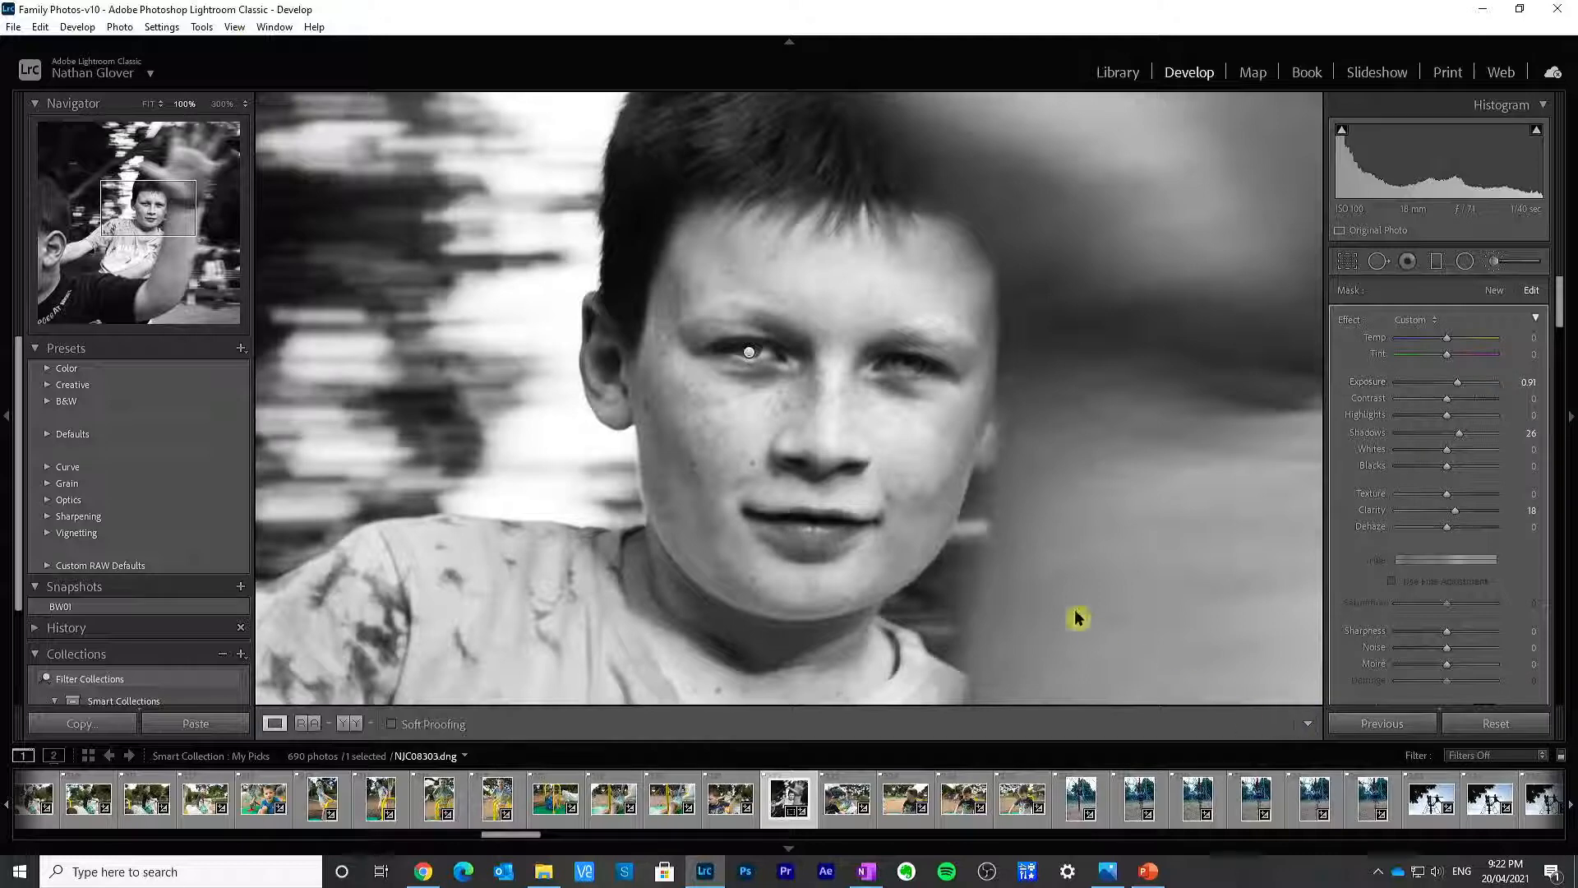
pyautogui.click(888, 544)
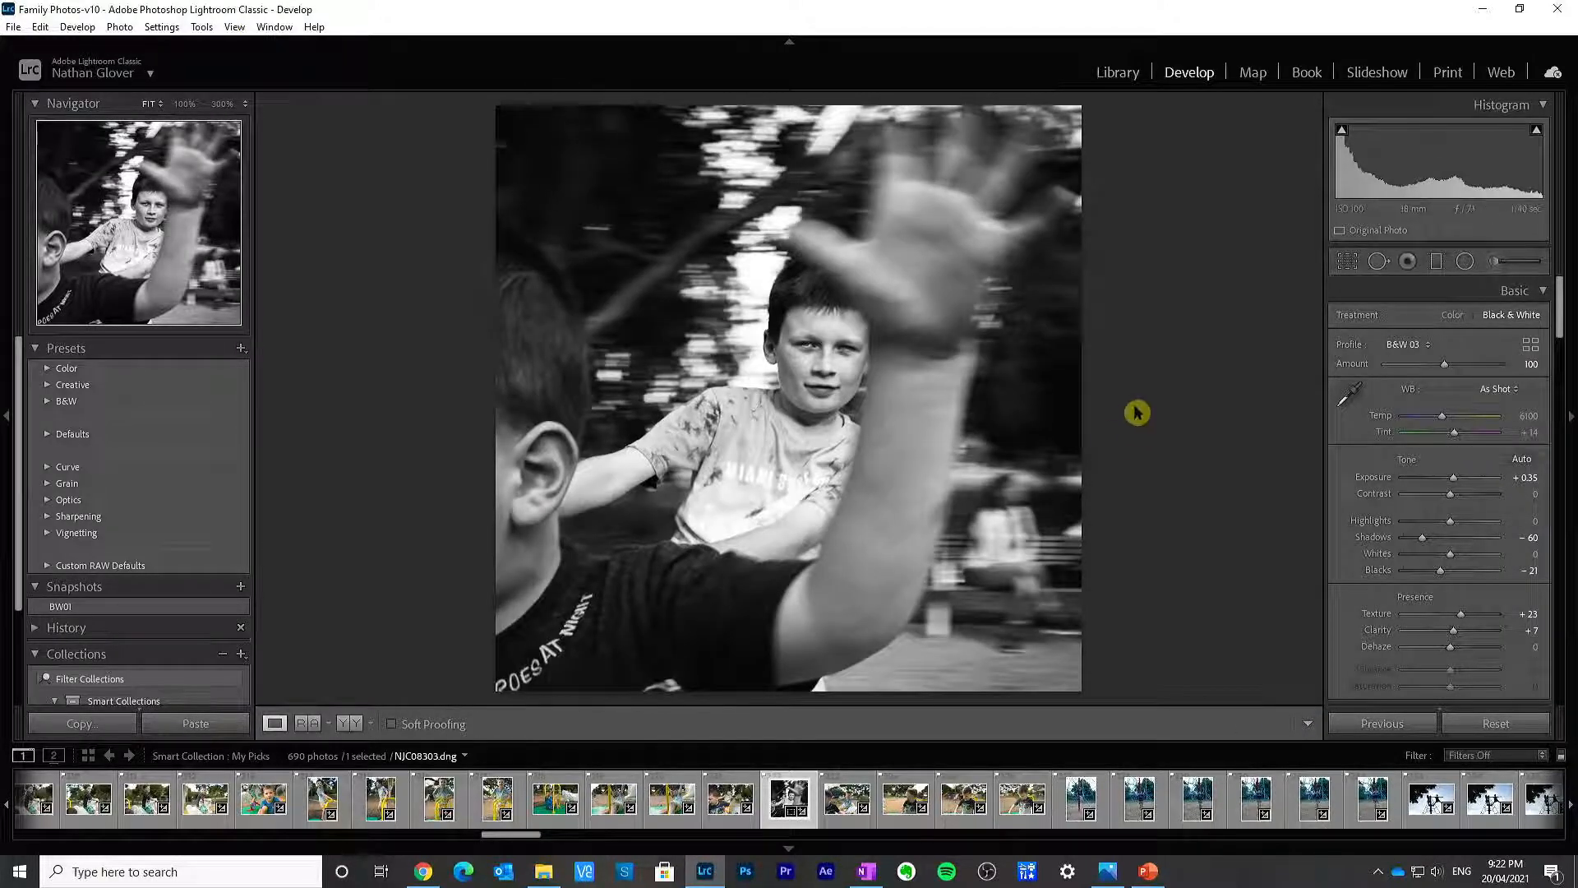
# Step: Reselect the brush mask on the boy's eyes, lower its Exposure slightly and finish the adjustment
pyautogui.click(1534, 274)
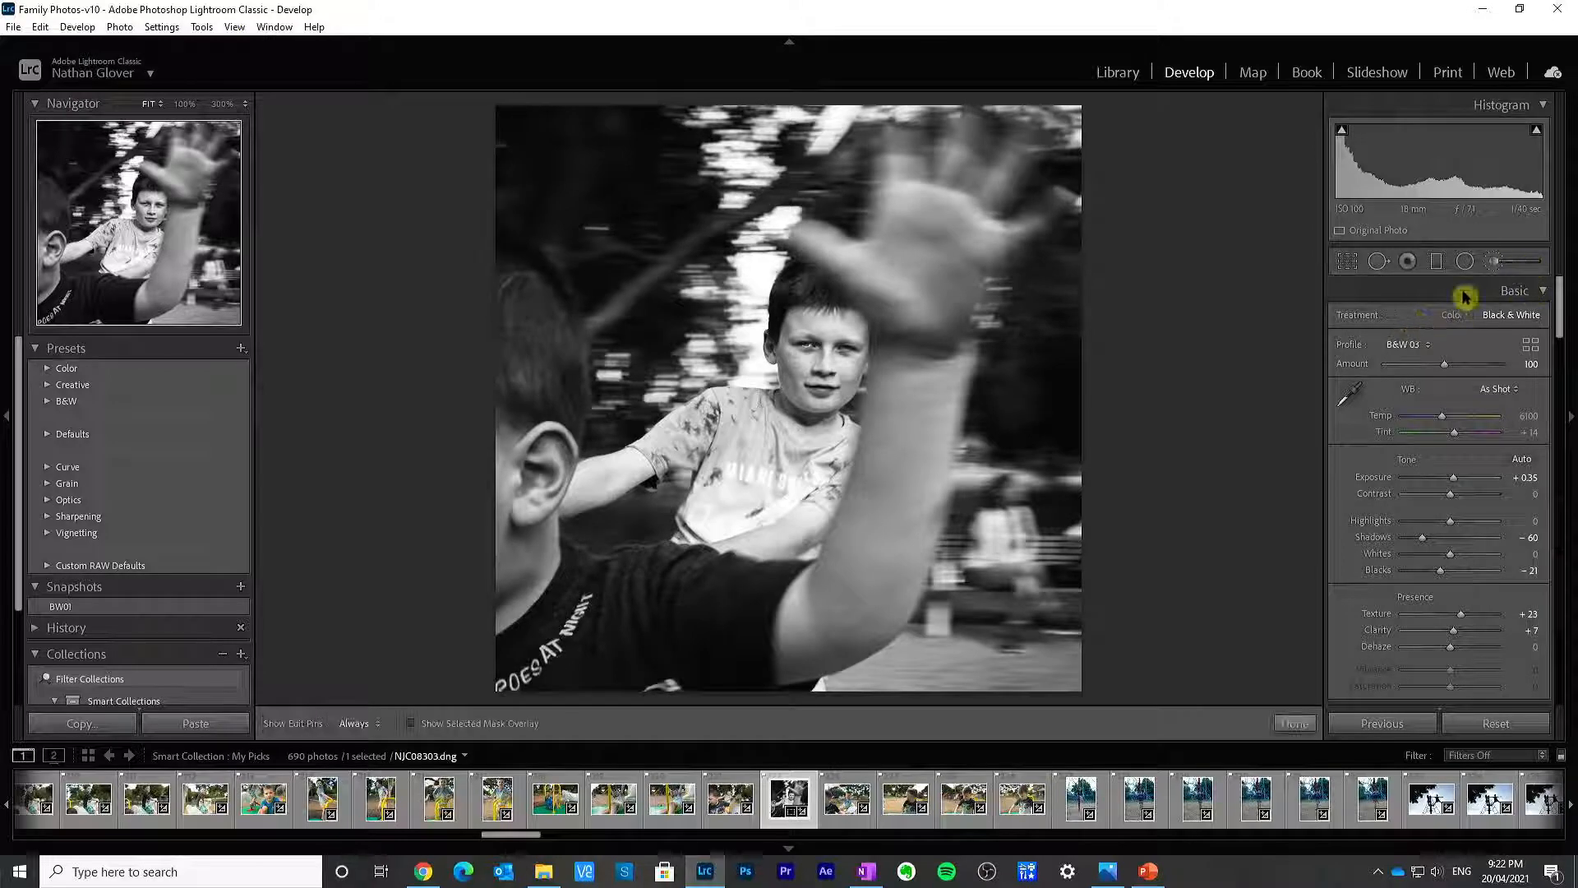
pyautogui.click(806, 346)
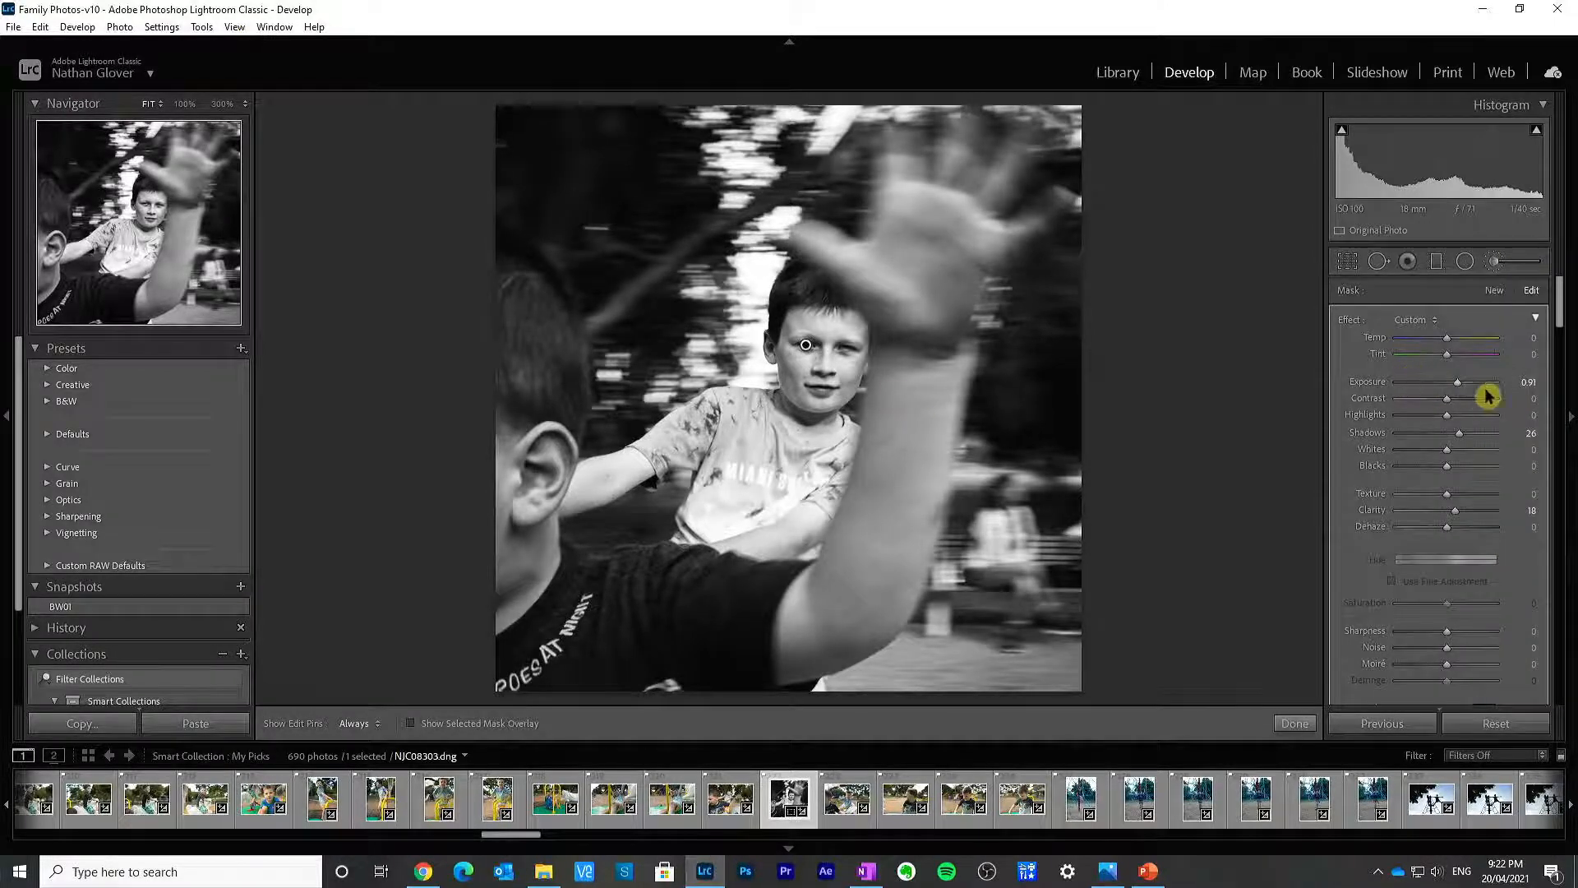
pyautogui.press('Return')
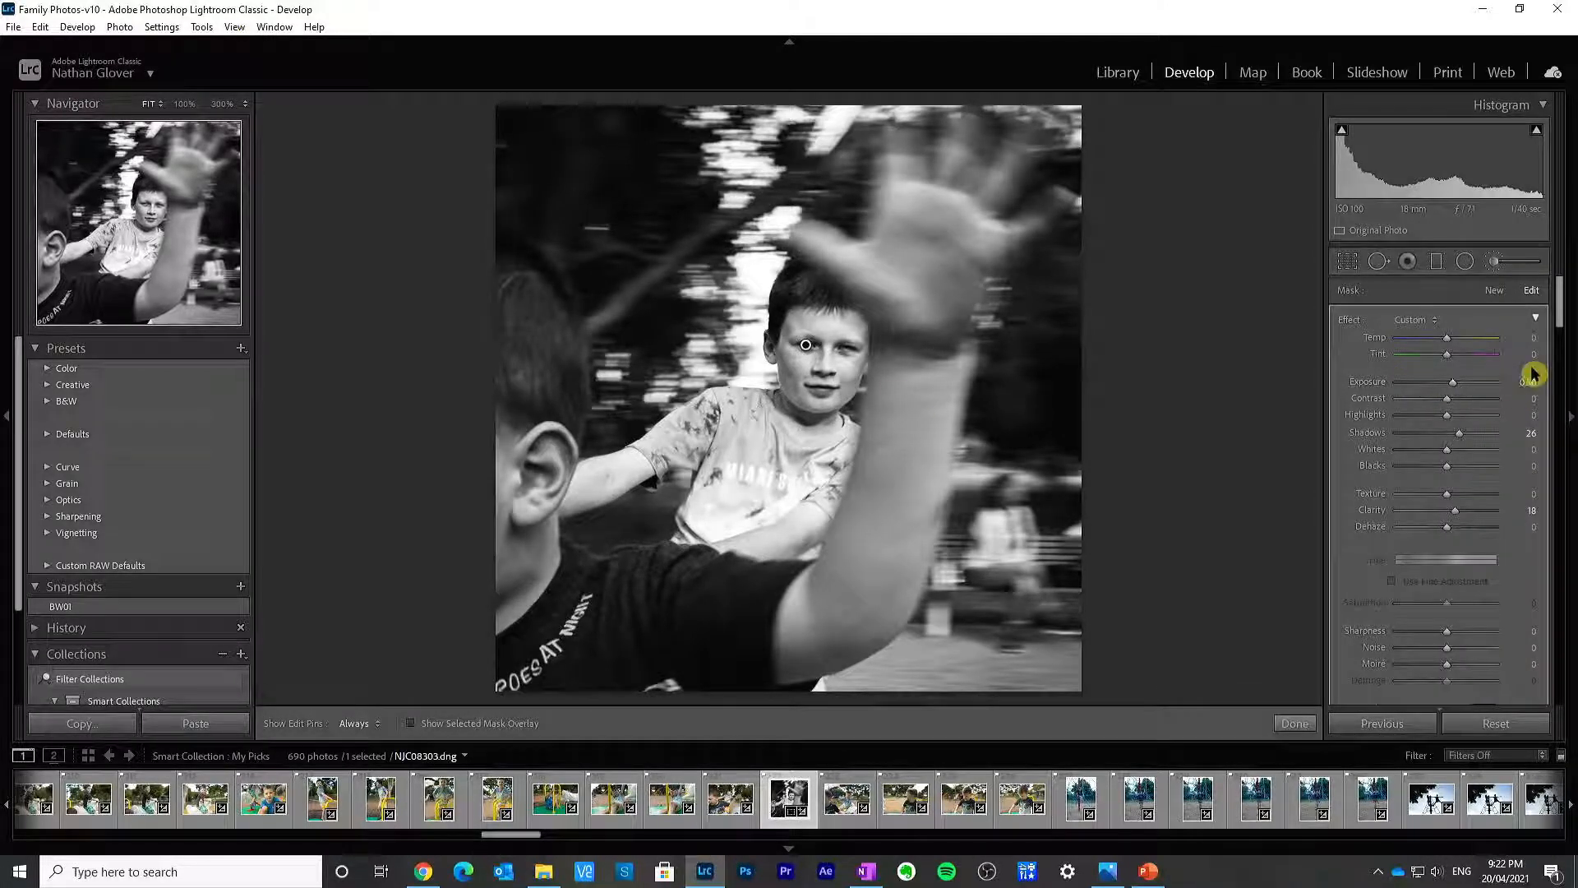
pyautogui.click(1295, 724)
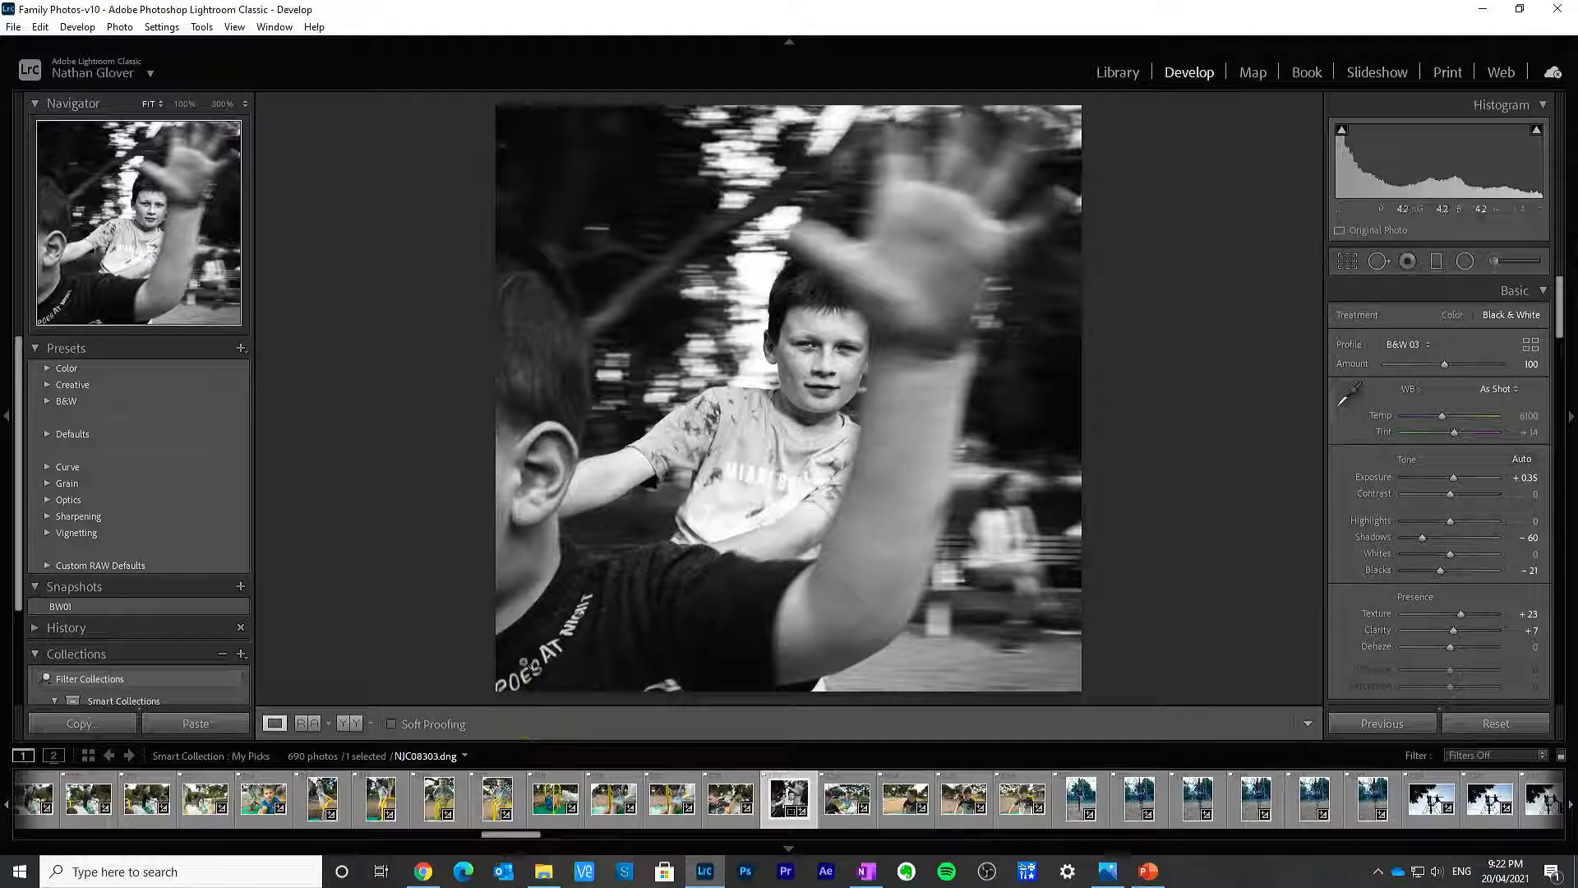
# Step: Save the square black and white version as a snapshot named BW02
pyautogui.click(241, 588)
pyautogui.write('BW02')
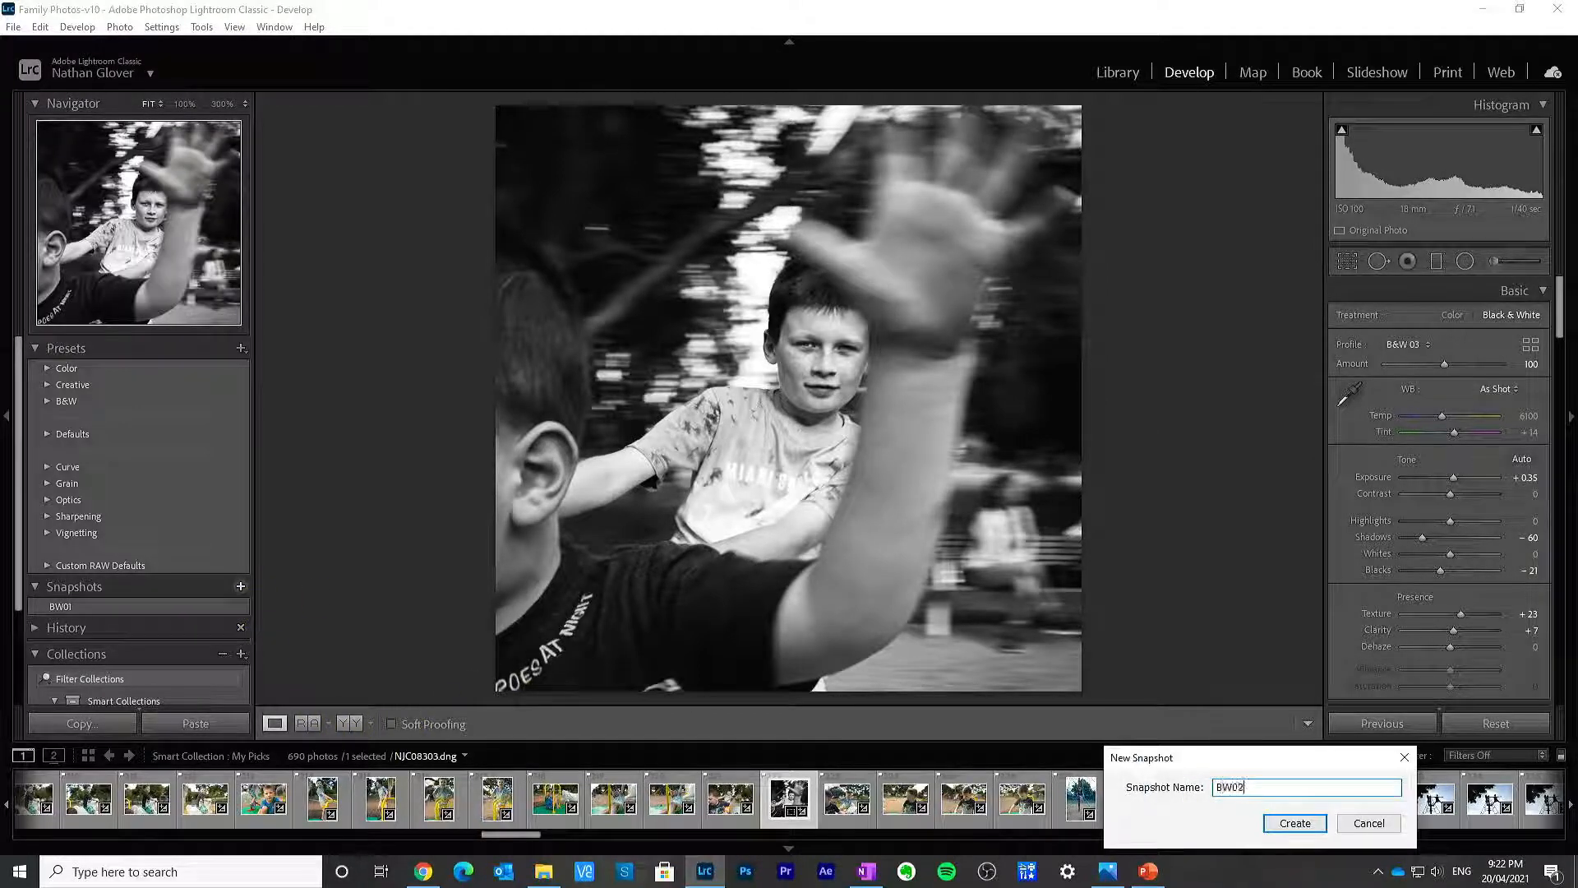
pyautogui.press('Return')
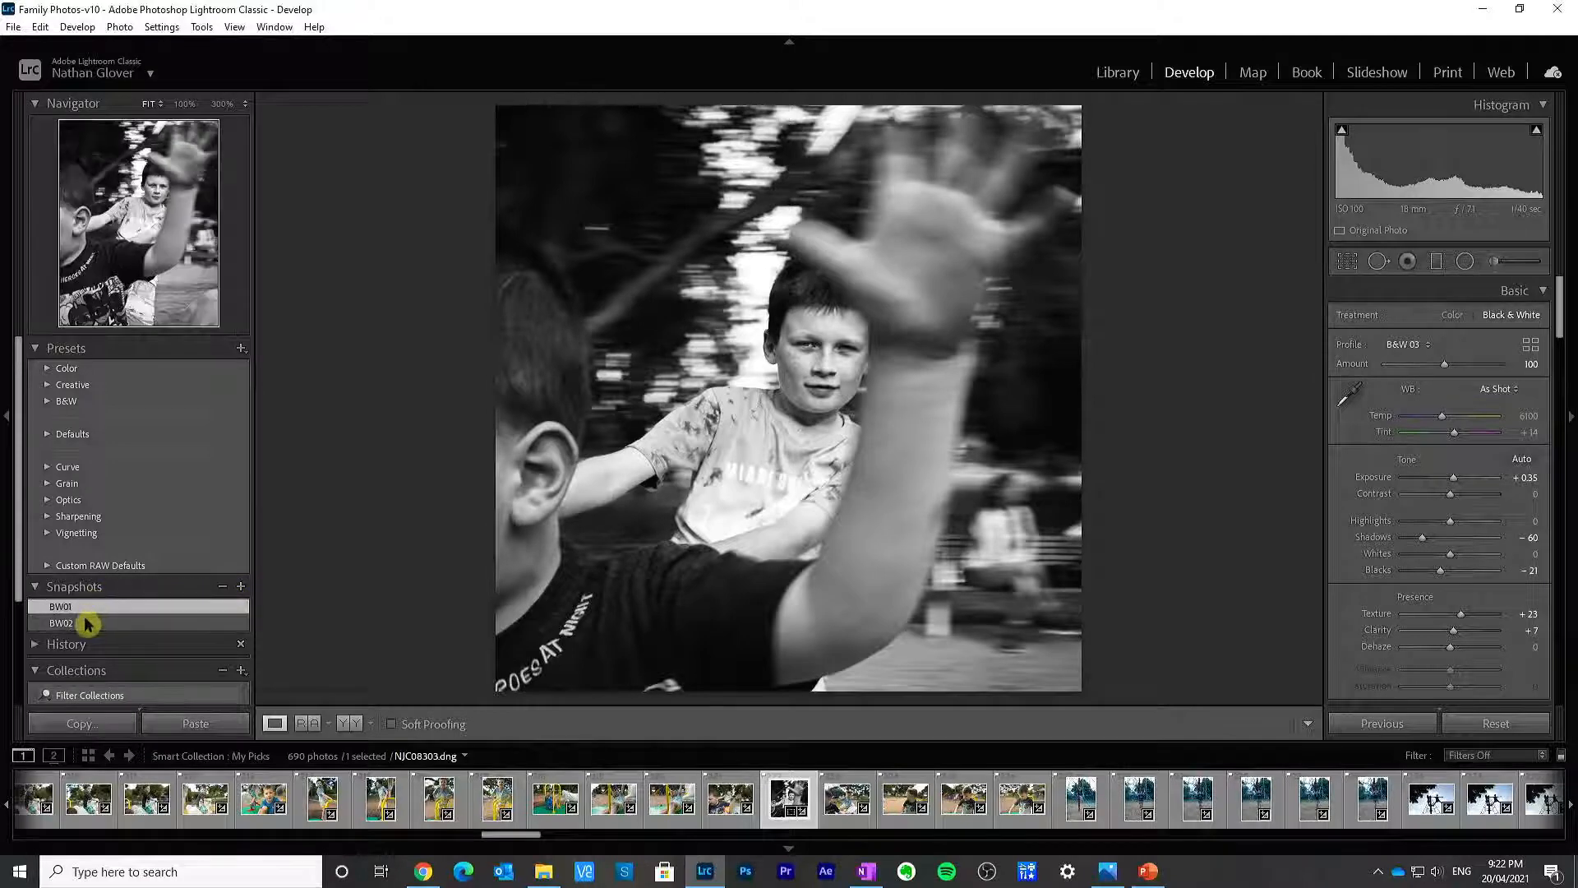
# Step: Compare snapshots BW01 and BW02, view BW02 before and after side by side, and return to the single view
pyautogui.click(86, 623)
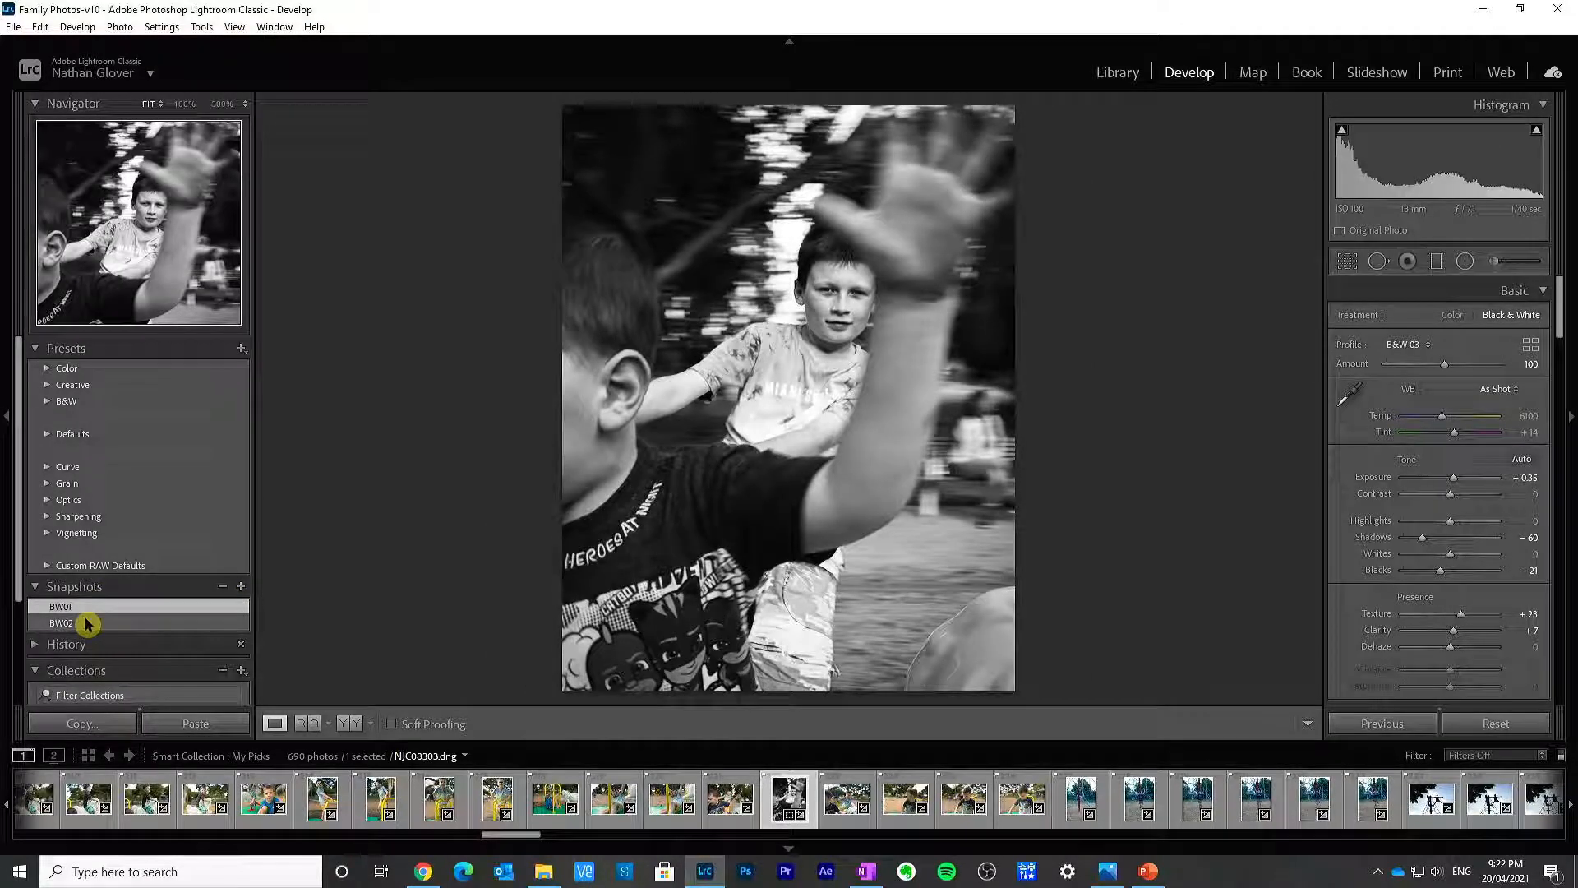
pyautogui.click(86, 623)
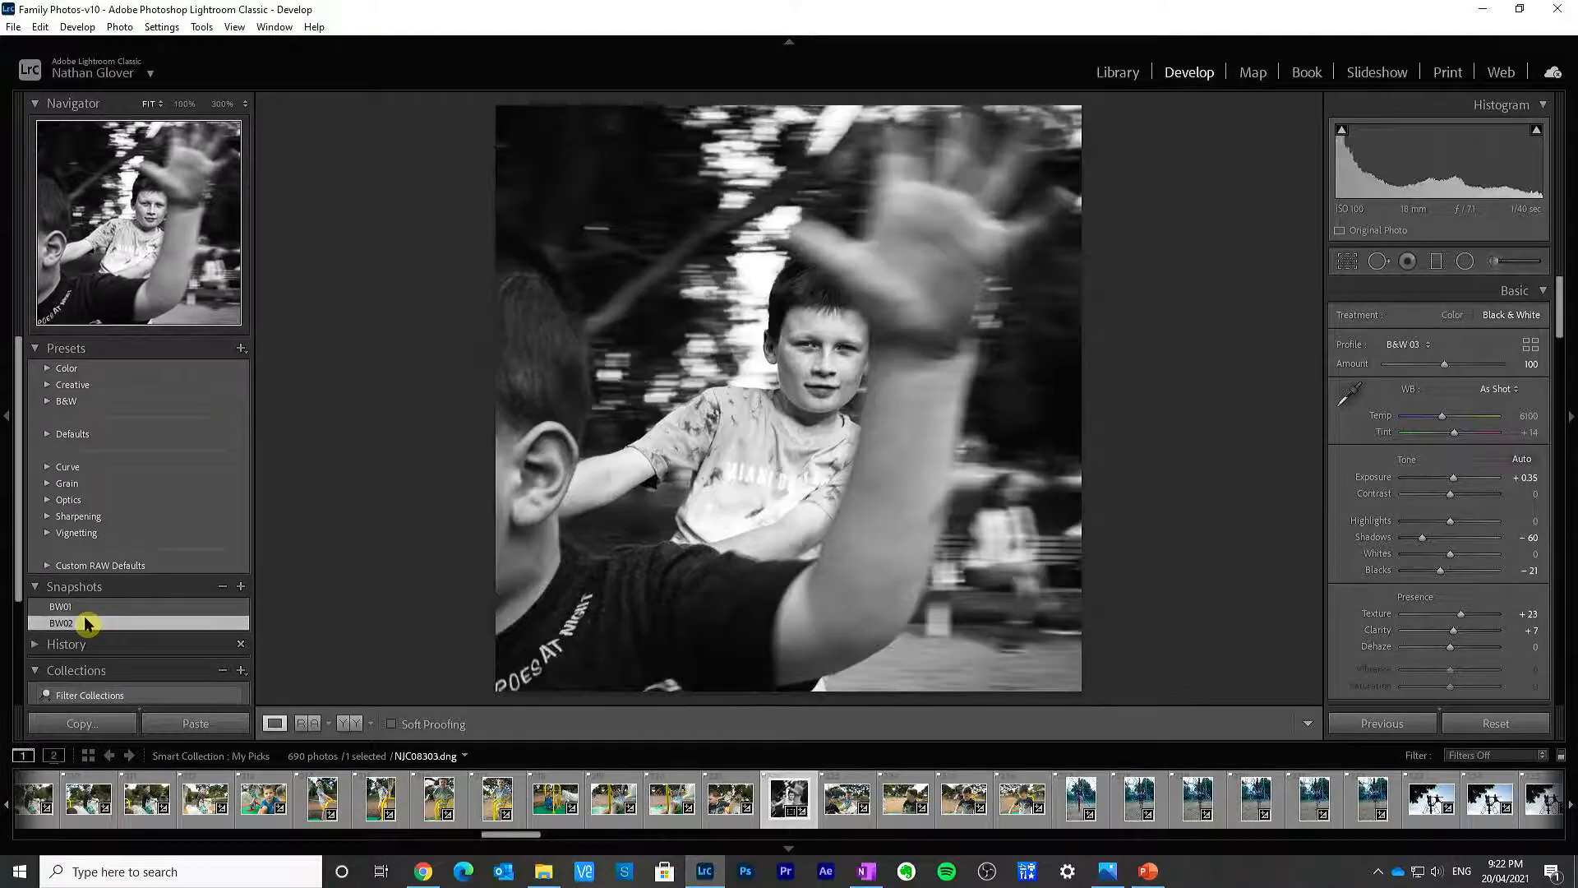
pyautogui.click(349, 723)
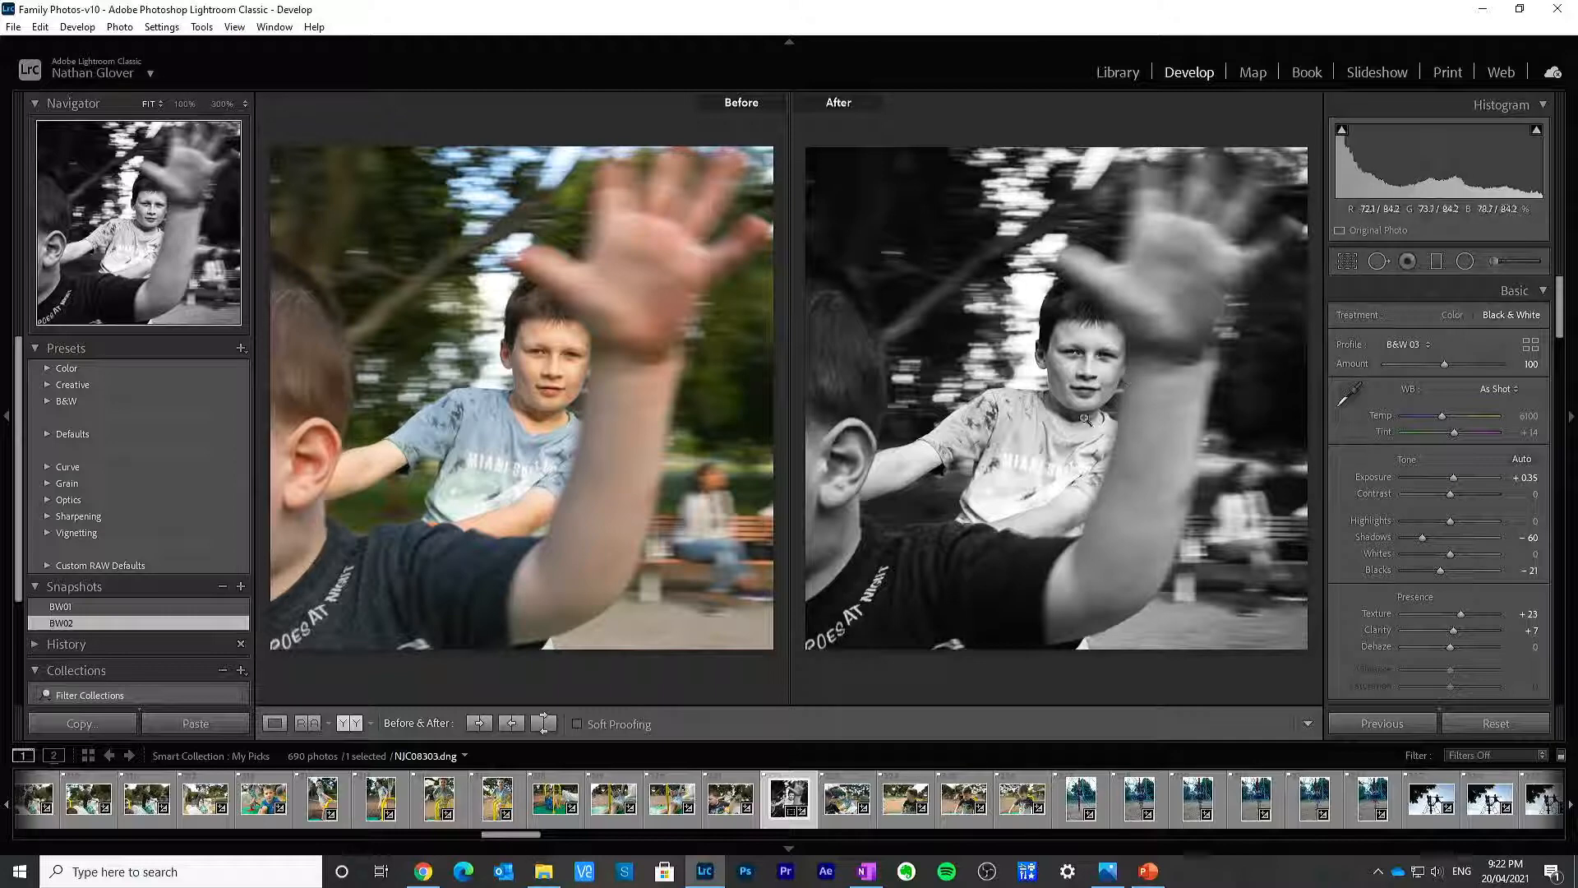
pyautogui.click(275, 722)
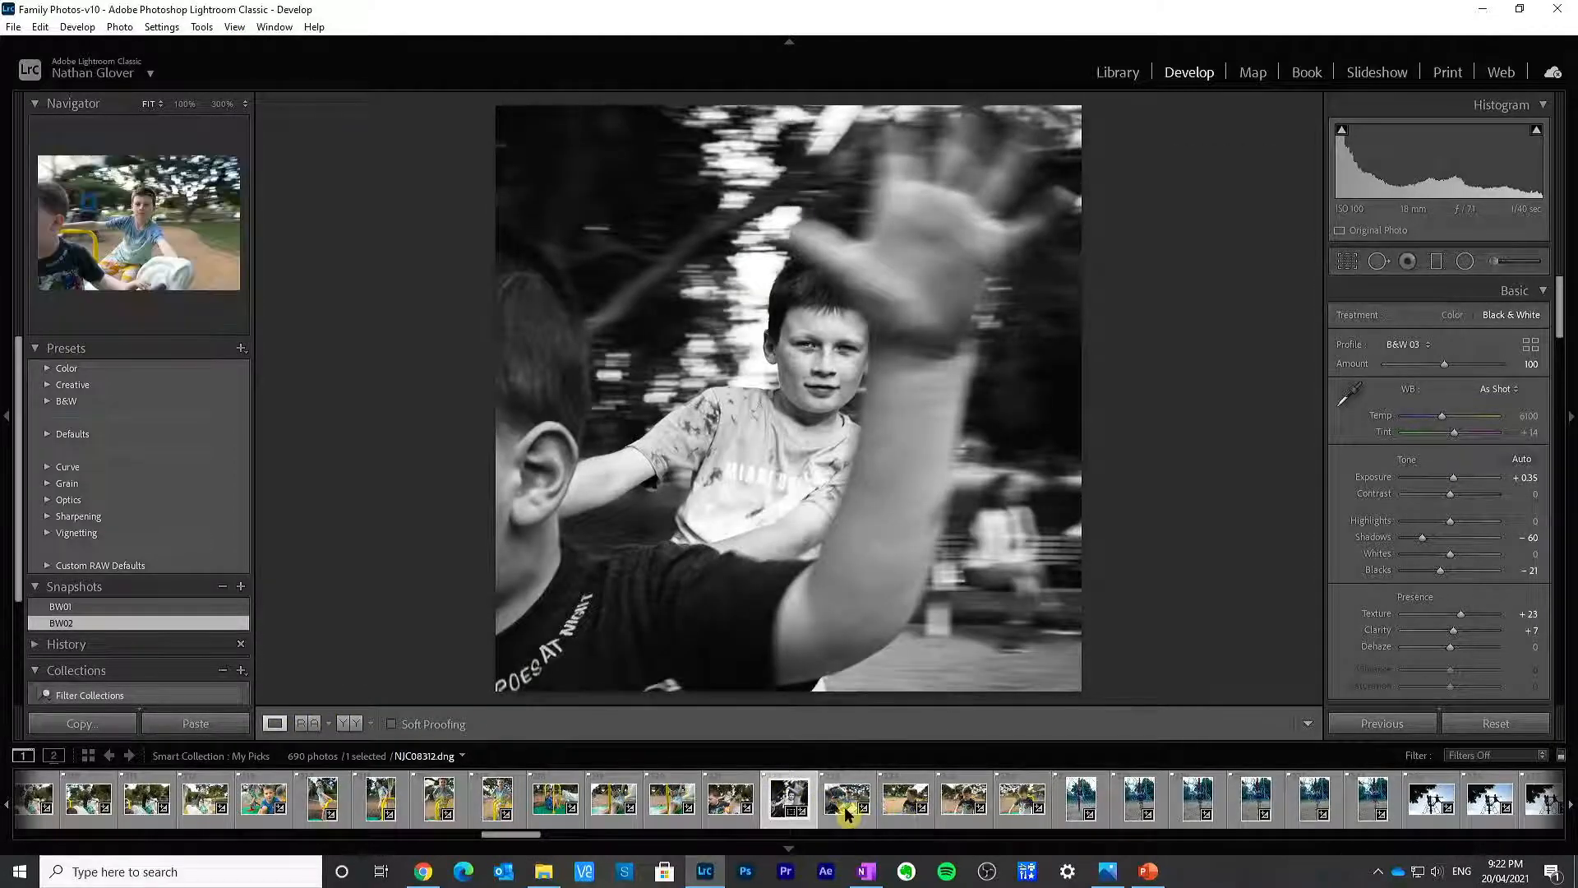
# Step: Review the following playground photos in the Library and select NJC08336.dng, the younger boy looking down
pyautogui.click(1117, 72)
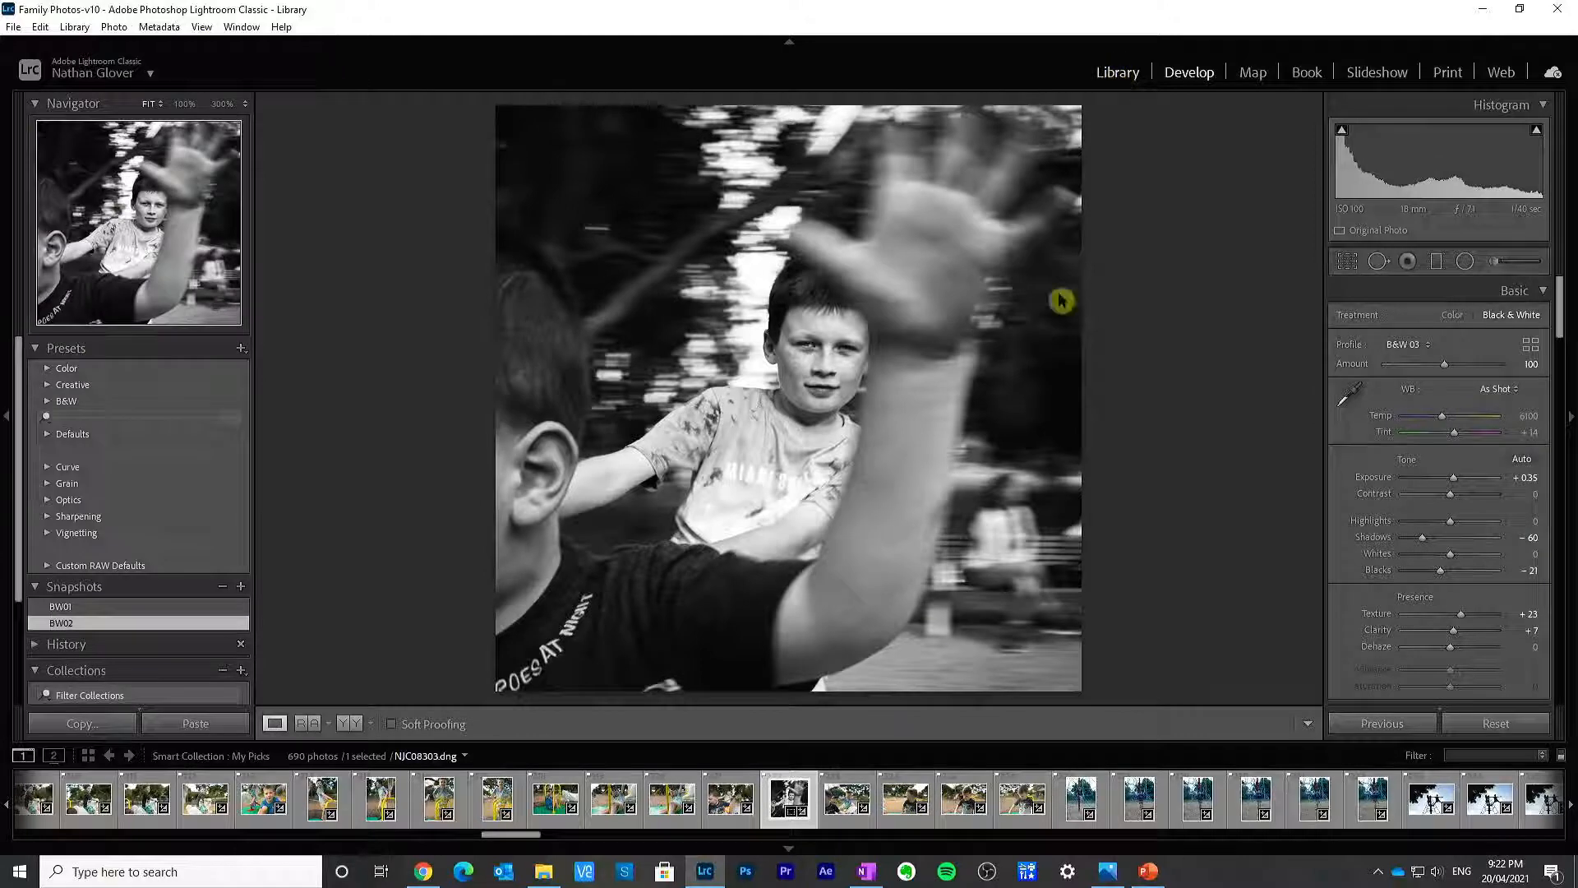
pyautogui.click(840, 812)
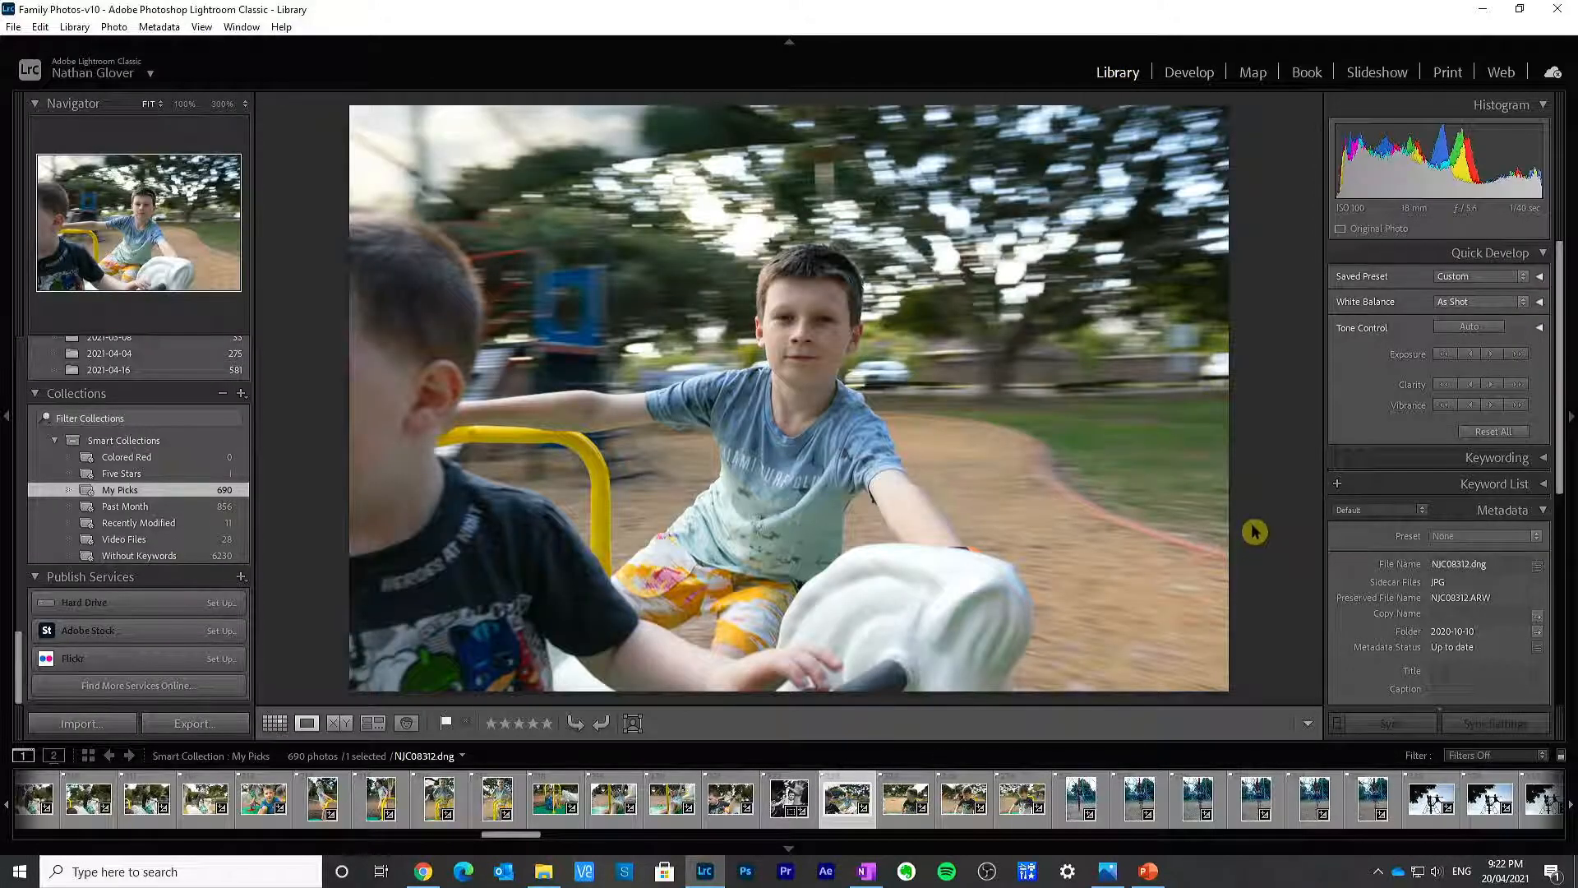
pyautogui.press('Right')
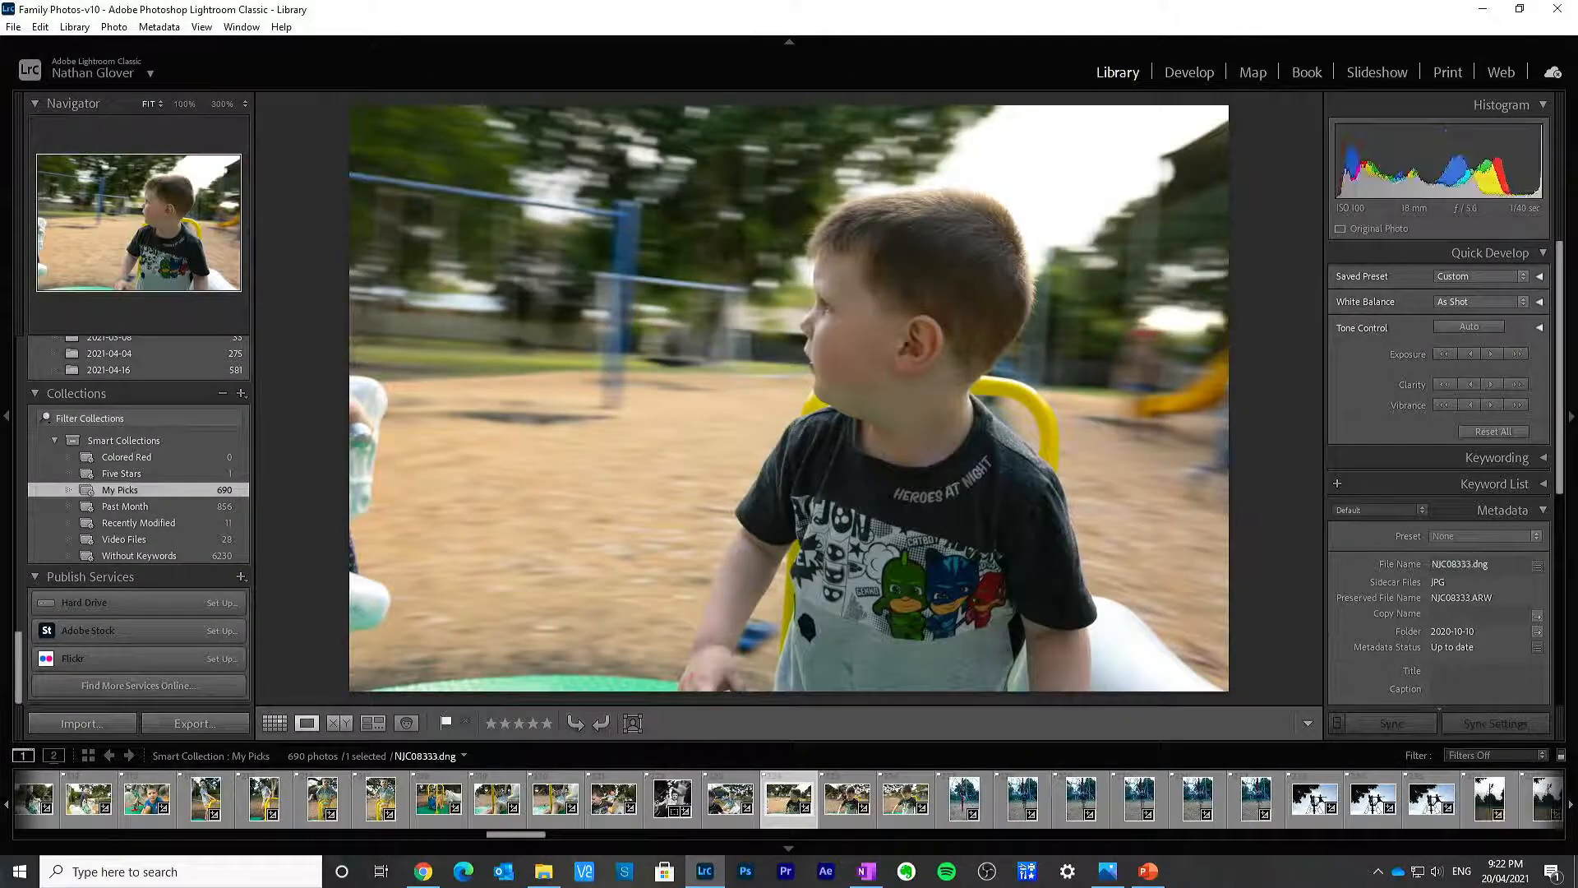
pyautogui.press('Right')
pyautogui.press('Right')
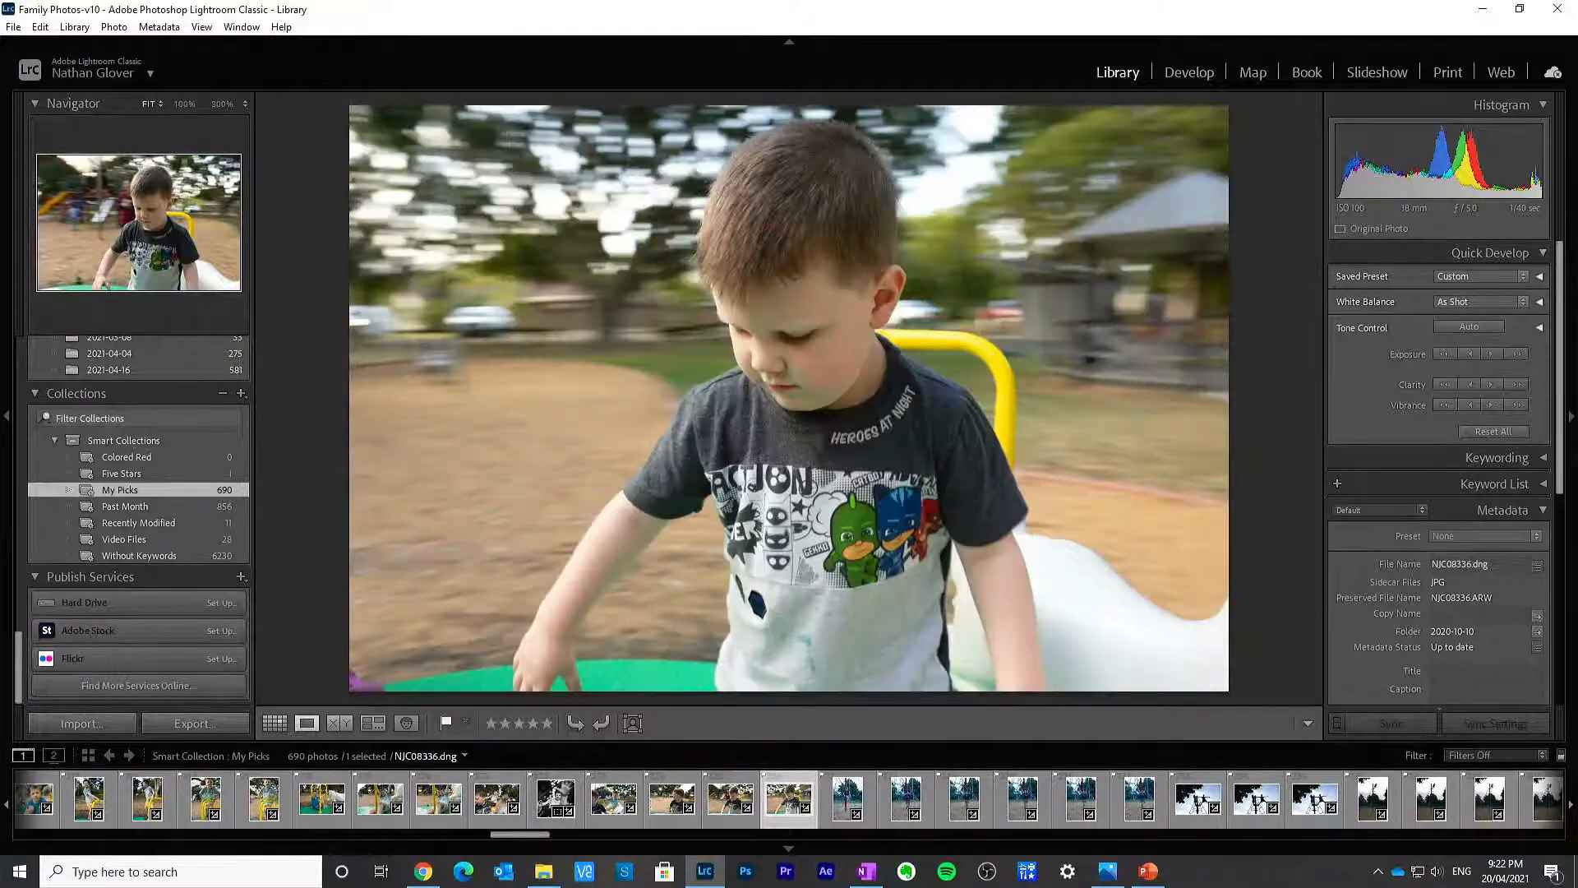
pyautogui.press('Right')
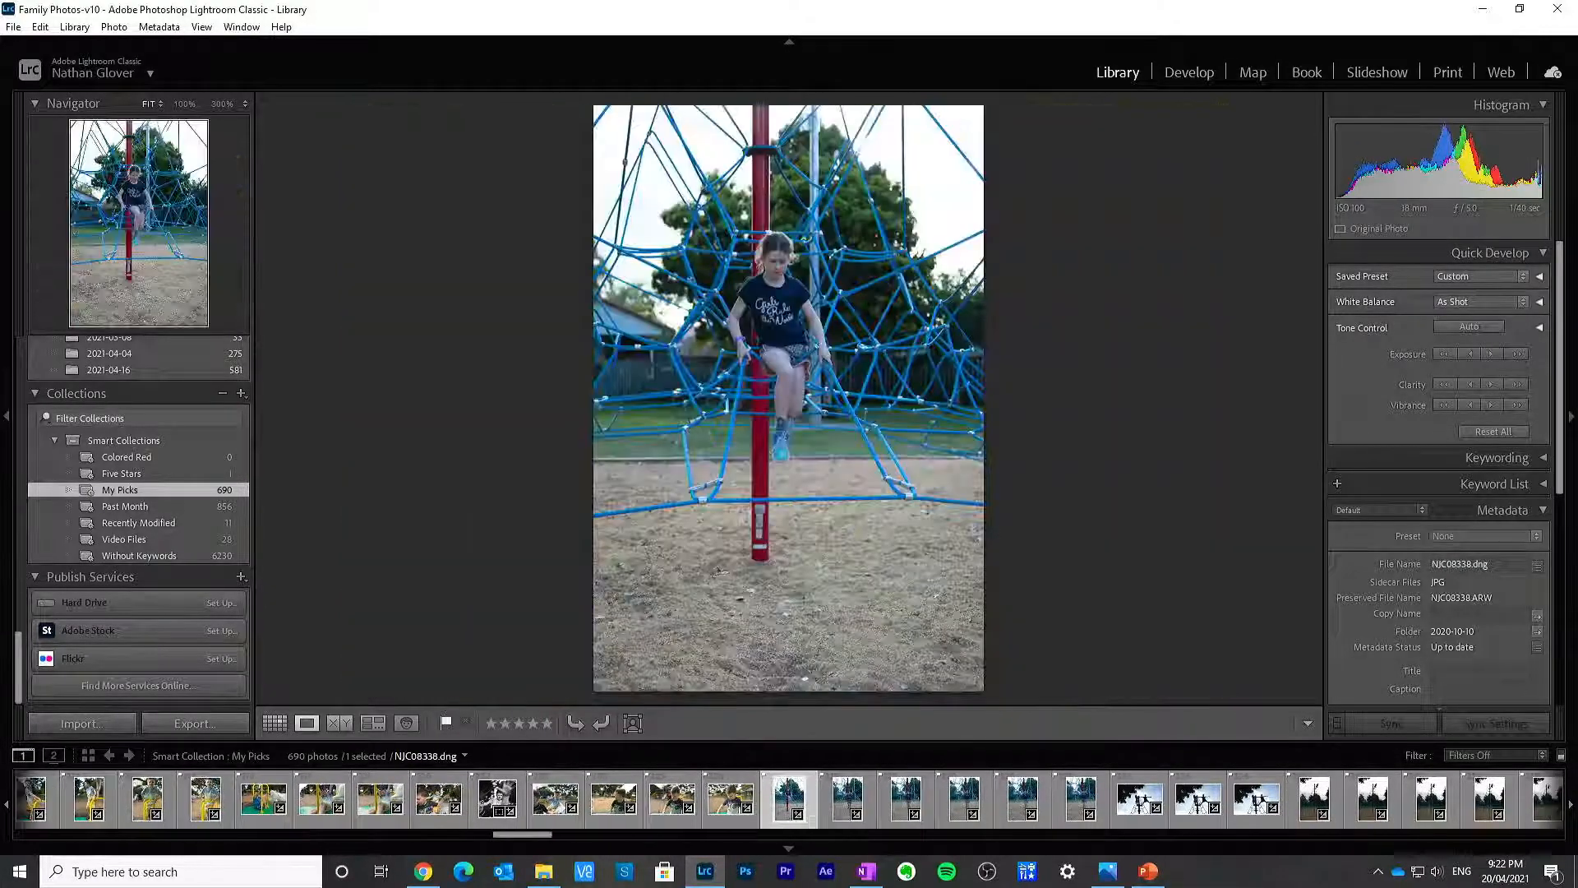
pyautogui.press('Left')
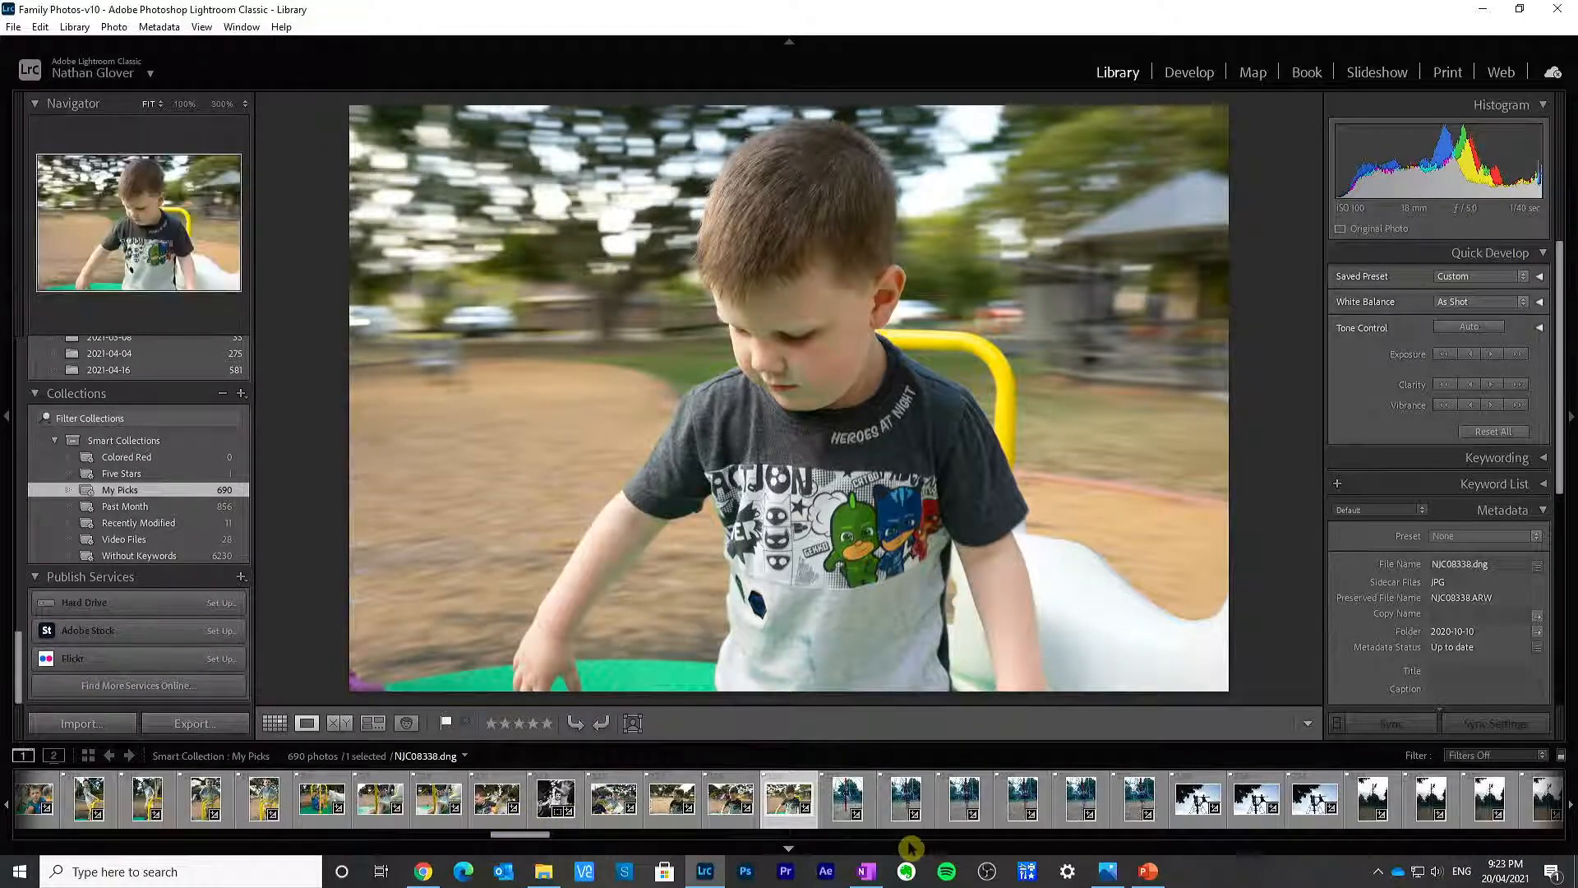
# Step: Open the photo of the boy looking down for developing and apply the Artistic 03 profile
pyautogui.click(1186, 69)
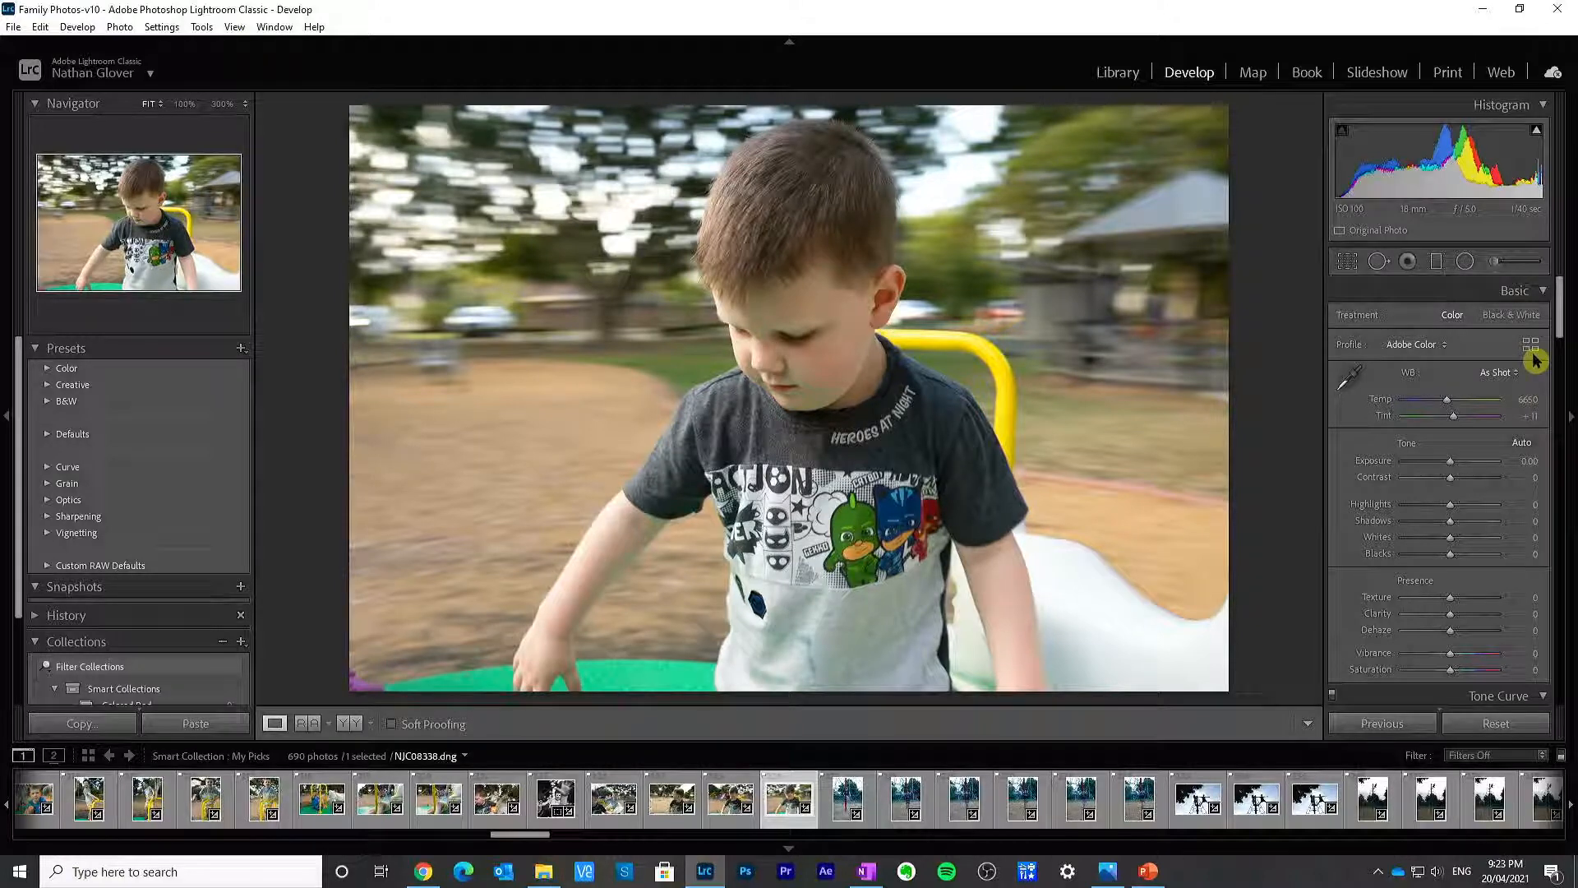
pyautogui.click(1533, 356)
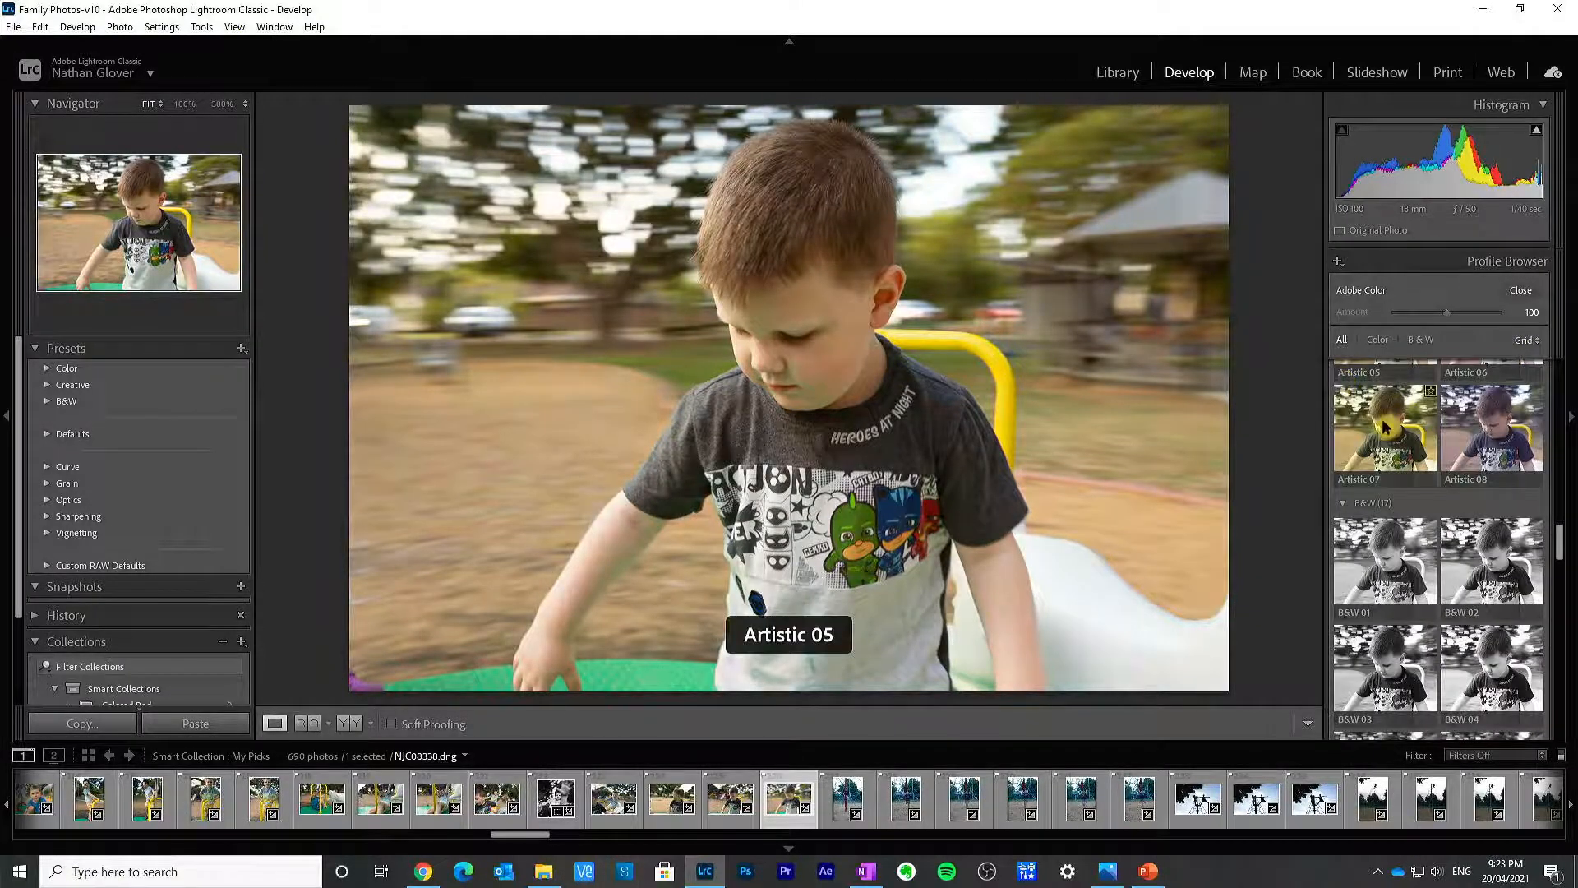
pyautogui.scroll(5, 1385, 477)
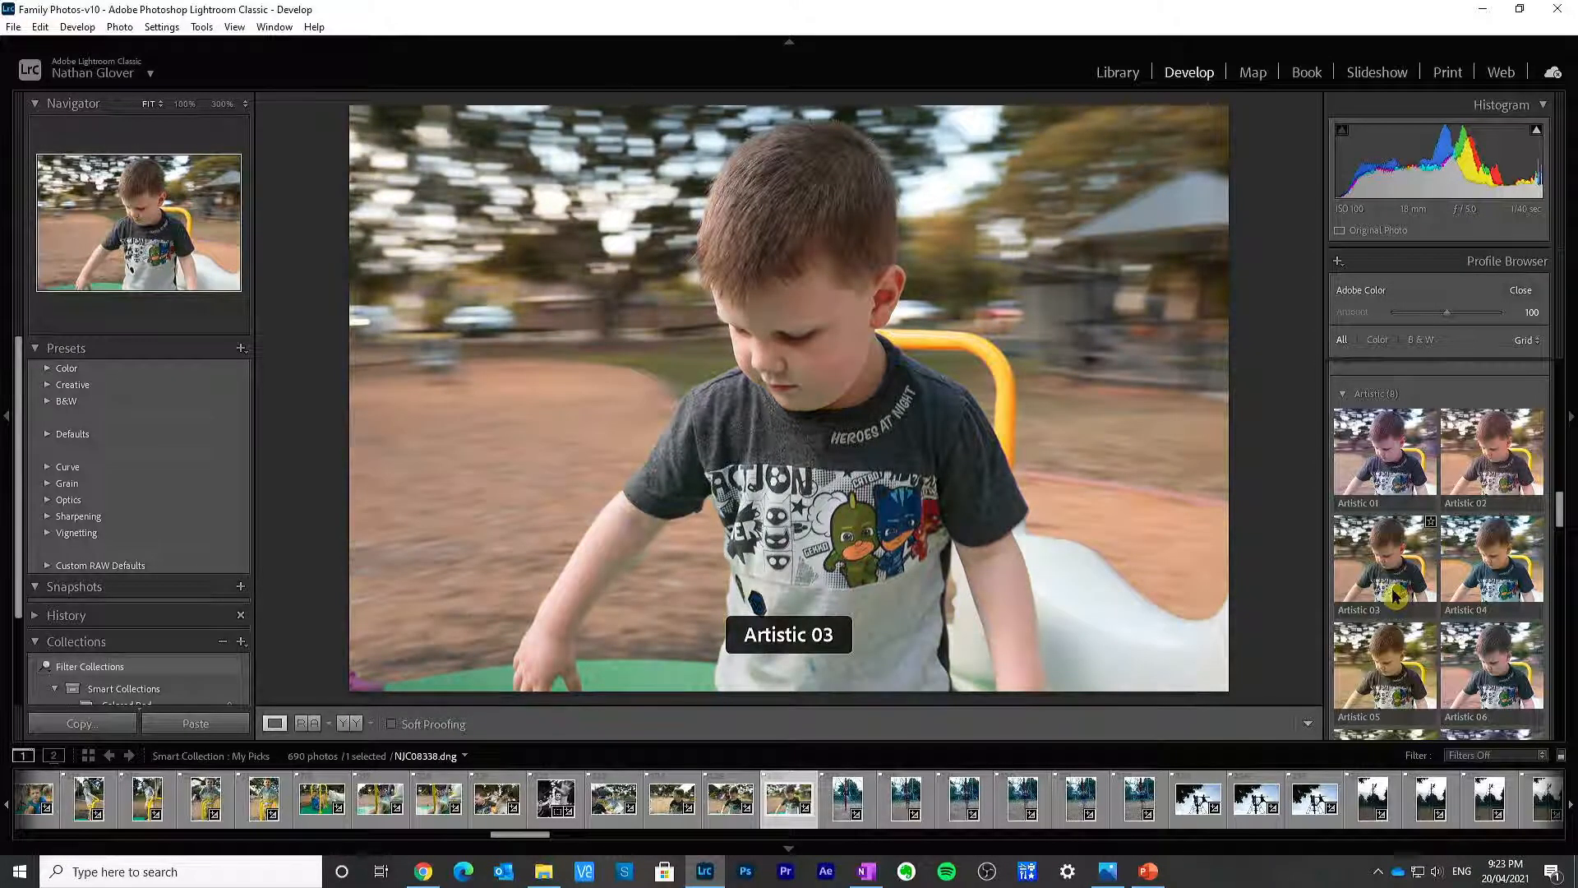
pyautogui.click(1384, 594)
pyautogui.click(1537, 284)
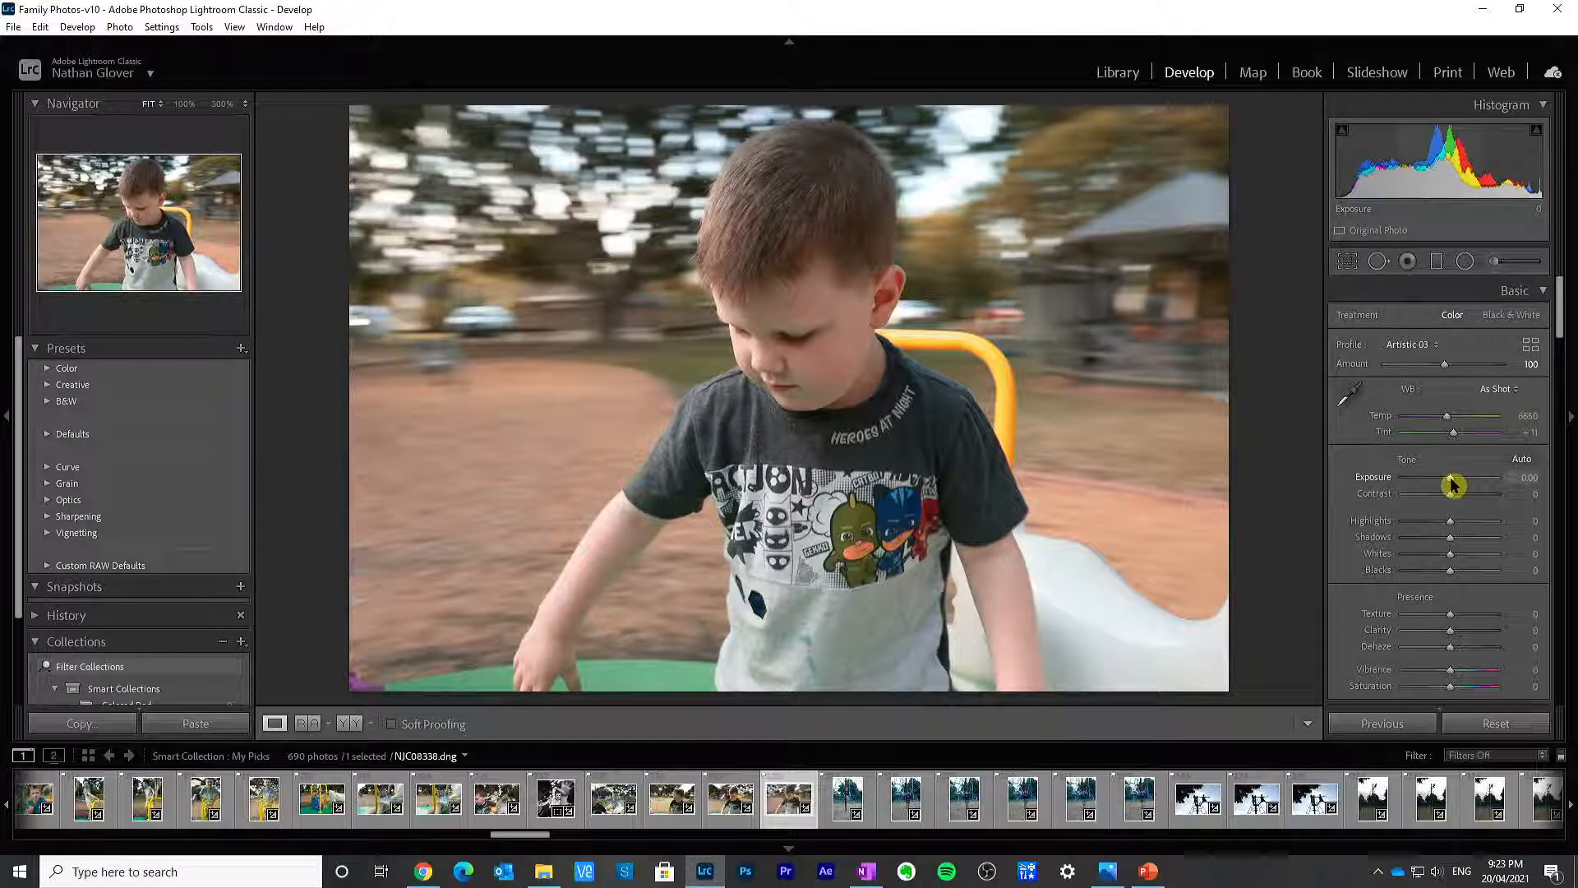
# Step: Set Exposure to +0.18, Shadows to -21, Texture to +19 and Clarity to +21
pyautogui.moveTo(1452, 485); pyautogui.dragTo(1440, 546)
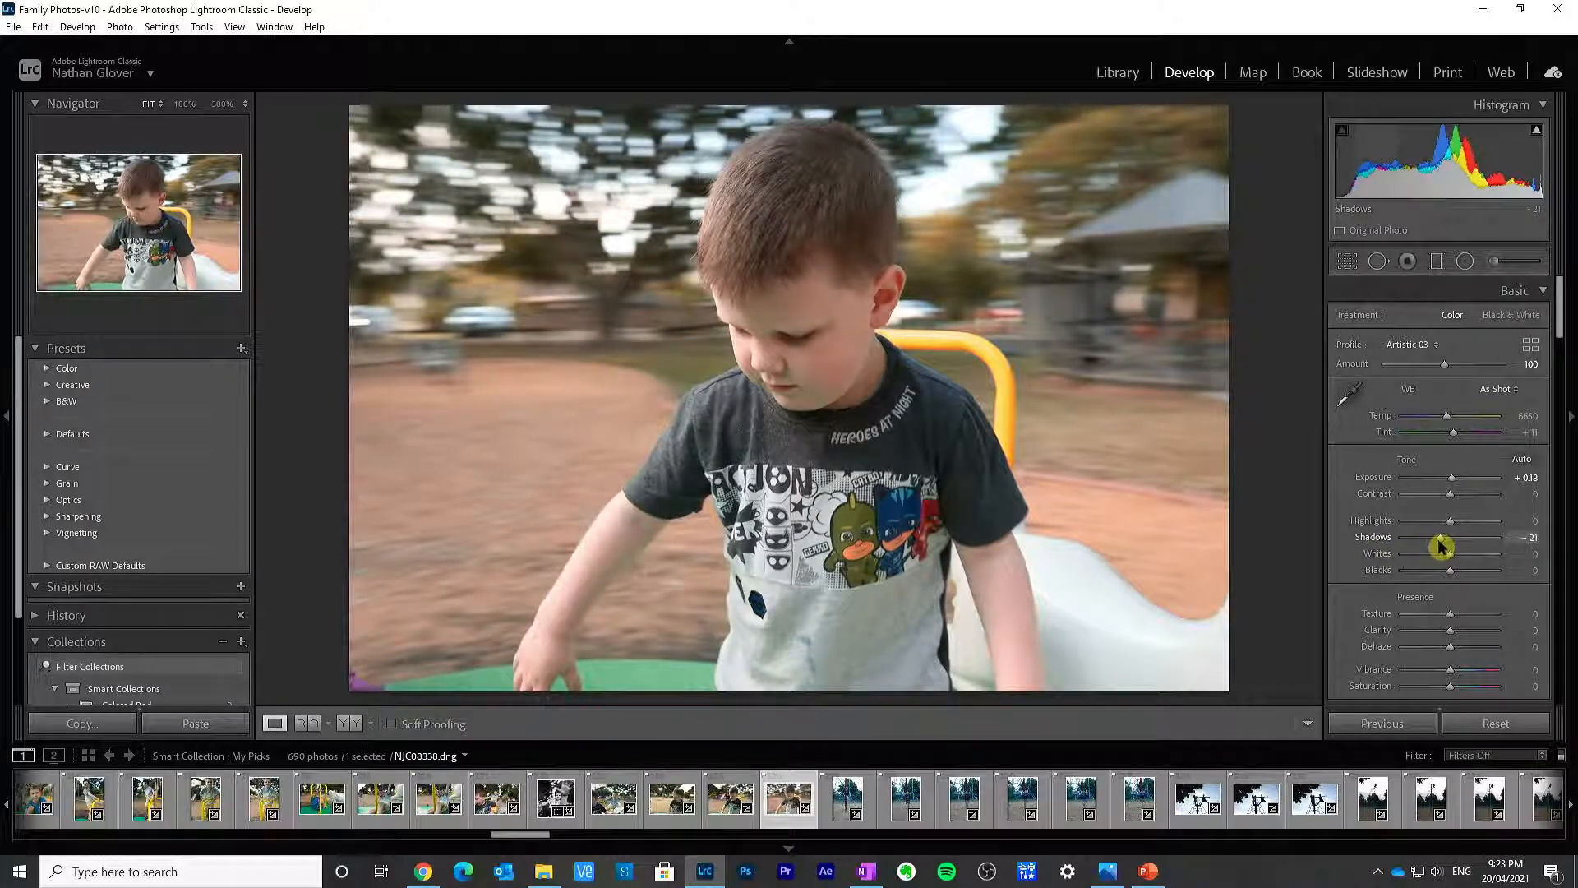
pyautogui.moveTo(1456, 619); pyautogui.dragTo(1468, 621)
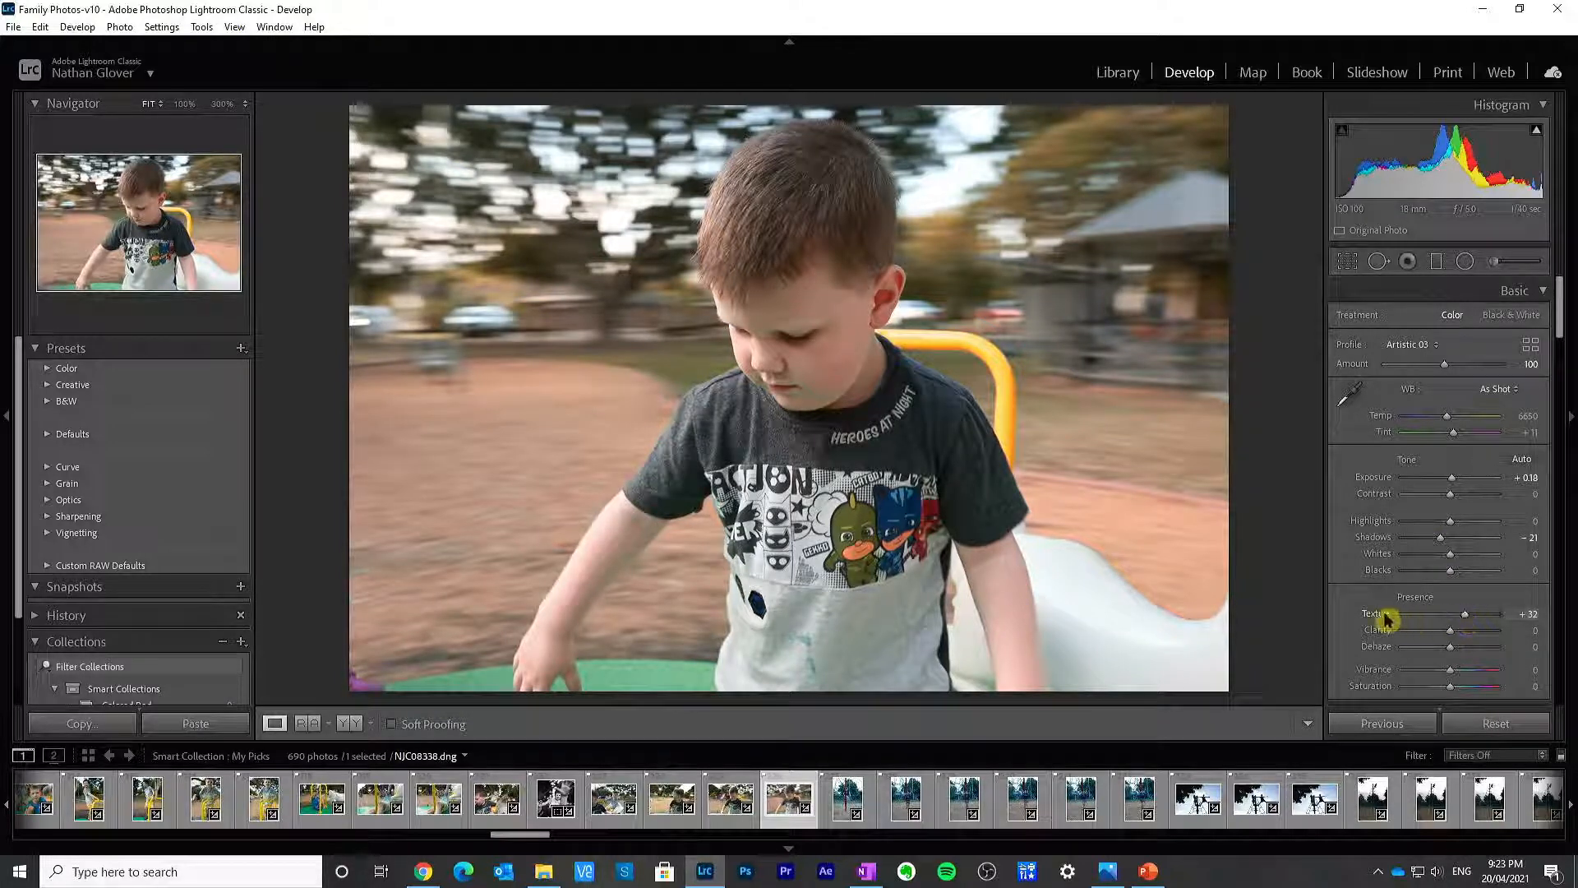
pyautogui.moveTo(1465, 616); pyautogui.dragTo(1462, 638)
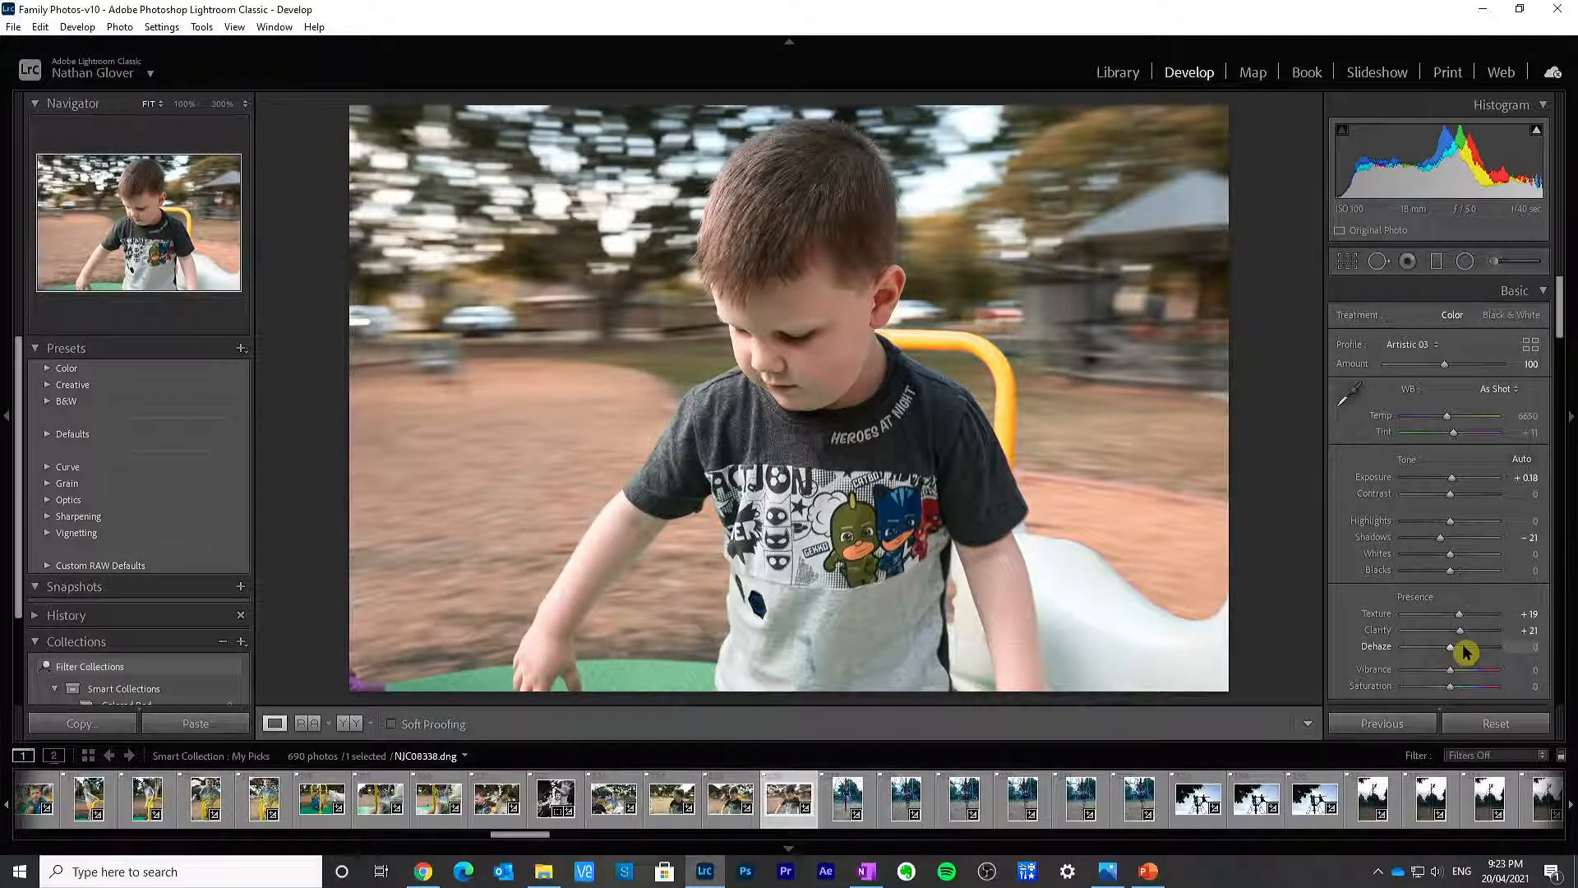
pyautogui.moveTo(1447, 652); pyautogui.dragTo(1444, 652)
pyautogui.doubleClick(1391, 650)
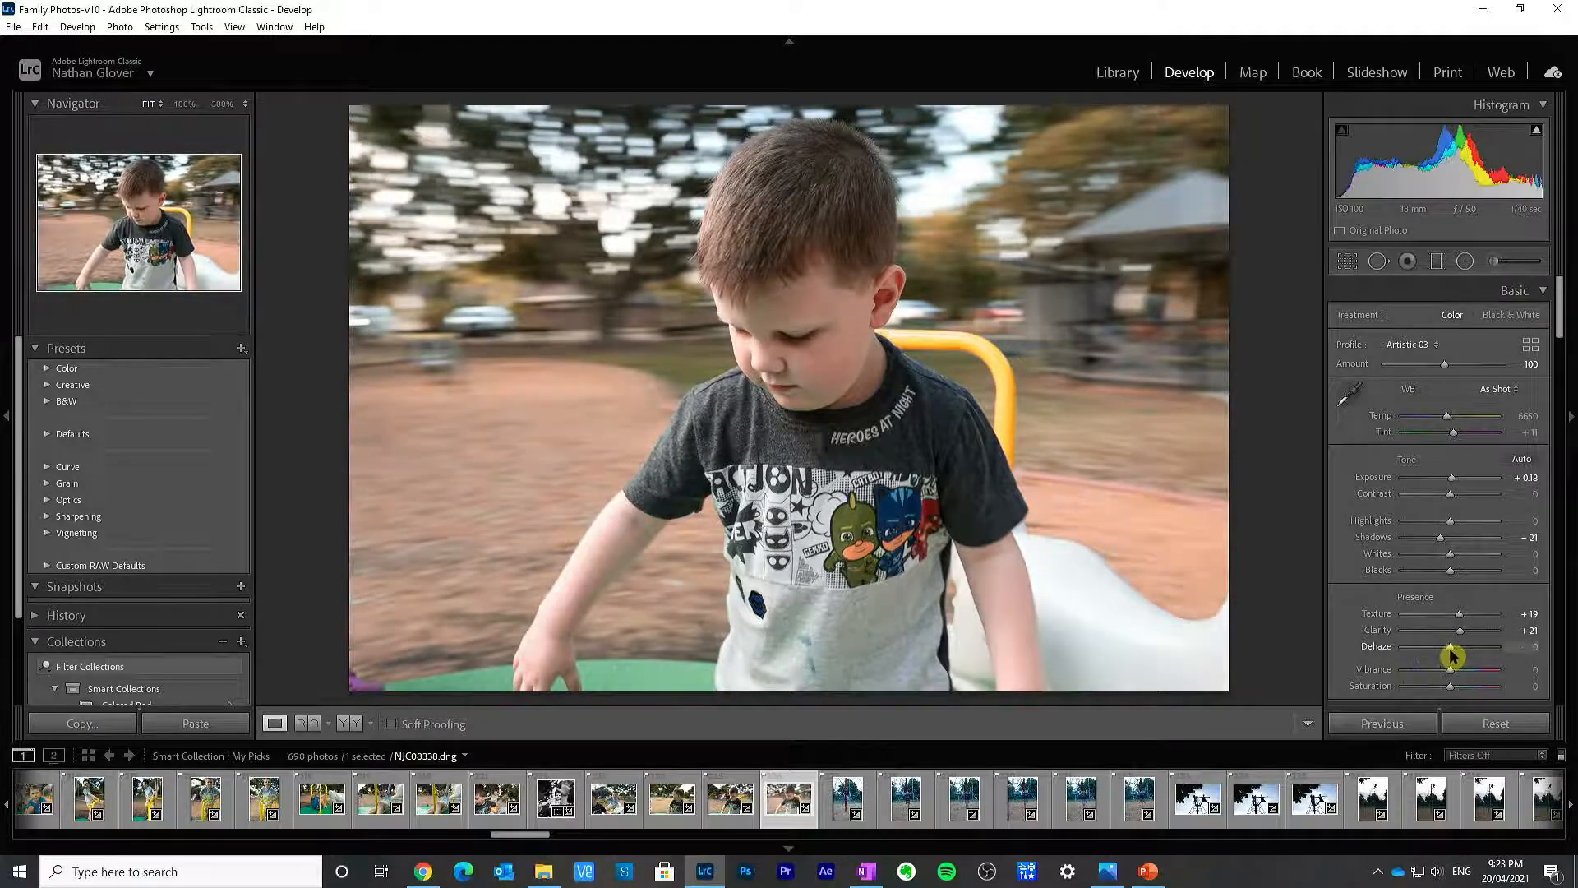
pyautogui.moveTo(1452, 655); pyautogui.dragTo(1450, 655)
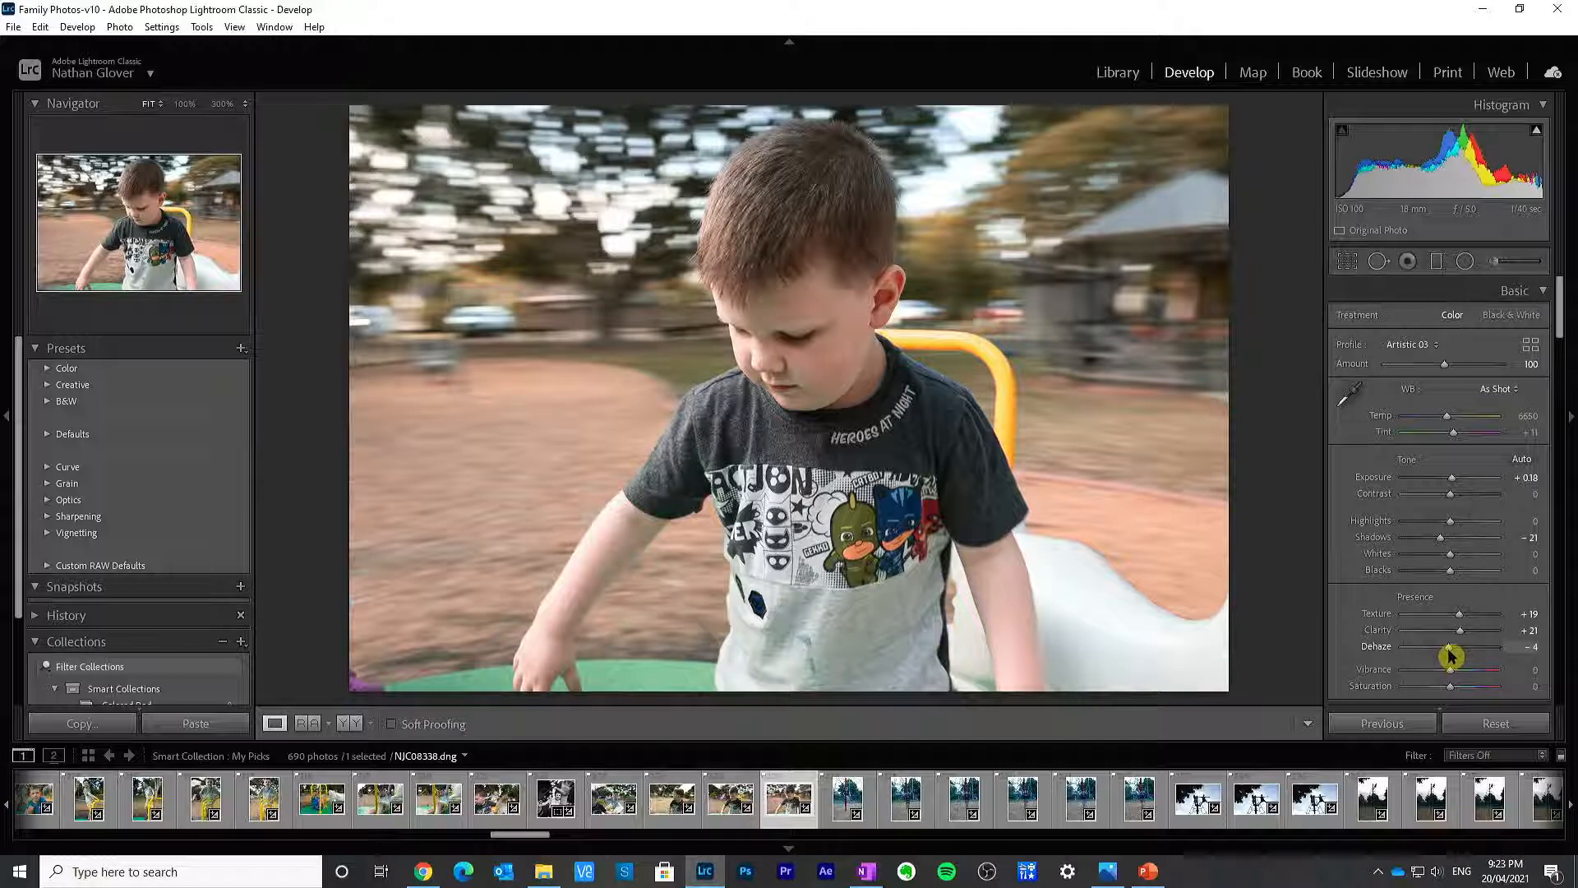
pyautogui.doubleClick(1381, 646)
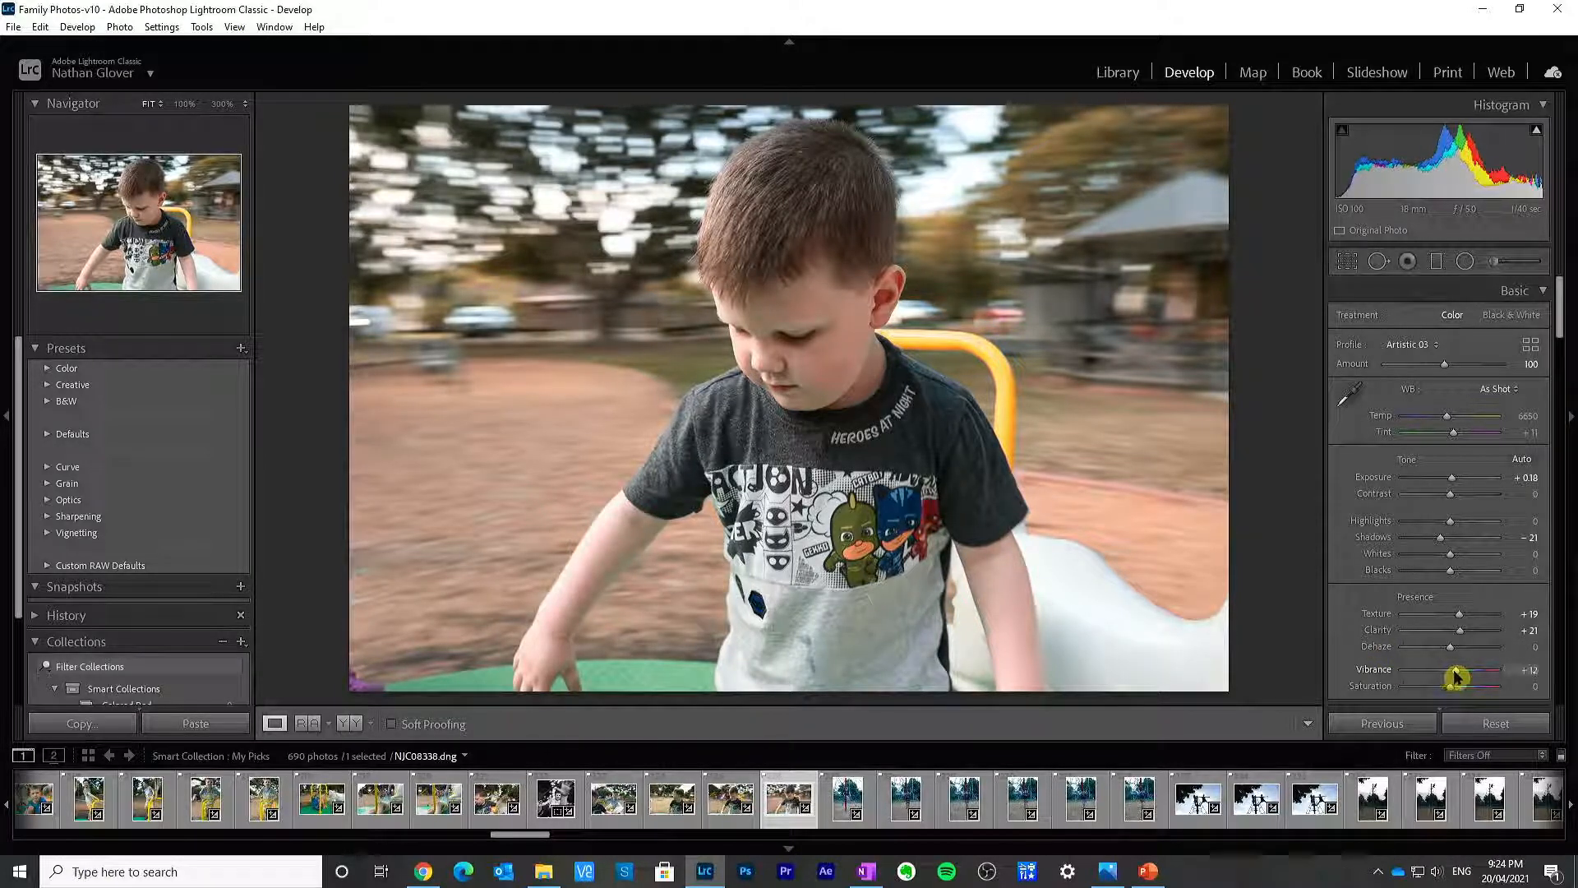
# Step: Try weaker and stronger Vibrance on the photo and settle on +7
pyautogui.moveTo(1457, 676)
pyautogui.mouseDown()
pyautogui.moveTo(1395, 673)
pyautogui.moveTo(1444, 676)
pyautogui.mouseUp()
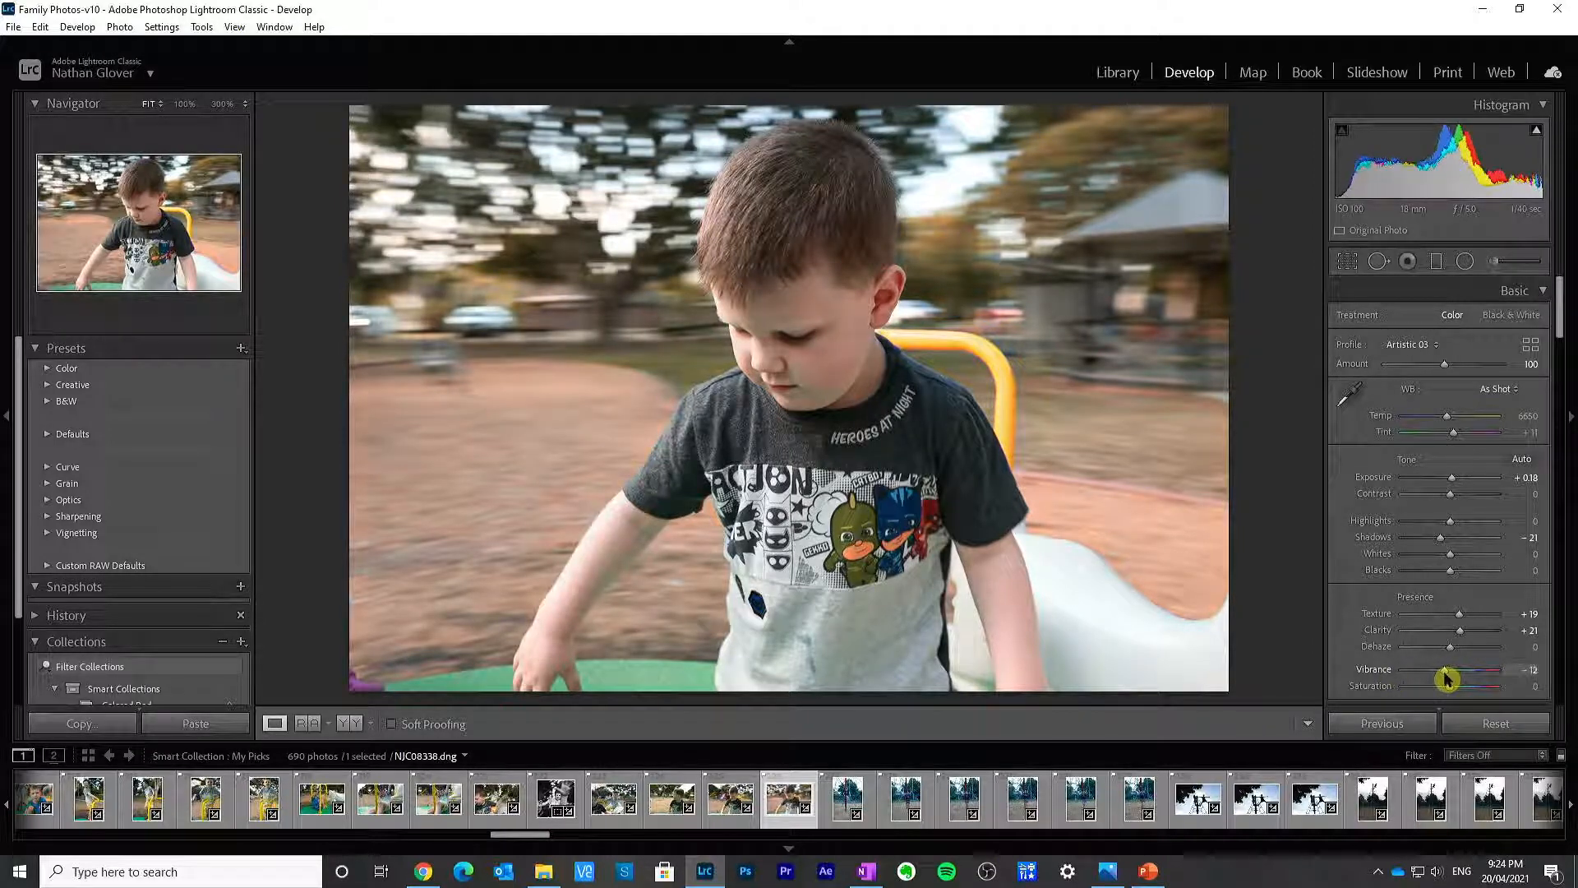
pyautogui.doubleClick(1385, 670)
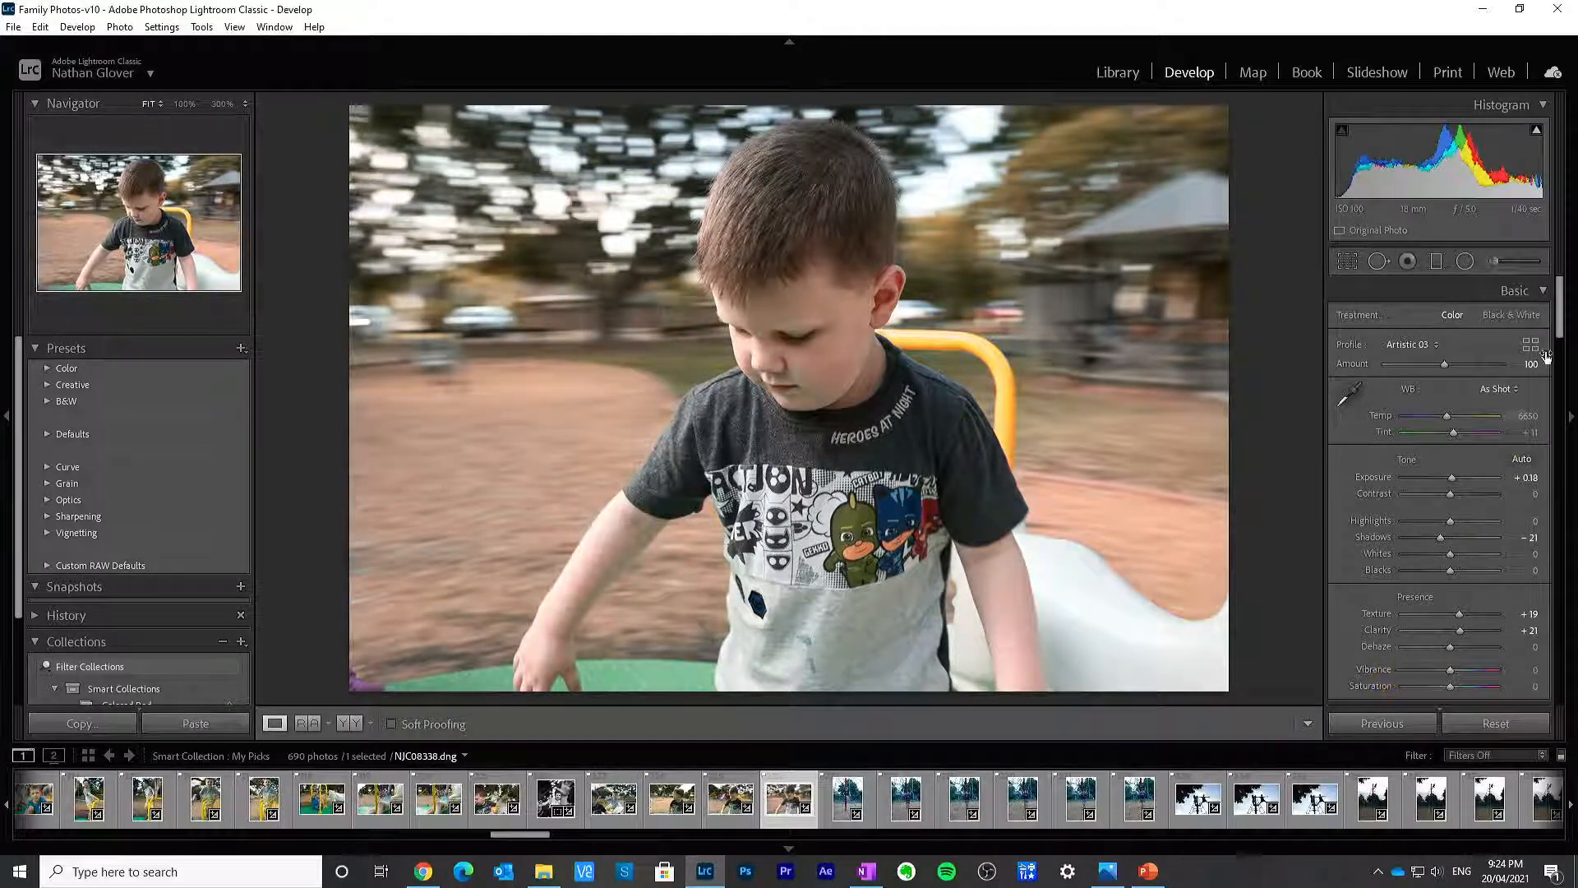
pyautogui.click(1464, 674)
pyautogui.doubleClick(1378, 672)
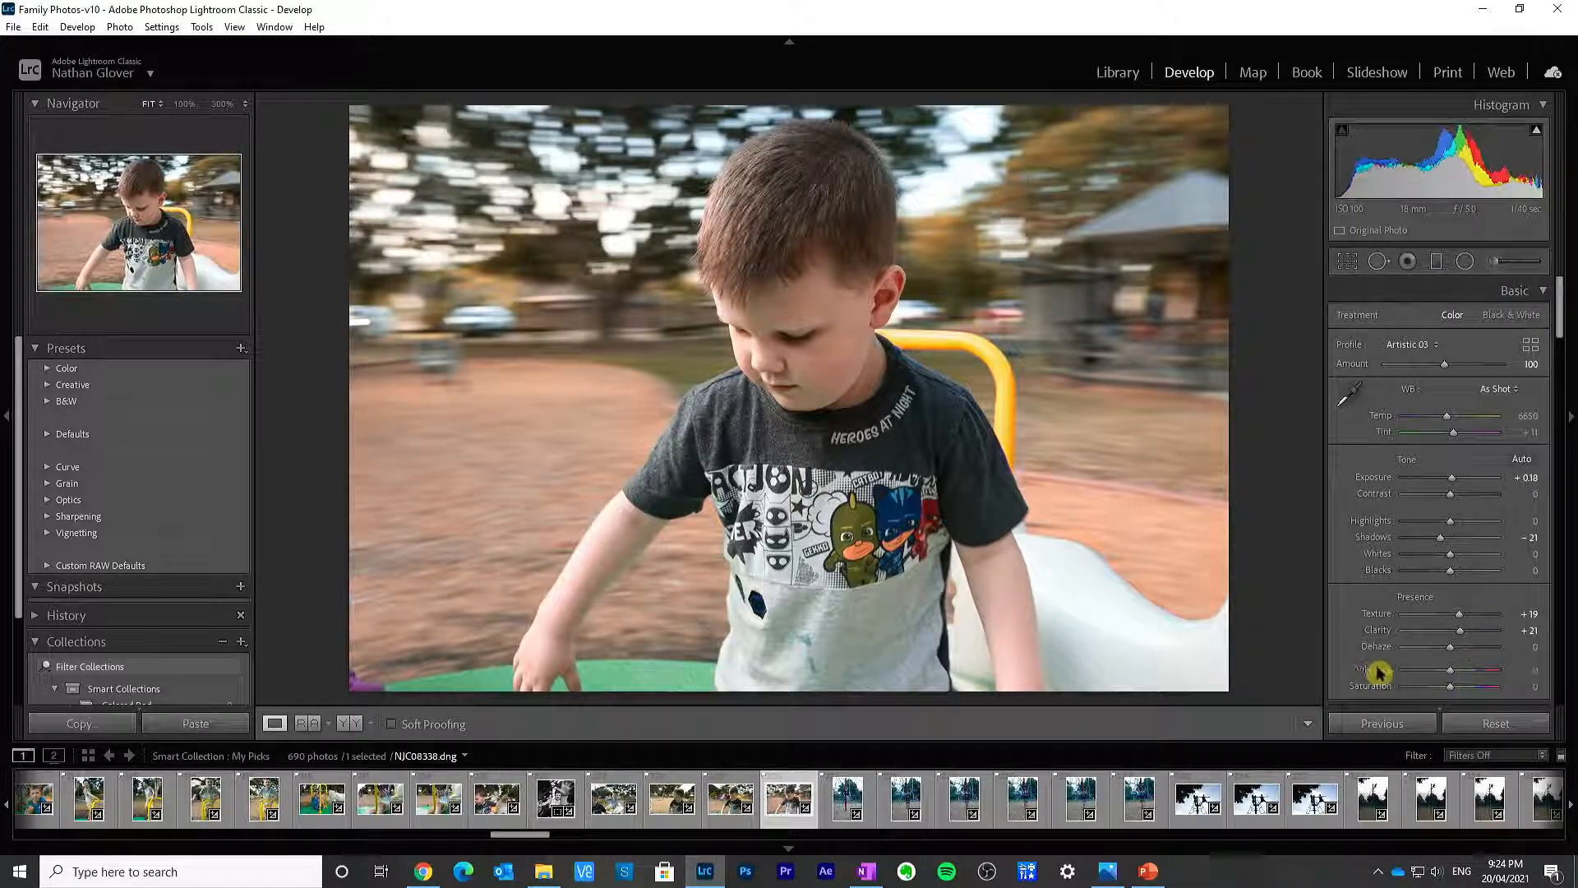
pyautogui.moveTo(1452, 675); pyautogui.dragTo(1455, 677)
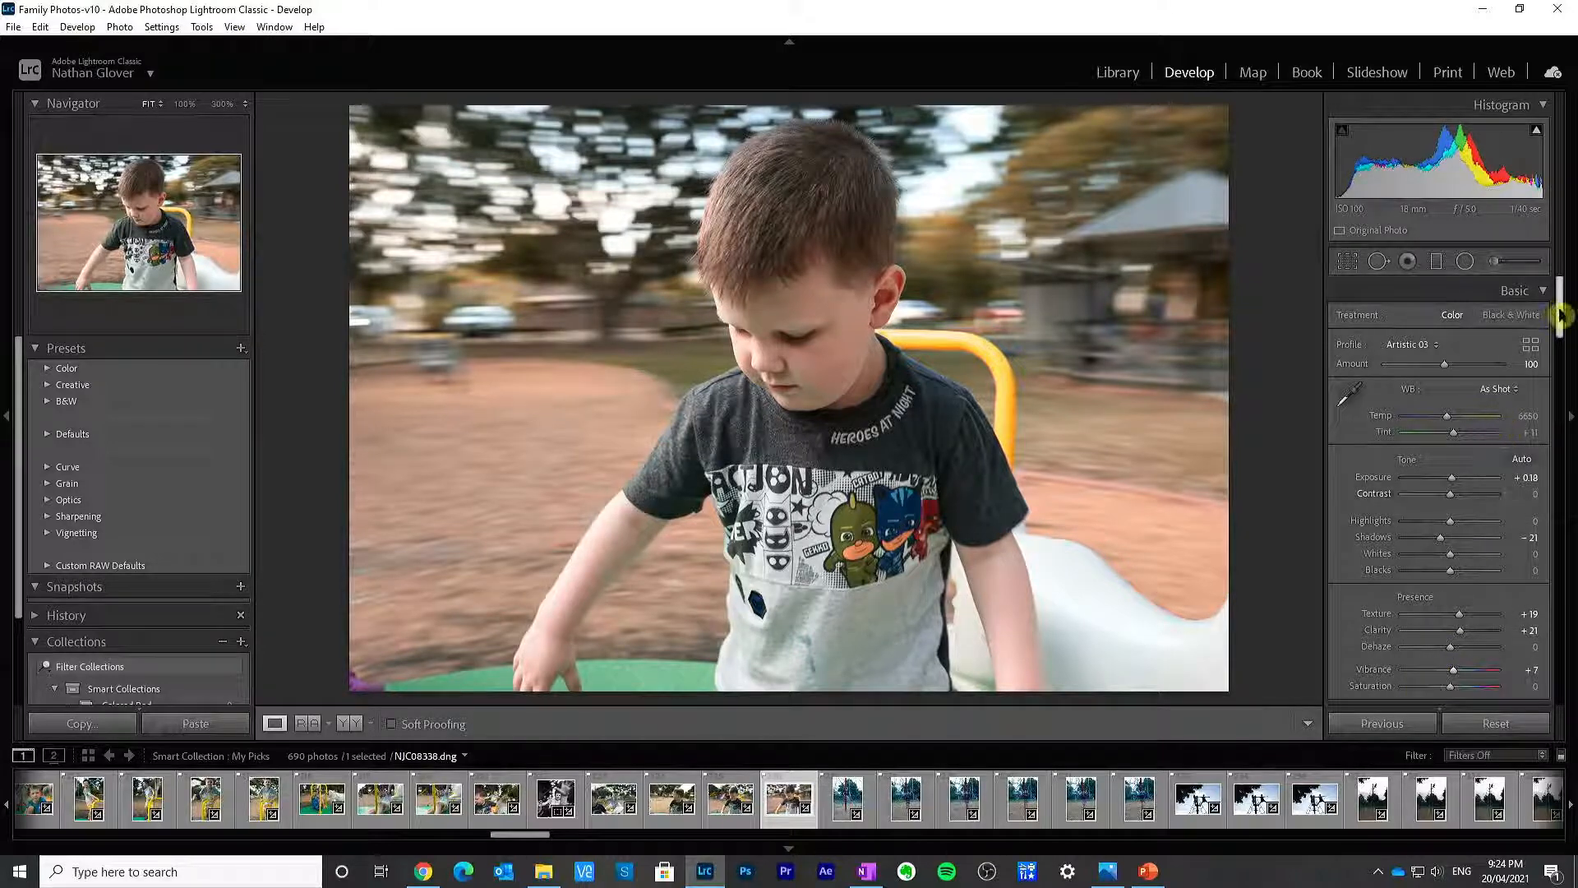
# Step: Shape the tone curve regions with Highlights at -27, Darks at -9 and Shadows at -22
pyautogui.moveTo(1561, 317); pyautogui.dragTo(1563, 397)
pyautogui.moveTo(1449, 462)
pyautogui.mouseDown()
pyautogui.moveTo(1367, 465)
pyautogui.moveTo(1447, 470)
pyautogui.moveTo(1445, 485)
pyautogui.mouseUp()
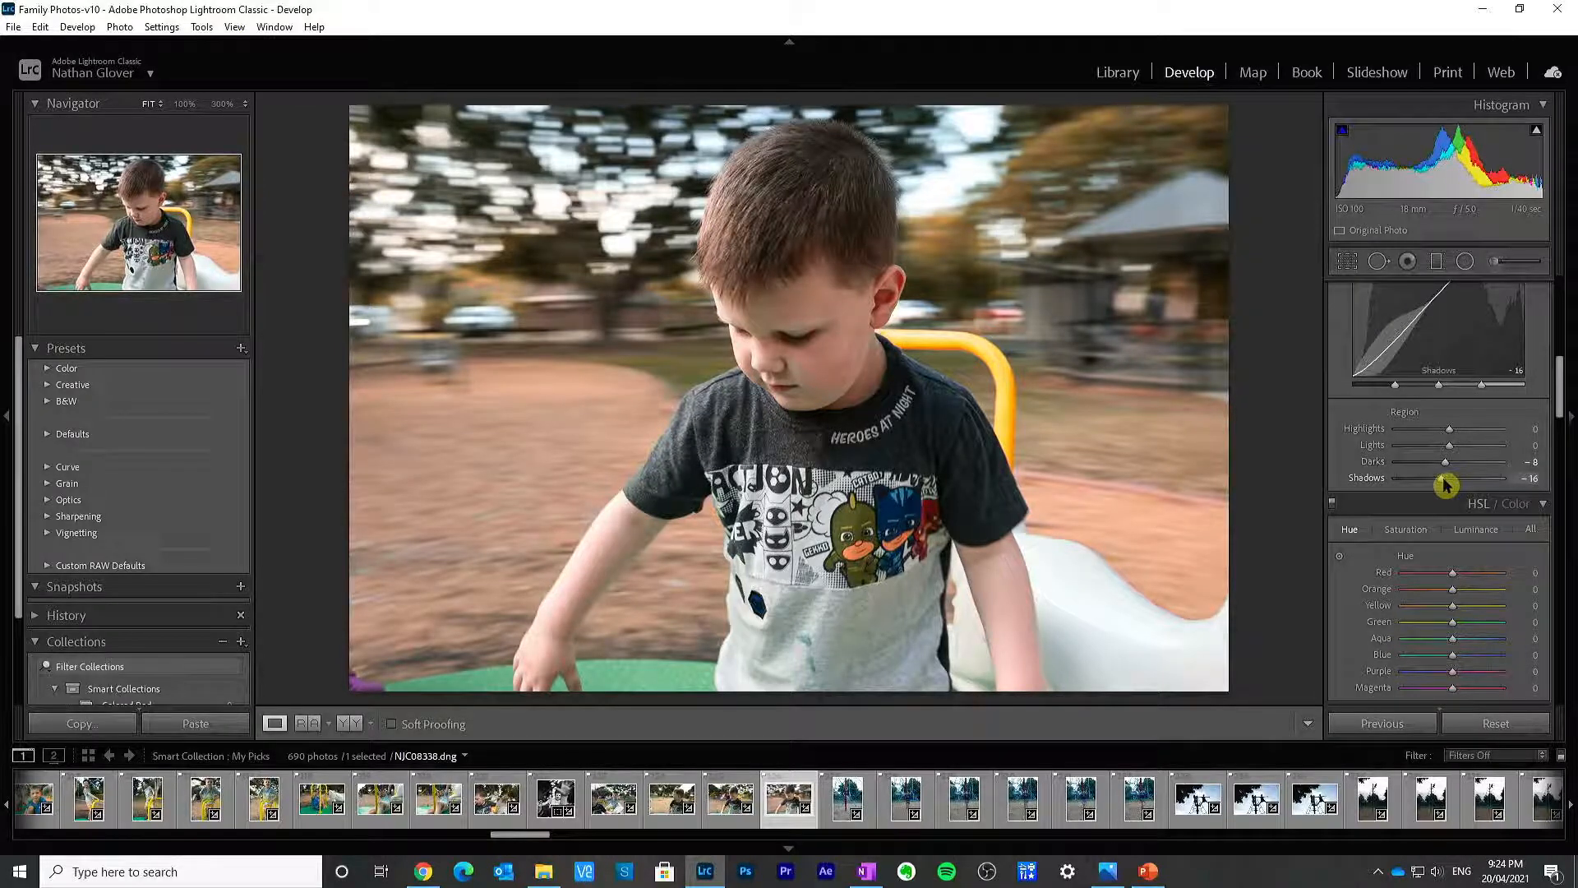
pyautogui.doubleClick(1375, 461)
pyautogui.doubleClick(1376, 478)
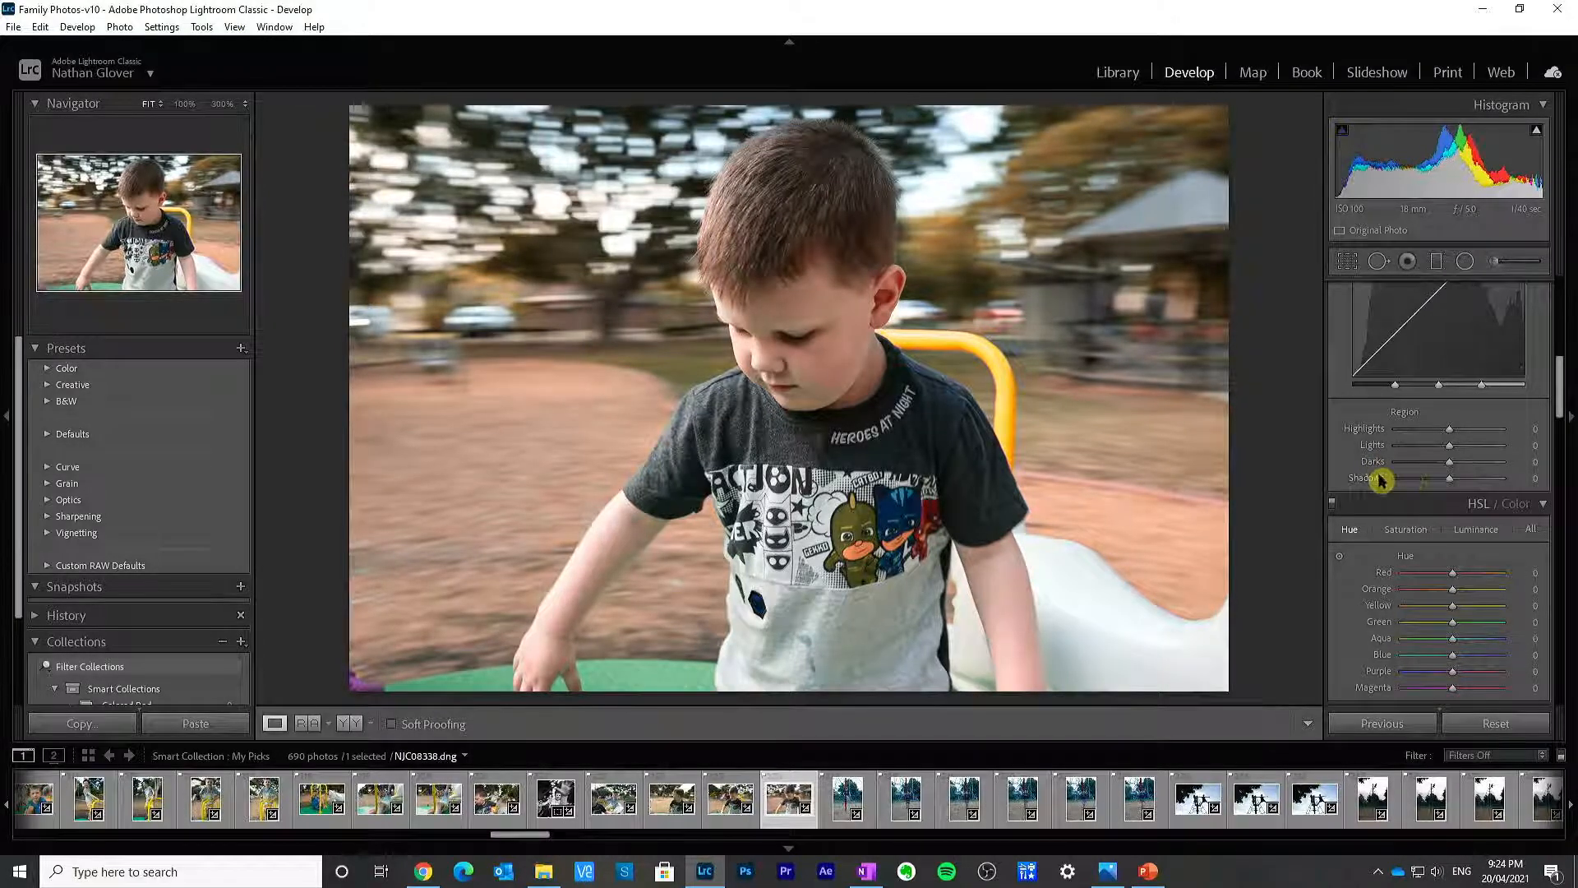
pyautogui.click(1440, 485)
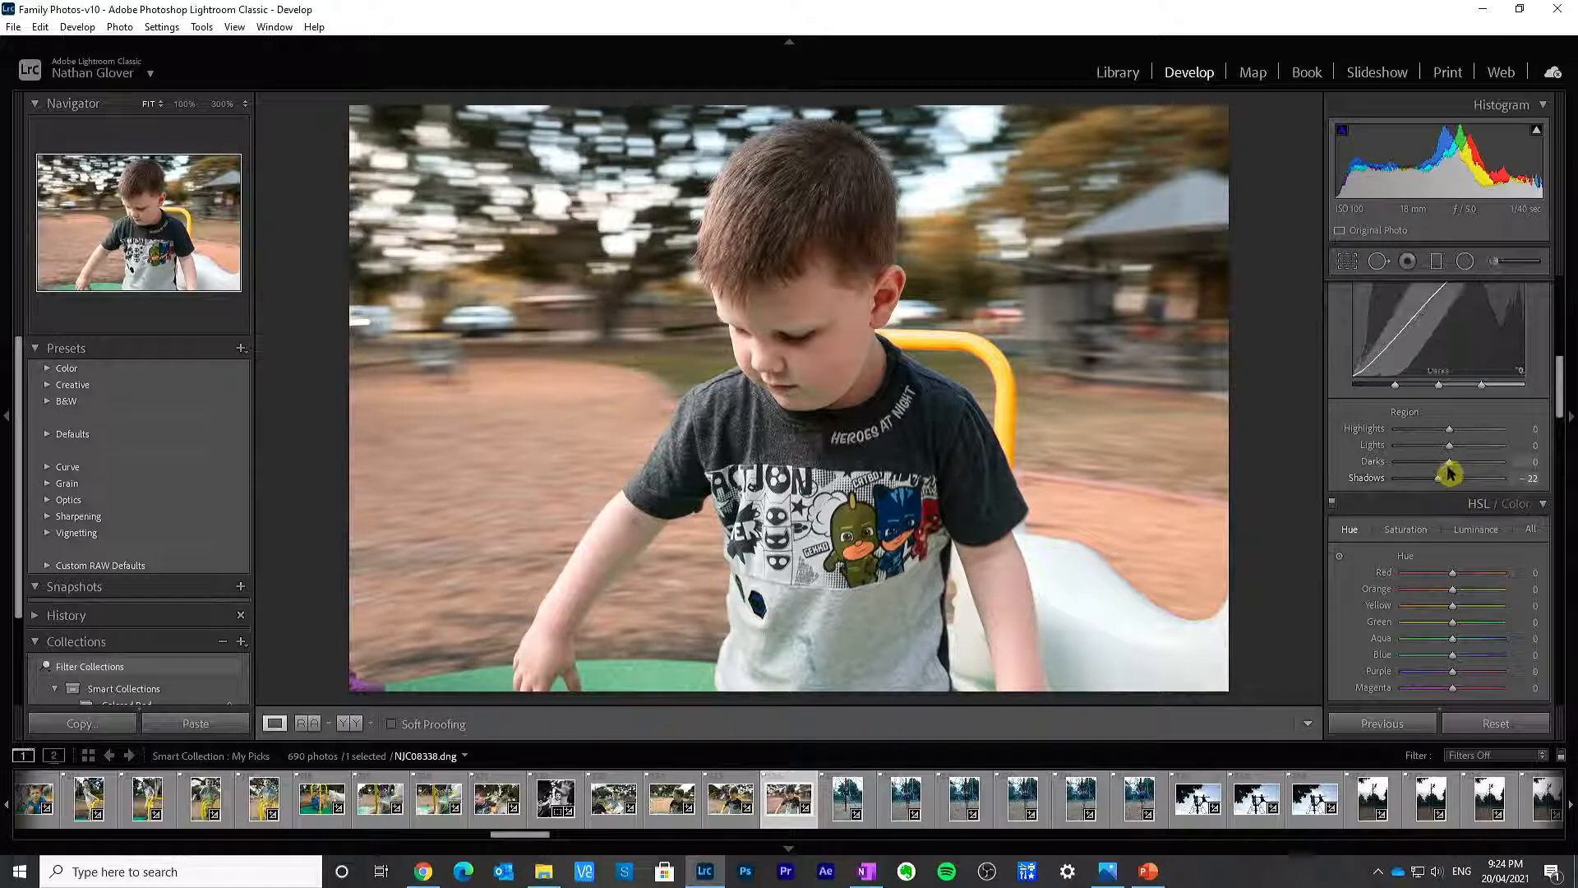
pyautogui.moveTo(1449, 473); pyautogui.dragTo(1446, 470)
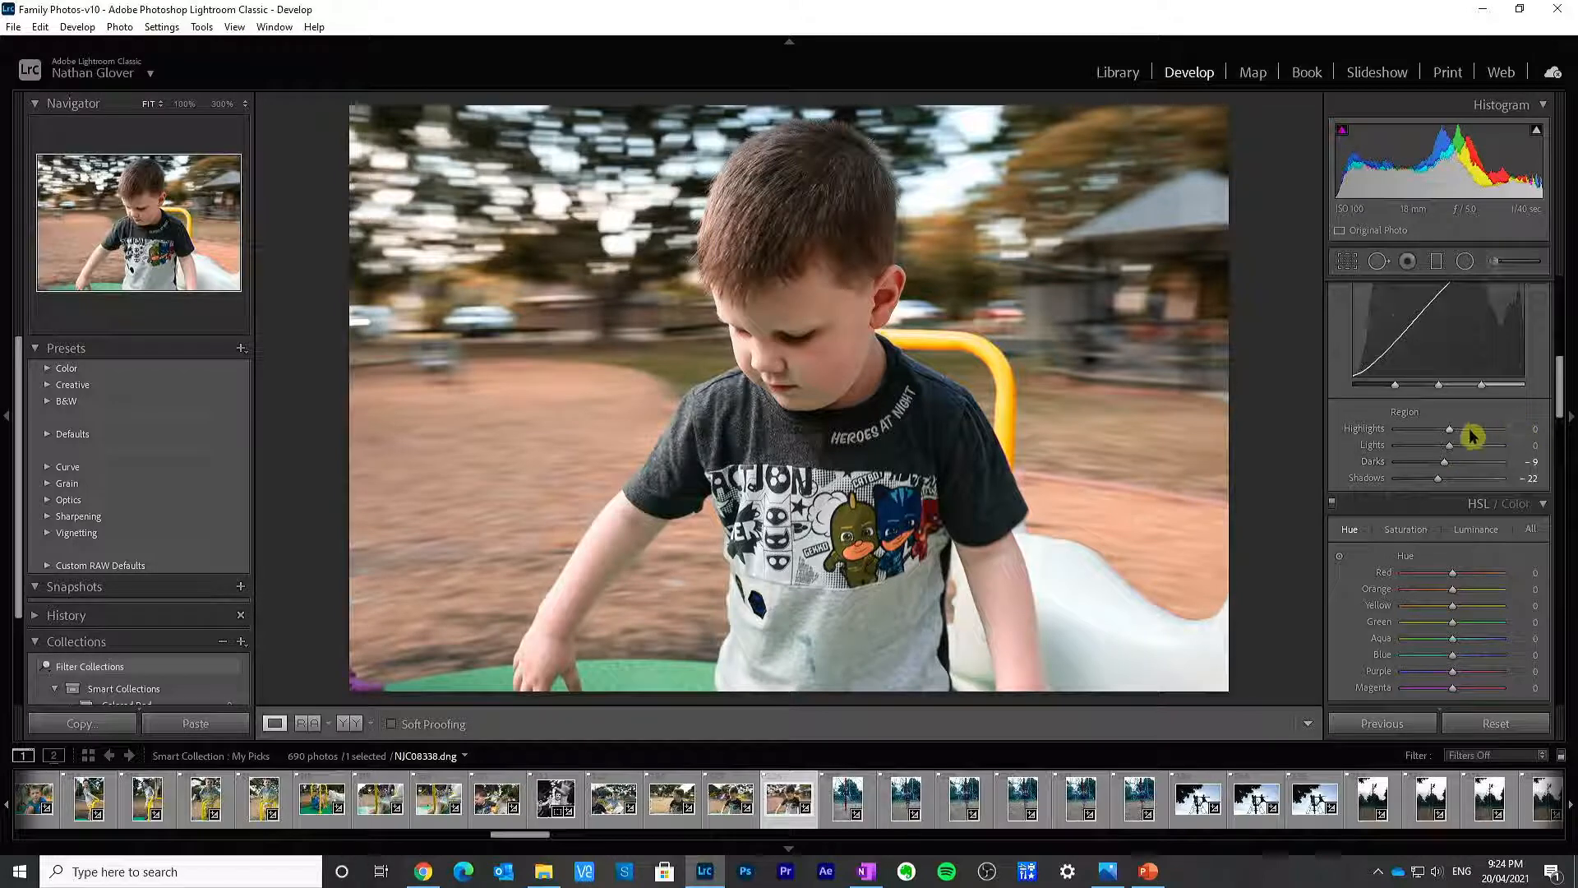
pyautogui.moveTo(1472, 435); pyautogui.dragTo(1437, 436)
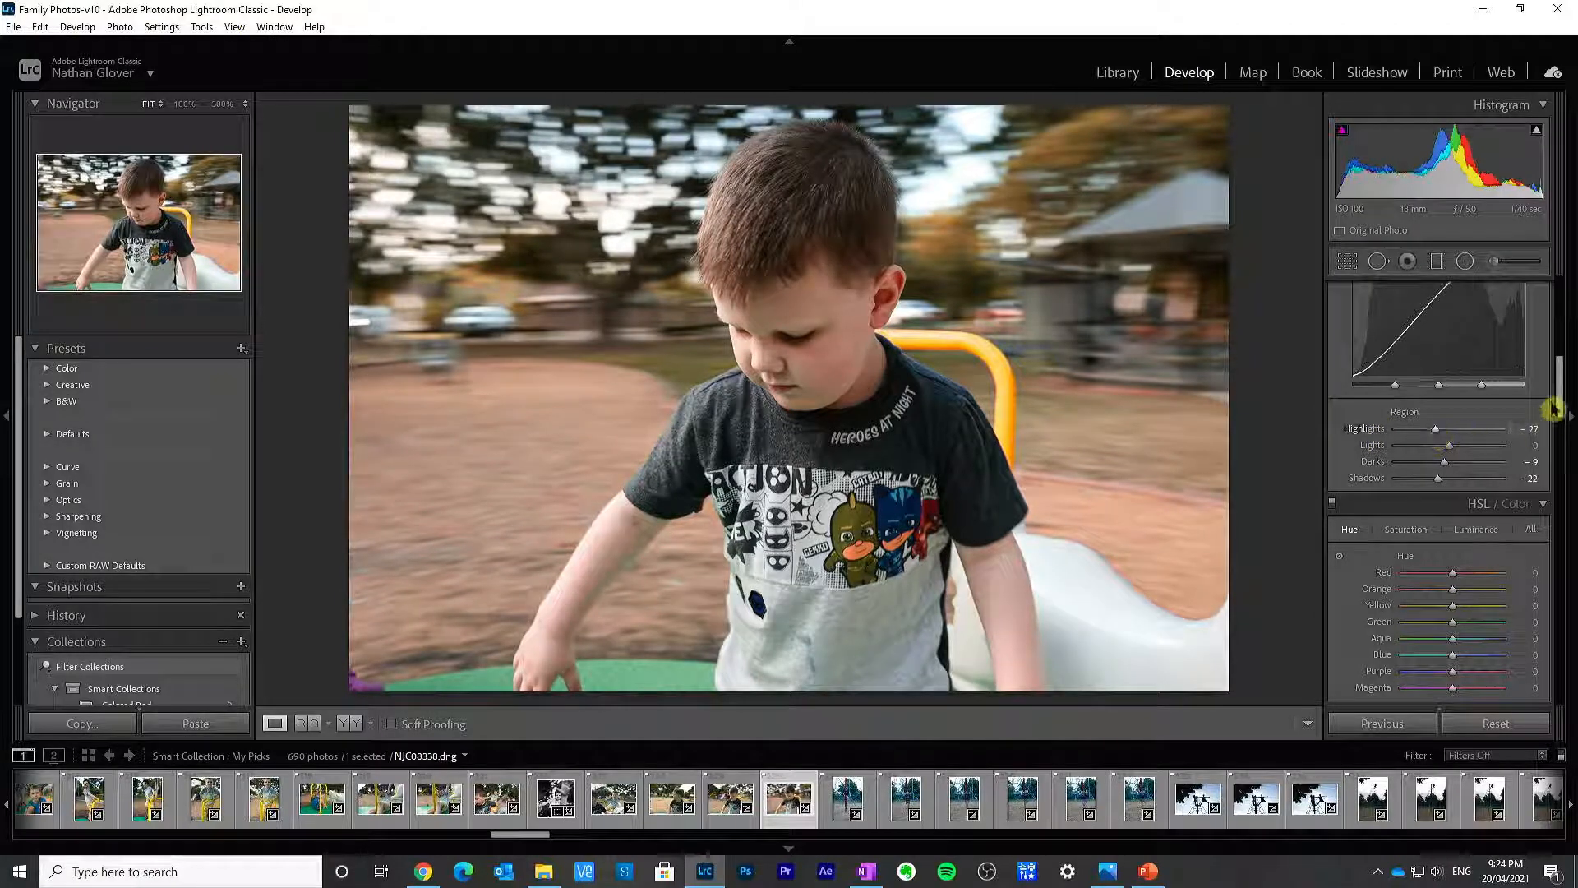
# Step: Compare the photo before and after side by side and return to the single view
pyautogui.moveTo(1560, 394); pyautogui.dragTo(1560, 437)
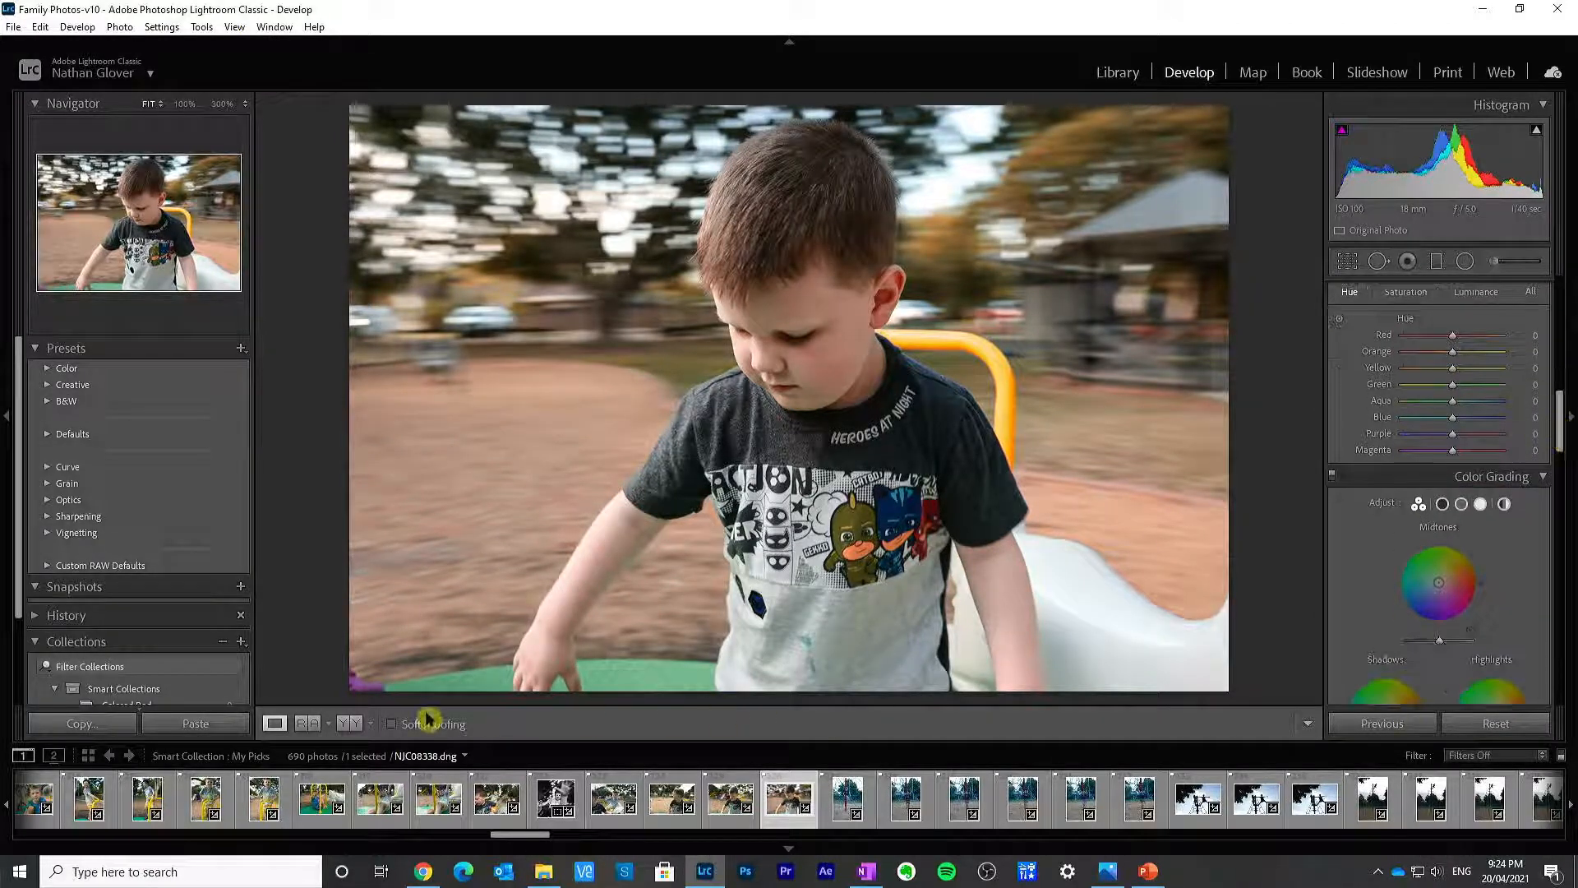
pyautogui.click(349, 723)
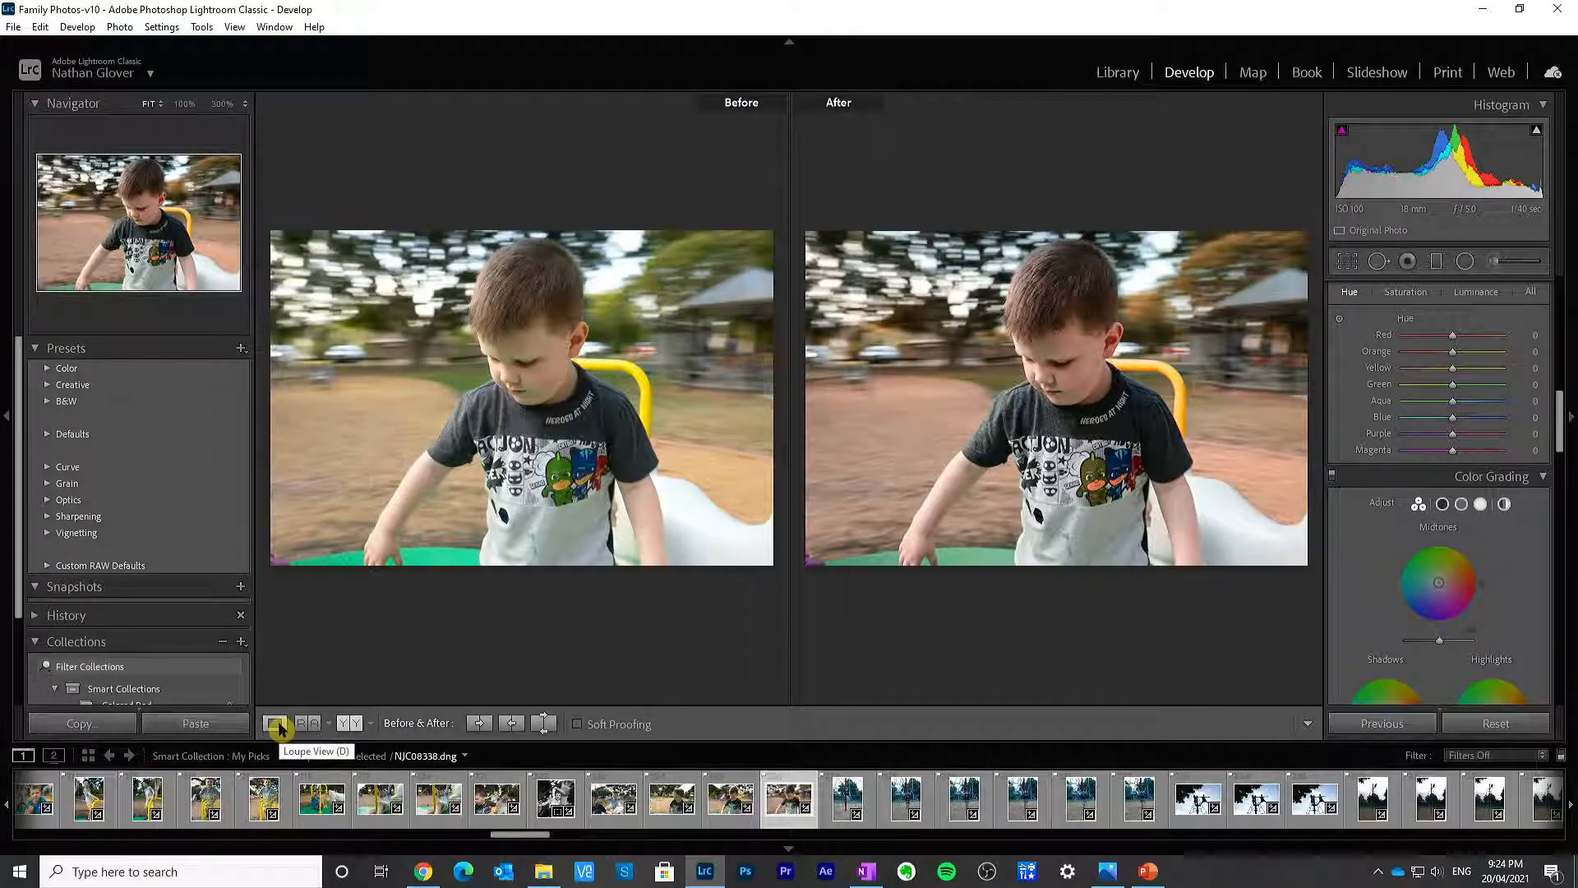
pyautogui.click(277, 725)
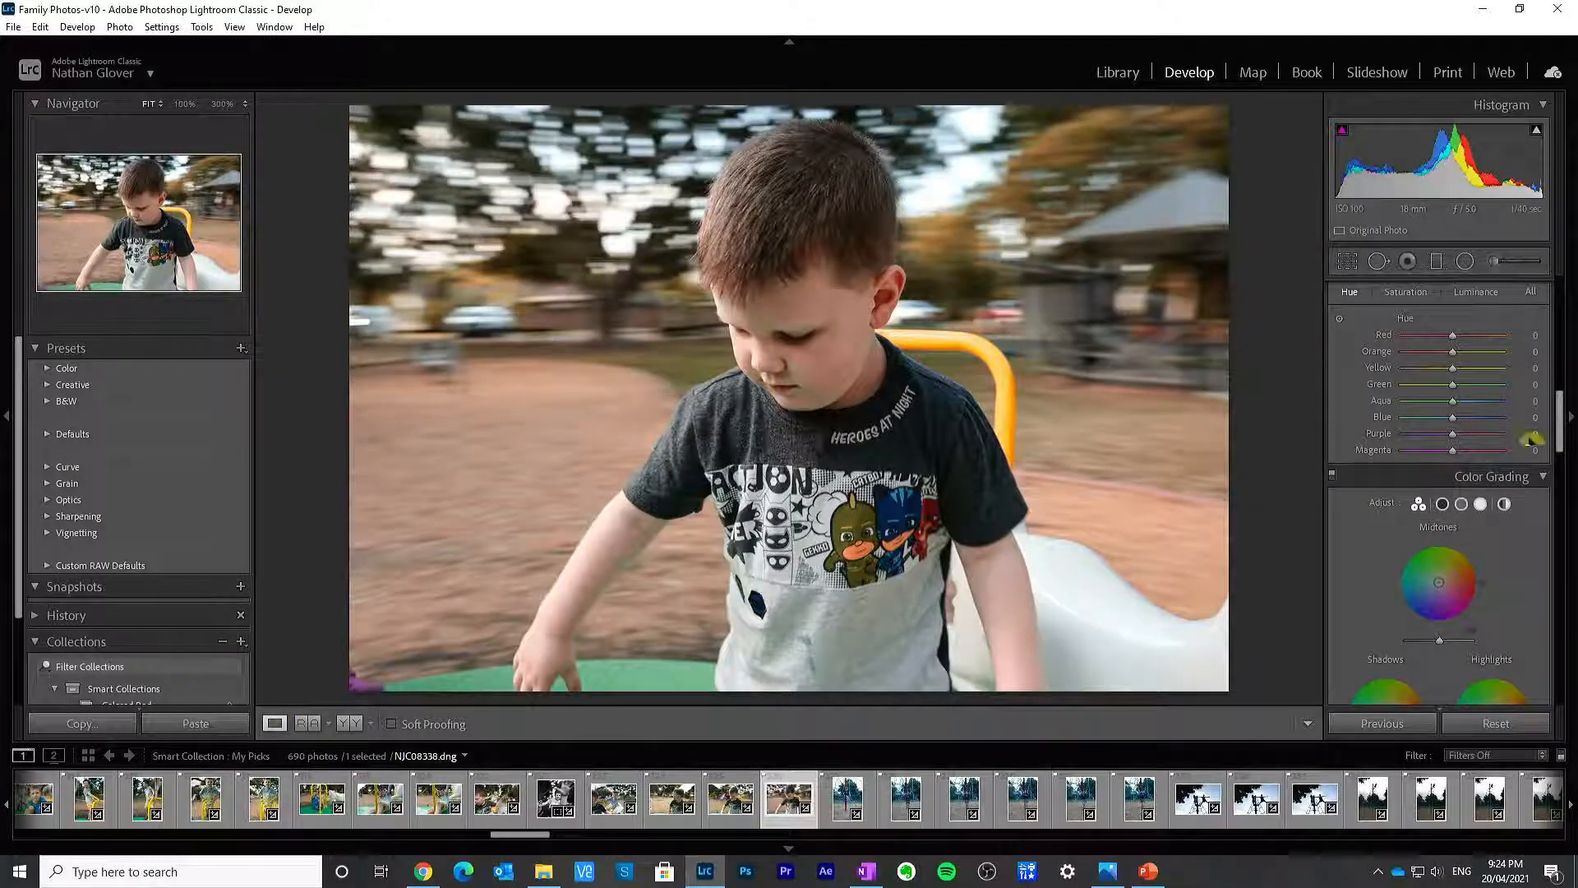
# Step: Add a dark post-crop vignette with Amount -25, Midpoint 59 and Roundness +19
pyautogui.moveTo(1559, 433); pyautogui.dragTo(1553, 660)
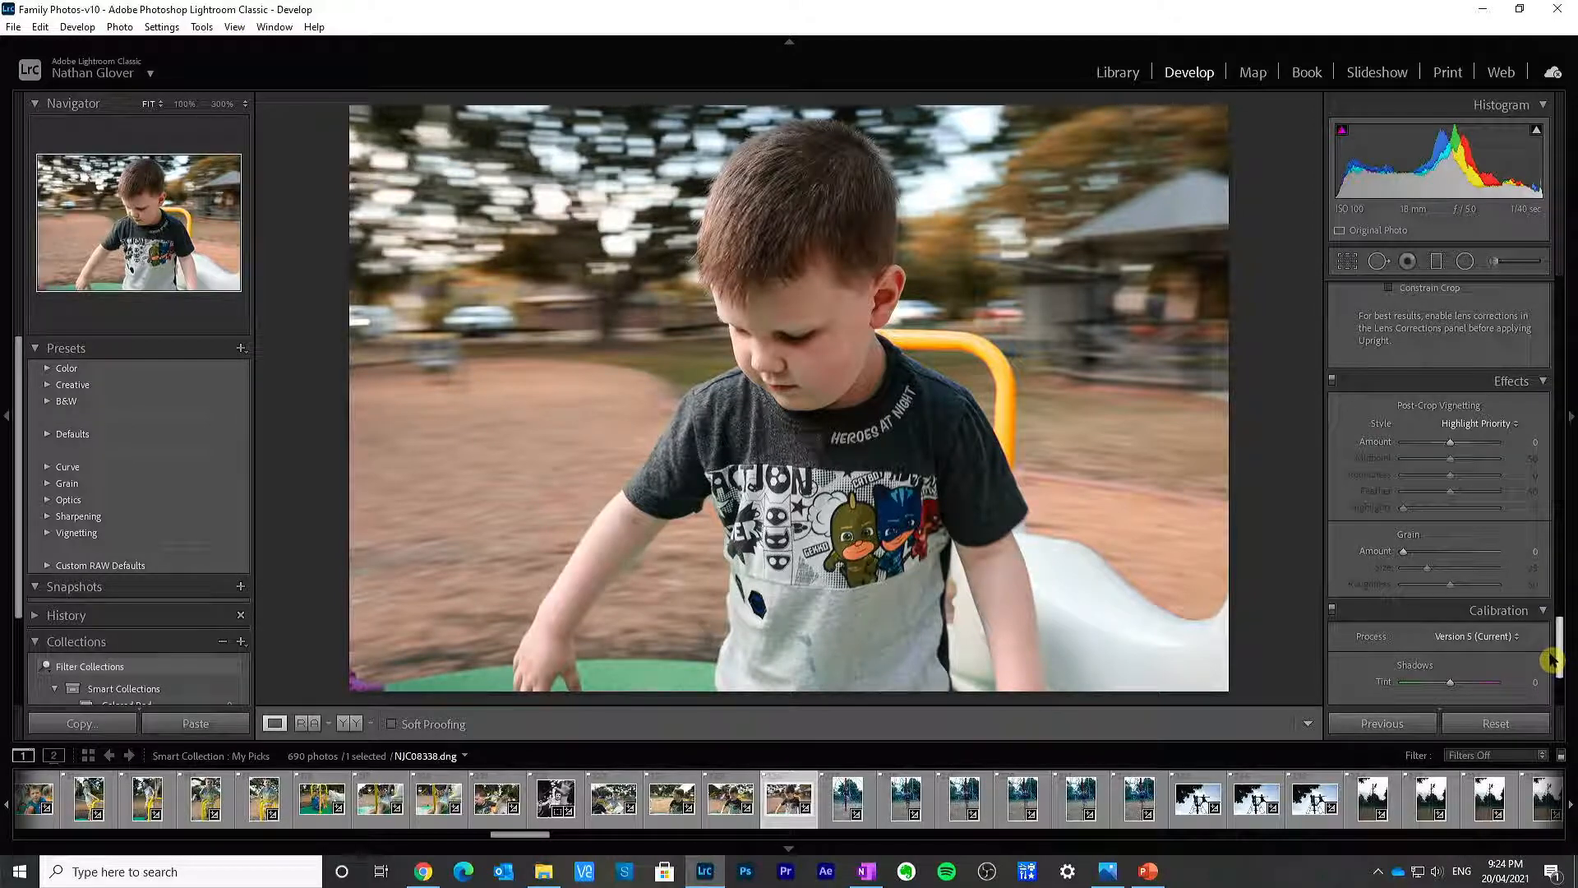
pyautogui.moveTo(1450, 443)
pyautogui.mouseDown()
pyautogui.moveTo(1436, 448)
pyautogui.moveTo(1450, 448)
pyautogui.mouseUp()
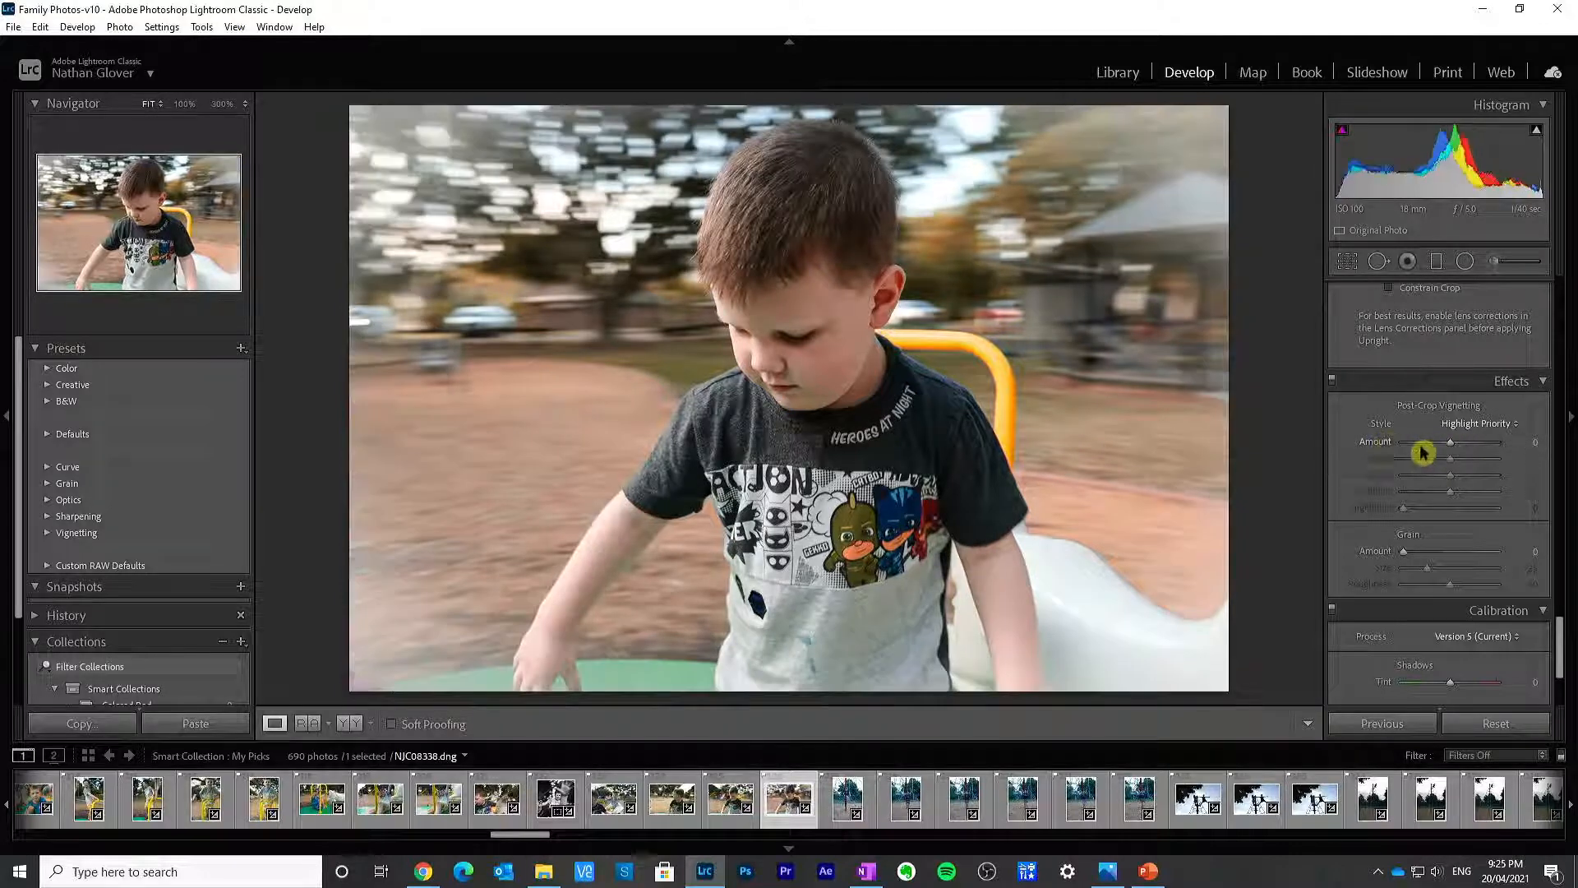
pyautogui.click(1441, 447)
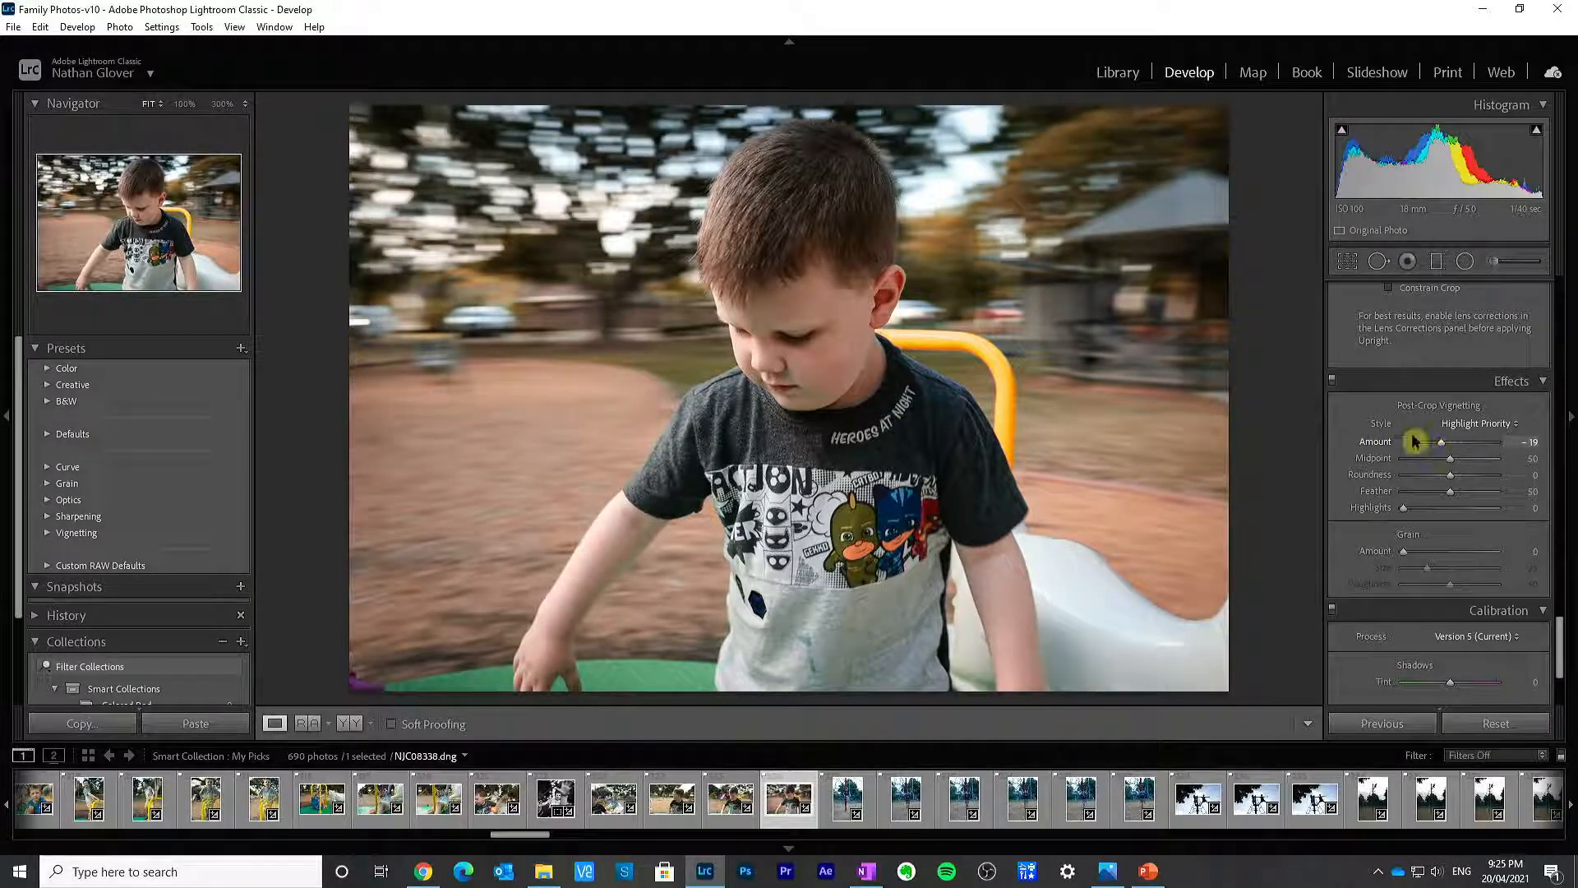
pyautogui.moveTo(1450, 458); pyautogui.dragTo(1459, 474)
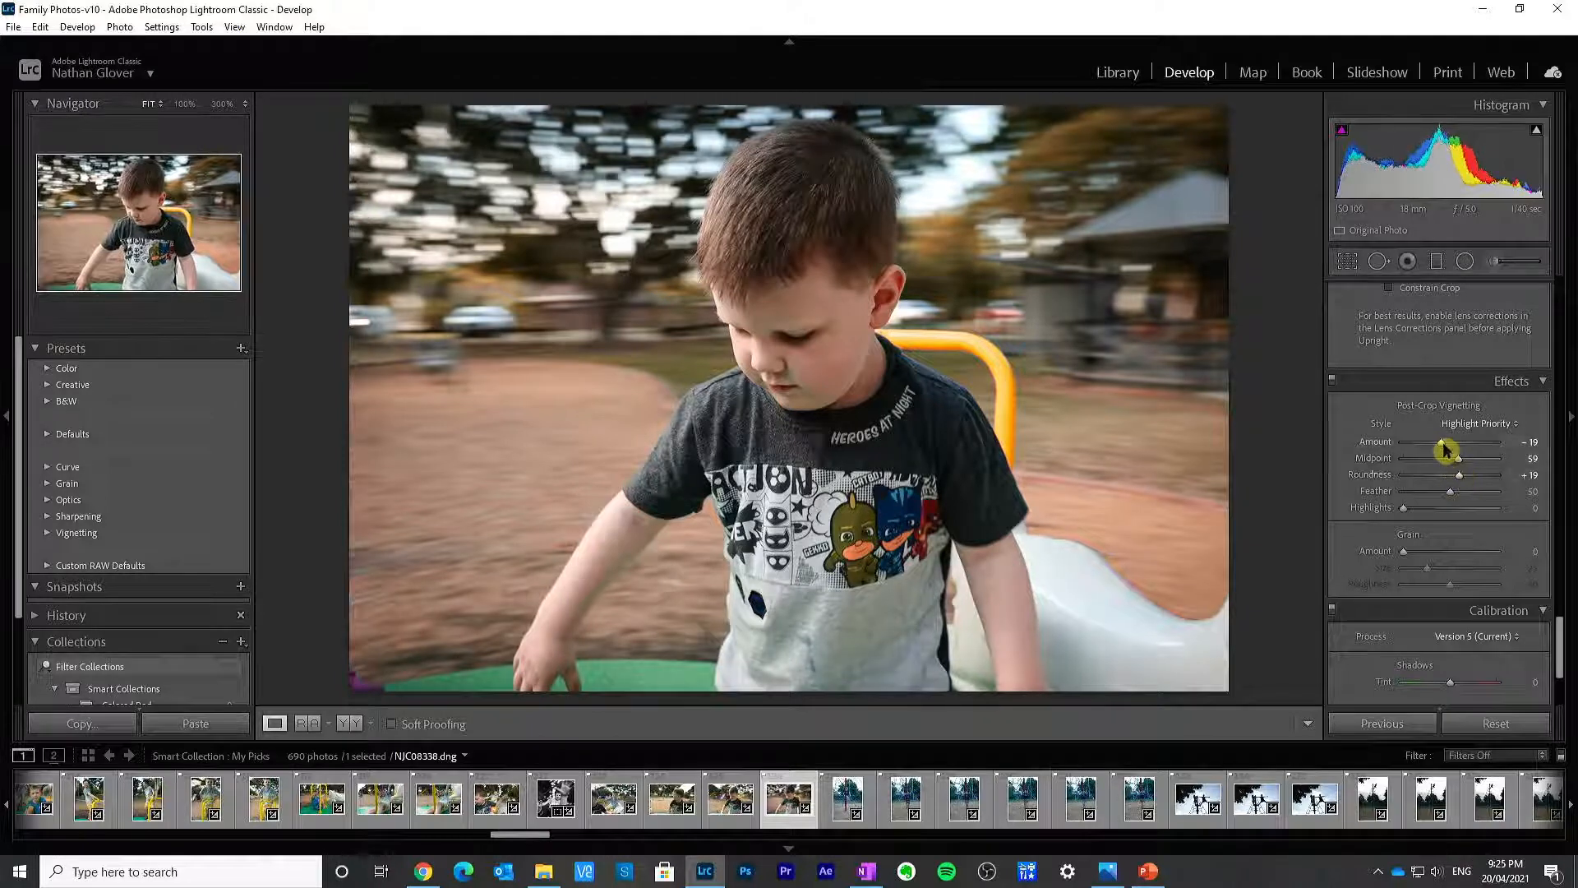
# Step: Switch the Effects adjustments off and on twice to compare the photo with and without the vignette
pyautogui.click(1332, 382)
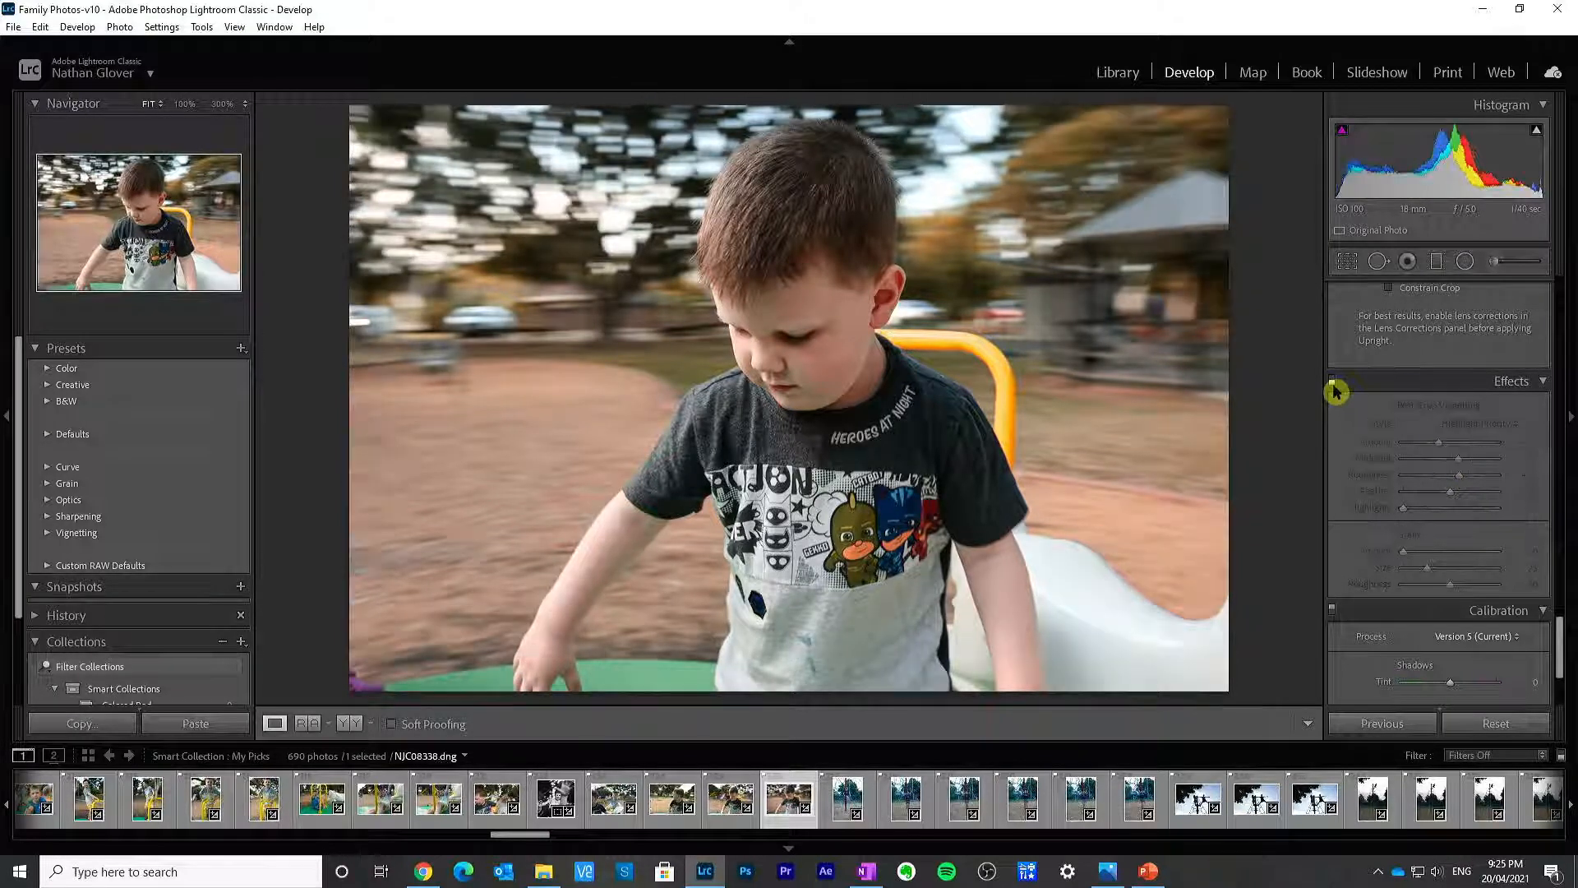
pyautogui.click(1332, 383)
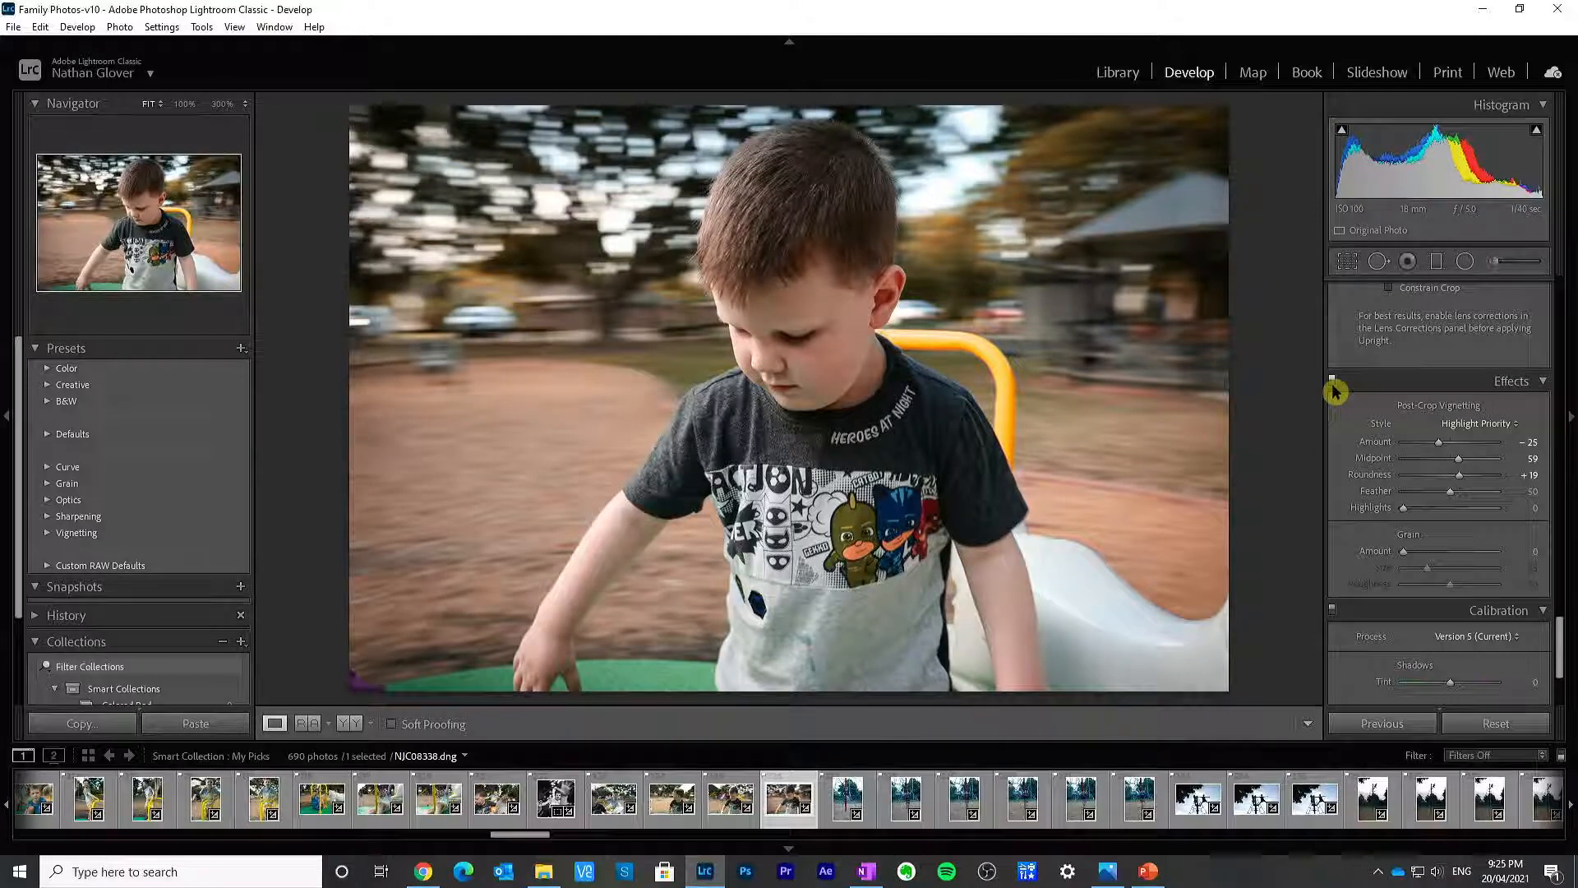
pyautogui.click(1332, 383)
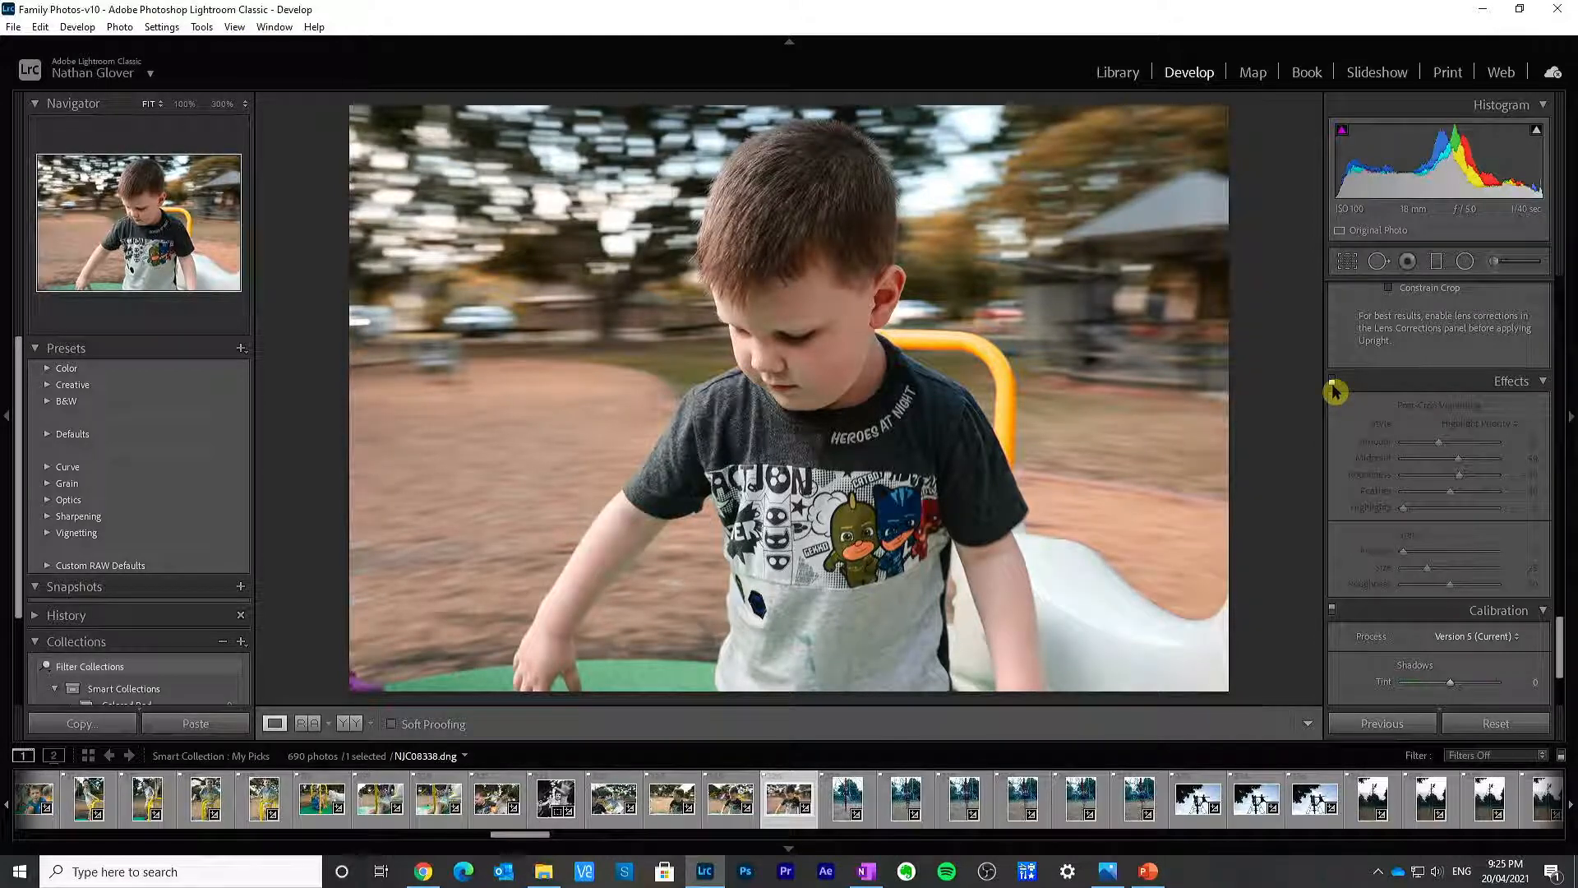
pyautogui.click(1333, 383)
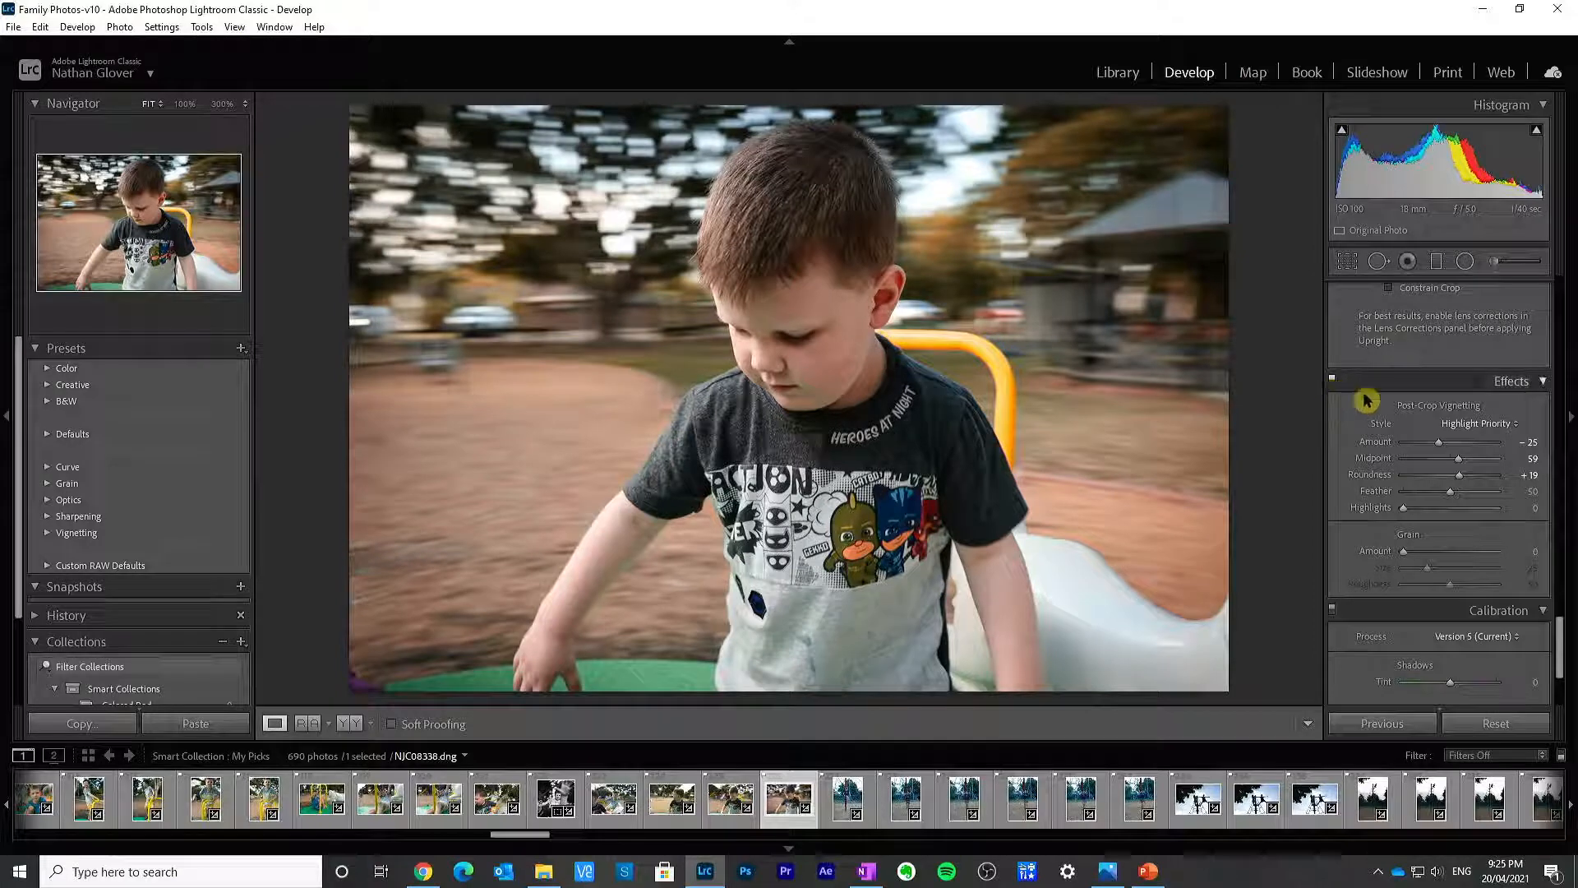
# Step: Set the basic tone values to Exposure +0.25 and Whites +25
pyautogui.moveTo(1560, 627); pyautogui.dragTo(1562, 271)
pyautogui.click(1529, 477)
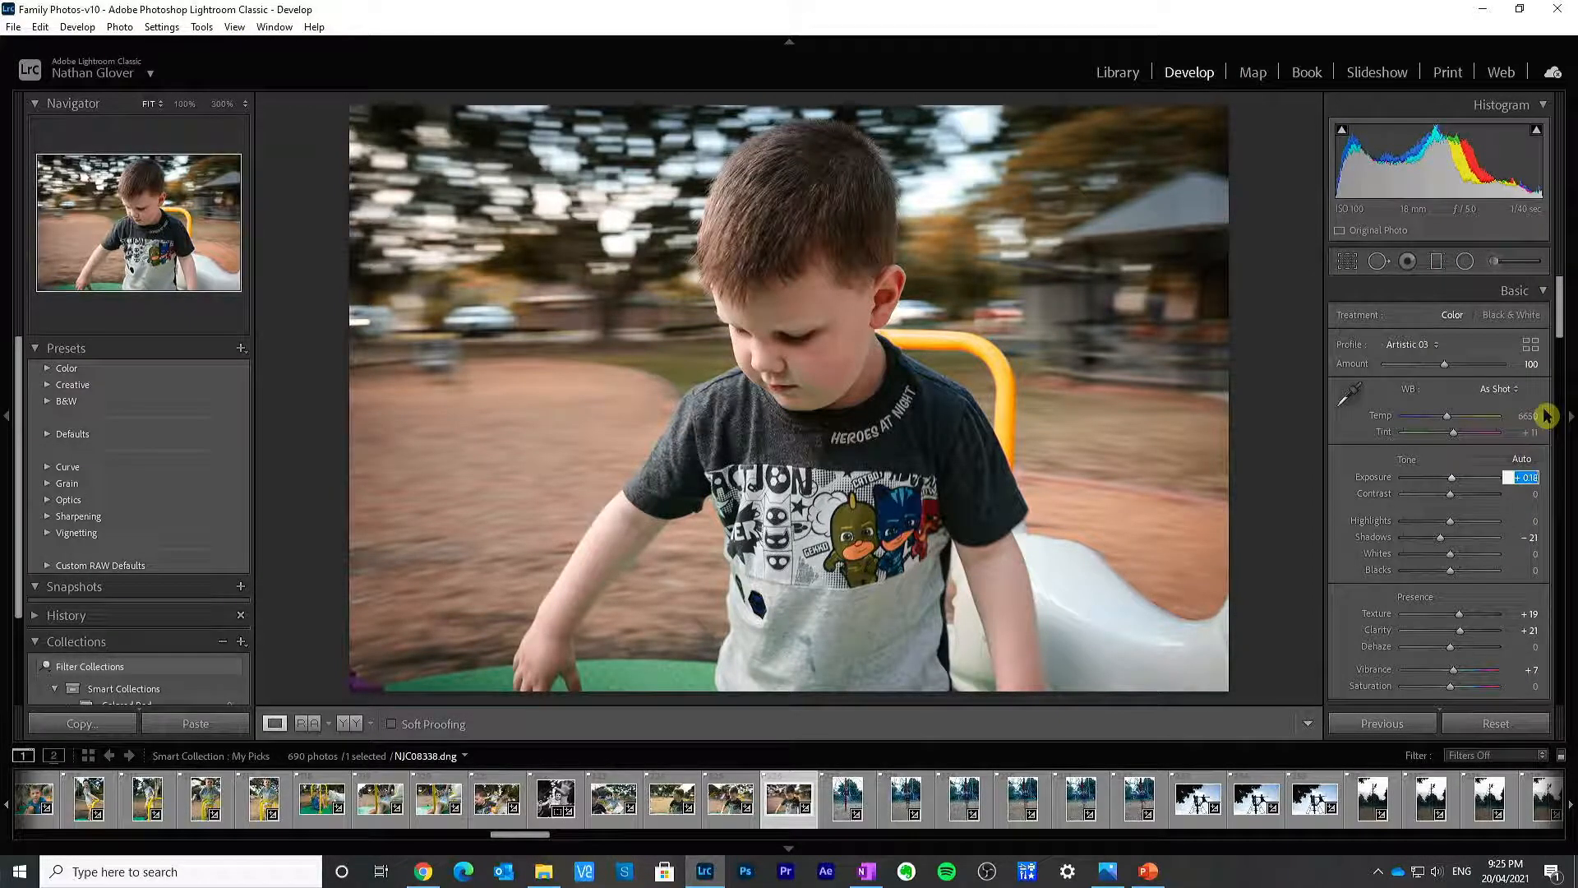
pyautogui.write('0.25')
pyautogui.press('Return')
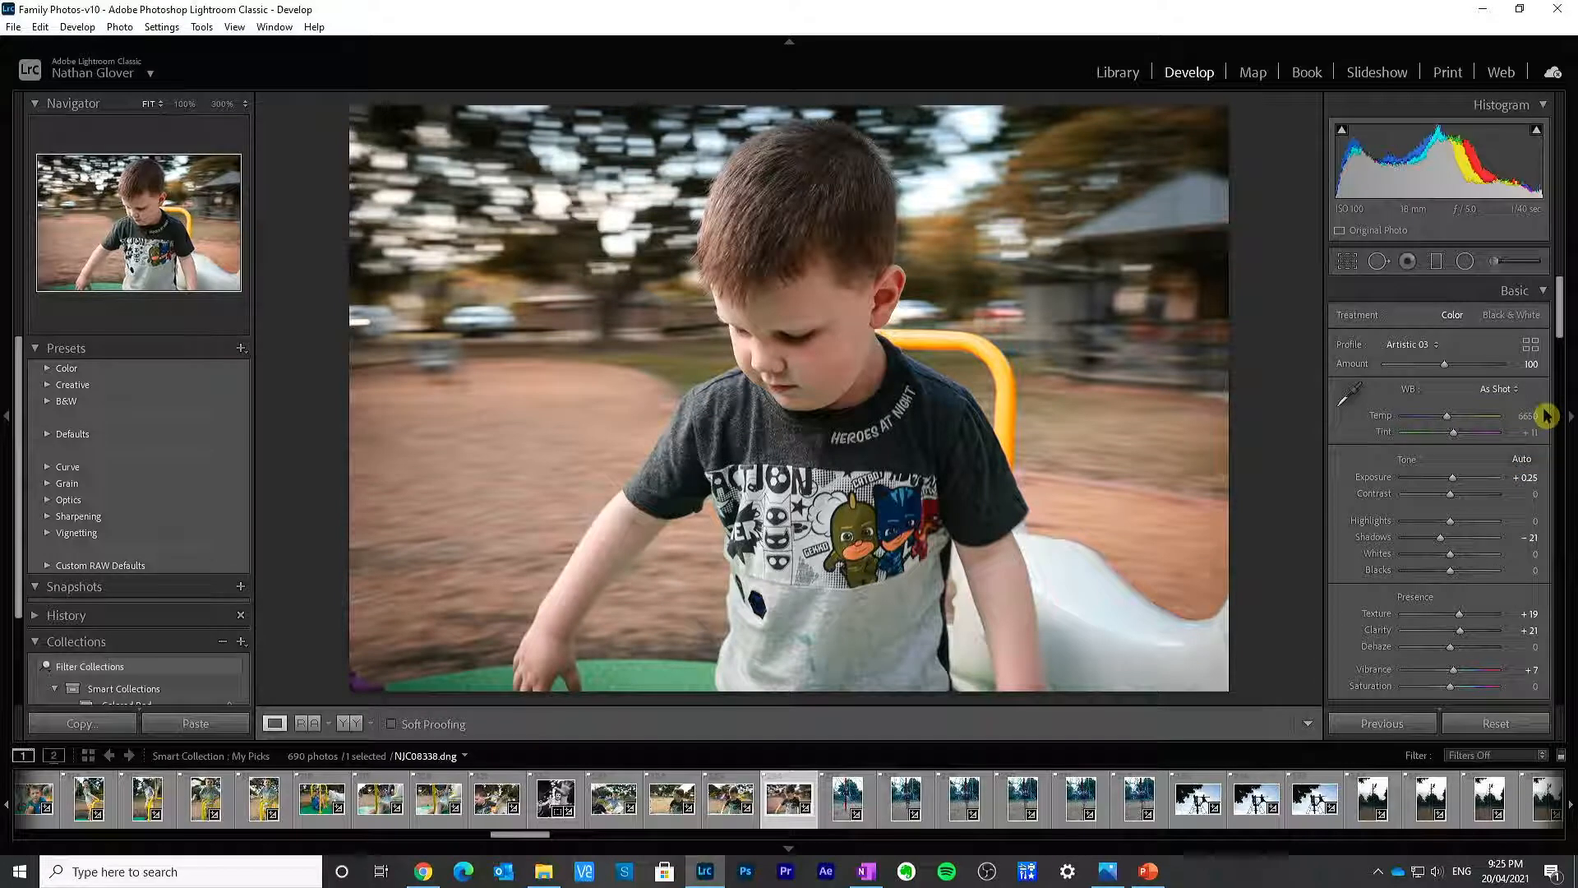
pyautogui.click(1464, 559)
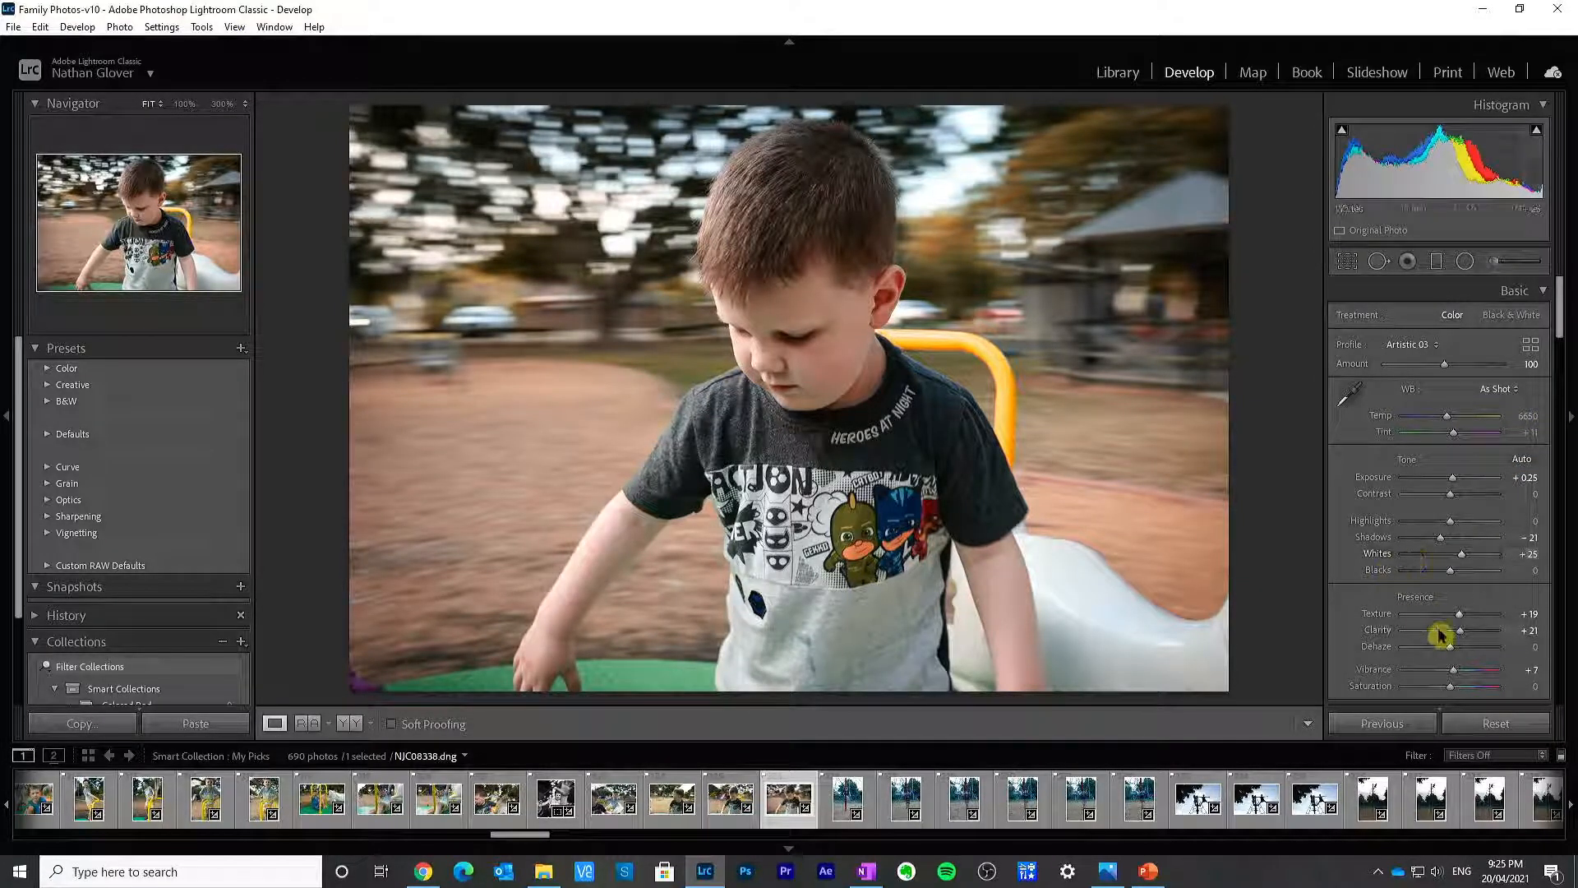
# Step: Set the Texture of the boy's photo to +18
pyautogui.doubleClick(1386, 623)
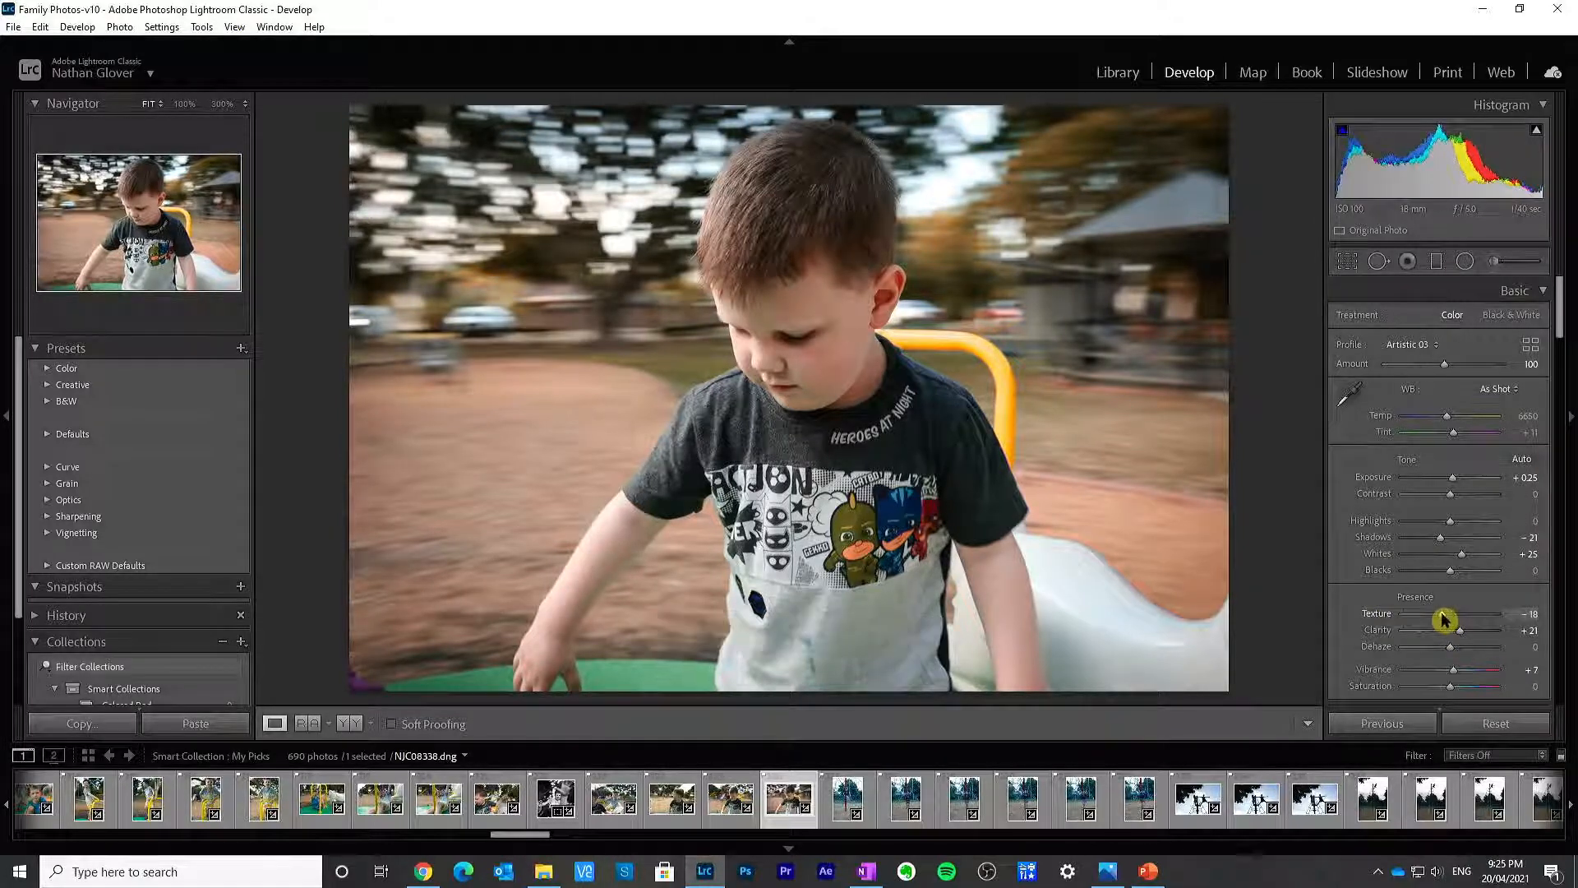
pyautogui.press('-')
pyautogui.press('-')
pyautogui.press('-')
pyautogui.press('-')
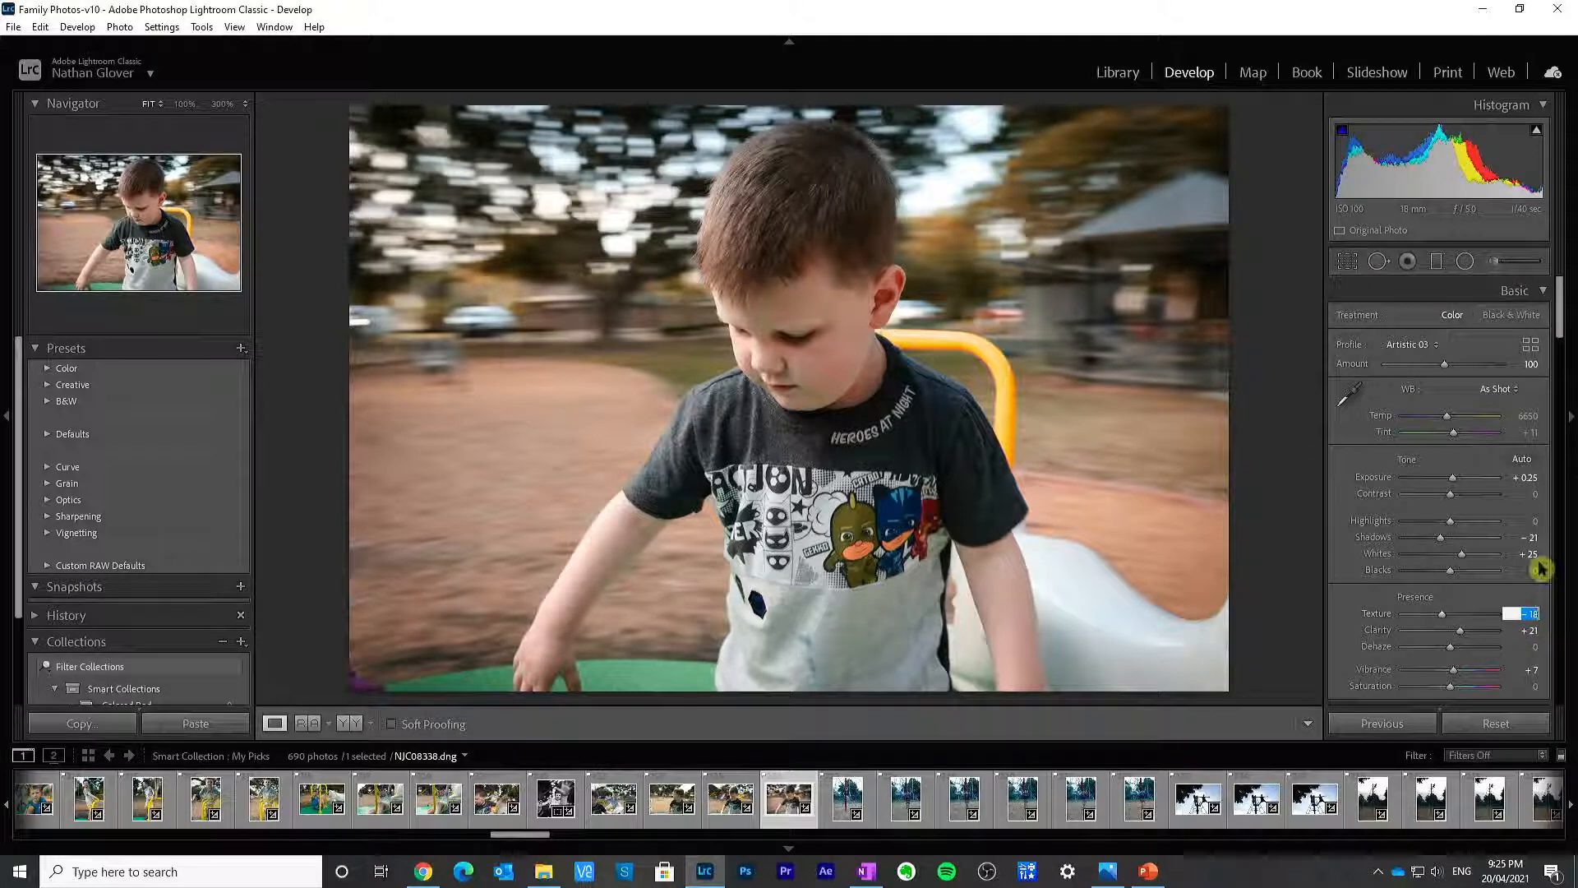
pyautogui.press('Return')
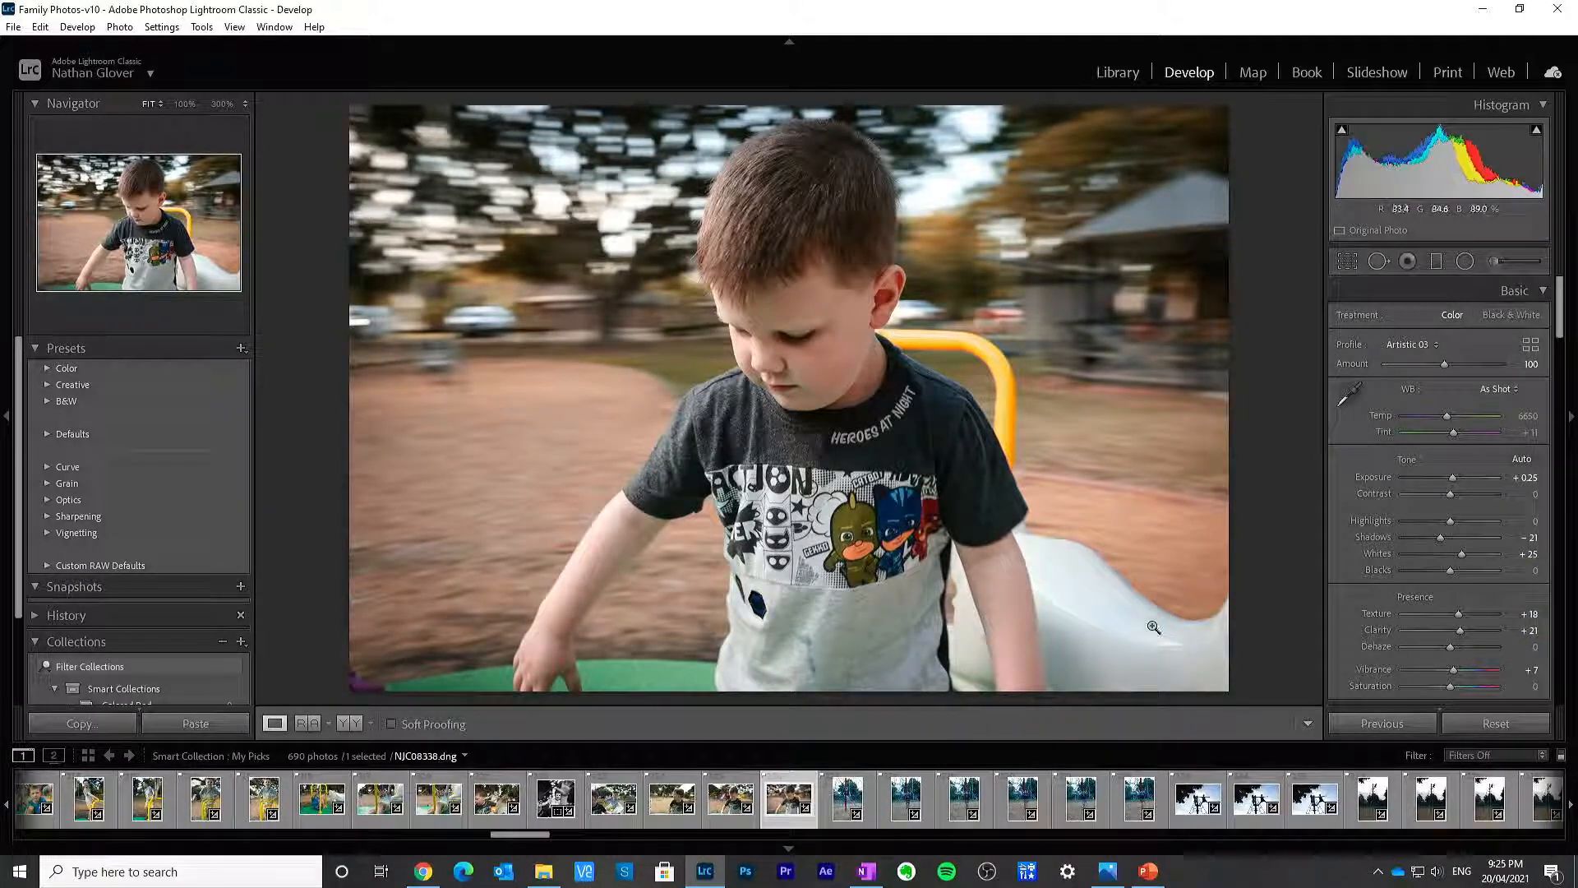
# Step: Shift the HSL hues toward orange, with Yellow at -93 and Green at -100
pyautogui.moveTo(1560, 313); pyautogui.dragTo(1564, 398)
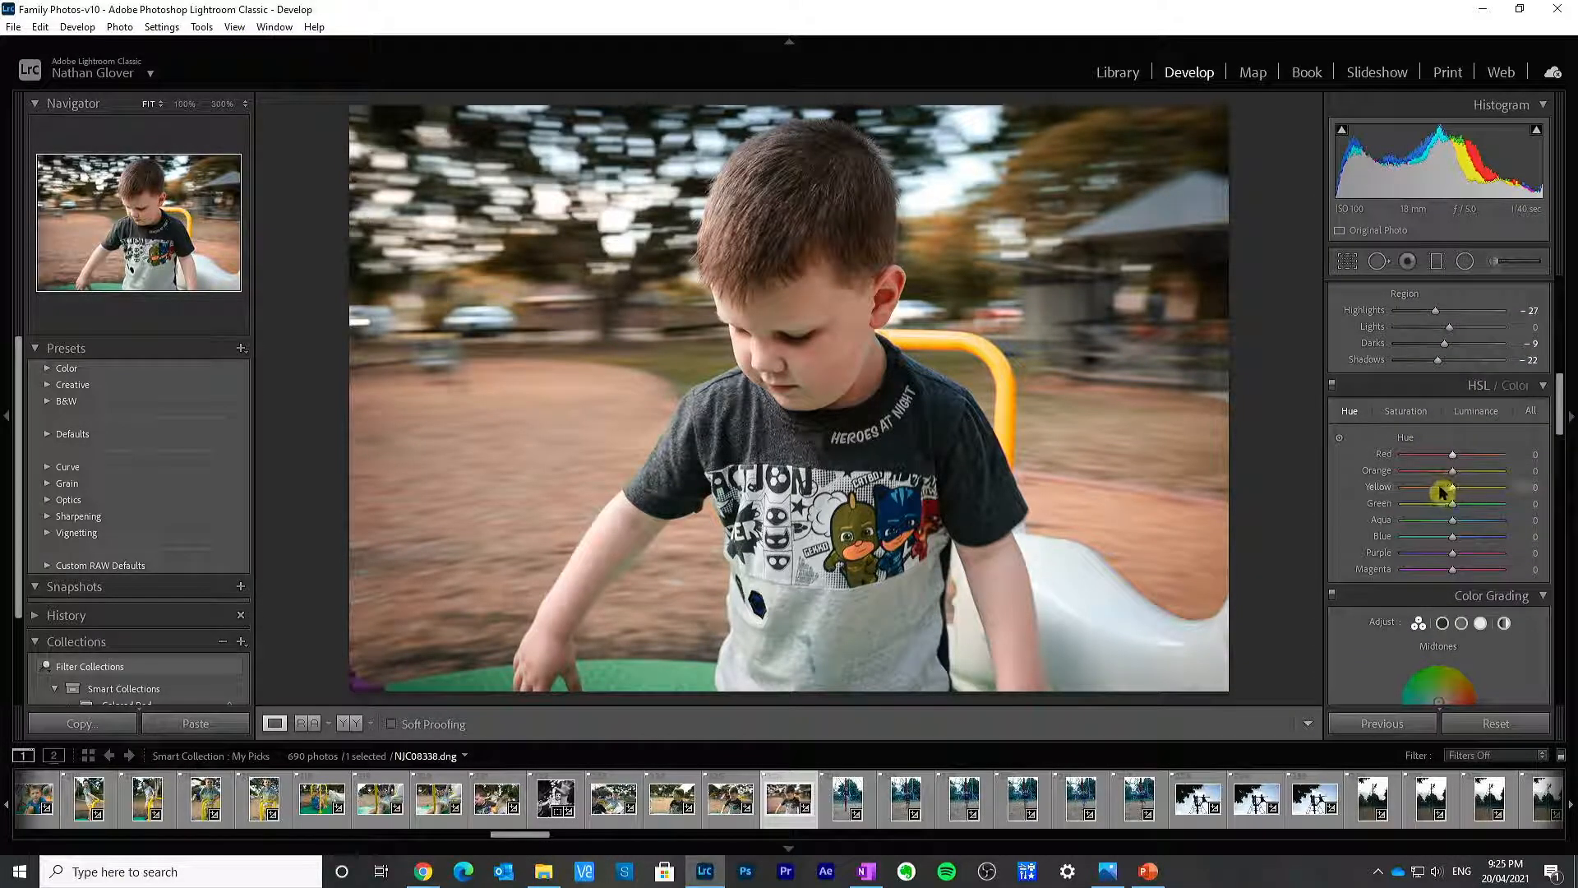
pyautogui.moveTo(1442, 492); pyautogui.dragTo(1509, 491)
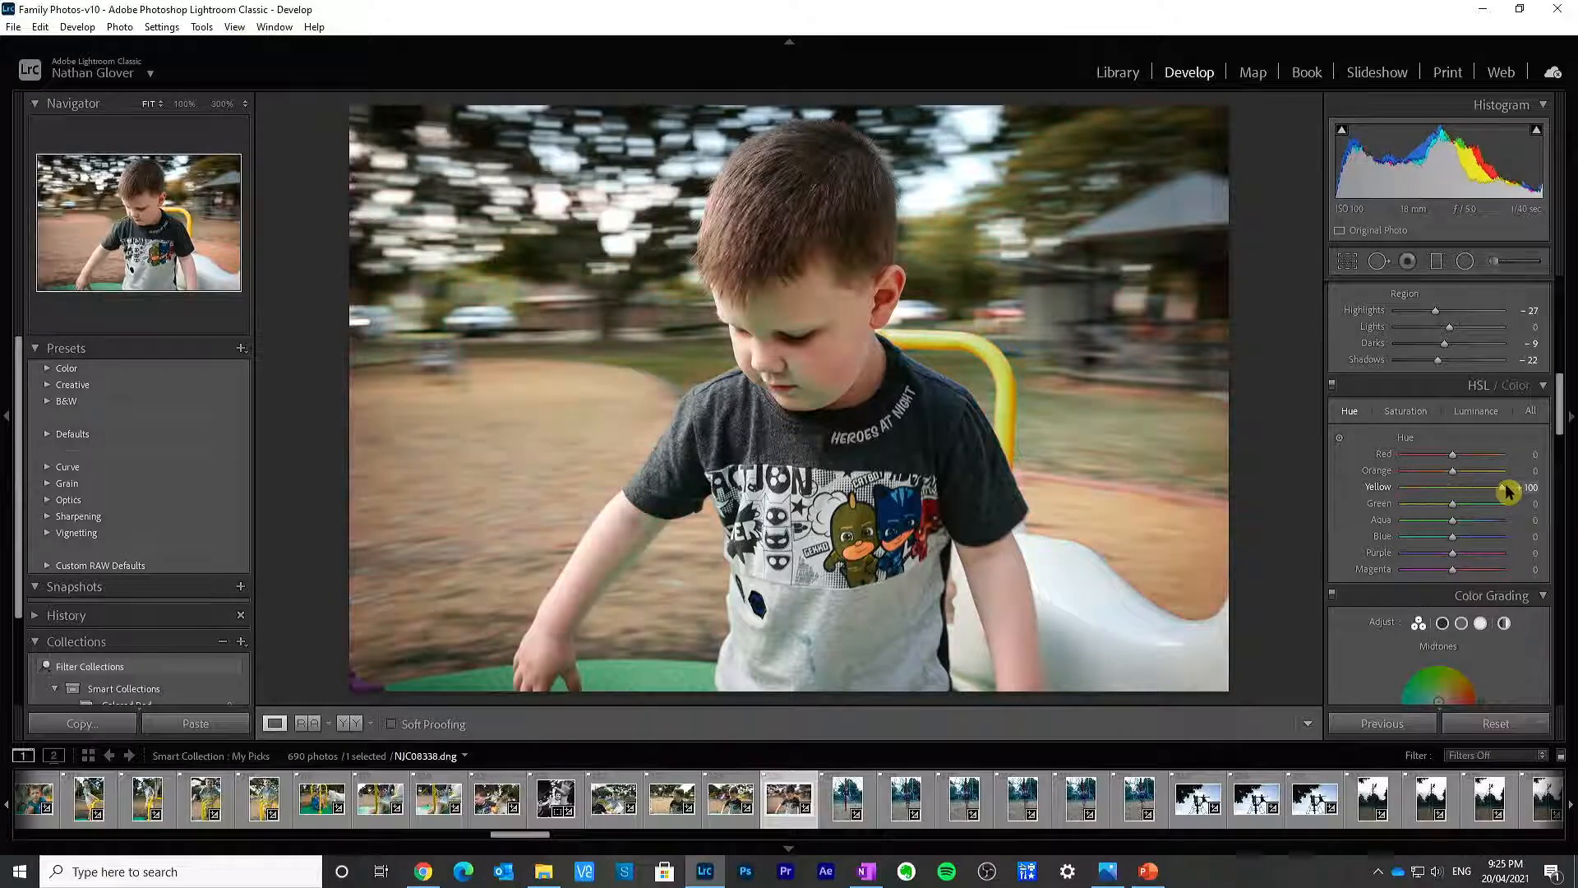
pyautogui.doubleClick(1384, 490)
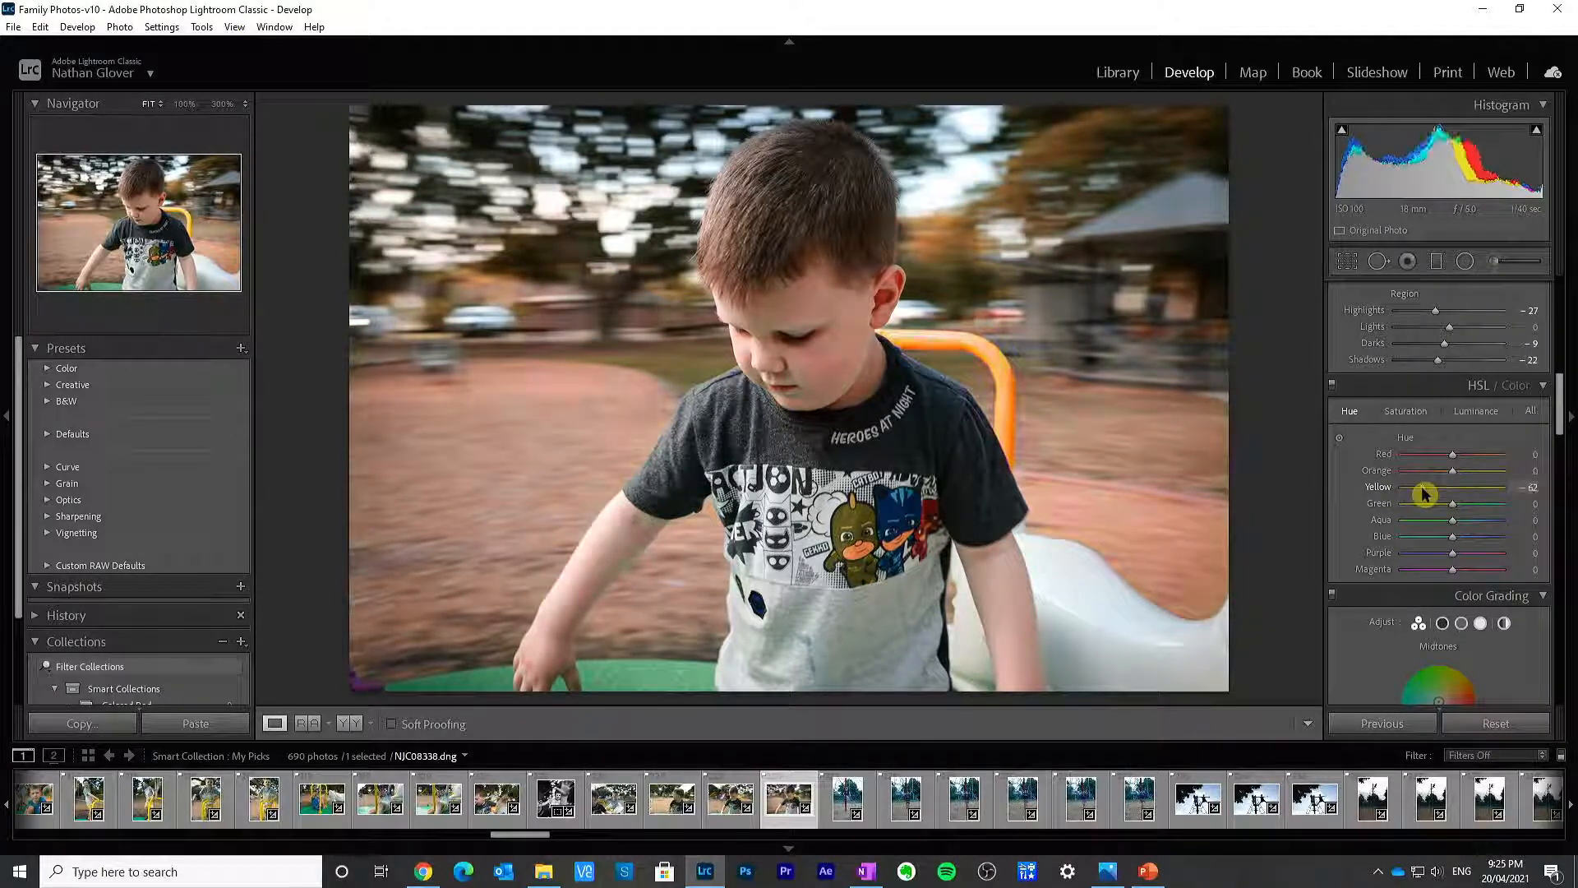
pyautogui.moveTo(1423, 486); pyautogui.dragTo(1393, 491)
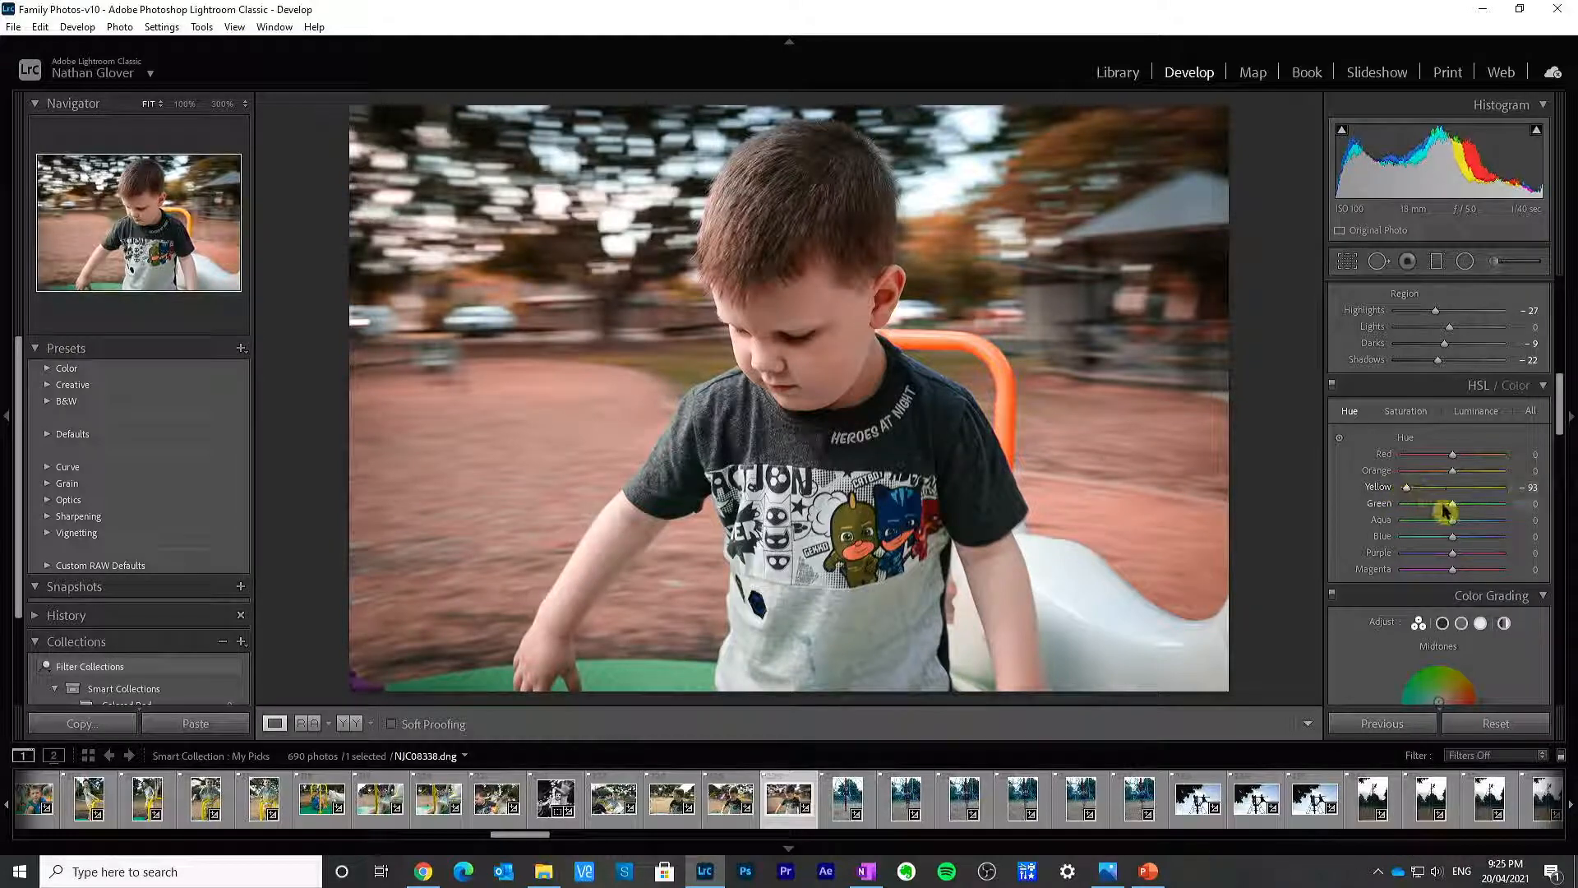
pyautogui.moveTo(1441, 510); pyautogui.dragTo(1518, 510)
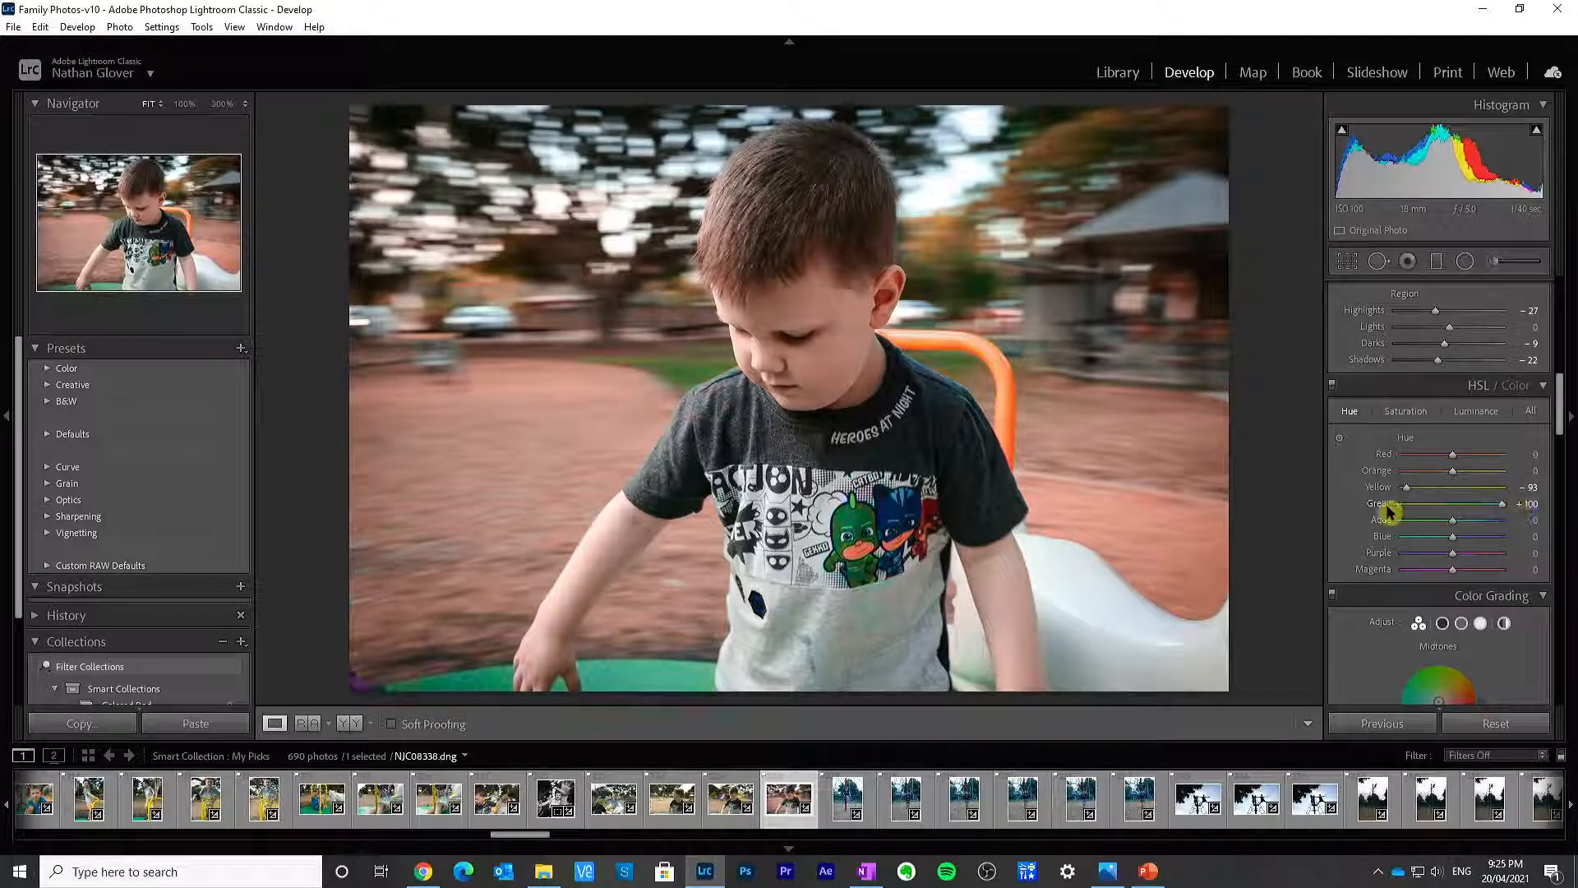
pyautogui.moveTo(1467, 505); pyautogui.dragTo(1495, 510)
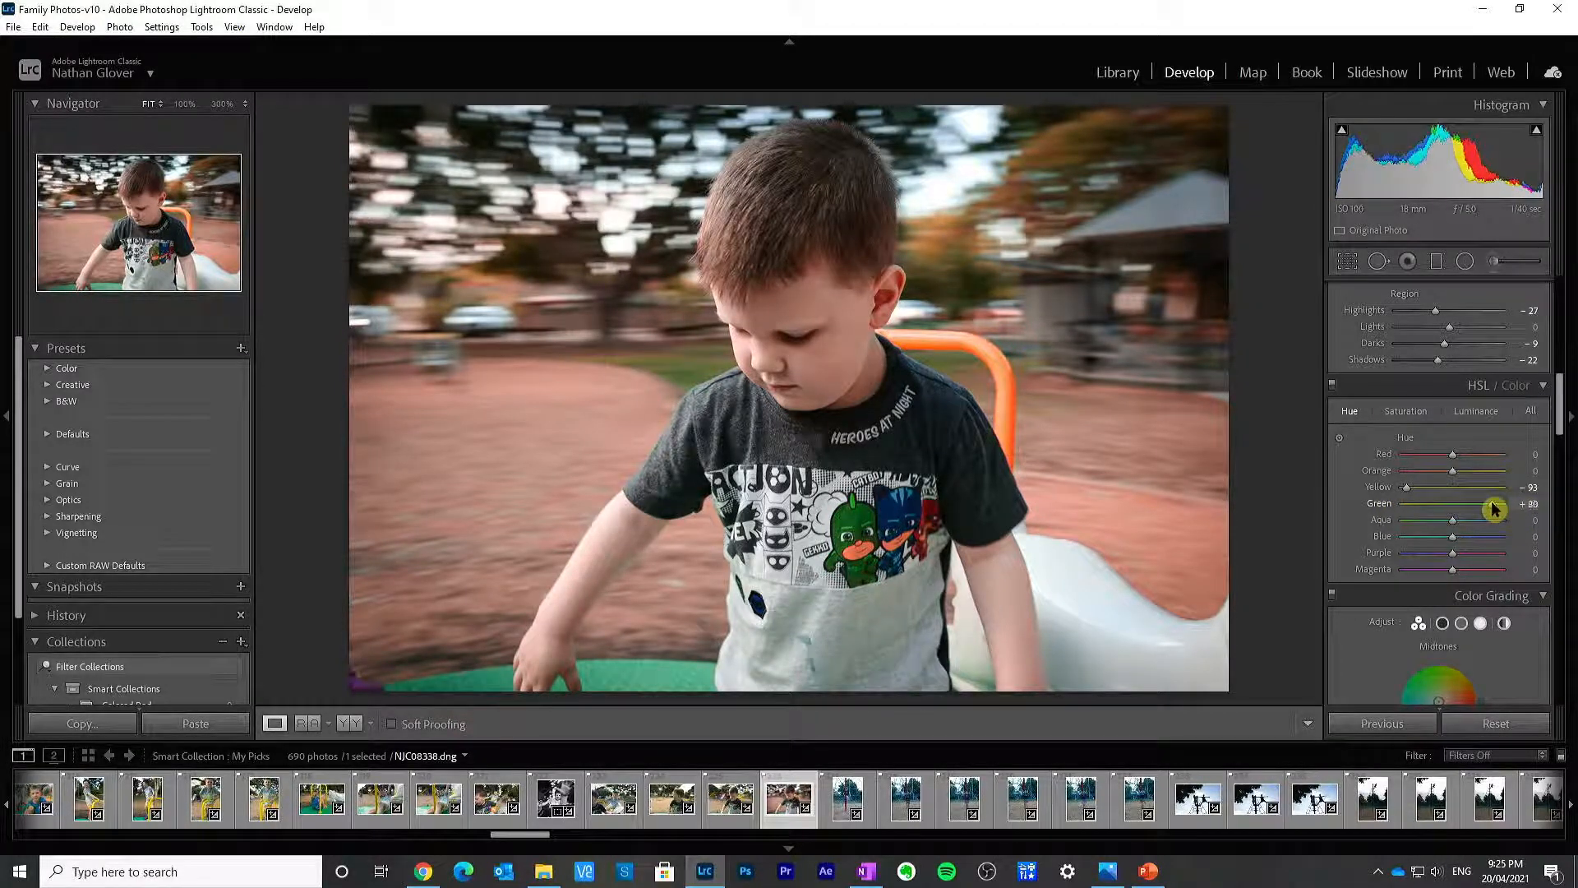
pyautogui.click(1422, 505)
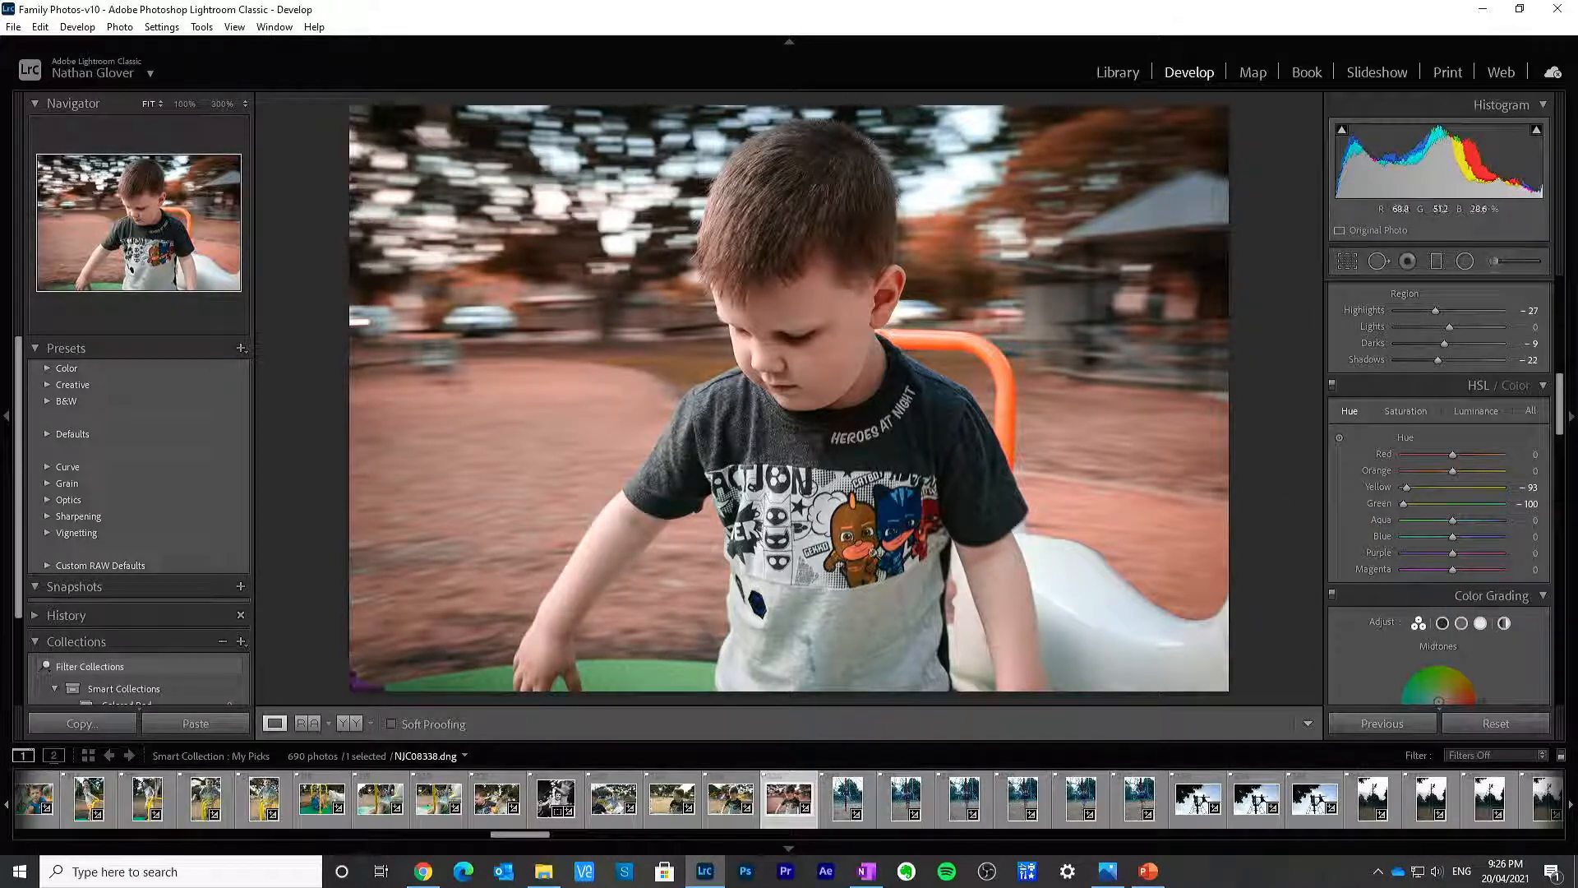
# Step: Crop the photo to the 4 x 5 / 8 x 10 aspect and reposition the boy slightly to the right within the frame
pyautogui.click(1351, 264)
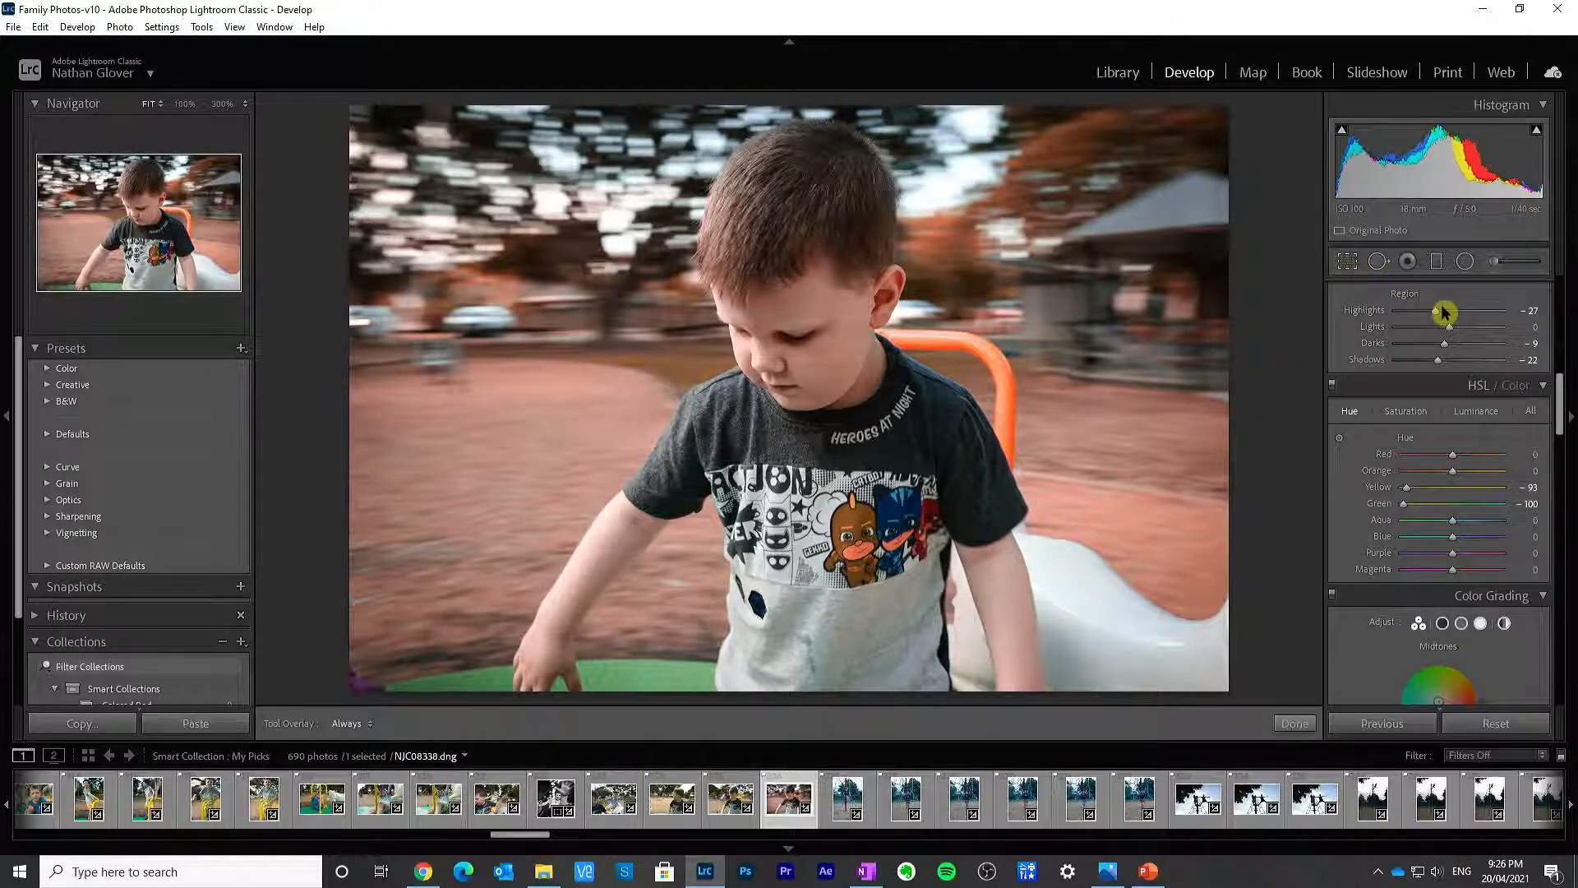
pyautogui.click(1492, 321)
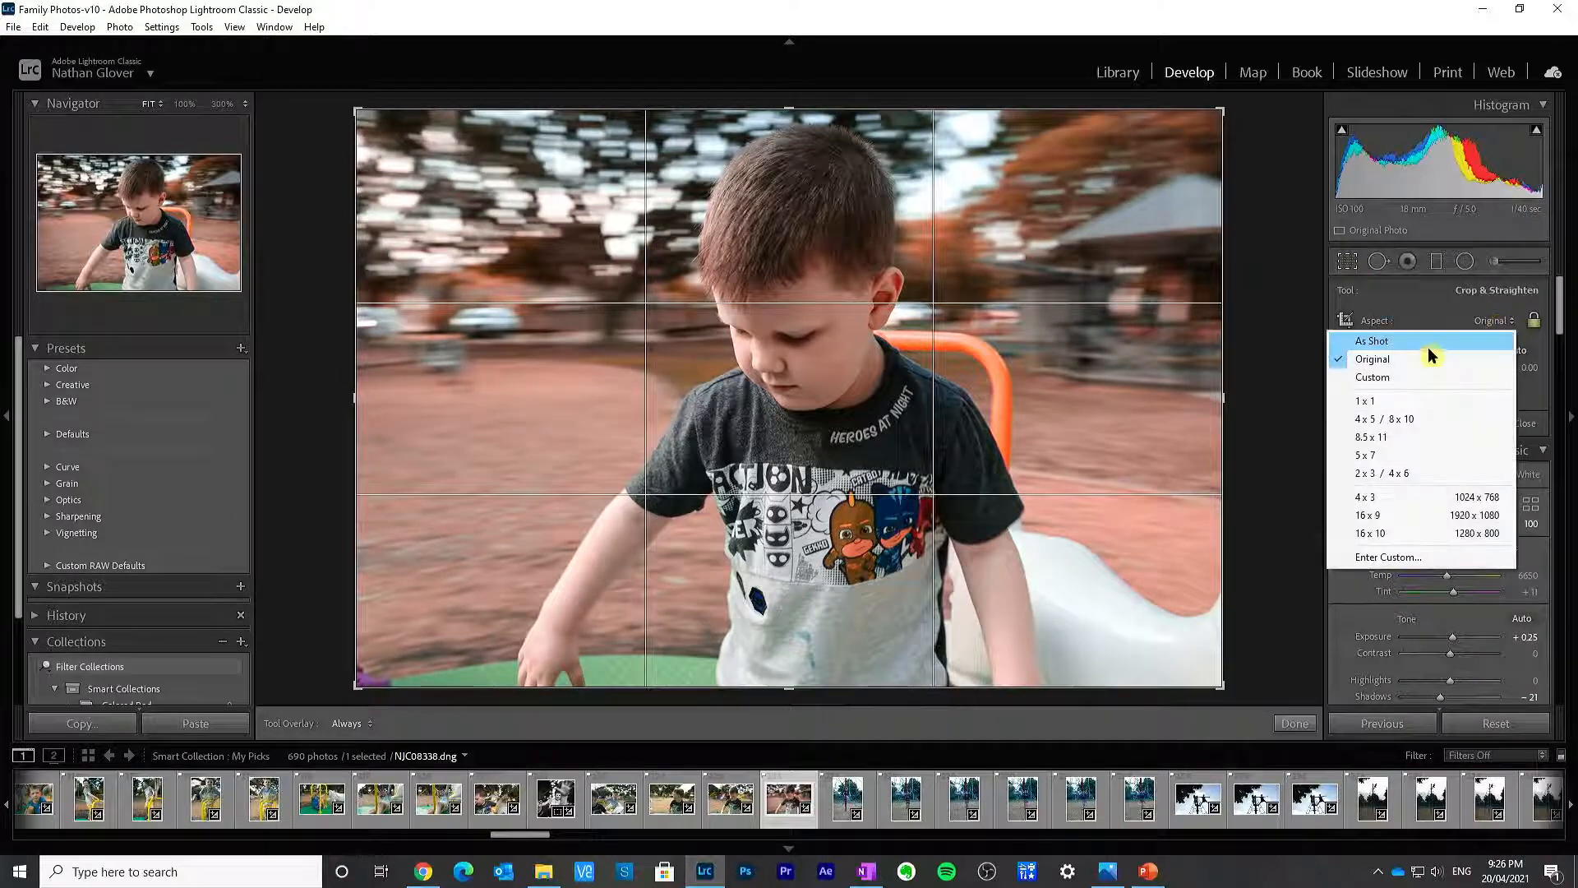
pyautogui.click(1412, 421)
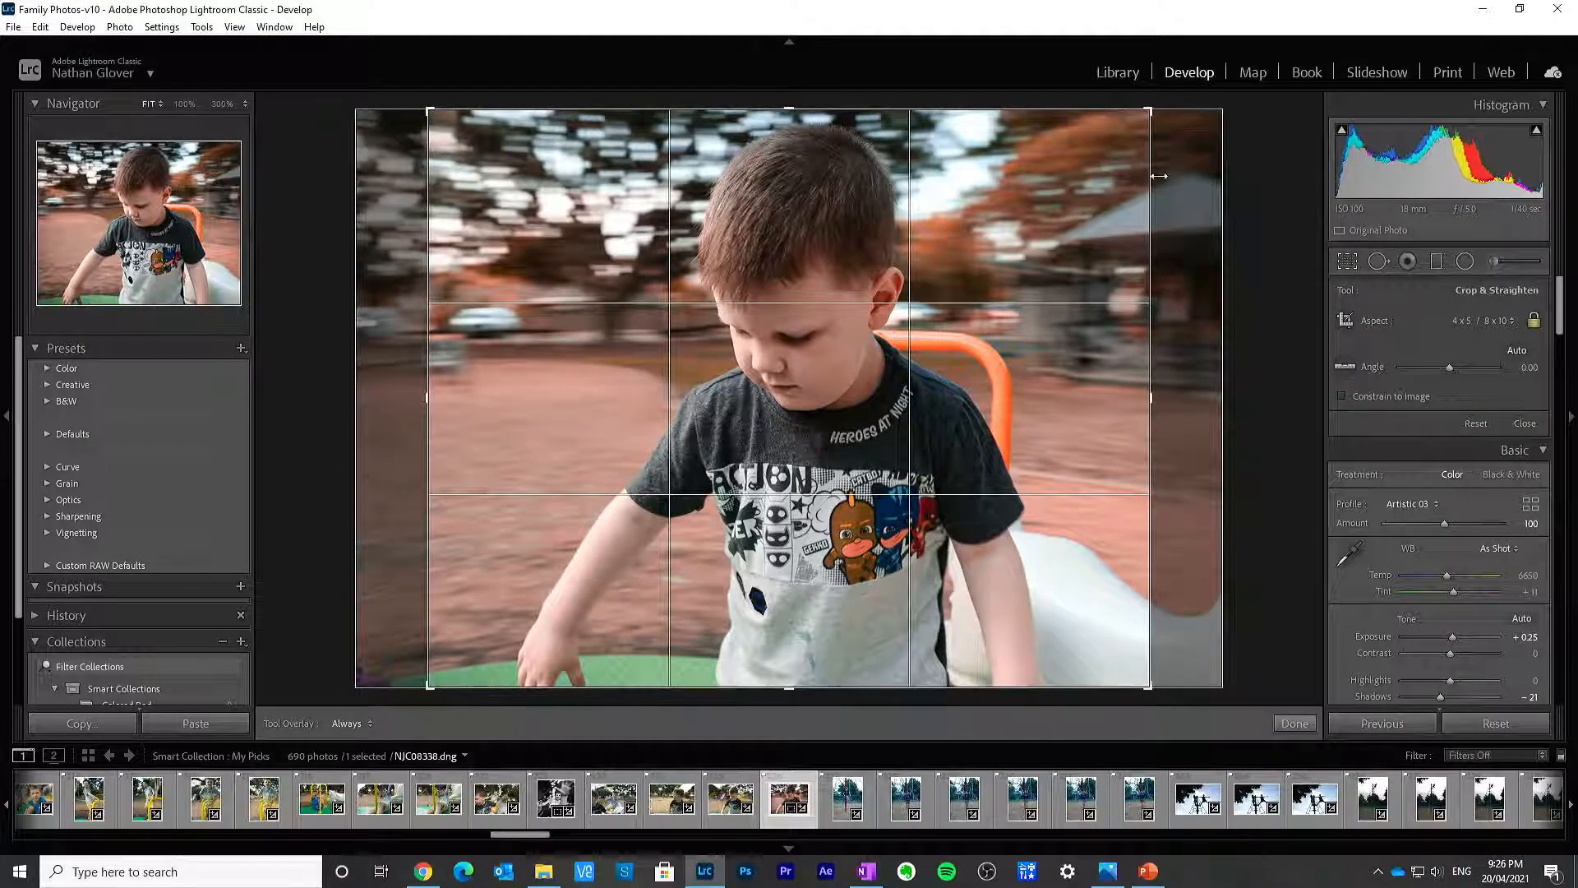
pyautogui.click(1297, 727)
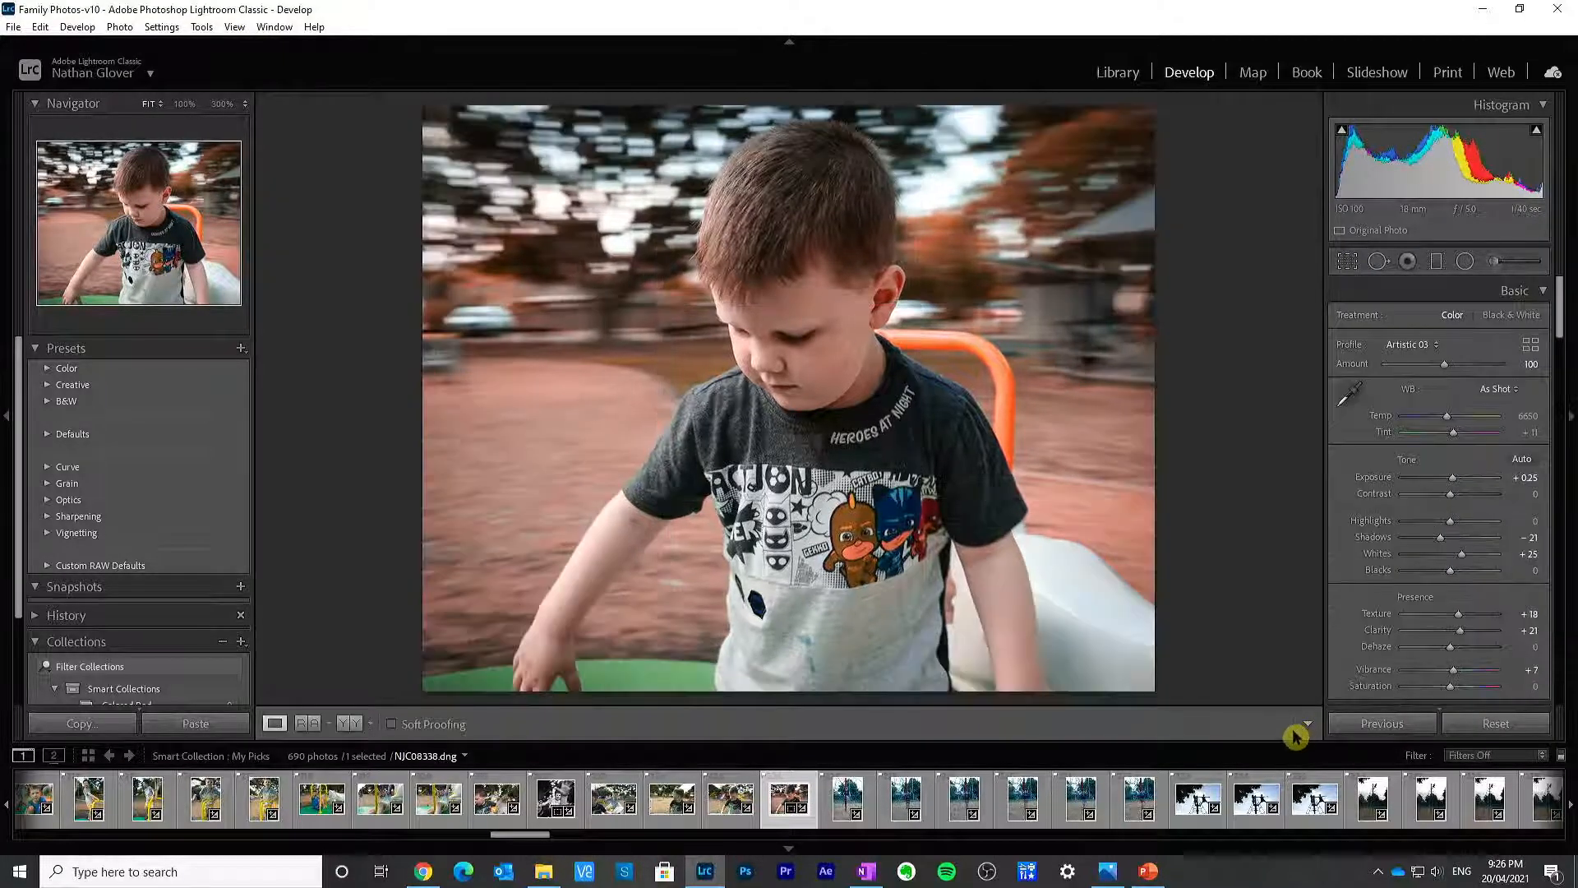
pyautogui.click(1347, 261)
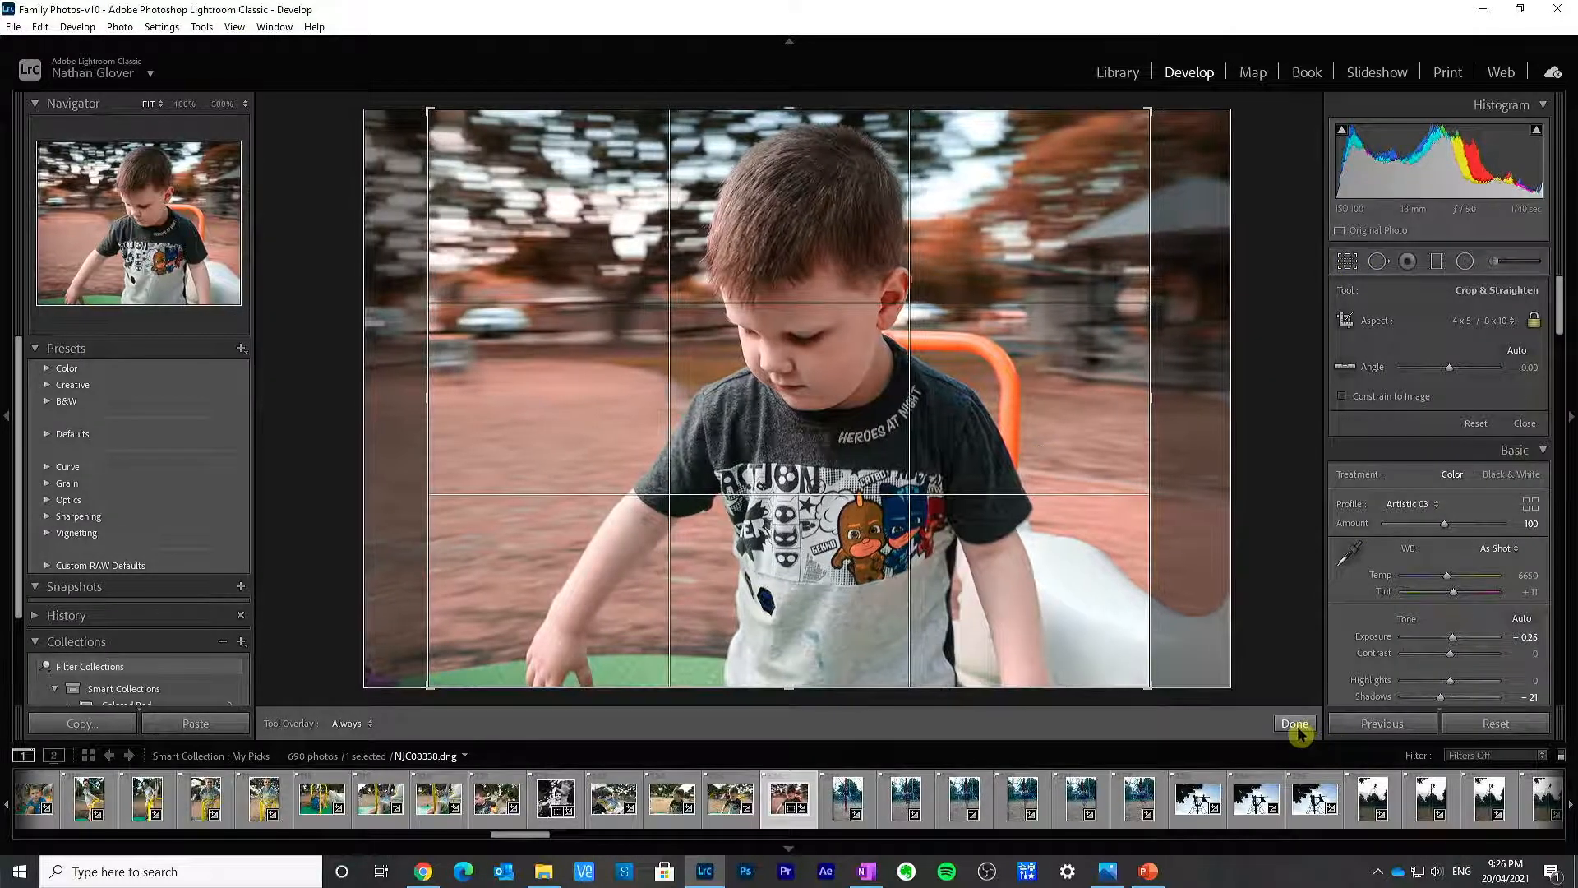
pyautogui.click(1296, 725)
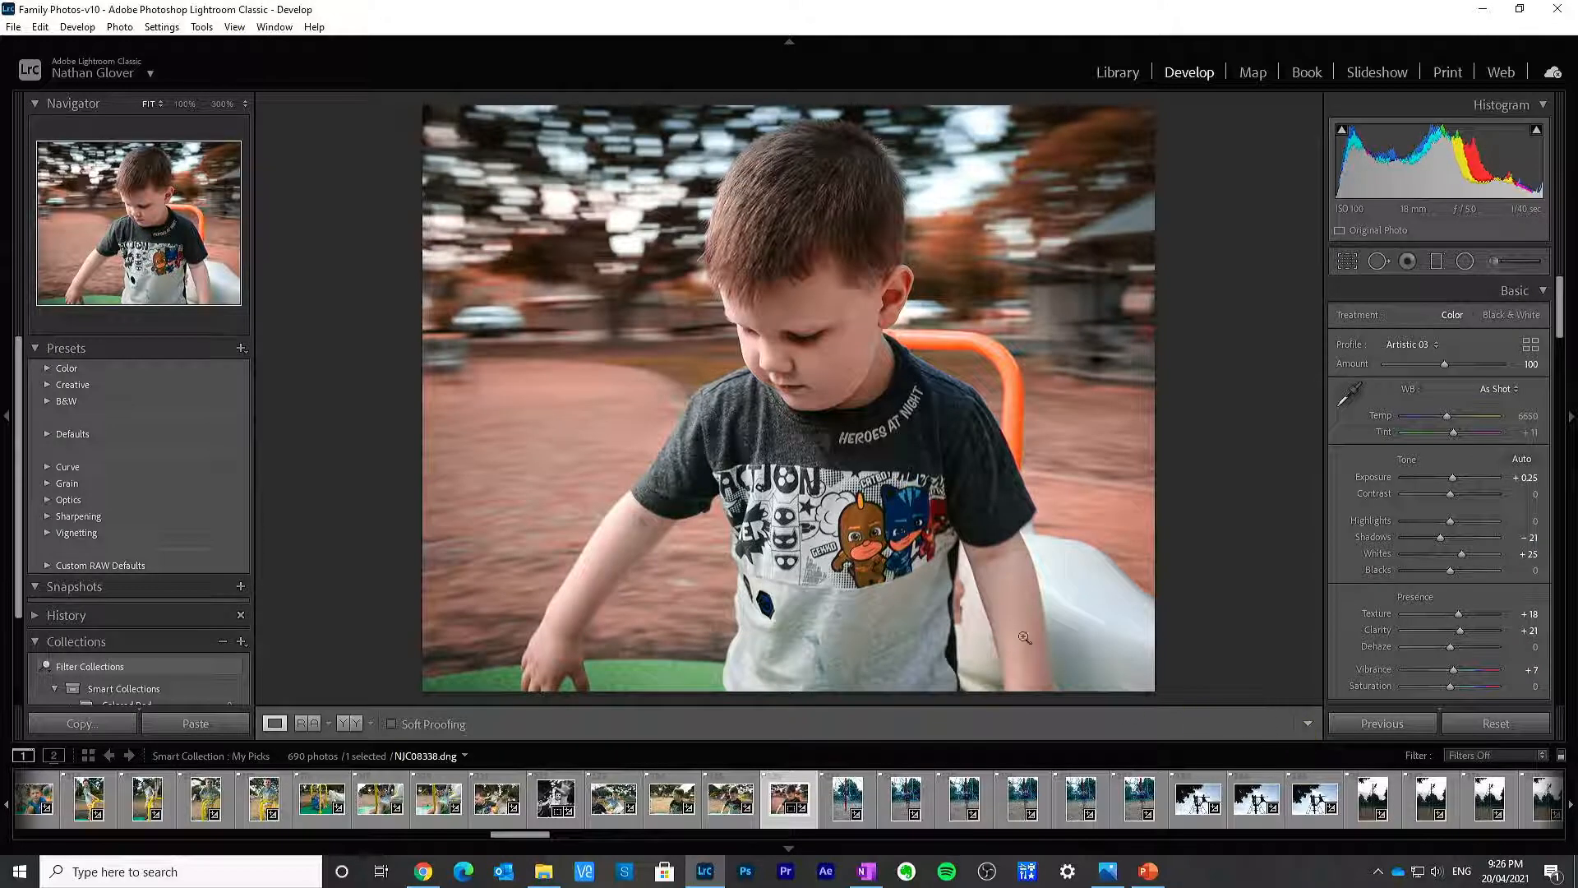
# Step: Compare the cropped and recolored photo with its original side by side, and return to the single view
pyautogui.click(350, 722)
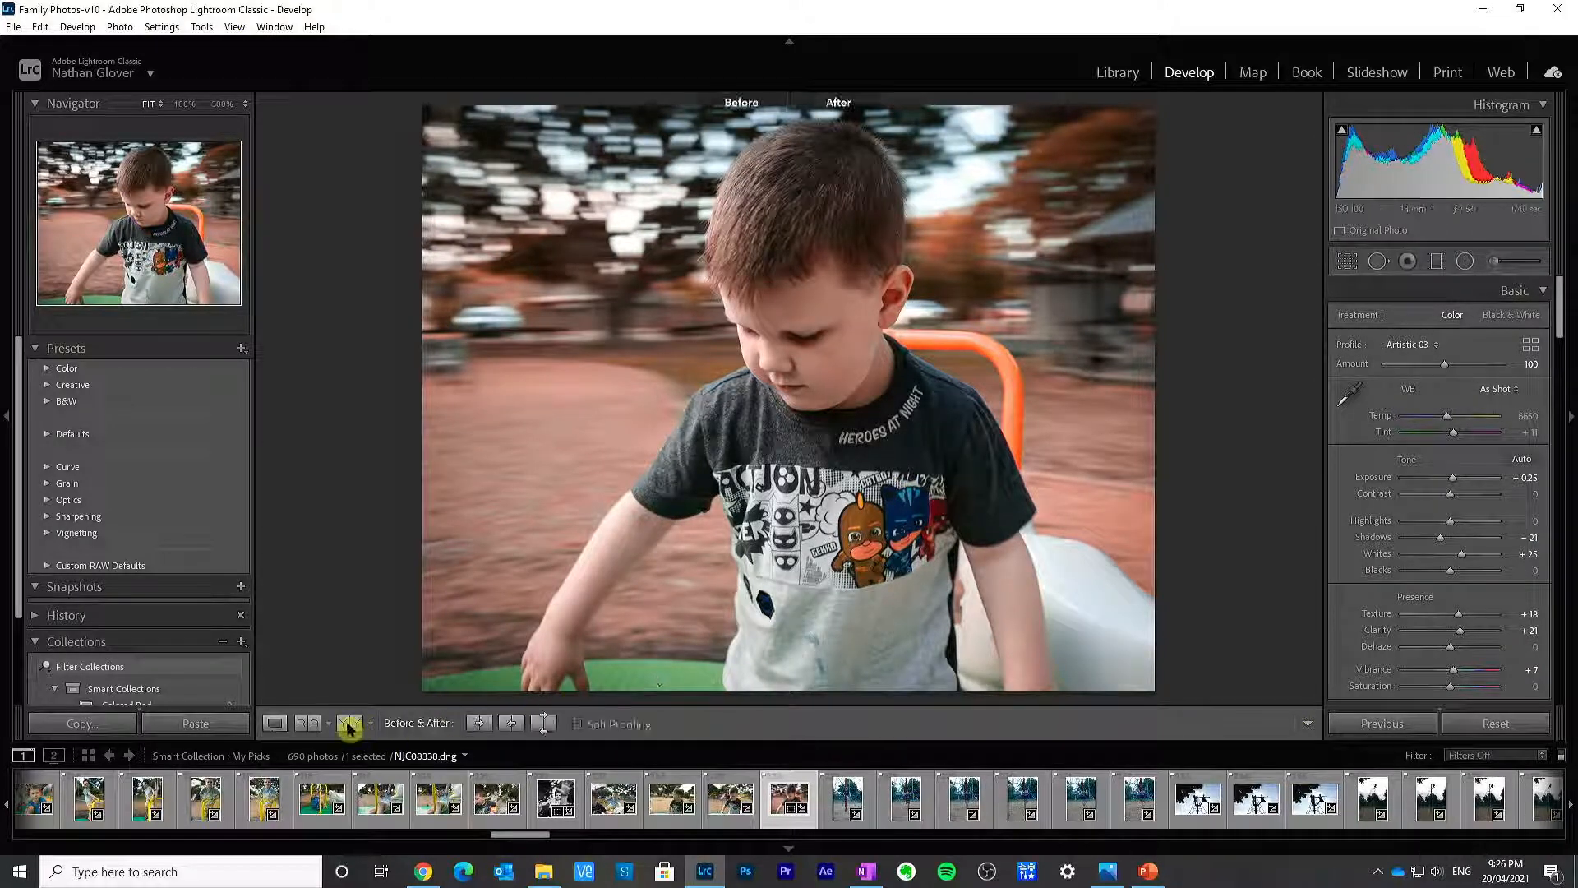
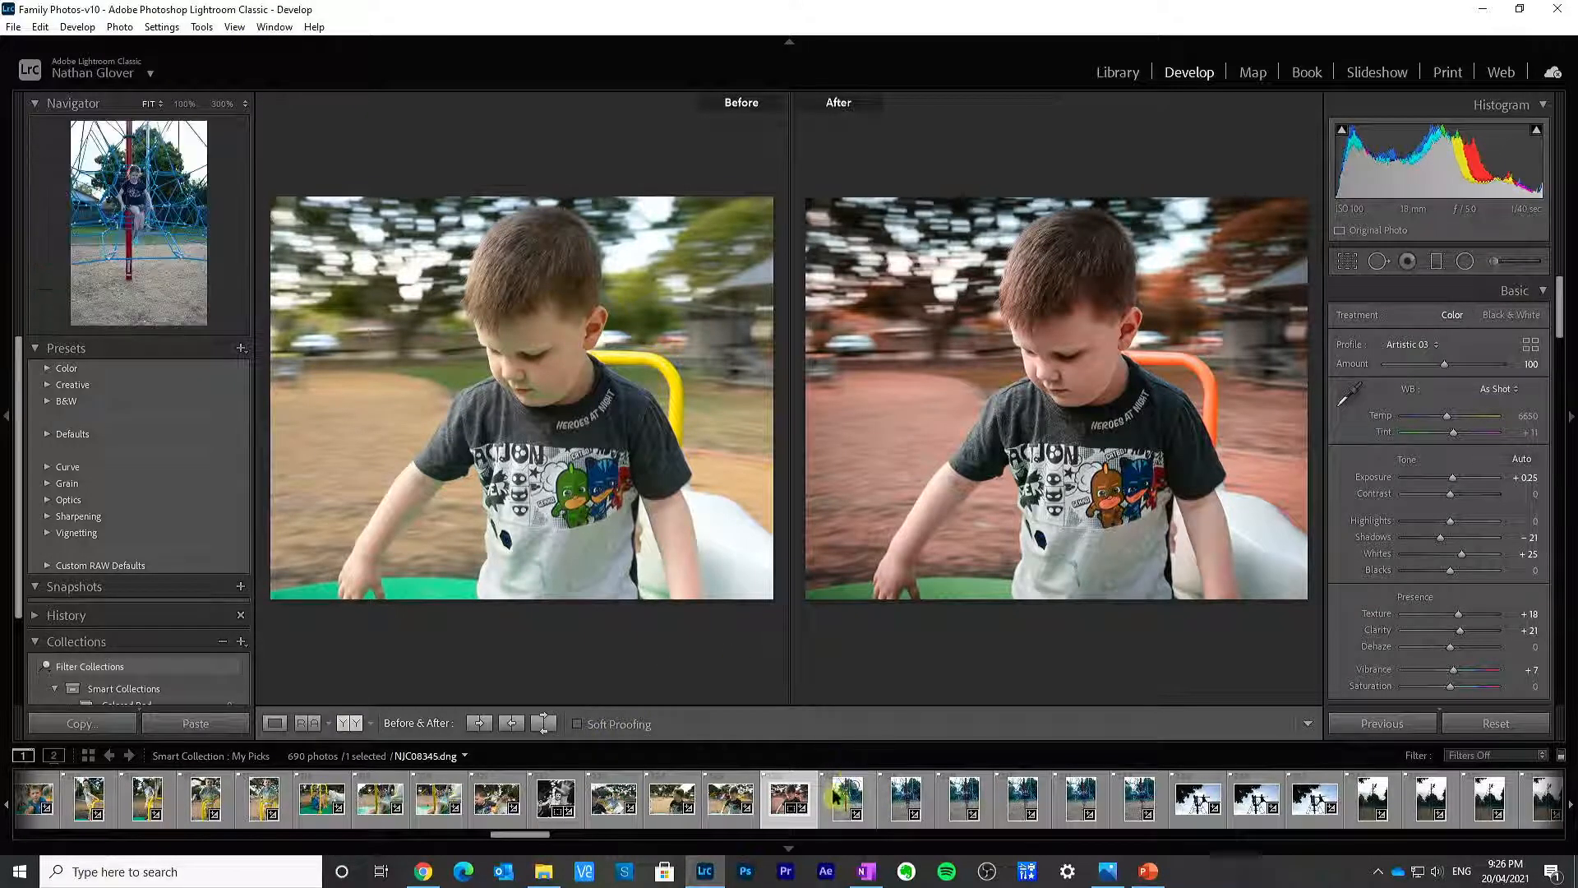
pyautogui.click(276, 723)
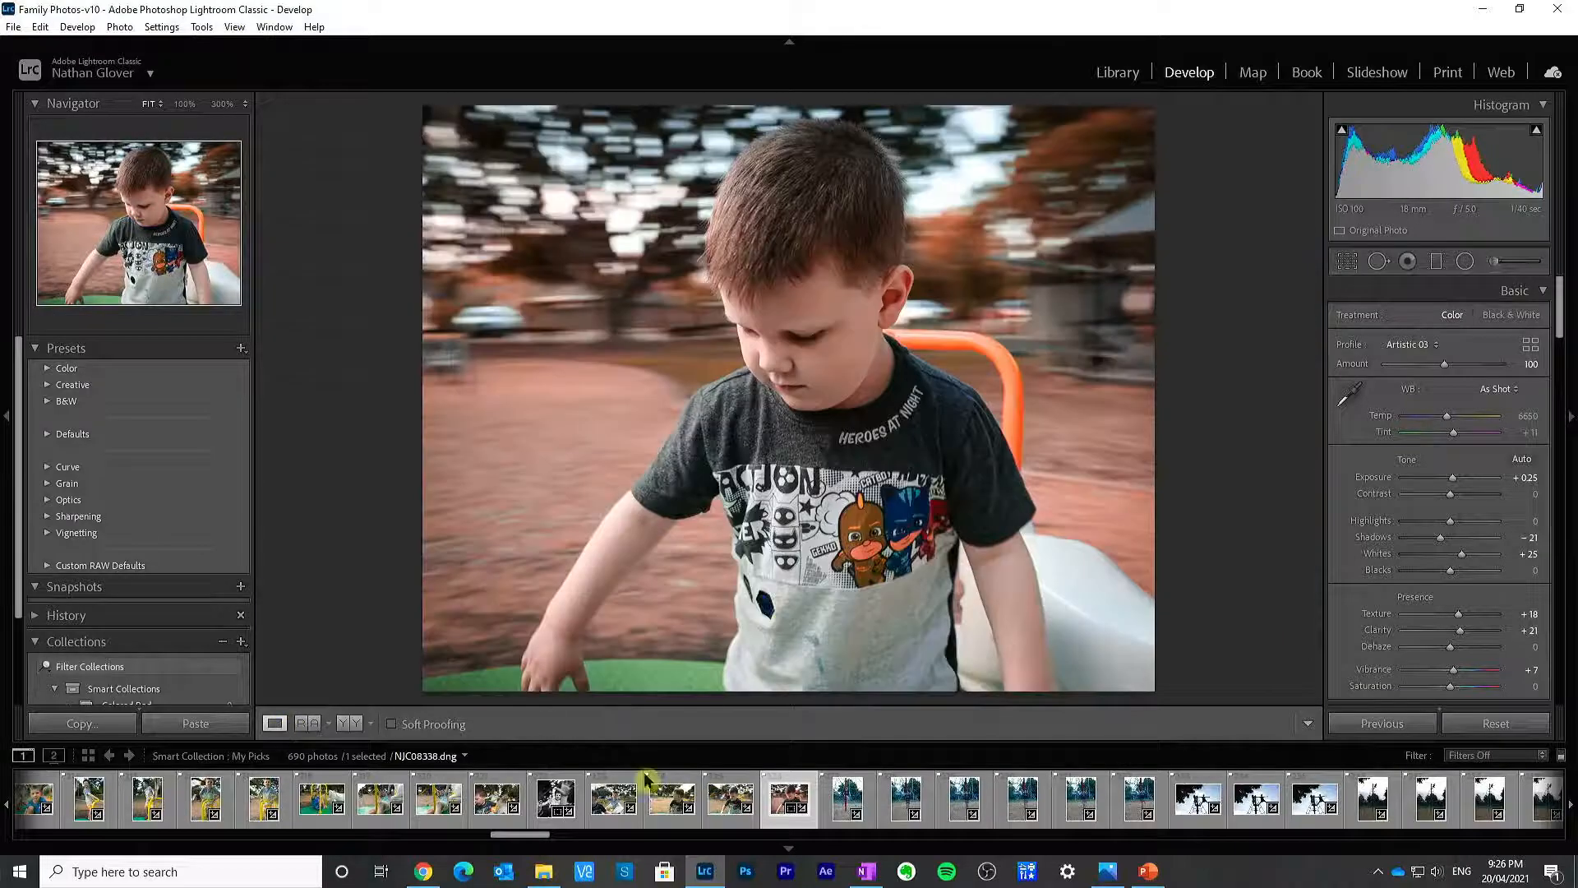
# Step: Review the photos of the girl on the climbing net in the Library and open NJC08349.dng for developing
pyautogui.click(832, 808)
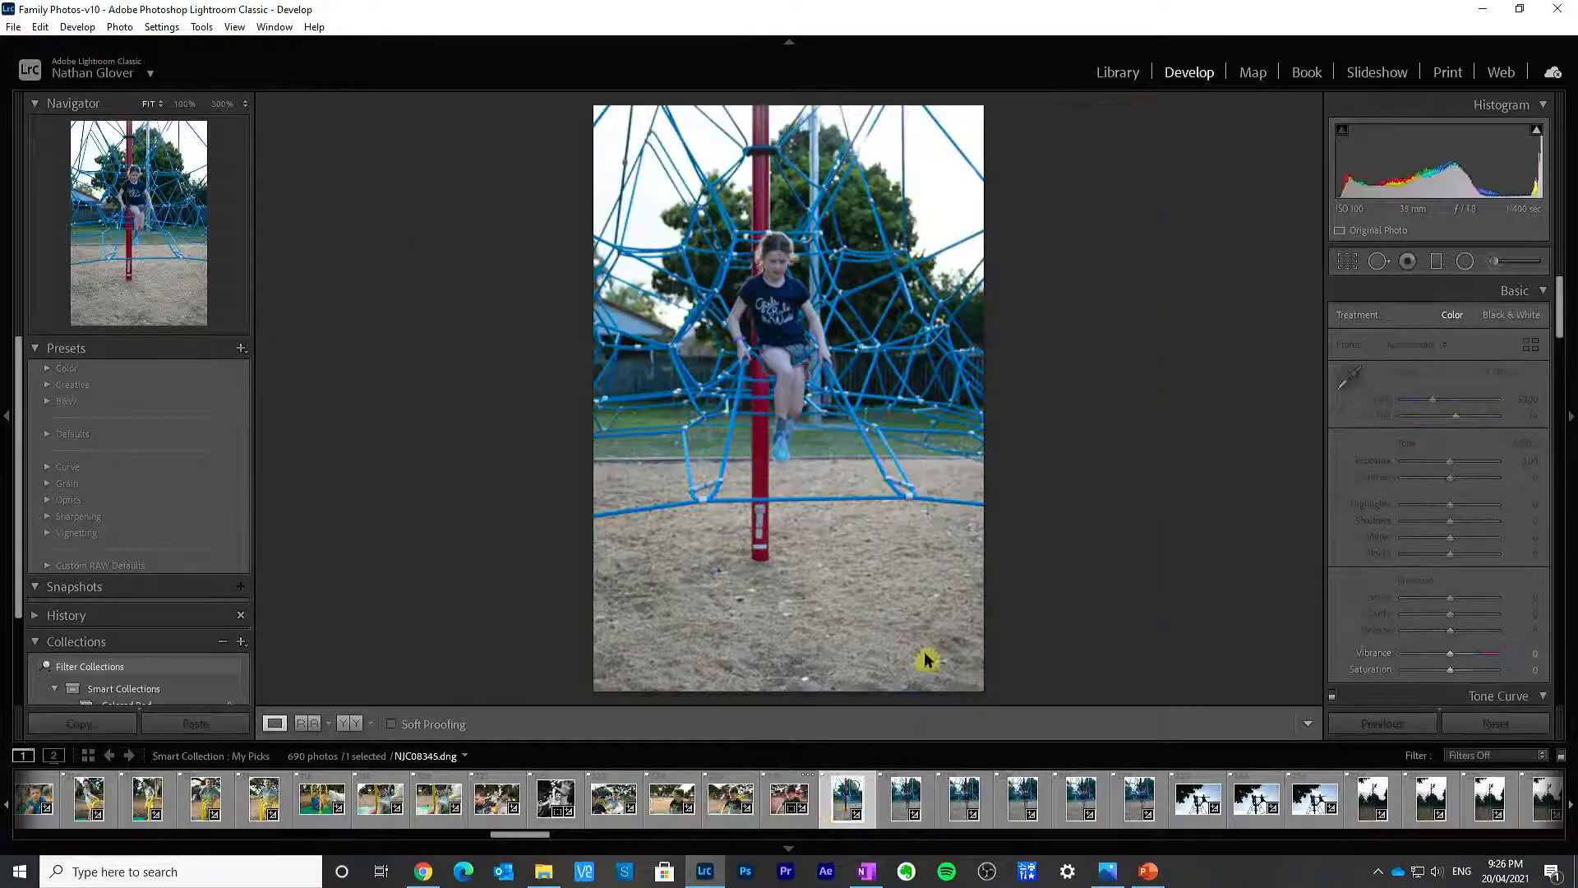
pyautogui.click(1120, 74)
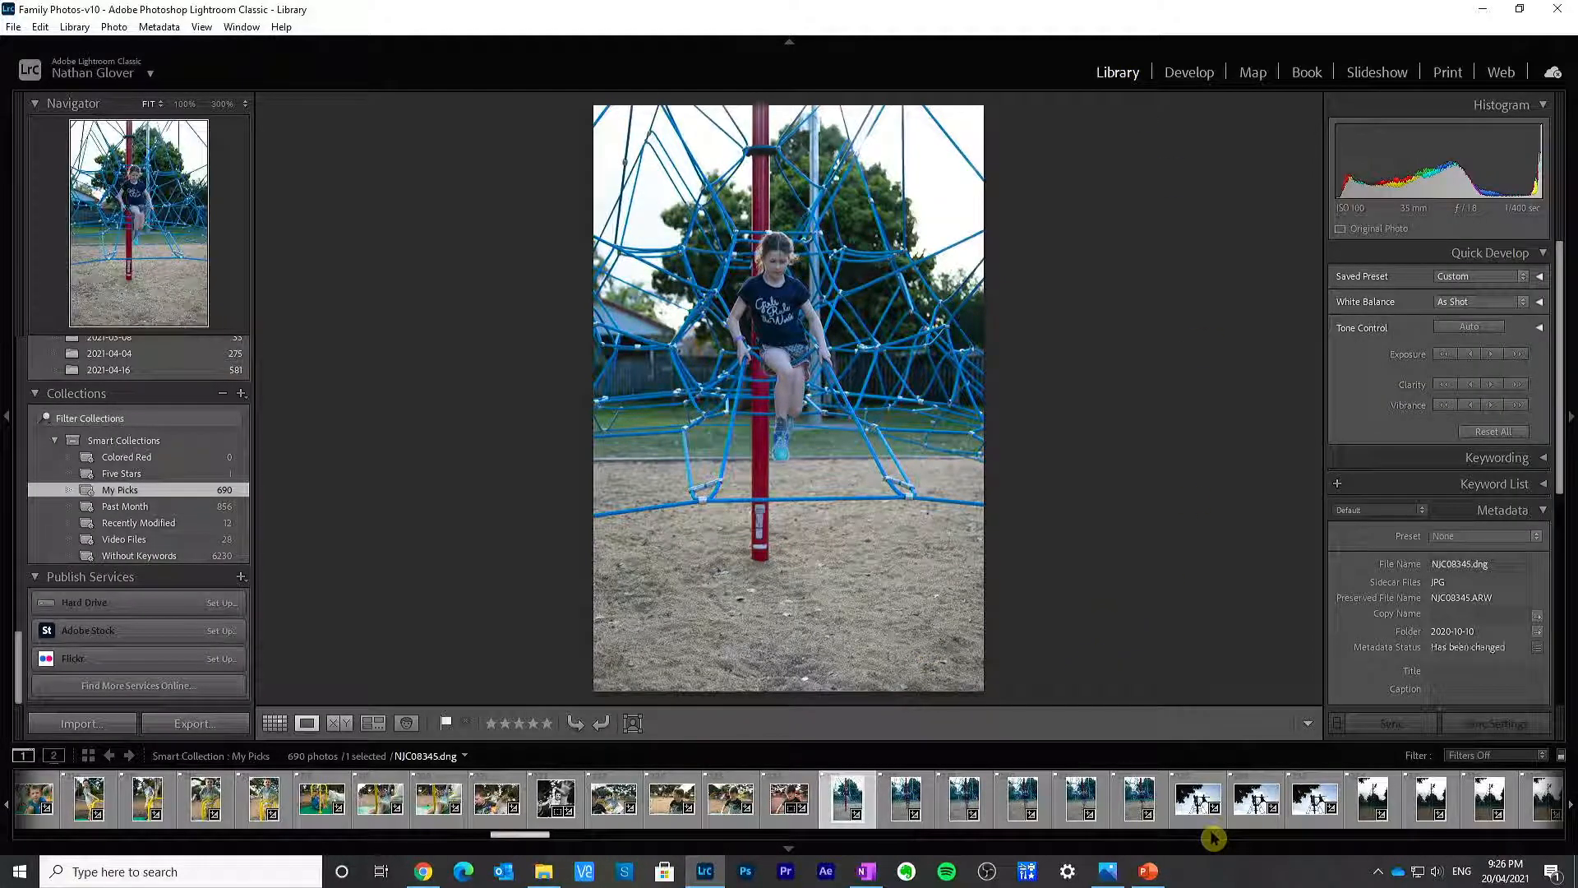
pyautogui.click(904, 797)
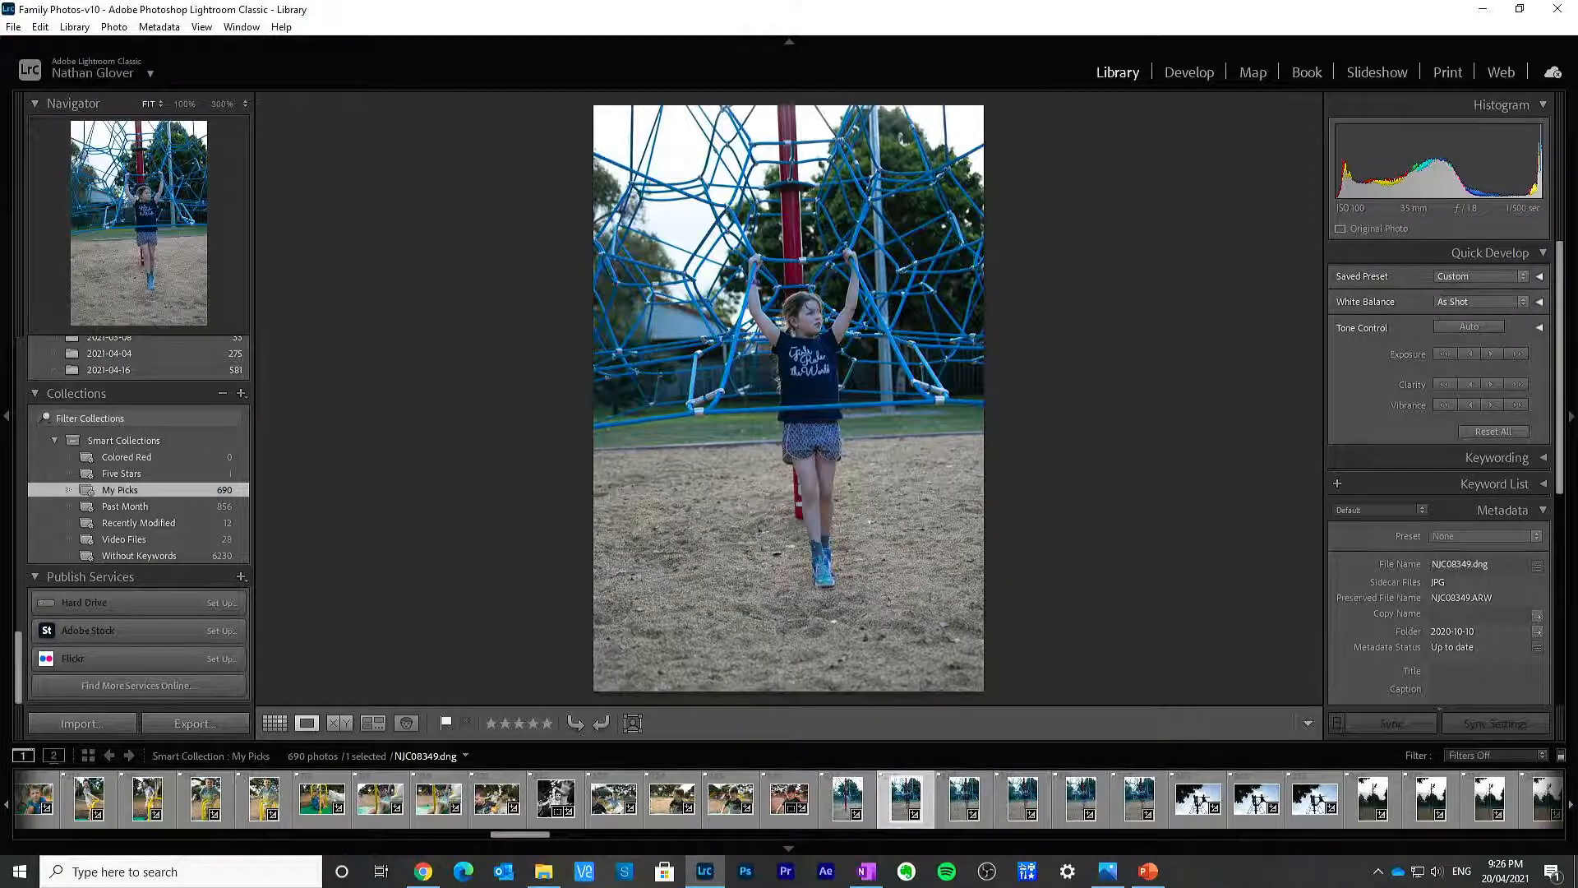
pyautogui.press('Right')
pyautogui.press('Right')
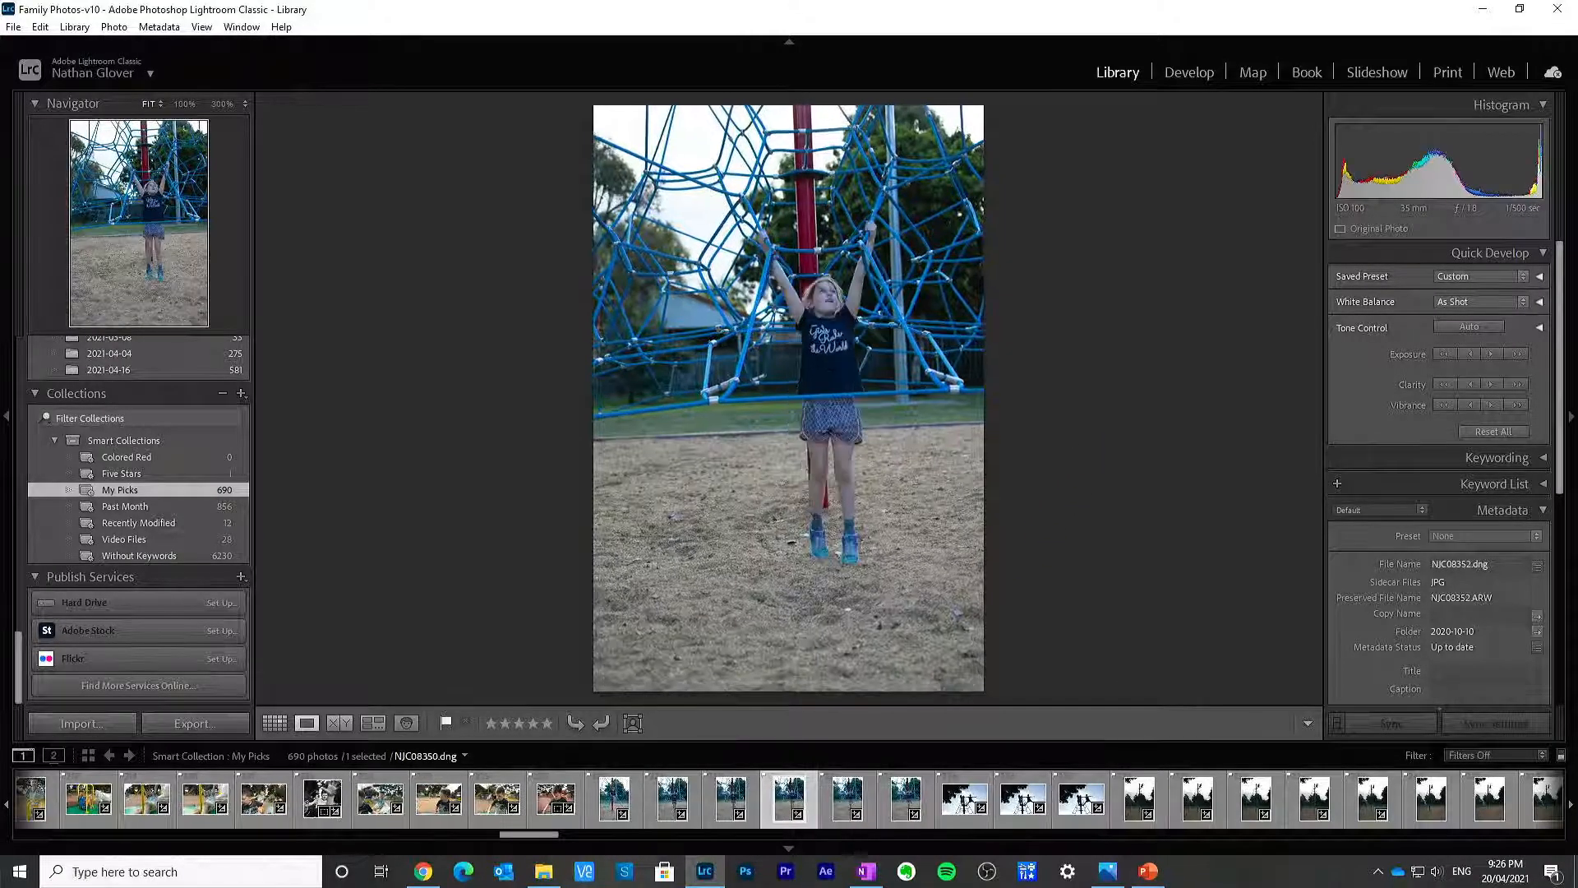
pyautogui.press('Right')
pyautogui.press('Right')
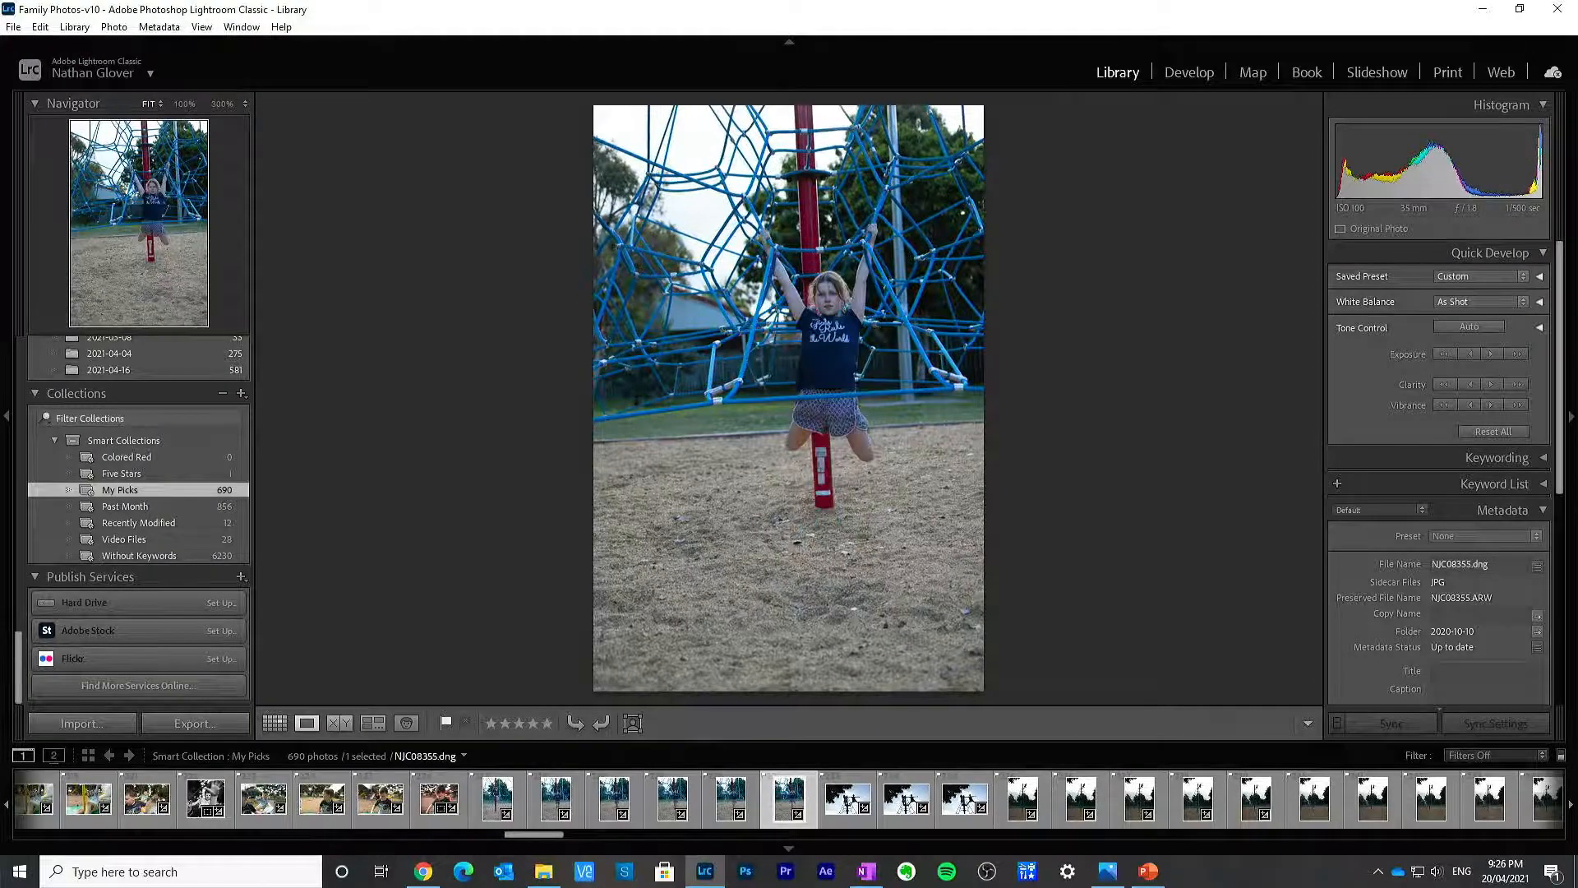
pyautogui.press('Left')
pyautogui.press('Left')
pyautogui.press('Left')
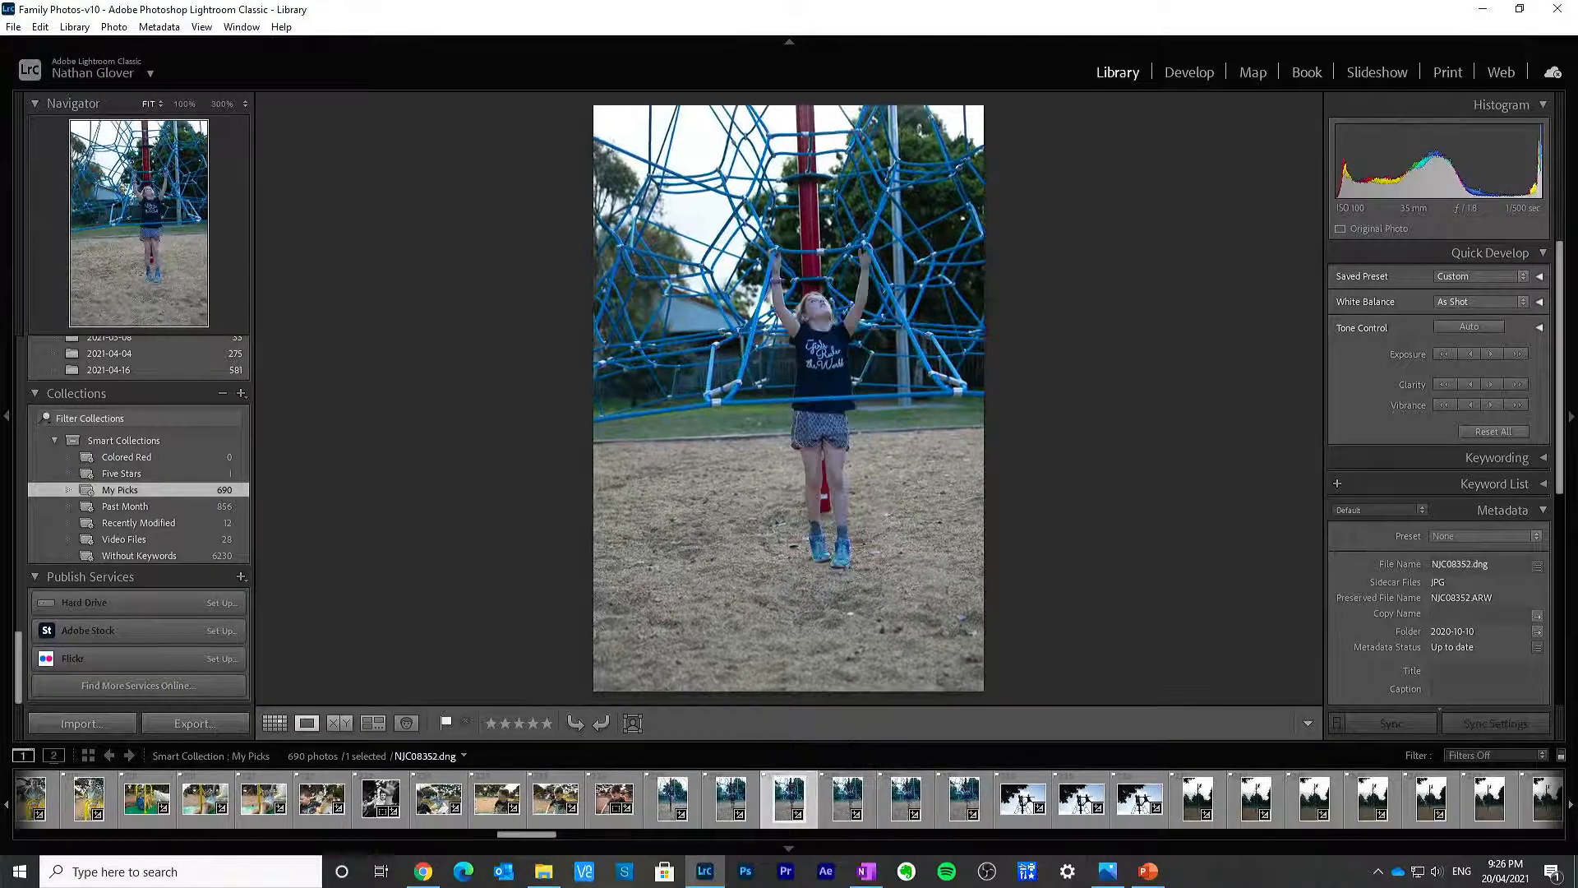
pyautogui.press('Left')
pyautogui.press('Left')
pyautogui.press('Right')
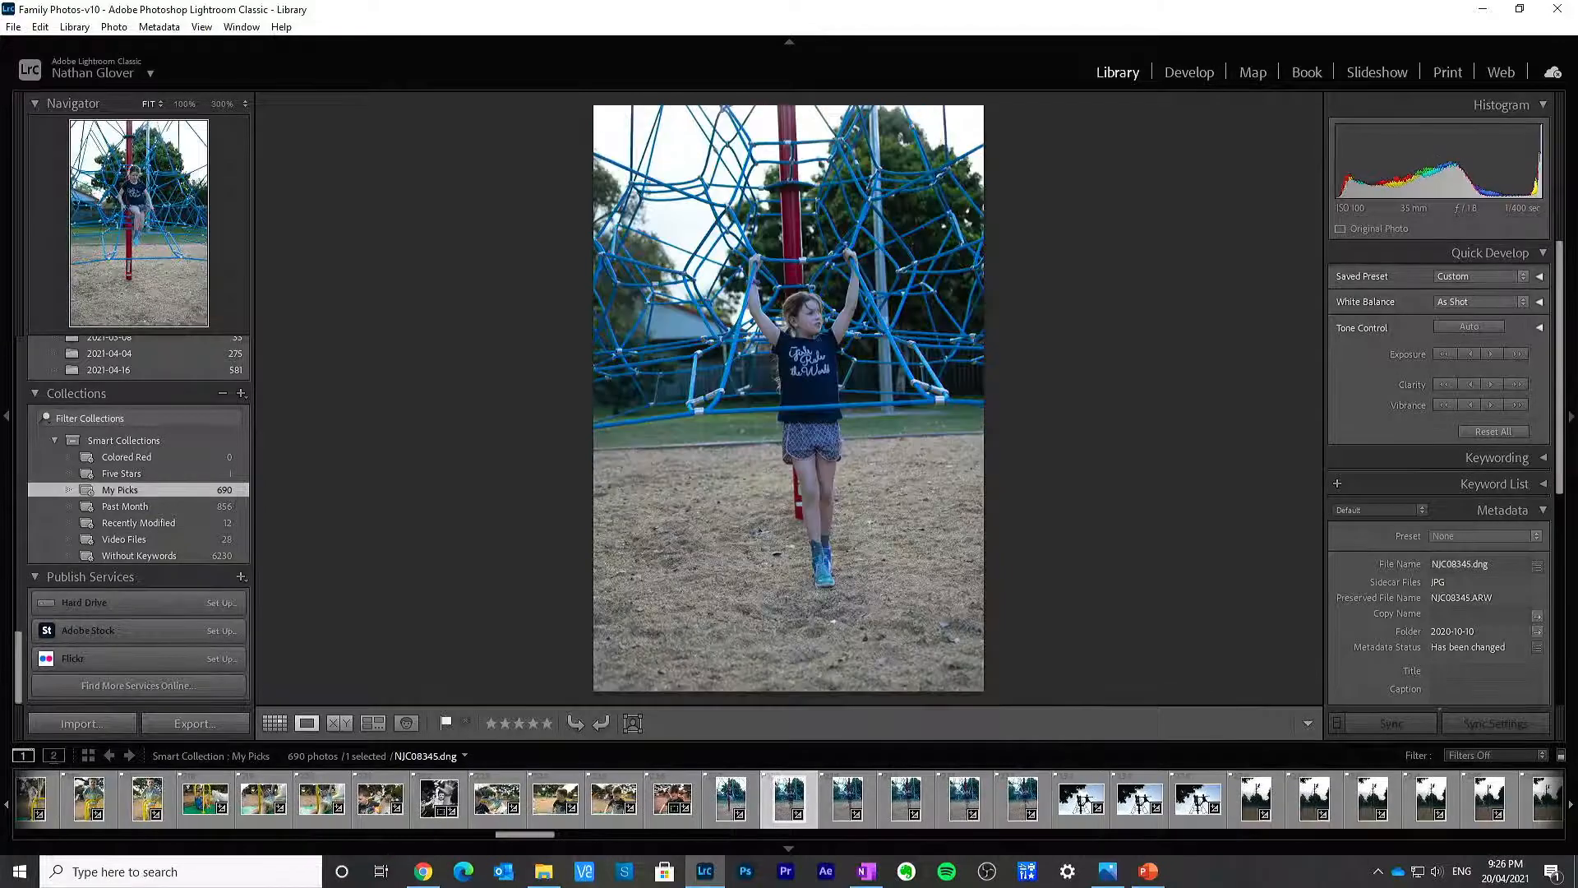
pyautogui.click(1189, 73)
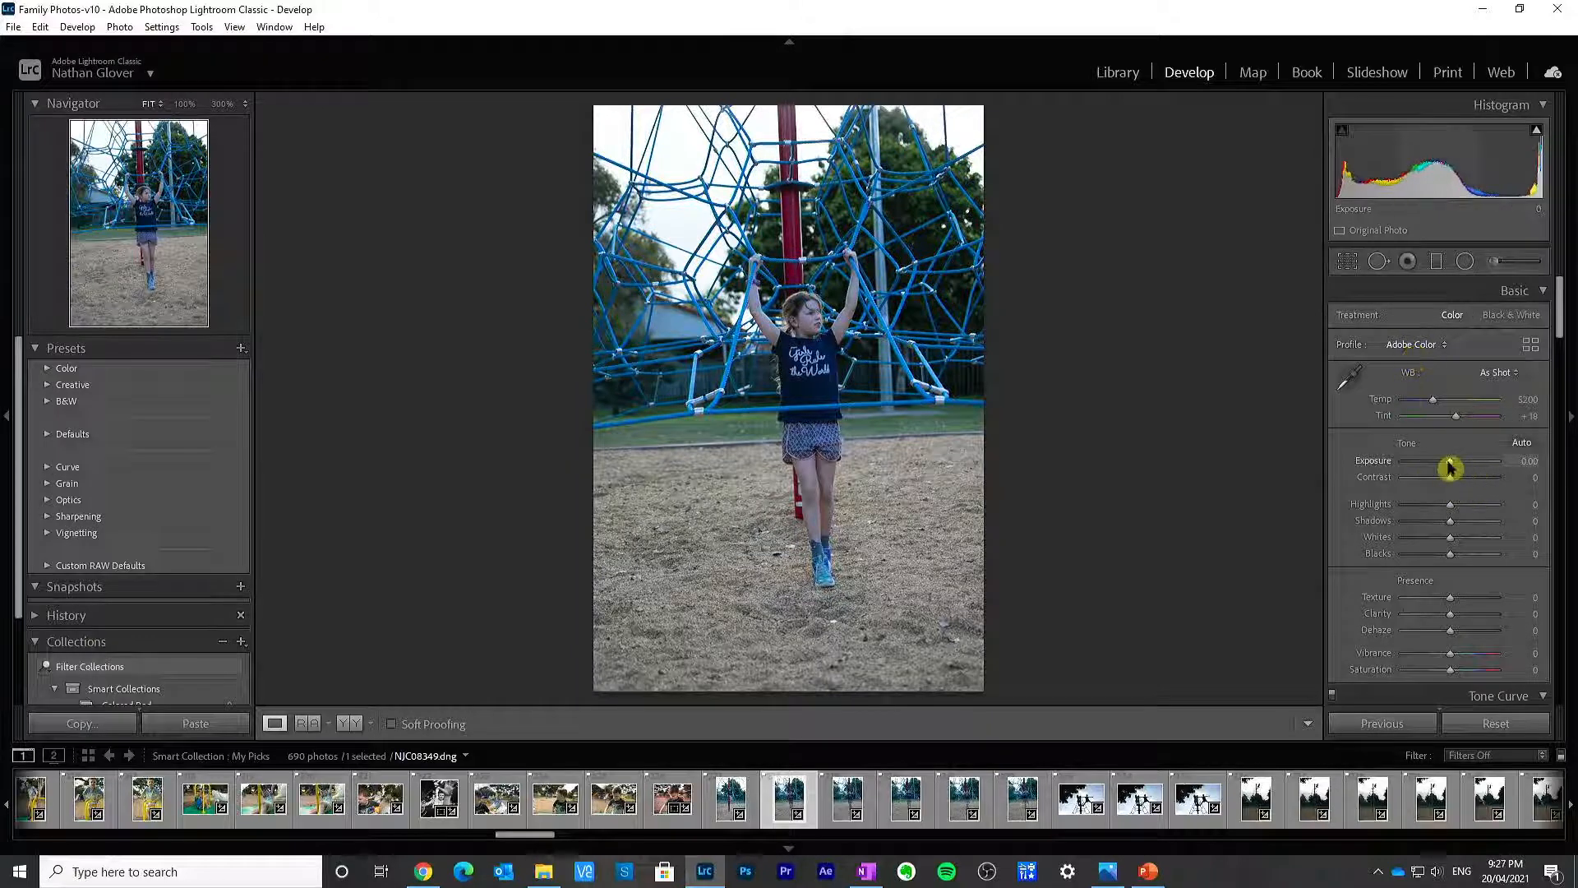
# Step: Raise the climbing-net photo's Exposure to +0.53 and set its white balance to Auto
pyautogui.moveTo(1451, 468); pyautogui.dragTo(1455, 468)
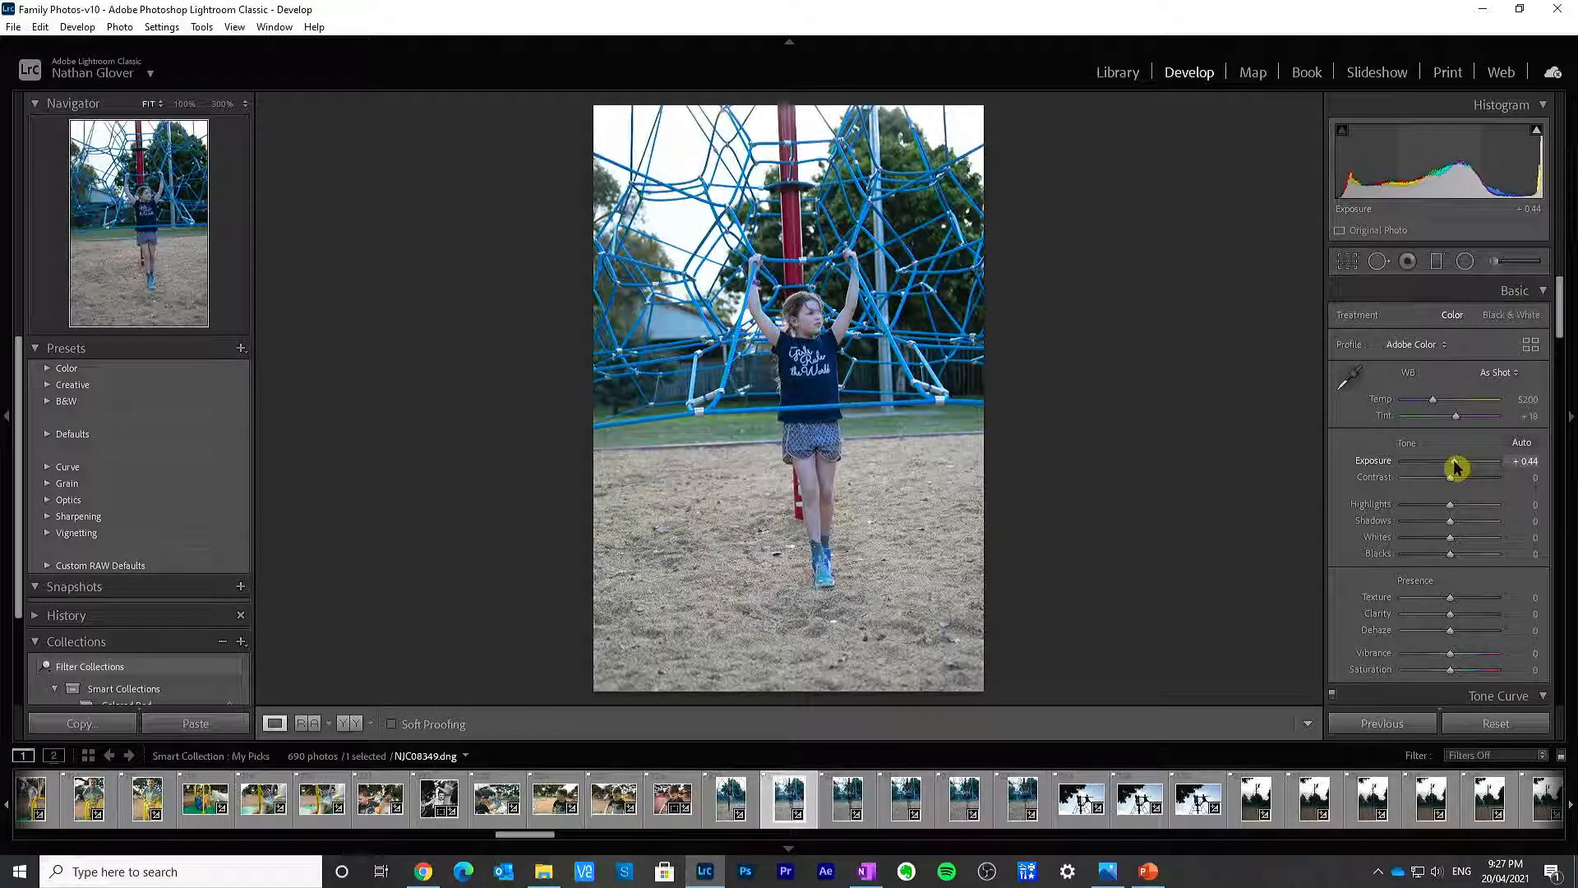
pyautogui.moveTo(1455, 468); pyautogui.dragTo(1457, 468)
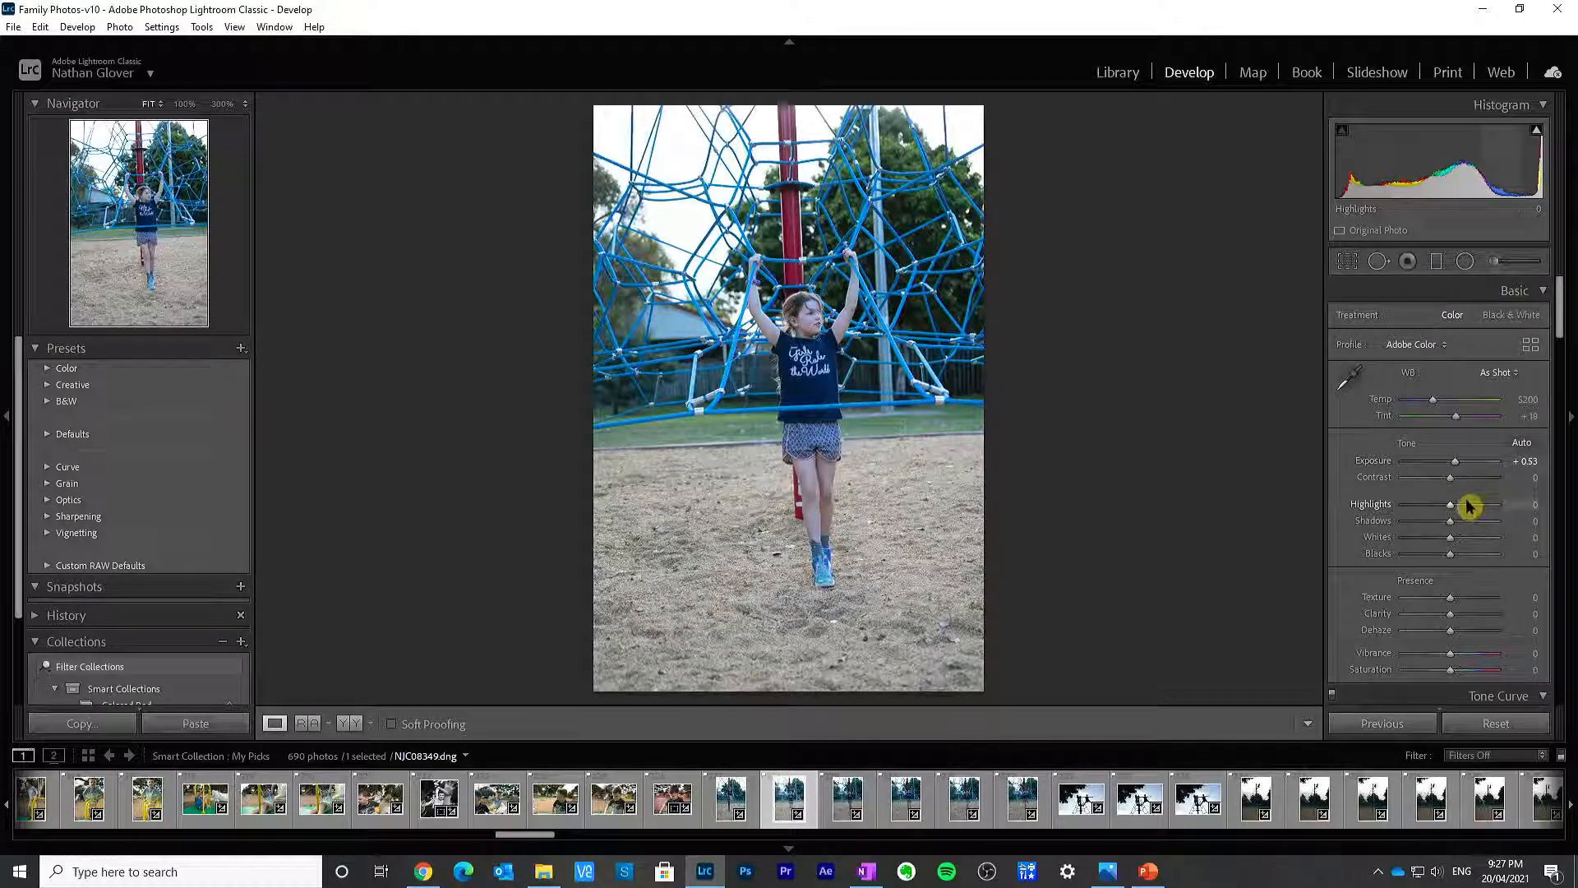
pyautogui.click(1504, 379)
pyautogui.click(1471, 414)
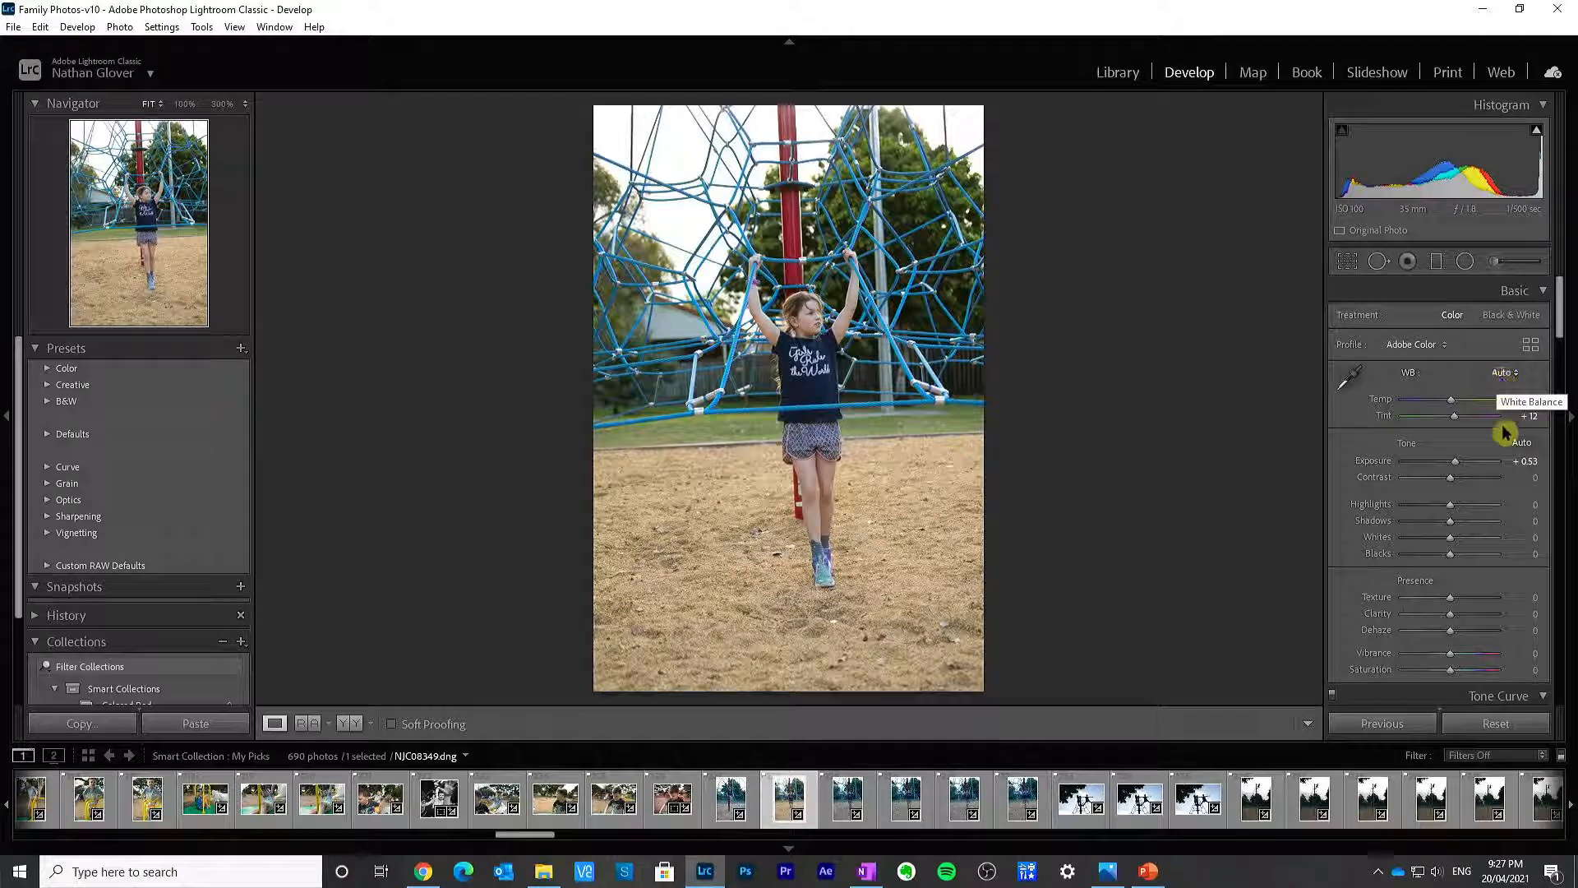
# Step: Preview the camera, Artistic and B&W profiles on the climbing-net photo and apply the Camera Landscape profile
pyautogui.click(1529, 349)
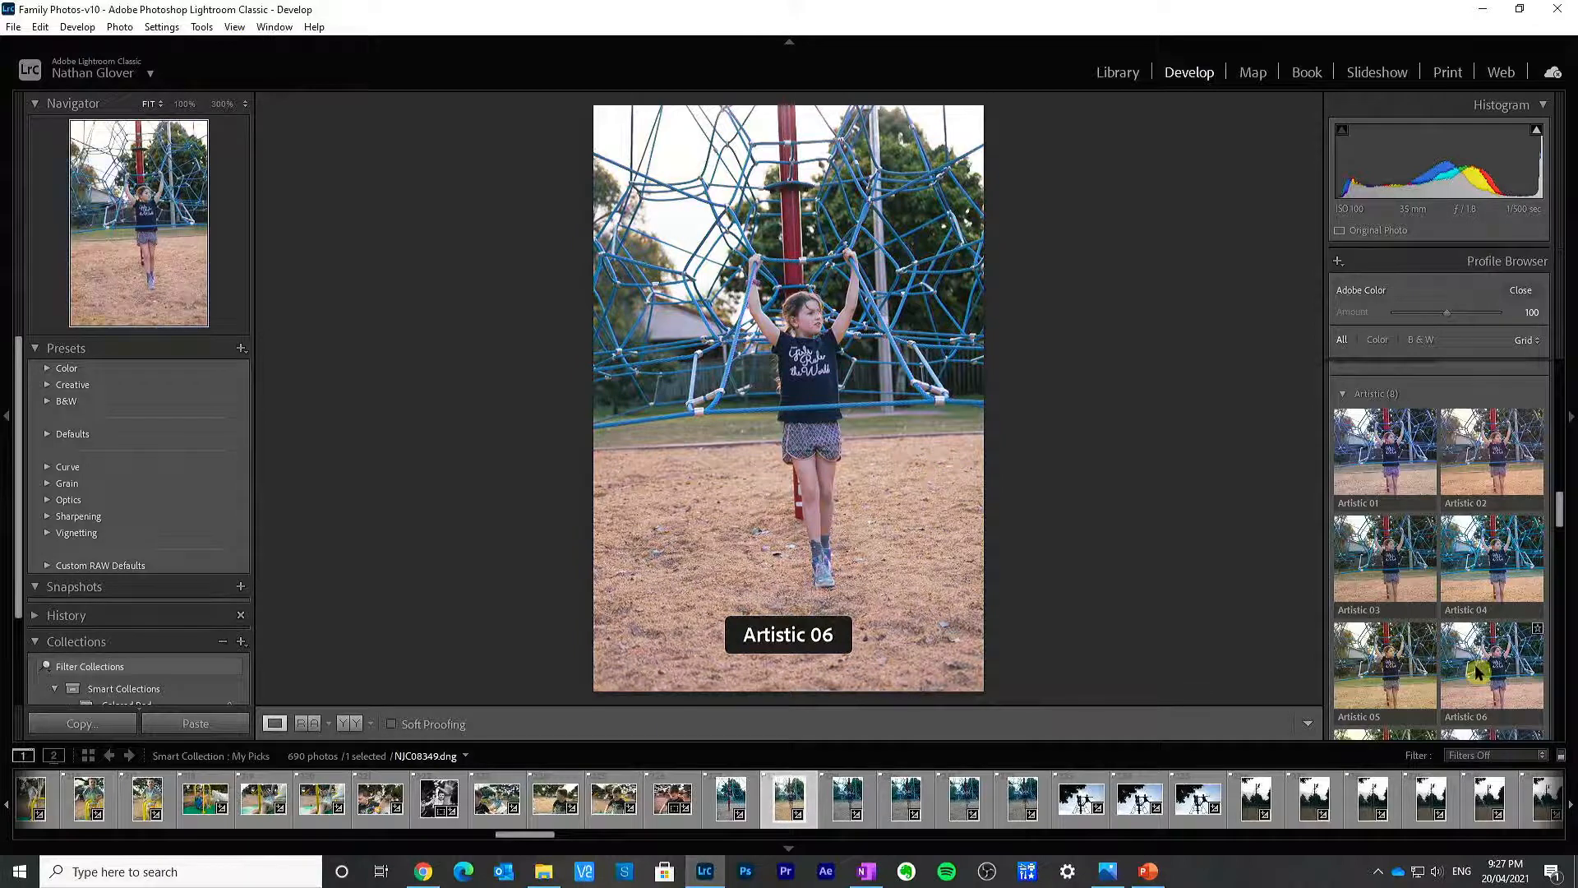
pyautogui.scroll(-3, 1477, 669)
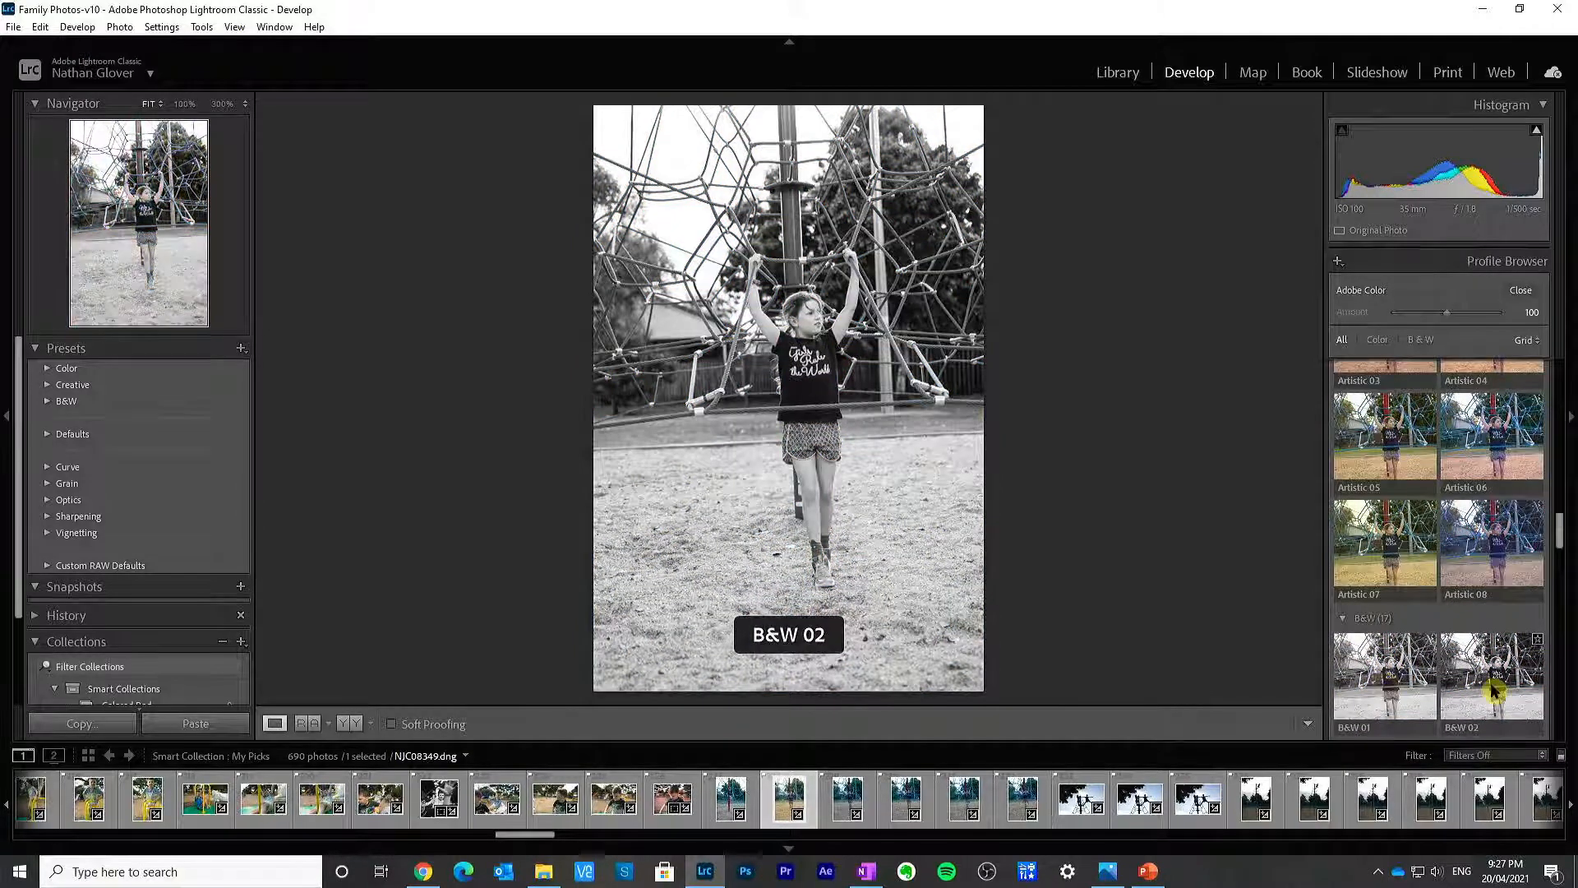
pyautogui.scroll(-1, 1496, 693)
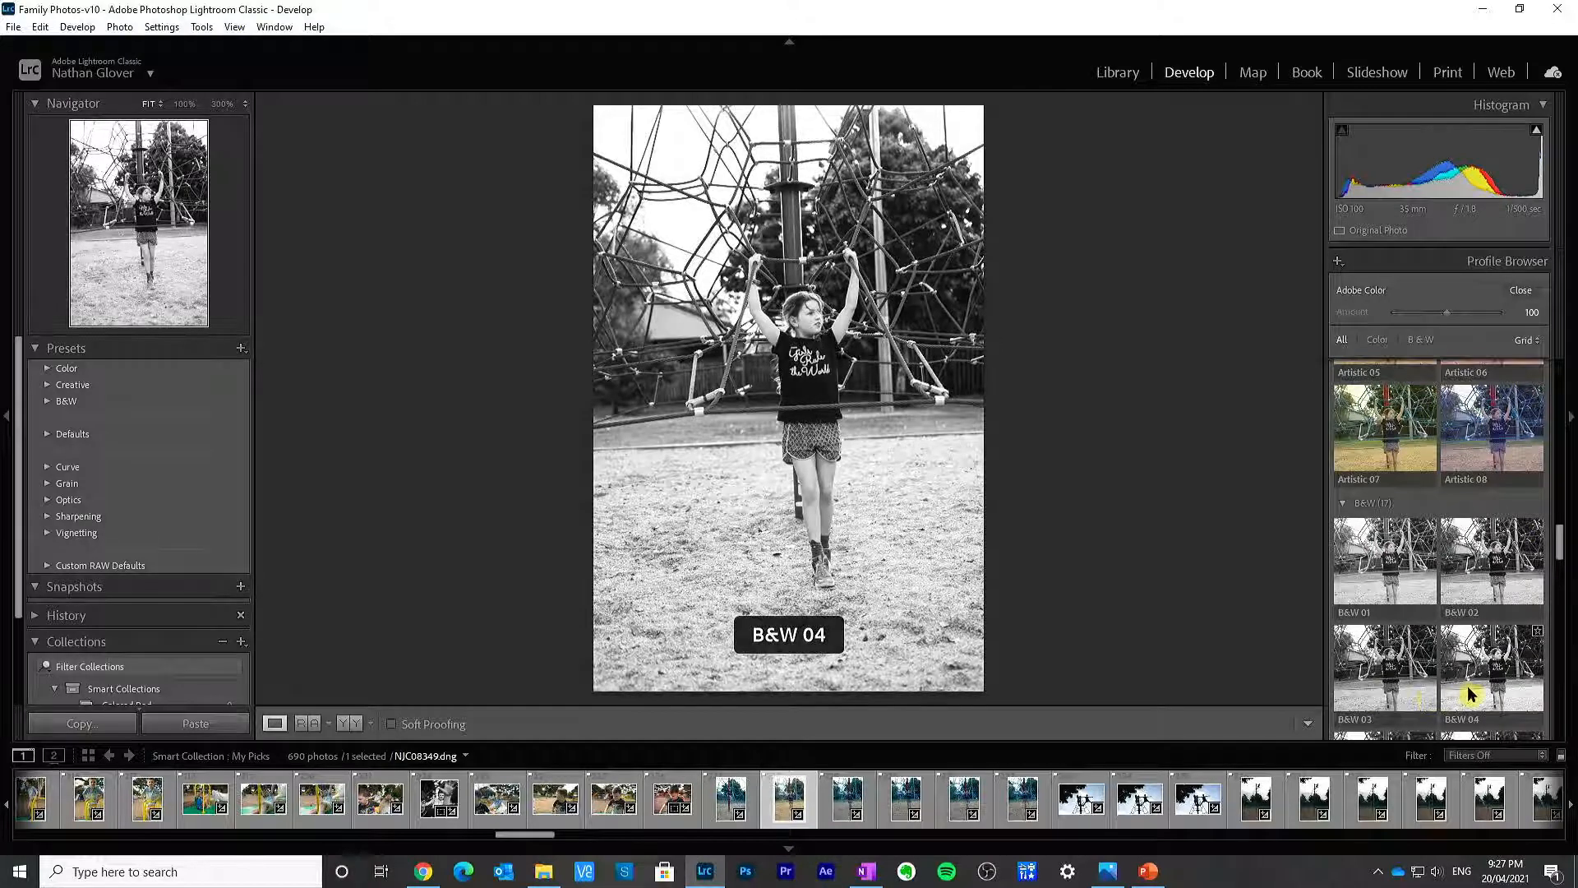
pyautogui.scroll(3, 1472, 695)
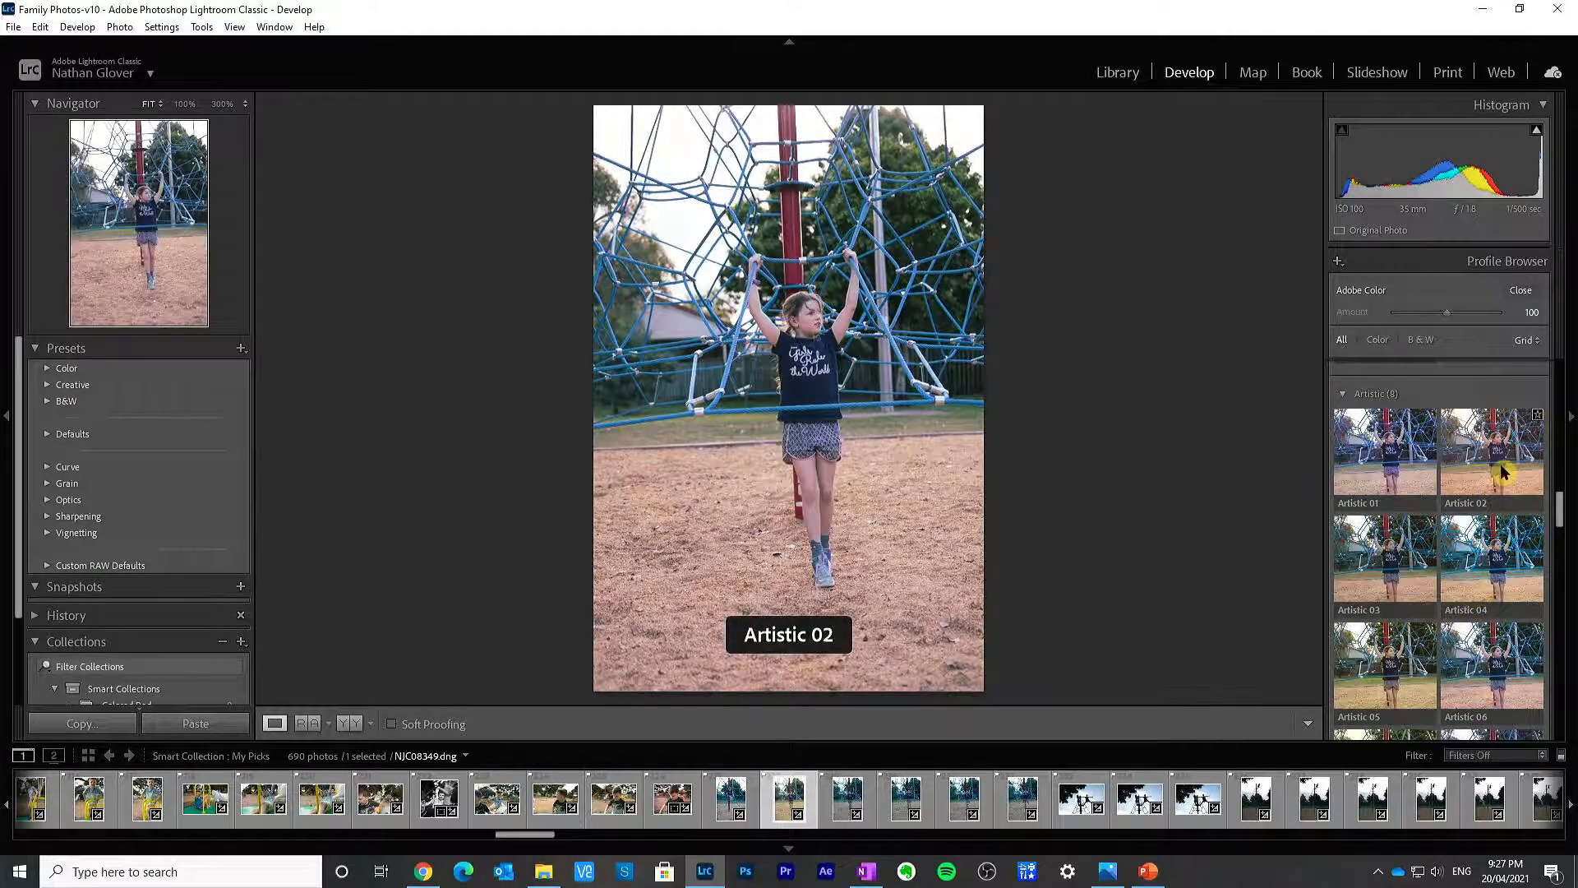
pyautogui.scroll(2, 1501, 464)
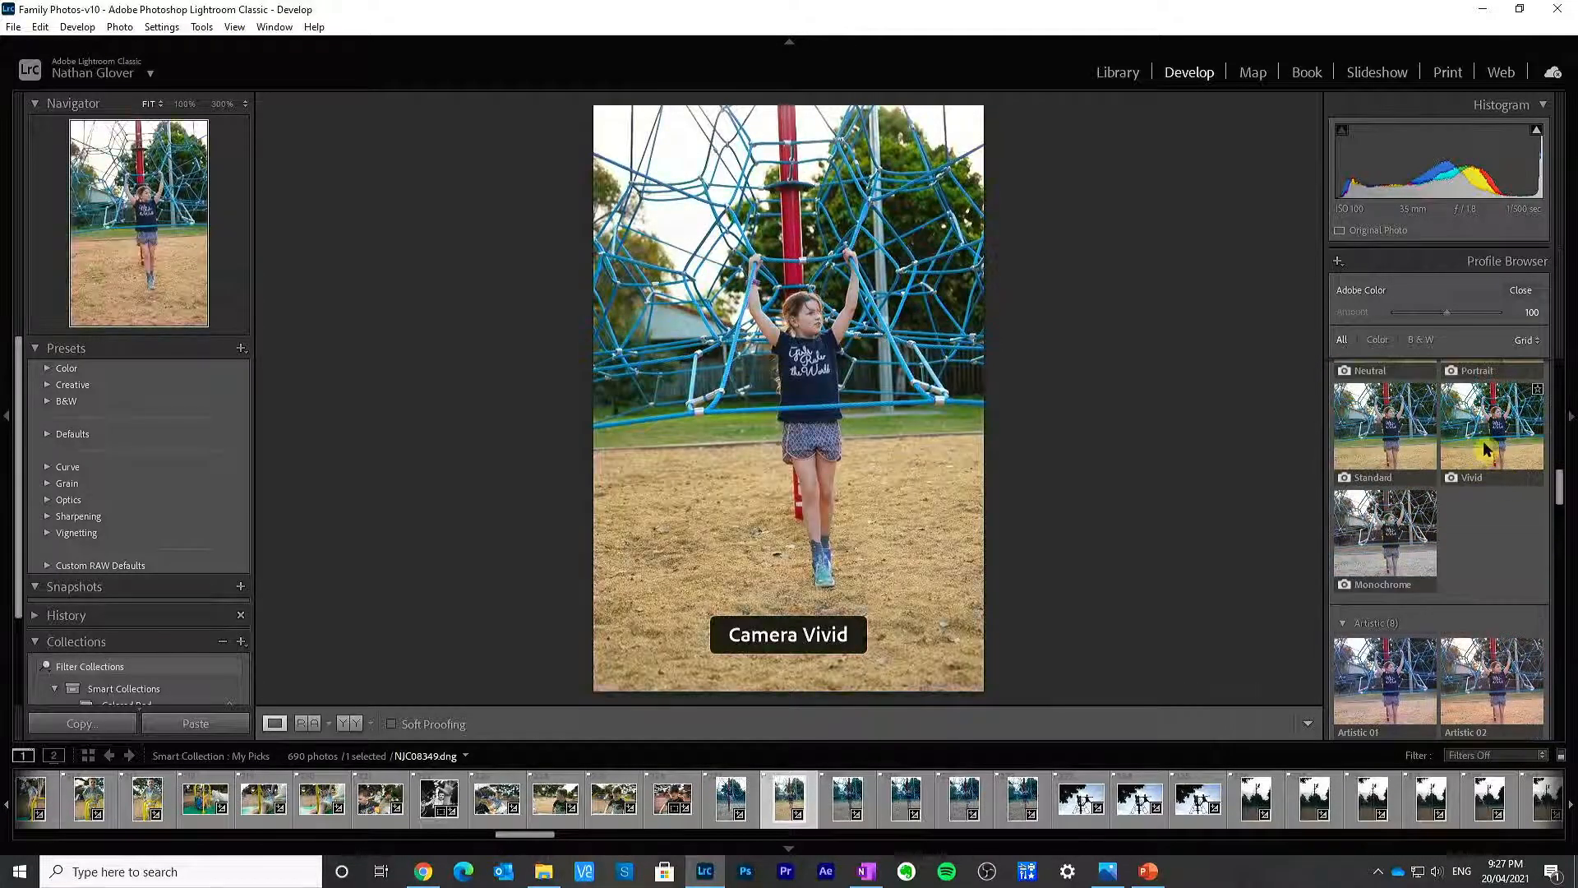
pyautogui.scroll(2, 1389, 460)
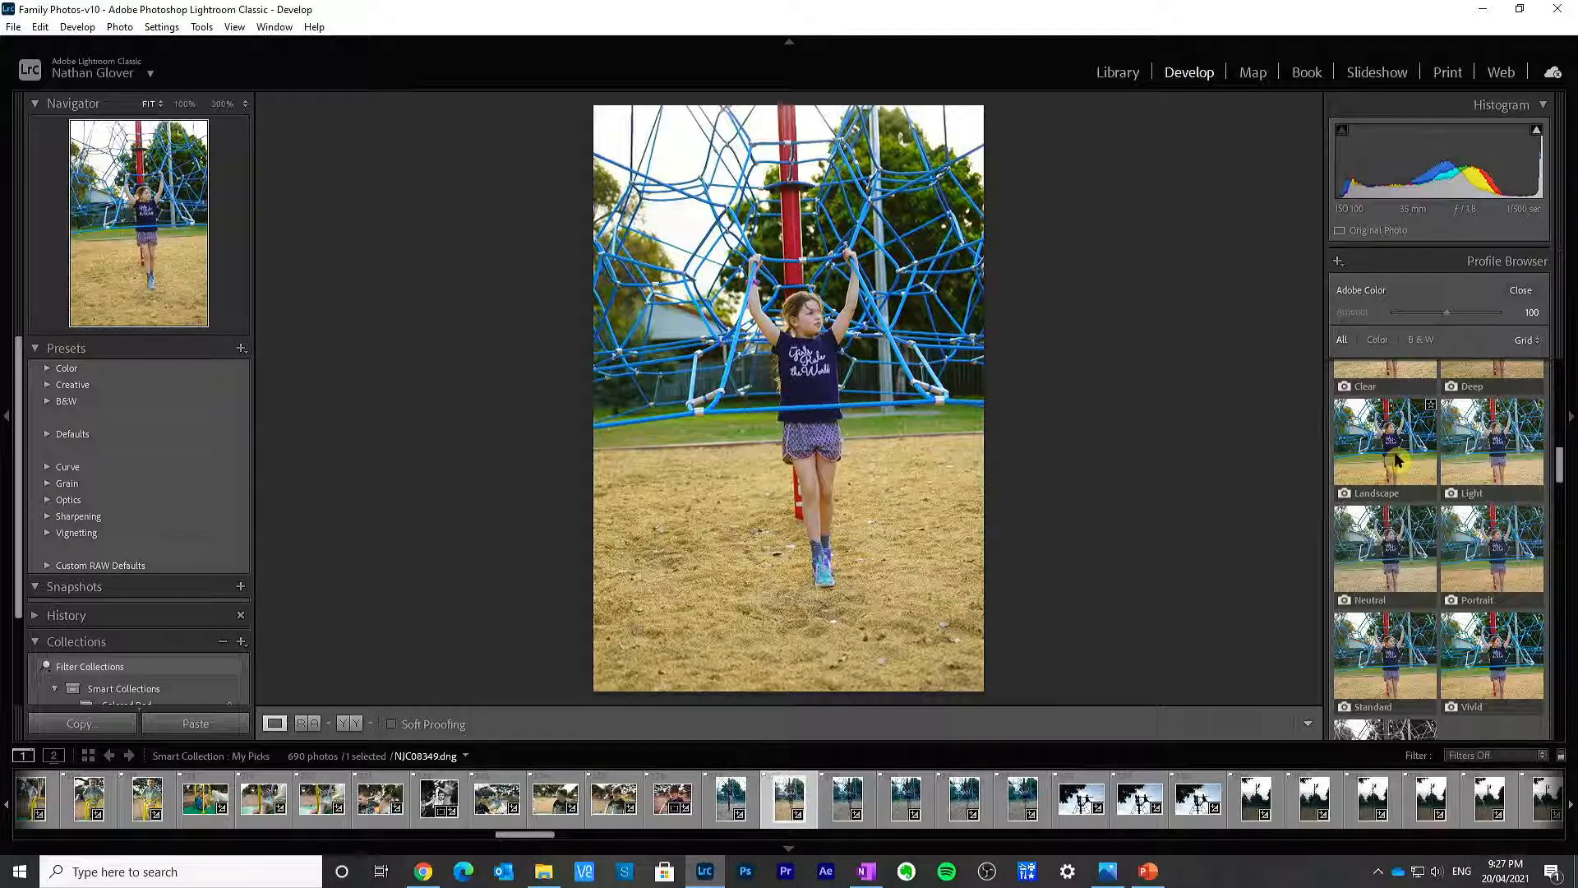
pyautogui.click(1397, 460)
pyautogui.click(1521, 290)
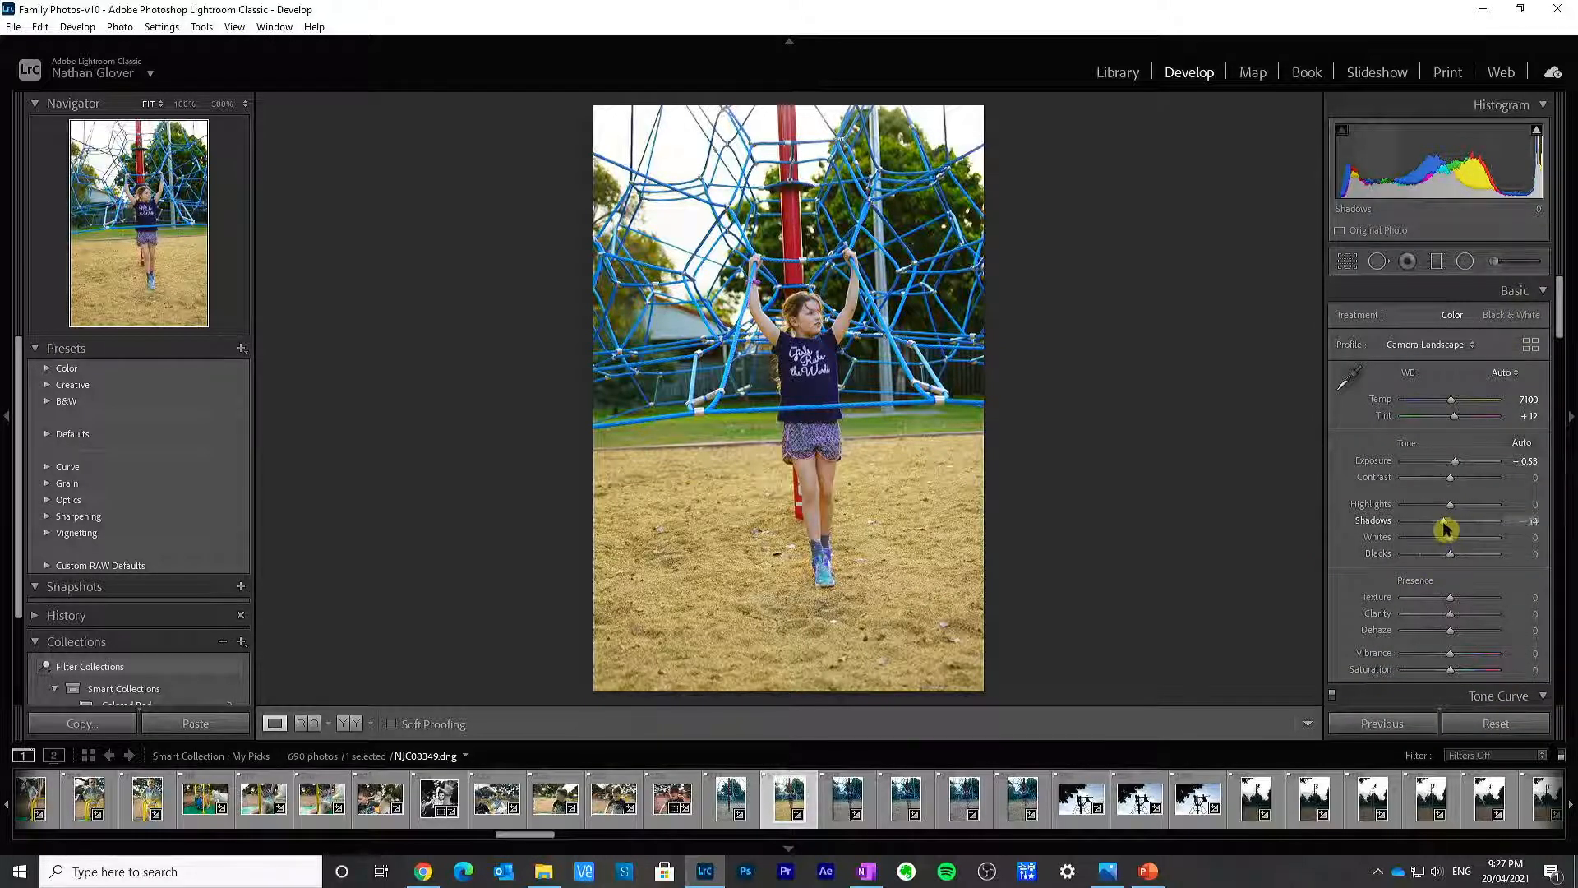
# Step: Try lifting the photo's Shadows, reset them, and set Shadows to −42
pyautogui.moveTo(1446, 529)
pyautogui.mouseDown()
pyautogui.moveTo(1430, 528)
pyautogui.moveTo(1475, 528)
pyautogui.mouseUp()
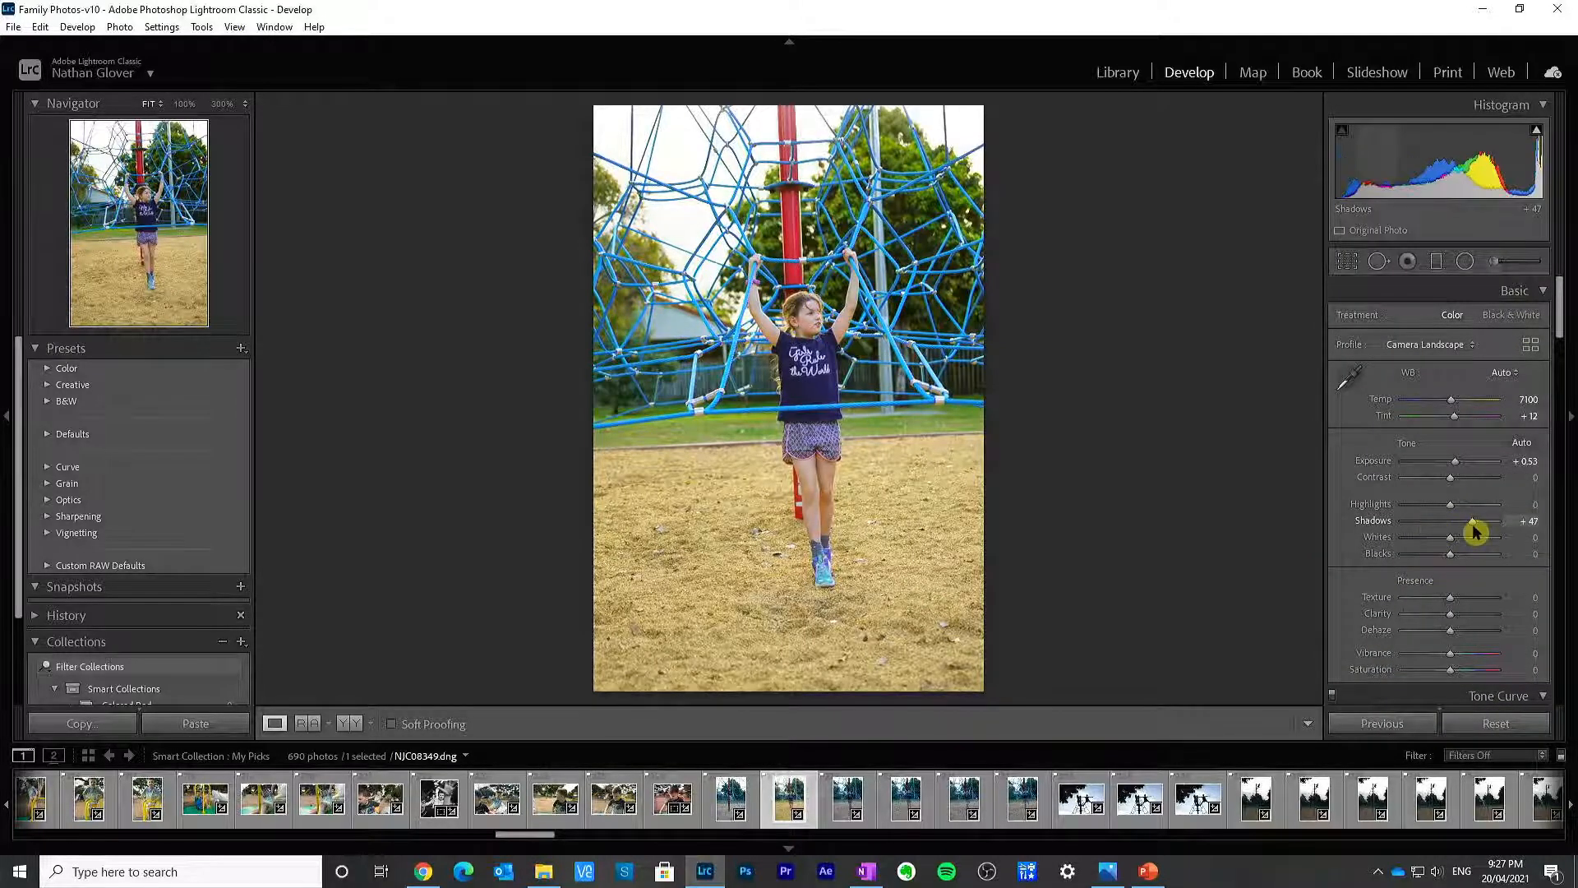
pyautogui.doubleClick(1381, 528)
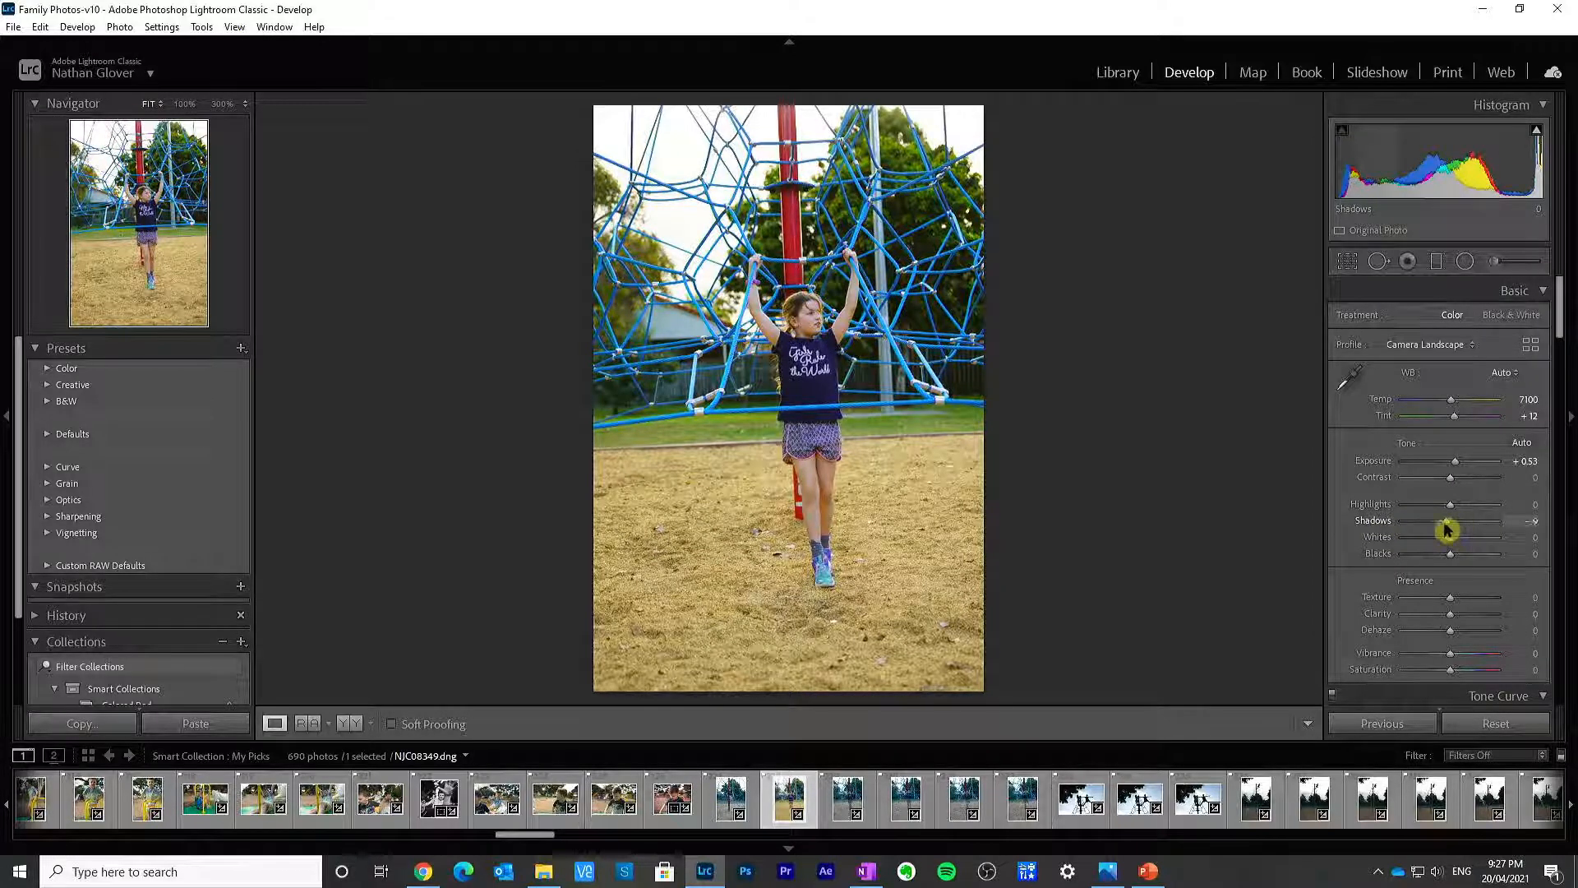
pyautogui.moveTo(1447, 531); pyautogui.dragTo(1433, 533)
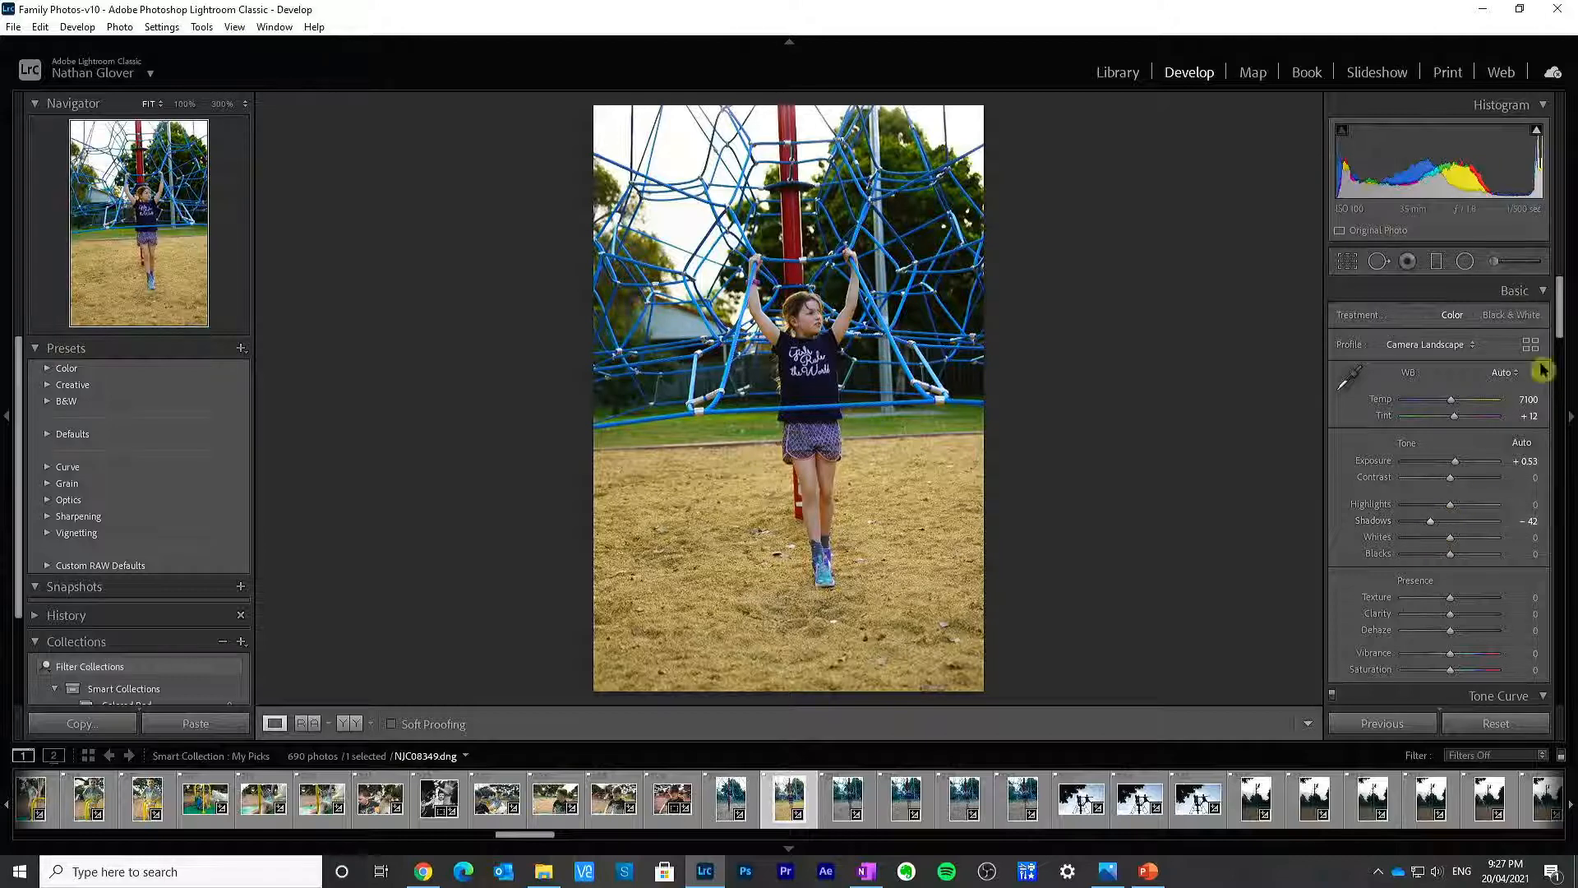
# Step: Raise the Blue luminance to +37 and set the photo's Exposure to +0.70
pyautogui.moveTo(1561, 329); pyautogui.dragTo(1561, 416)
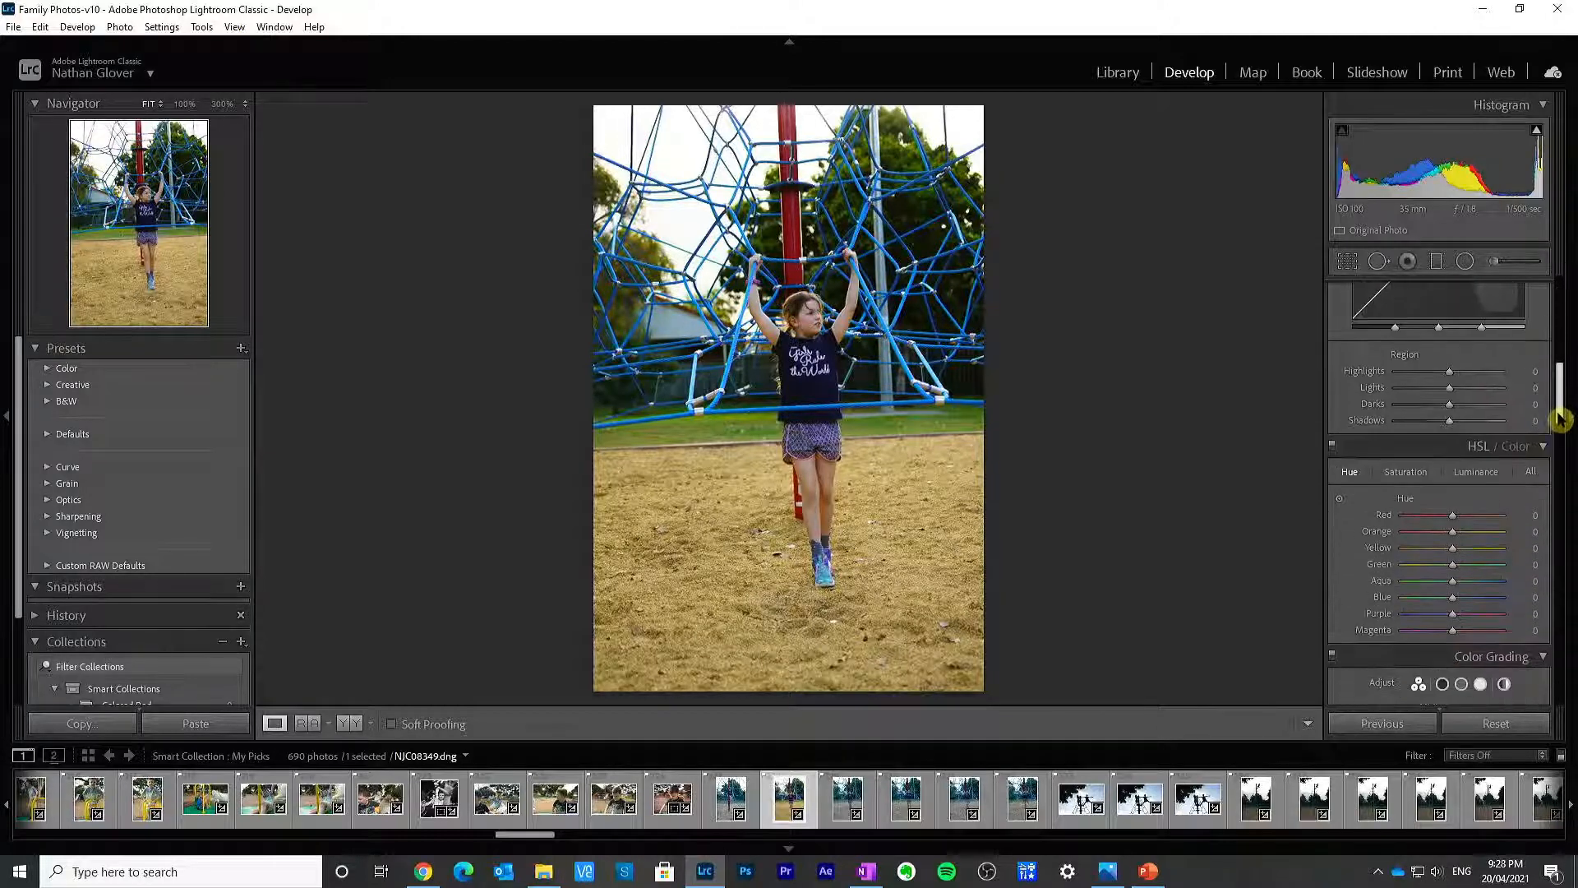
pyautogui.click(1477, 456)
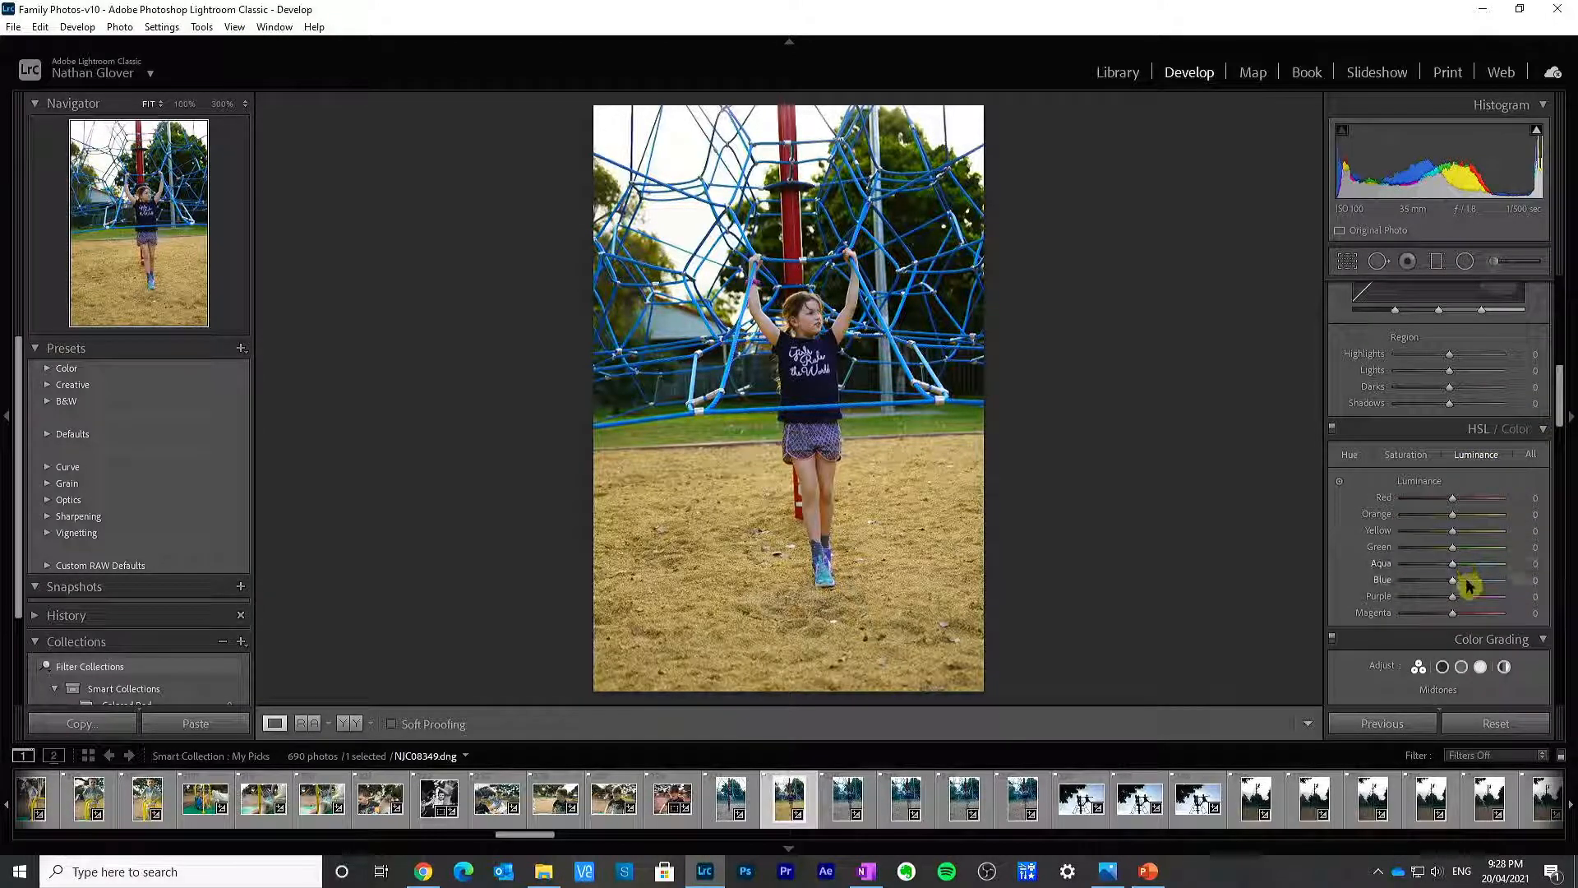
pyautogui.click(1471, 582)
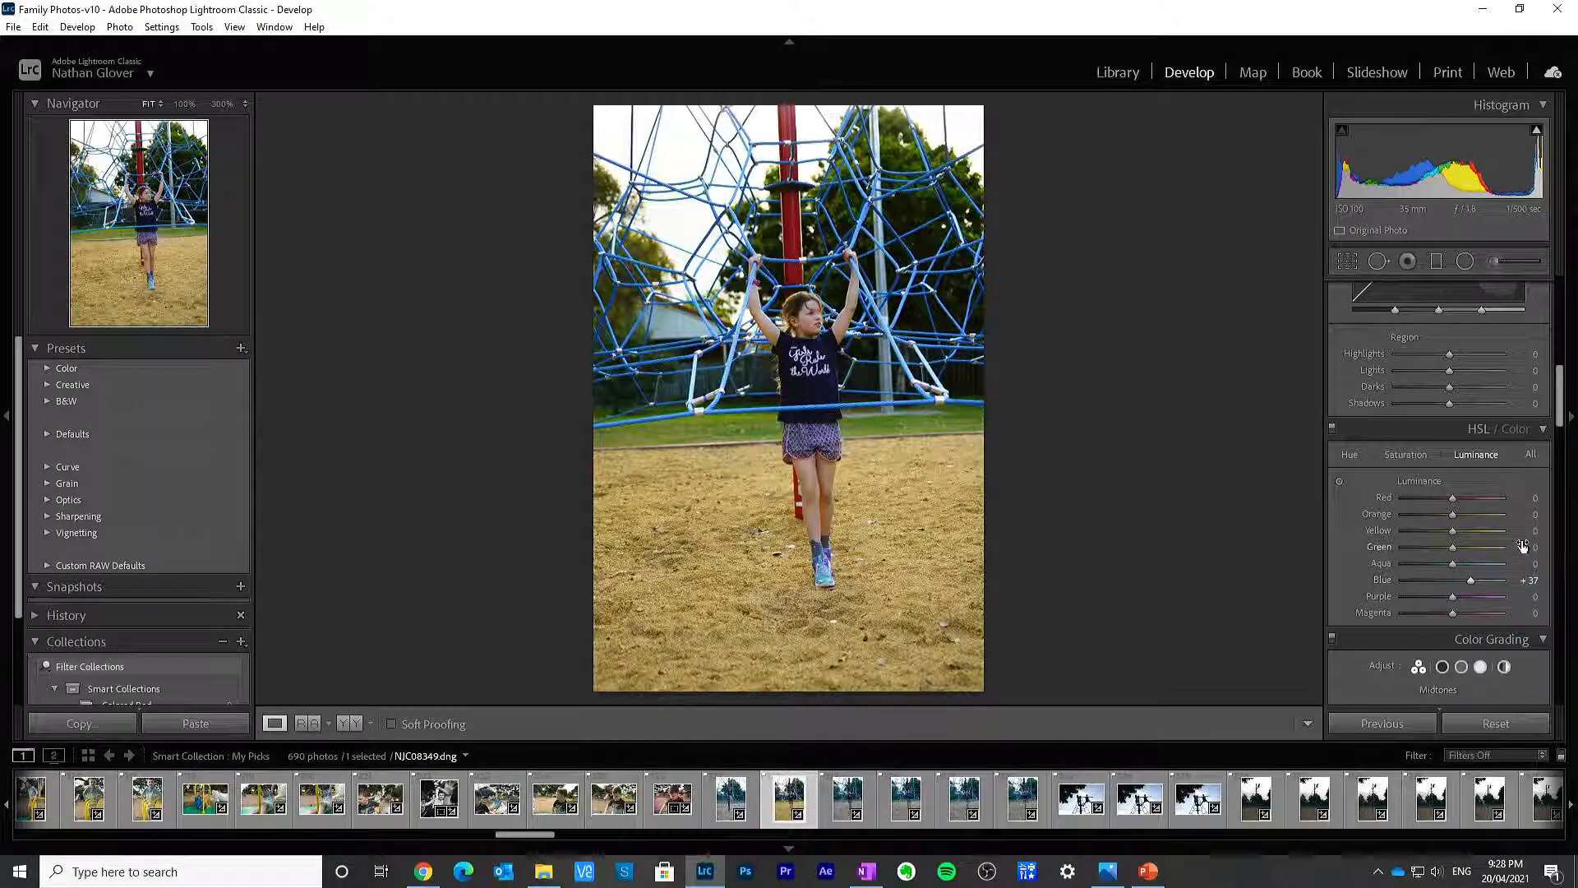
pyautogui.moveTo(1556, 420); pyautogui.dragTo(1560, 324)
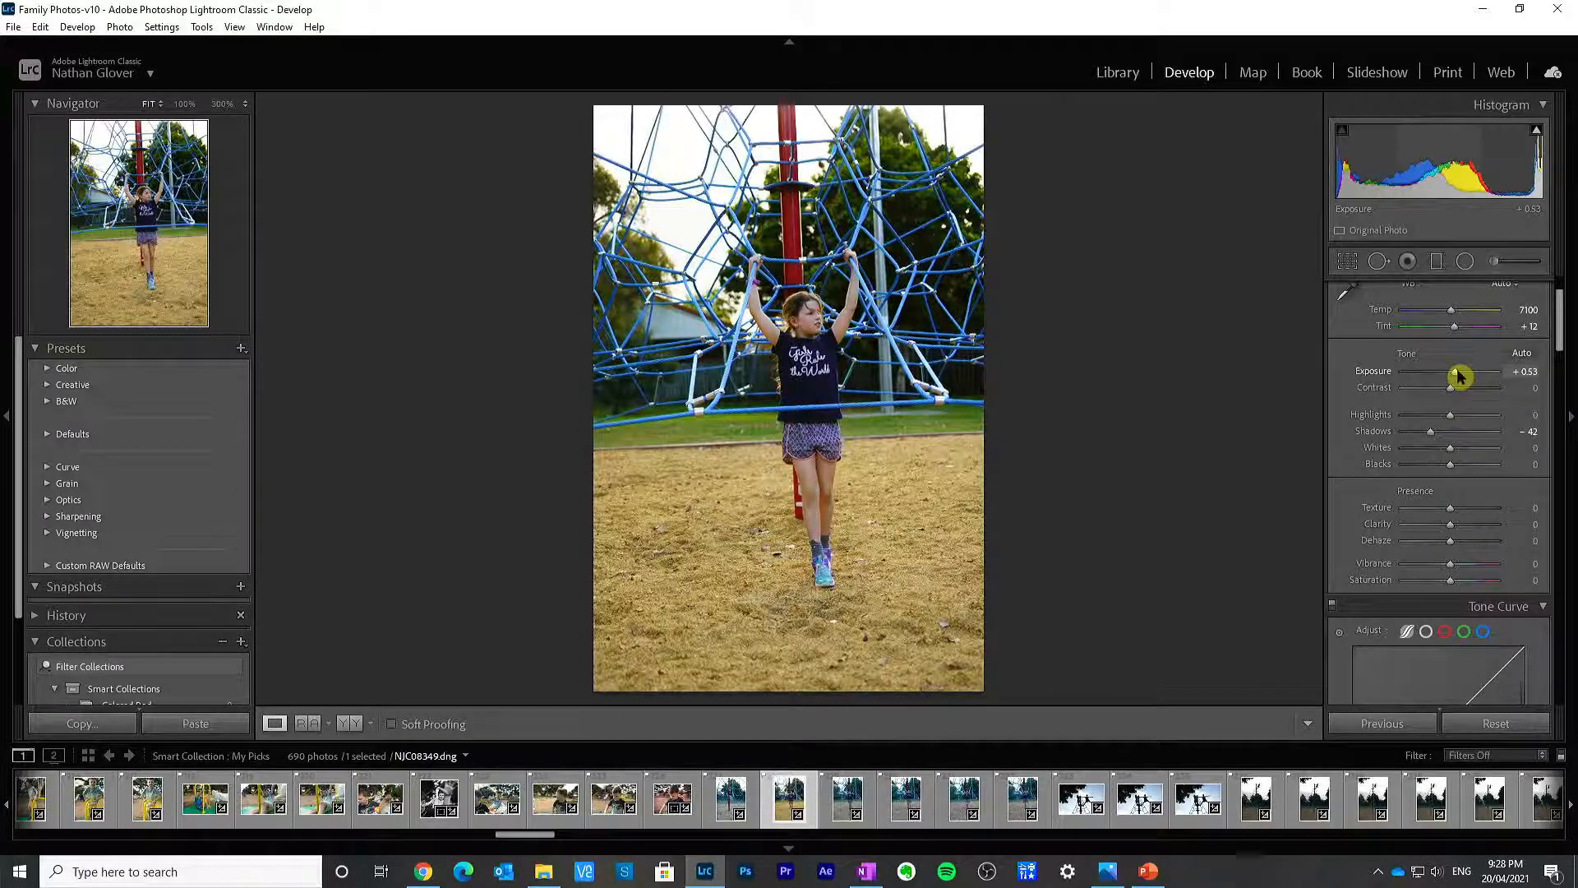
pyautogui.moveTo(1459, 375); pyautogui.dragTo(1462, 378)
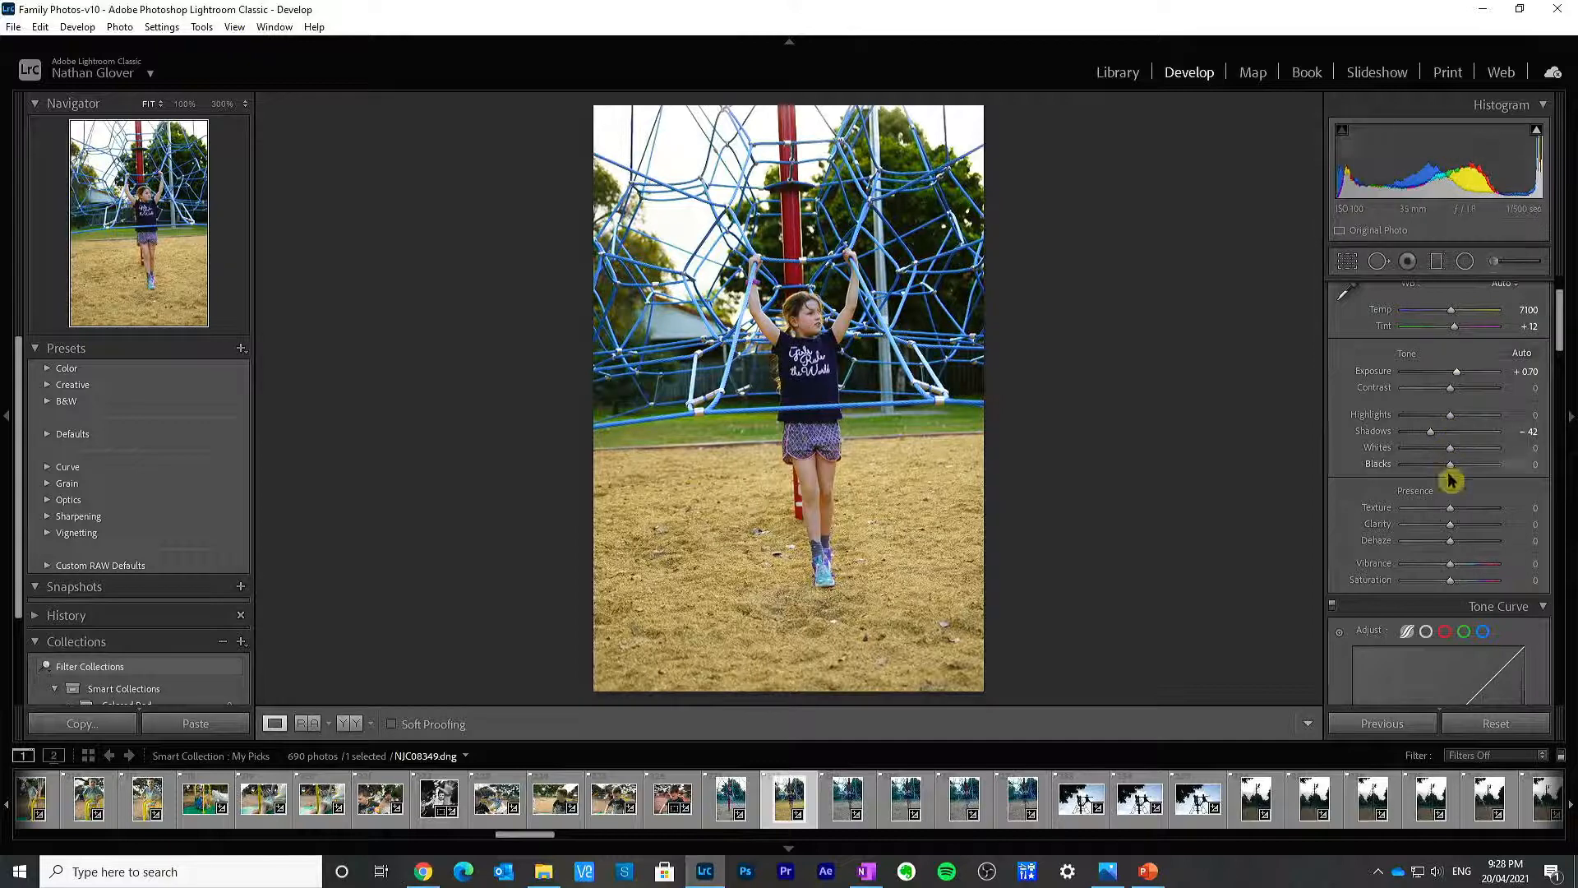
# Step: Set the photo's Clarity to +16 and its Vibrance to −9
pyautogui.click(1461, 524)
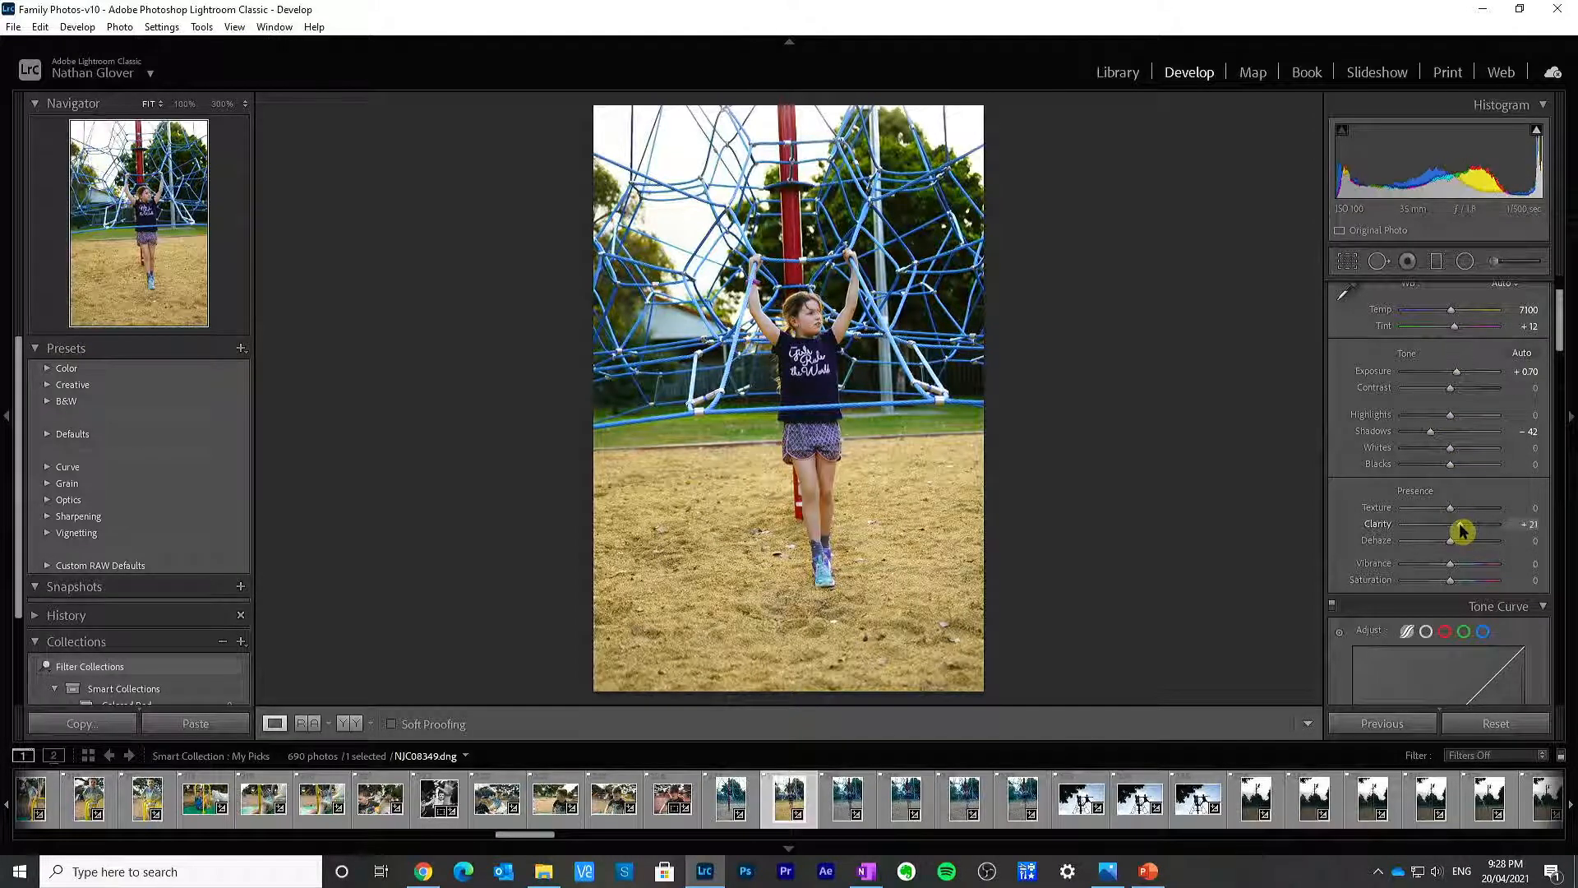
pyautogui.doubleClick(1377, 527)
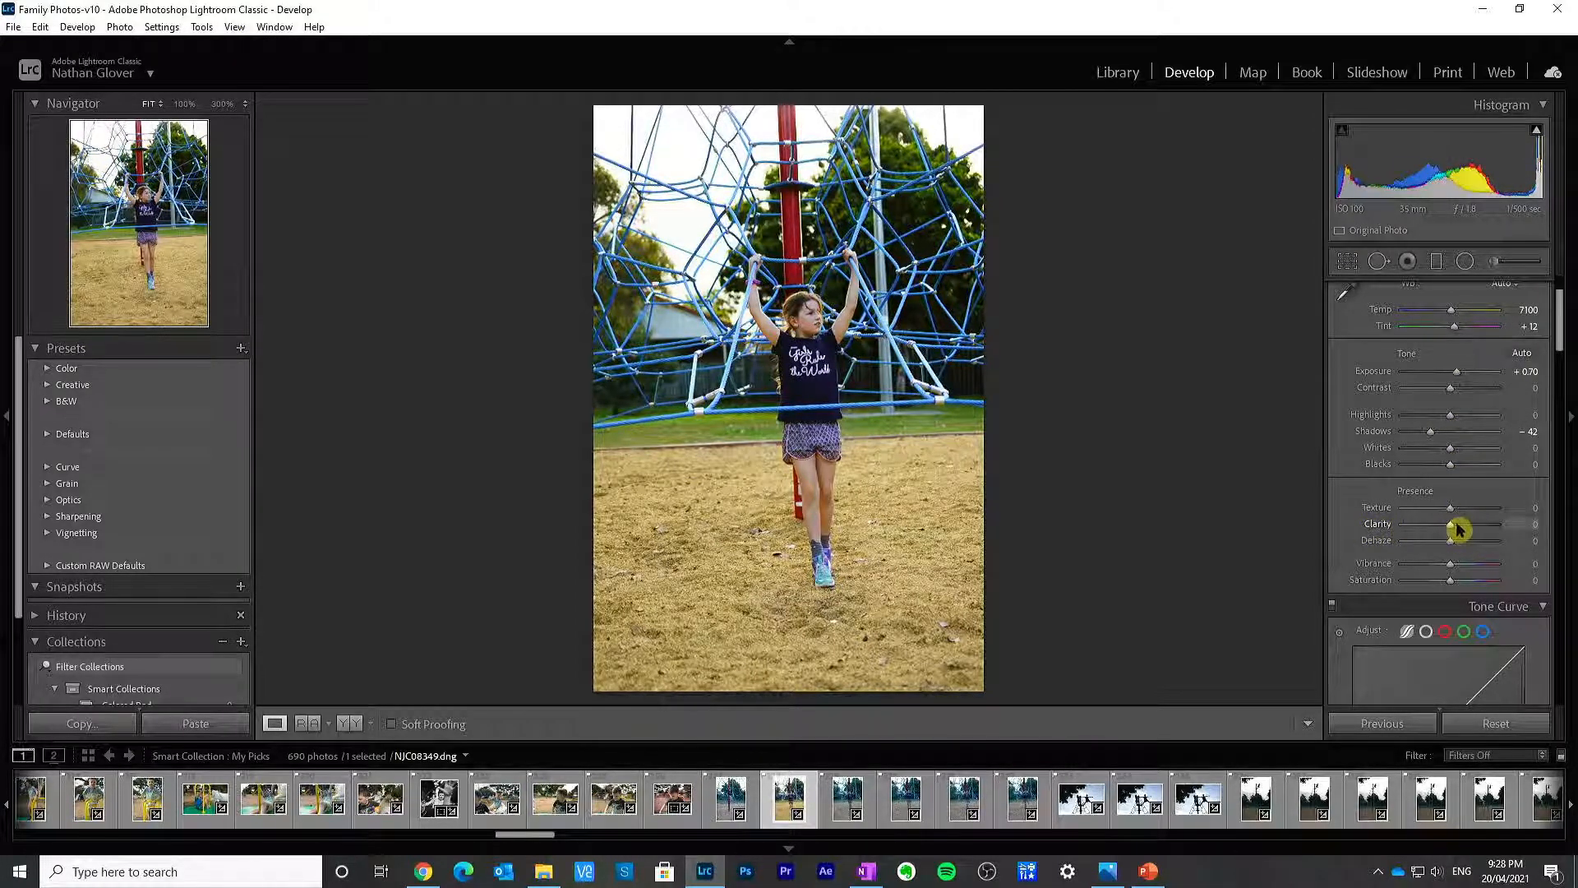
pyautogui.click(1459, 526)
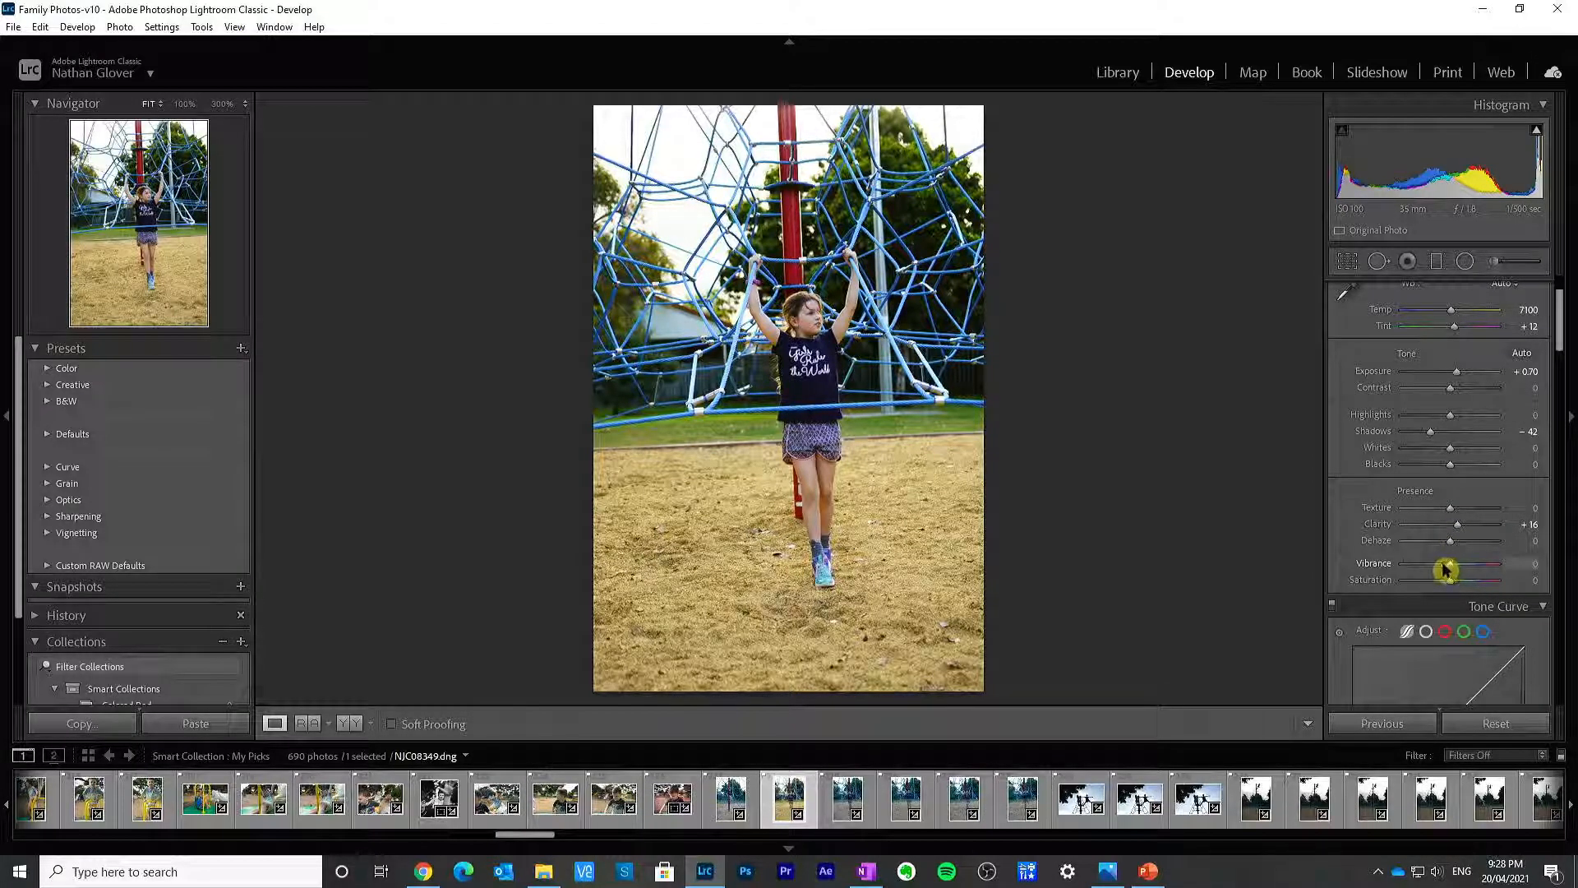
pyautogui.doubleClick(1369, 568)
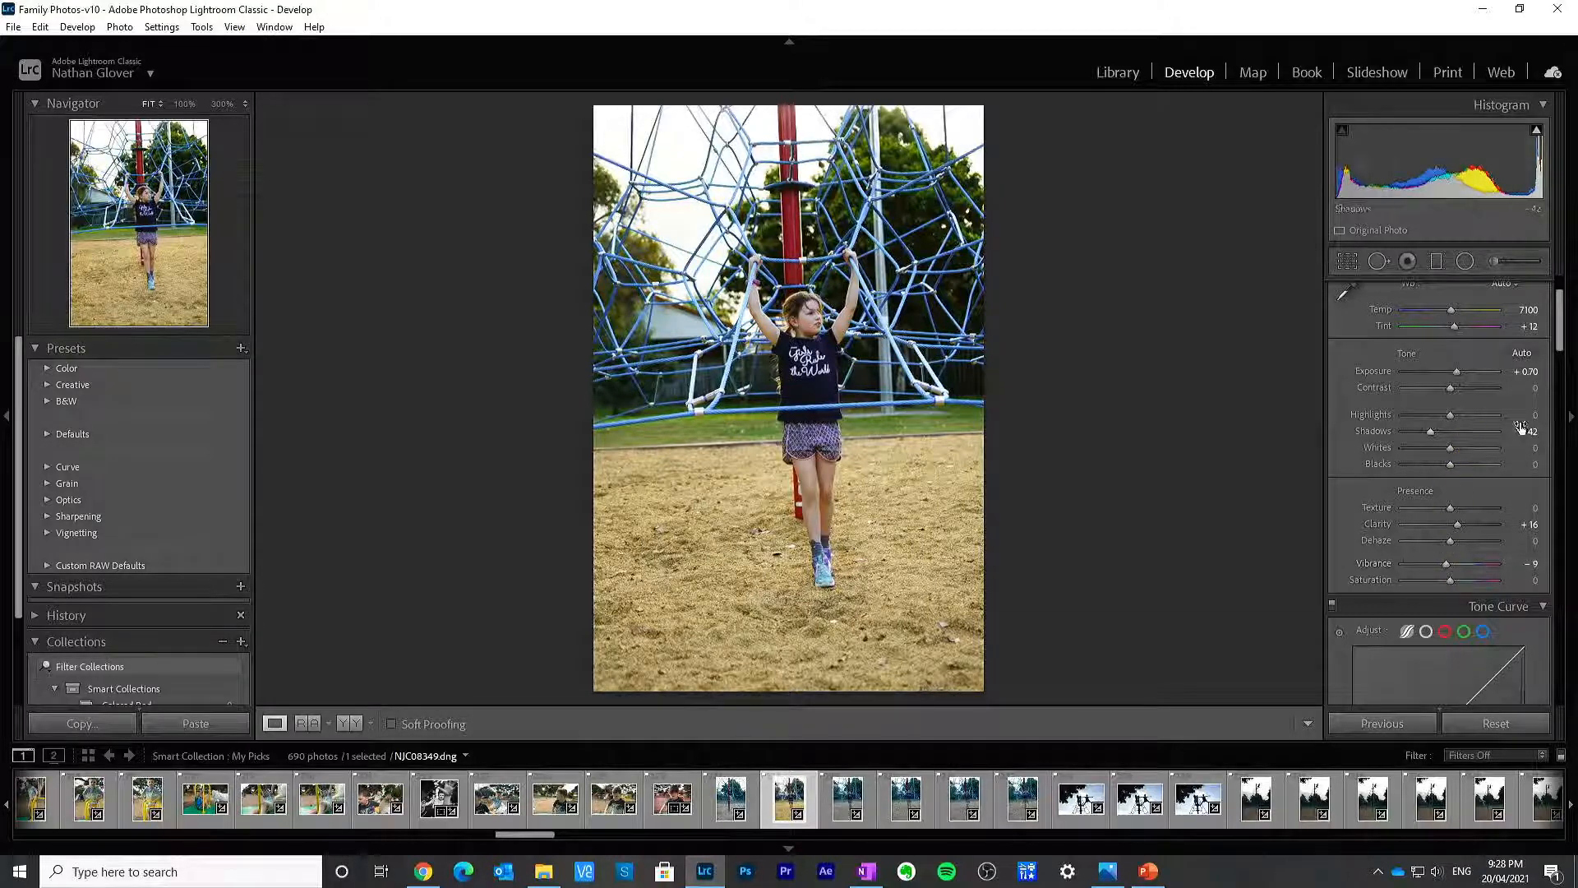
# Step: Darken the Shadows region of the tone curve to −16
pyautogui.moveTo(1560, 327); pyautogui.dragTo(1560, 408)
pyautogui.click(1438, 445)
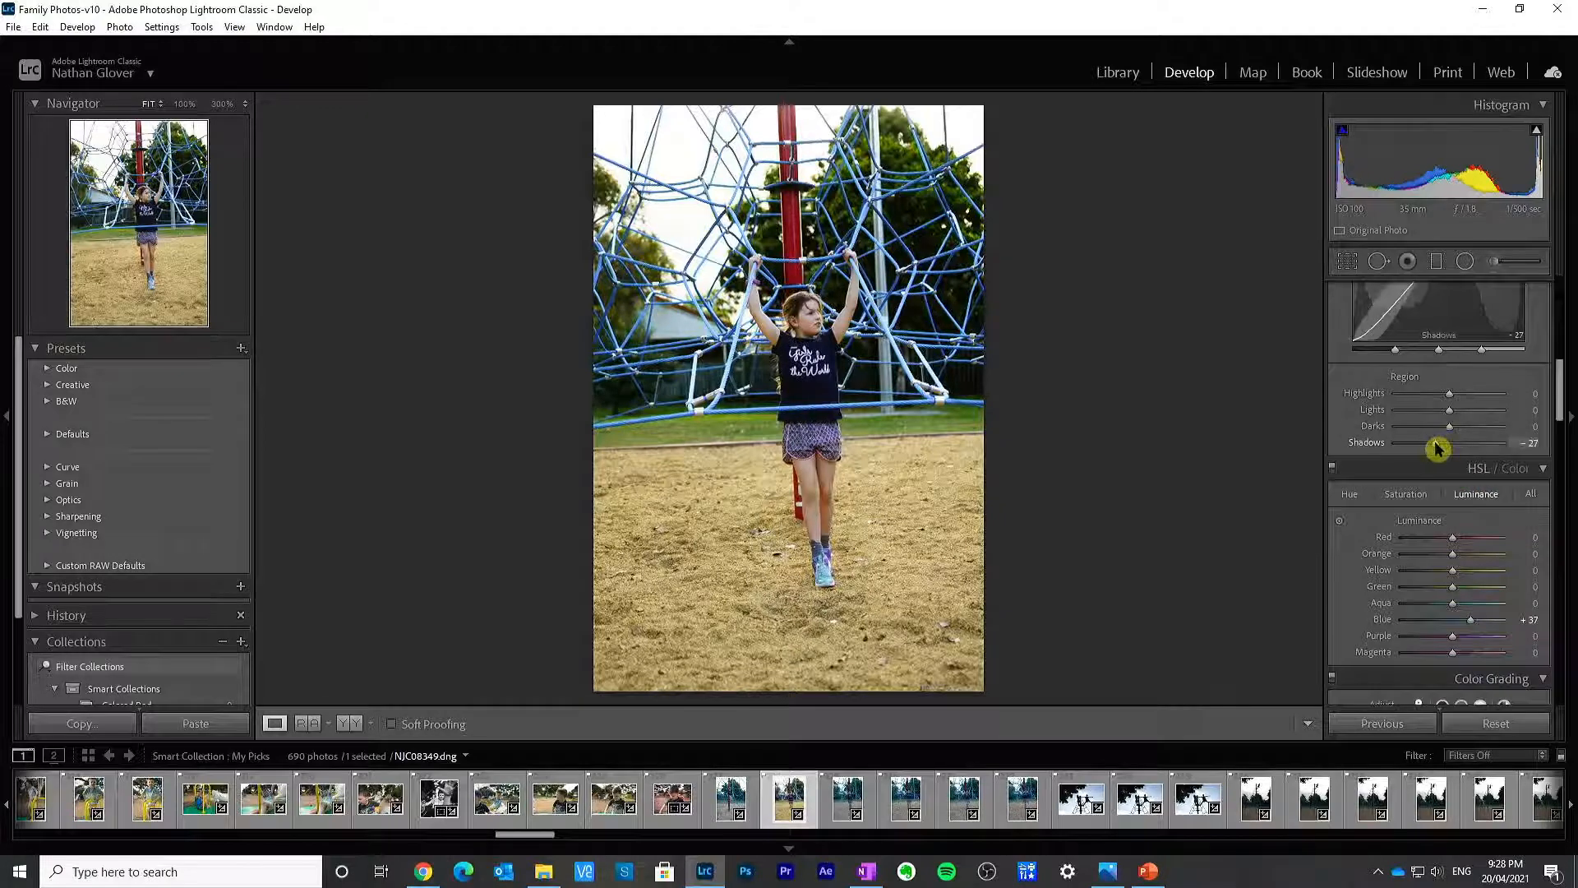
pyautogui.doubleClick(1380, 448)
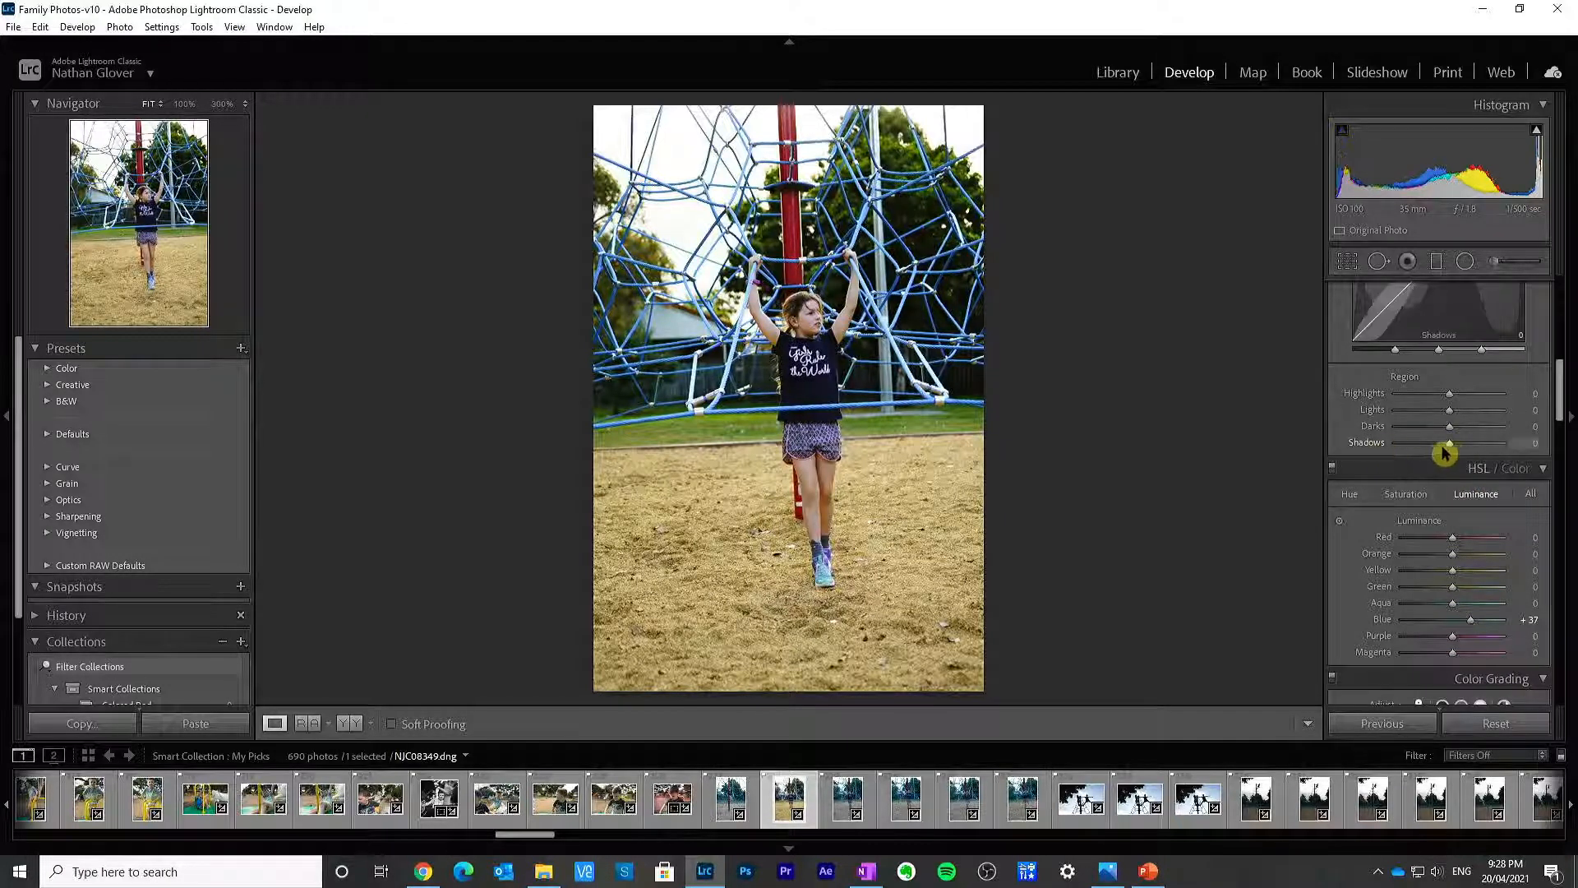
pyautogui.moveTo(1449, 451); pyautogui.dragTo(1440, 450)
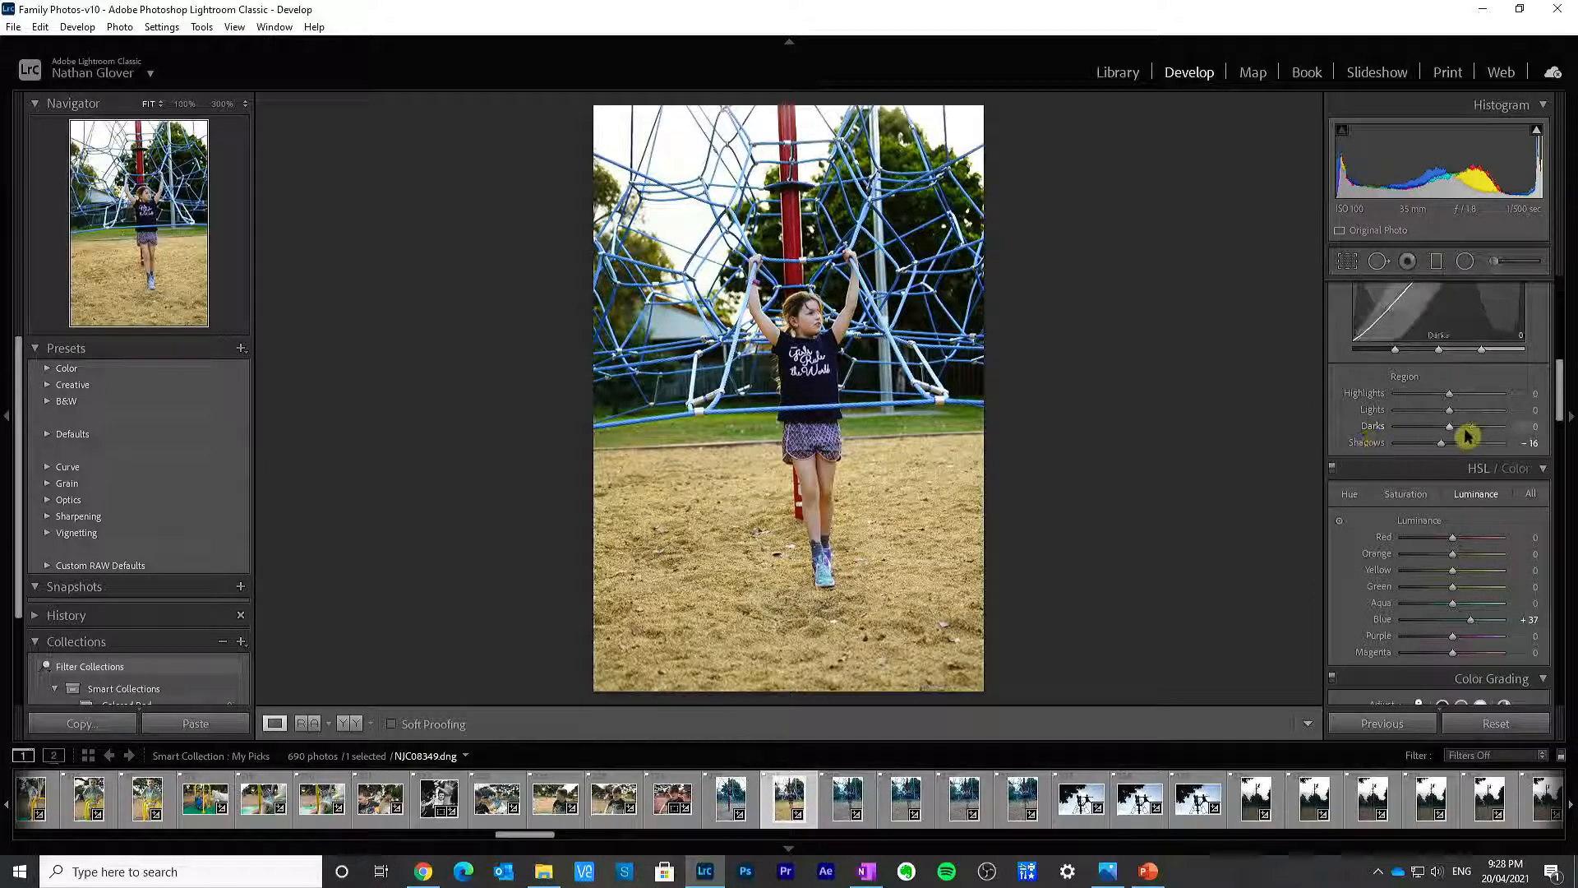
# Step: Draw a slightly tilted graduated filter down from the sky to the girl's shirt and set its Exposure to −3.30
pyautogui.moveTo(1561, 411); pyautogui.dragTo(1561, 324)
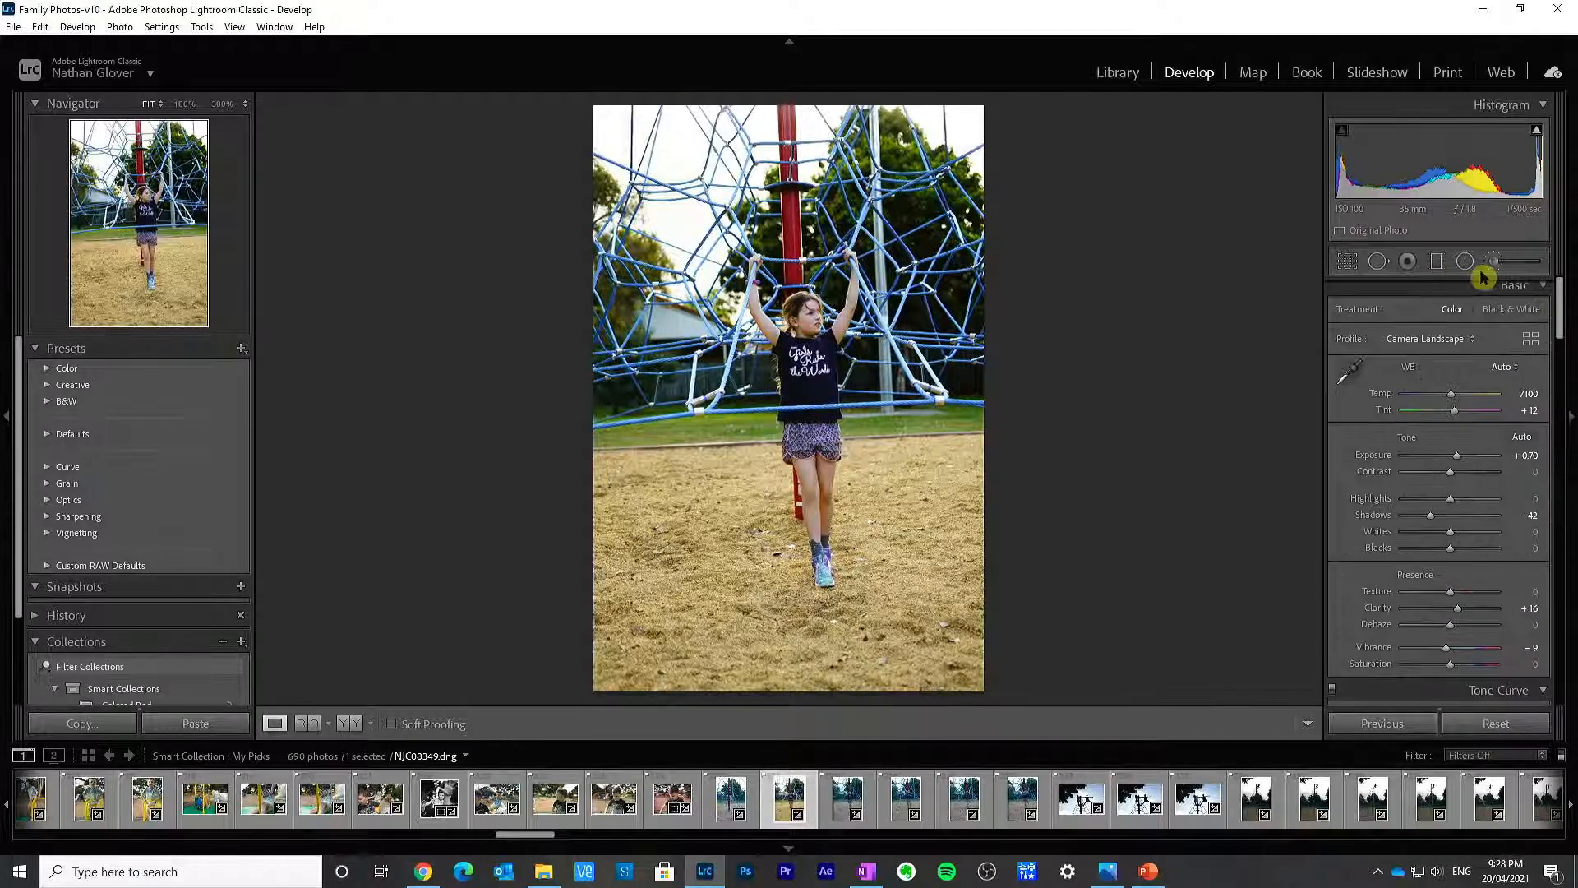
pyautogui.click(1436, 261)
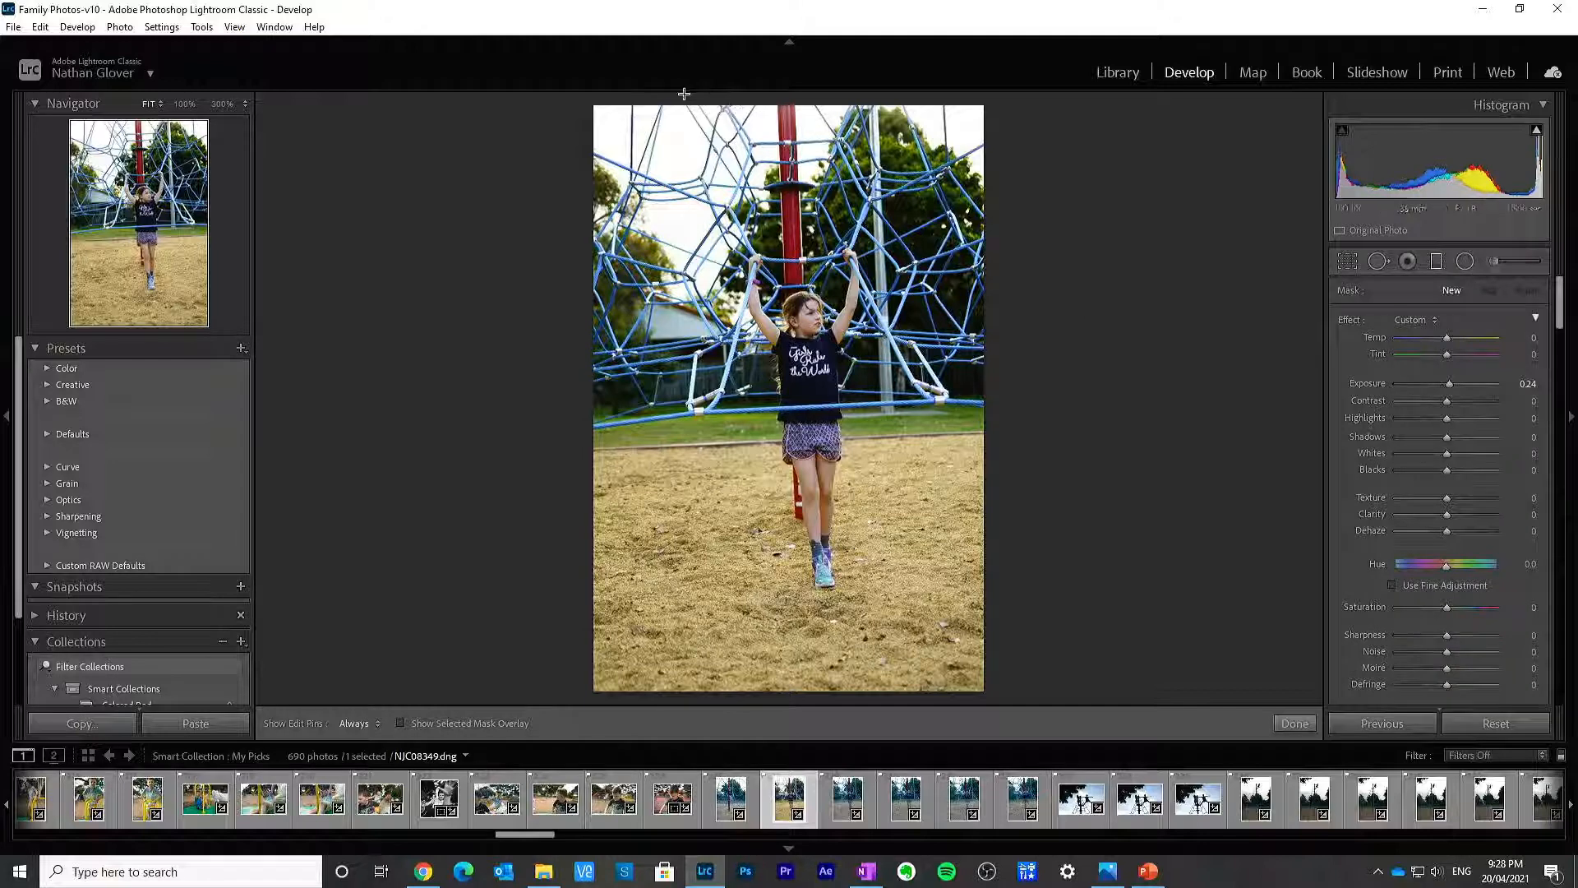
pyautogui.moveTo(684, 93); pyautogui.dragTo(745, 380)
pyautogui.moveTo(1449, 384); pyautogui.dragTo(1406, 382)
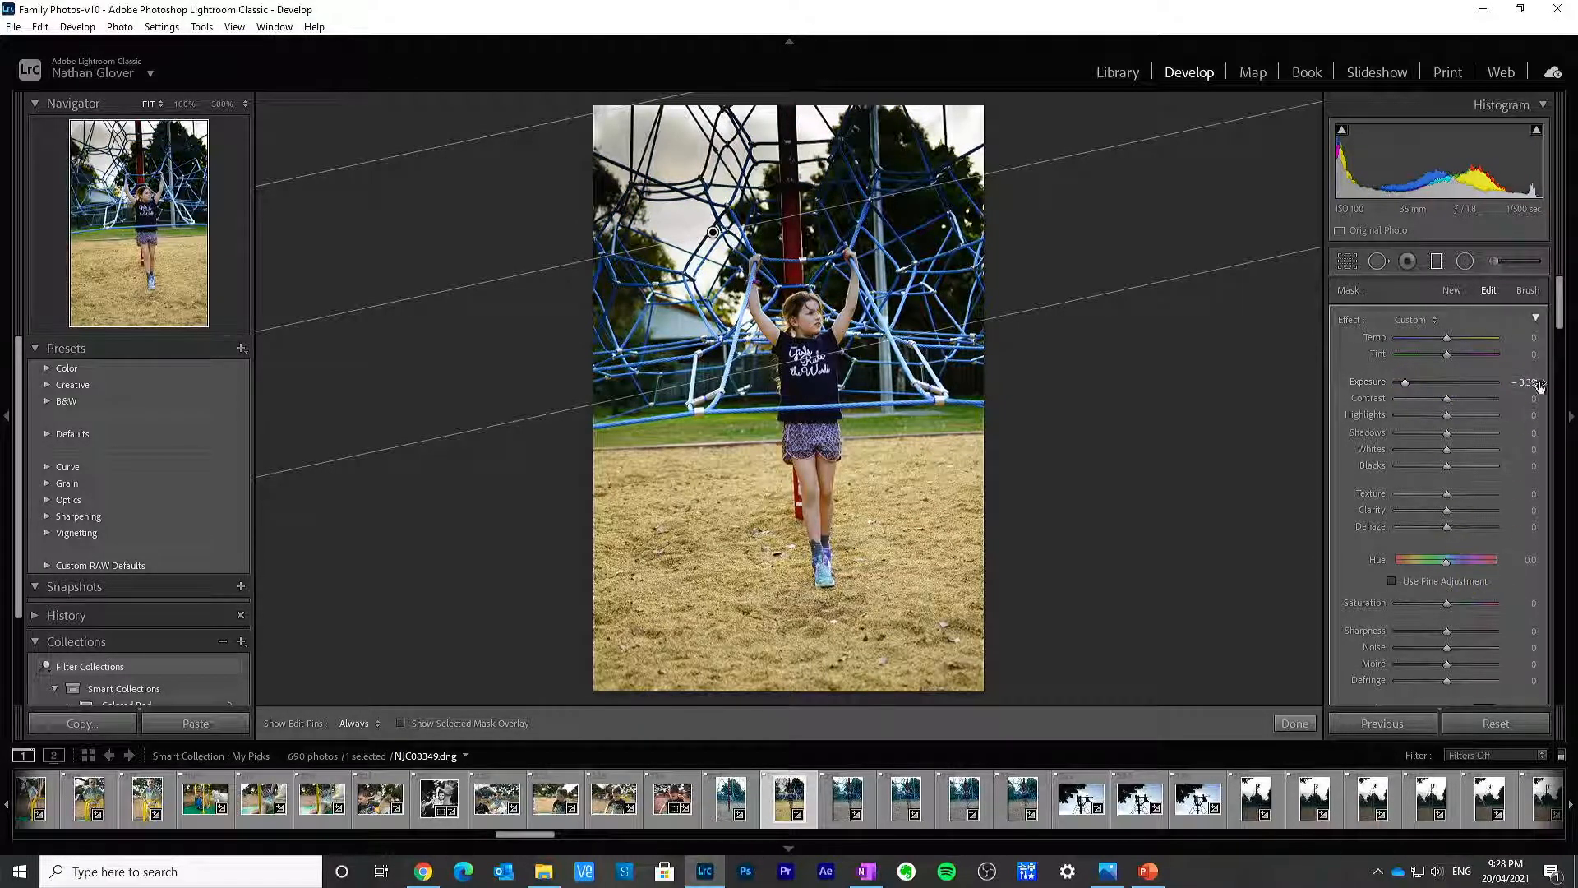
# Step: Restrict the graduated filter to the sky with a Color range mask sampled from the grey sky between the ropes
pyautogui.moveTo(1560, 318); pyautogui.dragTo(1556, 337)
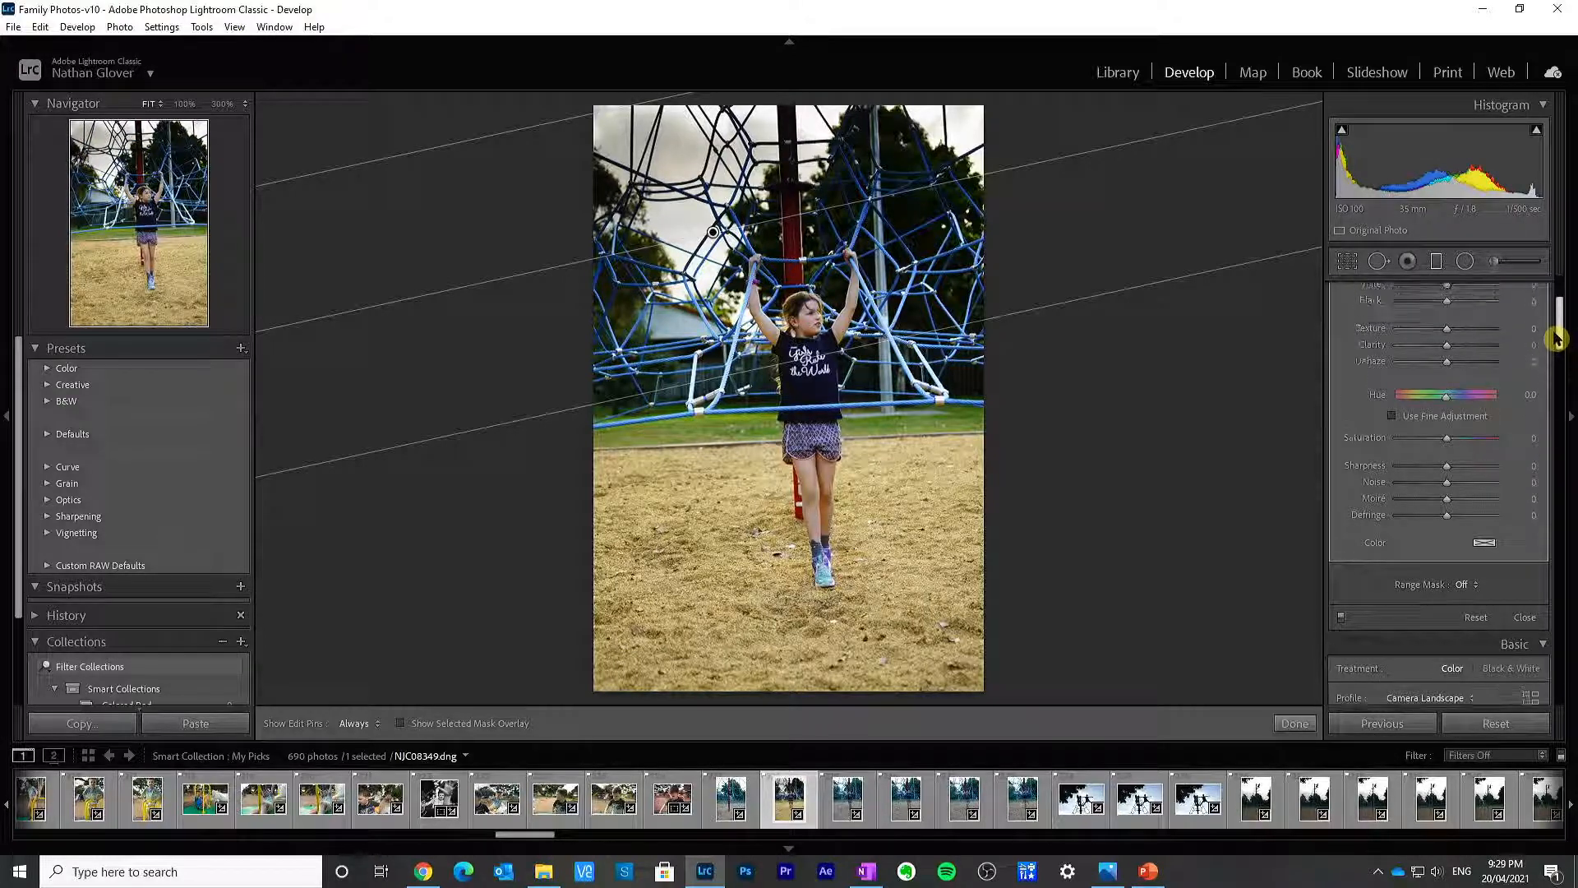
pyautogui.click(1461, 586)
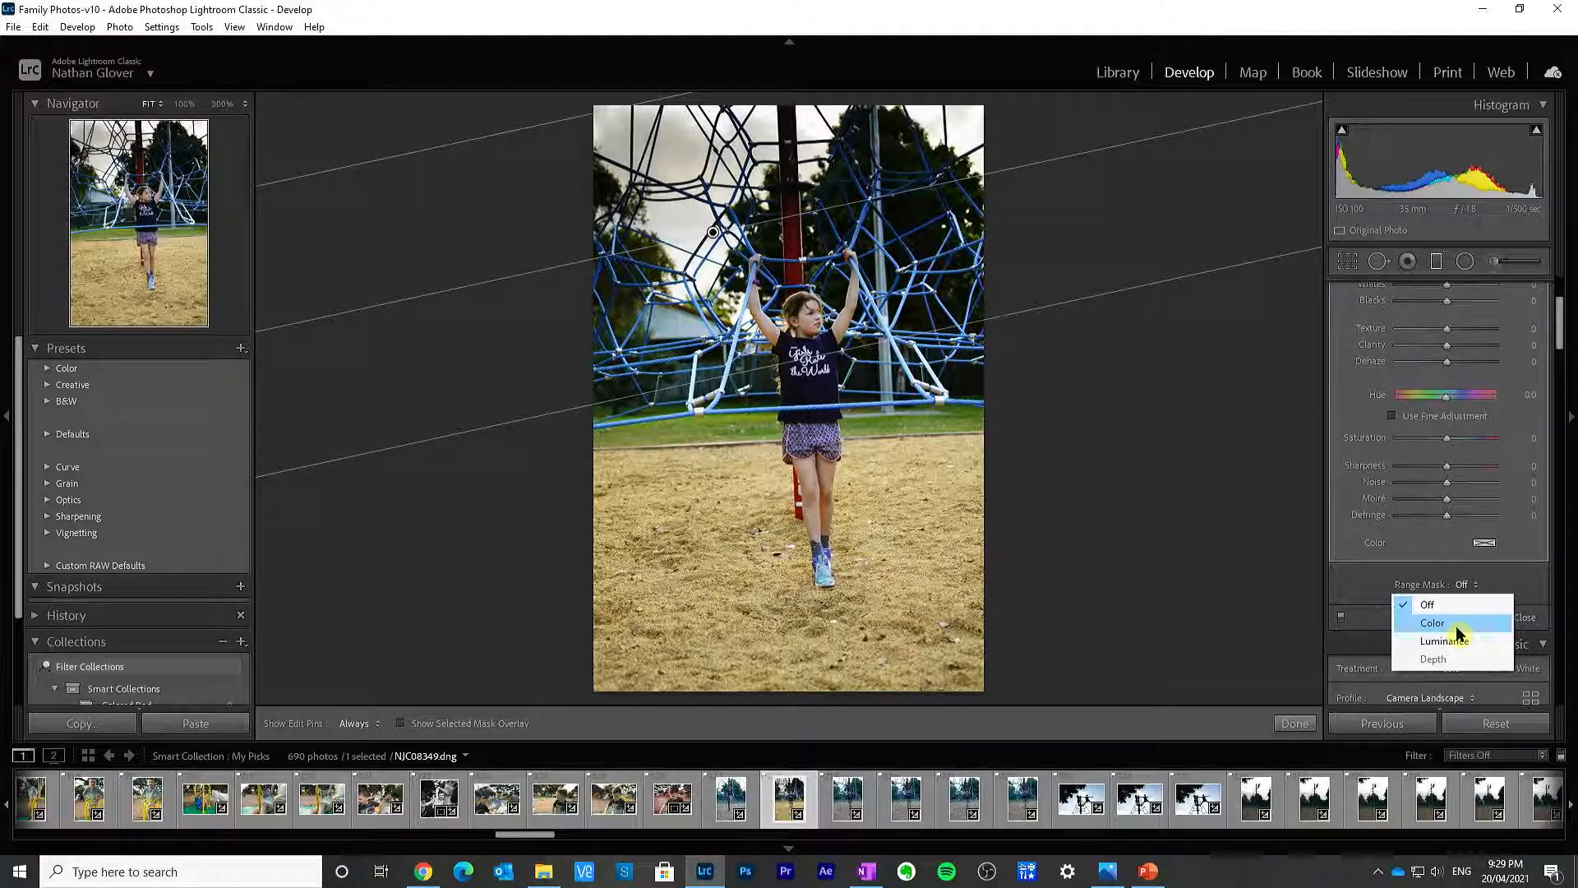
pyautogui.click(1459, 631)
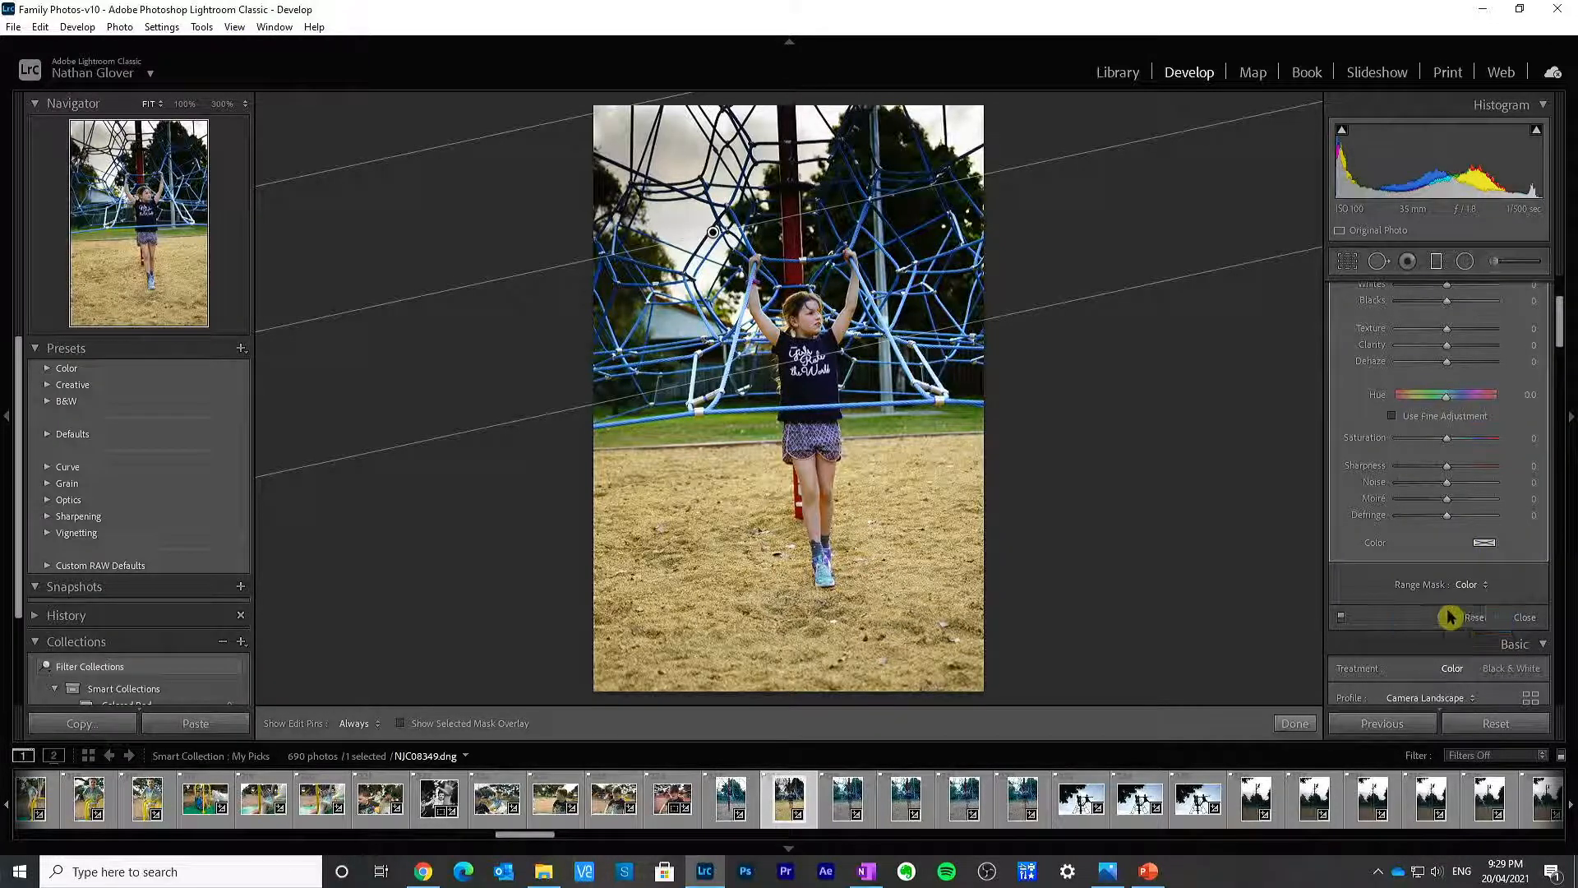
pyautogui.click(1352, 587)
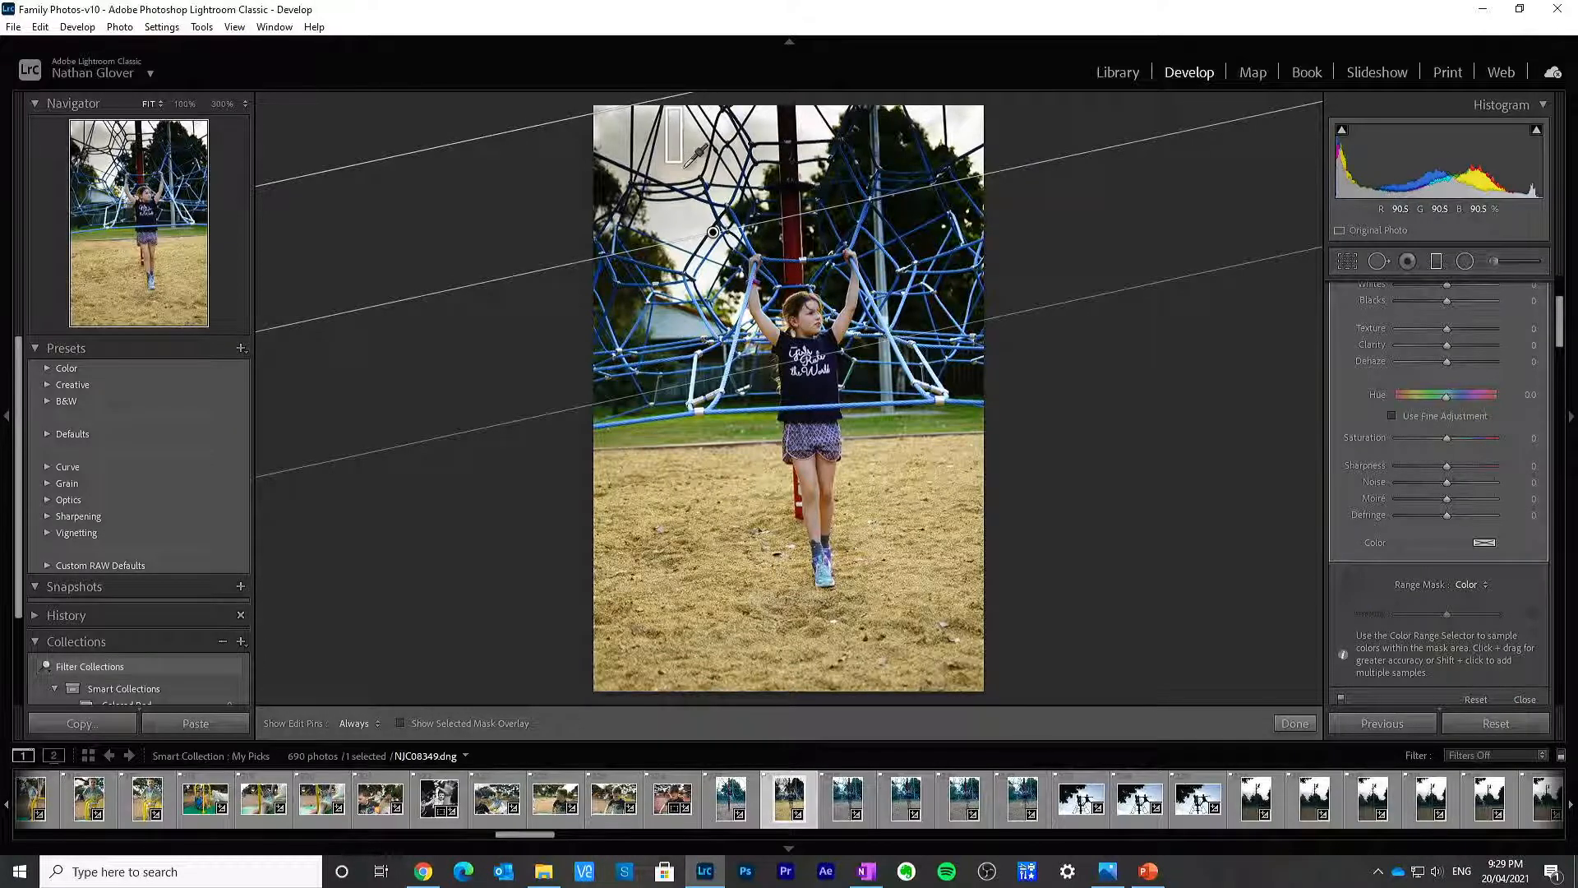
pyautogui.click(682, 134)
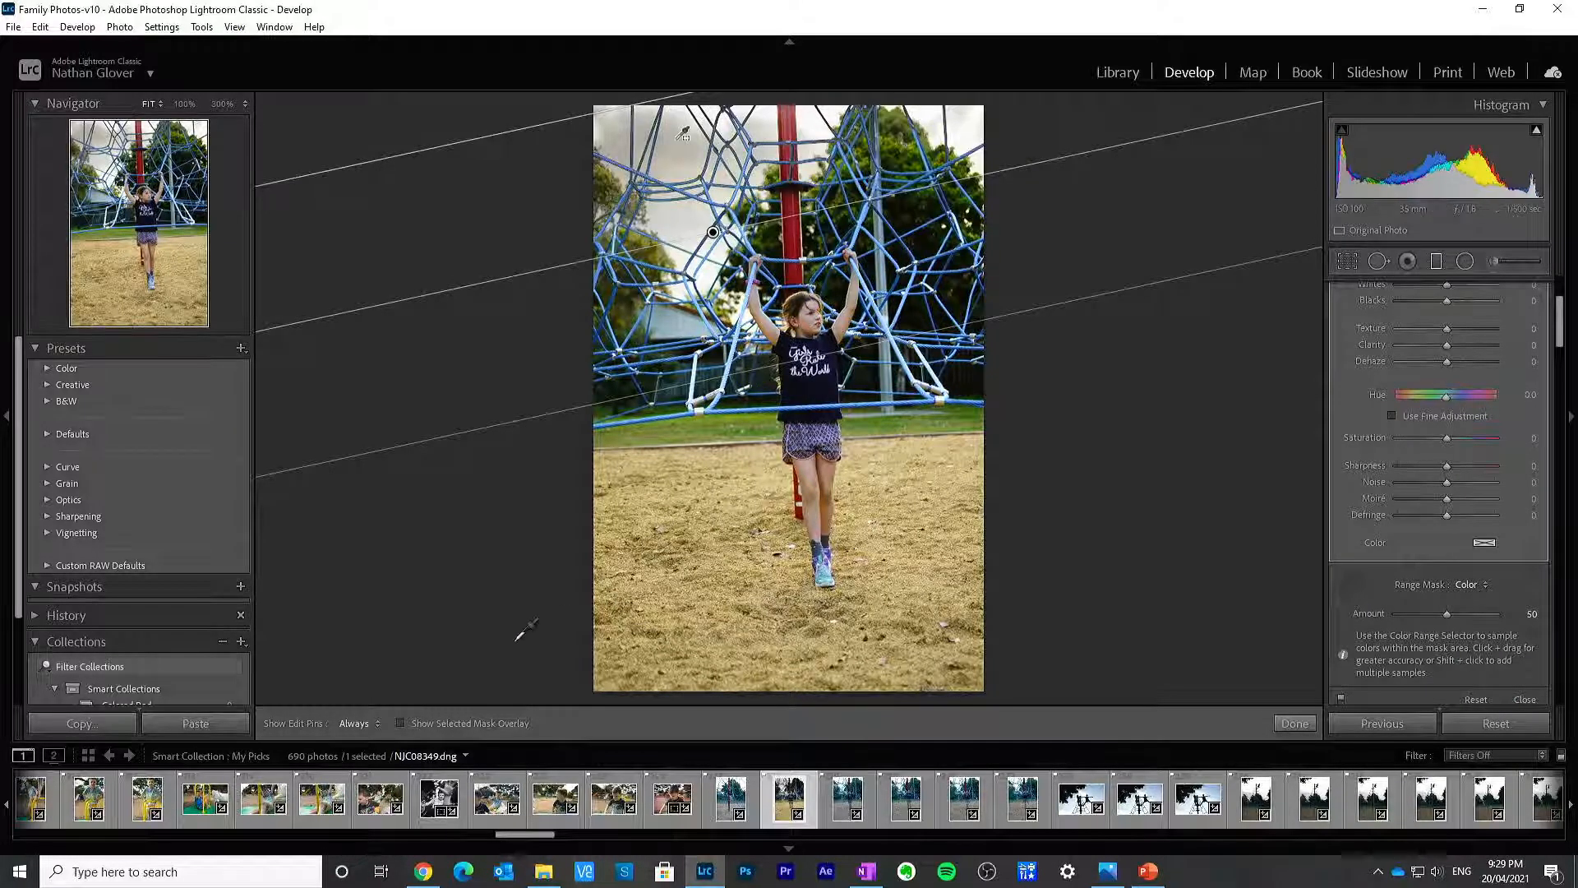
# Step: Check the graduated filter's coverage with the mask overlay, hide the overlay, and finish the filter
pyautogui.click(401, 723)
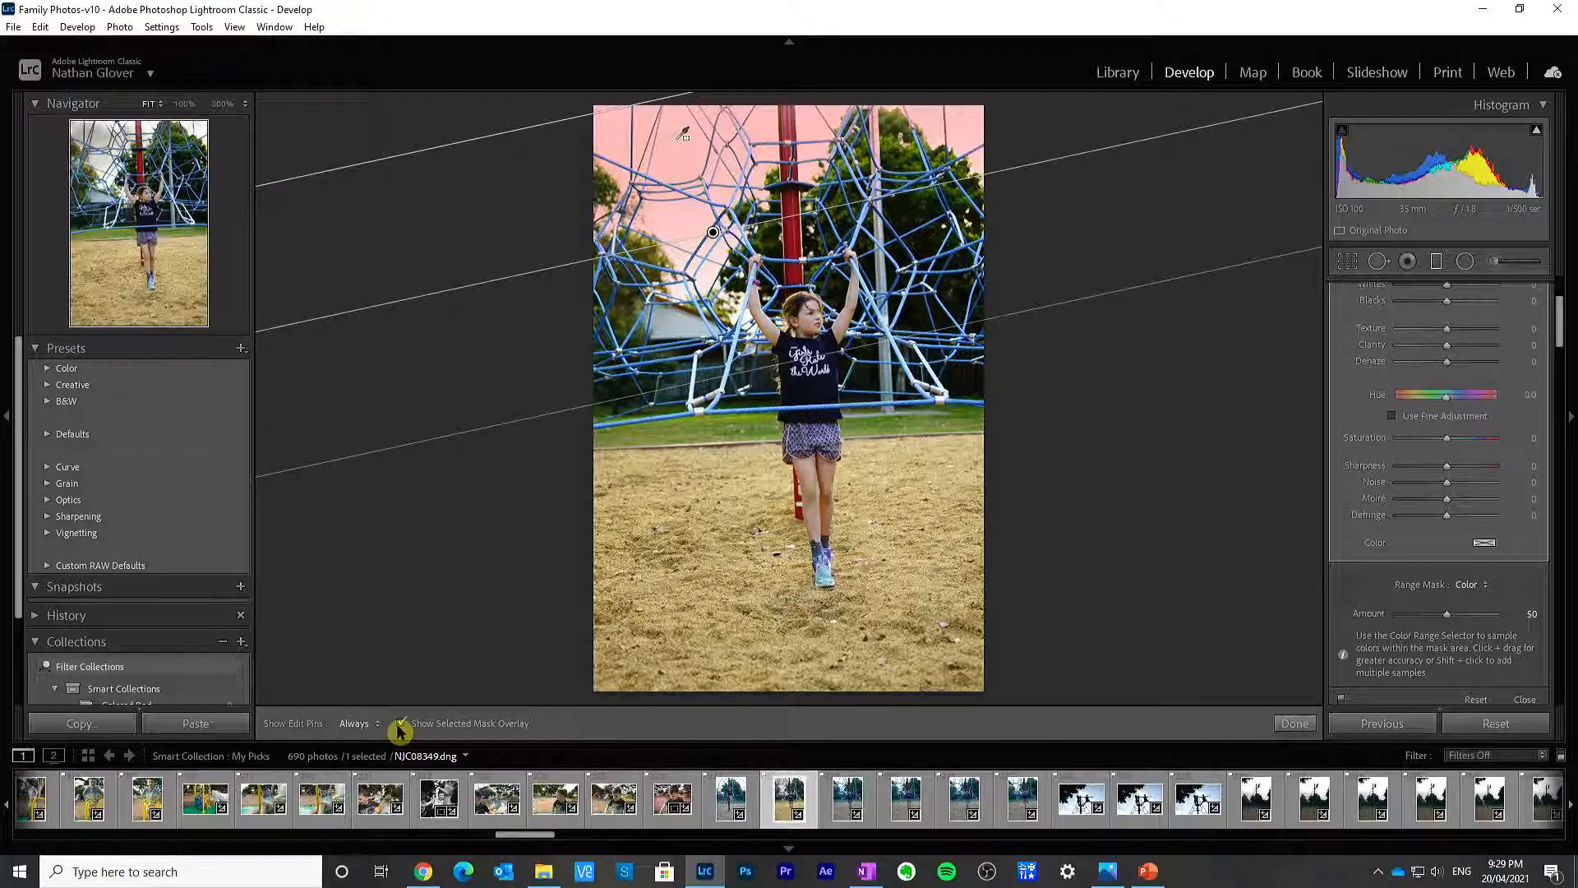
pyautogui.click(400, 725)
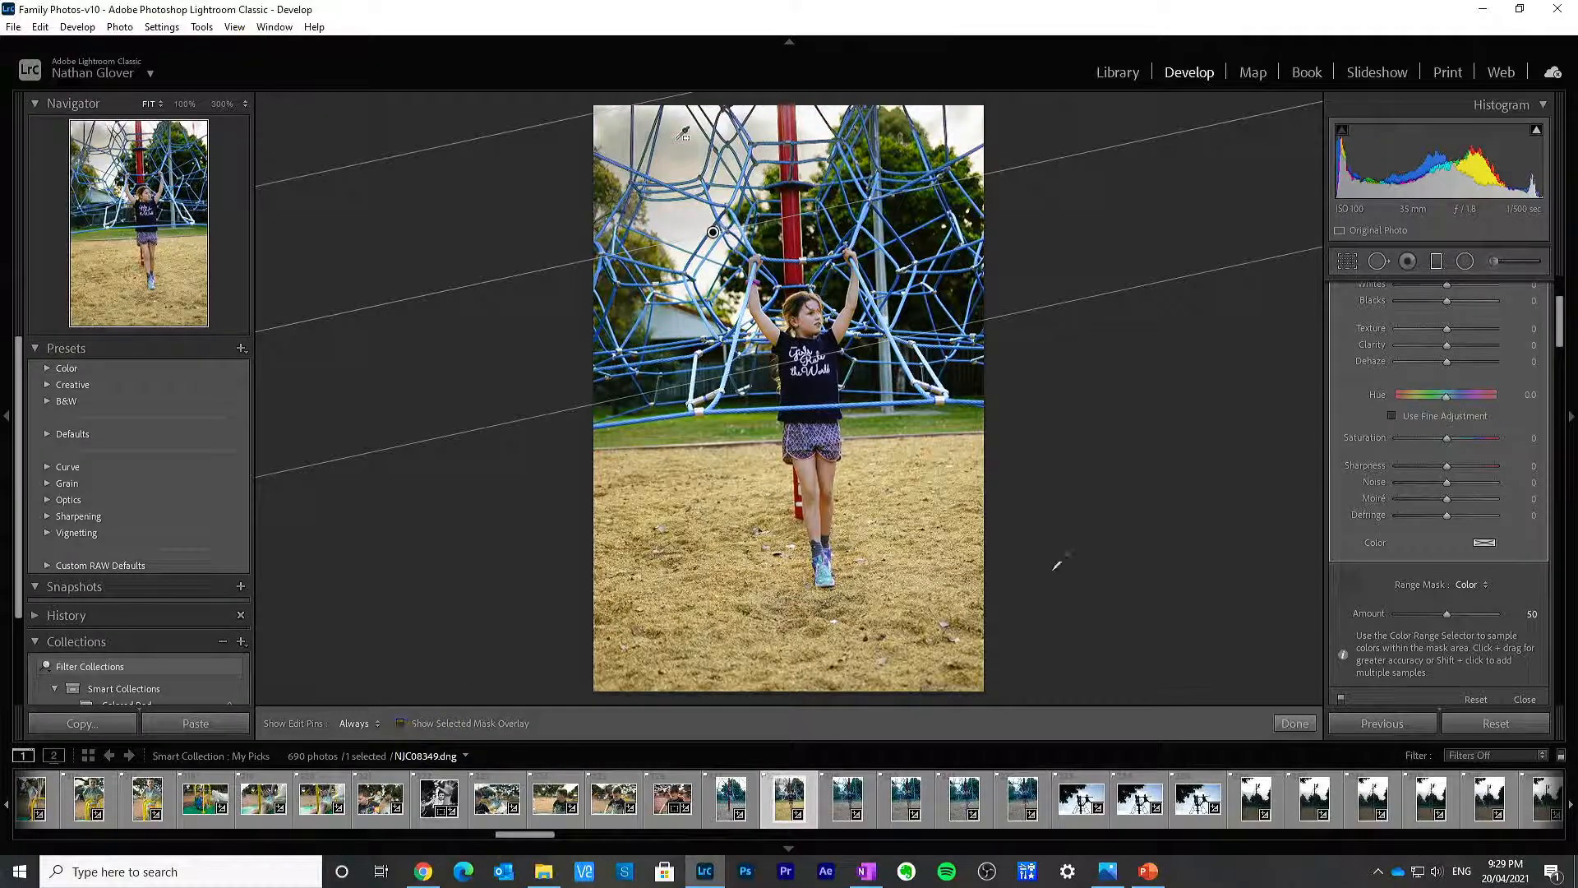
pyautogui.click(1295, 723)
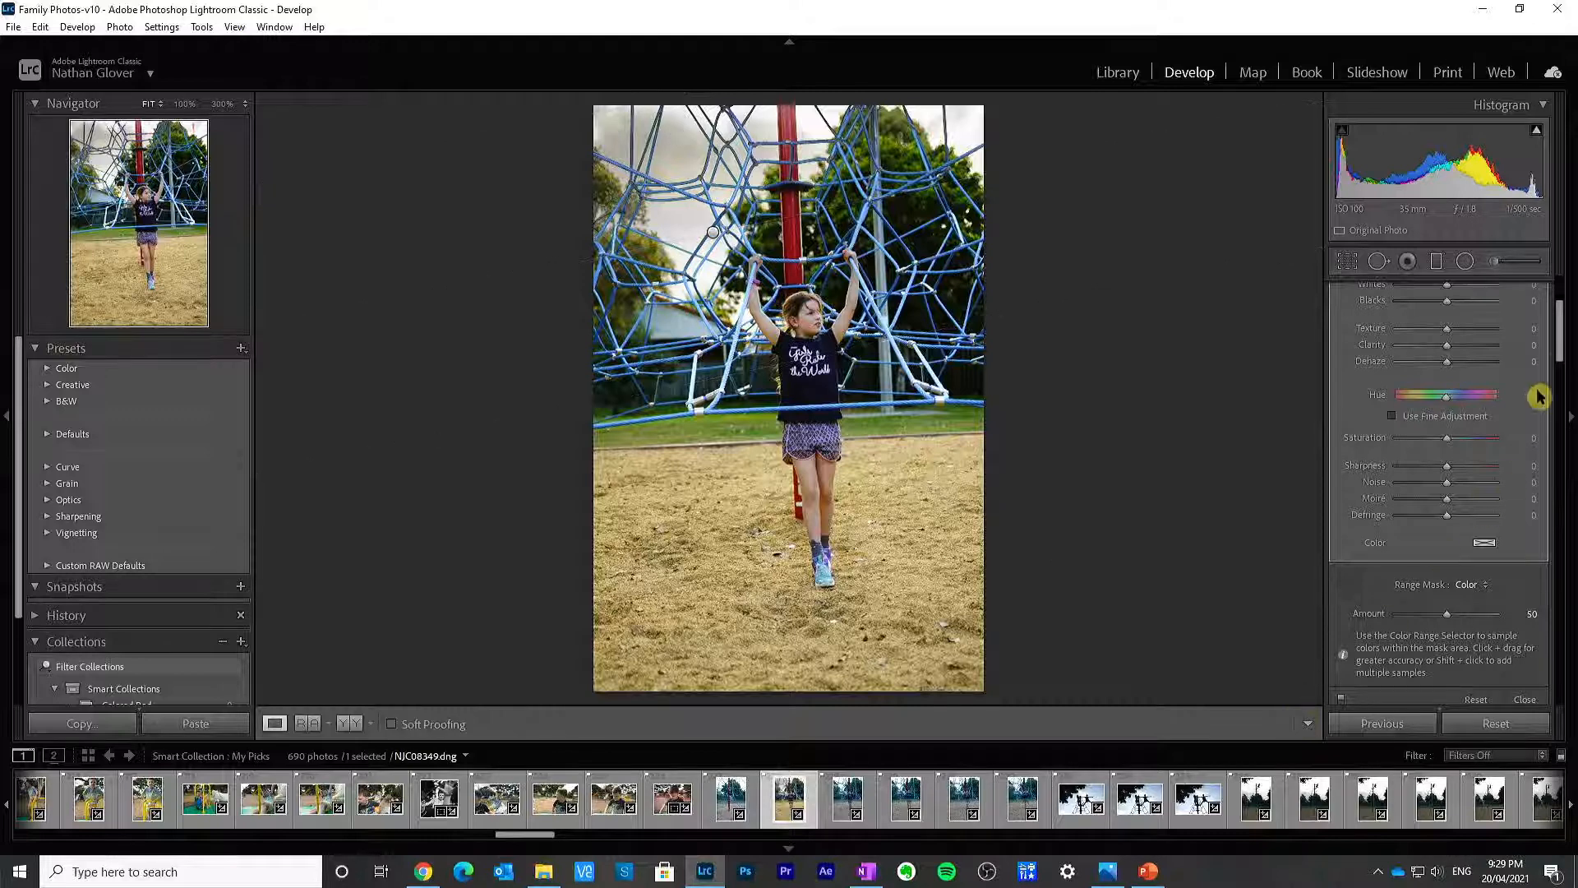
# Step: Reselect the sky's graduated filter on the playground photo and set its Exposure to −2.99
pyautogui.moveTo(1559, 354); pyautogui.dragTo(1561, 302)
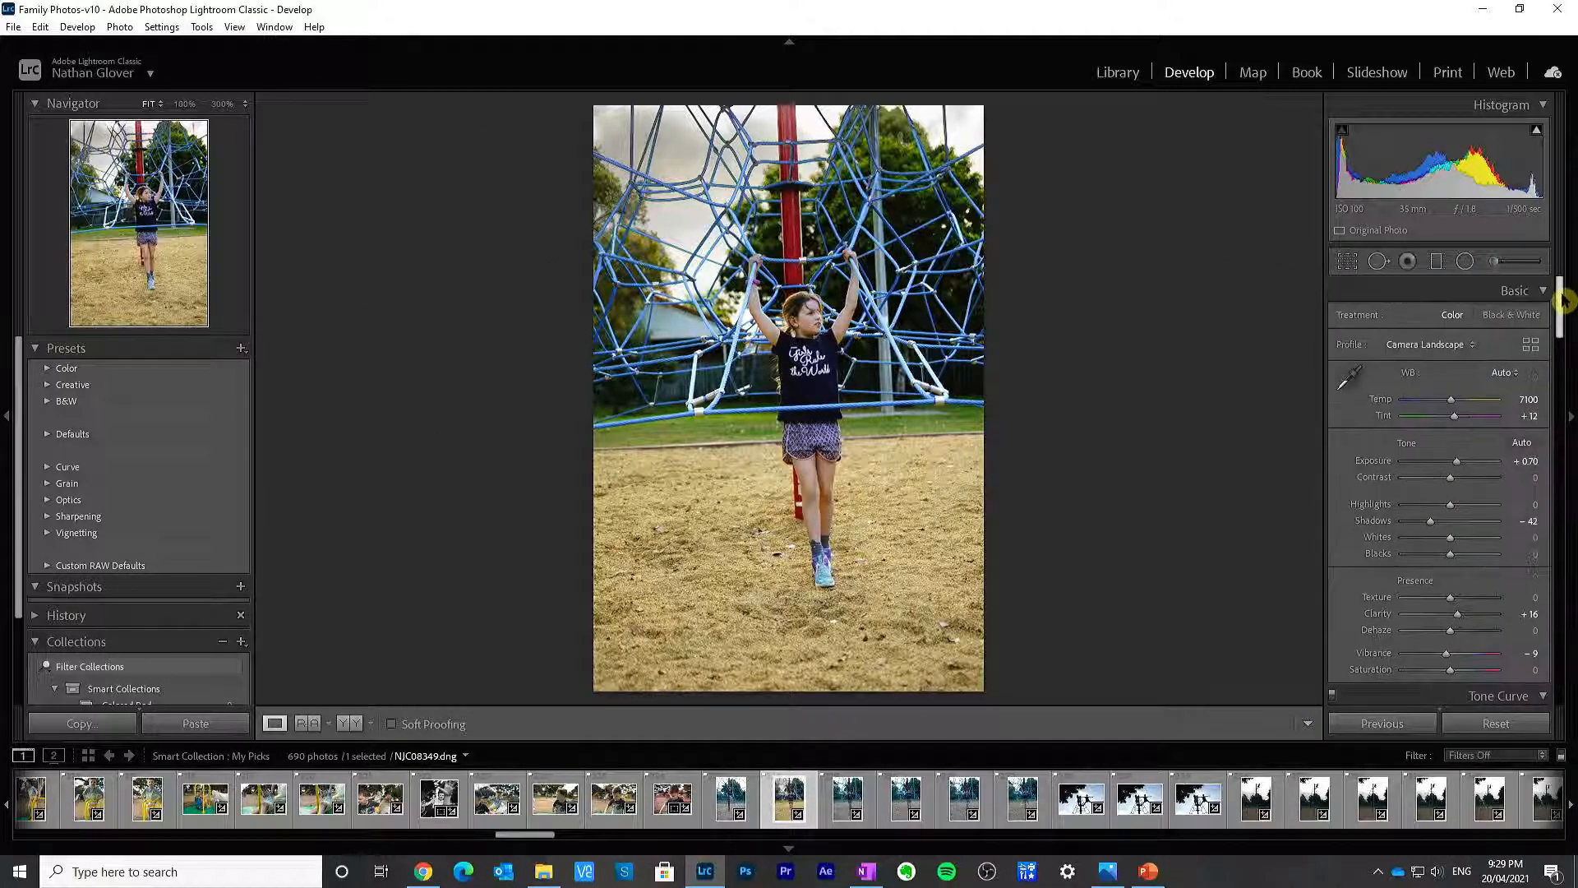
pyautogui.click(1436, 262)
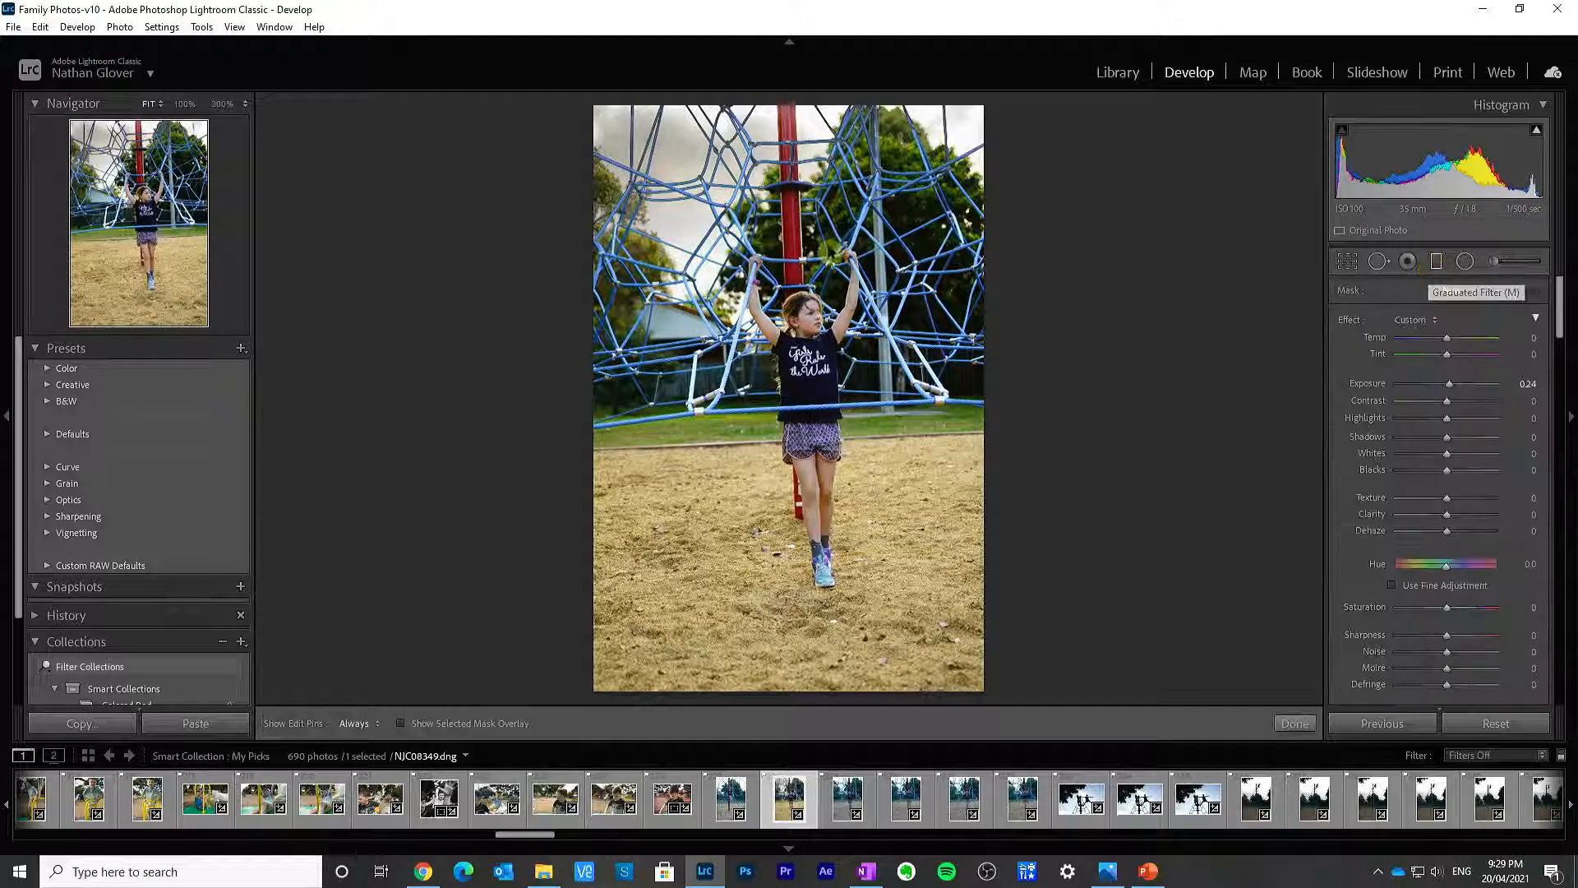
pyautogui.moveTo(716, 232); pyautogui.dragTo(736, 460)
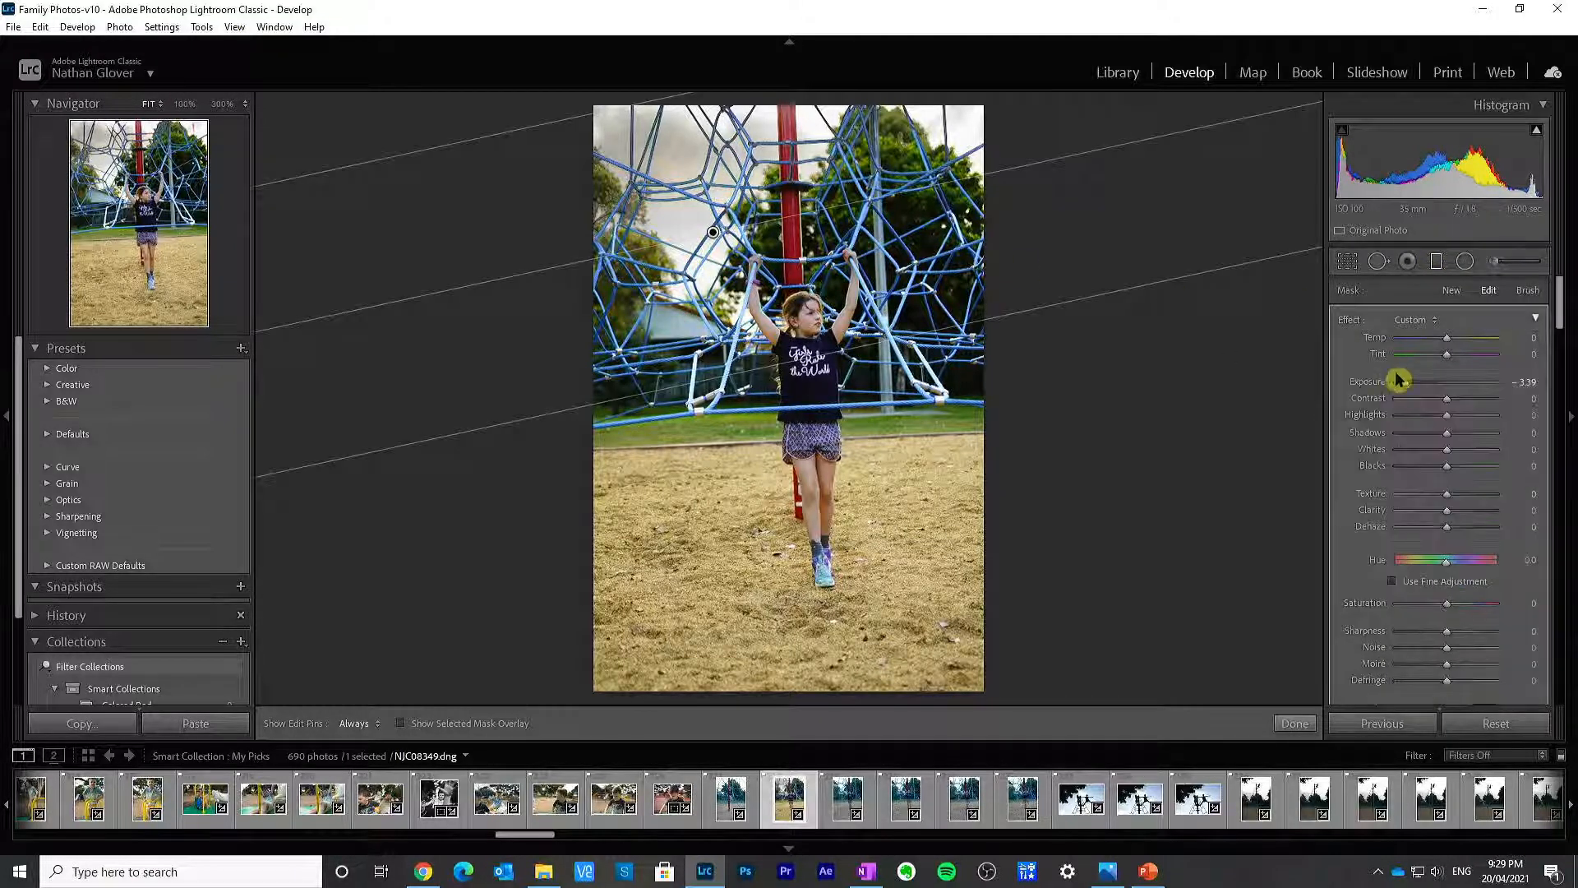
pyautogui.moveTo(1449, 383); pyautogui.dragTo(1411, 387)
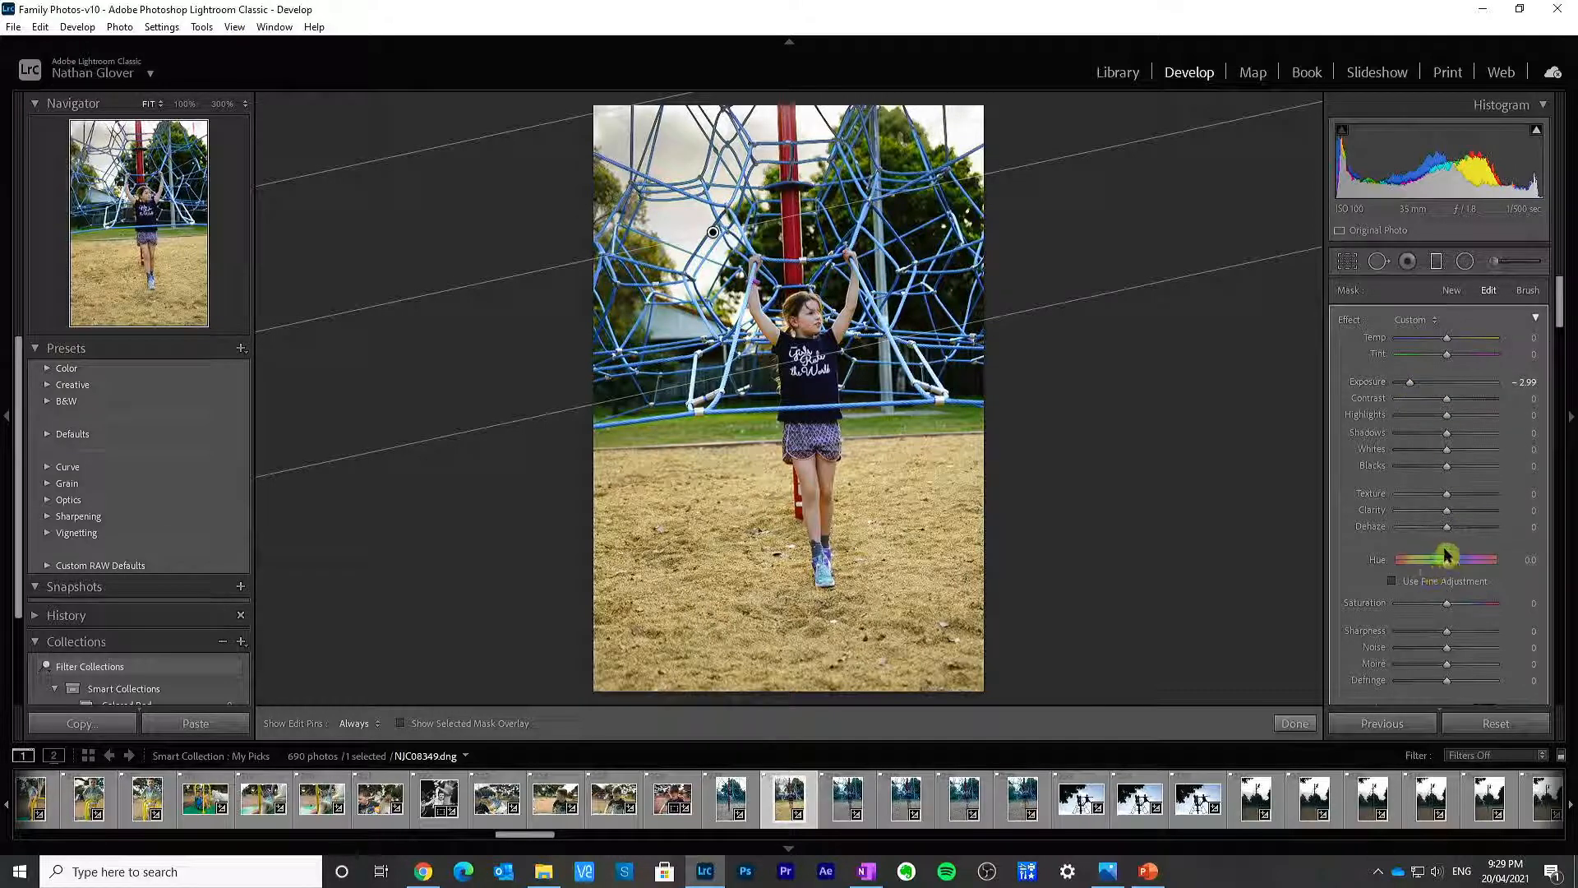
pyautogui.moveTo(1557, 326); pyautogui.dragTo(1559, 350)
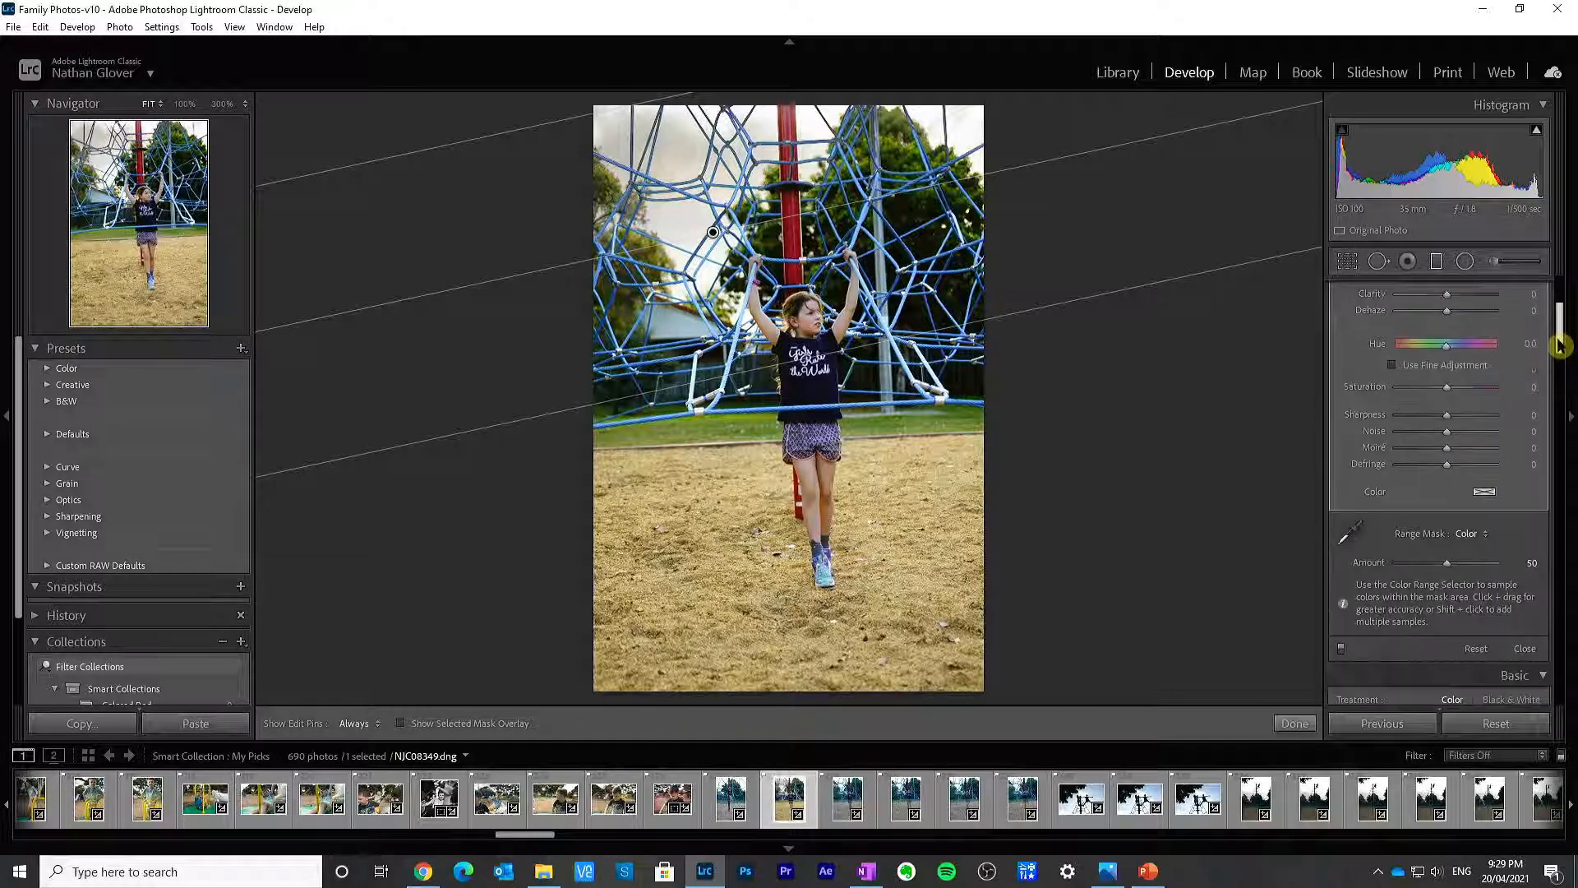
# Step: Tint the sky's graduated filter a warm yellow with hue 50 and saturation 47, and close the color picker
pyautogui.click(1484, 488)
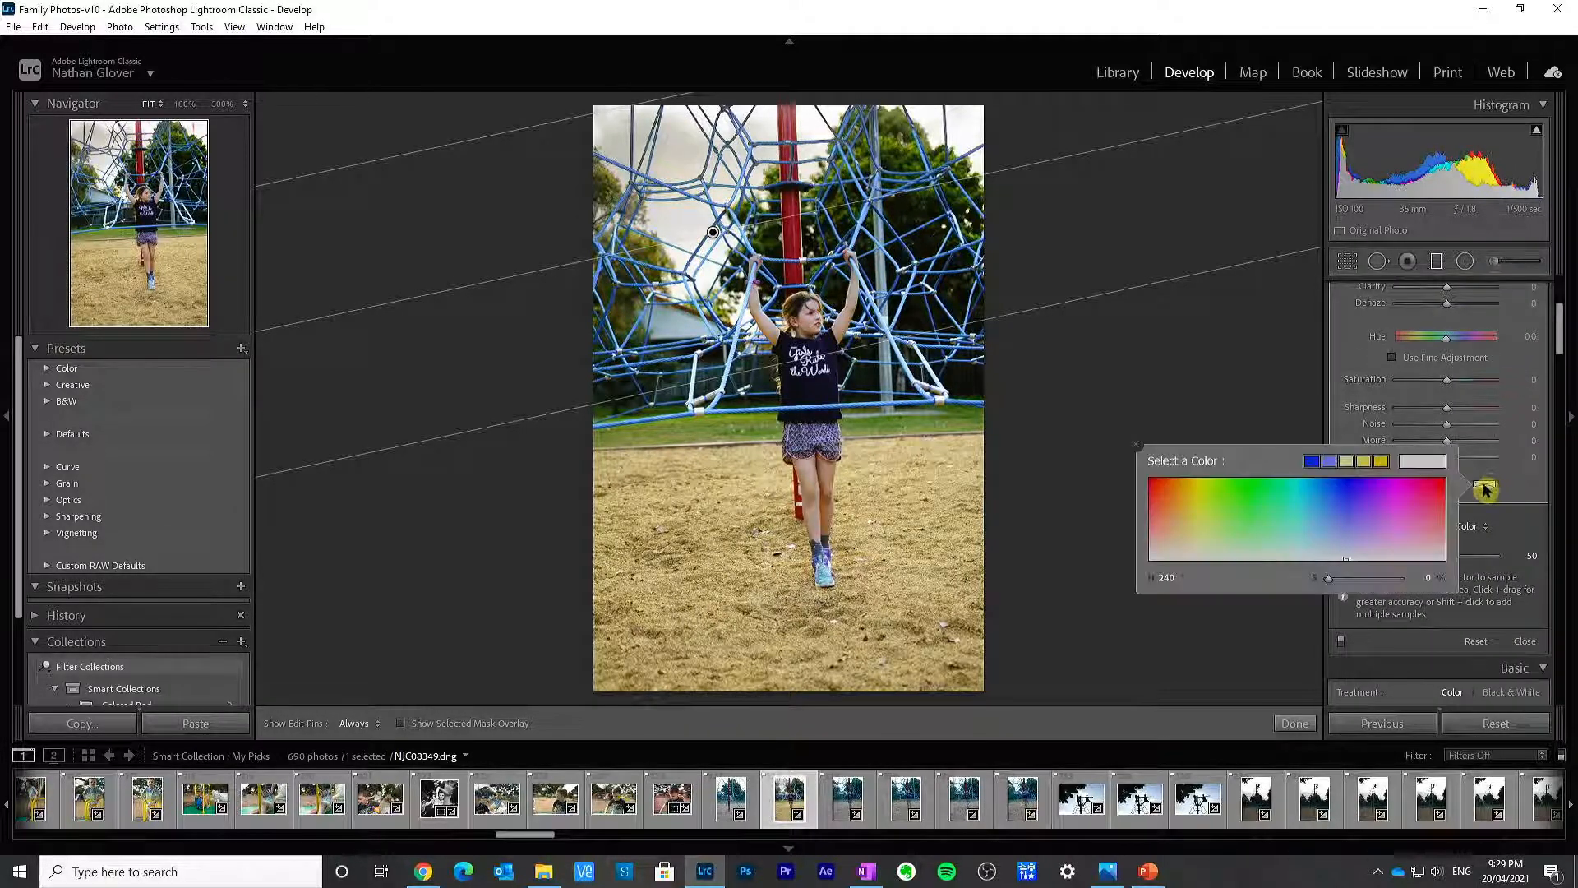
pyautogui.click(1316, 494)
pyautogui.moveTo(1315, 494); pyautogui.dragTo(1183, 525)
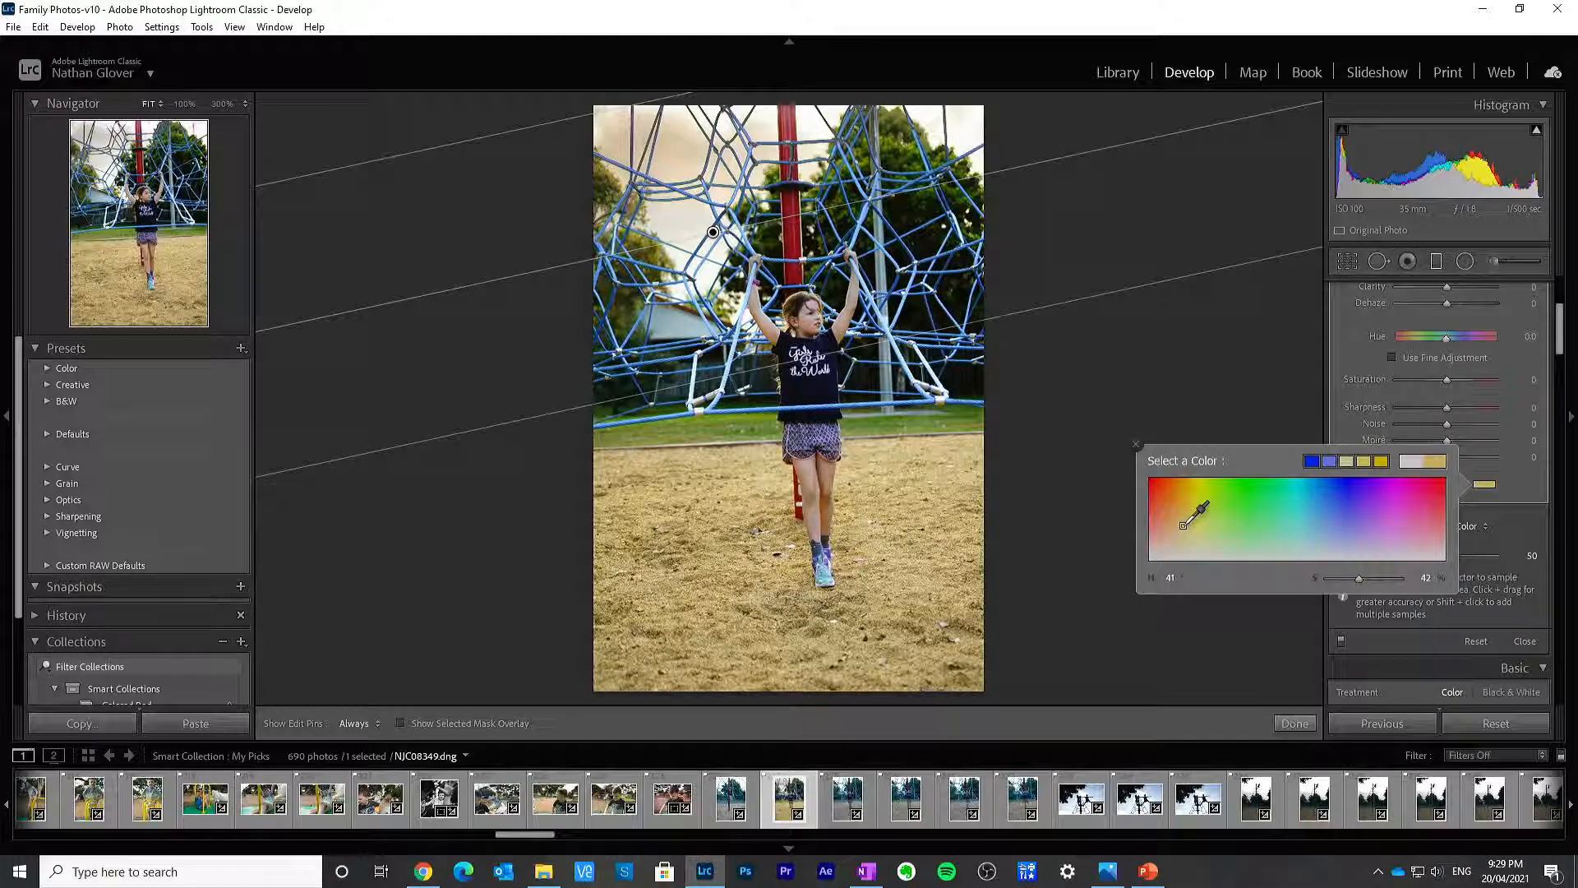
pyautogui.moveTo(1164, 525); pyautogui.dragTo(1191, 522)
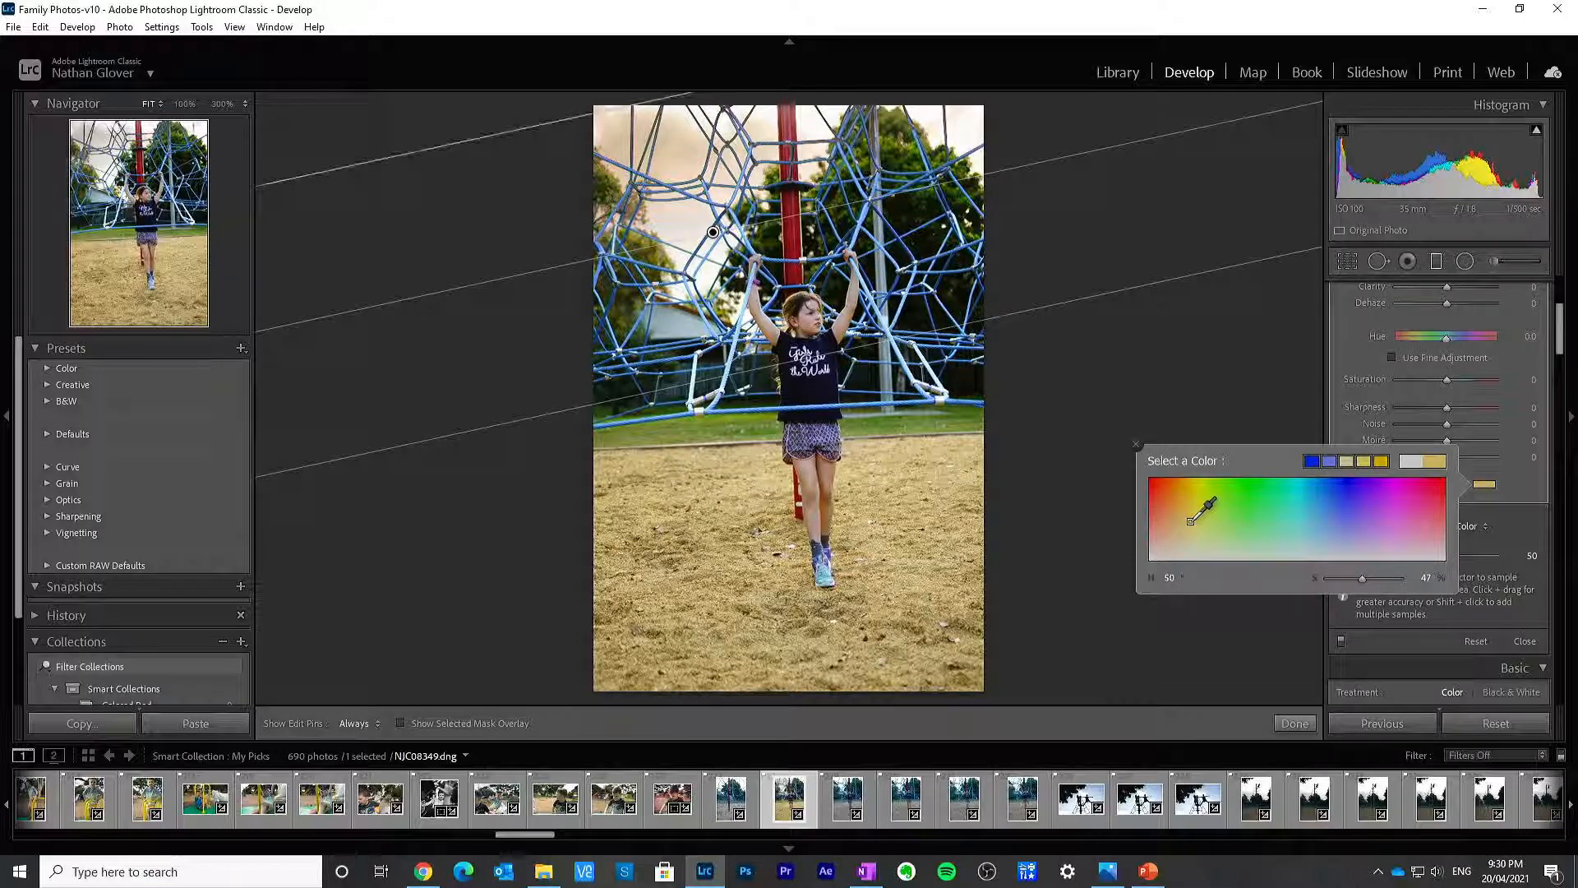
pyautogui.click(1136, 446)
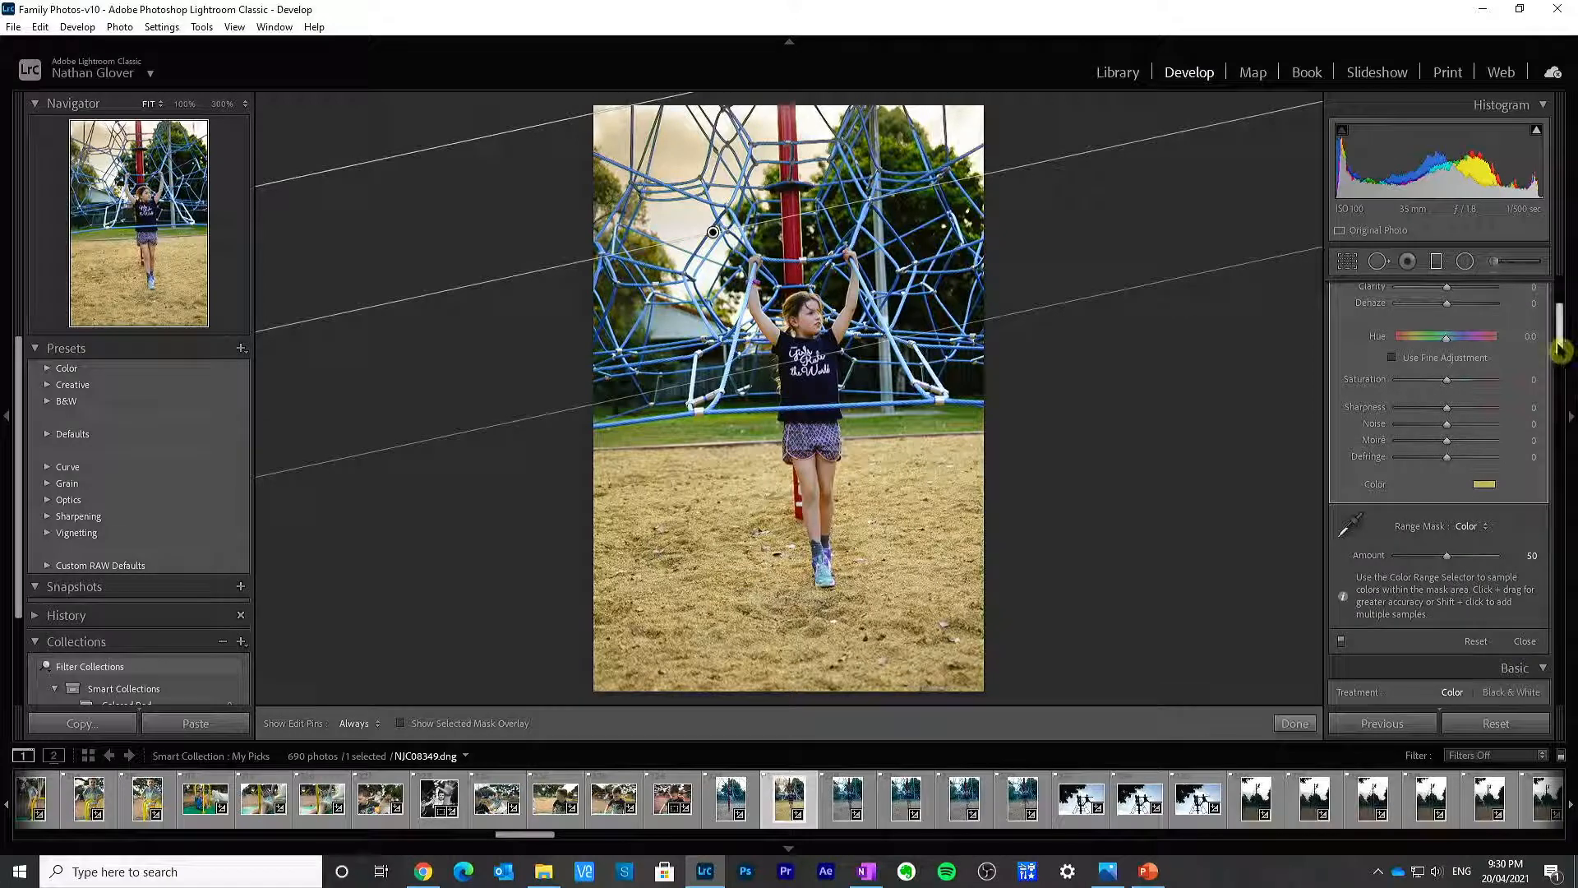
pyautogui.click(1288, 727)
pyautogui.scroll(3, 1560, 312)
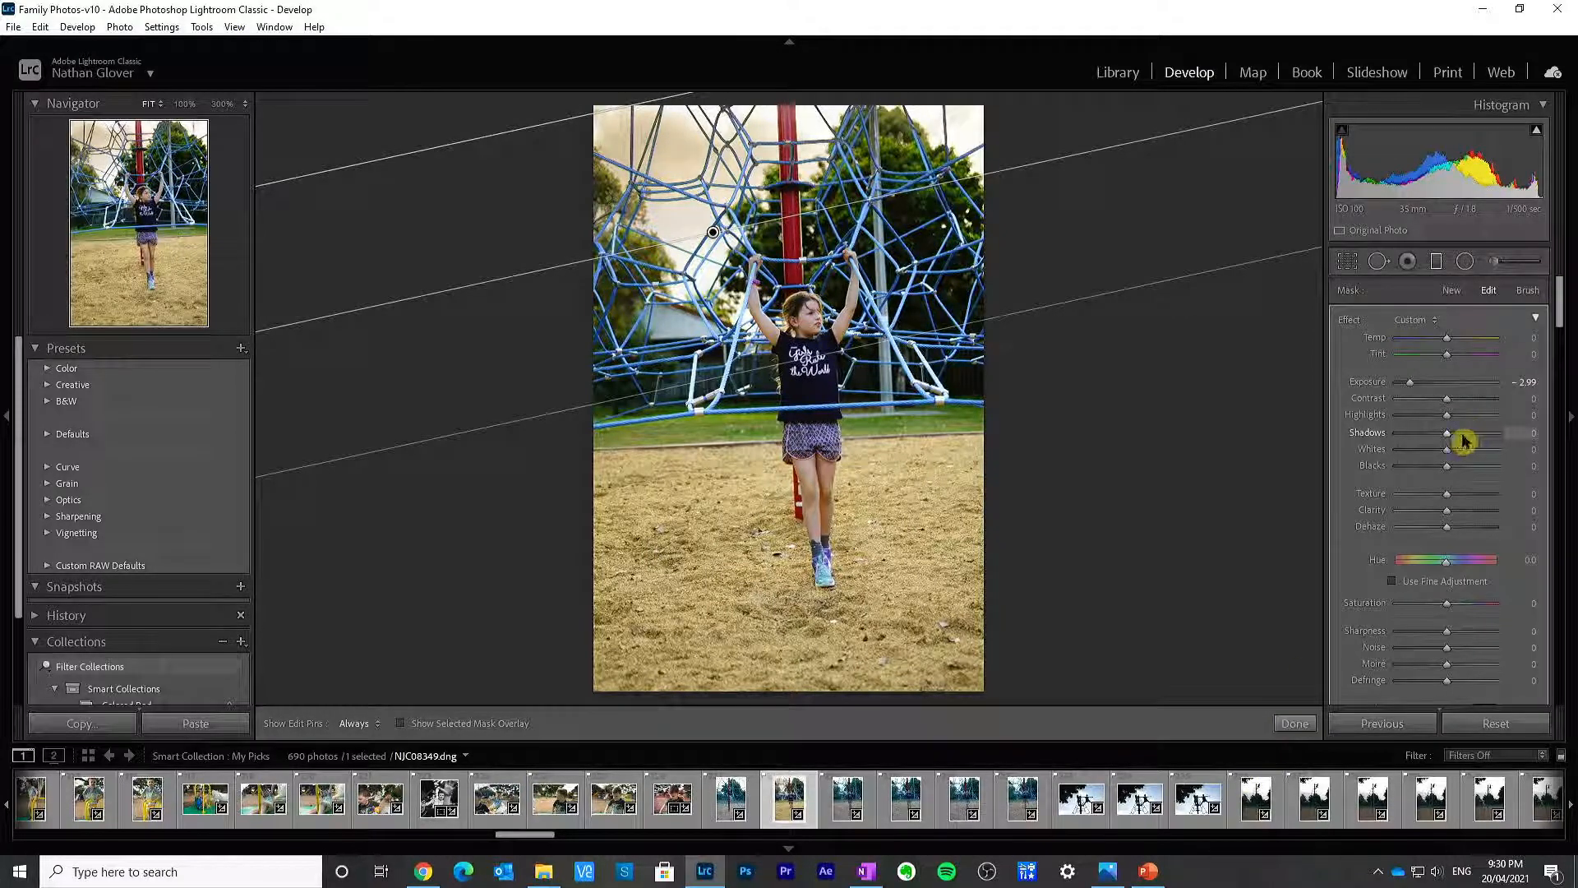
pyautogui.moveTo(1464, 442); pyautogui.dragTo(1431, 441)
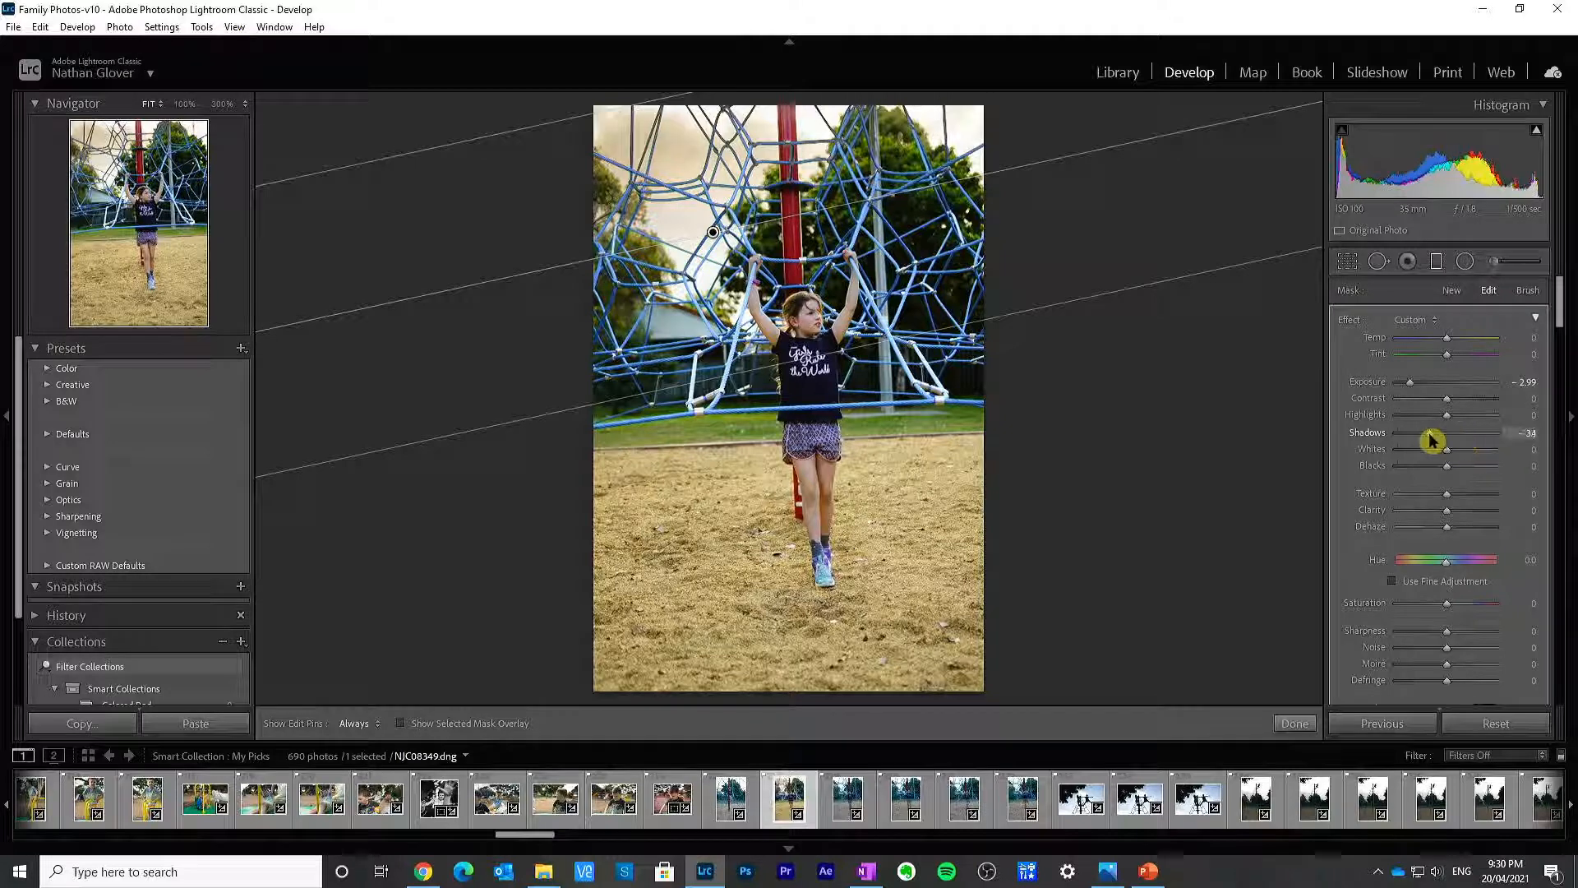
pyautogui.doubleClick(1379, 437)
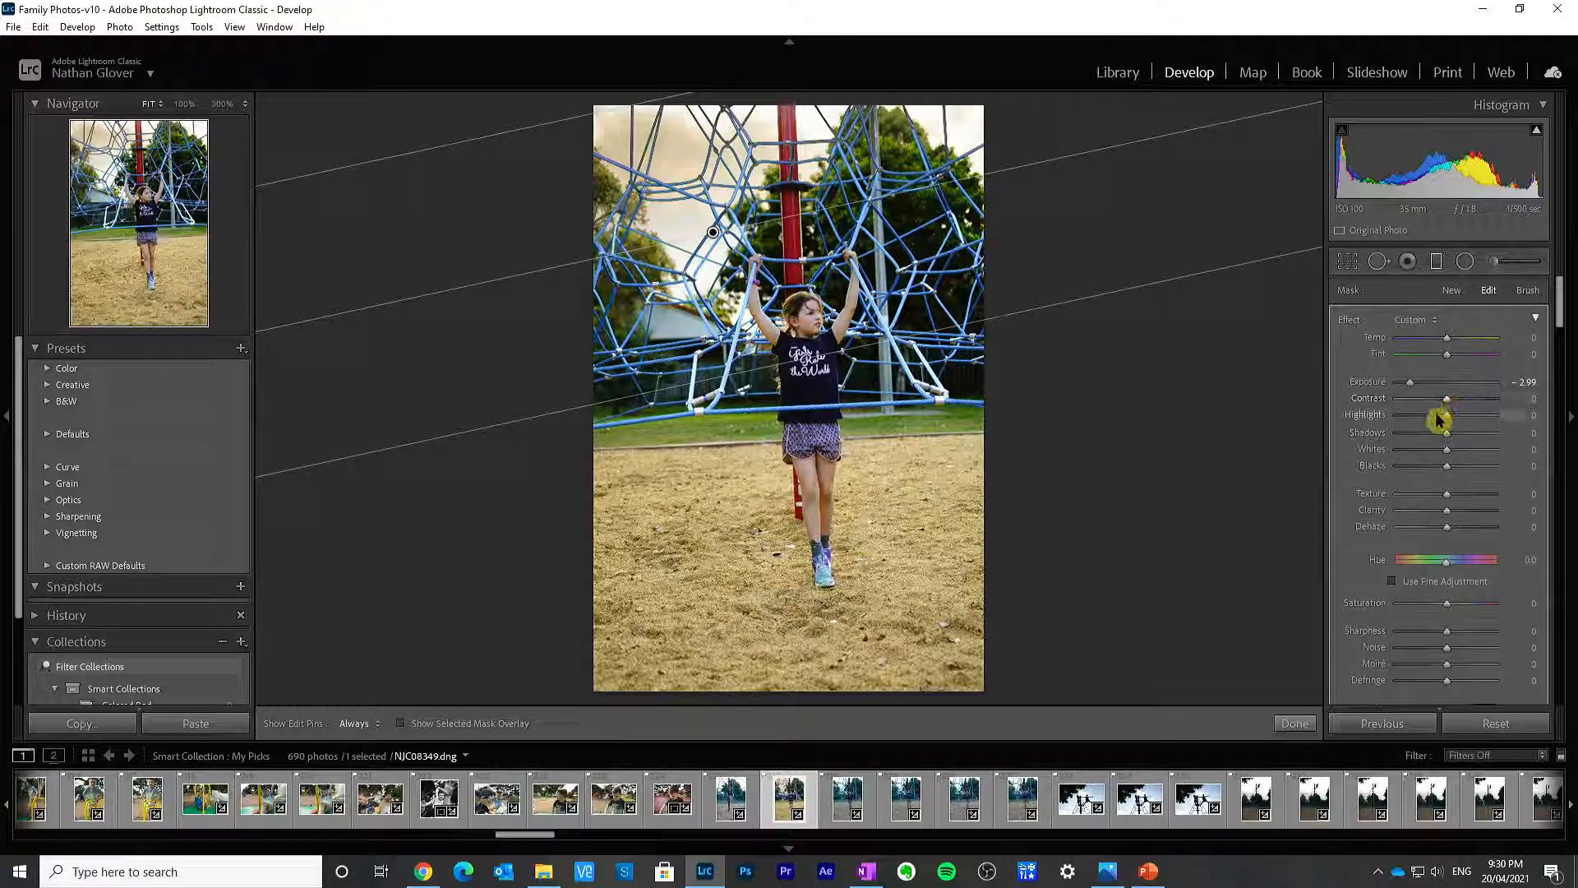
pyautogui.click(1438, 416)
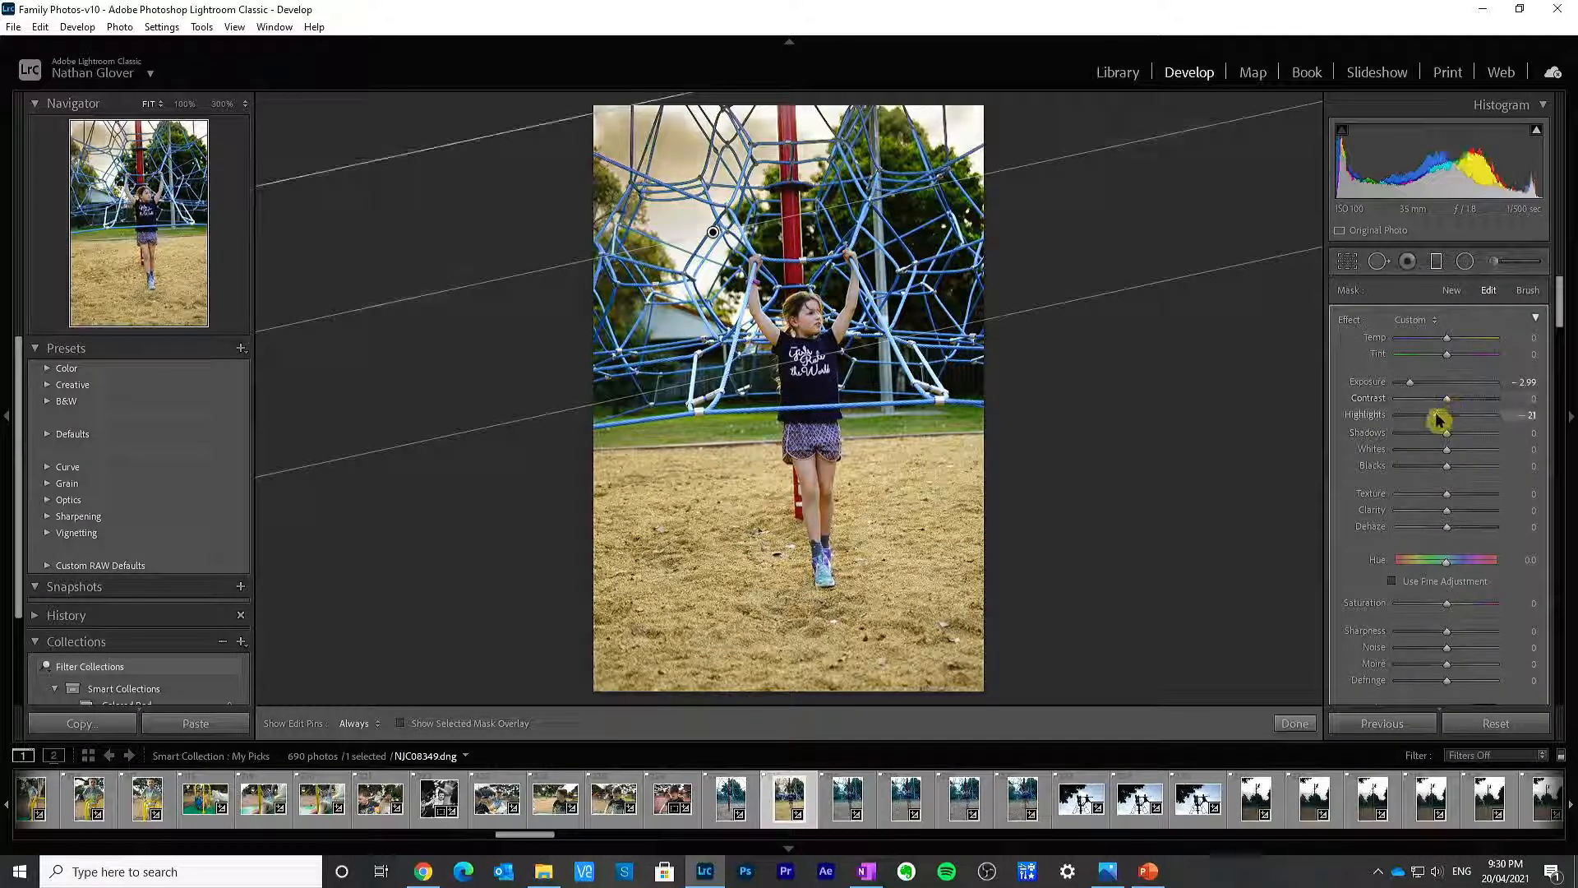
pyautogui.doubleClick(1381, 417)
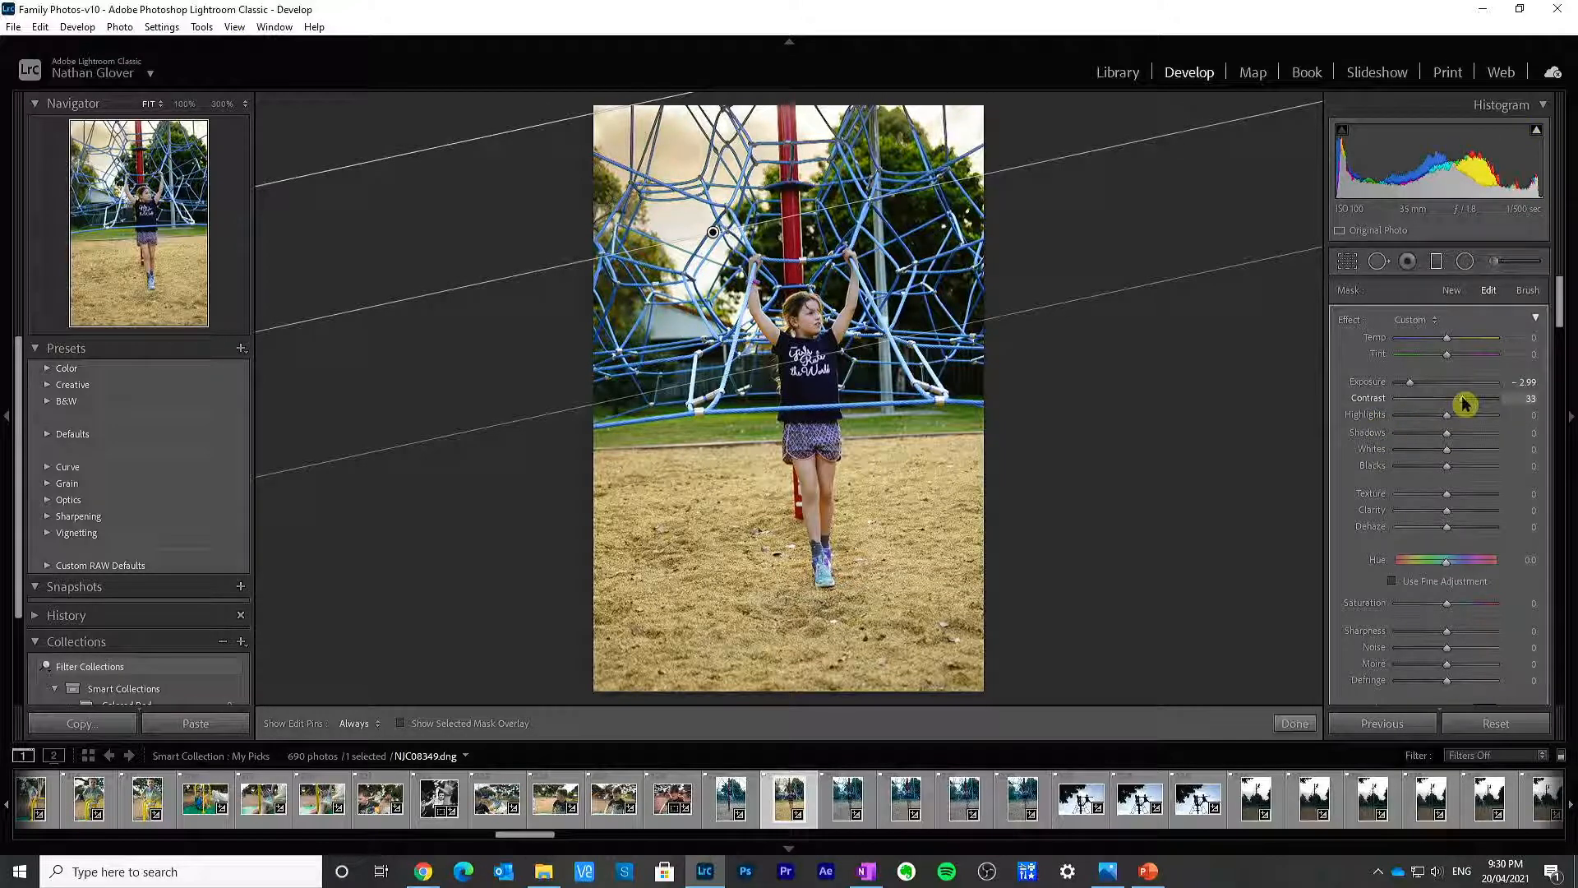
# Step: Set the graduated filter's Contrast to 33 and finish the filter
pyautogui.click(1294, 723)
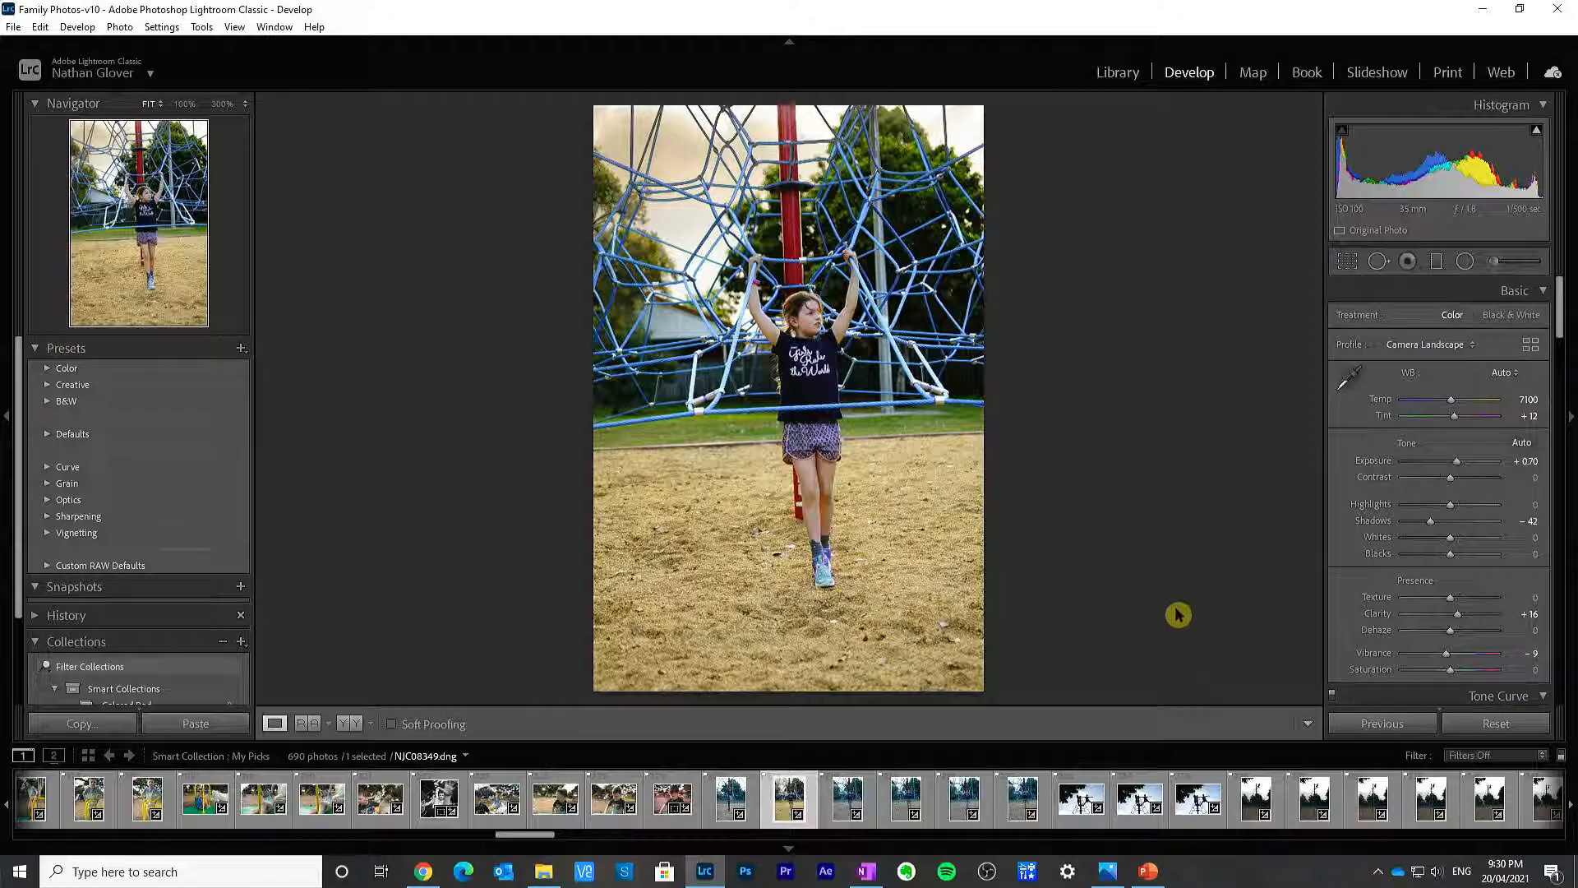
# Step: Crop the photo tighter around the hanging girl at the original aspect ratio and apply the crop
pyautogui.click(1347, 261)
pyautogui.moveTo(595, 106); pyautogui.dragTo(613, 115)
pyautogui.moveTo(689, 249); pyautogui.dragTo(684, 287)
pyautogui.click(1304, 723)
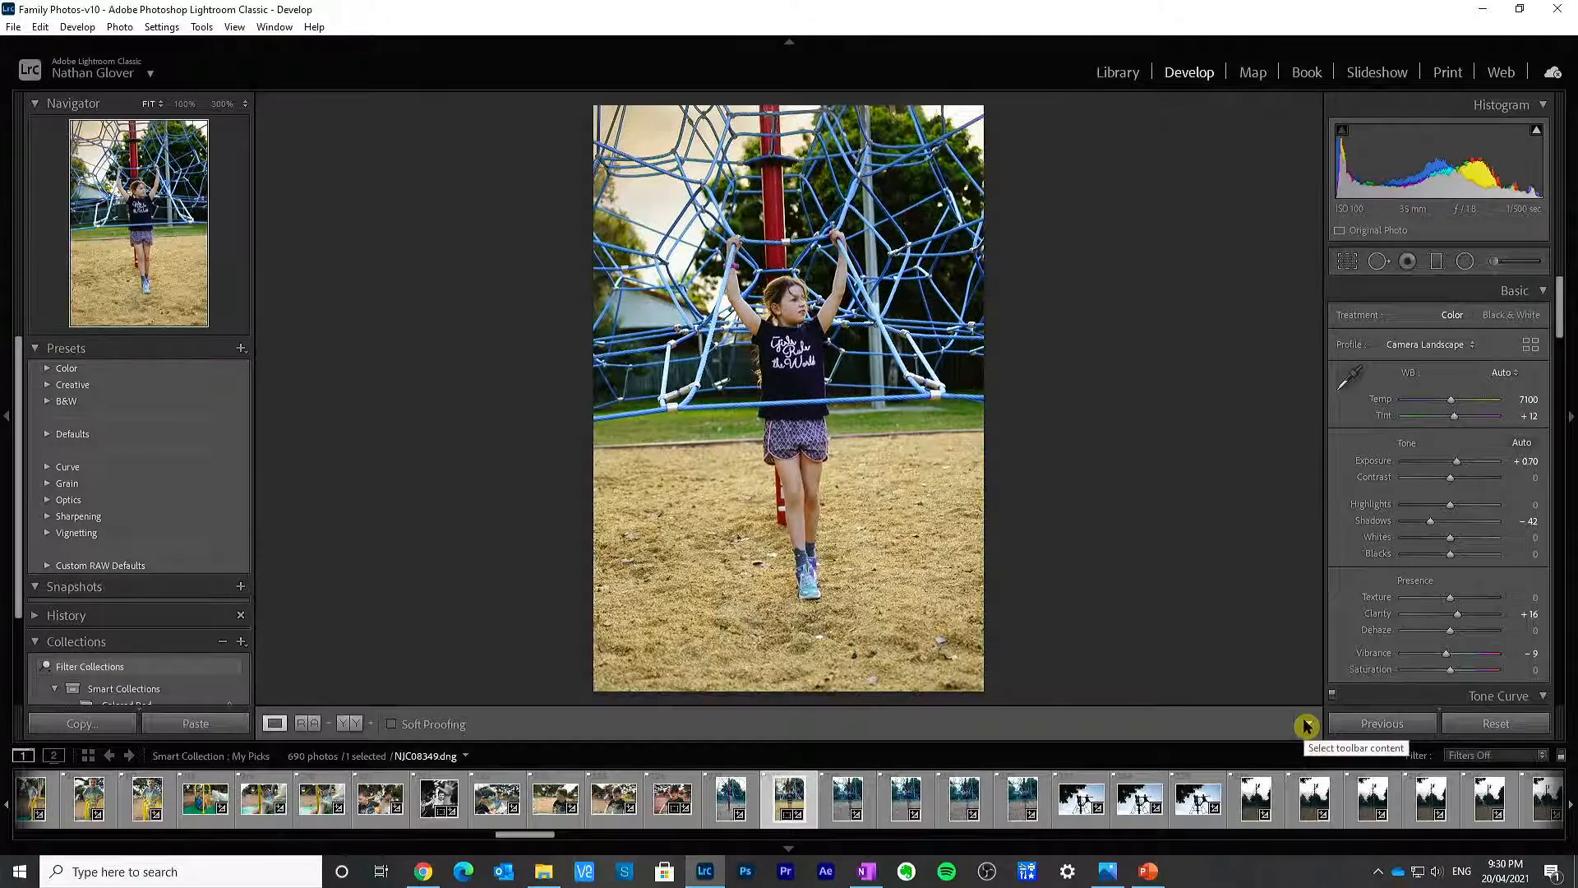
# Step: Refine the crop with a small adjustment at its upper-left corner, keeping the original aspect ratio, and apply it
pyautogui.click(1347, 262)
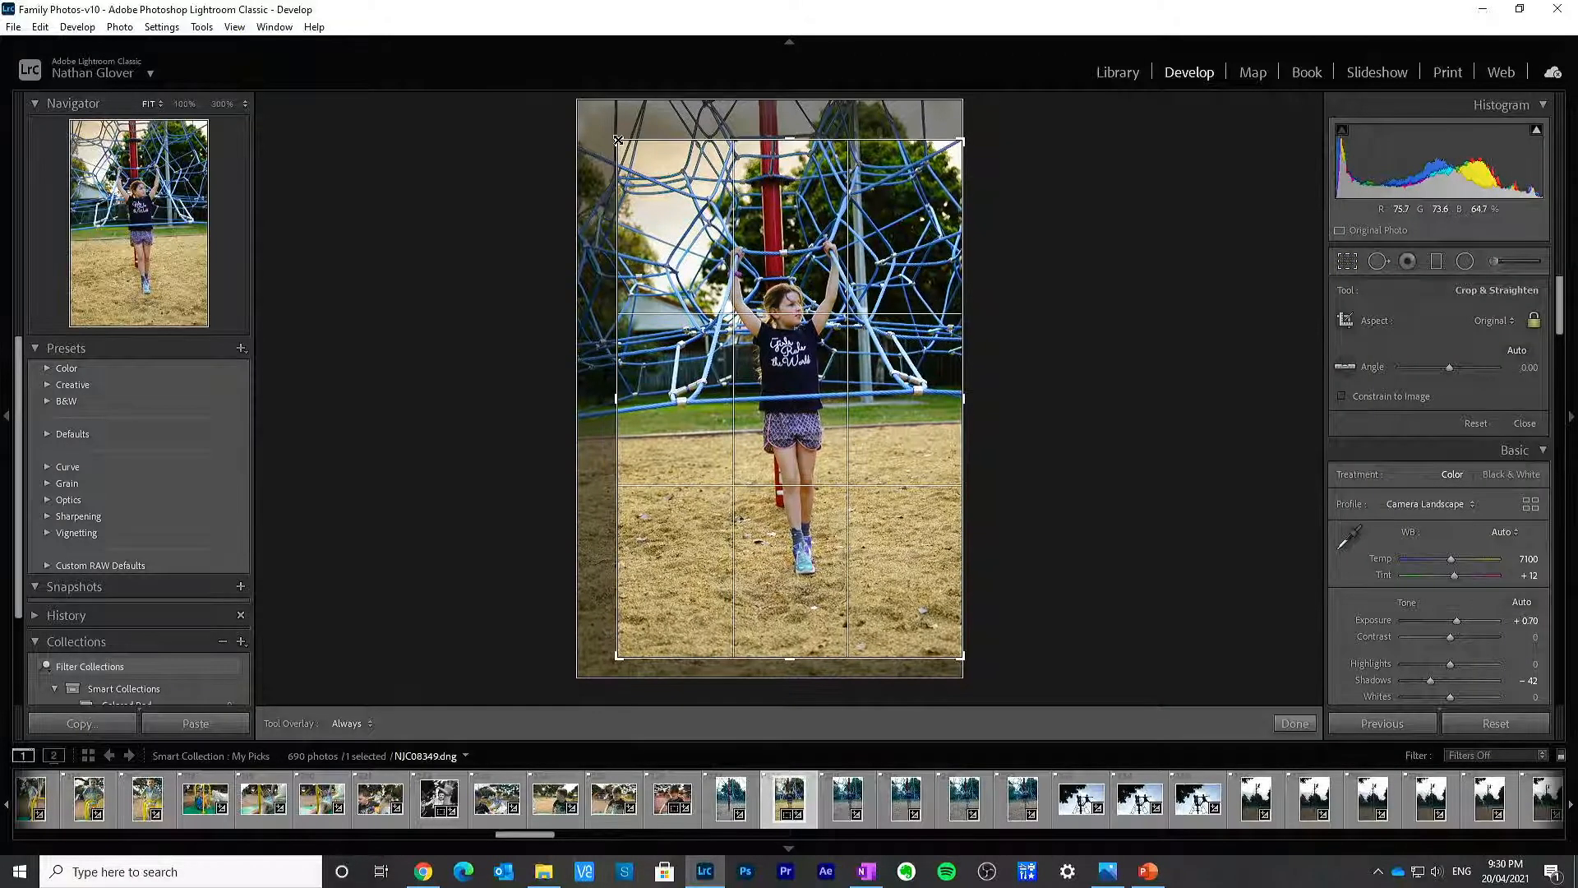
pyautogui.click(1295, 723)
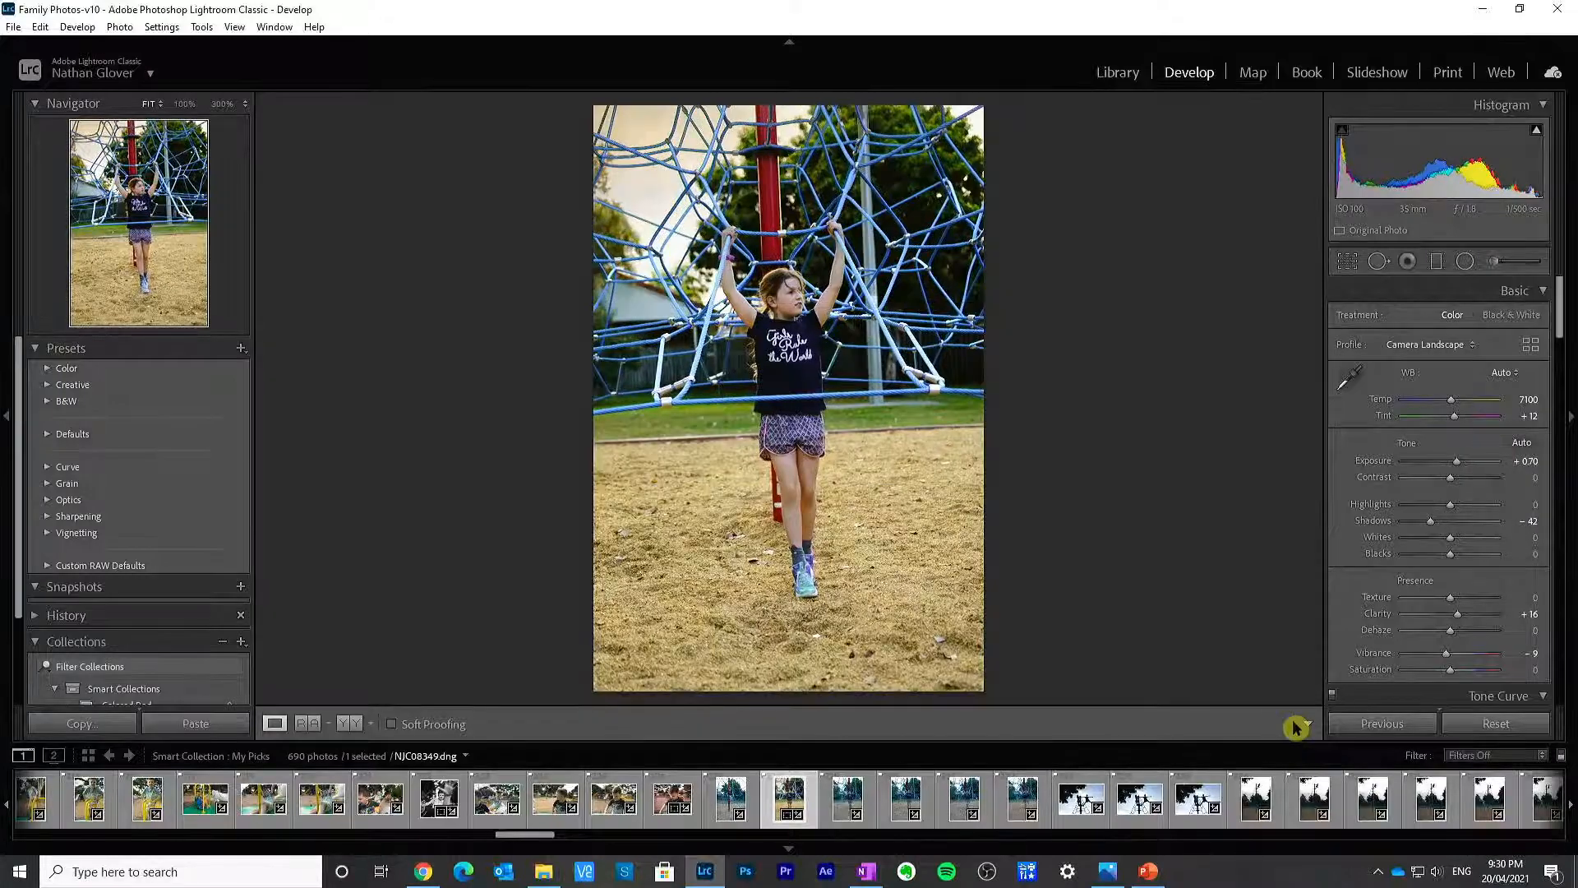
pyautogui.click(1347, 261)
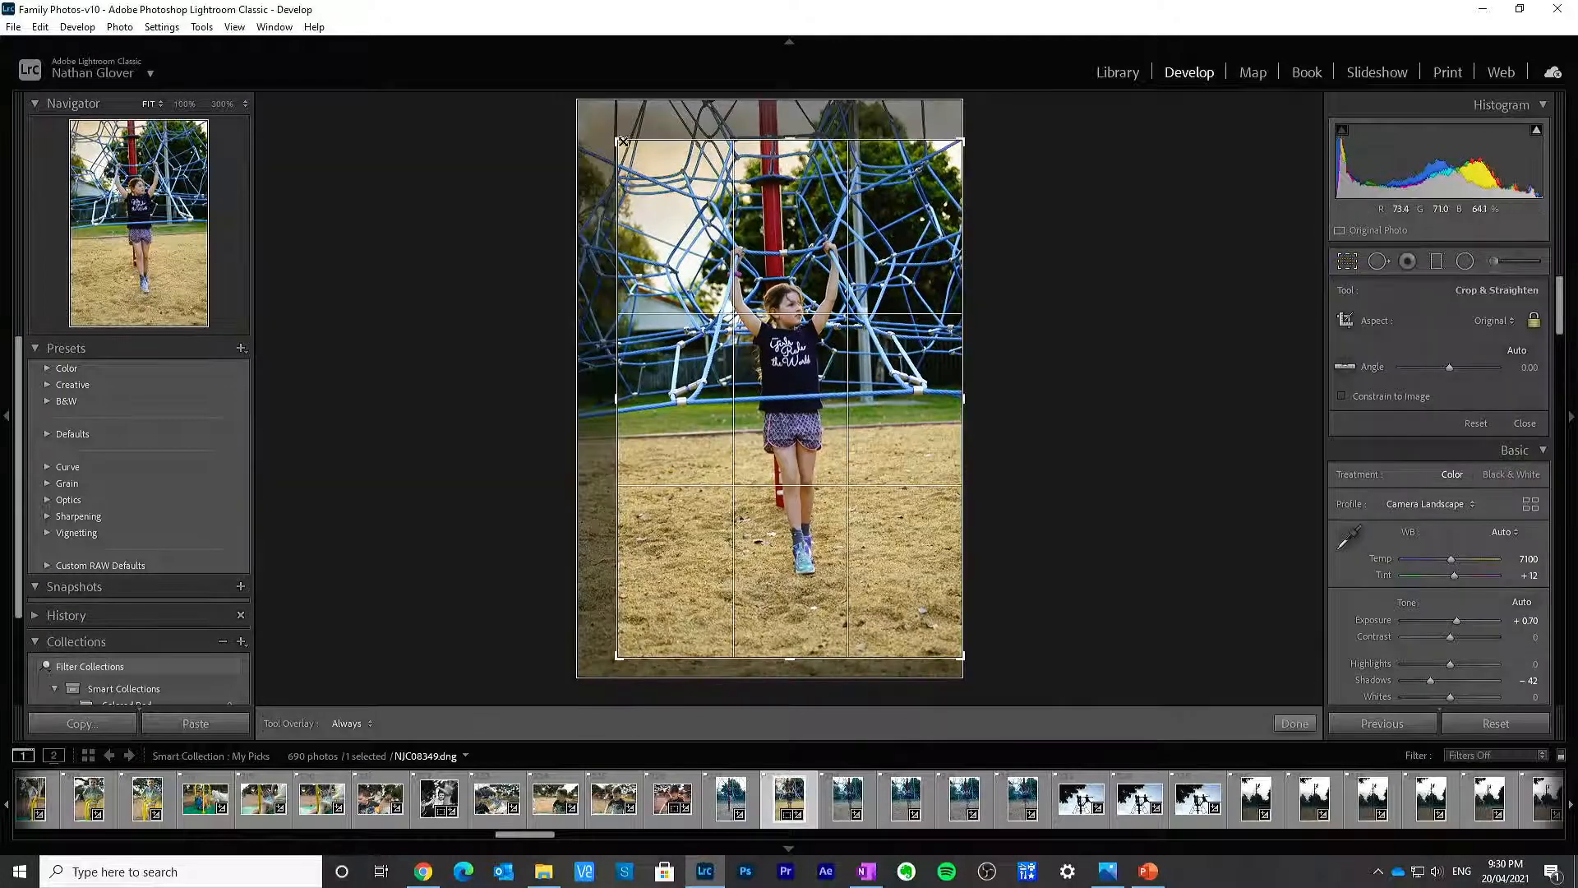
pyautogui.moveTo(617, 140); pyautogui.dragTo(615, 136)
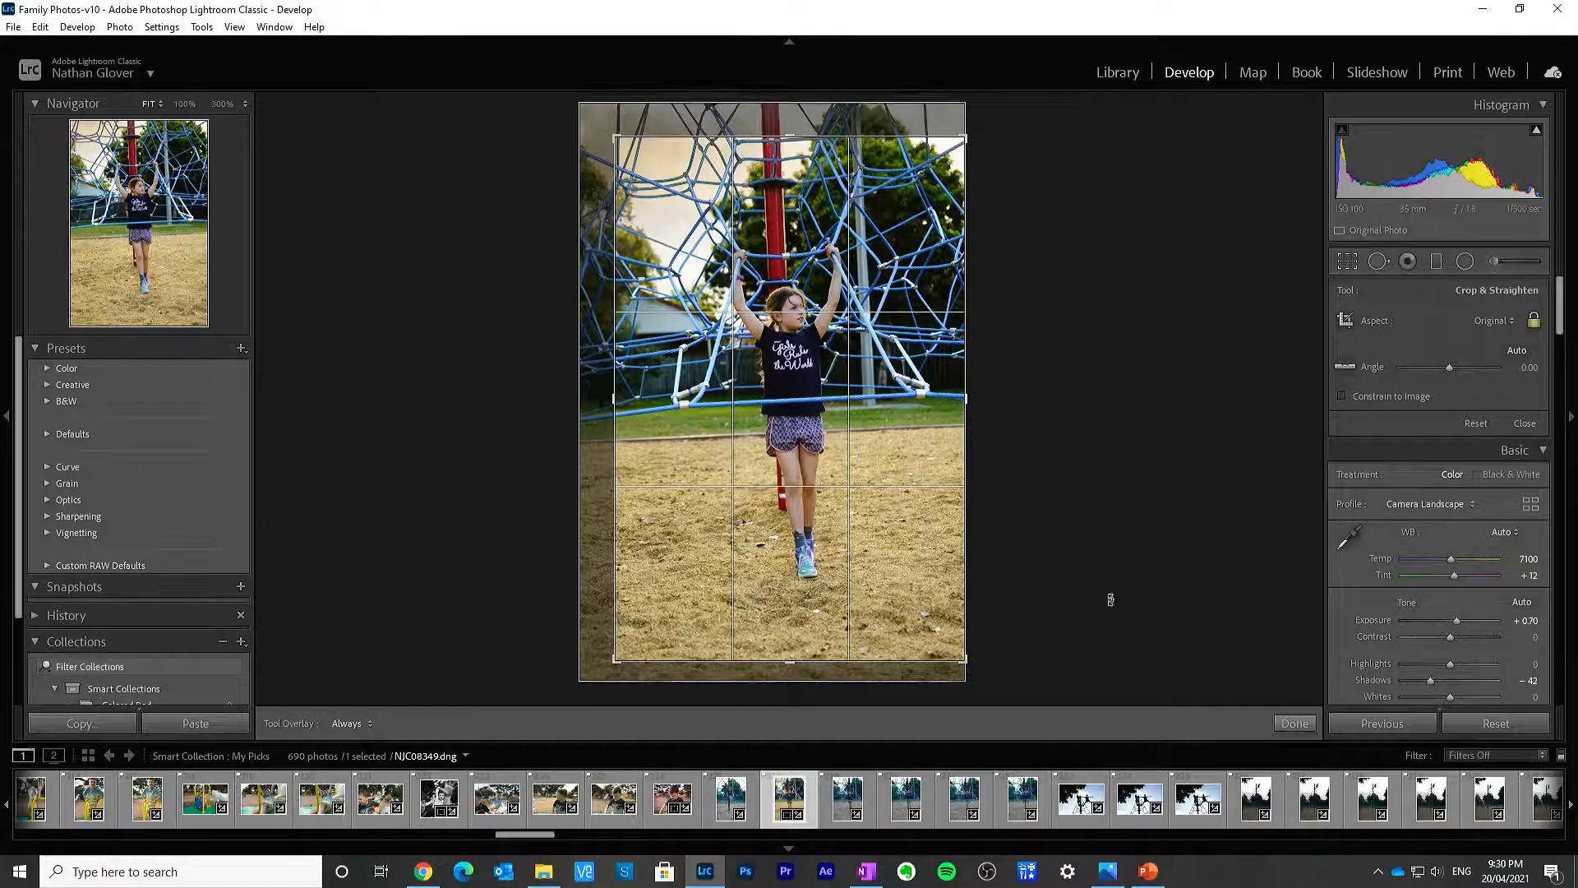
pyautogui.click(1307, 730)
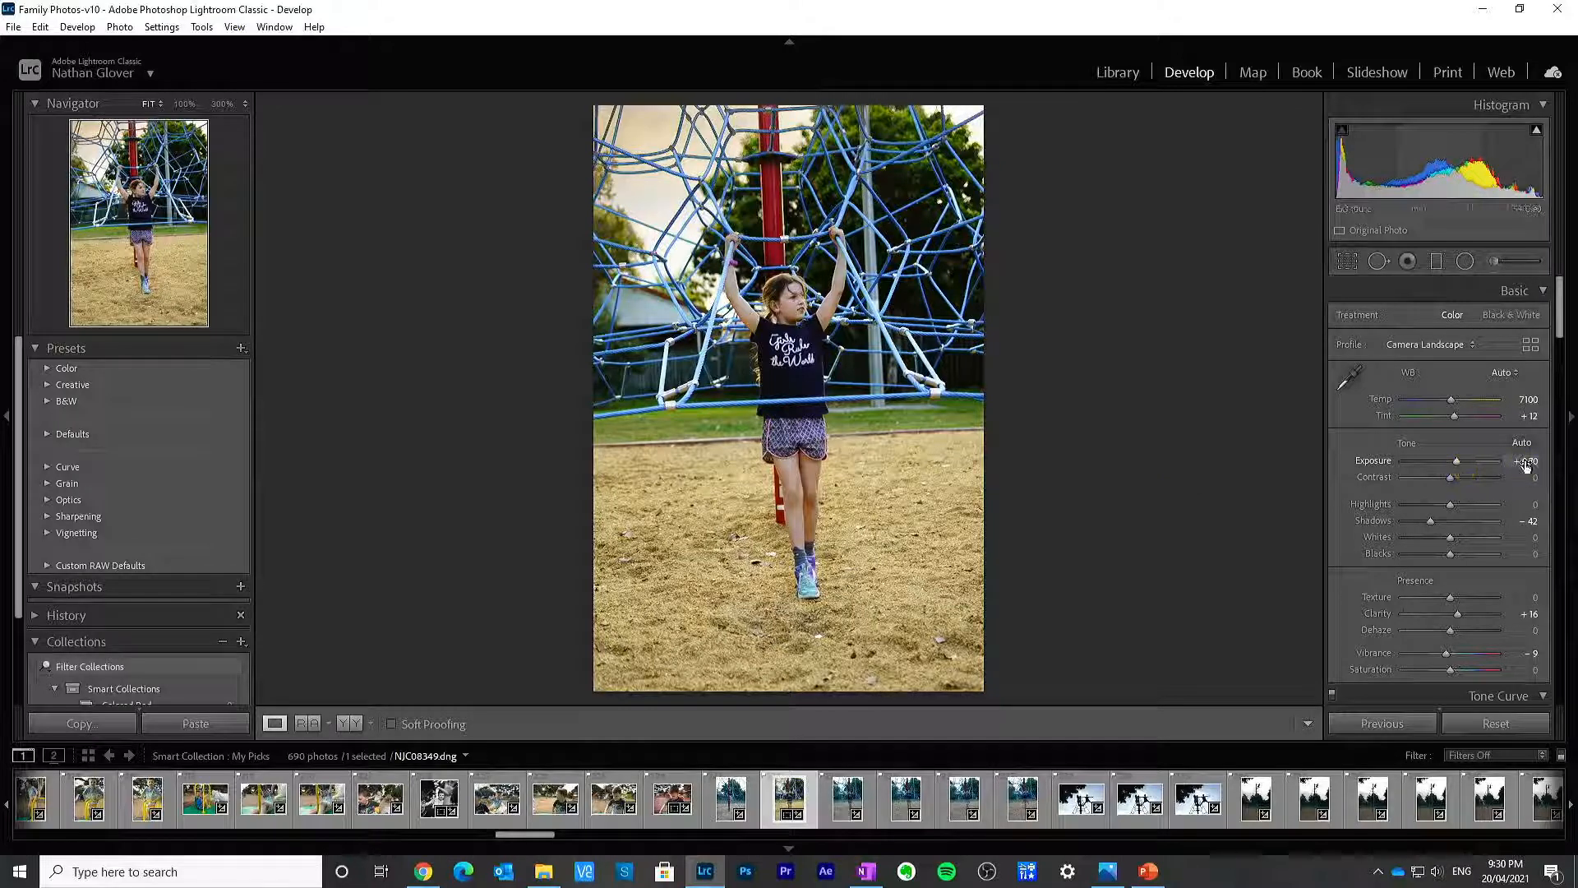
# Step: Set the photo's overall Exposure to +0.80 and reduce Saturation to −12
pyautogui.write('0.8')
pyautogui.press('Return')
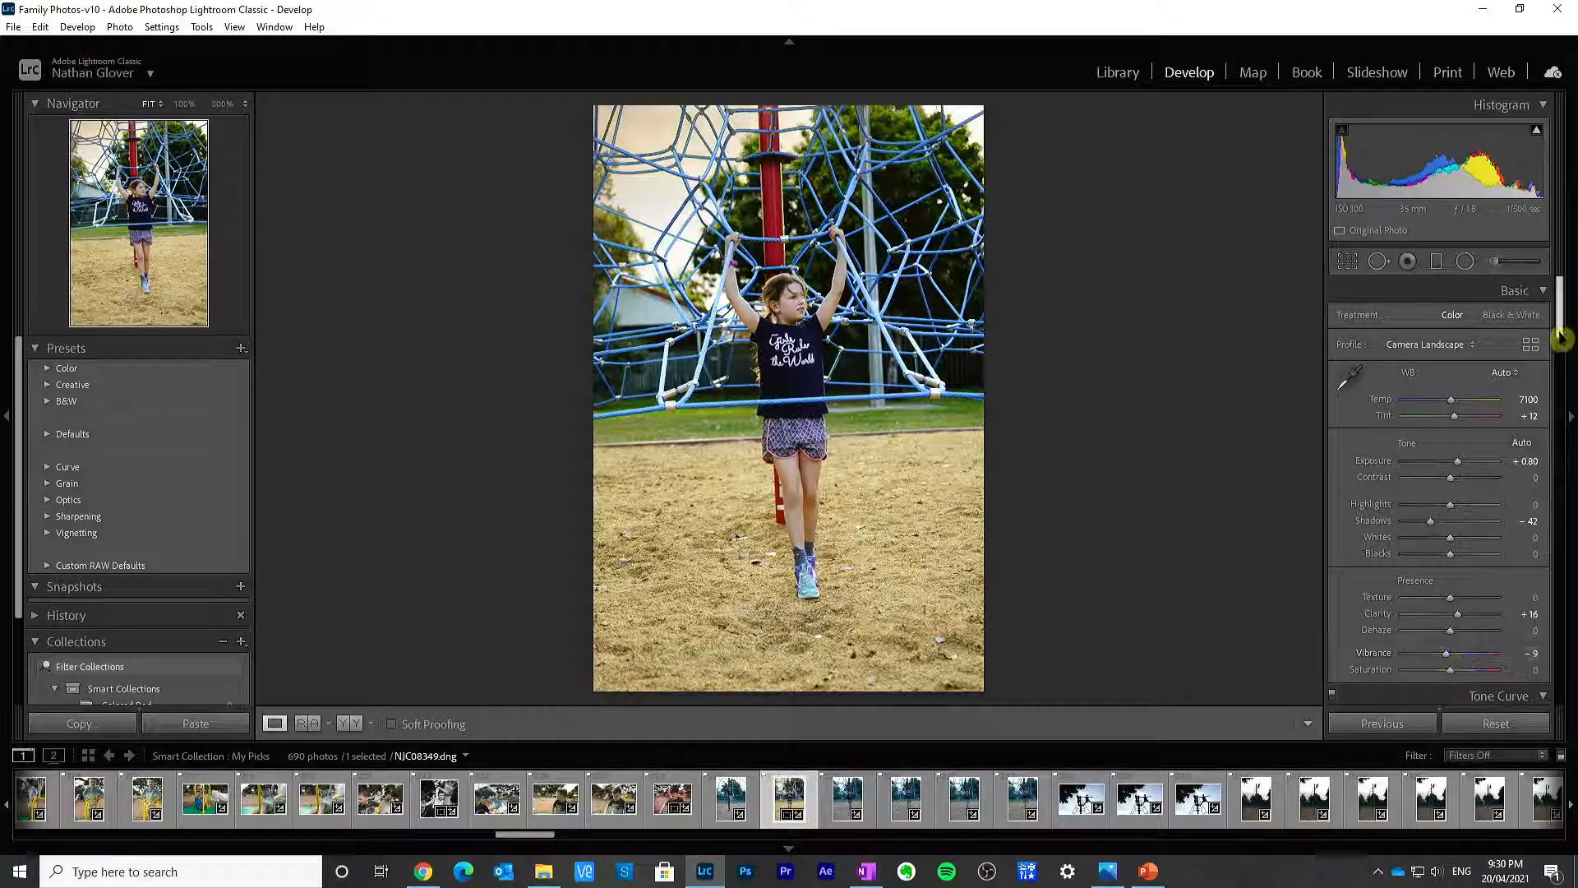
pyautogui.scroll(-1, 1561, 337)
pyautogui.moveTo(1480, 651); pyautogui.dragTo(1449, 660)
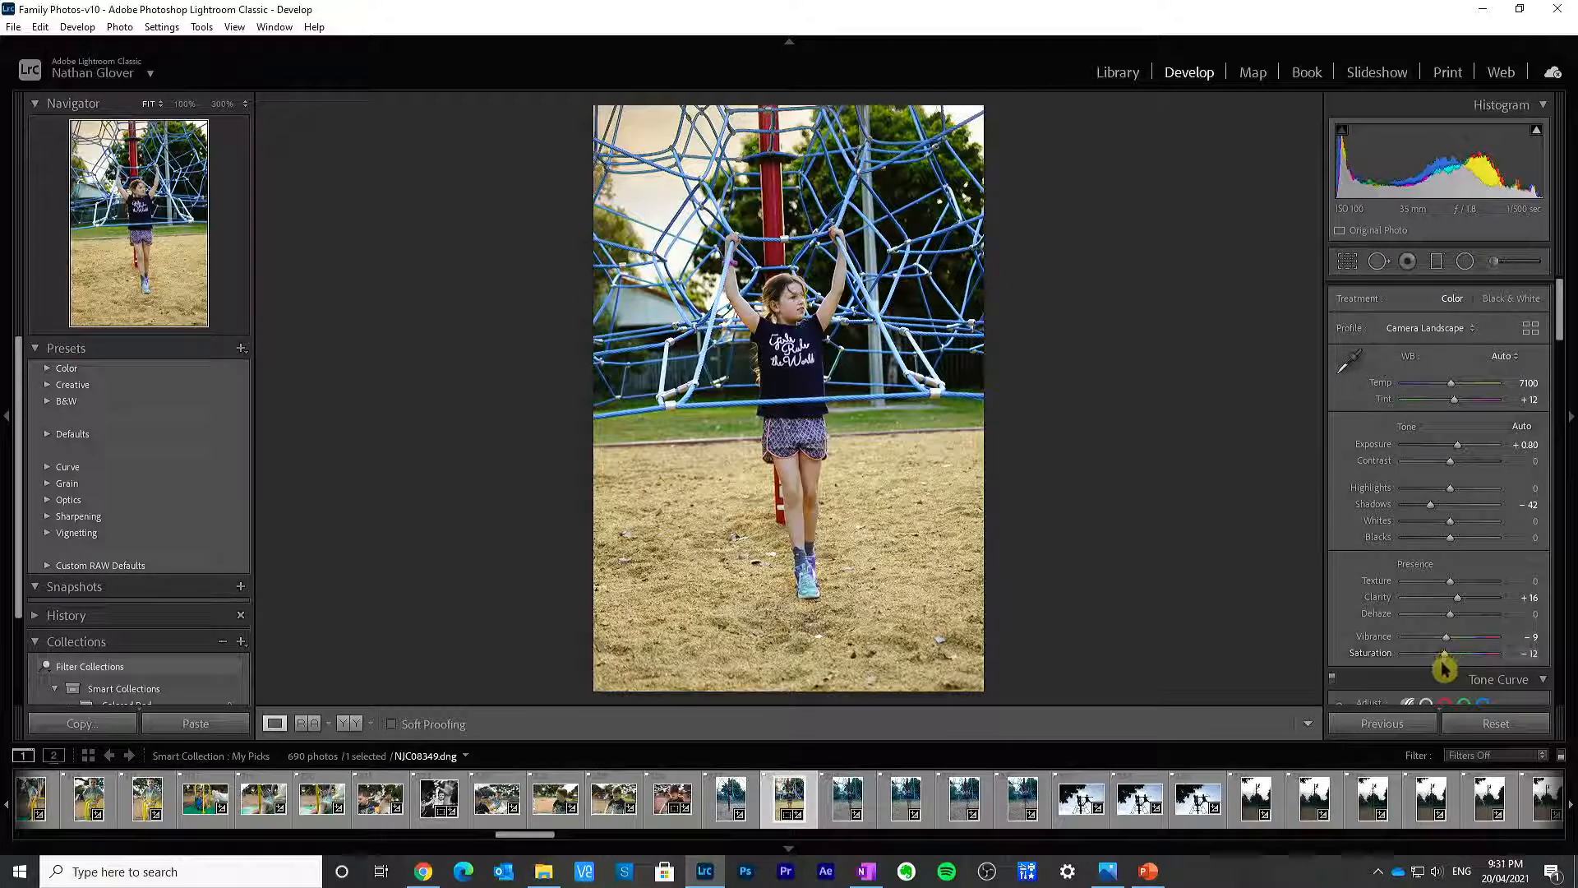
# Step: Add a Highlight Priority post-crop vignette with Amount −33, Midpoint 59 and Roundness +21
pyautogui.moveTo(1560, 317); pyautogui.dragTo(1573, 638)
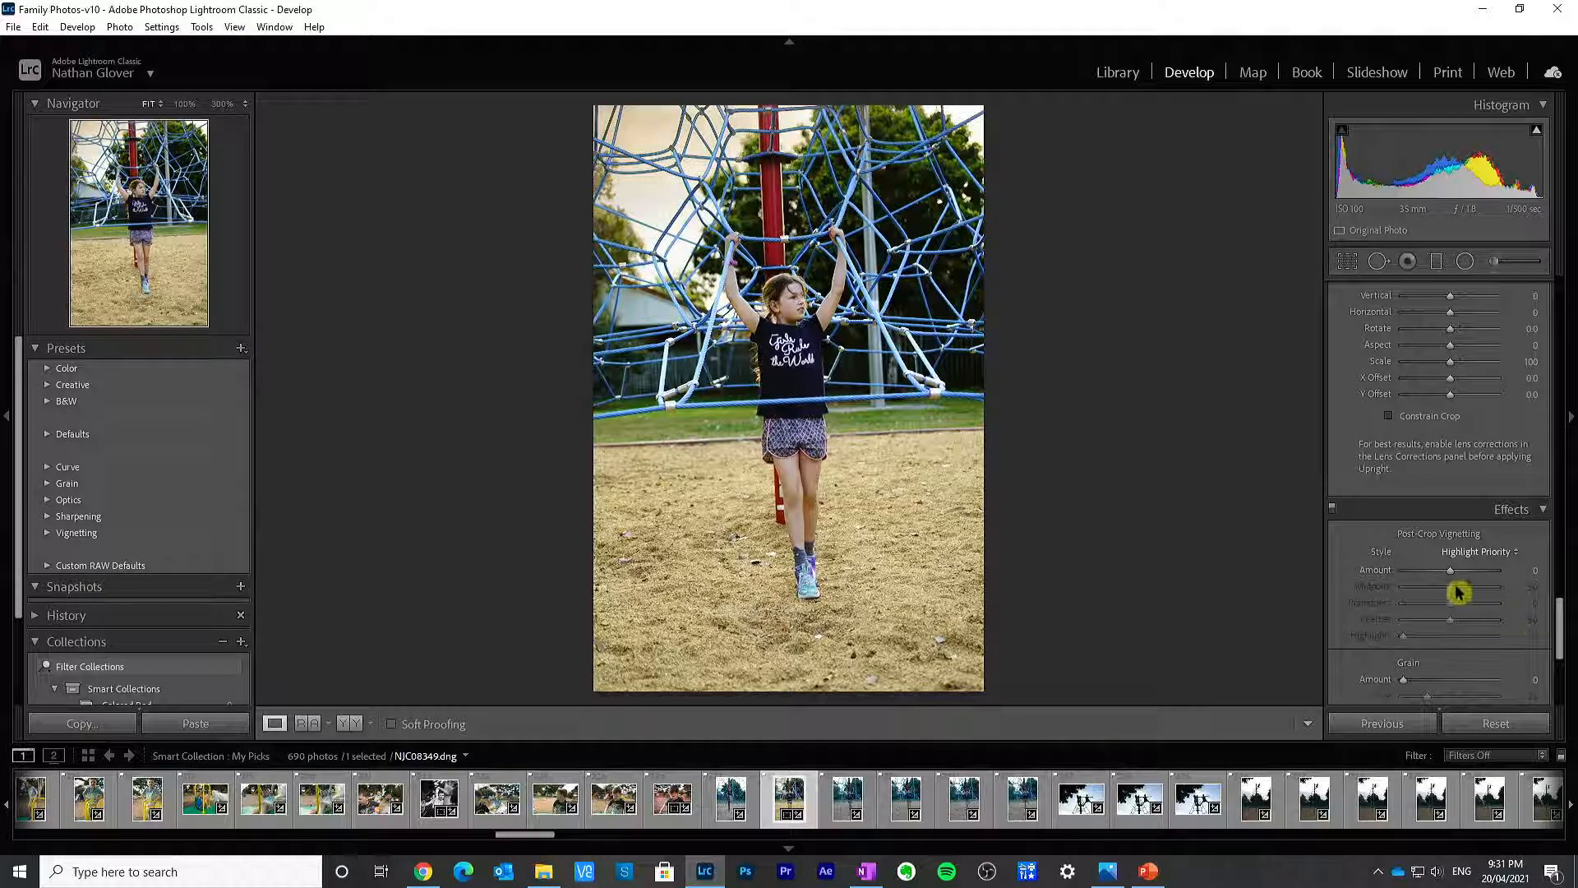
pyautogui.moveTo(1440, 581); pyautogui.dragTo(1462, 607)
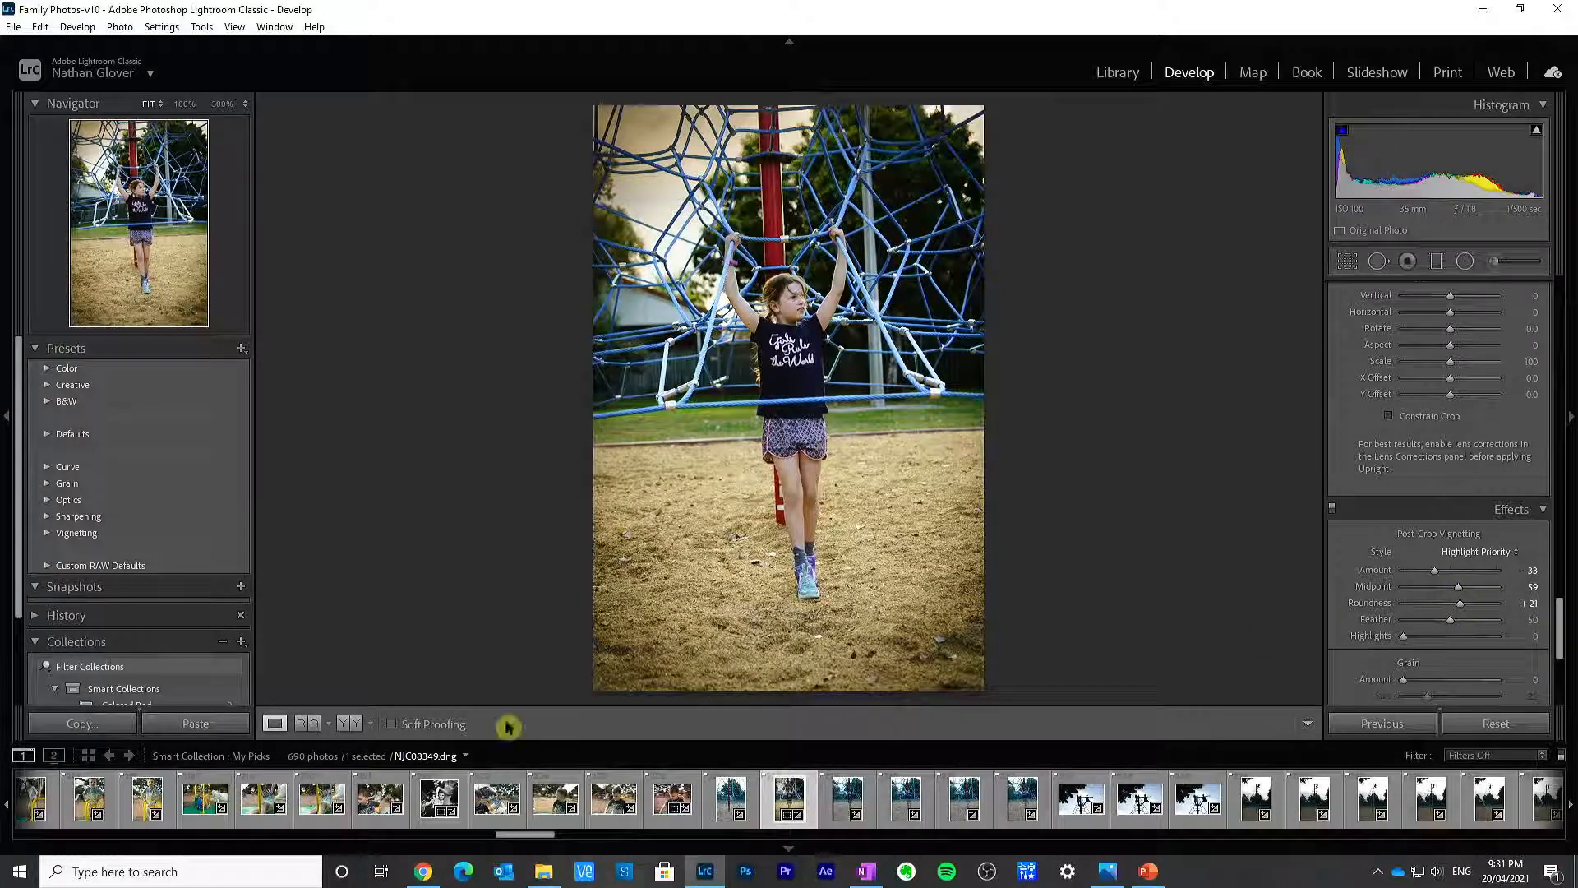
# Step: Compare before and after with the vignette off and on, and soften the vignette Amount to −26
pyautogui.click(349, 725)
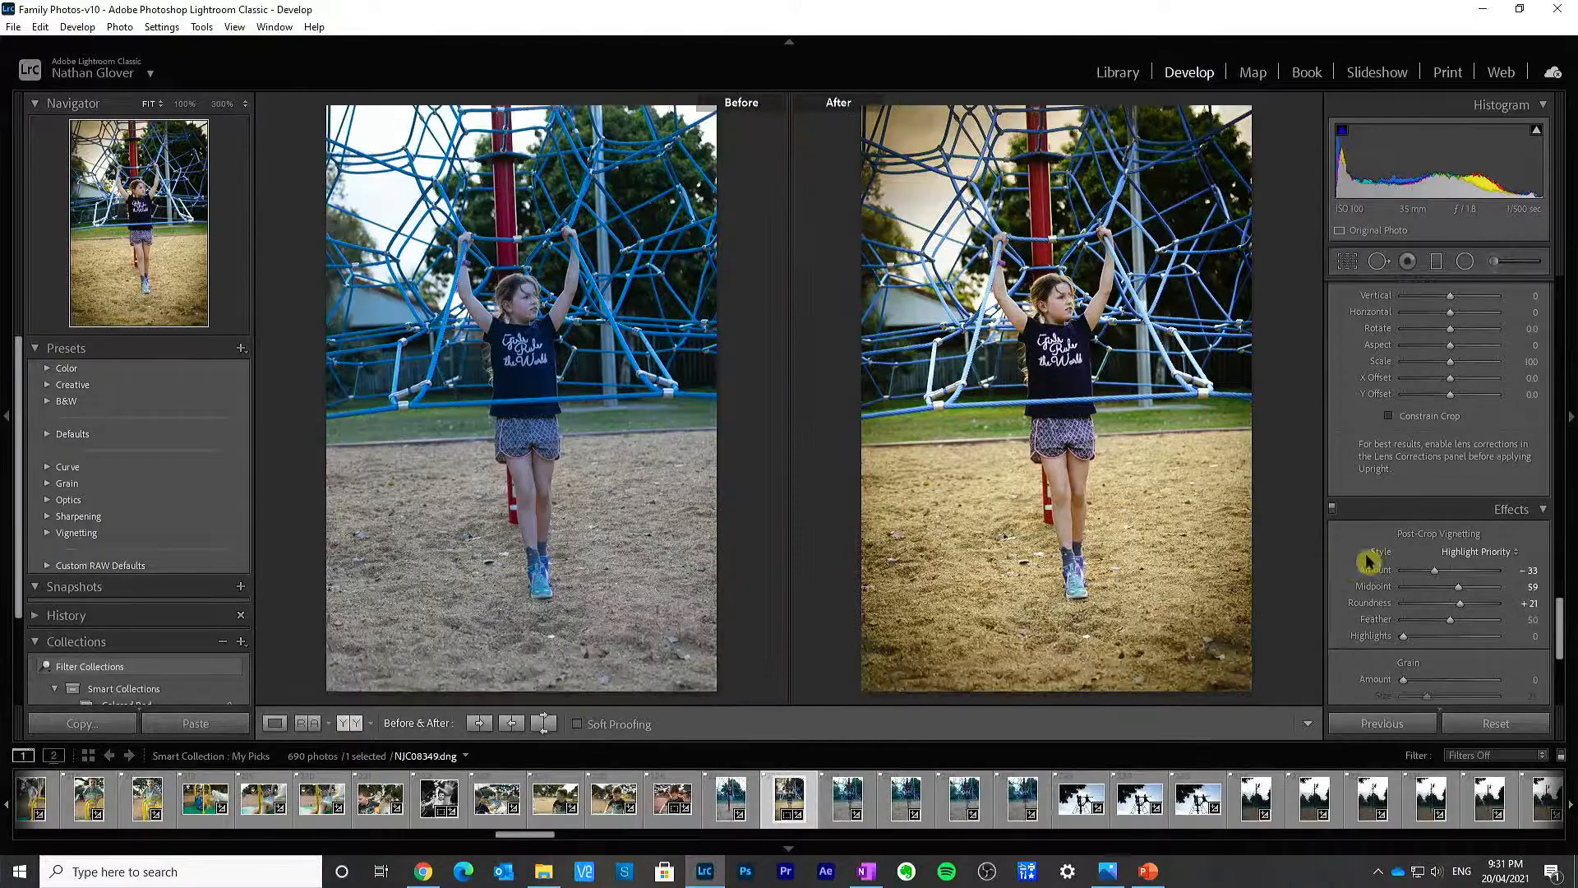
pyautogui.click(1332, 511)
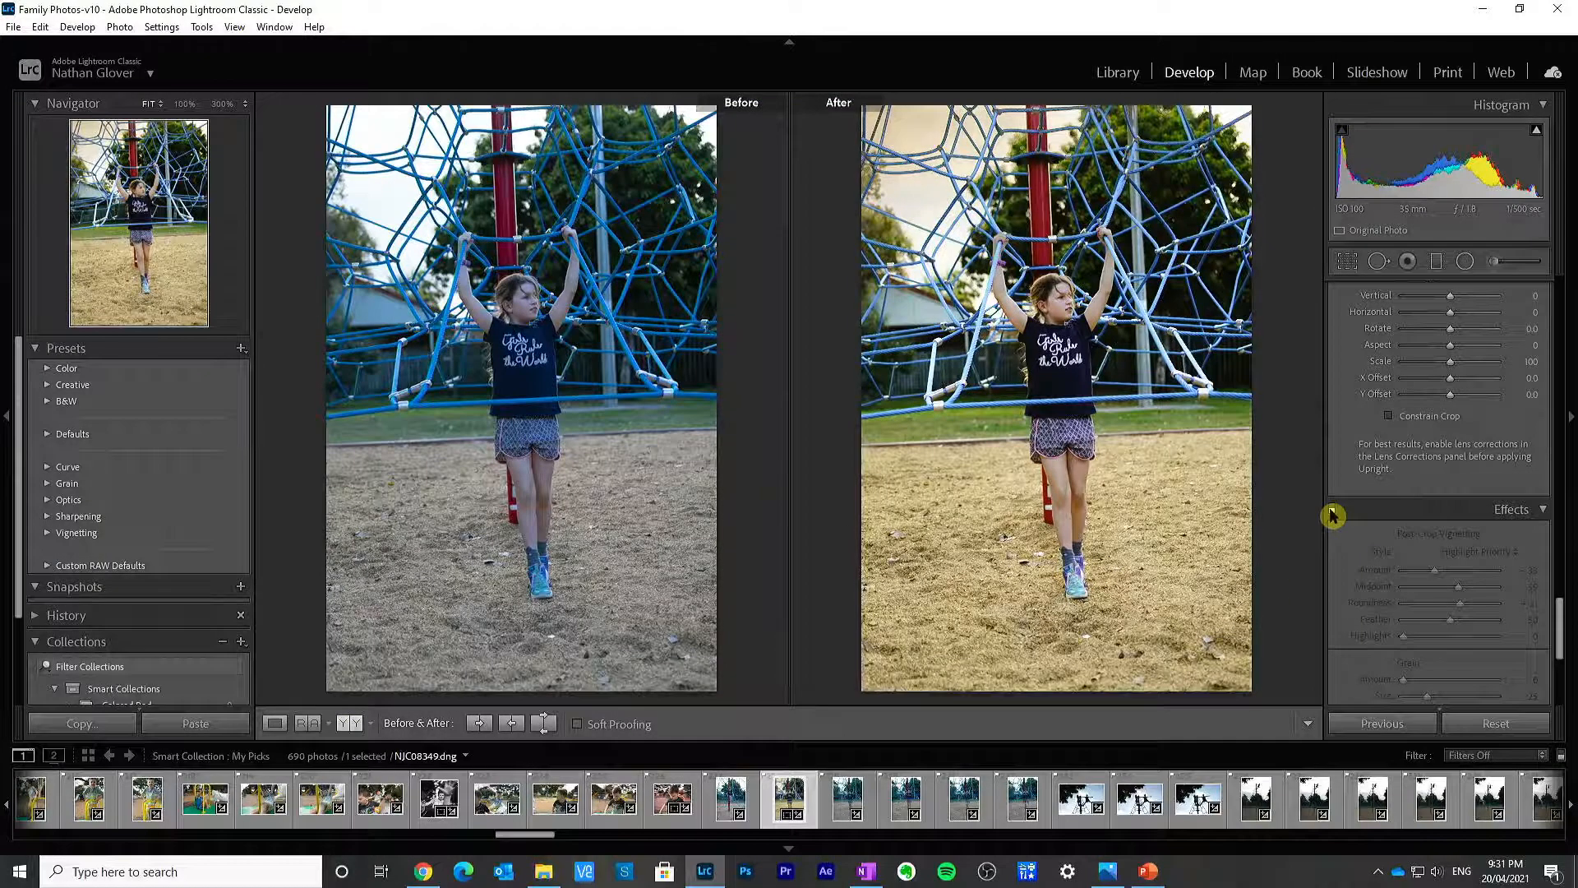
pyautogui.click(1332, 513)
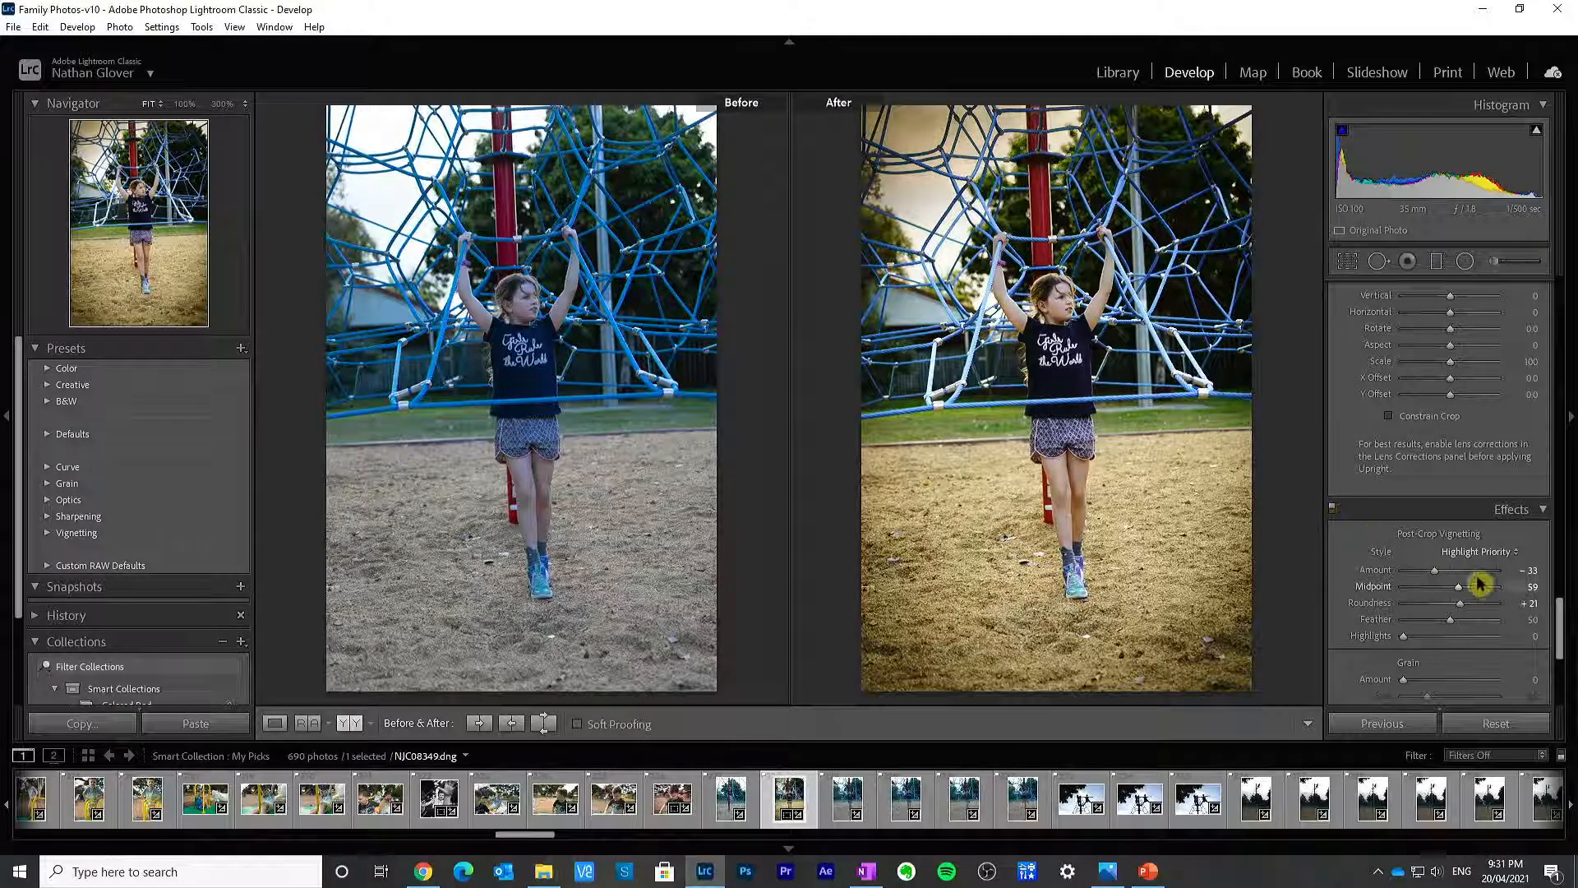
pyautogui.moveTo(1439, 574); pyautogui.dragTo(1441, 575)
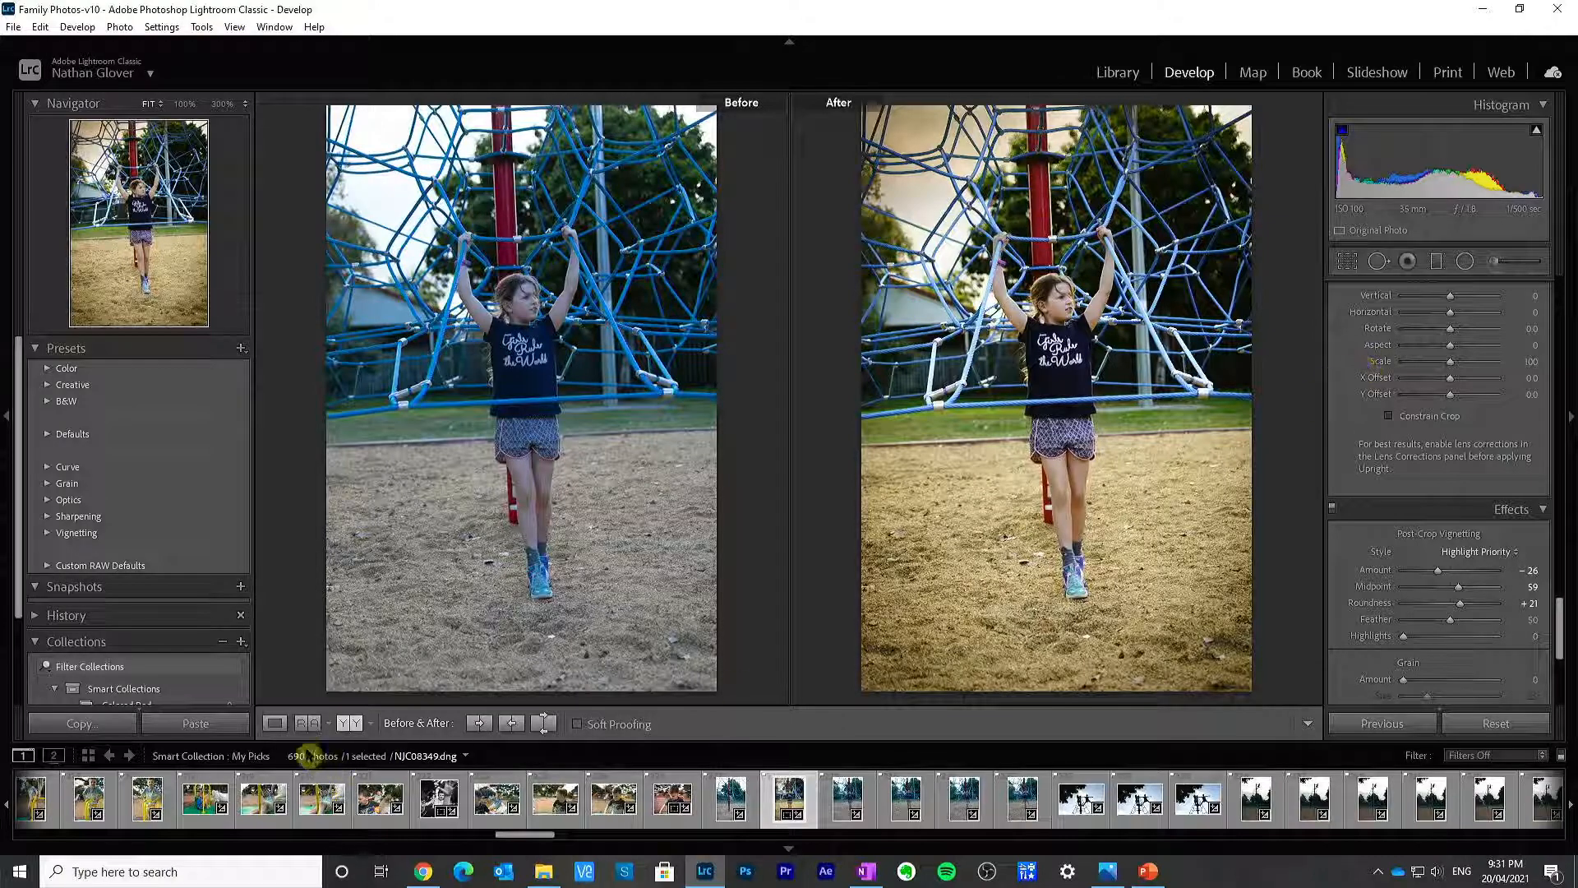
pyautogui.click(277, 722)
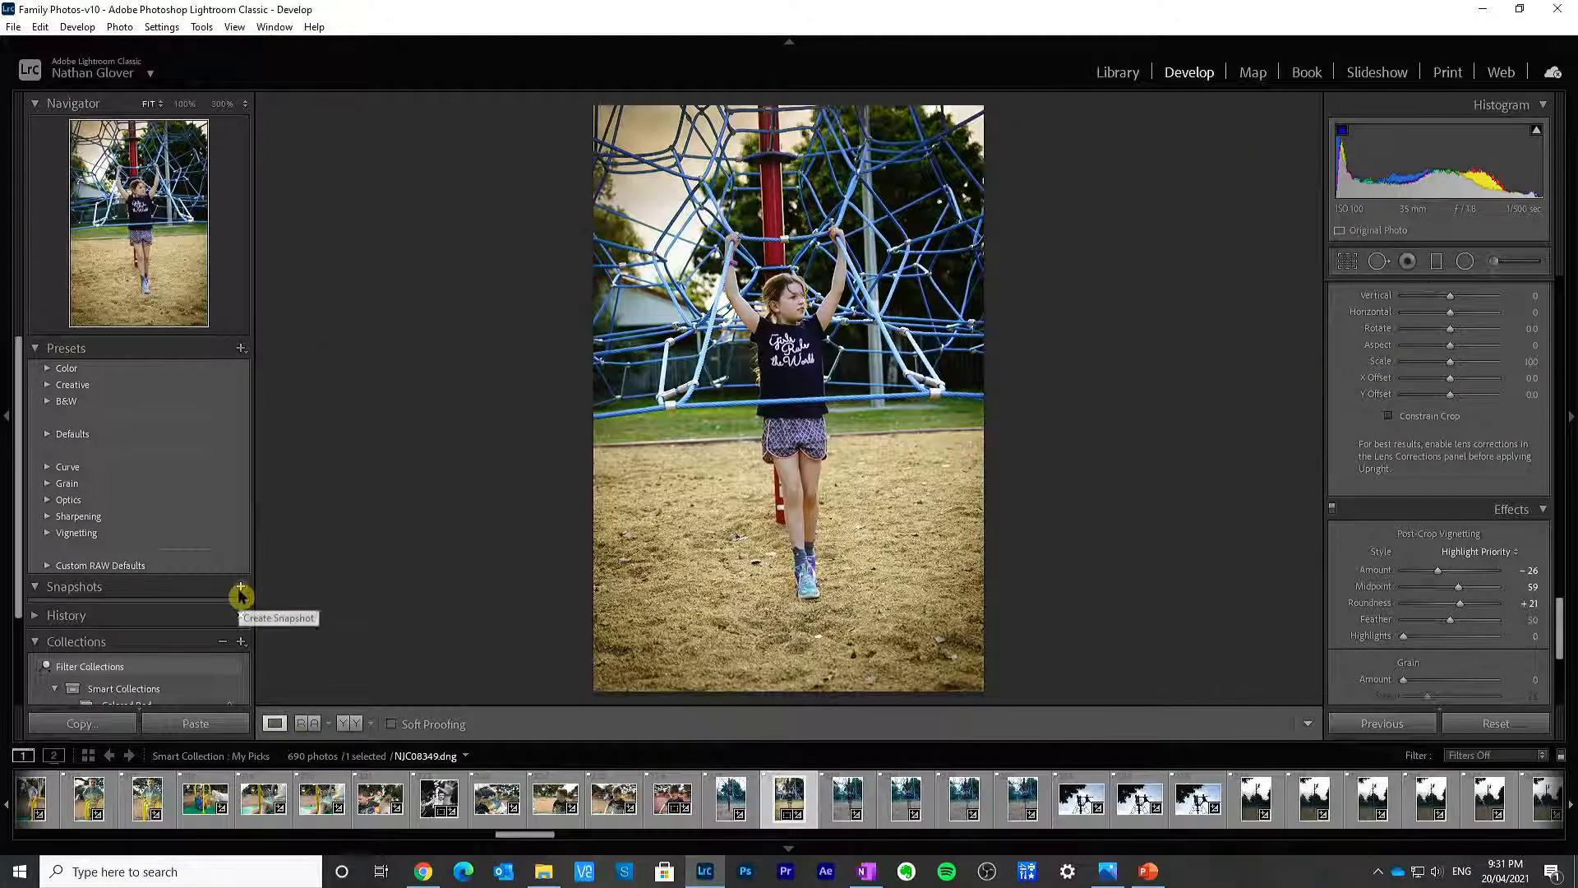
# Step: Save the current edit as a snapshot named C01
pyautogui.click(241, 589)
pyautogui.write('C0')
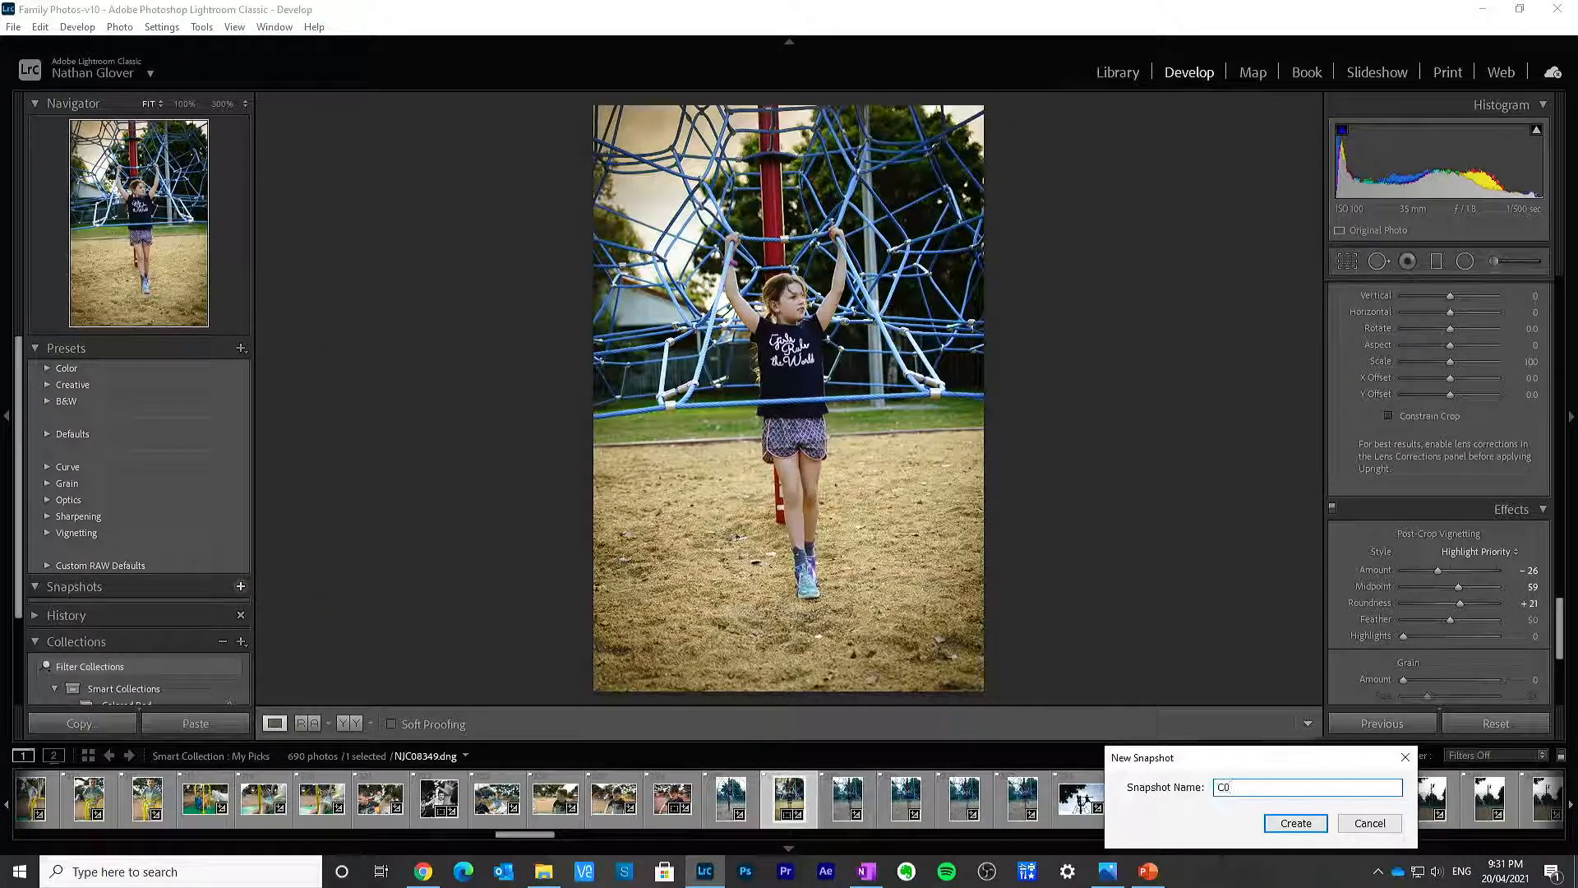
pyautogui.write('1')
pyautogui.press('Return')
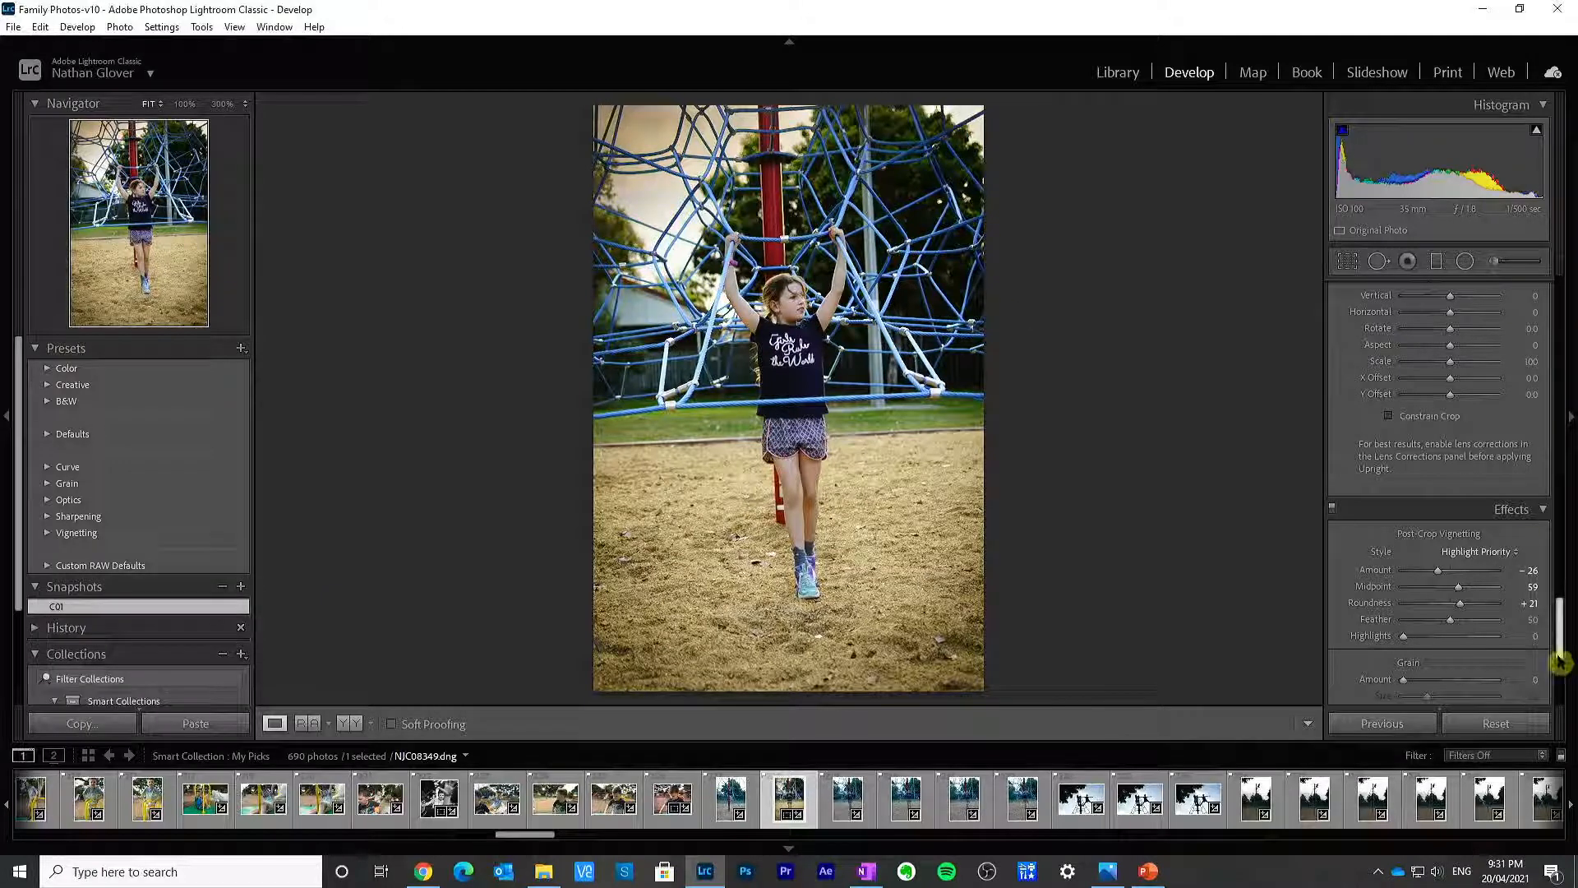
# Step: Apply the Camera Vivid profile to the photo from the Profile Browser
pyautogui.moveTo(1560, 662); pyautogui.dragTo(1560, 362)
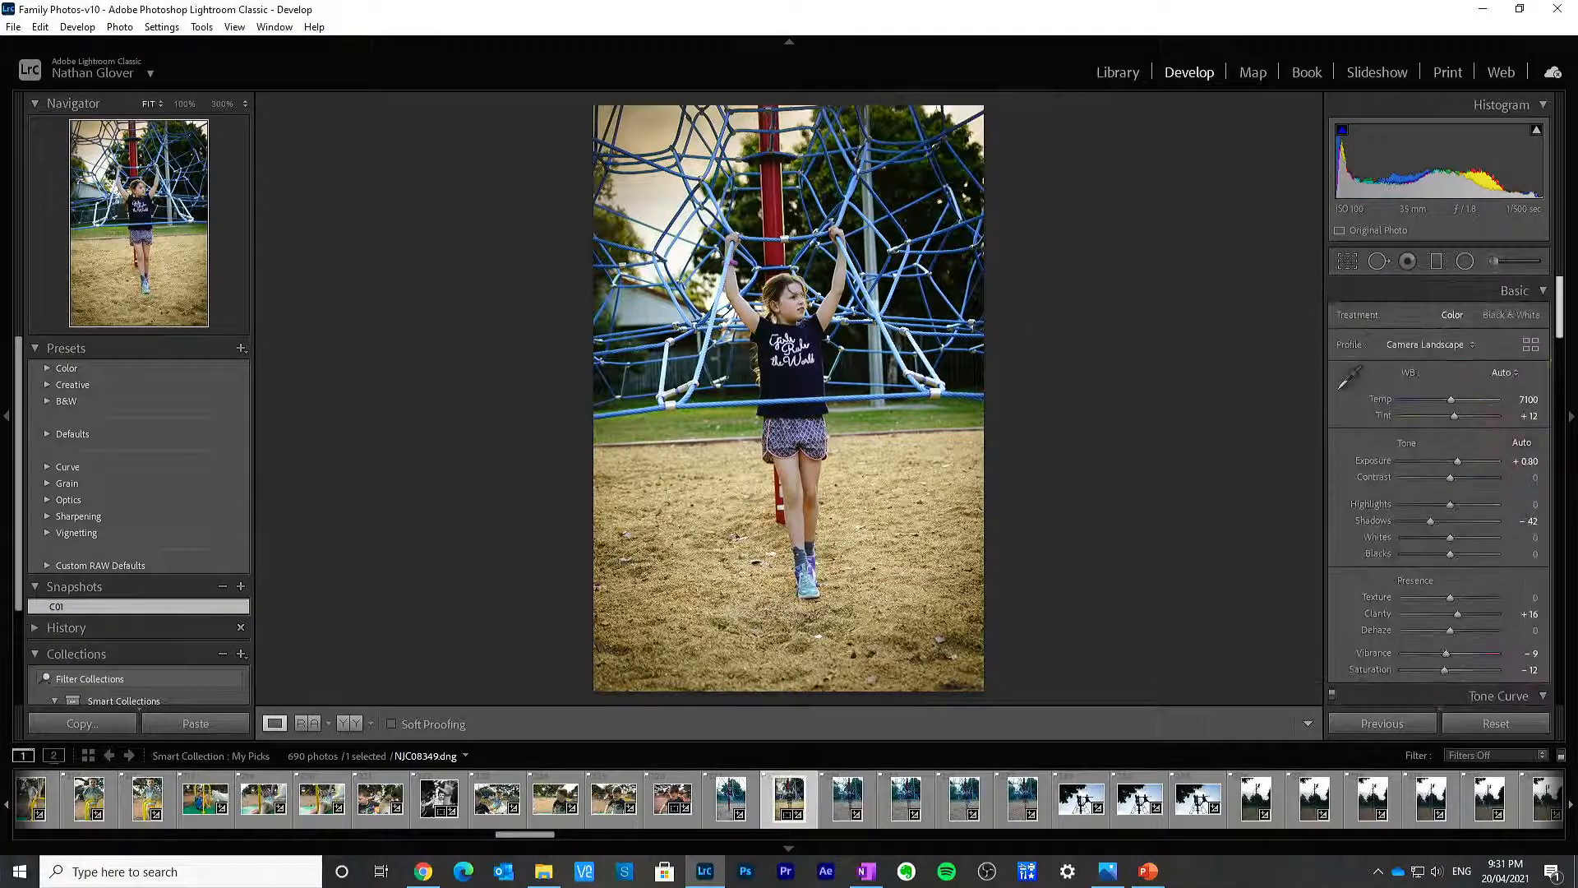
pyautogui.click(1528, 349)
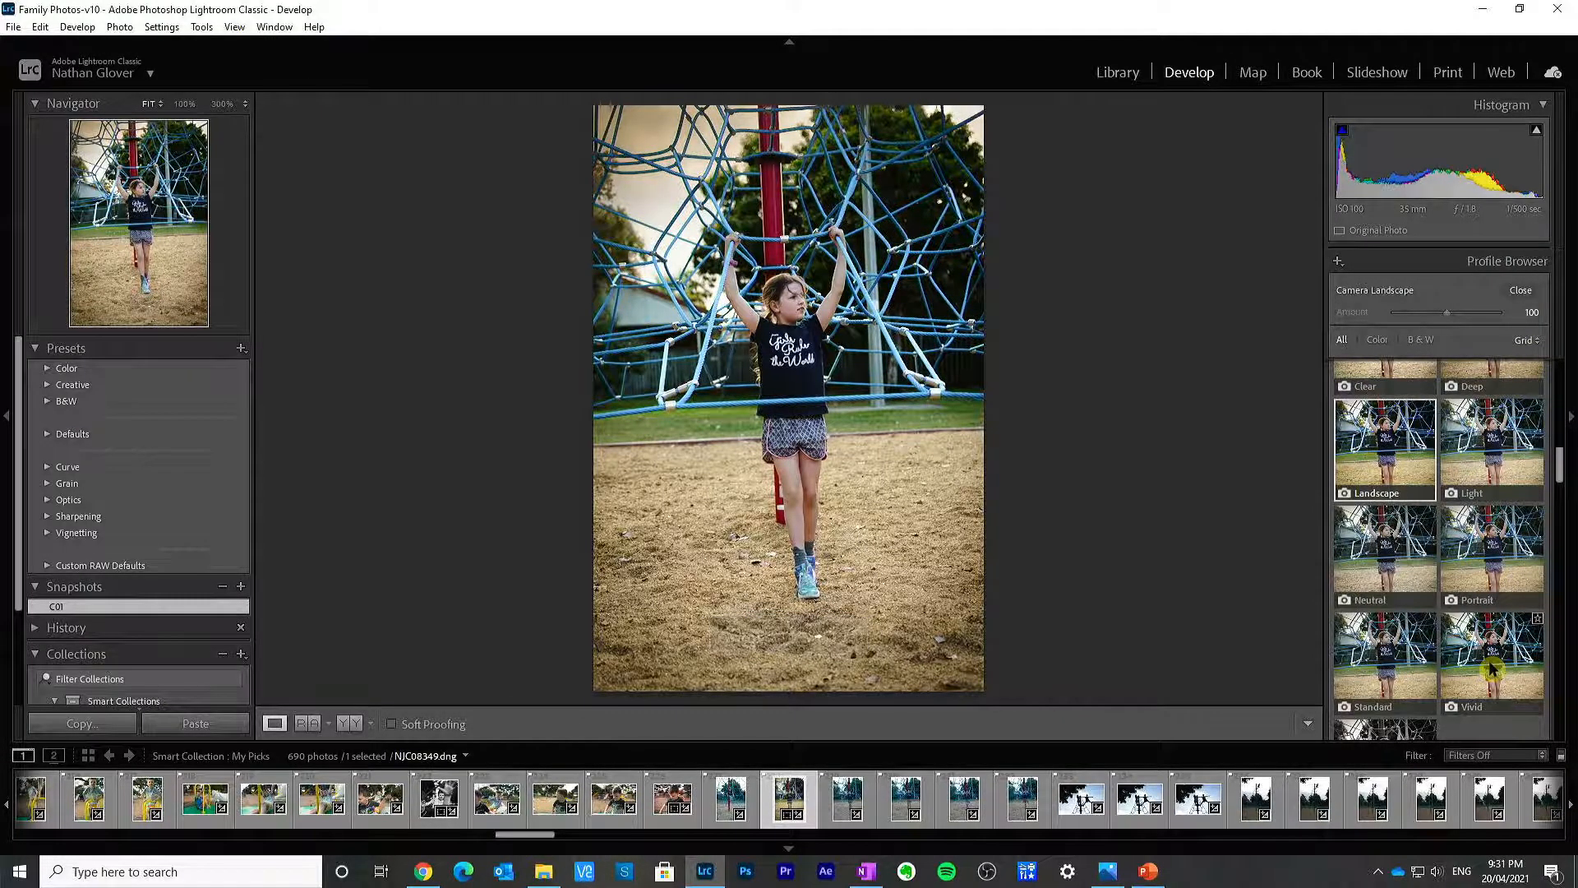
pyautogui.click(1531, 668)
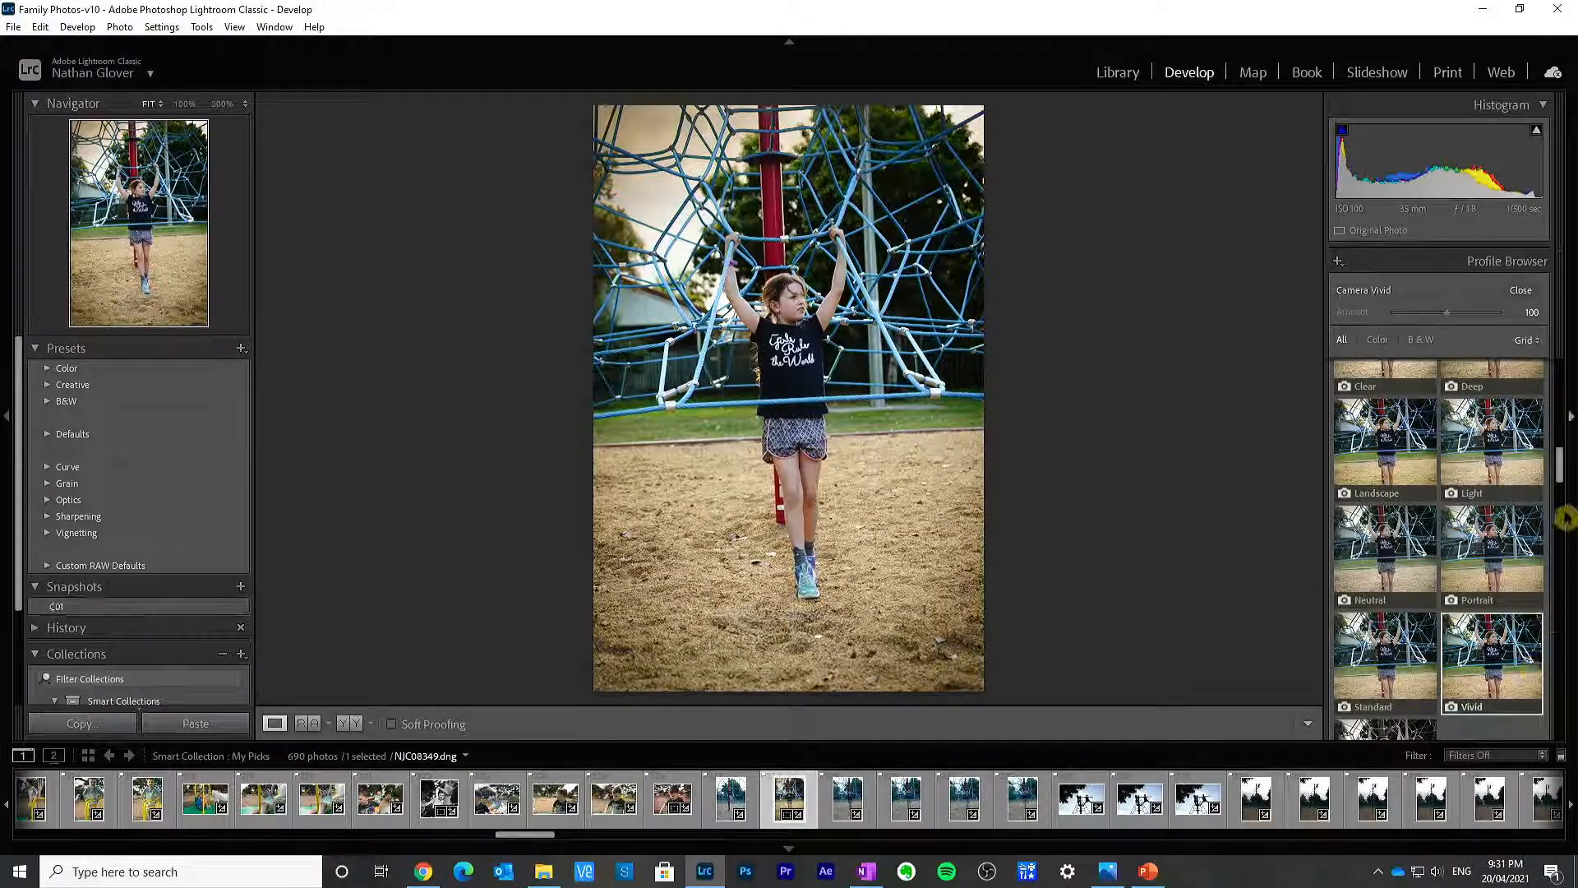
# Step: Apply the Modern 01 profile from the Profile Browser and lower Highlights to −26
pyautogui.moveTo(1567, 470); pyautogui.dragTo(1557, 649)
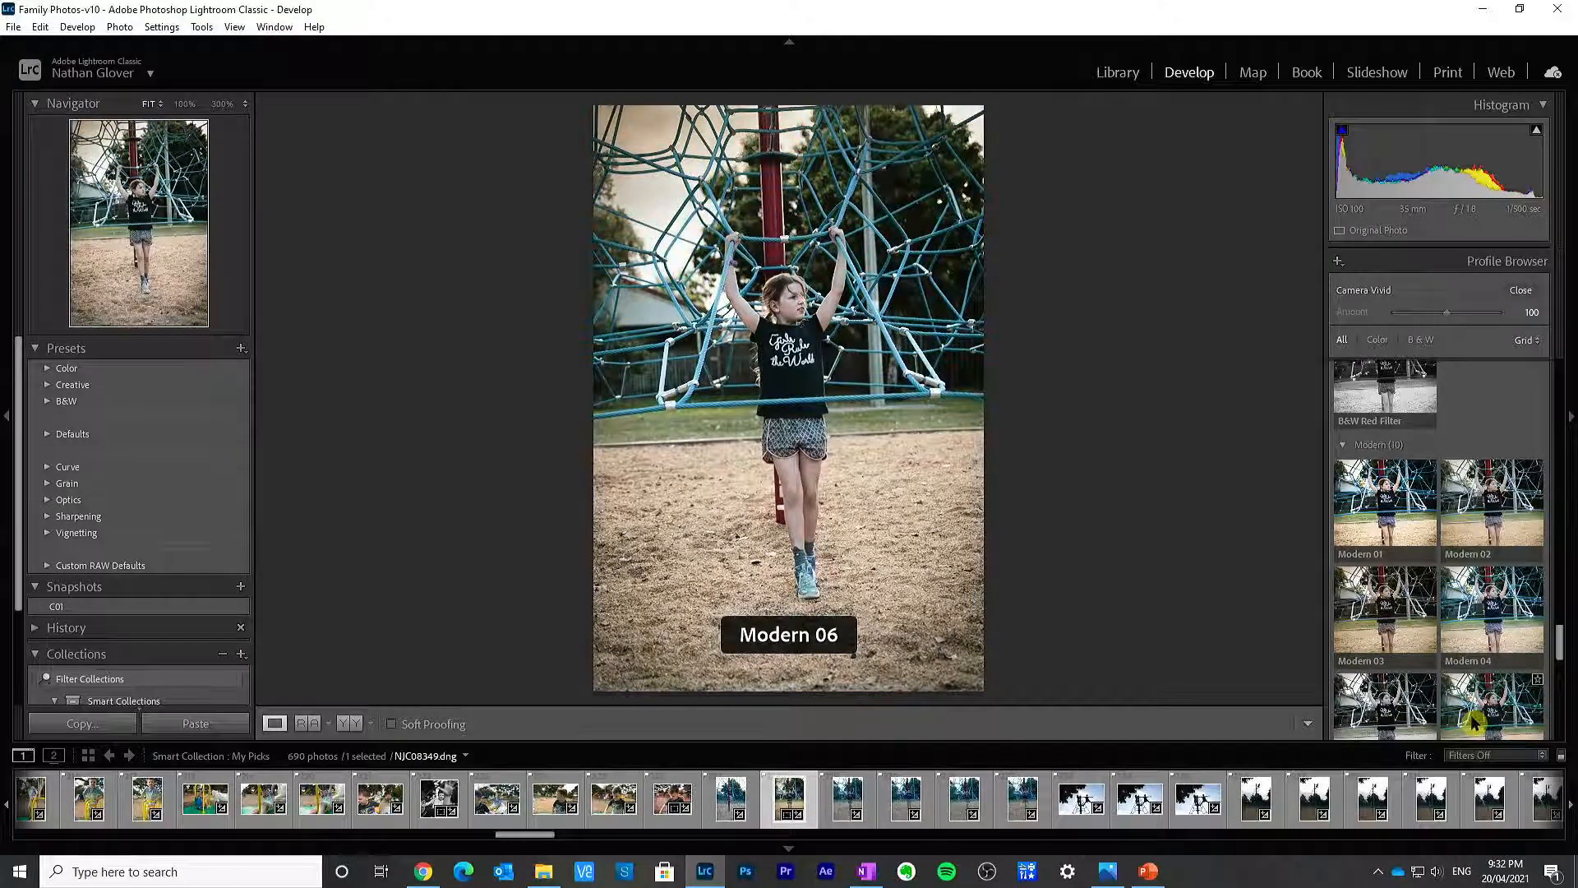
pyautogui.click(1389, 549)
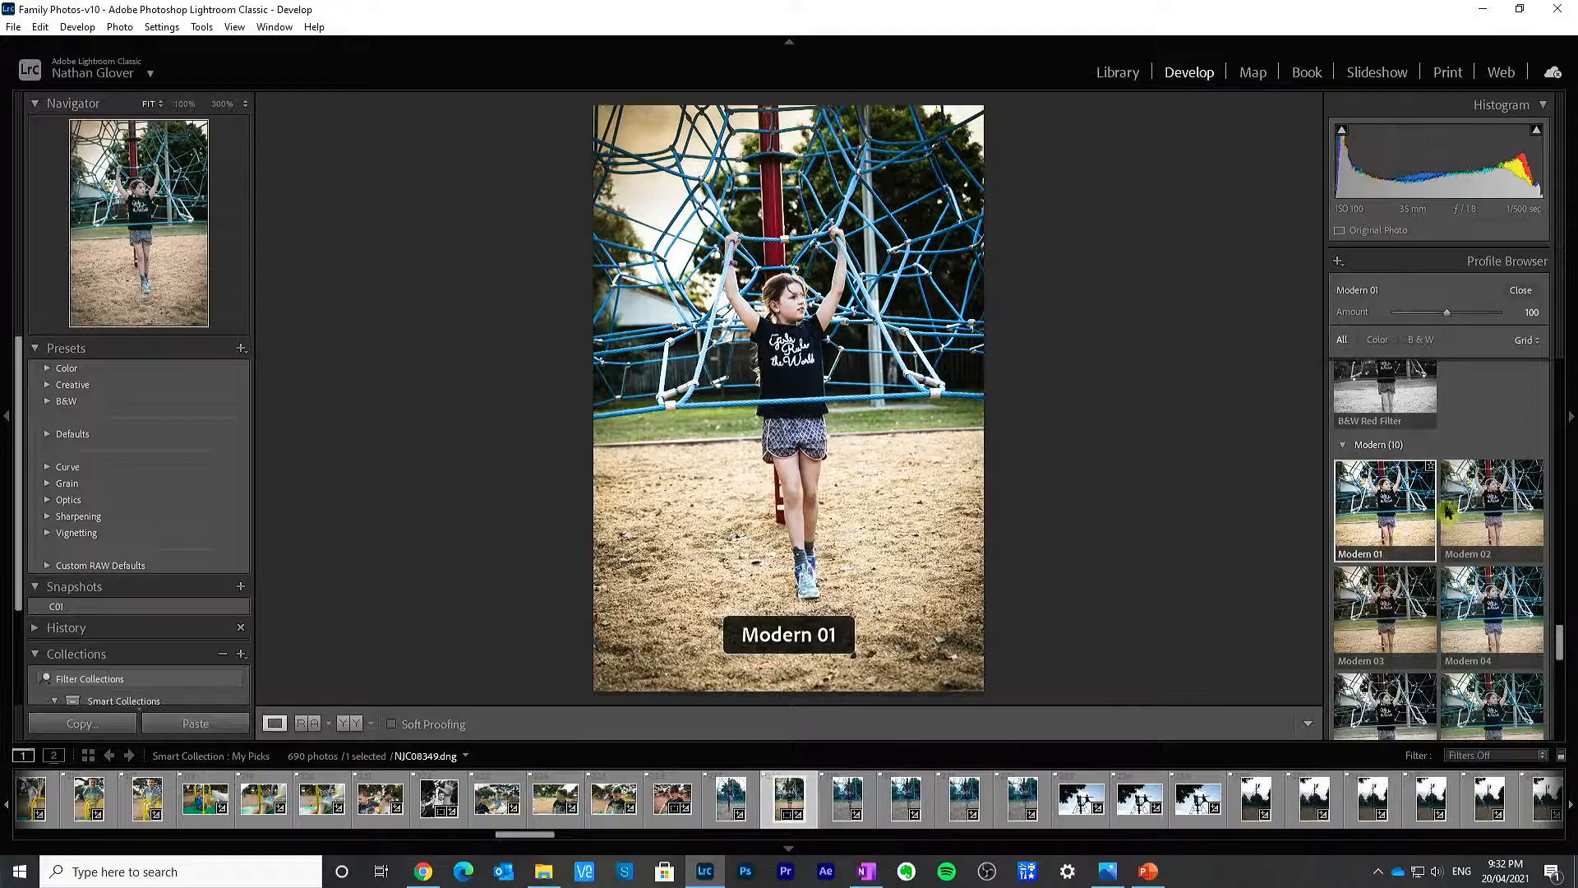
pyautogui.click(1524, 291)
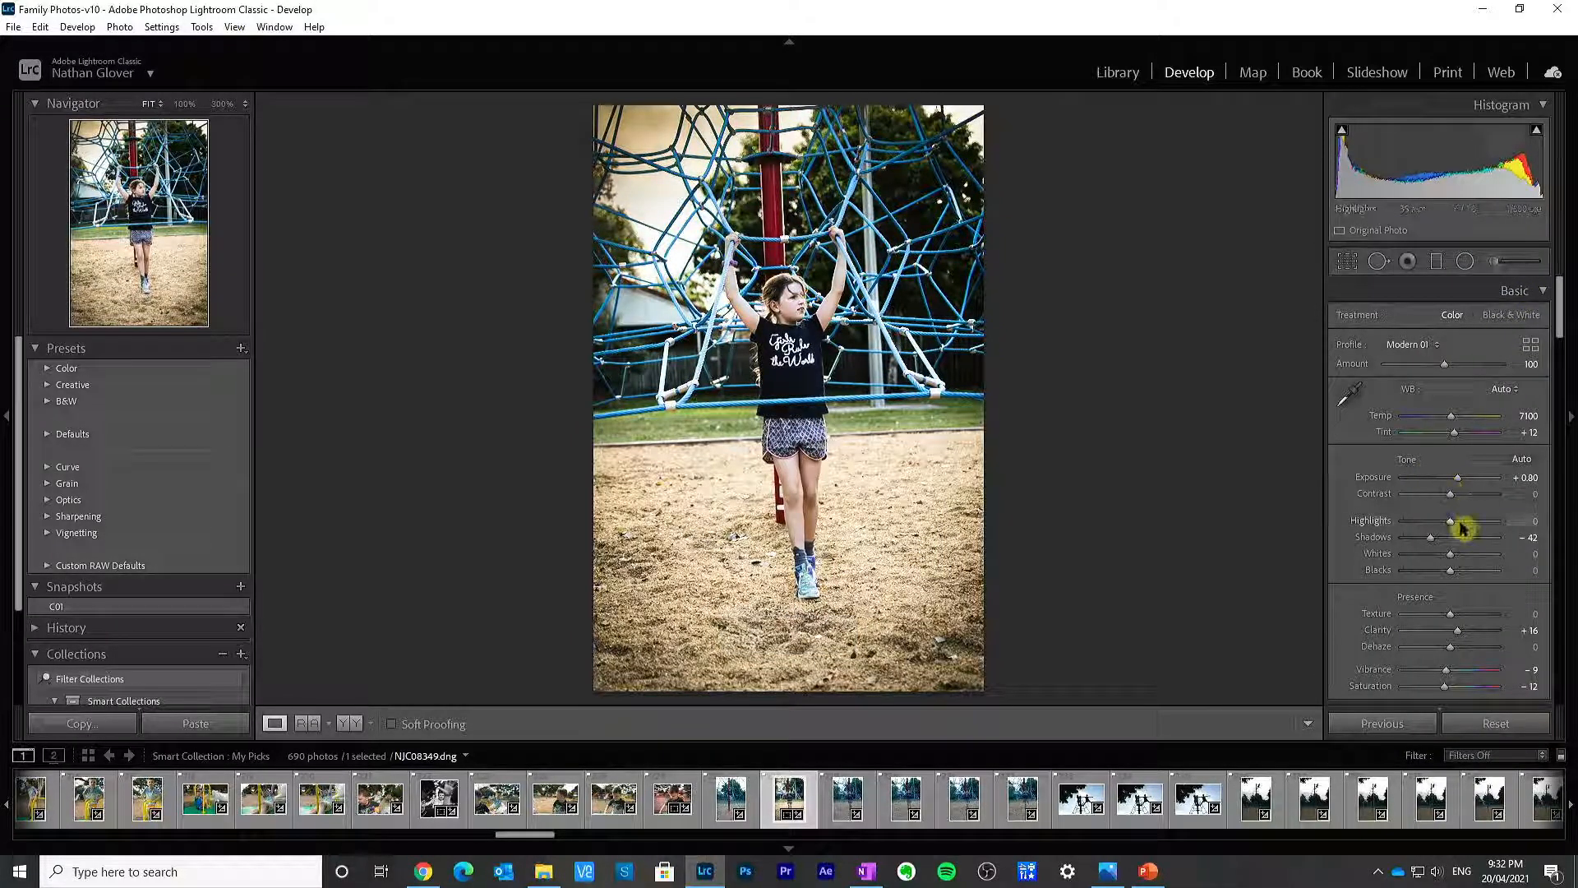
pyautogui.moveTo(1452, 522); pyautogui.dragTo(1443, 529)
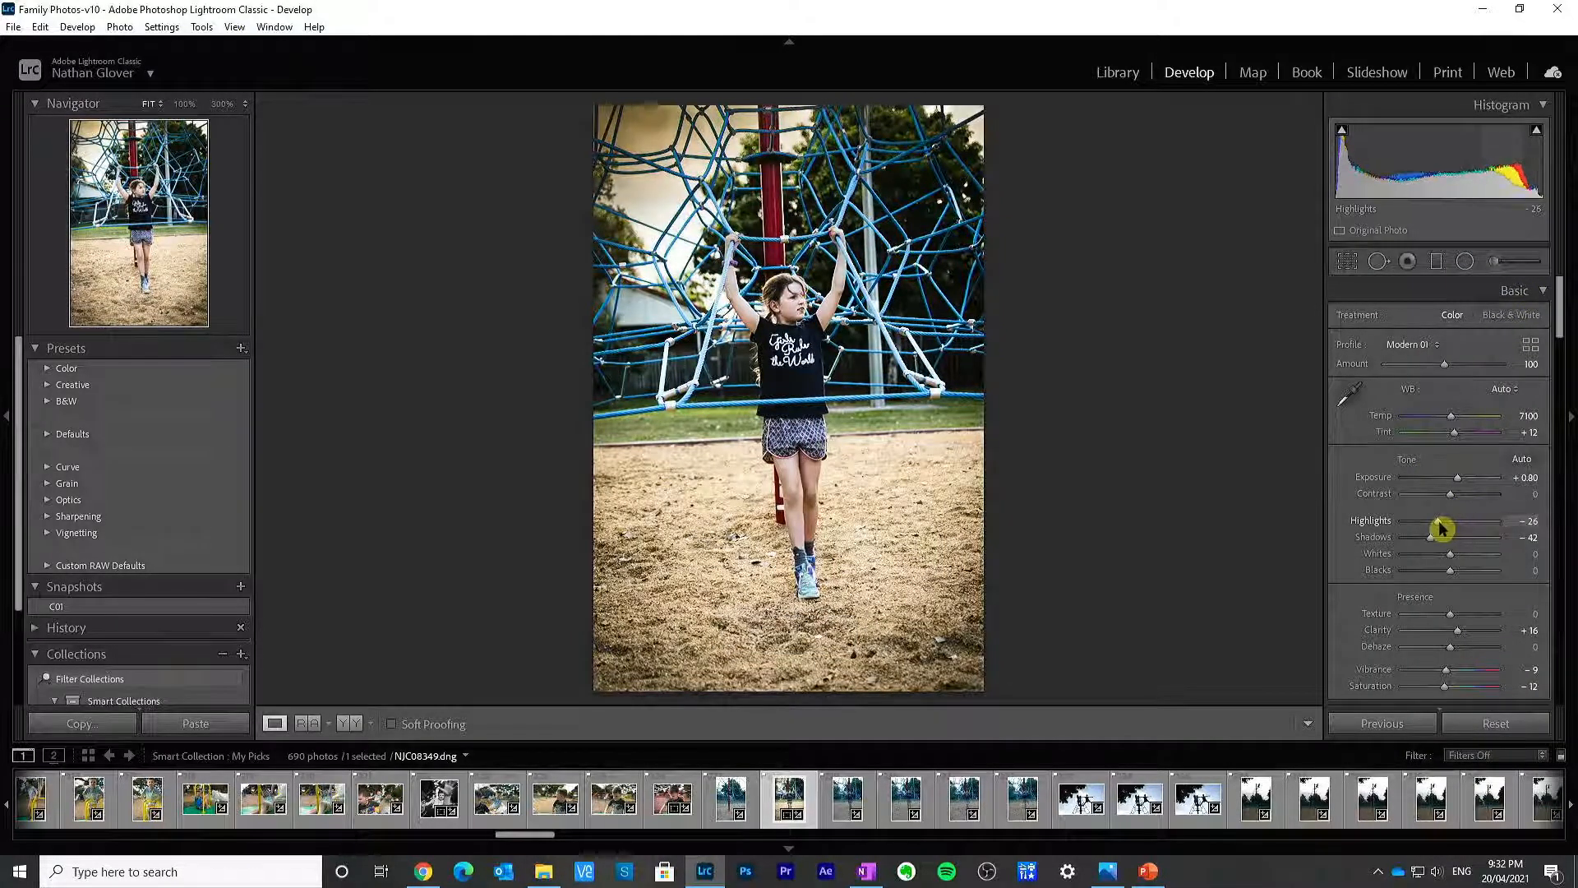
# Step: Set the Highlights region of the Tone Curve to −22 and reset its Lights region to 0
pyautogui.moveTo(1564, 296); pyautogui.dragTo(1566, 385)
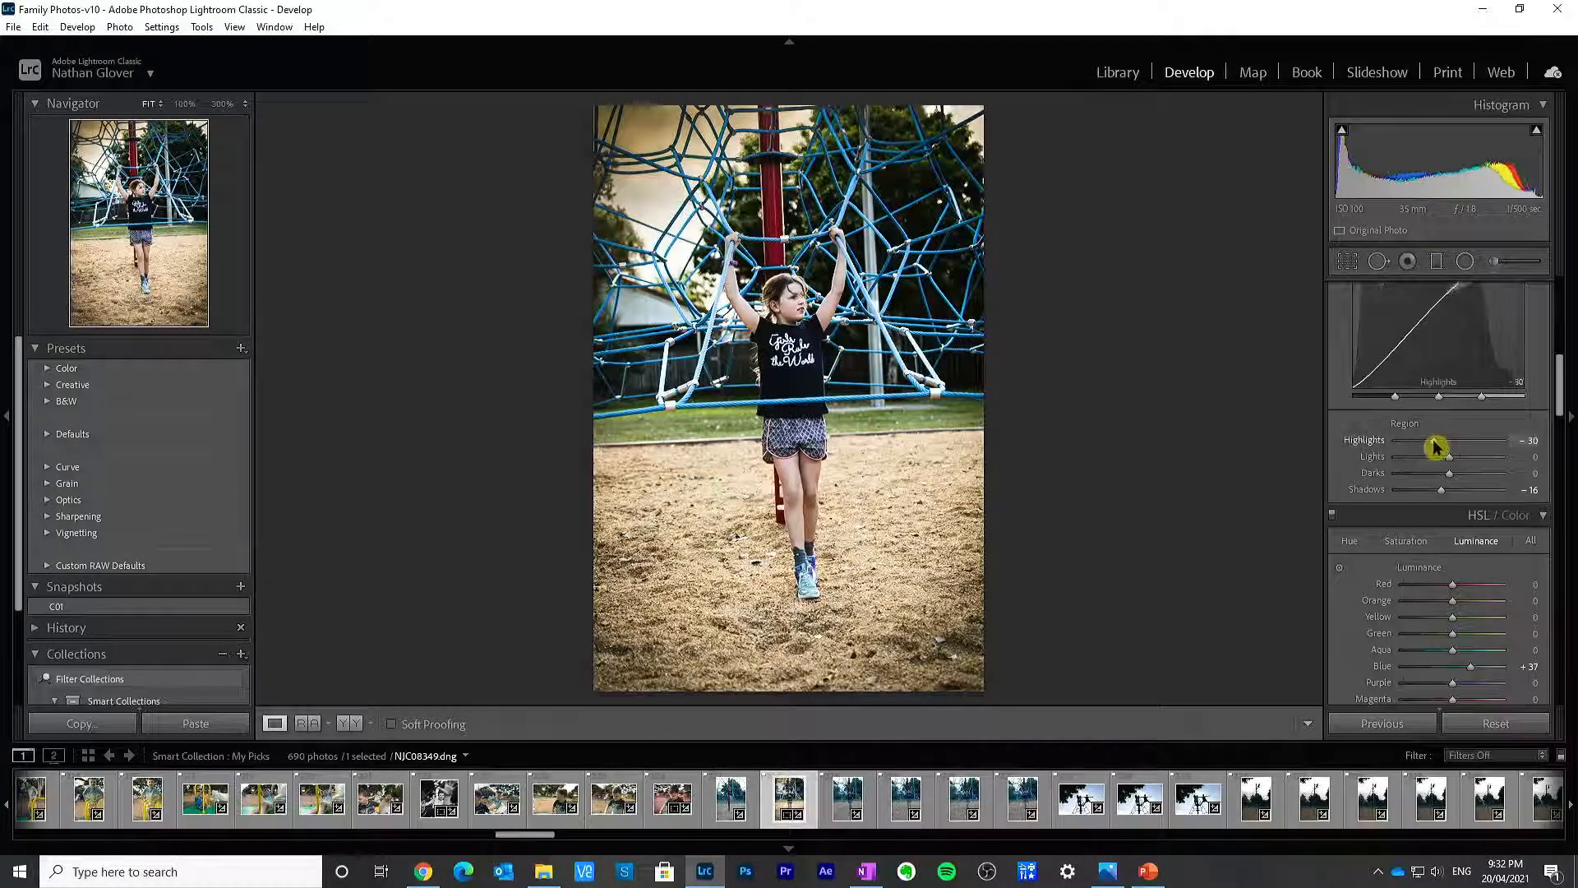
pyautogui.doubleClick(1367, 444)
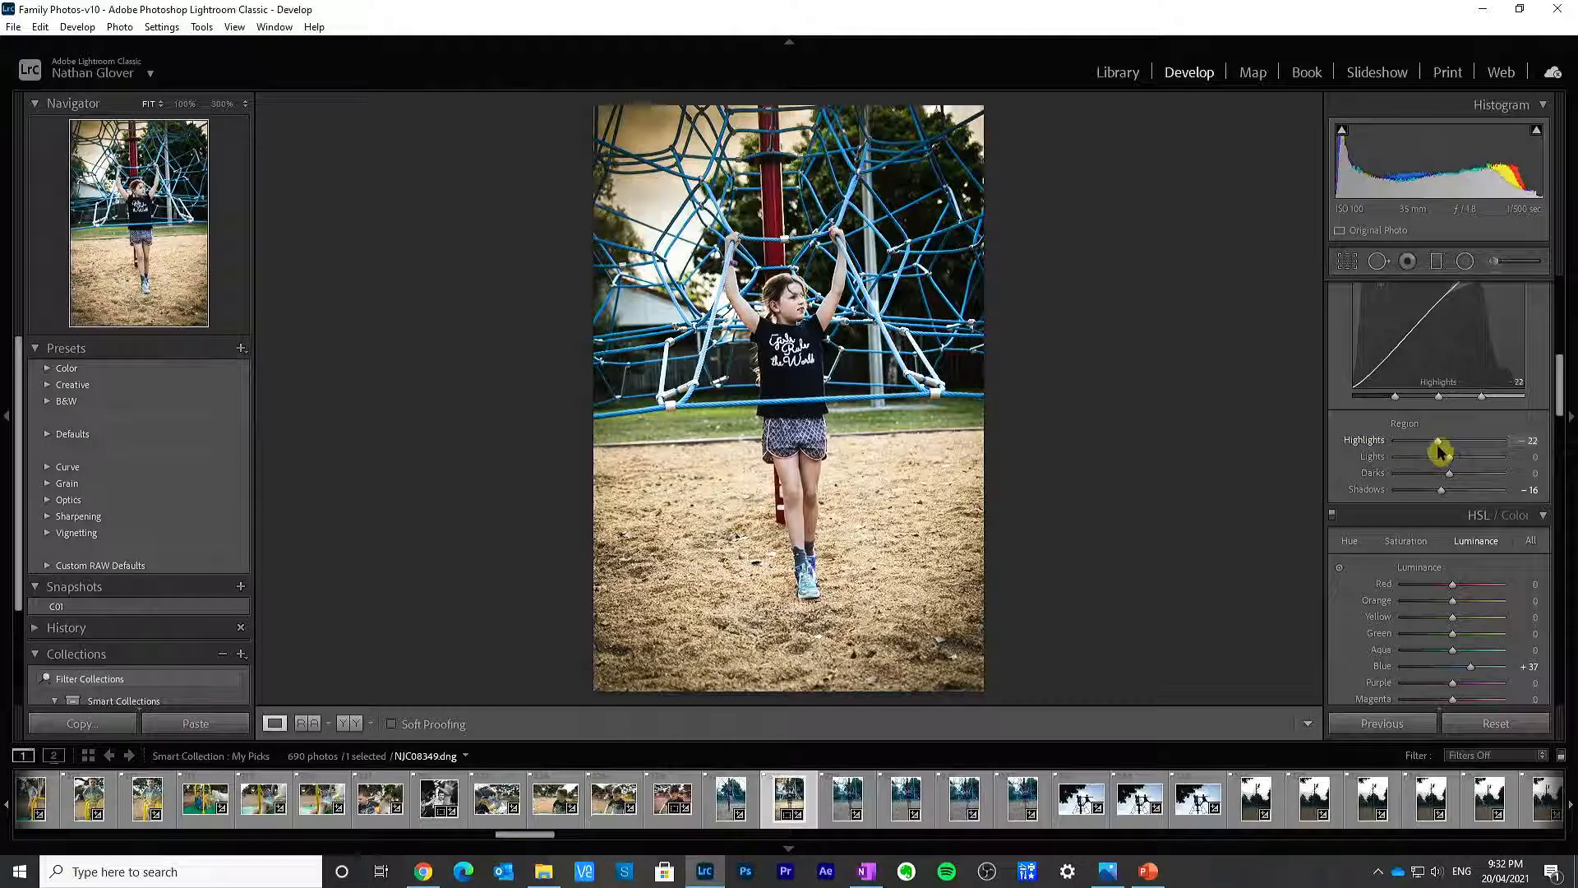
pyautogui.doubleClick(1372, 459)
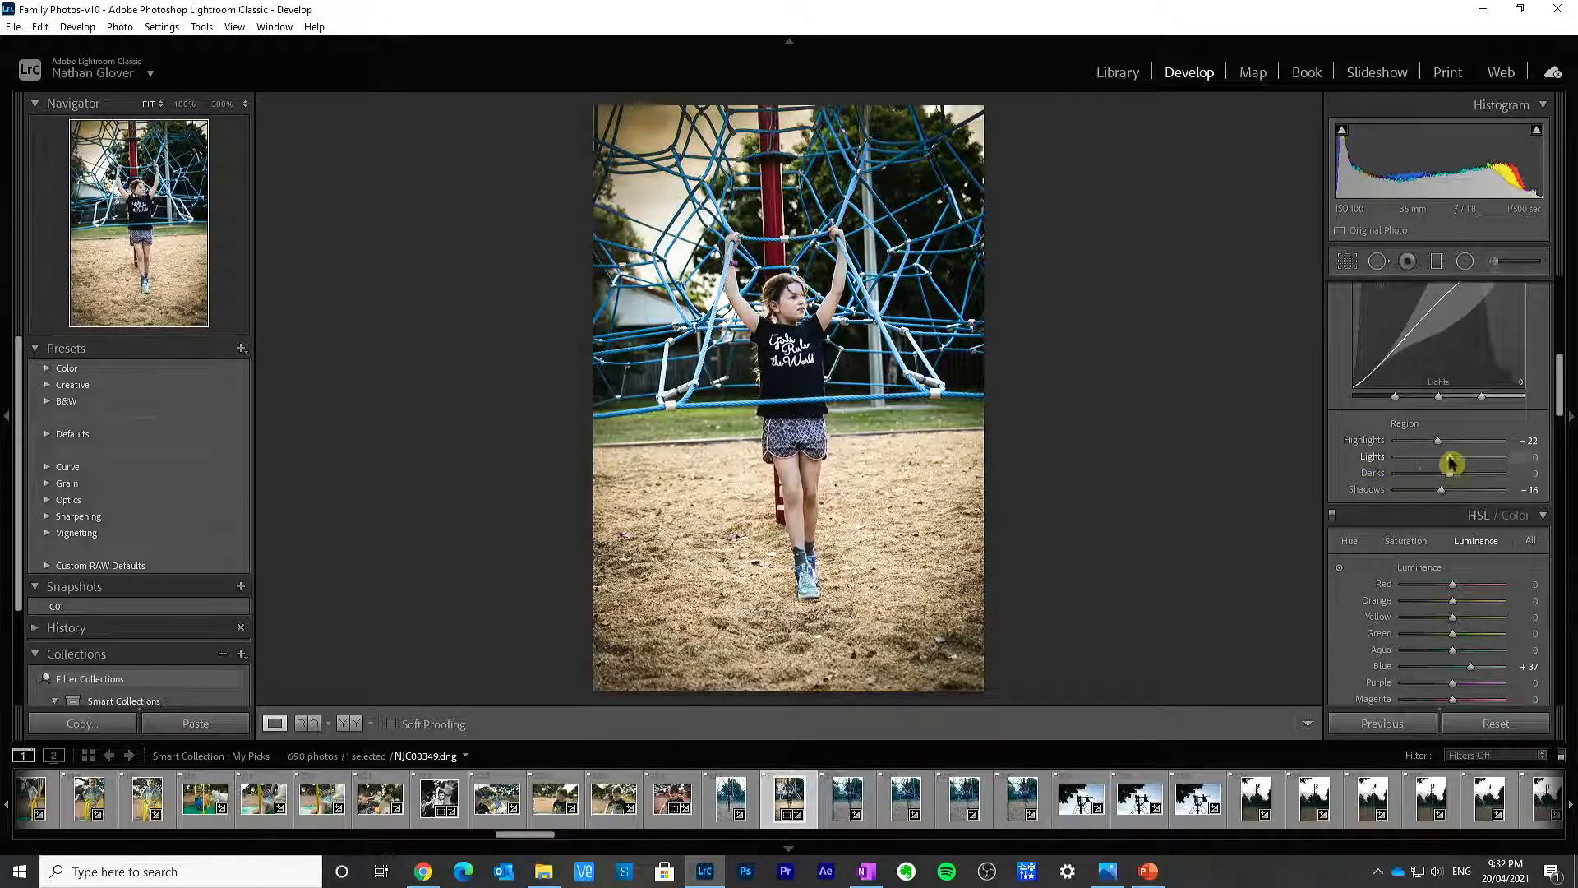
pyautogui.doubleClick(1384, 465)
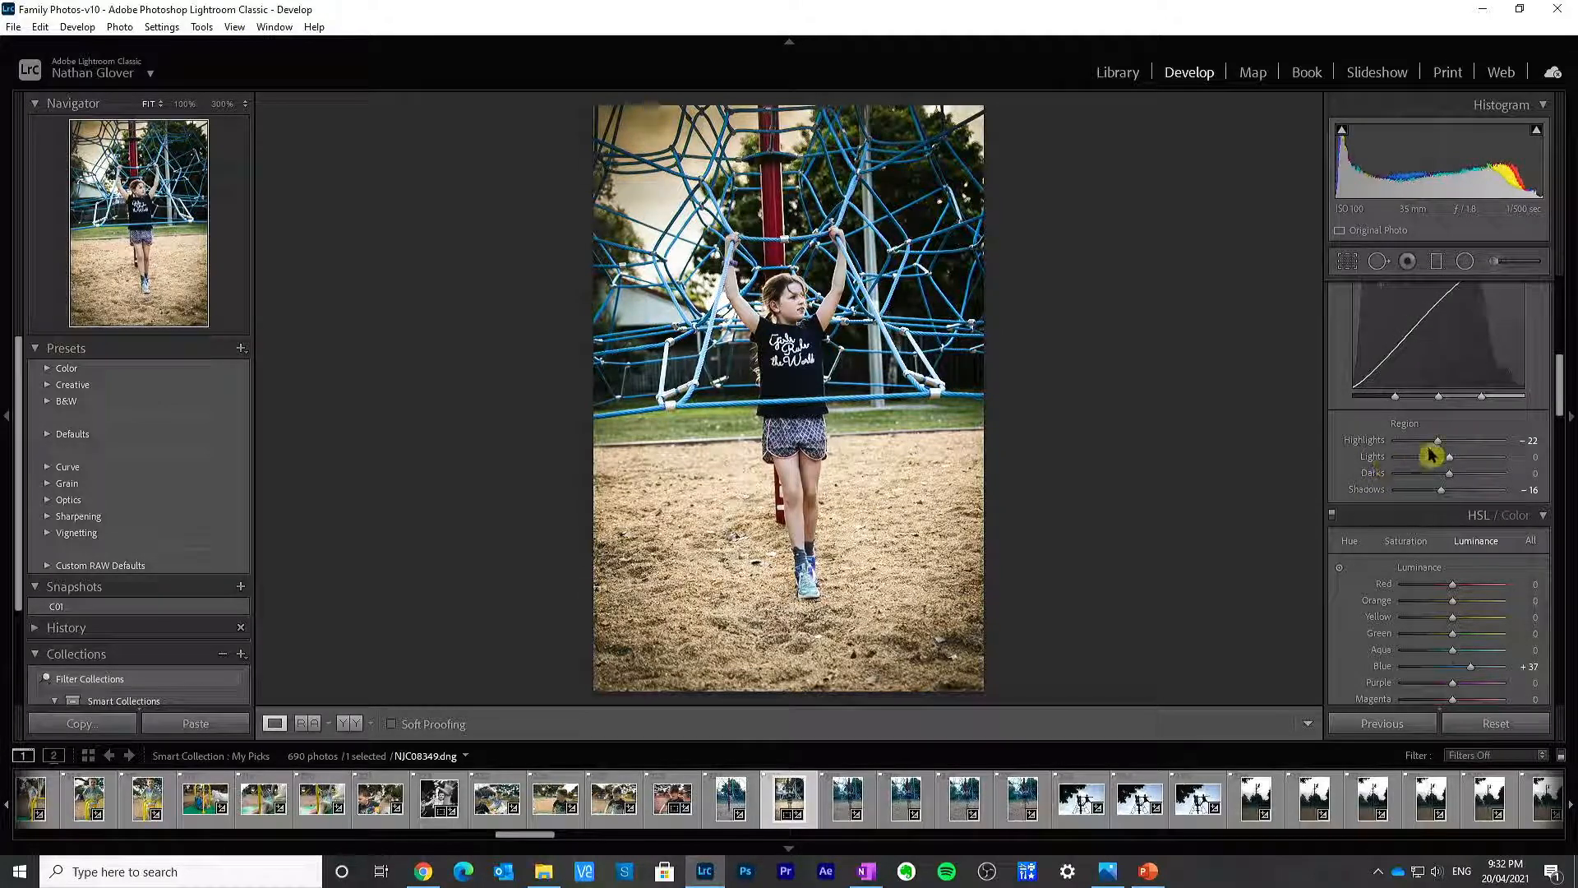
# Step: Compare the photo with the Effects vignette off and on, and set the vignette Amount to −25
pyautogui.moveTo(1560, 395); pyautogui.dragTo(1560, 649)
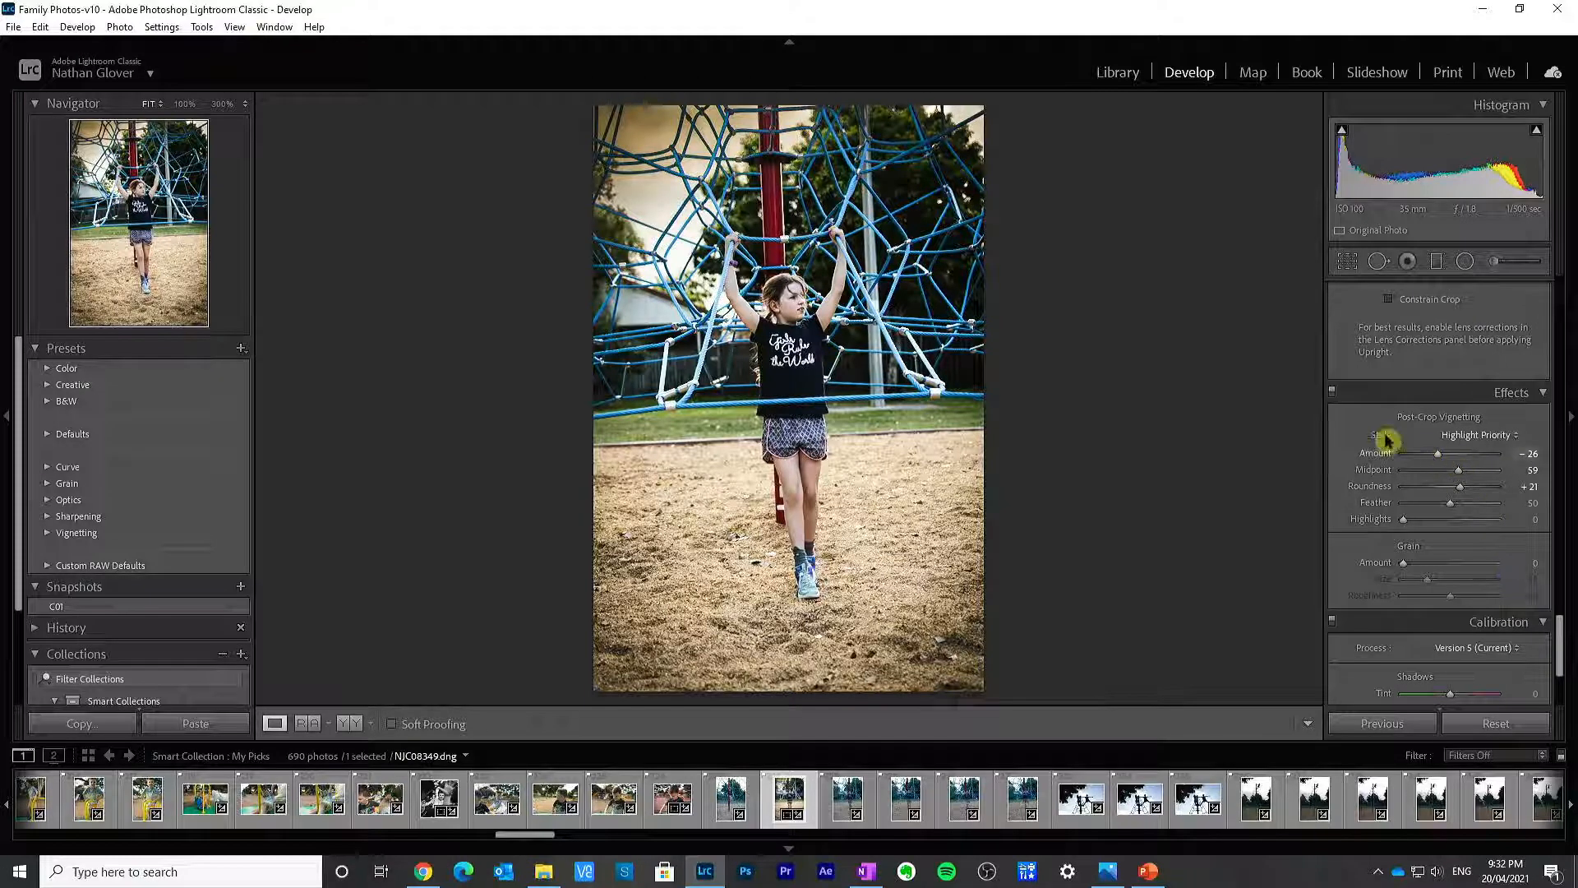
pyautogui.click(1333, 394)
pyautogui.click(1334, 394)
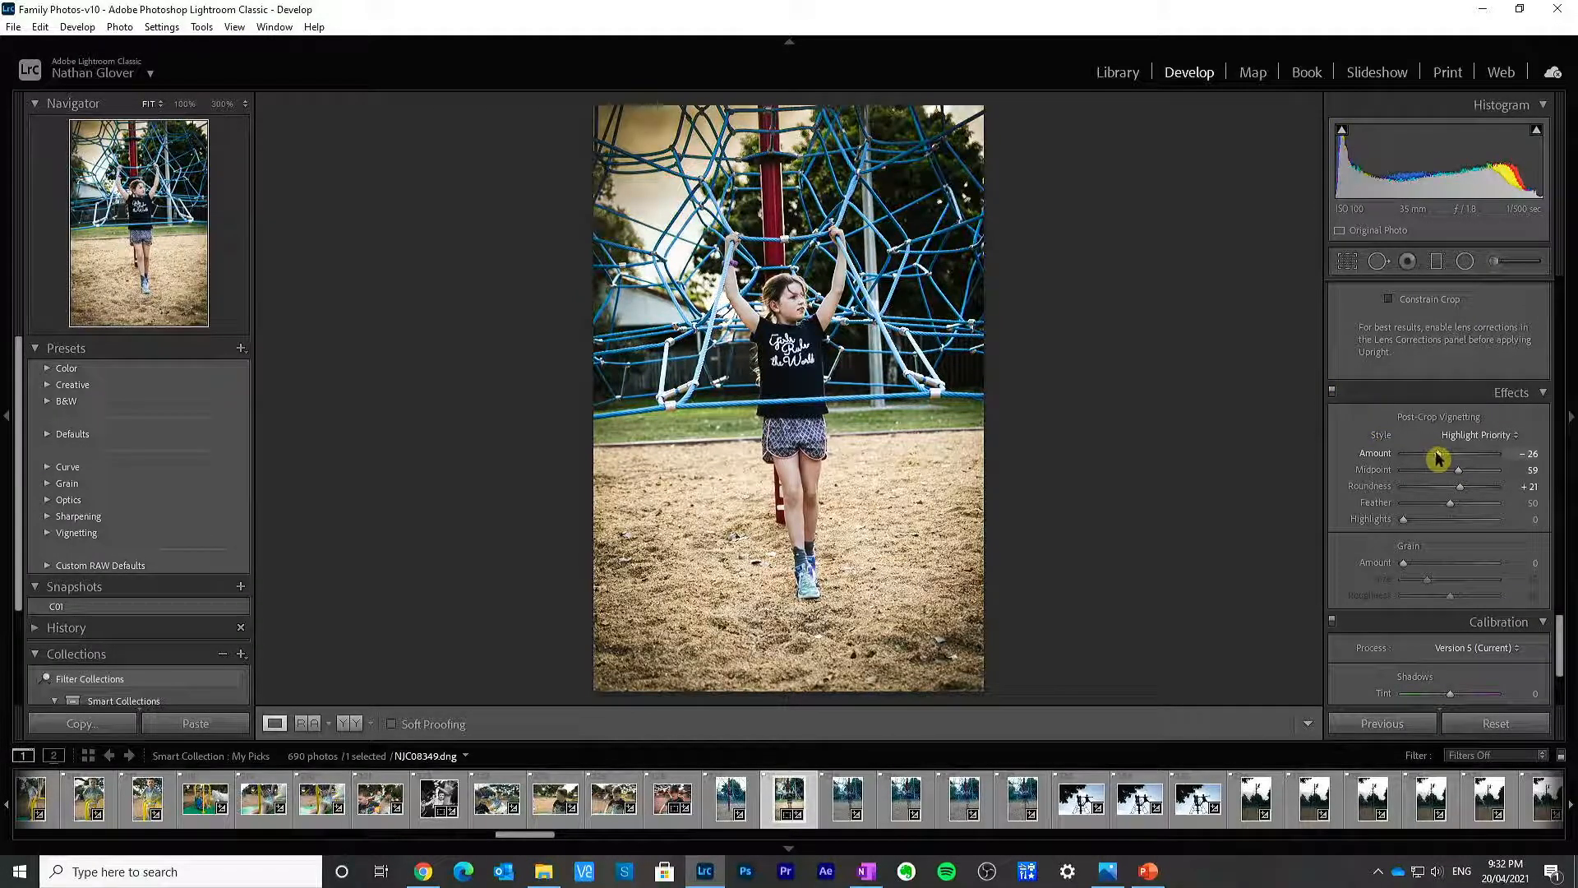
pyautogui.moveTo(1441, 459); pyautogui.dragTo(1440, 459)
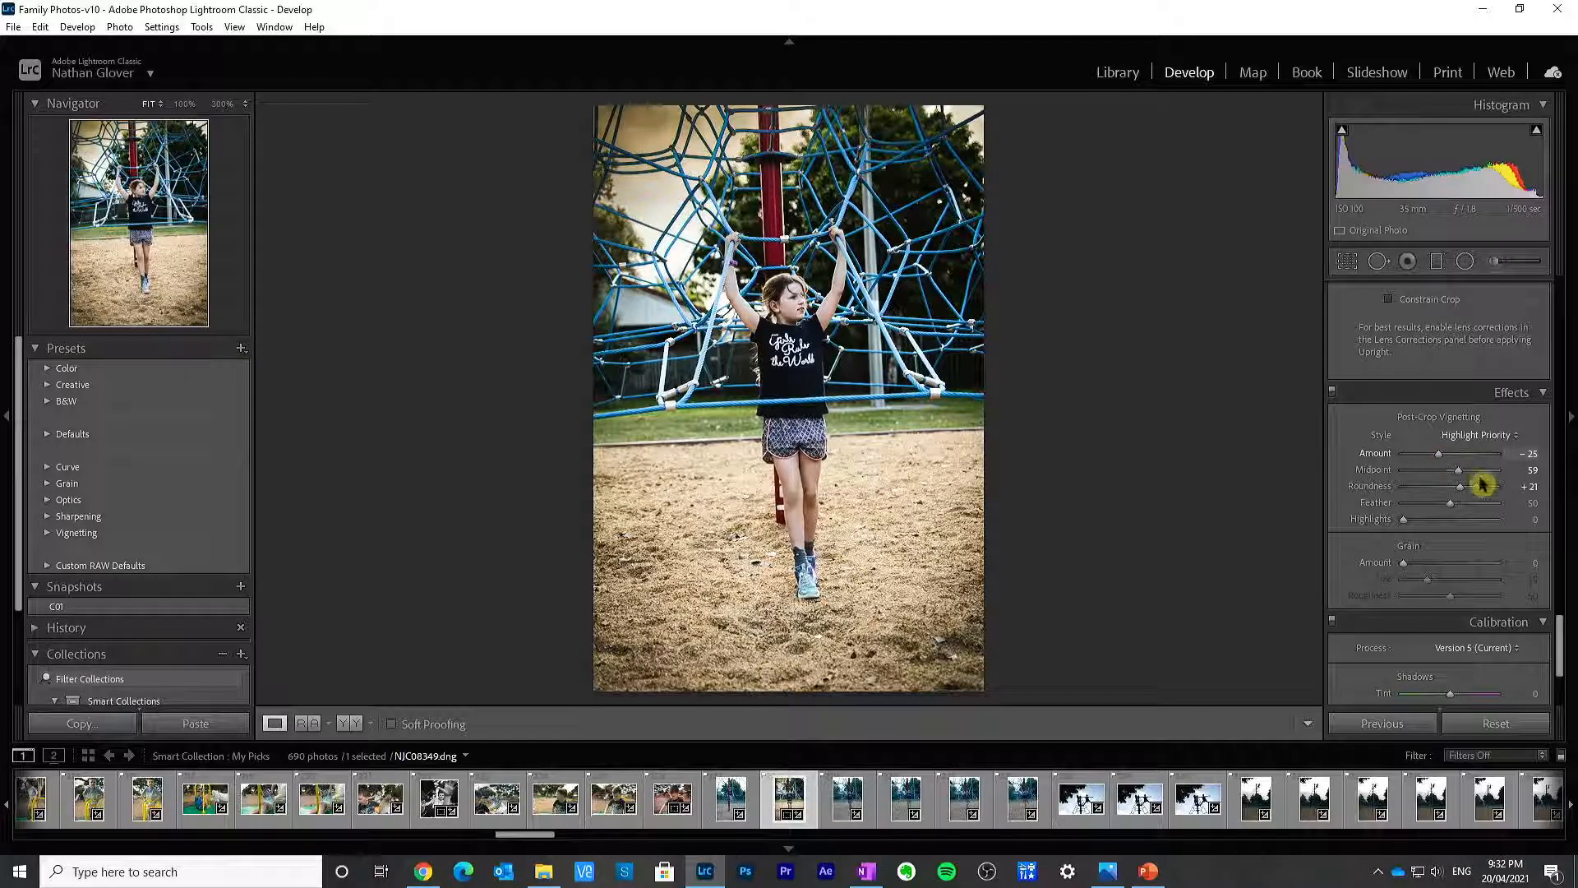
# Step: Show before and after side by side and save the current edit as a snapshot named C02
pyautogui.moveTo(1560, 635); pyautogui.dragTo(1560, 300)
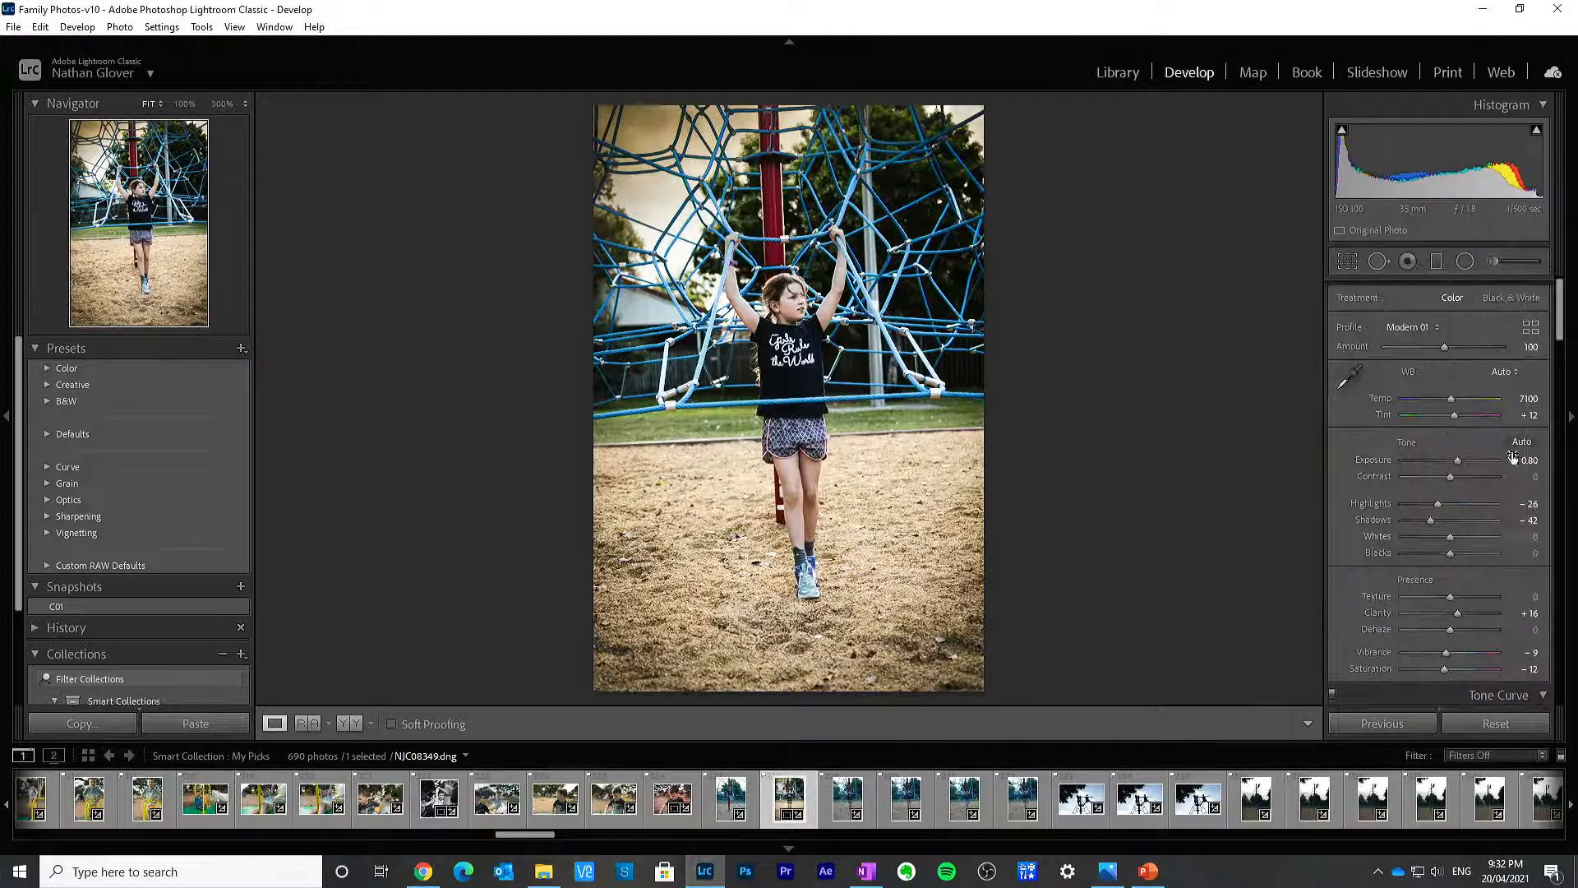
pyautogui.click(350, 725)
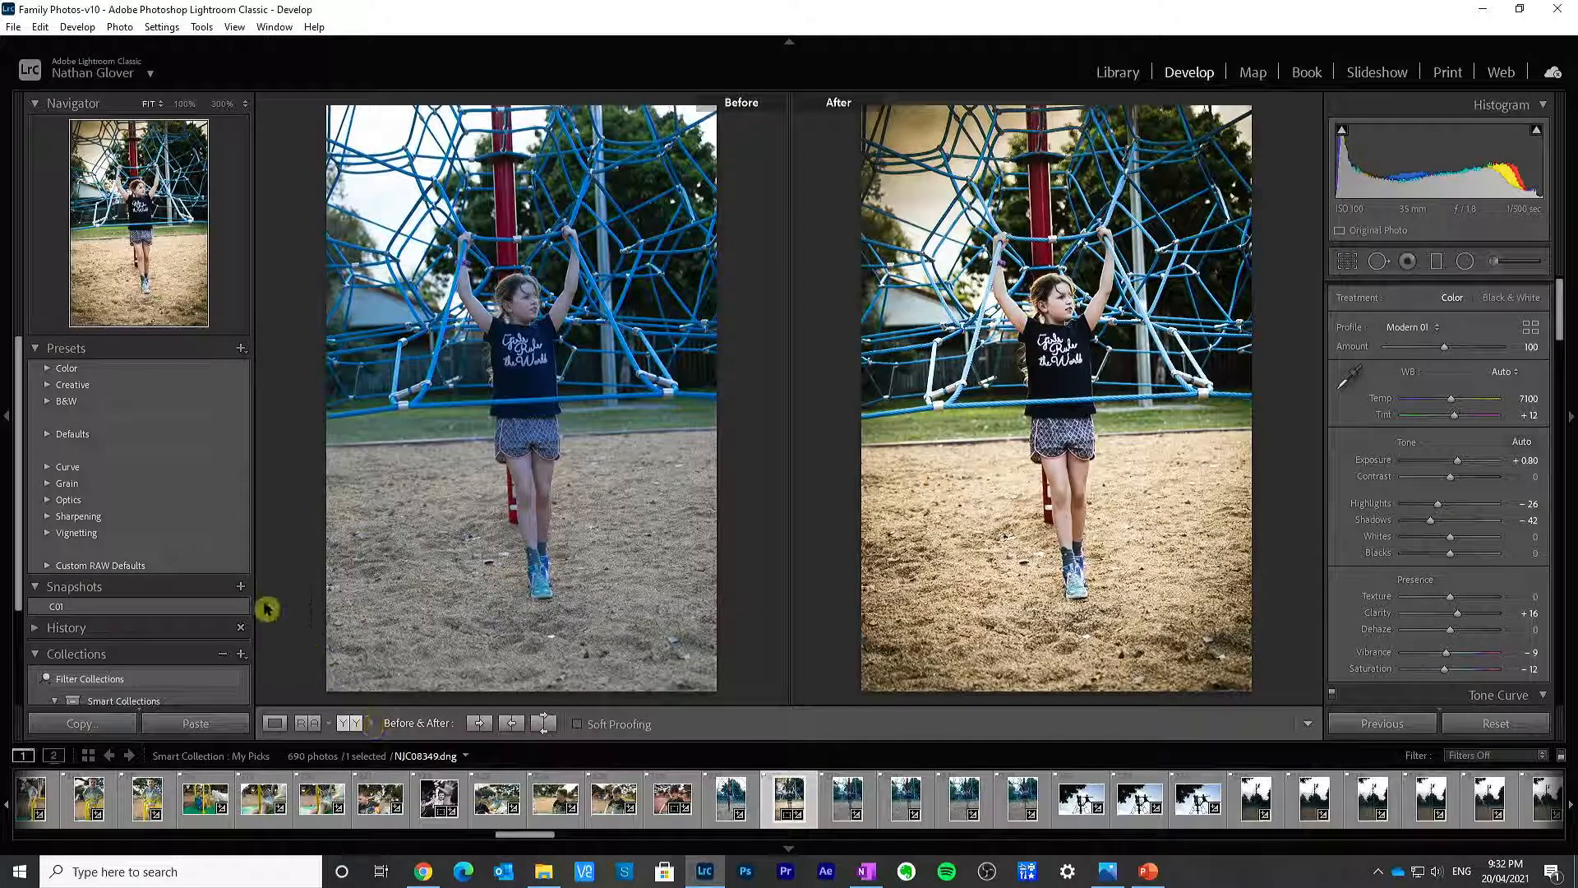
pyautogui.click(241, 586)
pyautogui.write('C02')
pyautogui.press('Return')
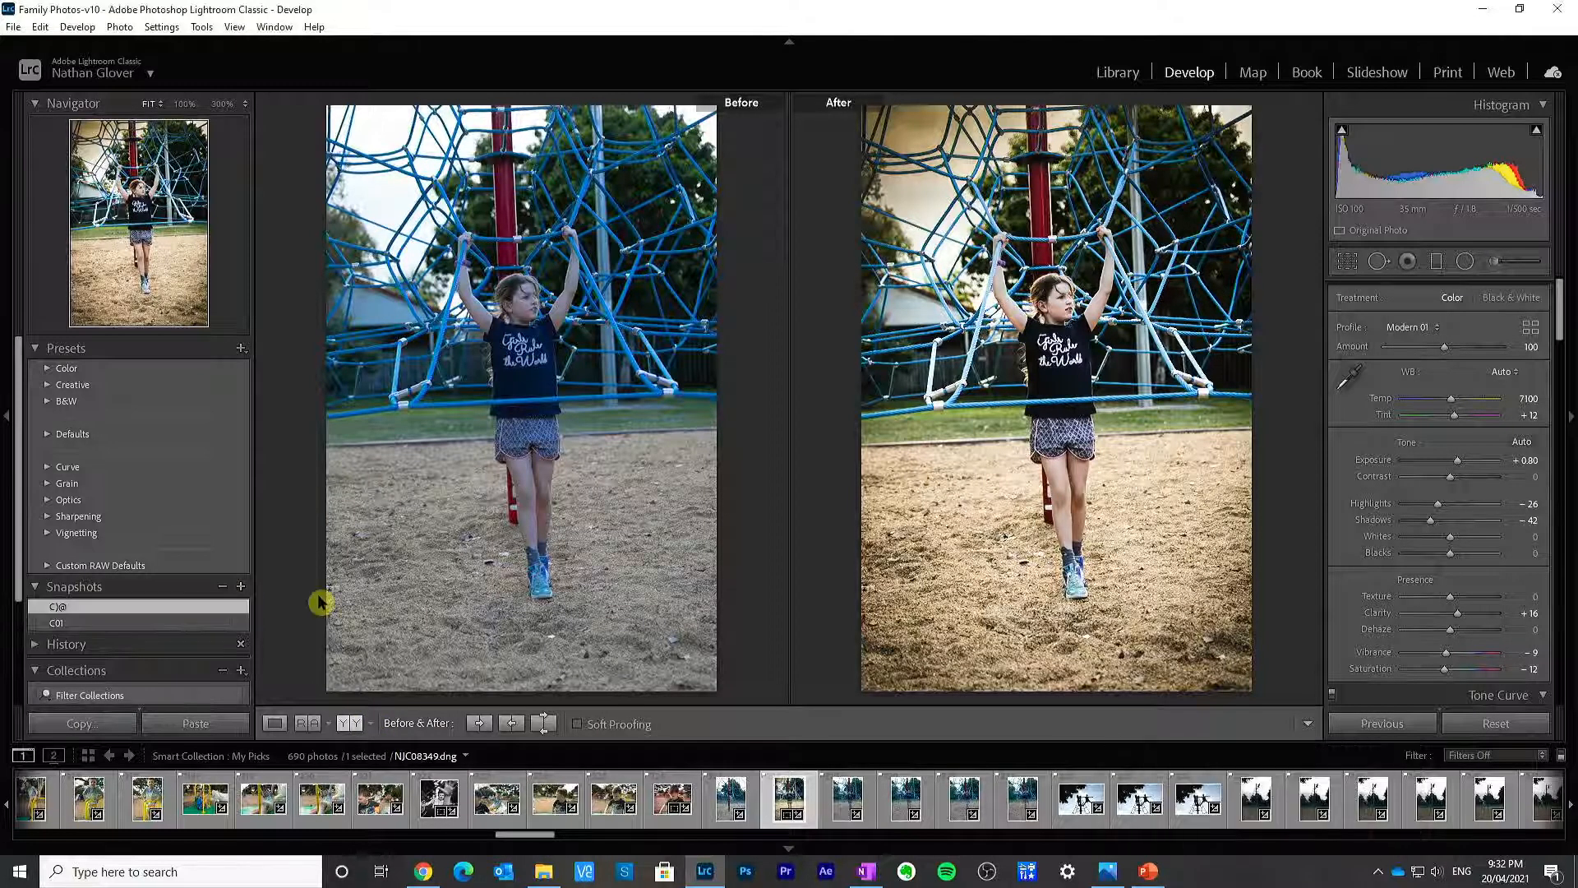
pyautogui.rightClick(65, 606)
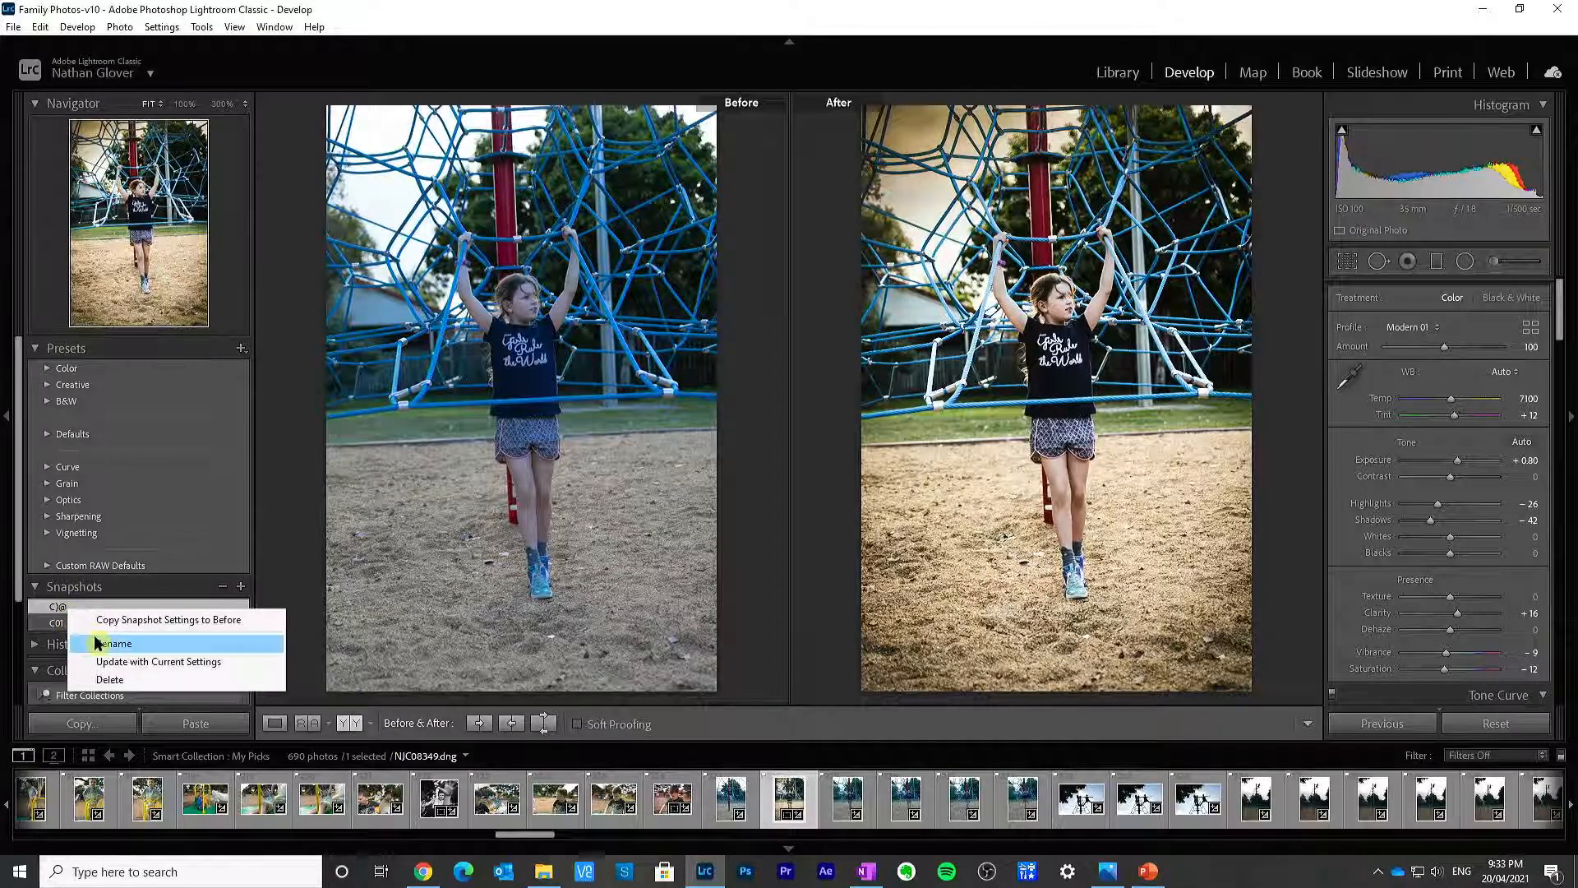
pyautogui.click(163, 644)
pyautogui.write('C02')
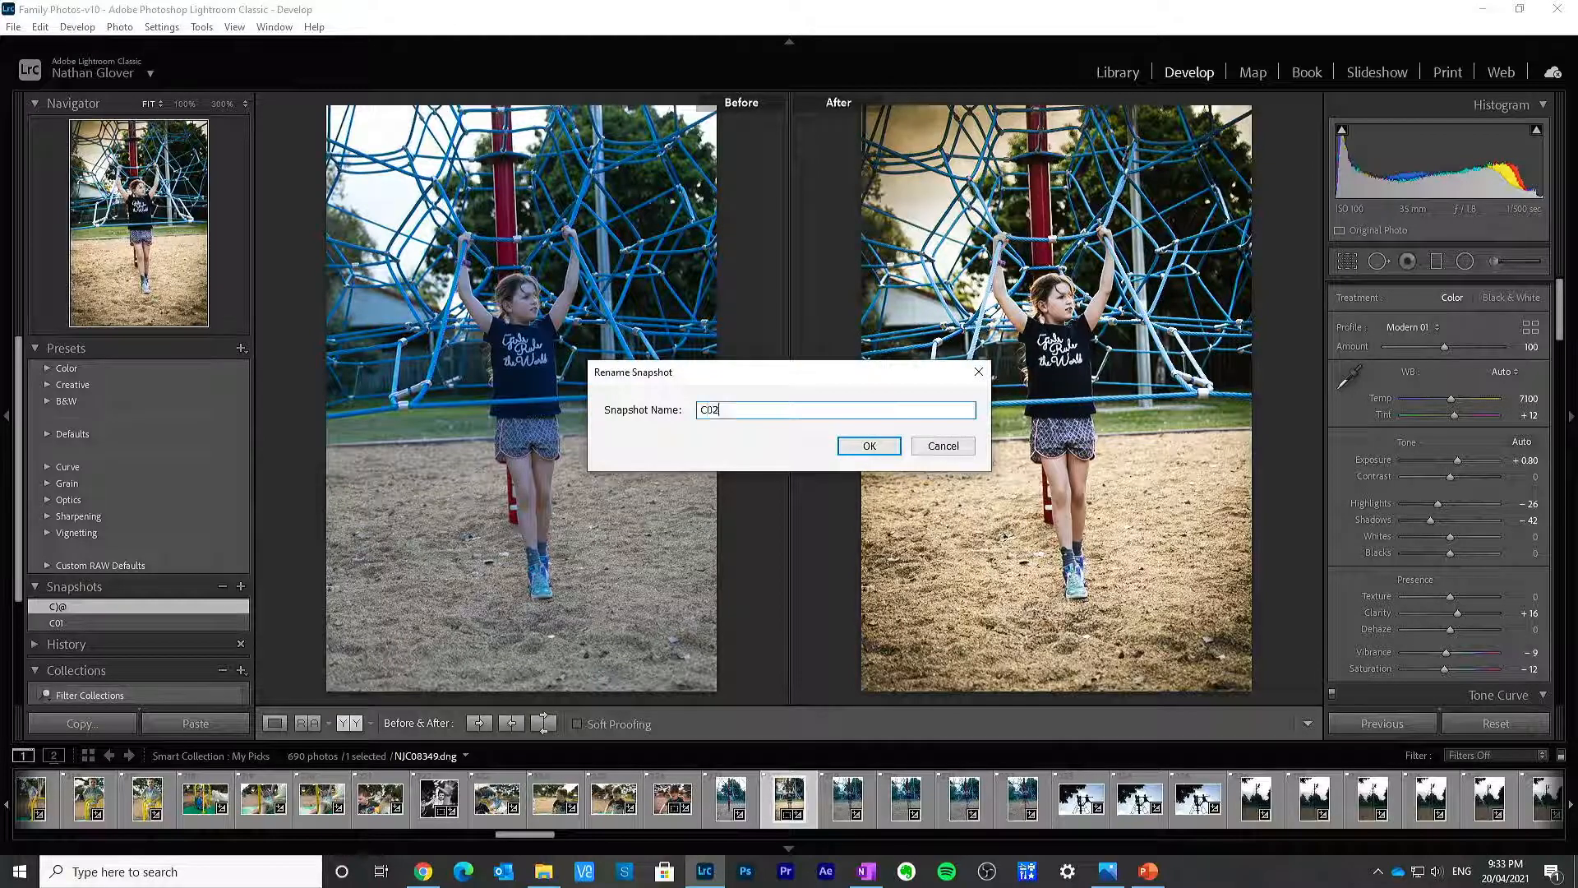
pyautogui.press('Return')
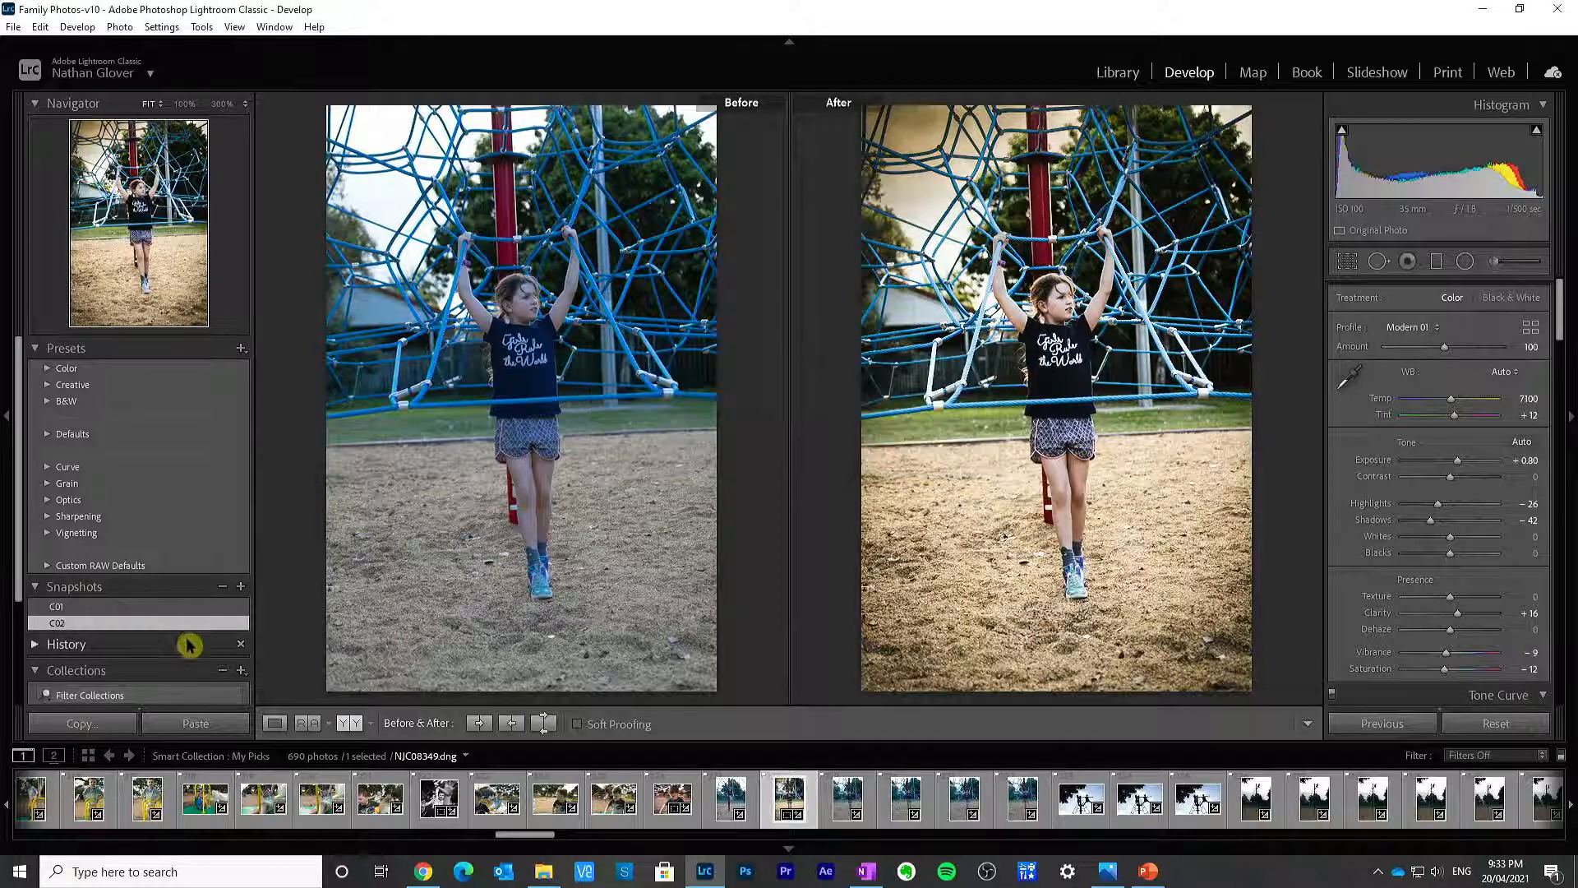
# Step: Preview the black-and-white profiles in the Profile Browser and apply B&W 03 to the photo
pyautogui.click(1528, 333)
pyautogui.scroll(5, 1494, 457)
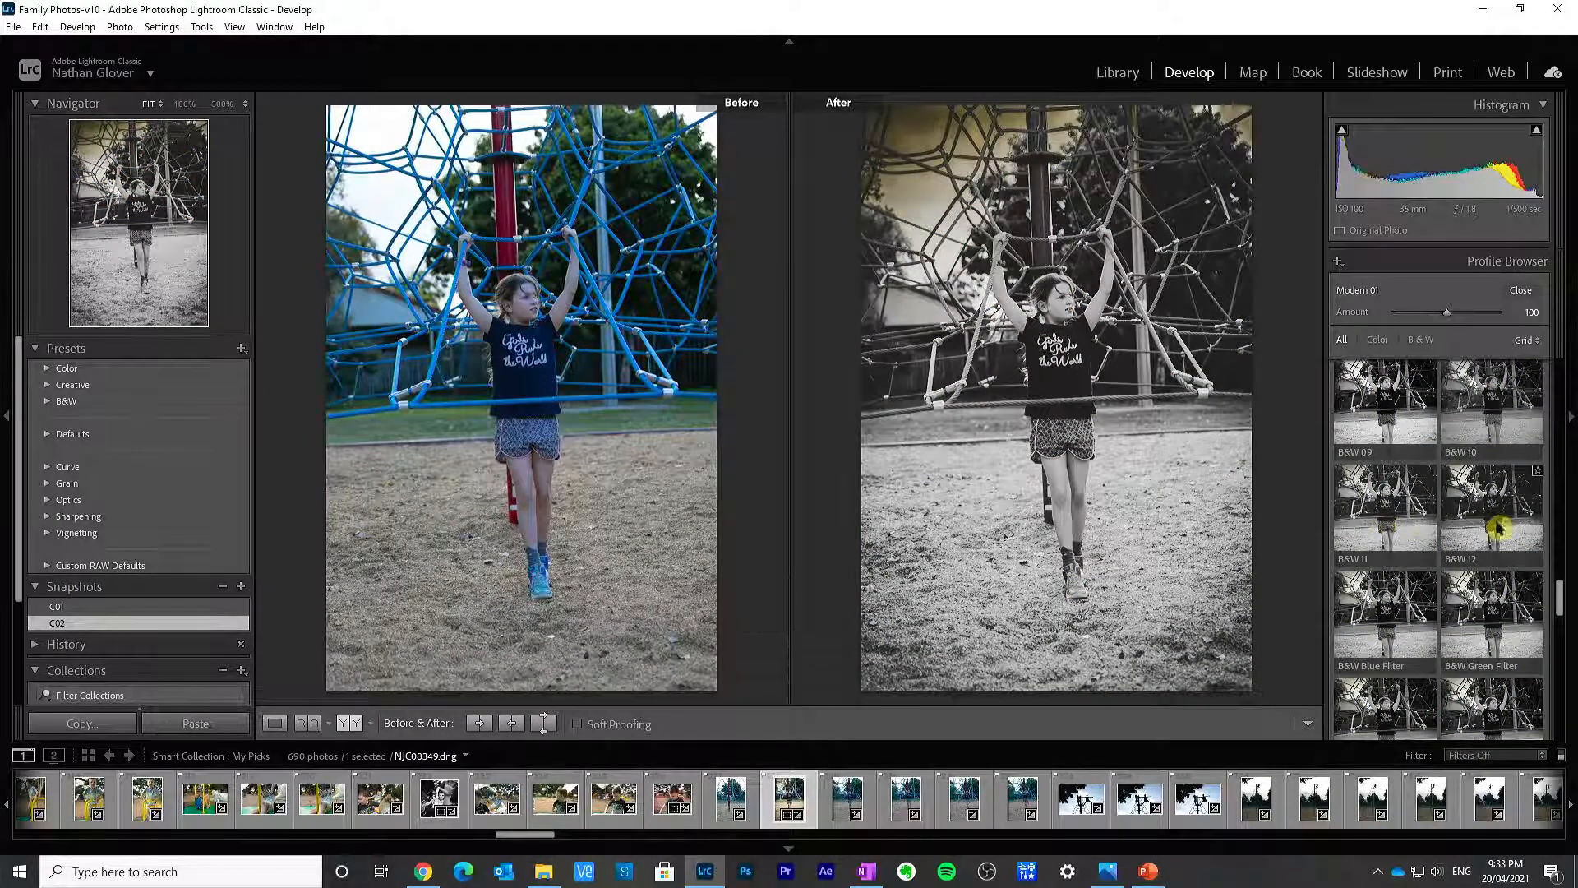
pyautogui.click(1409, 521)
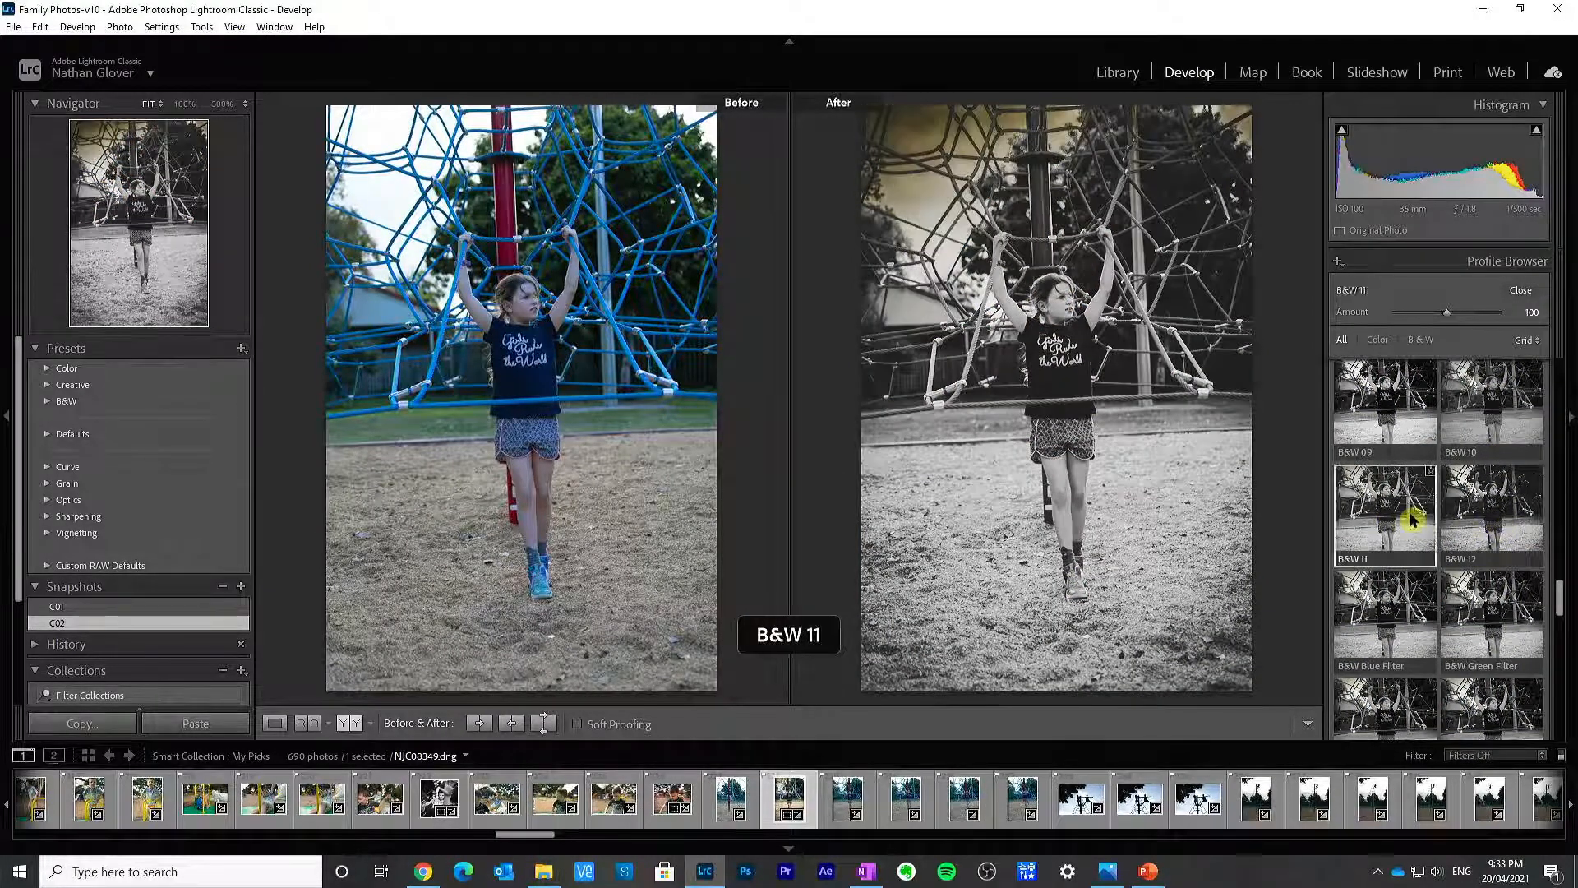
pyautogui.scroll(1, 1410, 518)
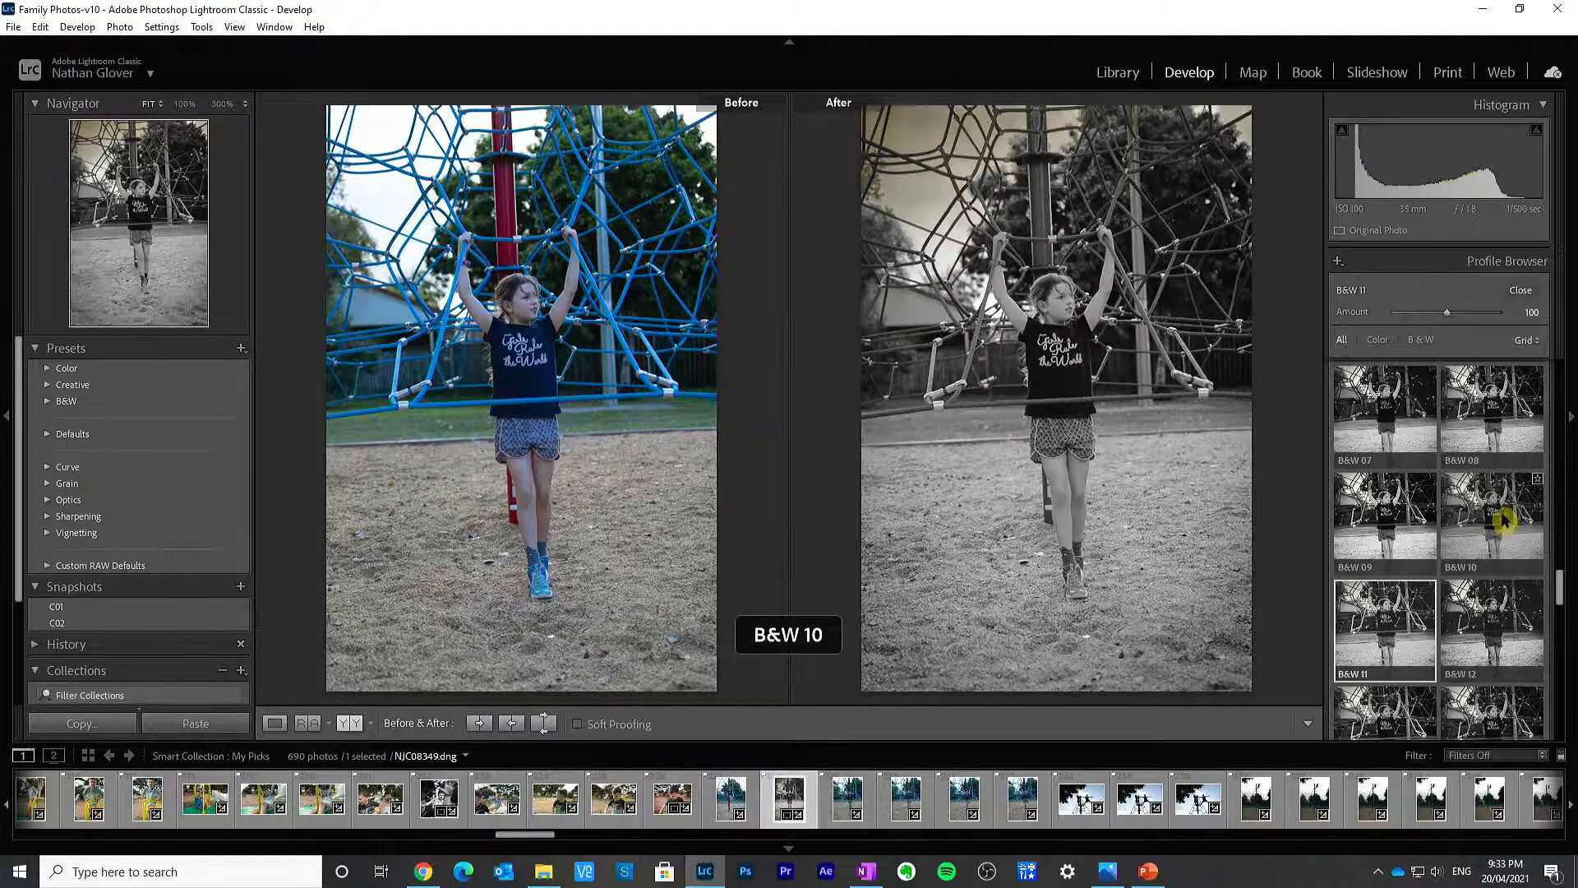
pyautogui.scroll(3, 1490, 505)
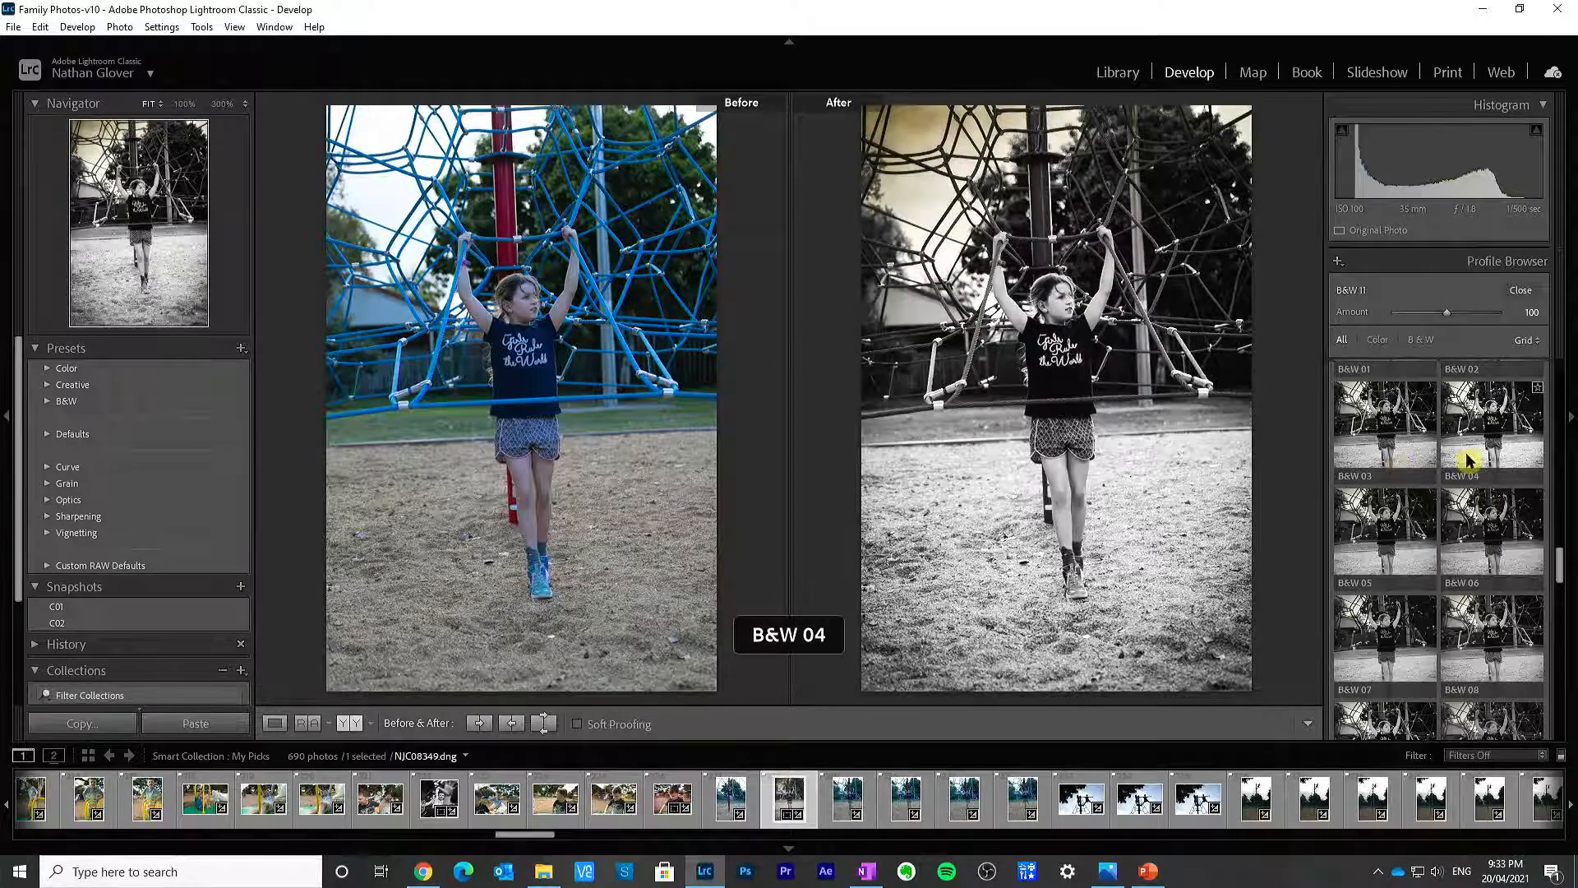
pyautogui.scroll(1, 1464, 452)
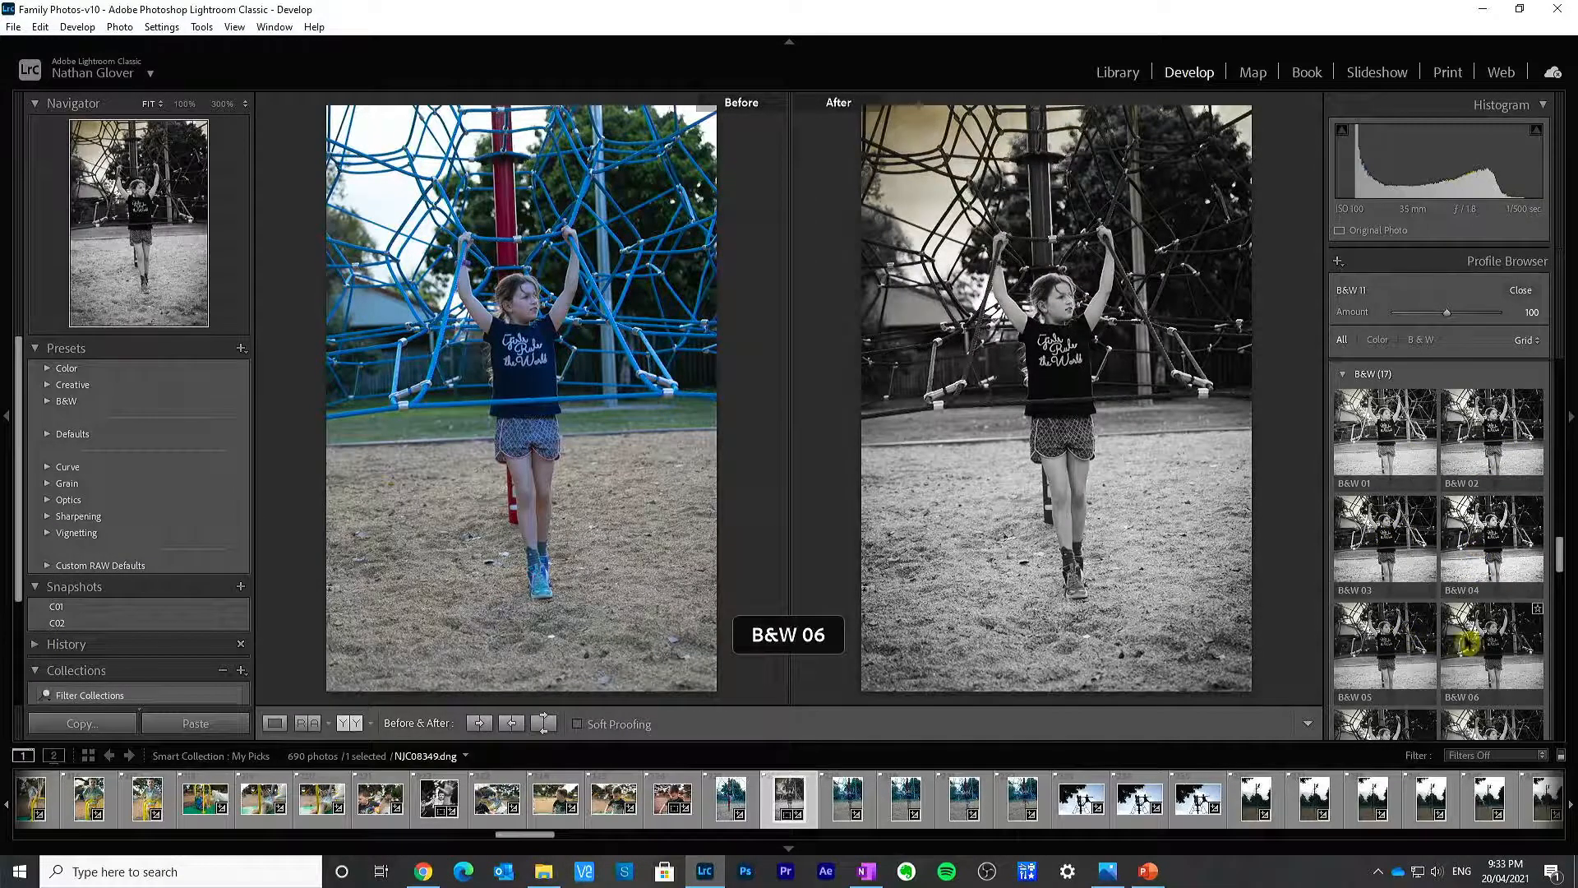
pyautogui.click(1381, 552)
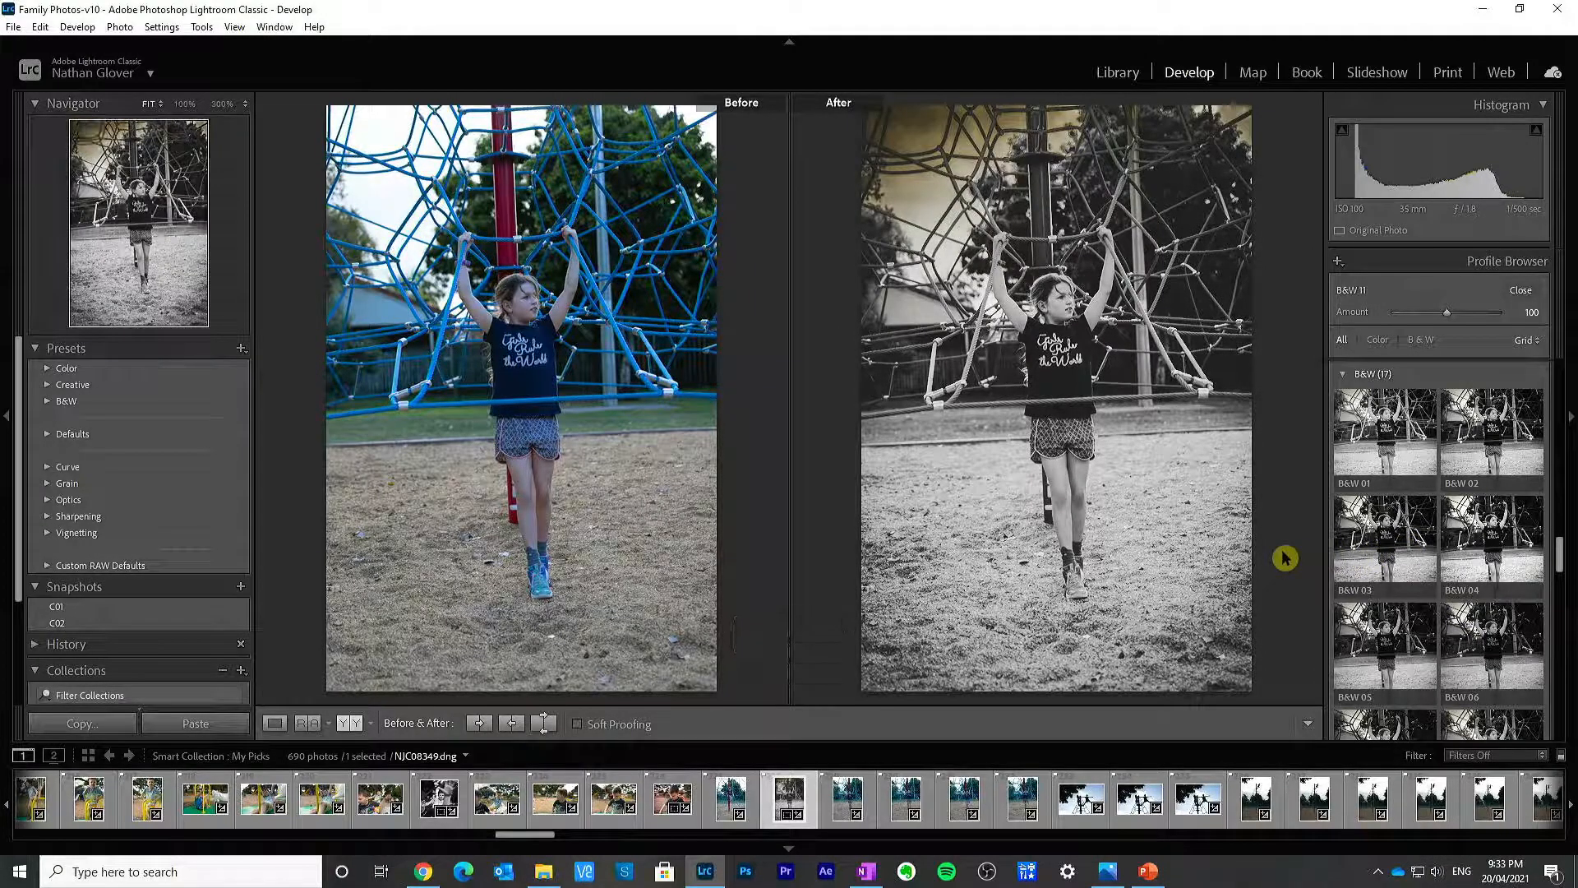
pyautogui.click(1346, 561)
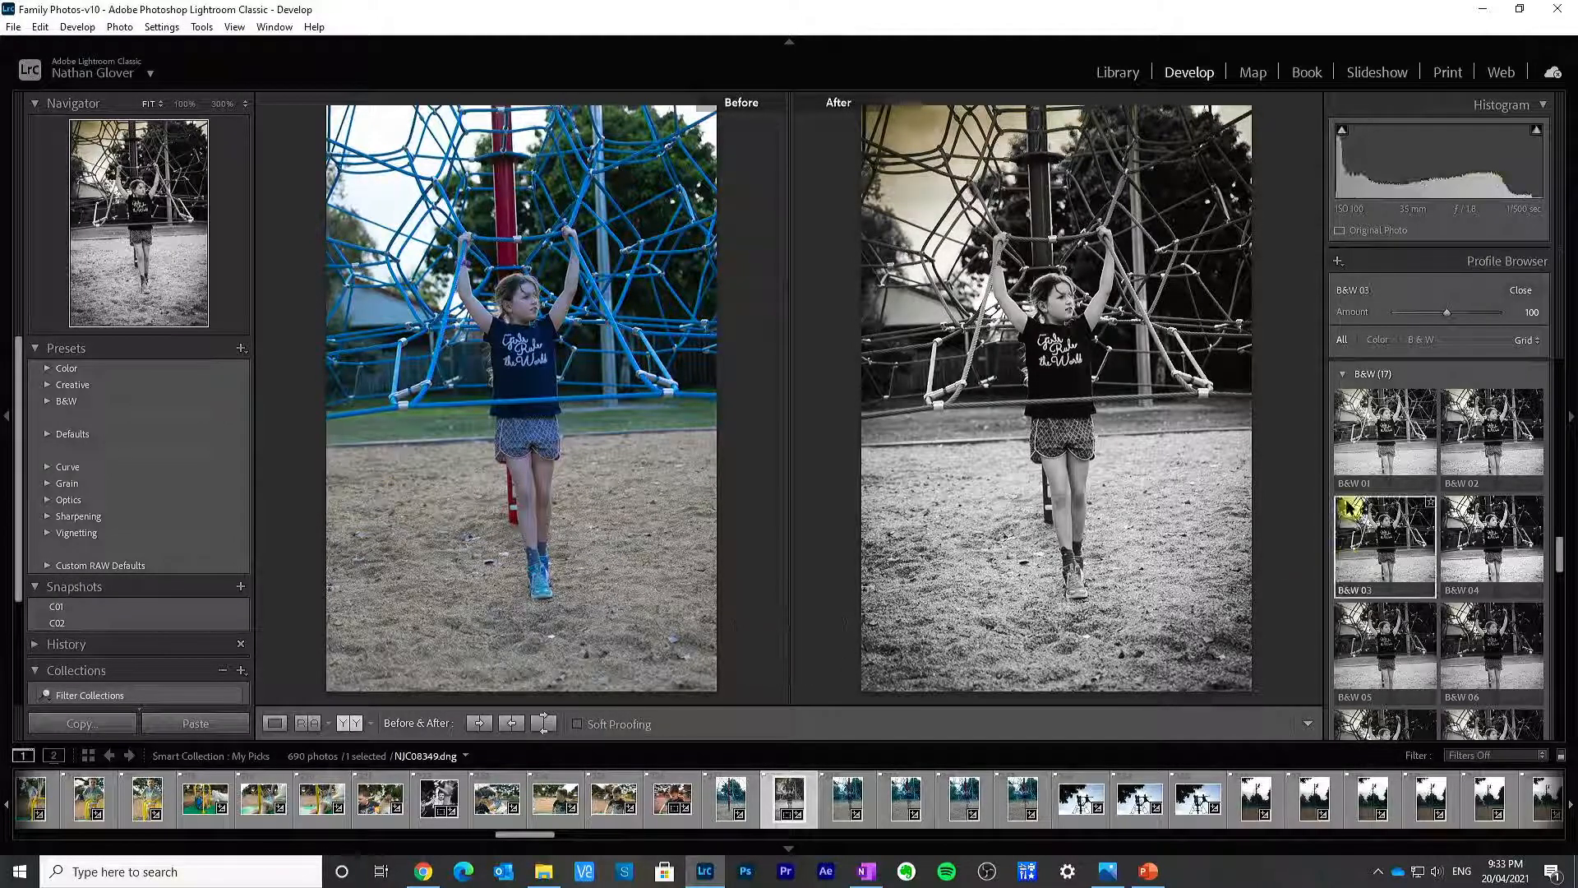
pyautogui.click(1521, 290)
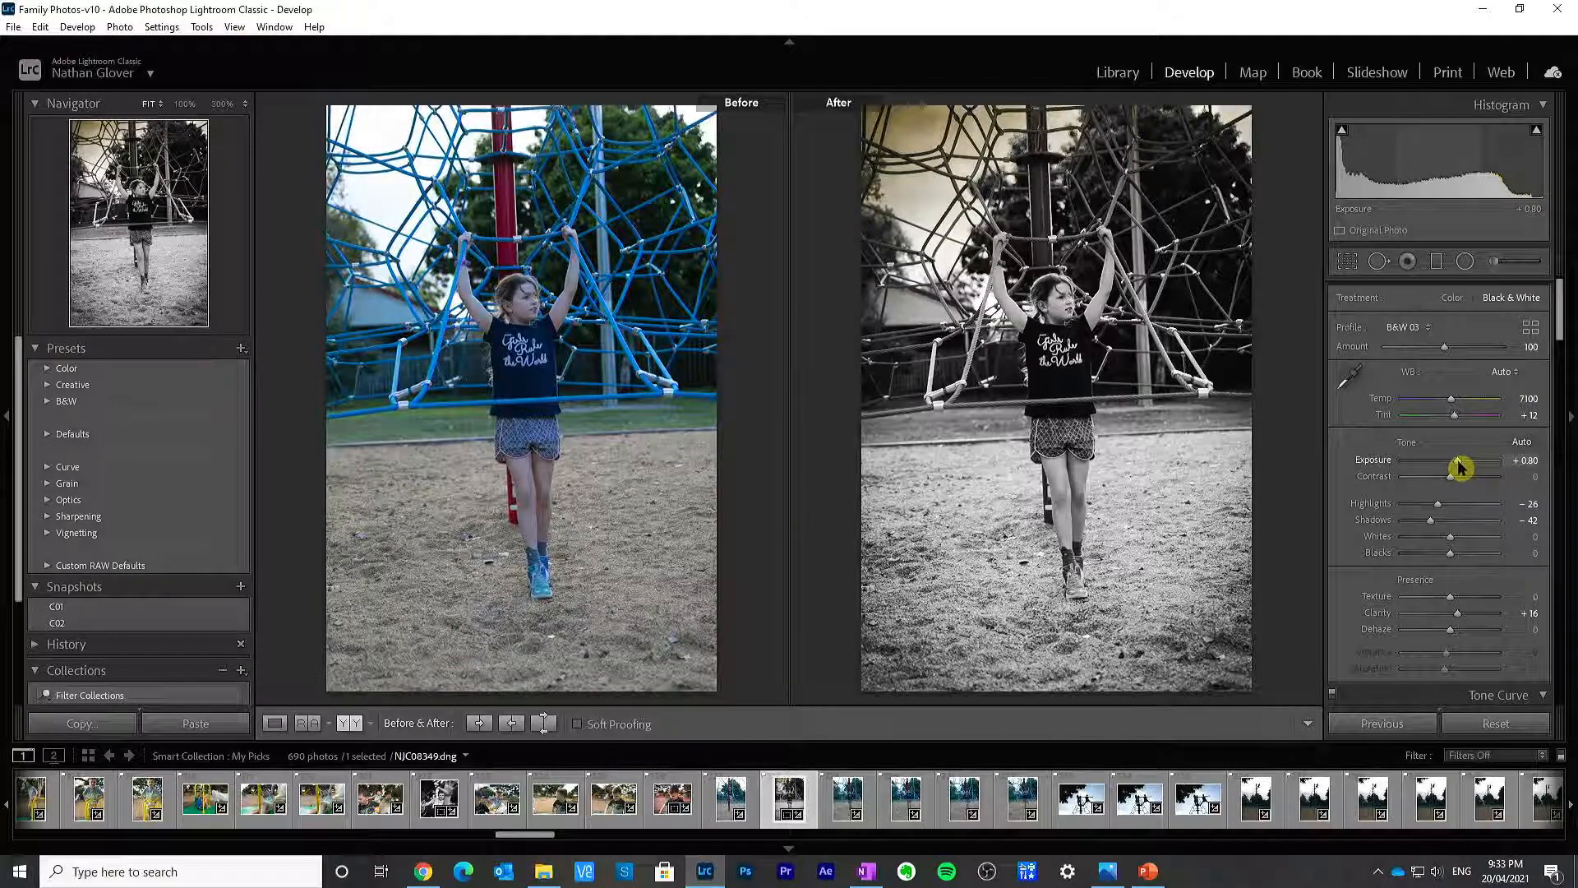
# Step: Set the Exposure of the black-and-white version to +1.00
pyautogui.moveTo(1461, 467); pyautogui.dragTo(1465, 460)
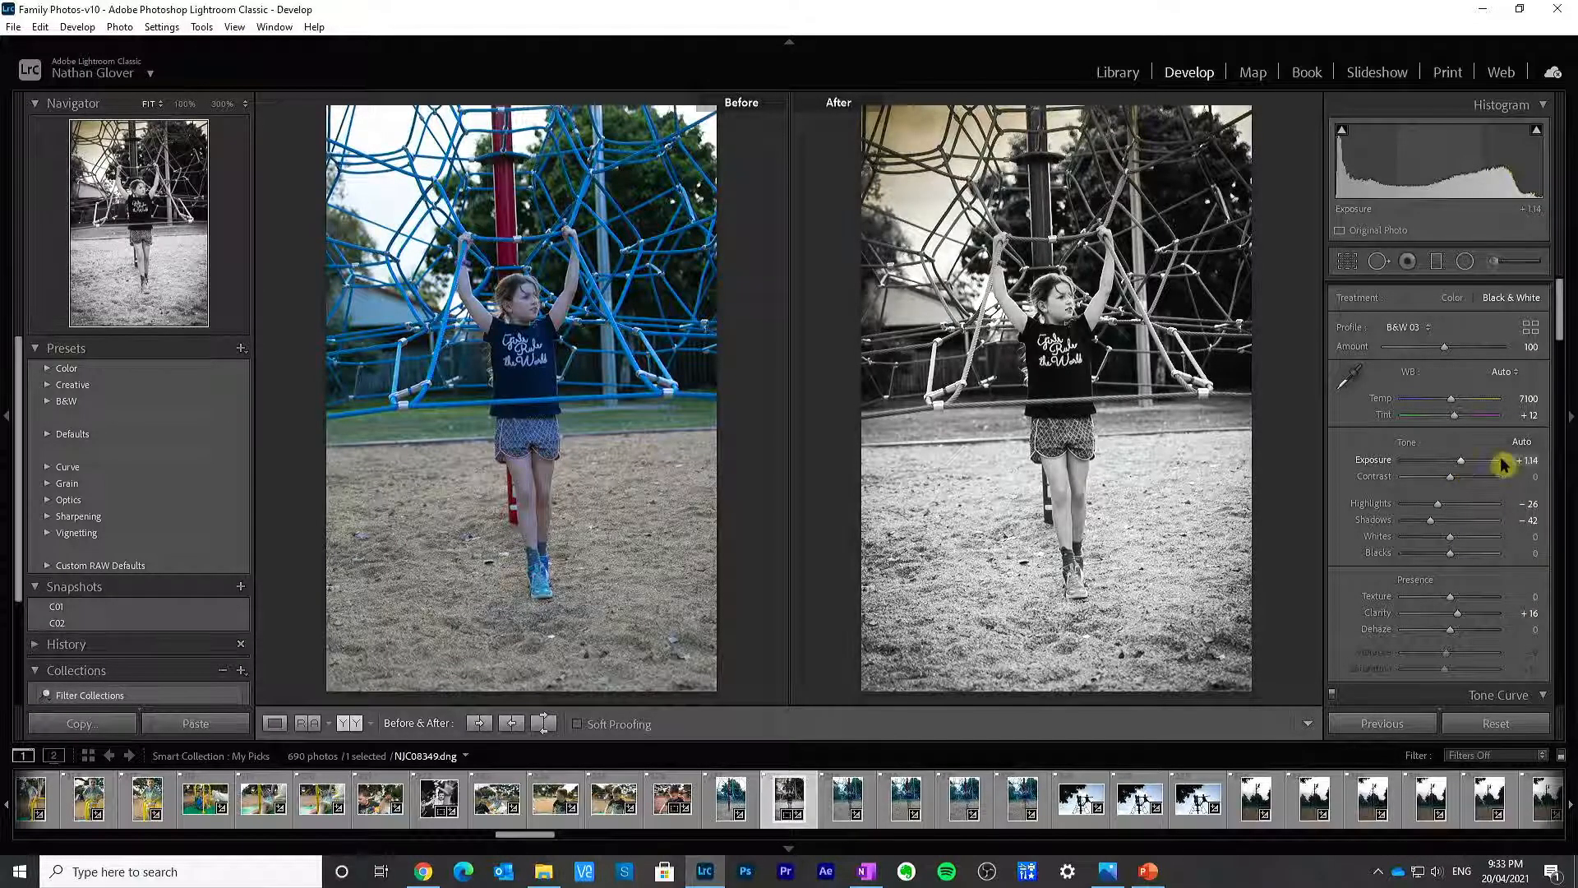
pyautogui.write('1')
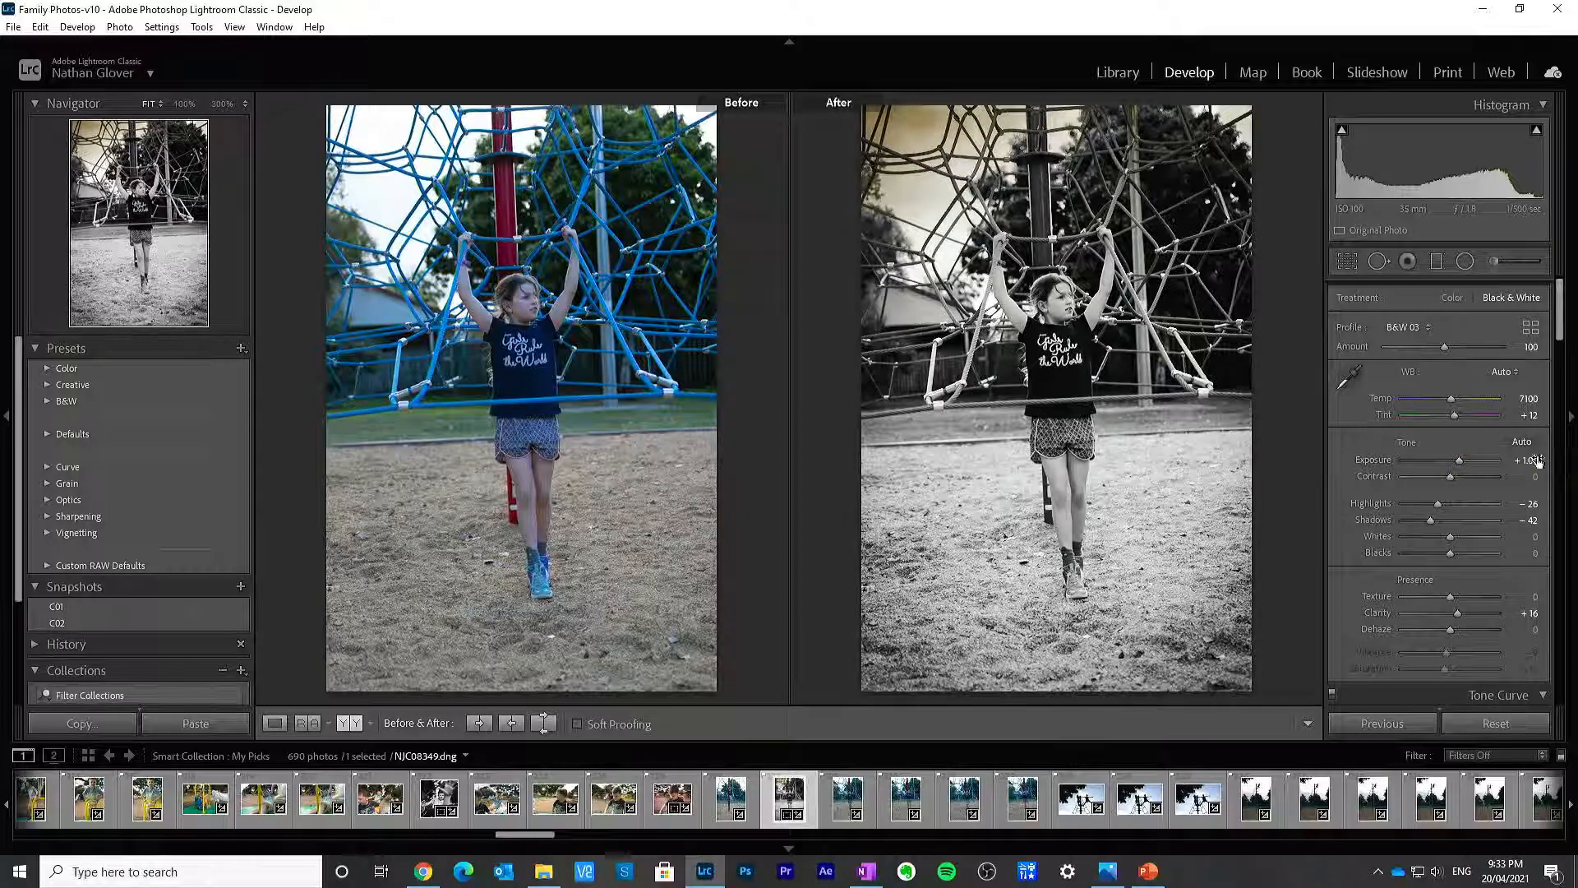
pyautogui.press('Return')
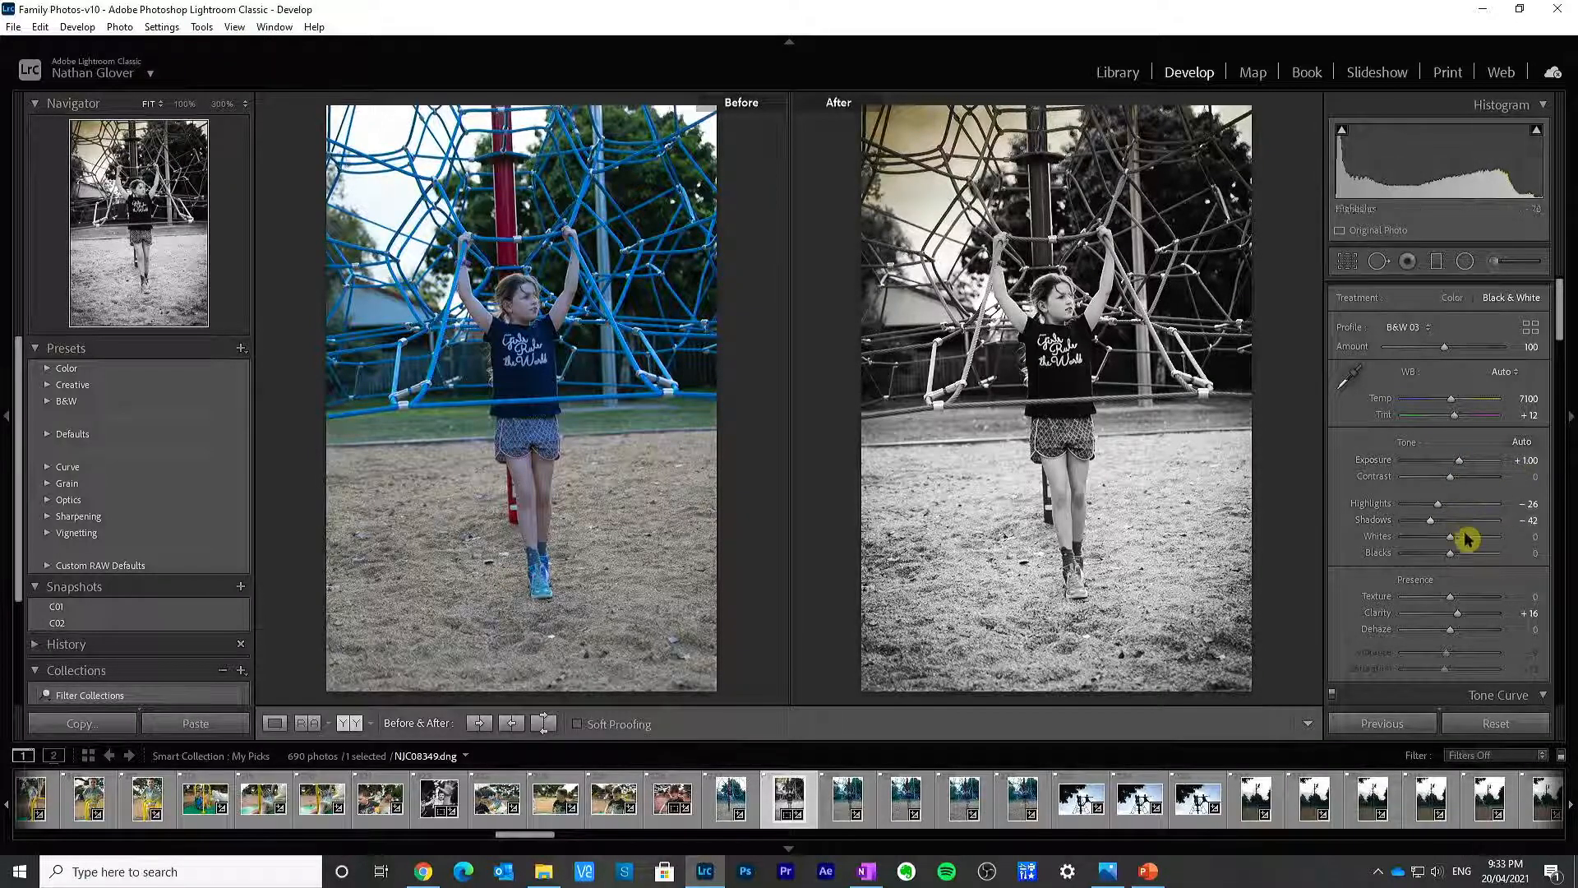
# Step: Set Shadows to −26 and Whites to +21, and reset Blacks to 0
pyautogui.doubleClick(1378, 524)
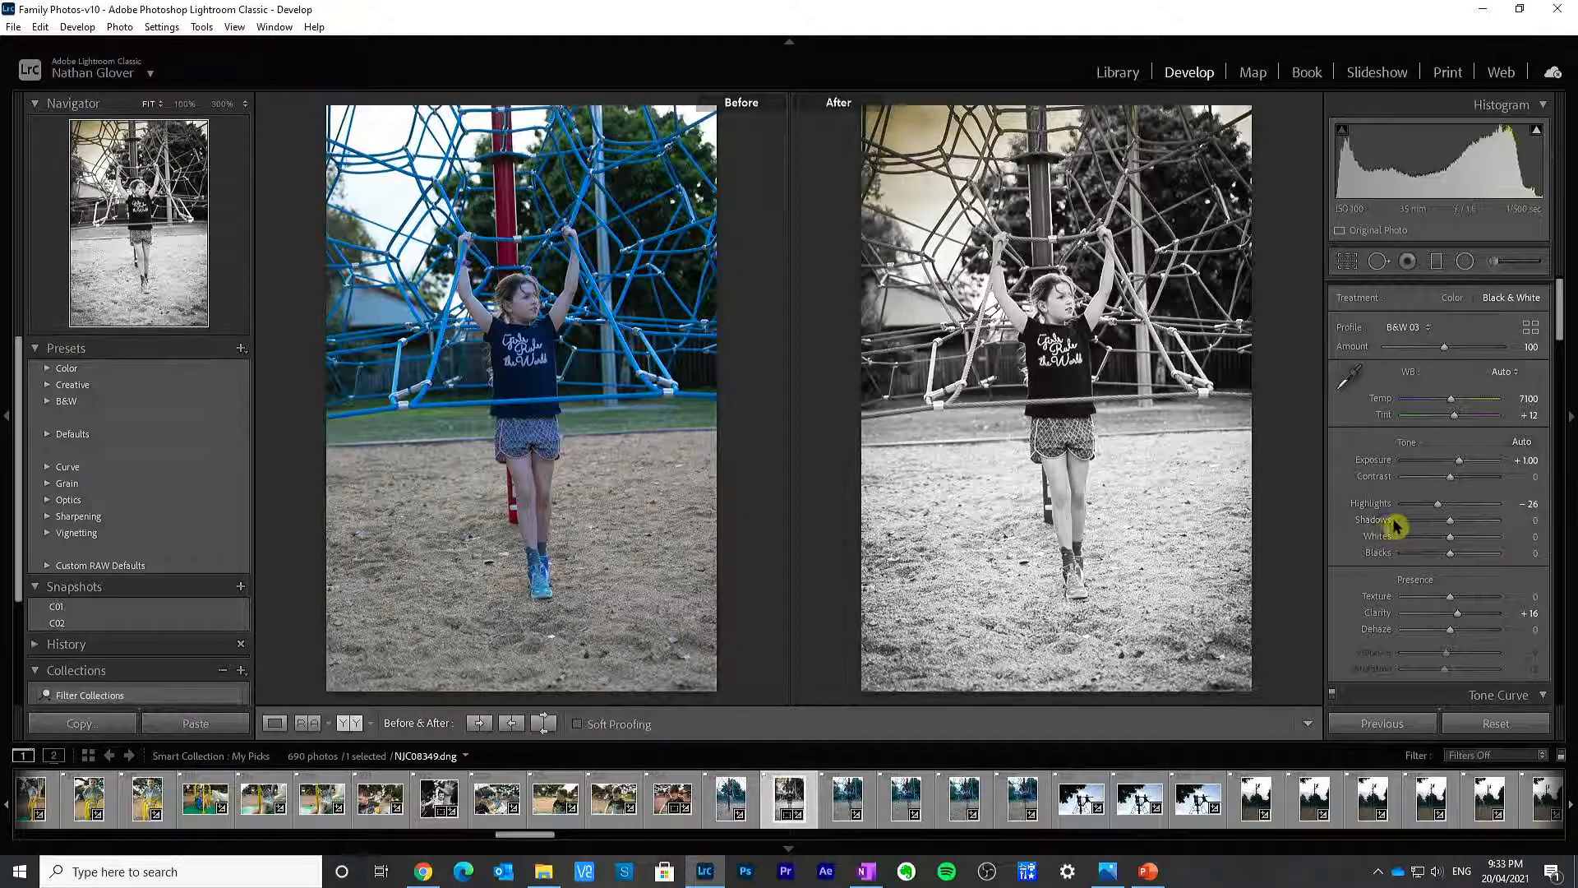
pyautogui.click(1443, 522)
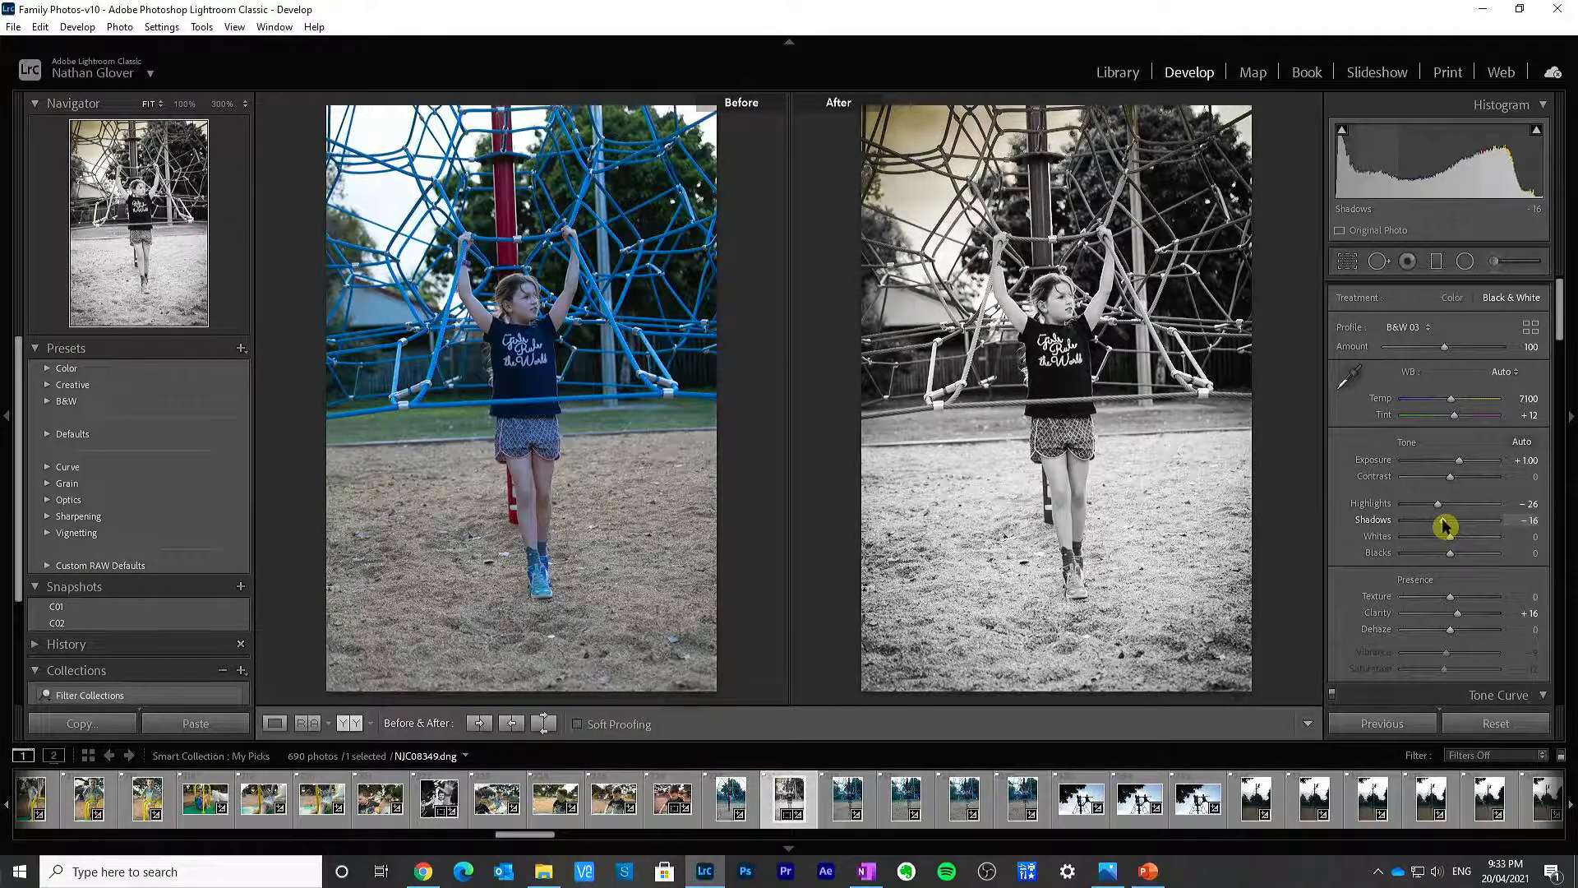
pyautogui.moveTo(1429, 530)
pyautogui.mouseDown()
pyautogui.moveTo(1391, 529)
pyautogui.moveTo(1437, 526)
pyautogui.mouseUp()
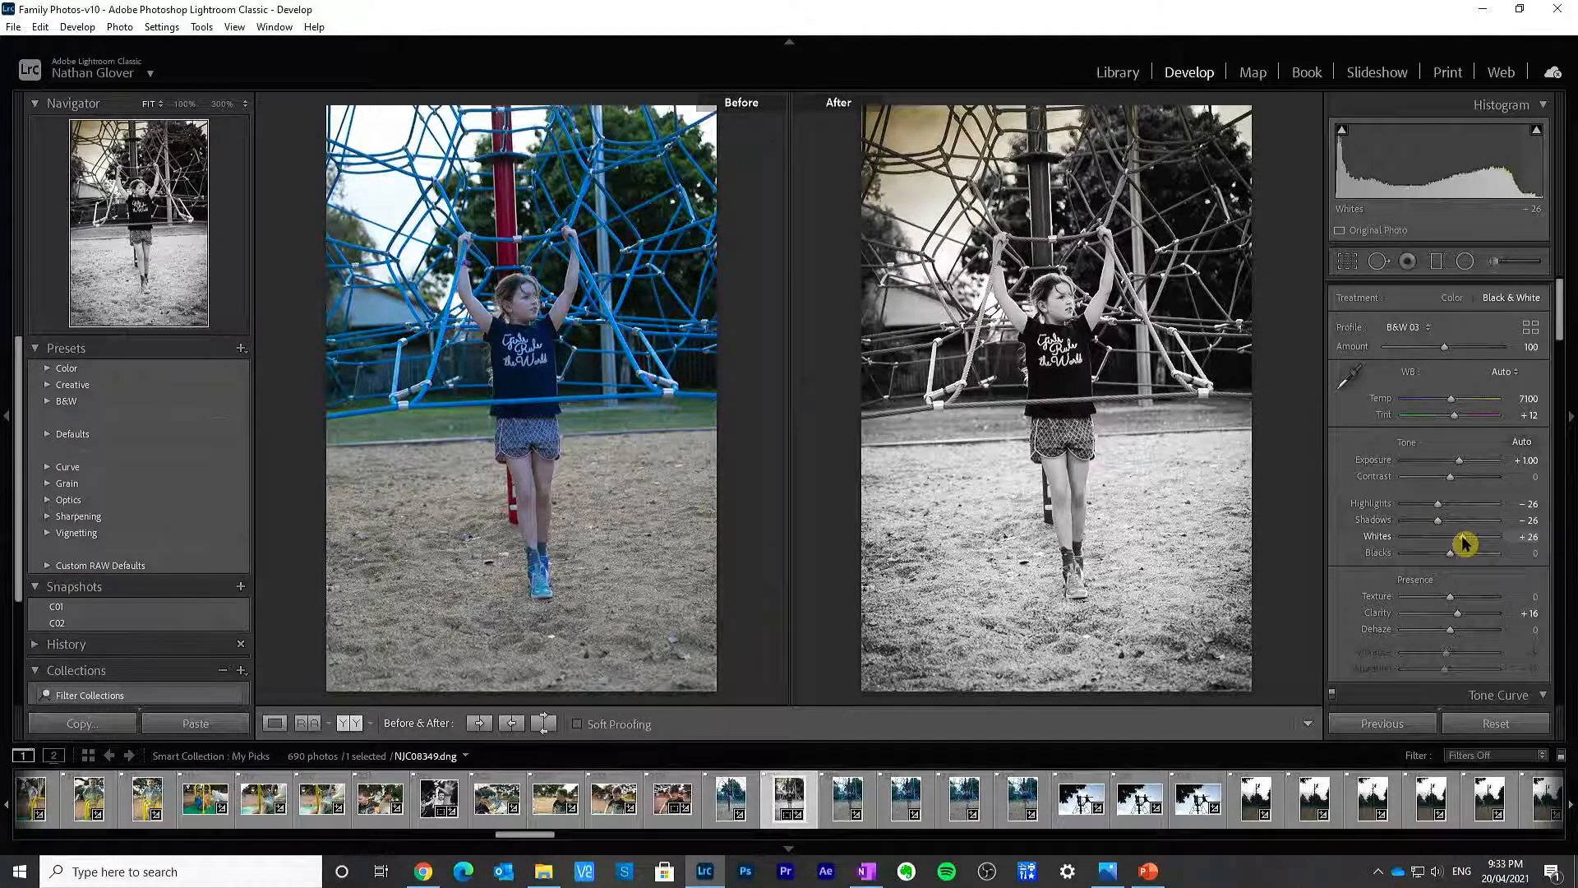
pyautogui.doubleClick(1391, 540)
pyautogui.click(1443, 556)
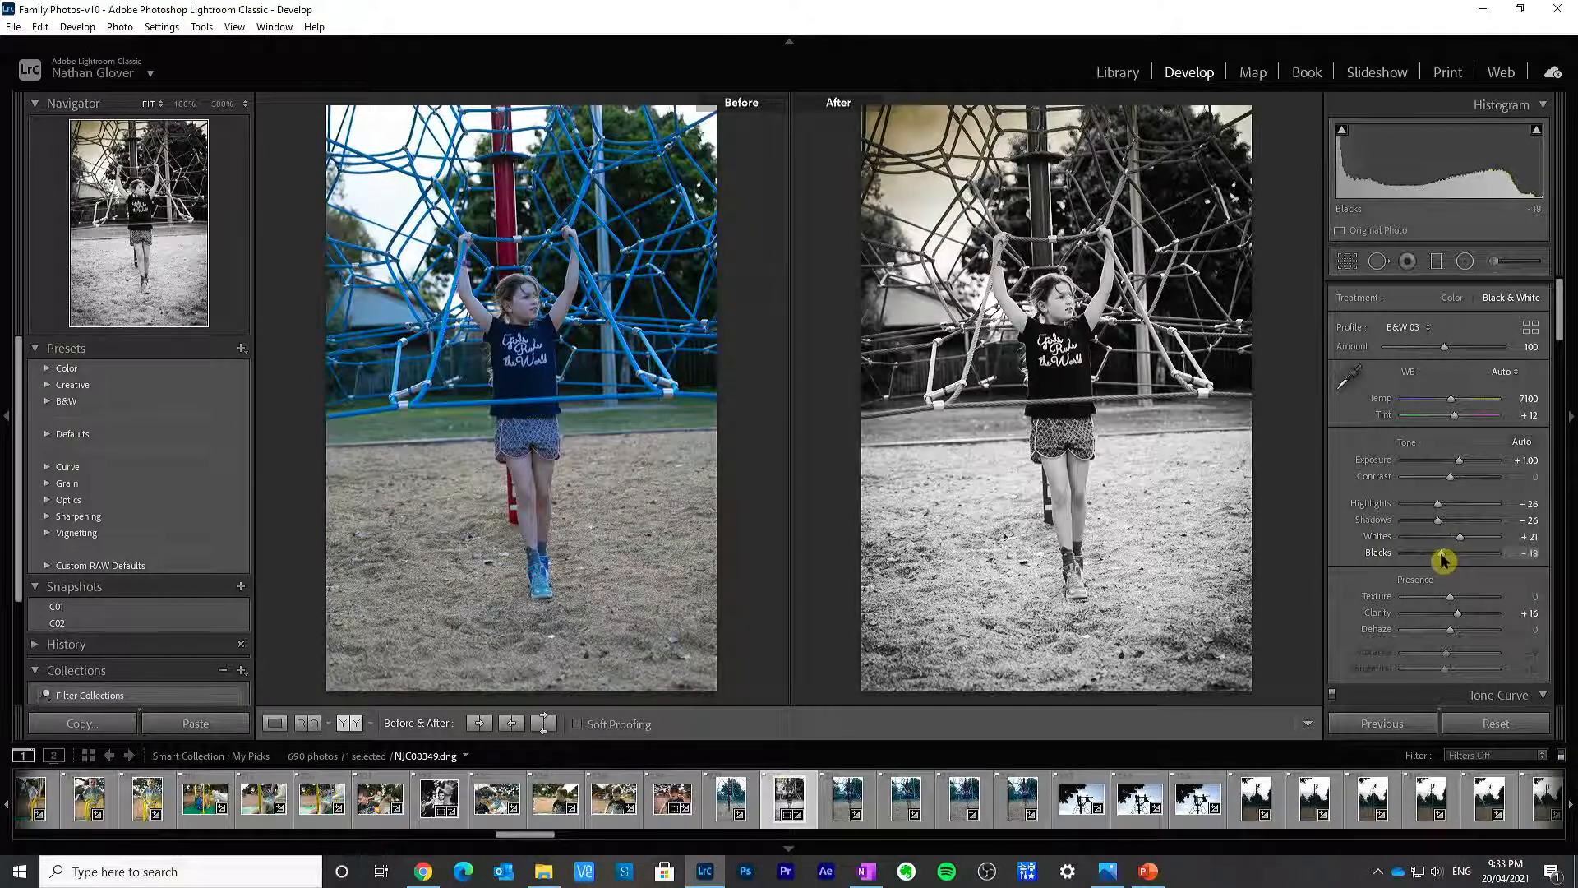
pyautogui.doubleClick(1381, 552)
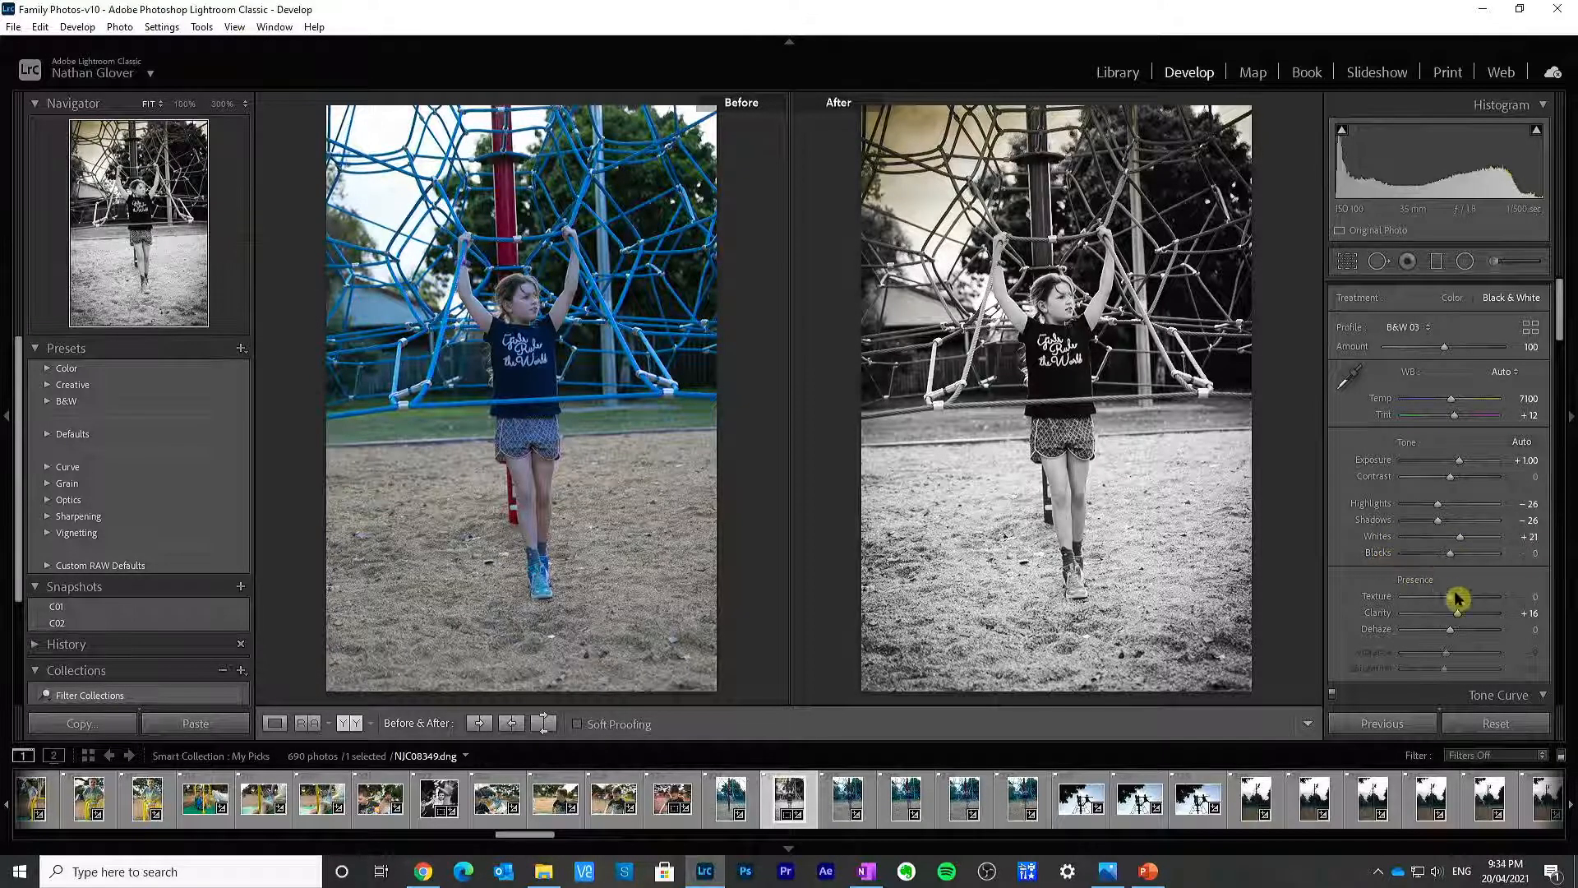
# Step: Try different Texture amounts on the black-and-white photo, up to +37
pyautogui.moveTo(1467, 606); pyautogui.dragTo(1430, 605)
pyautogui.doubleClick(1381, 603)
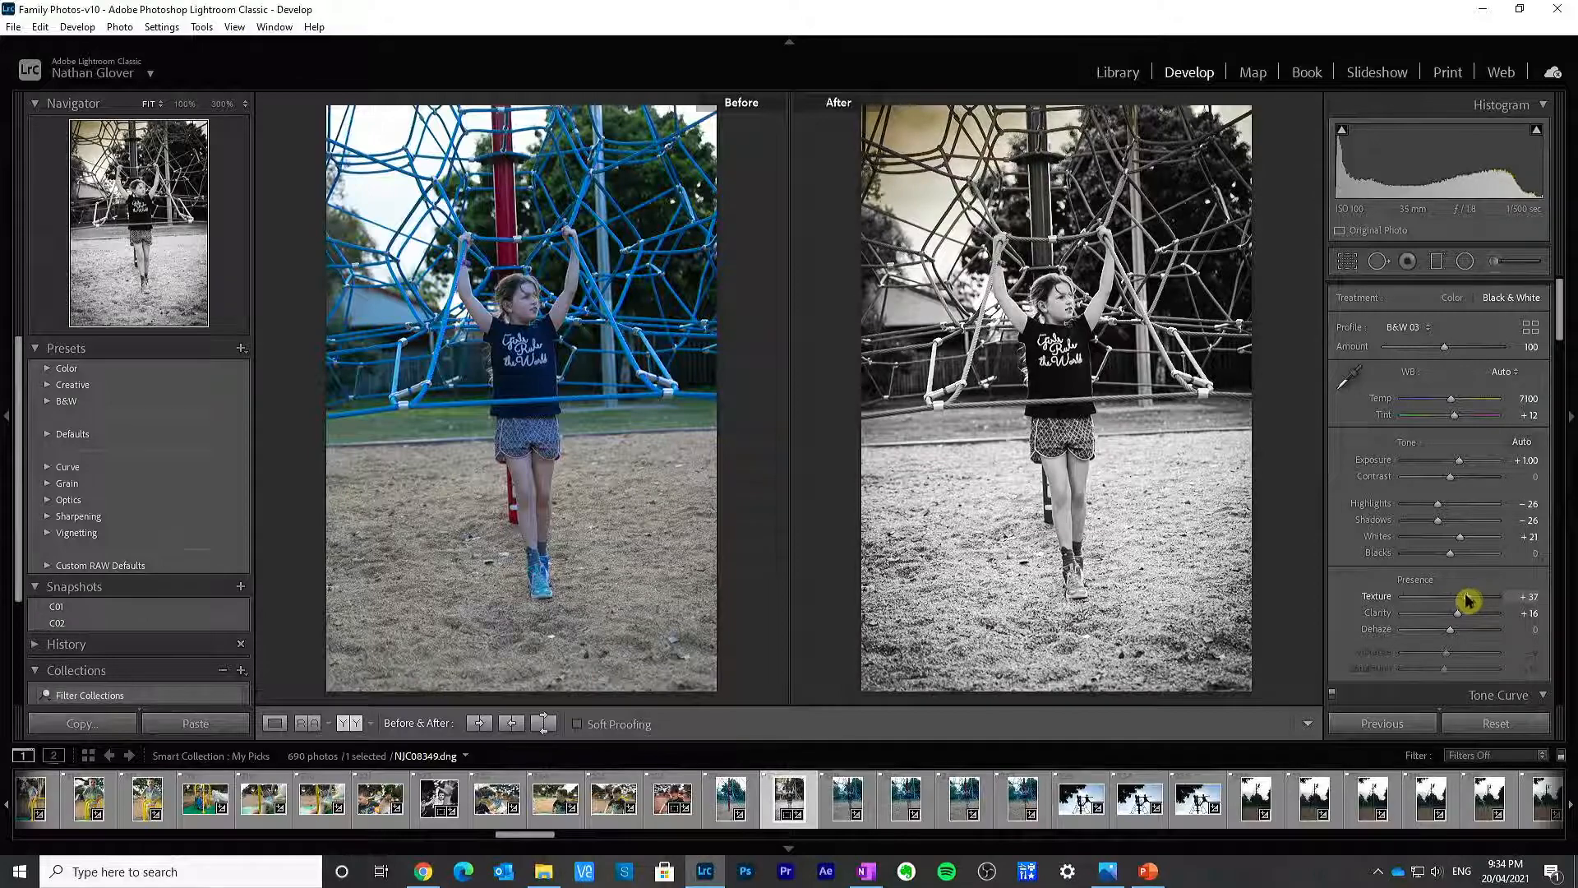
# Step: Try lowering the Darks region of the Tone Curve to −20, and reset it to 0
pyautogui.moveTo(1552, 337); pyautogui.dragTo(1559, 413)
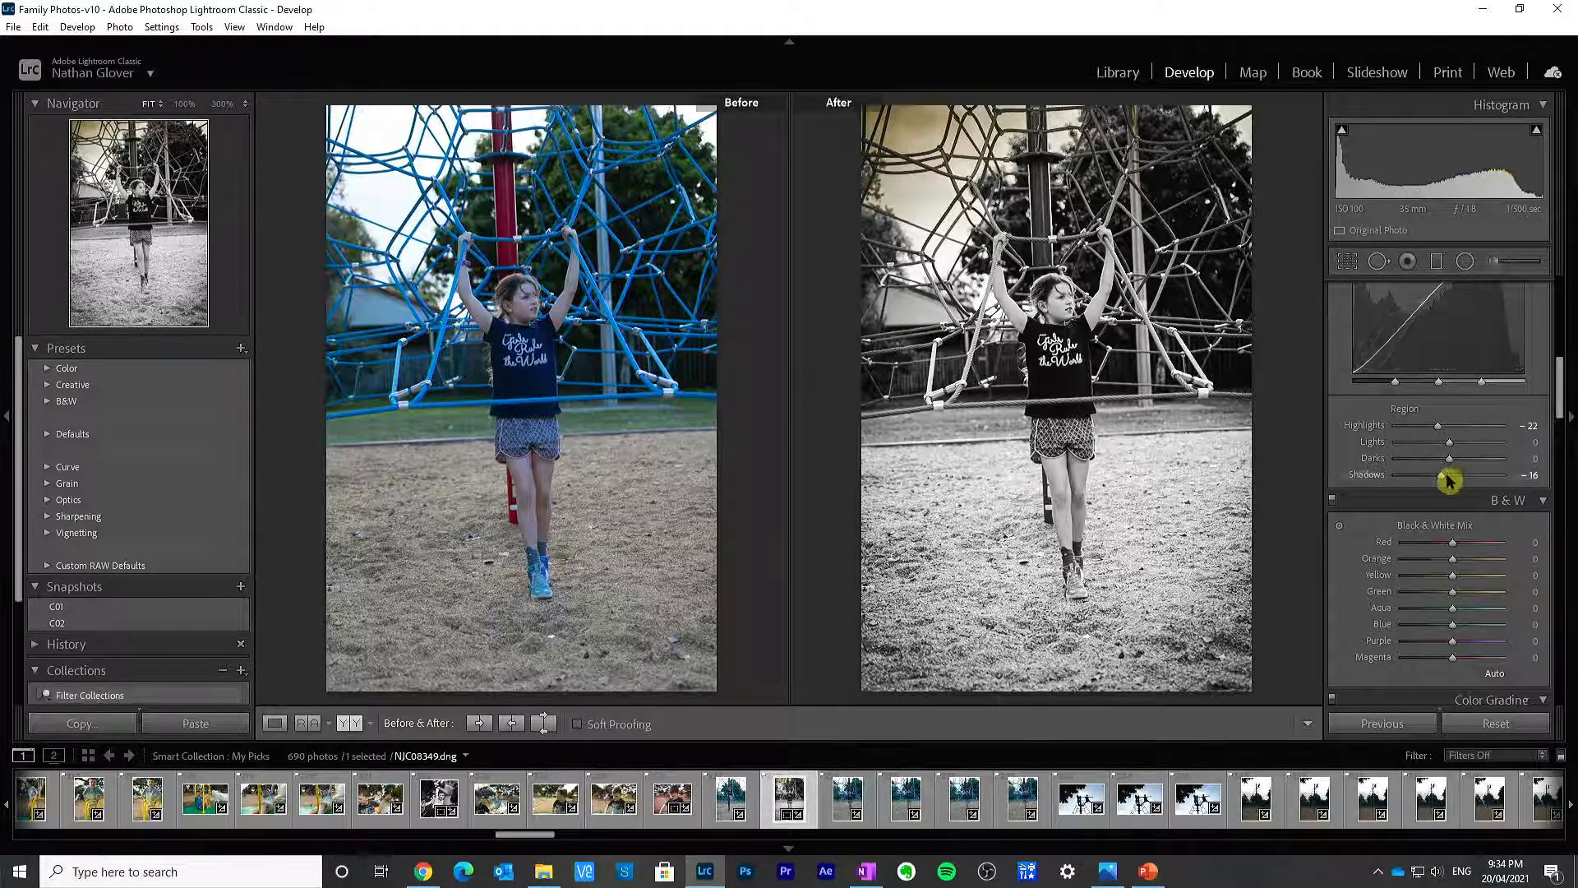
pyautogui.moveTo(1440, 465); pyautogui.dragTo(1429, 463)
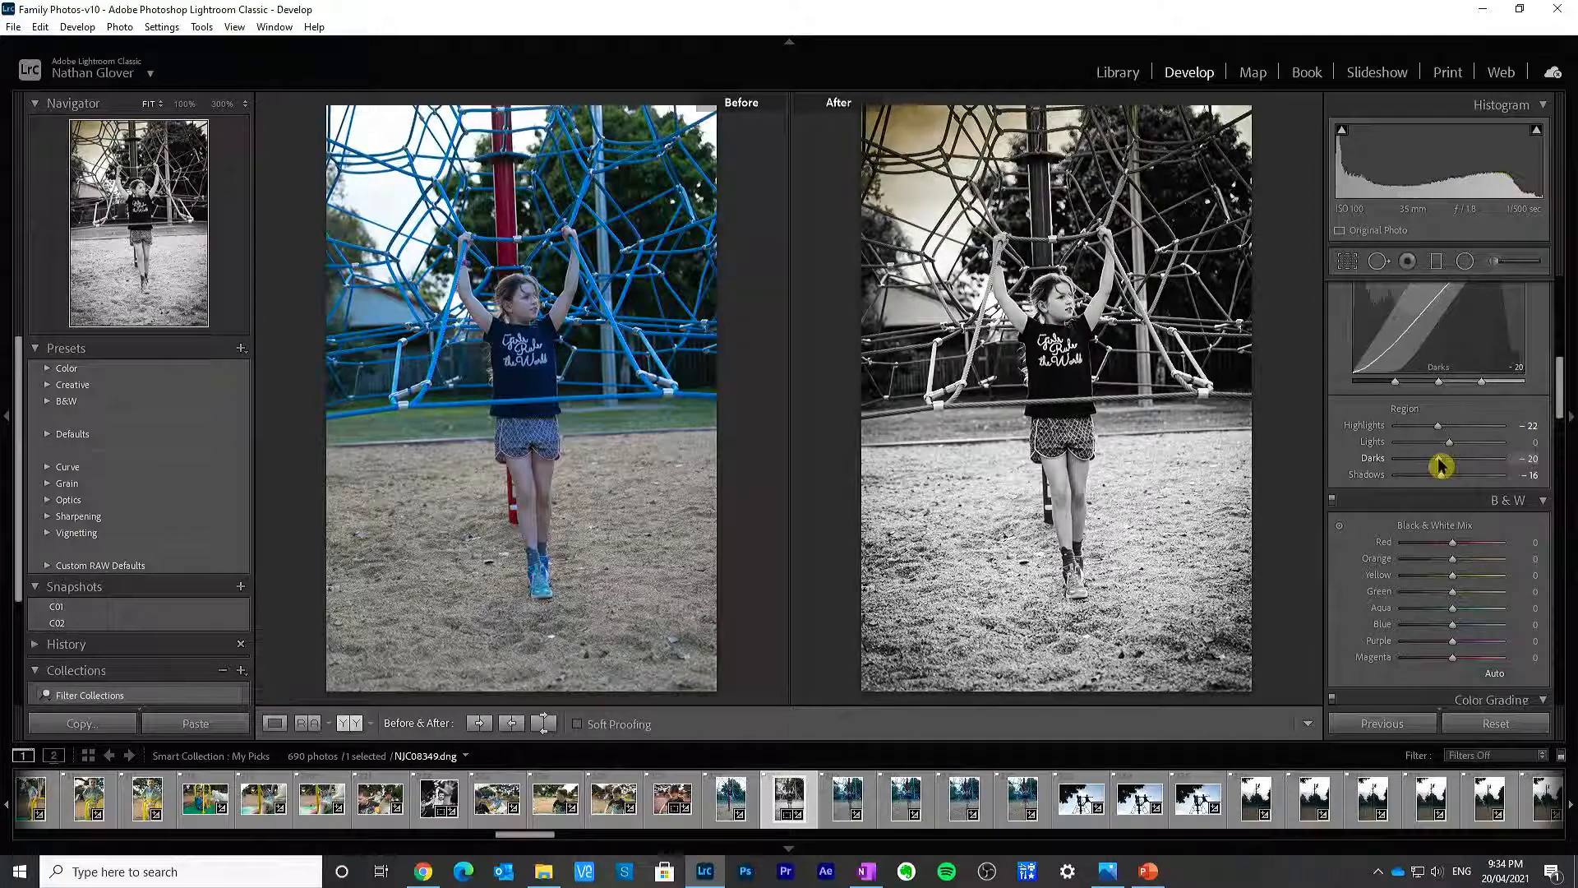
pyautogui.doubleClick(1369, 466)
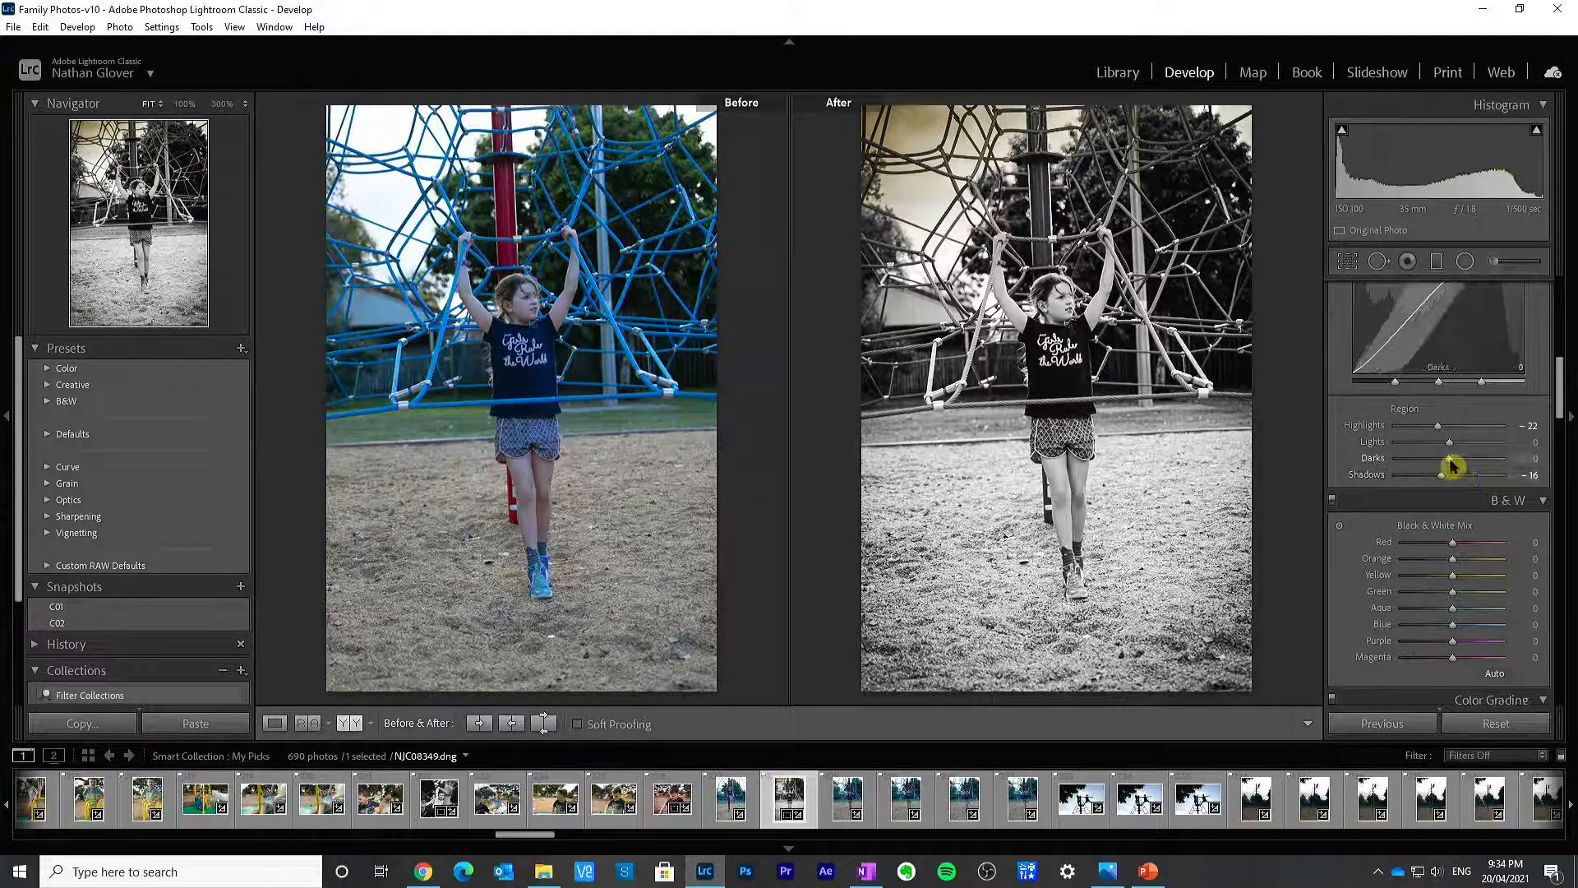
pyautogui.moveTo(1450, 463); pyautogui.dragTo(1446, 463)
pyautogui.doubleClick(1382, 459)
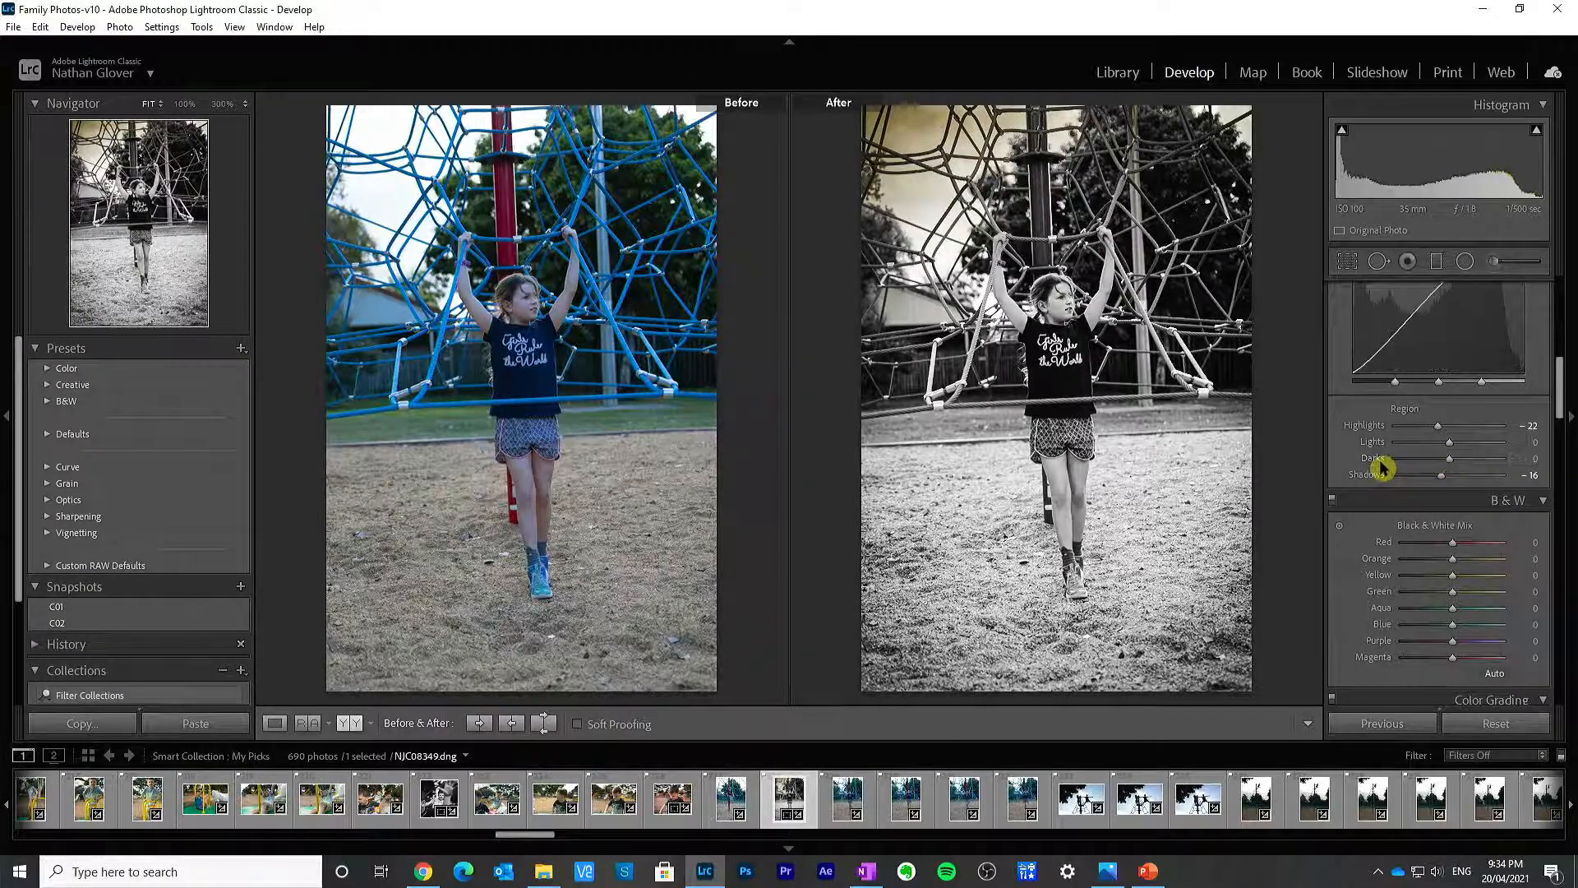
# Step: Set the tone curve's Lights region to -14 and check the photo in single and before/after views
pyautogui.moveTo(1441, 444)
pyautogui.mouseDown()
pyautogui.moveTo(1385, 447)
pyautogui.moveTo(1444, 448)
pyautogui.mouseUp()
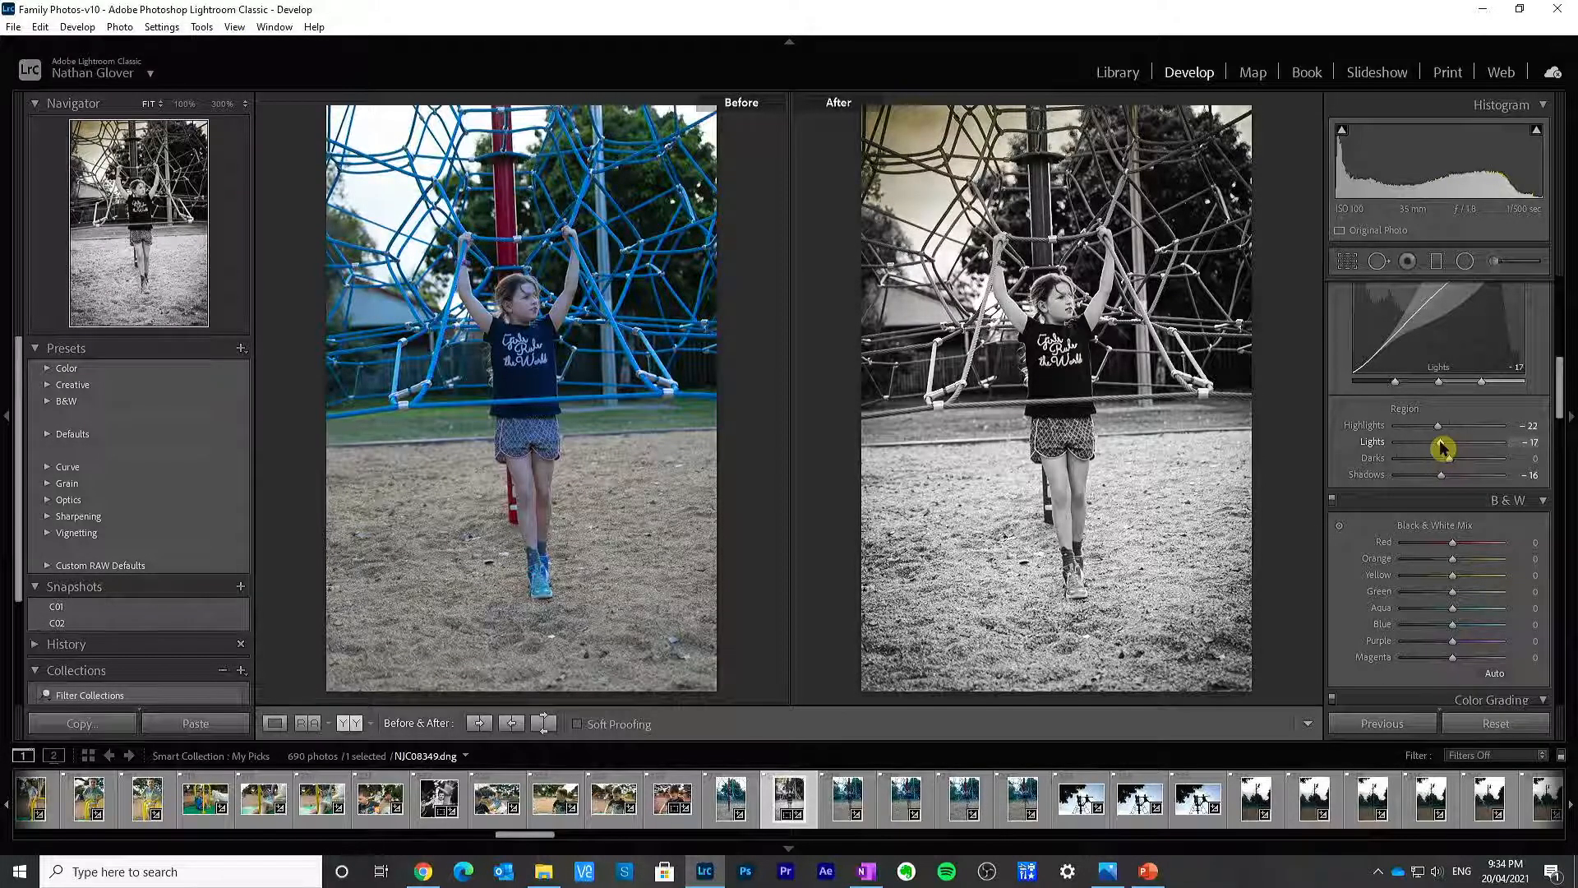
pyautogui.doubleClick(1383, 444)
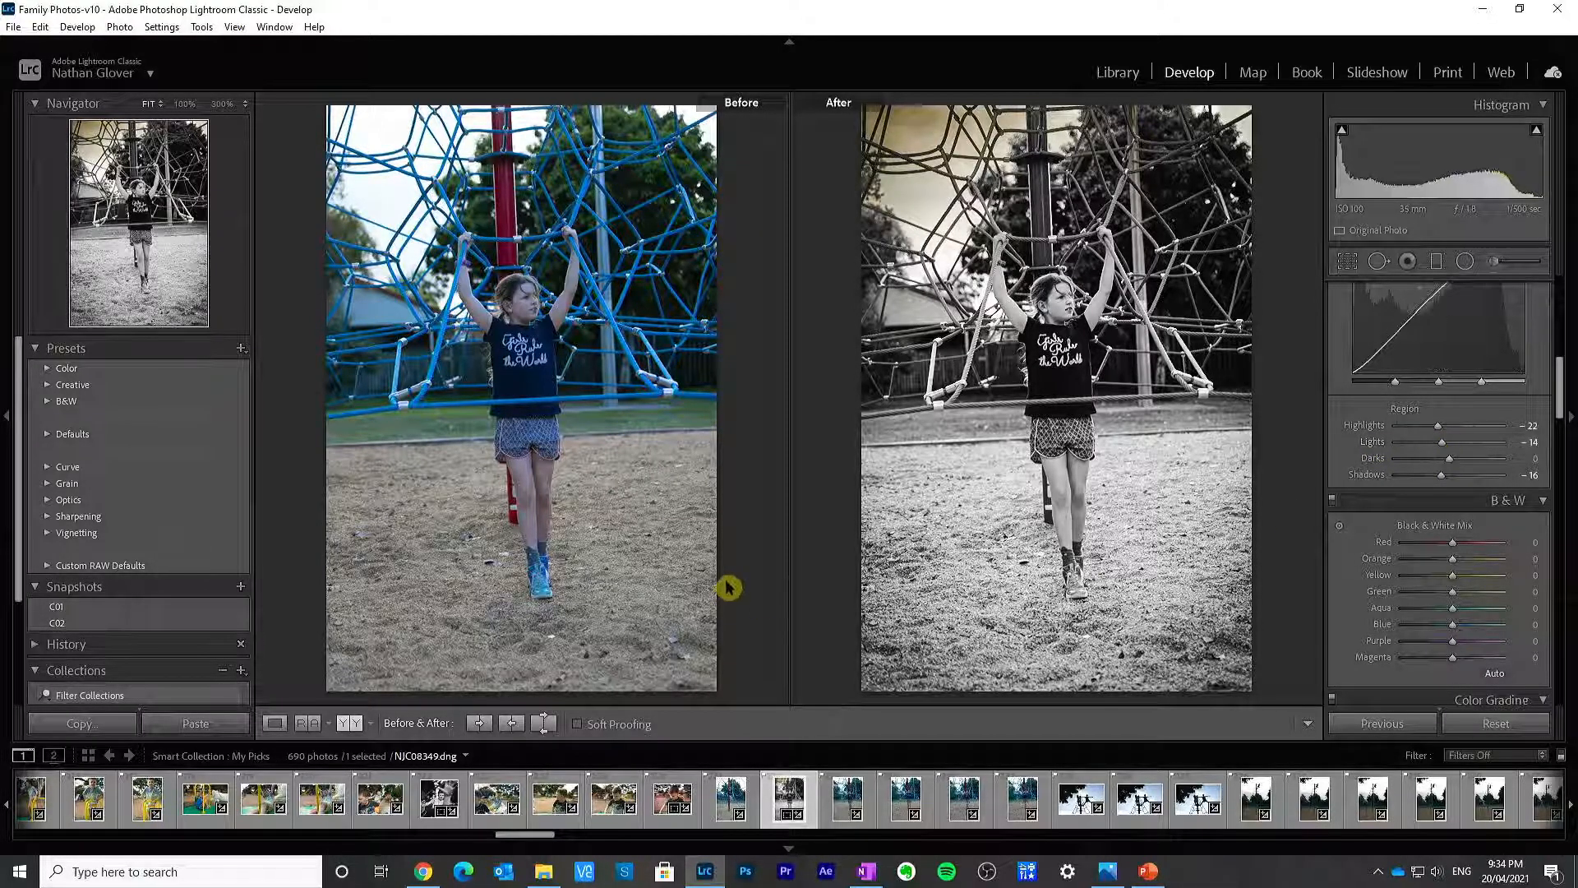
pyautogui.click(274, 723)
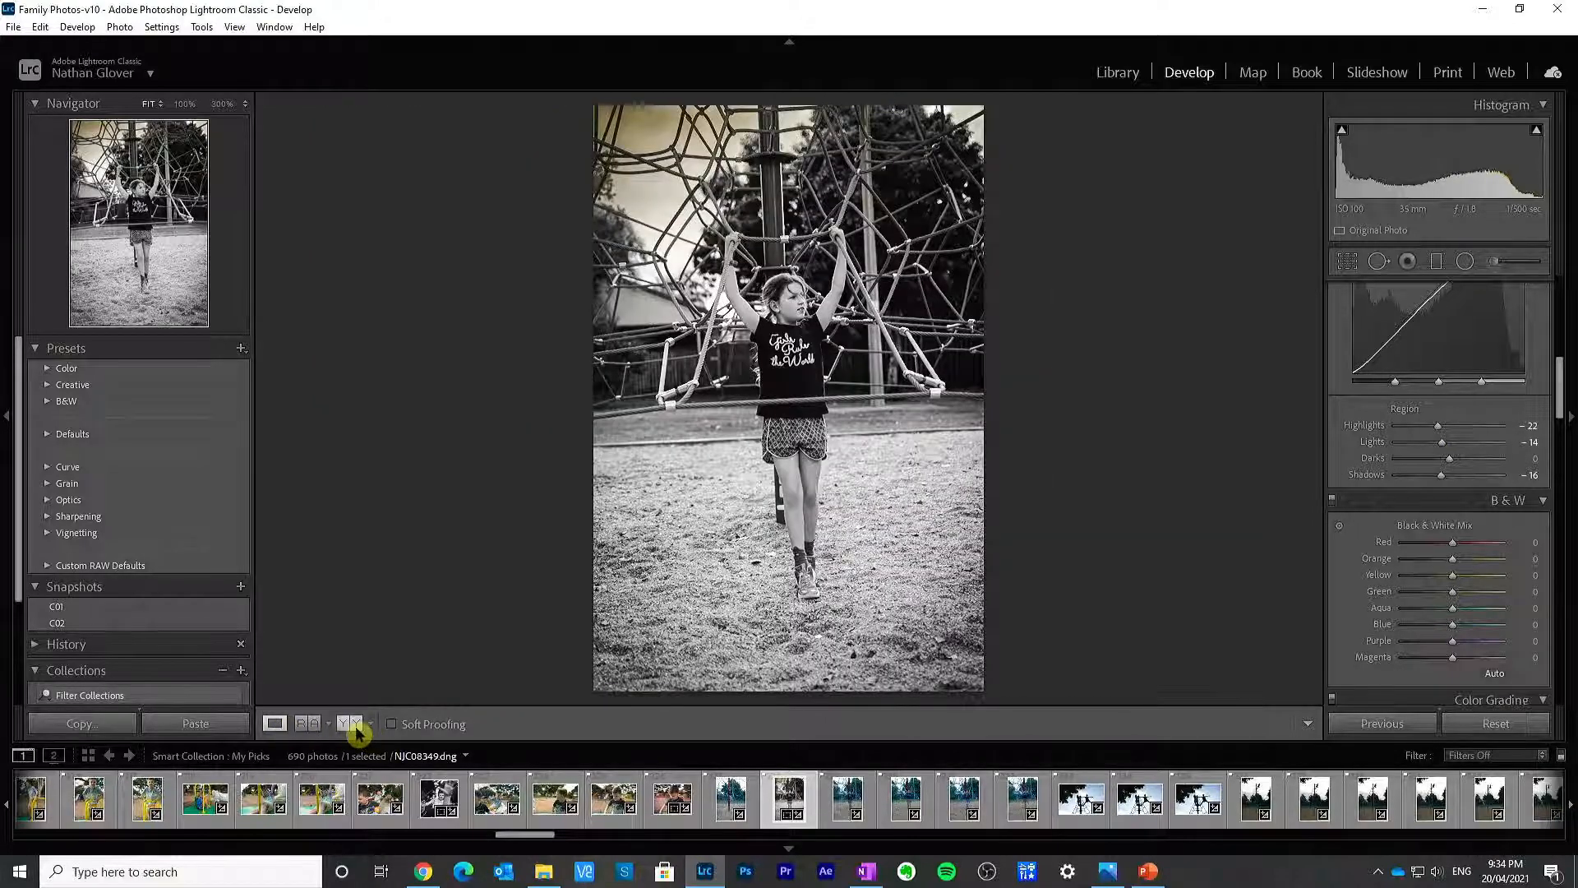
pyautogui.click(352, 723)
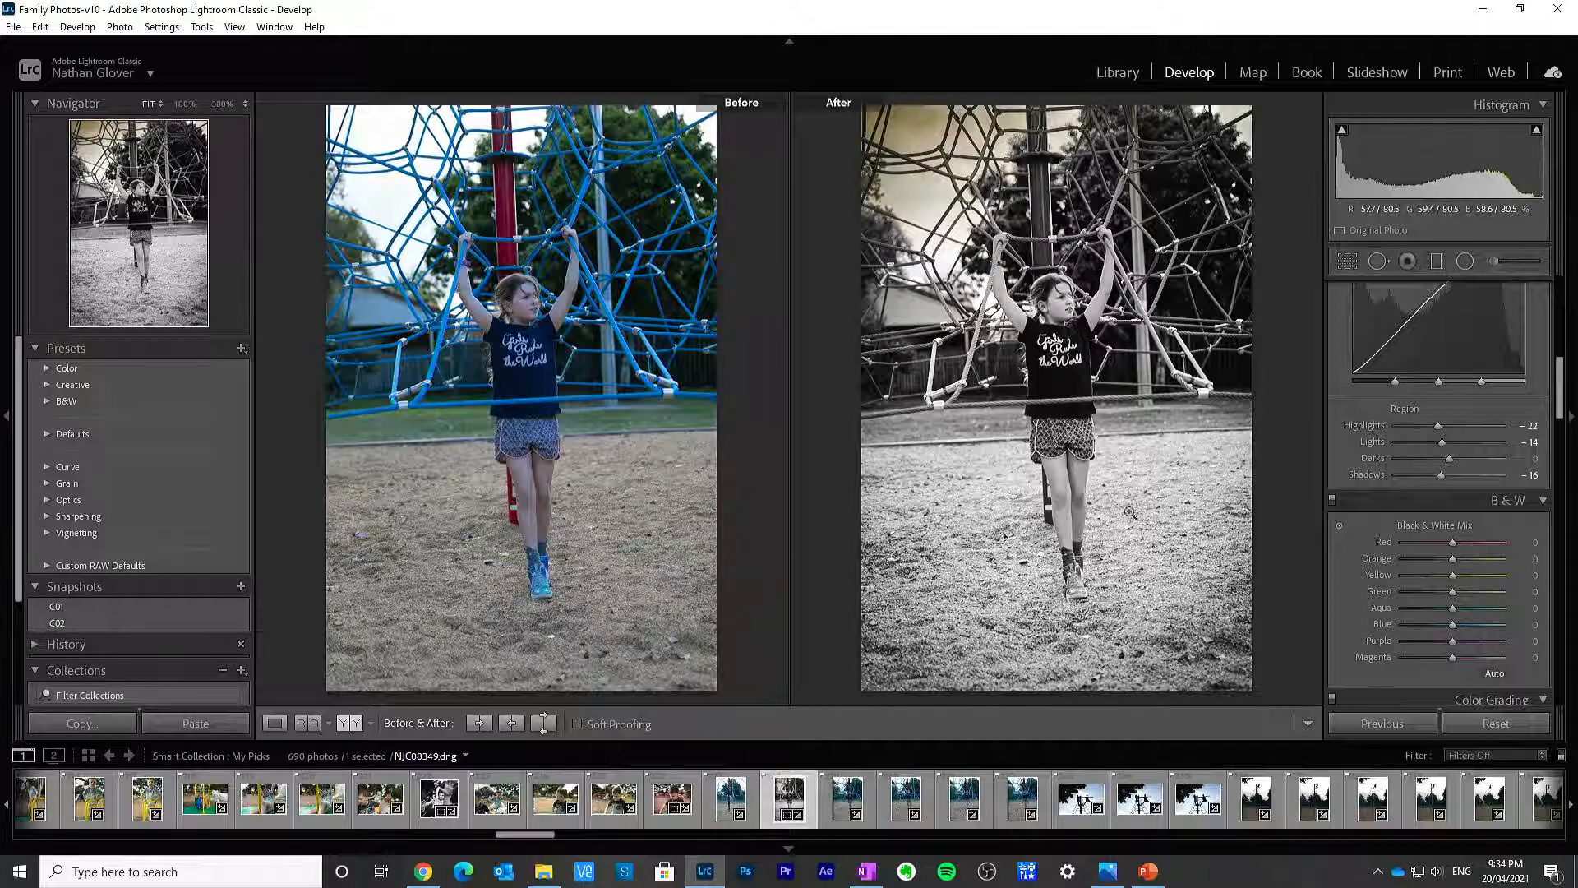
# Step: Set the post-crop vignetting amount to -30 and return to the single-photo view
pyautogui.moveTo(1560, 384); pyautogui.dragTo(1560, 628)
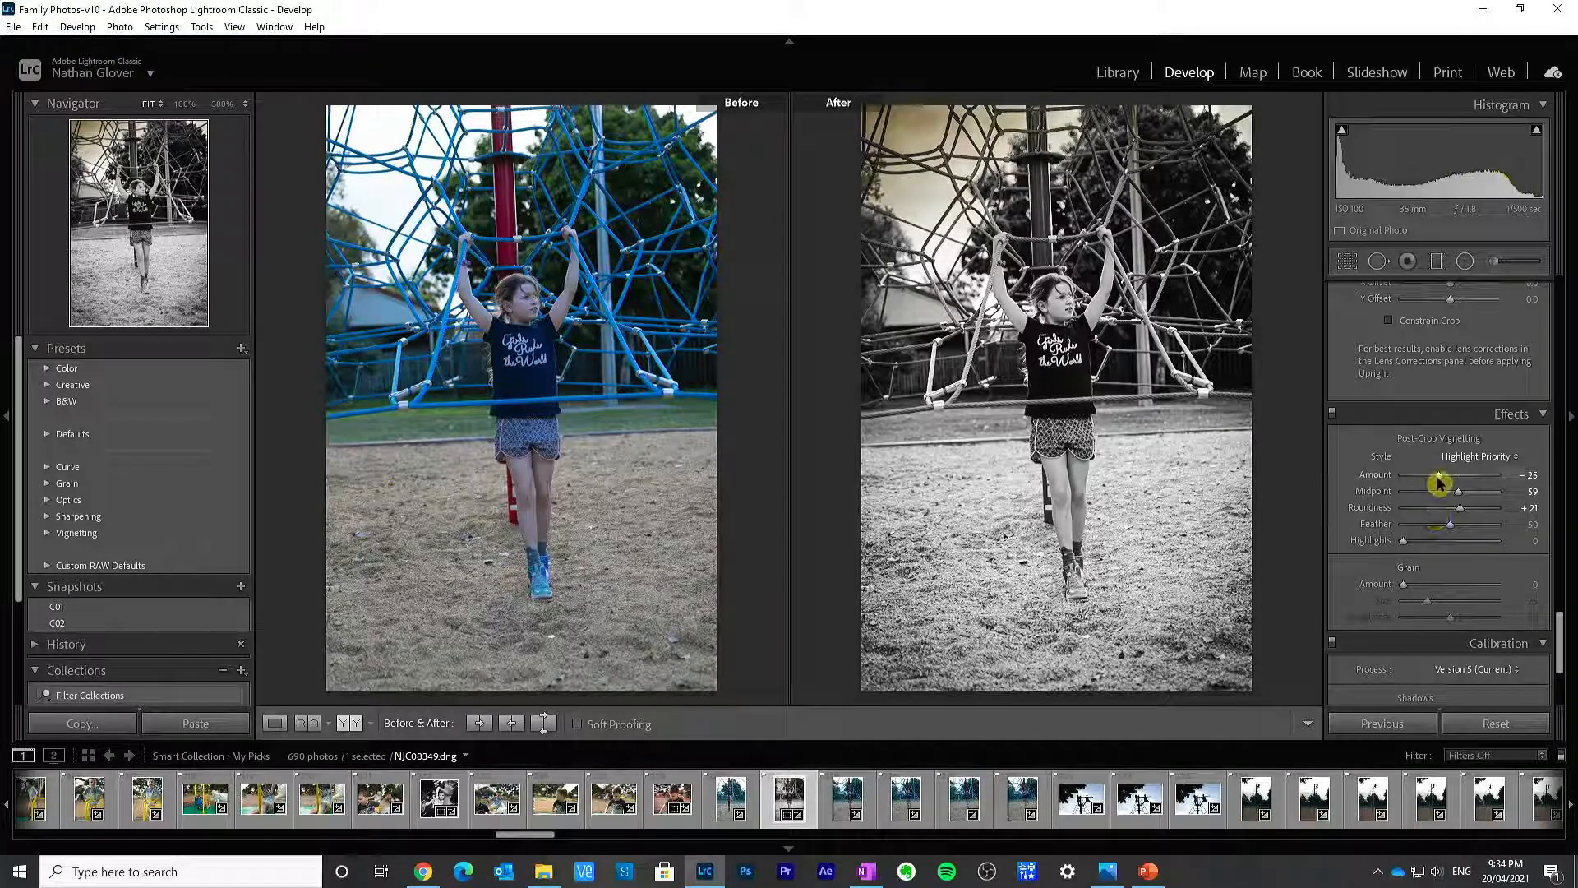
pyautogui.moveTo(1439, 482); pyautogui.dragTo(1436, 480)
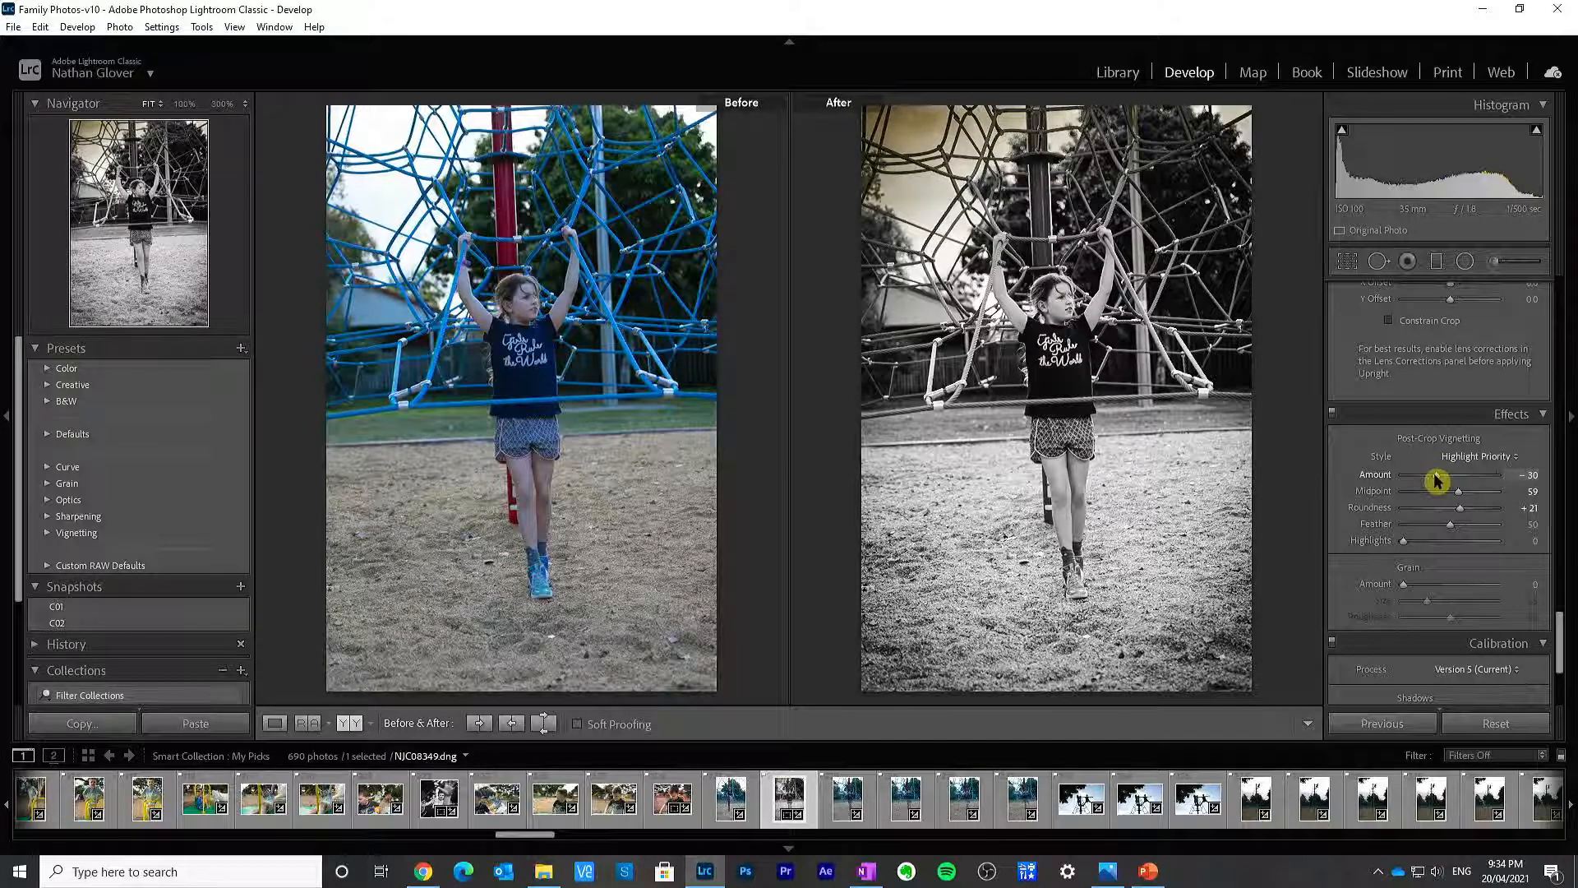
pyautogui.click(277, 722)
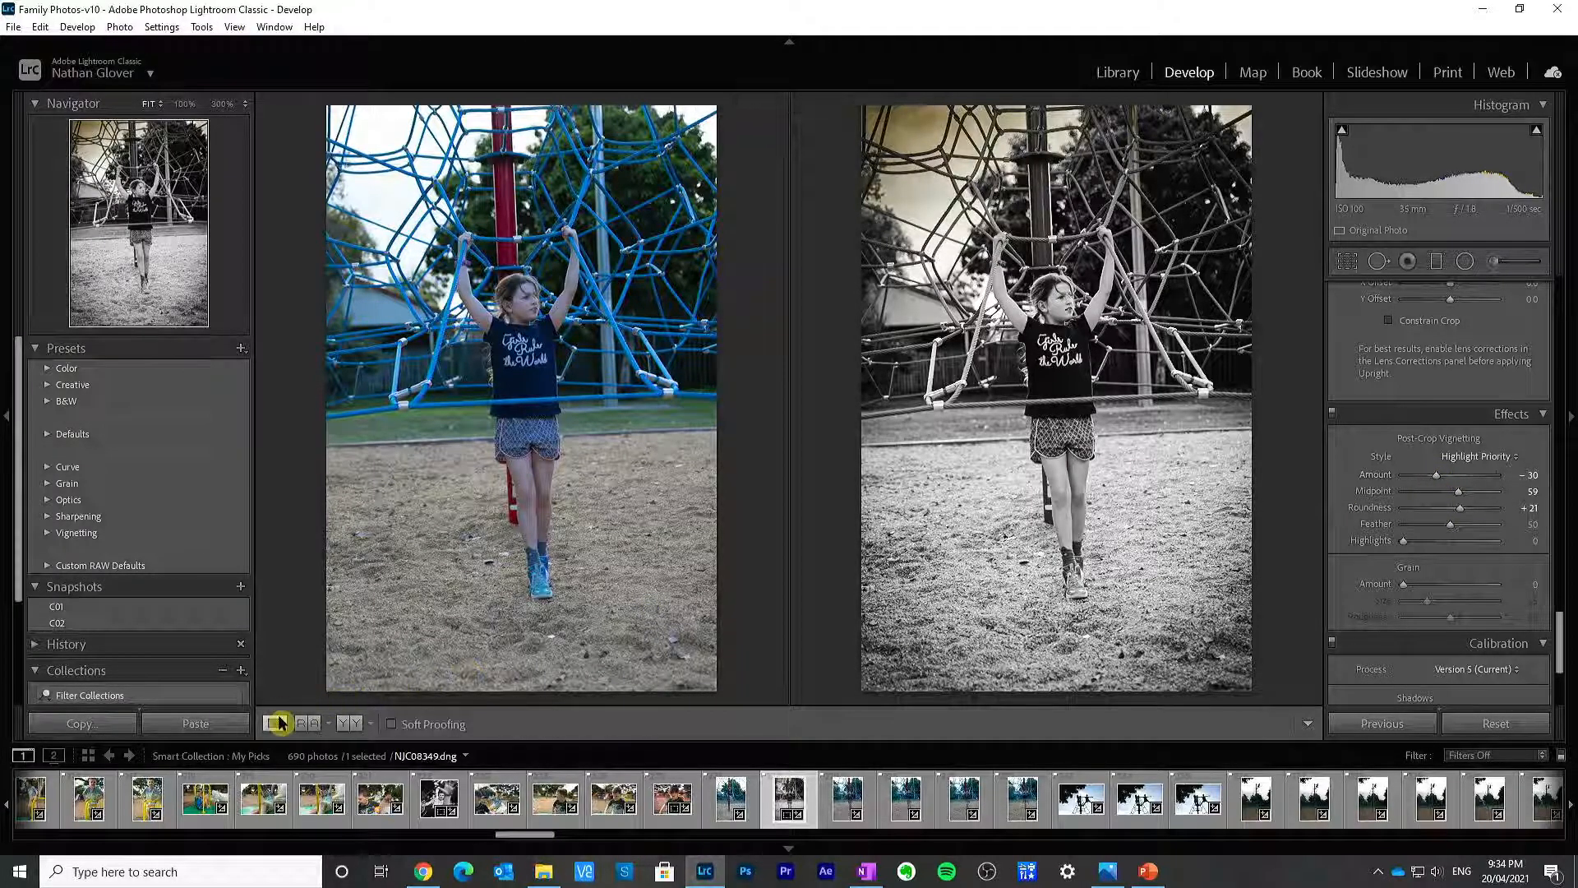
# Step: Straighten the black-and-white photo by 2.54 degrees, tighten the crop slightly around the girl, and apply it
pyautogui.click(1347, 260)
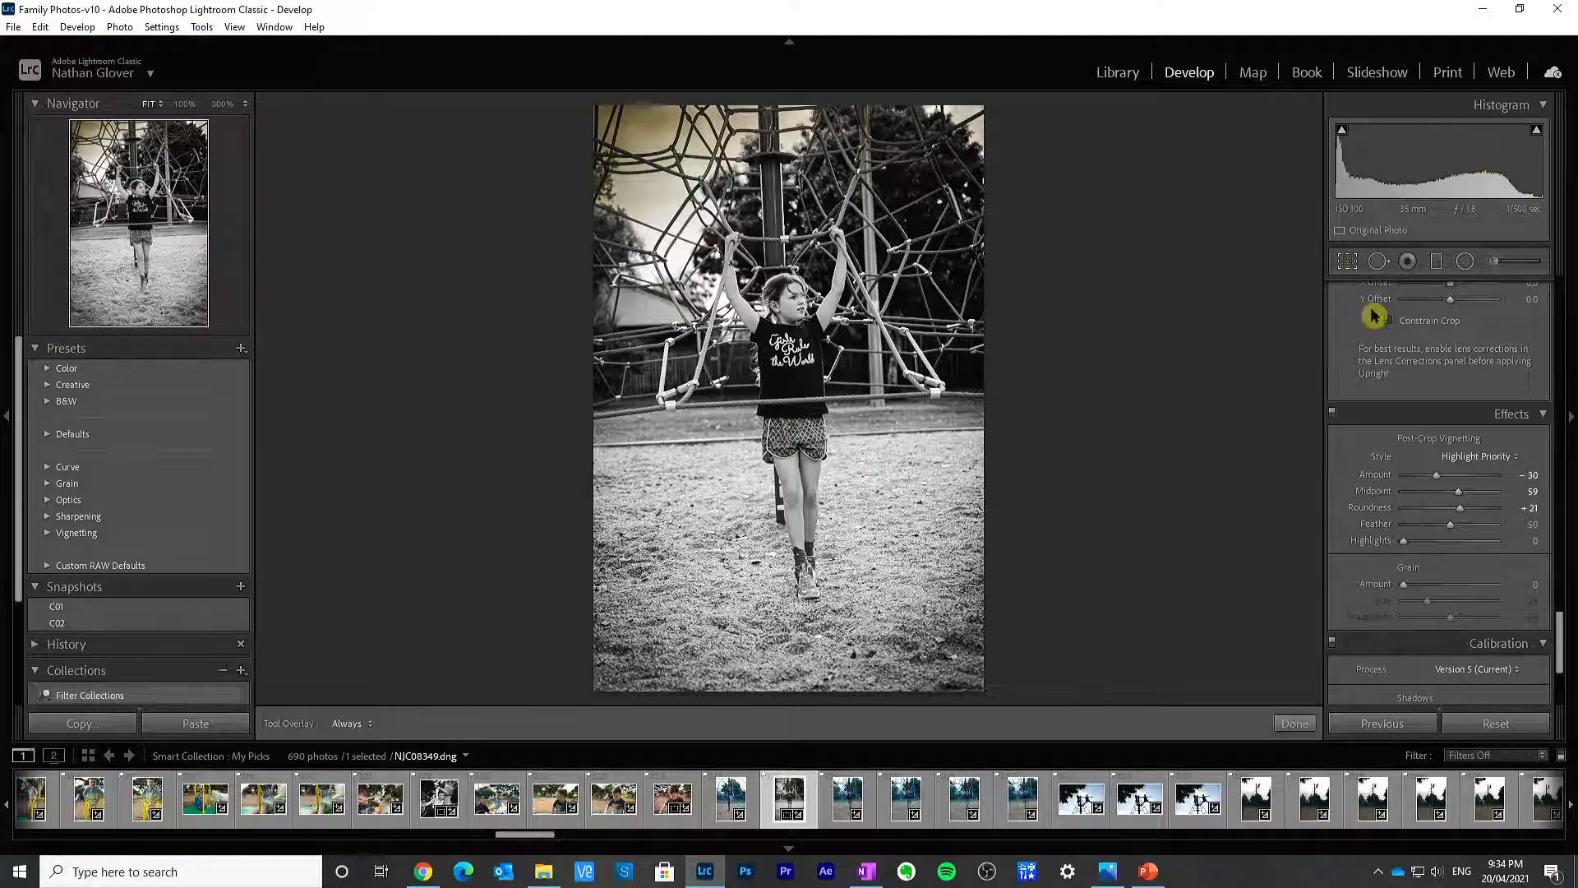
pyautogui.click(1344, 371)
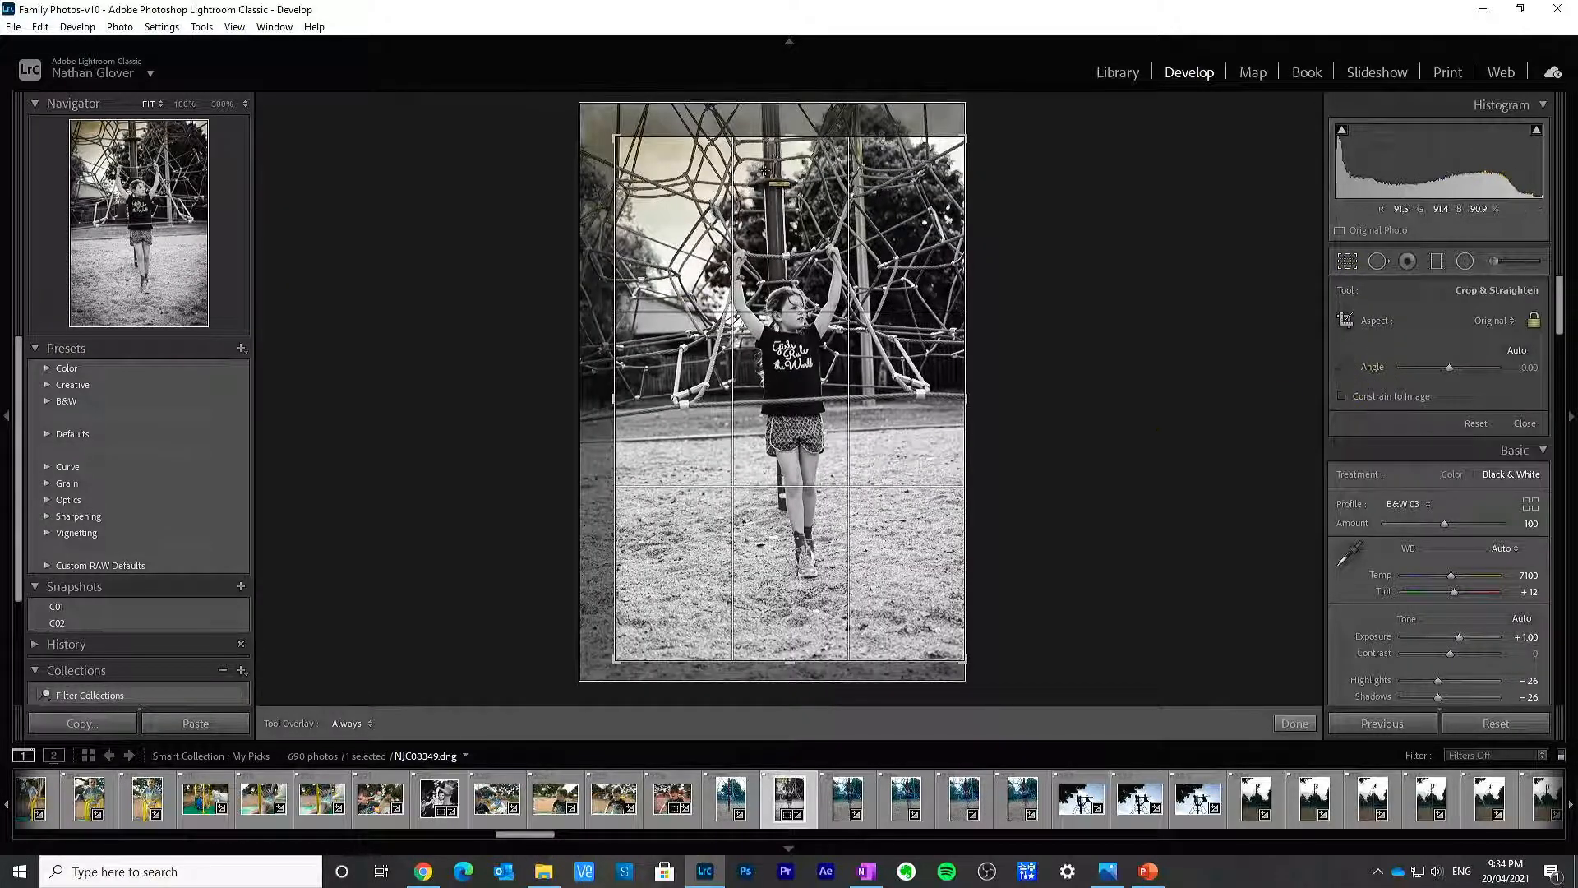
pyautogui.moveTo(761, 140); pyautogui.dragTo(769, 348)
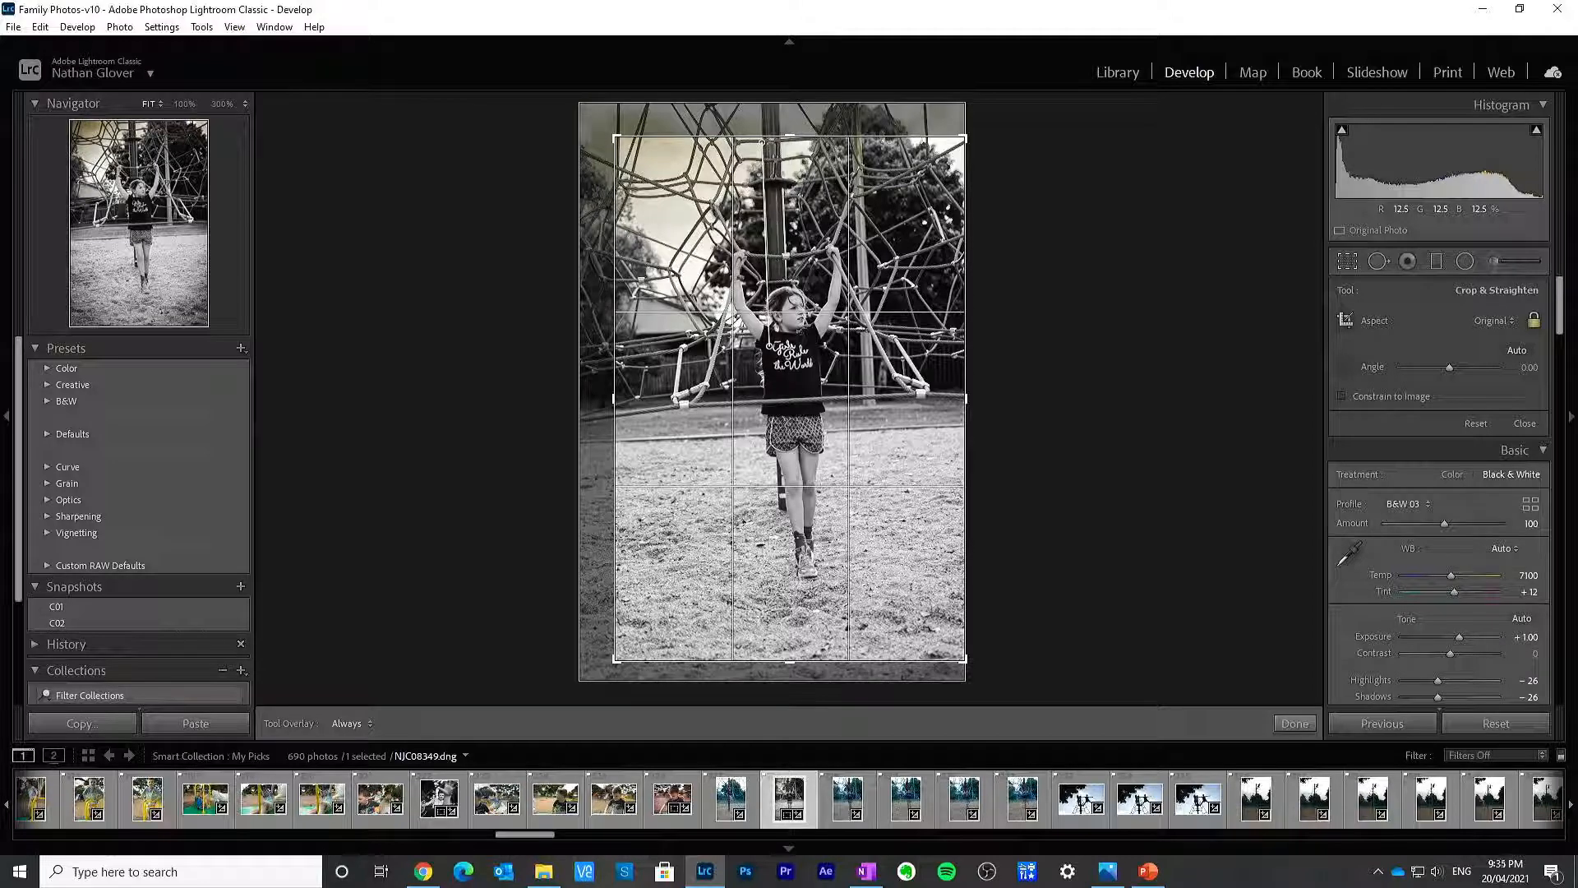
pyautogui.moveTo(771, 354); pyautogui.dragTo(771, 355)
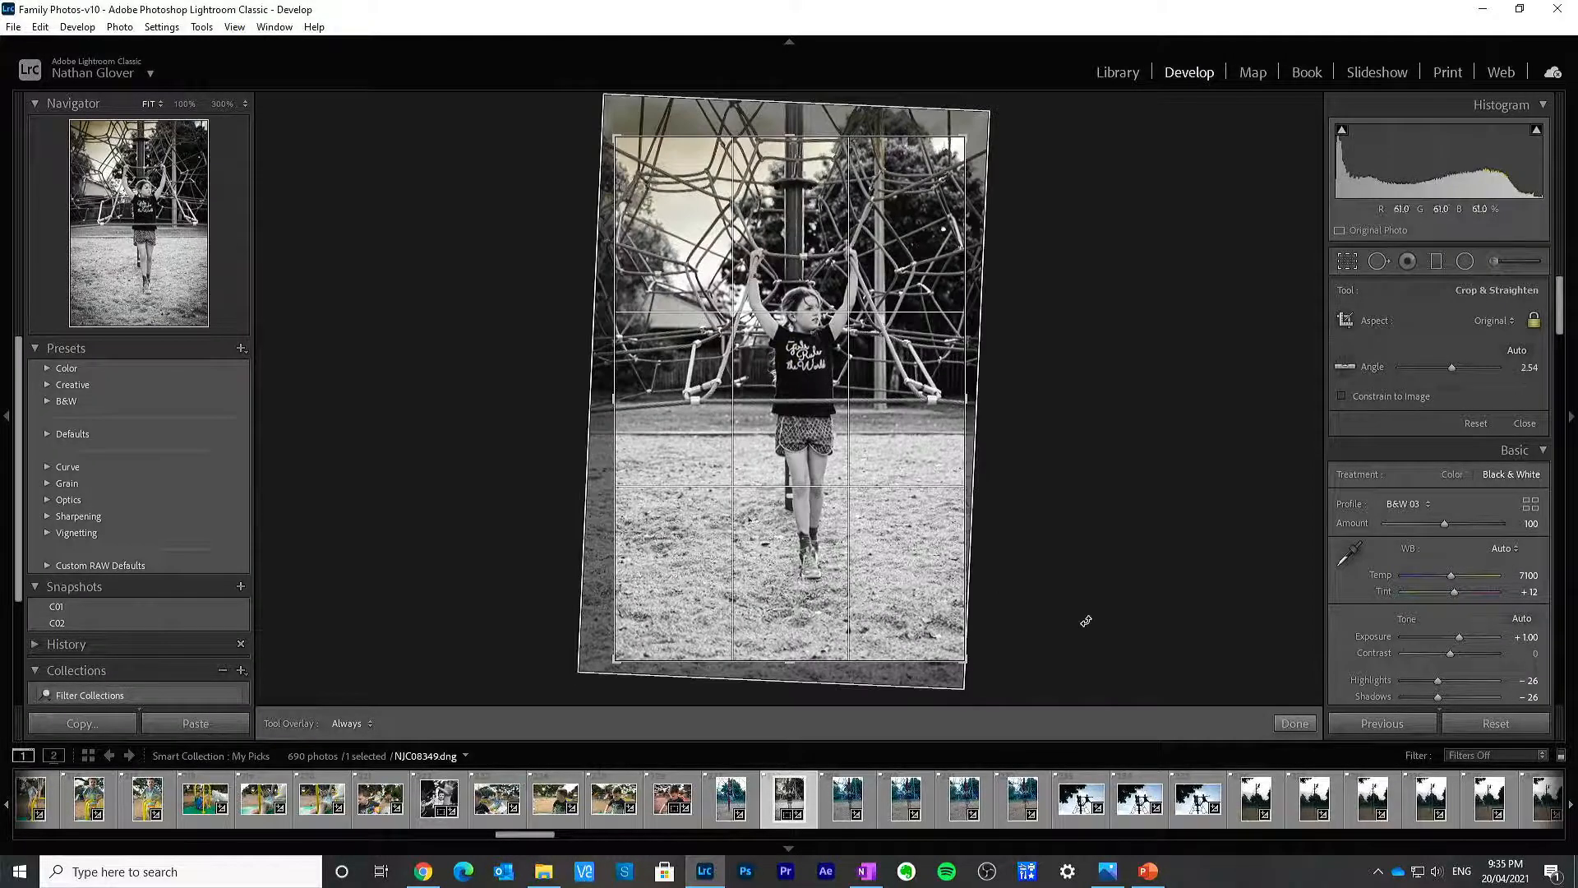
pyautogui.moveTo(809, 515)
pyautogui.mouseDown()
pyautogui.moveTo(808, 538)
pyautogui.moveTo(806, 518)
pyautogui.mouseUp()
pyautogui.moveTo(614, 622); pyautogui.dragTo(619, 619)
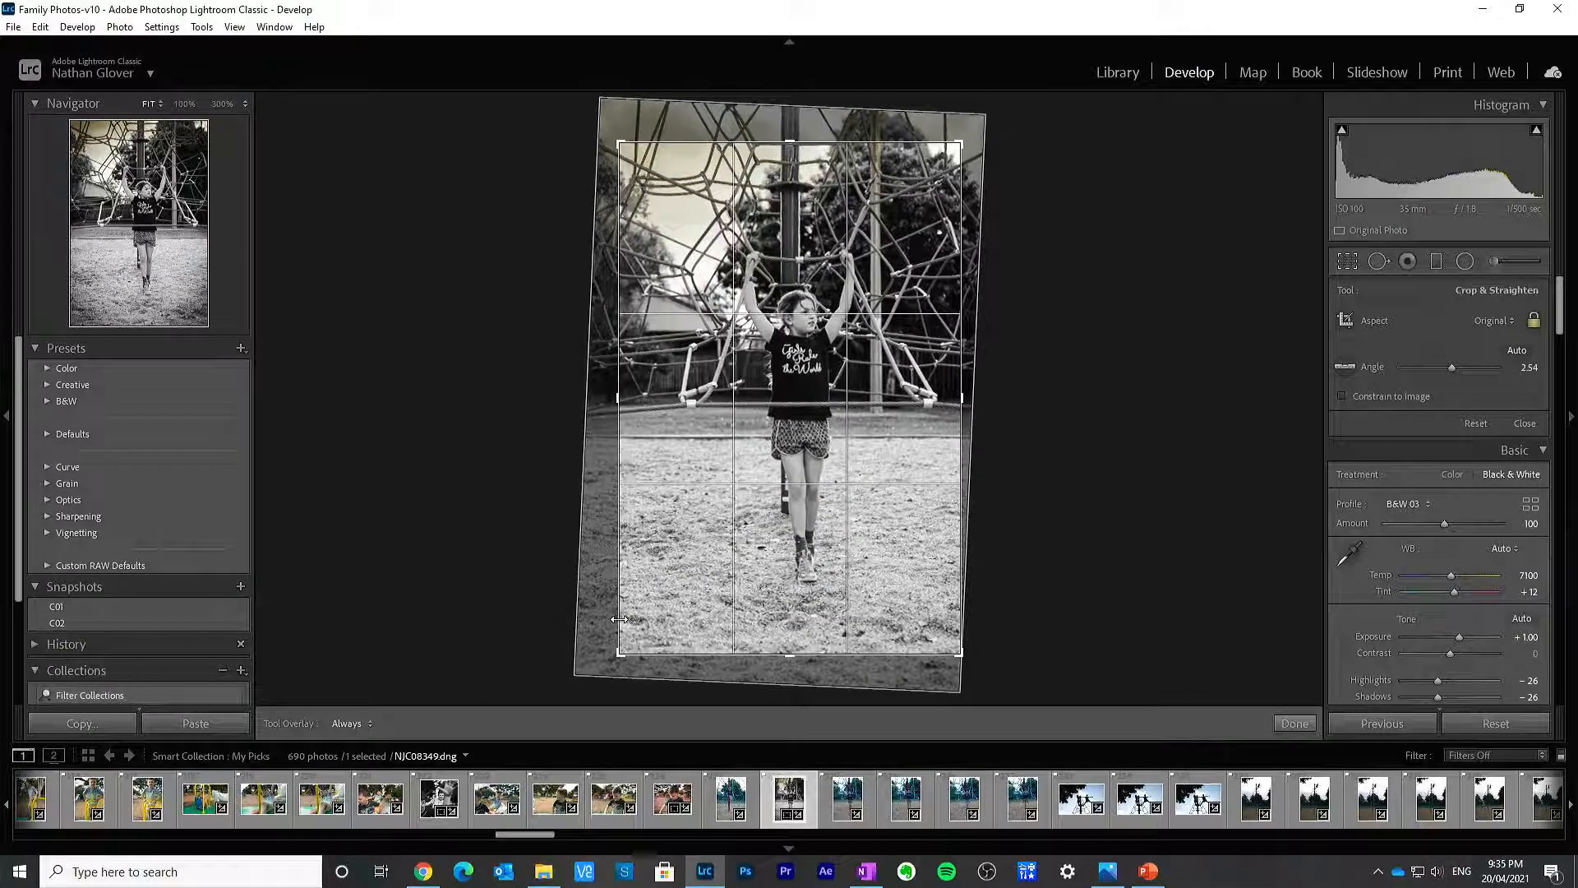
pyautogui.click(1307, 725)
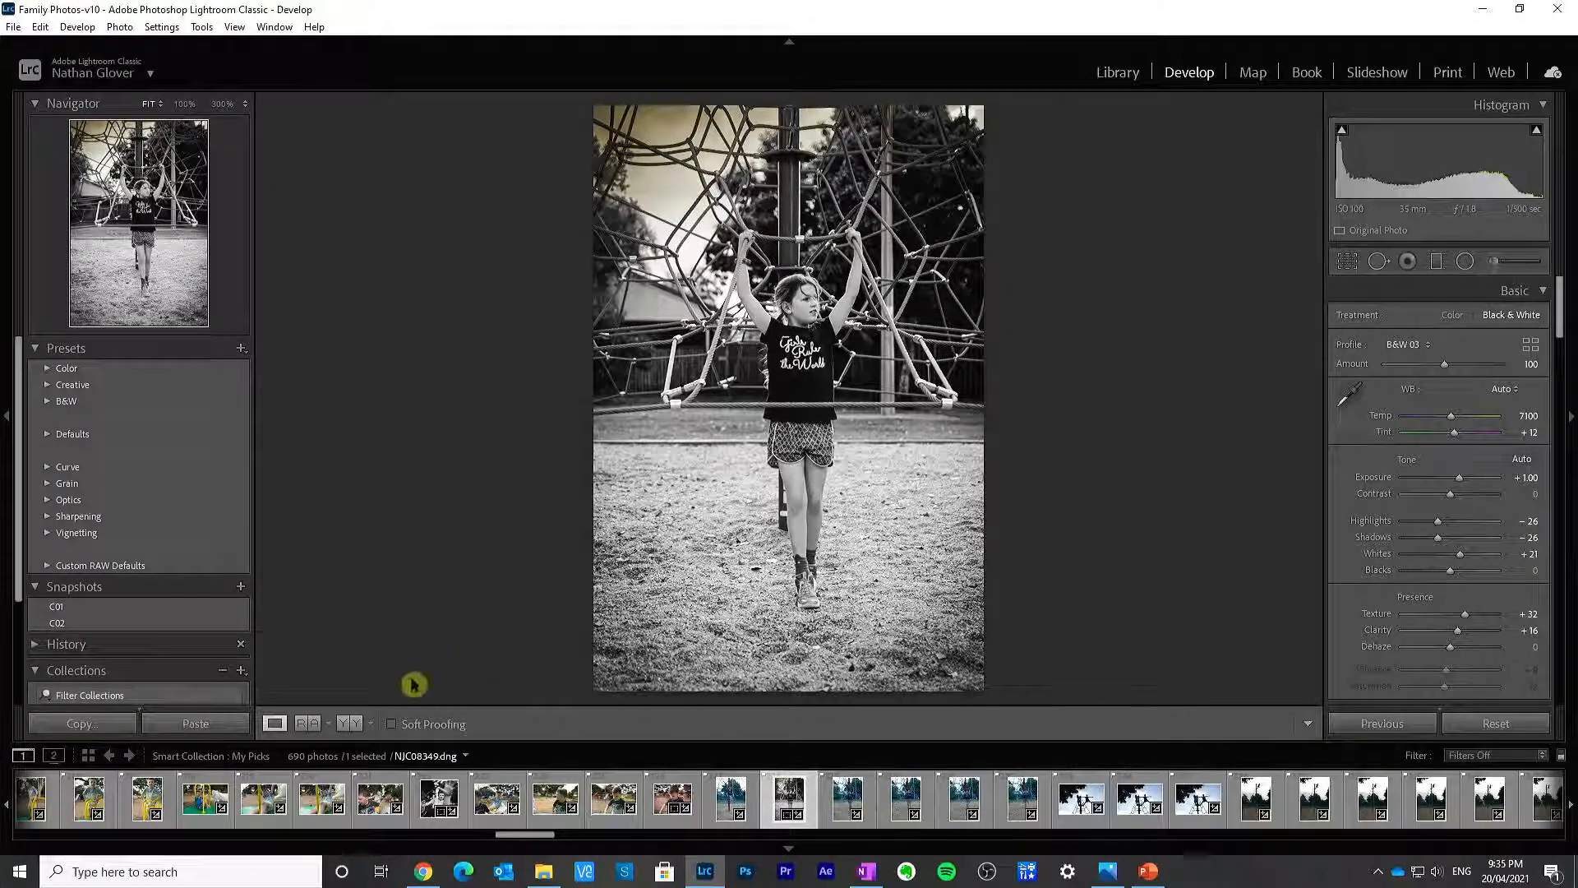
# Step: Save the black-and-white edit as a snapshot named BW01
pyautogui.click(241, 586)
pyautogui.write('BW')
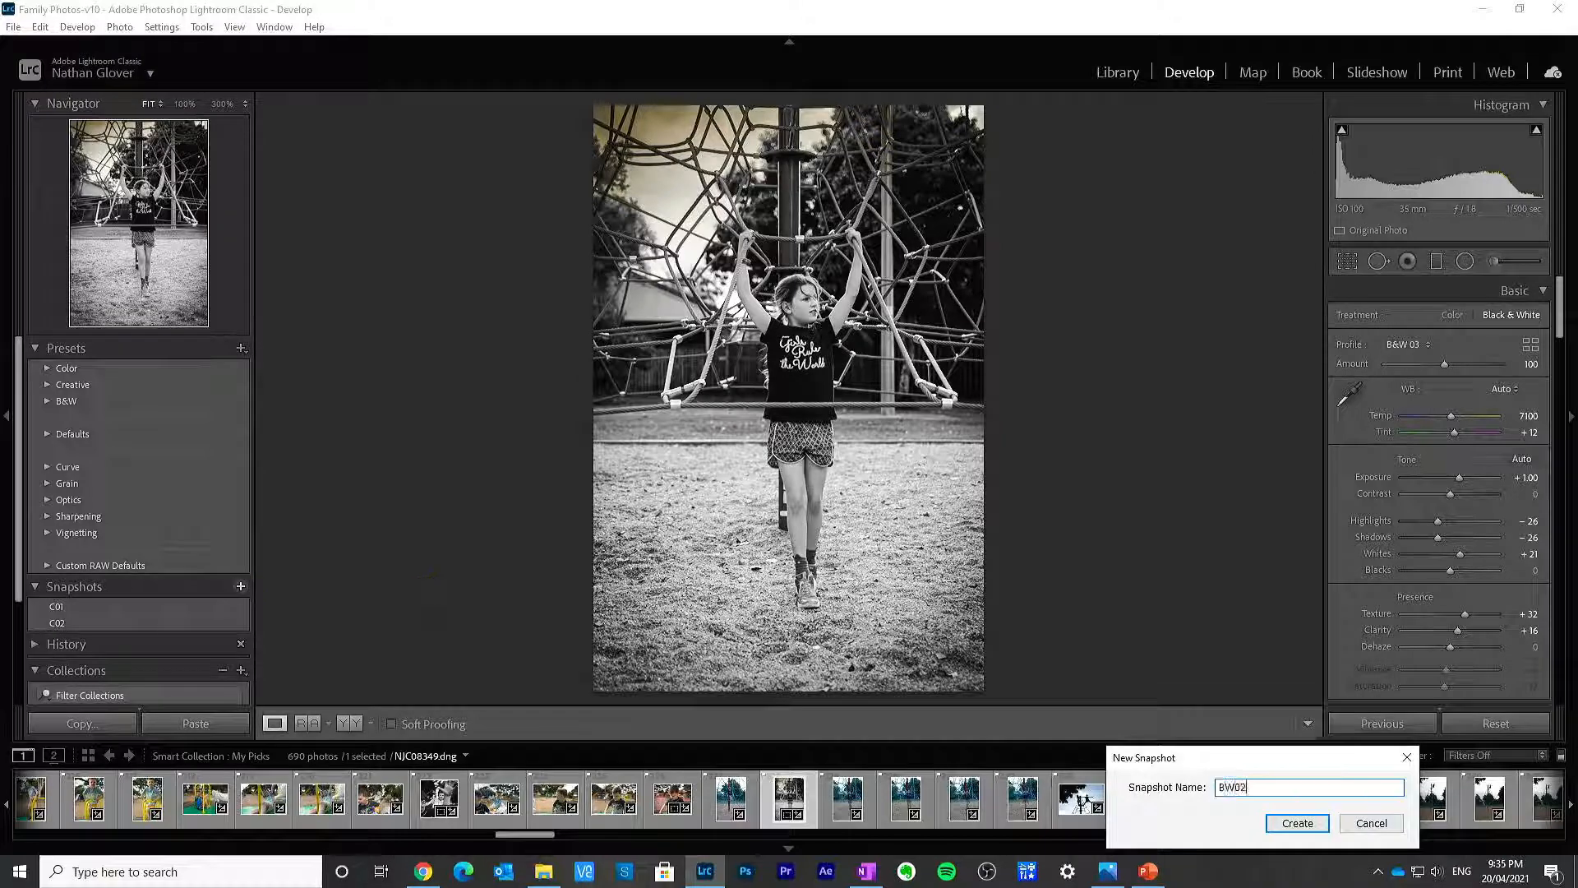
pyautogui.write('01')
pyautogui.press('Return')
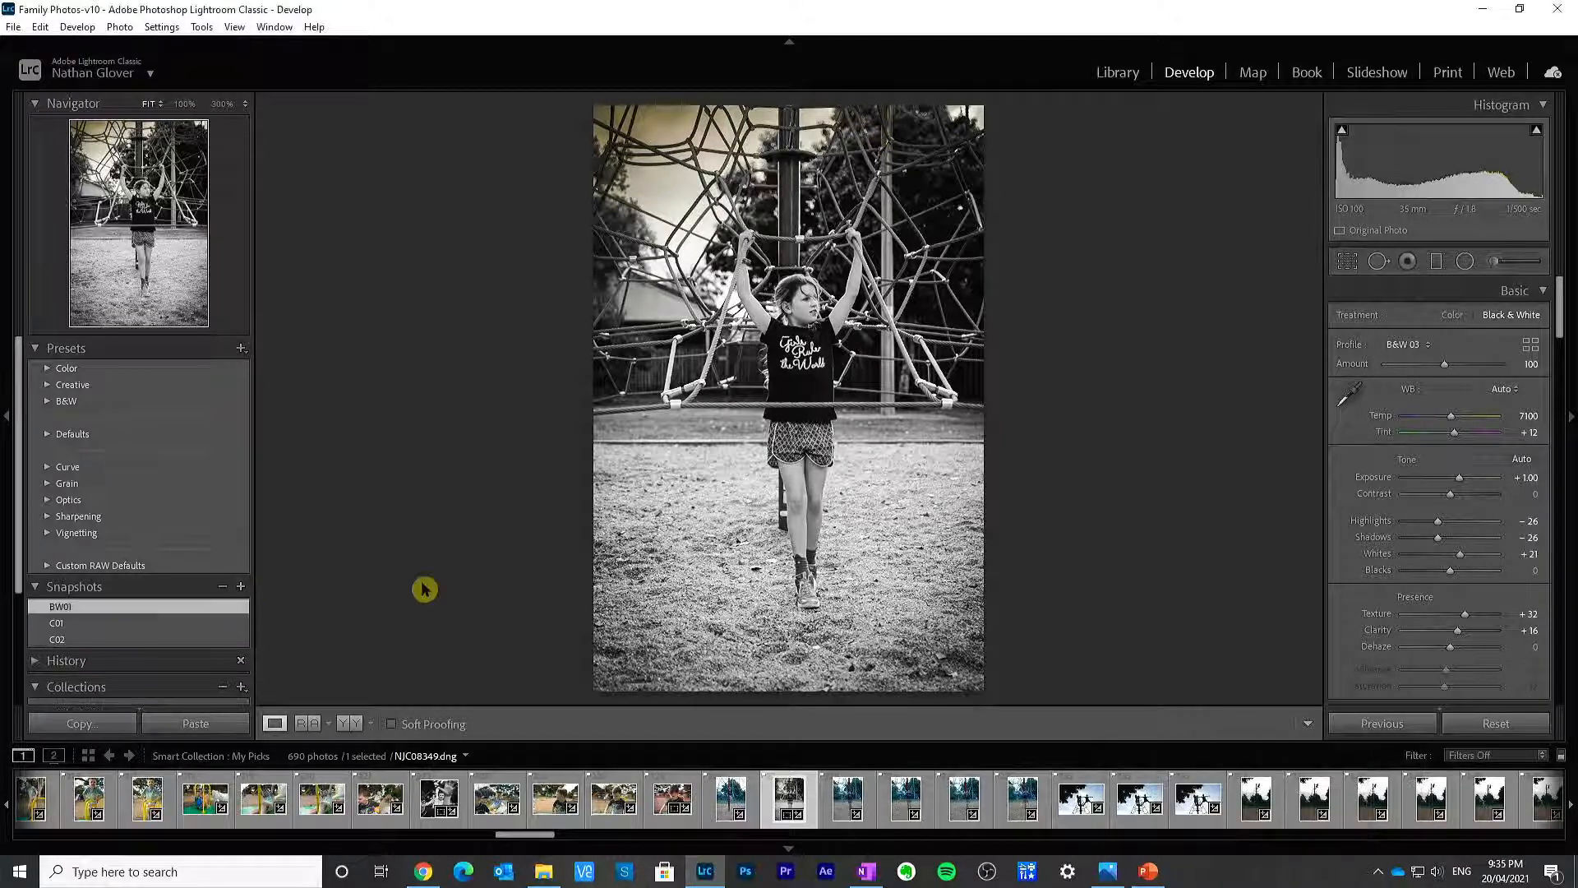
# Step: Load the C02 color snapshot, straighten it by 3.03 degrees, and apply a slightly tighter crop
pyautogui.click(85, 639)
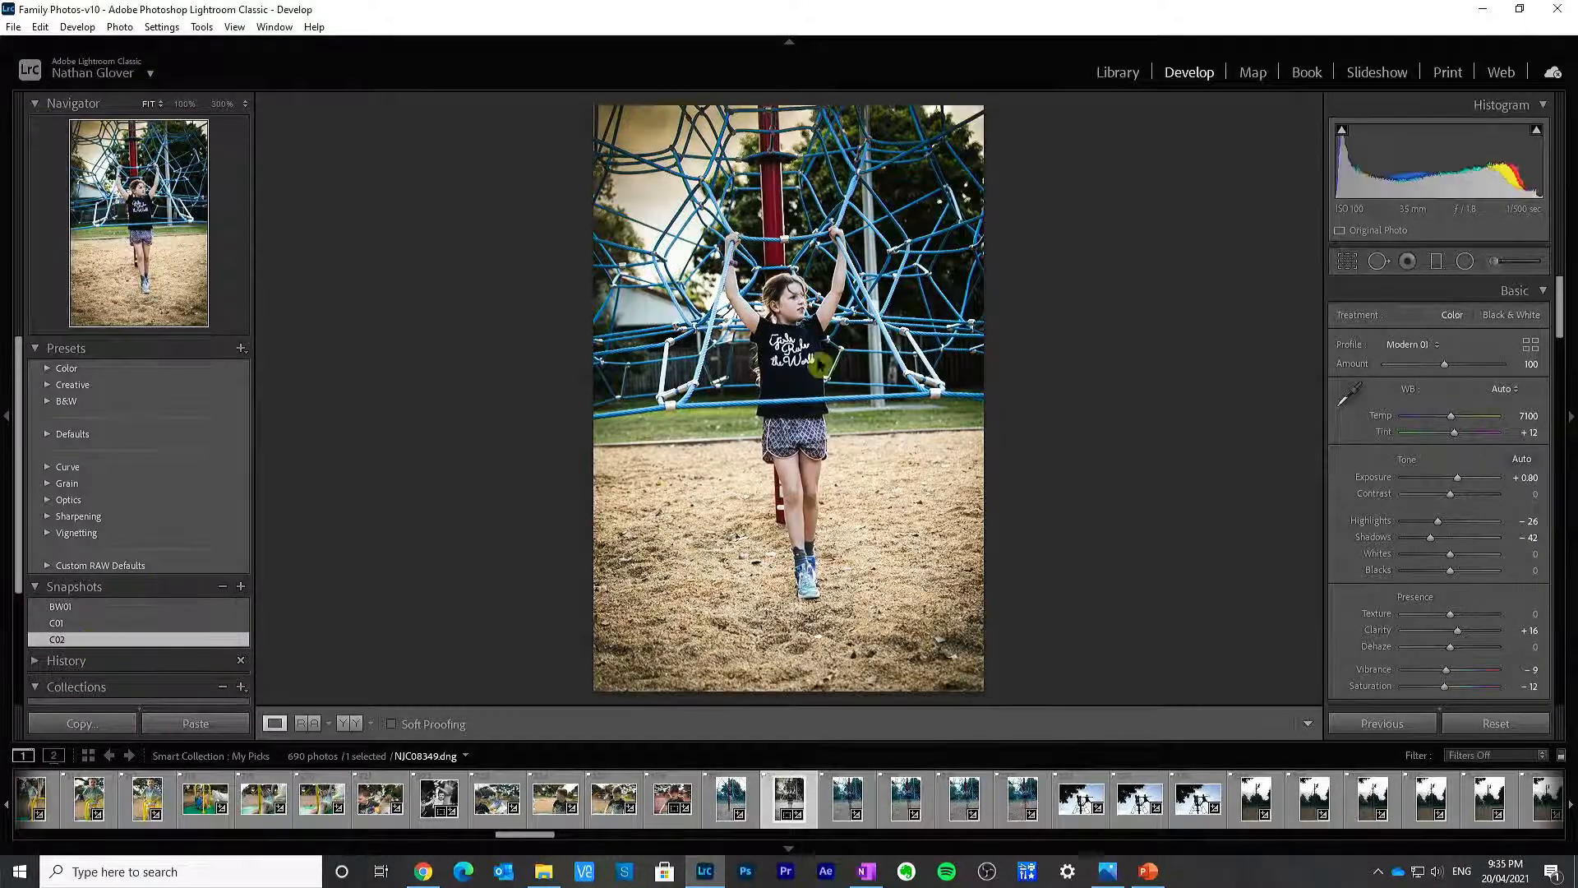
pyautogui.click(1349, 260)
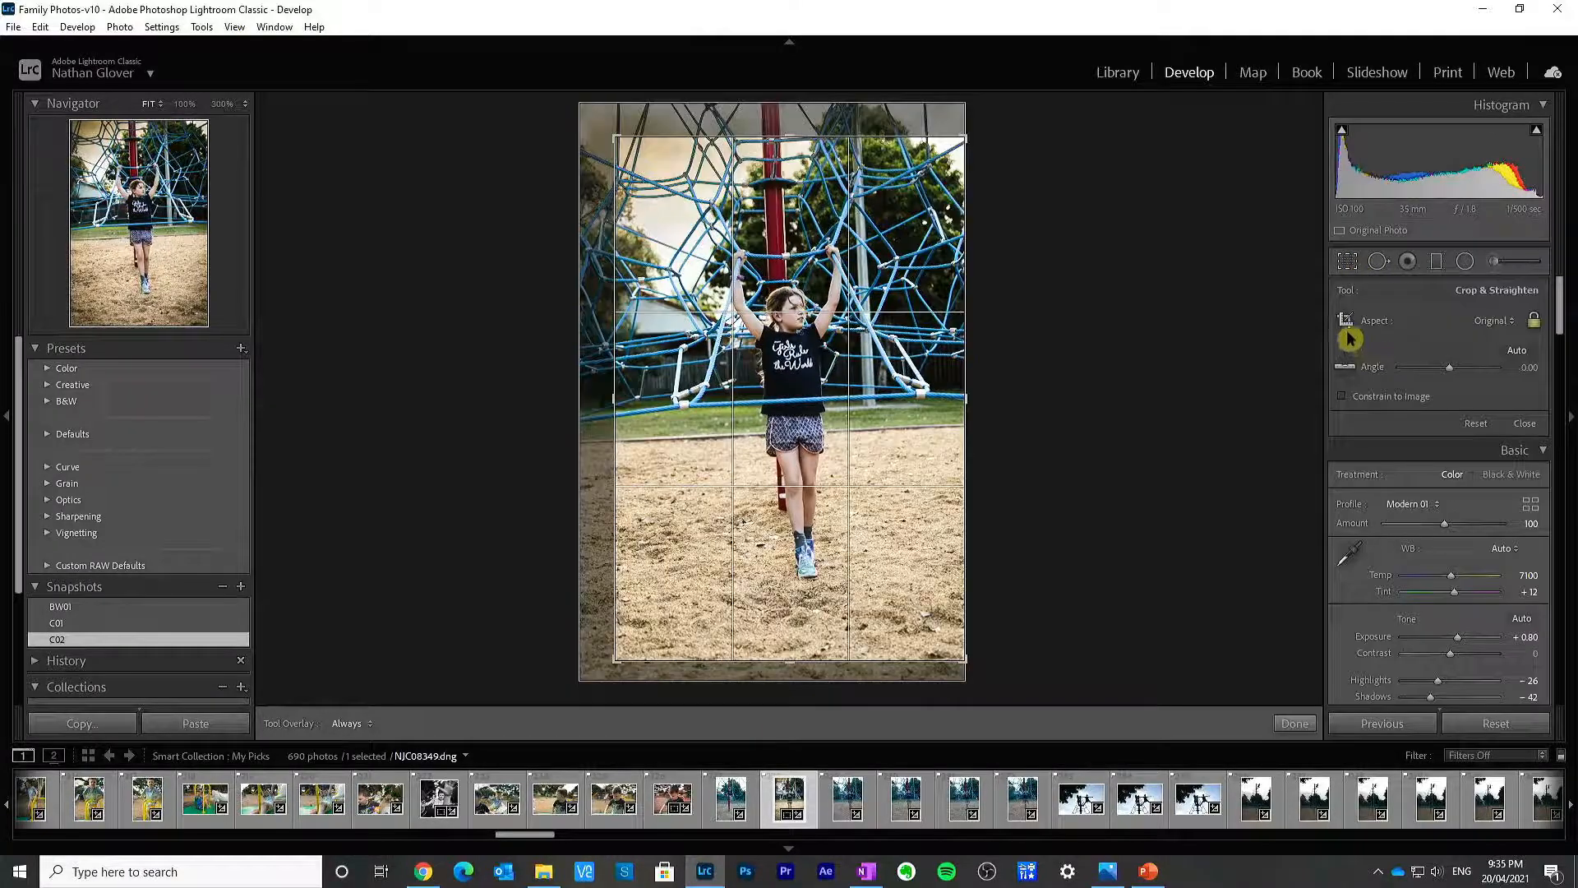
pyautogui.click(1346, 367)
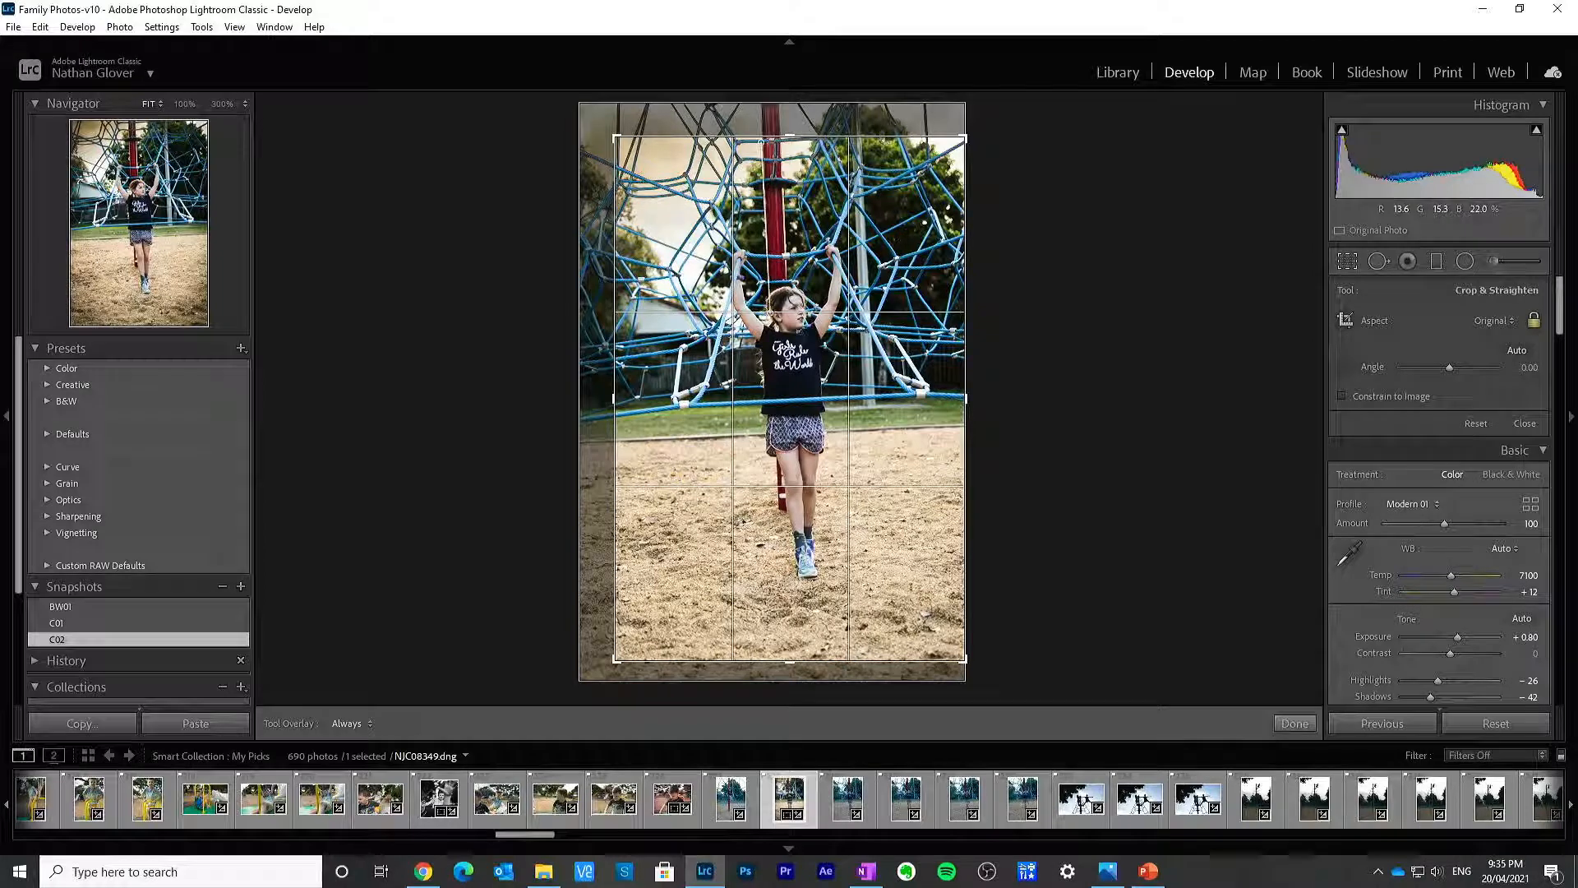
pyautogui.moveTo(625, 575); pyautogui.dragTo(933, 557)
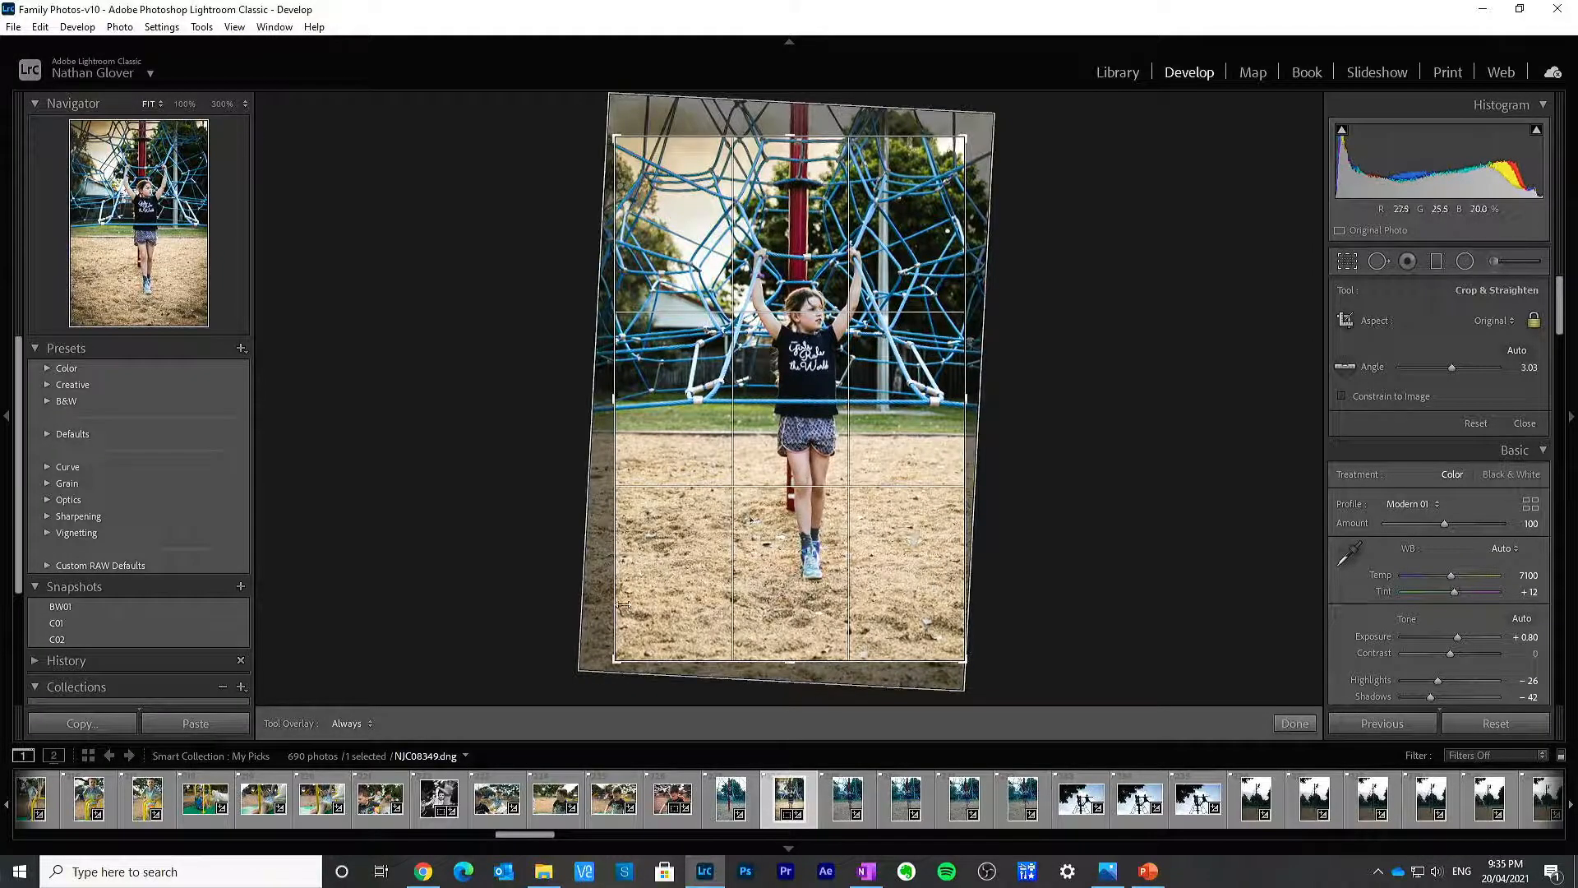
pyautogui.moveTo(617, 605); pyautogui.dragTo(629, 603)
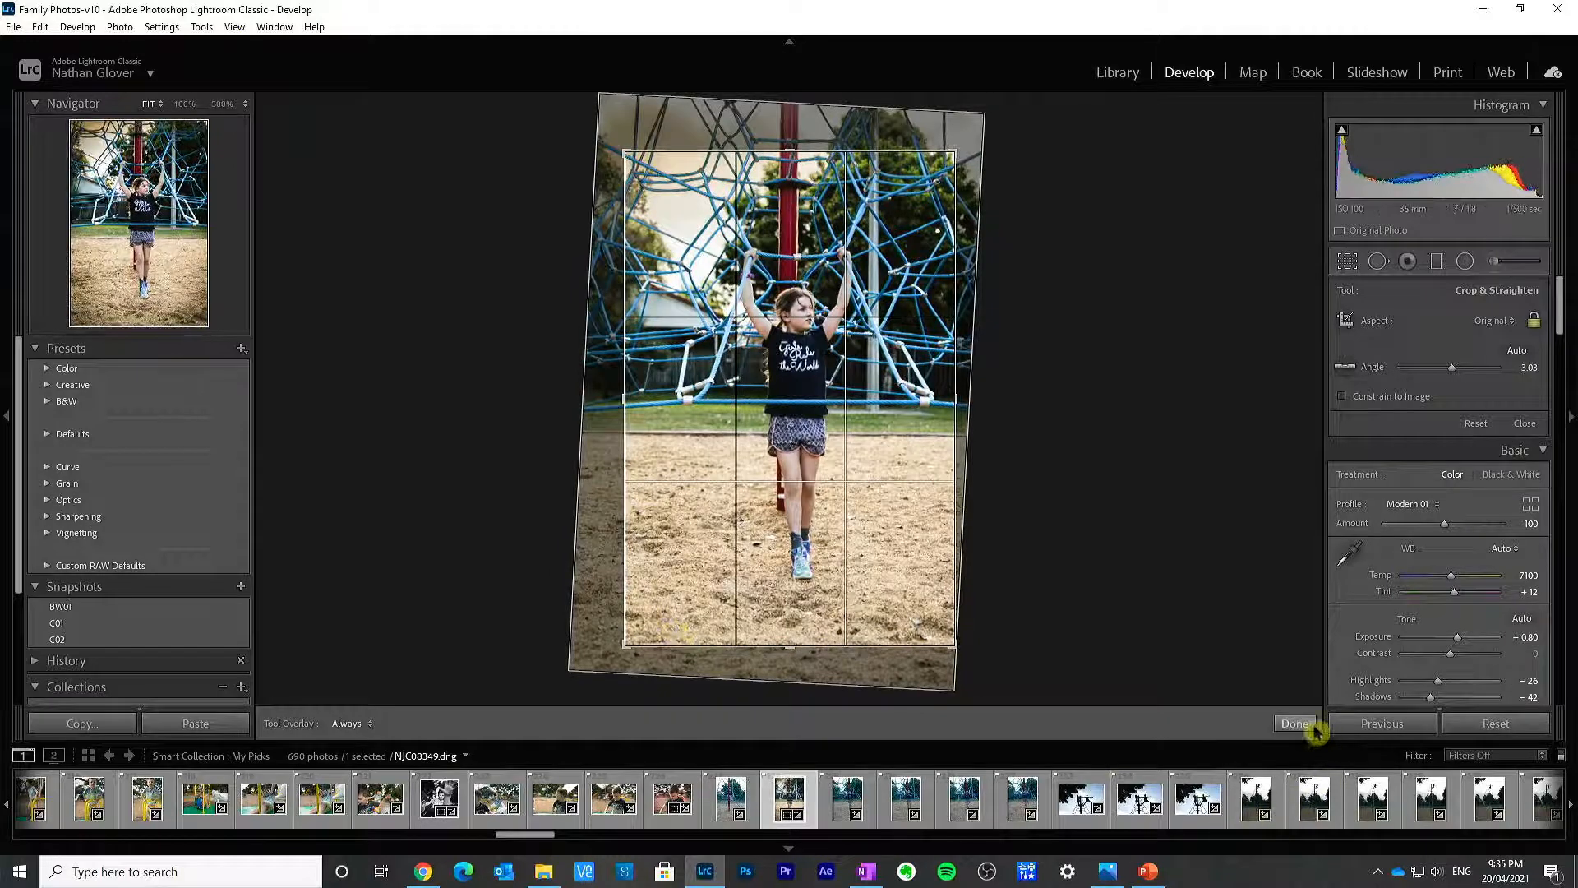
pyautogui.click(1313, 729)
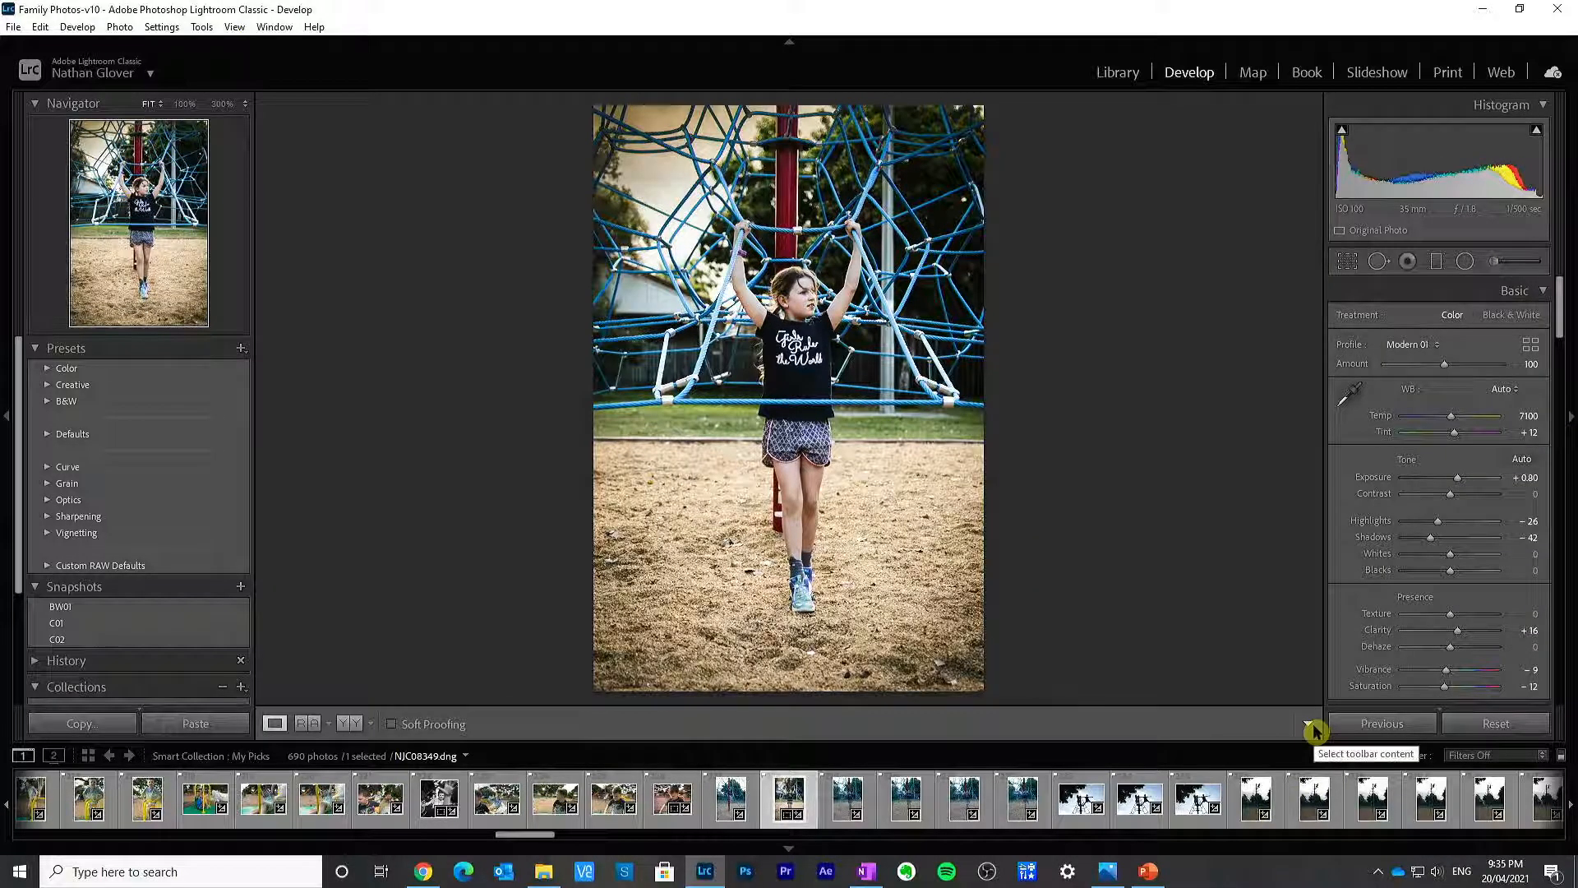
# Step: Update the C02 snapshot with the current settings and compare it against the BW01 snapshot
pyautogui.rightClick(83, 641)
pyautogui.click(176, 690)
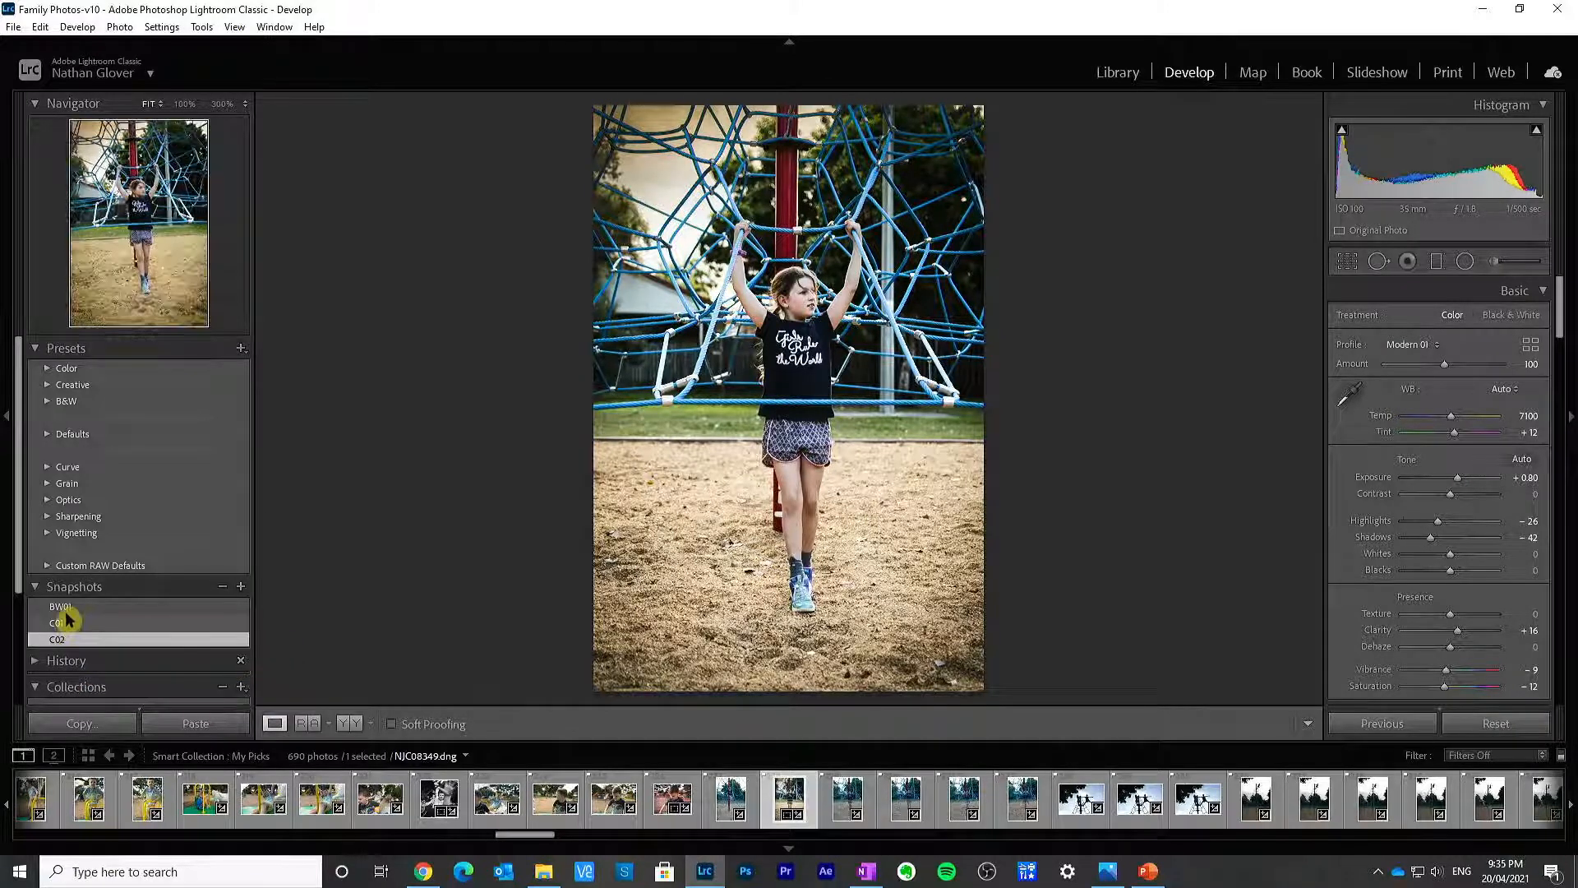
pyautogui.click(64, 608)
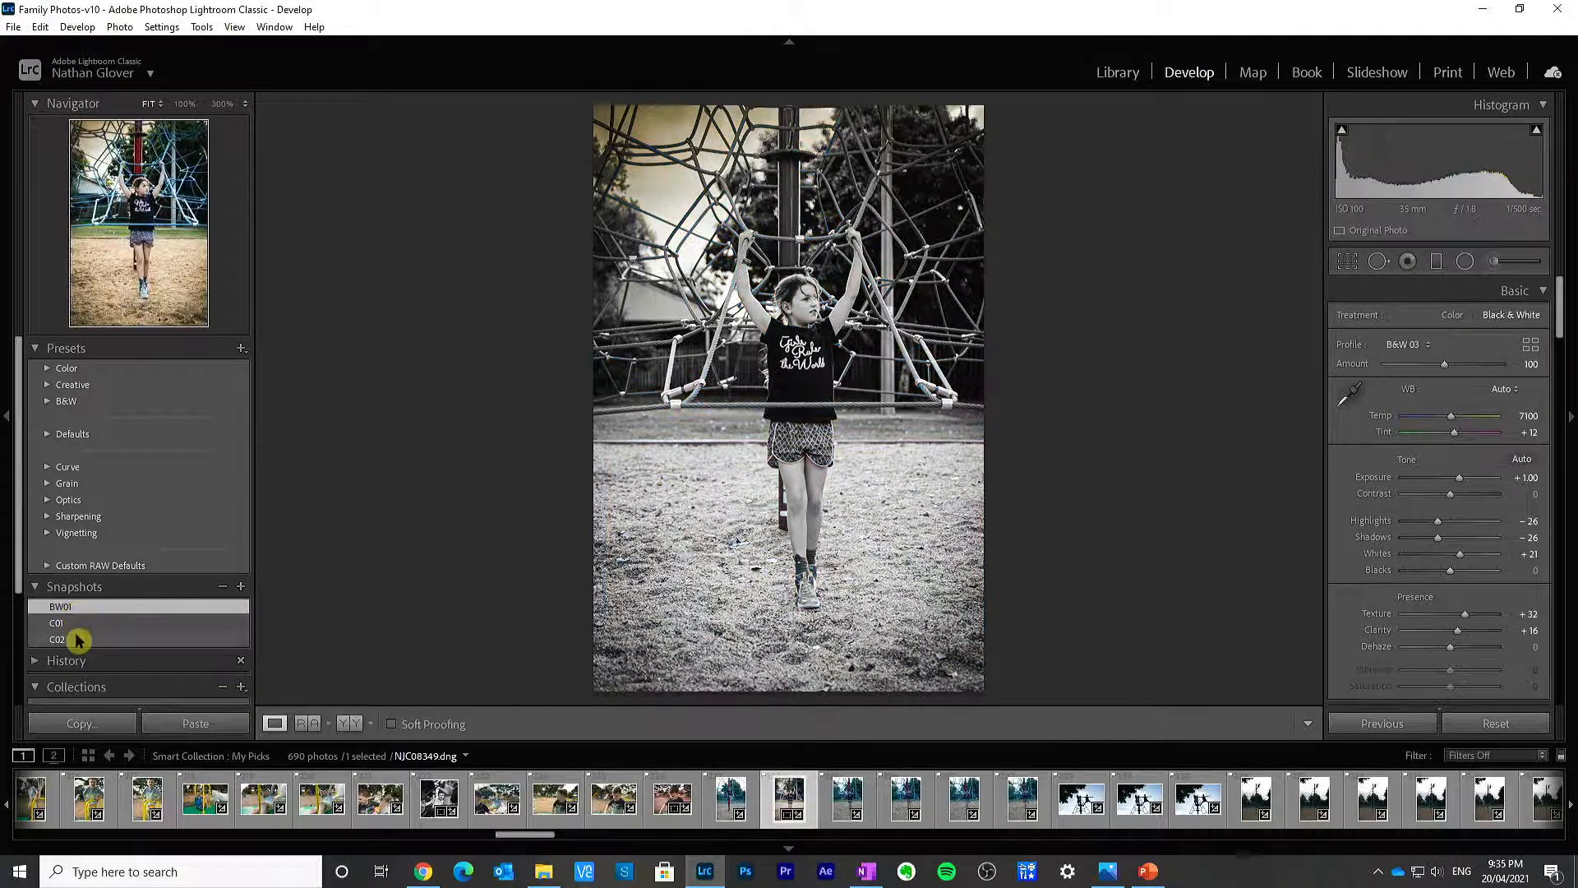
pyautogui.click(76, 640)
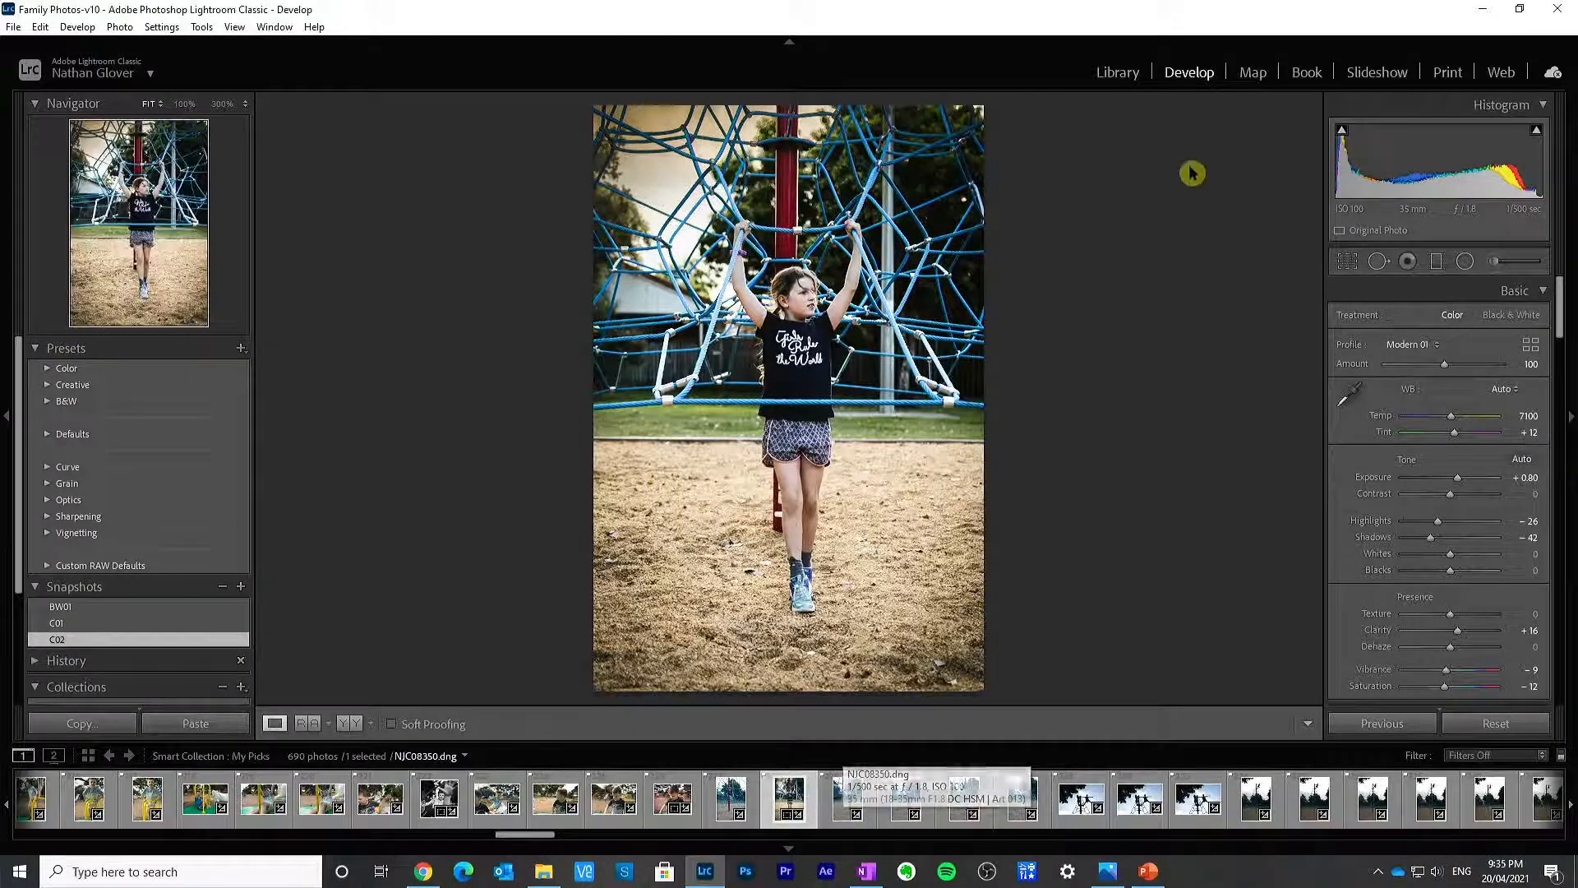
# Step: Browse the My Picks photos in the Library from NJC08350 onward, looking for the next photo to edit
pyautogui.click(1128, 74)
pyautogui.click(855, 794)
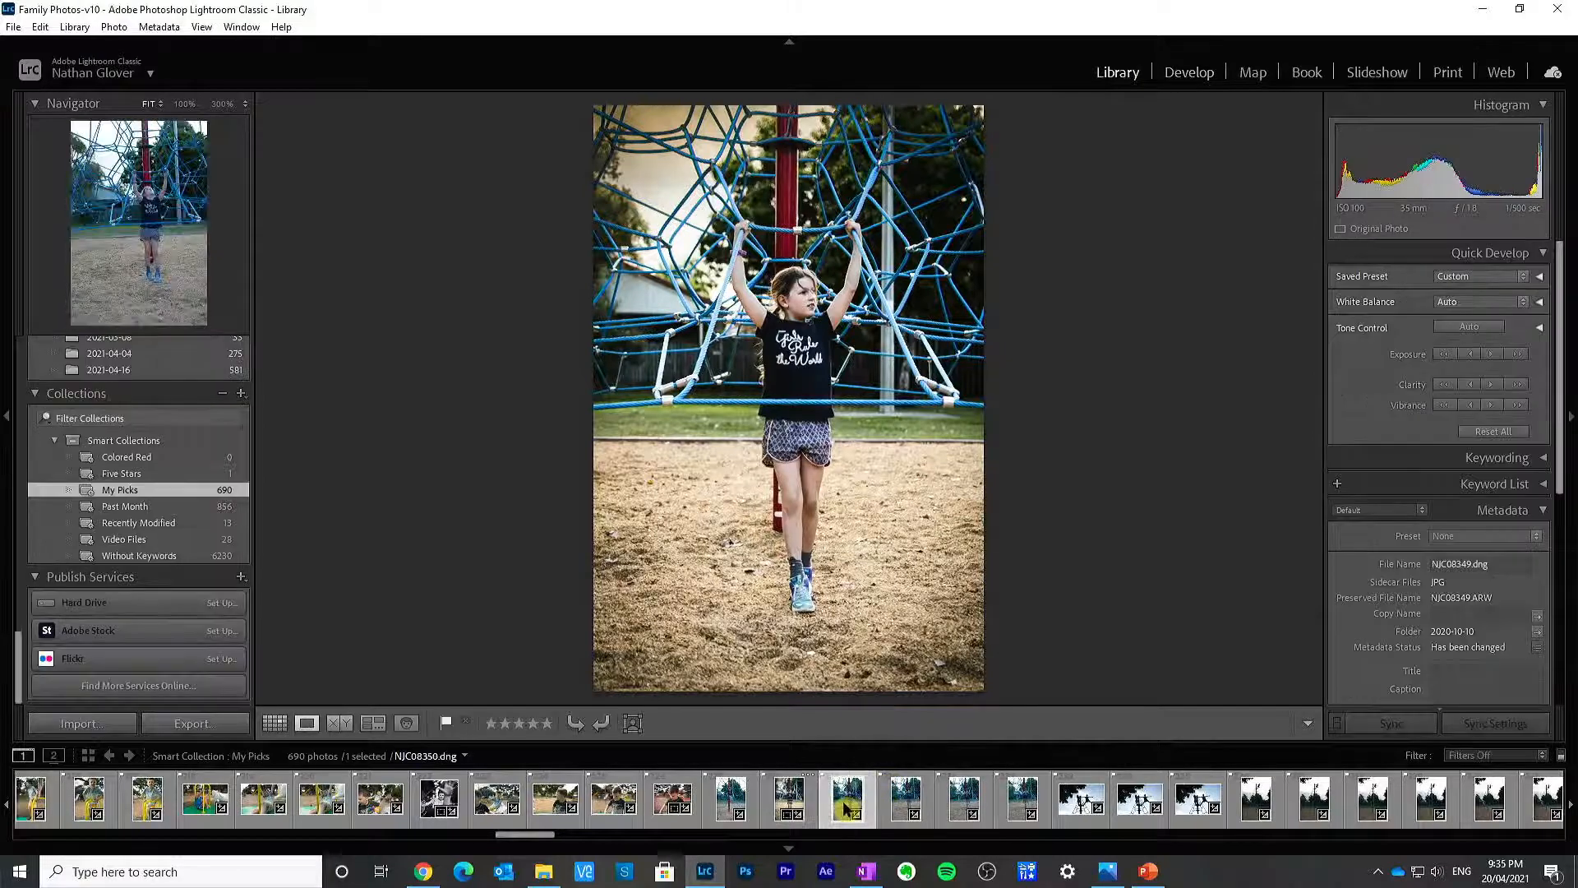
pyautogui.press('Right')
pyautogui.press('Right')
pyautogui.press('Right')
pyautogui.press('Right')
pyautogui.press('Right')
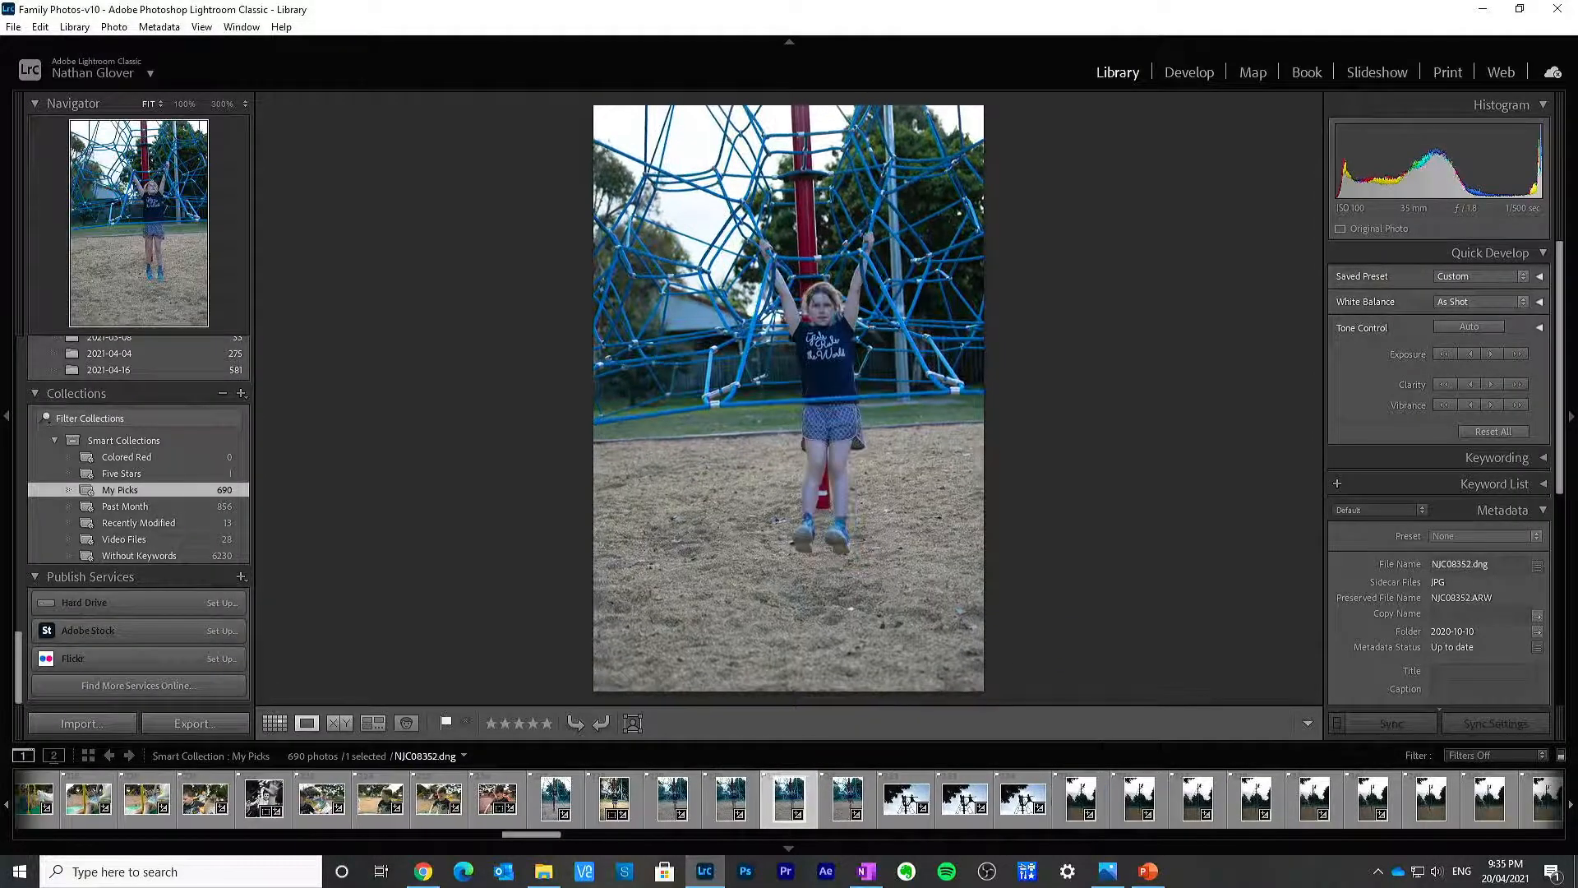
pyautogui.press('Right')
pyautogui.press('Right')
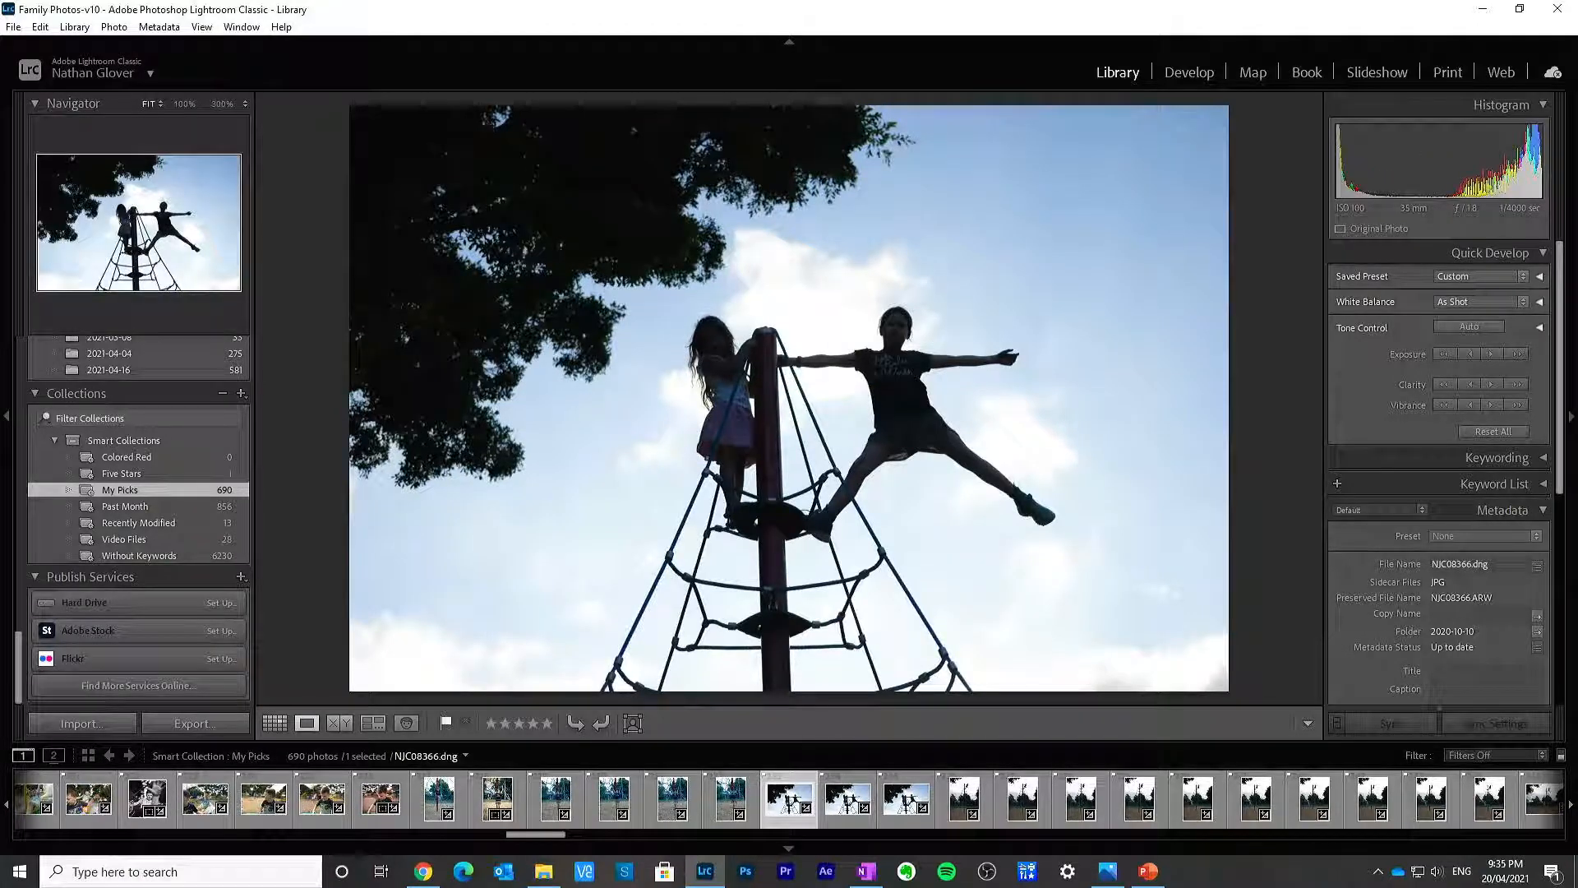
pyautogui.press('Right')
pyautogui.press('Right')
pyautogui.press('Right')
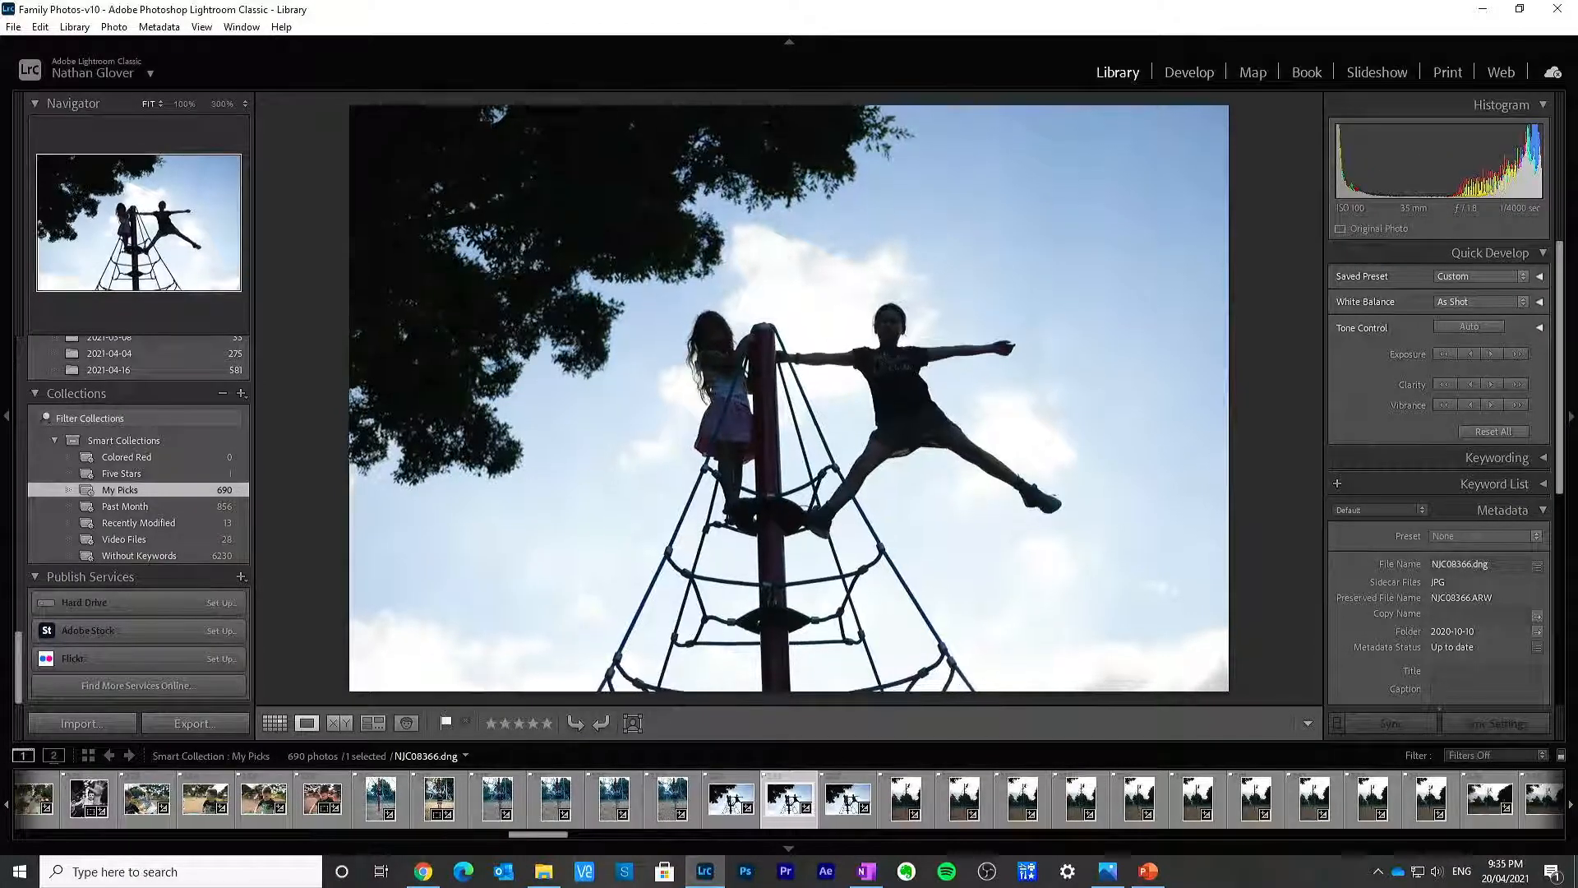
pyautogui.press('Right')
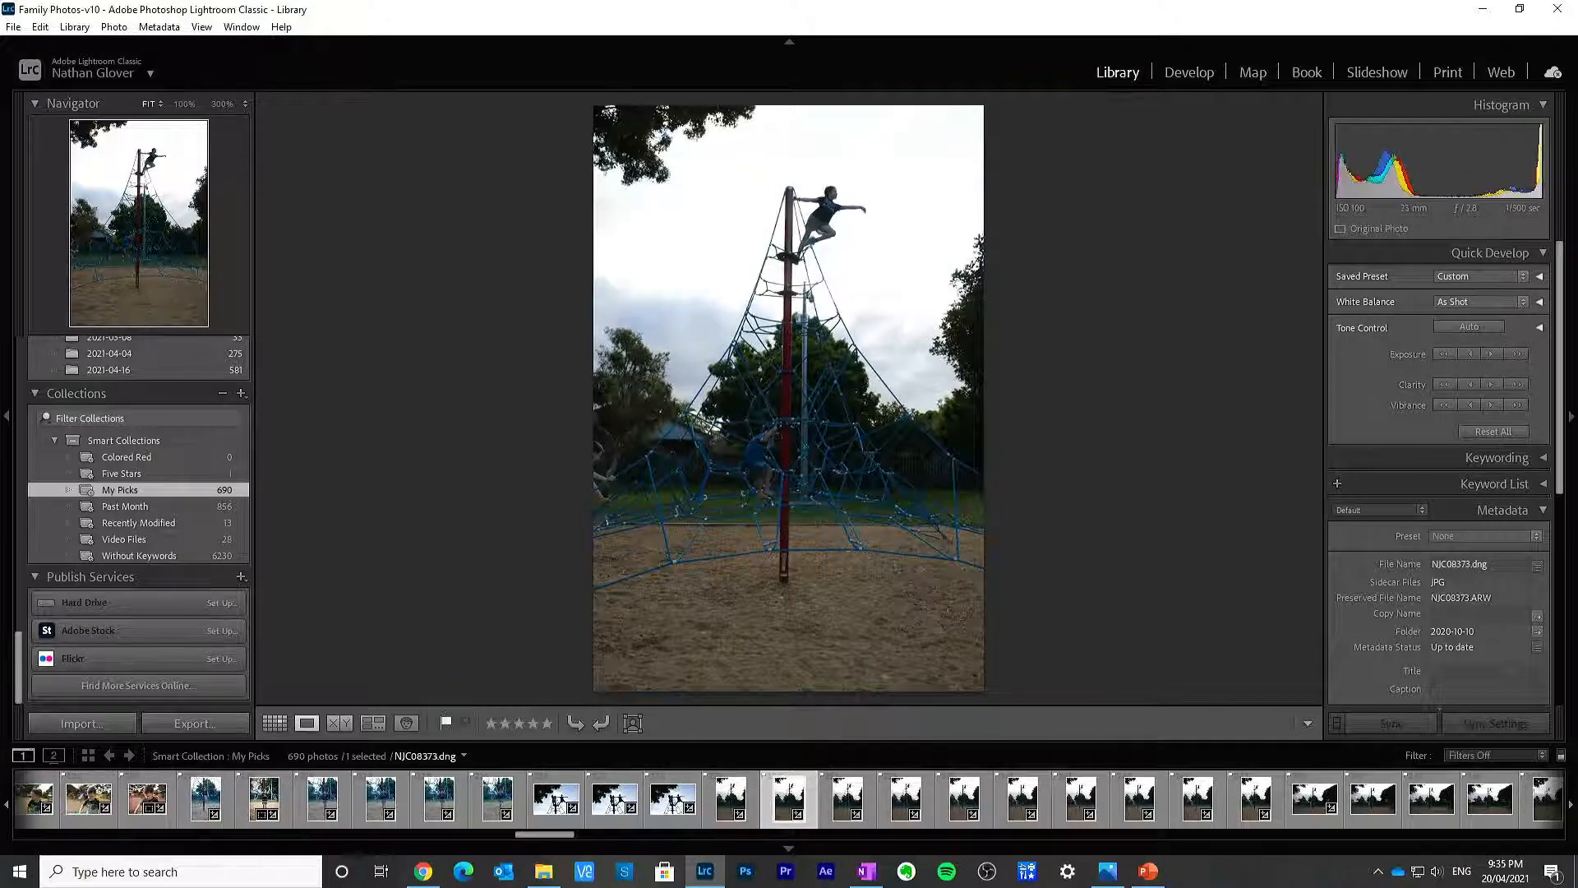
# Step: Compare the three similar silhouette shots of the two girls atop the climbing pole, NJC08366 to NJC08368
pyautogui.press('Left')
pyautogui.press('Left')
pyautogui.press('Left')
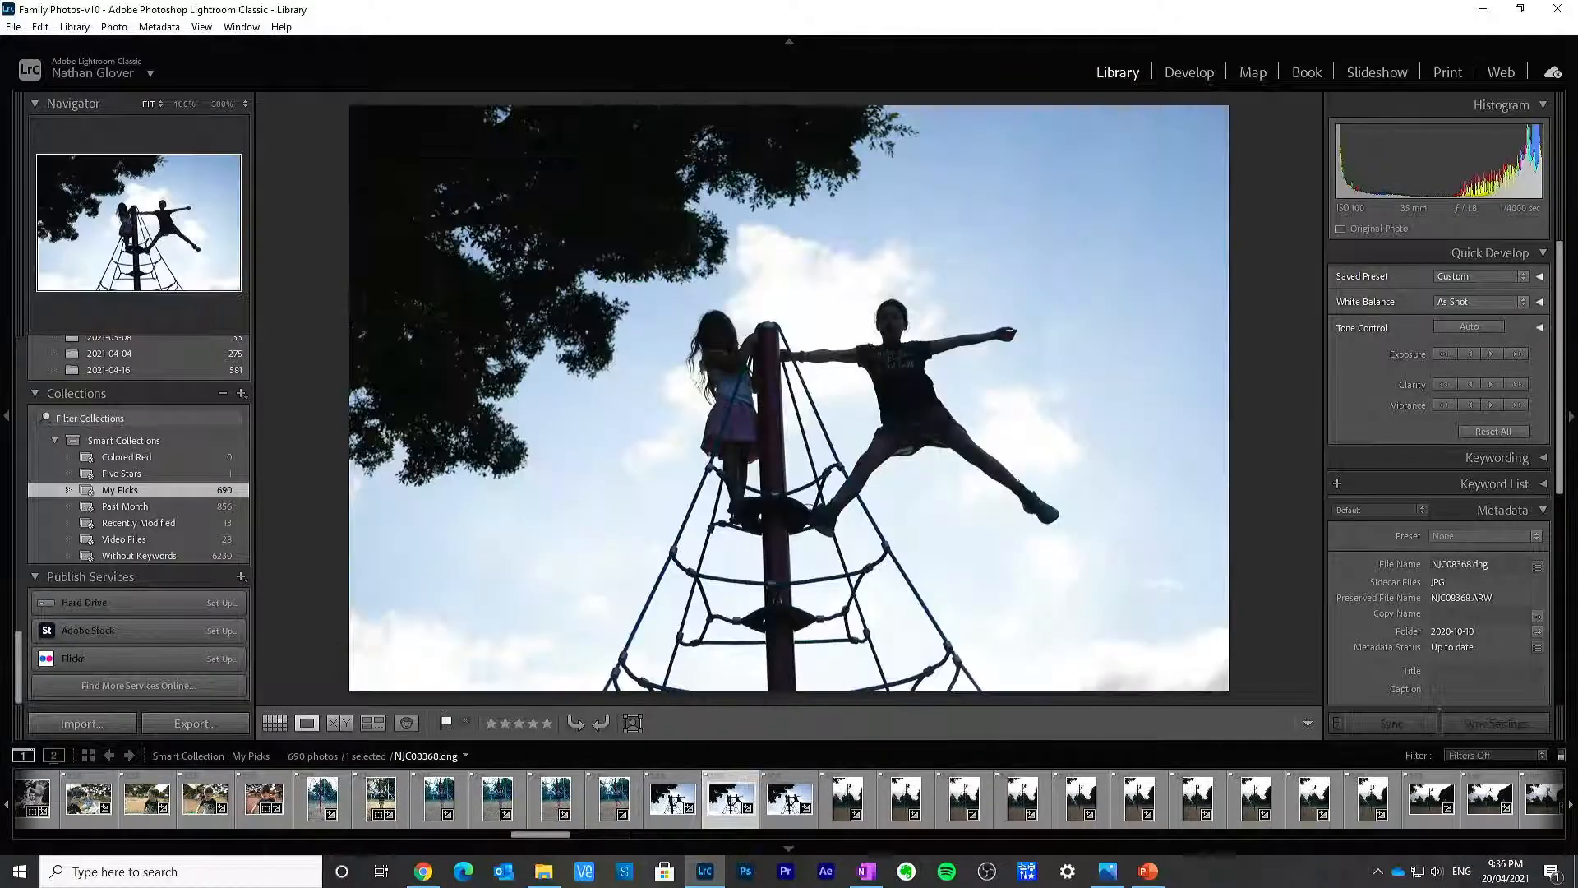
pyautogui.press('Right')
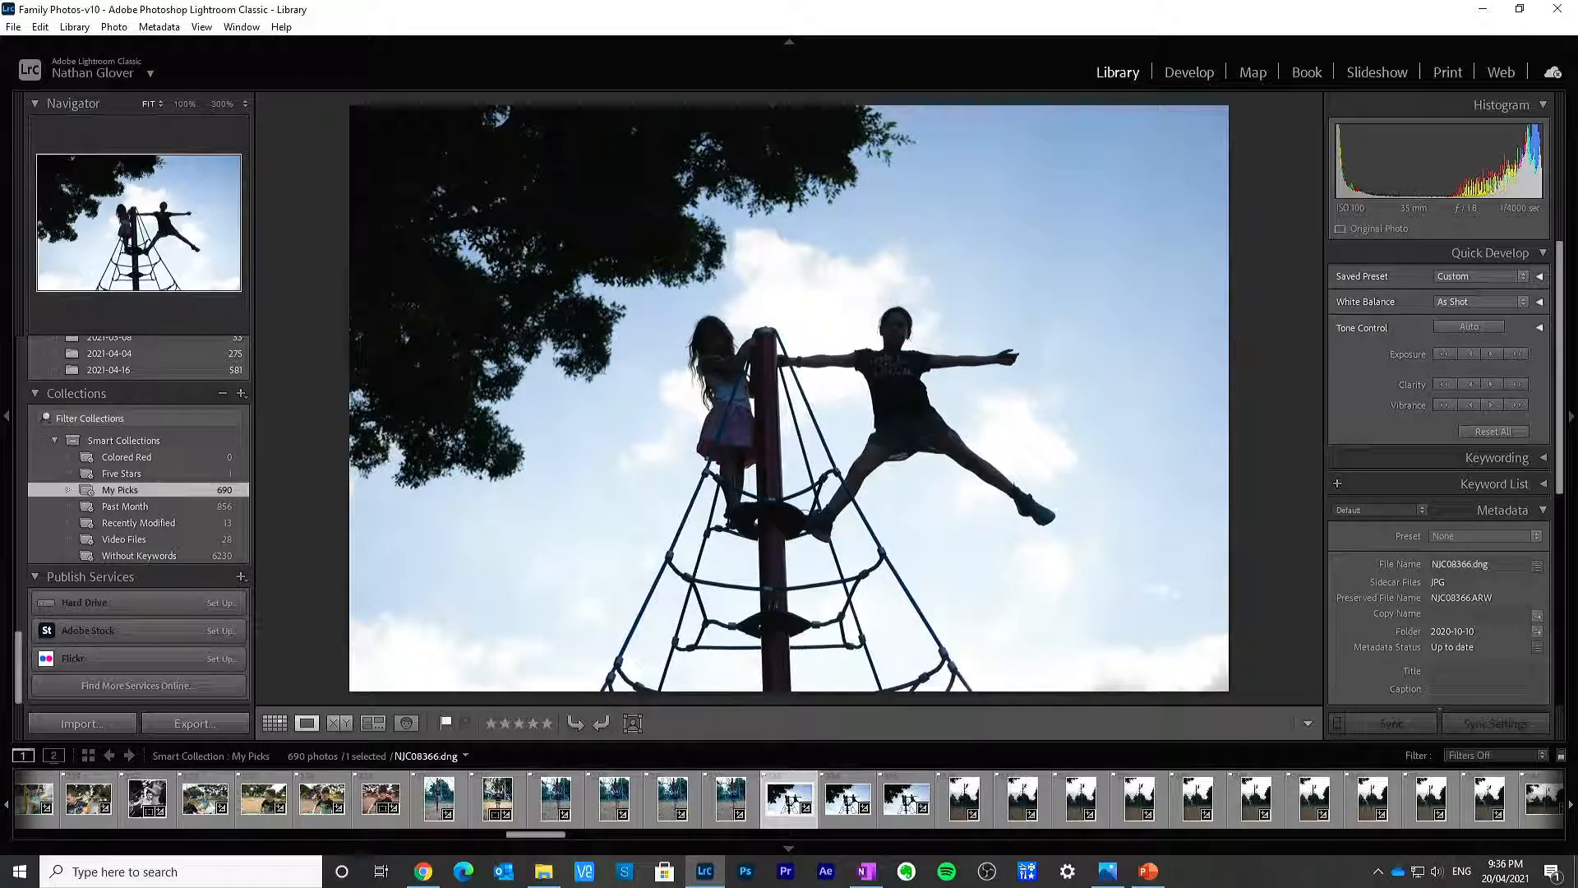
pyautogui.press('Right')
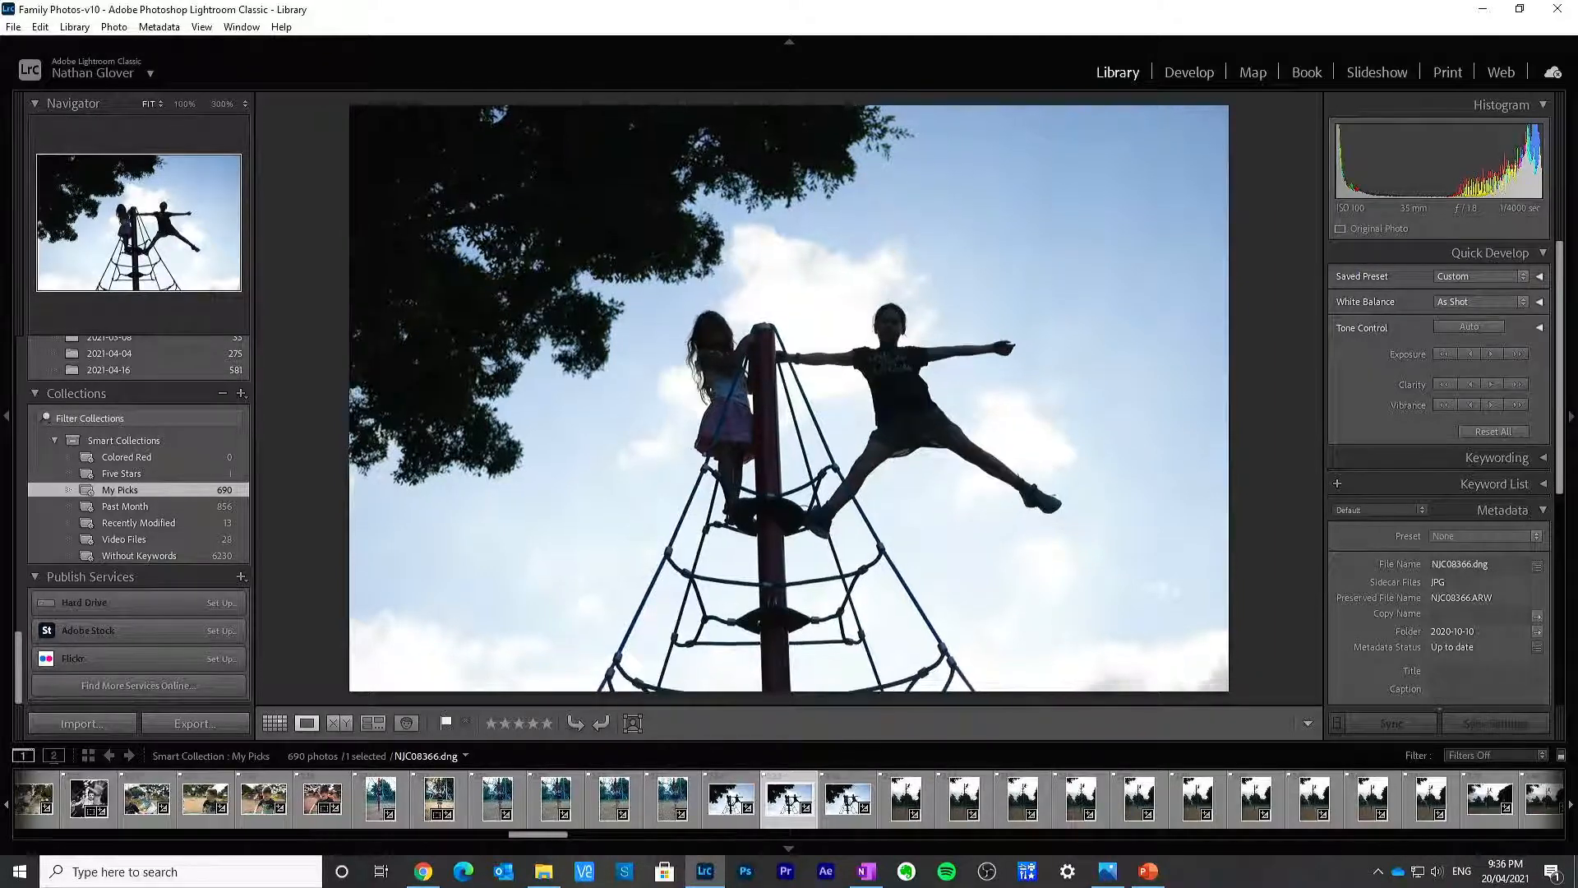
pyautogui.press('Right')
pyautogui.press('Left')
pyautogui.press('Left')
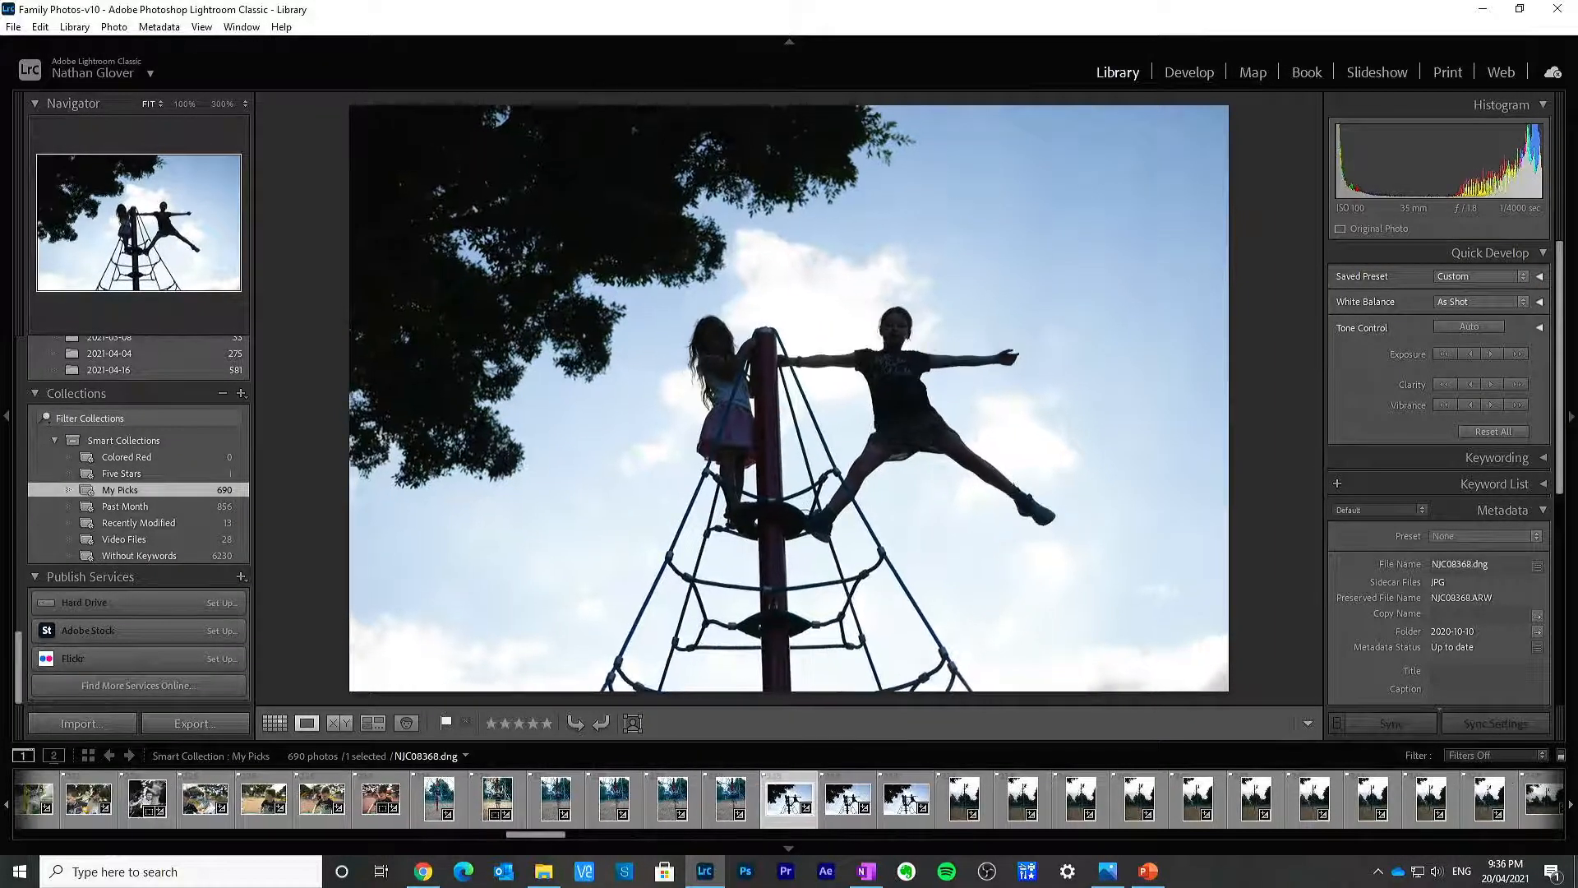
pyautogui.press('Right')
pyautogui.press('Right')
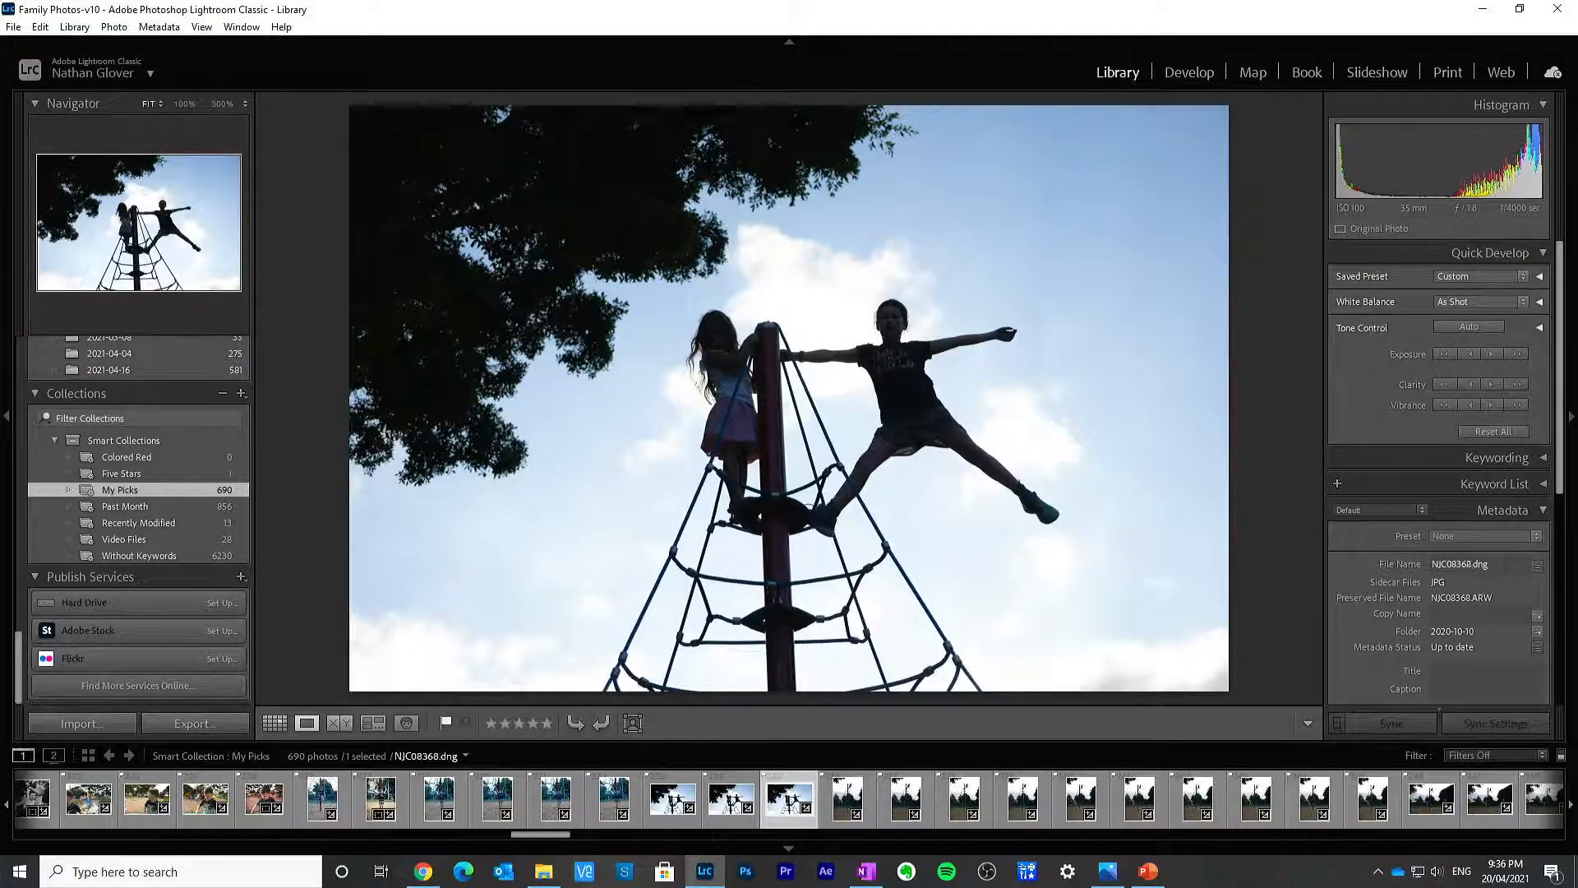
pyautogui.press('Left')
pyautogui.press('Right')
pyautogui.press('Left')
pyautogui.press('Left')
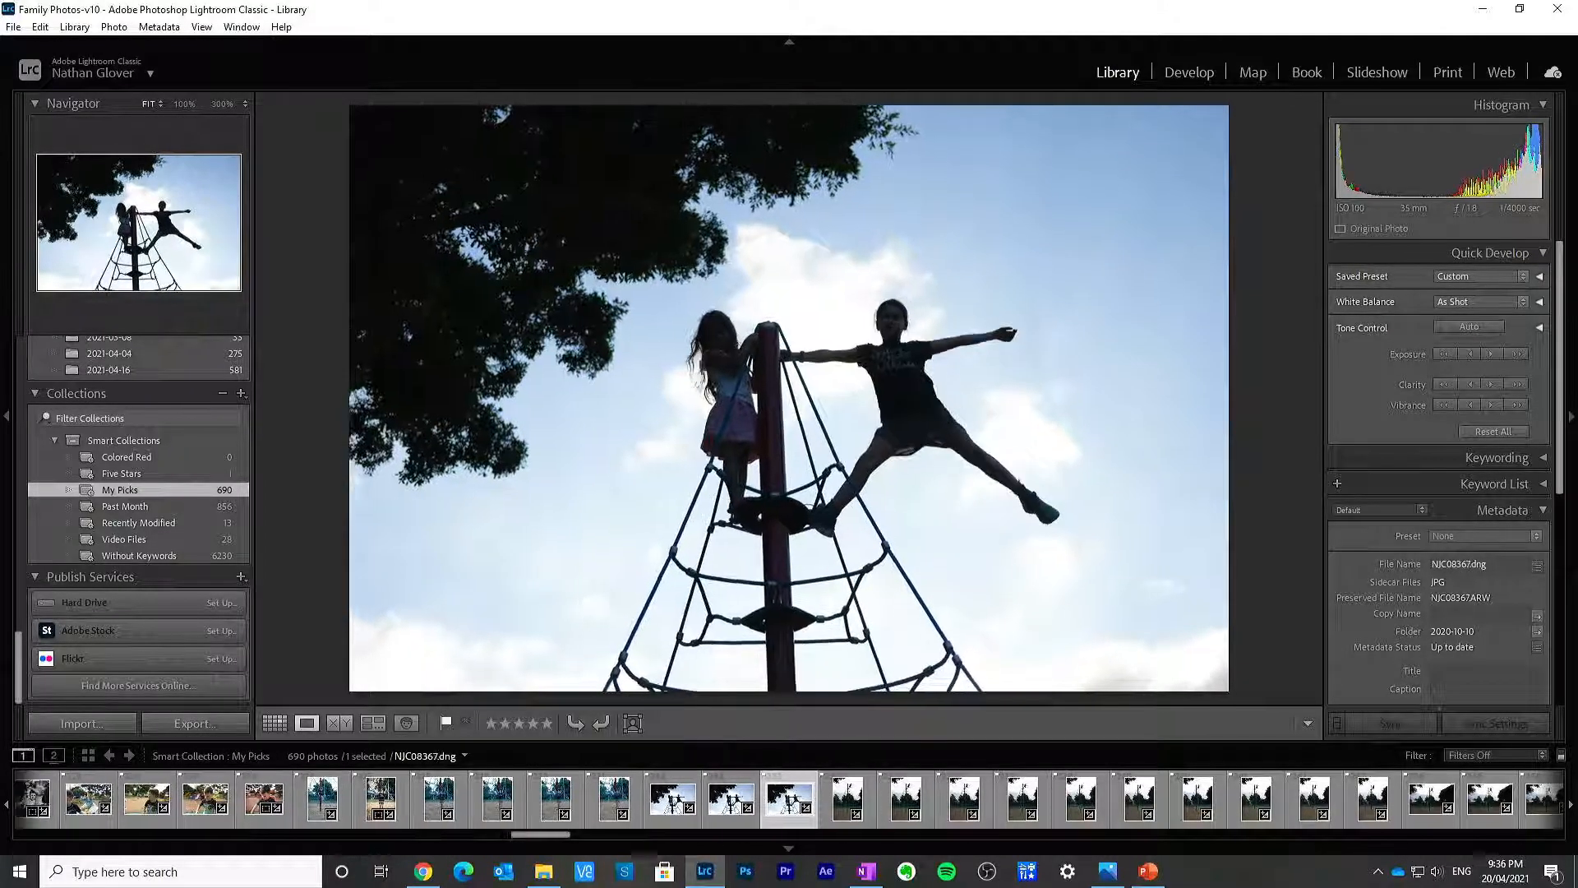
# Step: Recheck the neighbouring silhouette shots of the two girls on the climbing pole and open NJC08366 for developing
pyautogui.press('Right')
pyautogui.press('Left')
pyautogui.press('Left')
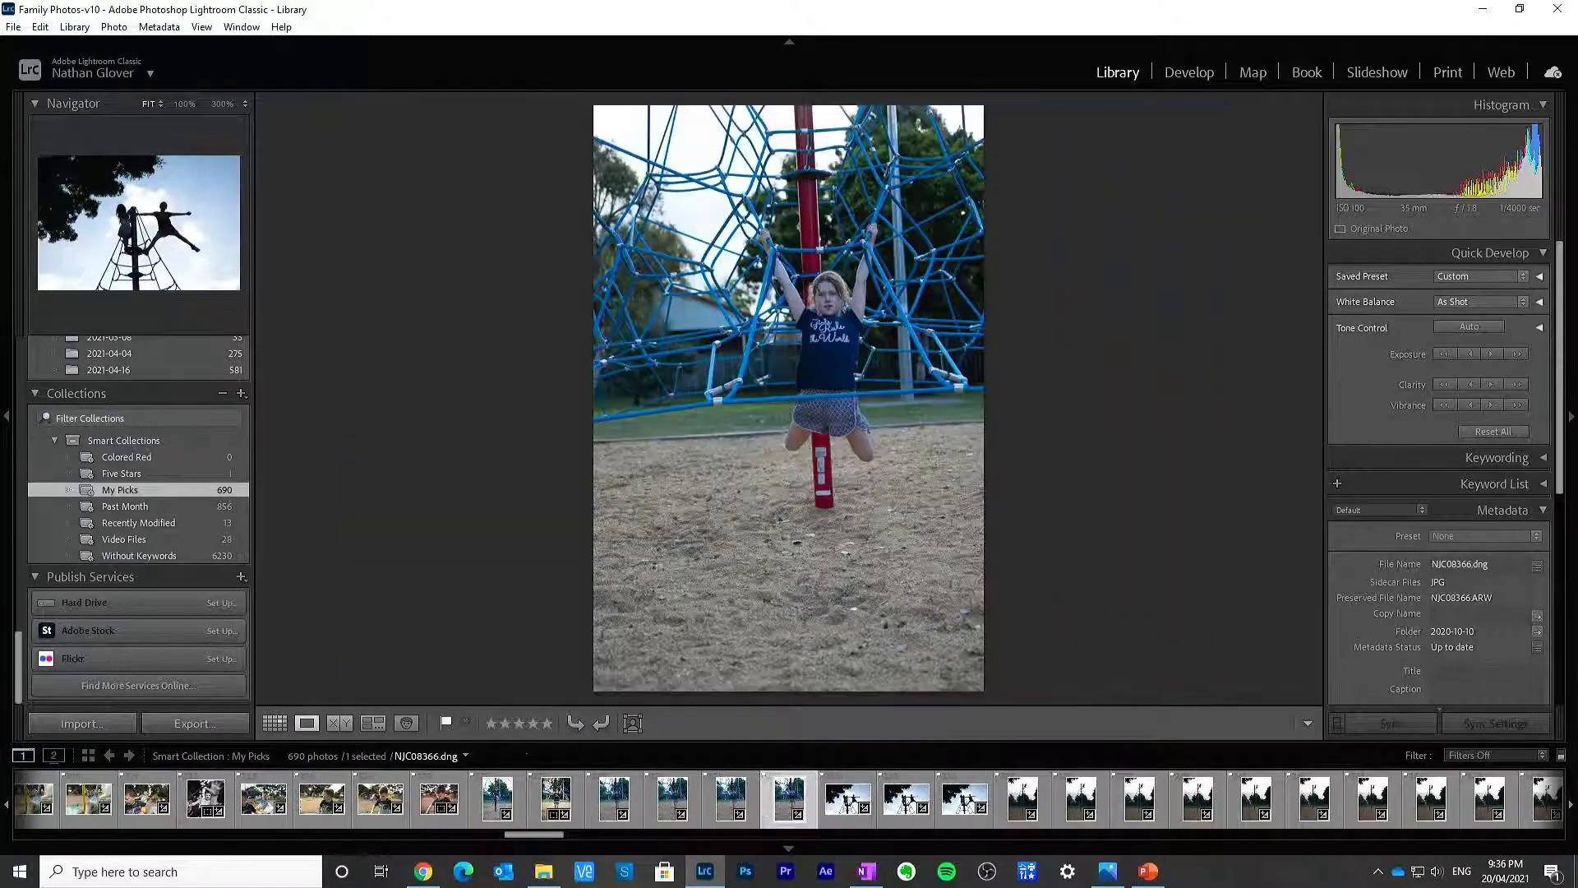
pyautogui.press('Right')
pyautogui.press('Right')
pyautogui.press('Right')
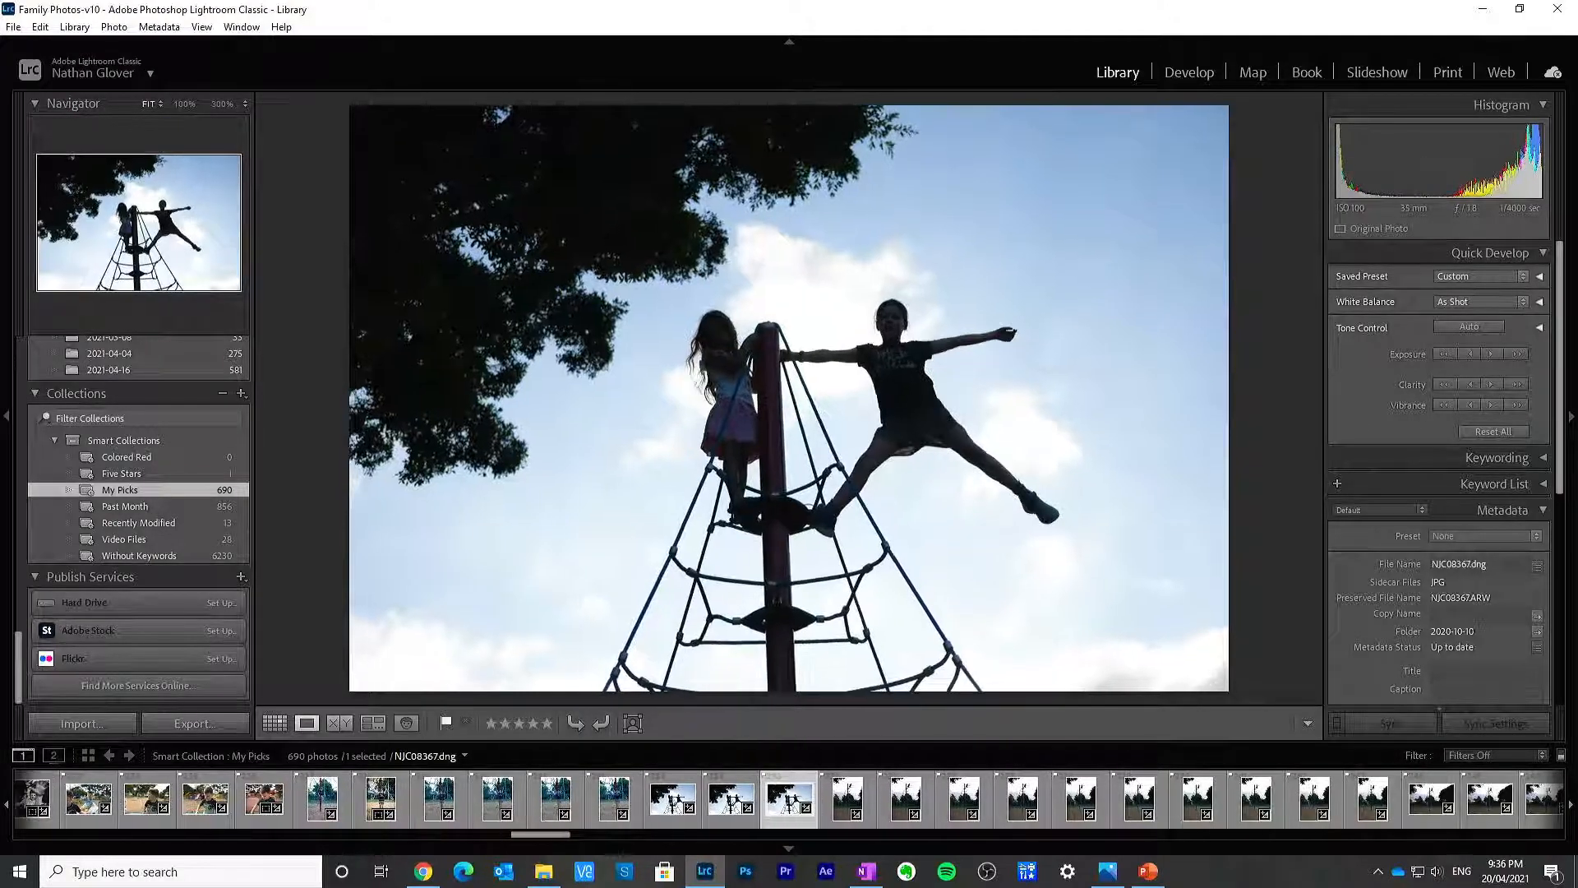
pyautogui.press('Right')
pyautogui.press('Left')
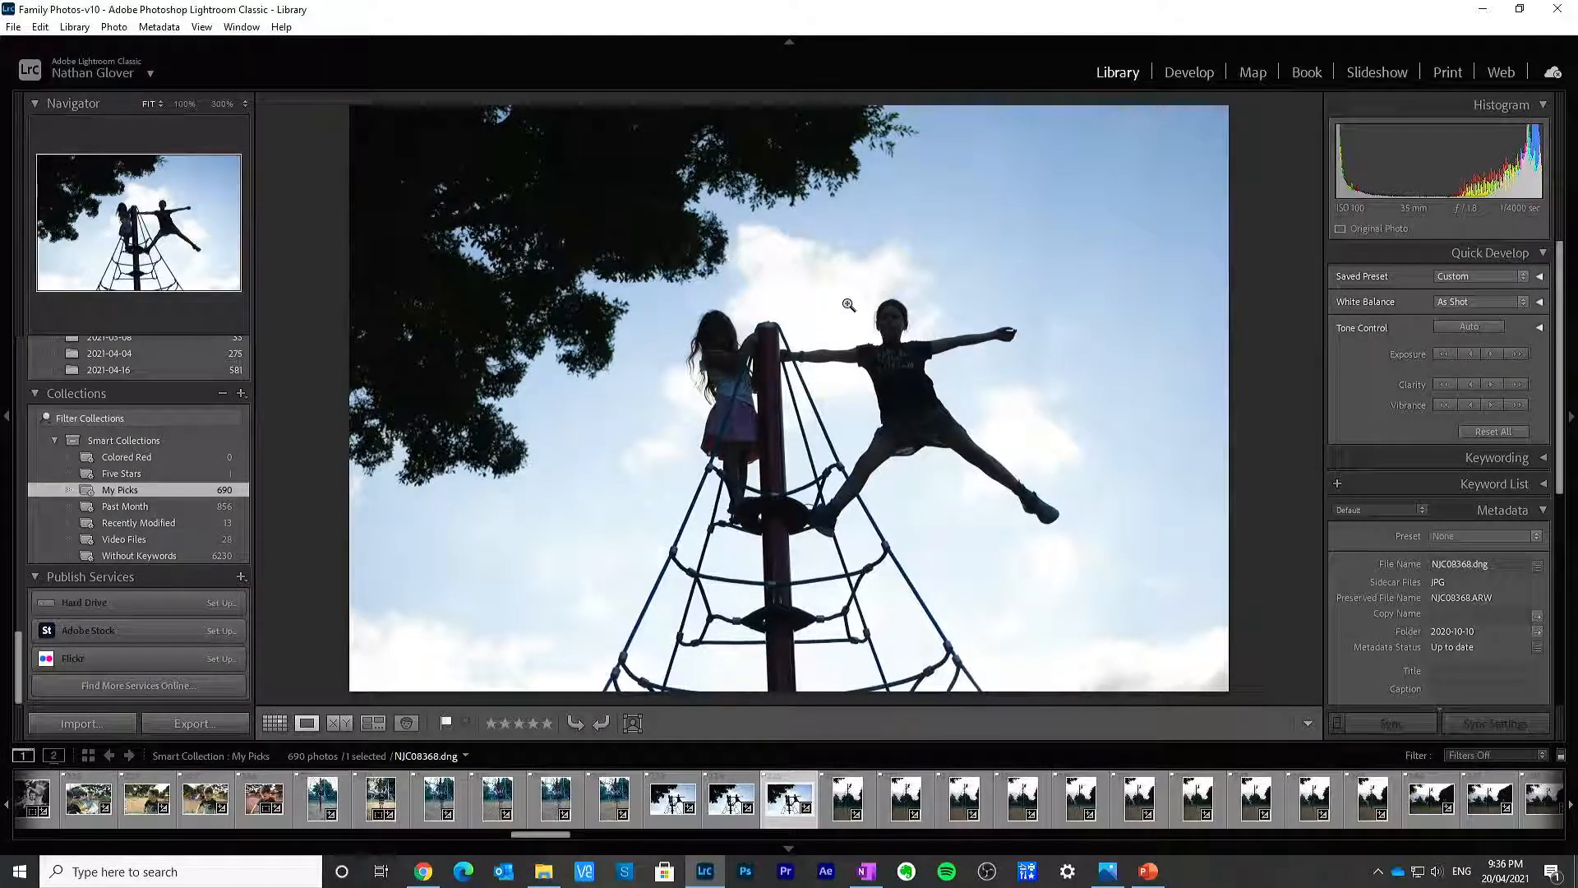
pyautogui.press('Left')
pyautogui.press('Left')
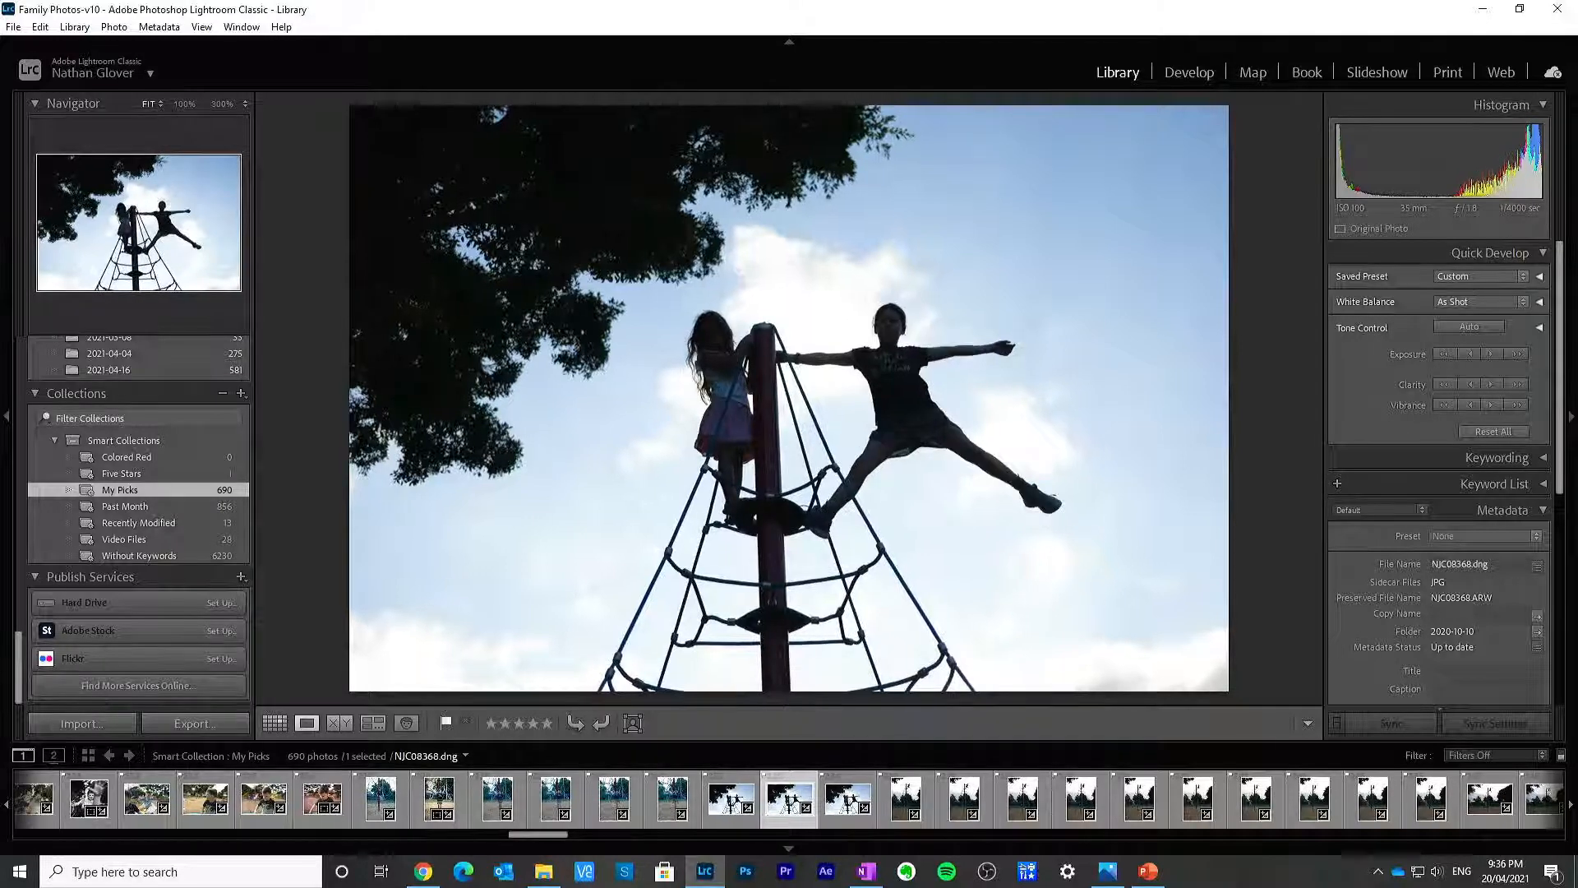
pyautogui.press('Right')
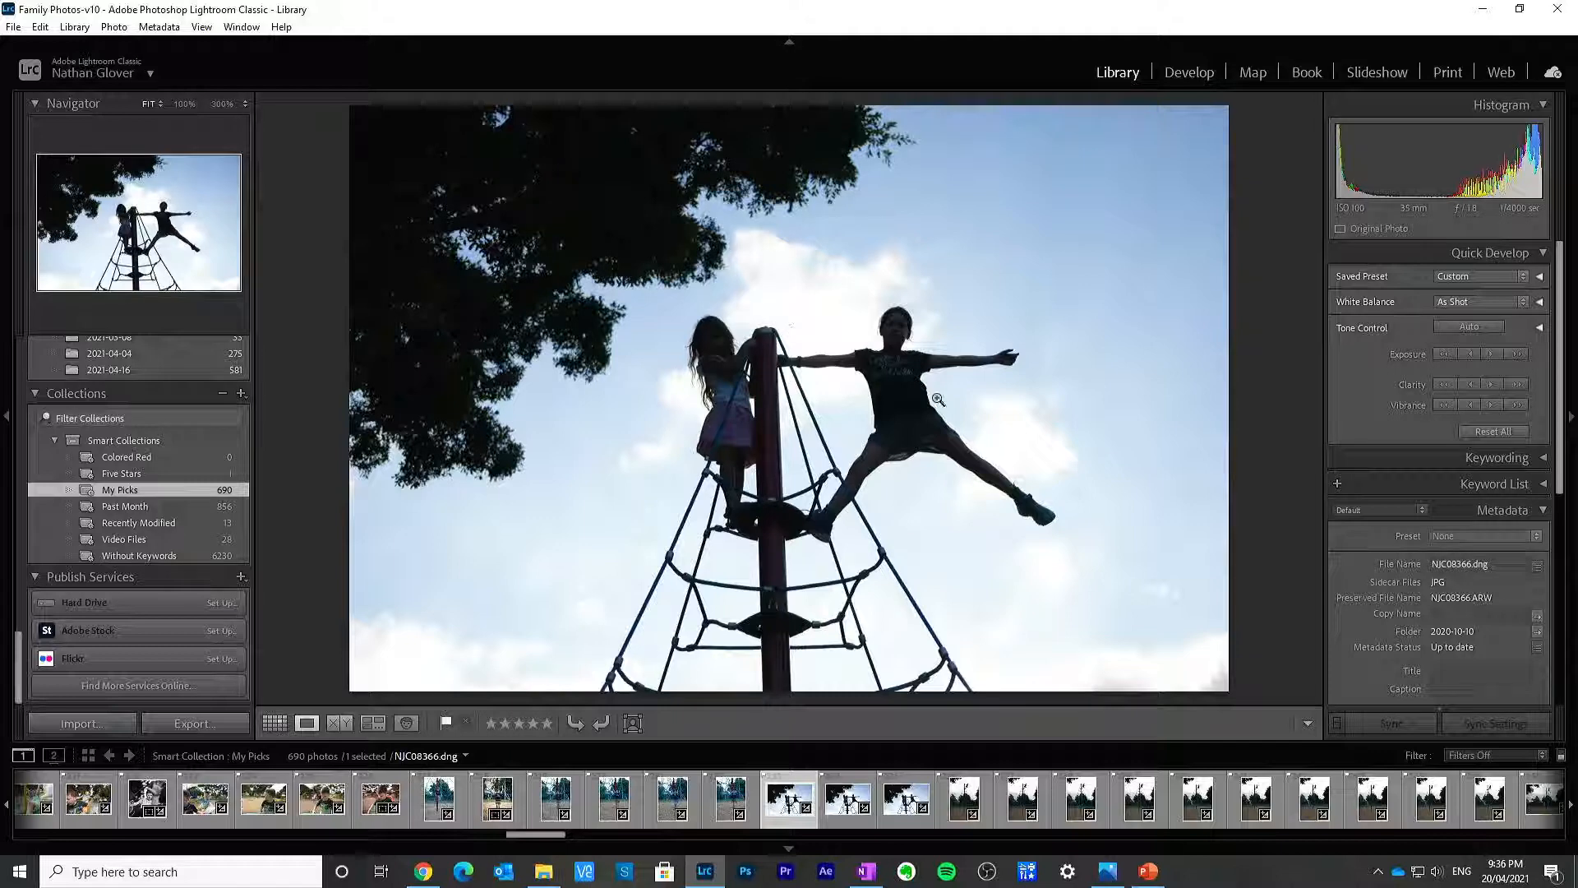
pyautogui.click(1191, 79)
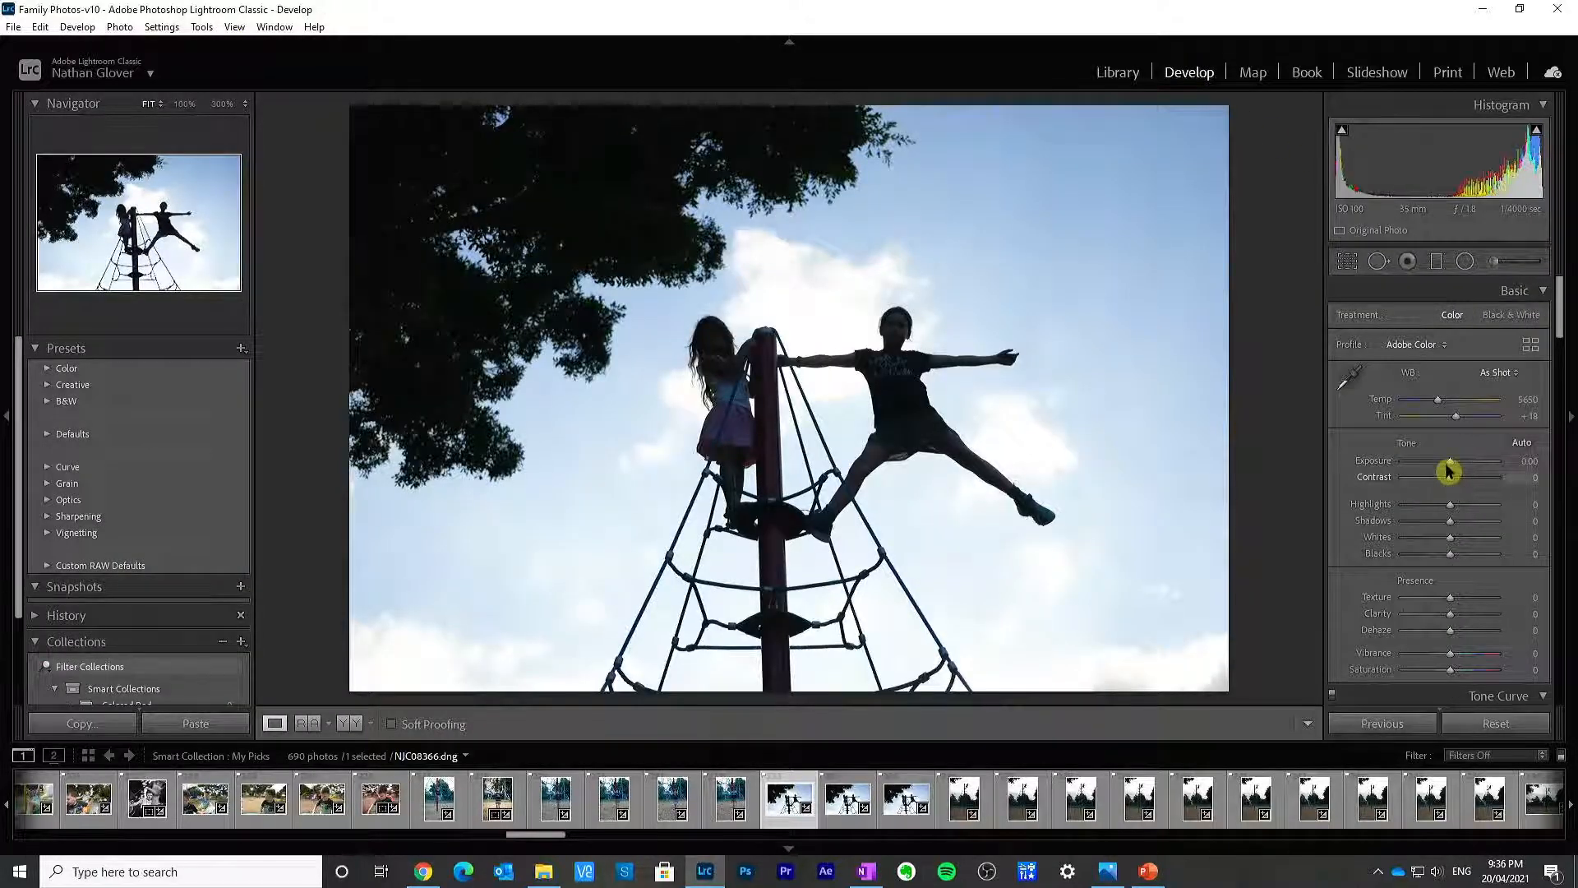
pyautogui.moveTo(1447, 465)
pyautogui.mouseDown()
pyautogui.moveTo(1433, 467)
pyautogui.moveTo(1468, 467)
pyautogui.mouseUp()
pyautogui.doubleClick(1377, 465)
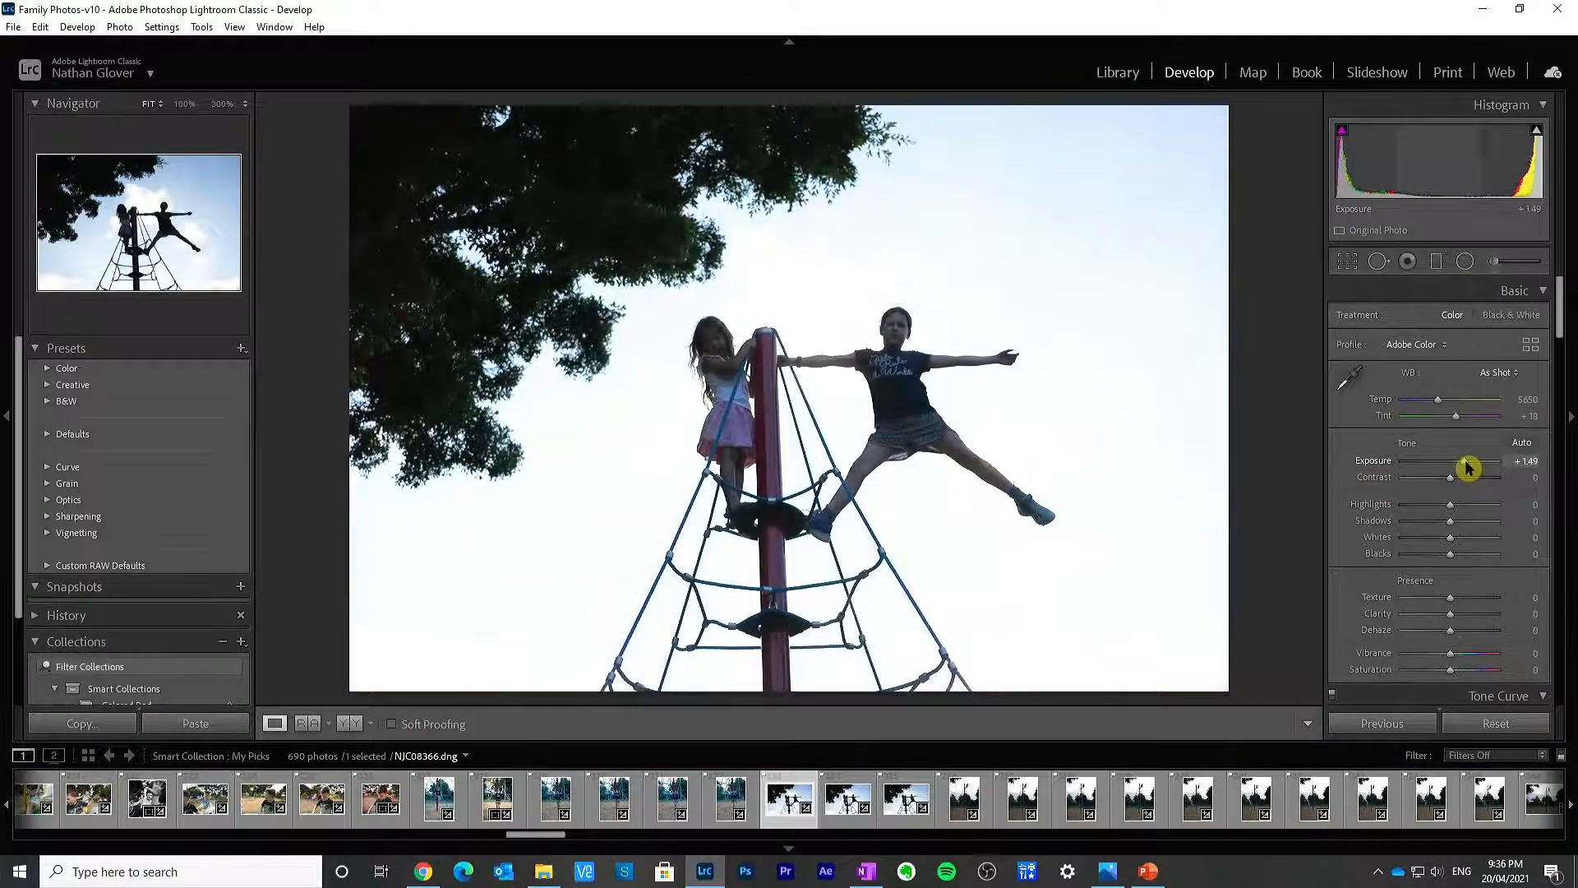
pyautogui.doubleClick(1373, 465)
pyautogui.moveTo(1450, 521); pyautogui.dragTo(1476, 525)
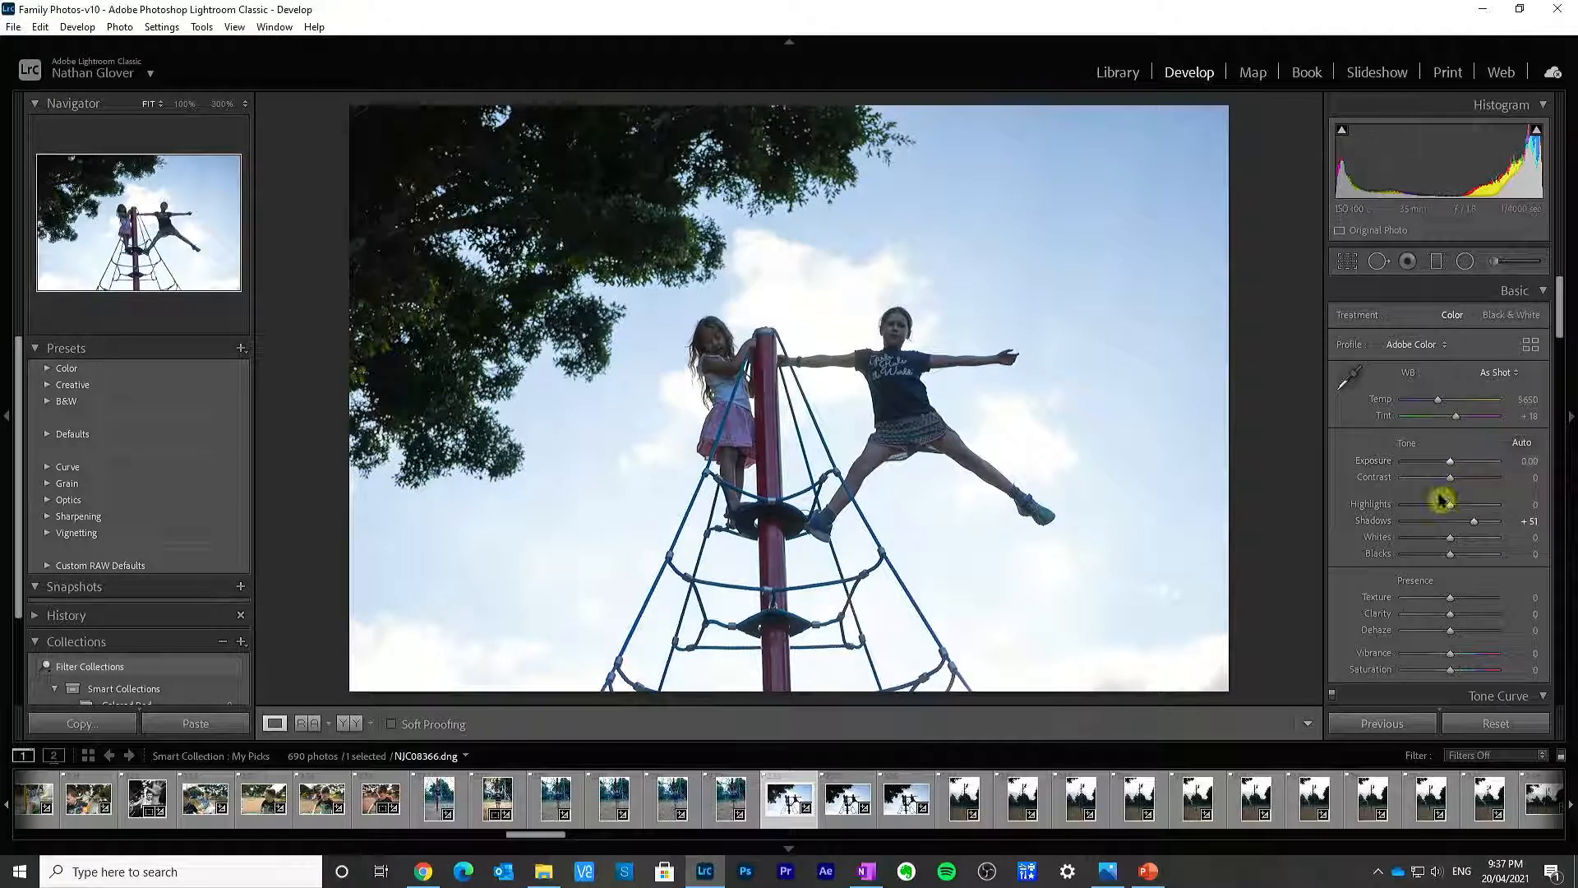
pyautogui.moveTo(1434, 511); pyautogui.dragTo(1403, 511)
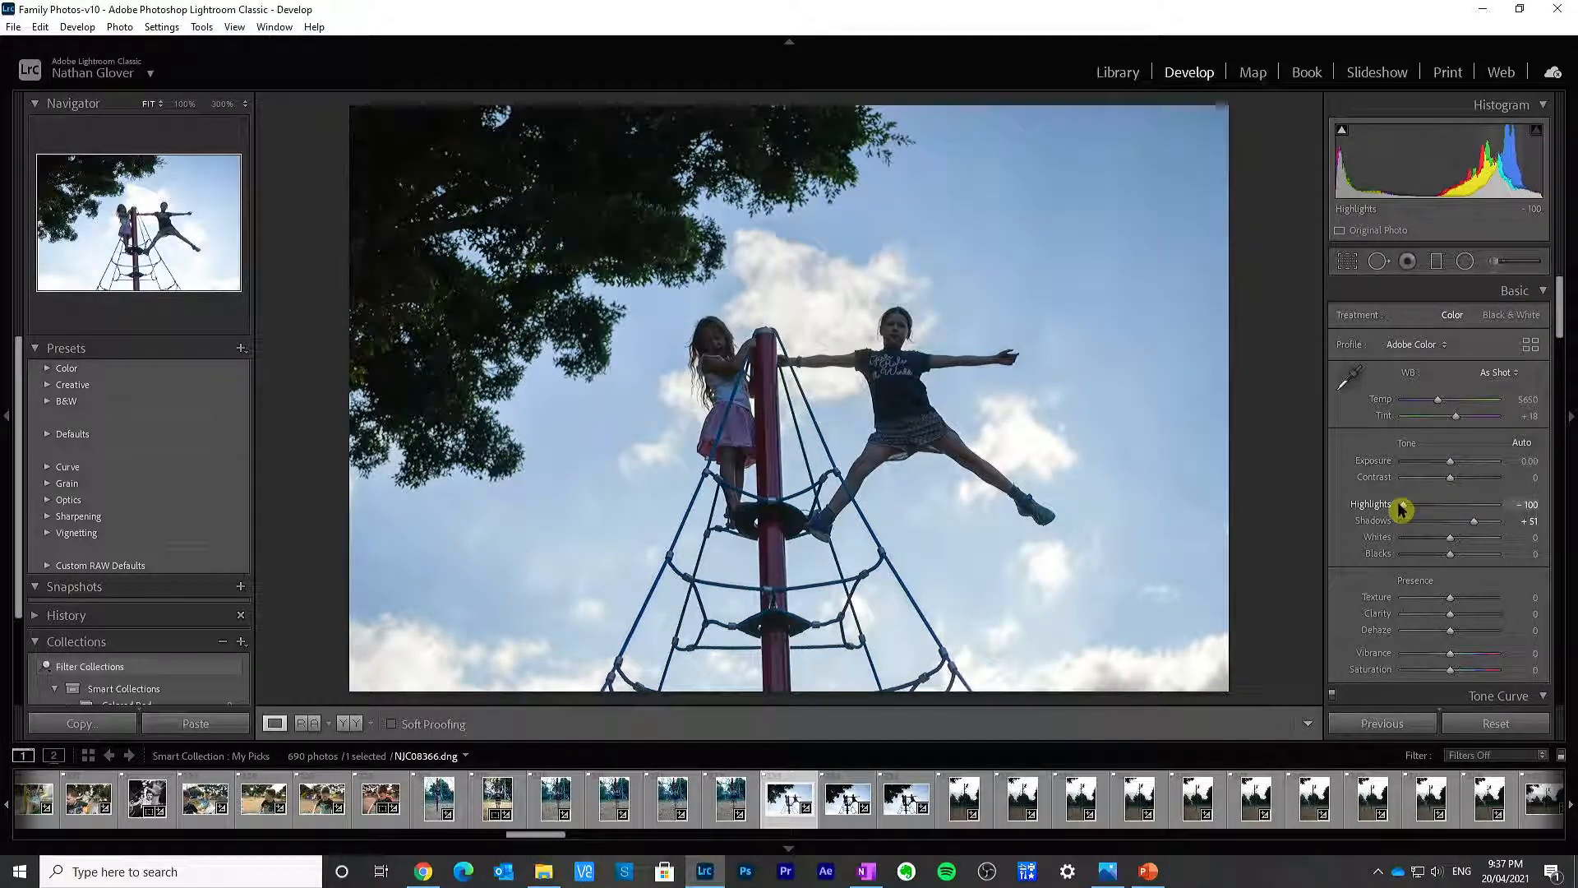
pyautogui.doubleClick(1386, 505)
pyautogui.doubleClick(1388, 522)
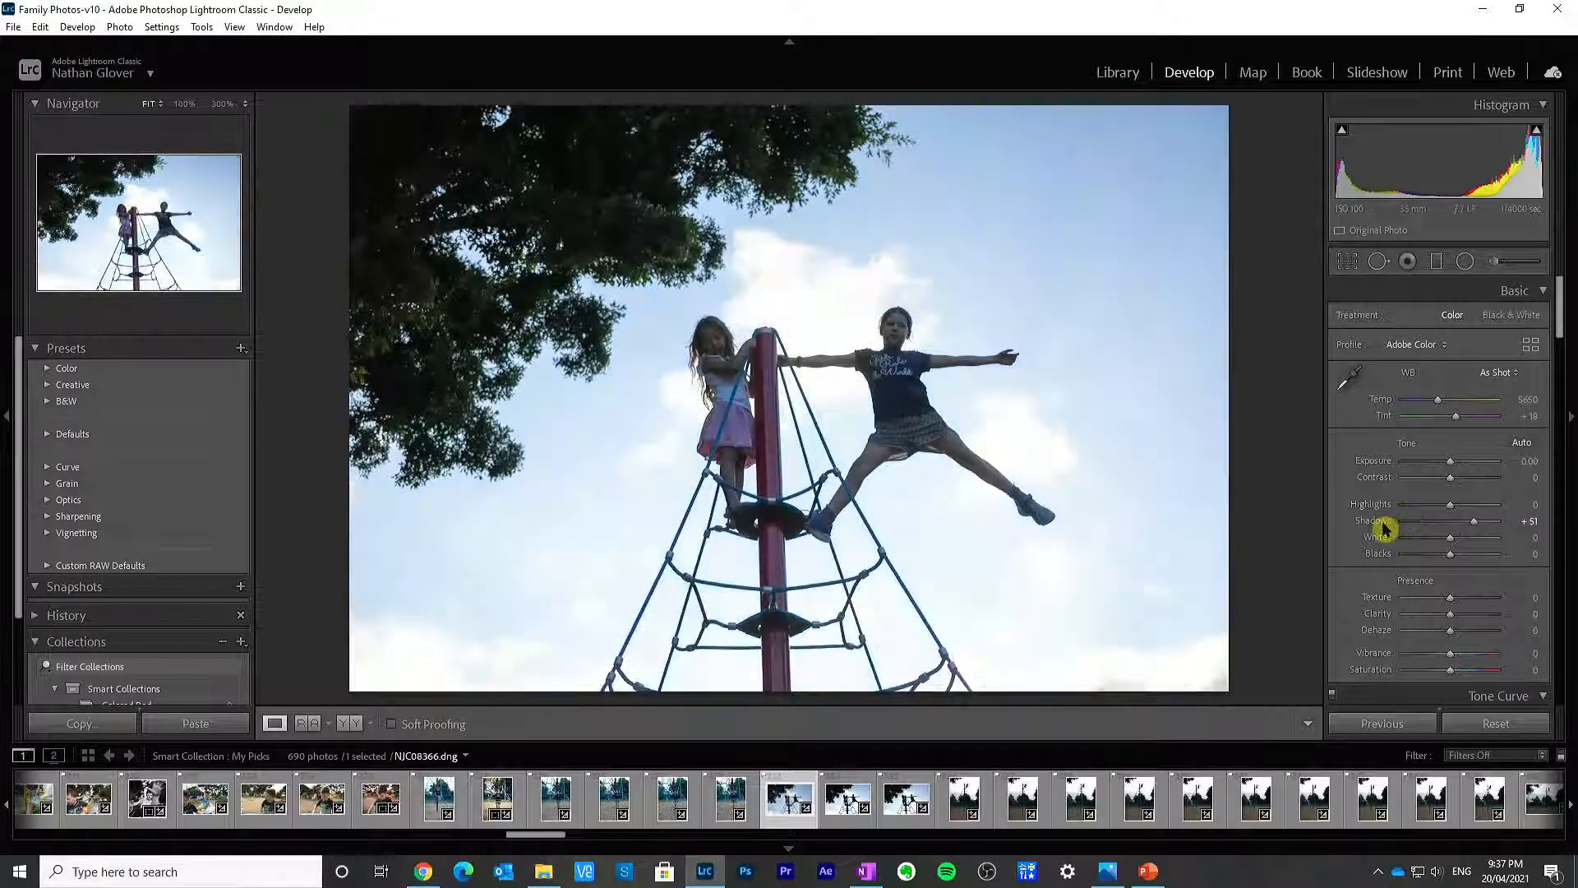
# Step: Darken the photo into a stronger silhouette by setting Exposure to −0.70 and Shadows to −33, with Highlights at 0
pyautogui.moveTo(1449, 462); pyautogui.dragTo(1434, 511)
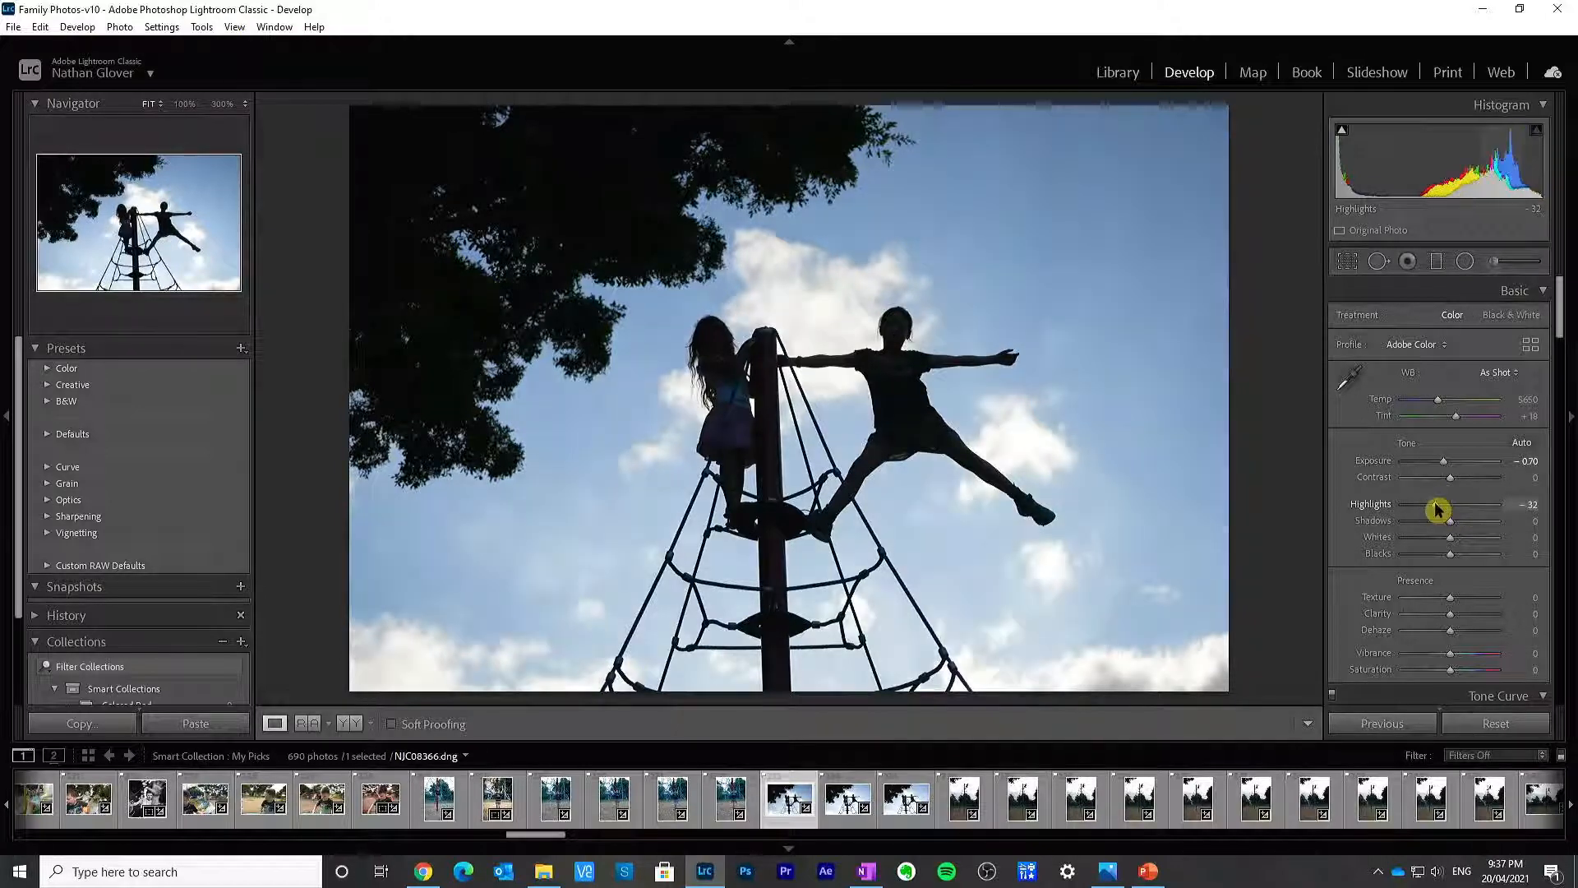
pyautogui.doubleClick(1384, 510)
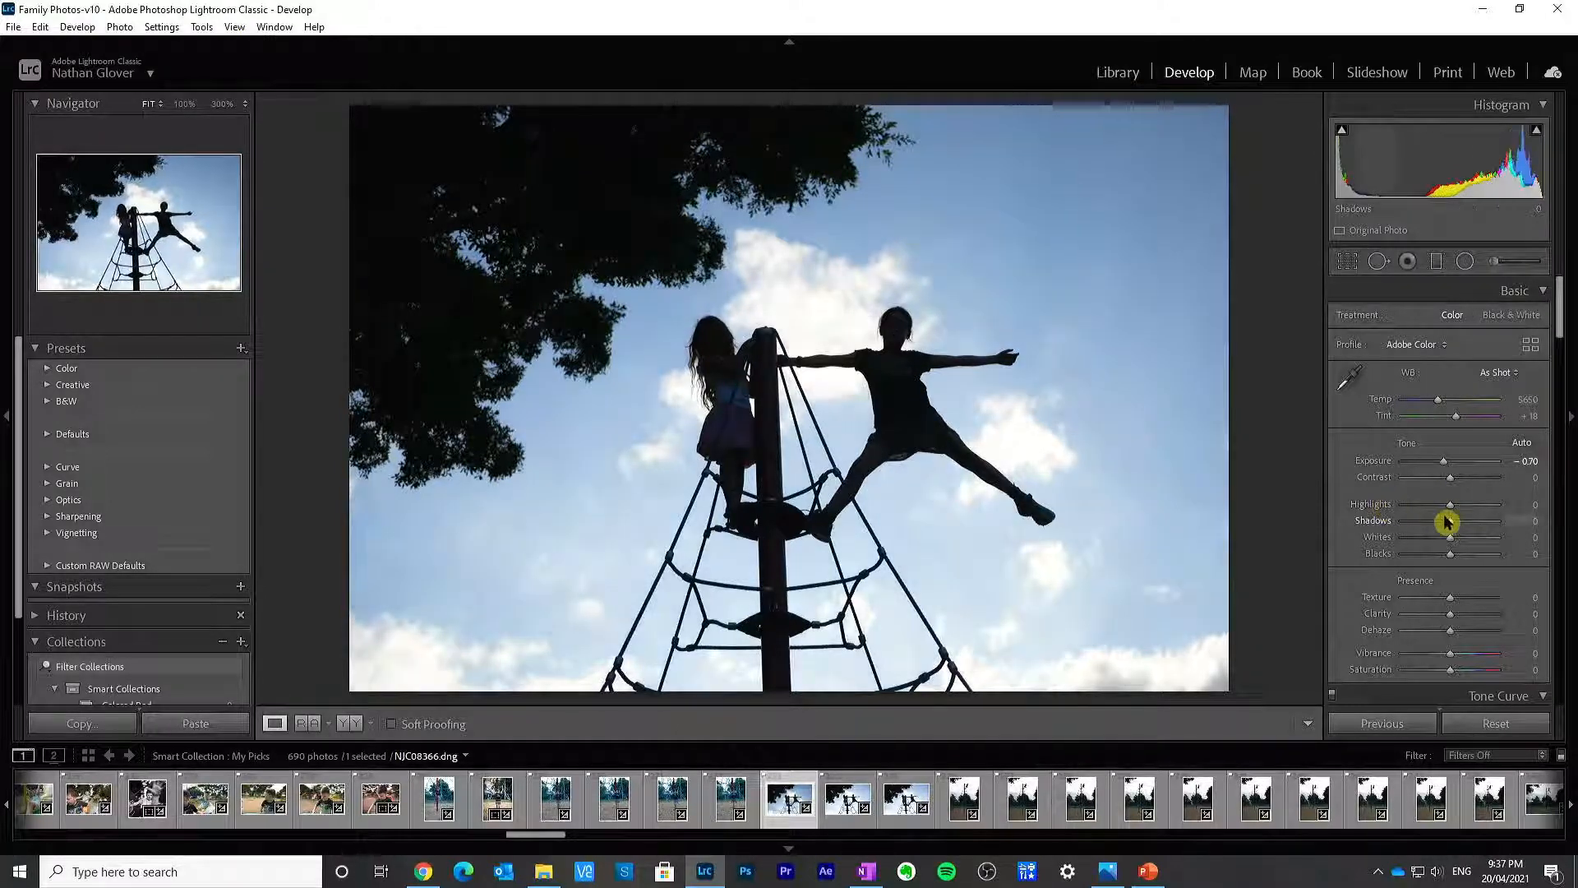
pyautogui.moveTo(1438, 525); pyautogui.dragTo(1431, 526)
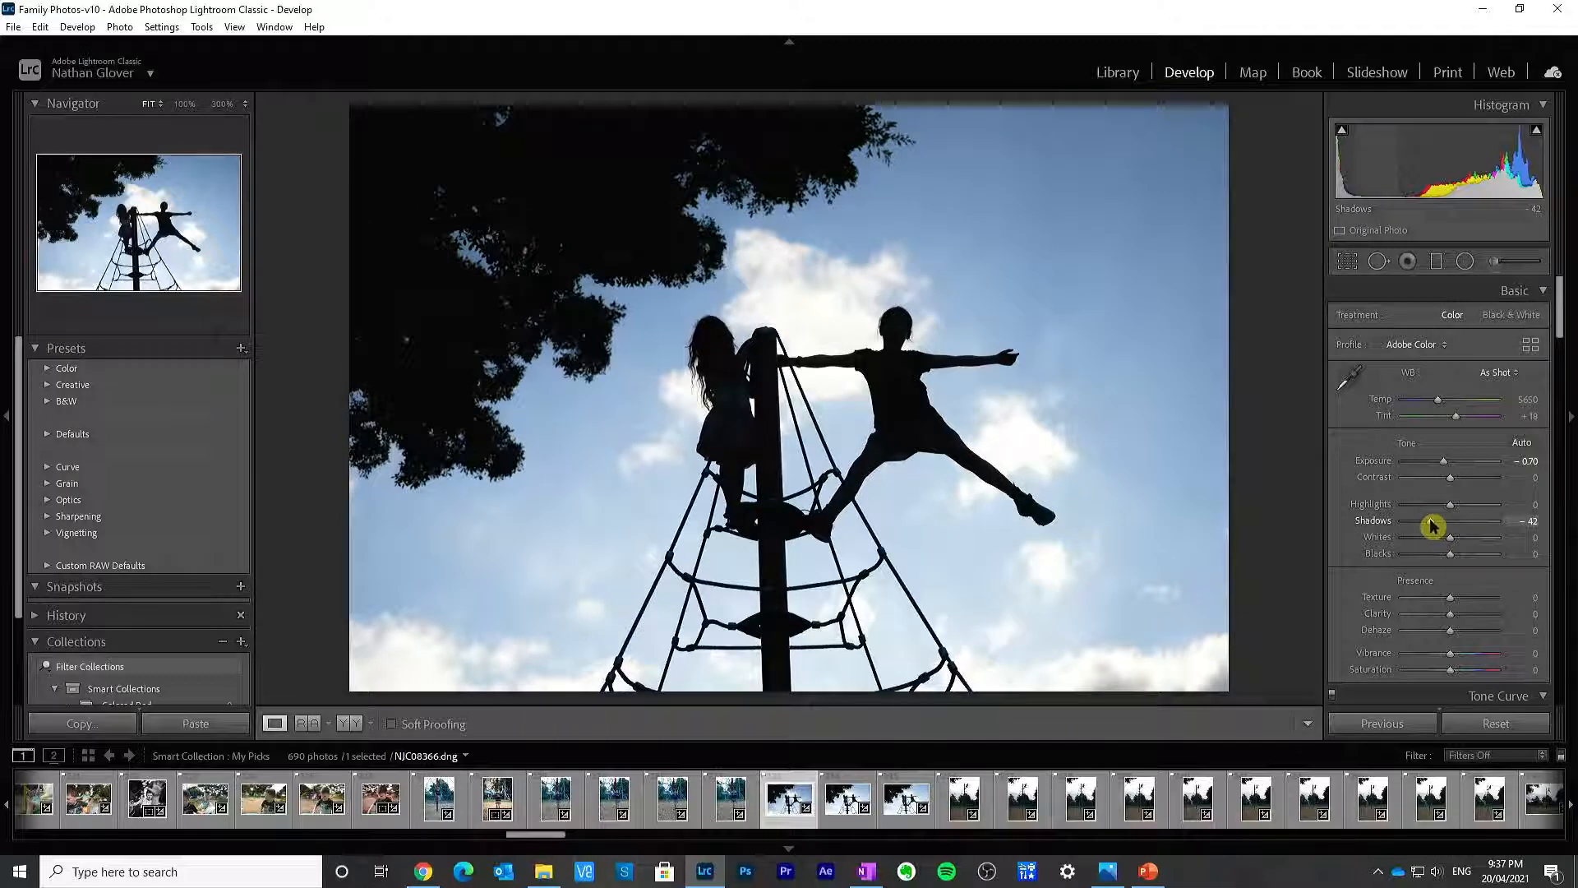
pyautogui.doubleClick(1363, 519)
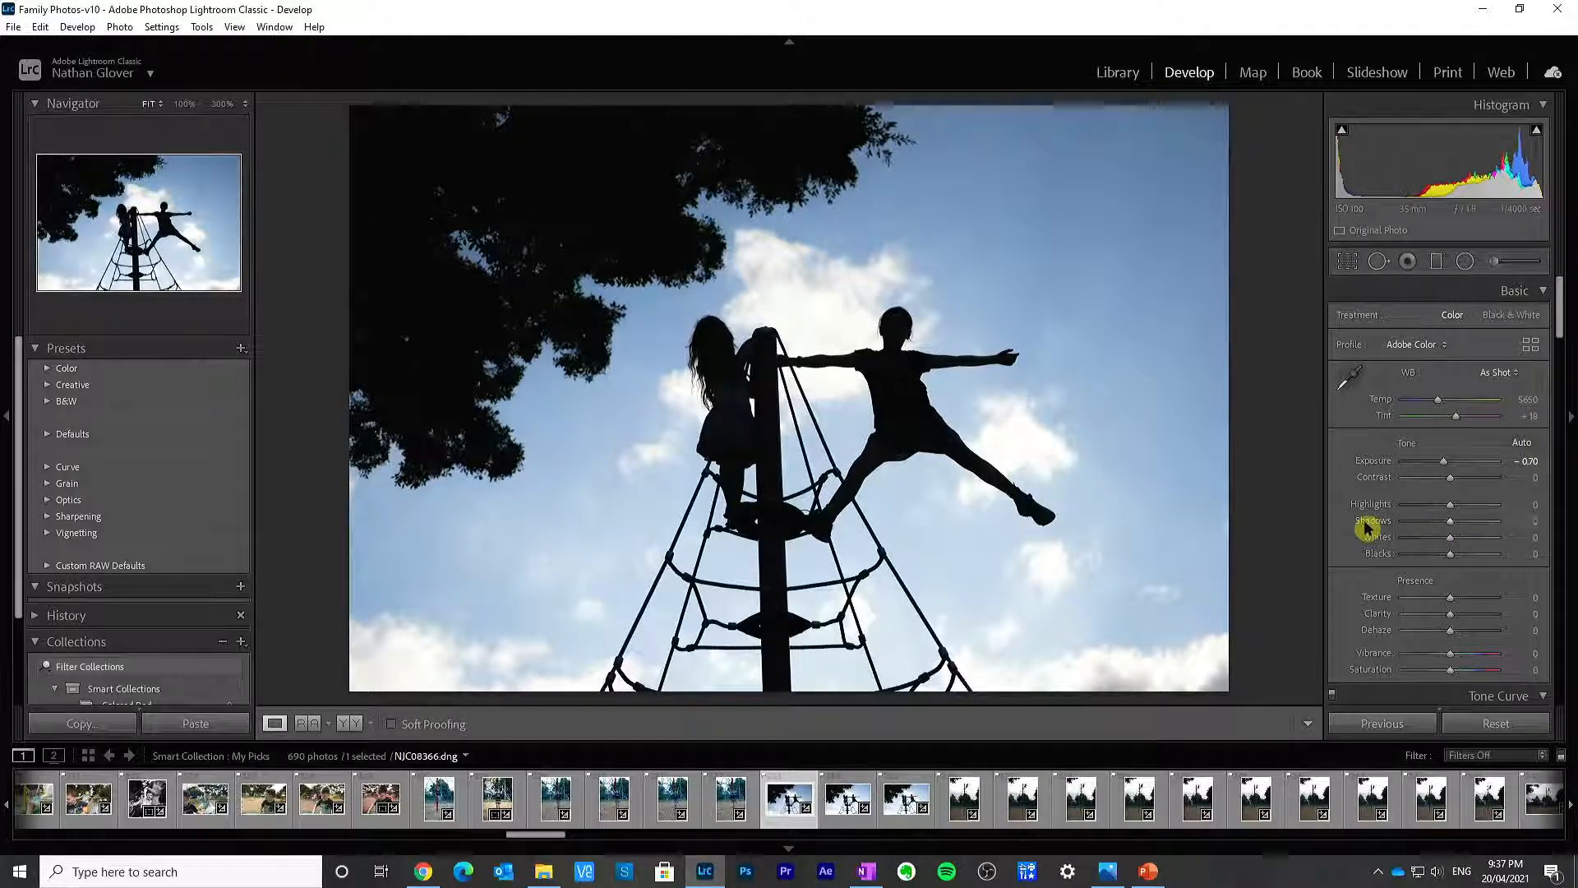
pyautogui.click(1434, 526)
pyautogui.moveTo(1435, 530); pyautogui.dragTo(1437, 530)
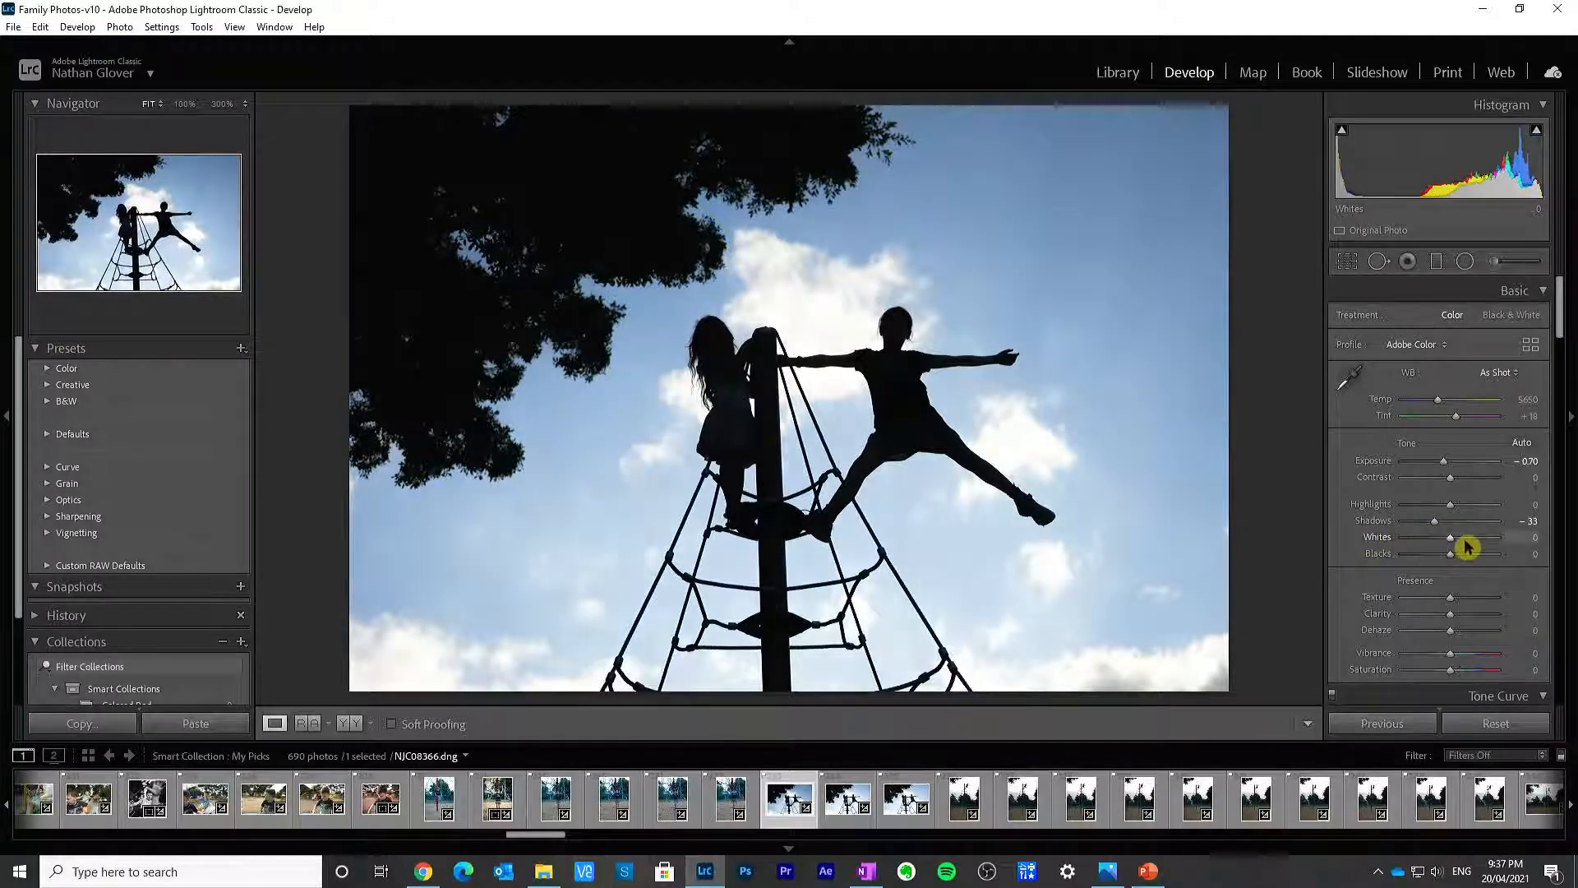
# Step: Set Whites to +32 and Blacks to −14, and try Texture at +40 before resetting it to 0
pyautogui.click(1465, 539)
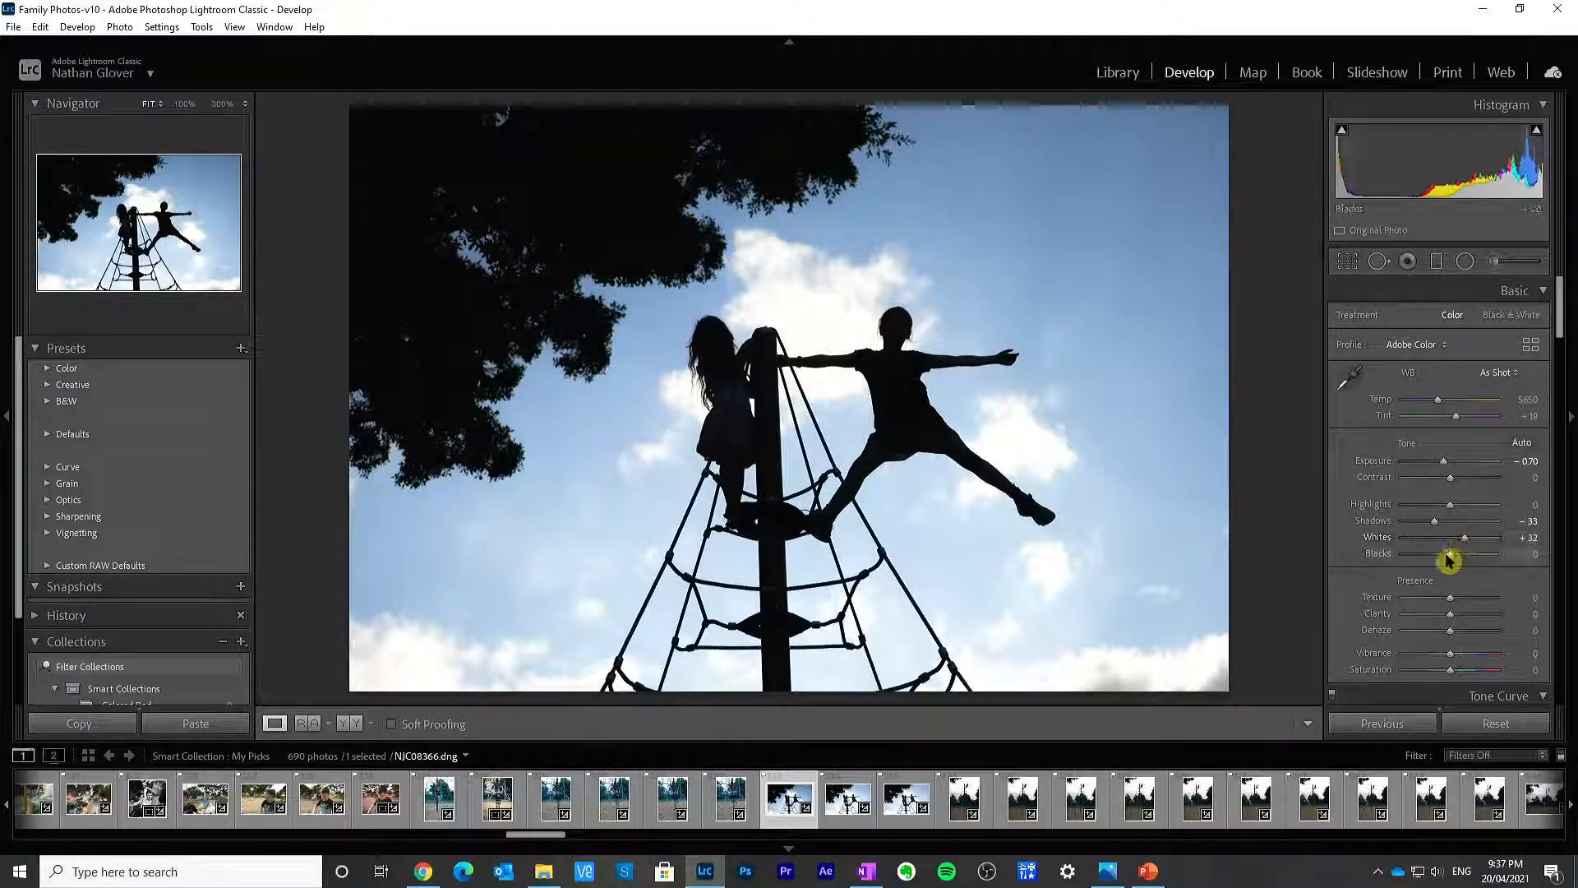
pyautogui.doubleClick(1387, 556)
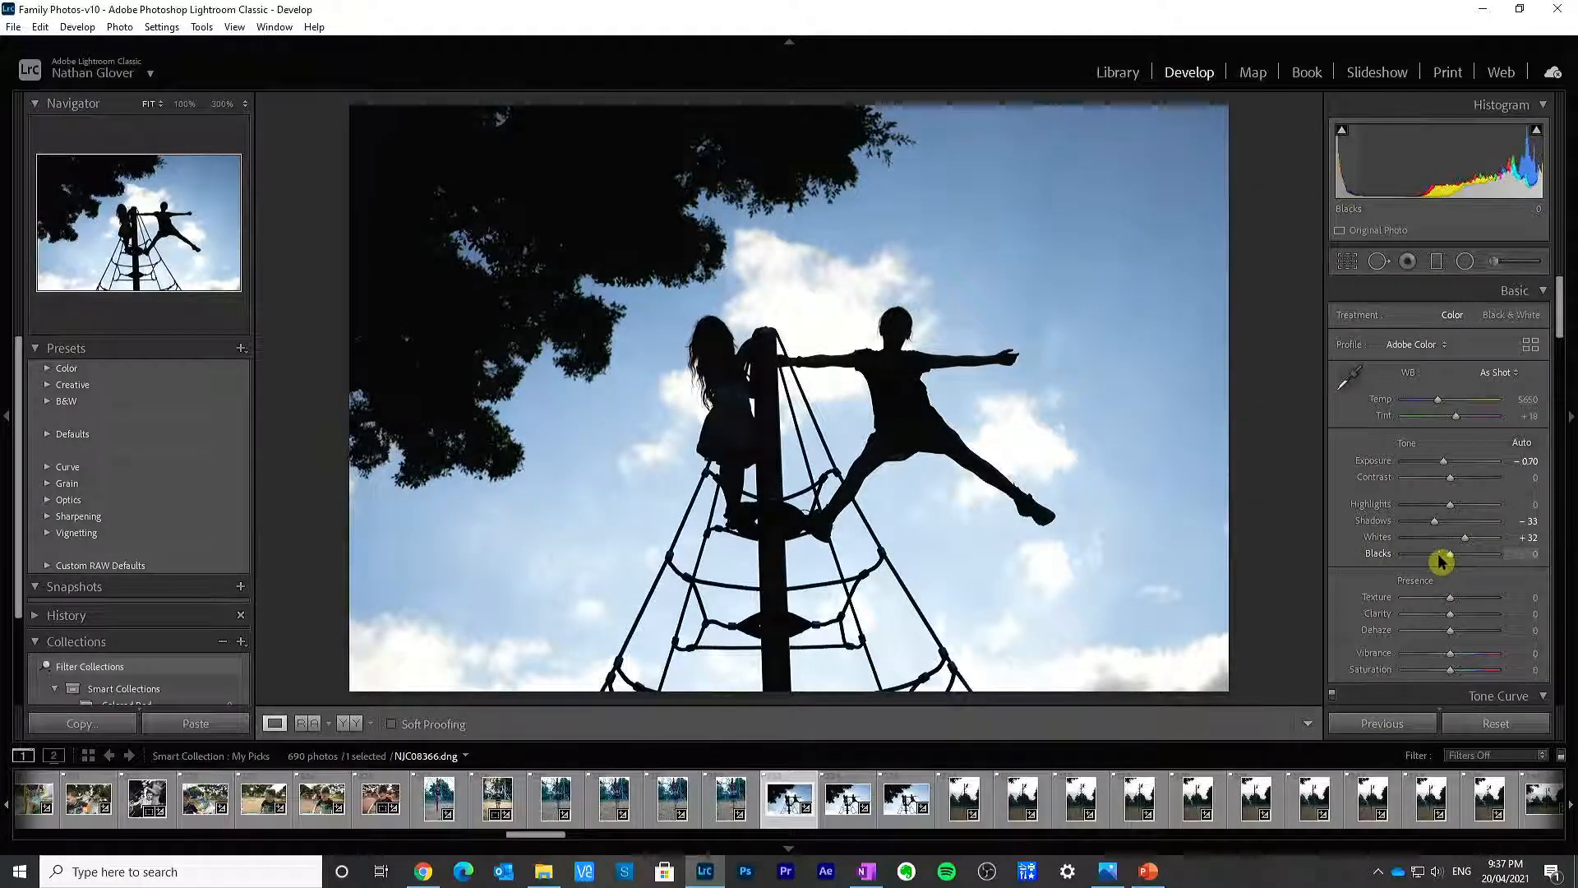
pyautogui.click(1440, 556)
pyautogui.moveTo(1440, 561); pyautogui.dragTo(1467, 598)
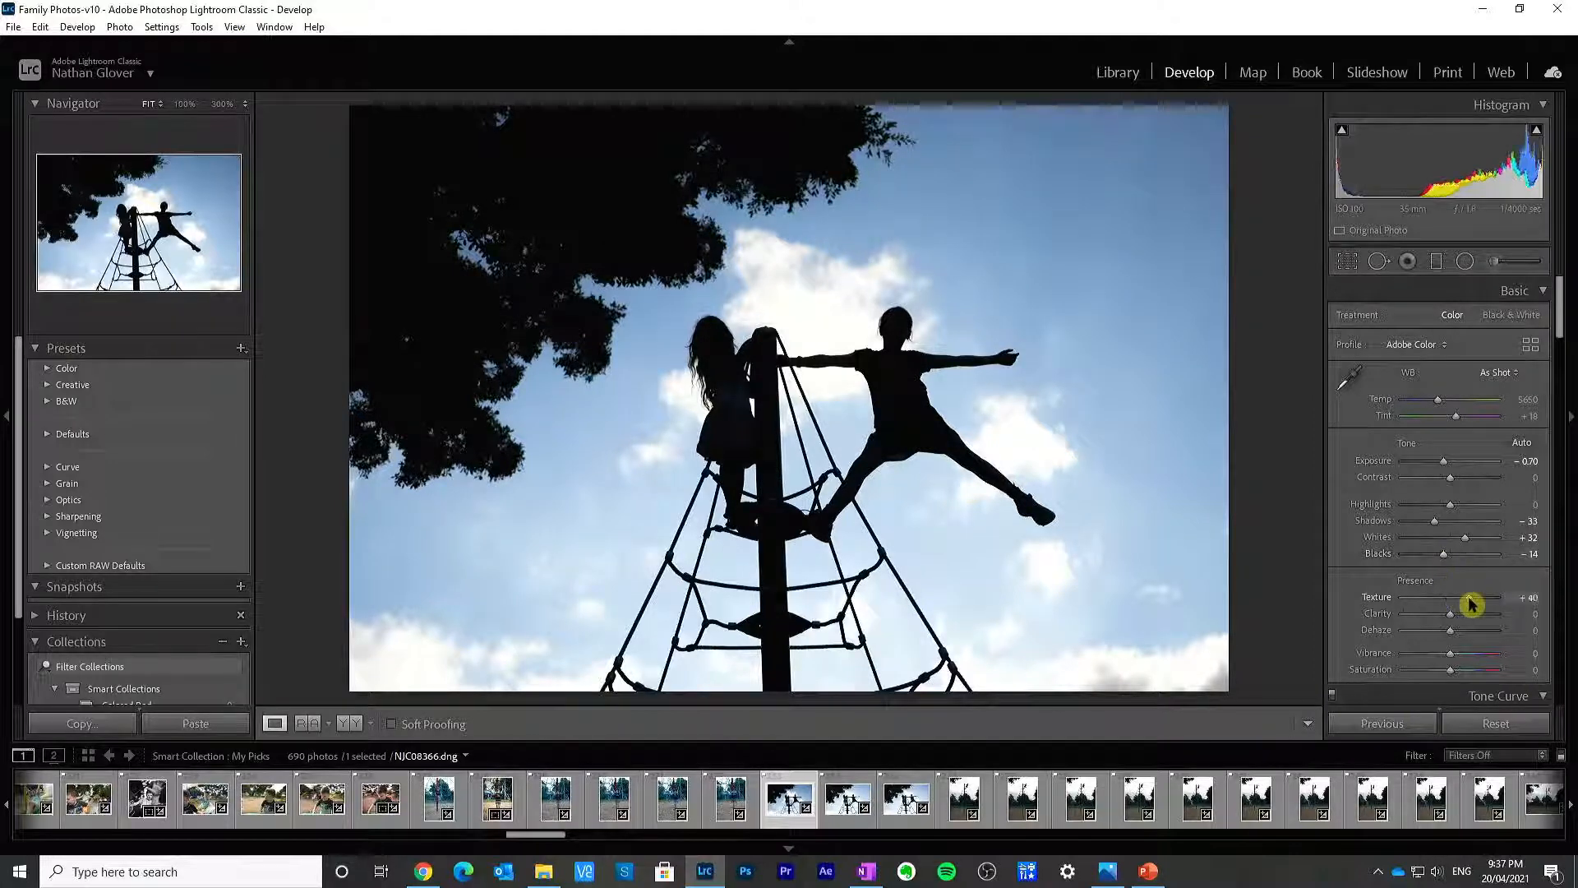
pyautogui.doubleClick(1384, 598)
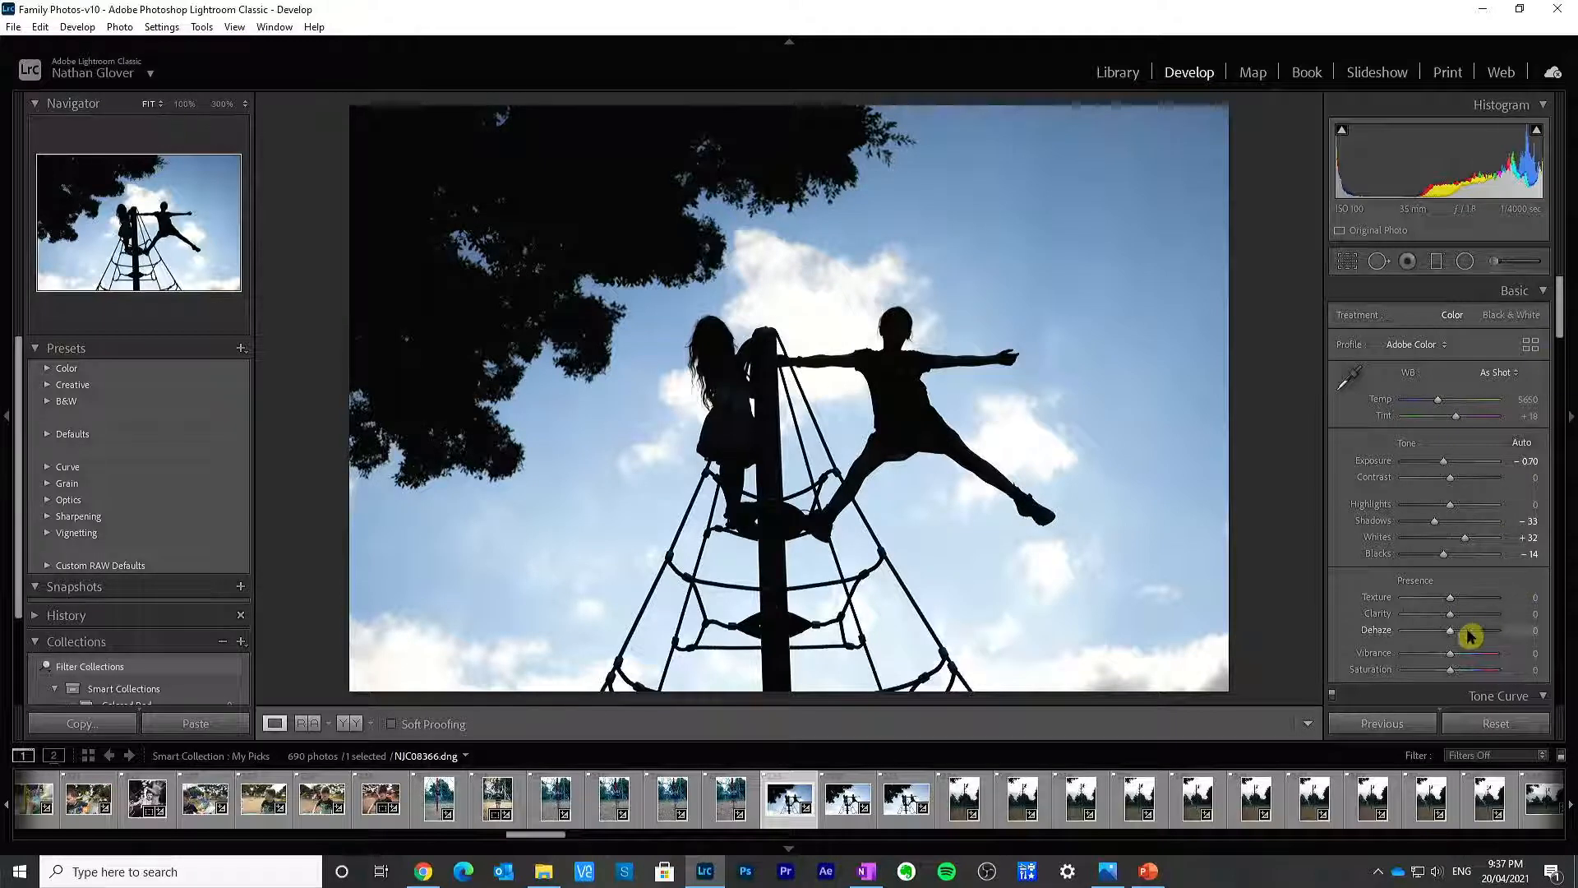
# Step: Set Dehaze to +12 to bring out the sky and clouds
pyautogui.moveTo(1451, 630); pyautogui.dragTo(1458, 631)
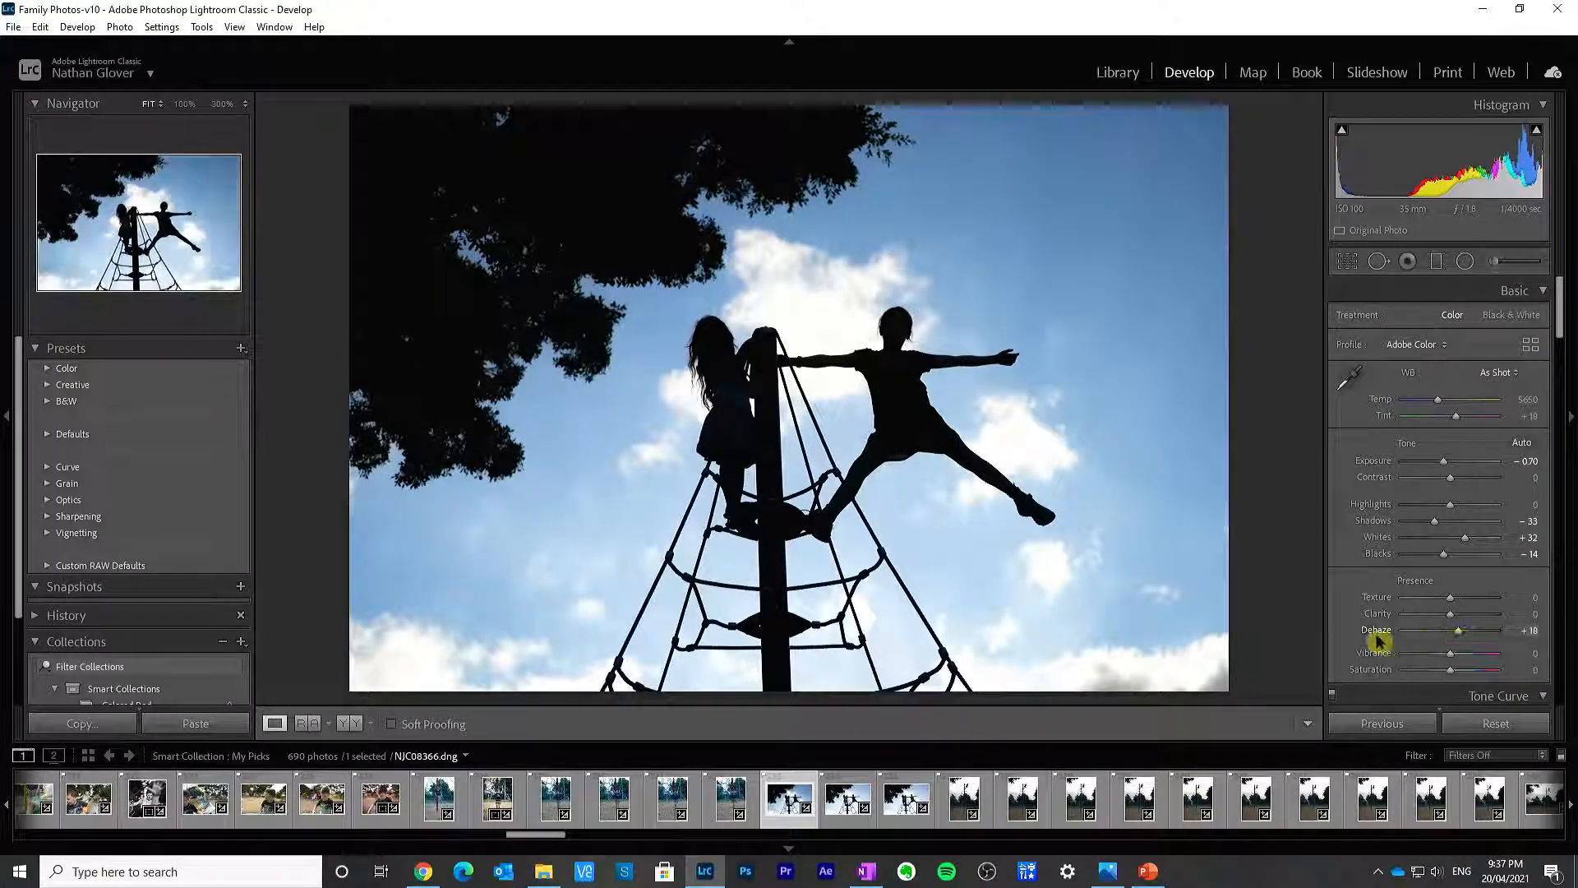
pyautogui.doubleClick(1376, 630)
pyautogui.moveTo(1451, 631); pyautogui.dragTo(1457, 630)
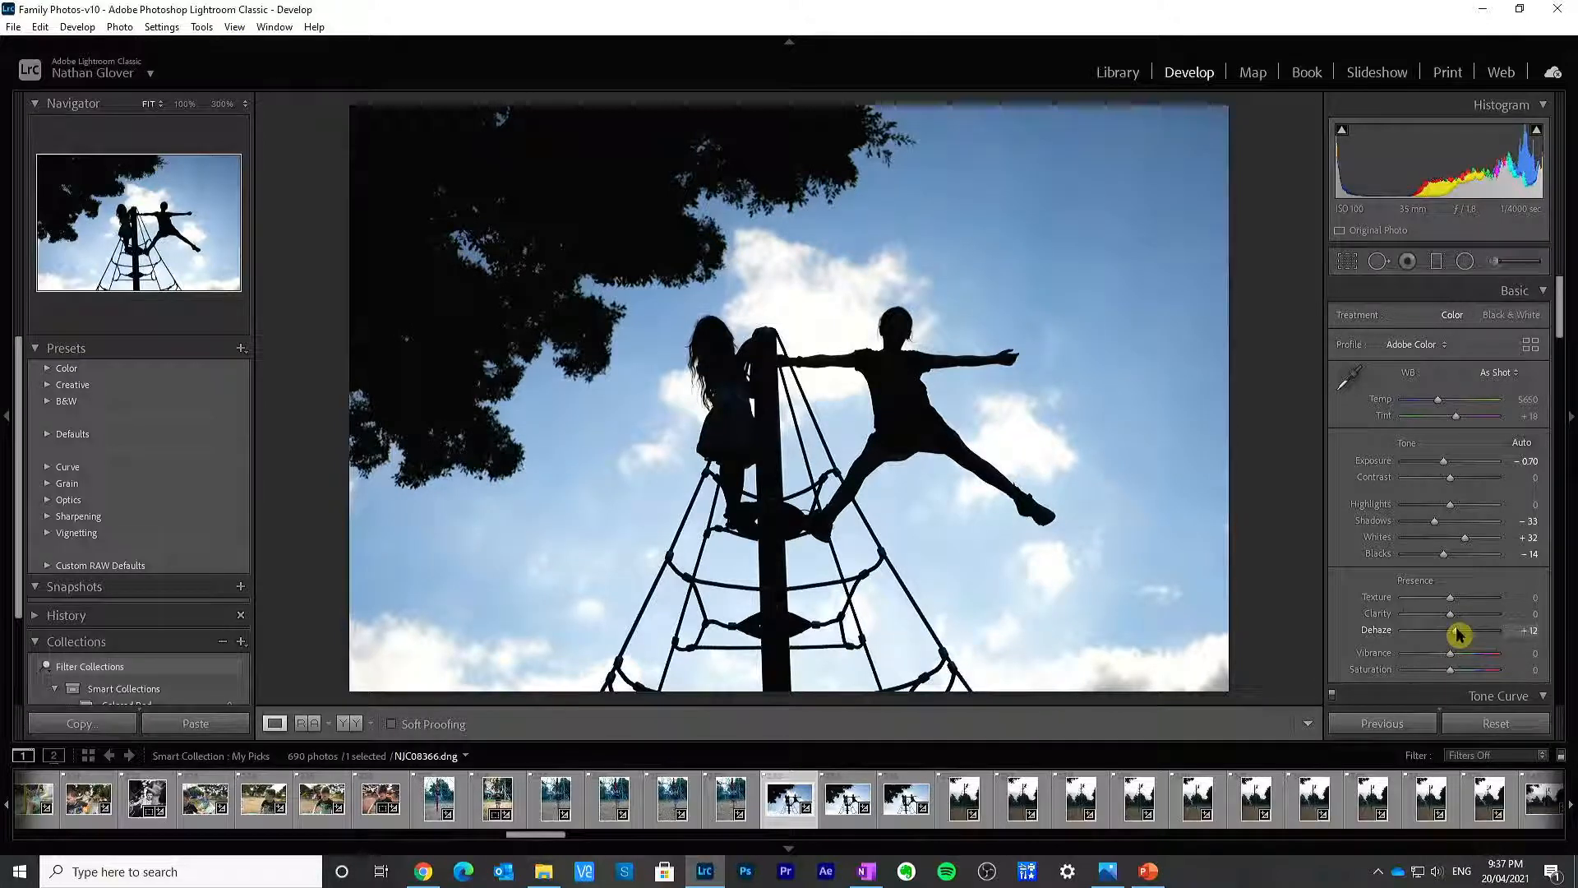
pyautogui.click(1500, 372)
pyautogui.click(1485, 412)
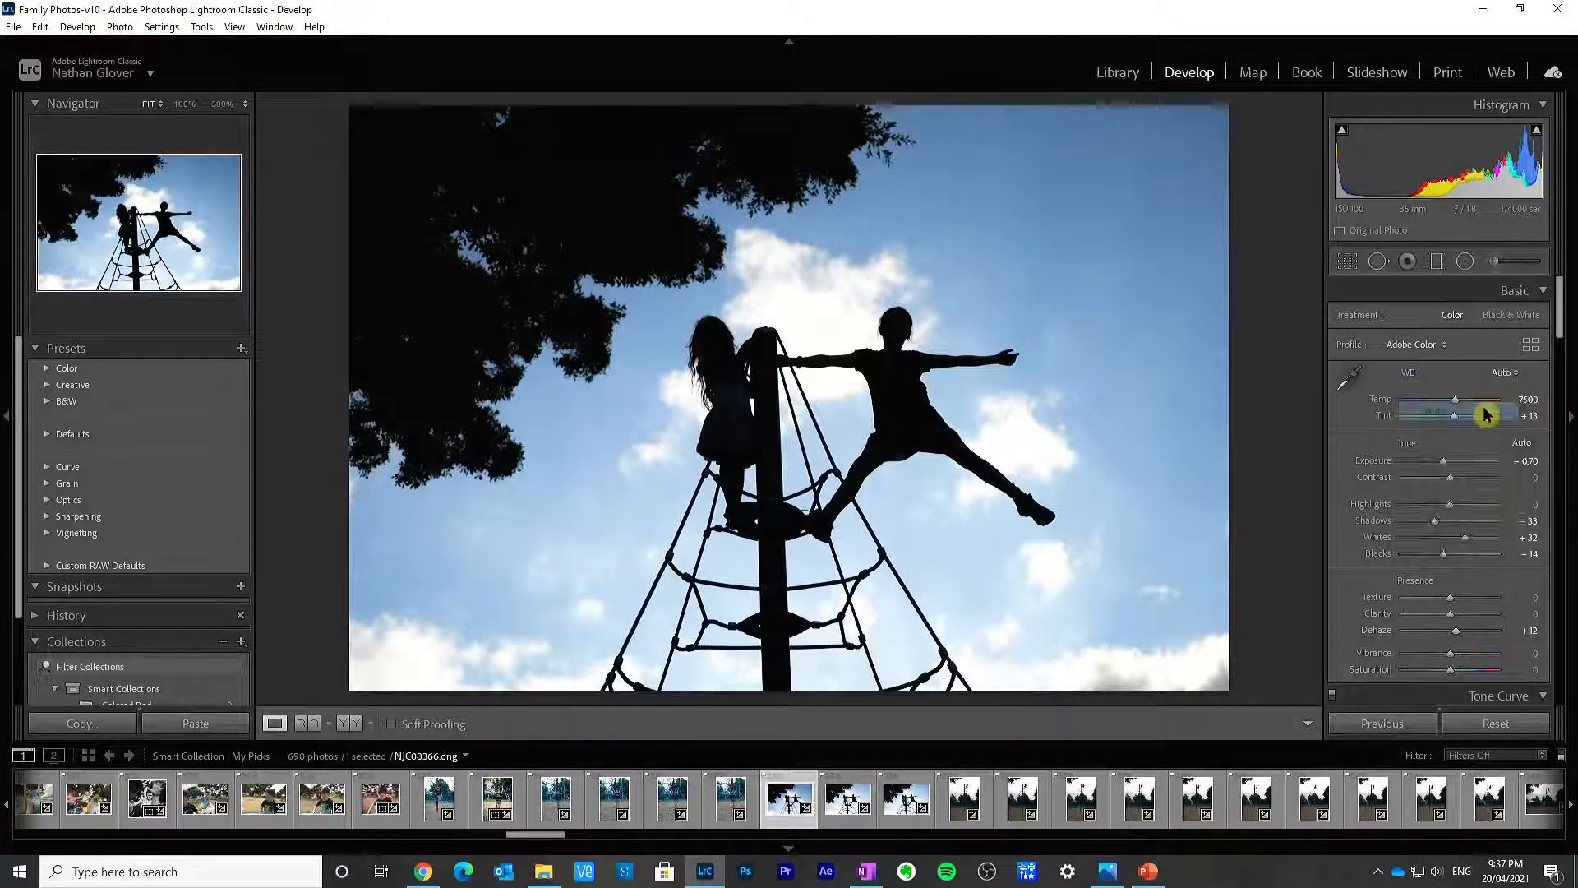
pyautogui.click(1500, 373)
pyautogui.click(1492, 394)
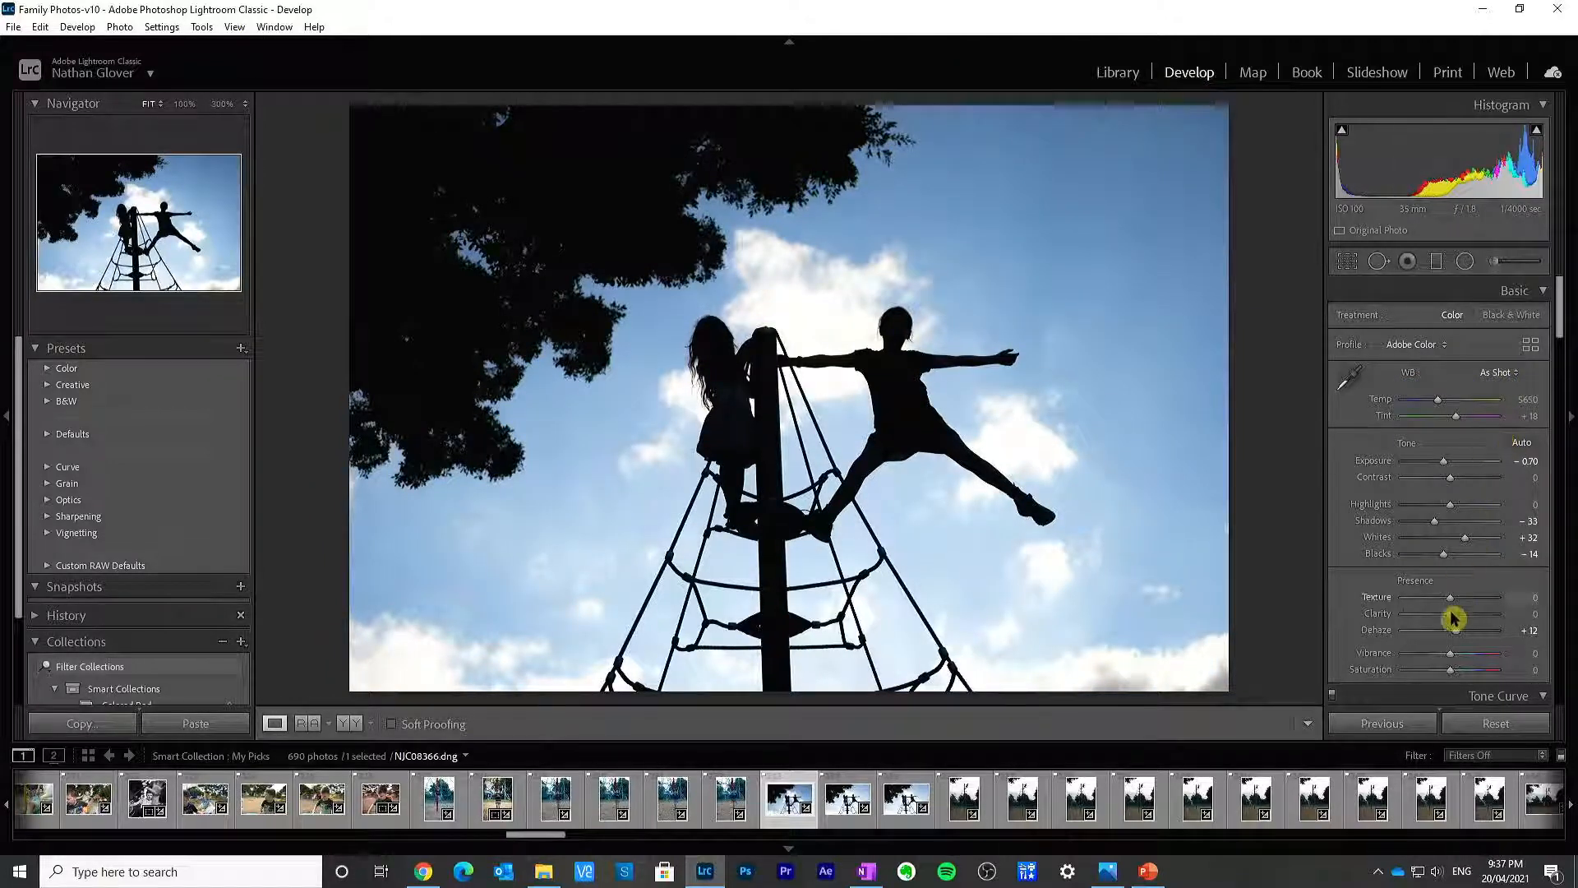
# Step: Set Vibrance to +21 and Saturation to +16, comparing the before and after versions of the photo in between
pyautogui.moveTo(1462, 658)
pyautogui.mouseDown()
pyautogui.moveTo(1378, 658)
pyautogui.moveTo(1462, 660)
pyautogui.mouseUp()
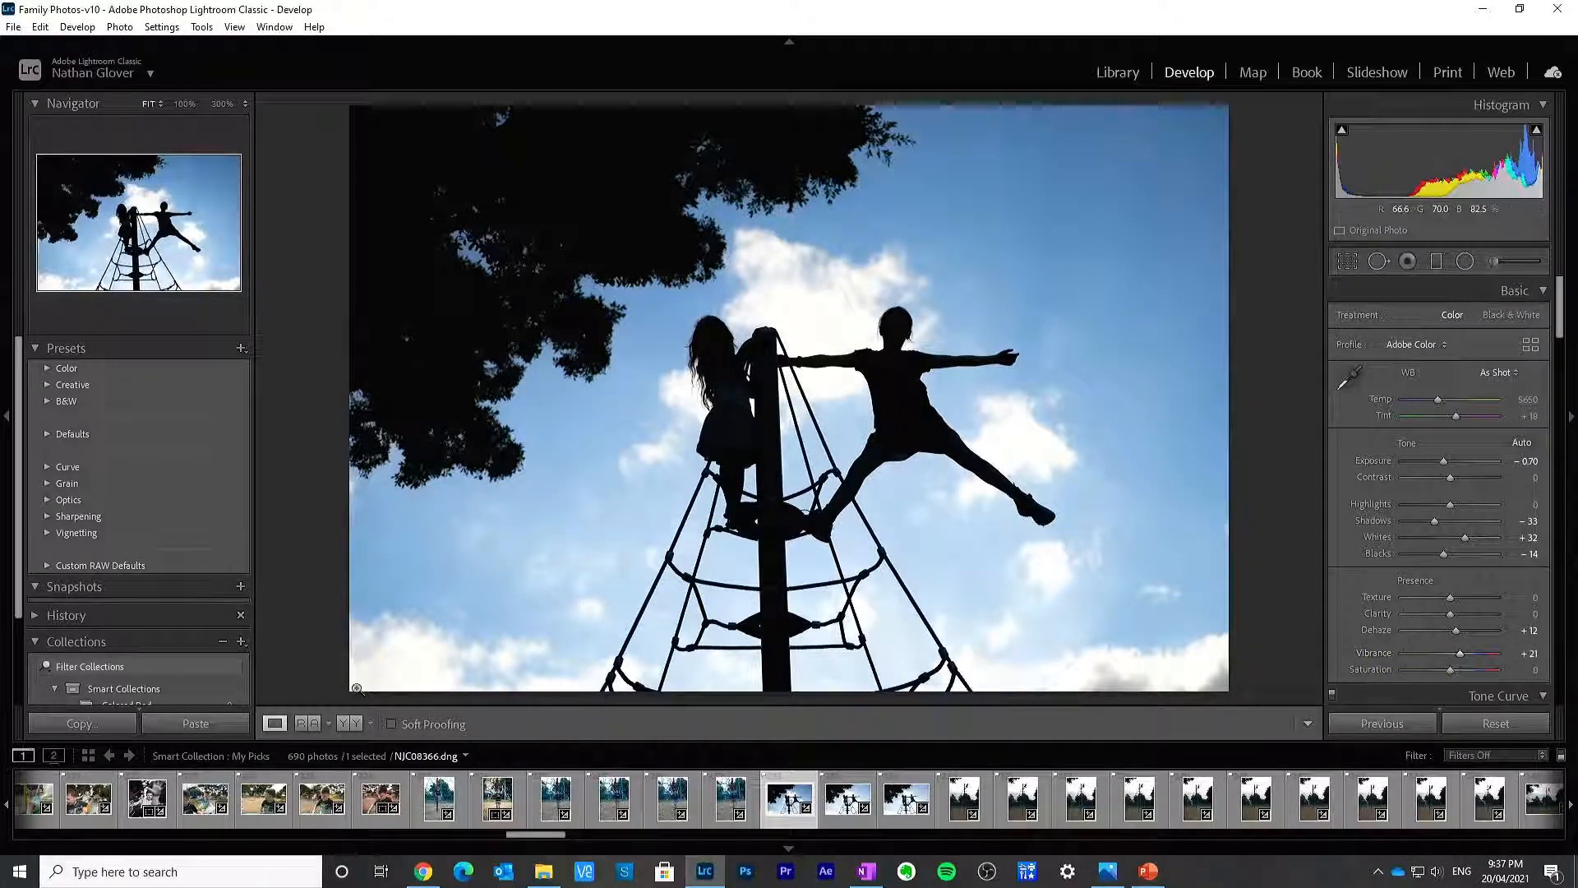
pyautogui.click(350, 722)
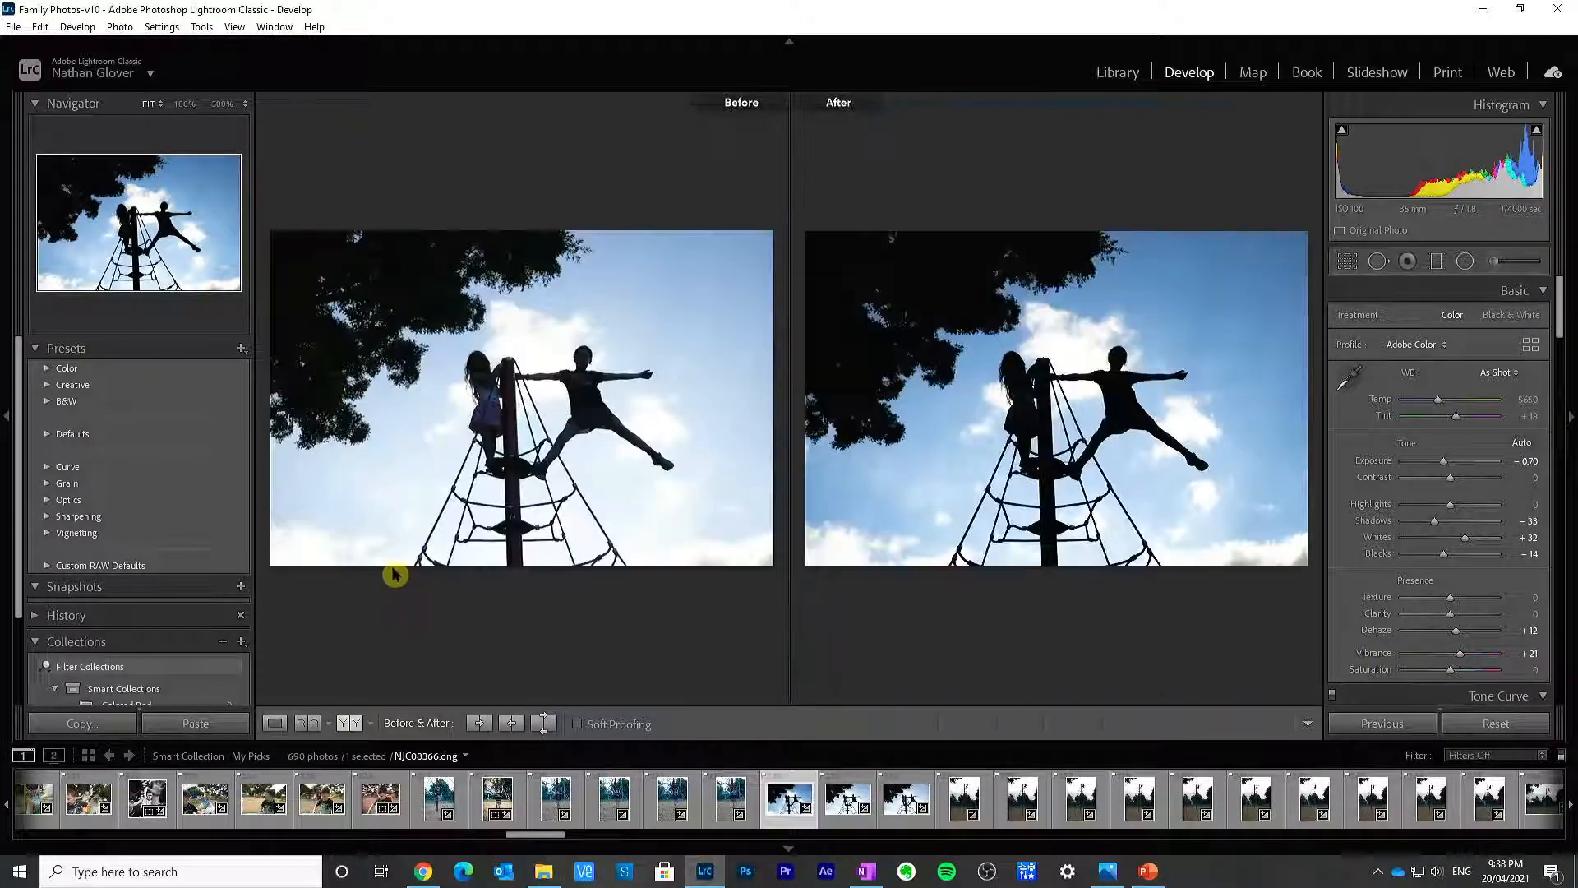
pyautogui.click(274, 723)
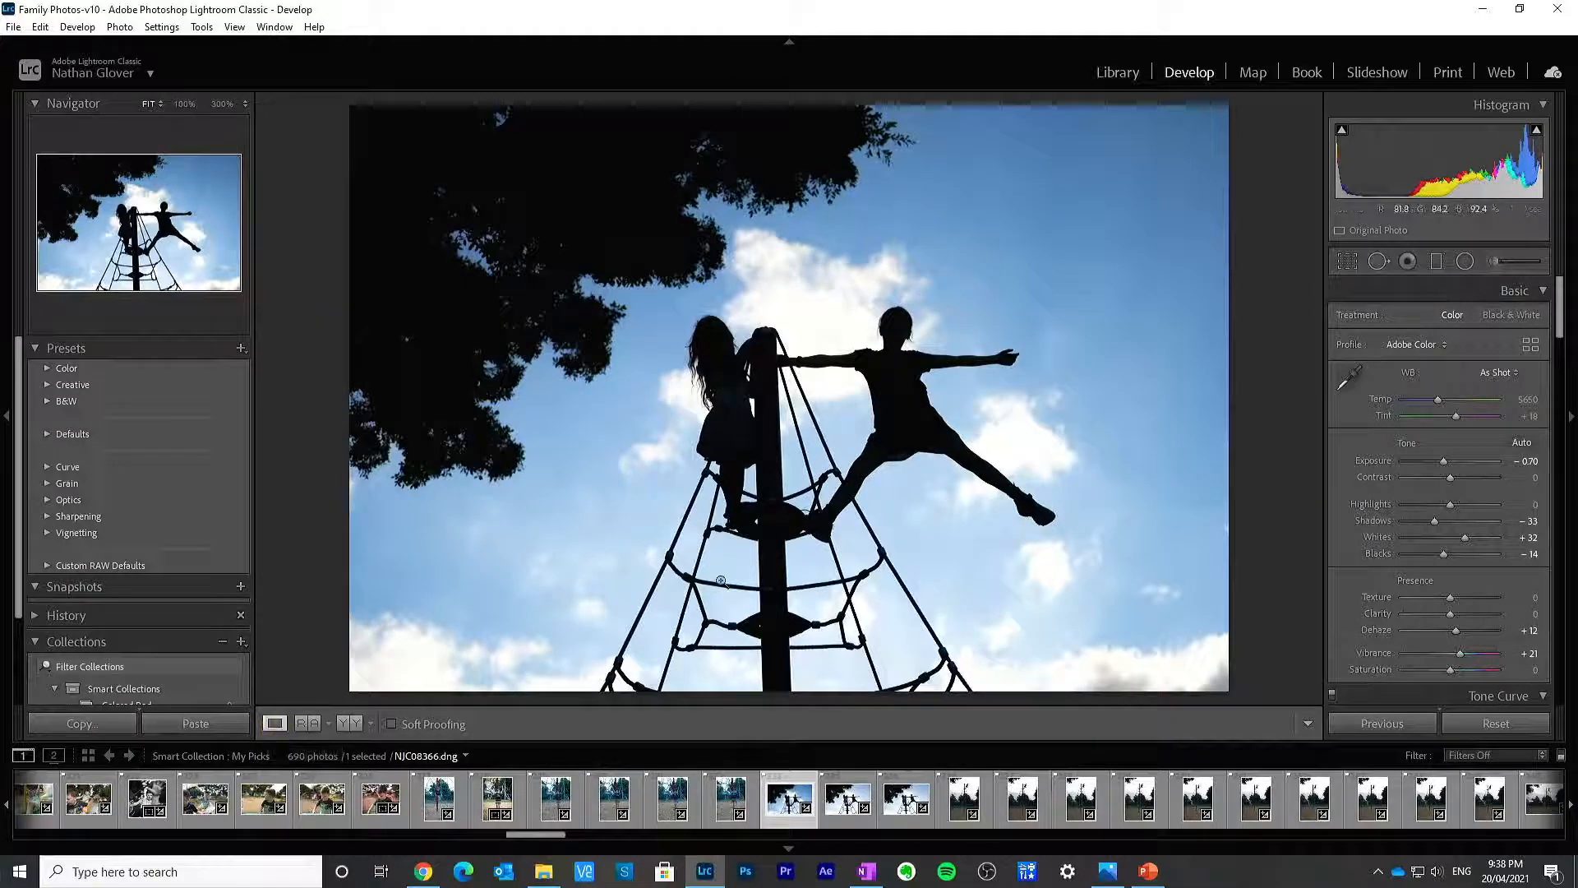
pyautogui.click(1465, 671)
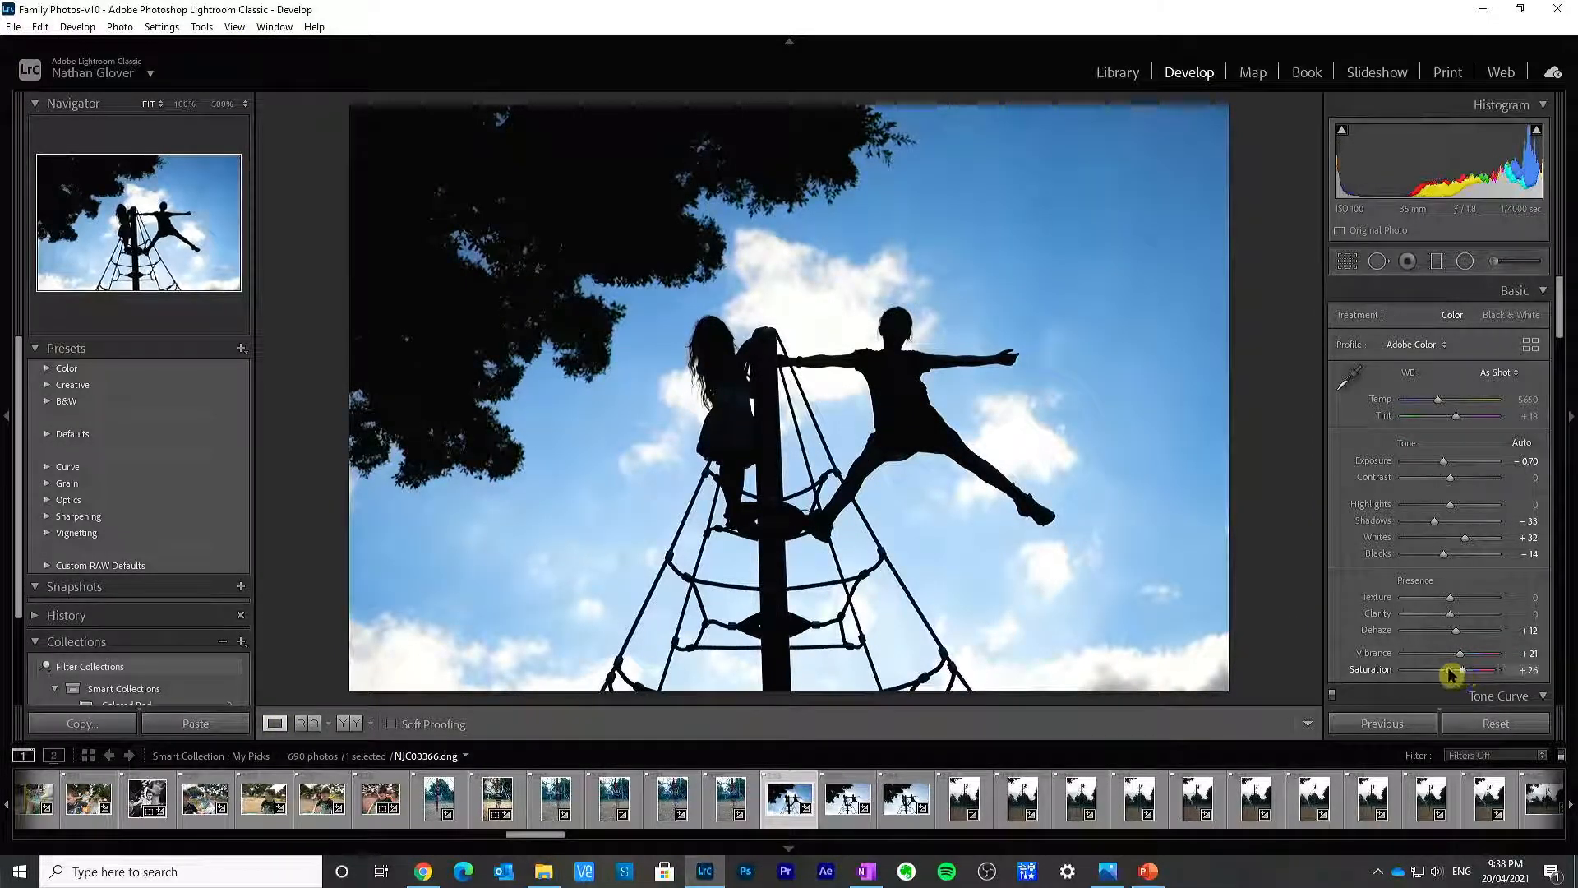
pyautogui.doubleClick(1376, 670)
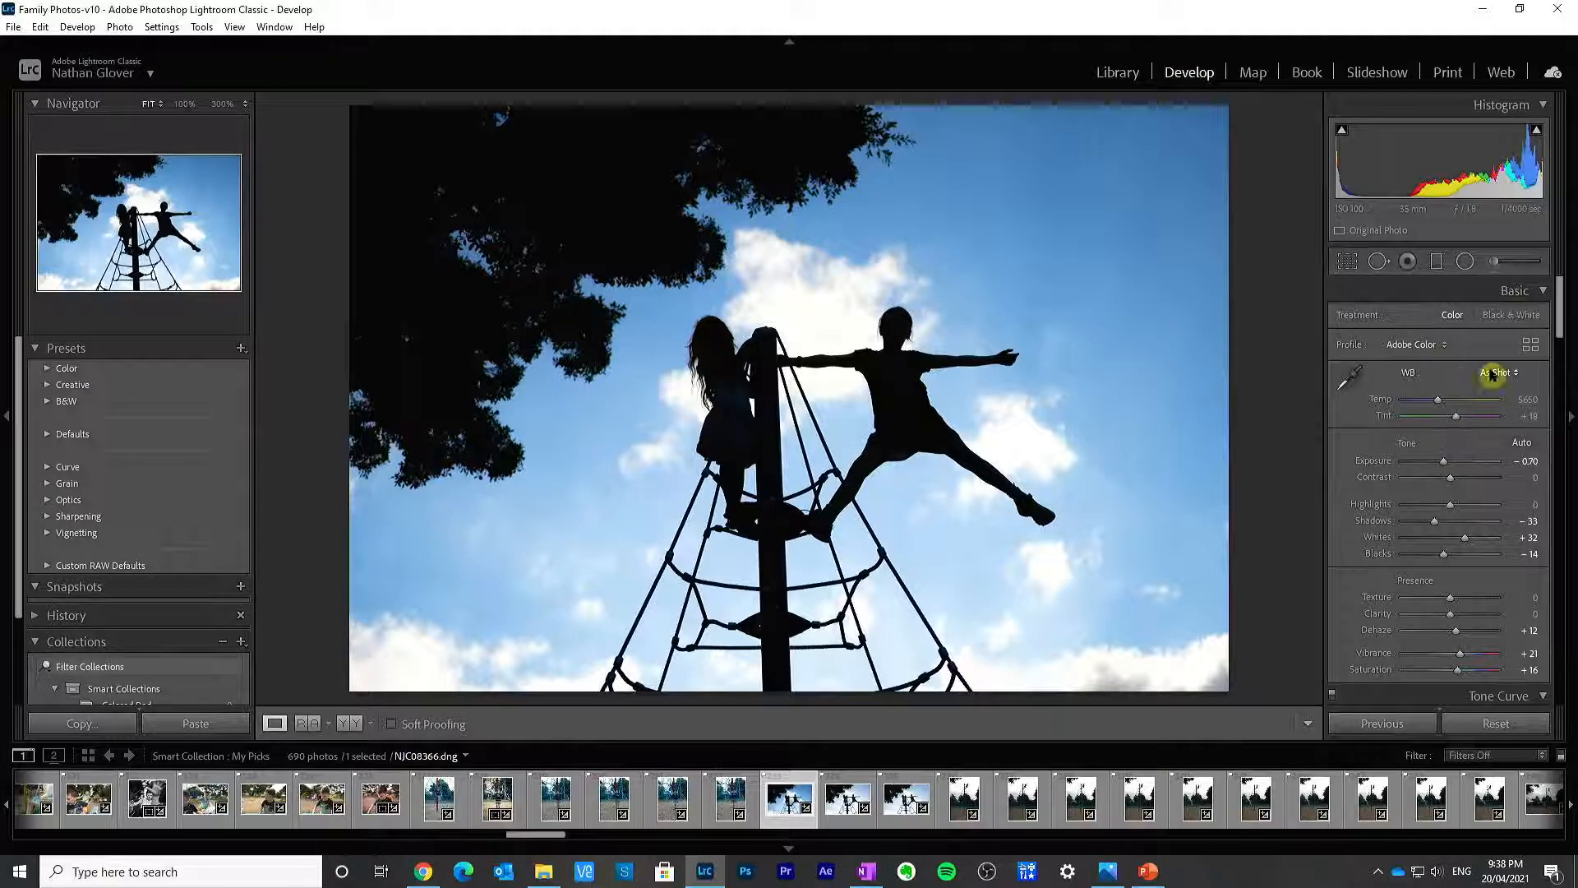
# Step: Set the tone curve's Highlights region to +8
pyautogui.moveTo(1561, 317); pyautogui.dragTo(1560, 407)
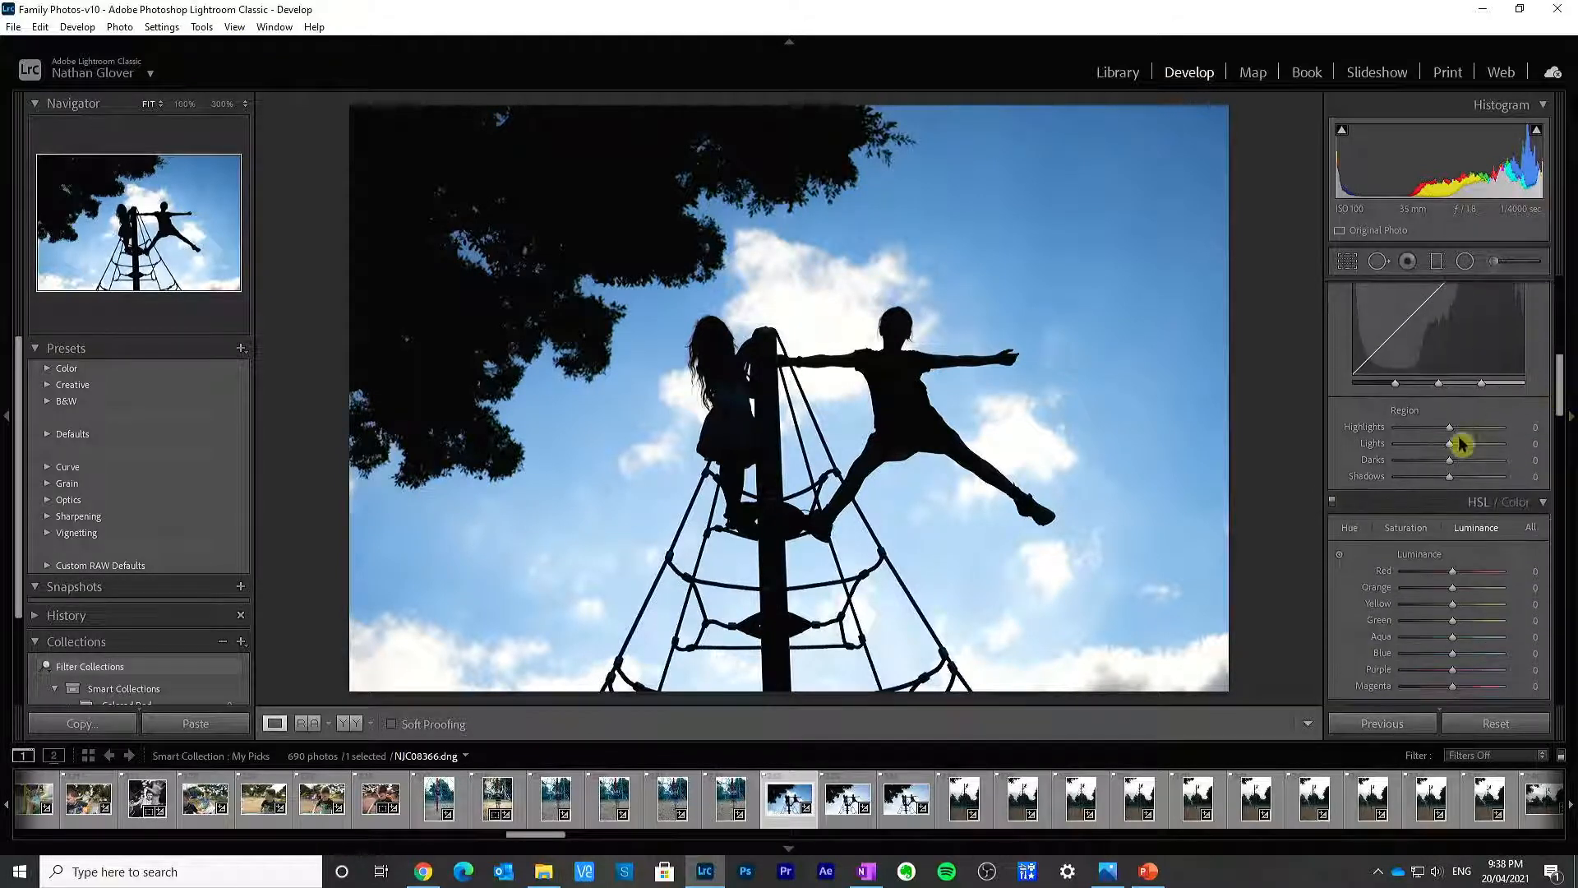
pyautogui.moveTo(1458, 441); pyautogui.dragTo(1462, 437)
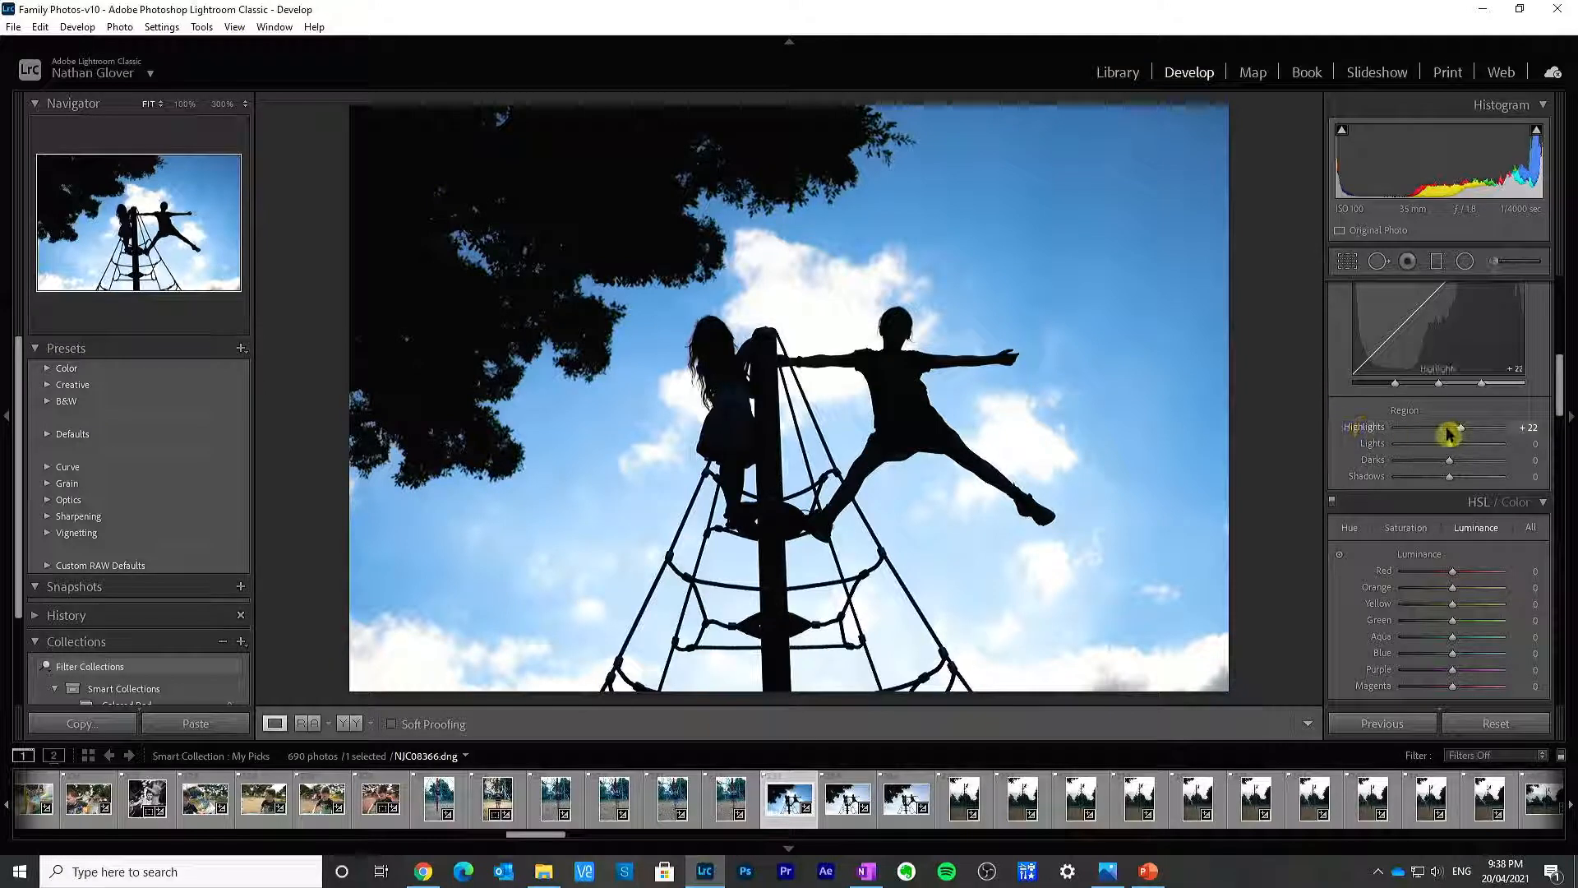
pyautogui.doubleClick(1383, 429)
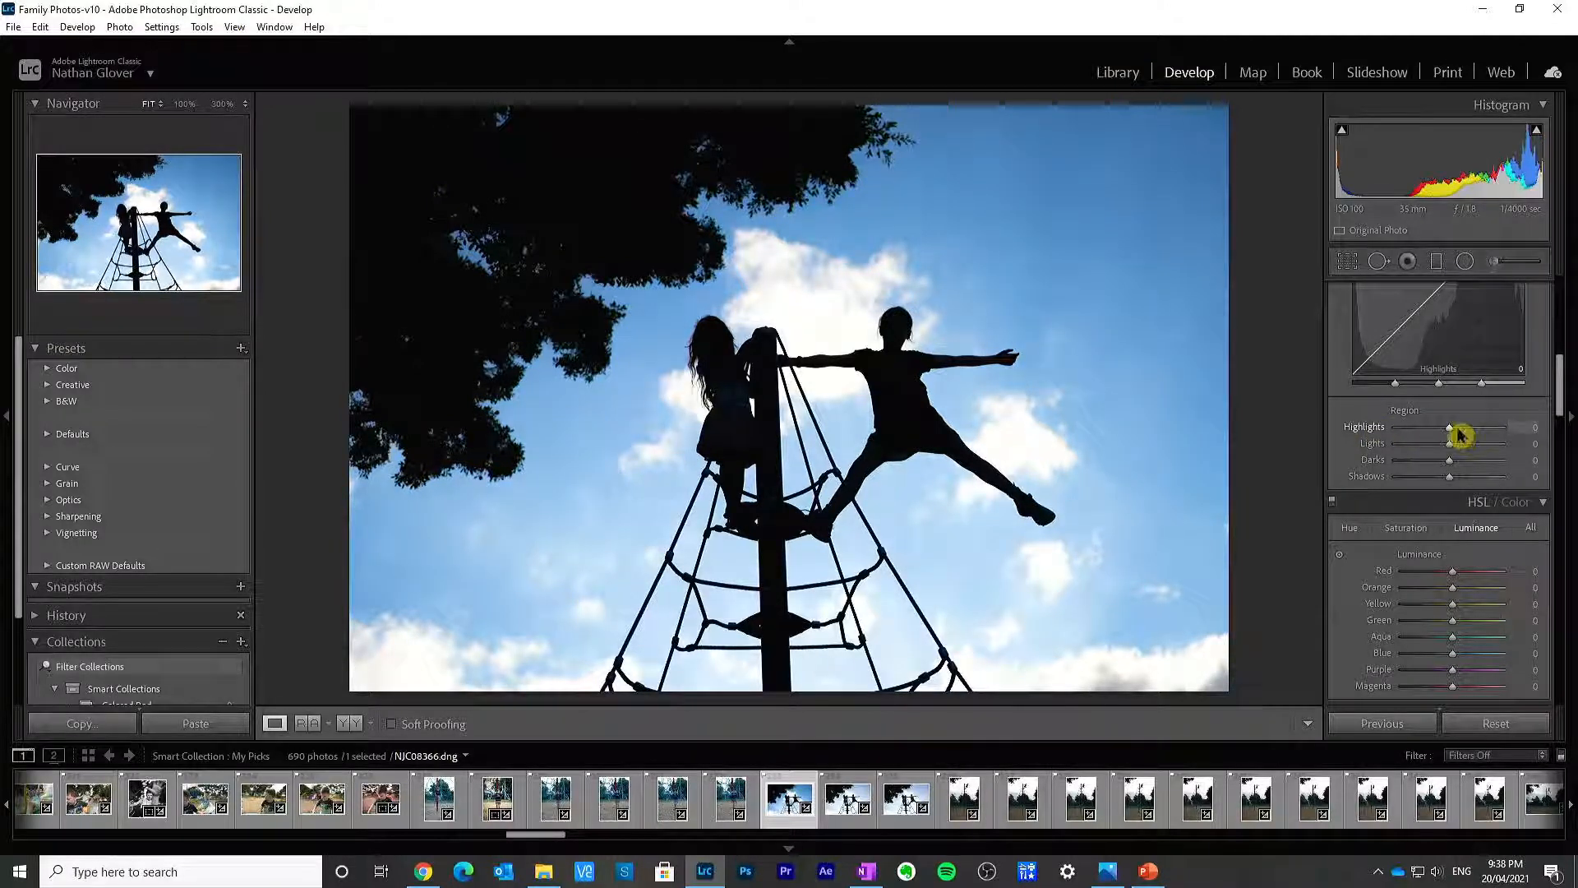
pyautogui.moveTo(1452, 434)
pyautogui.mouseDown()
pyautogui.moveTo(1471, 434)
pyautogui.moveTo(1454, 436)
pyautogui.mouseUp()
pyautogui.doubleClick(1383, 429)
# Step: Set the tone curve's Lights region to +16, and try Darks at +19 before resetting it to 0
pyautogui.click(1459, 447)
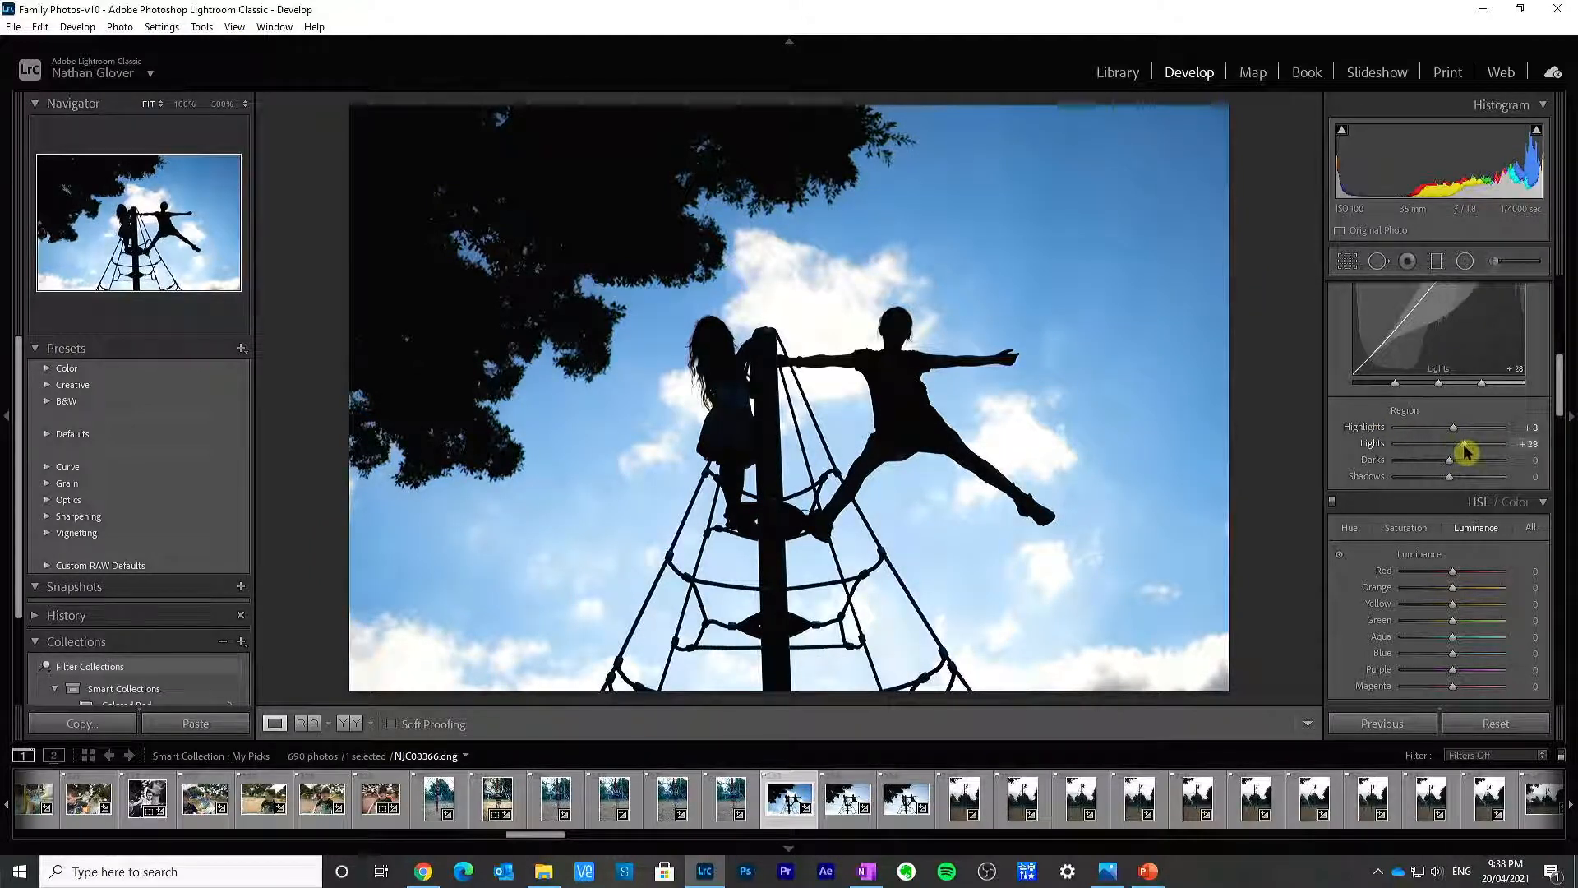
pyautogui.doubleClick(1374, 445)
pyautogui.moveTo(1450, 444); pyautogui.dragTo(1458, 443)
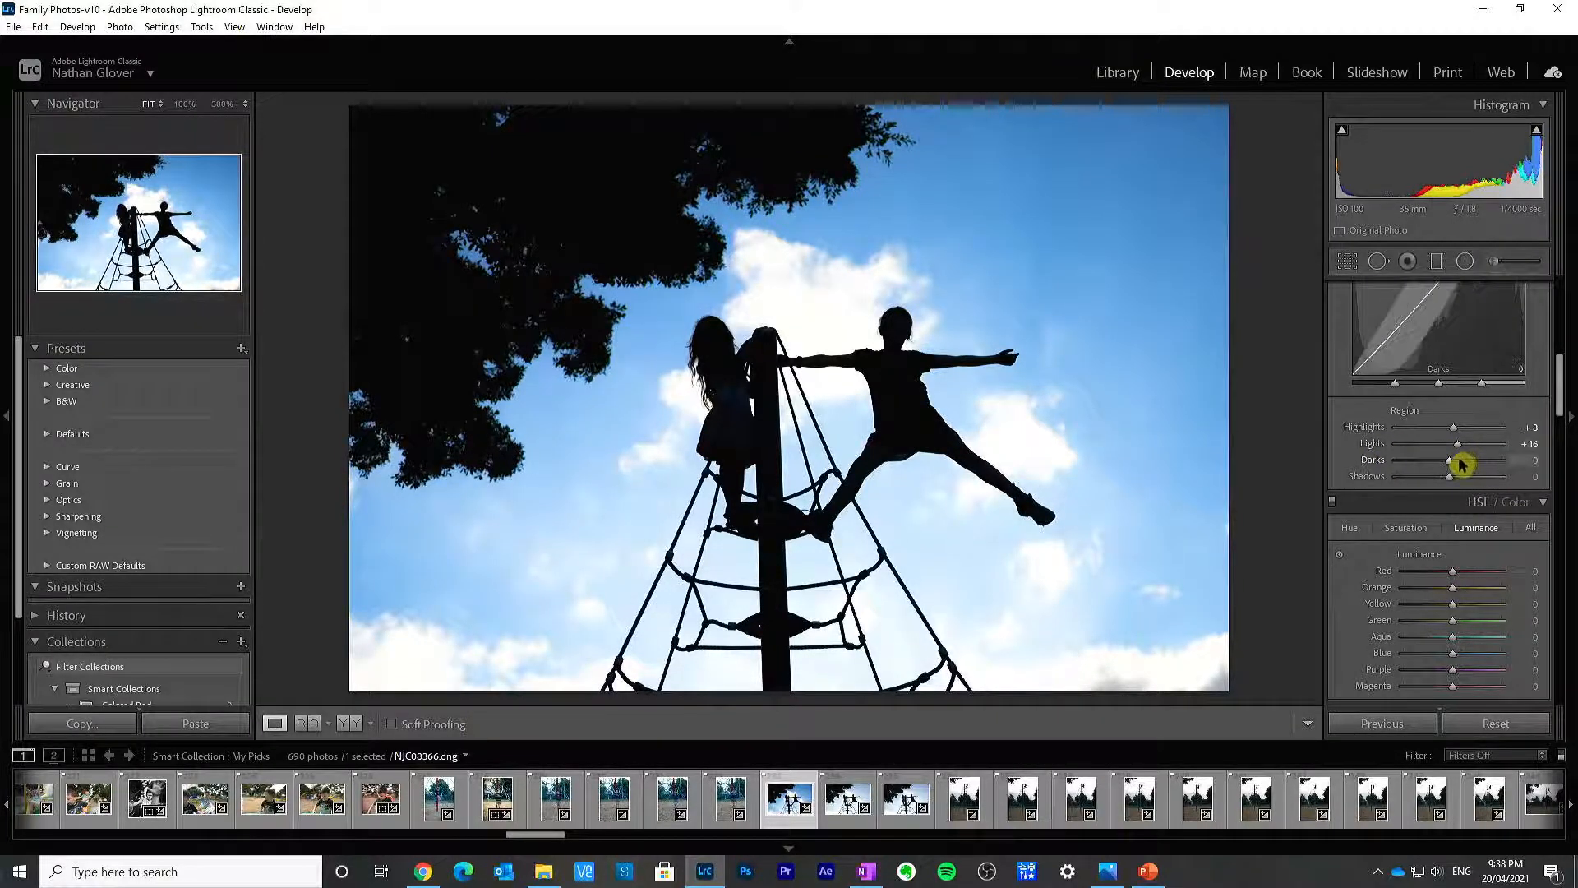
pyautogui.click(1461, 460)
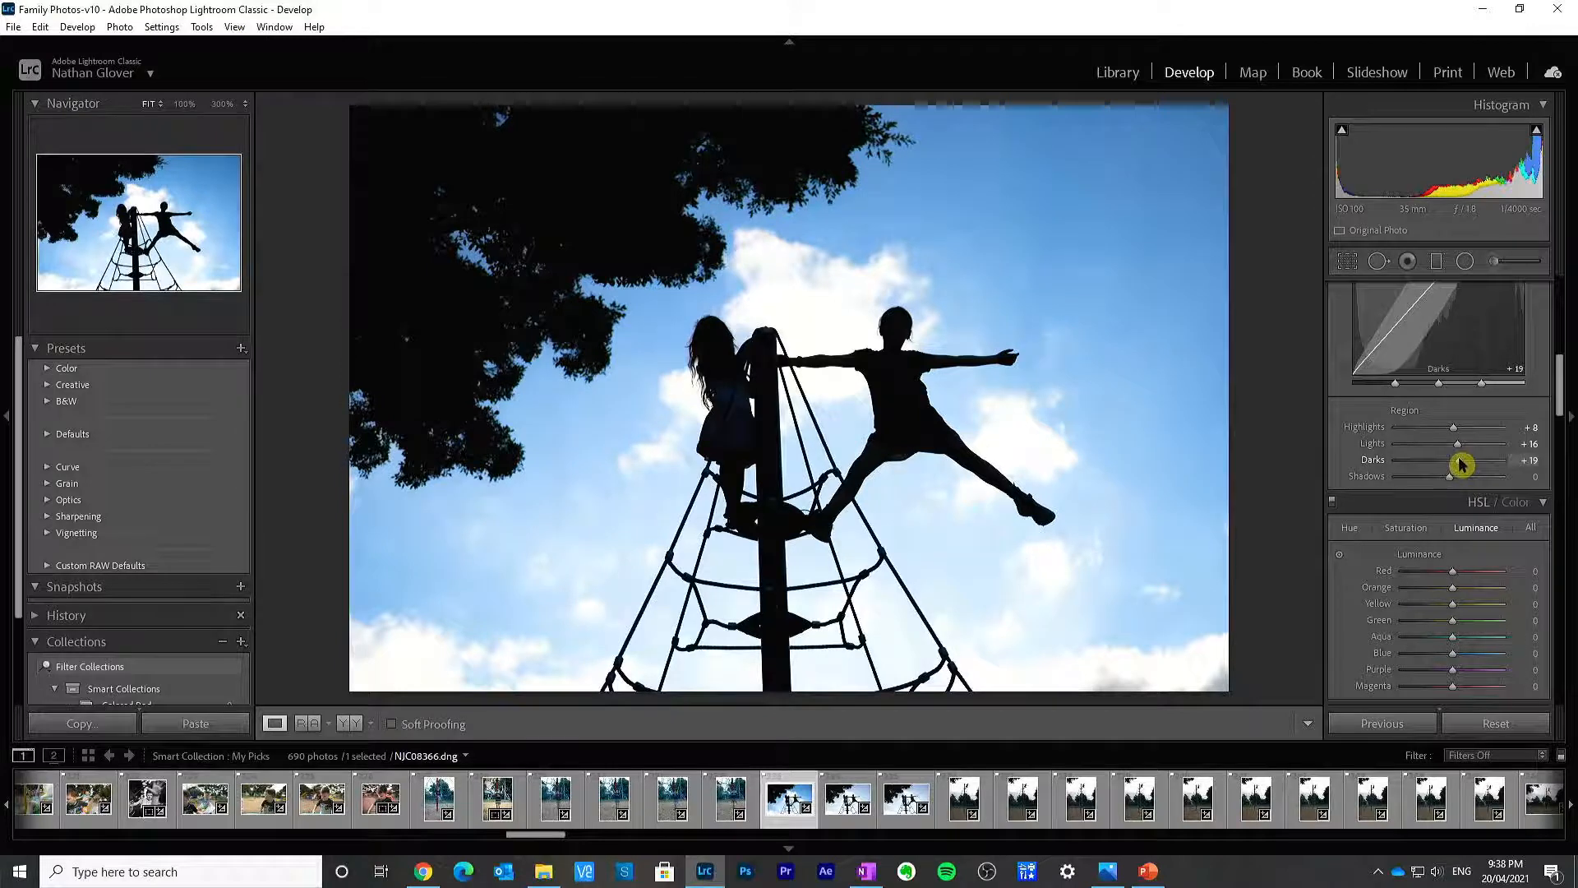
pyautogui.doubleClick(1381, 460)
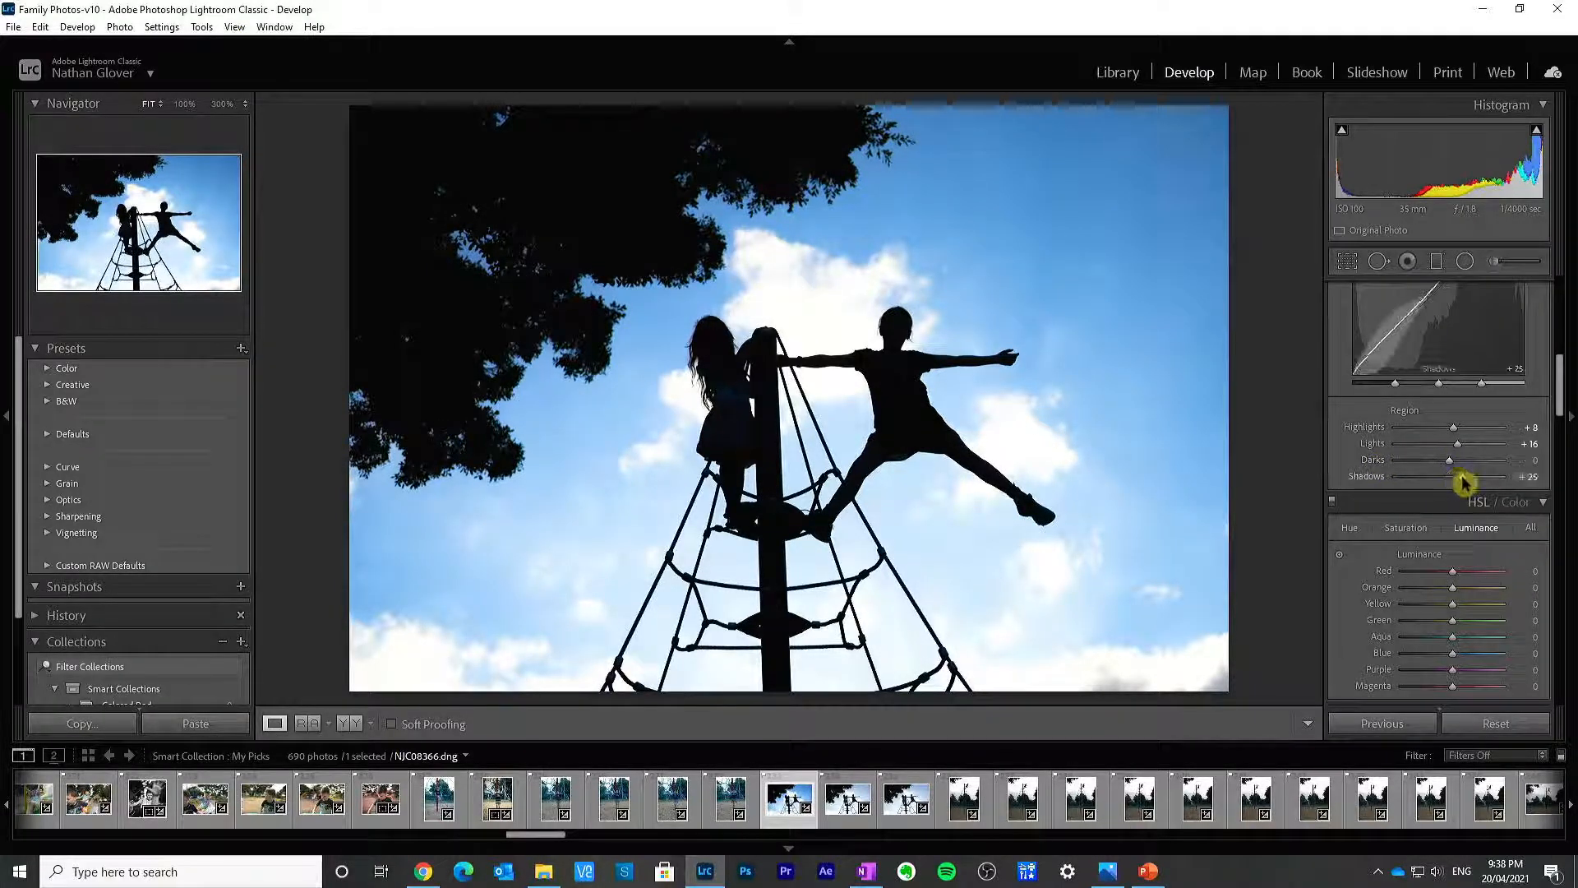
# Step: Try lower values for the tone curve's Shadows region and reset it to 0
pyautogui.moveTo(1464, 484); pyautogui.dragTo(1427, 489)
pyautogui.doubleClick(1391, 481)
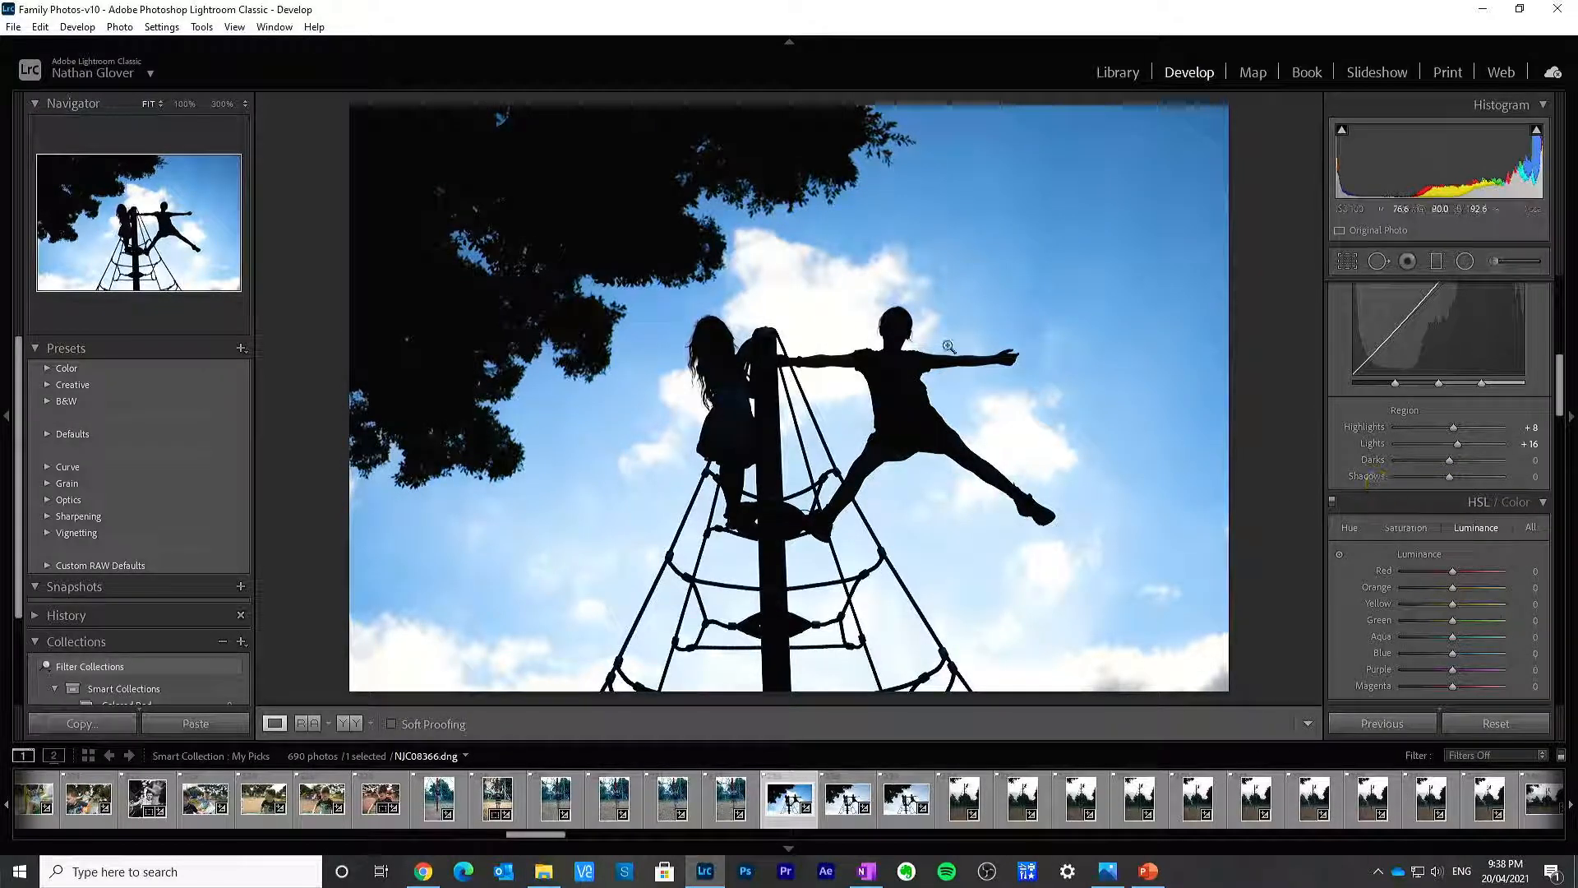
# Step: Crop the photo slightly tighter from its right edge, keeping the original aspect ratio
pyautogui.click(1349, 262)
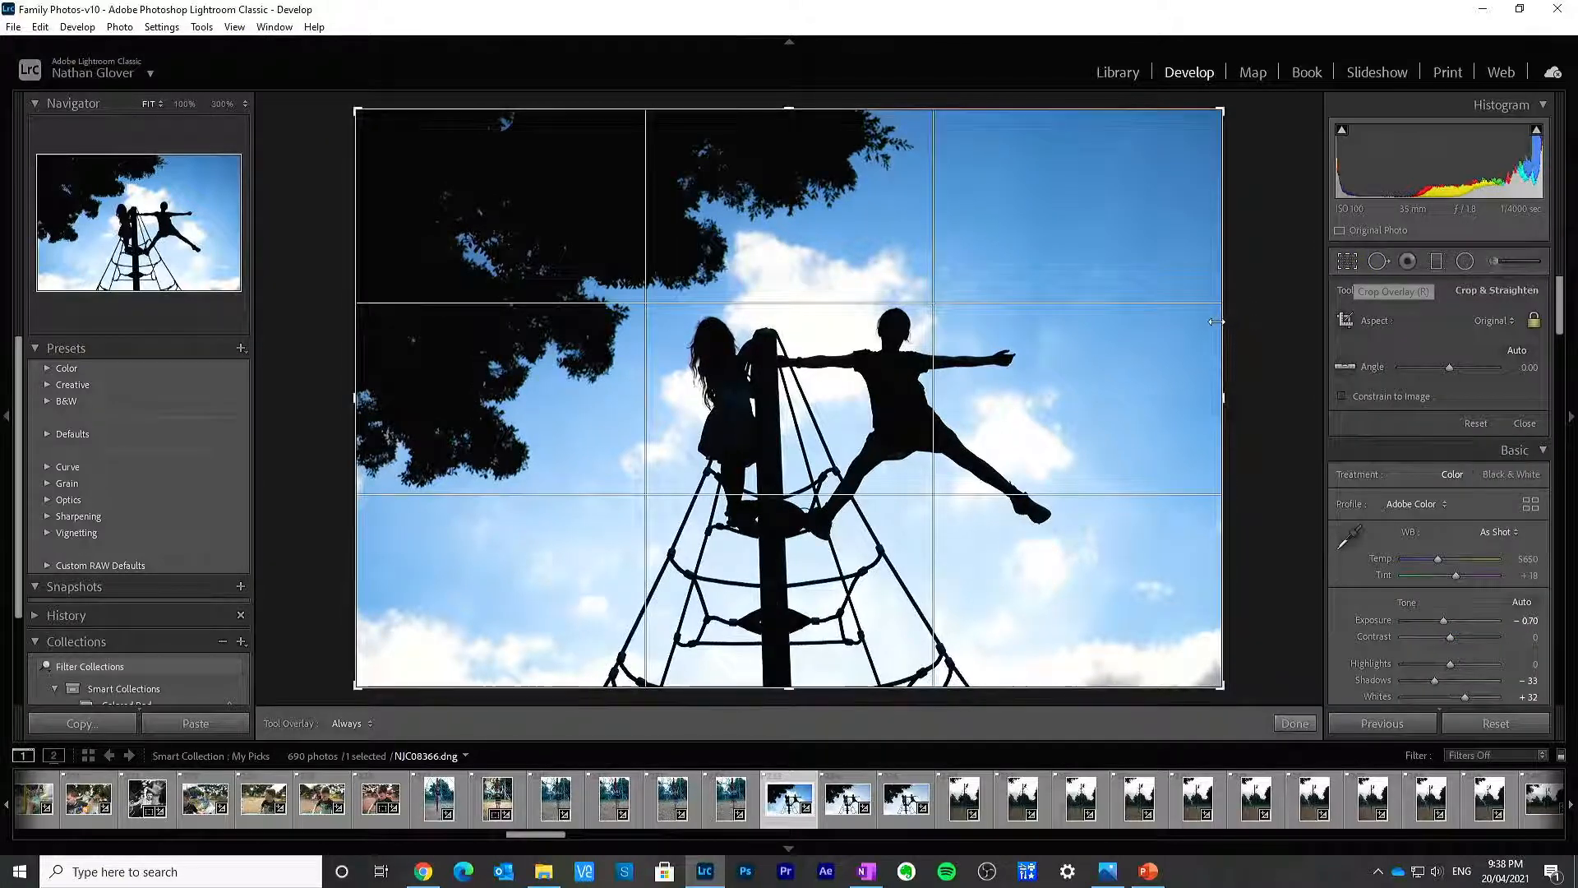
pyautogui.moveTo(1223, 320); pyautogui.dragTo(1200, 321)
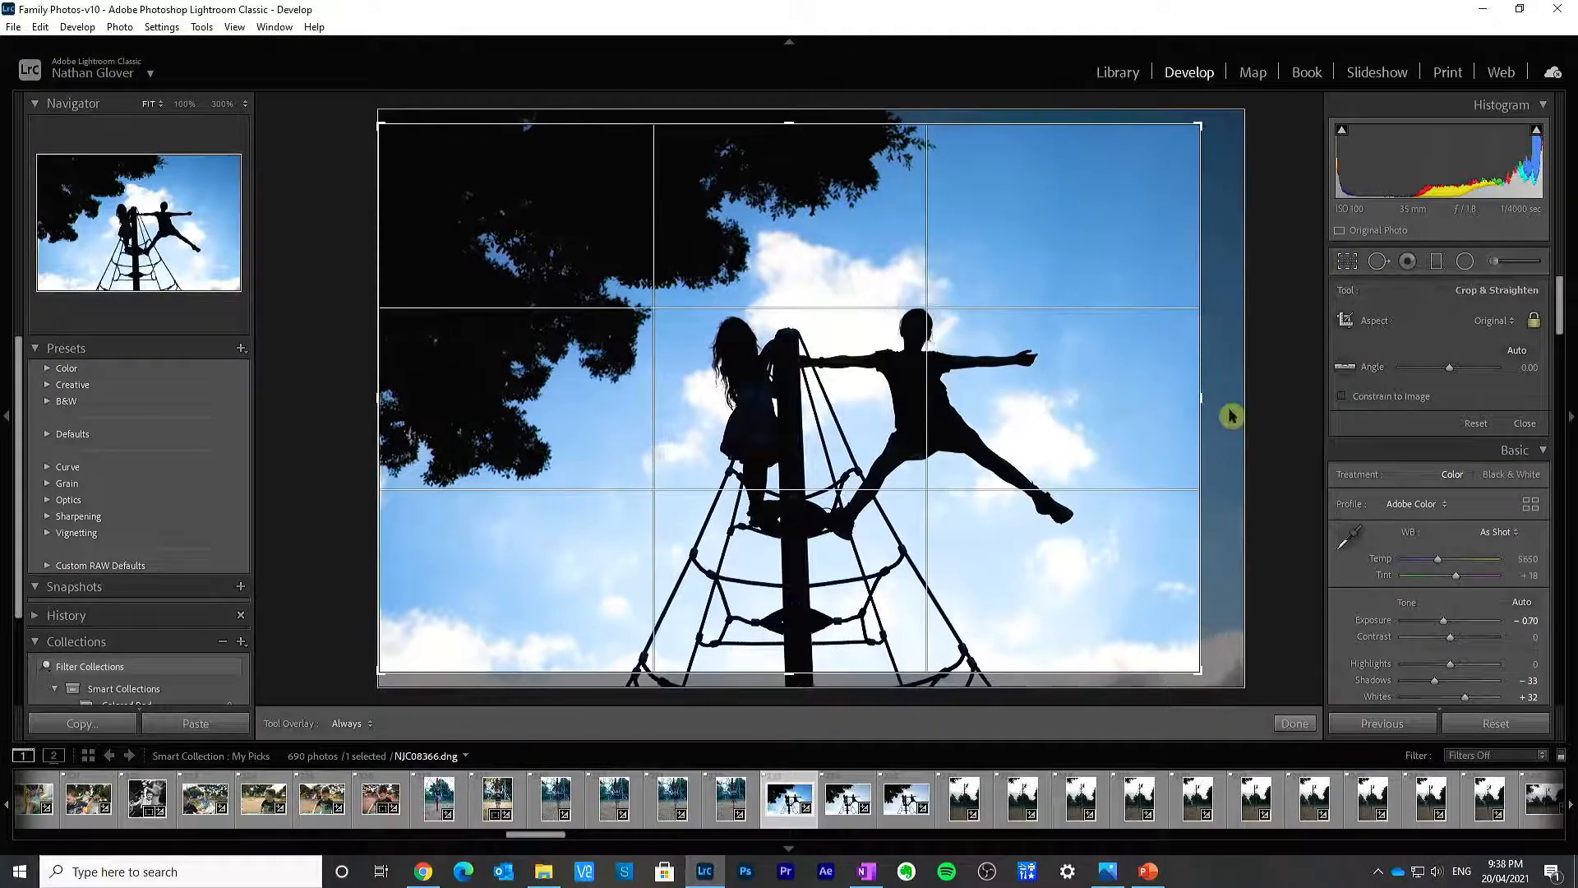
pyautogui.click(1295, 723)
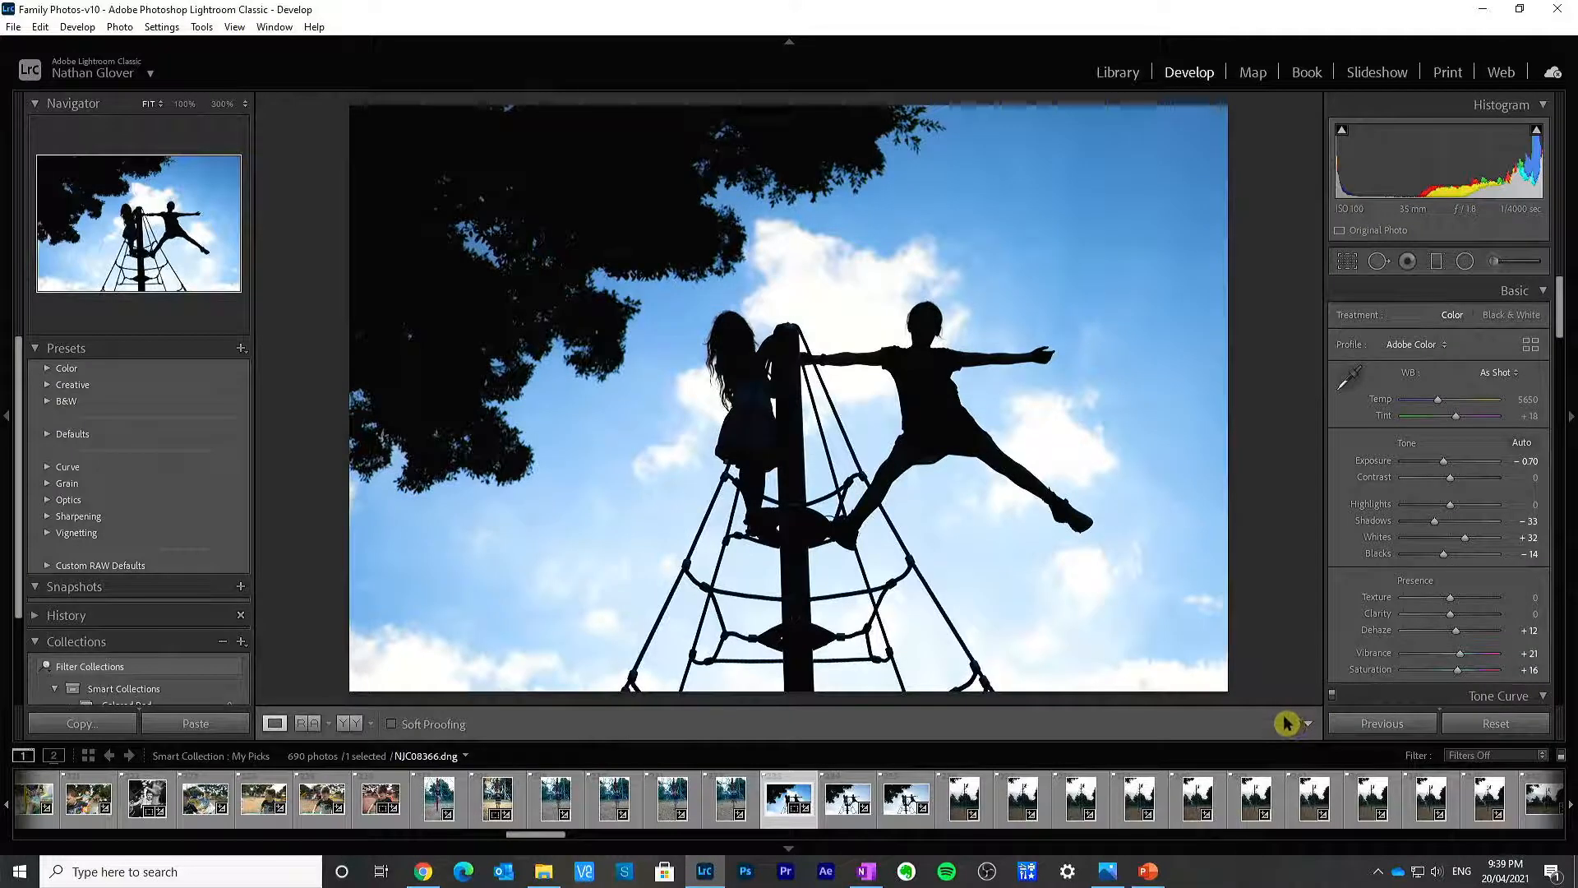
# Step: Open the cropped photo NJC08366 in Photoshop for editing
pyautogui.rightClick(868, 292)
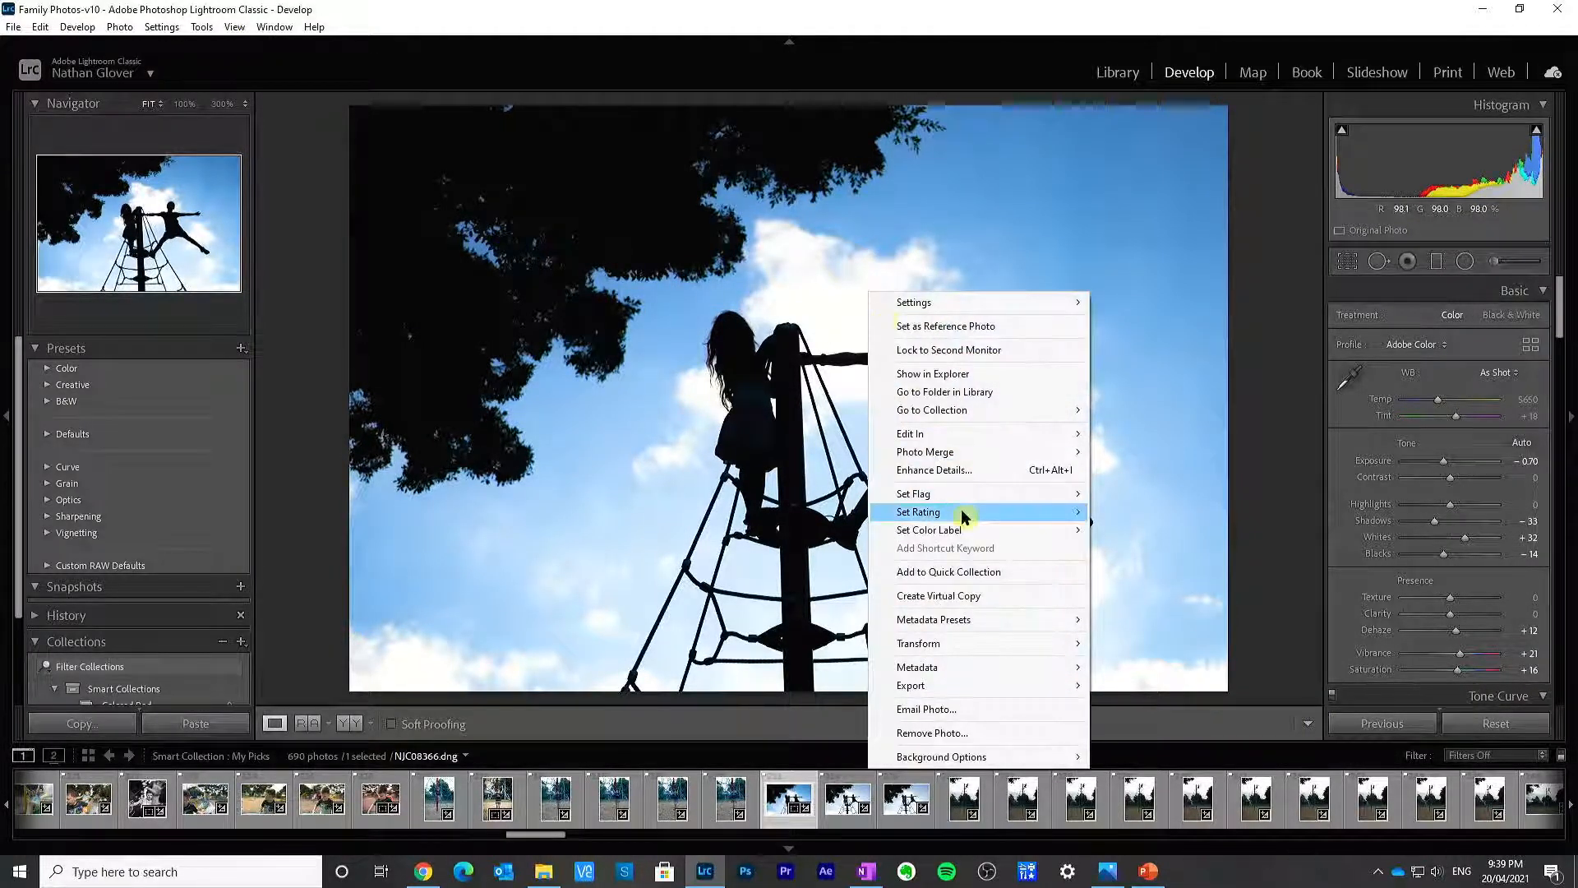
pyautogui.moveTo(1001, 436)
pyautogui.click(1130, 437)
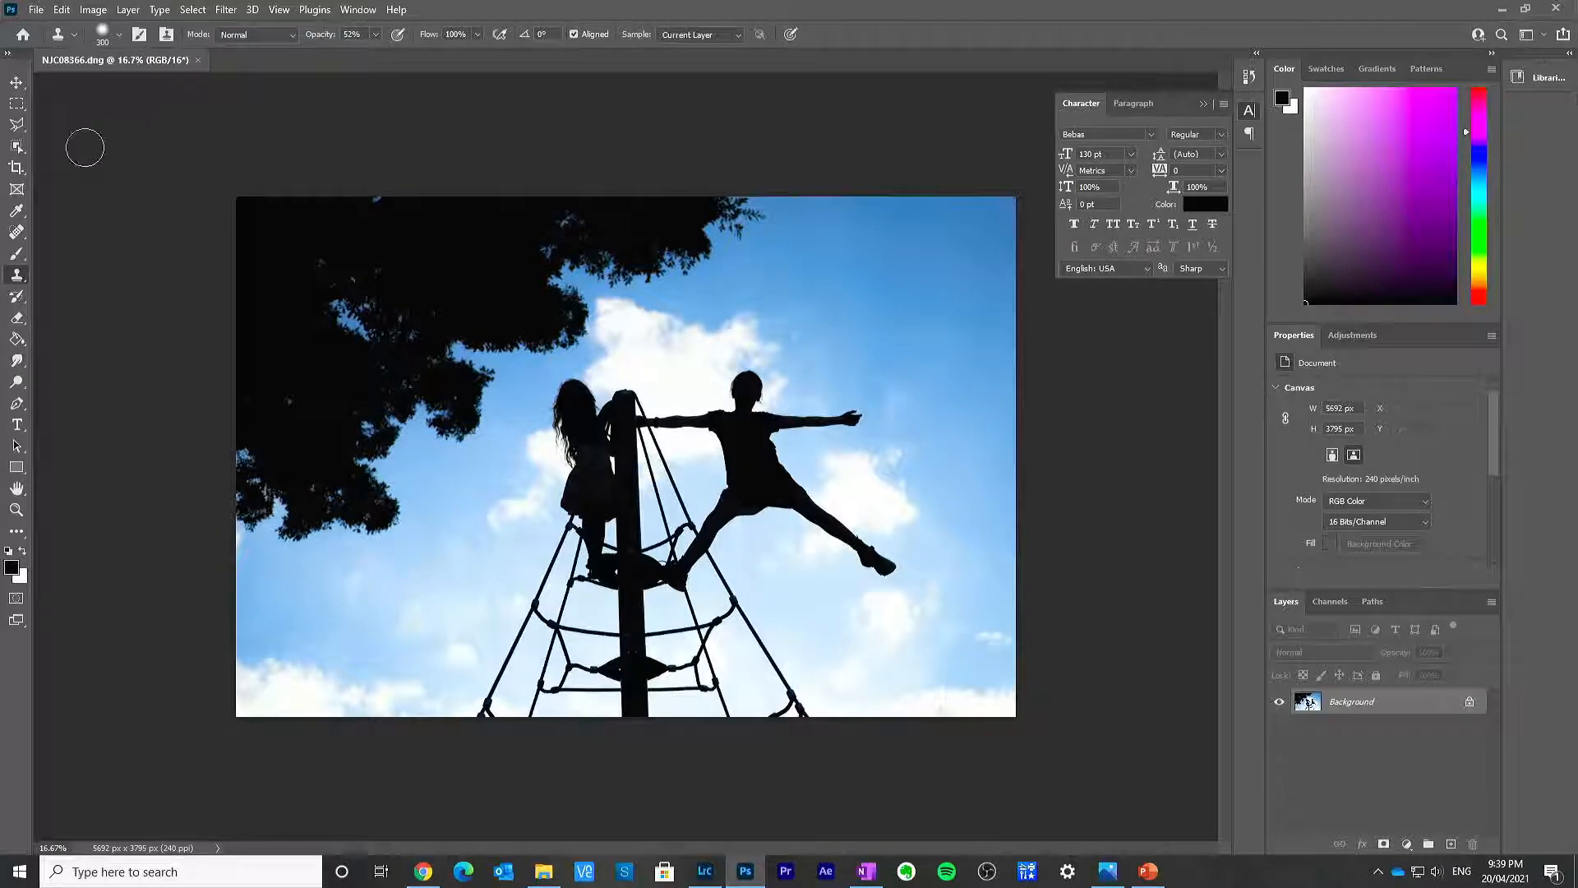
# Step: Outline the long-haired girl standing left of the pole with a closed Polygonal Lasso selection
pyautogui.click(17, 124)
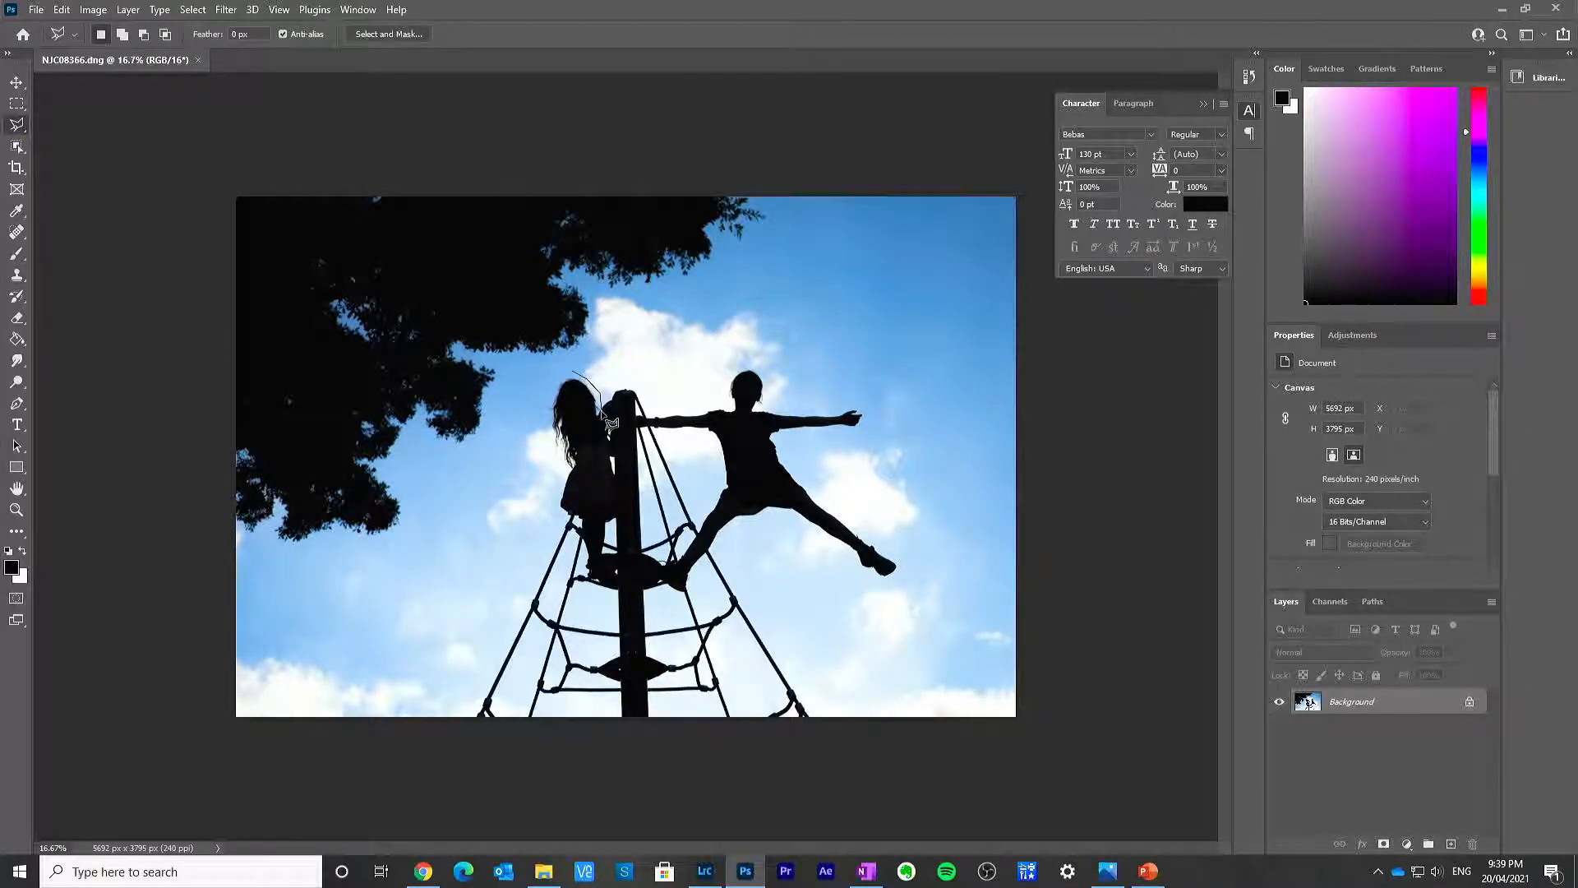
pyautogui.moveTo(609, 421); pyautogui.dragTo(619, 449)
pyautogui.moveTo(626, 541)
pyautogui.mouseDown()
pyautogui.moveTo(623, 585)
pyautogui.moveTo(595, 594)
pyautogui.mouseUp()
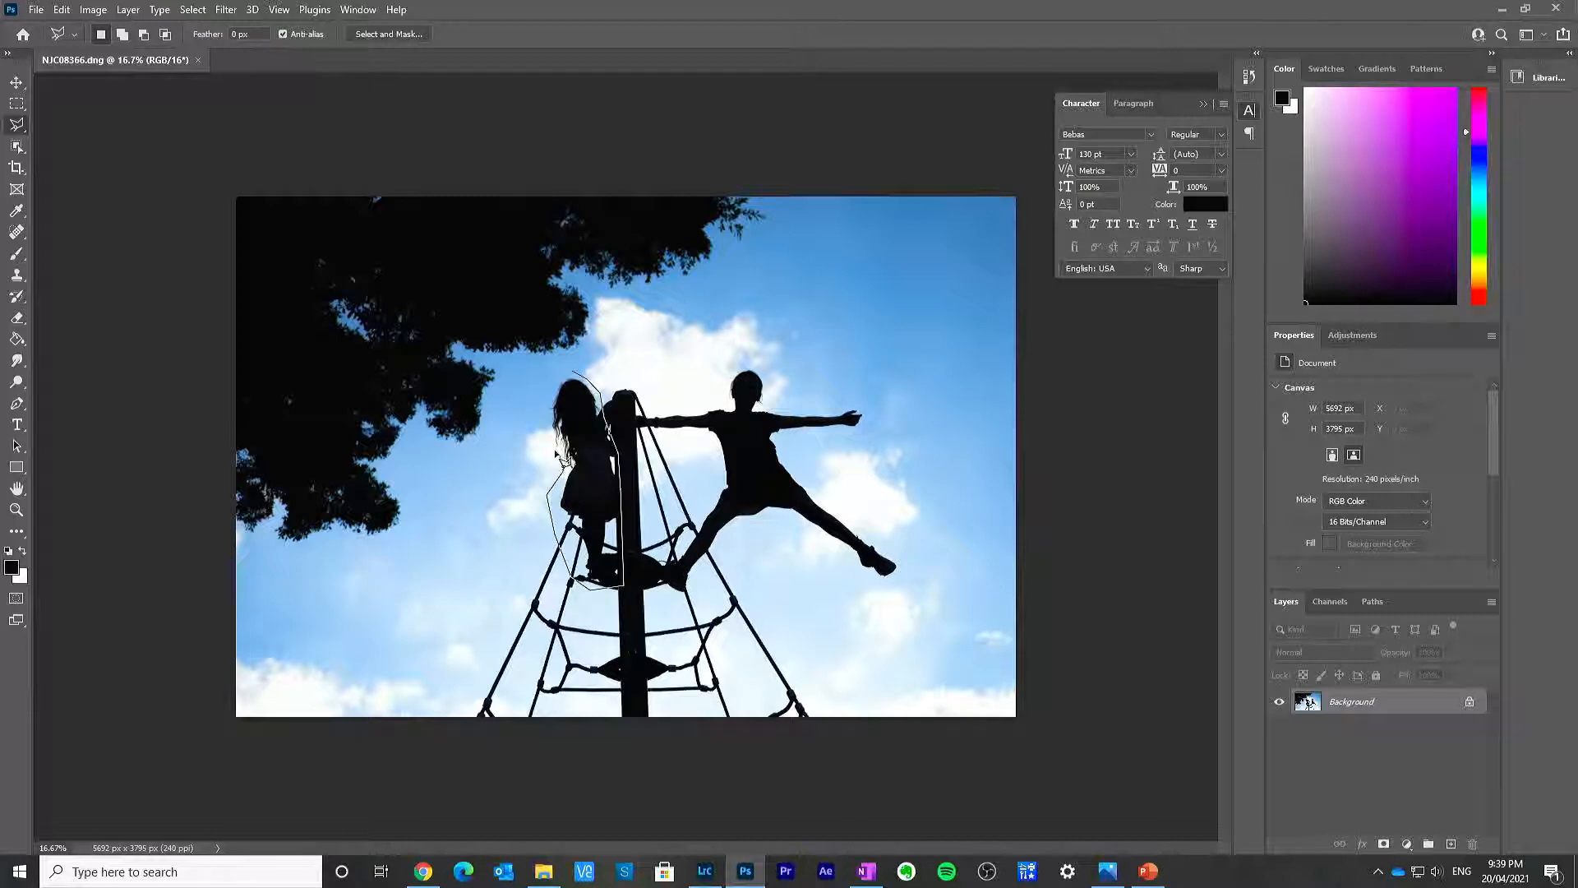
pyautogui.click(570, 368)
# Step: Start Content-Aware Fill on the selected girl and exclude the tree, the jumping girl and the lower ropes from the sampling area
pyautogui.click(65, 10)
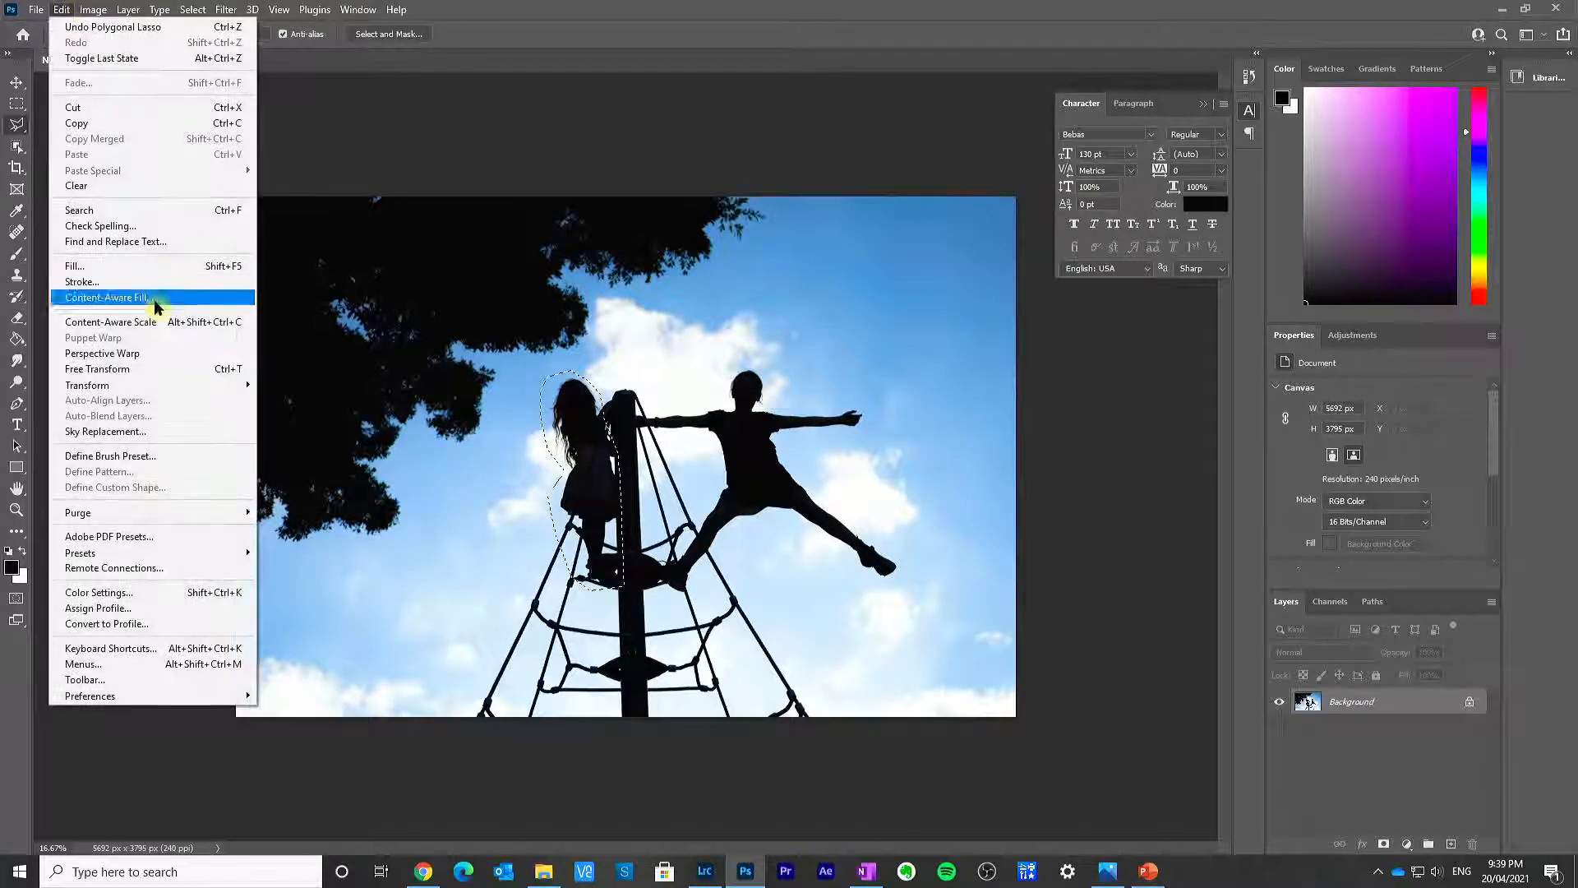
pyautogui.click(155, 301)
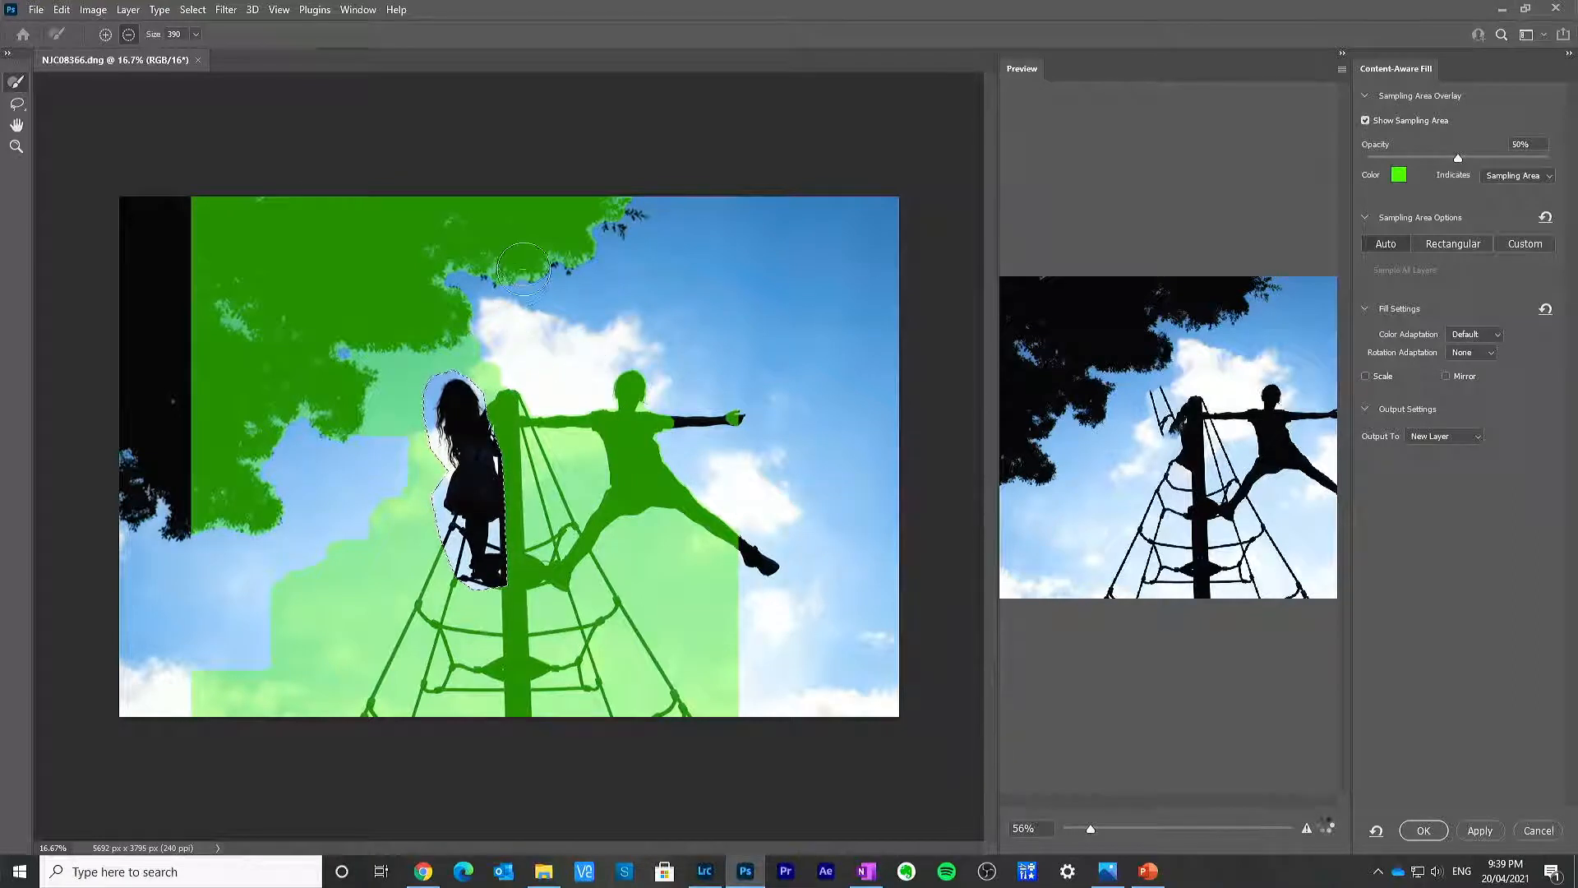
pyautogui.moveTo(610, 390); pyautogui.dragTo(607, 377)
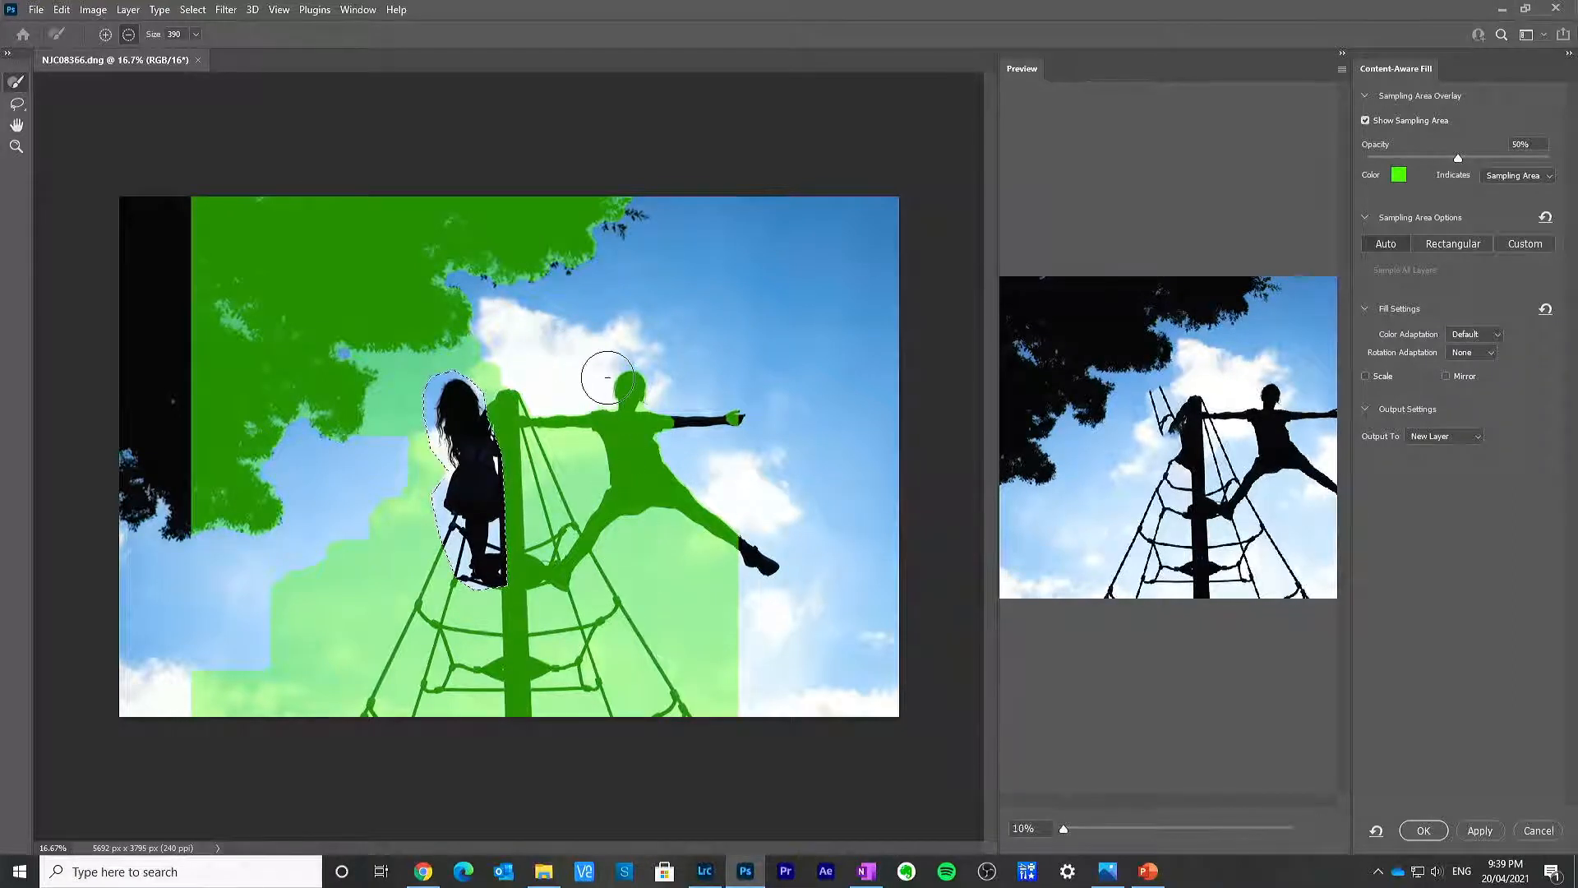
pyautogui.moveTo(715, 633)
pyautogui.mouseDown()
pyautogui.moveTo(624, 333)
pyautogui.moveTo(712, 526)
pyautogui.moveTo(739, 484)
pyautogui.moveTo(756, 519)
pyautogui.moveTo(687, 598)
pyautogui.moveTo(625, 472)
pyautogui.moveTo(609, 392)
pyautogui.moveTo(661, 644)
pyautogui.moveTo(575, 373)
pyautogui.moveTo(577, 578)
pyautogui.moveTo(551, 391)
pyautogui.moveTo(543, 420)
pyautogui.moveTo(557, 603)
pyautogui.moveTo(552, 567)
pyautogui.mouseUp()
pyautogui.moveTo(580, 660)
pyautogui.mouseDown()
pyautogui.moveTo(604, 566)
pyautogui.moveTo(643, 723)
pyautogui.moveTo(750, 687)
pyautogui.moveTo(728, 641)
pyautogui.moveTo(738, 729)
pyautogui.moveTo(362, 552)
pyautogui.moveTo(192, 707)
pyautogui.moveTo(211, 202)
pyautogui.moveTo(209, 377)
pyautogui.moveTo(192, 384)
pyautogui.moveTo(206, 220)
pyautogui.moveTo(572, 210)
pyautogui.moveTo(178, 189)
pyautogui.moveTo(656, 206)
pyautogui.moveTo(245, 252)
pyautogui.moveTo(646, 210)
pyautogui.moveTo(355, 252)
pyautogui.moveTo(251, 288)
pyautogui.moveTo(604, 242)
pyautogui.moveTo(396, 275)
pyautogui.moveTo(217, 335)
pyautogui.moveTo(604, 272)
pyautogui.moveTo(296, 310)
pyautogui.moveTo(194, 478)
pyautogui.moveTo(210, 557)
pyautogui.moveTo(256, 372)
pyautogui.moveTo(247, 526)
pyautogui.moveTo(274, 411)
pyautogui.moveTo(262, 499)
pyautogui.moveTo(335, 381)
pyautogui.moveTo(301, 318)
pyautogui.moveTo(295, 400)
pyautogui.moveTo(357, 347)
pyautogui.moveTo(336, 430)
pyautogui.moveTo(393, 320)
pyautogui.moveTo(467, 298)
pyautogui.moveTo(474, 316)
pyautogui.moveTo(448, 333)
pyautogui.moveTo(377, 352)
pyautogui.moveTo(330, 467)
pyautogui.mouseUp()
pyautogui.moveTo(342, 581); pyautogui.dragTo(335, 586)
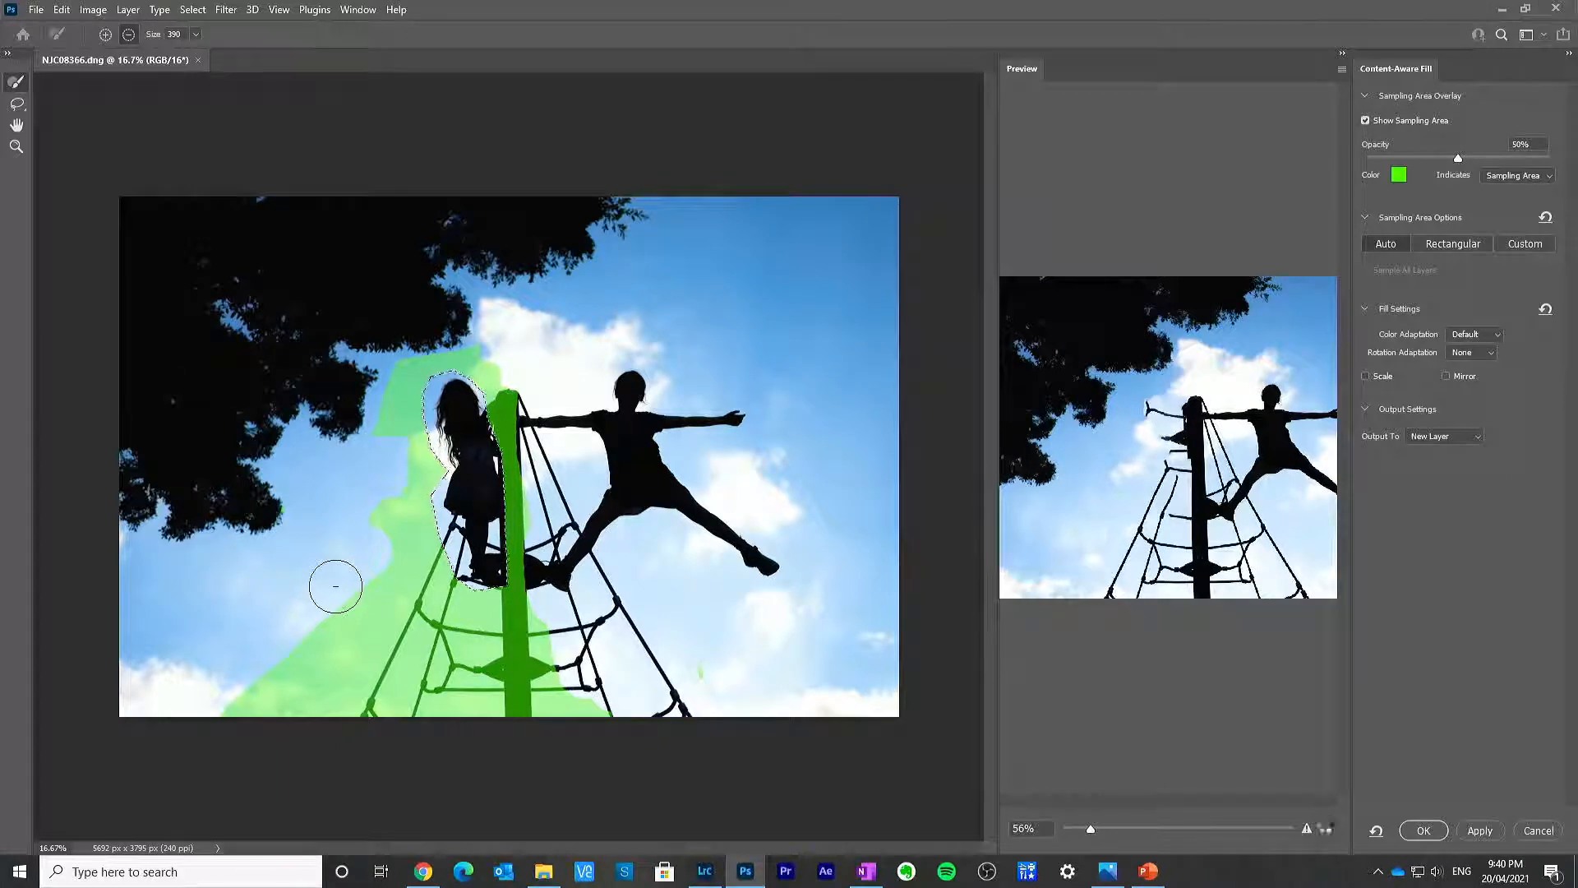
pyautogui.click(364, 433)
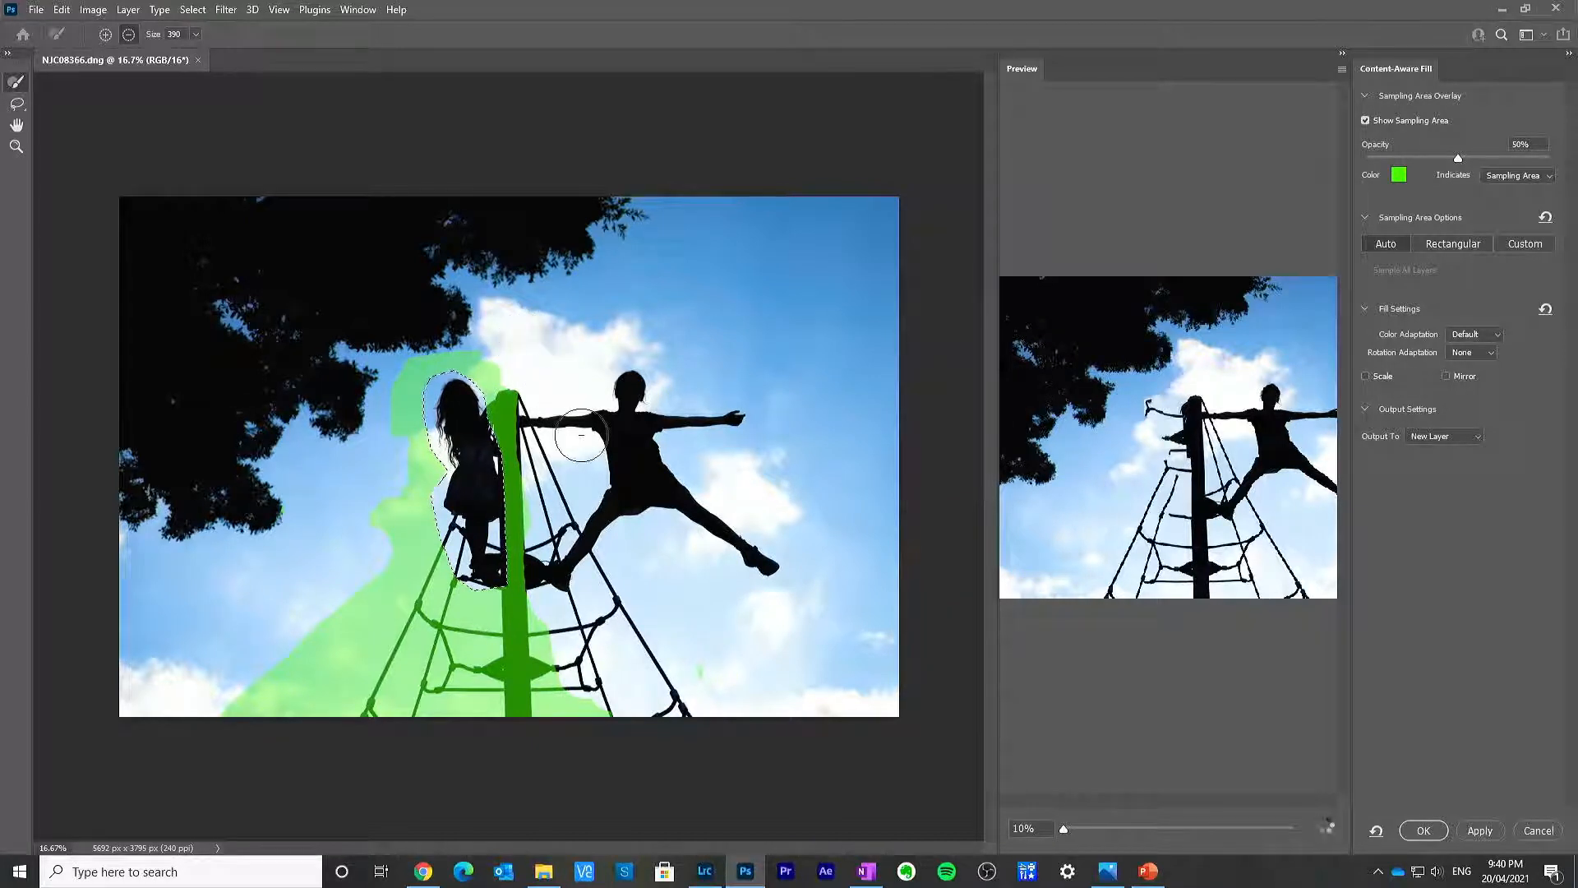
pyautogui.moveTo(356, 602)
pyautogui.mouseDown()
pyautogui.moveTo(622, 641)
pyautogui.moveTo(285, 633)
pyautogui.moveTo(625, 703)
pyautogui.moveTo(194, 707)
pyautogui.moveTo(628, 714)
pyautogui.moveTo(230, 689)
pyautogui.moveTo(230, 674)
pyautogui.moveTo(435, 701)
pyautogui.moveTo(763, 683)
pyautogui.moveTo(641, 679)
pyautogui.mouseUp()
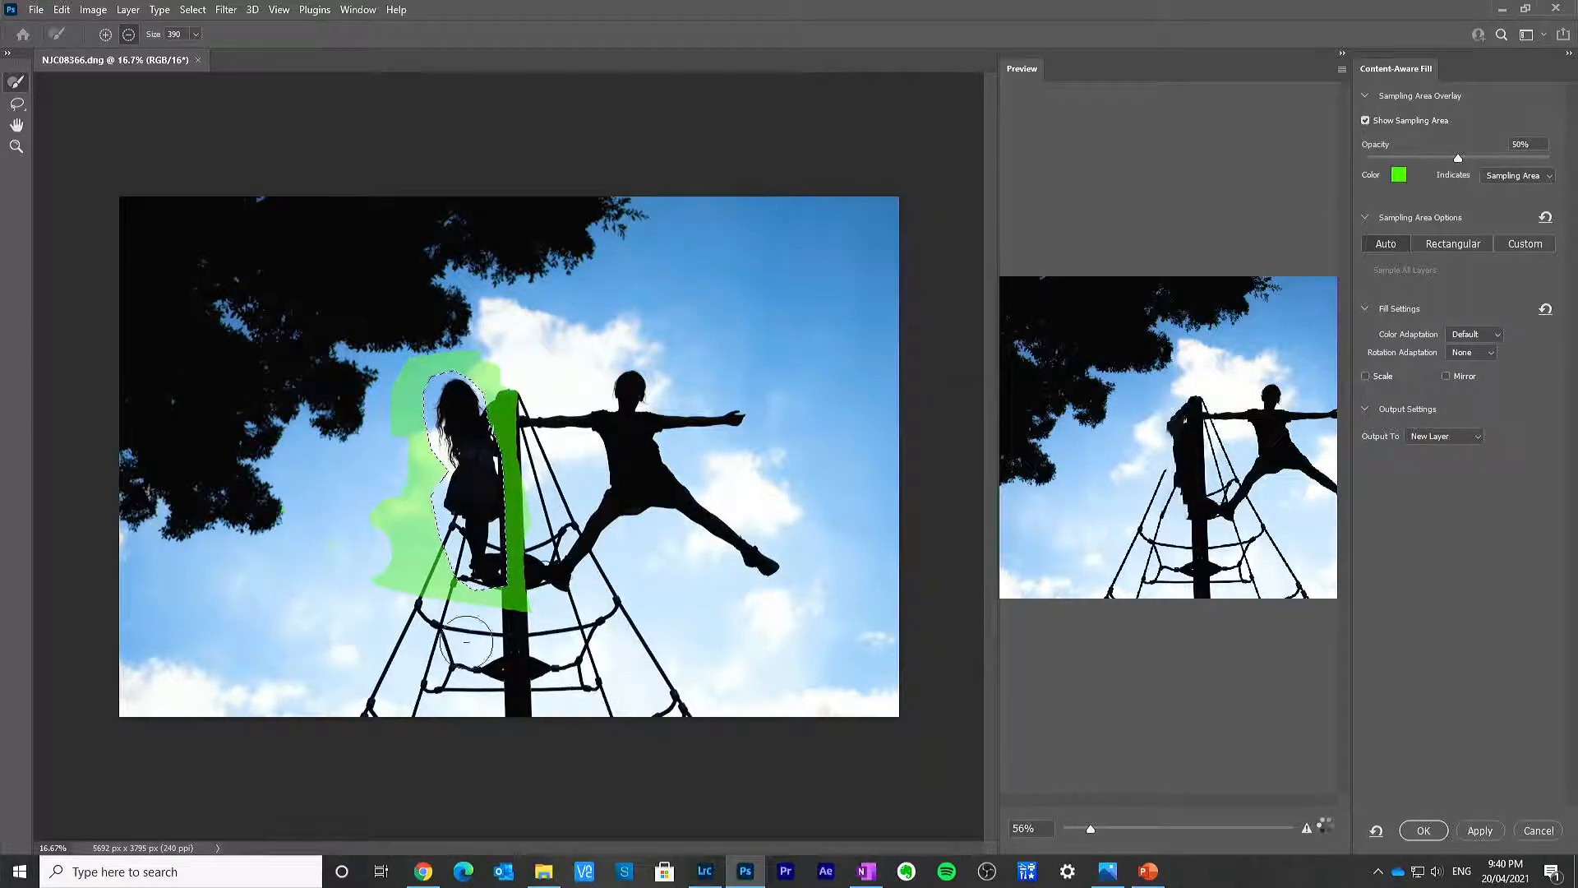
# Step: Add the sky left of the tower, the lower pole and the nearby ropes to the sampling area, and apply the fill to a new layer
pyautogui.press('alt')
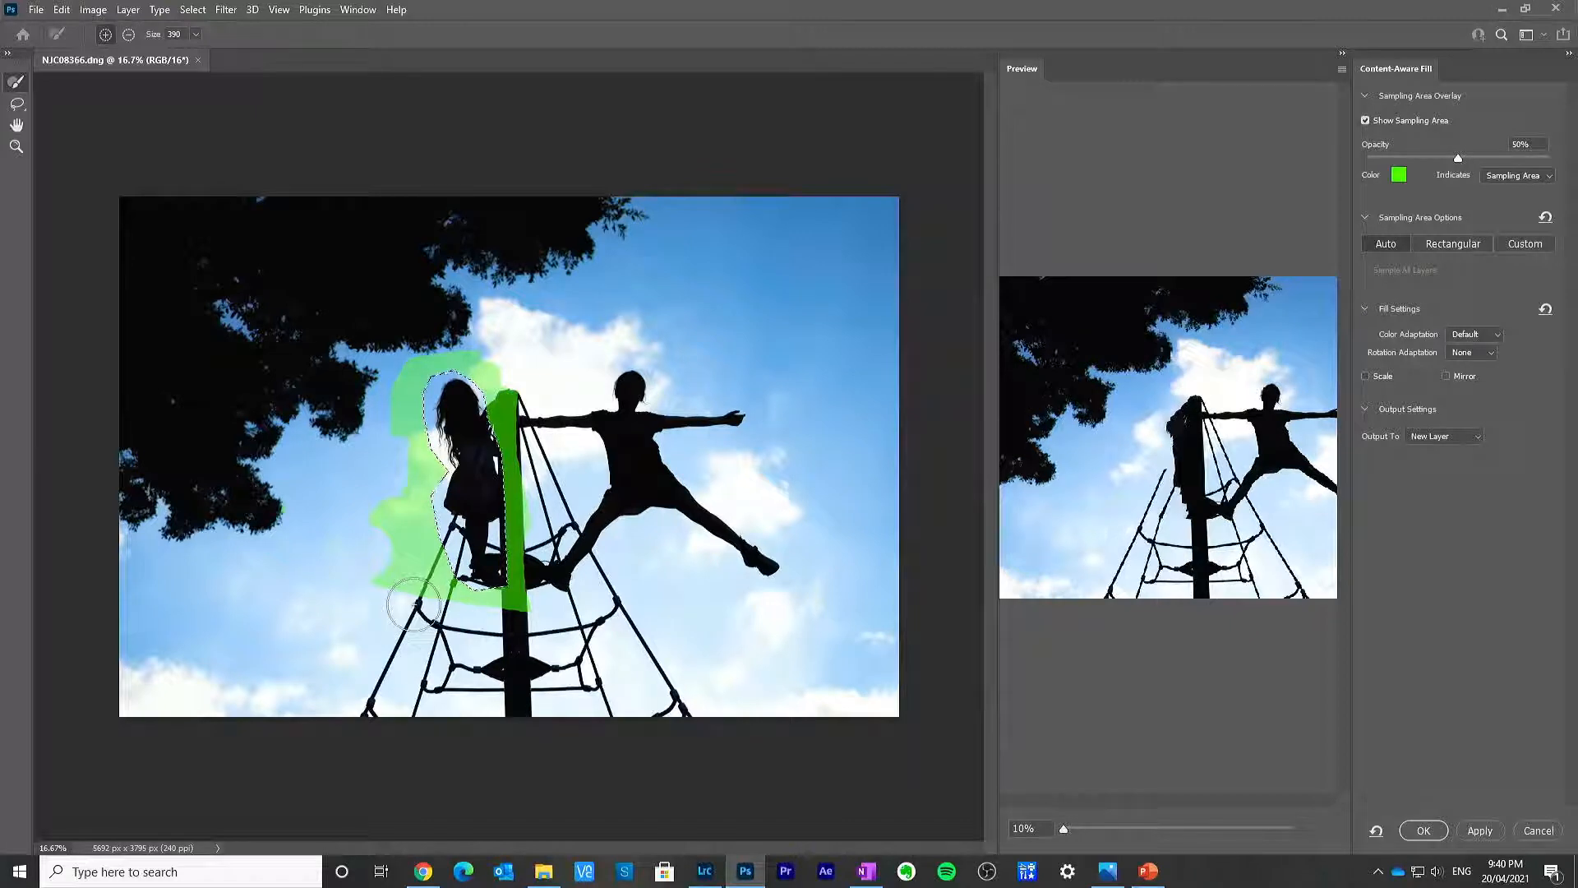
pyautogui.moveTo(412, 603)
pyautogui.mouseDown()
pyautogui.moveTo(387, 616)
pyautogui.moveTo(345, 599)
pyautogui.moveTo(368, 523)
pyautogui.moveTo(353, 644)
pyautogui.moveTo(377, 577)
pyautogui.moveTo(296, 575)
pyautogui.moveTo(270, 676)
pyautogui.moveTo(317, 674)
pyautogui.mouseUp()
pyautogui.press('alt')
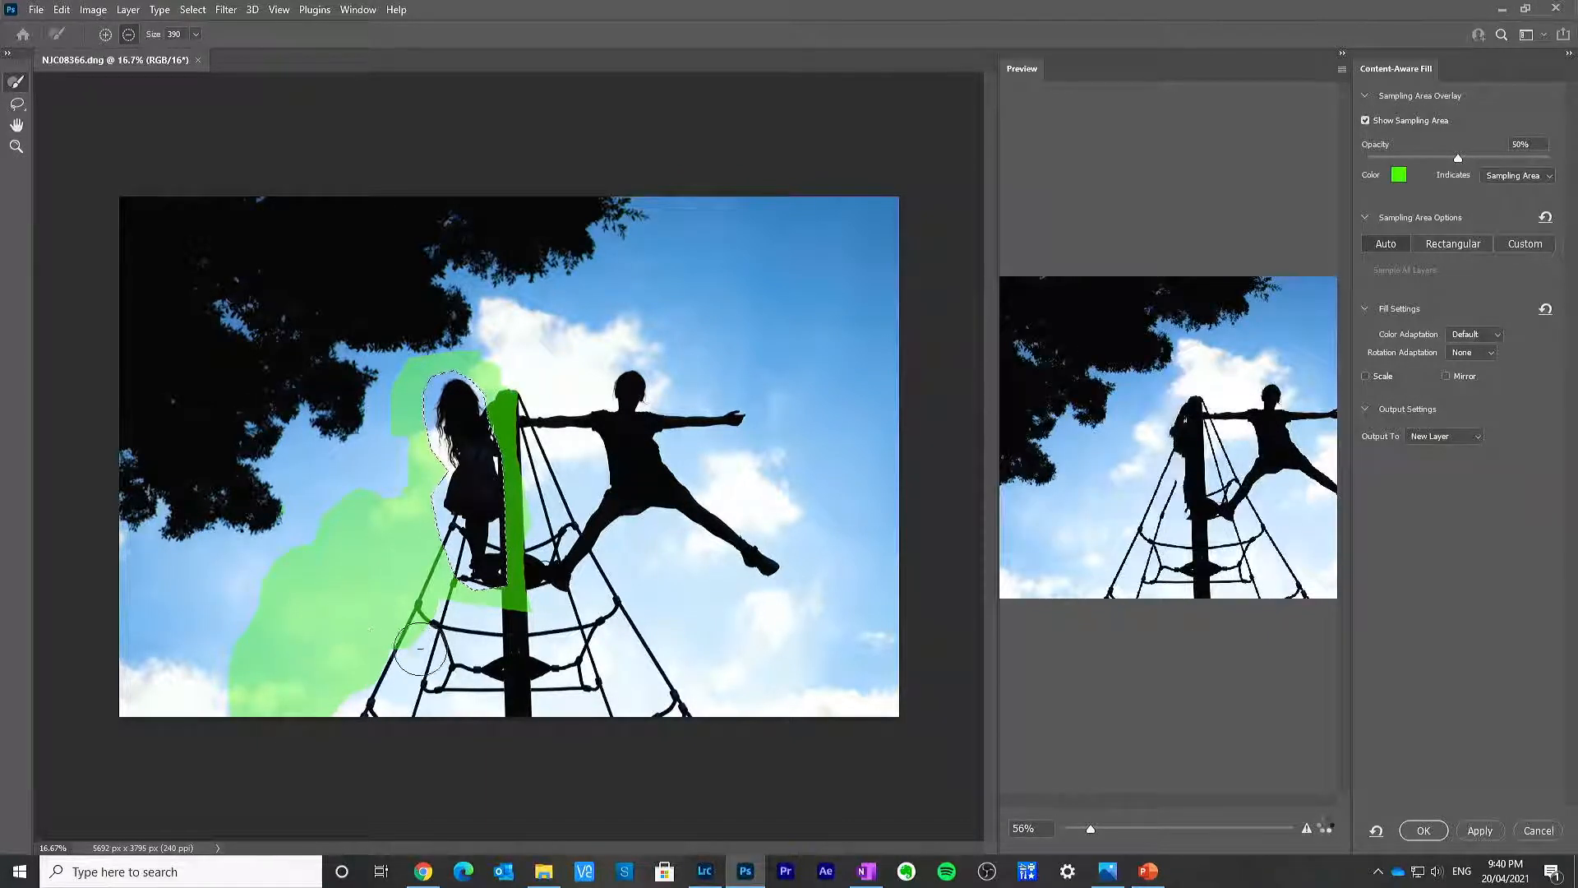
pyautogui.moveTo(424, 627)
pyautogui.mouseDown()
pyautogui.moveTo(463, 642)
pyautogui.moveTo(445, 686)
pyautogui.moveTo(387, 675)
pyautogui.moveTo(444, 674)
pyautogui.moveTo(417, 650)
pyautogui.moveTo(355, 688)
pyautogui.moveTo(371, 732)
pyautogui.moveTo(408, 644)
pyautogui.moveTo(441, 619)
pyautogui.moveTo(482, 644)
pyautogui.moveTo(480, 708)
pyautogui.moveTo(498, 622)
pyautogui.moveTo(512, 714)
pyautogui.moveTo(511, 625)
pyautogui.moveTo(520, 708)
pyautogui.moveTo(507, 604)
pyautogui.mouseUp()
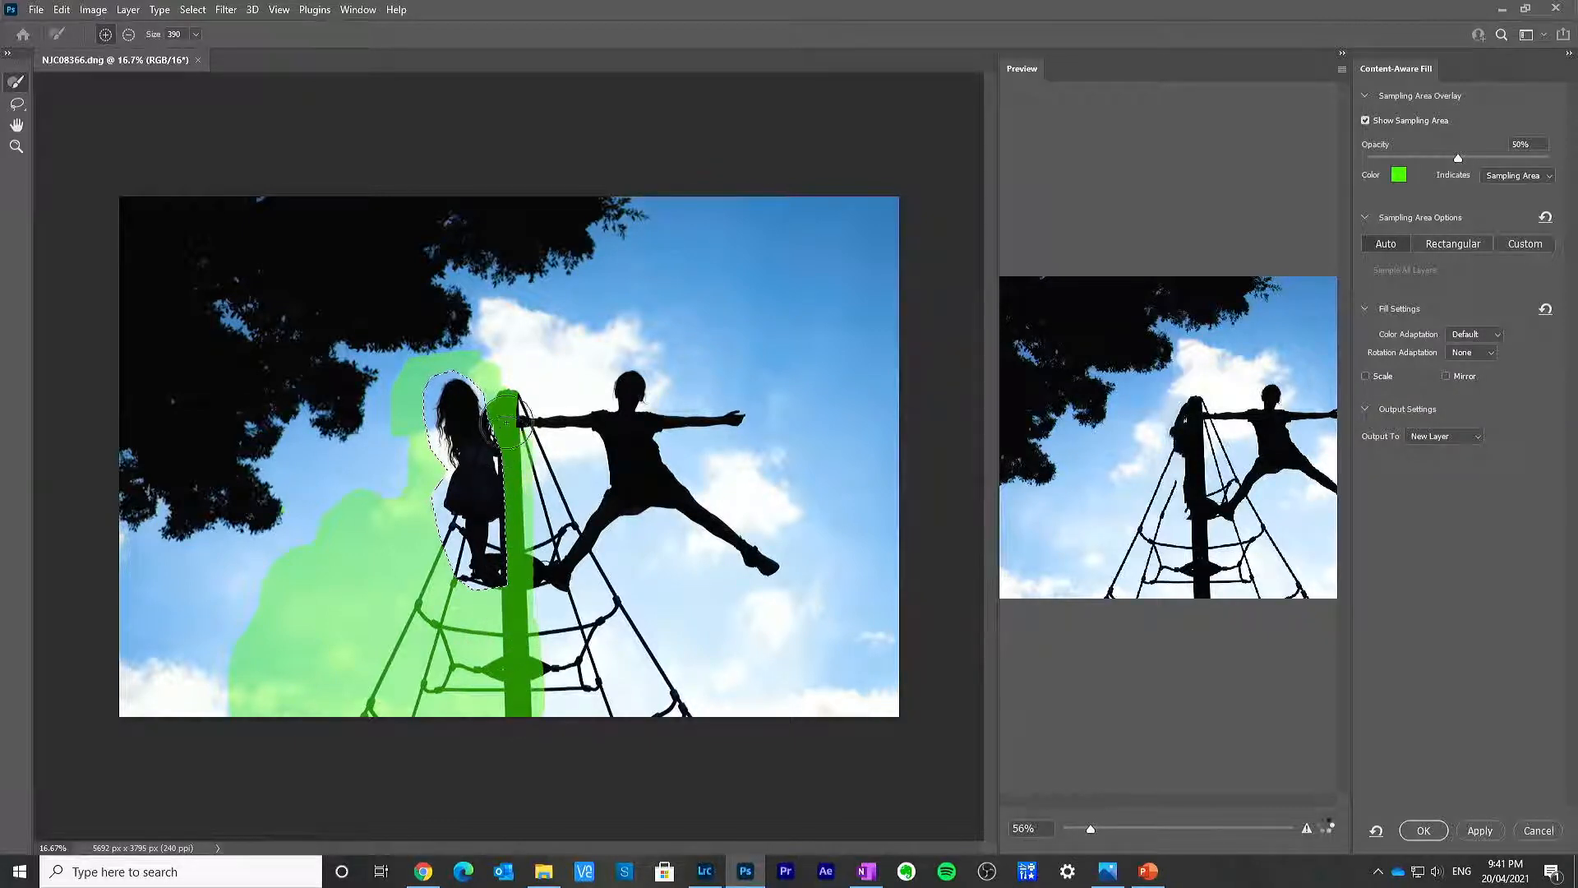
pyautogui.moveTo(555, 509); pyautogui.dragTo(546, 539)
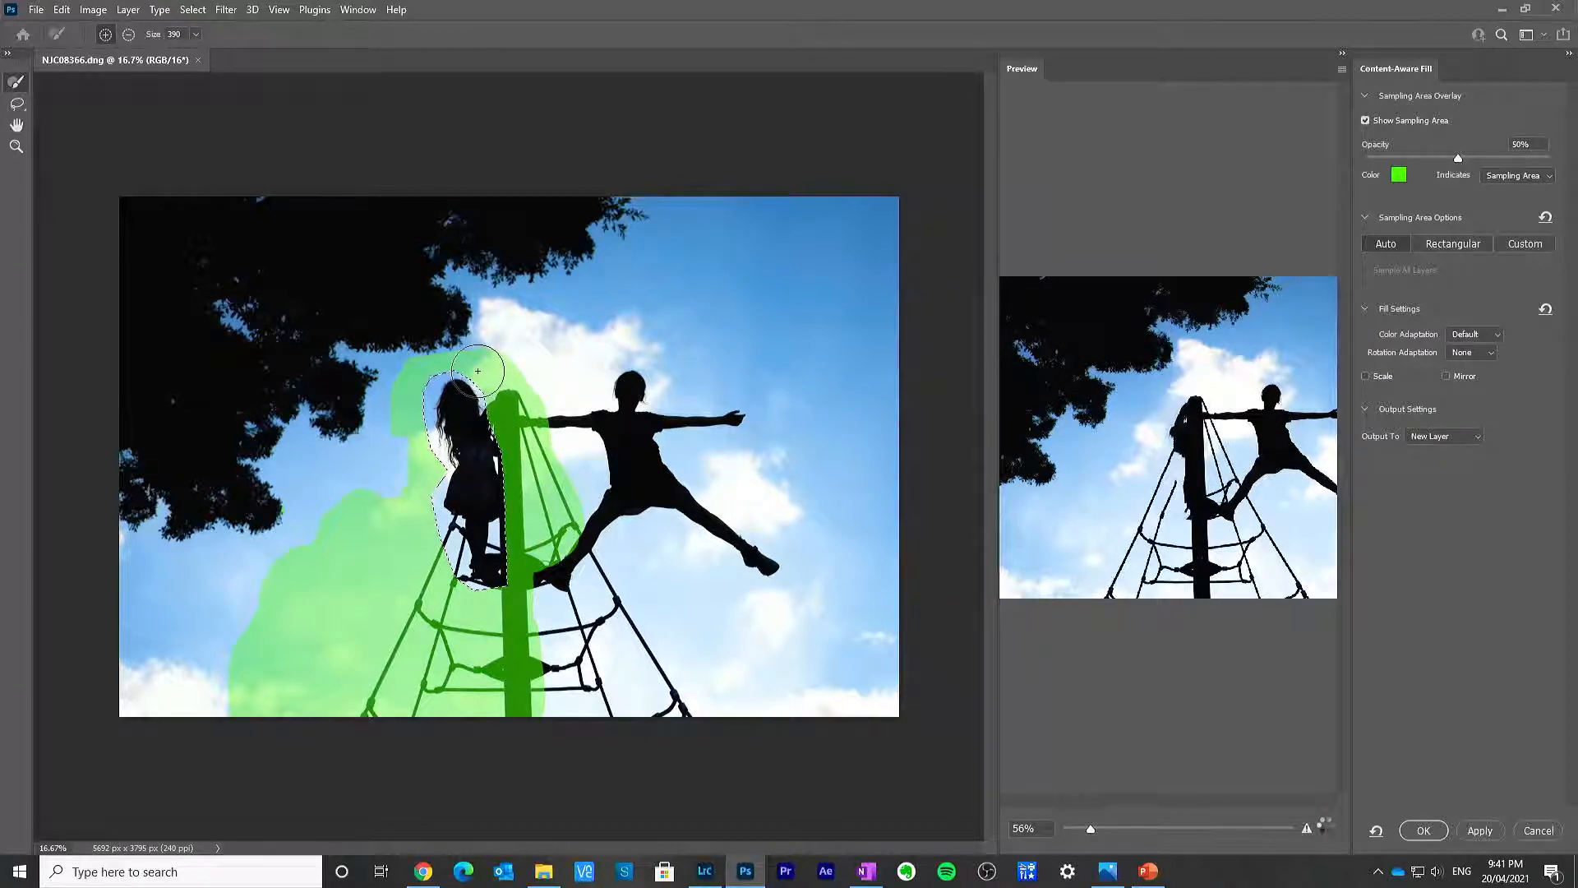
pyautogui.press('alt')
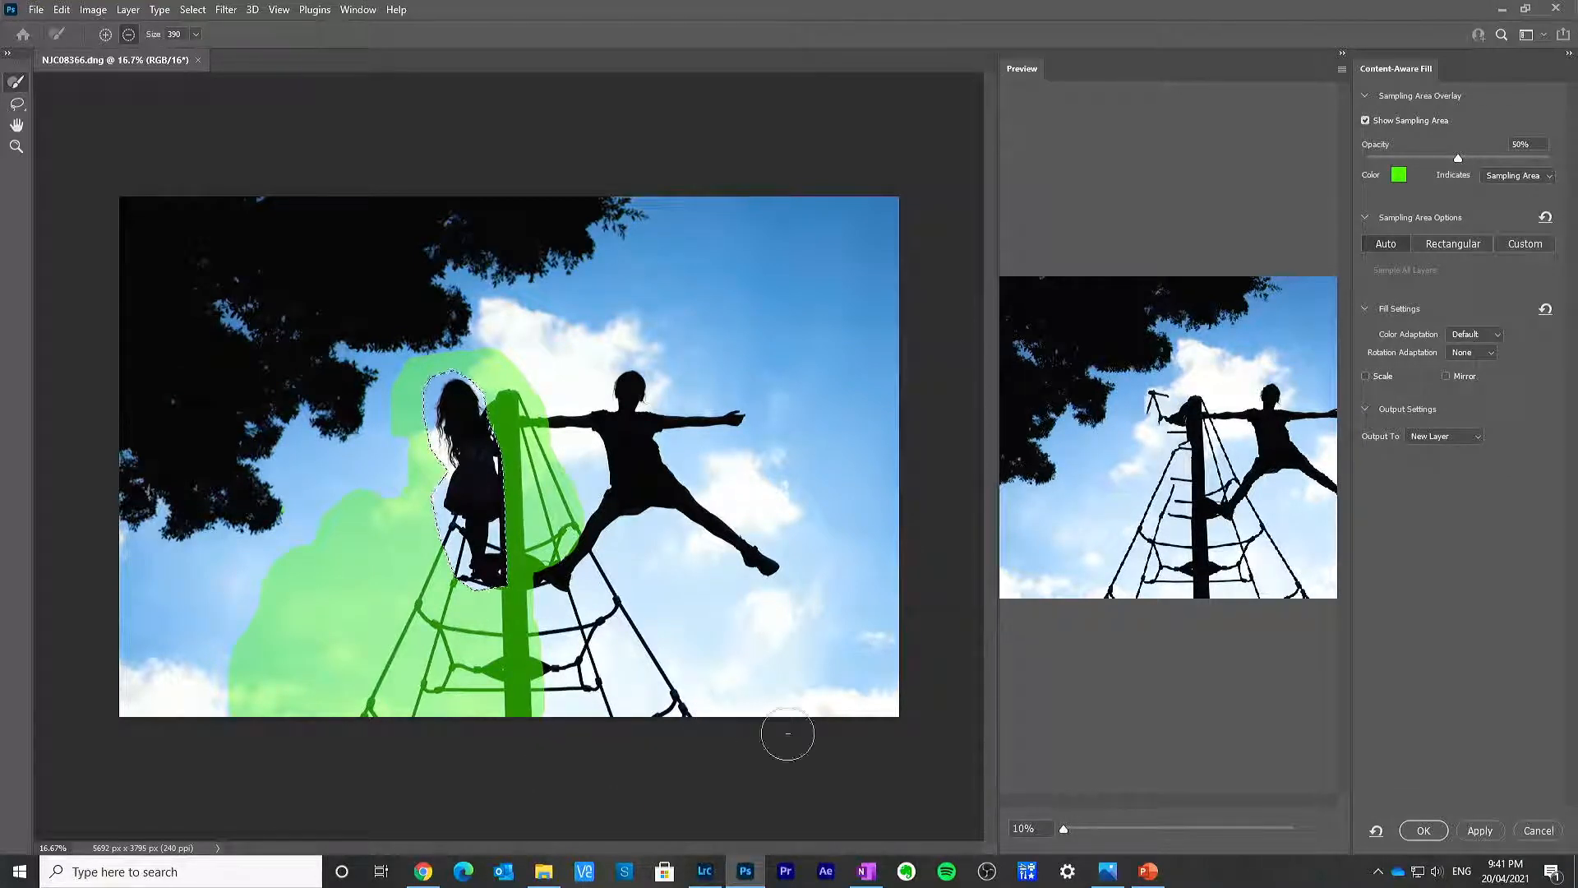
pyautogui.click(1423, 831)
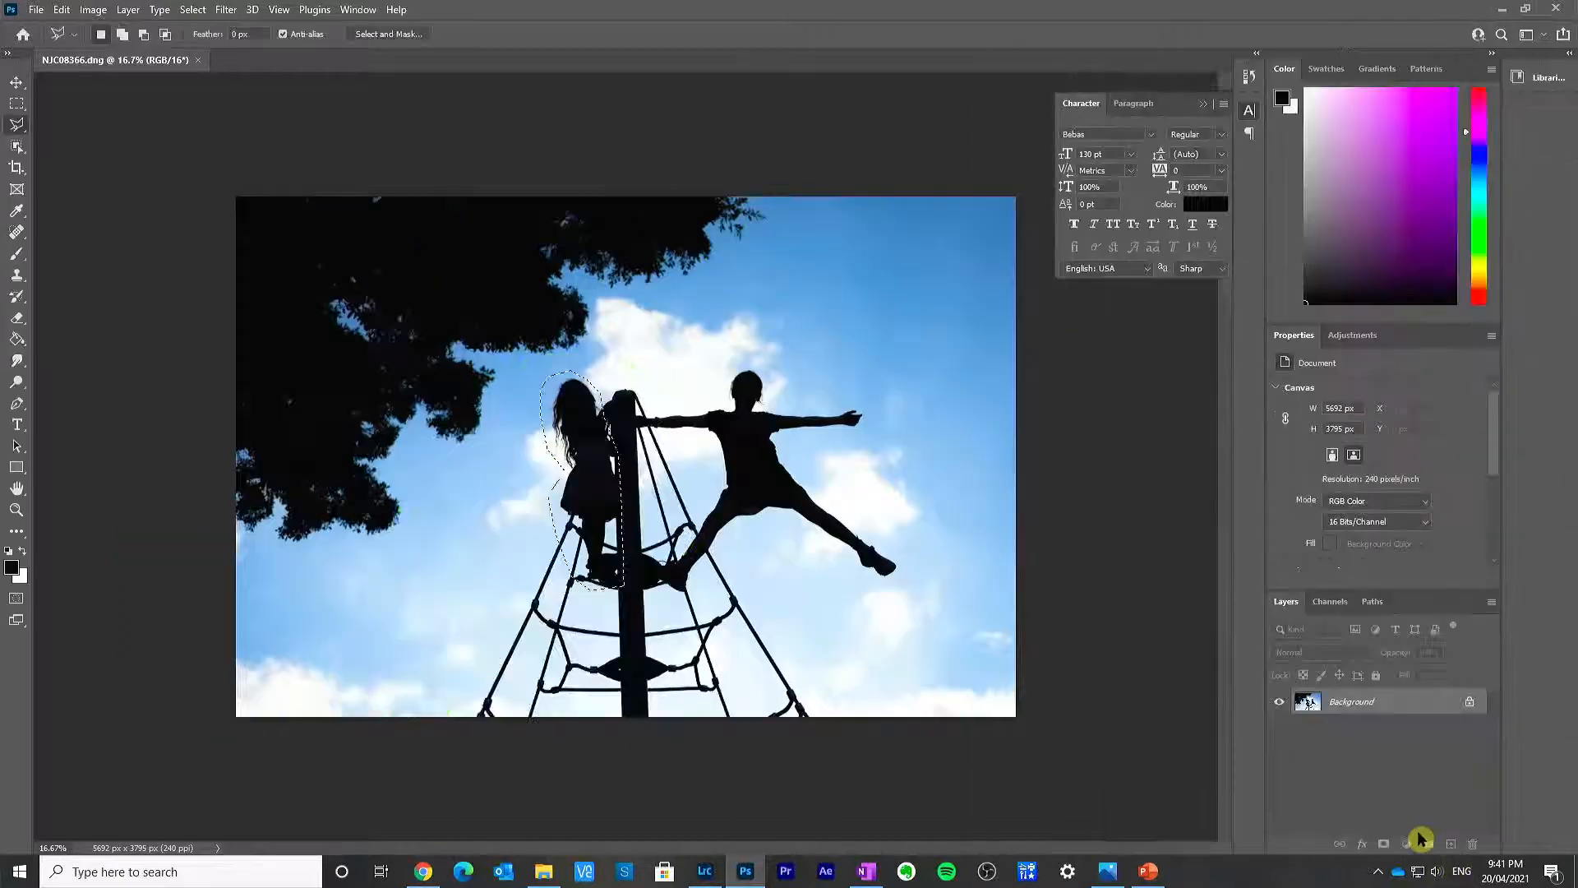
# Step: Clear the selection and merge the fill layer with the Background using Merge Visible
pyautogui.click(16, 104)
pyautogui.click(851, 479)
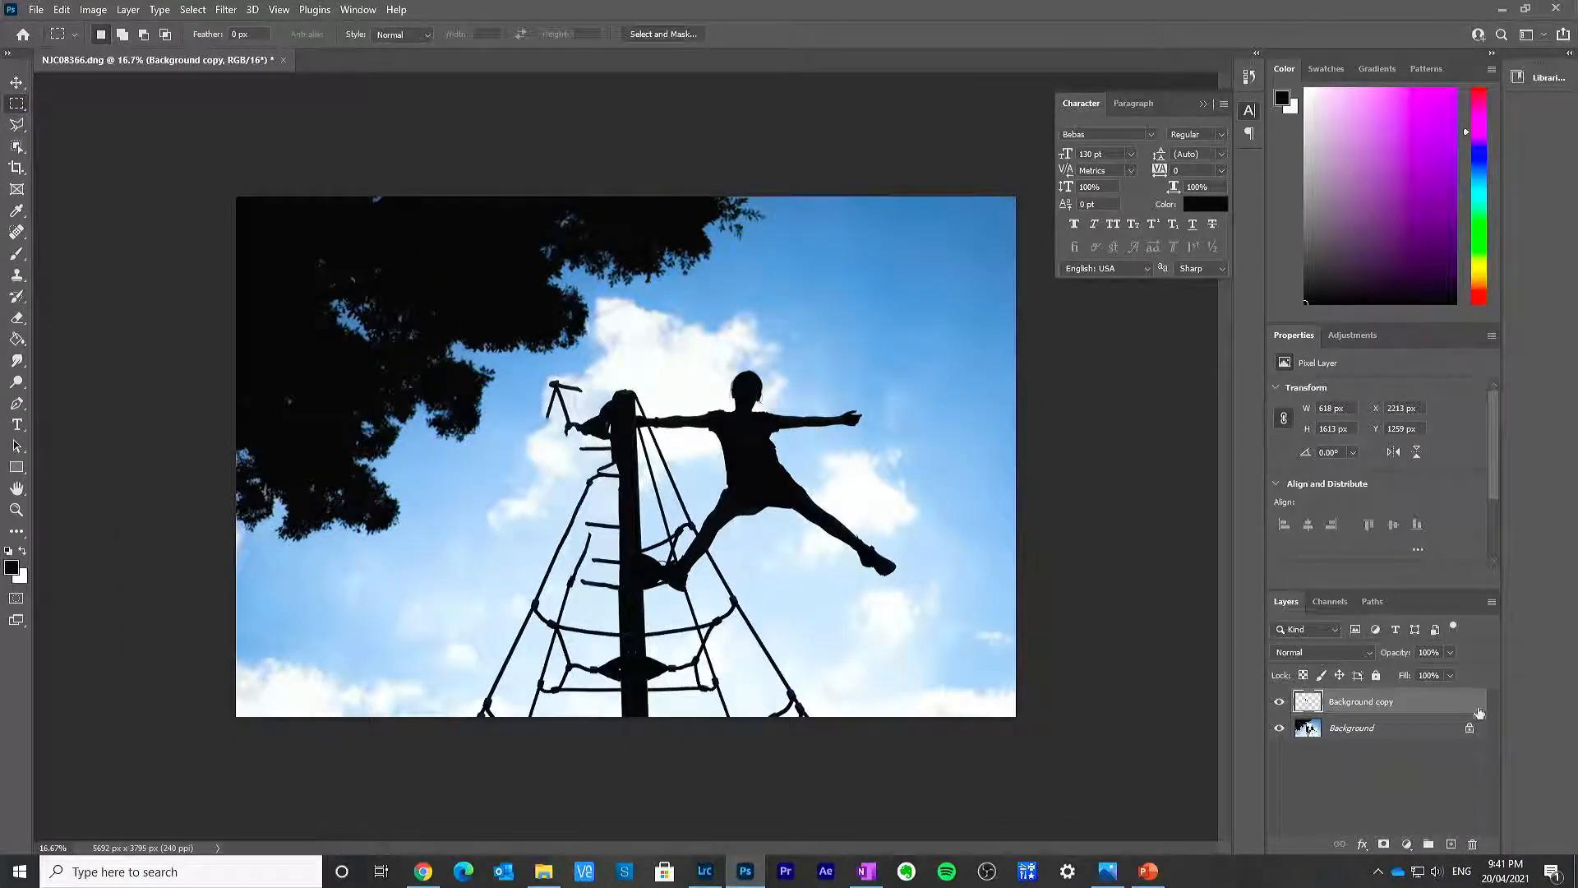
pyautogui.keyDown('shift'); pyautogui.click(1364, 729); pyautogui.keyUp('shift')
pyautogui.rightClick(1369, 732)
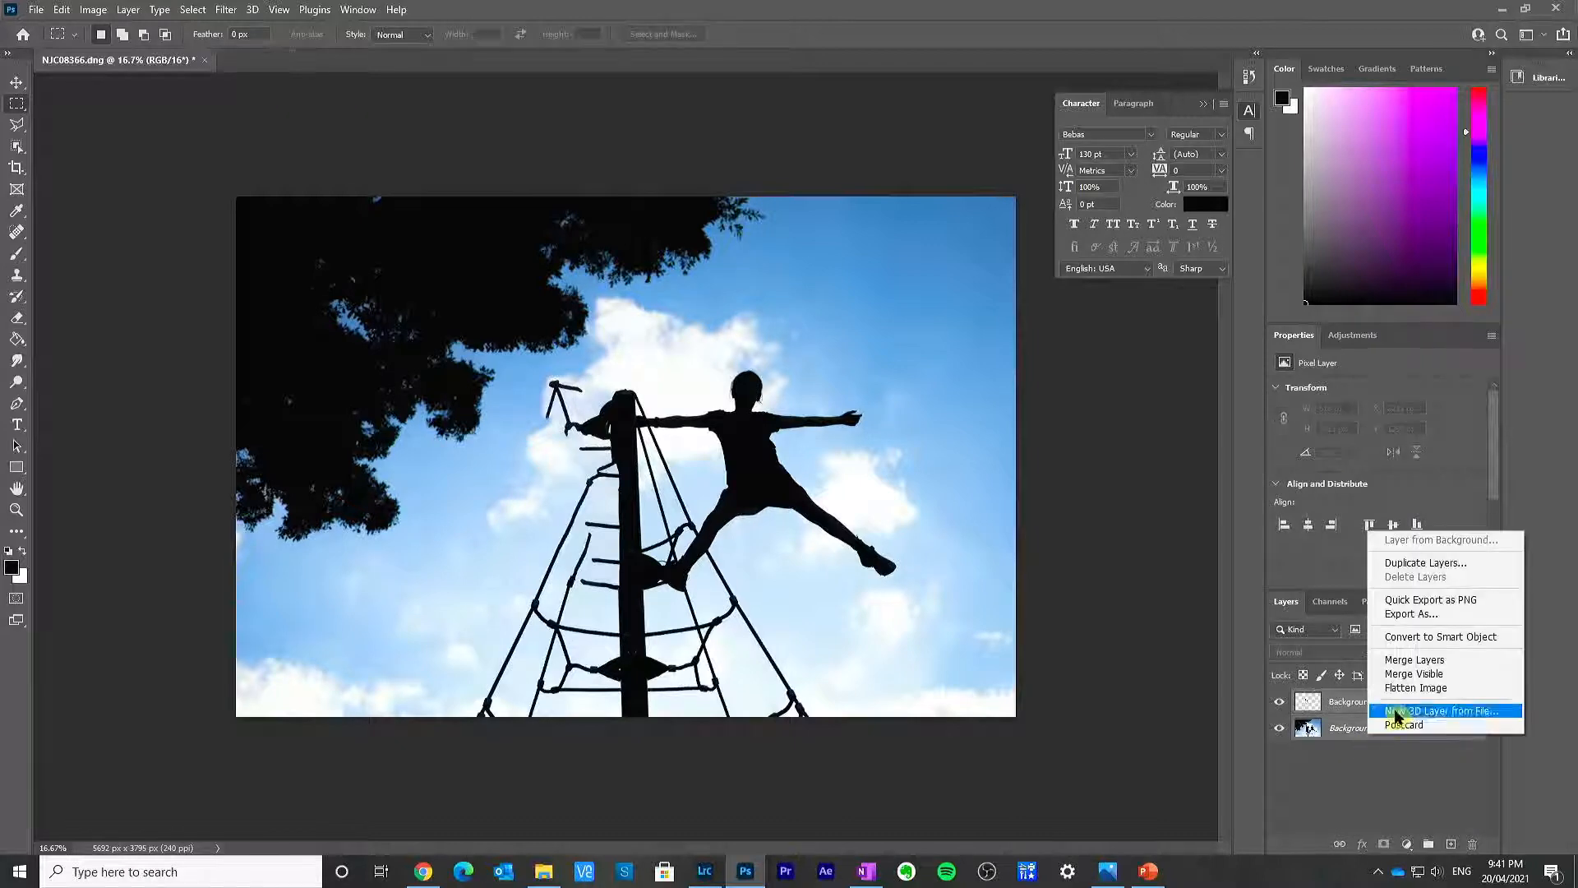
pyautogui.click(1428, 674)
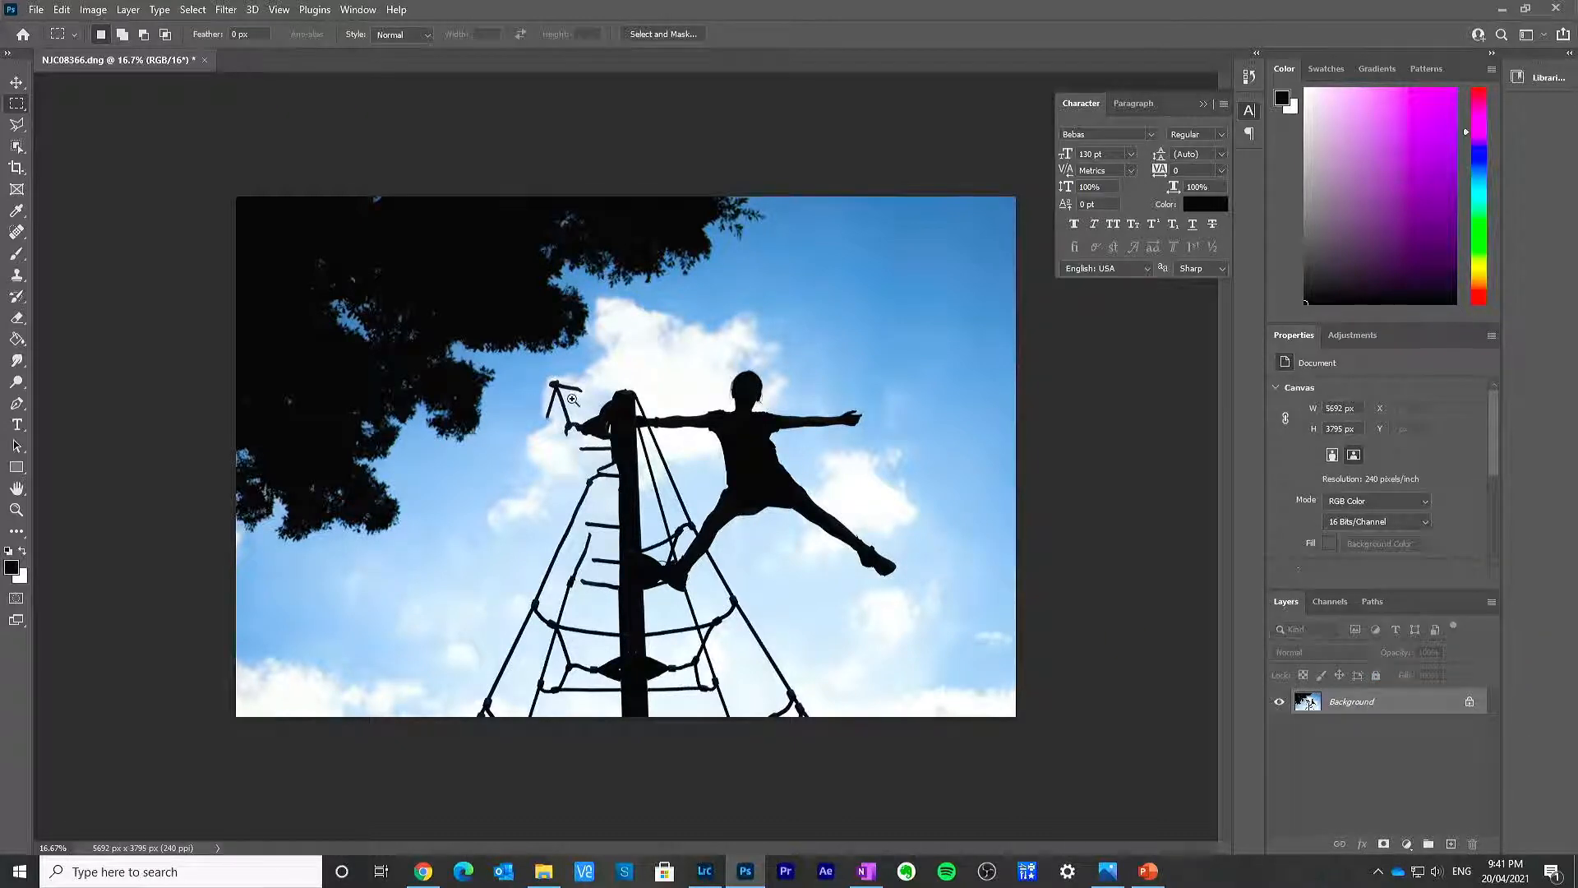
# Step: Set the Clone Stamp to 100% opacity with a small brush sized for the broken ropes left of the pole
pyautogui.press('z')
pyautogui.click(572, 397)
pyautogui.click(569, 430)
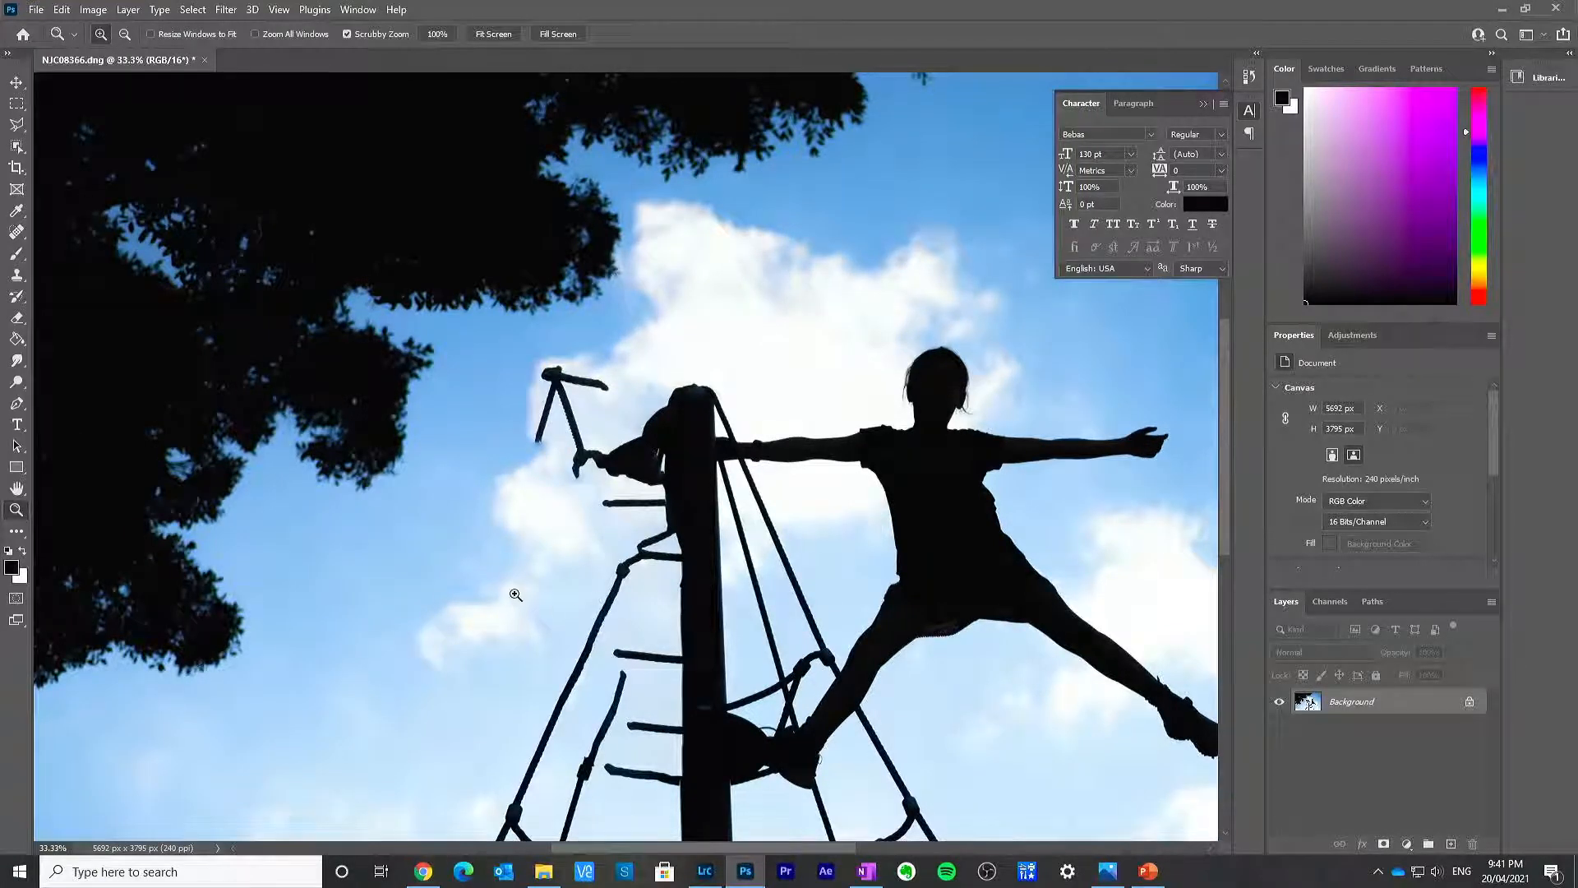
pyautogui.click(610, 707)
pyautogui.click(621, 700)
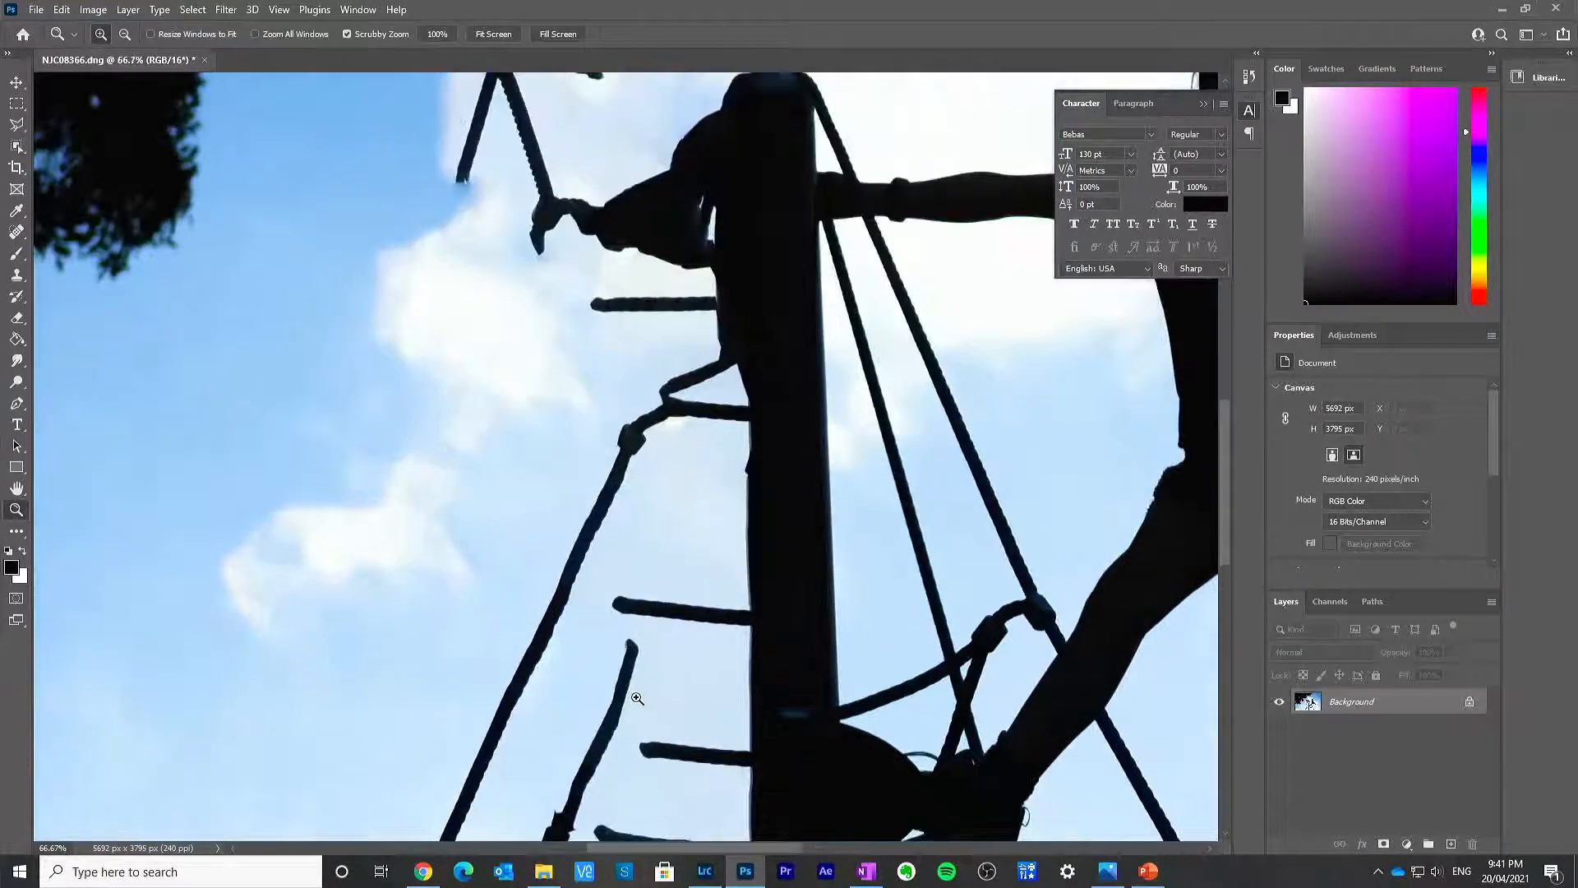
pyautogui.press('s')
pyautogui.press('[')
pyautogui.press('[')
pyautogui.press('[')
pyautogui.press('[')
pyautogui.press('[')
pyautogui.press('[')
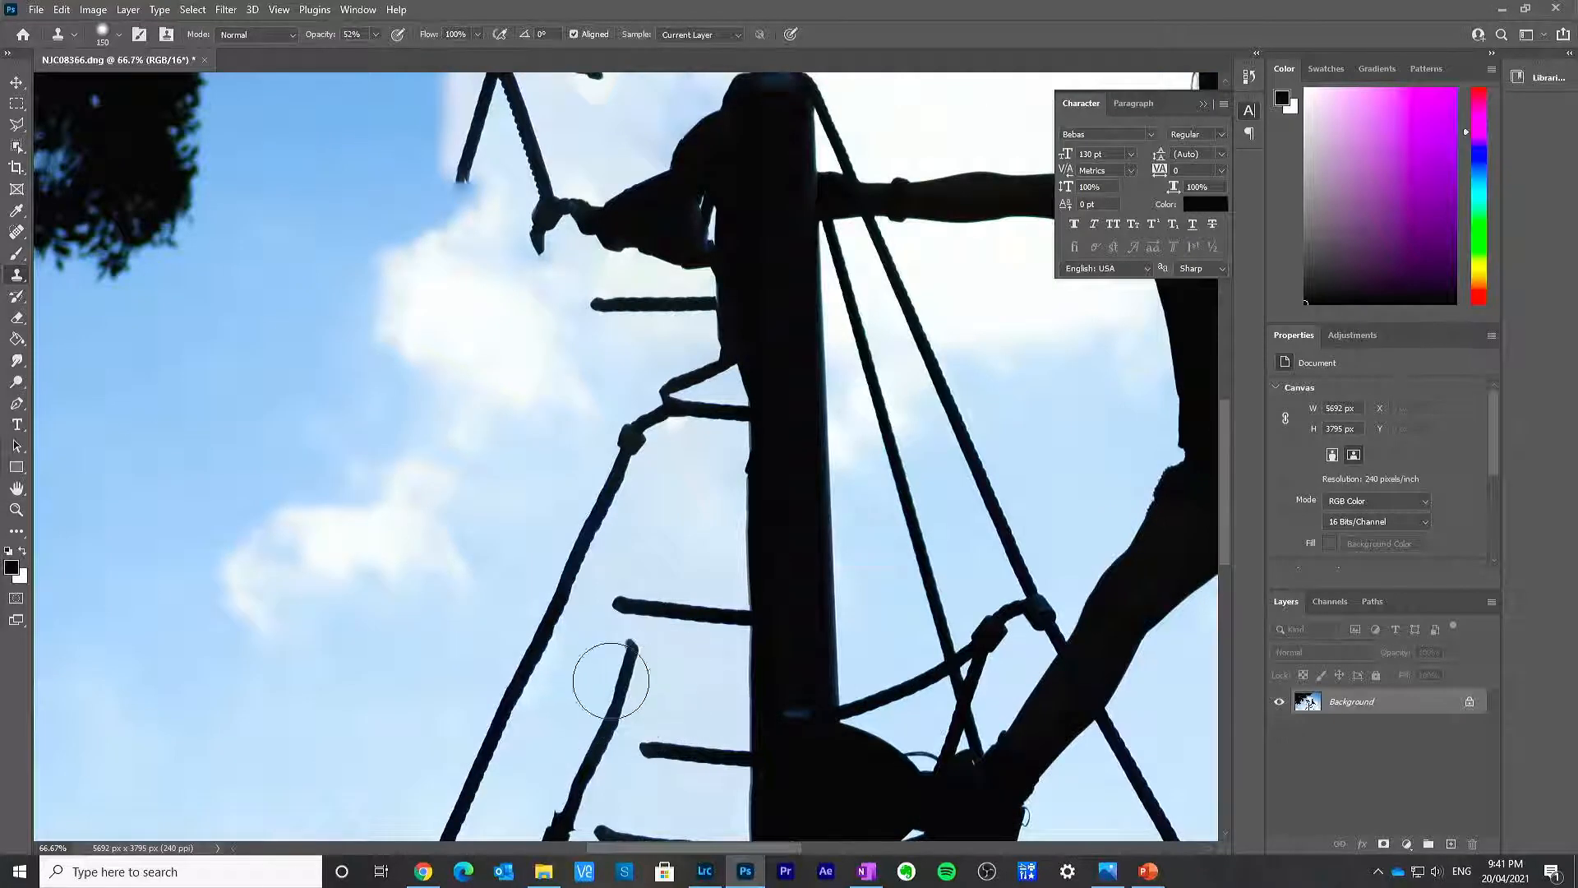
pyautogui.click(375, 35)
pyautogui.moveTo(378, 58); pyautogui.dragTo(612, 10)
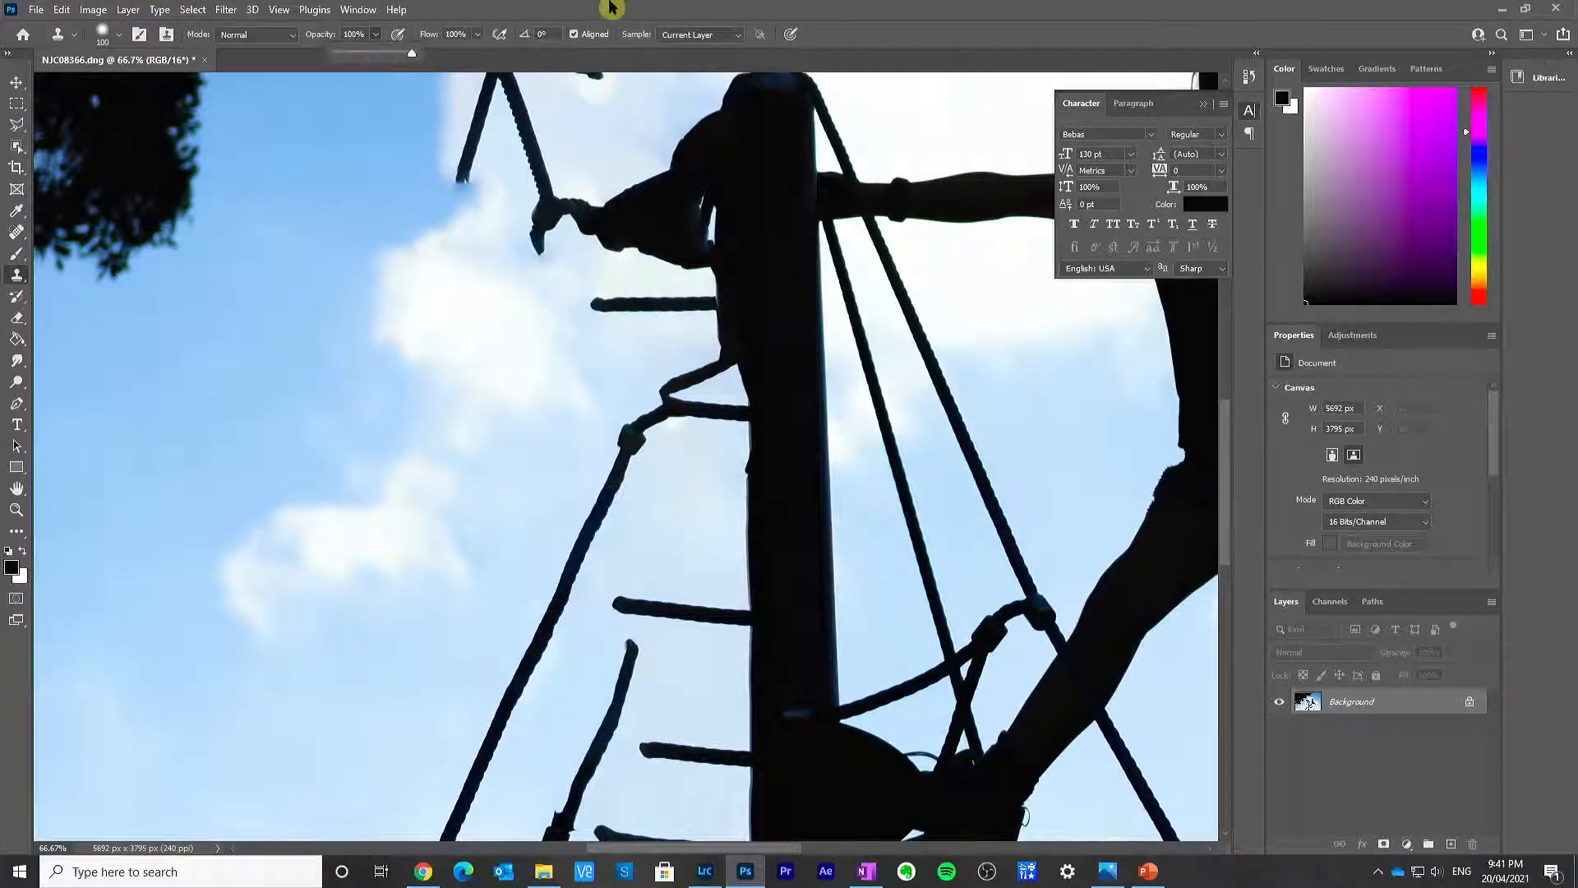
pyautogui.press('[')
pyautogui.press('[')
pyautogui.press('[')
pyautogui.press('[')
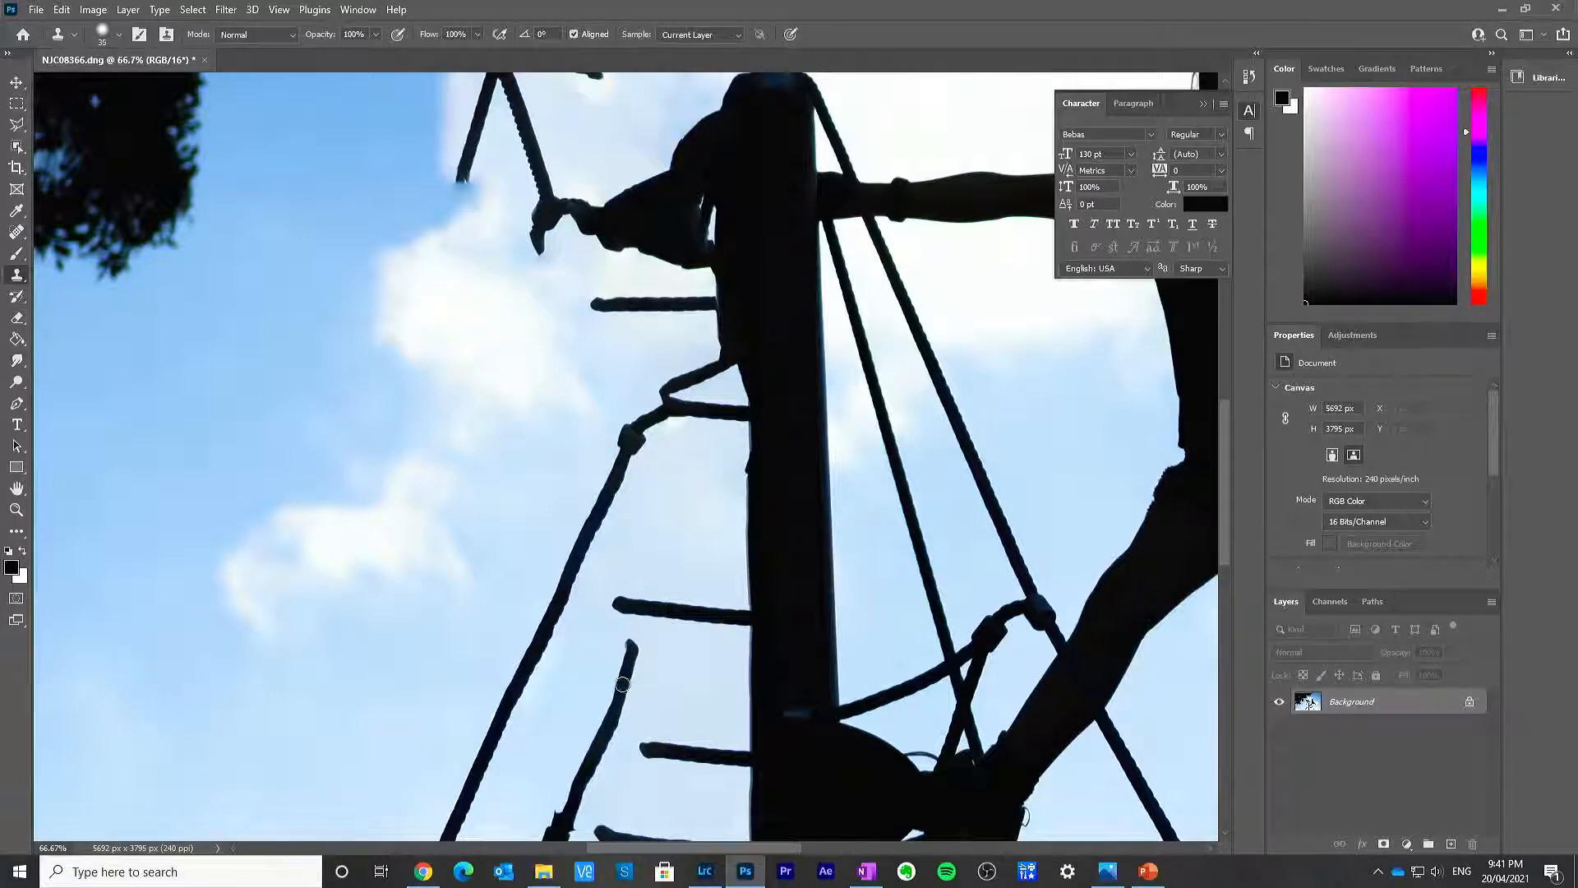
# Step: Clone rope texture to lengthen the broken inner rope upward and extend the horizontal rope above it to the outer rope
pyautogui.keyDown('alt'); pyautogui.click(619, 684); pyautogui.keyUp('alt')
pyautogui.moveTo(631, 652)
pyautogui.mouseDown()
pyautogui.moveTo(638, 613)
pyautogui.moveTo(644, 675)
pyautogui.mouseUp()
pyautogui.keyDown('alt'); pyautogui.click(672, 614); pyautogui.keyUp('alt')
pyautogui.moveTo(648, 615); pyautogui.dragTo(582, 605)
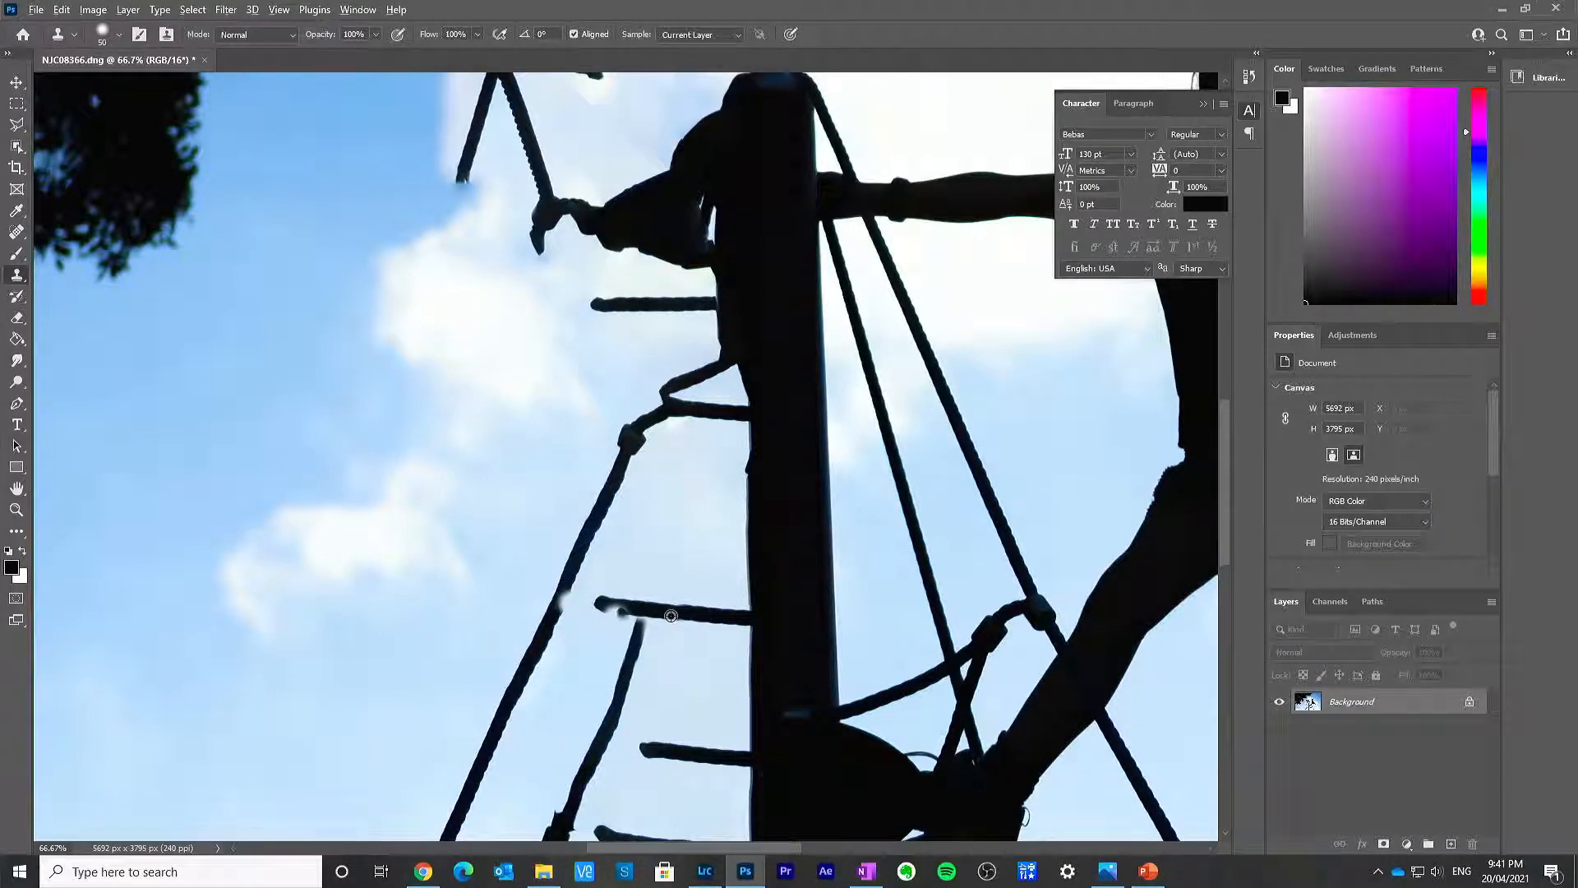
pyautogui.keyDown('alt'); pyautogui.click(702, 613); pyautogui.keyUp('alt')
pyautogui.moveTo(629, 608); pyautogui.dragTo(572, 603)
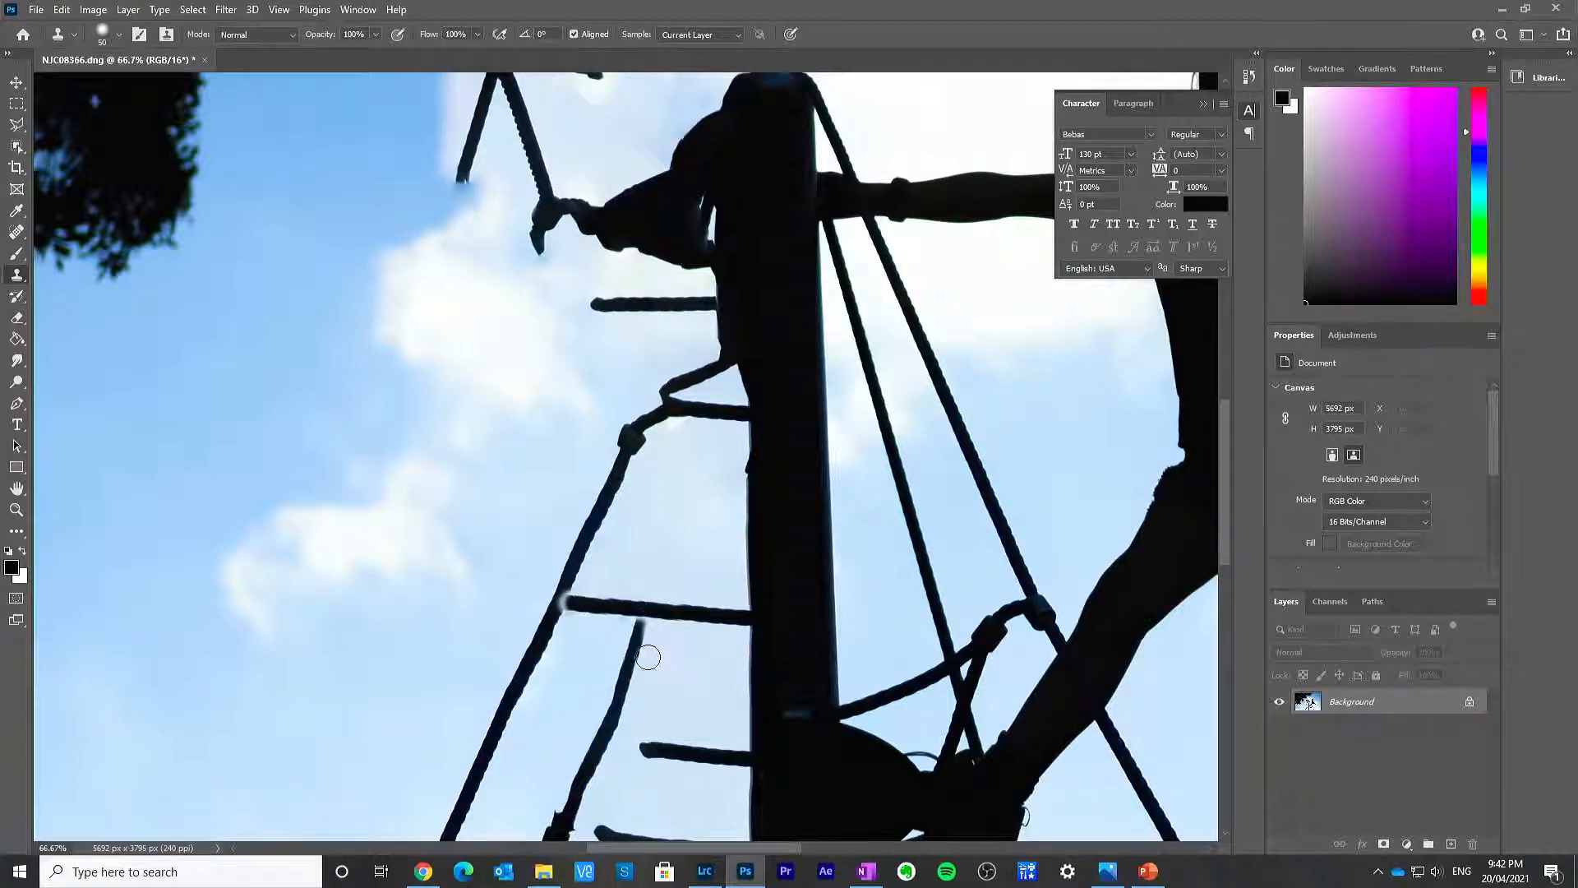
# Step: Clone the inner rope up to the horizontal rope and extend the next lower rung to meet the inner rope
pyautogui.moveTo(632, 641); pyautogui.dragTo(644, 614)
pyautogui.moveTo(650, 748); pyautogui.dragTo(617, 743)
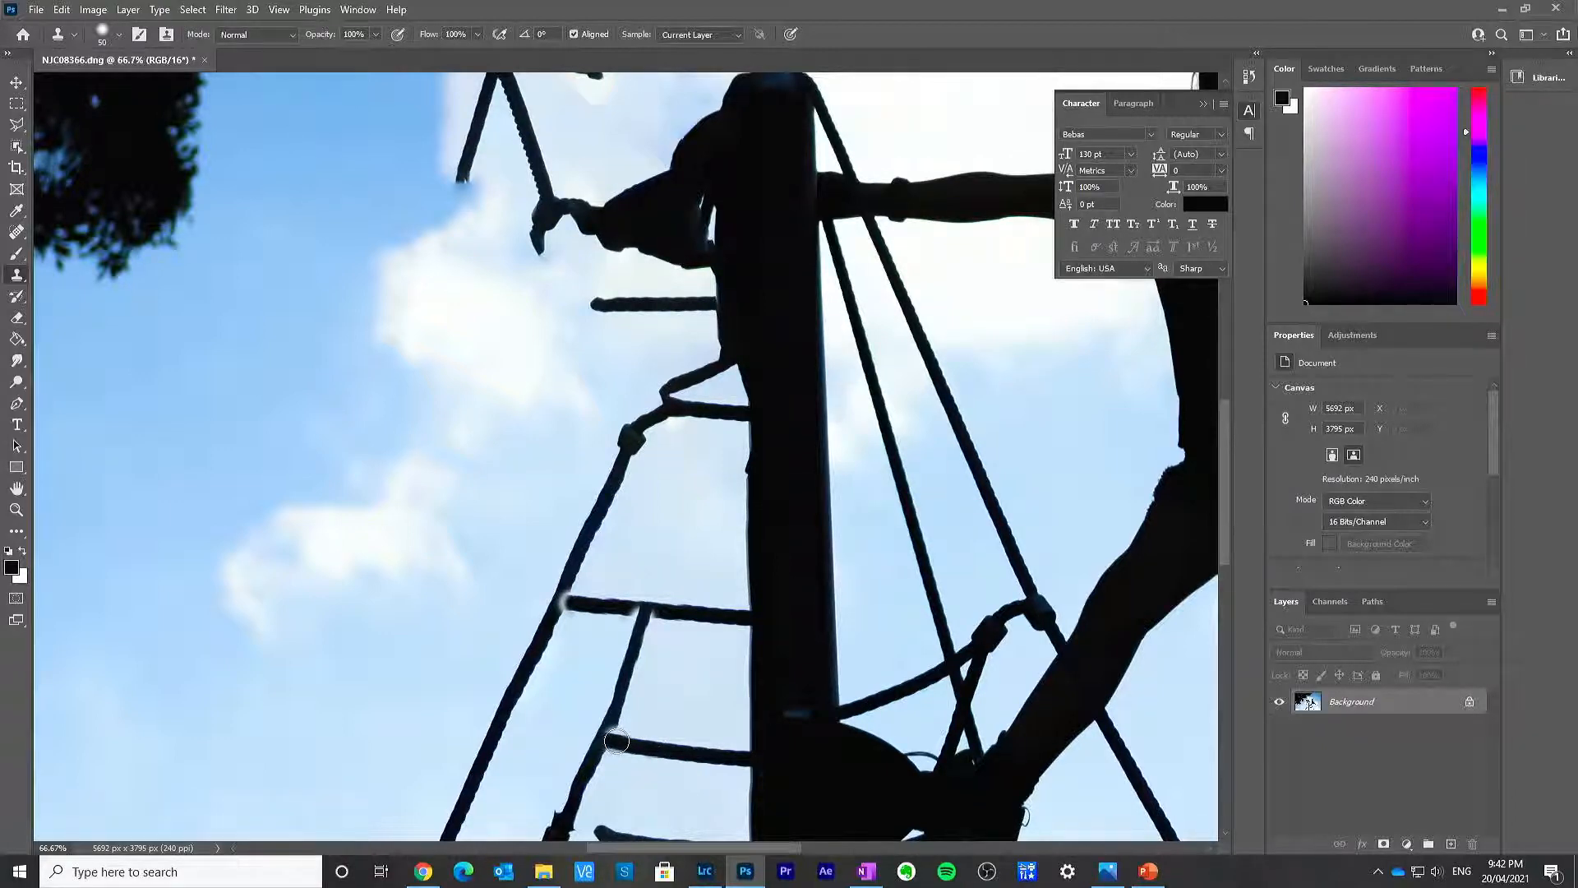
pyautogui.moveTo(617, 742); pyautogui.dragTo(656, 756)
# Step: Enlarge the Clone Stamp brush to 100 and clone sky over the short dangling rope at the far left of the leftover rope cluster
pyautogui.scroll(1, 629, 387)
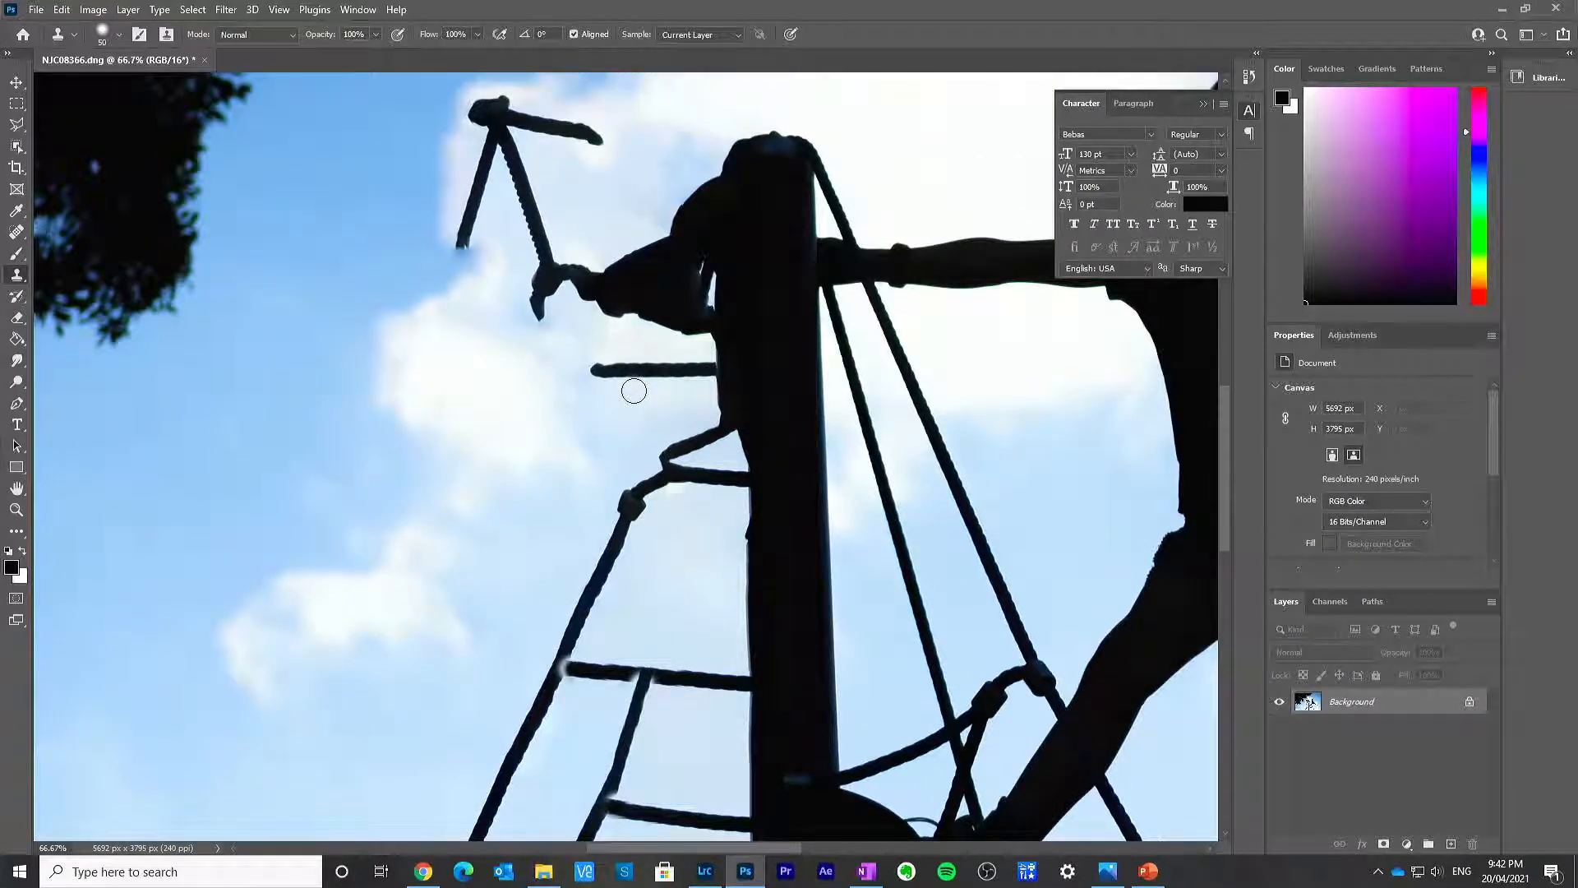
pyautogui.scroll(2, 634, 386)
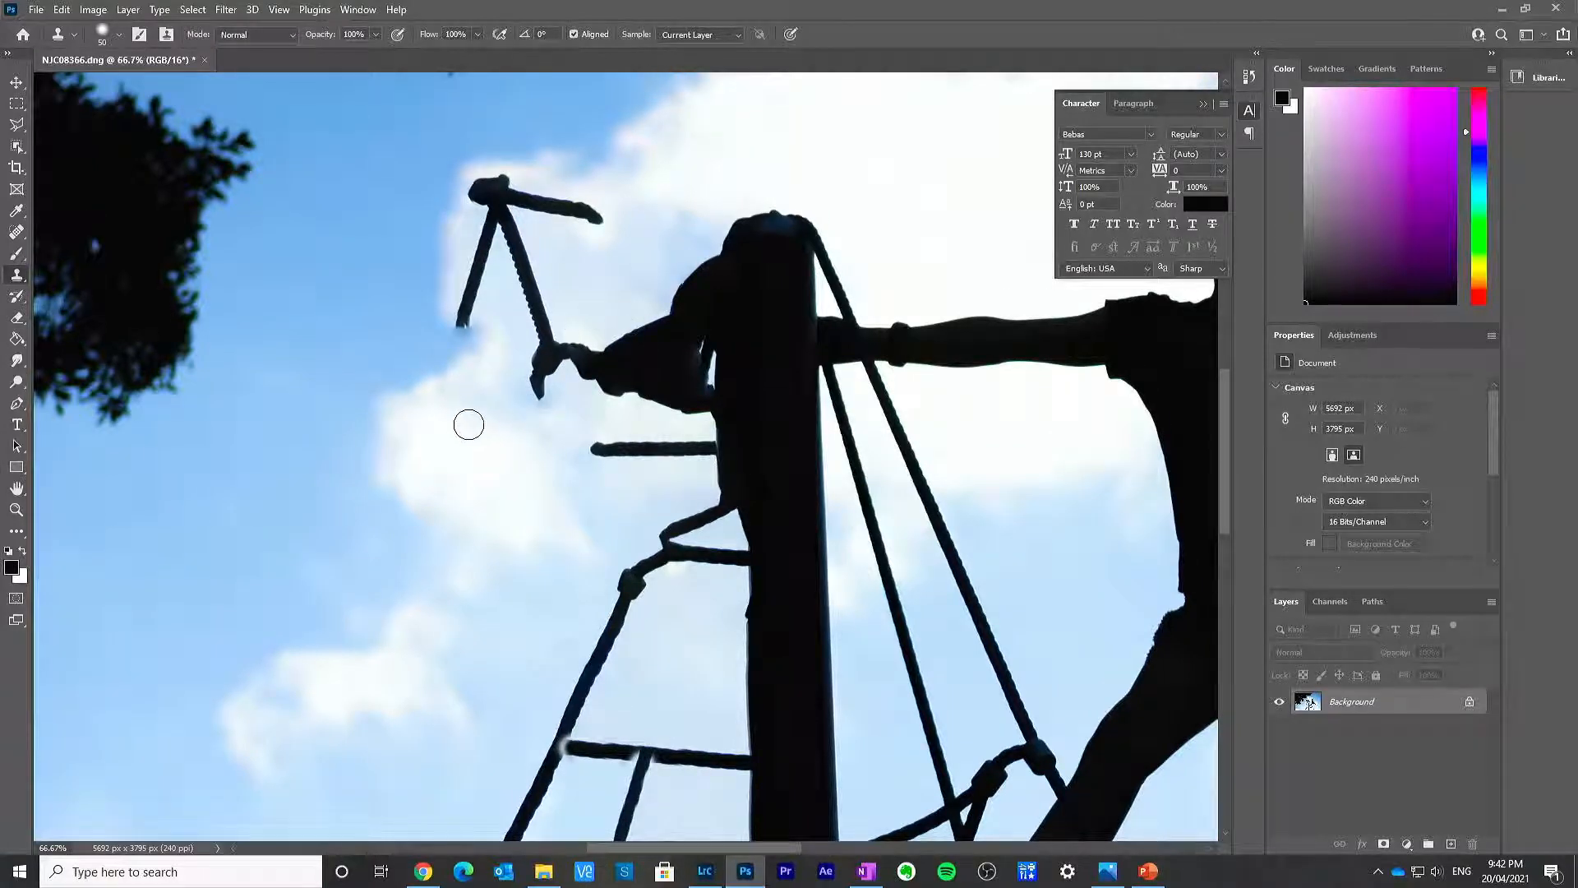
pyautogui.press(']')
pyautogui.press(']')
pyautogui.press(']')
pyautogui.press(']')
pyautogui.press(']')
pyautogui.keyDown('alt'); pyautogui.click(452, 445); pyautogui.keyUp('alt')
pyautogui.moveTo(480, 331); pyautogui.dragTo(486, 237)
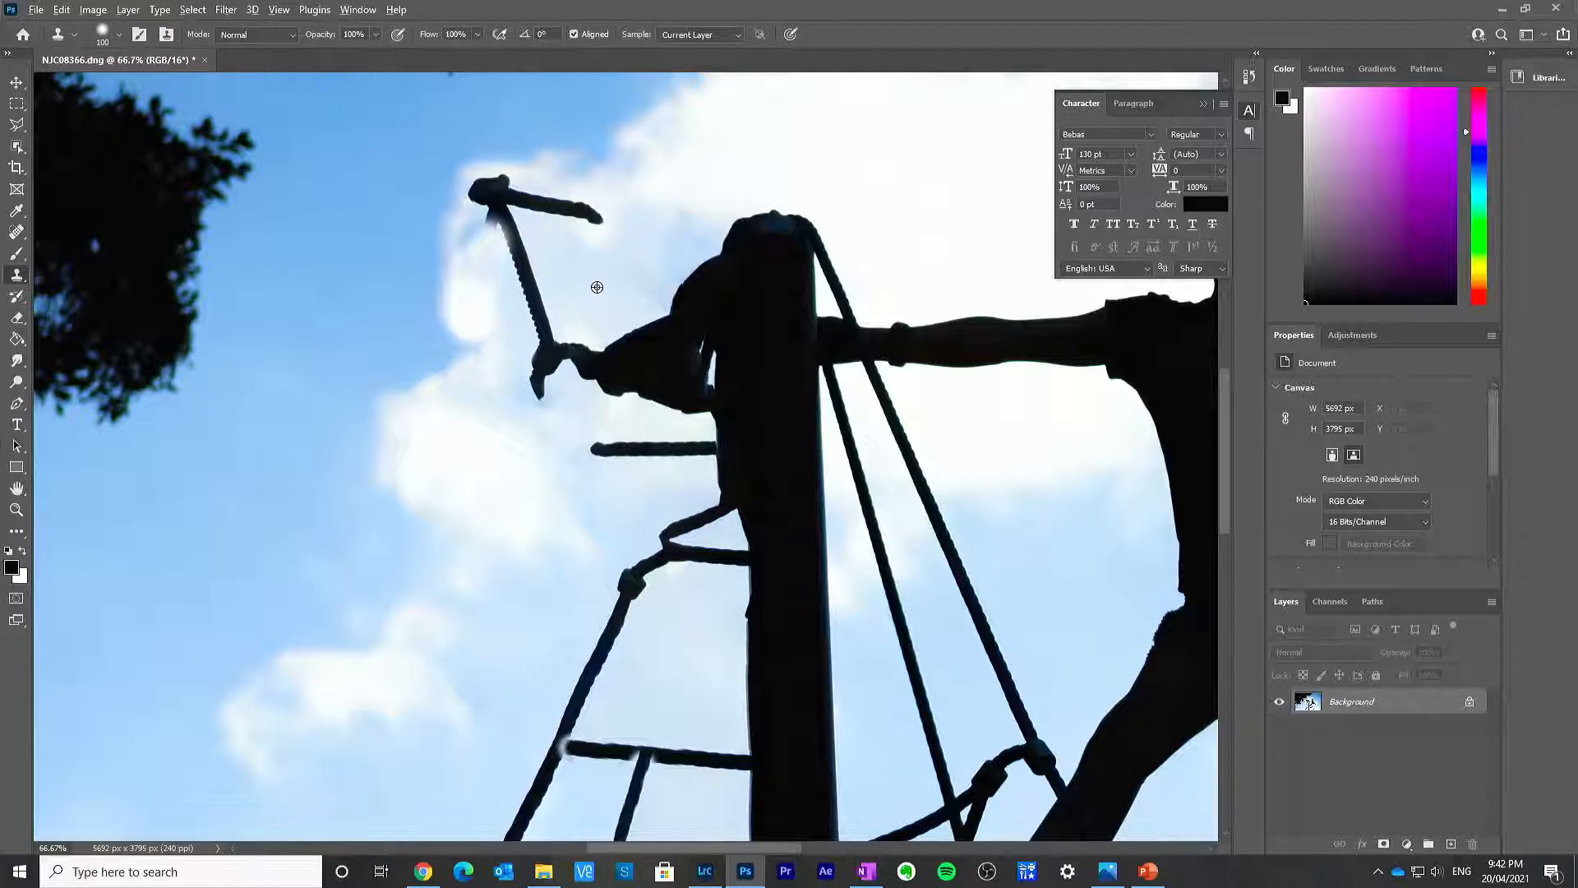
# Step: Clone cloud over the short rope stub extending from the topmost knot toward the pole
pyautogui.moveTo(591, 226)
pyautogui.mouseDown()
pyautogui.moveTo(536, 205)
pyautogui.moveTo(592, 204)
pyautogui.mouseUp()
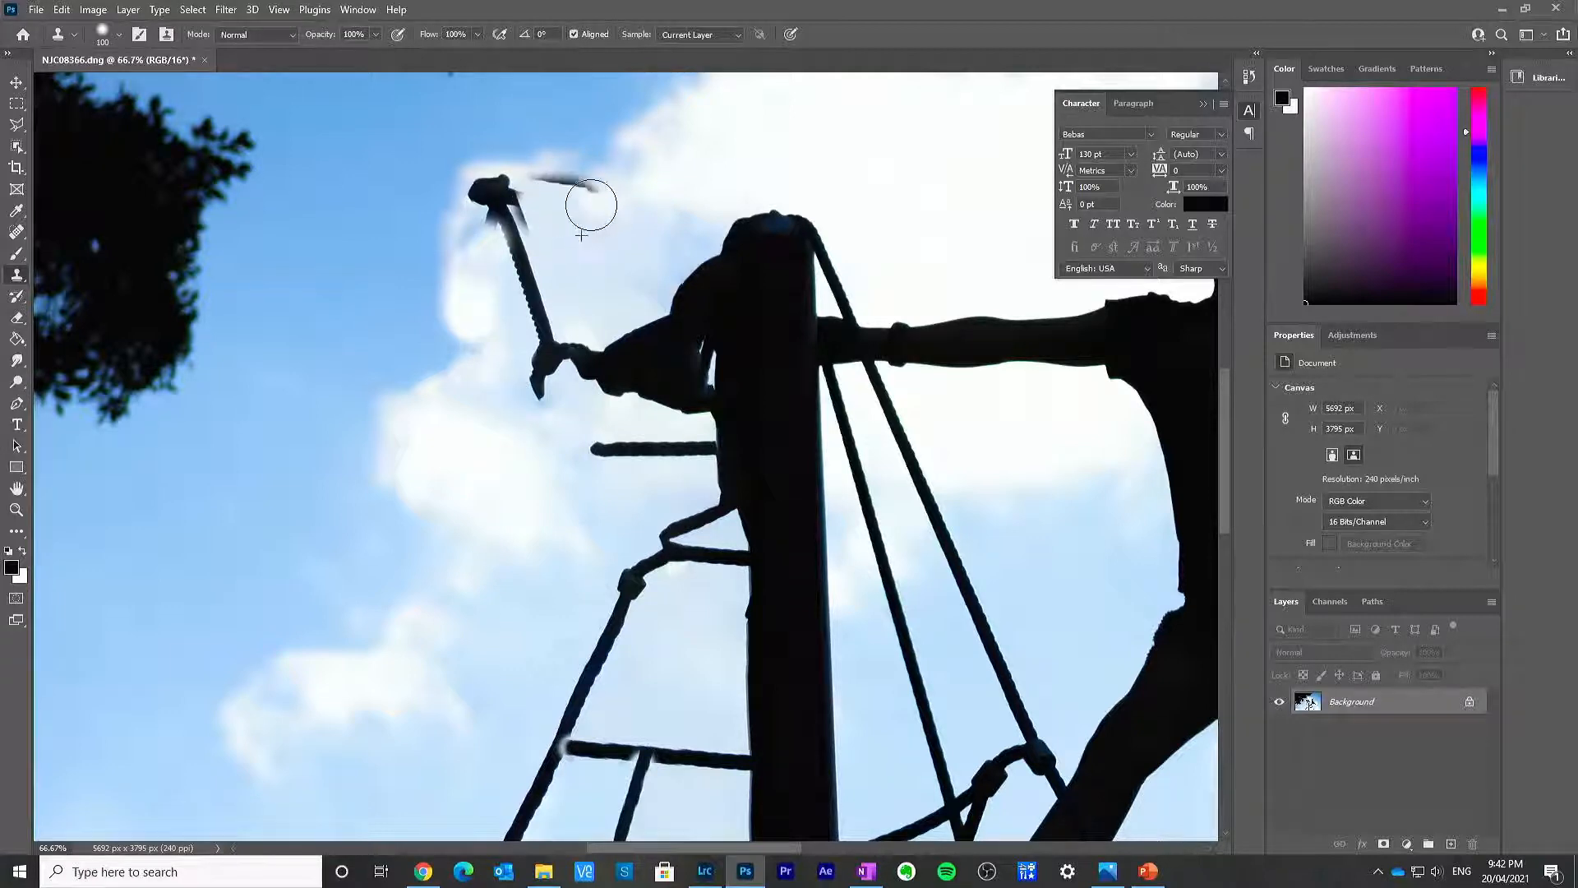
pyautogui.hotkey('ctrl', 'z')
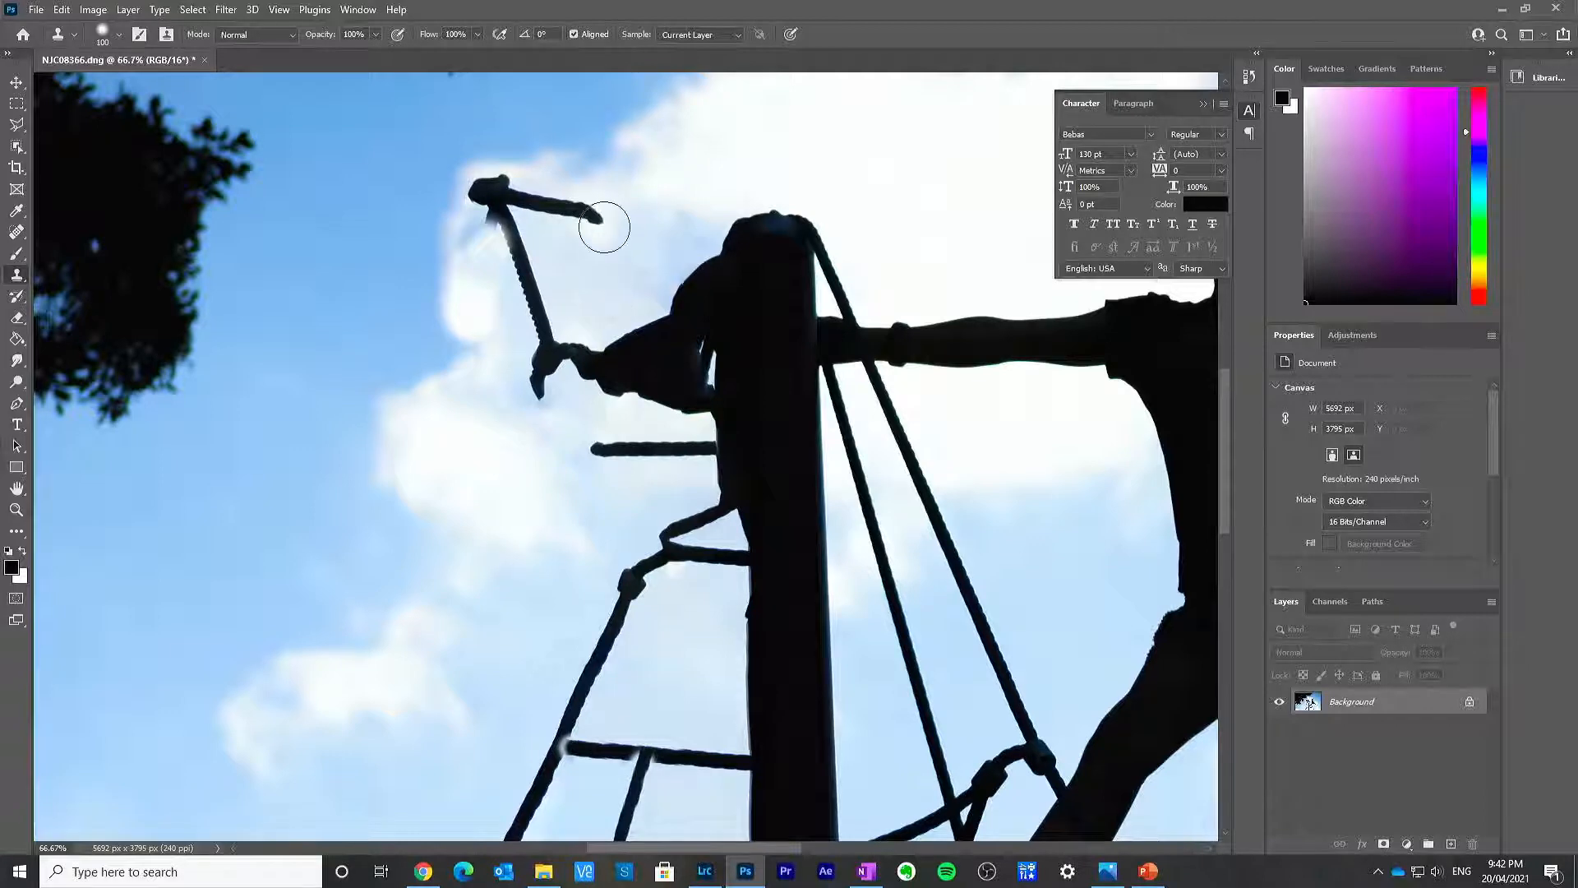
pyautogui.moveTo(604, 227)
pyautogui.mouseDown()
pyautogui.moveTo(545, 218)
pyautogui.moveTo(610, 261)
pyautogui.moveTo(530, 204)
pyautogui.mouseUp()
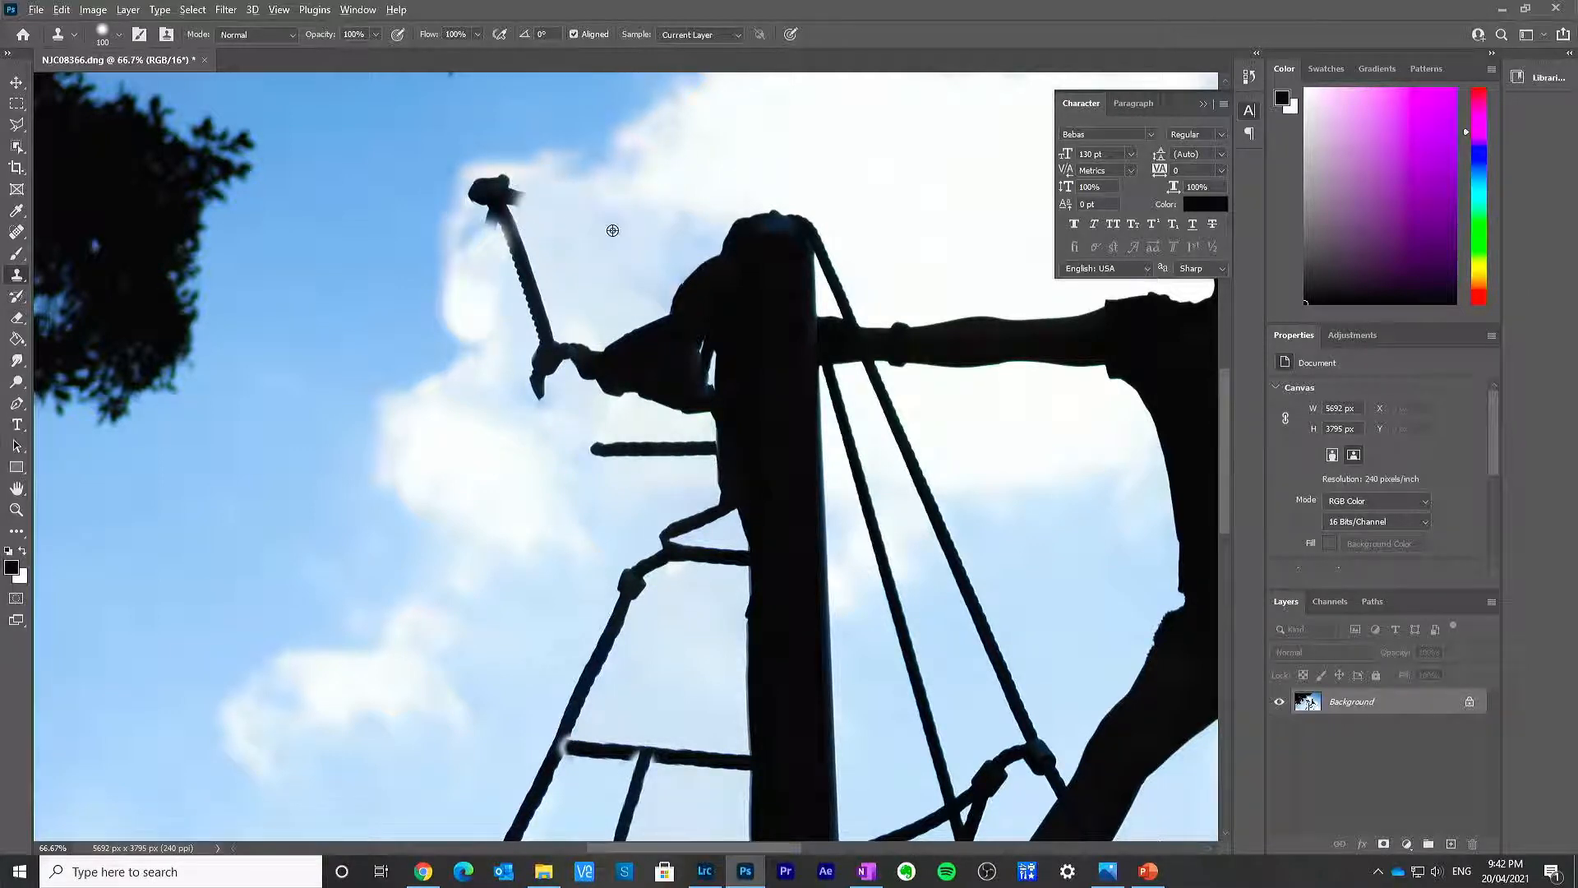
pyautogui.moveTo(534, 202)
pyautogui.mouseDown()
pyautogui.moveTo(486, 194)
pyautogui.moveTo(586, 220)
pyautogui.mouseUp()
# Step: Clone sky over the topmost rope knot and the slanted rope running down from it
pyautogui.moveTo(490, 190)
pyautogui.mouseDown()
pyautogui.moveTo(530, 202)
pyautogui.moveTo(485, 221)
pyautogui.mouseUp()
pyautogui.keyDown('alt'); pyautogui.click(542, 244); pyautogui.keyUp('alt')
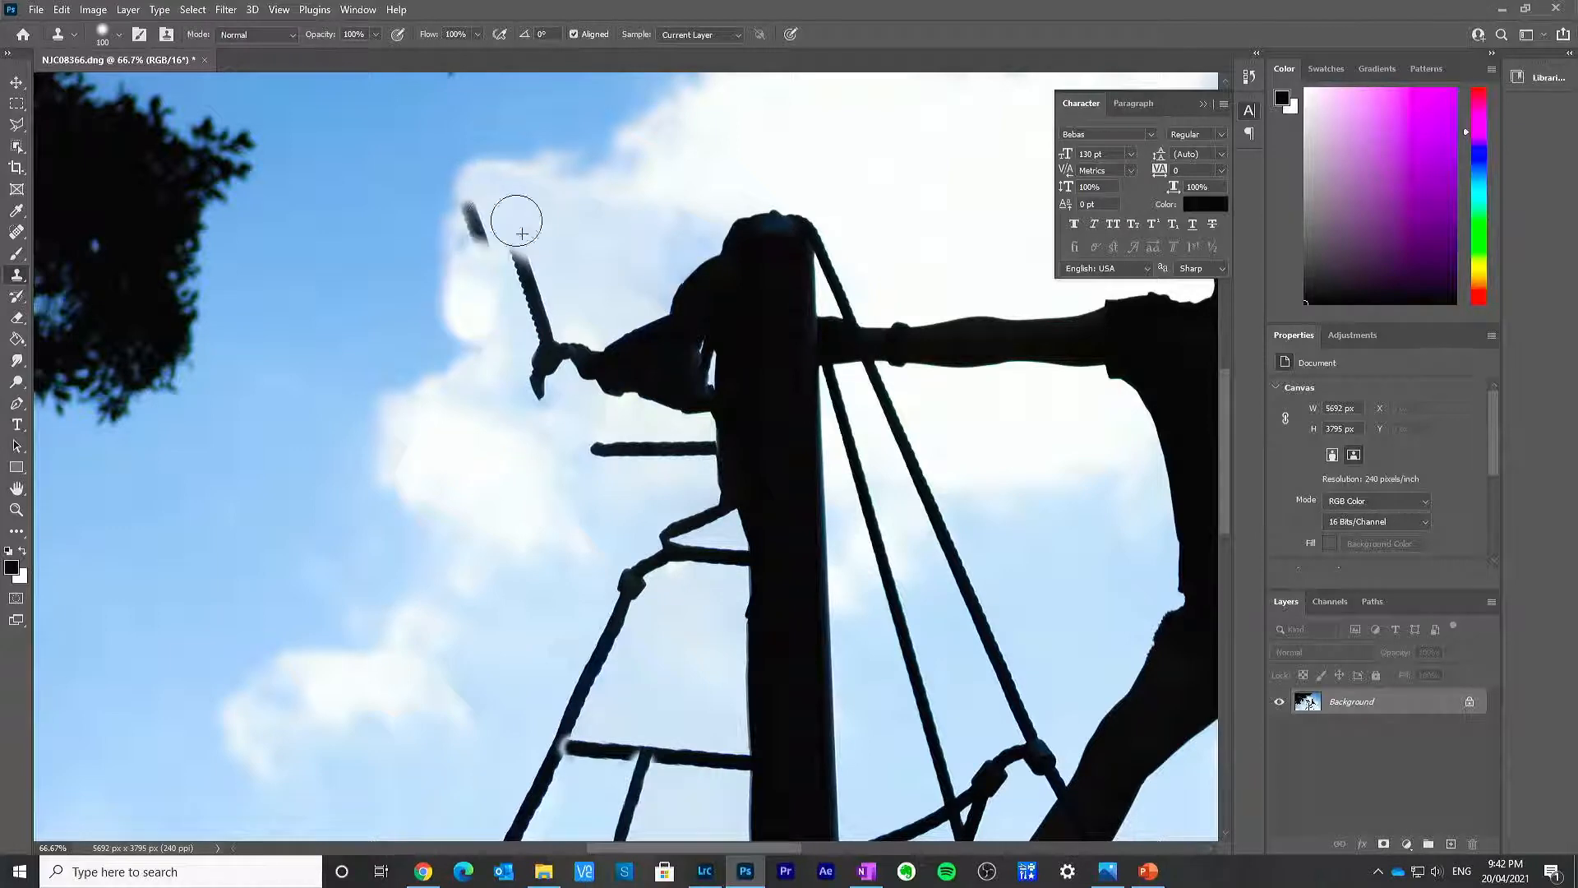
pyautogui.hotkey('ctrl', 'z')
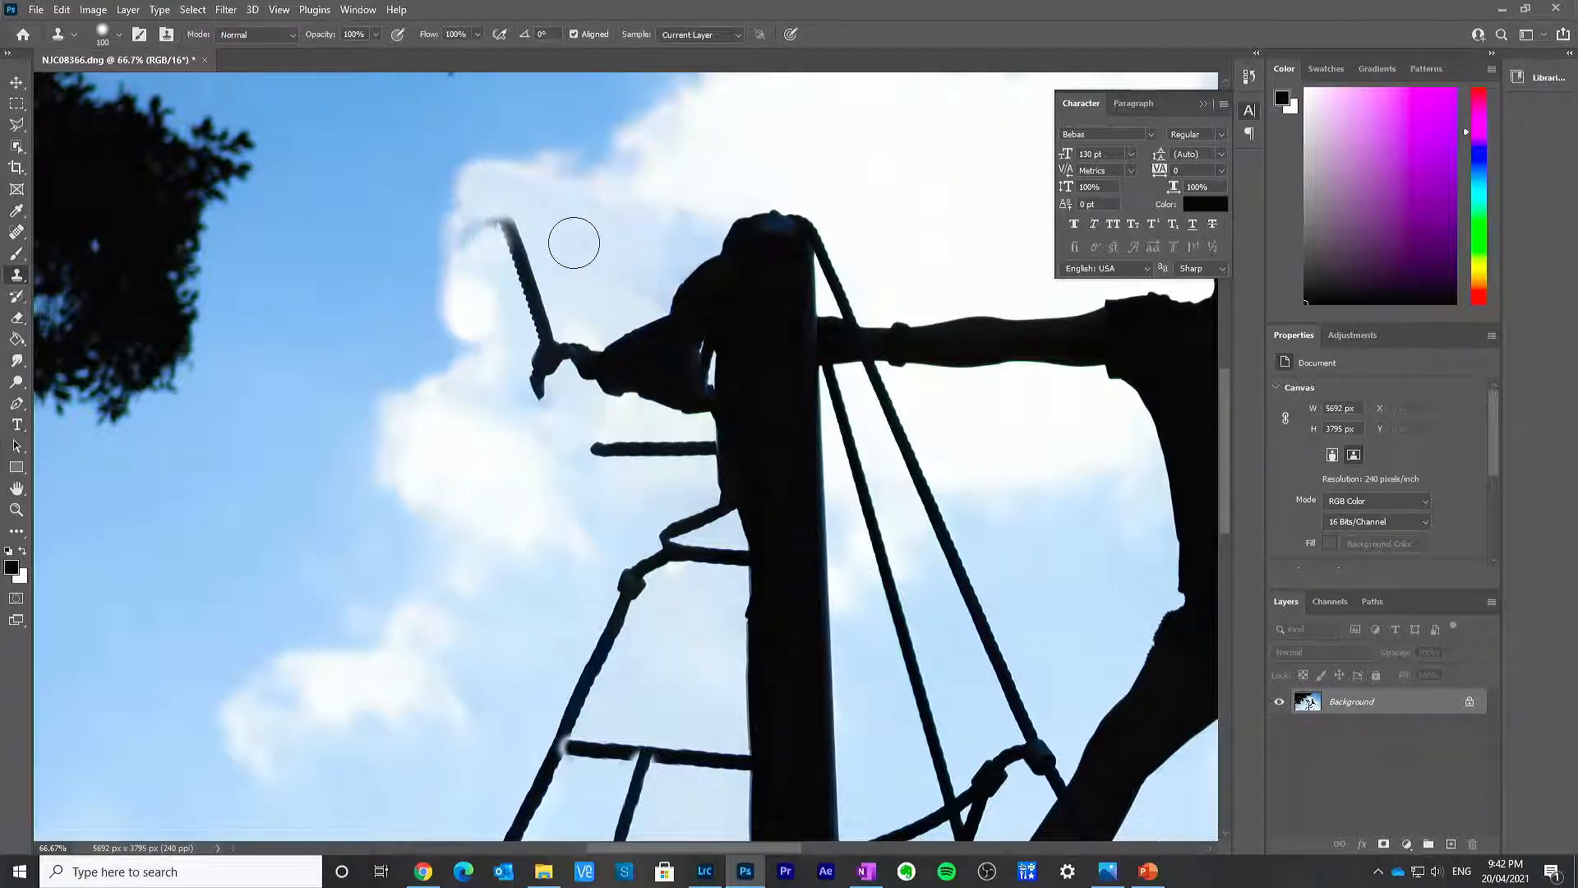
pyautogui.keyDown('alt'); pyautogui.click(552, 252); pyautogui.keyUp('alt')
pyautogui.moveTo(504, 233)
pyautogui.mouseDown()
pyautogui.moveTo(493, 214)
pyautogui.moveTo(528, 282)
pyautogui.moveTo(534, 366)
pyautogui.moveTo(511, 370)
pyautogui.moveTo(535, 323)
pyautogui.moveTo(494, 481)
pyautogui.moveTo(521, 377)
pyautogui.moveTo(518, 402)
pyautogui.mouseUp()
pyautogui.keyDown('alt'); pyautogui.click(552, 256); pyautogui.keyUp('alt')
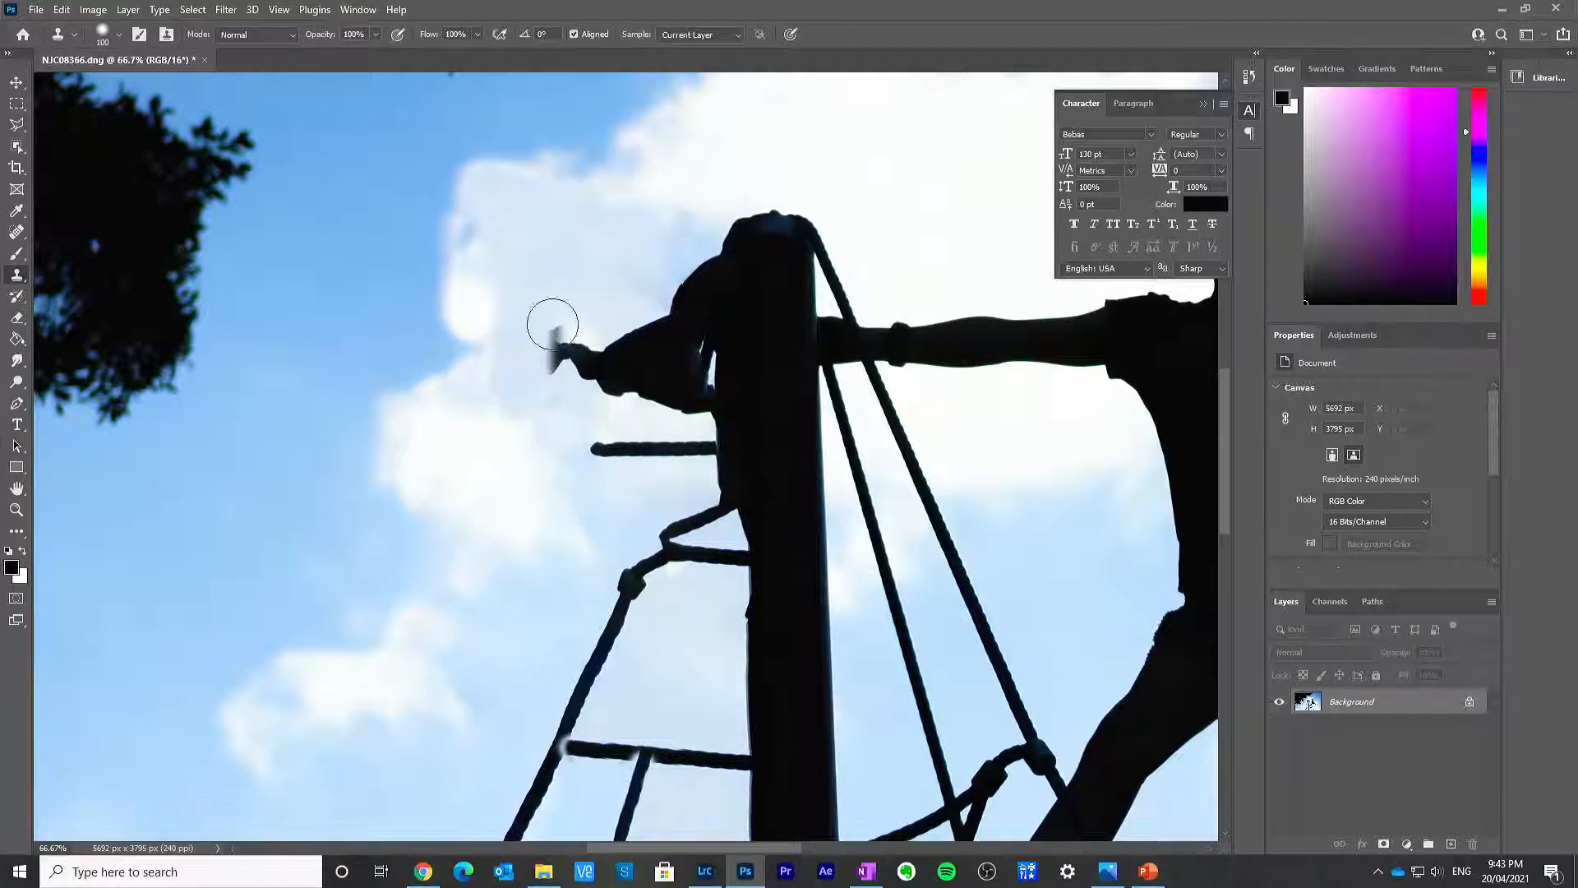
# Step: Clone sky over the remaining knot and rope end at the tip of the dark shape beside the pole
pyautogui.moveTo(556, 345); pyautogui.dragTo(568, 330)
pyautogui.keyDown('alt'); pyautogui.click(548, 332); pyautogui.keyUp('alt')
pyautogui.moveTo(571, 395)
pyautogui.mouseDown()
pyautogui.moveTo(580, 339)
pyautogui.moveTo(540, 403)
pyautogui.mouseUp()
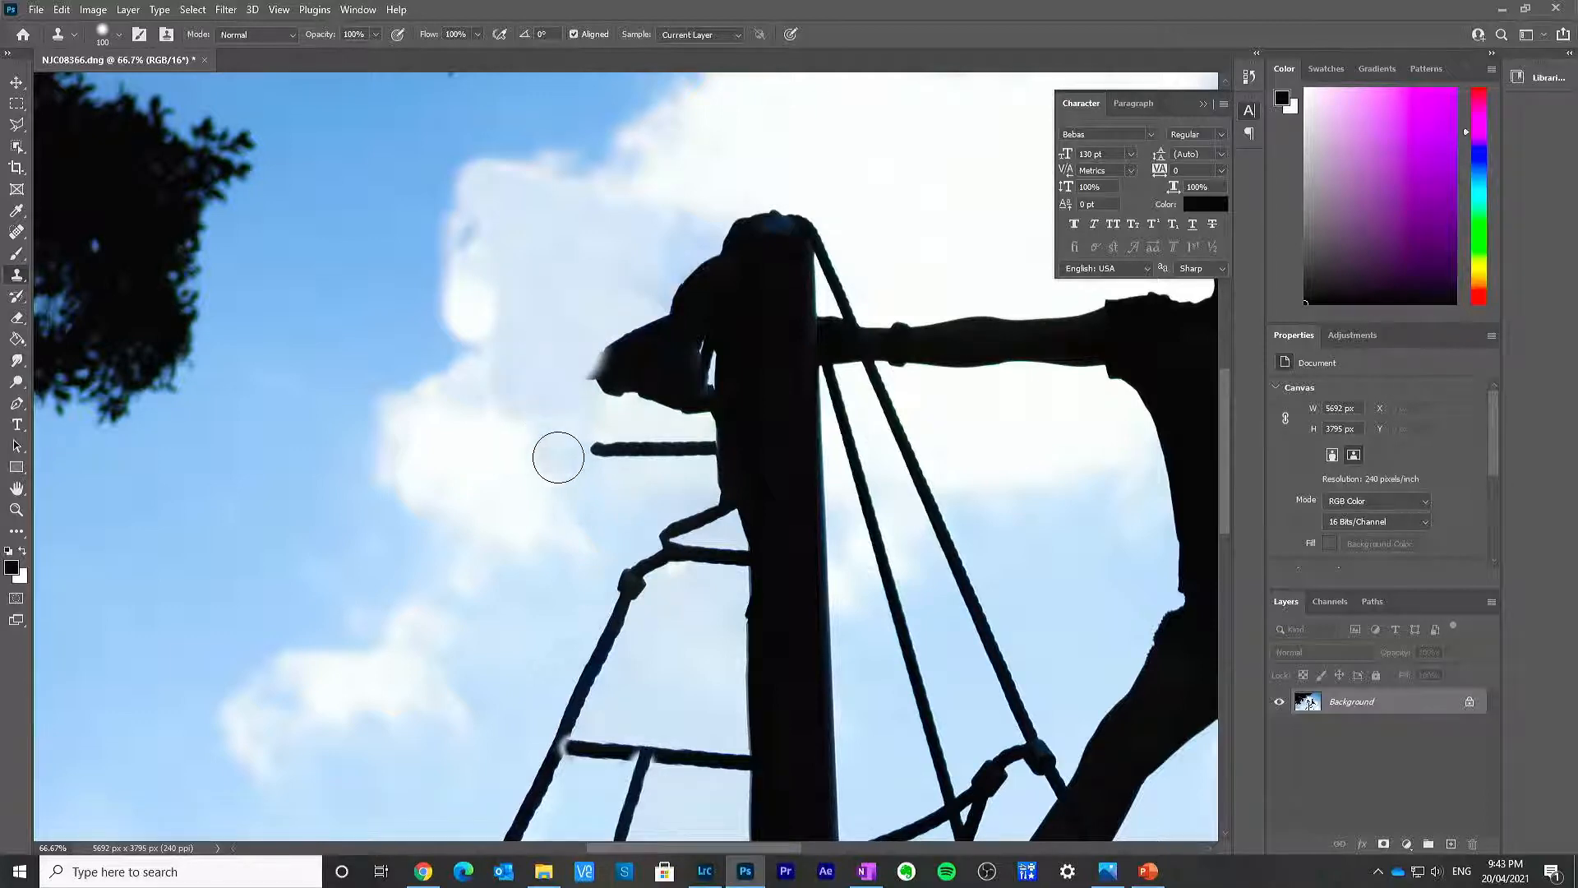
# Step: Clone sky over the leftover dark silhouette protruding from the left side of the pole's upper end
pyautogui.press('z')
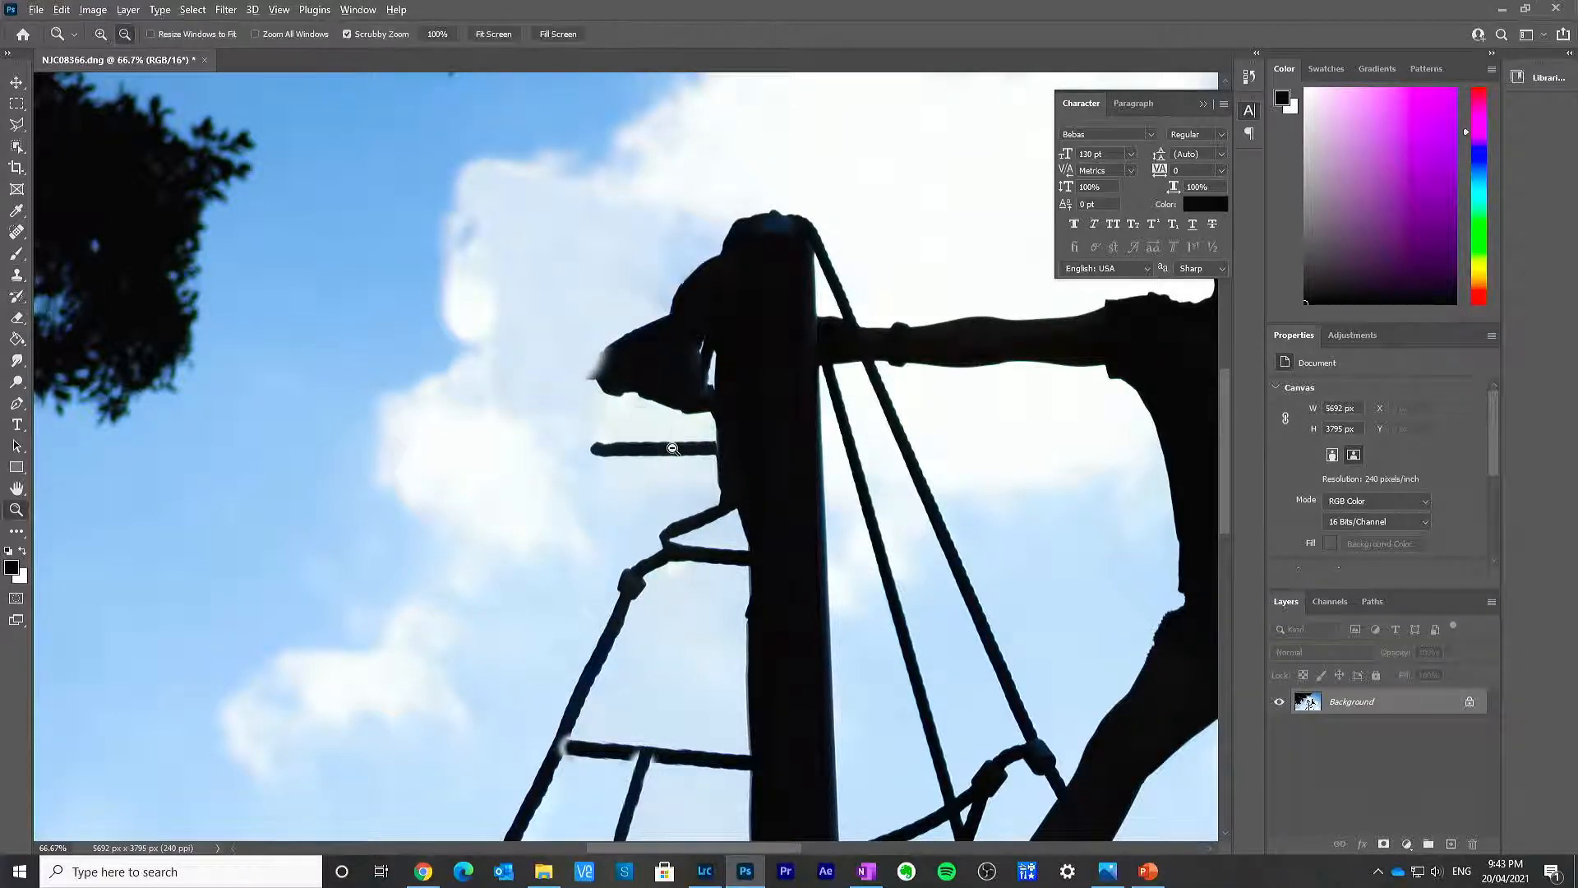
pyautogui.keyDown('alt'); pyautogui.click(686, 477); pyautogui.keyUp('alt')
pyautogui.keyDown('alt'); pyautogui.click(686, 478); pyautogui.keyUp('alt')
pyautogui.keyDown('alt'); pyautogui.click(683, 484); pyautogui.keyUp('alt')
pyautogui.keyDown('alt'); pyautogui.click(681, 488); pyautogui.keyUp('alt')
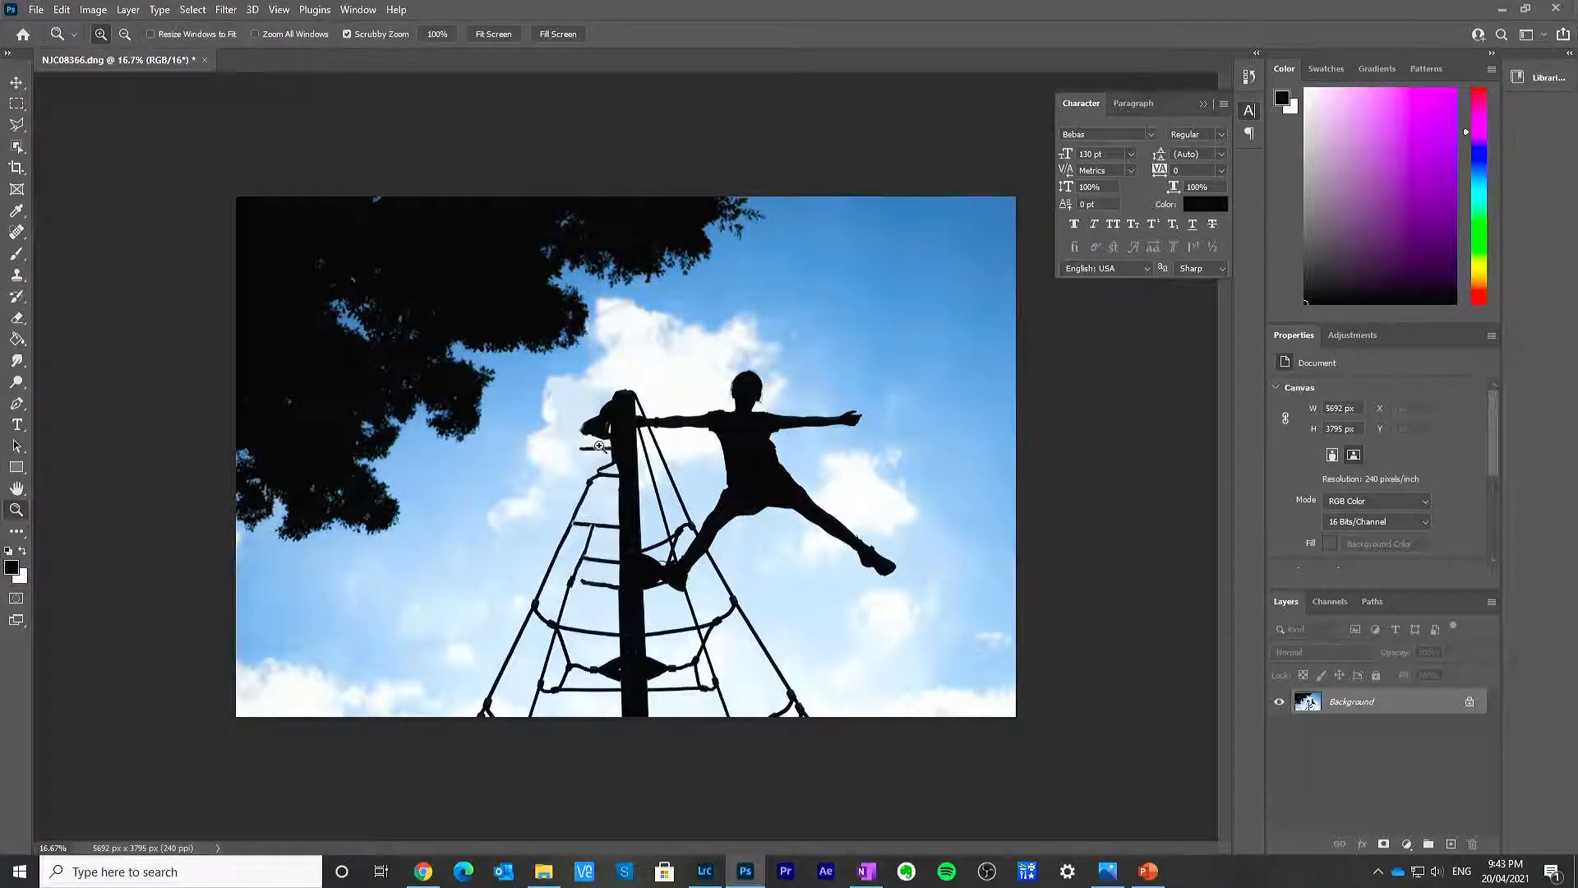
pyautogui.moveTo(603, 436); pyautogui.dragTo(604, 435)
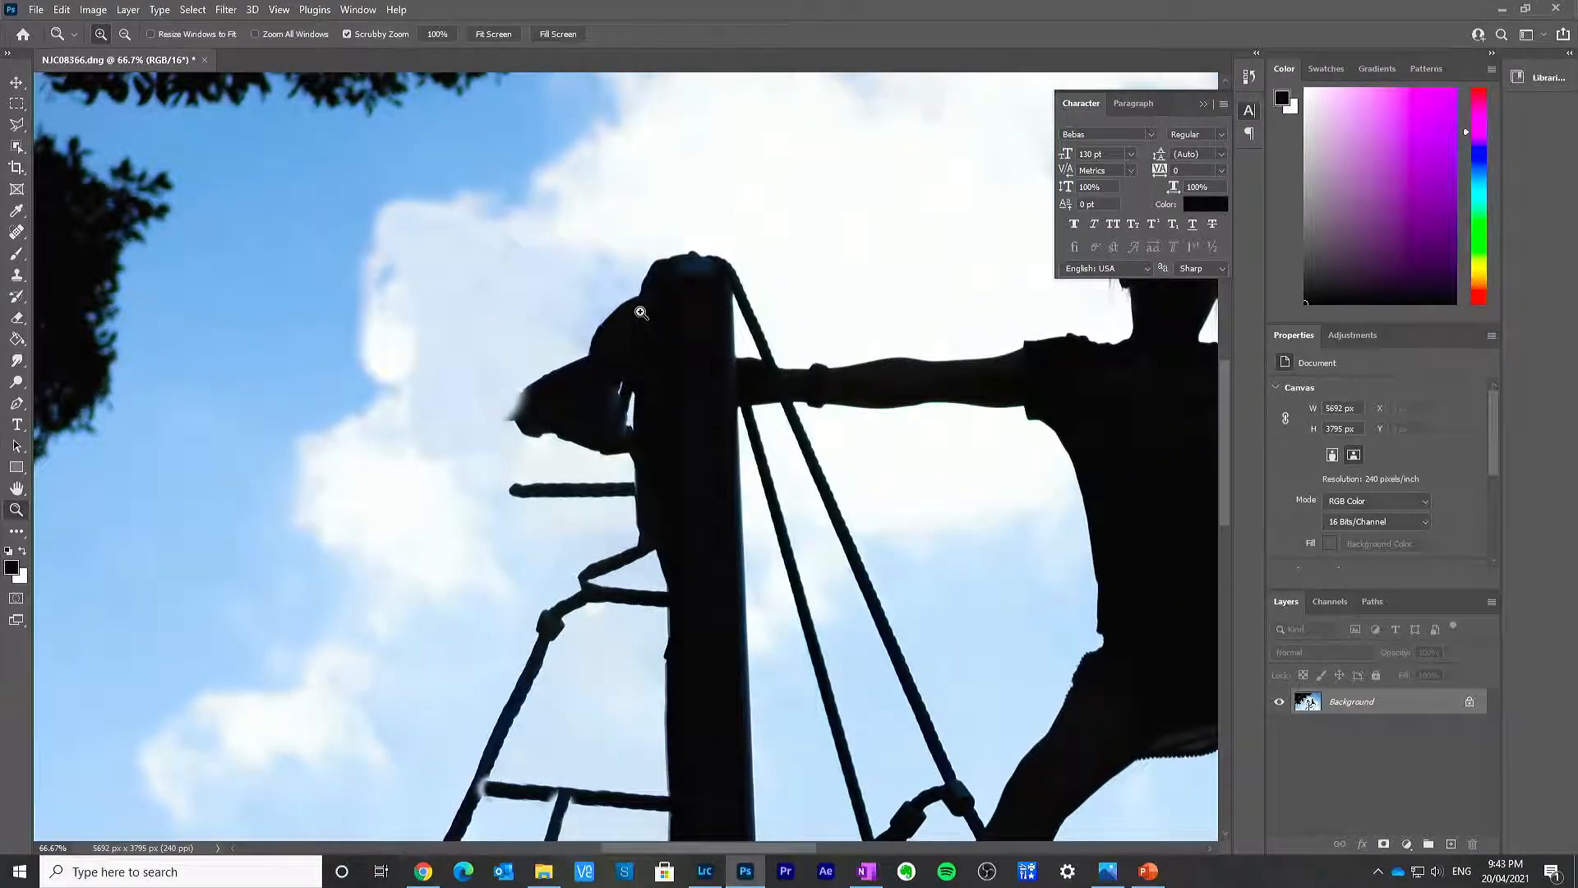
pyautogui.press('s')
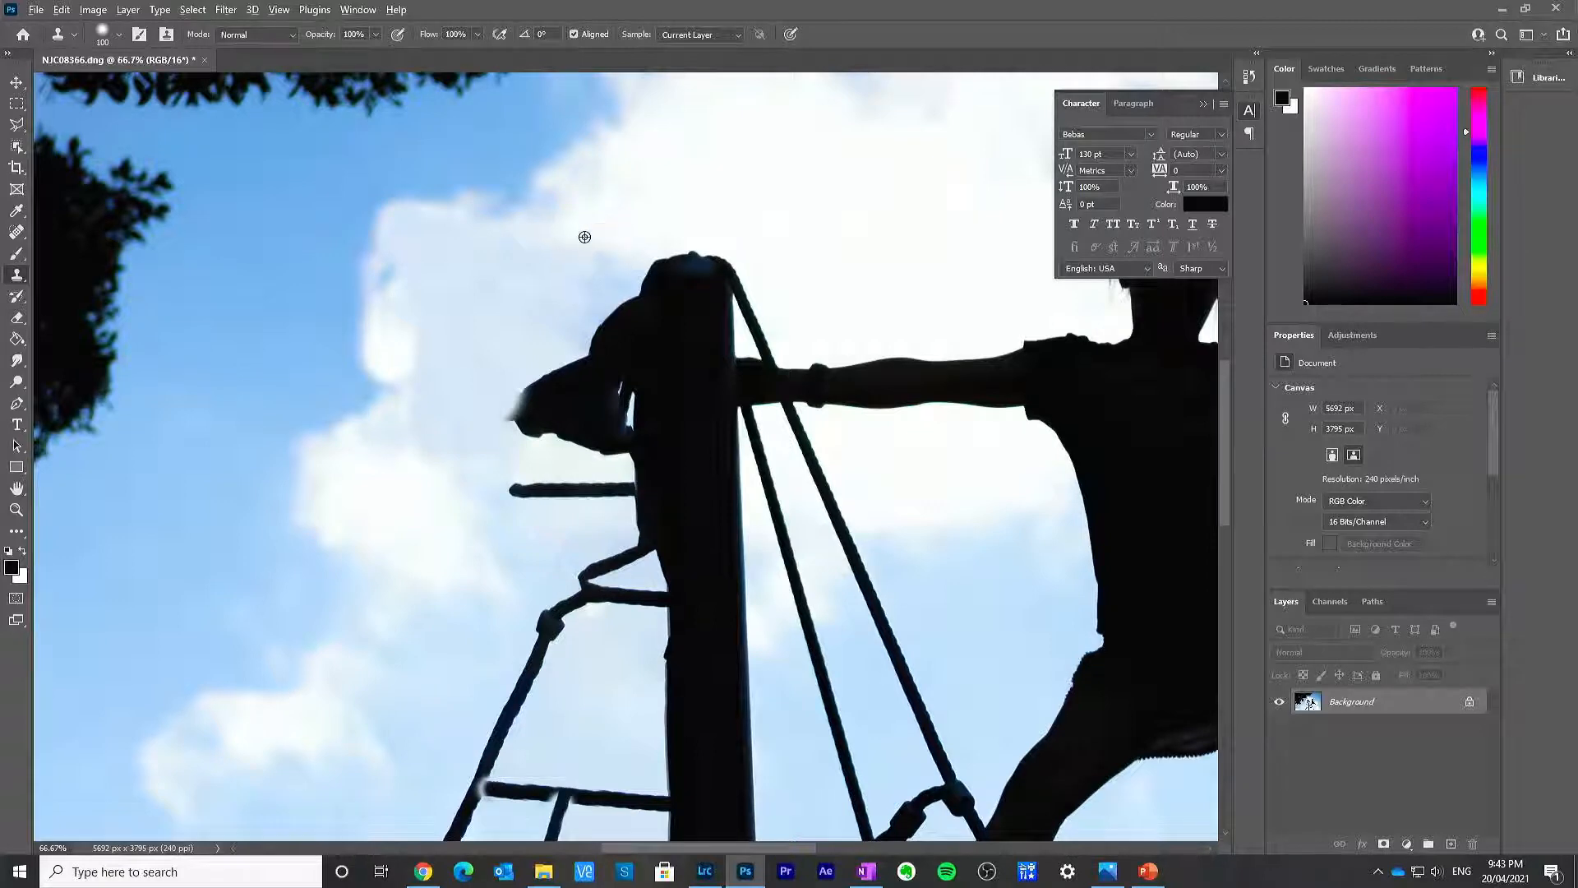
pyautogui.moveTo(582, 285)
pyautogui.mouseDown()
pyautogui.moveTo(591, 418)
pyautogui.moveTo(598, 307)
pyautogui.moveTo(602, 381)
pyautogui.mouseUp()
pyautogui.moveTo(603, 282)
pyautogui.mouseDown()
pyautogui.moveTo(615, 373)
pyautogui.moveTo(590, 447)
pyautogui.moveTo(530, 392)
pyautogui.moveTo(562, 434)
pyautogui.moveTo(519, 416)
pyautogui.moveTo(536, 367)
pyautogui.moveTo(564, 464)
pyautogui.moveTo(580, 384)
pyautogui.moveTo(591, 443)
pyautogui.moveTo(575, 427)
pyautogui.moveTo(600, 456)
pyautogui.moveTo(603, 356)
pyautogui.mouseUp()
# Step: Sample the clean lower left edge of the pole and clone it upward over the bulge near the broken ropes
pyautogui.click(675, 730)
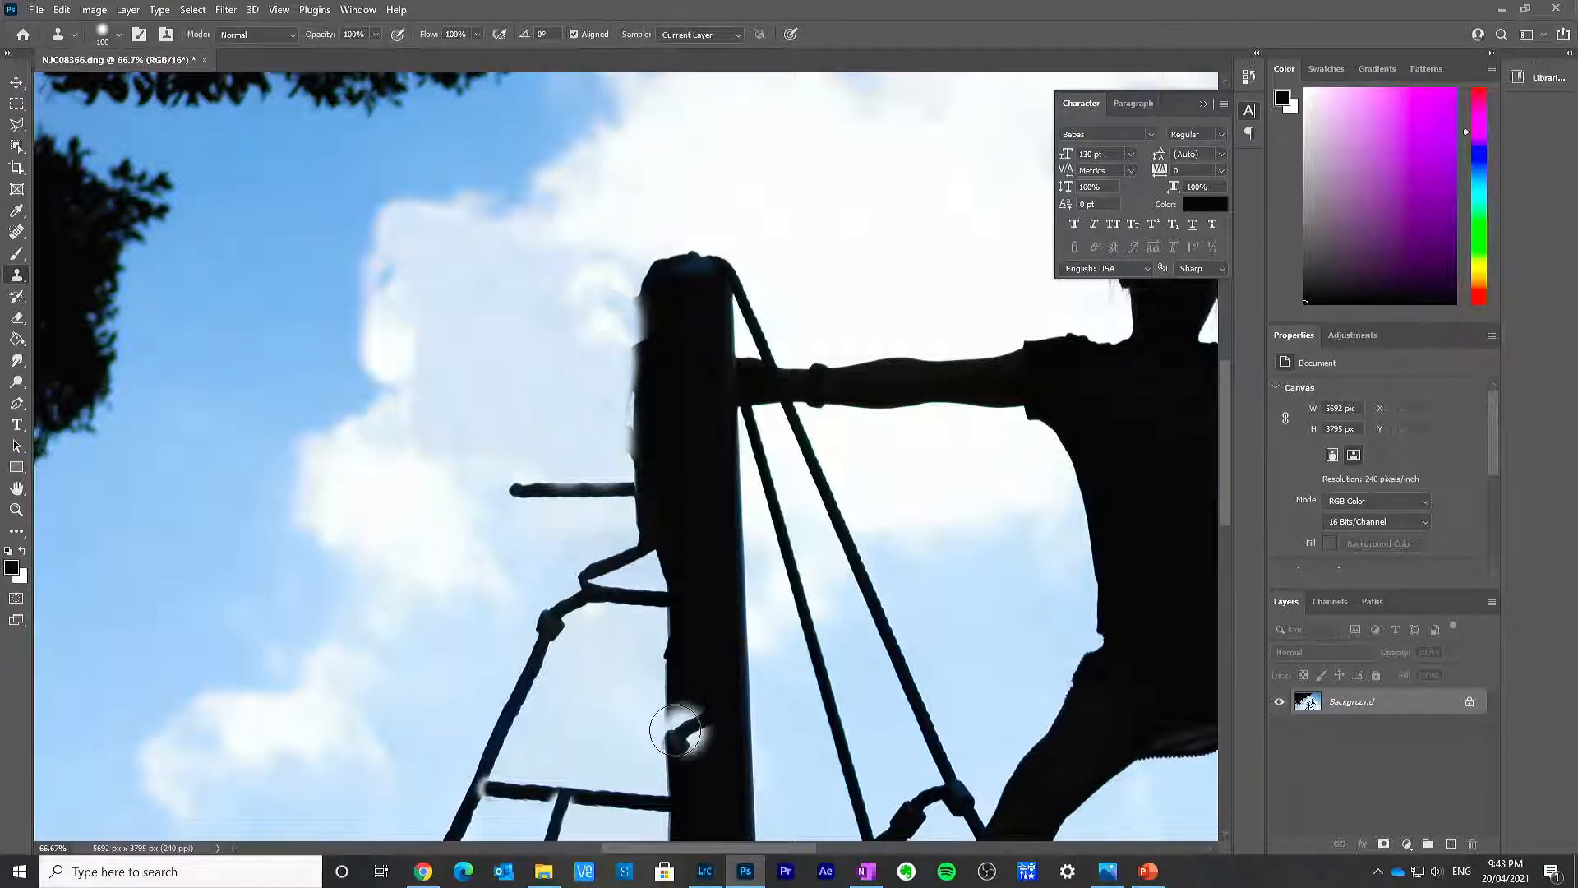
pyautogui.hotkey('ctrl', 'z')
pyautogui.keyDown('alt'); pyautogui.click(665, 722); pyautogui.keyUp('alt')
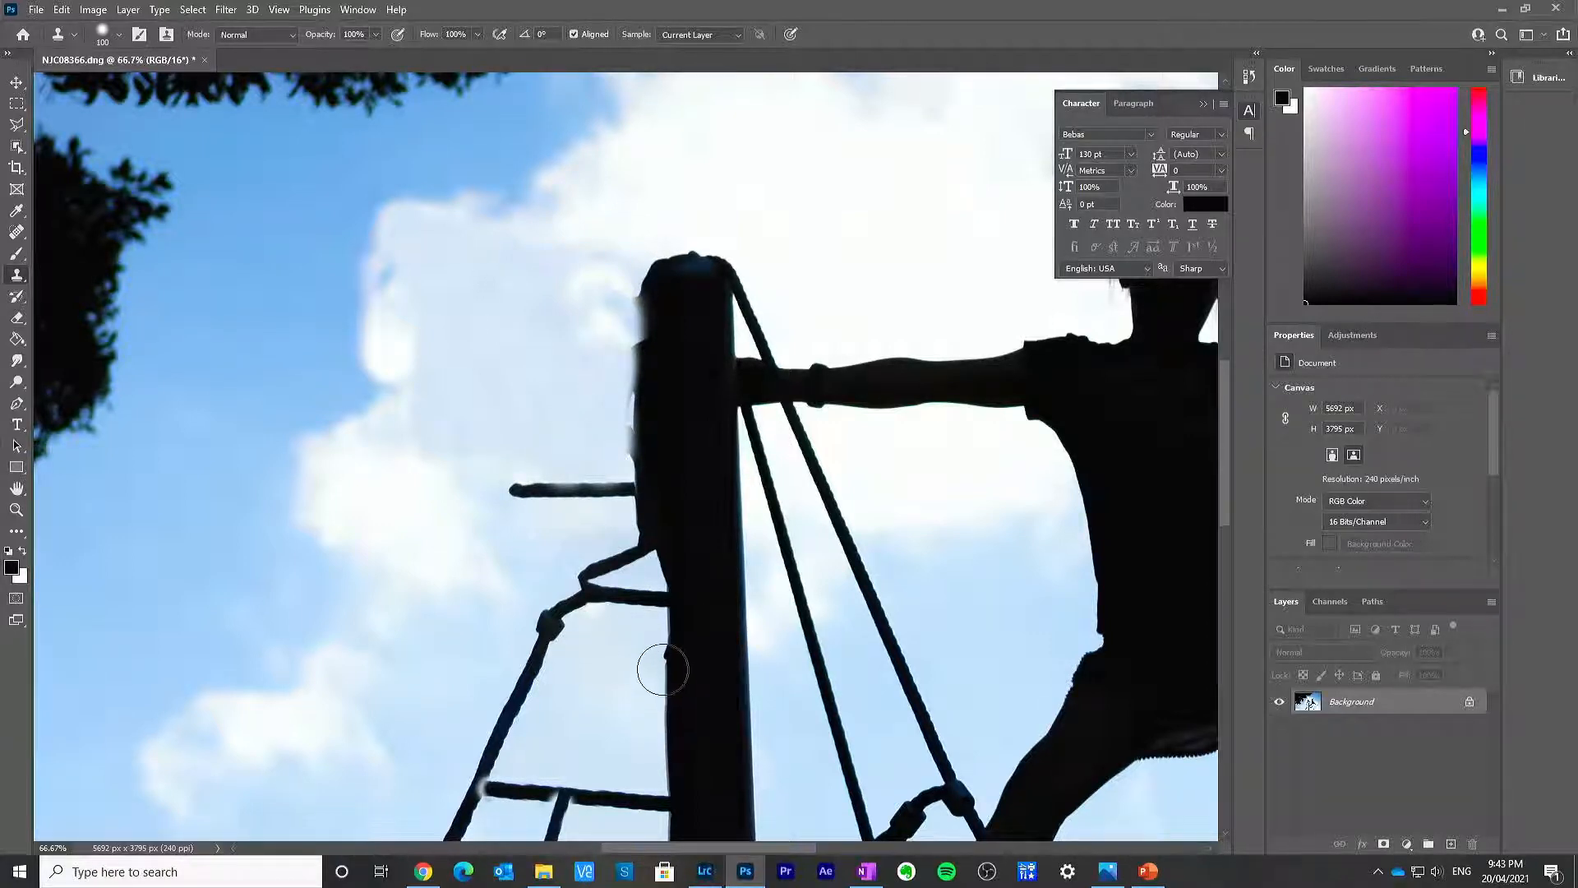
pyautogui.moveTo(664, 648); pyautogui.dragTo(661, 462)
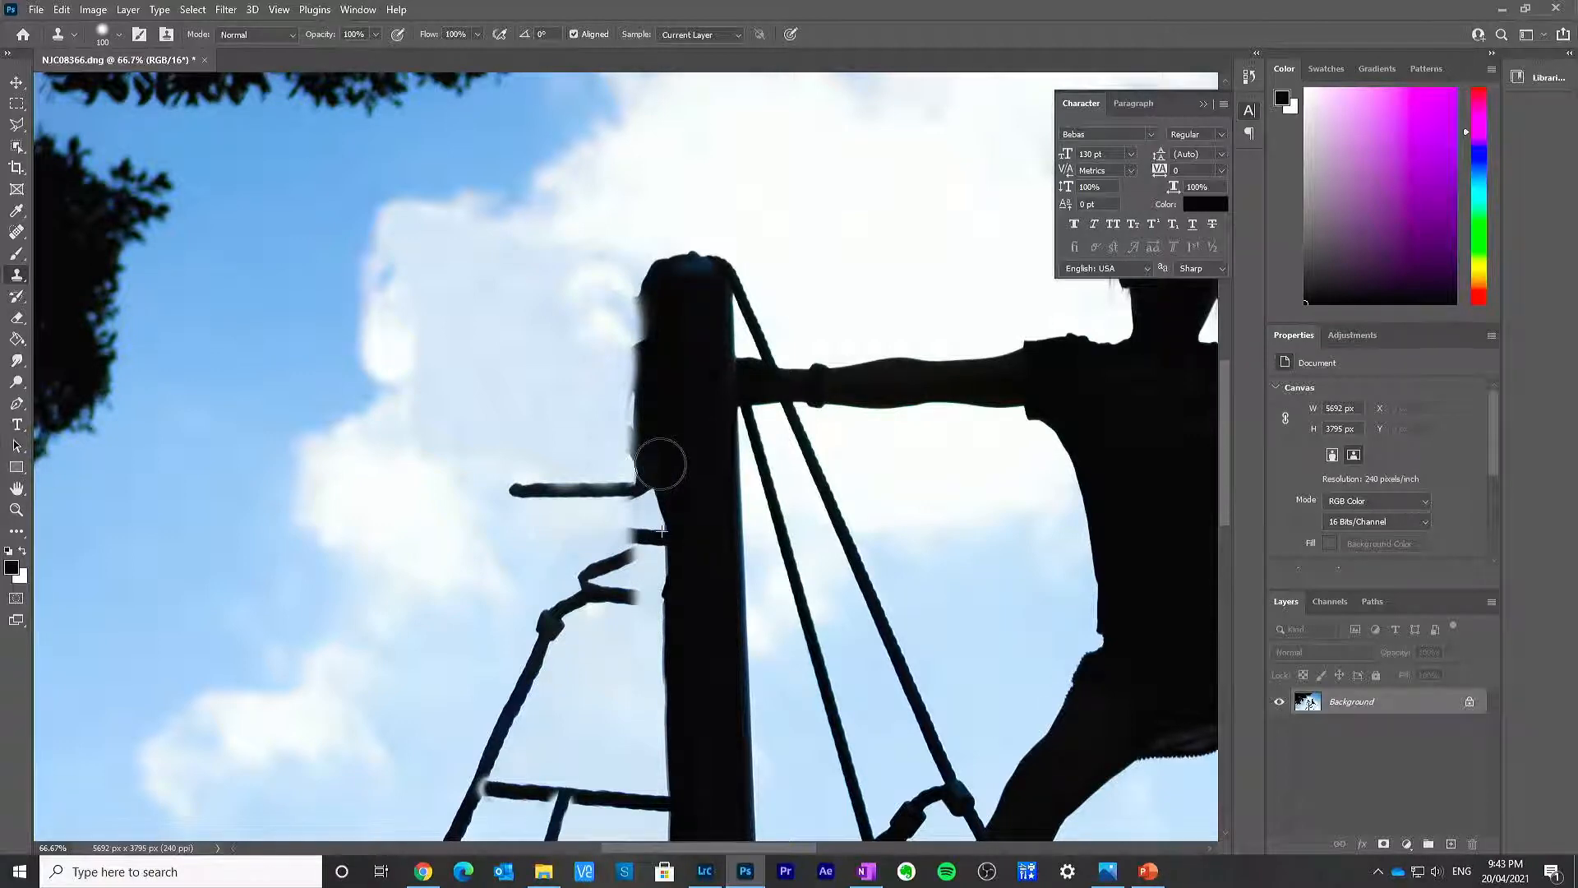
pyautogui.moveTo(662, 580); pyautogui.dragTo(650, 423)
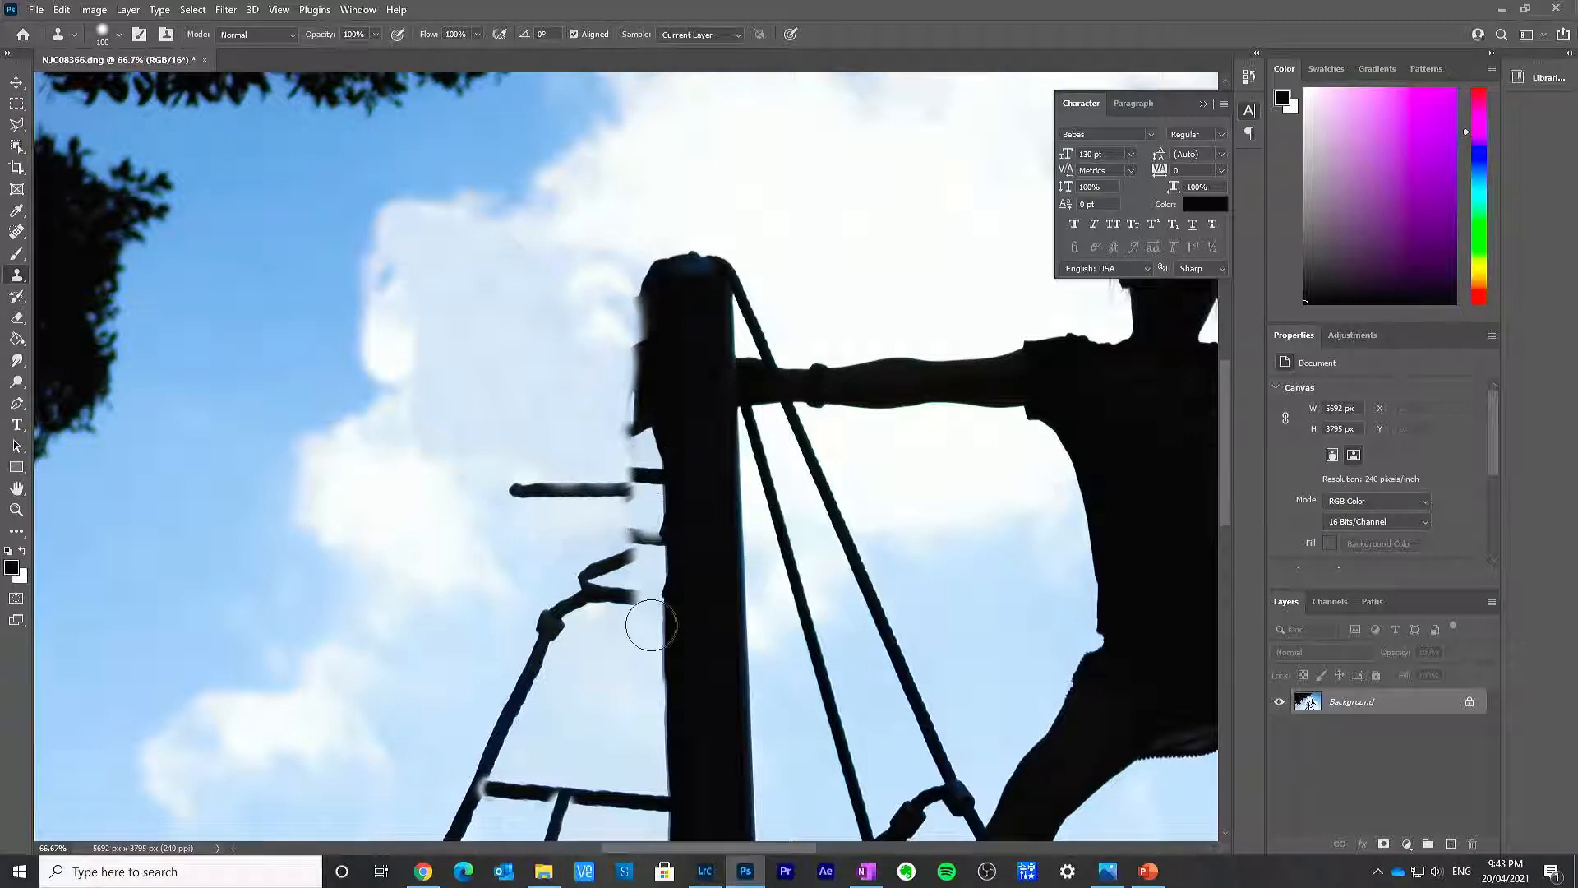
# Step: Resample the pole's left edge and continue cloning it straight up to the top of the pole
pyautogui.keyDown('alt'); pyautogui.click(665, 671); pyautogui.keyUp('alt')
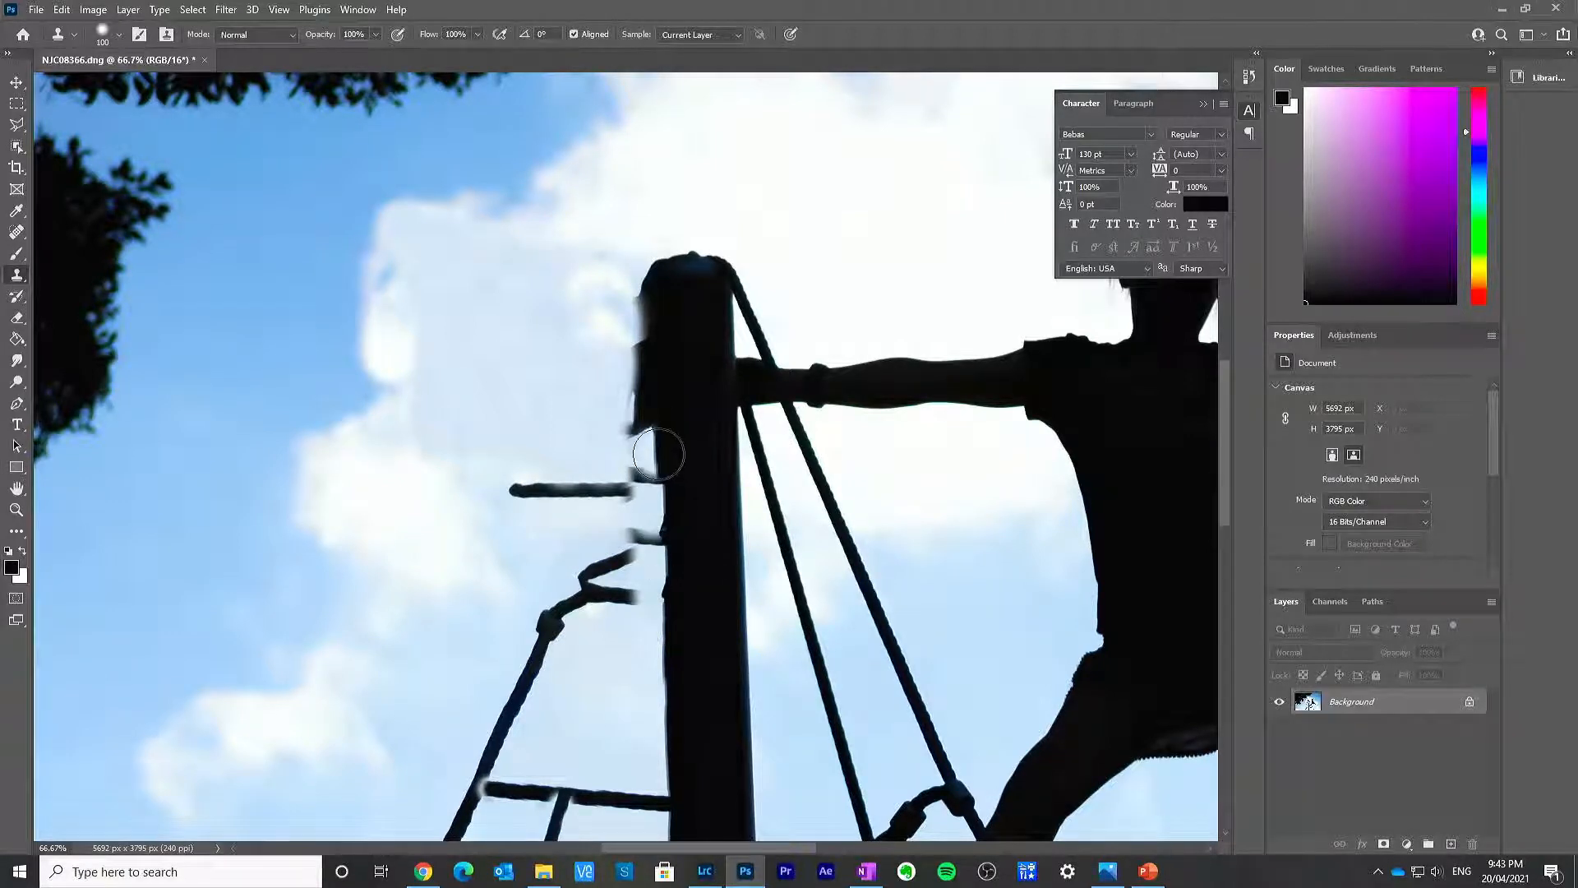
pyautogui.moveTo(662, 454)
pyautogui.mouseDown()
pyautogui.moveTo(657, 371)
pyautogui.moveTo(671, 435)
pyautogui.mouseUp()
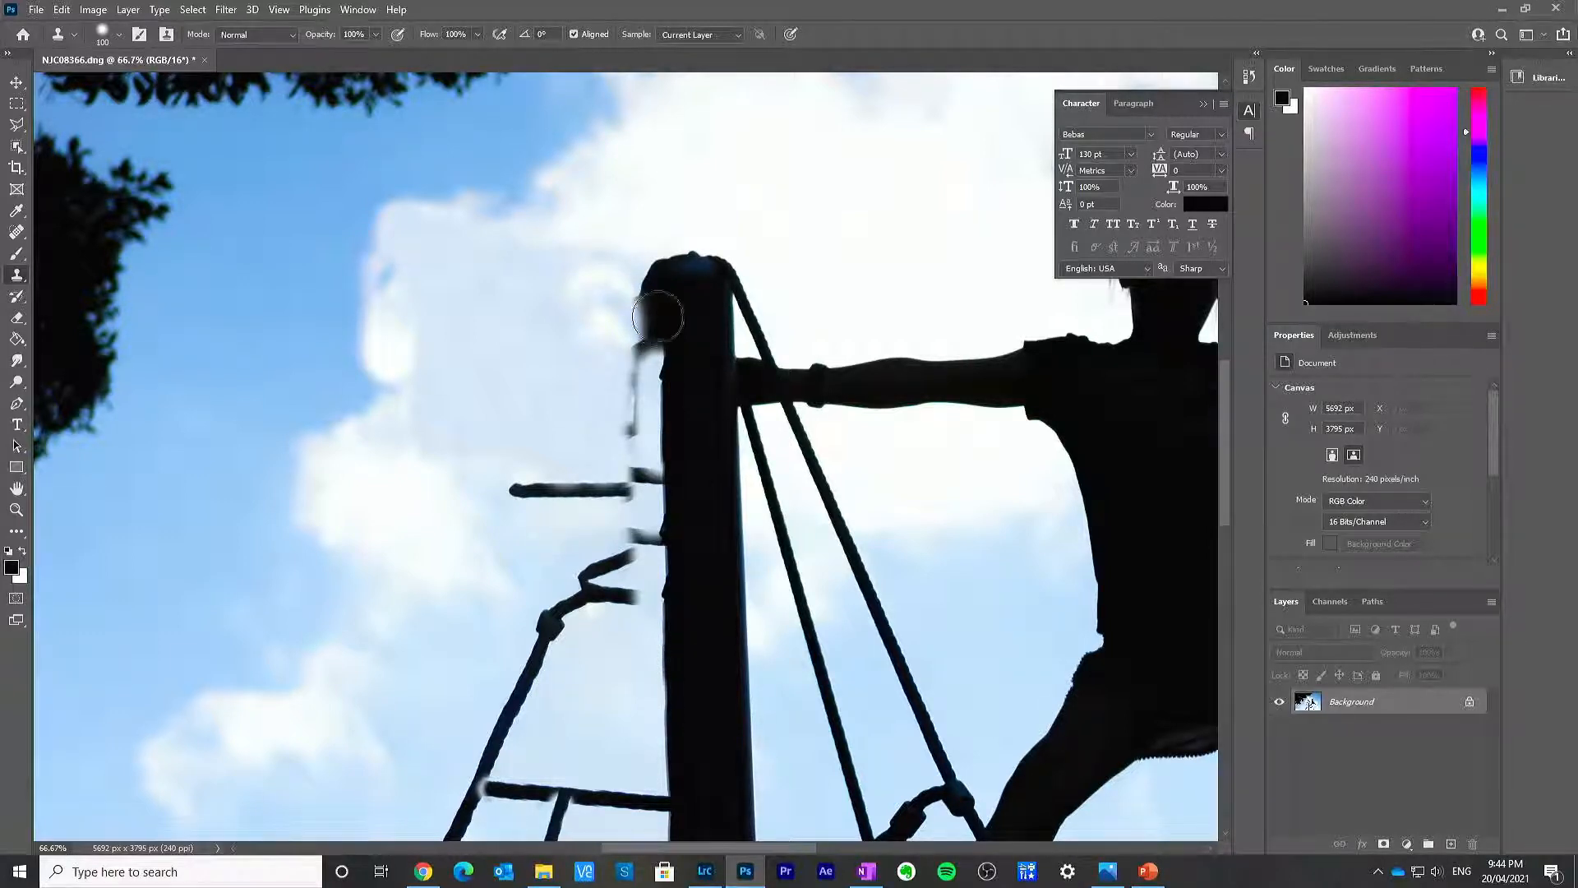
pyautogui.moveTo(657, 317)
pyautogui.mouseDown()
pyautogui.moveTo(659, 265)
pyautogui.moveTo(619, 323)
pyautogui.moveTo(602, 304)
pyautogui.moveTo(521, 331)
pyautogui.moveTo(608, 289)
pyautogui.moveTo(628, 424)
pyautogui.moveTo(590, 397)
pyautogui.moveTo(631, 350)
pyautogui.moveTo(621, 429)
pyautogui.moveTo(616, 290)
pyautogui.moveTo(643, 235)
pyautogui.mouseUp()
pyautogui.hotkey('ctrl', 'z')
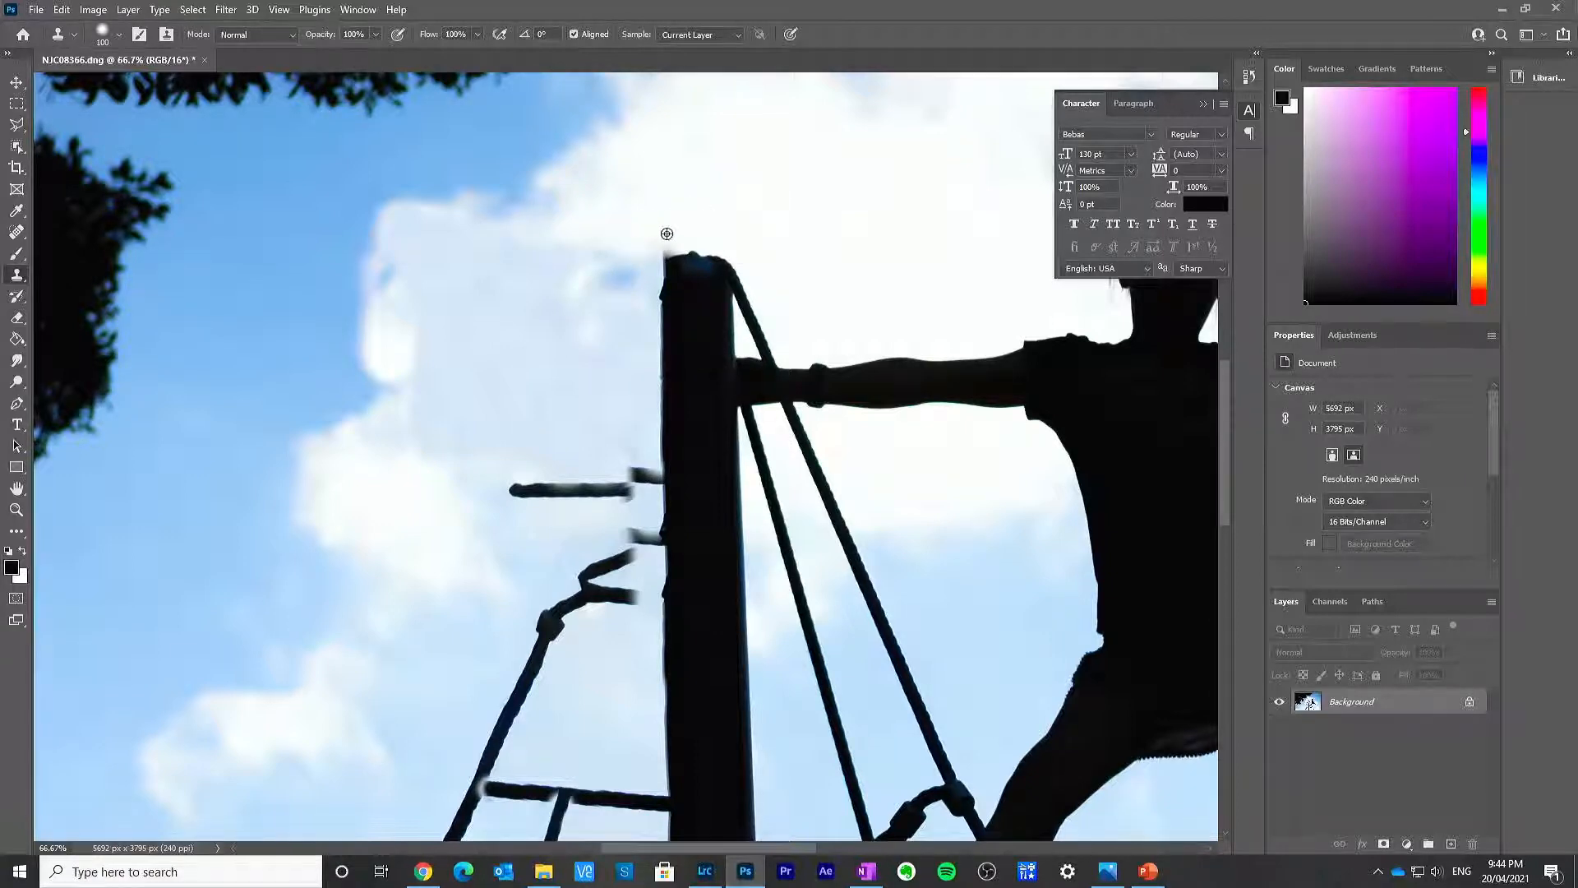
# Step: Clone sky over the pole's top-left corner to round it, and clean the pole edge beside the broken ropes
pyautogui.keyDown('alt'); pyautogui.click(667, 234); pyautogui.keyUp('alt')
pyautogui.click(660, 242)
pyautogui.press('[')
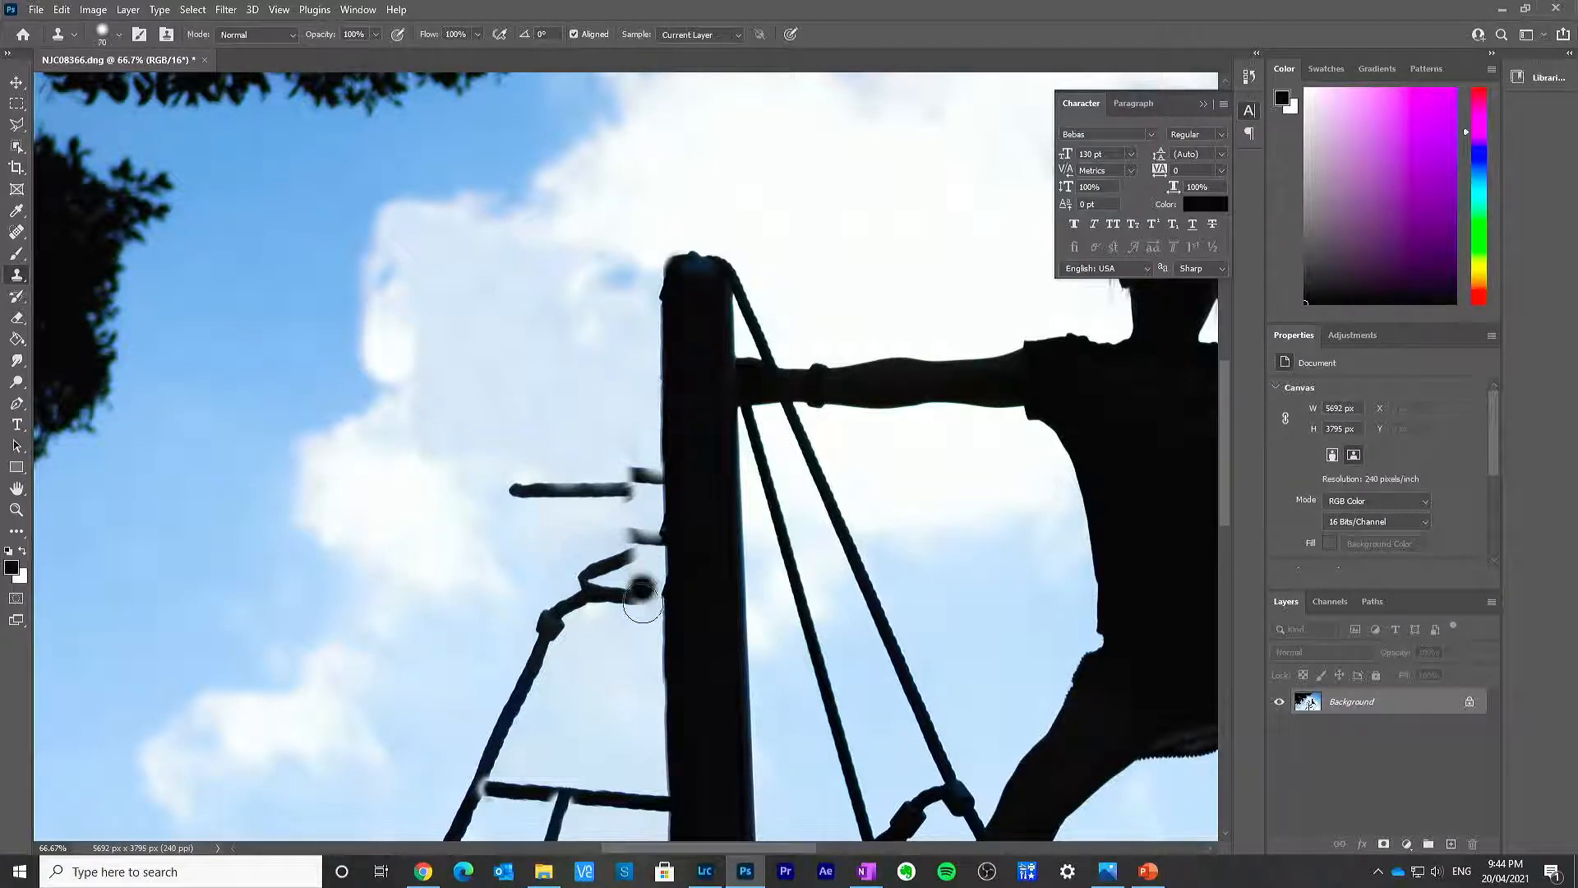
pyautogui.click(642, 603)
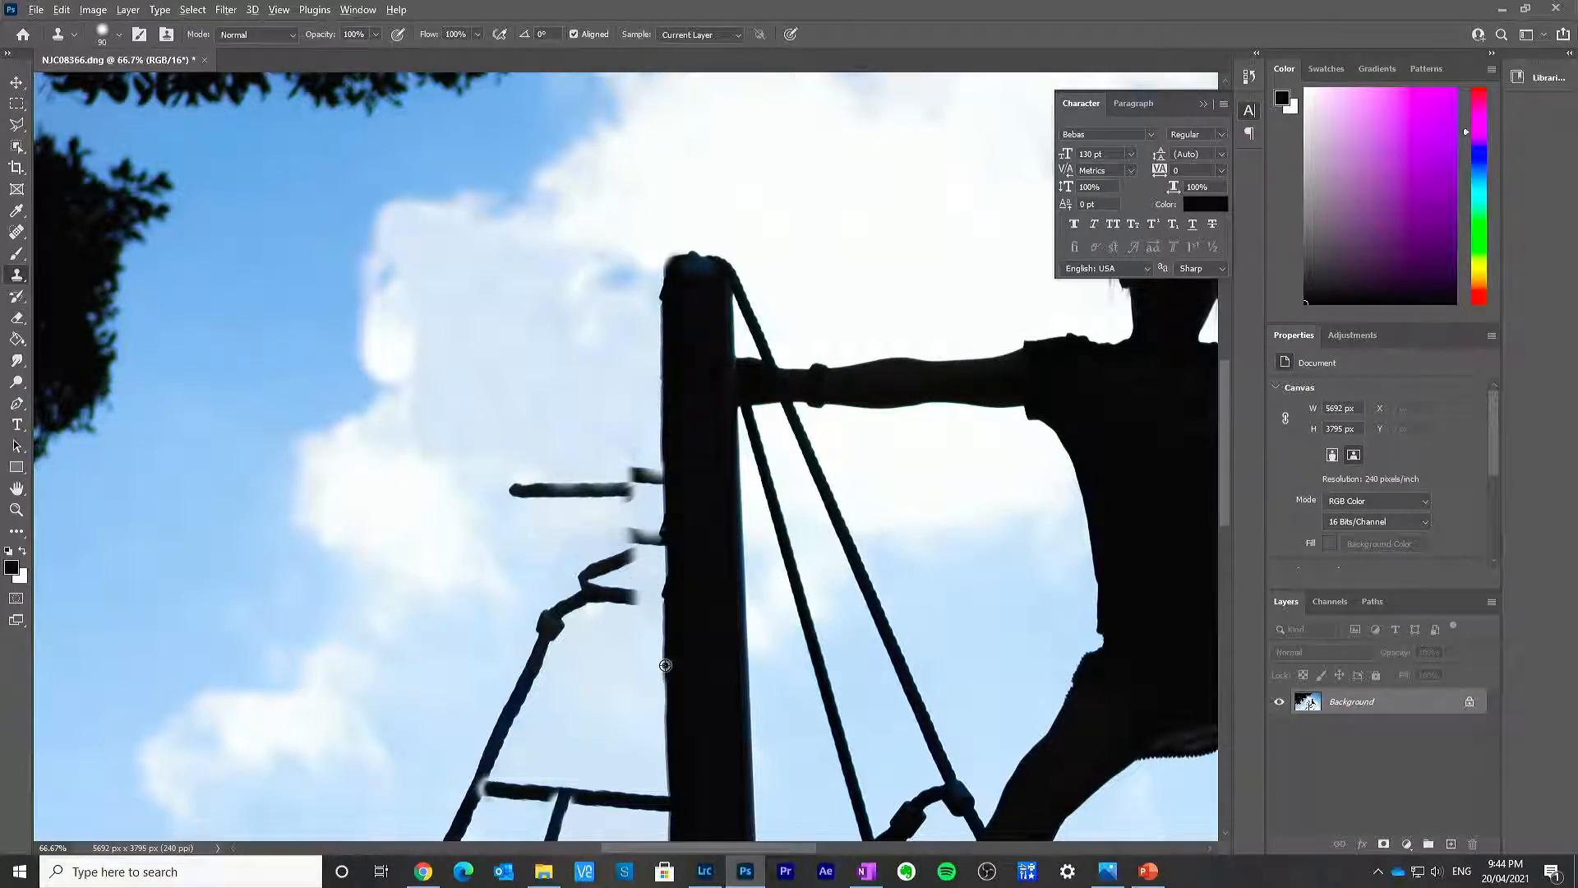
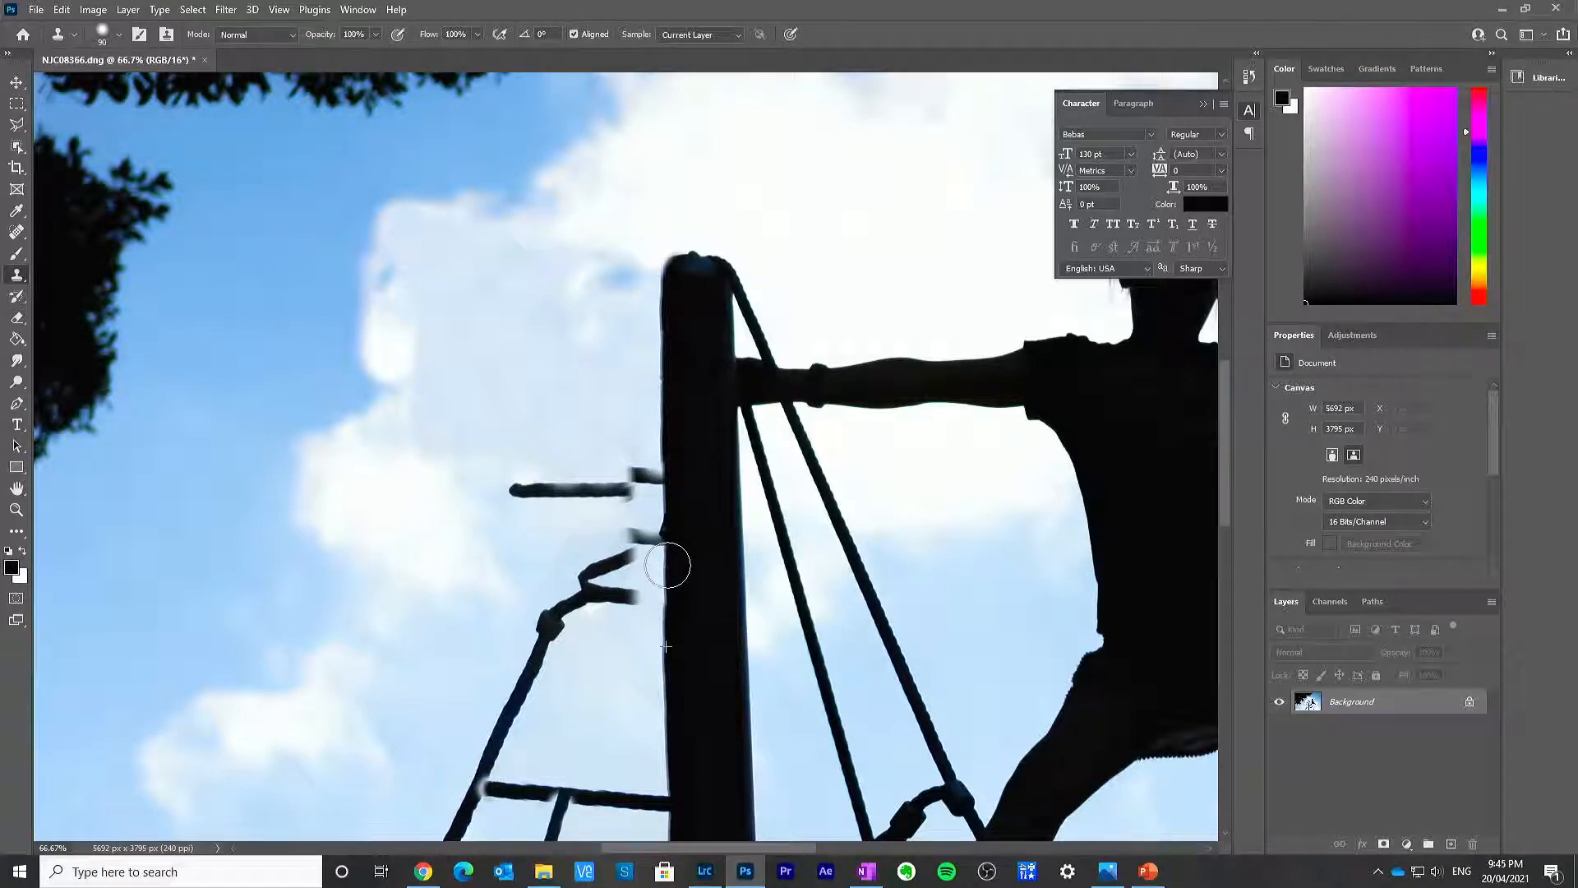
pyautogui.moveTo(668, 564); pyautogui.dragTo(671, 530)
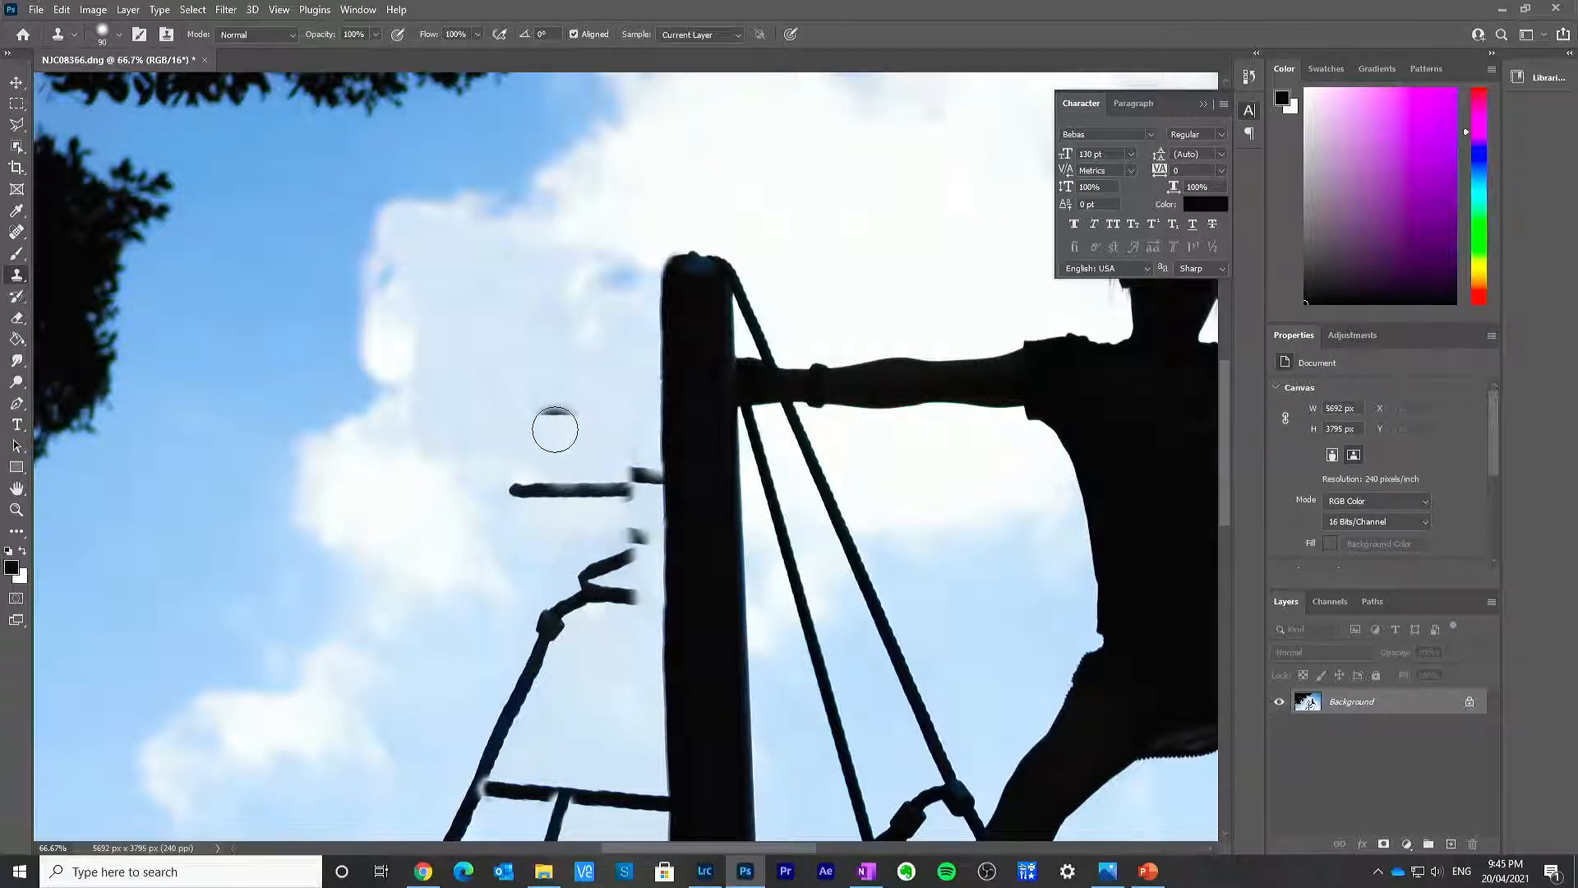
# Step: Clone sky over the loose horizontal rope and its short stub beside the pole's left edge
pyautogui.hotkey('alt', 's')
pyautogui.press('Escape')
pyautogui.keyDown('alt'); pyautogui.click(523, 475); pyautogui.keyUp('alt')
pyautogui.moveTo(518, 485)
pyautogui.mouseDown()
pyautogui.moveTo(599, 483)
pyautogui.moveTo(564, 497)
pyautogui.mouseUp()
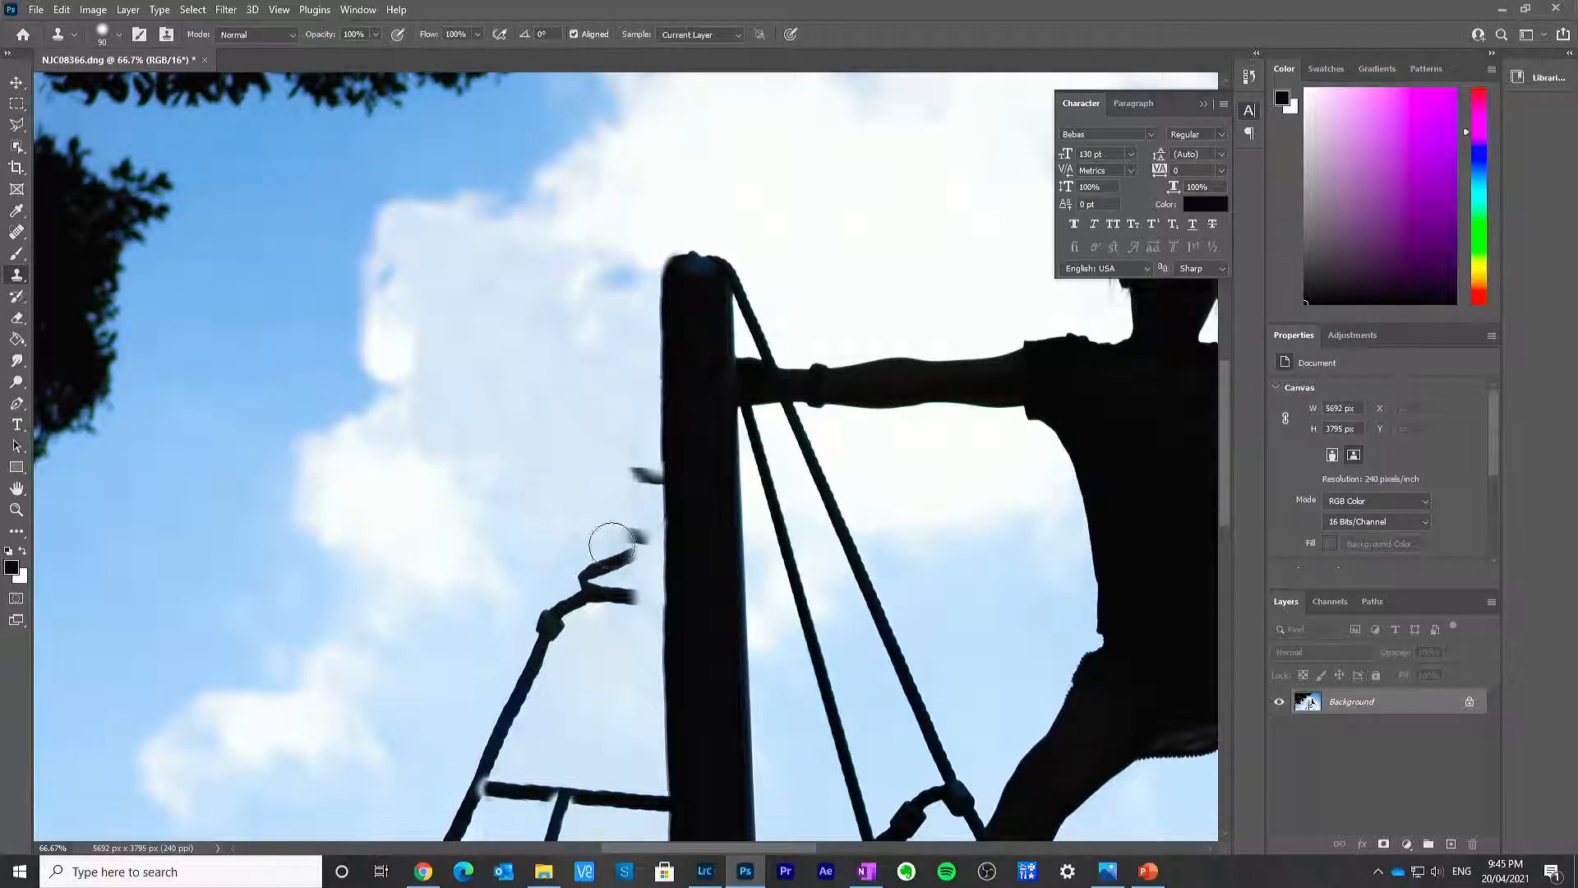
pyautogui.moveTo(630, 475)
pyautogui.mouseDown()
pyautogui.moveTo(662, 416)
pyautogui.moveTo(664, 475)
pyautogui.mouseUp()
# Step: Examine the whole photo for the overall look of the cleaned pole and the rope gaps left of it
pyautogui.press('z')
pyautogui.keyDown('alt'); pyautogui.click(604, 600); pyautogui.keyUp('alt')
pyautogui.keyDown('alt'); pyautogui.click(607, 592); pyautogui.keyUp('alt')
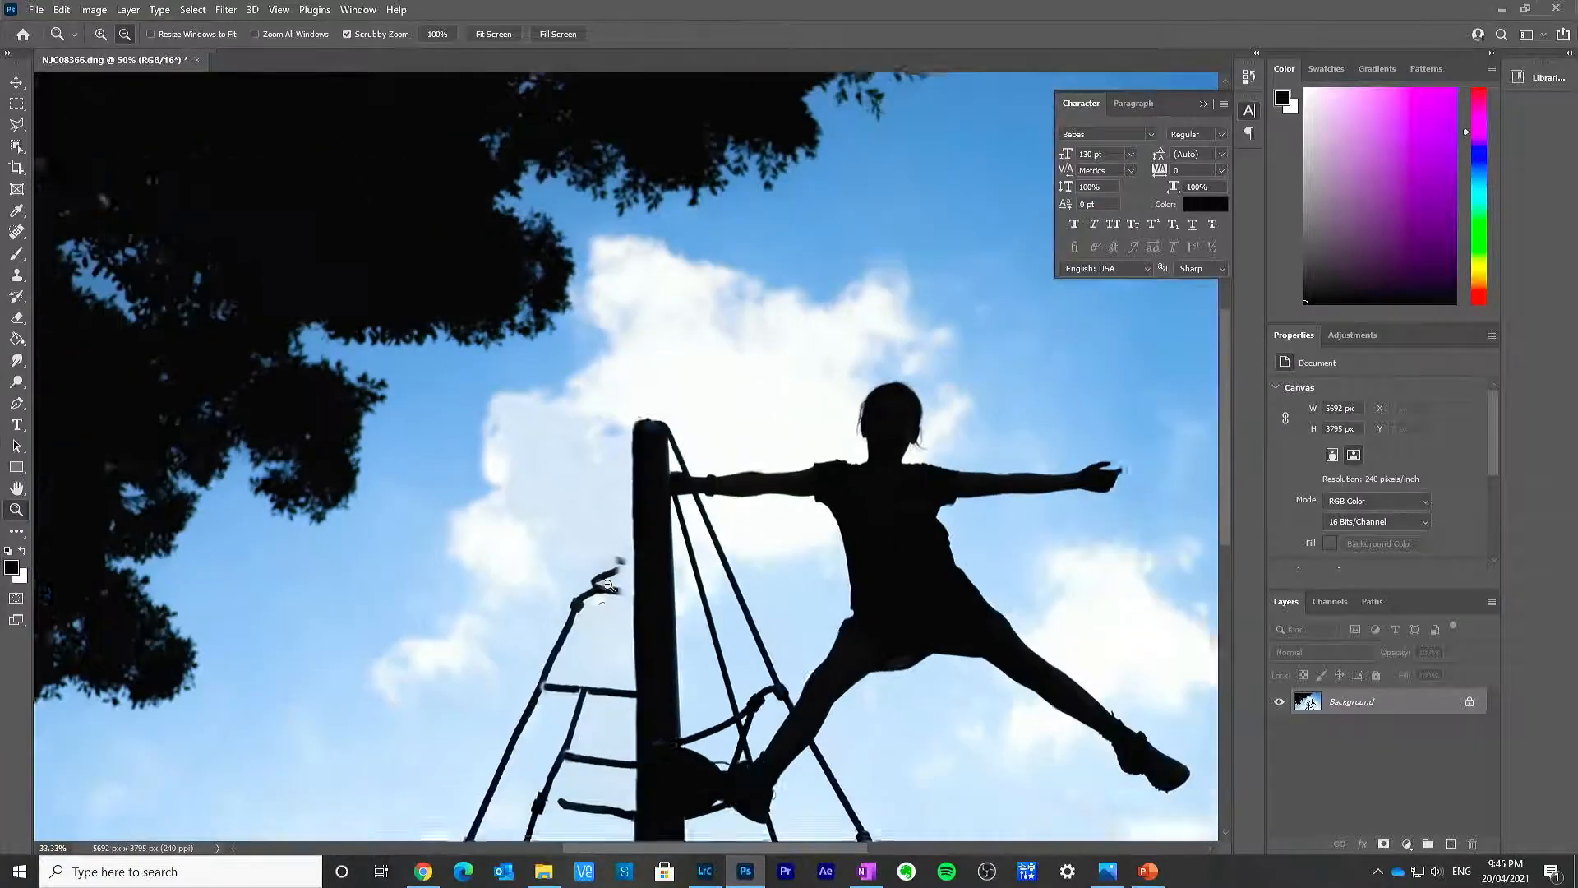
pyautogui.keyDown('alt'); pyautogui.click(610, 584); pyautogui.keyUp('alt')
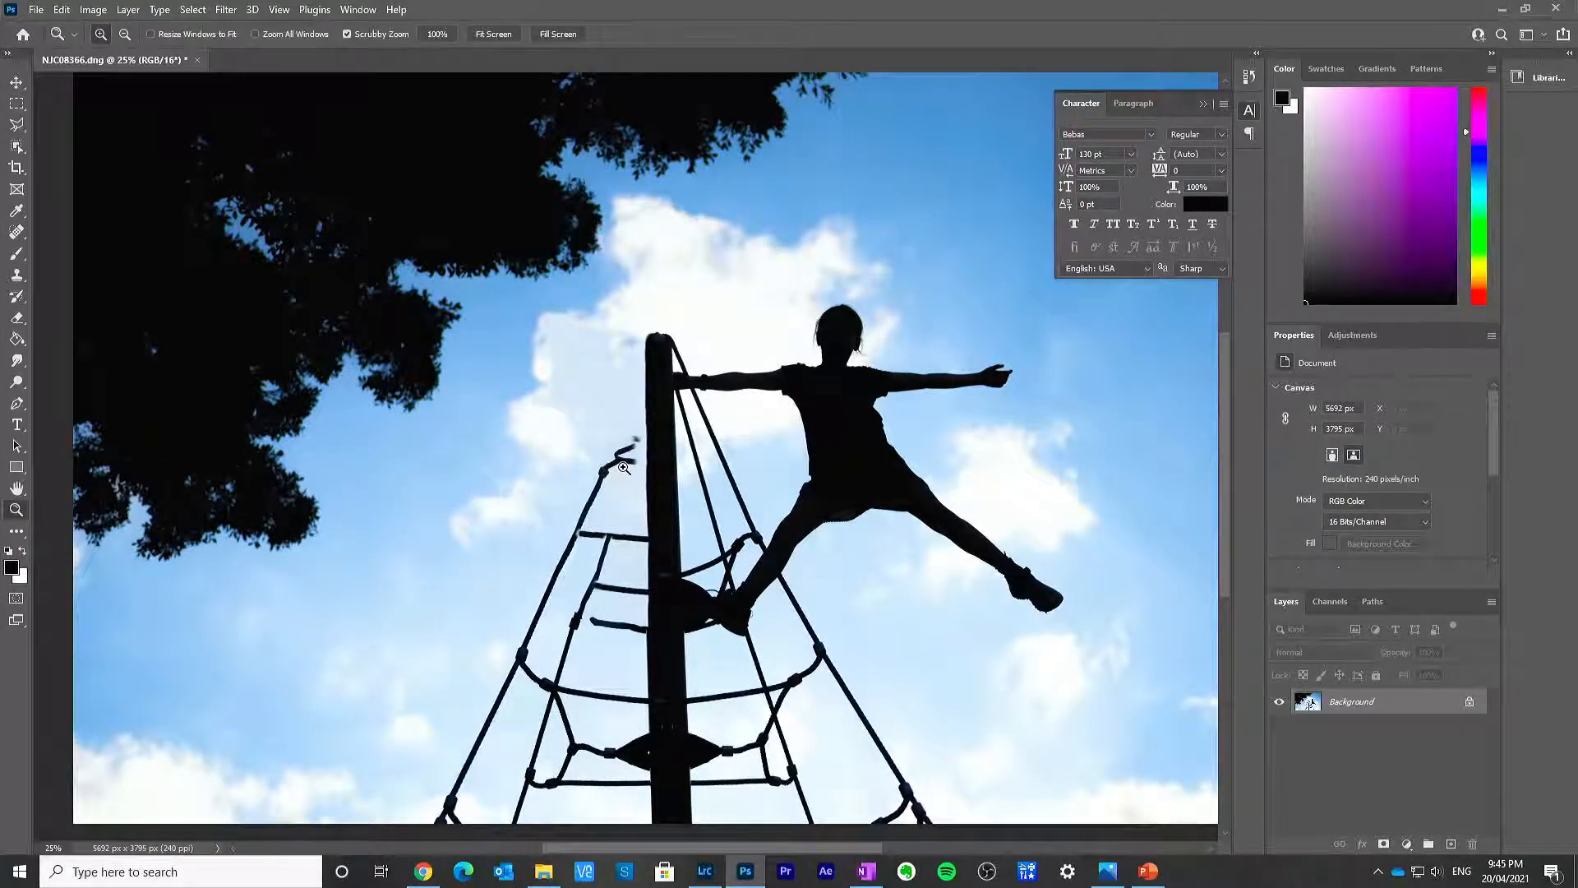
pyautogui.scroll(1, 624, 467)
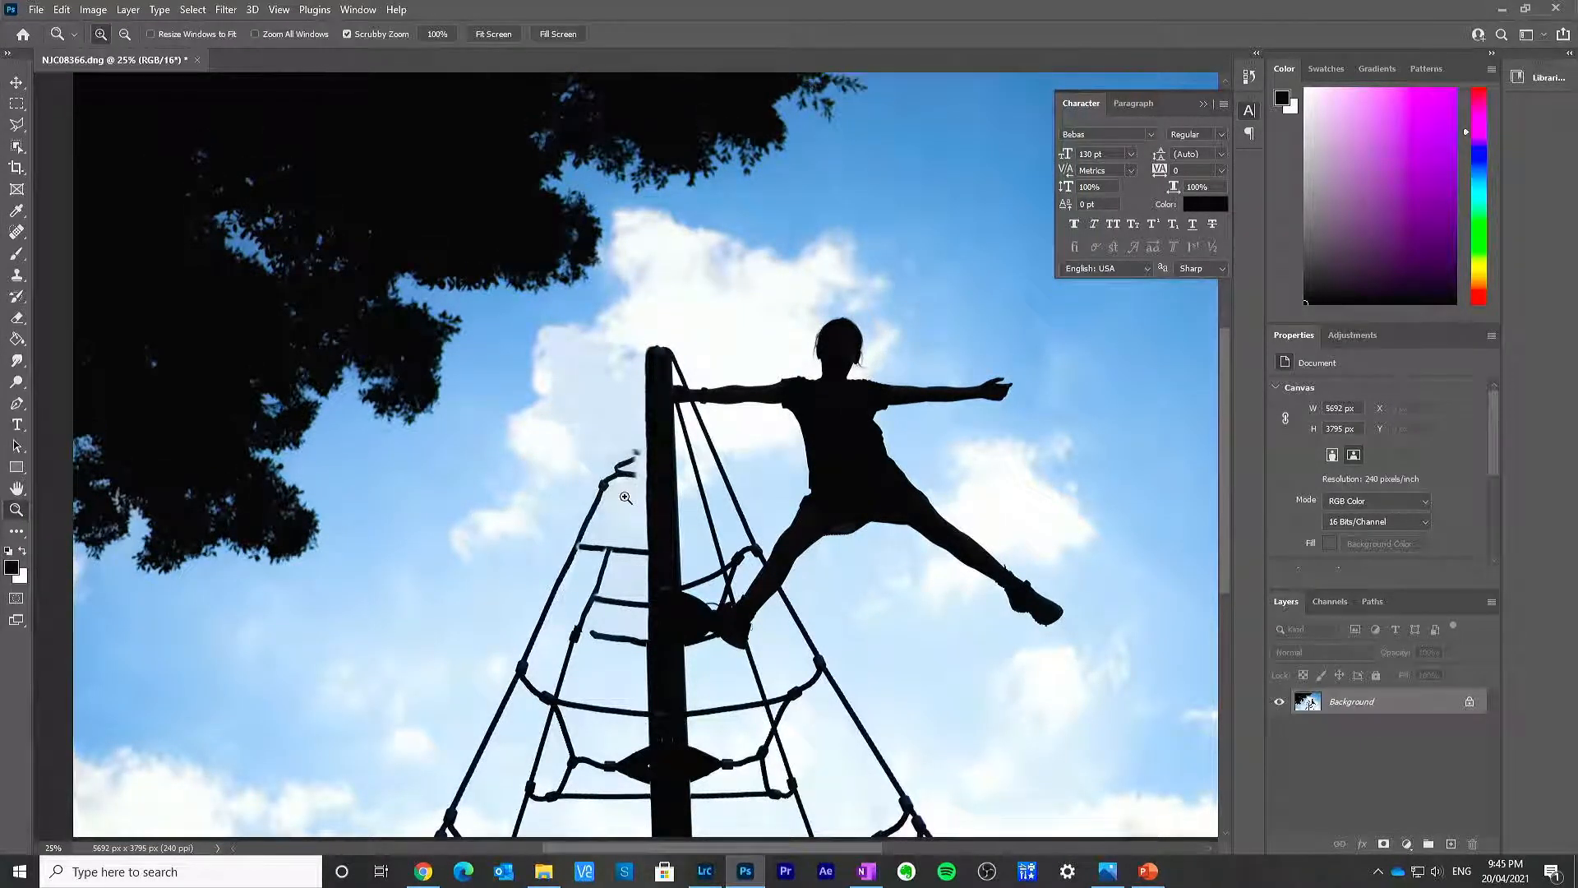
pyautogui.click(626, 498)
pyautogui.click(616, 491)
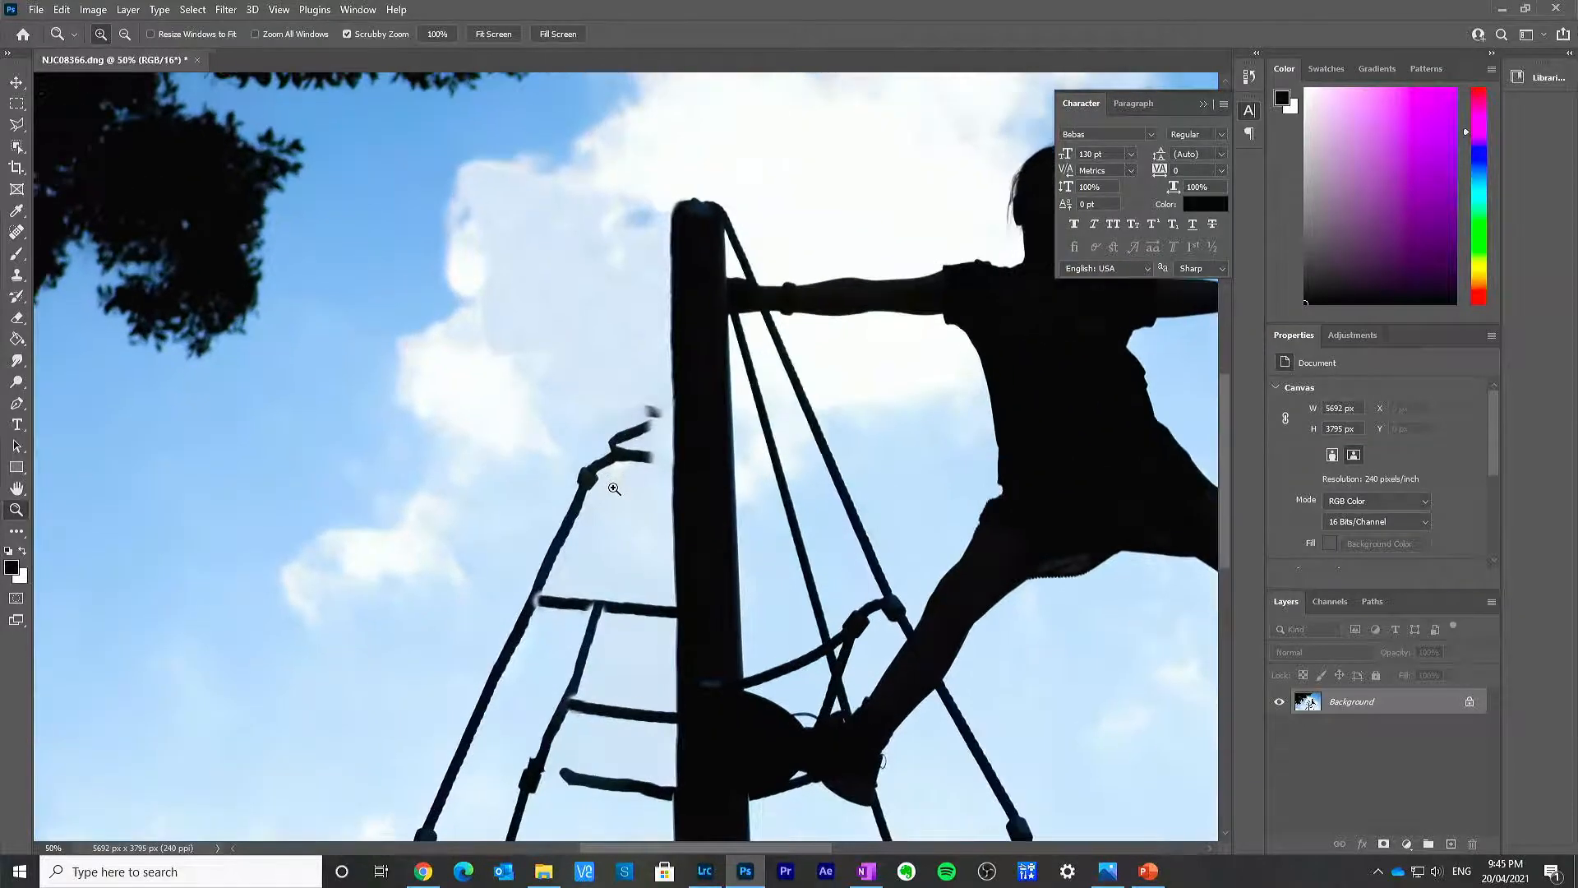
pyautogui.click(614, 488)
# Step: Reduce the Clone Stamp brush and clone the outer left rope upward past its knot until it meets the pole
pyautogui.press('s')
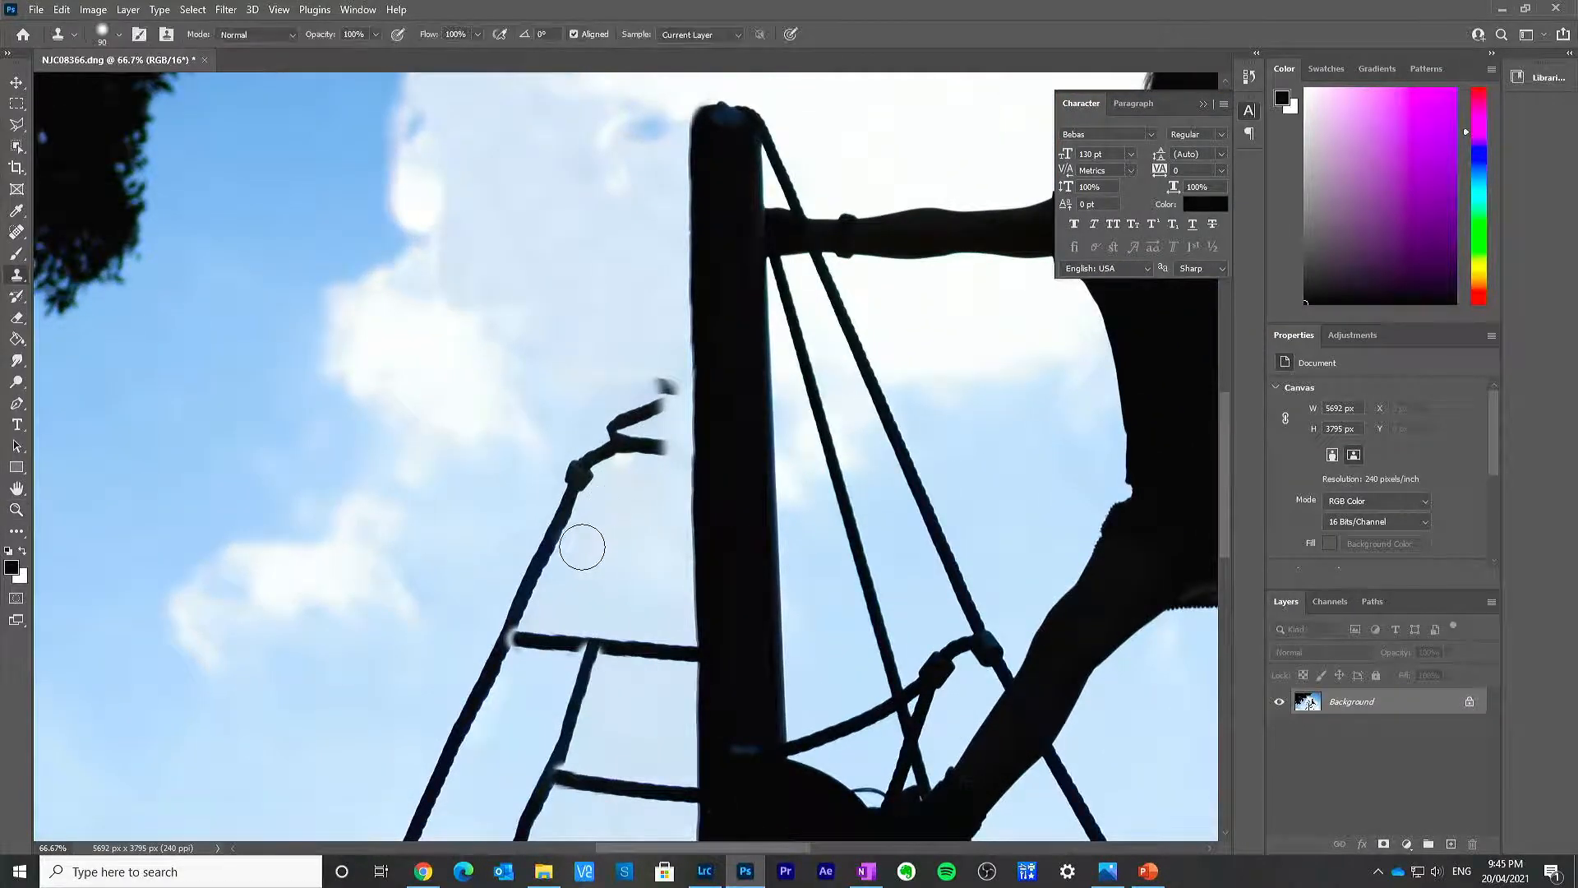
pyautogui.press('[')
pyautogui.press('[')
pyautogui.press('[')
pyautogui.press('[')
pyautogui.press('[')
pyautogui.press(']')
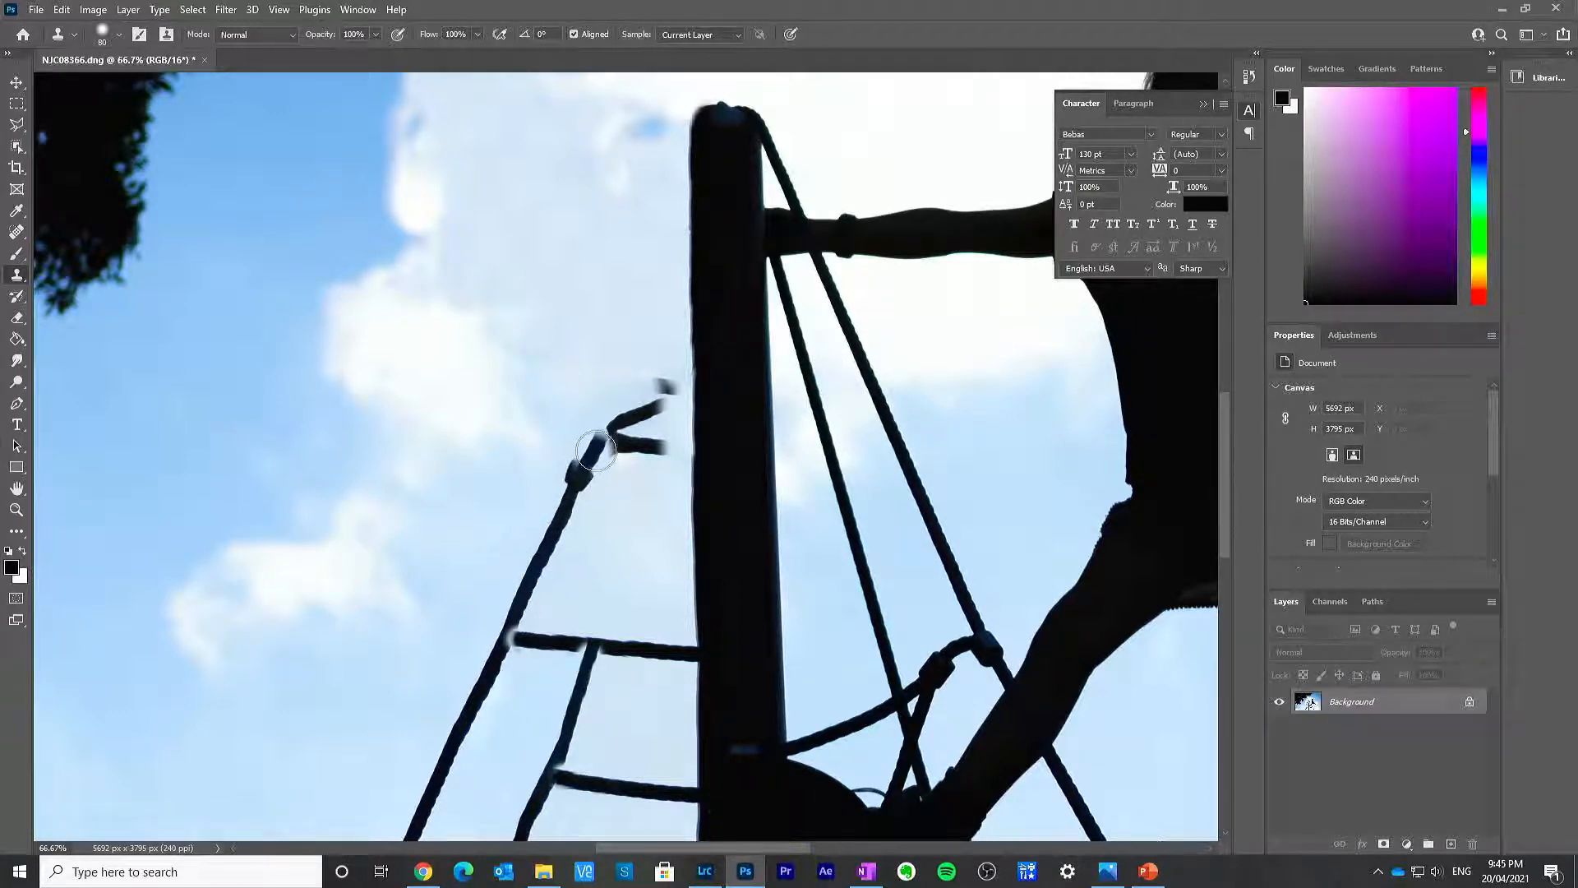
pyautogui.moveTo(597, 448)
pyautogui.mouseDown()
pyautogui.moveTo(622, 393)
pyautogui.moveTo(579, 529)
pyautogui.moveTo(642, 350)
pyautogui.mouseUp()
pyautogui.click(579, 530)
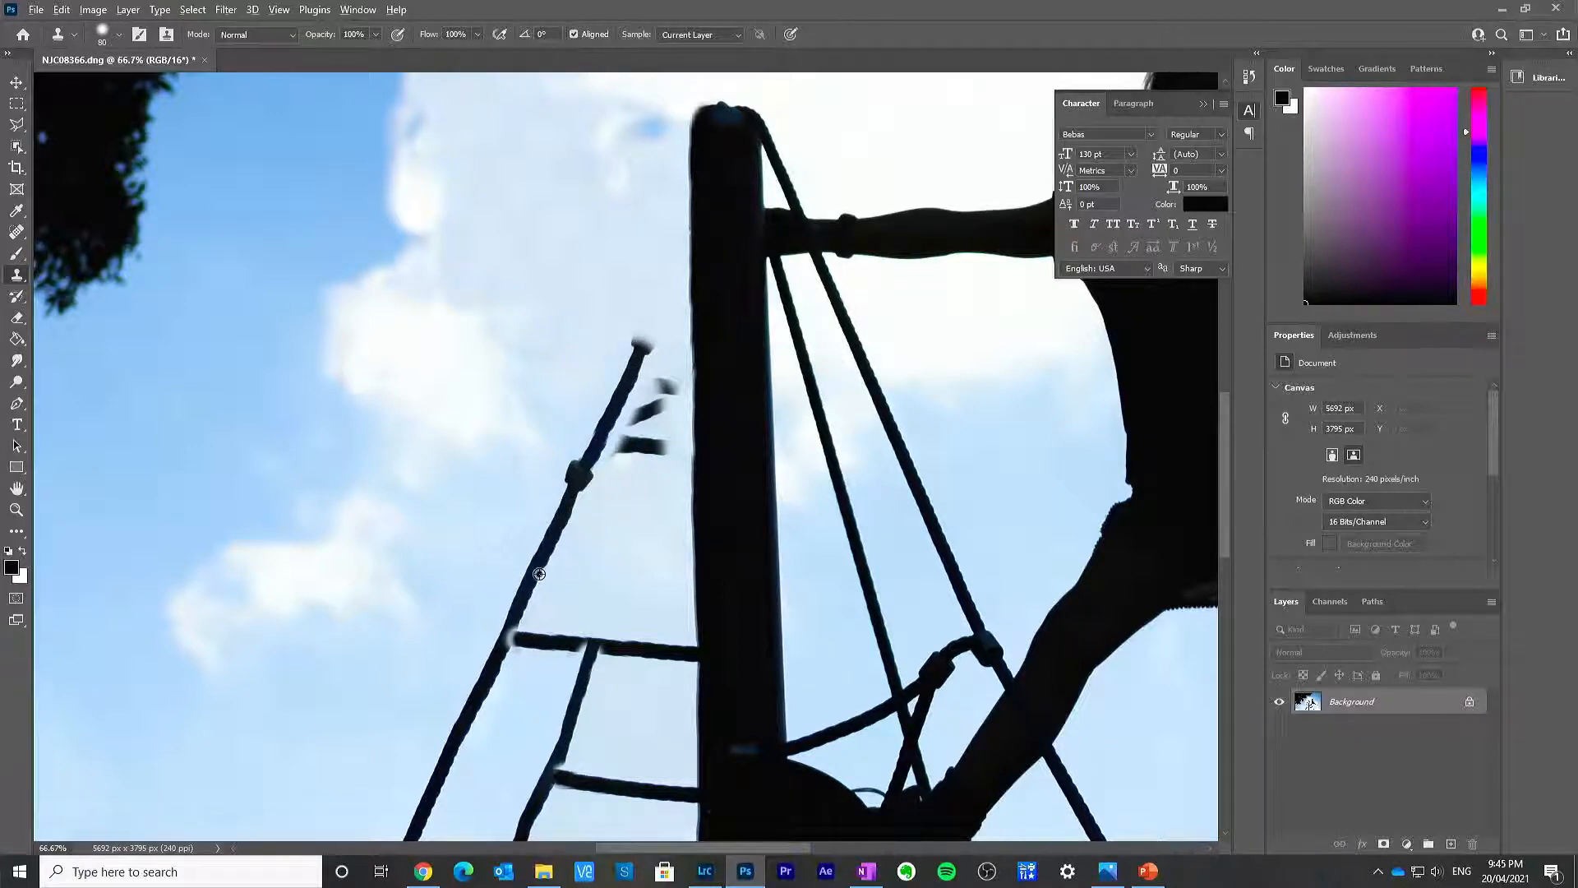
pyautogui.moveTo(621, 391); pyautogui.dragTo(667, 299)
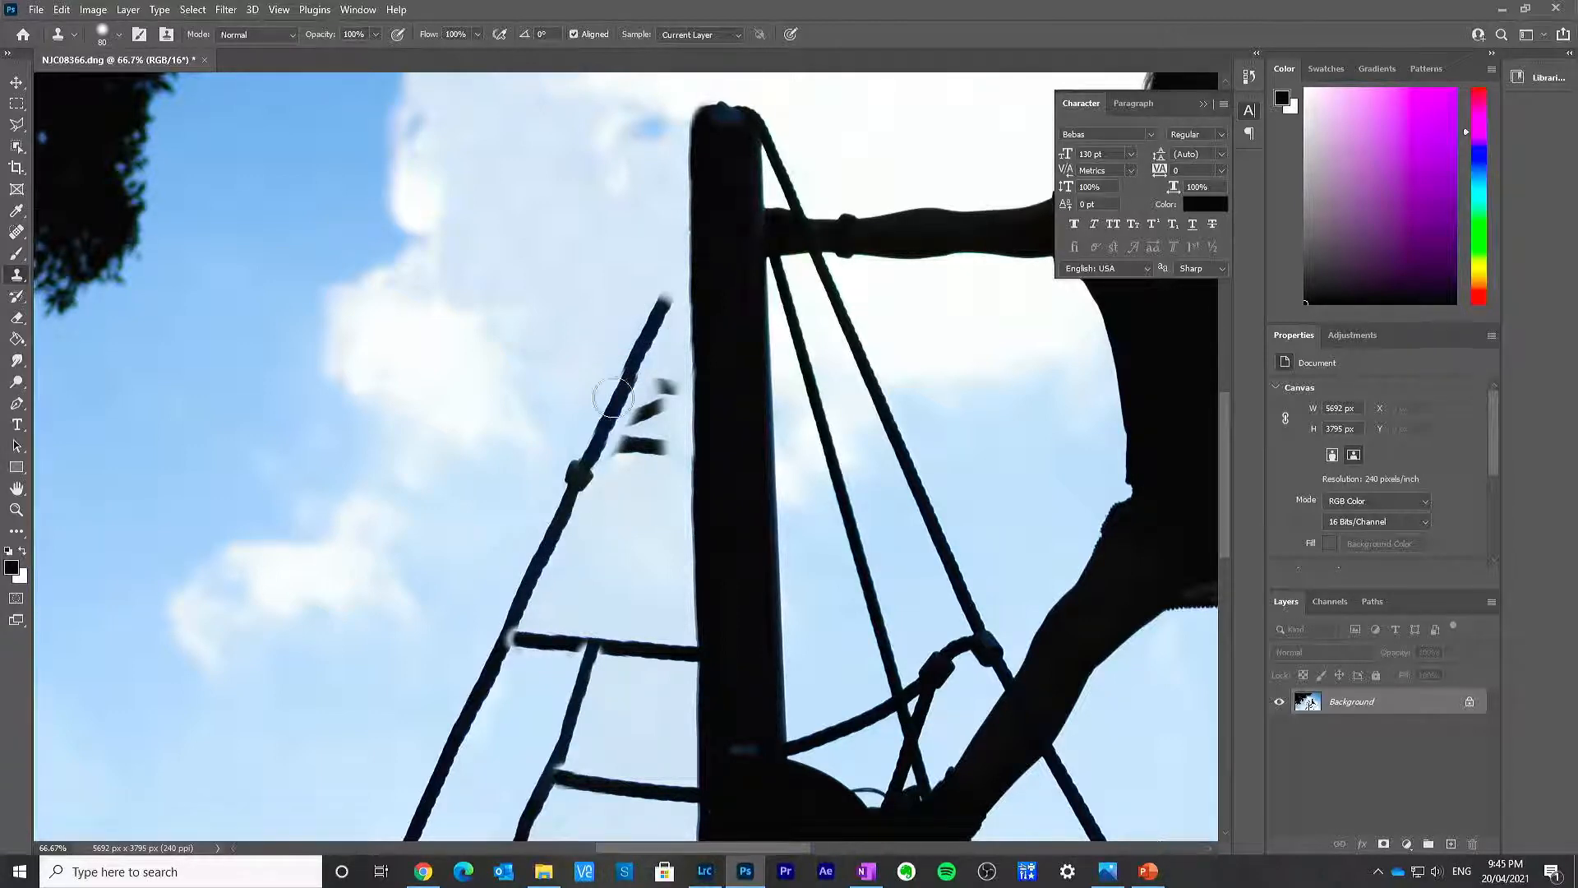
pyautogui.moveTo(651, 332); pyautogui.dragTo(681, 268)
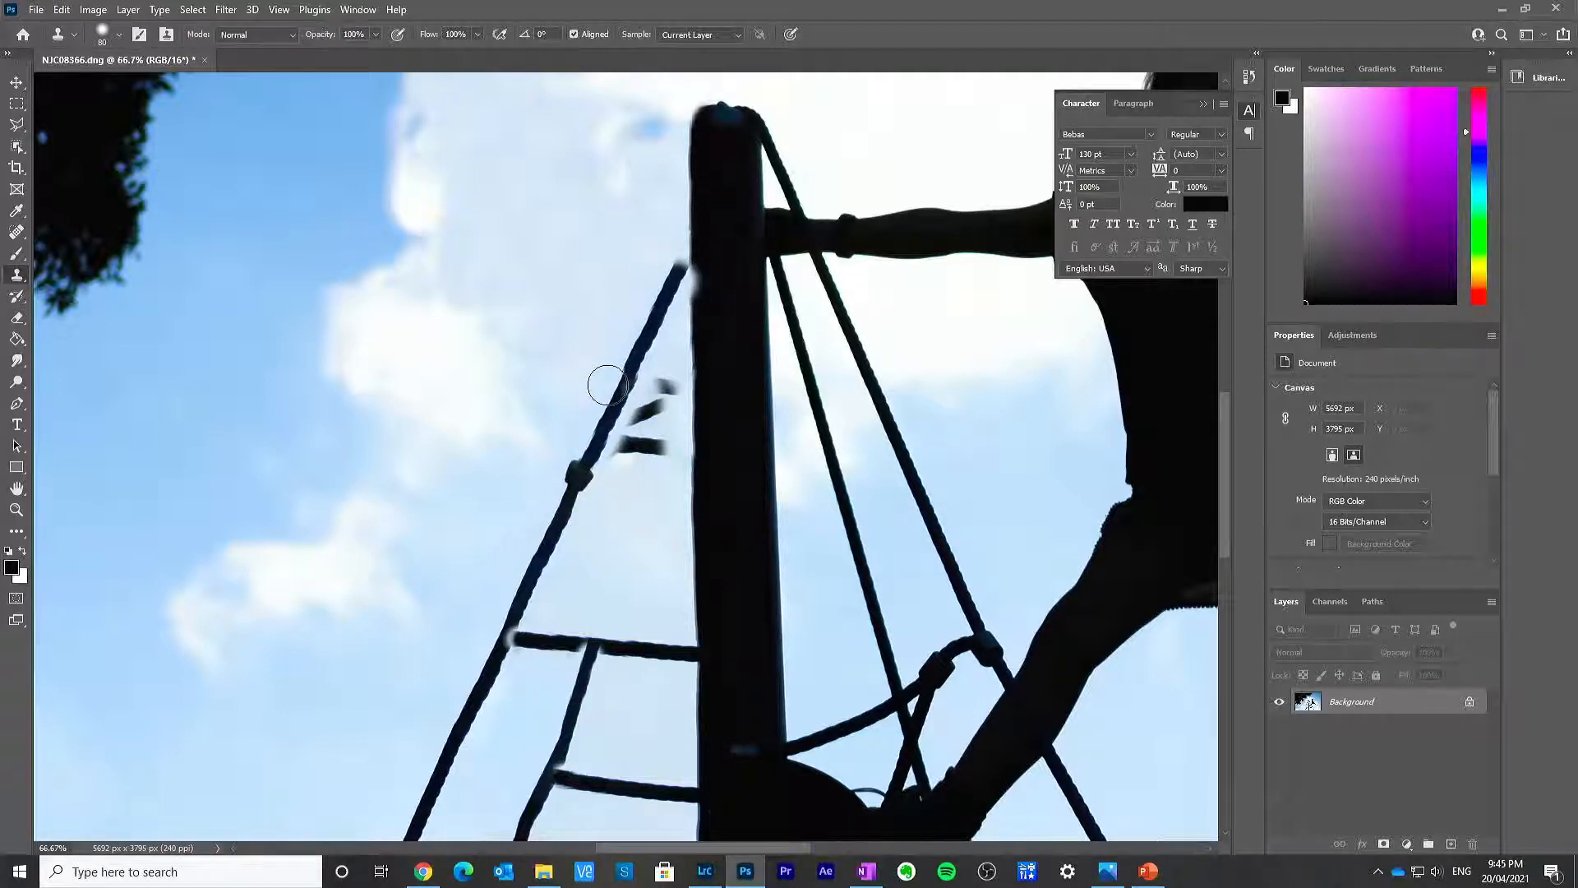
# Step: Undo the last clone stroke on the outer left rope and check the ropes against the whole photo
pyautogui.hotkey('ctrl', 'z')
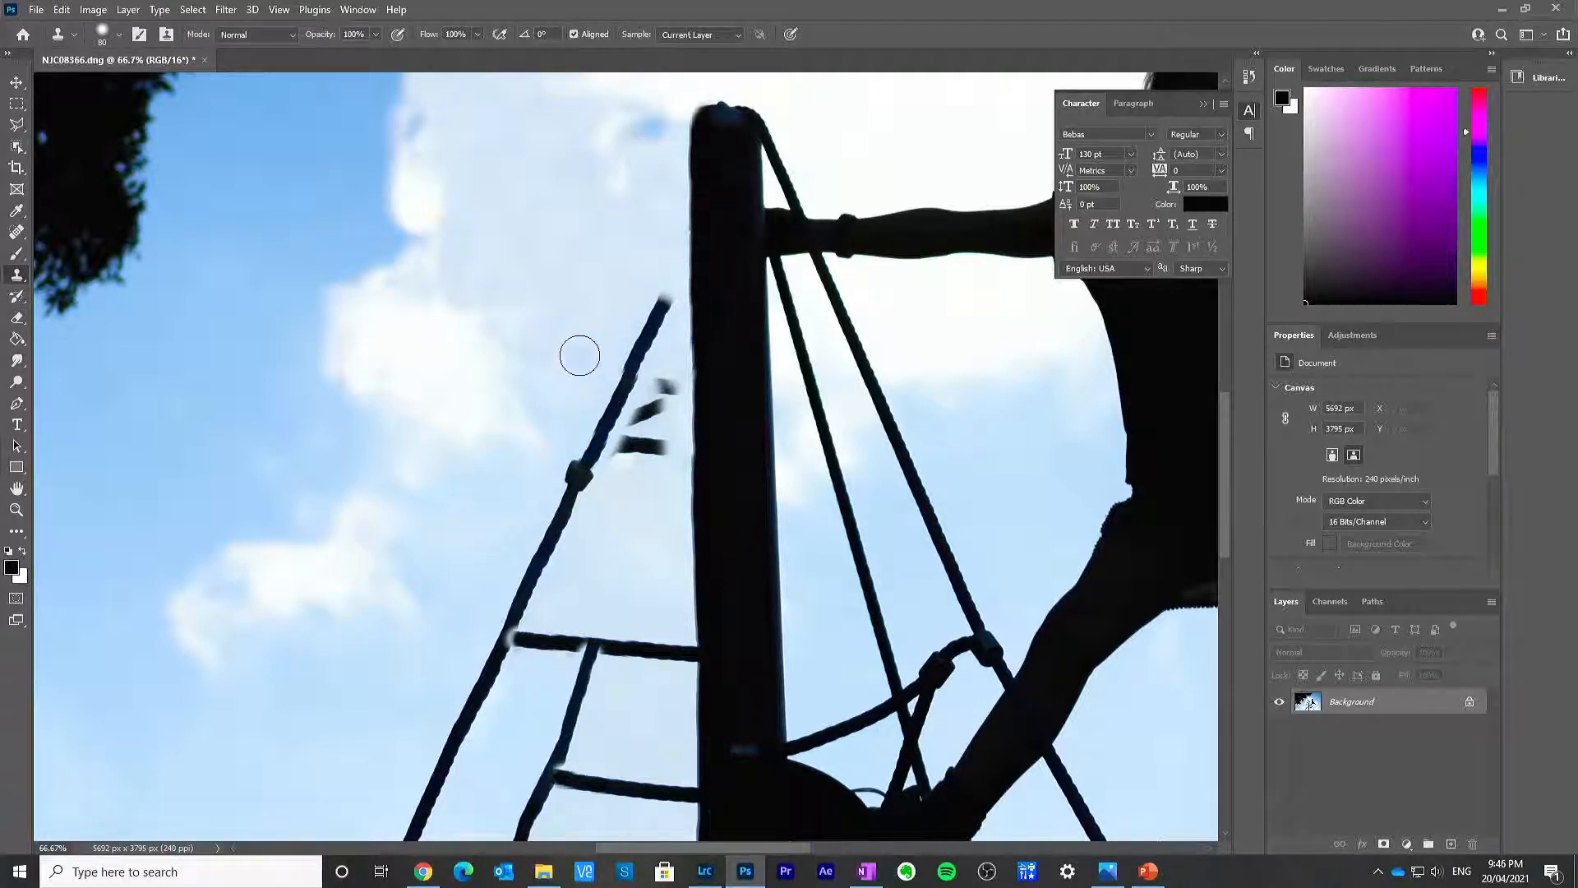
pyautogui.press('z')
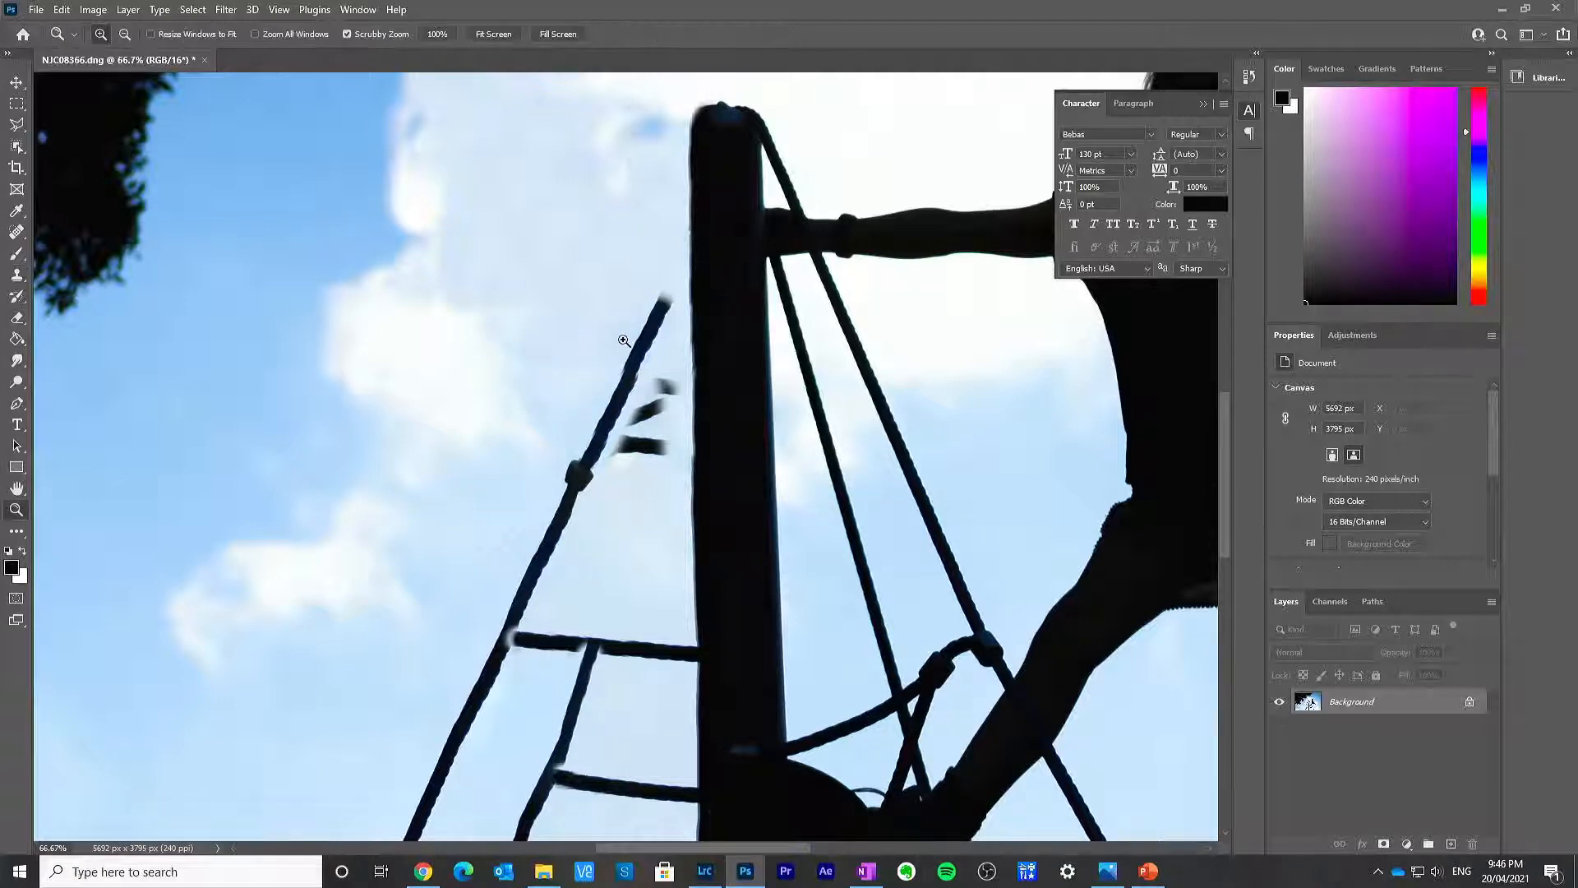
pyautogui.keyDown('alt'); pyautogui.click(651, 351); pyautogui.keyUp('alt')
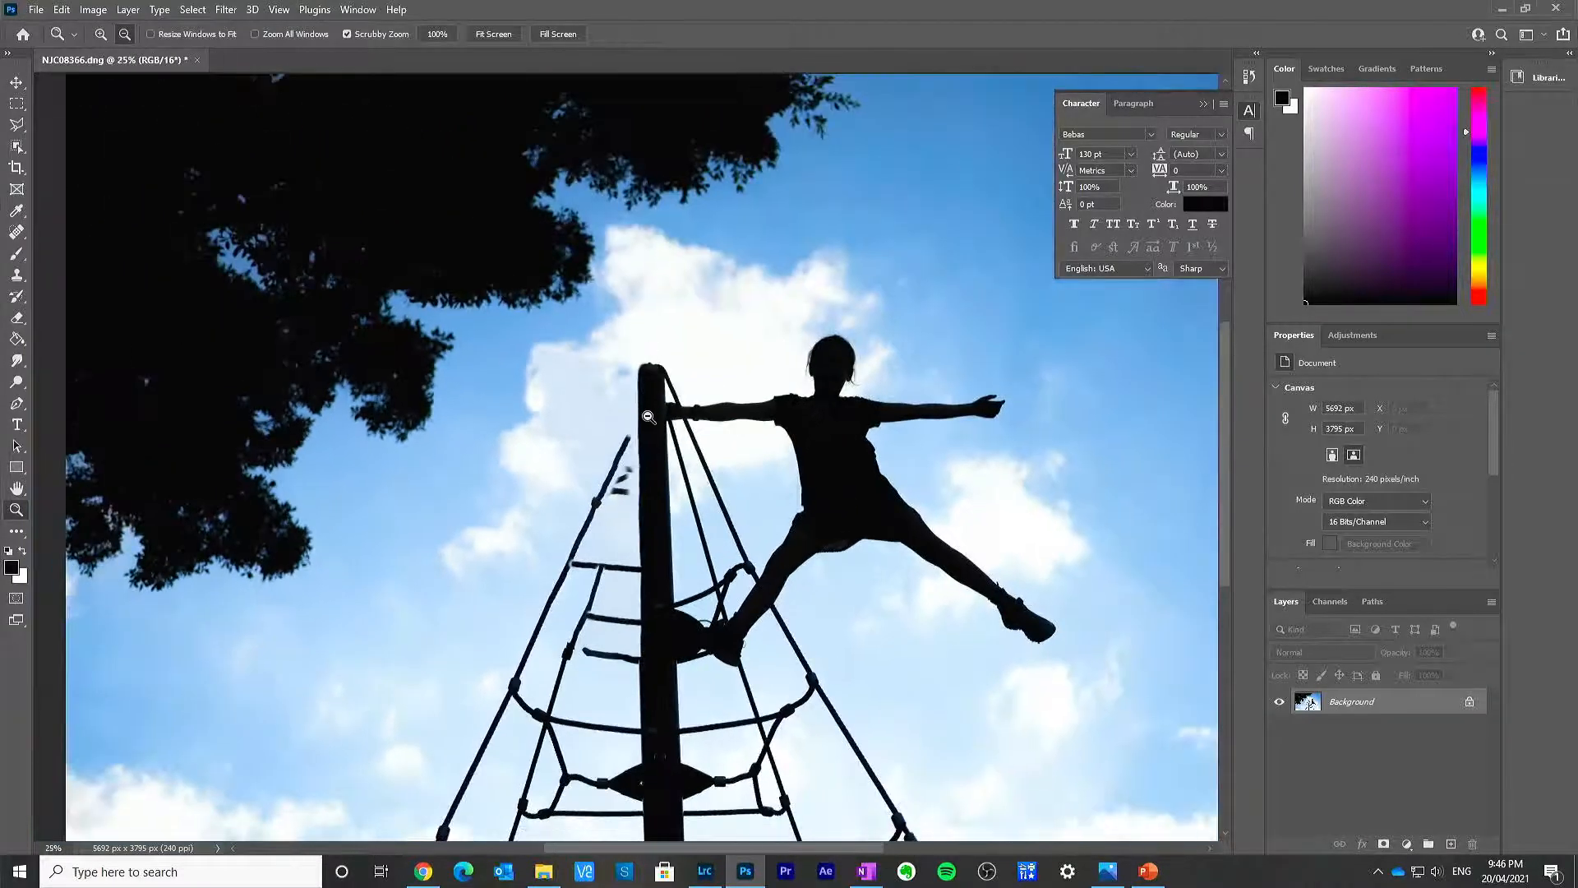
pyautogui.keyDown('alt'); pyautogui.click(649, 418); pyautogui.keyUp('alt')
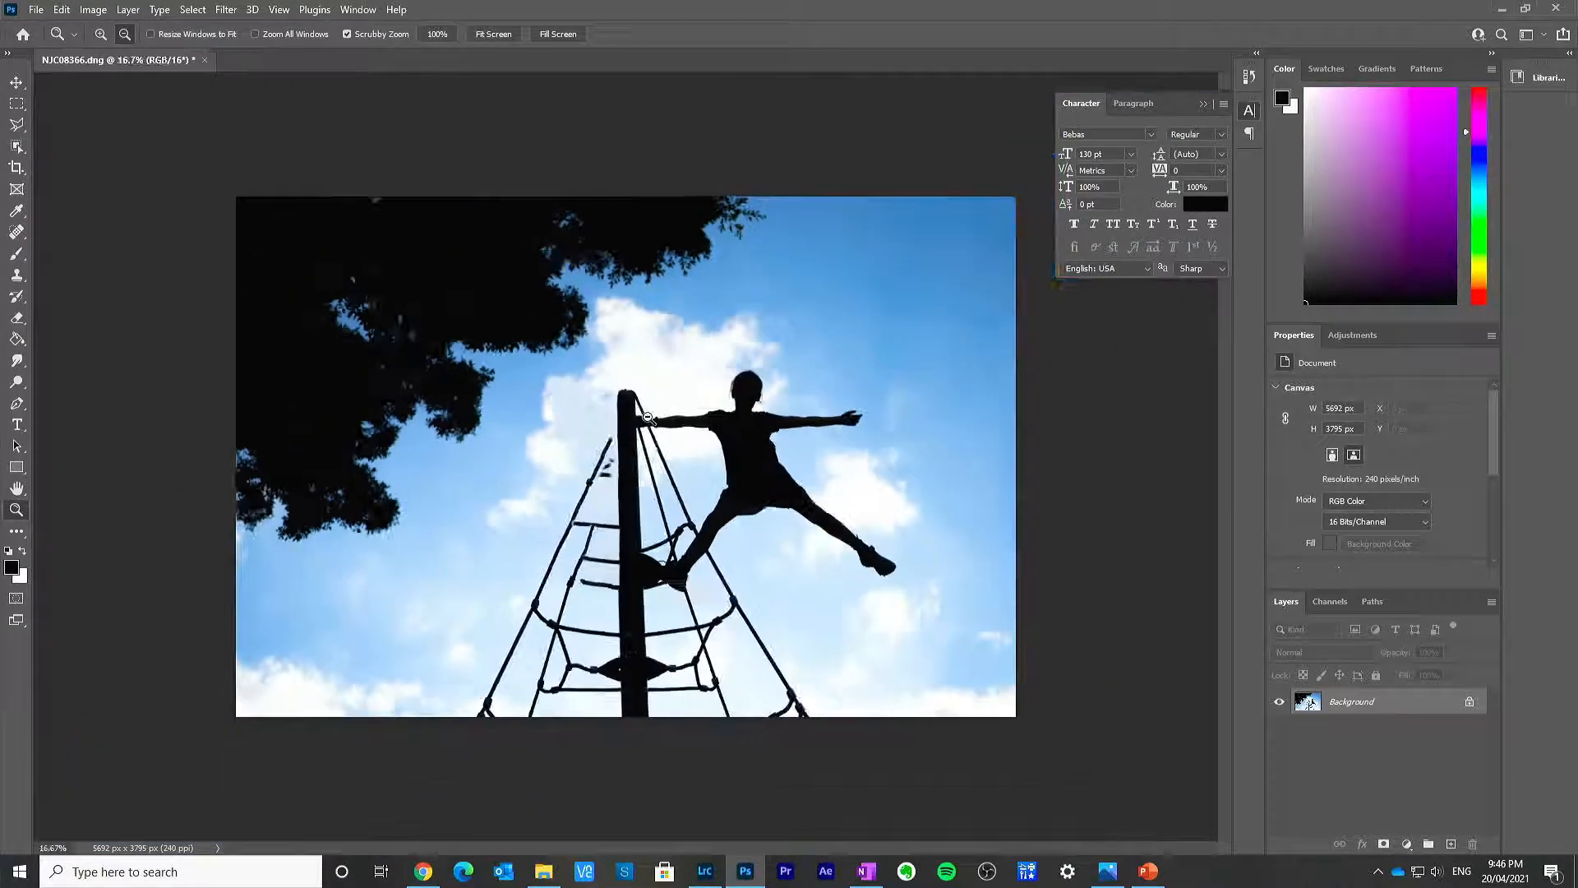
pyautogui.click(598, 517)
pyautogui.click(598, 517)
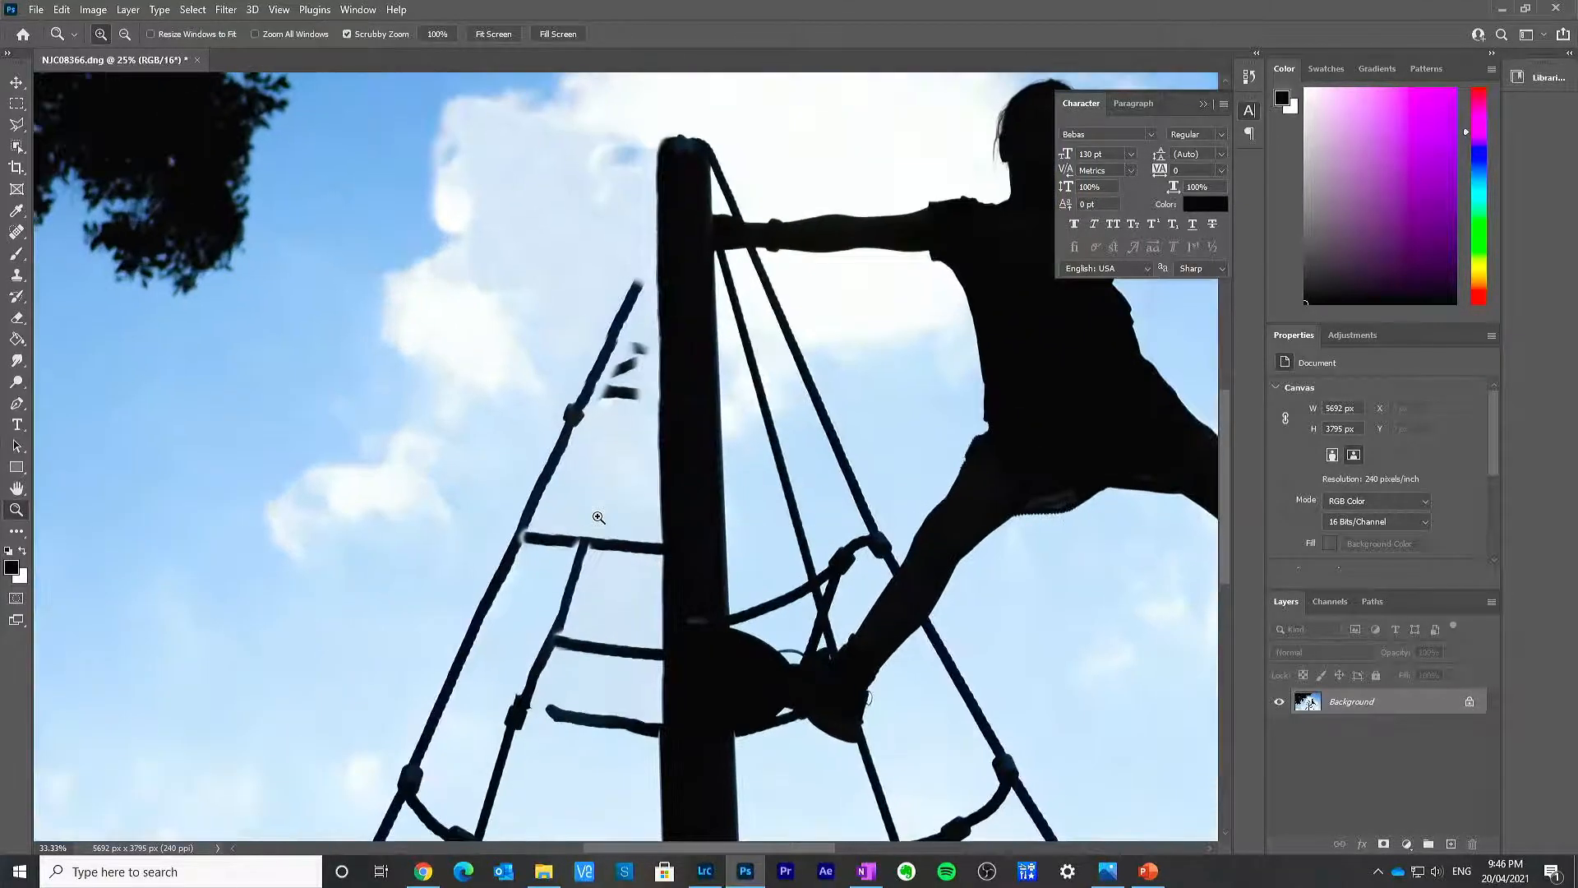
pyautogui.click(597, 517)
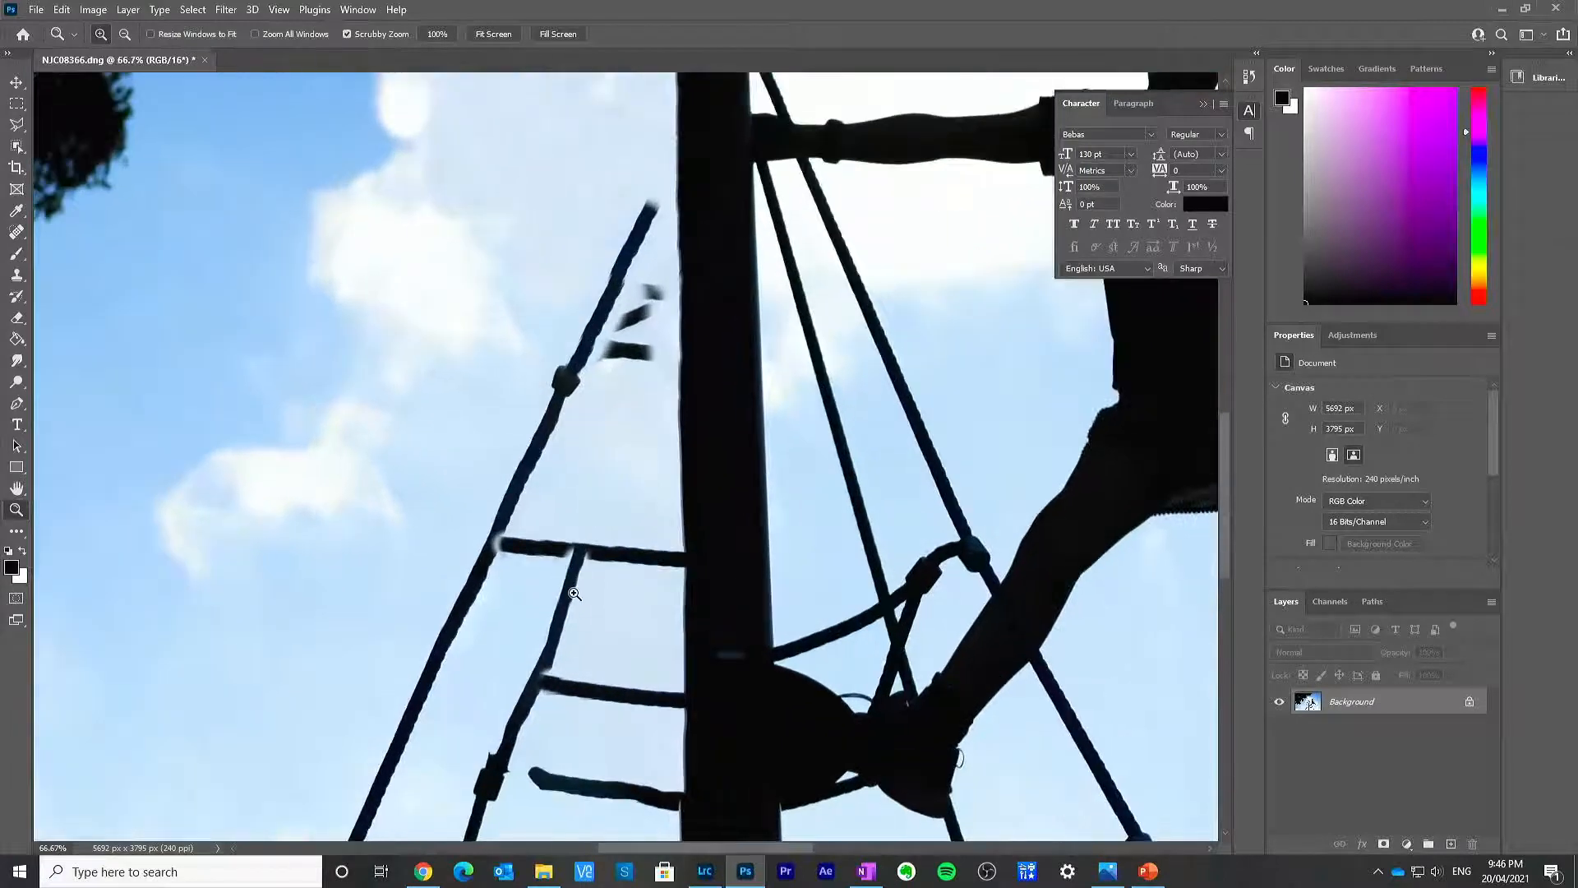
# Step: Clone the inner left rope upward across the upper rung toward the dark fragment beside the pole
pyautogui.press('s')
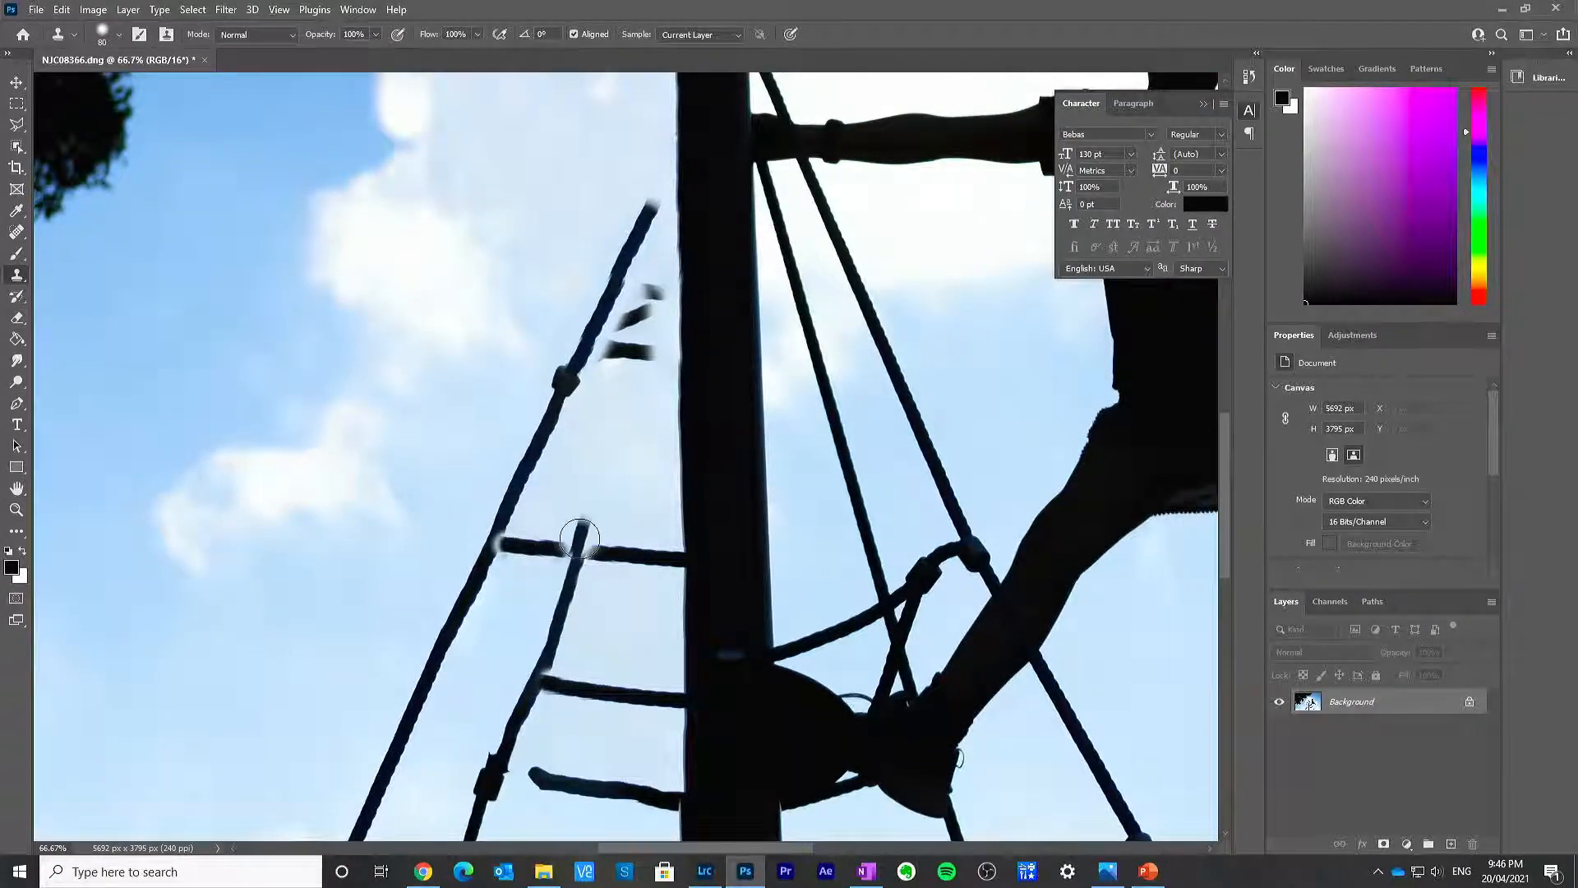
pyautogui.moveTo(579, 540); pyautogui.dragTo(617, 473)
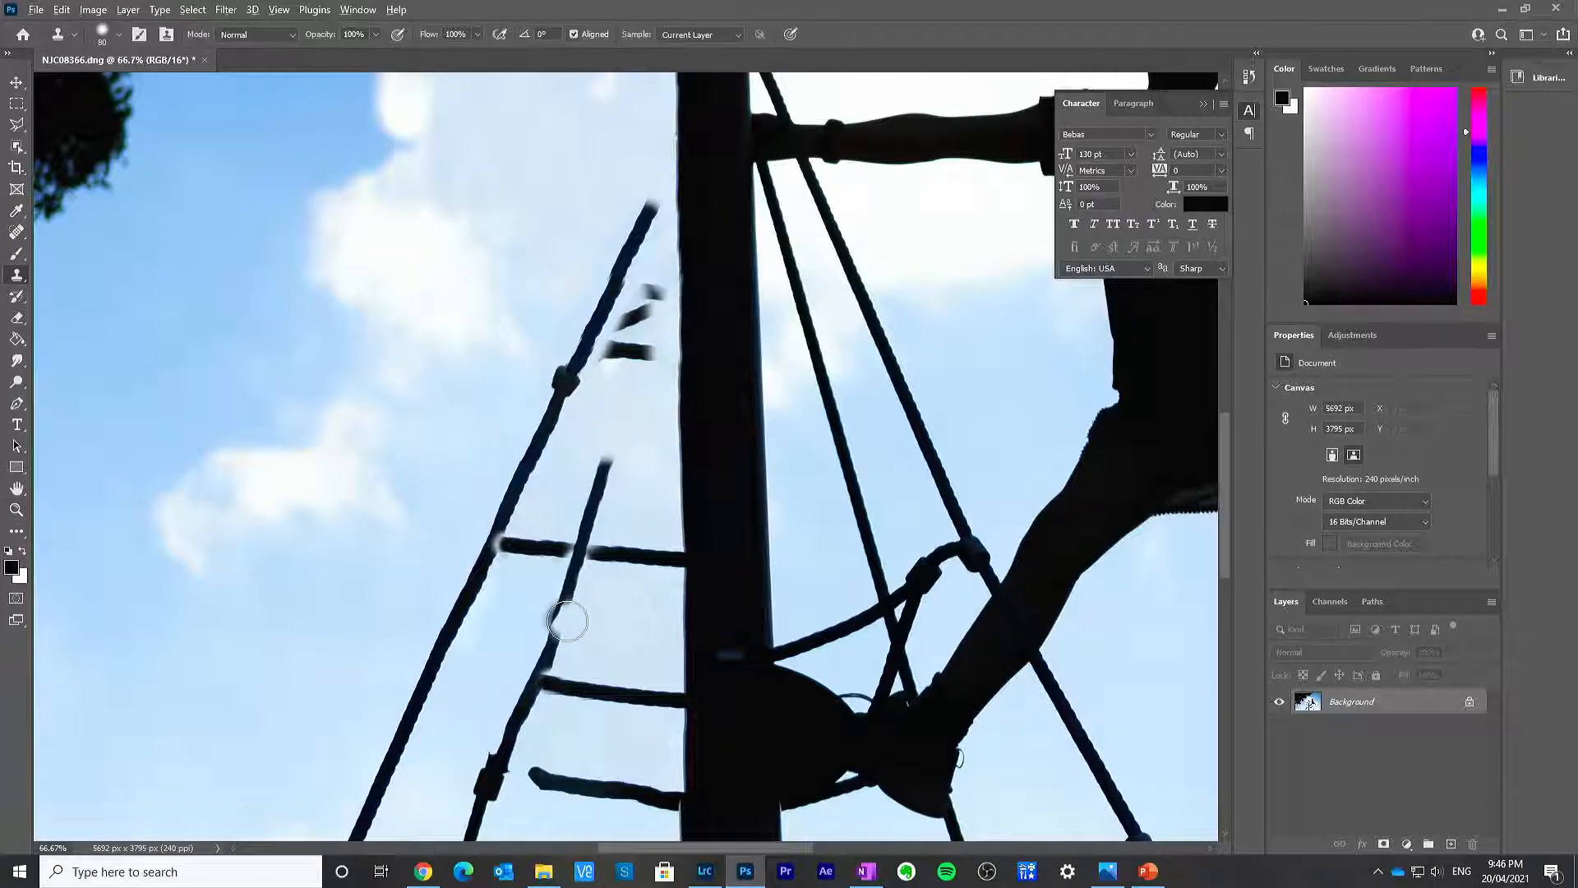
pyautogui.keyDown('alt'); pyautogui.click(562, 620); pyautogui.keyUp('alt')
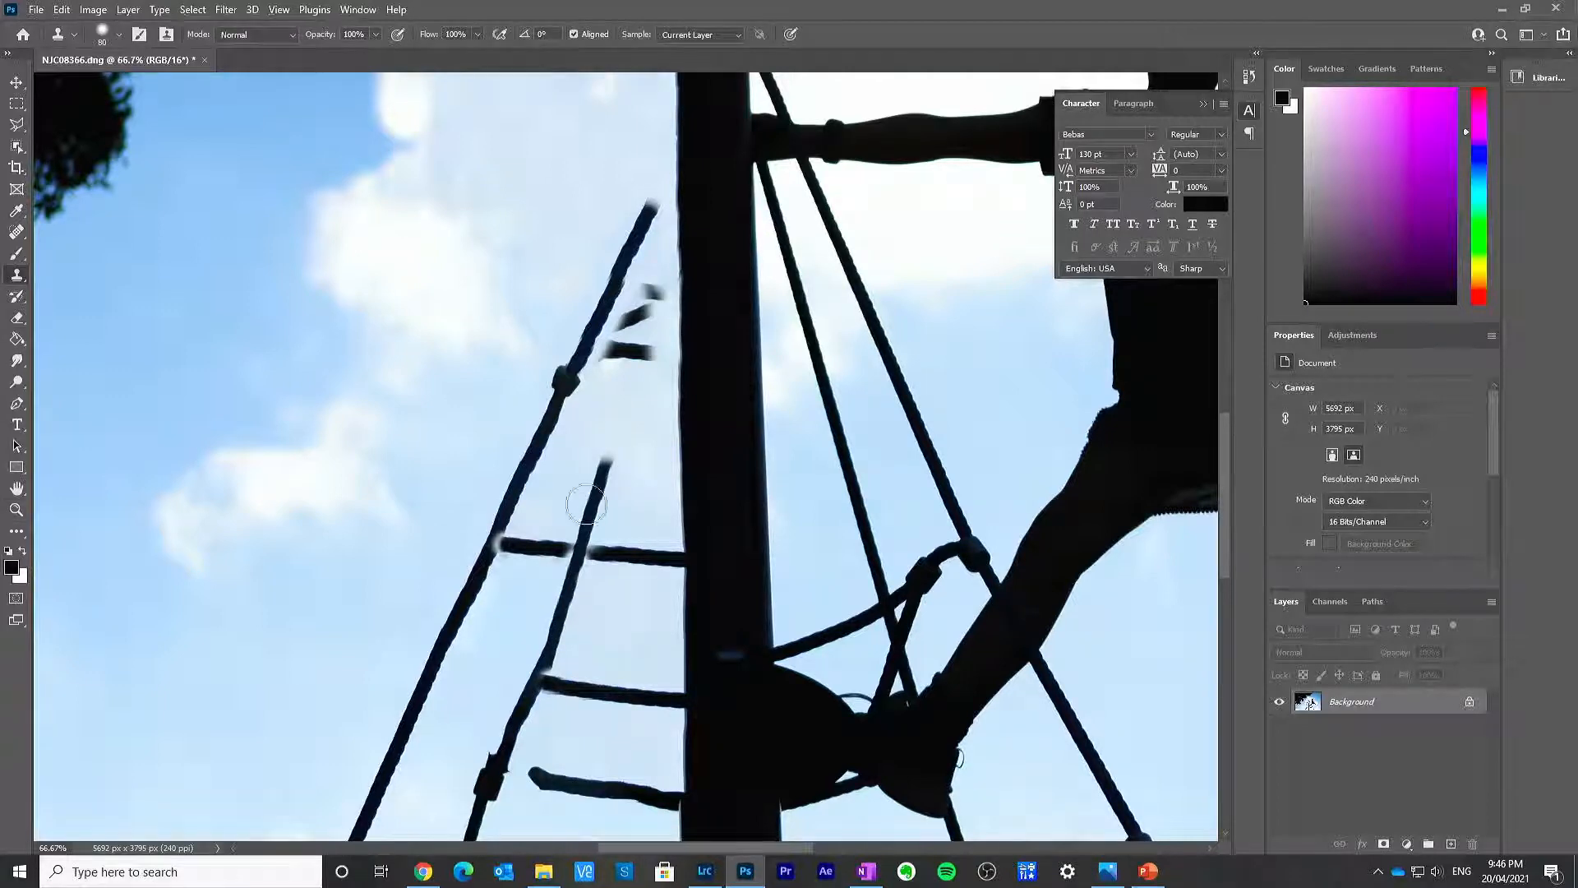
pyautogui.moveTo(604, 465); pyautogui.dragTo(621, 403)
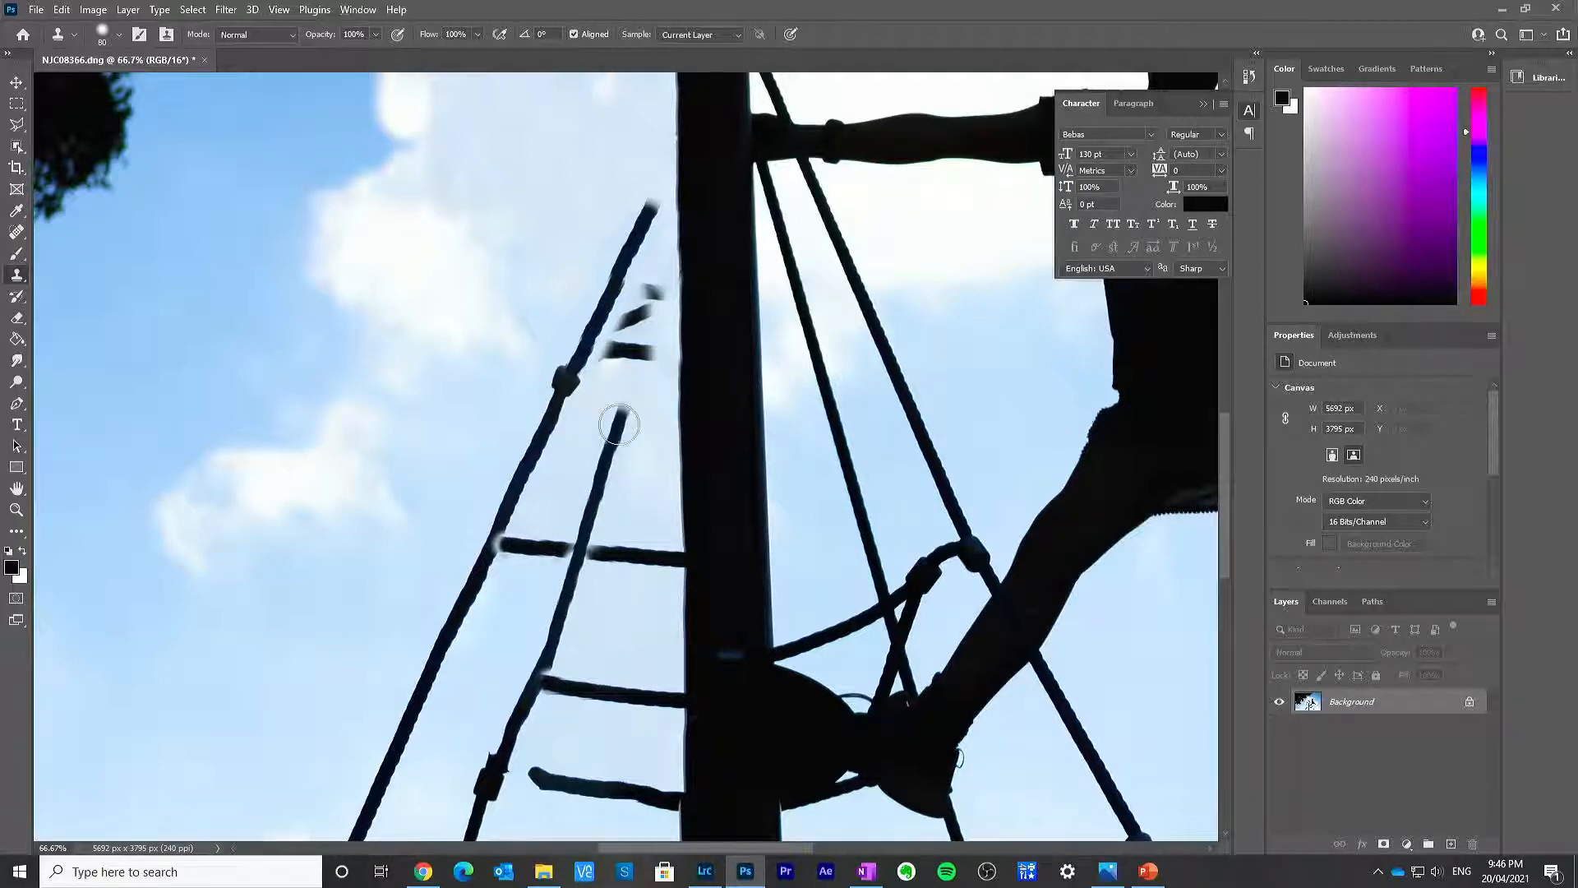
pyautogui.moveTo(618, 415); pyautogui.dragTo(628, 392)
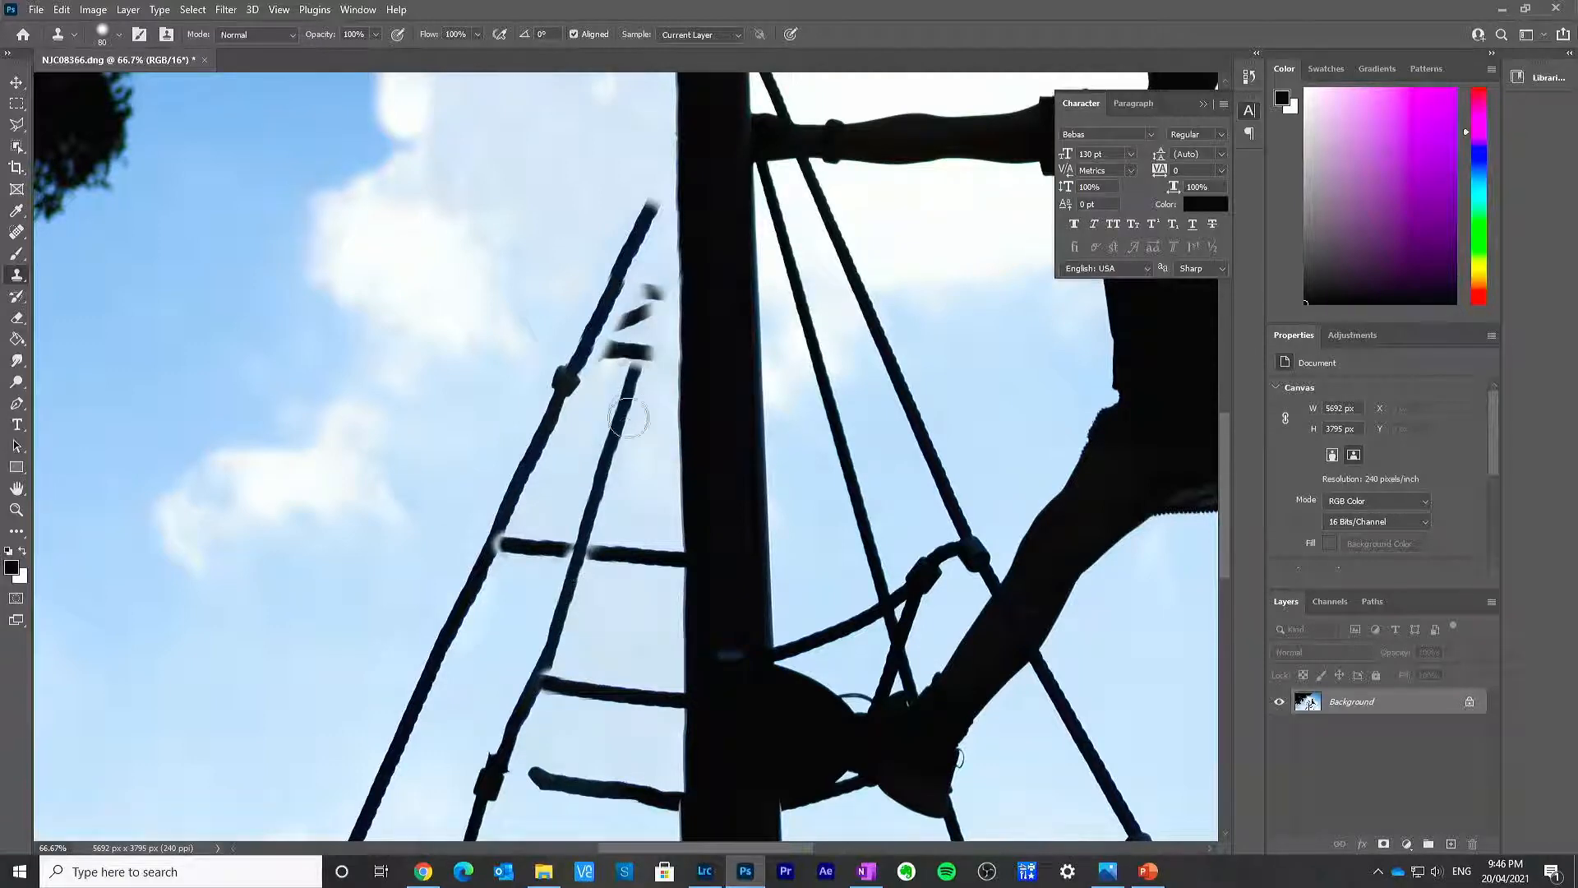
pyautogui.moveTo(641, 372); pyautogui.dragTo(663, 289)
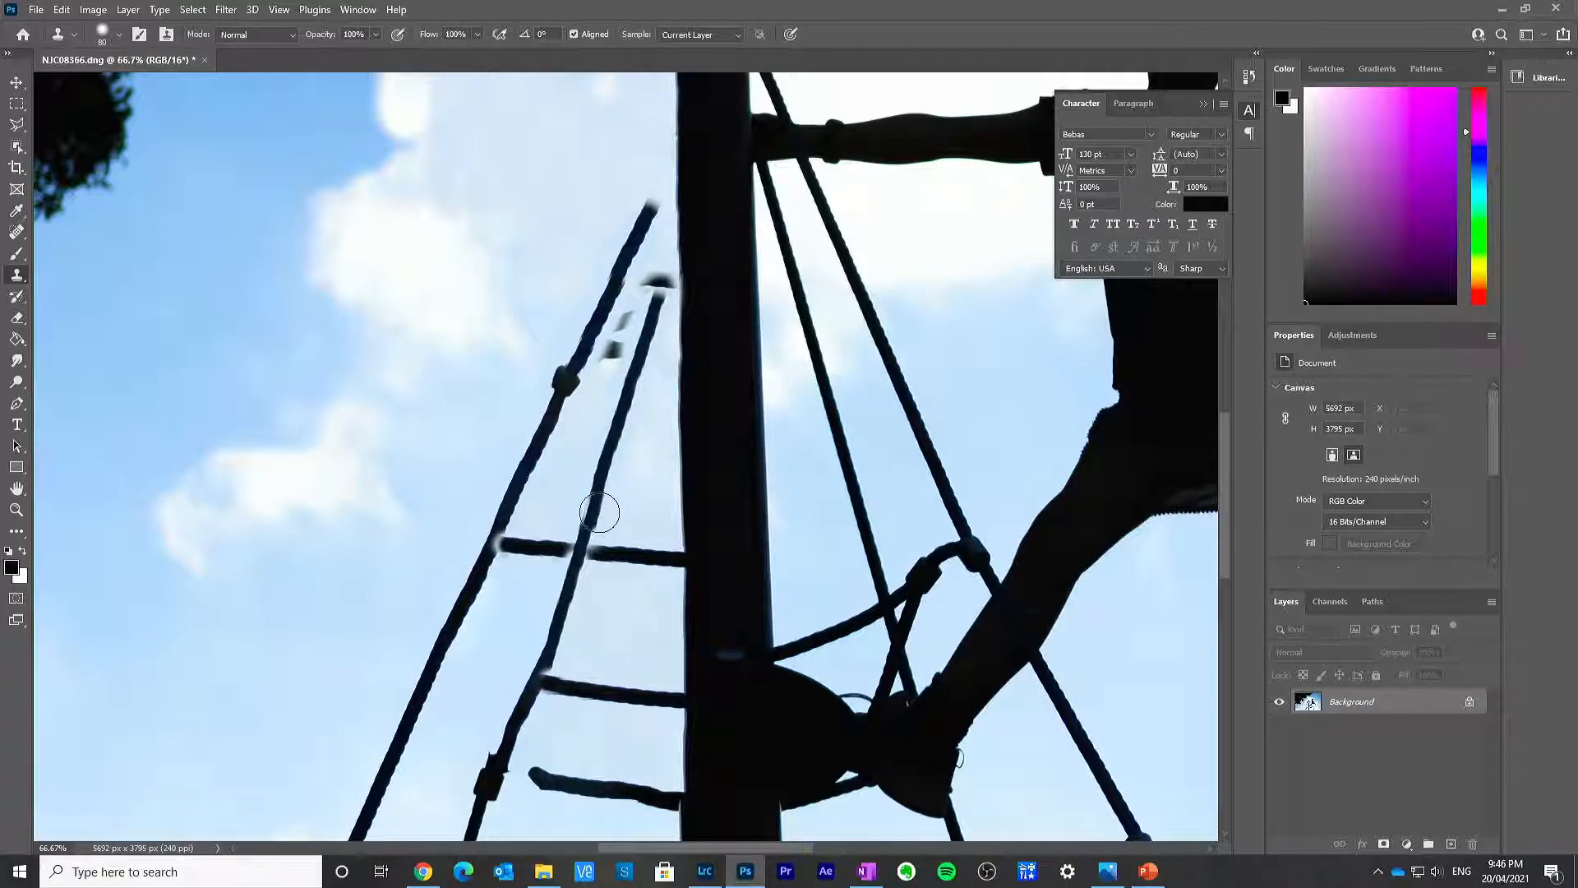
# Step: Reduce the Clone Stamp brush, extend the outer left rope up to the pole, and clean the pole where they meet
pyautogui.scroll(5, 633, 362)
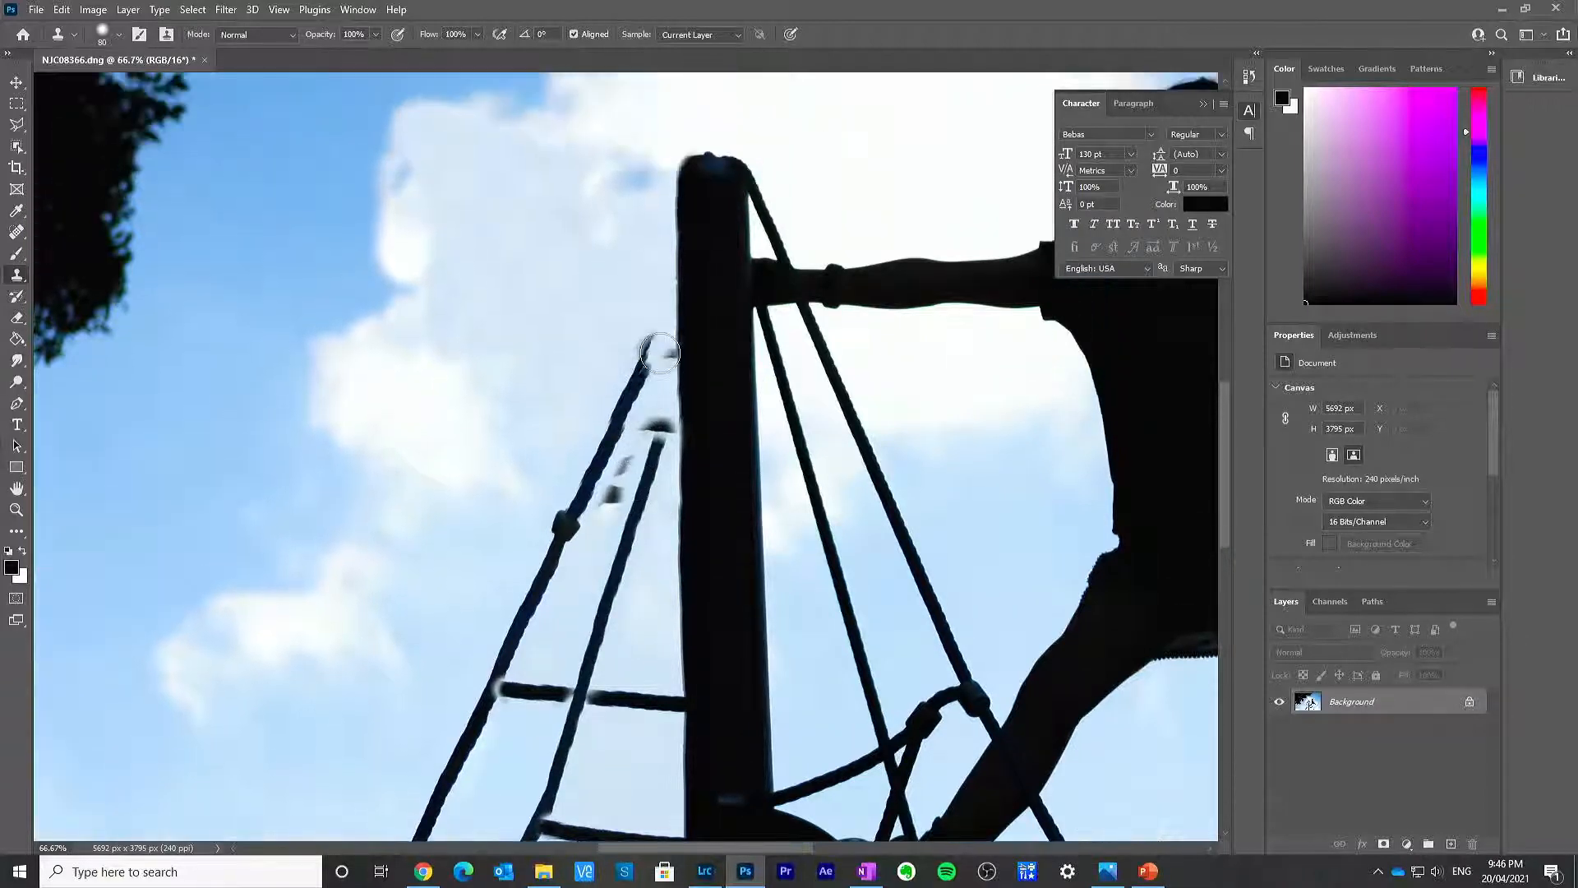
pyautogui.press('z')
pyautogui.moveTo(667, 332)
pyautogui.mouseDown()
pyautogui.moveTo(663, 351)
pyautogui.moveTo(668, 312)
pyautogui.mouseUp()
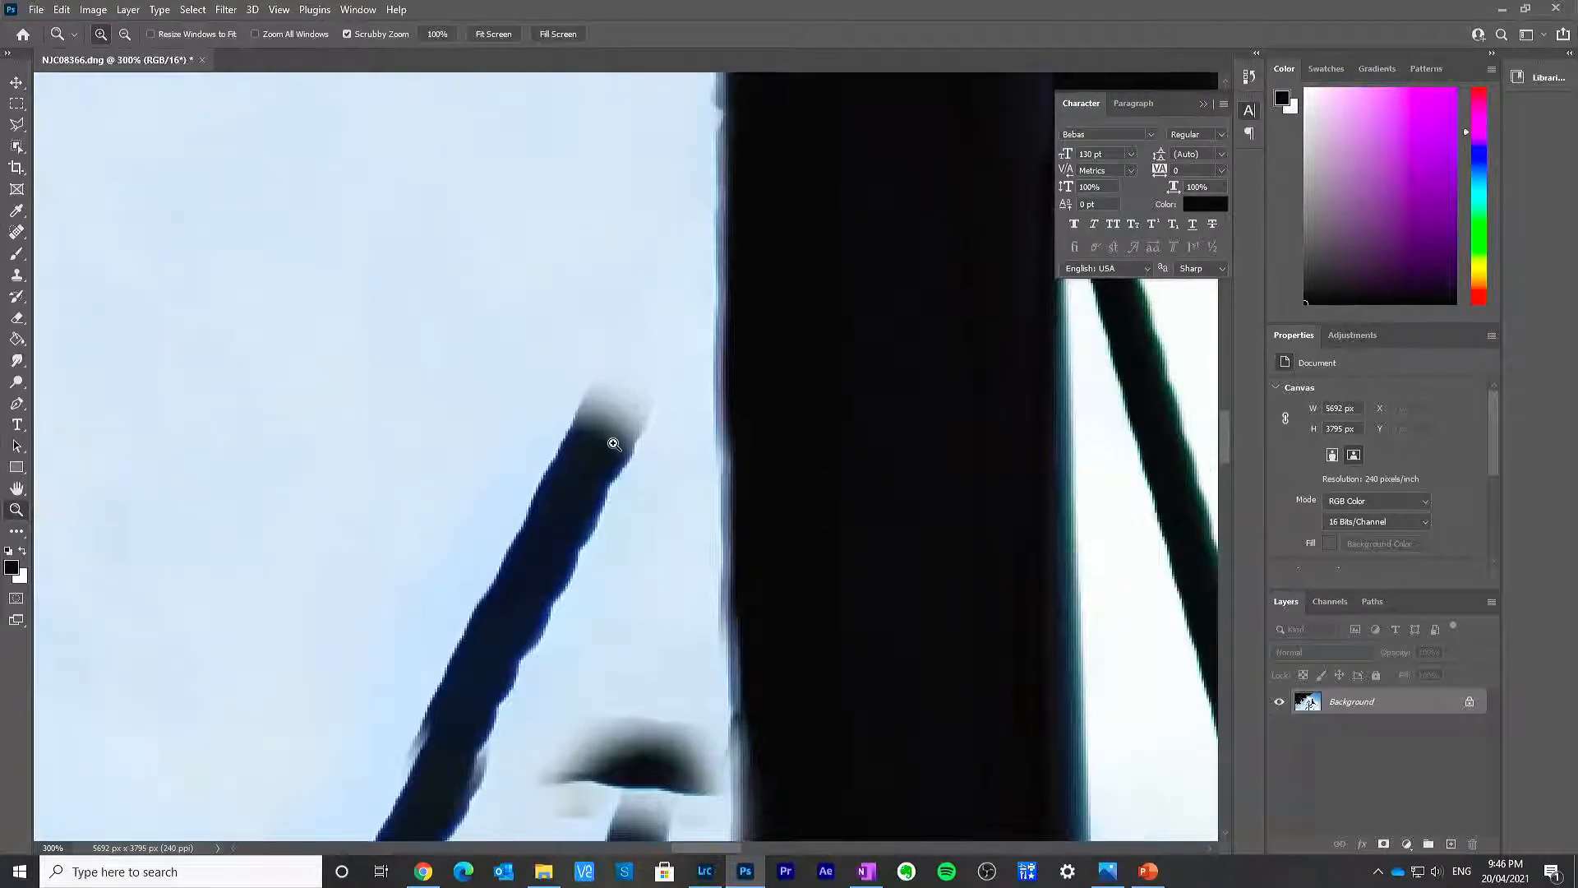
pyautogui.press('s')
pyautogui.moveTo(587, 462); pyautogui.dragTo(552, 544)
pyautogui.hotkey('ctrl', 'z')
pyautogui.press('[')
pyautogui.press('[')
pyautogui.press('[')
pyautogui.press('[')
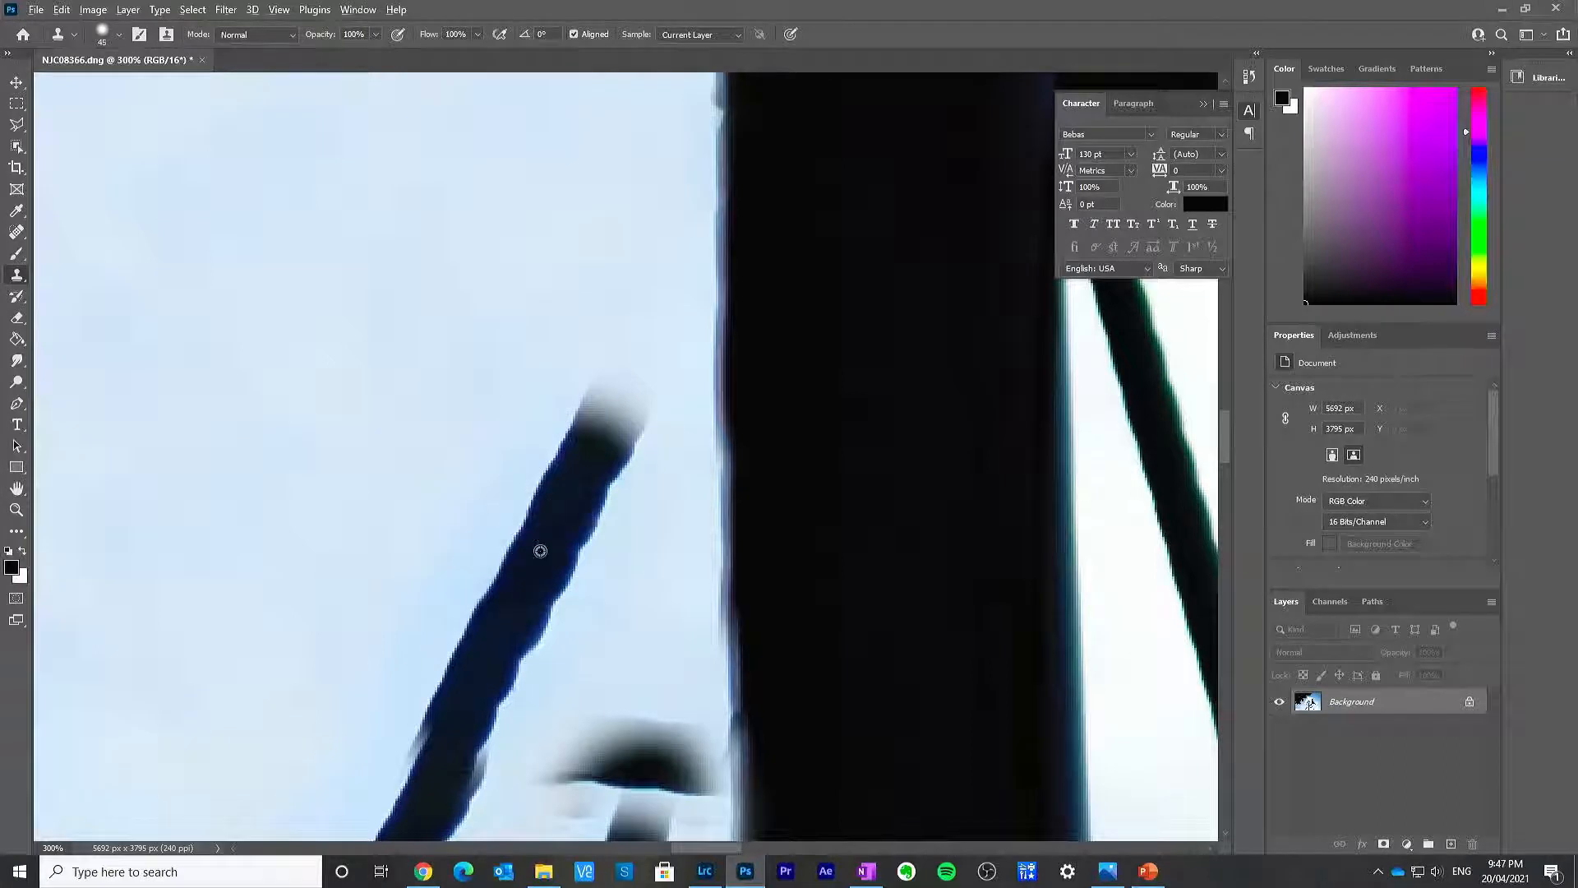
pyautogui.keyDown('alt'); pyautogui.click(540, 551); pyautogui.keyUp('alt')
pyautogui.moveTo(592, 415)
pyautogui.mouseDown()
pyautogui.moveTo(613, 405)
pyautogui.moveTo(666, 284)
pyautogui.mouseUp()
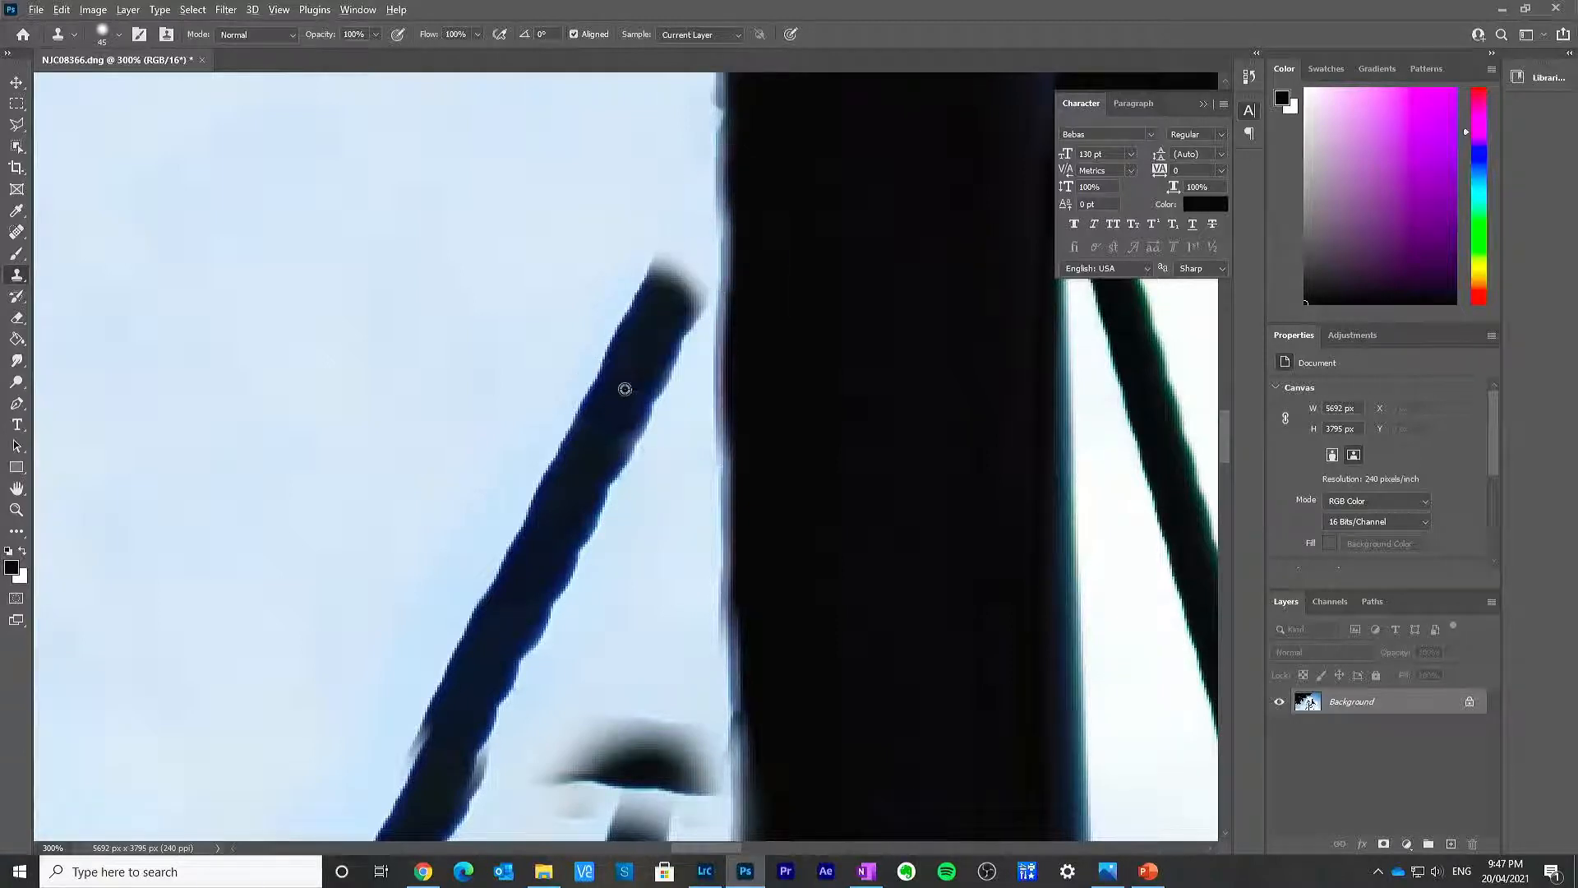
pyautogui.press('[')
pyautogui.moveTo(622, 384)
pyautogui.mouseDown()
pyautogui.moveTo(646, 308)
pyautogui.moveTo(699, 240)
pyautogui.moveTo(667, 263)
pyautogui.moveTo(727, 232)
pyautogui.moveTo(731, 187)
pyautogui.mouseUp()
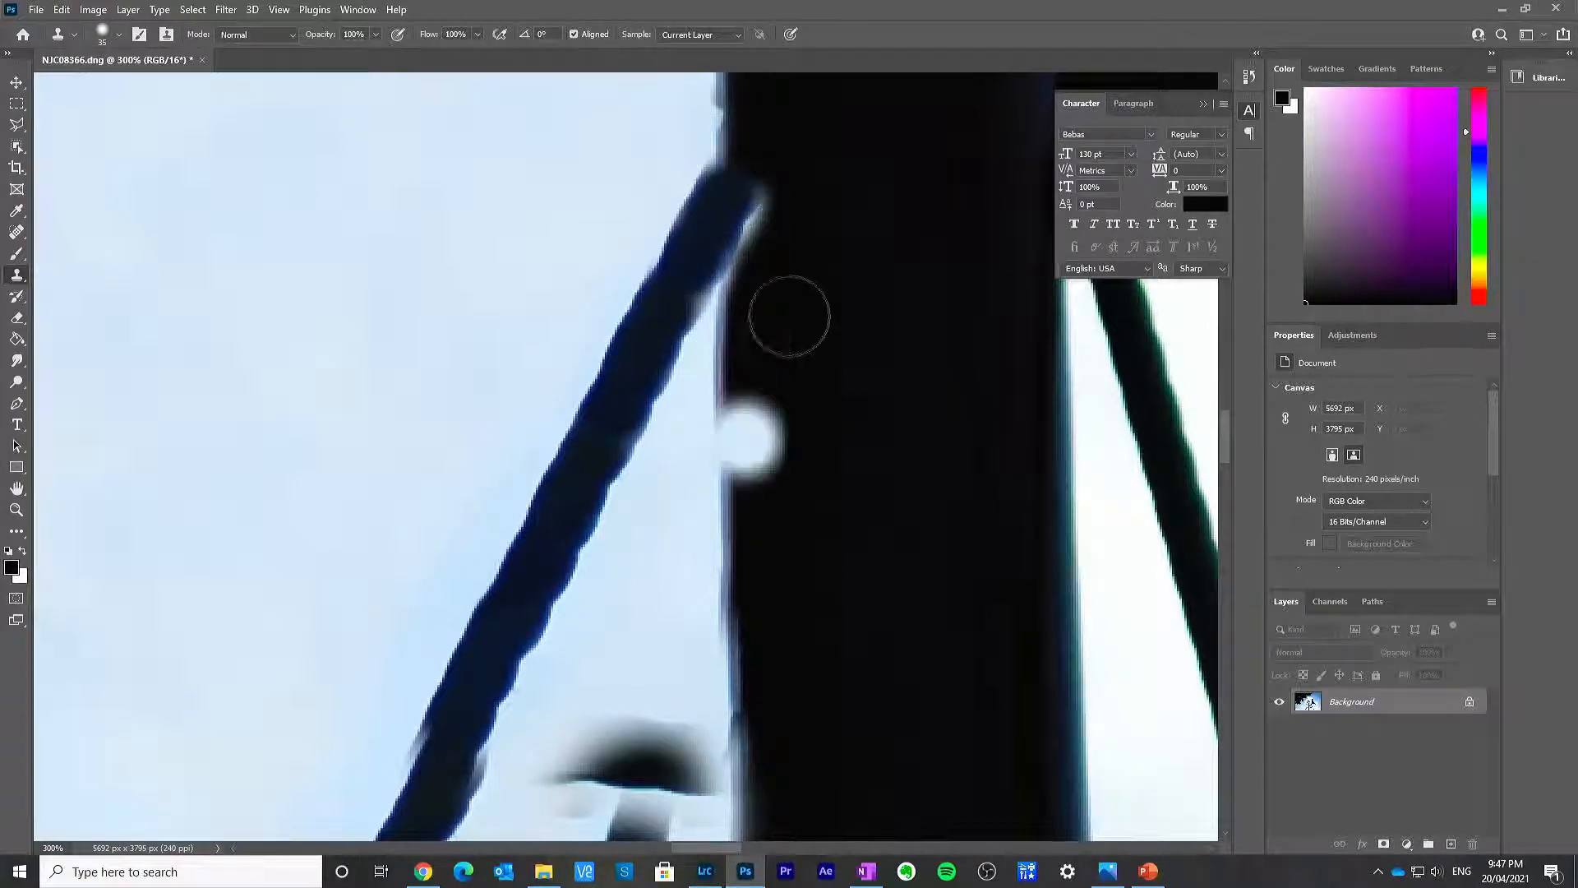
pyautogui.moveTo(775, 303); pyautogui.dragTo(760, 215)
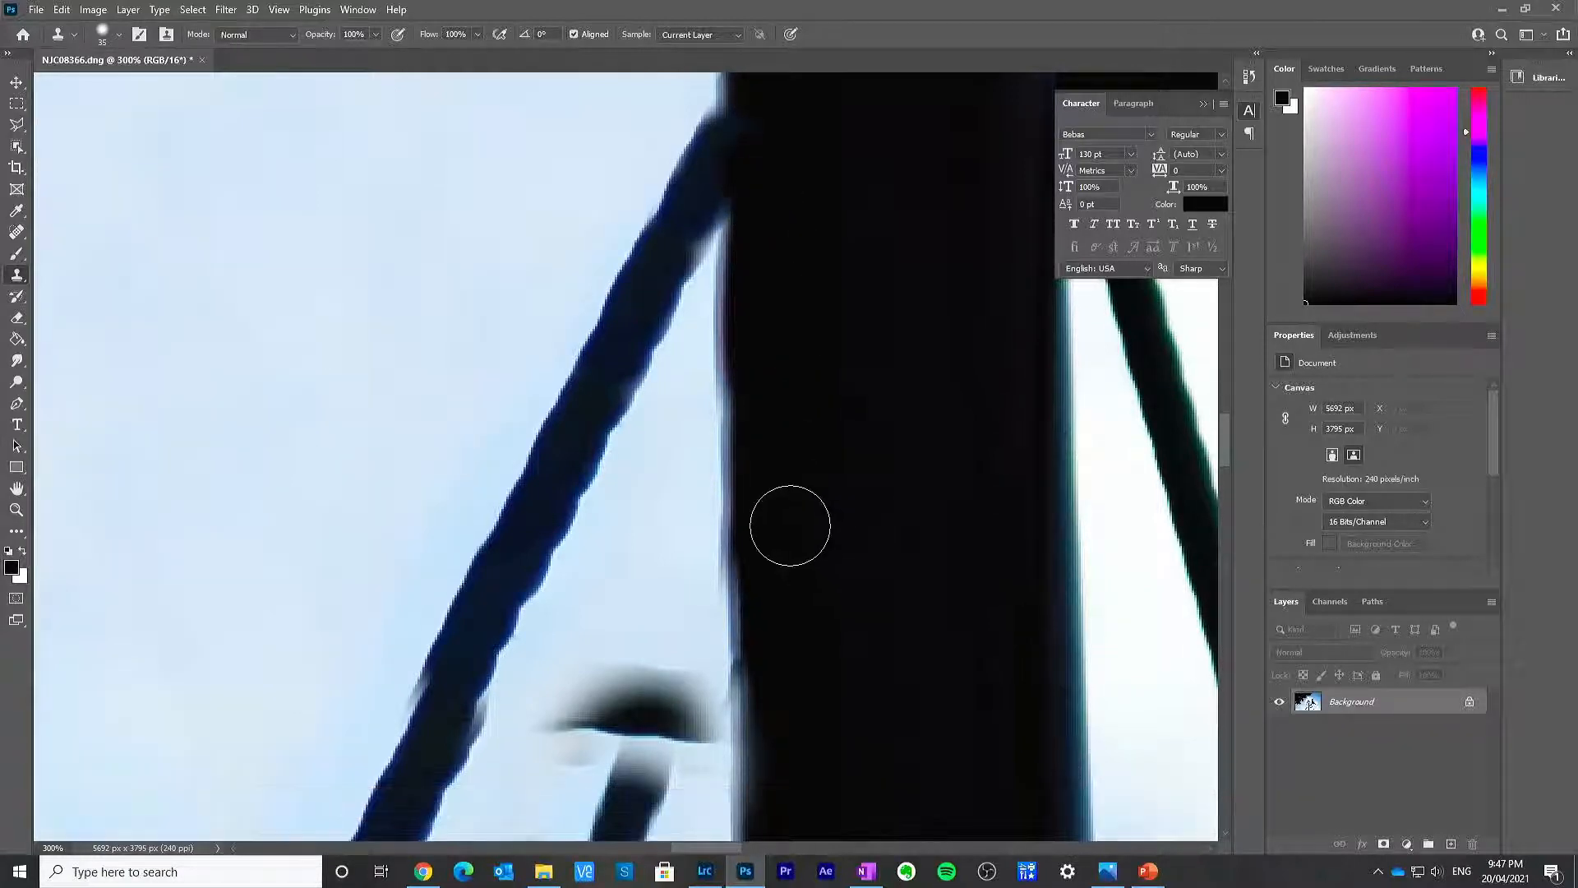
# Step: Clone sky over the dark fragment above the inner rope's end and tidy the pole edge beside it
pyautogui.scroll(-3, 788, 523)
pyautogui.scroll(-1, 786, 520)
pyautogui.keyDown('alt'); pyautogui.click(658, 446); pyautogui.keyUp('alt')
pyautogui.moveTo(670, 552)
pyautogui.mouseDown()
pyautogui.moveTo(615, 517)
pyautogui.moveTo(615, 487)
pyautogui.moveTo(569, 563)
pyautogui.moveTo(642, 419)
pyautogui.moveTo(563, 566)
pyautogui.moveTo(598, 454)
pyautogui.moveTo(539, 552)
pyautogui.moveTo(637, 549)
pyautogui.moveTo(661, 499)
pyautogui.mouseUp()
pyautogui.scroll(-3, 698, 510)
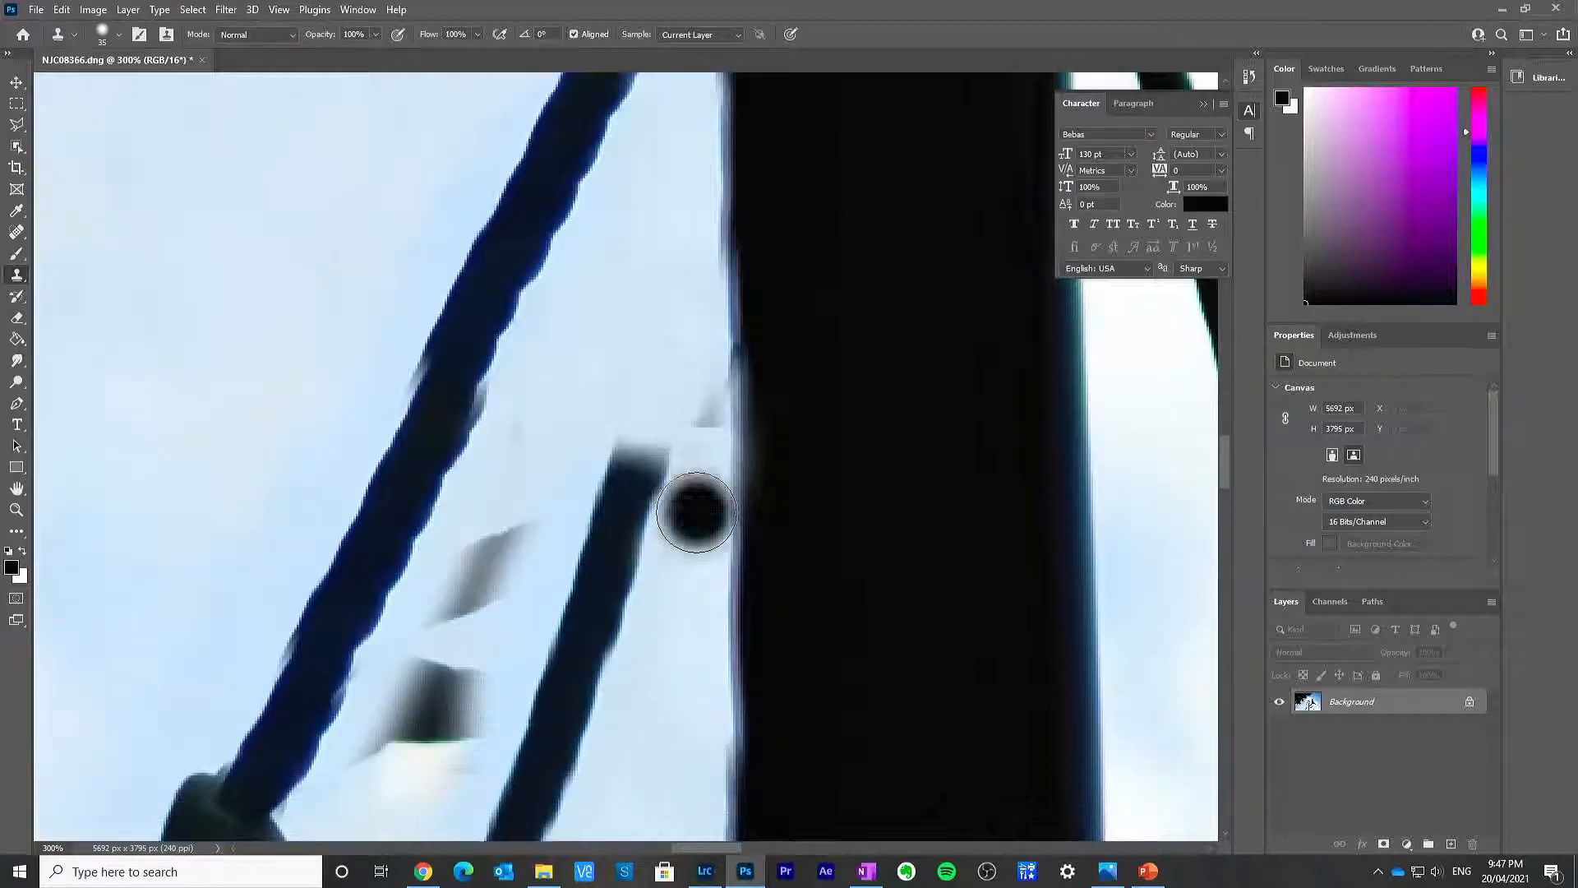
pyautogui.moveTo(725, 341); pyautogui.dragTo(731, 437)
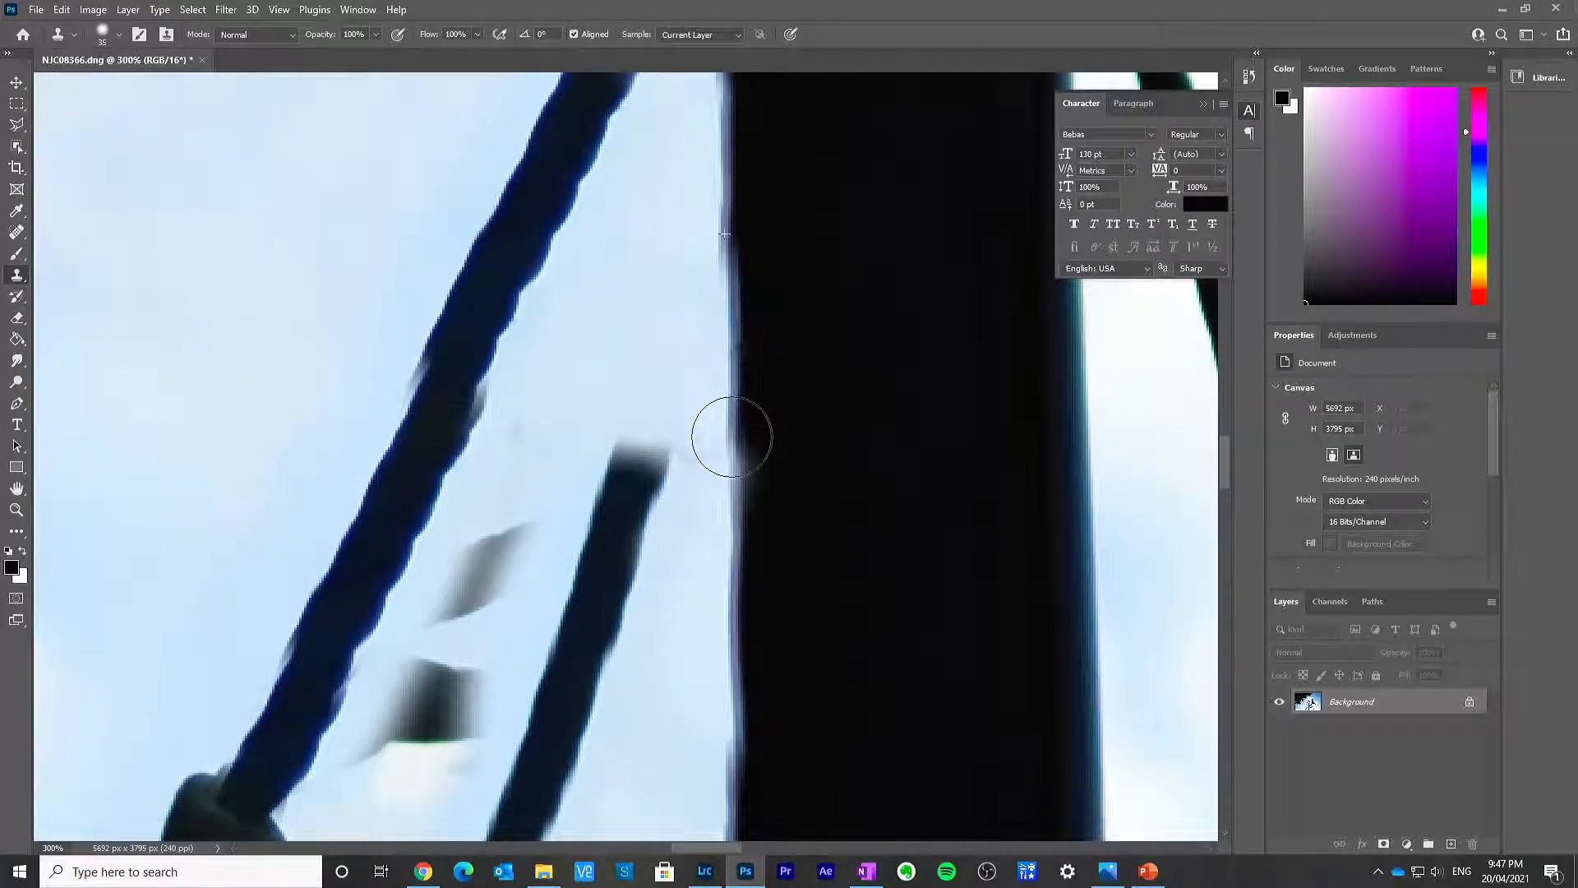
pyautogui.moveTo(566, 465)
pyautogui.mouseDown()
pyautogui.moveTo(648, 468)
pyautogui.moveTo(659, 441)
pyautogui.moveTo(675, 478)
pyautogui.moveTo(677, 419)
pyautogui.mouseUp()
pyautogui.keyDown('alt'); pyautogui.click(619, 378); pyautogui.keyUp('alt')
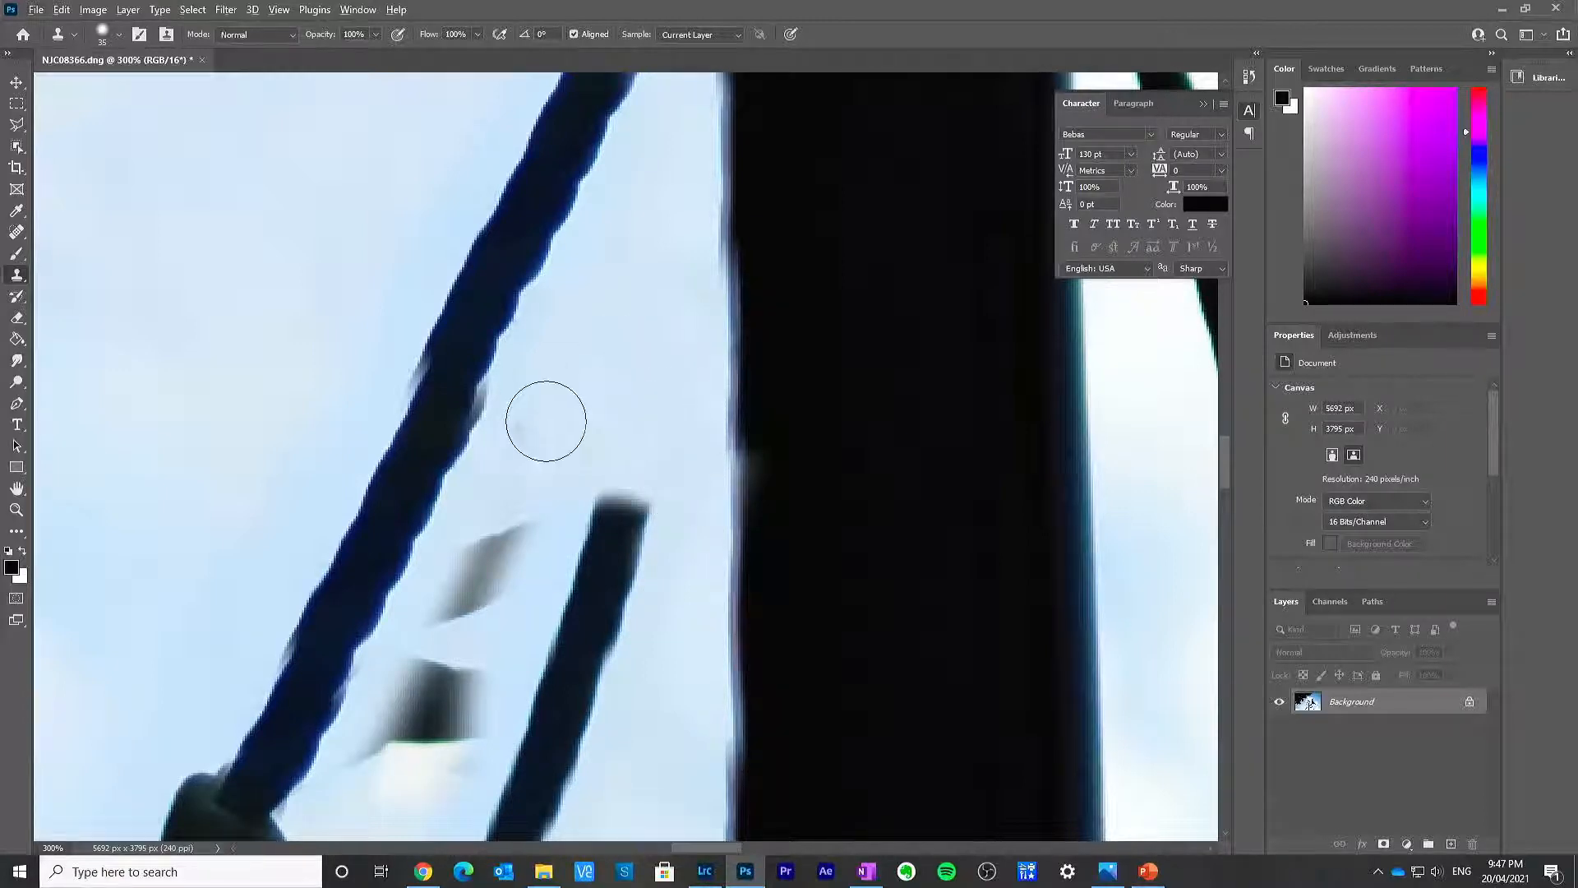
# Step: Clone sky over the remaining loose rope fragments and smudges between the two left ropes
pyautogui.moveTo(568, 400)
pyautogui.mouseDown()
pyautogui.moveTo(452, 606)
pyautogui.moveTo(521, 493)
pyautogui.mouseUp()
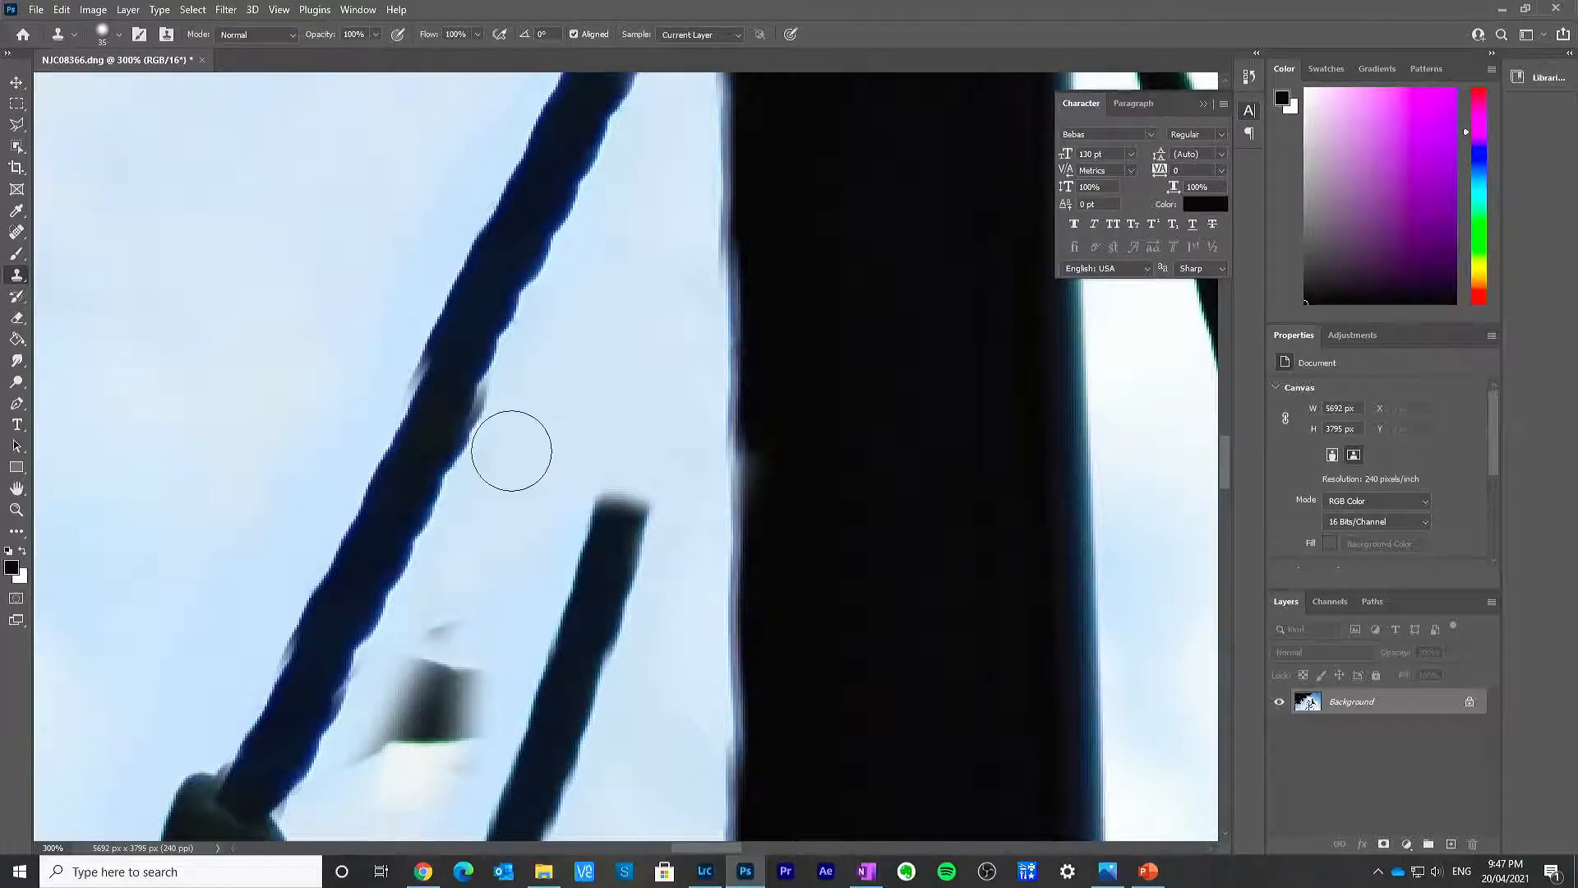
pyautogui.moveTo(474, 542)
pyautogui.mouseDown()
pyautogui.moveTo(468, 572)
pyautogui.moveTo(501, 568)
pyautogui.moveTo(499, 591)
pyautogui.moveTo(451, 641)
pyautogui.mouseUp()
pyautogui.keyDown('alt'); pyautogui.click(550, 464); pyautogui.keyUp('alt')
pyautogui.scroll(-2, 595, 461)
pyautogui.moveTo(600, 419)
pyautogui.mouseDown()
pyautogui.moveTo(589, 490)
pyautogui.moveTo(526, 553)
pyautogui.moveTo(469, 482)
pyautogui.moveTo(496, 412)
pyautogui.moveTo(472, 402)
pyautogui.moveTo(380, 552)
pyautogui.mouseUp()
pyautogui.hotkey('ctrl', 'z')
pyautogui.scroll(-2, 582, 460)
pyautogui.keyDown('alt'); pyautogui.click(376, 655); pyautogui.keyUp('alt')
pyautogui.keyDown('alt'); pyautogui.click(403, 627); pyautogui.keyUp('alt')
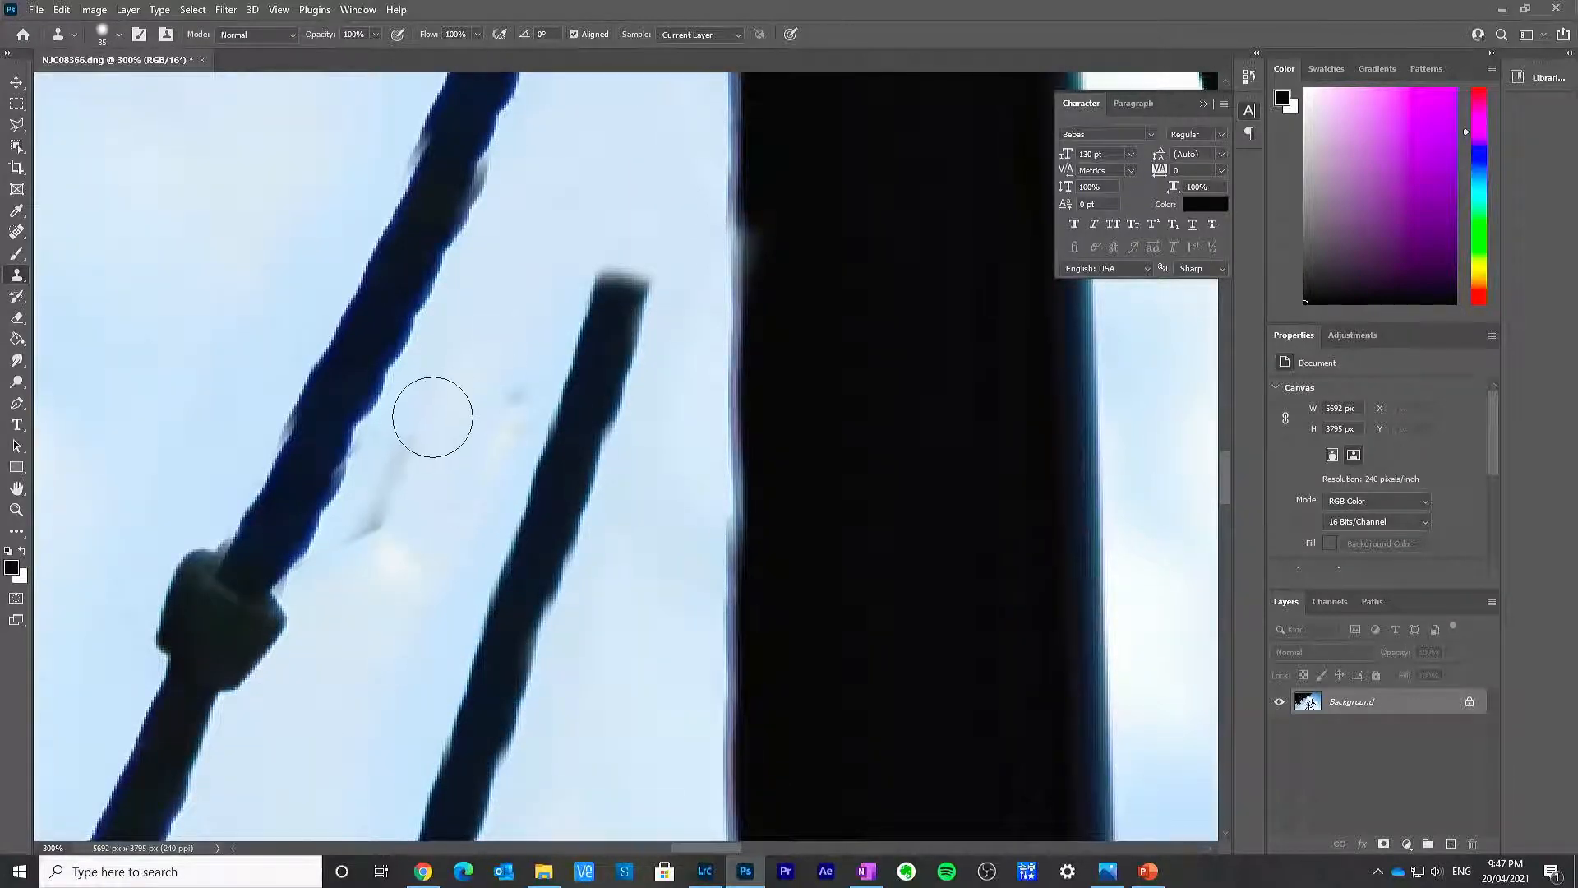
pyautogui.moveTo(432, 417); pyautogui.dragTo(376, 546)
pyautogui.moveTo(510, 393); pyautogui.dragTo(420, 529)
pyautogui.keyDown('alt'); pyautogui.click(519, 374); pyautogui.keyUp('alt')
pyautogui.moveTo(505, 427); pyautogui.dragTo(395, 574)
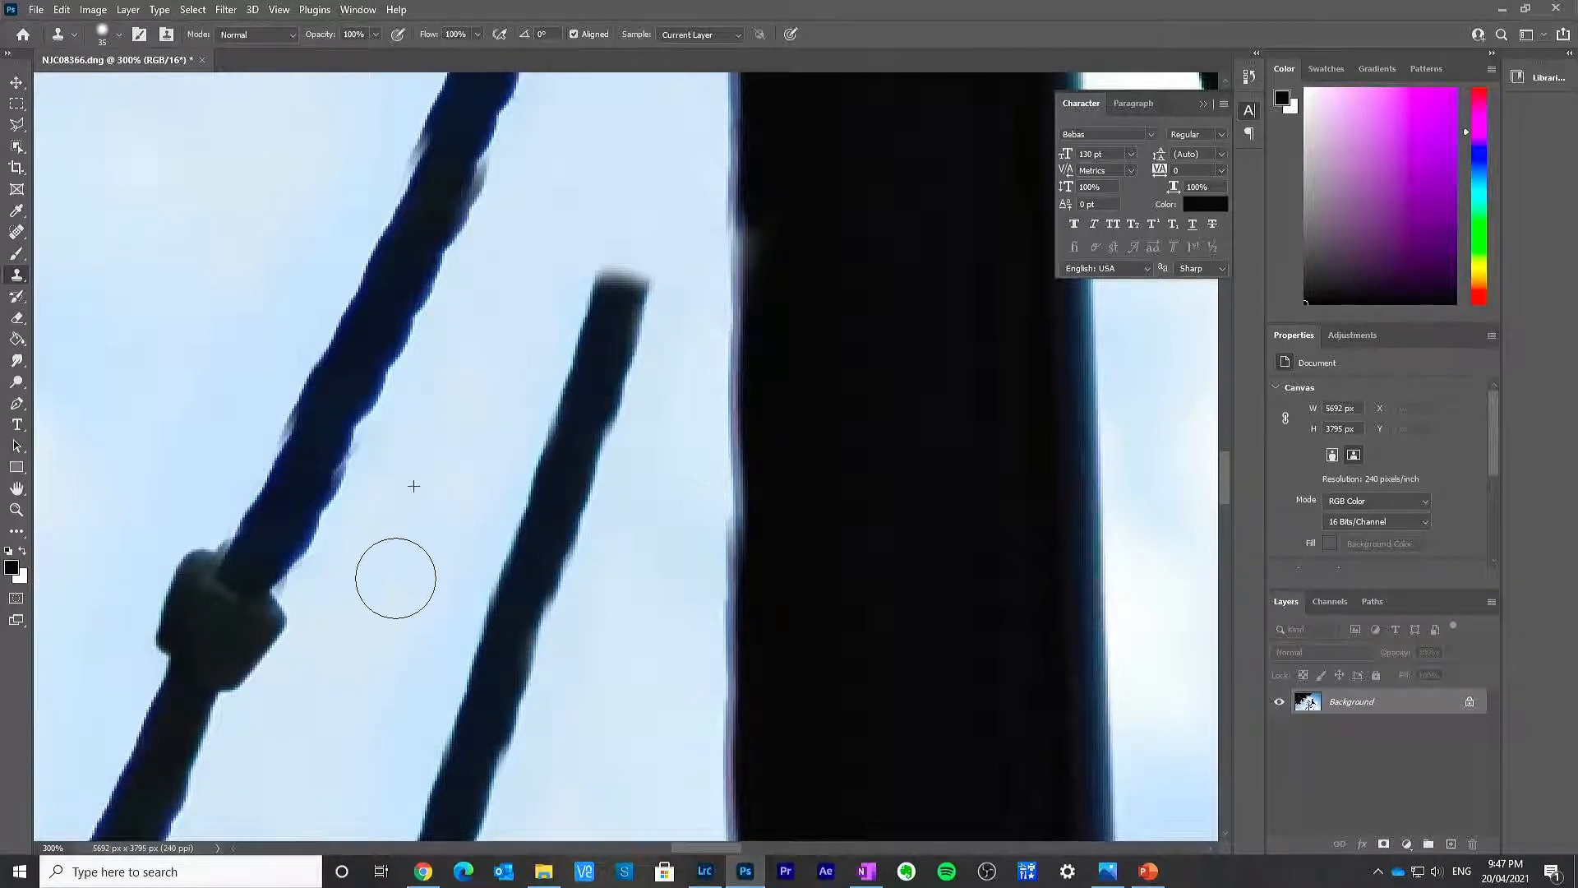
# Step: Trim the faded end of the inner left rope and clone the rope upward until it meets the pole
pyautogui.scroll(3, 624, 409)
pyautogui.scroll(1, 624, 411)
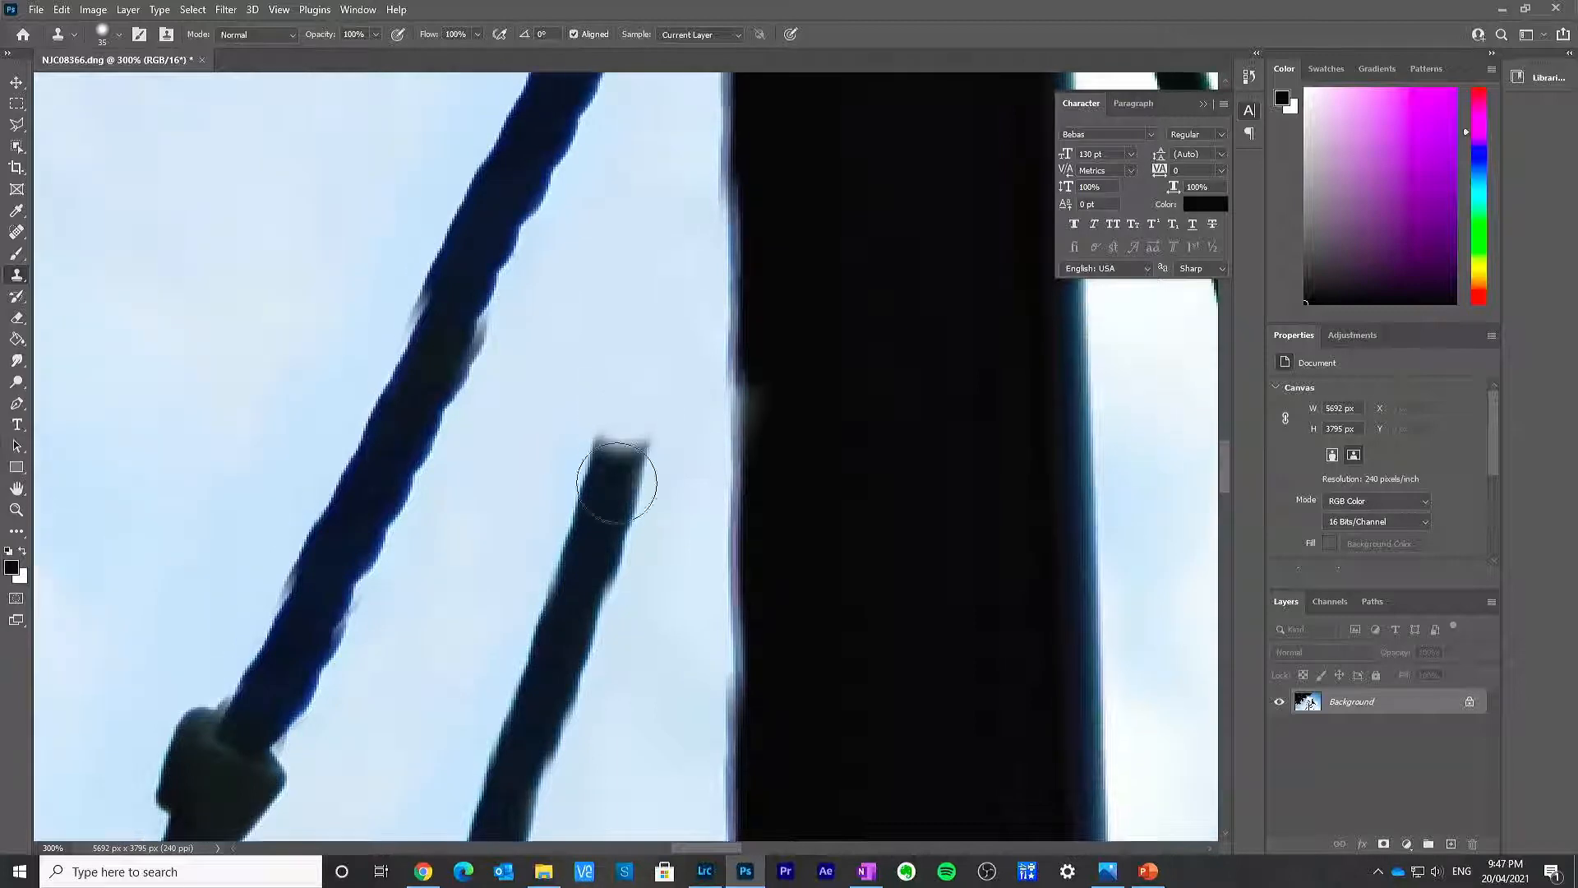
pyautogui.moveTo(622, 423)
pyautogui.mouseDown()
pyautogui.moveTo(638, 356)
pyautogui.moveTo(622, 469)
pyautogui.mouseUp()
pyautogui.keyDown('alt'); pyautogui.click(599, 550); pyautogui.keyUp('alt')
pyautogui.moveTo(646, 374)
pyautogui.mouseDown()
pyautogui.moveTo(675, 248)
pyautogui.moveTo(685, 309)
pyautogui.moveTo(701, 236)
pyautogui.moveTo(671, 318)
pyautogui.moveTo(708, 284)
pyautogui.moveTo(718, 233)
pyautogui.mouseUp()
pyautogui.scroll(1, 671, 260)
pyautogui.scroll(1, 669, 318)
pyautogui.moveTo(691, 327)
pyautogui.mouseDown()
pyautogui.moveTo(687, 342)
pyautogui.moveTo(729, 194)
pyautogui.mouseUp()
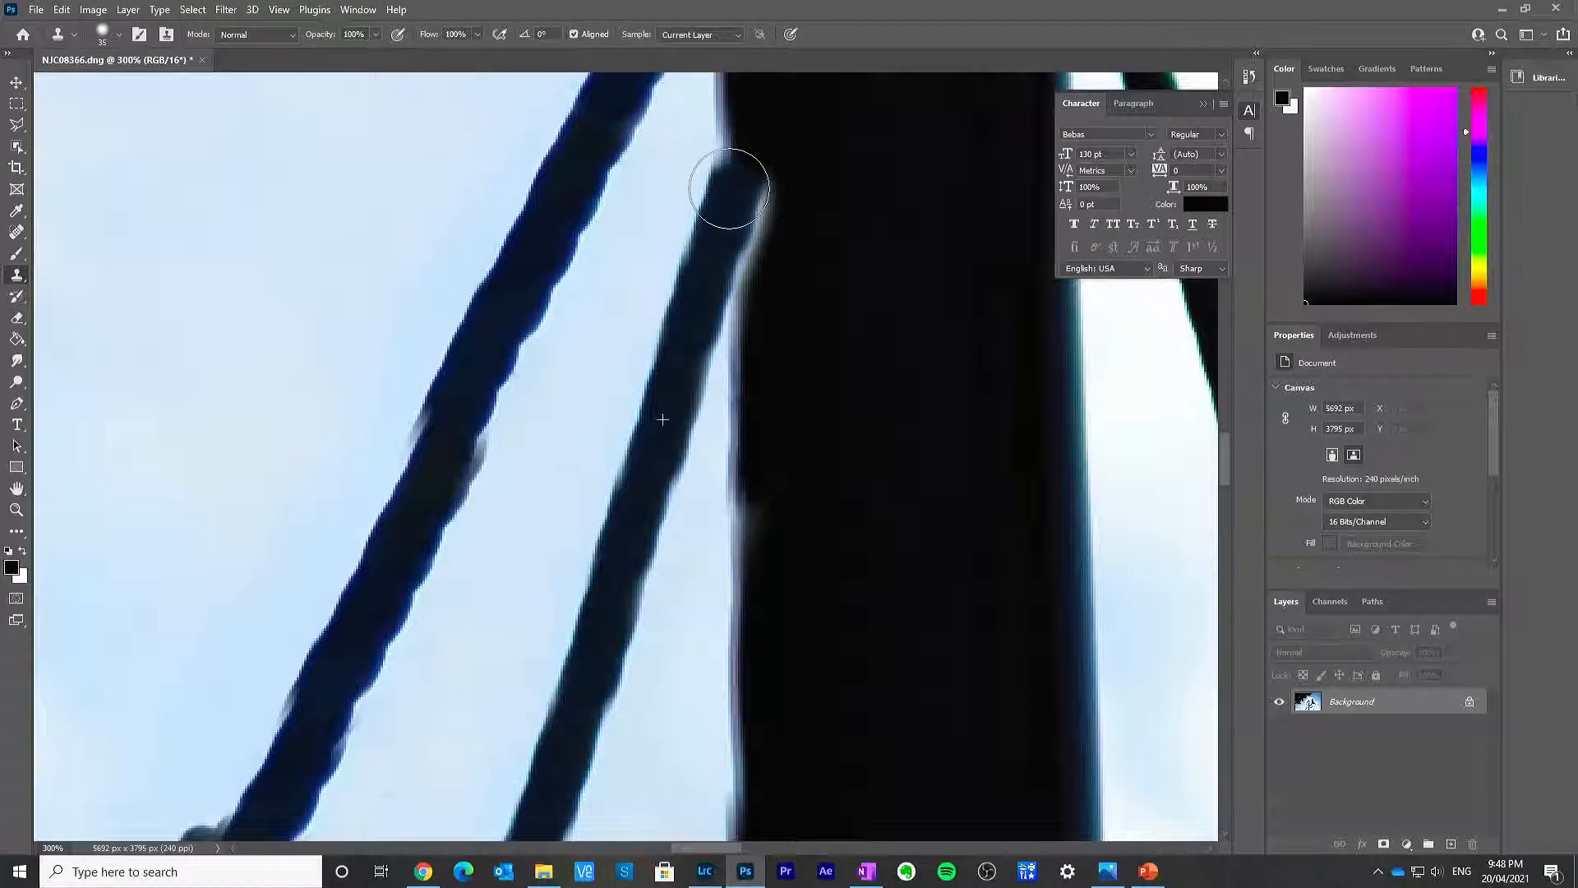
# Step: Clone dark pole texture over the inner rope's overlapping end and the pale marks along the pole's left edge
pyautogui.scroll(3, 860, 328)
pyautogui.scroll(2, 851, 324)
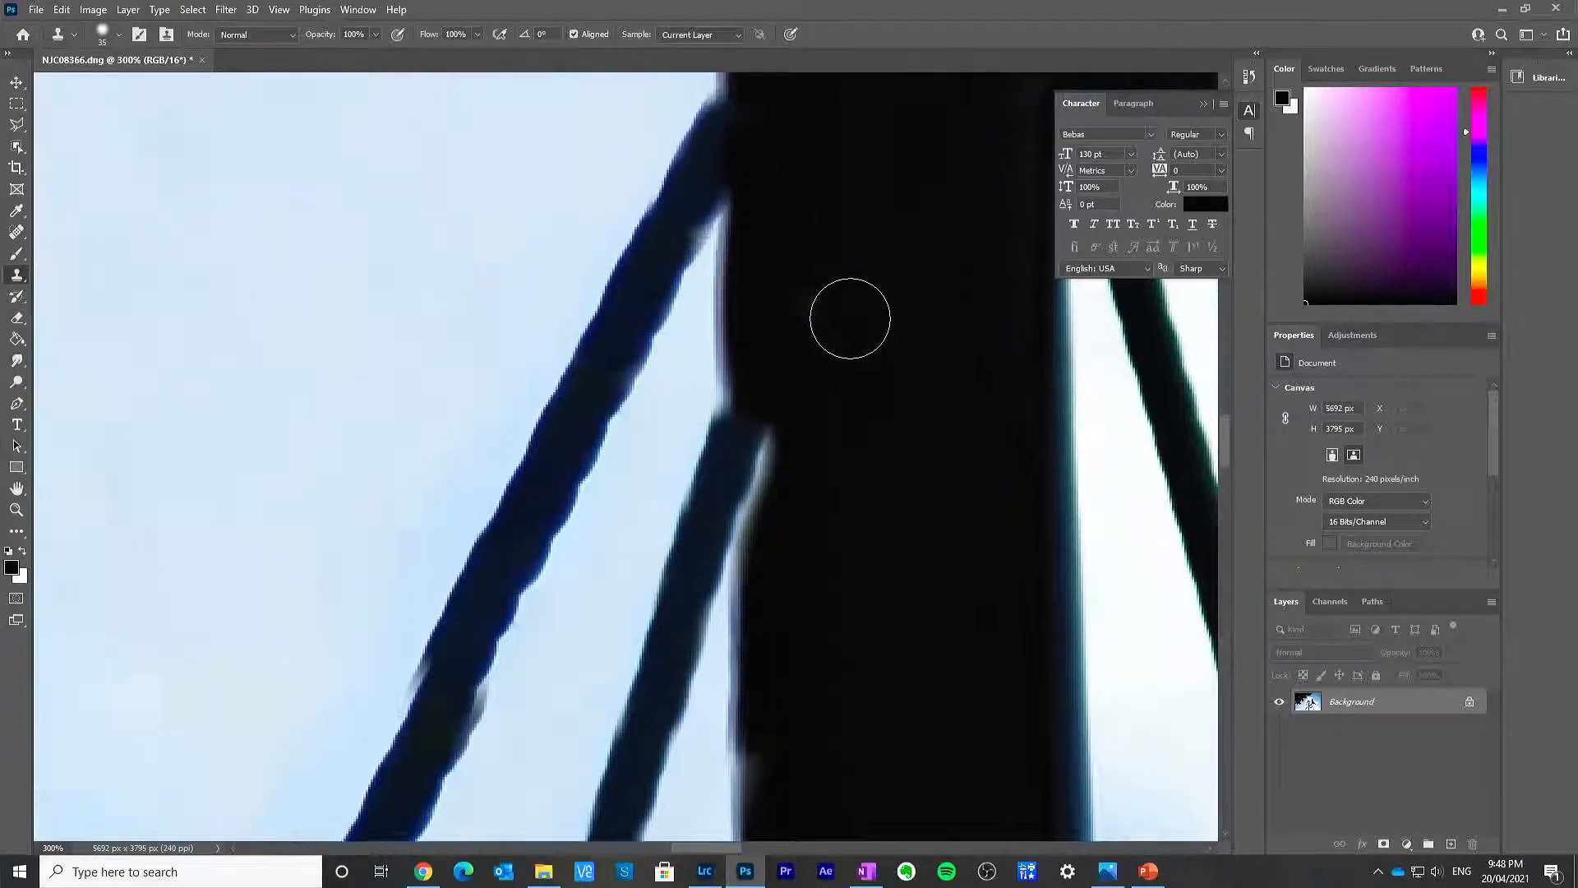
pyautogui.moveTo(762, 377)
pyautogui.mouseDown()
pyautogui.moveTo(820, 336)
pyautogui.moveTo(763, 439)
pyautogui.moveTo(767, 575)
pyautogui.mouseUp()
pyautogui.hotkey('ctrl', 'z')
pyautogui.keyDown('alt'); pyautogui.click(773, 382); pyautogui.keyUp('alt')
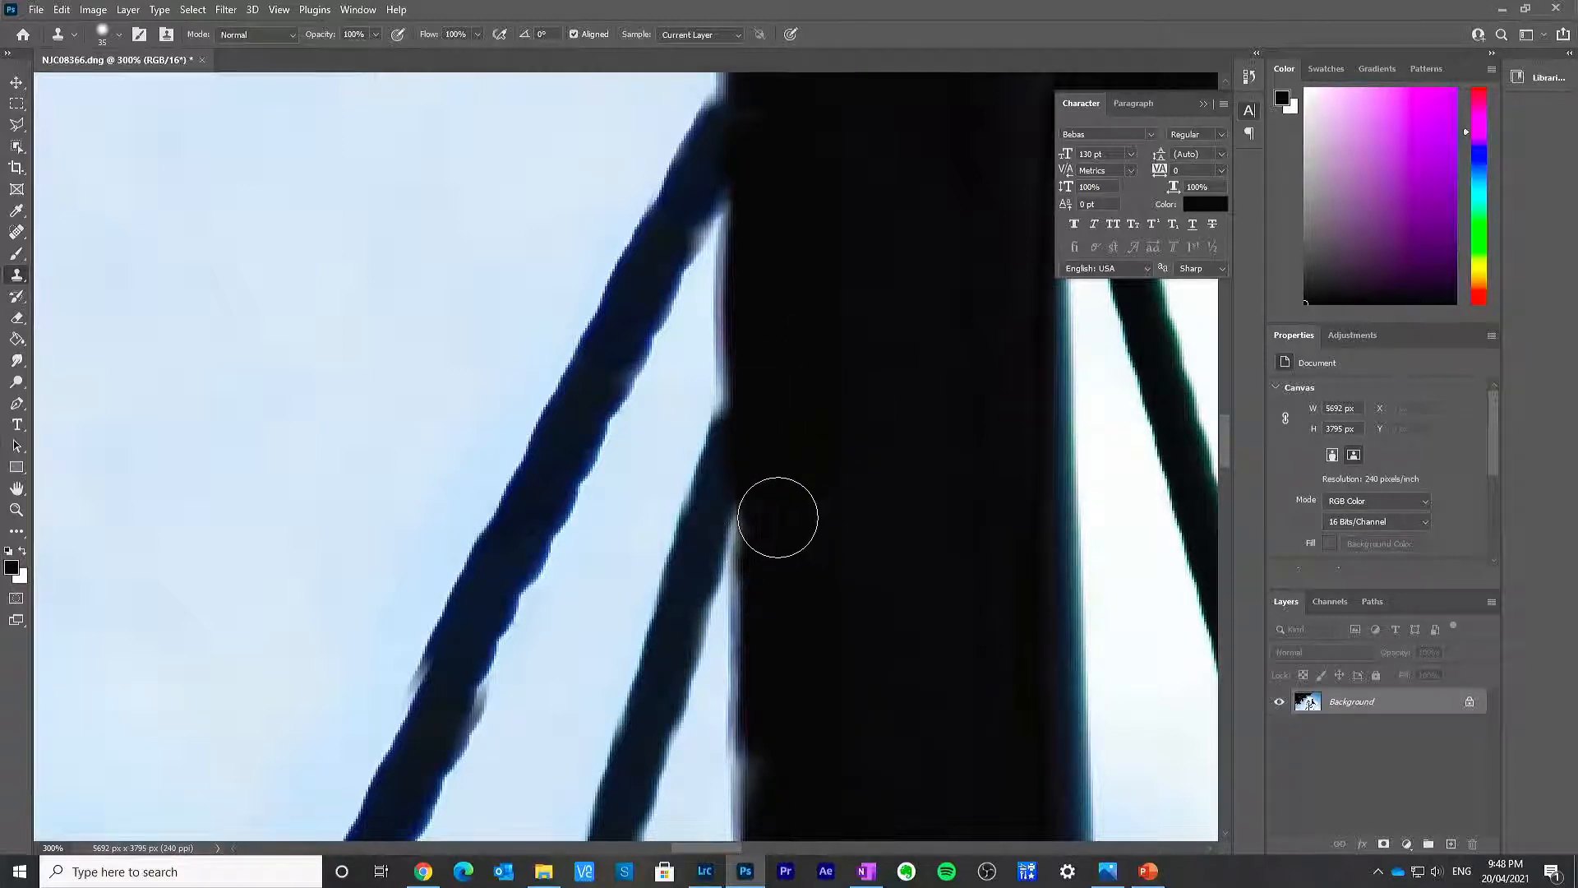
pyautogui.scroll(-2, 786, 603)
pyautogui.keyDown('alt'); pyautogui.click(809, 563); pyautogui.keyUp('alt')
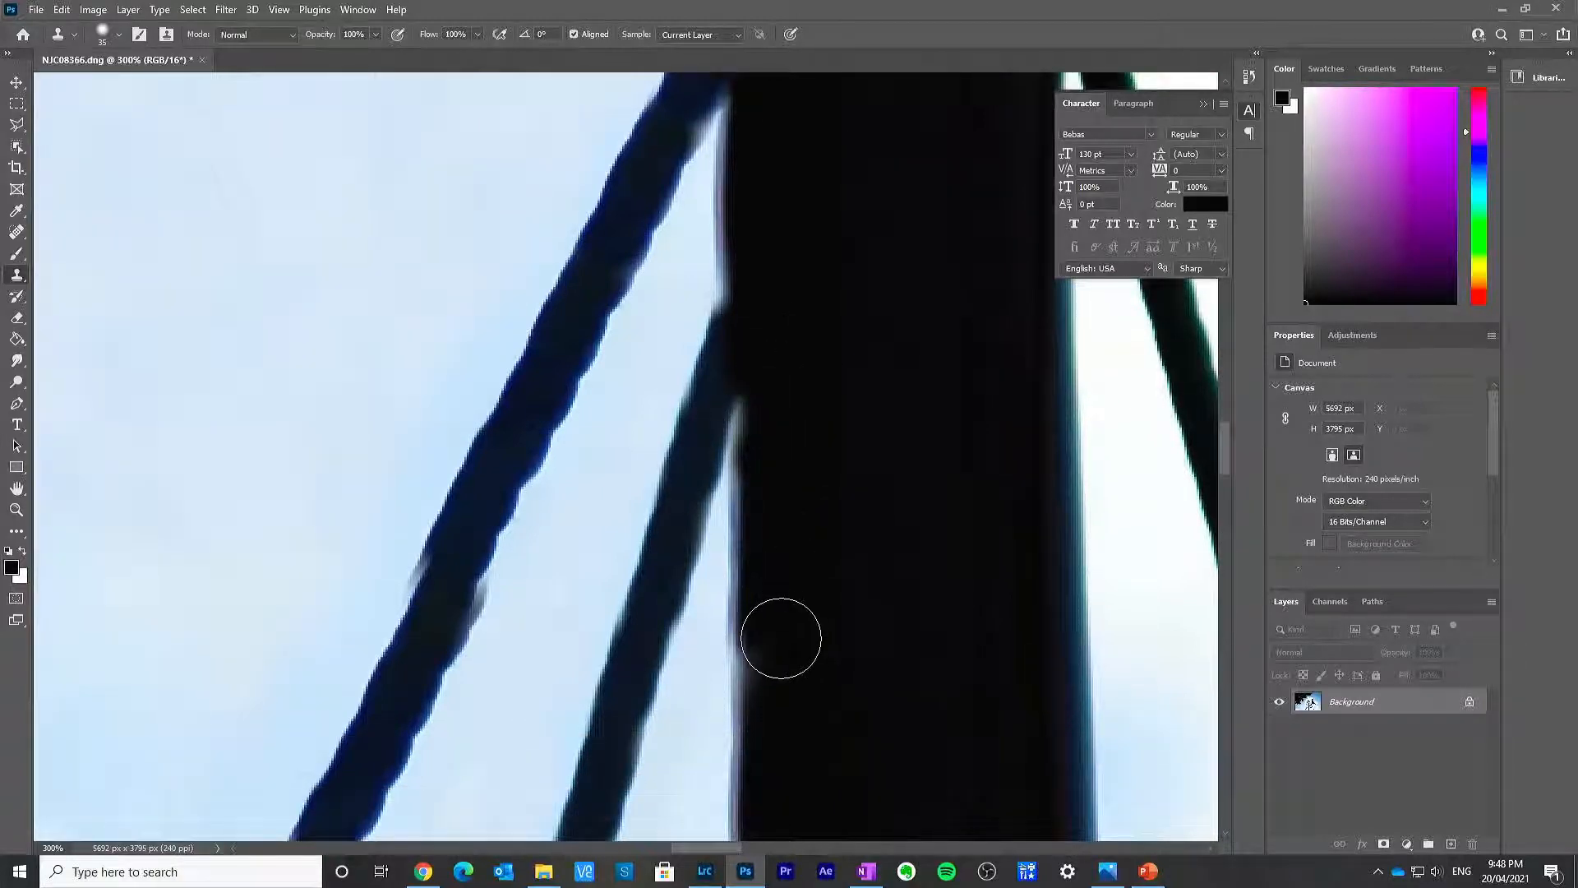
pyautogui.moveTo(782, 638); pyautogui.dragTo(779, 736)
# Step: Blend the outer left rope's joint into the pole and clean the rope's edge just below it
pyautogui.scroll(1, 805, 553)
pyautogui.scroll(5, 805, 553)
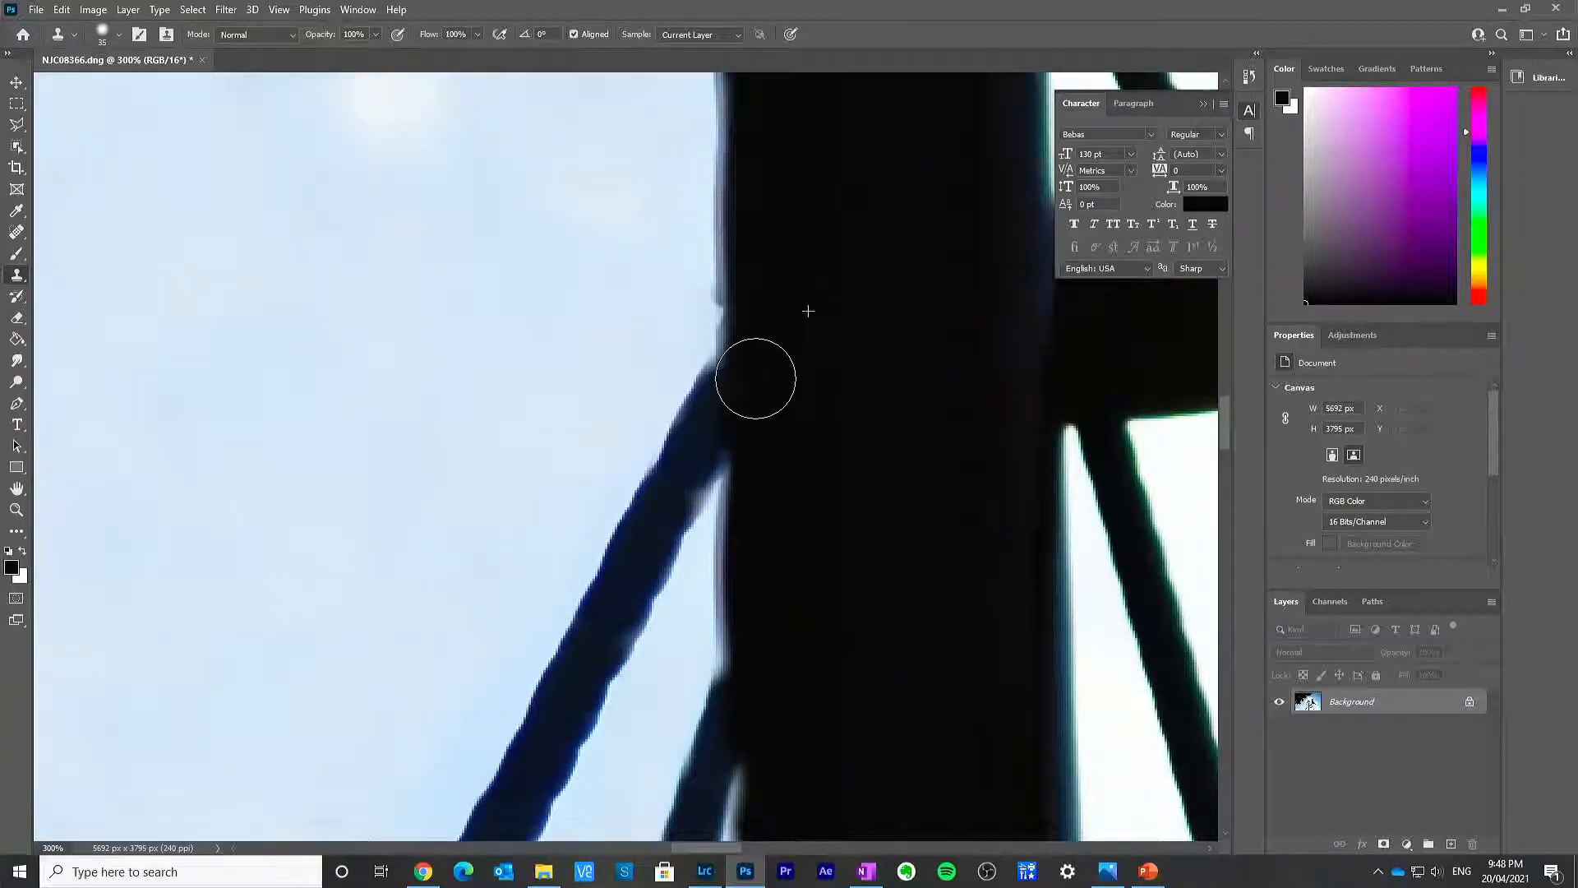
pyautogui.moveTo(748, 369); pyautogui.dragTo(745, 374)
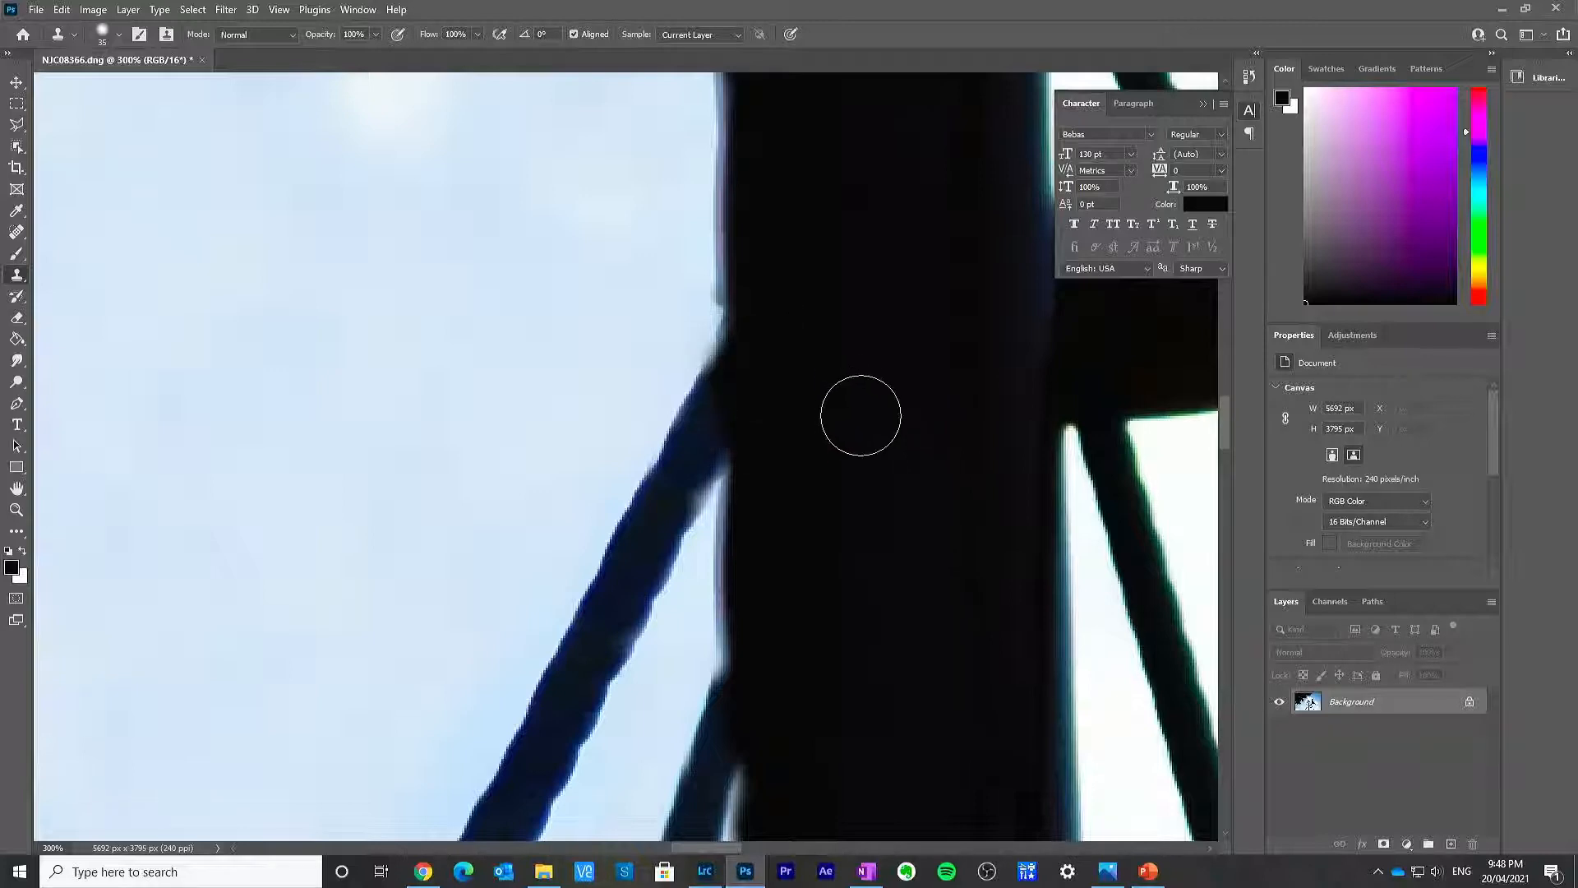
pyautogui.scroll(2, 862, 418)
pyautogui.scroll(-1, 868, 421)
pyautogui.scroll(-5, 869, 416)
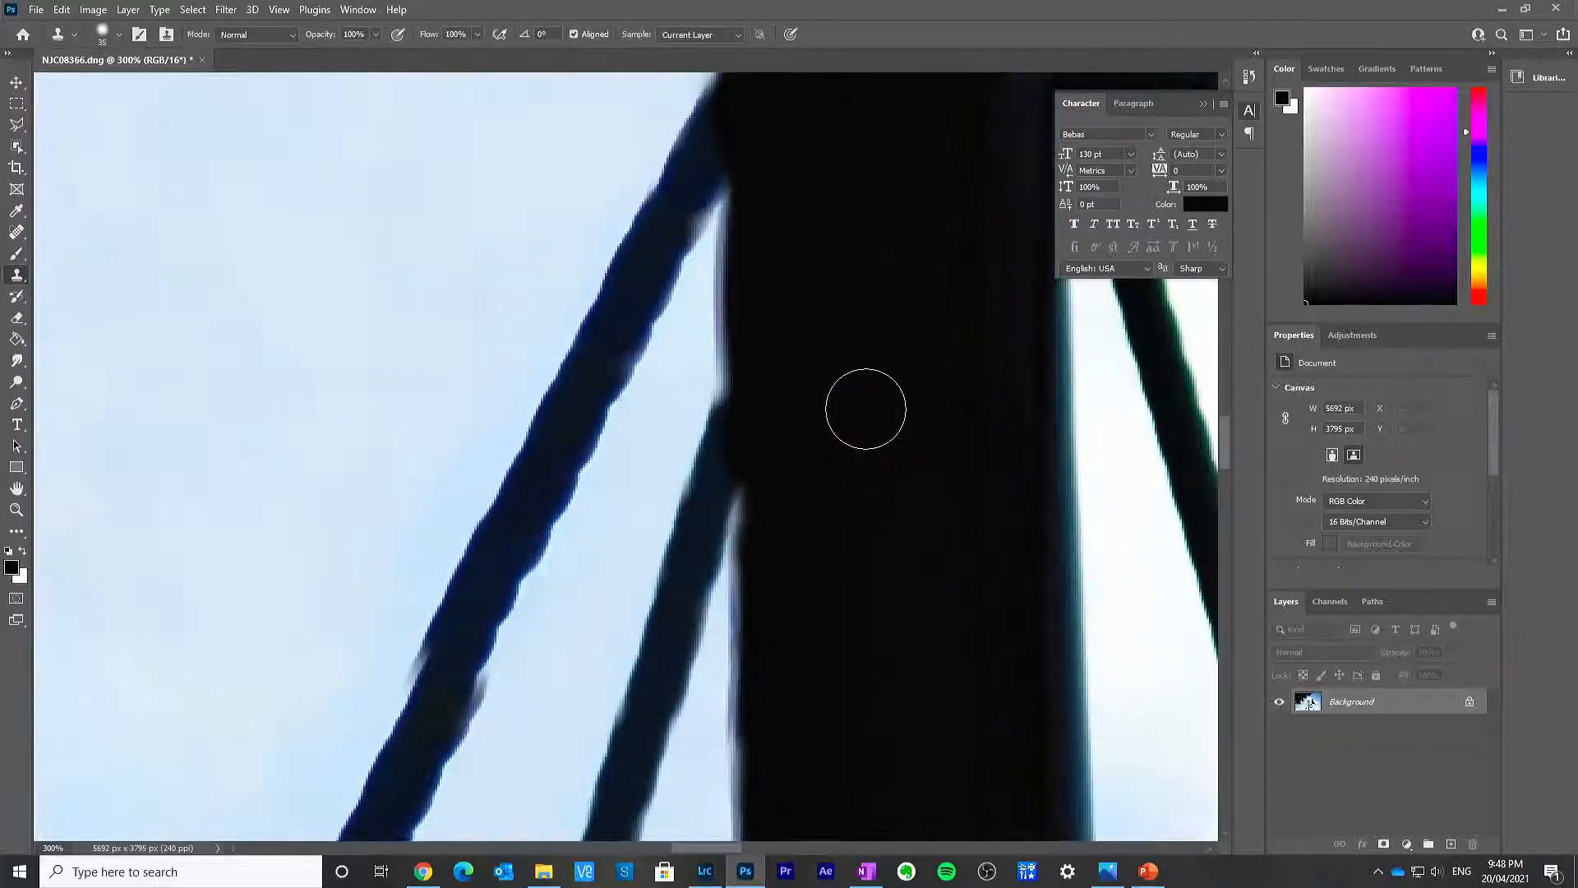
pyautogui.scroll(2, 864, 421)
pyautogui.scroll(1, 864, 420)
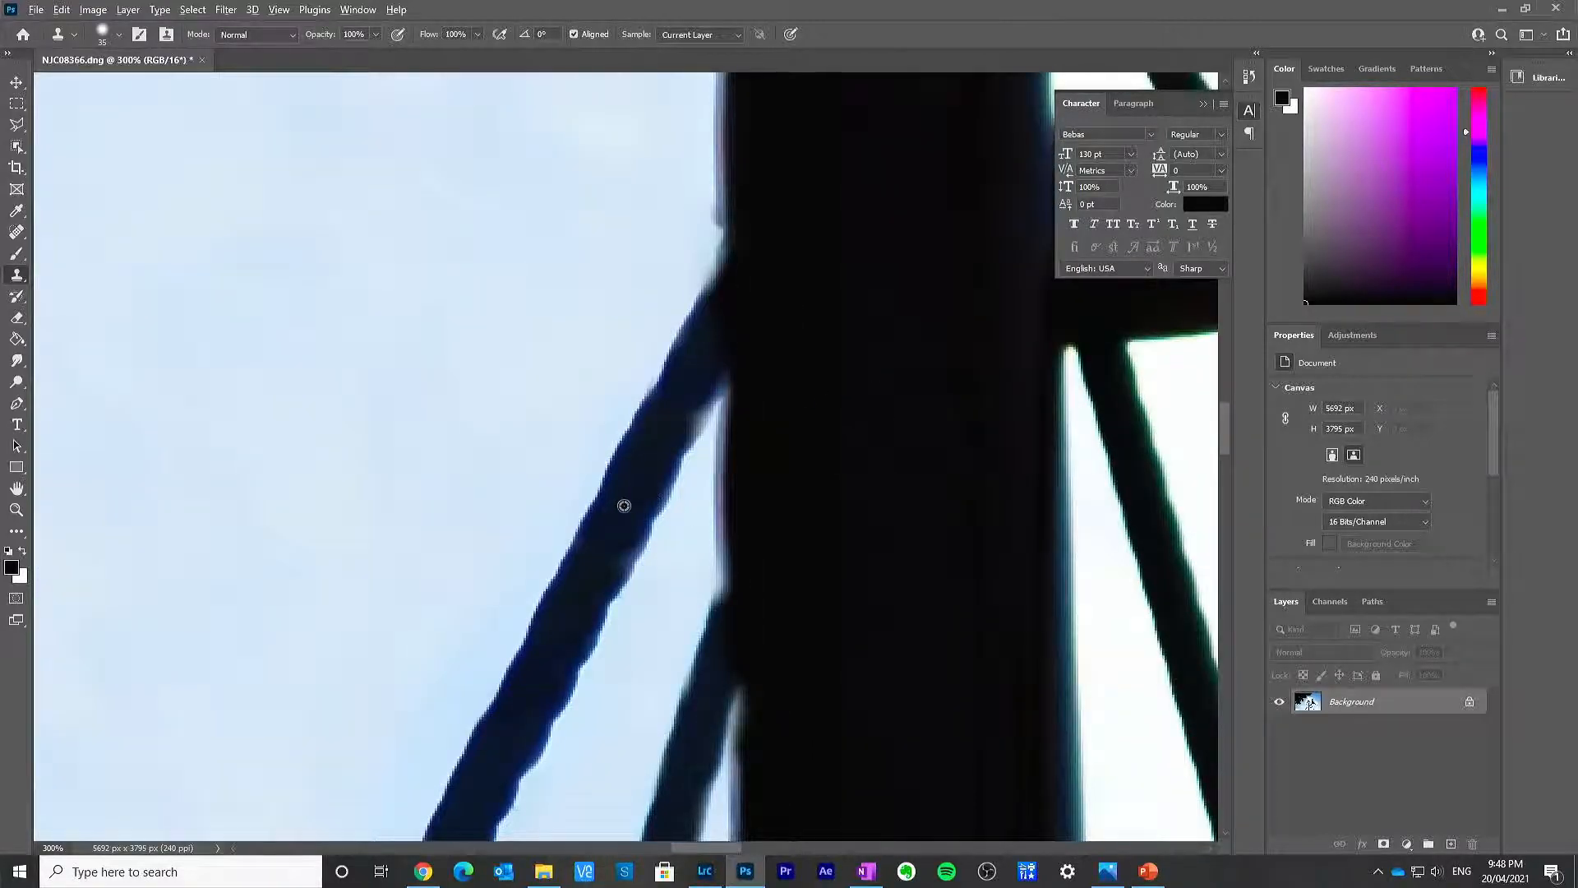
pyautogui.moveTo(673, 396)
pyautogui.mouseDown()
pyautogui.moveTo(623, 505)
pyautogui.moveTo(638, 504)
pyautogui.moveTo(619, 554)
pyautogui.mouseUp()
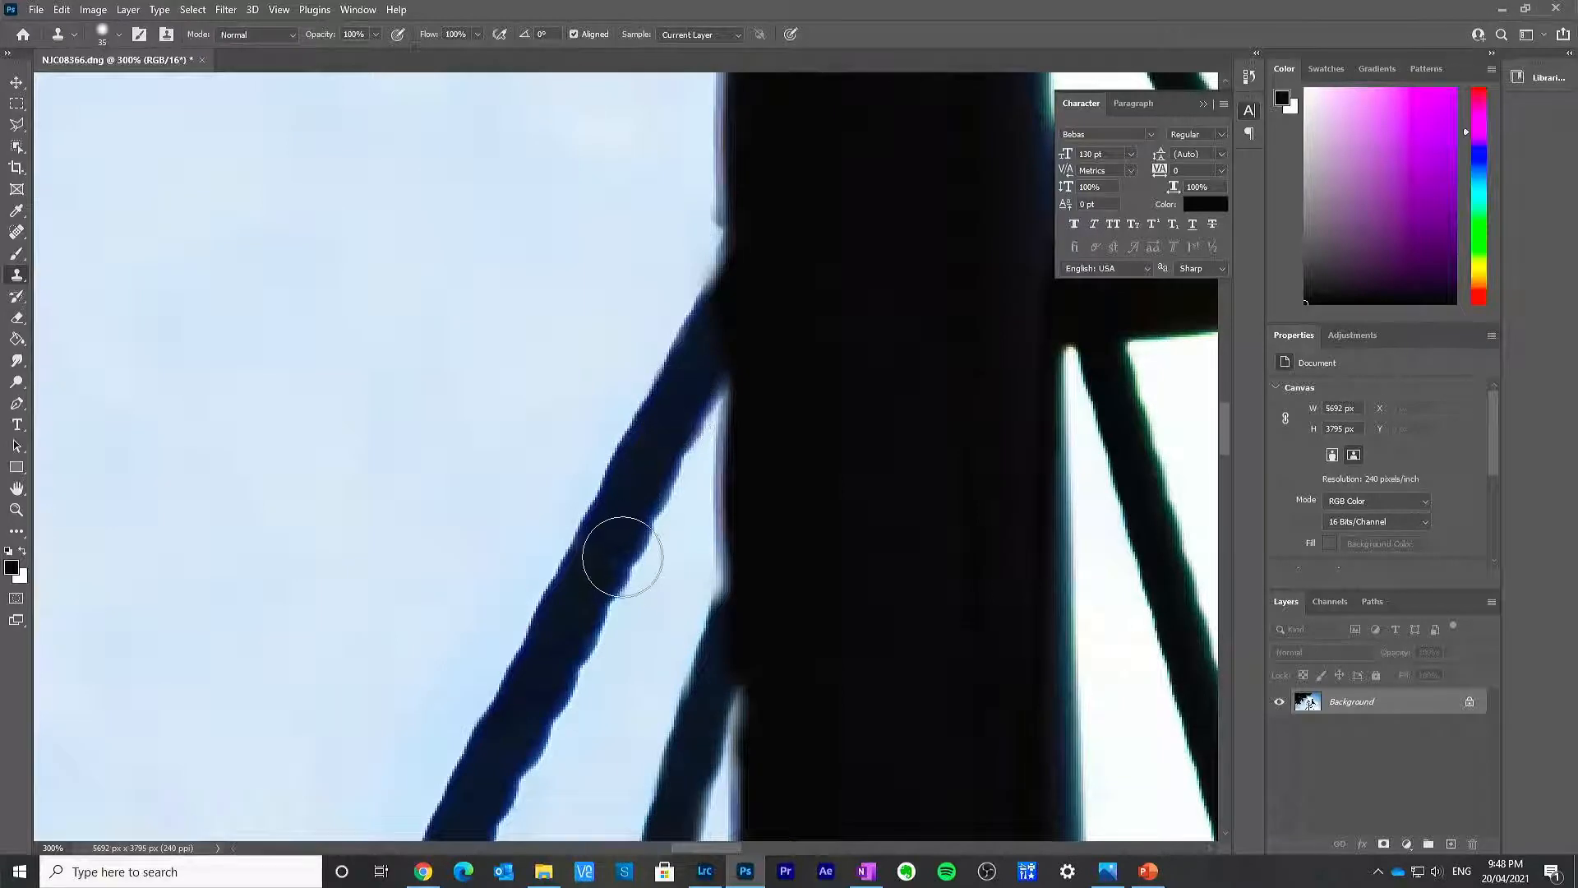
pyautogui.scroll(-7, 849, 526)
pyautogui.scroll(-12, 846, 519)
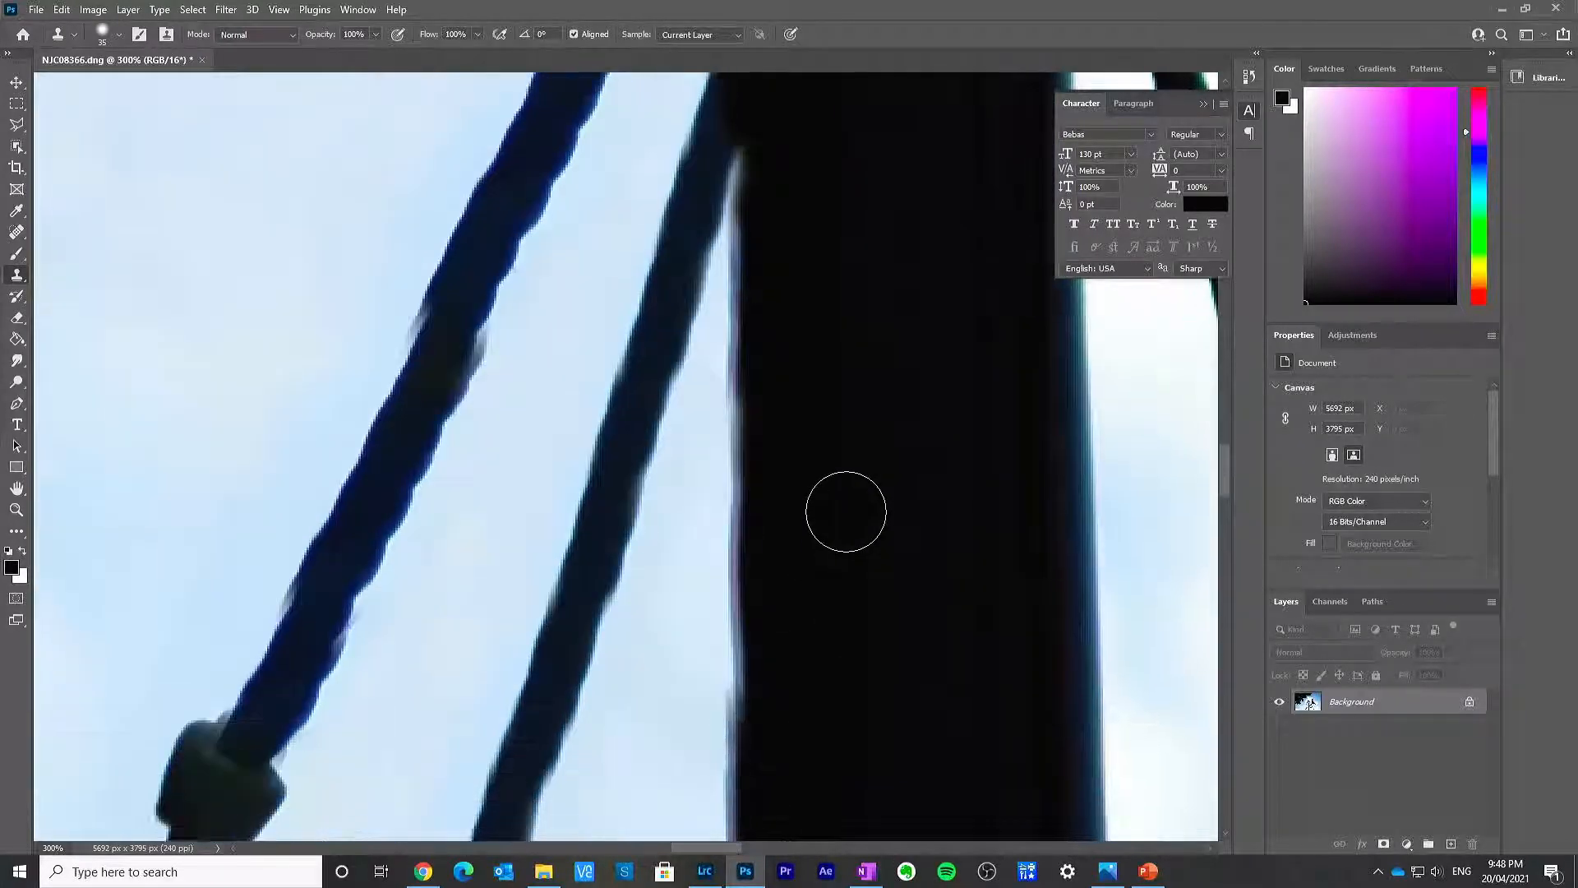
# Step: Check the rebuilt pole and left ropes against the whole image for remaining flaws
pyautogui.press('z')
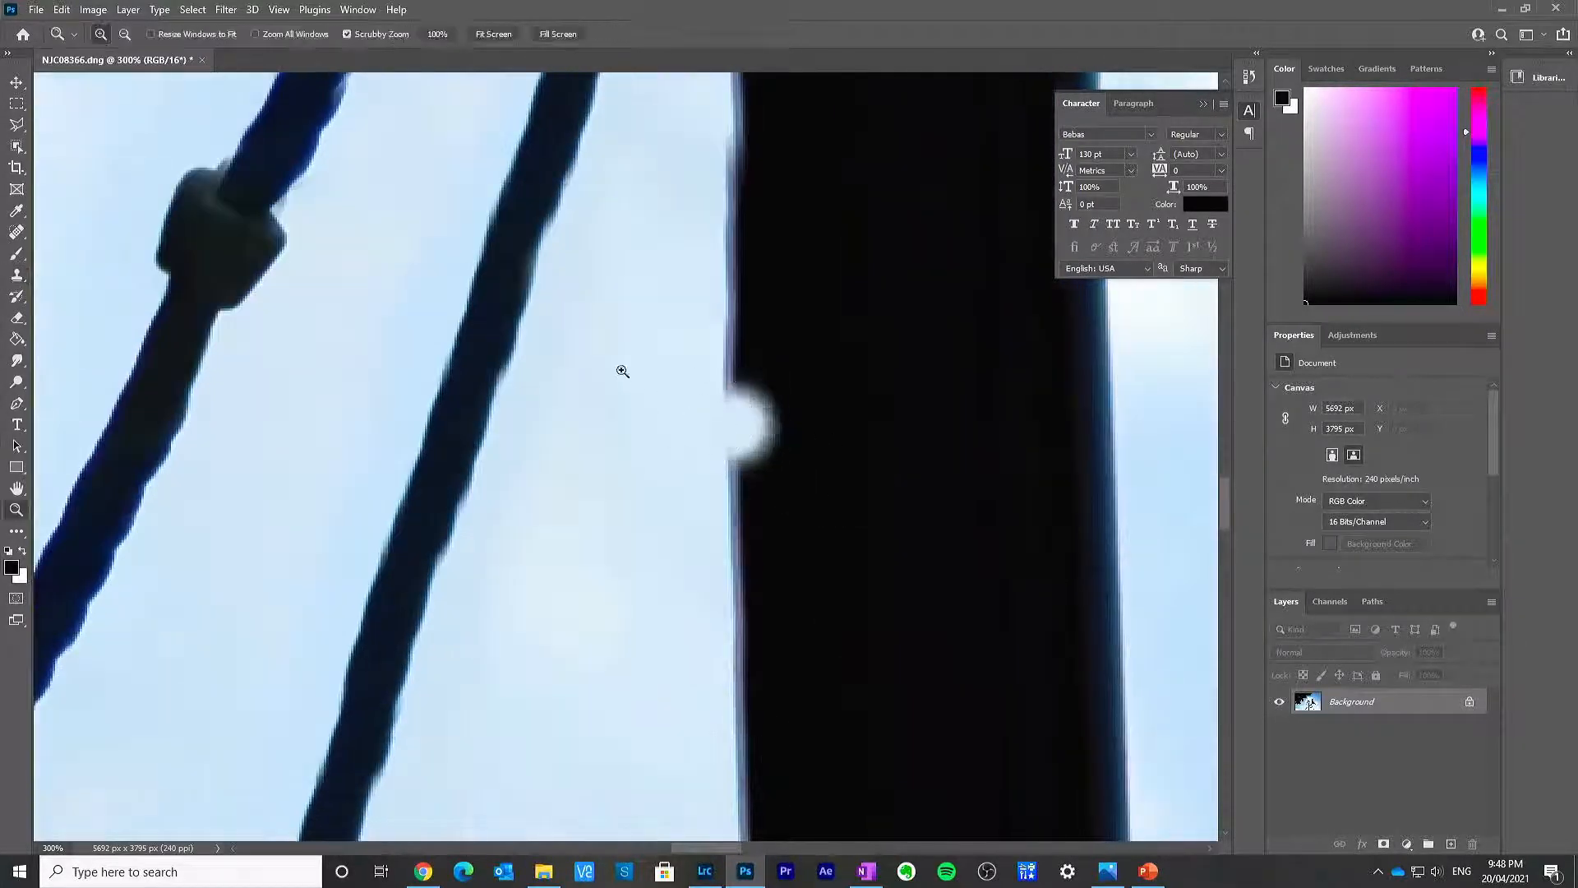
pyautogui.keyDown('alt'); pyautogui.click(604, 360); pyautogui.keyUp('alt')
pyautogui.keyDown('alt'); pyautogui.click(604, 359); pyautogui.keyUp('alt')
pyautogui.keyDown('alt'); pyautogui.click(604, 360); pyautogui.keyUp('alt')
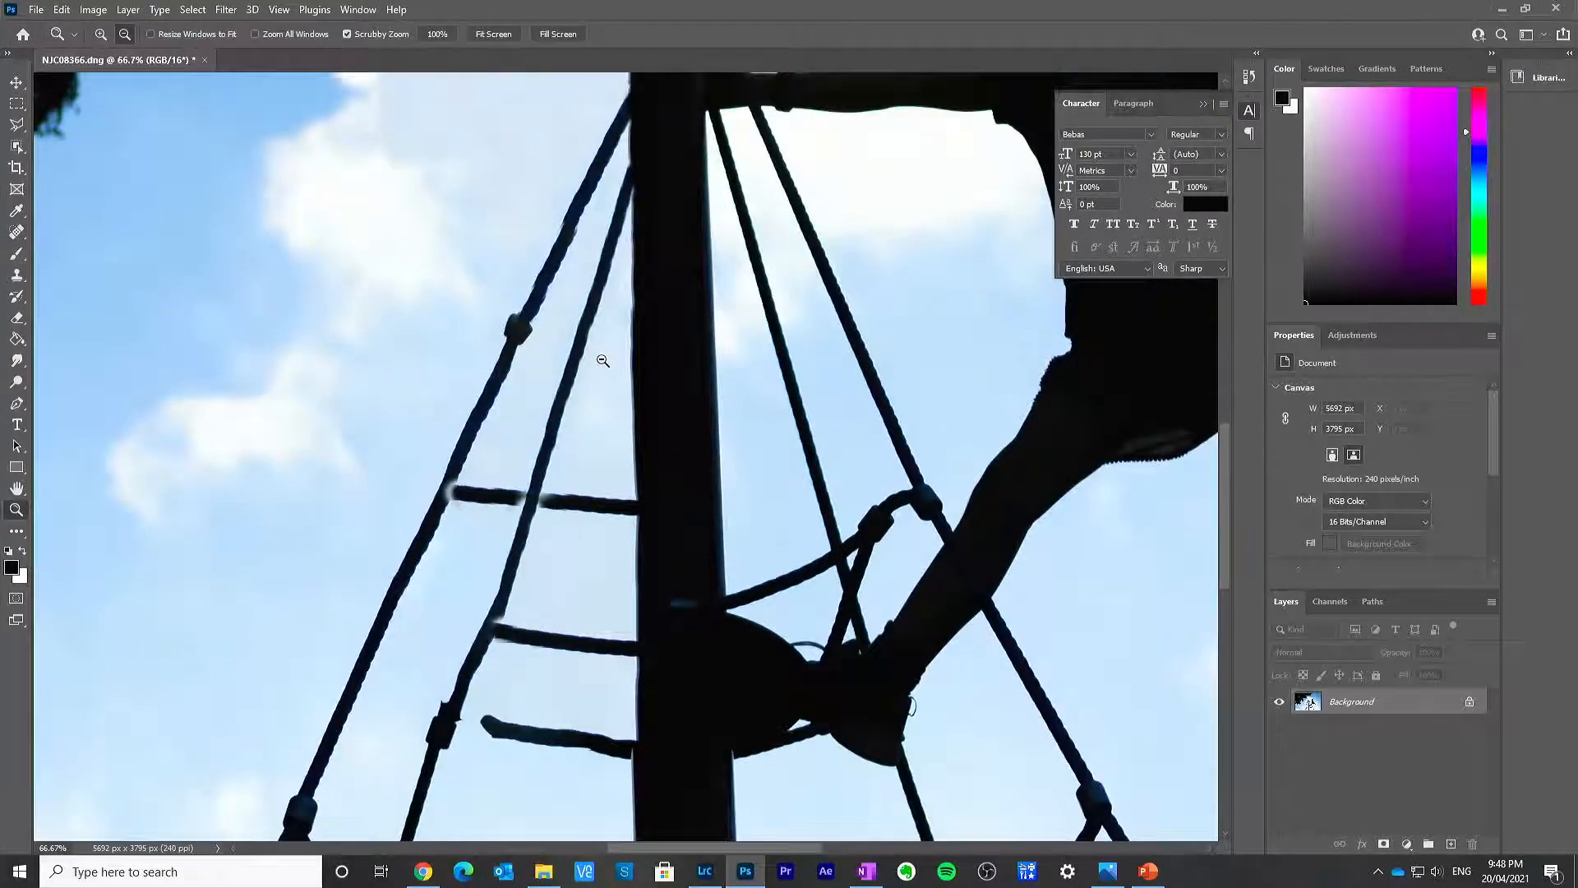
pyautogui.keyDown('alt'); pyautogui.click(603, 360); pyautogui.keyUp('alt')
pyautogui.scroll(3, 604, 361)
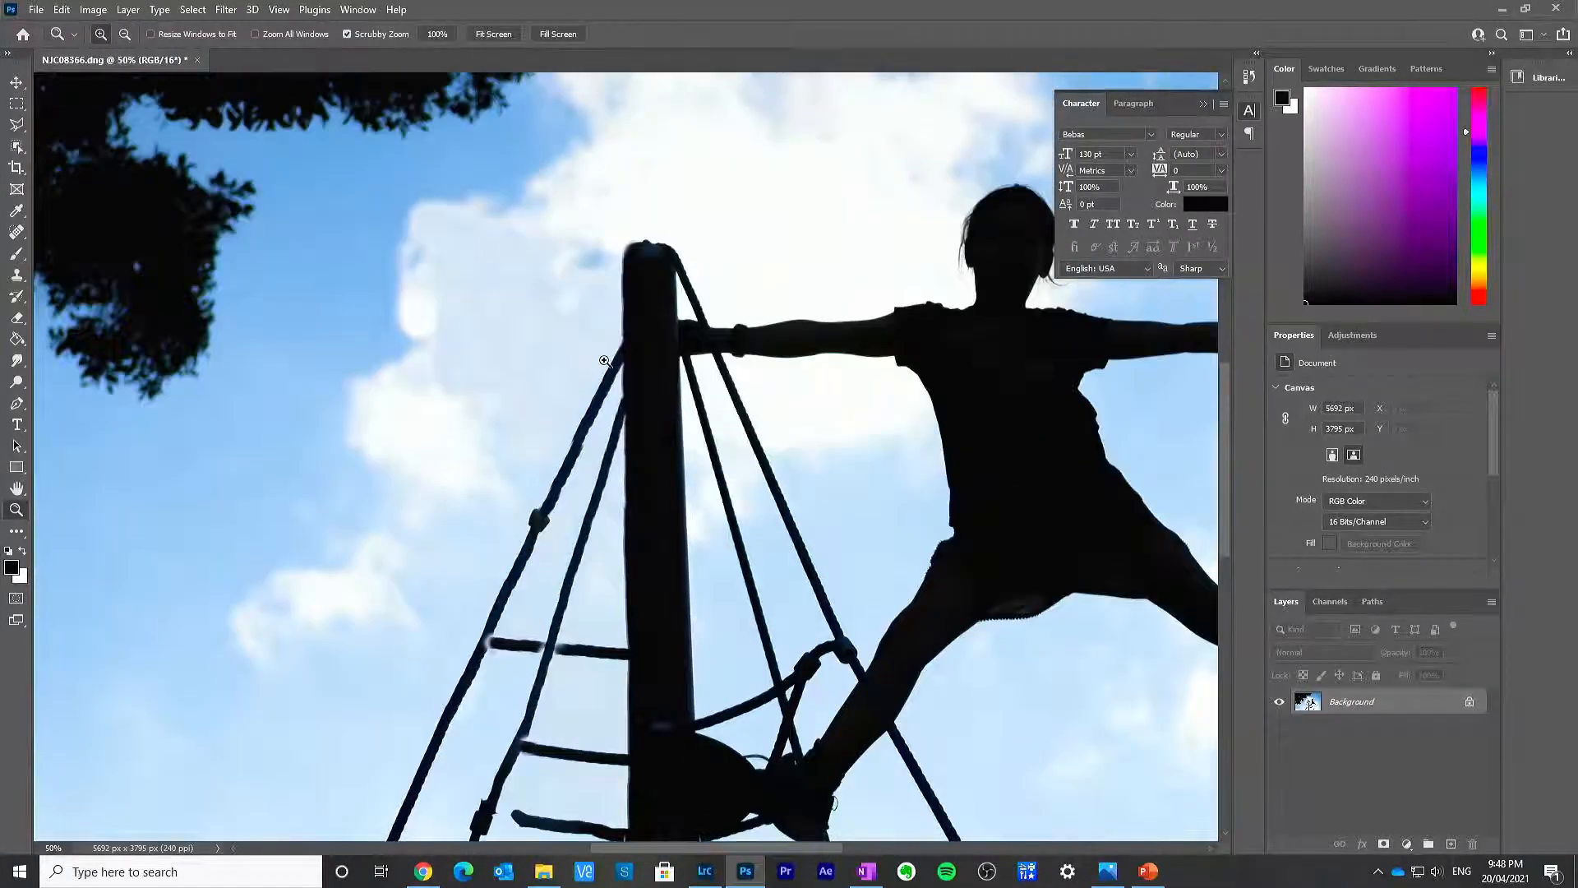
pyautogui.scroll(-2, 604, 361)
pyautogui.keyDown('alt'); pyautogui.click(605, 361); pyautogui.keyUp('alt')
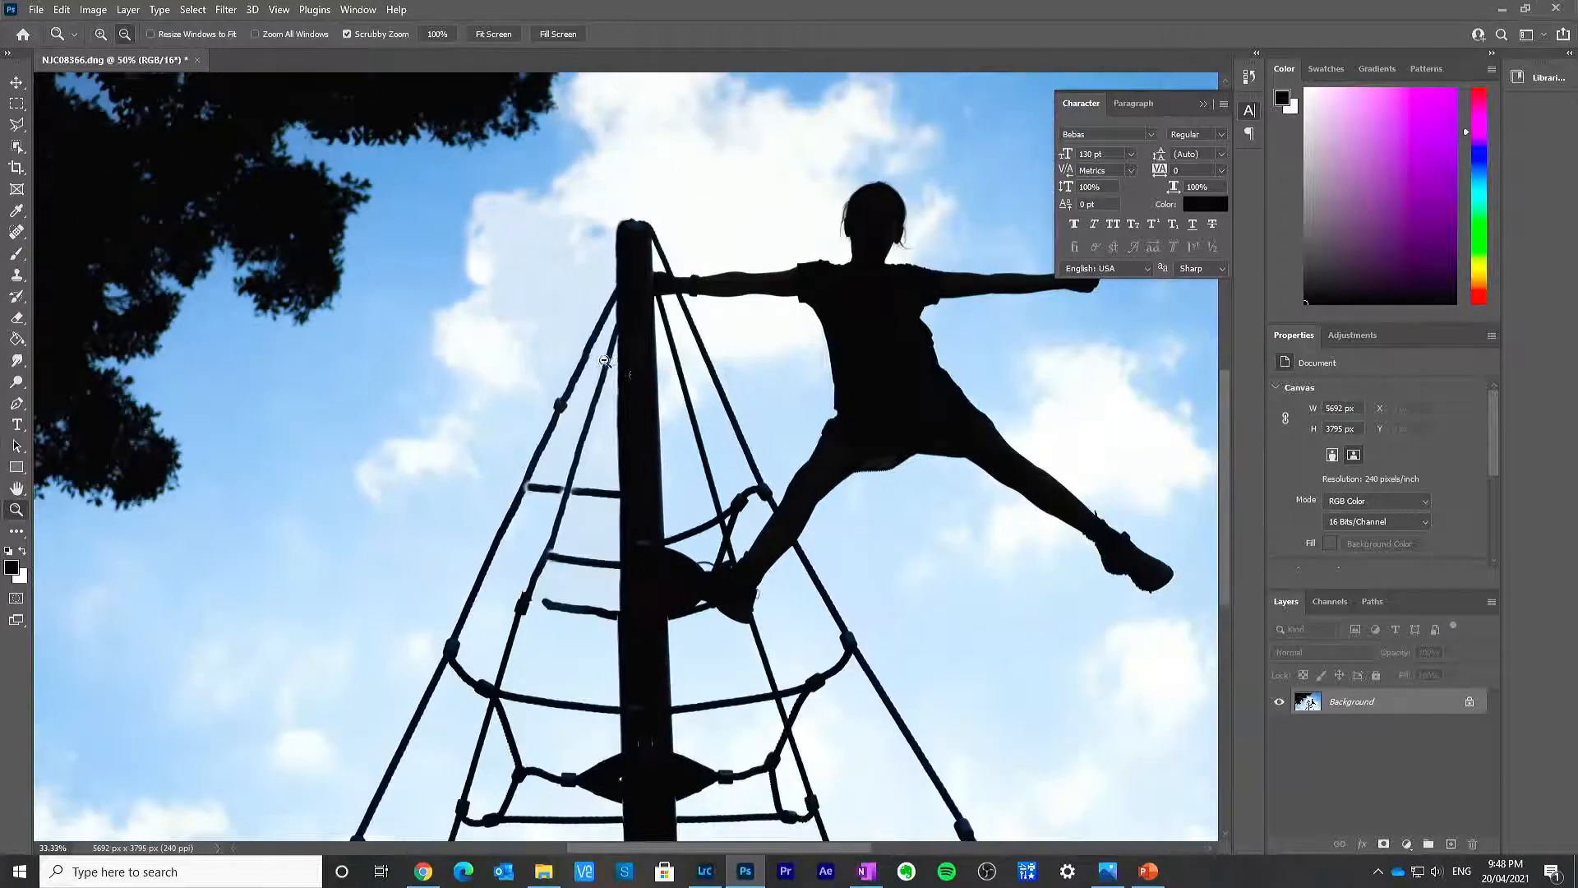
pyautogui.keyDown('alt'); pyautogui.click(639, 376); pyautogui.keyUp('alt')
pyautogui.keyDown('alt'); pyautogui.click(639, 376); pyautogui.keyUp('alt')
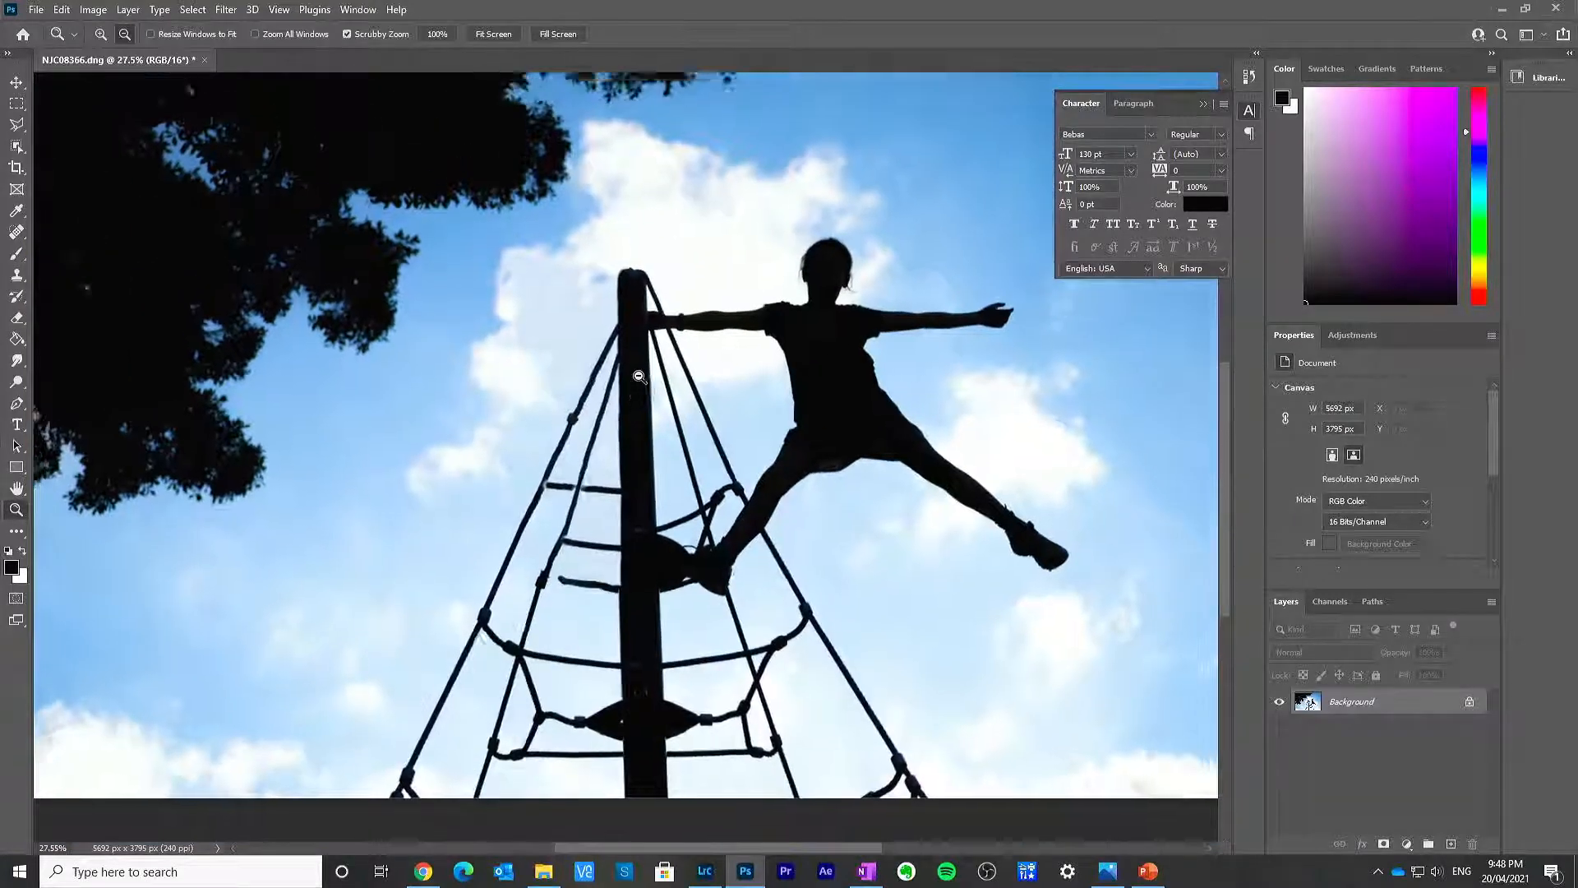
pyautogui.keyDown('alt'); pyautogui.click(639, 401); pyautogui.keyUp('alt')
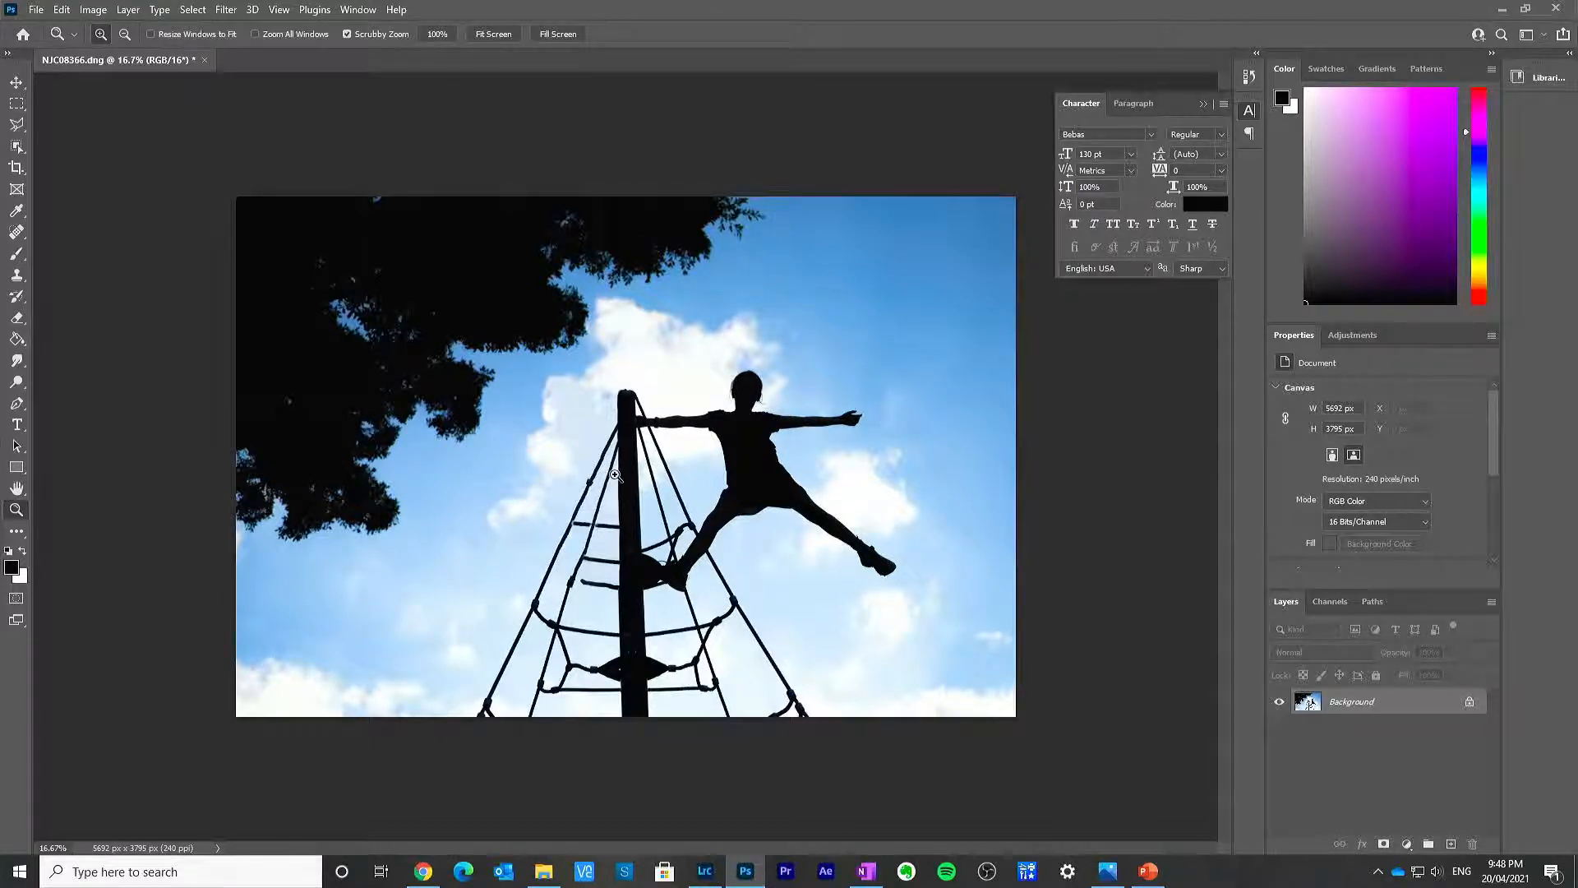
# Step: Clone the top rung across its gaps on both sides of the inner left rope with a 30 px brush
pyautogui.click(598, 542)
pyautogui.click(592, 554)
pyautogui.click(575, 564)
pyautogui.click(581, 554)
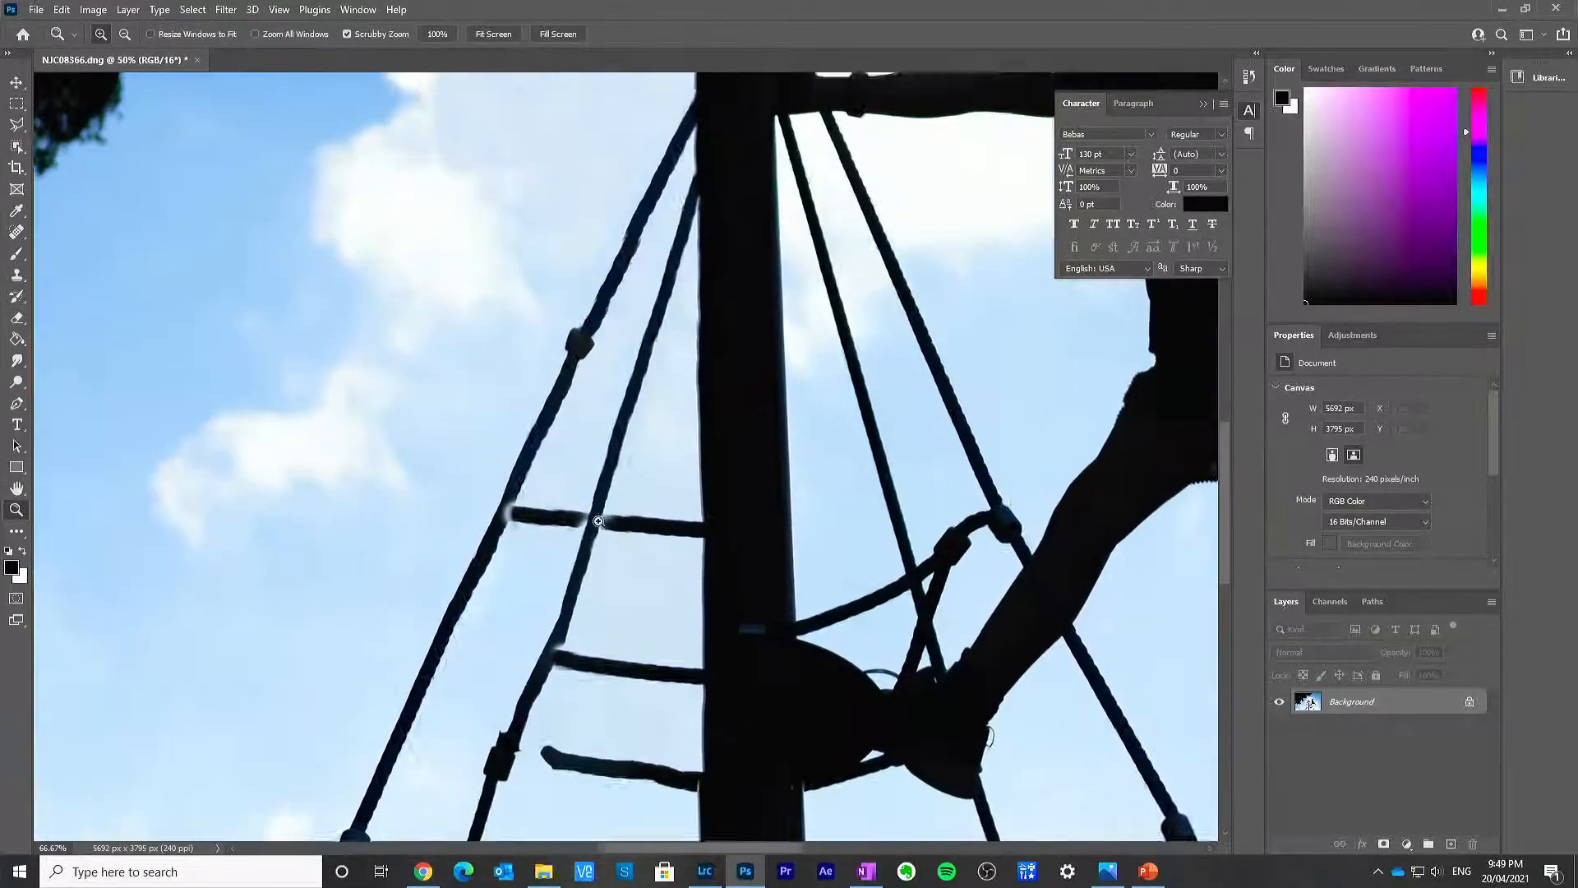
pyautogui.click(598, 522)
pyautogui.click(598, 522)
pyautogui.press('s')
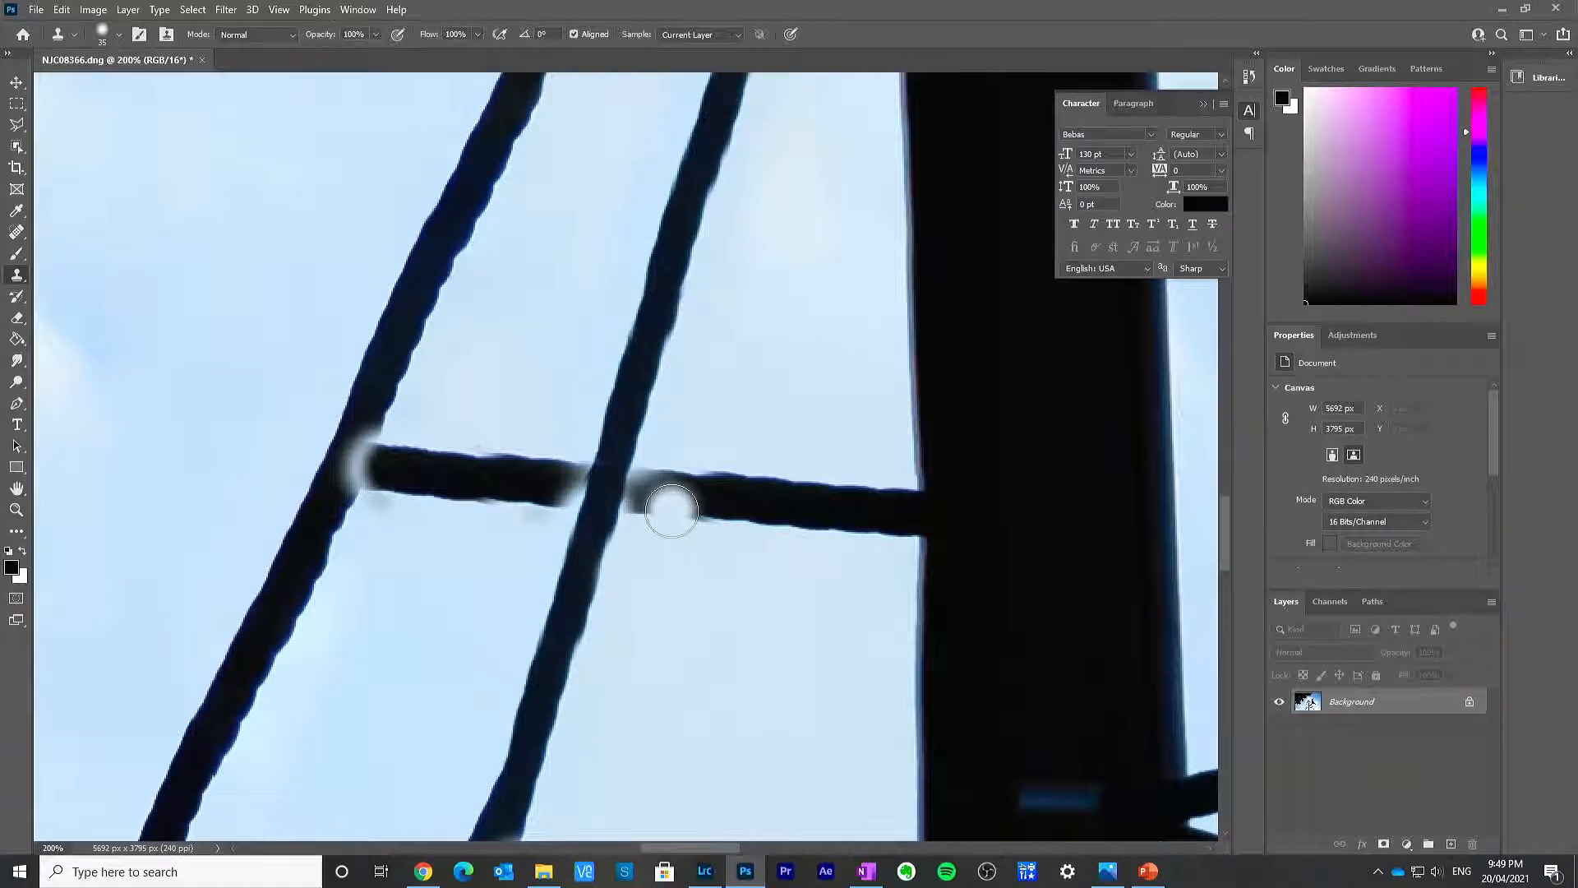
pyautogui.press('[')
pyautogui.press('[')
pyautogui.press('[')
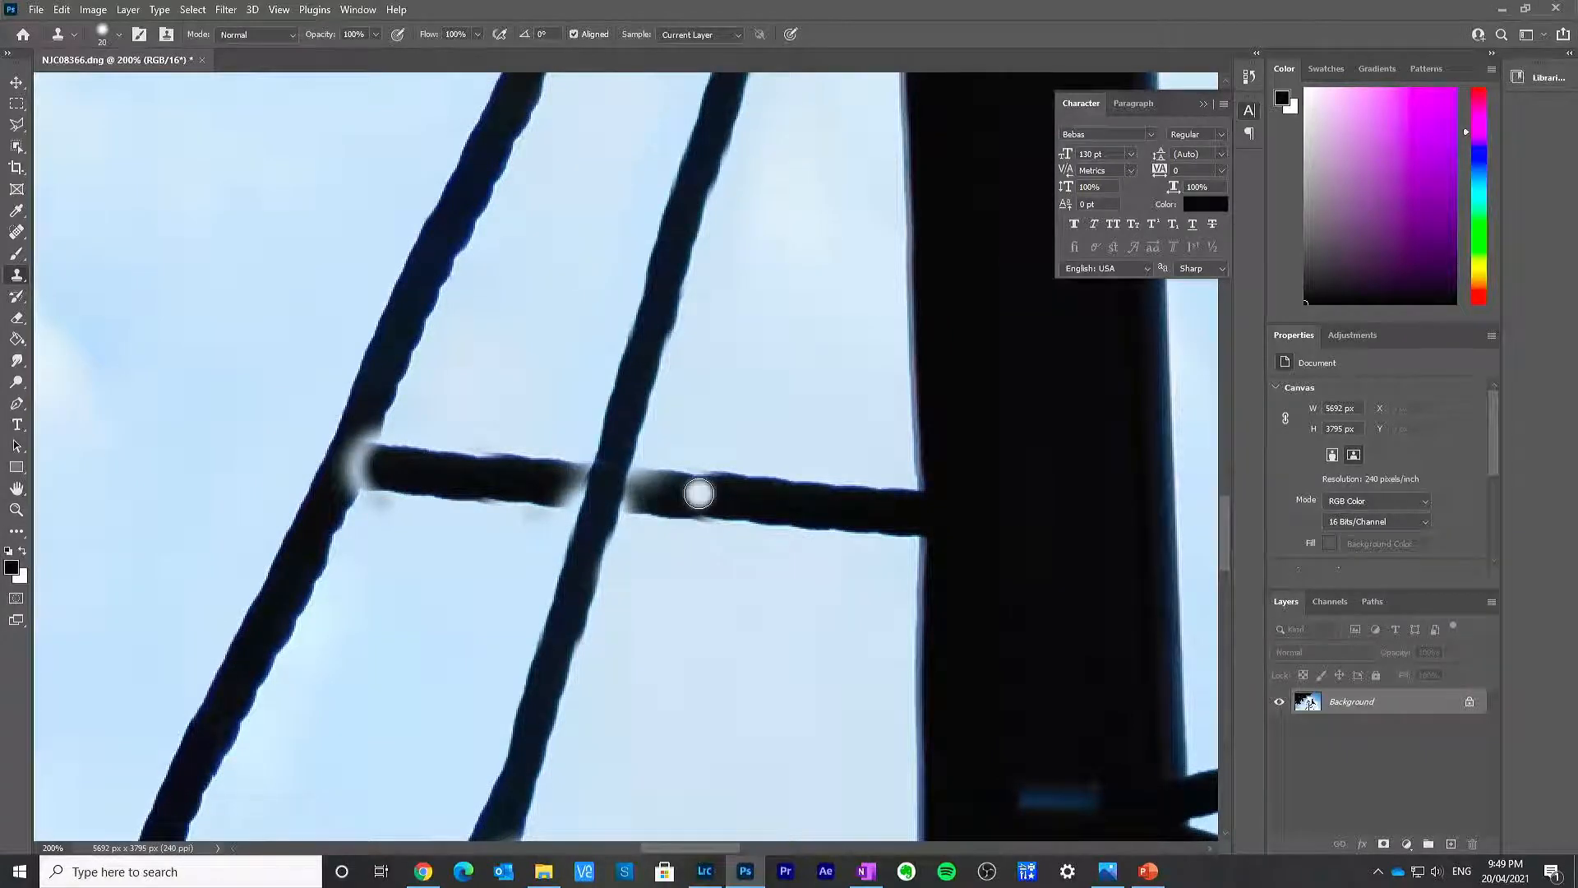
pyautogui.press(']')
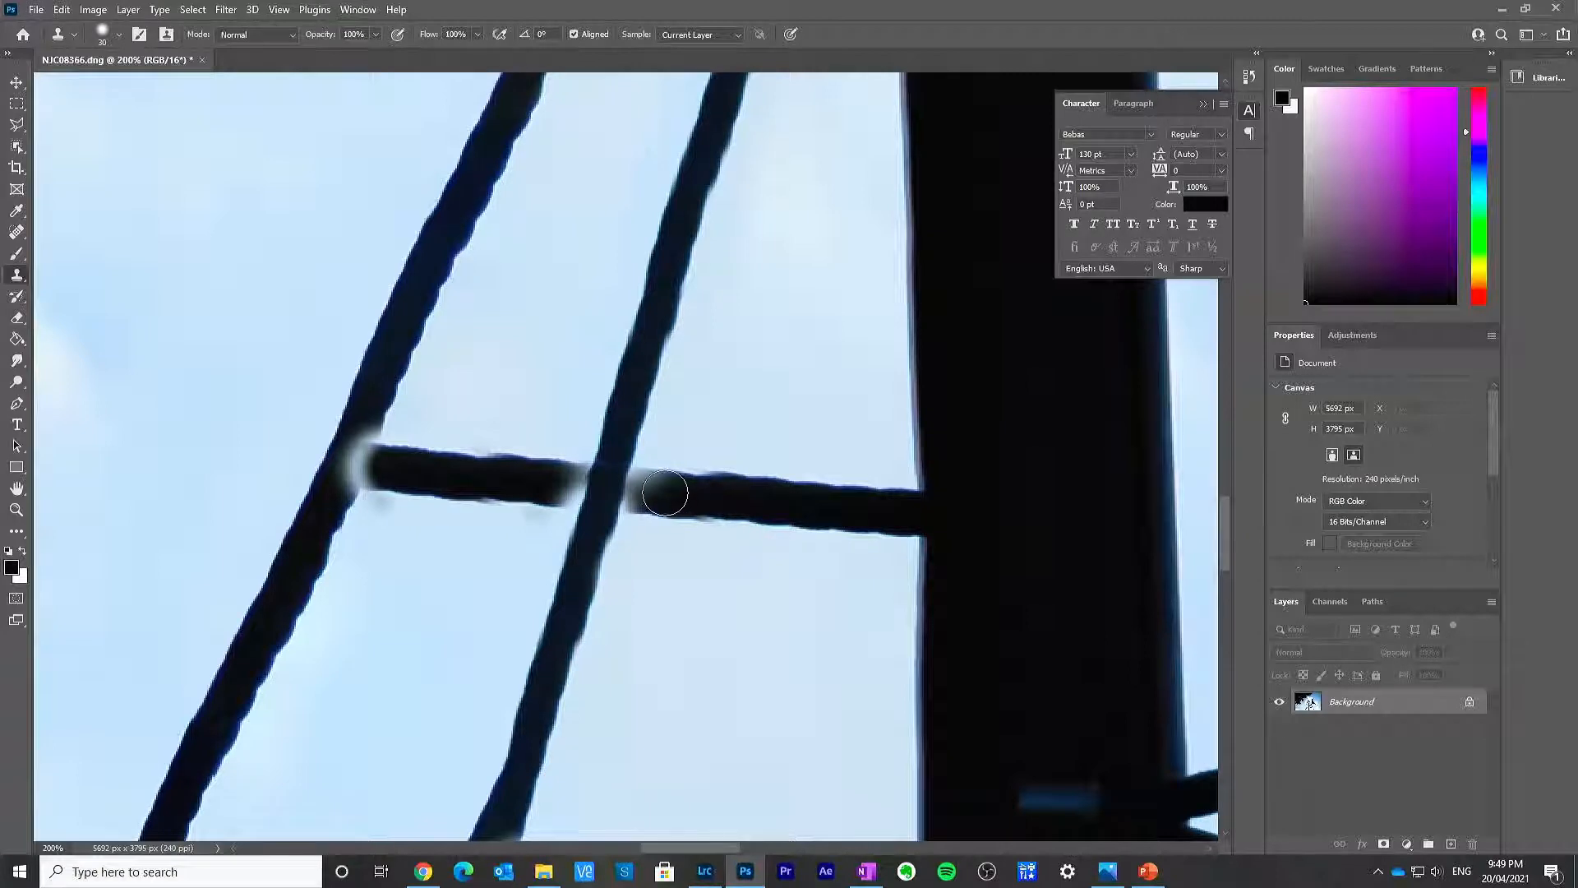
pyautogui.moveTo(665, 493)
pyautogui.mouseDown()
pyautogui.moveTo(561, 482)
pyautogui.moveTo(605, 487)
pyautogui.mouseUp()
pyautogui.keyDown('alt'); pyautogui.click(499, 479); pyautogui.keyUp('alt')
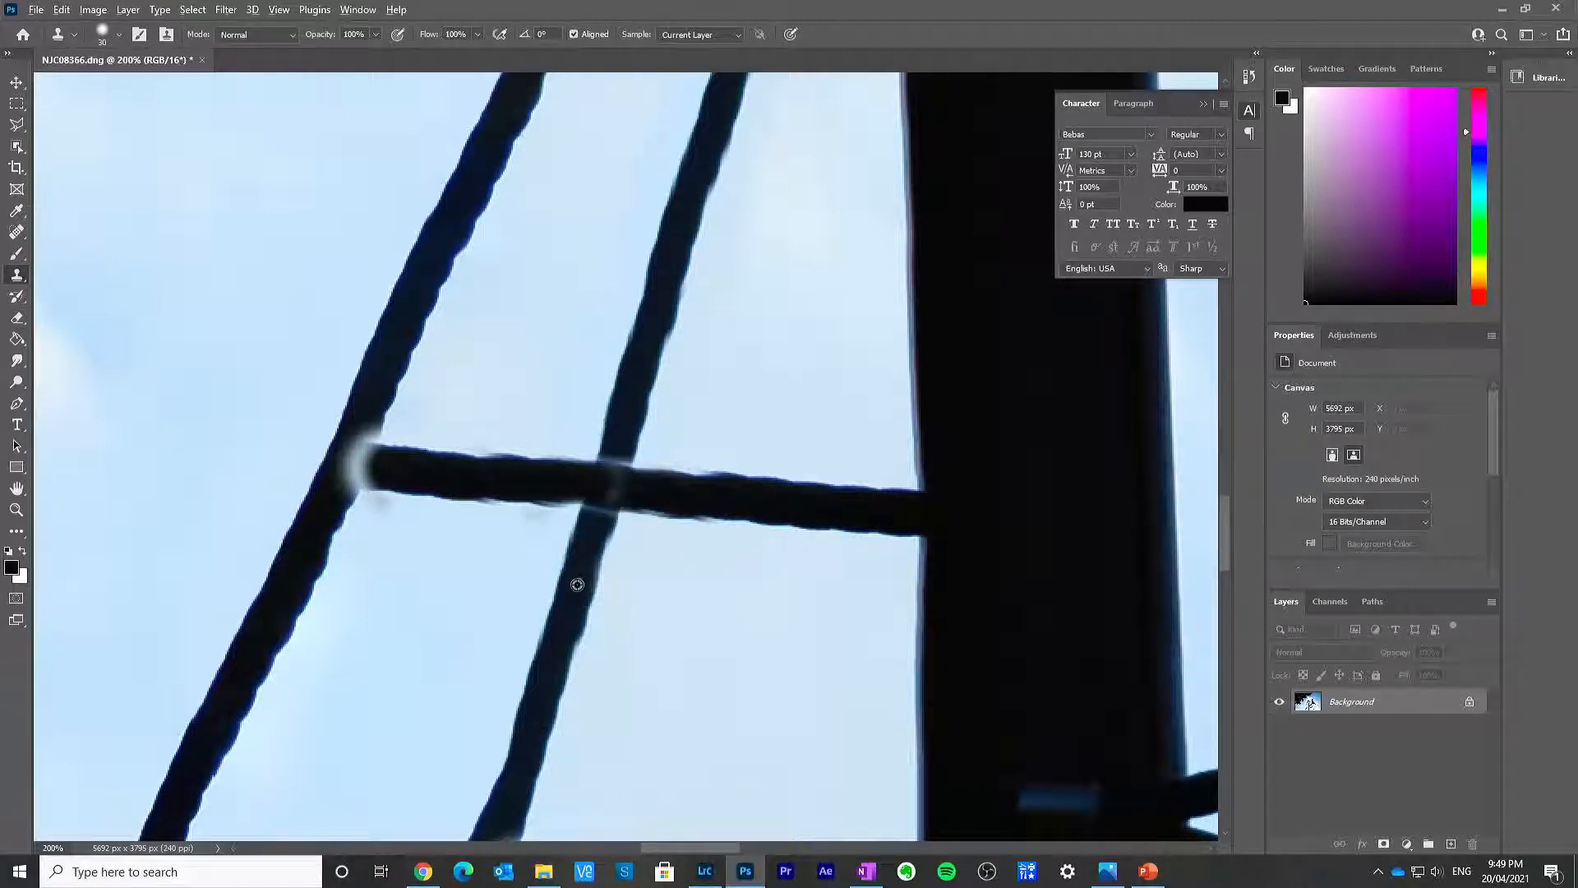
# Step: Blend the crossing of the top rung and the inner left rope using a 20 px clone brush
pyautogui.moveTo(607, 484); pyautogui.dragTo(615, 452)
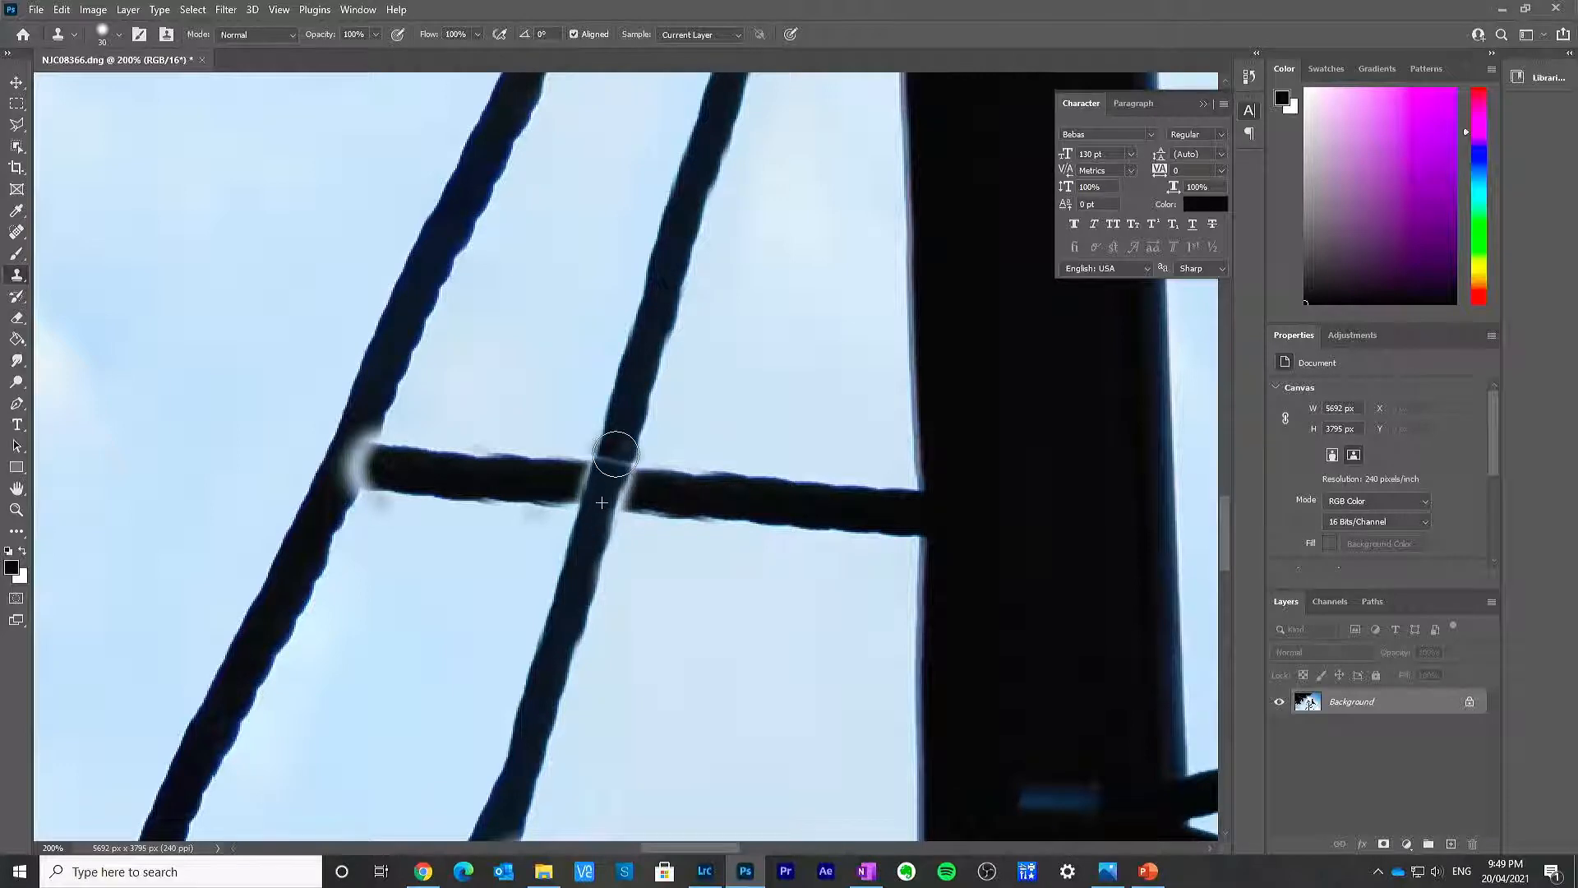
pyautogui.hotkey('ctrl', 'z')
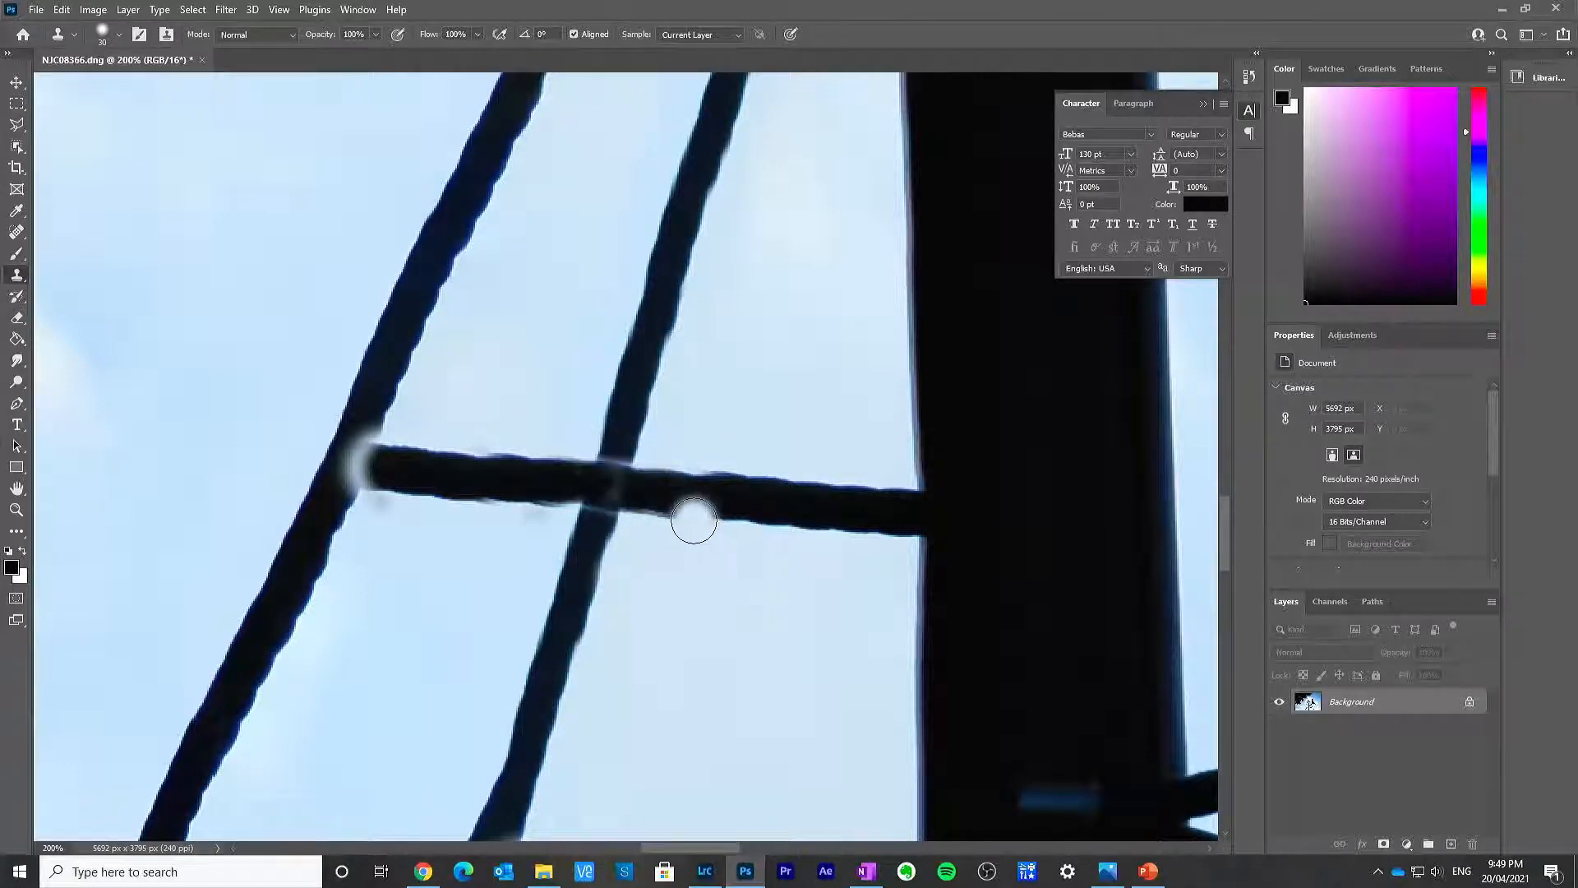
pyautogui.press('[')
pyautogui.press('[')
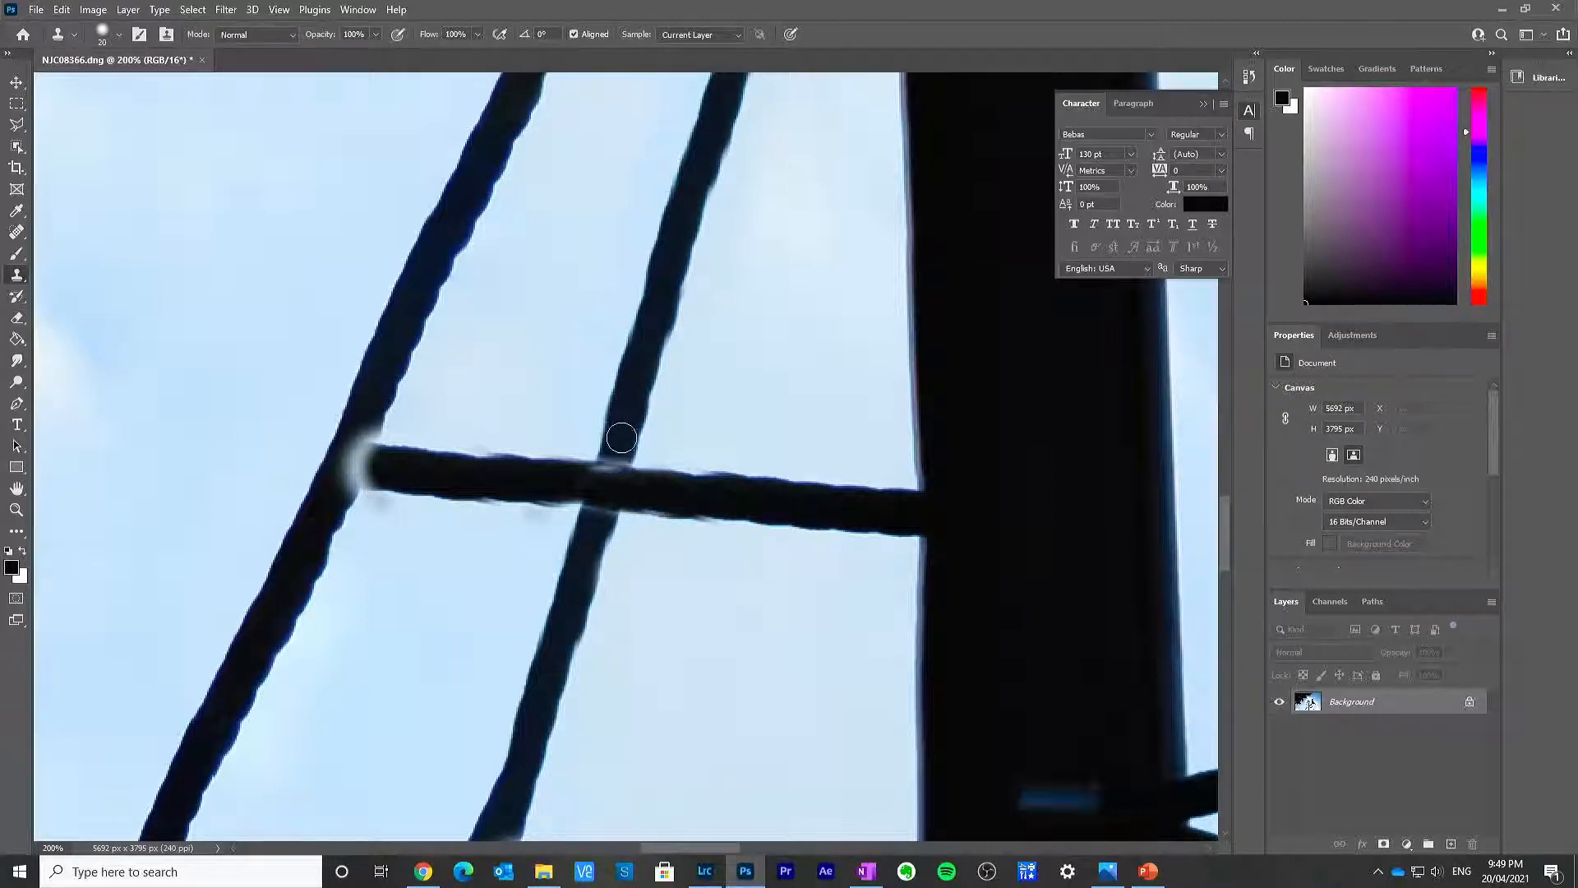
pyautogui.click(613, 476)
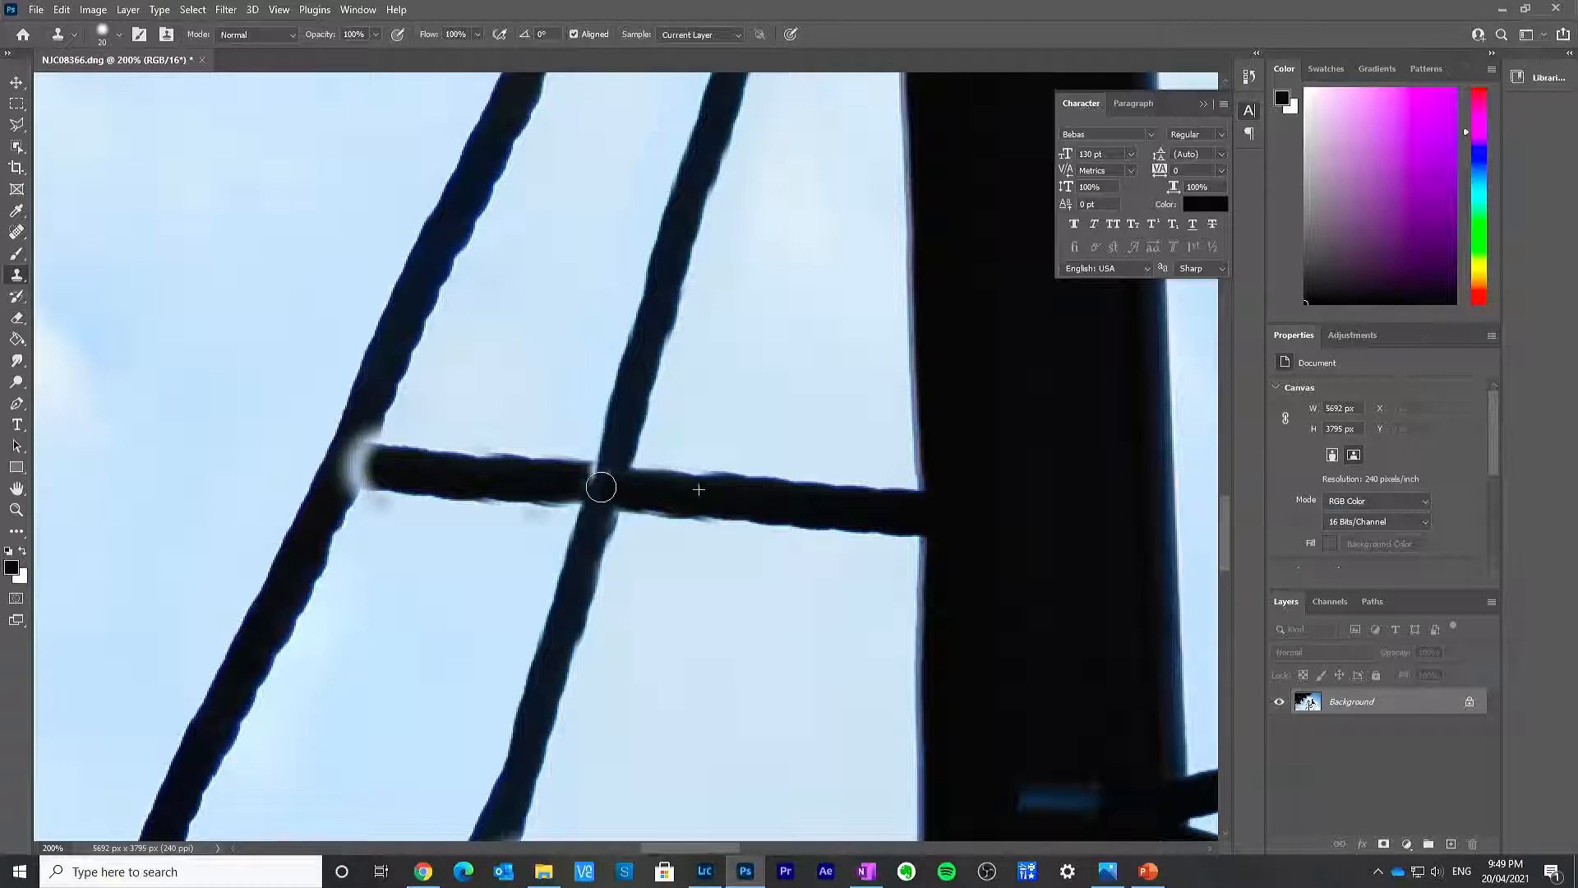
pyautogui.moveTo(553, 480); pyautogui.dragTo(587, 481)
pyautogui.moveTo(560, 482)
pyautogui.mouseDown()
pyautogui.moveTo(634, 489)
pyautogui.moveTo(668, 518)
pyautogui.mouseUp()
pyautogui.moveTo(584, 483)
pyautogui.mouseDown()
pyautogui.moveTo(678, 520)
pyautogui.moveTo(675, 502)
pyautogui.moveTo(609, 483)
pyautogui.mouseUp()
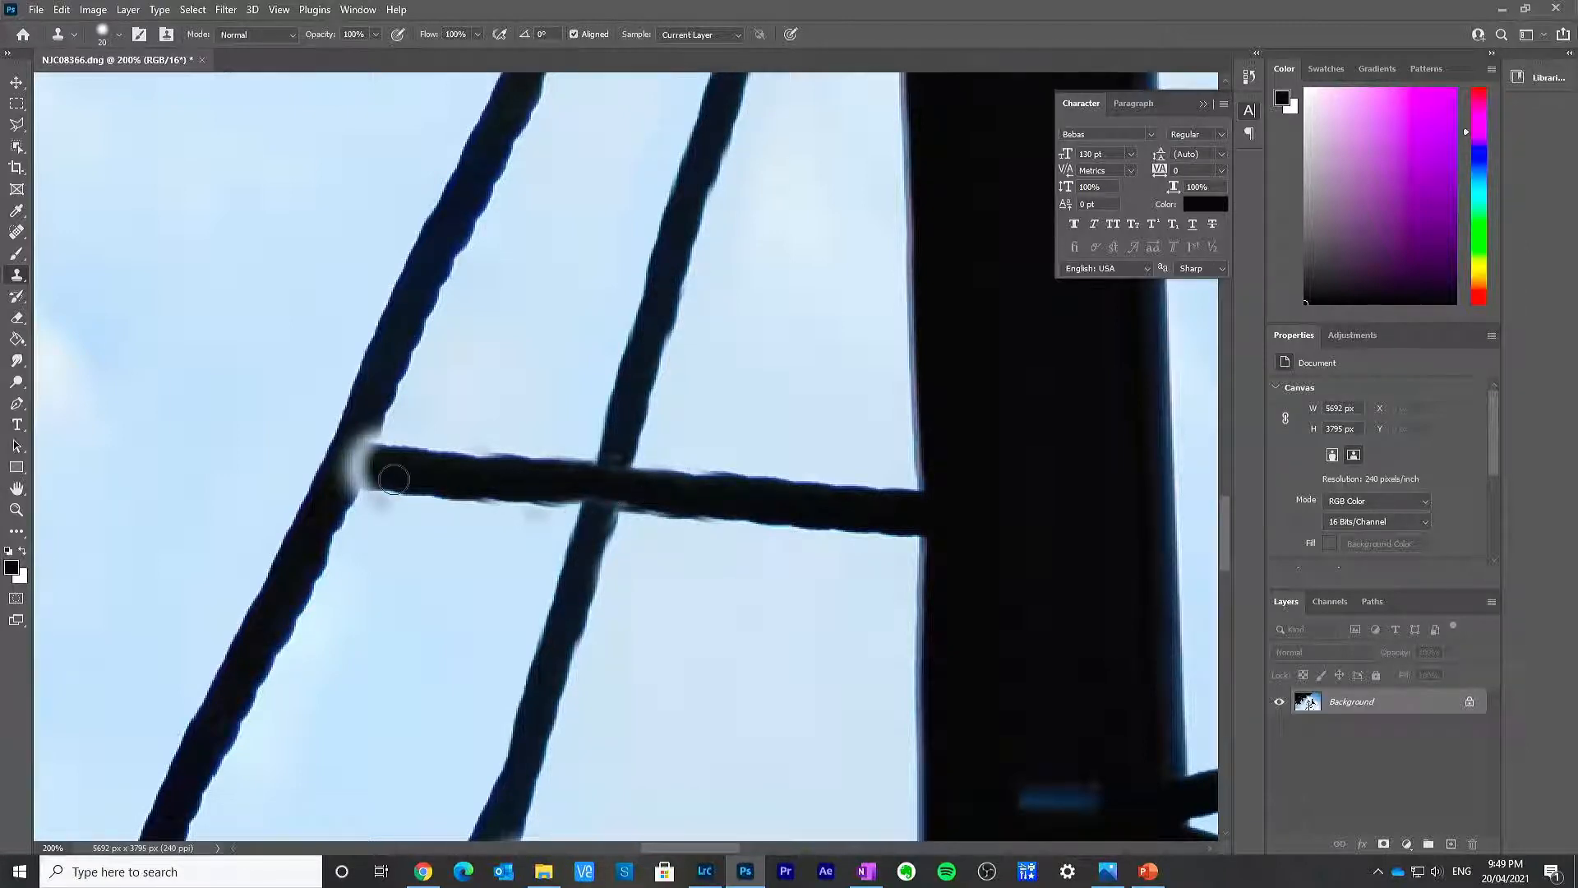
# Step: Clone dark rope texture over the pale gap where the top rung meets the outer left rope
pyautogui.moveTo(388, 470)
pyautogui.mouseDown()
pyautogui.moveTo(363, 458)
pyautogui.moveTo(370, 396)
pyautogui.moveTo(360, 428)
pyautogui.mouseUp()
pyautogui.hotkey('ctrl', 'z')
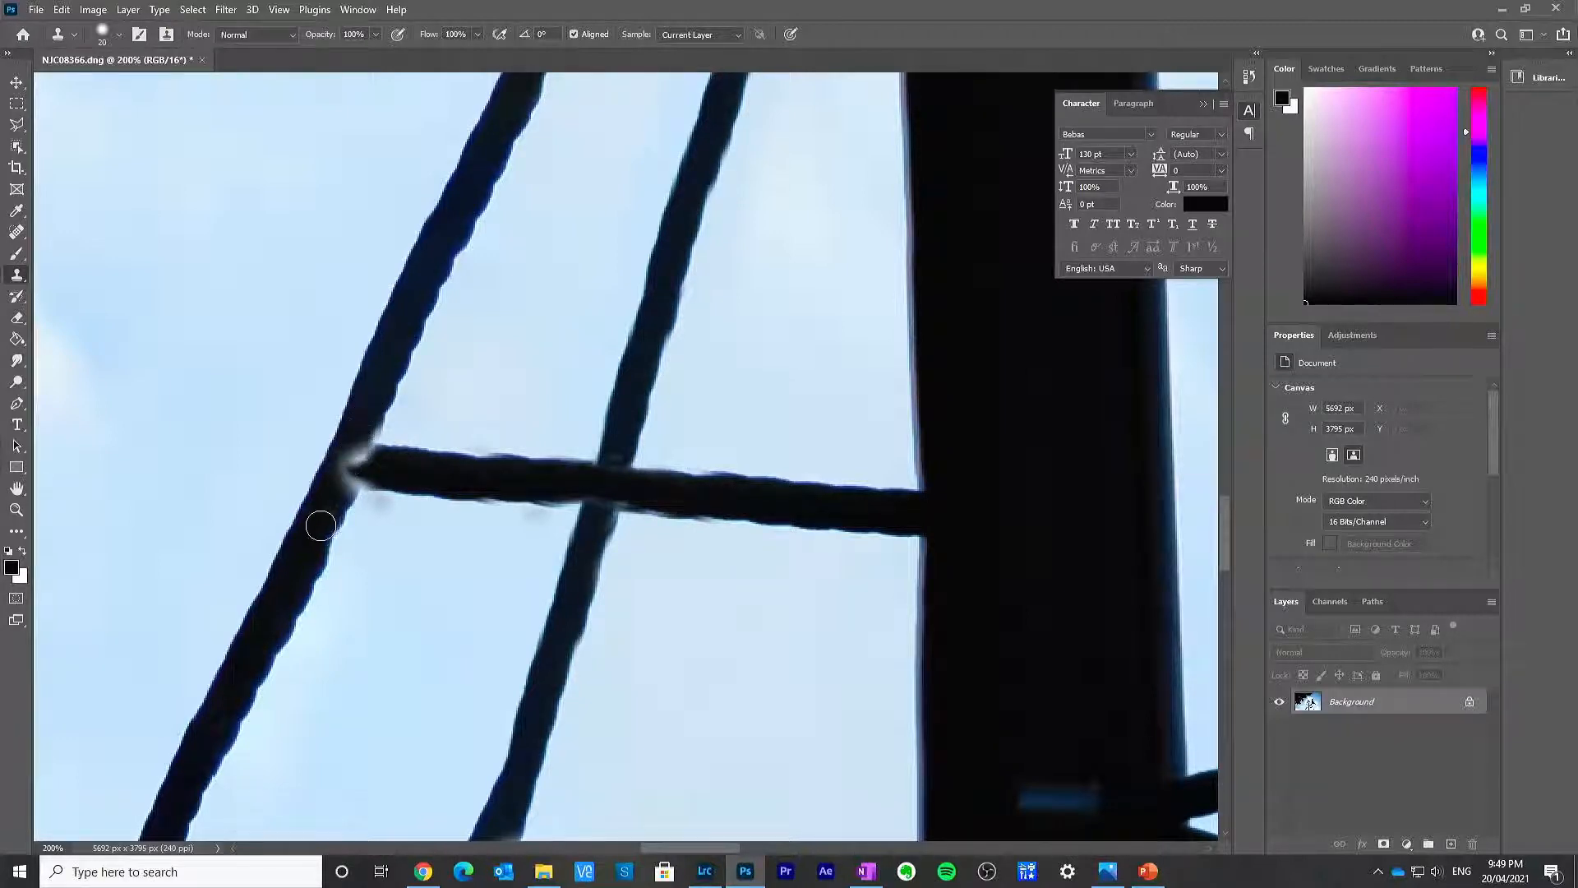
pyautogui.moveTo(332, 502)
pyautogui.mouseDown()
pyautogui.moveTo(373, 396)
pyautogui.moveTo(346, 471)
pyautogui.moveTo(377, 472)
pyautogui.moveTo(349, 474)
pyautogui.moveTo(371, 467)
pyautogui.moveTo(357, 445)
pyautogui.moveTo(342, 485)
pyautogui.mouseUp()
pyautogui.keyDown('alt'); pyautogui.click(441, 476); pyautogui.keyUp('alt')
pyautogui.keyDown('alt'); pyautogui.click(370, 403); pyautogui.keyUp('alt')
pyautogui.keyDown('alt'); pyautogui.click(352, 458); pyautogui.keyUp('alt')
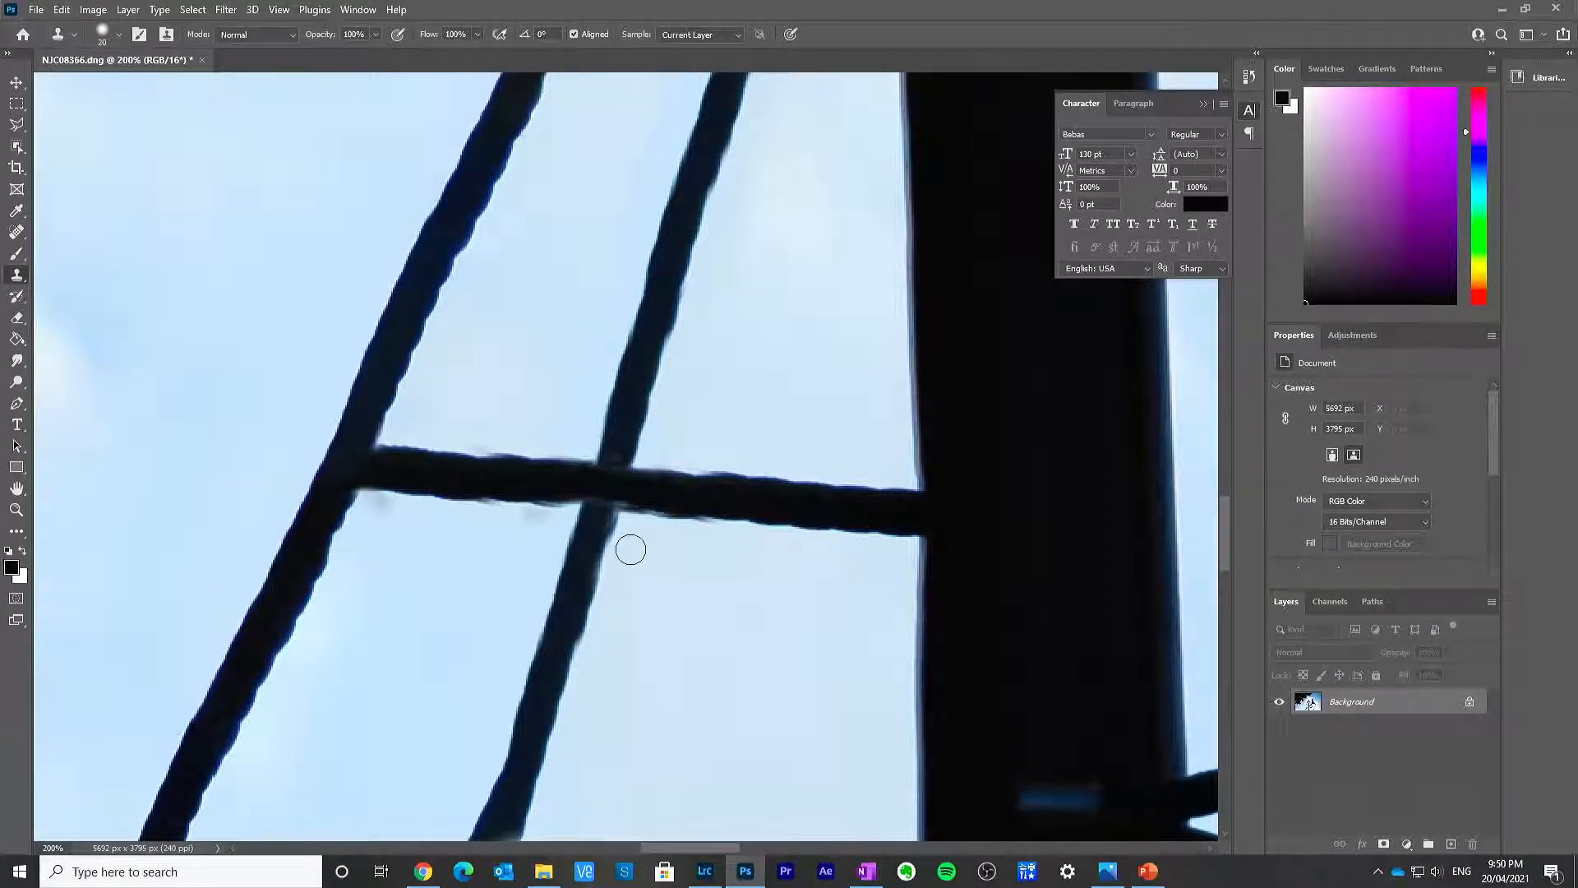
# Step: Clone sky over the smudge beneath the top rung beside the outer left rope
pyautogui.press('z')
pyautogui.keyDown('alt'); pyautogui.click(630, 489); pyautogui.keyUp('alt')
pyautogui.keyDown('alt'); pyautogui.click(678, 524); pyautogui.keyUp('alt')
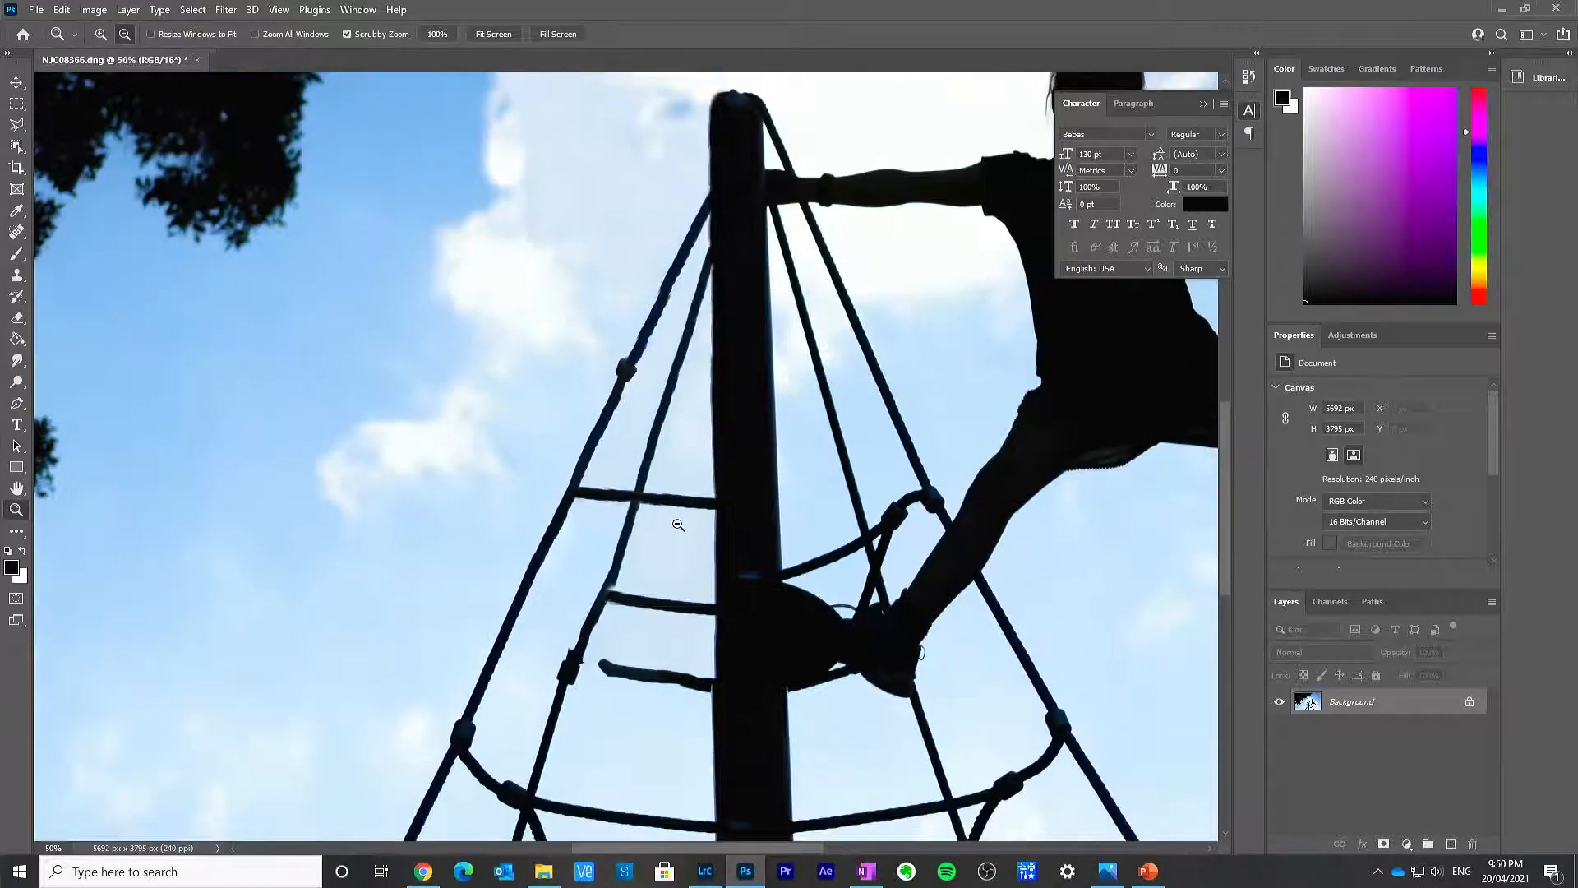
pyautogui.click(581, 506)
pyautogui.click(592, 526)
pyautogui.click(607, 547)
pyautogui.click(616, 552)
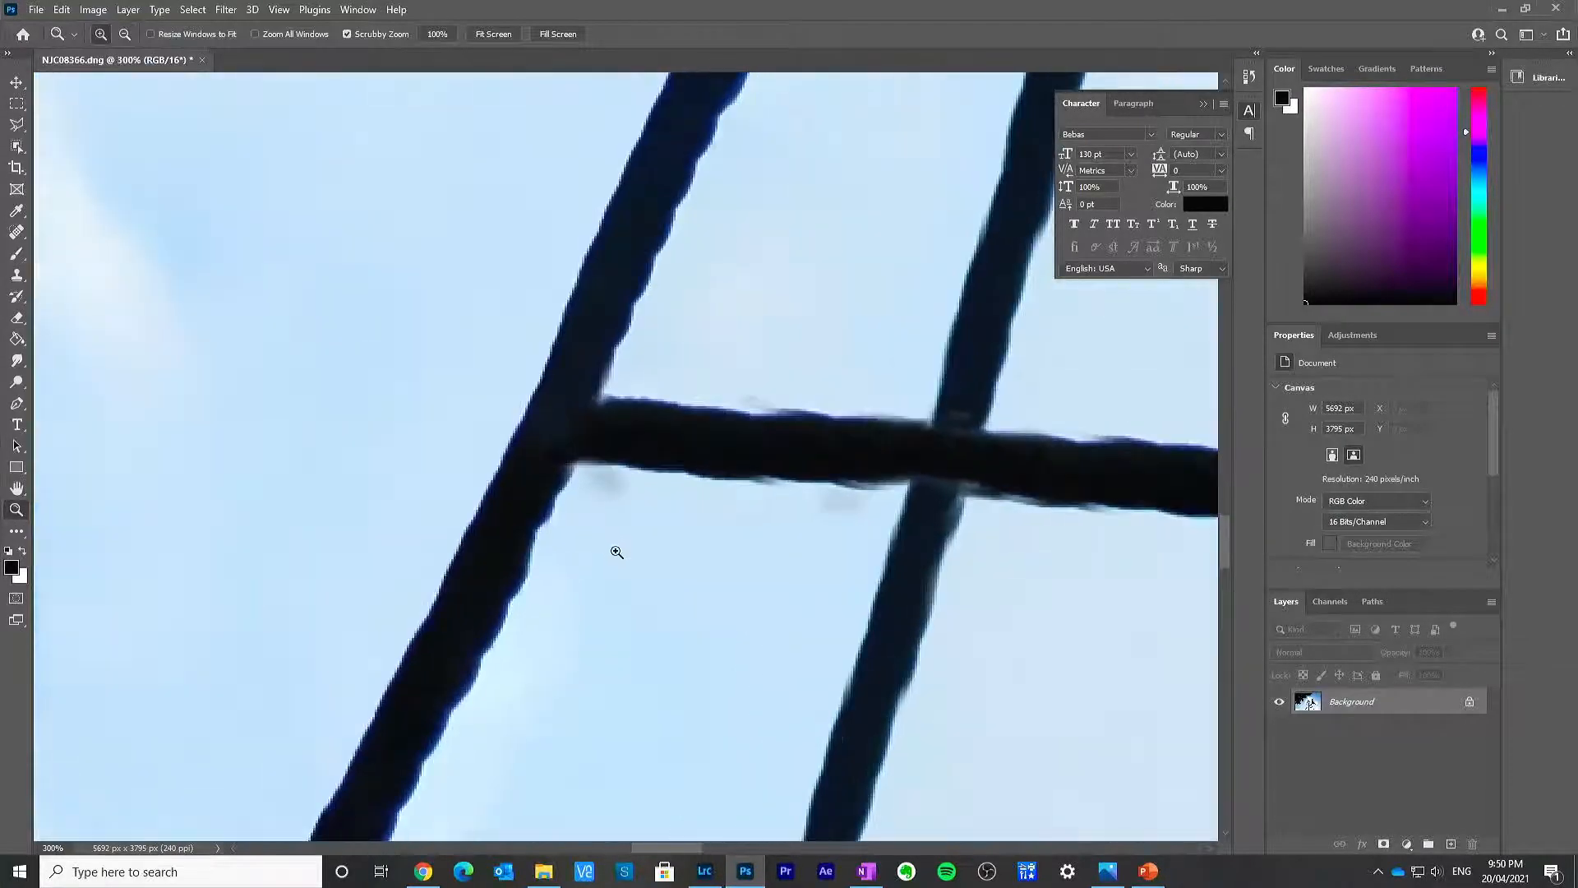
pyautogui.press('s')
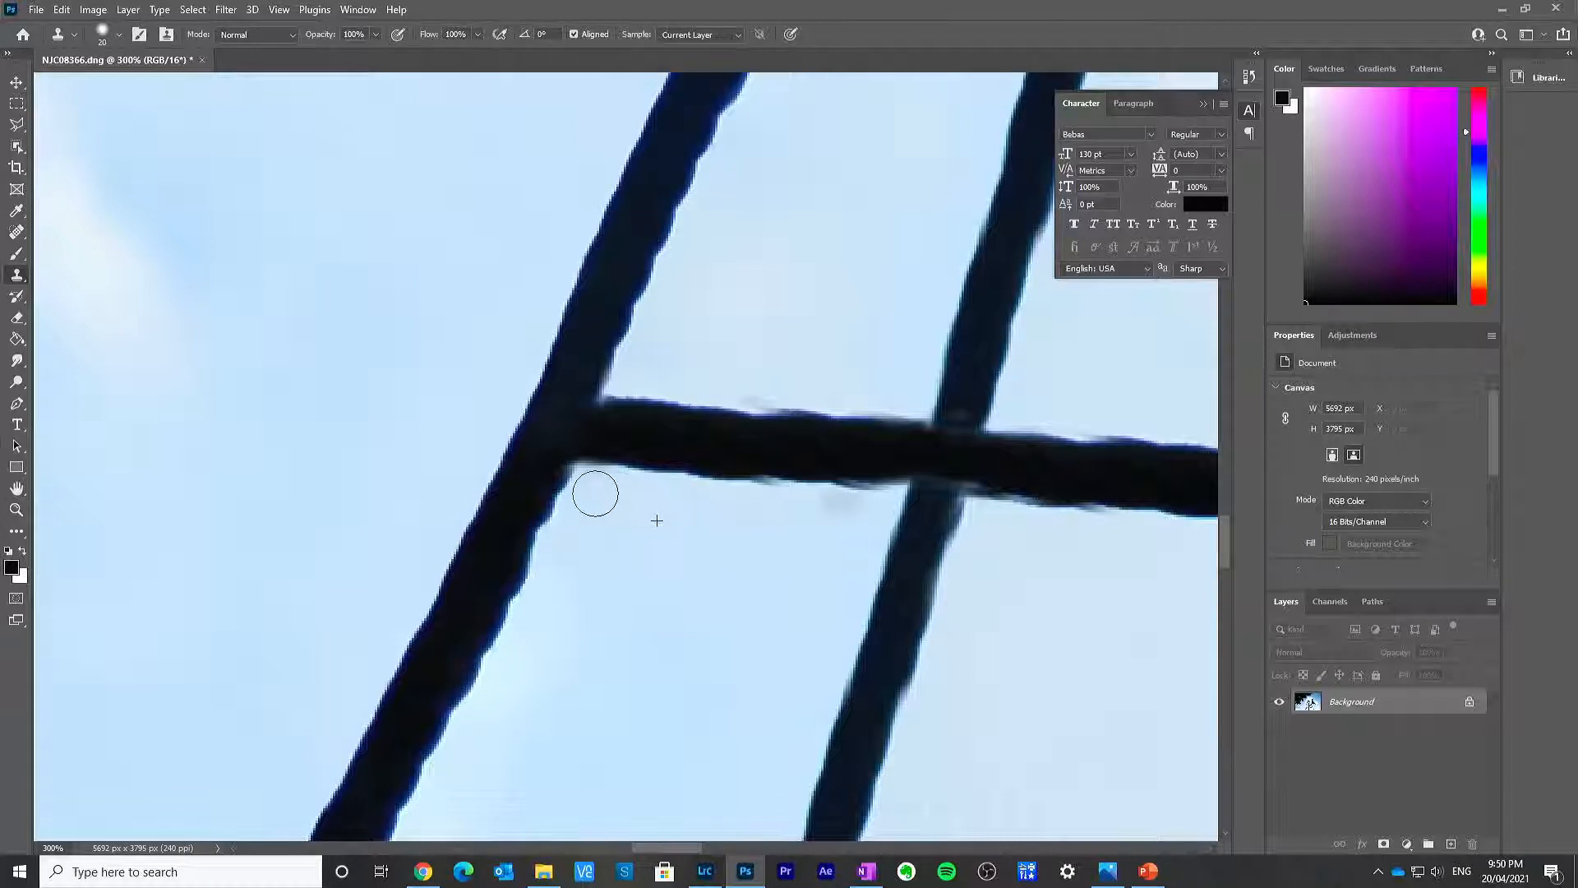
# Step: Clone sky over the stray marks along the upper edge of the top rung between the two left ropes
pyautogui.press('z')
pyautogui.keyDown('alt'); pyautogui.click(685, 487); pyautogui.keyUp('alt')
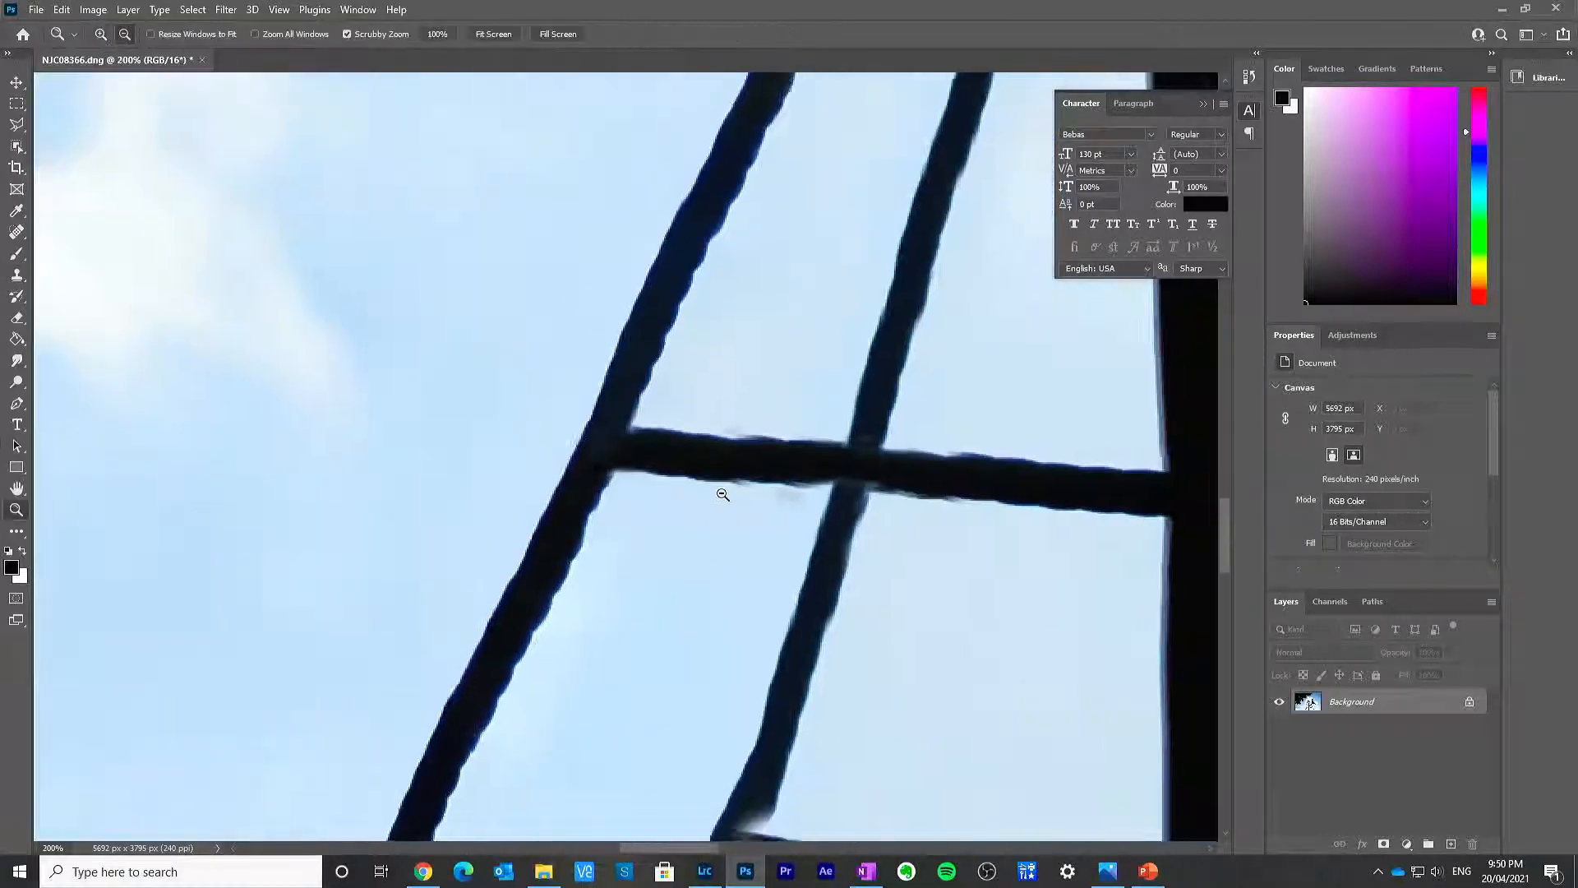
pyautogui.keyDown('alt'); pyautogui.click(724, 492); pyautogui.keyUp('alt')
pyautogui.click(737, 463)
pyautogui.click(738, 459)
pyautogui.click(739, 455)
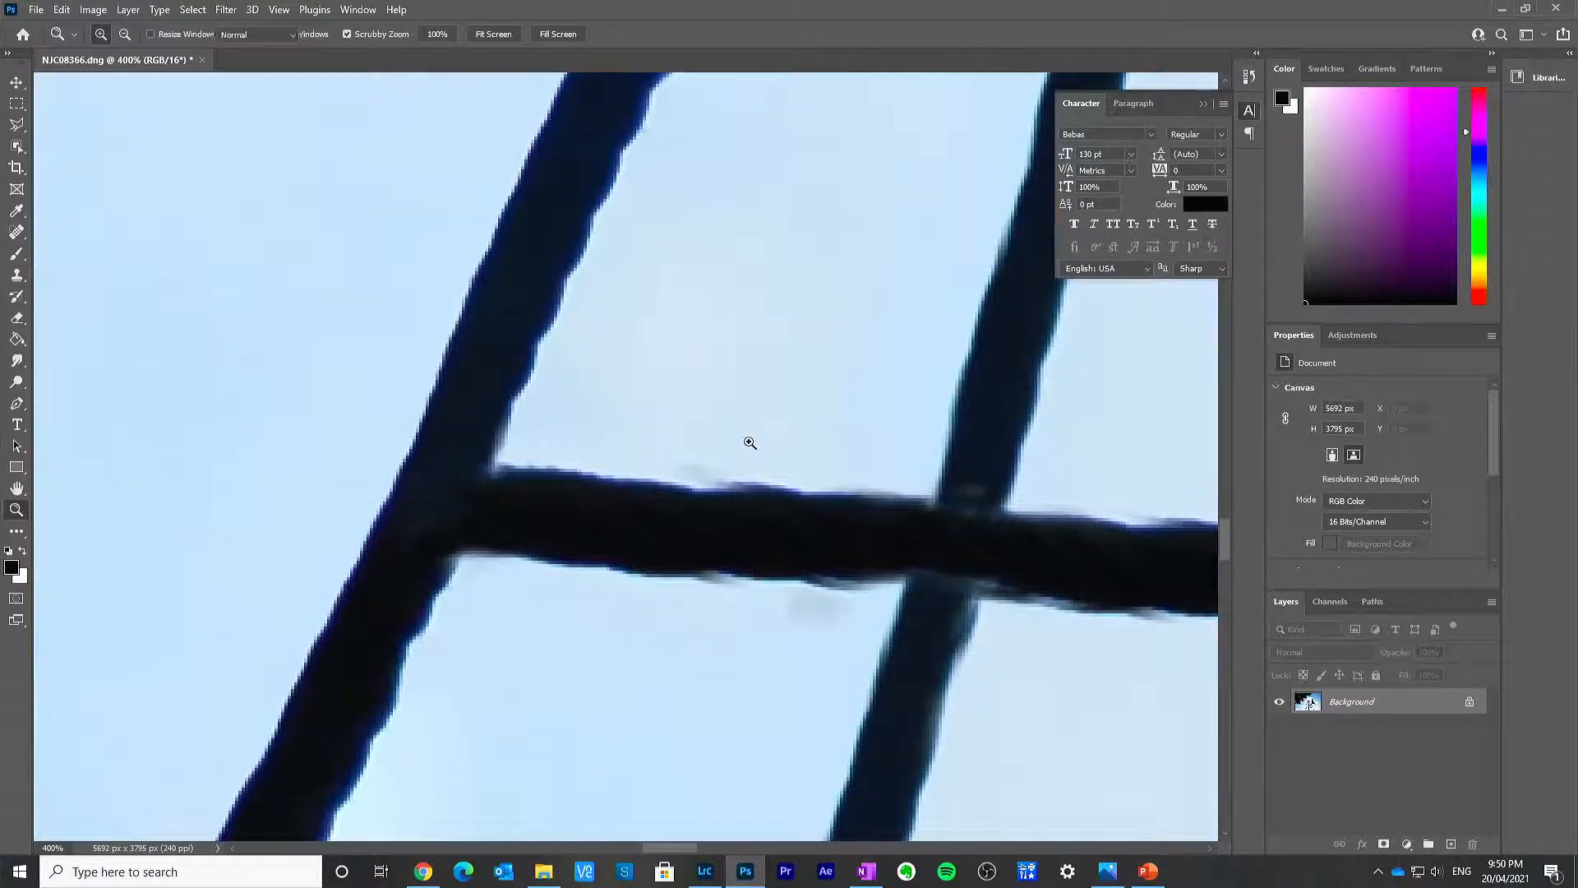
pyautogui.press('s')
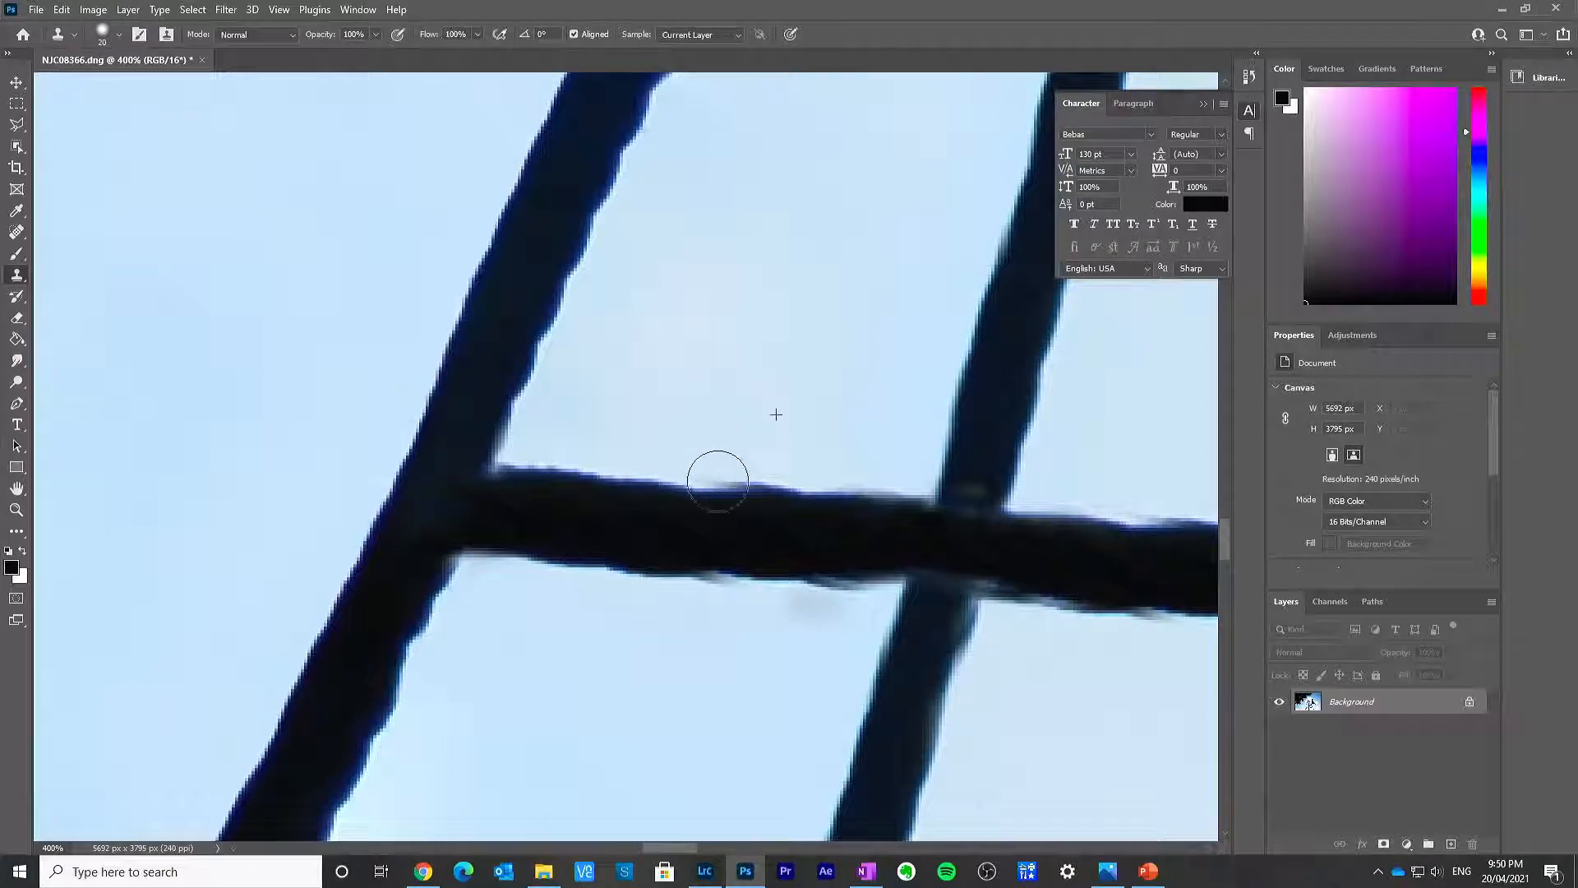
# Step: Clone sky over the smudge beneath the top rung just left of the inner rope
pyautogui.keyDown('alt'); pyautogui.click(736, 671); pyautogui.keyUp('alt')
pyautogui.press('z')
pyautogui.keyDown('alt'); pyautogui.click(827, 468); pyautogui.keyUp('alt')
pyautogui.keyDown('alt'); pyautogui.click(827, 469); pyautogui.keyUp('alt')
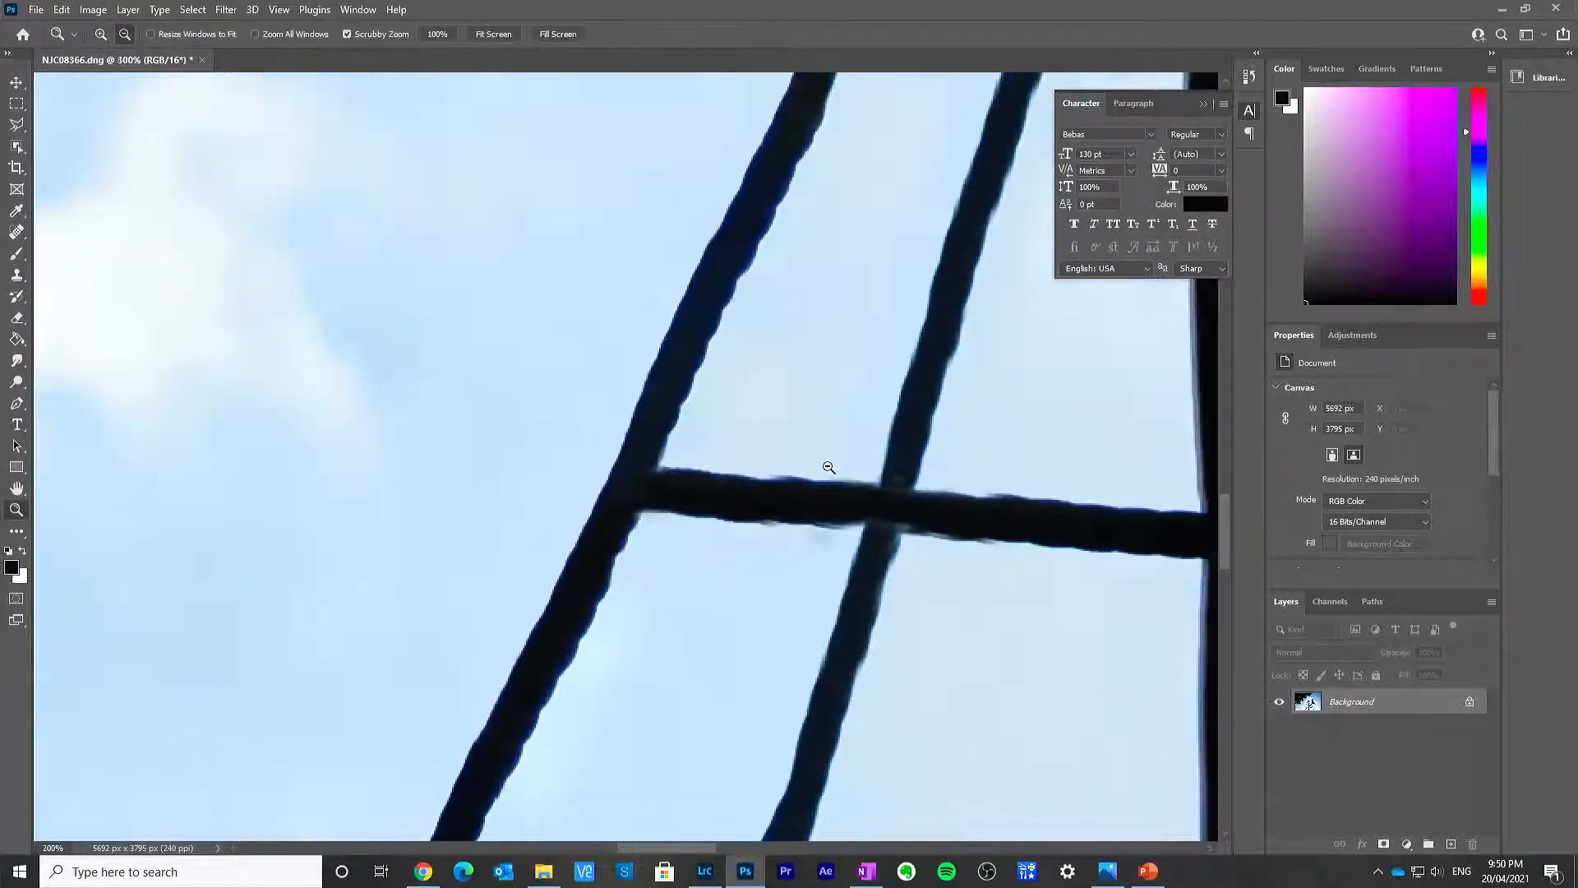
pyautogui.keyDown('alt'); pyautogui.click(827, 469); pyautogui.keyUp('alt')
pyautogui.keyDown('alt'); pyautogui.click(827, 468); pyautogui.keyUp('alt')
pyautogui.keyDown('alt'); pyautogui.click(859, 529); pyautogui.keyUp('alt')
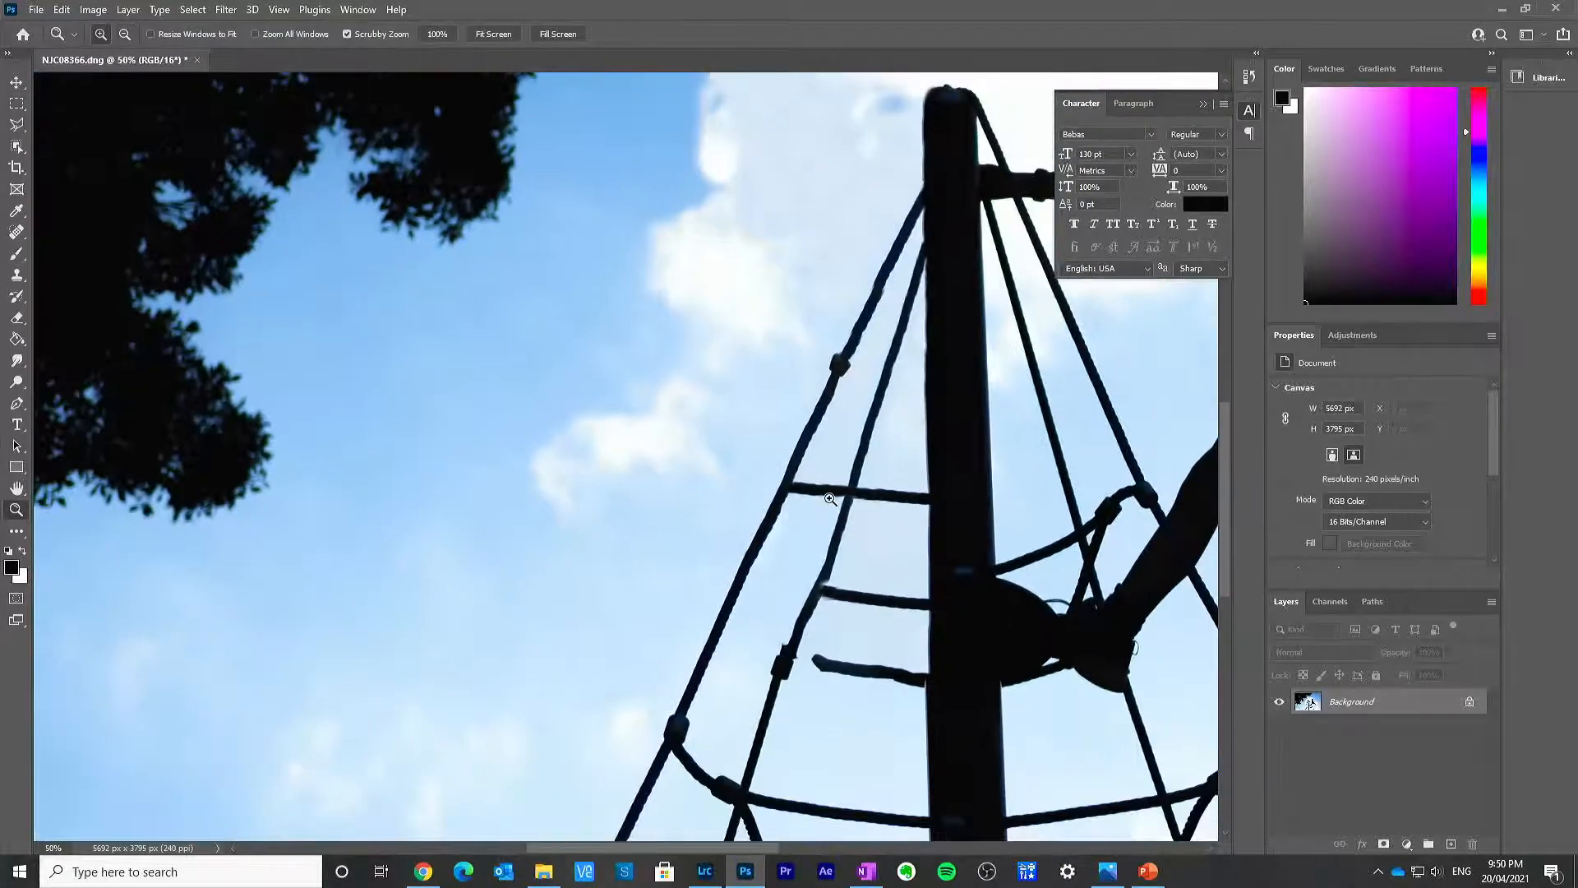
pyautogui.click(855, 527)
pyautogui.click(853, 526)
pyautogui.click(851, 517)
pyautogui.press('s')
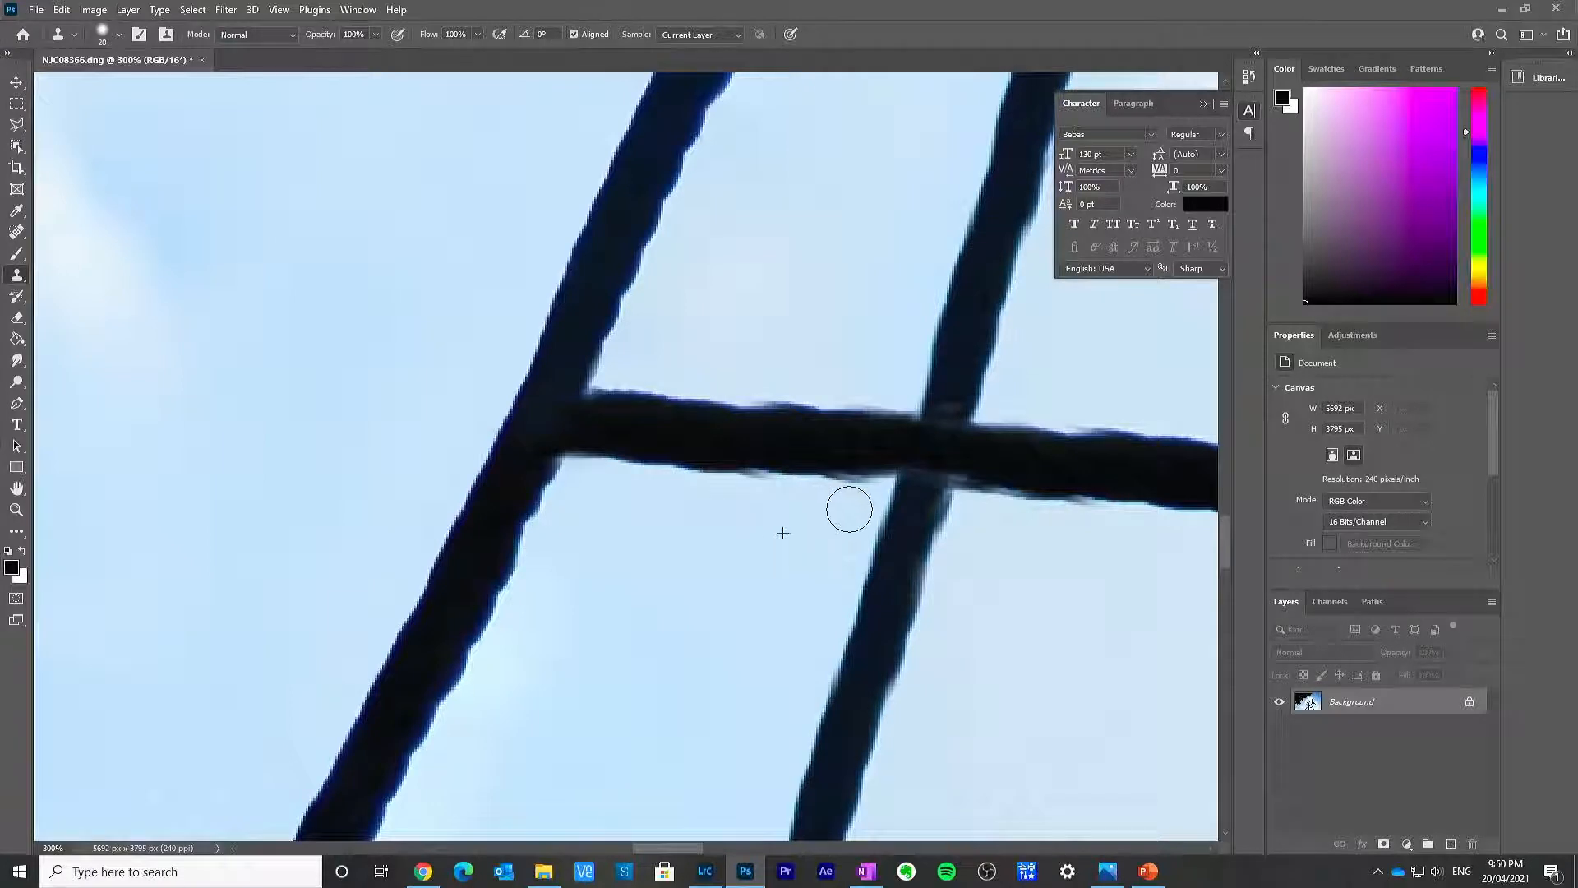
# Step: Clone inner rope texture over the pale gap where the second rung meets the inner left rope
pyautogui.press('z')
pyautogui.keyDown('alt'); pyautogui.click(850, 471); pyautogui.keyUp('alt')
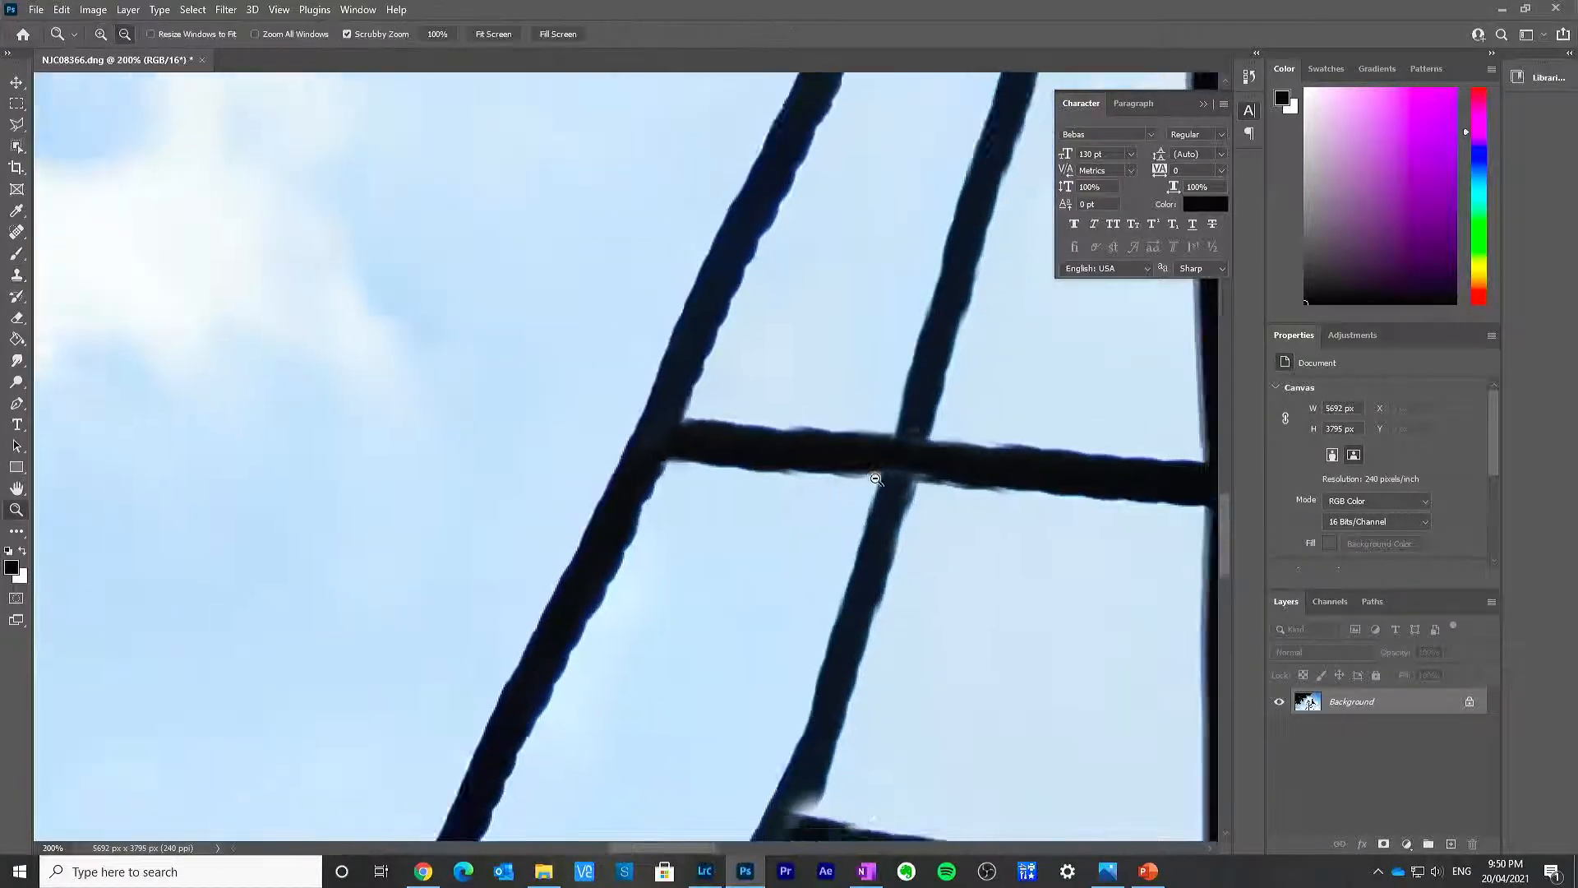
pyautogui.keyDown('alt'); pyautogui.click(867, 481); pyautogui.keyUp('alt')
pyautogui.keyDown('alt'); pyautogui.click(912, 495); pyautogui.keyUp('alt')
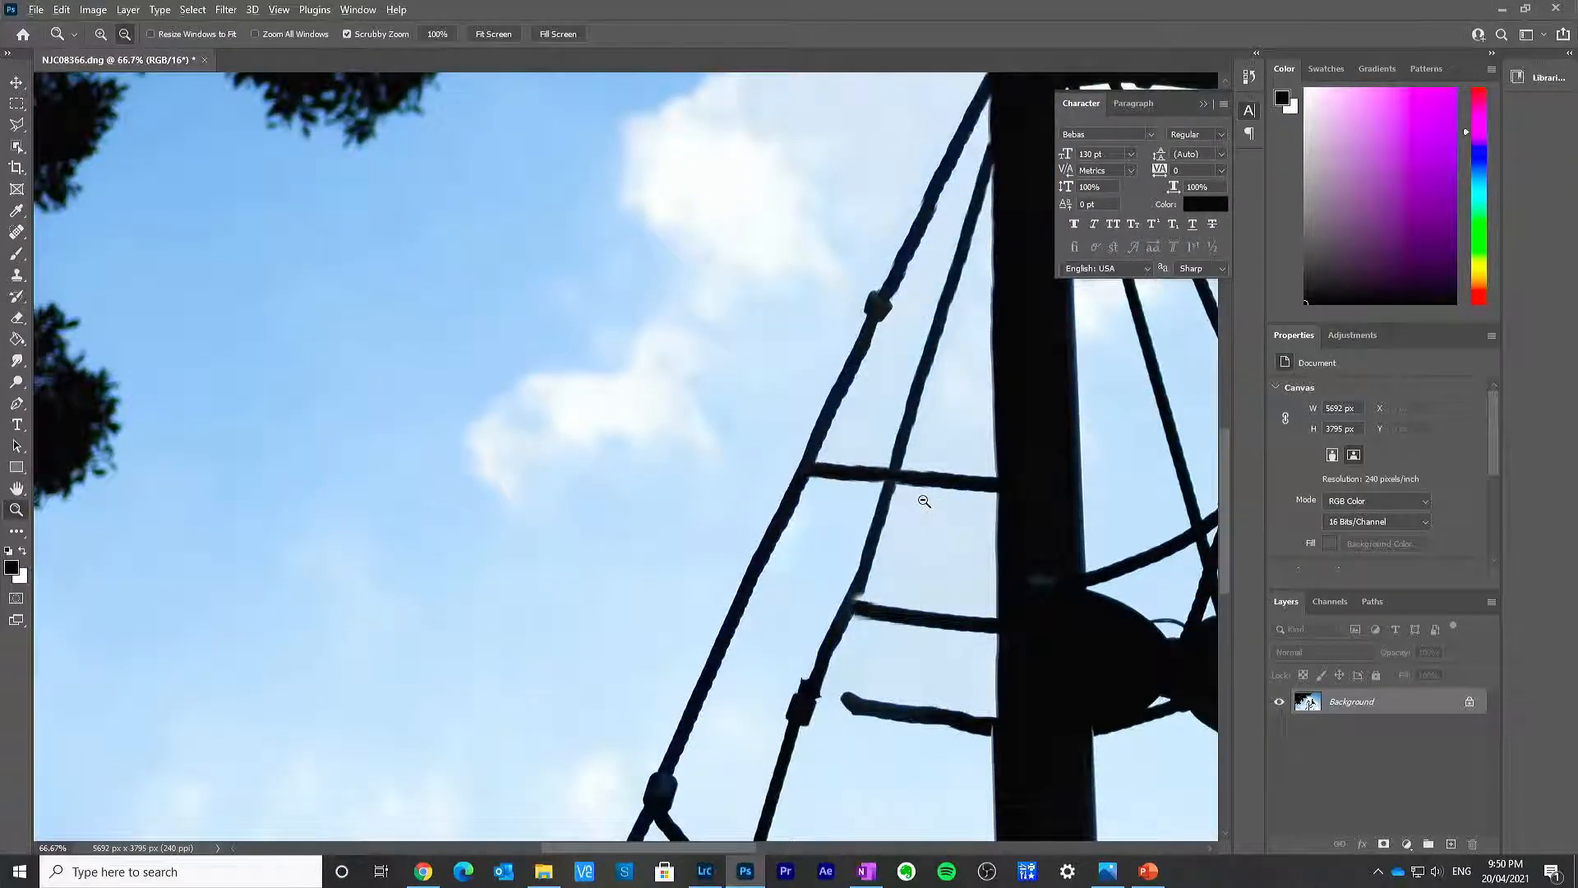
pyautogui.keyDown('alt'); pyautogui.click(924, 501); pyautogui.keyUp('alt')
pyautogui.keyDown('alt'); pyautogui.click(924, 500); pyautogui.keyUp('alt')
pyautogui.moveTo(912, 561); pyautogui.dragTo(884, 545)
pyautogui.press('s')
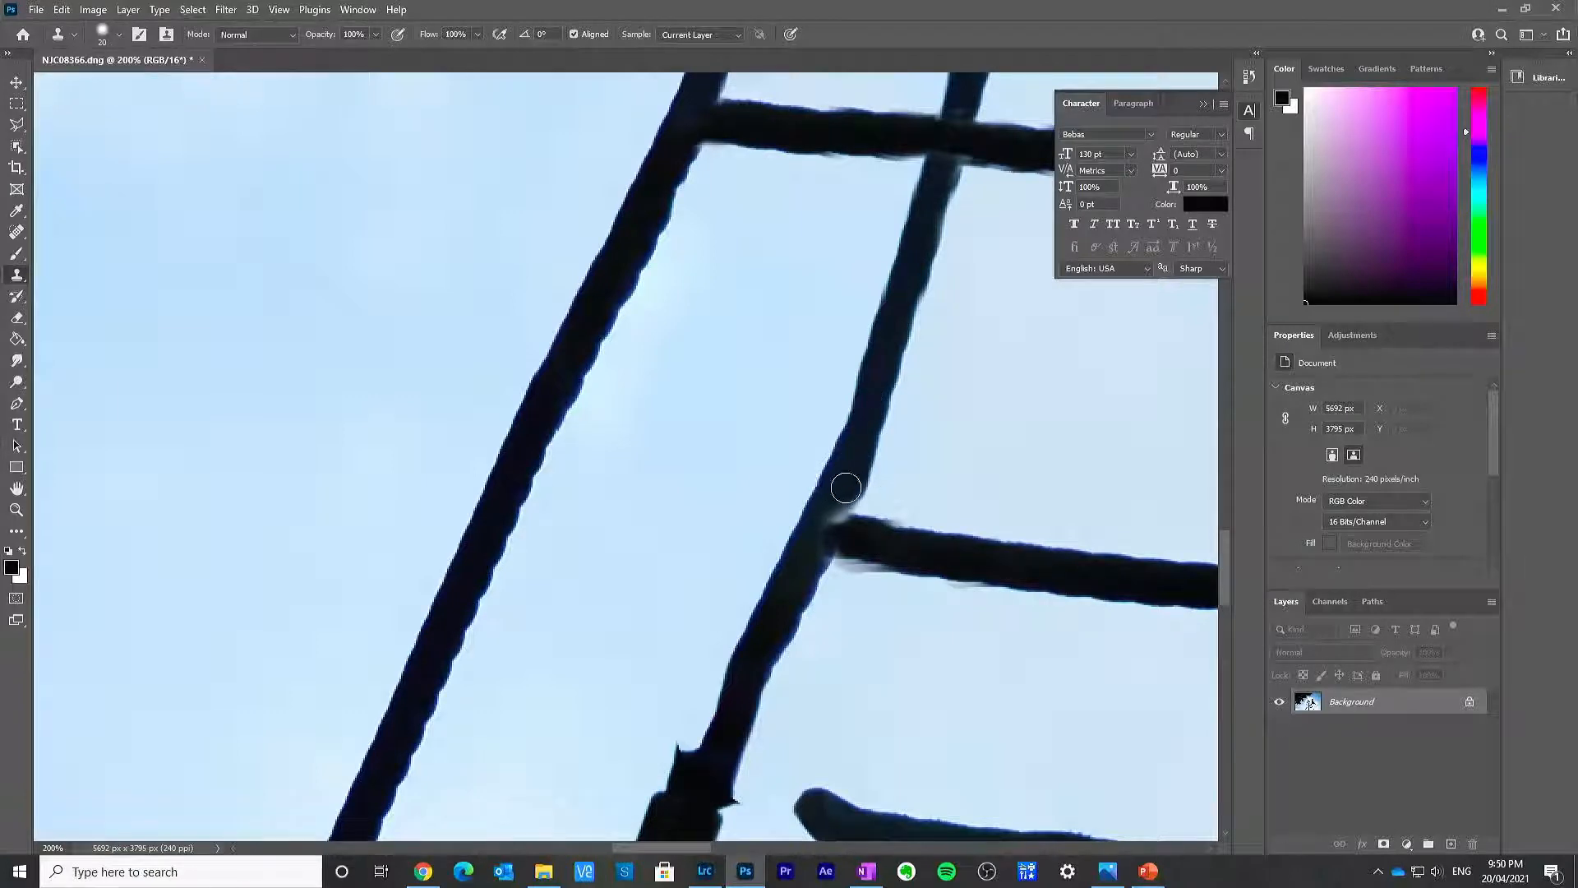
pyautogui.moveTo(845, 487); pyautogui.dragTo(830, 529)
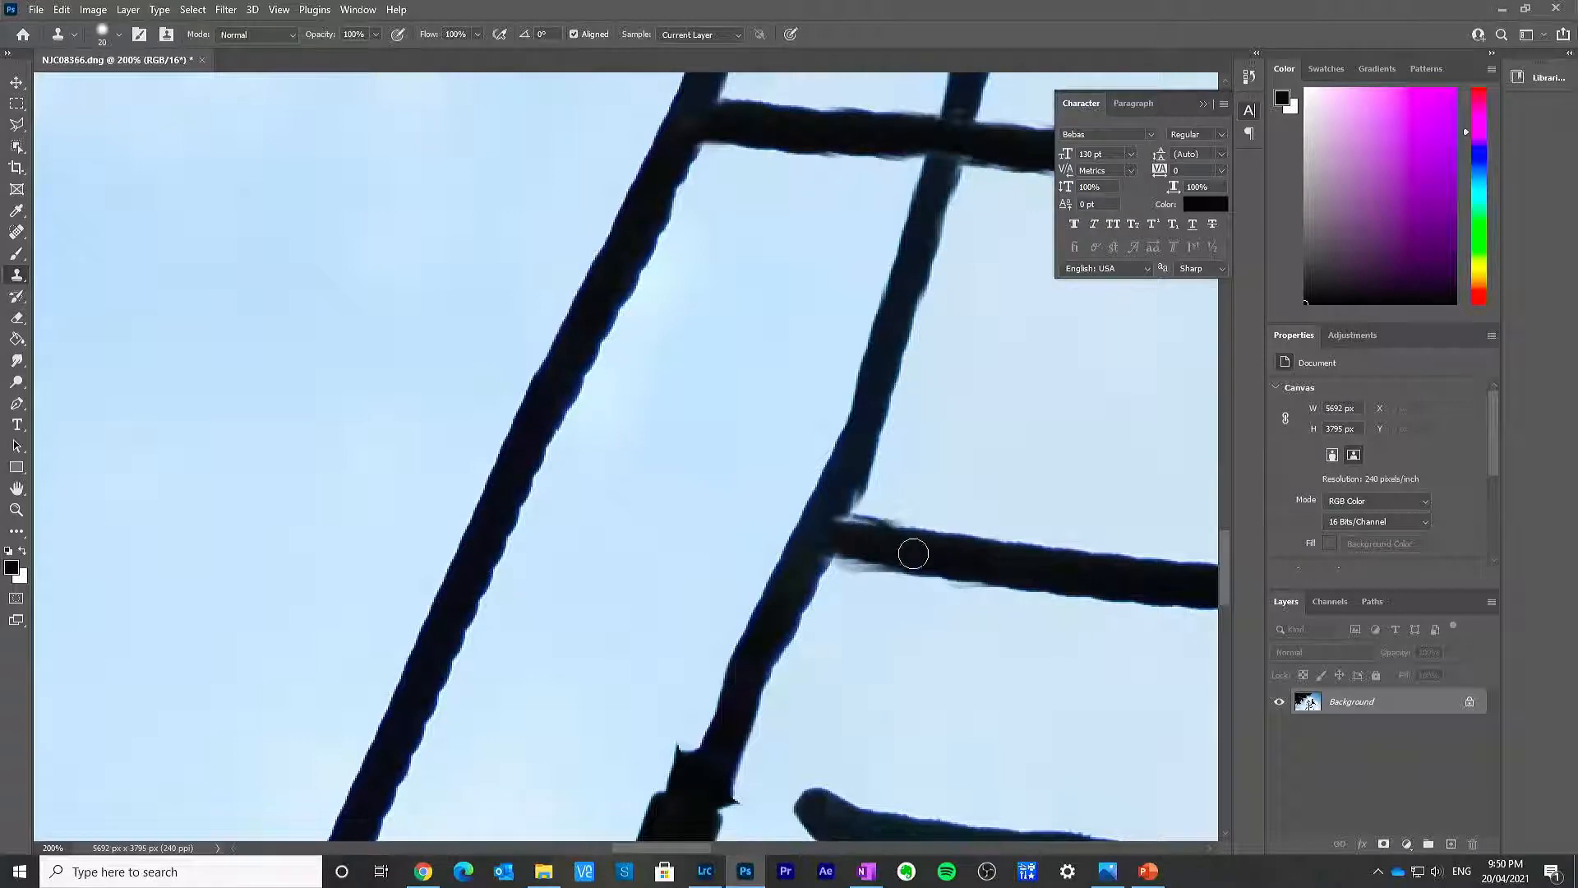
pyautogui.moveTo(859, 455); pyautogui.dragTo(845, 488)
pyautogui.moveTo(805, 566)
pyautogui.mouseDown()
pyautogui.moveTo(818, 538)
pyautogui.moveTo(857, 540)
pyautogui.moveTo(830, 521)
pyautogui.moveTo(842, 498)
pyautogui.mouseUp()
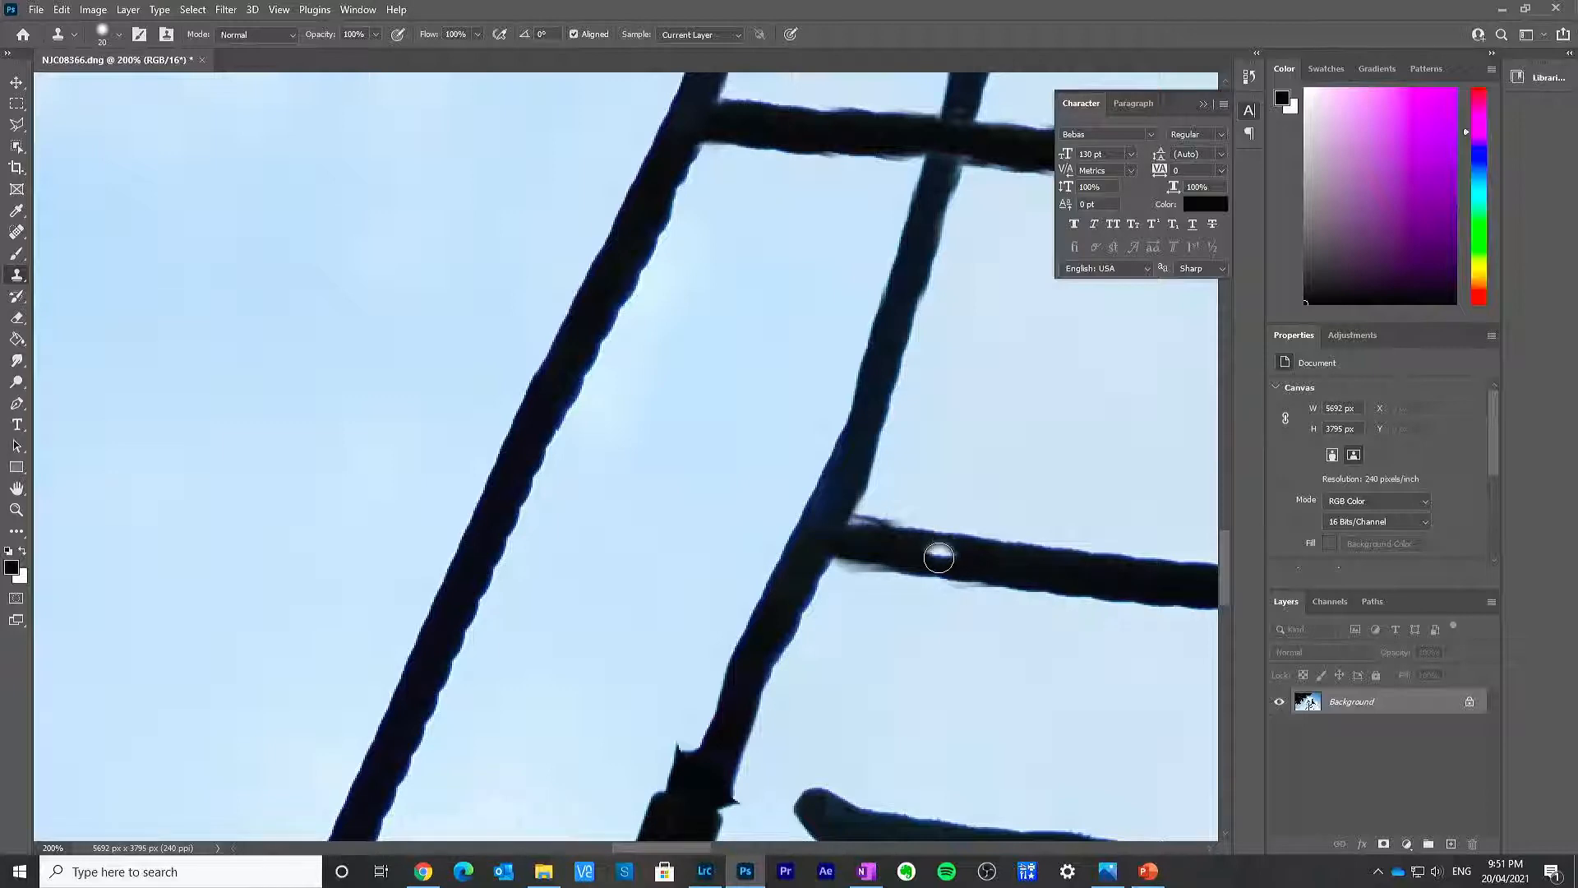
# Step: Extend the third rung to the connector on the inner left rope by cloning rung texture with a 35 px brush
pyautogui.press('z')
pyautogui.keyDown('alt'); pyautogui.click(899, 528); pyautogui.keyUp('alt')
pyautogui.keyDown('alt'); pyautogui.click(900, 529); pyautogui.keyUp('alt')
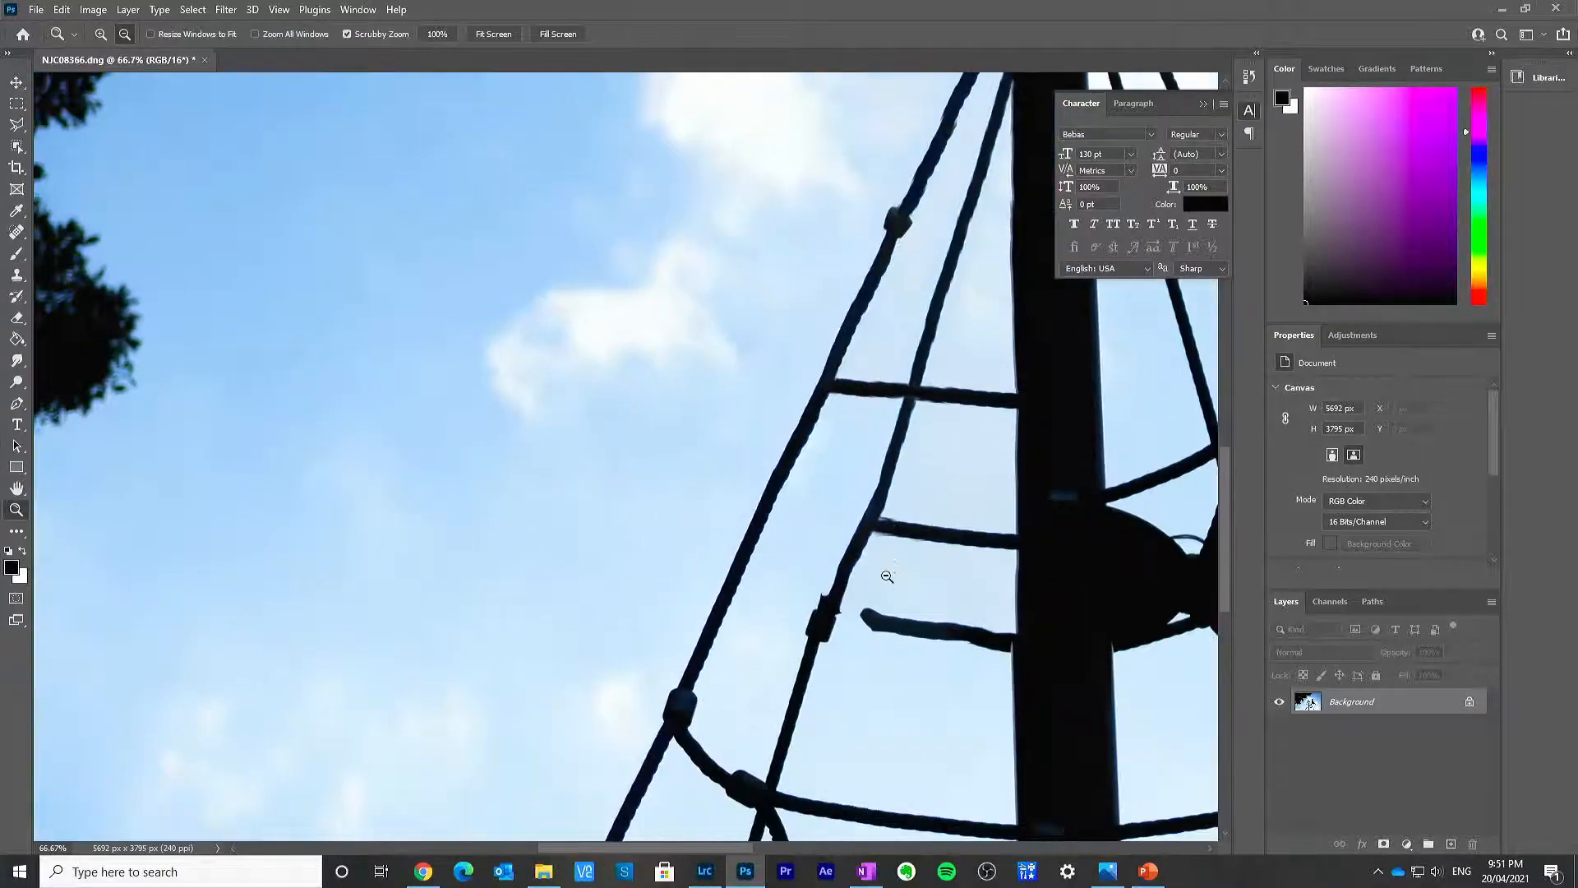
pyautogui.click(900, 626)
pyautogui.click(900, 627)
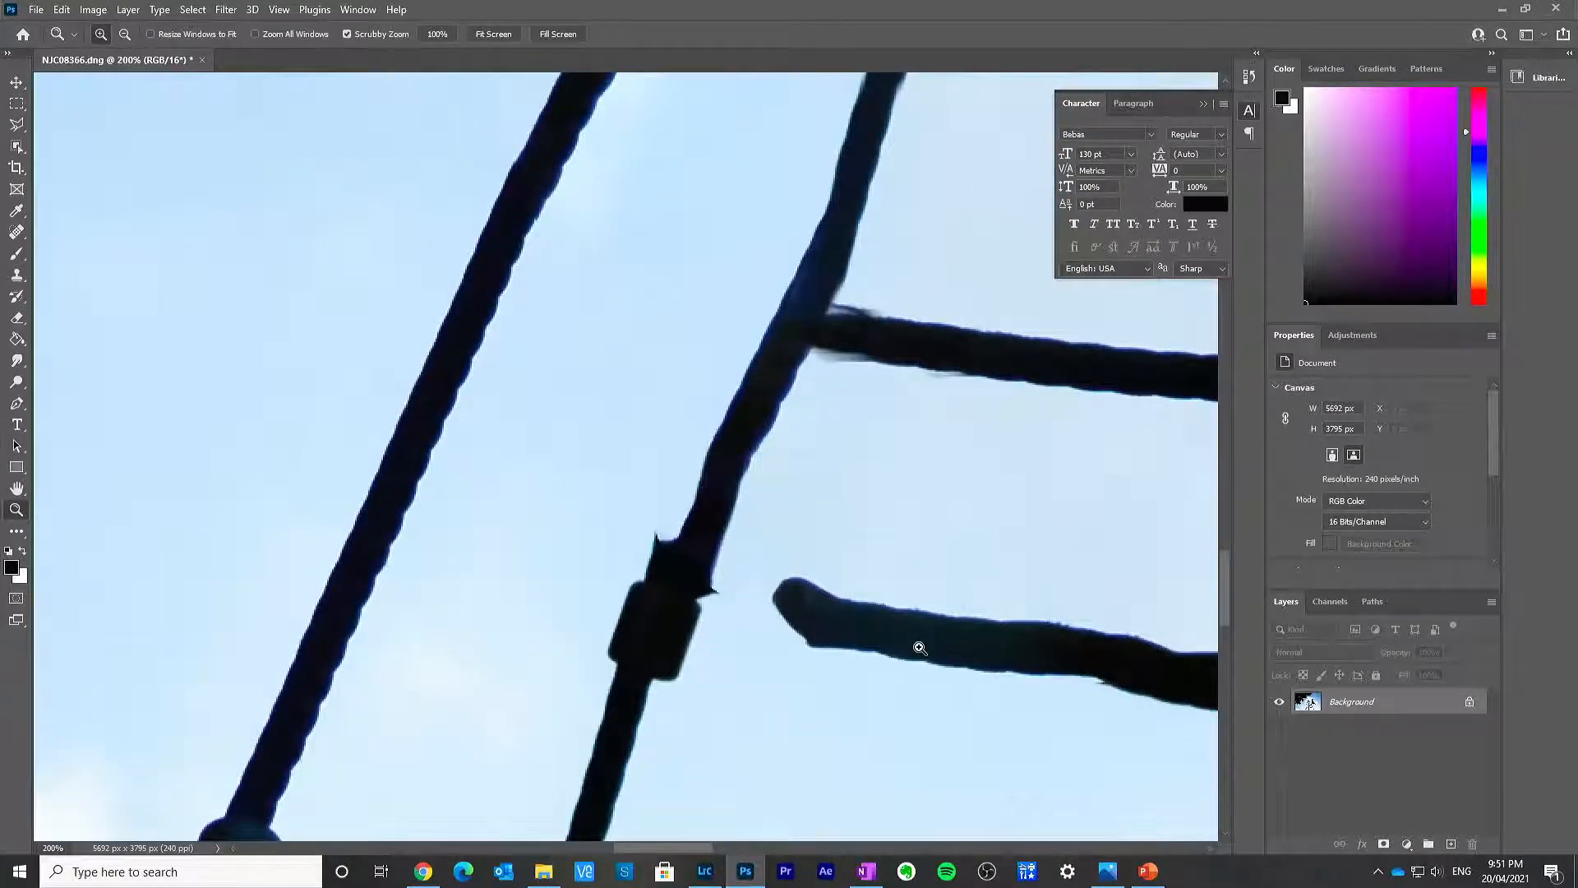
pyautogui.press('s')
pyautogui.press(']')
pyautogui.press(']')
pyautogui.press(']')
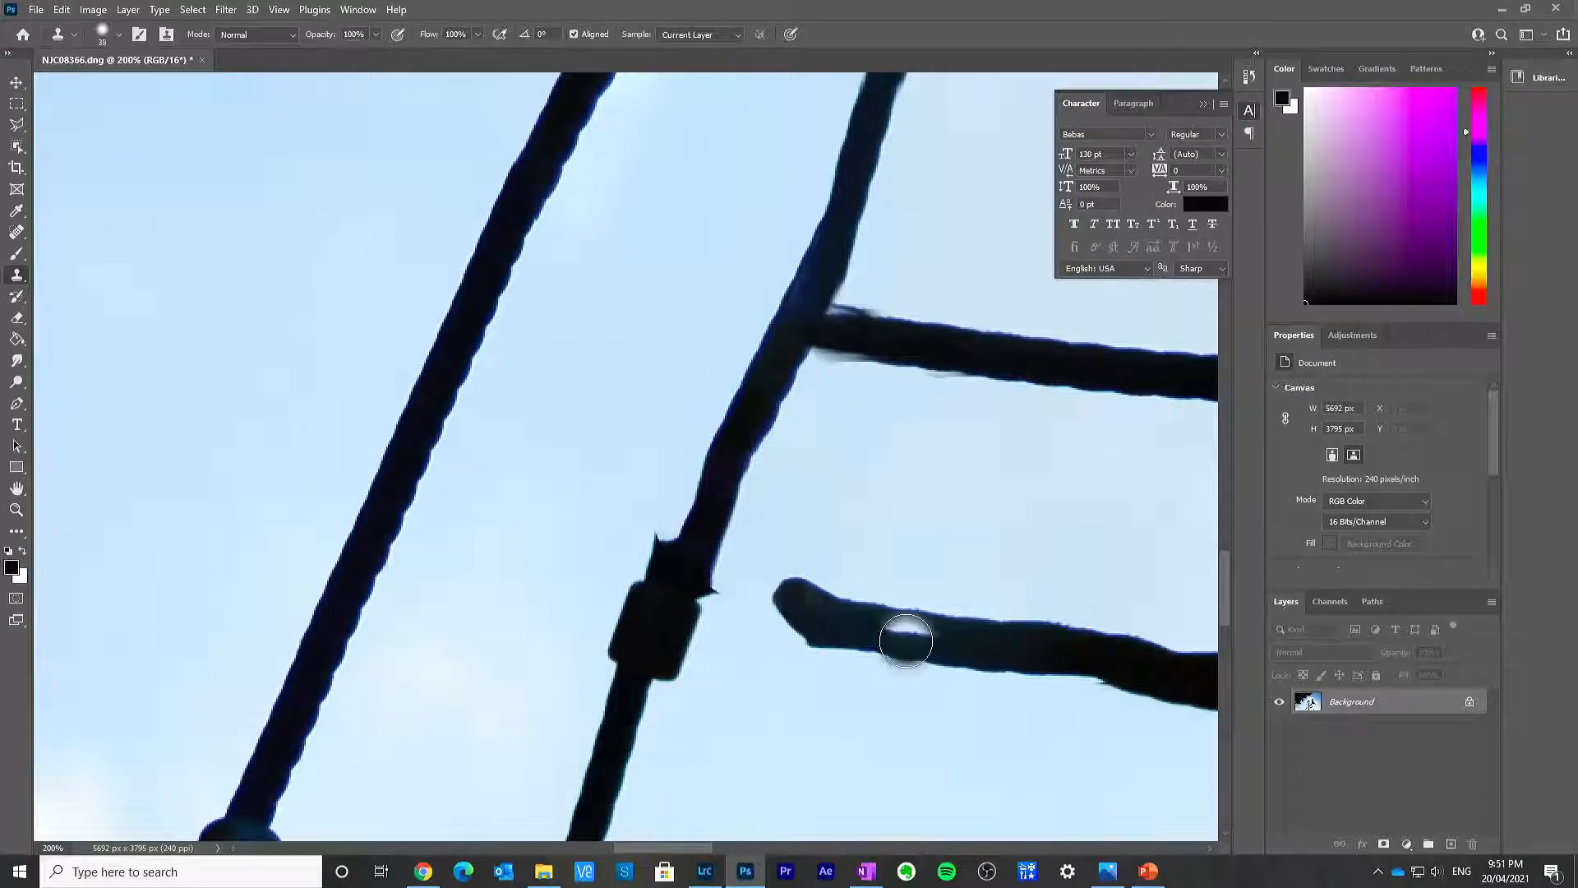
pyautogui.keyDown('alt'); pyautogui.click(875, 623); pyautogui.keyUp('alt')
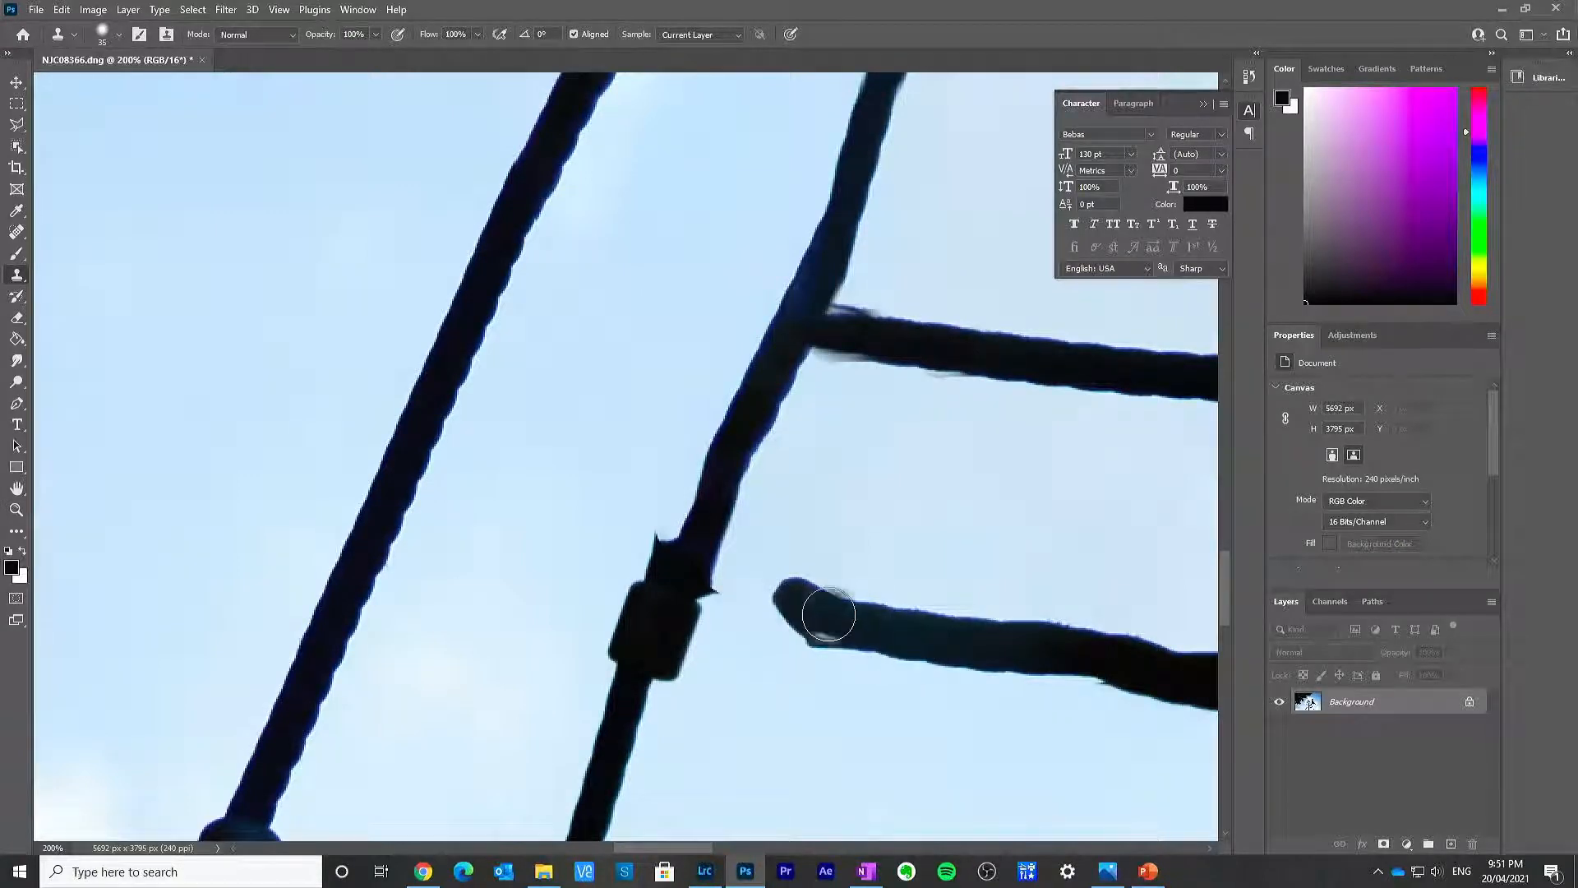
pyautogui.moveTo(828, 617); pyautogui.dragTo(700, 579)
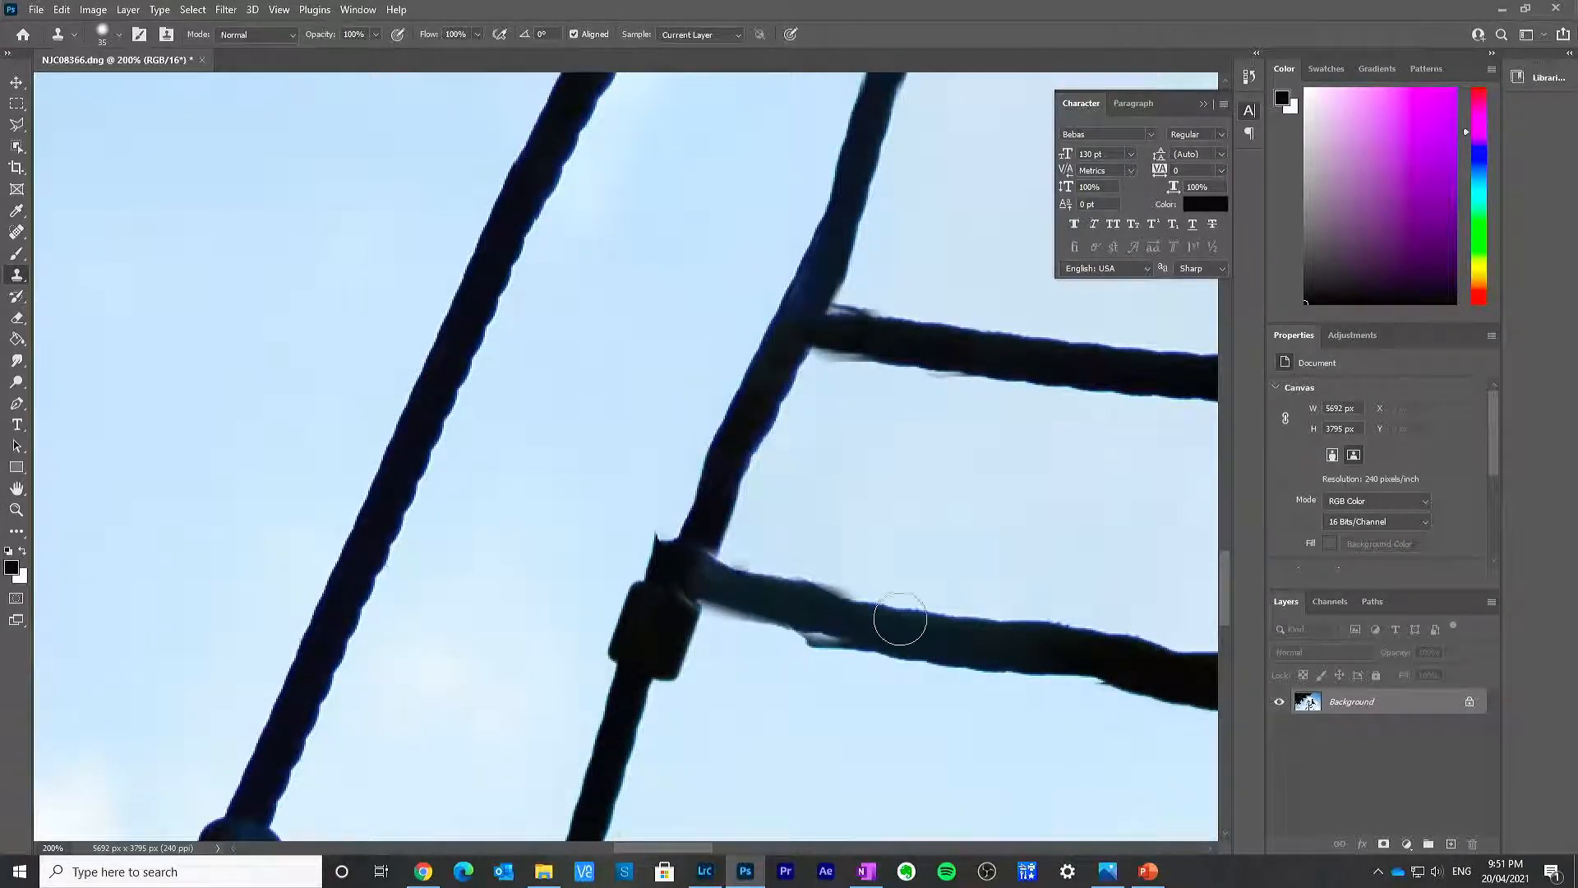
pyautogui.moveTo(869, 633); pyautogui.dragTo(686, 585)
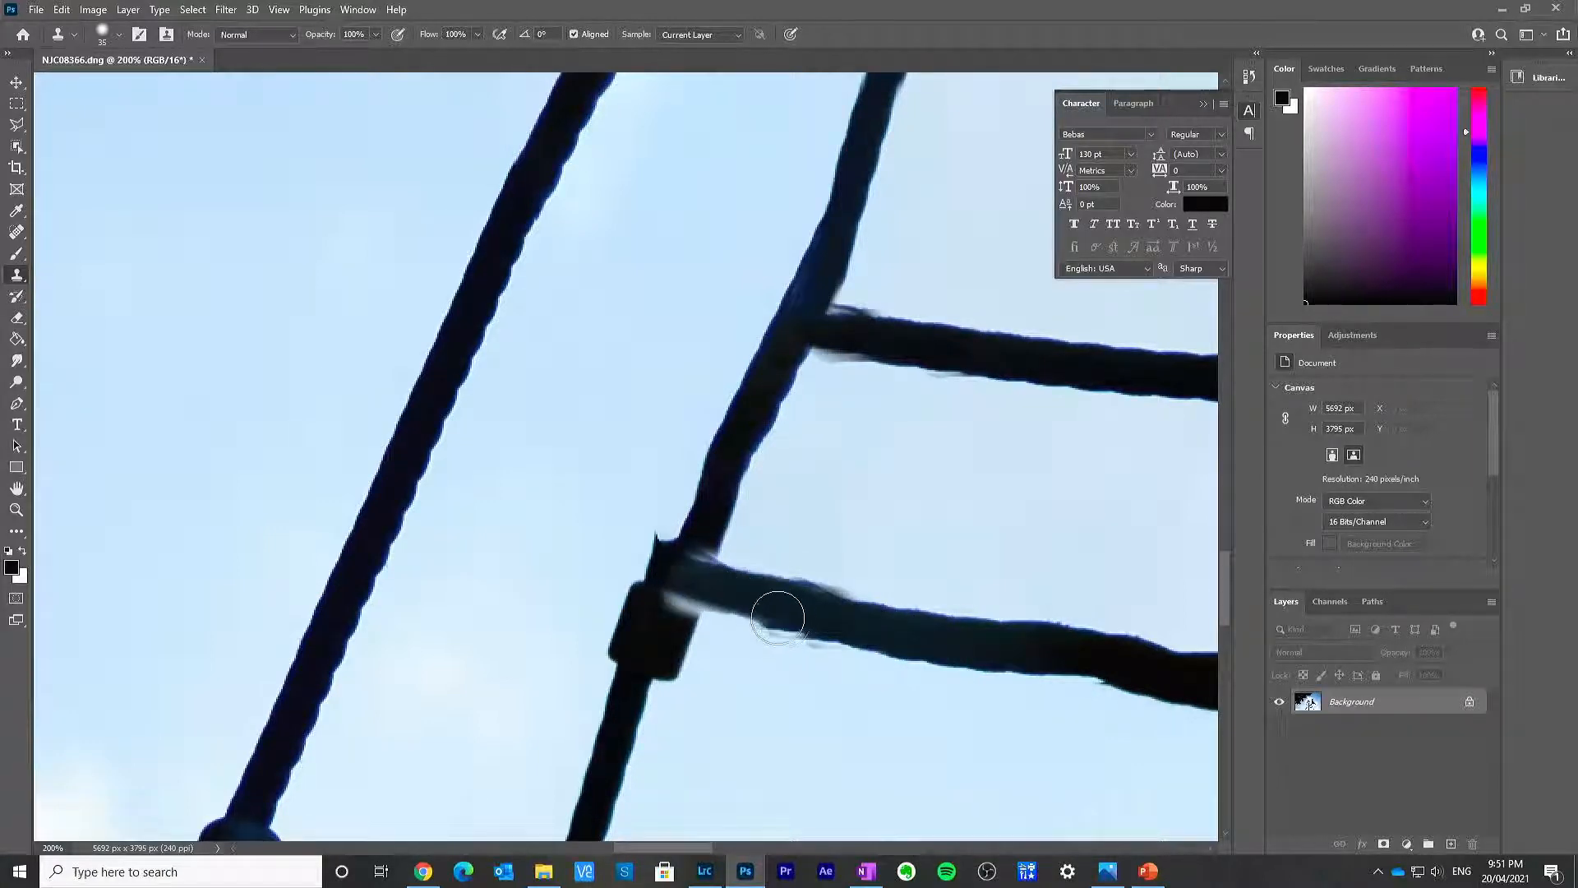
# Step: Try to clone inner rope texture down across the third rung's end and over the connector
pyautogui.keyDown('alt'); pyautogui.click(718, 524); pyautogui.keyUp('alt')
pyautogui.moveTo(701, 528)
pyautogui.mouseDown()
pyautogui.moveTo(669, 579)
pyautogui.moveTo(682, 643)
pyautogui.mouseUp()
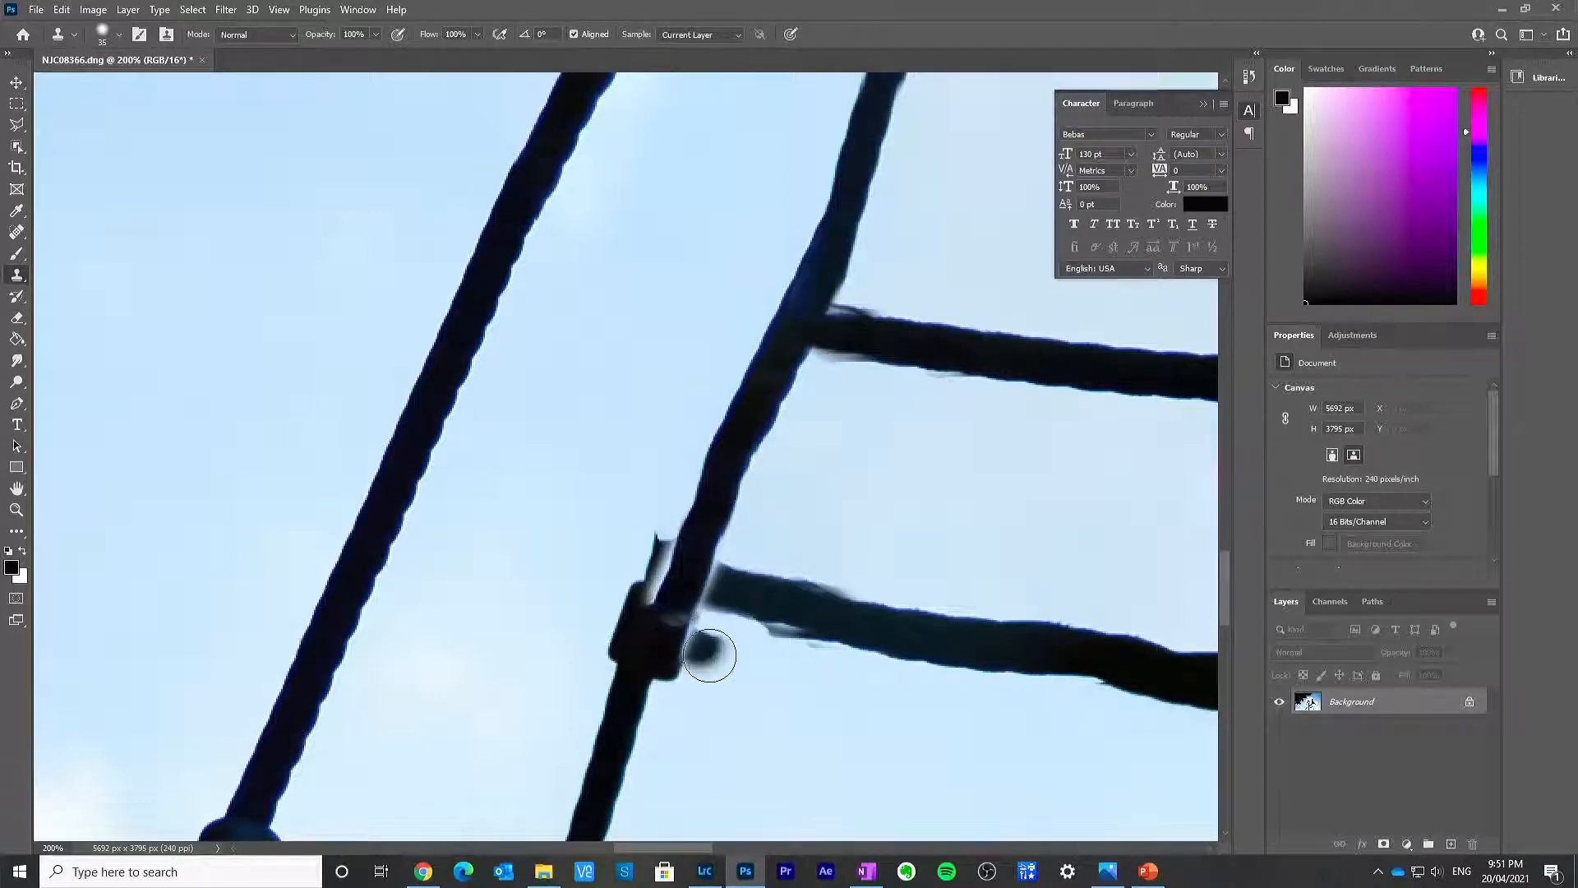
pyautogui.hotkey('ctrl', 'z')
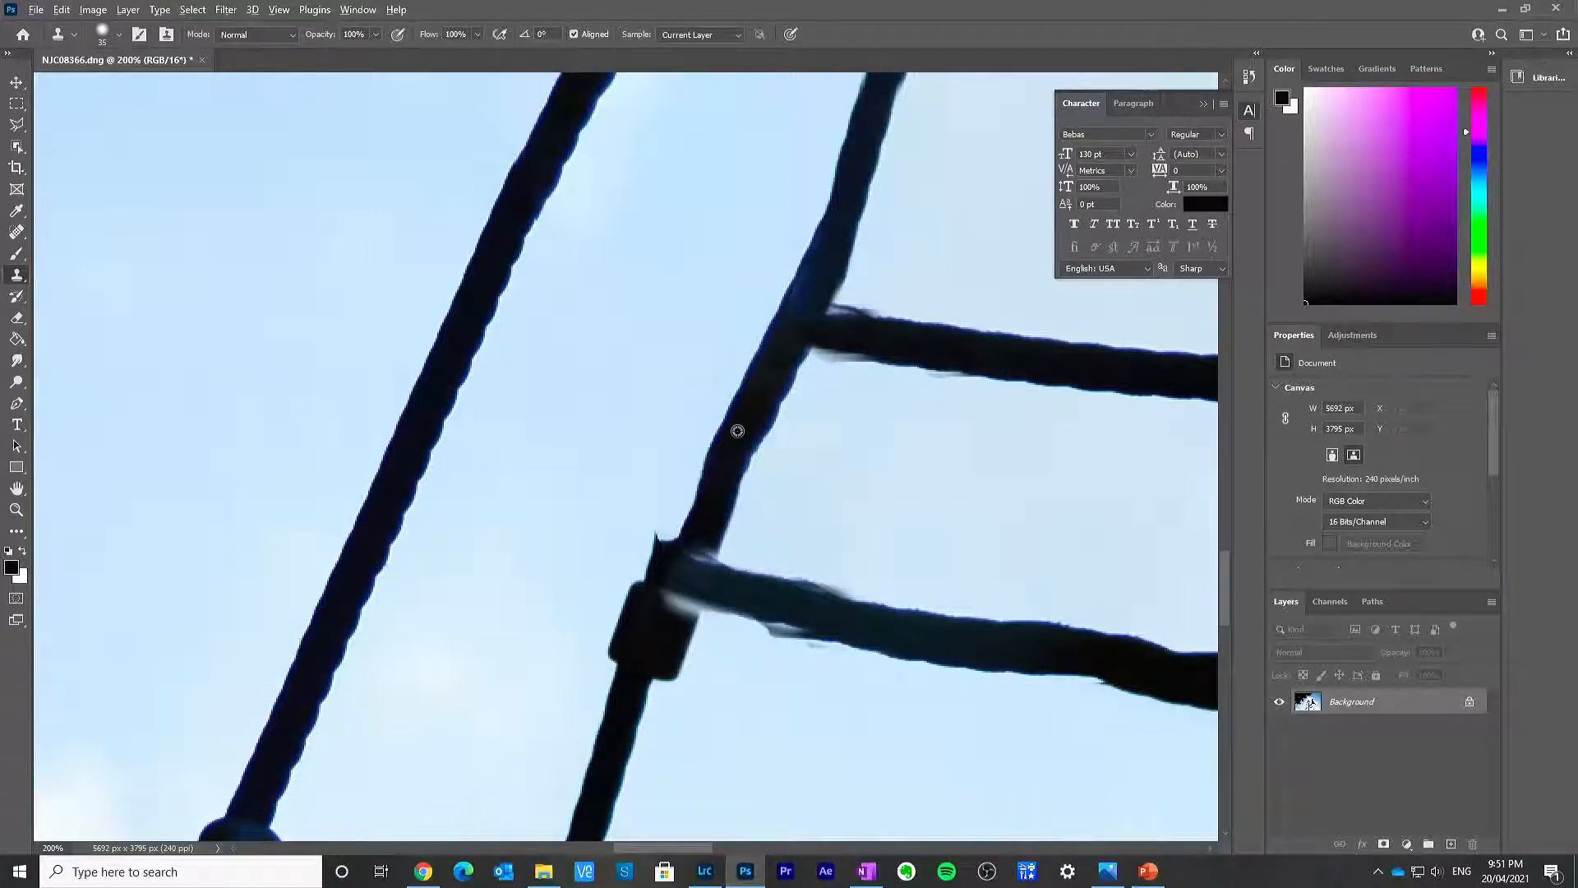
# Step: Clone inner rope texture down to the connector and blend the third rung's end into the rope
pyautogui.keyDown('alt'); pyautogui.click(737, 430); pyautogui.keyUp('alt')
pyautogui.moveTo(696, 529); pyautogui.dragTo(668, 572)
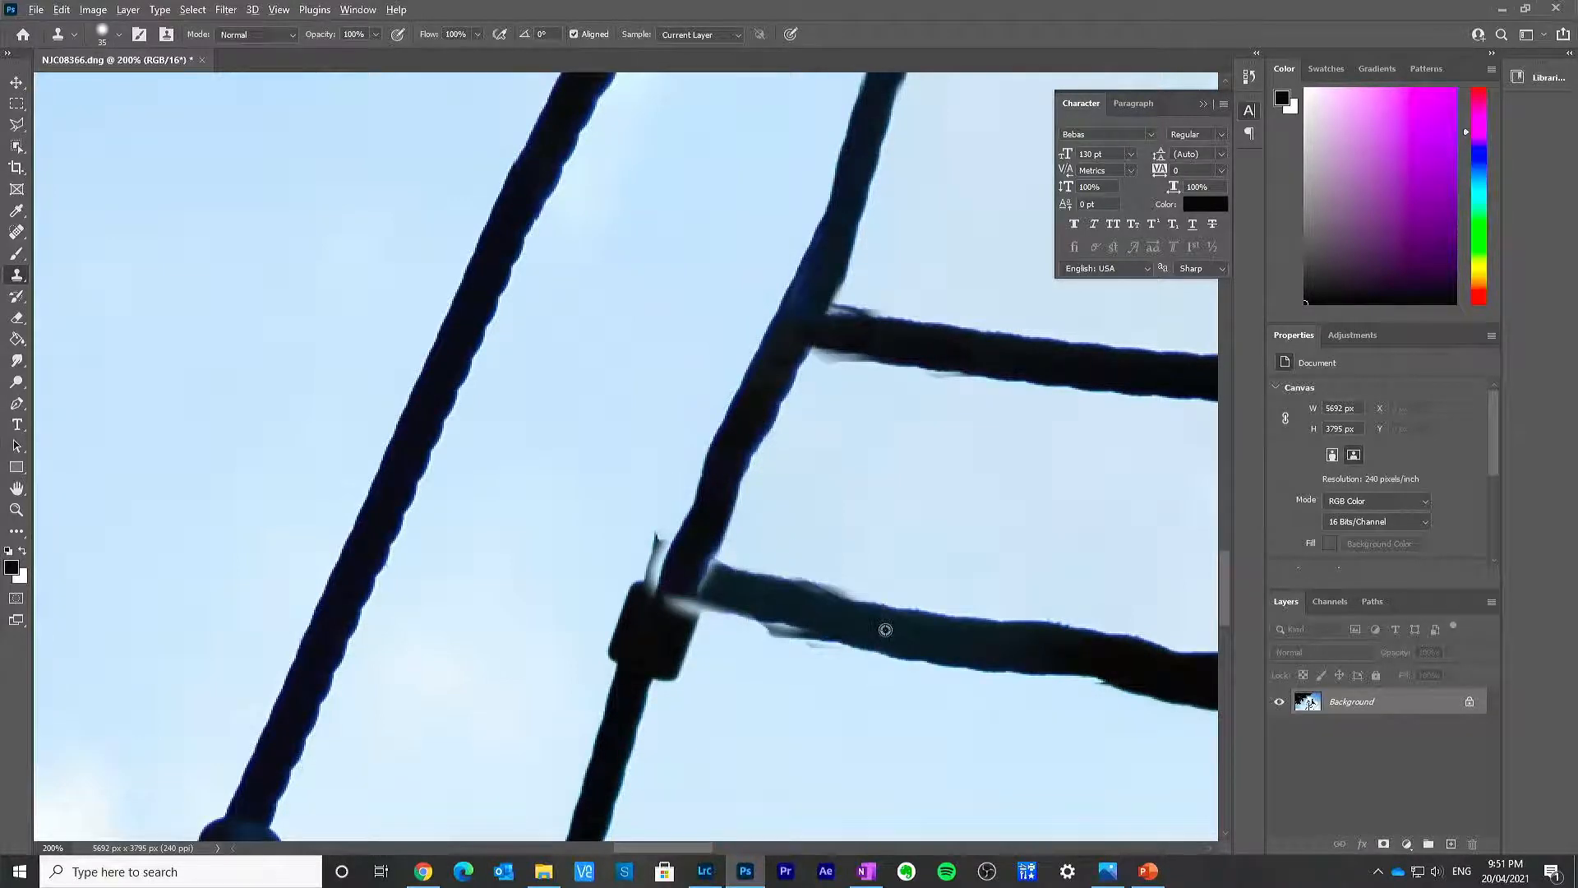
pyautogui.moveTo(754, 595); pyautogui.dragTo(702, 581)
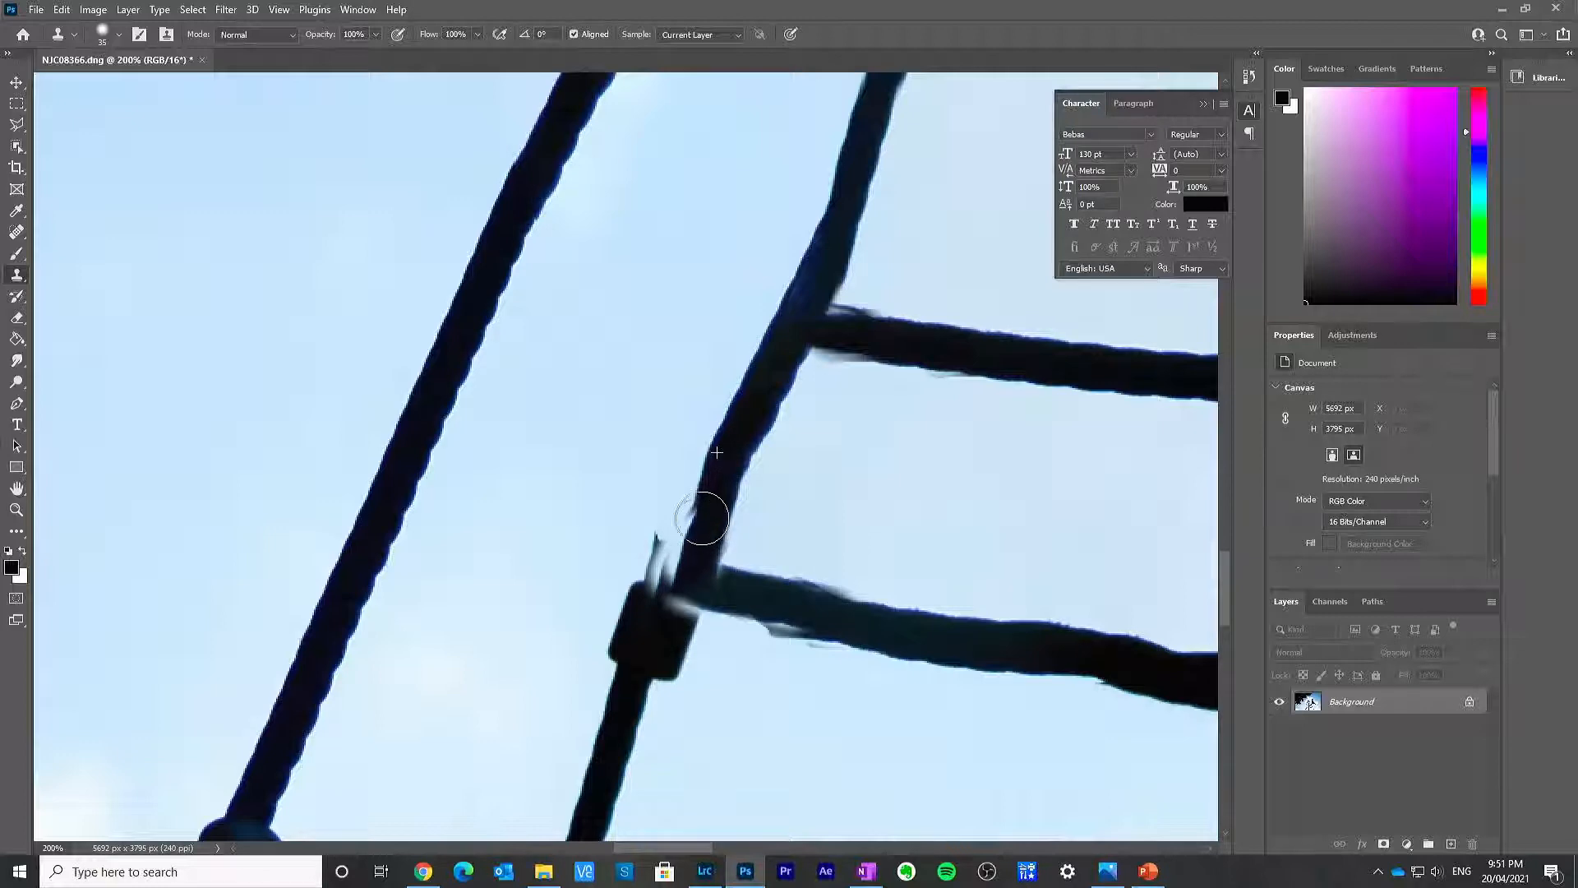
# Step: Try further clone strokes over the joint between the inner rope, third rung and connector, and undo them
pyautogui.moveTo(703, 518)
pyautogui.mouseDown()
pyautogui.moveTo(708, 497)
pyautogui.moveTo(765, 577)
pyautogui.mouseUp()
pyautogui.hotkey('ctrl', 'z')
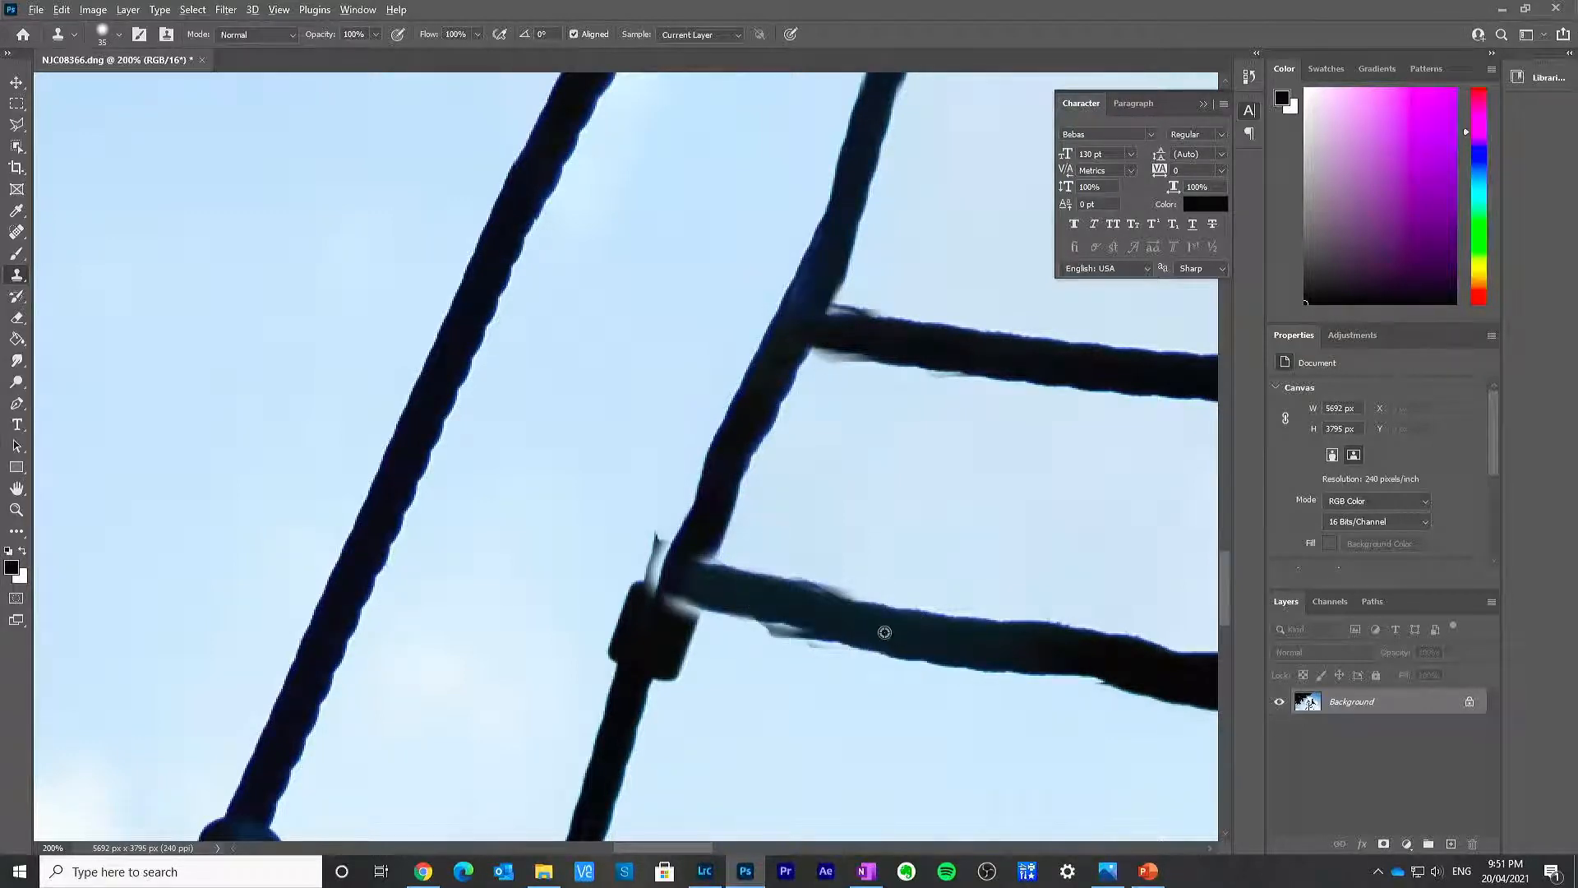
pyautogui.hotkey('ctrl', 'z')
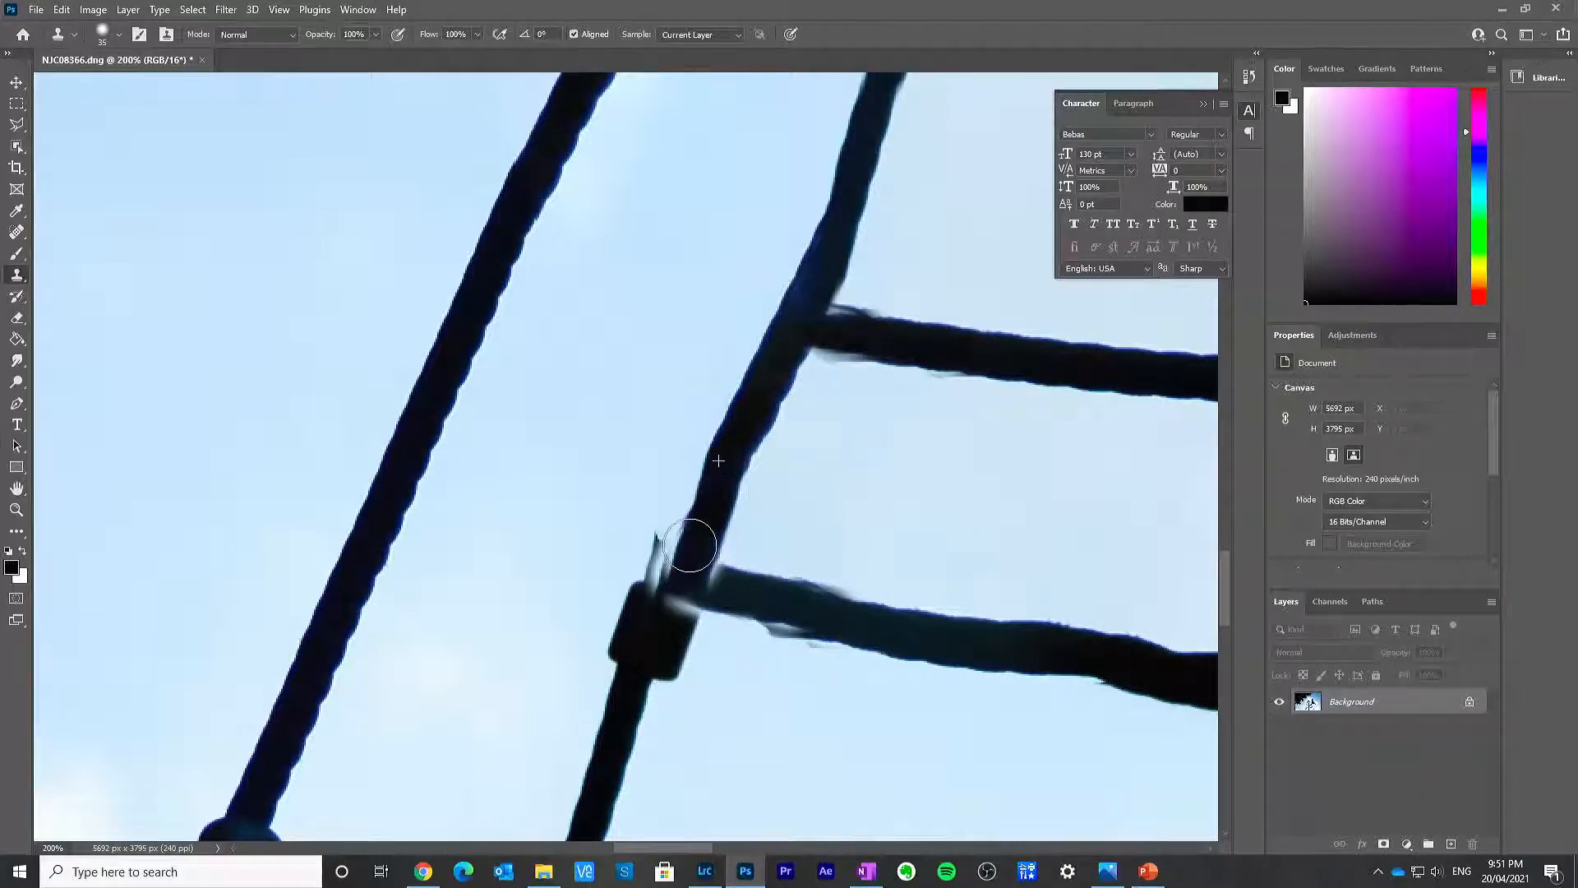
pyautogui.moveTo(689, 545)
pyautogui.mouseDown()
pyautogui.moveTo(700, 524)
pyautogui.moveTo(679, 584)
pyautogui.moveTo(745, 620)
pyautogui.moveTo(754, 600)
pyautogui.moveTo(667, 605)
pyautogui.mouseUp()
pyautogui.hotkey('ctrl', 'z')
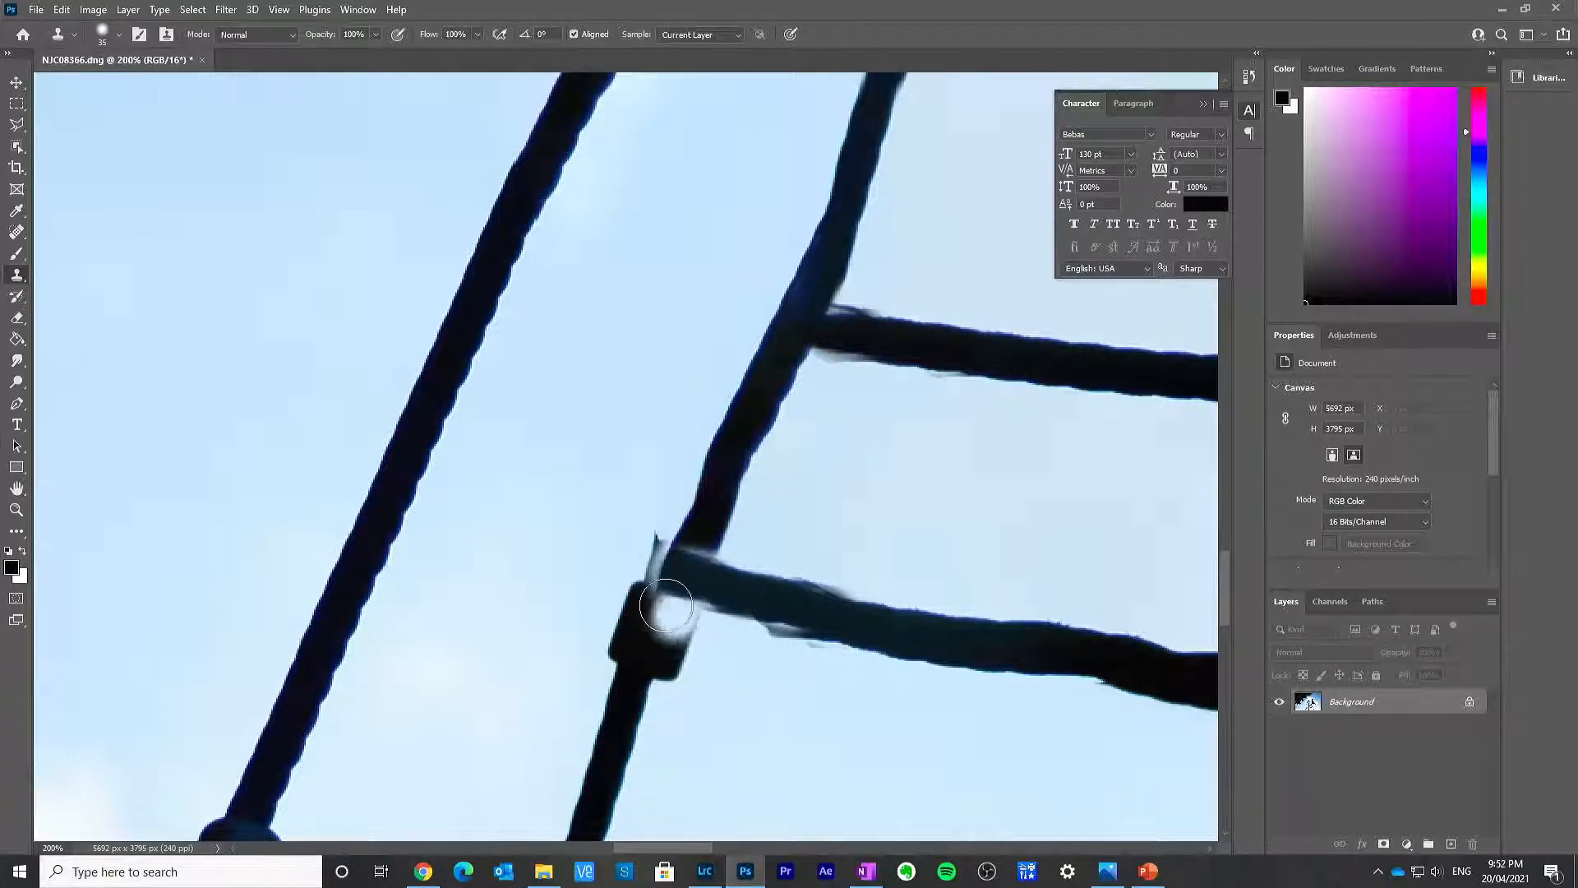
pyautogui.hotkey('ctrl', 'z')
# Step: Clone rung texture over the frayed end of the second rung where it meets the inner left rope
pyautogui.press('z')
pyautogui.keyDown('alt'); pyautogui.click(748, 519); pyautogui.keyUp('alt')
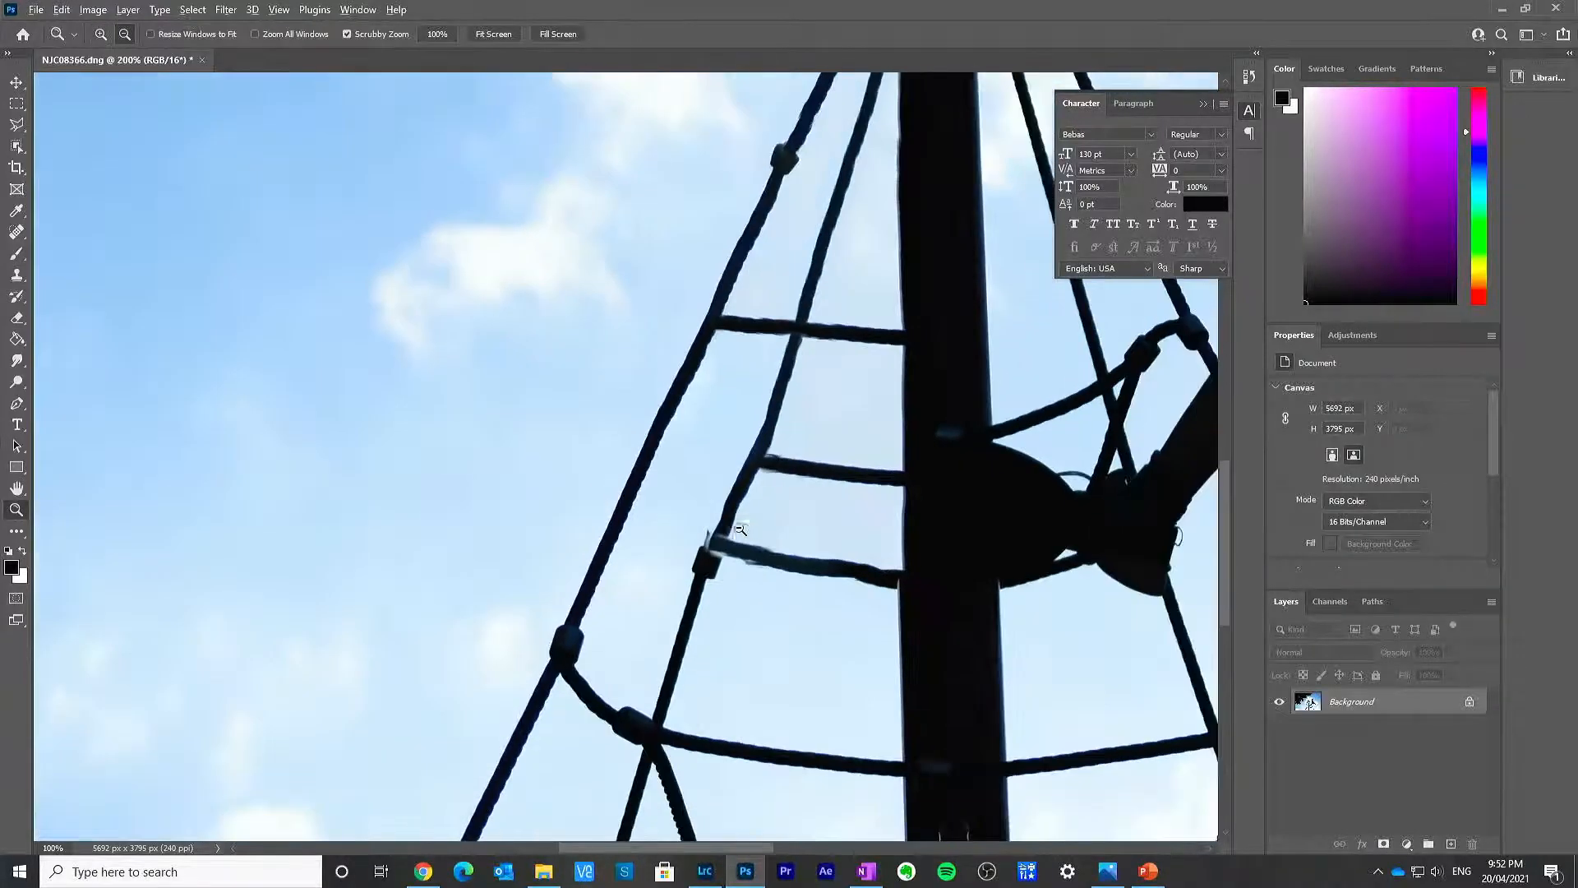
pyautogui.keyDown('alt'); pyautogui.click(744, 529); pyautogui.keyUp('alt')
pyautogui.keyDown('alt'); pyautogui.click(774, 536); pyautogui.keyUp('alt')
pyautogui.click(773, 533)
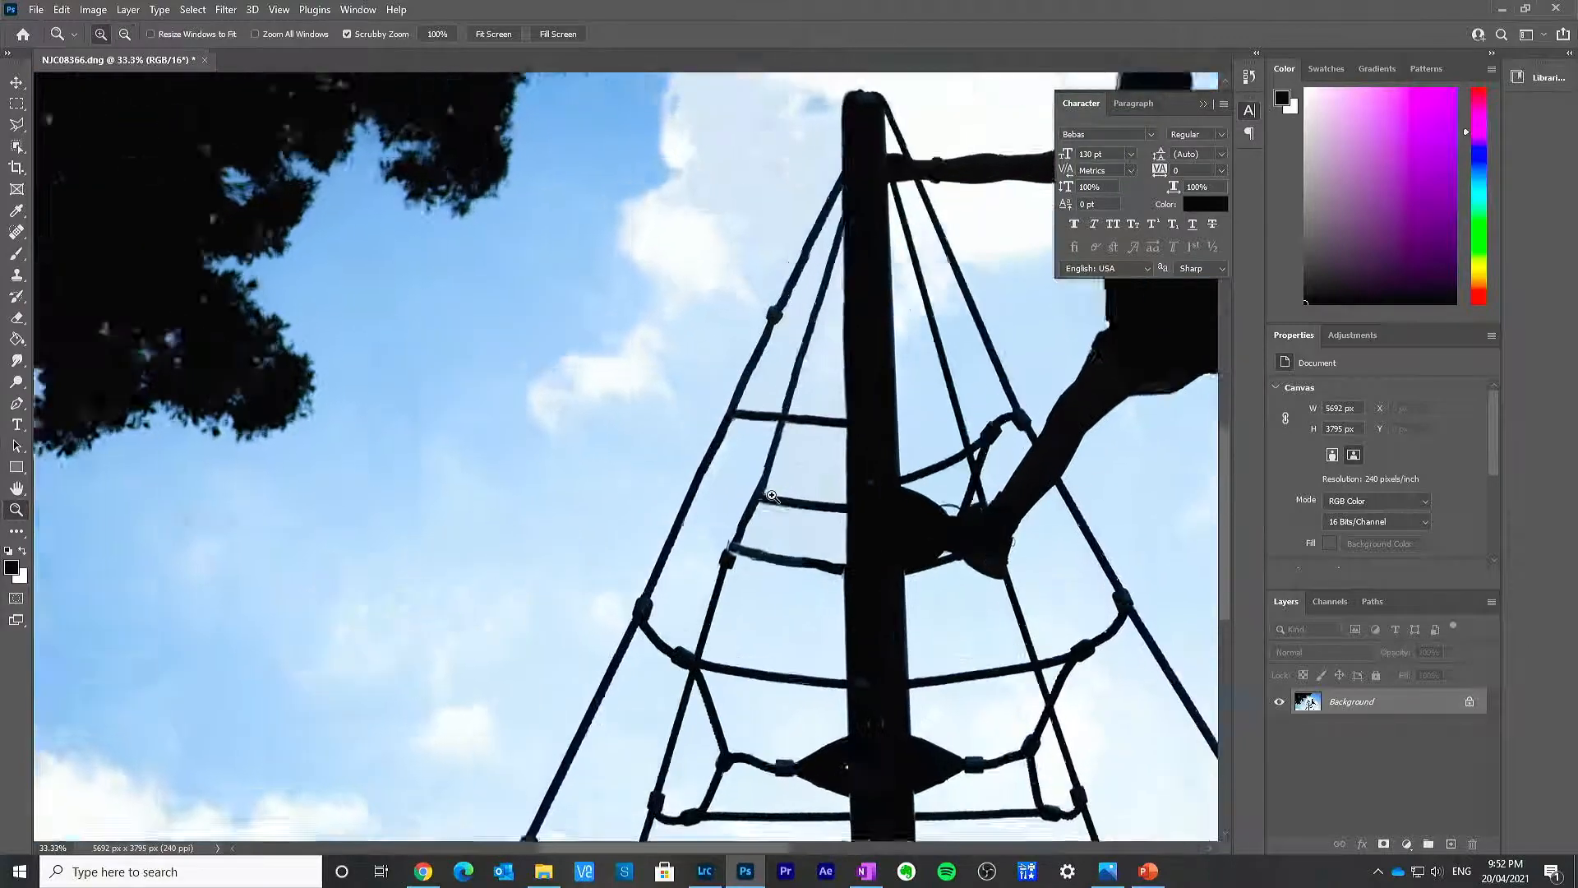
pyautogui.click(766, 518)
pyautogui.click(761, 504)
pyautogui.click(760, 504)
pyautogui.press('s')
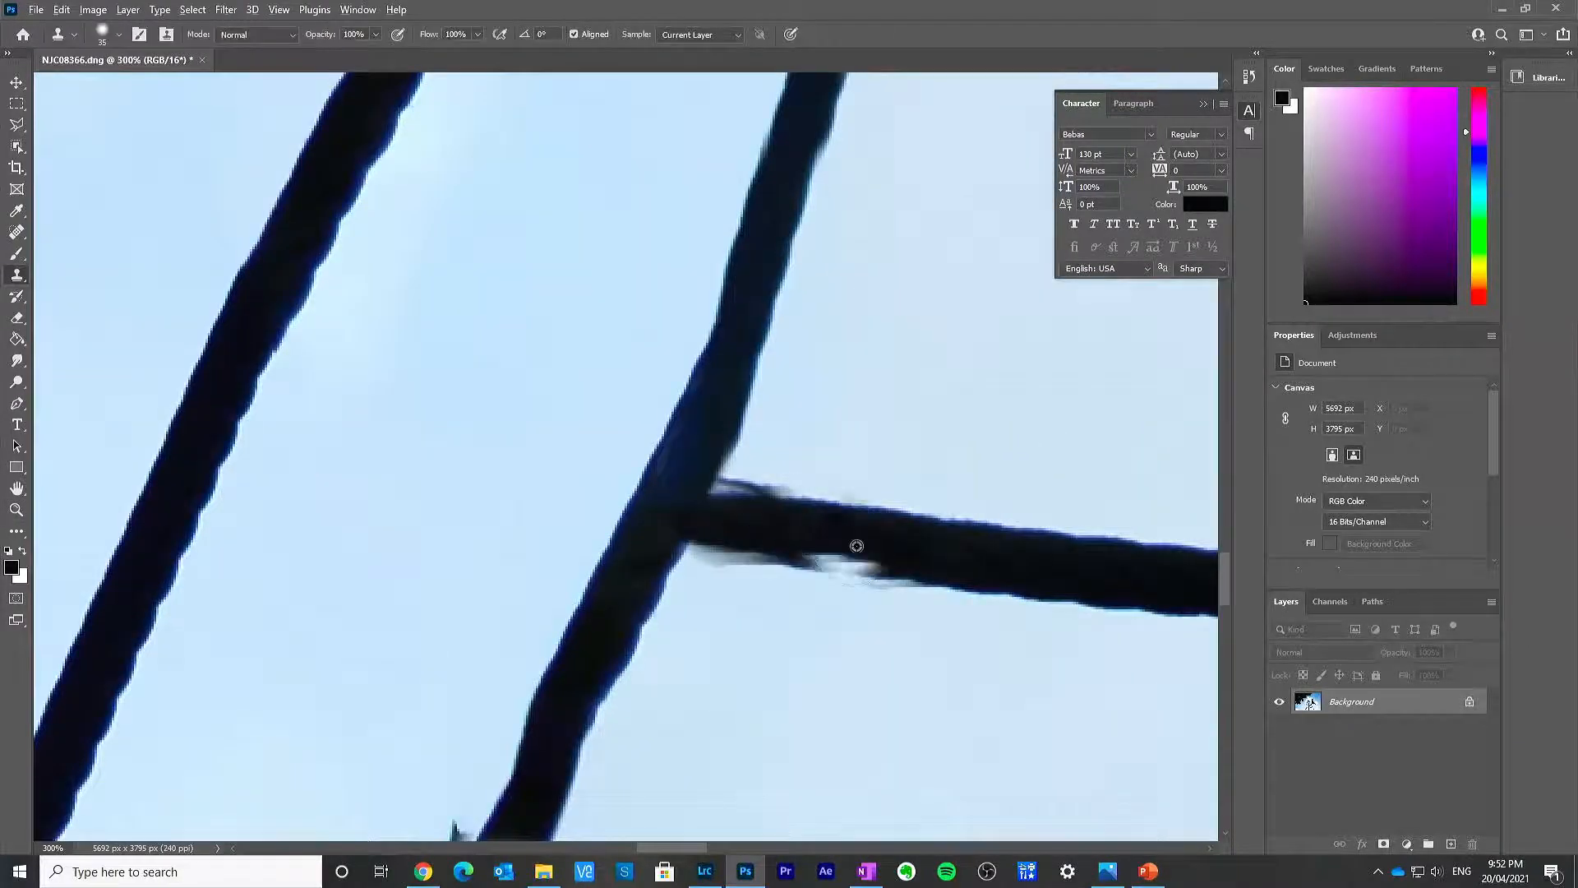
pyautogui.moveTo(767, 528); pyautogui.dragTo(694, 522)
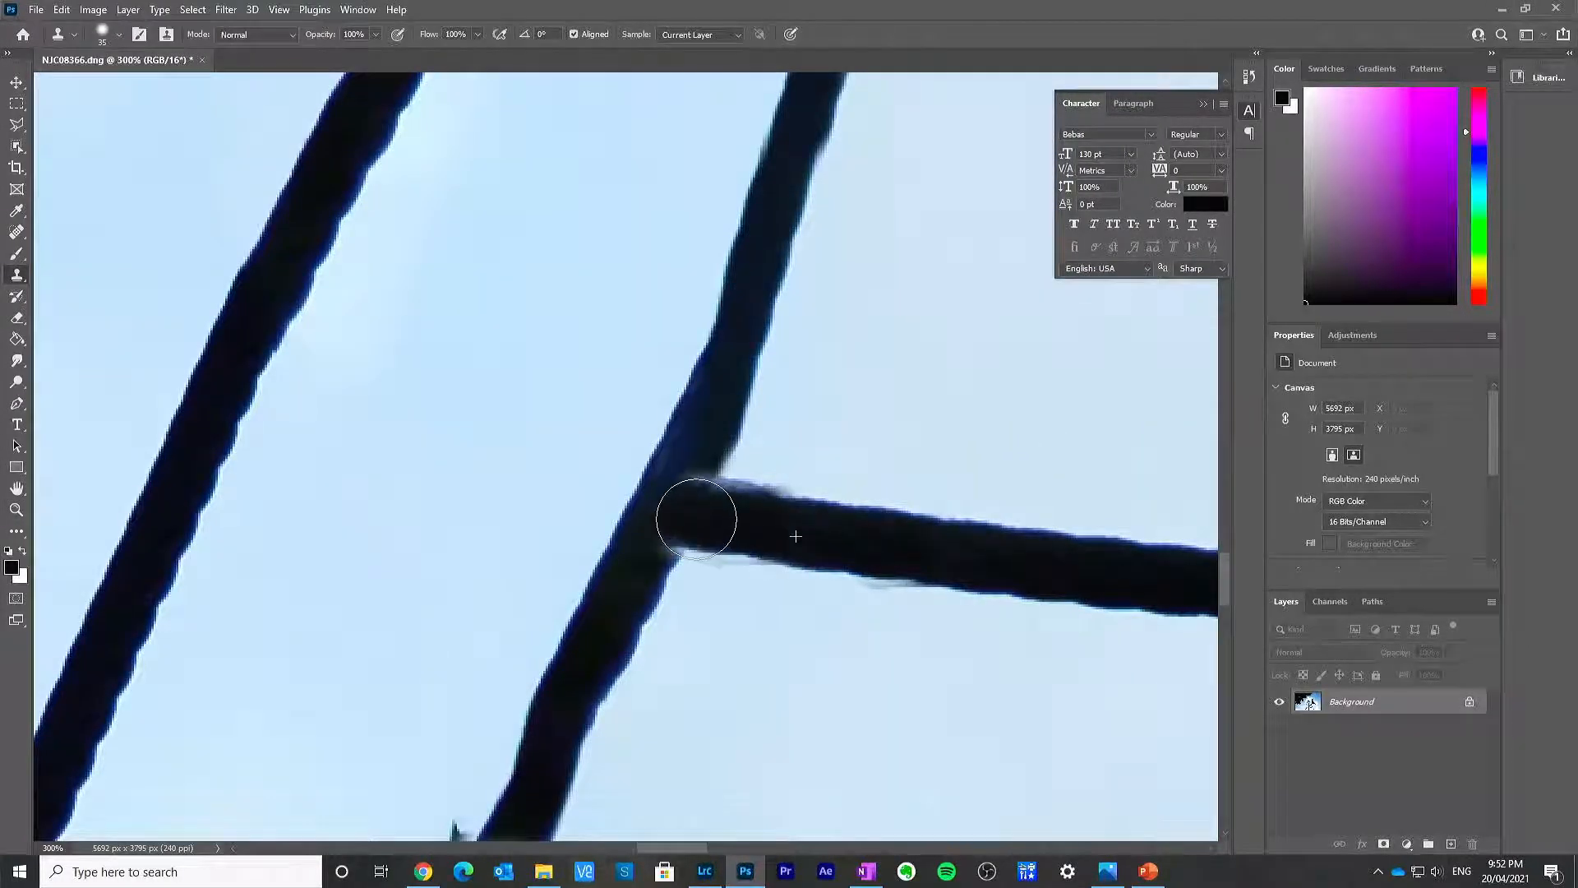
# Step: Clone dark rope texture with a 20 px brush over the inner left rope where the second rung joins it
pyautogui.press('[')
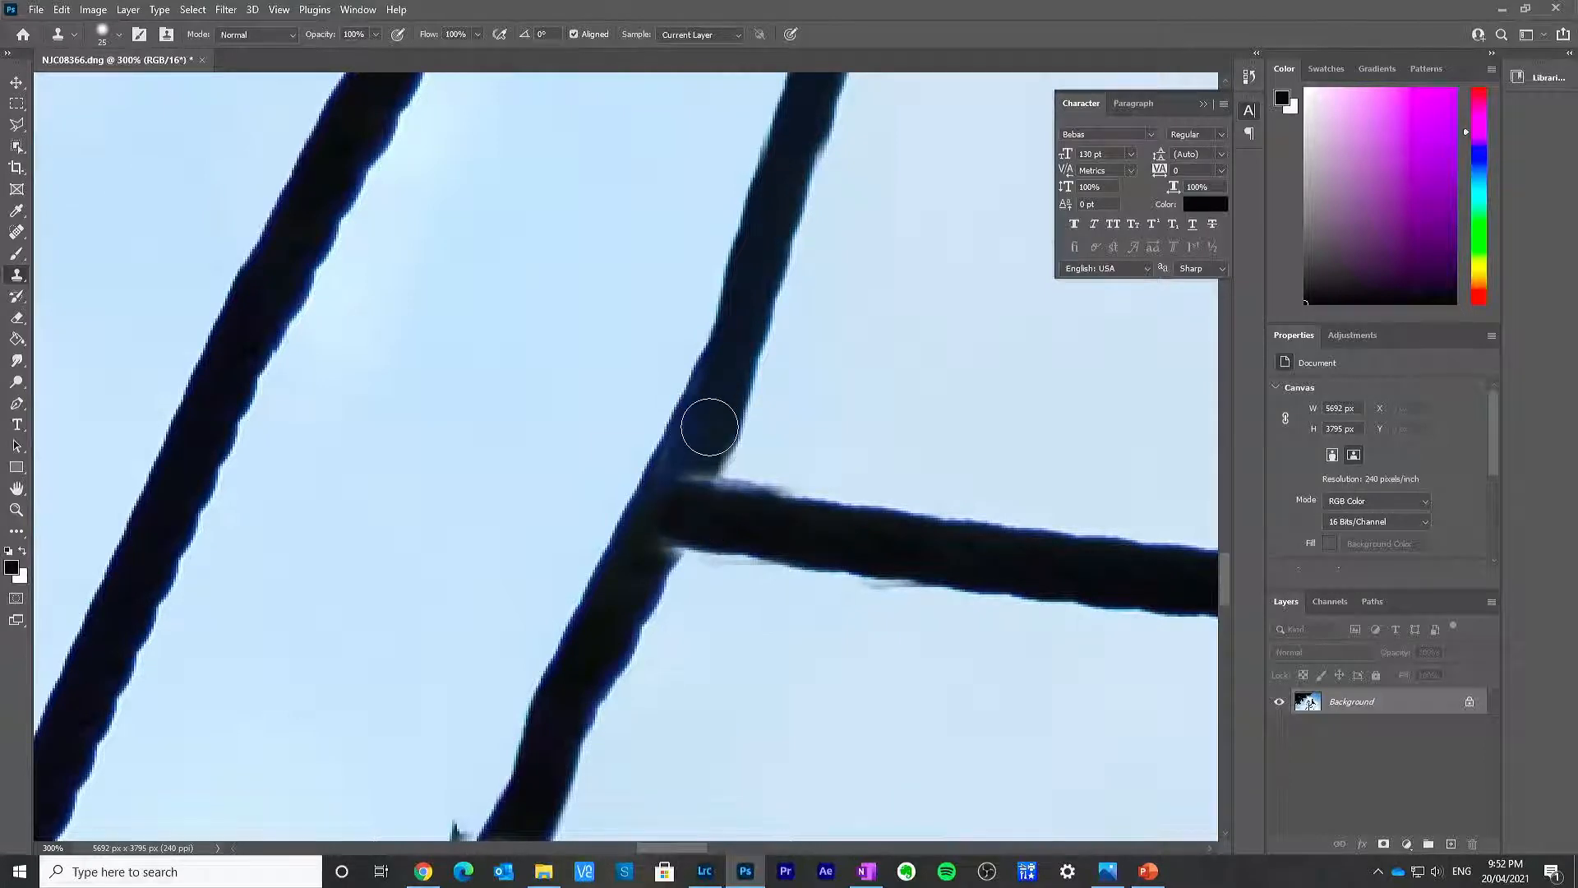
pyautogui.press('[')
pyautogui.keyDown('alt'); pyautogui.click(716, 391); pyautogui.keyUp('alt')
pyautogui.moveTo(712, 451); pyautogui.dragTo(624, 607)
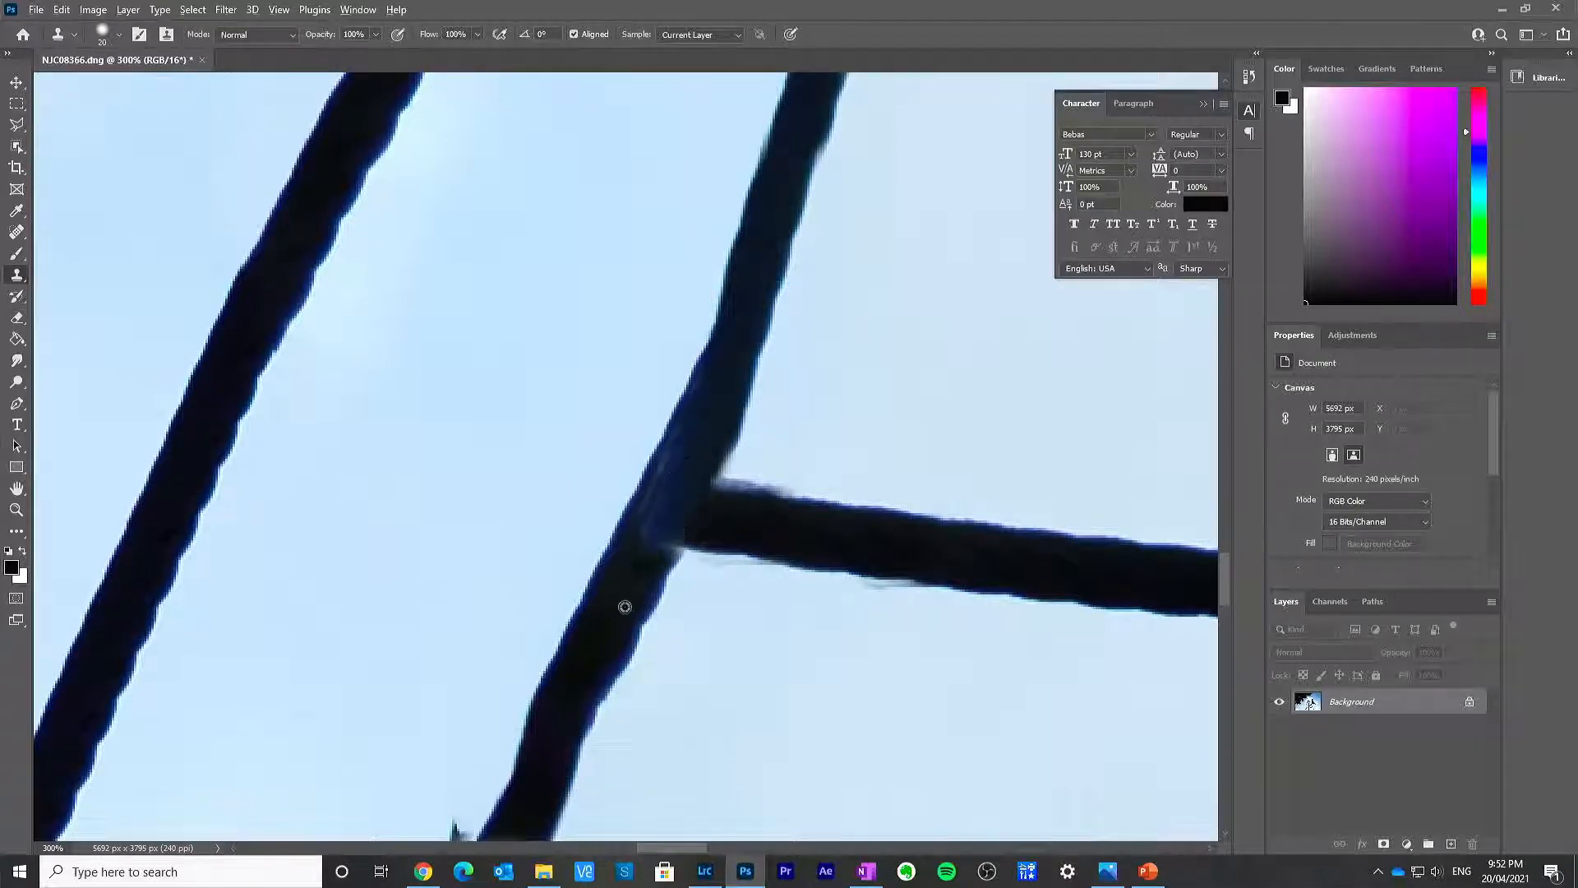
pyautogui.keyDown('alt'); pyautogui.click(628, 605); pyautogui.keyUp('alt')
pyautogui.moveTo(668, 533)
pyautogui.mouseDown()
pyautogui.moveTo(690, 448)
pyautogui.moveTo(630, 619)
pyautogui.moveTo(698, 445)
pyautogui.mouseUp()
pyautogui.click(692, 508)
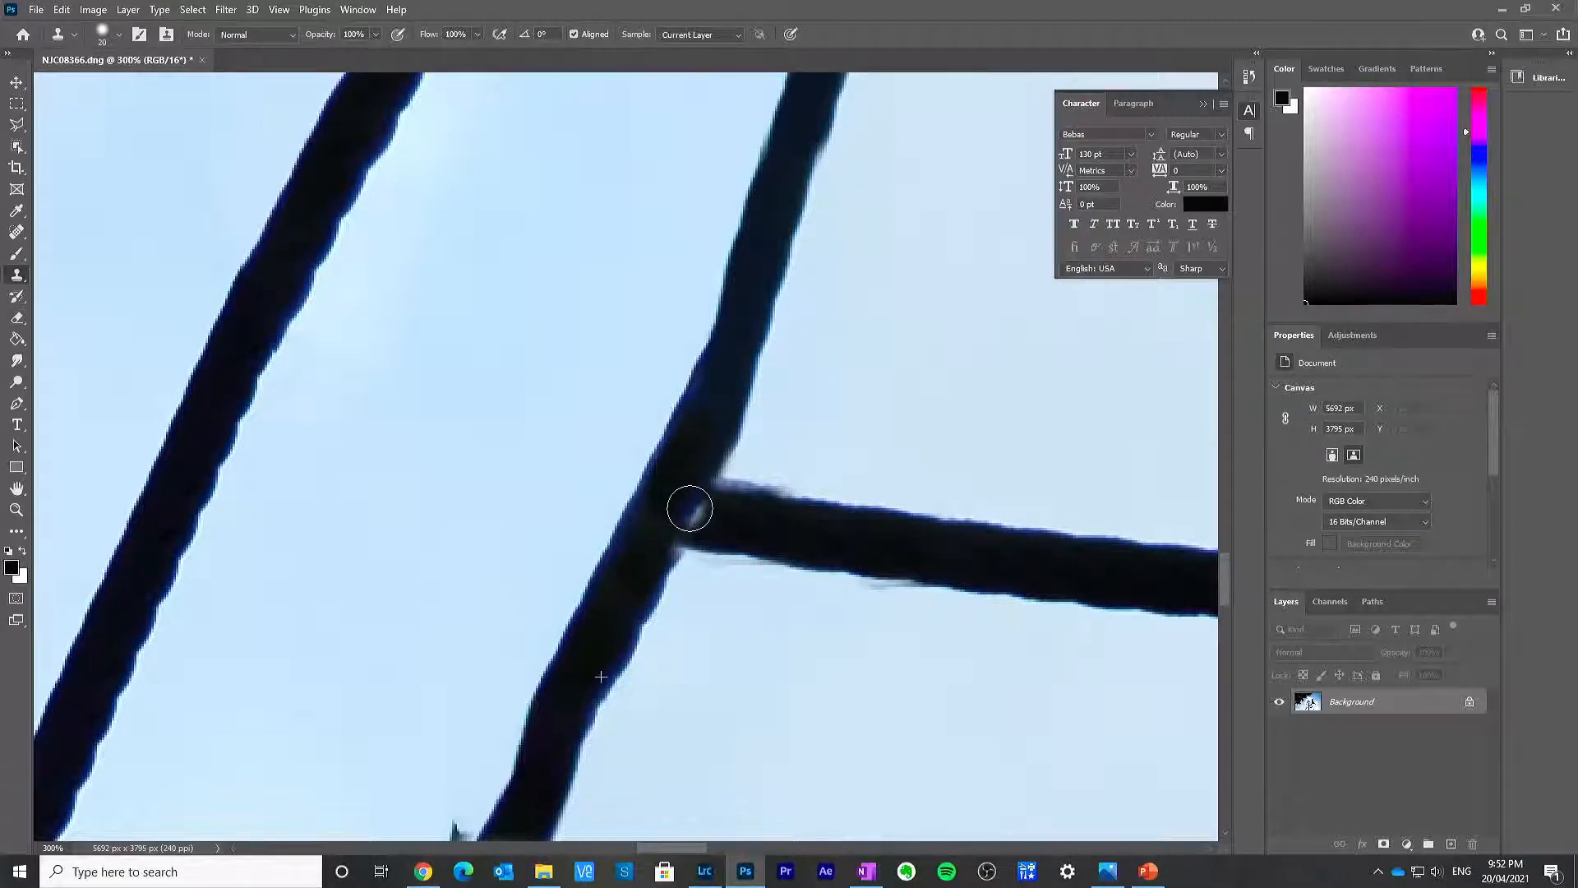
pyautogui.keyDown('alt'); pyautogui.click(663, 605); pyautogui.keyUp('alt')
pyautogui.moveTo(687, 520)
pyautogui.mouseDown()
pyautogui.moveTo(665, 532)
pyautogui.moveTo(669, 507)
pyautogui.moveTo(659, 539)
pyautogui.mouseUp()
pyautogui.keyDown('alt'); pyautogui.click(600, 642); pyautogui.keyUp('alt')
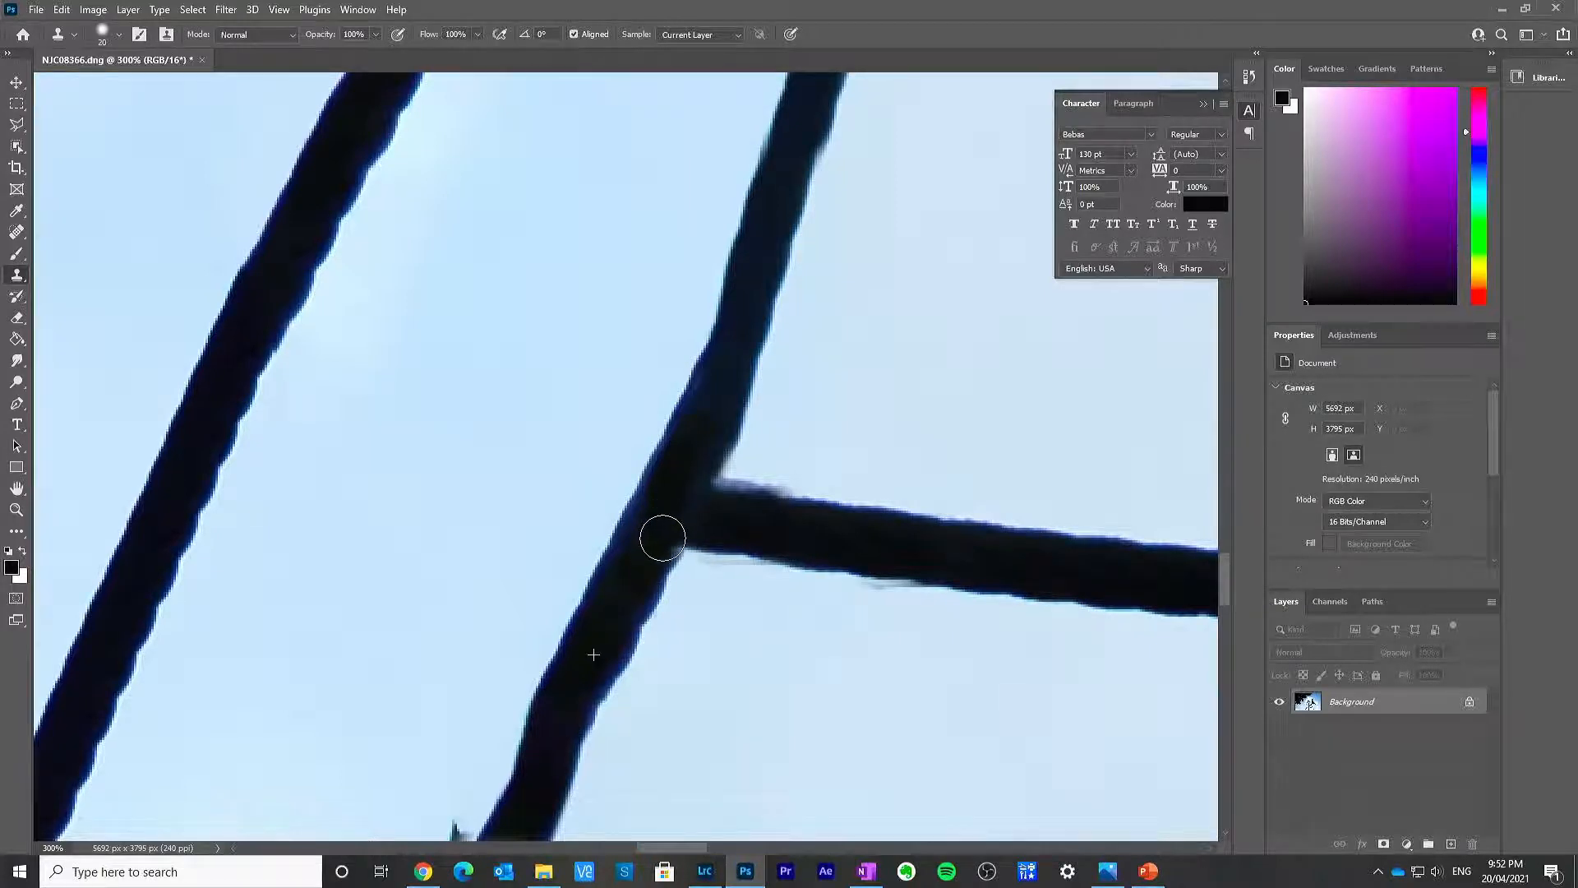
# Step: Examine the rebuilt ropes and rungs within the whole photo
pyautogui.press('z')
pyautogui.keyDown('alt'); pyautogui.click(772, 501); pyautogui.keyUp('alt')
pyautogui.keyDown('alt'); pyautogui.click(789, 519); pyautogui.keyUp('alt')
pyautogui.keyDown('alt'); pyautogui.click(794, 527); pyautogui.keyUp('alt')
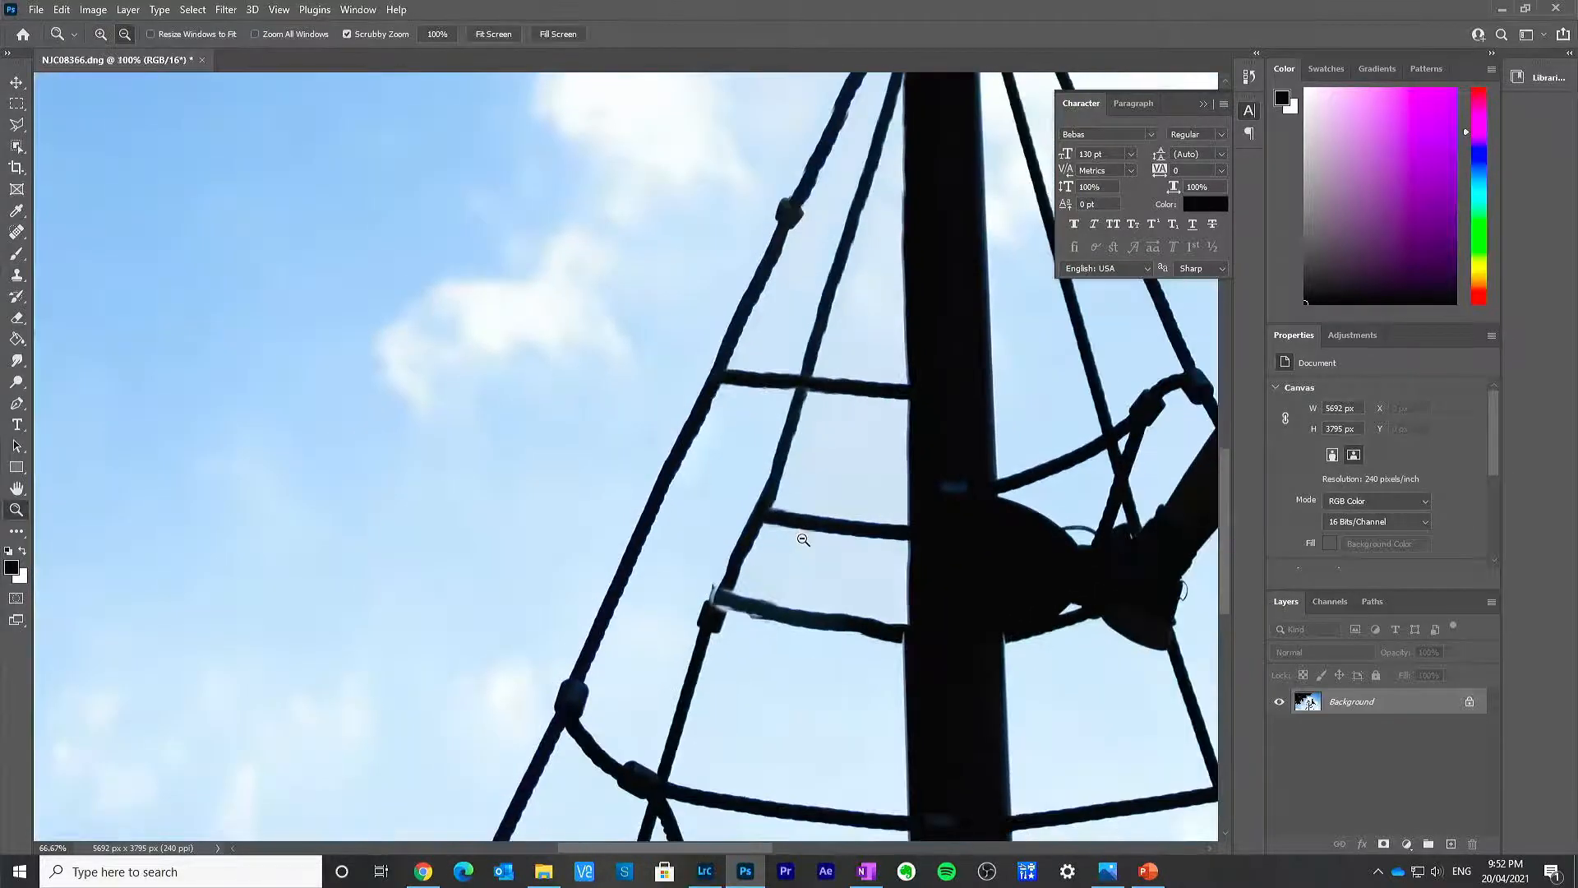
pyautogui.keyDown('alt'); pyautogui.click(803, 535); pyautogui.keyUp('alt')
pyautogui.keyDown('alt'); pyautogui.click(803, 536); pyautogui.keyUp('alt')
pyautogui.keyDown('alt'); pyautogui.click(804, 541); pyautogui.keyUp('alt')
pyautogui.keyDown('alt'); pyautogui.click(804, 541); pyautogui.keyUp('alt')
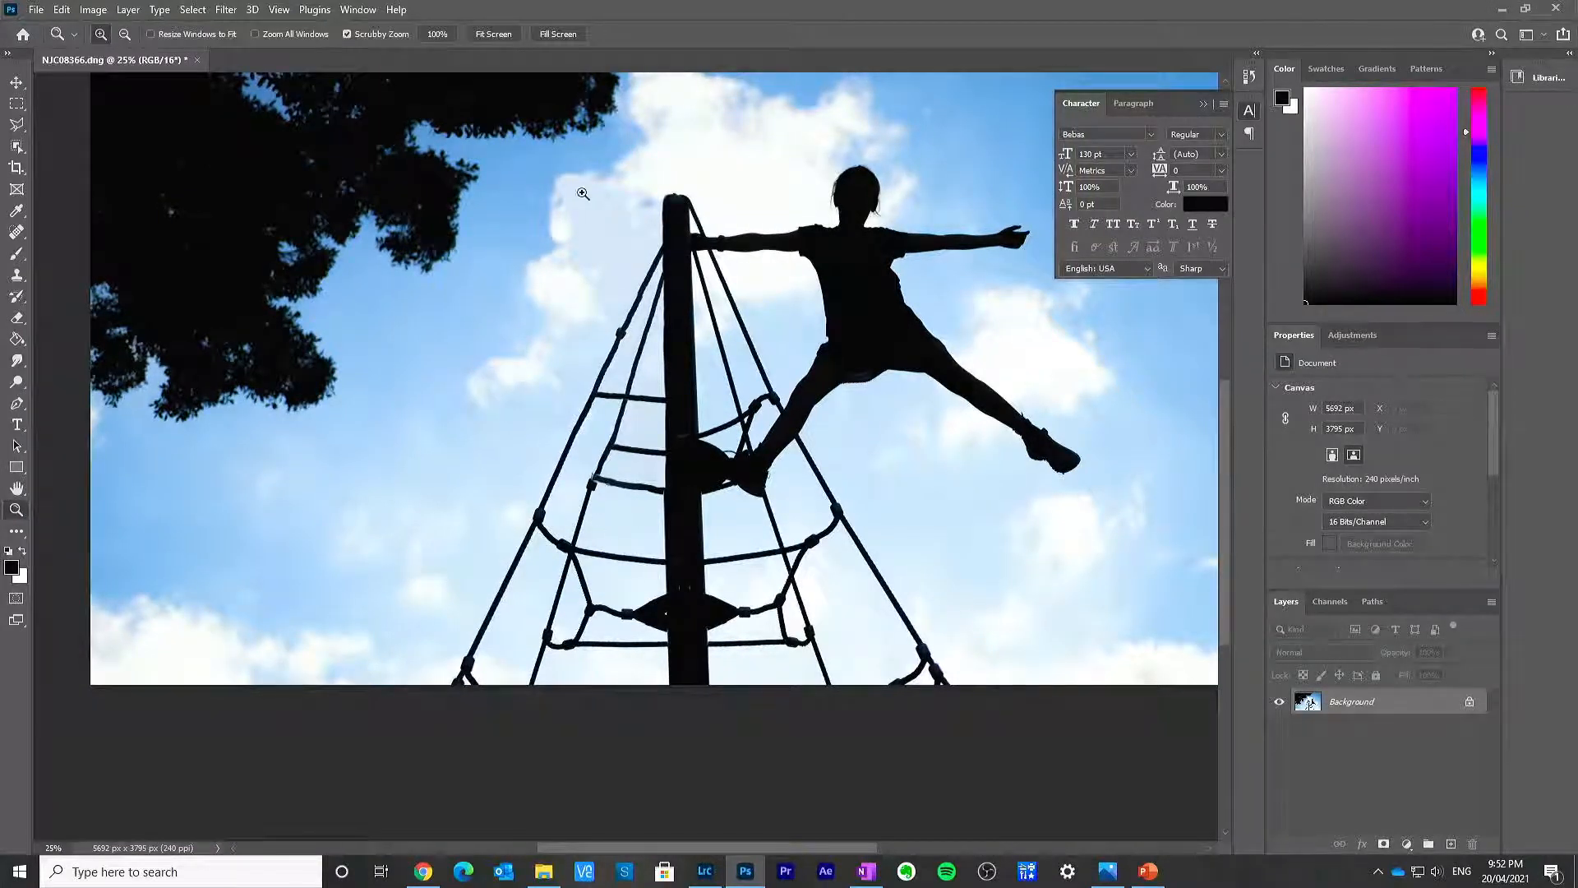
# Step: Clone inner rope texture with a 15 px brush over the pale upper edge of the third rung's joint
pyautogui.click(599, 480)
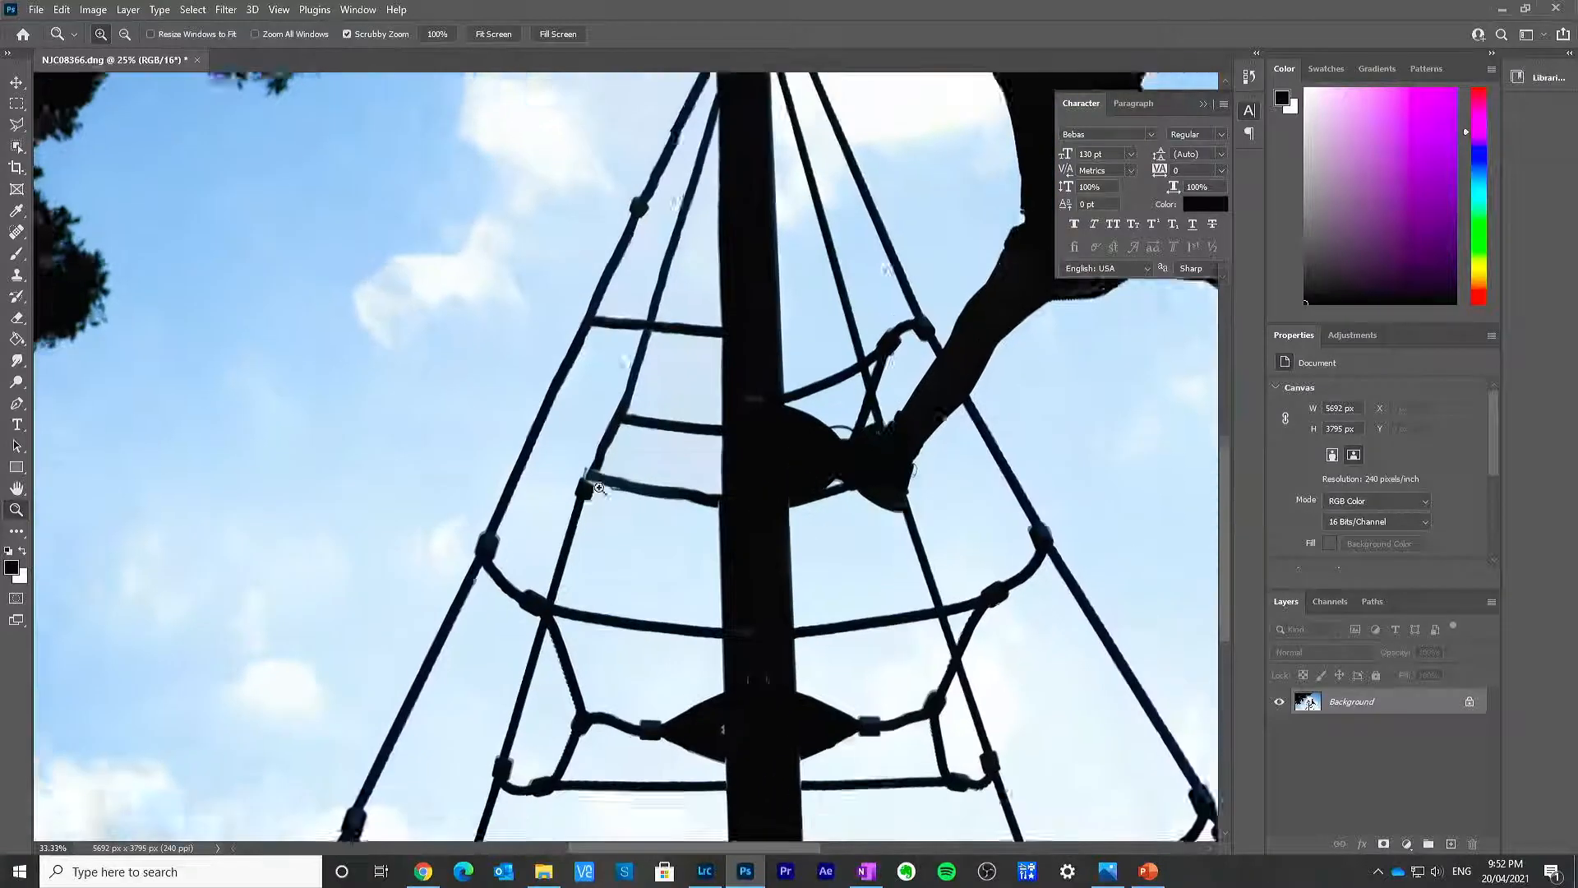
pyautogui.click(598, 481)
pyautogui.click(599, 482)
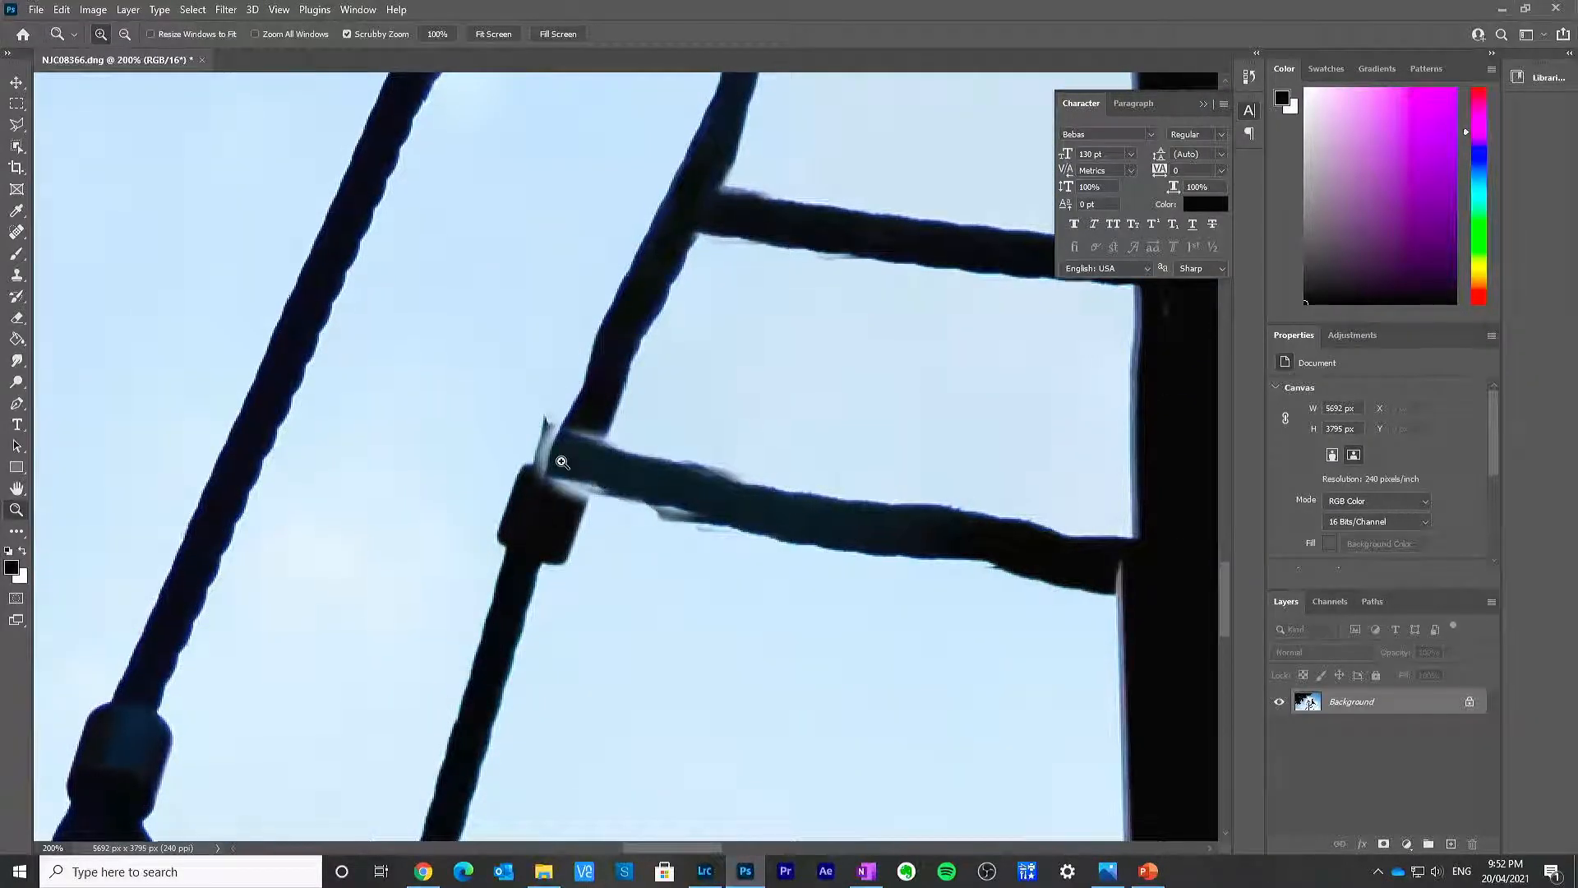
pyautogui.click(556, 427)
pyautogui.click(558, 445)
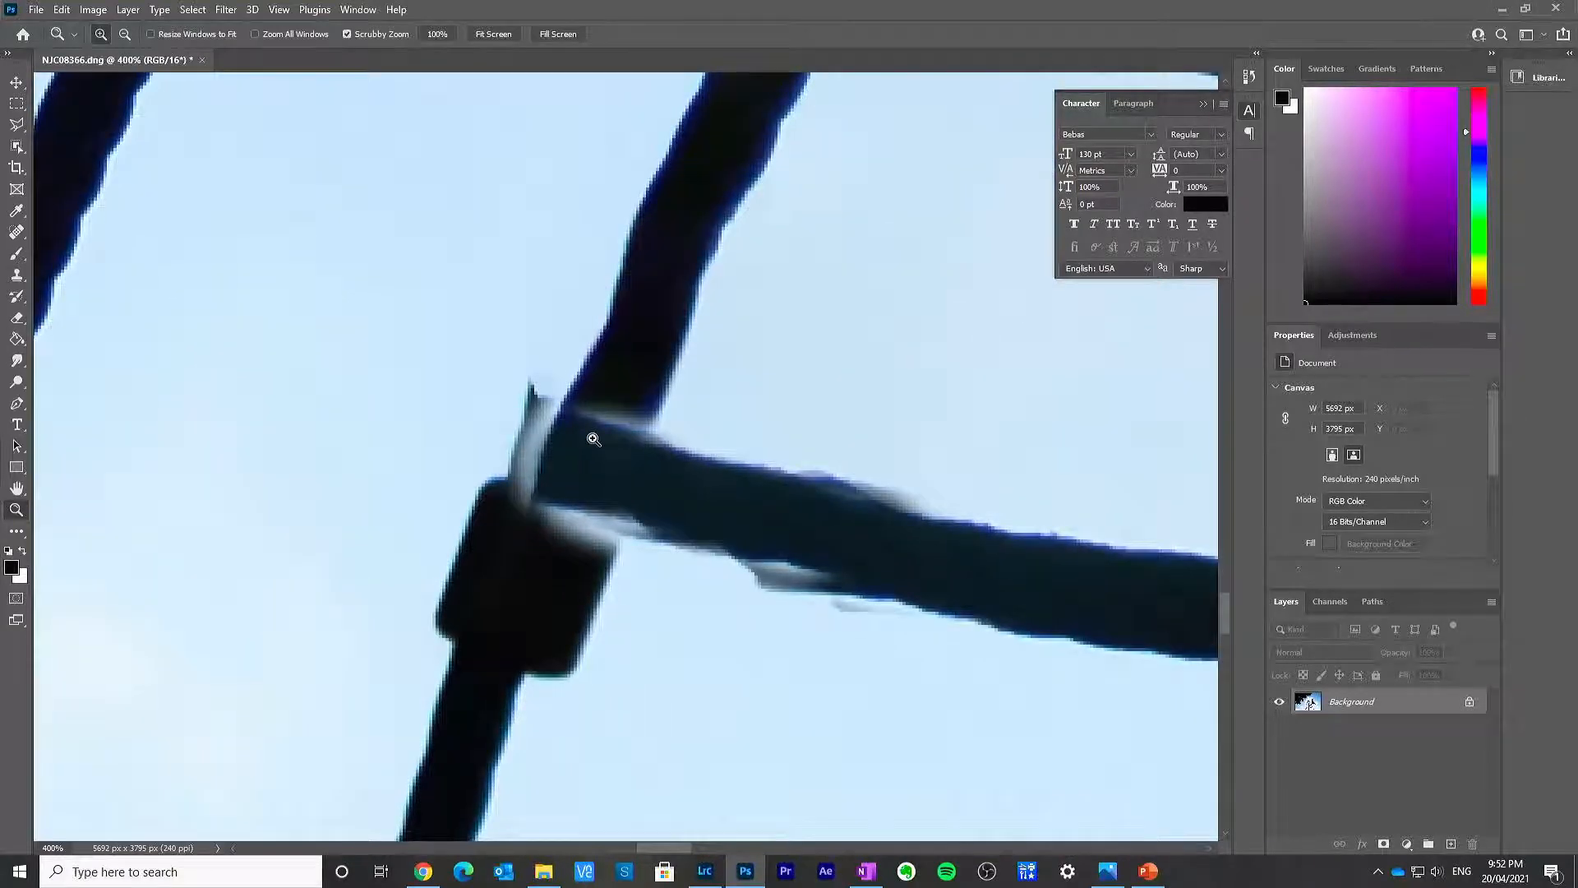
pyautogui.press('s')
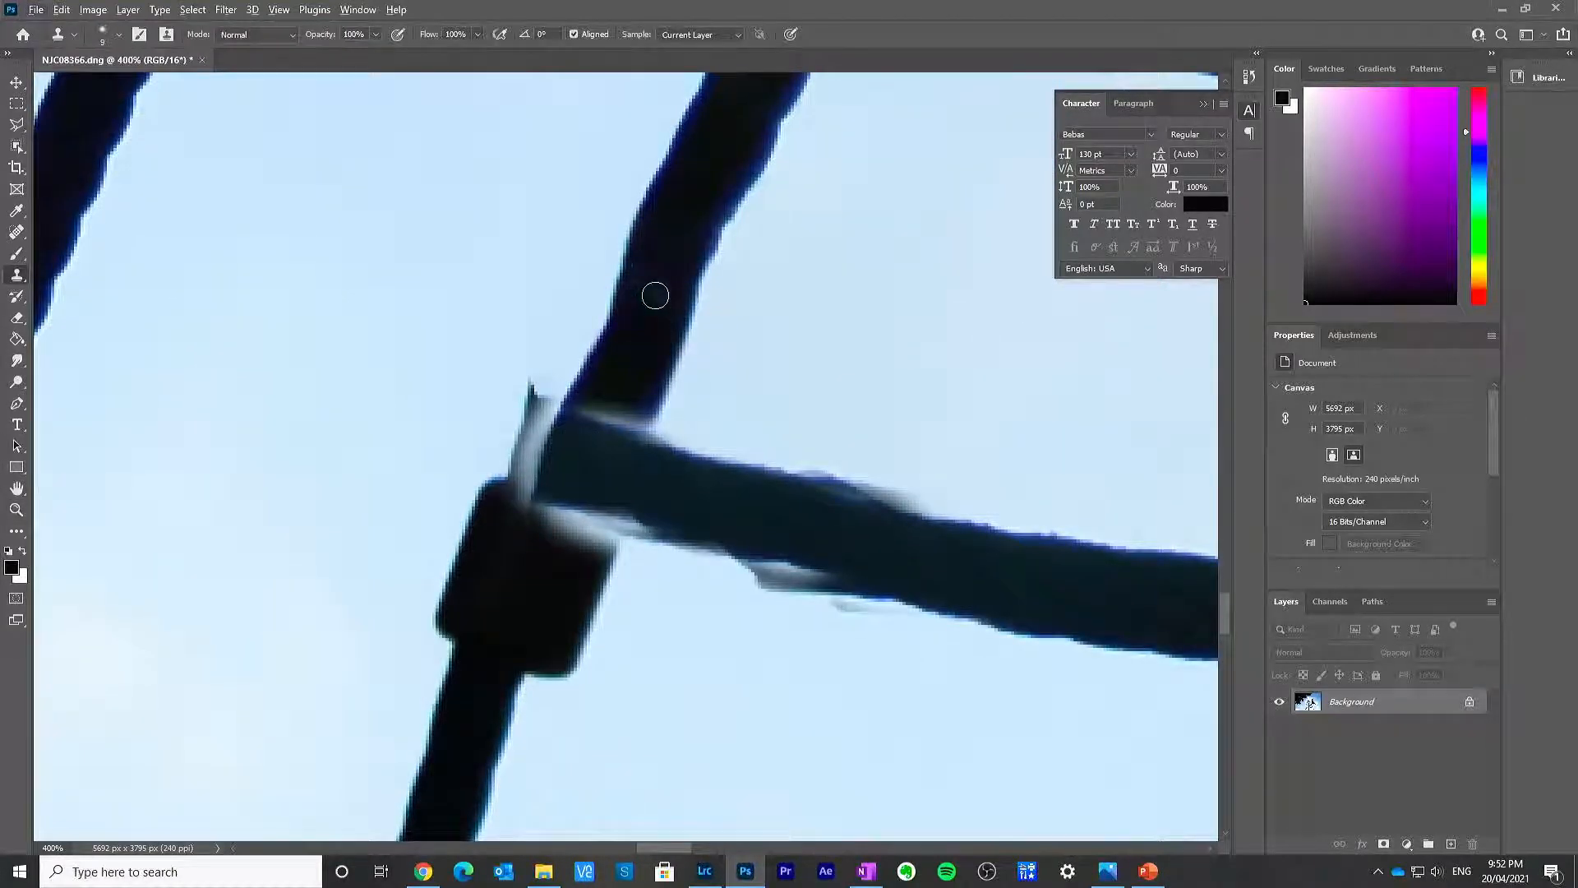
pyautogui.press(']')
pyautogui.press(']')
pyautogui.moveTo(628, 395)
pyautogui.mouseDown()
pyautogui.moveTo(617, 430)
pyautogui.moveTo(589, 427)
pyautogui.moveTo(612, 395)
pyautogui.moveTo(581, 437)
pyautogui.moveTo(592, 409)
pyautogui.mouseUp()
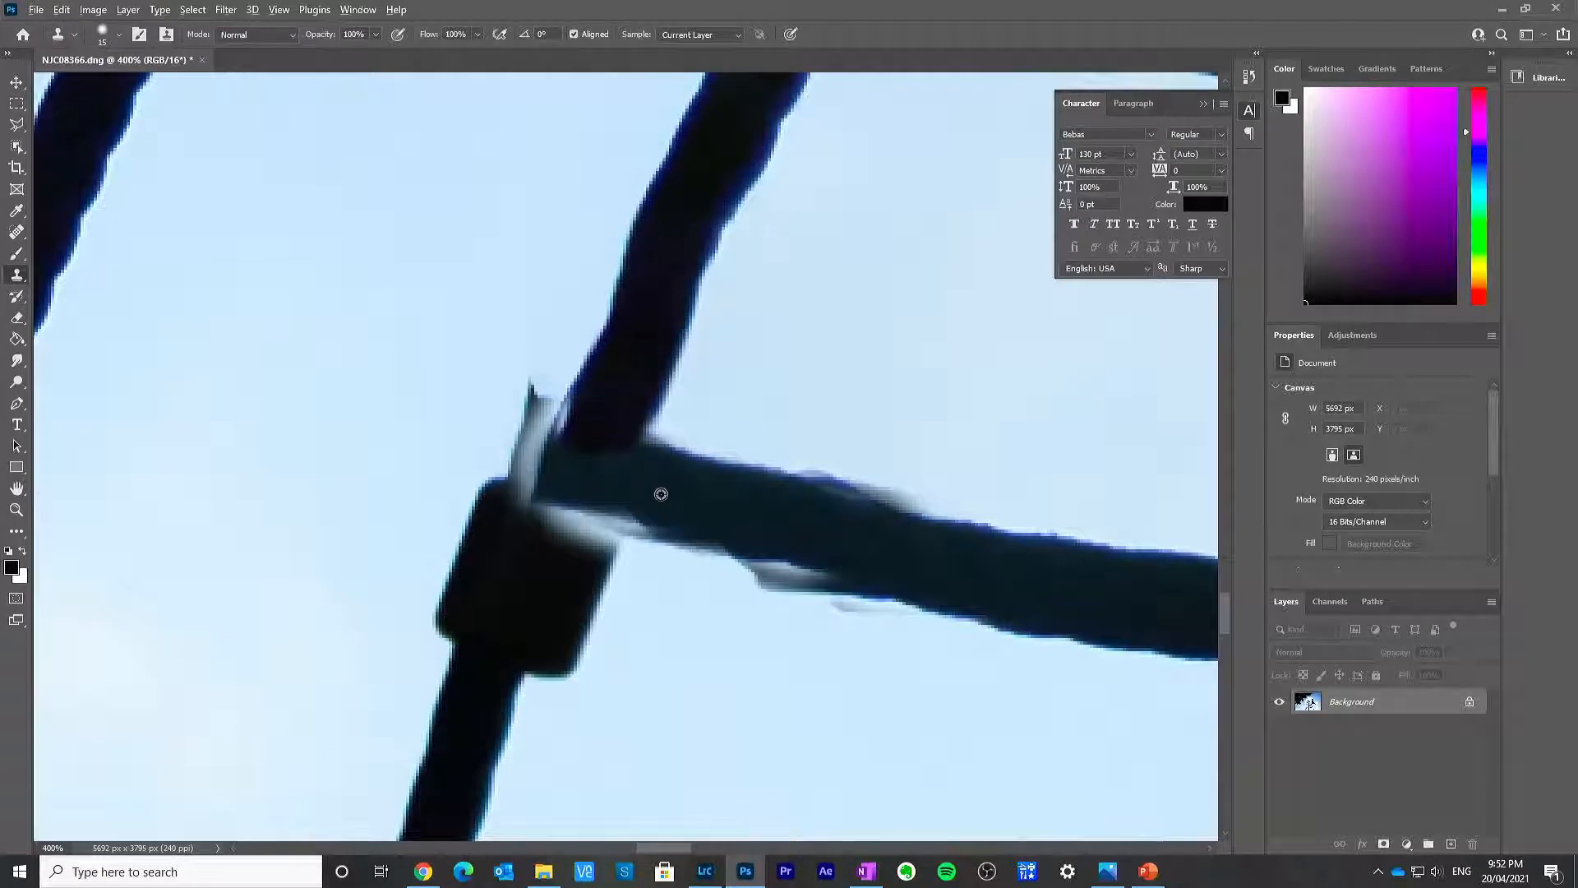
pyautogui.keyDown('alt'); pyautogui.click(625, 361); pyautogui.keyUp('alt')
pyautogui.moveTo(599, 411)
pyautogui.mouseDown()
pyautogui.moveTo(575, 430)
pyautogui.moveTo(586, 418)
pyautogui.mouseUp()
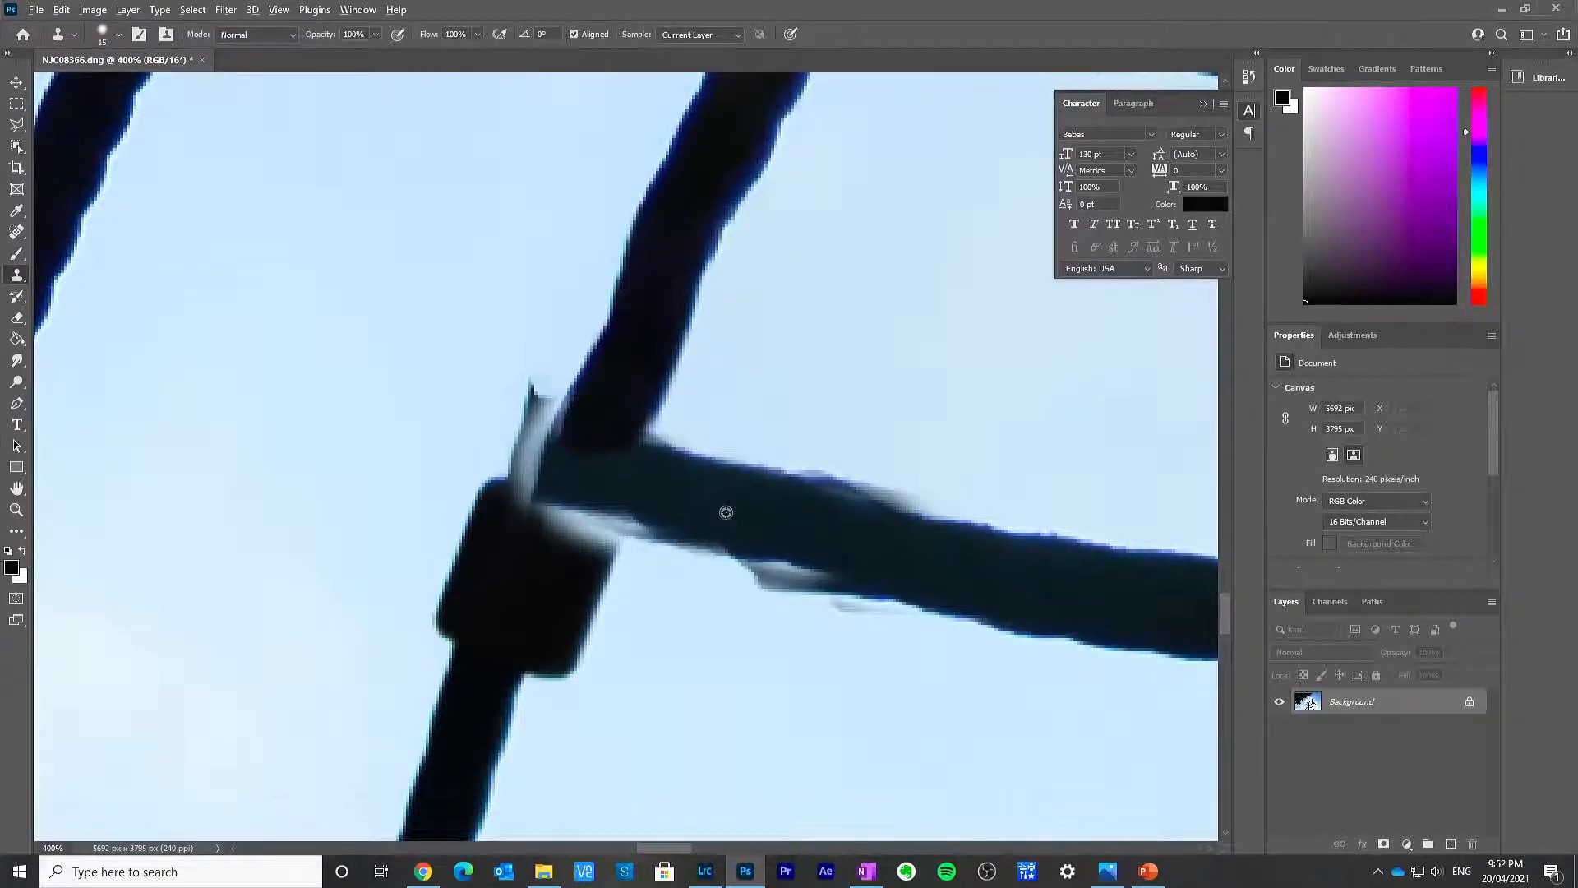
# Step: Clone rung and connector texture over the pale strip between the third rung's end and the connector's upper edge
pyautogui.keyDown('alt'); pyautogui.click(681, 512); pyautogui.keyUp('alt')
pyautogui.moveTo(638, 504)
pyautogui.mouseDown()
pyautogui.moveTo(574, 490)
pyautogui.moveTo(598, 477)
pyautogui.mouseUp()
pyautogui.keyDown('alt'); pyautogui.click(540, 603); pyautogui.keyUp('alt')
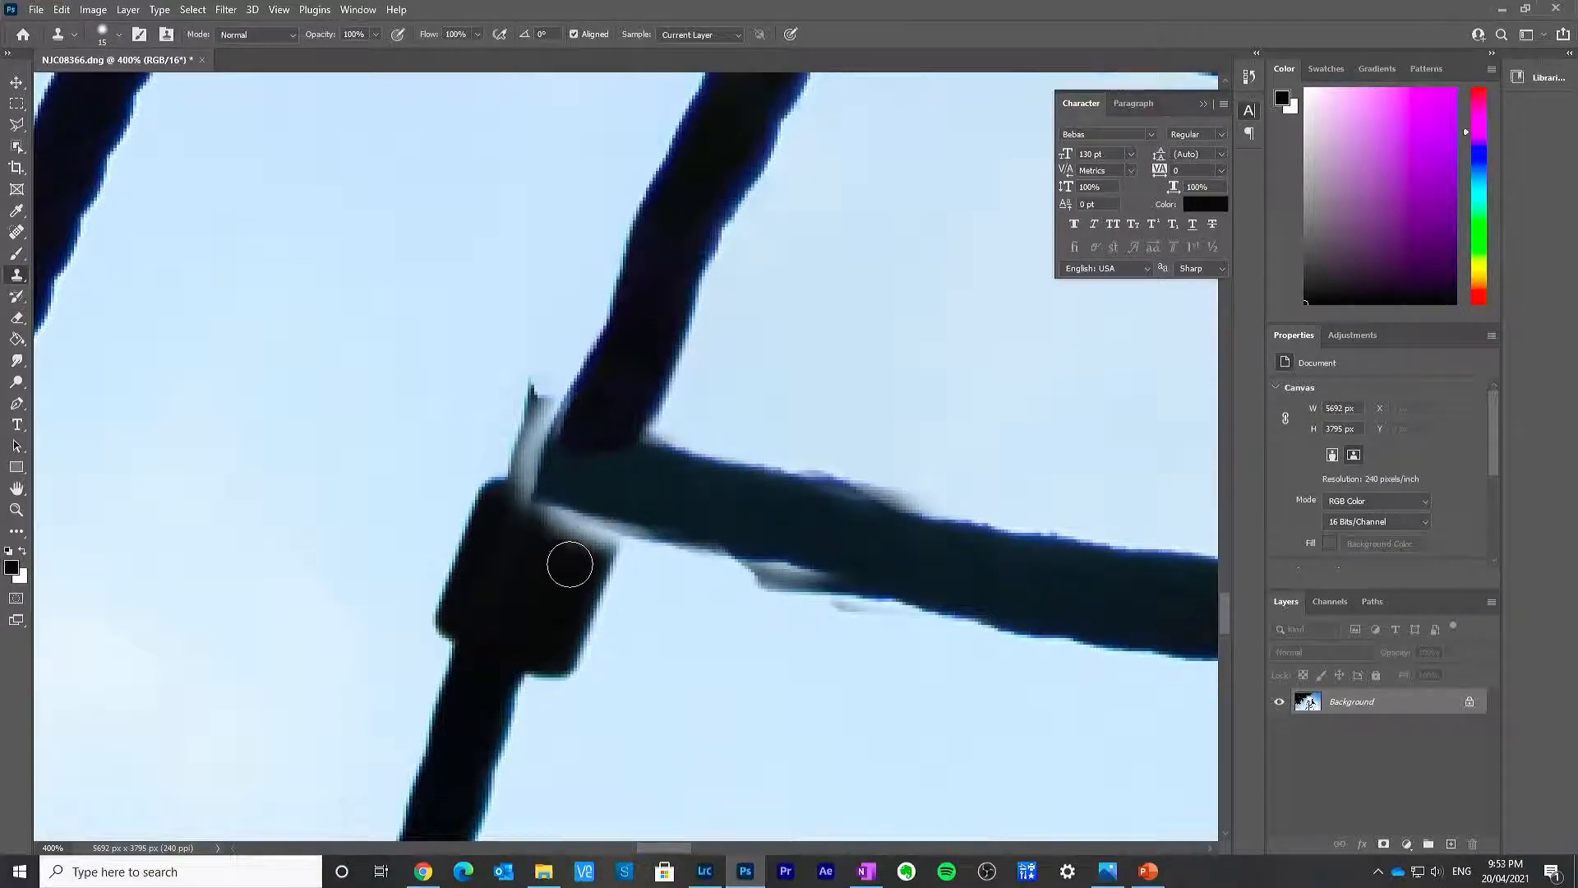
pyautogui.moveTo(564, 567)
pyautogui.mouseDown()
pyautogui.moveTo(602, 513)
pyautogui.moveTo(545, 571)
pyautogui.moveTo(545, 512)
pyautogui.moveTo(585, 527)
pyautogui.moveTo(506, 500)
pyautogui.moveTo(553, 521)
pyautogui.mouseUp()
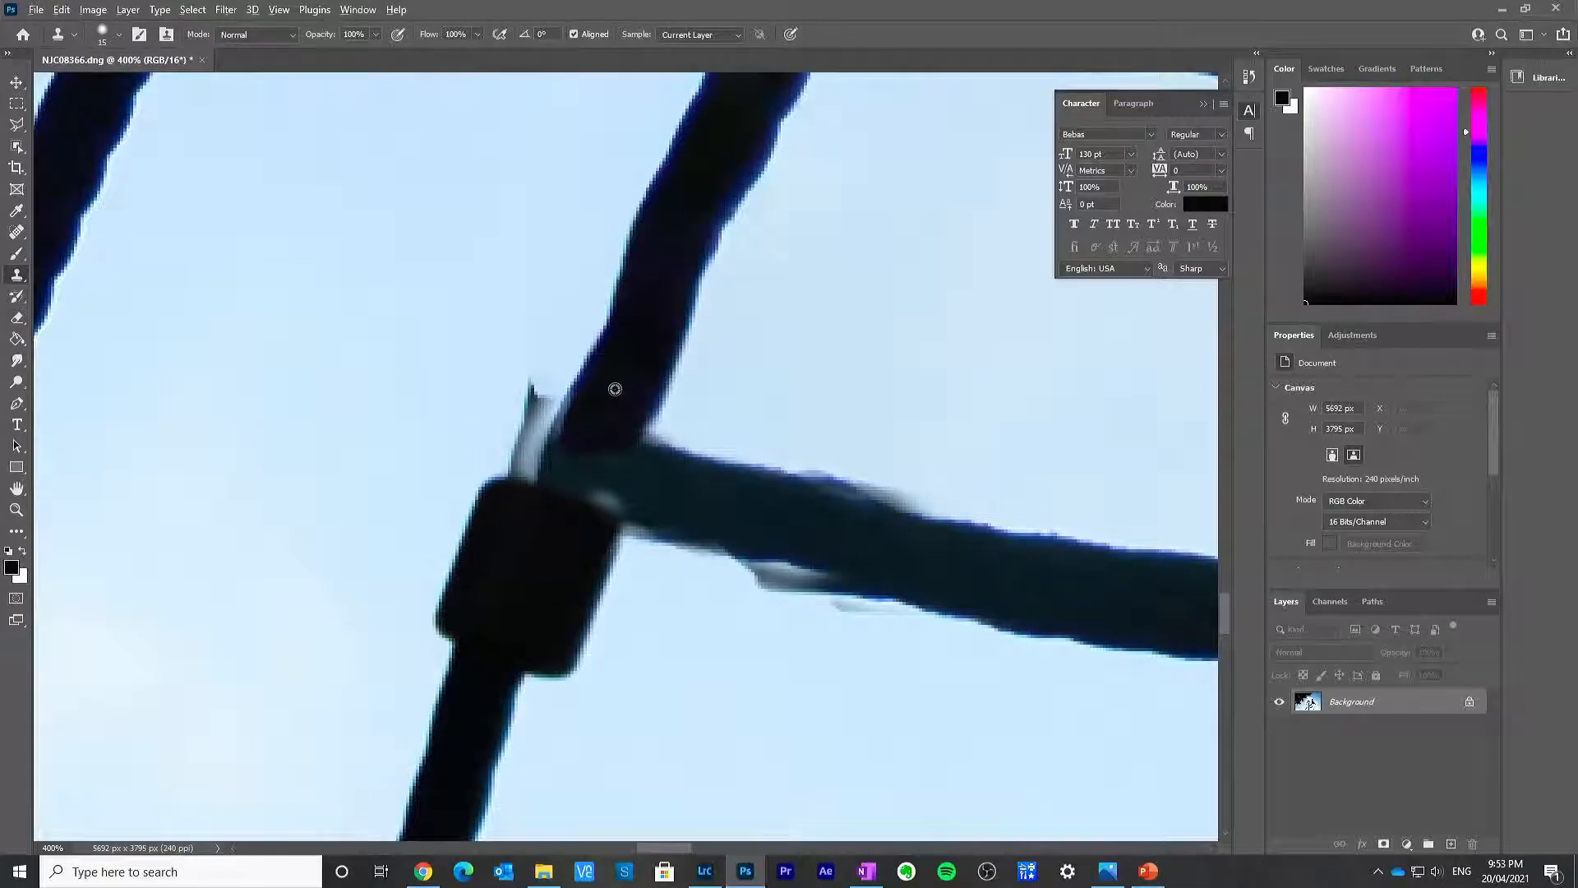
# Step: Clone inner rope texture down across the third rung's end so the rope runs into the connector
pyautogui.moveTo(610, 430)
pyautogui.mouseDown()
pyautogui.moveTo(591, 472)
pyautogui.moveTo(567, 458)
pyautogui.moveTo(627, 377)
pyautogui.moveTo(553, 476)
pyautogui.moveTo(623, 364)
pyautogui.moveTo(546, 486)
pyautogui.mouseUp()
pyautogui.moveTo(630, 379)
pyautogui.mouseDown()
pyautogui.moveTo(578, 528)
pyautogui.moveTo(588, 473)
pyautogui.moveTo(607, 502)
pyautogui.moveTo(568, 565)
pyautogui.moveTo(613, 437)
pyautogui.mouseUp()
pyautogui.keyDown('alt'); pyautogui.click(710, 512); pyautogui.keyUp('alt')
pyautogui.keyDown('alt'); pyautogui.click(567, 564); pyautogui.keyUp('alt')
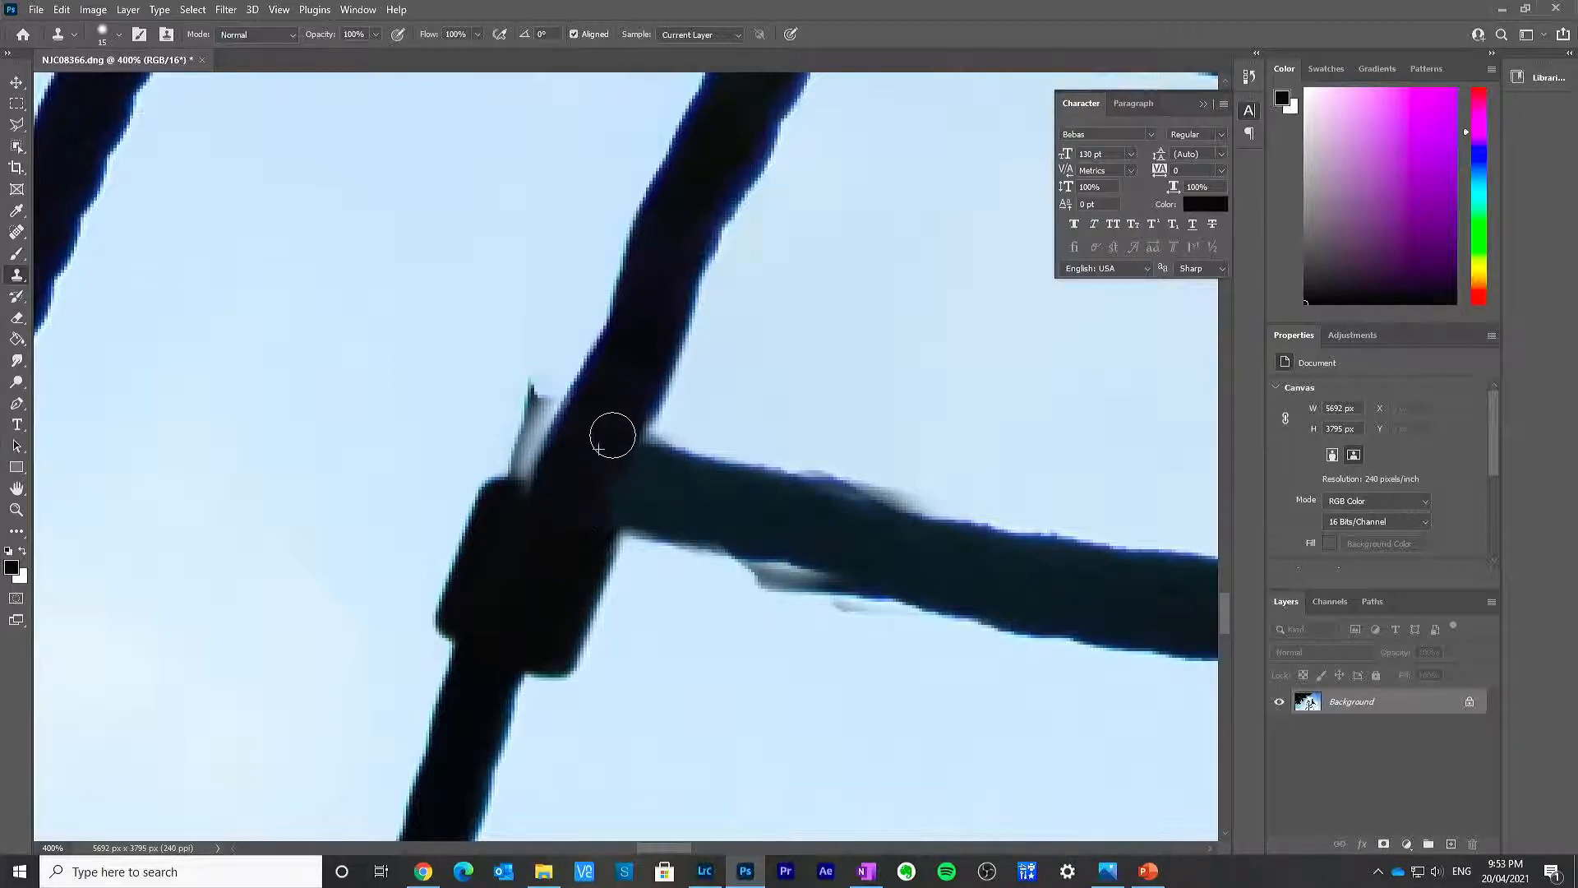
# Step: Examine the third rung's joint with the inner rope, first within the whole climbing frame and then up close
pyautogui.press('z')
pyautogui.keyDown('alt'); pyautogui.click(659, 427); pyautogui.keyUp('alt')
pyautogui.keyDown('alt'); pyautogui.click(662, 436); pyautogui.keyUp('alt')
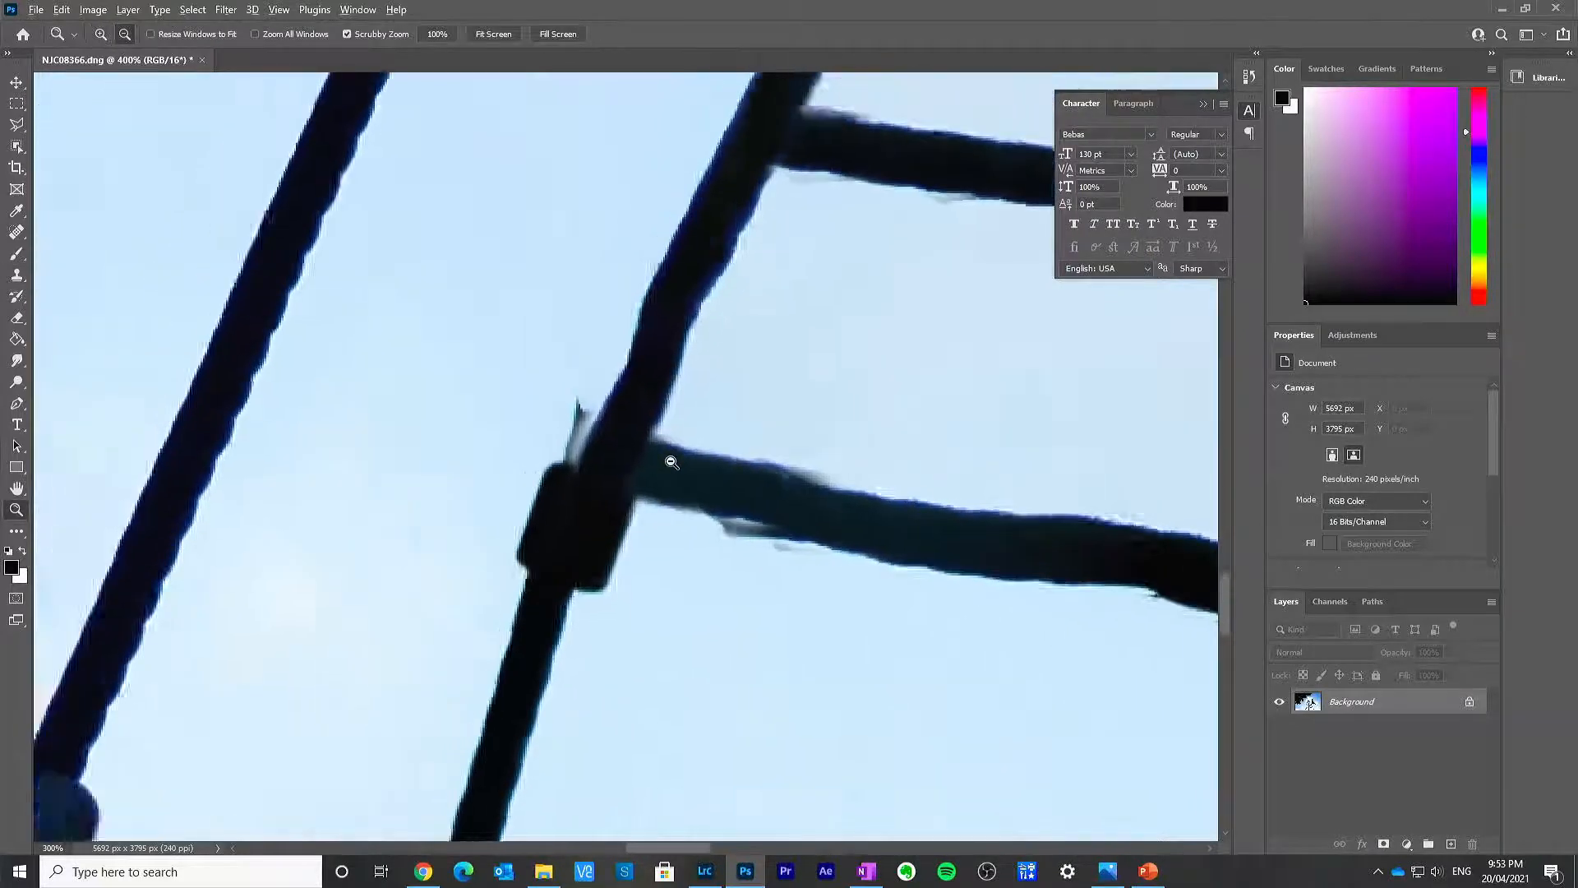
pyautogui.keyDown('alt'); pyautogui.click(674, 458); pyautogui.keyUp('alt')
pyautogui.keyDown('alt'); pyautogui.click(675, 468); pyautogui.keyUp('alt')
pyautogui.keyDown('alt'); pyautogui.click(729, 482); pyautogui.keyUp('alt')
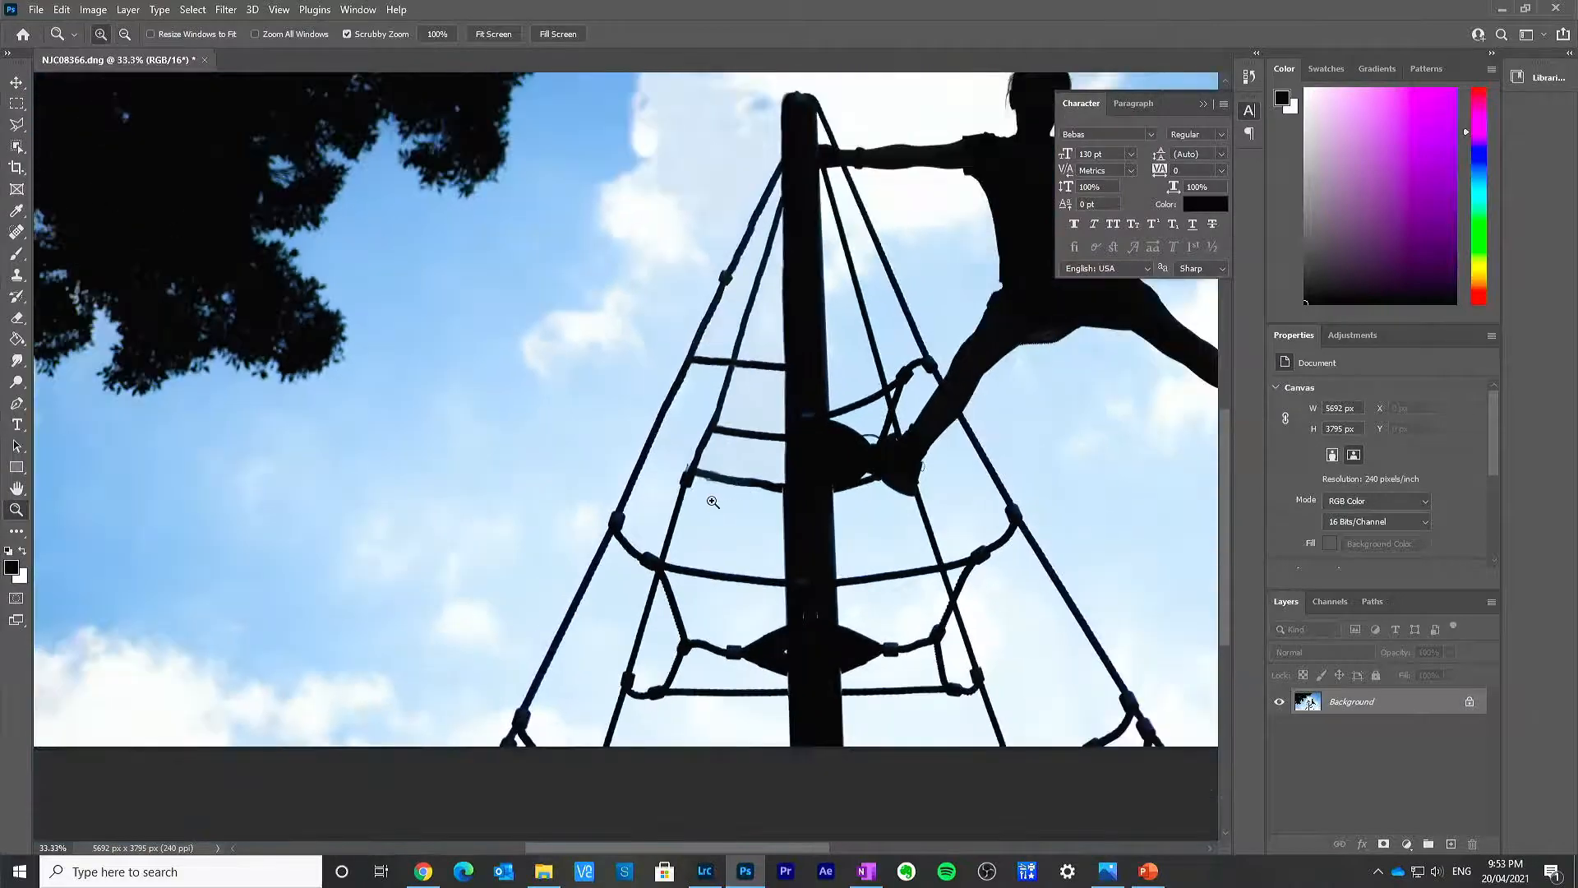
pyautogui.click(709, 483)
pyautogui.click(709, 483)
pyautogui.click(709, 482)
pyautogui.click(707, 477)
pyautogui.click(669, 463)
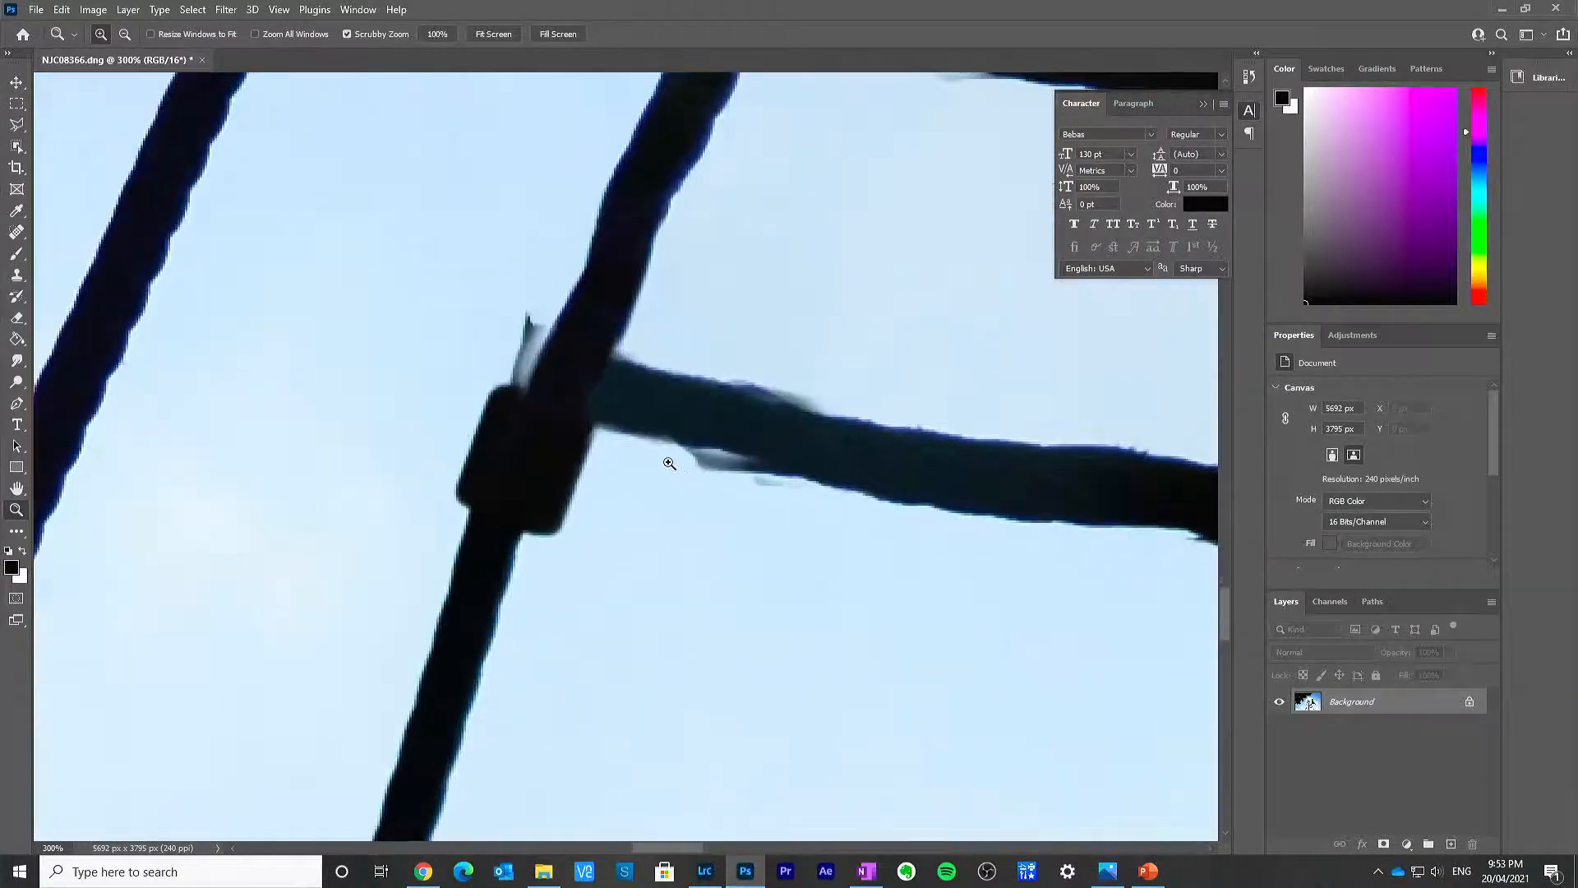
# Step: Clone sky with a 25 px brush over the dark spike above the connector at the third rung's joint
pyautogui.scroll(2, 645, 441)
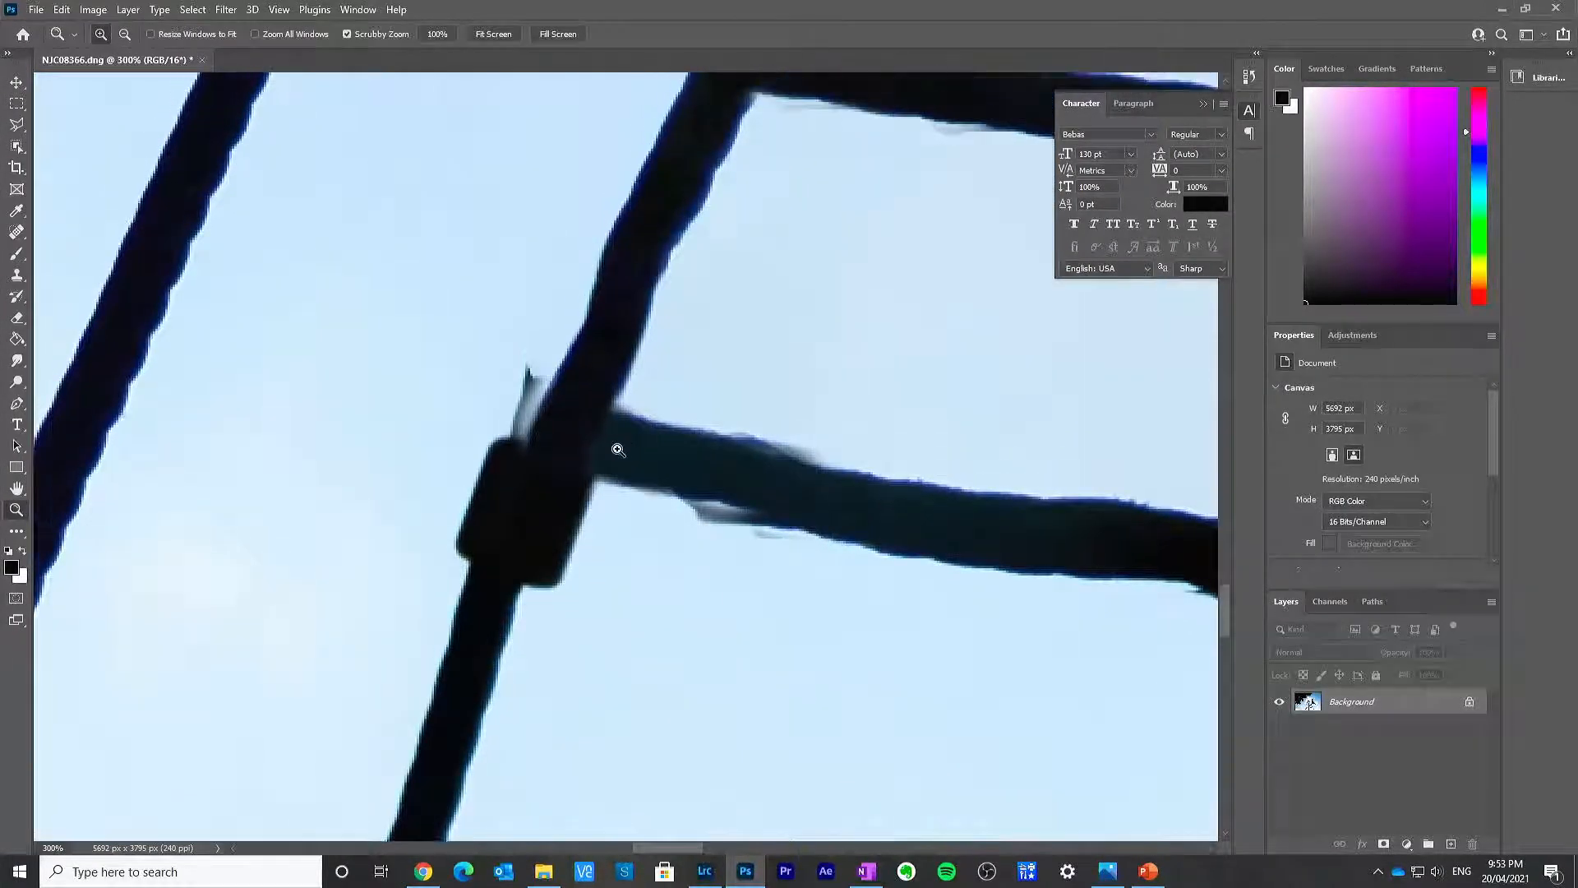
pyautogui.press('s')
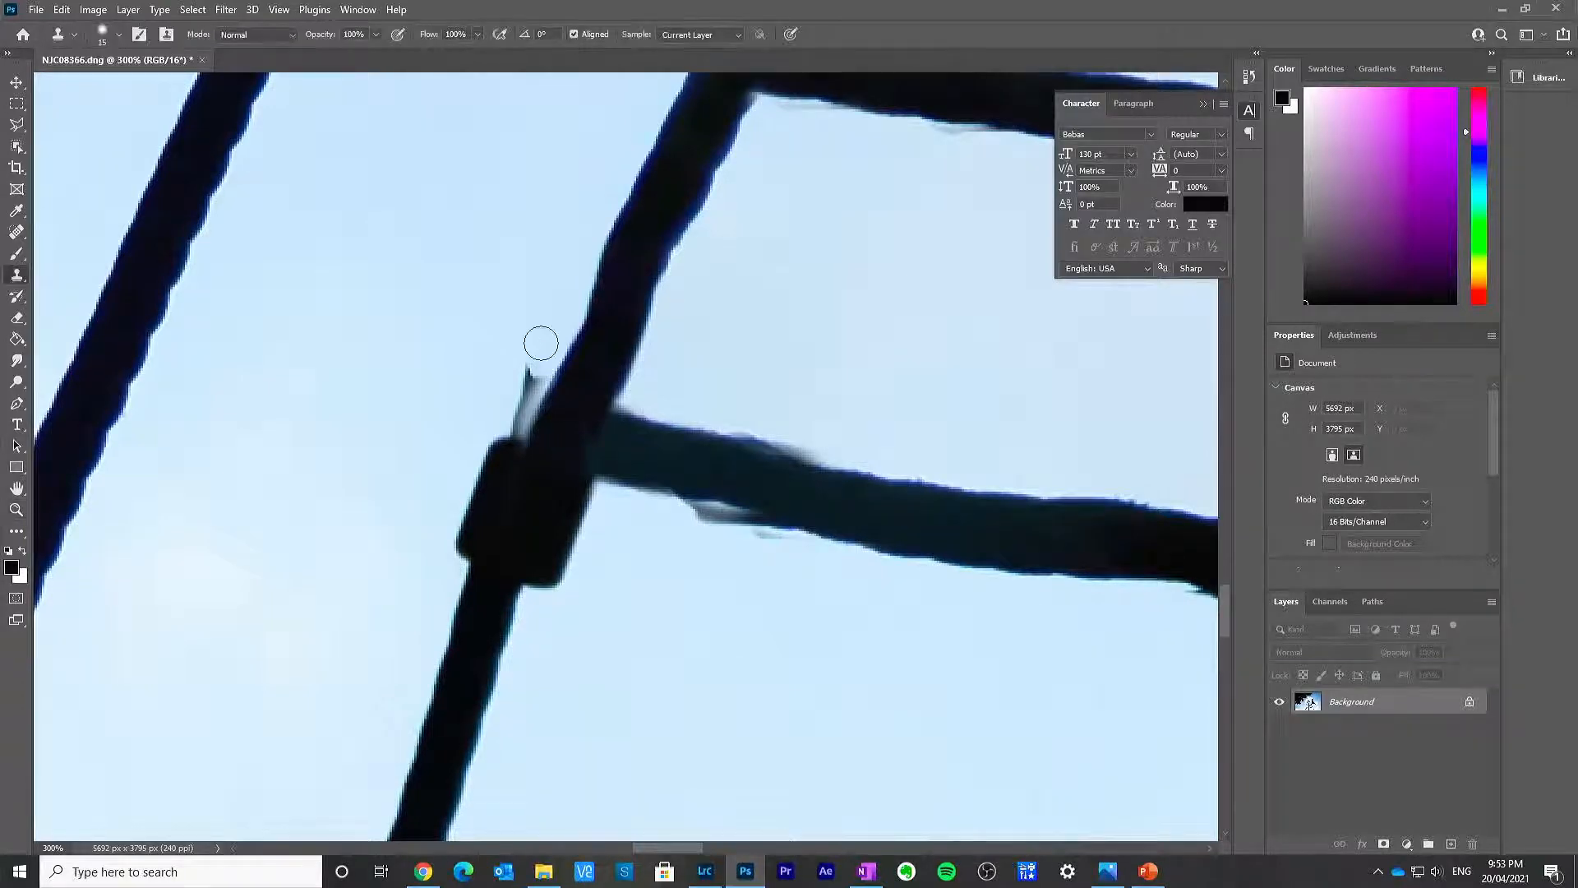
pyautogui.keyDown('alt'); pyautogui.click(529, 303); pyautogui.keyUp('alt')
pyautogui.moveTo(522, 372); pyautogui.dragTo(507, 394)
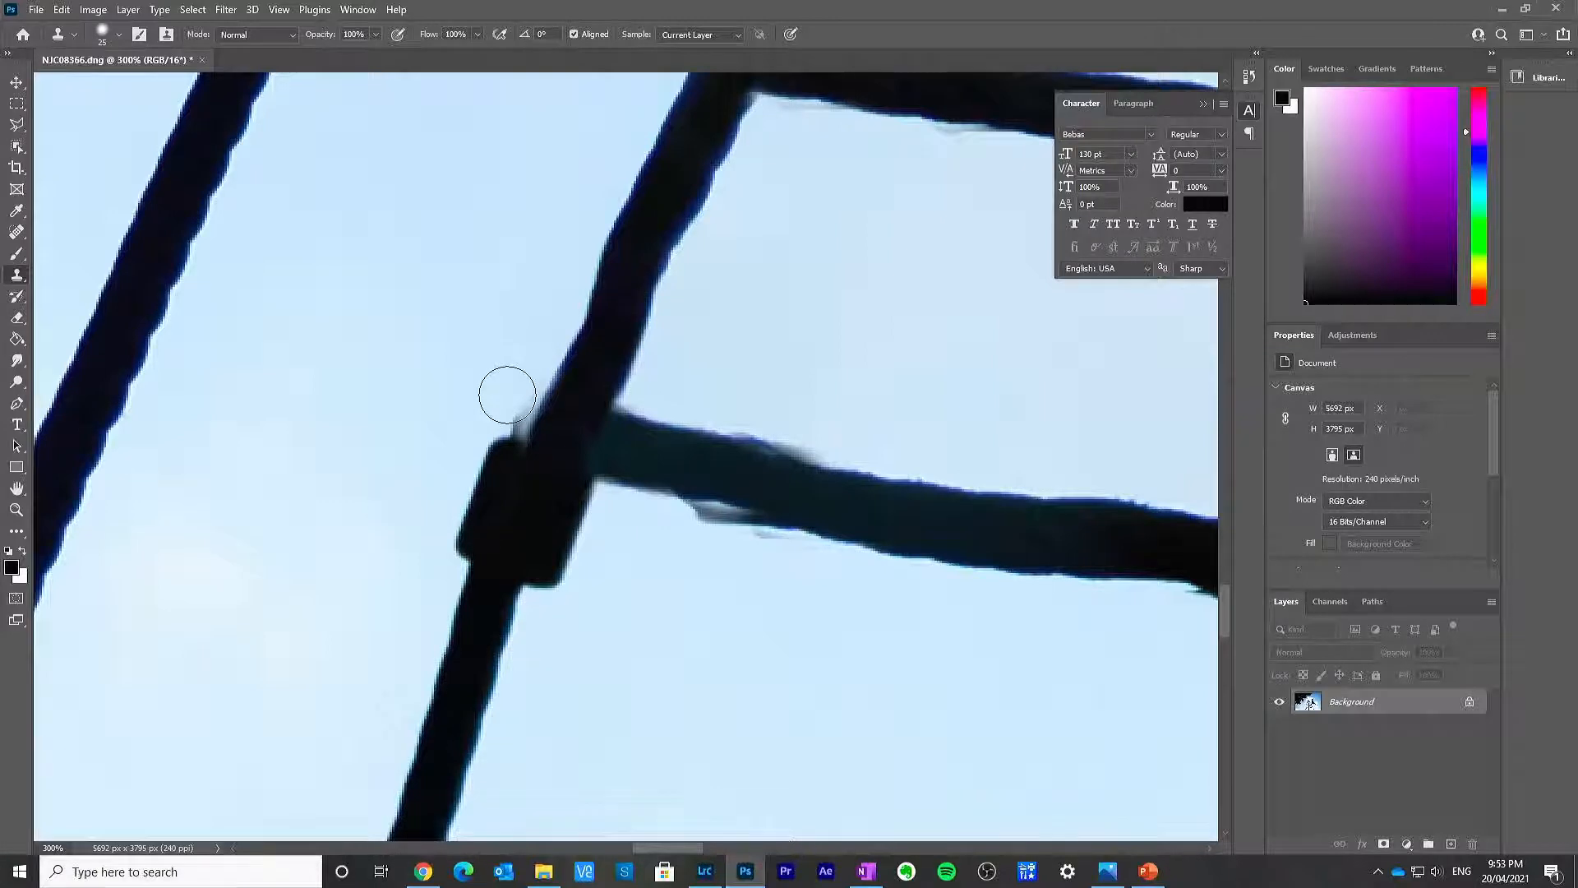
# Step: Clone sky with a 9 px brush over the remaining pale smudge between the inner rope and the connector's upper edge
pyautogui.scroll(3, 507, 393)
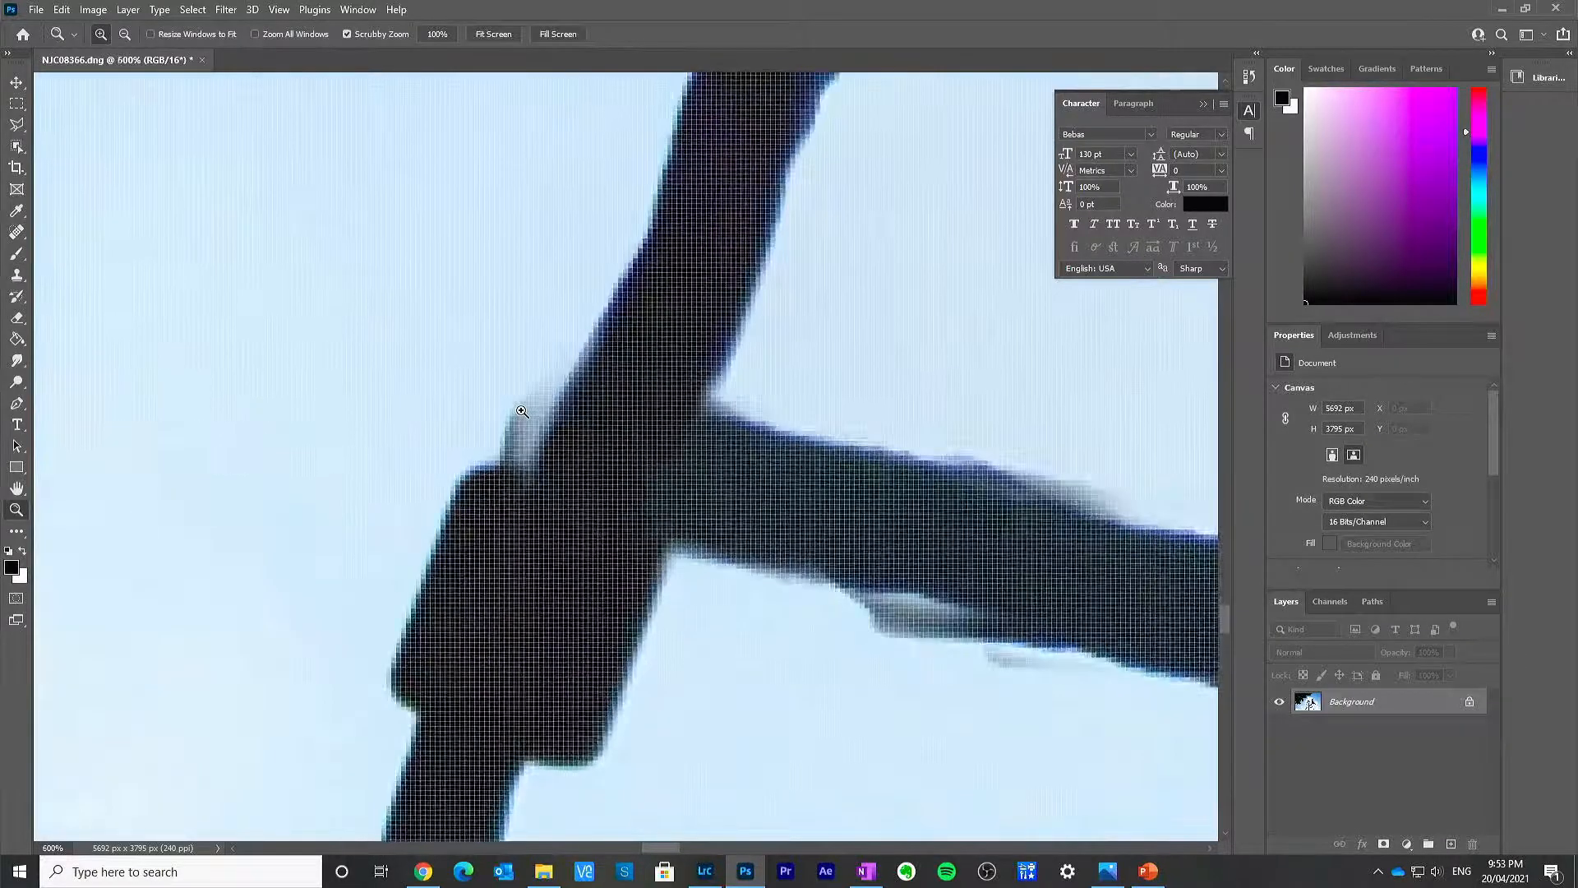
pyautogui.press('[')
pyautogui.press('[')
pyautogui.press('[')
pyautogui.press('[')
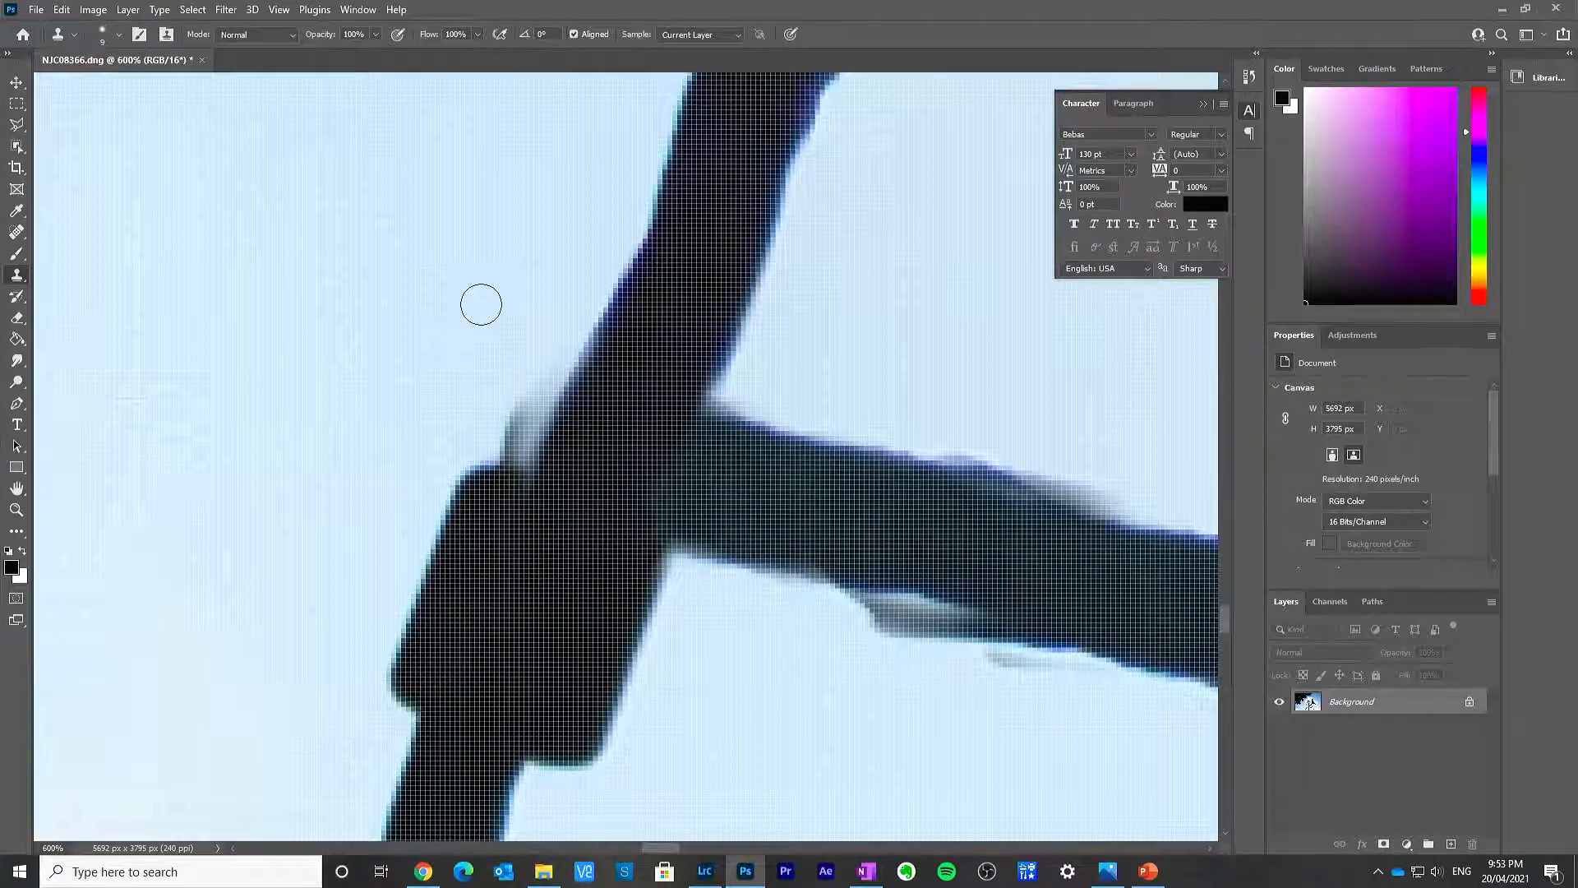
pyautogui.keyDown('alt'); pyautogui.click(461, 282); pyautogui.keyUp('alt')
pyautogui.moveTo(519, 386)
pyautogui.mouseDown()
pyautogui.moveTo(509, 444)
pyautogui.moveTo(543, 356)
pyautogui.mouseUp()
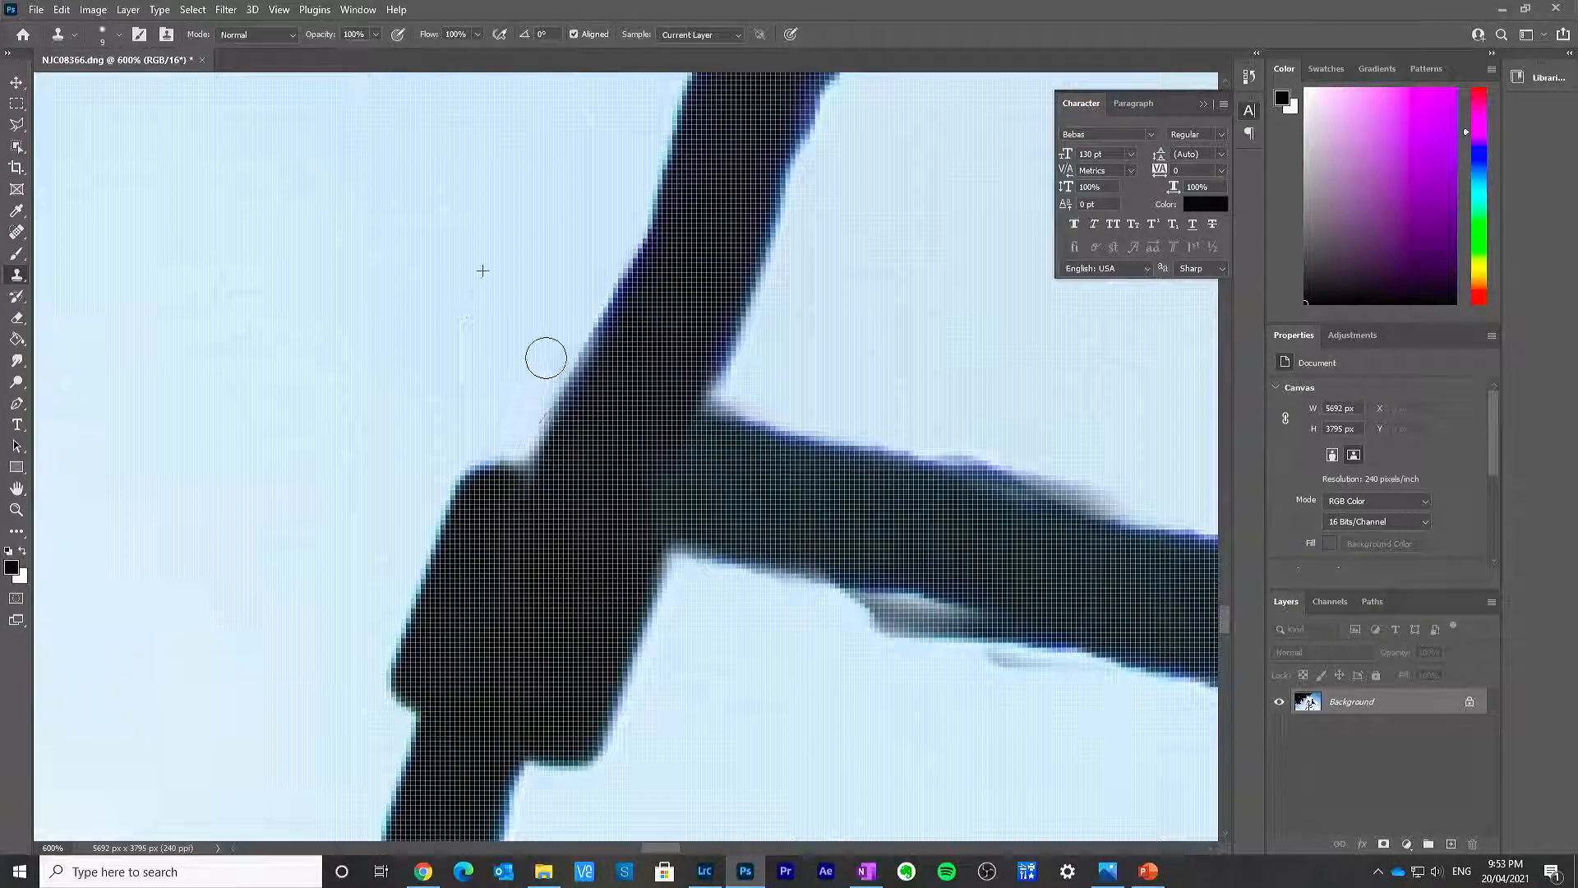
pyautogui.moveTo(508, 444); pyautogui.dragTo(510, 354)
# Step: Clone dark connector texture with a 10 px brush at 55% opacity over the third rung's bluish end, undoing the first stroke
pyautogui.press('z')
pyautogui.keyDown('alt'); pyautogui.click(767, 524); pyautogui.keyUp('alt')
pyautogui.keyDown('alt'); pyautogui.click(766, 524); pyautogui.keyUp('alt')
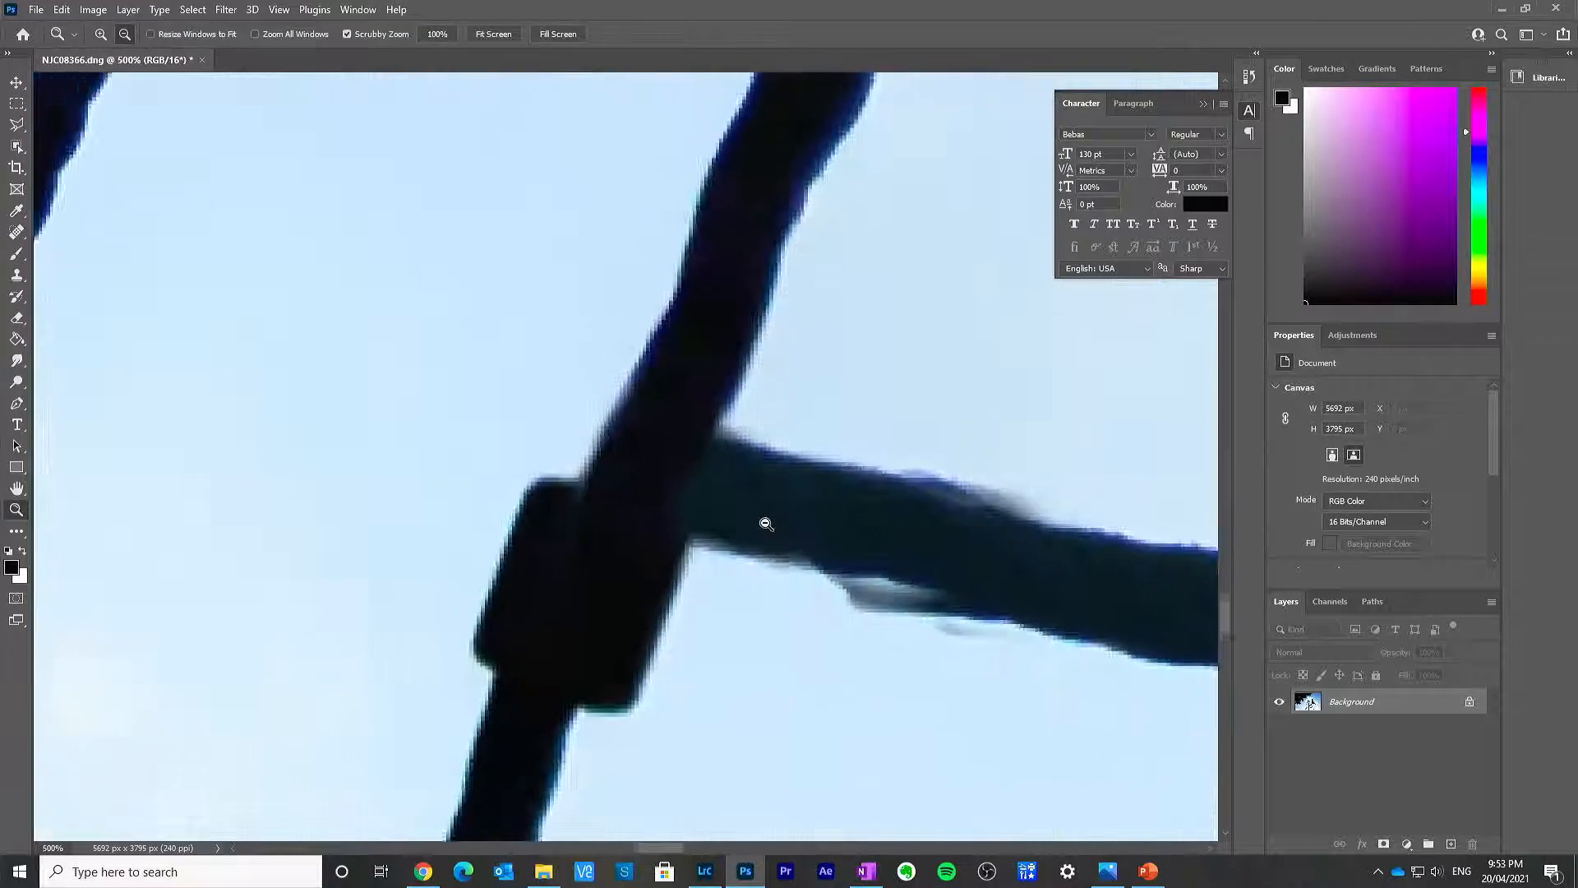
pyautogui.press('s')
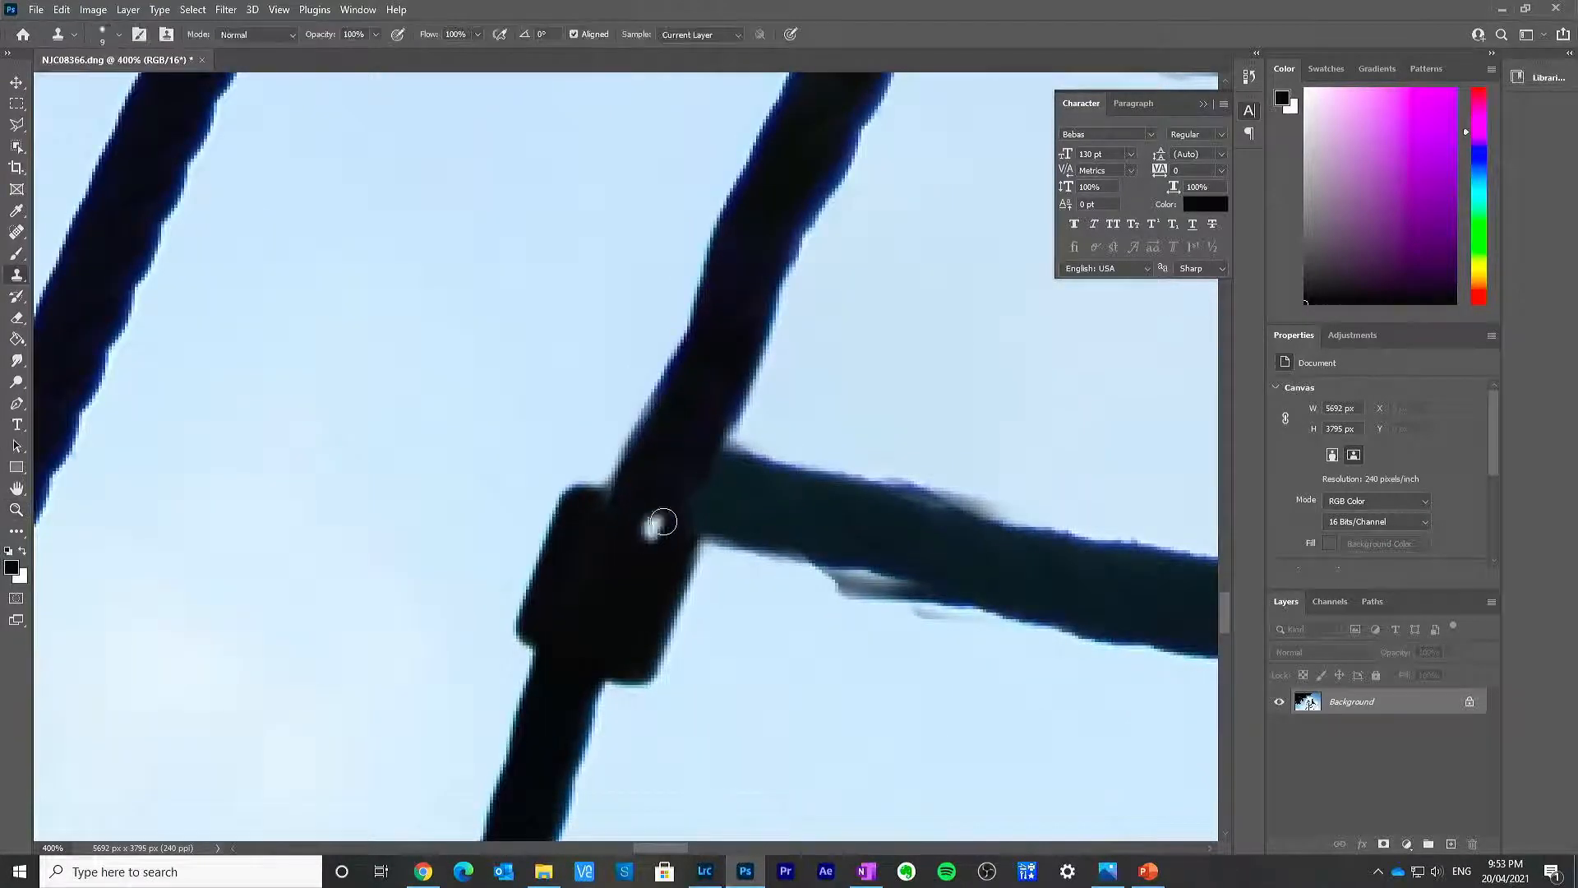
pyautogui.press(']')
pyautogui.press(']')
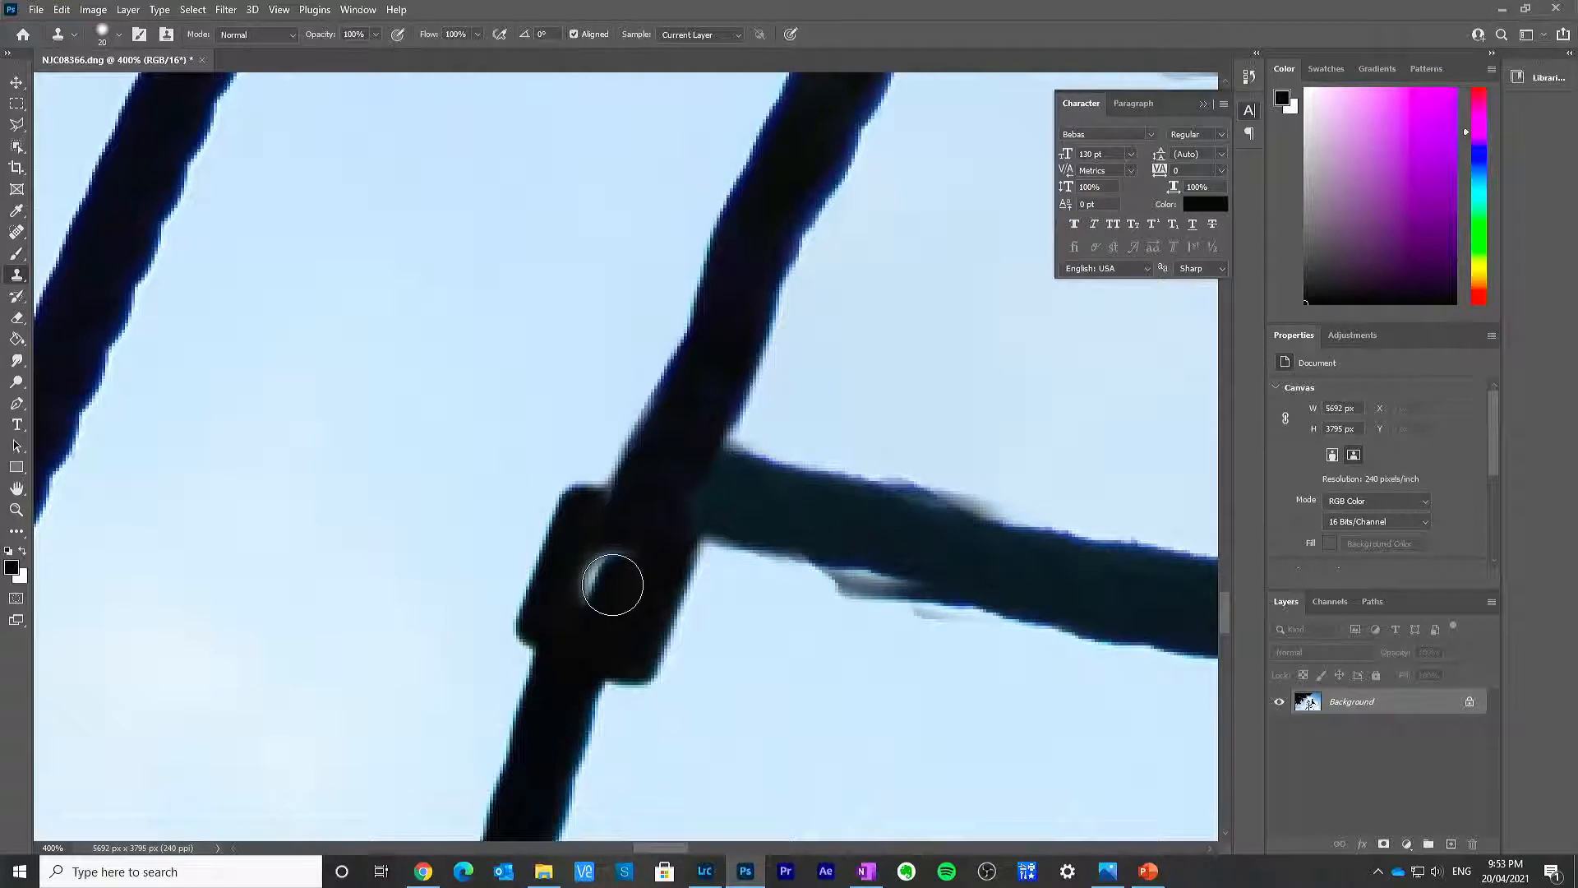
pyautogui.press('[')
pyautogui.press('[')
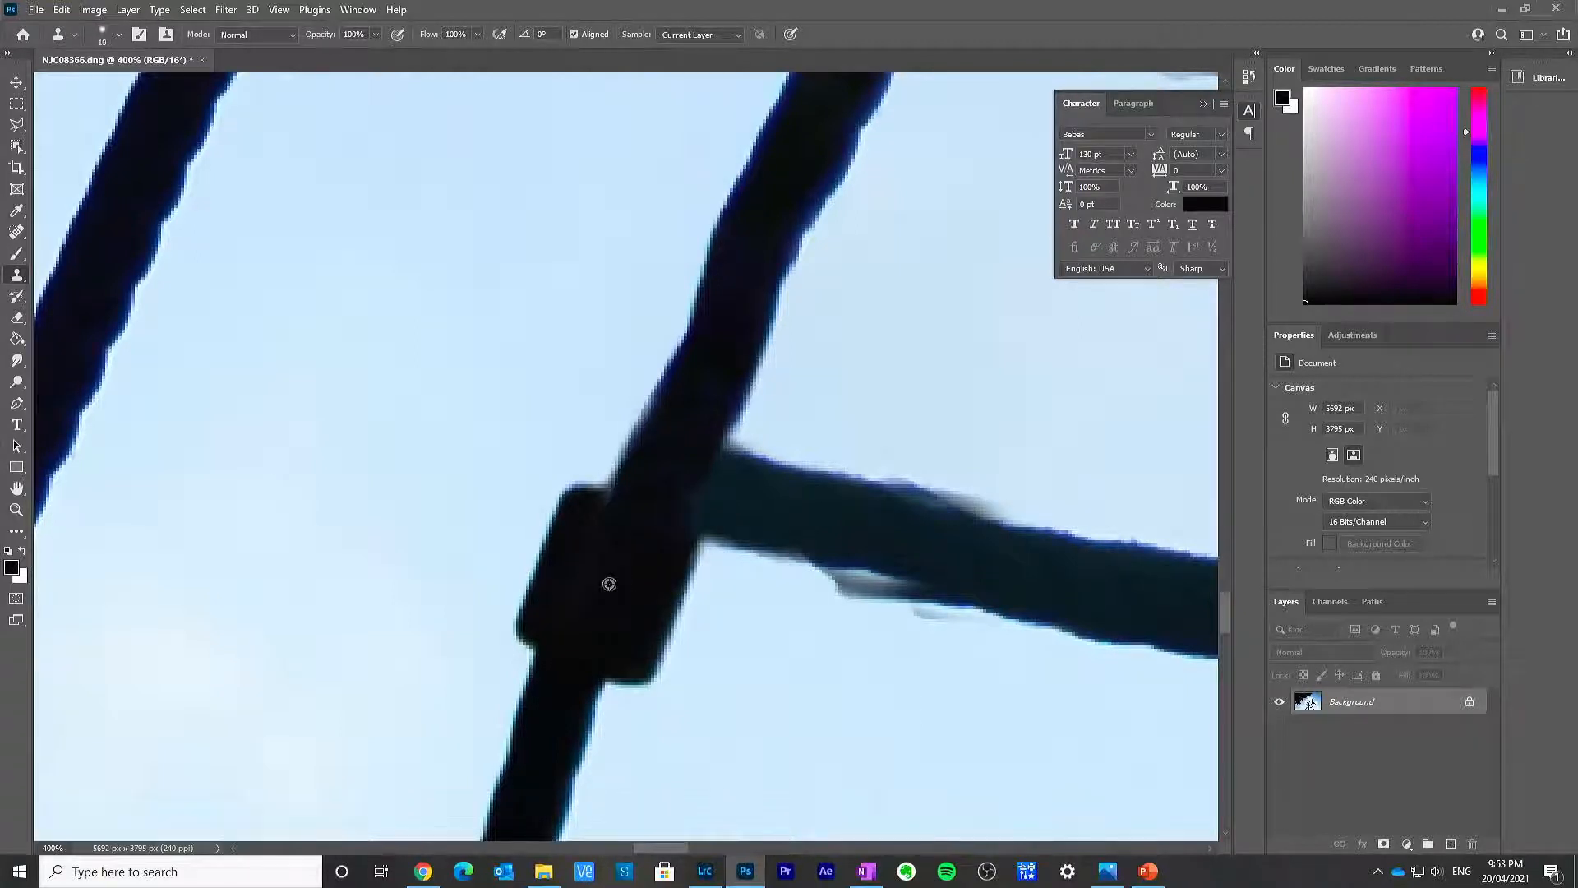
pyautogui.click(376, 35)
pyautogui.moveTo(372, 61); pyautogui.dragTo(345, 60)
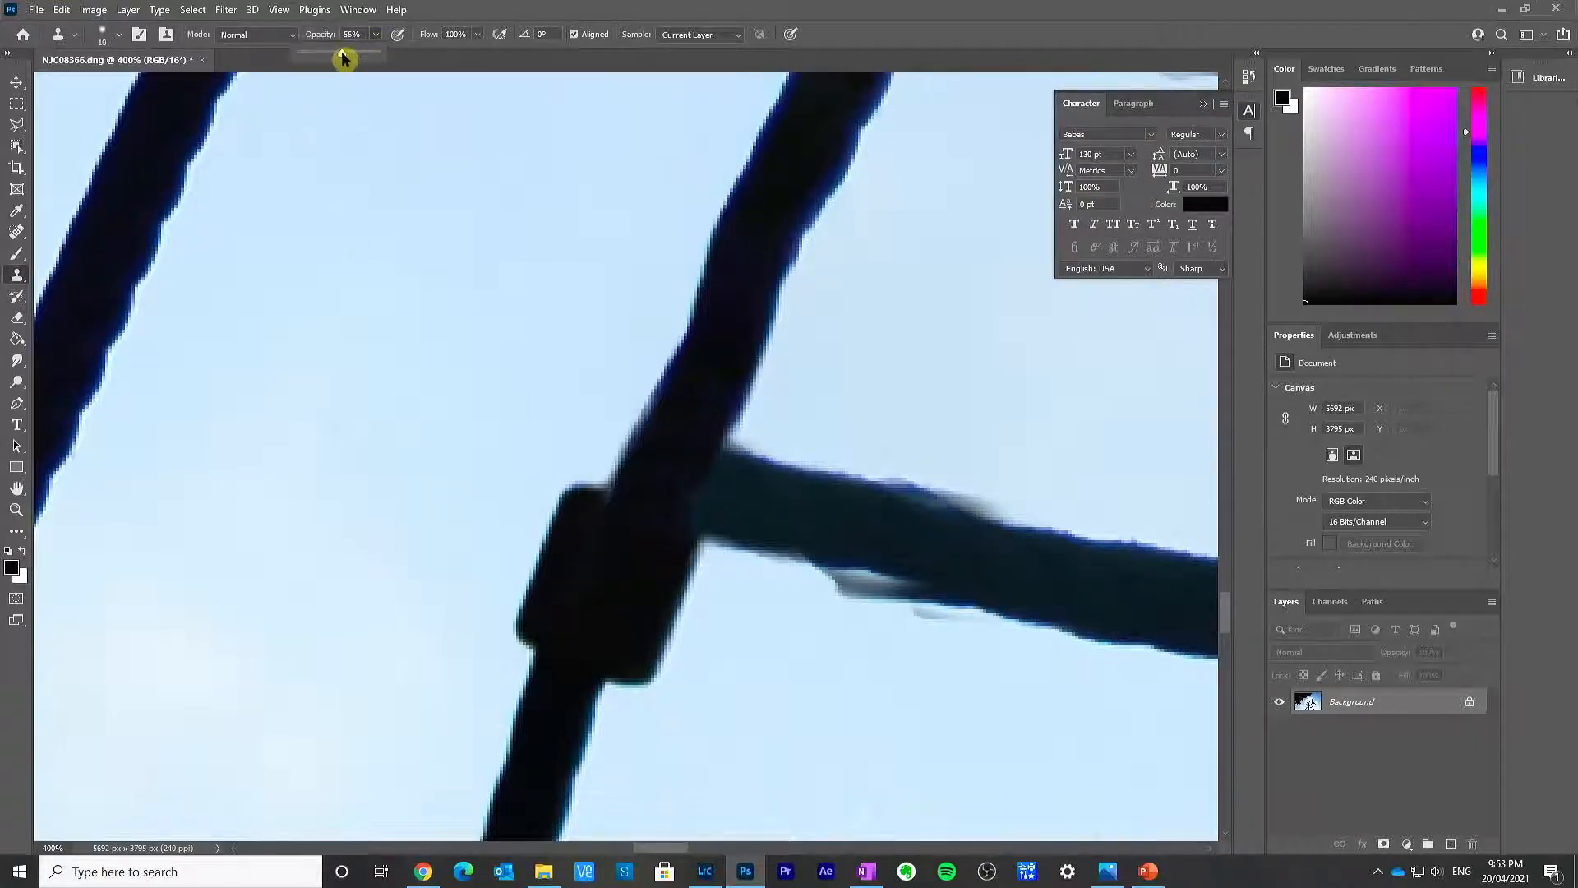
pyautogui.click(488, 19)
pyautogui.moveTo(828, 529)
pyautogui.mouseDown()
pyautogui.moveTo(739, 504)
pyautogui.moveTo(863, 521)
pyautogui.moveTo(714, 494)
pyautogui.moveTo(729, 504)
pyautogui.mouseUp()
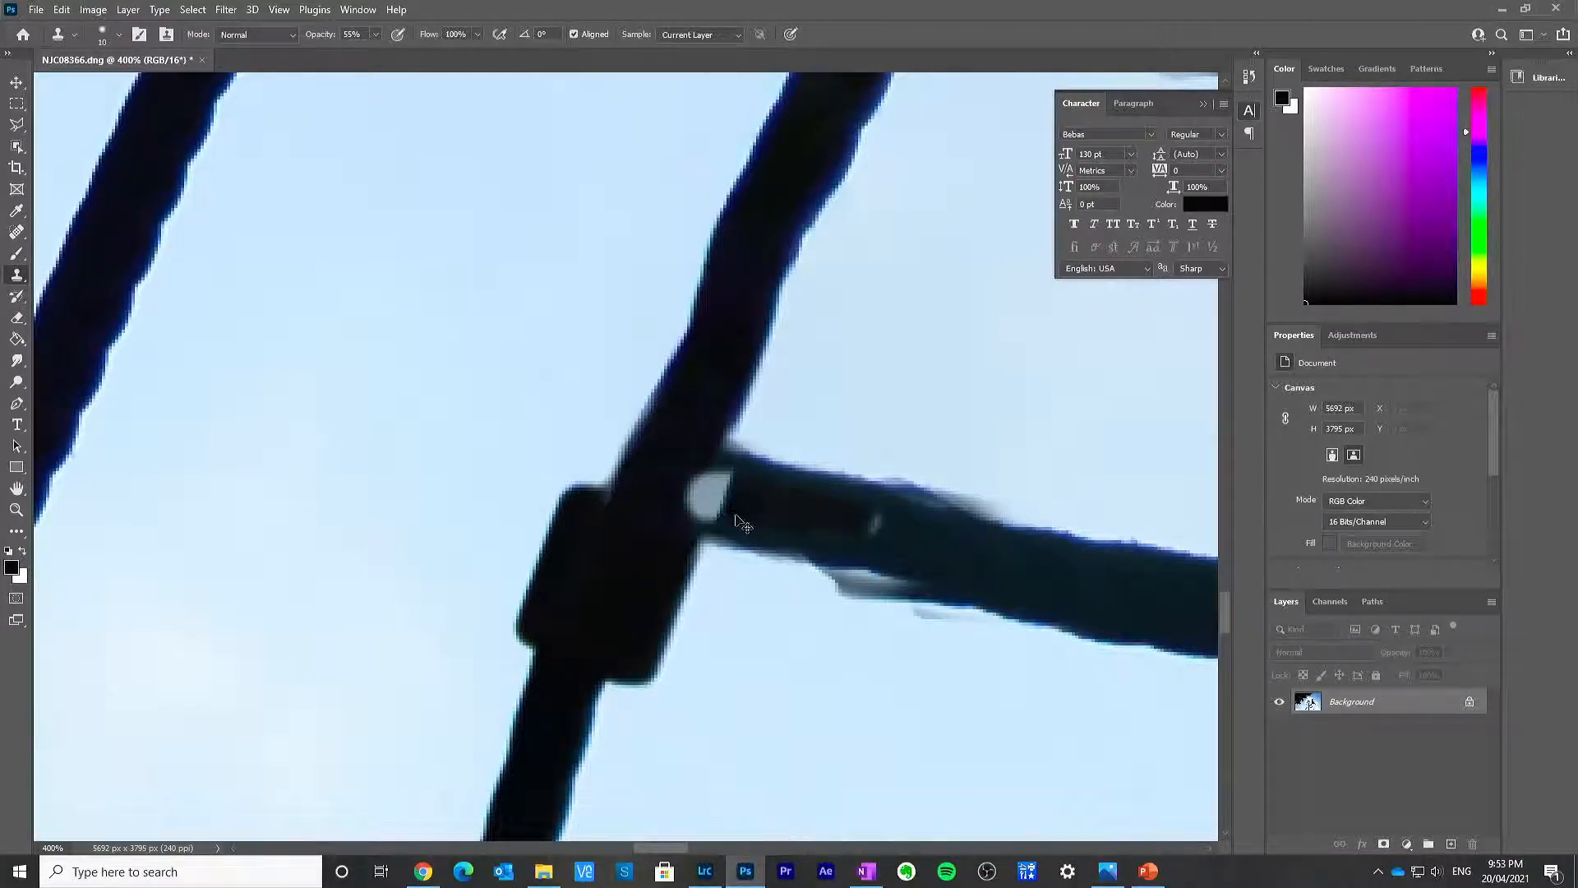
pyautogui.hotkey('ctrl', 'z')
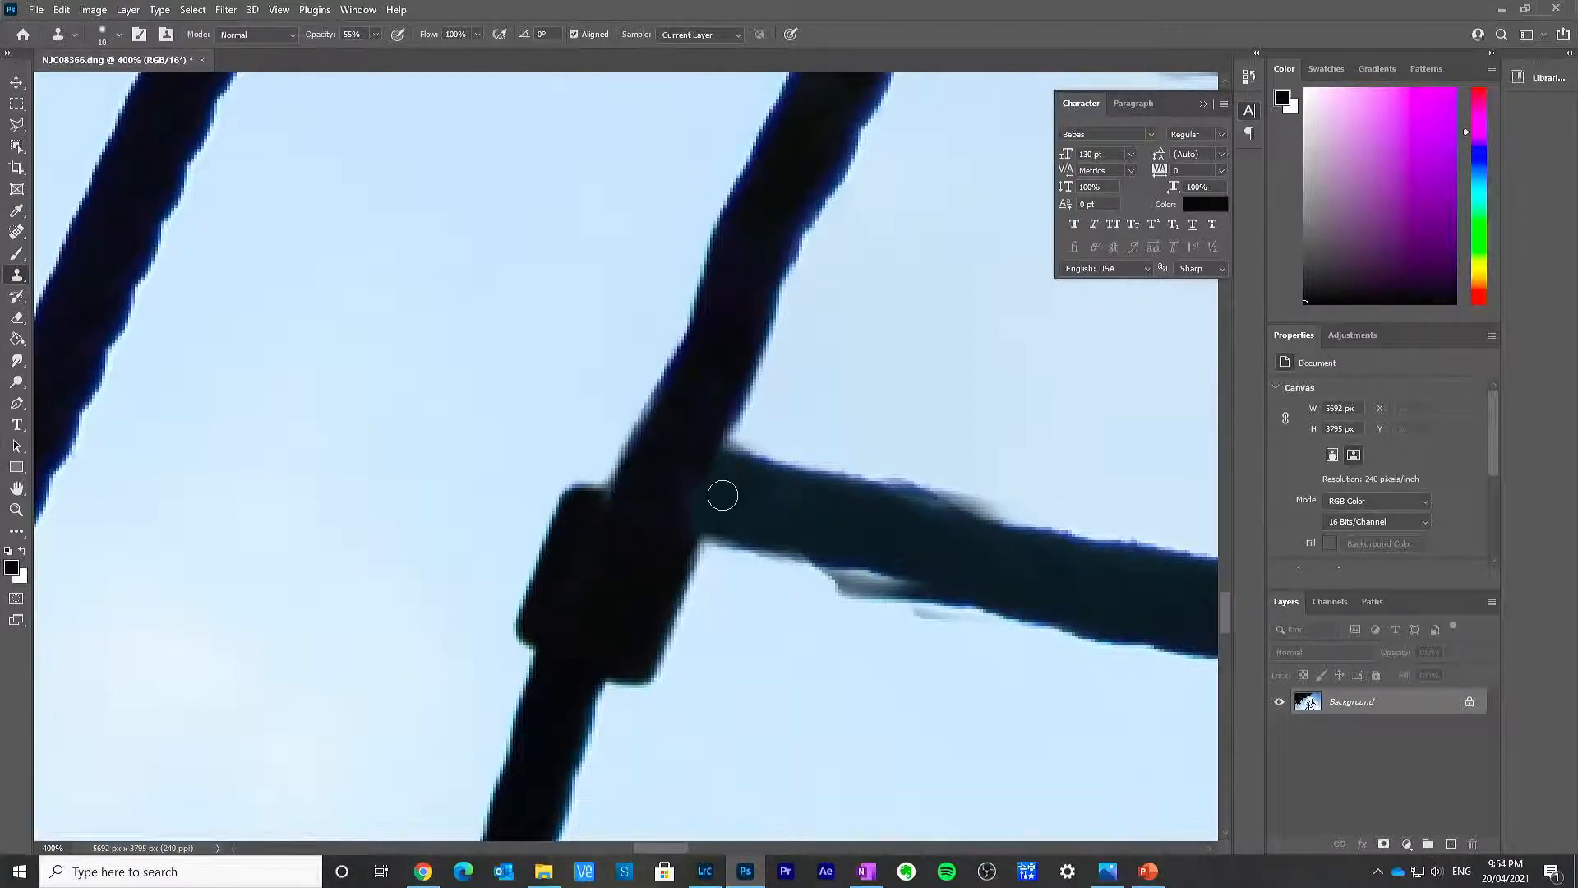
pyautogui.moveTo(723, 496)
pyautogui.mouseDown()
pyautogui.moveTo(707, 507)
pyautogui.moveTo(710, 474)
pyautogui.moveTo(757, 490)
pyautogui.moveTo(708, 501)
pyautogui.moveTo(749, 501)
pyautogui.moveTo(683, 528)
pyautogui.moveTo(736, 468)
pyautogui.moveTo(683, 572)
pyautogui.mouseUp()
# Step: Clone the second rung's dark texture with a 15 px brush at 55% opacity along the bluish stretch of the third rung
pyautogui.press('z')
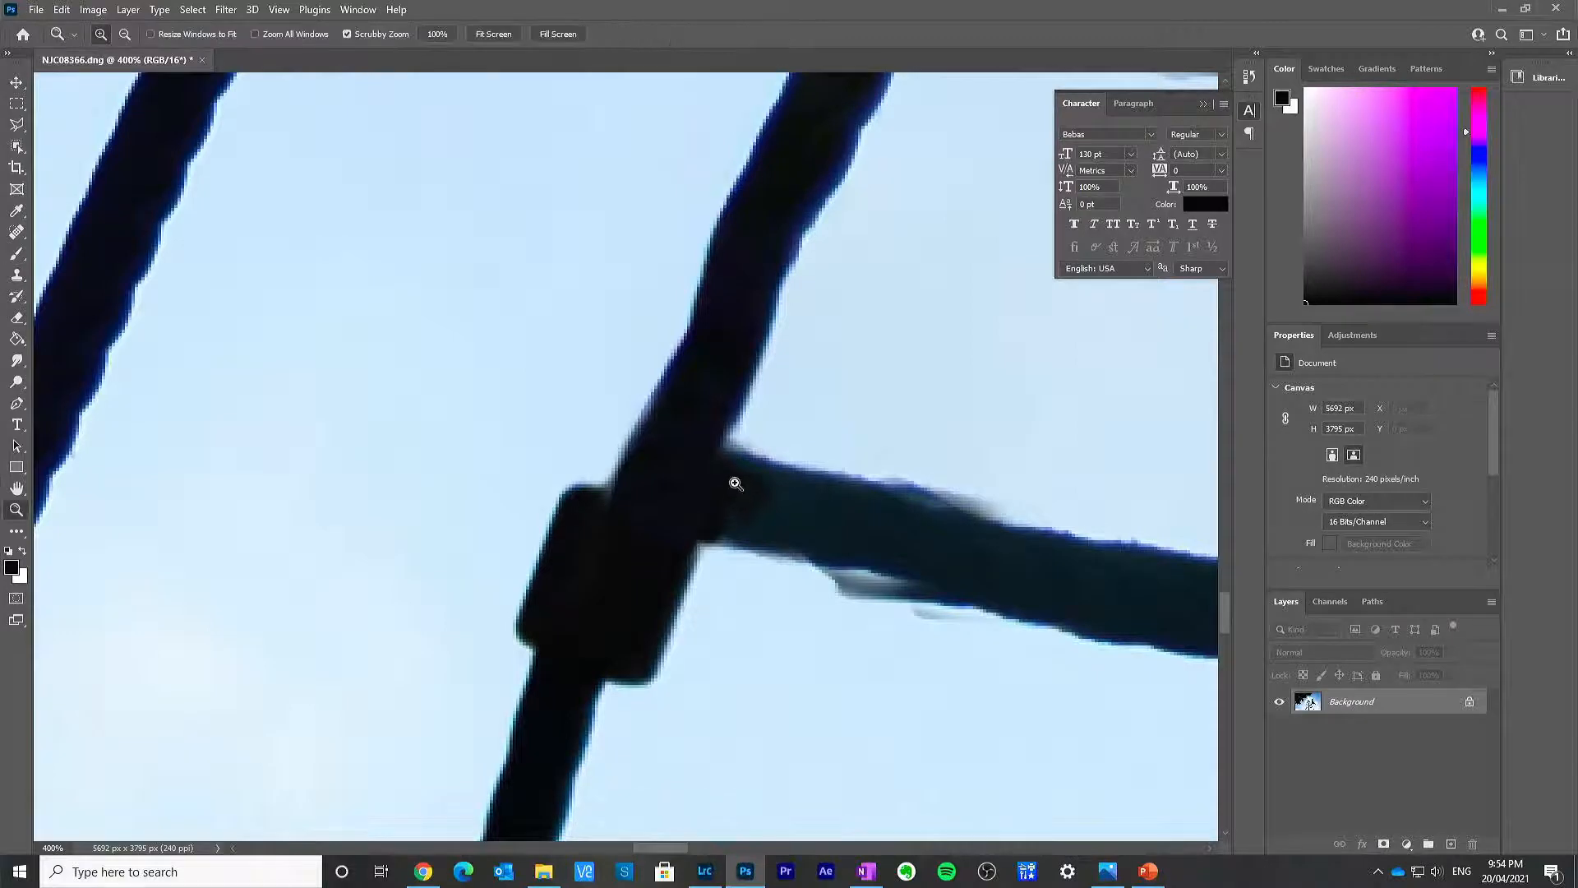
pyautogui.keyDown('alt'); pyautogui.click(736, 484); pyautogui.keyUp('alt')
pyautogui.keyDown('alt'); pyautogui.click(814, 508); pyautogui.keyUp('alt')
pyautogui.keyDown('alt'); pyautogui.click(814, 507); pyautogui.keyUp('alt')
pyautogui.keyDown('alt'); pyautogui.click(824, 525); pyautogui.keyUp('alt')
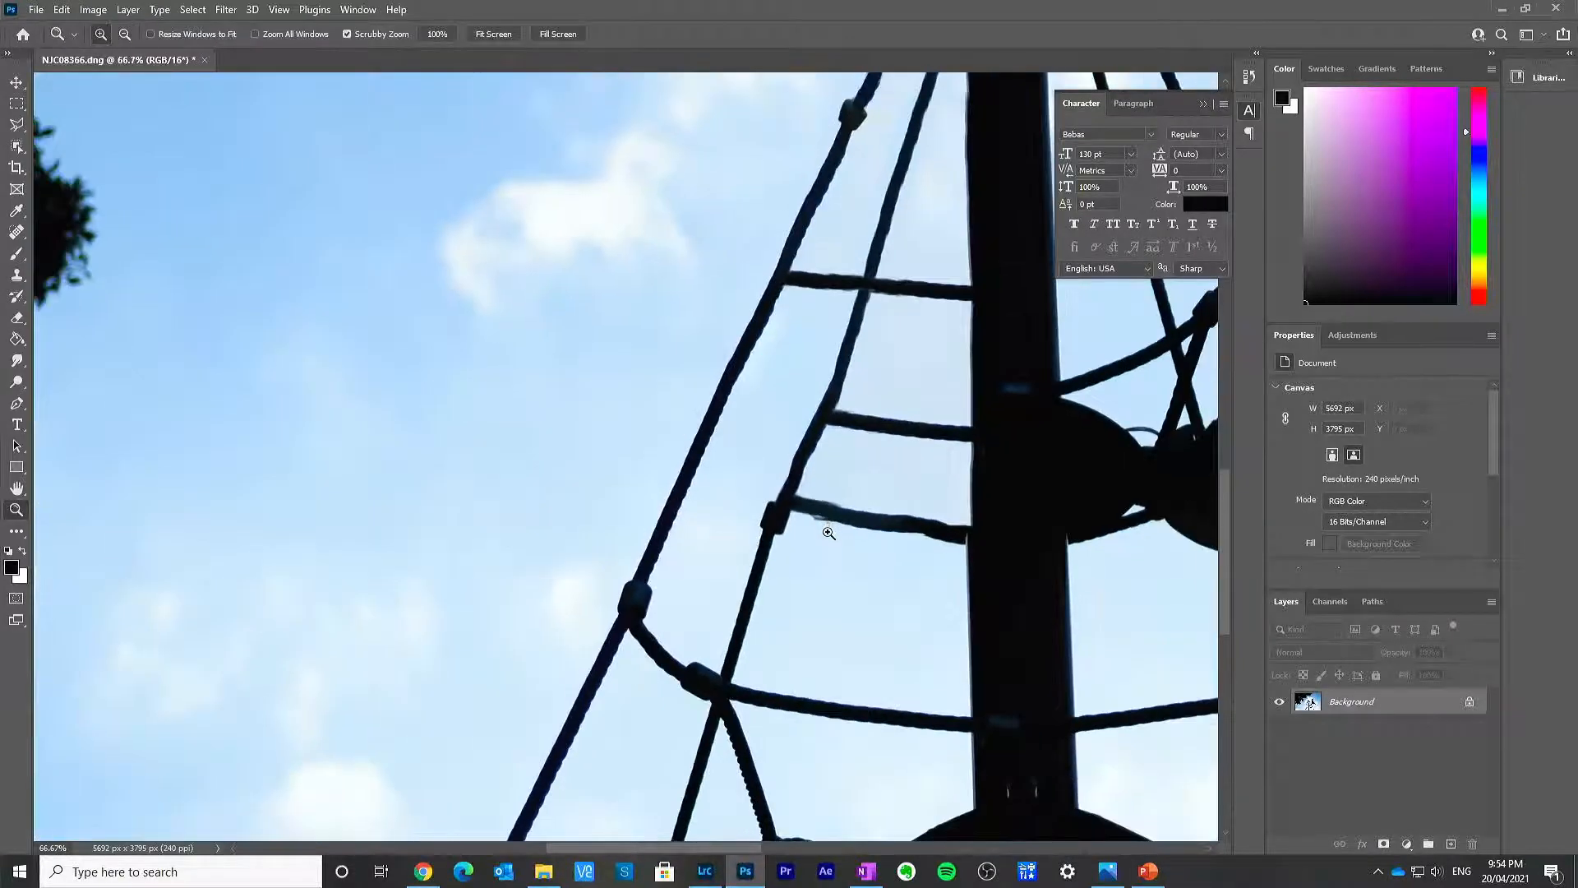
pyautogui.click(826, 527)
pyautogui.click(839, 512)
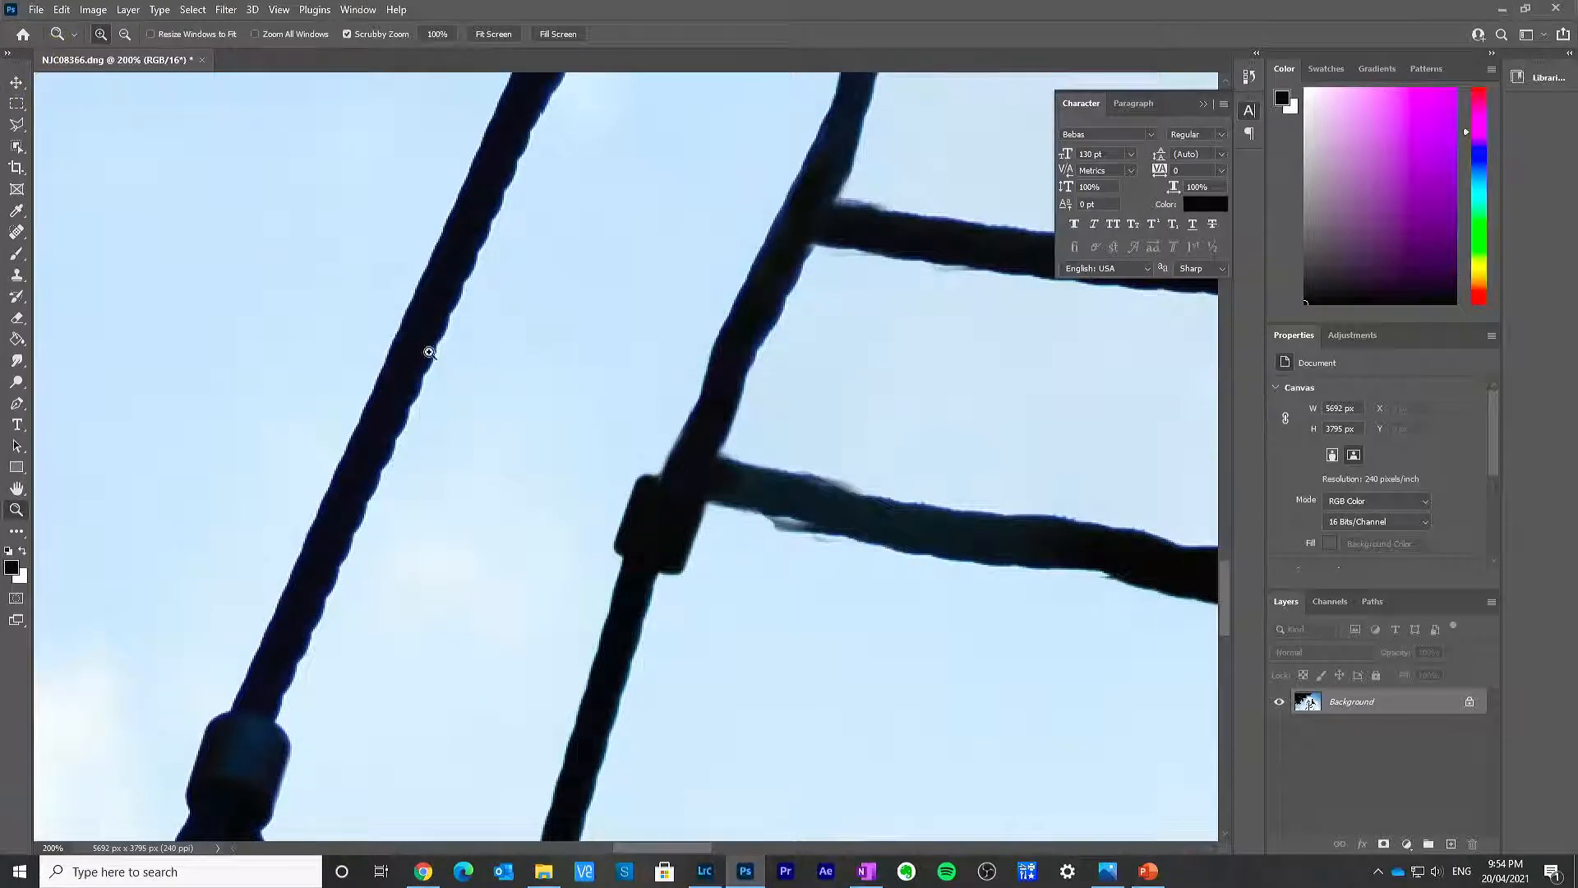
pyautogui.press('s')
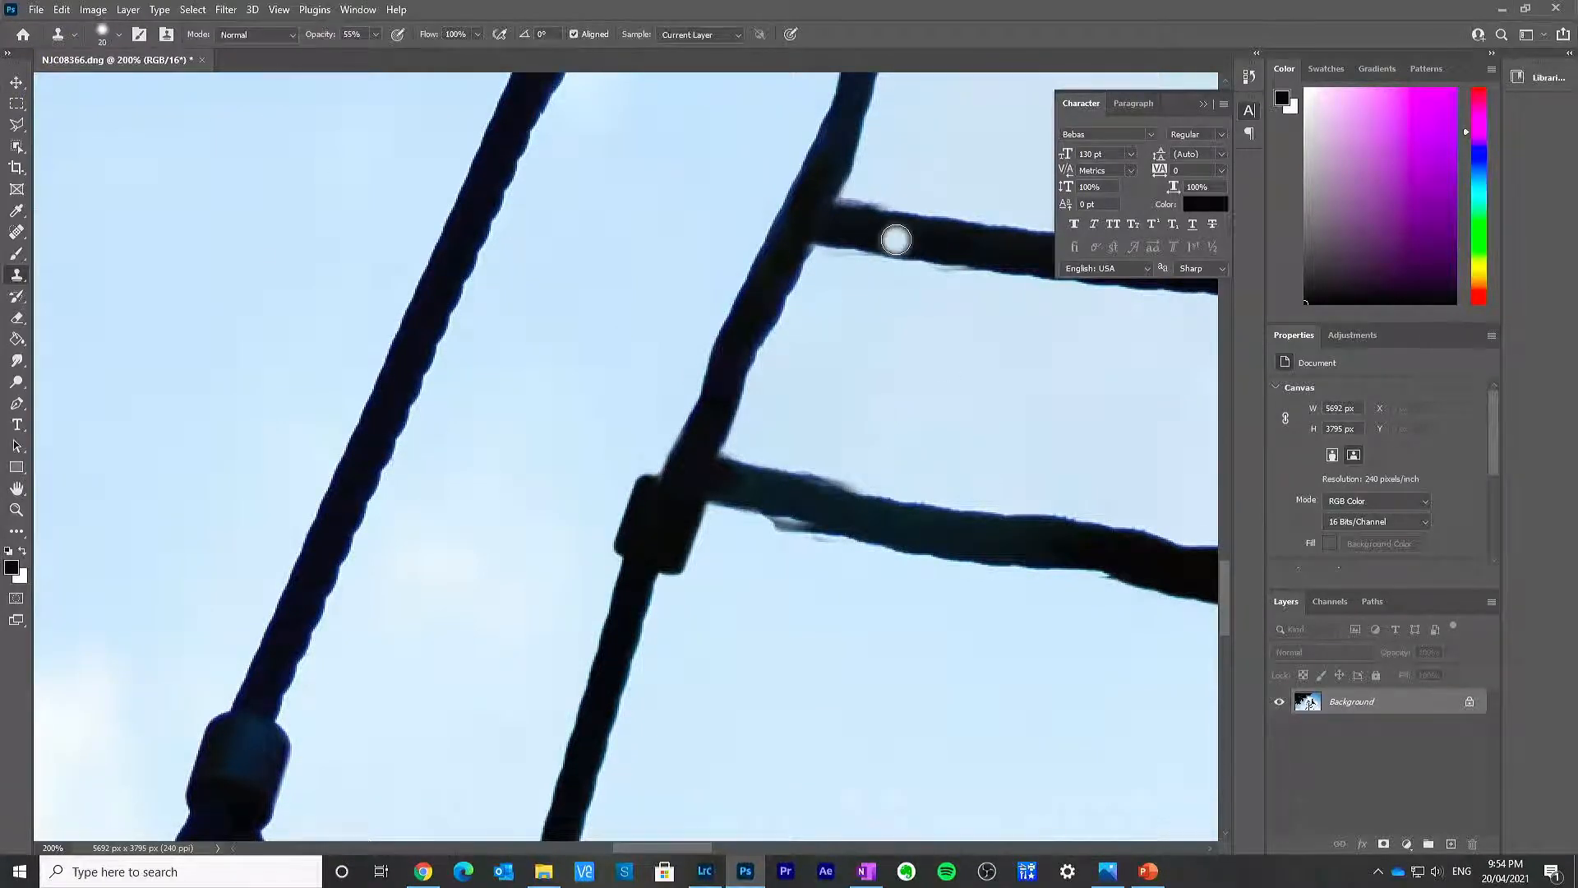
pyautogui.press('[')
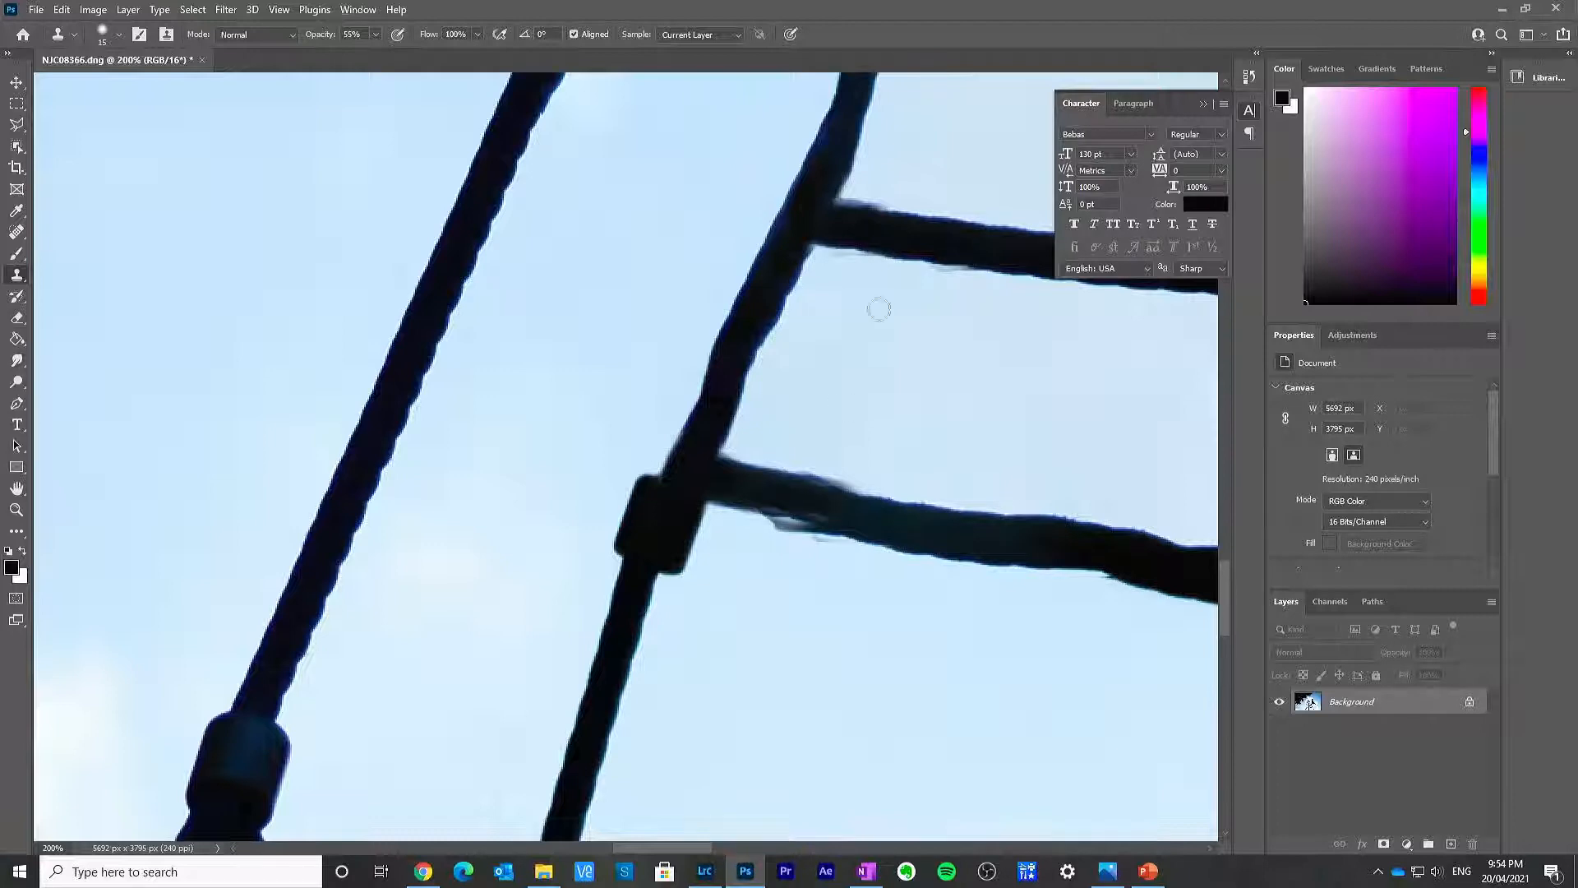
pyautogui.keyDown('alt'); pyautogui.click(926, 243); pyautogui.keyUp('alt')
pyautogui.moveTo(811, 499); pyautogui.dragTo(916, 526)
pyautogui.moveTo(1036, 546)
pyautogui.mouseDown()
pyautogui.moveTo(947, 537)
pyautogui.moveTo(1037, 538)
pyautogui.moveTo(1010, 511)
pyautogui.moveTo(1013, 540)
pyautogui.moveTo(1032, 542)
pyautogui.moveTo(947, 536)
pyautogui.moveTo(1042, 537)
pyautogui.moveTo(910, 532)
pyautogui.mouseUp()
# Step: Clone sky at 76% opacity over the ragged fragment along the third rung's lower edge near the joint
pyautogui.moveTo(375, 34); pyautogui.dragTo(393, 59)
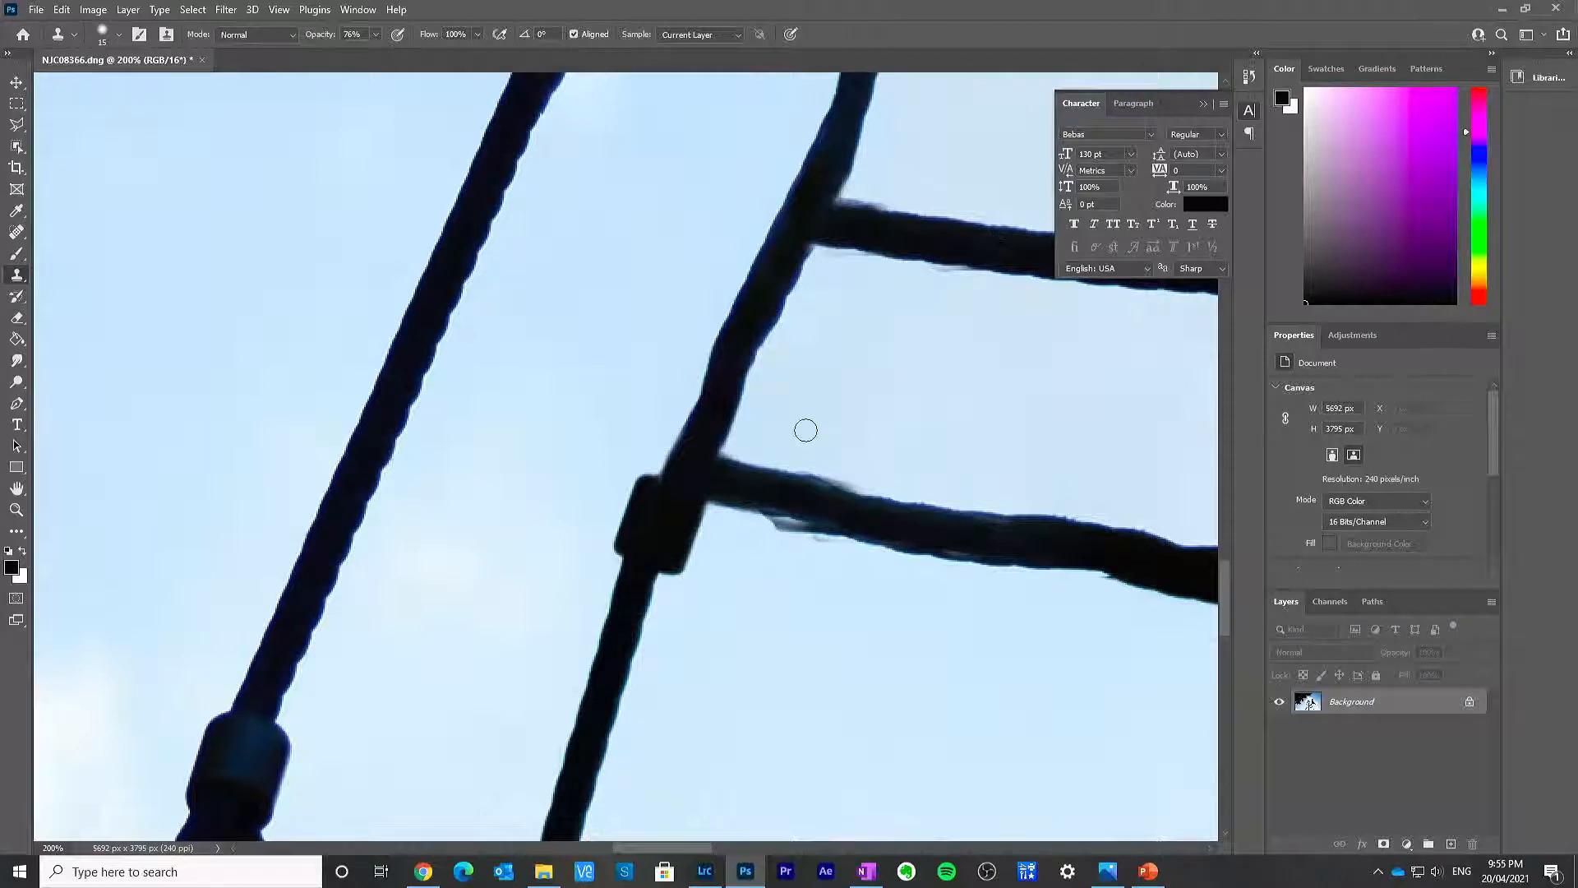
pyautogui.press('z')
pyautogui.press('s')
pyautogui.moveTo(781, 532)
pyautogui.mouseDown()
pyautogui.moveTo(810, 539)
pyautogui.moveTo(768, 532)
pyautogui.moveTo(813, 543)
pyautogui.mouseUp()
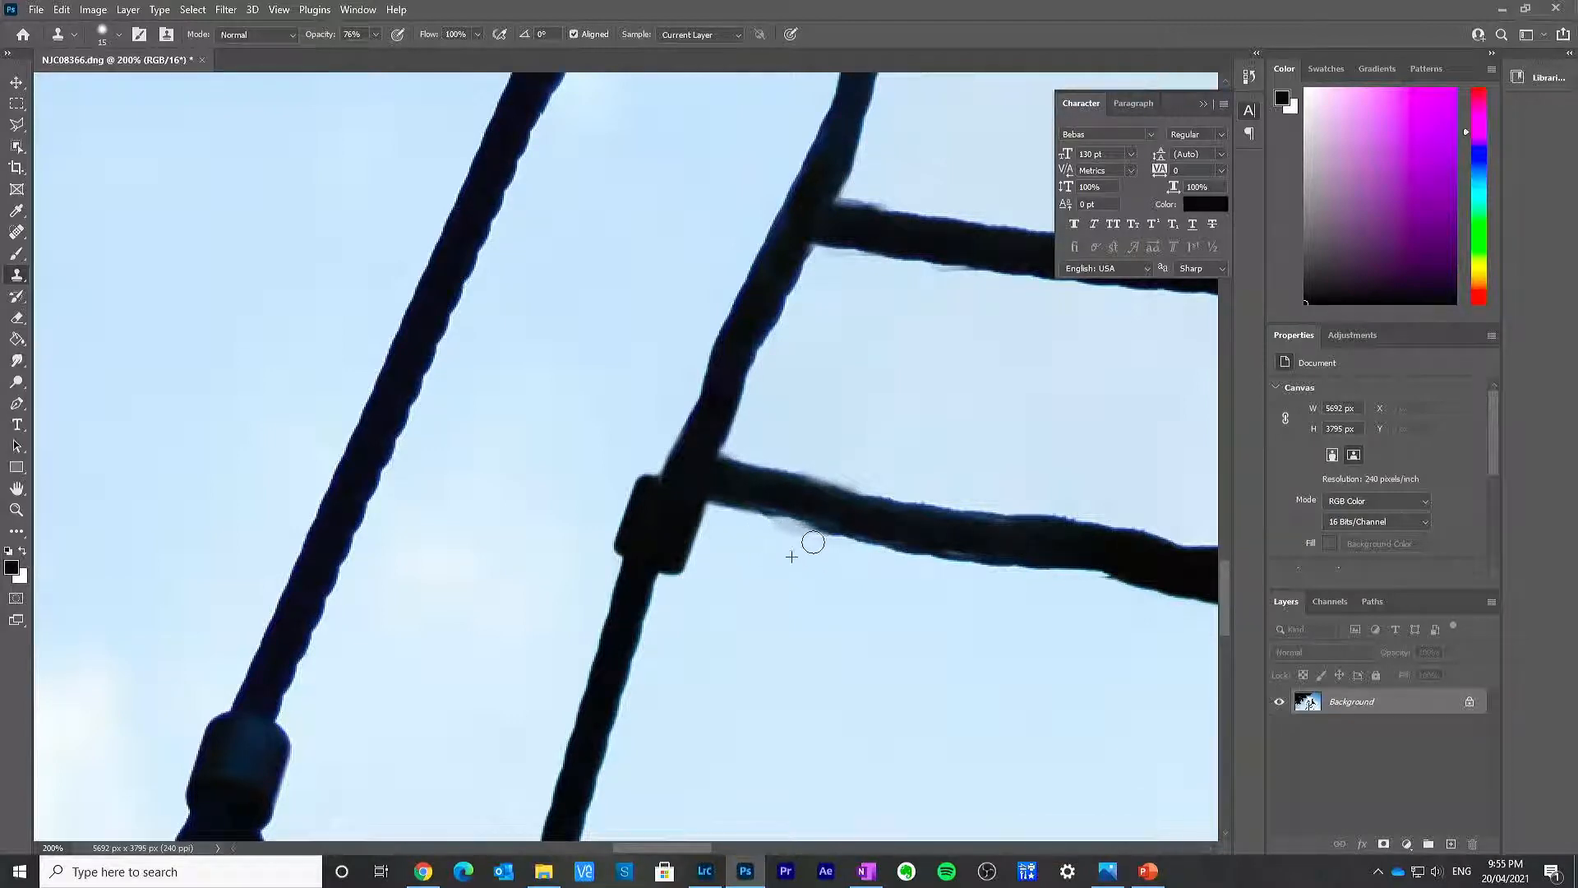
# Step: Clone sky at 100% opacity over the leftover smudges along both edges of the third rung and beneath the second rung
pyautogui.click(377, 37)
pyautogui.moveTo(377, 52); pyautogui.dragTo(691, 8)
pyautogui.moveTo(798, 538); pyautogui.dragTo(767, 530)
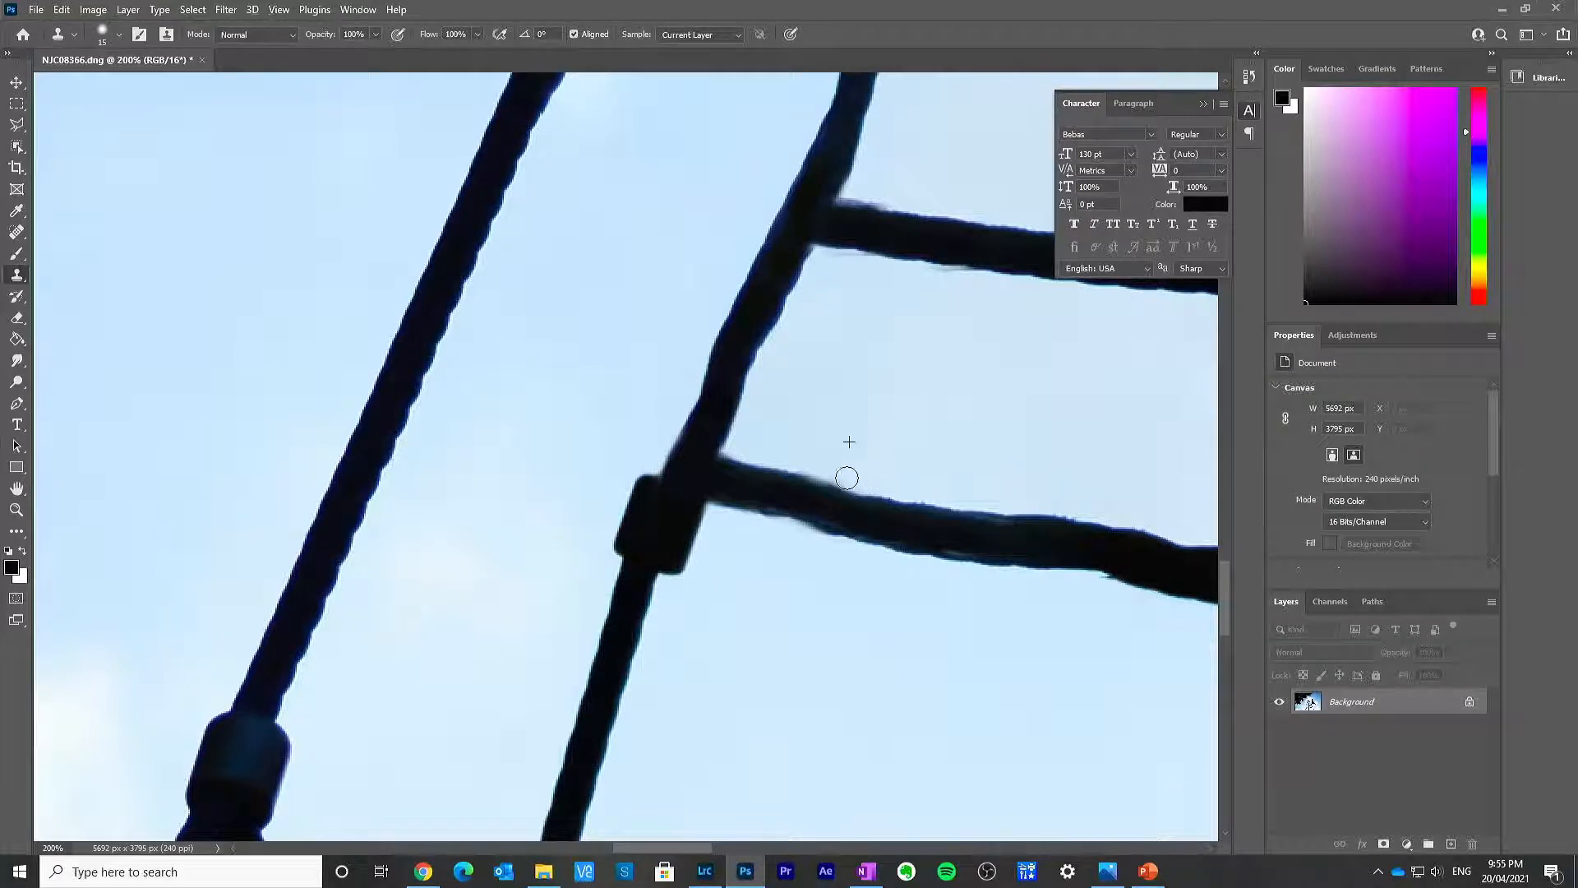
pyautogui.moveTo(847, 477); pyautogui.dragTo(818, 467)
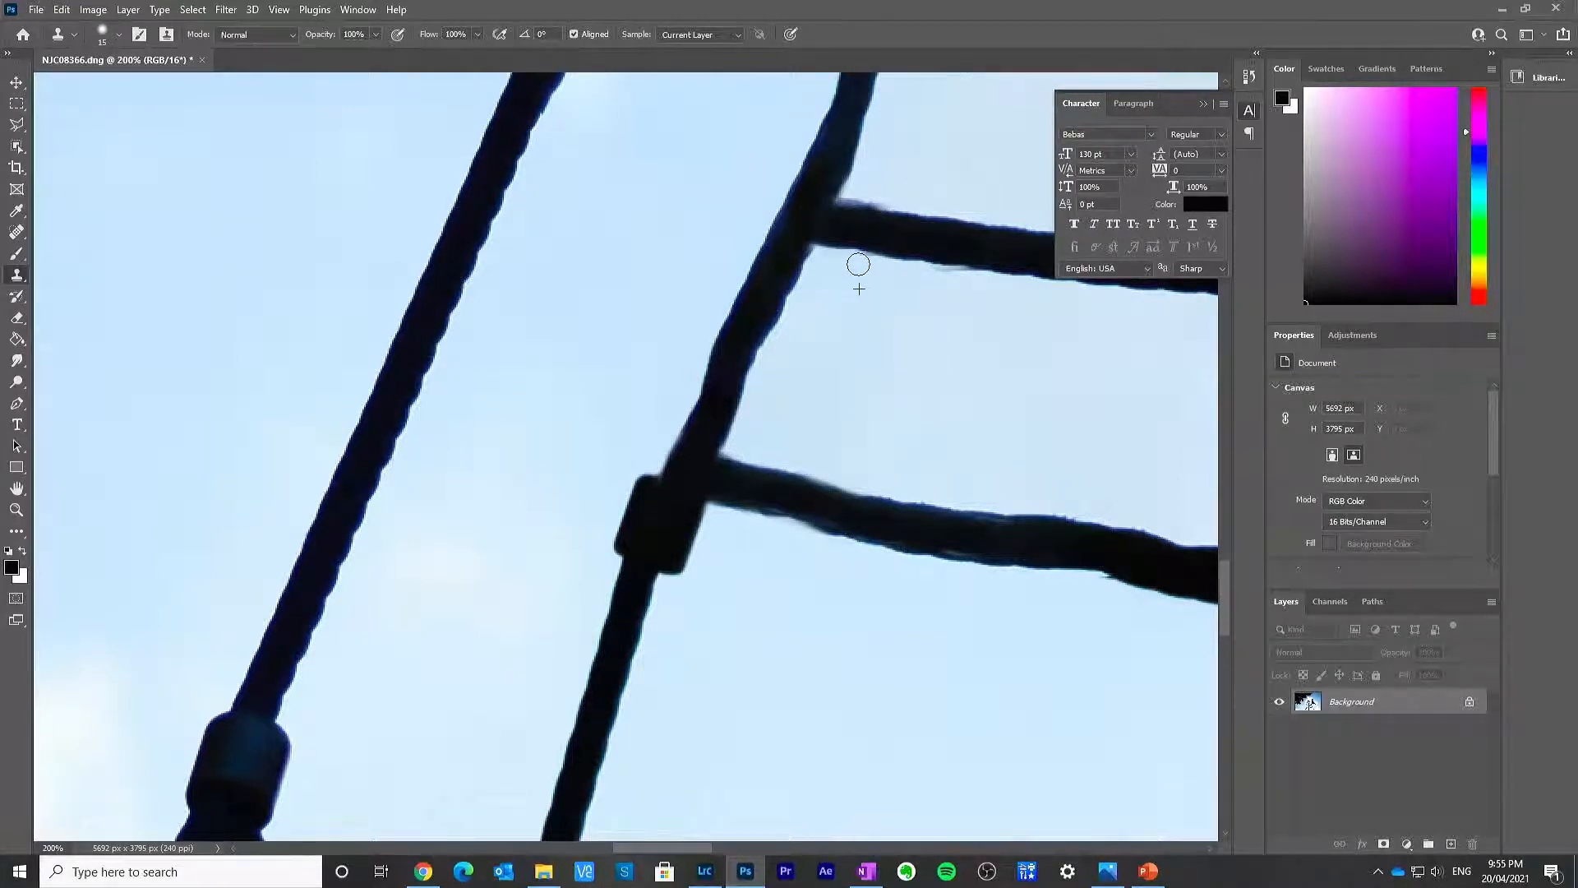
pyautogui.moveTo(858, 264); pyautogui.dragTo(880, 270)
pyautogui.moveTo(953, 282); pyautogui.dragTo(971, 285)
# Step: Examine the retouched rungs within the whole climbing frame, and the cloud beside the top of the pole
pyautogui.press('z')
pyautogui.keyDown('alt'); pyautogui.click(926, 356); pyautogui.keyUp('alt')
pyautogui.keyDown('alt'); pyautogui.click(940, 370); pyautogui.keyUp('alt')
pyautogui.keyDown('alt'); pyautogui.click(940, 372); pyautogui.keyUp('alt')
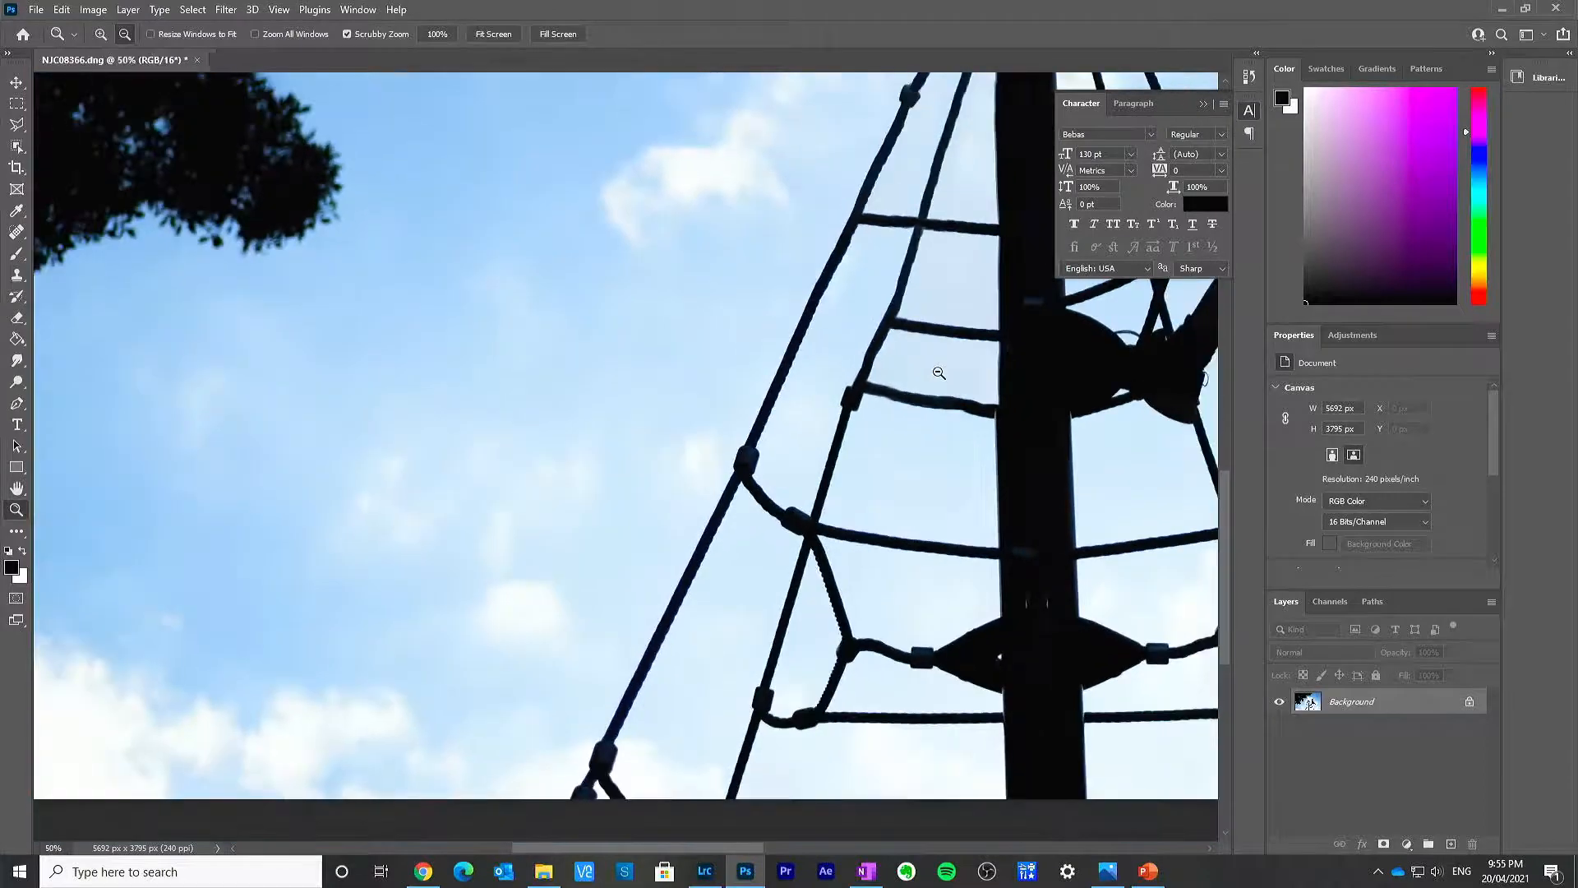
pyautogui.keyDown('alt'); pyautogui.click(939, 372); pyautogui.keyUp('alt')
pyautogui.keyDown('alt'); pyautogui.click(938, 372); pyautogui.keyUp('alt')
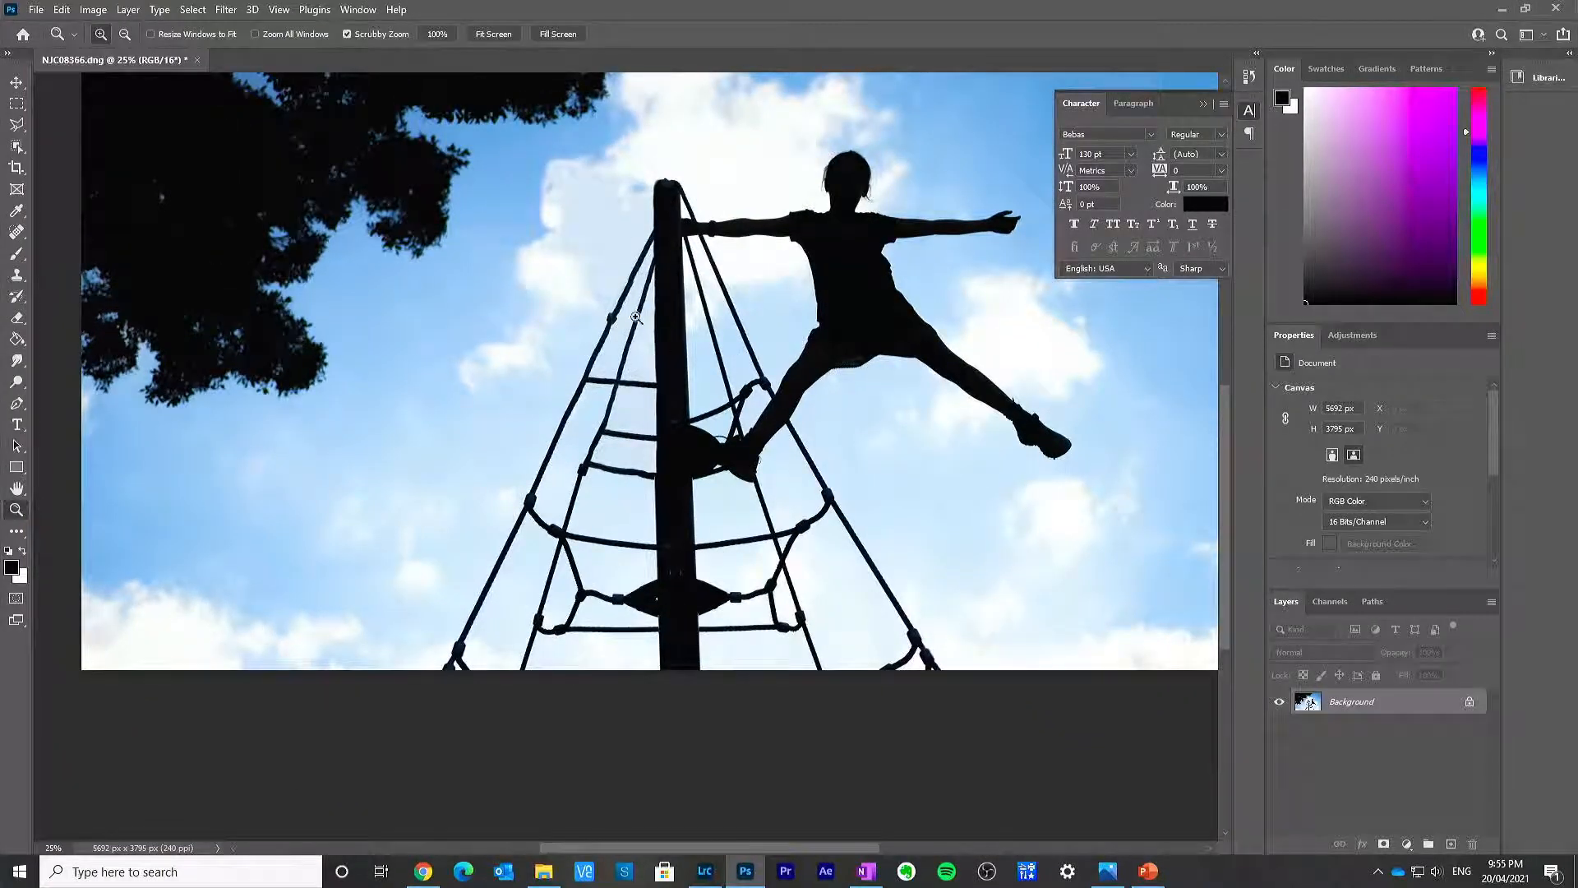
pyautogui.click(602, 193)
pyautogui.click(638, 239)
pyautogui.click(638, 239)
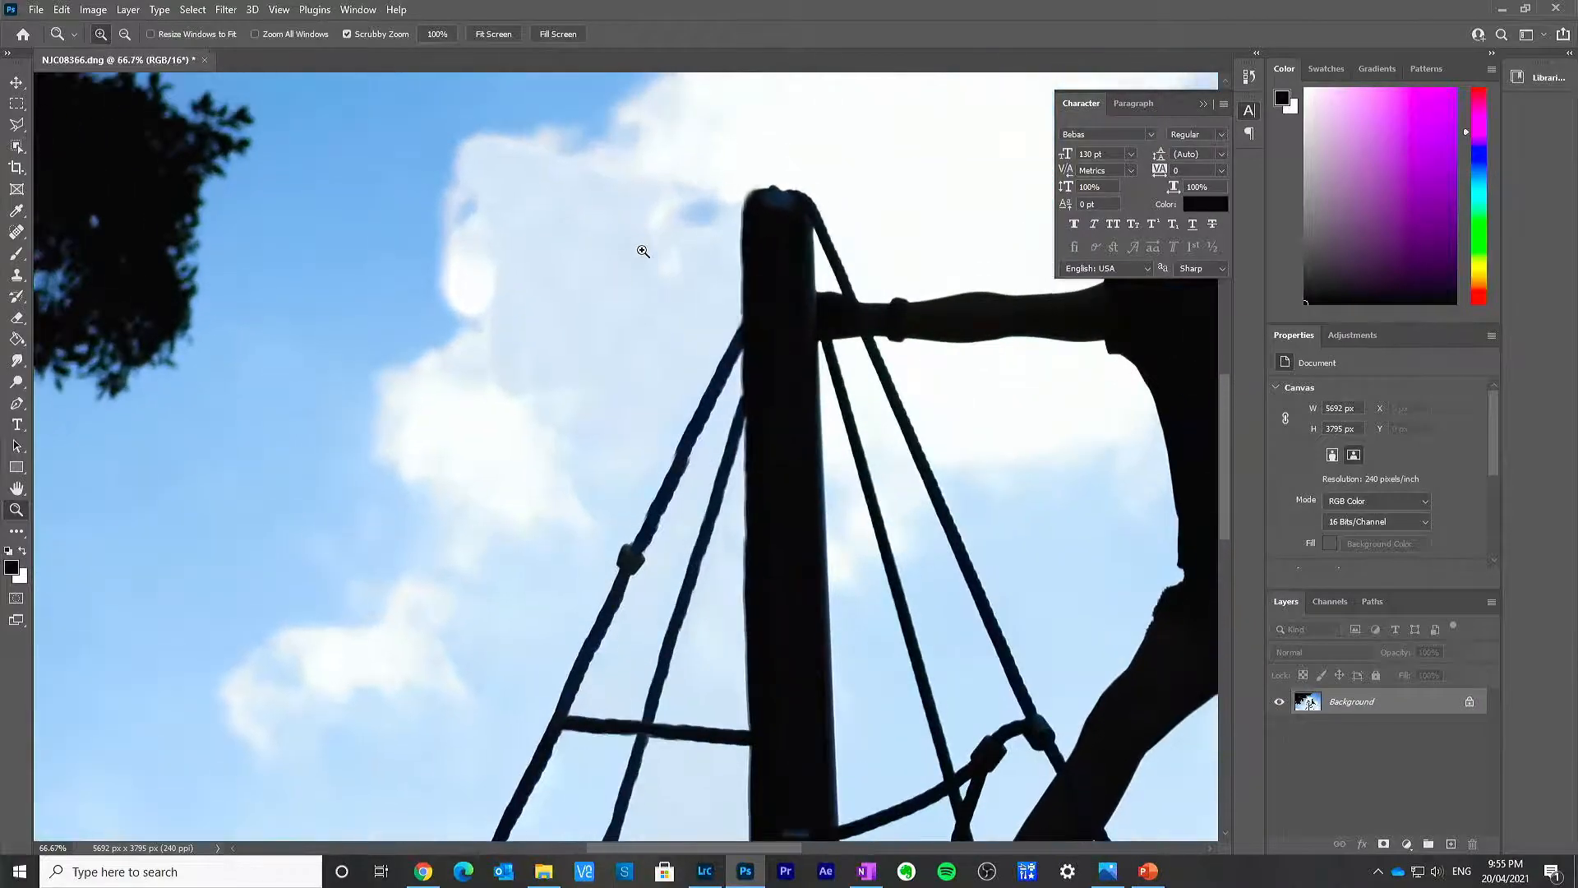
pyautogui.press('s')
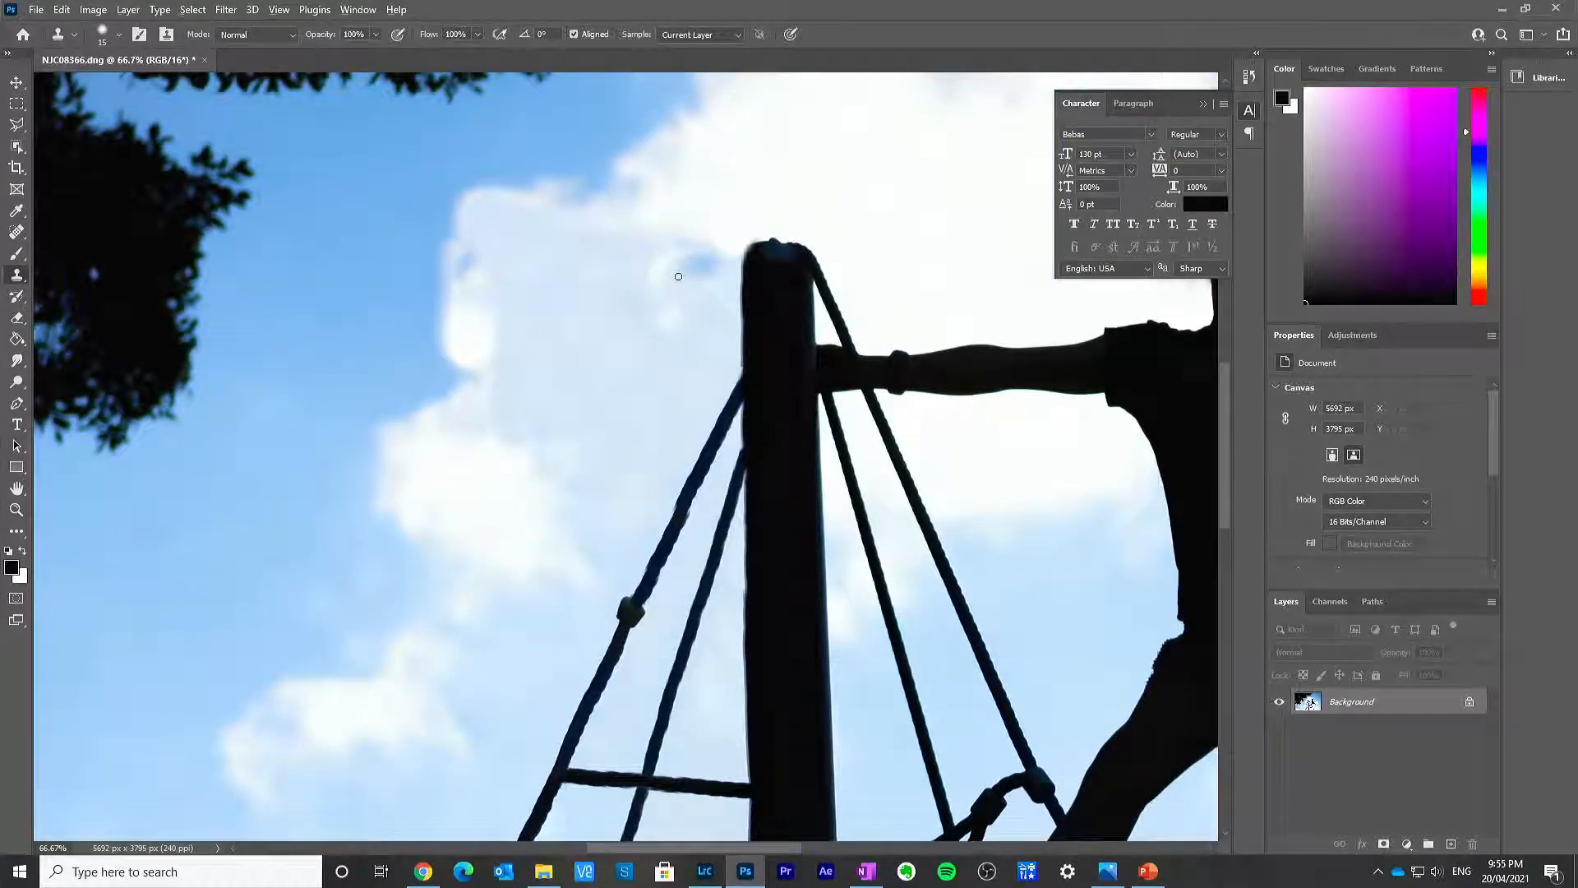
pyautogui.press('z')
pyautogui.keyDown('alt'); pyautogui.click(662, 277); pyautogui.keyUp('alt')
pyautogui.keyDown('alt'); pyautogui.click(662, 277); pyautogui.keyUp('alt')
pyautogui.keyDown('alt'); pyautogui.click(662, 277); pyautogui.keyUp('alt')
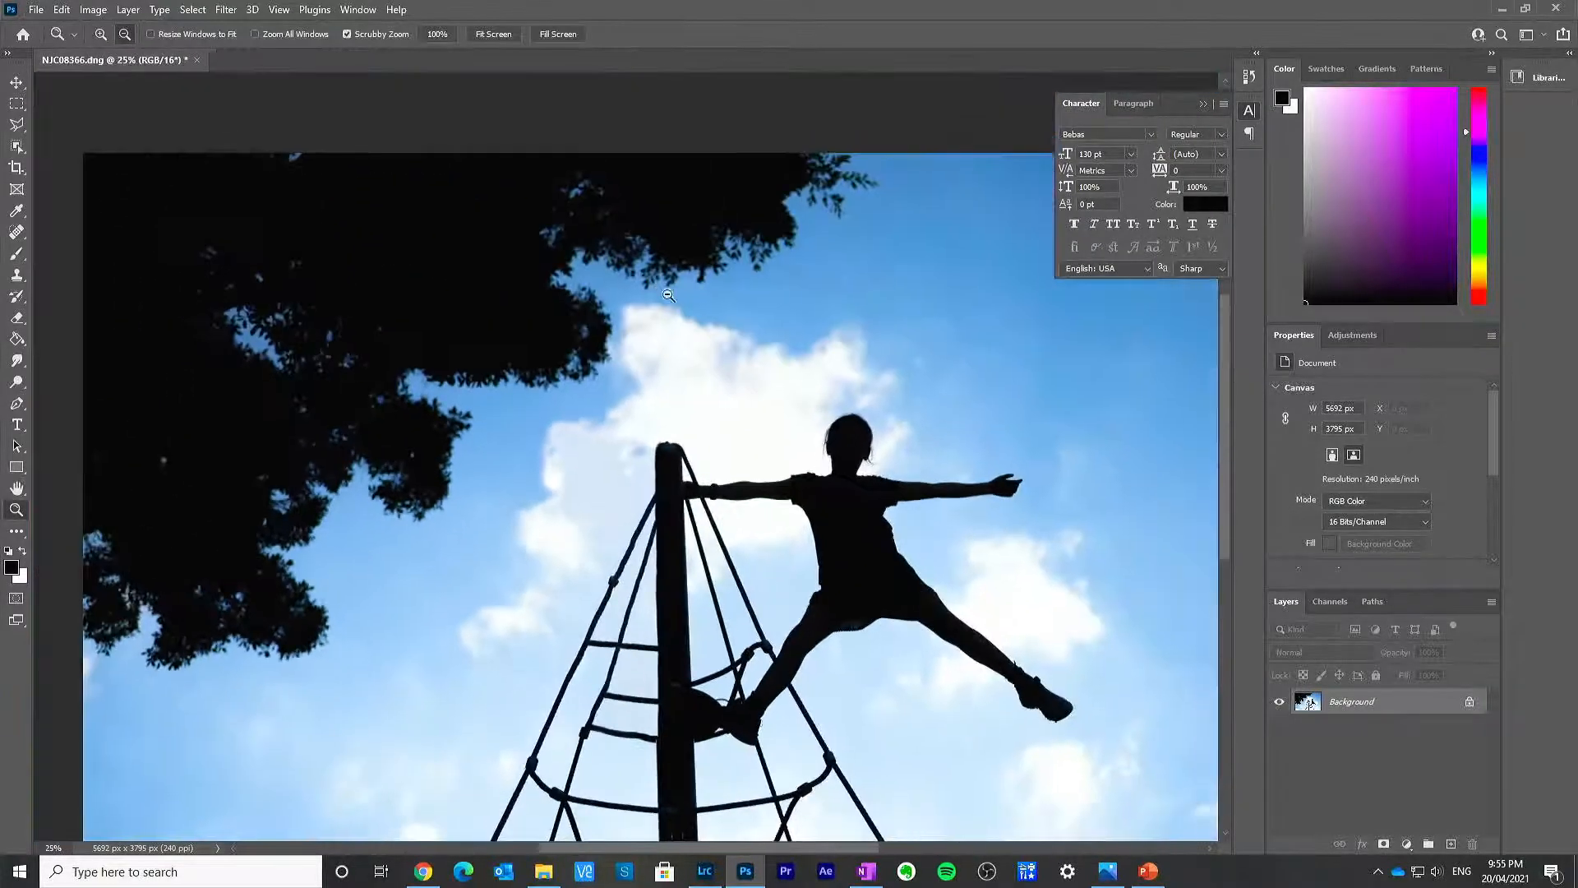
# Step: Clone bright cloud texture with a 125 px brush at 60% opacity over the grey patch beside the pole's top
pyautogui.press('s')
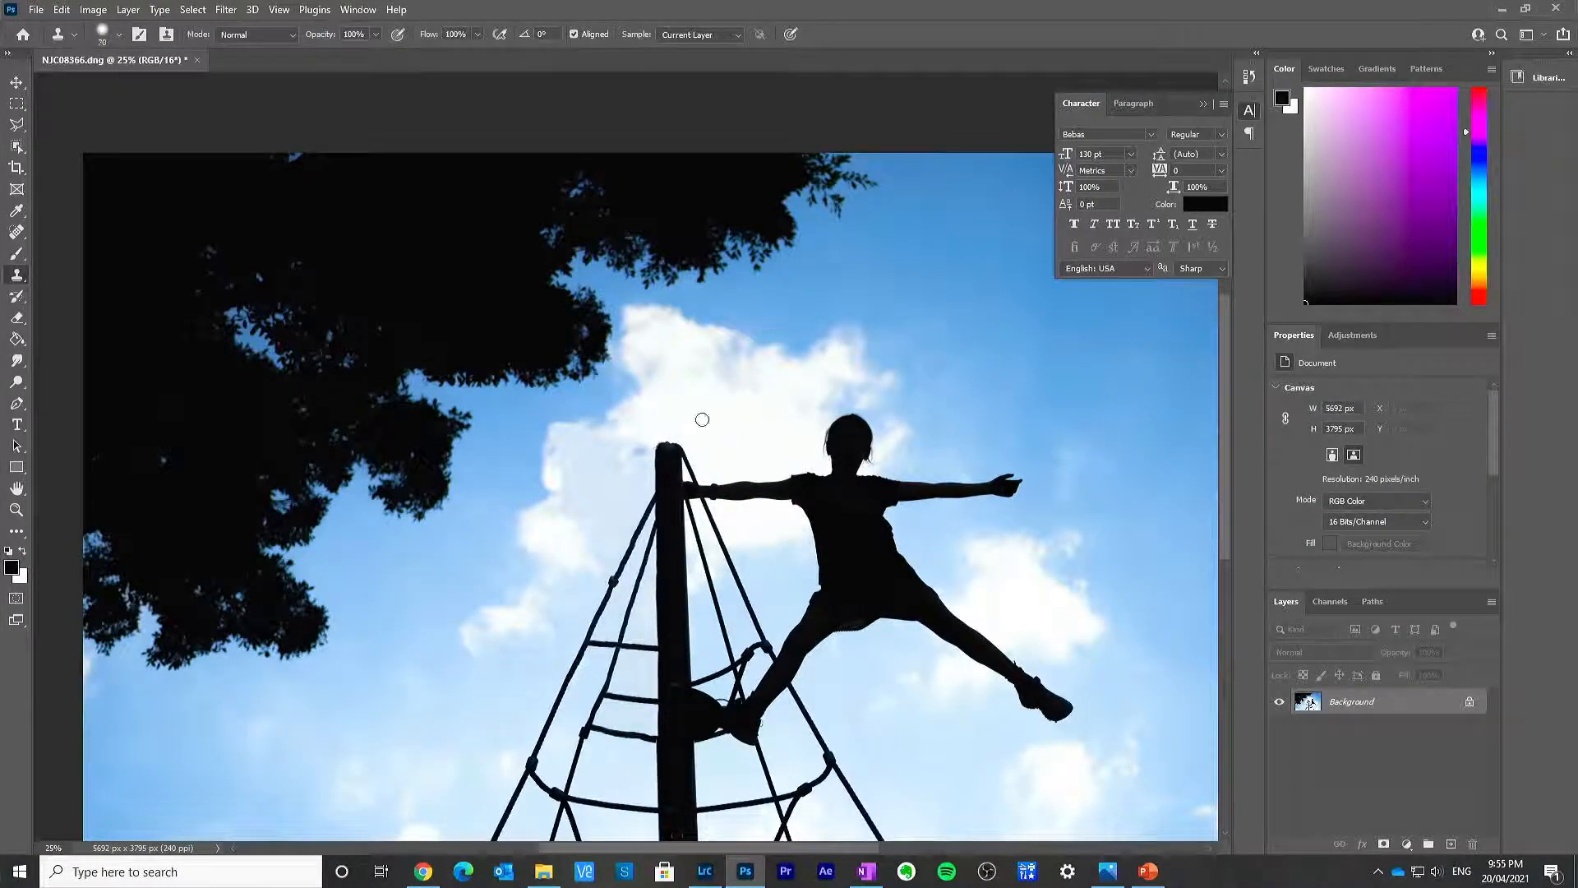
pyautogui.moveTo(381, 38); pyautogui.dragTo(345, 52)
pyautogui.moveTo(607, 474)
pyautogui.mouseDown()
pyautogui.moveTo(583, 501)
pyautogui.moveTo(625, 461)
pyautogui.moveTo(600, 515)
pyautogui.moveTo(578, 465)
pyautogui.moveTo(638, 434)
pyautogui.moveTo(590, 532)
pyautogui.moveTo(567, 494)
pyautogui.moveTo(574, 447)
pyautogui.moveTo(635, 441)
pyautogui.moveTo(605, 538)
pyautogui.moveTo(762, 437)
pyautogui.mouseUp()
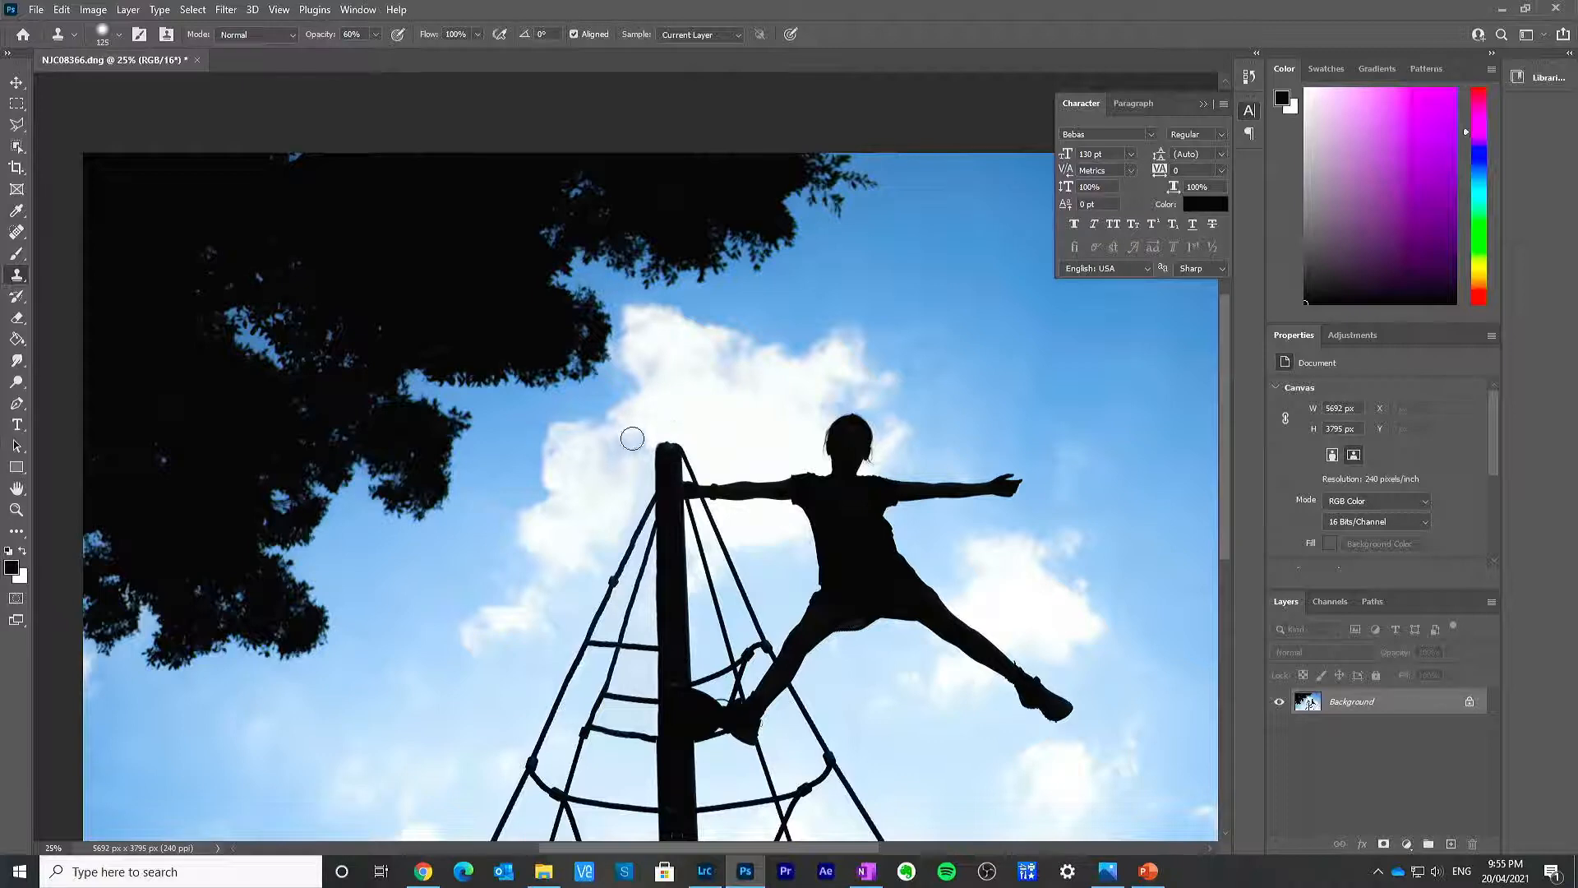
pyautogui.moveTo(614, 466)
pyautogui.mouseDown()
pyautogui.moveTo(619, 437)
pyautogui.moveTo(645, 441)
pyautogui.moveTo(626, 481)
pyautogui.mouseUp()
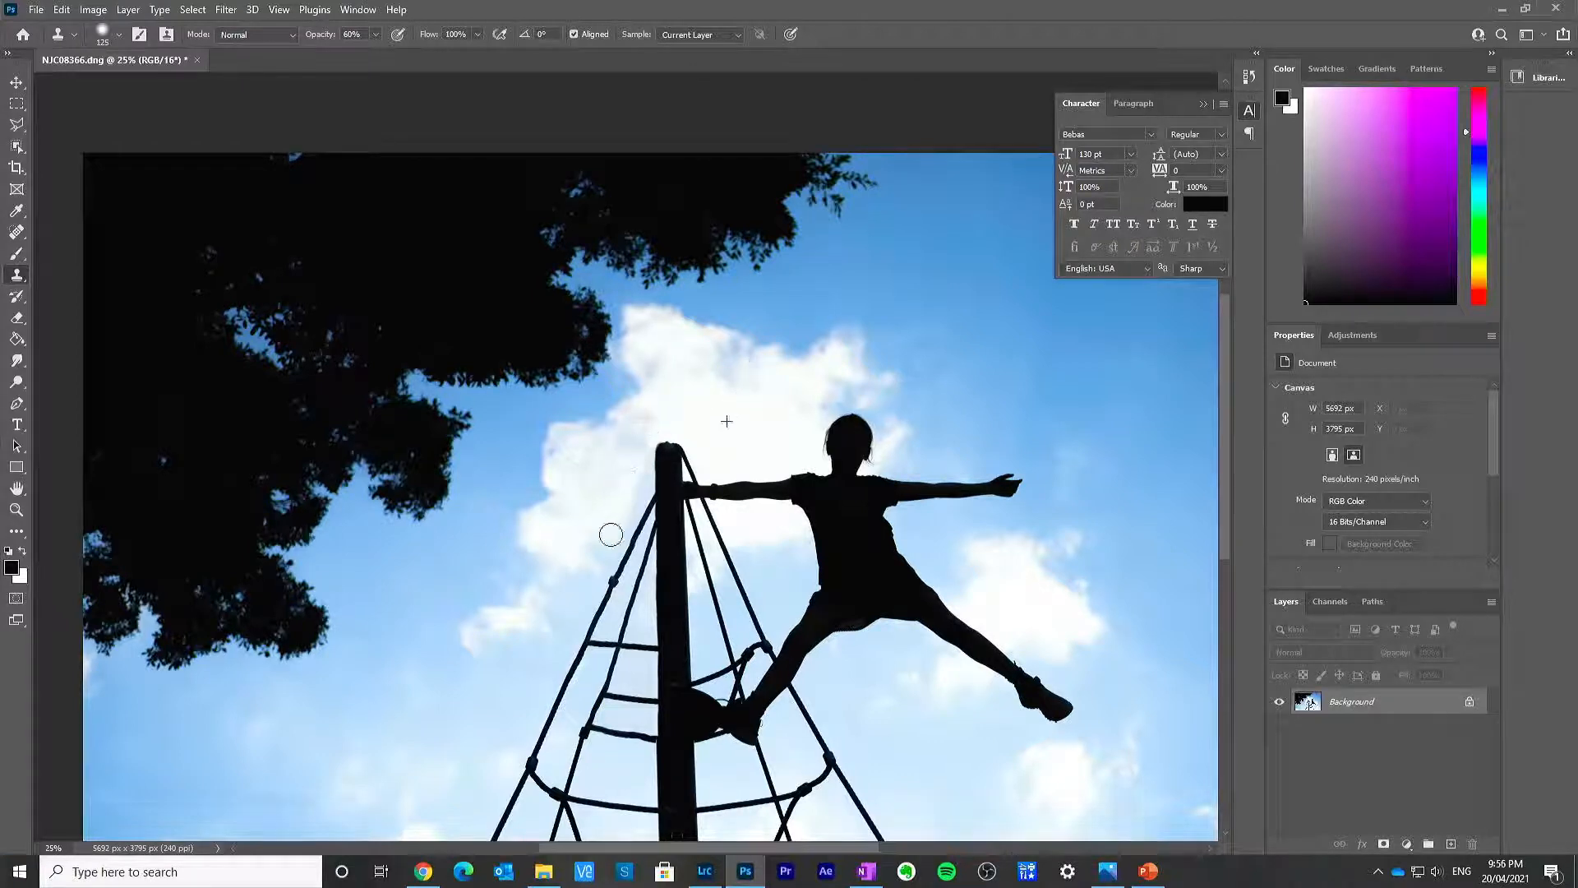
pyautogui.moveTo(610, 536); pyautogui.dragTo(592, 586)
pyautogui.moveTo(636, 481); pyautogui.dragTo(584, 565)
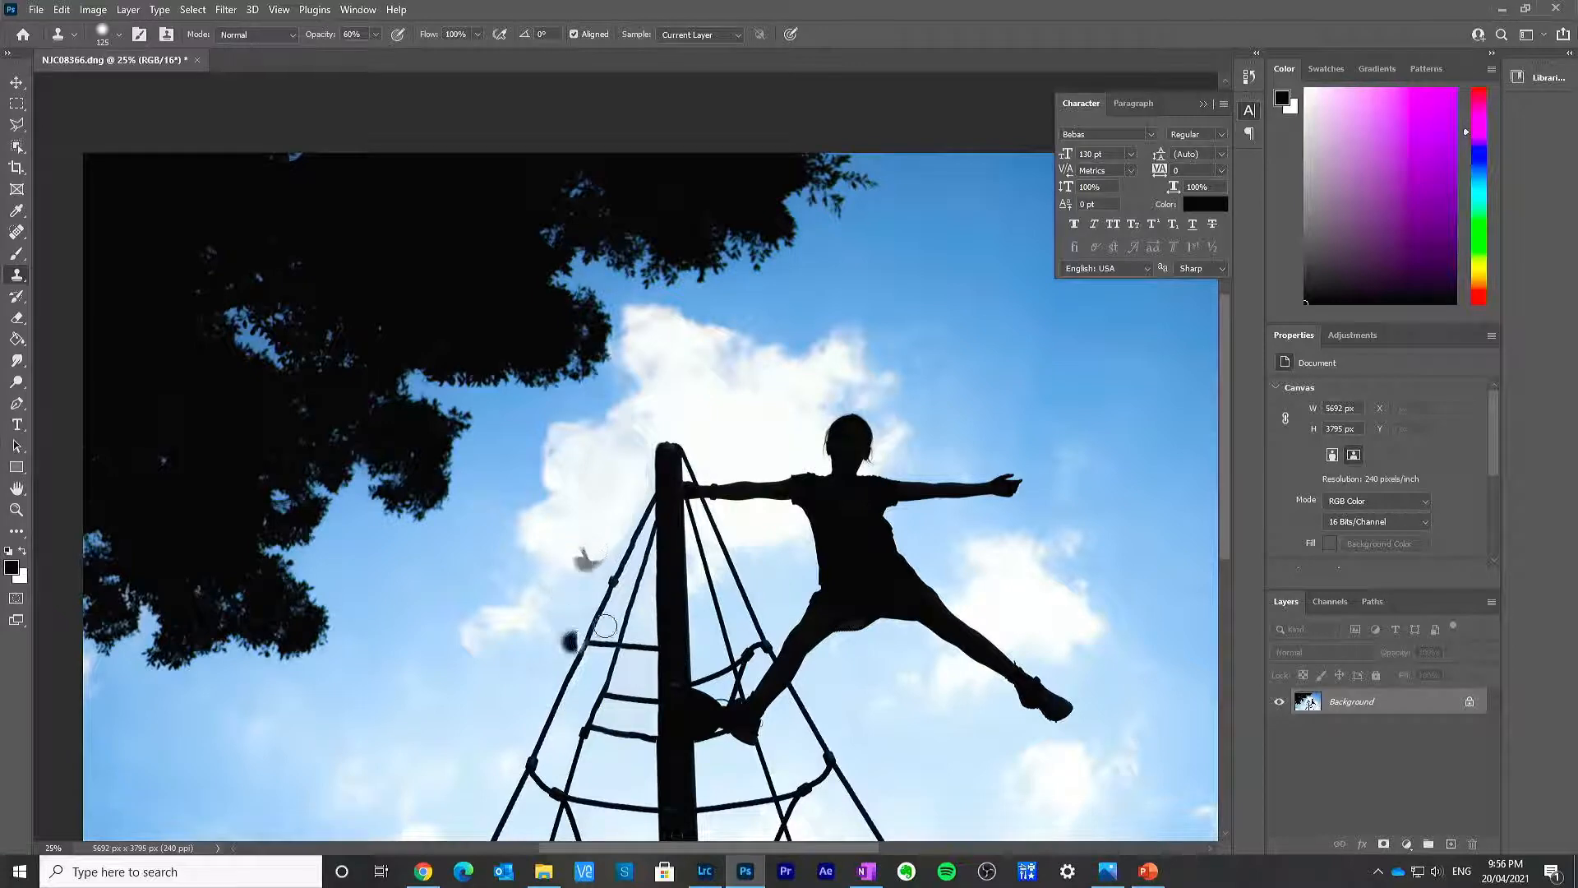
pyautogui.hotkey('ctrl', 'z')
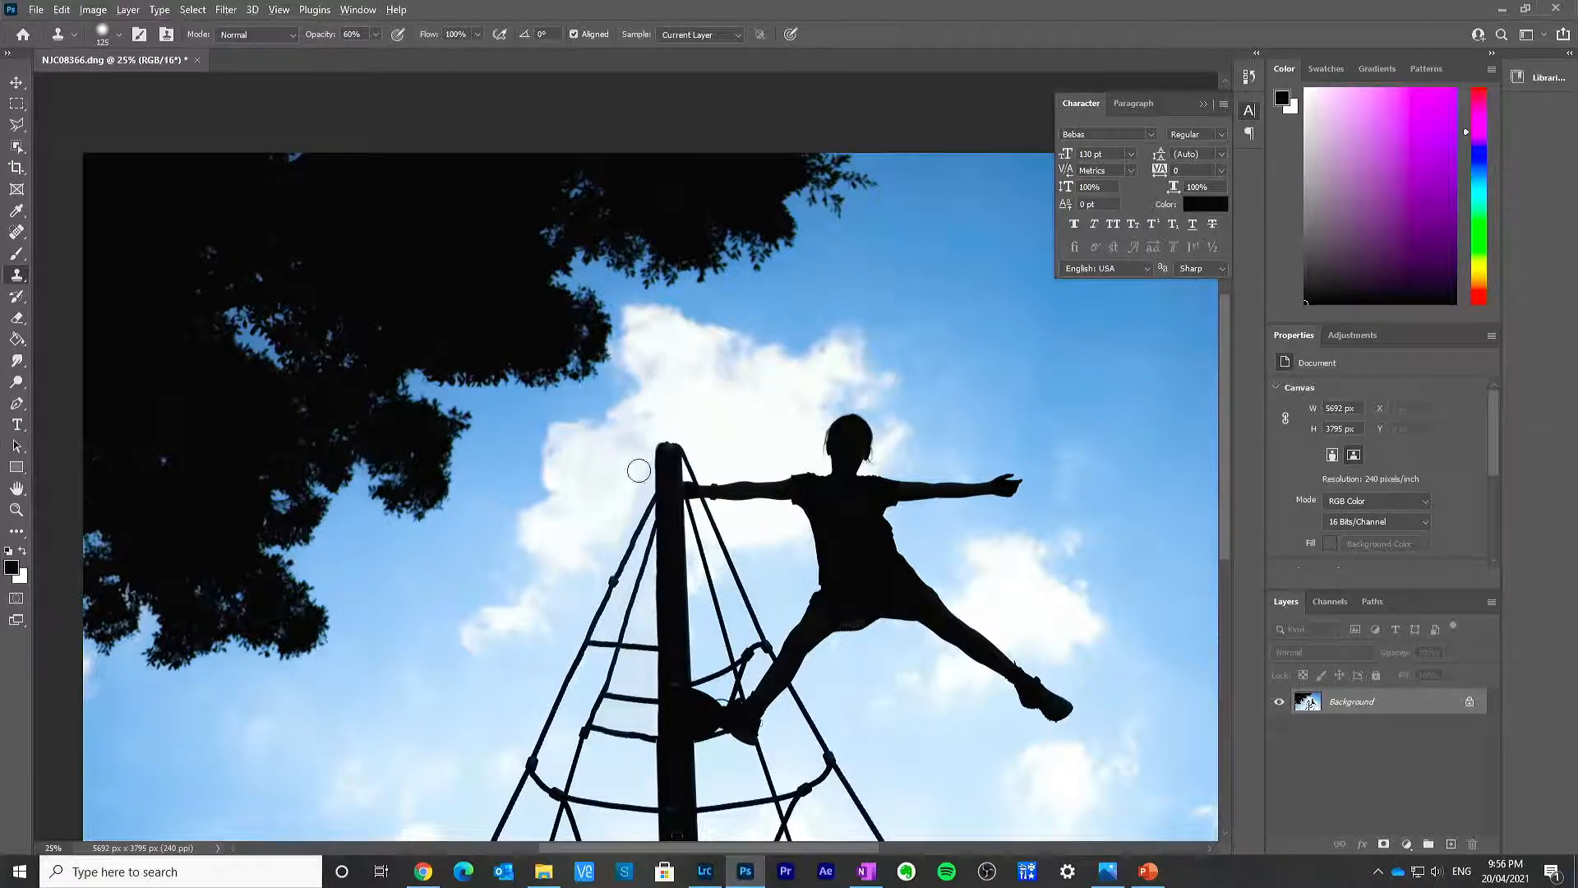
pyautogui.moveTo(627, 506); pyautogui.dragTo(591, 565)
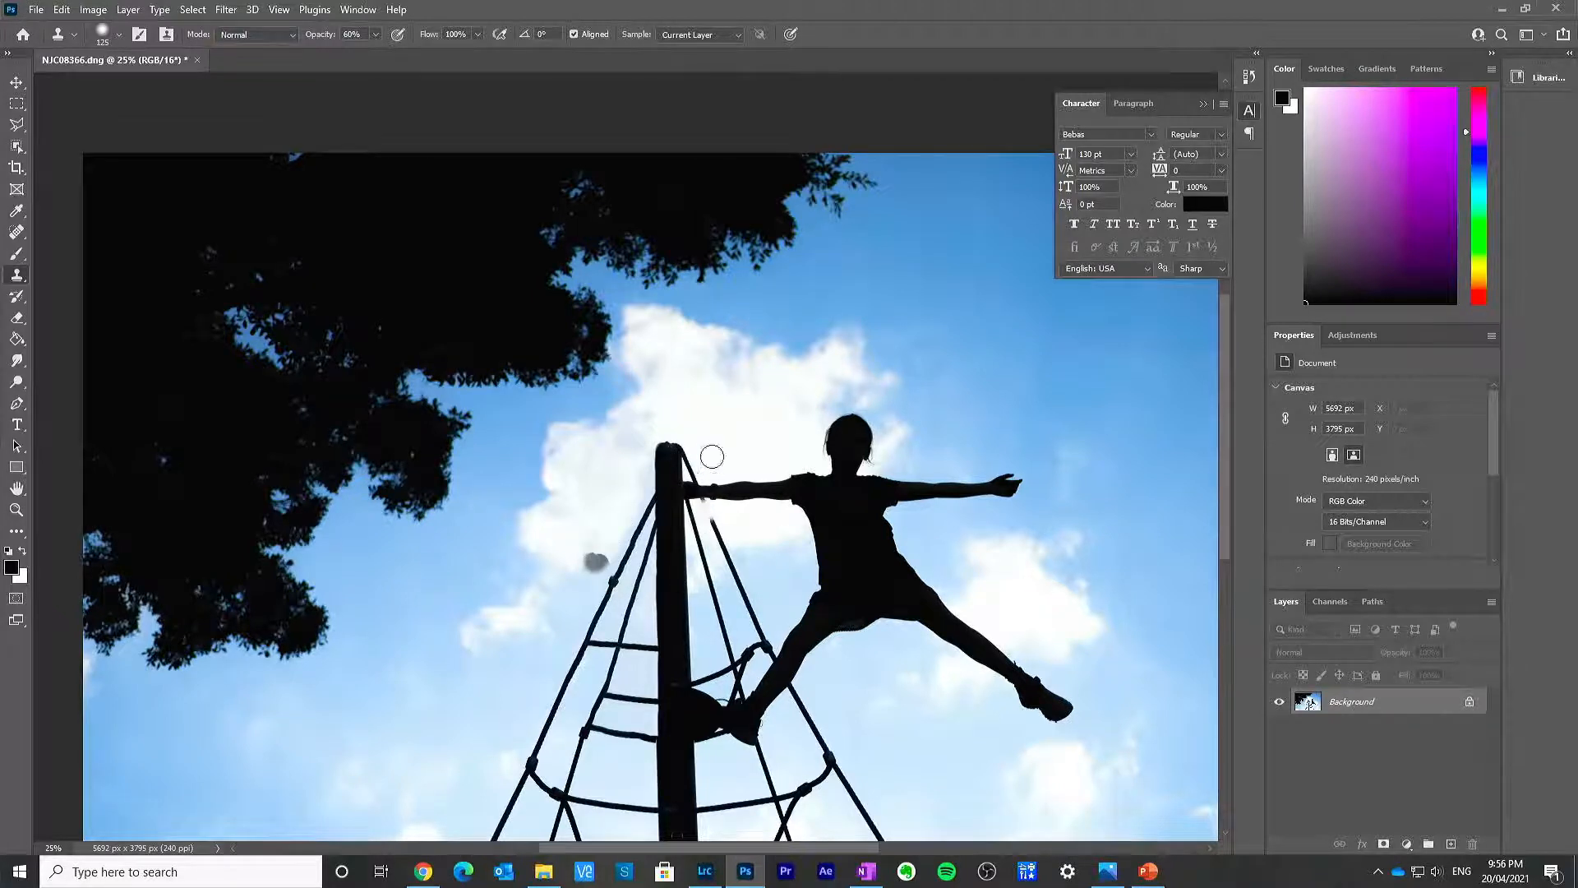
pyautogui.hotkey('ctrl', 'z')
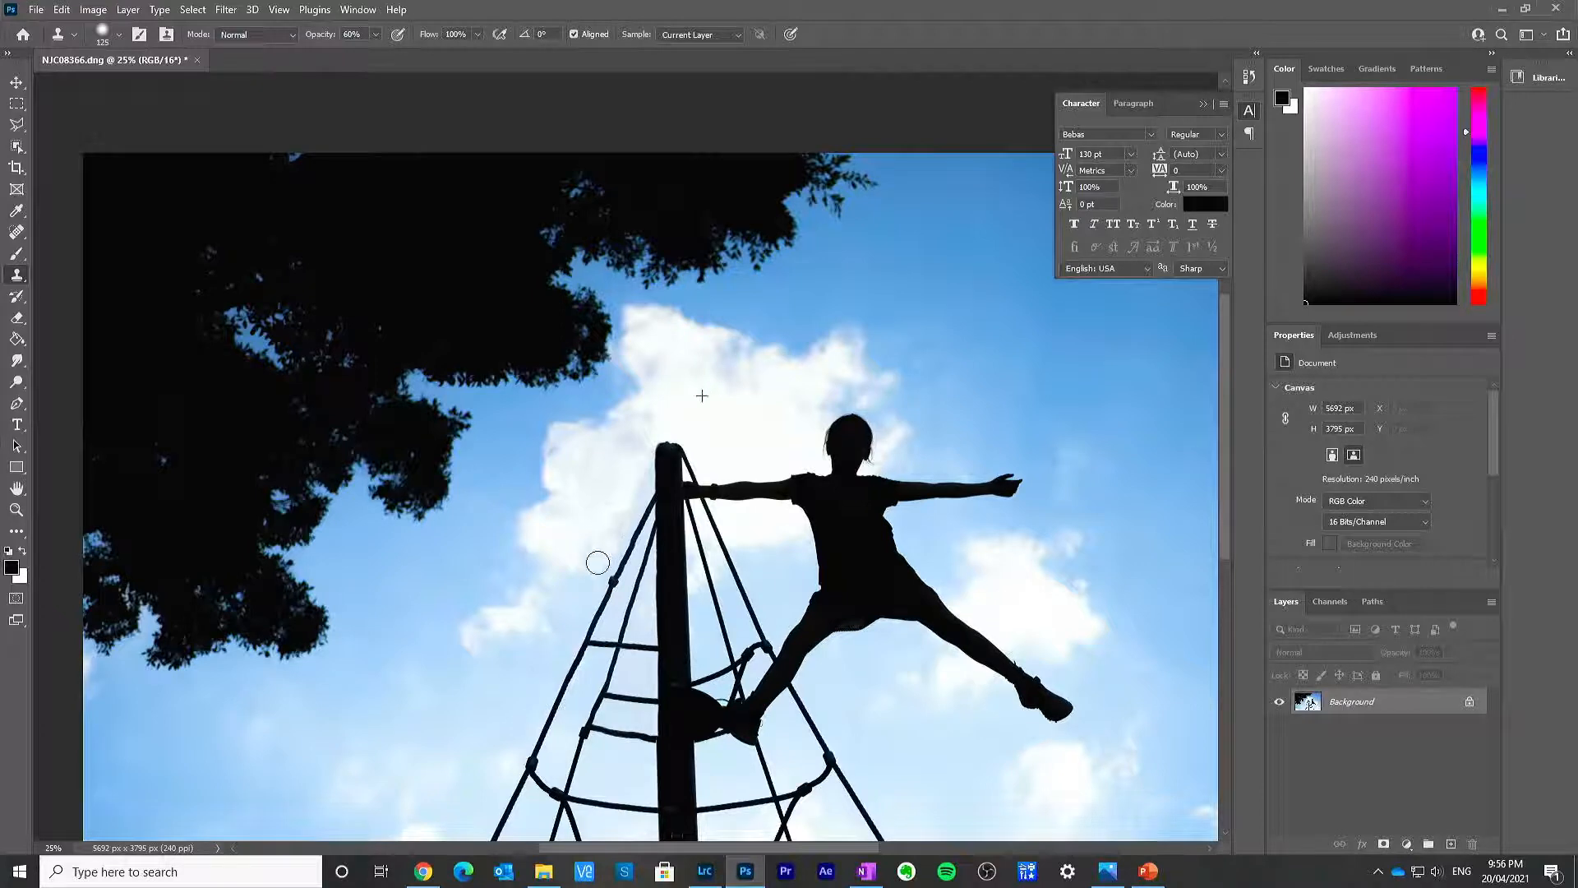
pyautogui.moveTo(598, 562); pyautogui.dragTo(626, 490)
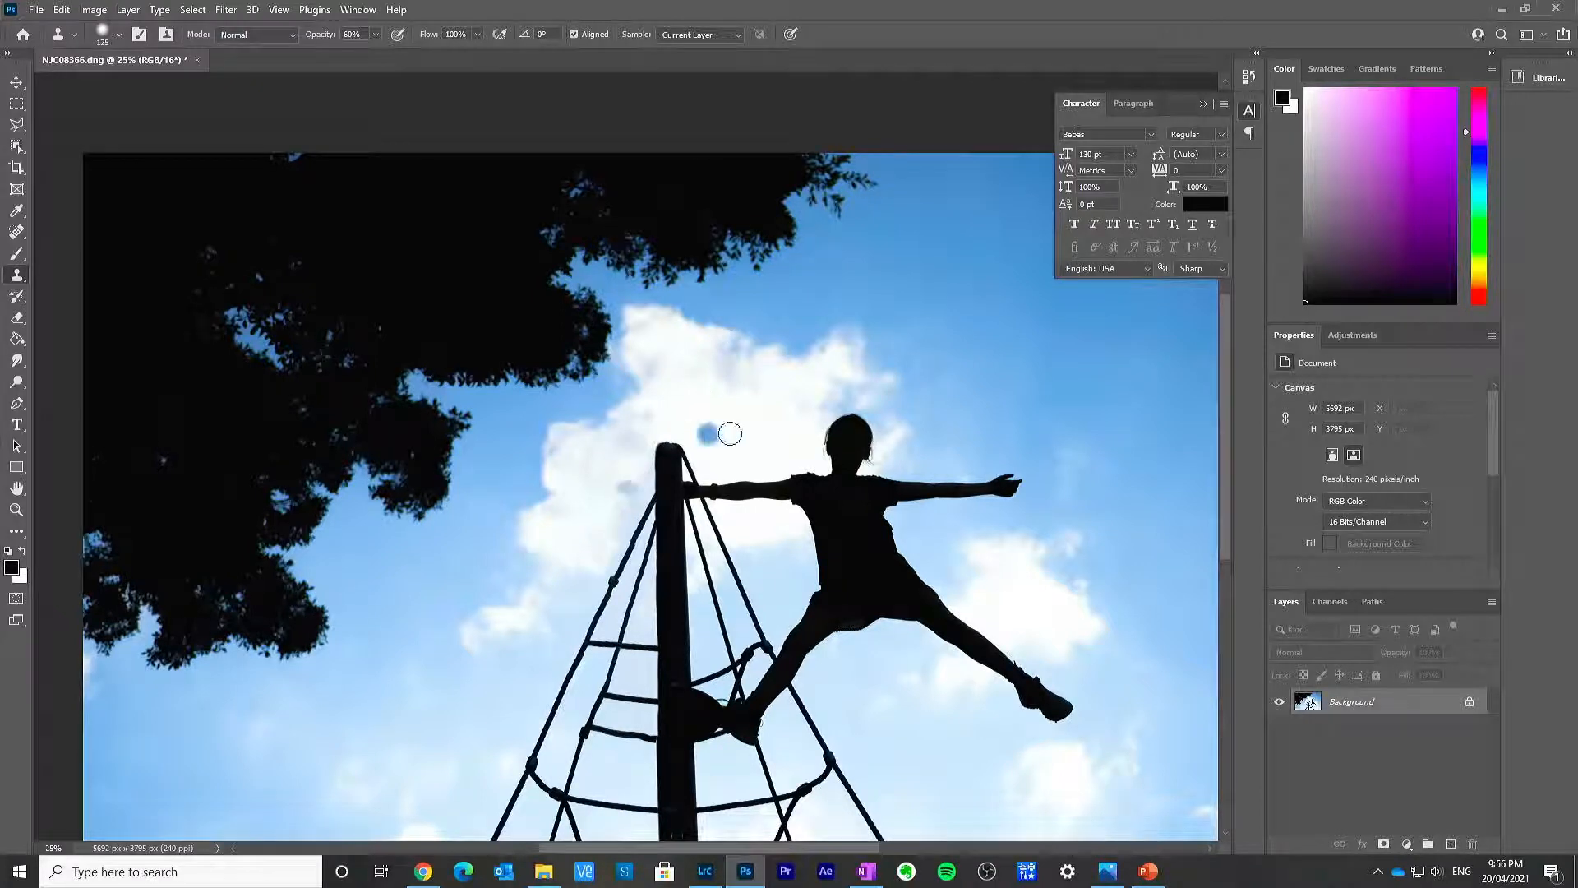
pyautogui.hotkey('ctrl', 'z')
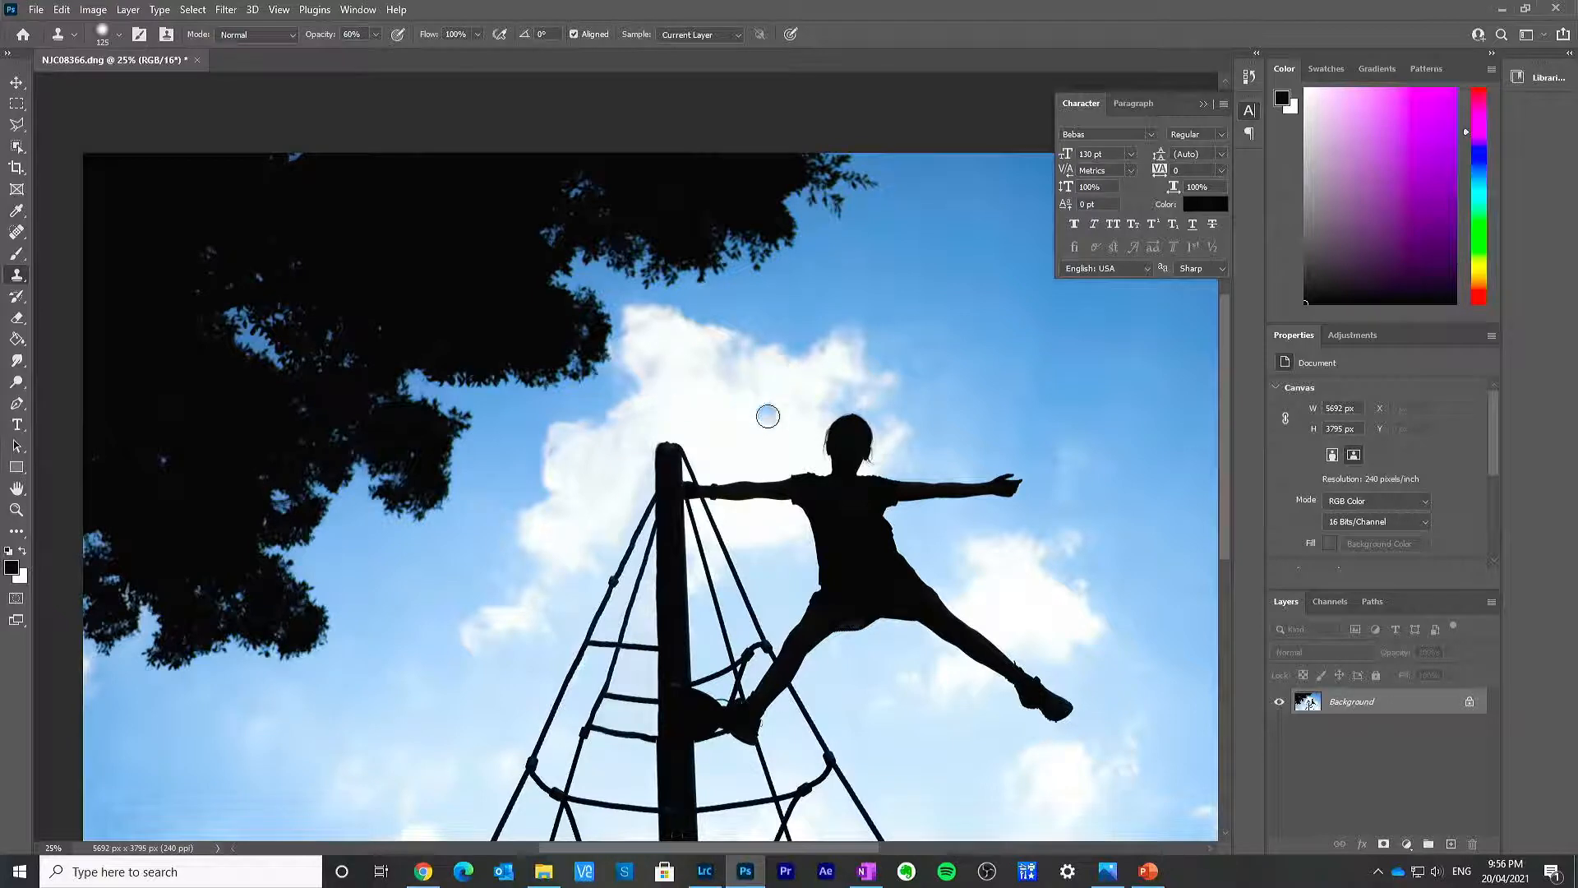
# Step: Check the retouched silhouette as a whole, and close Photoshop with the changes saved to return to Lightroom Classic
pyautogui.press('z')
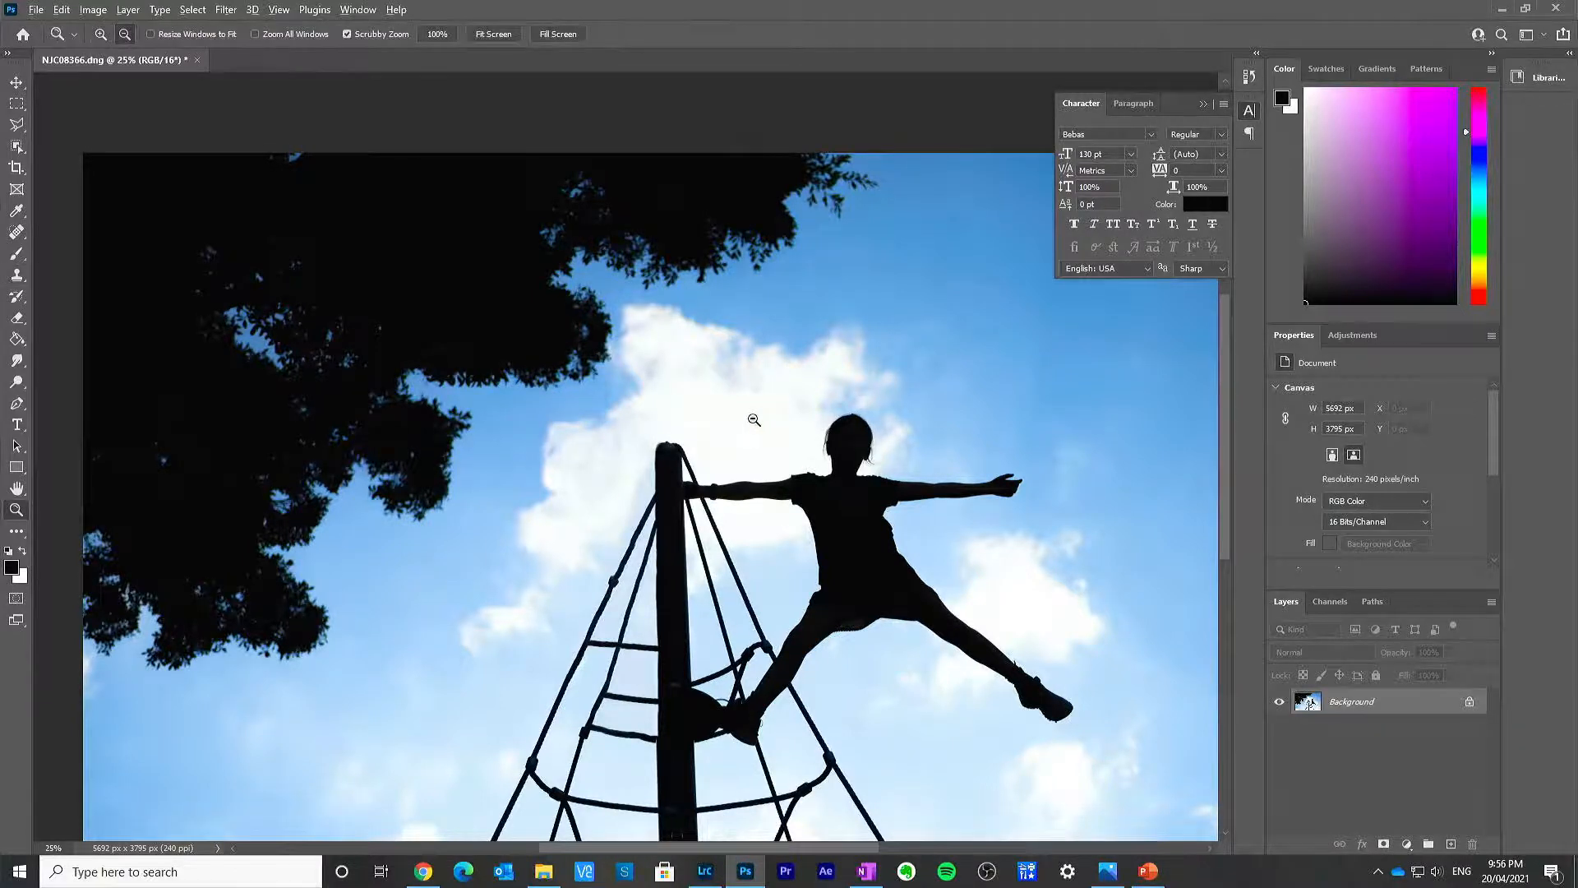
pyautogui.keyDown('alt'); pyautogui.click(763, 442); pyautogui.keyUp('alt')
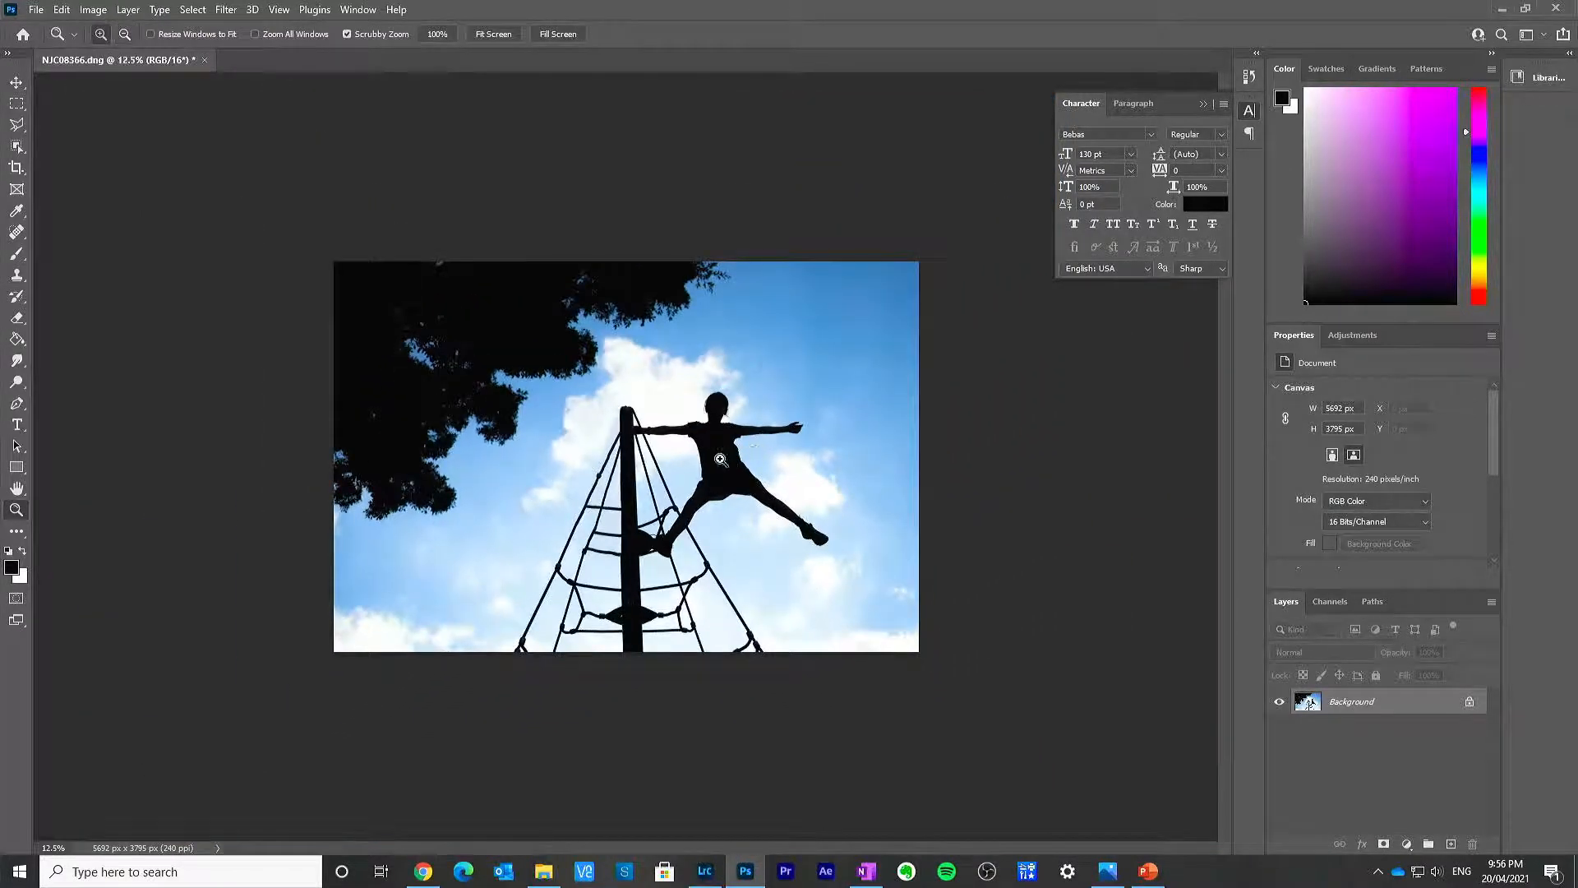
pyautogui.click(628, 440)
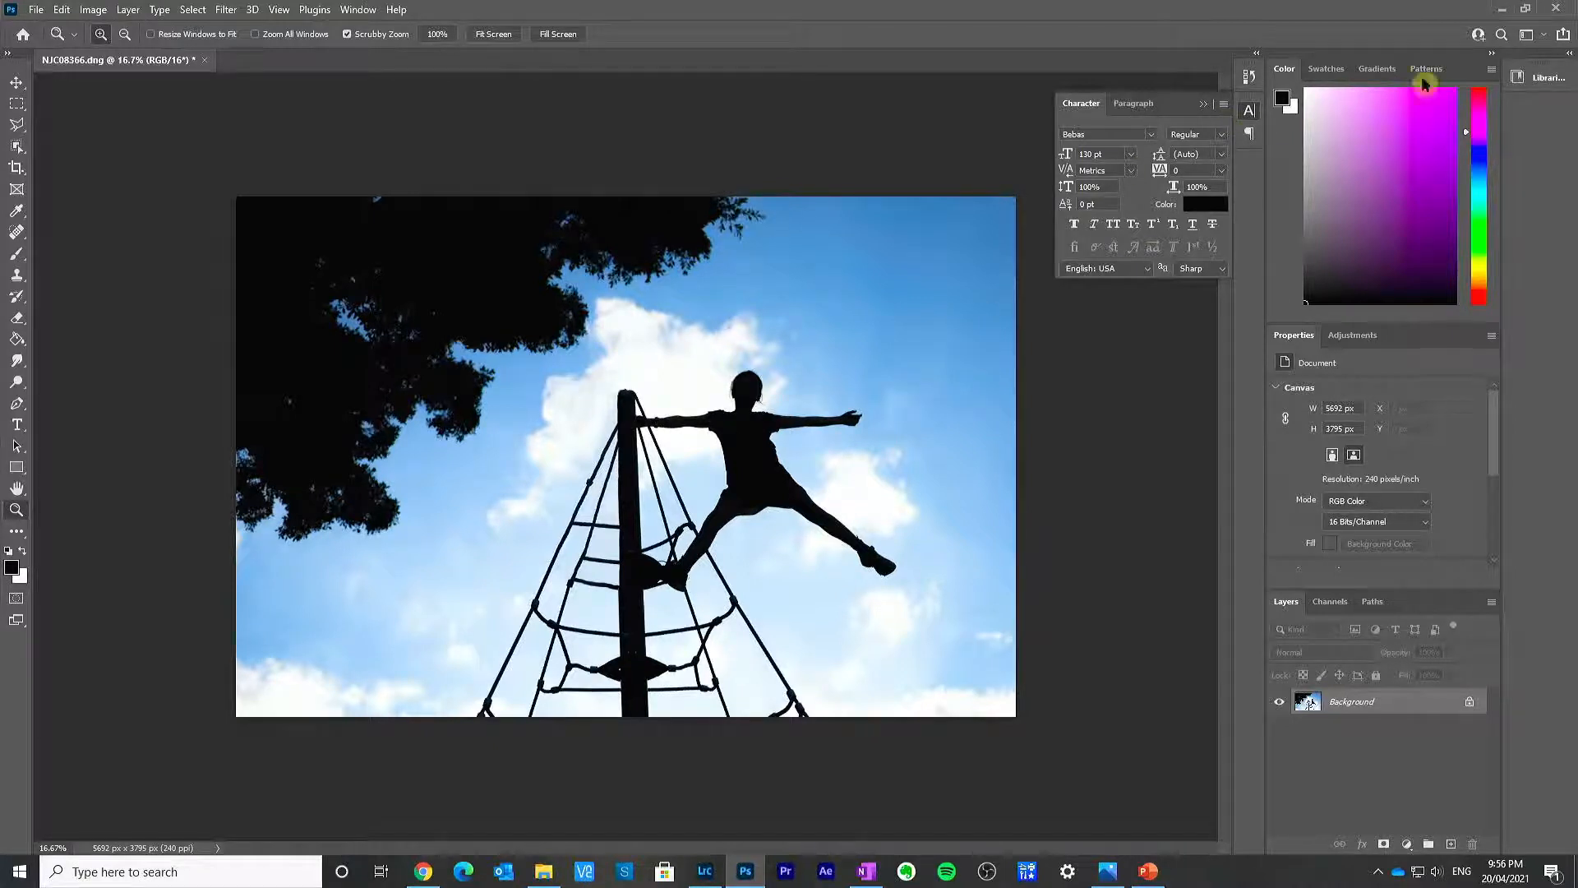
pyautogui.click(1558, 12)
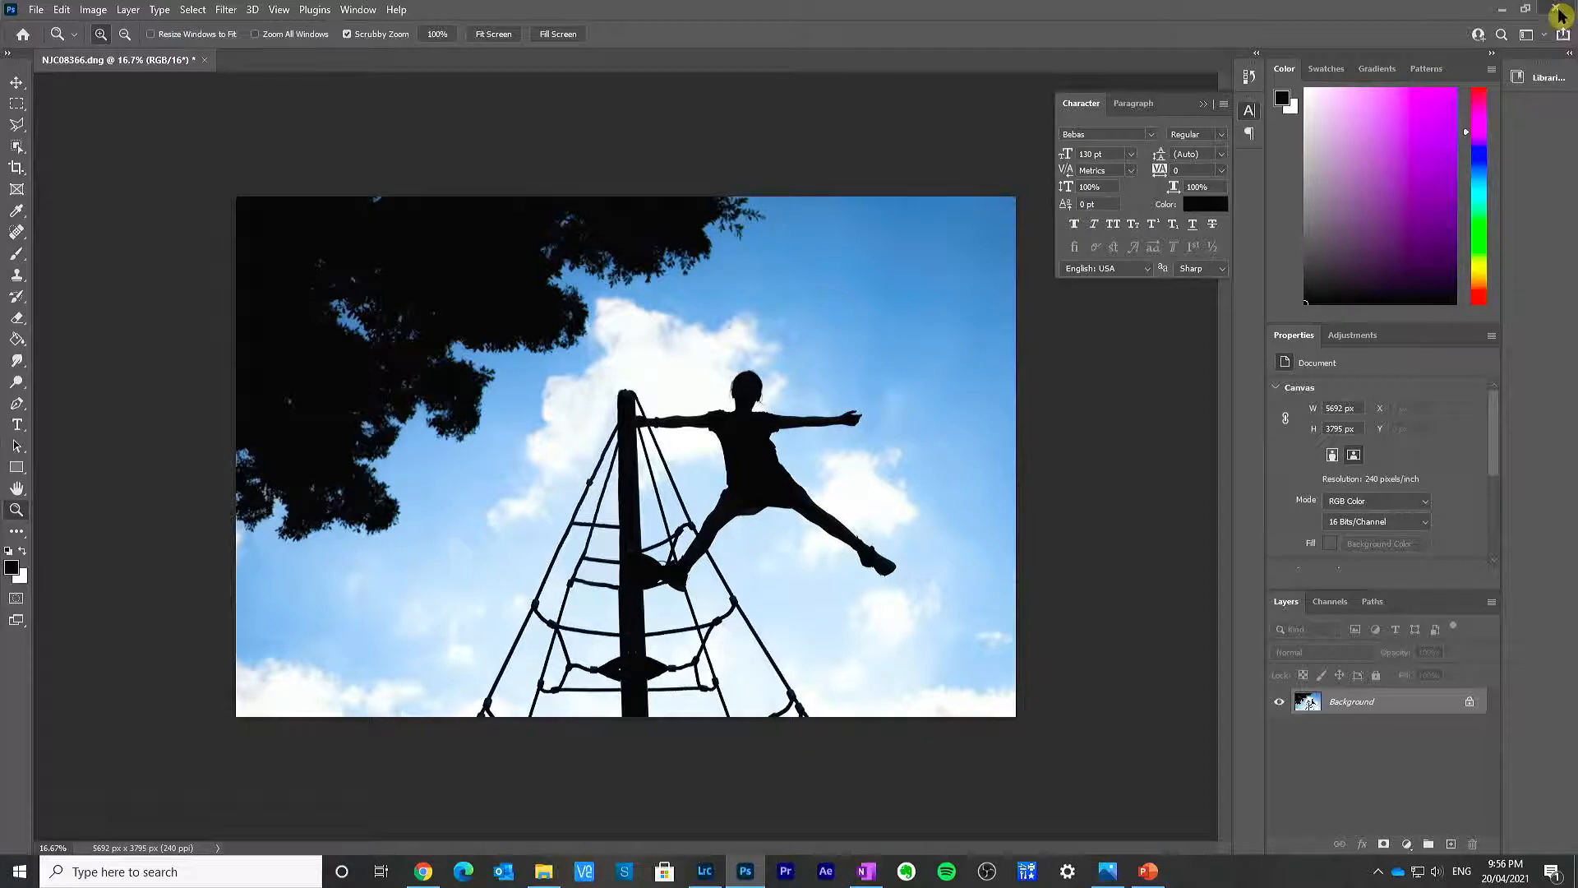
pyautogui.click(715, 323)
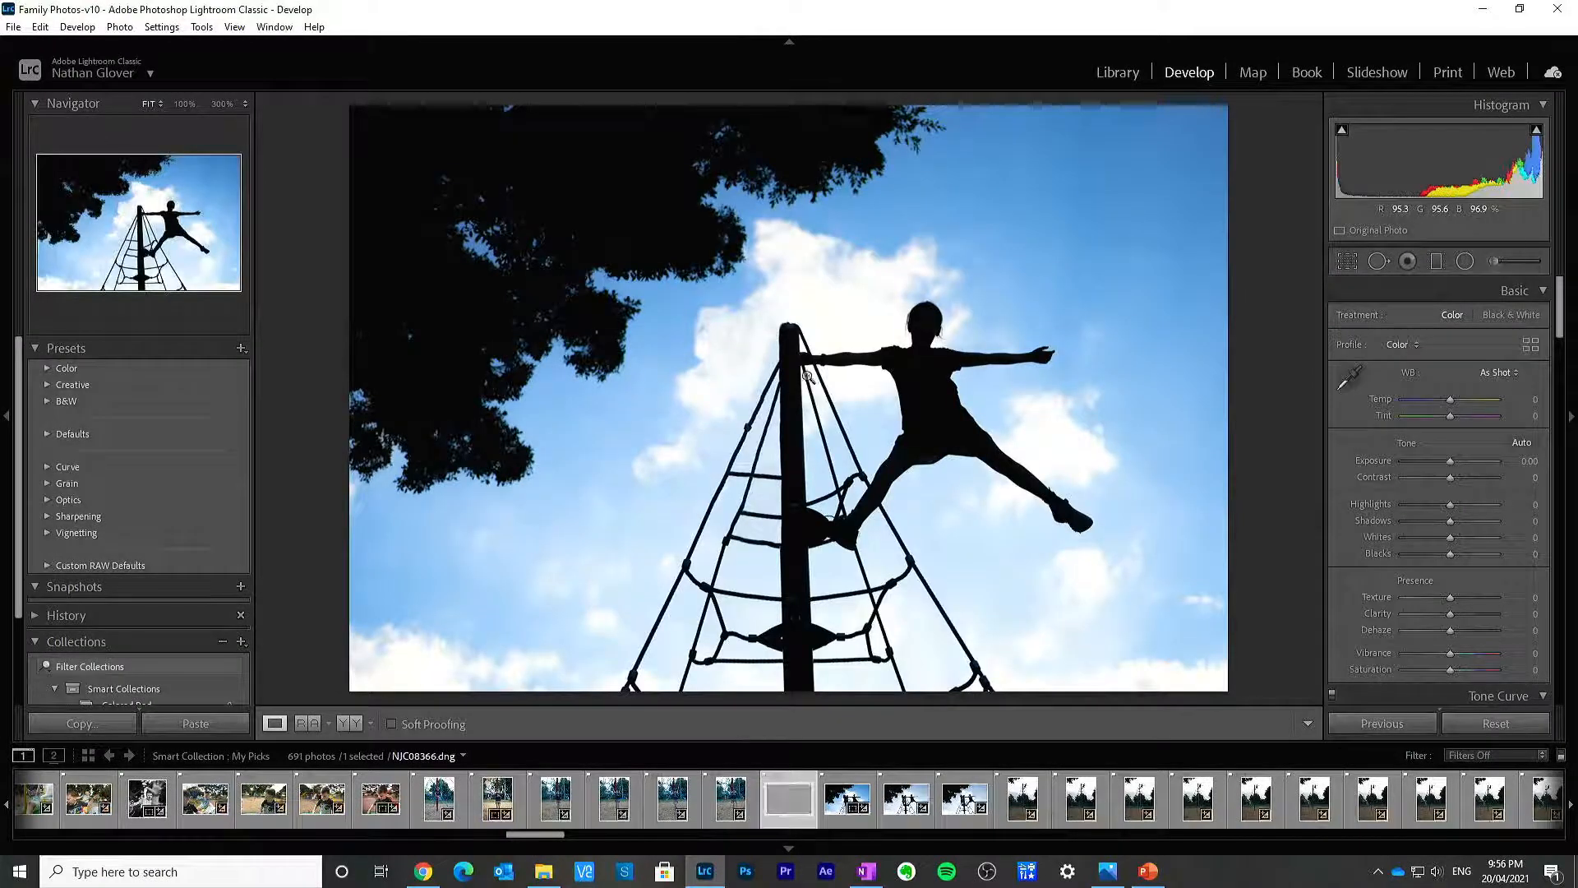
# Step: Add a slightly tilted graduated filter from the photo's left edge to the girl's outstretched arm, with exposure 2.79
pyautogui.click(1434, 261)
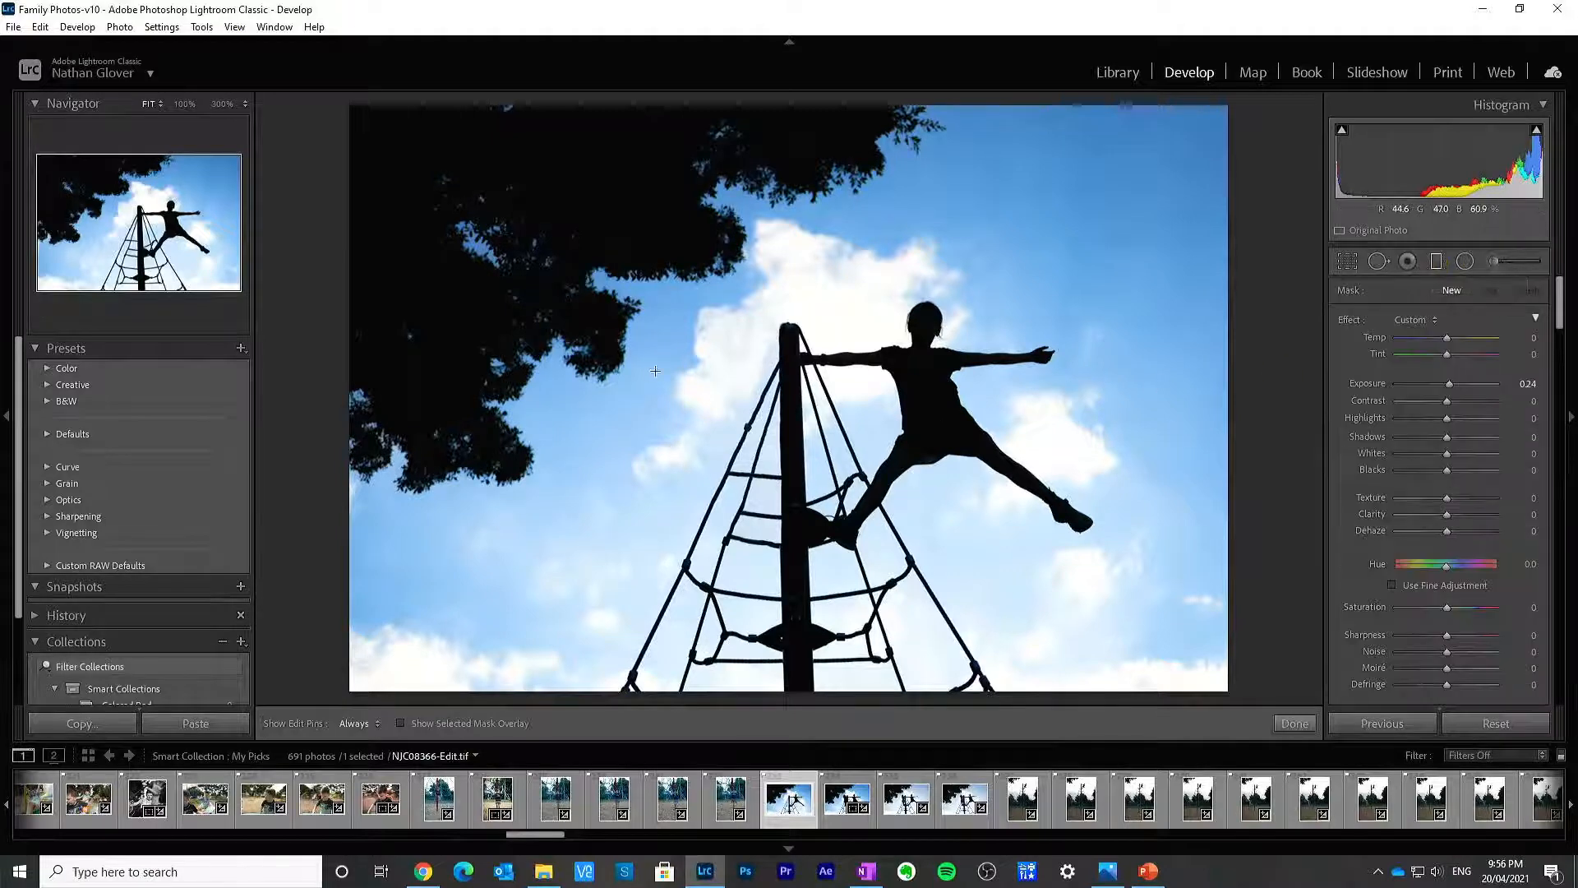
pyautogui.moveTo(349, 271); pyautogui.dragTo(859, 370)
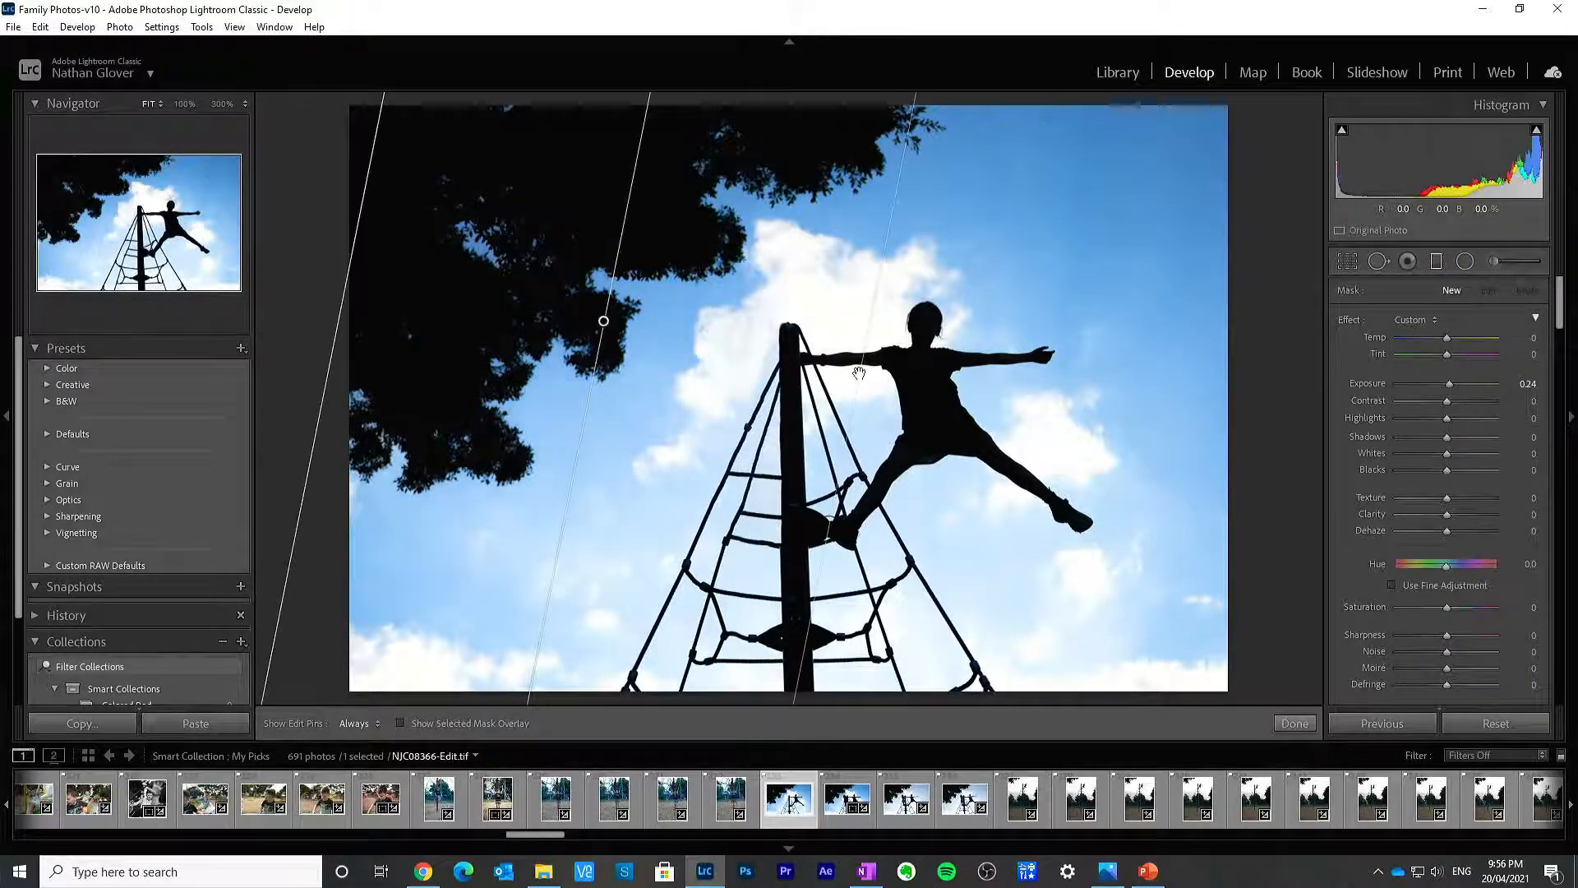
pyautogui.moveTo(1465, 394)
pyautogui.mouseDown()
pyautogui.moveTo(1441, 391)
pyautogui.moveTo(1484, 389)
pyautogui.mouseUp()
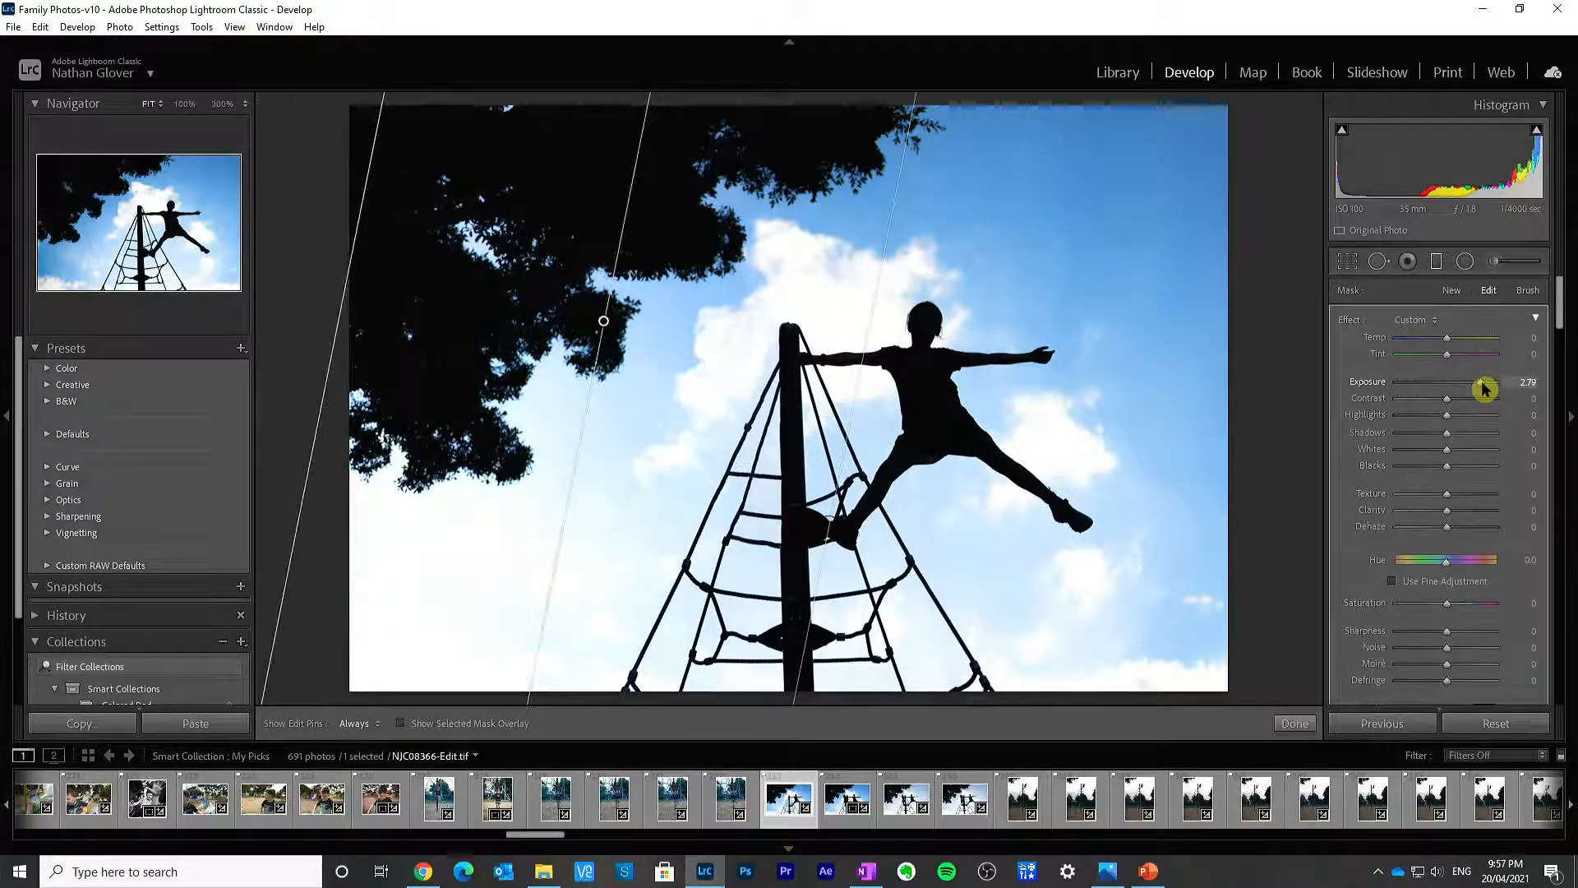
pyautogui.click(1293, 724)
# Step: Add a second graduated filter from beyond the photo's right edge to the climbing frame's left side, with exposure −1.71
pyautogui.click(1436, 262)
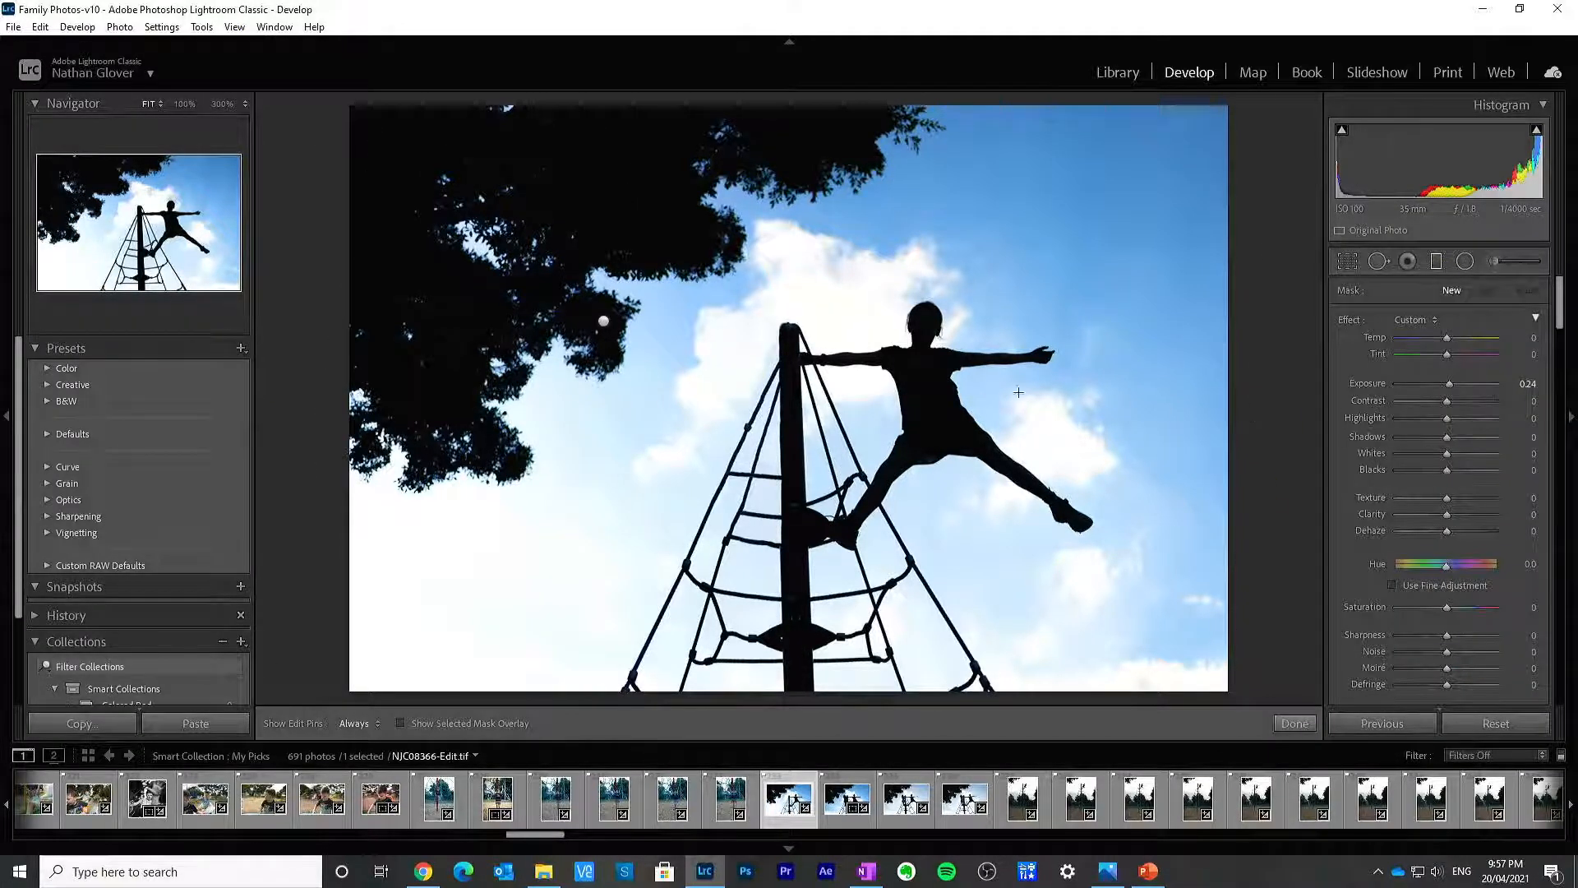
pyautogui.moveTo(1251, 402); pyautogui.dragTo(633, 419)
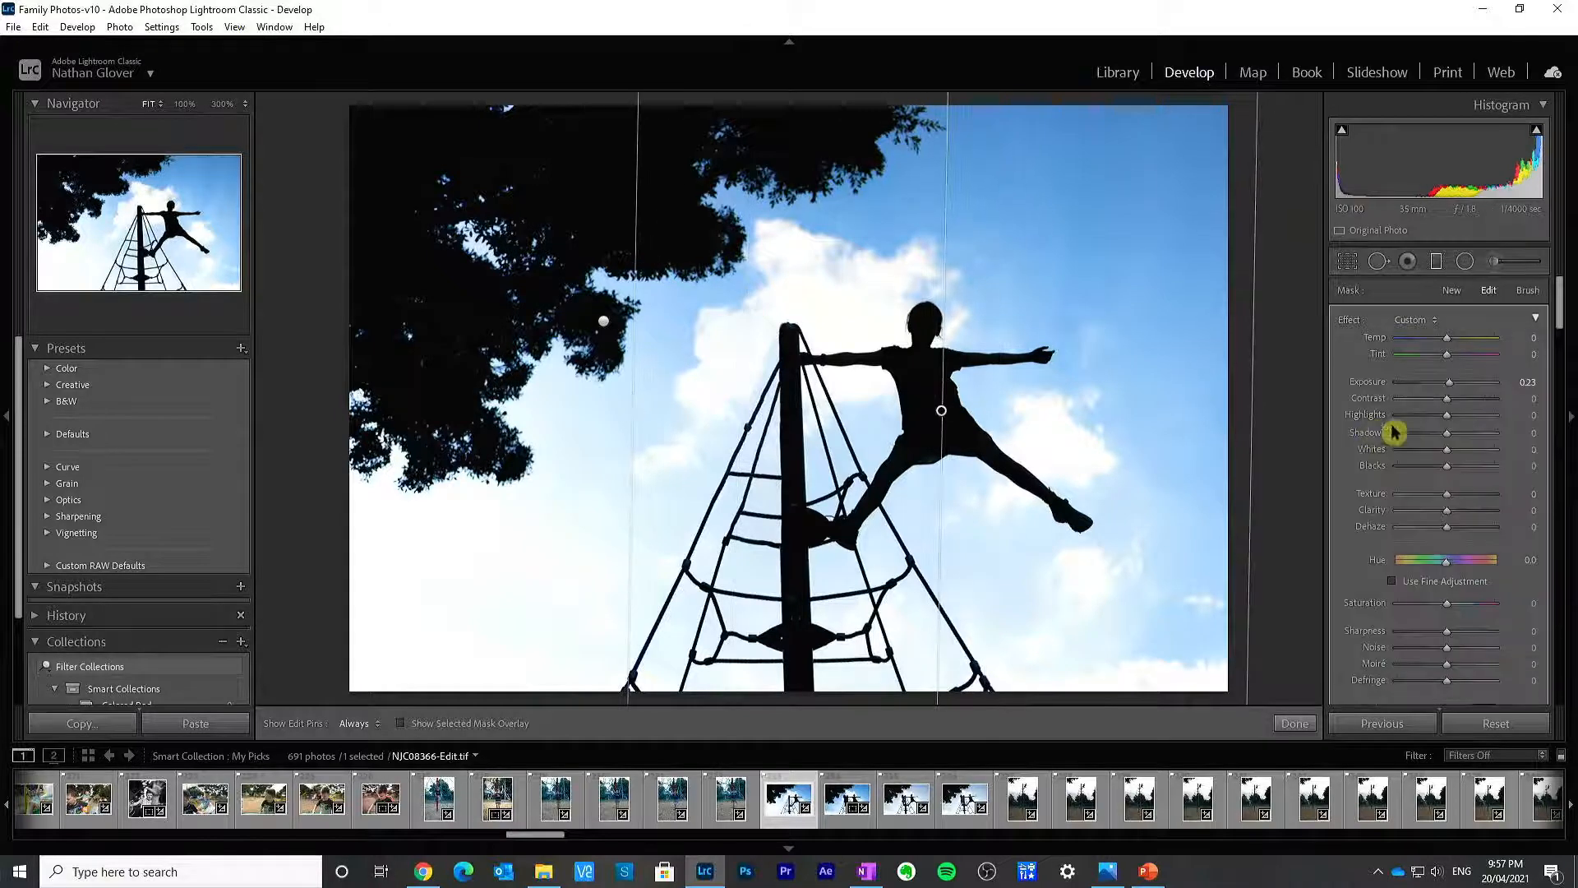
pyautogui.moveTo(1455, 388); pyautogui.dragTo(1431, 387)
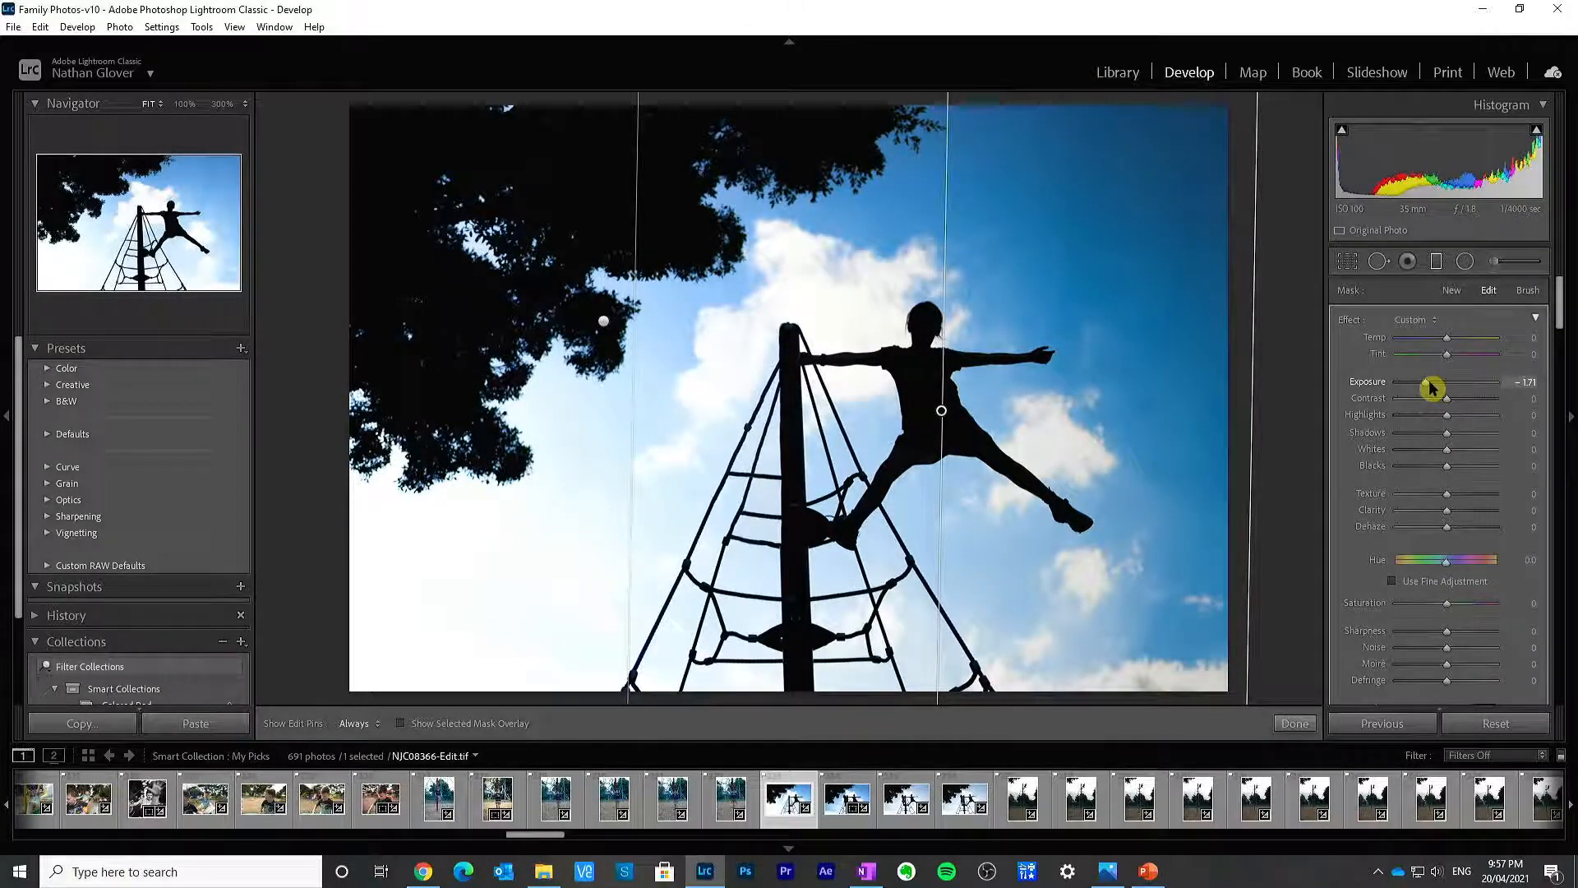
pyautogui.click(1295, 724)
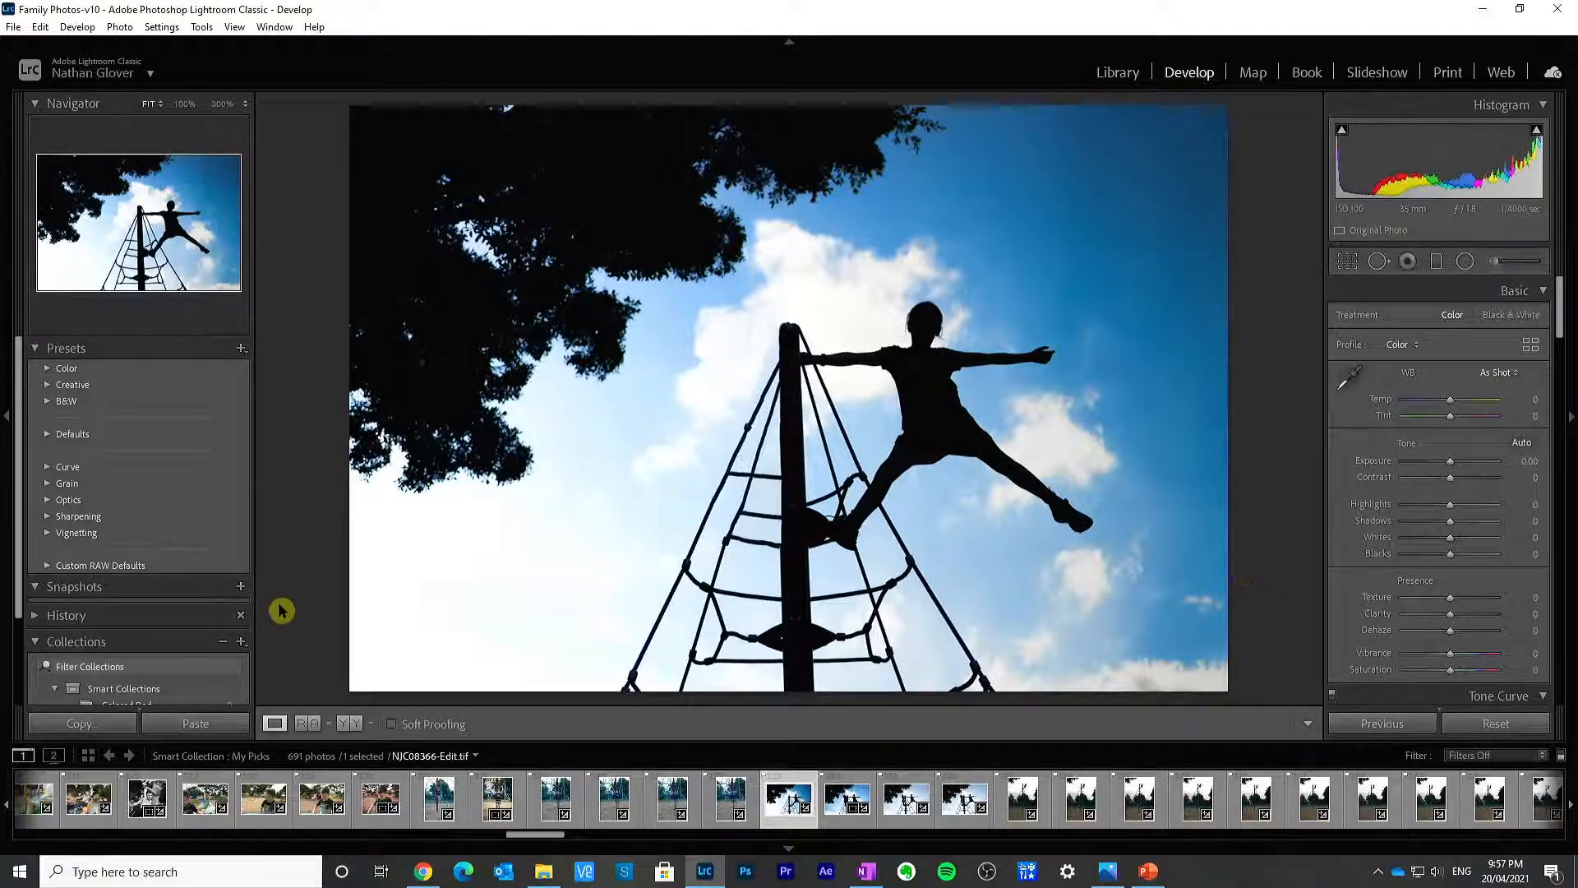
# Step: Save the current edit of the silhouette as a snapshot named C01
pyautogui.click(242, 587)
pyautogui.write('C')
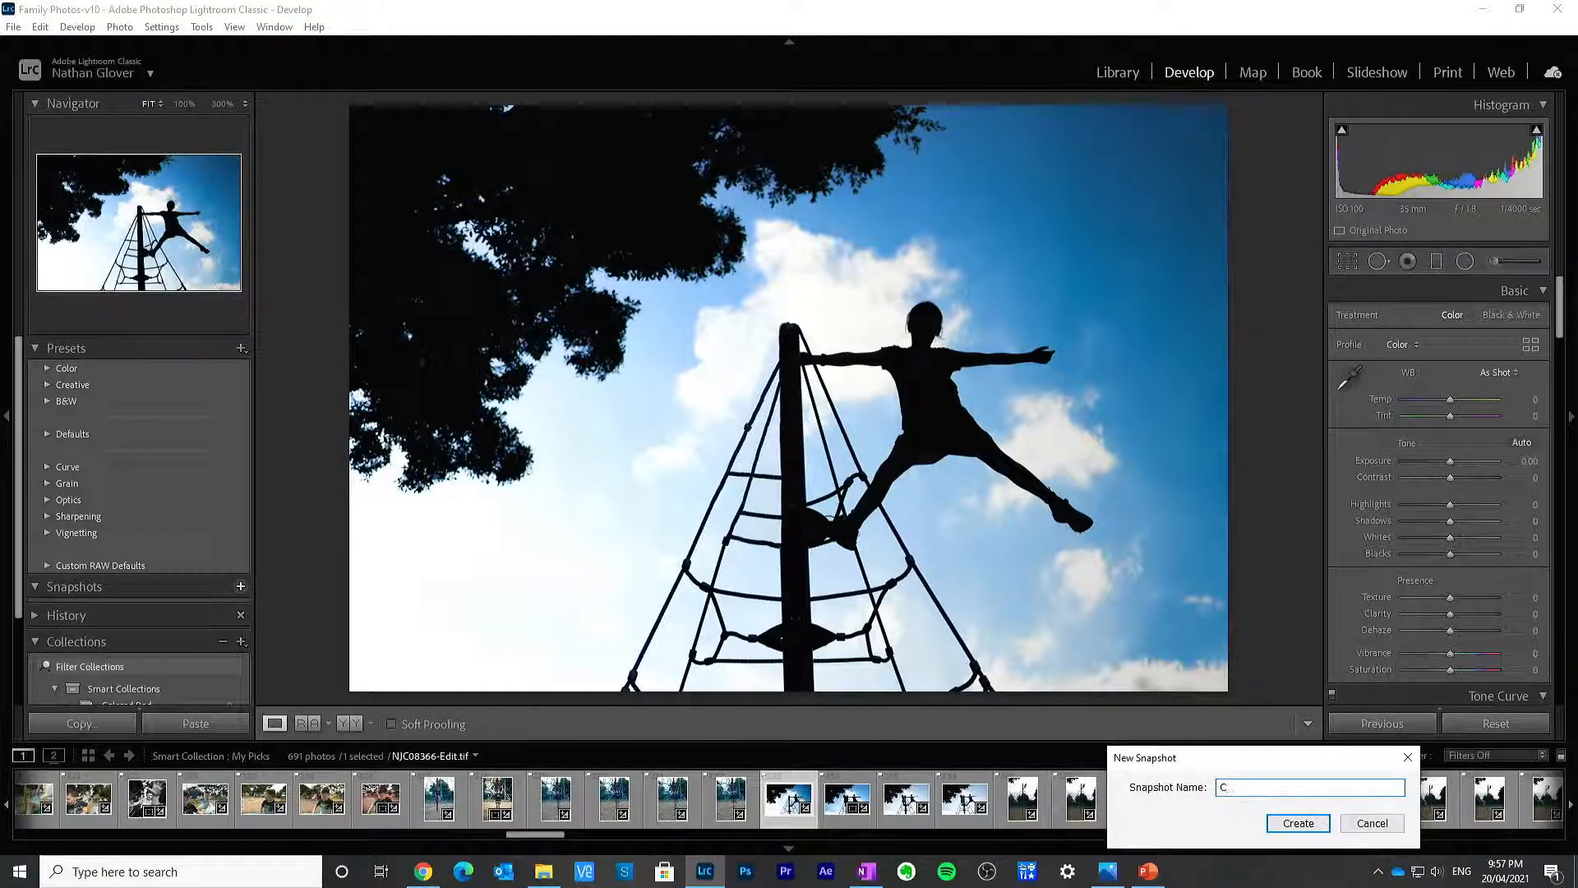
pyautogui.write('01')
pyautogui.press('Return')
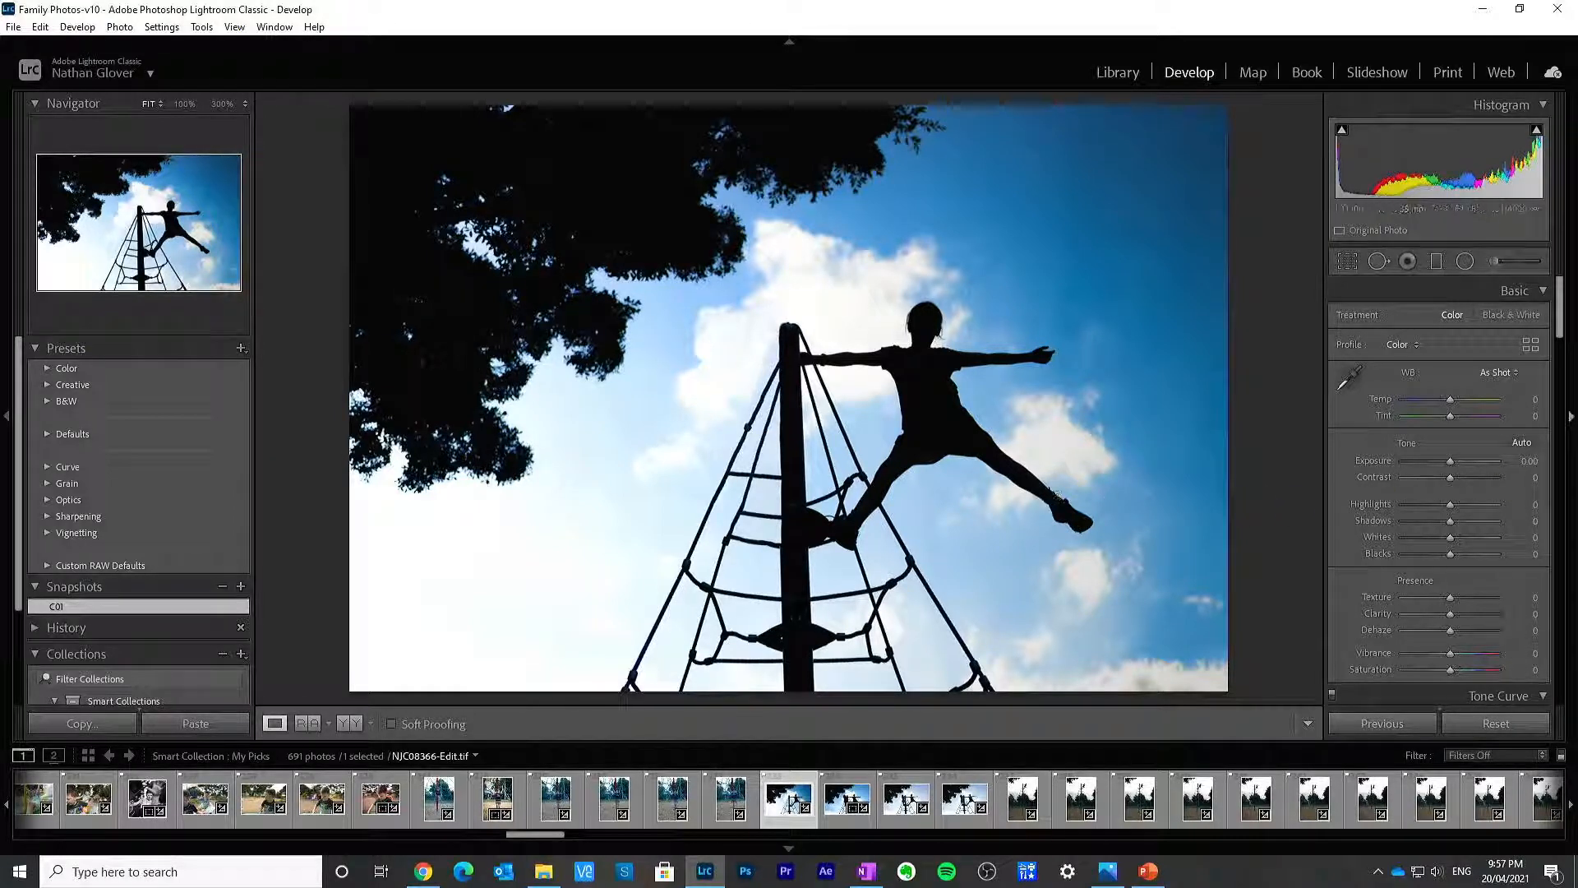
pyautogui.hotkey('alt', 'Tab')
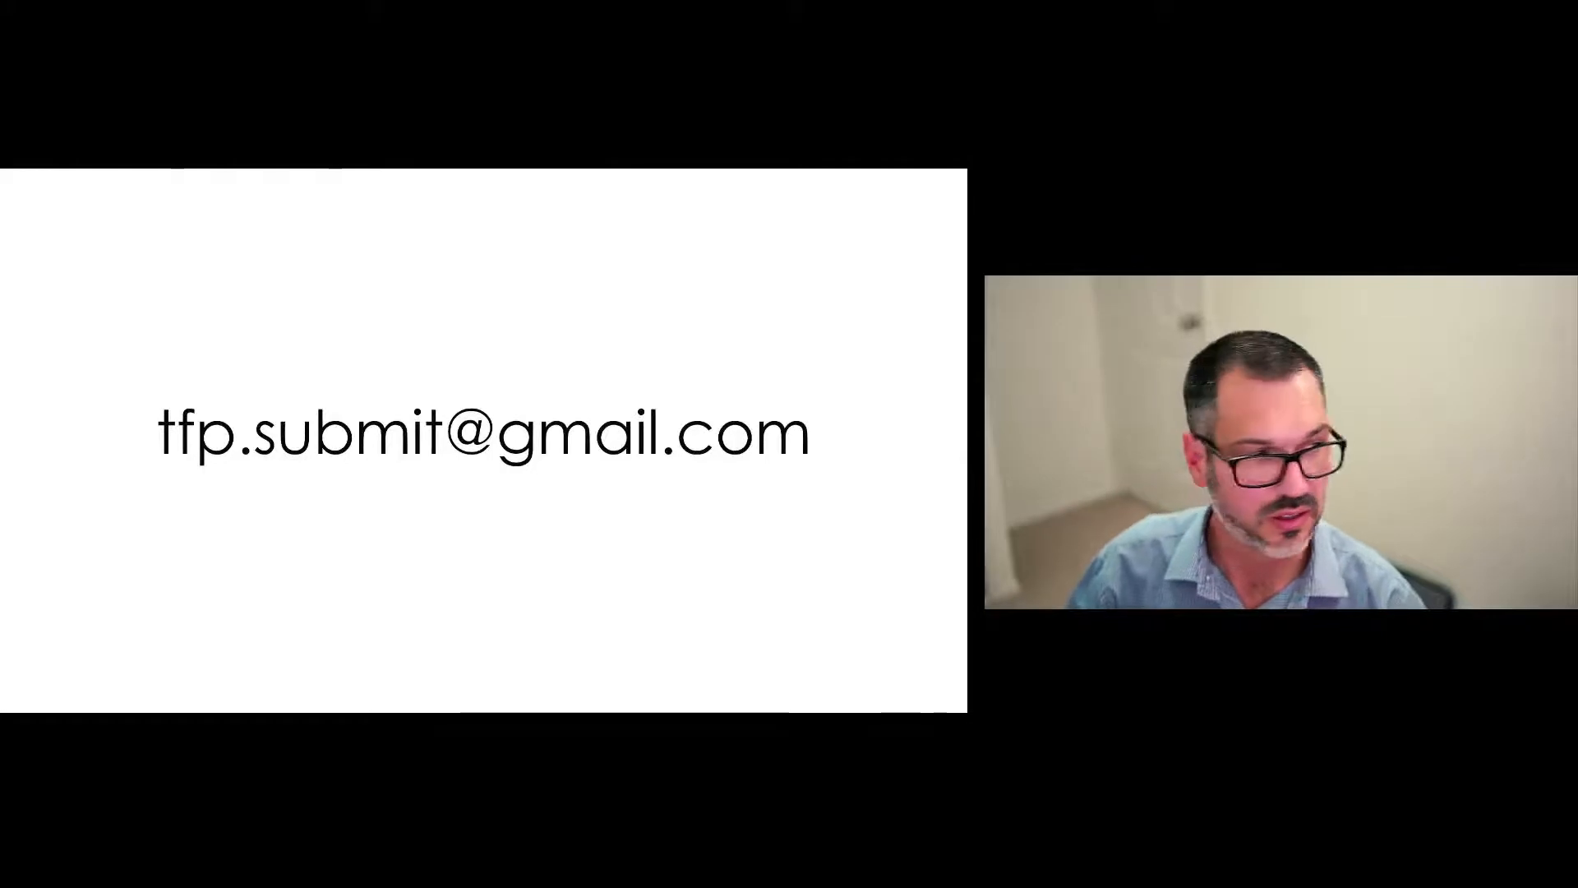
pyautogui.press('Right')
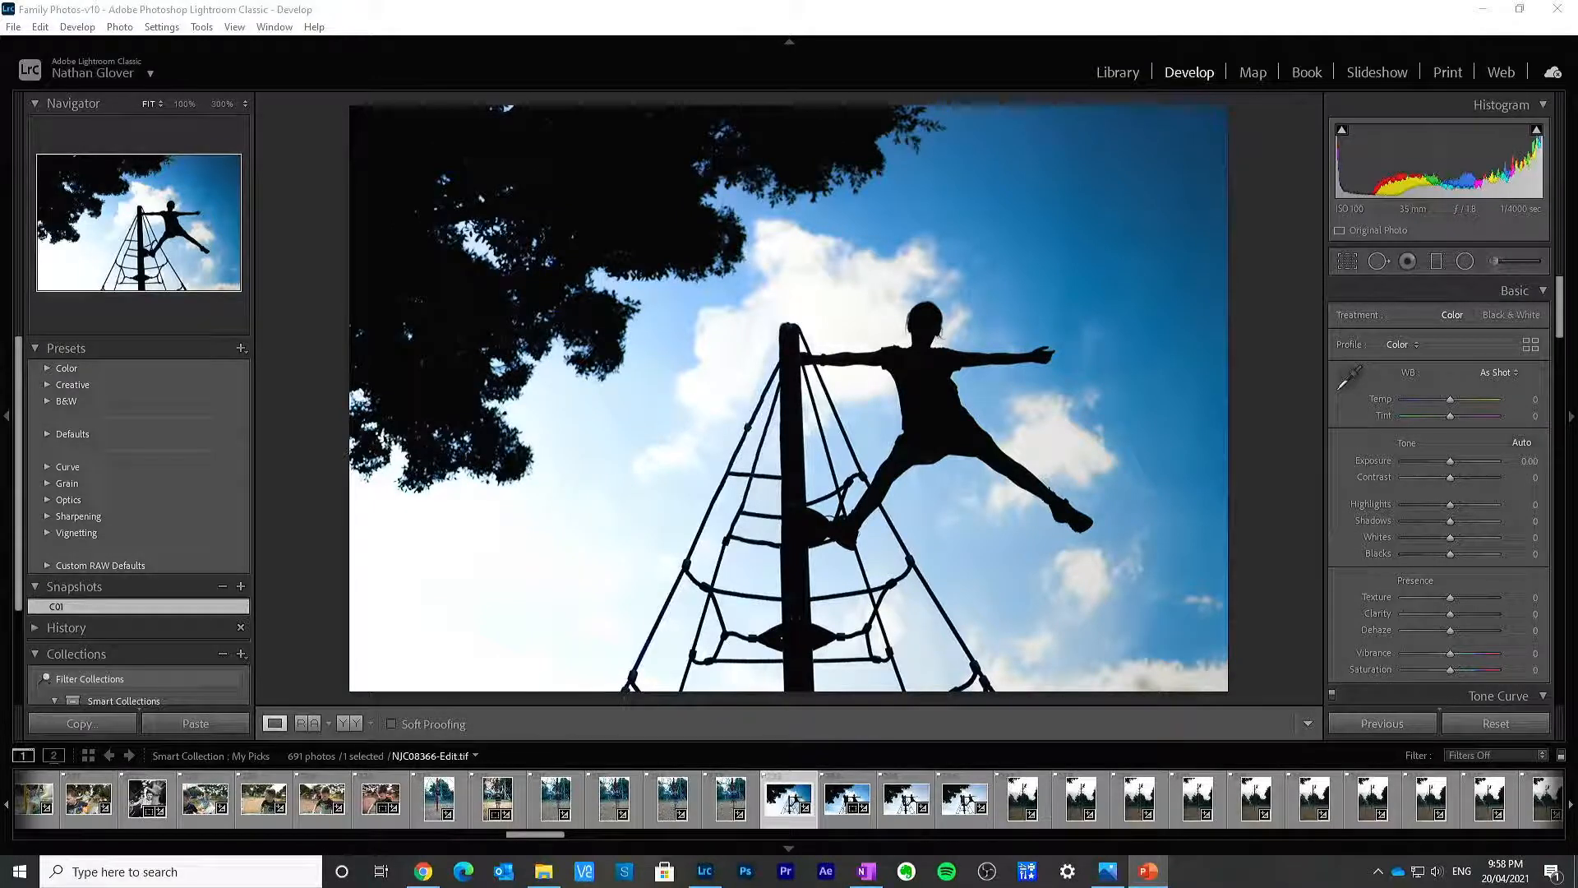
# Step: Compare NJC08366.dng side by side before and after its edits, and view the retouched NJC08366-Edit.tif on its own
pyautogui.click(829, 813)
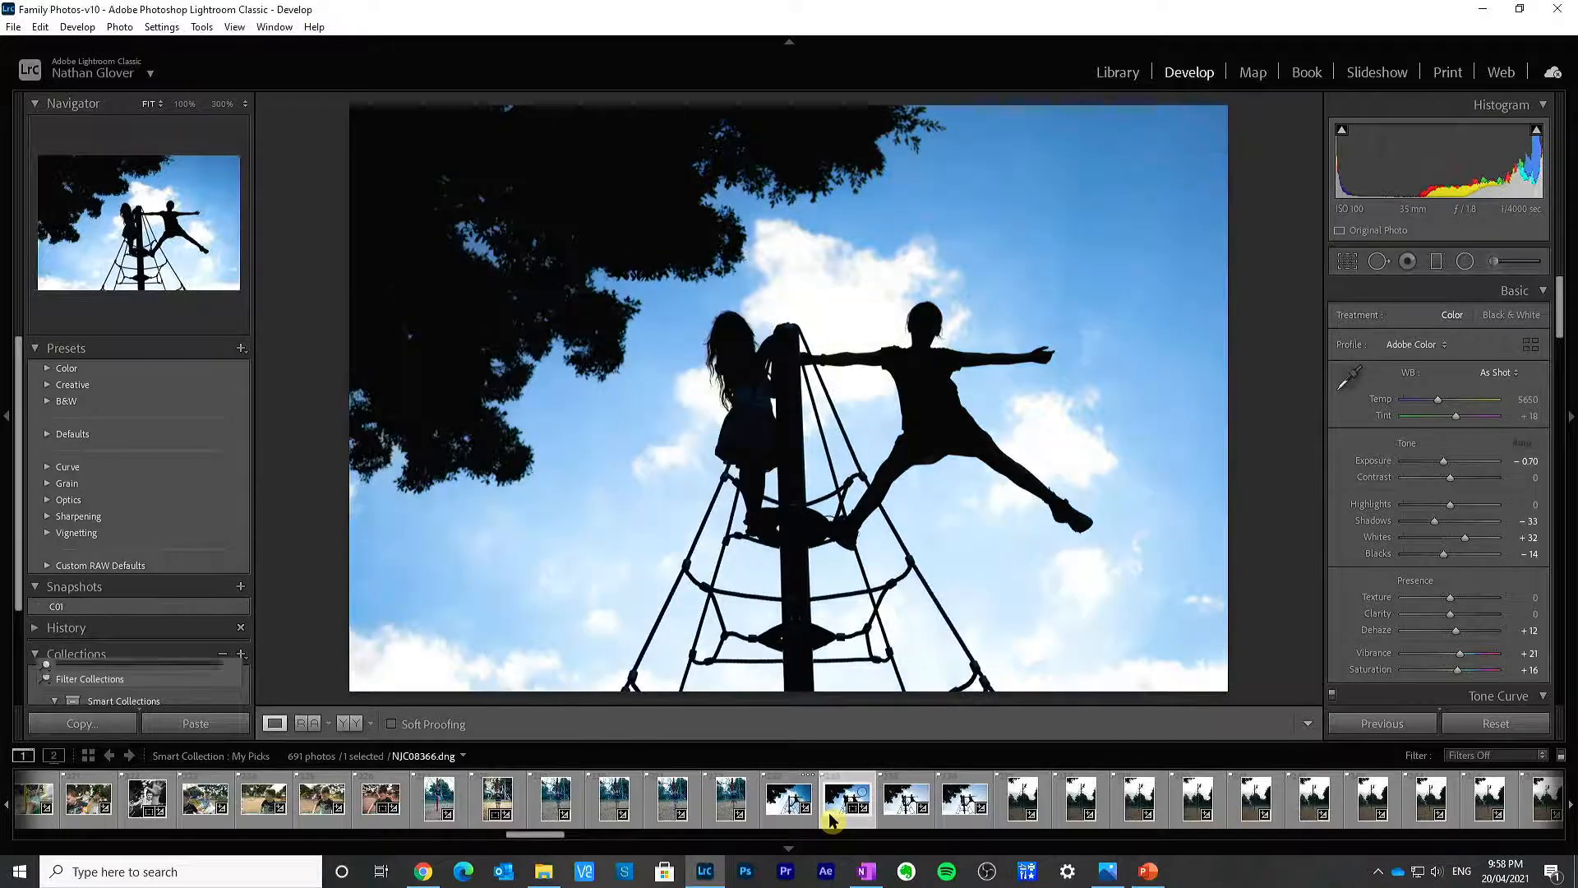
pyautogui.click(348, 723)
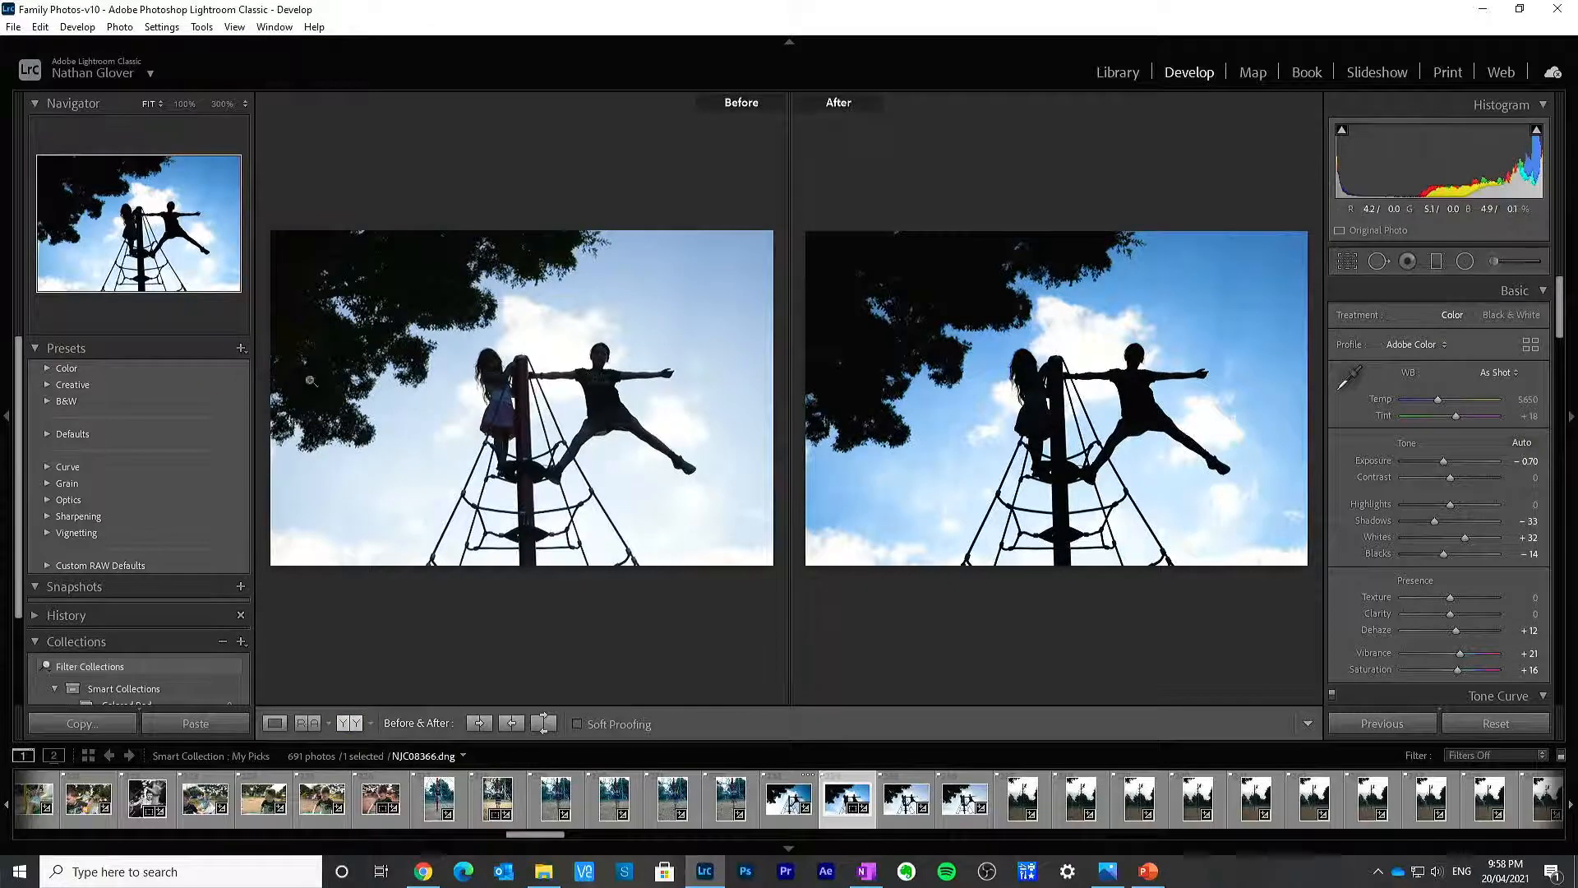
pyautogui.click(789, 797)
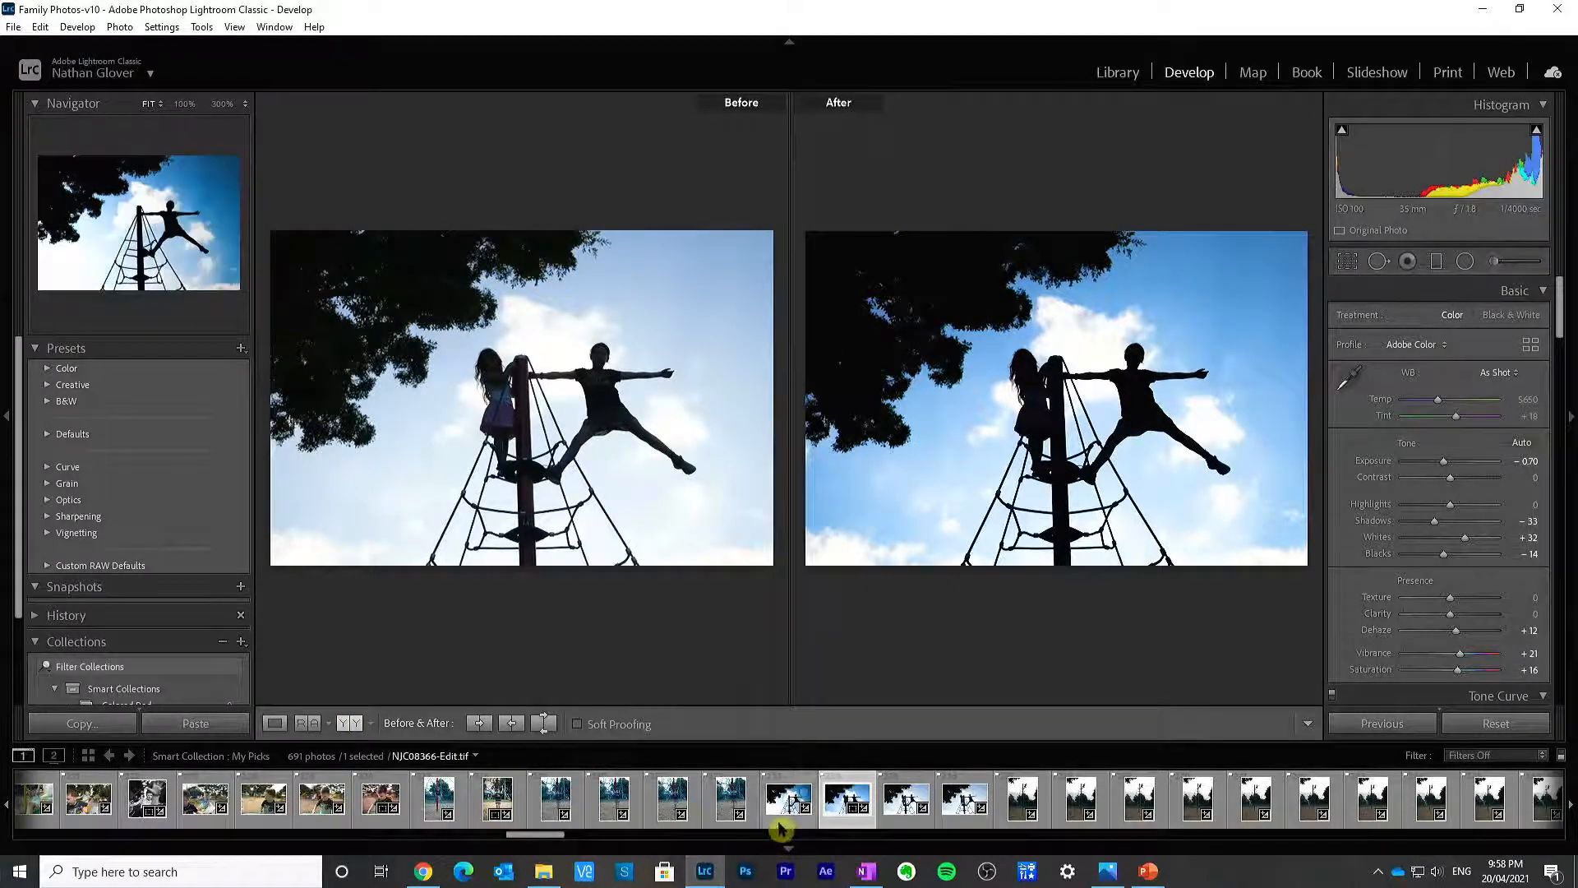
pyautogui.click(276, 725)
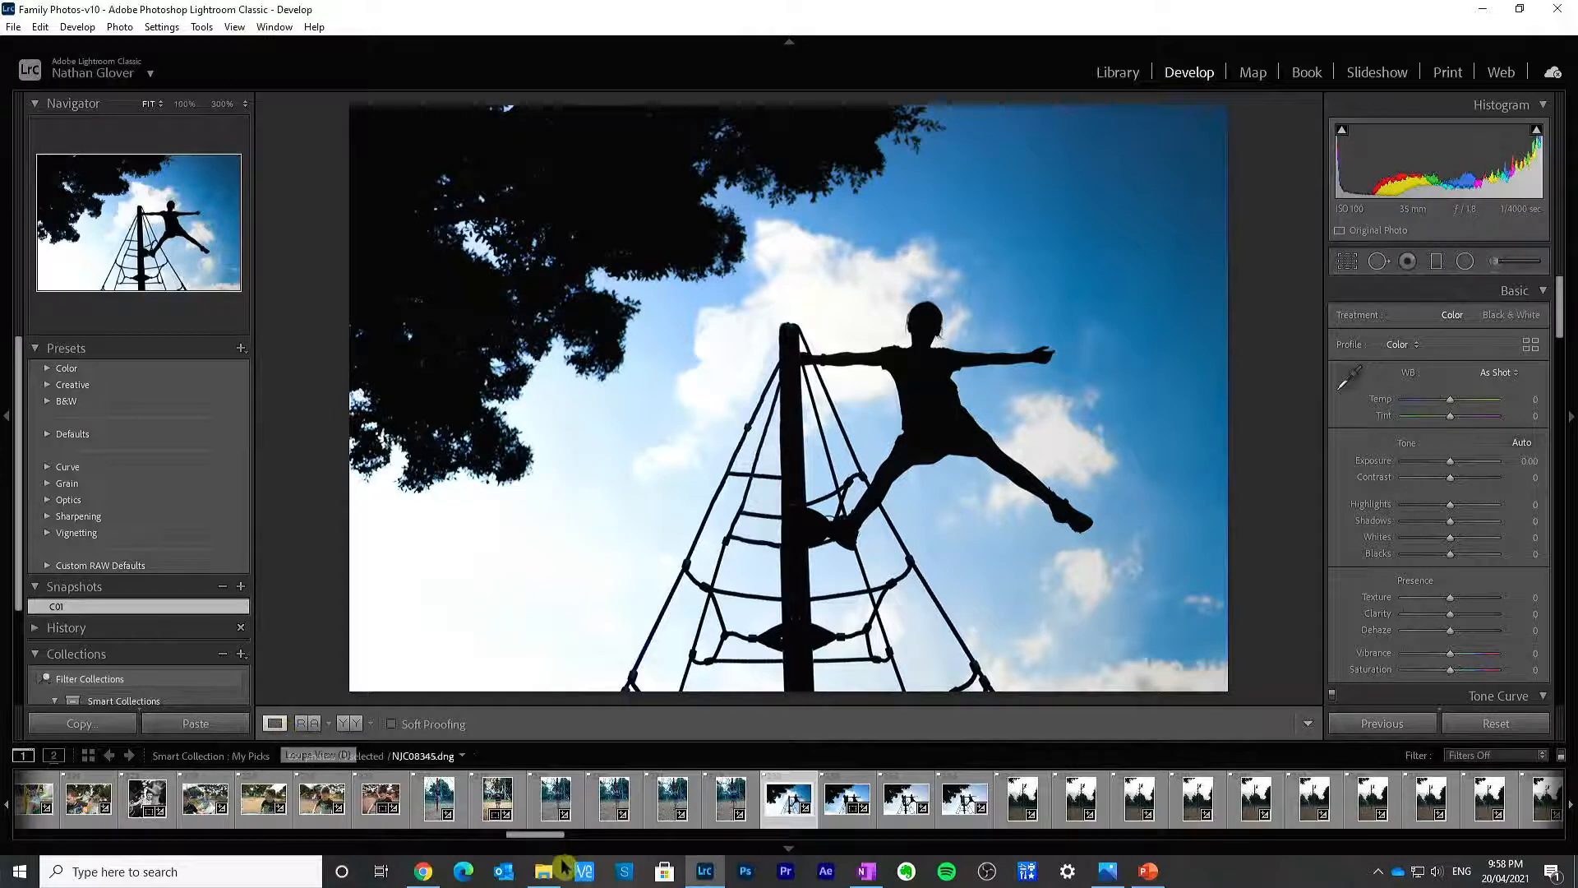
# Step: Review the black-and-white waving-hand photo NJC08303.dng and the red butterfly photo NJC08159.dng among My Picks
pyautogui.moveTo(545, 836); pyautogui.dragTo(530, 839)
pyautogui.click(530, 794)
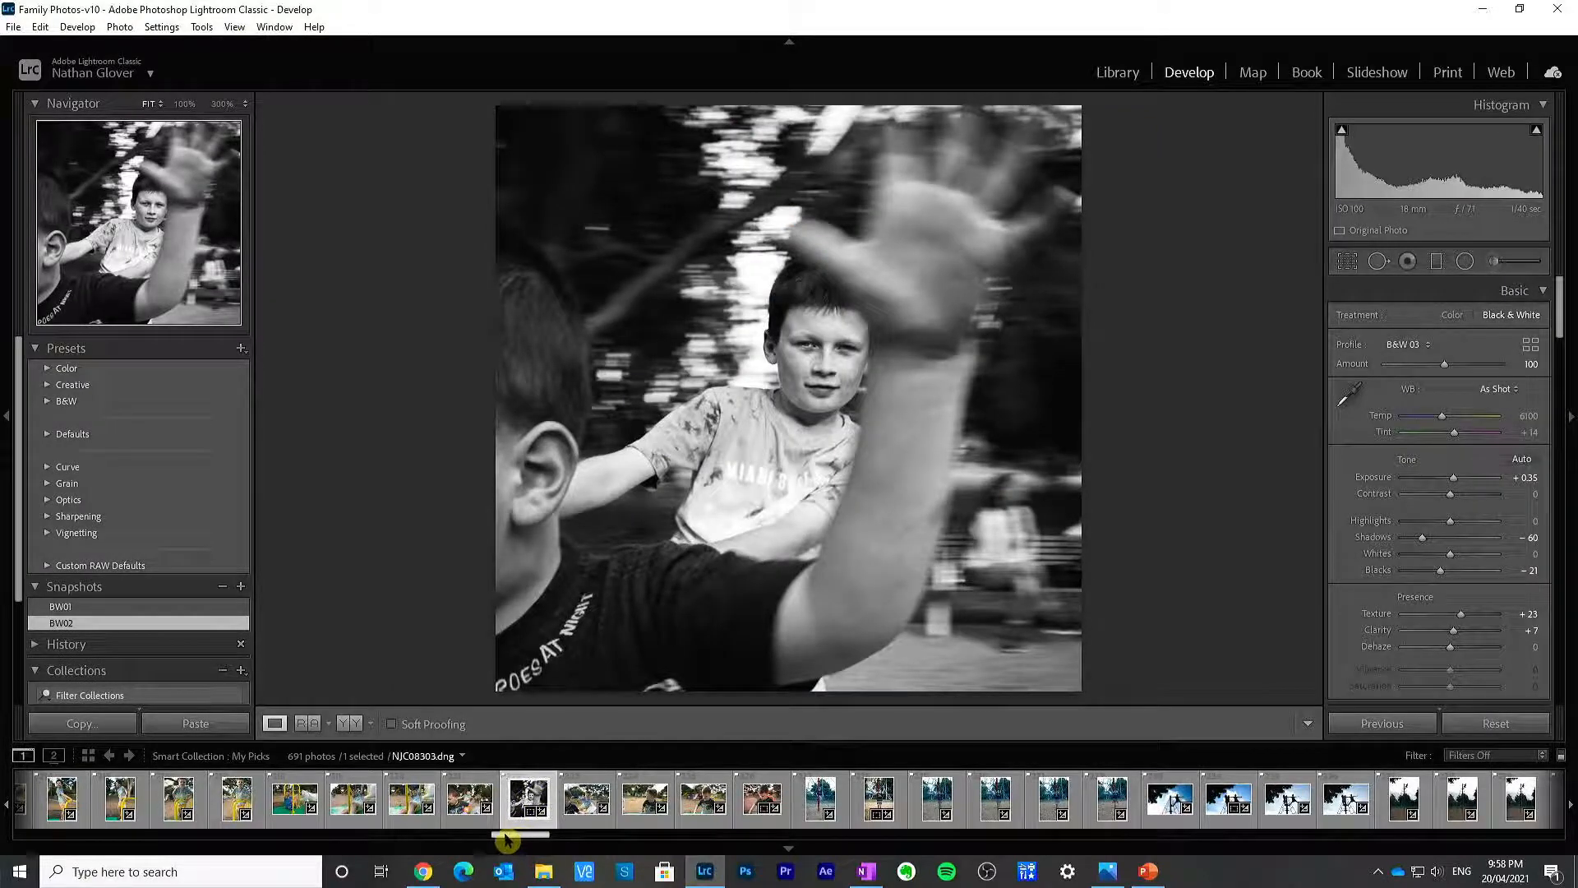
pyautogui.moveTo(508, 840); pyautogui.dragTo(498, 840)
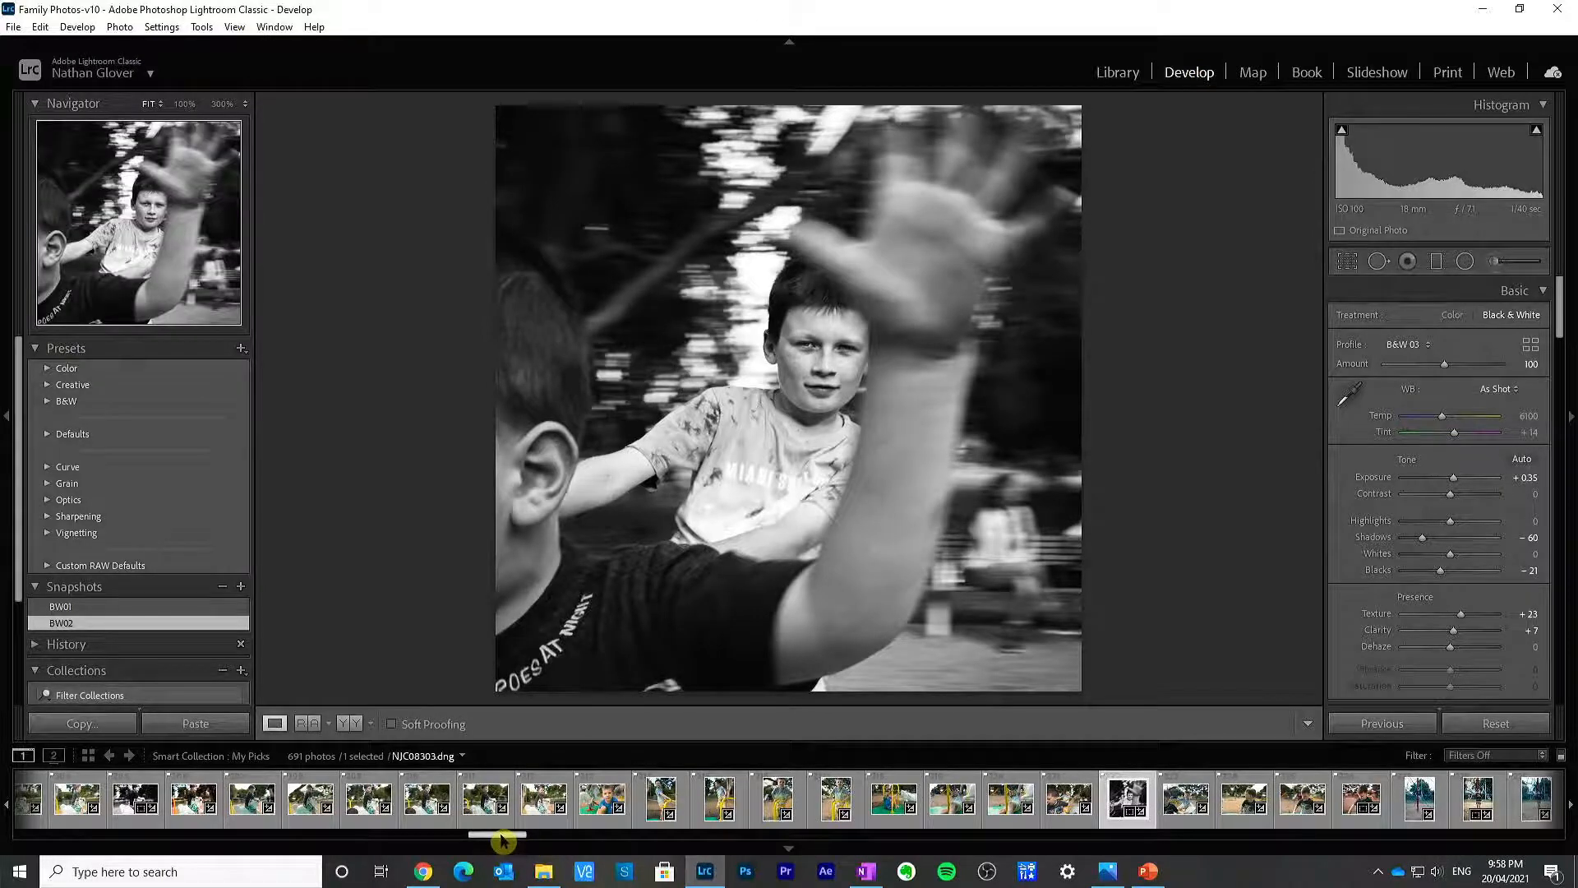
pyautogui.moveTo(502, 840); pyautogui.dragTo(451, 840)
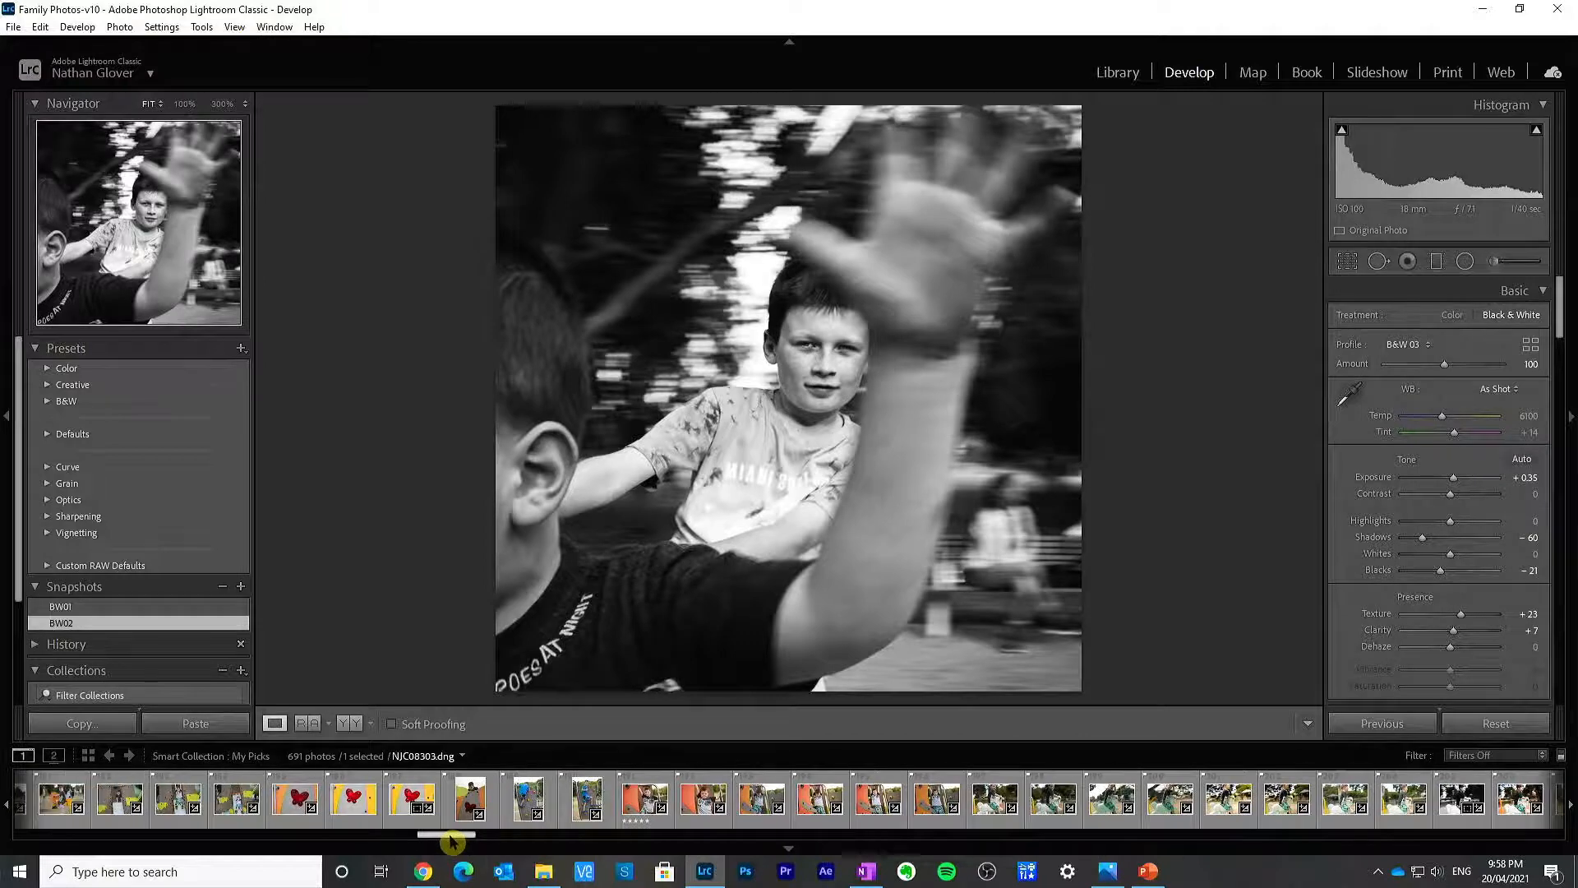
pyautogui.click(405, 800)
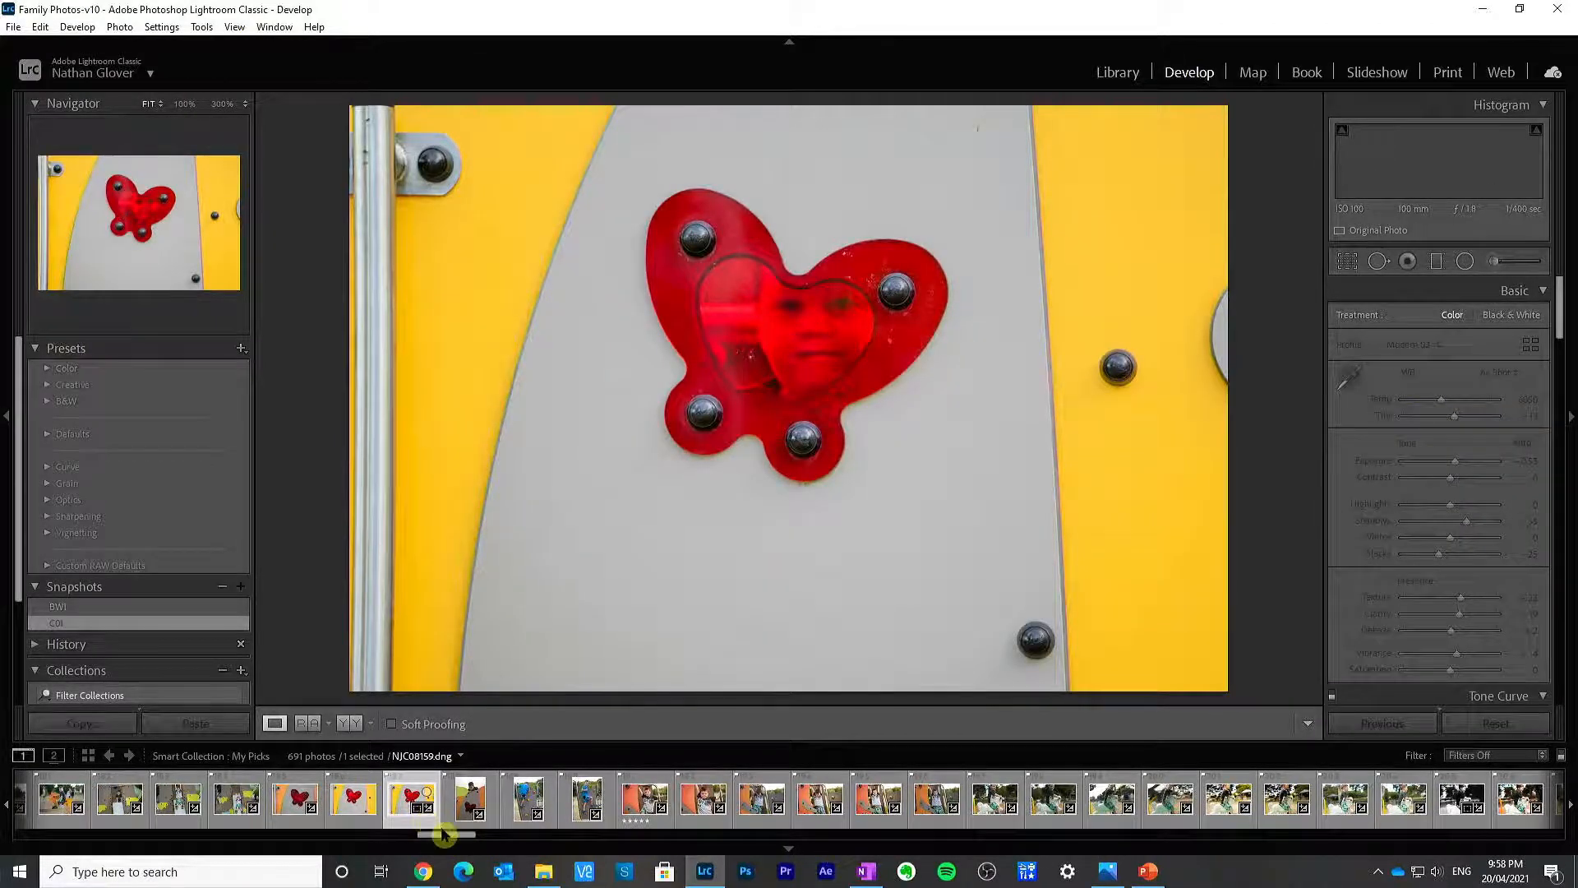
# Step: Review the black-and-white horse-ride photo NJC08211-Edit.tif and the colour portrait NJC08338.dng, and return to the horse-ride photo
pyautogui.moveTo(449, 836); pyautogui.dragTo(481, 838)
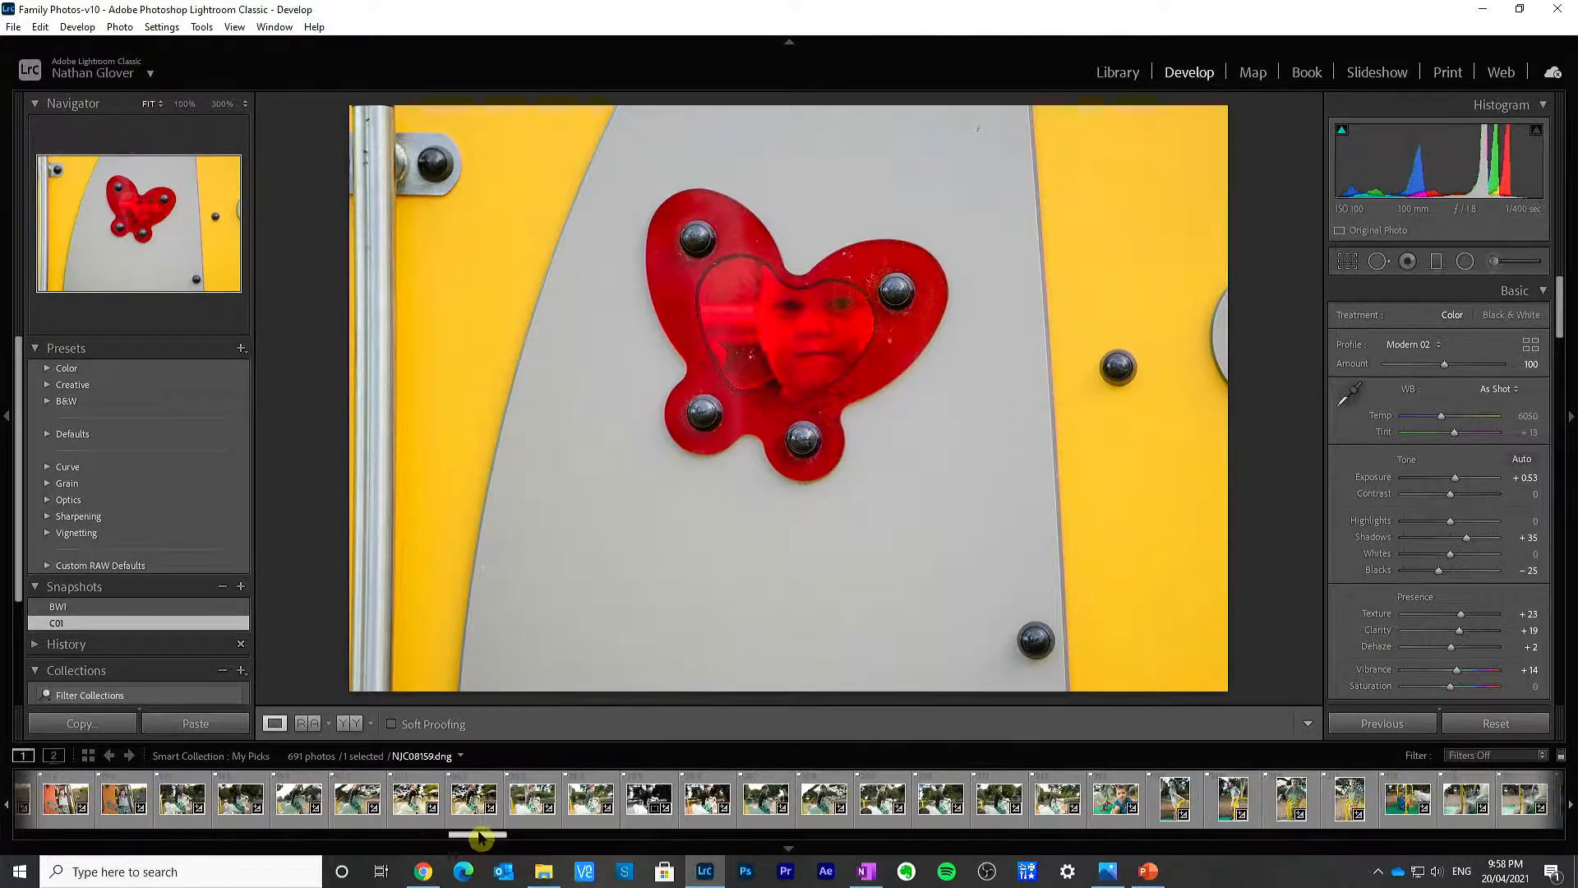
pyautogui.click(630, 816)
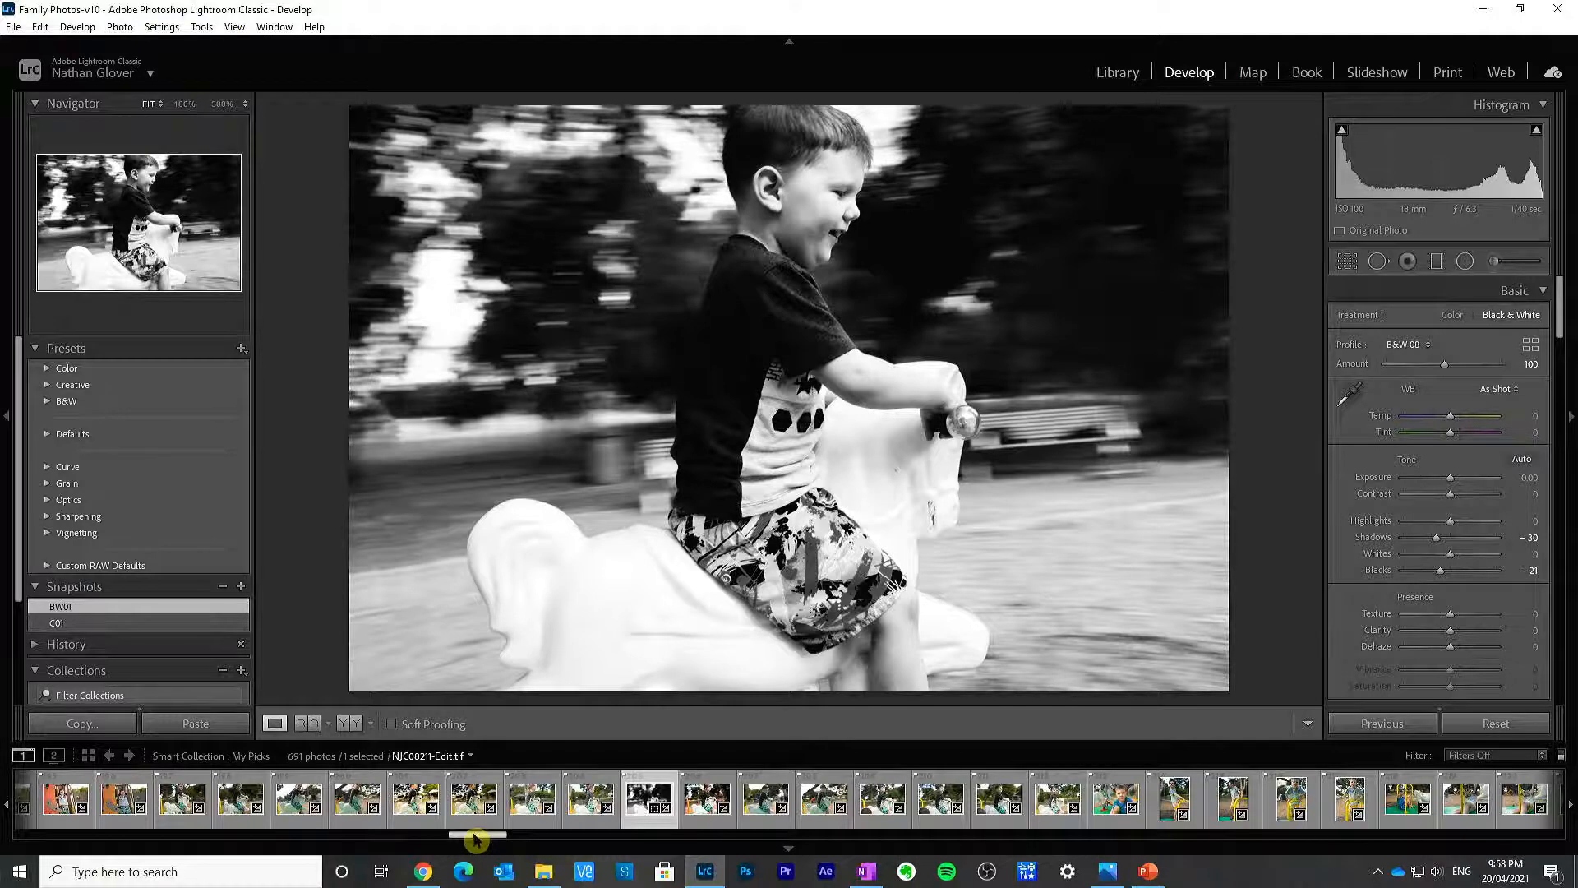
pyautogui.moveTo(476, 839); pyautogui.dragTo(479, 840)
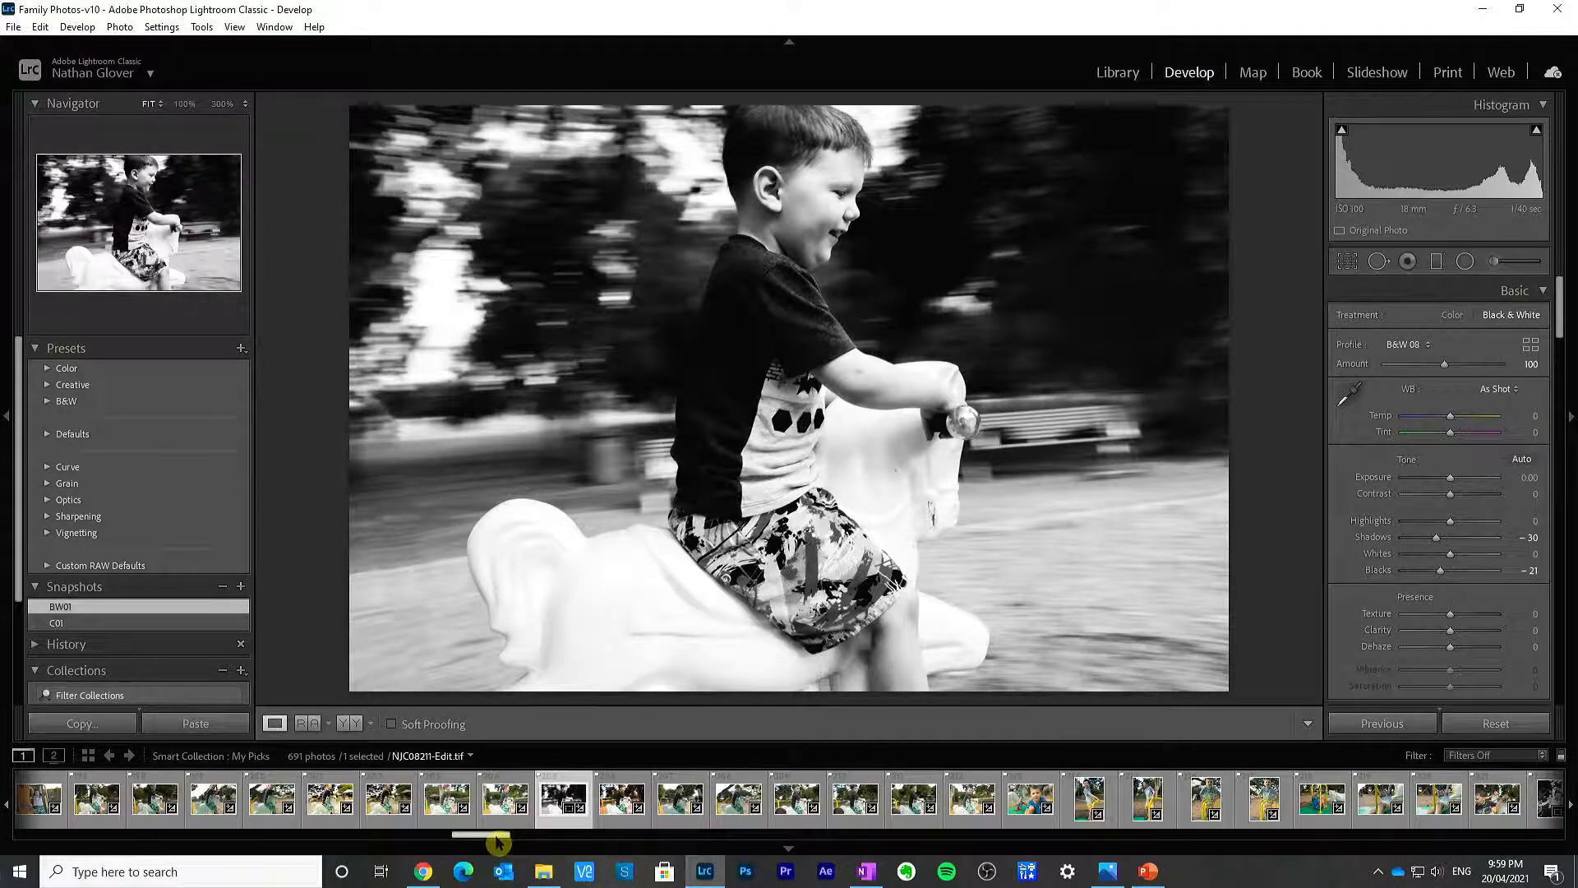
pyautogui.scroll(-8, 498, 841)
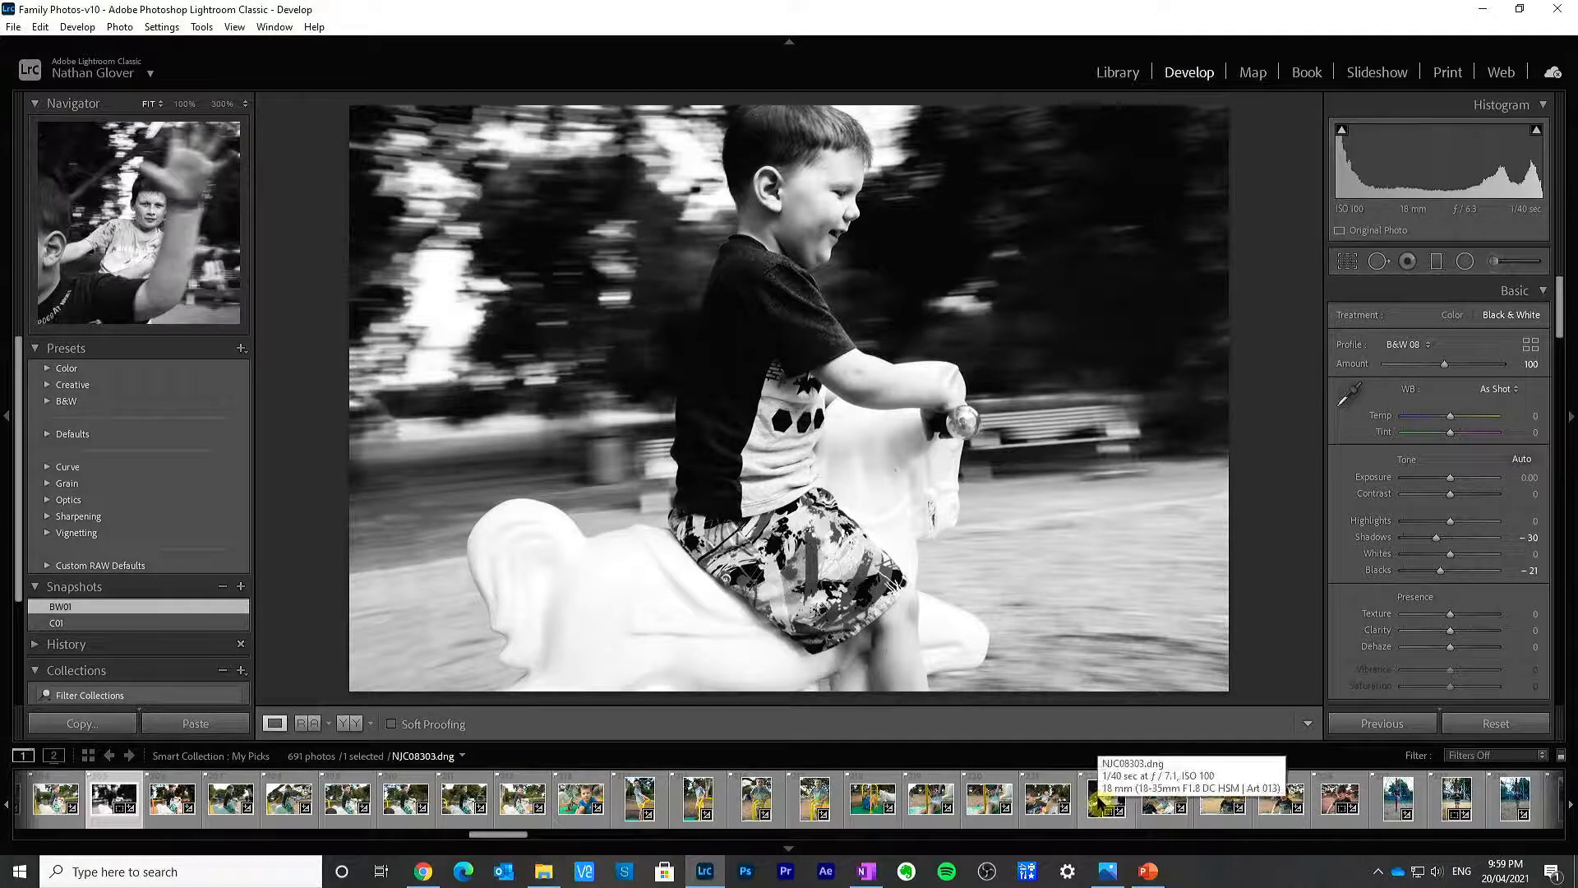
pyautogui.click(1340, 797)
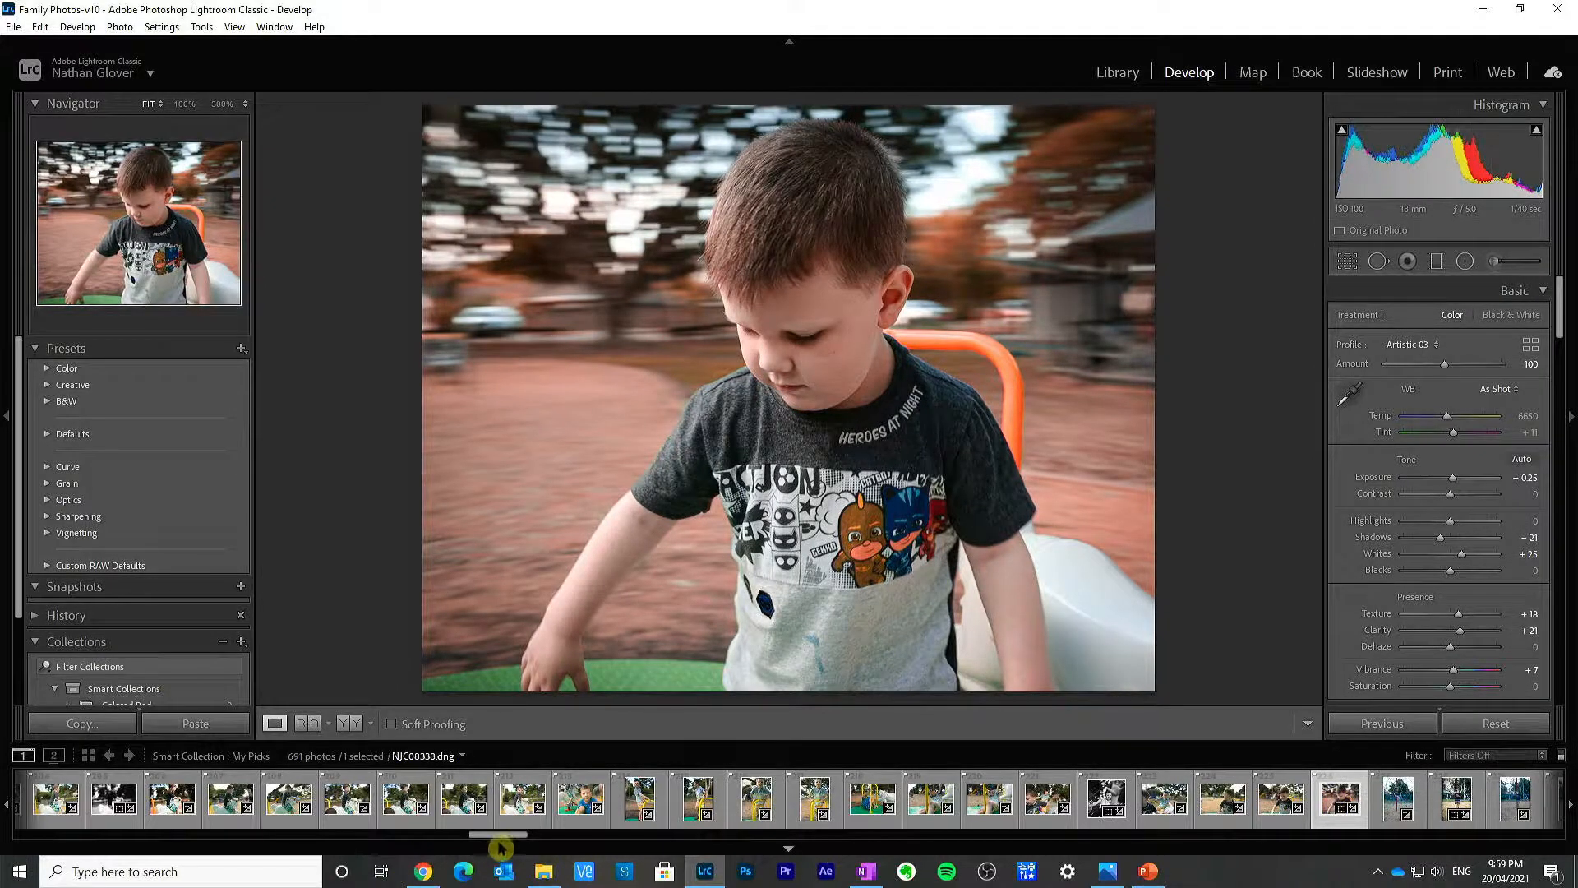
pyautogui.moveTo(496, 841); pyautogui.dragTo(485, 842)
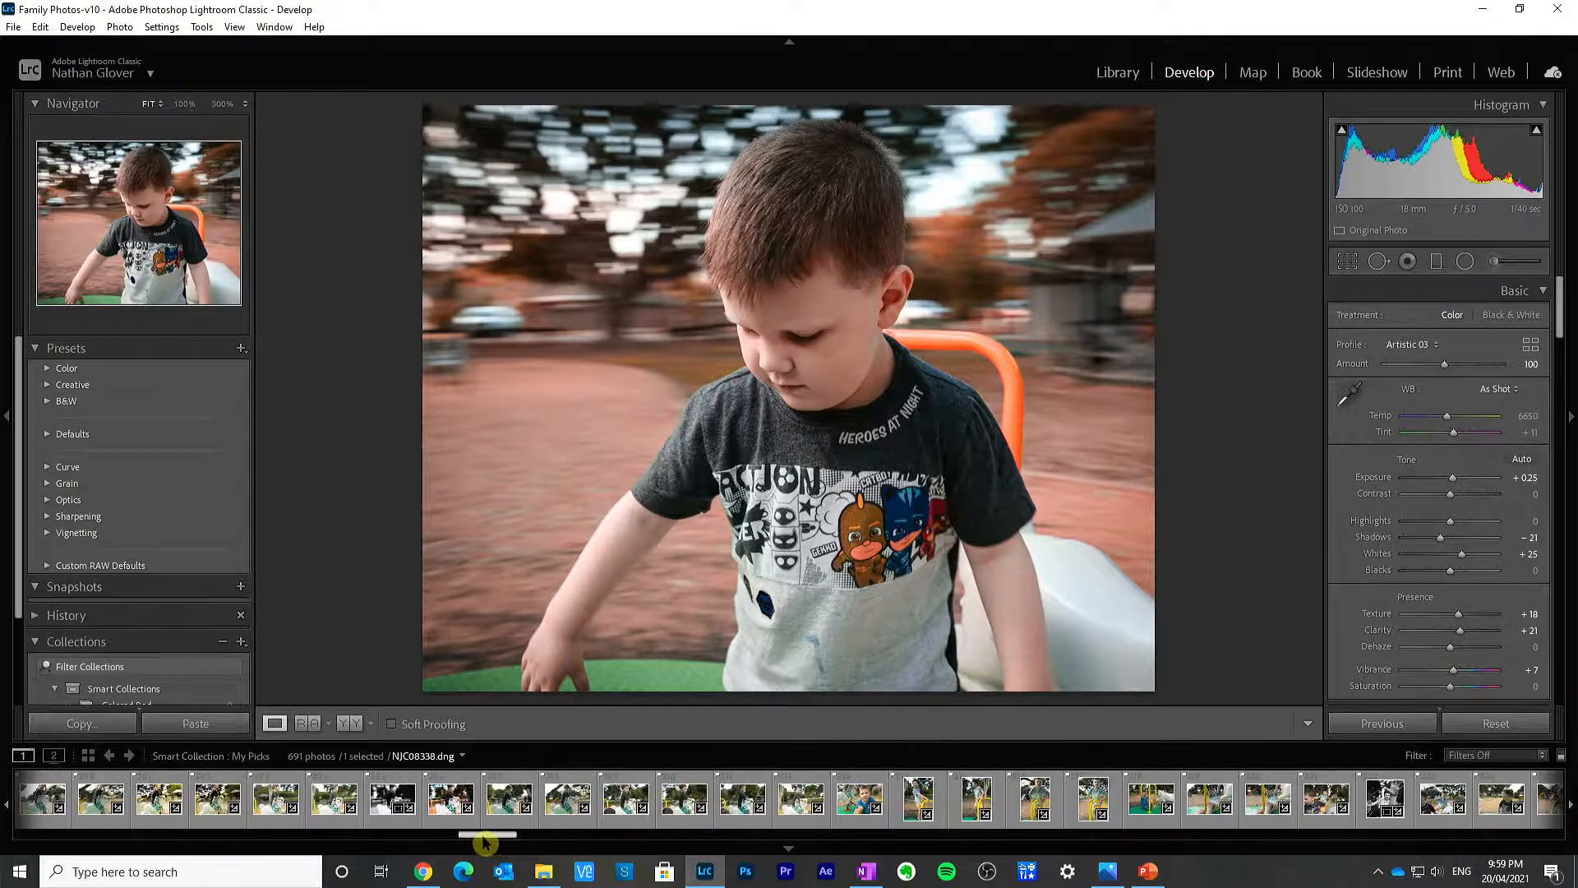
pyautogui.click(381, 809)
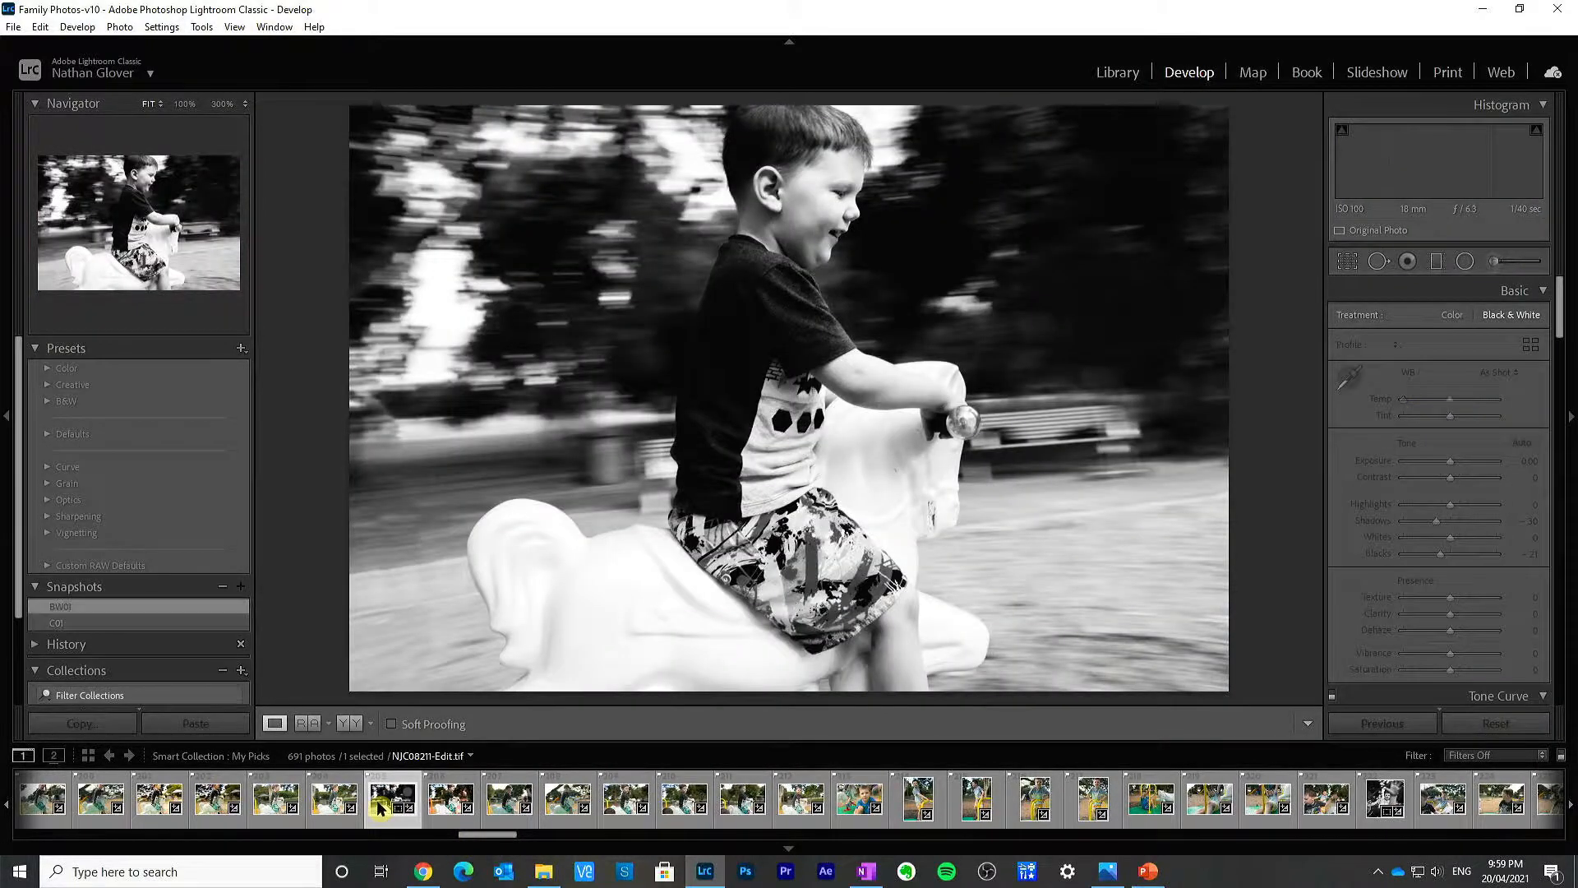